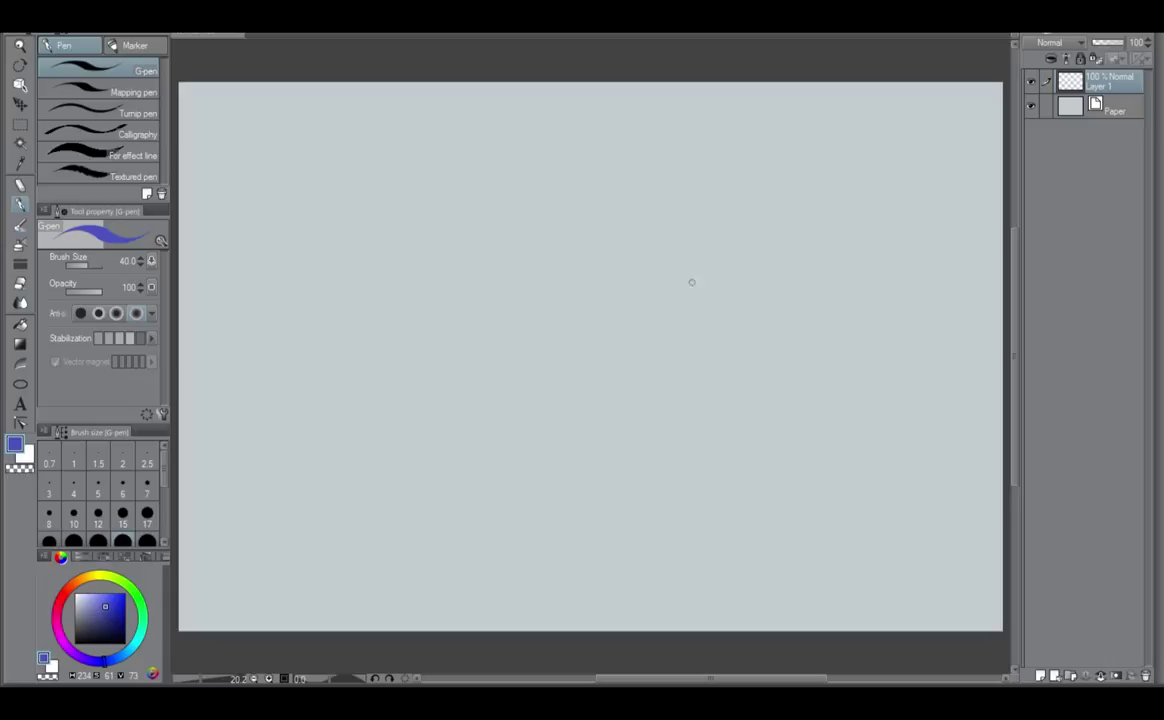
pyautogui.moveTo(720, 204)
pyautogui.mouseDown()
pyautogui.moveTo(708, 280)
pyautogui.moveTo(765, 212)
pyautogui.moveTo(684, 252)
pyautogui.moveTo(691, 189)
pyautogui.moveTo(684, 236)
pyautogui.mouseUp()
pyautogui.moveTo(746, 181); pyautogui.dragTo(777, 210)
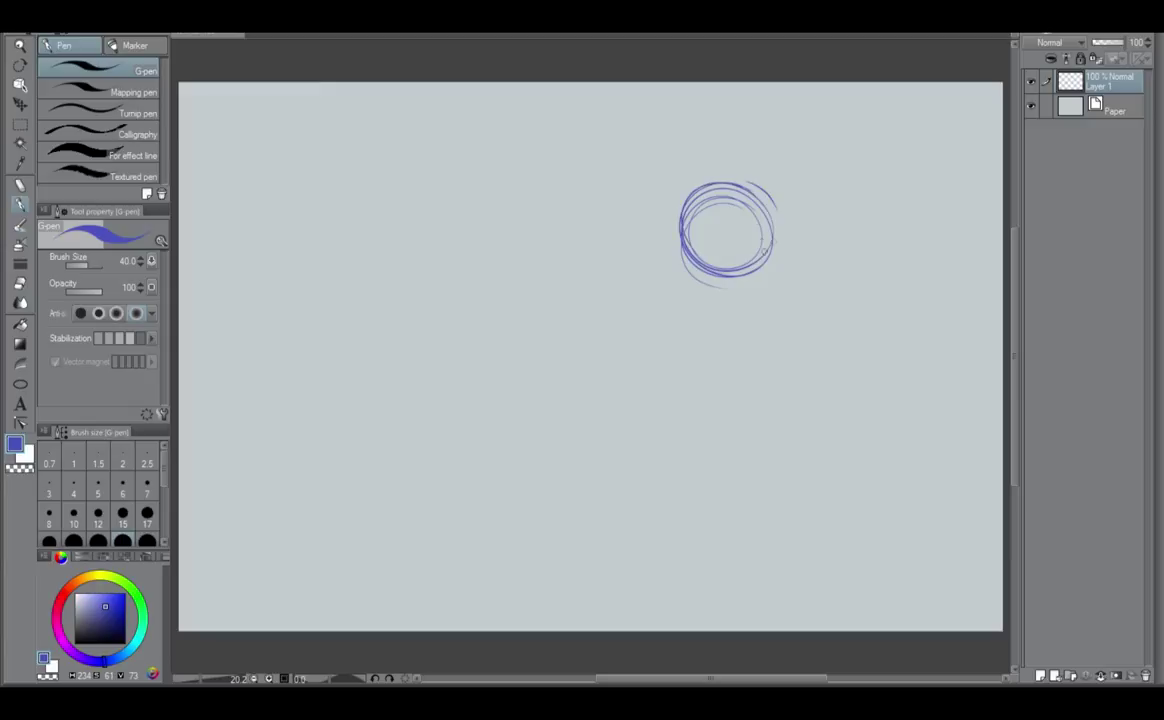
pyautogui.hotkey('ctrl', 'z')
pyautogui.hotkey('ctrl', 'z')
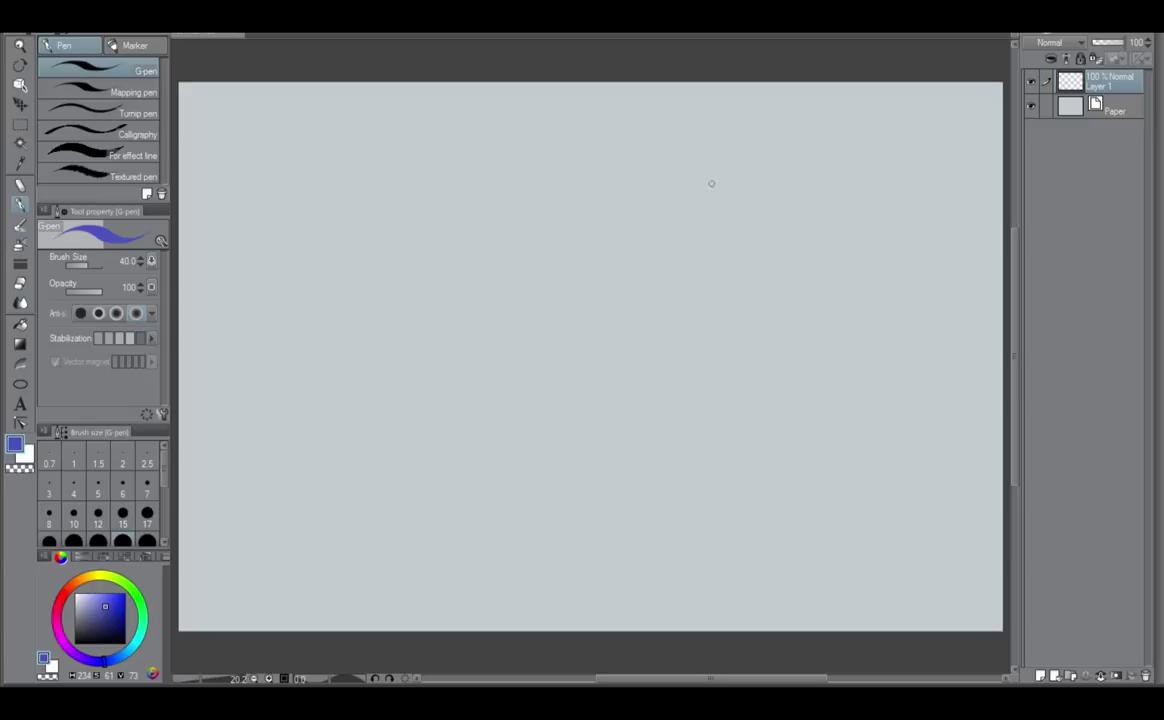
# Sketch the head as a loose circle with a curved vertical centre line and a tapered jaw, using the blue G-pen.
pyautogui.moveTo(711, 183)
pyautogui.mouseDown()
pyautogui.moveTo(720, 267)
pyautogui.moveTo(662, 219)
pyautogui.moveTo(743, 187)
pyautogui.moveTo(739, 264)
pyautogui.moveTo(666, 247)
pyautogui.moveTo(719, 283)
pyautogui.moveTo(668, 228)
pyautogui.moveTo(769, 201)
pyautogui.moveTo(750, 275)
pyautogui.moveTo(676, 258)
pyautogui.moveTo(731, 176)
pyautogui.moveTo(733, 281)
pyautogui.moveTo(749, 215)
pyautogui.moveTo(749, 277)
pyautogui.mouseUp()
pyautogui.hotkey('ctrl', 'z')
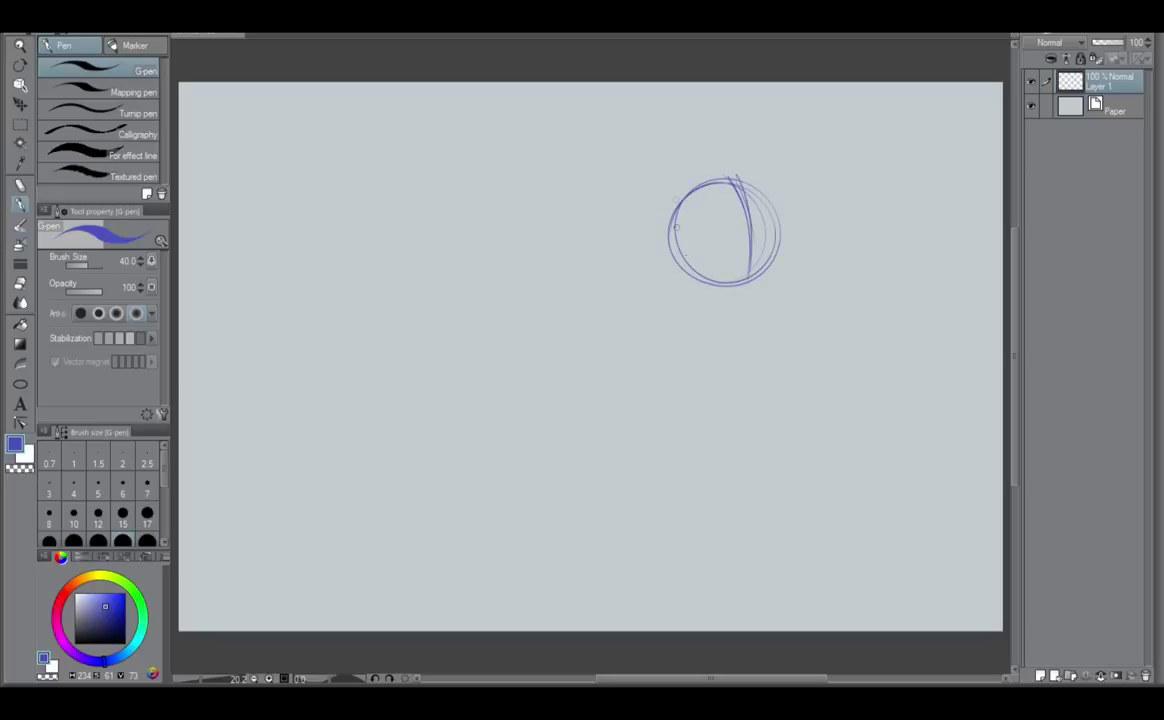
pyautogui.moveTo(678, 207)
pyautogui.mouseDown()
pyautogui.moveTo(684, 273)
pyautogui.moveTo(705, 295)
pyautogui.moveTo(760, 306)
pyautogui.moveTo(775, 212)
pyautogui.moveTo(782, 241)
pyautogui.moveTo(766, 286)
pyautogui.moveTo(742, 305)
pyautogui.moveTo(687, 267)
pyautogui.moveTo(681, 204)
pyautogui.moveTo(744, 180)
pyautogui.mouseUp()
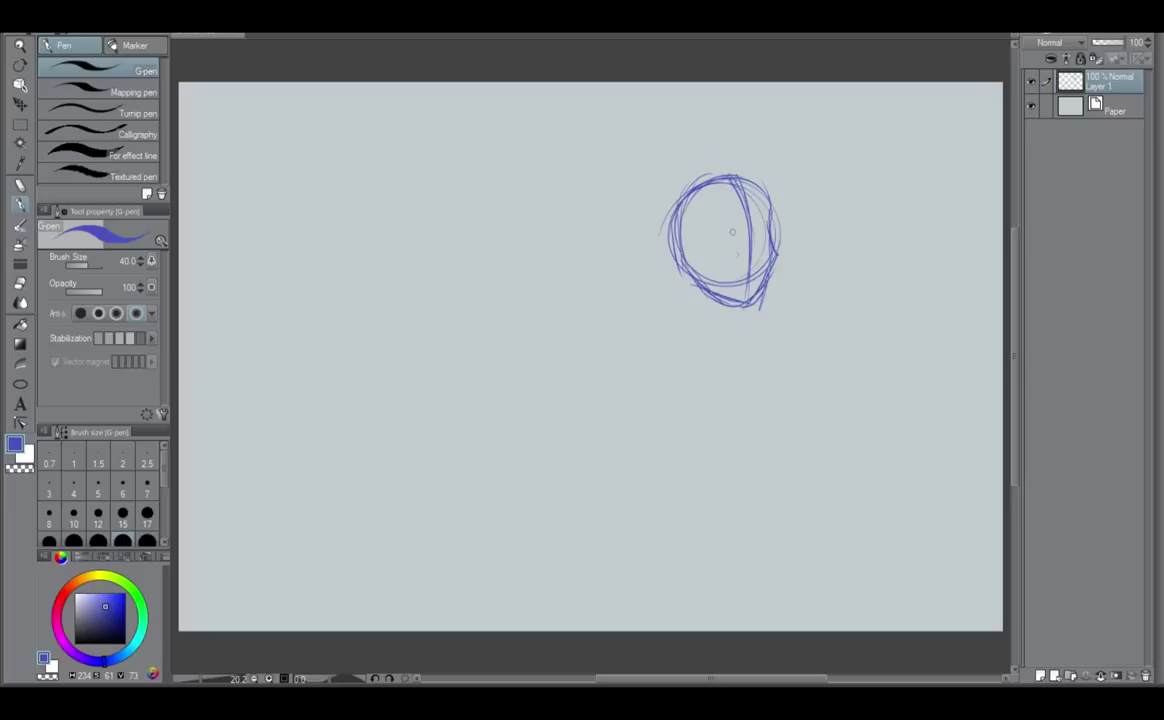
pyautogui.moveTo(684, 231); pyautogui.dragTo(689, 271)
# Sketch the neck, shoulder line and rounded ribcage below the head, with diagonal guide strokes for the hip area.
pyautogui.moveTo(683, 202)
pyautogui.mouseDown()
pyautogui.moveTo(719, 295)
pyautogui.moveTo(760, 284)
pyautogui.moveTo(709, 351)
pyautogui.moveTo(725, 420)
pyautogui.mouseUp()
pyautogui.moveTo(676, 335)
pyautogui.mouseDown()
pyautogui.moveTo(770, 322)
pyautogui.moveTo(722, 422)
pyautogui.moveTo(780, 390)
pyautogui.mouseUp()
pyautogui.moveTo(772, 320); pyautogui.dragTo(803, 404)
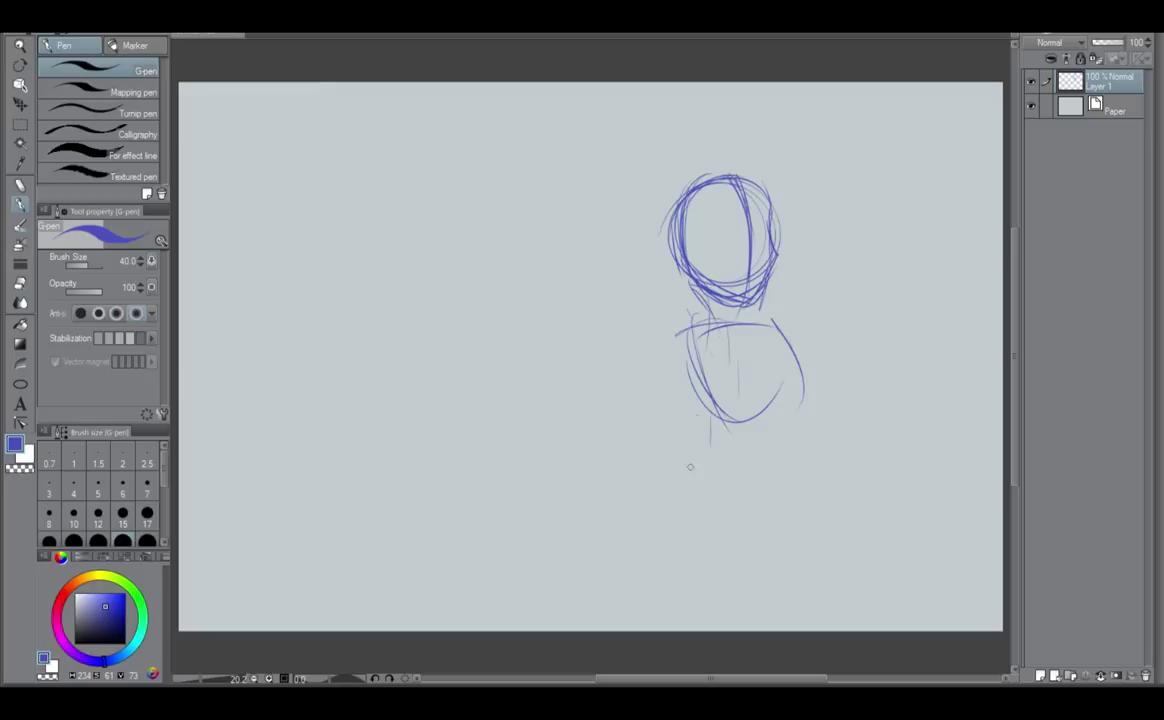
pyautogui.moveTo(690, 475)
pyautogui.mouseDown()
pyautogui.moveTo(652, 545)
pyautogui.moveTo(615, 538)
pyautogui.mouseUp()
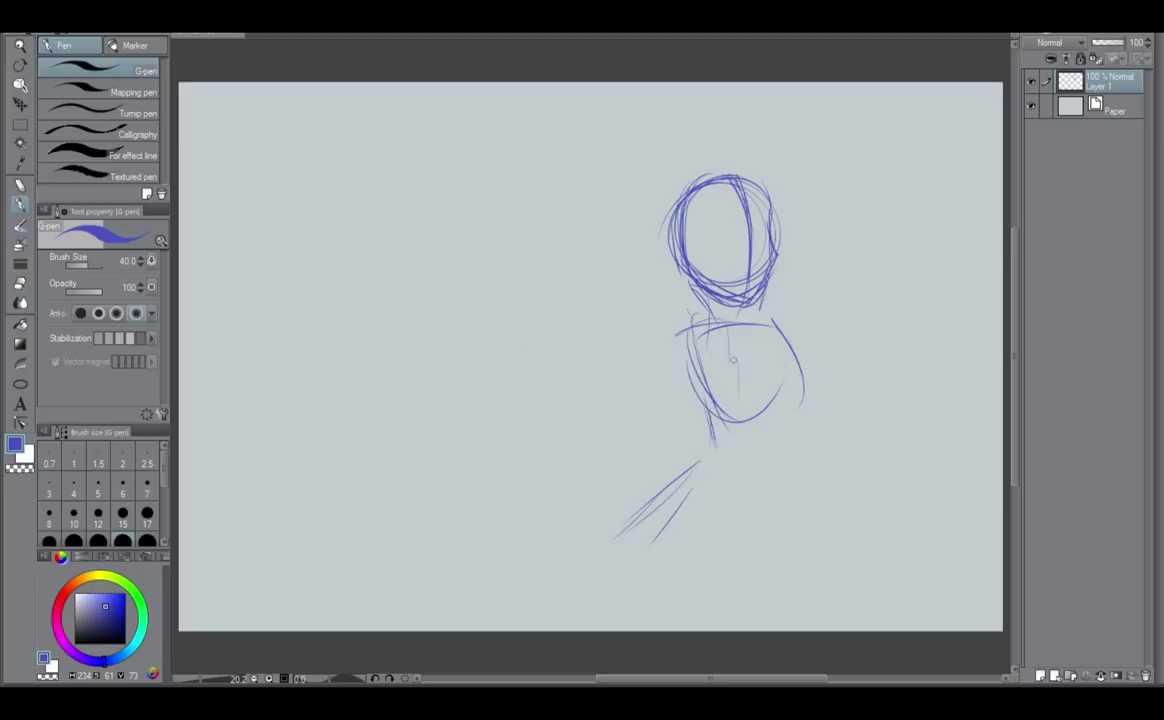
# Move the whole sketch layer slightly up on the canvas with the Move layer tool.
pyautogui.click(24, 106)
pyautogui.moveTo(759, 328); pyautogui.dragTo(751, 277)
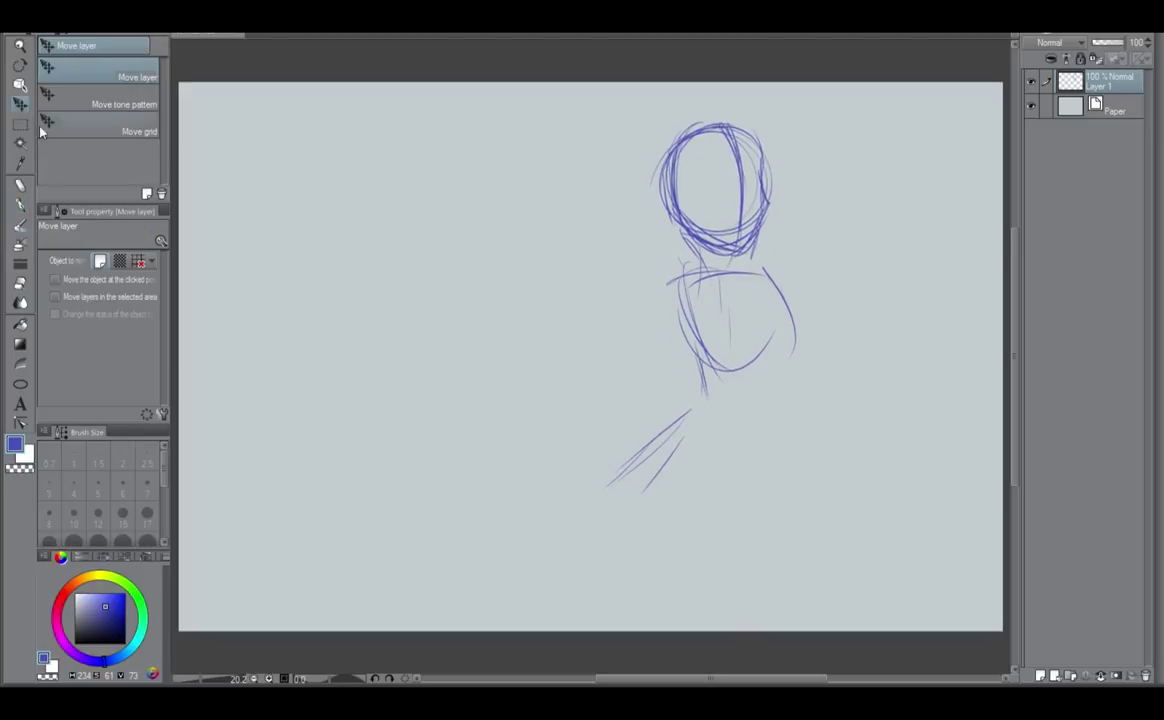
# With the G-pen, sketch curved hip strokes and a long line beneath the figure, rising to a peak and dropping to the canvas edge.
pyautogui.click(20, 203)
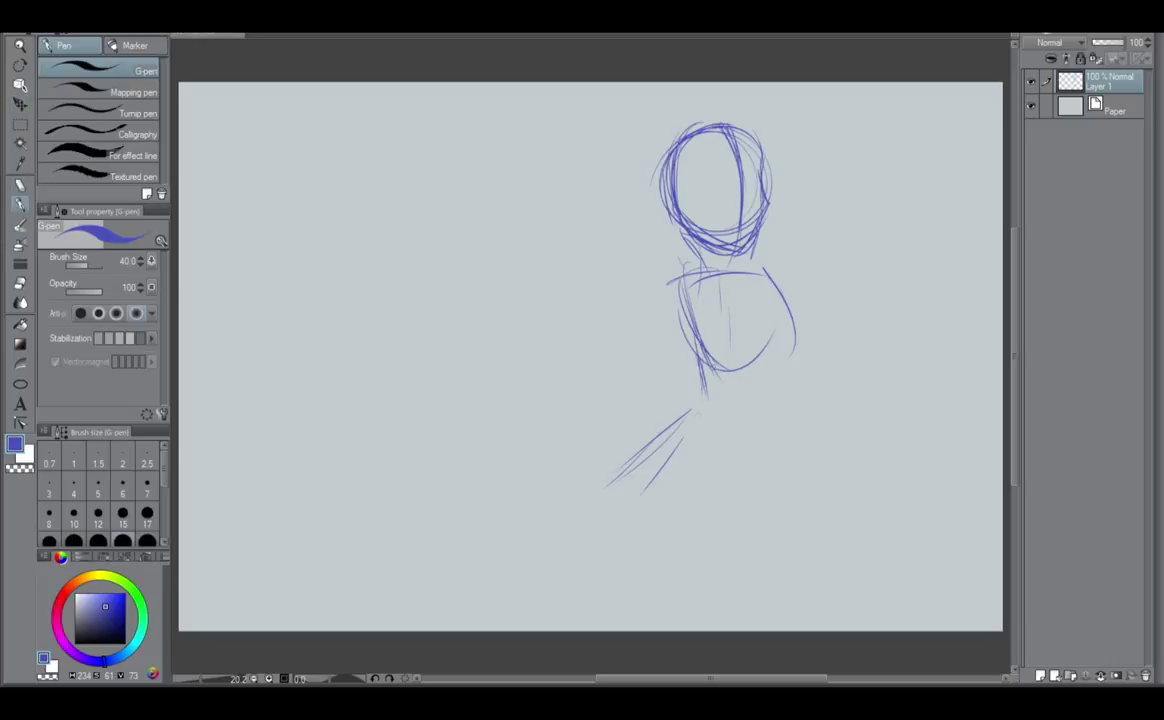
pyautogui.moveTo(690, 400)
pyautogui.mouseDown()
pyautogui.moveTo(615, 470)
pyautogui.moveTo(557, 493)
pyautogui.mouseUp()
pyautogui.moveTo(700, 395)
pyautogui.mouseDown()
pyautogui.moveTo(609, 461)
pyautogui.moveTo(570, 515)
pyautogui.mouseUp()
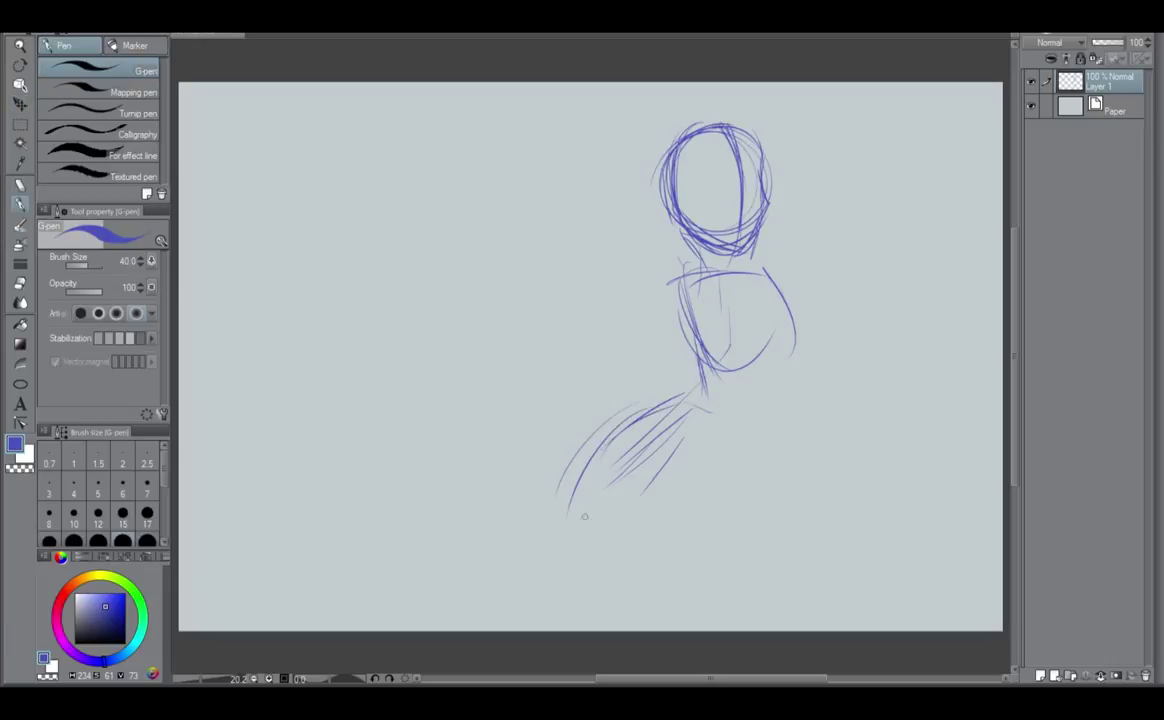
pyautogui.moveTo(470, 578)
pyautogui.mouseDown()
pyautogui.moveTo(585, 489)
pyautogui.moveTo(680, 465)
pyautogui.moveTo(870, 325)
pyautogui.mouseUp()
pyautogui.moveTo(800, 365)
pyautogui.mouseDown()
pyautogui.moveTo(955, 330)
pyautogui.moveTo(930, 442)
pyautogui.moveTo(955, 625)
pyautogui.mouseUp()
pyautogui.moveTo(535, 498); pyautogui.dragTo(430, 627)
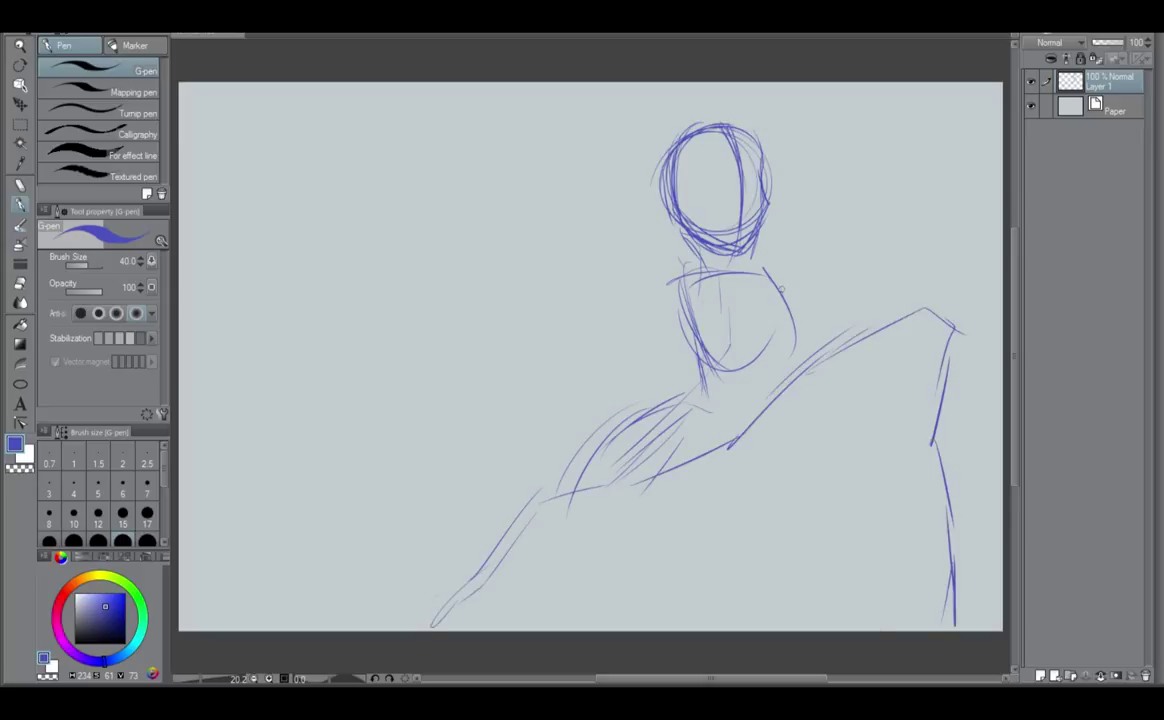
# Scatter loose curved strokes around the figure with an arrow in the upper-right background, and undo the last marks beside the arrow.
pyautogui.moveTo(877, 118)
pyautogui.mouseDown()
pyautogui.moveTo(845, 175)
pyautogui.moveTo(975, 112)
pyautogui.mouseUp()
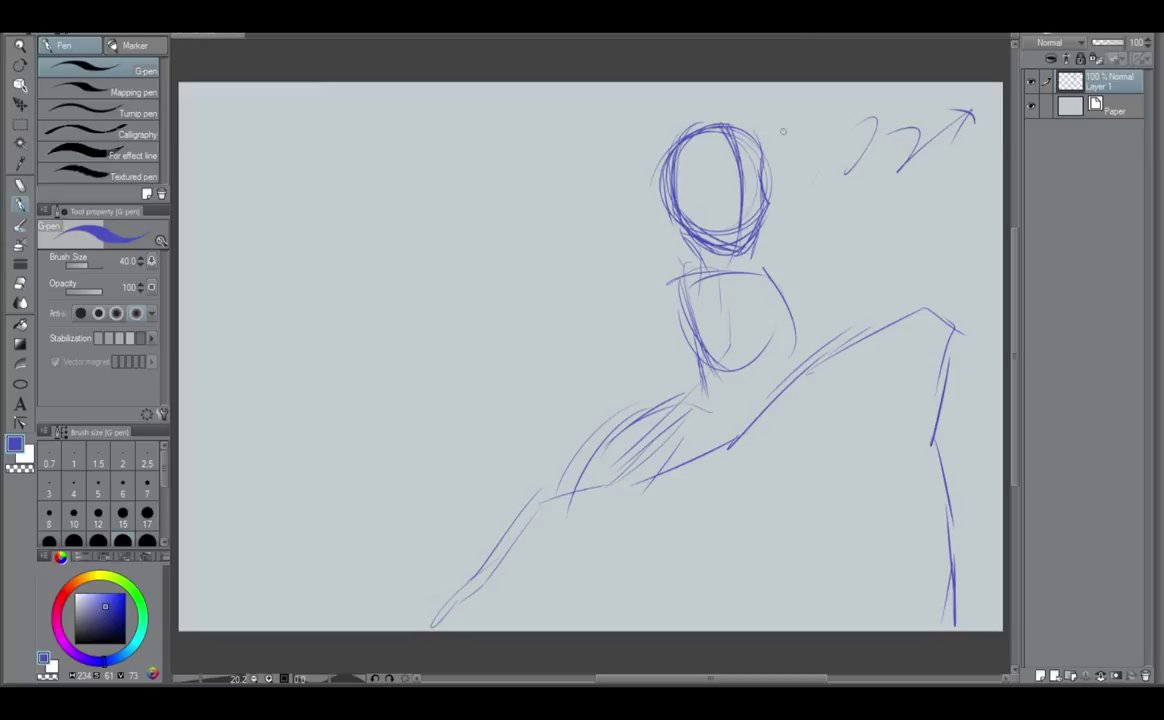
pyautogui.moveTo(485, 112); pyautogui.dragTo(537, 172)
pyautogui.moveTo(436, 105); pyautogui.dragTo(478, 168)
pyautogui.moveTo(400, 128); pyautogui.dragTo(470, 168)
pyautogui.moveTo(340, 182); pyautogui.dragTo(398, 172)
pyautogui.moveTo(322, 238); pyautogui.dragTo(346, 242)
pyautogui.moveTo(285, 343); pyautogui.dragTo(400, 435)
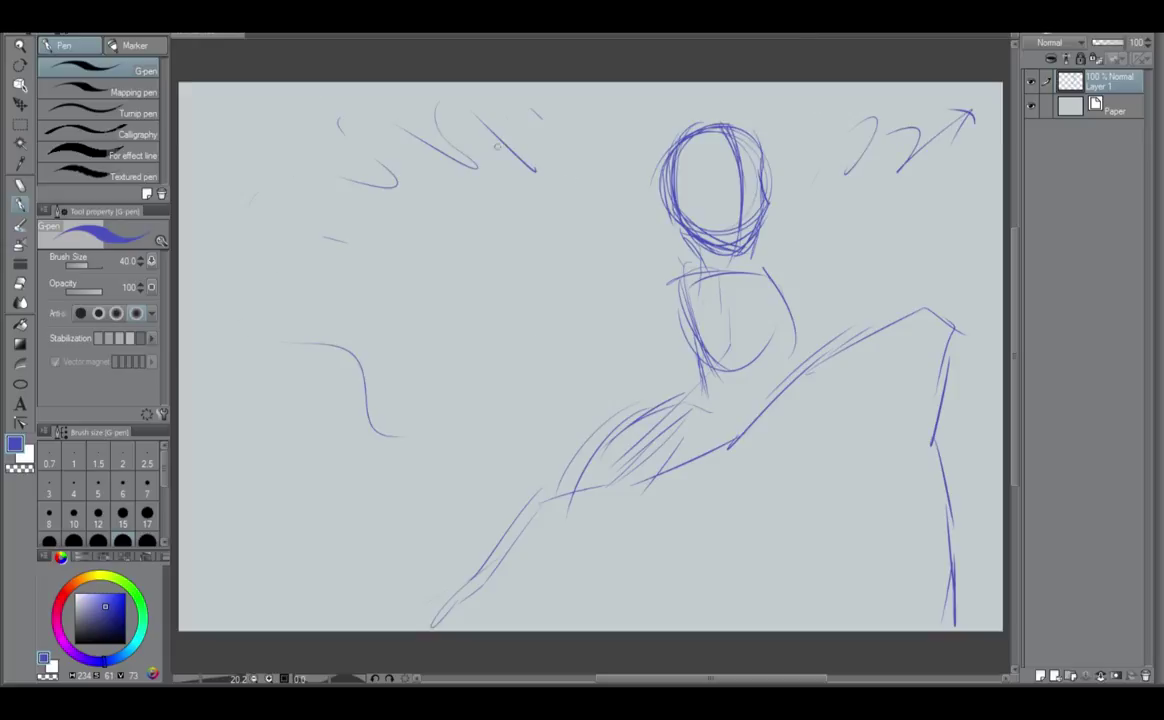
pyautogui.moveTo(545, 160); pyautogui.dragTo(585, 198)
pyautogui.moveTo(650, 100); pyautogui.dragTo(715, 97)
pyautogui.moveTo(812, 115); pyautogui.dragTo(825, 190)
pyautogui.moveTo(950, 140); pyautogui.dragTo(935, 180)
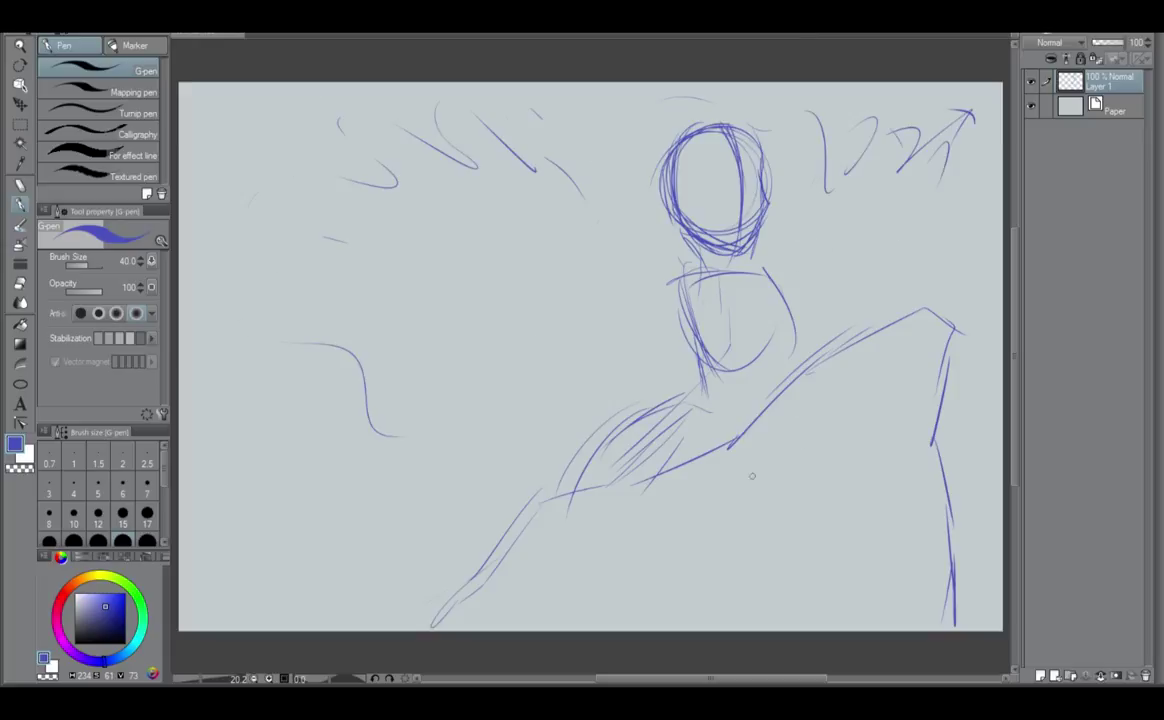
pyautogui.hotkey('ctrl', 'z')
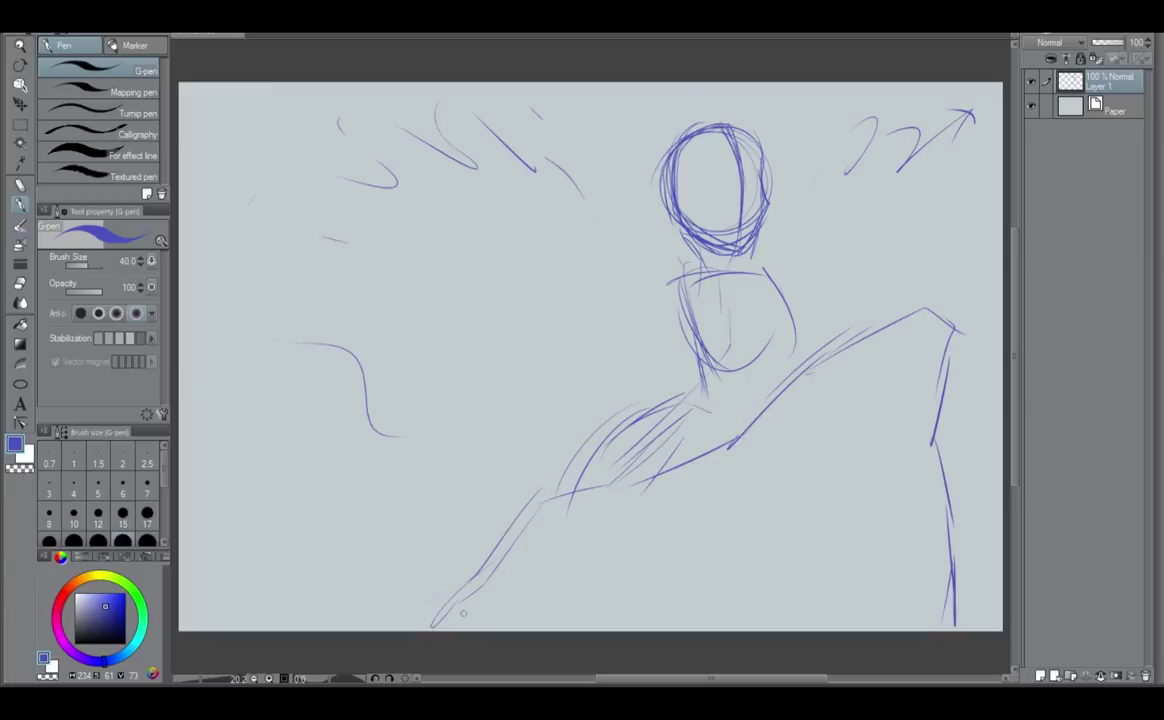
# Redraw the long line beneath the figure lower down and rework its peak and steep drop on the right side.
pyautogui.moveTo(463, 612)
pyautogui.mouseDown()
pyautogui.moveTo(560, 525)
pyautogui.moveTo(720, 490)
pyautogui.moveTo(800, 450)
pyautogui.moveTo(956, 408)
pyautogui.moveTo(937, 440)
pyautogui.mouseUp()
pyautogui.moveTo(939, 448); pyautogui.dragTo(956, 615)
pyautogui.moveTo(860, 340)
pyautogui.mouseDown()
pyautogui.moveTo(939, 289)
pyautogui.moveTo(929, 304)
pyautogui.moveTo(931, 319)
pyautogui.moveTo(945, 310)
pyautogui.moveTo(944, 360)
pyautogui.mouseUp()
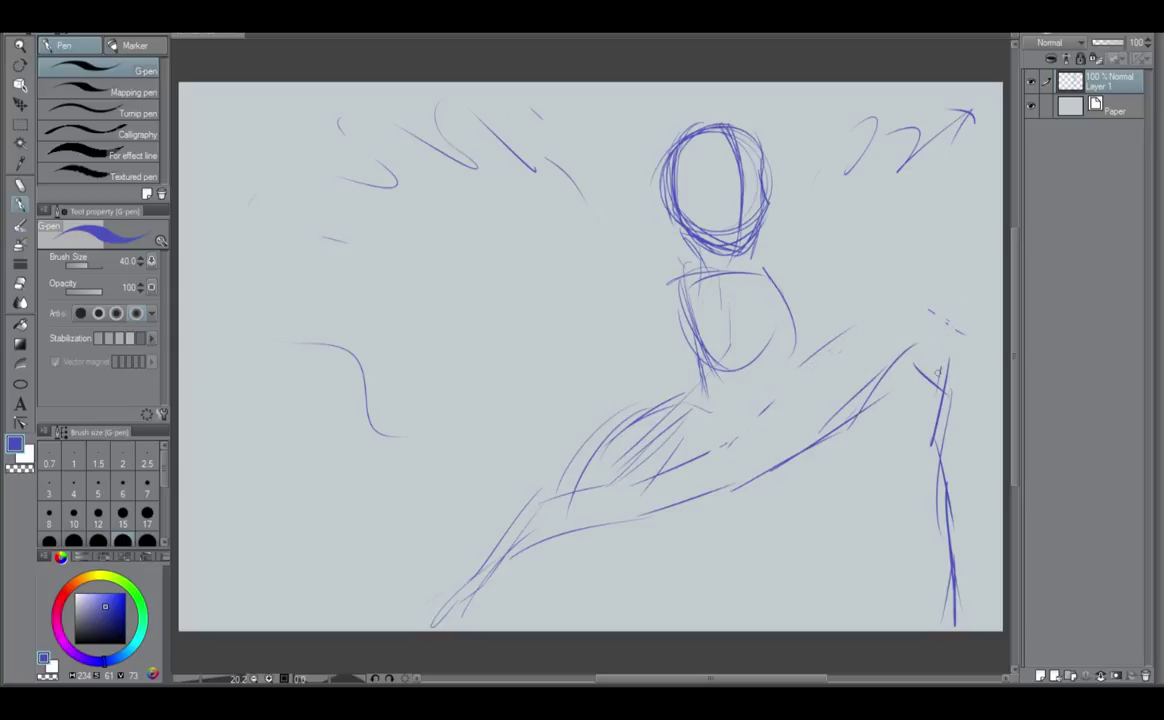
# Reinforce the ribcage outline and add a curved centre line and a small arch at its lower edge.
pyautogui.moveTo(761, 268); pyautogui.dragTo(790, 325)
pyautogui.moveTo(761, 269); pyautogui.dragTo(784, 309)
pyautogui.moveTo(700, 299); pyautogui.dragTo(728, 353)
pyautogui.moveTo(705, 327)
pyautogui.mouseDown()
pyautogui.moveTo(727, 360)
pyautogui.moveTo(770, 364)
pyautogui.mouseUp()
pyautogui.moveTo(784, 300)
pyautogui.mouseDown()
pyautogui.moveTo(788, 358)
pyautogui.moveTo(768, 339)
pyautogui.mouseUp()
pyautogui.moveTo(735, 263); pyautogui.dragTo(762, 340)
pyautogui.moveTo(741, 268); pyautogui.dragTo(763, 345)
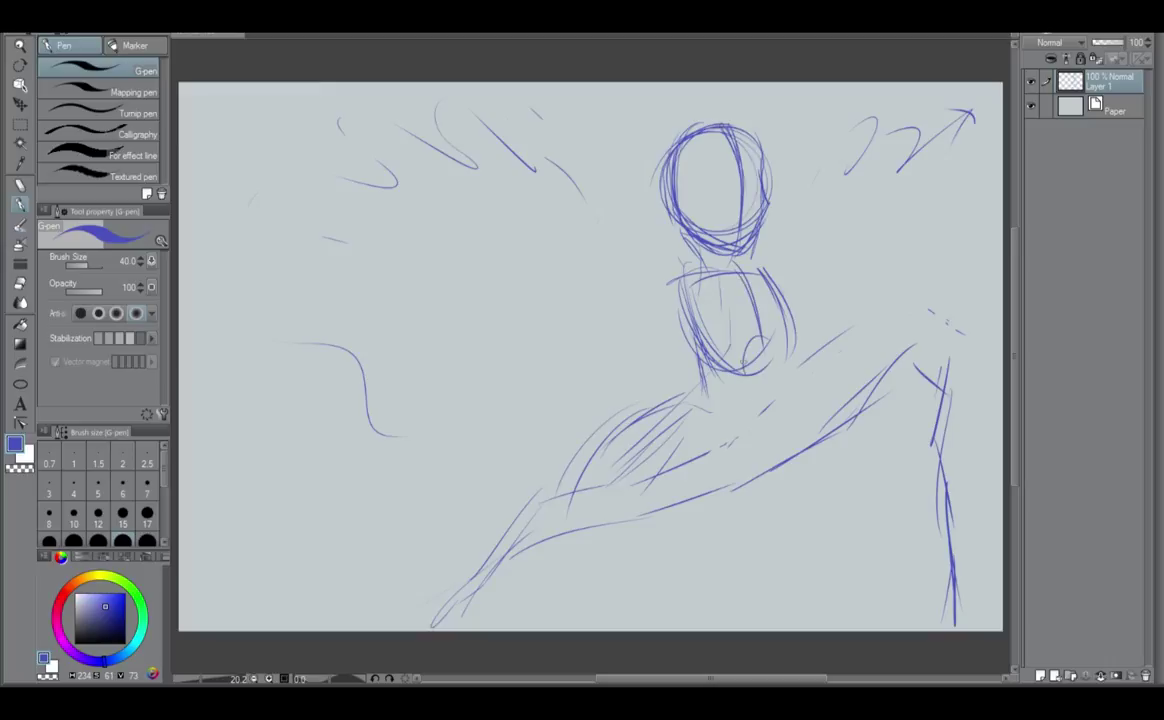
pyautogui.moveTo(698, 286); pyautogui.dragTo(731, 365)
pyautogui.moveTo(744, 374)
pyautogui.mouseDown()
pyautogui.moveTo(769, 335)
pyautogui.moveTo(782, 376)
pyautogui.mouseUp()
pyautogui.moveTo(755, 342); pyautogui.dragTo(767, 360)
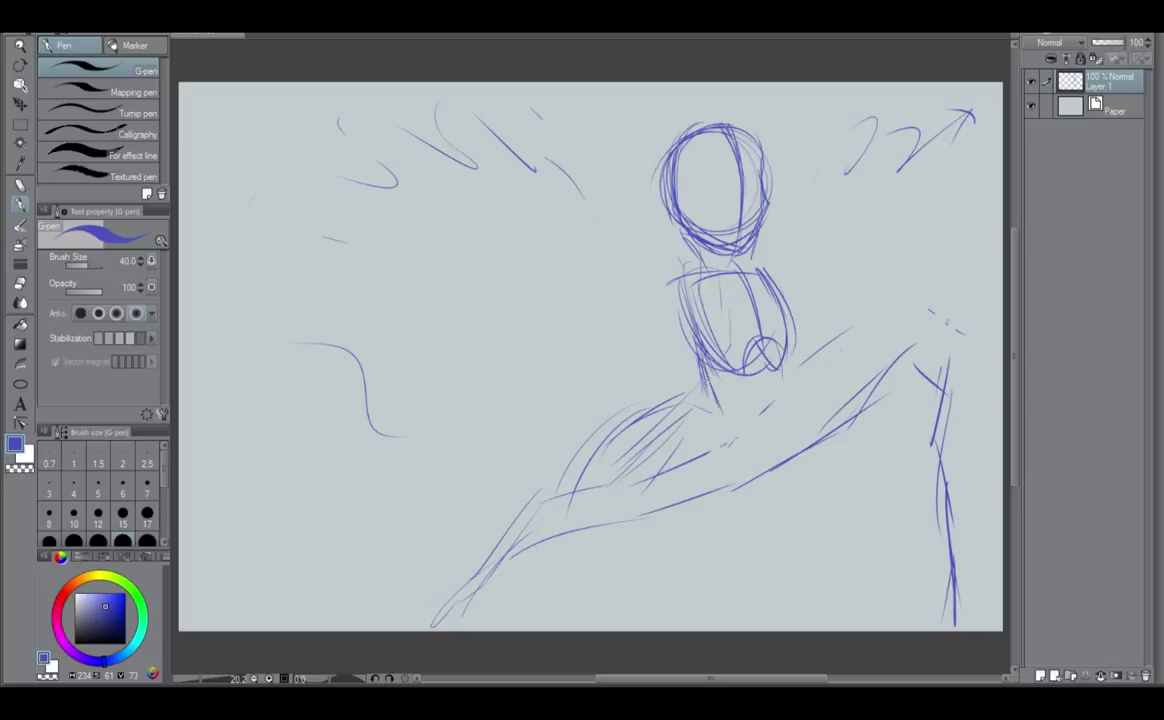
# Sketch the abdomen below the ribcage with a rounded lower curve and tapering waist lines on both sides.
pyautogui.moveTo(702, 365); pyautogui.dragTo(767, 410)
pyautogui.moveTo(774, 309); pyautogui.dragTo(774, 405)
pyautogui.moveTo(777, 320); pyautogui.dragTo(771, 422)
pyautogui.moveTo(777, 368); pyautogui.dragTo(757, 438)
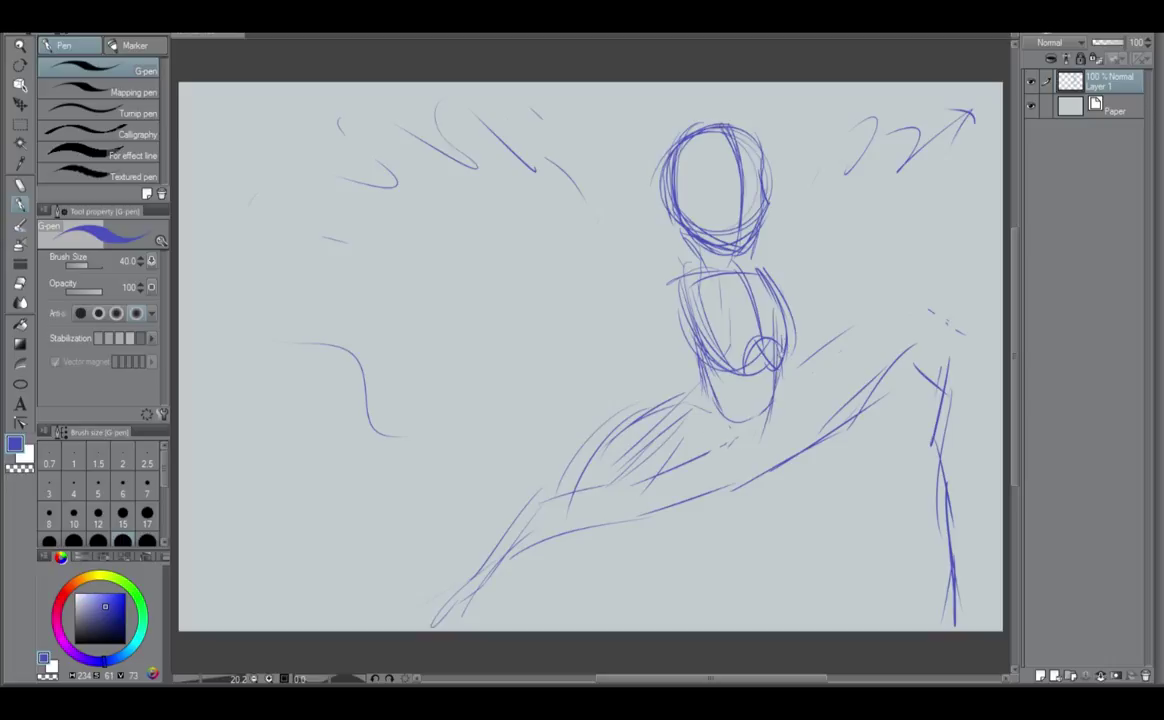
pyautogui.moveTo(783, 345); pyautogui.dragTo(762, 432)
pyautogui.moveTo(760, 372); pyautogui.dragTo(742, 456)
pyautogui.moveTo(771, 346)
pyautogui.mouseDown()
pyautogui.moveTo(761, 406)
pyautogui.moveTo(770, 397)
pyautogui.mouseUp()
pyautogui.moveTo(705, 424); pyautogui.dragTo(714, 488)
pyautogui.moveTo(699, 388); pyautogui.dragTo(711, 457)
pyautogui.moveTo(697, 400)
pyautogui.mouseDown()
pyautogui.moveTo(712, 458)
pyautogui.moveTo(706, 422)
pyautogui.mouseUp()
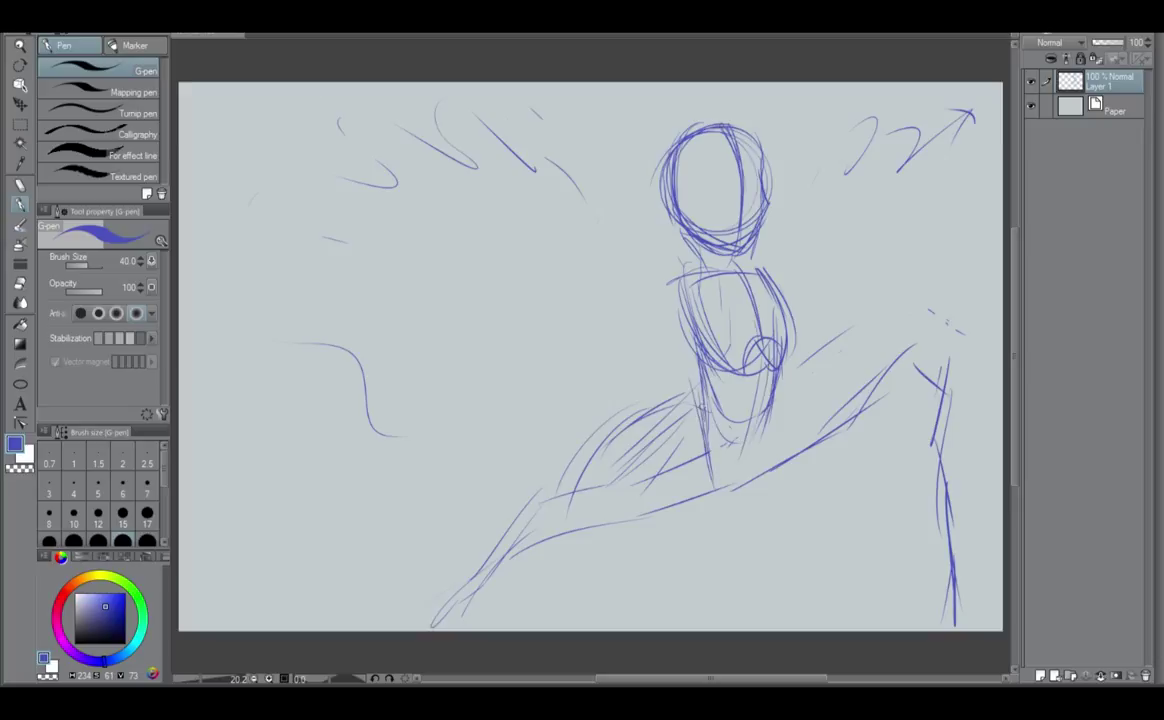
# Sketch the left side of the pelvis as a tall loop running from the waist down to the line beneath the figure.
pyautogui.moveTo(664, 349); pyautogui.dragTo(705, 411)
pyautogui.moveTo(661, 388); pyautogui.dragTo(672, 456)
pyautogui.moveTo(680, 352)
pyautogui.mouseDown()
pyautogui.moveTo(661, 405)
pyautogui.moveTo(703, 495)
pyautogui.moveTo(657, 403)
pyautogui.mouseUp()
pyautogui.moveTo(673, 350)
pyautogui.mouseDown()
pyautogui.moveTo(691, 374)
pyautogui.moveTo(709, 468)
pyautogui.mouseUp()
pyautogui.moveTo(688, 387); pyautogui.dragTo(714, 486)
pyautogui.moveTo(656, 356)
pyautogui.mouseDown()
pyautogui.moveTo(708, 385)
pyautogui.moveTo(710, 495)
pyautogui.mouseUp()
pyautogui.moveTo(674, 446); pyautogui.dragTo(710, 485)
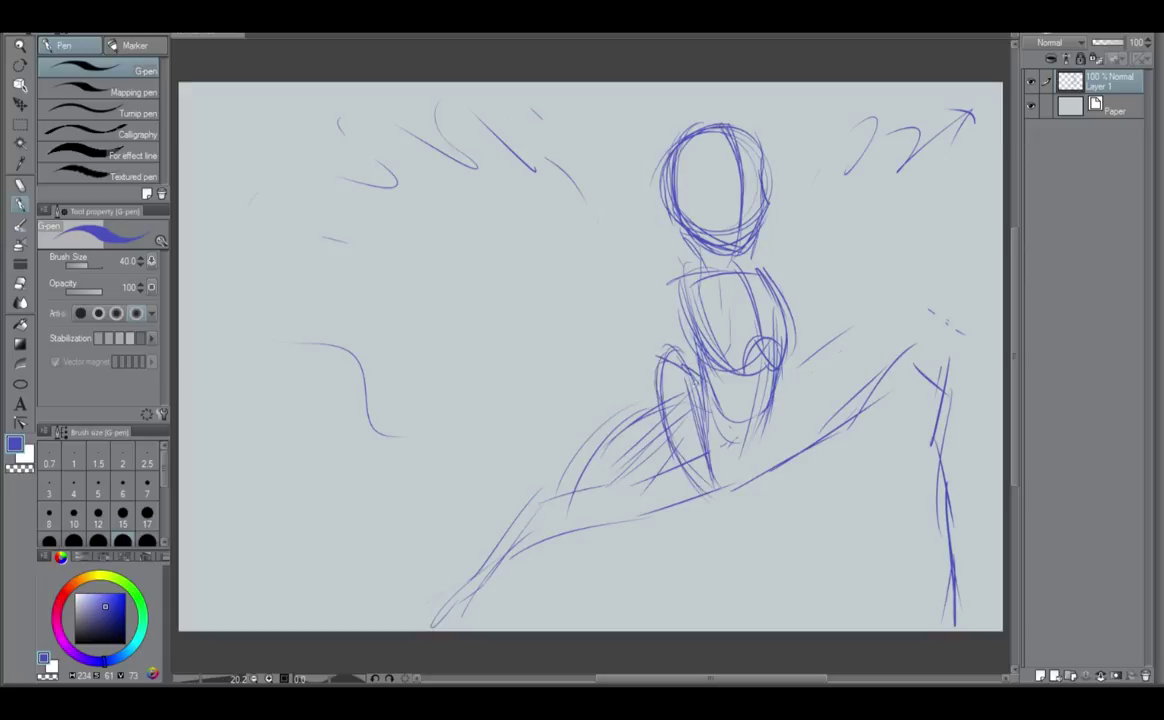
# Draw the pelvis's lower bowl and right hip curve, and reshape the top of the left hip.
pyautogui.moveTo(691, 402)
pyautogui.mouseDown()
pyautogui.moveTo(727, 491)
pyautogui.moveTo(769, 432)
pyautogui.moveTo(756, 474)
pyautogui.mouseUp()
pyautogui.moveTo(771, 387); pyautogui.dragTo(794, 428)
pyautogui.moveTo(794, 418); pyautogui.dragTo(759, 478)
pyautogui.moveTo(673, 363); pyautogui.dragTo(704, 382)
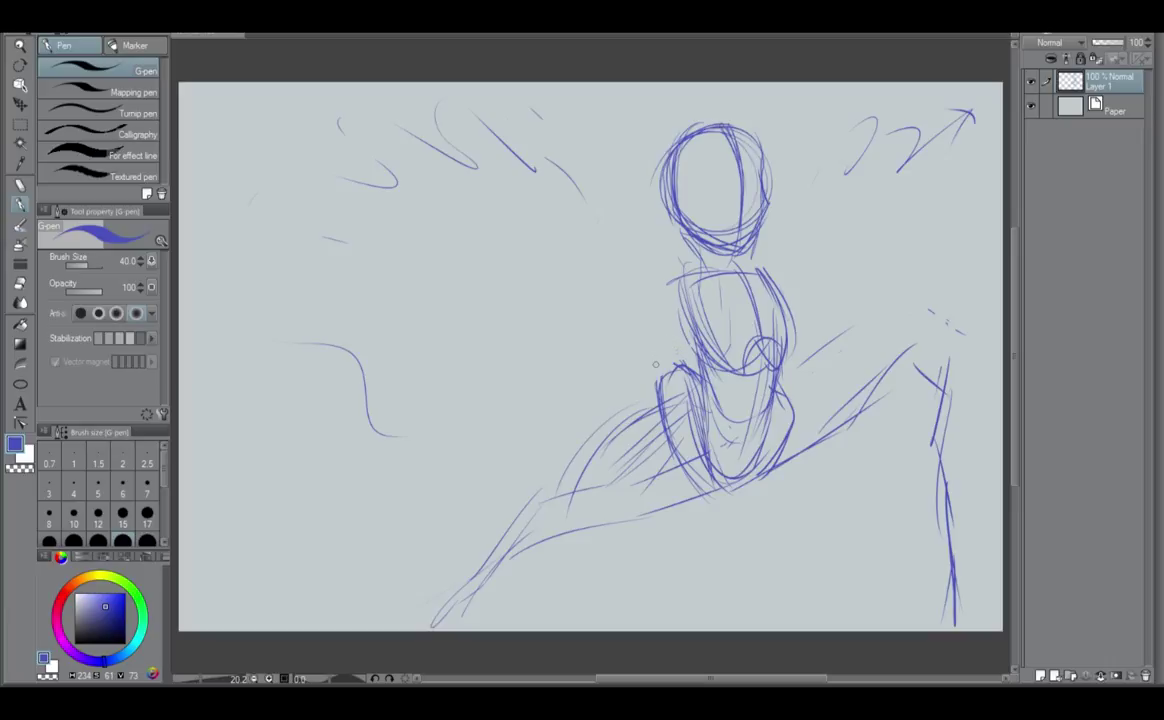
# Darken the pelvis outline with repeated strokes along both hips and the inner V-shaped curve.
pyautogui.moveTo(680, 366)
pyautogui.mouseDown()
pyautogui.moveTo(707, 378)
pyautogui.moveTo(718, 486)
pyautogui.mouseUp()
pyautogui.moveTo(671, 438); pyautogui.dragTo(717, 483)
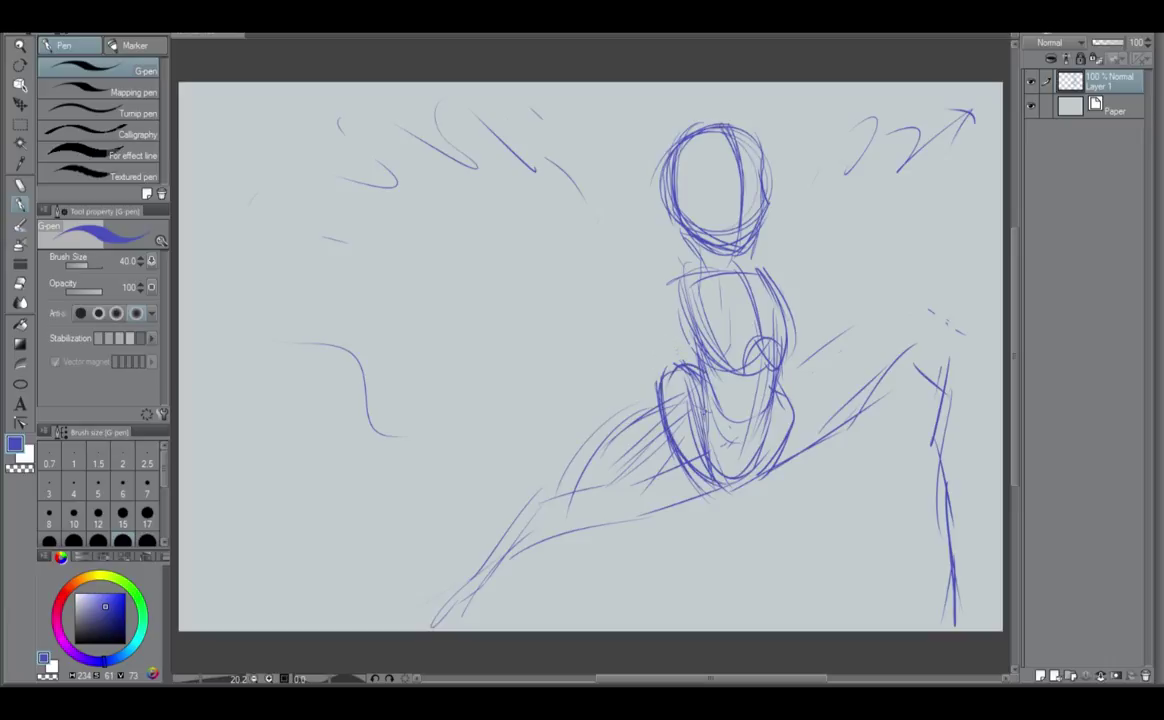
pyautogui.moveTo(697, 384); pyautogui.dragTo(723, 468)
pyautogui.moveTo(695, 403)
pyautogui.mouseDown()
pyautogui.moveTo(727, 476)
pyautogui.moveTo(744, 483)
pyautogui.mouseUp()
pyautogui.moveTo(772, 407); pyautogui.dragTo(742, 482)
pyautogui.moveTo(770, 378); pyautogui.dragTo(780, 460)
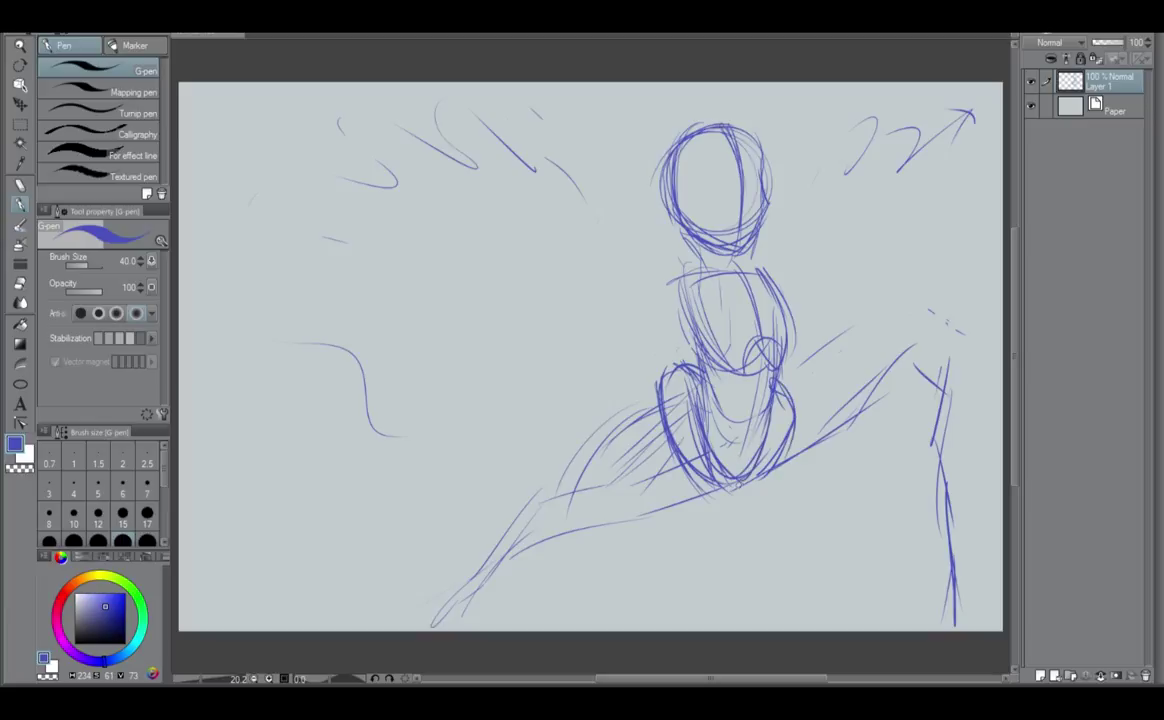
pyautogui.moveTo(657, 405)
pyautogui.mouseDown()
pyautogui.moveTo(559, 463)
pyautogui.moveTo(546, 538)
pyautogui.mouseUp()
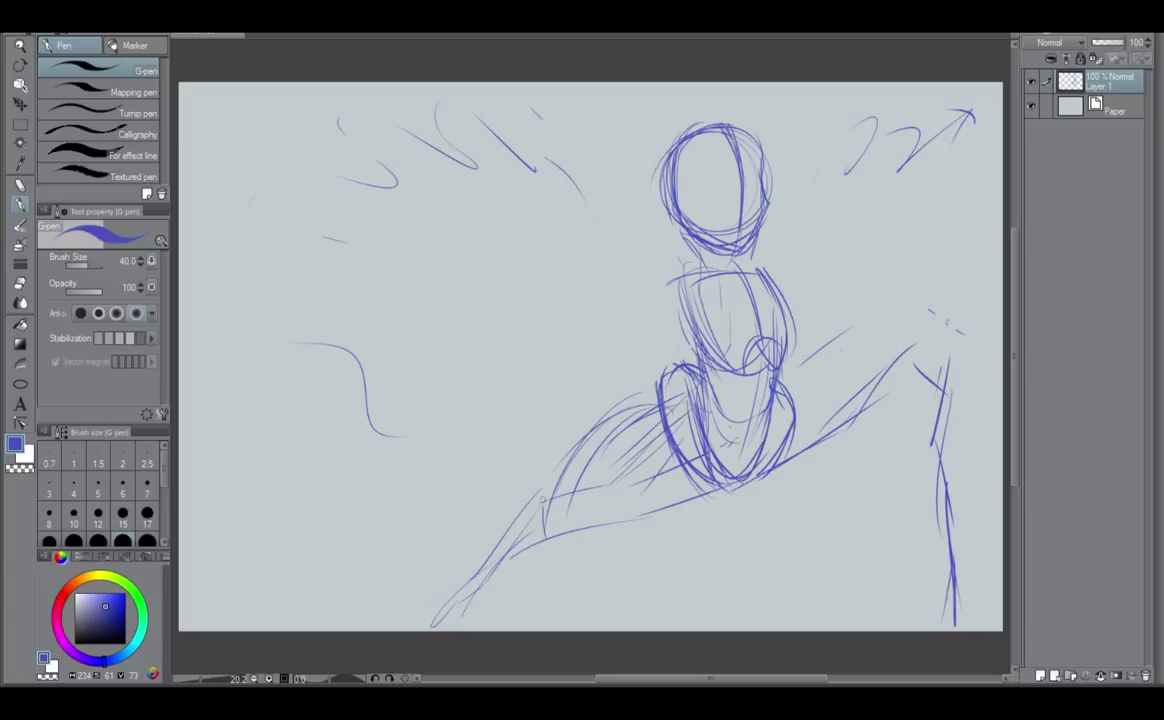
pyautogui.moveTo(623, 414); pyautogui.dragTo(543, 506)
pyautogui.moveTo(659, 394)
pyautogui.mouseDown()
pyautogui.moveTo(545, 487)
pyautogui.moveTo(543, 534)
pyautogui.moveTo(648, 392)
pyautogui.moveTo(563, 466)
pyautogui.mouseUp()
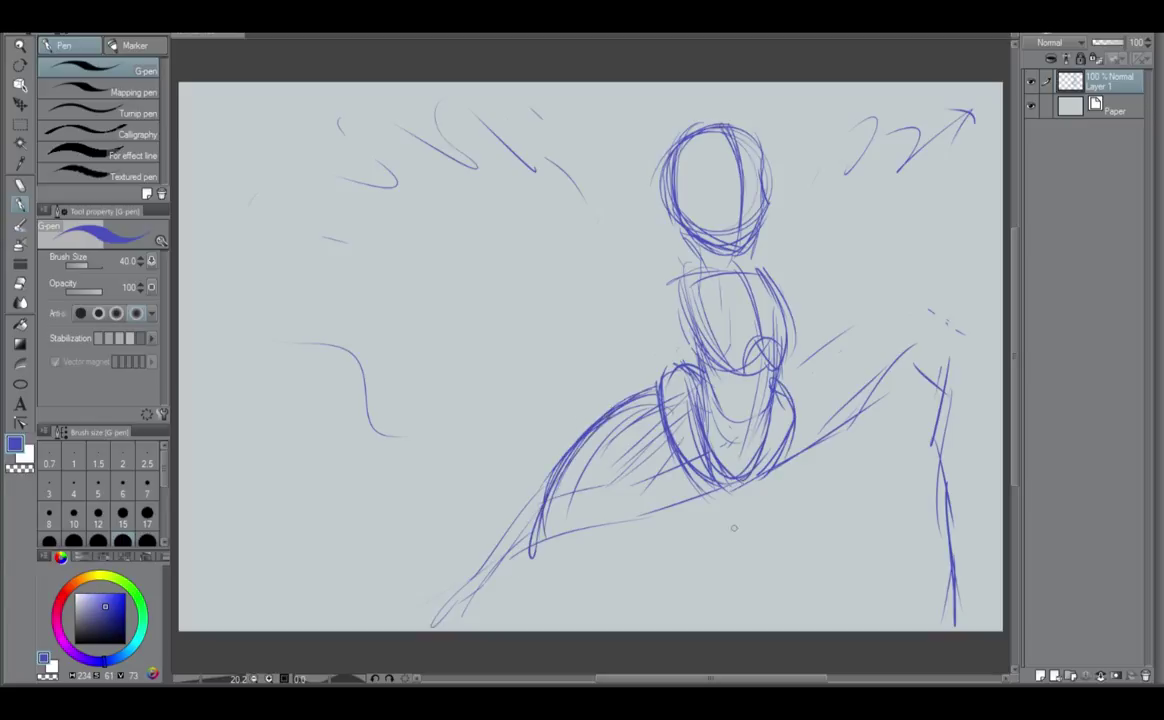
pyautogui.hotkey('ctrl', 'z')
pyautogui.hotkey('ctrl', 'z')
pyautogui.moveTo(665, 388)
pyautogui.mouseDown()
pyautogui.moveTo(601, 414)
pyautogui.moveTo(550, 552)
pyautogui.mouseUp()
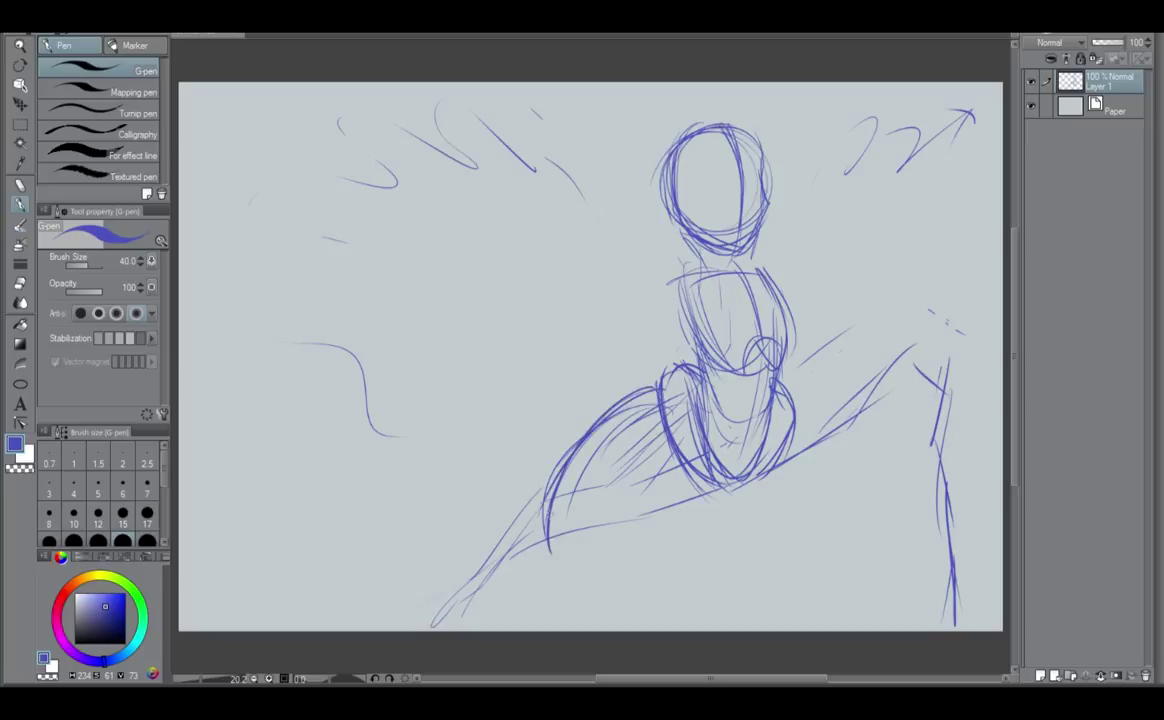
pyautogui.moveTo(600, 426); pyautogui.dragTo(547, 520)
pyautogui.moveTo(627, 396); pyautogui.dragTo(562, 475)
pyautogui.moveTo(662, 400)
pyautogui.mouseDown()
pyautogui.moveTo(711, 395)
pyautogui.moveTo(582, 458)
pyautogui.moveTo(550, 530)
pyautogui.mouseUp()
pyautogui.hotkey('ctrl', 'z')
pyautogui.hotkey('ctrl', 'z')
pyautogui.hotkey('ctrl', 'z')
pyautogui.hotkey('ctrl', 'z')
pyautogui.hotkey('ctrl', 'z')
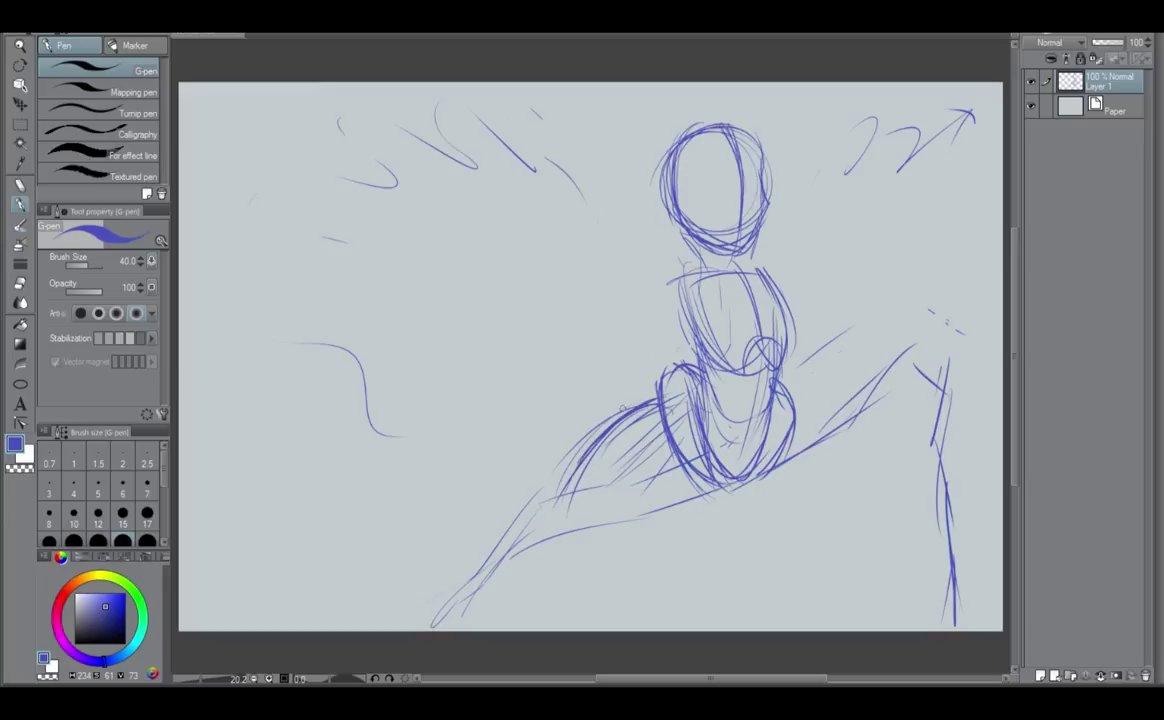
# Redraw the thigh's outer curve from the left hip down to the lower line, and strengthen the ribcage's left and lower contour.
pyautogui.moveTo(645, 408); pyautogui.dragTo(548, 520)
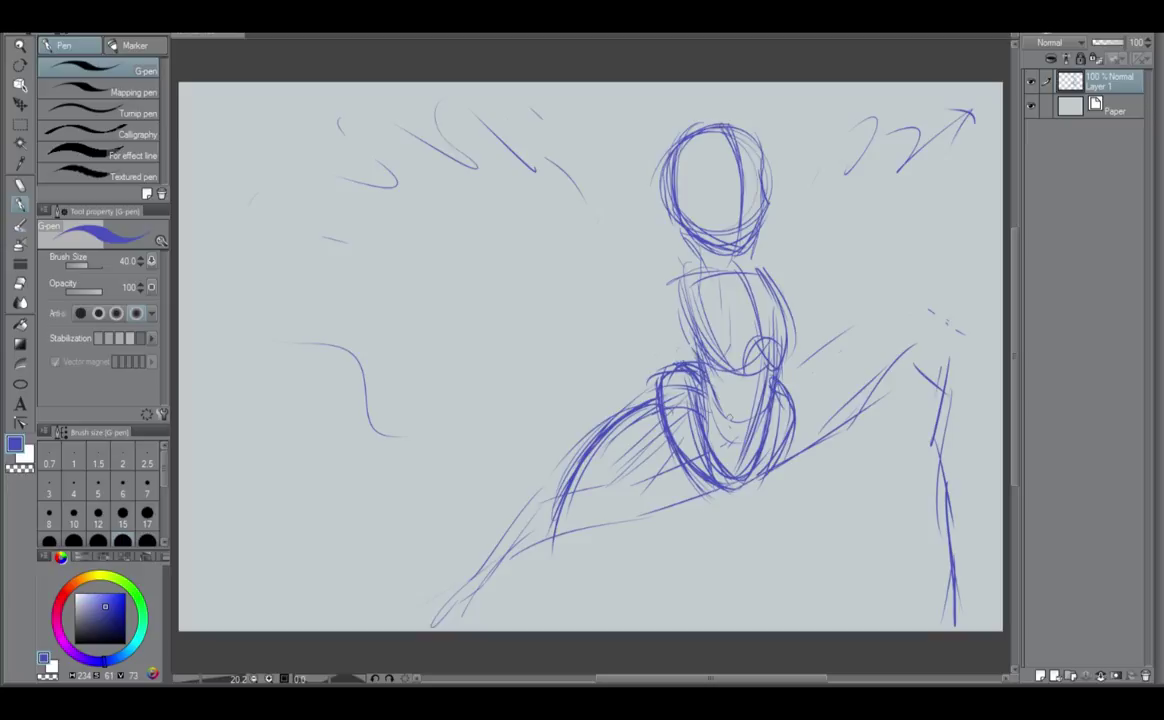
pyautogui.moveTo(678, 292)
pyautogui.mouseDown()
pyautogui.moveTo(703, 360)
pyautogui.moveTo(746, 388)
pyautogui.mouseUp()
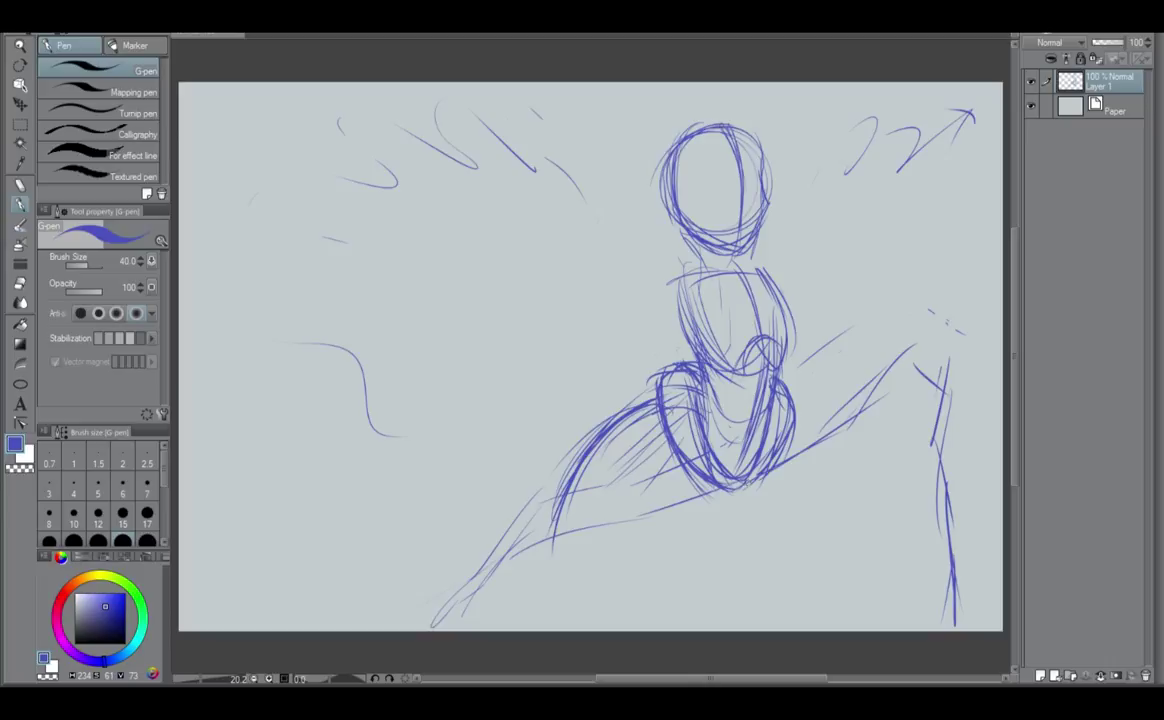
# Lasso the head, scale it to 91% with a -3.7 rotation, reposition it above the neck, apply the transform and clear the selection.
pyautogui.click(20, 124)
pyautogui.click(140, 104)
pyautogui.moveTo(774, 122)
pyautogui.mouseDown()
pyautogui.moveTo(673, 226)
pyautogui.moveTo(703, 252)
pyautogui.moveTo(773, 248)
pyautogui.moveTo(795, 145)
pyautogui.moveTo(778, 118)
pyautogui.mouseUp()
pyautogui.click(704, 260)
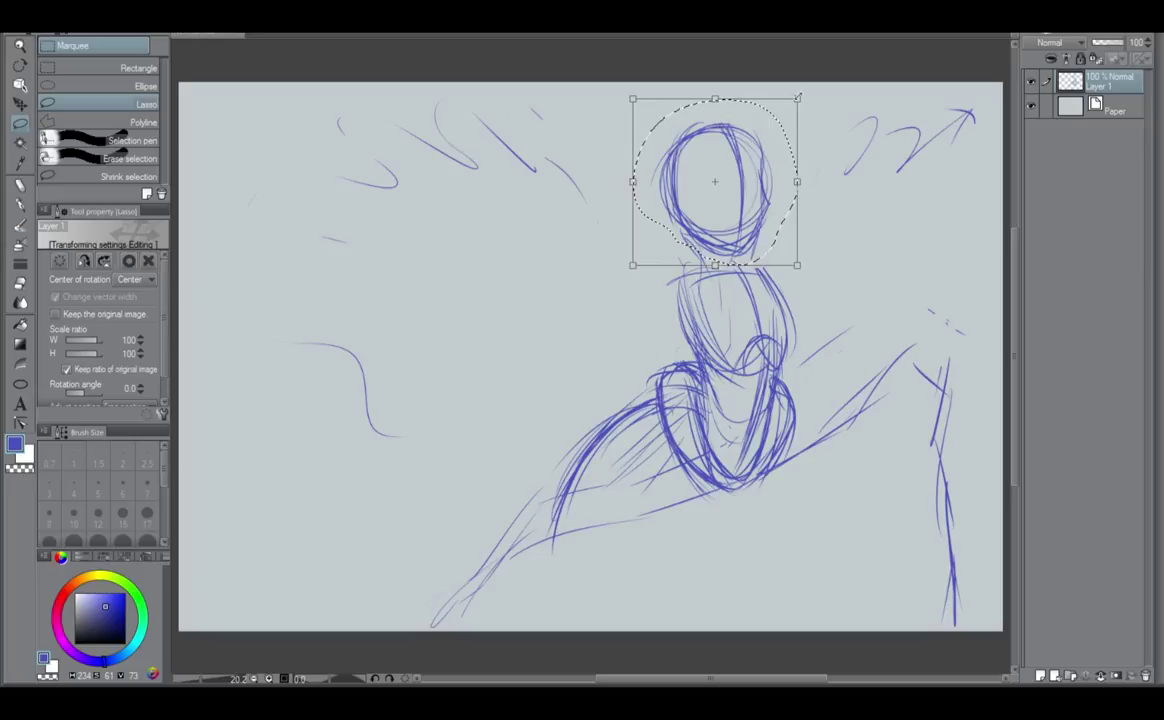
pyautogui.moveTo(797, 97); pyautogui.dragTo(792, 148)
pyautogui.moveTo(746, 211); pyautogui.dragTo(750, 210)
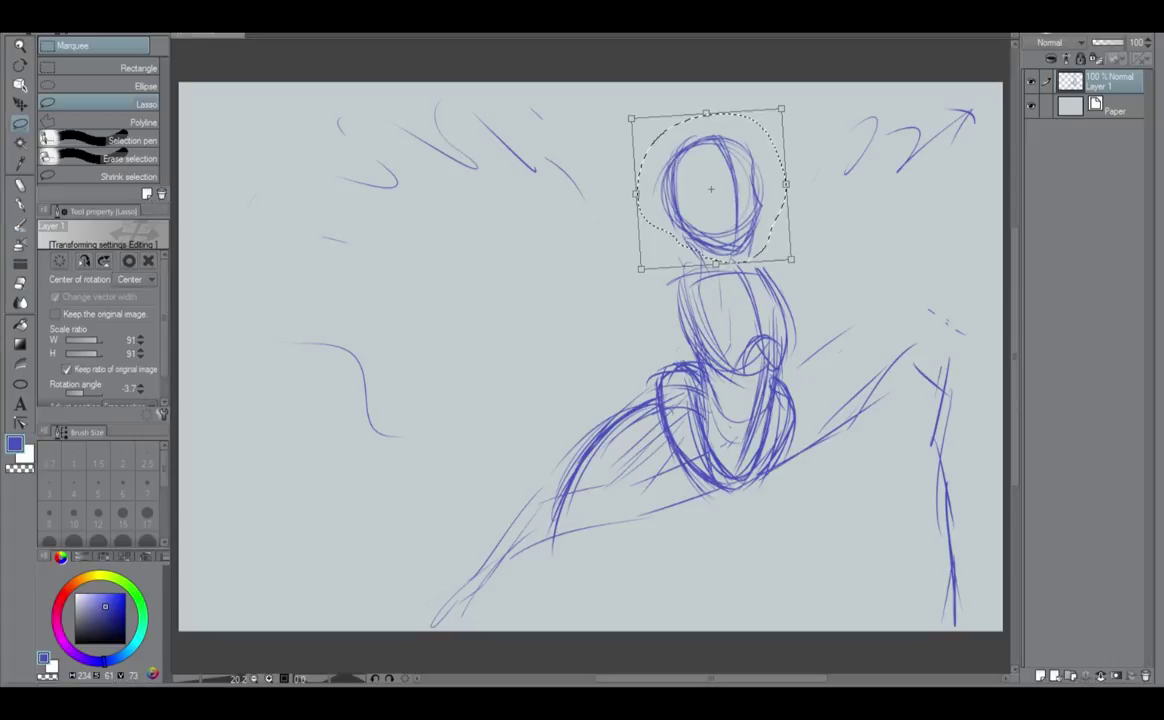
pyautogui.press('Return')
pyautogui.click(563, 258)
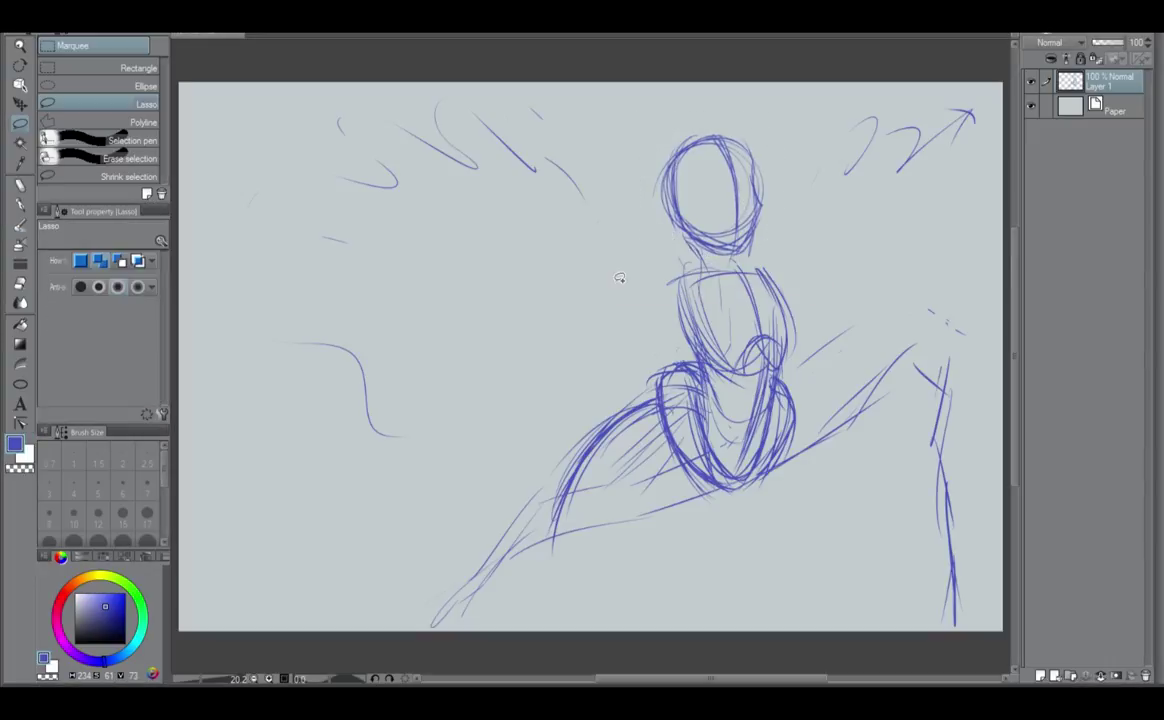
# With the G-pen, redraw the neck and curved neckline between head and ribcage, and strengthen the head's lower-left contour.
pyautogui.click(20, 207)
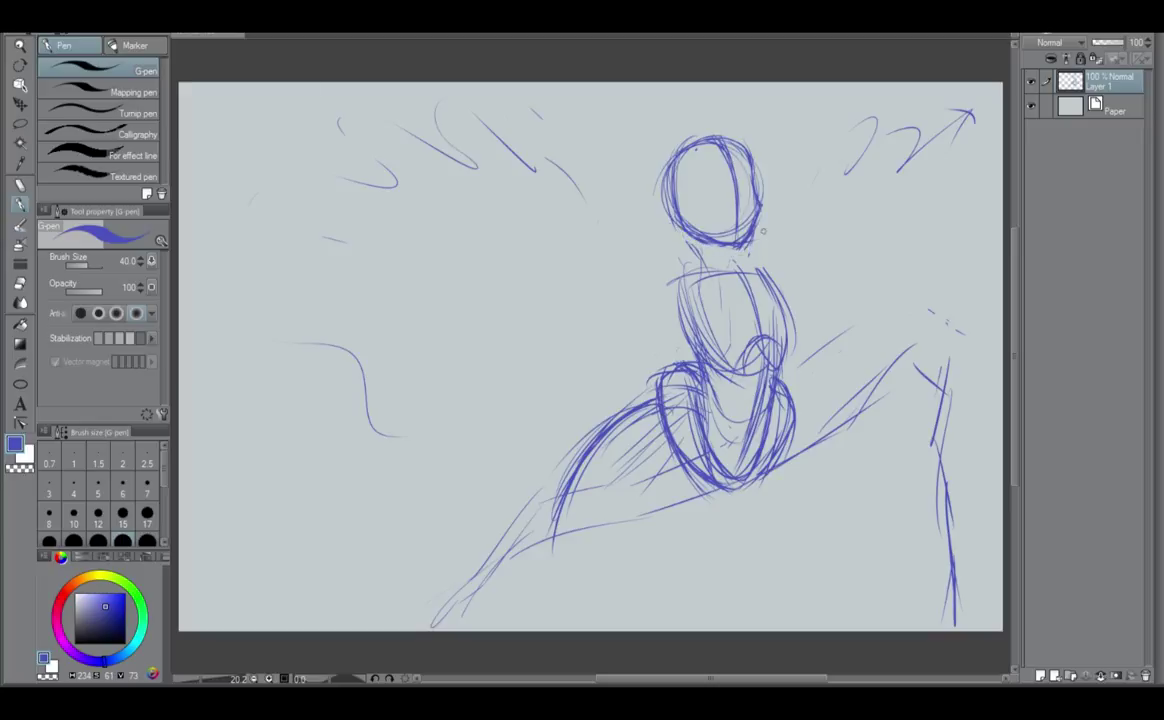
pyautogui.moveTo(707, 246)
pyautogui.mouseDown()
pyautogui.moveTo(709, 276)
pyautogui.moveTo(745, 288)
pyautogui.mouseUp()
pyautogui.hotkey('ctrl', 'z')
pyautogui.hotkey('ctrl', 'z')
pyautogui.moveTo(711, 240)
pyautogui.mouseDown()
pyautogui.moveTo(711, 272)
pyautogui.moveTo(748, 288)
pyautogui.moveTo(748, 272)
pyautogui.mouseUp()
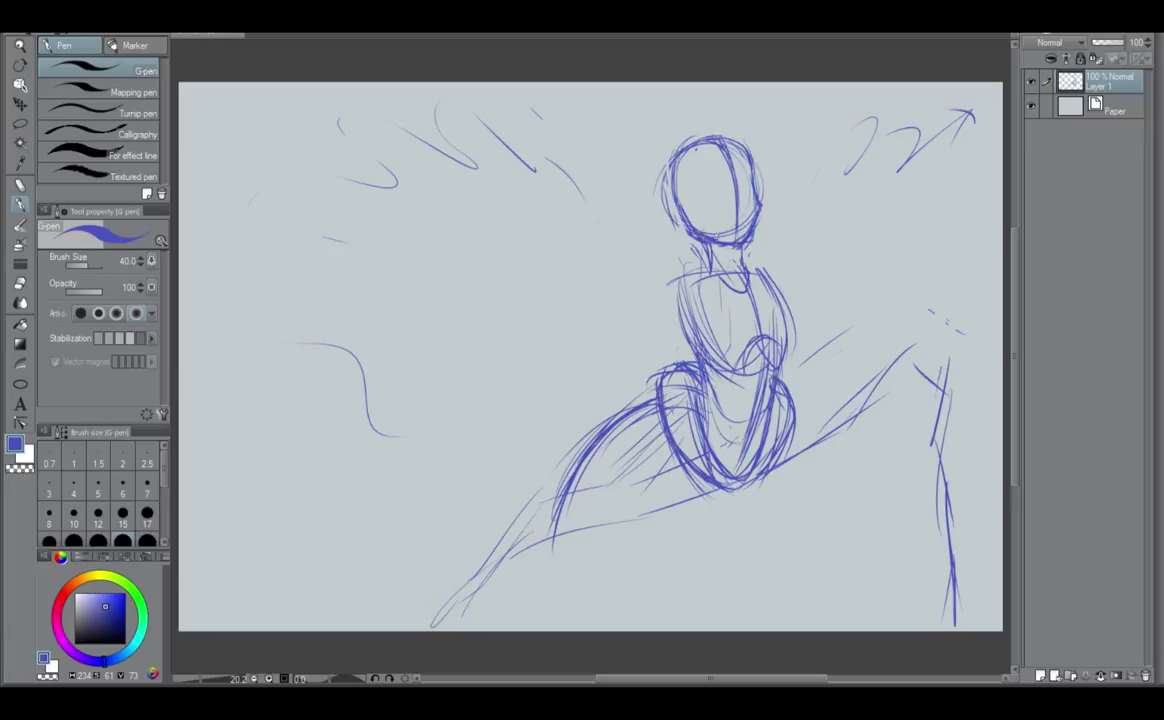
pyautogui.moveTo(671, 208); pyautogui.dragTo(702, 241)
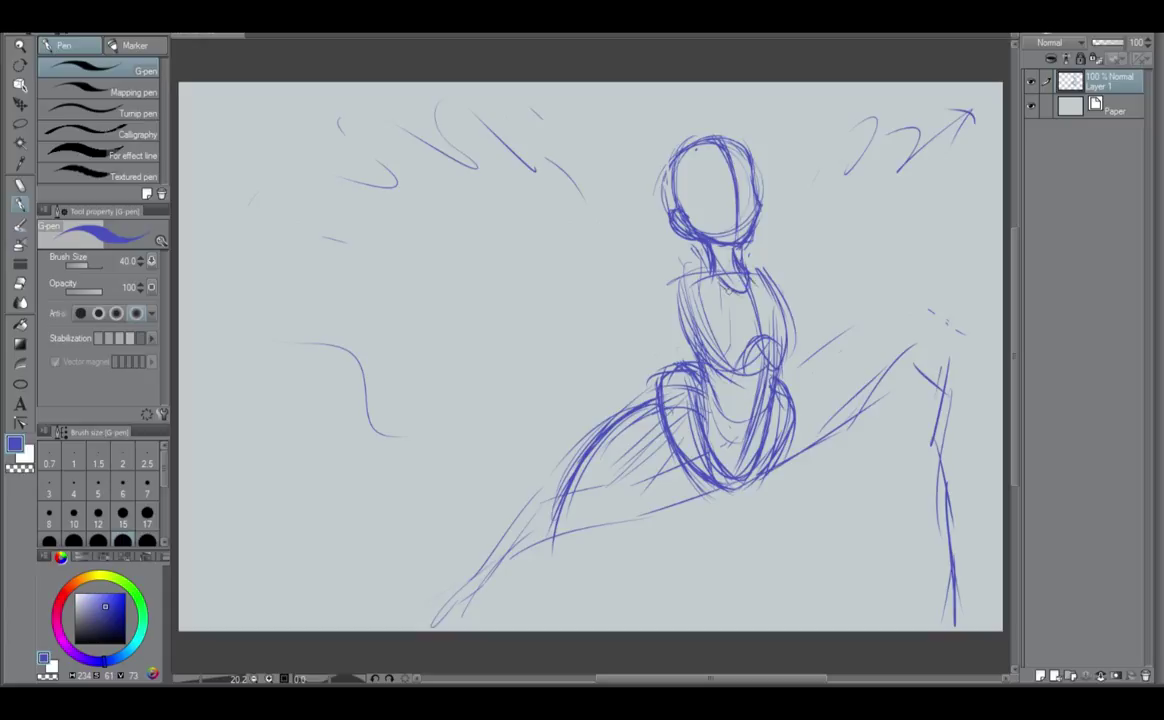
# Outline both shoulders and the left upper arm's outer line, and strengthen the ribcage's left contour.
pyautogui.moveTo(708, 274)
pyautogui.mouseDown()
pyautogui.moveTo(672, 283)
pyautogui.moveTo(663, 262)
pyautogui.moveTo(668, 284)
pyautogui.mouseUp()
pyautogui.moveTo(748, 272)
pyautogui.mouseDown()
pyautogui.moveTo(762, 254)
pyautogui.moveTo(773, 281)
pyautogui.mouseUp()
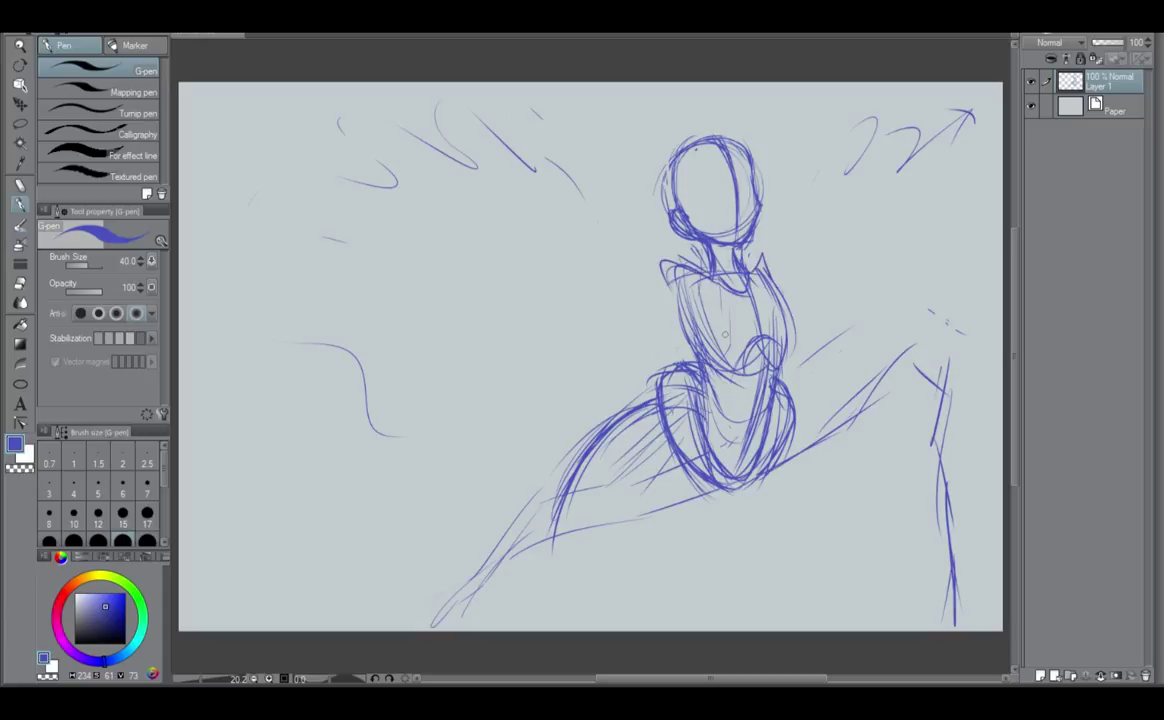
pyautogui.moveTo(689, 283)
pyautogui.mouseDown()
pyautogui.moveTo(716, 362)
pyautogui.moveTo(740, 377)
pyautogui.mouseUp()
pyautogui.moveTo(703, 335); pyautogui.dragTo(746, 381)
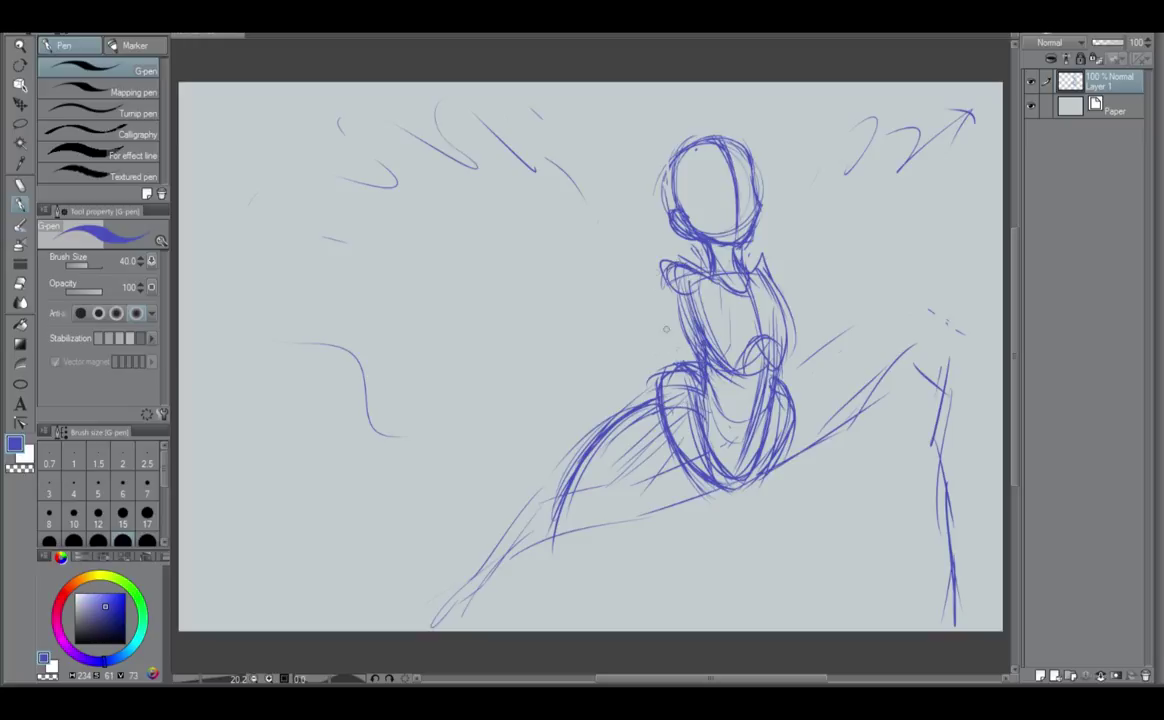
pyautogui.moveTo(665, 284); pyautogui.dragTo(670, 356)
# Darken the pelvis sides and inner V-shaped curve, and strengthen the left thigh's outer curve down to the lower line.
pyautogui.moveTo(656, 404)
pyautogui.mouseDown()
pyautogui.moveTo(702, 408)
pyautogui.moveTo(706, 434)
pyautogui.mouseUp()
pyautogui.moveTo(708, 364); pyautogui.dragTo(704, 418)
pyautogui.moveTo(774, 416); pyautogui.dragTo(752, 471)
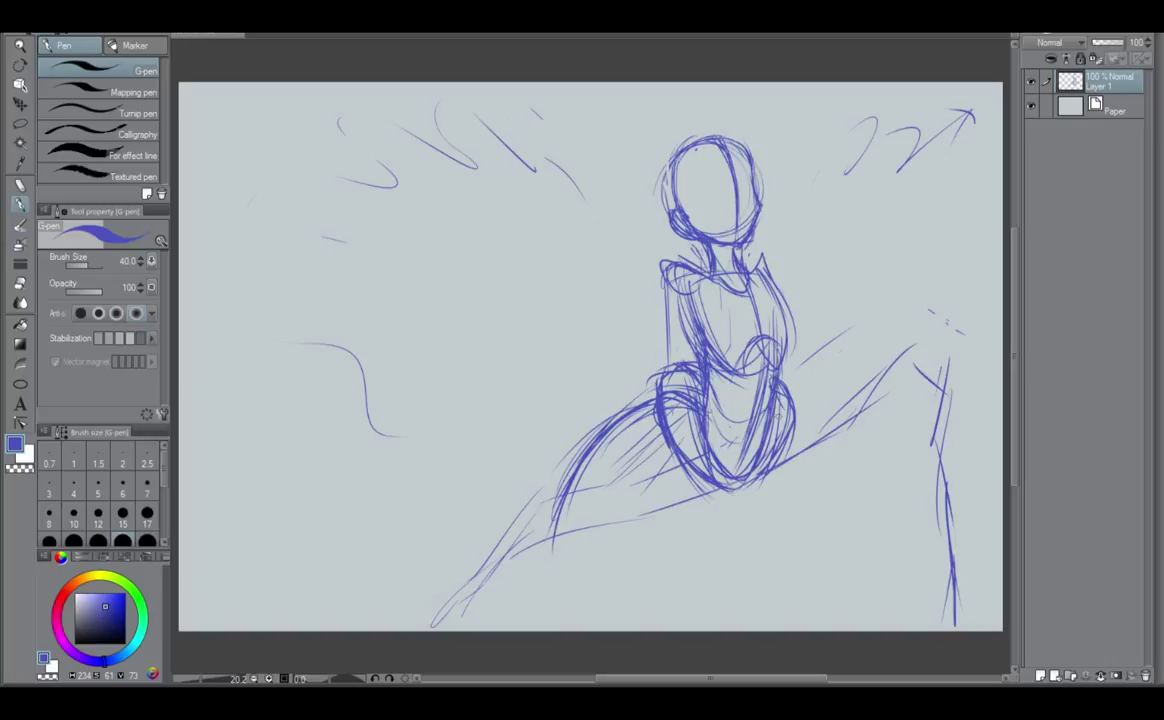
pyautogui.moveTo(706, 384)
pyautogui.mouseDown()
pyautogui.moveTo(713, 452)
pyautogui.moveTo(747, 471)
pyautogui.mouseUp()
pyautogui.moveTo(708, 418); pyautogui.dragTo(750, 470)
pyautogui.moveTo(656, 407); pyautogui.dragTo(617, 427)
pyautogui.moveTo(560, 525)
pyautogui.mouseDown()
pyautogui.moveTo(634, 418)
pyautogui.moveTo(674, 424)
pyautogui.moveTo(724, 493)
pyautogui.mouseUp()
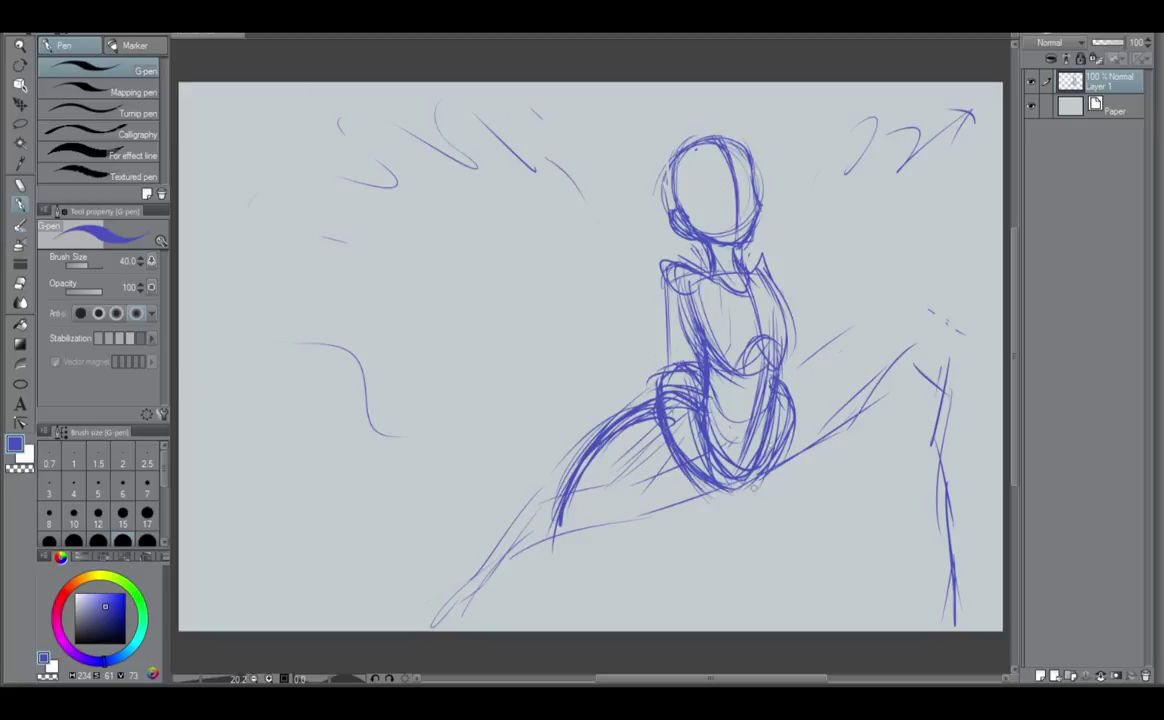
# Round off both shoulders, curving the left one into the upper arm and the right one down along the chest.
pyautogui.moveTo(658, 270); pyautogui.dragTo(660, 327)
pyautogui.moveTo(748, 252); pyautogui.dragTo(796, 322)
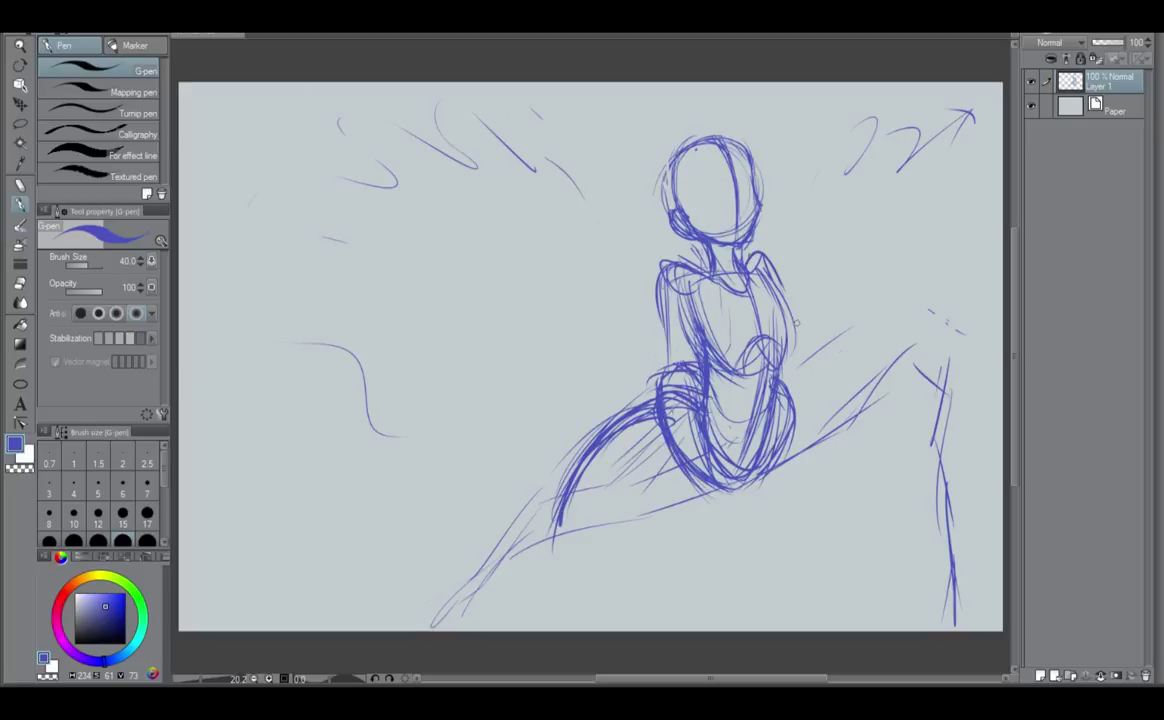
pyautogui.hotkey('ctrl', 'z')
pyautogui.moveTo(770, 273); pyautogui.dragTo(797, 328)
# Sketch two rounded breast shapes on the upper ribcage, the right one overlapping the torso's outer contour.
pyautogui.moveTo(704, 304)
pyautogui.mouseDown()
pyautogui.moveTo(722, 350)
pyautogui.moveTo(746, 328)
pyautogui.moveTo(718, 300)
pyautogui.moveTo(746, 337)
pyautogui.mouseUp()
pyautogui.moveTo(776, 290); pyautogui.dragTo(797, 336)
pyautogui.moveTo(760, 290)
pyautogui.mouseDown()
pyautogui.moveTo(763, 328)
pyautogui.moveTo(792, 340)
pyautogui.mouseUp()
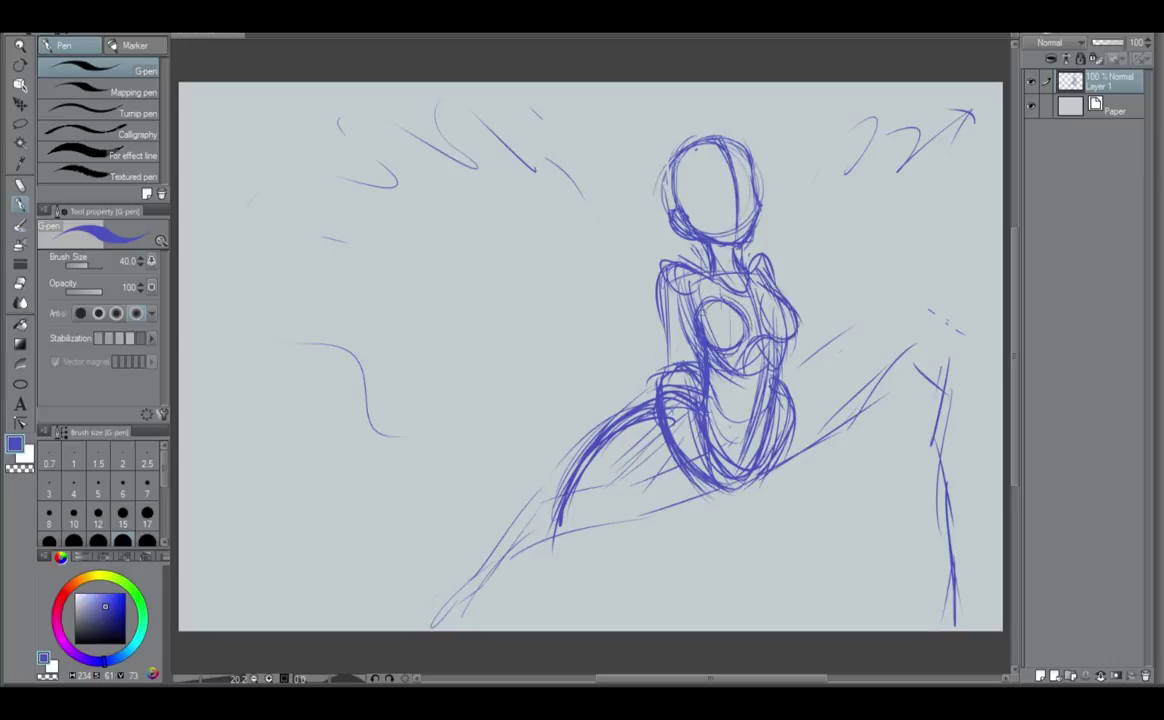
pyautogui.moveTo(766, 293)
pyautogui.mouseDown()
pyautogui.moveTo(788, 338)
pyautogui.moveTo(796, 328)
pyautogui.mouseUp()
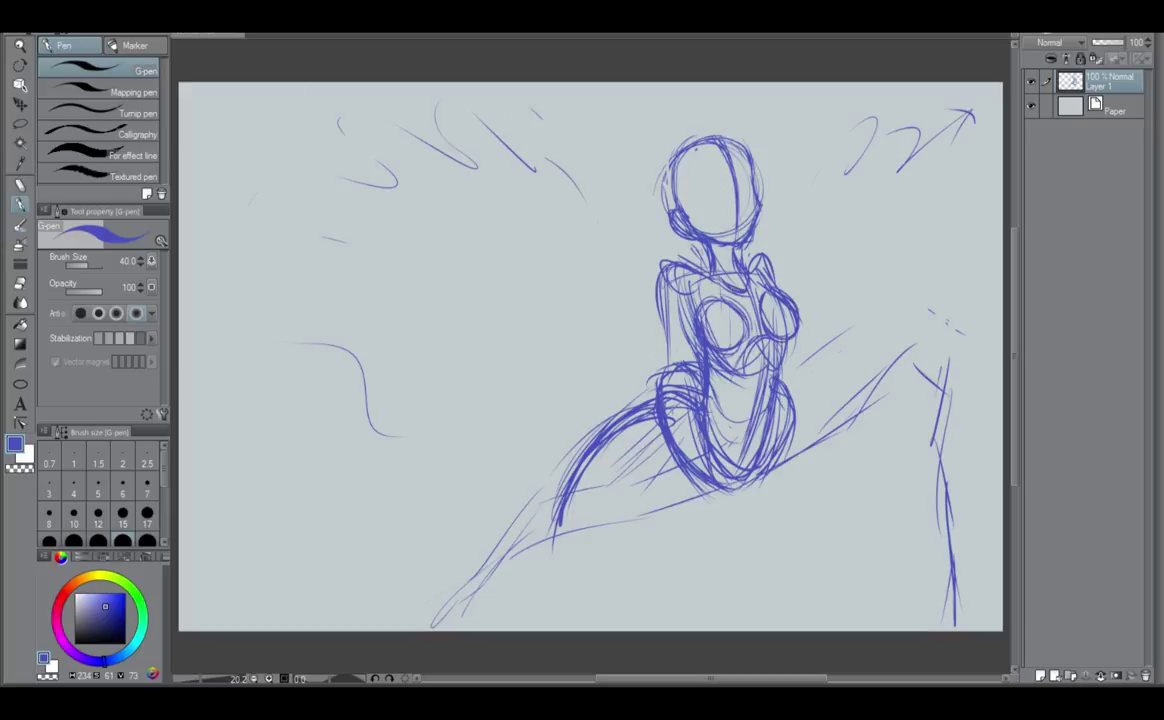
# Draw the left upper arm's contours and extend the forearm straight down past the hip to the thigh line.
pyautogui.moveTo(658, 300); pyautogui.dragTo(664, 367)
pyautogui.moveTo(663, 325); pyautogui.dragTo(675, 372)
pyautogui.moveTo(689, 308); pyautogui.dragTo(680, 370)
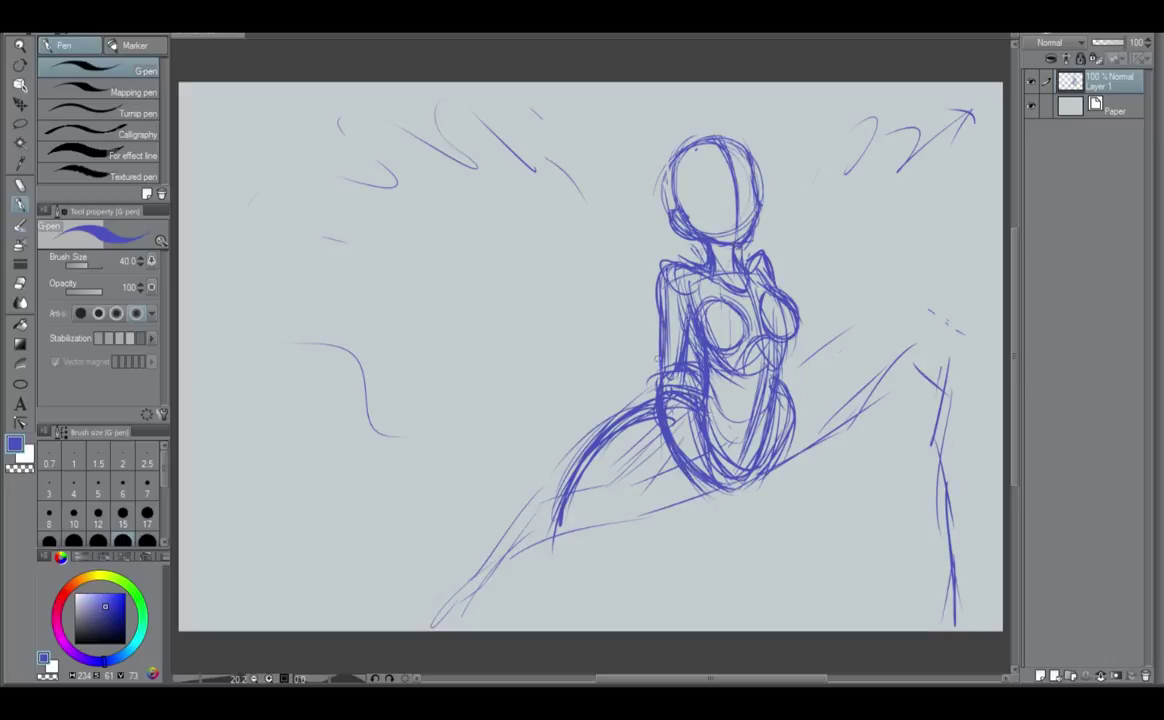
pyautogui.moveTo(669, 370)
pyautogui.mouseDown()
pyautogui.moveTo(651, 457)
pyautogui.moveTo(652, 494)
pyautogui.moveTo(664, 499)
pyautogui.moveTo(674, 440)
pyautogui.moveTo(659, 508)
pyautogui.mouseUp()
pyautogui.hotkey('ctrl', 'z')
pyautogui.hotkey('ctrl', 'z')
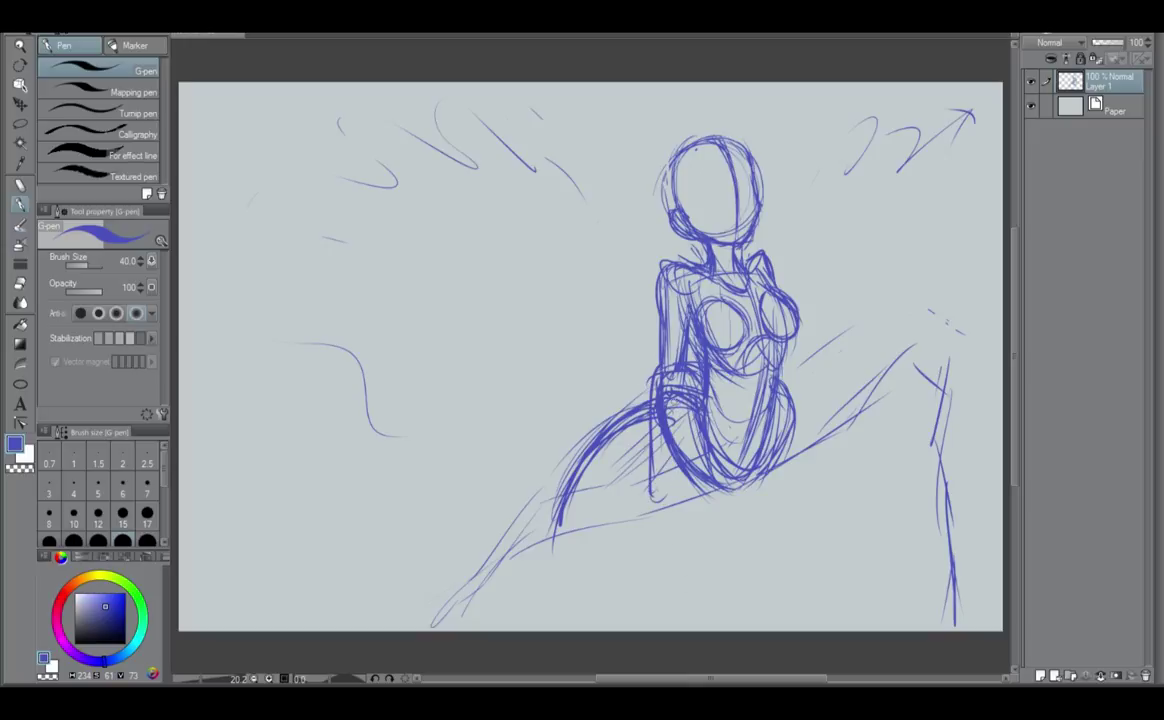
pyautogui.moveTo(674, 400)
pyautogui.mouseDown()
pyautogui.moveTo(652, 492)
pyautogui.moveTo(646, 460)
pyautogui.mouseUp()
pyautogui.moveTo(660, 362); pyautogui.dragTo(643, 490)
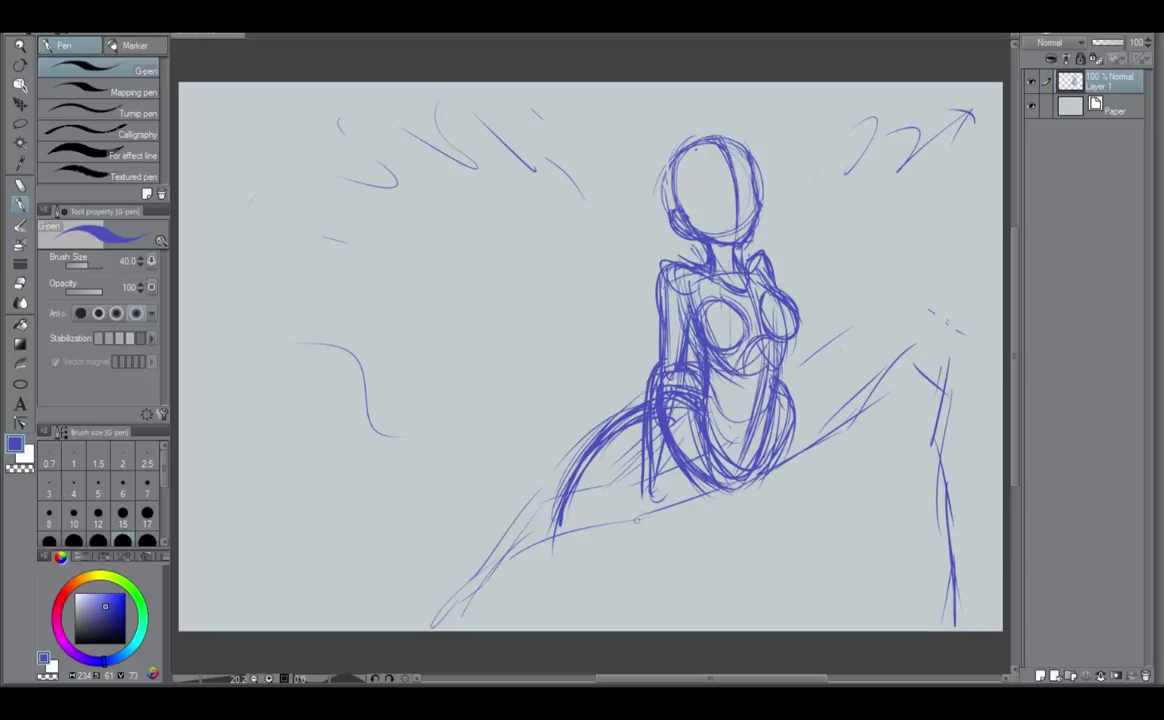
# Sketch the left hand with spread fingers resting on the lower line at the end of the forearm.
pyautogui.moveTo(557, 523)
pyautogui.mouseDown()
pyautogui.moveTo(690, 490)
pyautogui.moveTo(594, 522)
pyautogui.mouseUp()
pyautogui.moveTo(600, 522)
pyautogui.mouseDown()
pyautogui.moveTo(664, 503)
pyautogui.moveTo(600, 541)
pyautogui.mouseUp()
pyautogui.hotkey('ctrl', 'z')
pyautogui.hotkey('ctrl', 'z')
pyautogui.moveTo(634, 511)
pyautogui.mouseDown()
pyautogui.moveTo(623, 505)
pyautogui.moveTo(598, 537)
pyautogui.moveTo(599, 513)
pyautogui.moveTo(591, 538)
pyautogui.moveTo(603, 539)
pyautogui.mouseUp()
pyautogui.hotkey('ctrl', 'z')
pyautogui.hotkey('ctrl', 'z')
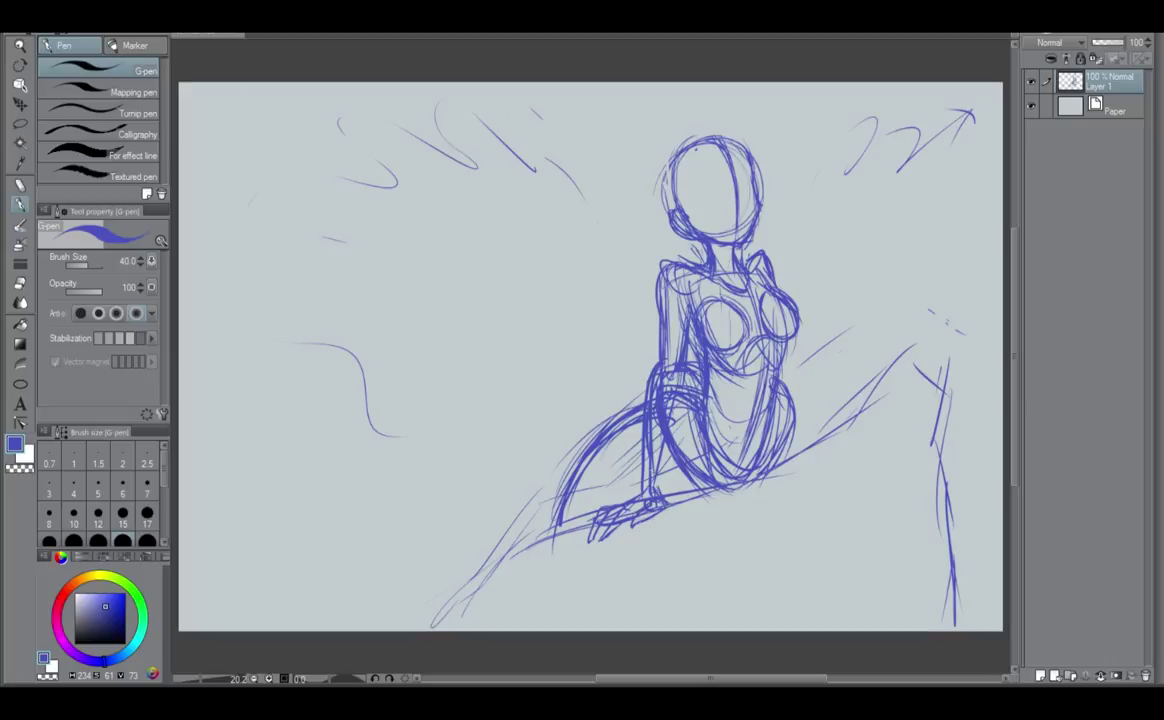
# Strengthen the left arm's inner contour from the upper arm down to the wrist.
pyautogui.moveTo(664, 446); pyautogui.dragTo(655, 494)
pyautogui.moveTo(676, 398); pyautogui.dragTo(657, 498)
pyautogui.moveTo(685, 334); pyautogui.dragTo(674, 391)
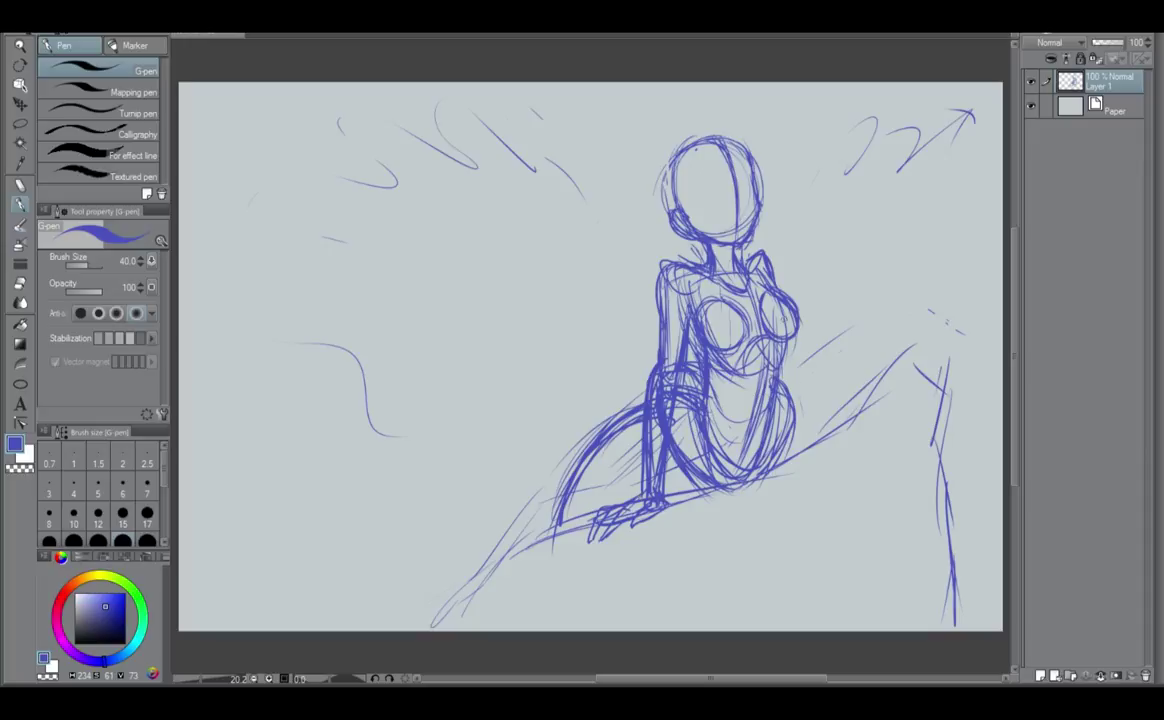
# Draw the right arm angling down from beside the chest, with its hand resting on the right thigh line.
pyautogui.moveTo(790, 354); pyautogui.dragTo(818, 446)
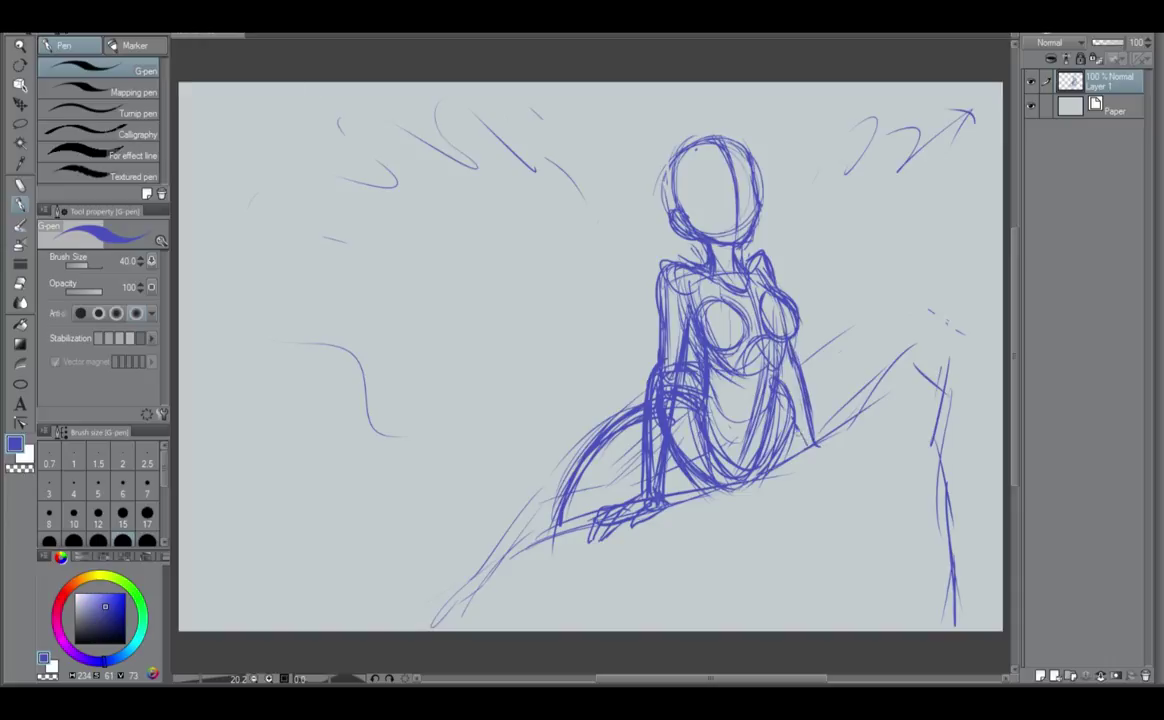
pyautogui.moveTo(782, 385); pyautogui.dragTo(816, 455)
pyautogui.moveTo(813, 441)
pyautogui.mouseDown()
pyautogui.moveTo(851, 449)
pyautogui.moveTo(804, 464)
pyautogui.mouseUp()
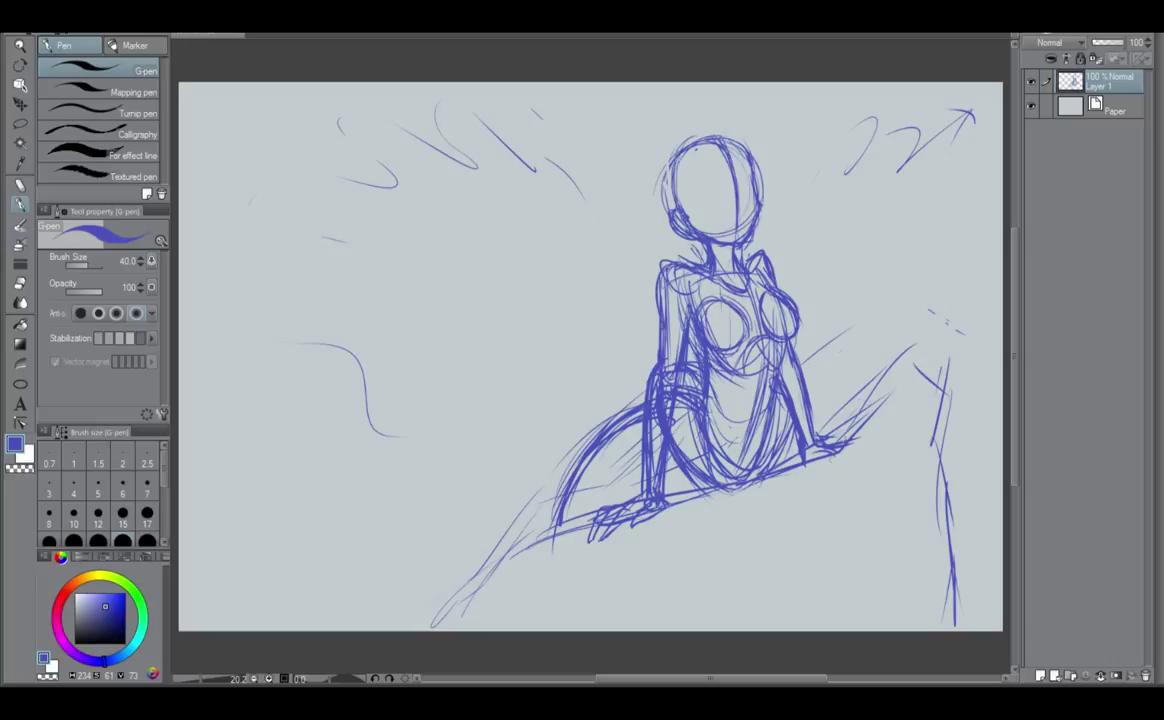
pyautogui.moveTo(916, 366)
pyautogui.mouseDown()
pyautogui.moveTo(944, 378)
pyautogui.moveTo(922, 462)
pyautogui.moveTo(958, 600)
pyautogui.mouseUp()
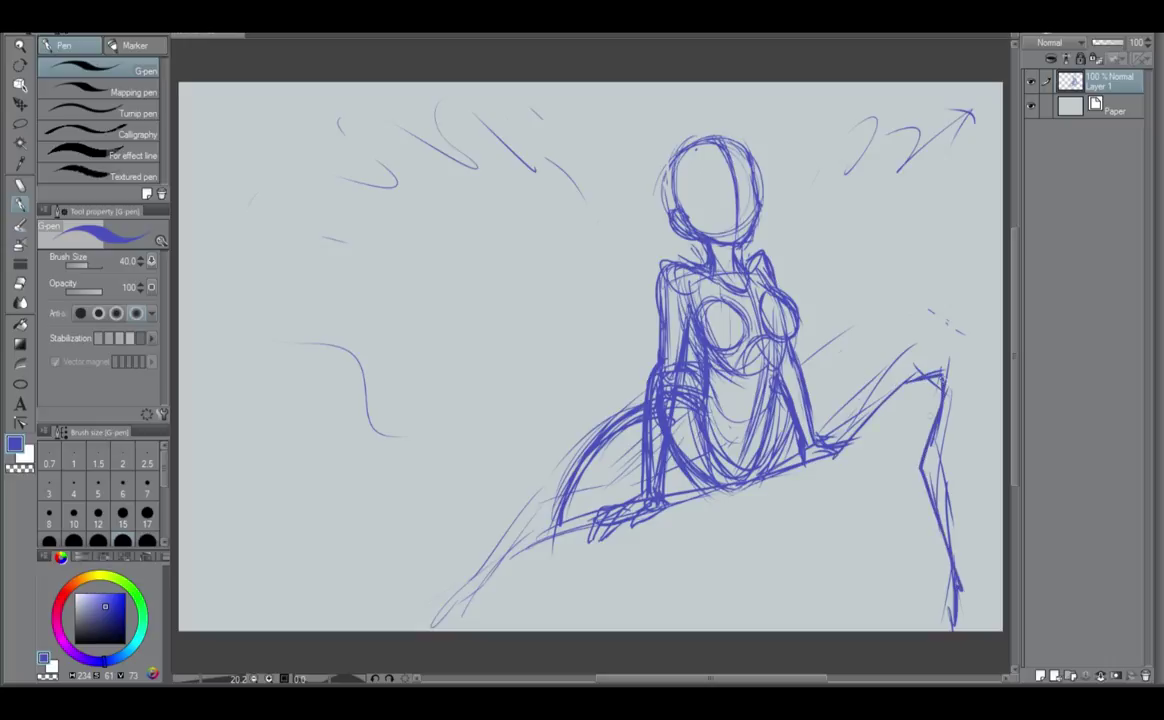
pyautogui.moveTo(942, 390); pyautogui.dragTo(954, 628)
pyautogui.hotkey('ctrl', 'z')
pyautogui.hotkey('ctrl', 'z')
pyautogui.hotkey('ctrl', 'z')
pyautogui.hotkey('ctrl', 'z')
# Redraw the right leg with bold strokes along the lower leg, across the knee and back along the thigh to the hip.
pyautogui.moveTo(946, 382); pyautogui.dragTo(922, 472)
pyautogui.moveTo(945, 386); pyautogui.dragTo(949, 562)
pyautogui.moveTo(941, 500); pyautogui.dragTo(963, 628)
pyautogui.moveTo(946, 384); pyautogui.dragTo(898, 371)
pyautogui.moveTo(898, 371)
pyautogui.mouseDown()
pyautogui.moveTo(855, 434)
pyautogui.moveTo(775, 474)
pyautogui.mouseUp()
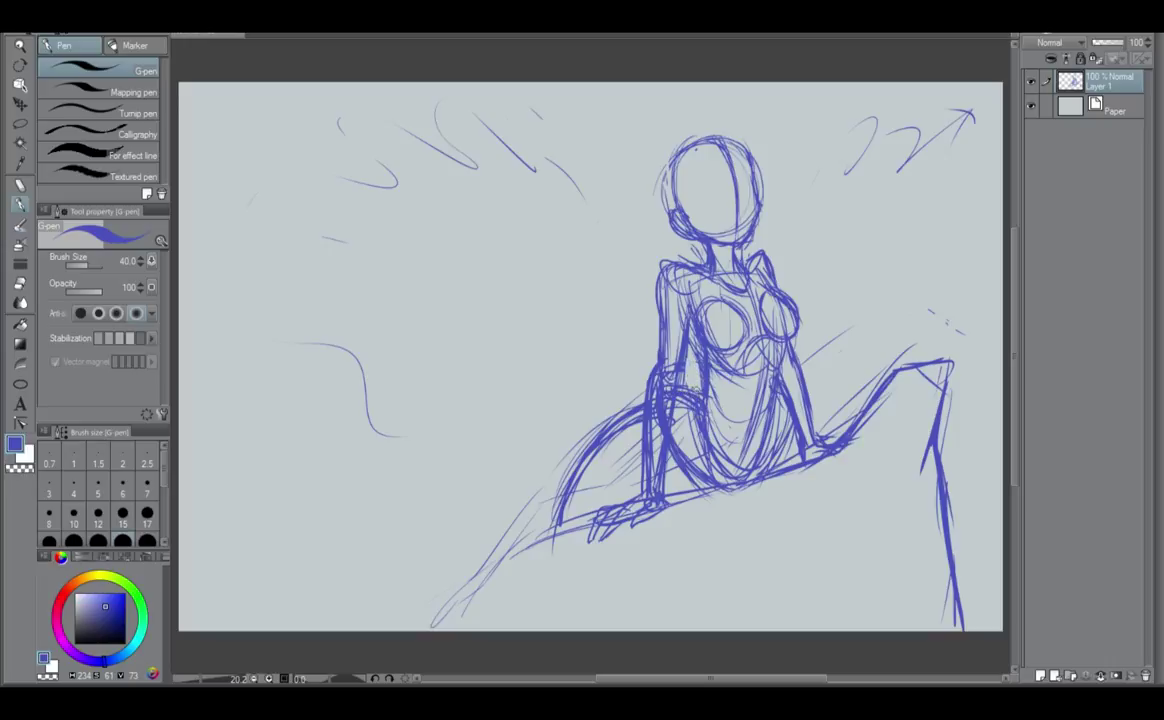
# Clean up and slim the left thigh's outer curve between the forearm and the lower line.
pyautogui.moveTo(636, 420); pyautogui.dragTo(560, 535)
pyautogui.moveTo(637, 419)
pyautogui.mouseDown()
pyautogui.moveTo(639, 401)
pyautogui.moveTo(578, 464)
pyautogui.moveTo(594, 423)
pyautogui.moveTo(571, 522)
pyautogui.mouseUp()
pyautogui.hotkey('ctrl', 'z')
pyautogui.moveTo(604, 466)
pyautogui.mouseDown()
pyautogui.moveTo(560, 515)
pyautogui.moveTo(625, 426)
pyautogui.moveTo(573, 474)
pyautogui.moveTo(555, 522)
pyautogui.mouseUp()
pyautogui.moveTo(627, 412); pyautogui.dragTo(588, 454)
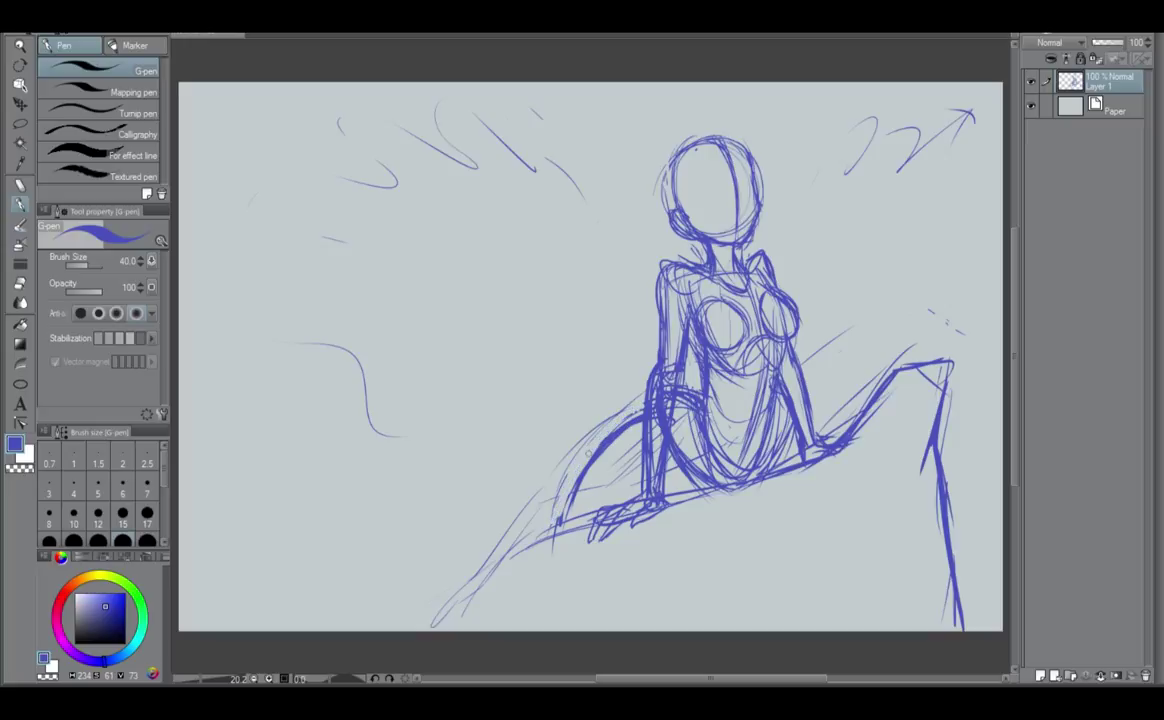
# Clear the overlapping construction lines from the left arm and pelvis, and redefine the left arm's contours.
pyautogui.moveTo(656, 390); pyautogui.dragTo(652, 500)
pyautogui.moveTo(653, 442); pyautogui.dragTo(651, 480)
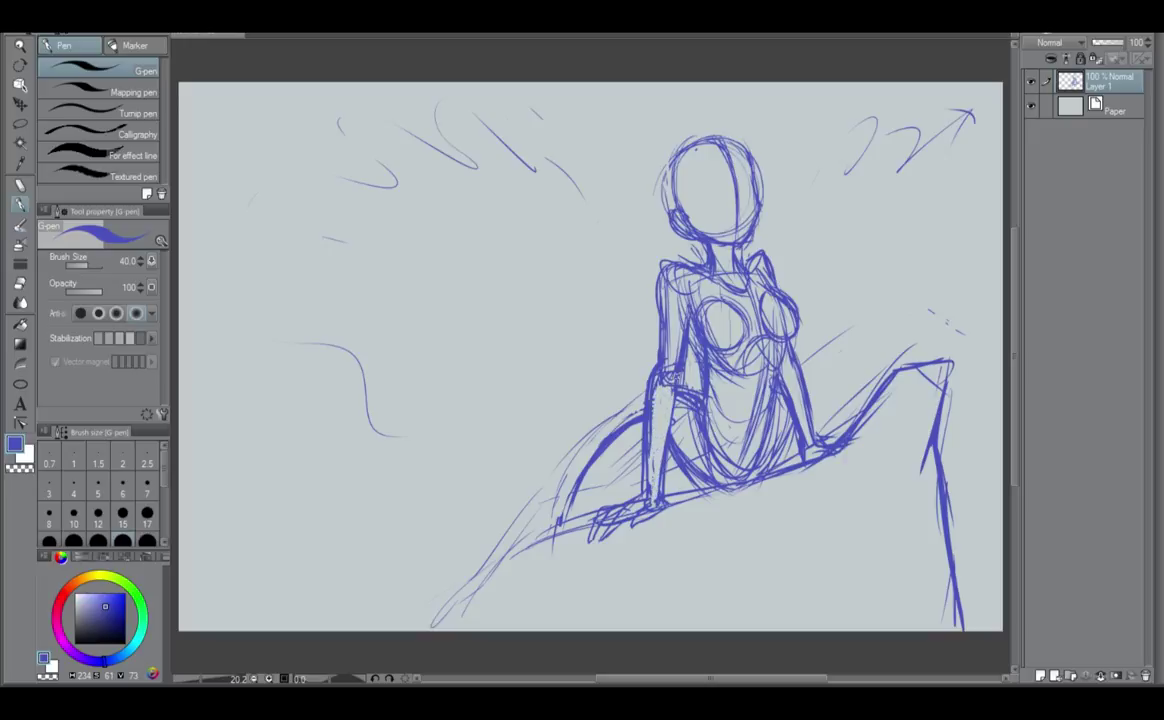
pyautogui.moveTo(673, 315)
pyautogui.mouseDown()
pyautogui.moveTo(667, 290)
pyautogui.moveTo(669, 394)
pyautogui.moveTo(660, 374)
pyautogui.mouseUp()
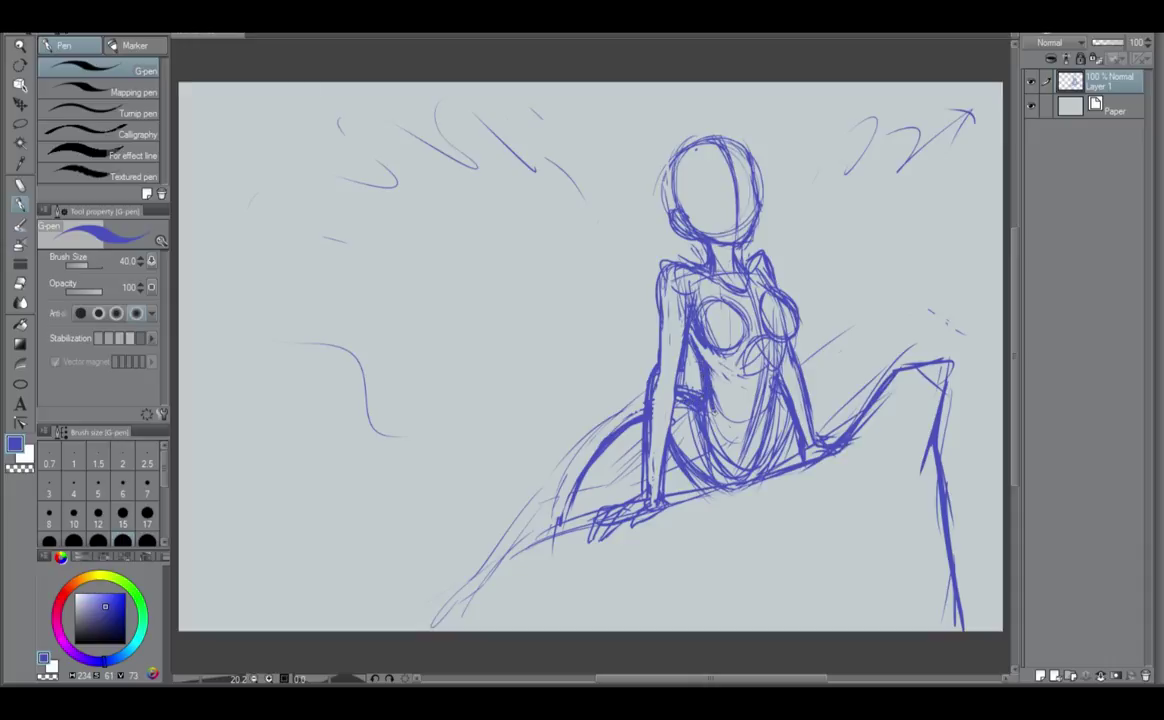
pyautogui.moveTo(728, 412); pyautogui.dragTo(733, 418)
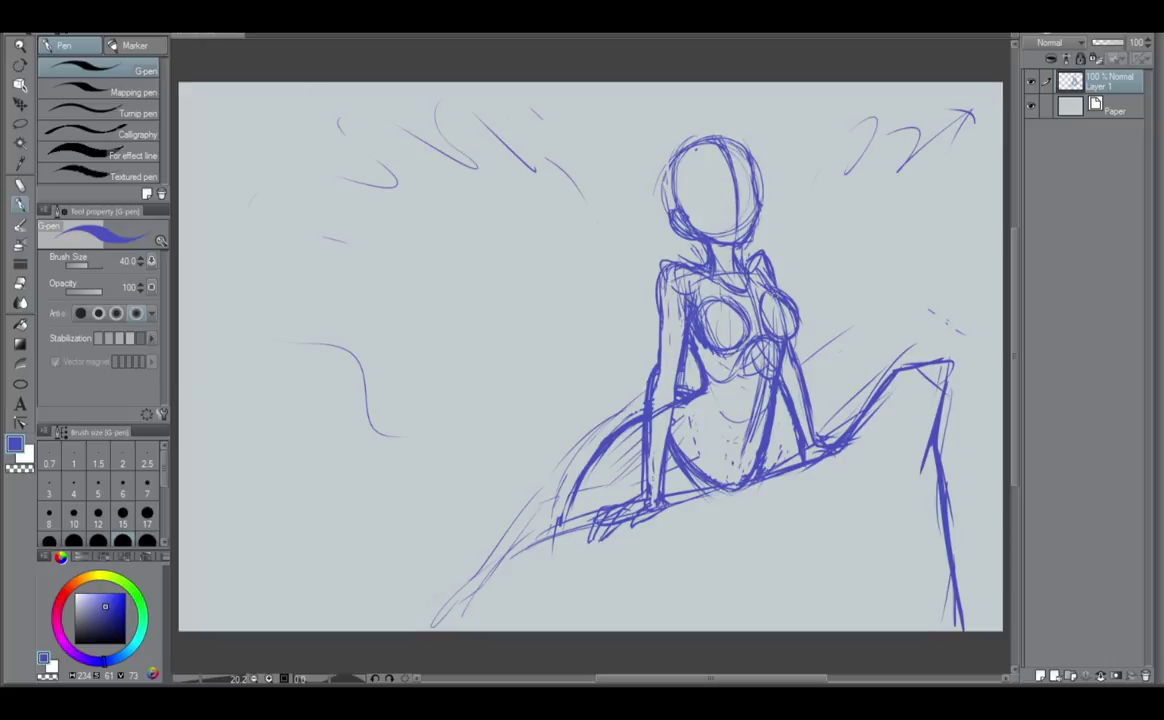
pyautogui.moveTo(660, 320)
pyautogui.mouseDown()
pyautogui.moveTo(656, 376)
pyautogui.moveTo(668, 389)
pyautogui.mouseUp()
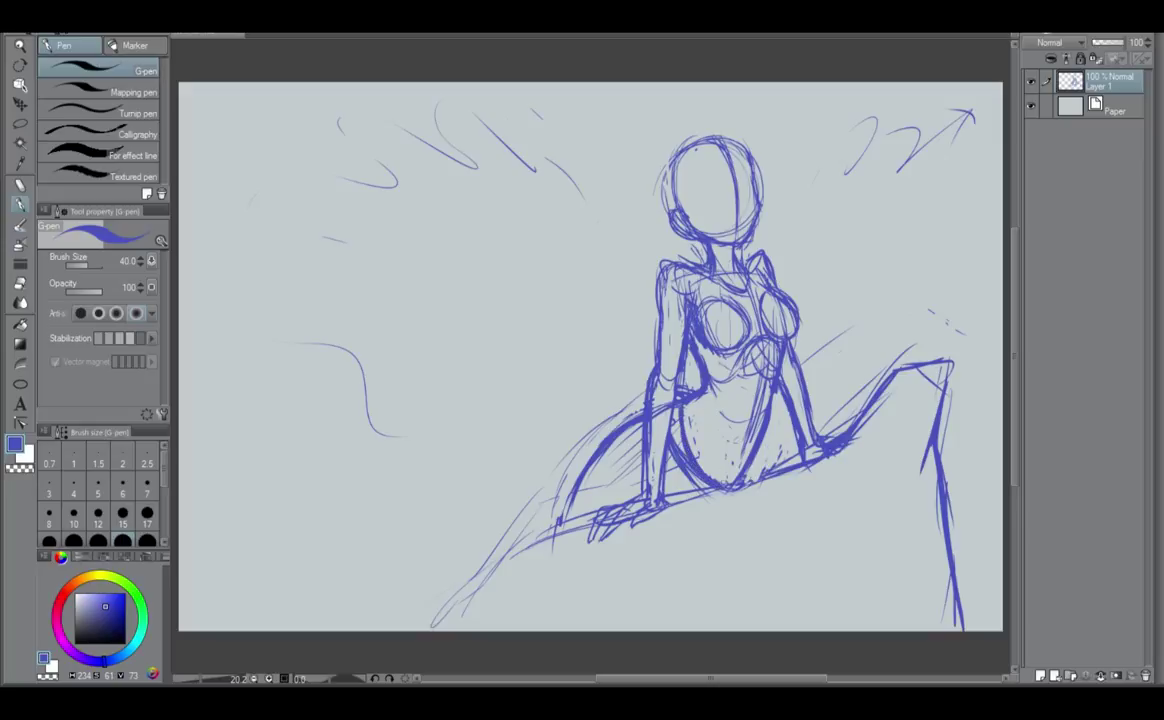
# Redraw the pelvis as a narrower V-shaped outline with hip curves on both sides running down to the crotch.
pyautogui.moveTo(685, 403)
pyautogui.mouseDown()
pyautogui.moveTo(706, 481)
pyautogui.moveTo(746, 466)
pyautogui.moveTo(768, 422)
pyautogui.moveTo(747, 476)
pyautogui.mouseUp()
pyautogui.moveTo(751, 400); pyautogui.dragTo(741, 432)
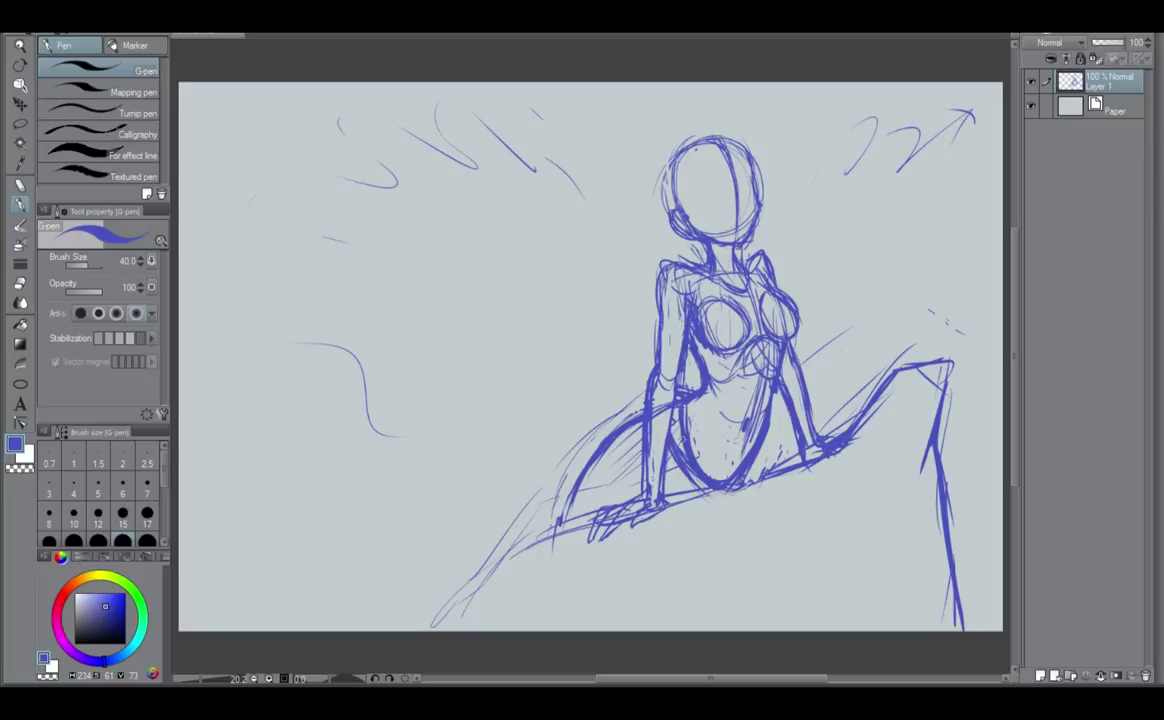
pyautogui.moveTo(693, 394); pyautogui.dragTo(717, 481)
pyautogui.moveTo(681, 409)
pyautogui.mouseDown()
pyautogui.moveTo(704, 484)
pyautogui.moveTo(674, 424)
pyautogui.moveTo(686, 483)
pyautogui.mouseUp()
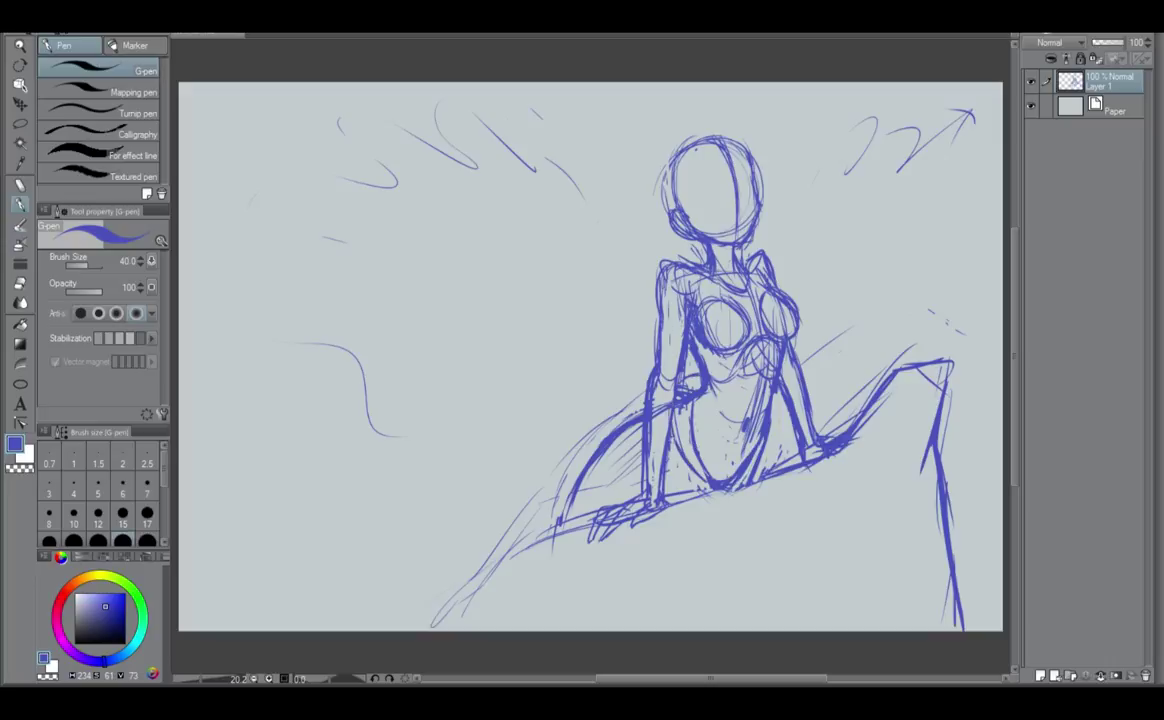
pyautogui.moveTo(777, 401); pyautogui.dragTo(763, 468)
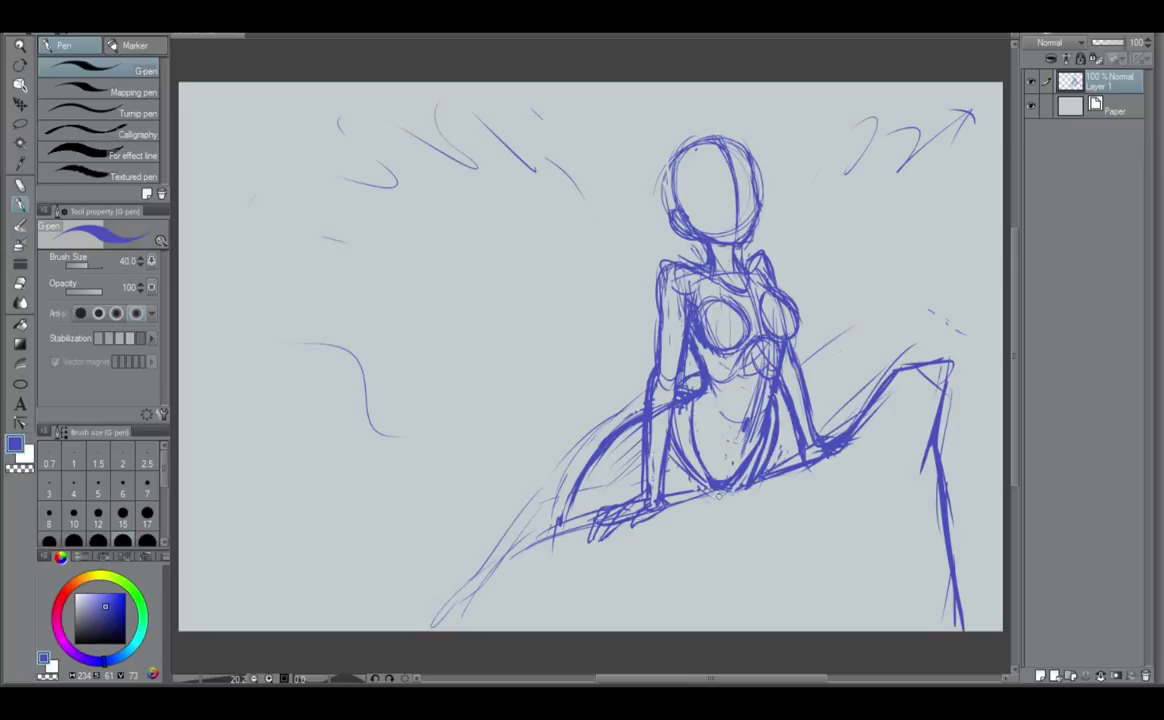
# Strengthen the left thigh's curve down to the lower line and refine the head's outline.
pyautogui.moveTo(624, 421); pyautogui.dragTo(558, 545)
pyautogui.hotkey('ctrl', 'z')
pyautogui.hotkey('ctrl', 'z')
pyautogui.hotkey('ctrl', 'z')
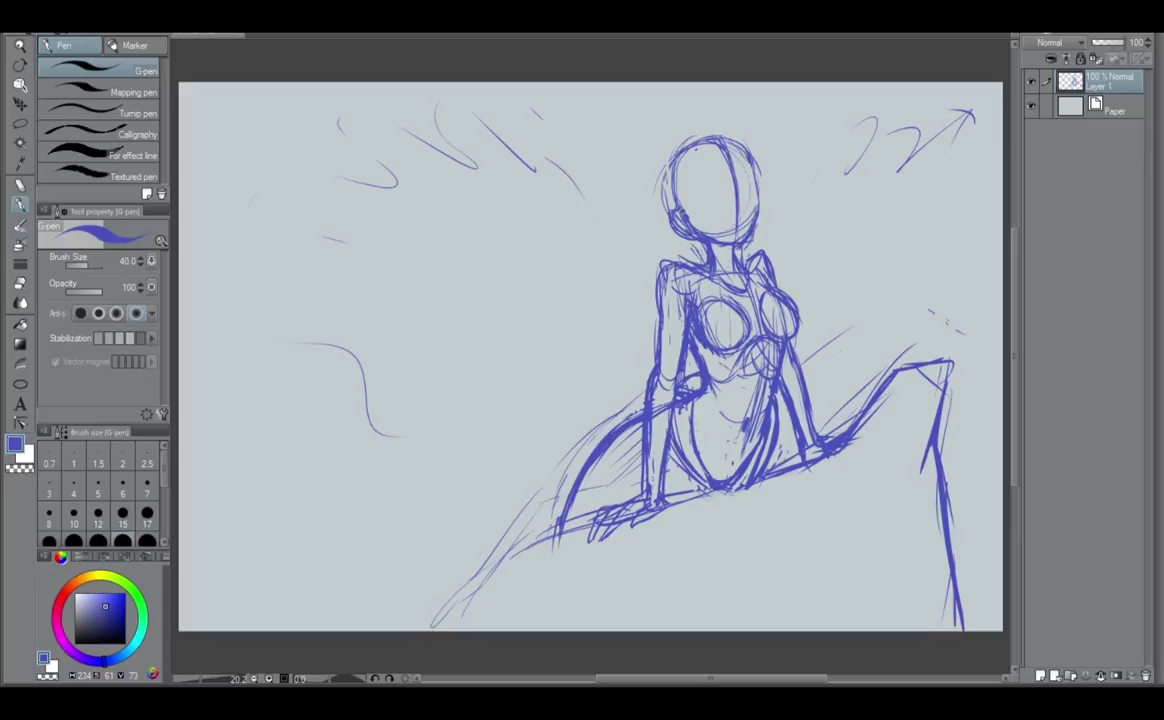
pyautogui.moveTo(672, 204)
pyautogui.mouseDown()
pyautogui.moveTo(689, 153)
pyautogui.moveTo(721, 144)
pyautogui.moveTo(746, 162)
pyautogui.moveTo(747, 183)
pyautogui.mouseUp()
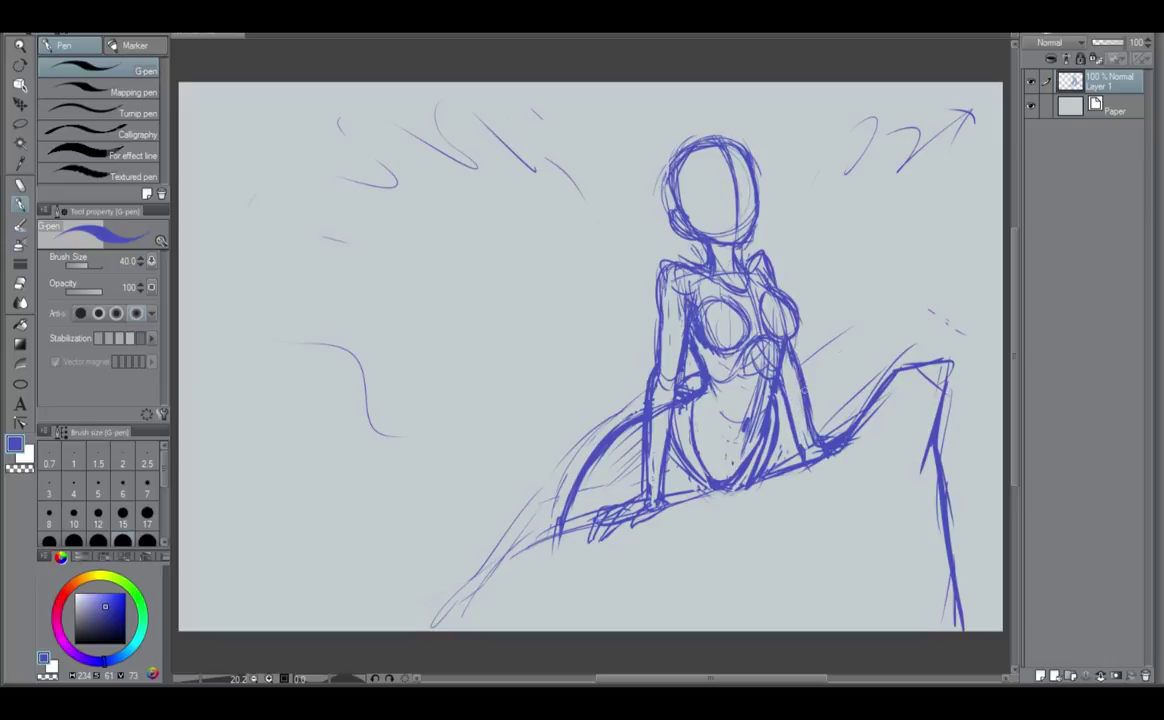
# Rework the right forearm's contours and redraw the right hand where it rests on the thigh.
pyautogui.moveTo(798, 382); pyautogui.dragTo(808, 448)
pyautogui.moveTo(778, 385); pyautogui.dragTo(808, 464)
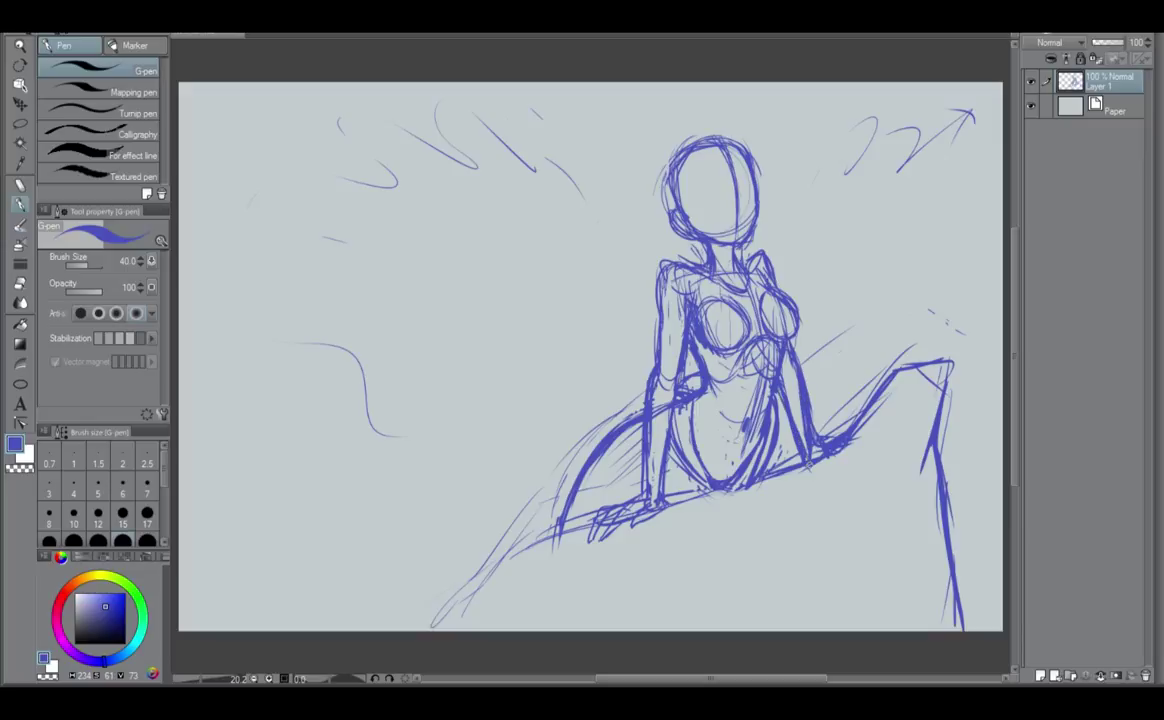
pyautogui.moveTo(777, 383); pyautogui.dragTo(811, 468)
pyautogui.hotkey('ctrl', 'z')
pyautogui.moveTo(795, 386)
pyautogui.mouseDown()
pyautogui.moveTo(815, 442)
pyautogui.moveTo(830, 448)
pyautogui.moveTo(841, 433)
pyautogui.mouseUp()
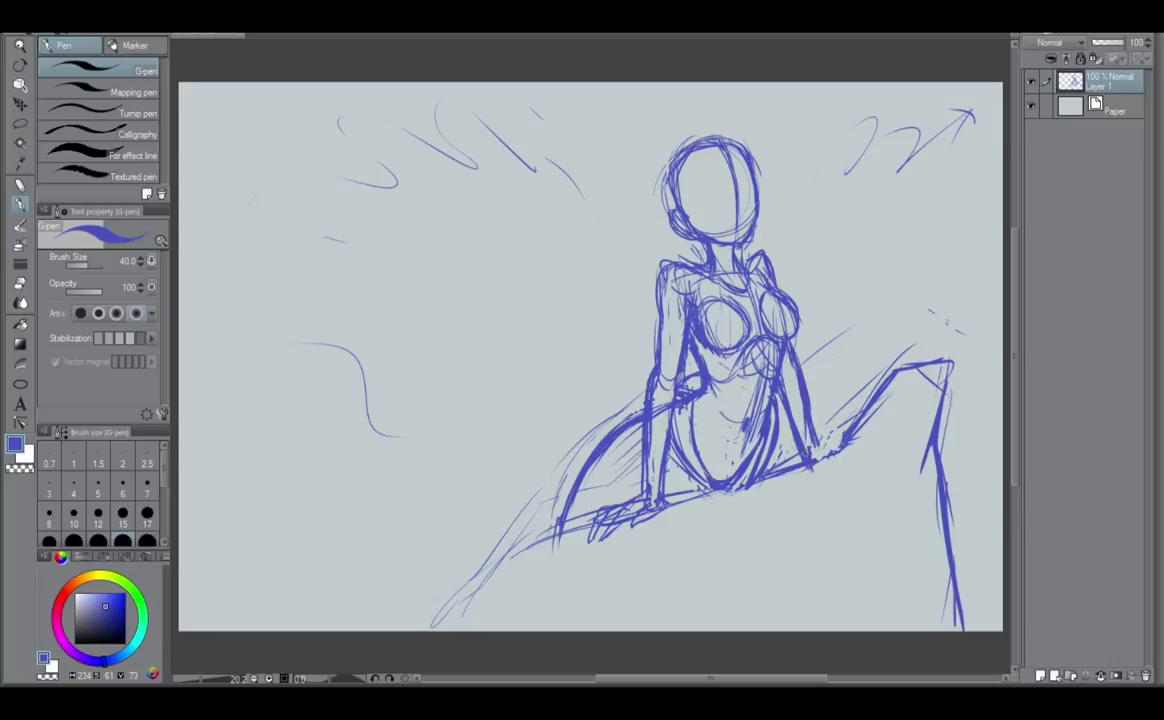
pyautogui.moveTo(811, 449)
pyautogui.mouseDown()
pyautogui.moveTo(849, 432)
pyautogui.moveTo(787, 487)
pyautogui.mouseUp()
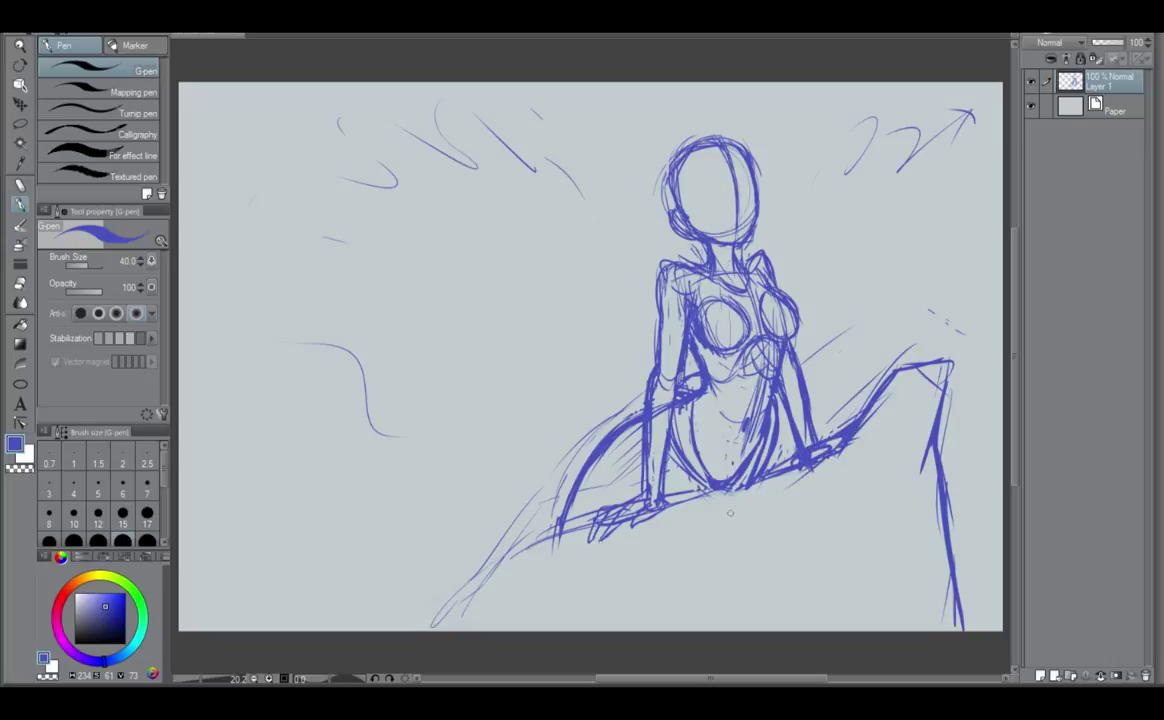
# Sketch wavy hair flowing left from the top of the head, plus a shorter lock falling to the right shoulder.
pyautogui.moveTo(760, 125)
pyautogui.mouseDown()
pyautogui.moveTo(592, 145)
pyautogui.moveTo(540, 220)
pyautogui.moveTo(600, 238)
pyautogui.moveTo(516, 280)
pyautogui.mouseUp()
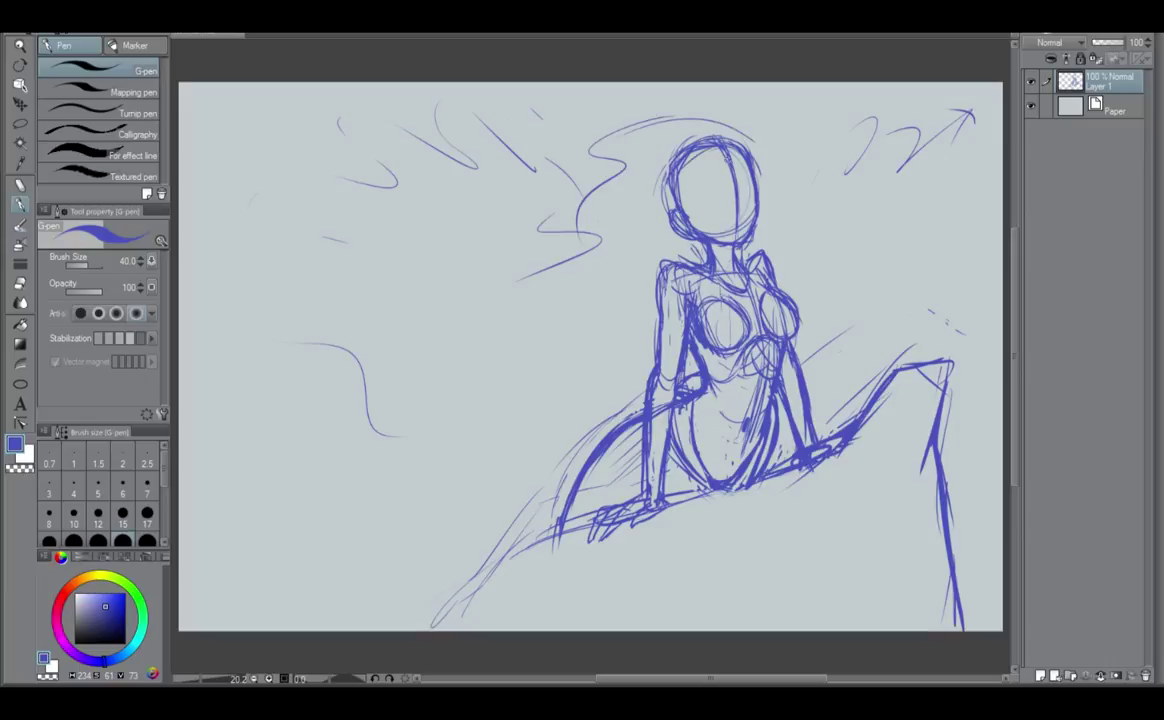
pyautogui.moveTo(698, 157)
pyautogui.mouseDown()
pyautogui.moveTo(604, 250)
pyautogui.moveTo(738, 150)
pyautogui.moveTo(745, 131)
pyautogui.moveTo(590, 106)
pyautogui.moveTo(540, 270)
pyautogui.mouseUp()
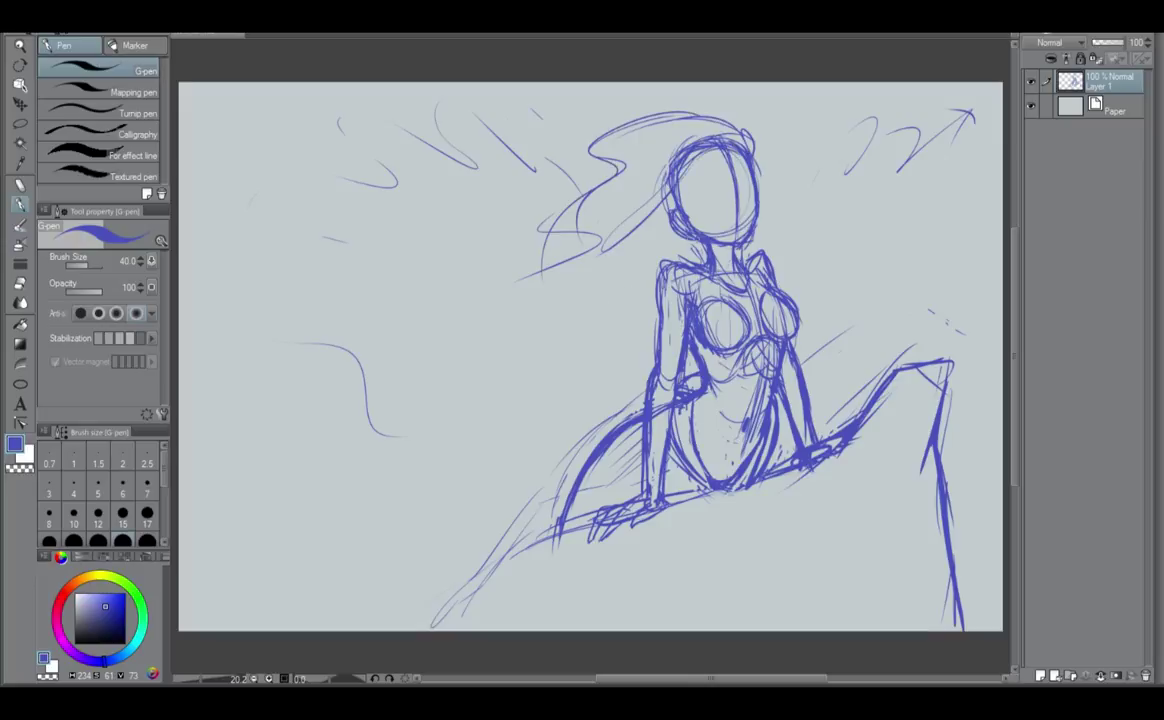
pyautogui.moveTo(745, 130)
pyautogui.mouseDown()
pyautogui.moveTo(760, 186)
pyautogui.moveTo(742, 127)
pyautogui.moveTo(723, 116)
pyautogui.mouseUp()
pyautogui.moveTo(764, 183); pyautogui.dragTo(798, 268)
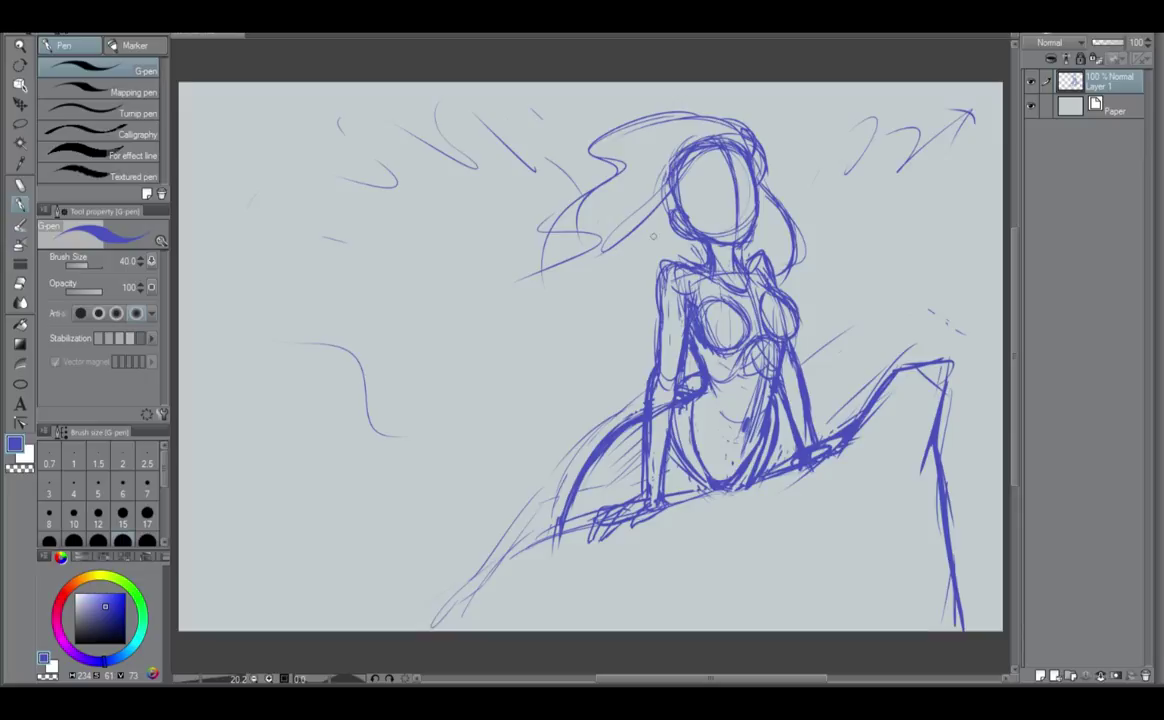
# Expand the windblown hair mass on the left with long curved strands above the head and down beside the arm.
pyautogui.moveTo(533, 175)
pyautogui.mouseDown()
pyautogui.moveTo(465, 262)
pyautogui.moveTo(655, 331)
pyautogui.mouseUp()
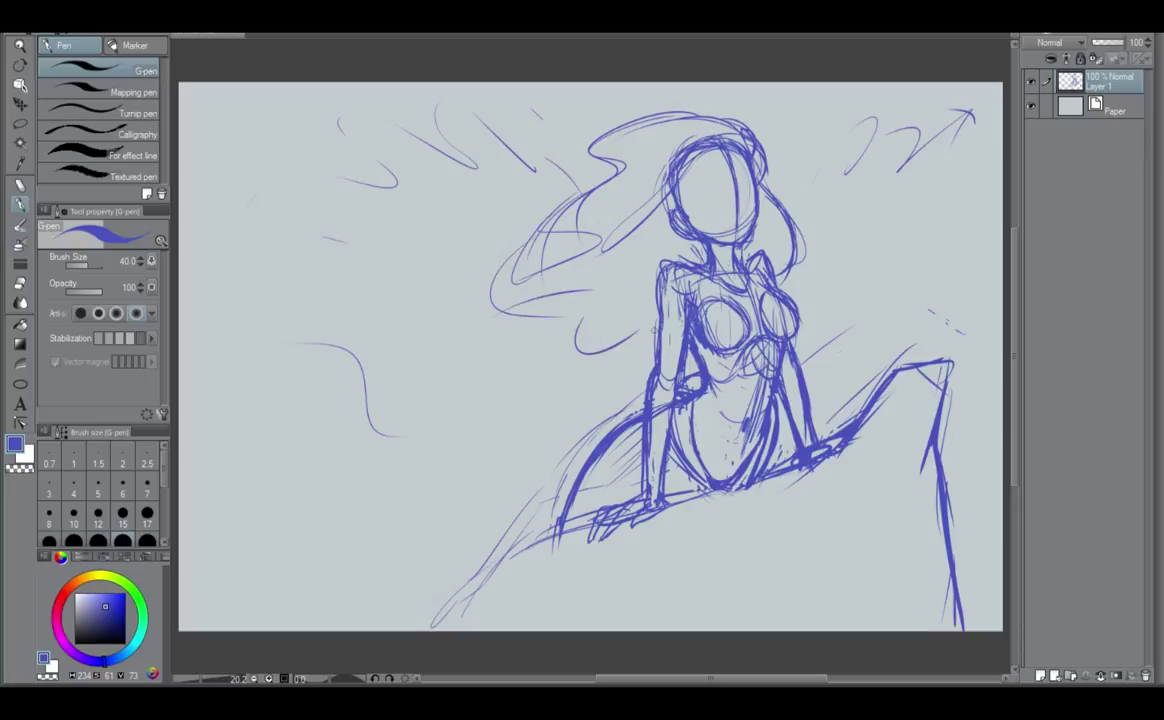
pyautogui.moveTo(530, 292)
pyautogui.mouseDown()
pyautogui.moveTo(460, 272)
pyautogui.moveTo(594, 289)
pyautogui.moveTo(545, 318)
pyautogui.moveTo(440, 262)
pyautogui.moveTo(578, 130)
pyautogui.mouseUp()
pyautogui.moveTo(488, 210); pyautogui.dragTo(572, 206)
pyautogui.moveTo(572, 124)
pyautogui.mouseDown()
pyautogui.moveTo(520, 188)
pyautogui.moveTo(722, 113)
pyautogui.moveTo(752, 138)
pyautogui.moveTo(546, 149)
pyautogui.moveTo(684, 110)
pyautogui.moveTo(535, 137)
pyautogui.moveTo(604, 104)
pyautogui.moveTo(655, 109)
pyautogui.moveTo(608, 108)
pyautogui.moveTo(545, 158)
pyautogui.moveTo(497, 302)
pyautogui.moveTo(603, 322)
pyautogui.mouseUp()
pyautogui.hotkey('ctrl', 'z')
pyautogui.moveTo(680, 96); pyautogui.dragTo(602, 114)
pyautogui.moveTo(683, 133)
pyautogui.mouseDown()
pyautogui.moveTo(698, 165)
pyautogui.moveTo(607, 247)
pyautogui.mouseUp()
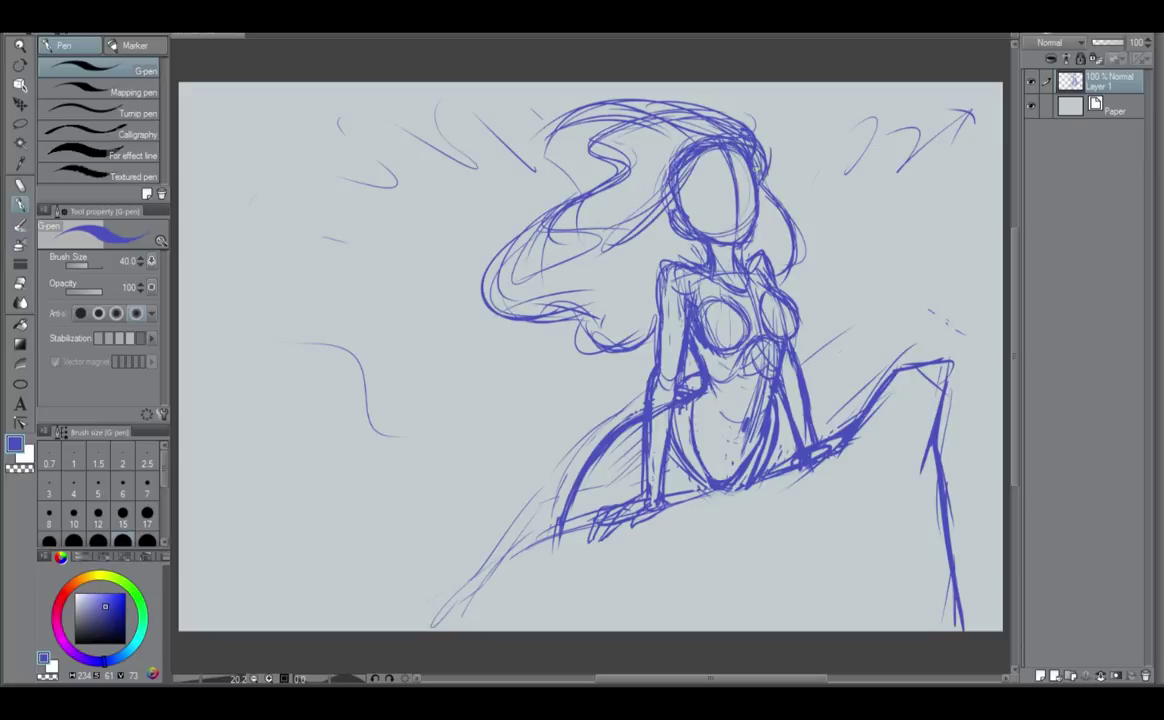
# Lasso the head and hair, scale them down to 94%, reposition them over the neck, and deselect.
pyautogui.click(20, 123)
pyautogui.moveTo(805, 150)
pyautogui.mouseDown()
pyautogui.moveTo(696, 68)
pyautogui.moveTo(441, 347)
pyautogui.moveTo(575, 380)
pyautogui.moveTo(645, 310)
pyautogui.moveTo(655, 252)
pyautogui.moveTo(712, 242)
pyautogui.moveTo(705, 225)
pyautogui.moveTo(718, 255)
pyautogui.moveTo(840, 255)
pyautogui.mouseUp()
pyautogui.click(679, 402)
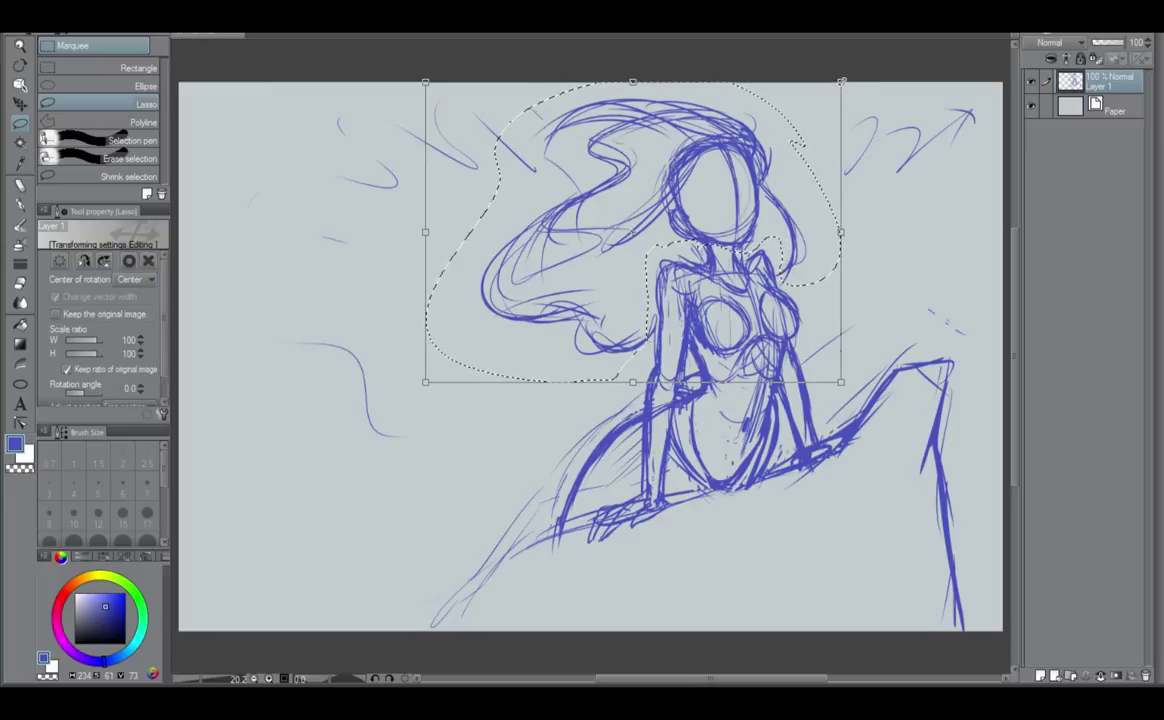
pyautogui.moveTo(843, 84); pyautogui.dragTo(818, 100)
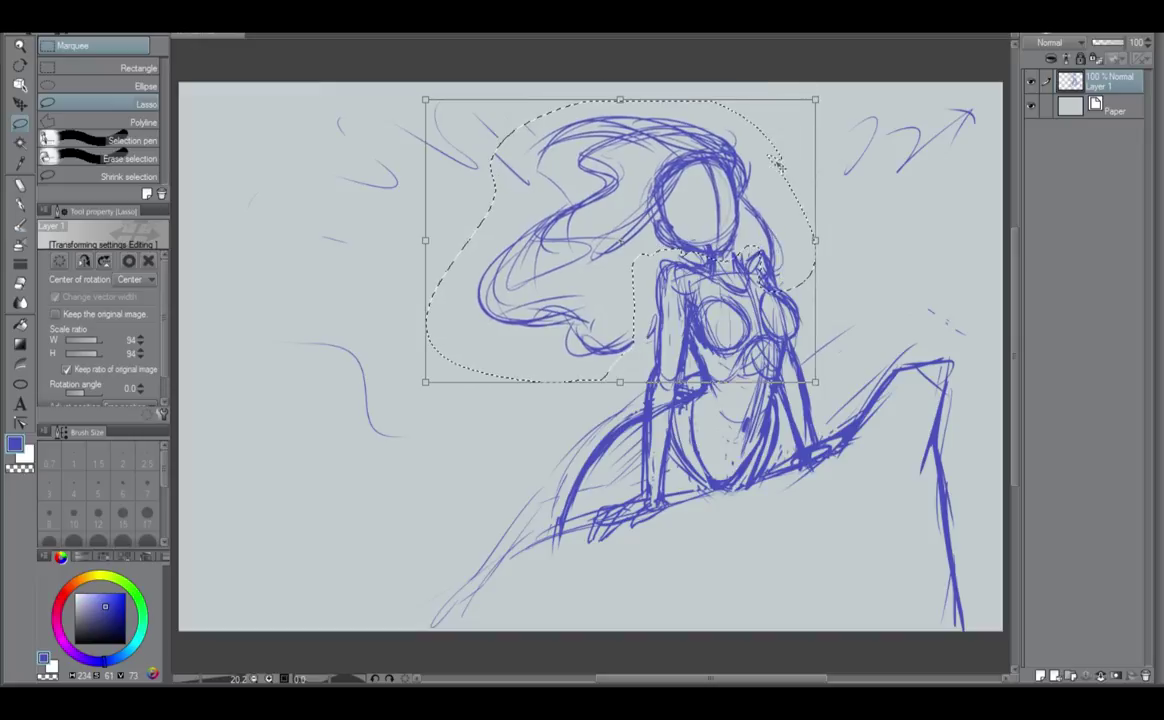
pyautogui.moveTo(781, 165); pyautogui.dragTo(797, 161)
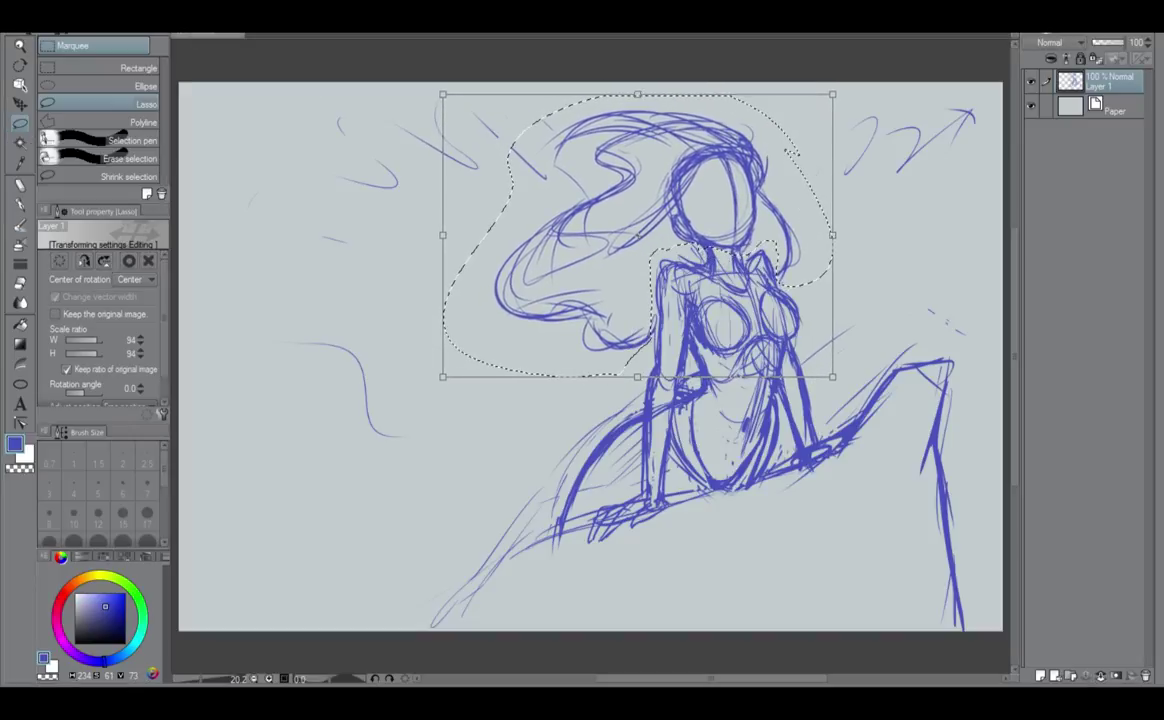
pyautogui.press('Return')
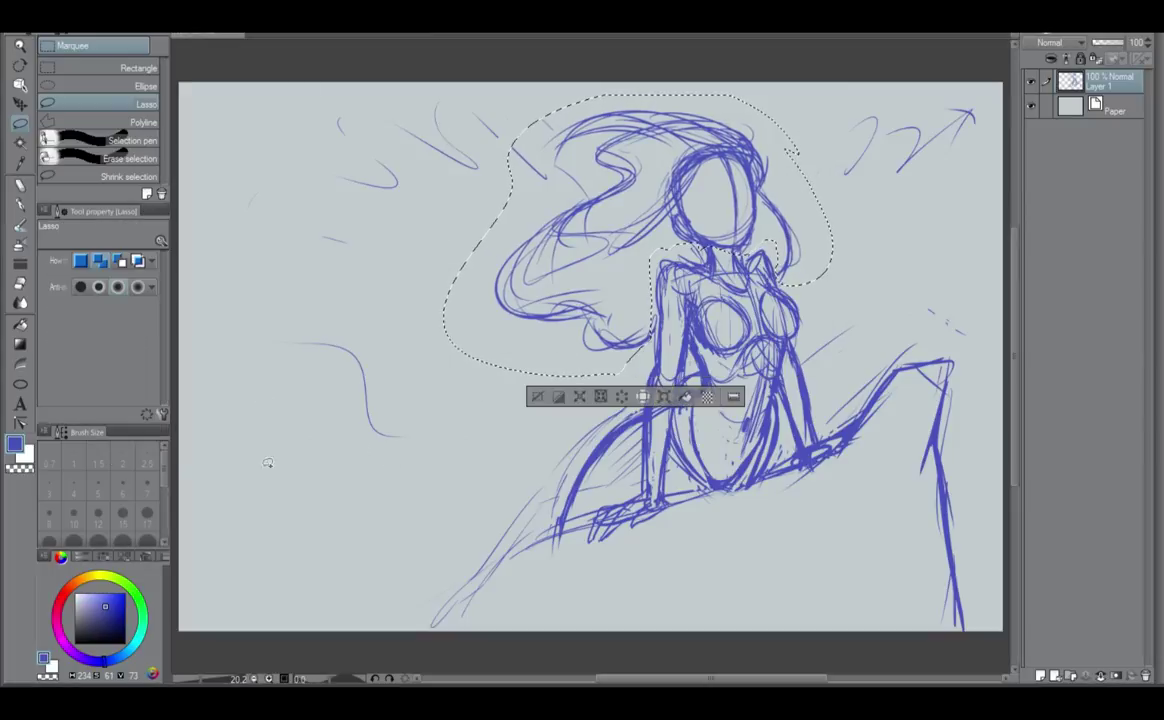
pyautogui.click(621, 398)
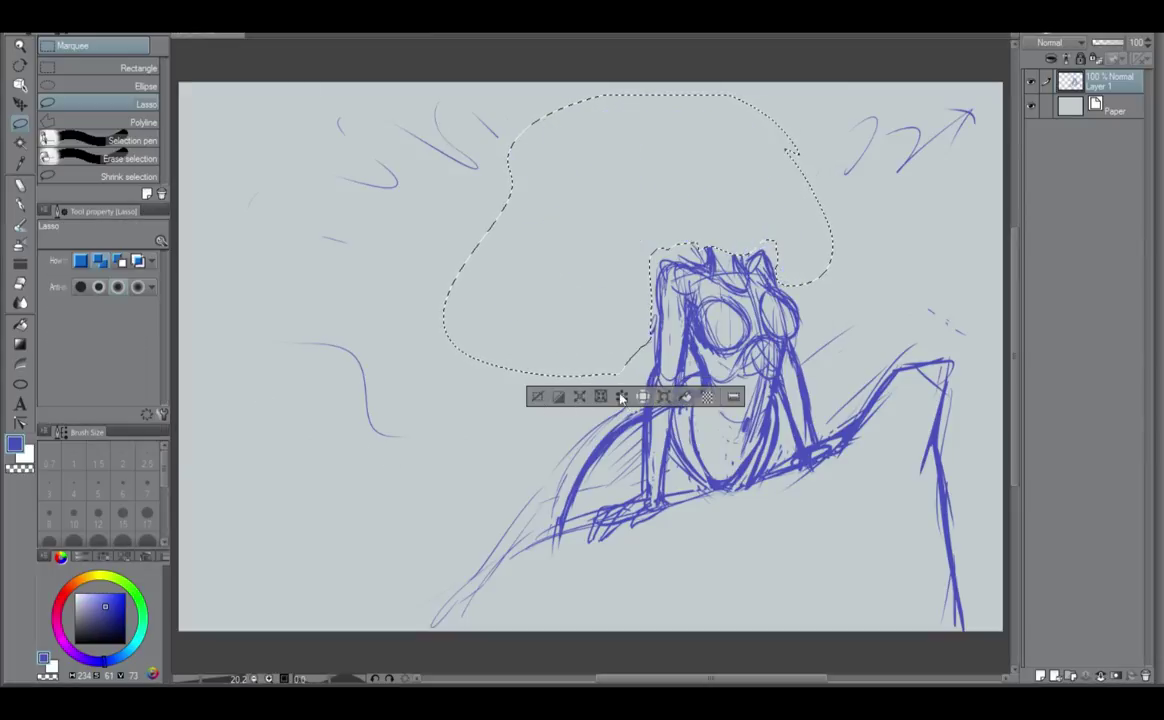
pyautogui.hotkey('ctrl', 'z')
pyautogui.hotkey('ctrl', 'd')
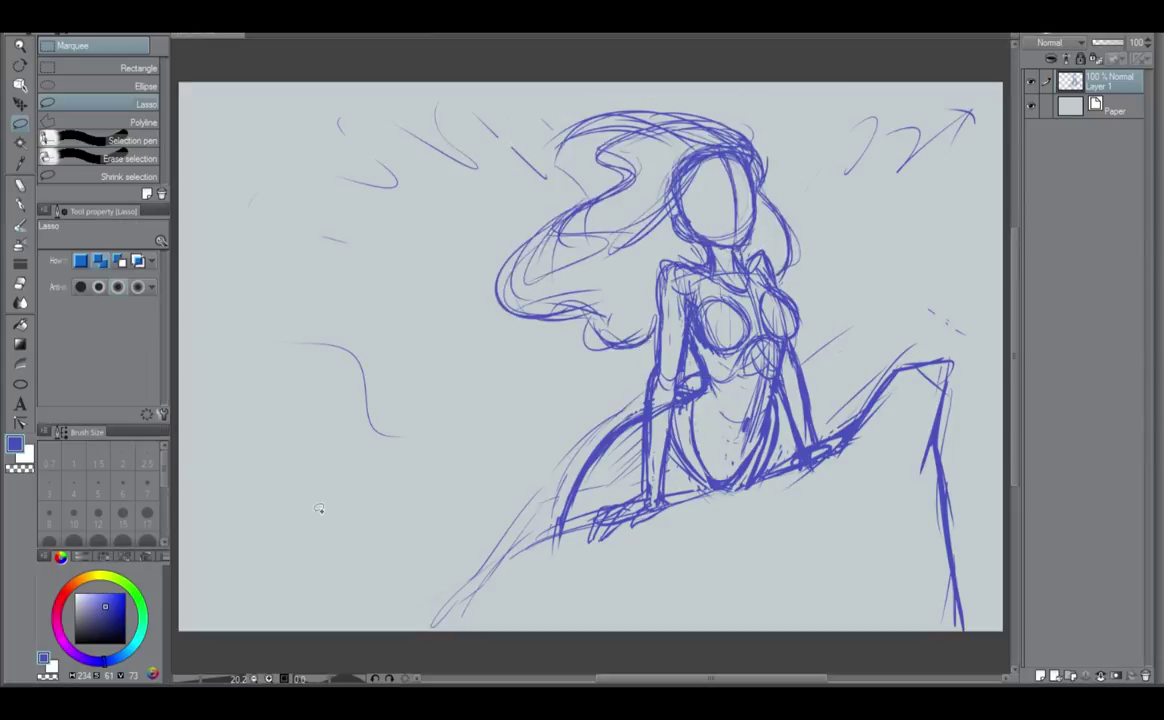
# Draw bold G-pen strokes extending the ledge from the woman's left-side hand down toward the canvas's bottom edge.
pyautogui.click(22, 205)
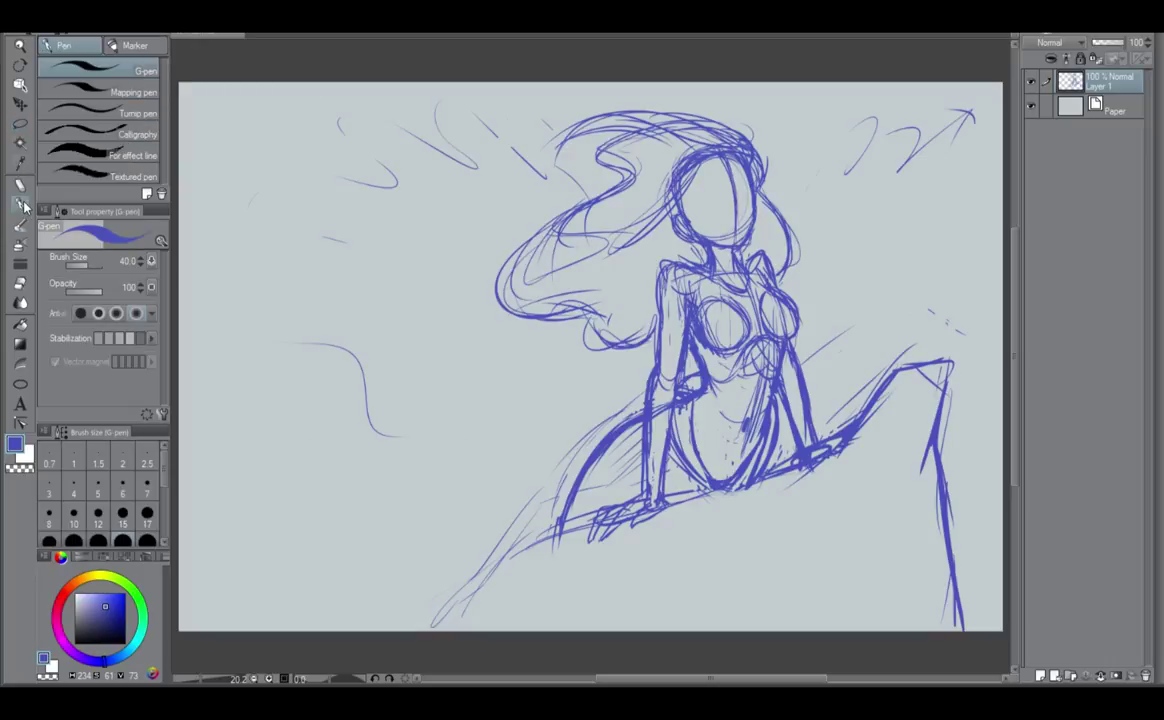
pyautogui.moveTo(557, 531); pyautogui.dragTo(485, 558)
pyautogui.moveTo(437, 626)
pyautogui.mouseDown()
pyautogui.moveTo(460, 598)
pyautogui.moveTo(552, 576)
pyautogui.mouseUp()
pyautogui.moveTo(440, 604); pyautogui.dragTo(582, 563)
pyautogui.moveTo(497, 591)
pyautogui.mouseDown()
pyautogui.moveTo(513, 556)
pyautogui.moveTo(582, 530)
pyautogui.mouseUp()
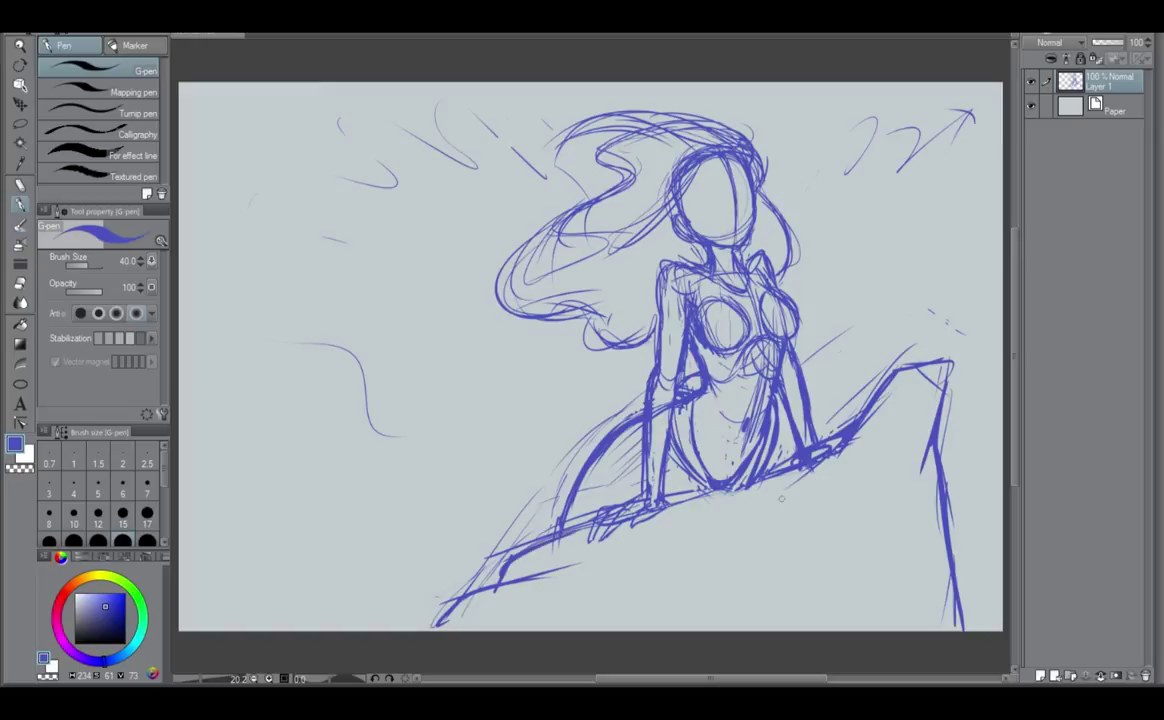
# Sketch curved contour lines beneath the ledge, sweeping from its right side down to the bottom edge.
pyautogui.moveTo(935, 435)
pyautogui.mouseDown()
pyautogui.moveTo(712, 563)
pyautogui.moveTo(615, 631)
pyautogui.mouseUp()
pyautogui.moveTo(855, 514); pyautogui.dragTo(688, 571)
pyautogui.moveTo(908, 487); pyautogui.dragTo(855, 502)
pyautogui.moveTo(540, 575); pyautogui.dragTo(700, 505)
pyautogui.moveTo(590, 575); pyautogui.dragTo(780, 500)
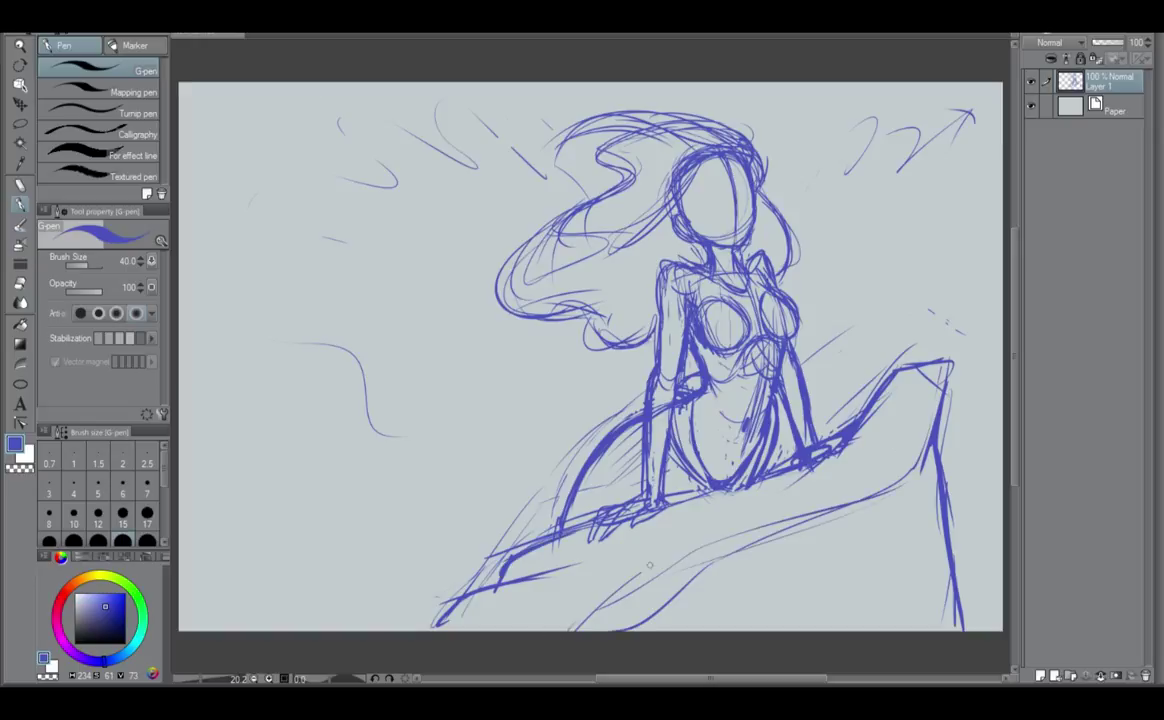
# Fill the area beneath the ledge's lower contour with diagonal hatching strokes.
pyautogui.moveTo(560, 600); pyautogui.dragTo(690, 520)
pyautogui.moveTo(600, 610); pyautogui.dragTo(700, 535)
pyautogui.moveTo(640, 615); pyautogui.dragTo(760, 540)
pyautogui.moveTo(690, 615); pyautogui.dragTo(790, 545)
pyautogui.moveTo(730, 620); pyautogui.dragTo(845, 540)
pyautogui.moveTo(780, 615); pyautogui.dragTo(900, 520)
pyautogui.moveTo(765, 567); pyautogui.dragTo(845, 498)
pyautogui.moveTo(812, 574)
pyautogui.mouseDown()
pyautogui.moveTo(842, 525)
pyautogui.moveTo(868, 536)
pyautogui.mouseUp()
pyautogui.moveTo(858, 620); pyautogui.dragTo(928, 558)
# Sketch loose, swirling wind-like curves down the left side of the background.
pyautogui.moveTo(445, 166)
pyautogui.mouseDown()
pyautogui.moveTo(308, 133)
pyautogui.moveTo(253, 155)
pyautogui.moveTo(207, 190)
pyautogui.mouseUp()
pyautogui.moveTo(277, 328); pyautogui.dragTo(192, 372)
pyautogui.moveTo(235, 420); pyautogui.dragTo(332, 462)
pyautogui.moveTo(242, 495)
pyautogui.mouseDown()
pyautogui.moveTo(305, 522)
pyautogui.moveTo(439, 539)
pyautogui.mouseUp()
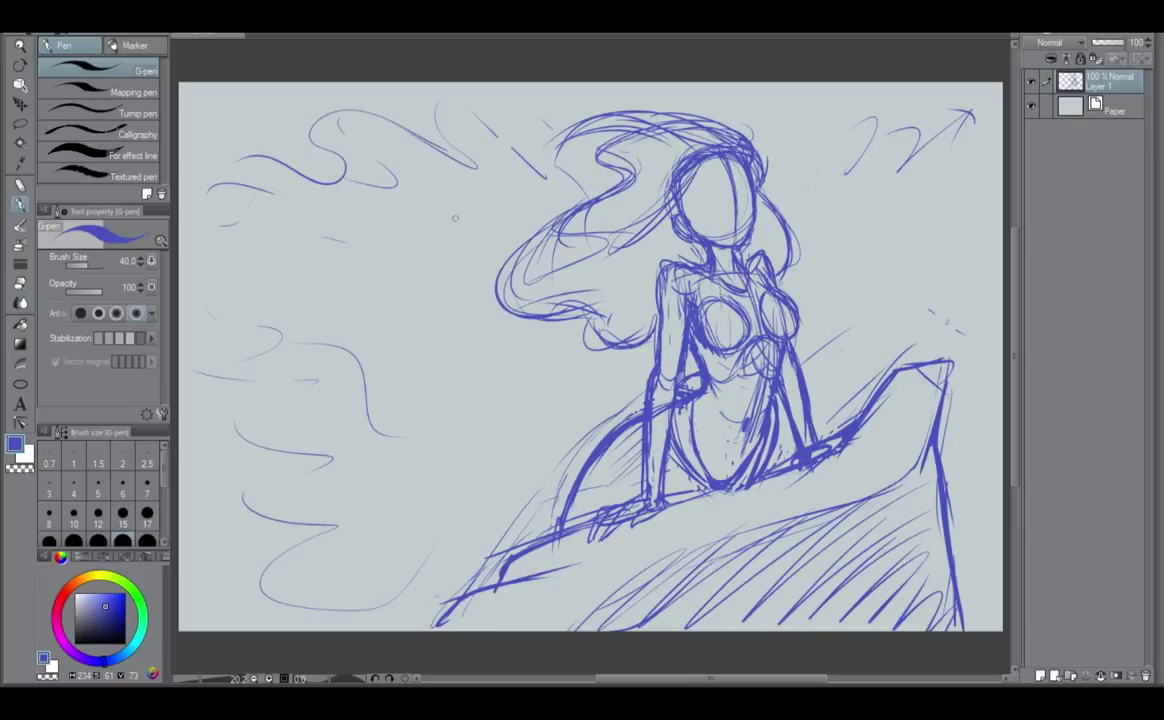
# Add rough background strokes along the canvas's top, upper-right area and right edge around the ledge.
pyautogui.moveTo(437, 122); pyautogui.dragTo(498, 131)
pyautogui.moveTo(495, 105); pyautogui.dragTo(551, 113)
pyautogui.moveTo(769, 103); pyautogui.dragTo(803, 150)
pyautogui.moveTo(830, 125)
pyautogui.mouseDown()
pyautogui.moveTo(834, 147)
pyautogui.moveTo(903, 96)
pyautogui.mouseUp()
pyautogui.moveTo(886, 184); pyautogui.dragTo(873, 204)
pyautogui.moveTo(913, 157)
pyautogui.mouseDown()
pyautogui.moveTo(881, 258)
pyautogui.moveTo(914, 264)
pyautogui.mouseUp()
pyautogui.moveTo(906, 296); pyautogui.dragTo(873, 325)
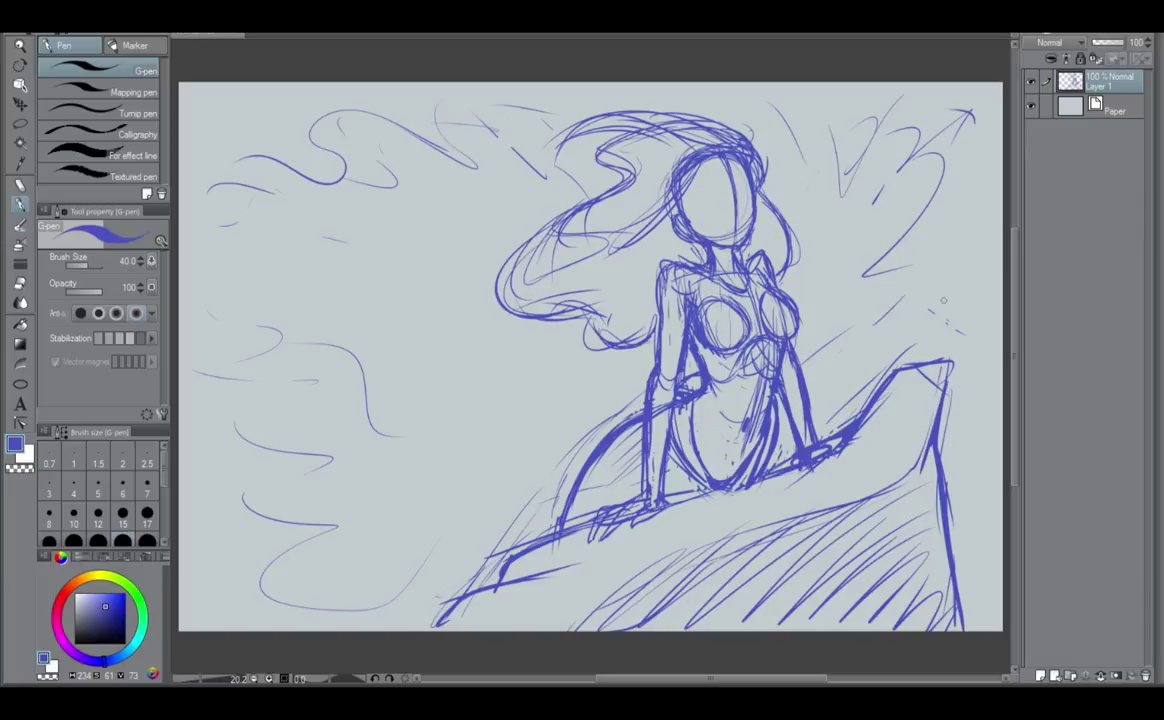
pyautogui.moveTo(942, 308)
pyautogui.mouseDown()
pyautogui.moveTo(970, 257)
pyautogui.moveTo(974, 402)
pyautogui.mouseUp()
pyautogui.moveTo(992, 388); pyautogui.dragTo(951, 550)
pyautogui.moveTo(964, 483); pyautogui.dragTo(969, 385)
pyautogui.moveTo(967, 250)
pyautogui.mouseDown()
pyautogui.moveTo(970, 195)
pyautogui.moveTo(908, 298)
pyautogui.mouseUp()
pyautogui.moveTo(895, 123); pyautogui.dragTo(912, 286)
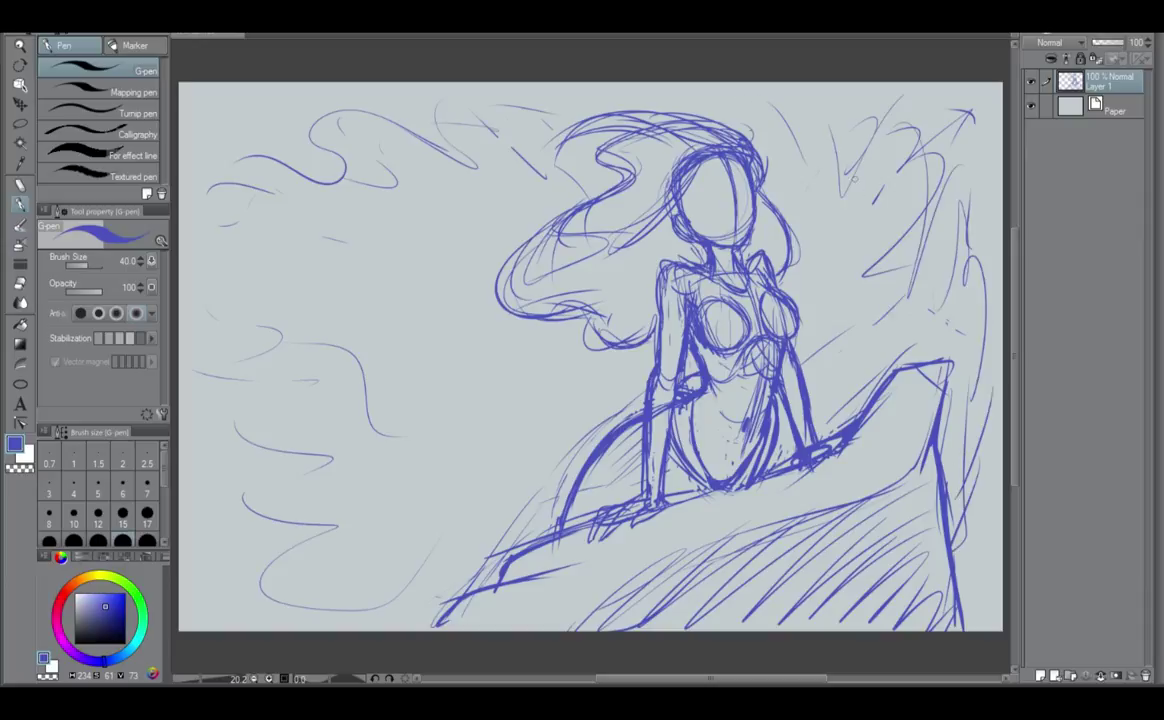
# Layer more loose curves over the background's upper-left swirls, with stray strokes at lower left and upper right.
pyautogui.moveTo(512, 133)
pyautogui.mouseDown()
pyautogui.moveTo(344, 109)
pyautogui.moveTo(319, 167)
pyautogui.mouseUp()
pyautogui.moveTo(292, 244); pyautogui.dragTo(266, 259)
pyautogui.moveTo(270, 569); pyautogui.dragTo(287, 590)
pyautogui.moveTo(234, 606); pyautogui.dragTo(243, 625)
pyautogui.moveTo(313, 629)
pyautogui.mouseDown()
pyautogui.moveTo(364, 617)
pyautogui.moveTo(326, 472)
pyautogui.mouseUp()
pyautogui.moveTo(228, 190); pyautogui.dragTo(343, 137)
pyautogui.moveTo(776, 123); pyautogui.dragTo(866, 167)
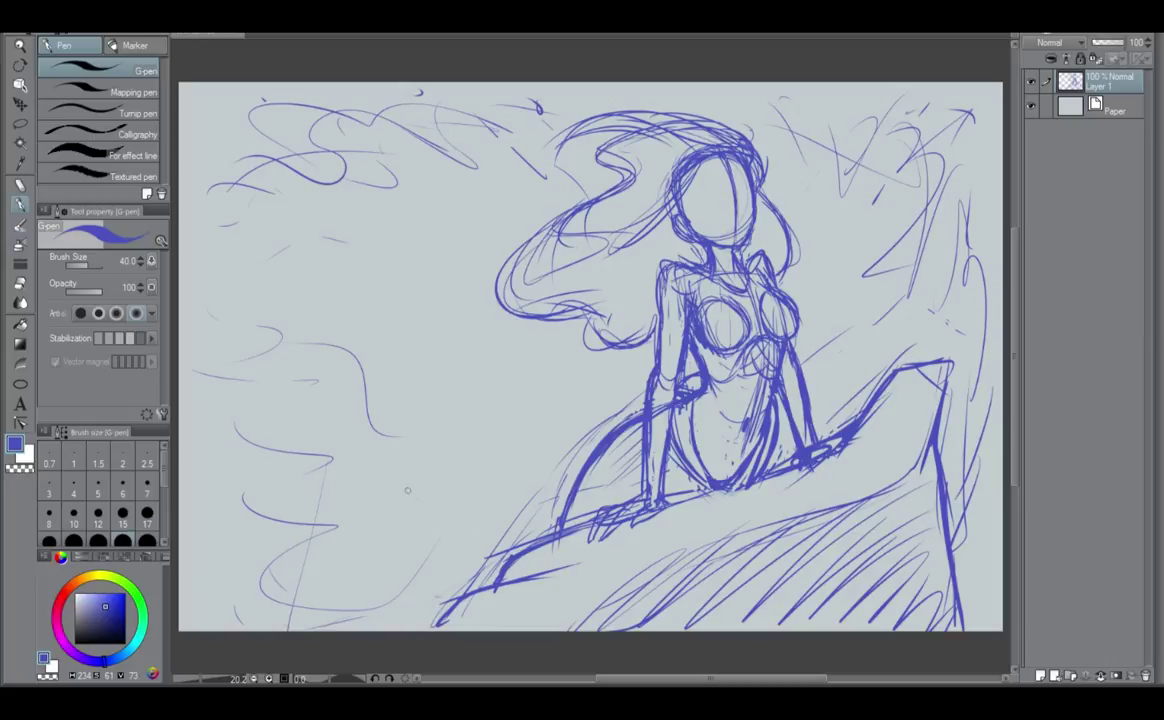
# Draw a circle for an animal's head to the left of the woman's bent leg.
pyautogui.moveTo(396, 470)
pyautogui.mouseDown()
pyautogui.moveTo(483, 449)
pyautogui.moveTo(489, 467)
pyautogui.moveTo(430, 507)
pyautogui.moveTo(469, 433)
pyautogui.moveTo(412, 471)
pyautogui.mouseUp()
pyautogui.hotkey('ctrl', 'z')
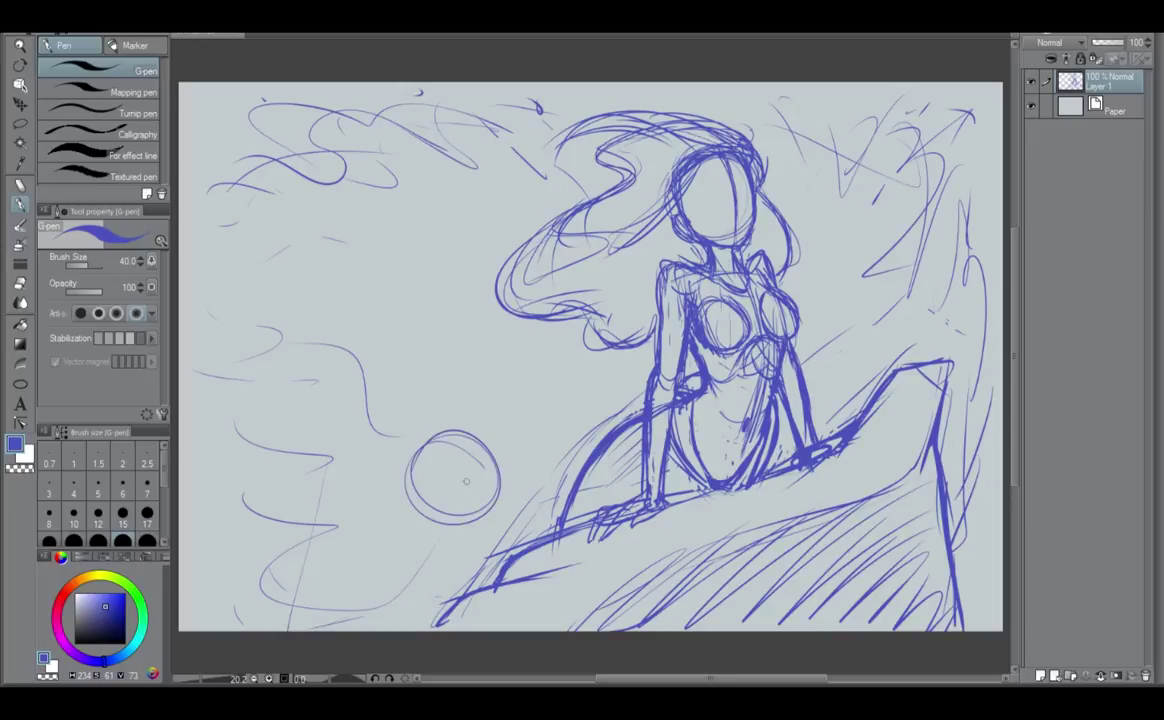
pyautogui.moveTo(353, 420)
pyautogui.mouseDown()
pyautogui.moveTo(415, 446)
pyautogui.moveTo(402, 508)
pyautogui.mouseUp()
pyautogui.moveTo(329, 427)
pyautogui.mouseDown()
pyautogui.moveTo(355, 470)
pyautogui.moveTo(412, 496)
pyautogui.mouseUp()
pyautogui.moveTo(332, 412)
pyautogui.mouseDown()
pyautogui.moveTo(394, 433)
pyautogui.moveTo(413, 362)
pyautogui.moveTo(468, 421)
pyautogui.moveTo(388, 371)
pyautogui.moveTo(476, 435)
pyautogui.mouseUp()
pyautogui.hotkey('ctrl', 'z')
pyautogui.hotkey('ctrl', 'z')
pyautogui.moveTo(386, 370)
pyautogui.mouseDown()
pyautogui.moveTo(436, 428)
pyautogui.moveTo(420, 425)
pyautogui.mouseUp()
pyautogui.hotkey('ctrl', 'z')
pyautogui.hotkey('ctrl', 'z')
pyautogui.hotkey('ctrl', 'z')
pyautogui.hotkey('ctrl', 'z')
pyautogui.hotkey('ctrl', 'z')
pyautogui.hotkey('ctrl', 'z')
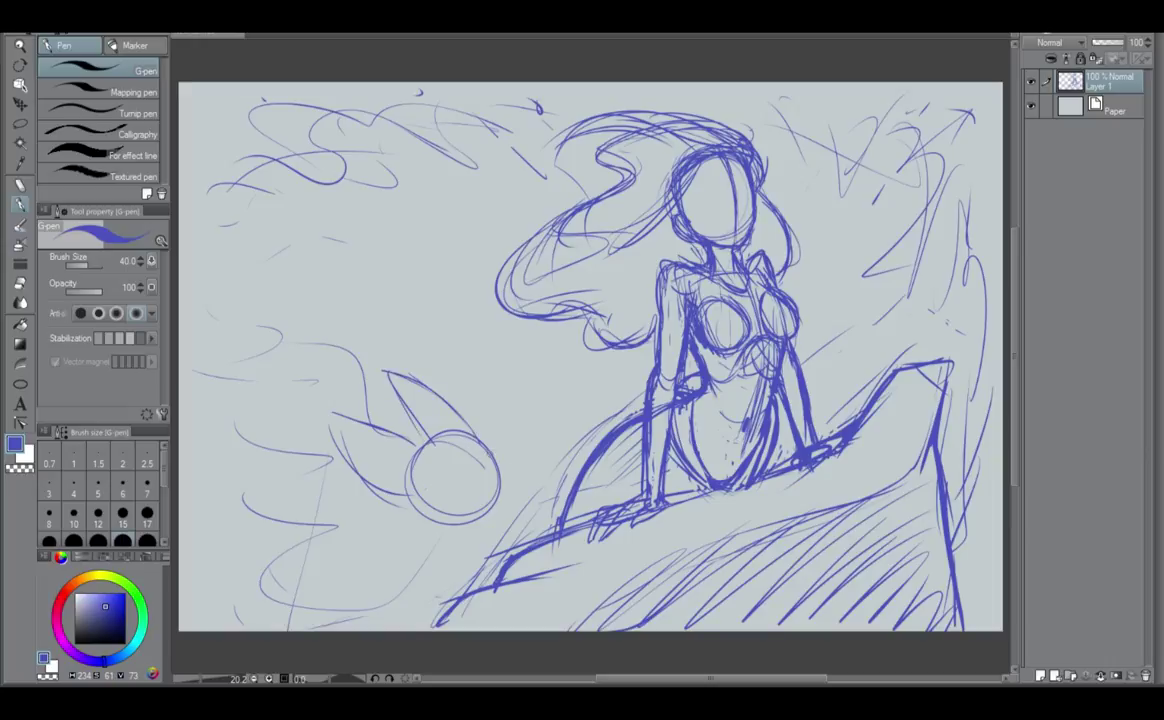
# Add curved facial guidelines inside the animal's head circle.
pyautogui.moveTo(488, 456)
pyautogui.mouseDown()
pyautogui.moveTo(428, 483)
pyautogui.moveTo(490, 456)
pyautogui.moveTo(475, 486)
pyautogui.mouseUp()
pyautogui.moveTo(452, 432); pyautogui.dragTo(471, 492)
pyautogui.moveTo(428, 434); pyautogui.dragTo(420, 496)
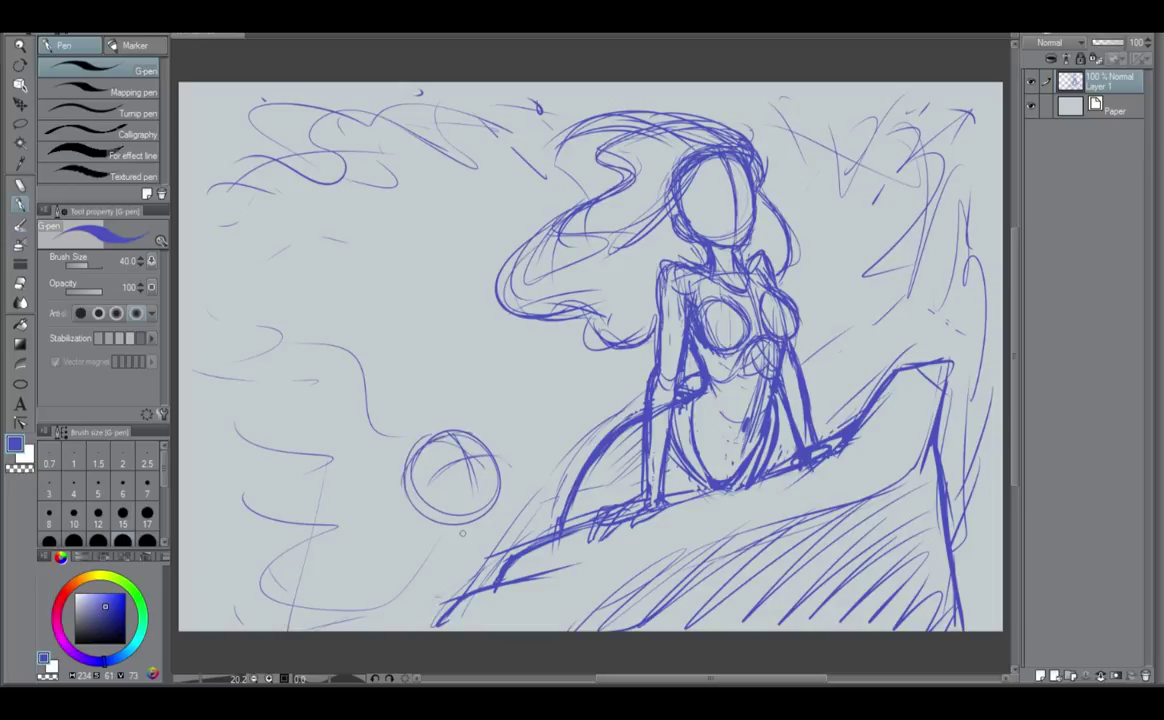
# Sketch the animal's long, pointed left ear extending up and left from the head circle.
pyautogui.moveTo(345, 413); pyautogui.dragTo(405, 441)
pyautogui.moveTo(305, 403); pyautogui.dragTo(397, 490)
pyautogui.moveTo(313, 406)
pyautogui.mouseDown()
pyautogui.moveTo(411, 443)
pyautogui.moveTo(379, 480)
pyautogui.moveTo(408, 498)
pyautogui.mouseUp()
pyautogui.moveTo(308, 408)
pyautogui.mouseDown()
pyautogui.moveTo(357, 471)
pyautogui.moveTo(411, 443)
pyautogui.mouseUp()
pyautogui.moveTo(308, 405); pyautogui.dragTo(415, 443)
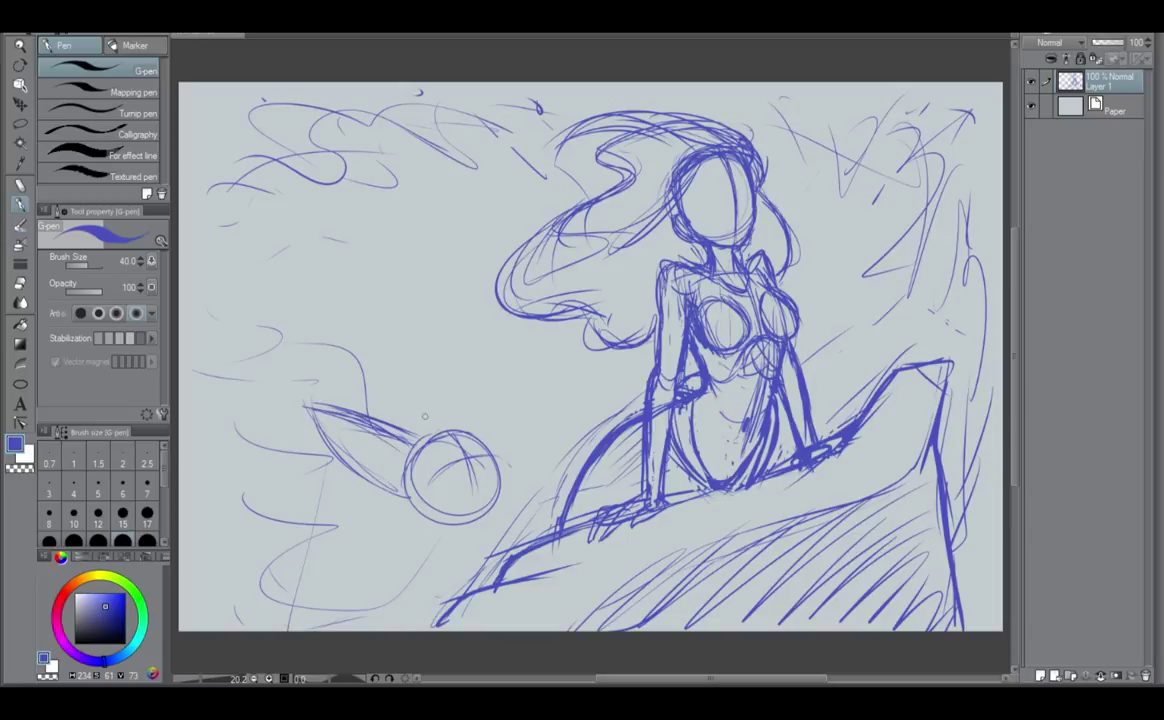
# Sketch the animal's second pointed ear and a small zigzag fur tuft between the ears.
pyautogui.moveTo(388, 389); pyautogui.dragTo(413, 435)
pyautogui.moveTo(363, 371)
pyautogui.mouseDown()
pyautogui.moveTo(460, 428)
pyautogui.moveTo(428, 396)
pyautogui.mouseUp()
pyautogui.moveTo(335, 342); pyautogui.dragTo(416, 390)
pyautogui.moveTo(421, 440); pyautogui.dragTo(428, 420)
pyautogui.moveTo(428, 421); pyautogui.dragTo(435, 438)
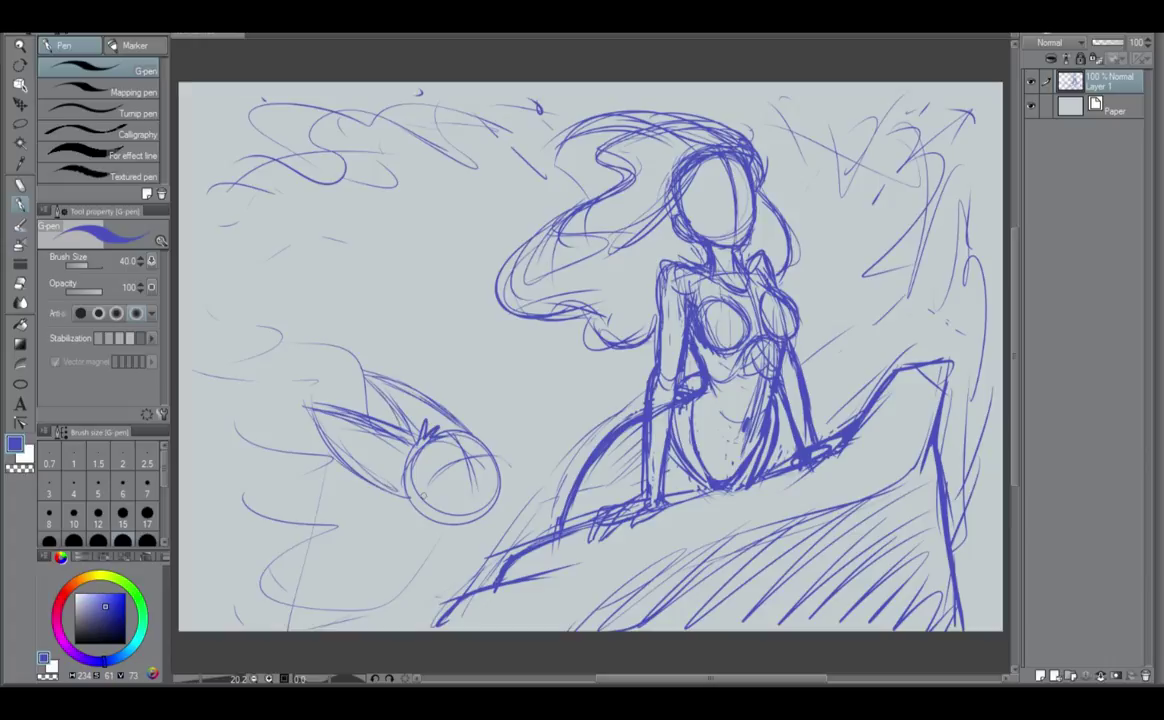
# Shape pointed cheeks around the animal's head circle and refine the facial guideline.
pyautogui.moveTo(409, 531)
pyautogui.mouseDown()
pyautogui.moveTo(449, 534)
pyautogui.moveTo(467, 518)
pyautogui.mouseUp()
pyautogui.hotkey('ctrl', 'z')
pyautogui.hotkey('ctrl', 'z')
pyautogui.moveTo(407, 492); pyautogui.dragTo(462, 521)
pyautogui.moveTo(484, 451)
pyautogui.mouseDown()
pyautogui.moveTo(526, 465)
pyautogui.moveTo(486, 522)
pyautogui.mouseUp()
pyautogui.hotkey('ctrl', 'z')
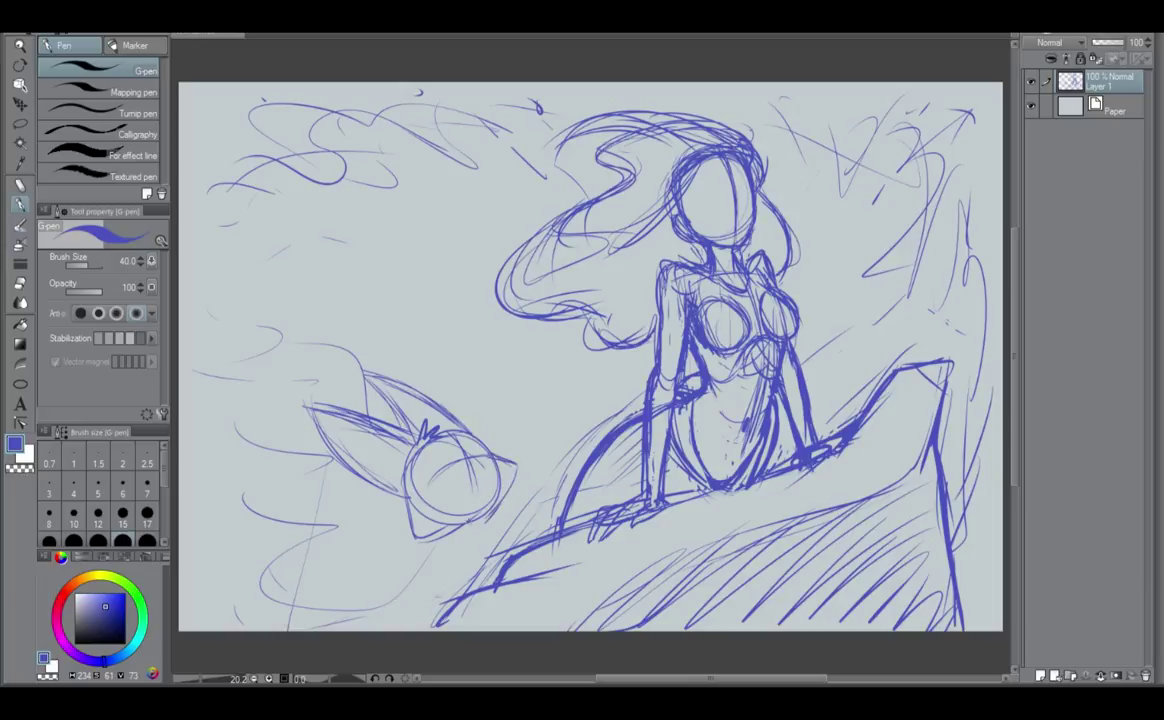
pyautogui.moveTo(470, 450)
pyautogui.mouseDown()
pyautogui.moveTo(431, 488)
pyautogui.moveTo(472, 492)
pyautogui.mouseUp()
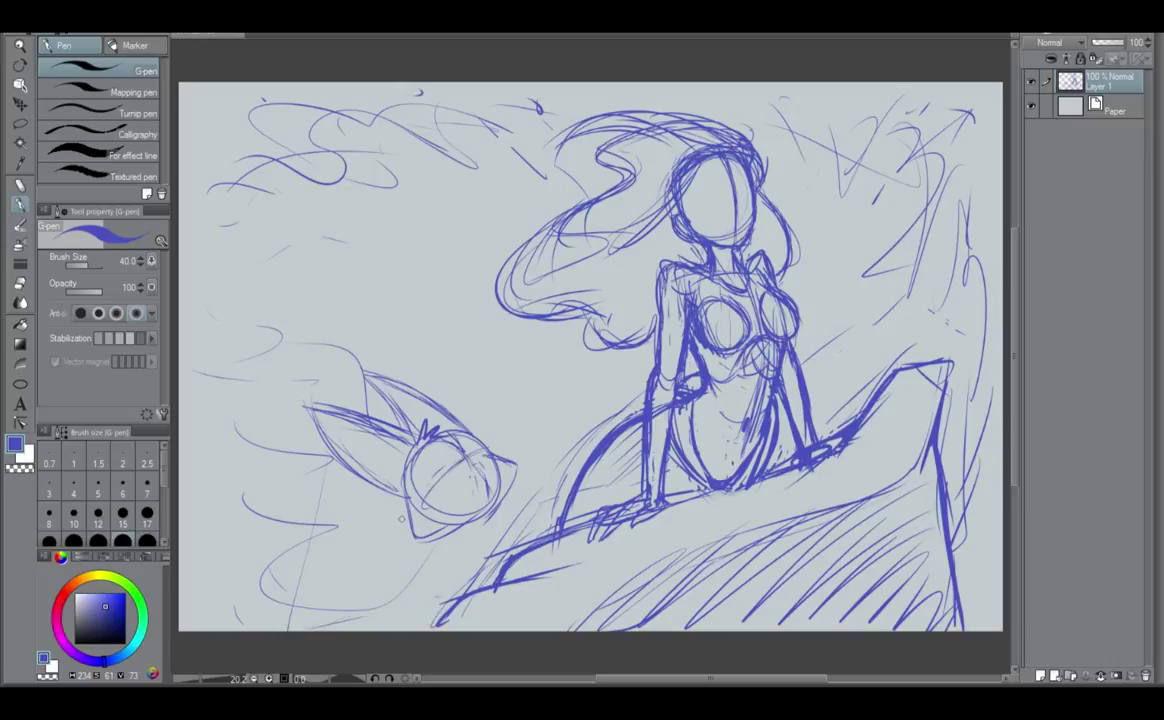
# Lasso the animal's head and ears, rotate them about 9.9 degrees clockwise, and deselect.
pyautogui.click(20, 123)
pyautogui.moveTo(436, 378)
pyautogui.mouseDown()
pyautogui.moveTo(330, 480)
pyautogui.moveTo(533, 477)
pyautogui.moveTo(486, 402)
pyautogui.mouseUp()
pyautogui.hotkey('ctrl', 't')
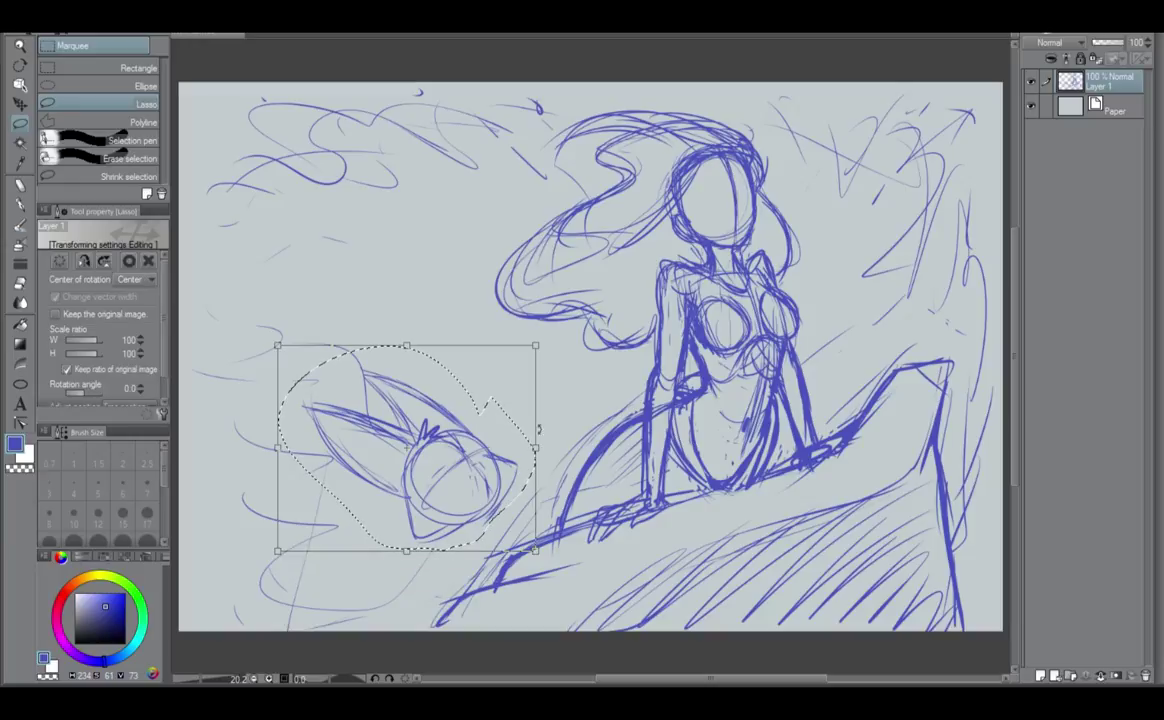
pyautogui.moveTo(547, 441)
pyautogui.mouseDown()
pyautogui.moveTo(537, 468)
pyautogui.moveTo(509, 480)
pyautogui.mouseUp()
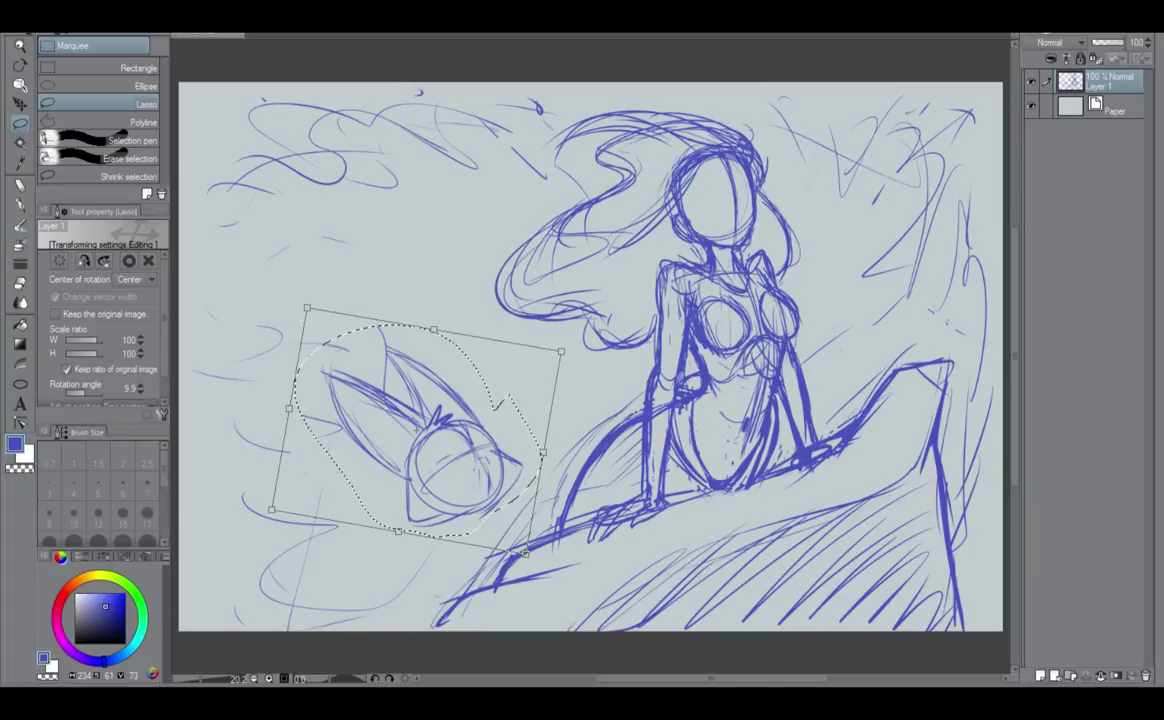
pyautogui.press('Return')
pyautogui.click(313, 559)
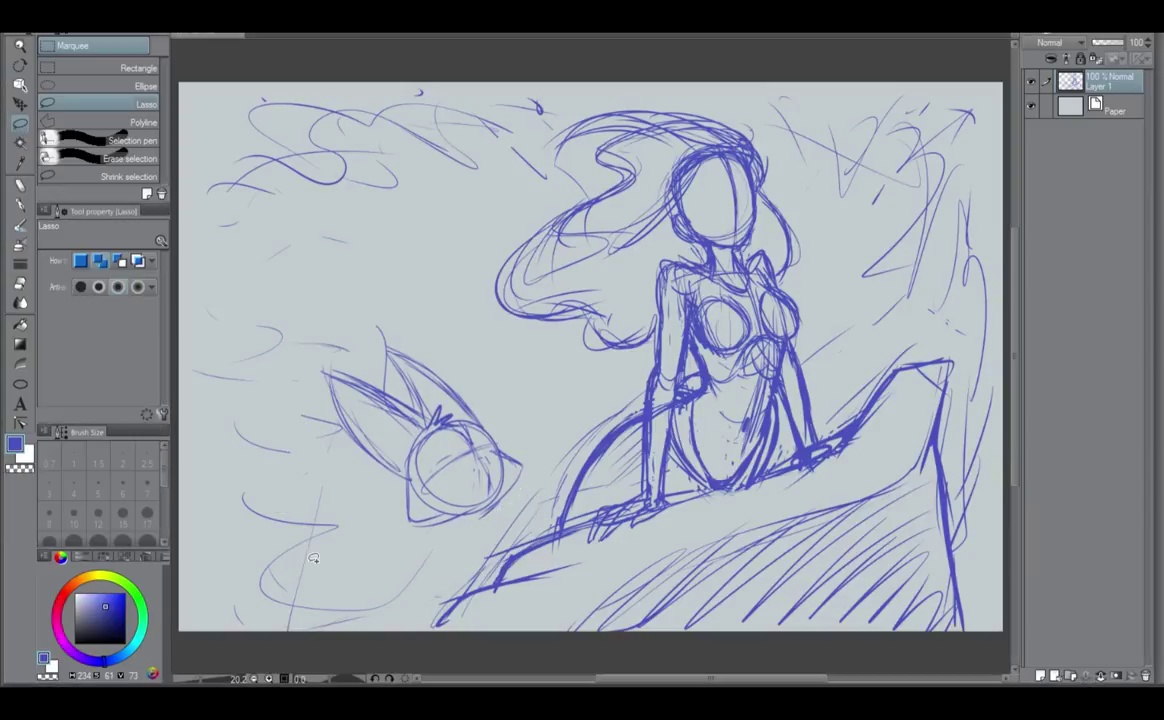
pyautogui.click(20, 204)
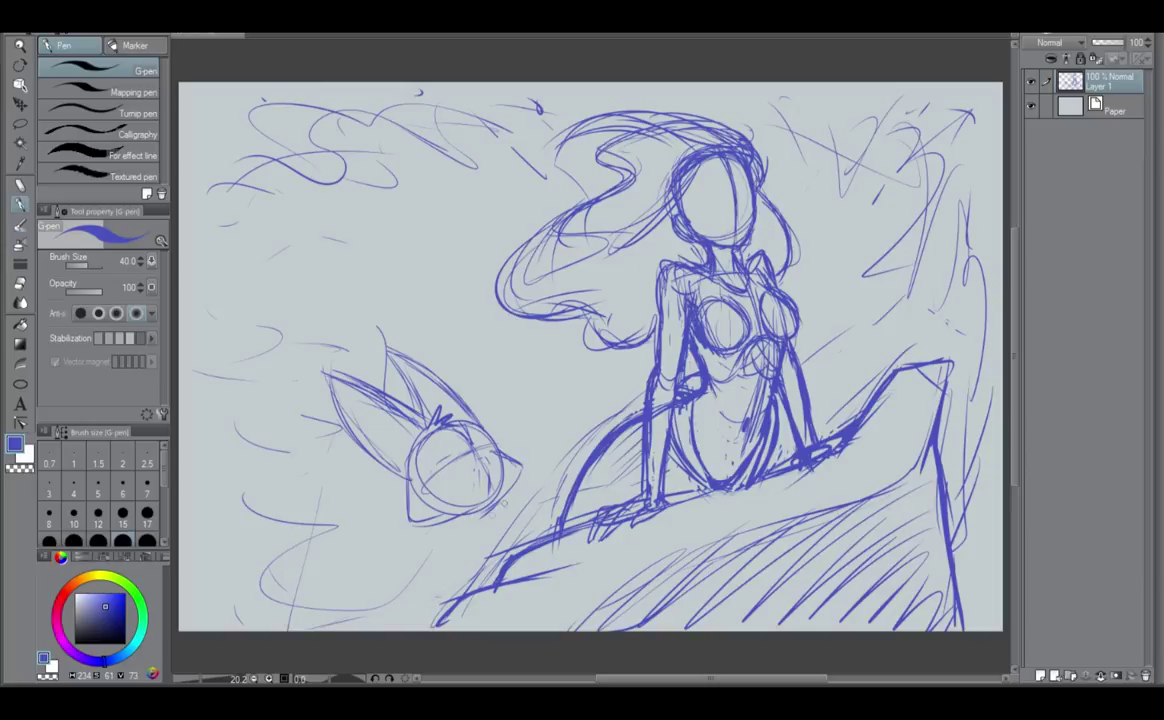
pyautogui.moveTo(432, 550)
pyautogui.mouseDown()
pyautogui.moveTo(446, 598)
pyautogui.moveTo(482, 568)
pyautogui.mouseUp()
pyautogui.moveTo(480, 529); pyautogui.dragTo(487, 578)
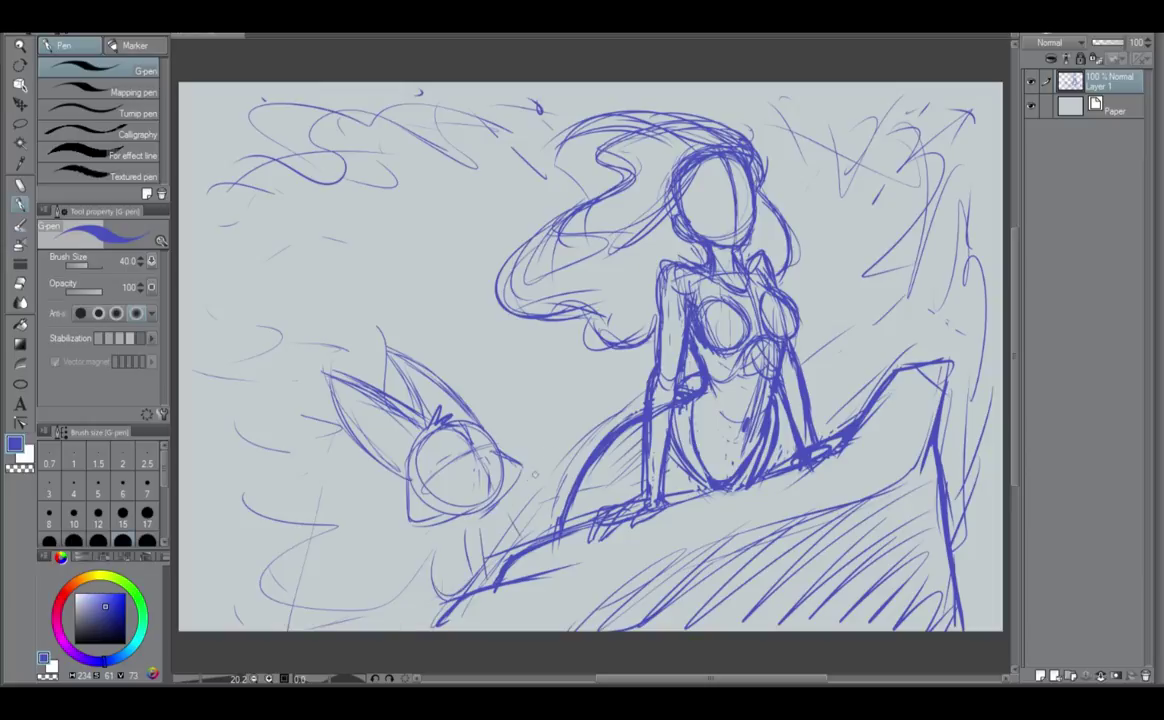
pyautogui.hotkey('ctrl', 'z')
pyautogui.hotkey('ctrl', 'z')
pyautogui.hotkey('ctrl', 'z')
pyautogui.hotkey('ctrl', 'z')
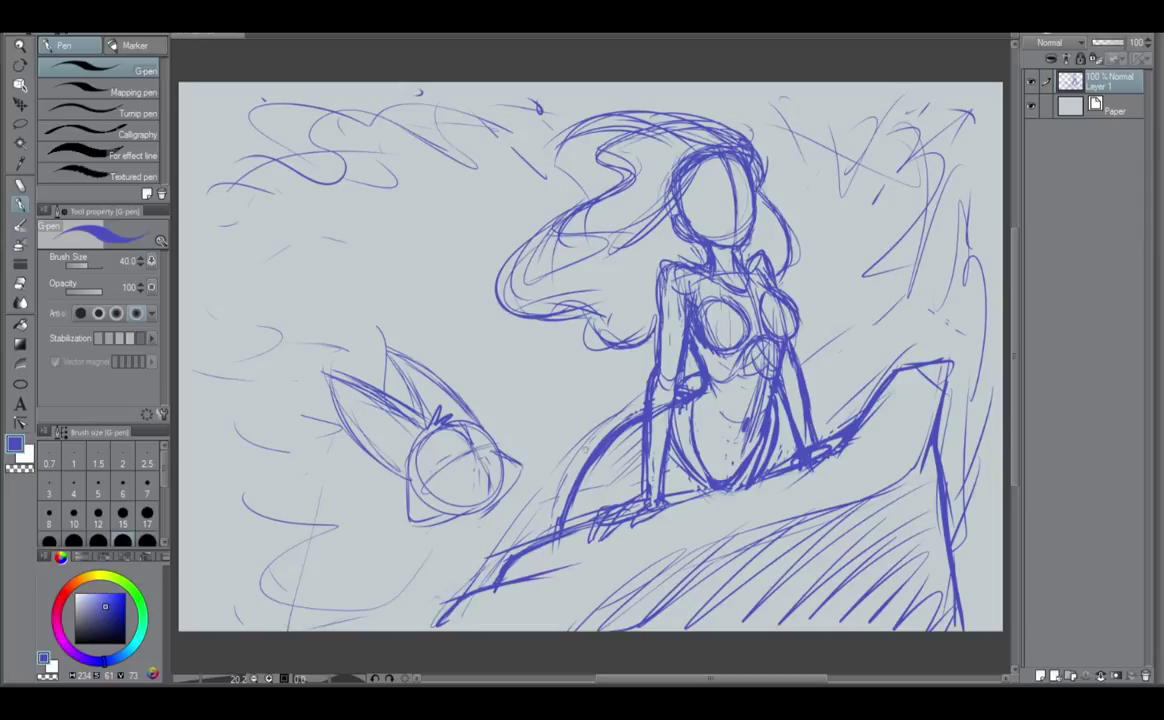
pyautogui.click(20, 123)
pyautogui.moveTo(478, 330)
pyautogui.mouseDown()
pyautogui.moveTo(300, 345)
pyautogui.moveTo(515, 484)
pyautogui.moveTo(475, 327)
pyautogui.mouseUp()
pyautogui.click(440, 563)
pyautogui.moveTo(465, 507); pyautogui.dragTo(508, 488)
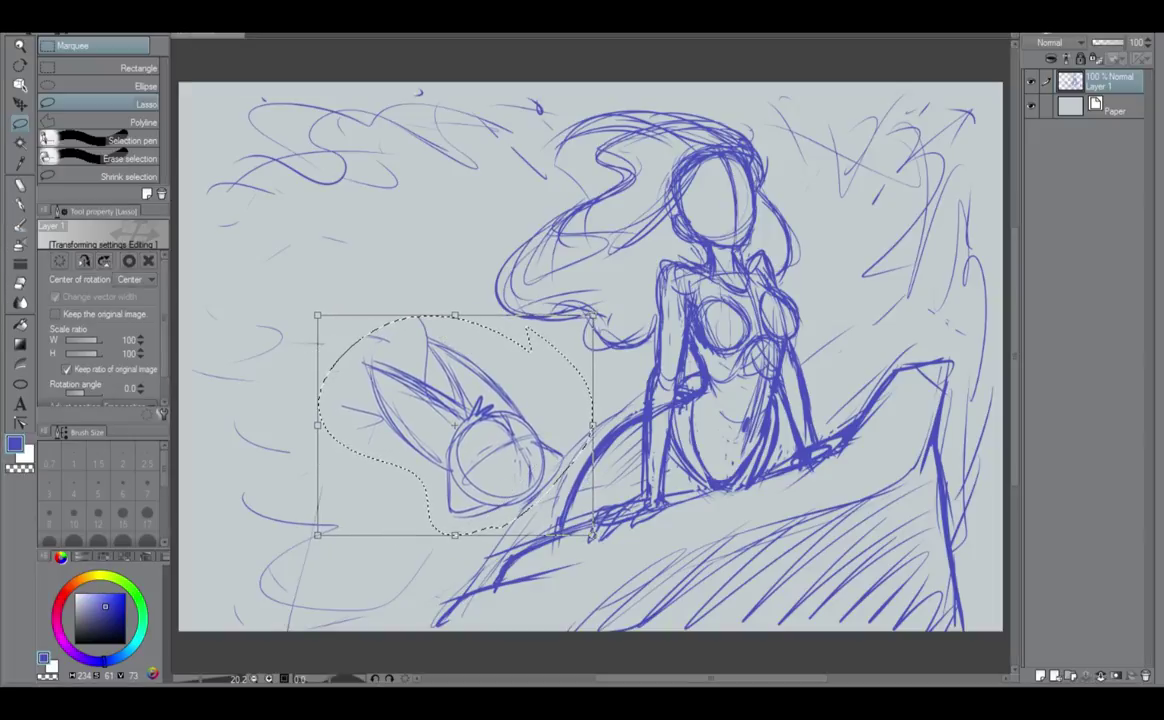
pyautogui.press('Escape')
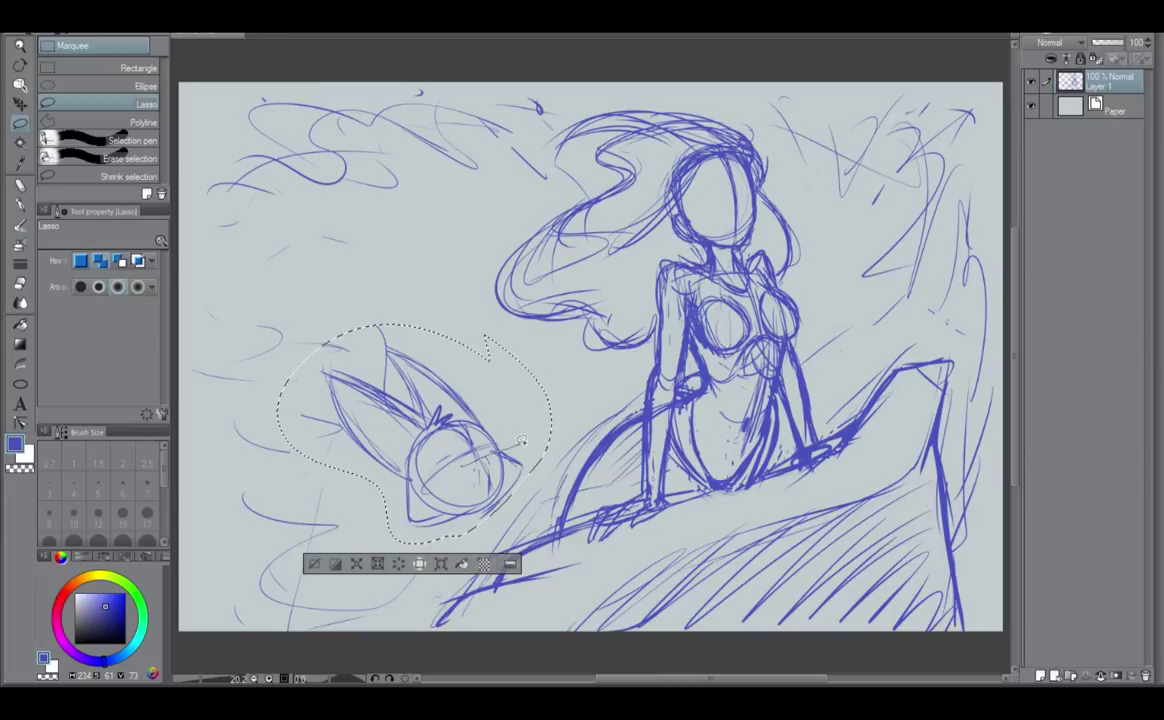
# Lasso the animal's head and ears again, move them closer to the woman's leg, and deselect.
pyautogui.click(362, 562)
pyautogui.moveTo(455, 312)
pyautogui.mouseDown()
pyautogui.moveTo(295, 440)
pyautogui.moveTo(530, 410)
pyautogui.moveTo(478, 343)
pyautogui.mouseUp()
pyautogui.click(426, 574)
pyautogui.moveTo(467, 509); pyautogui.dragTo(506, 495)
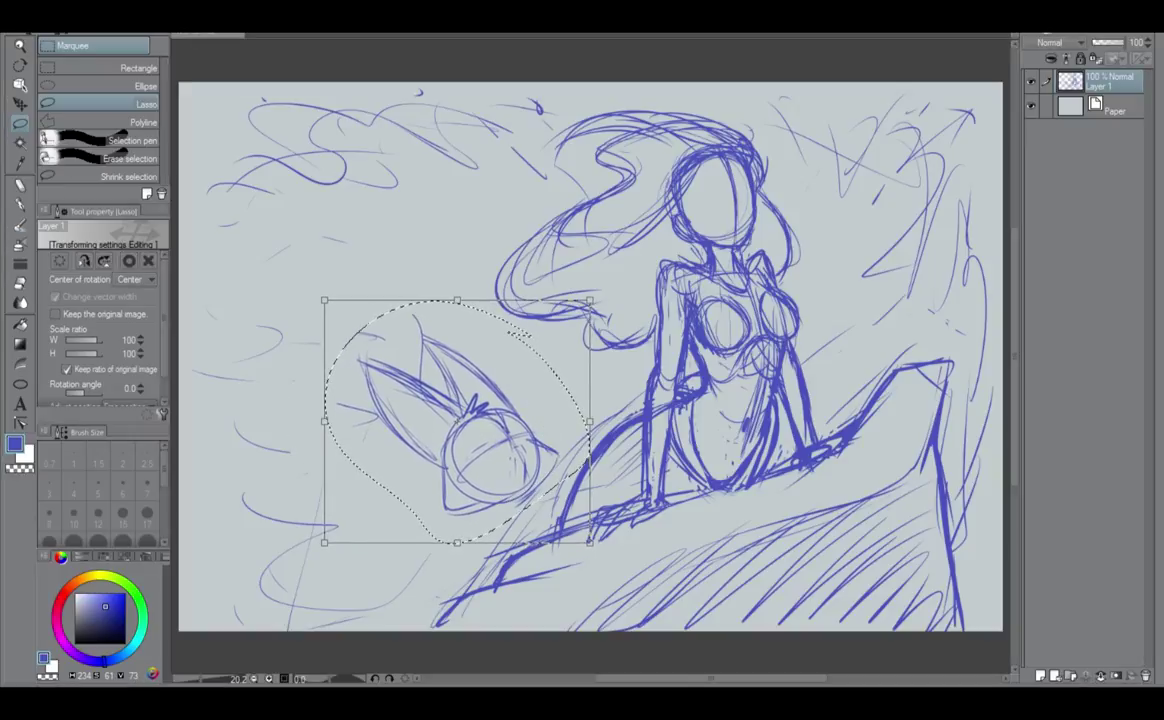
pyautogui.press('Return')
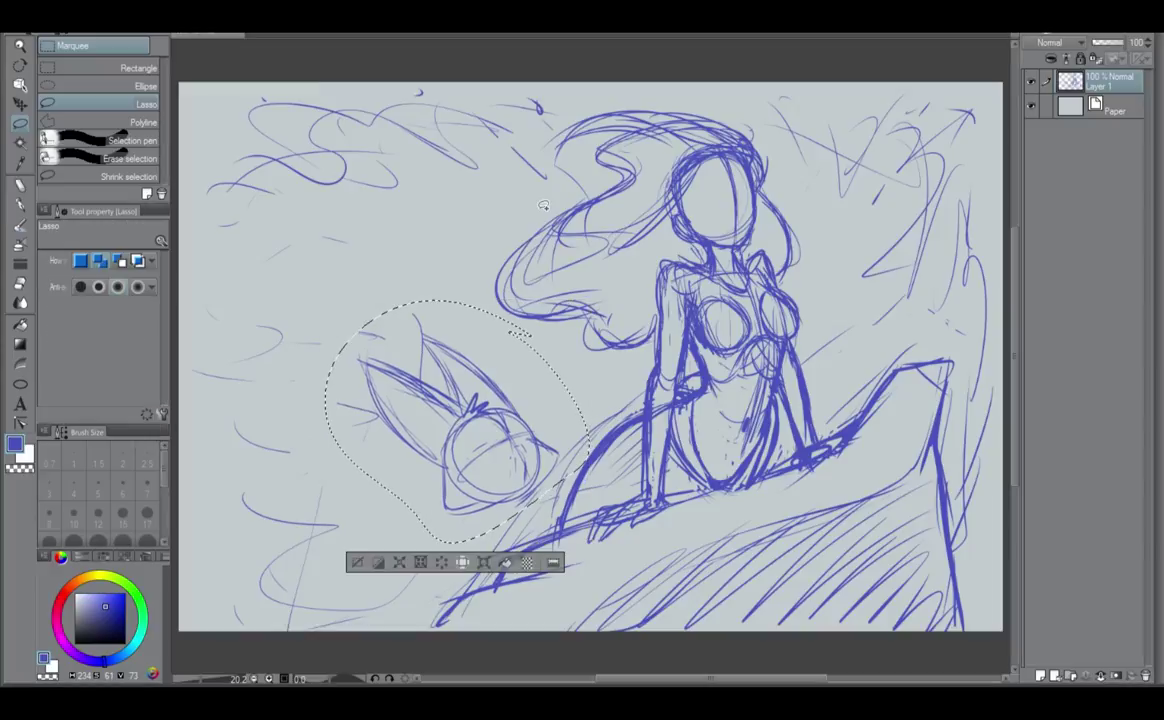
pyautogui.click(357, 562)
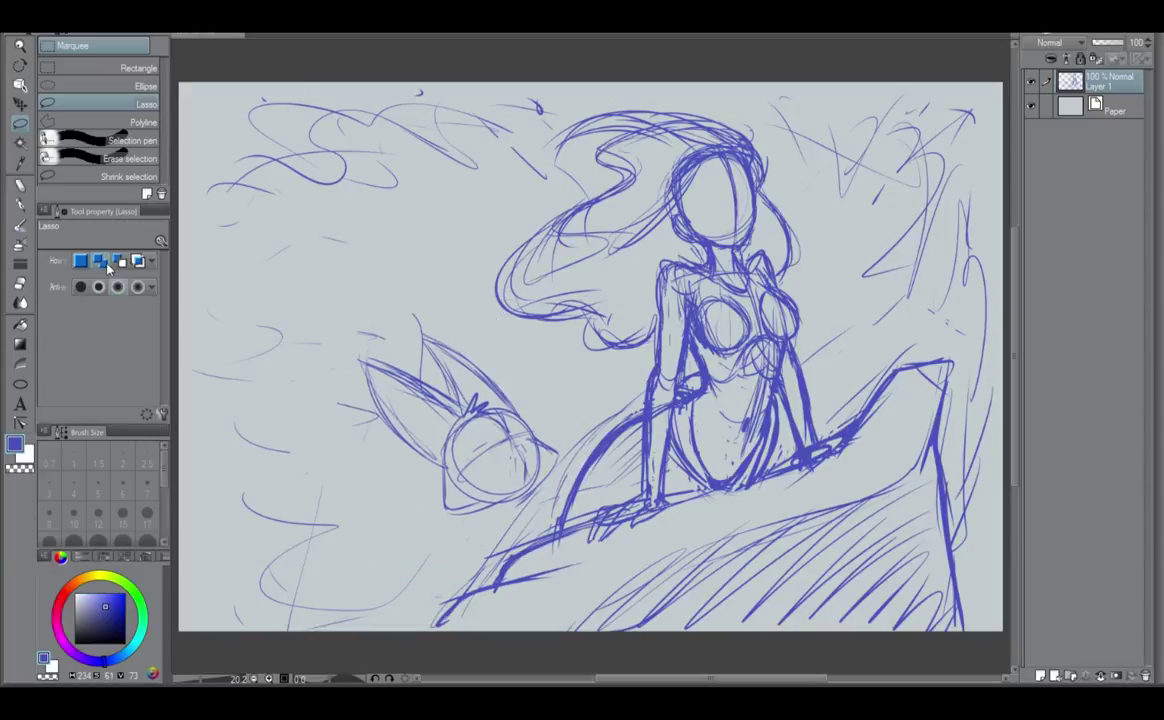
# Sketch the animal's back line from its right cheek to the woman's thigh, plus a body line below the head.
pyautogui.click(20, 203)
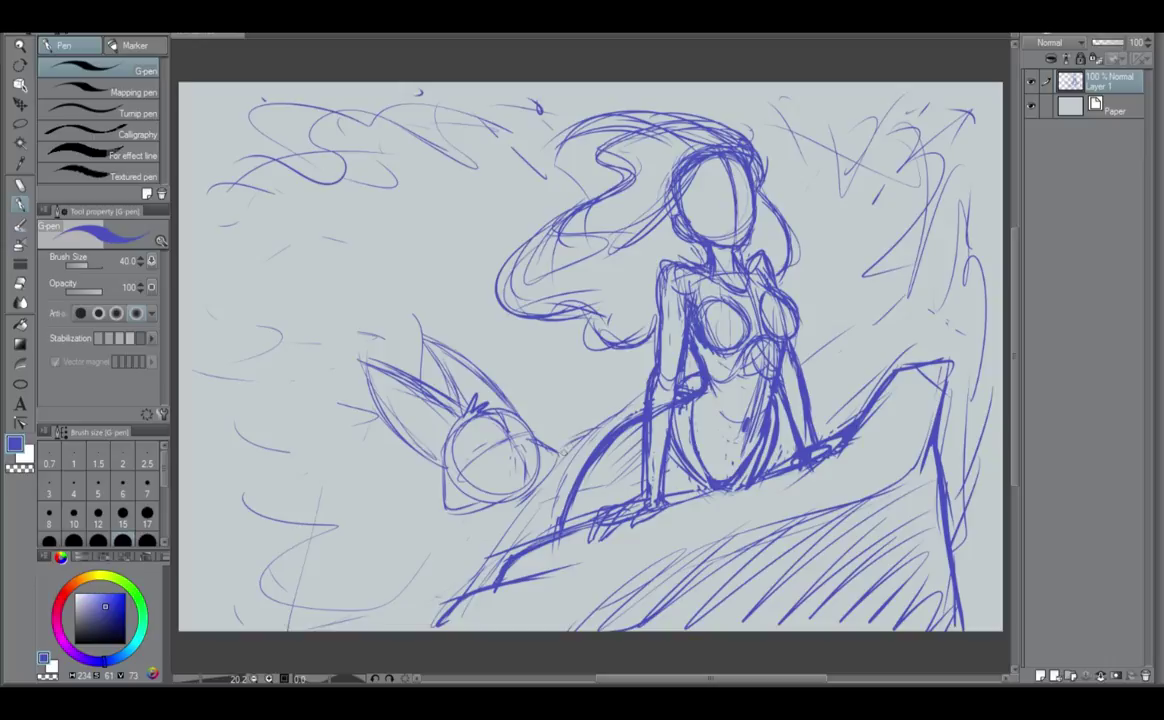
pyautogui.moveTo(561, 437); pyautogui.dragTo(618, 422)
pyautogui.moveTo(465, 560); pyautogui.dragTo(468, 582)
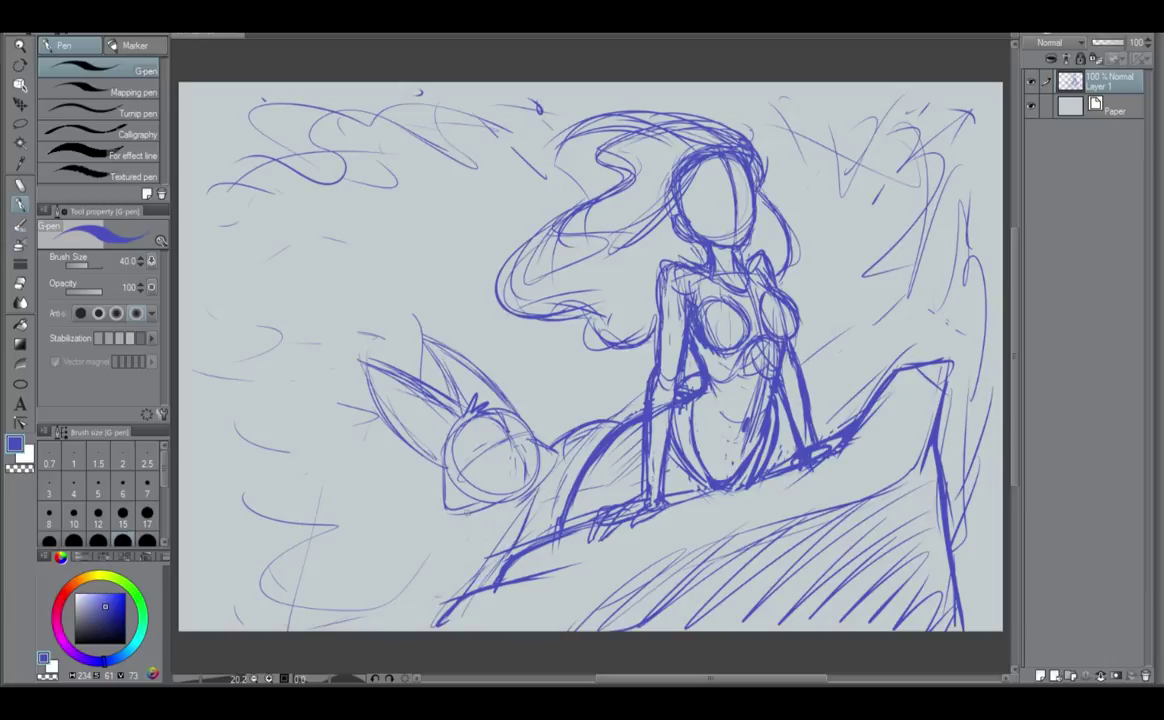
# Sketch a curved crescent form beneath the animal's head and an arc of its body sweeping away from the woman.
pyautogui.moveTo(457, 522)
pyautogui.mouseDown()
pyautogui.moveTo(431, 547)
pyautogui.moveTo(464, 583)
pyautogui.moveTo(477, 580)
pyautogui.moveTo(440, 568)
pyautogui.mouseUp()
pyautogui.moveTo(429, 526)
pyautogui.mouseDown()
pyautogui.moveTo(416, 565)
pyautogui.moveTo(458, 523)
pyautogui.mouseUp()
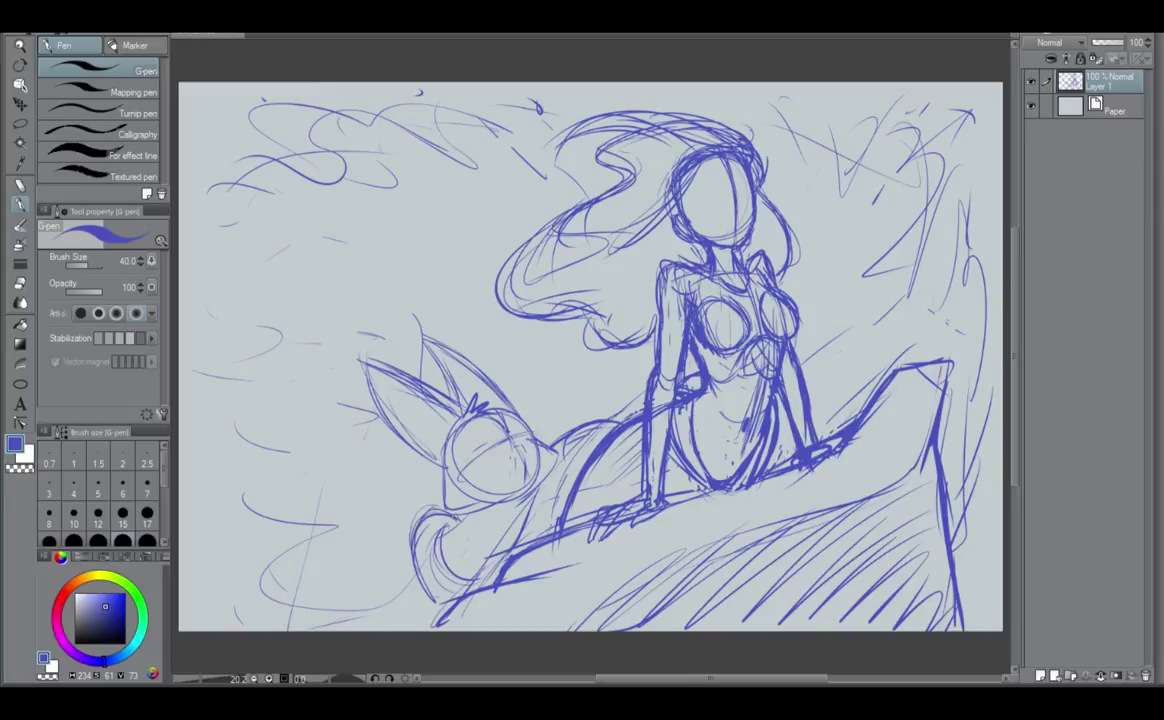
pyautogui.moveTo(376, 528); pyautogui.dragTo(428, 518)
pyautogui.moveTo(430, 509); pyautogui.dragTo(437, 600)
pyautogui.moveTo(321, 528); pyautogui.dragTo(370, 508)
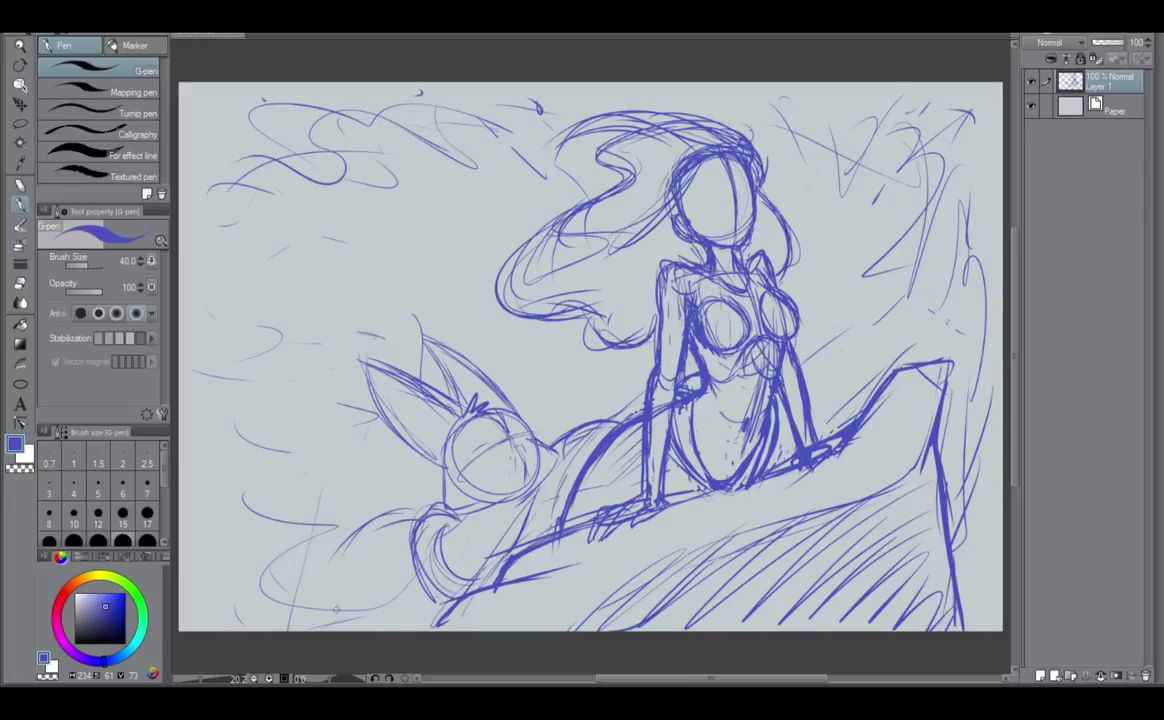
# Add loose sweeping loops around the animal's rounded lower body and build up the curved band below its head with hatching strokes.
pyautogui.moveTo(292, 608); pyautogui.dragTo(454, 601)
pyautogui.moveTo(335, 617)
pyautogui.mouseDown()
pyautogui.moveTo(455, 599)
pyautogui.moveTo(342, 584)
pyautogui.moveTo(230, 612)
pyautogui.moveTo(347, 622)
pyautogui.mouseUp()
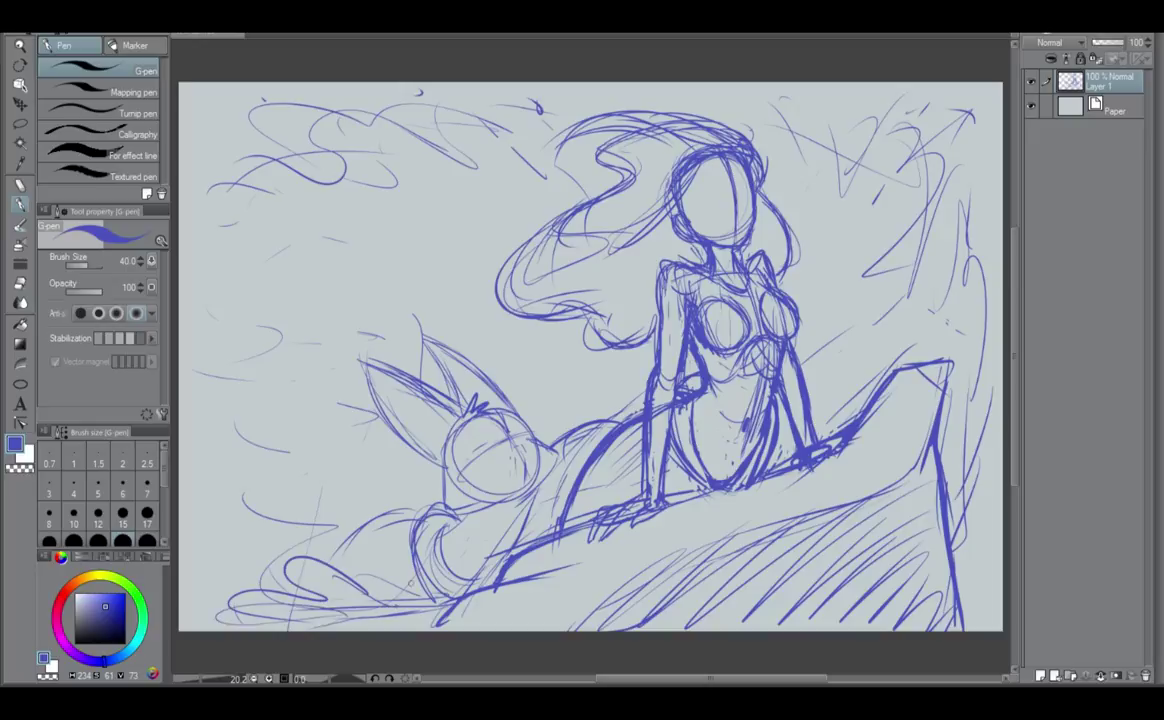
pyautogui.moveTo(422, 514)
pyautogui.mouseDown()
pyautogui.moveTo(357, 532)
pyautogui.moveTo(334, 572)
pyautogui.moveTo(396, 564)
pyautogui.moveTo(335, 536)
pyautogui.moveTo(301, 547)
pyautogui.moveTo(280, 586)
pyautogui.moveTo(429, 507)
pyautogui.moveTo(424, 580)
pyautogui.mouseUp()
pyautogui.moveTo(455, 531); pyautogui.dragTo(461, 595)
pyautogui.moveTo(433, 554); pyautogui.dragTo(442, 597)
pyautogui.moveTo(450, 524)
pyautogui.mouseDown()
pyautogui.moveTo(427, 567)
pyautogui.moveTo(416, 541)
pyautogui.mouseUp()
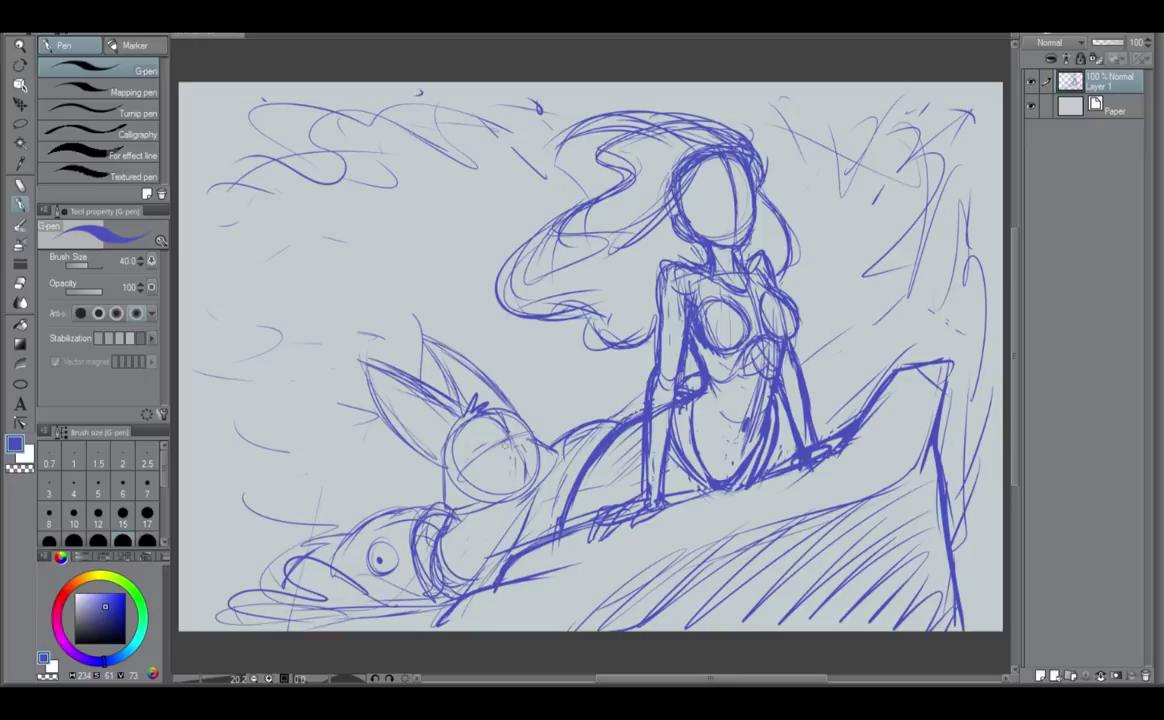
# Draw the animal's muzzle and hatched open mouth, and define the pointed cheek nearest the woman.
pyautogui.moveTo(493, 416)
pyautogui.mouseDown()
pyautogui.moveTo(523, 449)
pyautogui.moveTo(518, 479)
pyautogui.moveTo(536, 467)
pyautogui.moveTo(524, 445)
pyautogui.moveTo(509, 479)
pyautogui.mouseUp()
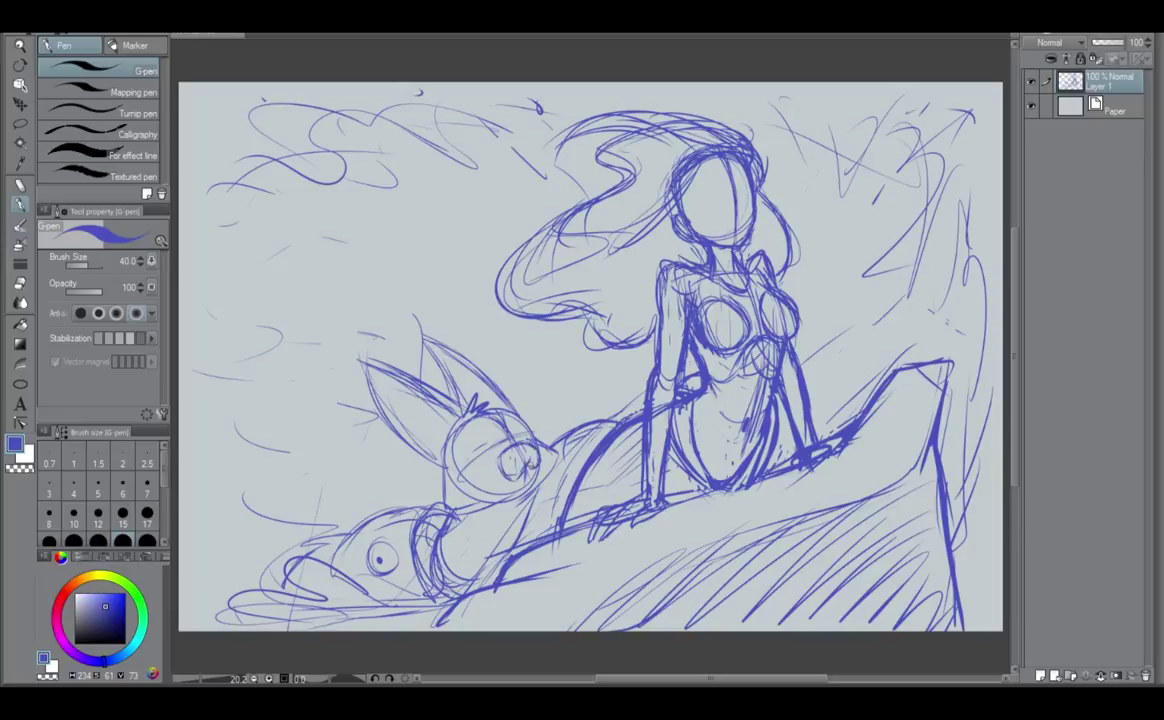
pyautogui.moveTo(499, 460)
pyautogui.mouseDown()
pyautogui.moveTo(477, 470)
pyautogui.moveTo(499, 494)
pyautogui.moveTo(482, 489)
pyautogui.moveTo(504, 495)
pyautogui.moveTo(501, 467)
pyautogui.moveTo(501, 489)
pyautogui.moveTo(488, 483)
pyautogui.moveTo(507, 483)
pyautogui.mouseUp()
pyautogui.hotkey('ctrl', 'z')
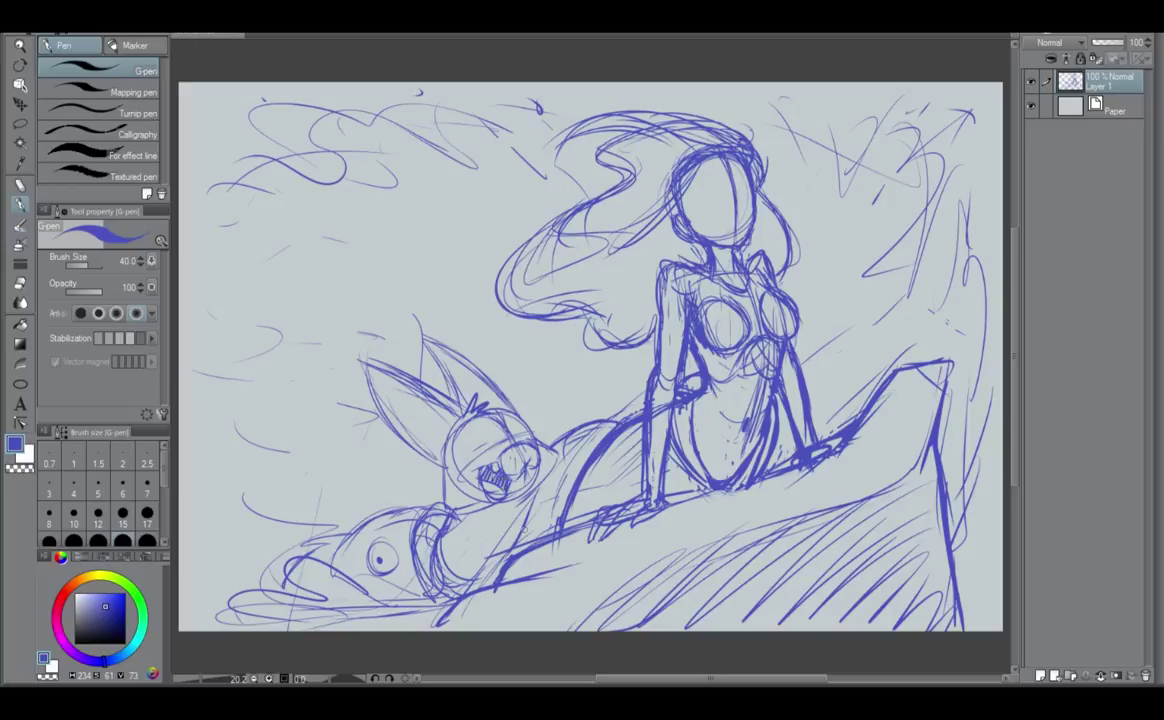
pyautogui.moveTo(440, 466); pyautogui.dragTo(472, 445)
pyautogui.hotkey('ctrl', 'z')
pyautogui.moveTo(542, 446); pyautogui.dragTo(542, 475)
pyautogui.moveTo(453, 541)
pyautogui.mouseDown()
pyautogui.moveTo(480, 589)
pyautogui.moveTo(489, 578)
pyautogui.mouseUp()
pyautogui.moveTo(473, 522)
pyautogui.mouseDown()
pyautogui.moveTo(449, 566)
pyautogui.moveTo(486, 580)
pyautogui.moveTo(500, 566)
pyautogui.mouseUp()
pyautogui.moveTo(487, 529); pyautogui.dragTo(502, 580)
pyautogui.hotkey('ctrl', 'z')
pyautogui.hotkey('ctrl', 'z')
pyautogui.hotkey('ctrl', 'z')
pyautogui.hotkey('ctrl', 'z')
# Sketch the animal's chest and foreleg with curved strokes between its chin and the ledge.
pyautogui.moveTo(456, 518); pyautogui.dragTo(440, 549)
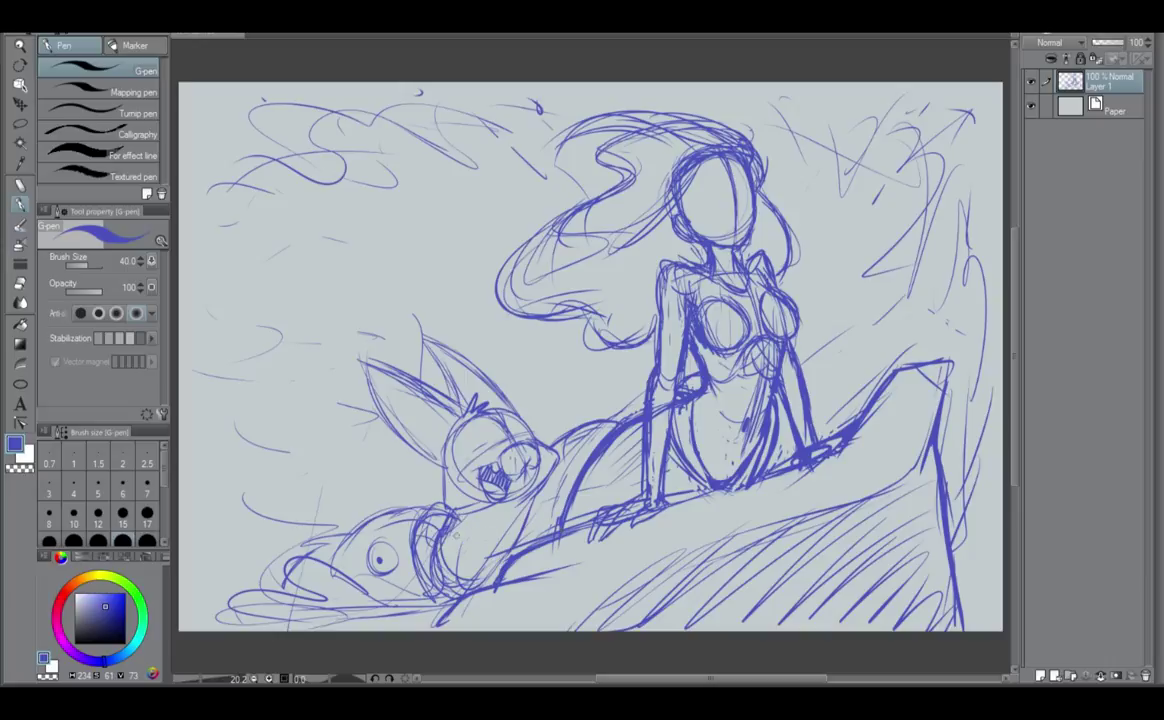
pyautogui.moveTo(481, 514)
pyautogui.mouseDown()
pyautogui.moveTo(532, 536)
pyautogui.moveTo(517, 531)
pyautogui.moveTo(547, 530)
pyautogui.mouseUp()
pyautogui.moveTo(473, 521); pyautogui.dragTo(489, 570)
pyautogui.moveTo(430, 481)
pyautogui.mouseDown()
pyautogui.moveTo(452, 531)
pyautogui.moveTo(493, 490)
pyautogui.moveTo(448, 528)
pyautogui.moveTo(540, 538)
pyautogui.mouseUp()
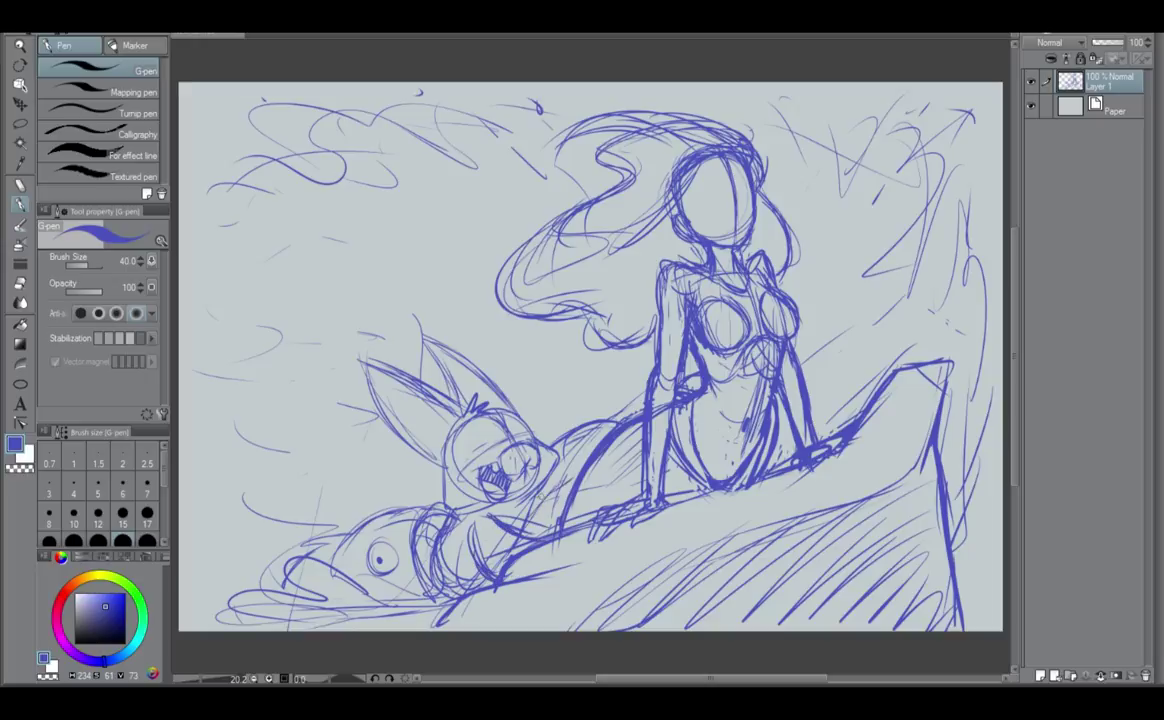
# Draw the animal's arched, laughing eyes and a solid dark nose above its open mouth.
pyautogui.moveTo(526, 434)
pyautogui.mouseDown()
pyautogui.moveTo(488, 455)
pyautogui.moveTo(471, 484)
pyautogui.mouseUp()
pyautogui.hotkey('ctrl', 'z')
pyautogui.hotkey('ctrl', 'z')
pyautogui.hotkey('ctrl', 'z')
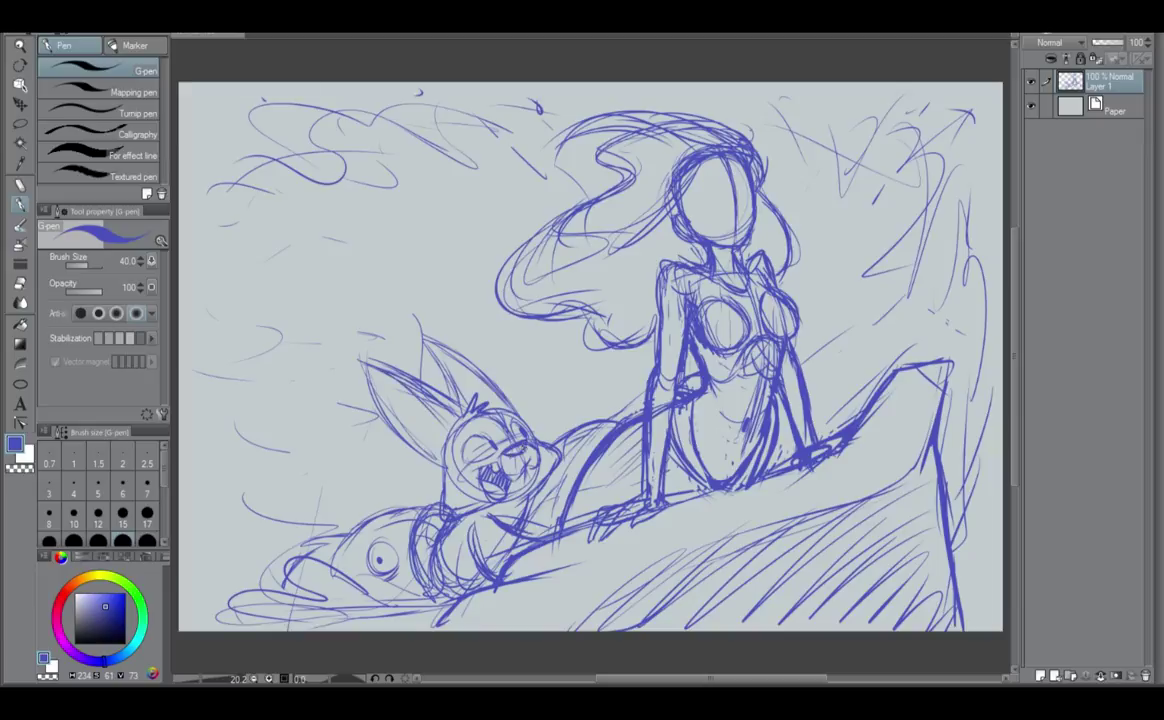
pyautogui.moveTo(503, 455); pyautogui.dragTo(523, 453)
pyautogui.moveTo(507, 477); pyautogui.dragTo(537, 460)
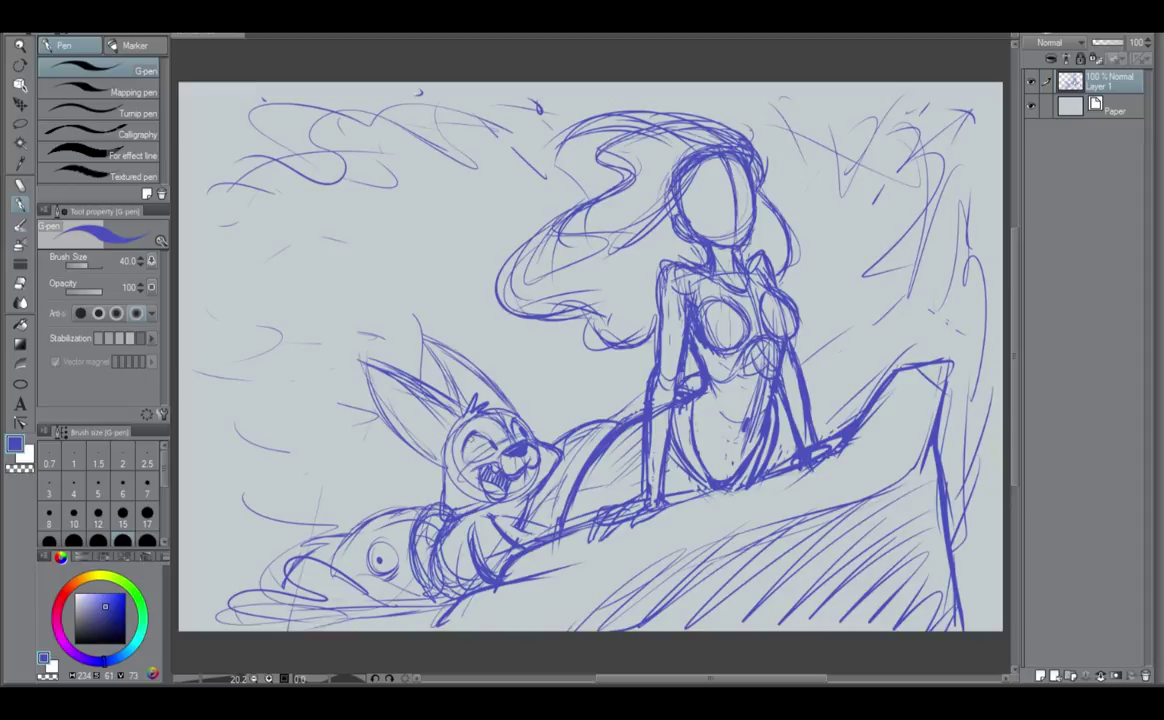
pyautogui.moveTo(486, 427); pyautogui.dragTo(493, 421)
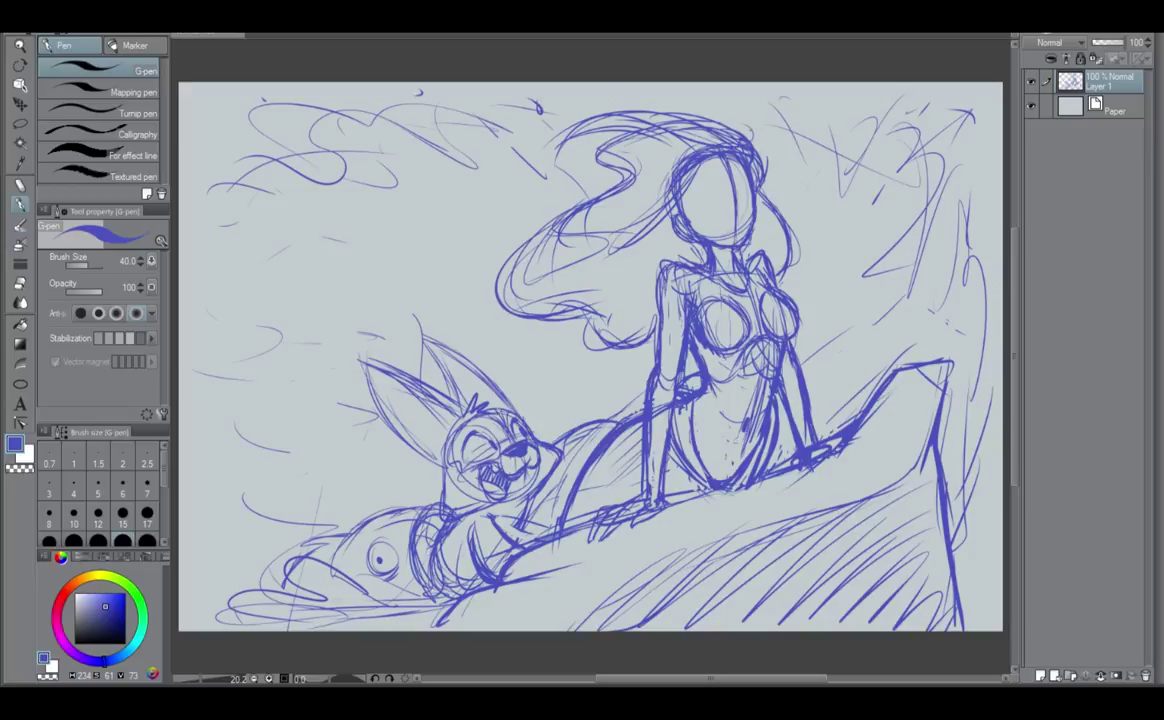
# Add jagged fur marks inside the animal's outer ear and reinforce its neck and body lines.
pyautogui.moveTo(402, 409); pyautogui.dragTo(422, 431)
pyautogui.moveTo(457, 494)
pyautogui.mouseDown()
pyautogui.moveTo(441, 520)
pyautogui.moveTo(462, 514)
pyautogui.mouseUp()
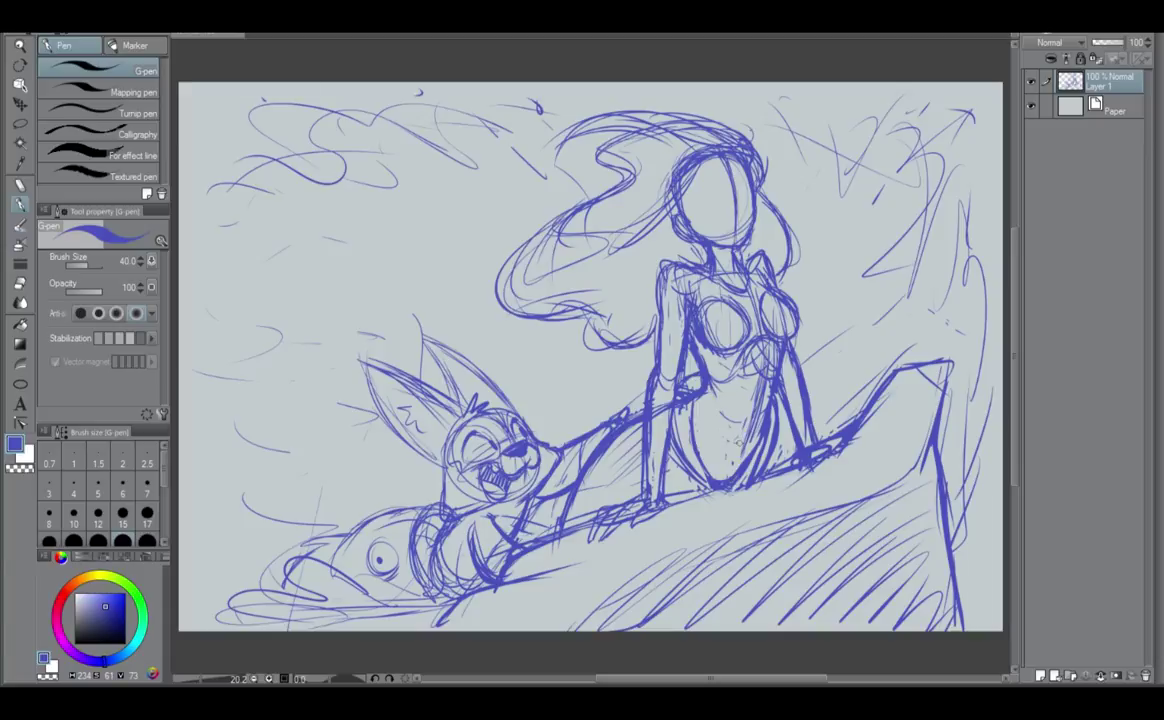
# Add contour lines to the woman's belly and redraw her far forearm down to the hand on the ledge.
pyautogui.moveTo(724, 411); pyautogui.dragTo(726, 444)
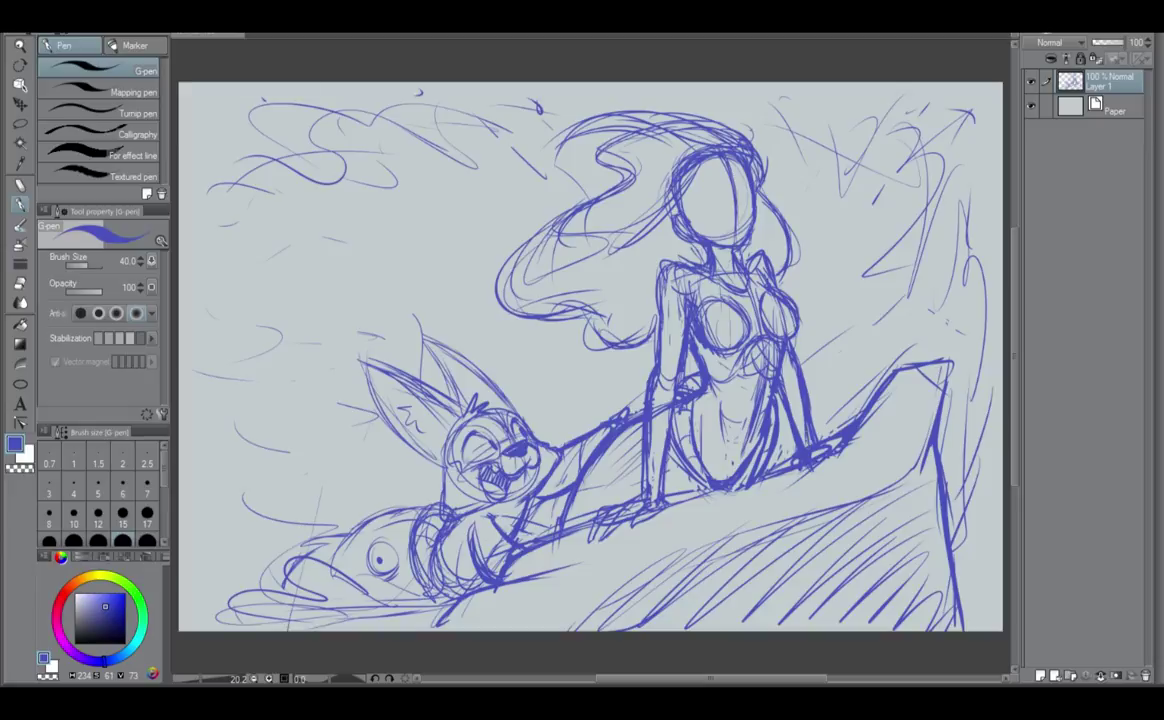
pyautogui.moveTo(790, 352)
pyautogui.mouseDown()
pyautogui.moveTo(785, 435)
pyautogui.moveTo(800, 385)
pyautogui.moveTo(806, 415)
pyautogui.mouseUp()
pyautogui.hotkey('ctrl', 'z')
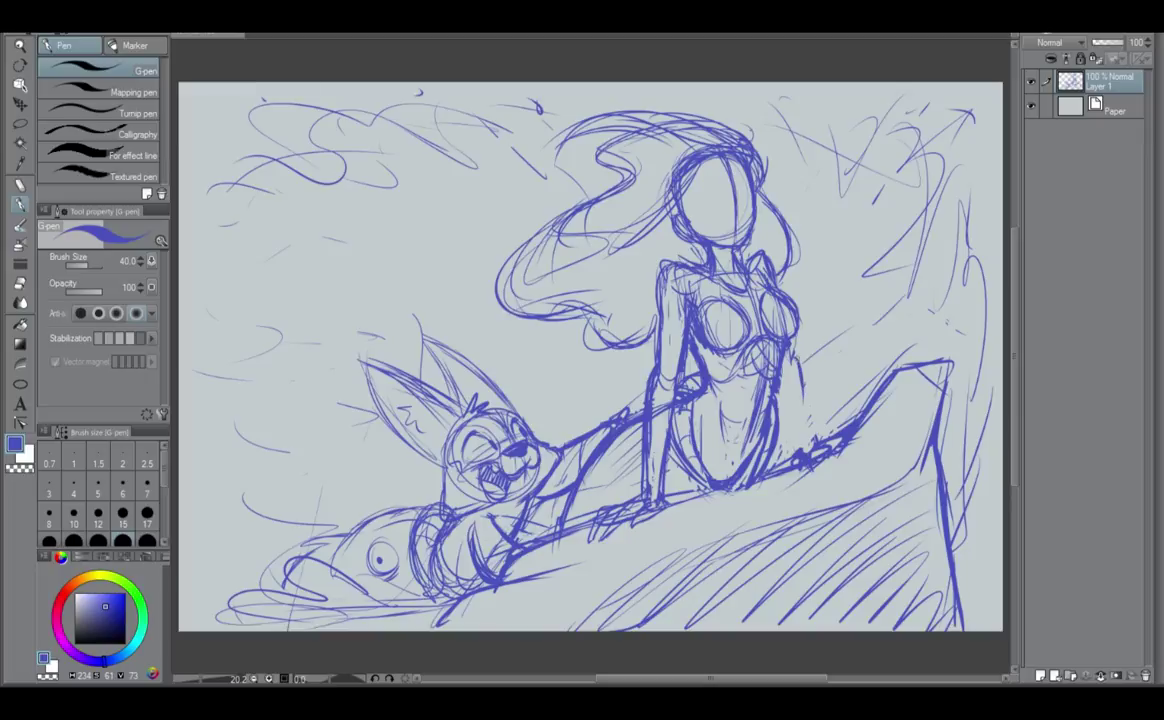
pyautogui.moveTo(800, 368); pyautogui.dragTo(794, 440)
pyautogui.moveTo(778, 388); pyautogui.dragTo(799, 450)
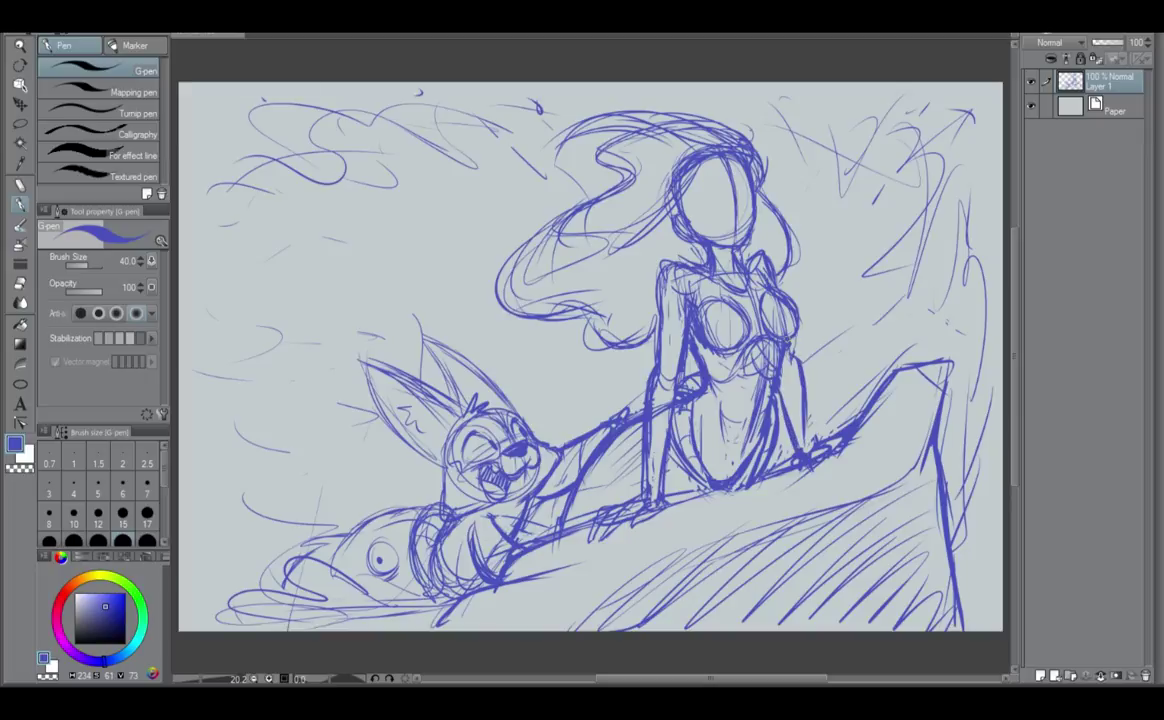
pyautogui.moveTo(796, 362)
pyautogui.mouseDown()
pyautogui.moveTo(783, 374)
pyautogui.moveTo(808, 453)
pyautogui.mouseUp()
pyautogui.moveTo(801, 414); pyautogui.dragTo(811, 453)
pyautogui.moveTo(793, 357); pyautogui.dragTo(799, 408)
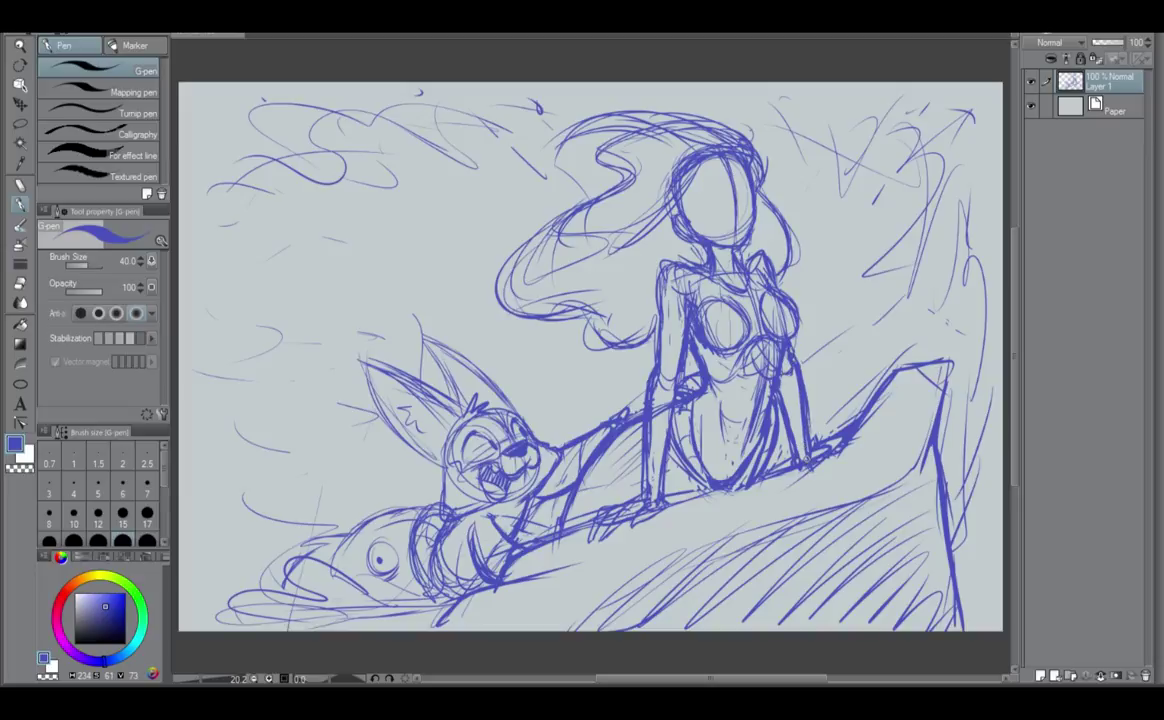
# Set the G-pen brush size to 12 and sketch a light curved eye guideline across the woman's face.
pyautogui.scroll(1, 740, 257)
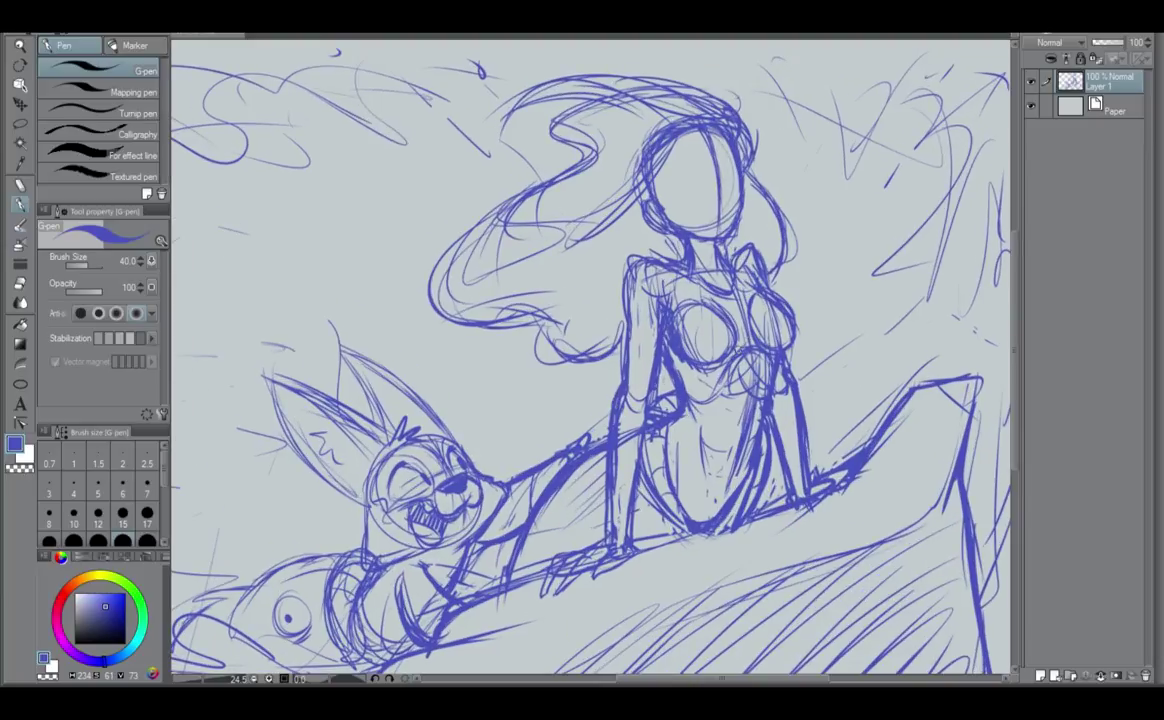
pyautogui.moveTo(713, 307); pyautogui.dragTo(765, 489)
pyautogui.scroll(2, 729, 380)
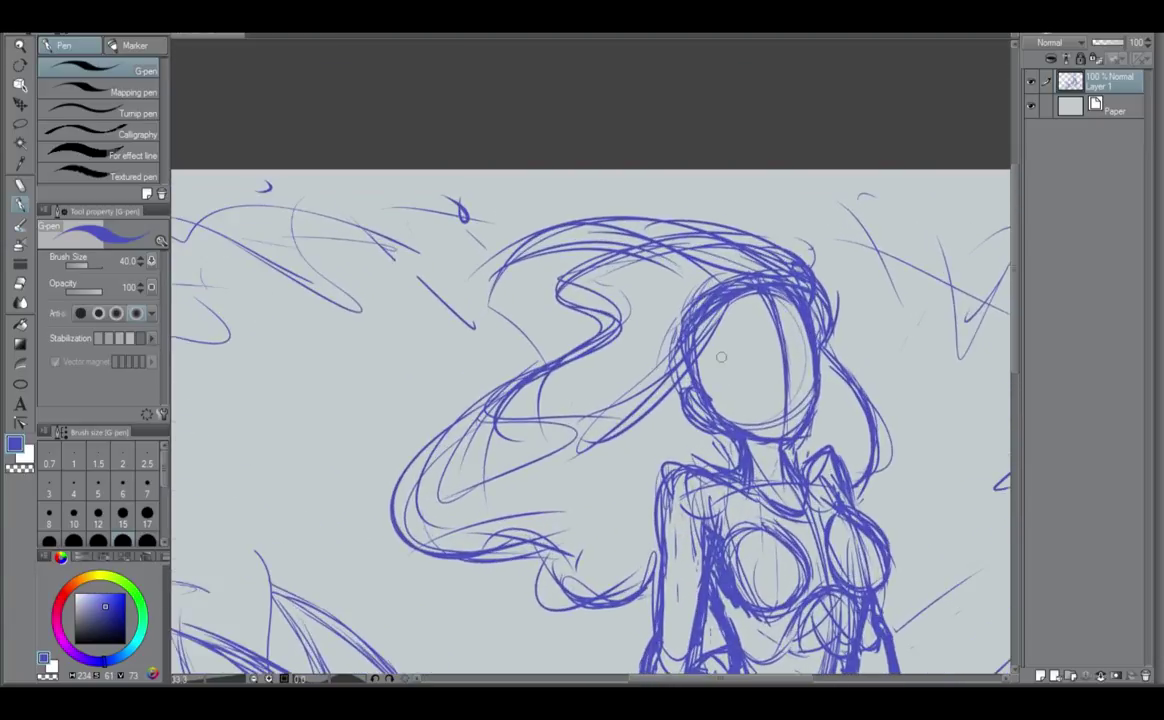
pyautogui.moveTo(706, 309); pyautogui.dragTo(715, 408)
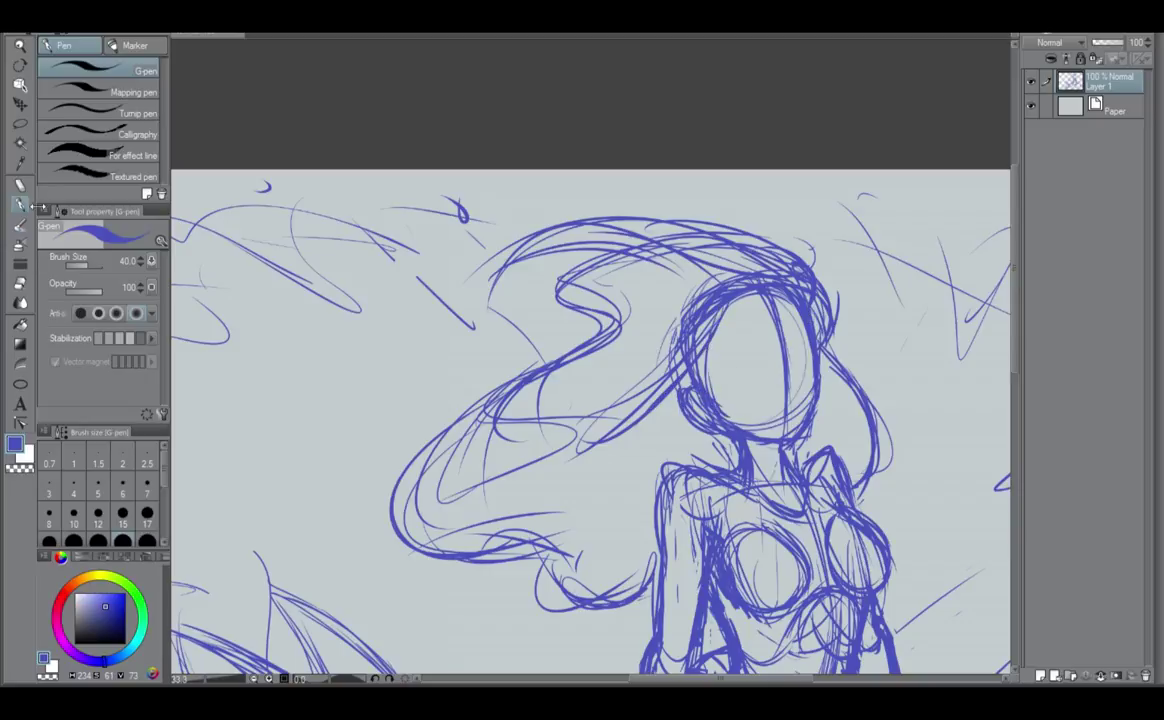
pyautogui.click(97, 515)
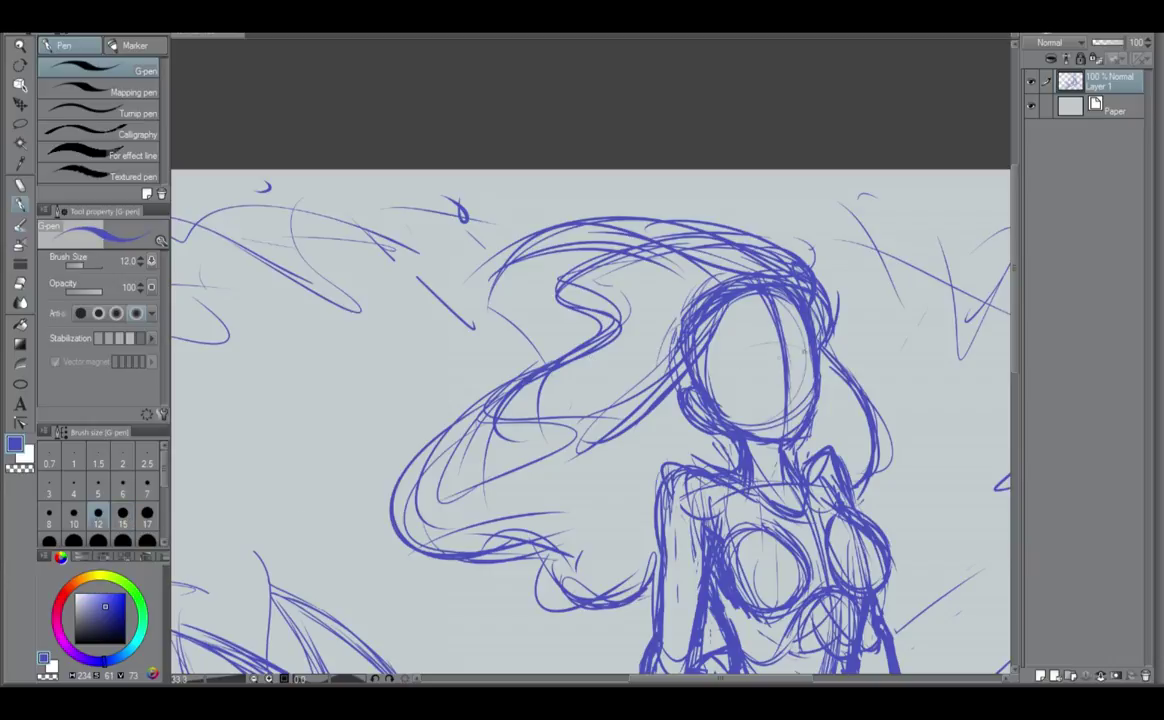
pyautogui.moveTo(727, 358); pyautogui.dragTo(800, 348)
pyautogui.moveTo(729, 345); pyautogui.dragTo(763, 347)
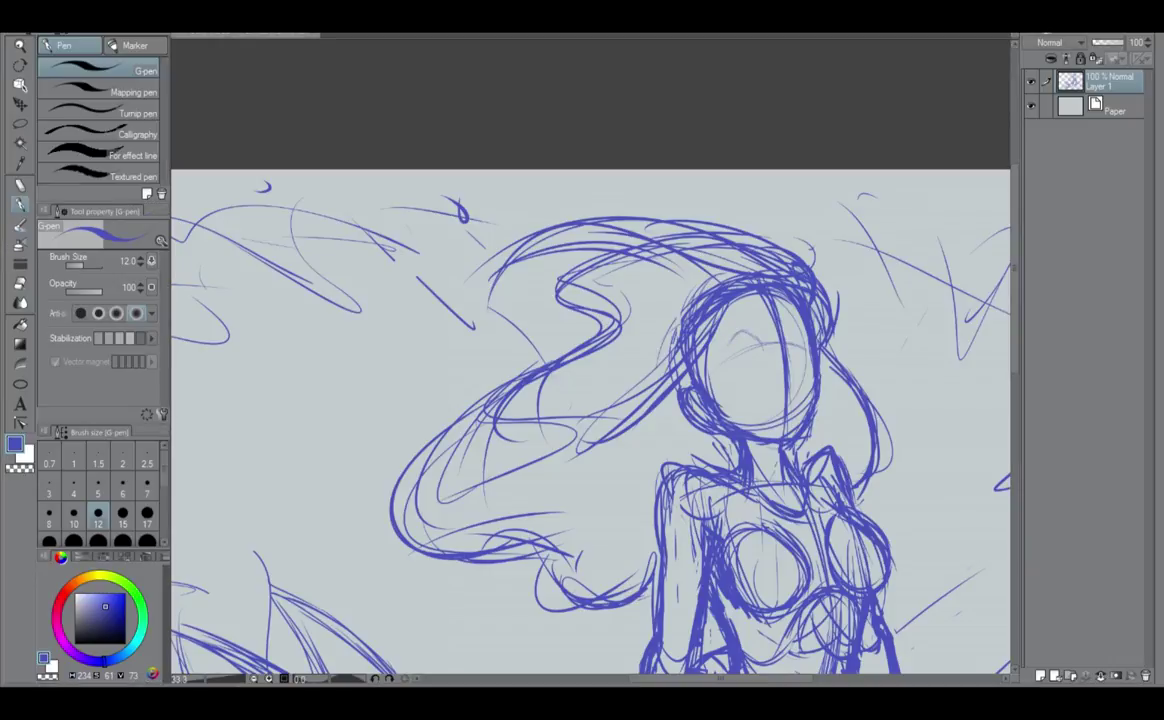
# Draw the arched upper lids and outlines of the woman's eyes along the facial guideline.
pyautogui.moveTo(863, 338); pyautogui.dragTo(808, 314)
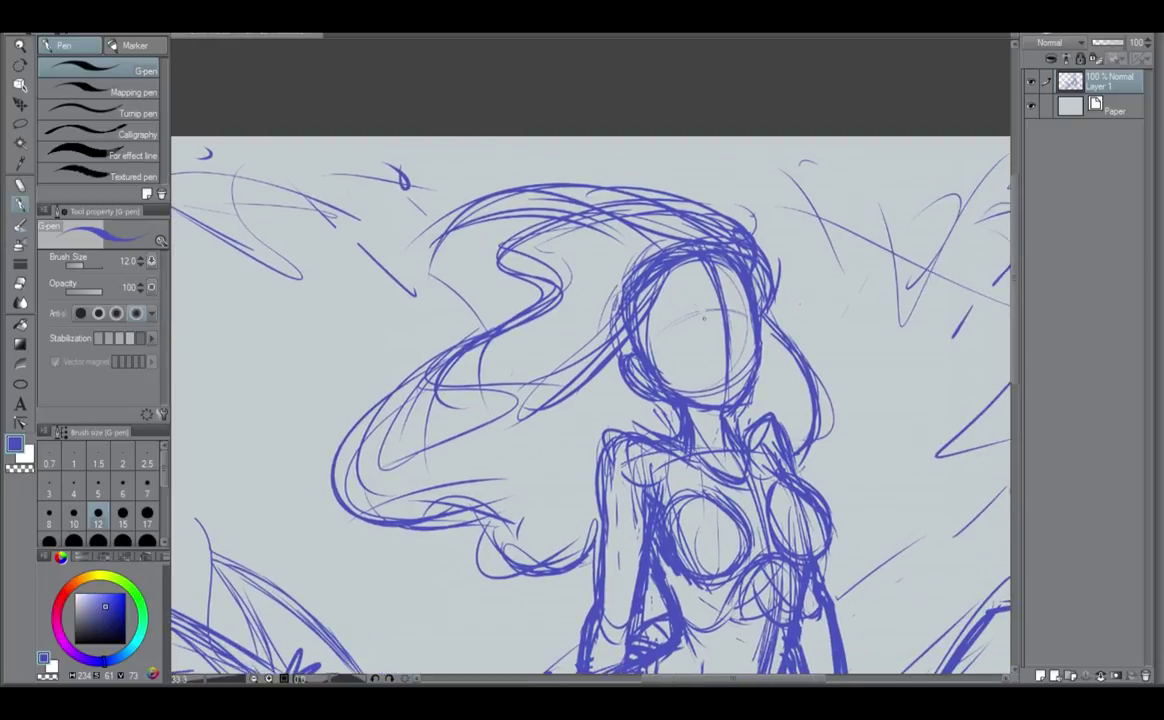
pyautogui.moveTo(774, 366)
pyautogui.mouseDown()
pyautogui.moveTo(857, 203)
pyautogui.moveTo(761, 211)
pyautogui.mouseUp()
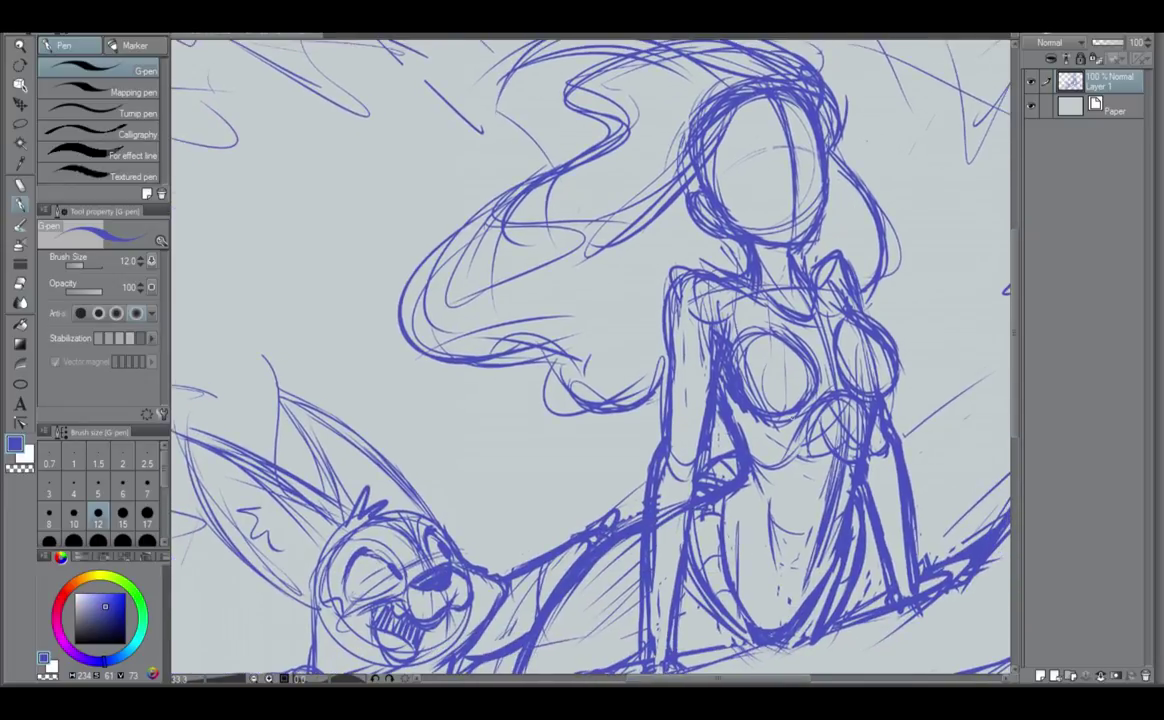
pyautogui.moveTo(823, 438); pyautogui.dragTo(816, 524)
pyautogui.scroll(1, 806, 361)
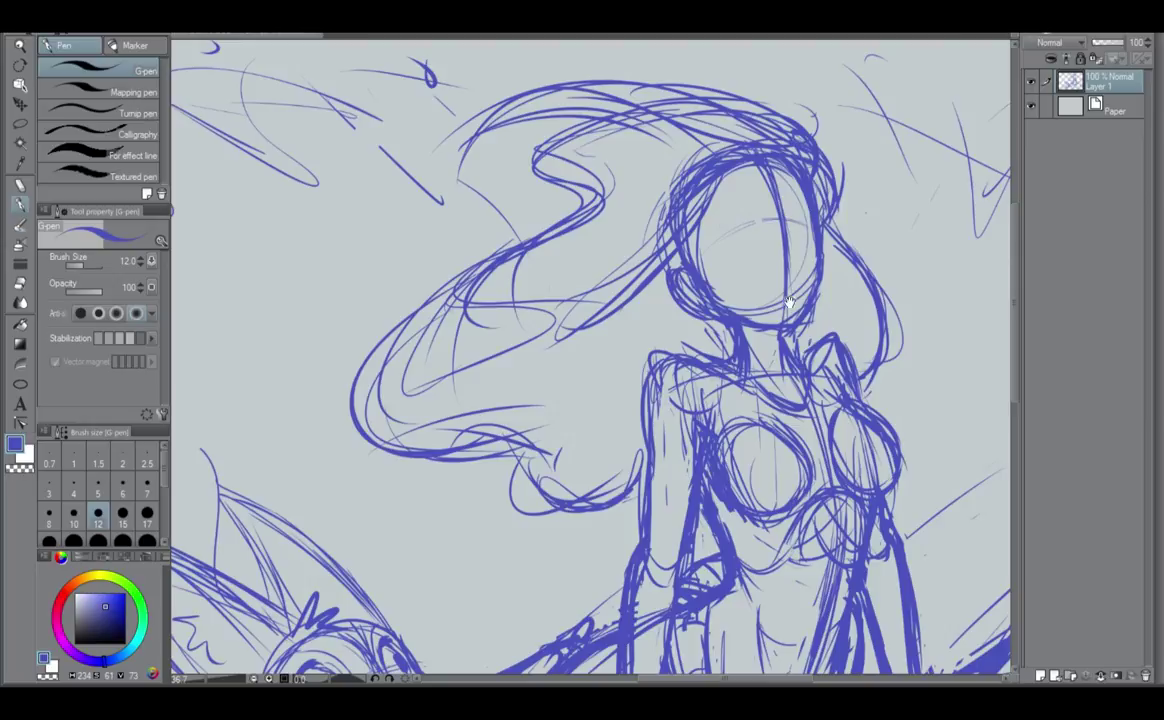
pyautogui.moveTo(789, 302); pyautogui.dragTo(769, 456)
pyautogui.scroll(2, 739, 398)
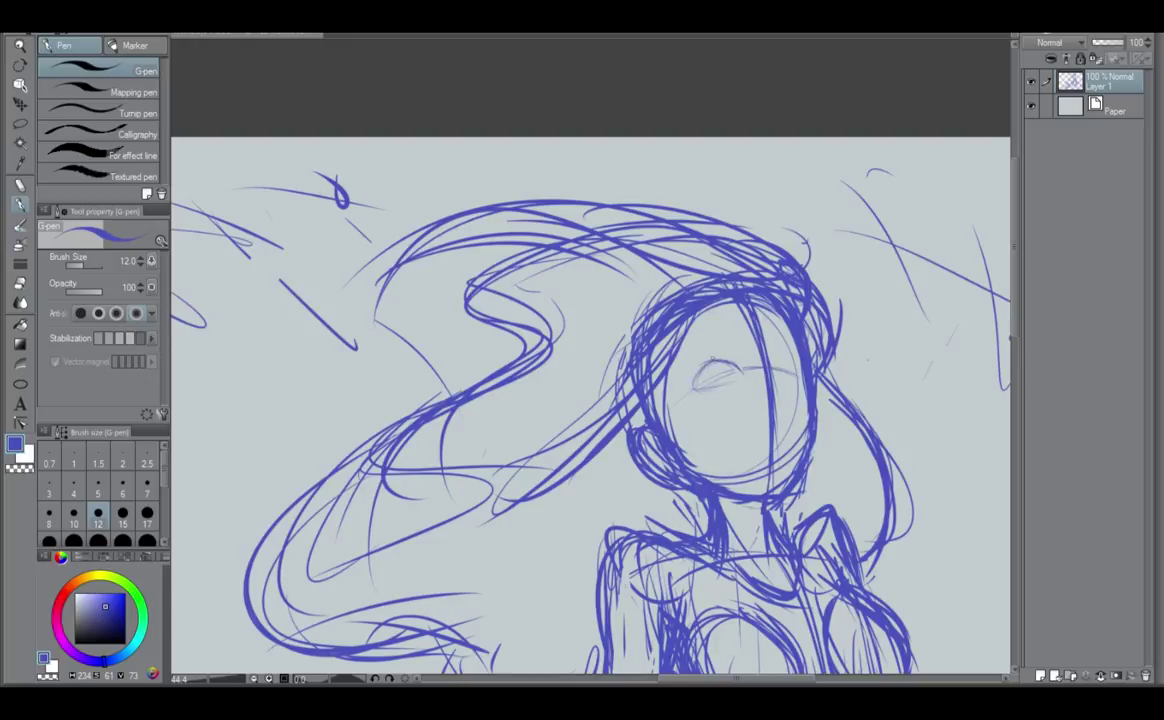
pyautogui.moveTo(697, 388); pyautogui.dragTo(747, 382)
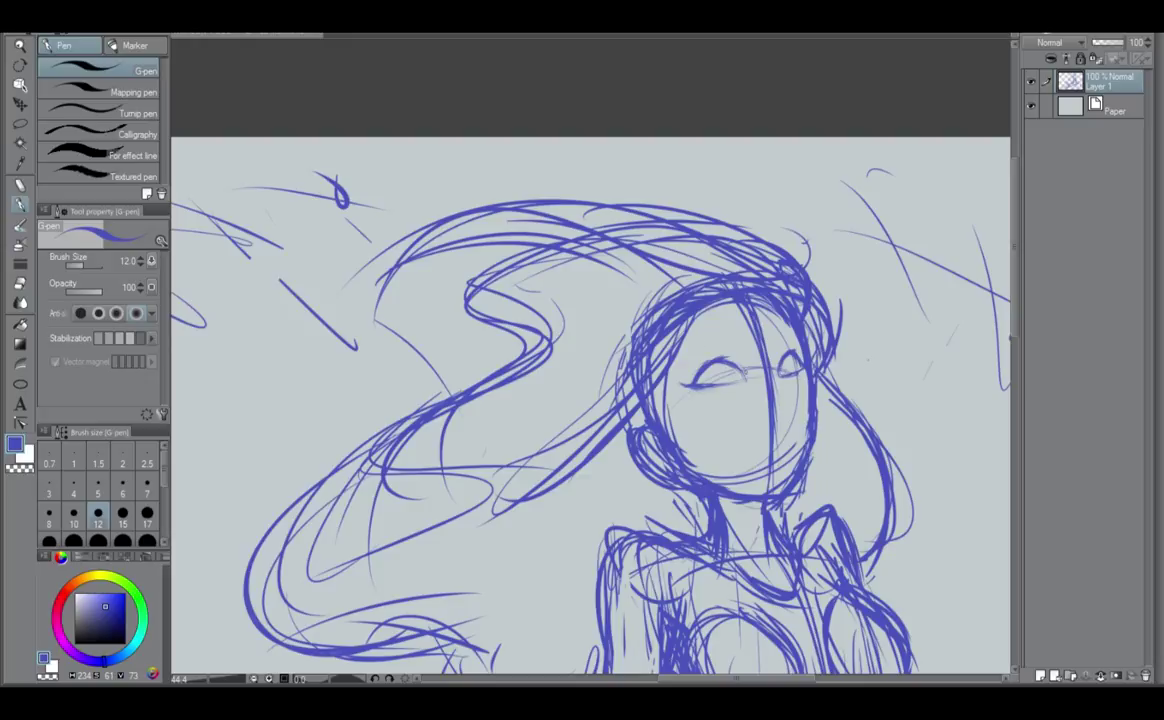
# Draw arched eyebrows above the woman's eyes and add a pupil to each eye.
pyautogui.moveTo(687, 347)
pyautogui.mouseDown()
pyautogui.moveTo(699, 331)
pyautogui.moveTo(732, 341)
pyautogui.moveTo(712, 324)
pyautogui.mouseUp()
pyautogui.hotkey('ctrl', 'z')
pyautogui.hotkey('ctrl', 'z')
pyautogui.moveTo(779, 324); pyautogui.dragTo(802, 330)
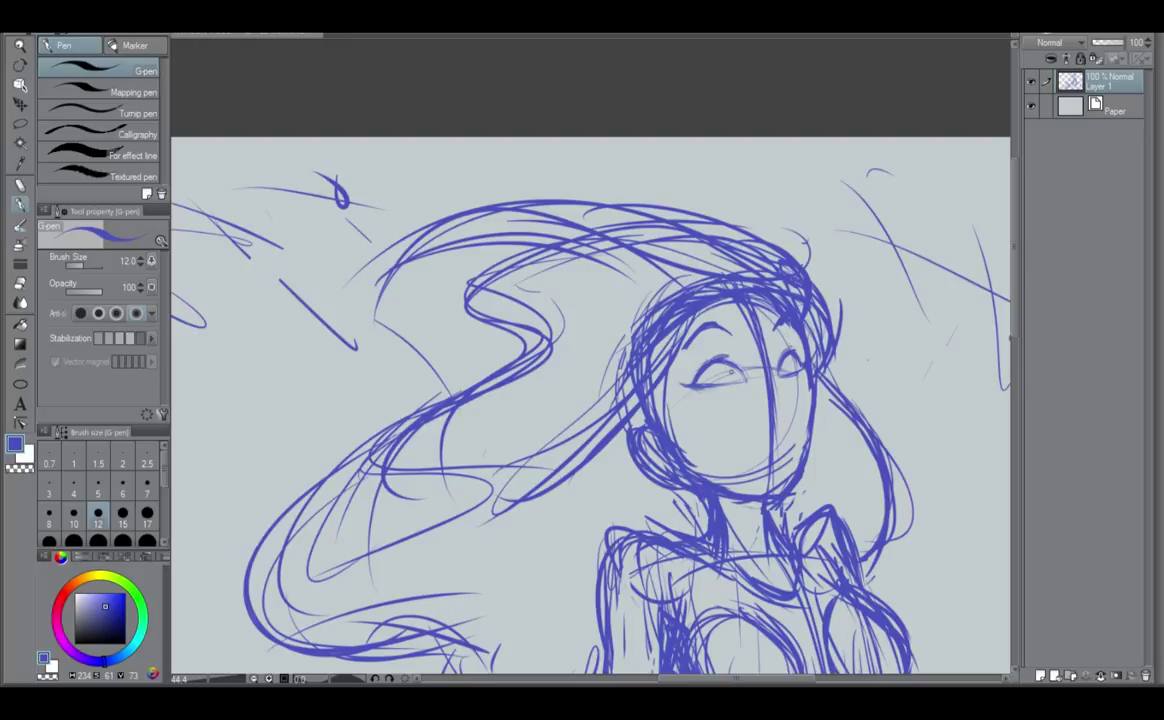
pyautogui.moveTo(729, 371); pyautogui.dragTo(735, 375)
pyautogui.moveTo(785, 362); pyautogui.dragTo(785, 371)
# Sketch socket contours around the woman's eyes and a small nose on the vertical guideline.
pyautogui.scroll(-3, 810, 349)
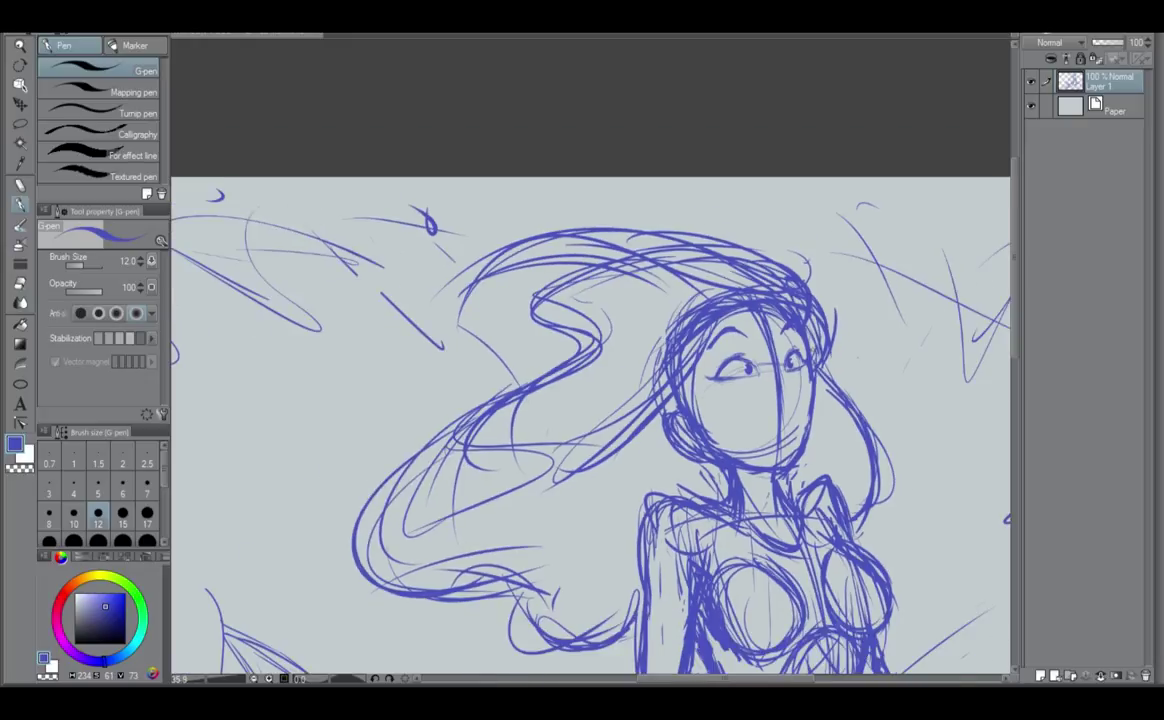
pyautogui.scroll(-2, 800, 425)
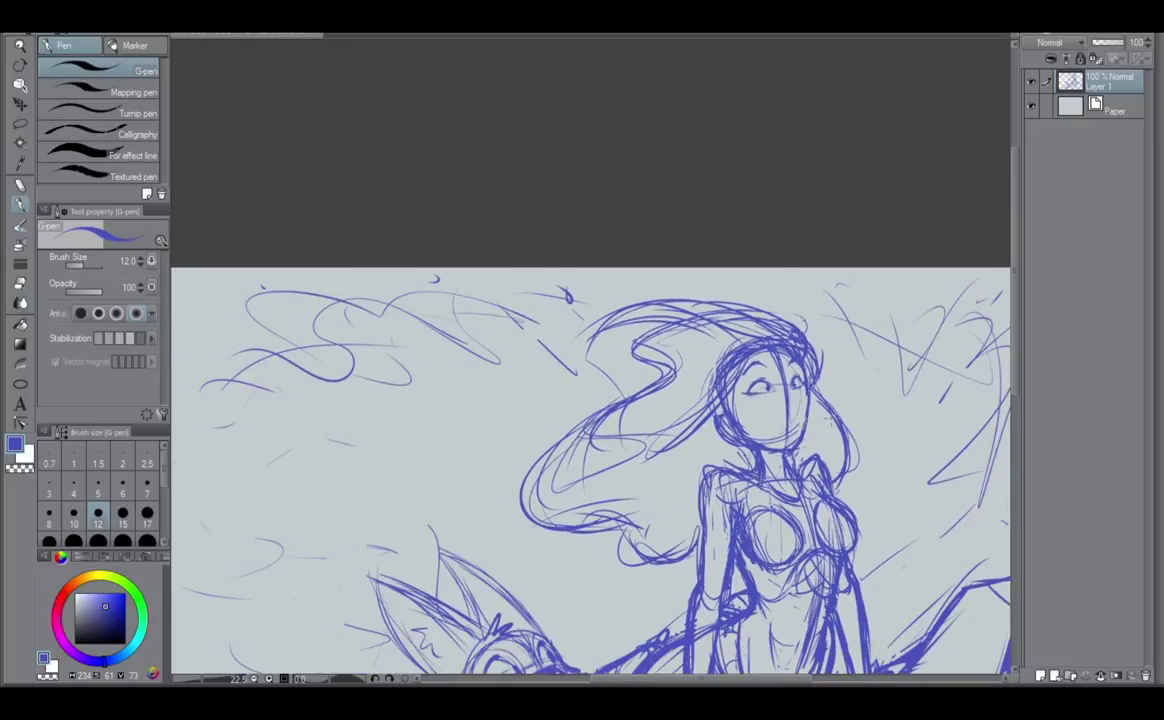
pyautogui.scroll(3, 789, 440)
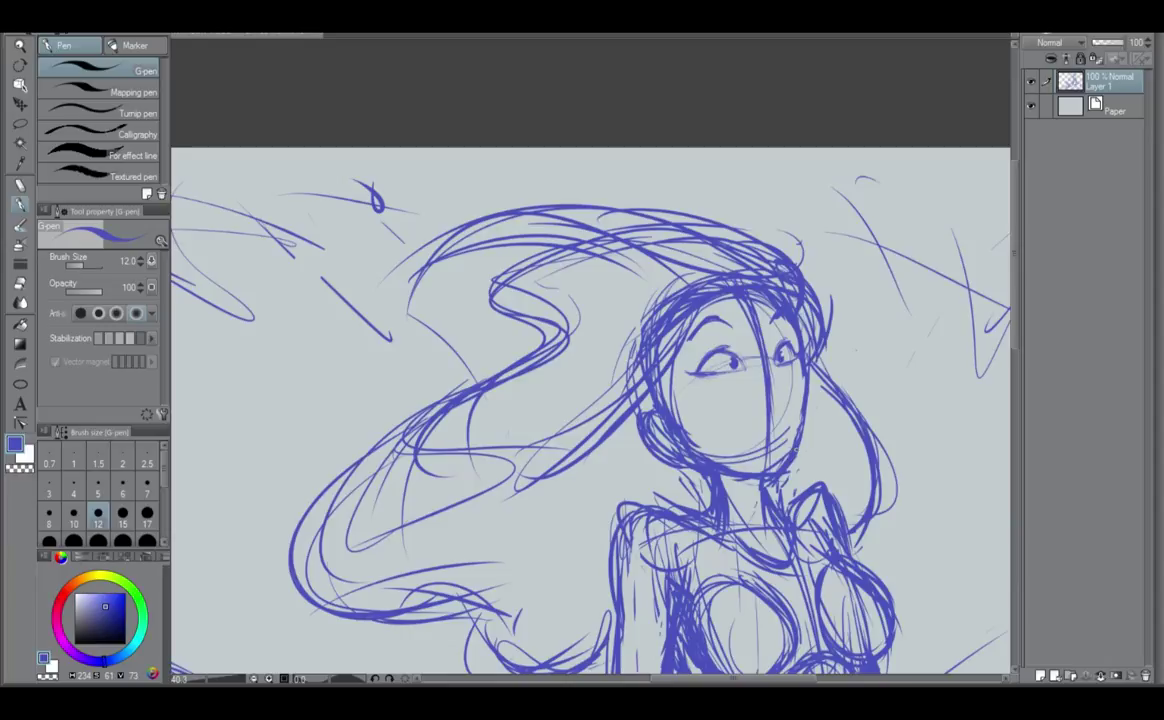
pyautogui.moveTo(789, 440); pyautogui.dragTo(782, 310)
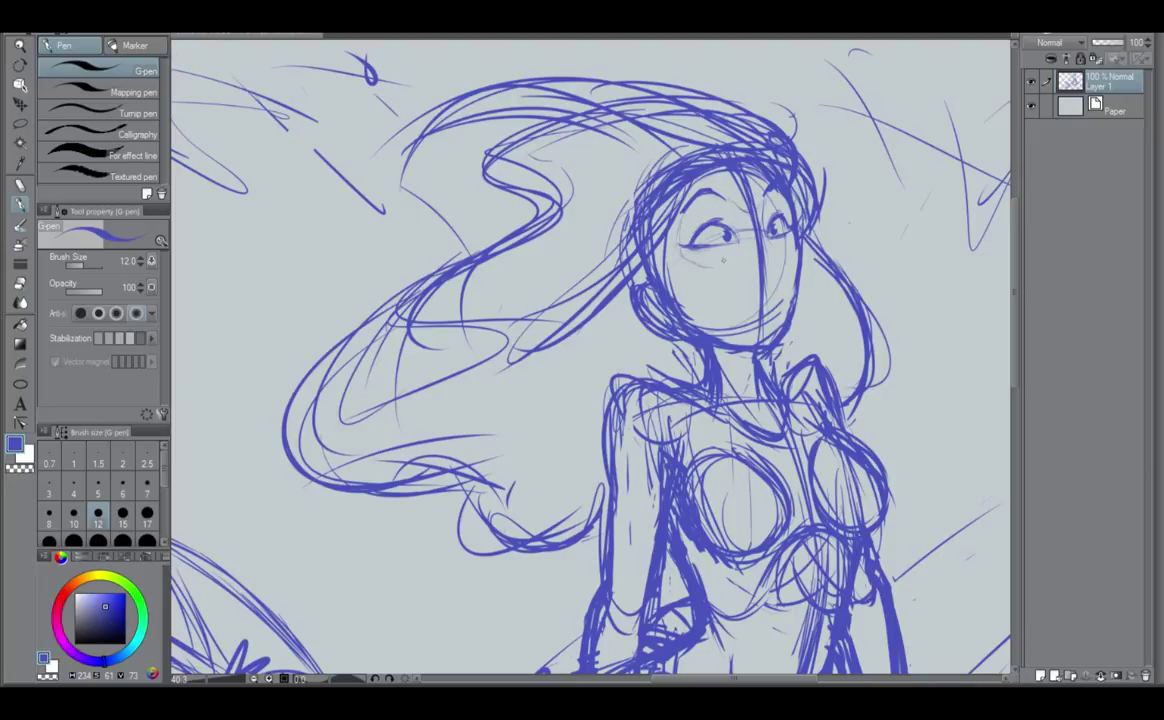
pyautogui.moveTo(682, 248); pyautogui.dragTo(746, 268)
pyautogui.moveTo(709, 190); pyautogui.dragTo(743, 208)
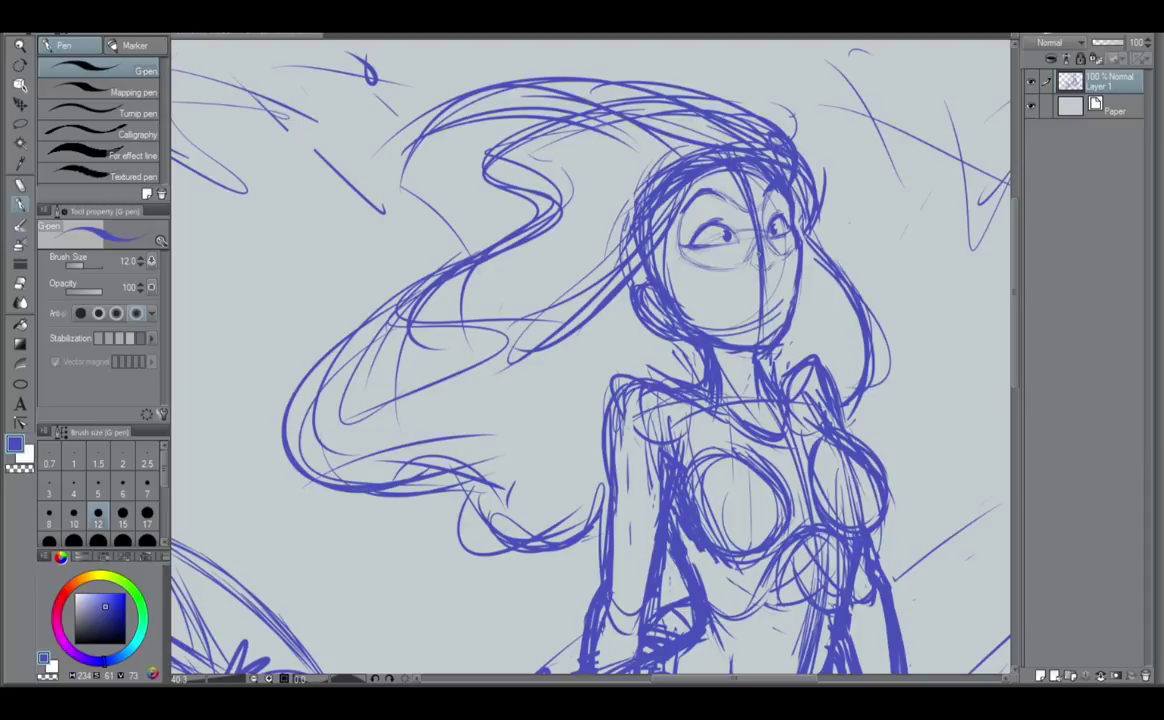
pyautogui.moveTo(757, 253); pyautogui.dragTo(780, 268)
# Draw the woman's mouth as a slight closed smile with a lower lip beneath her nose.
pyautogui.scroll(-6, 776, 239)
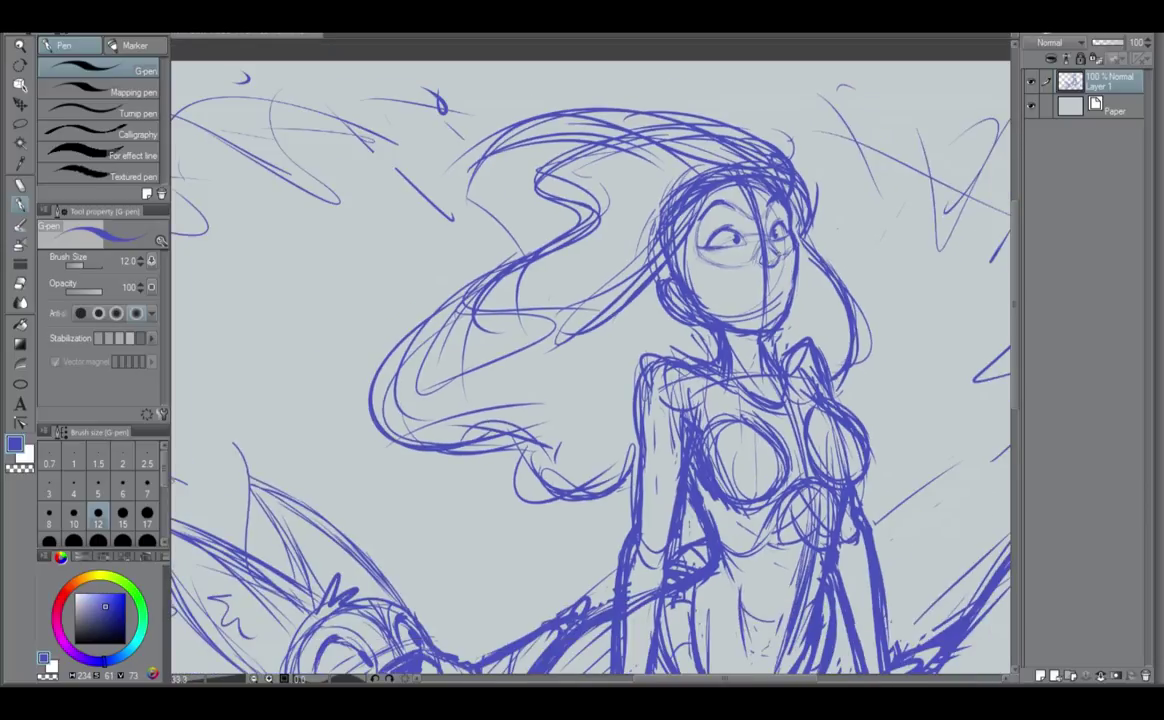
pyautogui.scroll(1, 776, 239)
pyautogui.scroll(5, 776, 268)
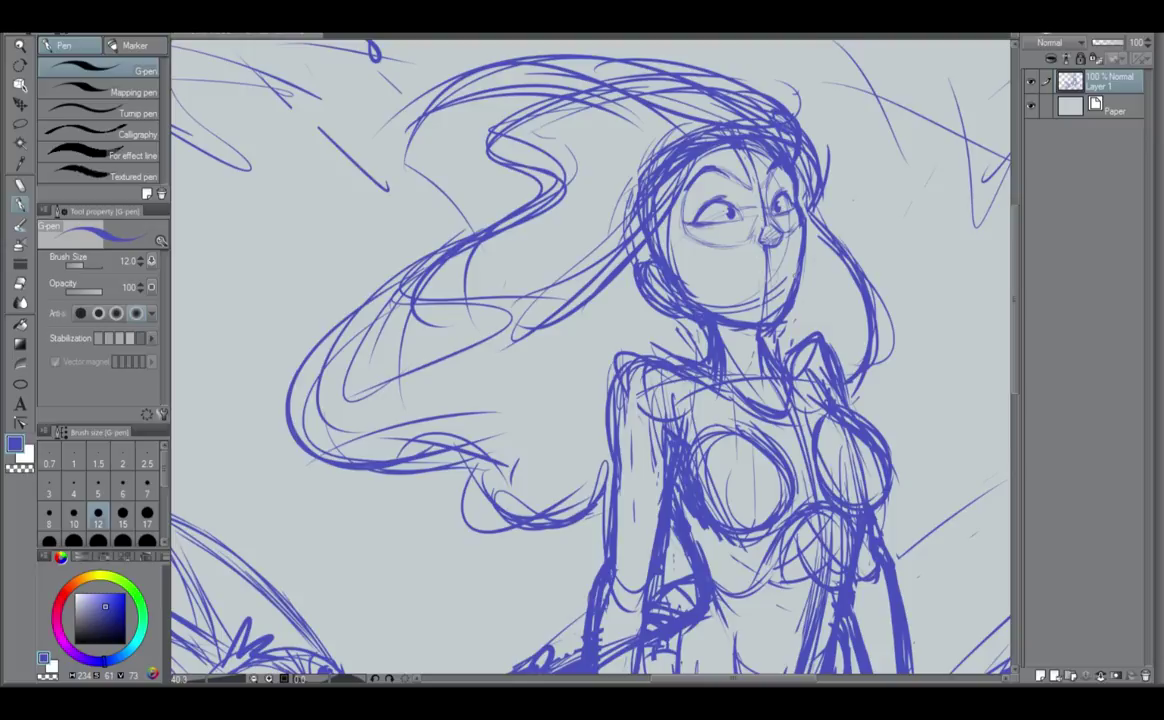
pyautogui.moveTo(758, 265); pyautogui.dragTo(727, 300)
pyautogui.hotkey('ctrl', 'z')
pyautogui.moveTo(795, 263); pyautogui.dragTo(781, 271)
pyautogui.hotkey('ctrl', 'z')
pyautogui.moveTo(765, 270); pyautogui.dragTo(756, 296)
pyautogui.moveTo(767, 268)
pyautogui.mouseDown()
pyautogui.moveTo(781, 274)
pyautogui.moveTo(768, 284)
pyautogui.mouseUp()
pyautogui.hotkey('ctrl', 'z')
pyautogui.moveTo(742, 272)
pyautogui.mouseDown()
pyautogui.moveTo(787, 257)
pyautogui.moveTo(731, 274)
pyautogui.moveTo(770, 300)
pyautogui.moveTo(784, 290)
pyautogui.mouseUp()
pyautogui.click(788, 268)
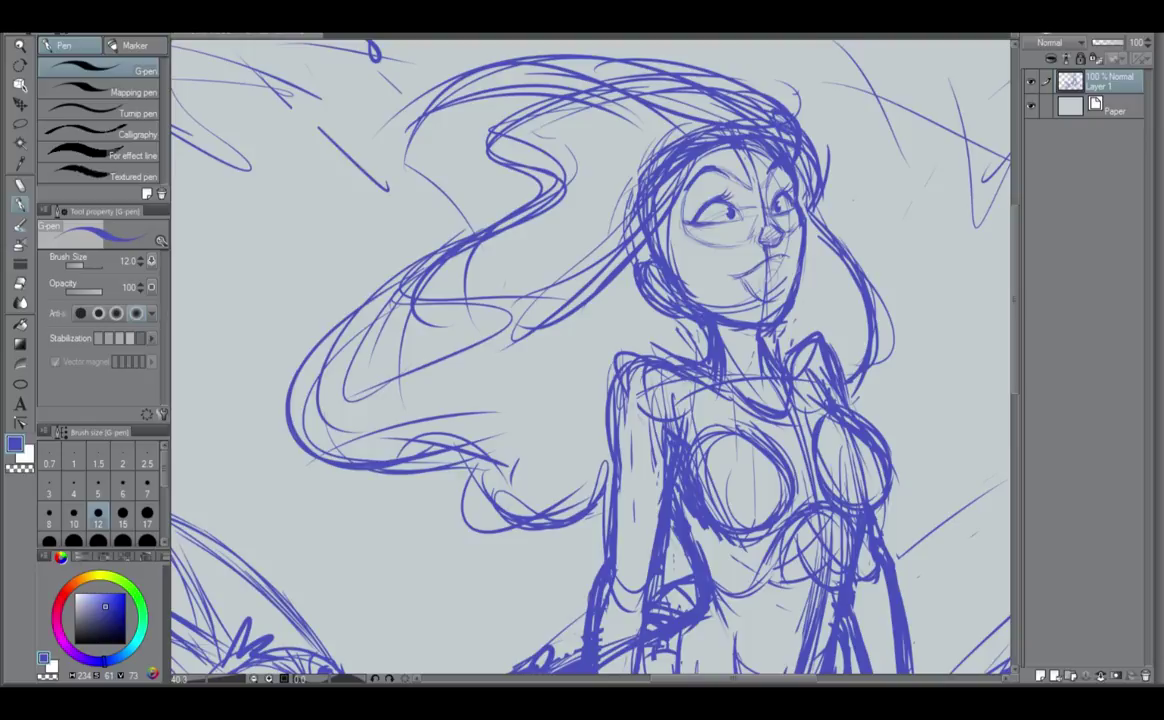
# Redraw the woman's mouth as an open smile with full lips, and refine her pupils and jawline.
pyautogui.click(792, 275)
pyautogui.click(785, 280)
pyautogui.moveTo(787, 257)
pyautogui.mouseDown()
pyautogui.moveTo(768, 299)
pyautogui.moveTo(760, 287)
pyautogui.mouseUp()
pyautogui.hotkey('ctrl', 'z')
pyautogui.hotkey('ctrl', 'z')
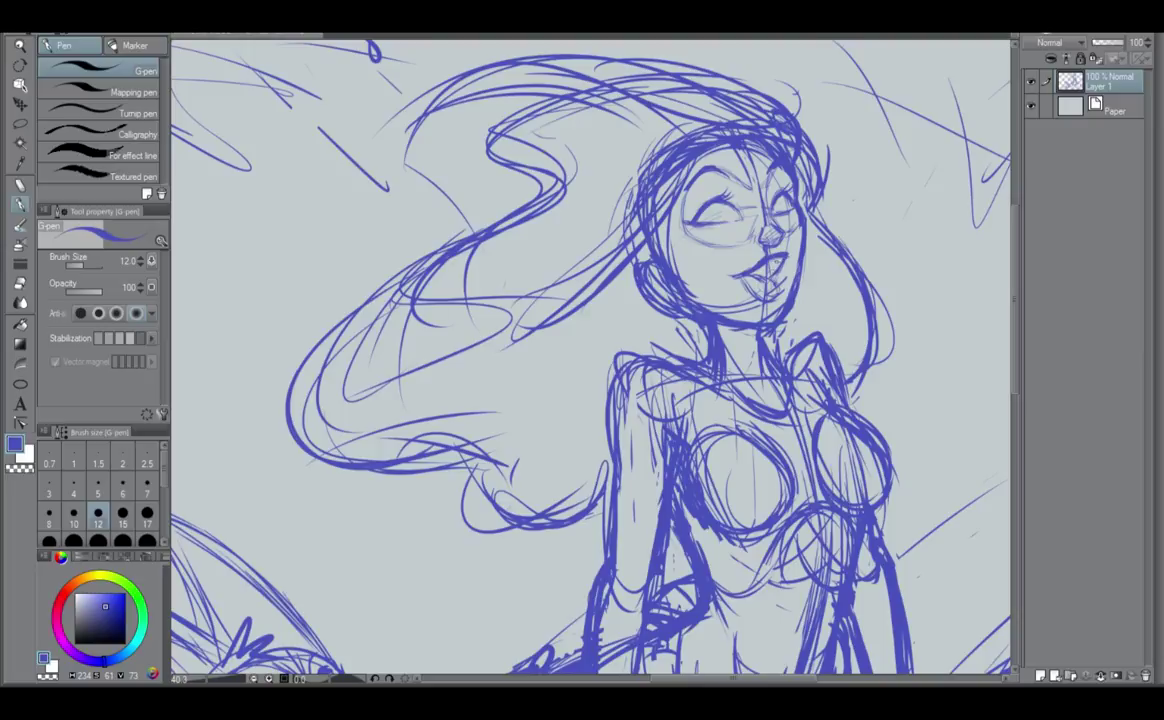
pyautogui.moveTo(781, 281)
pyautogui.mouseDown()
pyautogui.moveTo(763, 299)
pyautogui.moveTo(781, 305)
pyautogui.mouseUp()
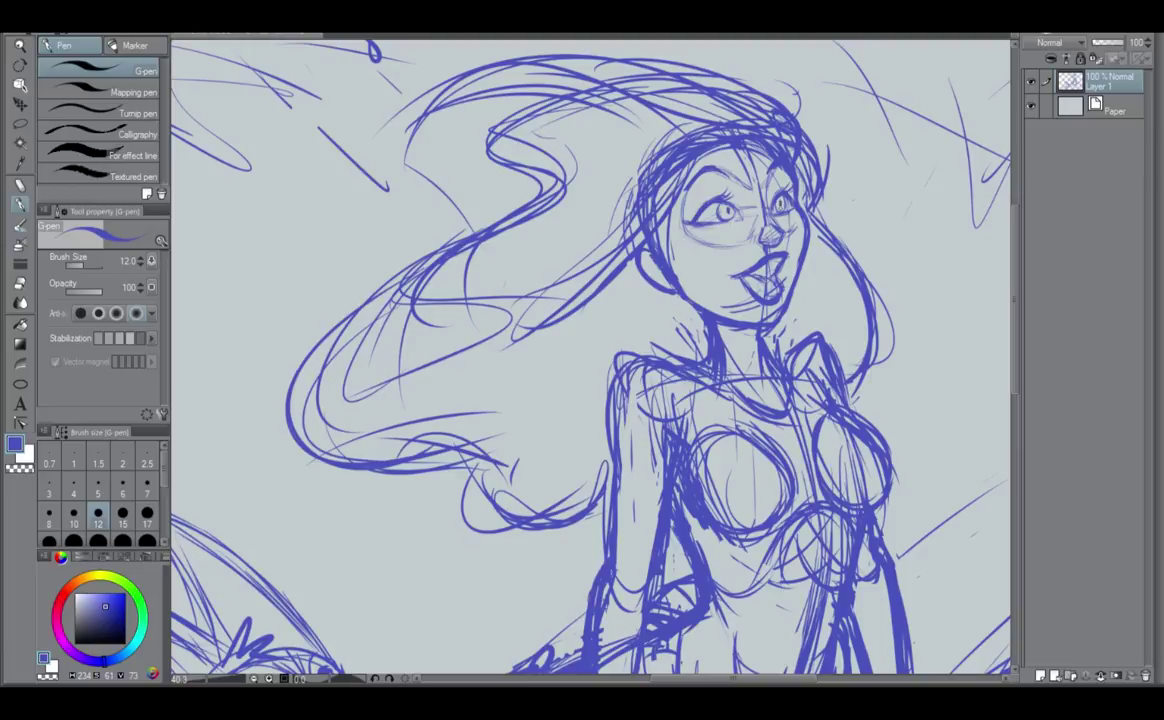
# Lasso the woman's head and hair, scale them to 96%, rotate them 0.2 degrees and reposition them over the neck.
pyautogui.scroll(-4, 794, 527)
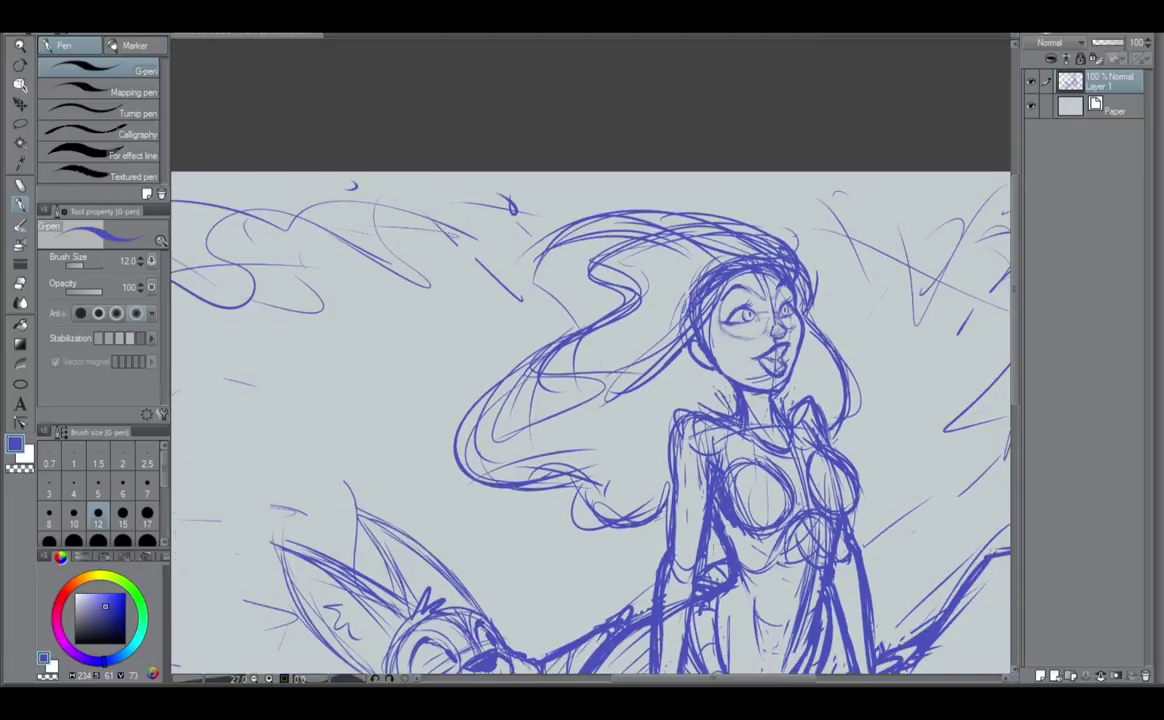
pyautogui.moveTo(640, 480)
pyautogui.mouseDown()
pyautogui.moveTo(652, 437)
pyautogui.moveTo(756, 298)
pyautogui.moveTo(717, 313)
pyautogui.moveTo(698, 342)
pyautogui.mouseUp()
pyautogui.scroll(1, 842, 235)
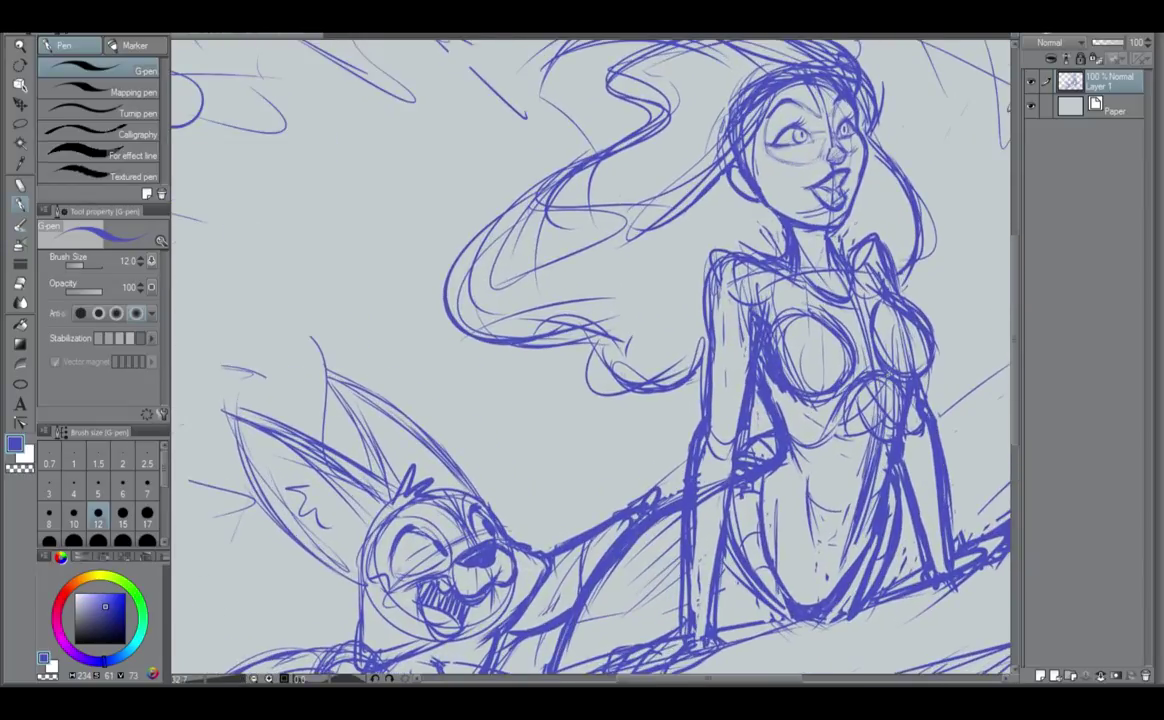
pyautogui.scroll(-2, 890, 287)
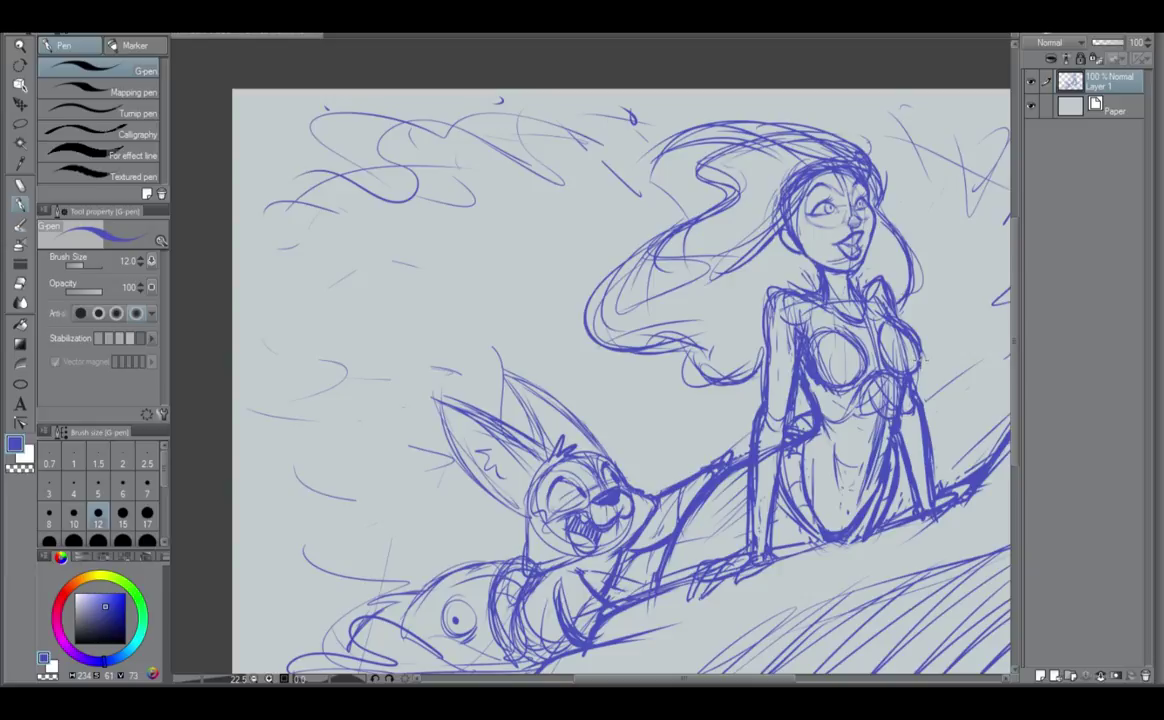
pyautogui.scroll(1, 914, 360)
pyautogui.press('m')
pyautogui.moveTo(913, 163)
pyautogui.mouseDown()
pyautogui.moveTo(545, 155)
pyautogui.moveTo(727, 406)
pyautogui.mouseUp()
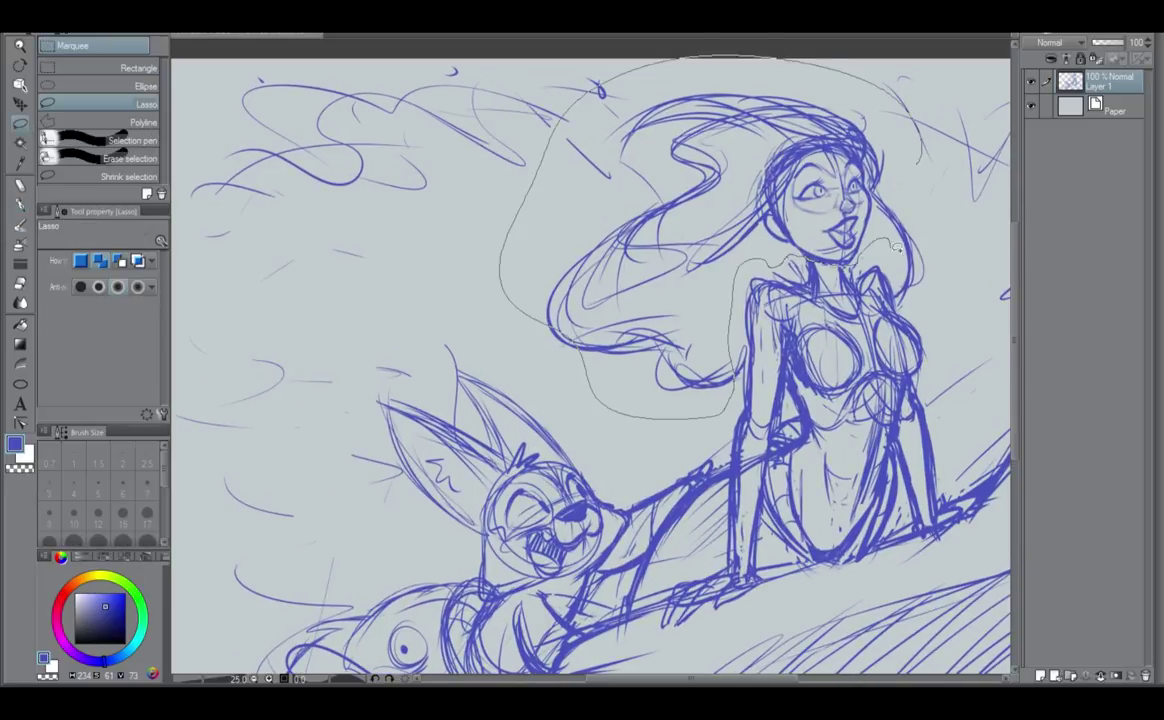
pyautogui.moveTo(941, 202); pyautogui.dragTo(915, 160)
pyautogui.hotkey('ctrl', 't')
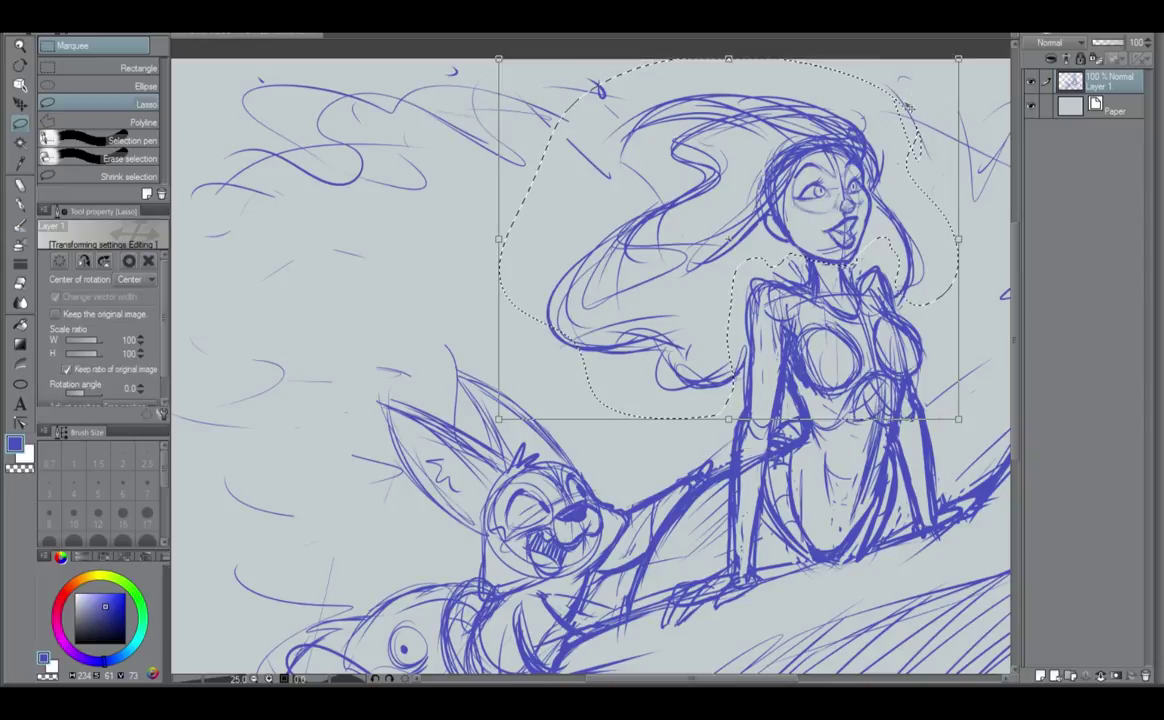
pyautogui.moveTo(959, 58); pyautogui.dragTo(941, 73)
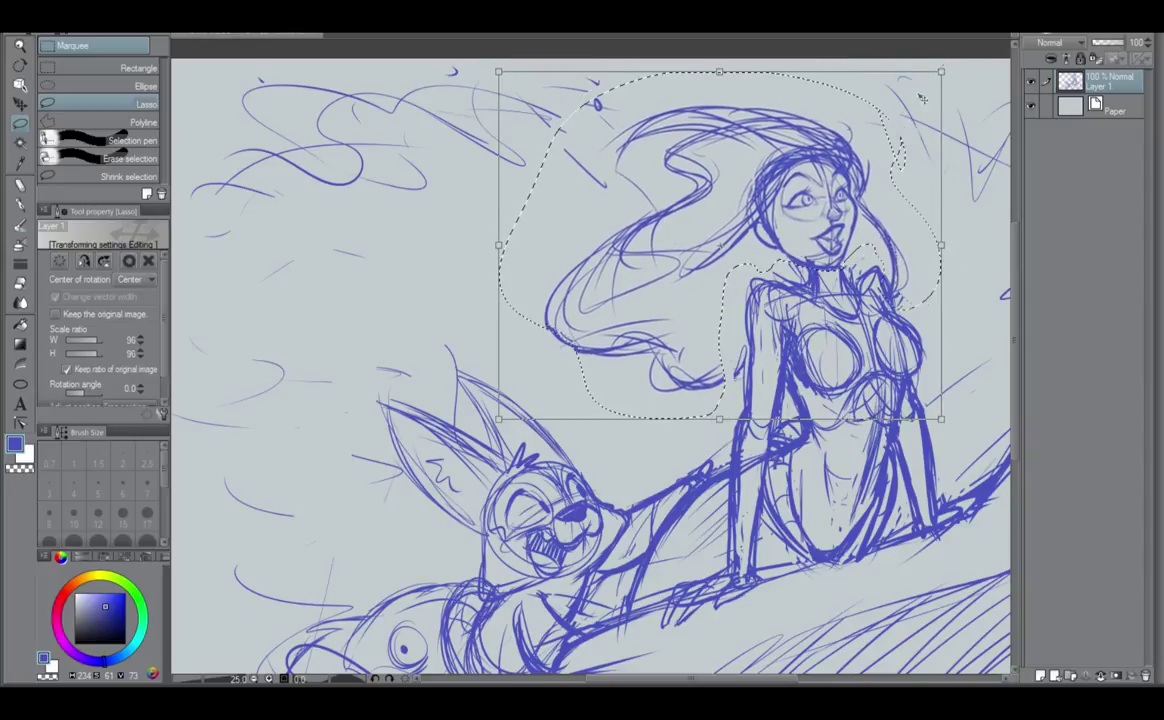
pyautogui.moveTo(881, 170); pyautogui.dragTo(892, 164)
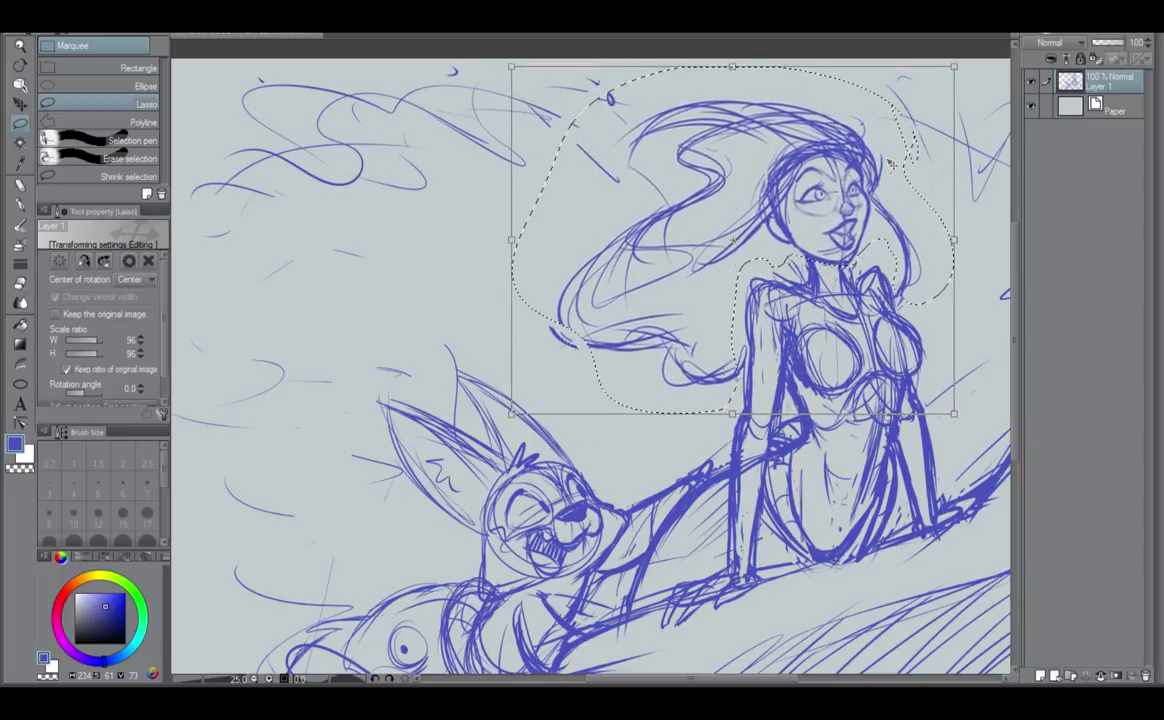
pyautogui.moveTo(965, 65); pyautogui.dragTo(966, 67)
pyautogui.moveTo(901, 179); pyautogui.dragTo(902, 178)
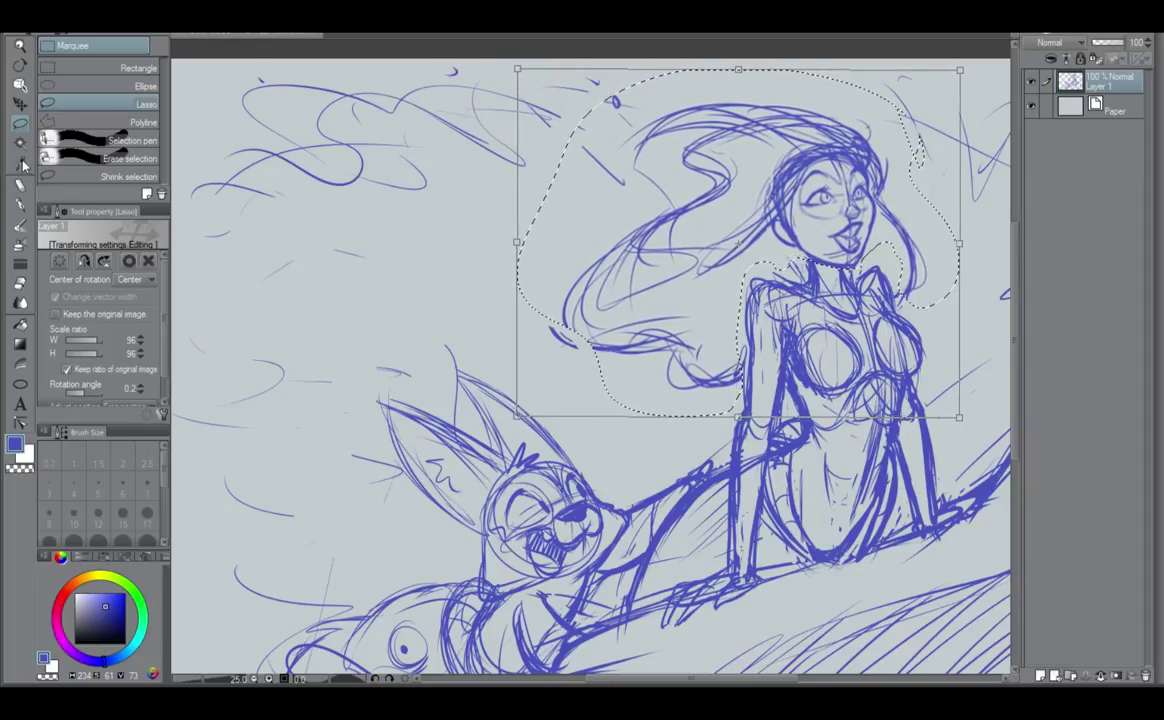
pyautogui.press('Return')
pyautogui.press('p')
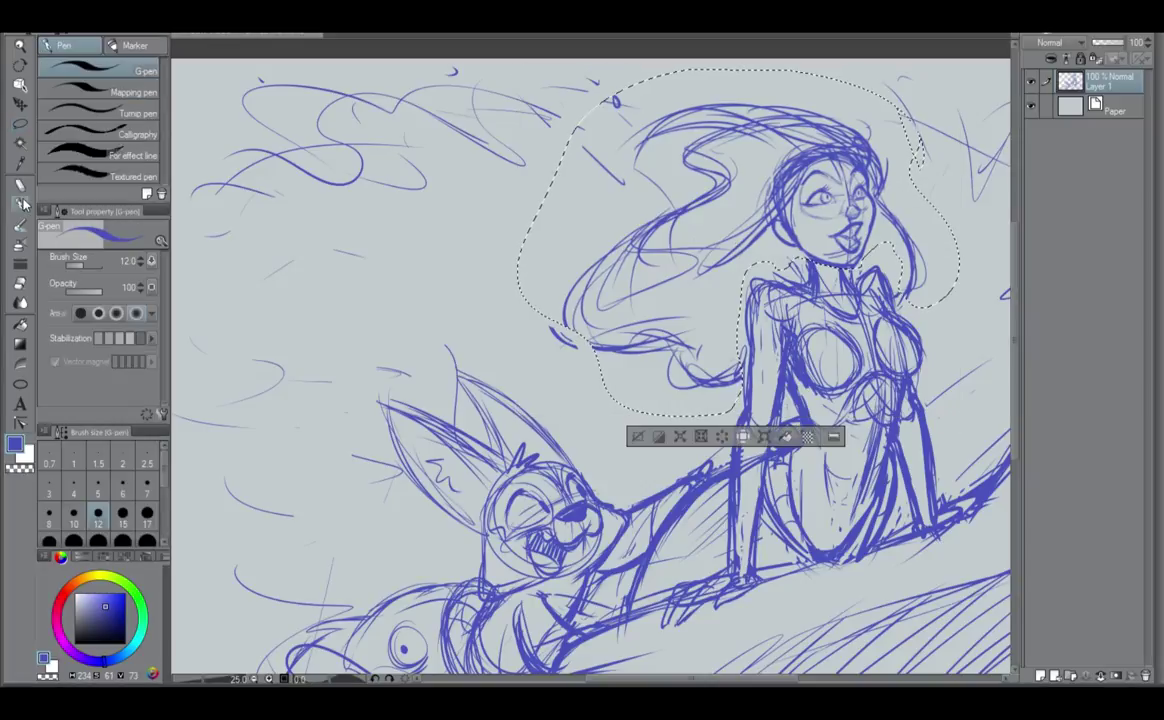
pyautogui.hotkey('ctrl', 'd')
# Refine the side of the woman's face and redraw her nose as a small rounded tip with a nostril.
pyautogui.scroll(1, 845, 310)
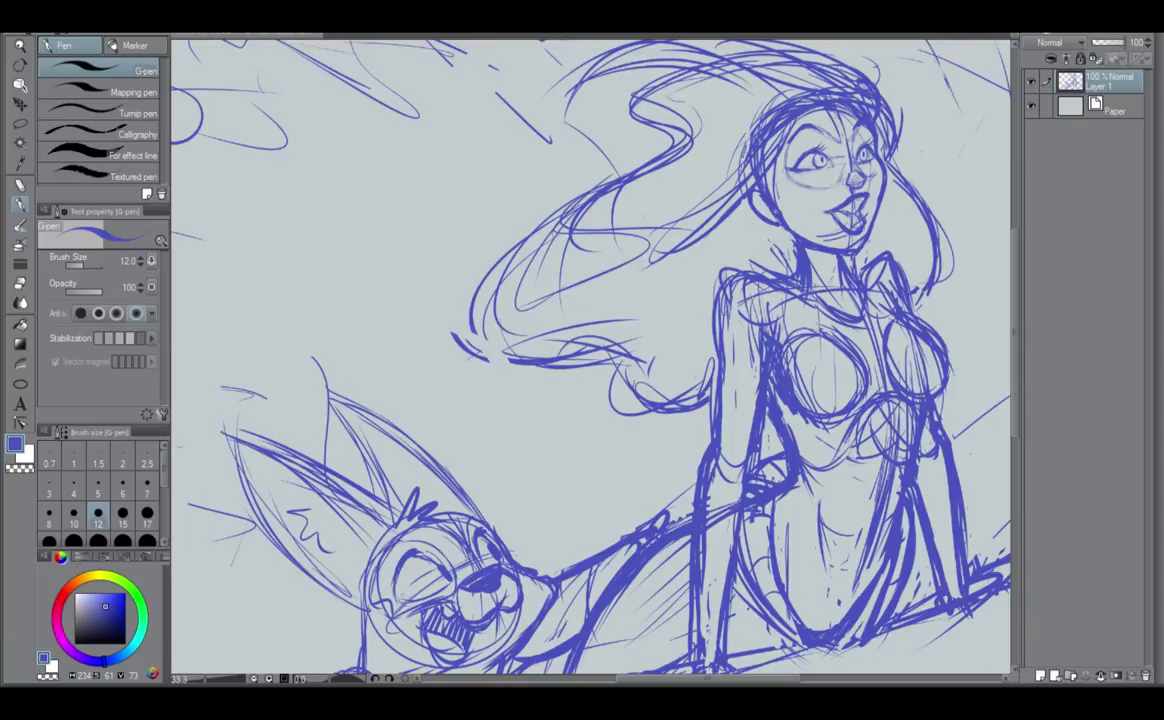
pyautogui.moveTo(775, 157)
pyautogui.mouseDown()
pyautogui.moveTo(798, 217)
pyautogui.moveTo(768, 214)
pyautogui.mouseUp()
pyautogui.scroll(1, 883, 220)
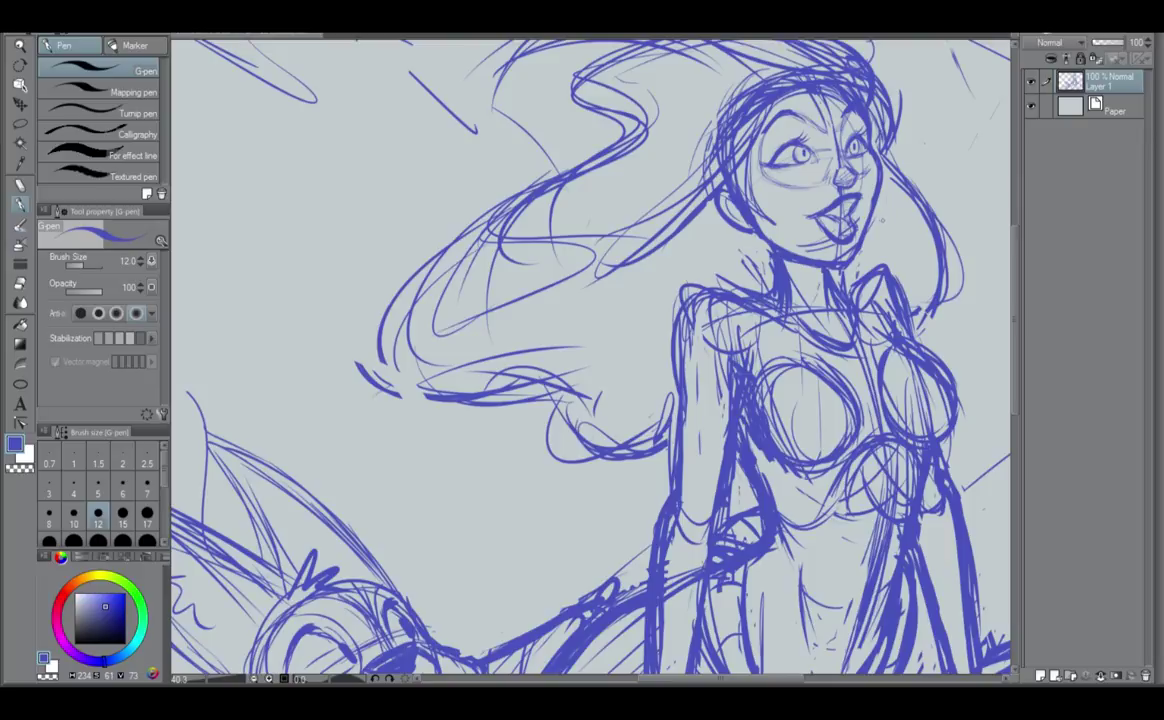
pyautogui.moveTo(892, 216); pyautogui.dragTo(783, 346)
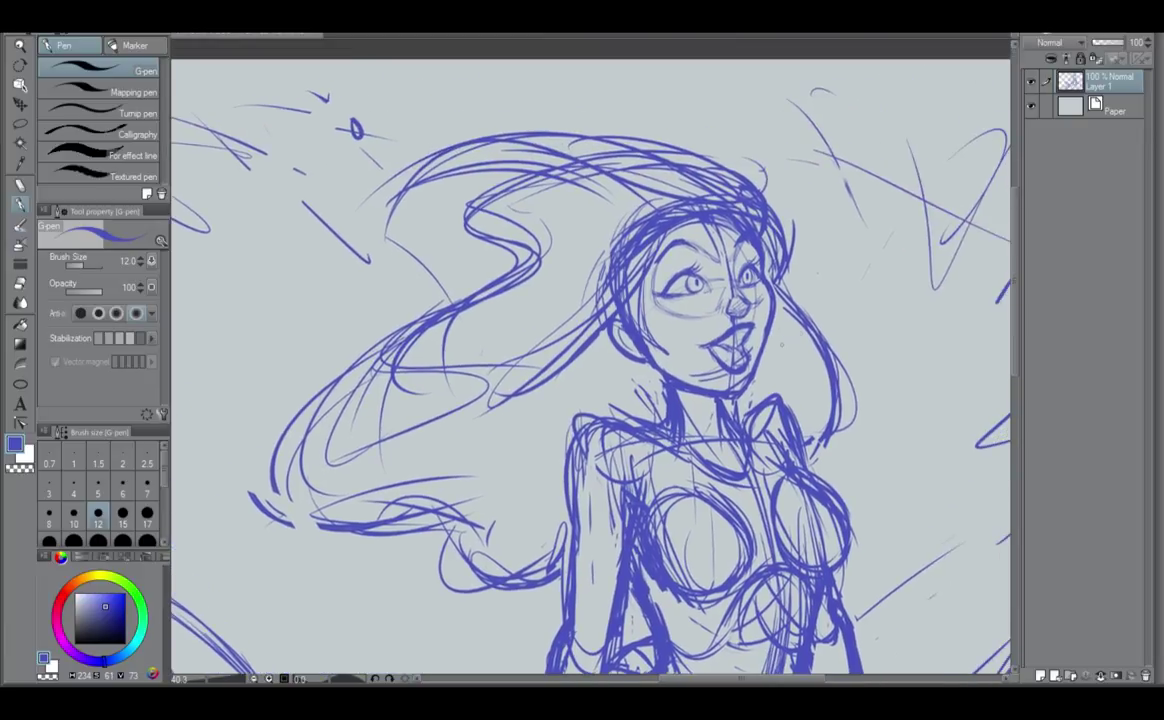
pyautogui.scroll(3, 770, 330)
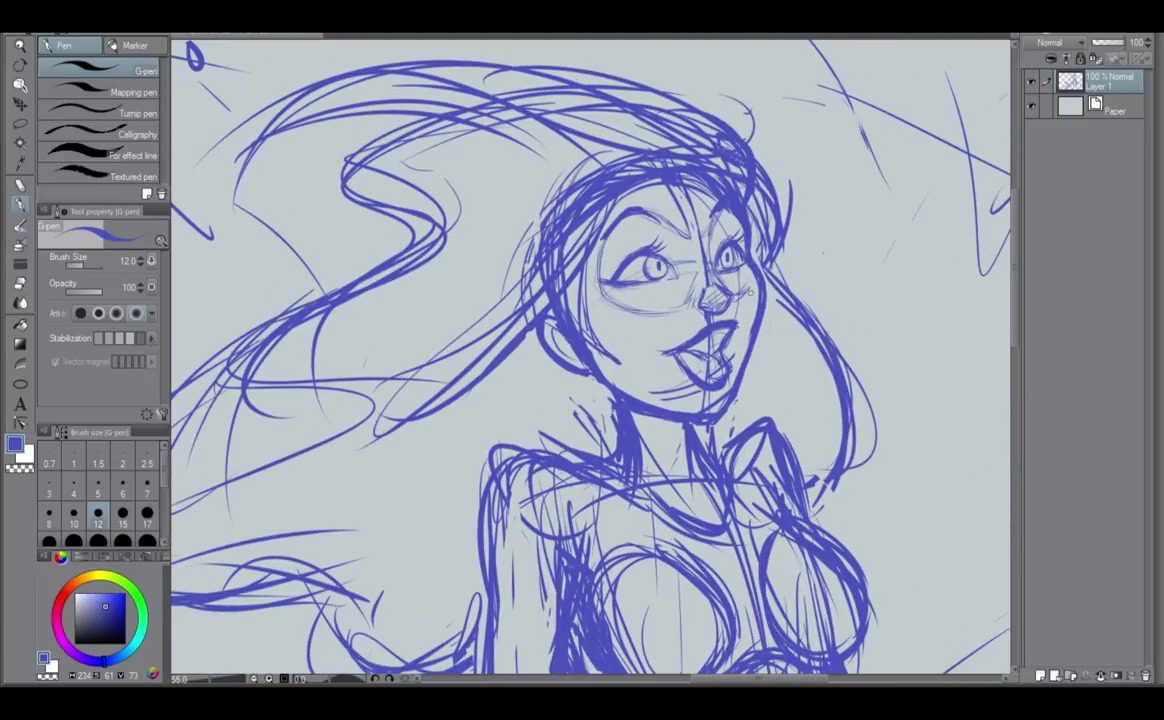
pyautogui.hotkey('ctrl', 'z')
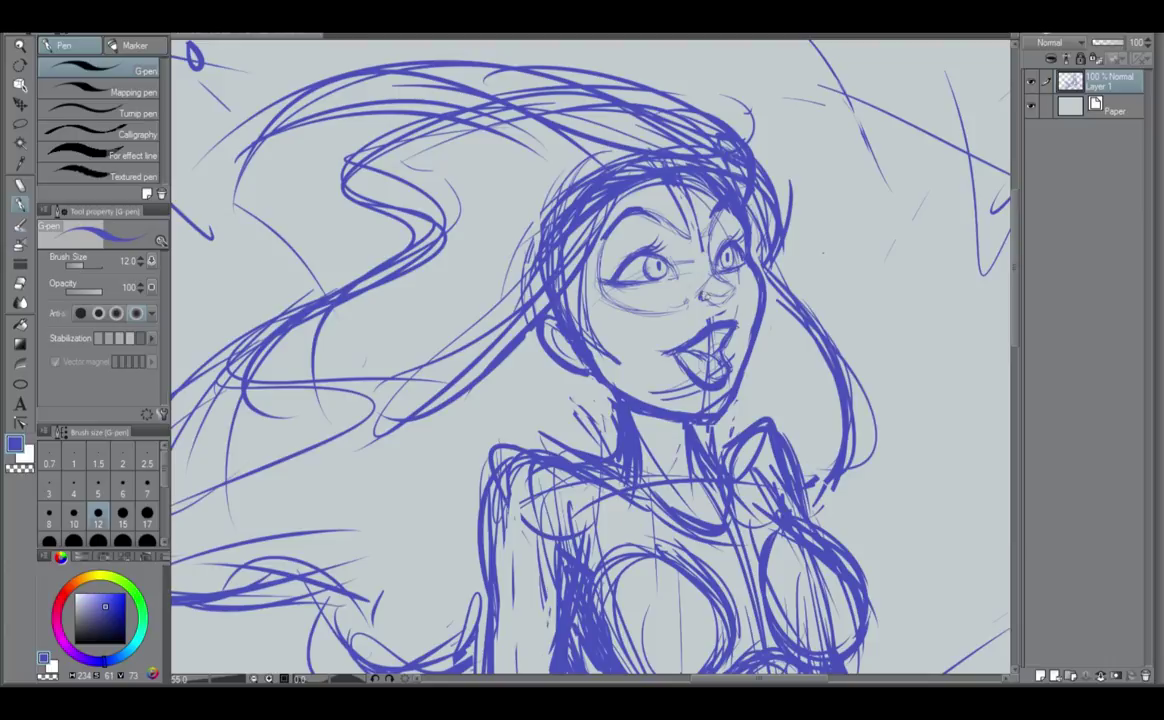
pyautogui.moveTo(703, 297)
pyautogui.mouseDown()
pyautogui.moveTo(728, 300)
pyautogui.moveTo(734, 288)
pyautogui.mouseUp()
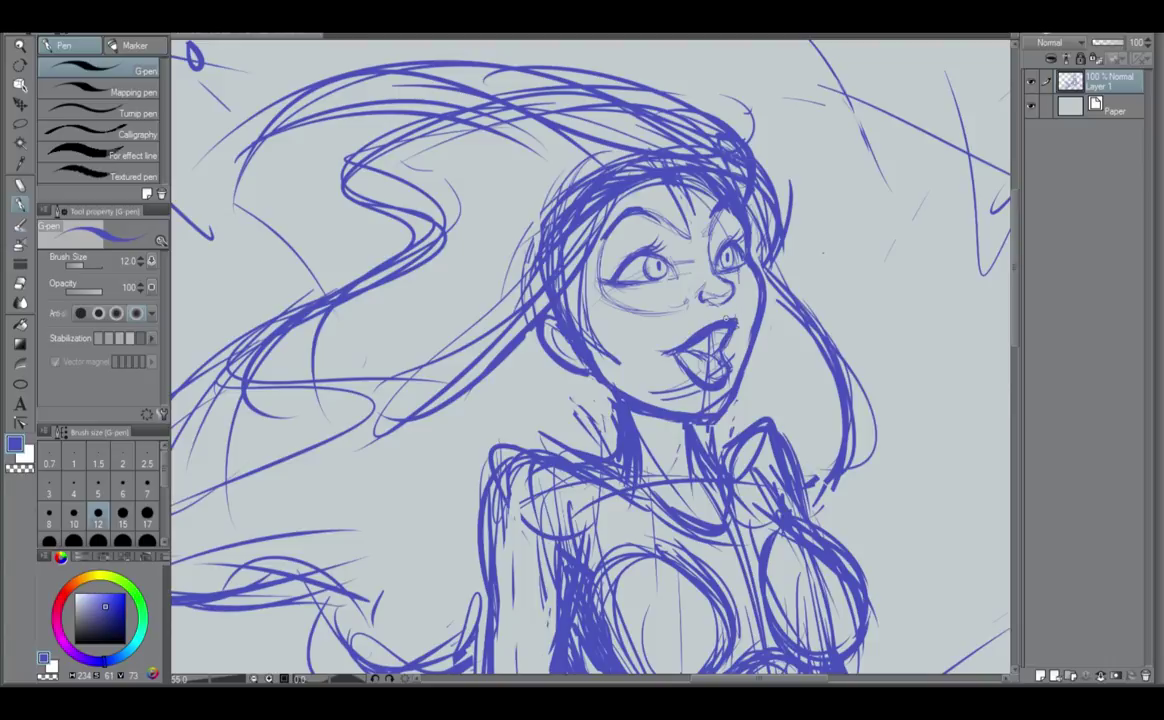
# Lasso the woman's mouth and shift it slightly inward from the far cheek, and tidy the neck lines beneath her jaw.
pyautogui.click(20, 122)
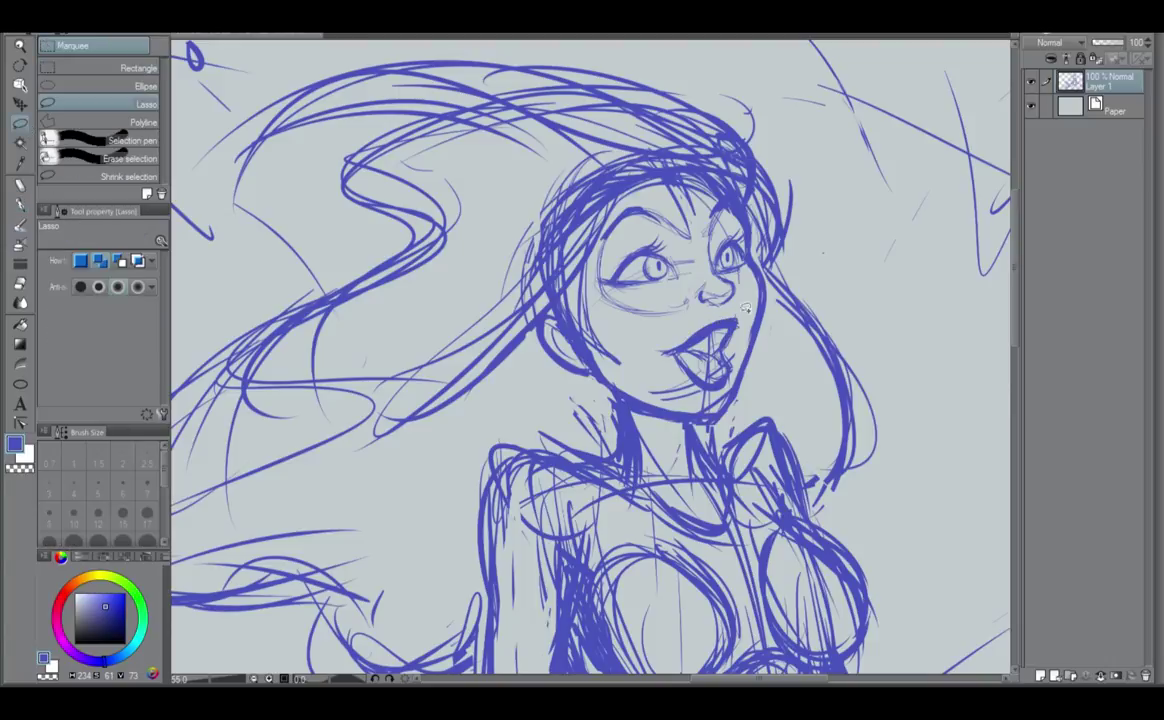
pyautogui.moveTo(680, 280)
pyautogui.mouseDown()
pyautogui.moveTo(614, 348)
pyautogui.moveTo(738, 366)
pyautogui.moveTo(675, 290)
pyautogui.mouseUp()
pyautogui.hotkey('ctrl', 't')
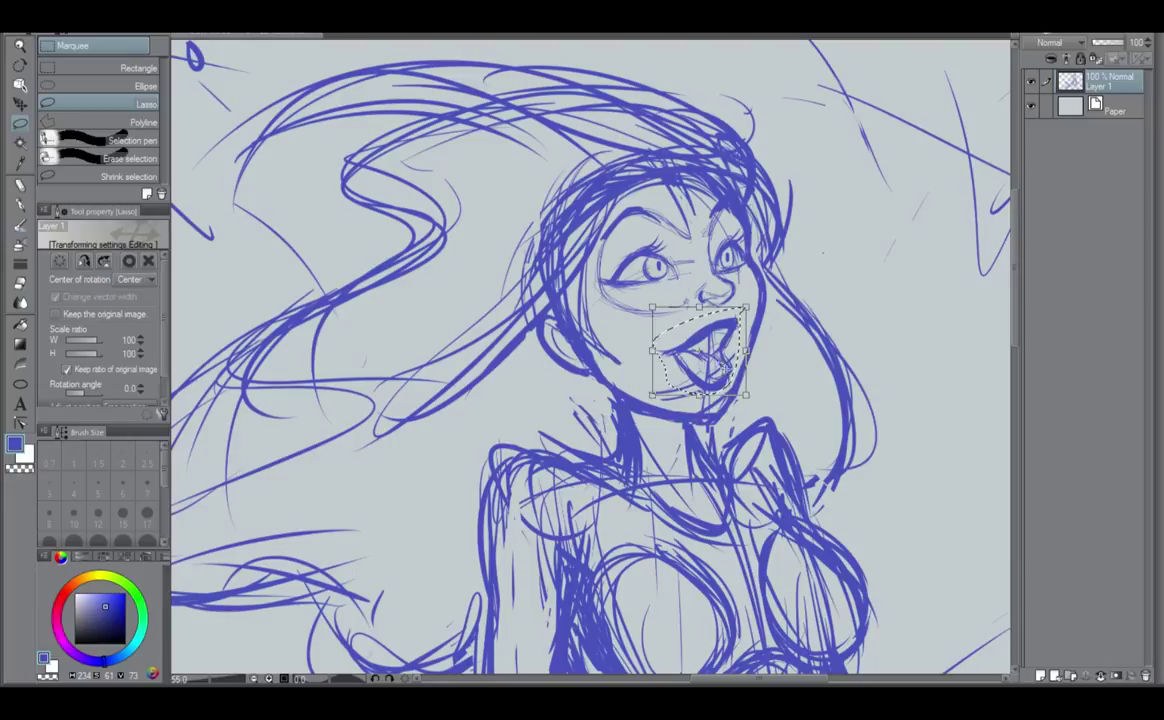
pyautogui.moveTo(714, 371); pyautogui.dragTo(709, 369)
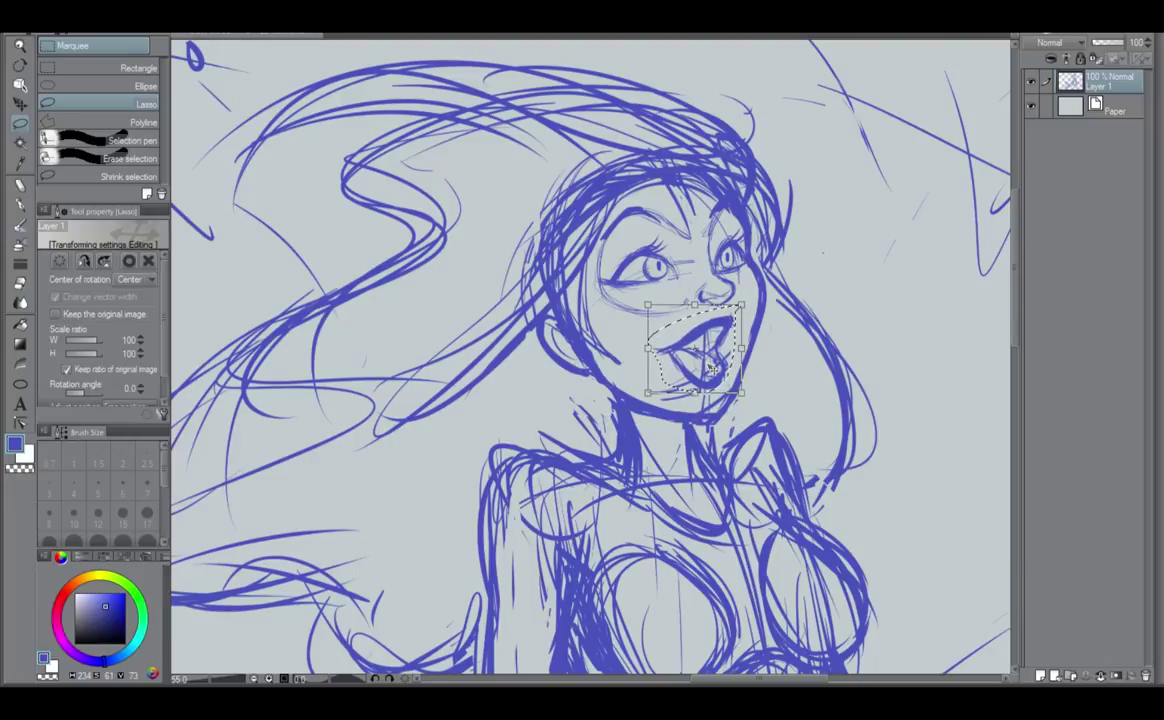
pyautogui.press('Return')
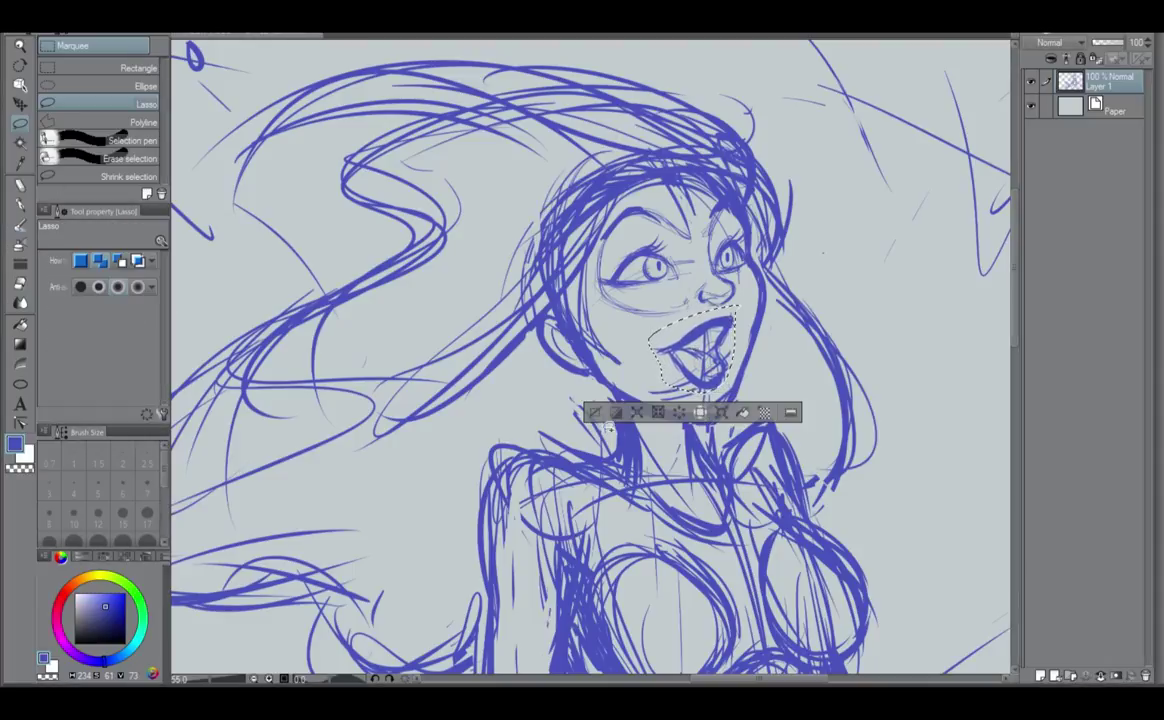
pyautogui.hotkey('ctrl', 'd')
pyautogui.scroll(-1, 710, 492)
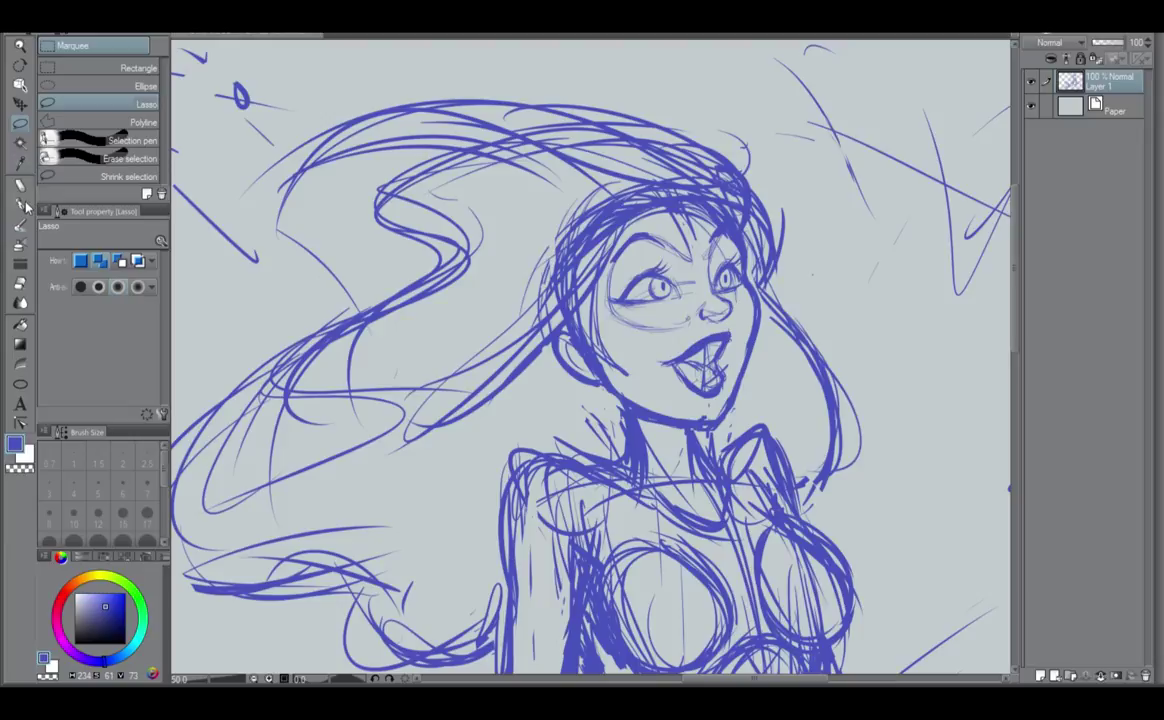
pyautogui.press('p')
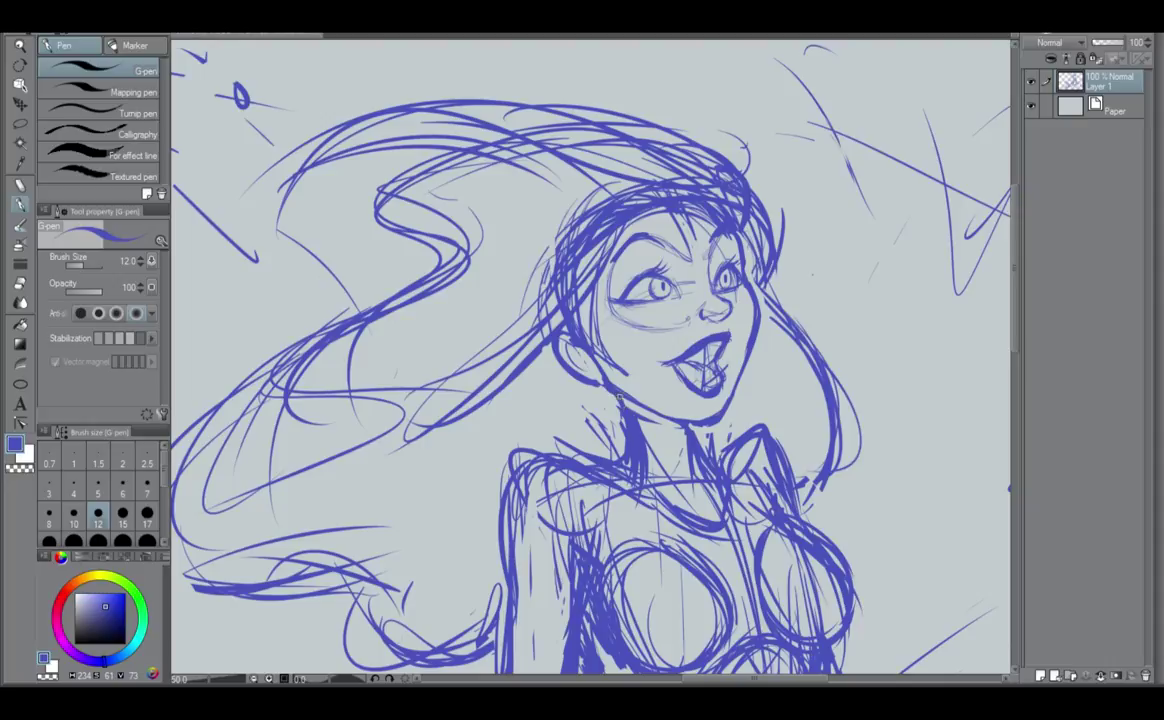
# Set the G-pen size to 15 and extend the woman's windblown hair backward with long sweeping outer strands and curled ends.
pyautogui.scroll(-3, 580, 430)
pyautogui.scroll(-2, 590, 420)
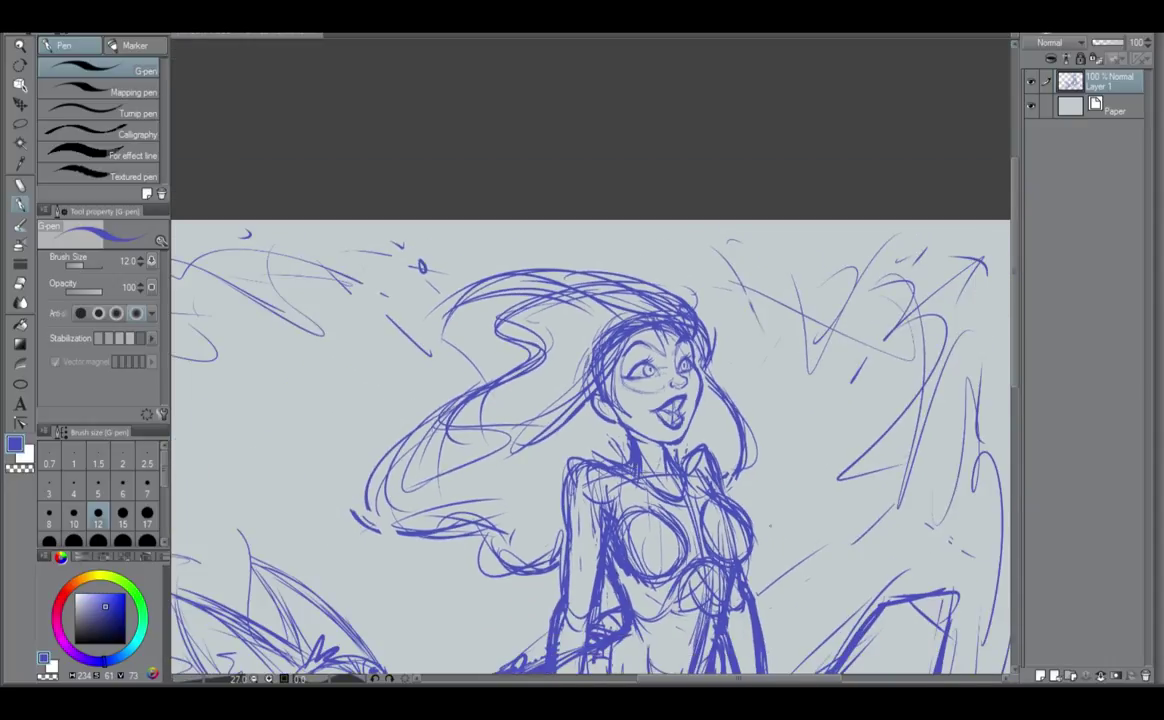
pyautogui.moveTo(610, 440); pyautogui.dragTo(800, 277)
pyautogui.moveTo(814, 532); pyautogui.dragTo(859, 404)
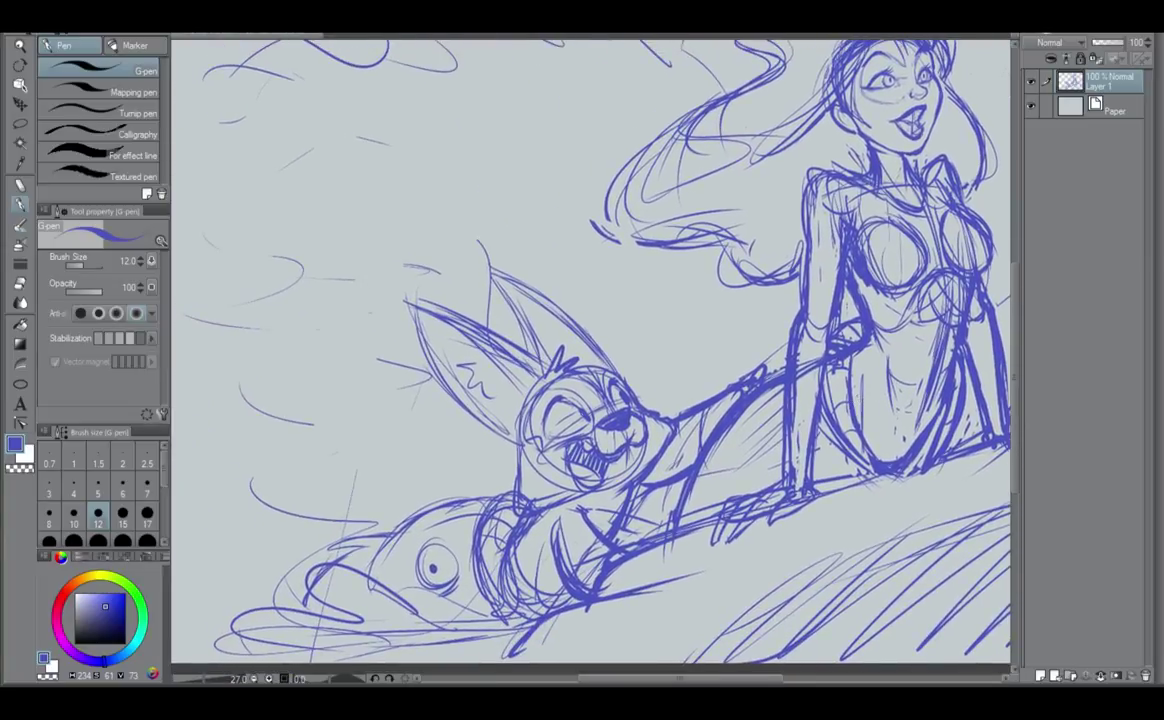
pyautogui.moveTo(727, 372); pyautogui.dragTo(657, 428)
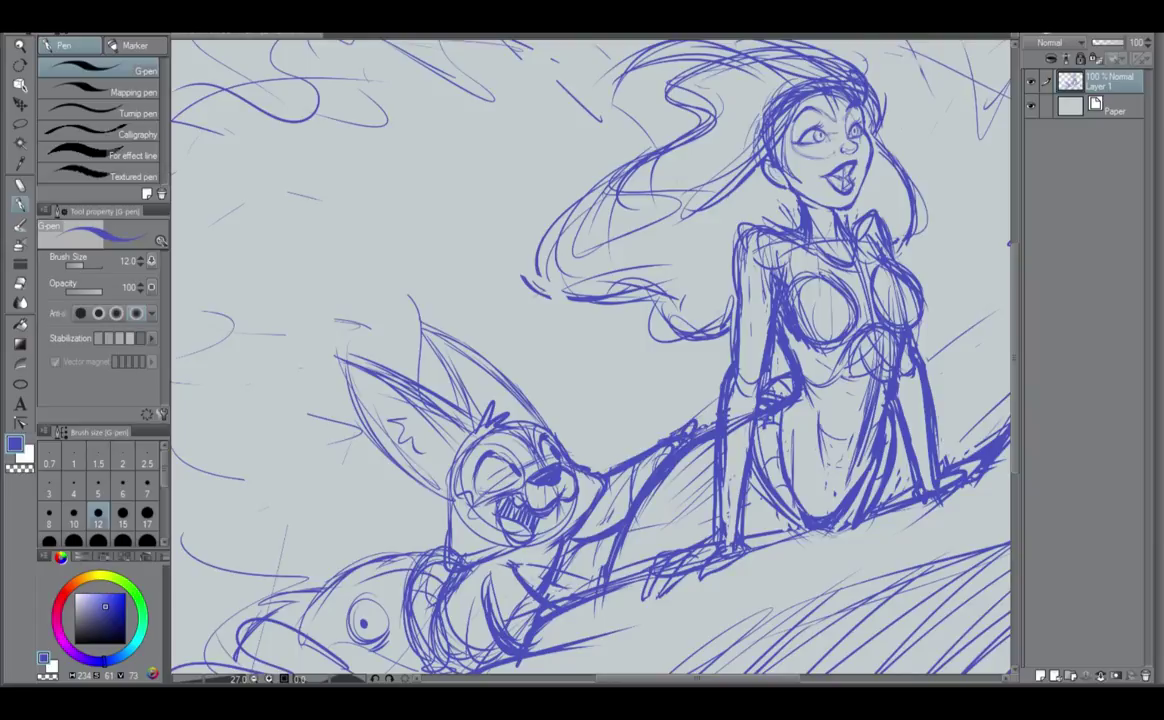
pyautogui.moveTo(670, 484); pyautogui.dragTo(677, 527)
pyautogui.click(122, 512)
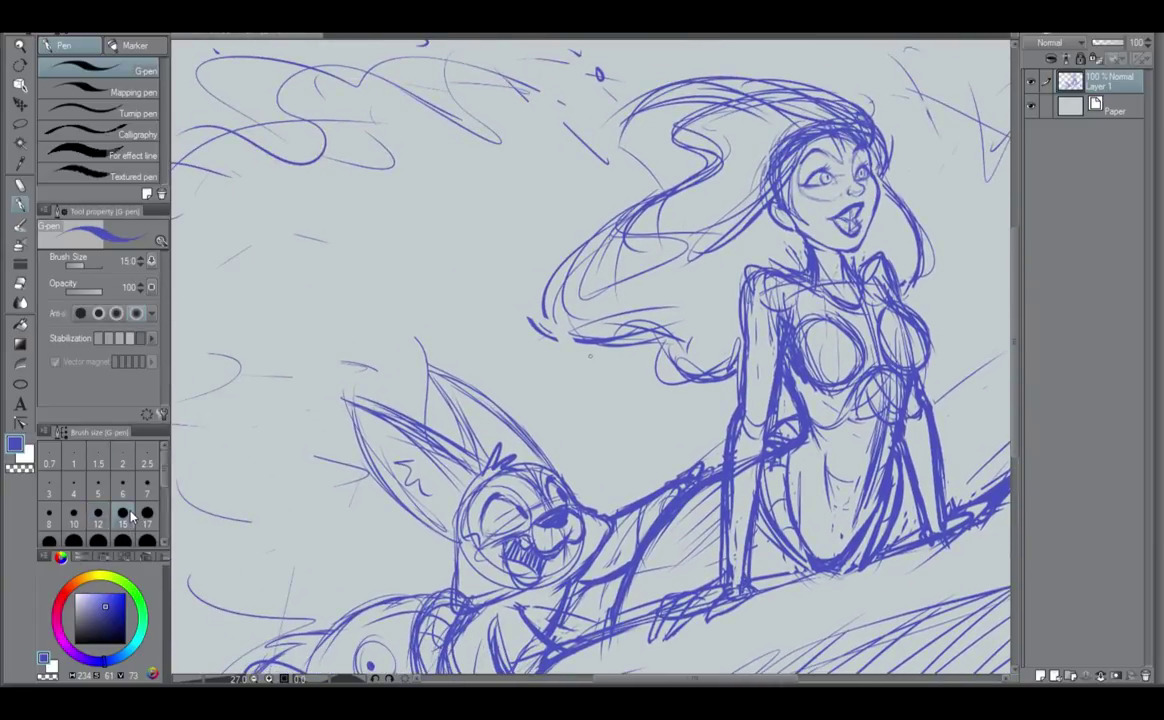
pyautogui.moveTo(686, 104)
pyautogui.mouseDown()
pyautogui.moveTo(702, 168)
pyautogui.moveTo(464, 285)
pyautogui.mouseUp()
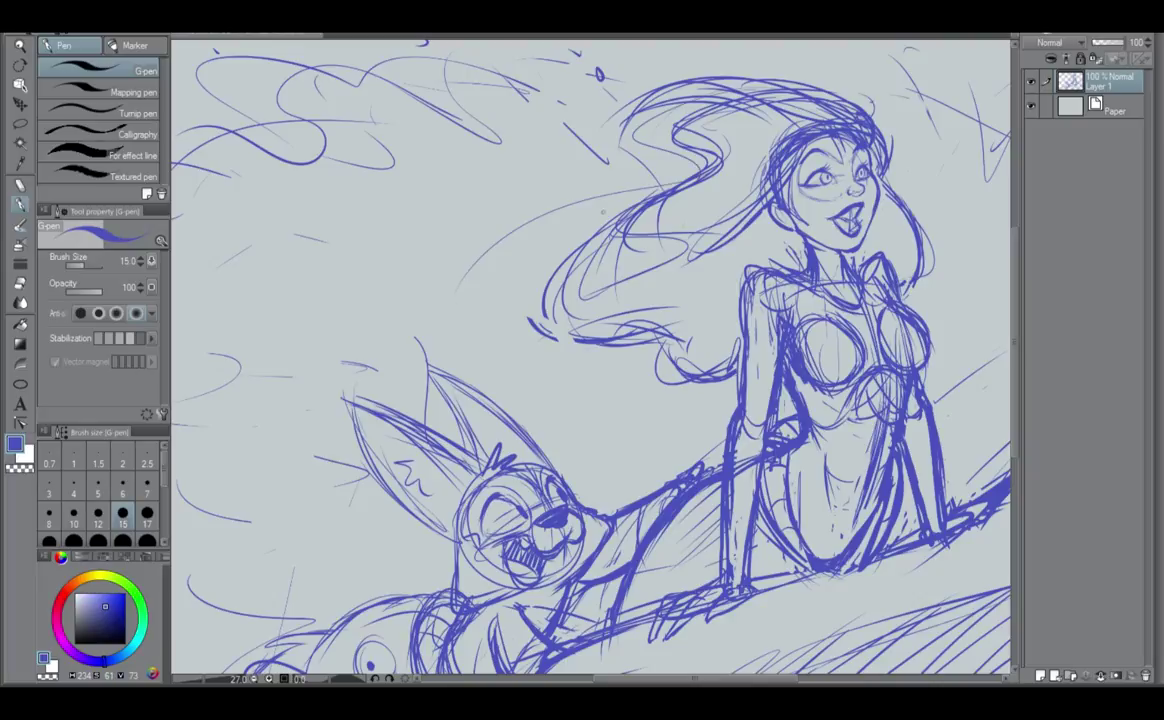
pyautogui.moveTo(683, 175); pyautogui.dragTo(528, 337)
pyautogui.moveTo(465, 287); pyautogui.dragTo(620, 331)
pyautogui.moveTo(640, 145); pyautogui.dragTo(445, 300)
pyautogui.moveTo(520, 188)
pyautogui.mouseDown()
pyautogui.moveTo(447, 232)
pyautogui.moveTo(525, 314)
pyautogui.moveTo(608, 276)
pyautogui.moveTo(645, 355)
pyautogui.mouseUp()
pyautogui.moveTo(565, 315)
pyautogui.mouseDown()
pyautogui.moveTo(665, 375)
pyautogui.moveTo(498, 345)
pyautogui.mouseUp()
# Fill the lower lock of the woman's flowing hair with curved inner strands following the wind direction.
pyautogui.moveTo(680, 193); pyautogui.dragTo(545, 272)
pyautogui.moveTo(660, 213); pyautogui.dragTo(525, 305)
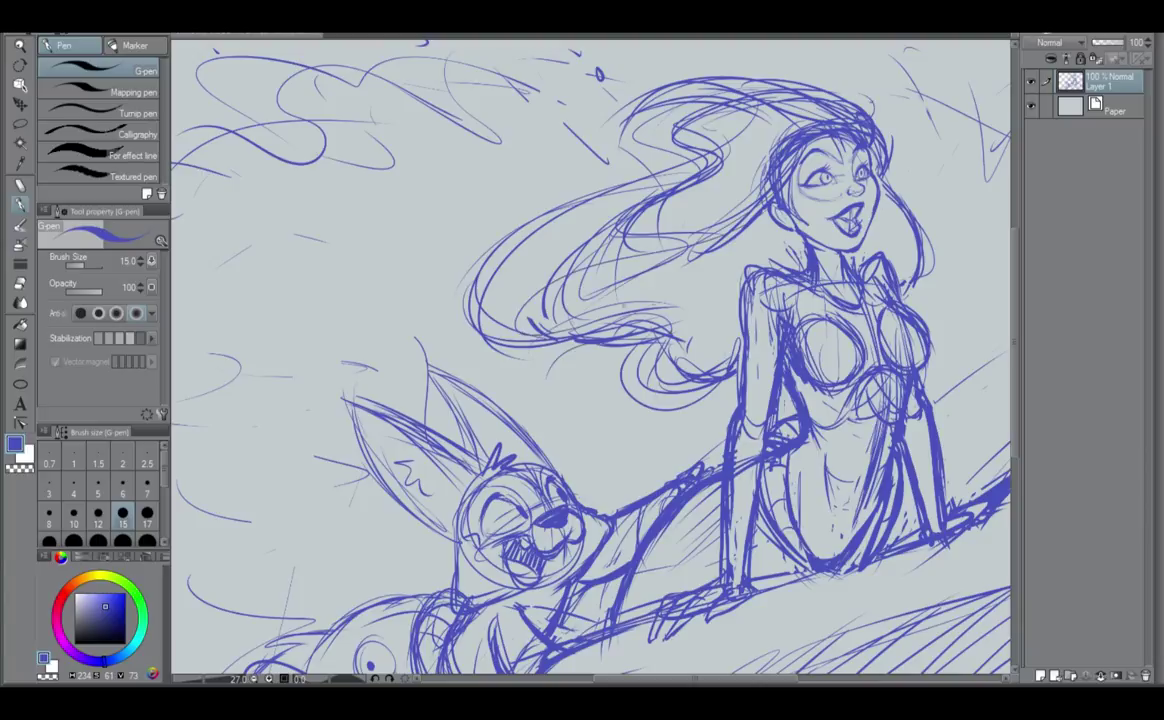
pyautogui.moveTo(688, 188); pyautogui.dragTo(550, 288)
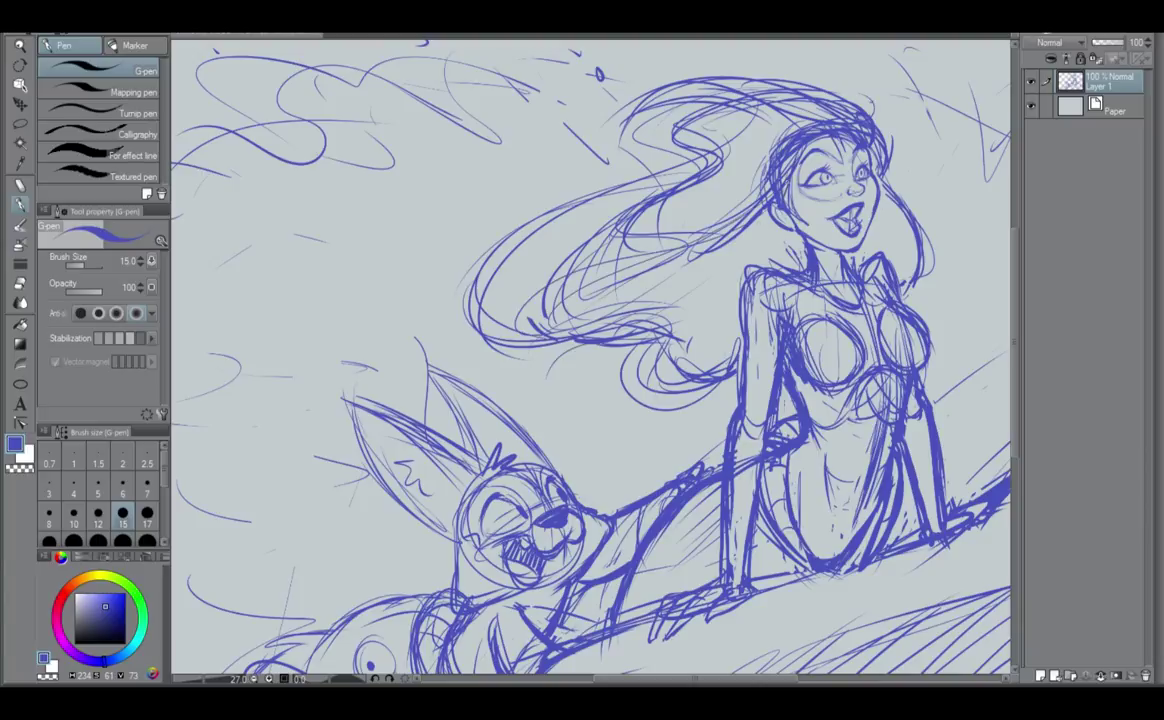
pyautogui.moveTo(700, 200)
pyautogui.mouseDown()
pyautogui.moveTo(630, 258)
pyautogui.moveTo(540, 302)
pyautogui.mouseUp()
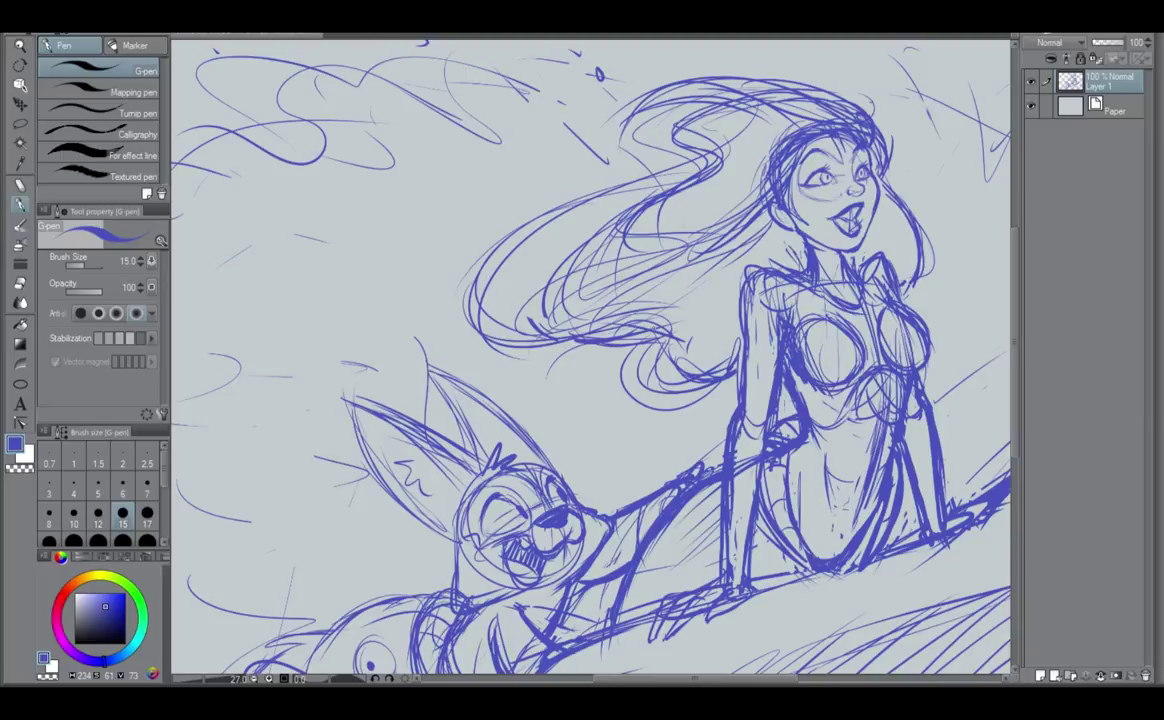
# Rework the hairline around the woman's forehead from above the ear to the far temple.
pyautogui.moveTo(762, 172)
pyautogui.mouseDown()
pyautogui.moveTo(804, 120)
pyautogui.moveTo(850, 119)
pyautogui.mouseUp()
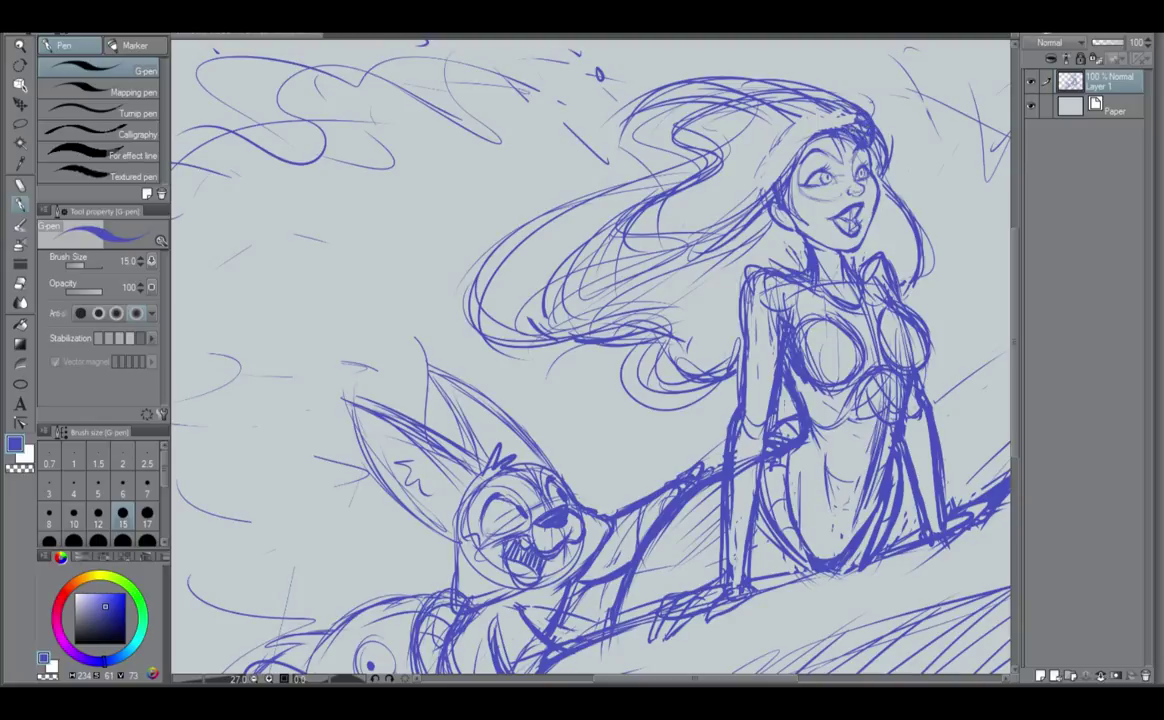
pyautogui.moveTo(848, 136)
pyautogui.mouseDown()
pyautogui.moveTo(864, 120)
pyautogui.moveTo(877, 165)
pyautogui.moveTo(876, 140)
pyautogui.mouseUp()
pyautogui.moveTo(844, 141)
pyautogui.mouseDown()
pyautogui.moveTo(857, 142)
pyautogui.moveTo(842, 131)
pyautogui.mouseUp()
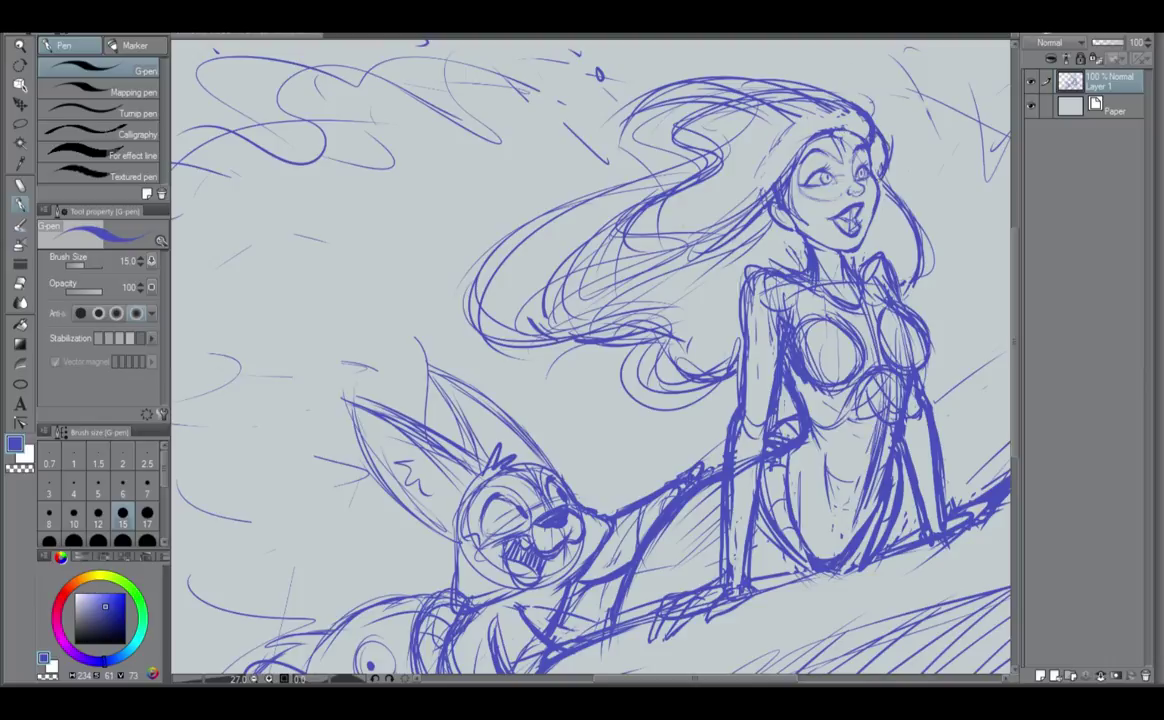
# Add strands to the hair falling beside the woman's far cheek and loose outer strands behind the top of her hair.
pyautogui.moveTo(876, 168)
pyautogui.mouseDown()
pyautogui.moveTo(895, 196)
pyautogui.moveTo(911, 293)
pyautogui.mouseUp()
pyautogui.moveTo(915, 221)
pyautogui.mouseDown()
pyautogui.moveTo(928, 274)
pyautogui.moveTo(911, 301)
pyautogui.mouseUp()
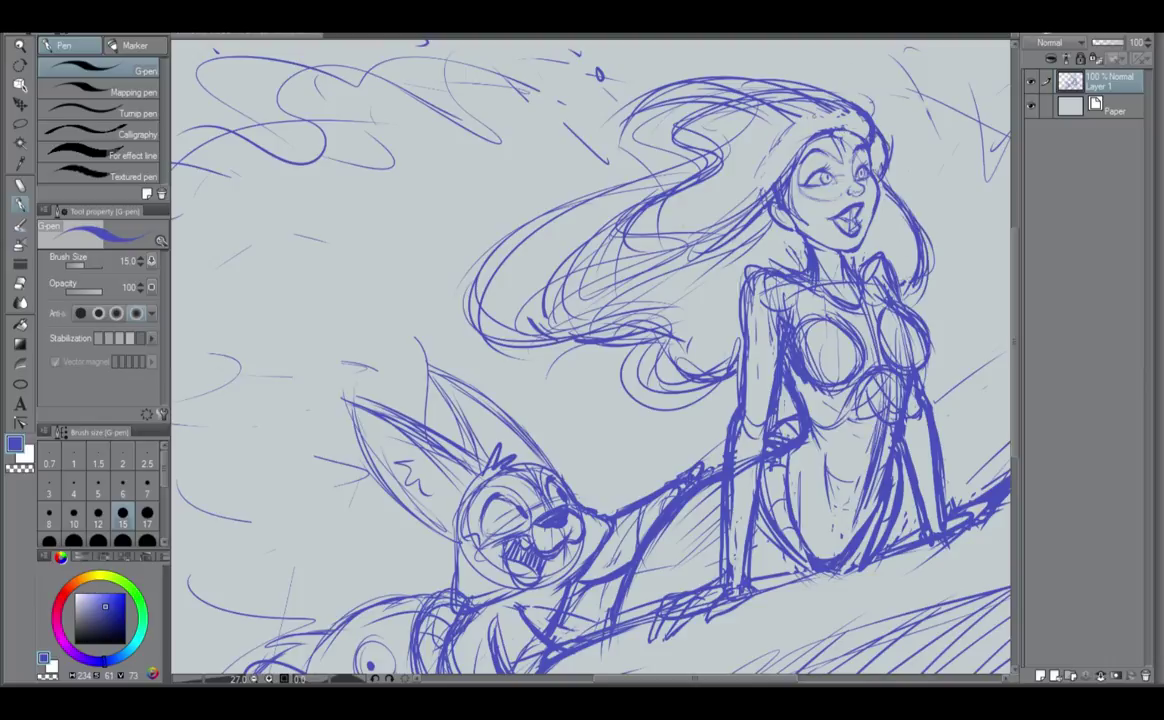
pyautogui.moveTo(772, 85); pyautogui.dragTo(584, 193)
pyautogui.moveTo(696, 106); pyautogui.dragTo(592, 171)
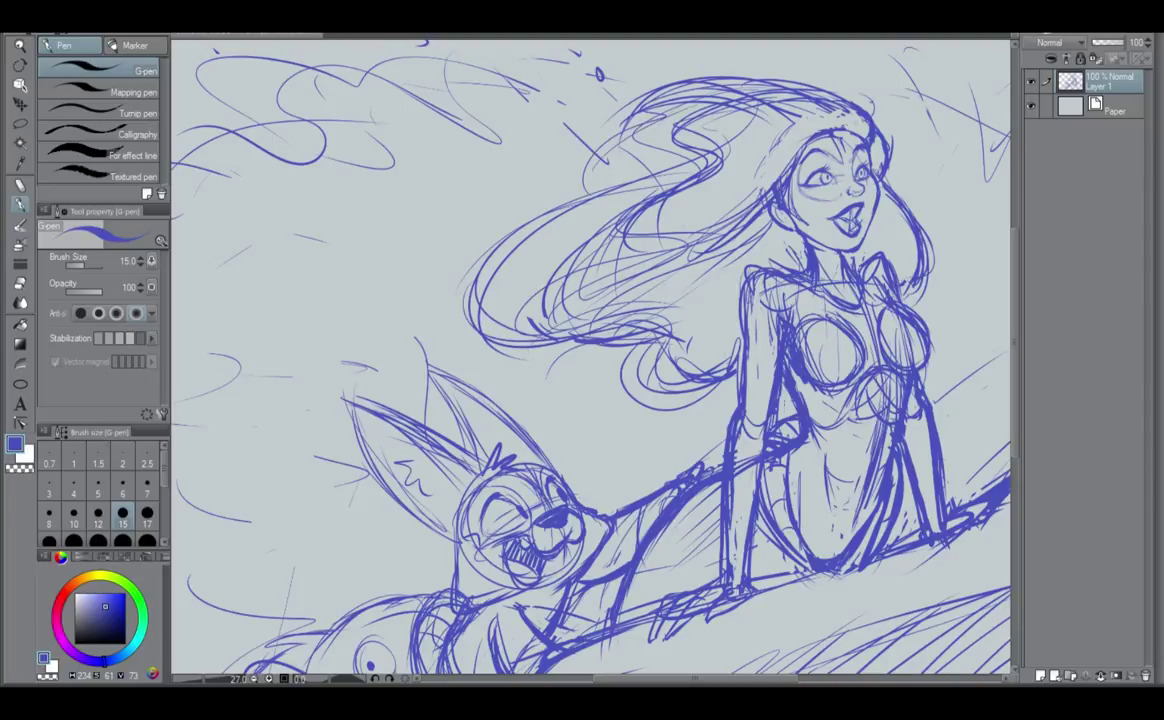
# Add long strands sweeping back from the woman's hairline through the crown of her windblown hair.
pyautogui.moveTo(866, 146); pyautogui.dragTo(636, 186)
pyautogui.moveTo(808, 150); pyautogui.dragTo(627, 260)
pyautogui.scroll(-7, 628, 262)
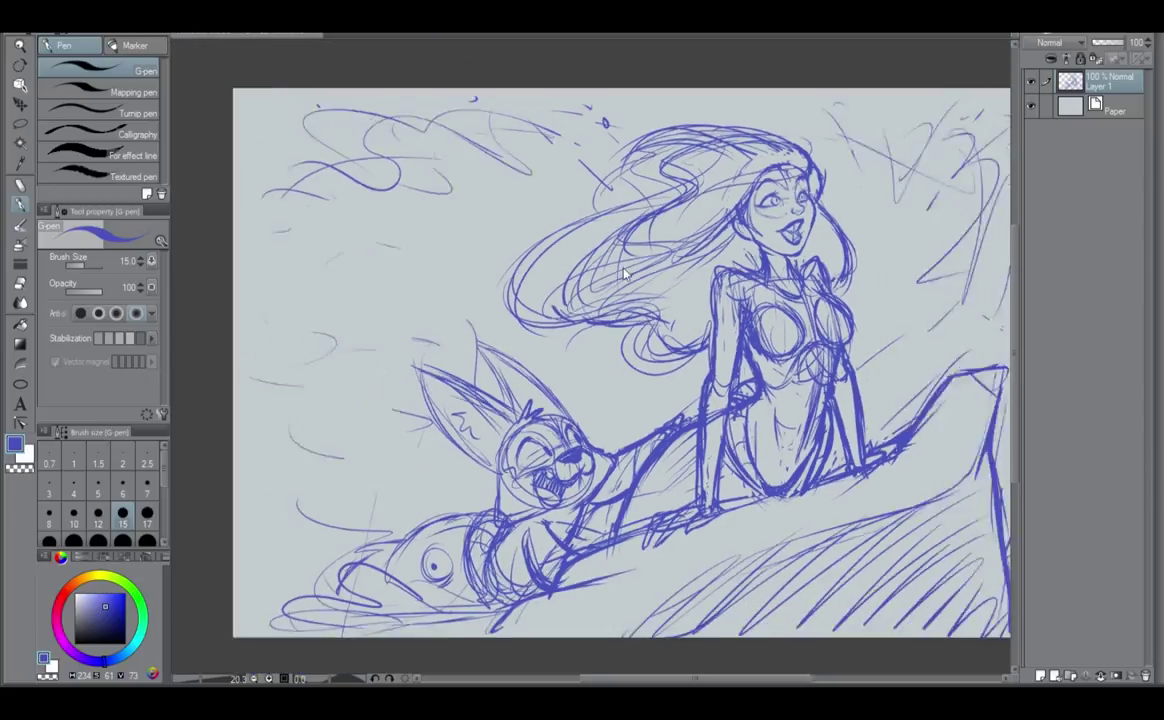
# Sketch loose swirling foam-like loops around the lower body of the long-eared animal and out to the canvas edge.
pyautogui.scroll(2, 626, 265)
pyautogui.scroll(1, 640, 340)
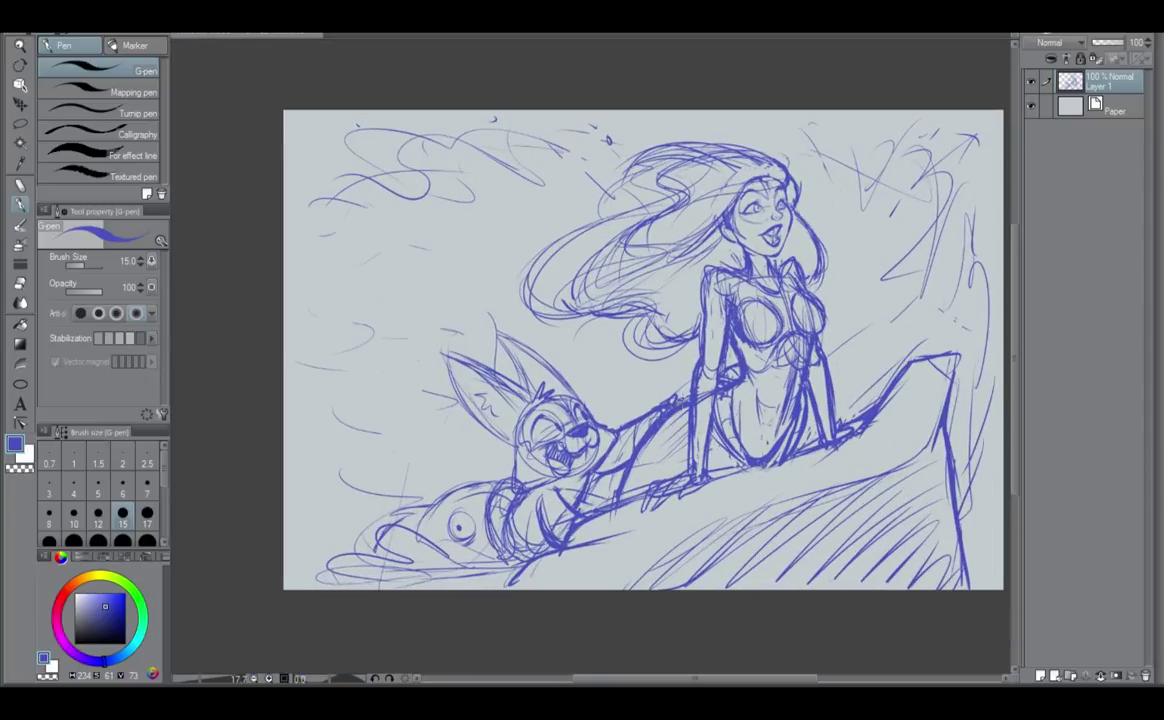
pyautogui.scroll(1, 640, 340)
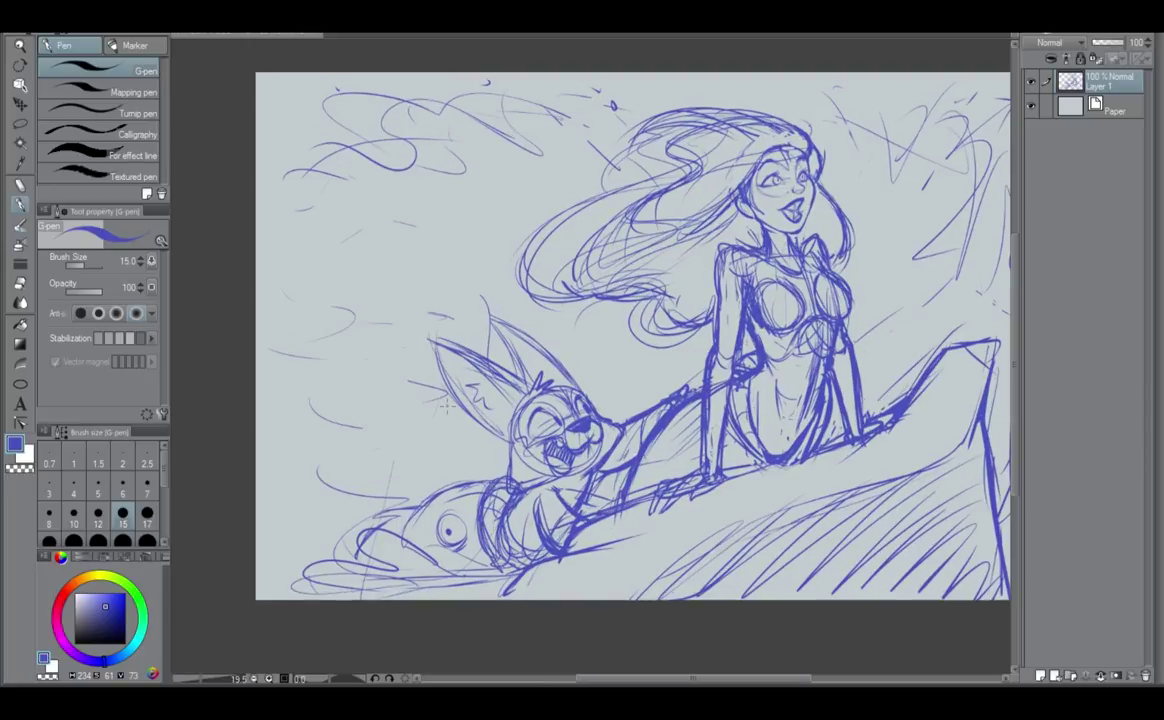
pyautogui.moveTo(396, 477)
pyautogui.mouseDown()
pyautogui.moveTo(310, 479)
pyautogui.moveTo(331, 517)
pyautogui.mouseUp()
pyautogui.moveTo(347, 530); pyautogui.dragTo(392, 508)
pyautogui.moveTo(500, 589)
pyautogui.mouseDown()
pyautogui.moveTo(341, 526)
pyautogui.moveTo(356, 555)
pyautogui.moveTo(274, 581)
pyautogui.mouseUp()
pyautogui.moveTo(397, 513)
pyautogui.mouseDown()
pyautogui.moveTo(273, 549)
pyautogui.moveTo(373, 524)
pyautogui.mouseUp()
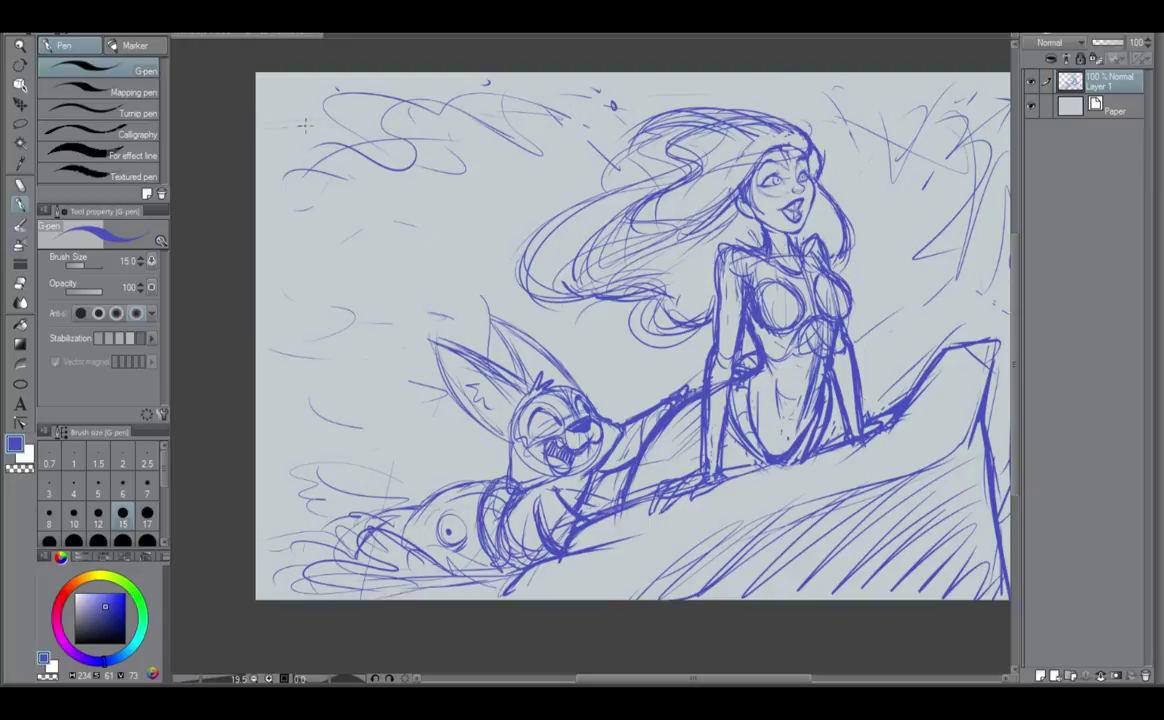
# Add faint wind streaks across the upper sky, from beside the clouds to above the woman and the far corner.
pyautogui.moveTo(304, 124); pyautogui.dragTo(258, 126)
pyautogui.moveTo(562, 88); pyautogui.dragTo(896, 68)
pyautogui.moveTo(872, 428); pyautogui.dragTo(605, 473)
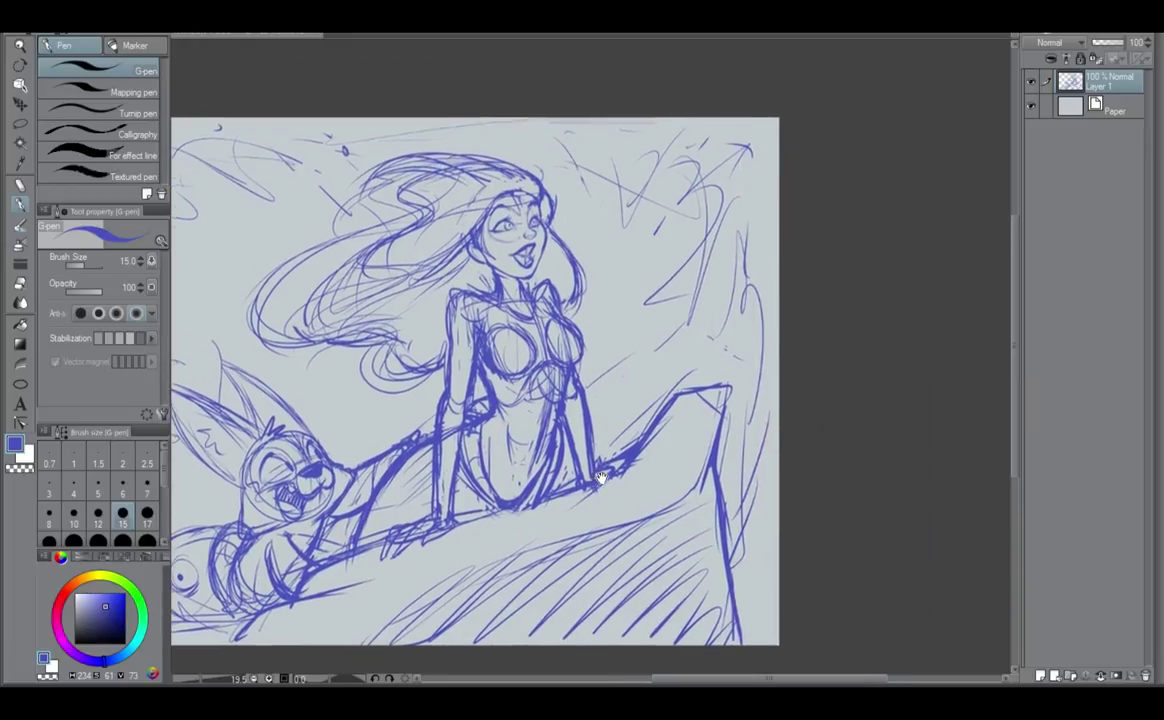
pyautogui.moveTo(650, 120); pyautogui.dragTo(709, 122)
pyautogui.moveTo(675, 148); pyautogui.dragTo(707, 131)
pyautogui.moveTo(574, 386)
pyautogui.mouseDown()
pyautogui.moveTo(803, 346)
pyautogui.moveTo(780, 344)
pyautogui.mouseUp()
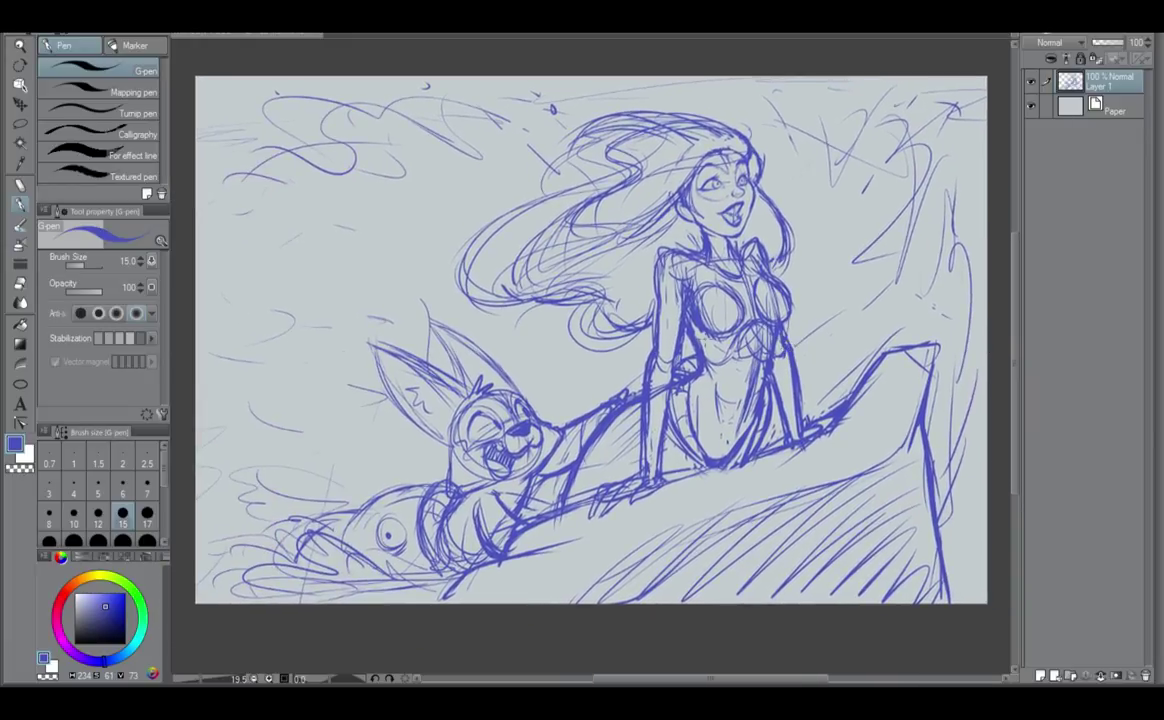
pyautogui.moveTo(674, 479); pyautogui.dragTo(755, 459)
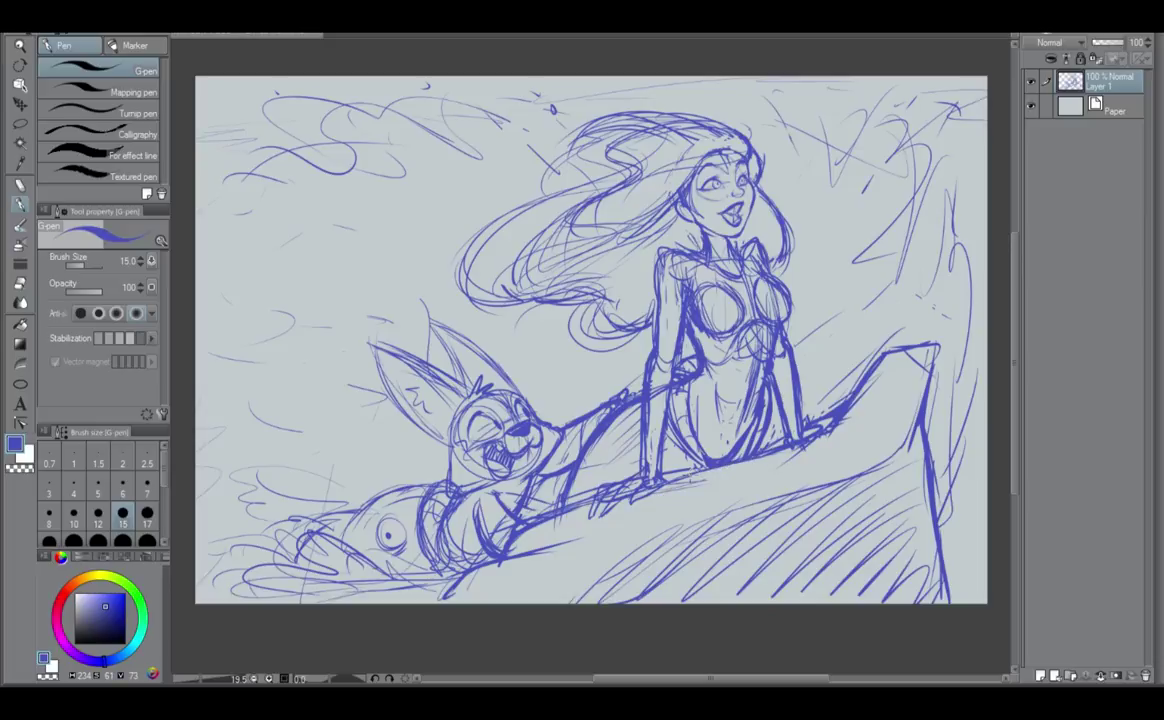
# Set the G-pen size to 17 and refine the upper lid and lashes of the woman's near eye.
pyautogui.click(143, 515)
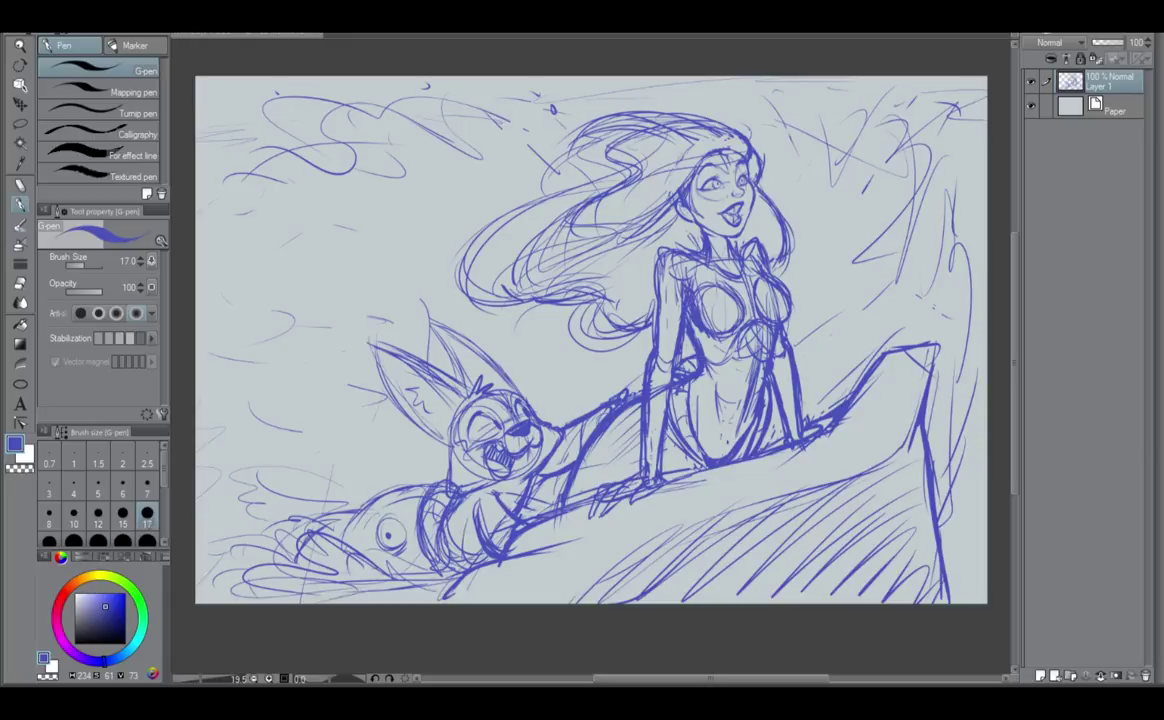
pyautogui.moveTo(502, 485); pyautogui.dragTo(530, 500)
pyautogui.moveTo(602, 122)
pyautogui.mouseDown()
pyautogui.moveTo(686, 110)
pyautogui.moveTo(656, 106)
pyautogui.mouseUp()
pyautogui.scroll(2, 568, 168)
pyautogui.scroll(4, 760, 195)
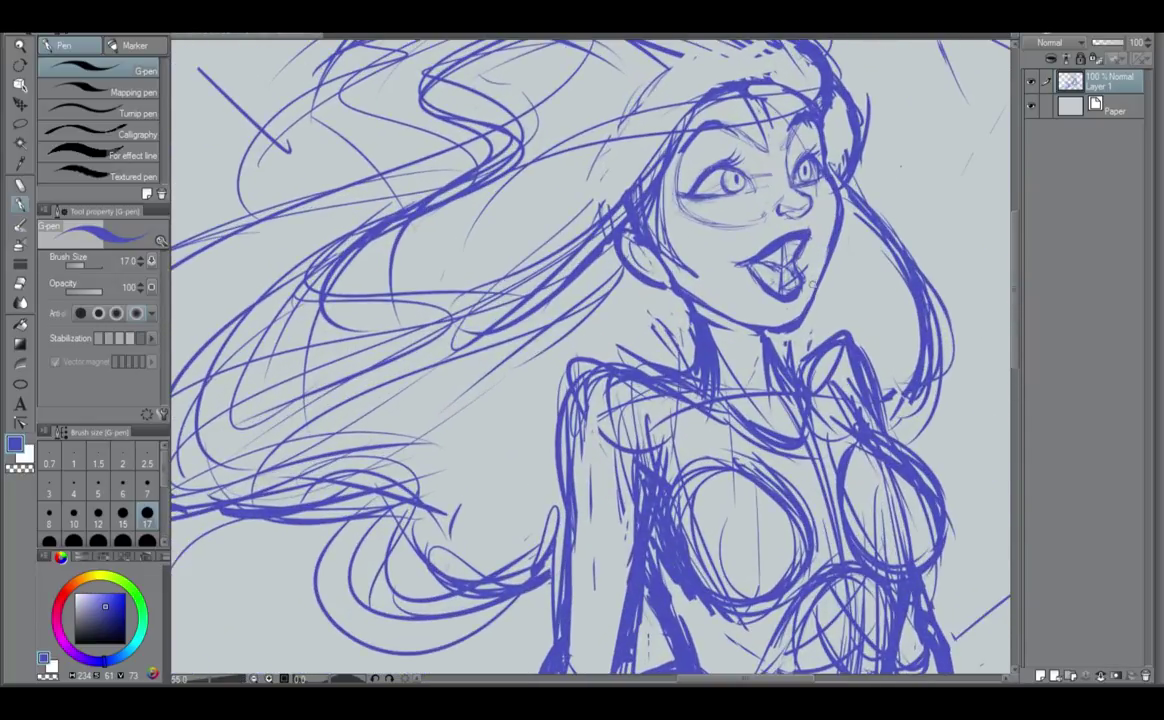
pyautogui.moveTo(804, 269); pyautogui.dragTo(785, 458)
pyautogui.scroll(2, 765, 342)
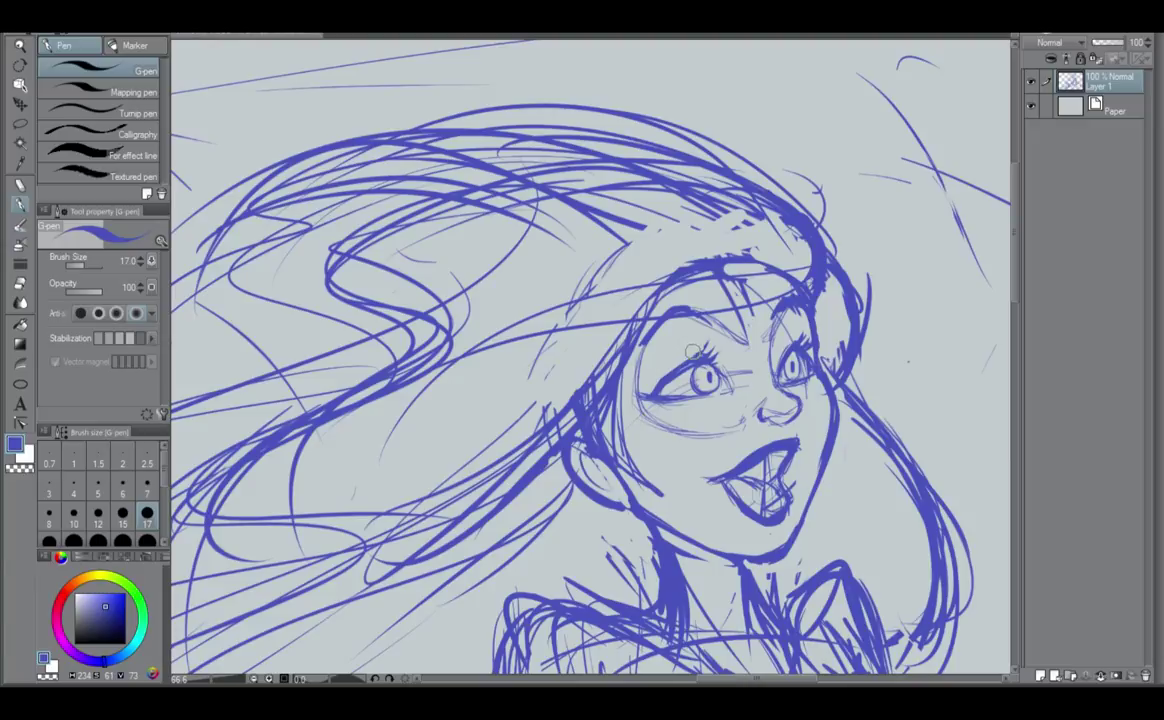
pyautogui.moveTo(664, 382); pyautogui.dragTo(703, 362)
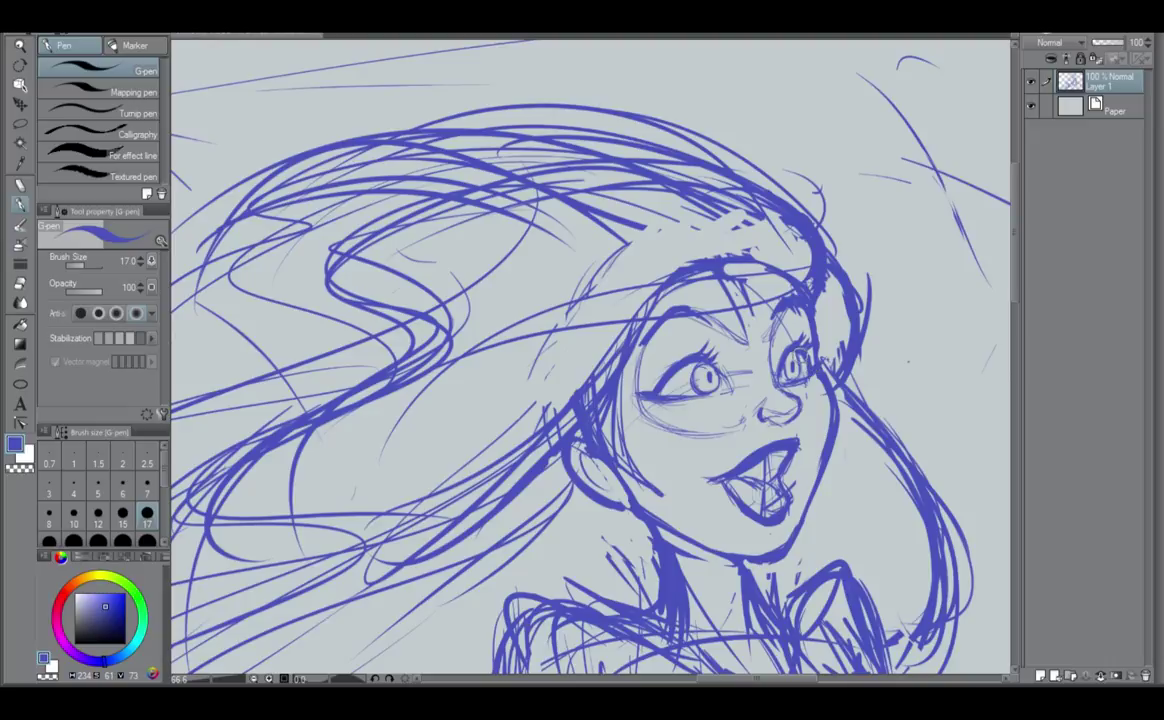
pyautogui.scroll(-2, 812, 368)
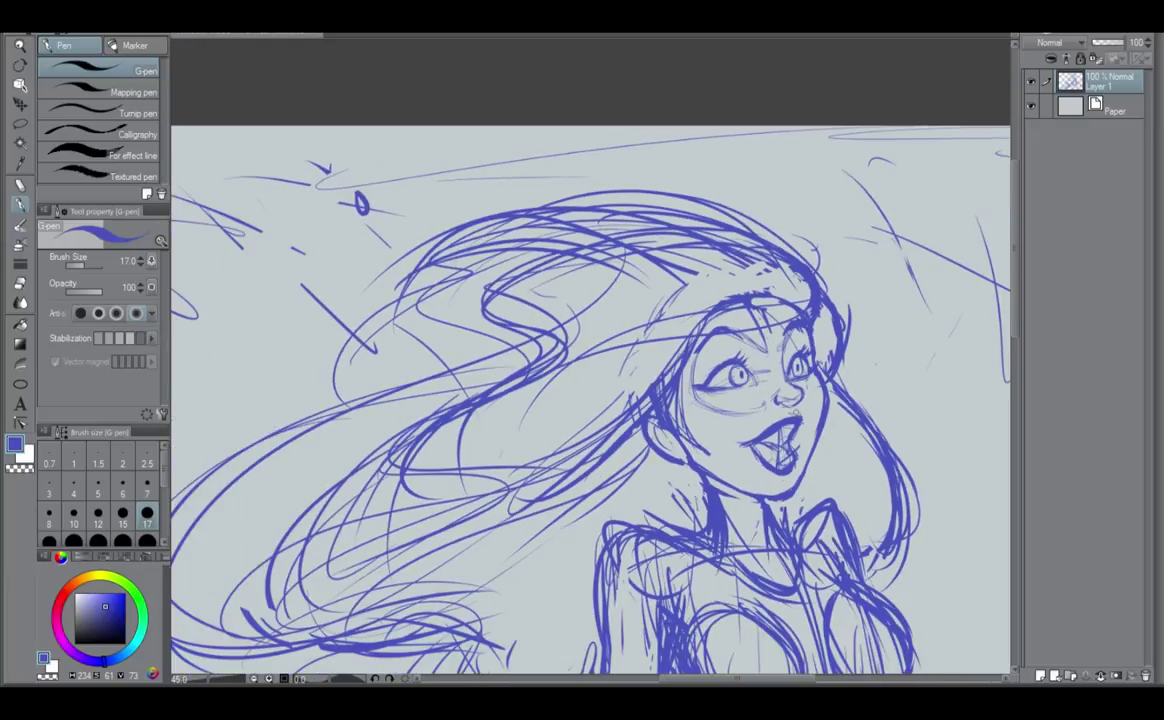
# Redraw the underside and nostril of the woman's nose and shade the inside of her open mouth.
pyautogui.scroll(3, 725, 366)
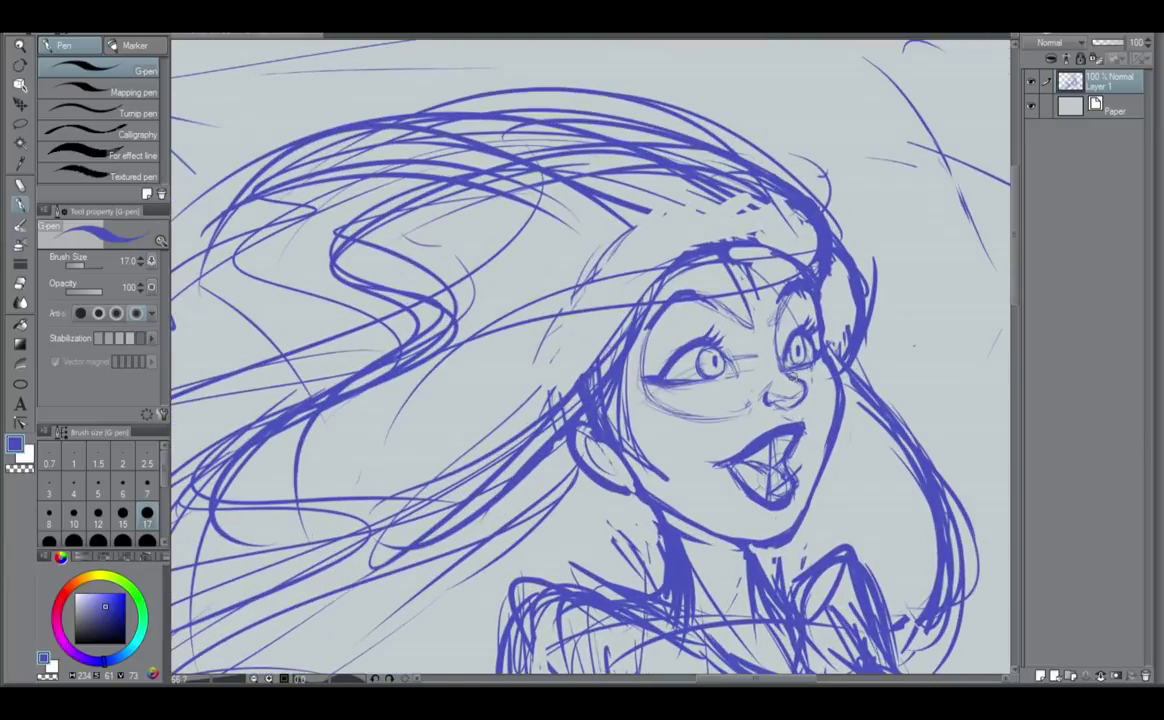
pyautogui.moveTo(788, 397); pyautogui.dragTo(800, 405)
pyautogui.hotkey('ctrl', 'z')
pyautogui.moveTo(784, 402); pyautogui.dragTo(800, 378)
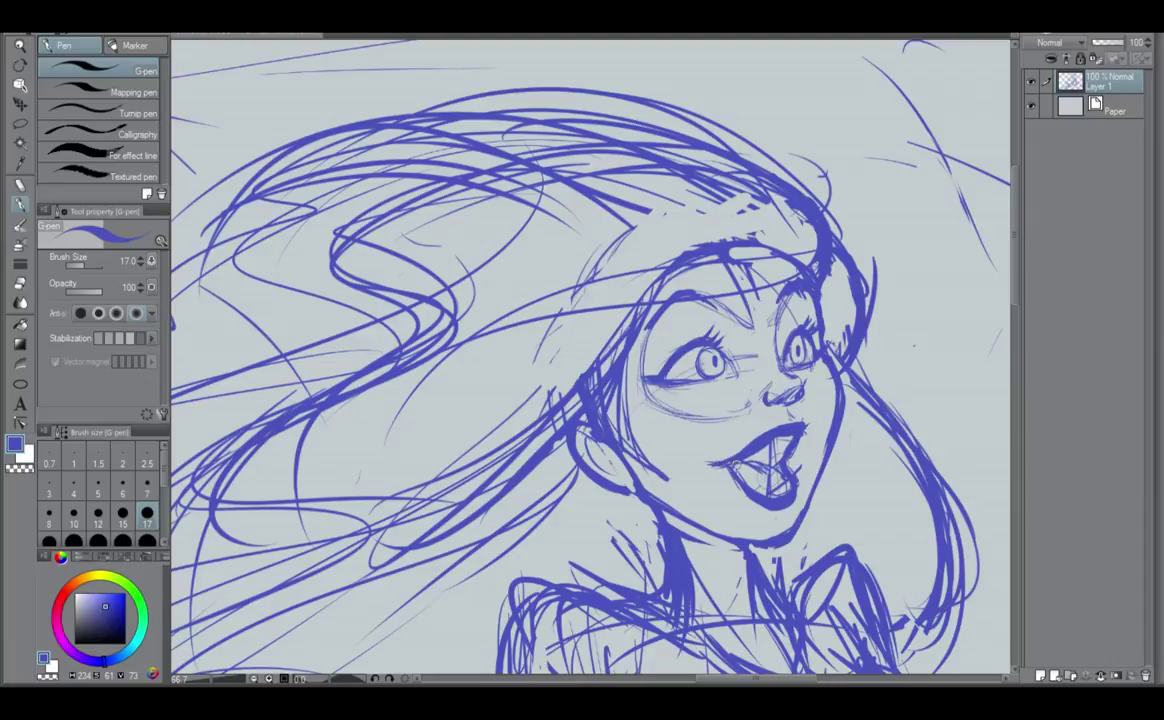
pyautogui.moveTo(751, 461); pyautogui.dragTo(776, 467)
pyautogui.moveTo(757, 459)
pyautogui.mouseDown()
pyautogui.moveTo(788, 433)
pyautogui.moveTo(766, 460)
pyautogui.mouseUp()
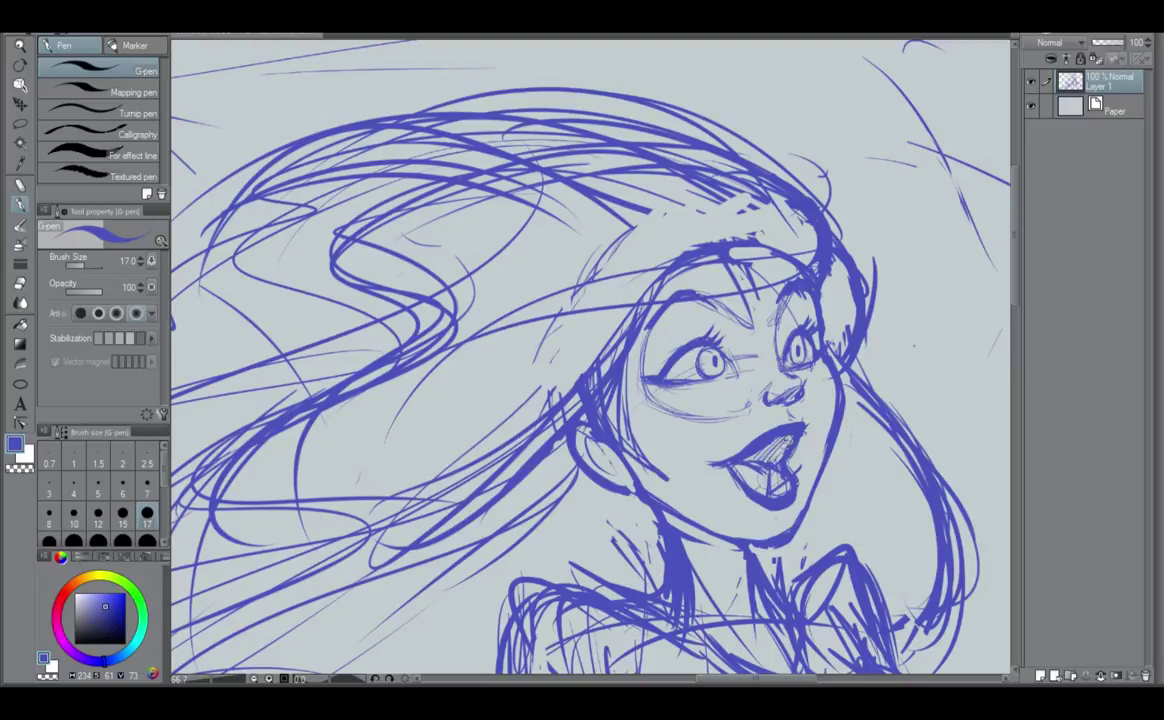
pyautogui.scroll(-2, 788, 440)
pyautogui.scroll(-2, 814, 592)
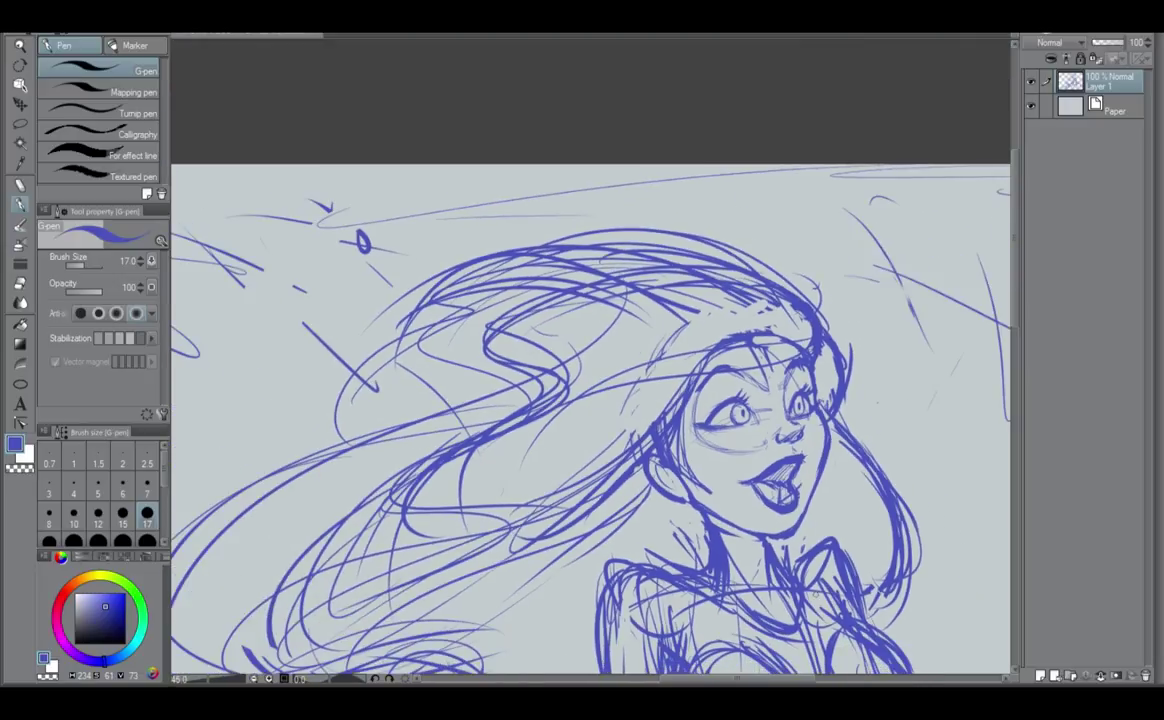
# Redraw the raised tip of the rock ledge lower, reinforce its outer edge, and remove the old peak lines.
pyautogui.moveTo(773, 475); pyautogui.dragTo(784, 331)
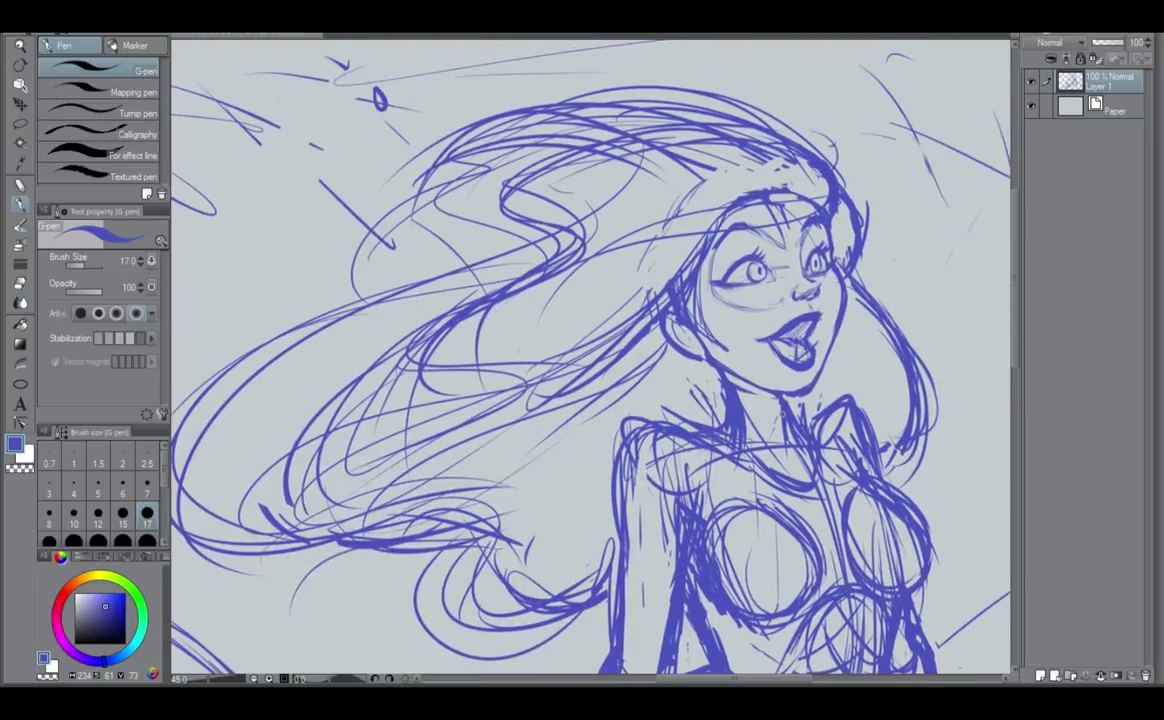
pyautogui.scroll(1, 784, 331)
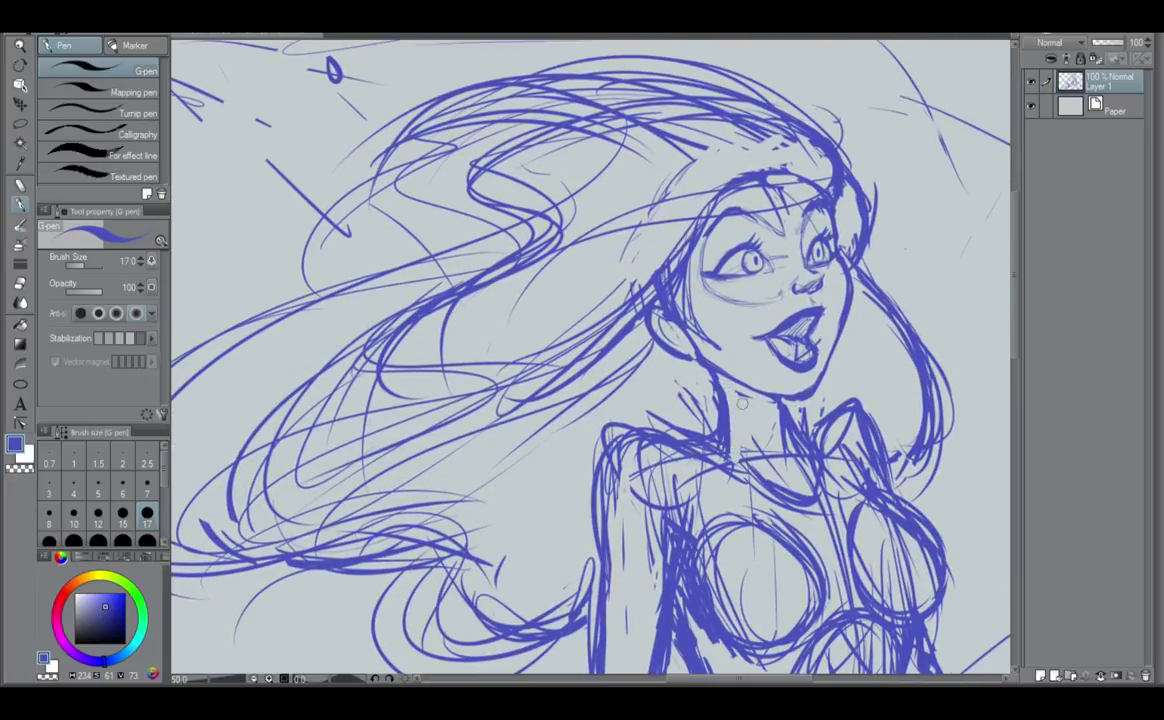
pyautogui.scroll(-1, 758, 411)
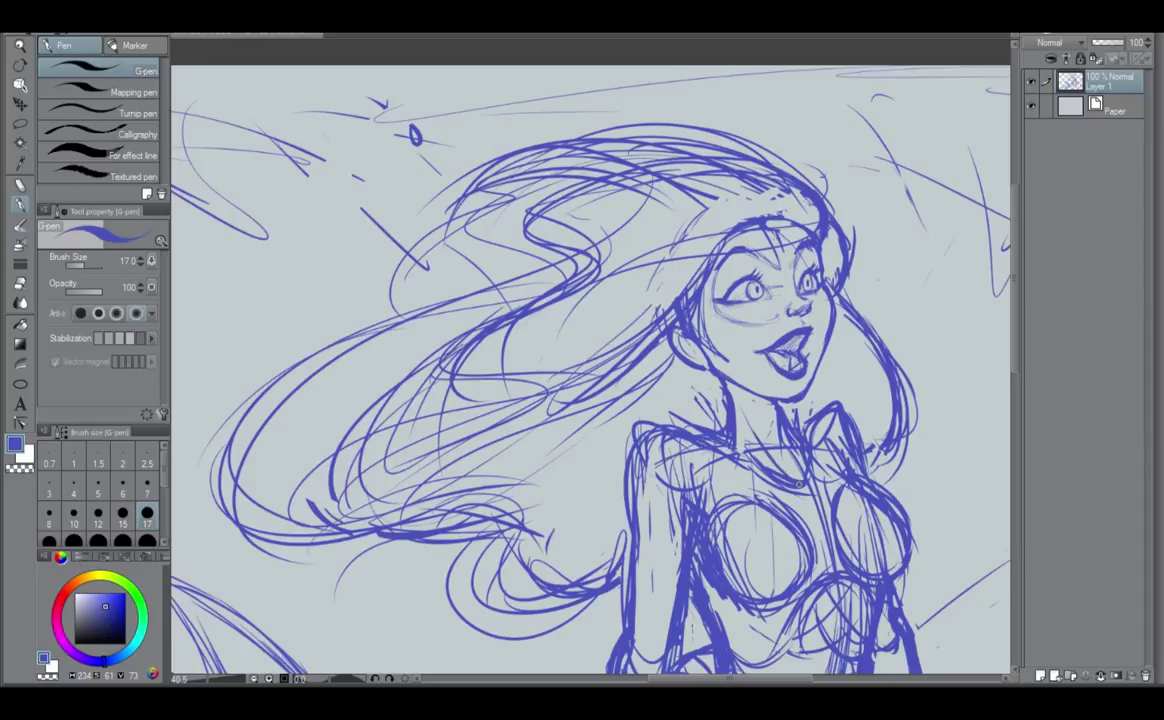
pyautogui.scroll(-2, 744, 400)
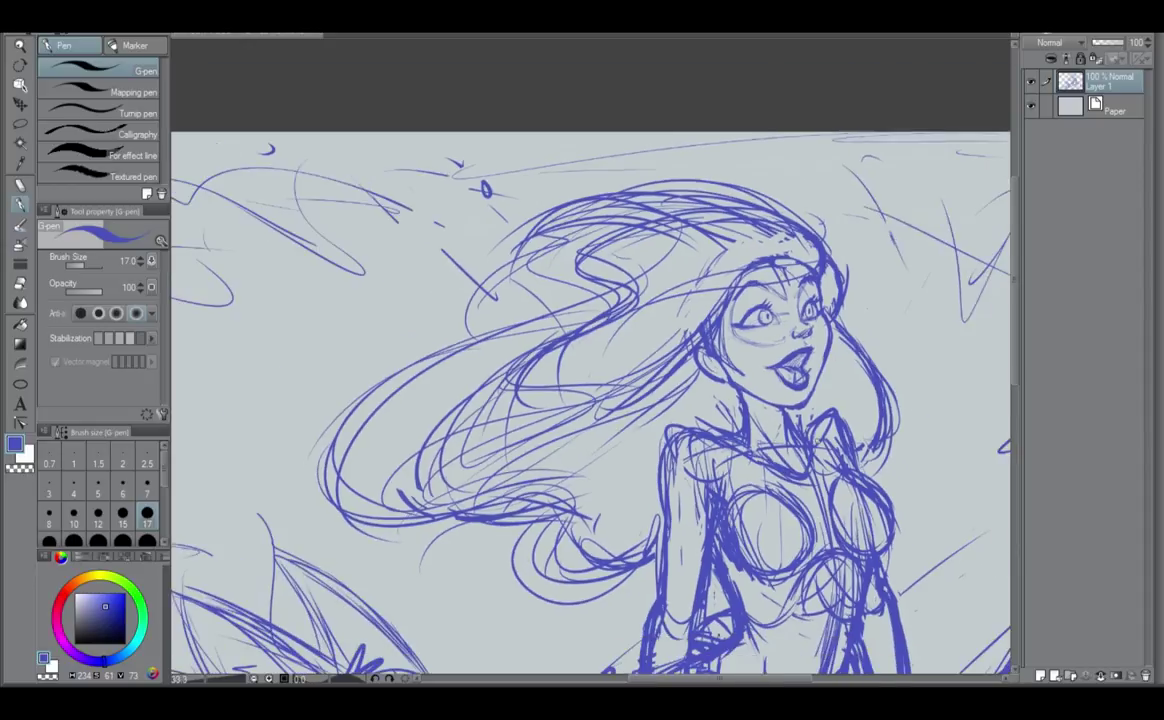
pyautogui.scroll(-1, 832, 464)
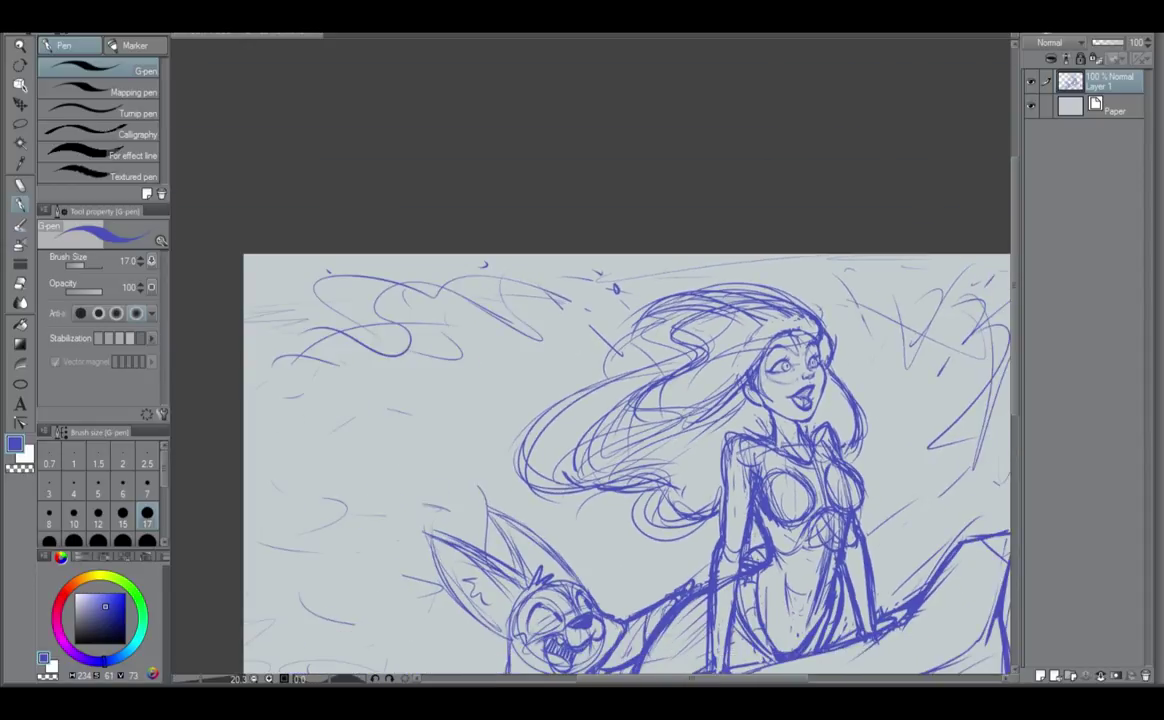
pyautogui.moveTo(805, 560); pyautogui.dragTo(824, 406)
pyautogui.moveTo(871, 504); pyautogui.dragTo(793, 502)
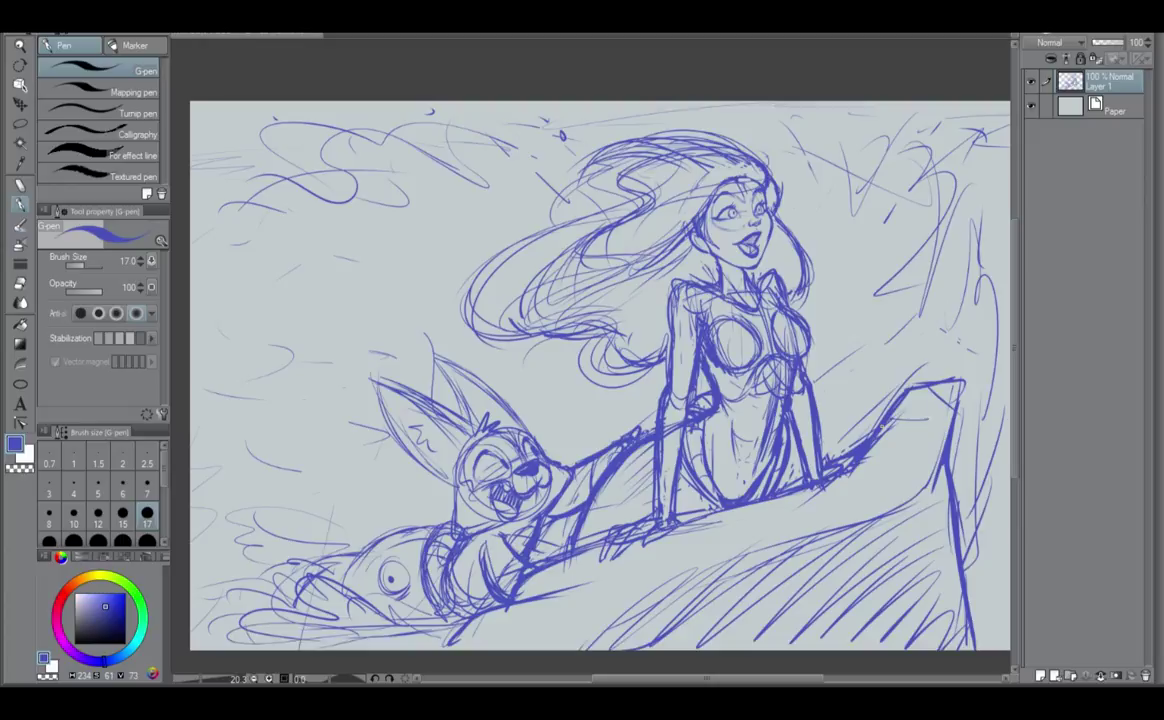
pyautogui.moveTo(886, 423); pyautogui.dragTo(931, 408)
pyautogui.moveTo(888, 421); pyautogui.dragTo(953, 413)
pyautogui.moveTo(948, 443); pyautogui.dragTo(944, 495)
pyautogui.moveTo(857, 444)
pyautogui.mouseDown()
pyautogui.moveTo(880, 423)
pyautogui.moveTo(938, 410)
pyautogui.mouseUp()
pyautogui.moveTo(958, 412)
pyautogui.mouseDown()
pyautogui.moveTo(938, 516)
pyautogui.moveTo(982, 653)
pyautogui.mouseUp()
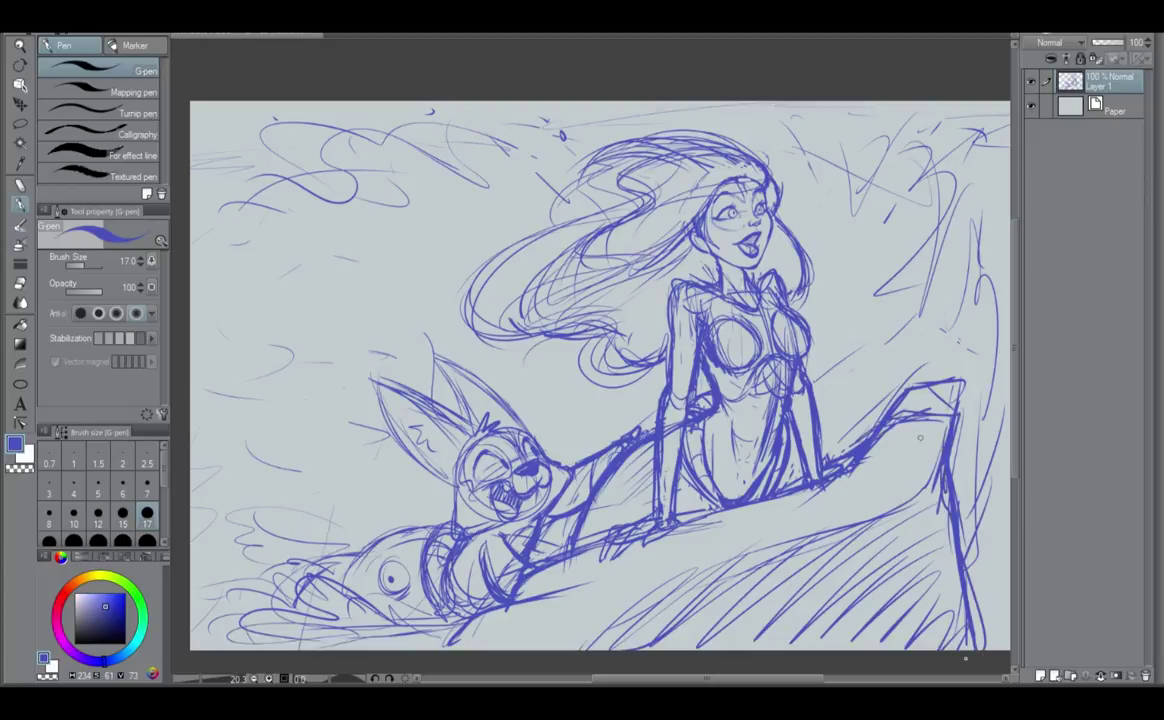
pyautogui.moveTo(932, 386)
pyautogui.mouseDown()
pyautogui.moveTo(887, 406)
pyautogui.moveTo(962, 381)
pyautogui.moveTo(957, 401)
pyautogui.mouseUp()
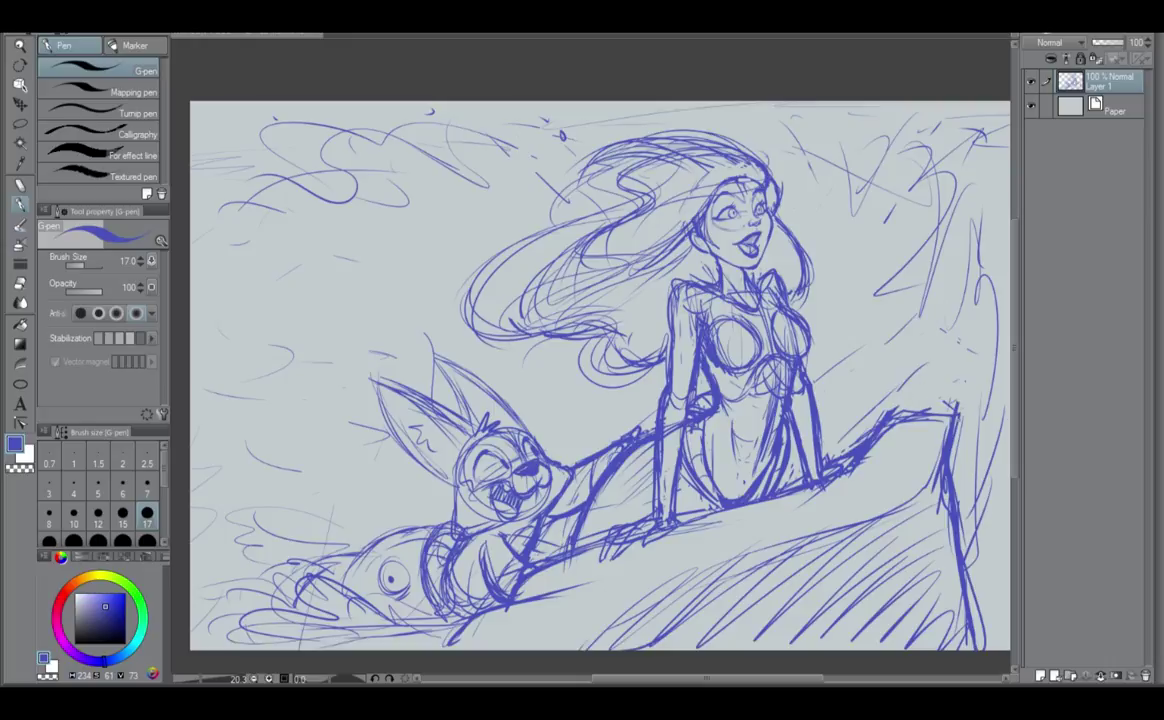
# Thicken the hairline over the woman's forehead and restate the S-curve, outer lock, lower curl and far-cheek strands of her hair.
pyautogui.scroll(2, 962, 421)
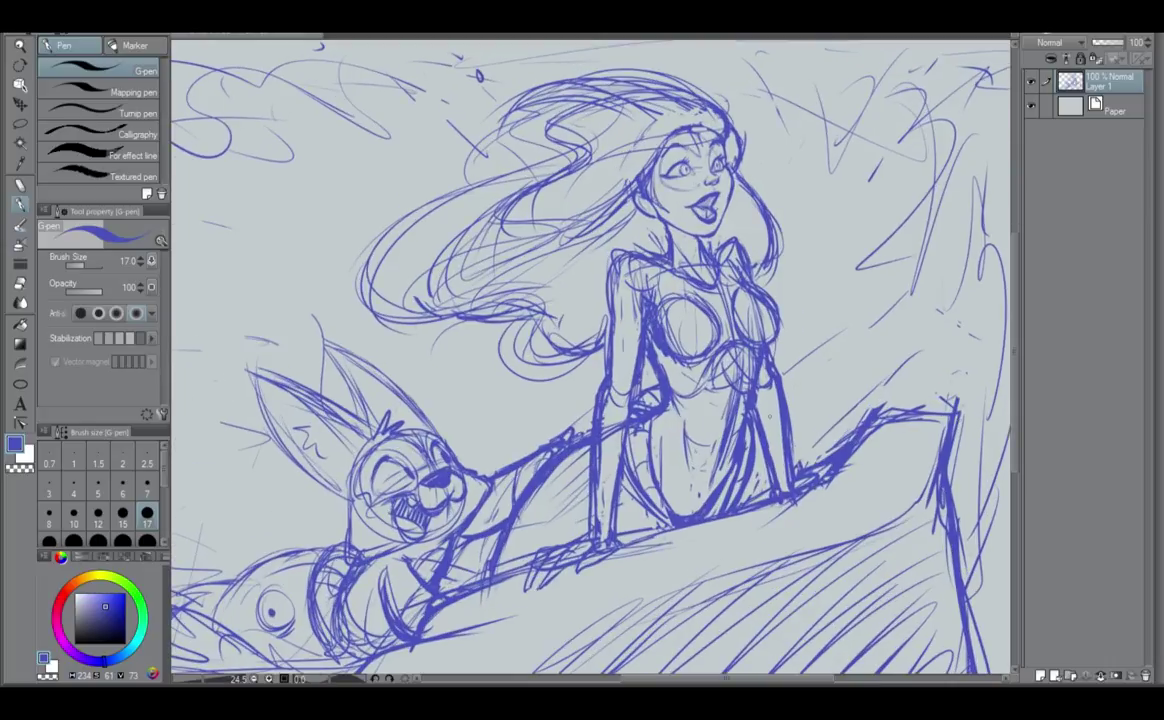
pyautogui.moveTo(721, 361); pyautogui.dragTo(798, 568)
pyautogui.scroll(3, 784, 322)
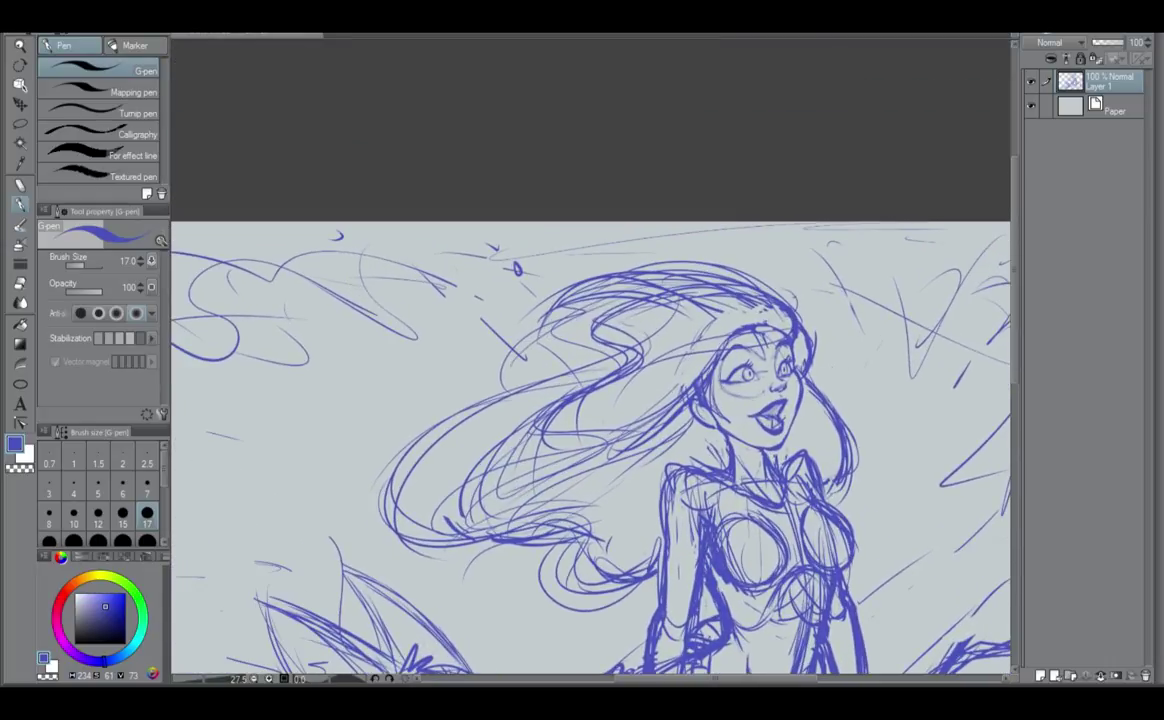
pyautogui.moveTo(779, 318)
pyautogui.mouseDown()
pyautogui.moveTo(792, 340)
pyautogui.moveTo(756, 317)
pyautogui.moveTo(794, 335)
pyautogui.mouseUp()
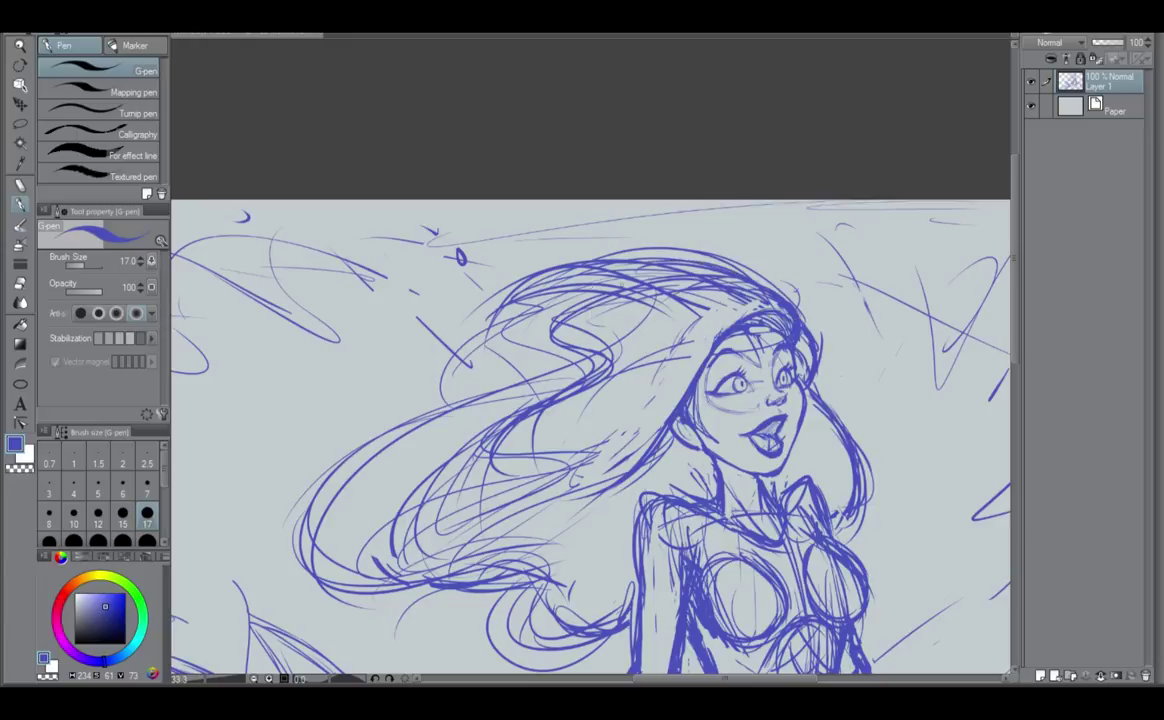
pyautogui.moveTo(792, 315)
pyautogui.mouseDown()
pyautogui.moveTo(718, 277)
pyautogui.moveTo(642, 283)
pyautogui.moveTo(602, 366)
pyautogui.moveTo(539, 401)
pyautogui.mouseUp()
pyautogui.moveTo(506, 358)
pyautogui.mouseDown()
pyautogui.moveTo(535, 325)
pyautogui.moveTo(270, 490)
pyautogui.moveTo(530, 532)
pyautogui.moveTo(542, 645)
pyautogui.moveTo(625, 629)
pyautogui.mouseUp()
pyautogui.moveTo(812, 395); pyautogui.dragTo(841, 432)
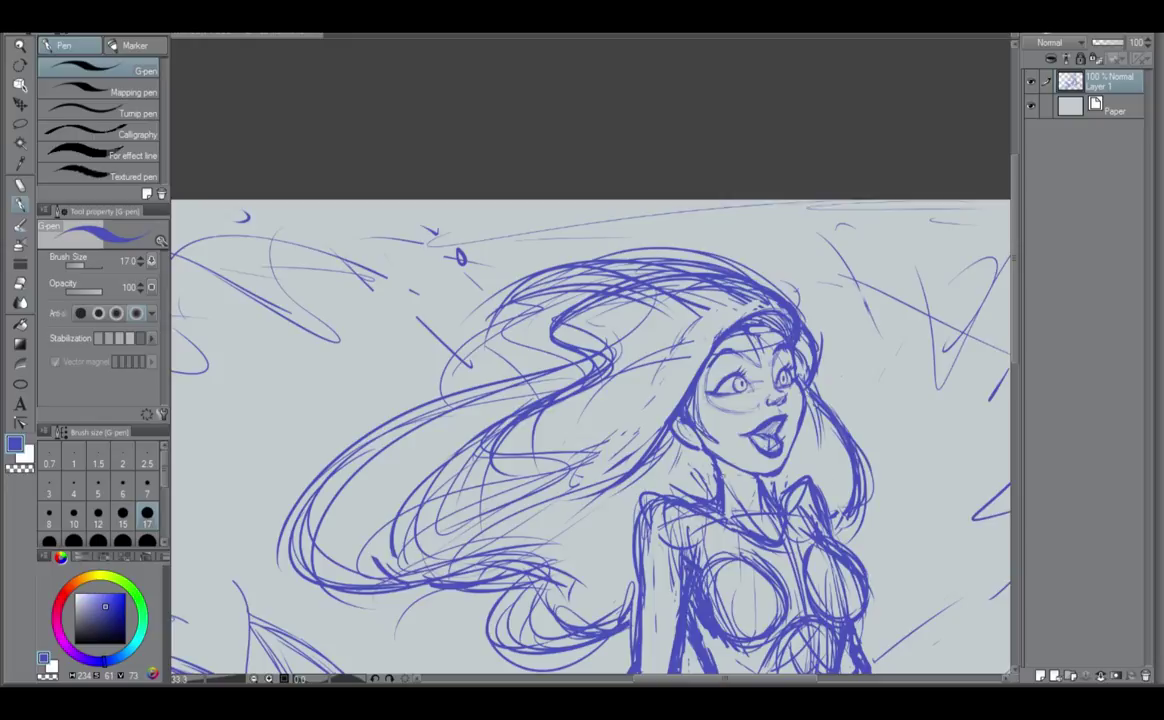
# Clean up the outer contour of the woman's near shoulder and upper arm where the hair curl meets it.
pyautogui.scroll(-5, 707, 508)
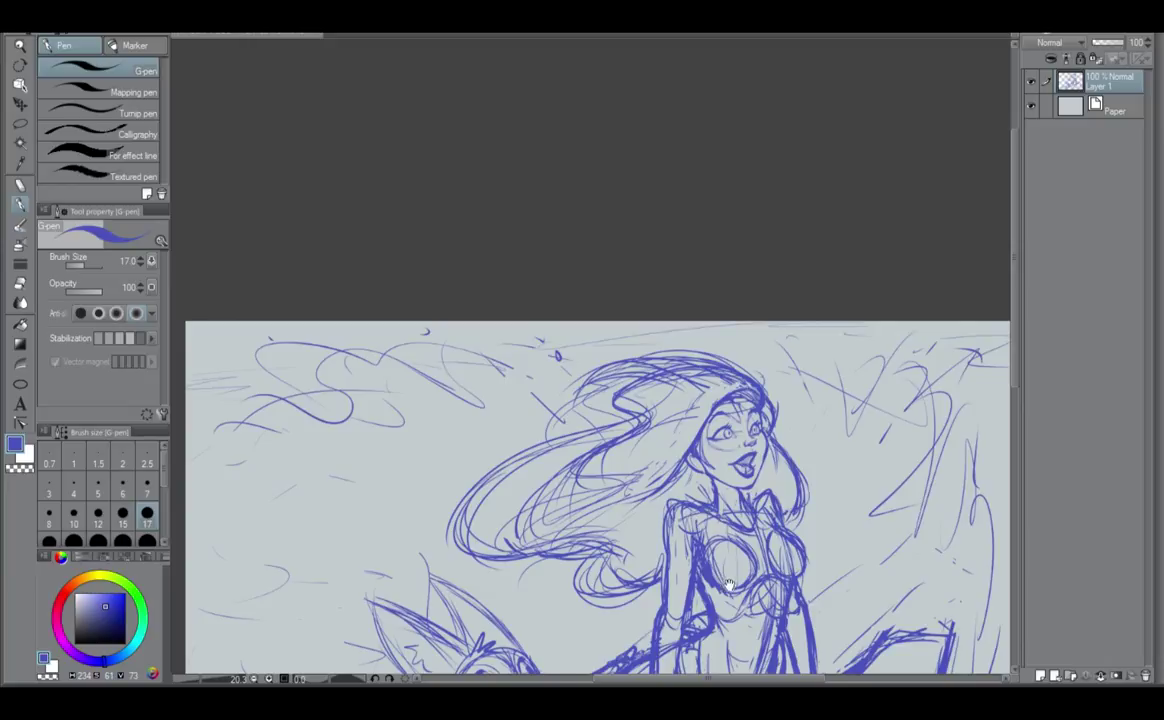
pyautogui.keyDown('space'); pyautogui.moveTo(664, 532); pyautogui.dragTo(594, 417); pyautogui.keyUp('space')
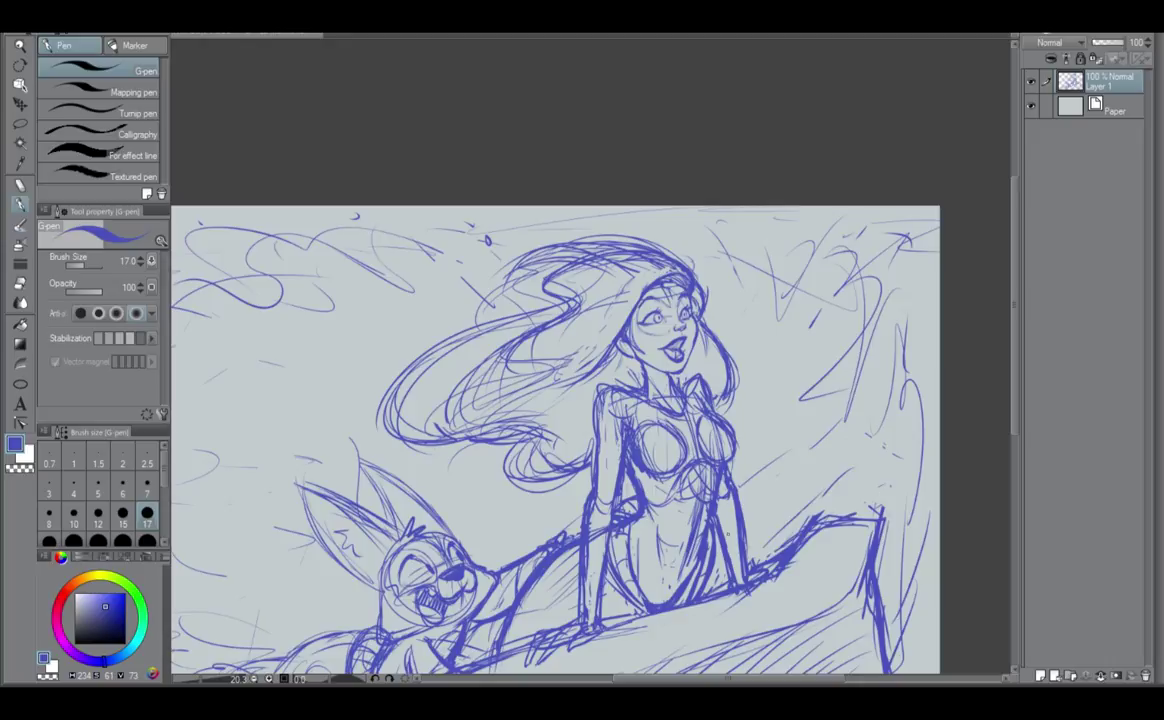
pyautogui.scroll(3, 690, 470)
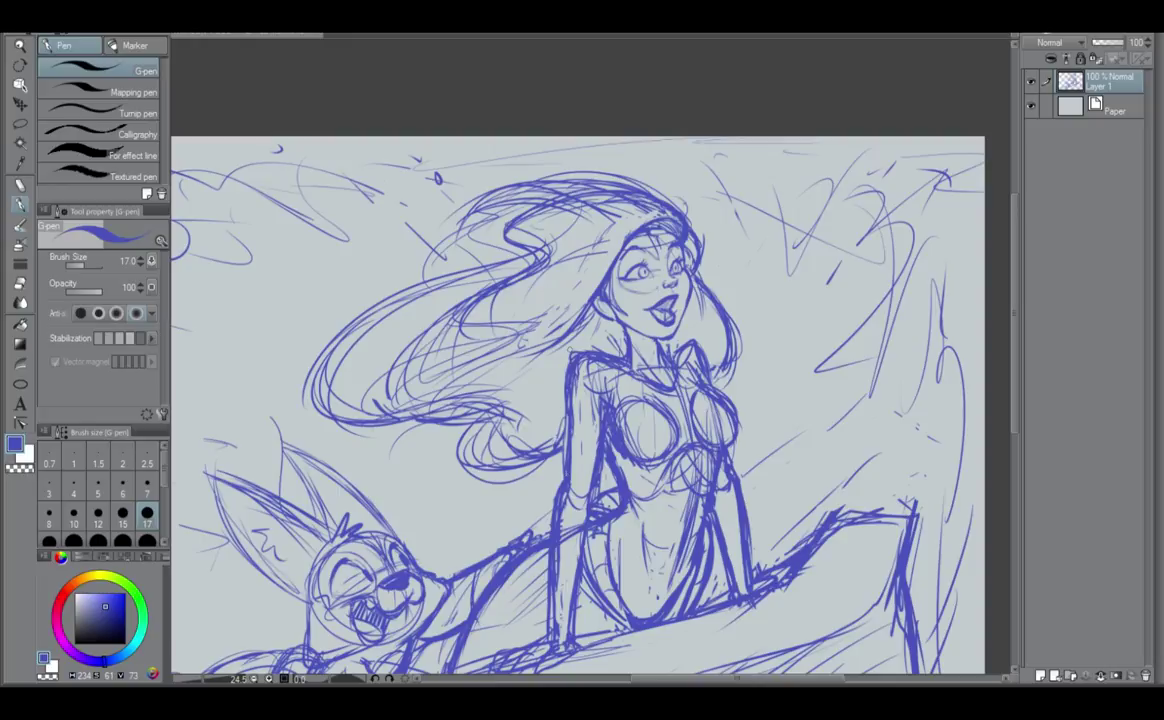
pyautogui.moveTo(570, 350); pyautogui.dragTo(565, 445)
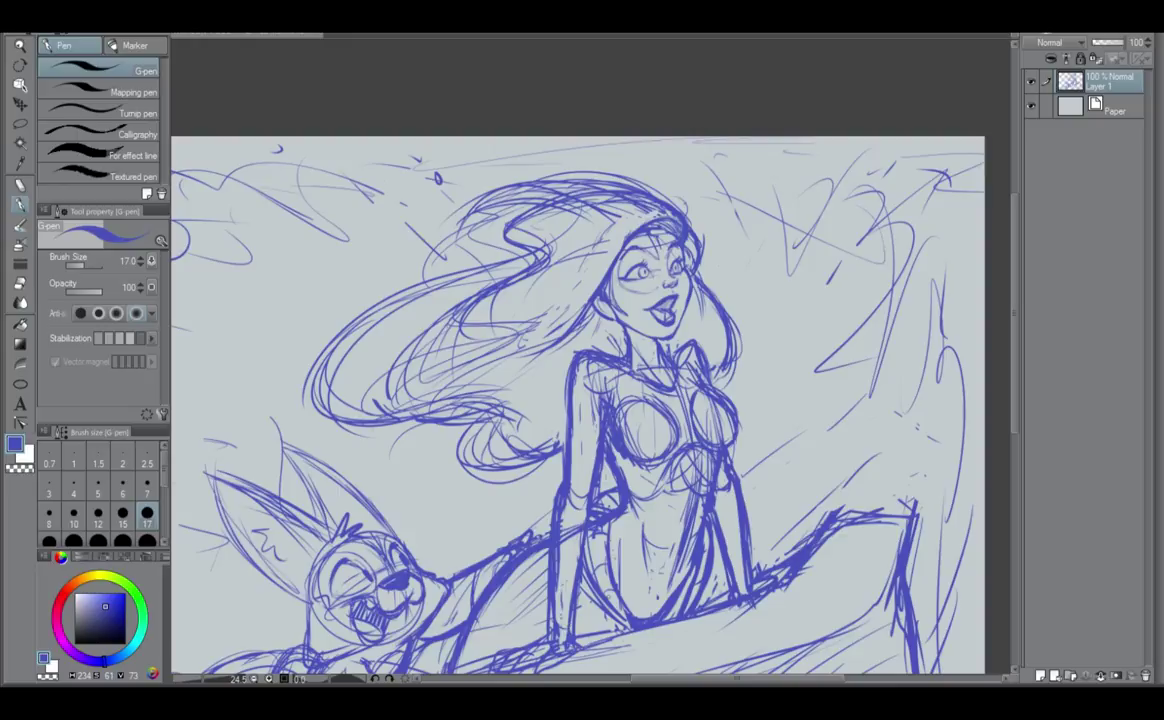
# Lasso the woman's near supporting hand, transform it slightly upward to shorten the forearm, and clear the selection.
pyautogui.moveTo(632, 598); pyautogui.dragTo(661, 484)
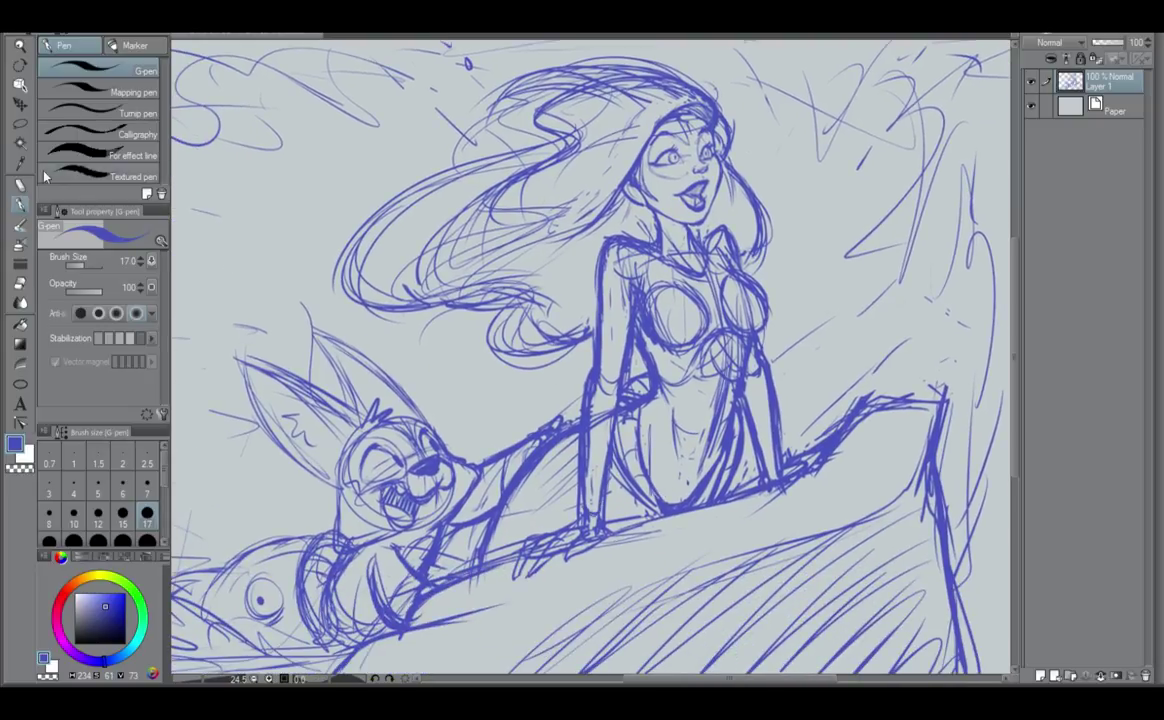
pyautogui.click(20, 118)
pyautogui.moveTo(597, 510)
pyautogui.mouseDown()
pyautogui.moveTo(539, 522)
pyautogui.moveTo(513, 577)
pyautogui.moveTo(625, 526)
pyautogui.moveTo(590, 533)
pyautogui.mouseUp()
pyautogui.hotkey('ctrl', 't')
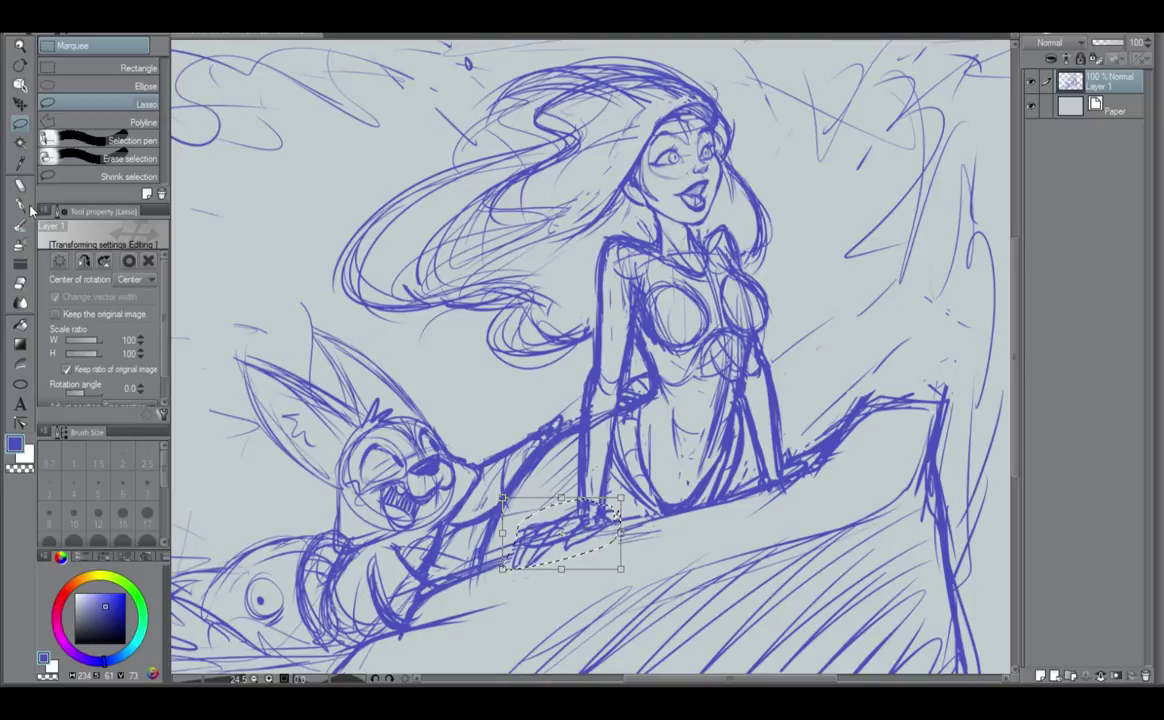
pyautogui.press('Return')
pyautogui.click(463, 584)
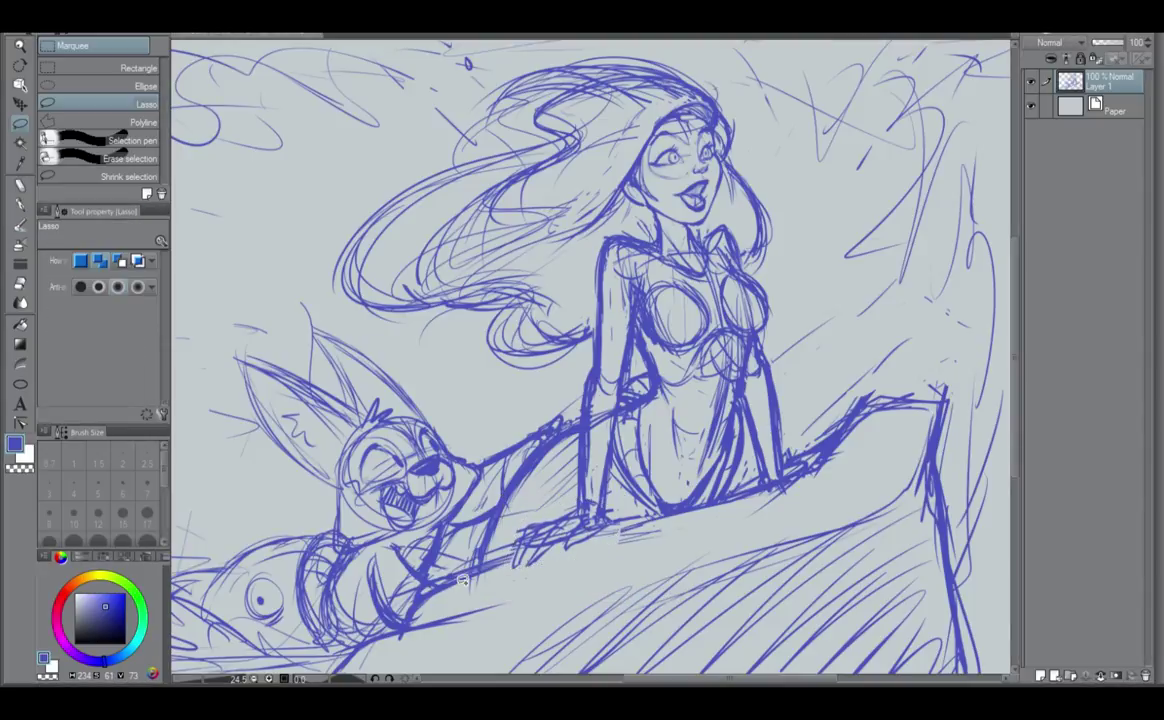
# Clean up the construction lines on the woman's ribcage and midriff and restate the round outline of her near bust cup.
pyautogui.moveTo(463, 580)
pyautogui.mouseDown()
pyautogui.moveTo(385, 560)
pyautogui.moveTo(421, 527)
pyautogui.mouseUp()
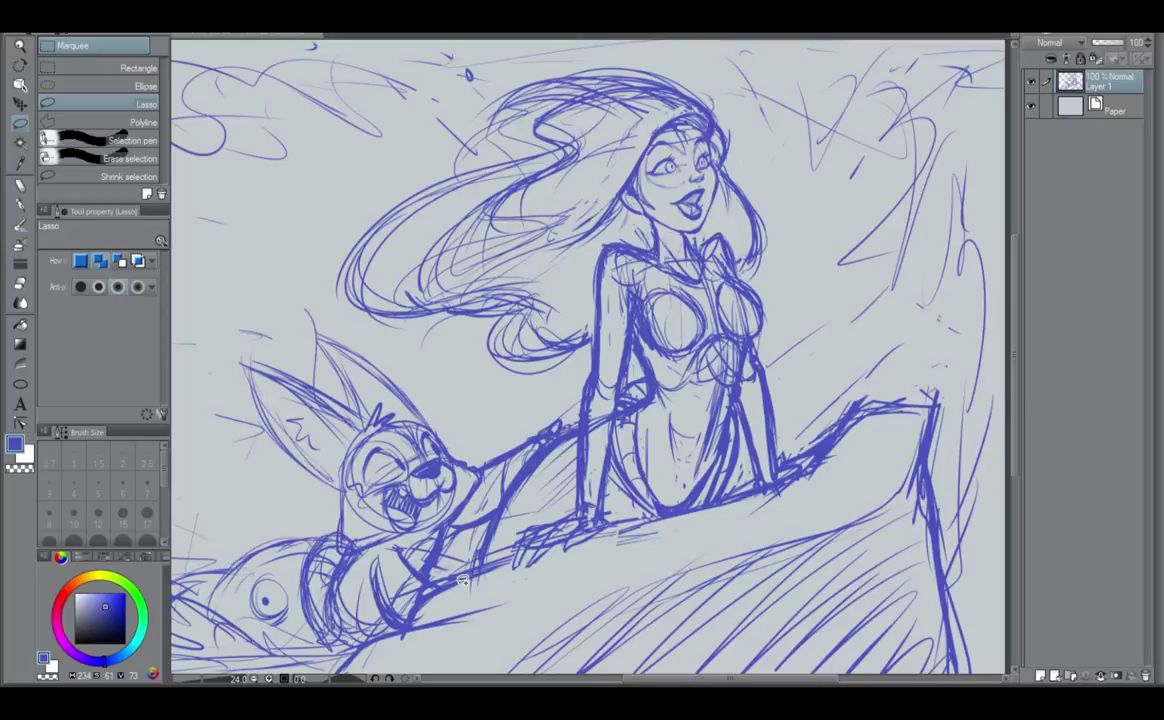
pyautogui.click(21, 204)
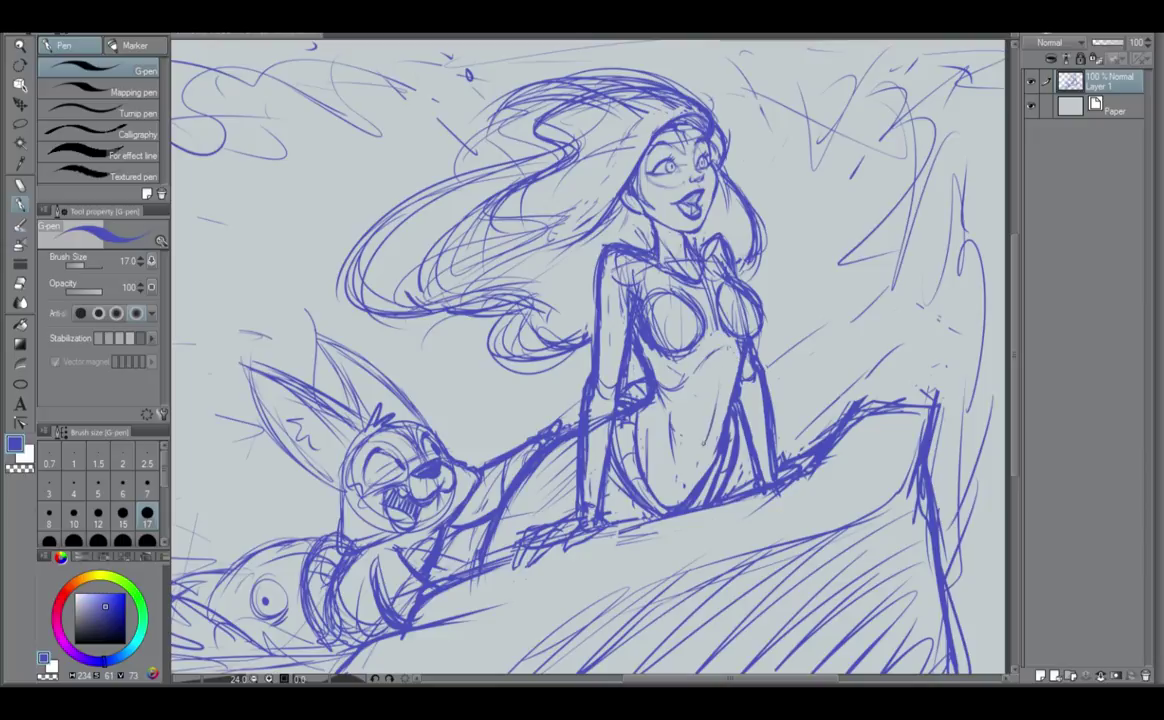
pyautogui.scroll(3, 709, 444)
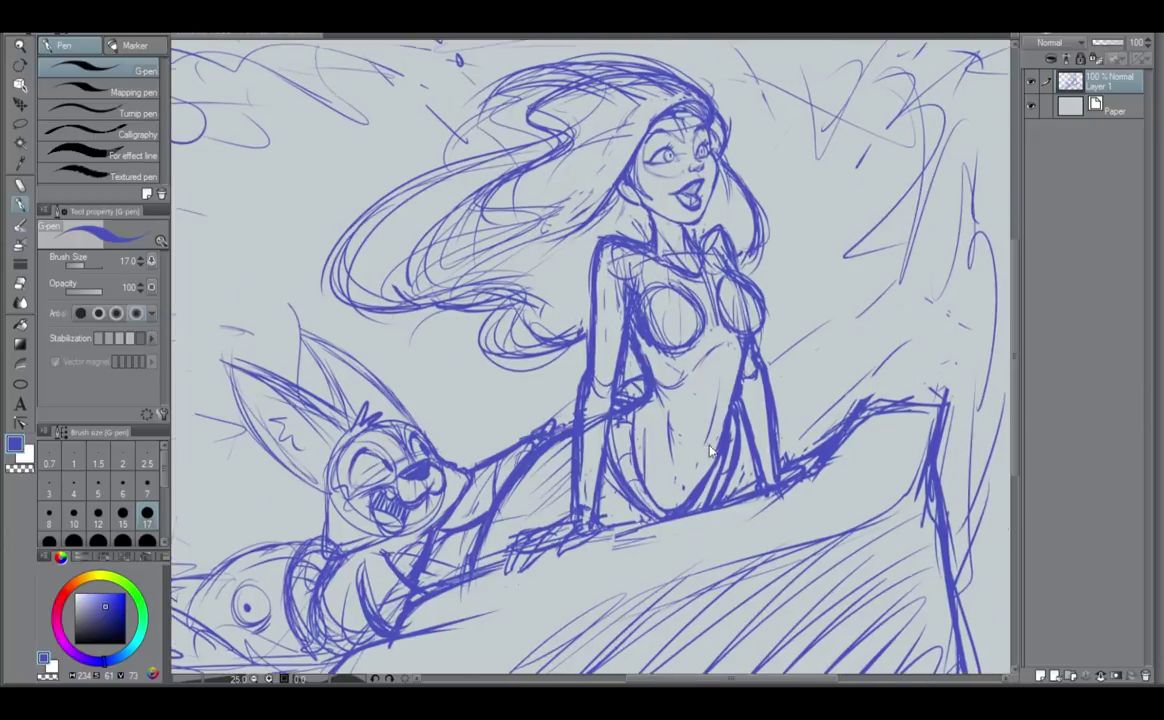
pyautogui.moveTo(634, 249)
pyautogui.mouseDown()
pyautogui.moveTo(645, 288)
pyautogui.moveTo(701, 286)
pyautogui.mouseUp()
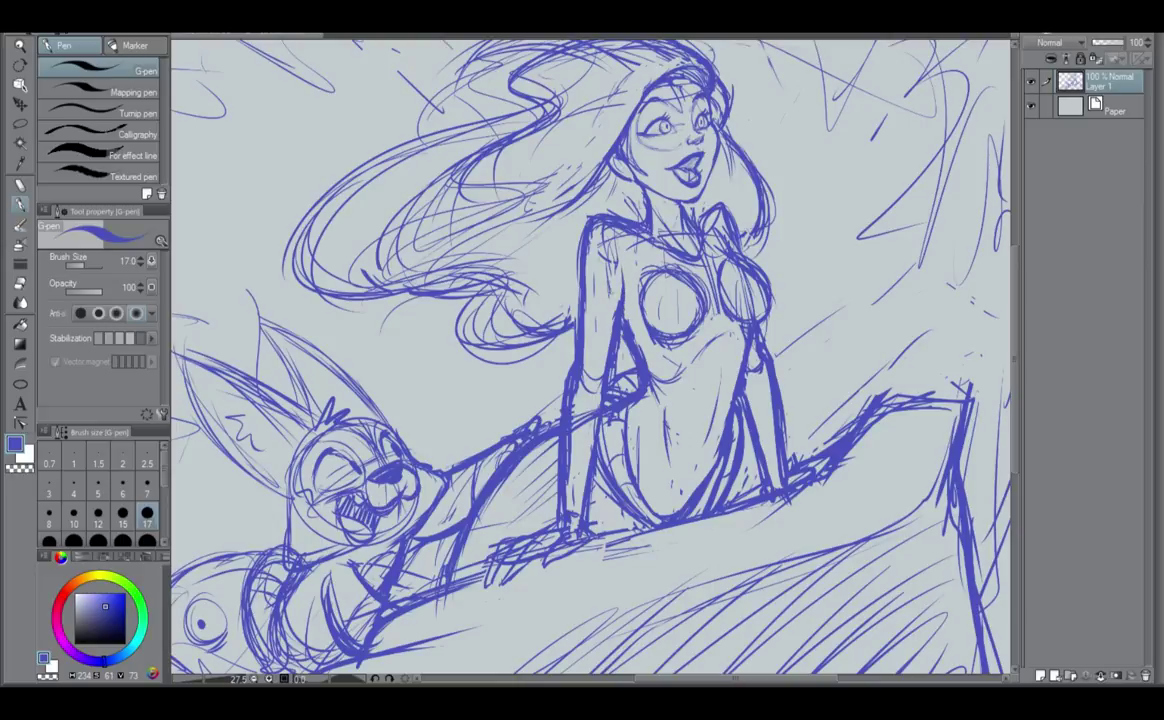
pyautogui.moveTo(582, 263); pyautogui.dragTo(581, 305)
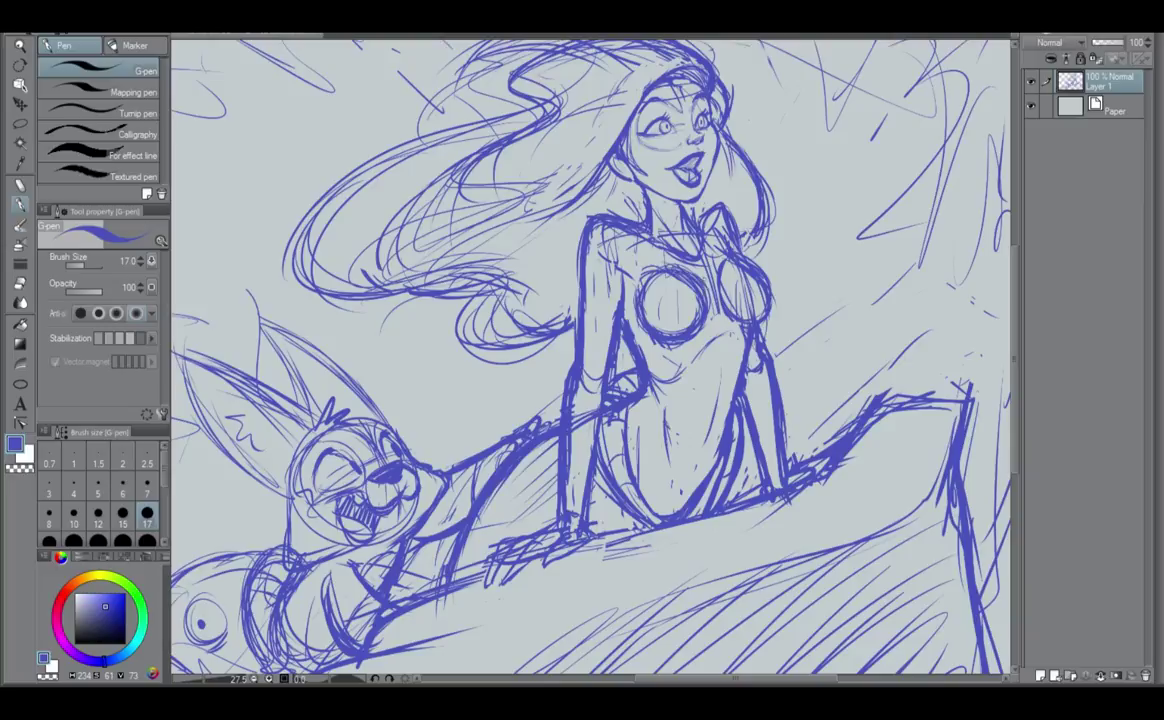
# Thicken both round cups of the woman's top and add curved contour lines across them.
pyautogui.moveTo(655, 287); pyautogui.dragTo(691, 288)
pyautogui.moveTo(657, 327)
pyautogui.mouseDown()
pyautogui.moveTo(689, 332)
pyautogui.moveTo(702, 298)
pyautogui.moveTo(742, 271)
pyautogui.moveTo(755, 279)
pyautogui.mouseUp()
pyautogui.moveTo(721, 294); pyautogui.dragTo(748, 267)
pyautogui.moveTo(766, 270); pyautogui.dragTo(765, 314)
pyautogui.moveTo(774, 288)
pyautogui.mouseDown()
pyautogui.moveTo(740, 318)
pyautogui.moveTo(760, 278)
pyautogui.moveTo(768, 294)
pyautogui.mouseUp()
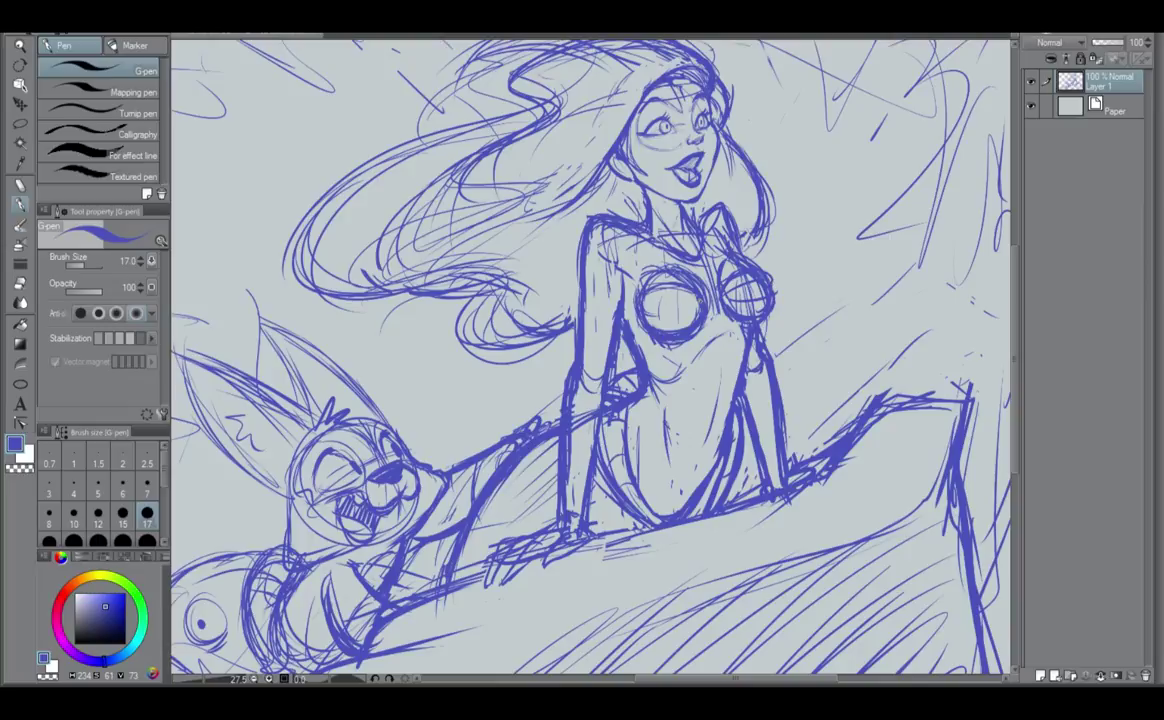
pyautogui.moveTo(645, 280)
pyautogui.mouseDown()
pyautogui.moveTo(695, 276)
pyautogui.moveTo(695, 312)
pyautogui.moveTo(674, 279)
pyautogui.mouseUp()
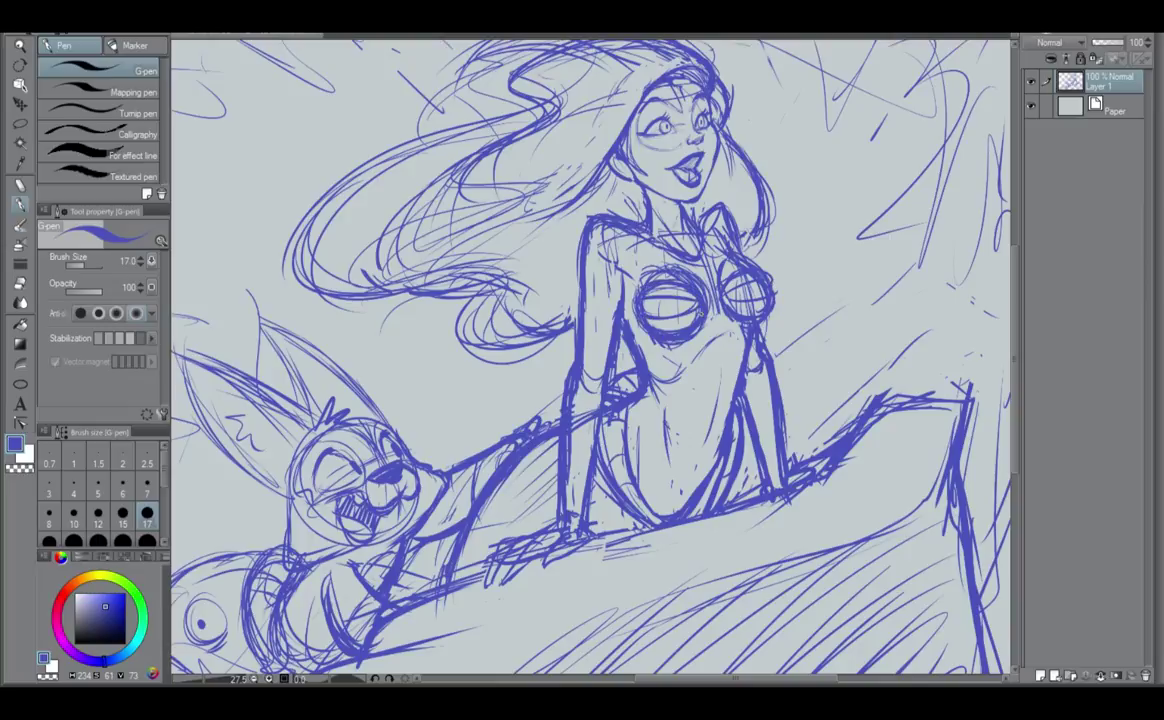
# Lasso the near cup, transform it slightly toward the middle of the chest, and clear the selection.
pyautogui.click(21, 122)
pyautogui.moveTo(633, 314); pyautogui.dragTo(637, 305)
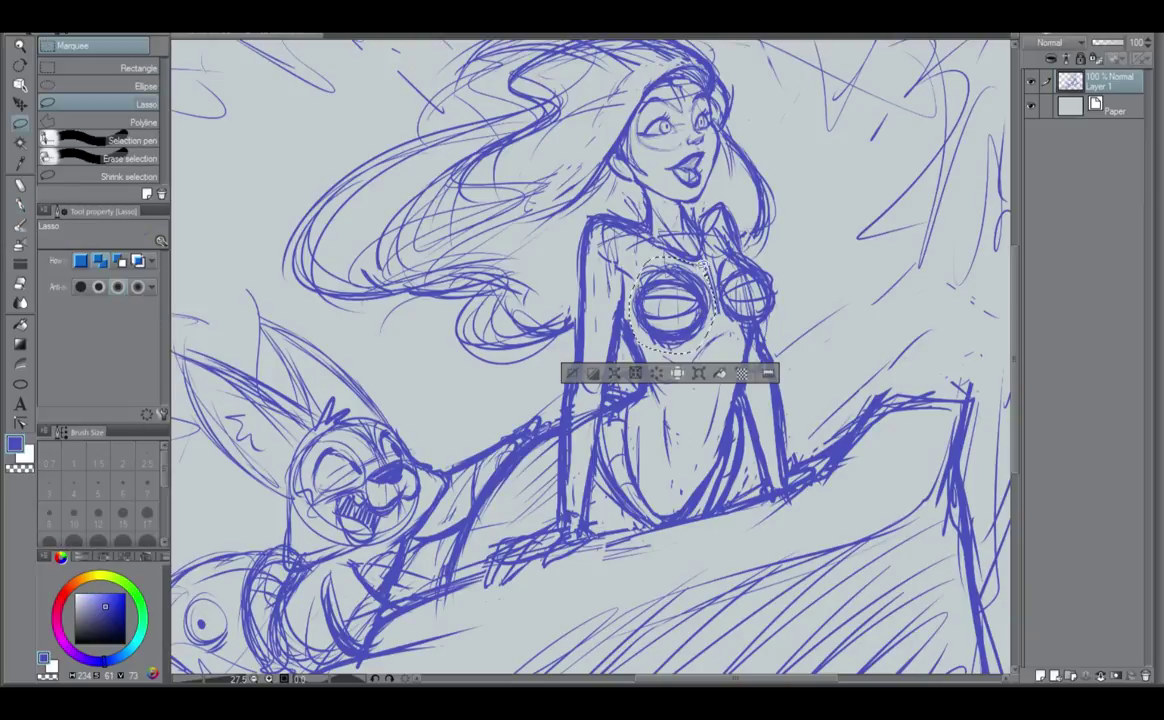
pyautogui.hotkey('ctrl', 't')
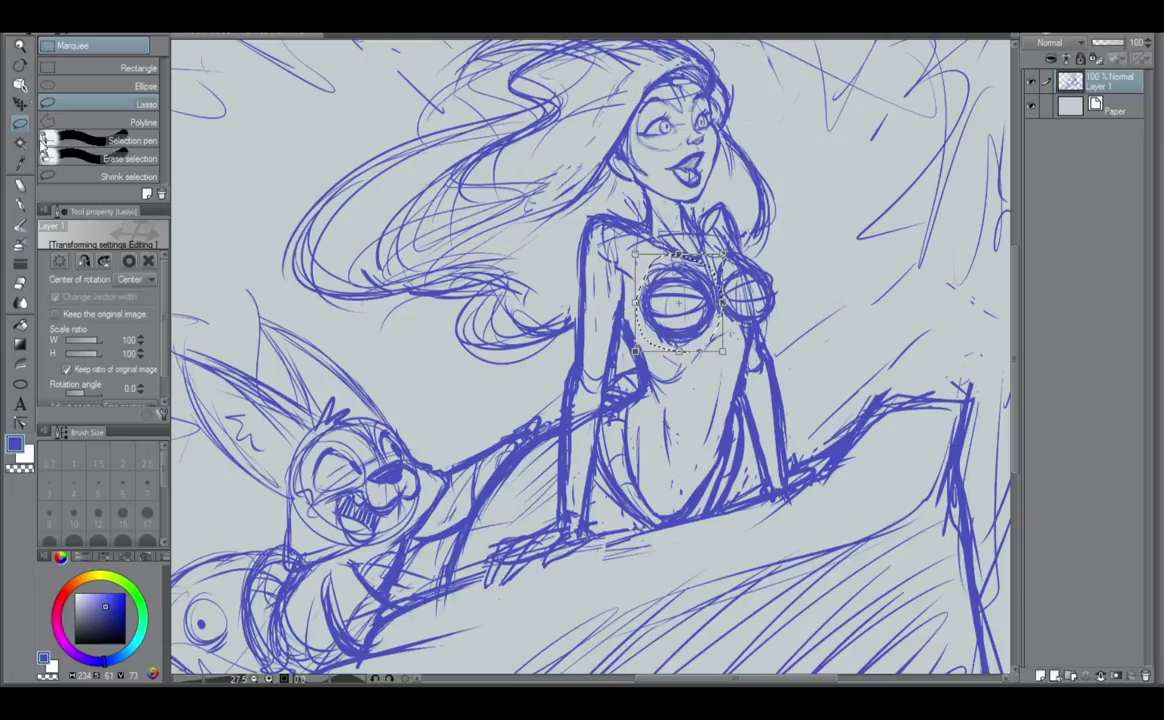
pyautogui.press('Return')
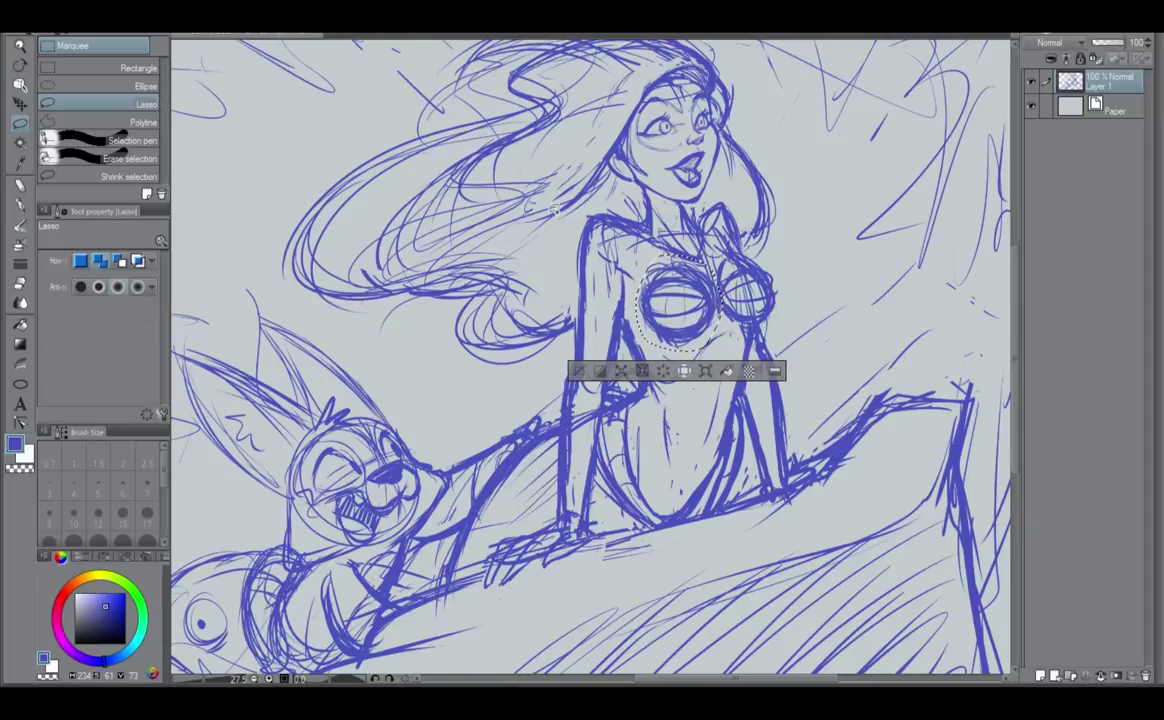
pyautogui.hotkey('ctrl', 'd')
# Lasso the far cup, transform it slightly inward toward the near one, and clear the selection.
pyautogui.moveTo(780, 275)
pyautogui.mouseDown()
pyautogui.moveTo(738, 243)
pyautogui.moveTo(716, 268)
pyautogui.moveTo(746, 326)
pyautogui.moveTo(782, 305)
pyautogui.moveTo(738, 290)
pyautogui.mouseUp()
pyautogui.hotkey('ctrl', 't')
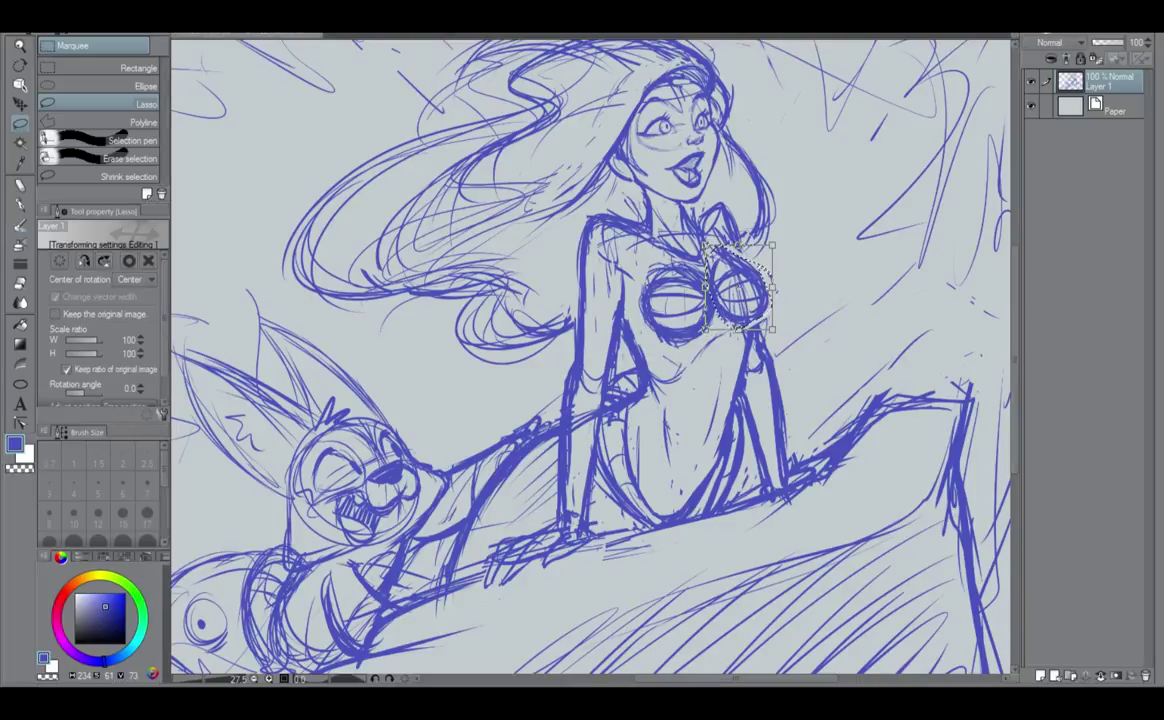
pyautogui.press('Return')
pyautogui.hotkey('ctrl', 'd')
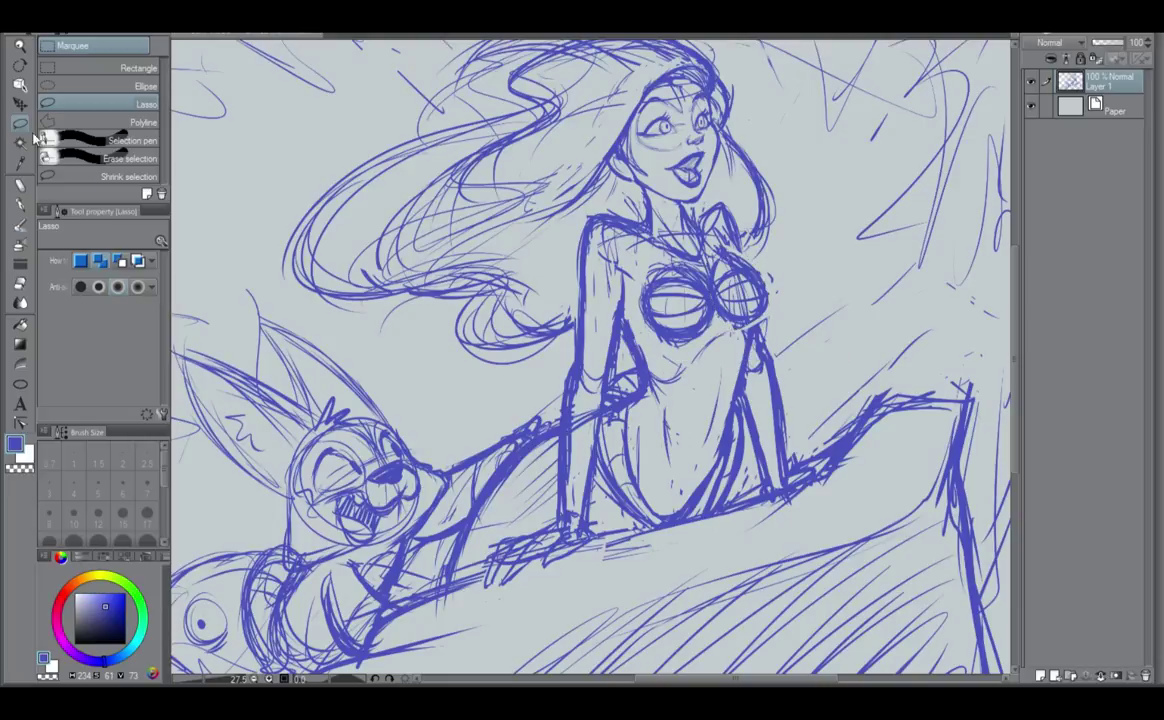
# Redraw the cups with flatter upper edges, mark the cleavage, shade the far cup, and draw the side band and torso contour.
pyautogui.click(20, 195)
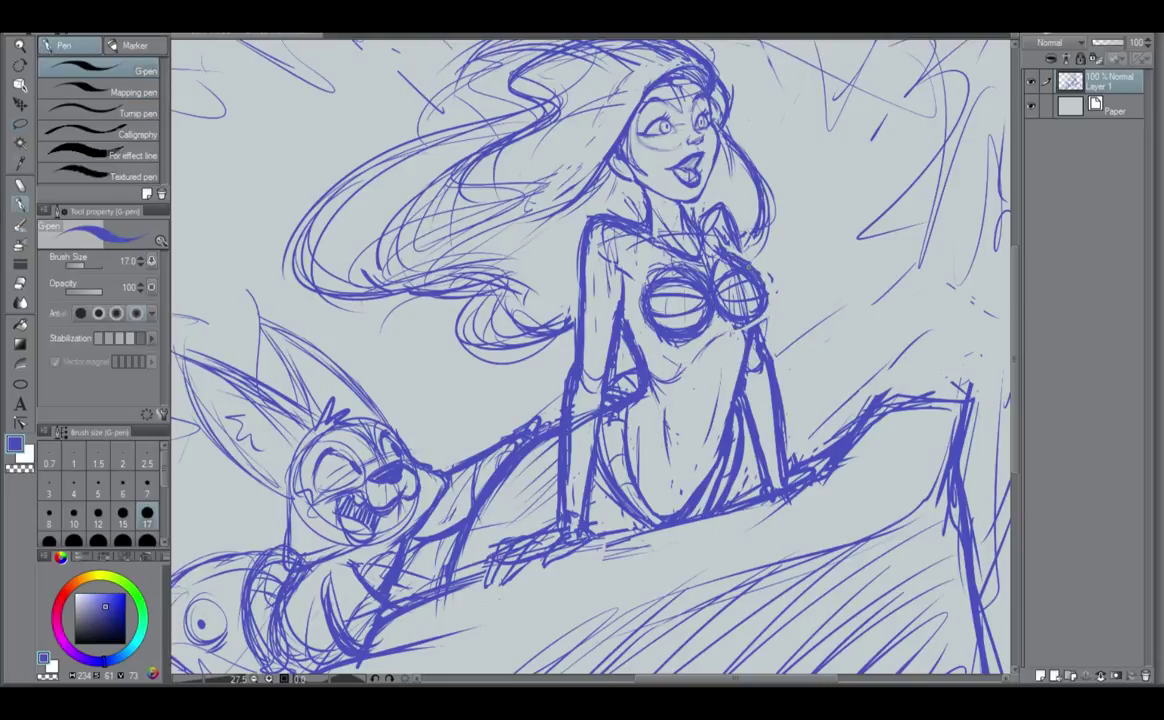
pyautogui.moveTo(751, 267)
pyautogui.mouseDown()
pyautogui.moveTo(773, 296)
pyautogui.moveTo(762, 315)
pyautogui.mouseUp()
pyautogui.hotkey('ctrl', 'z')
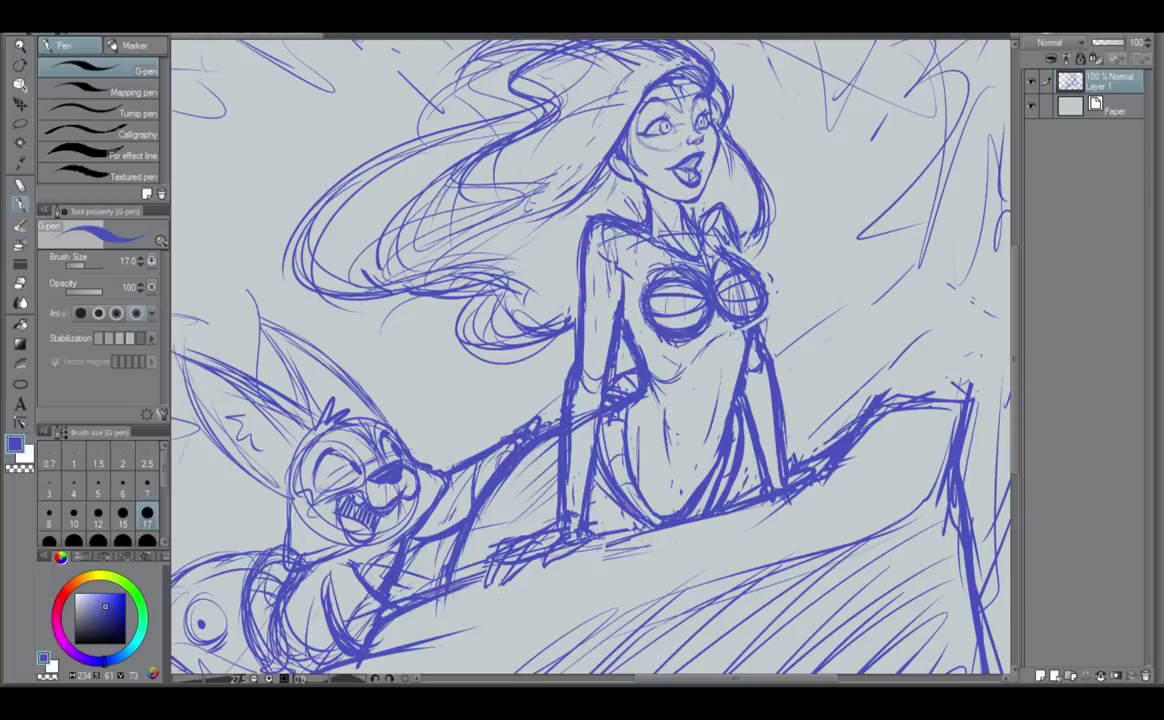
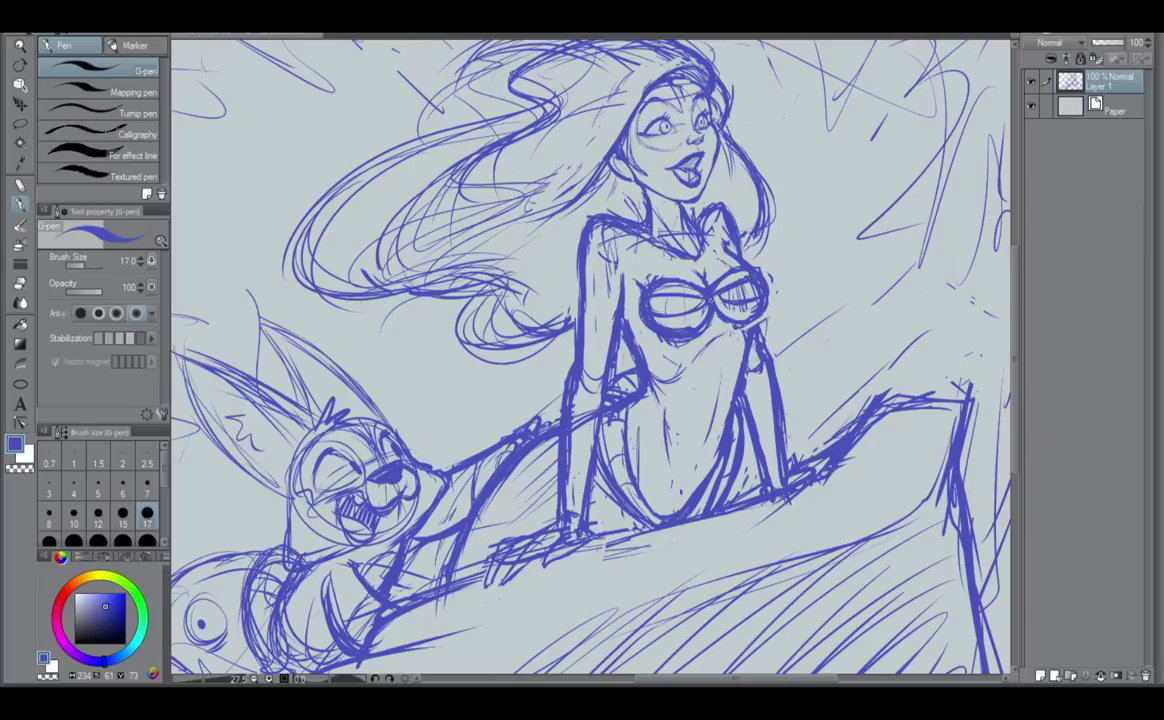
pyautogui.moveTo(719, 297); pyautogui.dragTo(753, 293)
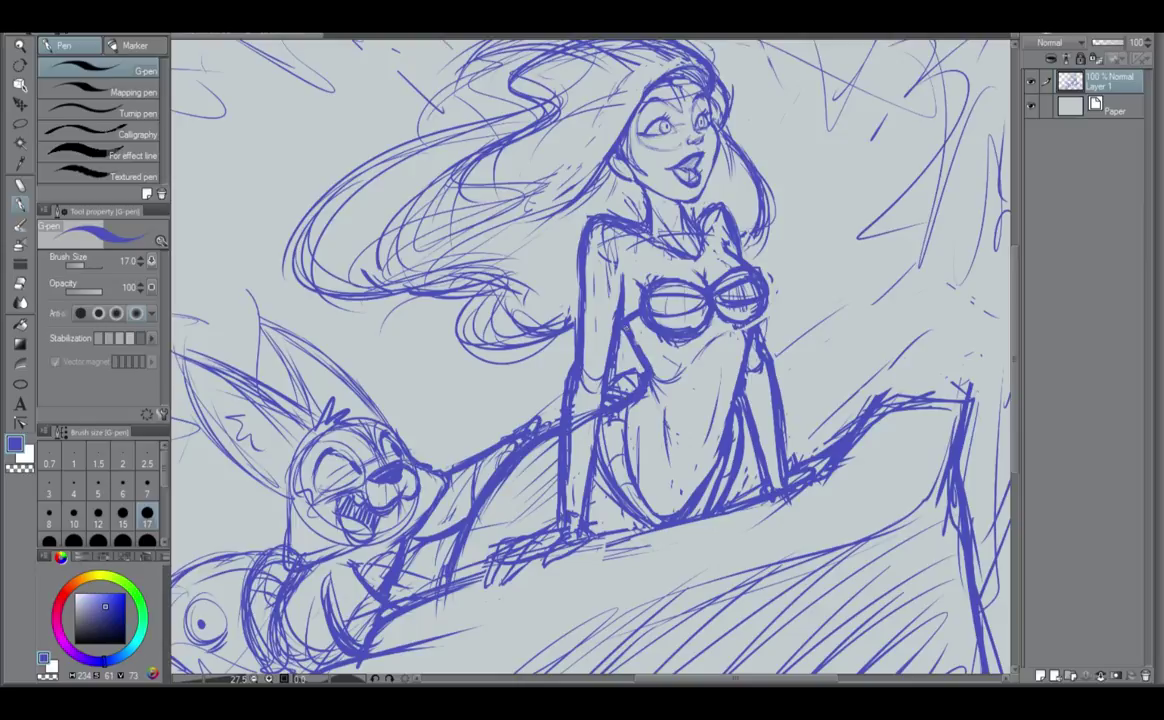
pyautogui.moveTo(636, 340); pyautogui.dragTo(656, 370)
# Draw a small heart above the tip of the laughing animal's ear.
pyautogui.scroll(-1, 600, 390)
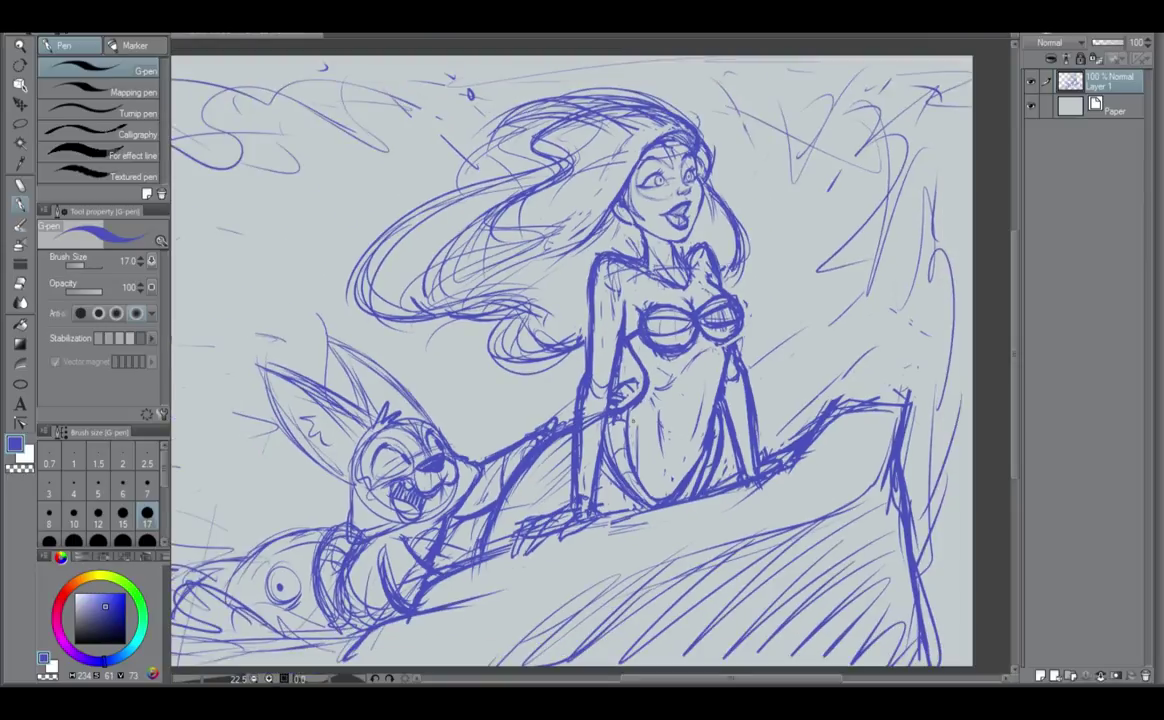
pyautogui.scroll(1, 600, 390)
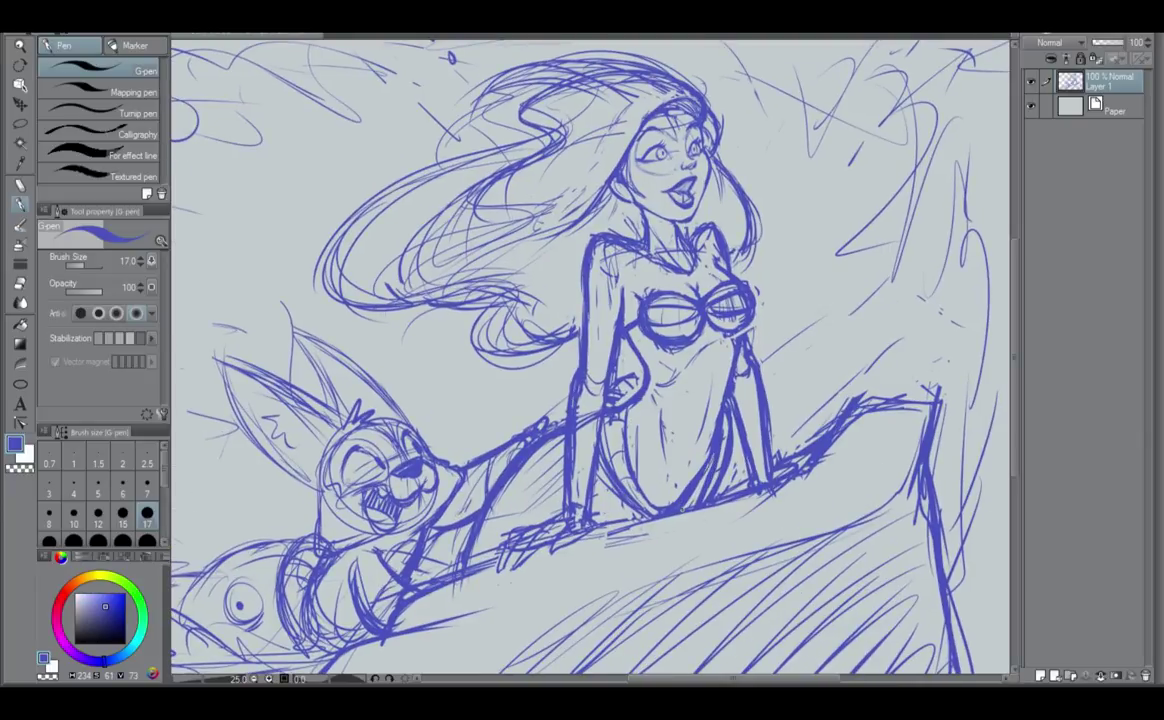
pyautogui.scroll(-1, 700, 512)
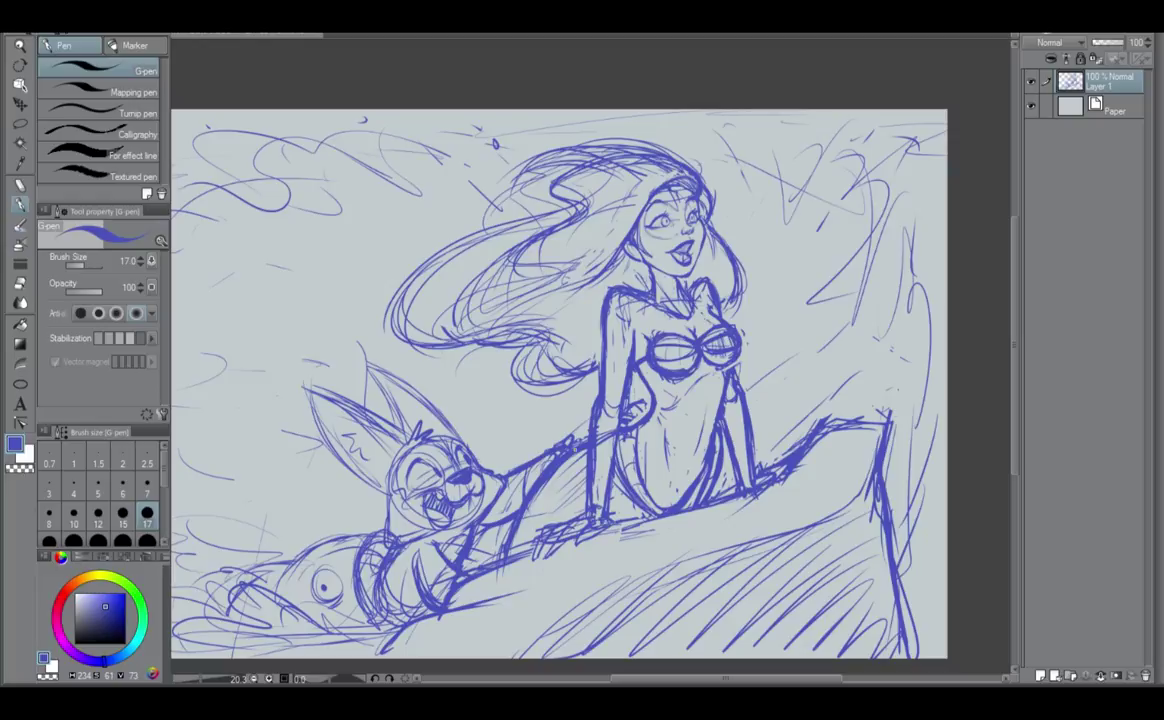
pyautogui.moveTo(348, 367); pyautogui.dragTo(352, 367)
# Sketch a small striped bee with wings in front of the woman's face and add its curling flight trail.
pyautogui.scroll(3, 753, 203)
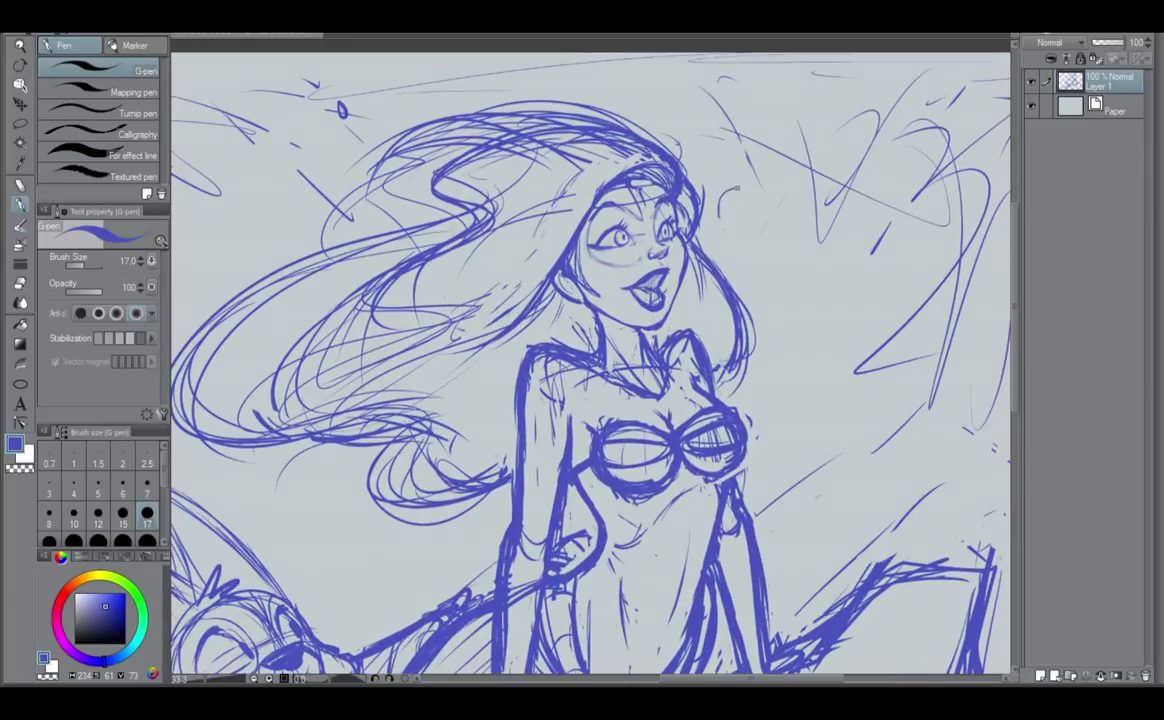
pyautogui.moveTo(737, 188)
pyautogui.mouseDown()
pyautogui.moveTo(726, 208)
pyautogui.moveTo(740, 200)
pyautogui.mouseUp()
pyautogui.moveTo(759, 207)
pyautogui.mouseDown()
pyautogui.moveTo(725, 214)
pyautogui.moveTo(762, 218)
pyautogui.moveTo(772, 207)
pyautogui.moveTo(760, 213)
pyautogui.mouseUp()
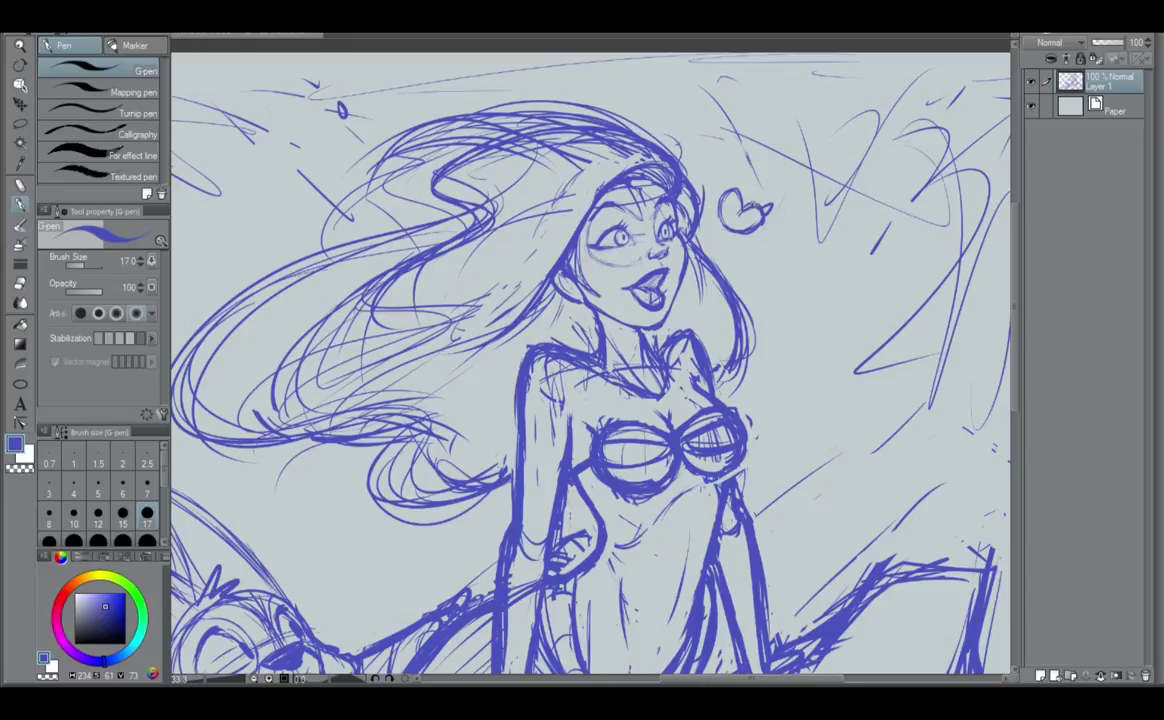
pyautogui.moveTo(763, 211)
pyautogui.mouseDown()
pyautogui.moveTo(748, 216)
pyautogui.moveTo(756, 159)
pyautogui.moveTo(746, 178)
pyautogui.mouseUp()
pyautogui.scroll(3, 750, 295)
pyautogui.hotkey('ctrl', 'z')
pyautogui.hotkey('ctrl', 'z')
pyautogui.hotkey('ctrl', 'z')
pyautogui.hotkey('ctrl', 'z')
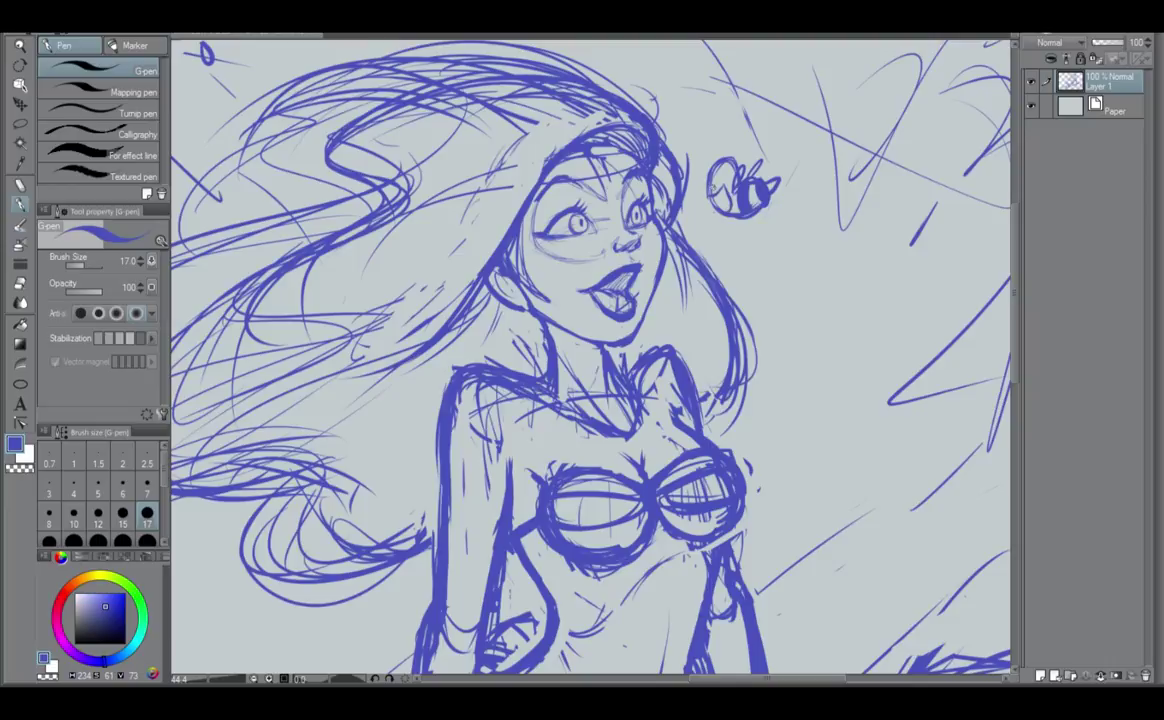
pyautogui.moveTo(720, 203); pyautogui.dragTo(729, 215)
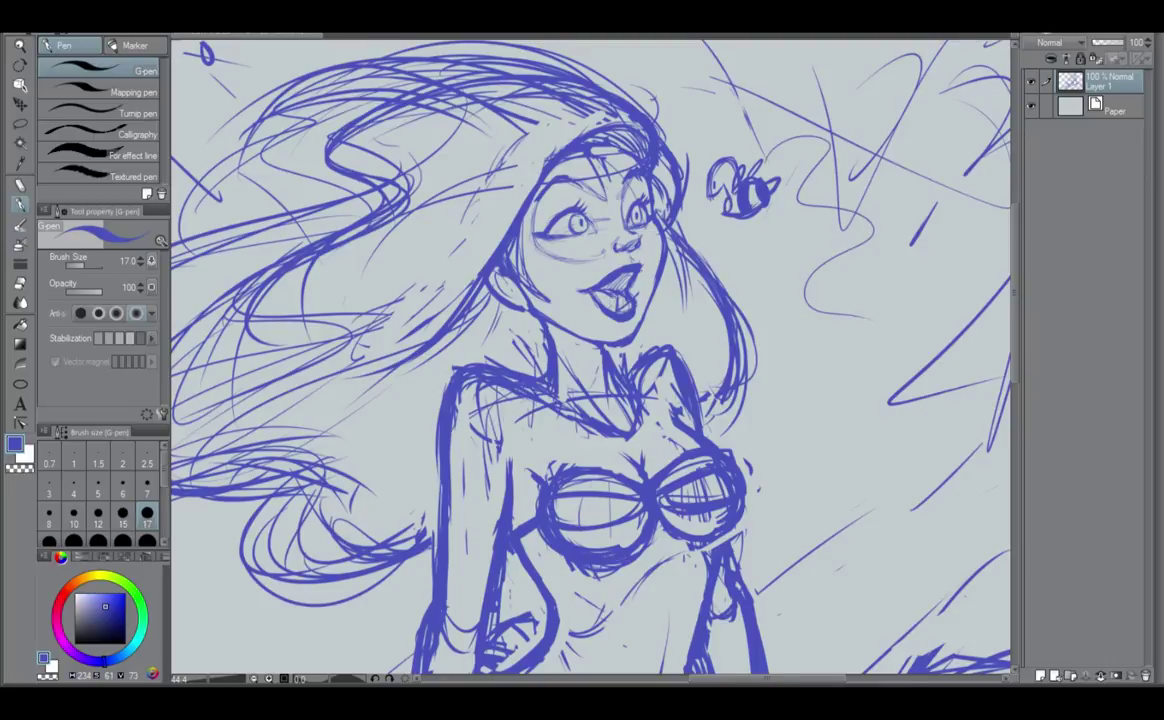
# Add a new layer above the sketch, lower Layer 1's opacity to 39%, and make the new layer active.
pyautogui.scroll(-3, 885, 314)
pyautogui.scroll(-3, 885, 314)
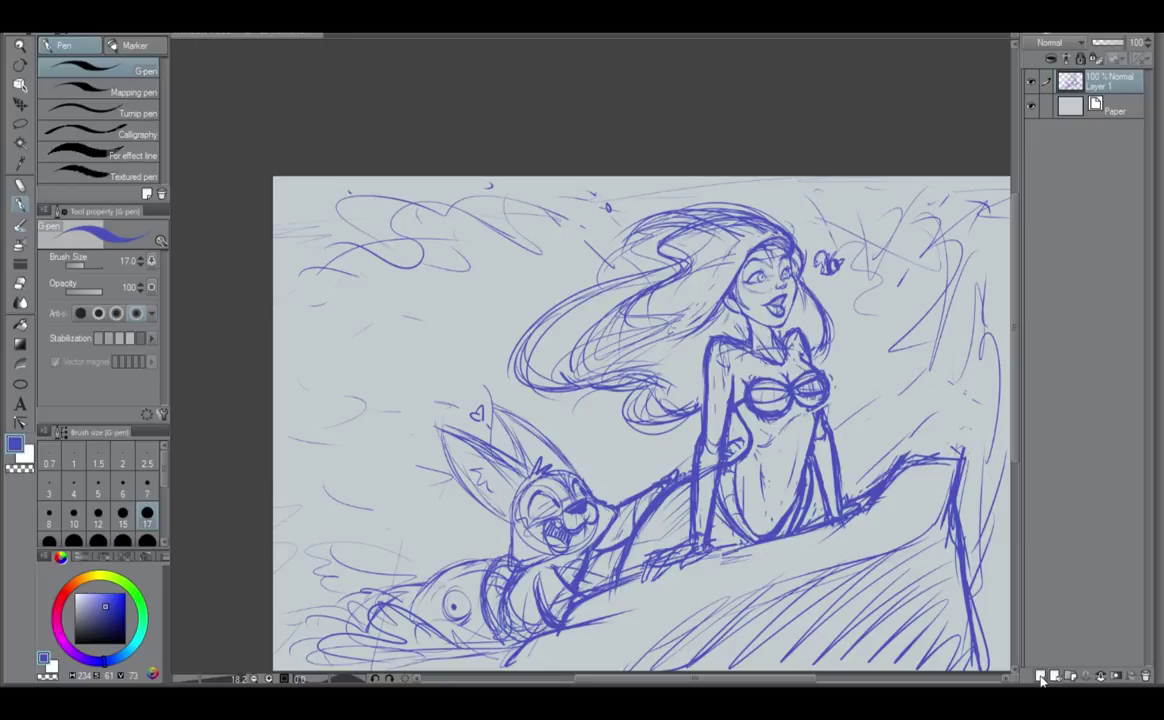
pyautogui.hotkey('ctrl', 'shift', 'n')
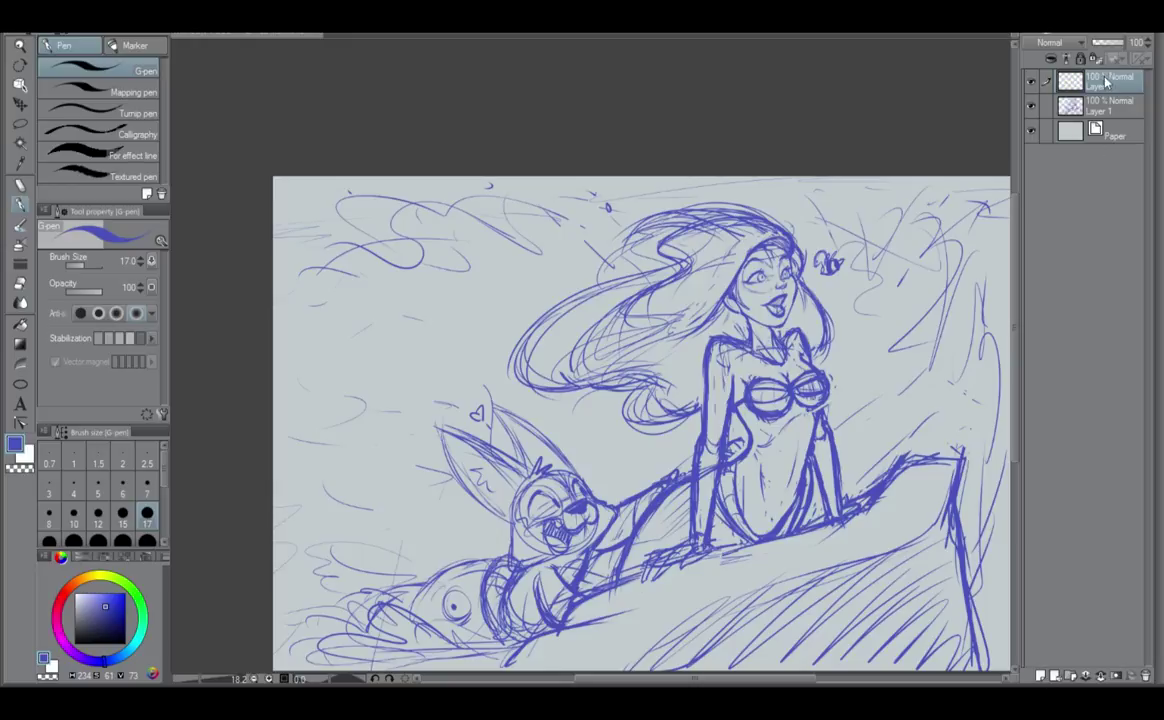
pyautogui.click(1101, 110)
pyautogui.moveTo(1122, 43); pyautogui.dragTo(1106, 50)
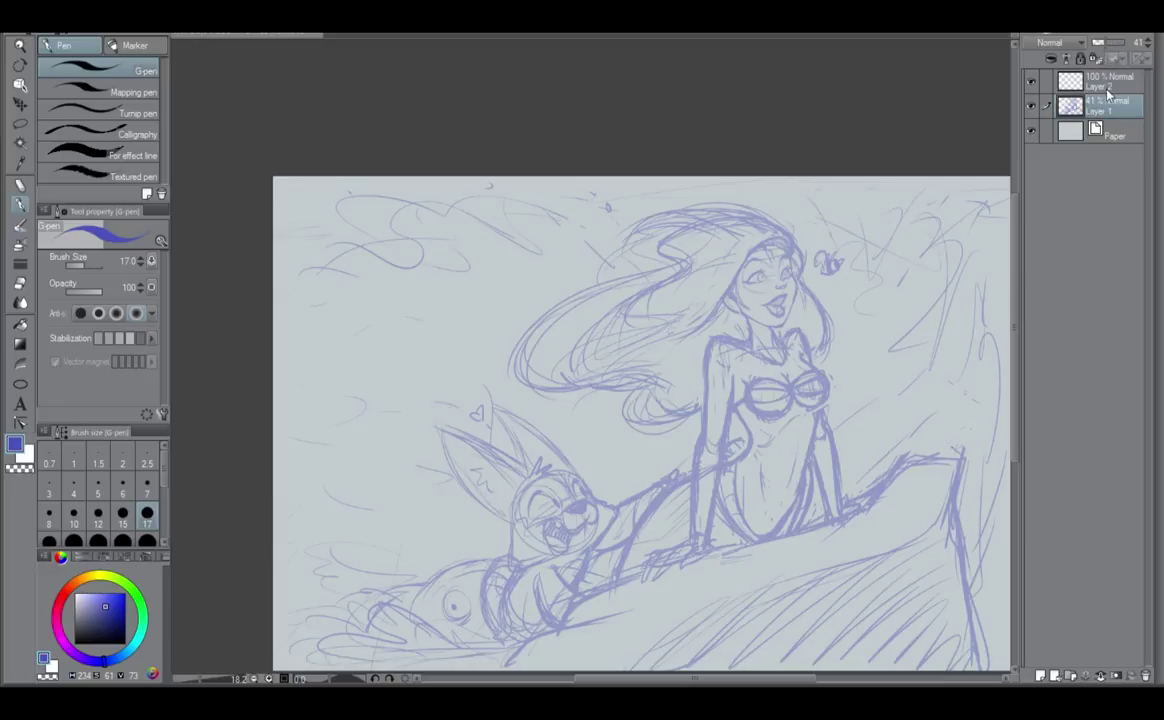
pyautogui.moveTo(1101, 43); pyautogui.dragTo(1098, 43)
pyautogui.click(1105, 81)
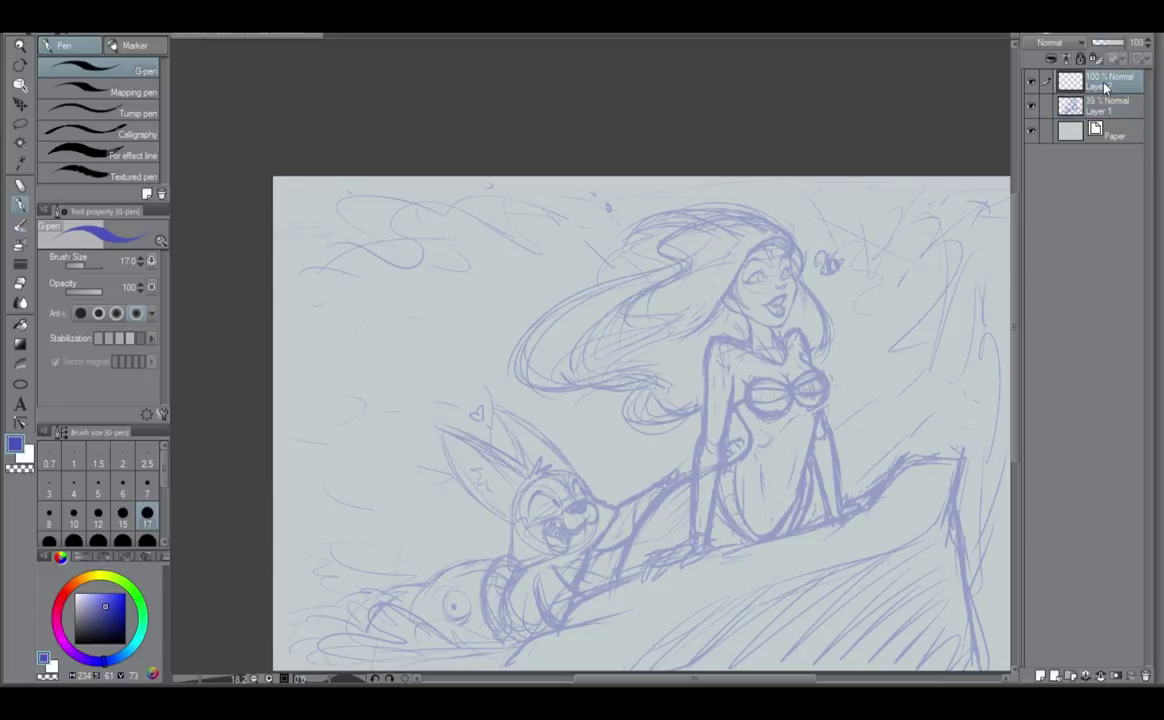
# Set the colour to black and the G-pen size to 15, and ink the woman's near eye with lashes and lower lid.
pyautogui.click(103, 627)
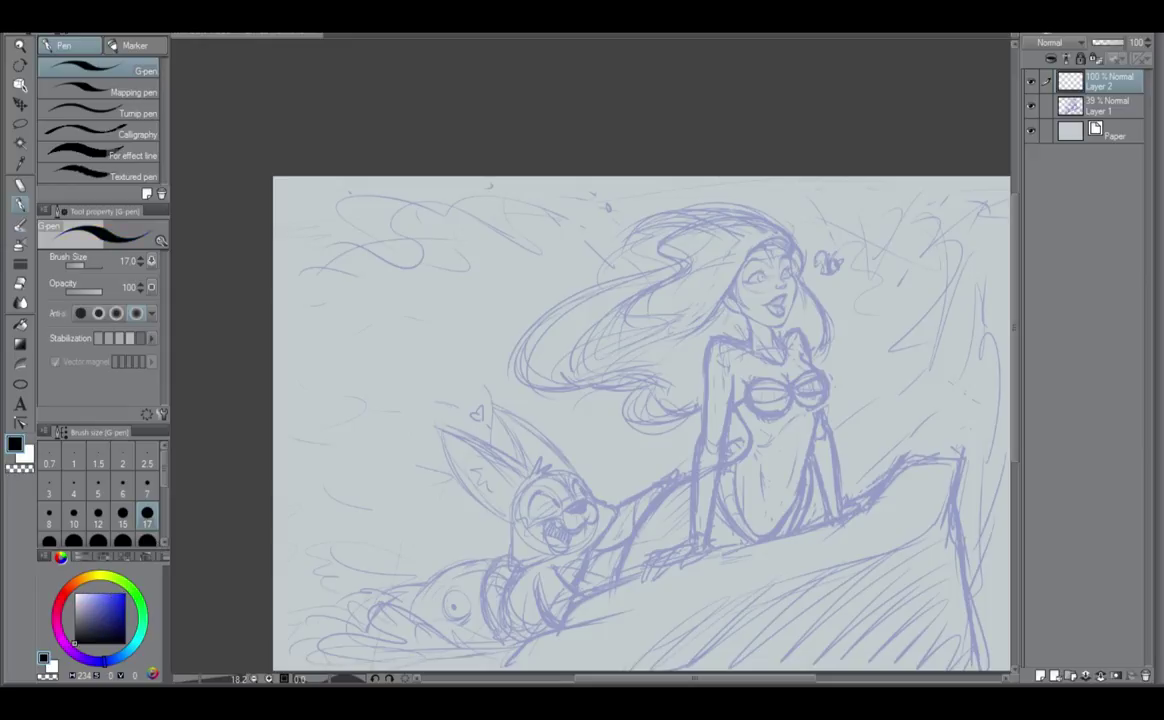
pyautogui.scroll(6, 768, 300)
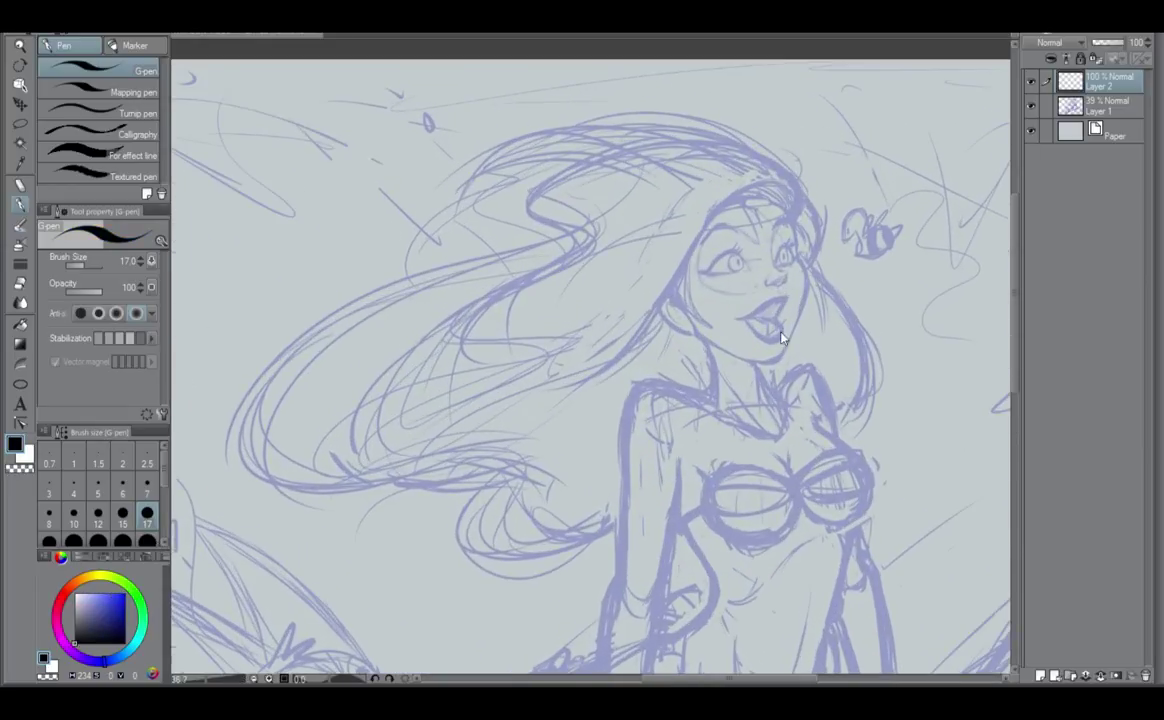
pyautogui.scroll(2, 675, 298)
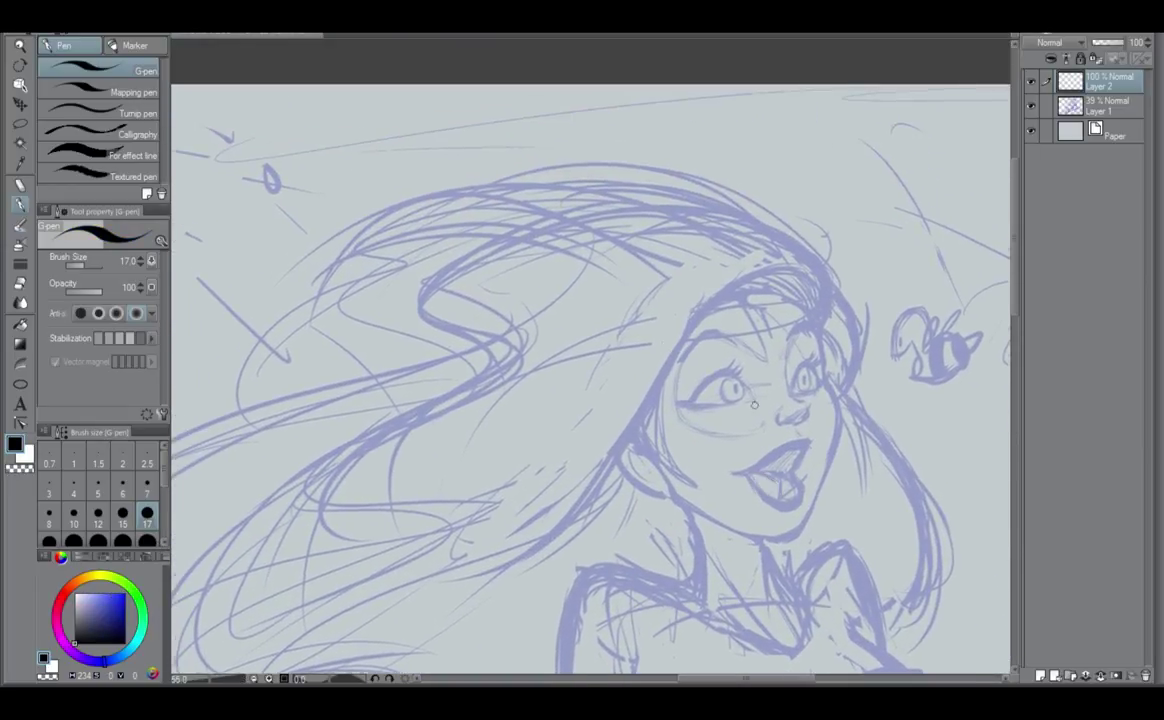
pyautogui.click(124, 514)
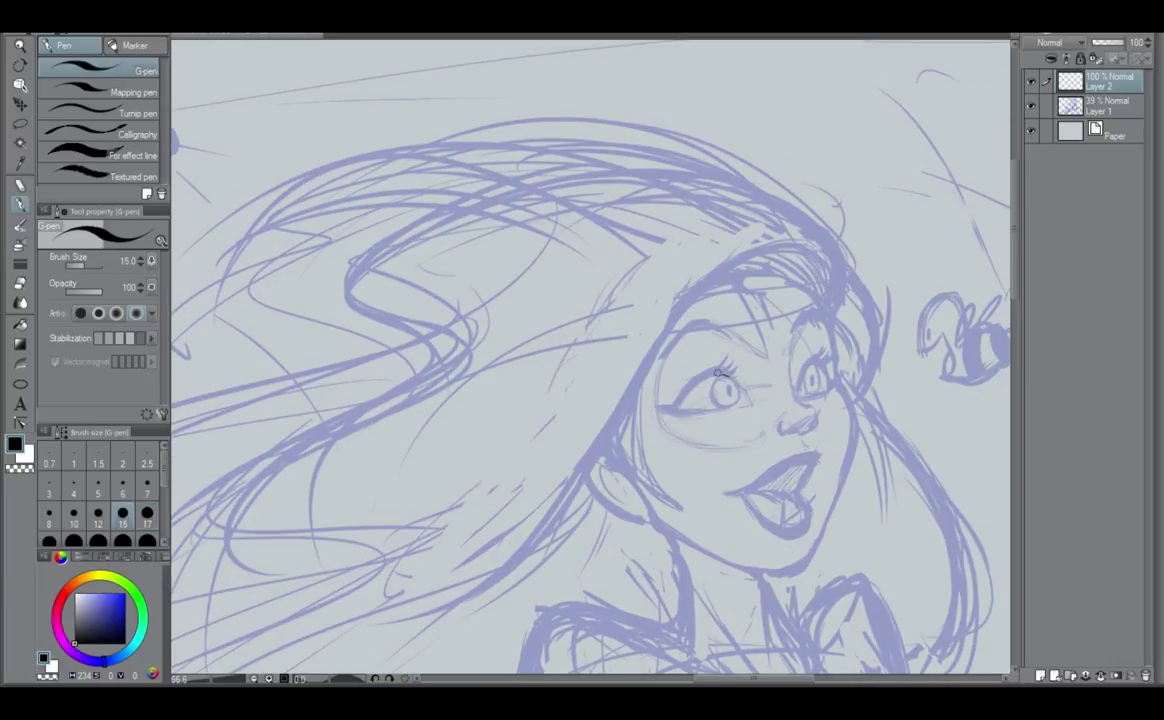
pyautogui.moveTo(682, 403)
pyautogui.mouseDown()
pyautogui.moveTo(704, 381)
pyautogui.moveTo(677, 414)
pyautogui.moveTo(727, 372)
pyautogui.moveTo(675, 404)
pyautogui.mouseUp()
pyautogui.hotkey('ctrl', 'z')
pyautogui.moveTo(711, 371)
pyautogui.mouseDown()
pyautogui.moveTo(727, 357)
pyautogui.moveTo(743, 368)
pyautogui.mouseUp()
pyautogui.hotkey('ctrl', 'z')
pyautogui.hotkey('ctrl', 'y')
pyautogui.hotkey('ctrl', 'z')
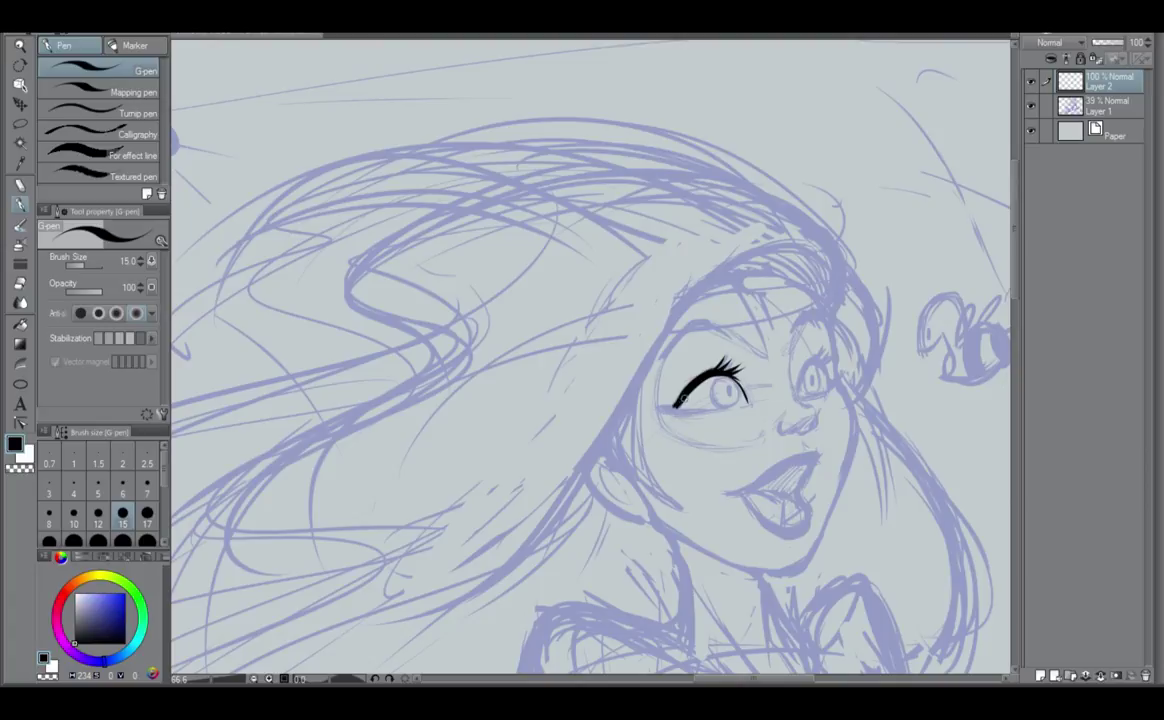
pyautogui.moveTo(746, 403)
pyautogui.mouseDown()
pyautogui.moveTo(655, 406)
pyautogui.moveTo(682, 408)
pyautogui.mouseUp()
# Ink the woman's far eye with a curved upper lash line, lashes and lower lid.
pyautogui.moveTo(799, 394); pyautogui.dragTo(812, 363)
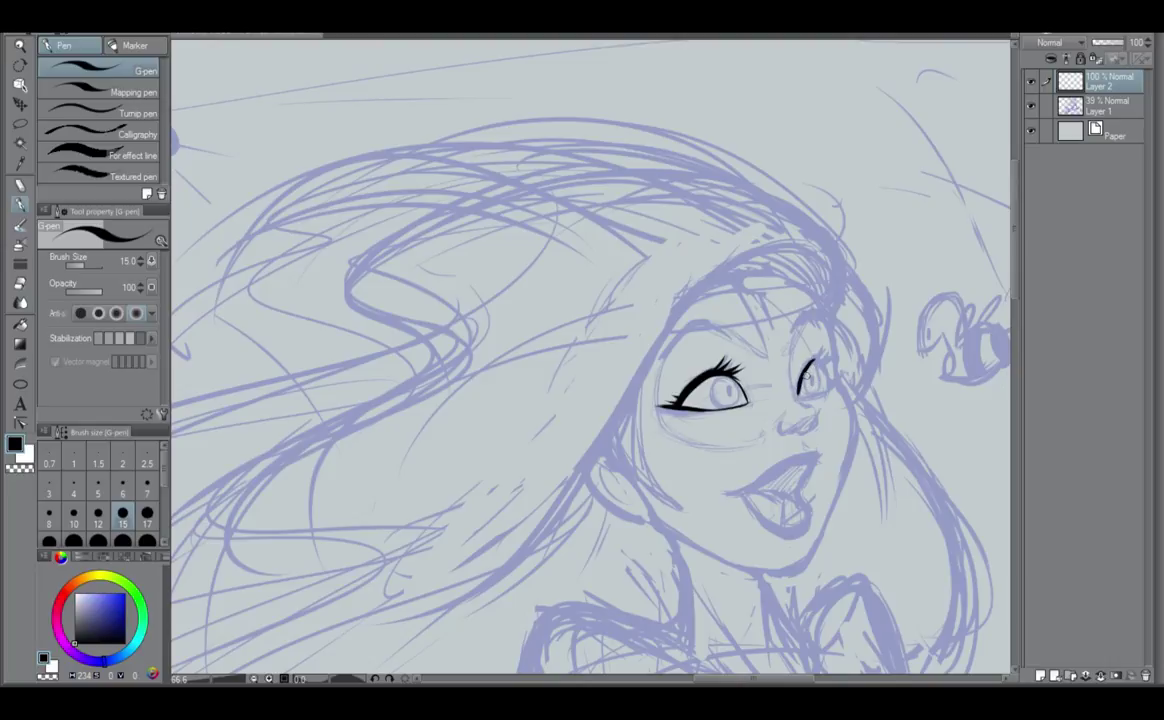
pyautogui.hotkey('ctrl', 'z')
pyautogui.moveTo(798, 395); pyautogui.dragTo(825, 351)
pyautogui.moveTo(818, 364); pyautogui.dragTo(832, 359)
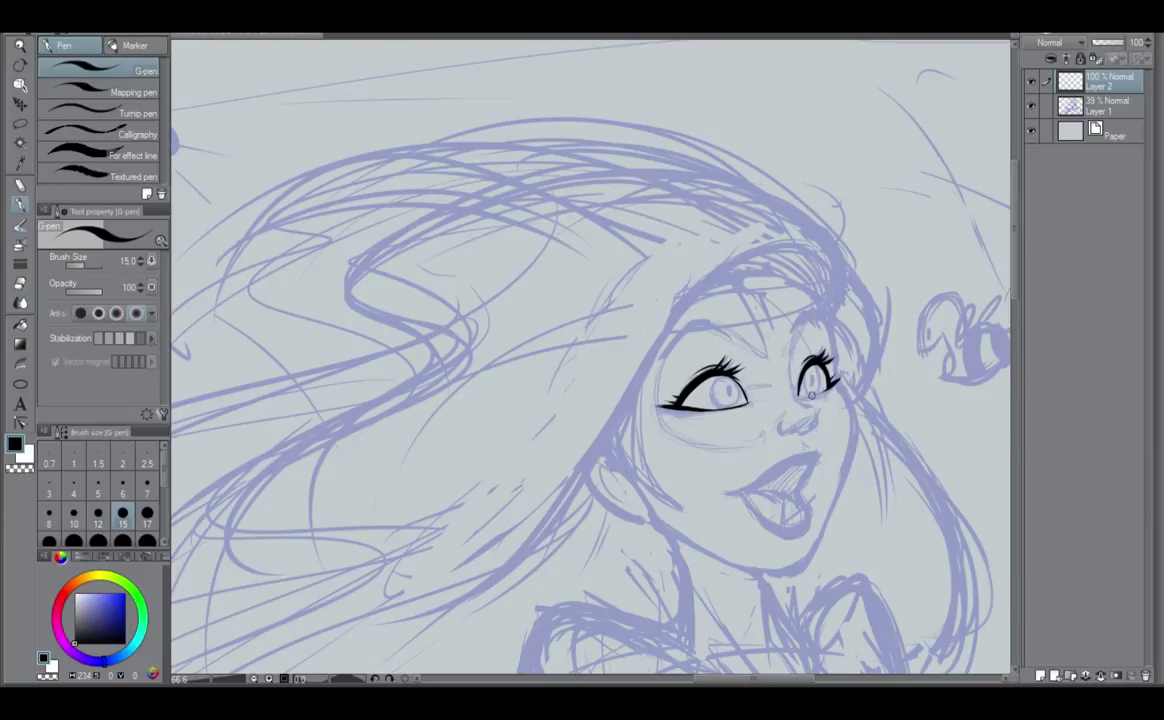
pyautogui.hotkey('ctrl', 'z')
pyautogui.moveTo(799, 395); pyautogui.dragTo(830, 388)
# Ink the woman's nose with its nostrils, underside and tip contour.
pyautogui.moveTo(783, 421)
pyautogui.mouseDown()
pyautogui.moveTo(787, 432)
pyautogui.moveTo(811, 421)
pyautogui.mouseUp()
pyautogui.moveTo(802, 431); pyautogui.dragTo(813, 429)
pyautogui.moveTo(817, 410); pyautogui.dragTo(813, 427)
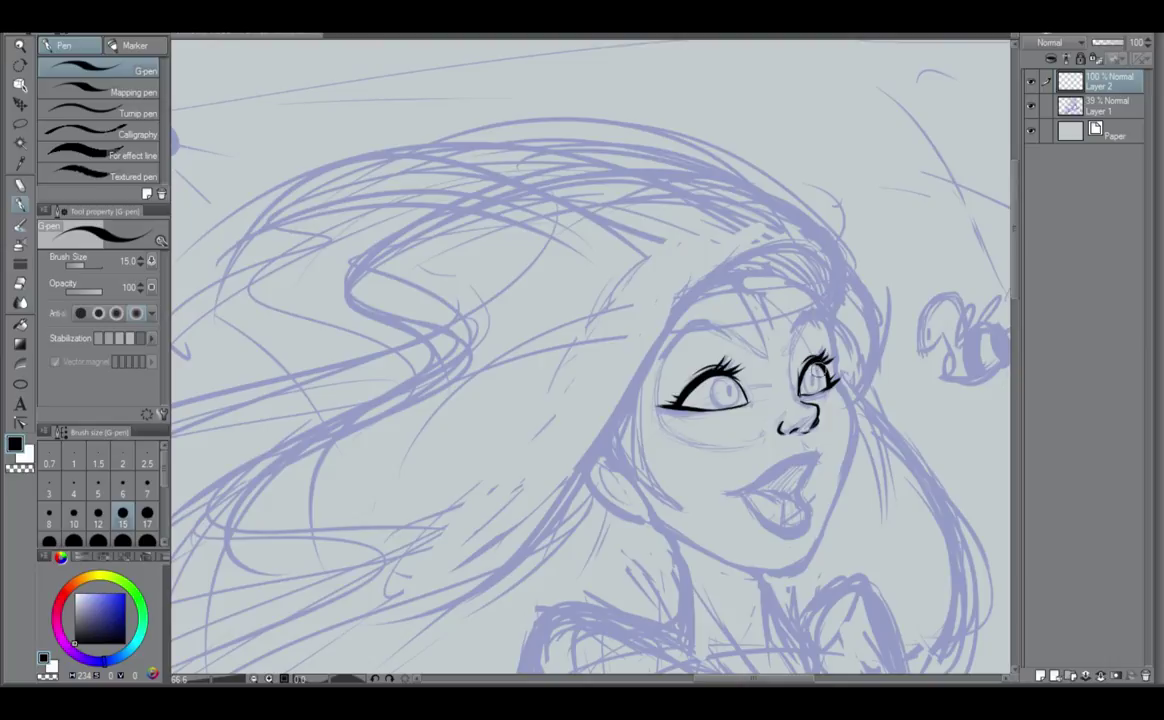
# Add a new vector layer above Layer 2.
pyautogui.click(1054, 676)
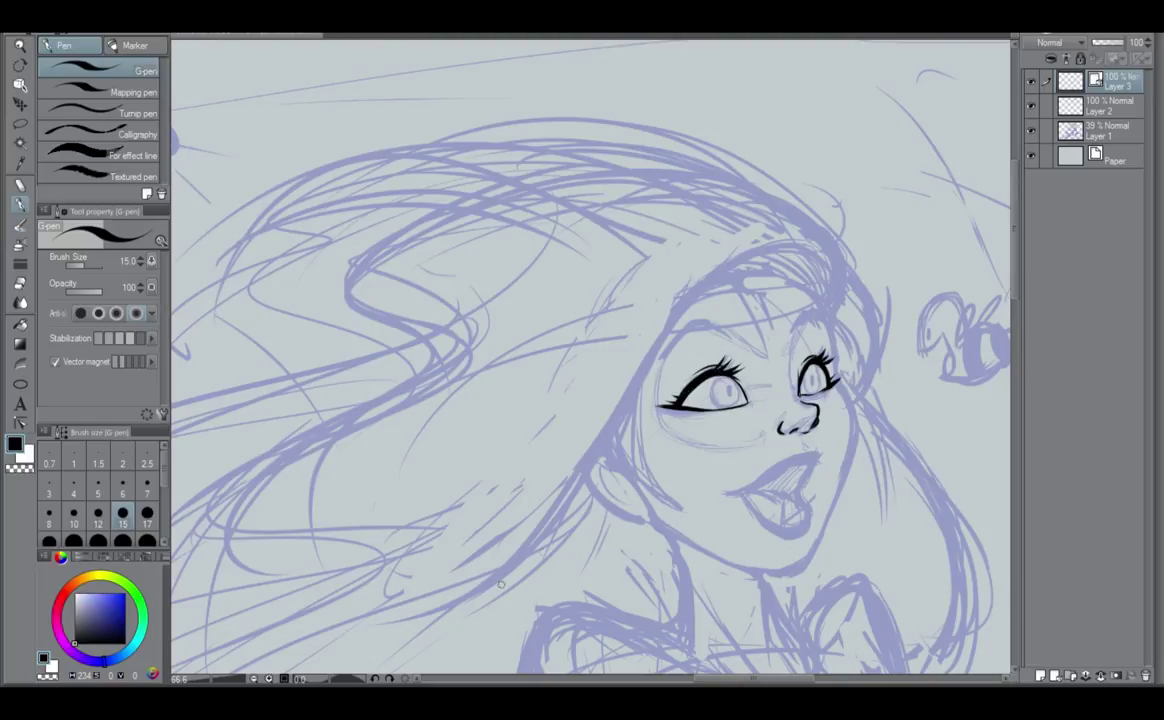
# Try reshaping a wavy test stroke on the vector layer by moving its control points, and undo the test.
pyautogui.moveTo(390, 620)
pyautogui.mouseDown()
pyautogui.moveTo(480, 522)
pyautogui.moveTo(620, 502)
pyautogui.mouseUp()
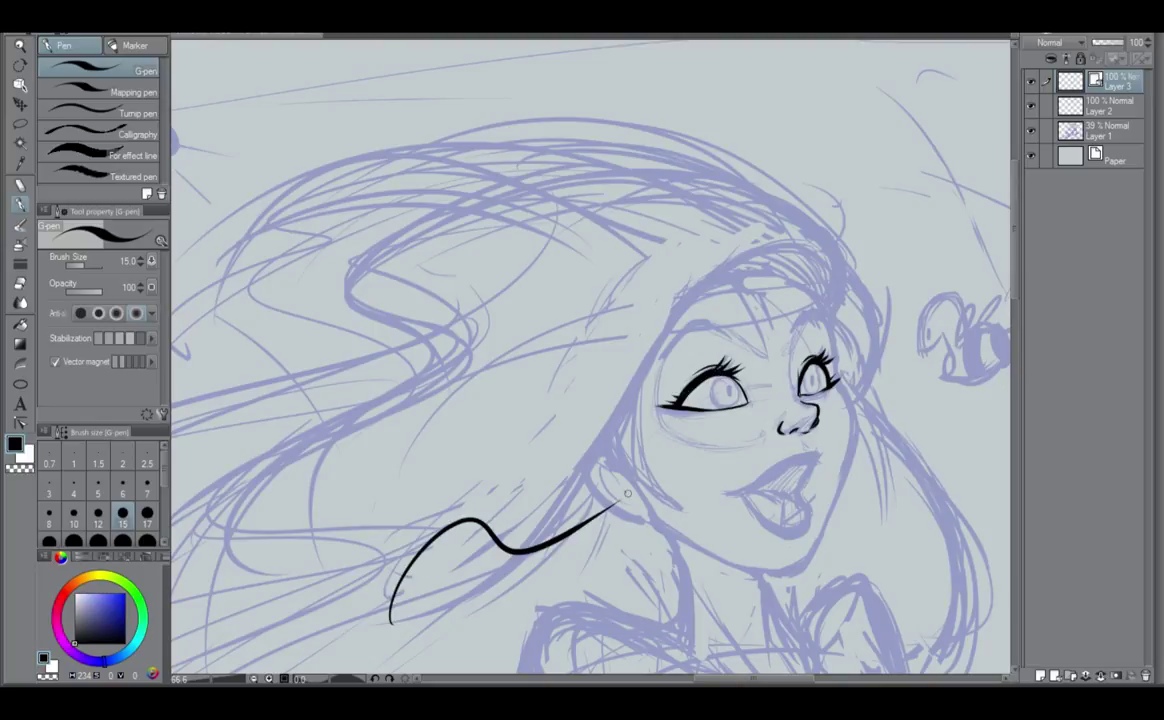
pyautogui.click(19, 422)
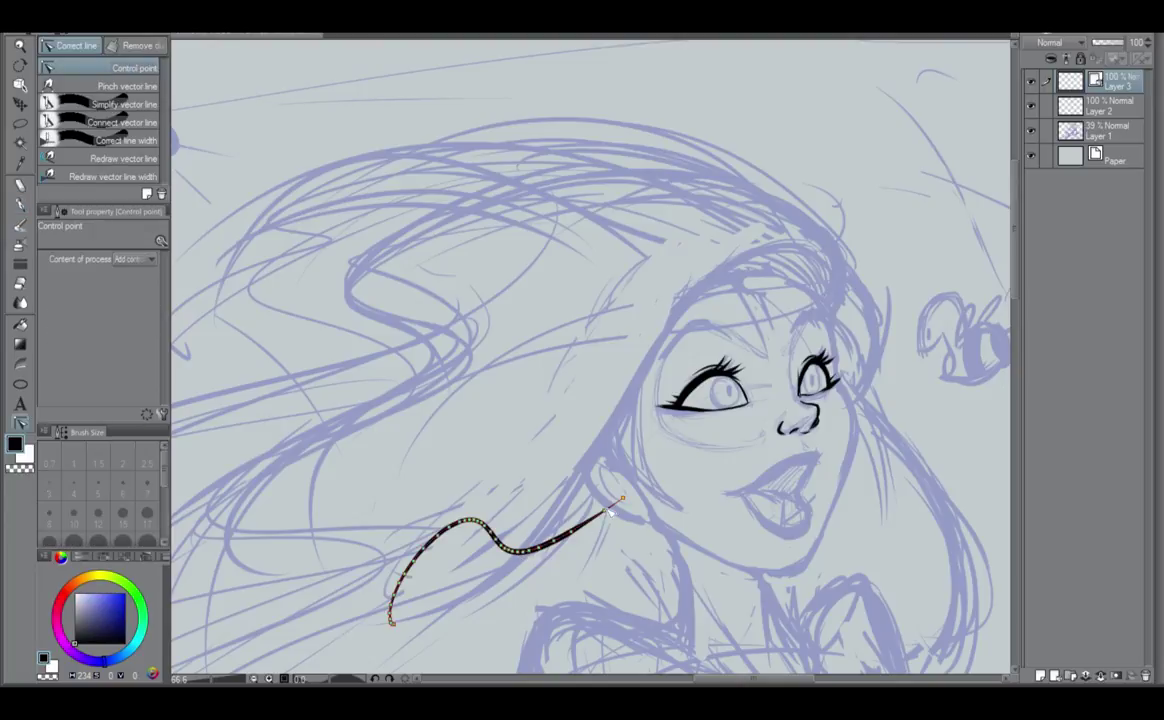
pyautogui.moveTo(605, 511)
pyautogui.mouseDown()
pyautogui.moveTo(637, 545)
pyautogui.moveTo(576, 510)
pyautogui.moveTo(578, 548)
pyautogui.moveTo(513, 572)
pyautogui.moveTo(526, 524)
pyautogui.mouseUp()
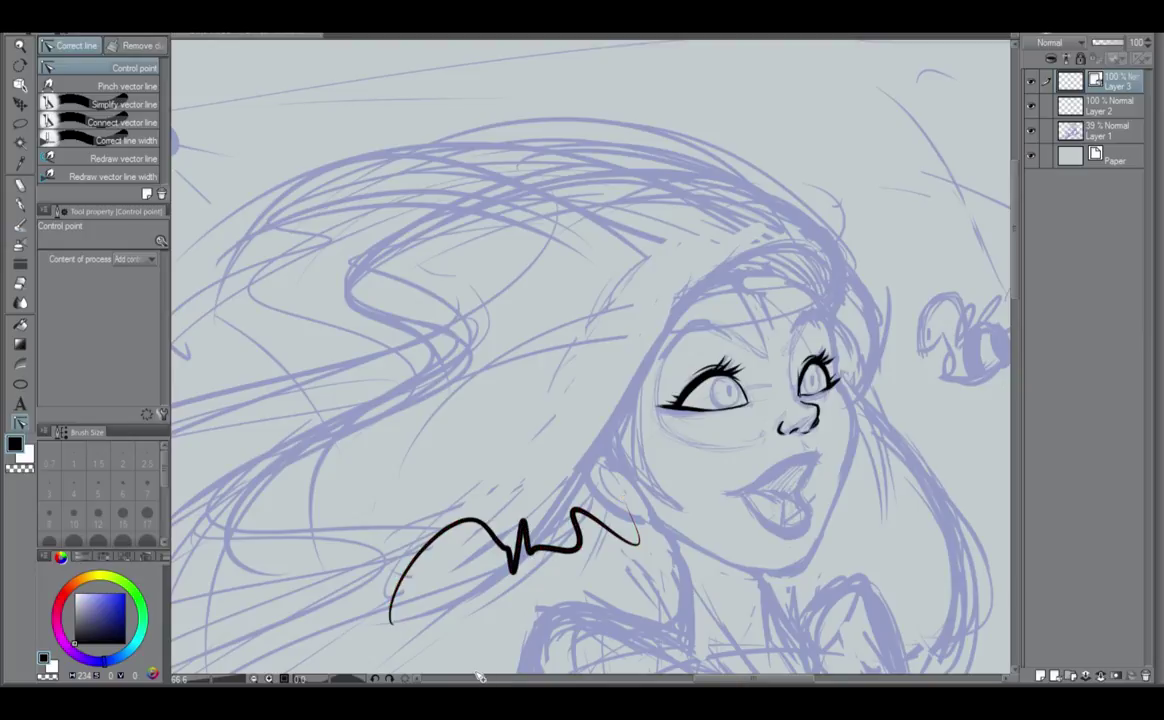
pyautogui.hotkey('ctrl', 'z')
pyautogui.hotkey('ctrl', 'z')
pyautogui.hotkey('ctrl', 'z')
pyautogui.hotkey('ctrl', 'z')
pyautogui.hotkey('ctrl', 'z')
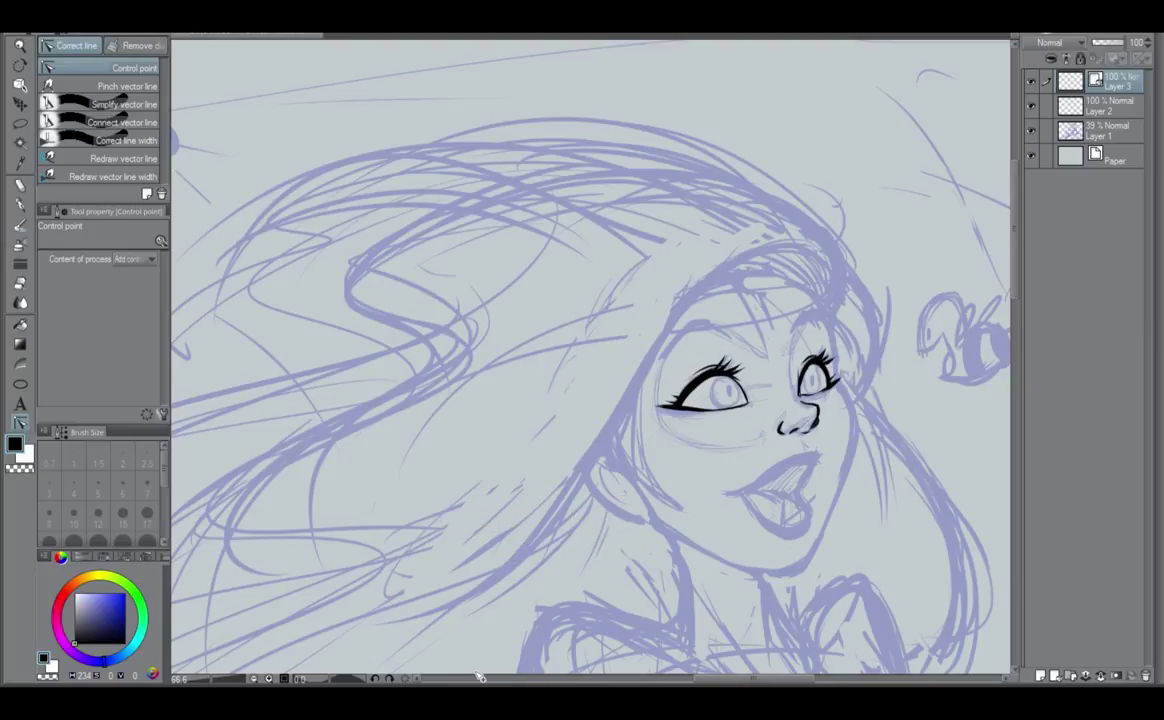
# Try loose G-pen test strokes on Layer 2 beside the woman's neck and undo them.
pyautogui.click(22, 205)
pyautogui.click(1106, 113)
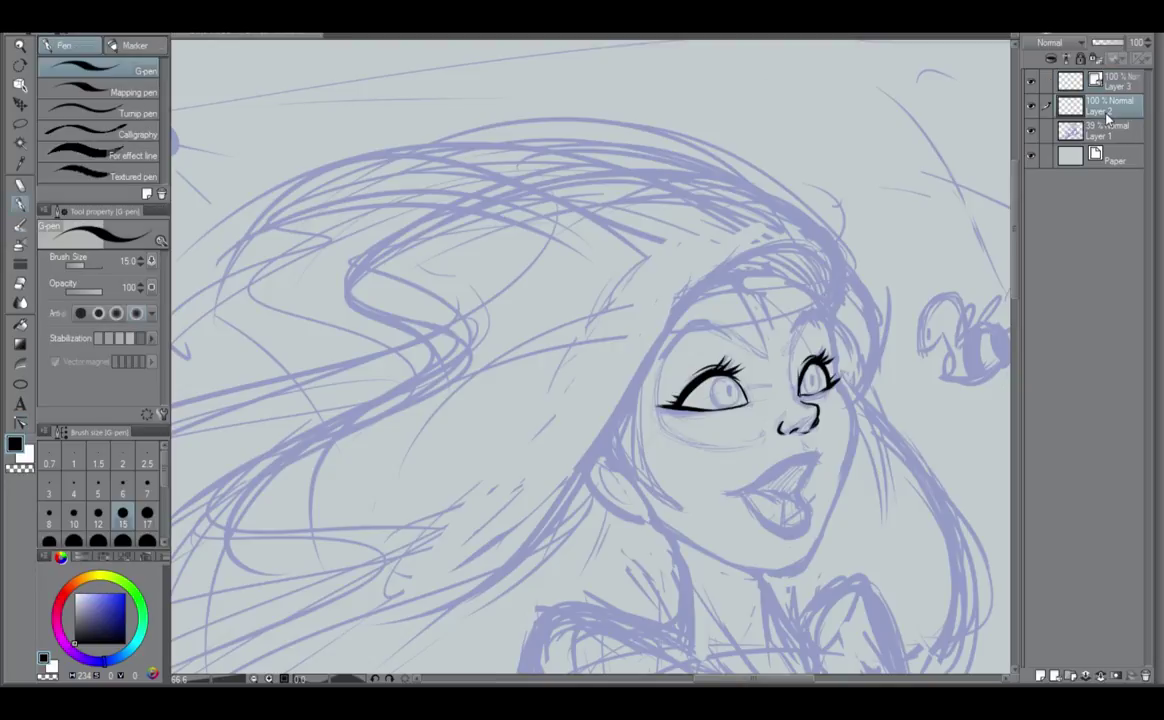
pyautogui.moveTo(575, 431)
pyautogui.mouseDown()
pyautogui.moveTo(506, 455)
pyautogui.moveTo(531, 517)
pyautogui.moveTo(596, 502)
pyautogui.moveTo(421, 497)
pyautogui.moveTo(465, 611)
pyautogui.mouseUp()
pyautogui.hotkey('ctrl', 'z')
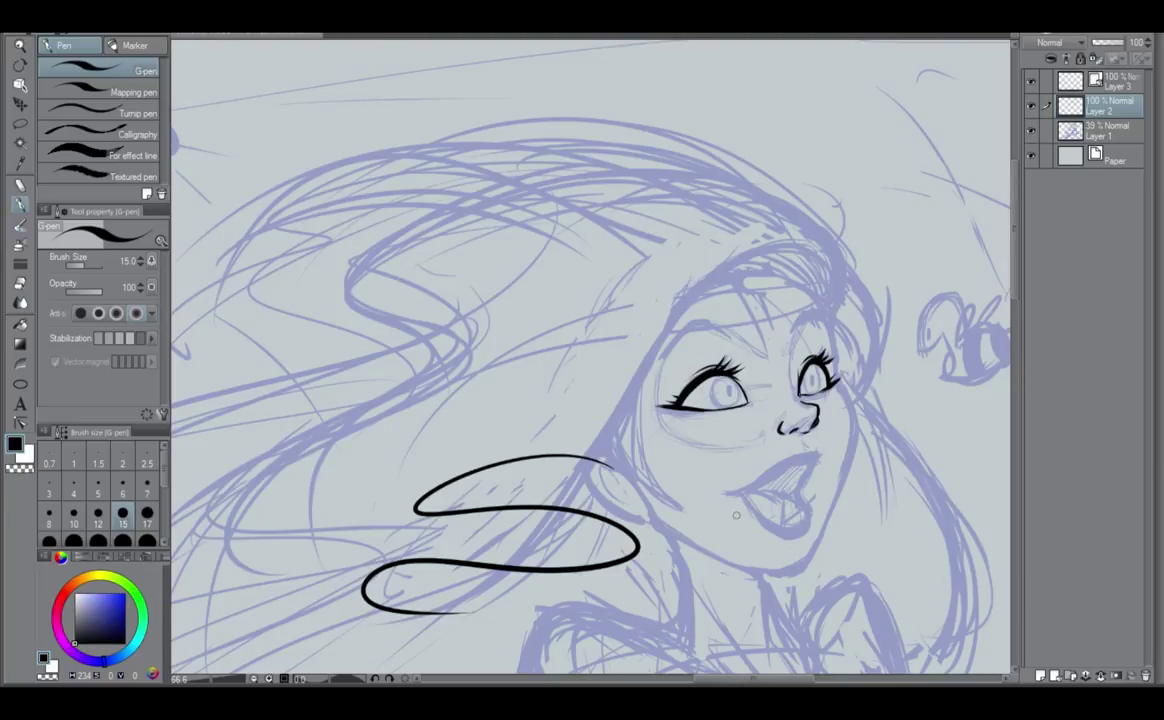
pyautogui.moveTo(690, 528); pyautogui.dragTo(727, 548)
pyautogui.hotkey('ctrl', 'z')
pyautogui.hotkey('ctrl', 'z')
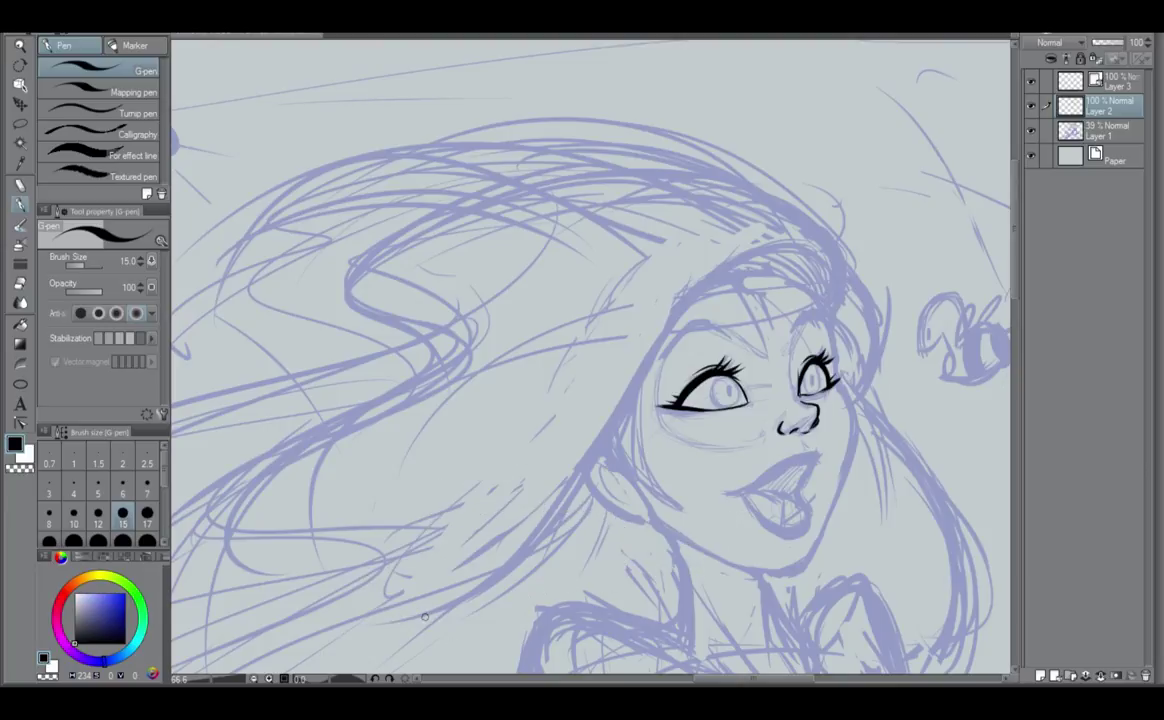
# Make Layer 3 active and lower the G-pen stabilization to three bars, checking it with test strokes that are undone.
pyautogui.click(1045, 82)
pyautogui.moveTo(480, 386); pyautogui.dragTo(415, 518)
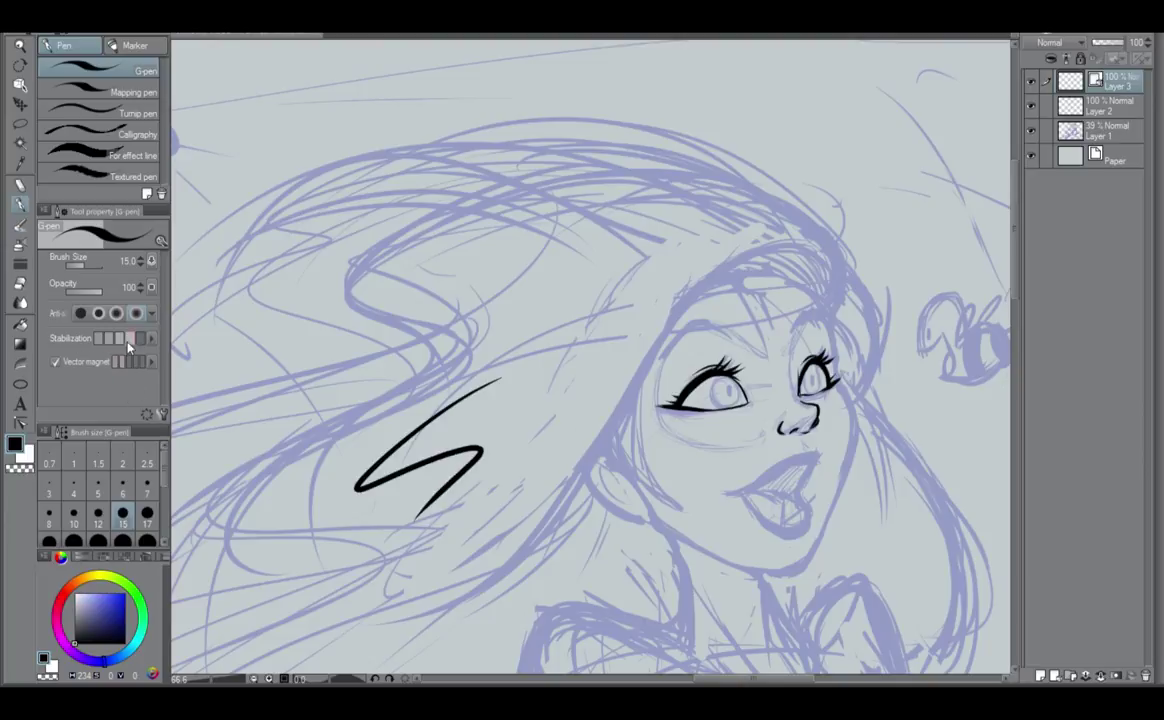
pyautogui.moveTo(612, 487)
pyautogui.mouseDown()
pyautogui.moveTo(681, 540)
pyautogui.moveTo(515, 612)
pyautogui.mouseUp()
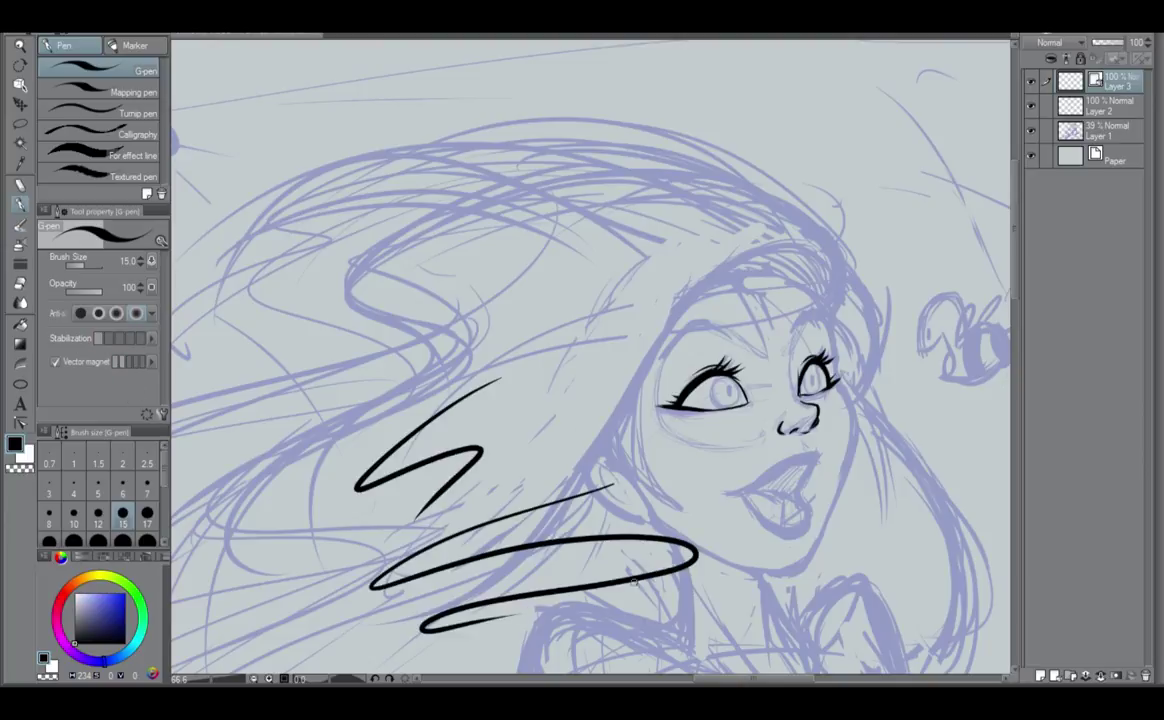
pyautogui.hotkey('ctrl', 'z')
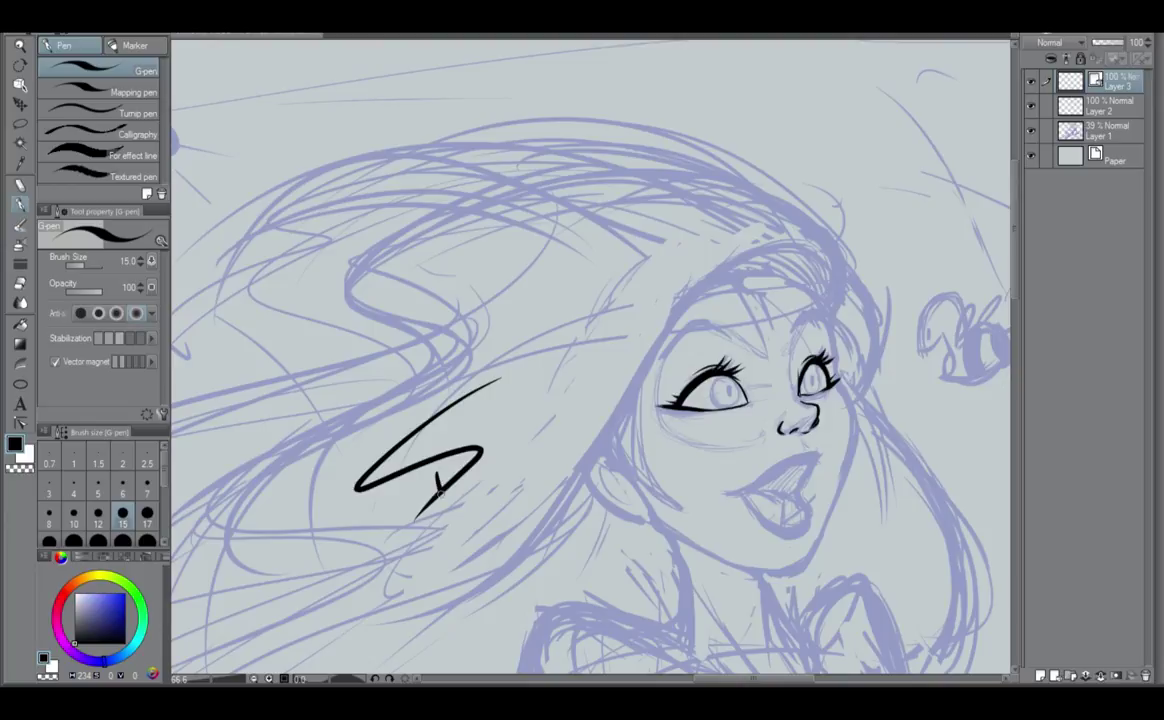
pyautogui.moveTo(435, 476); pyautogui.dragTo(460, 530)
pyautogui.hotkey('ctrl', 'z')
pyautogui.hotkey('ctrl', 'z')
pyautogui.hotkey('ctrl', 'z')
pyautogui.moveTo(447, 484)
pyautogui.mouseDown()
pyautogui.moveTo(412, 507)
pyautogui.moveTo(430, 532)
pyautogui.mouseUp()
pyautogui.hotkey('ctrl', 'z')
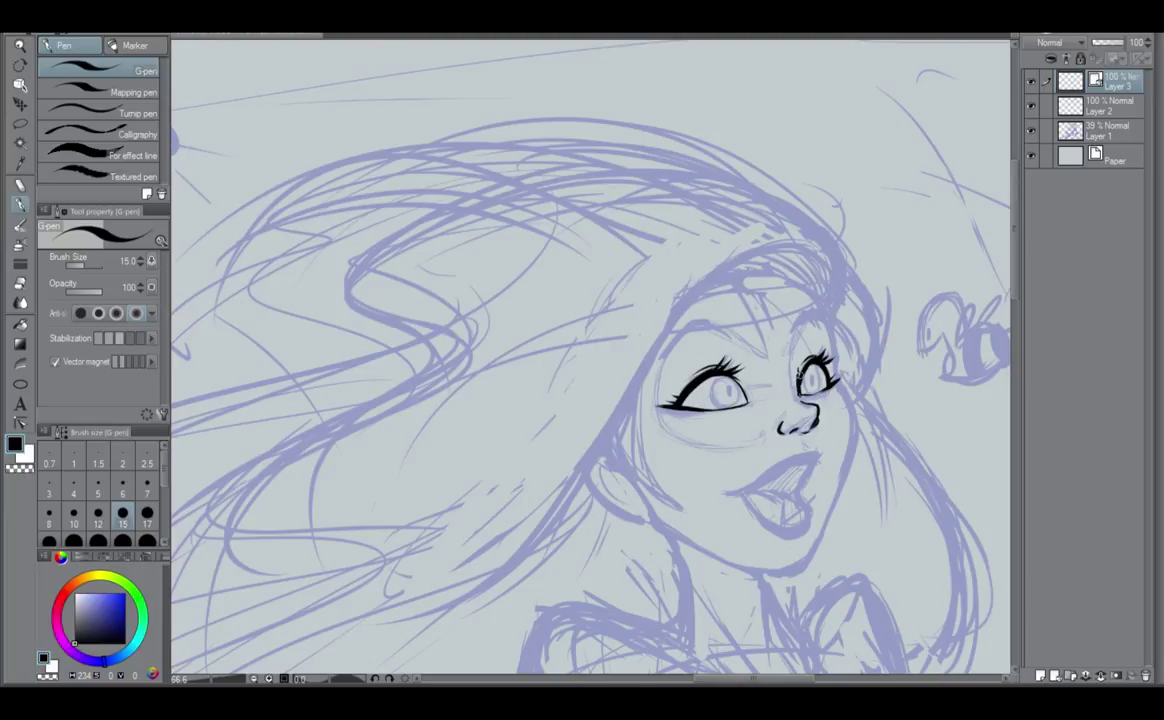
# Ink the woman's upper lip on Layer 3, covering its top and bottom edges and the far end of the mouth.
pyautogui.scroll(2, 818, 392)
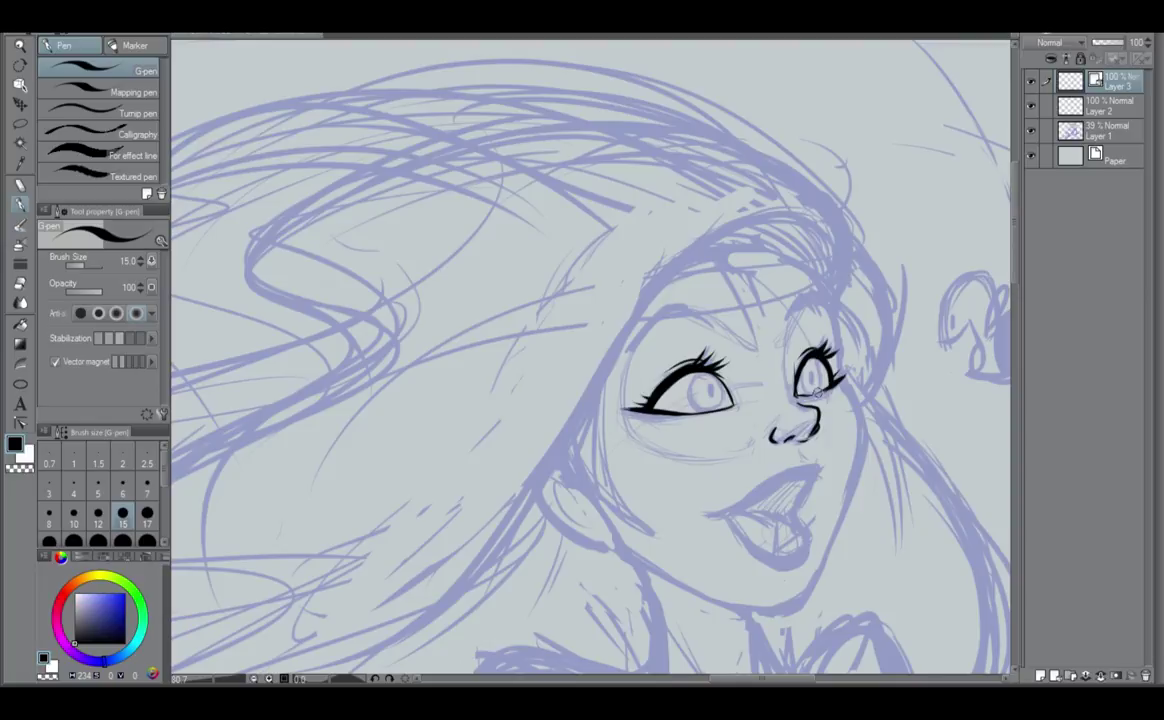
pyautogui.click(1097, 110)
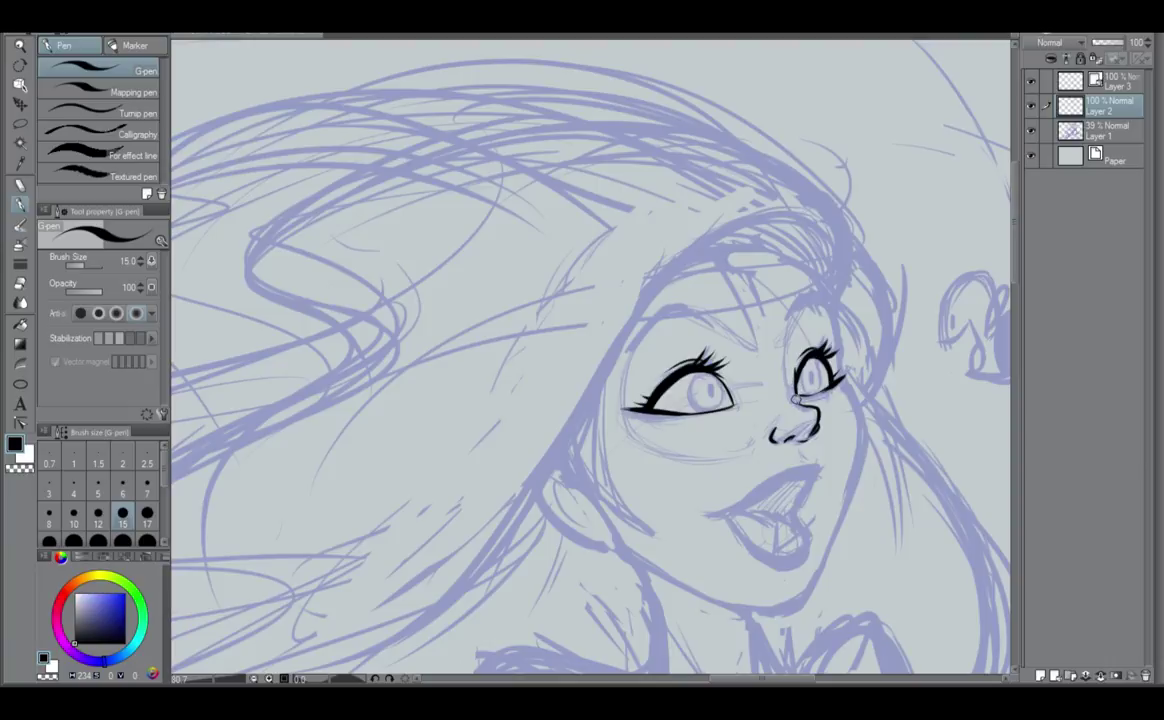
pyautogui.click(1110, 82)
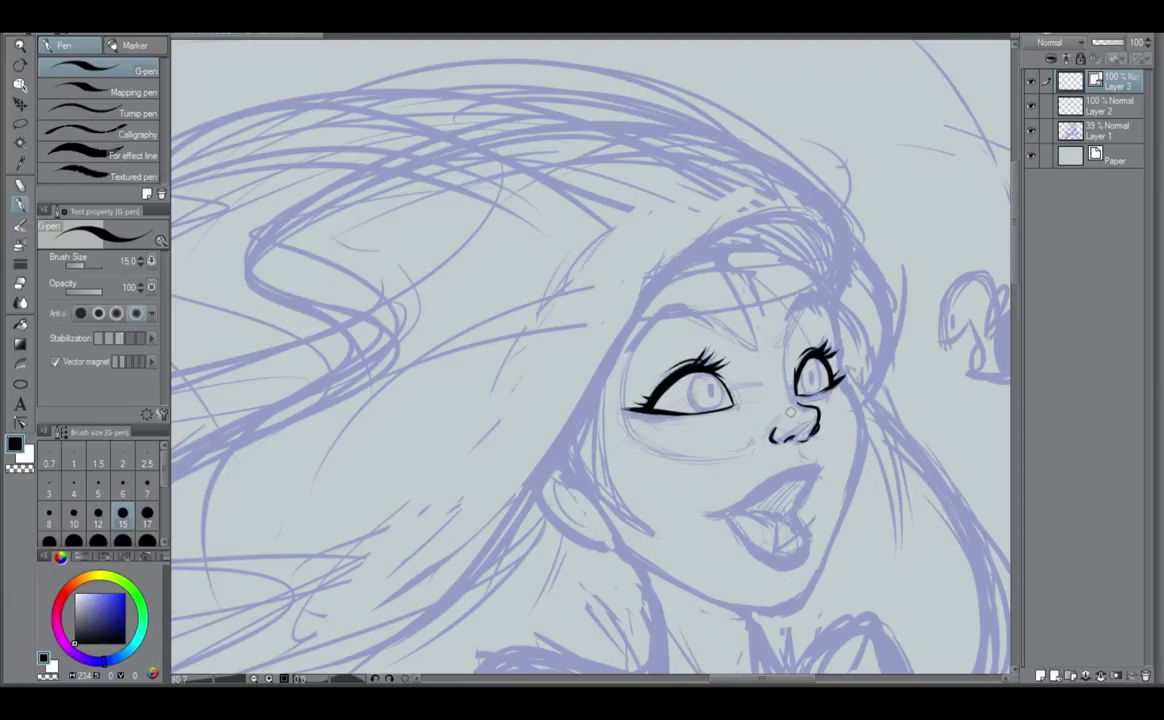
pyautogui.scroll(-2, 772, 437)
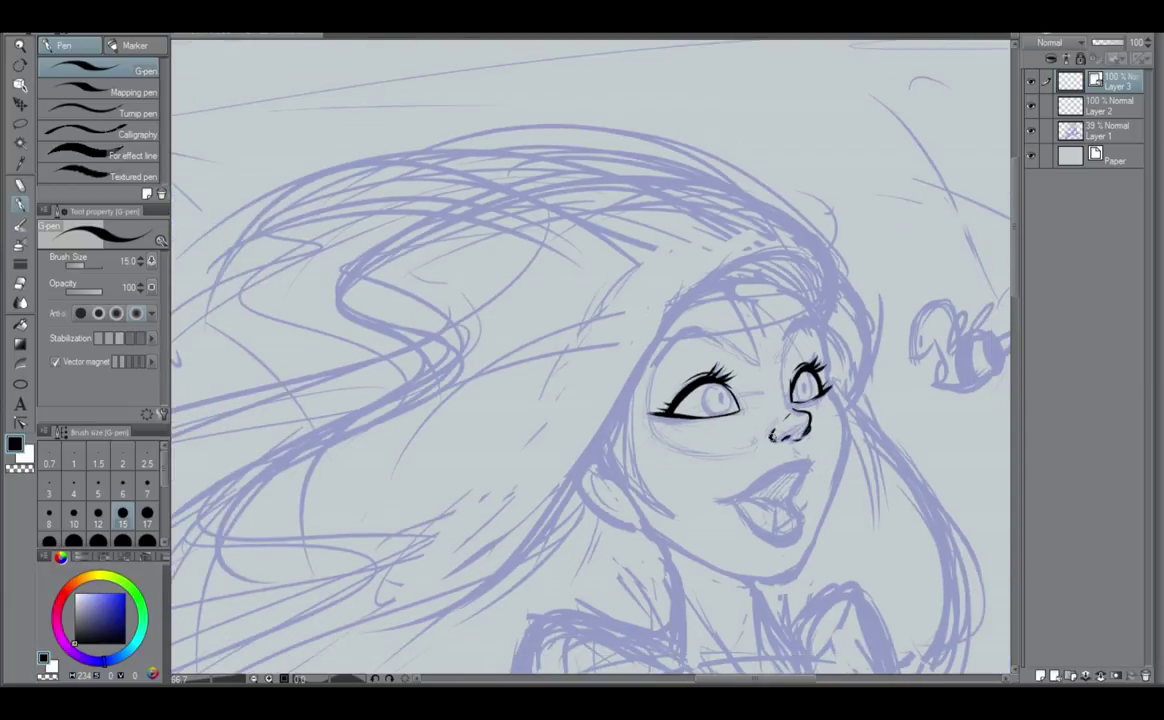
pyautogui.scroll(1, 772, 437)
pyautogui.scroll(2, 818, 418)
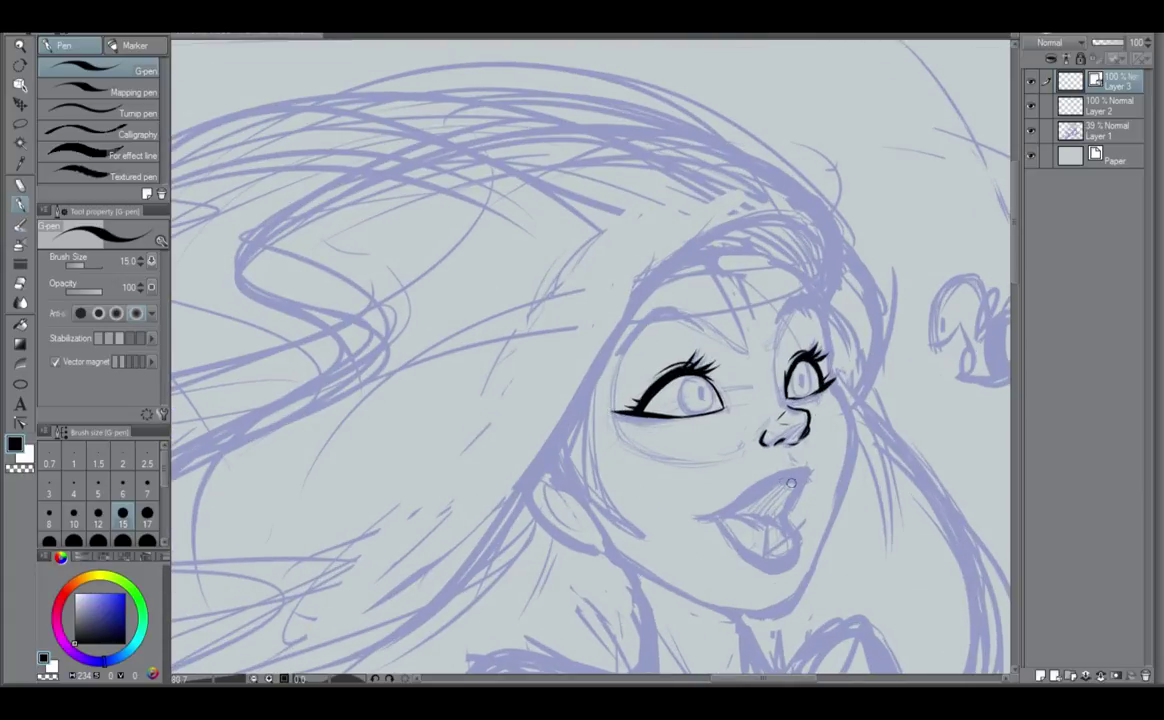
pyautogui.moveTo(799, 482); pyautogui.dragTo(770, 488)
pyautogui.moveTo(806, 478); pyautogui.dragTo(772, 488)
pyautogui.moveTo(769, 490); pyautogui.dragTo(696, 517)
pyautogui.moveTo(804, 467); pyautogui.dragTo(712, 516)
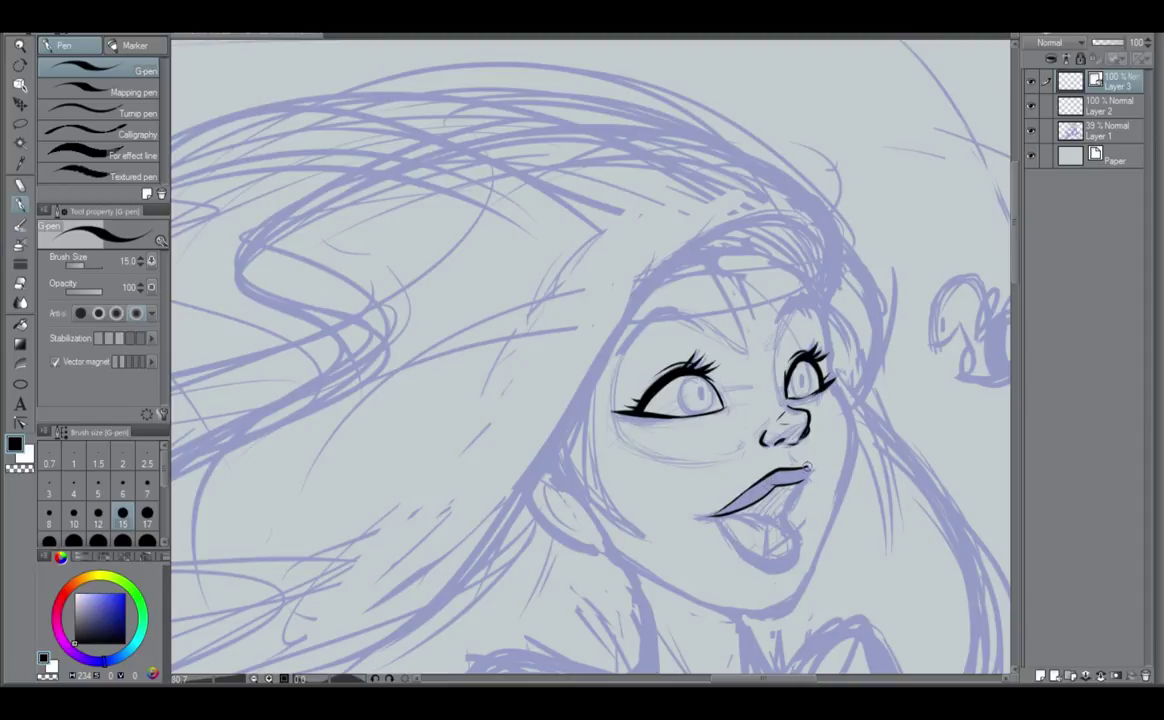
pyautogui.moveTo(806, 466); pyautogui.dragTo(804, 494)
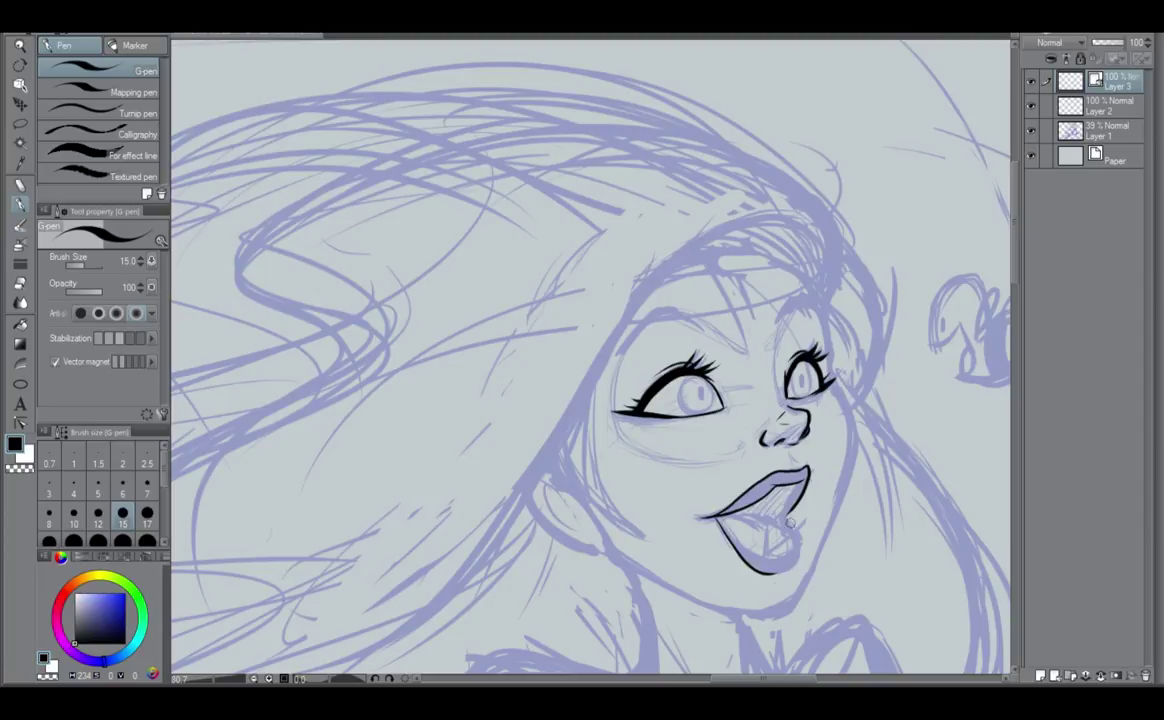
# Ink the outer and inner contours of the woman's lower lip, closing the open mouth shape.
pyautogui.moveTo(714, 517); pyautogui.dragTo(769, 572)
pyautogui.moveTo(795, 512); pyautogui.dragTo(787, 568)
pyautogui.moveTo(800, 548); pyautogui.dragTo(772, 574)
pyautogui.moveTo(776, 545); pyautogui.dragTo(722, 522)
pyautogui.moveTo(730, 530); pyautogui.dragTo(775, 563)
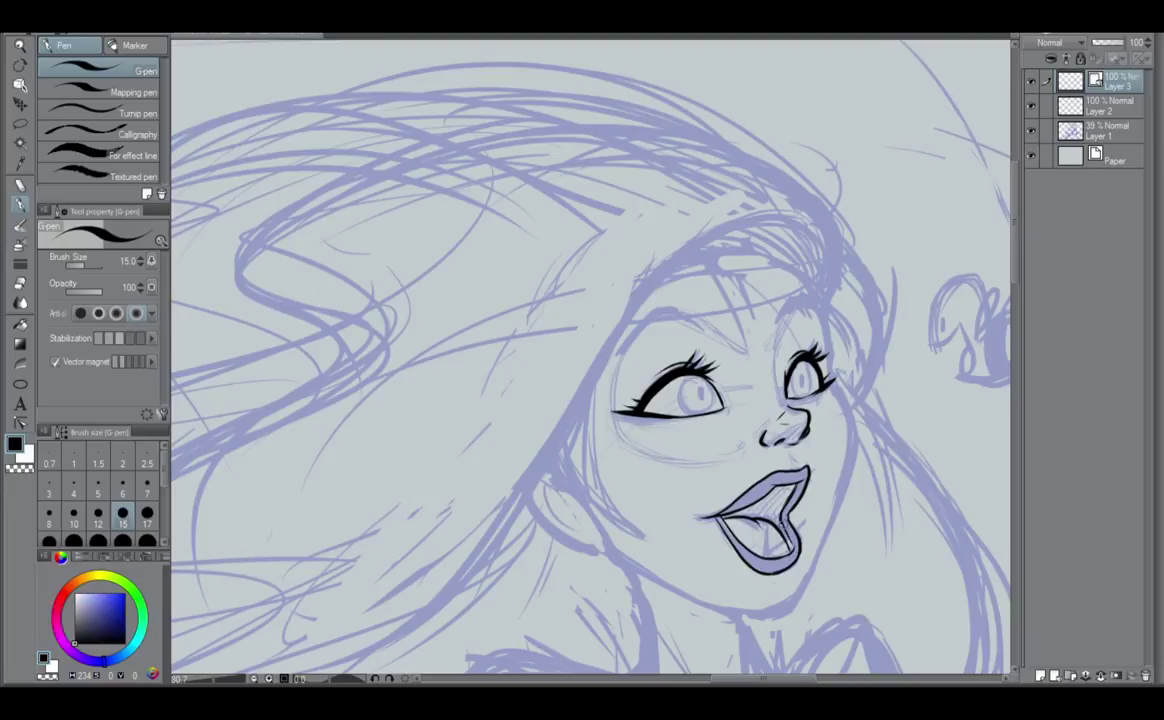
# Fill the dark inside of the woman's open mouth with solid black, leaving the teeth and tongue clear.
pyautogui.moveTo(784, 524); pyautogui.dragTo(790, 550)
pyautogui.moveTo(755, 508); pyautogui.dragTo(746, 510)
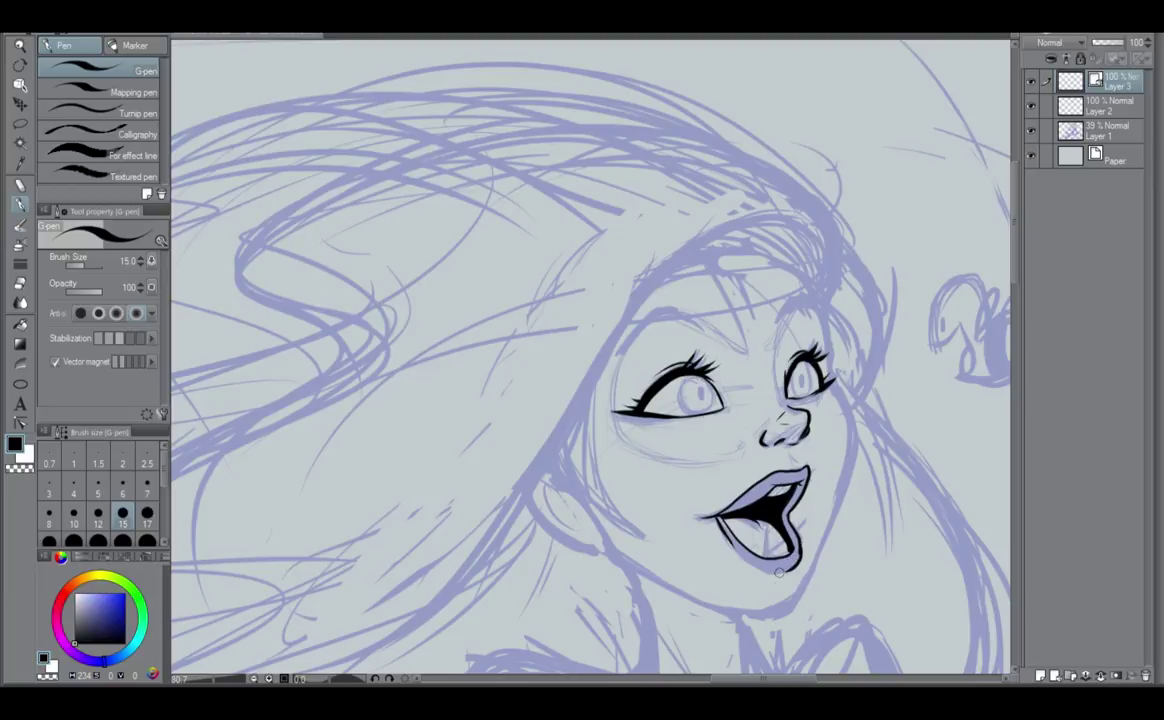
pyautogui.moveTo(791, 548); pyautogui.dragTo(721, 558)
pyautogui.moveTo(721, 558); pyautogui.dragTo(787, 550)
# Ink the pointed lock of hair in front of the woman's ear with two curves meeting at the cheek.
pyautogui.scroll(-2, 819, 402)
pyautogui.scroll(-3, 819, 402)
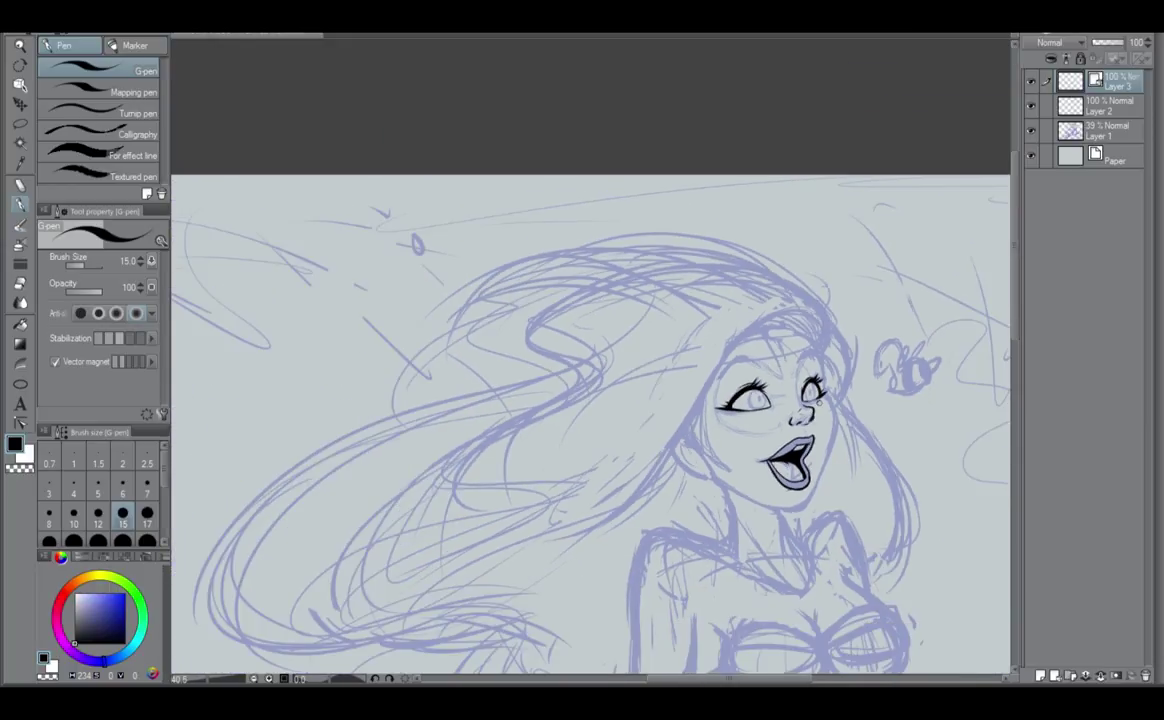
pyautogui.scroll(-2, 819, 402)
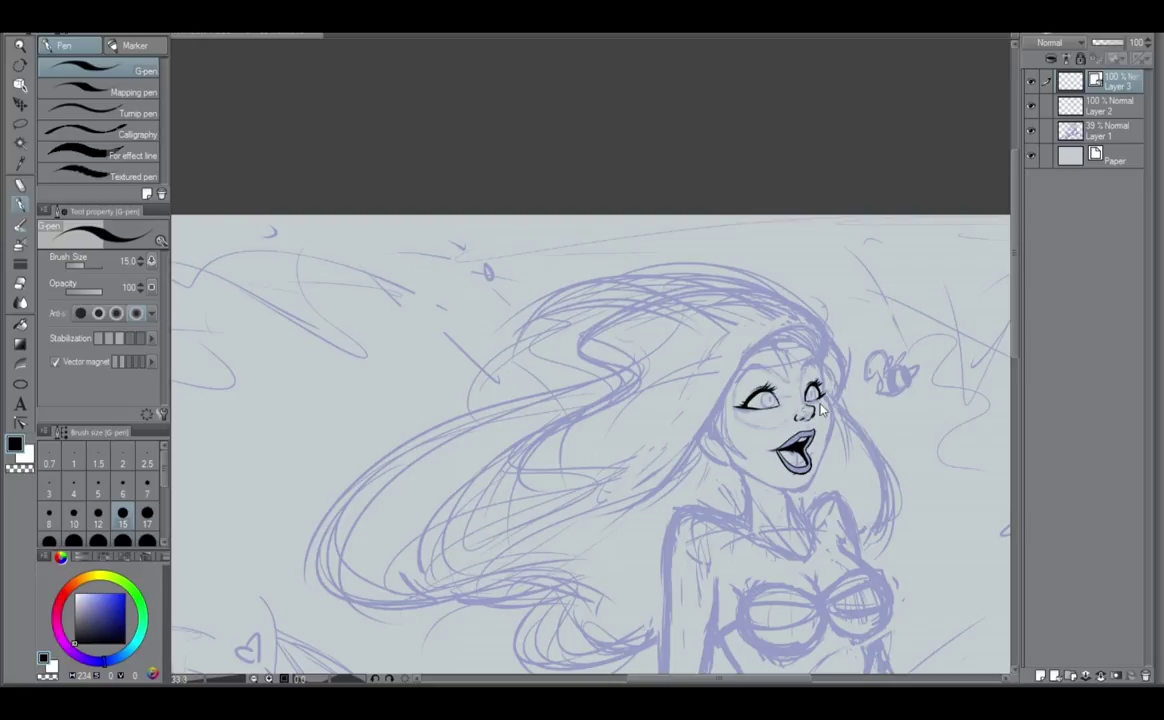
pyautogui.scroll(-3, 778, 394)
pyautogui.scroll(5, 822, 452)
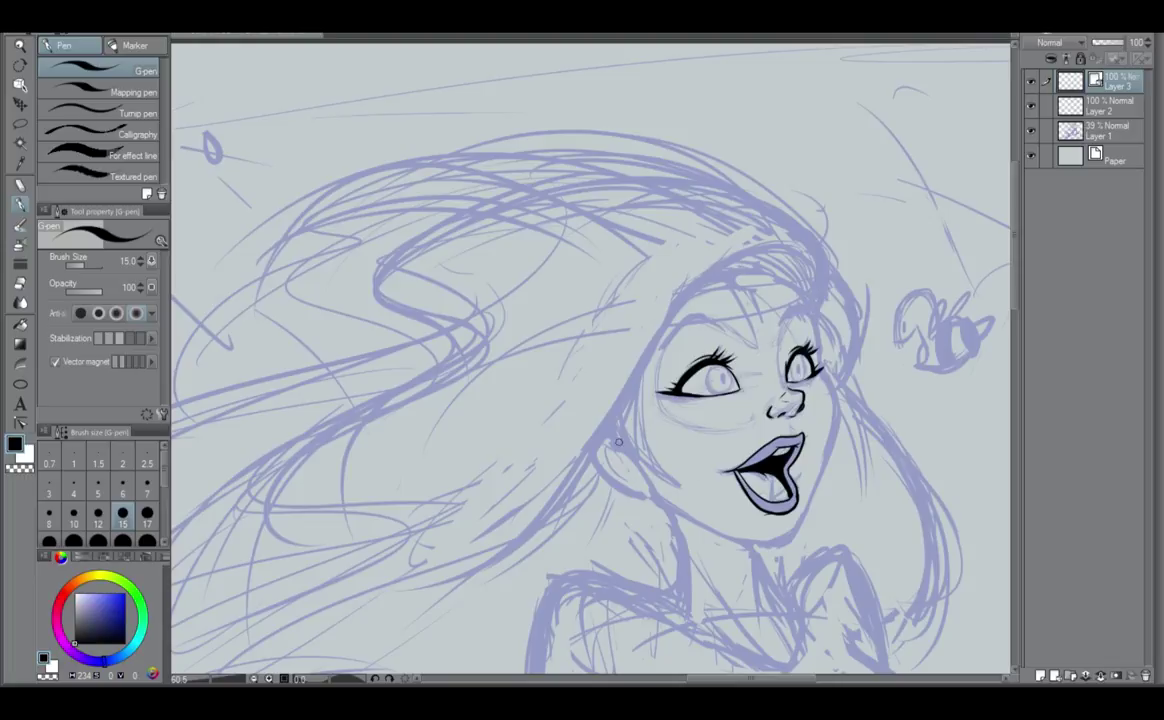
pyautogui.moveTo(606, 396)
pyautogui.mouseDown()
pyautogui.moveTo(619, 439)
pyautogui.moveTo(690, 492)
pyautogui.mouseUp()
pyautogui.moveTo(646, 333); pyautogui.dragTo(667, 485)
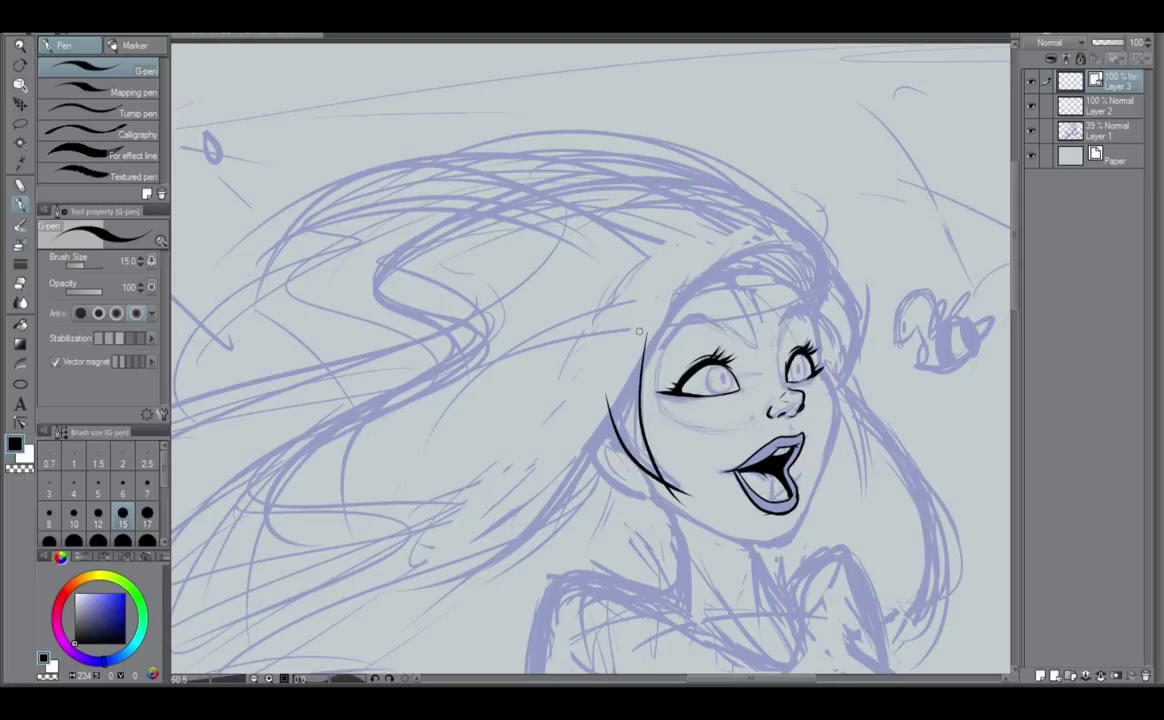
pyautogui.hotkey('ctrl', 'z')
pyautogui.moveTo(647, 334); pyautogui.dragTo(677, 491)
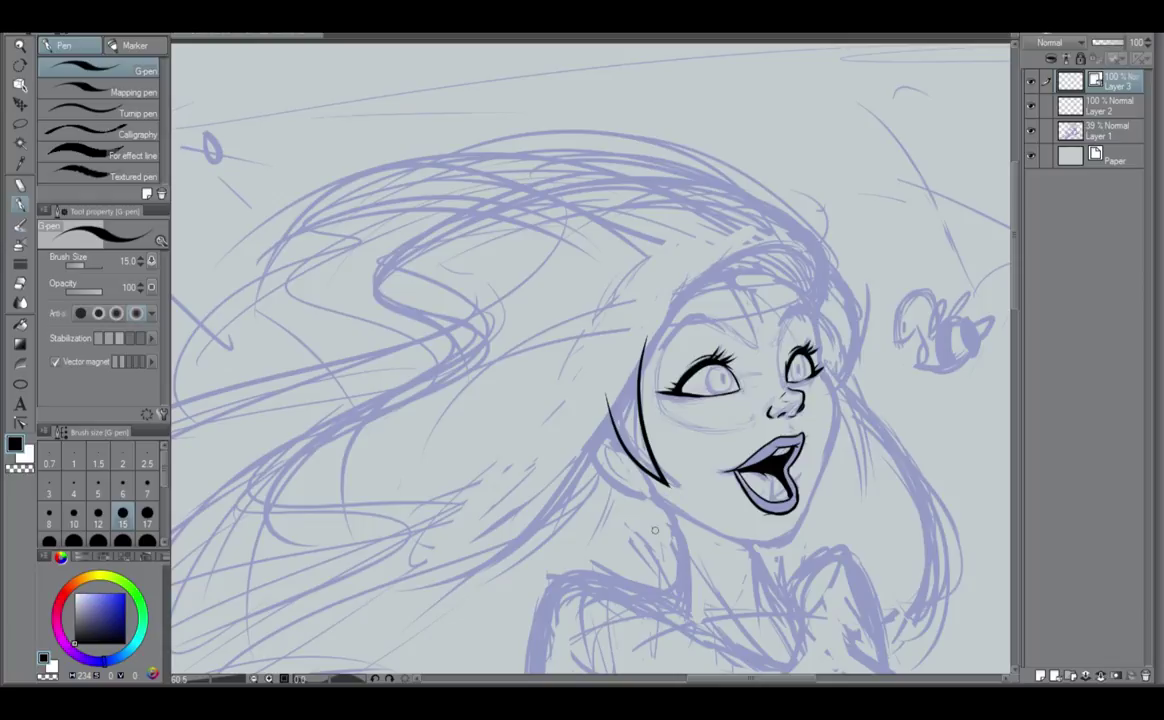
# Ink the arched fringe over the forehead and the long hair edge sweeping down past the ear.
pyautogui.moveTo(816, 299); pyautogui.dragTo(681, 245)
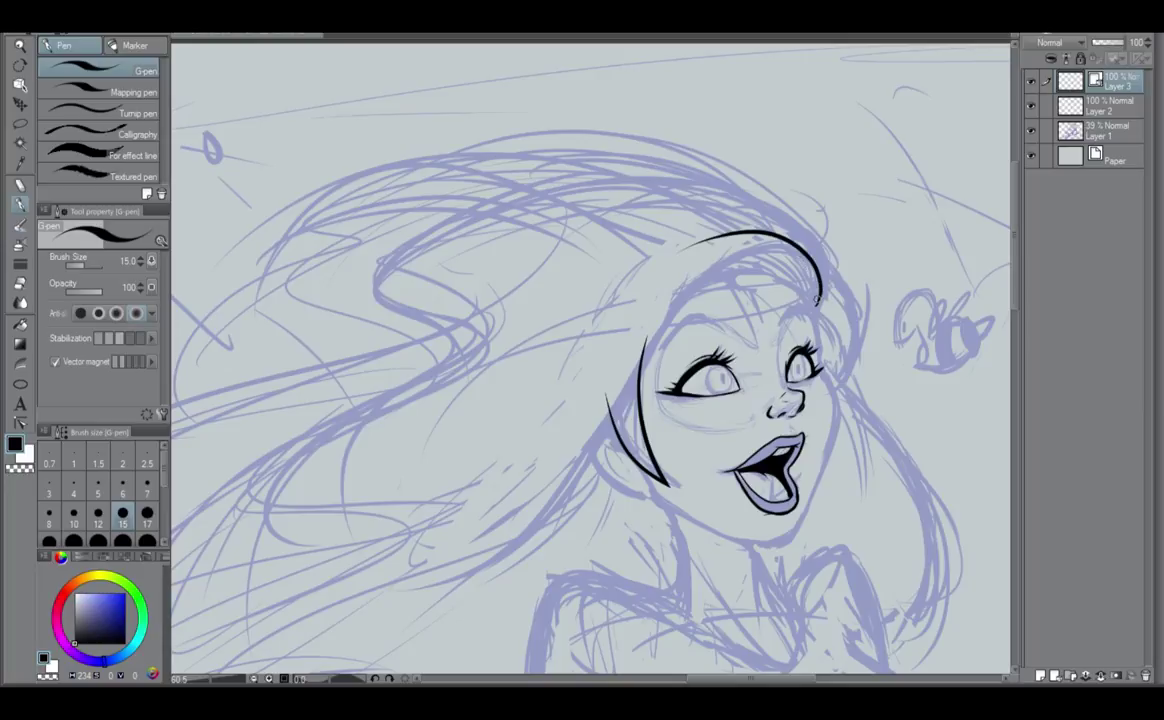
pyautogui.moveTo(738, 238); pyautogui.dragTo(396, 648)
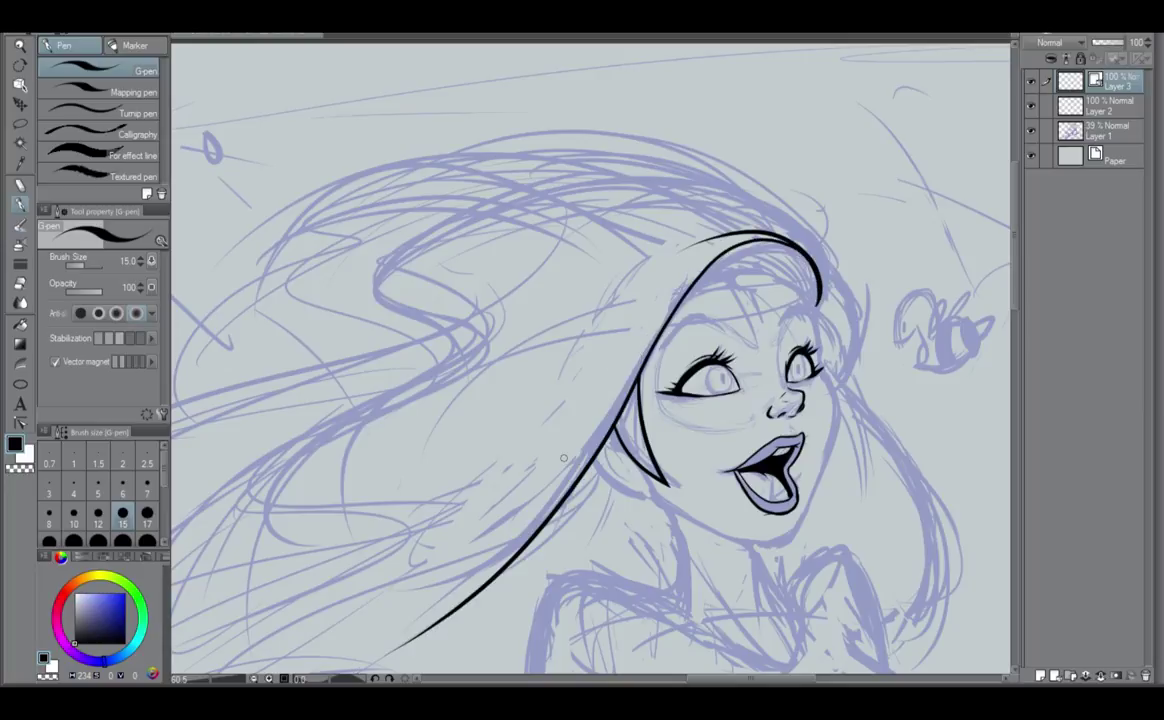
pyautogui.scroll(-1, 515, 421)
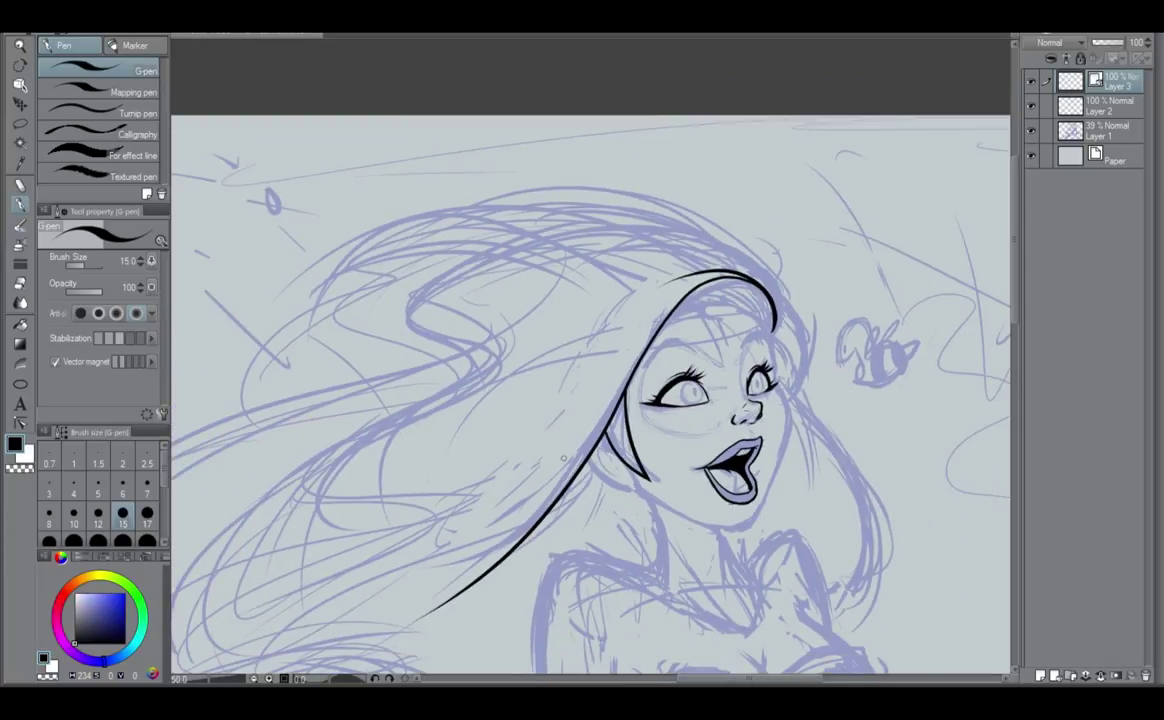
# Ink the lower contour of the woman's ear between the long hair edge and the pointed lock.
pyautogui.scroll(1, 563, 457)
pyautogui.scroll(1, 563, 457)
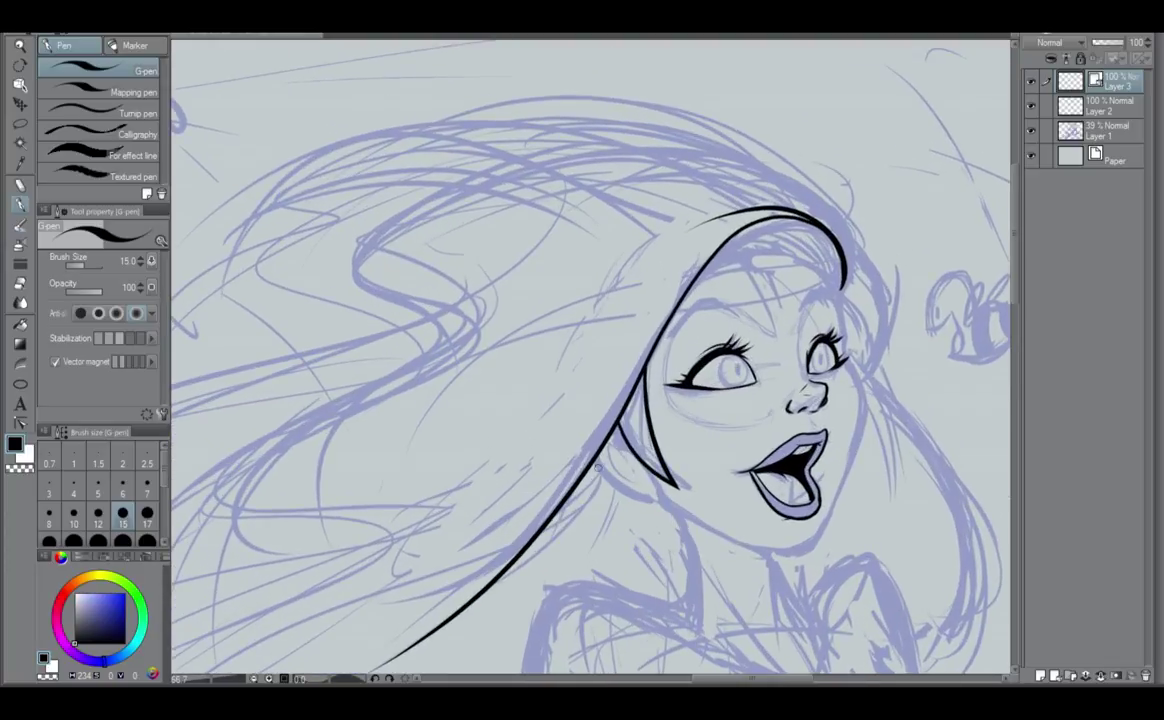
pyautogui.moveTo(592, 452); pyautogui.dragTo(676, 492)
pyautogui.hotkey('ctrl', 'z')
pyautogui.moveTo(594, 452); pyautogui.dragTo(683, 495)
pyautogui.hotkey('ctrl', 'z')
pyautogui.moveTo(593, 449)
pyautogui.mouseDown()
pyautogui.moveTo(619, 484)
pyautogui.moveTo(665, 479)
pyautogui.mouseUp()
# Ink the long curve over the crown of the hair, from the fringe's end back across the head.
pyautogui.moveTo(777, 530)
pyautogui.mouseDown()
pyautogui.moveTo(644, 486)
pyautogui.moveTo(640, 474)
pyautogui.mouseUp()
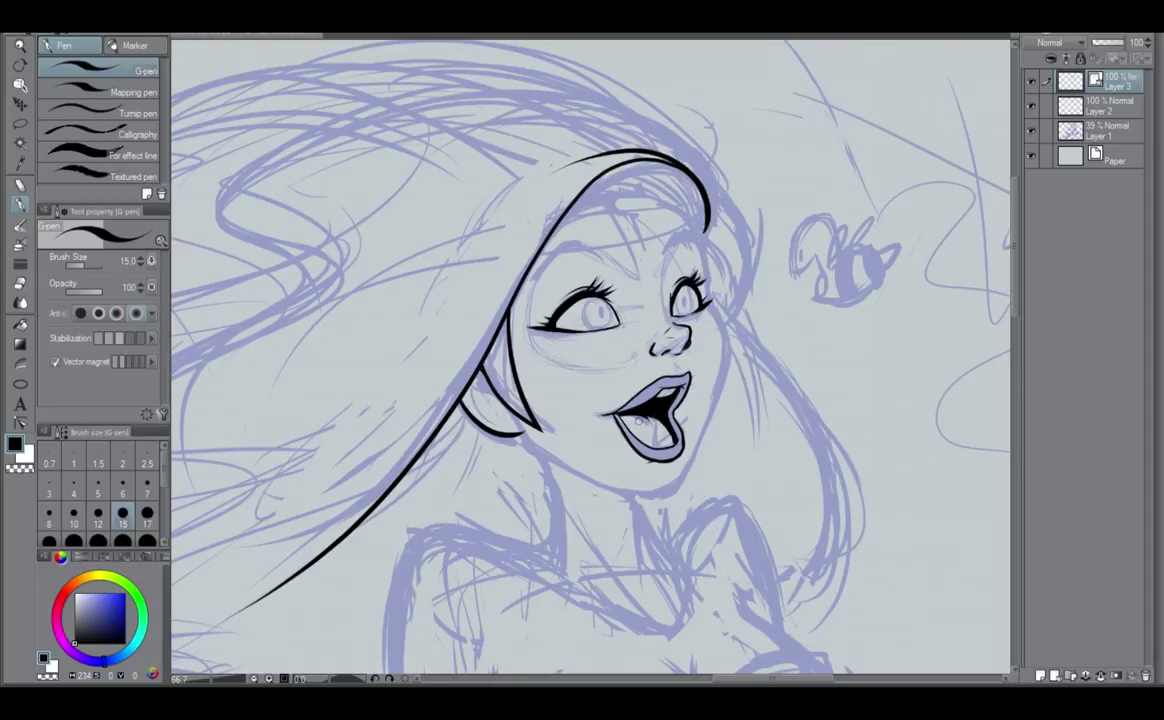
pyautogui.moveTo(523, 457)
pyautogui.mouseDown()
pyautogui.moveTo(639, 564)
pyautogui.moveTo(724, 602)
pyautogui.mouseUp()
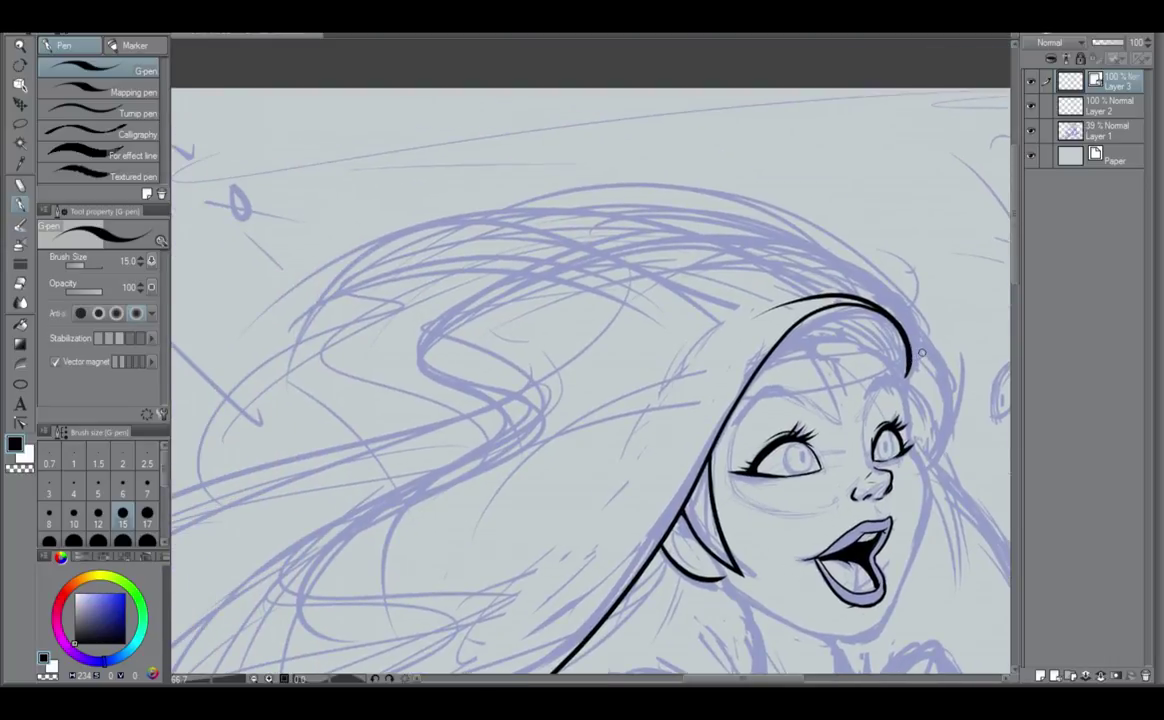
pyautogui.moveTo(910, 365)
pyautogui.mouseDown()
pyautogui.moveTo(800, 246)
pyautogui.moveTo(465, 292)
pyautogui.mouseUp()
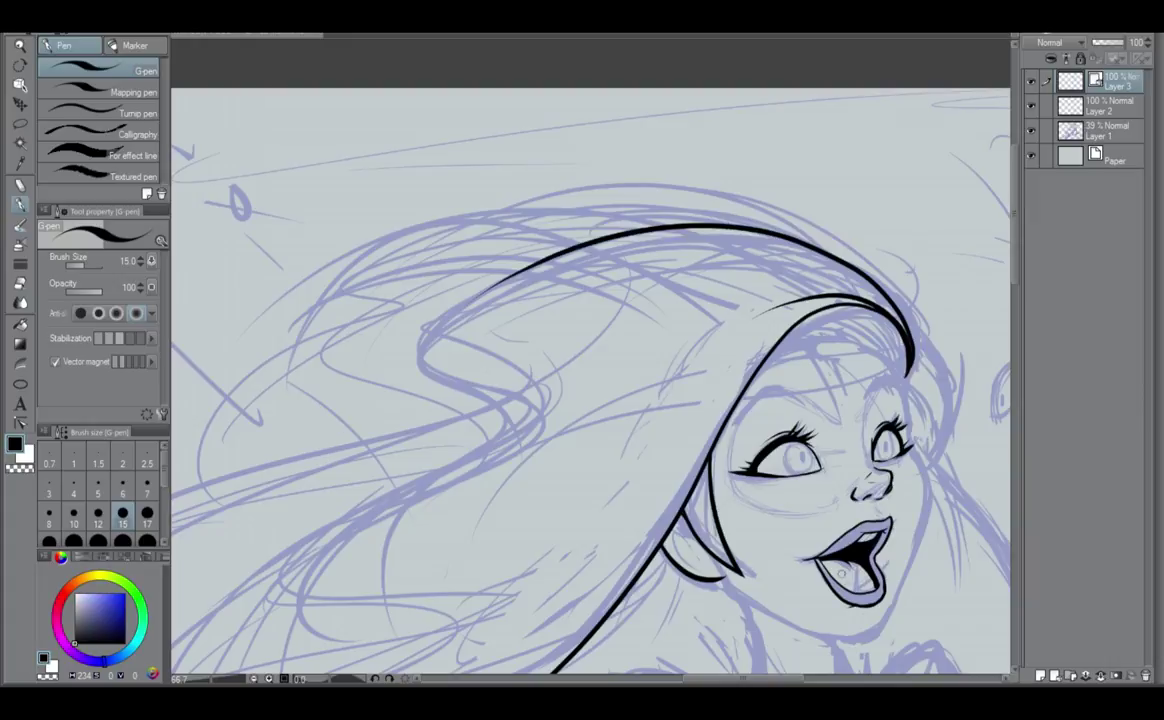
# Ink the inner hairline under the fringe and the far face contour from forehead over the cheek towards the chin.
pyautogui.moveTo(848, 572); pyautogui.dragTo(632, 466)
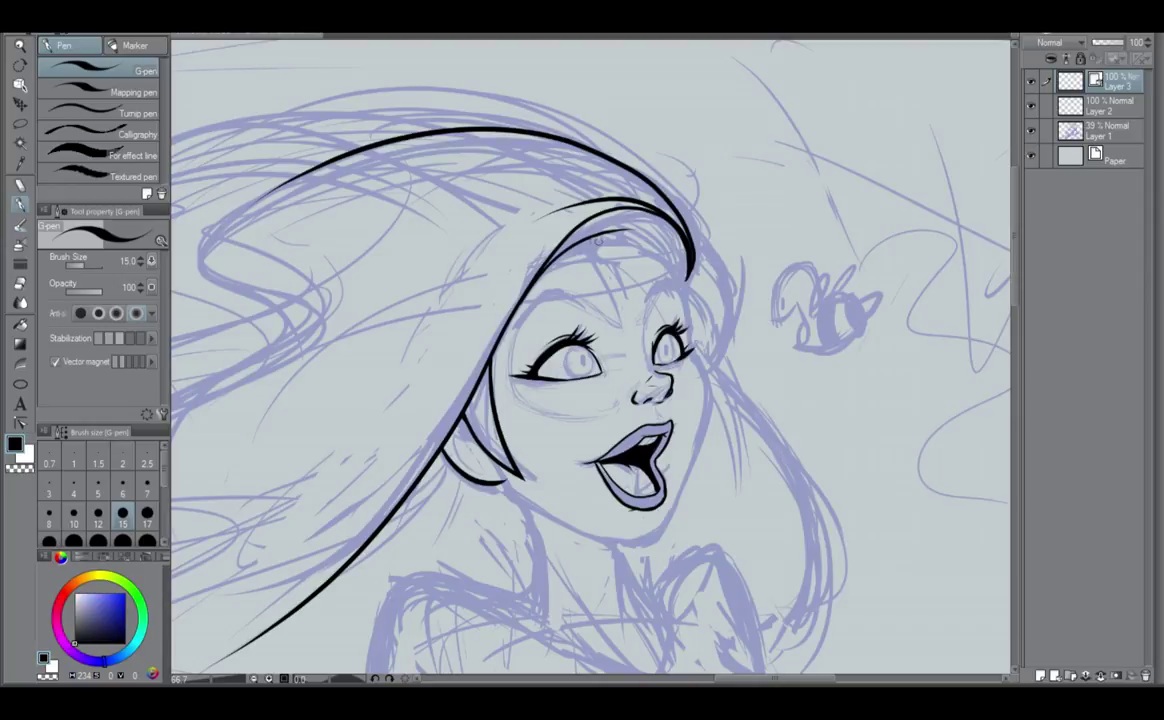
pyautogui.moveTo(582, 241)
pyautogui.mouseDown()
pyautogui.moveTo(644, 254)
pyautogui.moveTo(682, 310)
pyautogui.mouseUp()
pyautogui.hotkey('ctrl', 'z')
pyautogui.moveTo(692, 350); pyautogui.dragTo(711, 426)
pyautogui.hotkey('ctrl', 'z')
pyautogui.moveTo(691, 340); pyautogui.dragTo(693, 457)
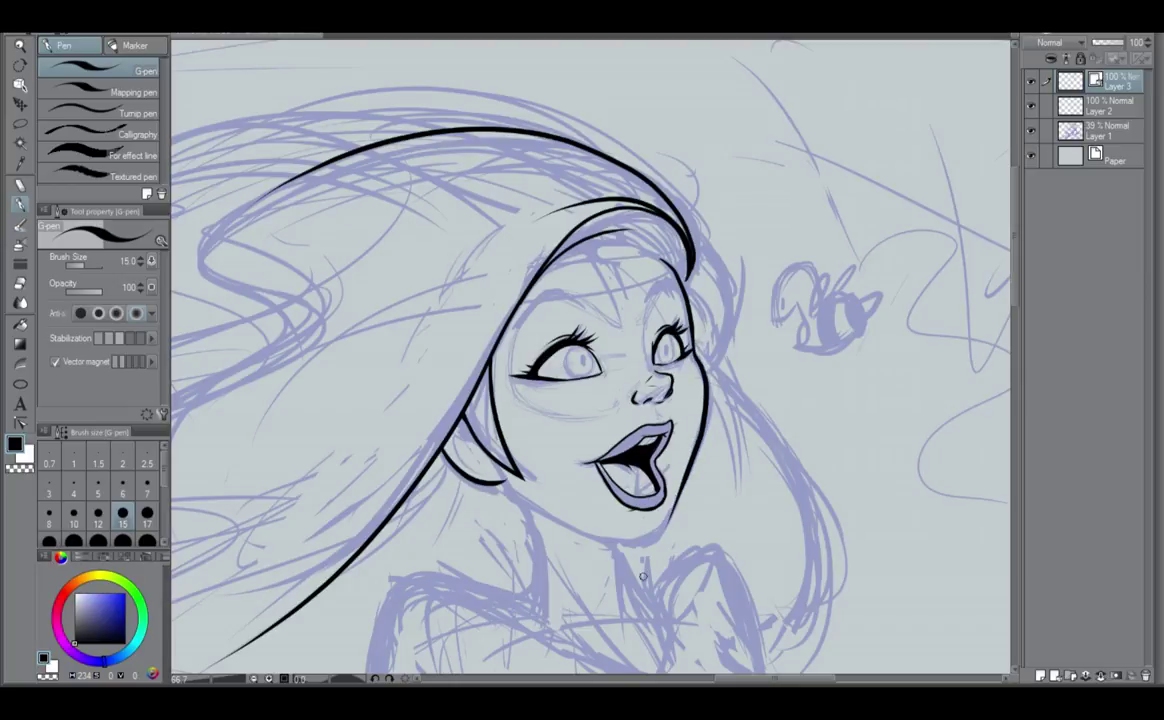
# Undo the last face contour and re-ink the far cheek line from the eye down towards the chin.
pyautogui.hotkey('ctrl', 'z')
pyautogui.hotkey('ctrl', 'z')
pyautogui.moveTo(661, 260)
pyautogui.mouseDown()
pyautogui.moveTo(708, 400)
pyautogui.moveTo(652, 508)
pyautogui.mouseUp()
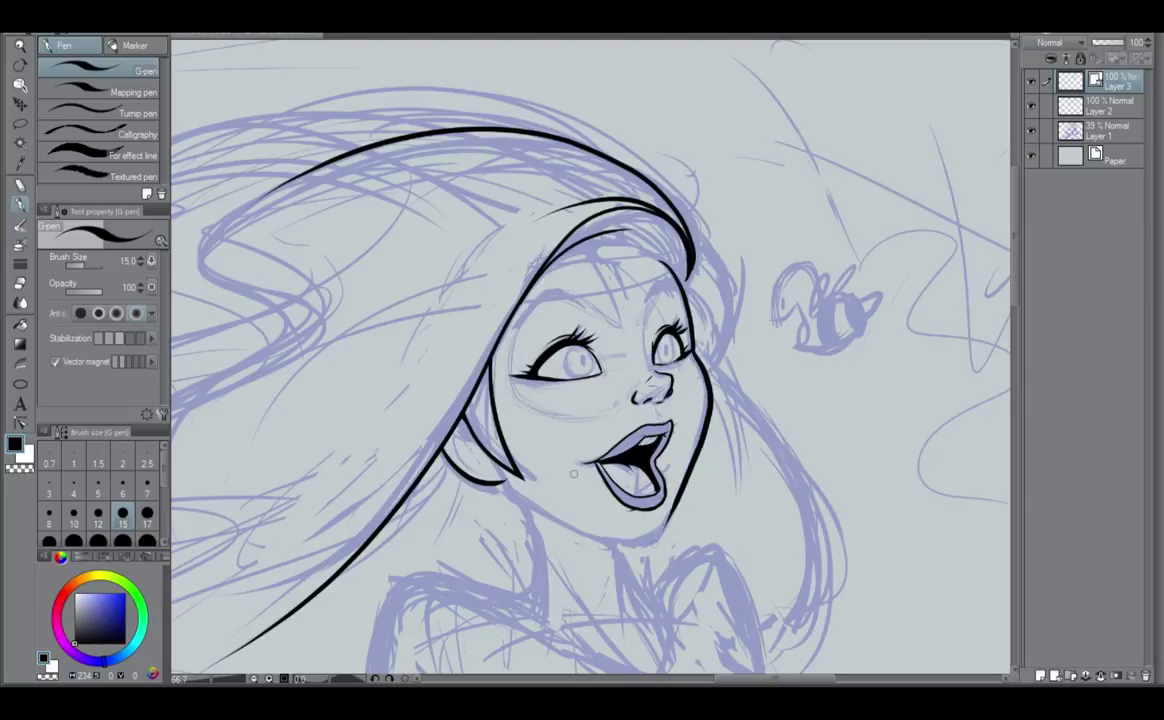
# Ink the jaw line from below the ear to the chin and join it to the far cheek contour with a rounded chin.
pyautogui.moveTo(458, 445); pyautogui.dragTo(600, 537)
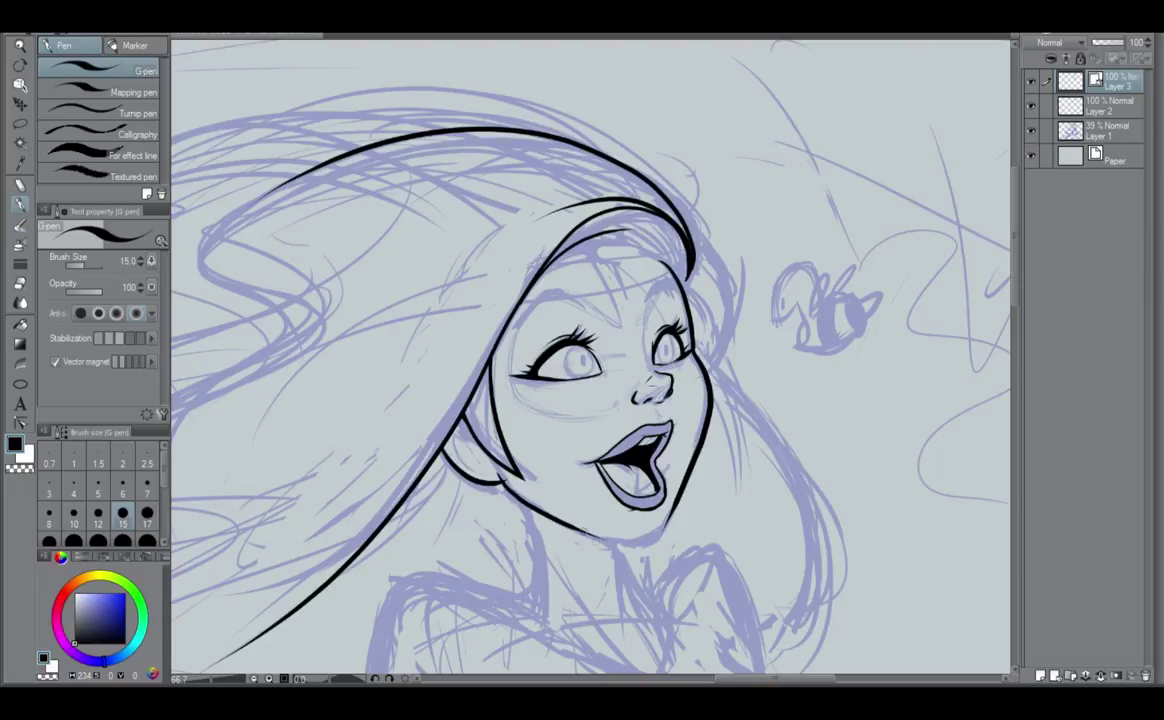
pyautogui.hotkey('ctrl', 'z')
pyautogui.moveTo(492, 470)
pyautogui.mouseDown()
pyautogui.moveTo(542, 514)
pyautogui.moveTo(611, 546)
pyautogui.mouseUp()
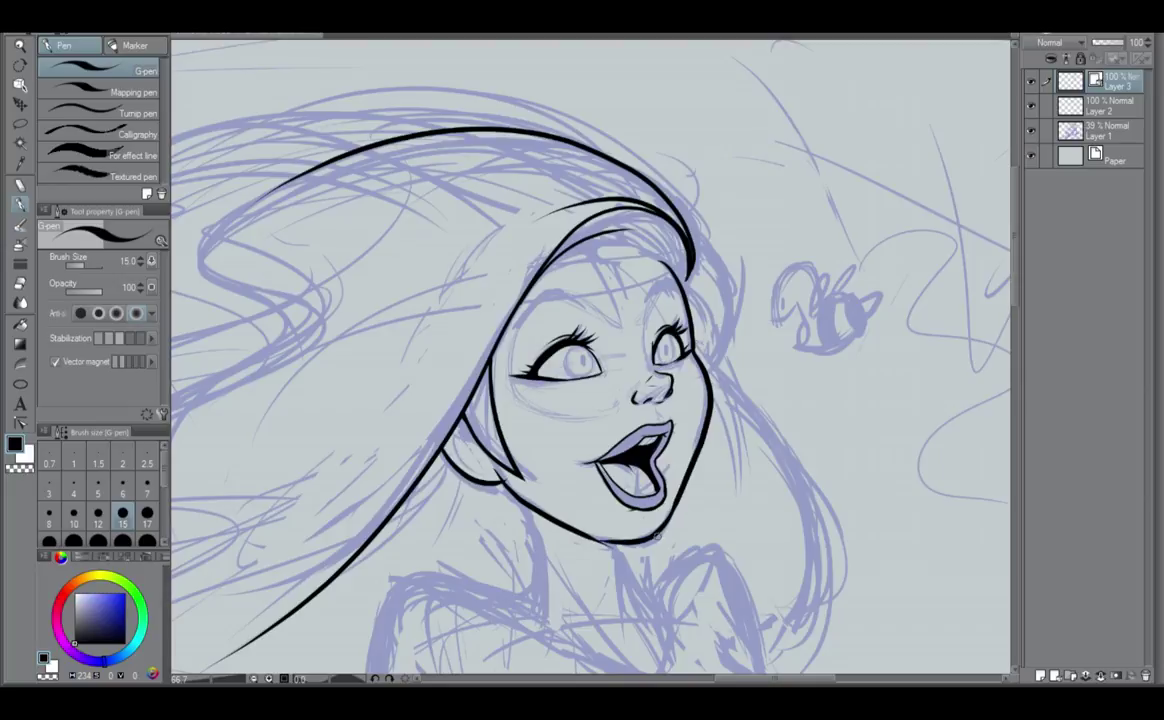
pyautogui.moveTo(674, 510); pyautogui.dragTo(574, 533)
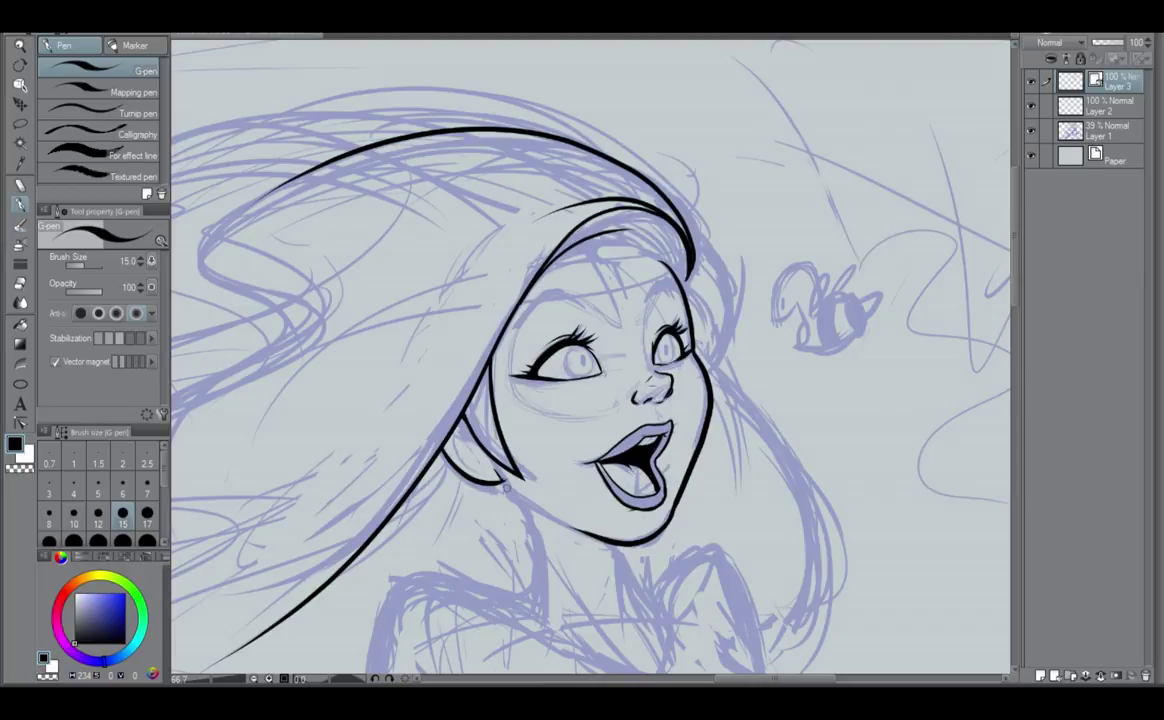
pyautogui.moveTo(497, 475); pyautogui.dragTo(614, 545)
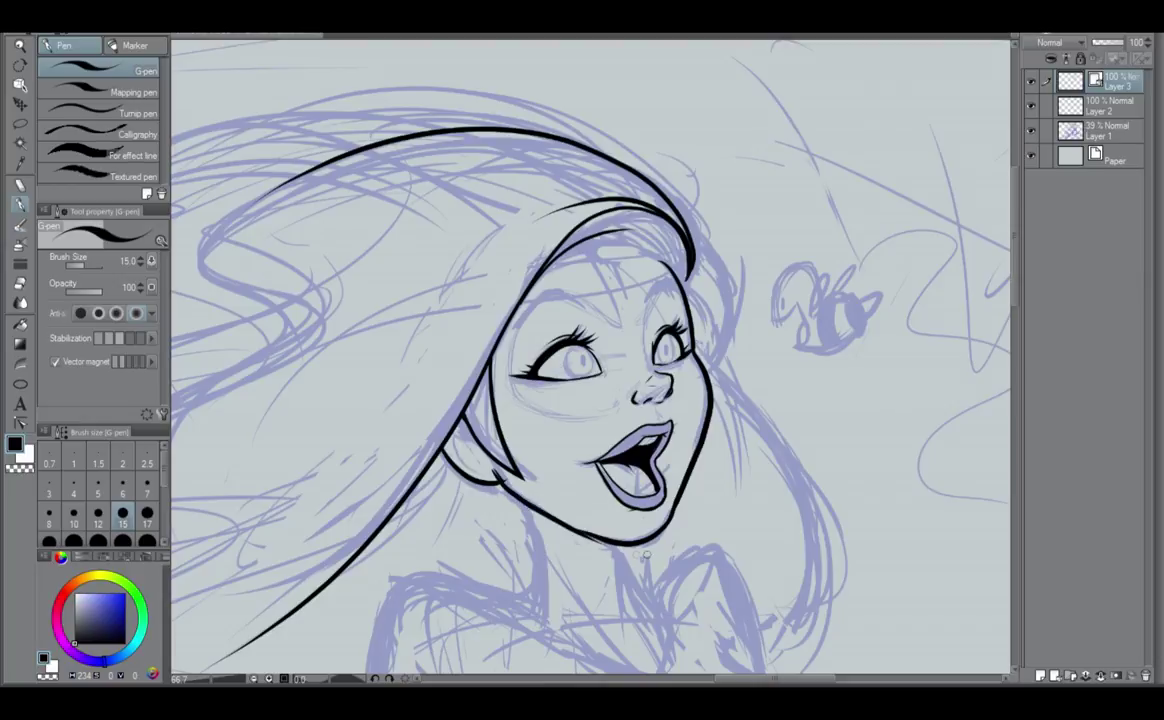
pyautogui.hotkey('ctrl', 'z')
pyautogui.moveTo(498, 476); pyautogui.dragTo(606, 544)
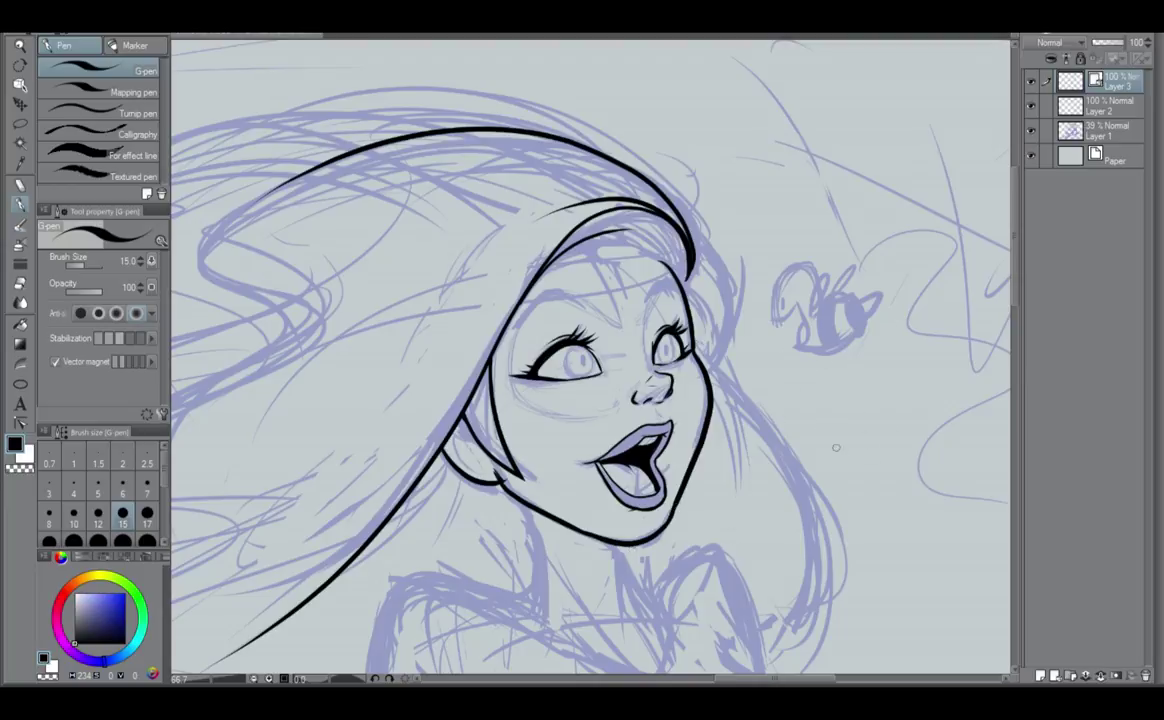
# Draw sample curved strokes and direction arrows in the empty area beside the woman's face.
pyautogui.moveTo(836, 436); pyautogui.dragTo(866, 468)
pyautogui.moveTo(830, 345)
pyautogui.mouseDown()
pyautogui.moveTo(765, 561)
pyautogui.moveTo(799, 440)
pyautogui.moveTo(761, 532)
pyautogui.moveTo(796, 548)
pyautogui.mouseUp()
pyautogui.moveTo(914, 420); pyautogui.dragTo(815, 535)
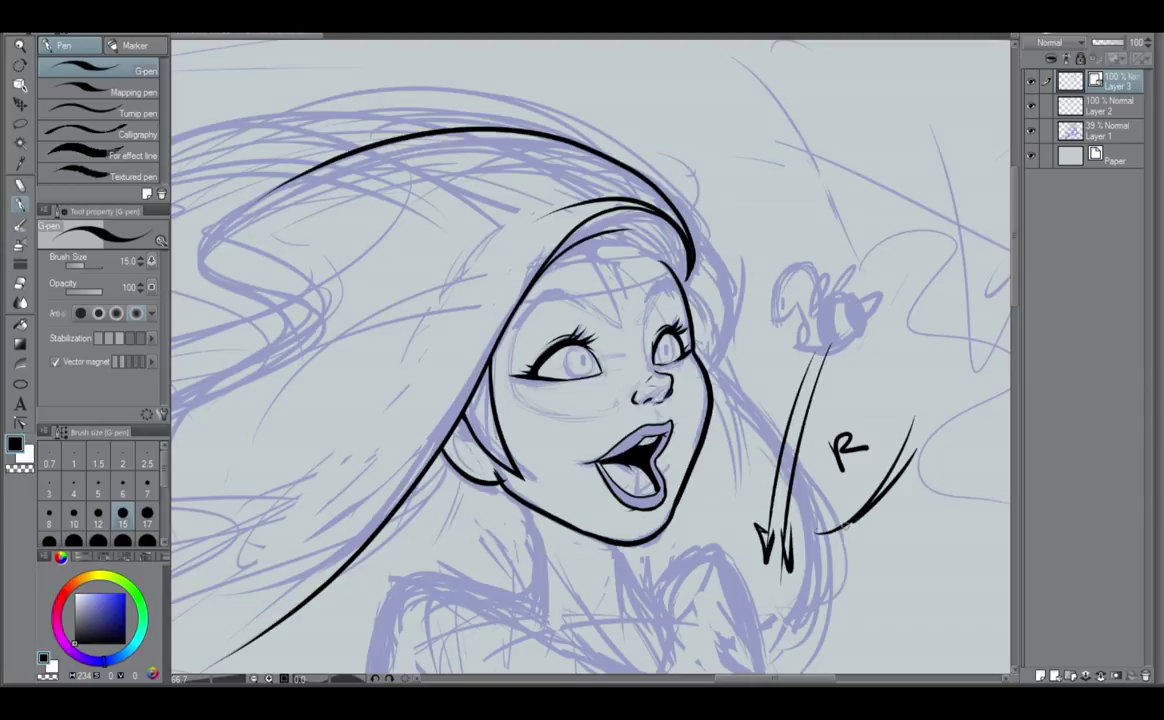
pyautogui.moveTo(902, 603)
pyautogui.mouseDown()
pyautogui.moveTo(959, 416)
pyautogui.moveTo(937, 579)
pyautogui.mouseUp()
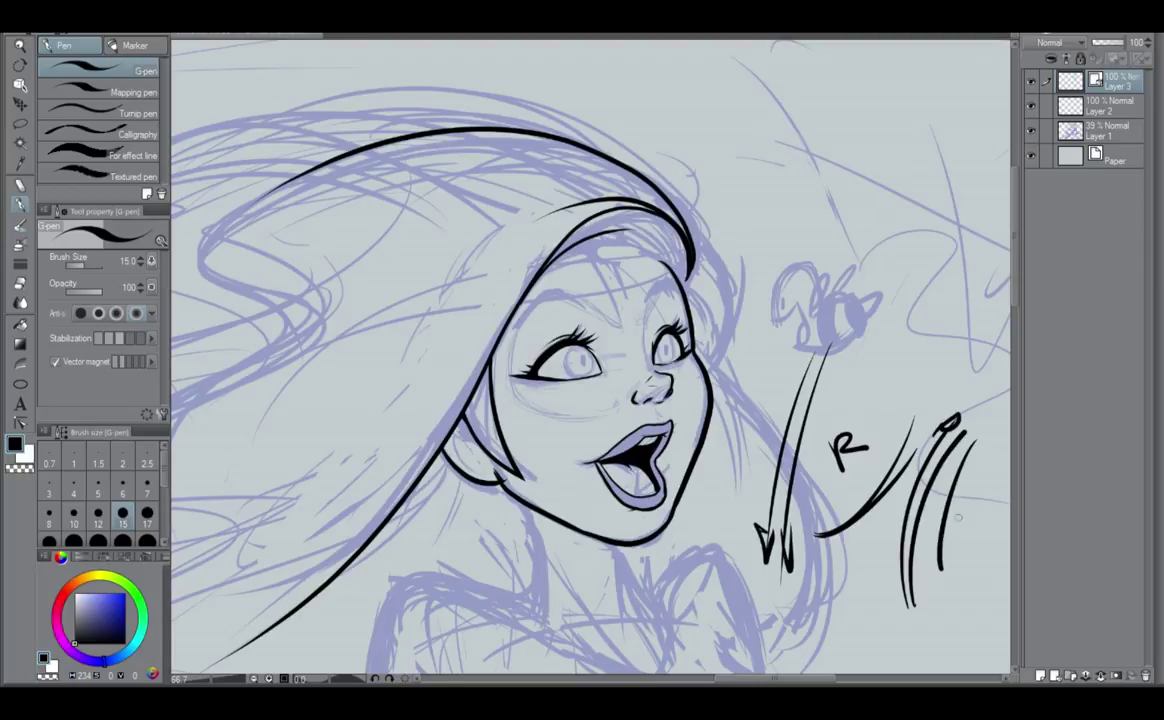
pyautogui.moveTo(970, 450); pyautogui.dragTo(958, 578)
pyautogui.moveTo(742, 487); pyautogui.dragTo(765, 532)
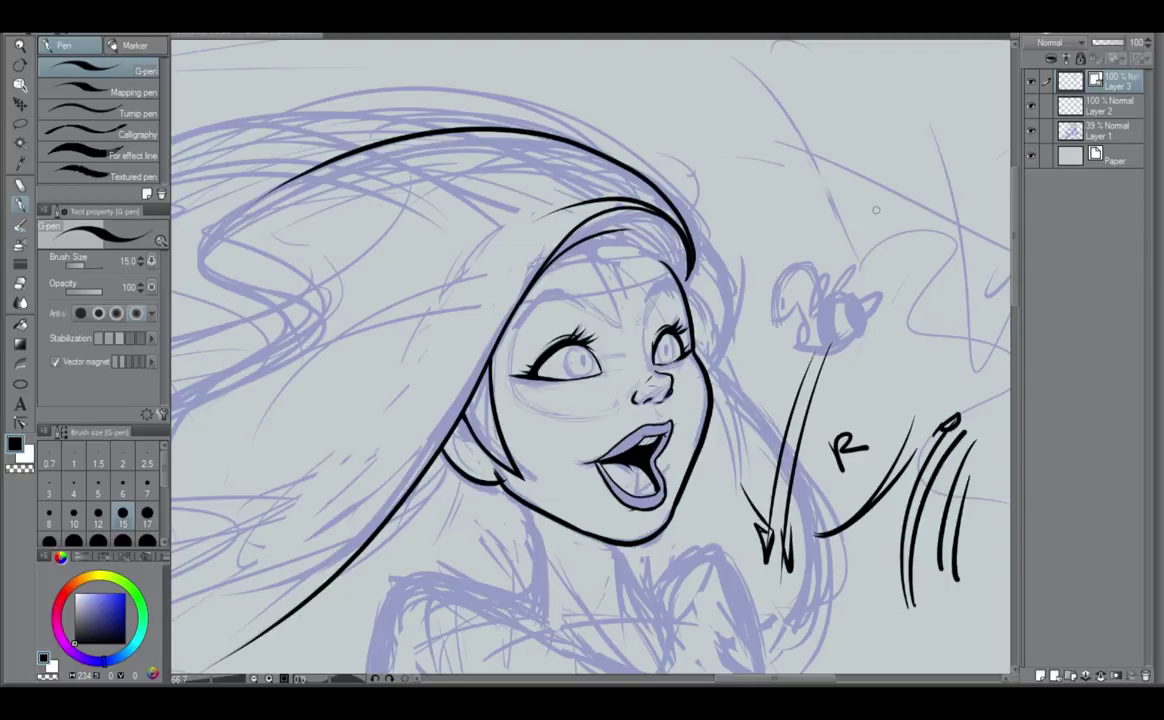
pyautogui.moveTo(880, 158); pyautogui.dragTo(866, 292)
pyautogui.moveTo(748, 148); pyautogui.dragTo(800, 258)
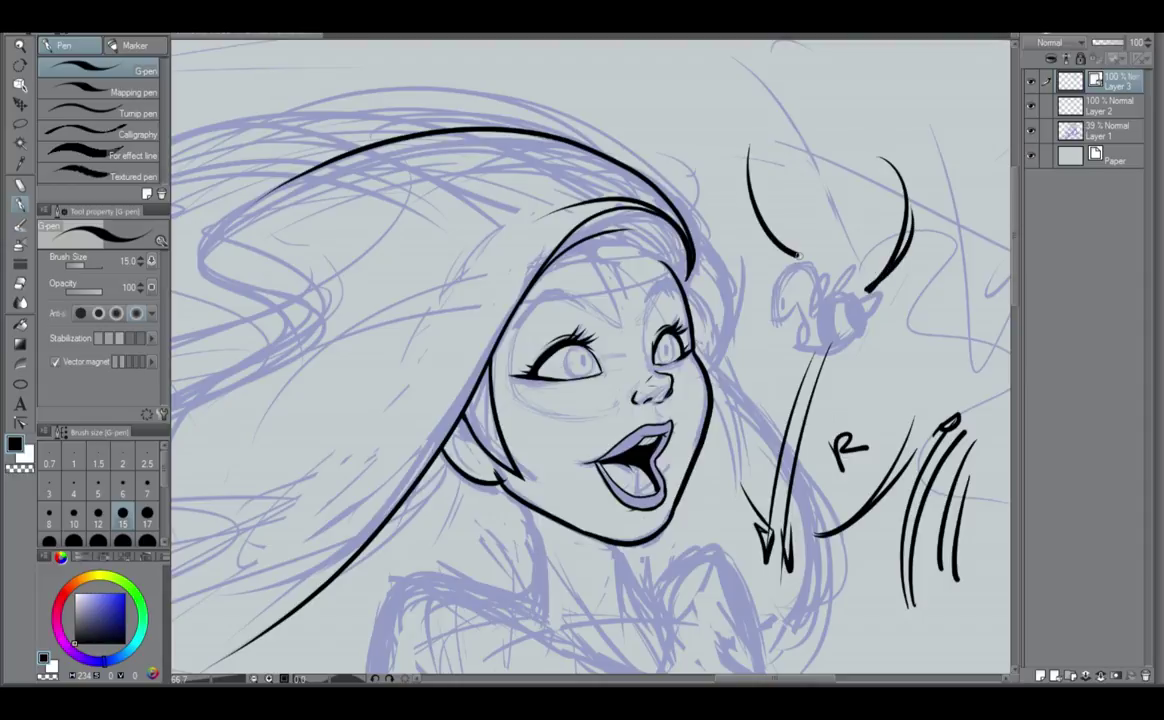
pyautogui.moveTo(751, 200); pyautogui.dragTo(811, 259)
pyautogui.moveTo(856, 177); pyautogui.dragTo(865, 243)
pyautogui.moveTo(929, 306); pyautogui.dragTo(895, 339)
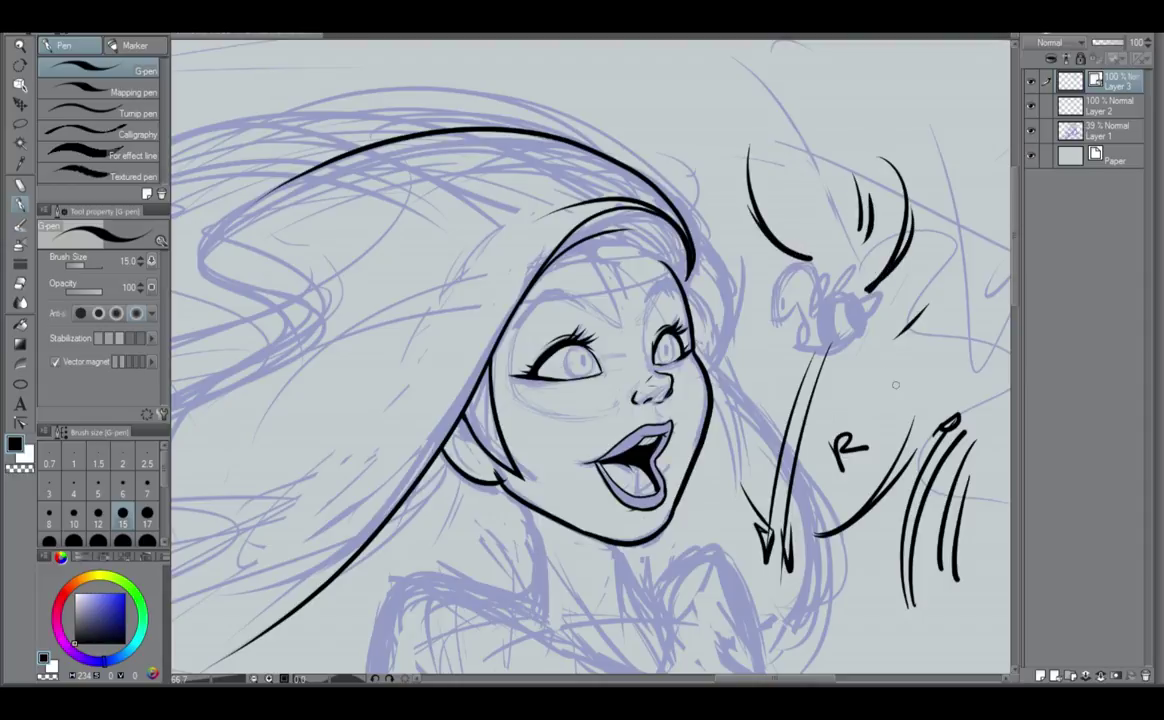
pyautogui.moveTo(884, 405); pyautogui.dragTo(941, 355)
pyautogui.moveTo(833, 441); pyautogui.dragTo(967, 238)
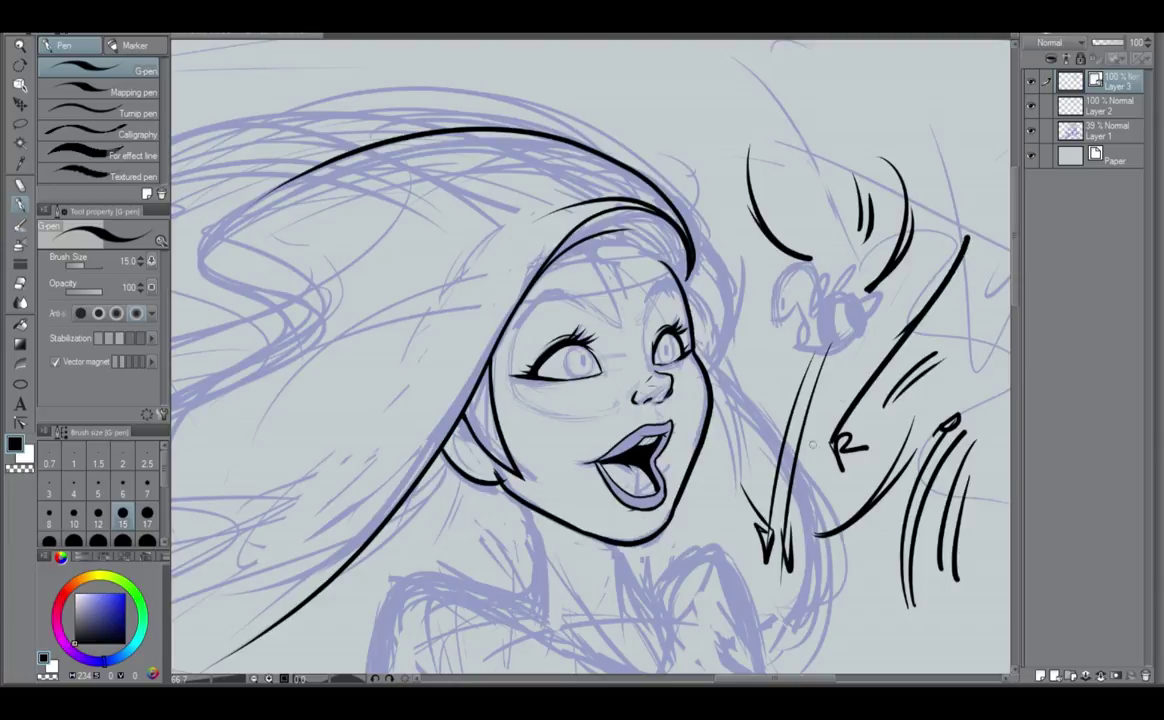
pyautogui.moveTo(866, 356)
pyautogui.mouseDown()
pyautogui.moveTo(967, 160)
pyautogui.moveTo(961, 148)
pyautogui.moveTo(982, 170)
pyautogui.mouseUp()
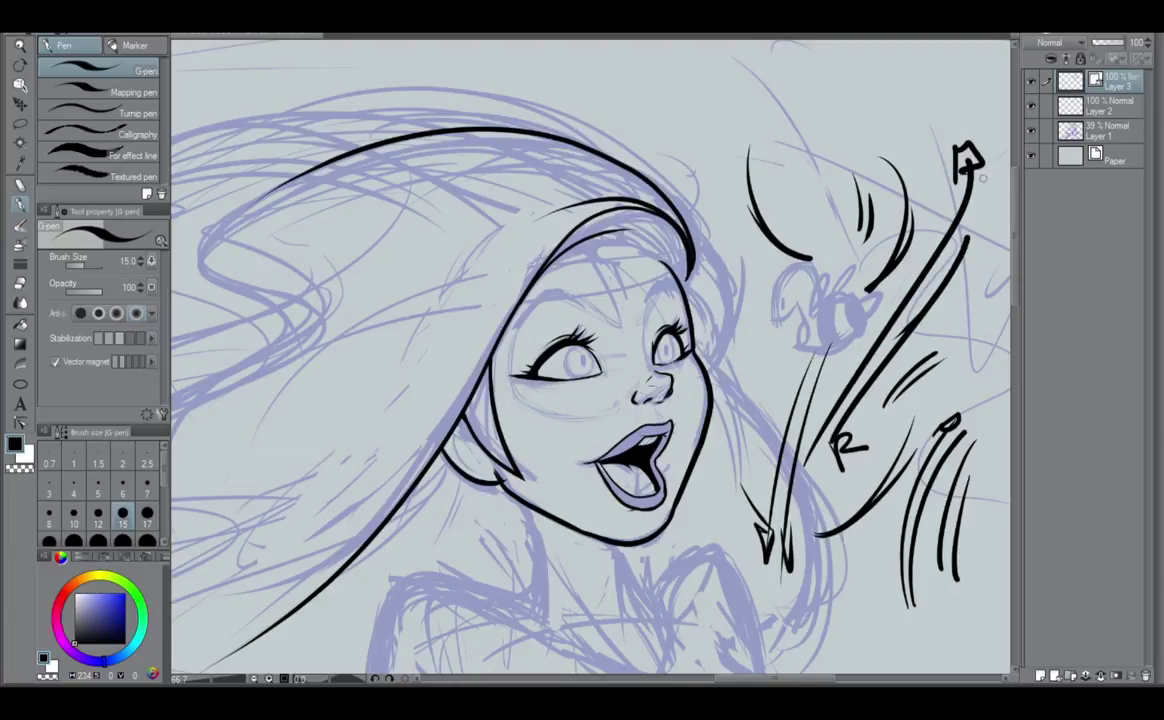
pyautogui.moveTo(768, 152)
pyautogui.mouseDown()
pyautogui.moveTo(810, 577)
pyautogui.moveTo(789, 568)
pyautogui.moveTo(875, 179)
pyautogui.moveTo(854, 486)
pyautogui.moveTo(911, 215)
pyautogui.moveTo(924, 346)
pyautogui.moveTo(965, 283)
pyautogui.moveTo(965, 238)
pyautogui.moveTo(930, 555)
pyautogui.moveTo(959, 163)
pyautogui.moveTo(942, 493)
pyautogui.moveTo(924, 331)
pyautogui.moveTo(879, 160)
pyautogui.moveTo(865, 181)
pyautogui.moveTo(872, 203)
pyautogui.moveTo(865, 161)
pyautogui.moveTo(878, 391)
pyautogui.moveTo(809, 497)
pyautogui.moveTo(814, 518)
pyautogui.moveTo(765, 489)
pyautogui.moveTo(761, 597)
pyautogui.mouseUp()
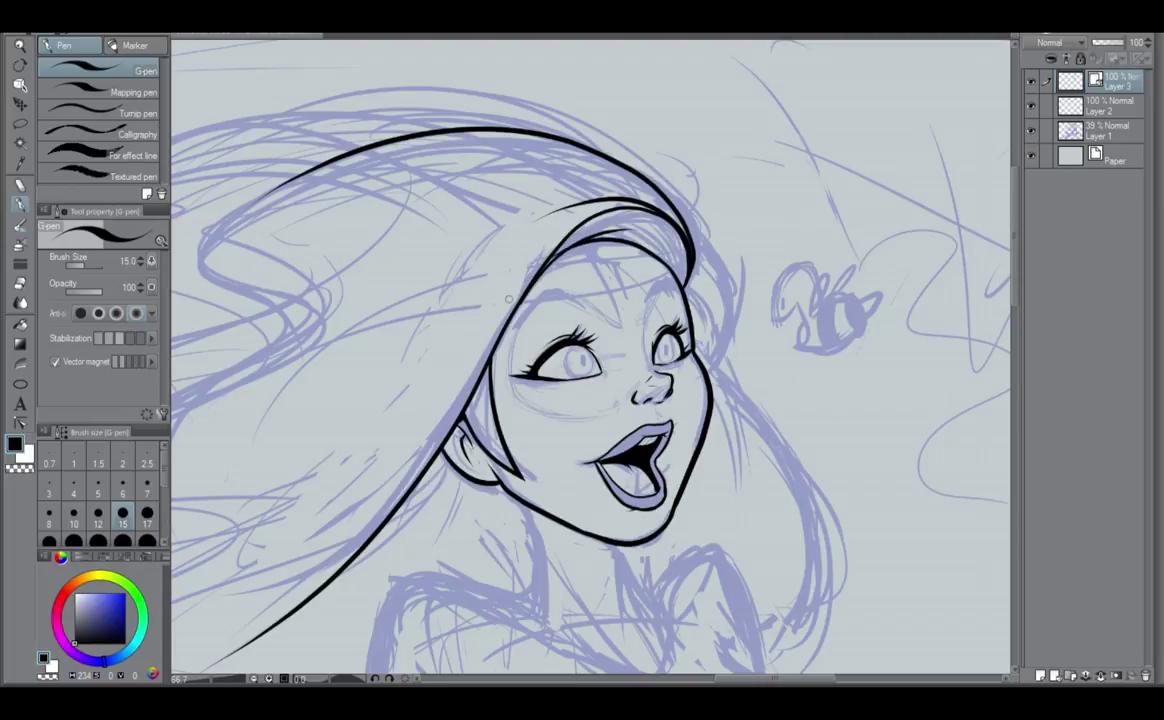
# Ink the thin hair strand lines inside the fringe above the forehead.
pyautogui.hotkey('ctrl', 'z')
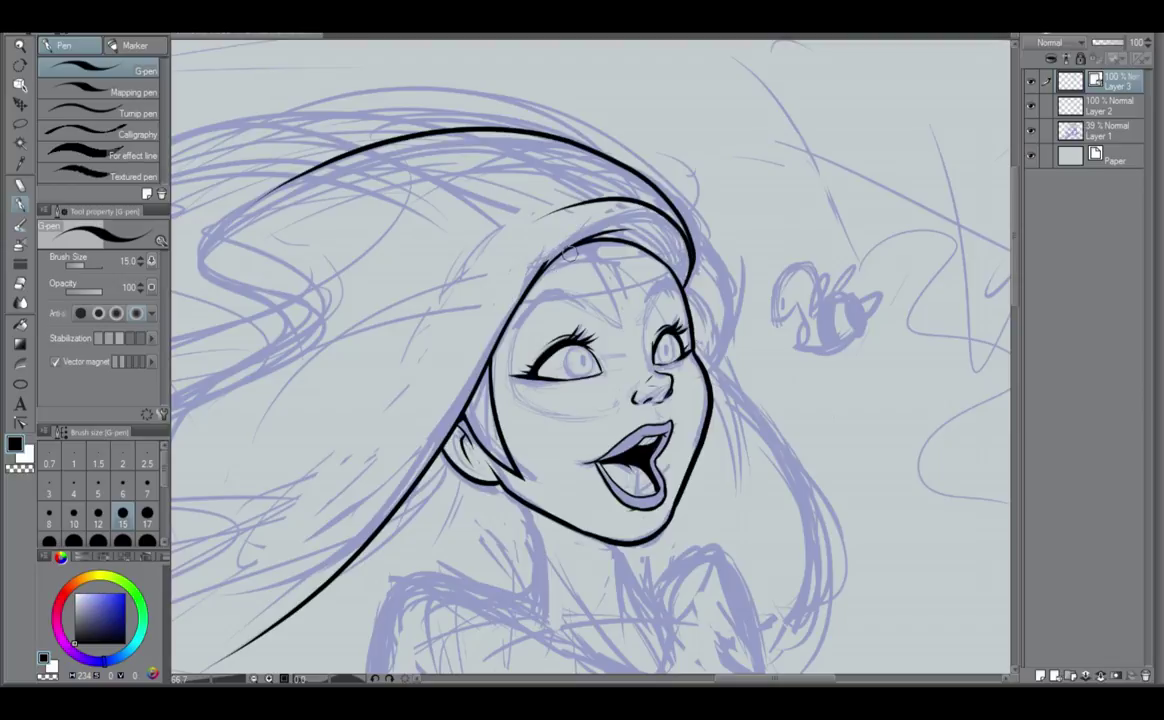
pyautogui.moveTo(545, 277); pyautogui.dragTo(688, 236)
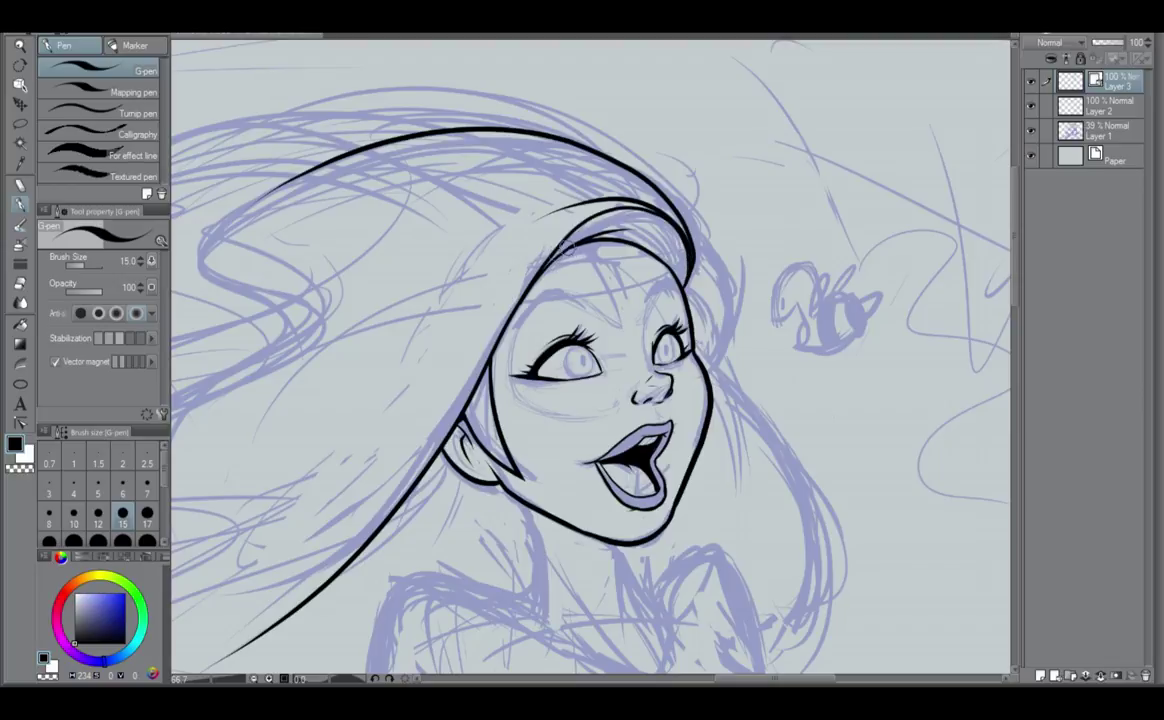
pyautogui.scroll(-2, 581, 231)
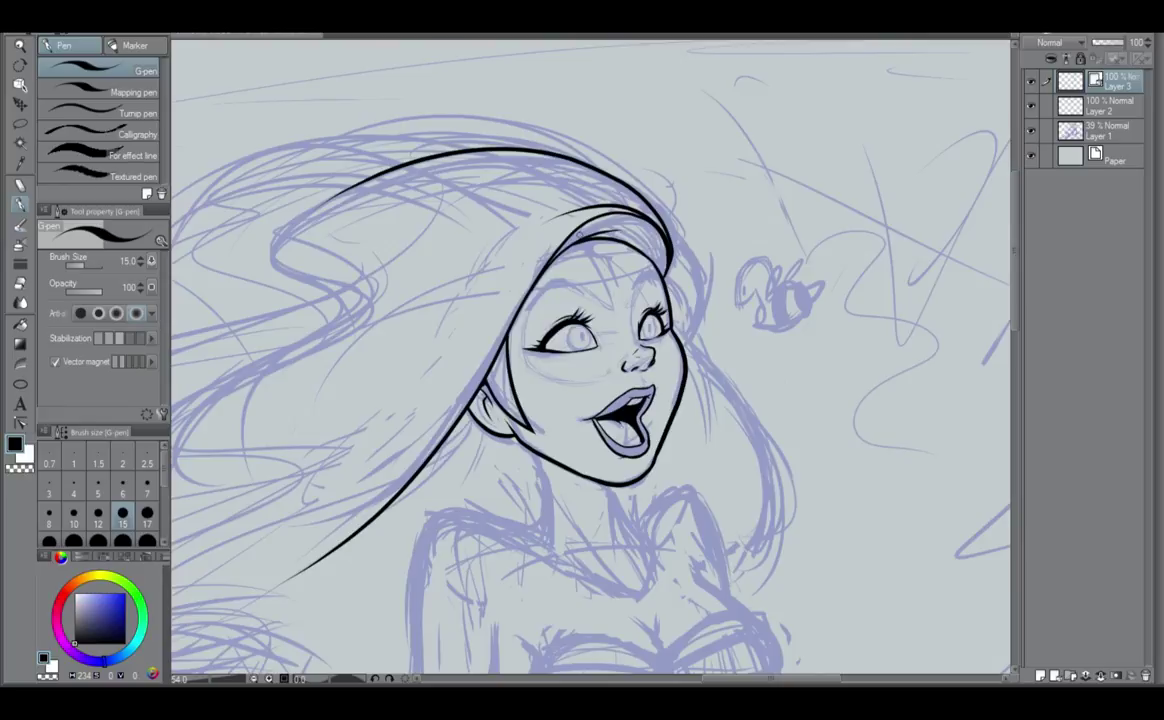
pyautogui.scroll(2, 590, 232)
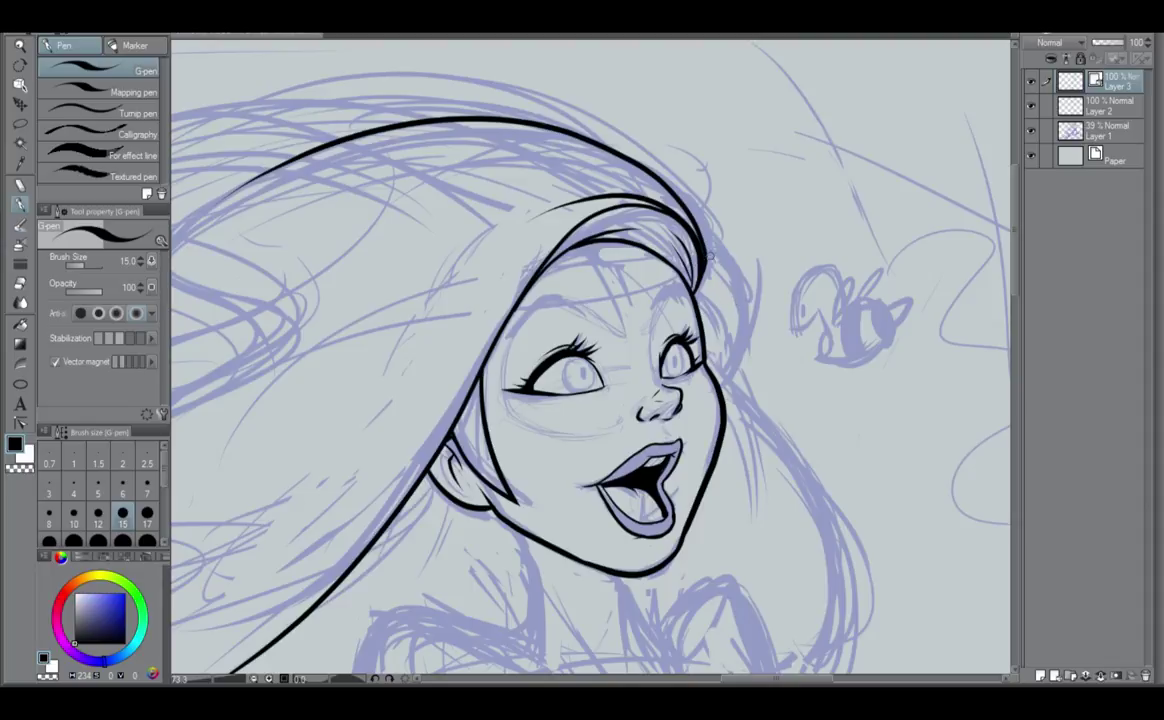
# Ink the curved outline of the far-side hair lock from the fringe's tip down to the cheek.
pyautogui.moveTo(707, 241); pyautogui.dragTo(728, 385)
pyautogui.moveTo(701, 234); pyautogui.dragTo(721, 383)
pyautogui.hotkey('ctrl', 'z')
pyautogui.moveTo(714, 245); pyautogui.dragTo(720, 395)
pyautogui.scroll(-2, 720, 397)
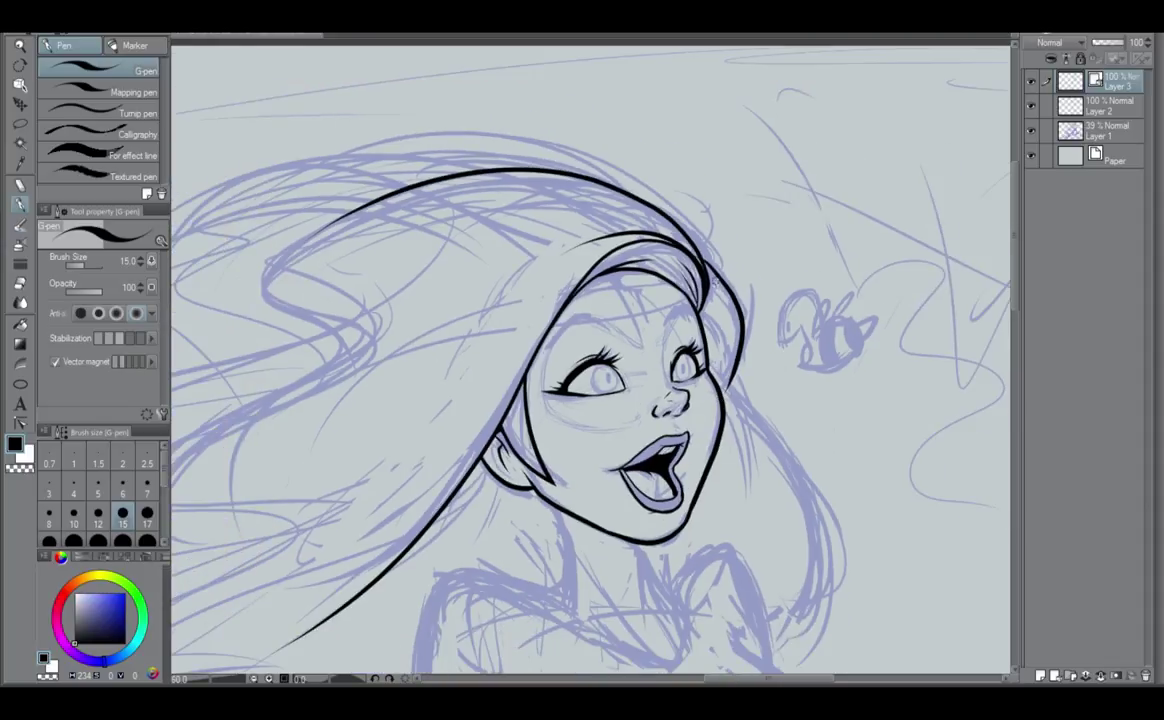
pyautogui.moveTo(722, 283); pyautogui.dragTo(712, 397)
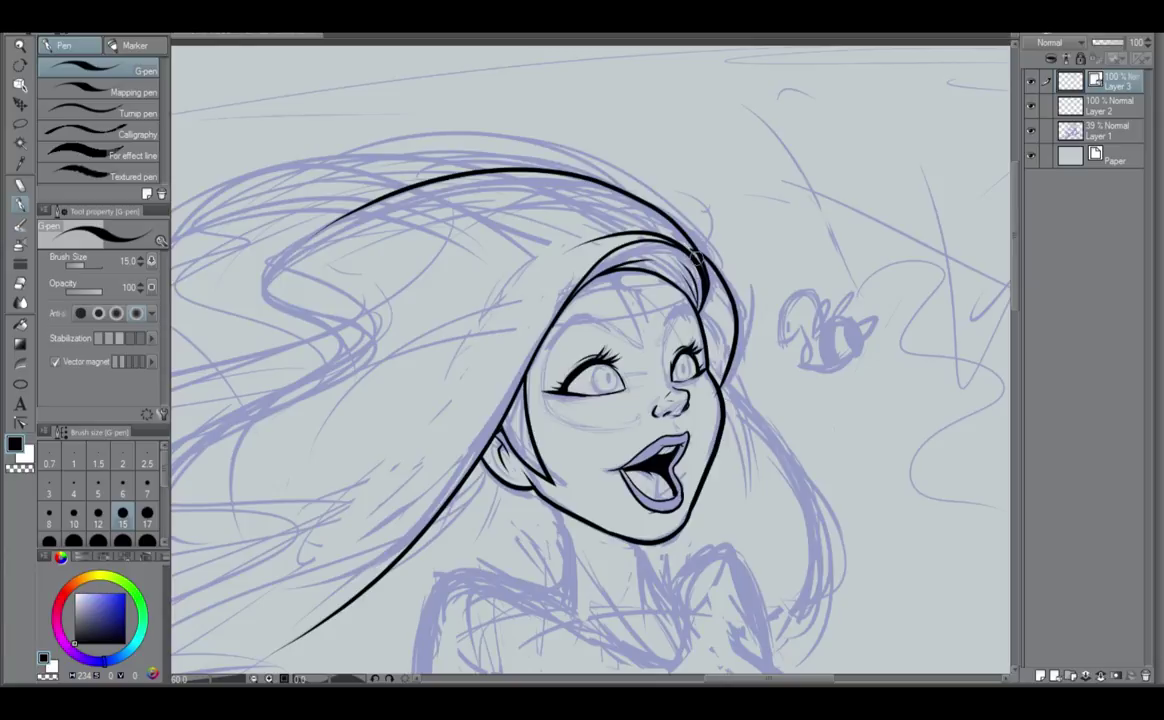
pyautogui.hotkey('ctrl', 'z')
pyautogui.hotkey('ctrl', 'y')
# Ink both side contours of the neck from under the jaw down towards the collarbones.
pyautogui.scroll(-3, 730, 372)
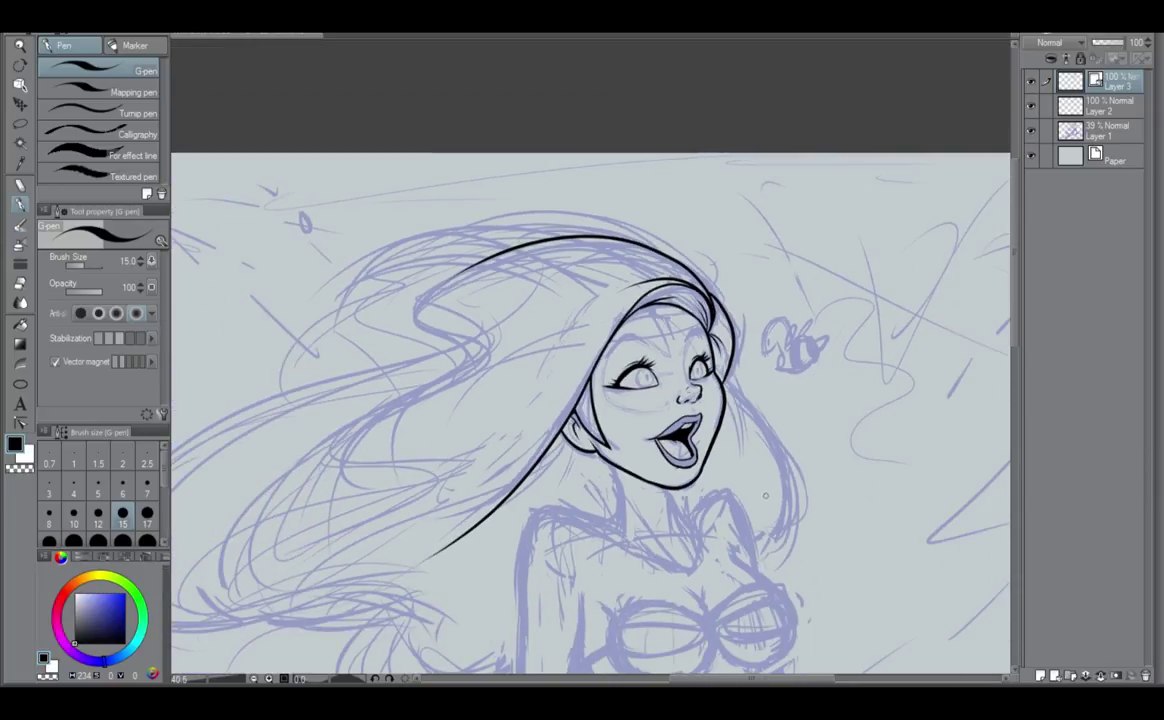
pyautogui.moveTo(724, 487); pyautogui.dragTo(835, 381)
pyautogui.hotkey('ctrl', 'z')
pyautogui.moveTo(752, 473); pyautogui.dragTo(844, 366)
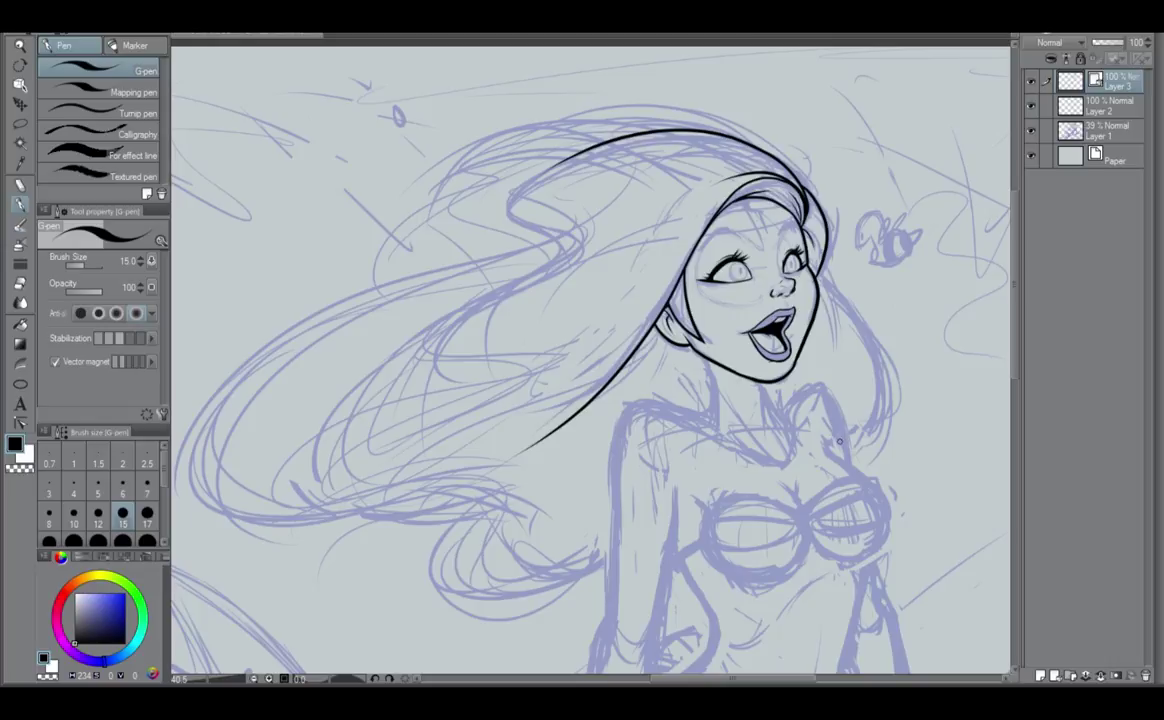
pyautogui.scroll(2, 843, 434)
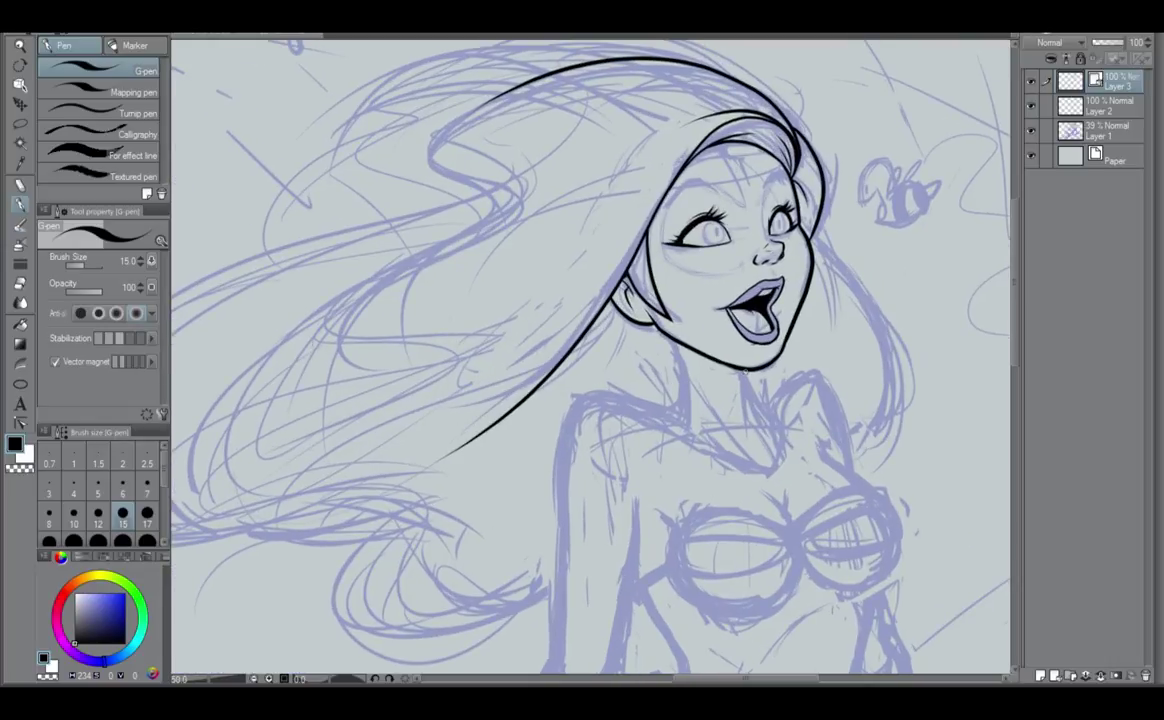
pyautogui.scroll(1, 743, 372)
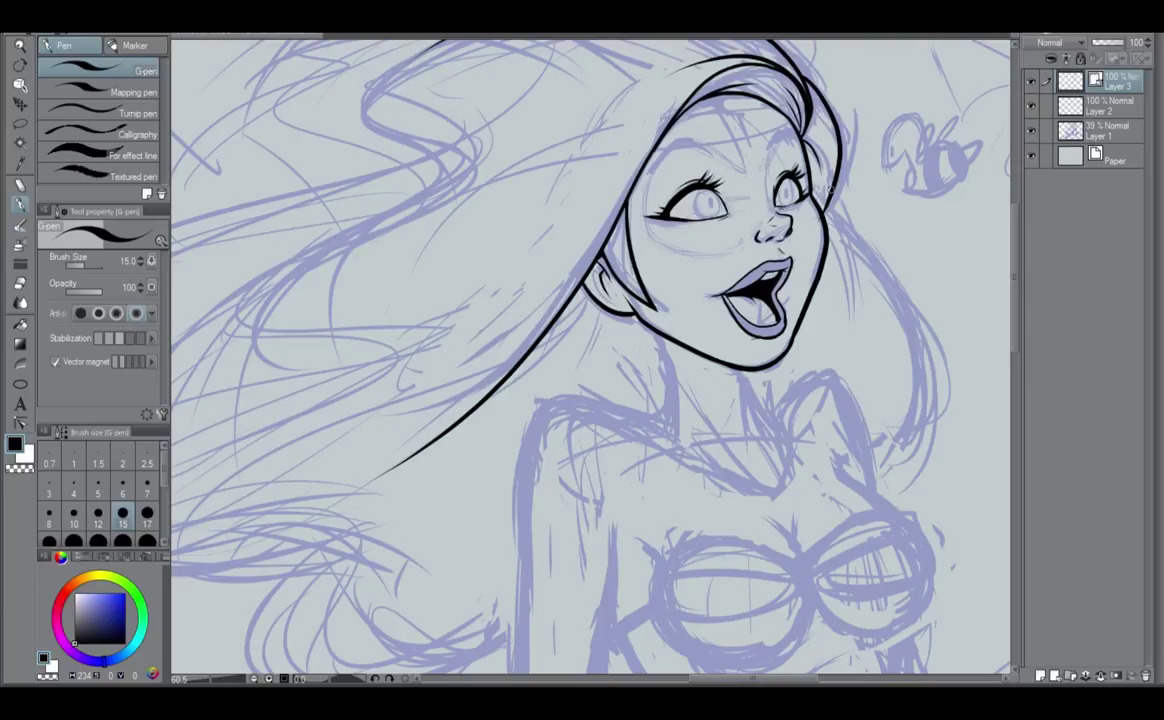
pyautogui.moveTo(656, 336); pyautogui.dragTo(677, 440)
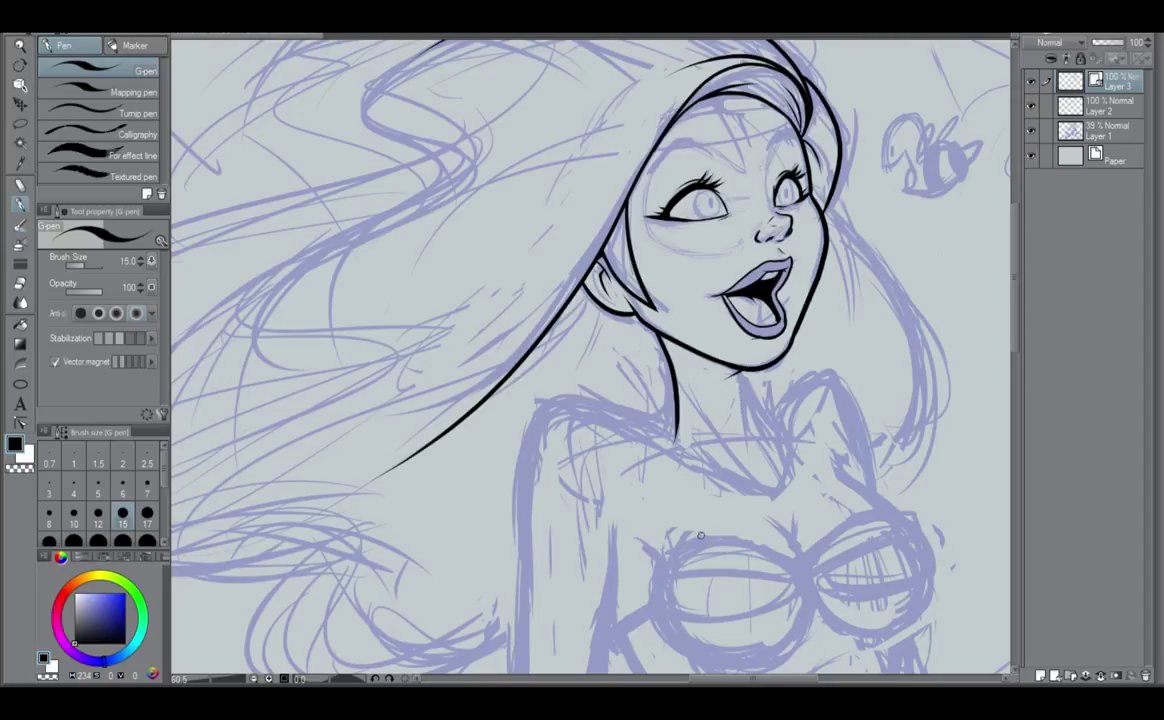
pyautogui.moveTo(739, 371); pyautogui.dragTo(742, 418)
pyautogui.hotkey('ctrl', 'z')
pyautogui.moveTo(740, 371); pyautogui.dragTo(783, 450)
# Thicken the underside of the jaw line where it meets the near side of the neck.
pyautogui.scroll(-4, 725, 391)
pyautogui.scroll(3, 725, 391)
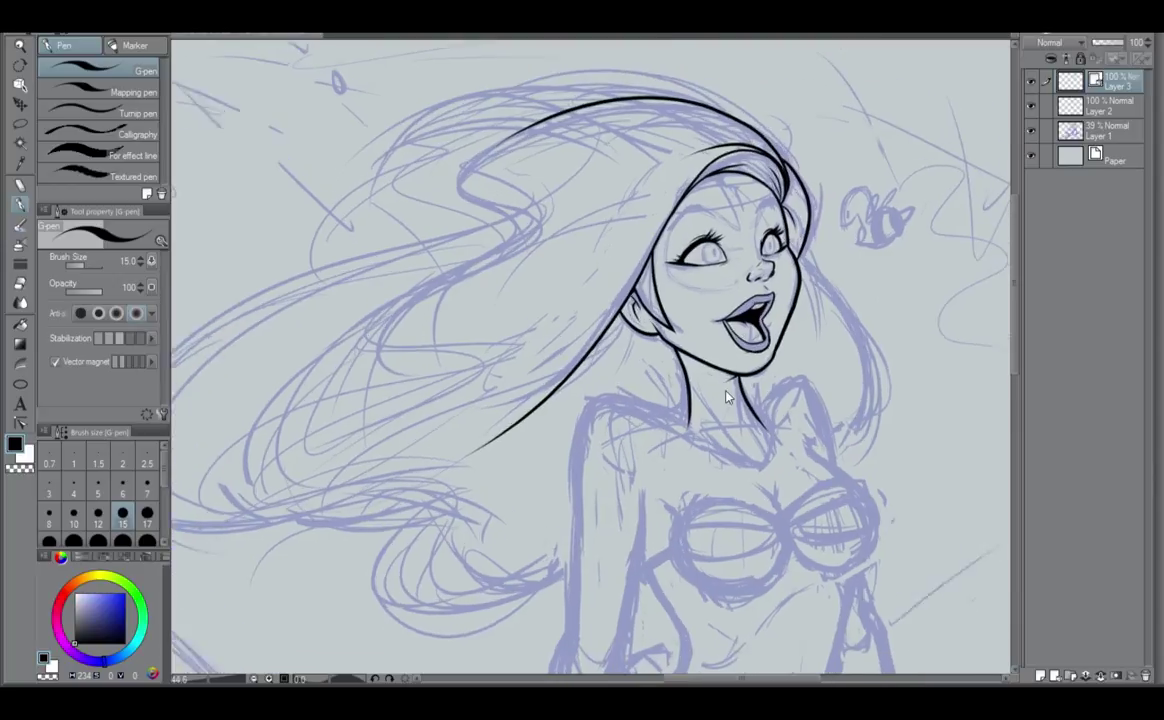
pyautogui.moveTo(726, 390); pyautogui.dragTo(668, 340)
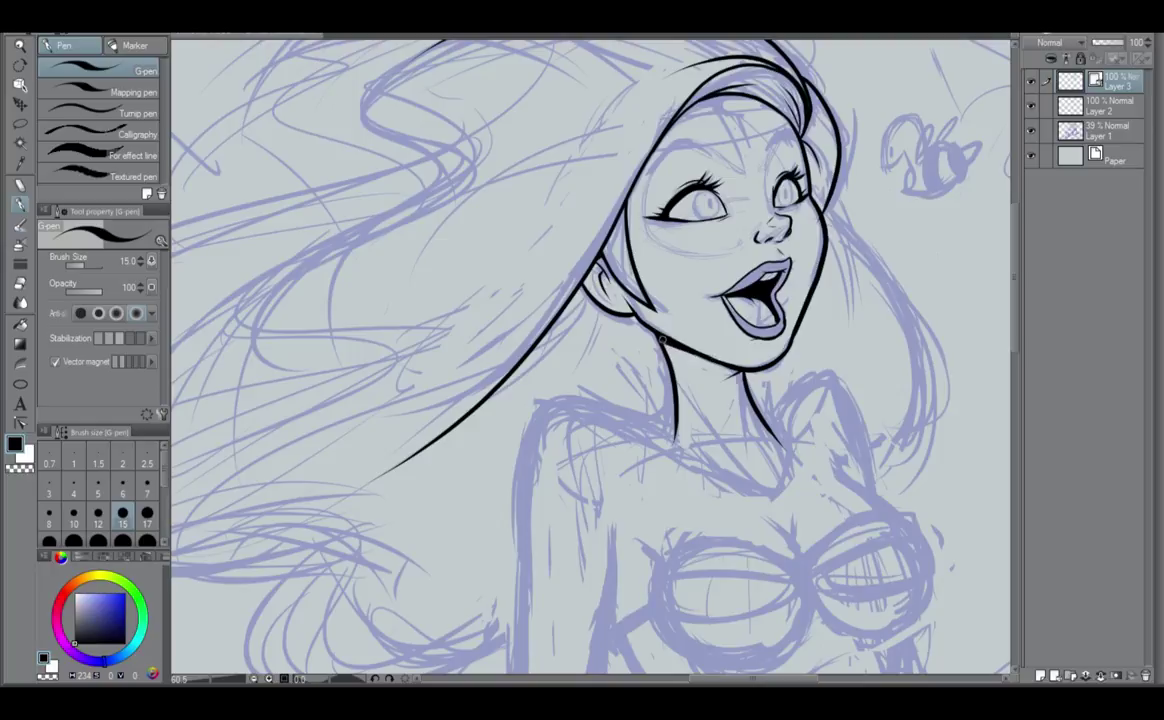
pyautogui.scroll(-2, 672, 336)
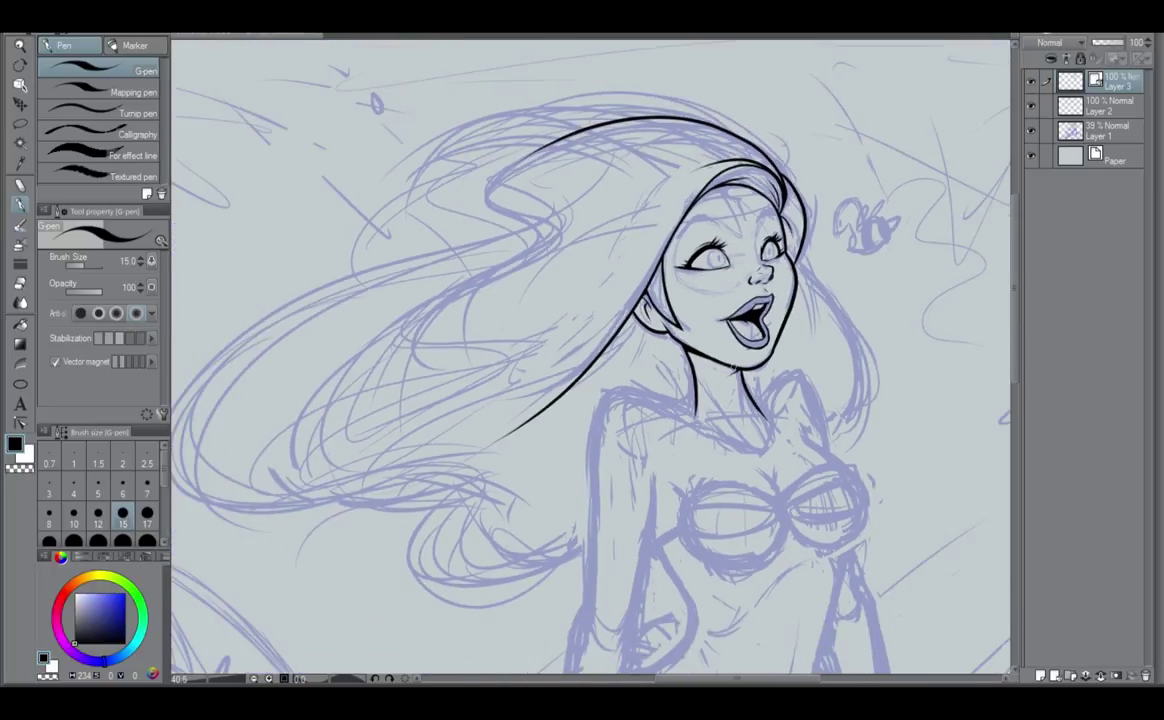
pyautogui.scroll(2, 670, 339)
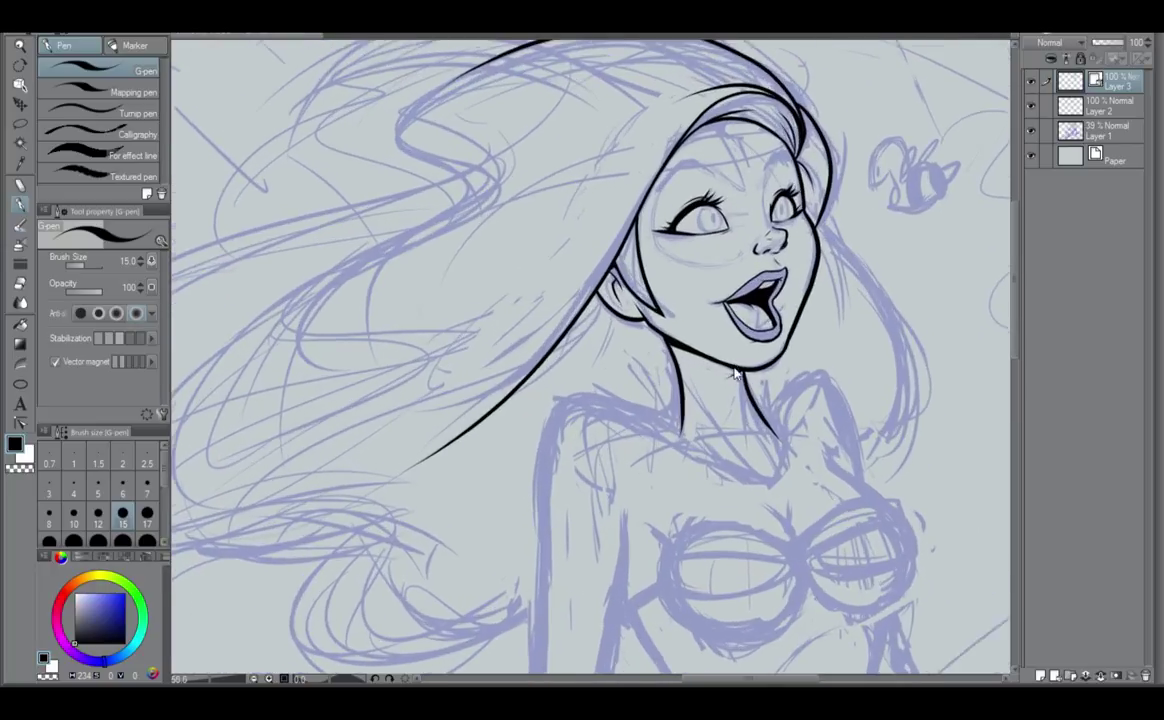
pyautogui.scroll(1, 735, 372)
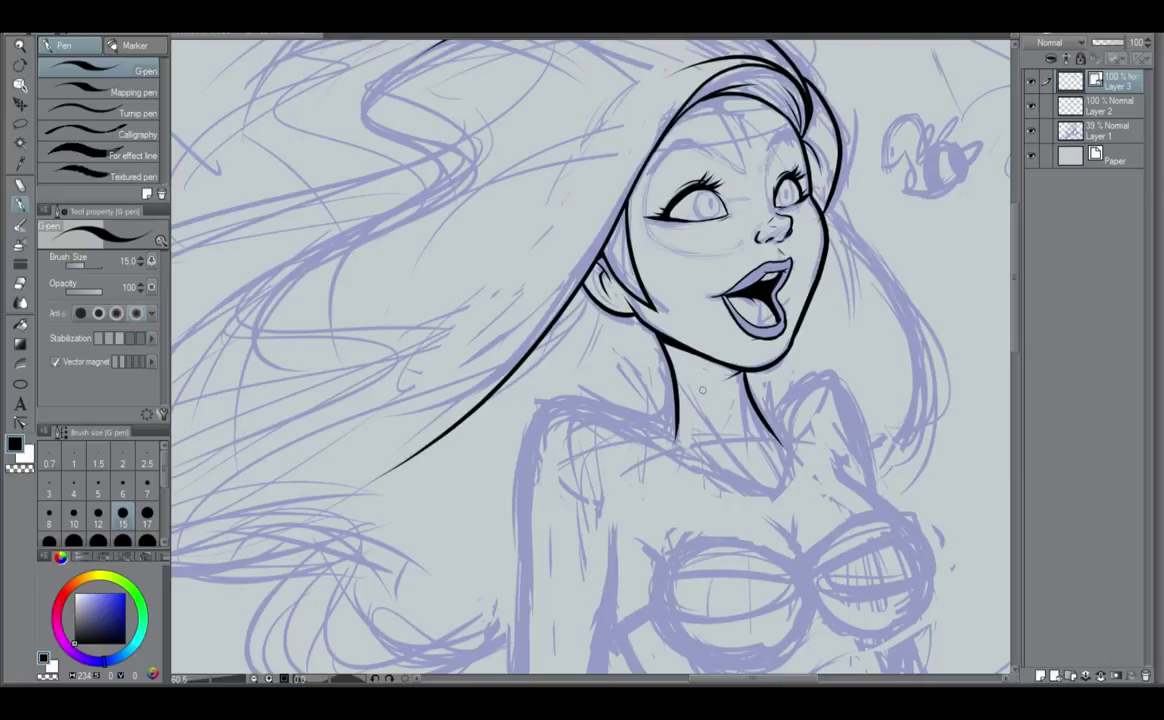
pyautogui.moveTo(704, 394); pyautogui.dragTo(752, 462)
pyautogui.moveTo(667, 342); pyautogui.dragTo(767, 485)
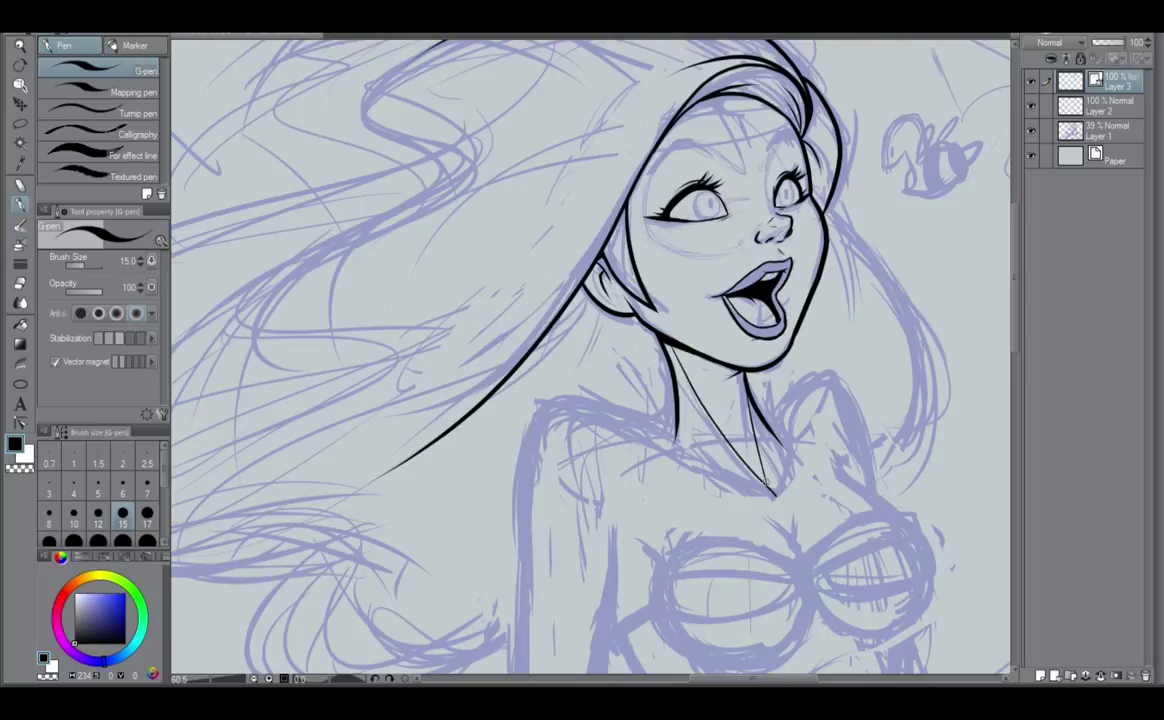
pyautogui.moveTo(735, 396)
pyautogui.mouseDown()
pyautogui.moveTo(731, 420)
pyautogui.moveTo(723, 378)
pyautogui.moveTo(736, 425)
pyautogui.moveTo(736, 375)
pyautogui.mouseUp()
pyautogui.hotkey('ctrl', 'z')
pyautogui.hotkey('ctrl', 'z')
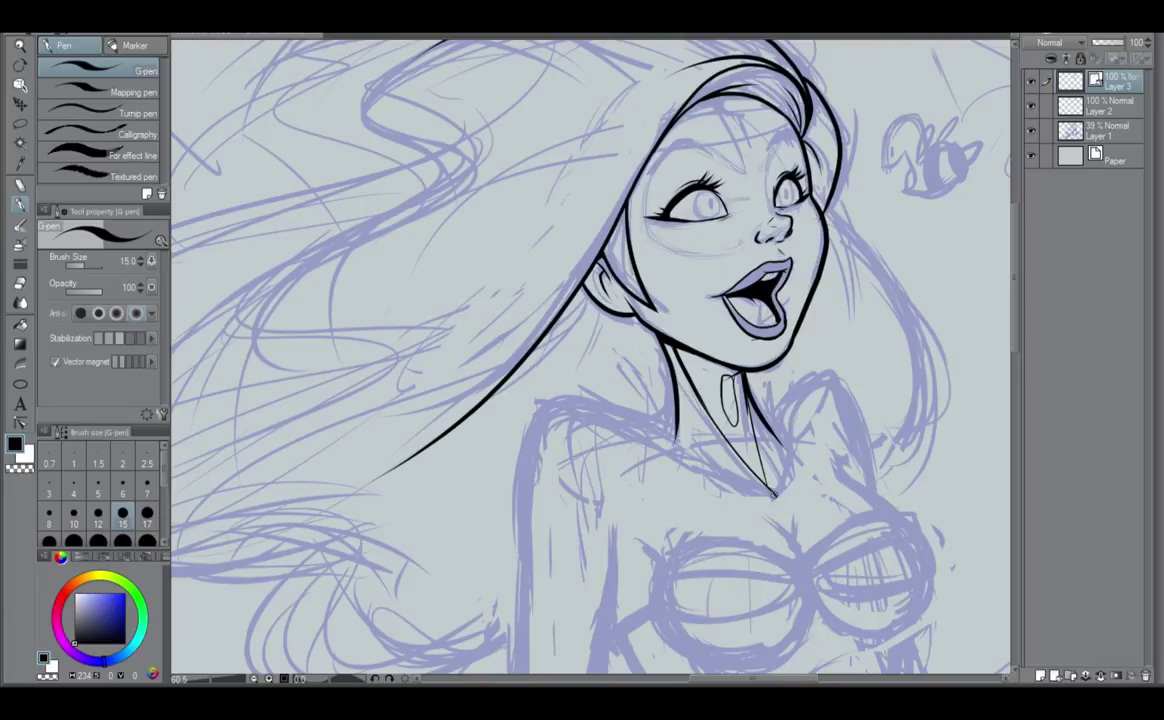
pyautogui.hotkey('ctrl', 'z')
pyautogui.hotkey('ctrl', 'z')
pyautogui.hotkey('ctrl', 'z')
pyautogui.moveTo(673, 346); pyautogui.dragTo(774, 494)
pyautogui.hotkey('ctrl', 'z')
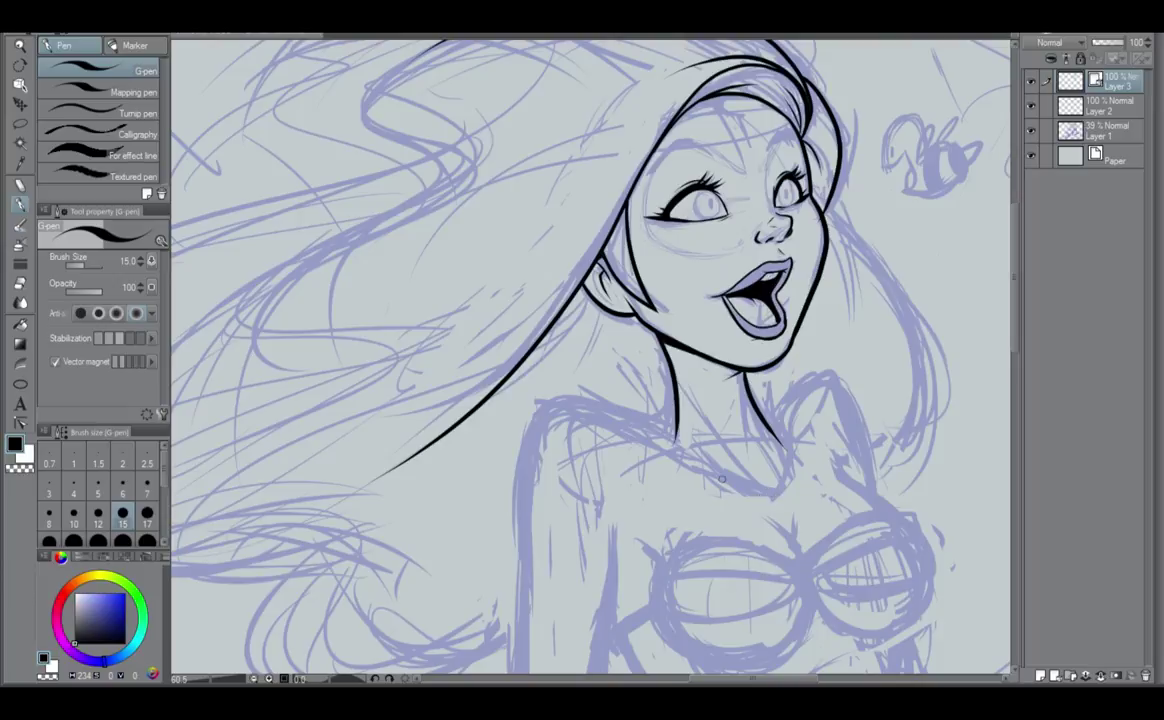
# Ink the V-shaped collarbone lines and the diagonal neck muscle line, and hide the sketch on Layer 1.
pyautogui.moveTo(683, 458)
pyautogui.mouseDown()
pyautogui.moveTo(771, 495)
pyautogui.moveTo(798, 435)
pyautogui.mouseUp()
pyautogui.moveTo(690, 378); pyautogui.dragTo(745, 465)
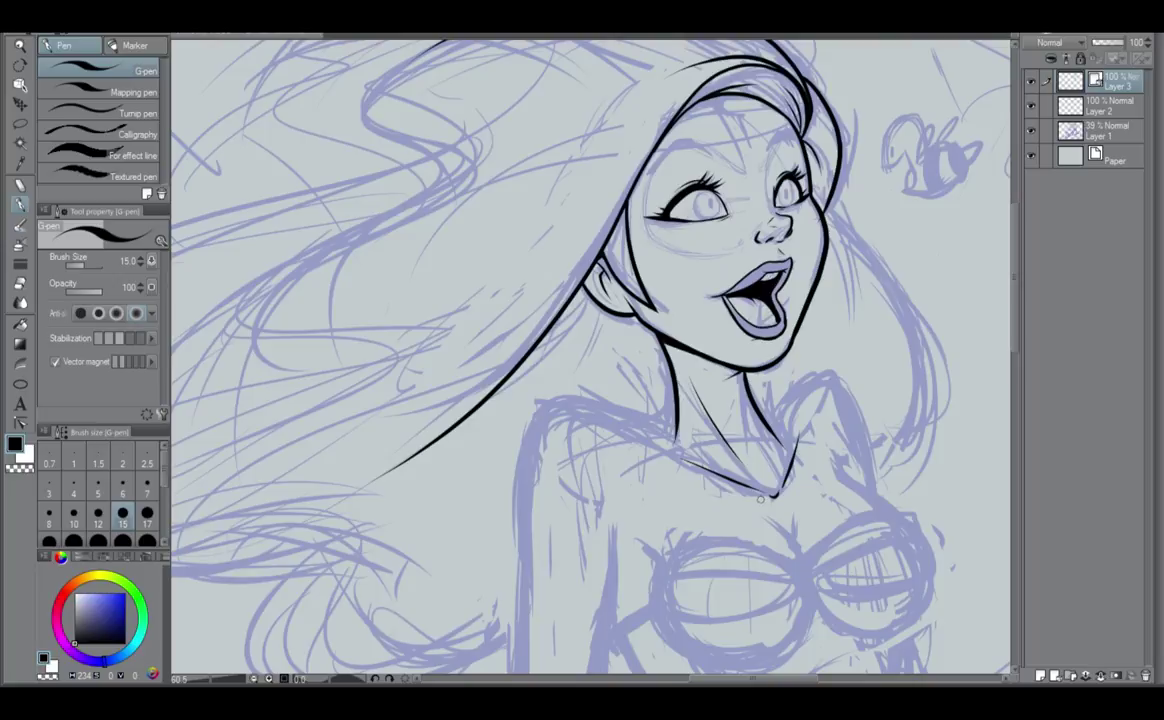
pyautogui.click(1032, 131)
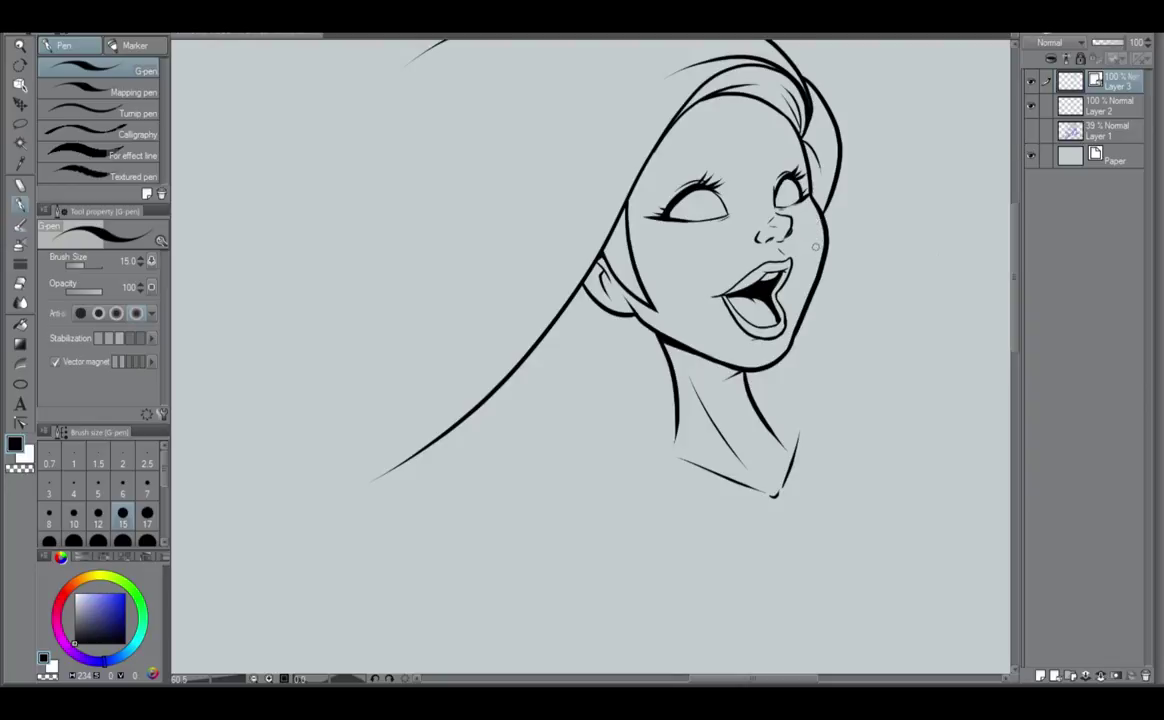
# Show the sketch on Layer 1 again and bring the woman's shoulders and upper torso into view.
pyautogui.click(1032, 131)
pyautogui.scroll(-4, 889, 421)
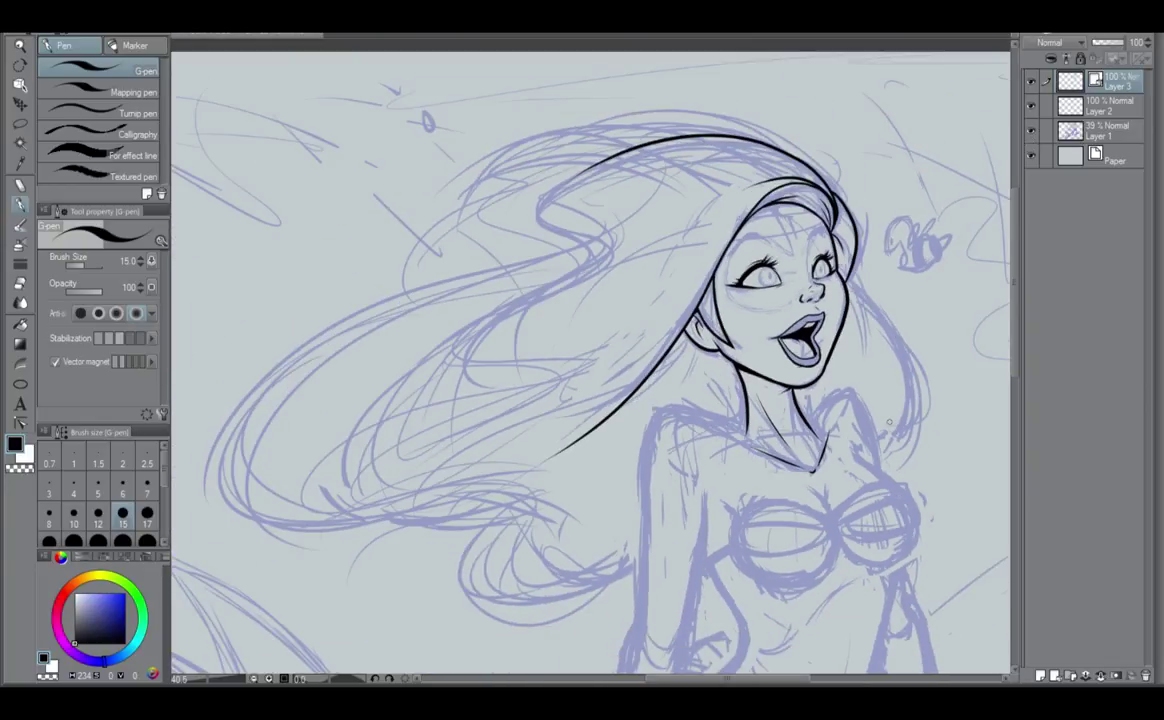
pyautogui.scroll(-3, 888, 423)
pyautogui.scroll(-3, 889, 422)
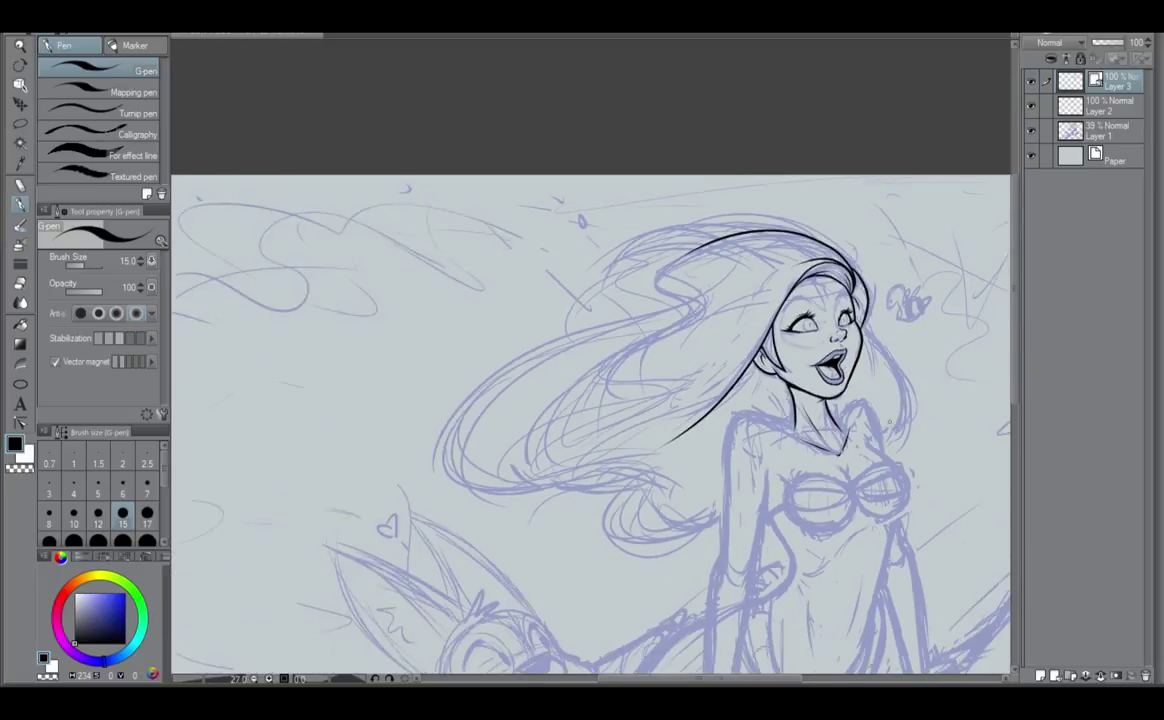
pyautogui.scroll(3, 880, 394)
pyautogui.scroll(2, 795, 465)
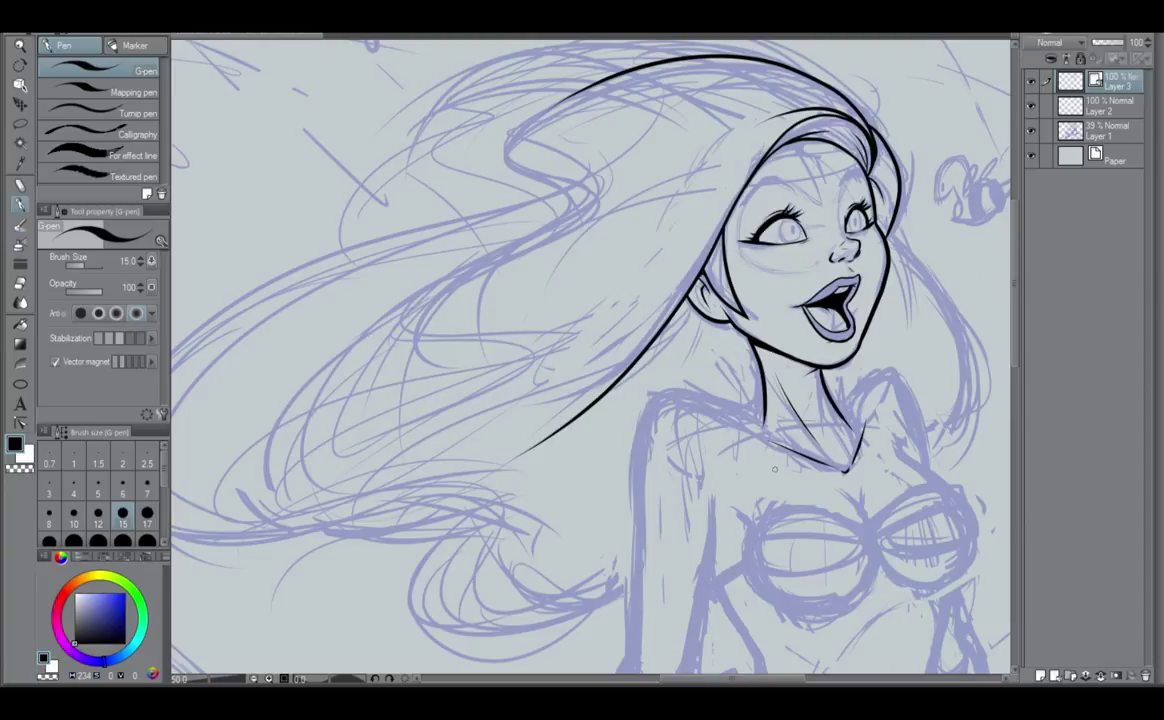
pyautogui.moveTo(774, 469)
pyautogui.mouseDown()
pyautogui.moveTo(777, 398)
pyautogui.moveTo(754, 383)
pyautogui.mouseUp()
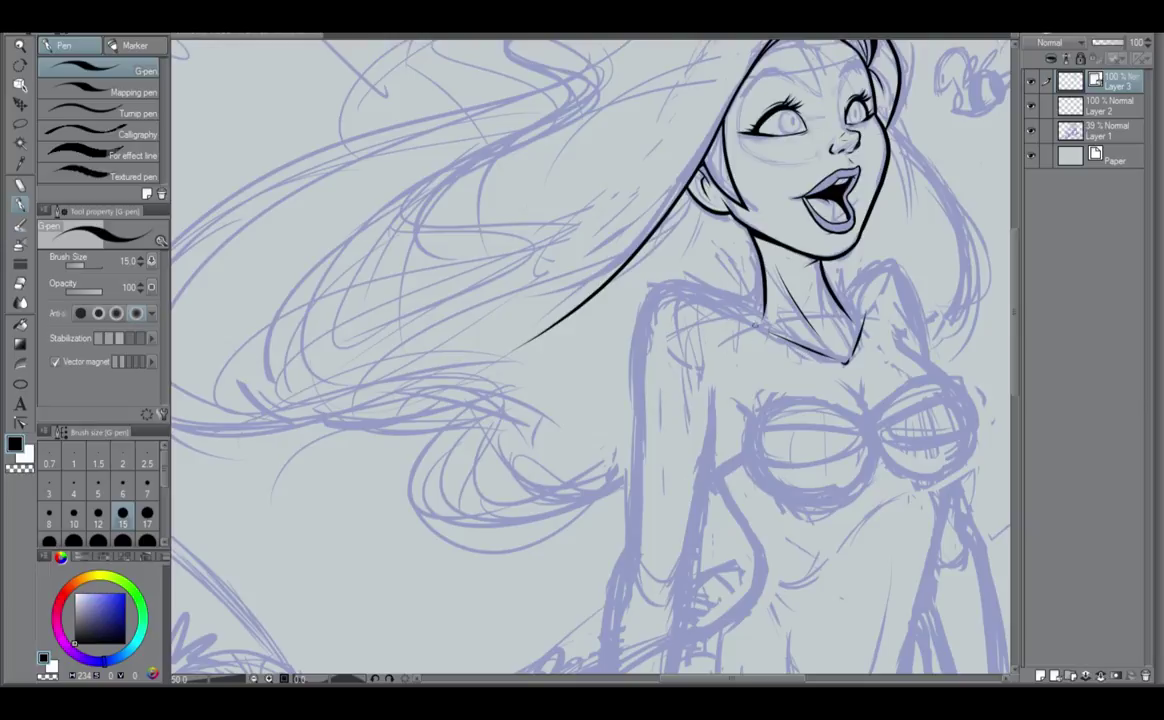
pyautogui.moveTo(686, 283)
pyautogui.mouseDown()
pyautogui.moveTo(652, 292)
pyautogui.moveTo(640, 532)
pyautogui.mouseUp()
pyautogui.hotkey('ctrl', 'z')
pyautogui.moveTo(686, 283)
pyautogui.mouseDown()
pyautogui.moveTo(652, 290)
pyautogui.moveTo(632, 558)
pyautogui.mouseUp()
pyautogui.hotkey('ctrl', 'z')
# Ink the near arm's outer contour from the shoulder down to the elbow, and the shoulder line up to the neck.
pyautogui.moveTo(720, 297)
pyautogui.mouseDown()
pyautogui.moveTo(663, 296)
pyautogui.moveTo(639, 357)
pyautogui.moveTo(646, 496)
pyautogui.mouseUp()
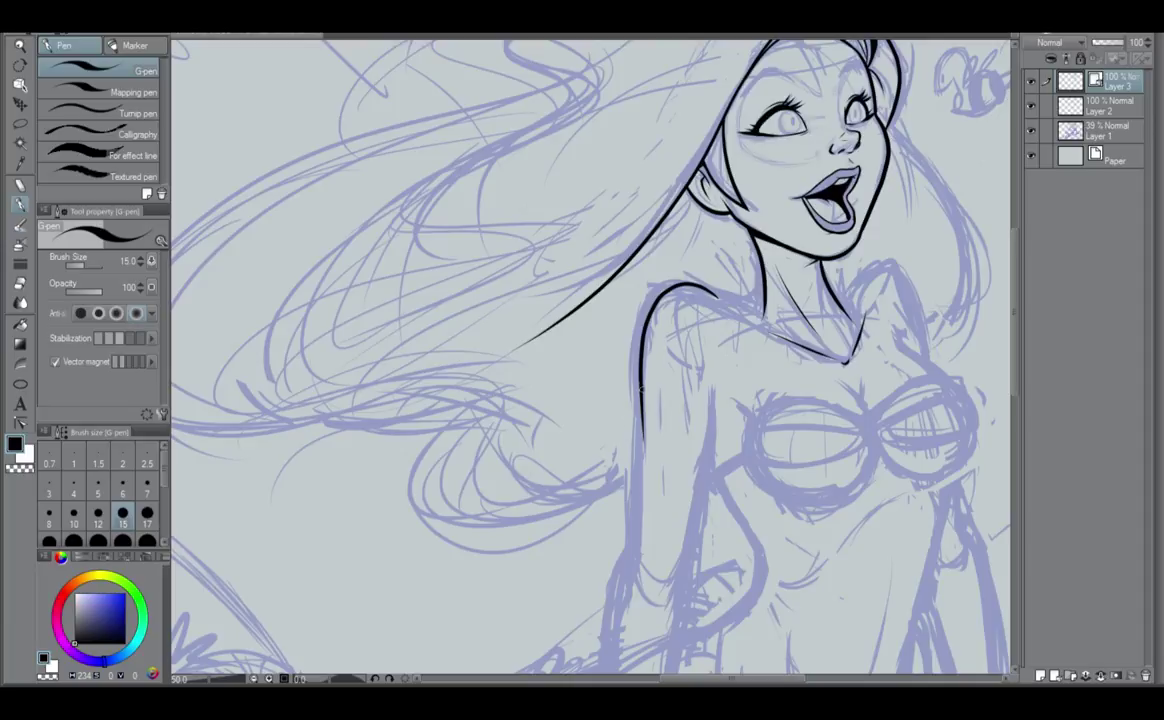
pyautogui.moveTo(642, 388); pyautogui.dragTo(636, 548)
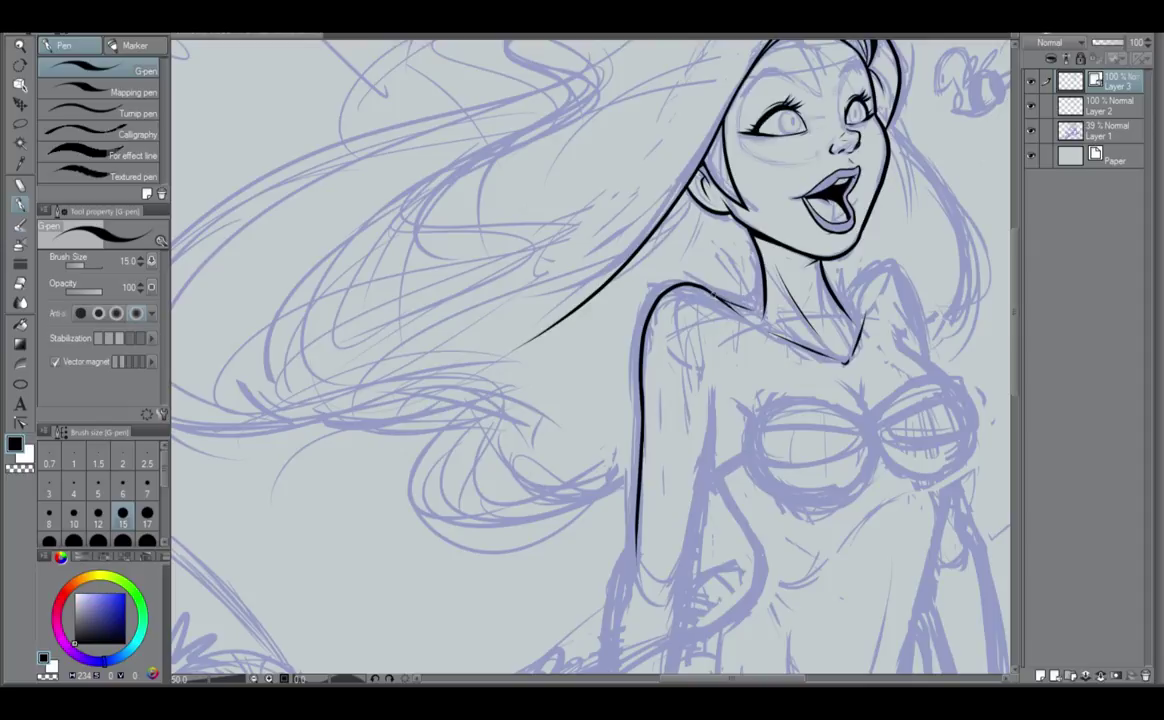
pyautogui.hotkey('ctrl', 'z')
pyautogui.moveTo(713, 296); pyautogui.dragTo(785, 303)
# Ink the far shoulder's rounded contour from the base of the neck down the outer upper arm.
pyautogui.moveTo(857, 286)
pyautogui.mouseDown()
pyautogui.moveTo(895, 270)
pyautogui.moveTo(921, 381)
pyautogui.mouseUp()
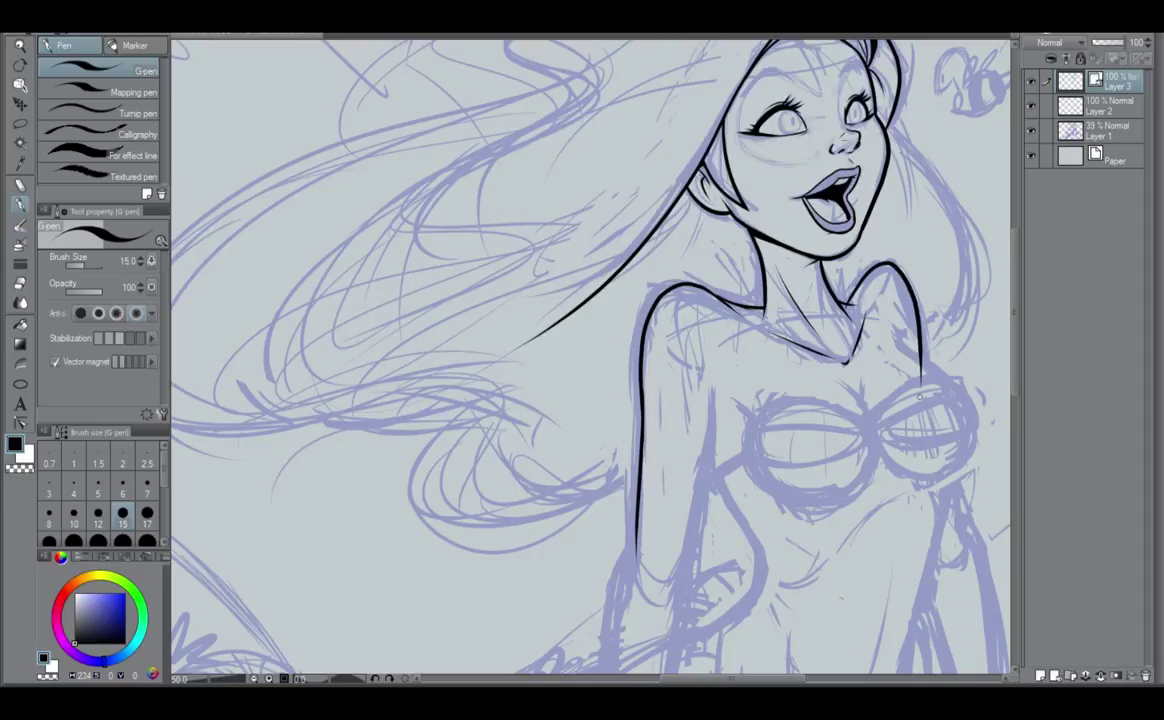
pyautogui.hotkey('ctrl', 'z')
pyautogui.moveTo(848, 303)
pyautogui.mouseDown()
pyautogui.moveTo(905, 272)
pyautogui.moveTo(926, 358)
pyautogui.mouseUp()
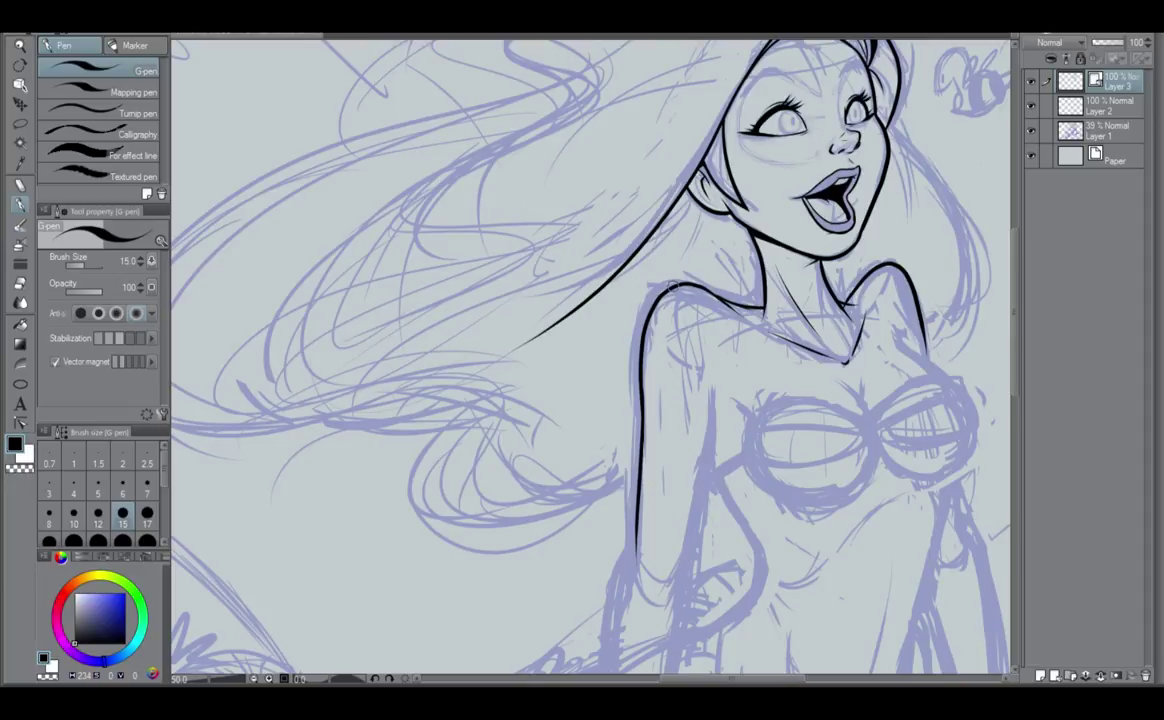
# Redraw the near shoulder as one smooth curve from the middle of the upper arm over to the neck line.
pyautogui.hotkey('ctrl', 'z')
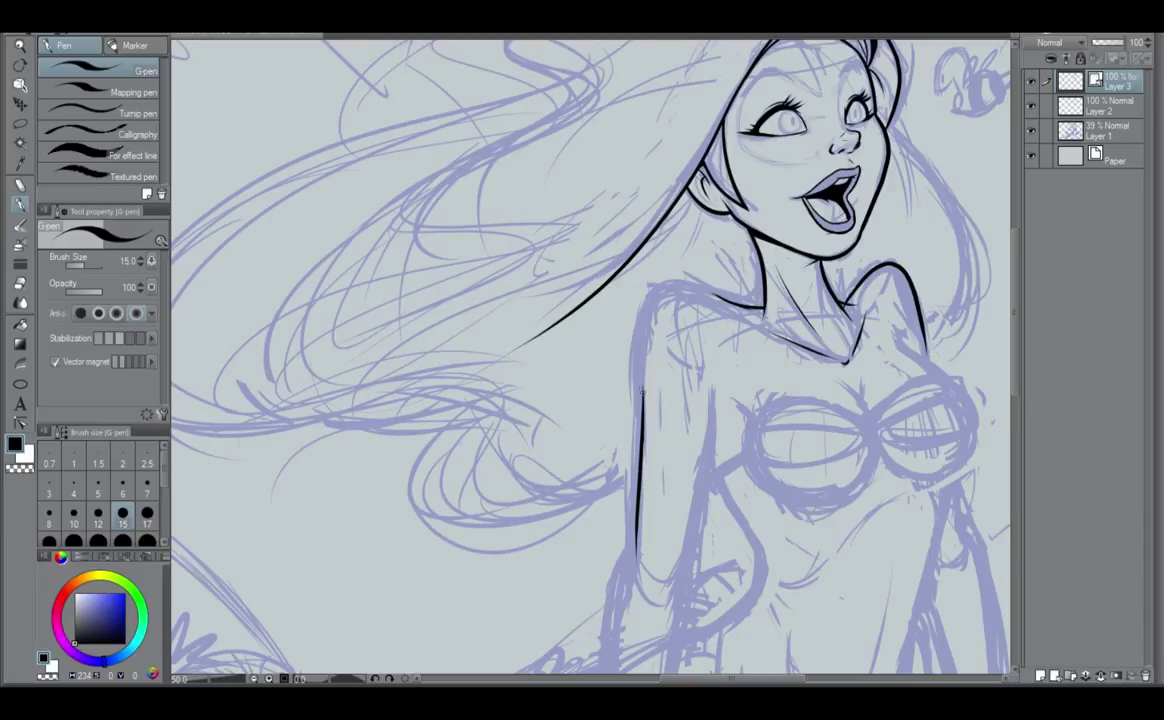
pyautogui.moveTo(642, 393)
pyautogui.mouseDown()
pyautogui.moveTo(650, 285)
pyautogui.moveTo(670, 280)
pyautogui.mouseUp()
pyautogui.hotkey('ctrl', 'z')
pyautogui.moveTo(642, 398)
pyautogui.mouseDown()
pyautogui.moveTo(647, 330)
pyautogui.moveTo(746, 319)
pyautogui.mouseUp()
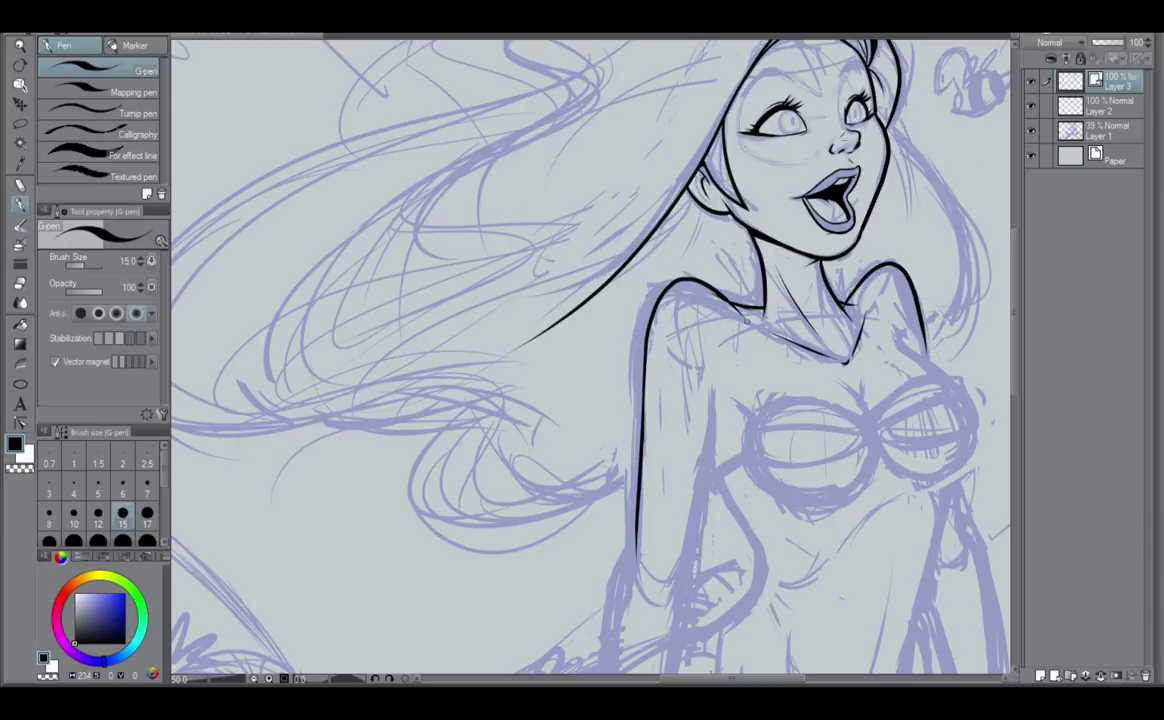
pyautogui.hotkey('ctrl', 'z')
pyautogui.moveTo(642, 385)
pyautogui.mouseDown()
pyautogui.moveTo(649, 301)
pyautogui.moveTo(685, 274)
pyautogui.moveTo(772, 334)
pyautogui.mouseUp()
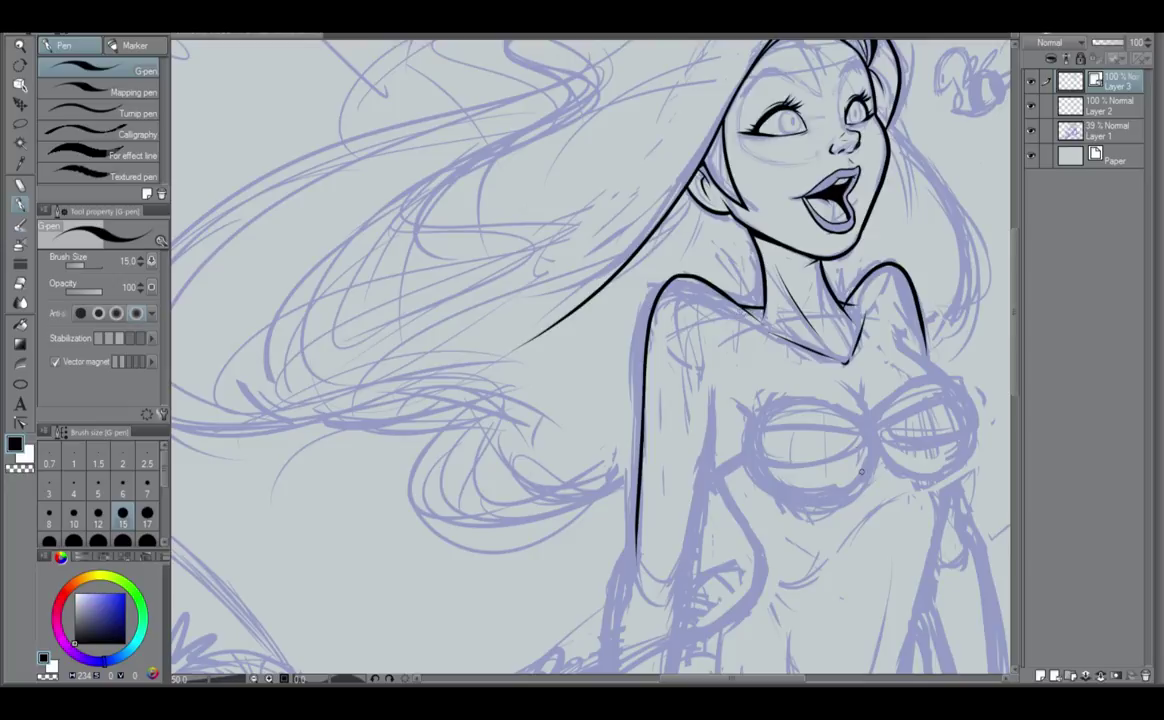
# Try construction ovals for the shoulder and upper arm masses inside the near arm, and undo them.
pyautogui.moveTo(859, 488); pyautogui.dragTo(864, 393)
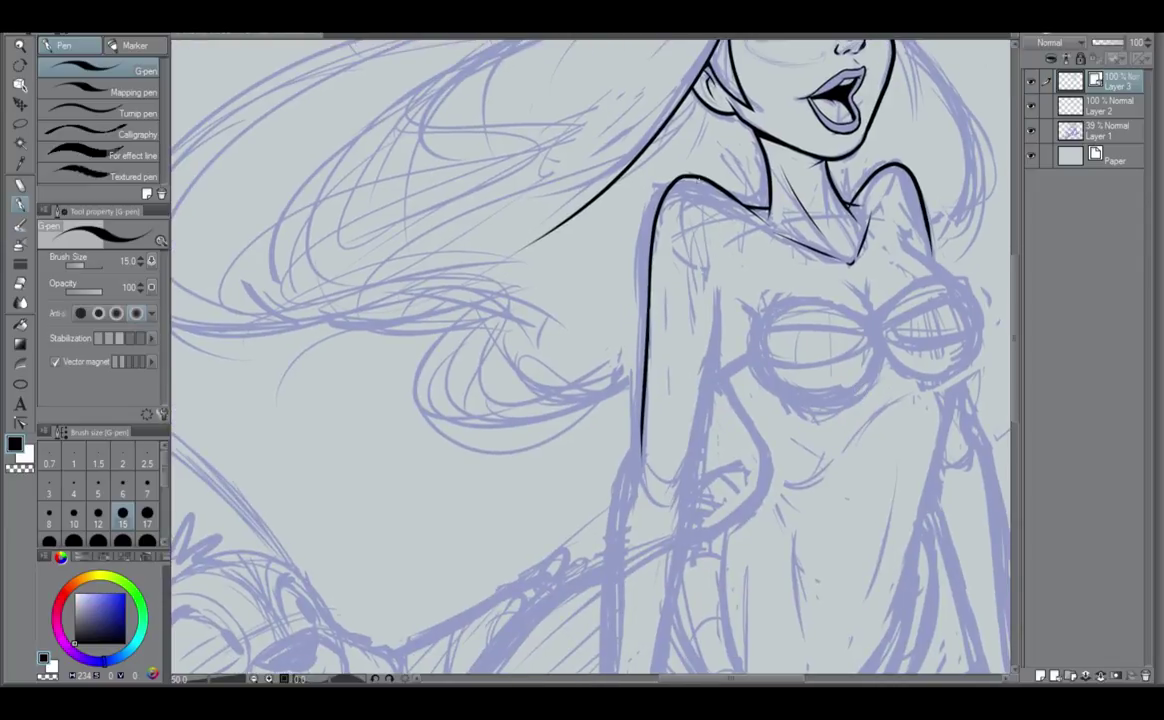
pyautogui.moveTo(654, 240)
pyautogui.mouseDown()
pyautogui.moveTo(661, 203)
pyautogui.moveTo(719, 198)
pyautogui.mouseUp()
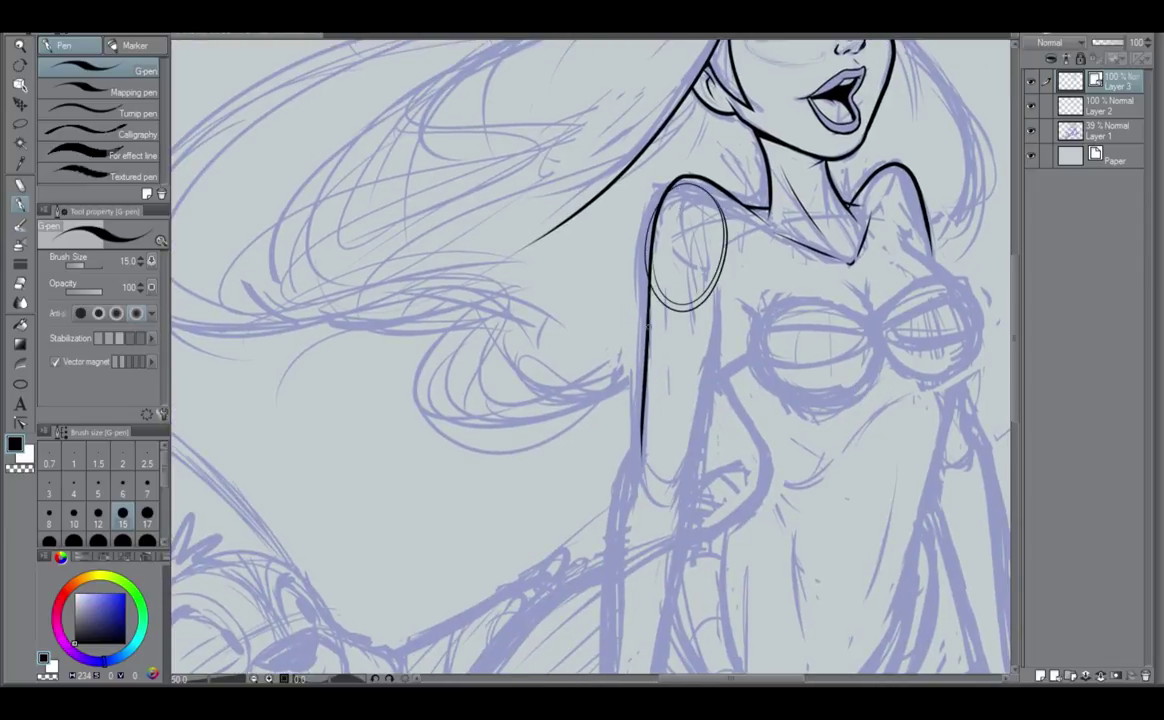
pyautogui.moveTo(647, 326)
pyautogui.mouseDown()
pyautogui.moveTo(694, 420)
pyautogui.moveTo(684, 458)
pyautogui.mouseUp()
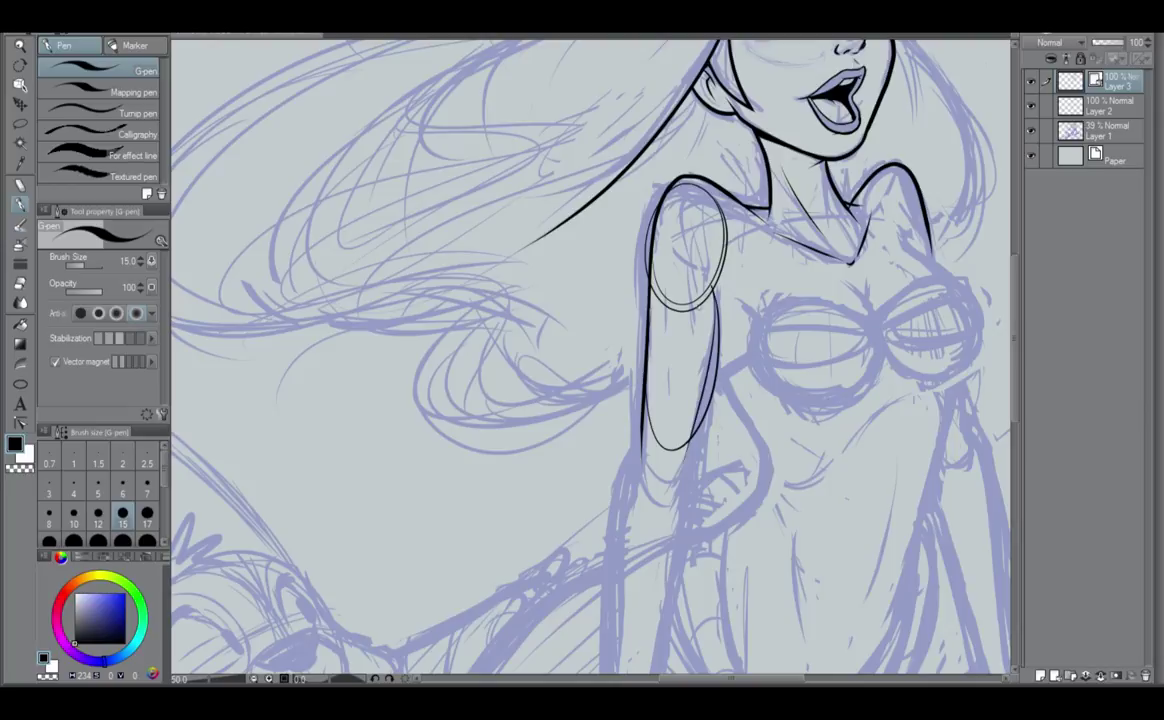
pyautogui.hotkey('ctrl', 'z')
pyautogui.hotkey('ctrl', 'z')
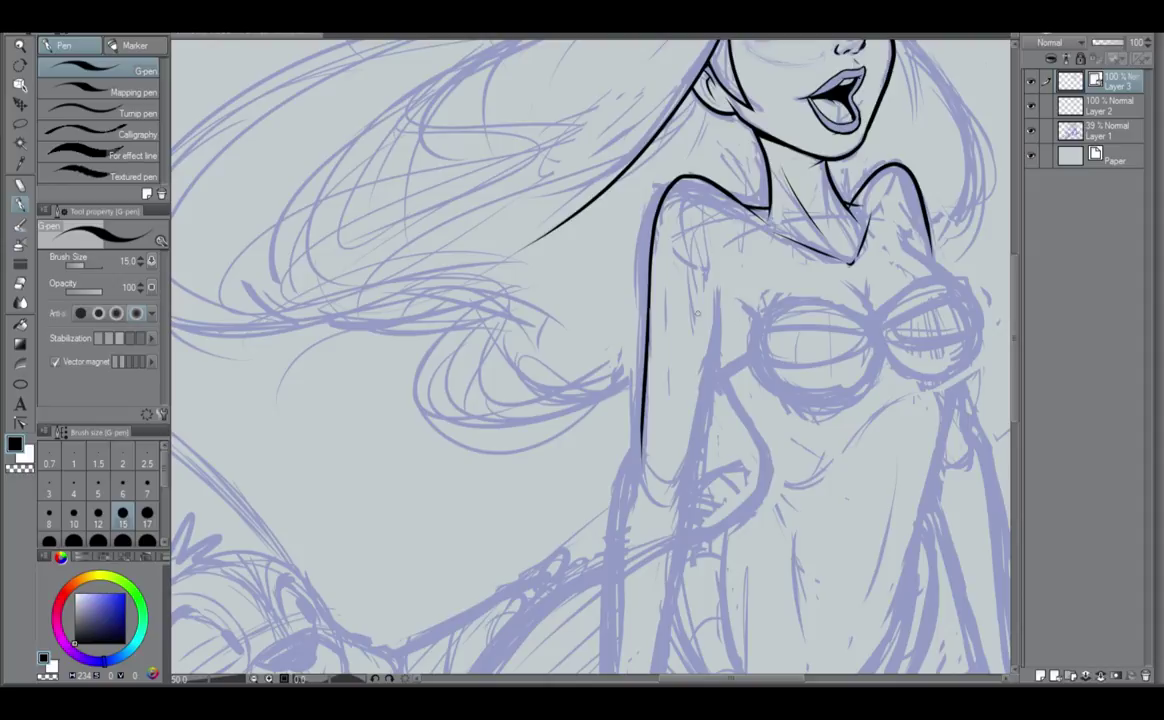
# Ink the near upper arm's inner contour from the armpit down to the elbow.
pyautogui.moveTo(717, 294); pyautogui.dragTo(688, 482)
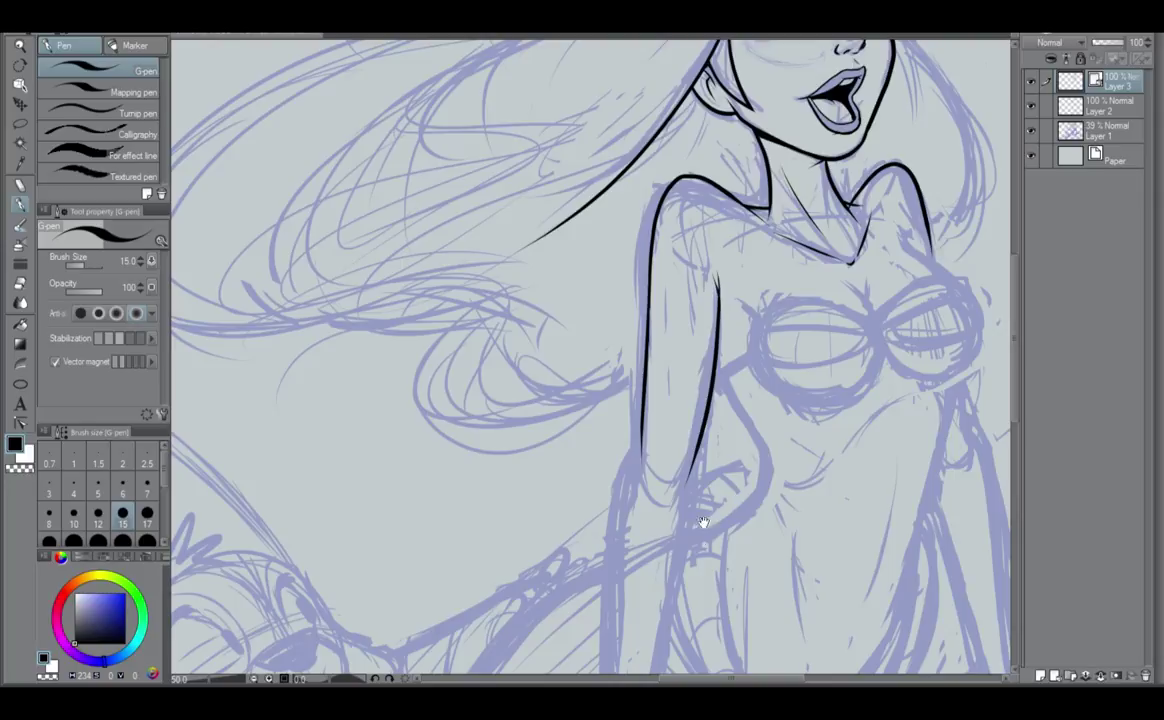
pyautogui.moveTo(641, 476)
pyautogui.mouseDown()
pyautogui.moveTo(620, 279)
pyautogui.moveTo(616, 297)
pyautogui.mouseUp()
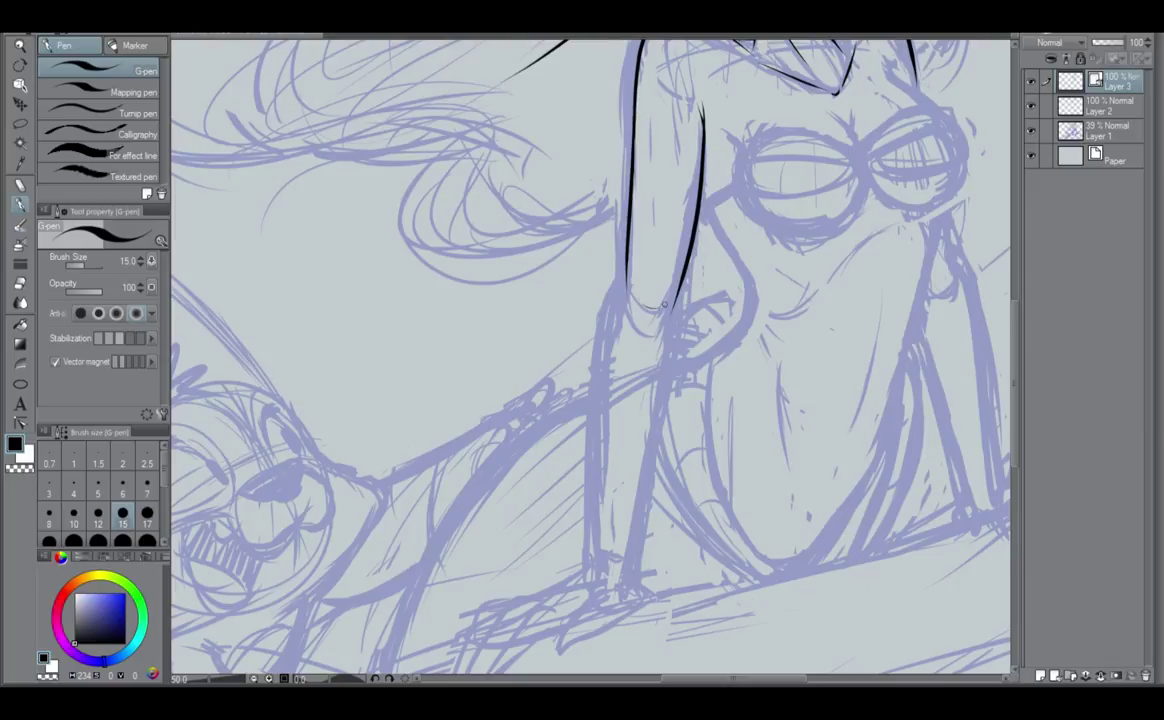
# Ink both edges of the mermaid's near forearm from the elbow to the wrist, redoing the outer stroke until it follows the sketch.
pyautogui.moveTo(626, 273)
pyautogui.mouseDown()
pyautogui.moveTo(614, 292)
pyautogui.moveTo(595, 586)
pyautogui.mouseUp()
pyautogui.hotkey('ctrl', 'z')
pyautogui.moveTo(624, 268); pyautogui.dragTo(590, 598)
pyautogui.hotkey('ctrl', 'z')
pyautogui.moveTo(627, 265)
pyautogui.mouseDown()
pyautogui.moveTo(604, 327)
pyautogui.moveTo(585, 578)
pyautogui.mouseUp()
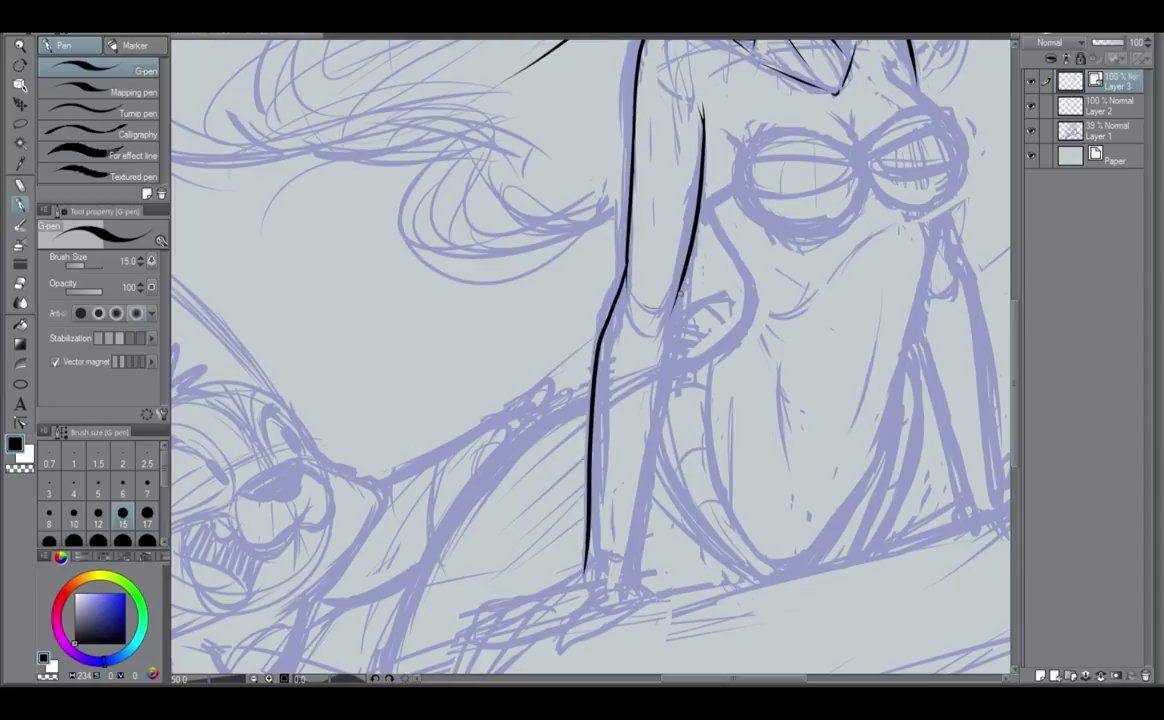
pyautogui.moveTo(682, 295); pyautogui.dragTo(622, 590)
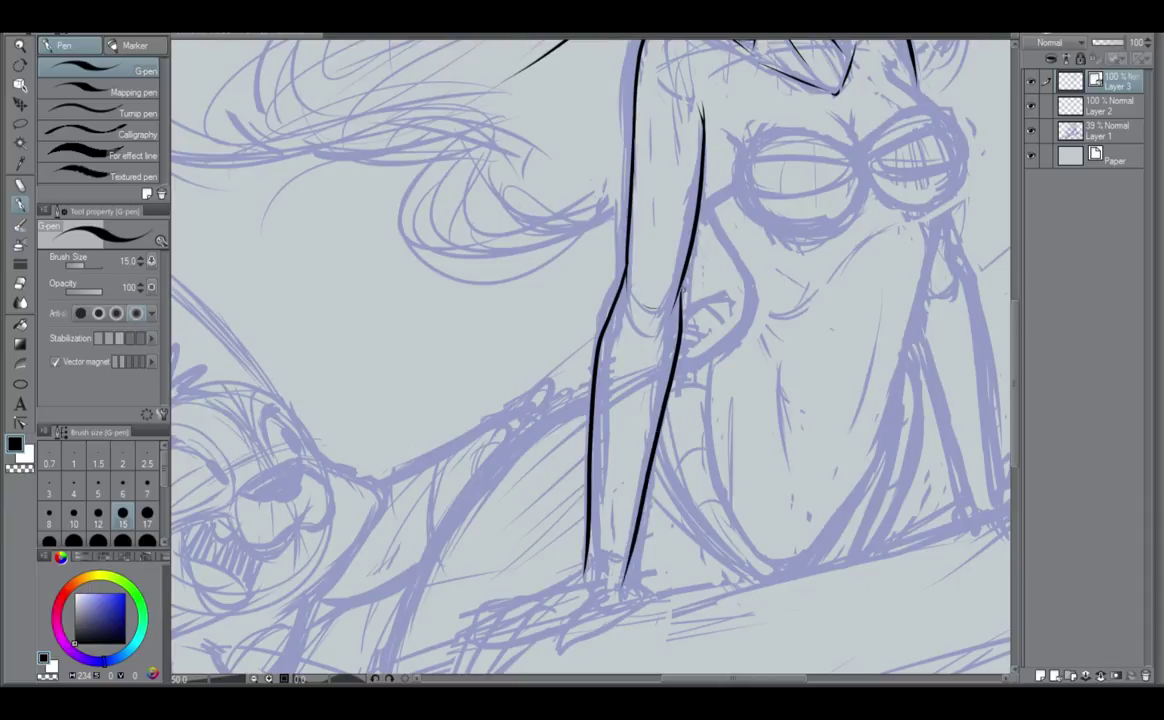
# Ink the bra strap beside the near arm and the upper side line of the torso below it.
pyautogui.scroll(-2, 678, 348)
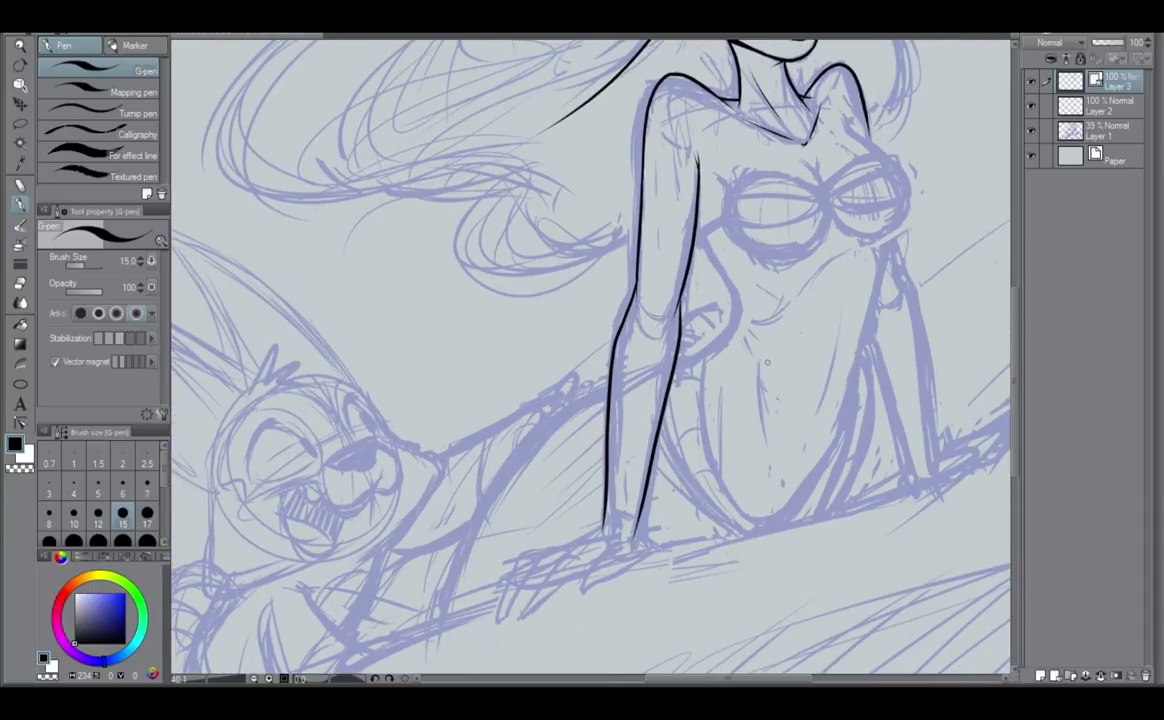
pyautogui.moveTo(757, 397)
pyautogui.mouseDown()
pyautogui.moveTo(746, 449)
pyautogui.moveTo(660, 584)
pyautogui.mouseUp()
pyautogui.scroll(2, 660, 584)
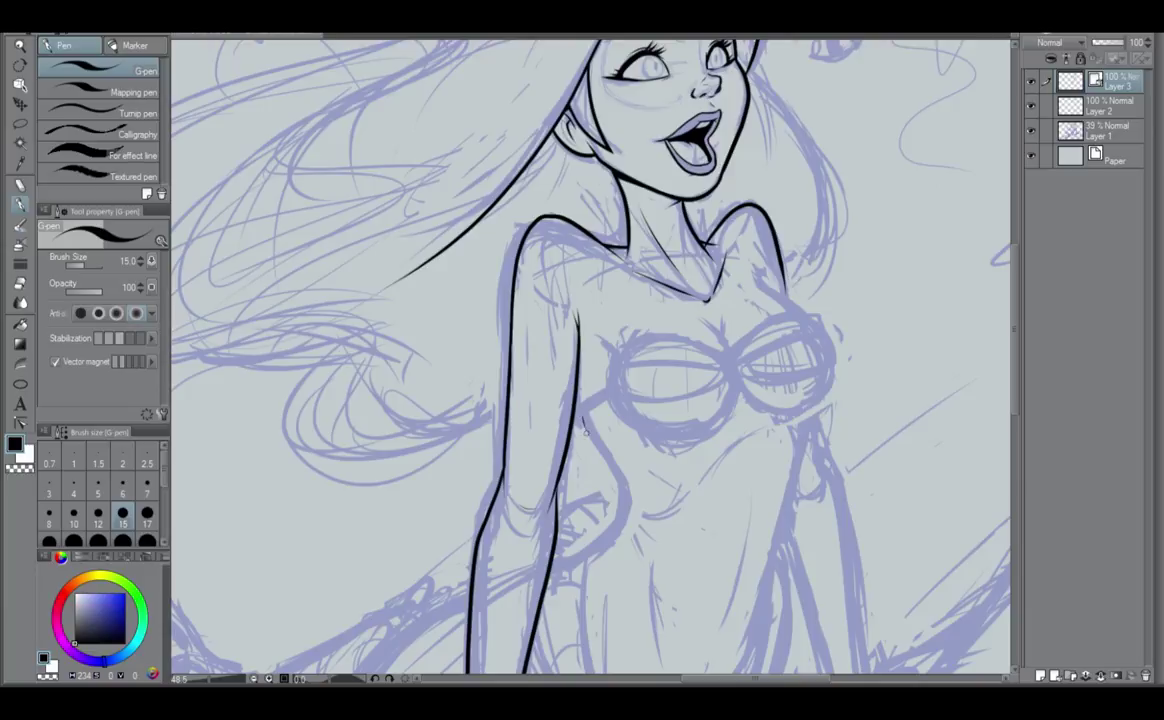
pyautogui.moveTo(583, 422); pyautogui.dragTo(624, 490)
pyautogui.moveTo(598, 403)
pyautogui.mouseDown()
pyautogui.moveTo(583, 418)
pyautogui.moveTo(607, 387)
pyautogui.mouseUp()
pyautogui.hotkey('ctrl', 'z')
pyautogui.hotkey('ctrl', 'z')
pyautogui.hotkey('ctrl', 'z')
pyautogui.hotkey('ctrl', 'z')
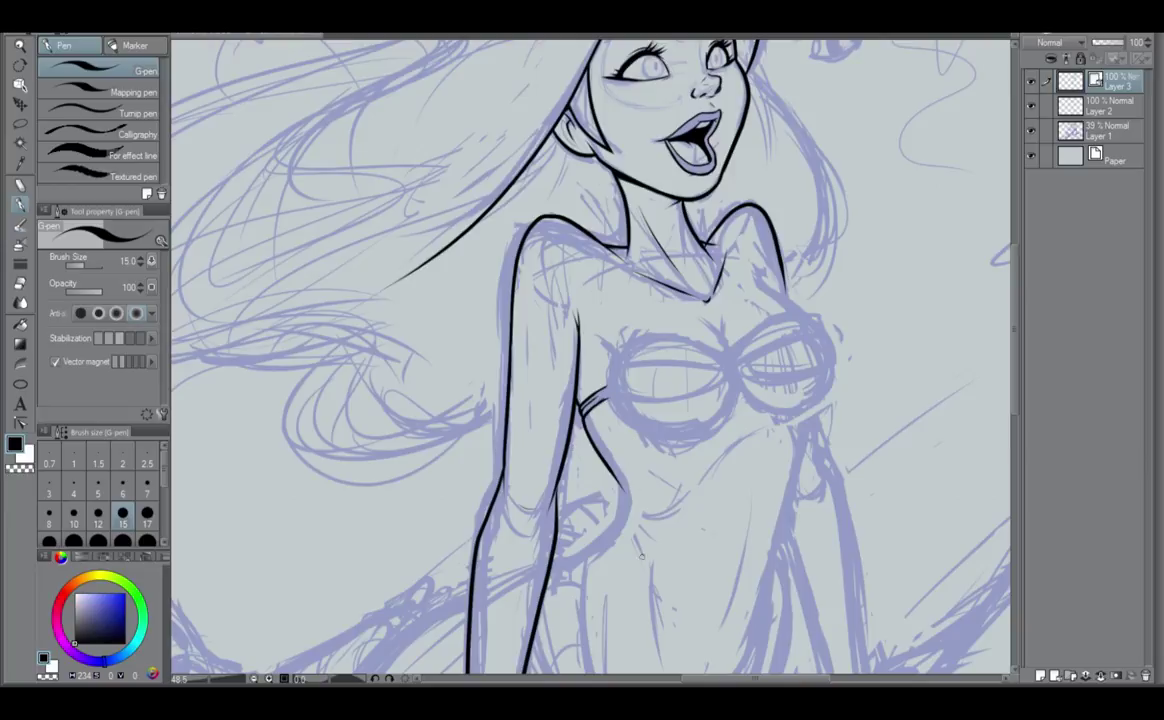
pyautogui.moveTo(628, 505)
pyautogui.mouseDown()
pyautogui.moveTo(681, 462)
pyautogui.moveTo(688, 410)
pyautogui.moveTo(688, 460)
pyautogui.mouseUp()
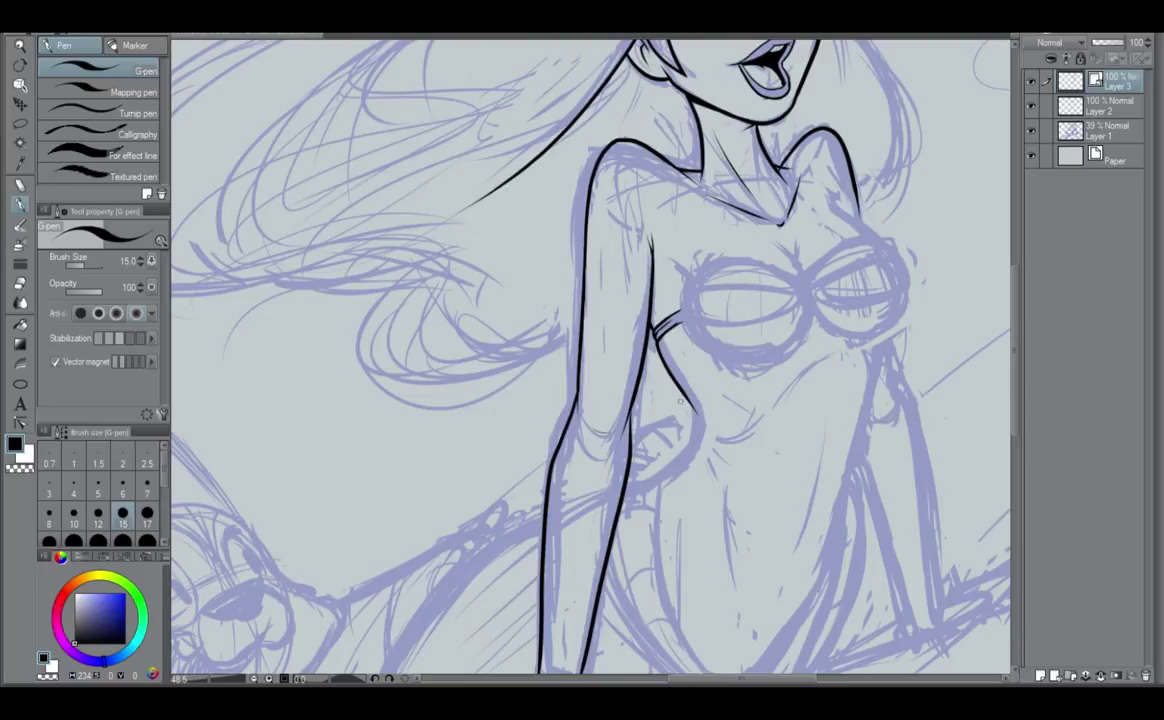
pyautogui.moveTo(679, 383)
pyautogui.mouseDown()
pyautogui.moveTo(679, 462)
pyautogui.moveTo(635, 497)
pyautogui.mouseUp()
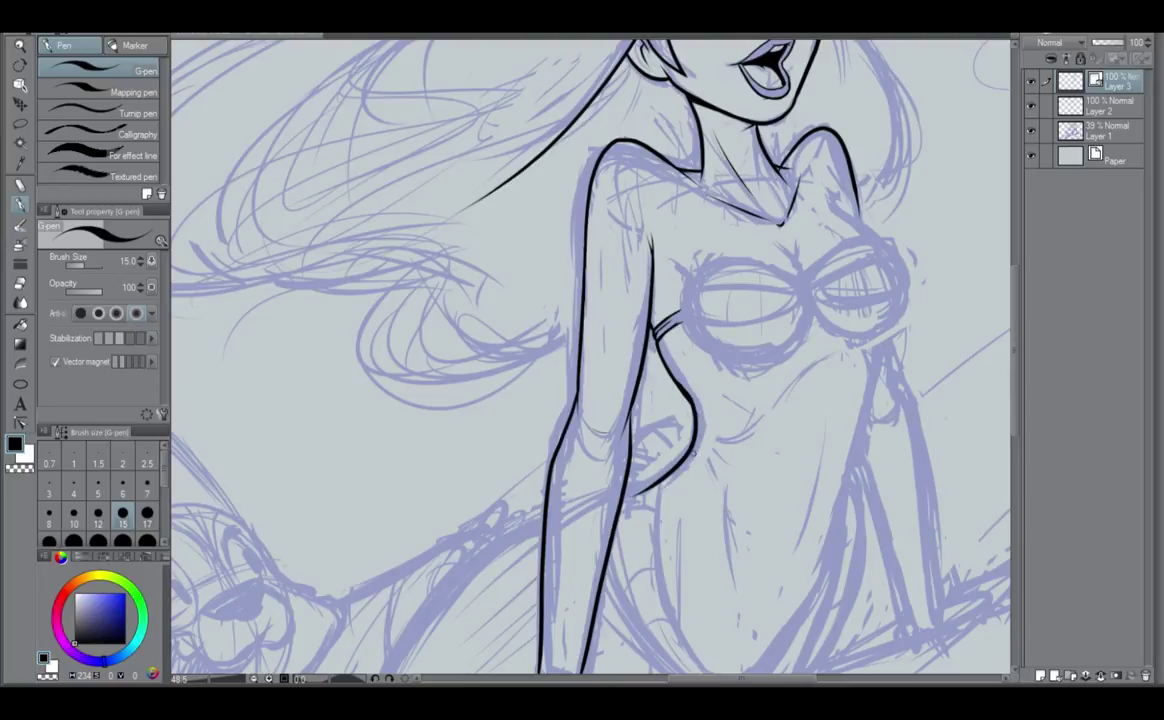
pyautogui.hotkey('ctrl', 'z')
pyautogui.moveTo(672, 382)
pyautogui.mouseDown()
pyautogui.moveTo(678, 467)
pyautogui.moveTo(602, 493)
pyautogui.mouseUp()
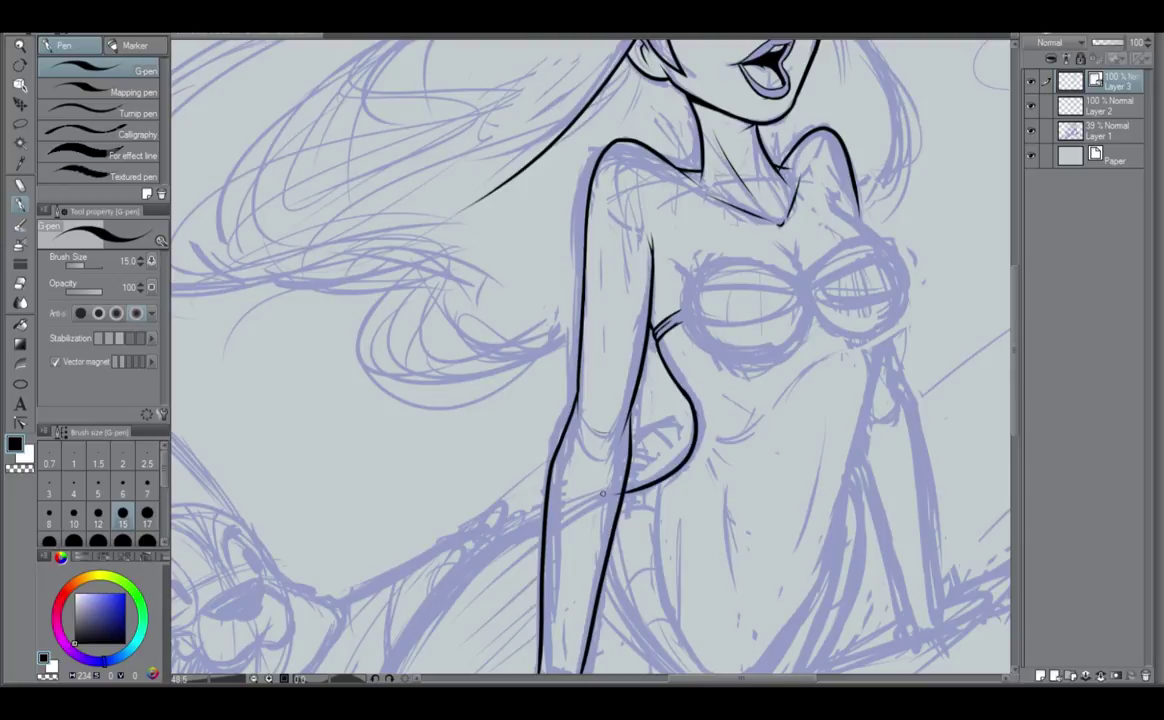
pyautogui.hotkey('ctrl', 'z')
pyautogui.moveTo(676, 385)
pyautogui.mouseDown()
pyautogui.moveTo(669, 472)
pyautogui.moveTo(619, 495)
pyautogui.mouseUp()
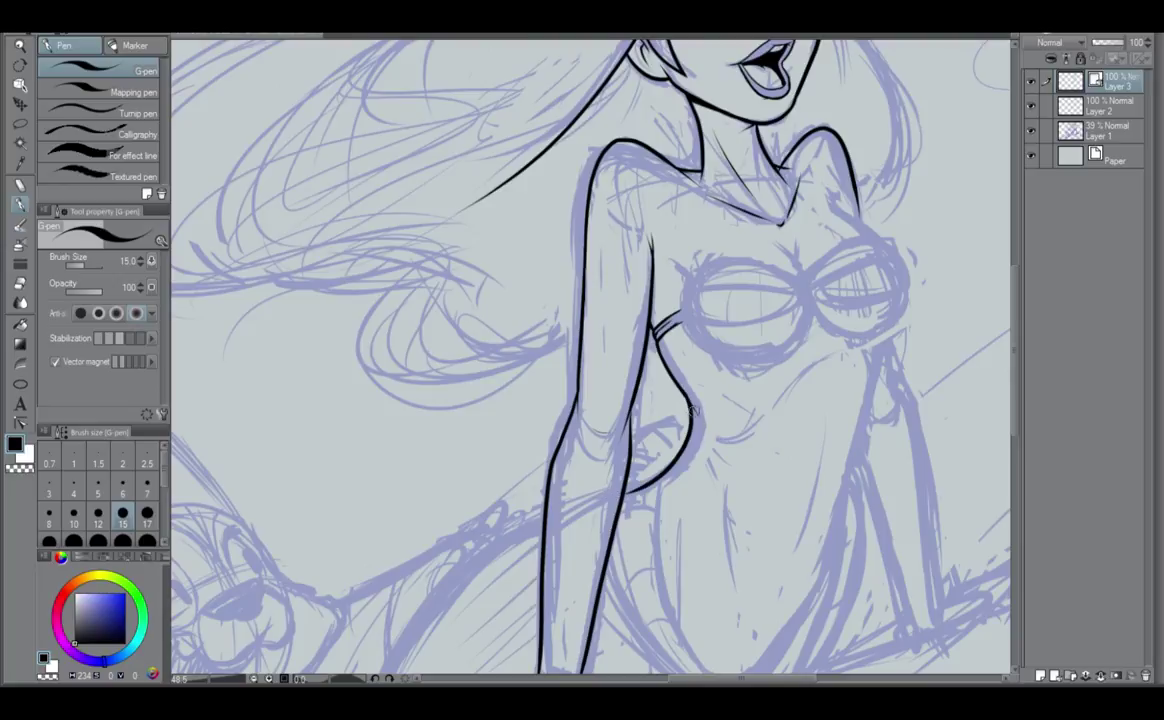
pyautogui.scroll(-2, 697, 395)
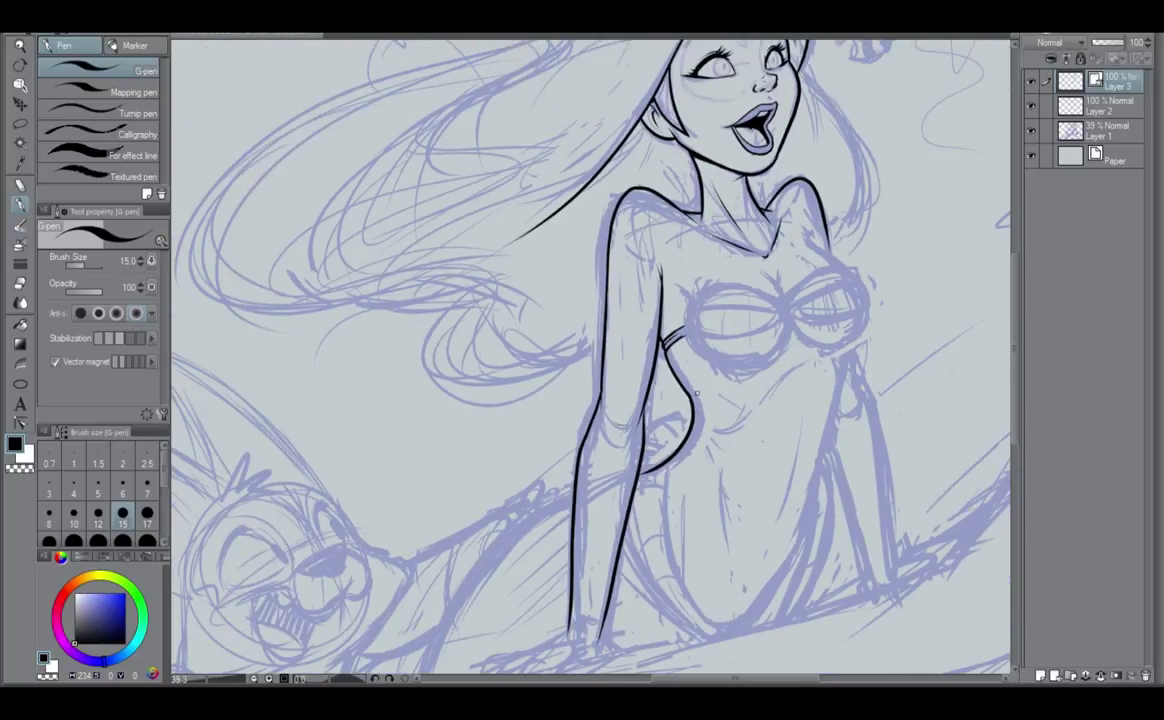
pyautogui.hotkey('ctrl', 'z')
pyautogui.scroll(1, 692, 423)
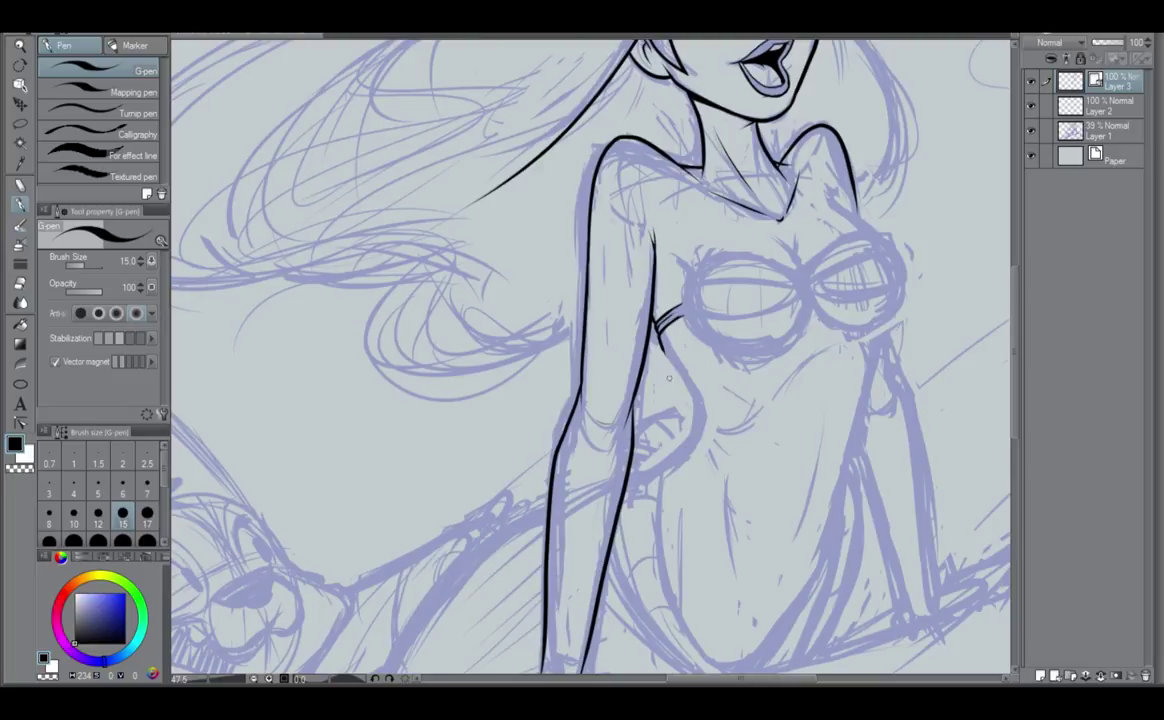
pyautogui.moveTo(657, 328)
pyautogui.mouseDown()
pyautogui.moveTo(696, 407)
pyautogui.moveTo(620, 481)
pyautogui.mouseUp()
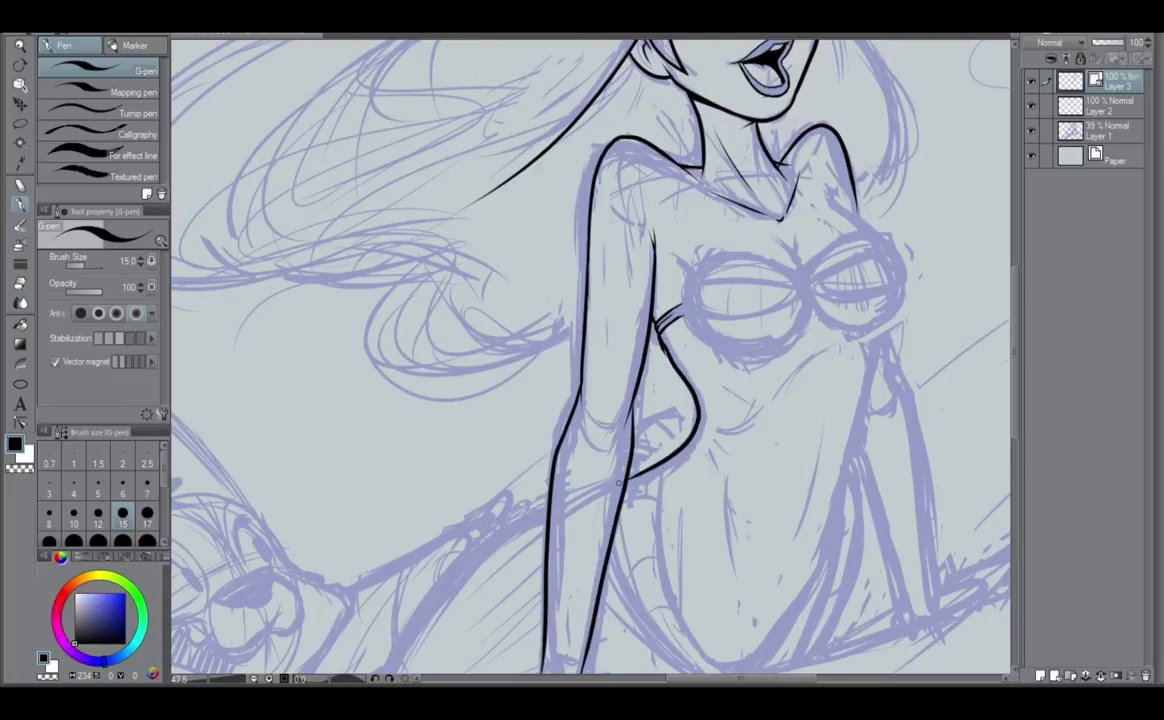
pyautogui.hotkey('ctrl', 'z')
pyautogui.moveTo(657, 332)
pyautogui.mouseDown()
pyautogui.moveTo(686, 382)
pyautogui.moveTo(601, 503)
pyautogui.mouseUp()
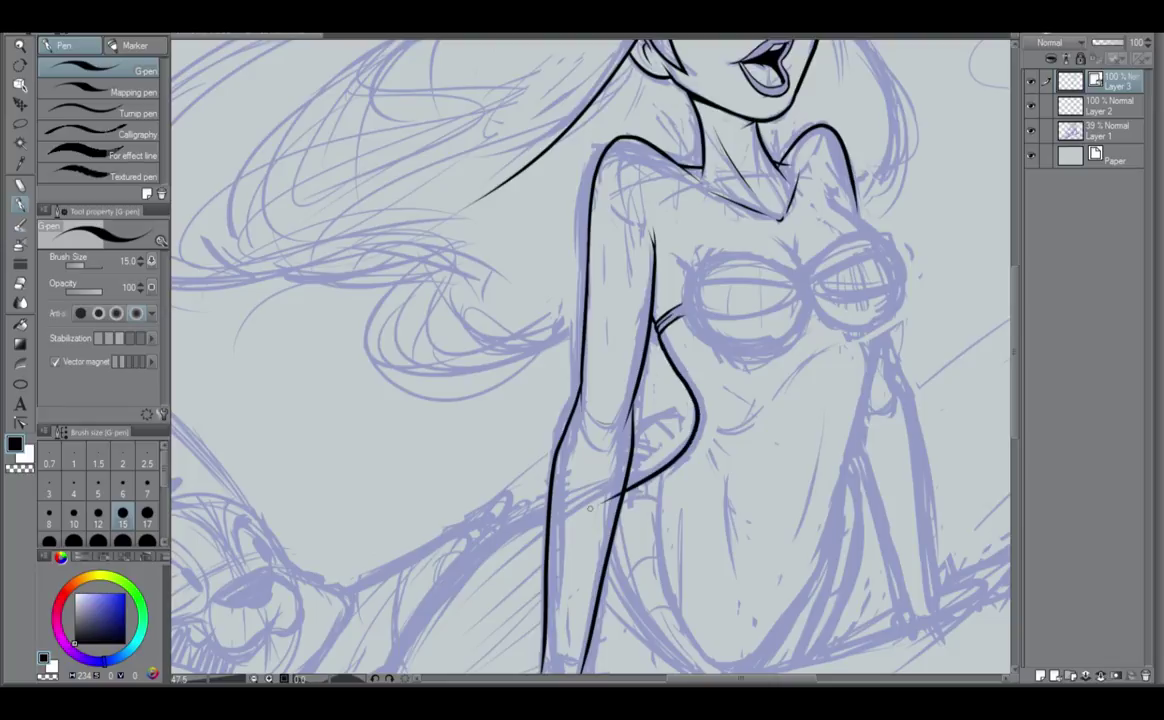
pyautogui.hotkey('ctrl', 'z')
pyautogui.moveTo(660, 334); pyautogui.dragTo(704, 426)
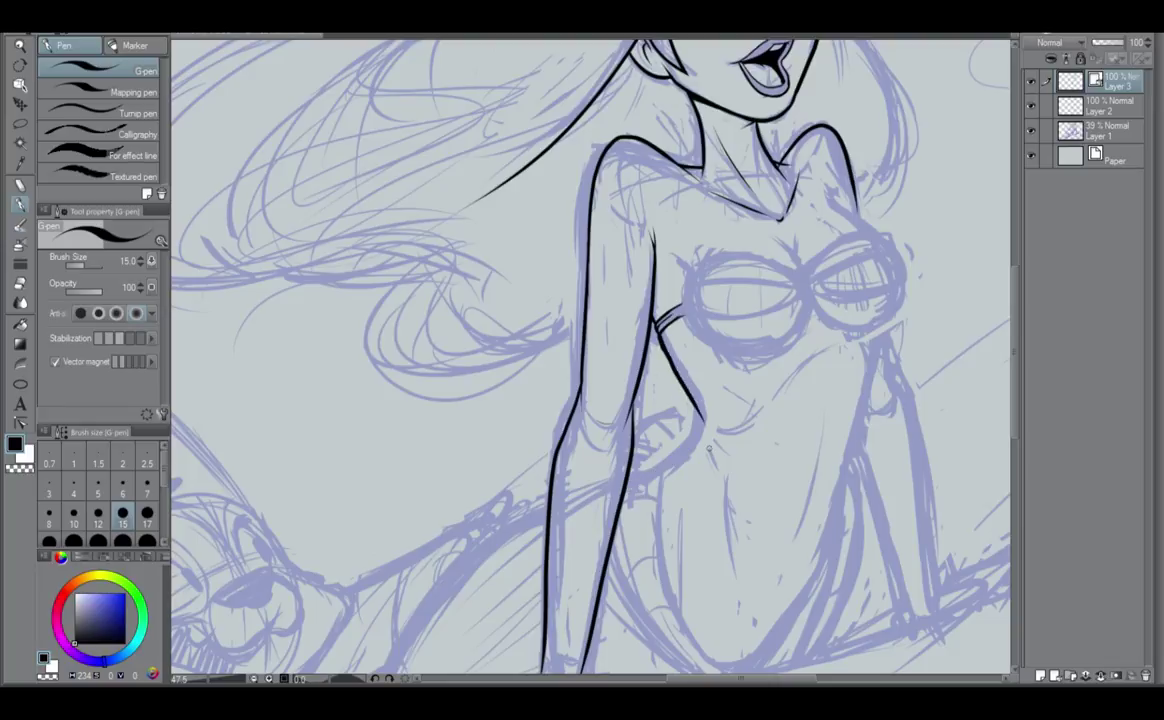
pyautogui.hotkey('ctrl', 'z')
# Ink the near side of the torso with one stroke from the strap to the waist and another curving back to the forearm.
pyautogui.moveTo(657, 330); pyautogui.dragTo(711, 421)
pyautogui.moveTo(700, 402); pyautogui.dragTo(625, 488)
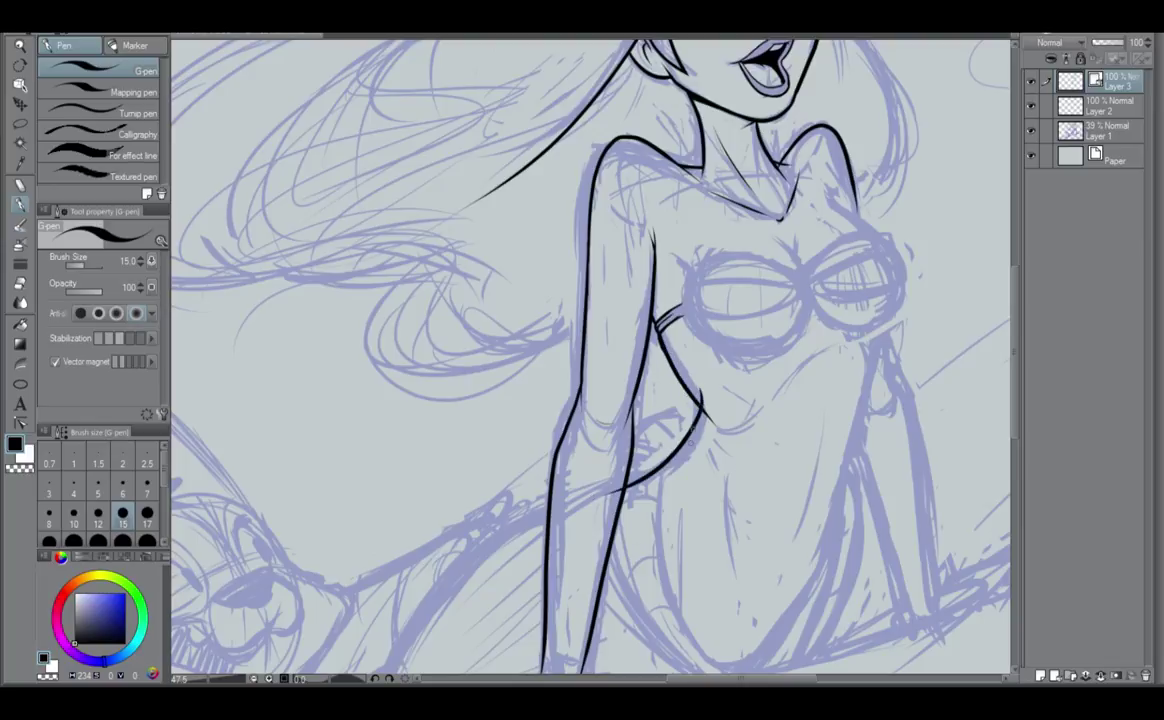
pyautogui.hotkey('ctrl', 'z')
pyautogui.moveTo(702, 398)
pyautogui.mouseDown()
pyautogui.moveTo(688, 438)
pyautogui.moveTo(611, 487)
pyautogui.mouseUp()
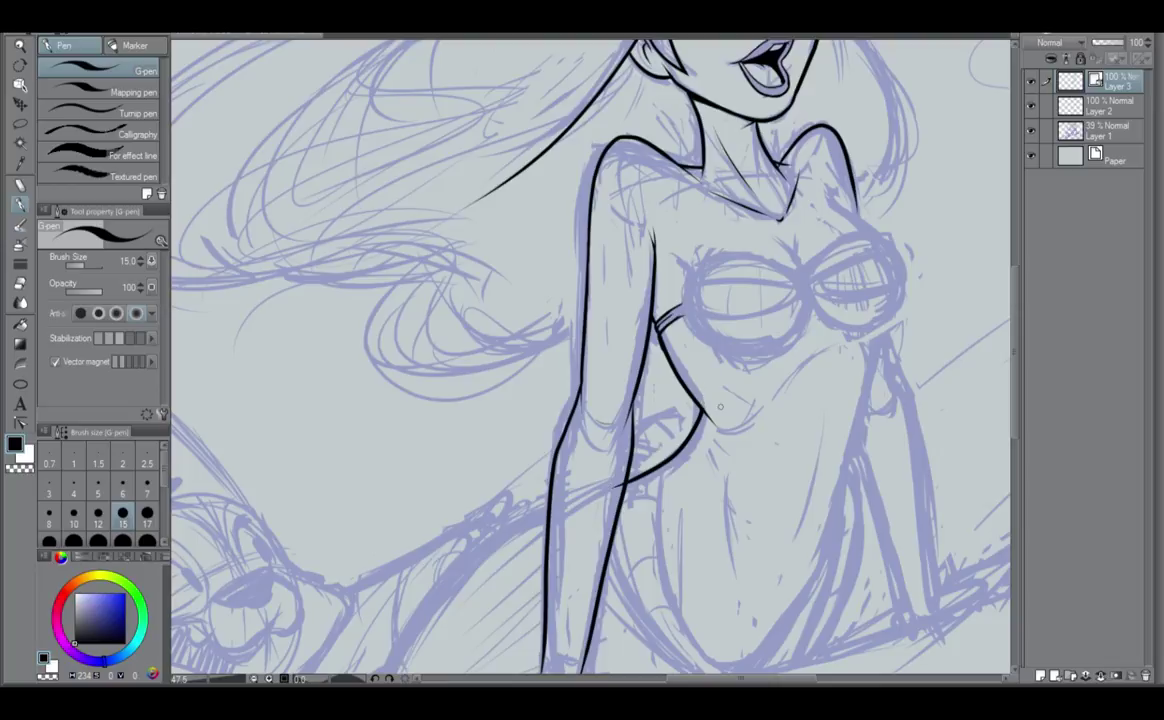
# Ink a short tapered curve for the ribcage on the midriff below the bra.
pyautogui.scroll(-2, 720, 405)
pyautogui.scroll(1, 720, 404)
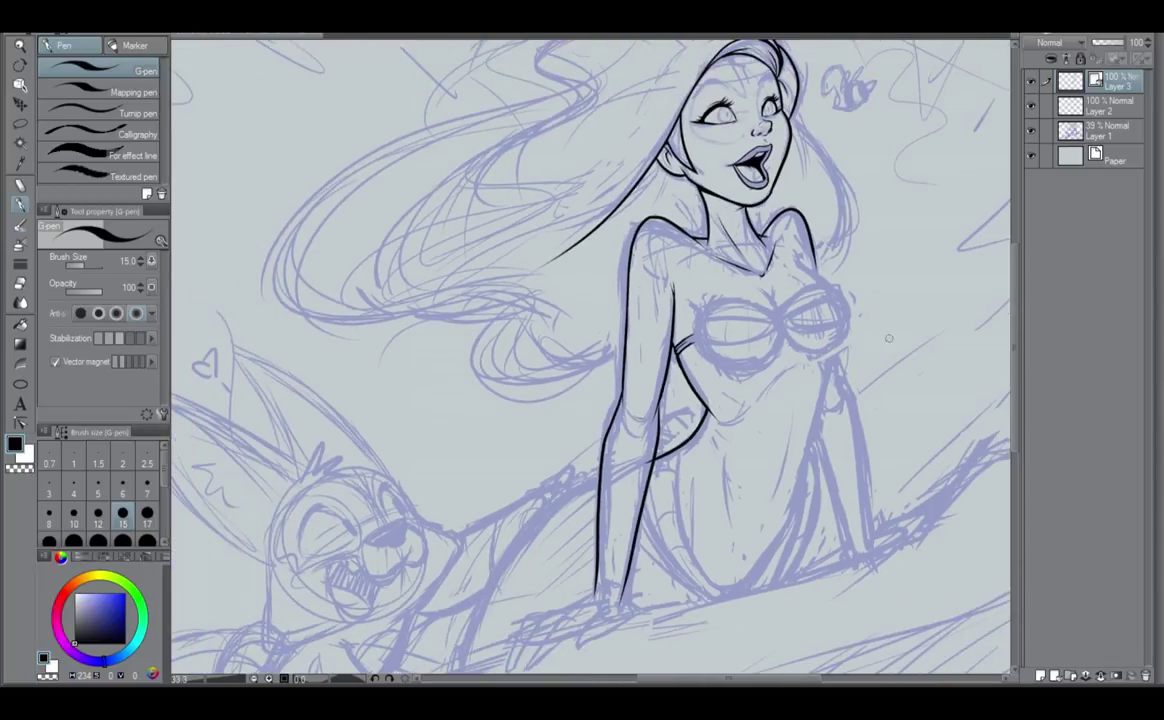
pyautogui.scroll(2, 651, 385)
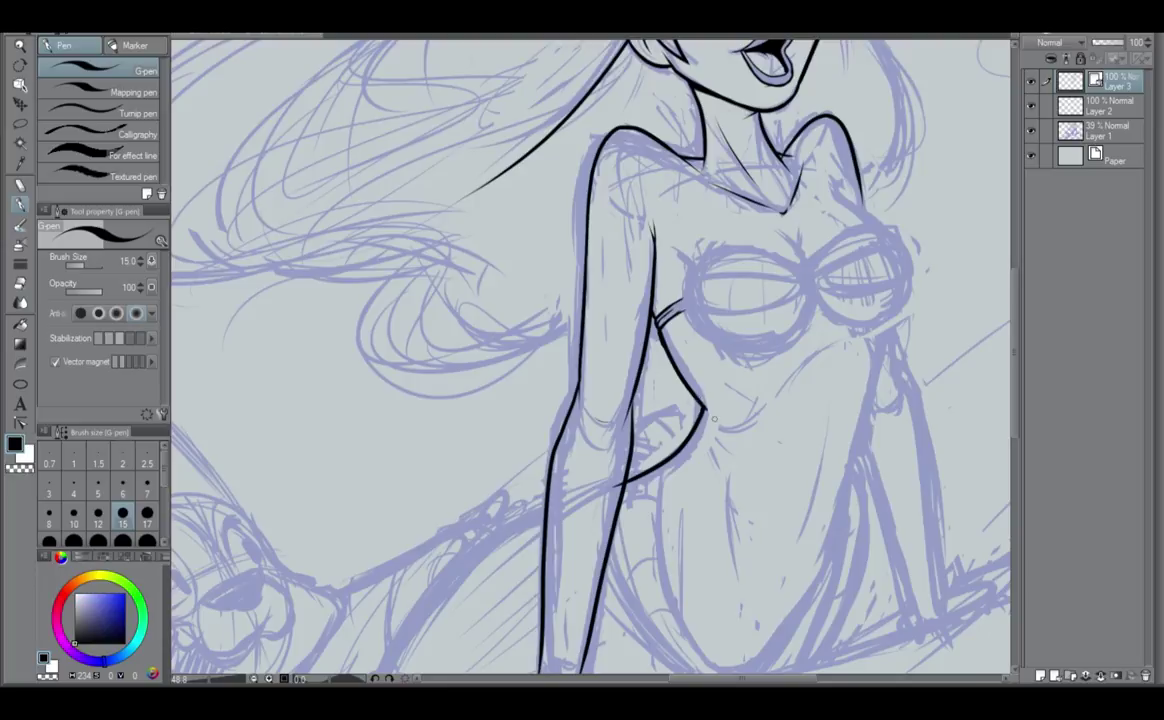
pyautogui.scroll(-1, 612, 517)
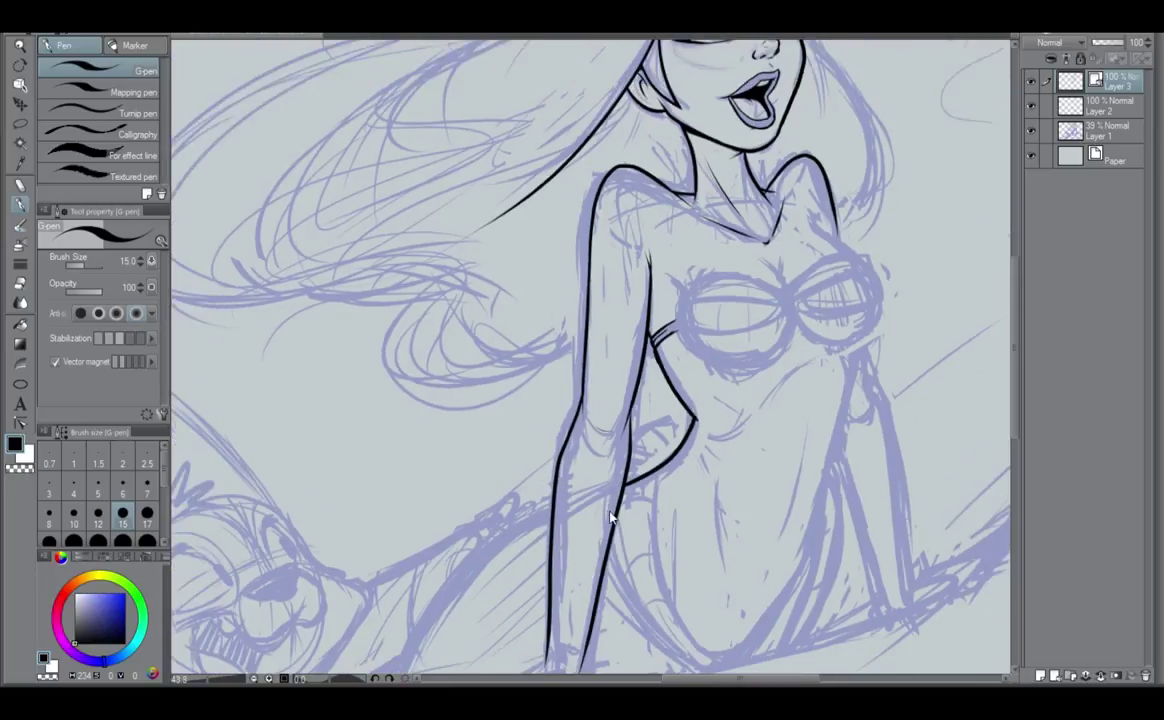
pyautogui.scroll(-2, 612, 517)
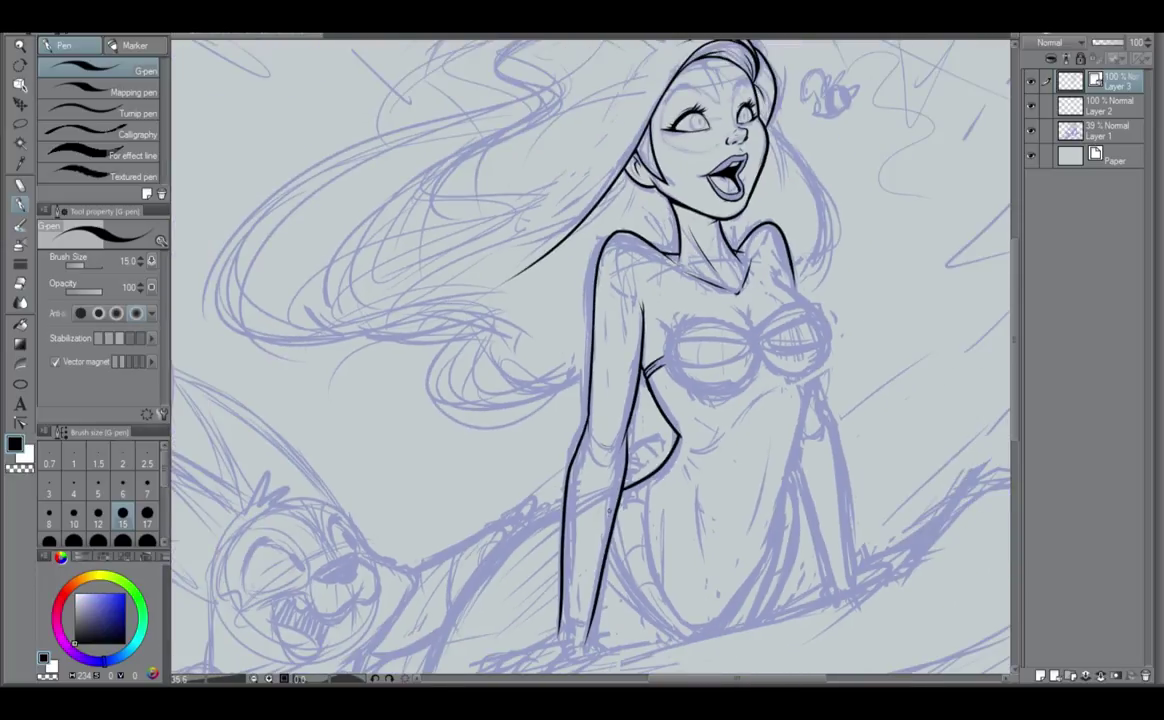
pyautogui.scroll(2, 608, 513)
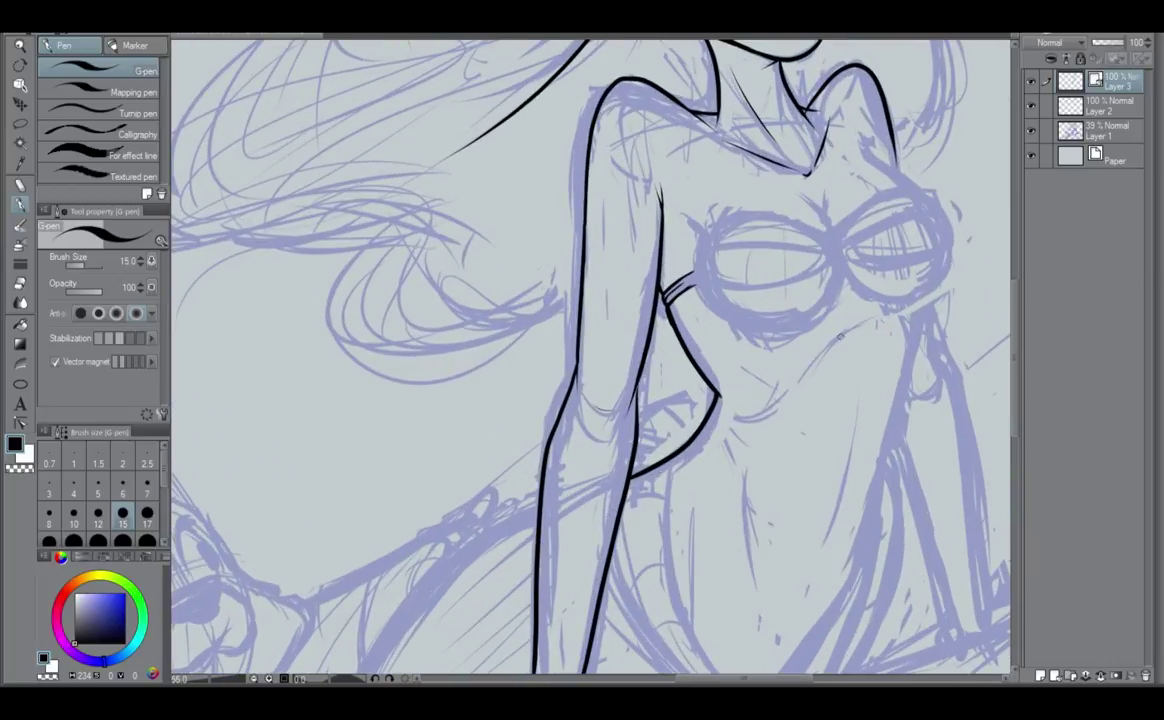
pyautogui.moveTo(864, 327); pyautogui.dragTo(814, 361)
pyautogui.moveTo(857, 388); pyautogui.dragTo(787, 455)
# Raise the sketch on Layer 1 to 100% opacity, sample its blue, and redraw the lower edge of the far bra cup.
pyautogui.click(1105, 130)
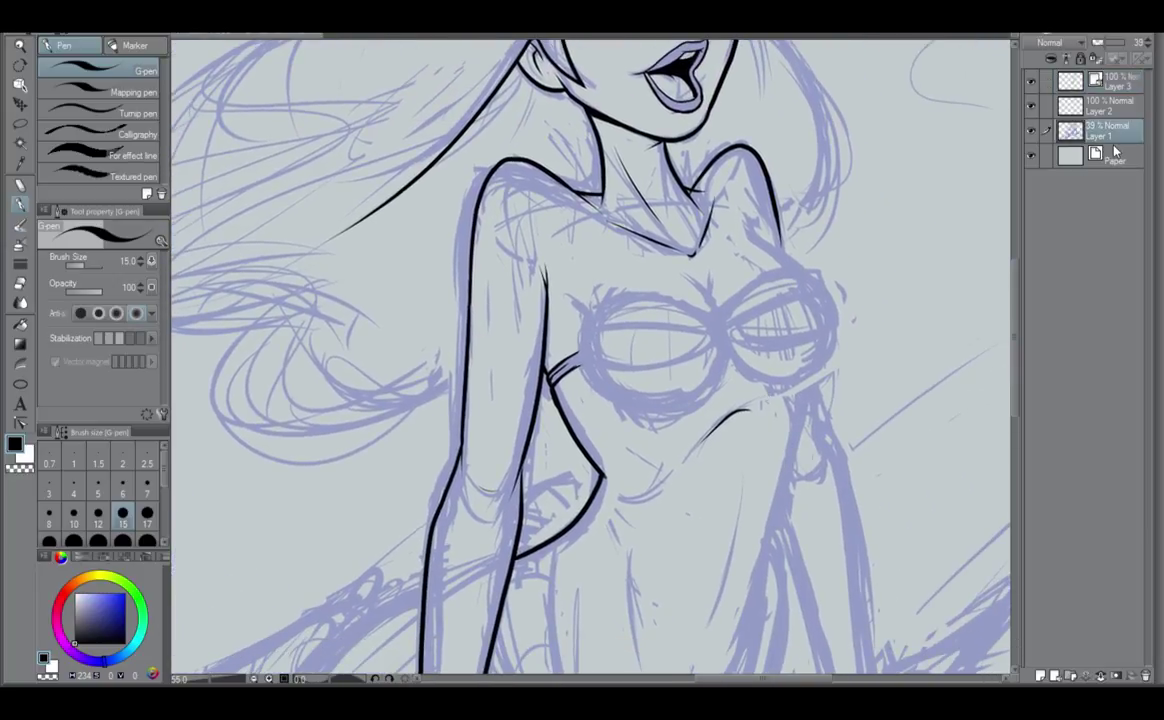
pyautogui.keyDown('alt'); pyautogui.click(777, 376); pyautogui.keyUp('alt')
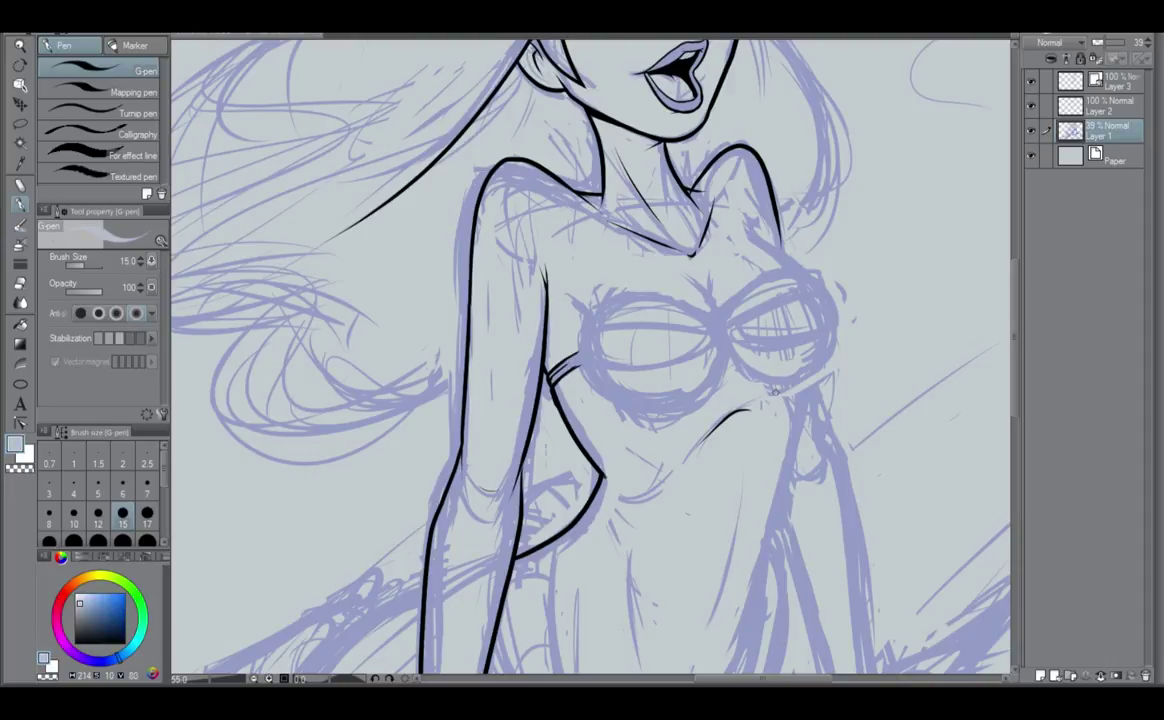
pyautogui.moveTo(1100, 42); pyautogui.dragTo(1152, 47)
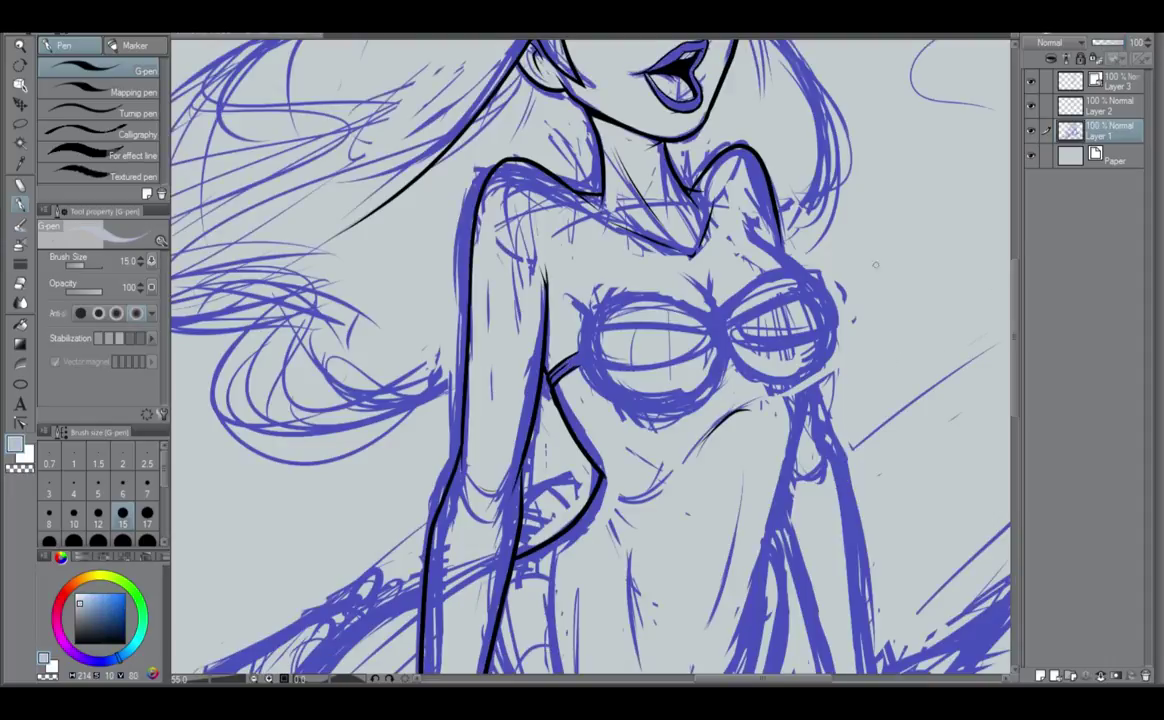
pyautogui.keyDown('alt'); pyautogui.click(804, 370); pyautogui.keyUp('alt')
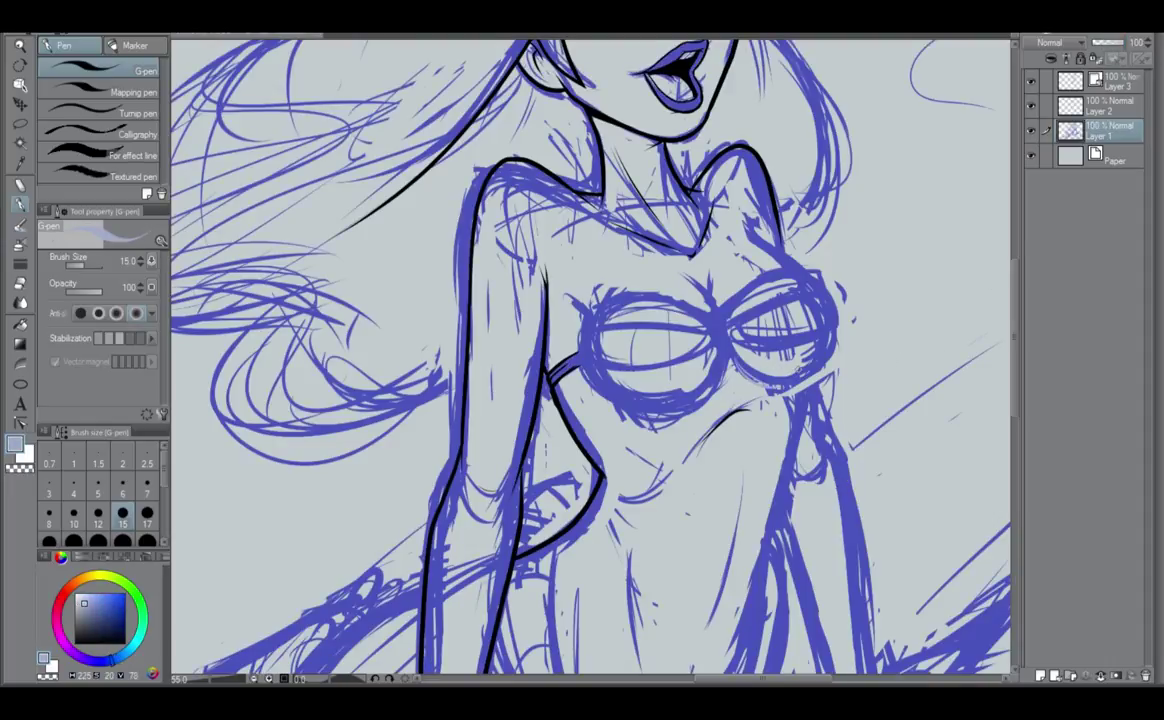
pyautogui.keyDown('alt'); pyautogui.click(730, 340); pyautogui.keyUp('alt')
pyautogui.moveTo(734, 365)
pyautogui.mouseDown()
pyautogui.moveTo(776, 389)
pyautogui.moveTo(808, 387)
pyautogui.moveTo(832, 340)
pyautogui.mouseUp()
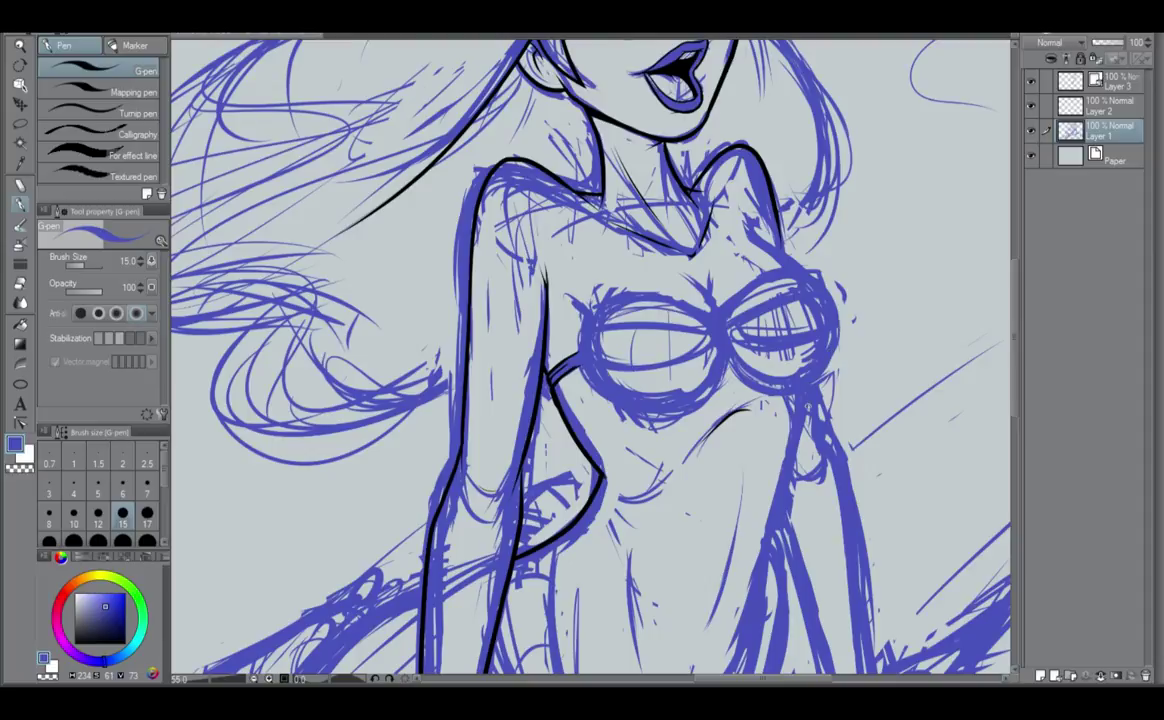
# Lower Layer 1's opacity to 30%, then return to Layer 3 with black as the drawing colour.
pyautogui.moveTo(1124, 43); pyautogui.dragTo(1101, 50)
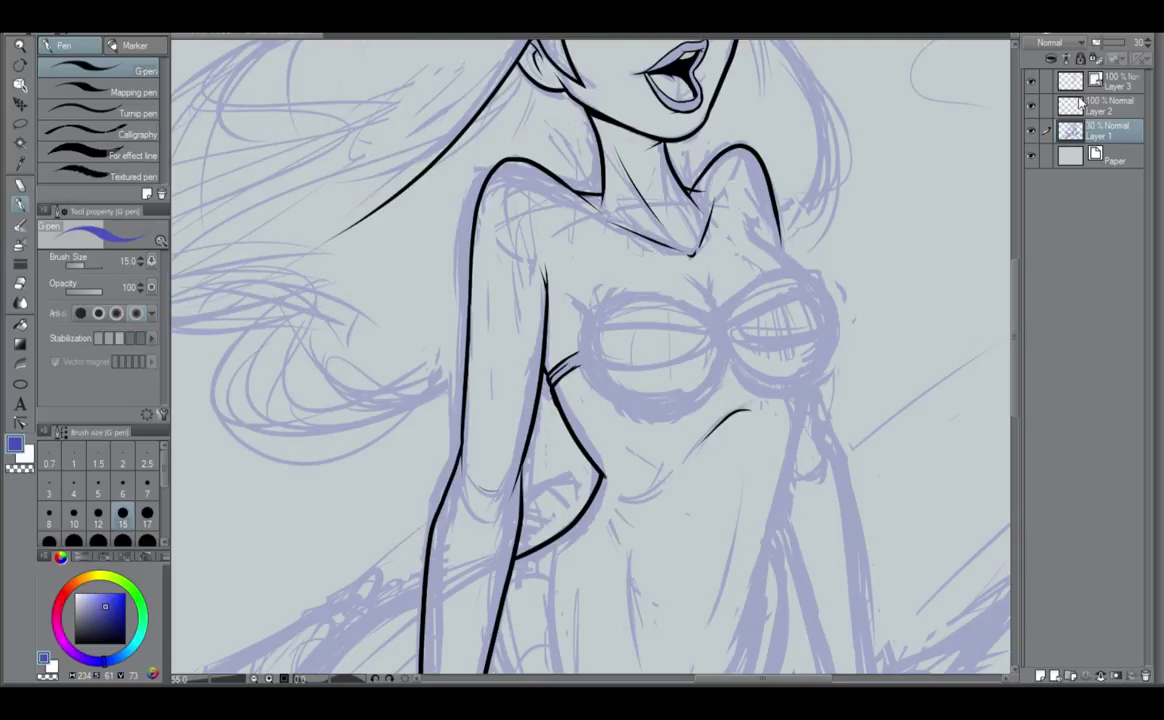
pyautogui.click(1110, 81)
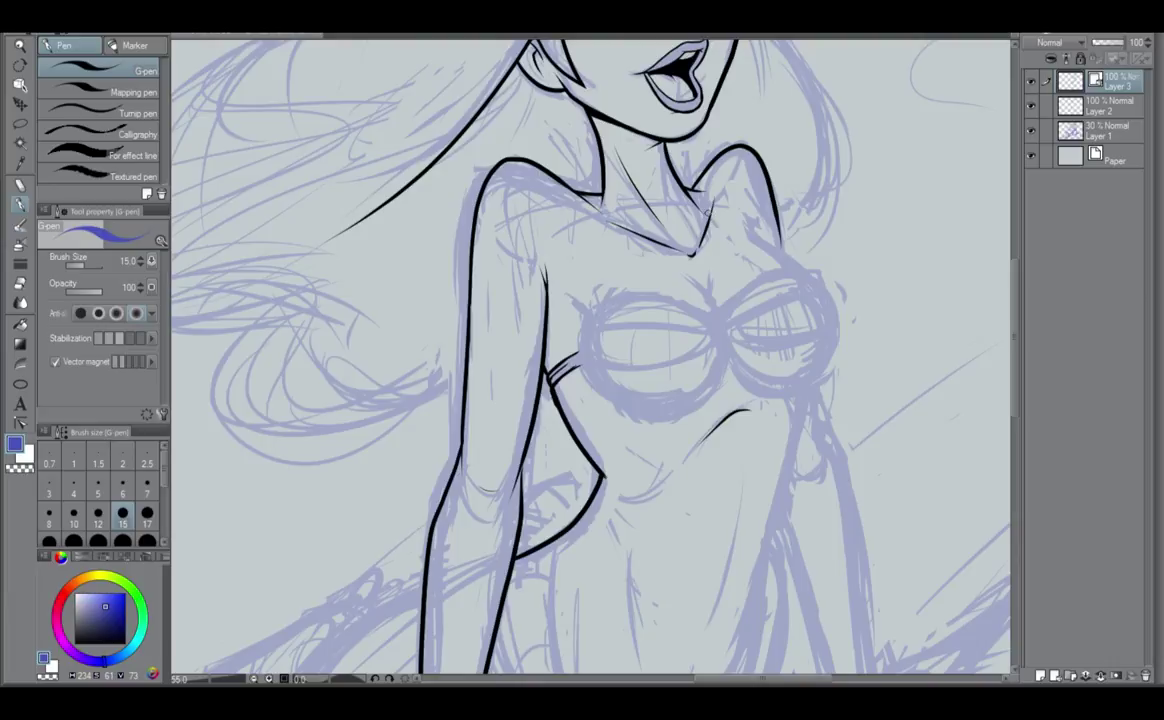
pyautogui.scroll(-3, 767, 362)
pyautogui.scroll(-1, 815, 381)
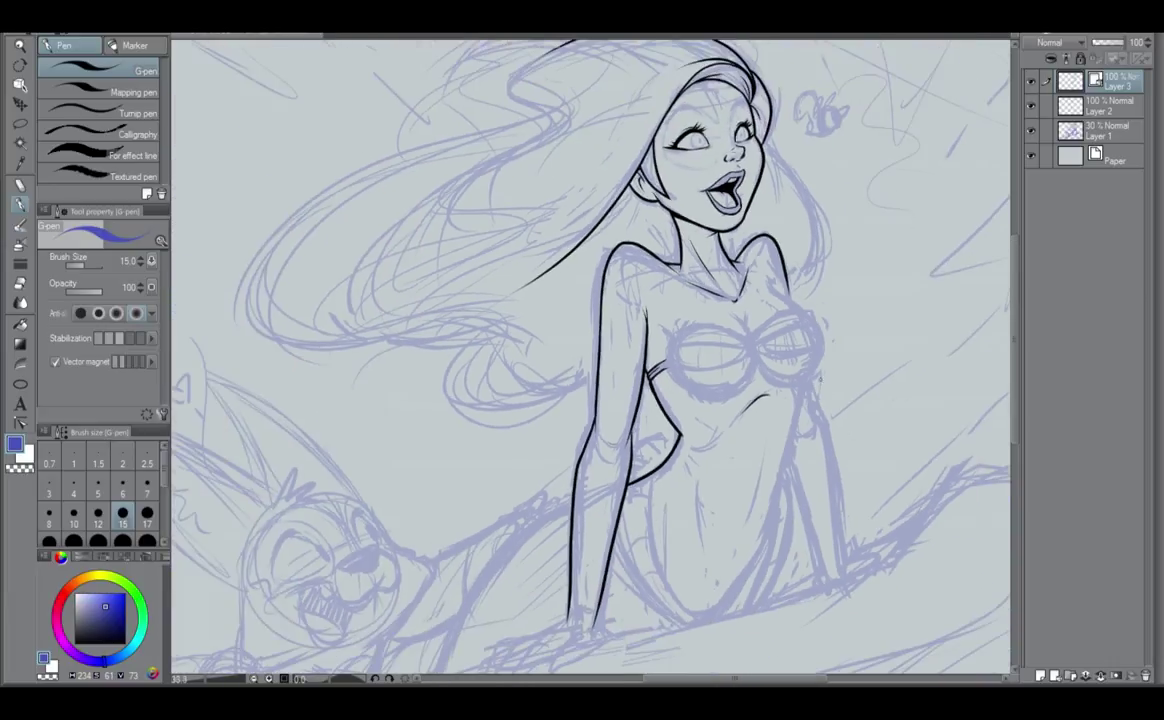
pyautogui.scroll(2, 804, 409)
pyautogui.moveTo(87, 629); pyautogui.dragTo(54, 665)
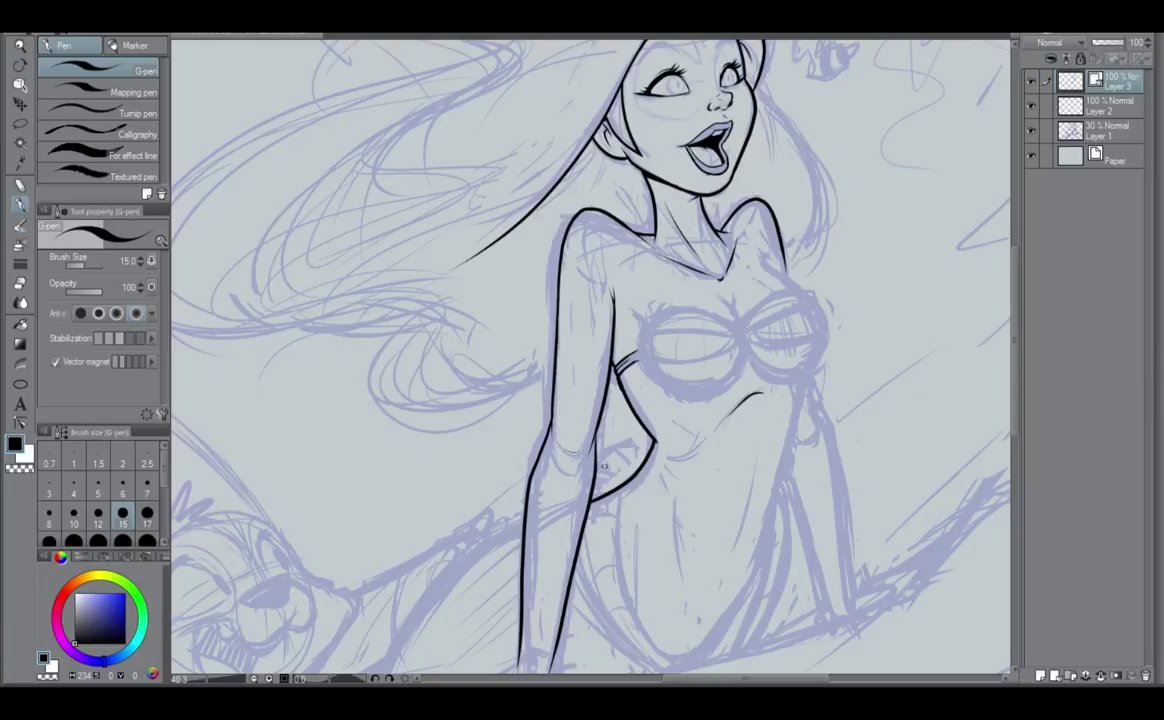
pyautogui.scroll(1, 742, 355)
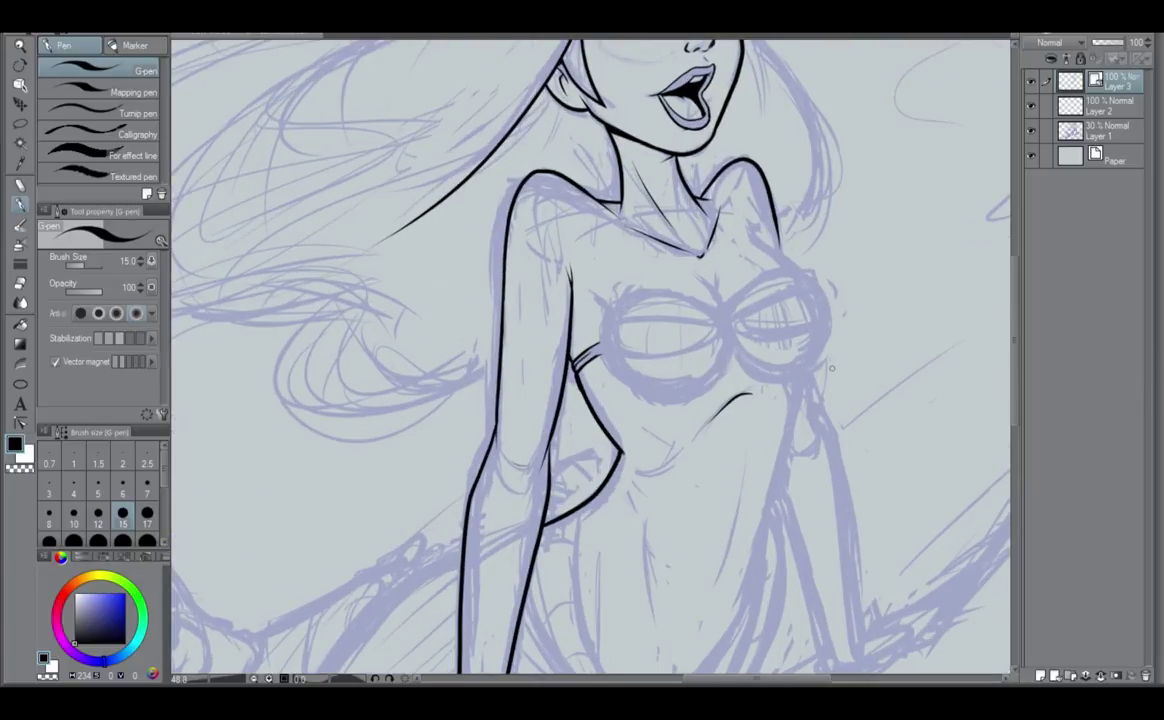
pyautogui.moveTo(800, 444); pyautogui.dragTo(818, 370)
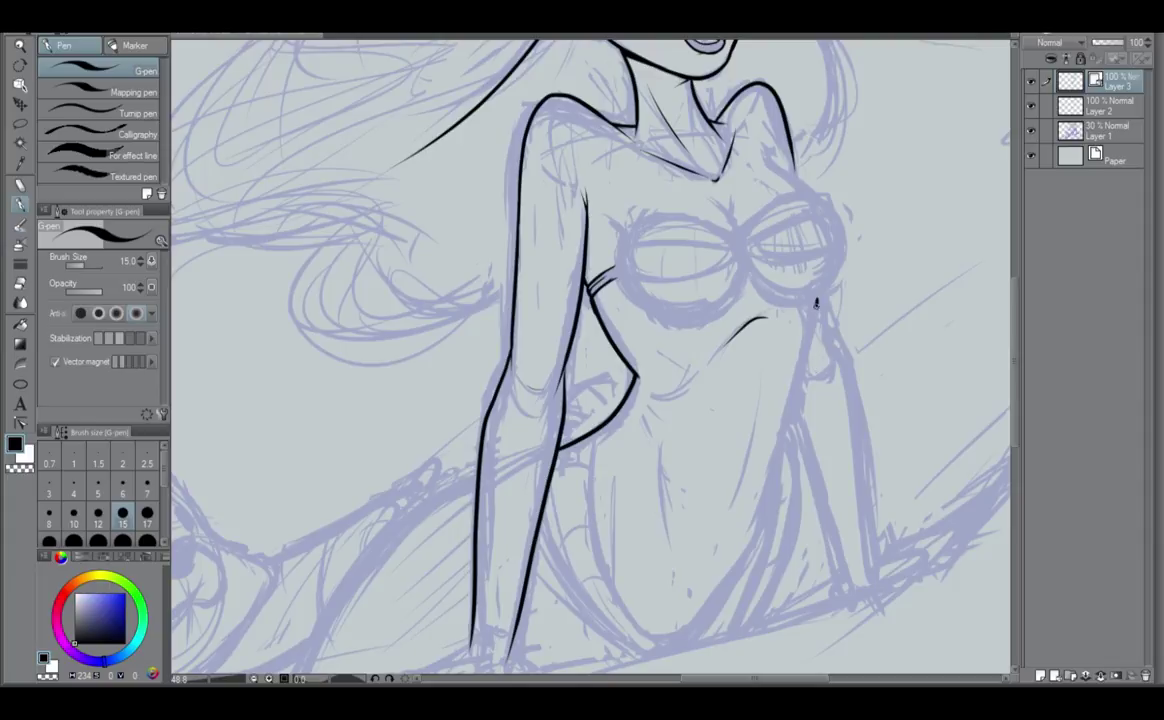
pyautogui.moveTo(818, 298); pyautogui.dragTo(800, 368)
pyautogui.hotkey('ctrl', 'z')
pyautogui.moveTo(811, 300); pyautogui.dragTo(800, 366)
pyautogui.hotkey('ctrl', 'z')
pyautogui.moveTo(784, 327); pyautogui.dragTo(797, 365)
pyautogui.hotkey('ctrl', 'z')
# Extend the ribcage arch across the midriff with thin lines towards both sides of the torso.
pyautogui.moveTo(648, 384); pyautogui.dragTo(725, 346)
pyautogui.moveTo(780, 308)
pyautogui.mouseDown()
pyautogui.moveTo(792, 370)
pyautogui.moveTo(810, 315)
pyautogui.moveTo(792, 384)
pyautogui.moveTo(813, 313)
pyautogui.mouseUp()
pyautogui.hotkey('ctrl', 'z')
pyautogui.hotkey('ctrl', 'z')
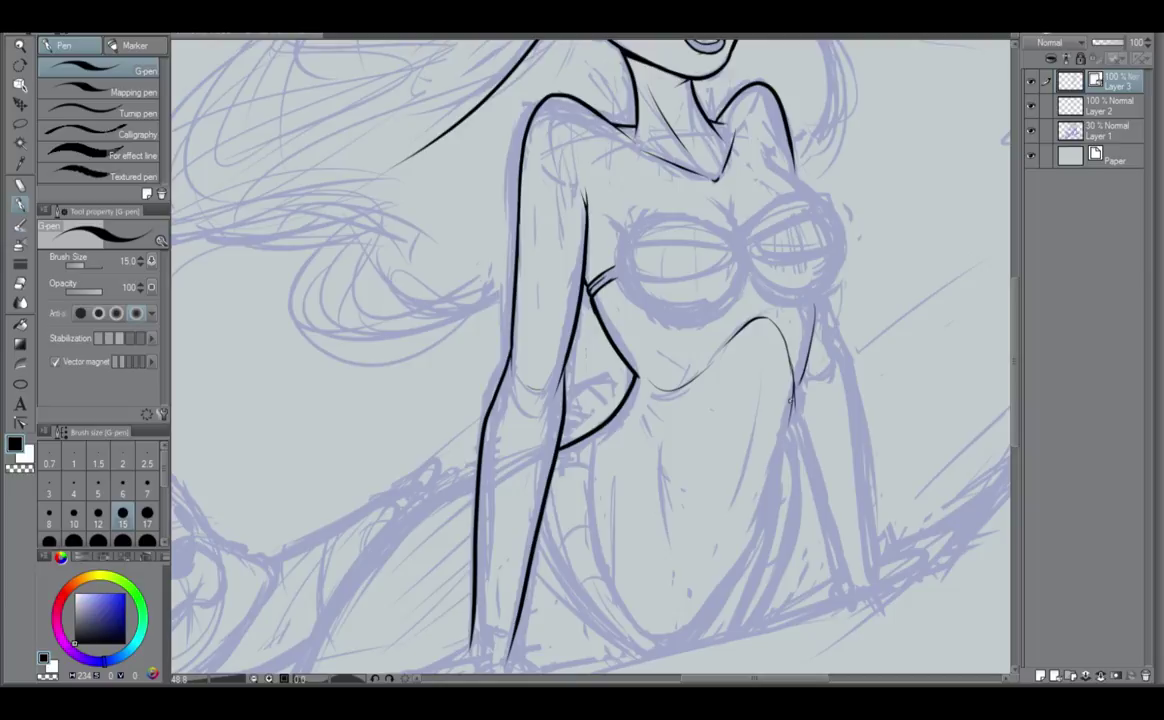
pyautogui.moveTo(793, 400); pyautogui.dragTo(757, 535)
pyautogui.moveTo(784, 460); pyautogui.dragTo(737, 575)
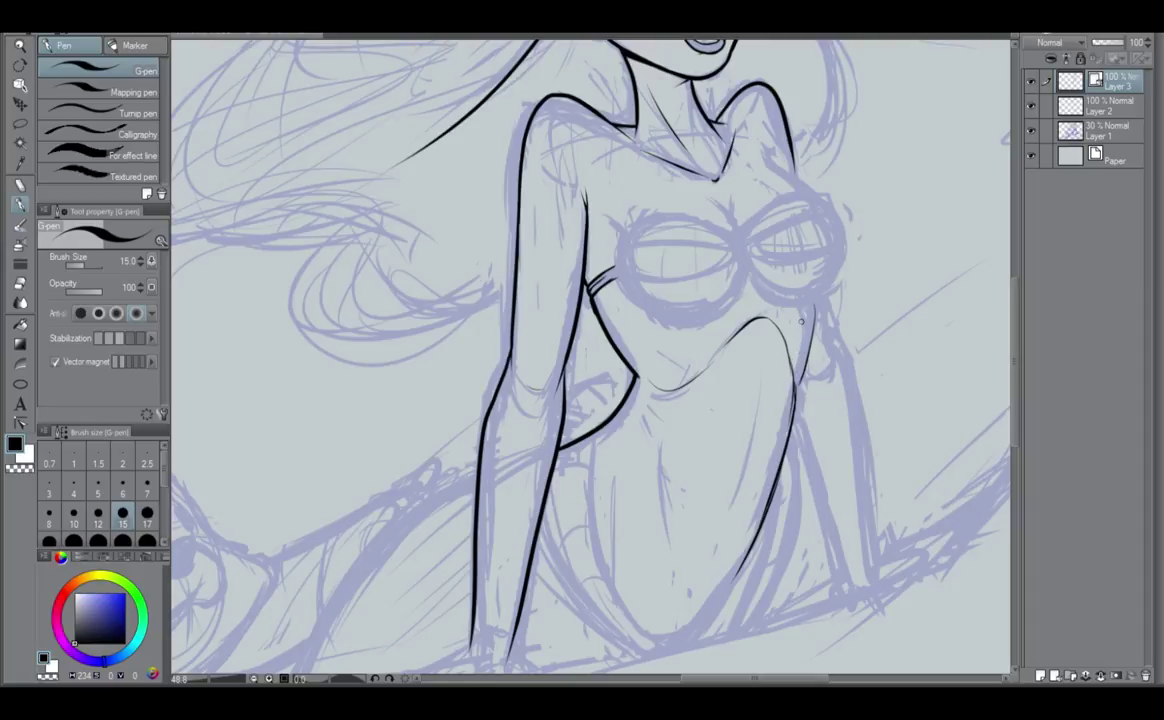
pyautogui.hotkey('ctrl', 'z')
pyautogui.hotkey('ctrl', 'z')
pyautogui.hotkey('ctrl', 'z')
pyautogui.hotkey('ctrl', 'z')
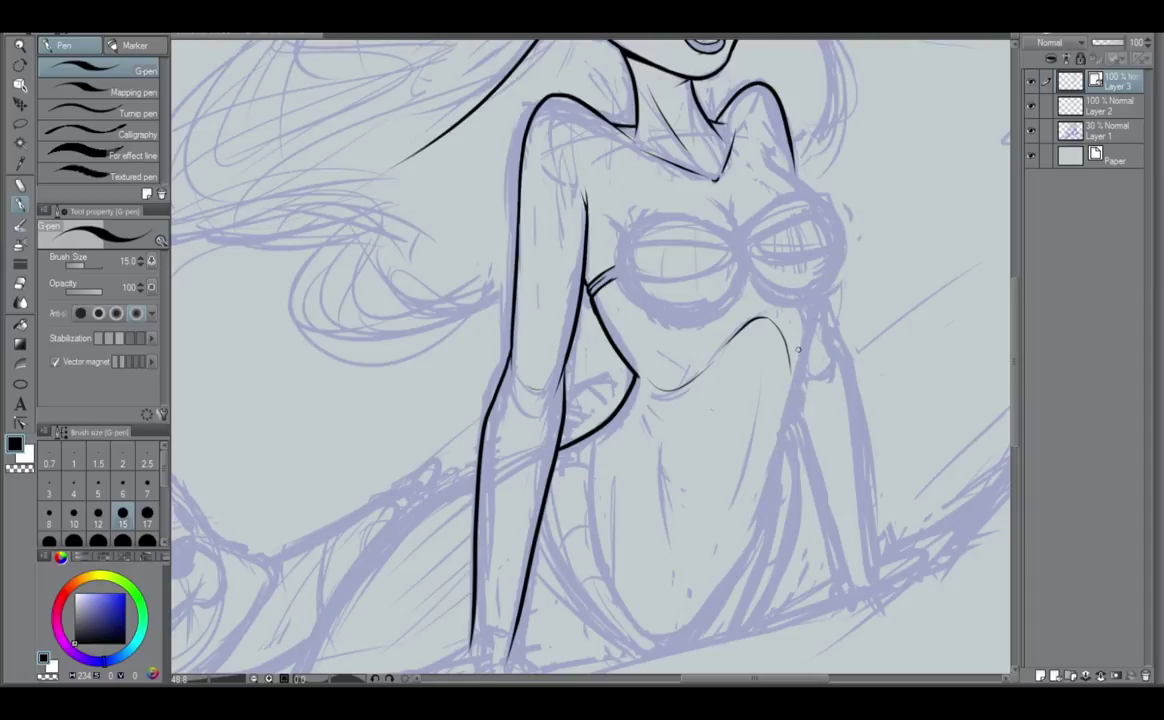
# Undo the far-side ribcage line and ink the torso's far contour from below the bra down to the hip.
pyautogui.hotkey('ctrl', 'z')
pyautogui.moveTo(797, 357); pyautogui.dragTo(737, 580)
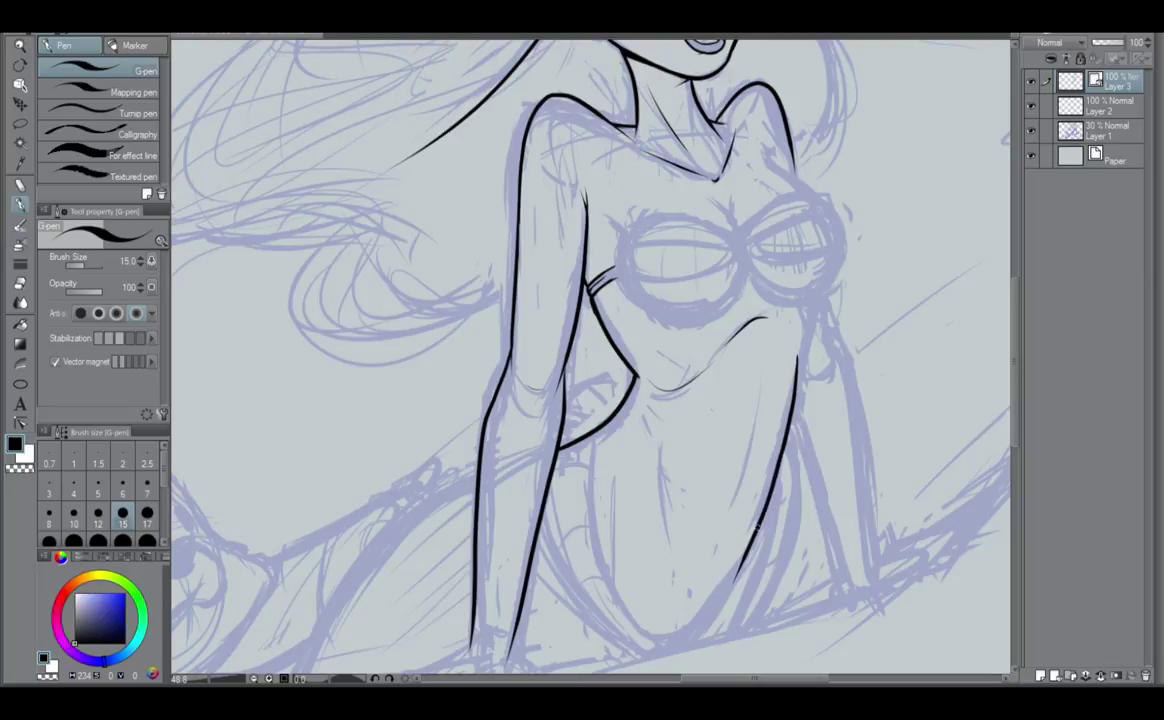
pyautogui.moveTo(738, 576); pyautogui.dragTo(703, 620)
pyautogui.moveTo(798, 365); pyautogui.dragTo(808, 301)
pyautogui.hotkey('ctrl', 'z')
pyautogui.moveTo(797, 372); pyautogui.dragTo(800, 300)
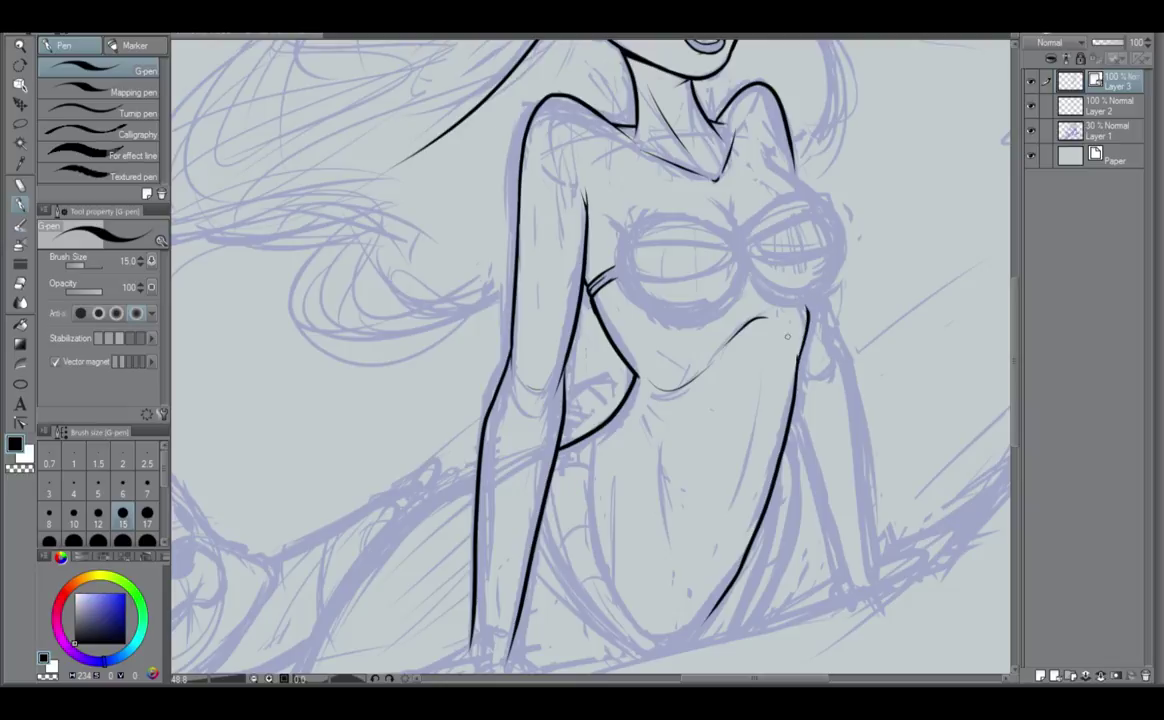
# Ink a short tapered stroke for the navel on the lower belly.
pyautogui.scroll(-4, 798, 373)
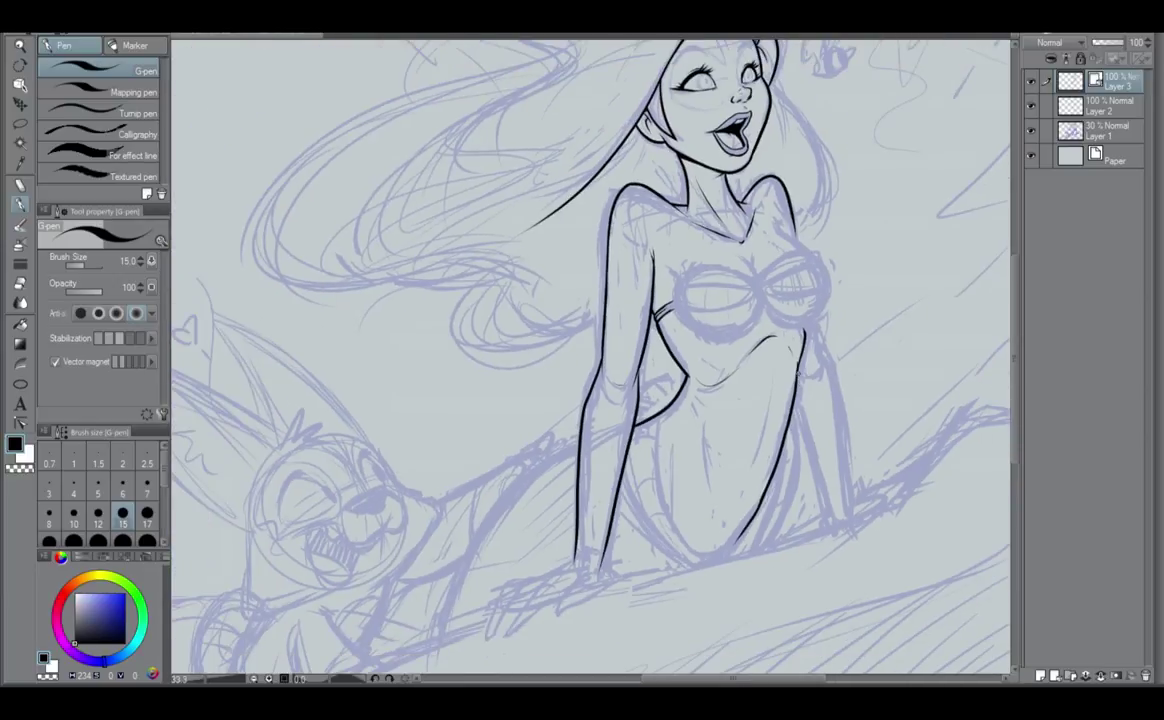
pyautogui.scroll(3, 810, 292)
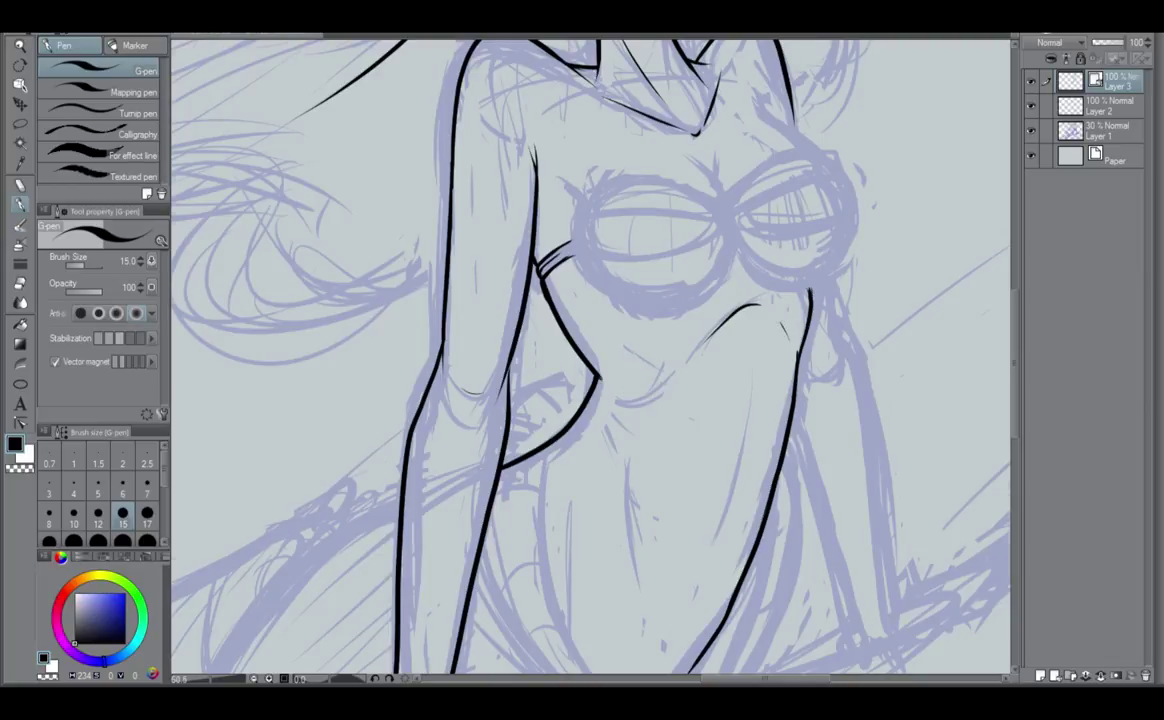
pyautogui.scroll(-1, 780, 318)
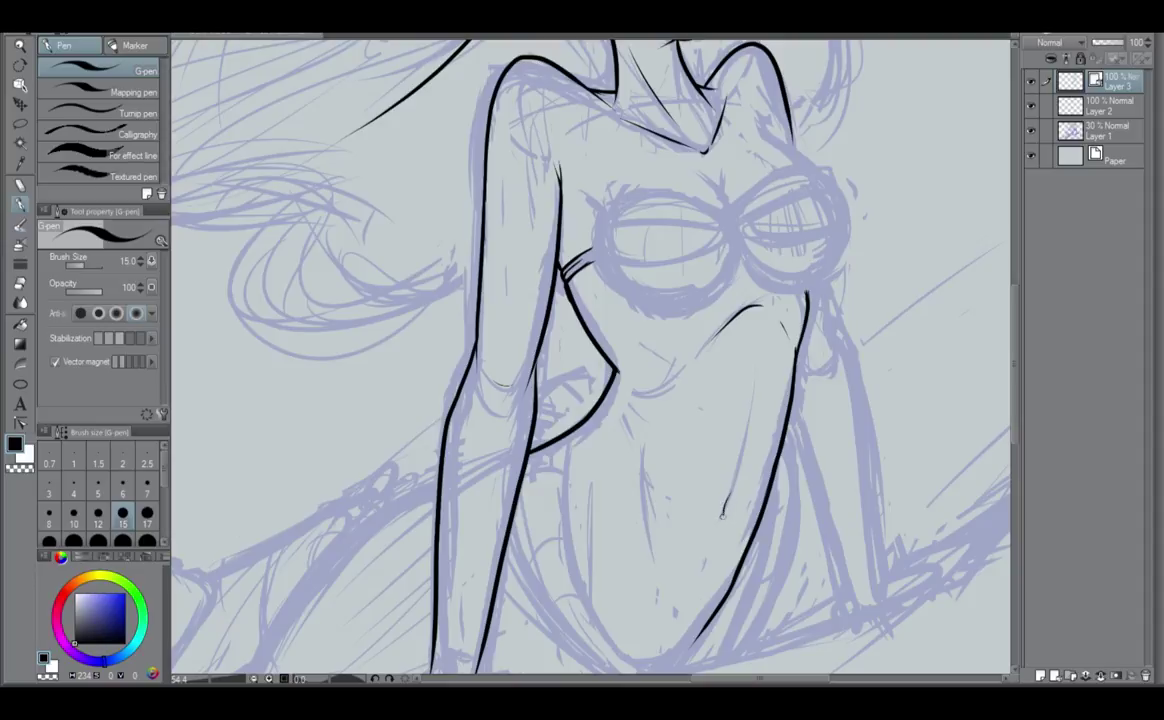
pyautogui.moveTo(727, 496); pyautogui.dragTo(722, 523)
pyautogui.scroll(-2, 738, 507)
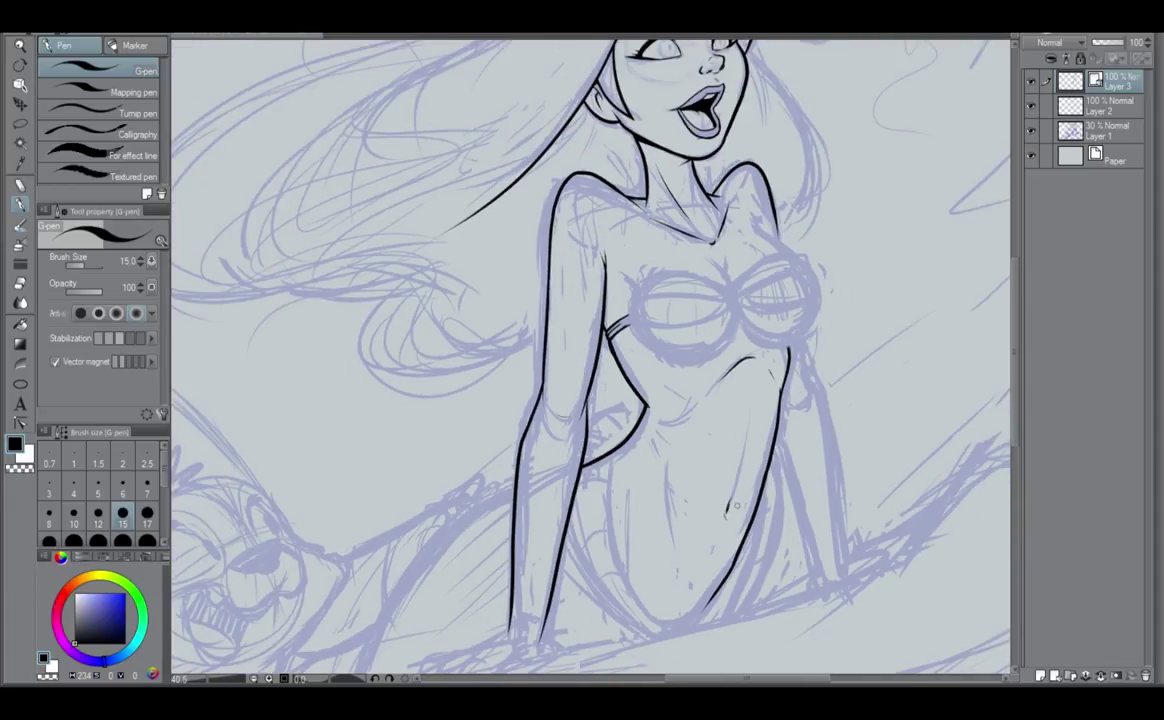
pyautogui.scroll(-2, 737, 506)
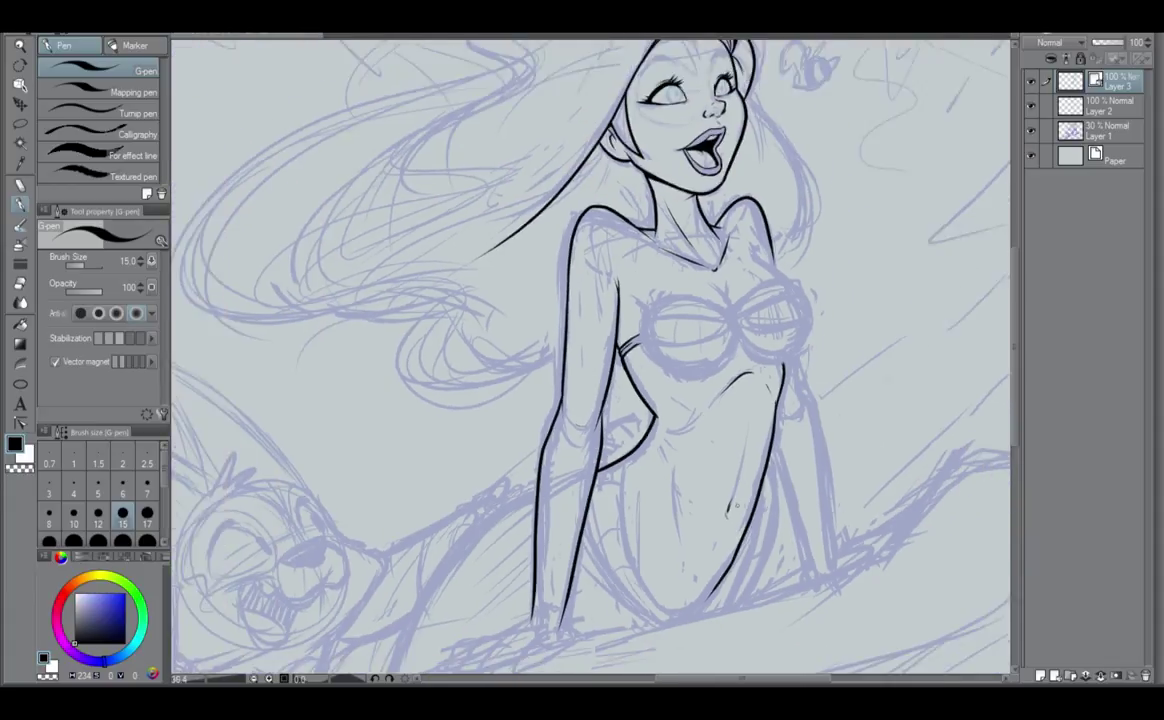
pyautogui.scroll(1, 737, 506)
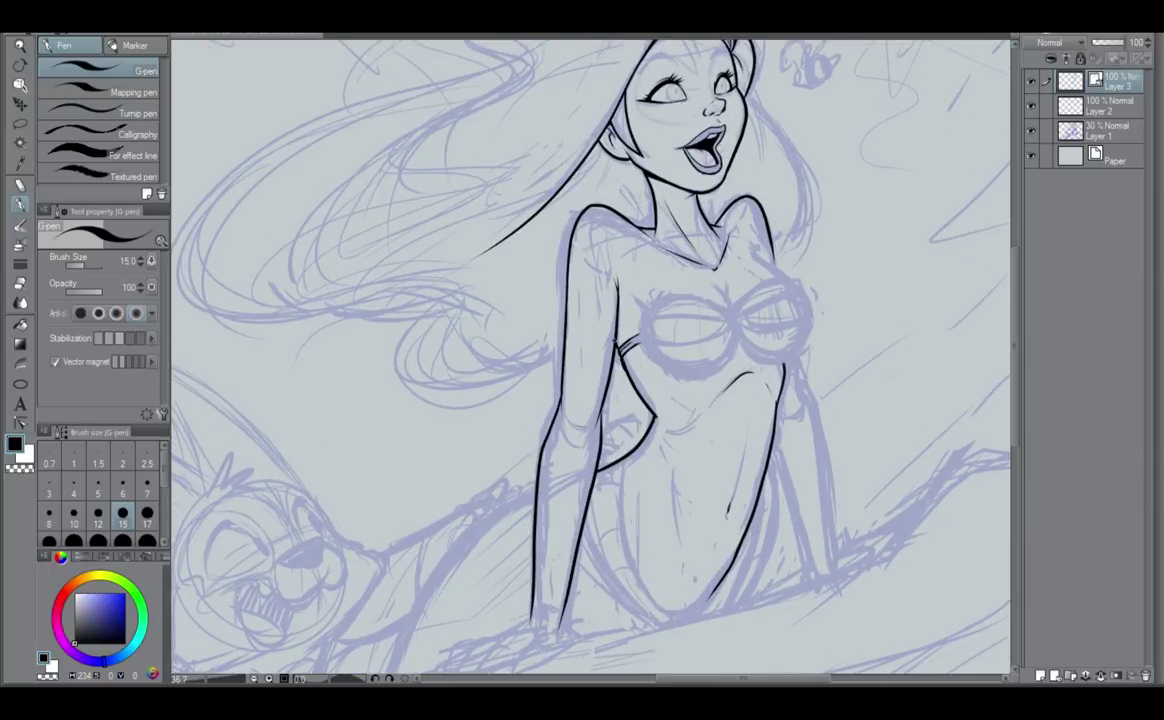
# Try redrawing the angular waist and back contour beside the near arm as one smooth rounded curve.
pyautogui.moveTo(619, 343); pyautogui.dragTo(646, 401)
pyautogui.hotkey('ctrl', 'z')
pyautogui.hotkey('ctrl', 'z')
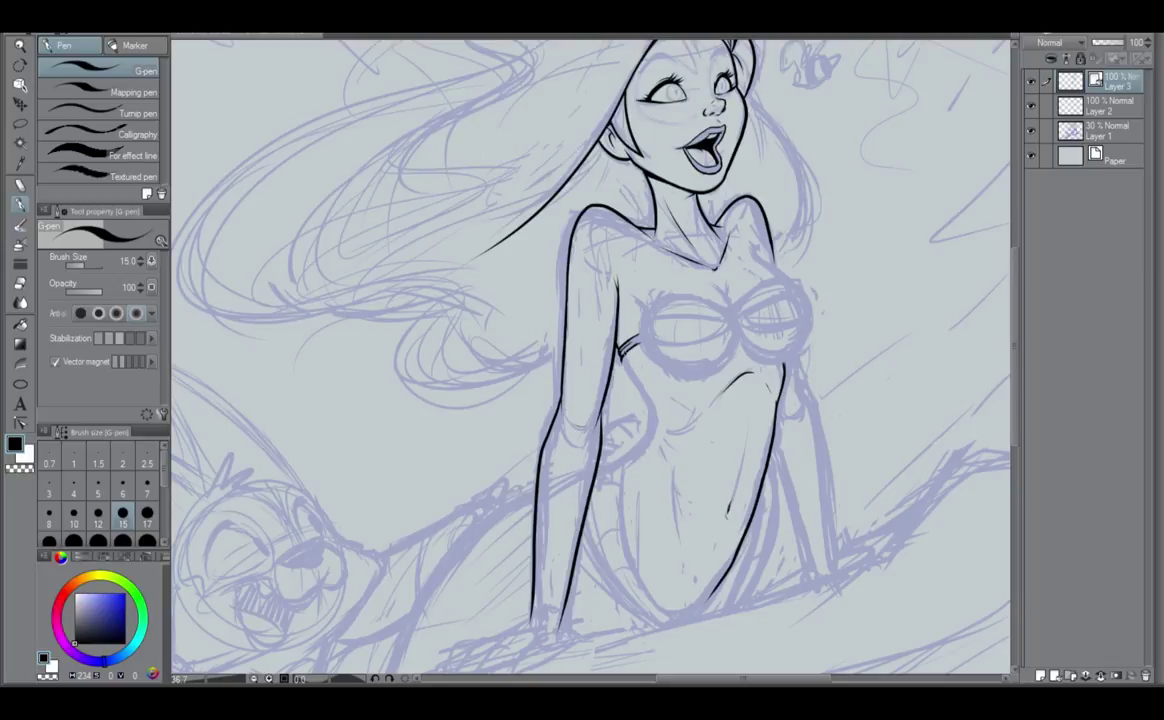
pyautogui.moveTo(623, 375); pyautogui.dragTo(624, 458)
pyautogui.hotkey('ctrl', 'z')
pyautogui.moveTo(630, 390); pyautogui.dragTo(598, 482)
pyautogui.hotkey('ctrl', 'z')
pyautogui.moveTo(623, 357); pyautogui.dragTo(597, 479)
pyautogui.scroll(-2, 580, 475)
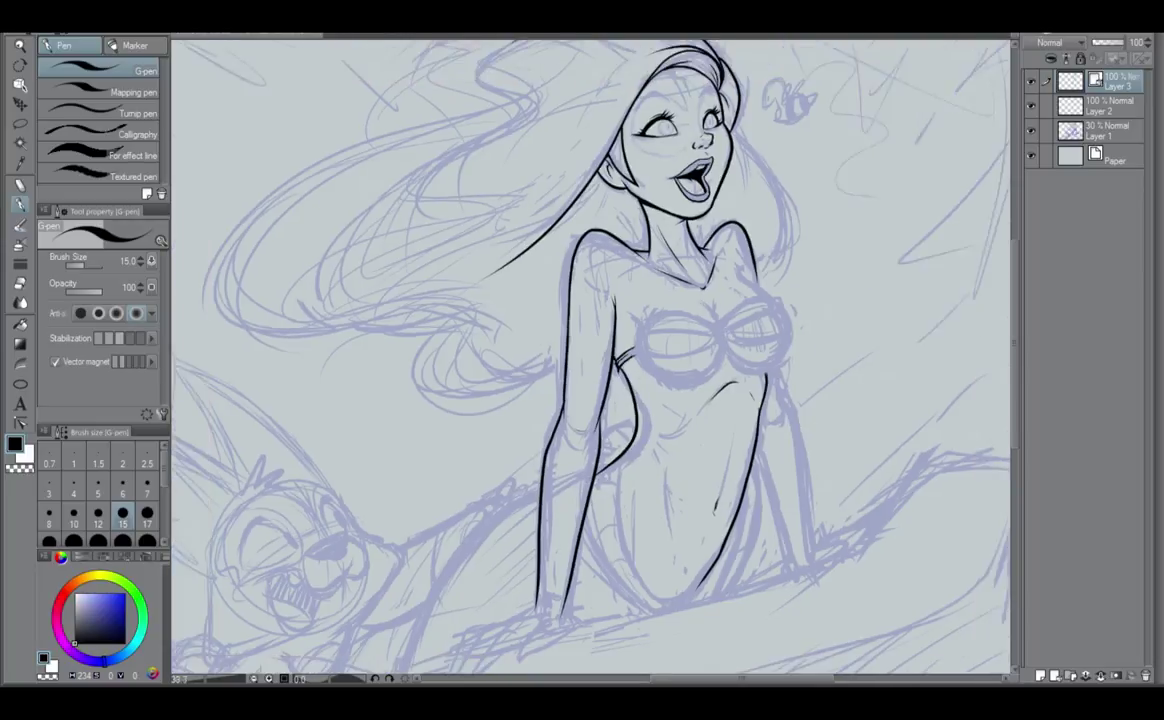
# Hide and show the Layer 1 sketch to compare the rounded and angular waist contours in the line art.
pyautogui.click(1031, 130)
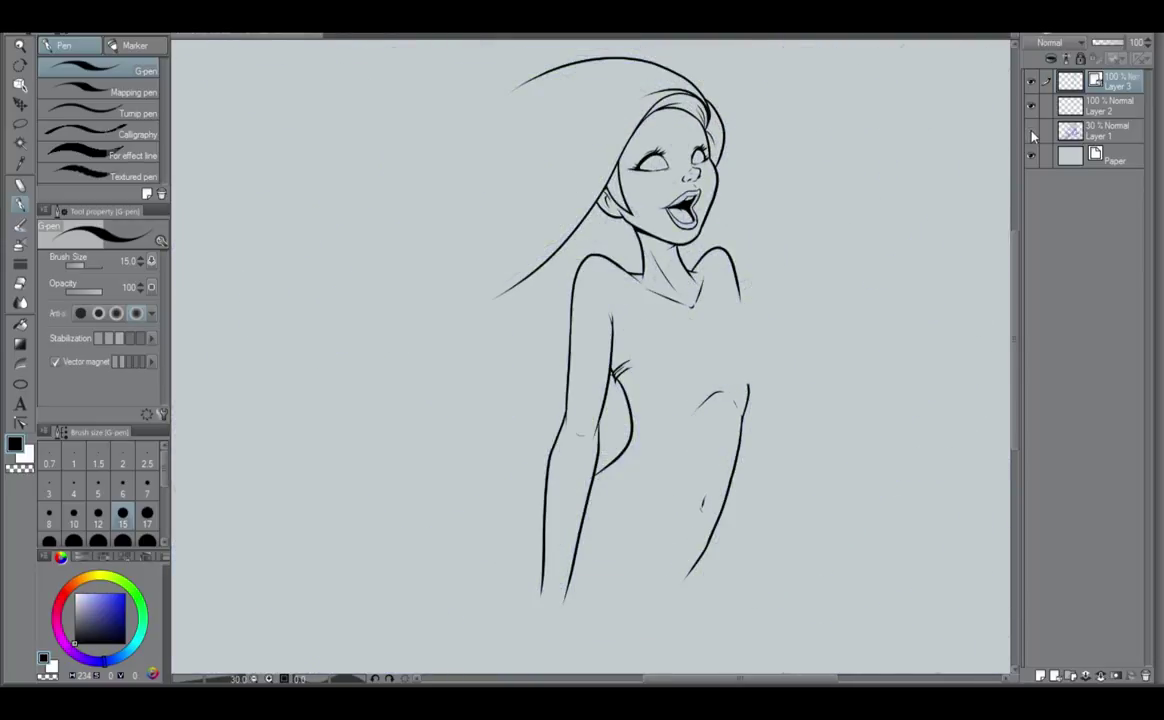
pyautogui.click(1032, 135)
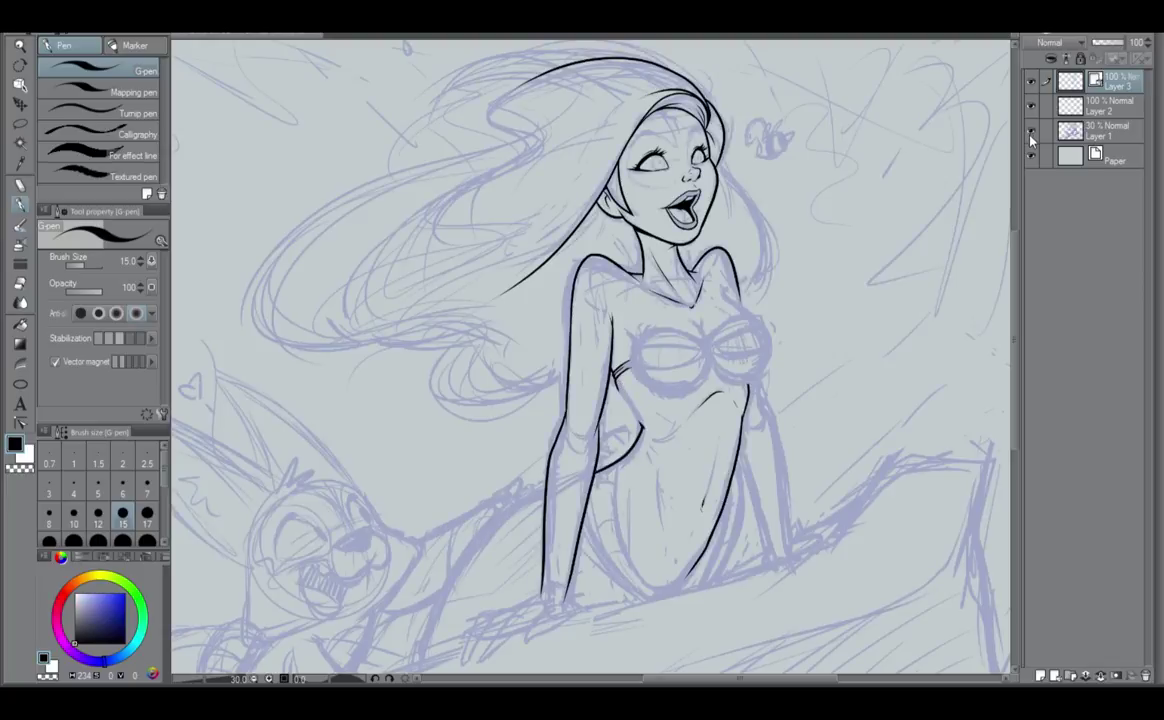
pyautogui.click(1031, 135)
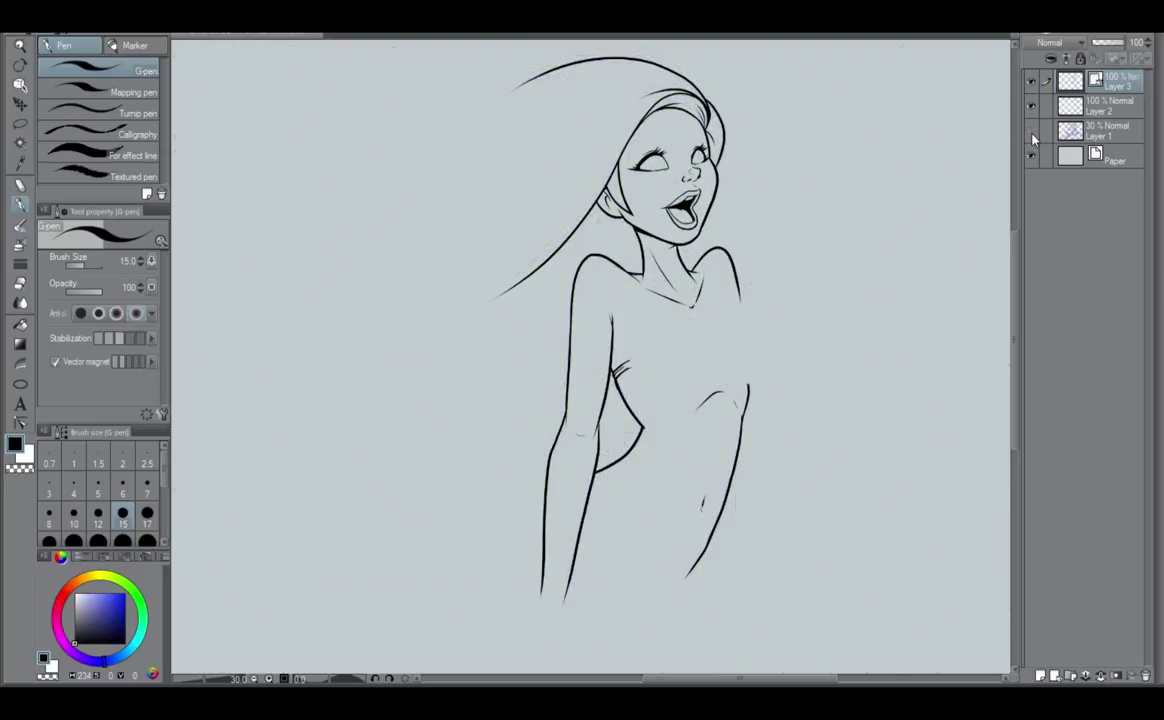
pyautogui.click(1032, 136)
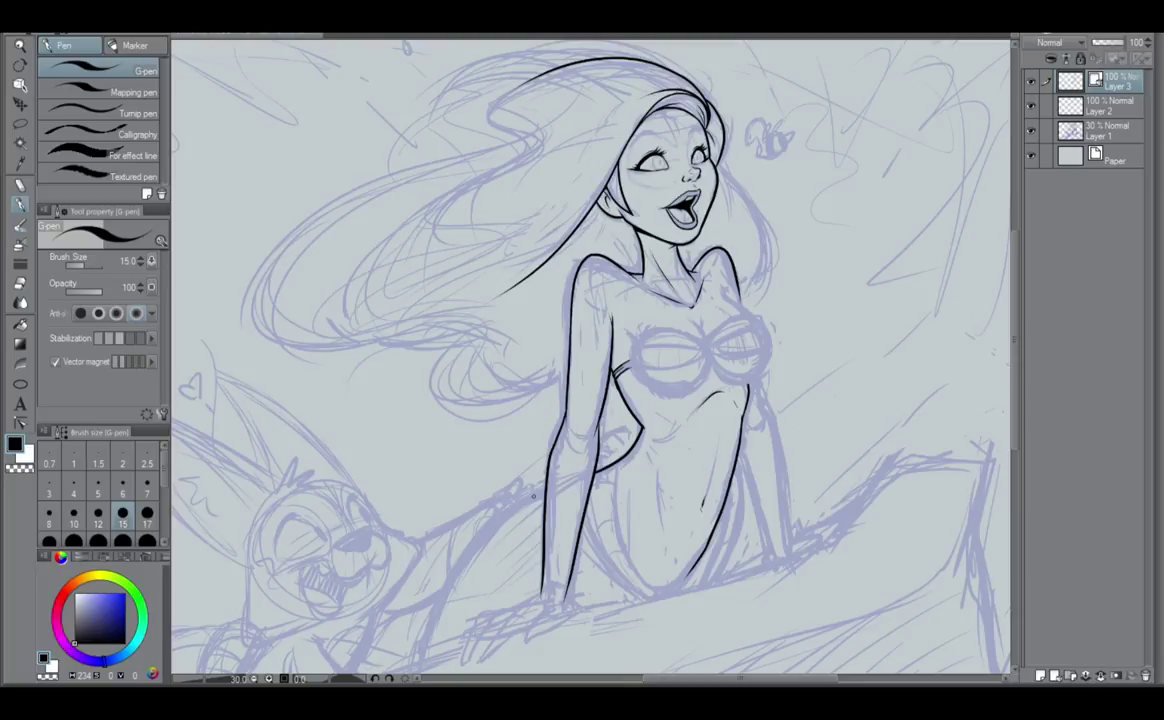
# Ink the tail's upper contour as a long curve from behind the near forearm down to the rock.
pyautogui.moveTo(544, 494)
pyautogui.mouseDown()
pyautogui.moveTo(612, 412)
pyautogui.moveTo(524, 481)
pyautogui.moveTo(478, 630)
pyautogui.mouseUp()
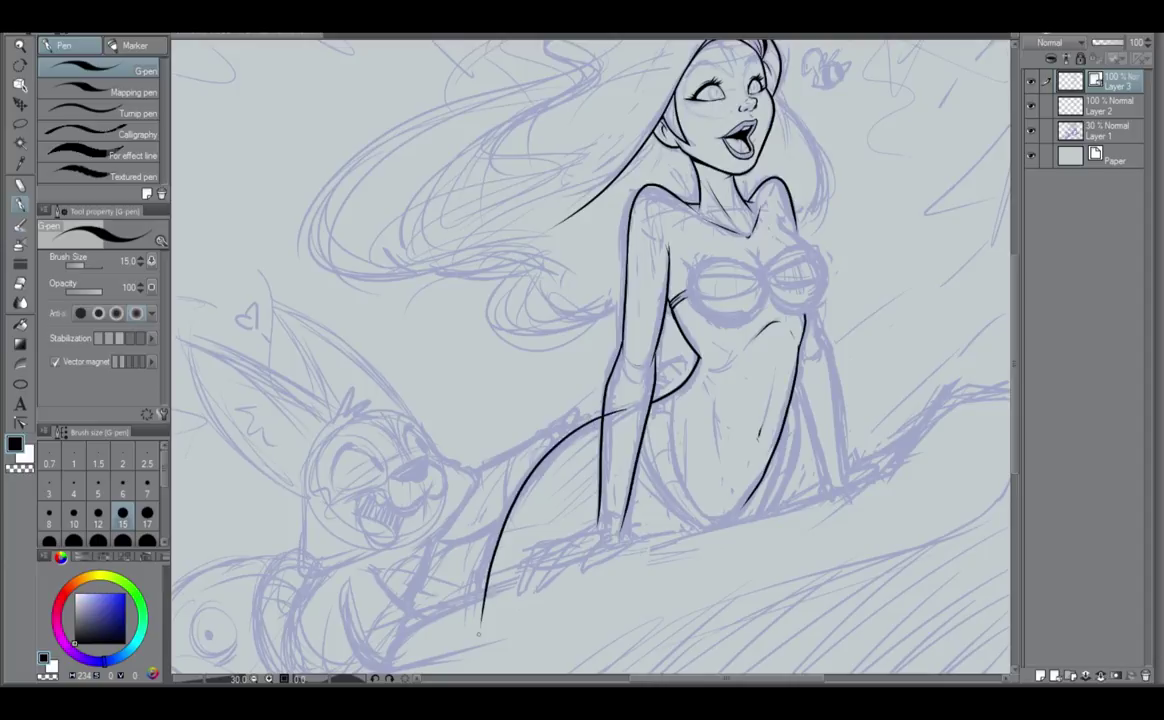
pyautogui.hotkey('ctrl', 'z')
pyautogui.moveTo(565, 376)
pyautogui.mouseDown()
pyautogui.moveTo(500, 470)
pyautogui.moveTo(462, 600)
pyautogui.mouseUp()
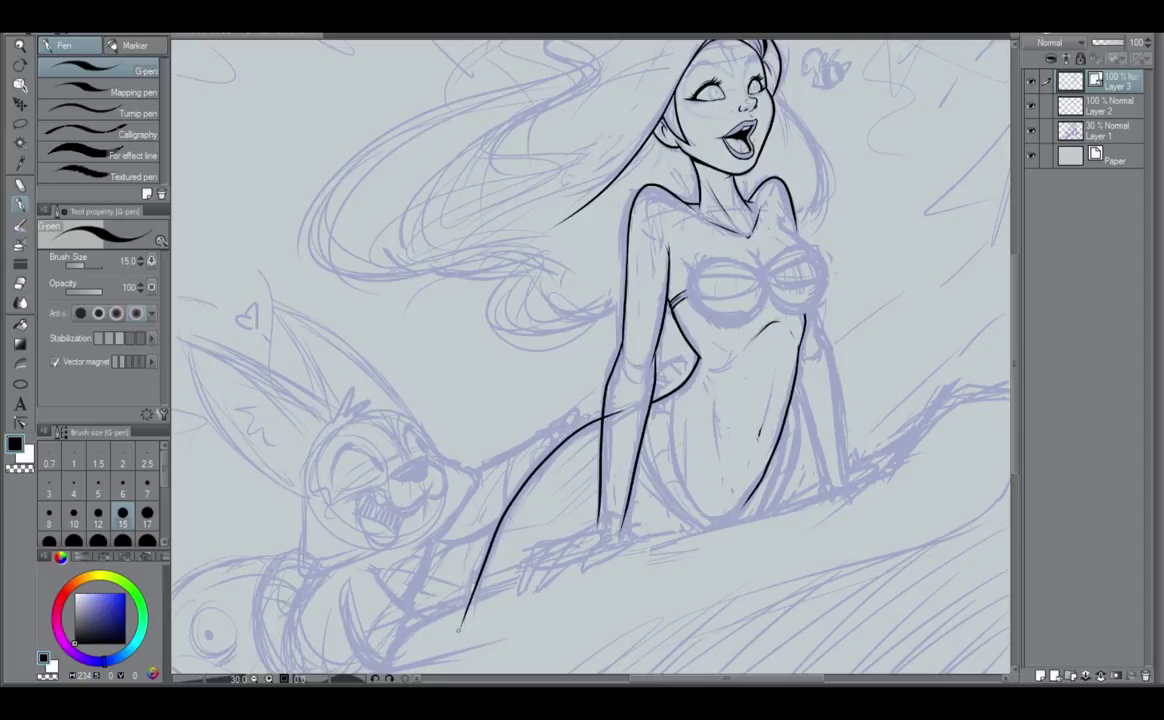
pyautogui.hotkey('ctrl', 'z')
pyautogui.moveTo(600, 420)
pyautogui.mouseDown()
pyautogui.moveTo(515, 501)
pyautogui.moveTo(475, 630)
pyautogui.mouseUp()
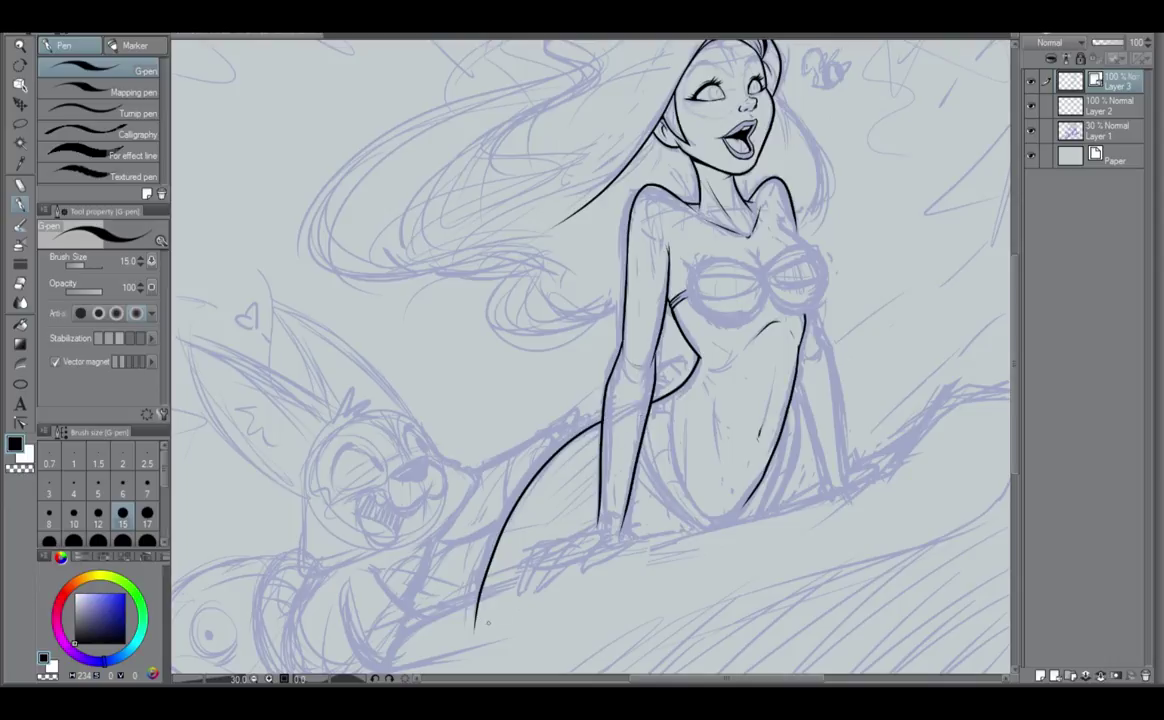
# Ink the far arm's short inner line below the bra and its outer contour down to the wrist.
pyautogui.scroll(-1, 460, 640)
pyautogui.scroll(2, 866, 458)
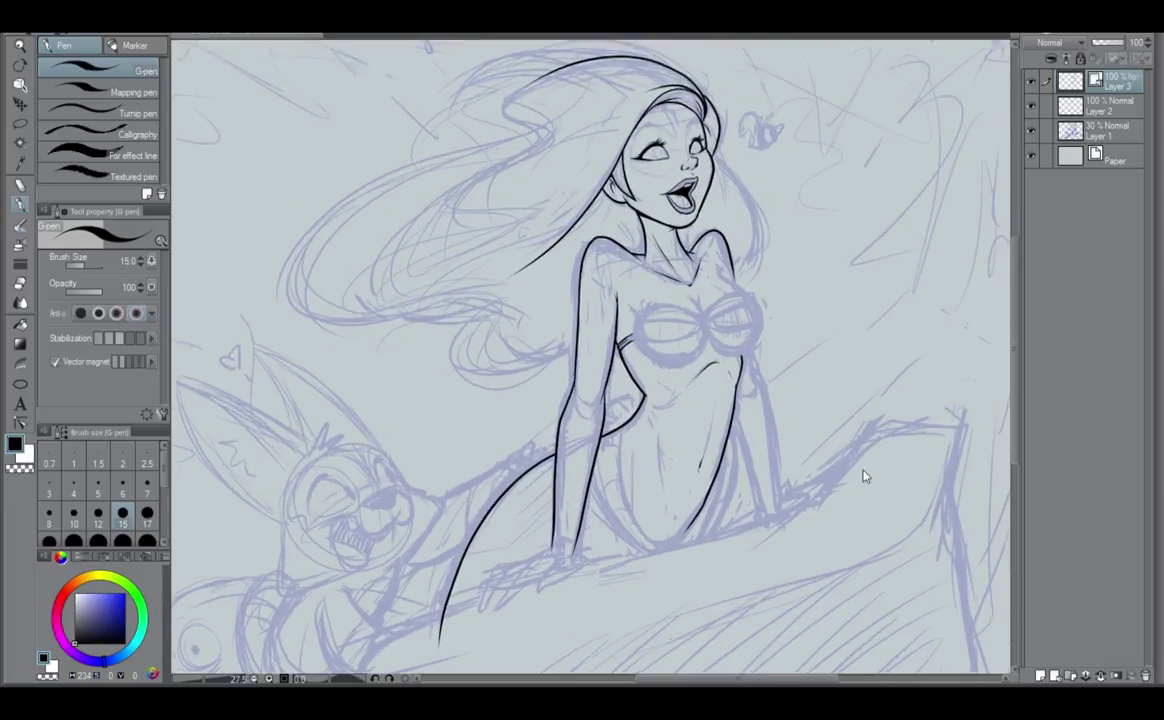
pyautogui.scroll(3, 748, 373)
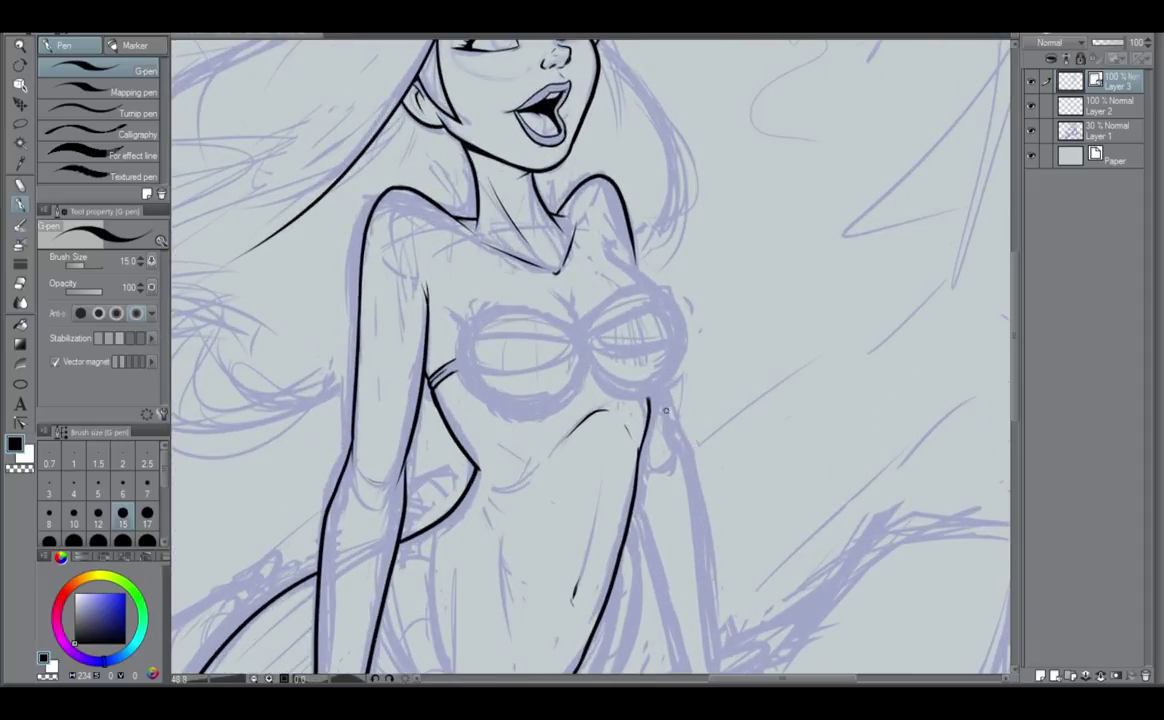
pyautogui.moveTo(660, 392)
pyautogui.mouseDown()
pyautogui.moveTo(668, 462)
pyautogui.moveTo(676, 448)
pyautogui.moveTo(653, 341)
pyautogui.mouseUp()
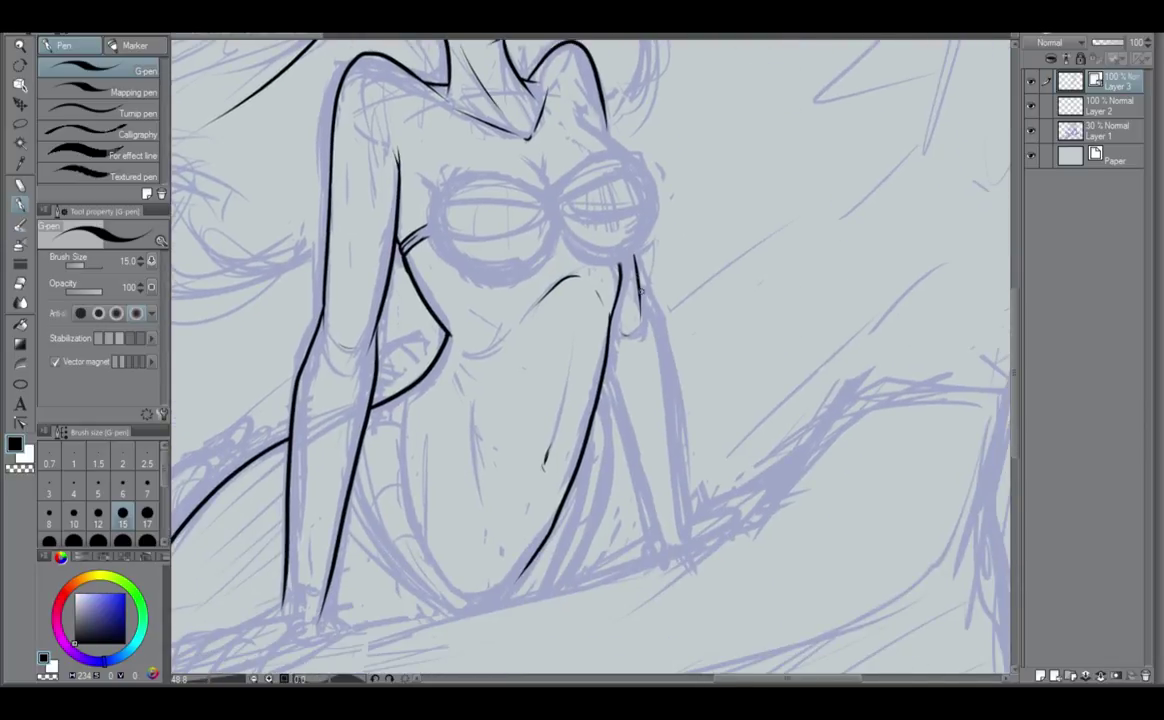
pyautogui.moveTo(633, 262)
pyautogui.mouseDown()
pyautogui.moveTo(669, 354)
pyautogui.moveTo(680, 545)
pyautogui.mouseUp()
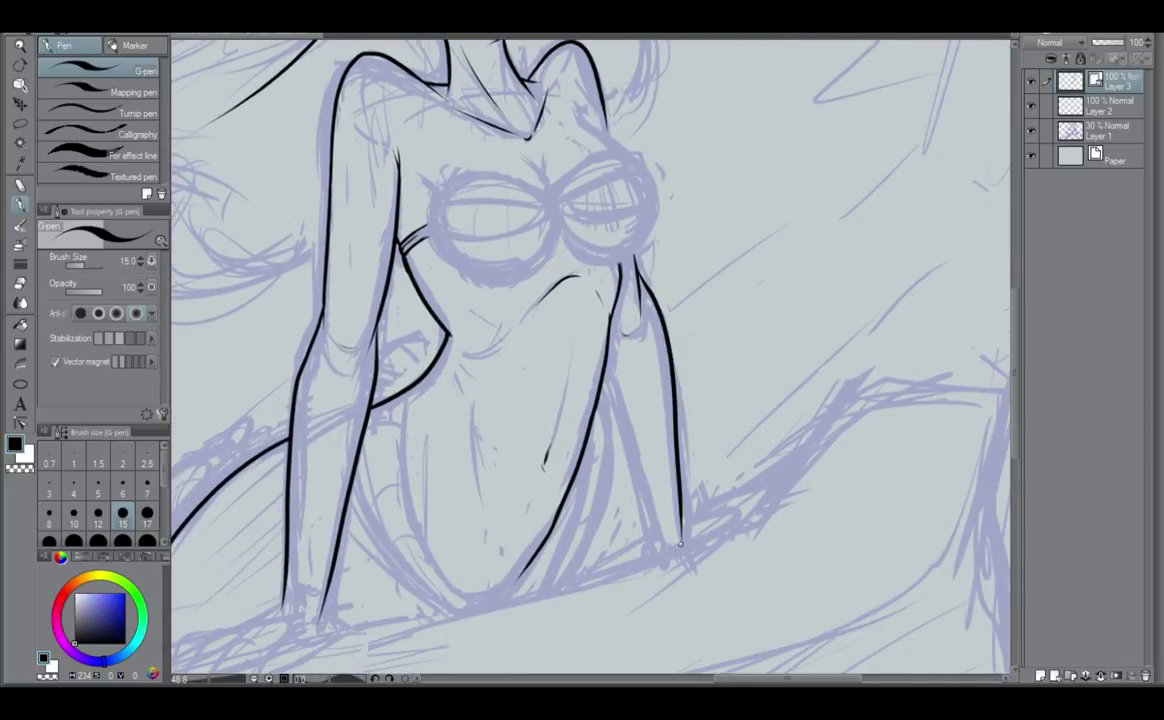
pyautogui.hotkey('ctrl', 'z')
pyautogui.moveTo(636, 266)
pyautogui.mouseDown()
pyautogui.moveTo(663, 334)
pyautogui.moveTo(681, 545)
pyautogui.mouseUp()
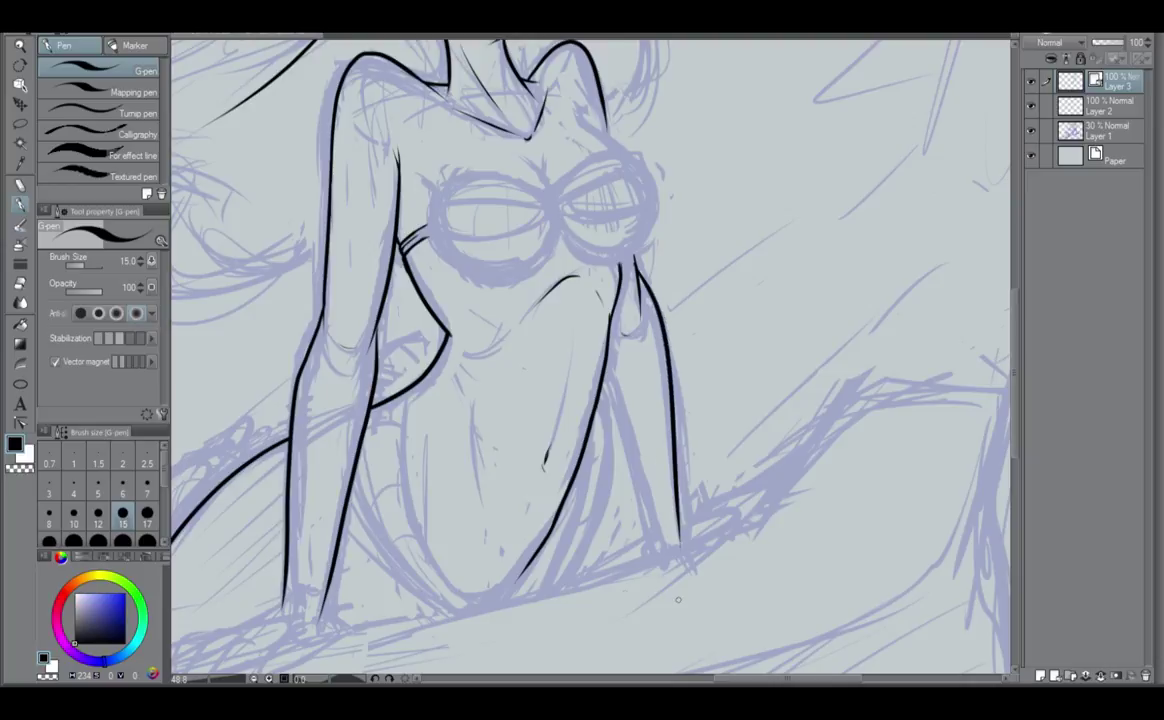
# Ink the inner contour of the far forearm from the torso's edge down to the wrist.
pyautogui.moveTo(601, 384); pyautogui.dragTo(659, 560)
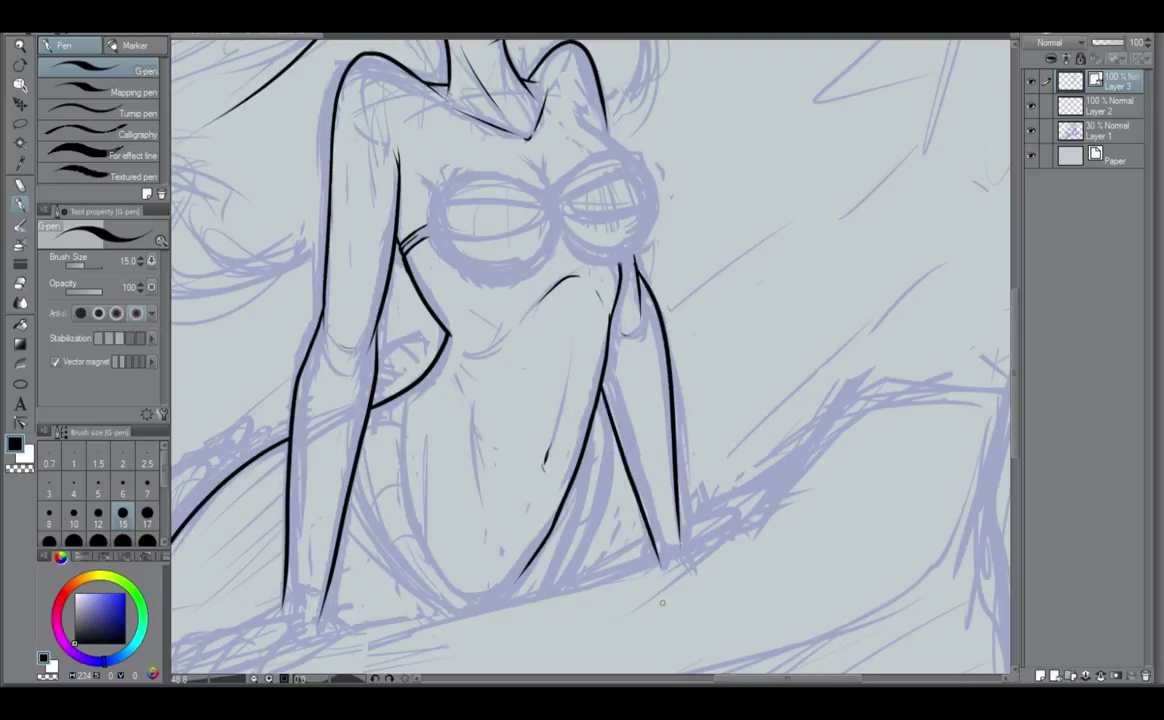
pyautogui.hotkey('ctrl', 'z')
pyautogui.moveTo(596, 373); pyautogui.dragTo(660, 568)
pyautogui.hotkey('ctrl', 'z')
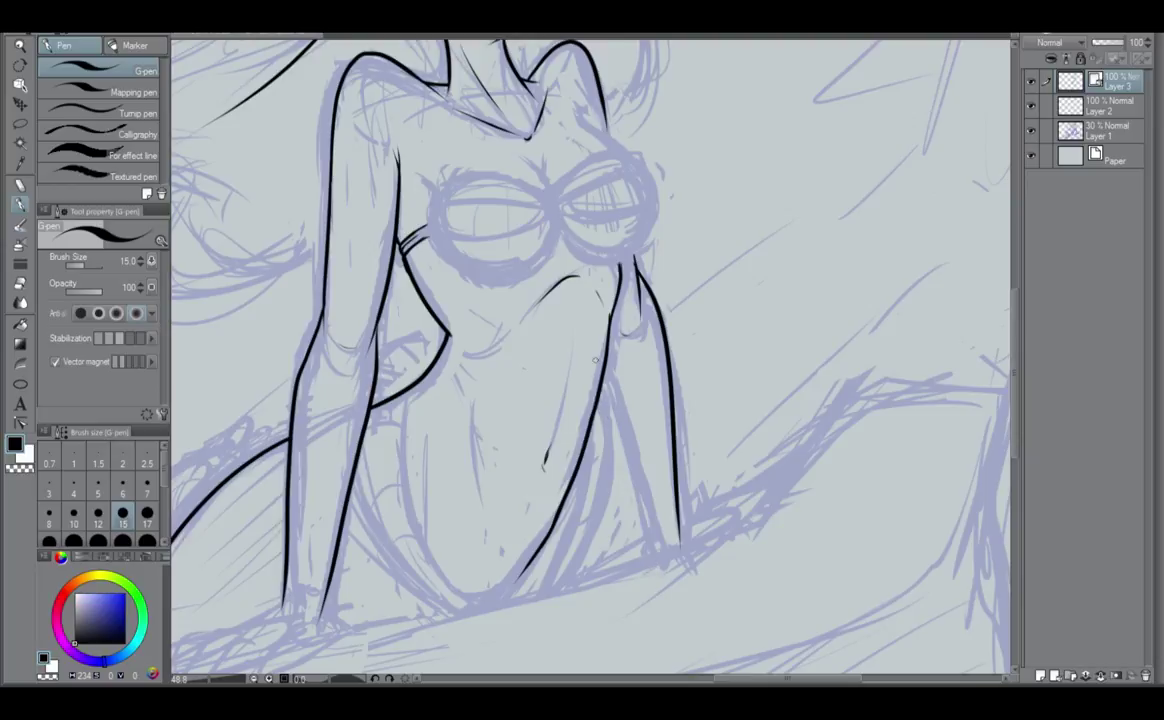
pyautogui.moveTo(597, 363); pyautogui.dragTo(655, 550)
# Add thin lines for the abdomen and the far elbow crease, and check the line art with Layer 1 hidden.
pyautogui.scroll(-2, 582, 399)
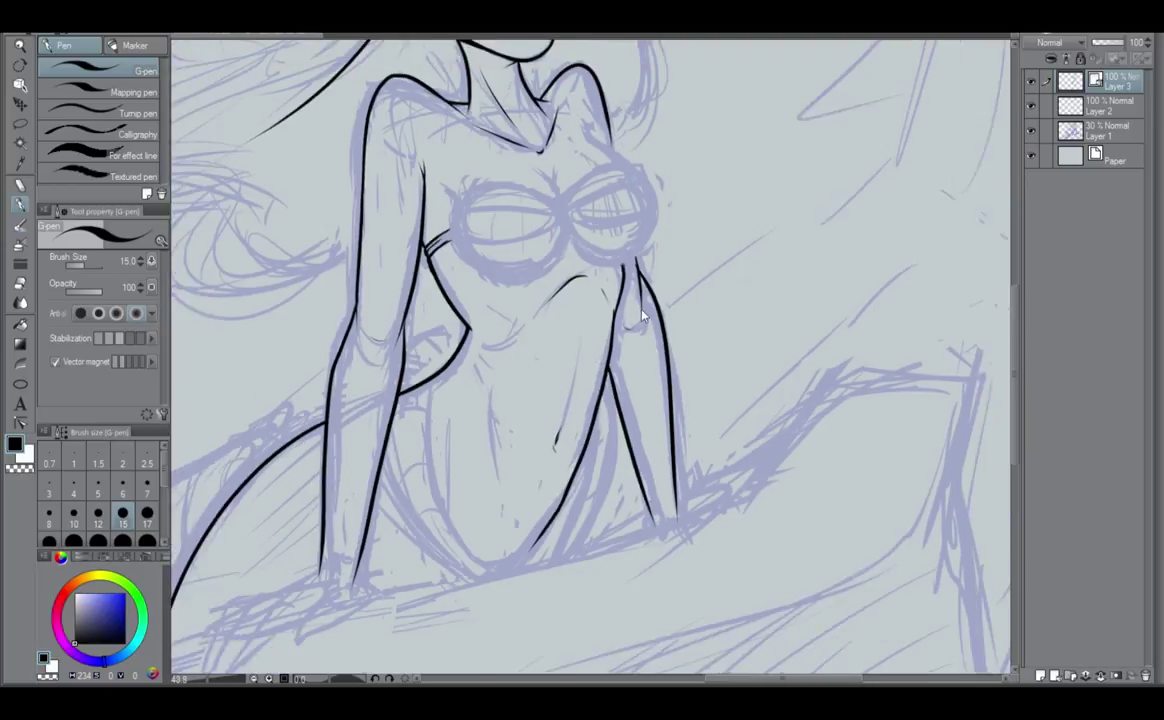
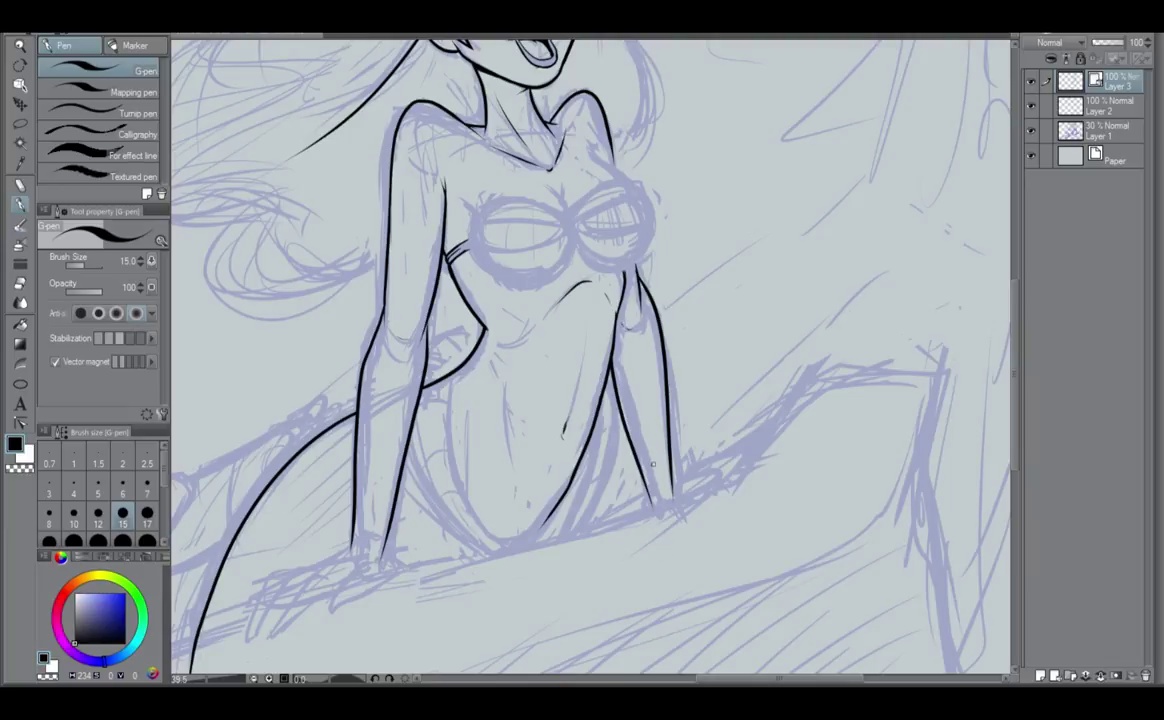
pyautogui.moveTo(646, 338)
pyautogui.mouseDown()
pyautogui.moveTo(683, 433)
pyautogui.moveTo(766, 498)
pyautogui.moveTo(829, 462)
pyautogui.moveTo(865, 395)
pyautogui.moveTo(834, 550)
pyautogui.moveTo(826, 333)
pyautogui.moveTo(867, 354)
pyautogui.moveTo(729, 478)
pyautogui.mouseUp()
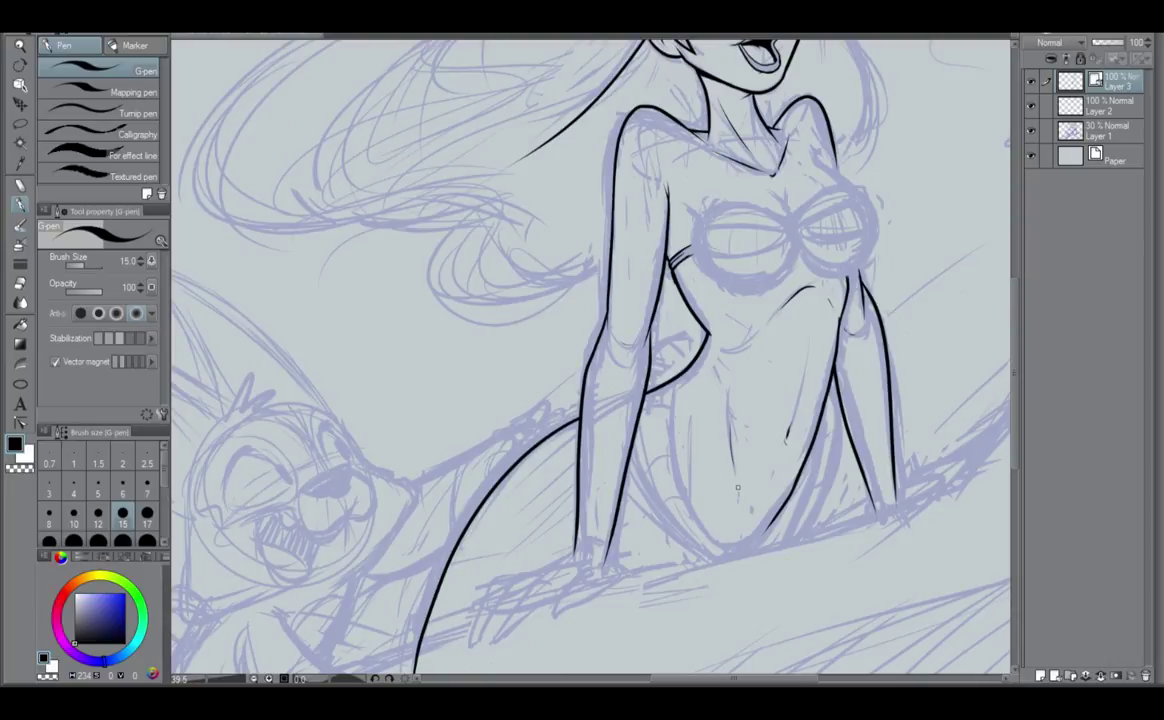
pyautogui.click(1032, 131)
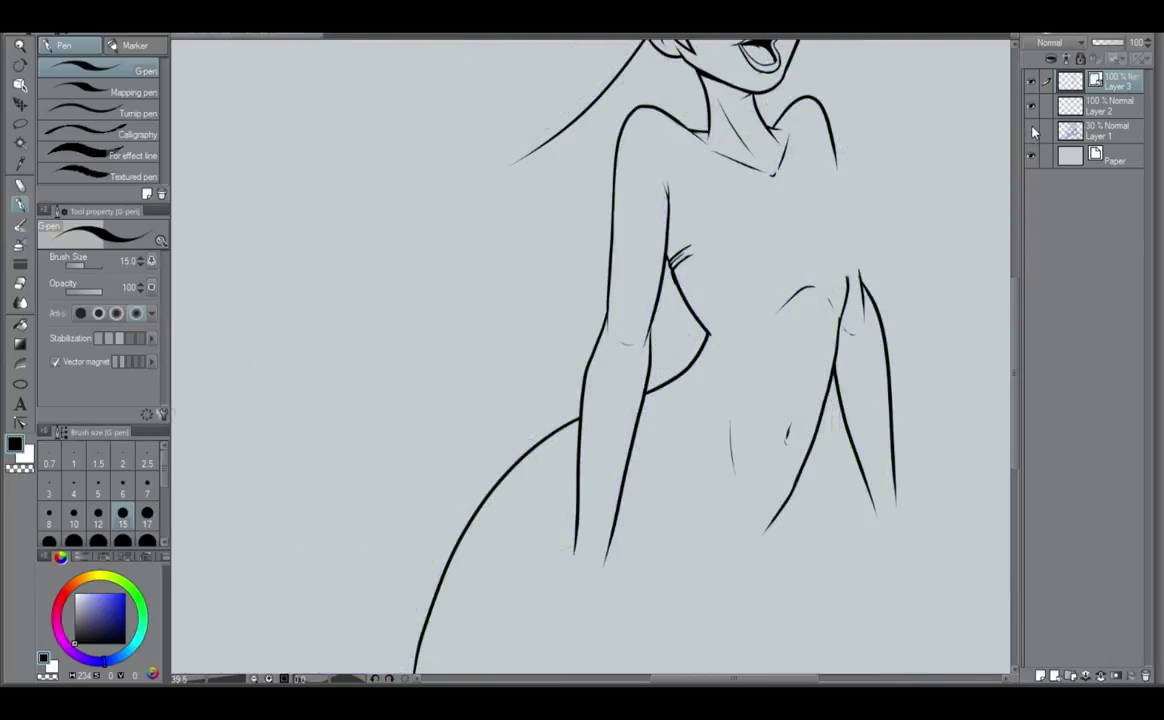
pyautogui.click(1032, 131)
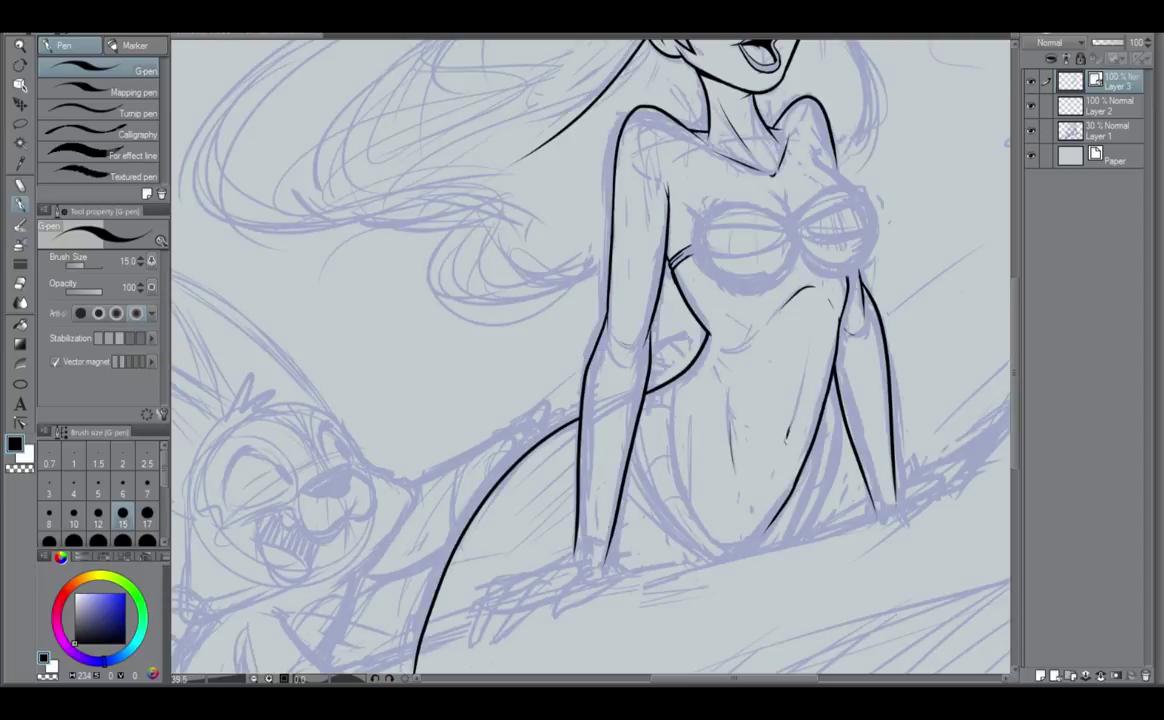
# Set the G-pen brush size to 20 and ink the rock's jagged edge from near the supporting hand to the canvas's lower edge.
pyautogui.moveTo(580, 584); pyautogui.dragTo(682, 412)
pyautogui.scroll(2, 793, 425)
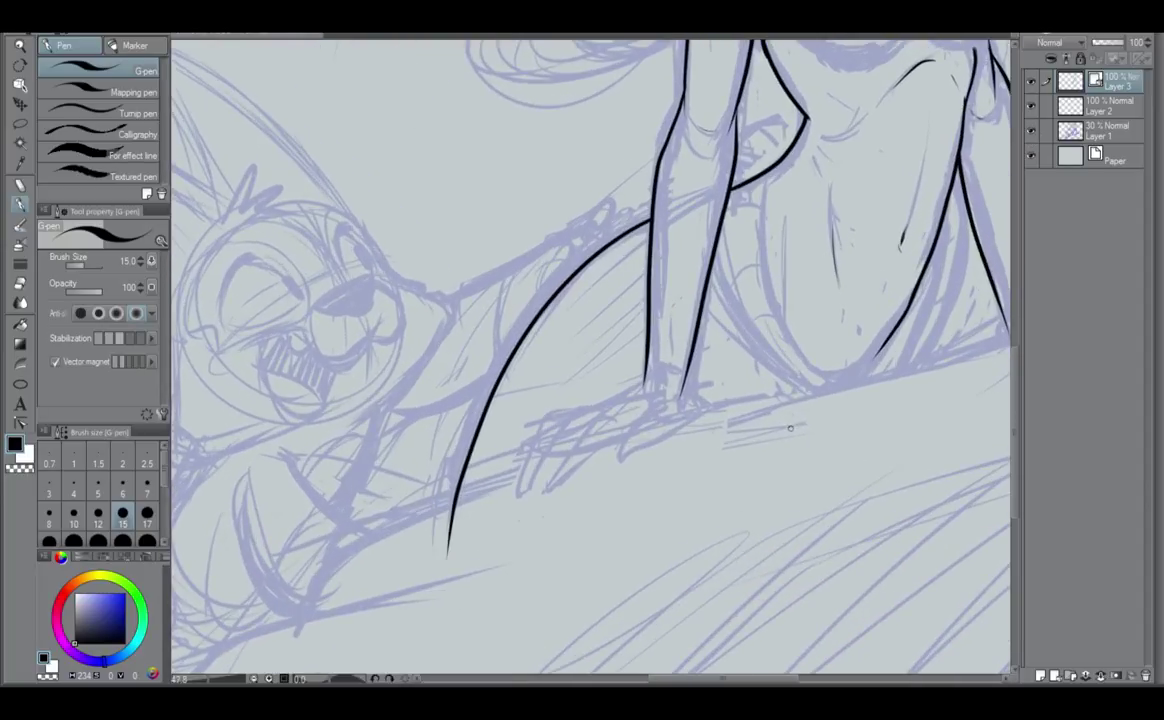
pyautogui.scroll(-3, 790, 428)
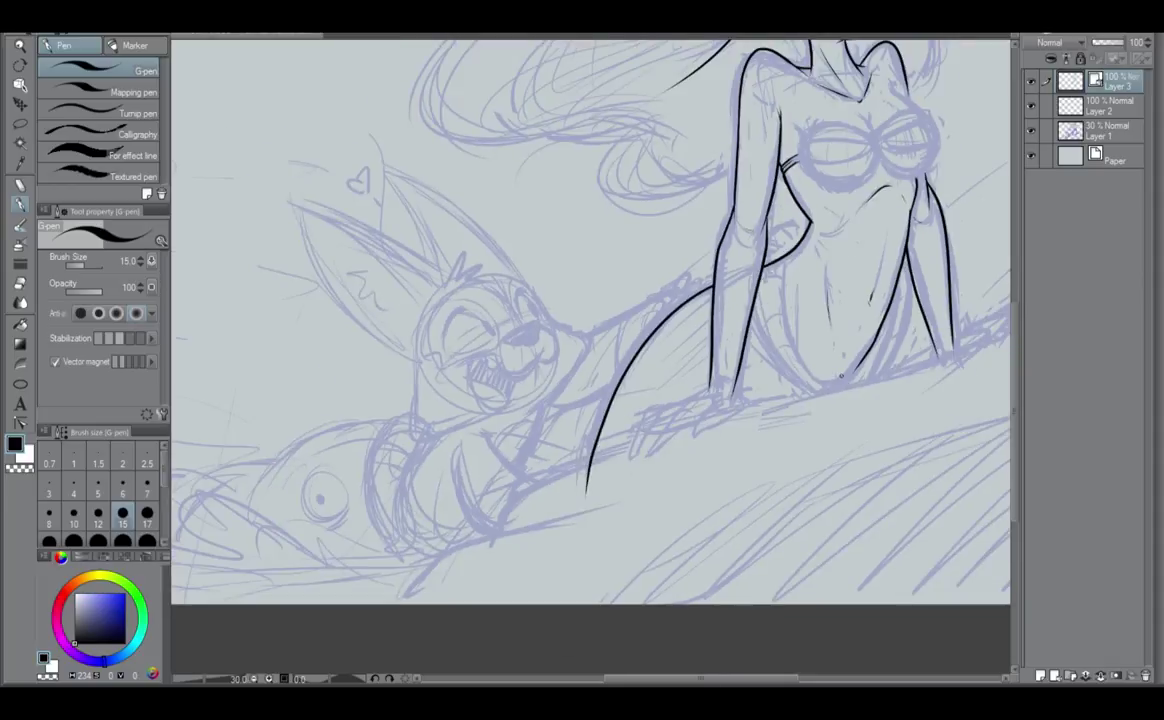
pyautogui.scroll(-2, 665, 427)
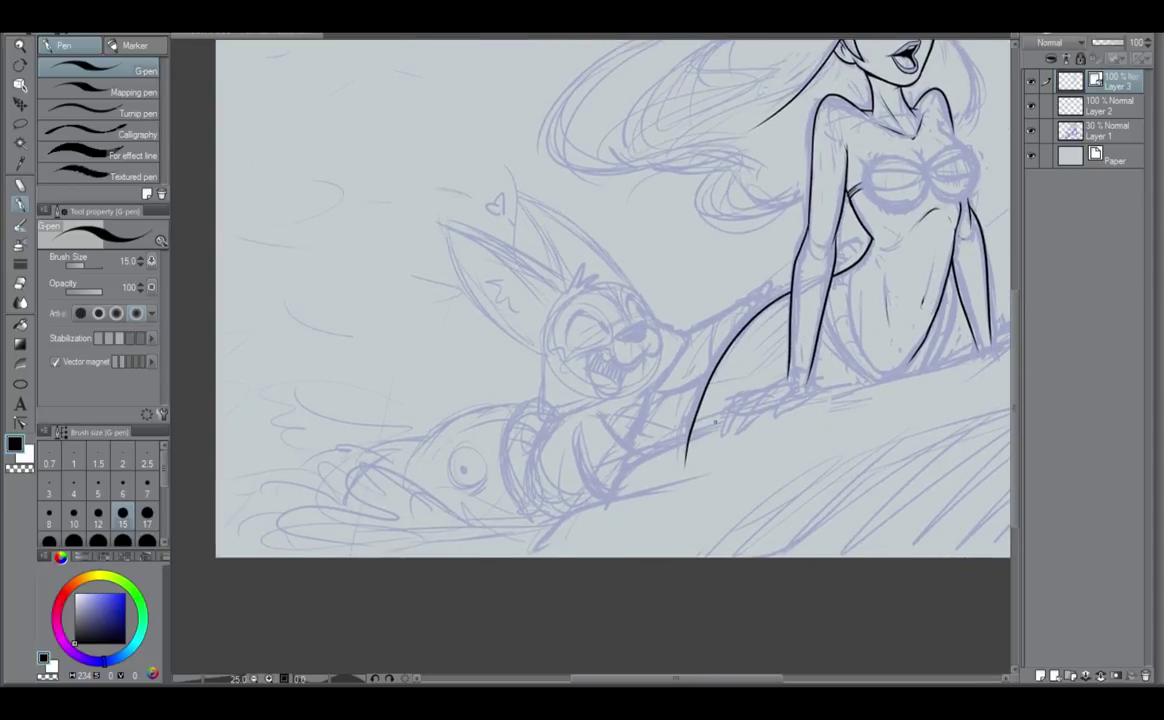
pyautogui.moveTo(724, 424); pyautogui.dragTo(610, 486)
pyautogui.hotkey('ctrl', 'z')
pyautogui.scroll(-2, 68, 537)
pyautogui.click(50, 527)
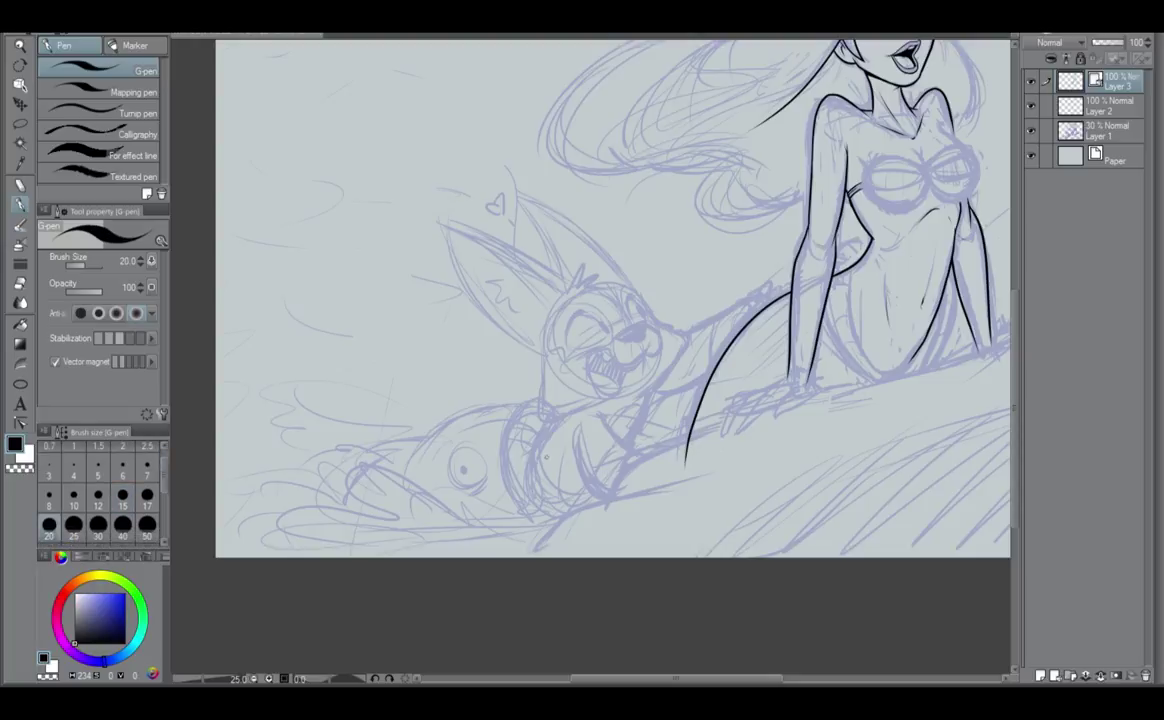
pyautogui.moveTo(738, 413)
pyautogui.mouseDown()
pyautogui.moveTo(629, 467)
pyautogui.moveTo(604, 492)
pyautogui.moveTo(691, 450)
pyautogui.moveTo(558, 516)
pyautogui.moveTo(524, 557)
pyautogui.mouseUp()
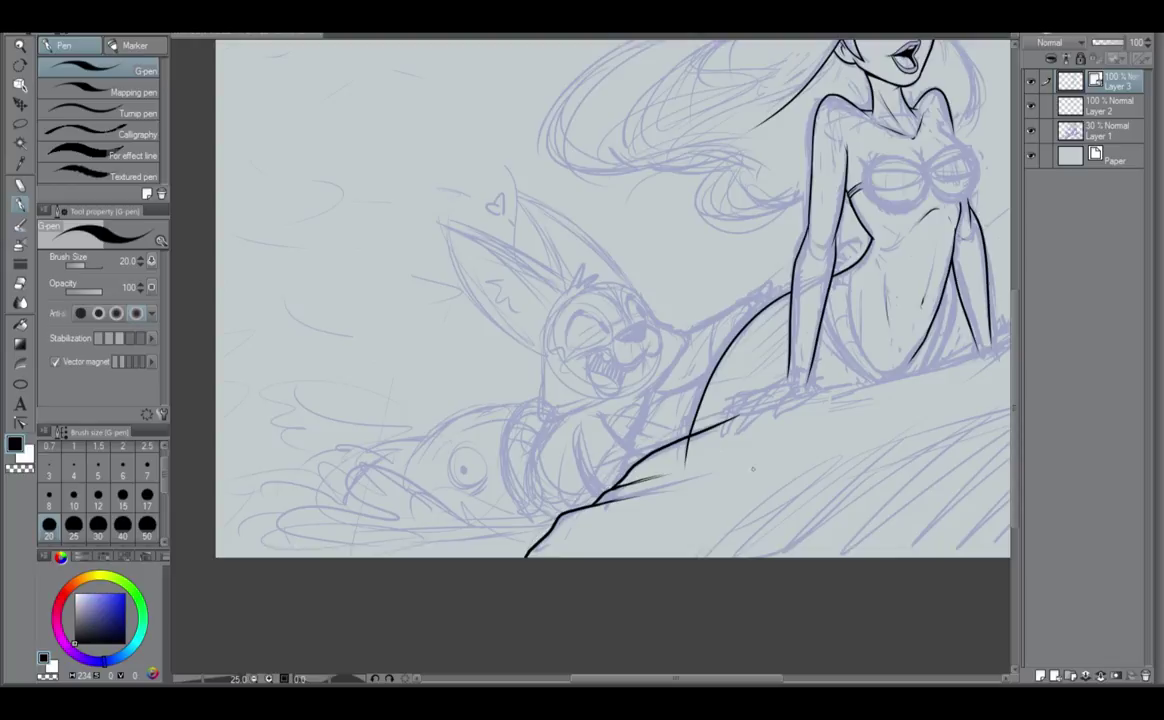
pyautogui.moveTo(680, 469)
pyautogui.mouseDown()
pyautogui.moveTo(731, 456)
pyautogui.moveTo(679, 458)
pyautogui.mouseUp()
pyautogui.moveTo(809, 466); pyautogui.dragTo(468, 576)
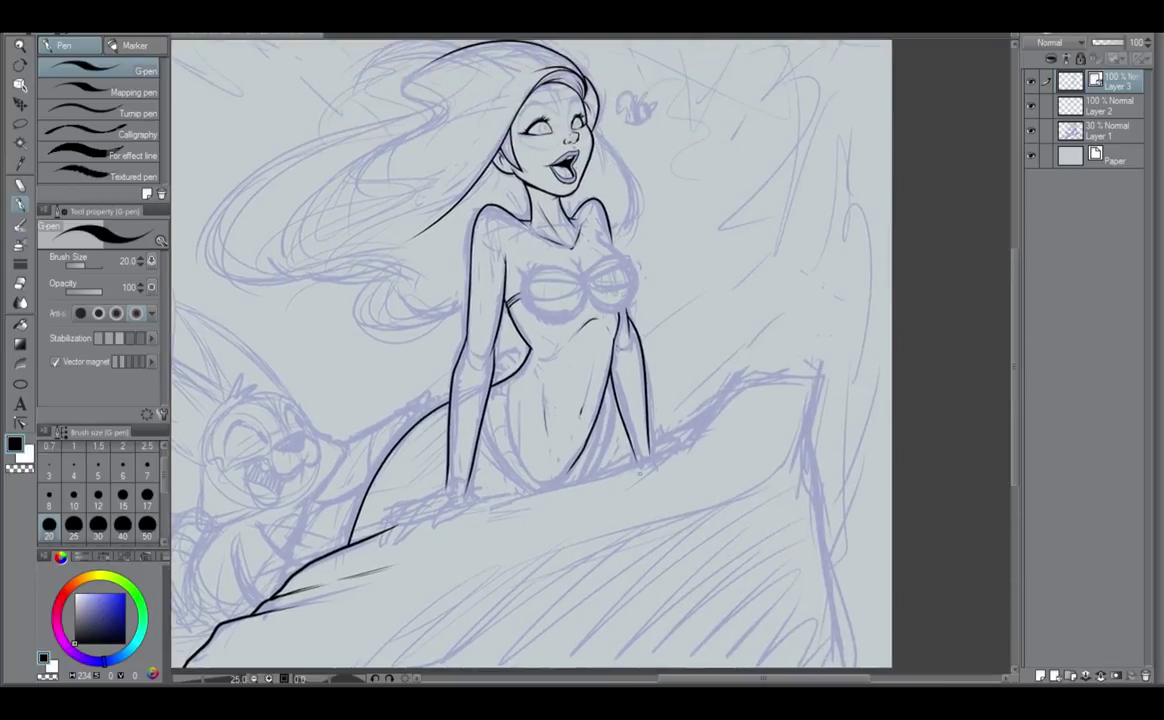
# Ink the rock's upper edge from beside the near hand, past the far hand and up the slope towards the peak.
pyautogui.moveTo(467, 494)
pyautogui.mouseDown()
pyautogui.moveTo(609, 474)
pyautogui.moveTo(682, 430)
pyautogui.moveTo(737, 370)
pyautogui.mouseUp()
pyautogui.hotkey('ctrl', 'z')
pyautogui.moveTo(683, 443)
pyautogui.mouseDown()
pyautogui.moveTo(741, 371)
pyautogui.moveTo(795, 369)
pyautogui.moveTo(822, 398)
pyautogui.mouseUp()
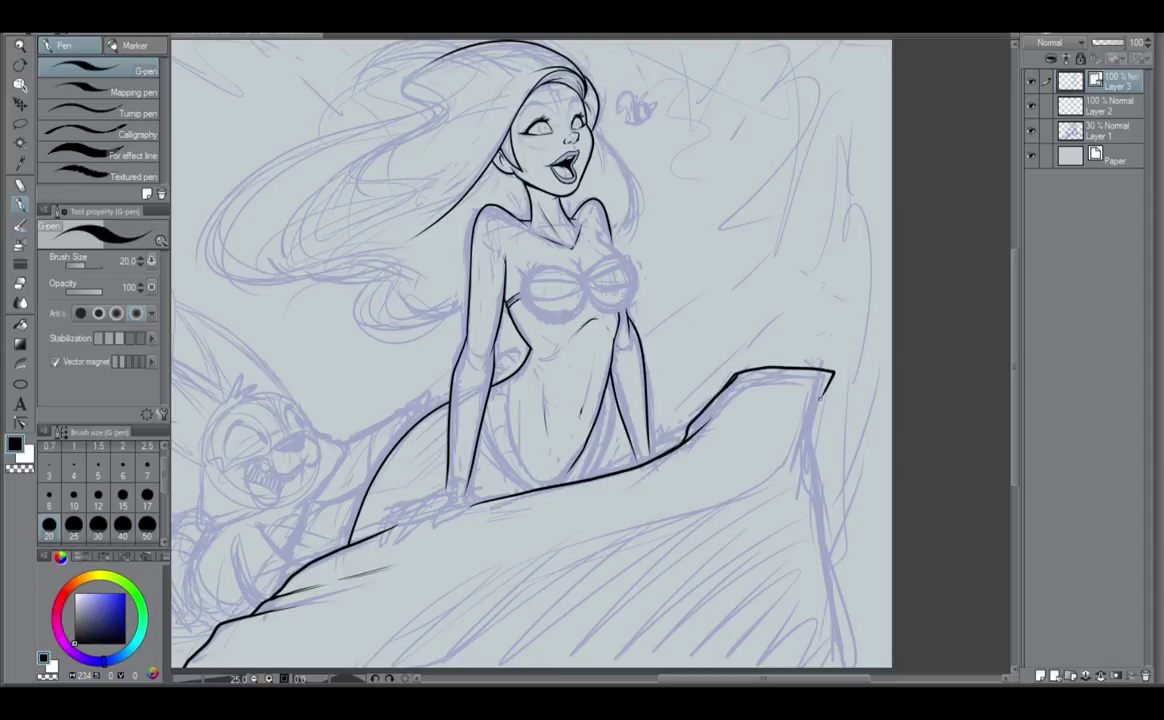
pyautogui.hotkey('ctrl', 'z')
pyautogui.moveTo(738, 372)
pyautogui.mouseDown()
pyautogui.moveTo(798, 372)
pyautogui.moveTo(822, 400)
pyautogui.mouseUp()
pyautogui.hotkey('ctrl', 'z')
pyautogui.moveTo(738, 372)
pyautogui.mouseDown()
pyautogui.moveTo(826, 354)
pyautogui.moveTo(822, 398)
pyautogui.mouseUp()
pyautogui.hotkey('ctrl', 'z')
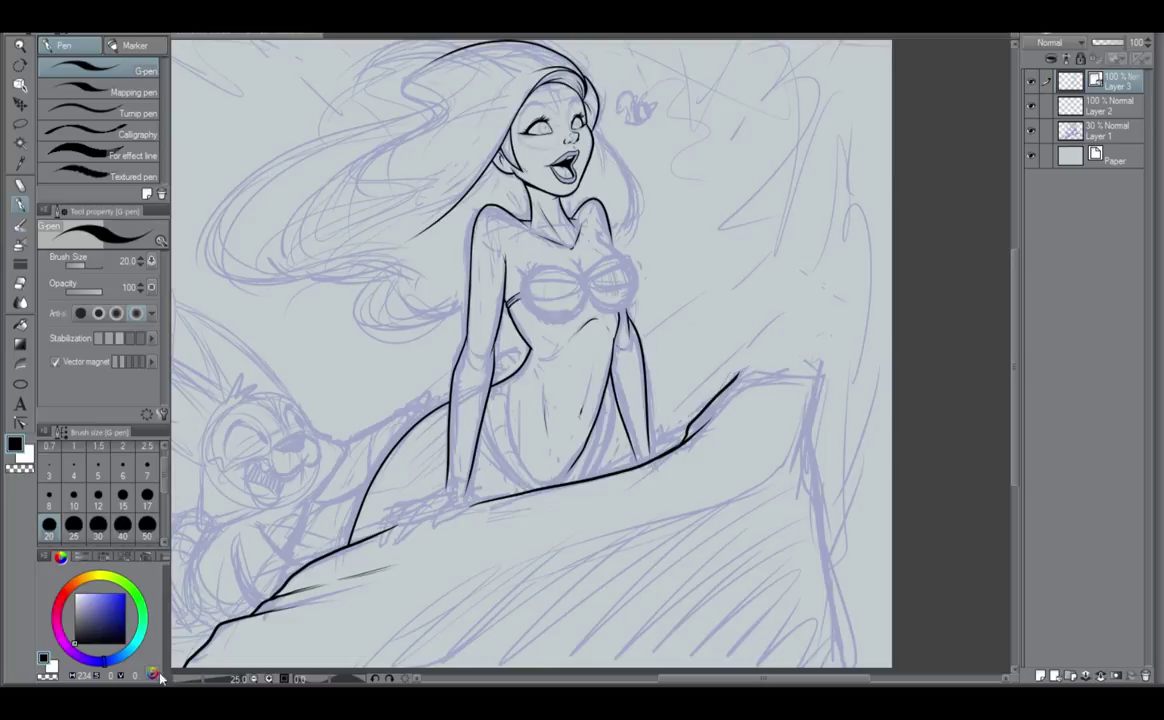
pyautogui.moveTo(268, 602); pyautogui.dragTo(840, 250)
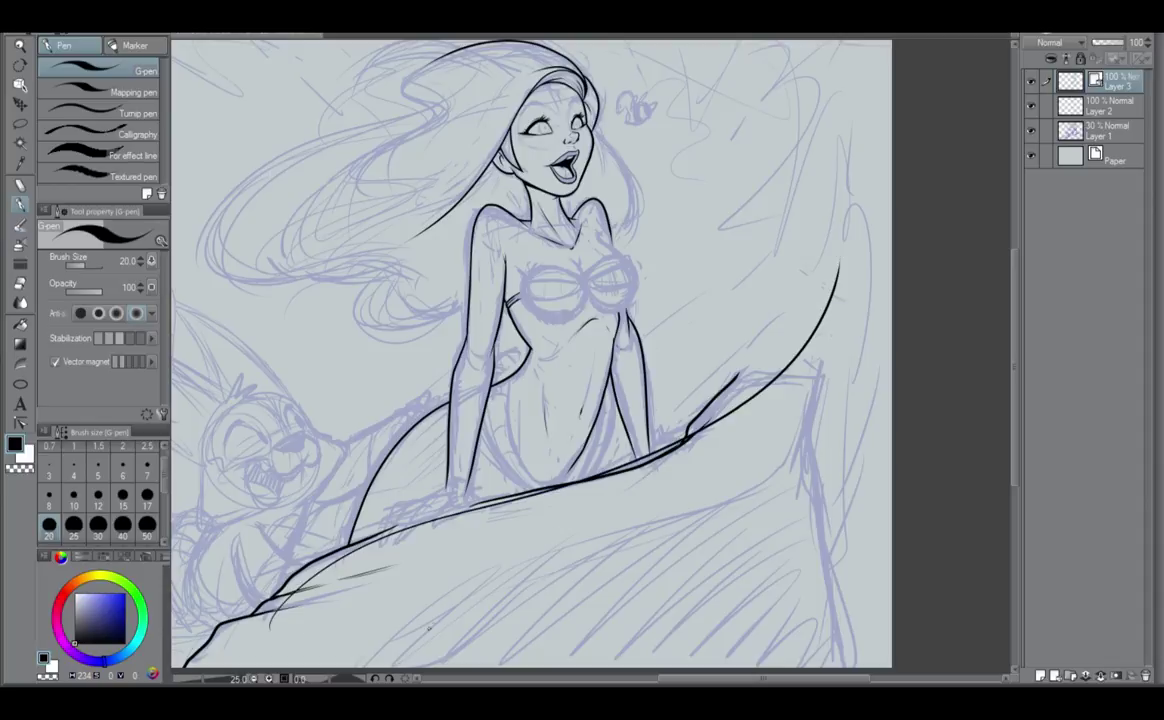
pyautogui.hotkey('ctrl', 'z')
pyautogui.scroll(-1, 586, 529)
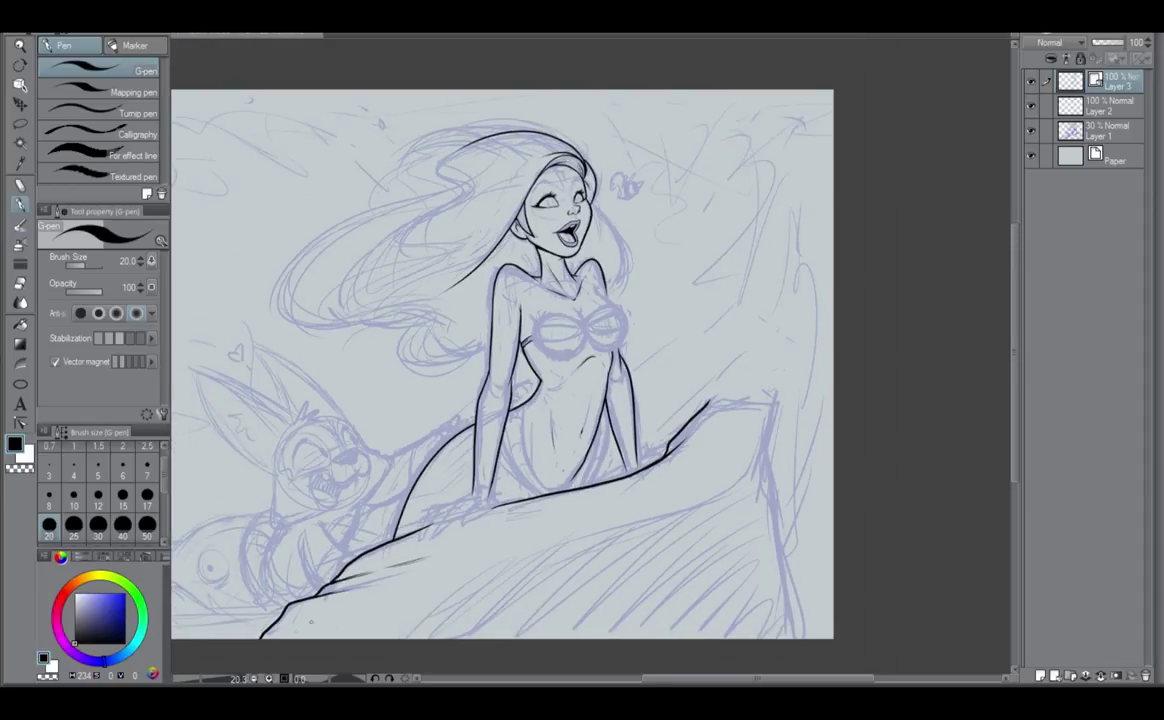
pyautogui.moveTo(262, 630)
pyautogui.mouseDown()
pyautogui.moveTo(677, 400)
pyautogui.moveTo(600, 192)
pyautogui.mouseUp()
pyautogui.hotkey('ctrl', 'z')
# Draw thin loose curves in the background above the rock, and ink the rock's peak and outer side down to the canvas's lower edge.
pyautogui.moveTo(775, 218)
pyautogui.mouseDown()
pyautogui.moveTo(690, 110)
pyautogui.moveTo(608, 103)
pyautogui.moveTo(620, 120)
pyautogui.mouseUp()
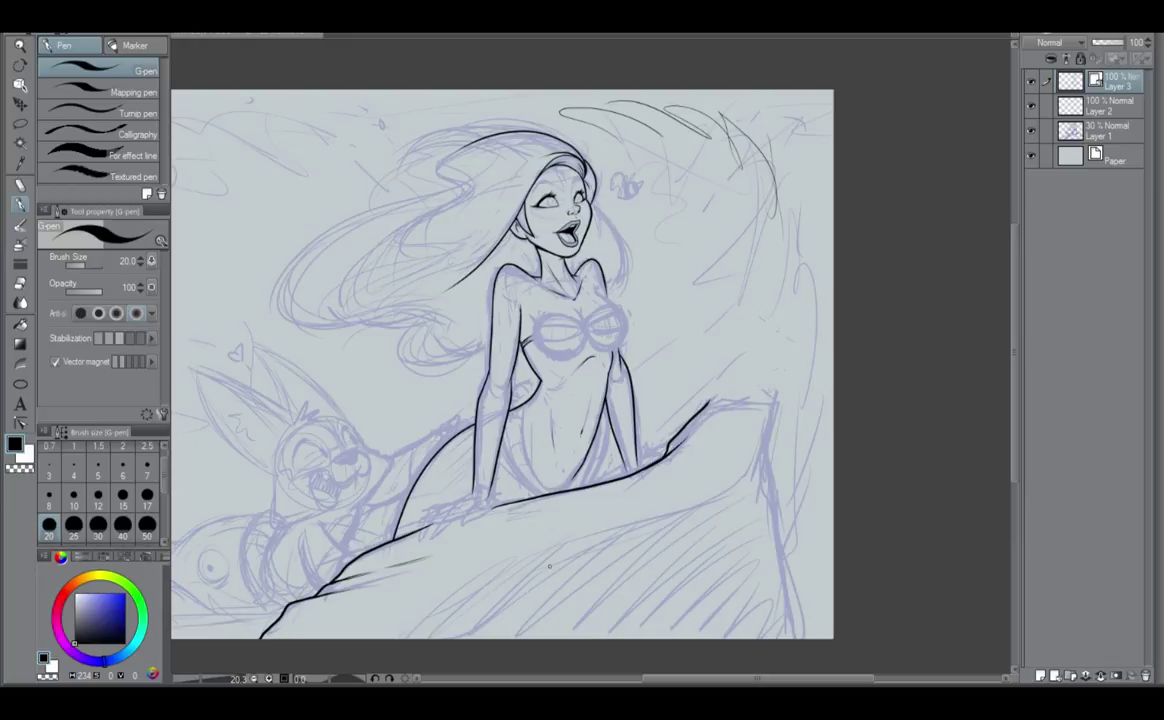
pyautogui.moveTo(330, 600)
pyautogui.mouseDown()
pyautogui.moveTo(588, 540)
pyautogui.moveTo(745, 278)
pyautogui.moveTo(668, 250)
pyautogui.mouseUp()
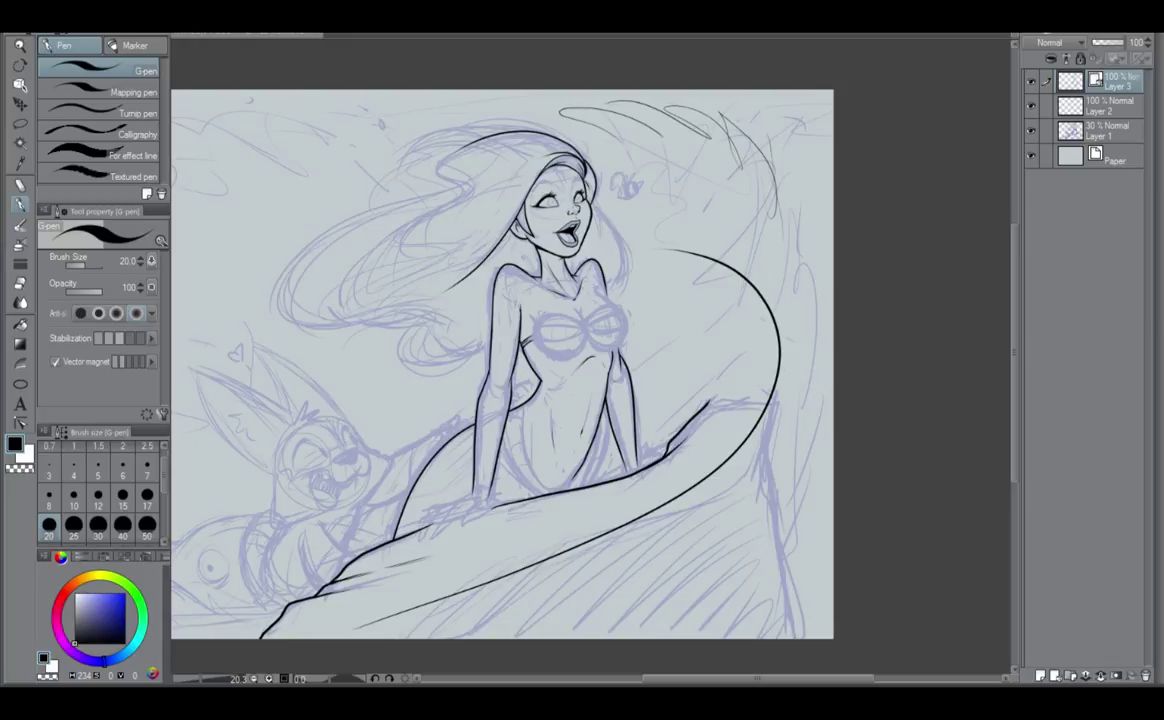
pyautogui.hotkey('ctrl', 'z')
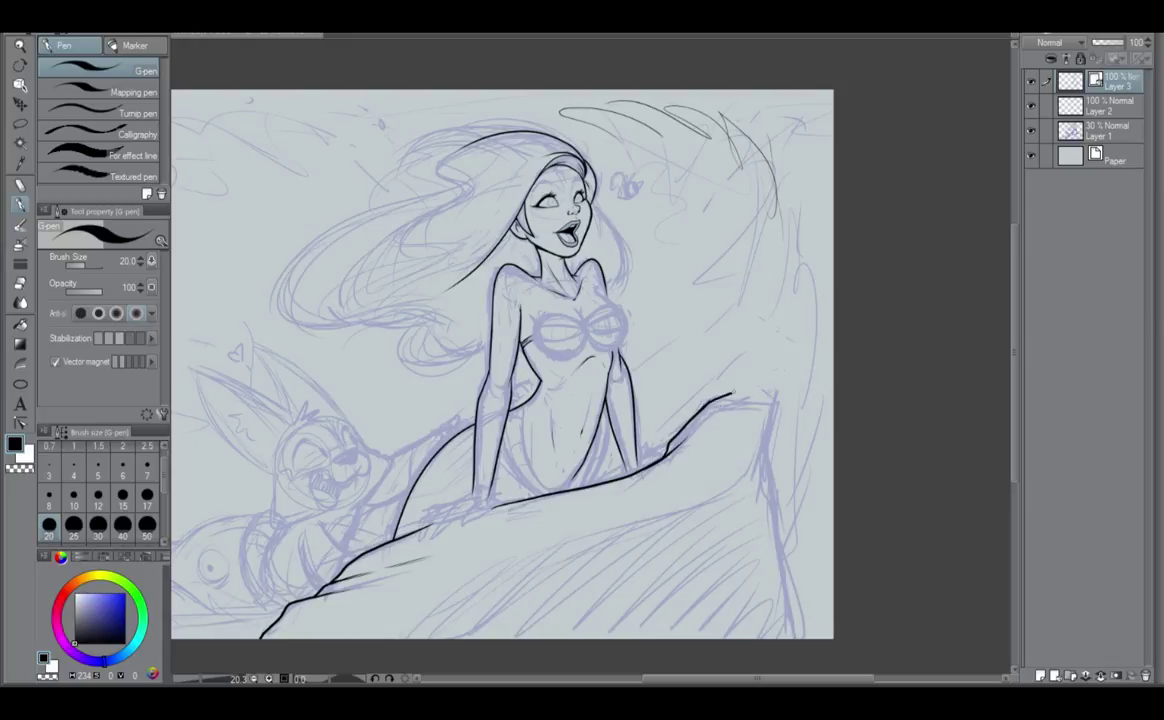
pyautogui.moveTo(710, 403)
pyautogui.mouseDown()
pyautogui.moveTo(763, 380)
pyautogui.moveTo(756, 492)
pyautogui.moveTo(772, 507)
pyautogui.moveTo(802, 636)
pyautogui.mouseUp()
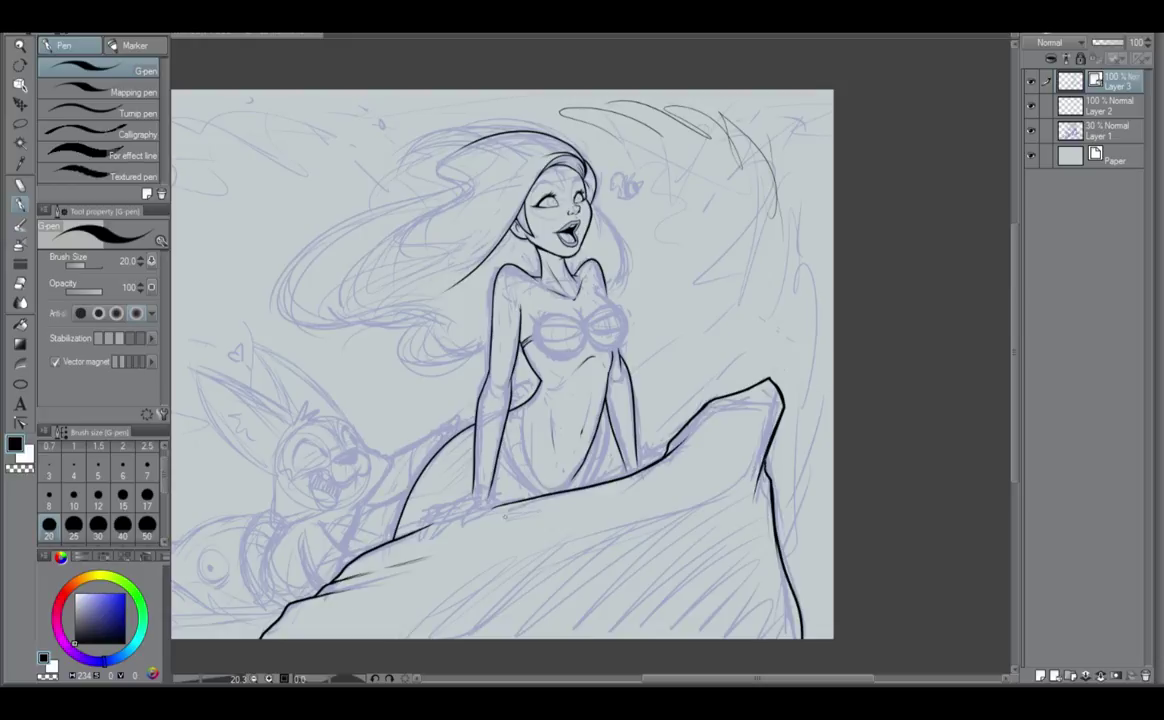
# Extend the far wrist's inner line to the rock and ink the far hand's fingers resting on the rock edge.
pyautogui.scroll(3, 640, 450)
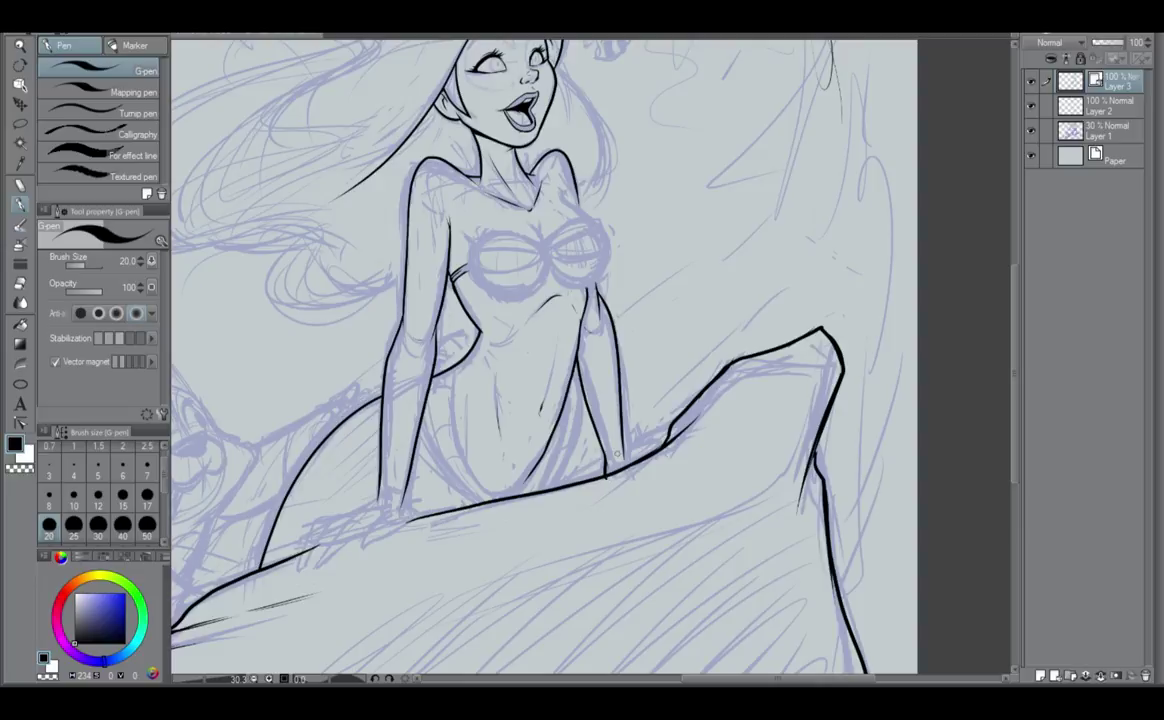
pyautogui.hotkey('ctrl', 'z')
pyautogui.moveTo(604, 452); pyautogui.dragTo(607, 472)
pyautogui.moveTo(627, 454); pyautogui.dragTo(658, 446)
pyautogui.moveTo(627, 453); pyautogui.dragTo(663, 446)
pyautogui.scroll(-2, 668, 442)
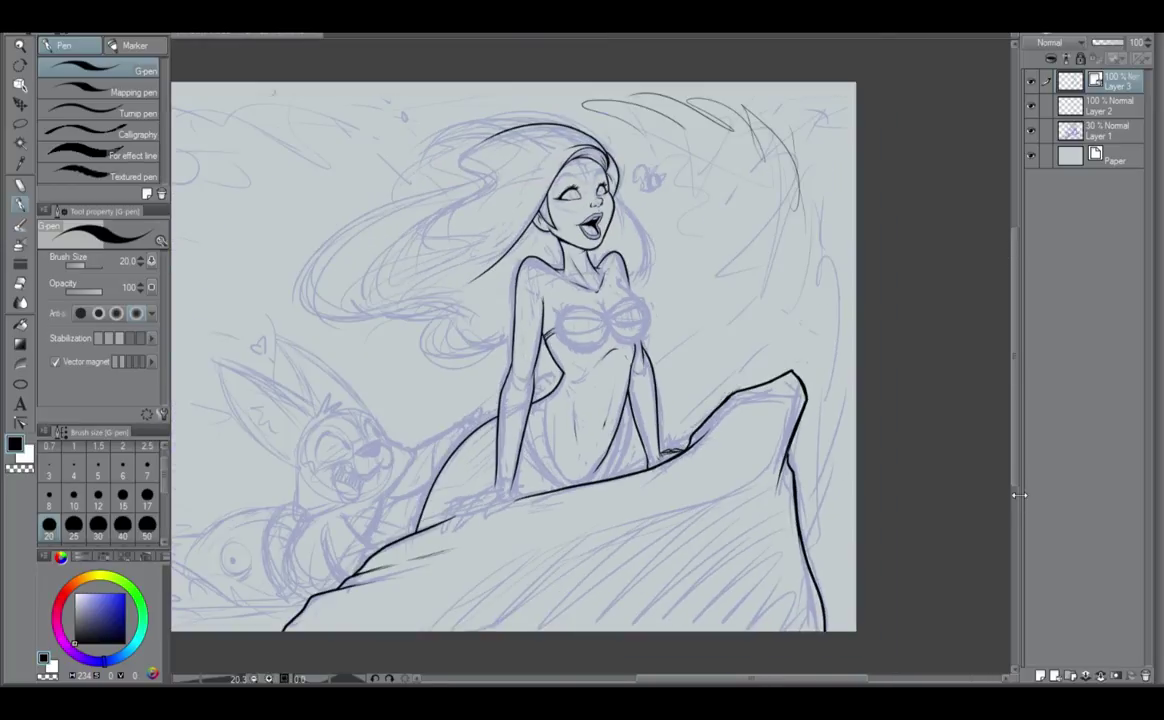
# Ink the near hand's fingers gripping the rock's edge.
pyautogui.scroll(2, 912, 465)
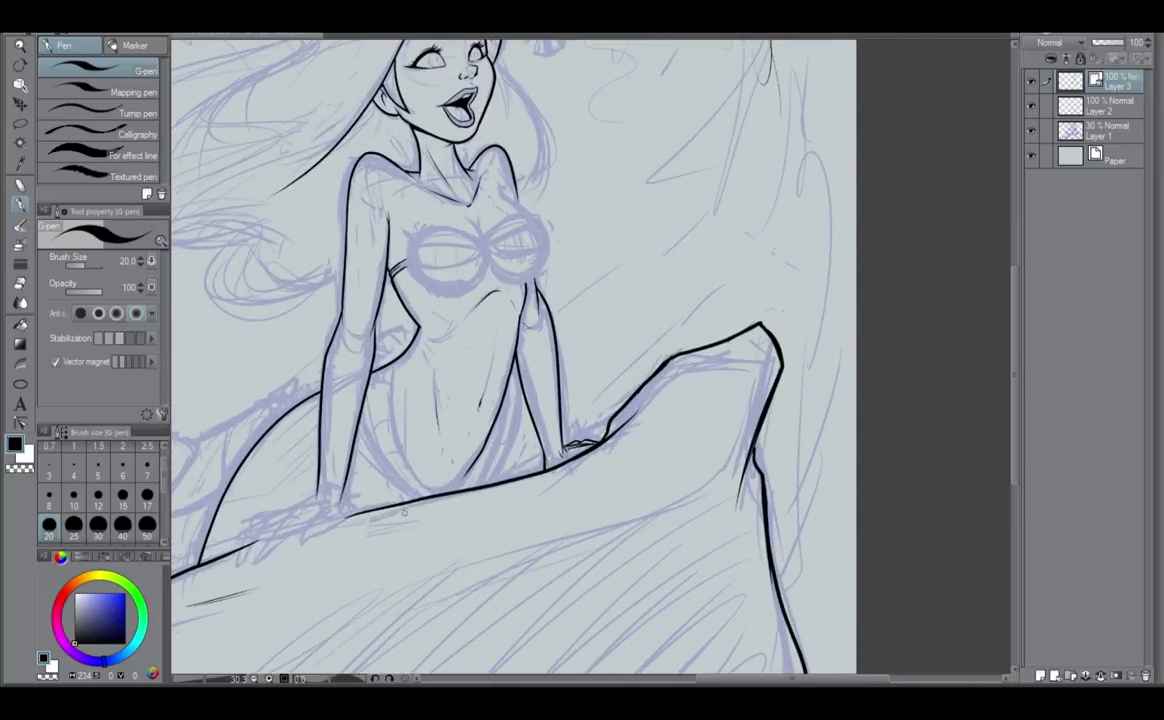
pyautogui.scroll(3, 421, 517)
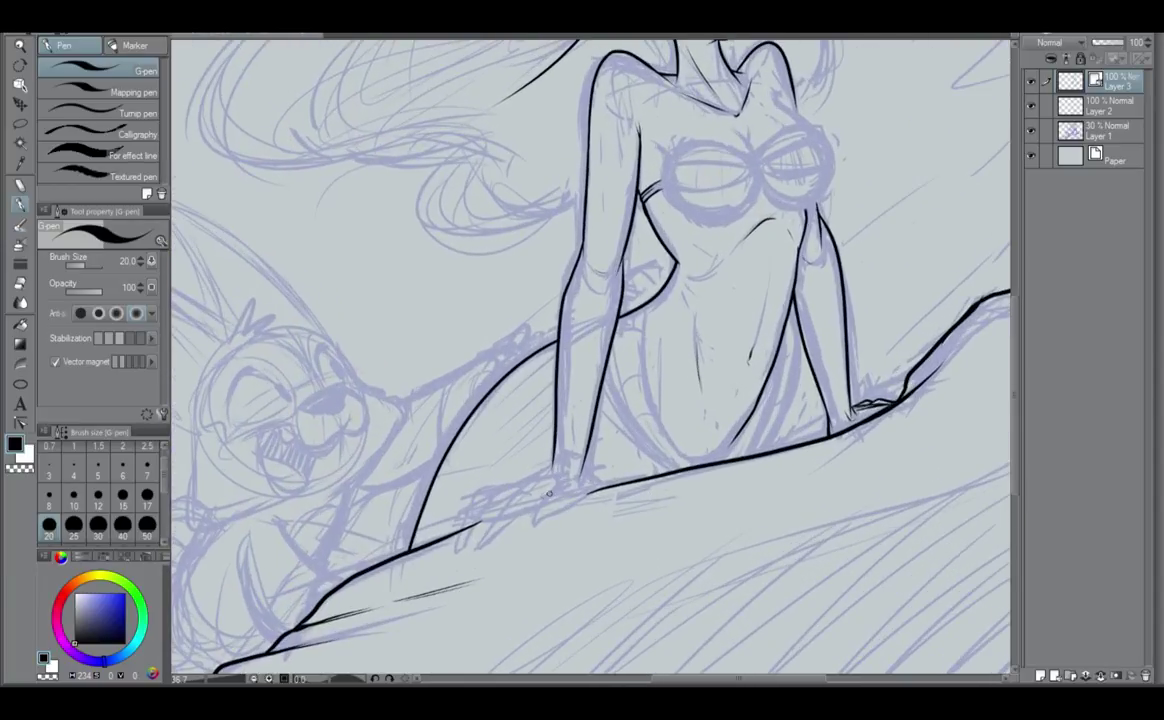
pyautogui.moveTo(500, 515)
pyautogui.mouseDown()
pyautogui.moveTo(519, 493)
pyautogui.moveTo(484, 546)
pyautogui.moveTo(511, 521)
pyautogui.moveTo(481, 519)
pyautogui.moveTo(475, 546)
pyautogui.moveTo(488, 532)
pyautogui.moveTo(468, 548)
pyautogui.mouseUp()
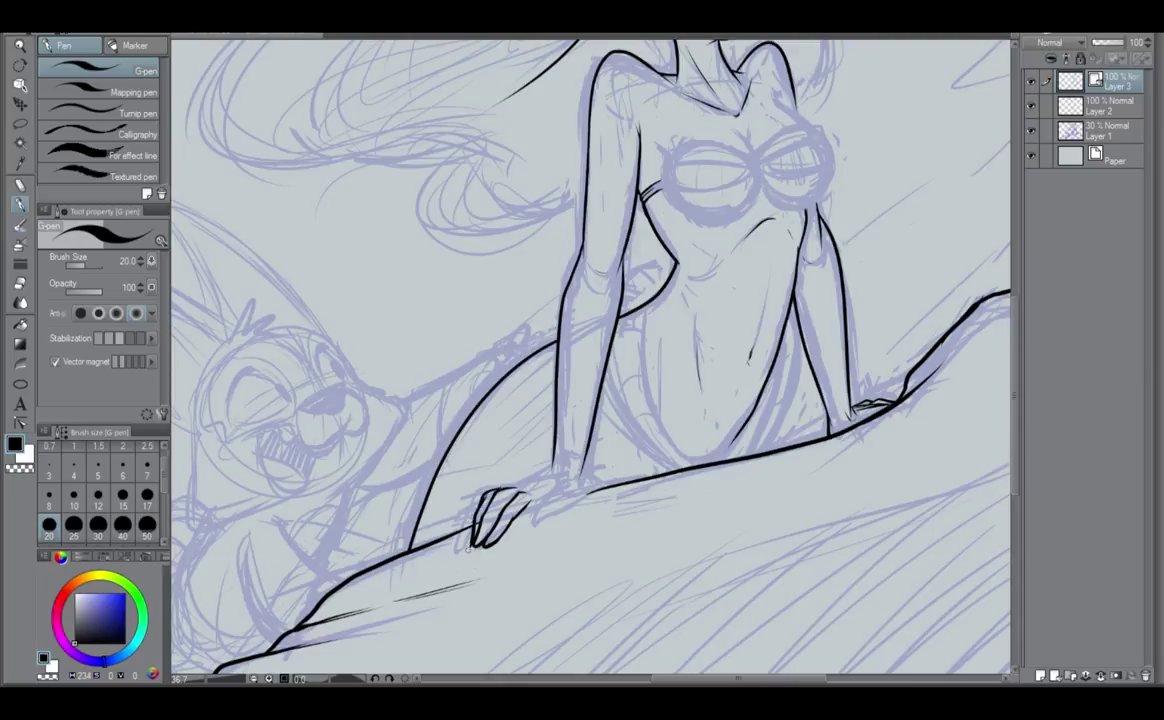
pyautogui.hotkey('ctrl', 'z')
pyautogui.moveTo(478, 500); pyautogui.dragTo(472, 548)
pyautogui.moveTo(473, 518); pyautogui.dragTo(469, 547)
# Ink the back of the near hand up to the wrist and outline its thumb against the rock.
pyautogui.moveTo(526, 507)
pyautogui.mouseDown()
pyautogui.moveTo(546, 497)
pyautogui.moveTo(524, 486)
pyautogui.moveTo(570, 470)
pyautogui.mouseUp()
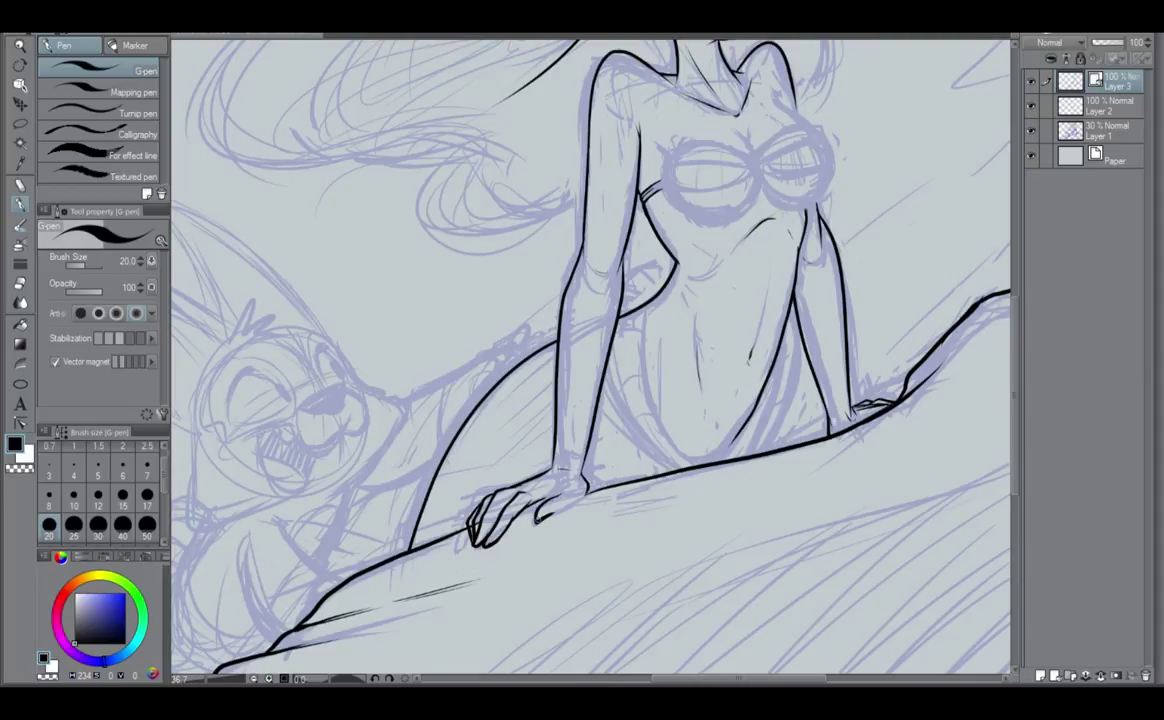
pyautogui.moveTo(535, 520); pyautogui.dragTo(588, 490)
pyautogui.moveTo(533, 503); pyautogui.dragTo(560, 493)
# Ink the far contour of the lower abdomen down to the rock and a short hip line branching from it to the rock edge.
pyautogui.scroll(-2, 553, 459)
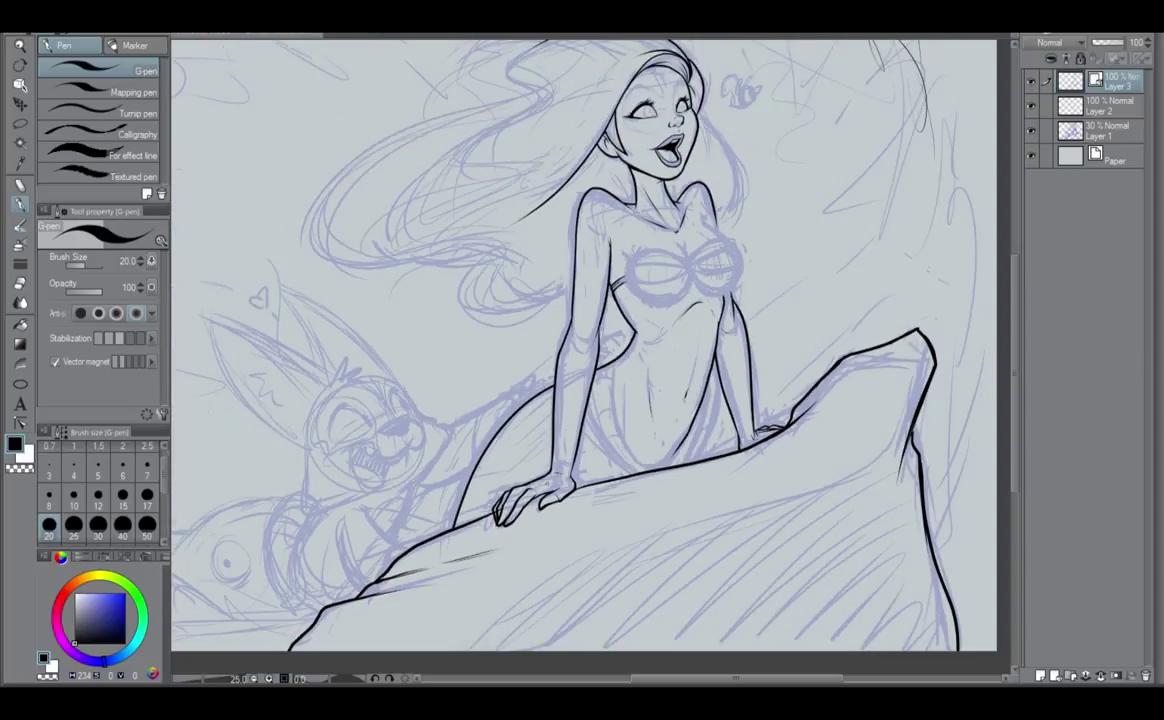
pyautogui.scroll(1, 547, 484)
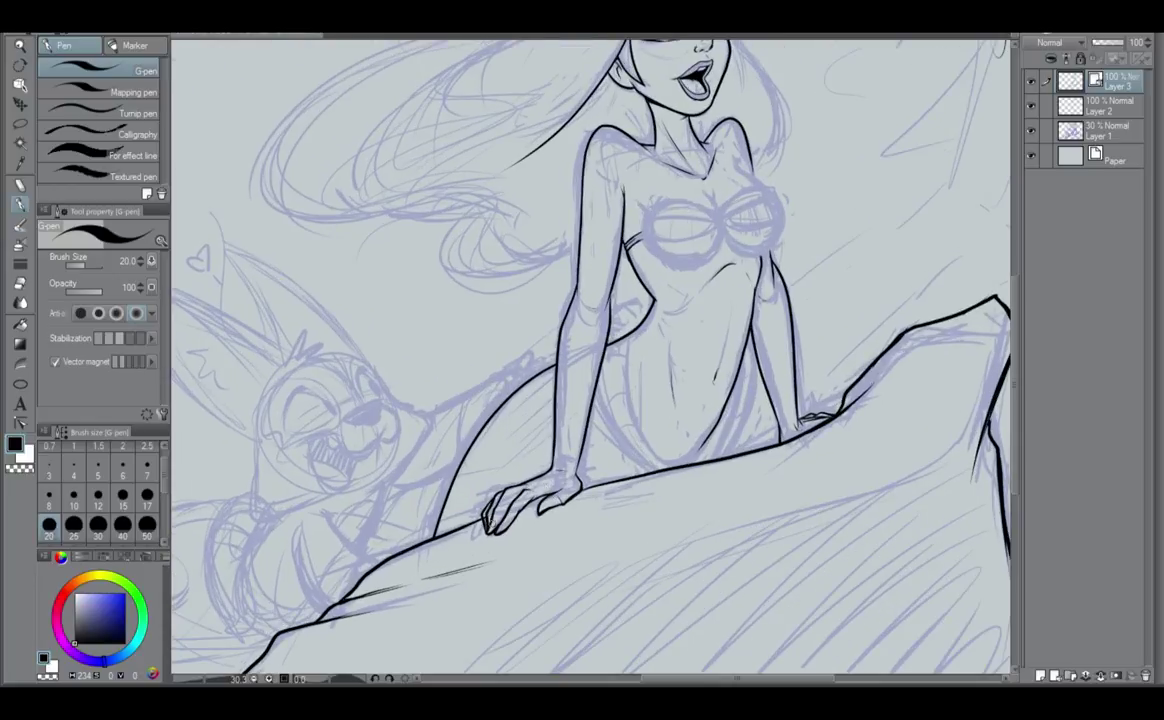
pyautogui.scroll(1, 488, 519)
pyautogui.scroll(-1, 488, 520)
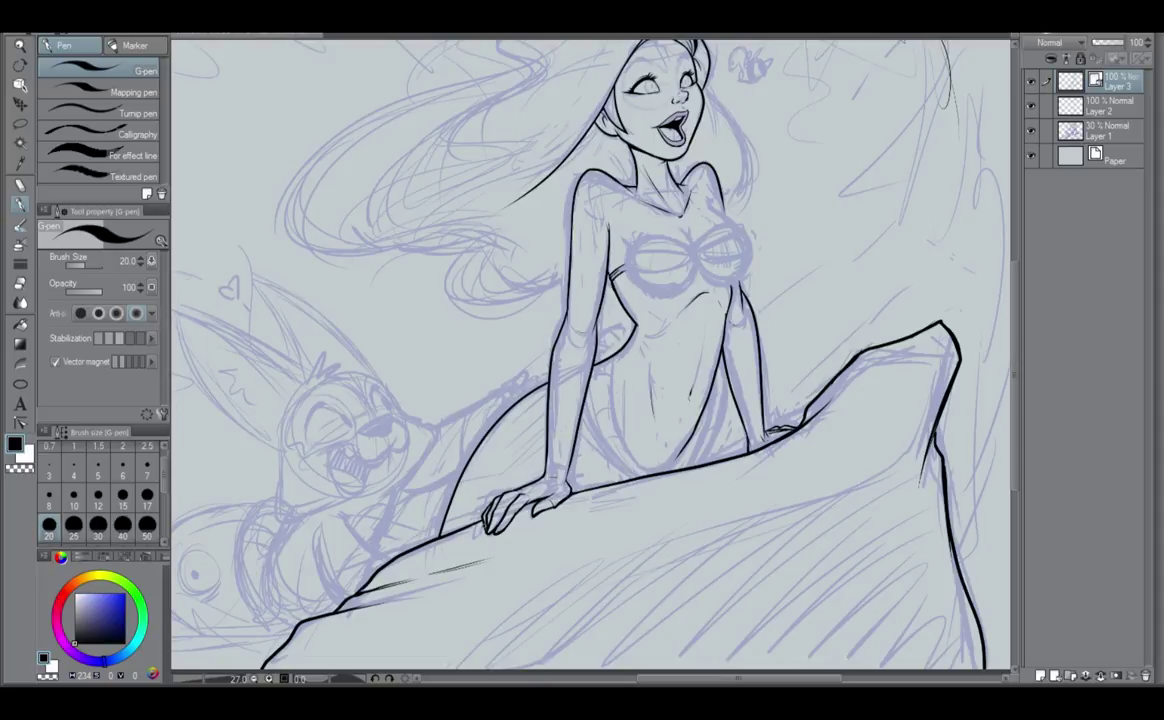
pyautogui.scroll(-2, 488, 518)
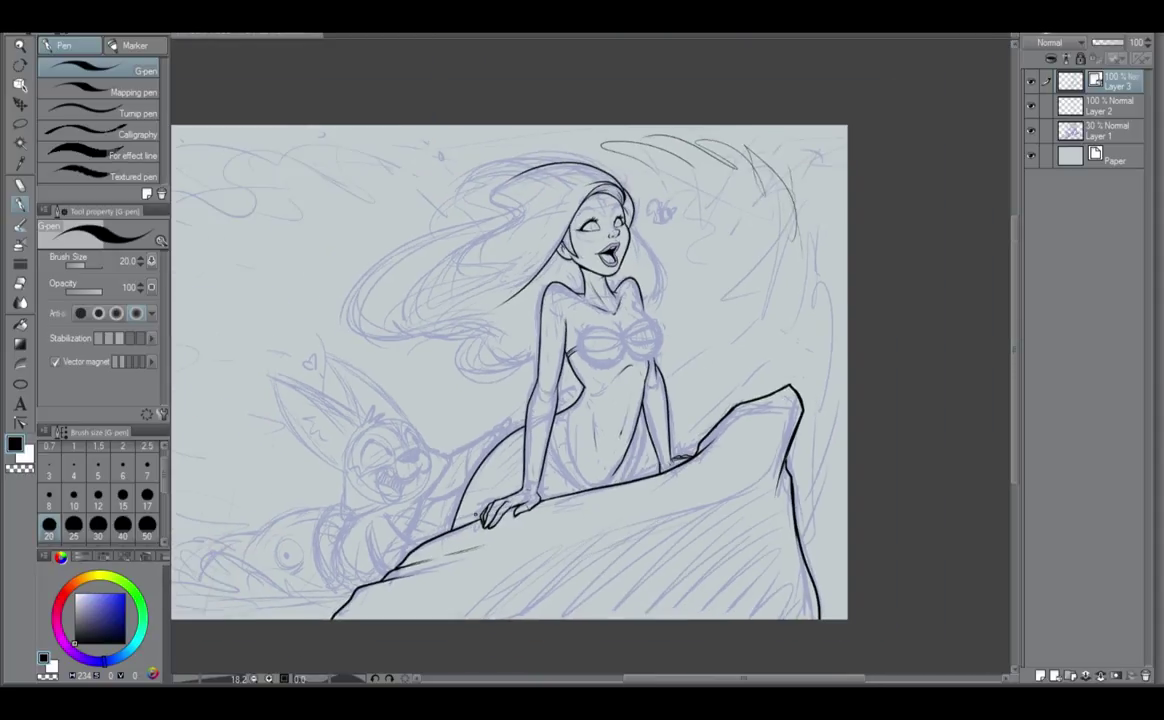
pyautogui.scroll(2, 488, 518)
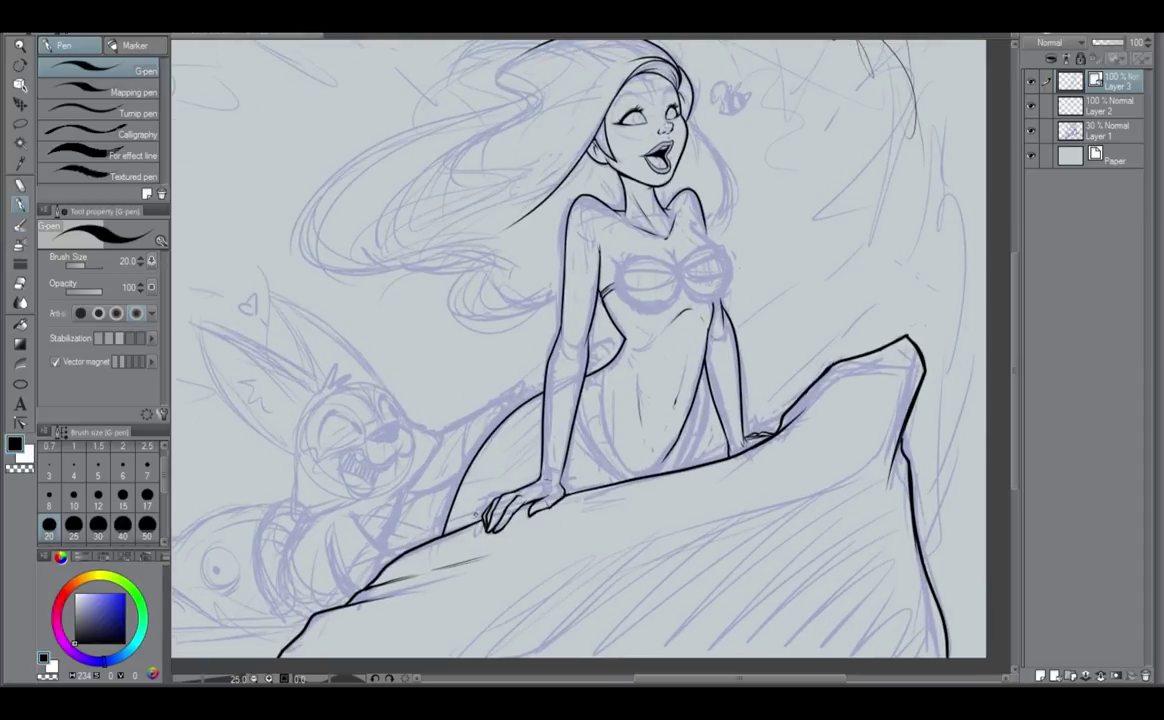
pyautogui.scroll(2, 617, 410)
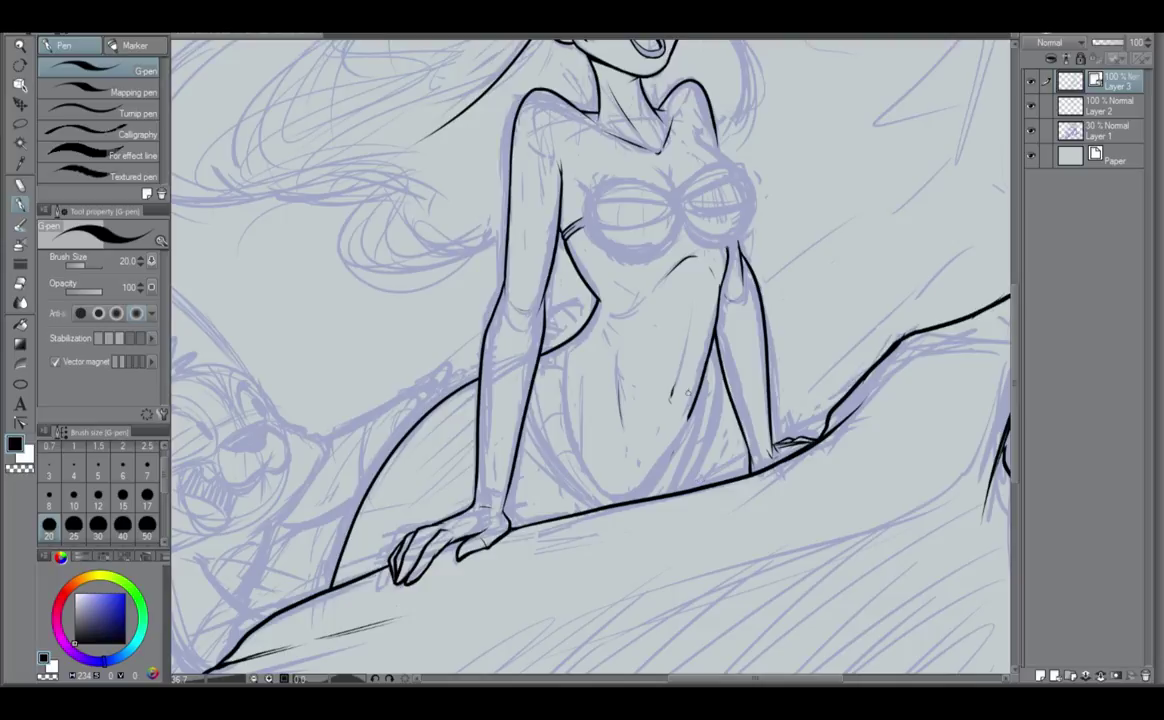
pyautogui.moveTo(697, 390); pyautogui.dragTo(619, 500)
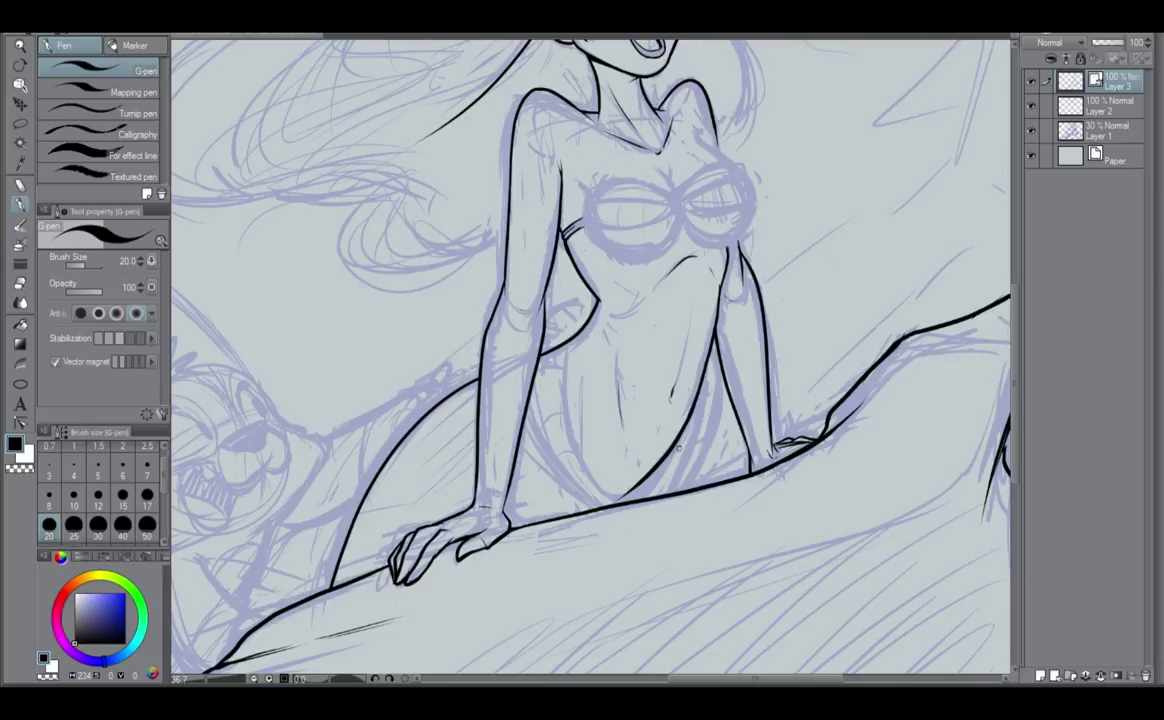
pyautogui.moveTo(681, 428); pyautogui.dragTo(659, 522)
pyautogui.hotkey('ctrl', 'z')
pyautogui.moveTo(686, 405)
pyautogui.mouseDown()
pyautogui.moveTo(651, 535)
pyautogui.moveTo(640, 537)
pyautogui.mouseUp()
pyautogui.click(685, 404)
pyautogui.moveTo(566, 350); pyautogui.dragTo(605, 500)
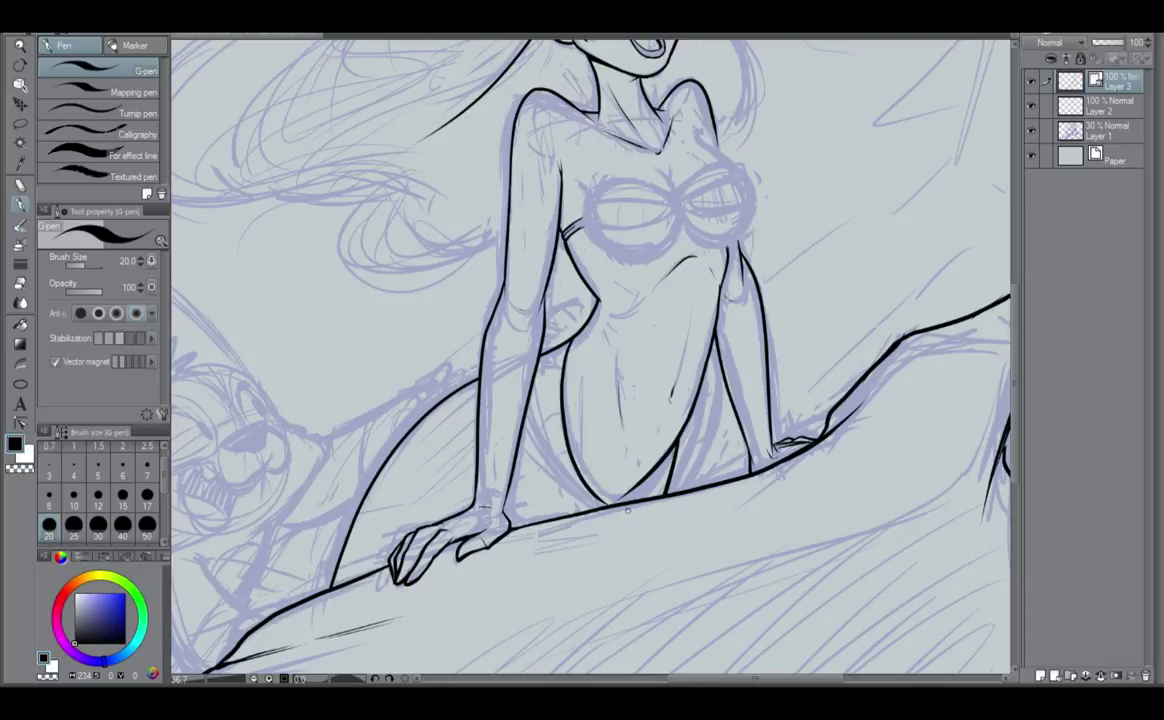
pyautogui.hotkey('ctrl', 'z')
pyautogui.moveTo(572, 341)
pyautogui.mouseDown()
pyautogui.moveTo(572, 440)
pyautogui.moveTo(612, 504)
pyautogui.mouseUp()
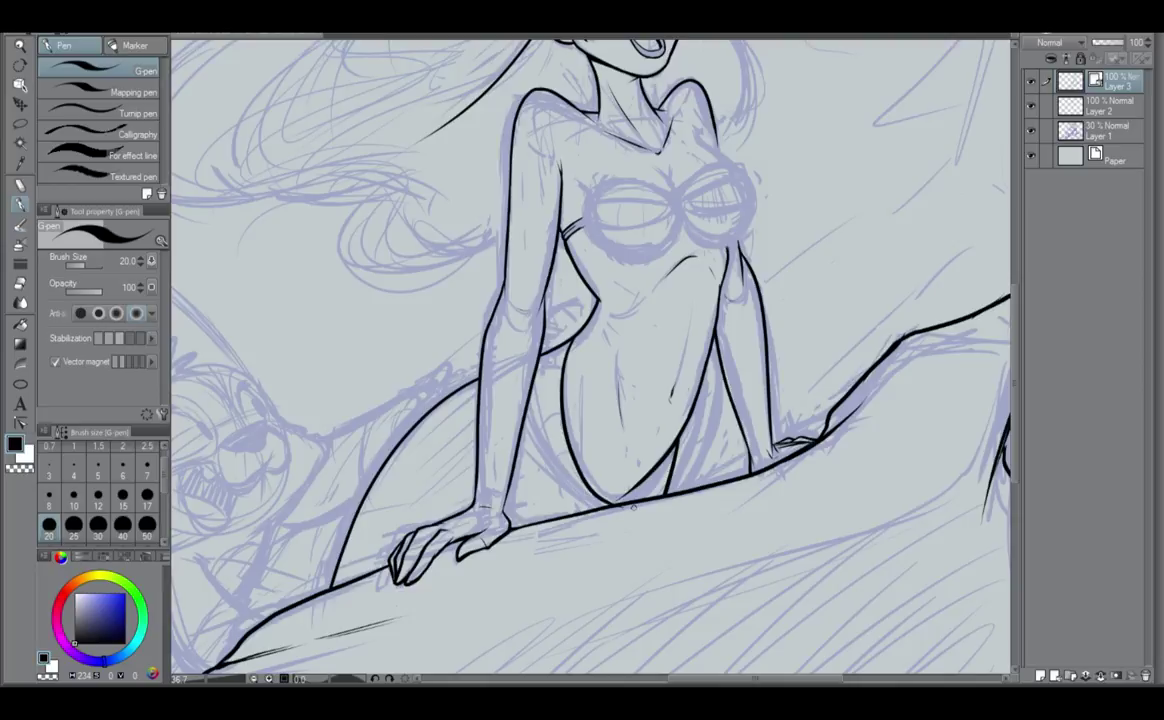
pyautogui.hotkey('ctrl', 'z')
pyautogui.moveTo(565, 352)
pyautogui.mouseDown()
pyautogui.moveTo(587, 476)
pyautogui.moveTo(620, 496)
pyautogui.mouseUp()
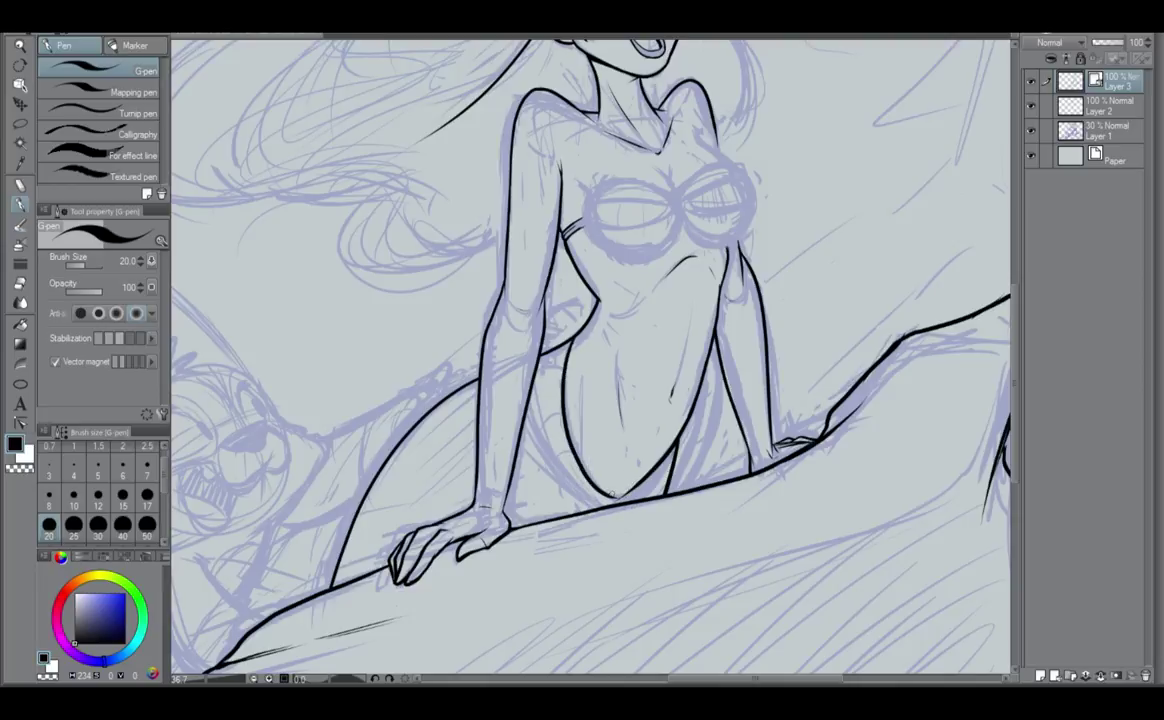
pyautogui.hotkey('ctrl', 'z')
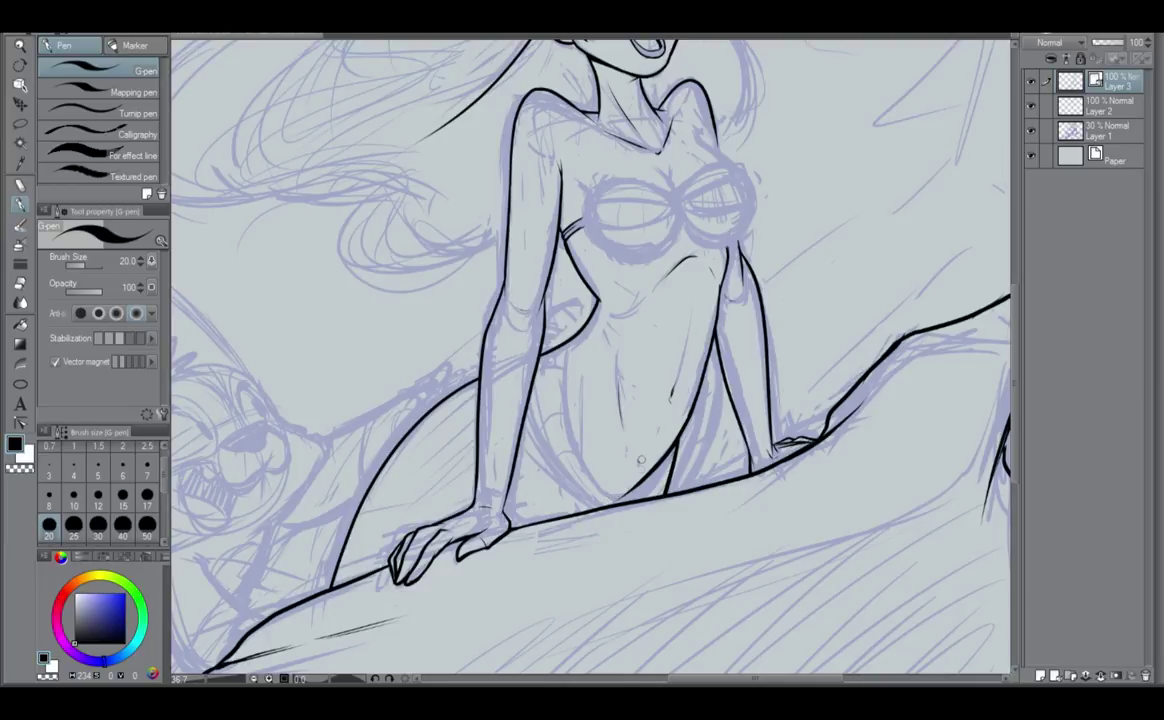
pyautogui.hotkey('ctrl', 'z')
pyautogui.moveTo(550, 335); pyautogui.dragTo(612, 506)
pyautogui.hotkey('ctrl', 'z')
# Ink the curved near edge of the lower abdomen from the hip to the rock, then curve it up to the far hip.
pyautogui.moveTo(549, 335)
pyautogui.mouseDown()
pyautogui.moveTo(575, 363)
pyautogui.moveTo(597, 507)
pyautogui.mouseUp()
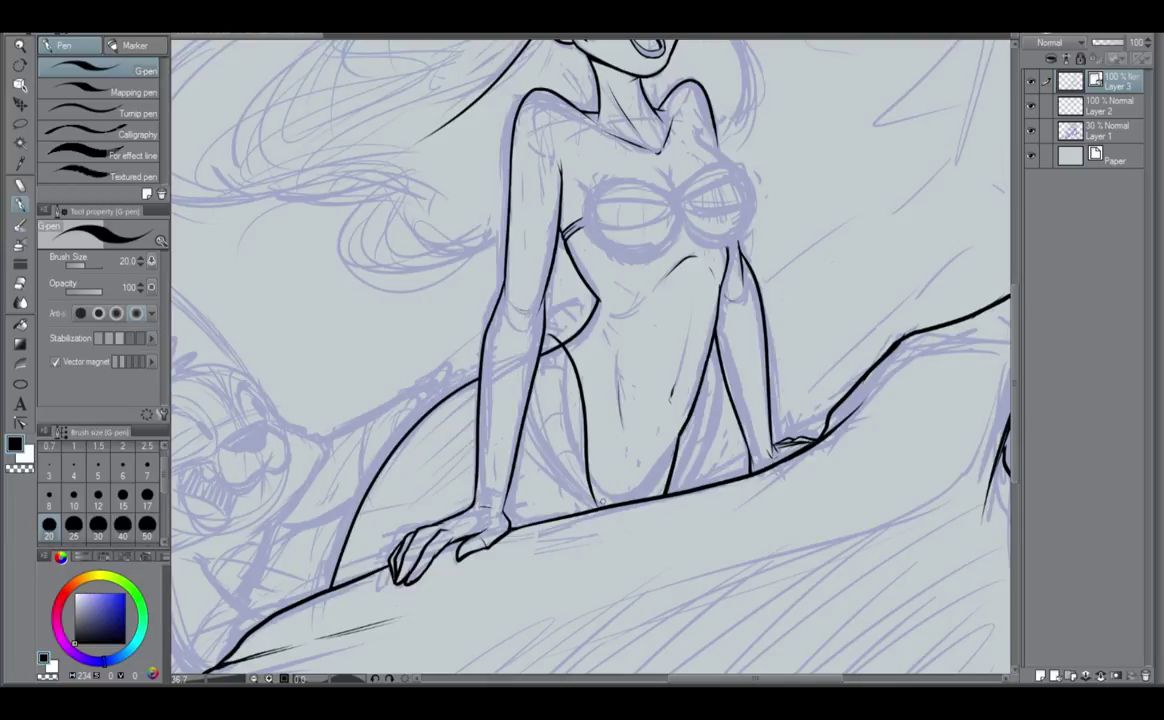
pyautogui.moveTo(597, 504); pyautogui.dragTo(690, 415)
pyautogui.hotkey('ctrl', 'z')
pyautogui.moveTo(598, 505)
pyautogui.mouseDown()
pyautogui.moveTo(684, 453)
pyautogui.moveTo(705, 409)
pyautogui.mouseUp()
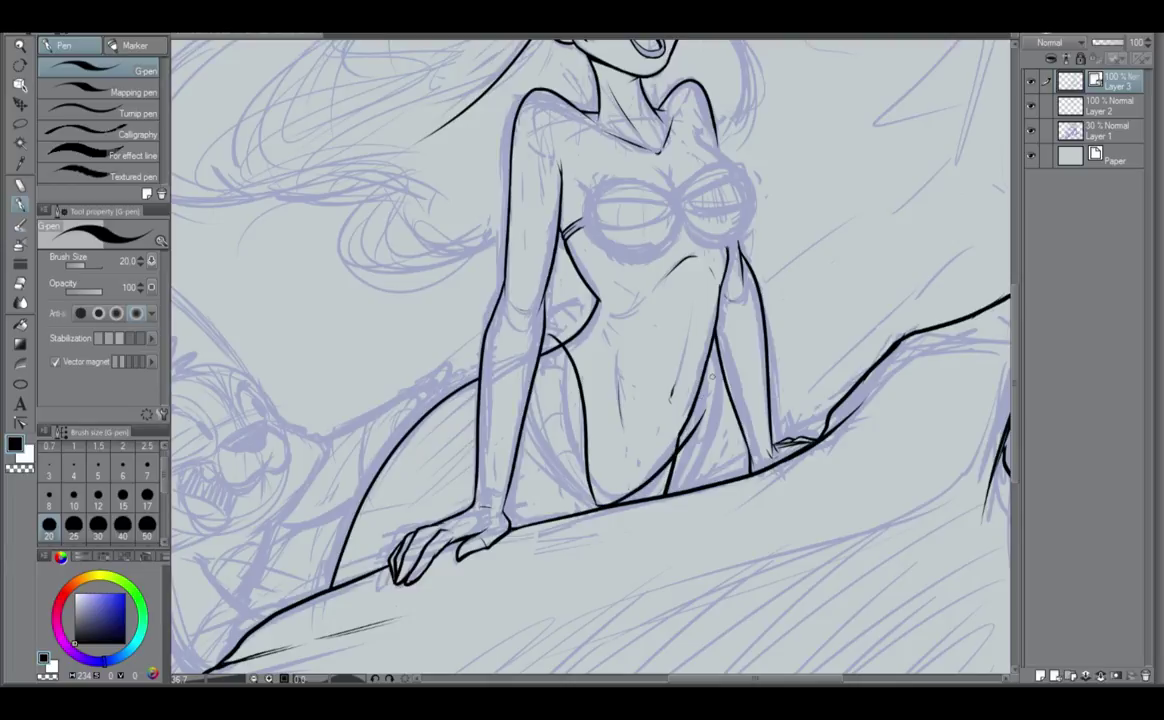
# Ink the small rounded waist fin at the far hip, from the torso's edge down to the rock.
pyautogui.scroll(-5, 711, 376)
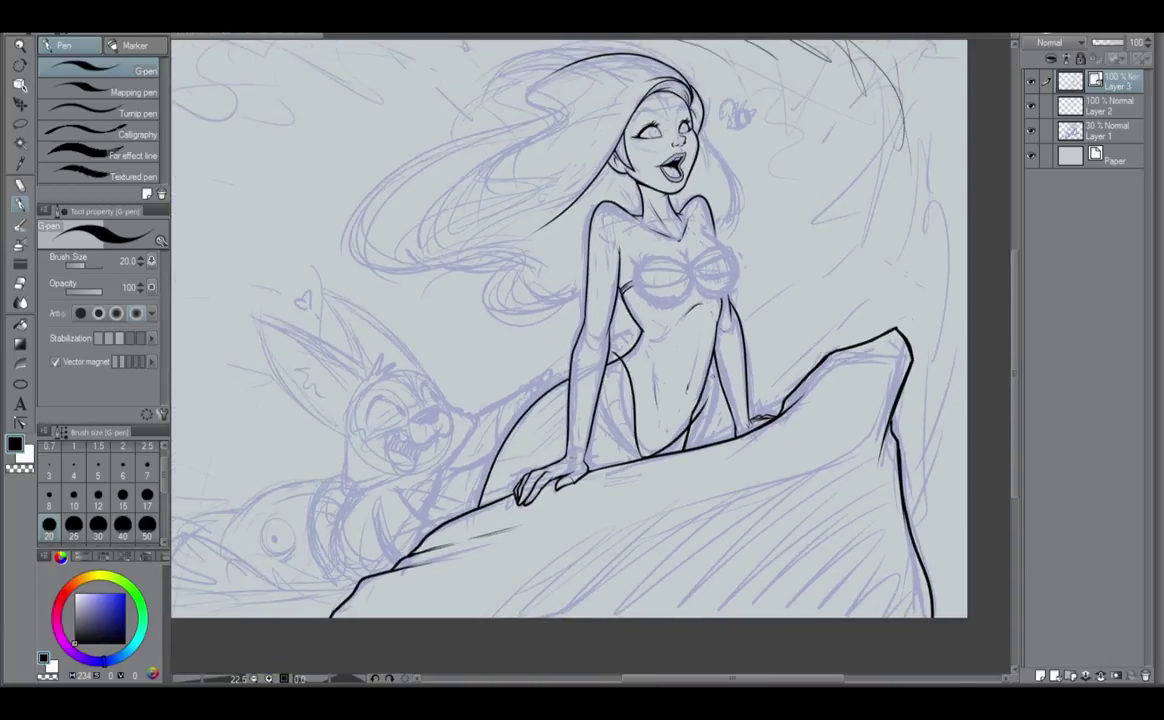
pyautogui.scroll(3, 713, 370)
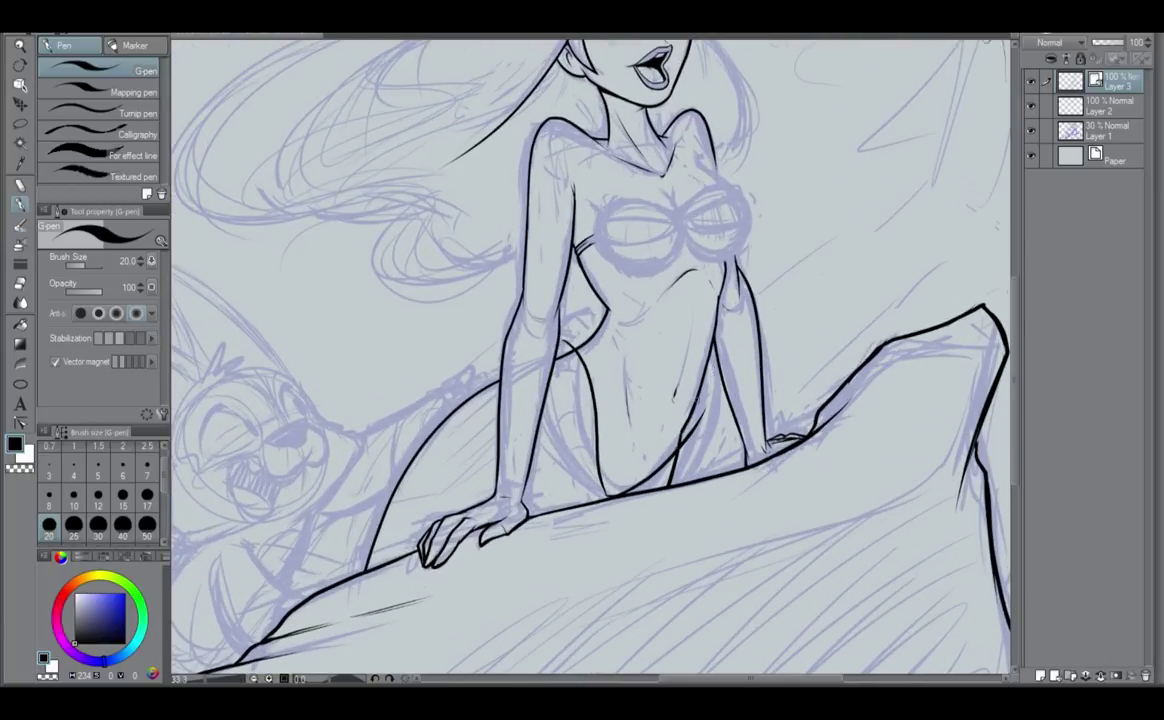
pyautogui.moveTo(706, 390); pyautogui.dragTo(670, 485)
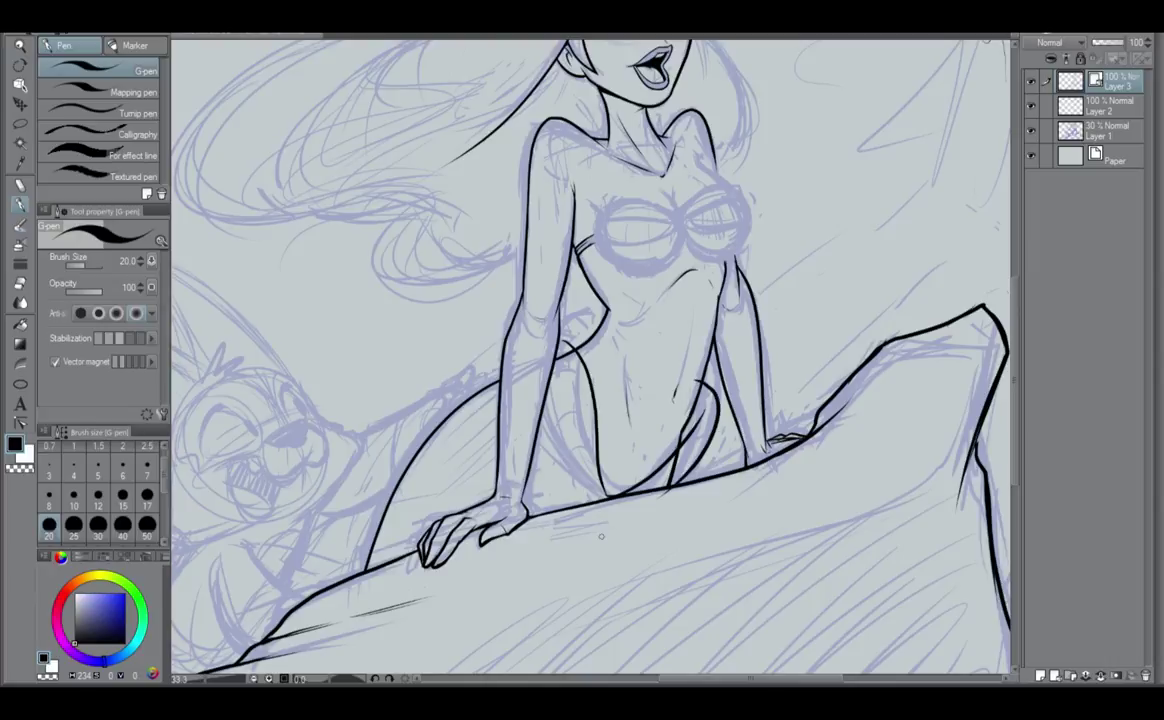
pyautogui.moveTo(706, 385); pyautogui.dragTo(668, 480)
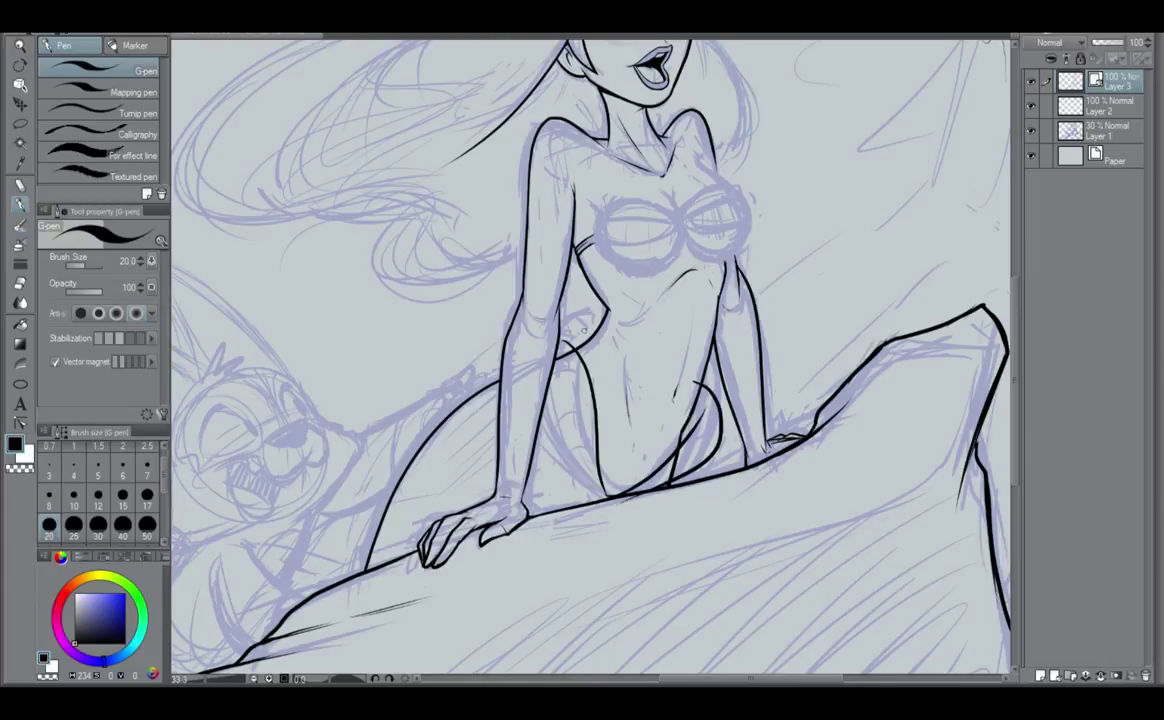
# Ink the near waist fin as a curve looping from the waist behind the forearm and down to the abdomen's lowest point.
pyautogui.moveTo(600, 315); pyautogui.dragTo(604, 494)
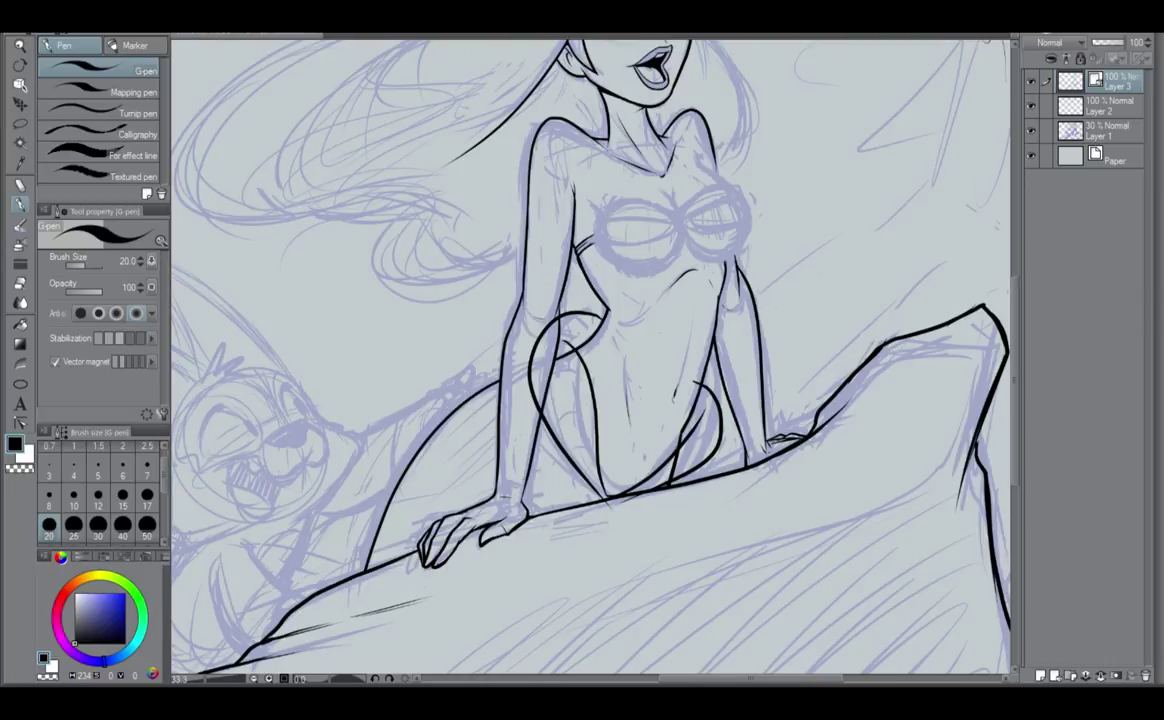
pyautogui.hotkey('ctrl', 'z')
pyautogui.moveTo(601, 321)
pyautogui.mouseDown()
pyautogui.moveTo(541, 398)
pyautogui.moveTo(603, 496)
pyautogui.mouseUp()
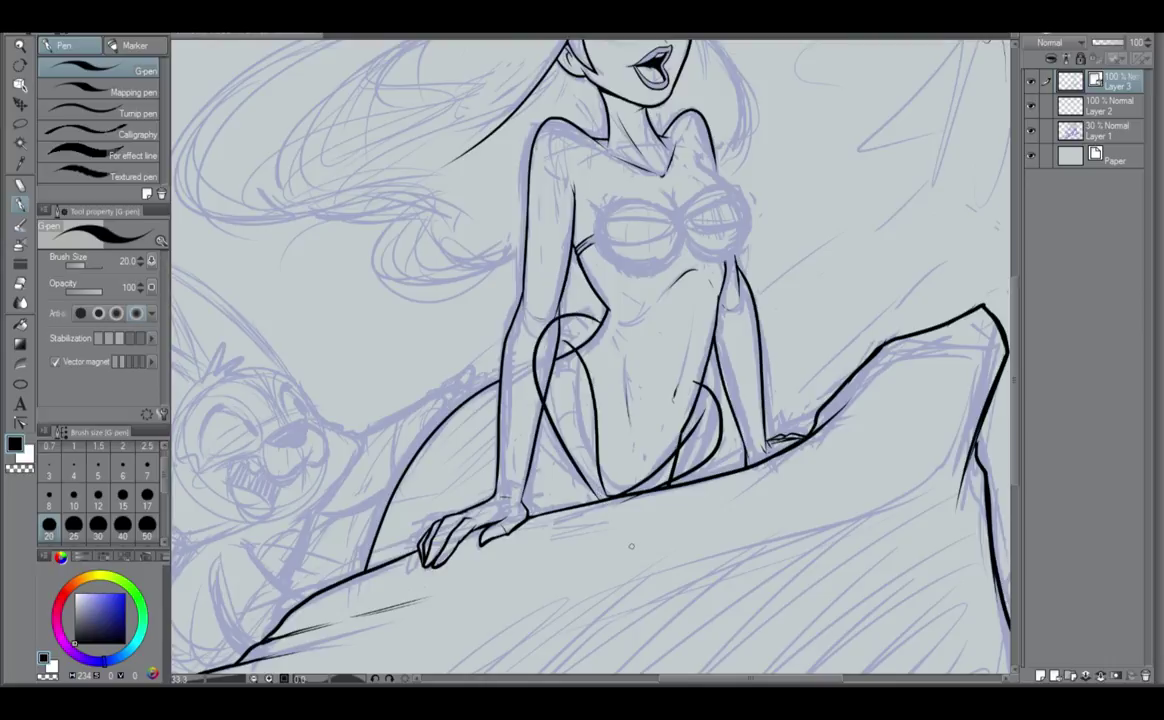
pyautogui.hotkey('ctrl', 'z')
pyautogui.moveTo(603, 323)
pyautogui.mouseDown()
pyautogui.moveTo(563, 417)
pyautogui.moveTo(603, 497)
pyautogui.mouseUp()
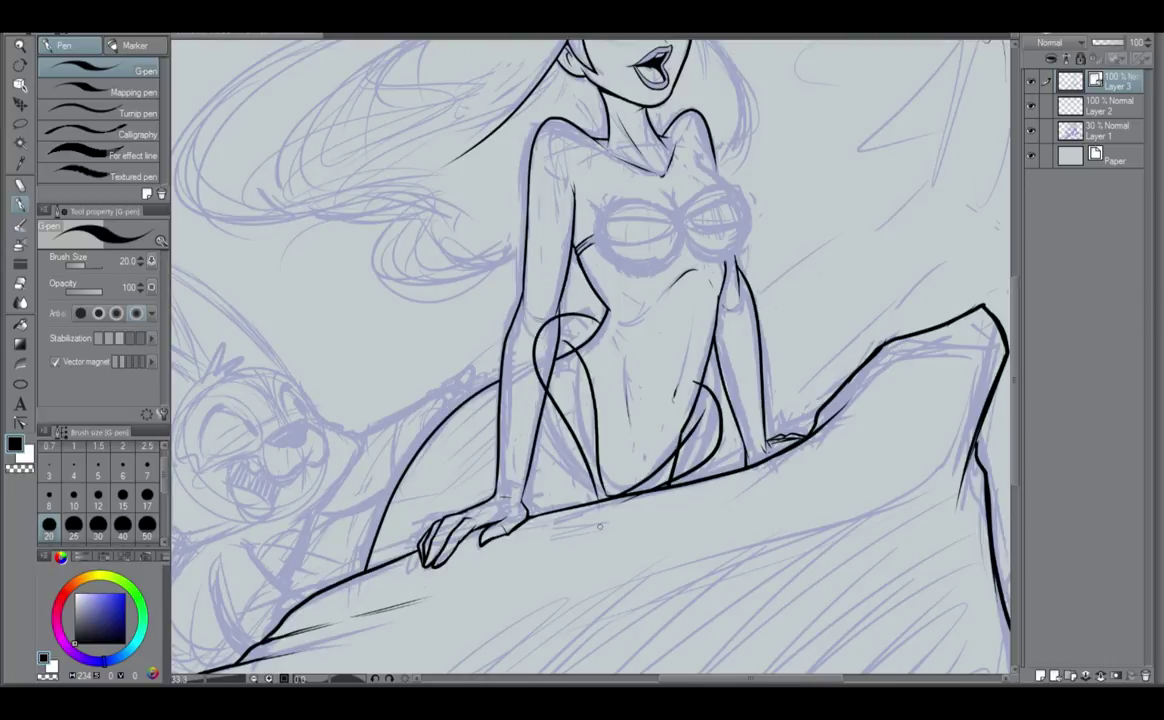
pyautogui.hotkey('ctrl', 'z')
pyautogui.moveTo(609, 326)
pyautogui.mouseDown()
pyautogui.moveTo(579, 320)
pyautogui.moveTo(539, 357)
pyautogui.moveTo(611, 498)
pyautogui.mouseUp()
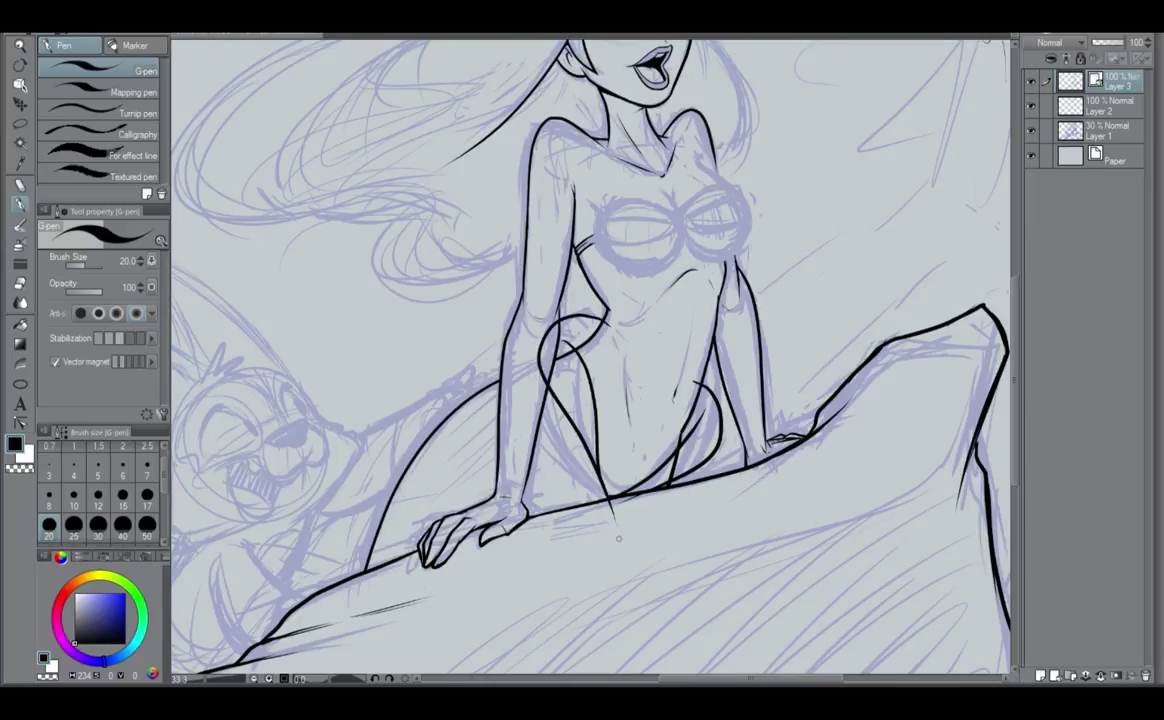
# Redraw the near waist fin as a wider curve from the waist down to the rock and erase the part crossing the forearm.
pyautogui.hotkey('ctrl', 'z')
pyautogui.moveTo(606, 325)
pyautogui.mouseDown()
pyautogui.moveTo(569, 318)
pyautogui.moveTo(601, 512)
pyautogui.mouseUp()
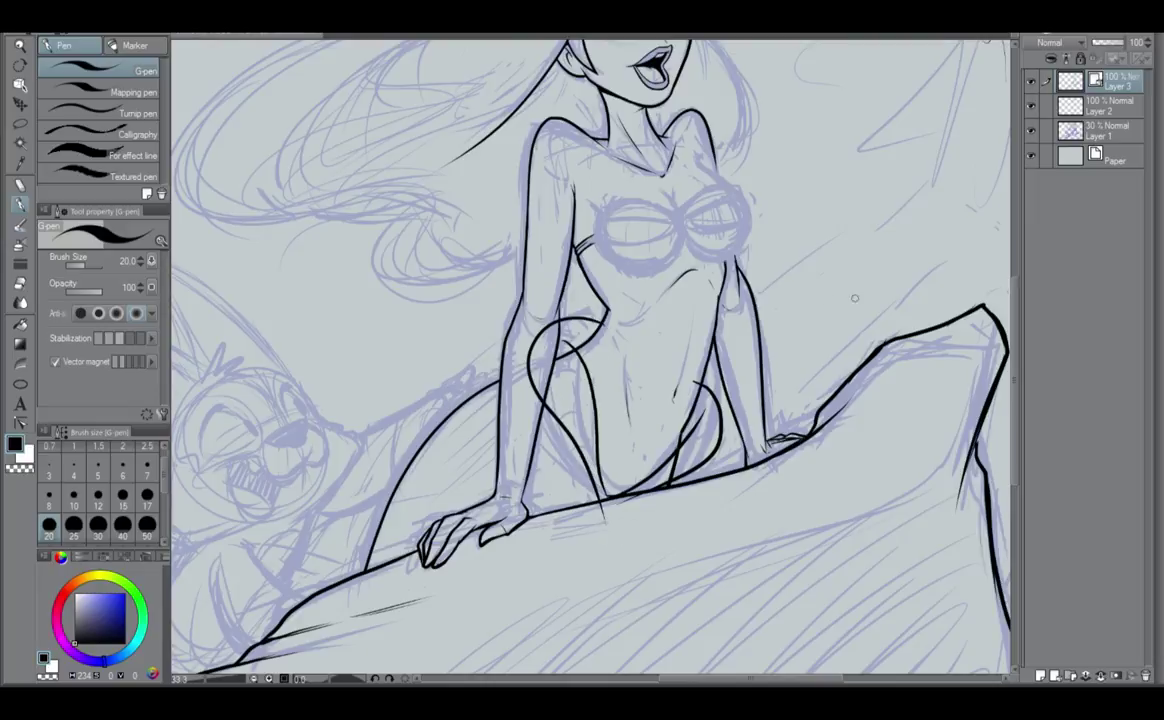
pyautogui.moveTo(543, 321); pyautogui.dragTo(540, 363)
pyautogui.hotkey('ctrl', 'z')
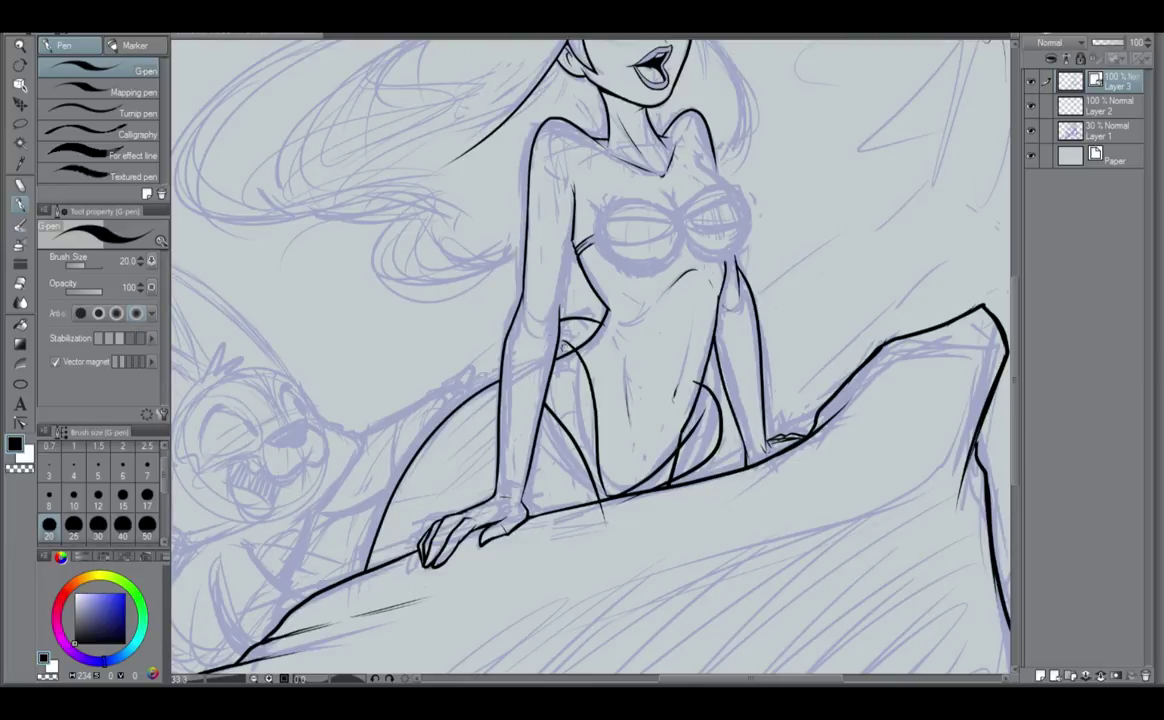
# Restroke the inner edge of the near arm from beside the chest down to the elbow.
pyautogui.moveTo(573, 241); pyautogui.dragTo(557, 326)
pyautogui.hotkey('ctrl', 'z')
pyautogui.moveTo(573, 241); pyautogui.dragTo(556, 330)
pyautogui.scroll(-1, 690, 428)
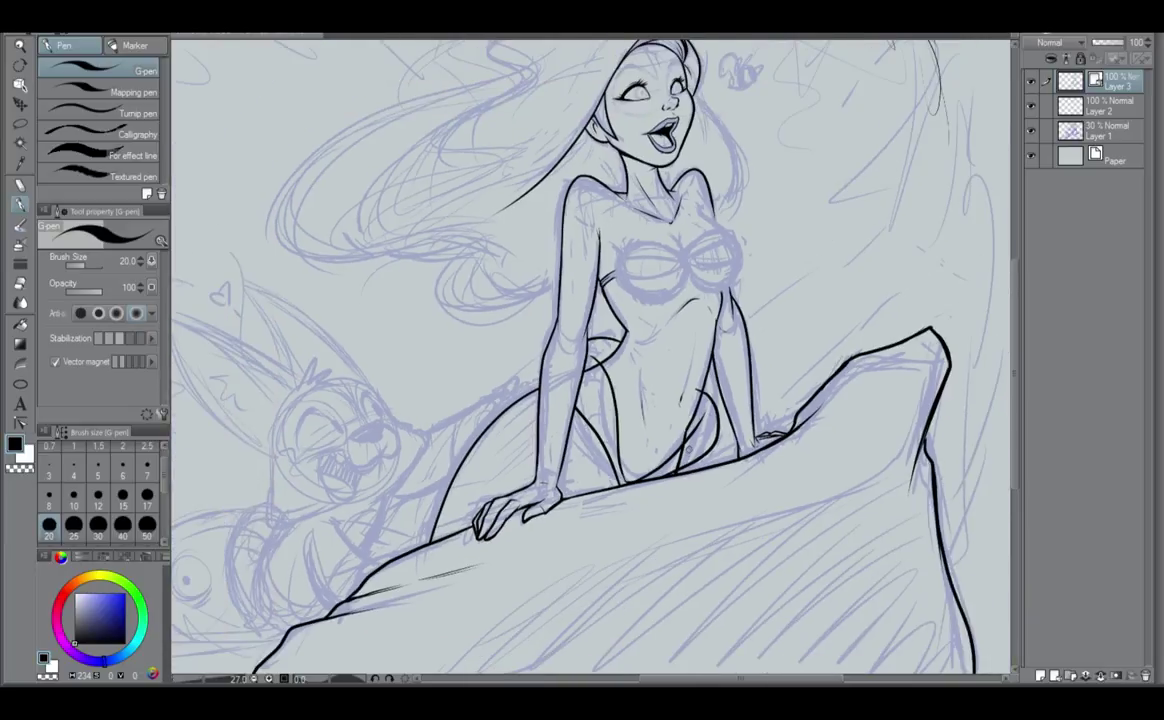
# Try to ink two curved ridge lines on the near shell cup, both starting at the centre of the chest.
pyautogui.scroll(-1, 690, 428)
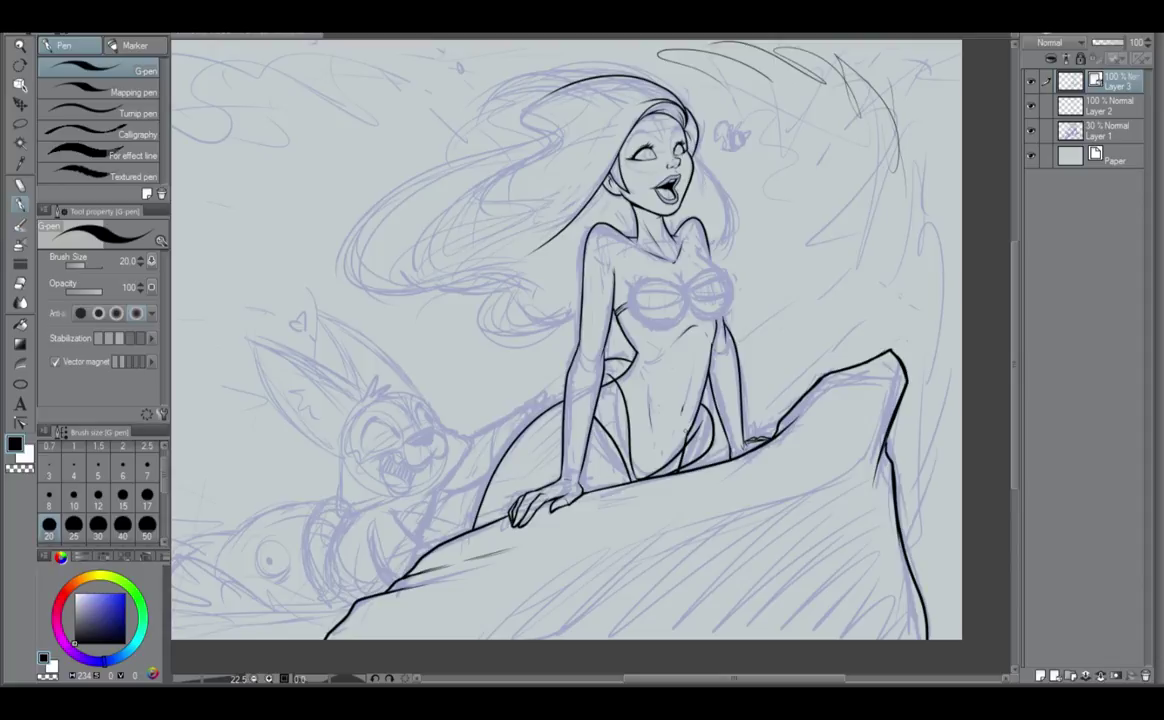
pyautogui.scroll(1, 627, 397)
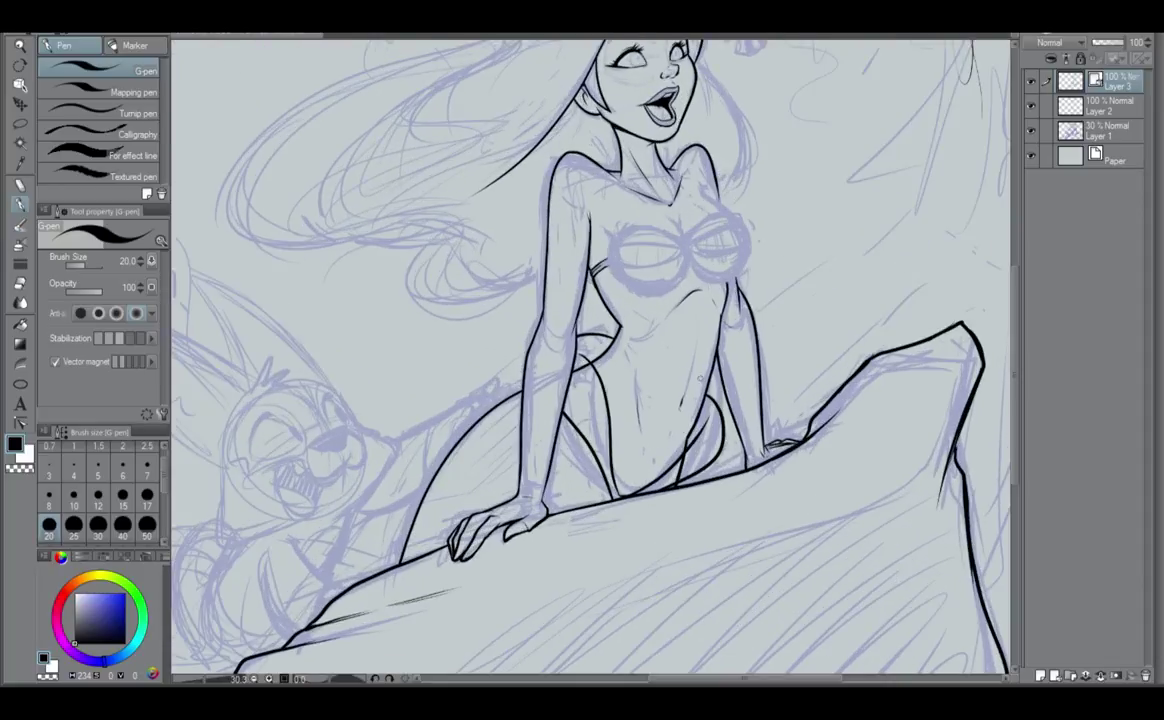
pyautogui.scroll(4, 705, 371)
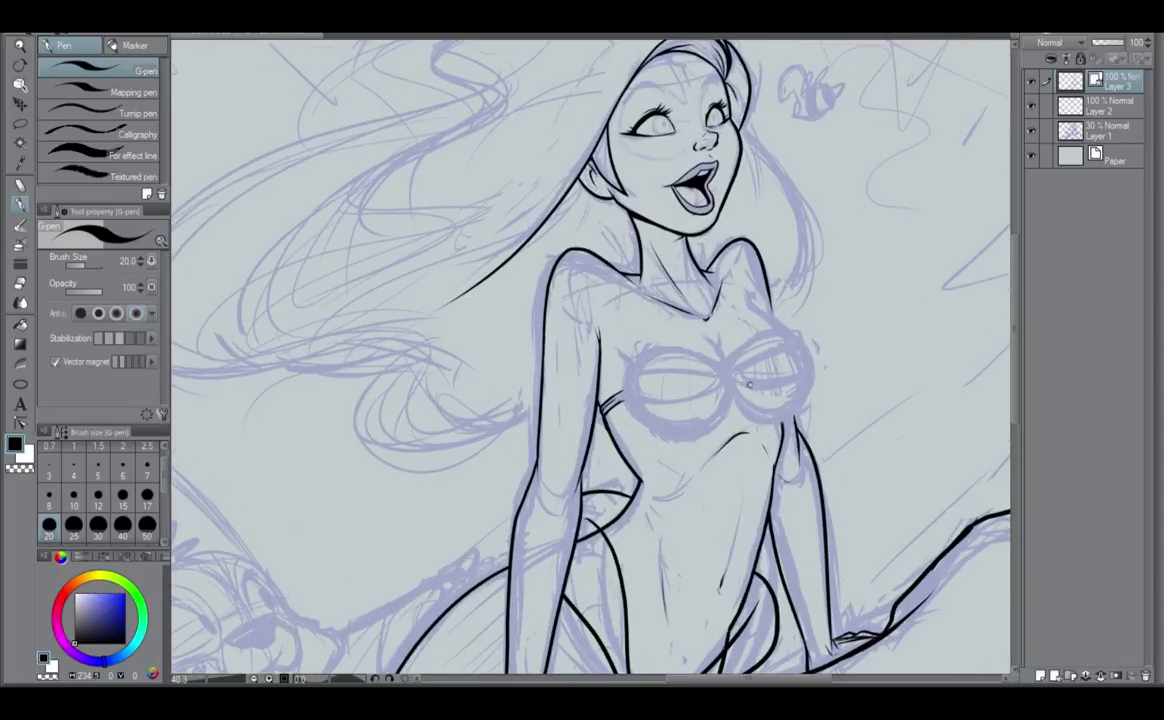
pyautogui.scroll(2, 749, 385)
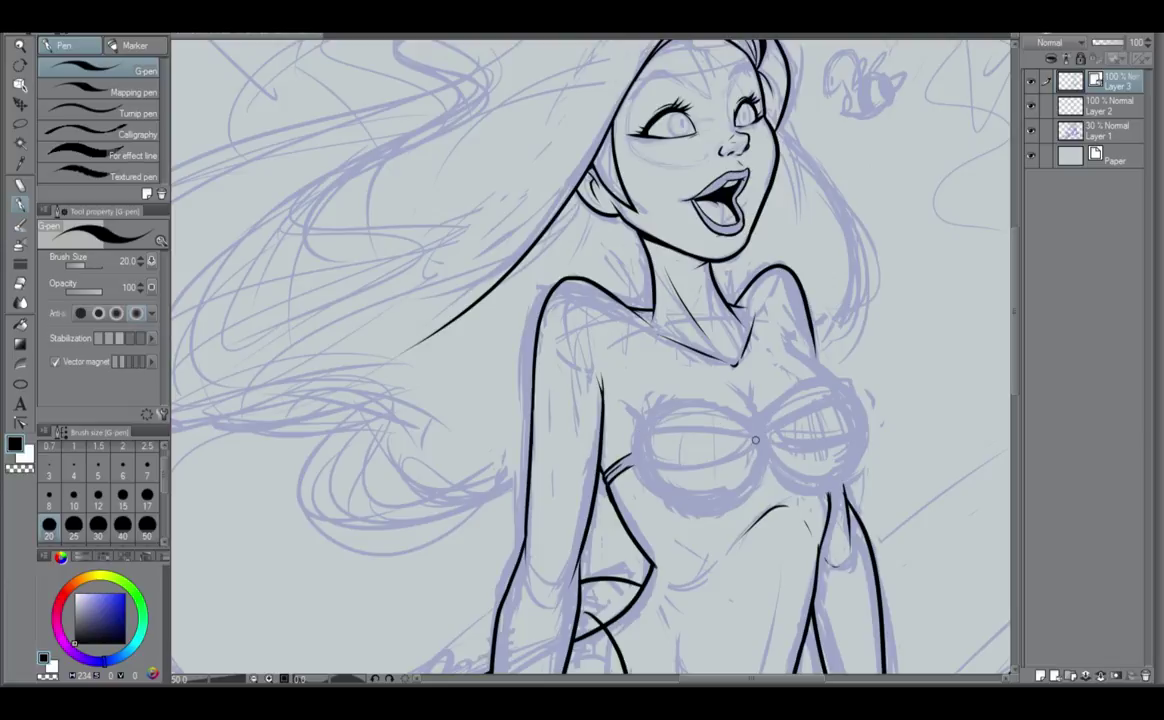
pyautogui.moveTo(767, 445); pyautogui.dragTo(634, 441)
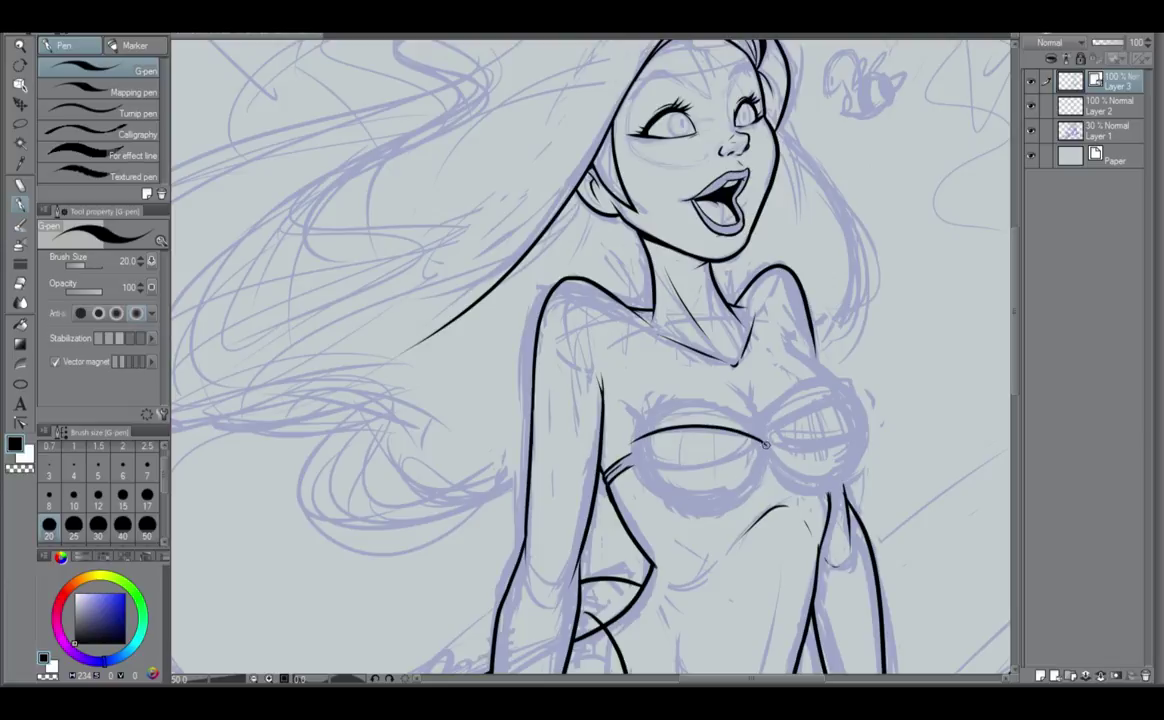
pyautogui.moveTo(766, 445); pyautogui.dragTo(622, 479)
pyautogui.hotkey('ctrl', 'z')
pyautogui.moveTo(766, 446); pyautogui.dragTo(640, 484)
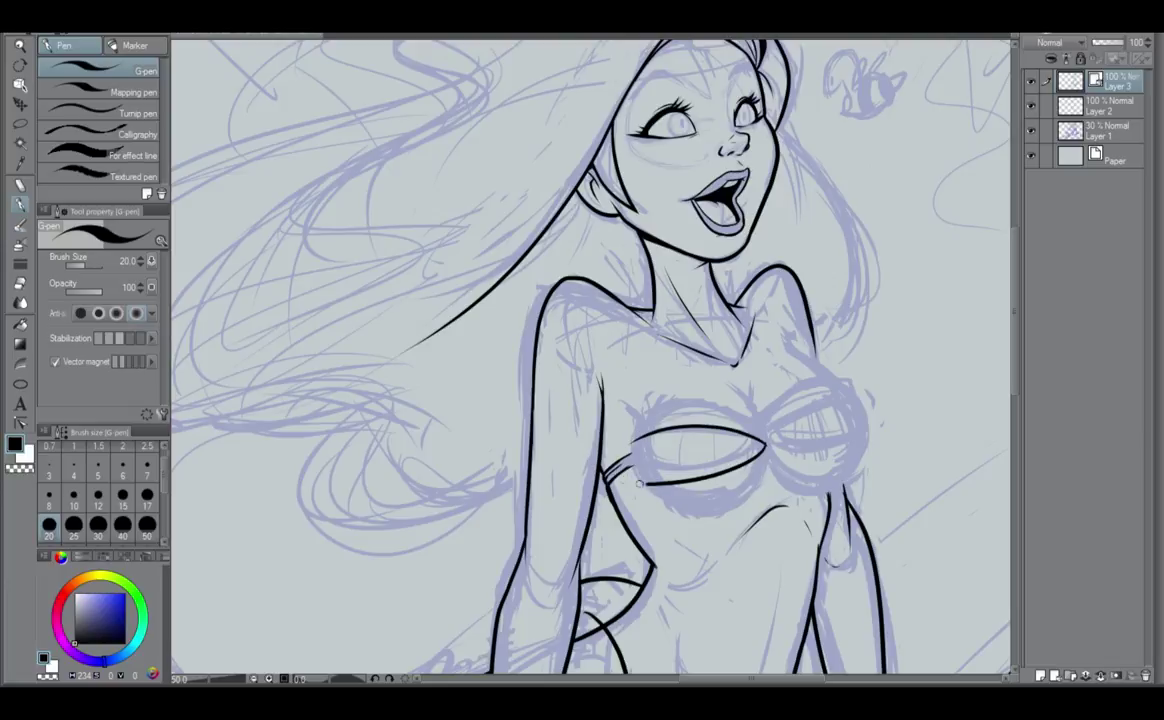
# Try to ink two matching ridge lines on the far shell cup, fanning out from the centre of the chest.
pyautogui.moveTo(766, 444); pyautogui.dragTo(875, 400)
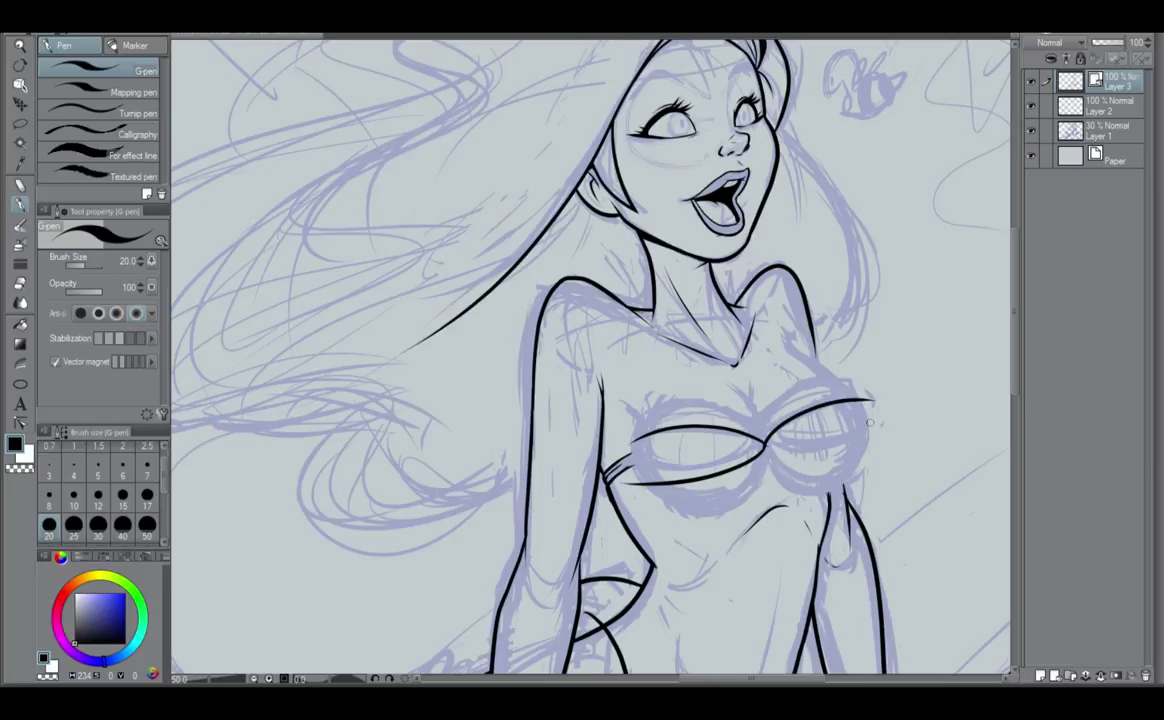
pyautogui.hotkey('ctrl', 'z')
pyautogui.moveTo(766, 443); pyautogui.dragTo(859, 405)
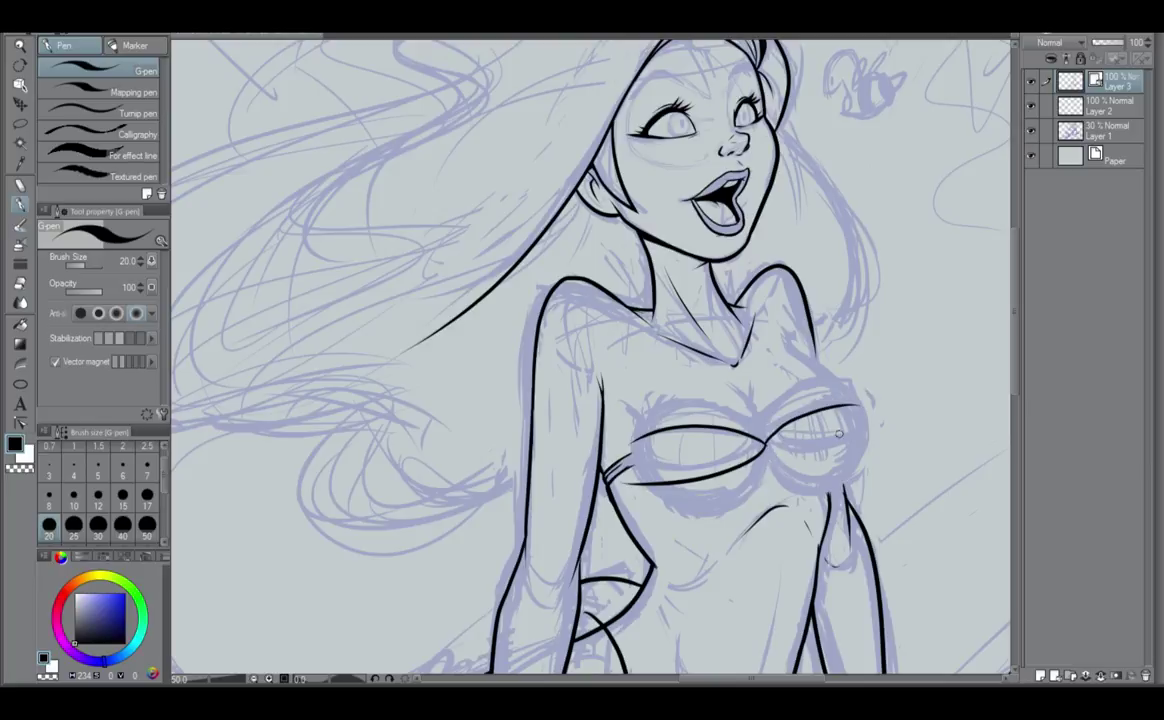
pyautogui.hotkey('ctrl', 'z')
pyautogui.moveTo(765, 444); pyautogui.dragTo(877, 408)
pyautogui.moveTo(766, 444); pyautogui.dragTo(884, 434)
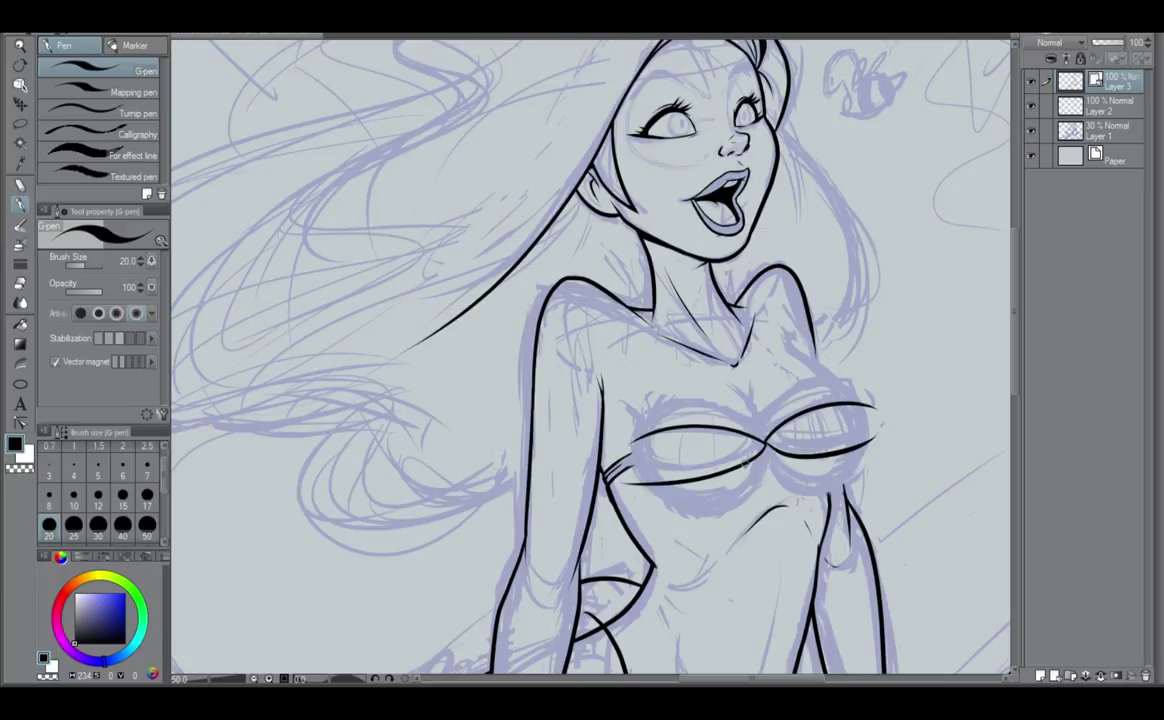
# Try to ink the arched upper outlines of both shell cups and the rounded underside of the near cup.
pyautogui.moveTo(765, 437); pyautogui.dragTo(634, 427)
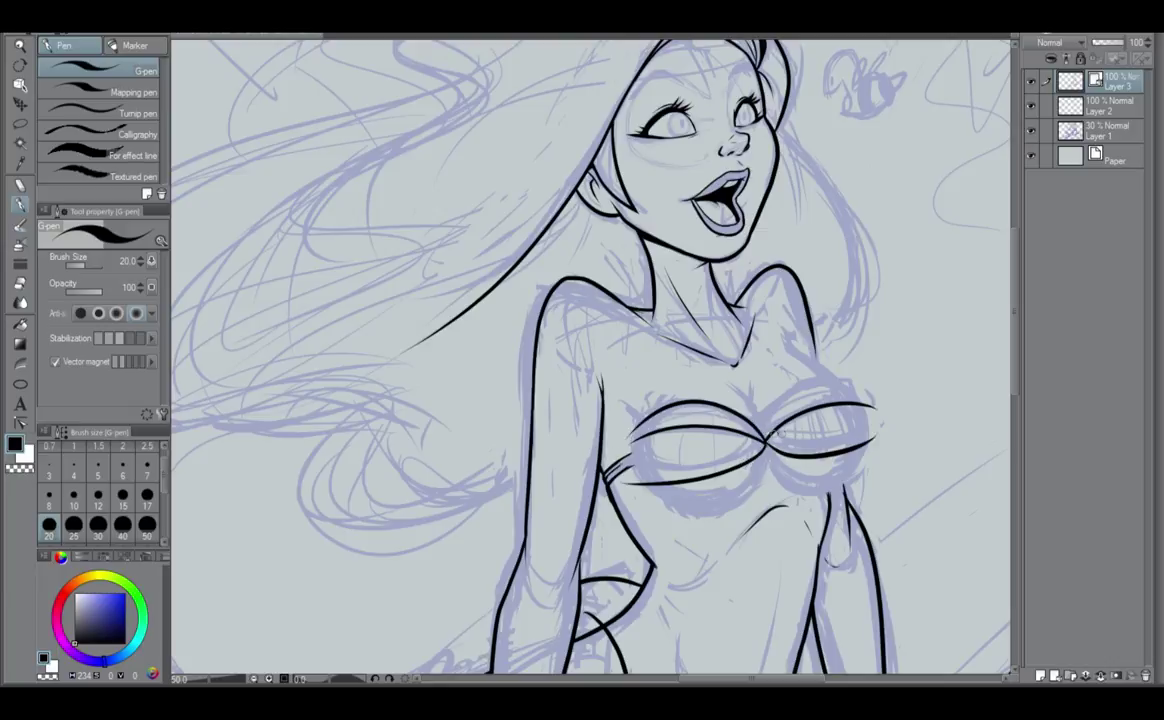
pyautogui.moveTo(765, 438); pyautogui.dragTo(876, 408)
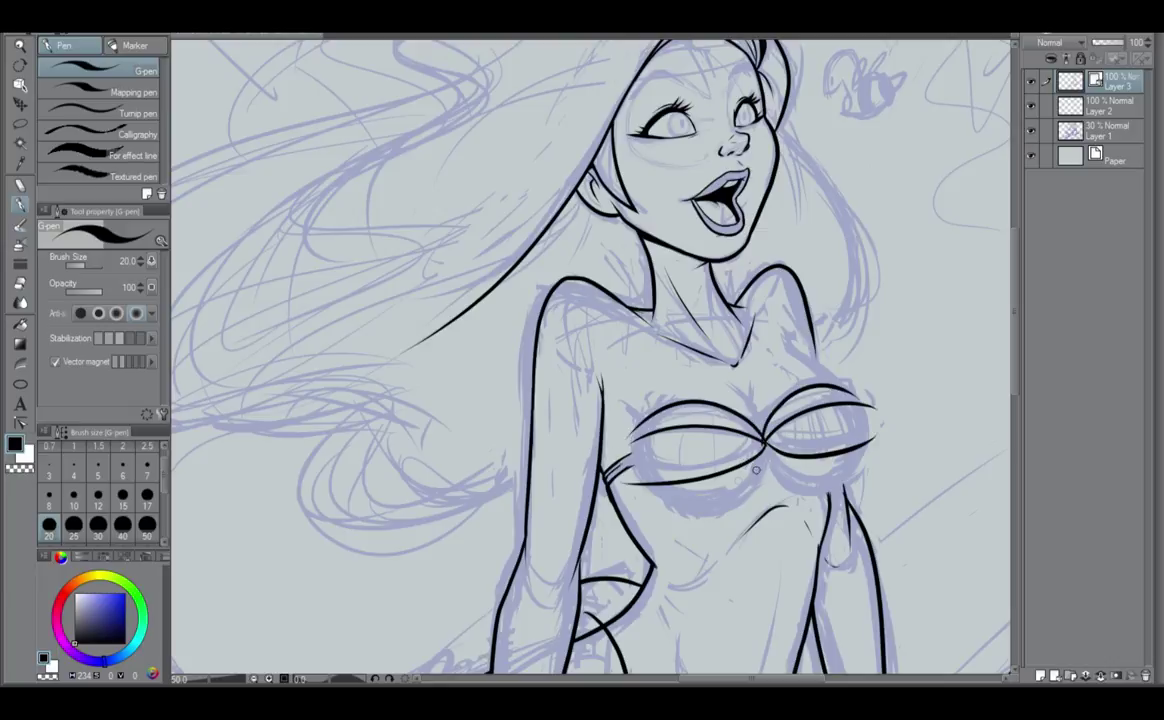
pyautogui.moveTo(766, 448)
pyautogui.mouseDown()
pyautogui.moveTo(718, 502)
pyautogui.moveTo(638, 484)
pyautogui.mouseUp()
pyautogui.hotkey('ctrl', 'z')
pyautogui.moveTo(765, 445)
pyautogui.mouseDown()
pyautogui.moveTo(685, 511)
pyautogui.moveTo(640, 487)
pyautogui.mouseUp()
pyautogui.hotkey('ctrl', 'z')
pyautogui.moveTo(766, 444)
pyautogui.mouseDown()
pyautogui.moveTo(735, 504)
pyautogui.moveTo(645, 493)
pyautogui.mouseUp()
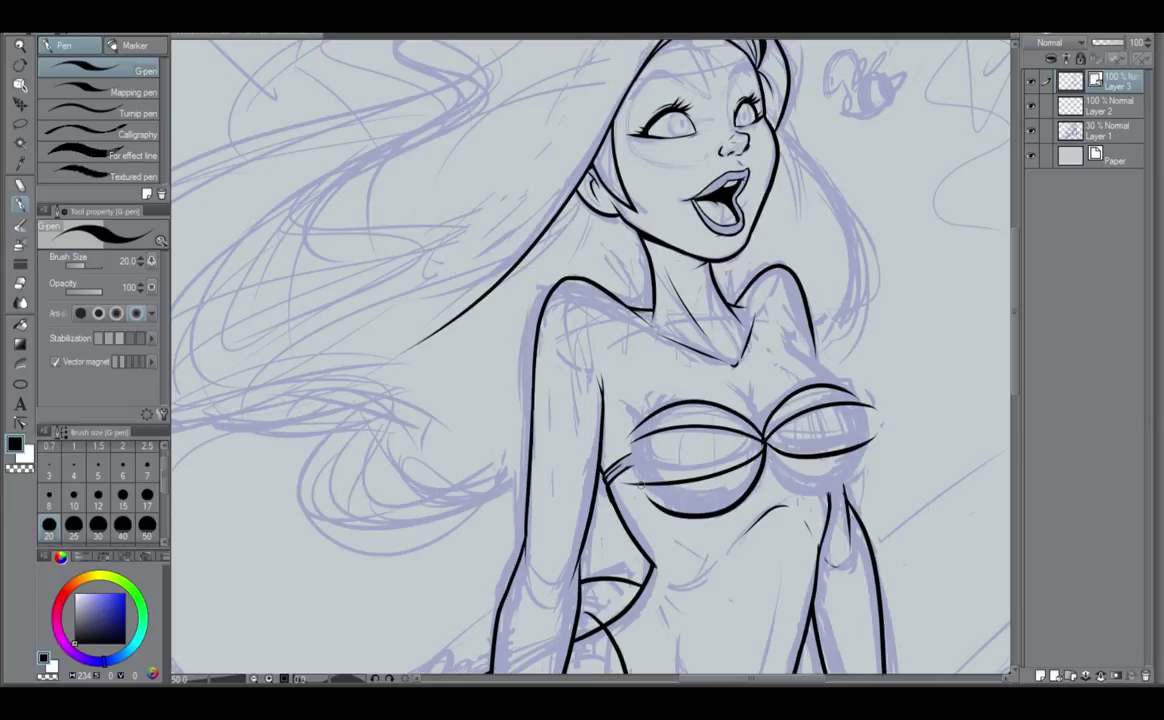
# Try to ink the far shell cup's rounded underside and outer side.
pyautogui.moveTo(766, 450)
pyautogui.mouseDown()
pyautogui.moveTo(772, 475)
pyautogui.moveTo(859, 452)
pyautogui.mouseUp()
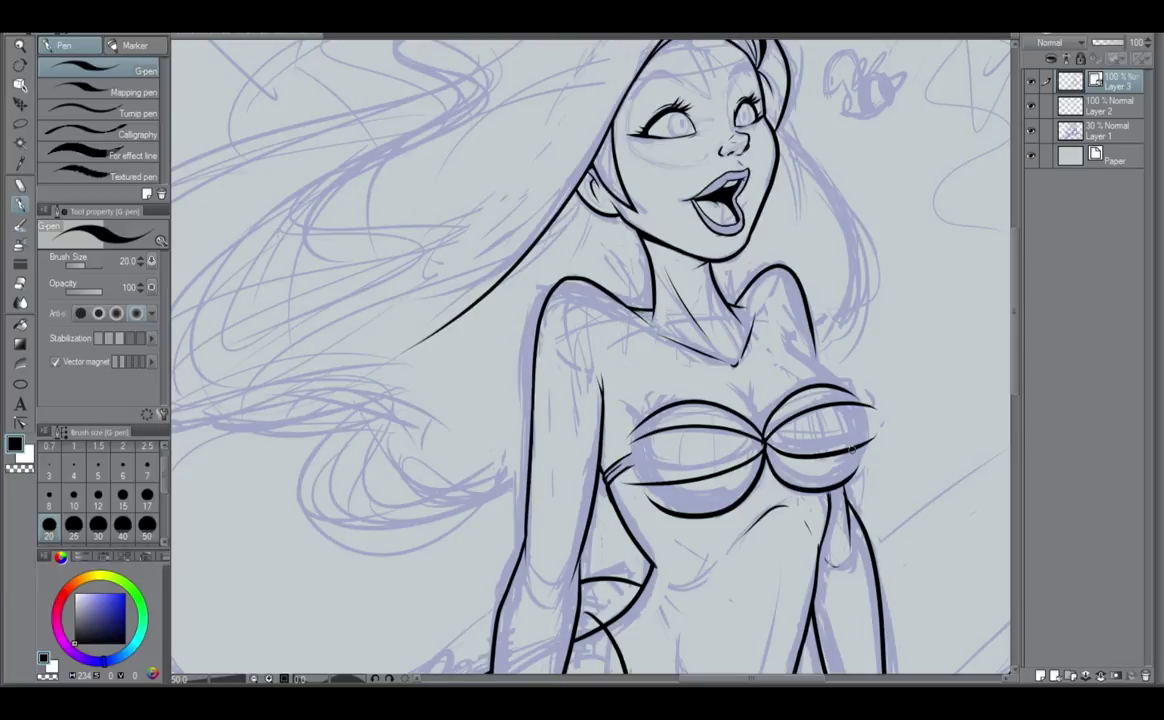
pyautogui.hotkey('ctrl', 'z')
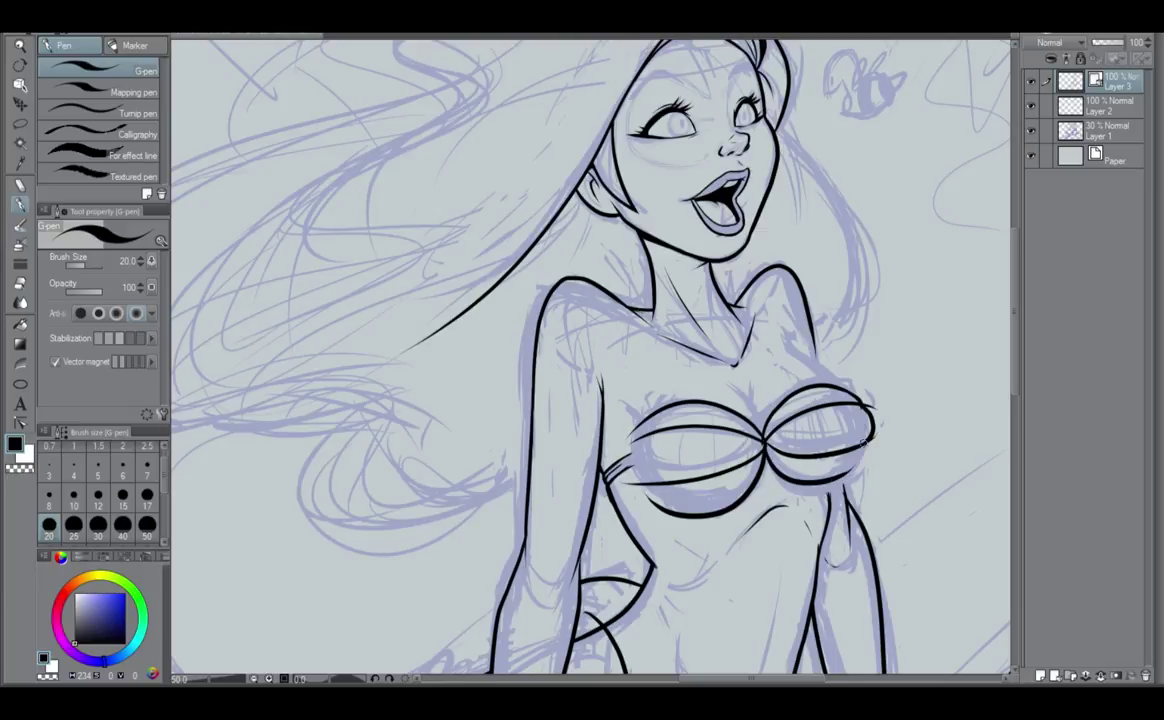
pyautogui.moveTo(767, 450)
pyautogui.mouseDown()
pyautogui.moveTo(800, 481)
pyautogui.moveTo(860, 467)
pyautogui.moveTo(840, 484)
pyautogui.moveTo(853, 479)
pyautogui.moveTo(780, 482)
pyautogui.mouseUp()
pyautogui.hotkey('ctrl', 'z')
pyautogui.scroll(-2, 819, 487)
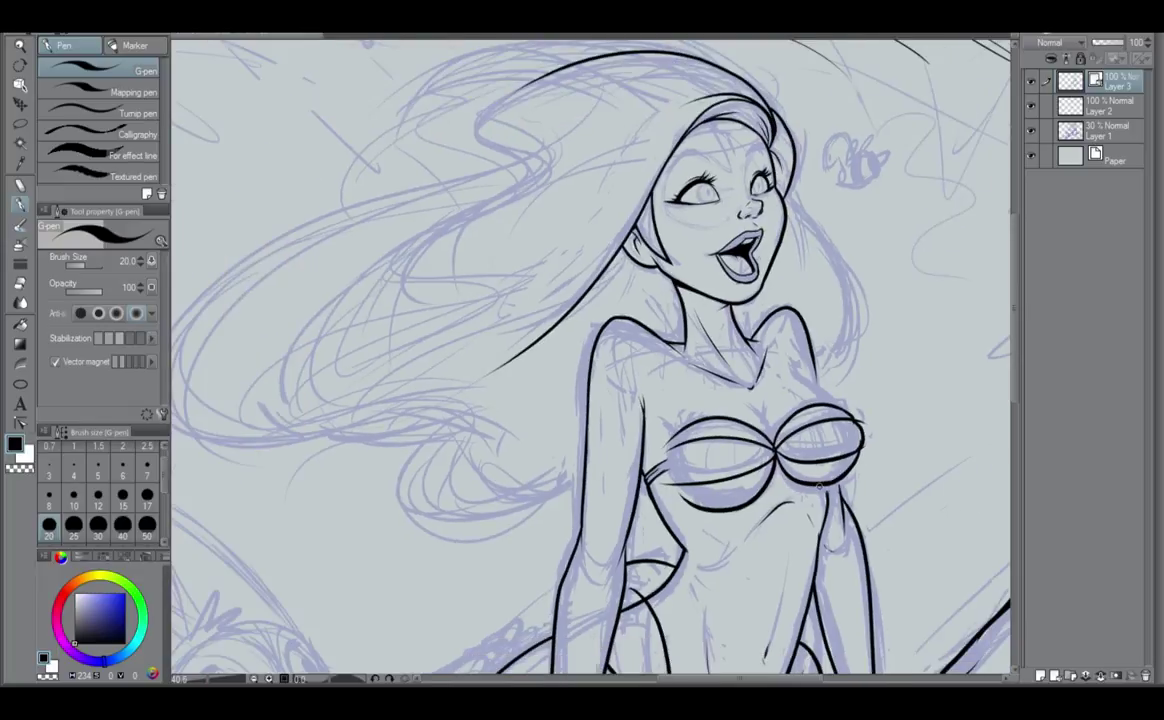
pyautogui.scroll(2, 819, 487)
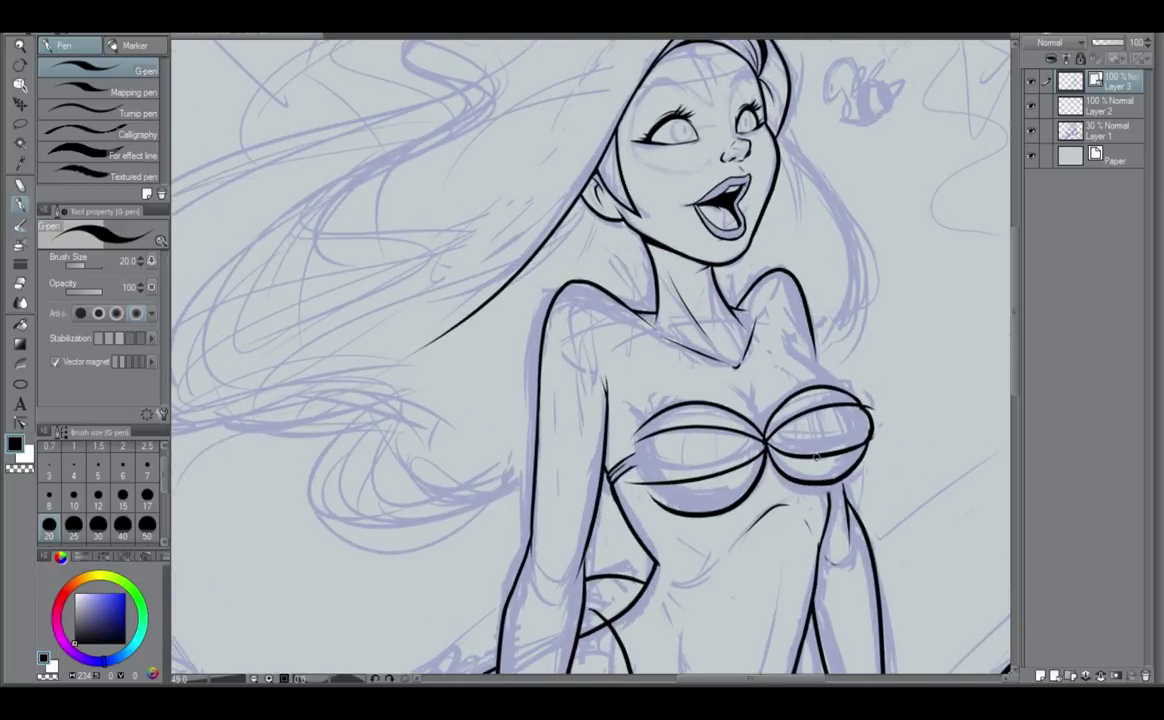
pyautogui.scroll(-2, 816, 456)
pyautogui.scroll(2, 826, 490)
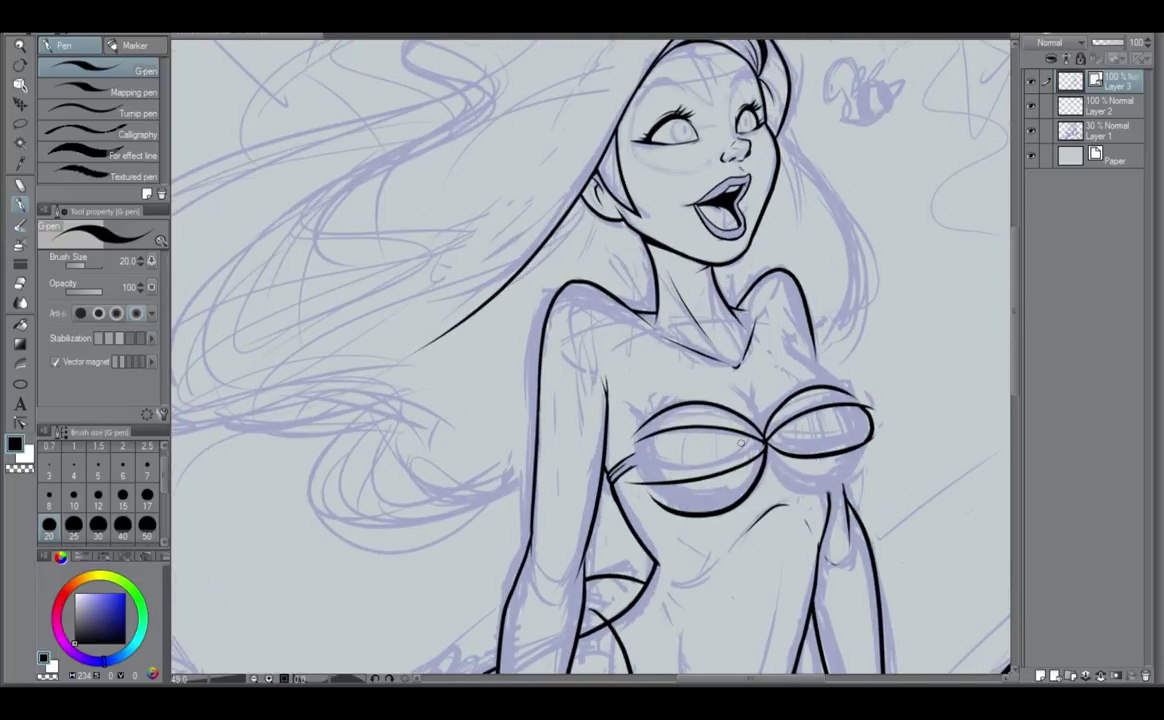
pyautogui.scroll(-2, 773, 462)
pyautogui.scroll(2, 822, 478)
# Try further strokes on the far shell cup, then undo all the inking of the shell top.
pyautogui.moveTo(869, 432); pyautogui.dragTo(840, 478)
pyautogui.moveTo(802, 441); pyautogui.dragTo(794, 465)
pyautogui.moveTo(812, 404); pyautogui.dragTo(788, 439)
pyautogui.moveTo(812, 382)
pyautogui.mouseDown()
pyautogui.moveTo(821, 417)
pyautogui.moveTo(871, 432)
pyautogui.mouseUp()
pyautogui.hotkey('ctrl', 'z')
pyautogui.hotkey('ctrl', 'z')
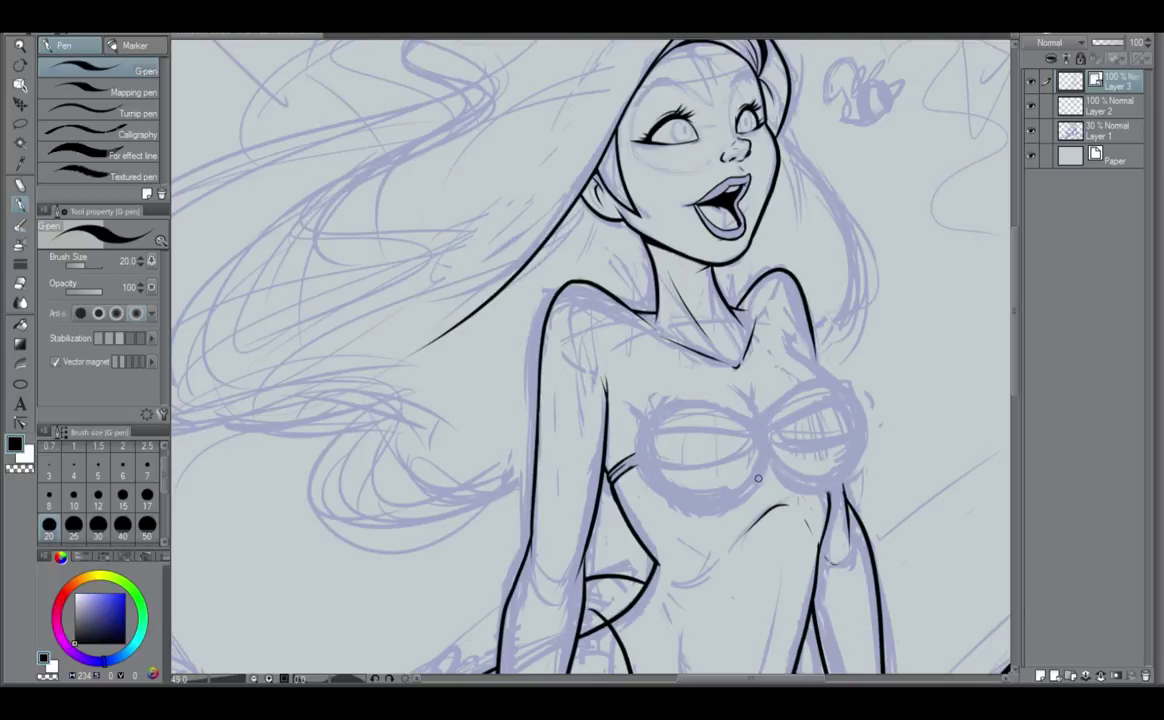
# Ink the near shell cup's upper outline as one rounded curve from the centre of the chest to the side strap.
pyautogui.click(377, 682)
pyautogui.click(376, 680)
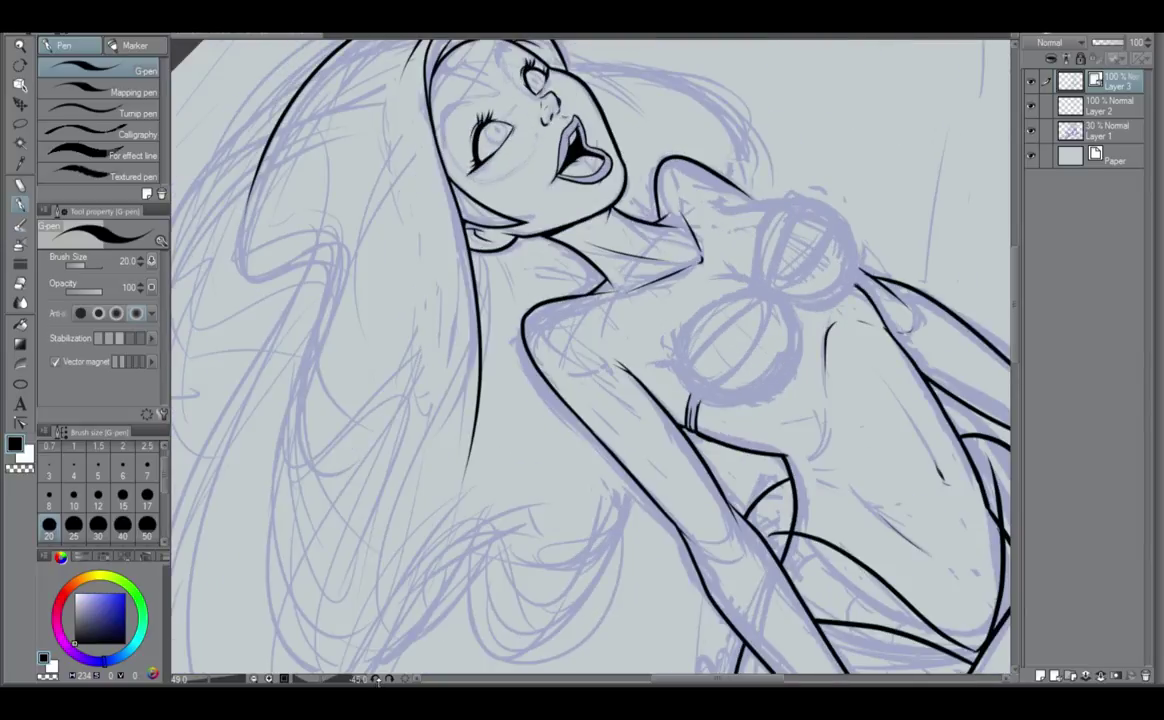
pyautogui.click(377, 681)
pyautogui.click(377, 681)
pyautogui.click(377, 681)
pyautogui.click(377, 681)
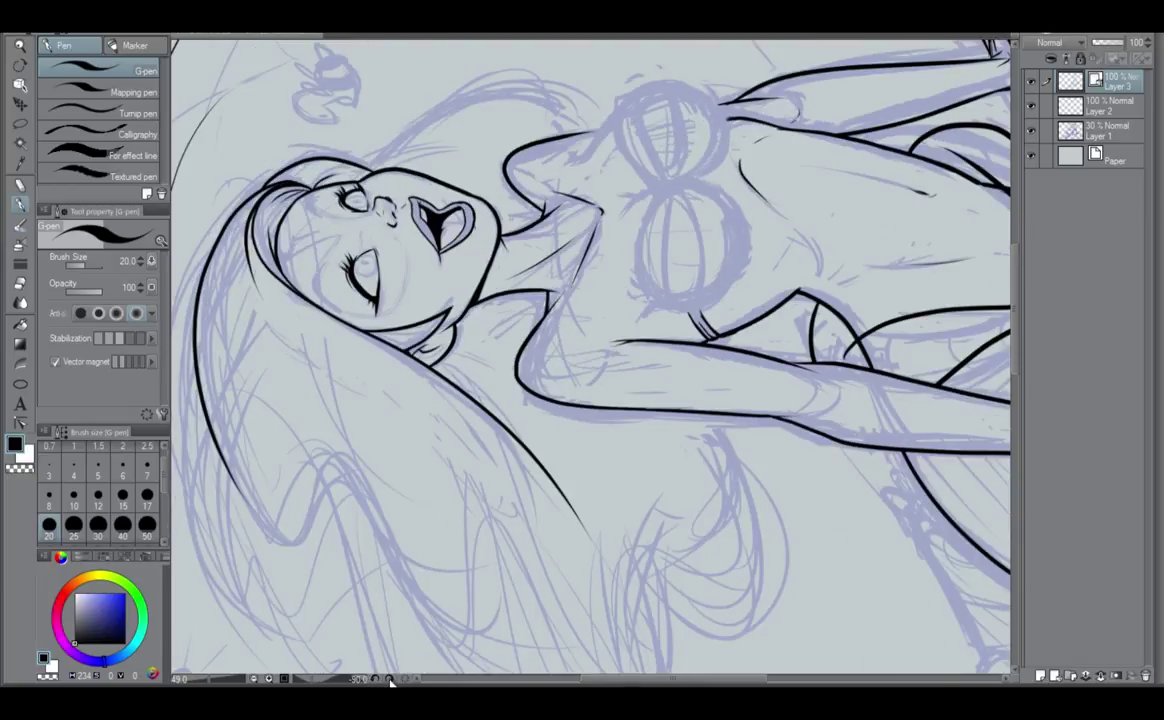
pyautogui.click(390, 681)
pyautogui.scroll(1, 724, 372)
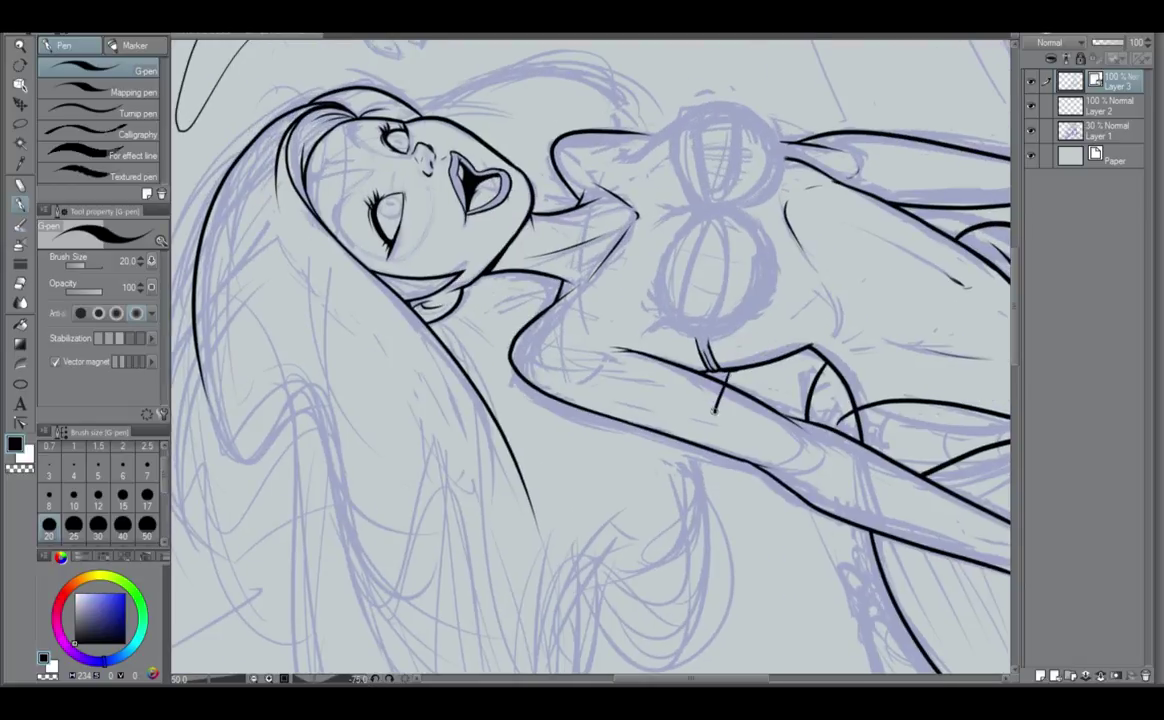
pyautogui.moveTo(736, 380); pyautogui.dragTo(682, 528)
pyautogui.moveTo(633, 356)
pyautogui.mouseDown()
pyautogui.moveTo(608, 413)
pyautogui.moveTo(638, 494)
pyautogui.mouseUp()
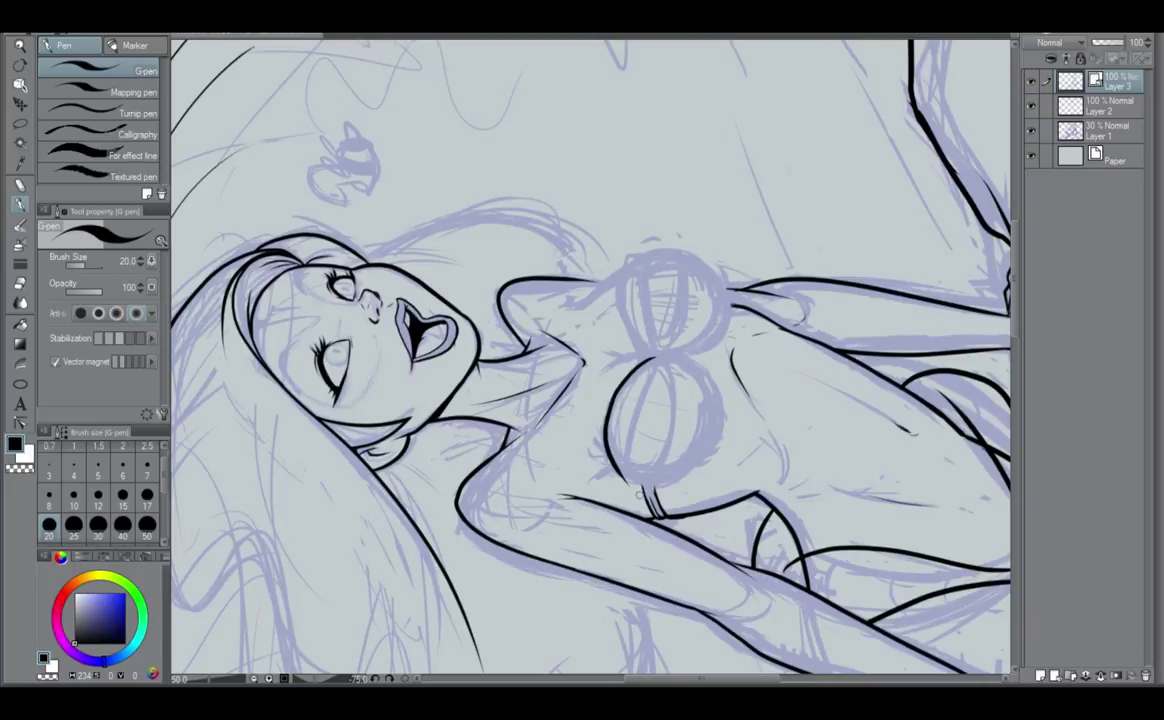
pyautogui.hotkey('ctrl', 'z')
pyautogui.moveTo(632, 358)
pyautogui.mouseDown()
pyautogui.moveTo(609, 421)
pyautogui.moveTo(640, 484)
pyautogui.mouseUp()
# Ink the near shell cup's curved ridges and fine fold lines, and close its outline with the rounded lower edge.
pyautogui.moveTo(664, 356); pyautogui.dragTo(636, 486)
pyautogui.hotkey('ctrl', 'z')
pyautogui.moveTo(663, 356)
pyautogui.mouseDown()
pyautogui.moveTo(633, 420)
pyautogui.moveTo(637, 488)
pyautogui.mouseUp()
pyautogui.hotkey('ctrl', 'z')
pyautogui.moveTo(664, 356); pyautogui.dragTo(646, 489)
pyautogui.moveTo(665, 355); pyautogui.dragTo(686, 464)
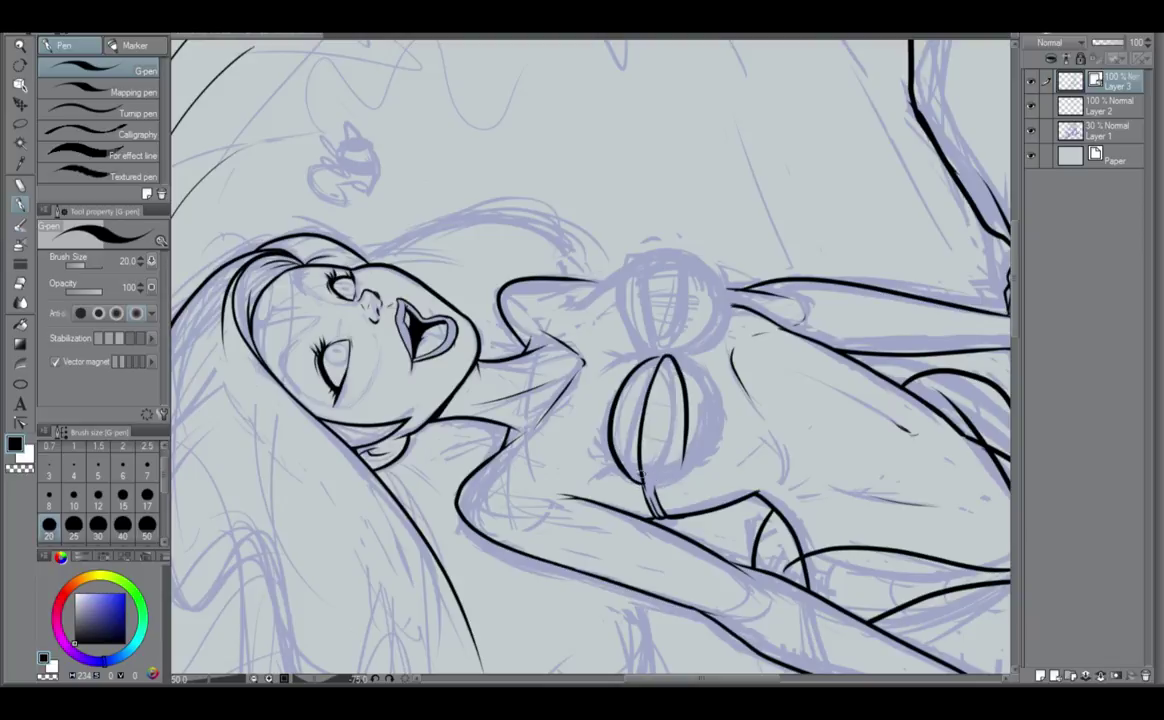
pyautogui.moveTo(641, 473); pyautogui.dragTo(686, 453)
pyautogui.moveTo(668, 353)
pyautogui.mouseDown()
pyautogui.moveTo(718, 419)
pyautogui.moveTo(697, 466)
pyautogui.mouseUp()
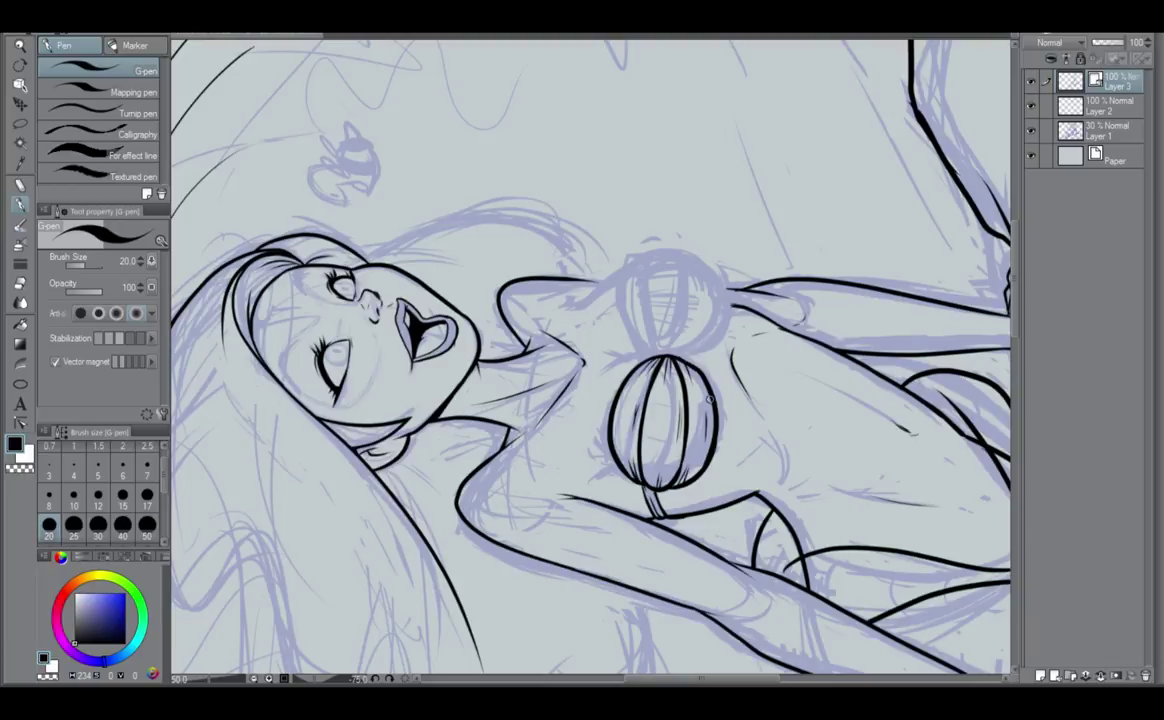
# Lasso the near shell cup and transform it to a width scale of 102, a height scale of 113 and a 2.9° rotation.
pyautogui.press('m')
pyautogui.moveTo(676, 350)
pyautogui.mouseDown()
pyautogui.moveTo(609, 346)
pyautogui.moveTo(590, 420)
pyautogui.moveTo(600, 470)
pyautogui.moveTo(660, 492)
pyautogui.moveTo(747, 369)
pyautogui.mouseUp()
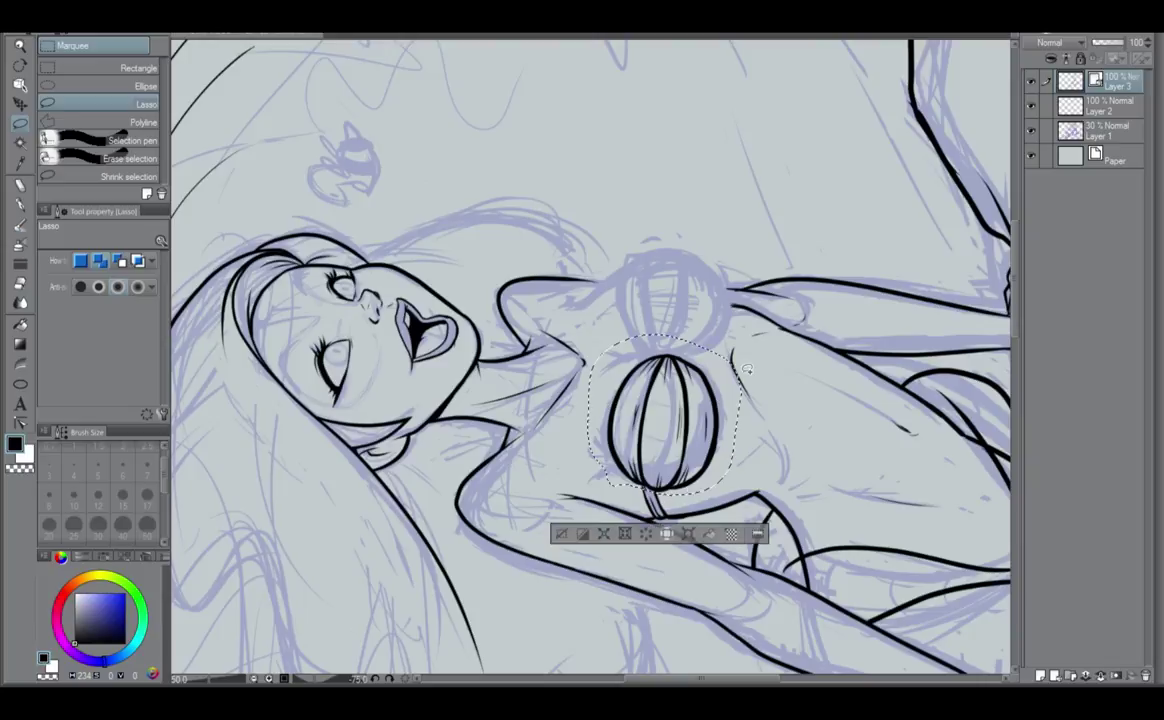
pyautogui.click(666, 533)
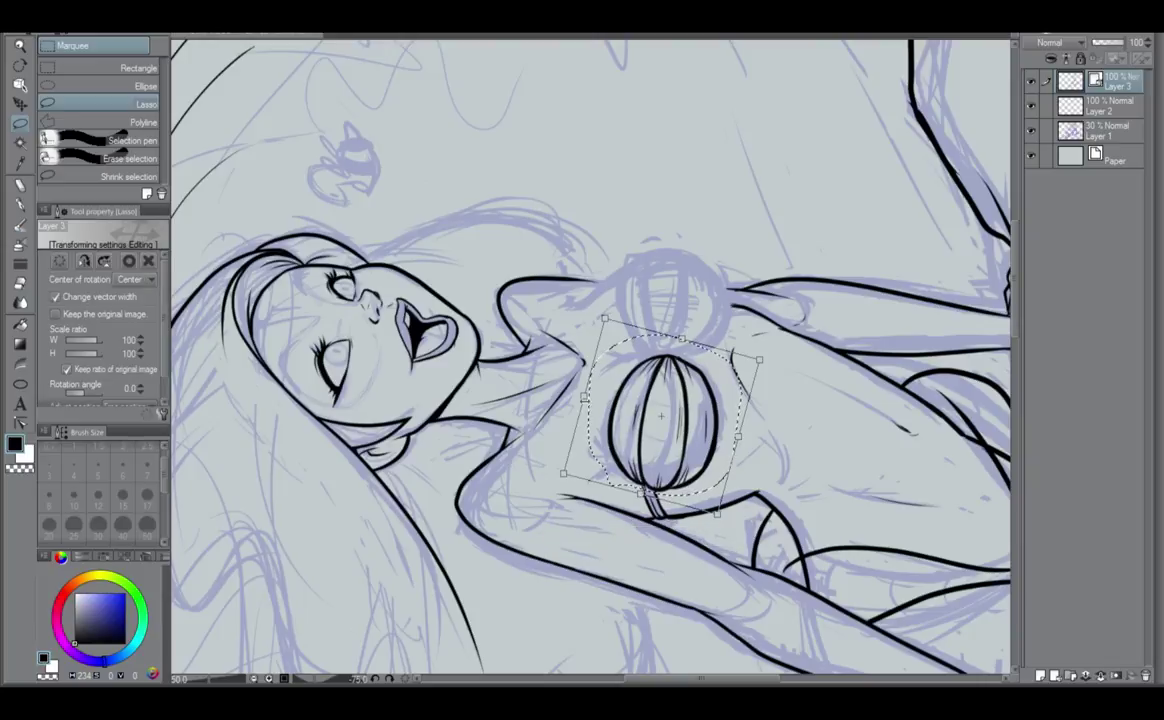
pyautogui.moveTo(584, 397); pyautogui.dragTo(578, 396)
pyautogui.moveTo(680, 334); pyautogui.dragTo(679, 337)
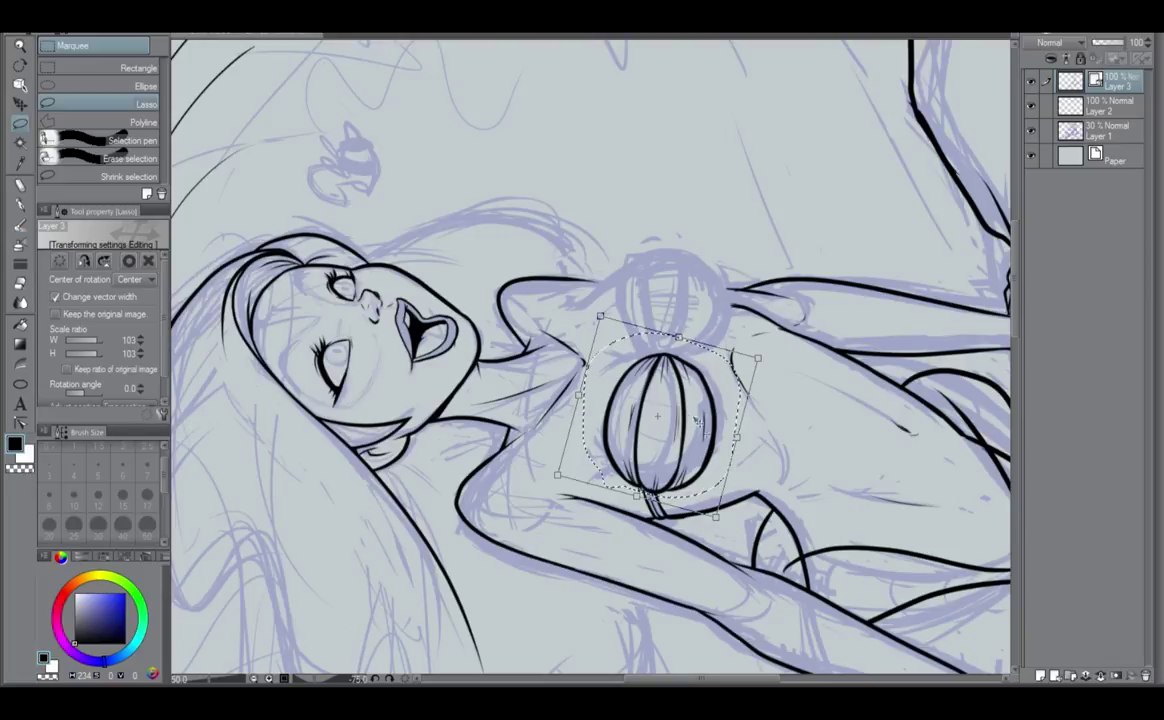
pyautogui.moveTo(737, 436); pyautogui.dragTo(743, 438)
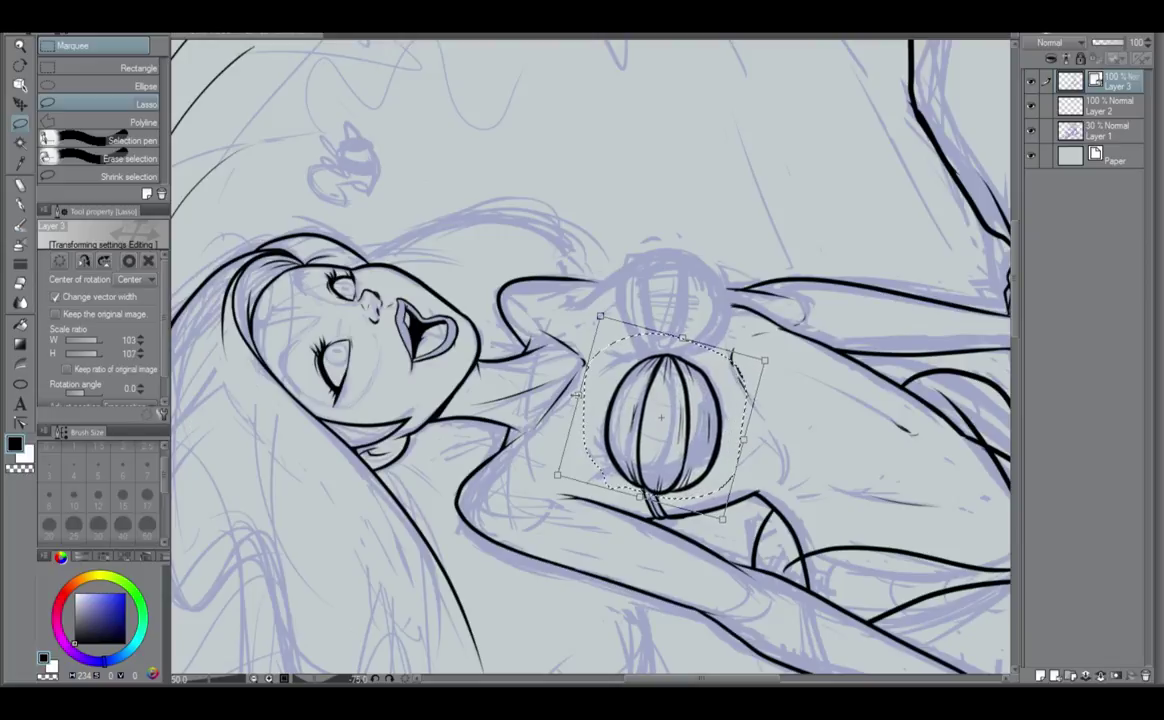
pyautogui.moveTo(577, 395); pyautogui.dragTo(572, 393)
pyautogui.moveTo(777, 363); pyautogui.dragTo(773, 367)
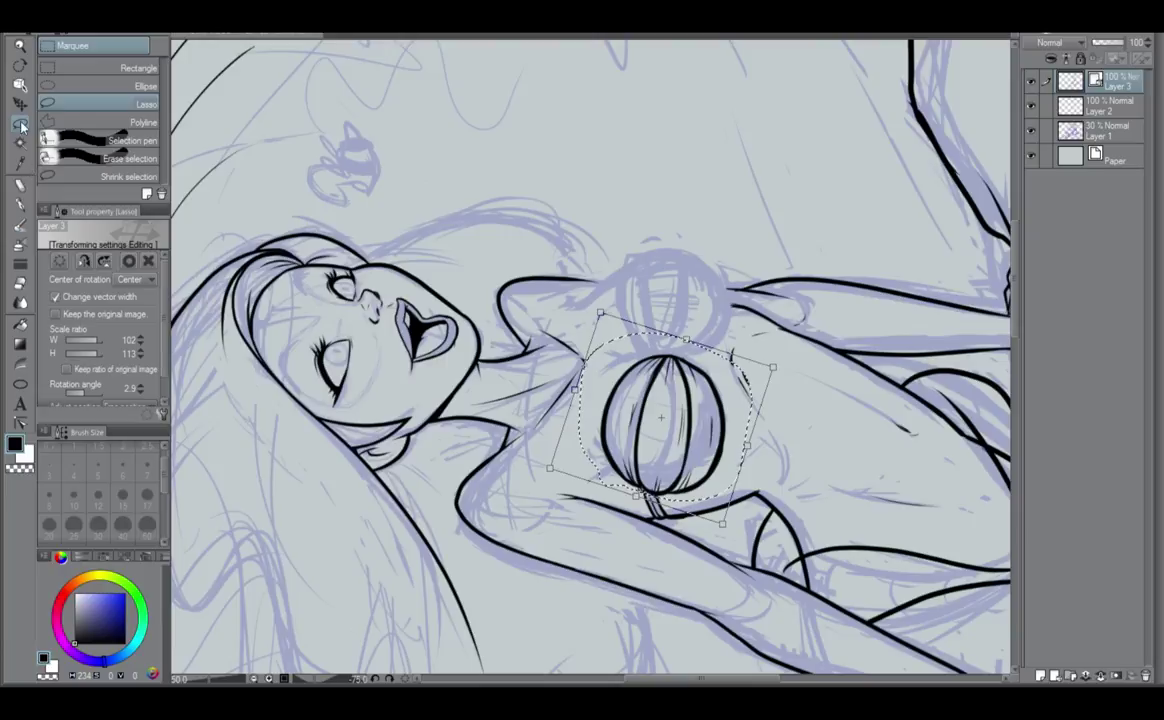
pyautogui.click(21, 123)
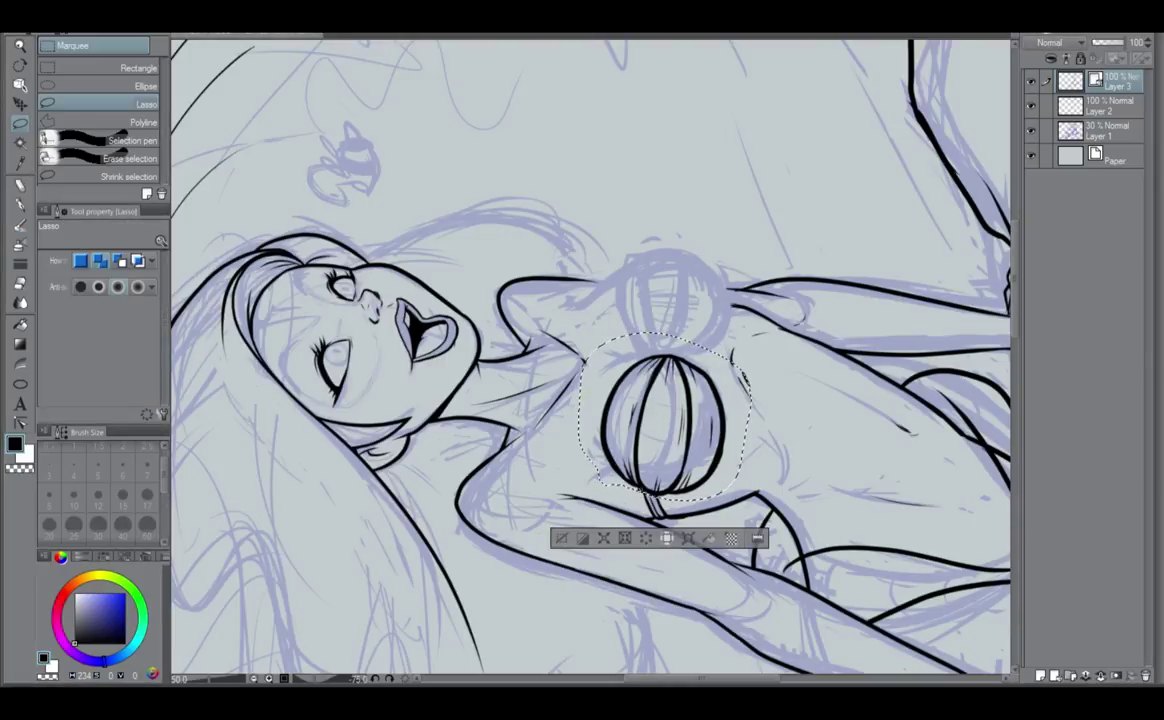
# Mesh-transform the near shell cup by nudging its lower inner corner slightly outward, and deselect it.
pyautogui.hotkey('ctrl', 't')
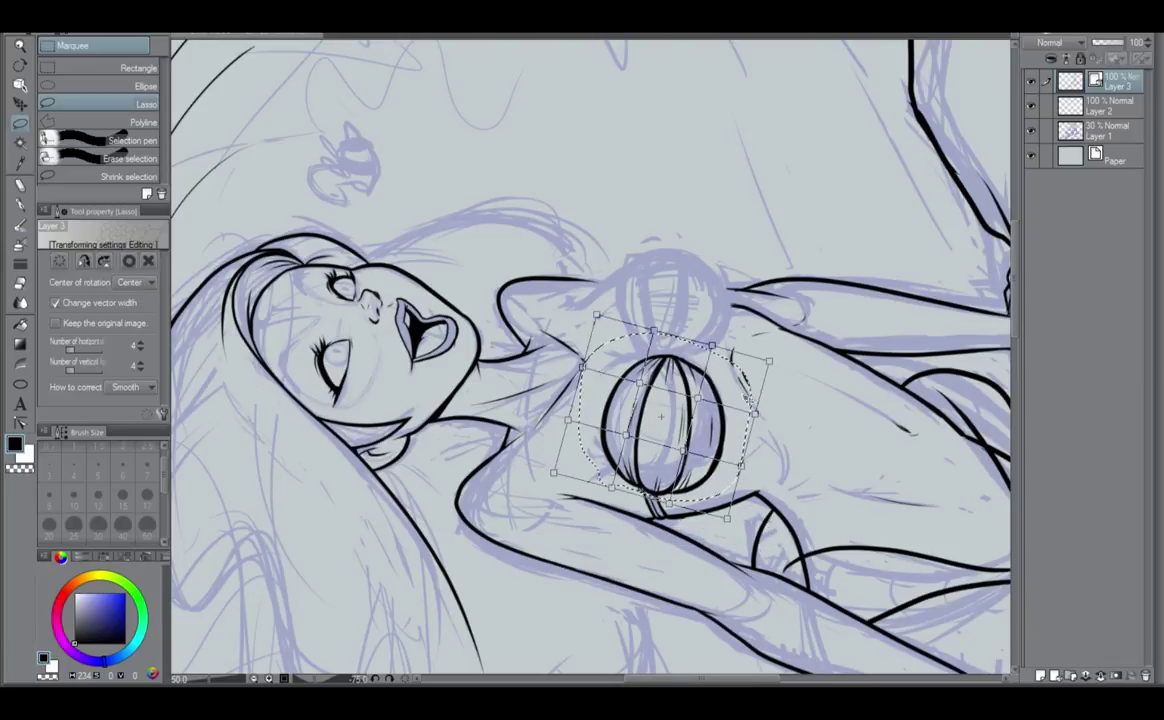
pyautogui.moveTo(771, 364); pyautogui.dragTo(773, 366)
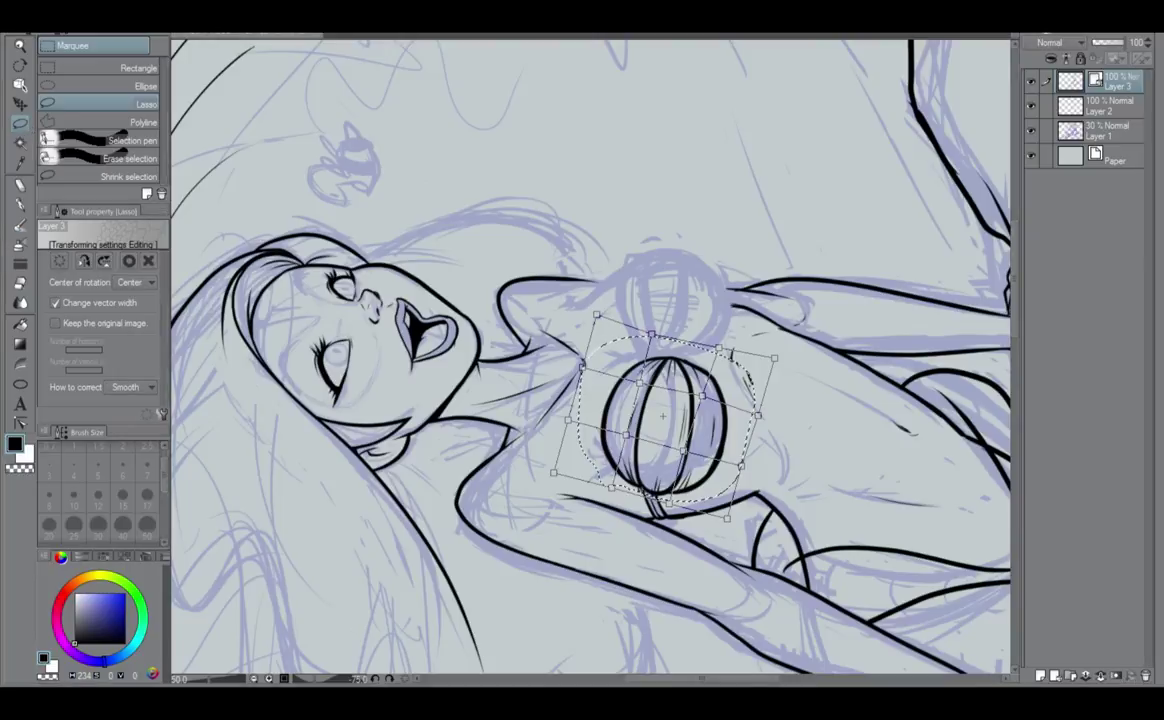
pyautogui.press('Return')
pyautogui.click(564, 536)
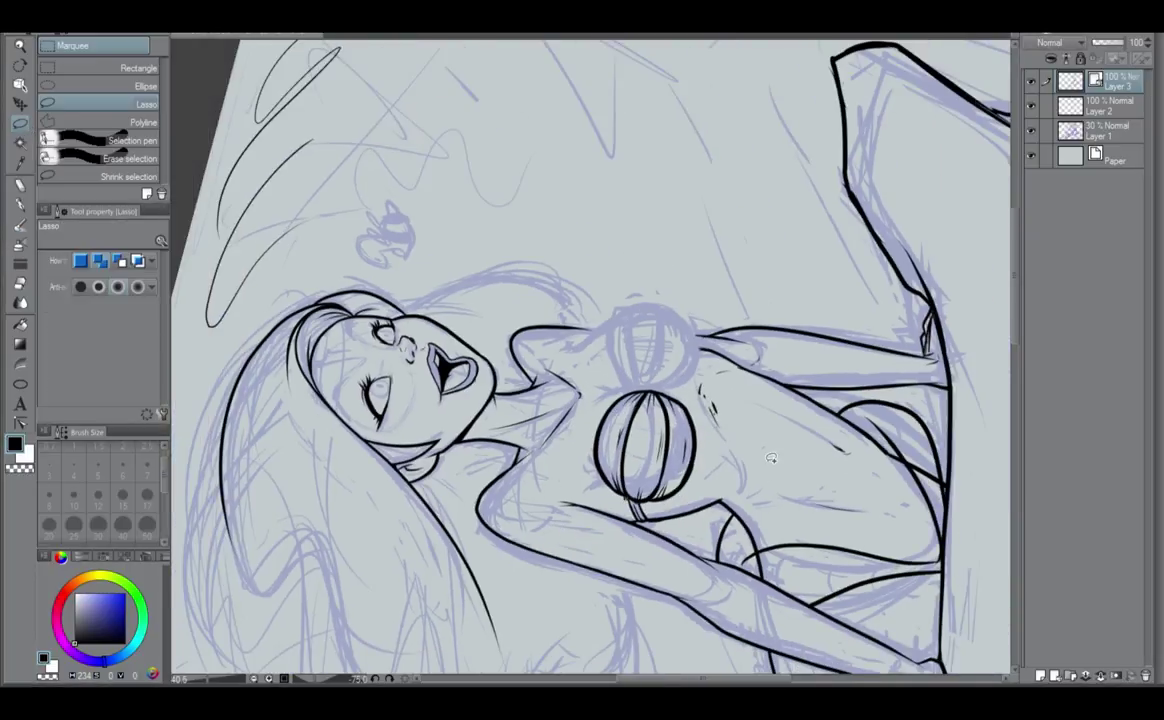
# Ink the far shell cup's two curved sides with the G-pen, meeting the near cup at the centre of the chest.
pyautogui.scroll(3, 771, 458)
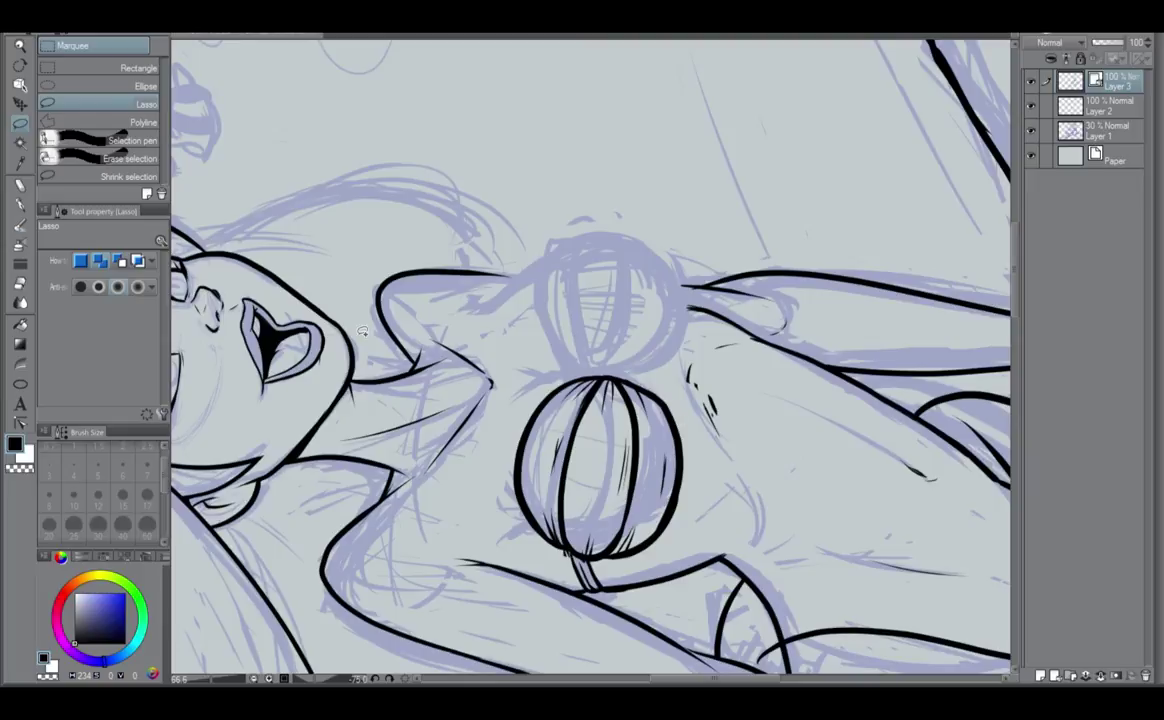
pyautogui.press('p')
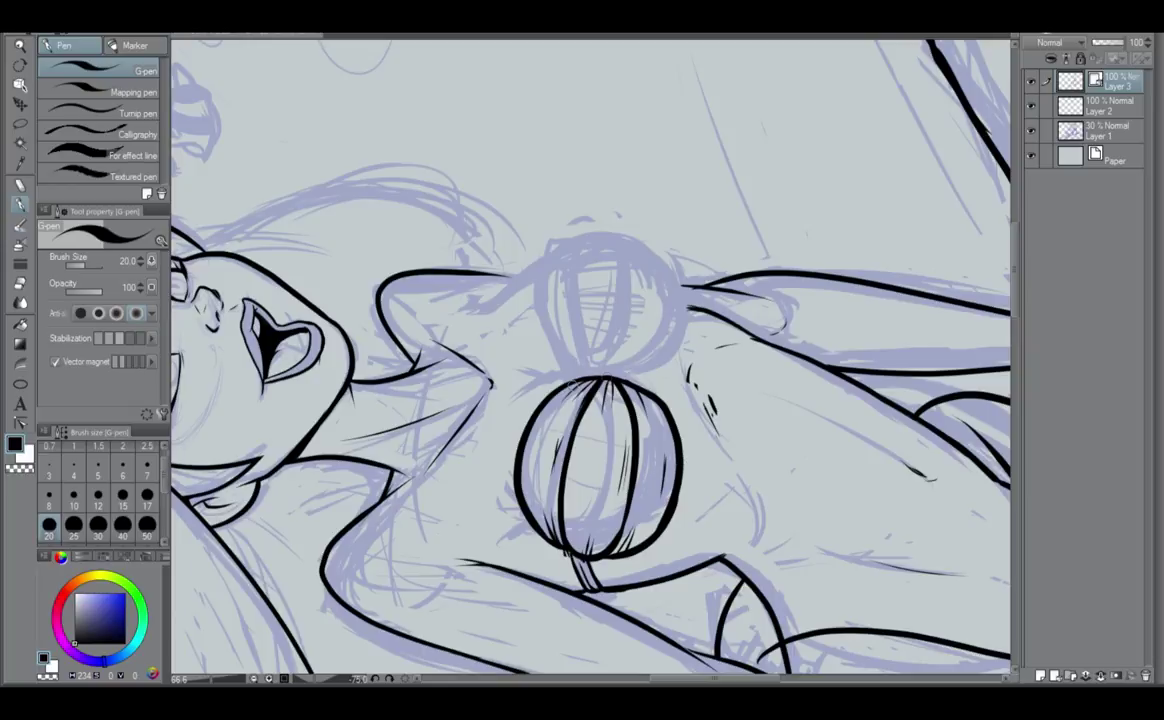
pyautogui.moveTo(566, 243); pyautogui.dragTo(577, 378)
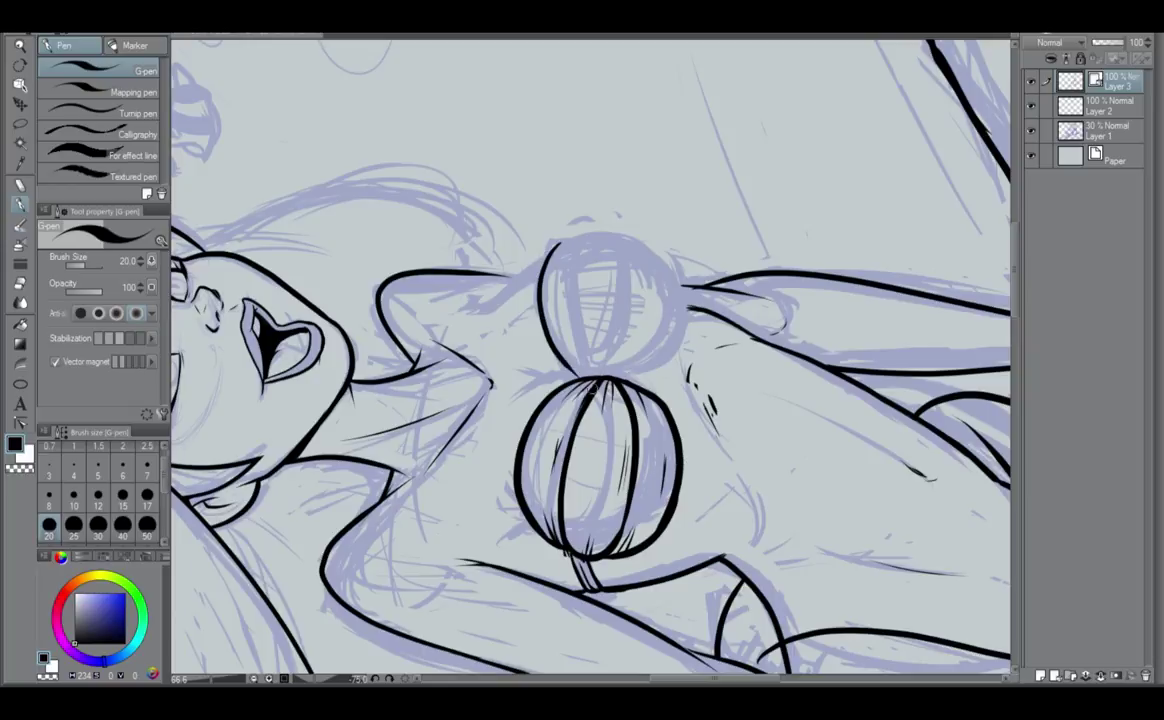
pyautogui.hotkey('ctrl', 'z')
pyautogui.moveTo(559, 243); pyautogui.dragTo(585, 376)
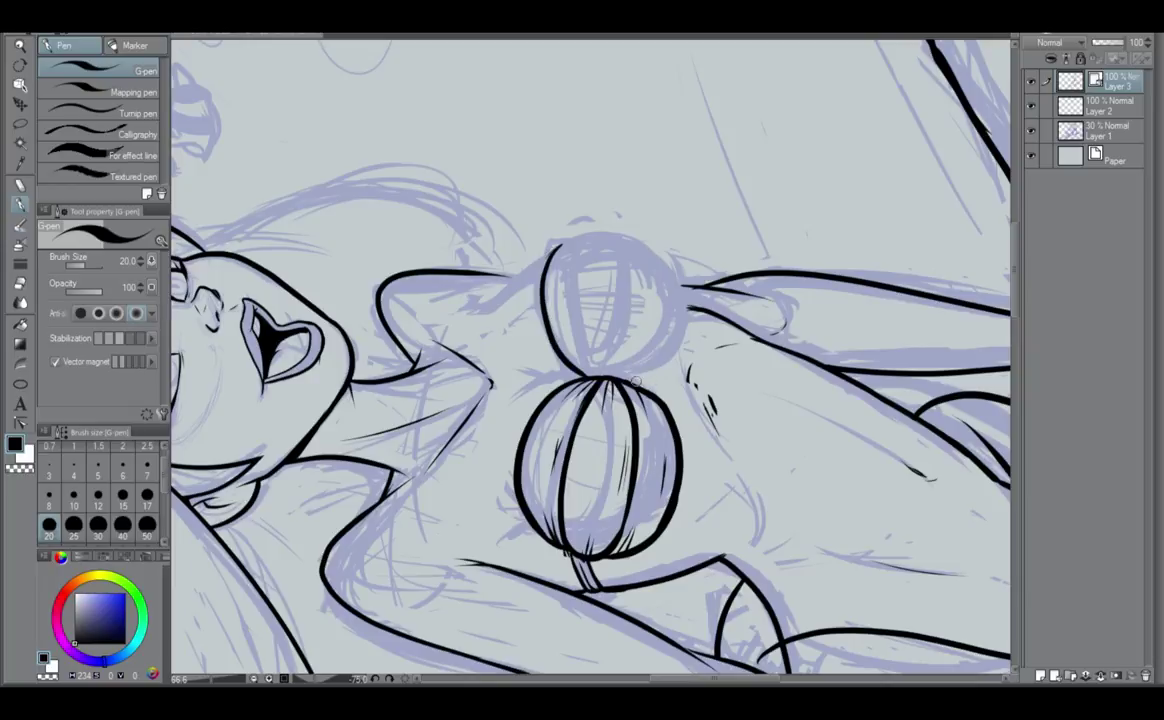
pyautogui.moveTo(652, 246)
pyautogui.mouseDown()
pyautogui.moveTo(677, 287)
pyautogui.moveTo(636, 378)
pyautogui.moveTo(580, 341)
pyautogui.moveTo(587, 233)
pyautogui.mouseUp()
pyautogui.hotkey('ctrl', 'z')
# Ink the far shell cup's two curved ridges, close its rounded outer edge, and add fine fold lines to the shells.
pyautogui.moveTo(601, 376); pyautogui.dragTo(587, 233)
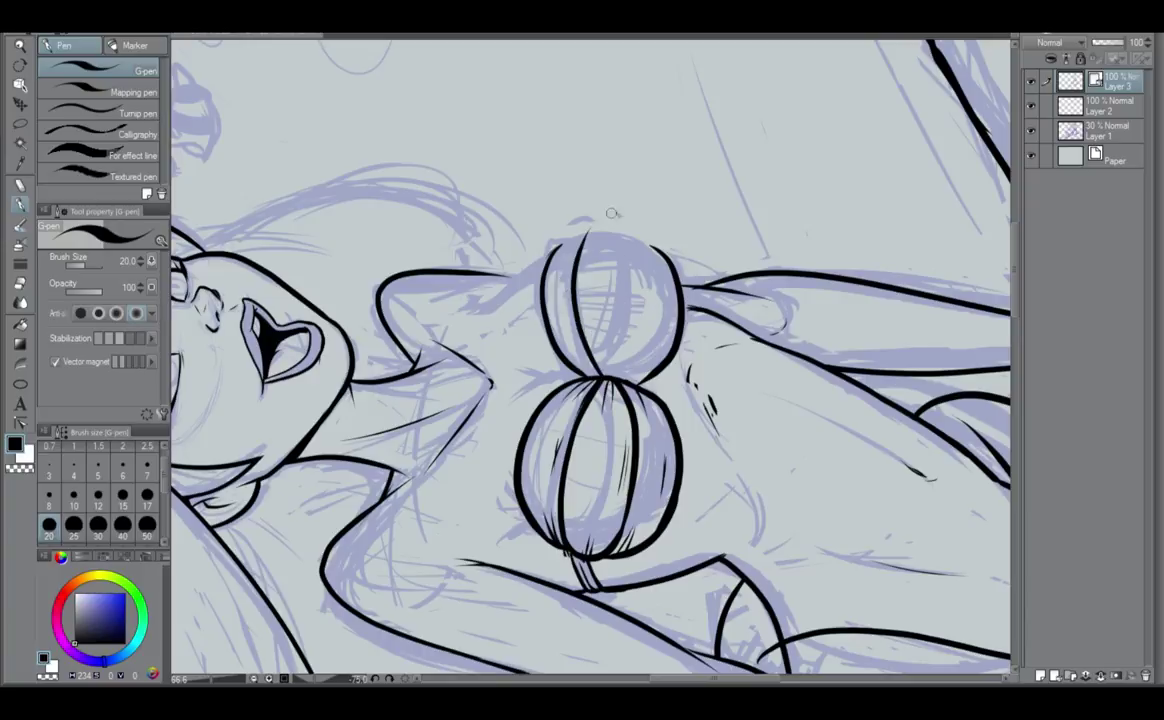
pyautogui.moveTo(621, 374); pyautogui.dragTo(633, 230)
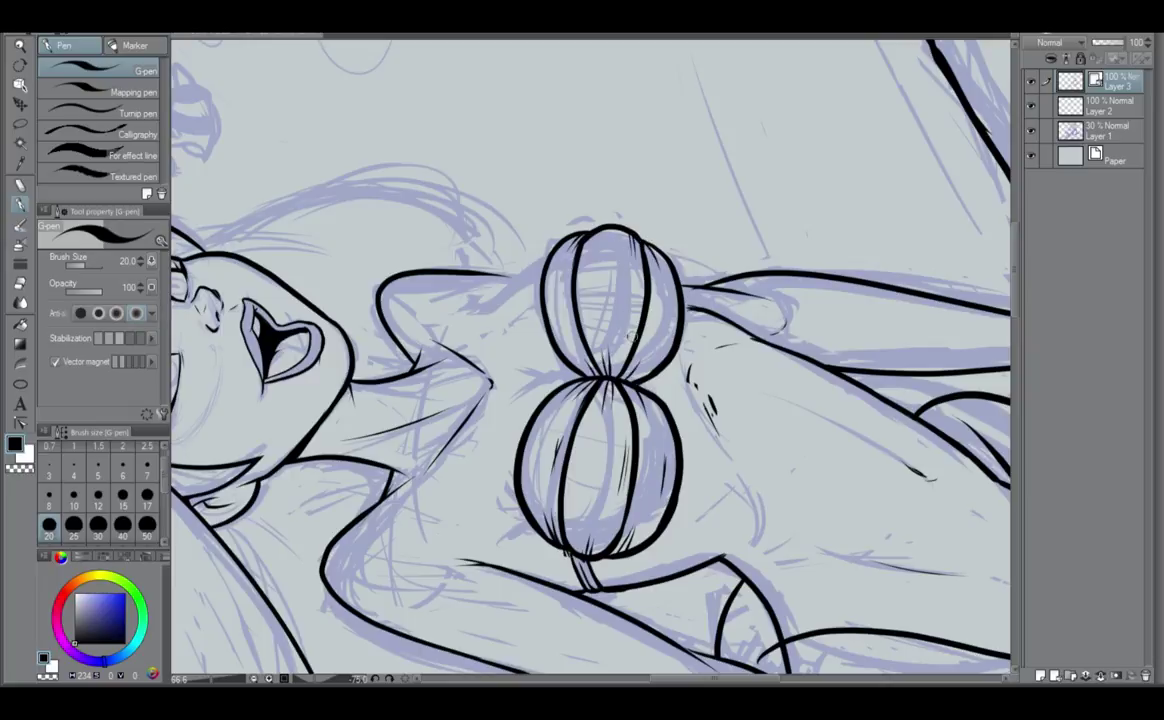
pyautogui.moveTo(641, 274)
pyautogui.mouseDown()
pyautogui.moveTo(640, 307)
pyautogui.moveTo(670, 328)
pyautogui.mouseUp()
pyautogui.moveTo(569, 273); pyautogui.dragTo(567, 302)
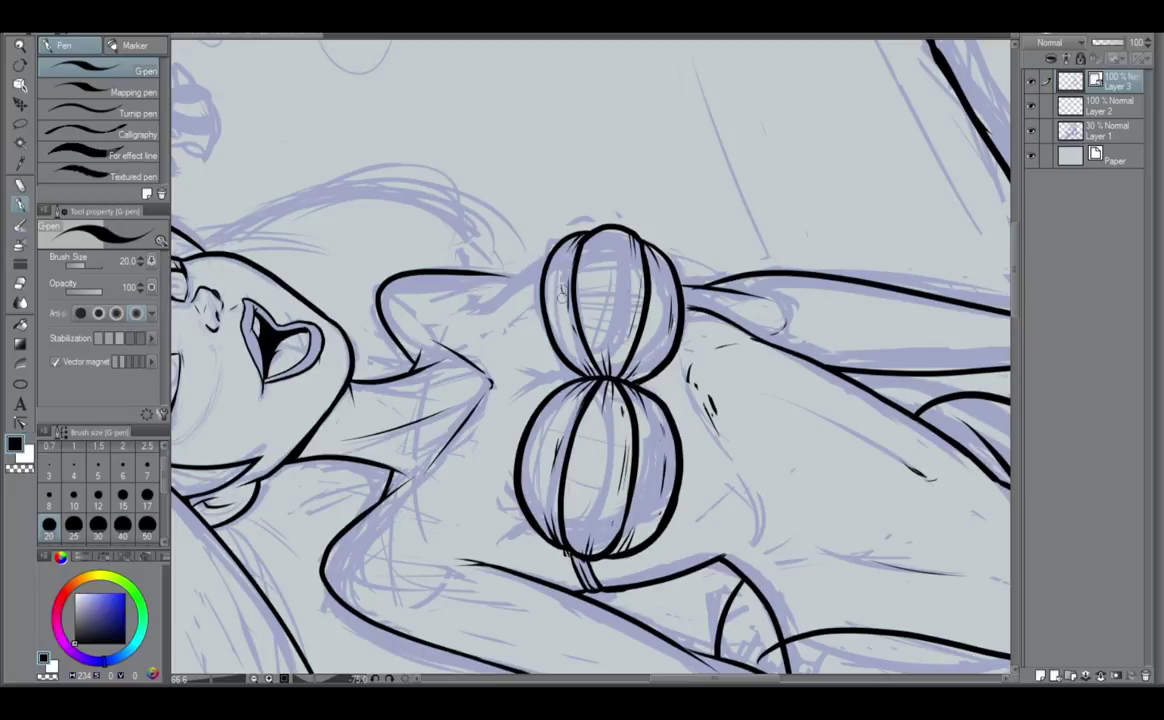
# Reset the canvas rotation, lasso the far shell cup, mesh-transform it to extend its lower edge downward, and deselect.
pyautogui.click(404, 679)
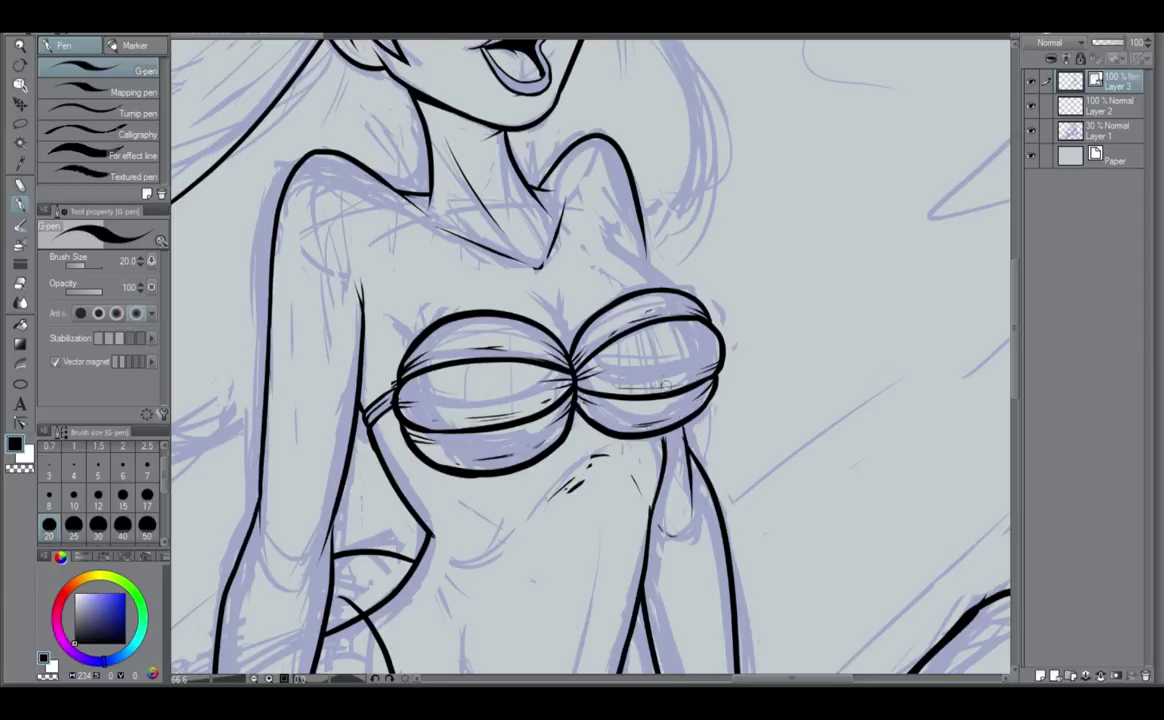
pyautogui.press('m')
pyautogui.moveTo(722, 316)
pyautogui.mouseDown()
pyautogui.moveTo(576, 330)
pyautogui.moveTo(590, 420)
pyautogui.moveTo(640, 452)
pyautogui.moveTo(742, 382)
pyautogui.moveTo(732, 325)
pyautogui.mouseUp()
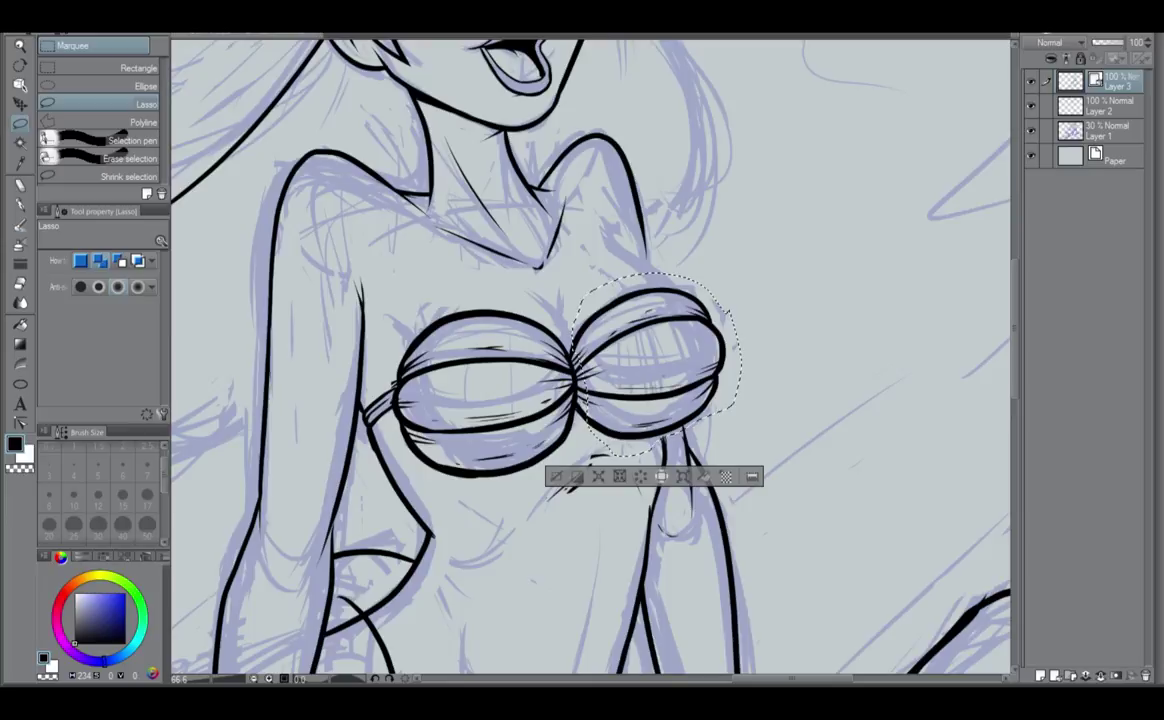
pyautogui.click(334, 336)
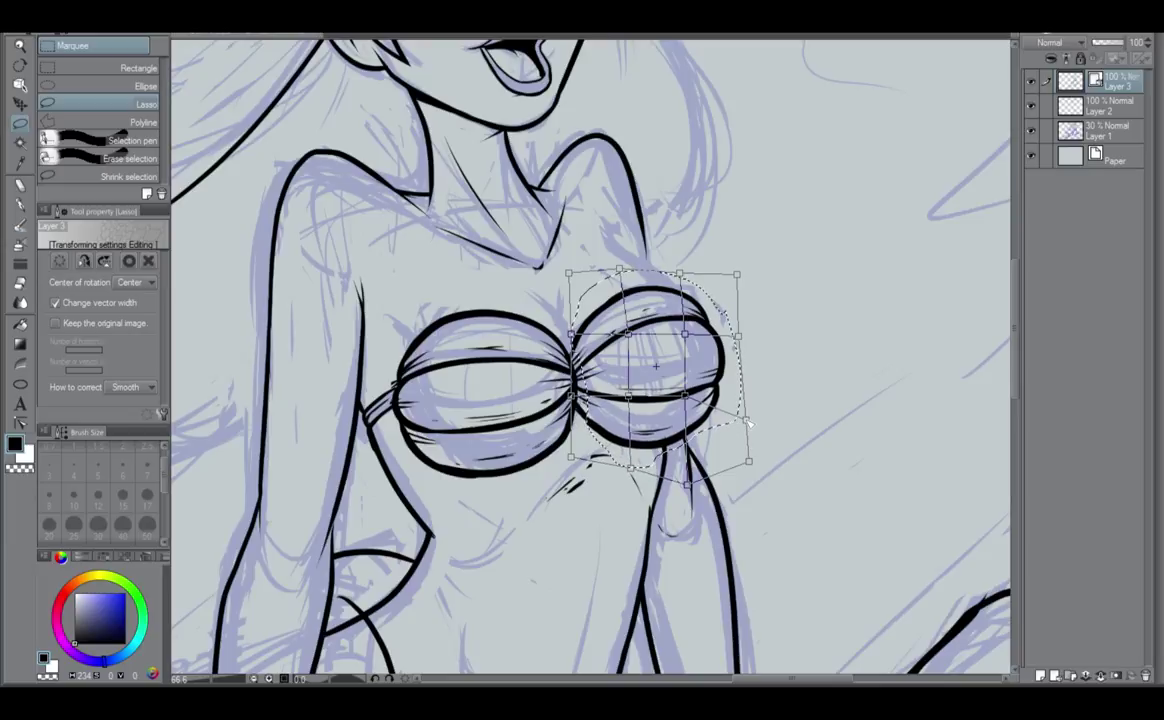
pyautogui.moveTo(688, 486); pyautogui.dragTo(690, 493)
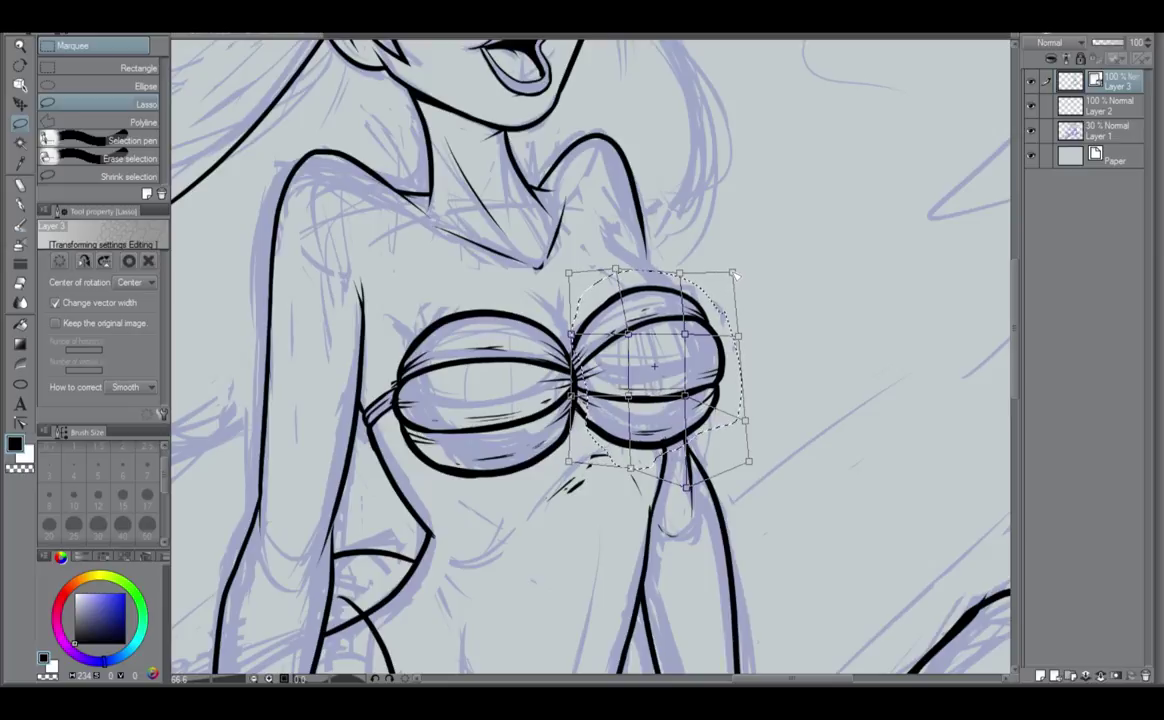
pyautogui.press('Return')
pyautogui.click(560, 487)
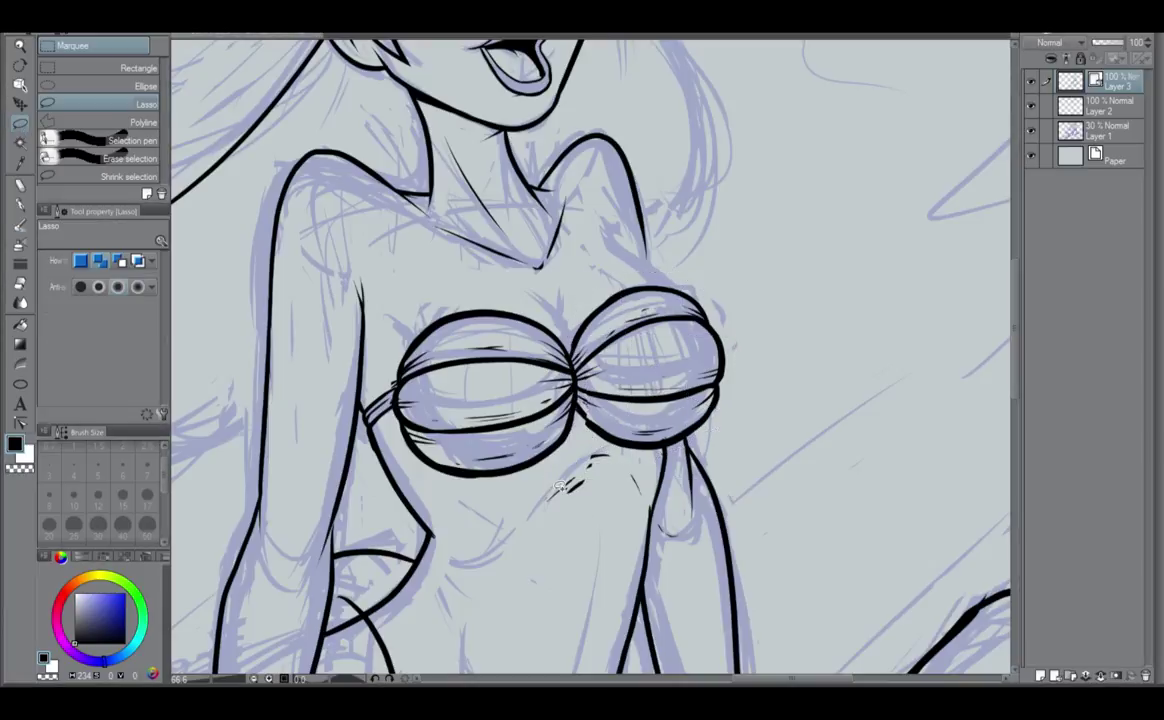
# Ink the chest contour from the far armpit to the far shell cup and the short crease beside the near armpit.
pyautogui.click(21, 198)
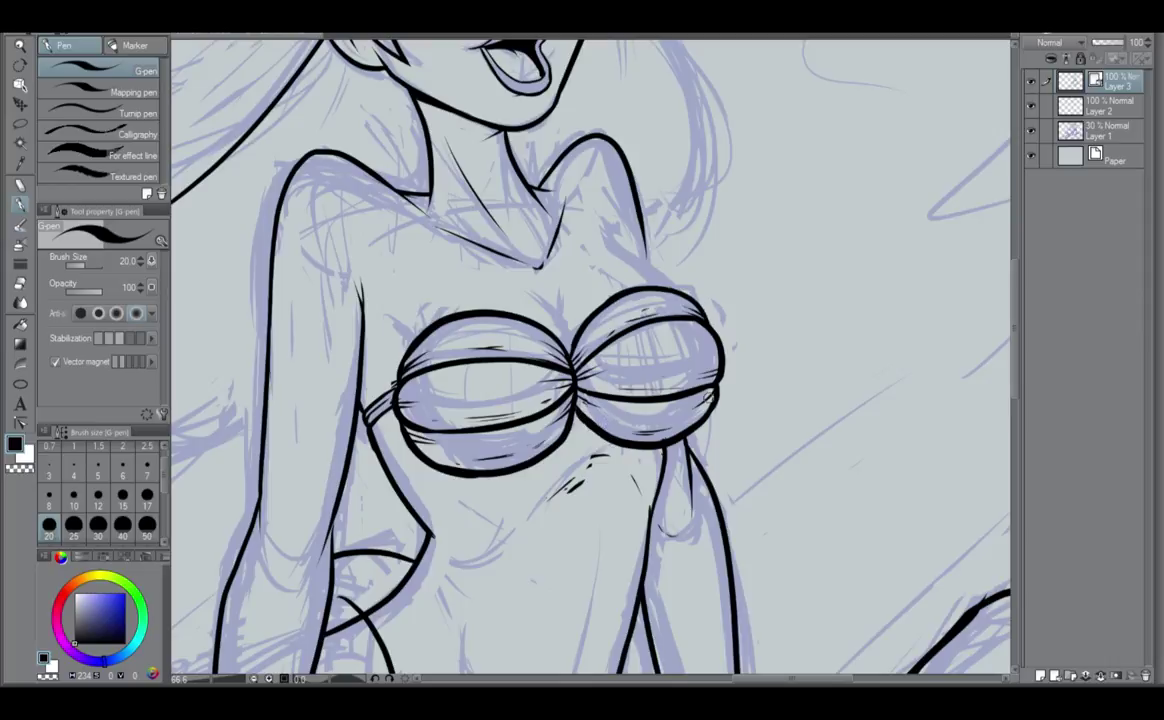
pyautogui.scroll(-2, 708, 398)
pyautogui.scroll(-2, 708, 397)
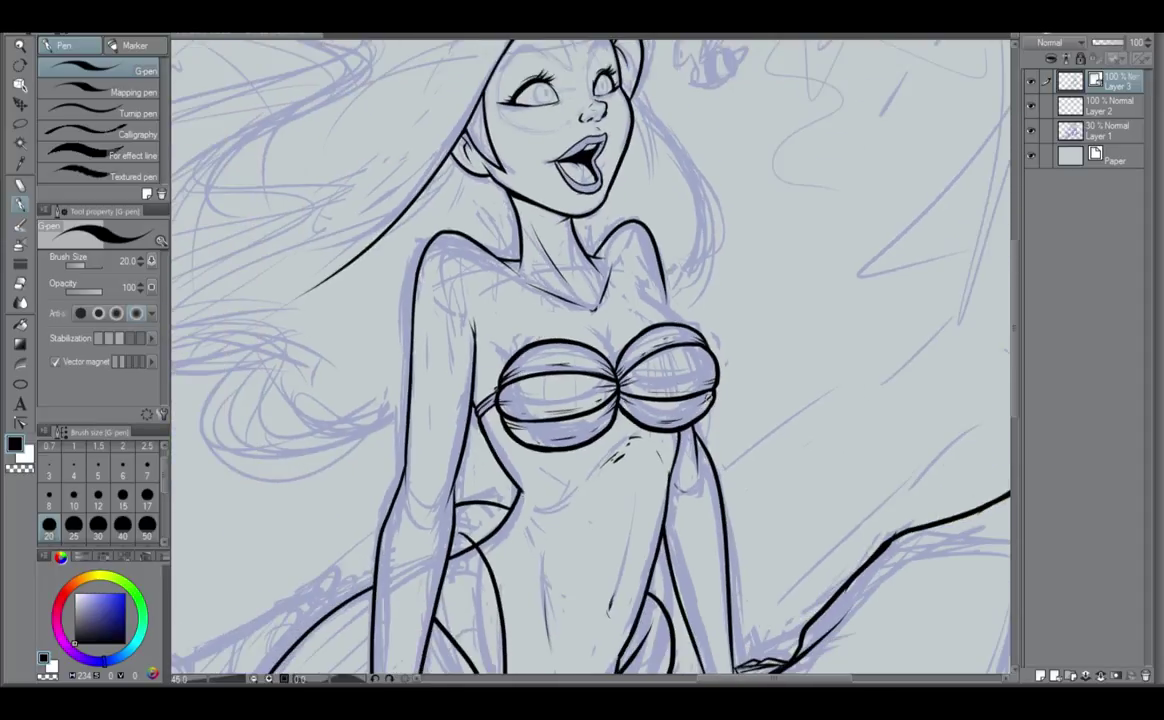
pyautogui.scroll(3, 708, 398)
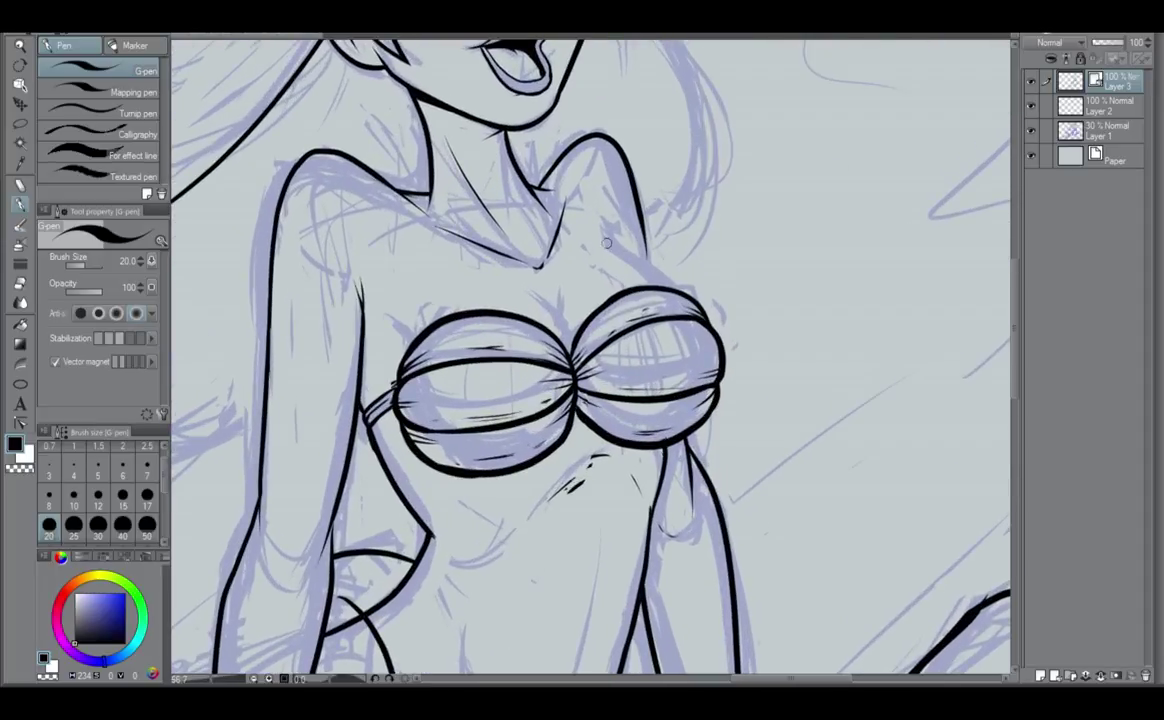
pyautogui.moveTo(603, 224); pyautogui.dragTo(672, 290)
pyautogui.moveTo(617, 246); pyautogui.dragTo(611, 229)
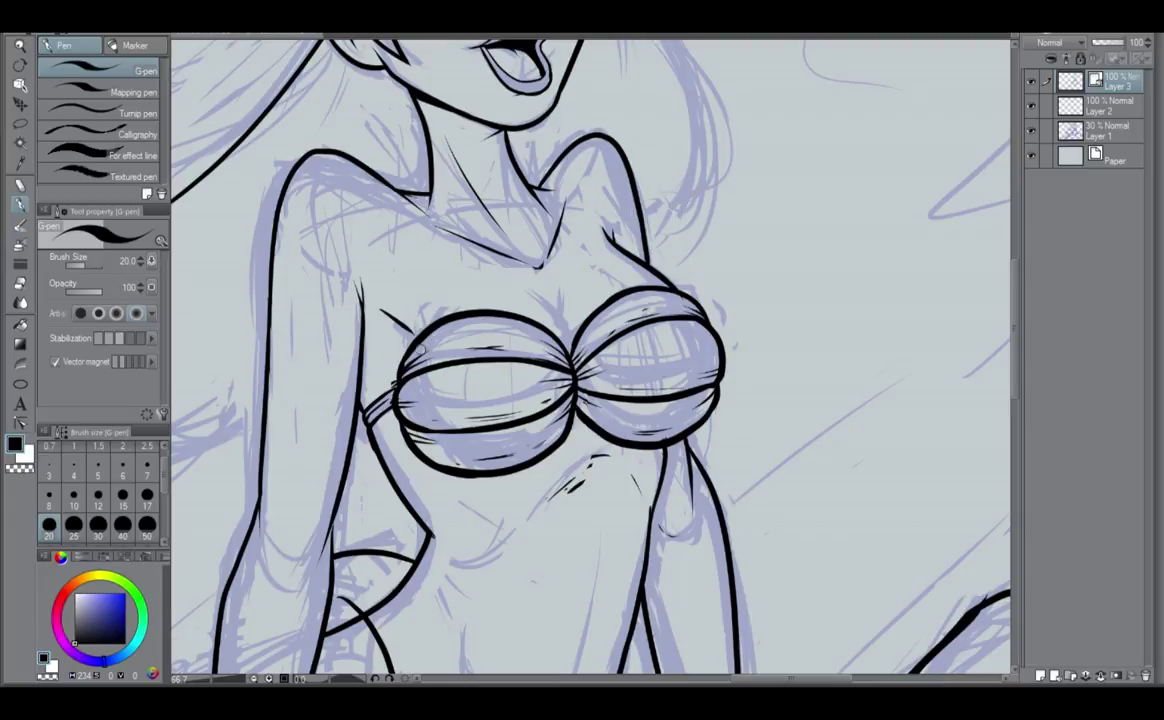
pyautogui.moveTo(383, 313); pyautogui.dragTo(406, 331)
# Ink the short cleavage crease rising from the centre of the shell top, redrawing it until its curve fits.
pyautogui.scroll(-2, 403, 392)
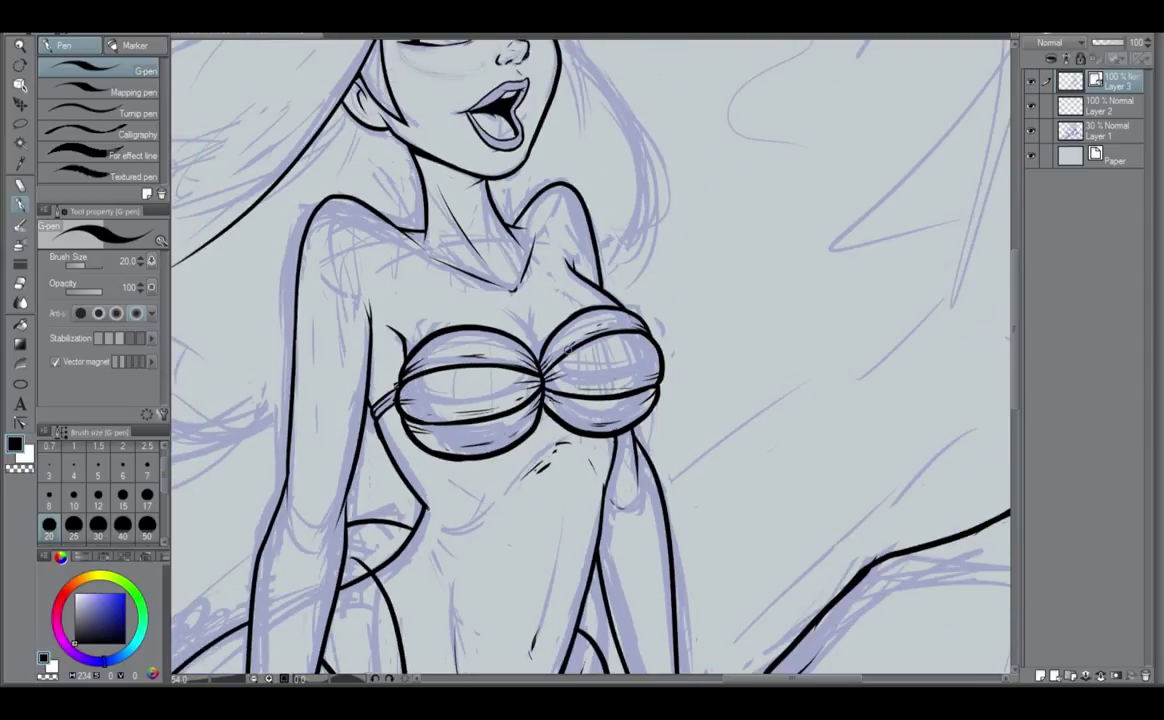
pyautogui.scroll(1, 483, 318)
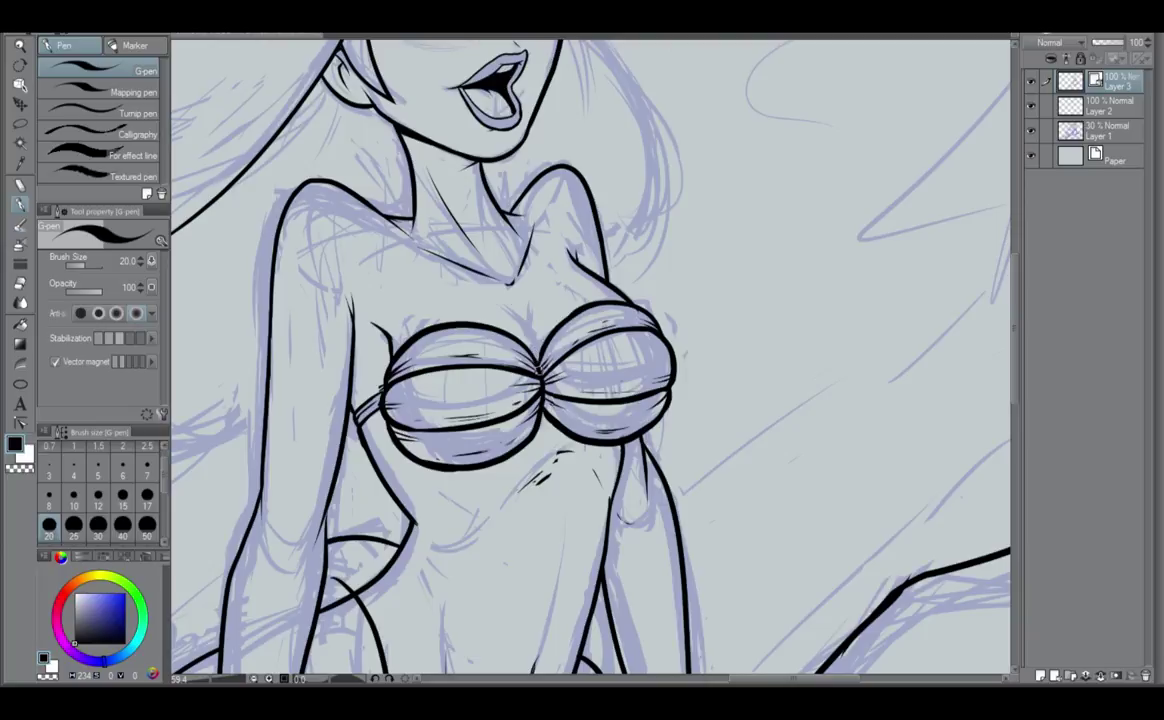
pyautogui.moveTo(539, 368); pyautogui.dragTo(505, 305)
pyautogui.hotkey('ctrl', 'z')
pyautogui.moveTo(540, 368); pyautogui.dragTo(508, 312)
pyautogui.hotkey('ctrl', 'z')
pyautogui.moveTo(540, 368); pyautogui.dragTo(506, 312)
pyautogui.hotkey('ctrl', 'z')
pyautogui.moveTo(540, 366); pyautogui.dragTo(498, 306)
pyautogui.hotkey('ctrl', 'z')
# Try a long midline down the torso and a rib stroke below the shell top, and undo both.
pyautogui.scroll(-2, 531, 310)
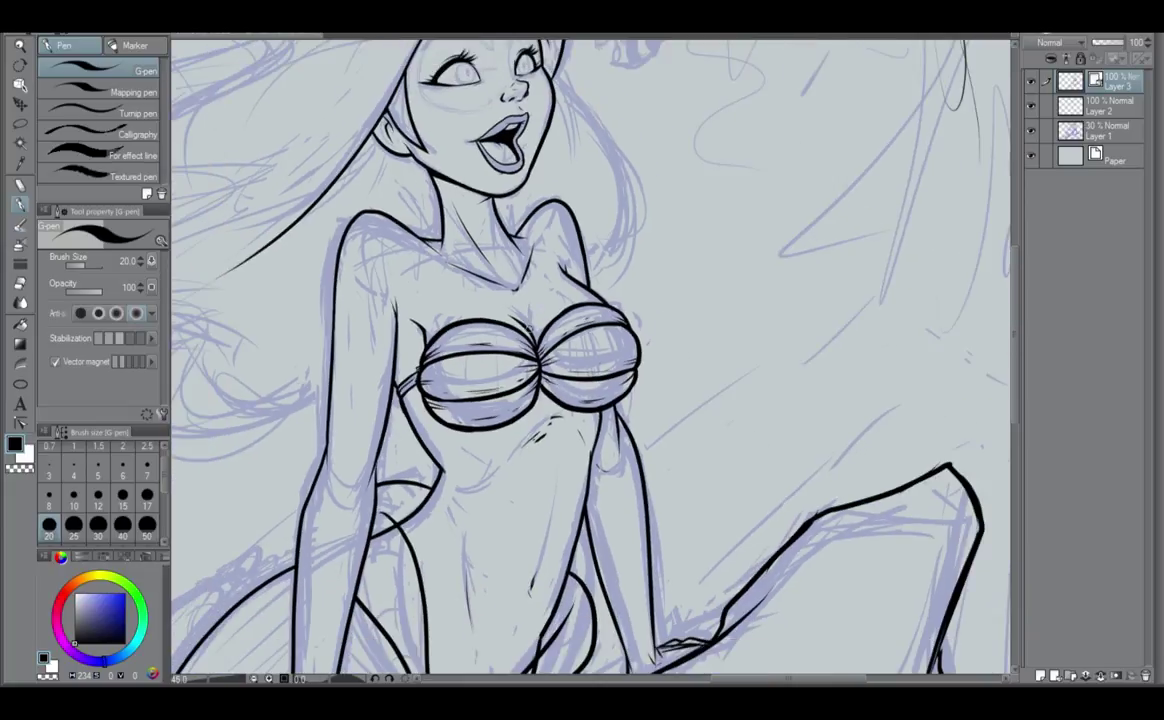
pyautogui.scroll(-3, 482, 290)
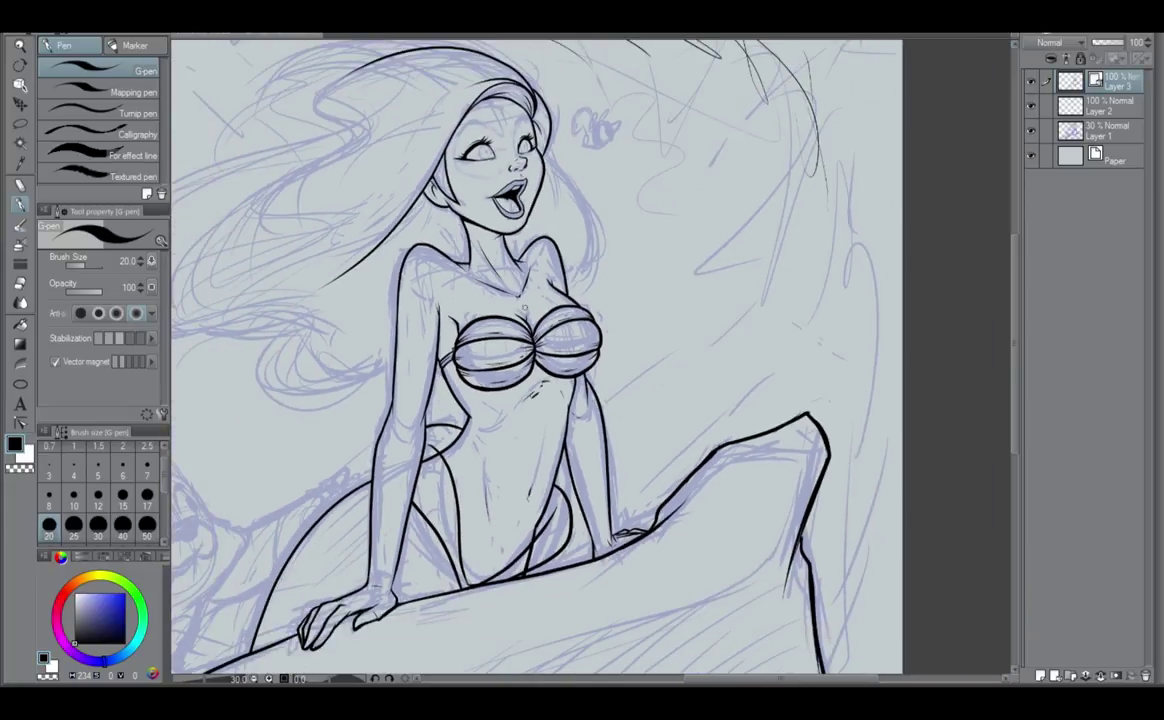
pyautogui.scroll(3, 525, 312)
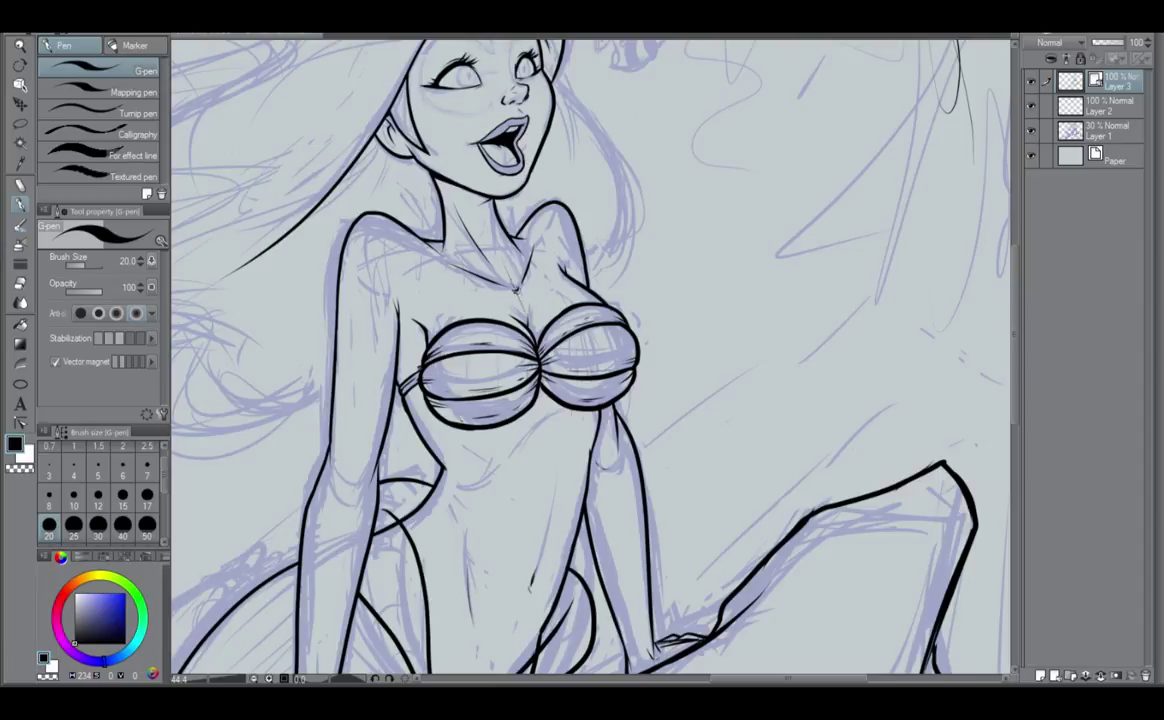
pyautogui.moveTo(556, 403); pyautogui.dragTo(538, 572)
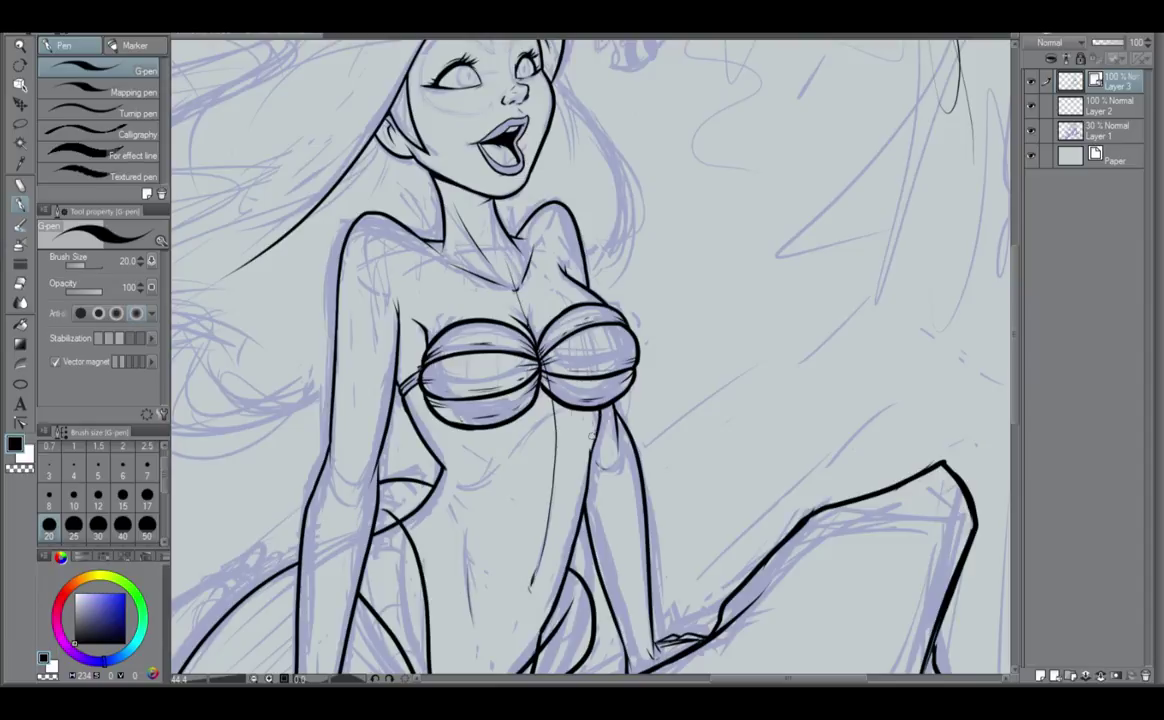
pyautogui.moveTo(524, 426); pyautogui.dragTo(562, 433)
pyautogui.hotkey('ctrl', 'z')
pyautogui.hotkey('ctrl', 'z')
# Ink a short curved rib line just below the shell top and a small navel mark on the belly.
pyautogui.moveTo(572, 433)
pyautogui.mouseDown()
pyautogui.moveTo(545, 422)
pyautogui.moveTo(519, 445)
pyautogui.moveTo(554, 431)
pyautogui.moveTo(518, 445)
pyautogui.moveTo(527, 441)
pyautogui.mouseUp()
pyautogui.hotkey('ctrl', 'z')
pyautogui.hotkey('ctrl', 'z')
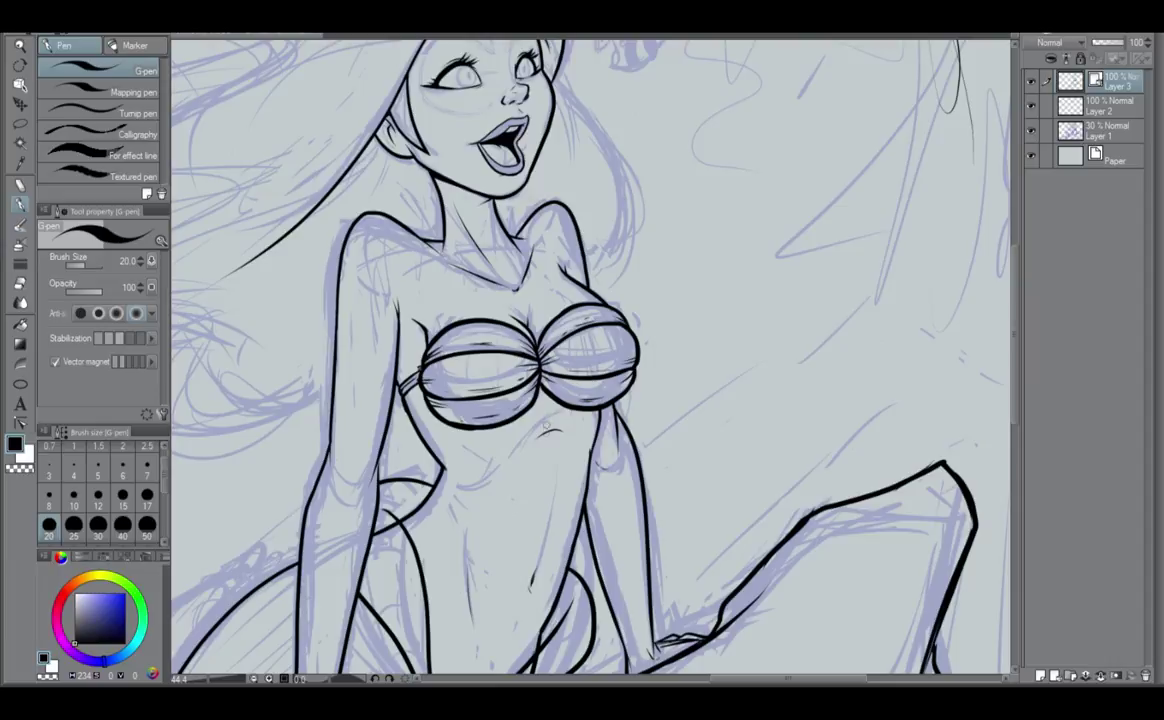
pyautogui.hotkey('ctrl', 'z')
pyautogui.moveTo(564, 433); pyautogui.dragTo(521, 446)
pyautogui.moveTo(524, 579); pyautogui.dragTo(519, 593)
# Ink the far-side hair with a short strand beside the cheek, a large outer curve down to the chest and a short inner line above the shoulder.
pyautogui.scroll(-2, 513, 598)
pyautogui.scroll(-1, 524, 598)
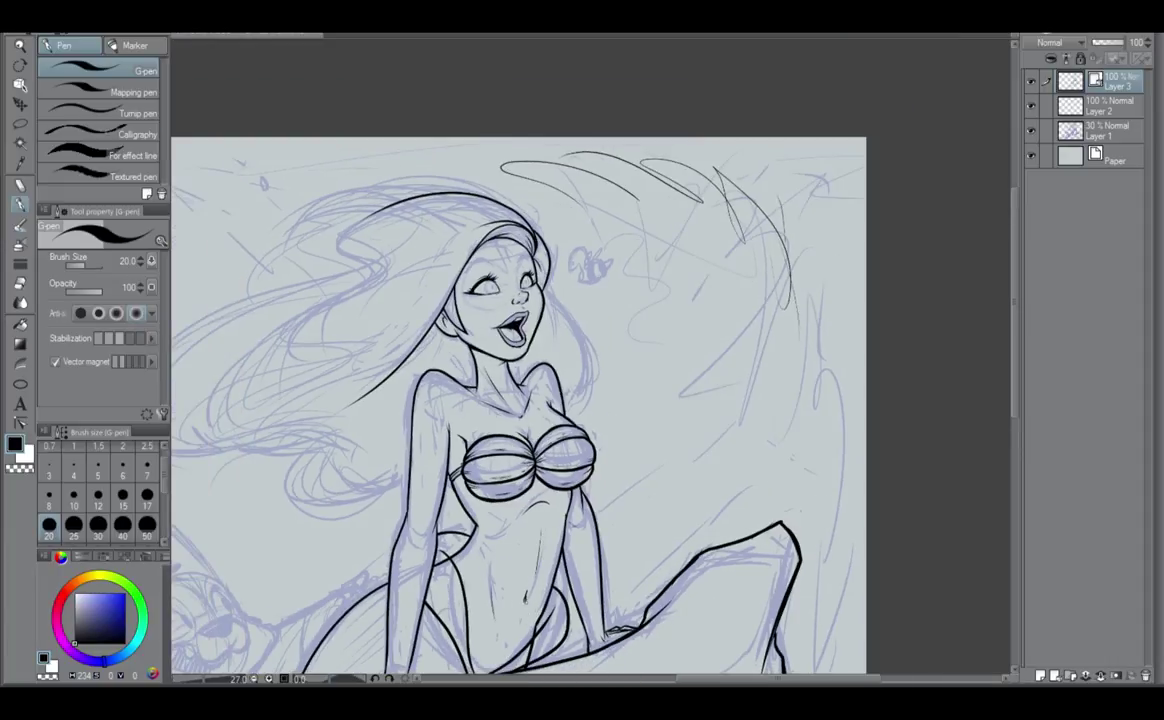
pyautogui.scroll(2, 560, 305)
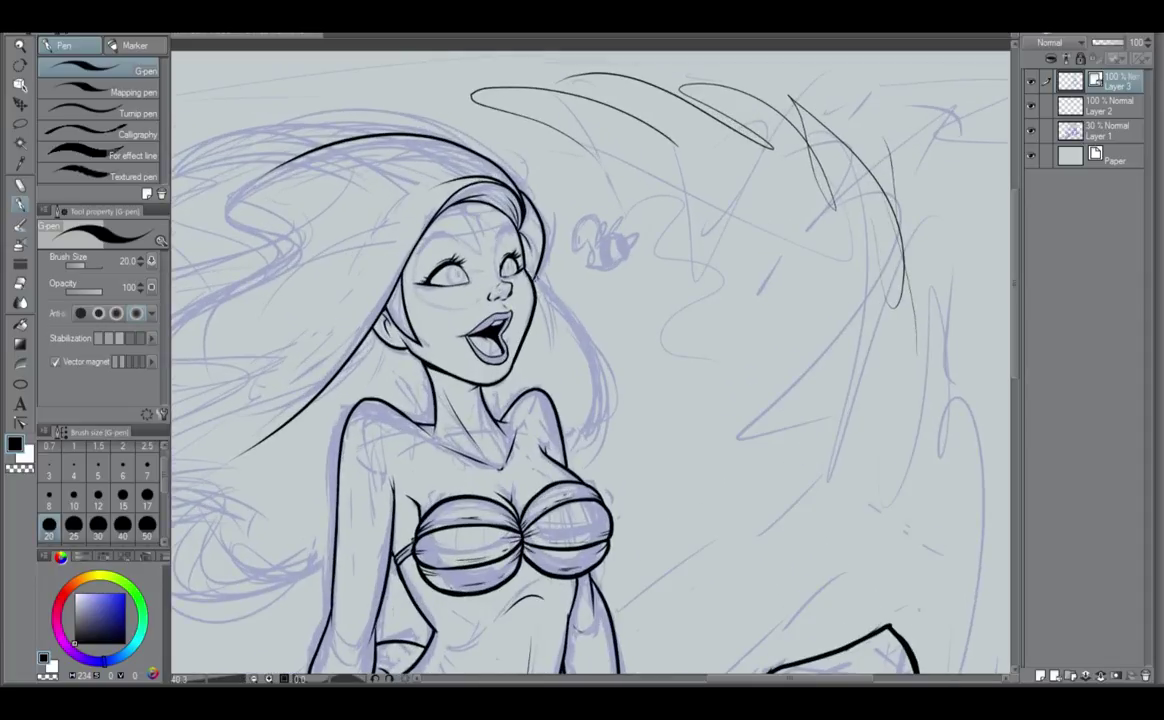
pyautogui.hotkey('ctrl', 'z')
pyautogui.moveTo(536, 279); pyautogui.dragTo(548, 329)
pyautogui.moveTo(538, 282)
pyautogui.mouseDown()
pyautogui.moveTo(594, 457)
pyautogui.moveTo(565, 490)
pyautogui.mouseUp()
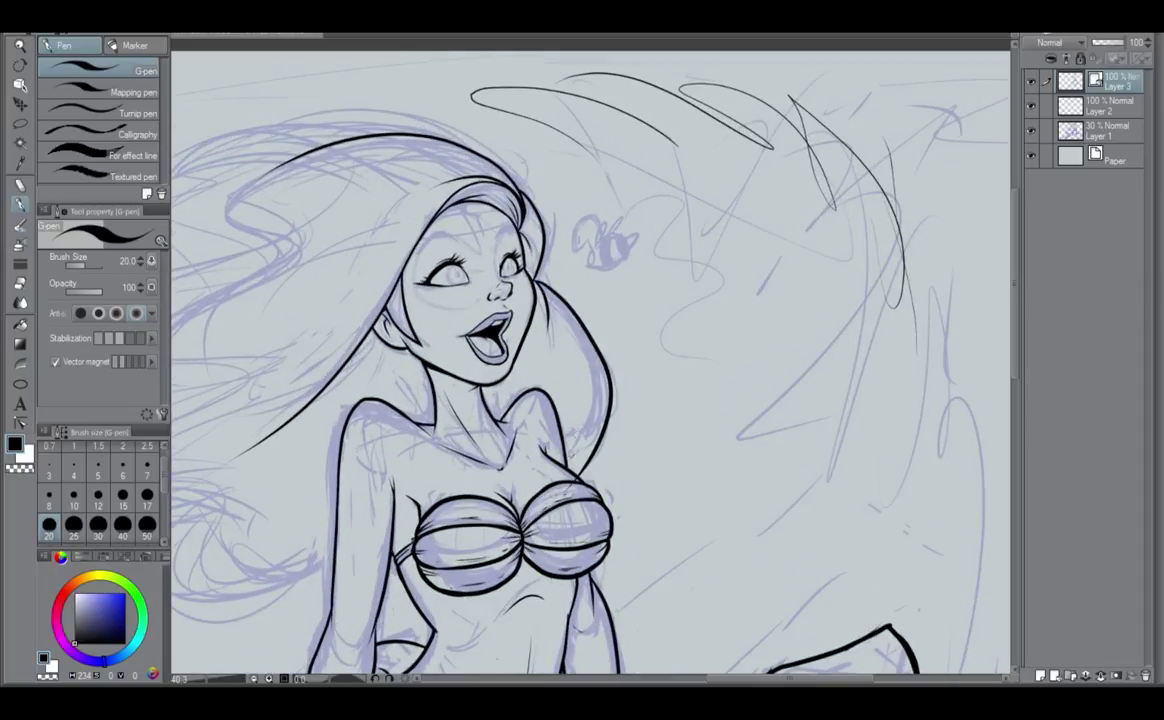
pyautogui.hotkey('ctrl', 'z')
pyautogui.moveTo(537, 281)
pyautogui.mouseDown()
pyautogui.moveTo(588, 341)
pyautogui.moveTo(522, 498)
pyautogui.mouseUp()
pyautogui.hotkey('ctrl', 'z')
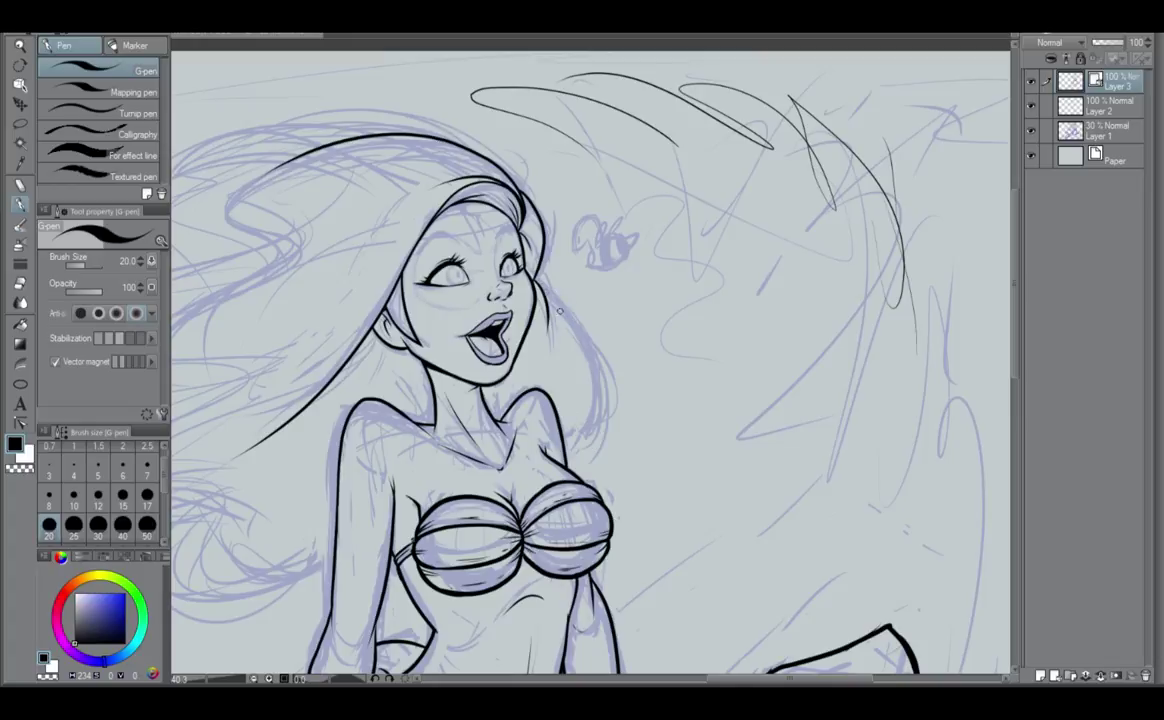
pyautogui.moveTo(534, 277)
pyautogui.mouseDown()
pyautogui.moveTo(577, 320)
pyautogui.moveTo(521, 496)
pyautogui.mouseUp()
pyautogui.hotkey('ctrl', 'z')
pyautogui.moveTo(536, 283); pyautogui.dragTo(552, 468)
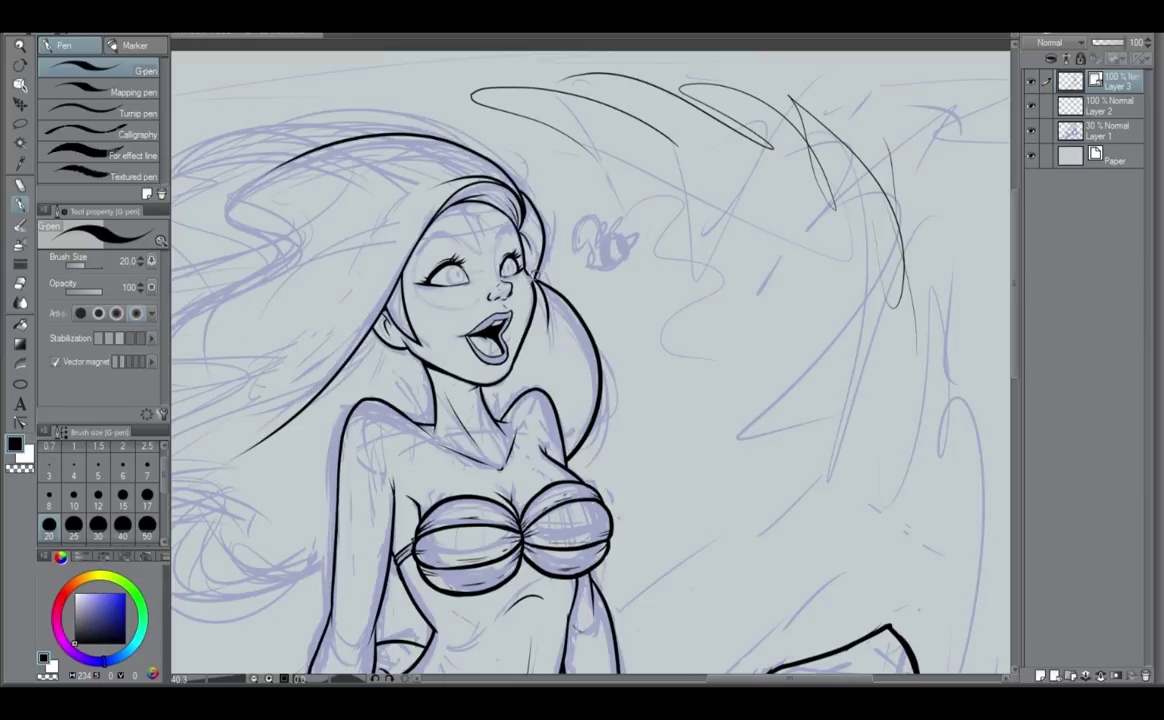
pyautogui.scroll(3, 488, 247)
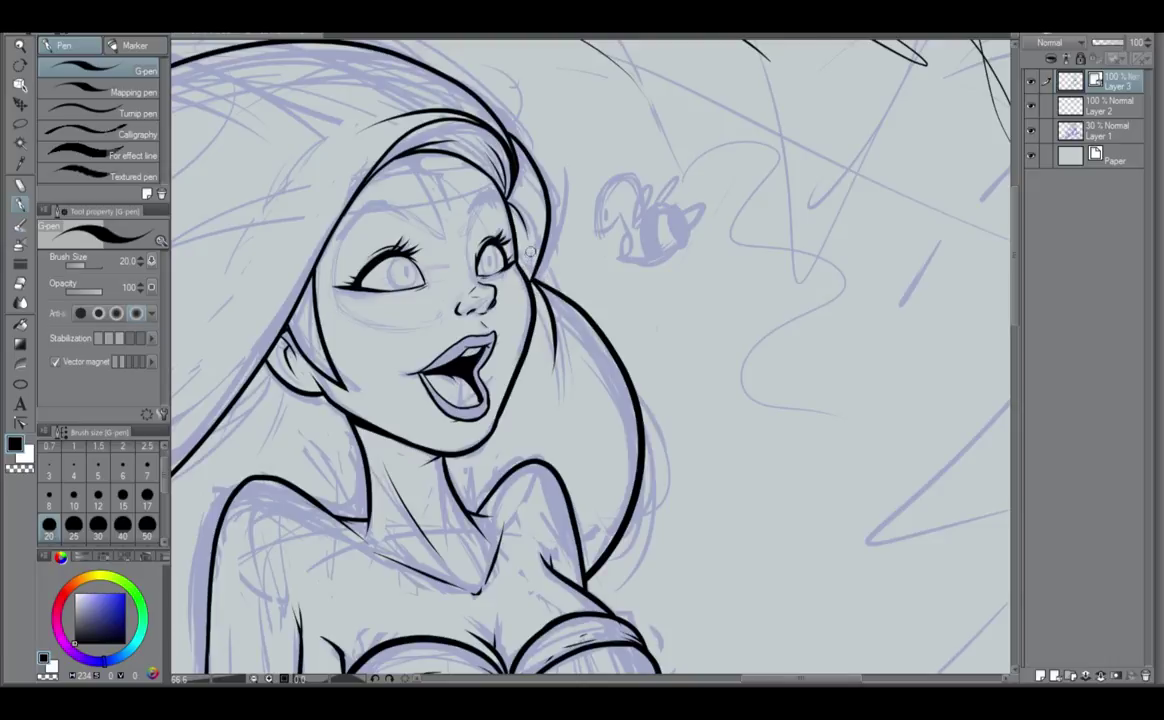
pyautogui.scroll(-1, 482, 250)
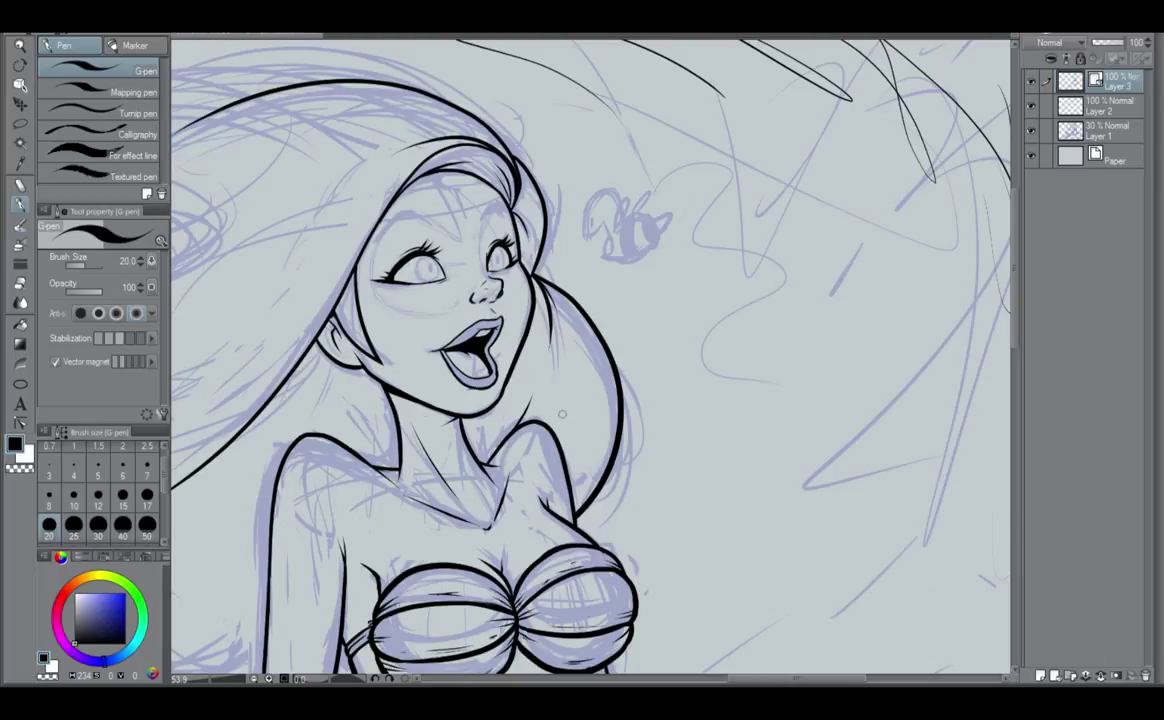
# Ink the long outer contour of the wind-blown hair, redrawing the lower curl that ends behind the upper arm.
pyautogui.scroll(-3, 650, 360)
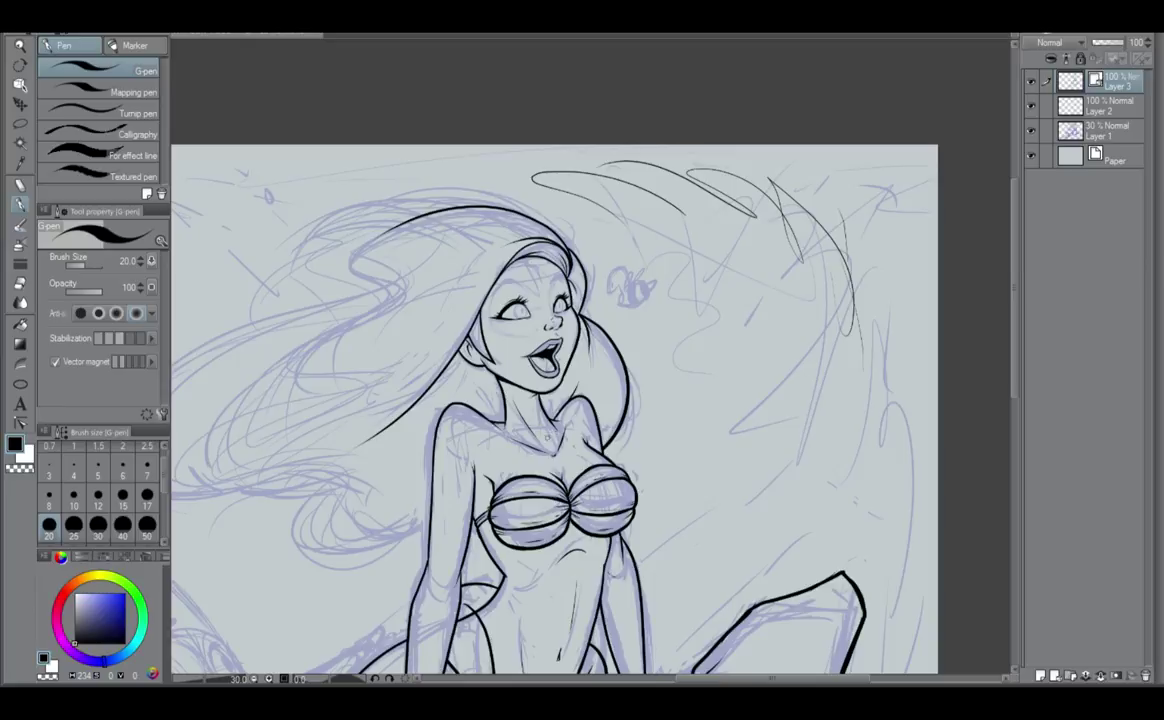
pyautogui.moveTo(548, 437); pyautogui.dragTo(791, 365)
pyautogui.moveTo(672, 185)
pyautogui.mouseDown()
pyautogui.moveTo(582, 192)
pyautogui.moveTo(480, 398)
pyautogui.moveTo(600, 378)
pyautogui.mouseUp()
pyautogui.hotkey('ctrl', 'z')
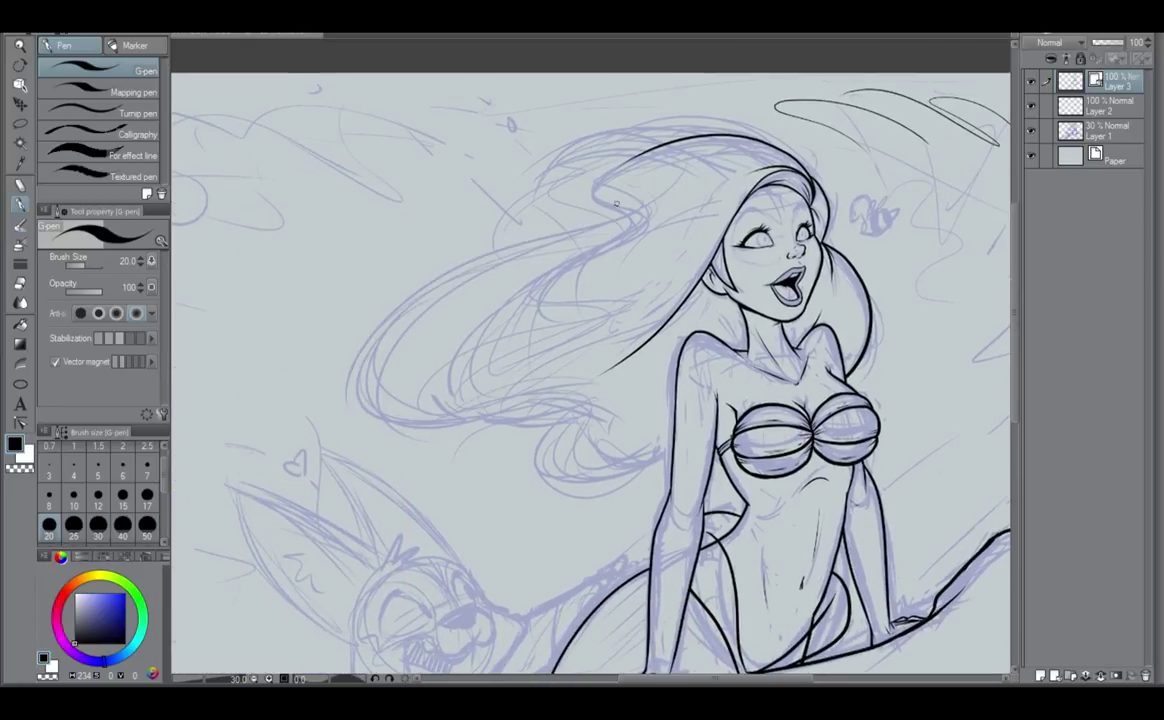
pyautogui.moveTo(655, 196)
pyautogui.mouseDown()
pyautogui.moveTo(555, 205)
pyautogui.moveTo(485, 400)
pyautogui.moveTo(615, 412)
pyautogui.moveTo(660, 451)
pyautogui.mouseUp()
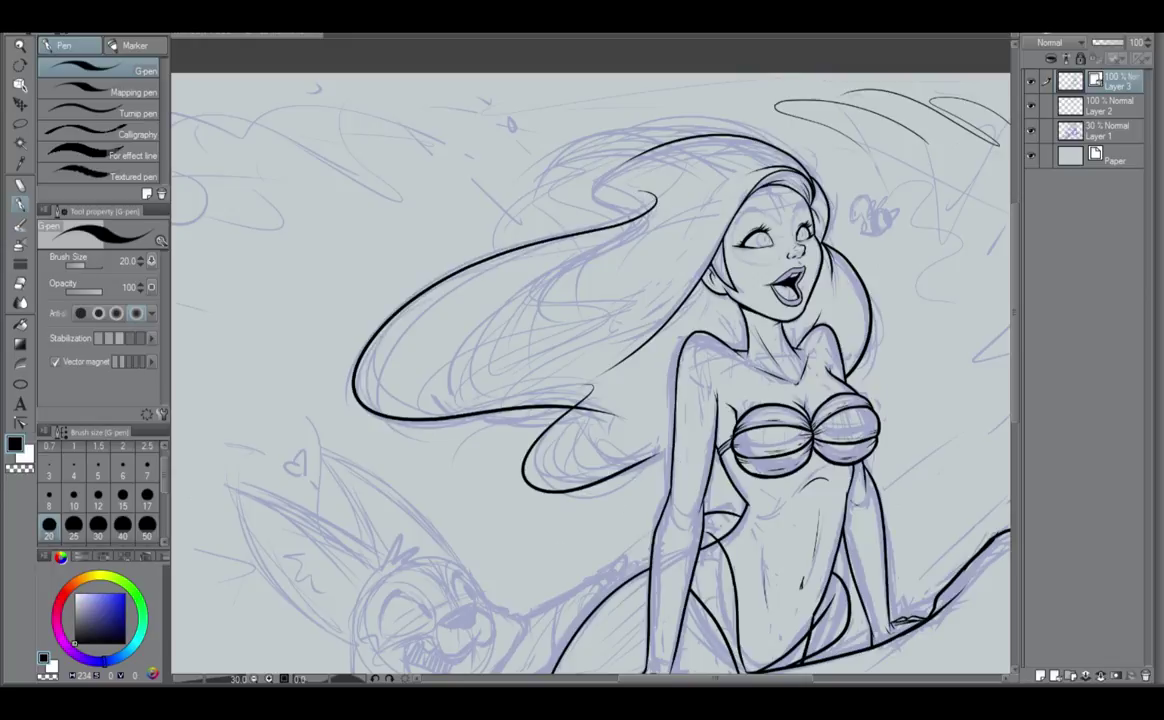
pyautogui.hotkey('ctrl', 'z')
pyautogui.moveTo(585, 402); pyautogui.dragTo(660, 451)
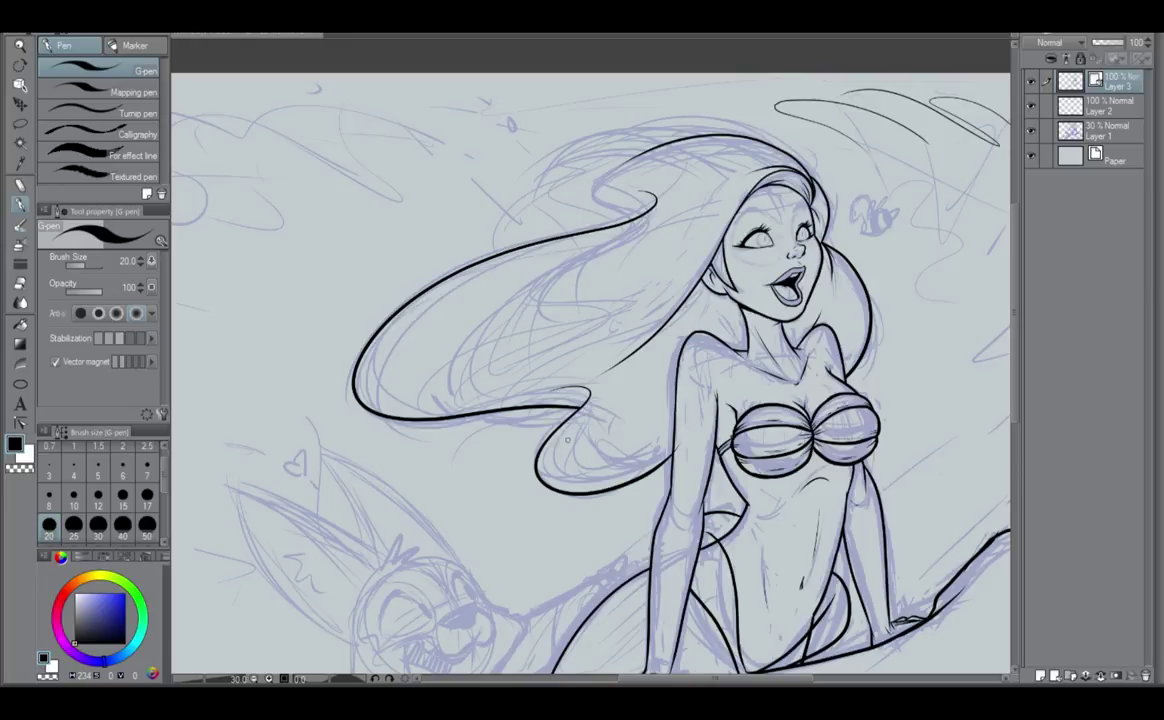
# Ink the curve closing the back of the hair from the crown down to the long outer strand, redrawing it until it fits.
pyautogui.moveTo(694, 137)
pyautogui.mouseDown()
pyautogui.moveTo(641, 150)
pyautogui.moveTo(643, 216)
pyautogui.mouseUp()
pyautogui.hotkey('ctrl', 'z')
pyautogui.moveTo(702, 136); pyautogui.dragTo(648, 220)
pyautogui.hotkey('ctrl', 'z')
pyautogui.moveTo(645, 126); pyautogui.dragTo(650, 213)
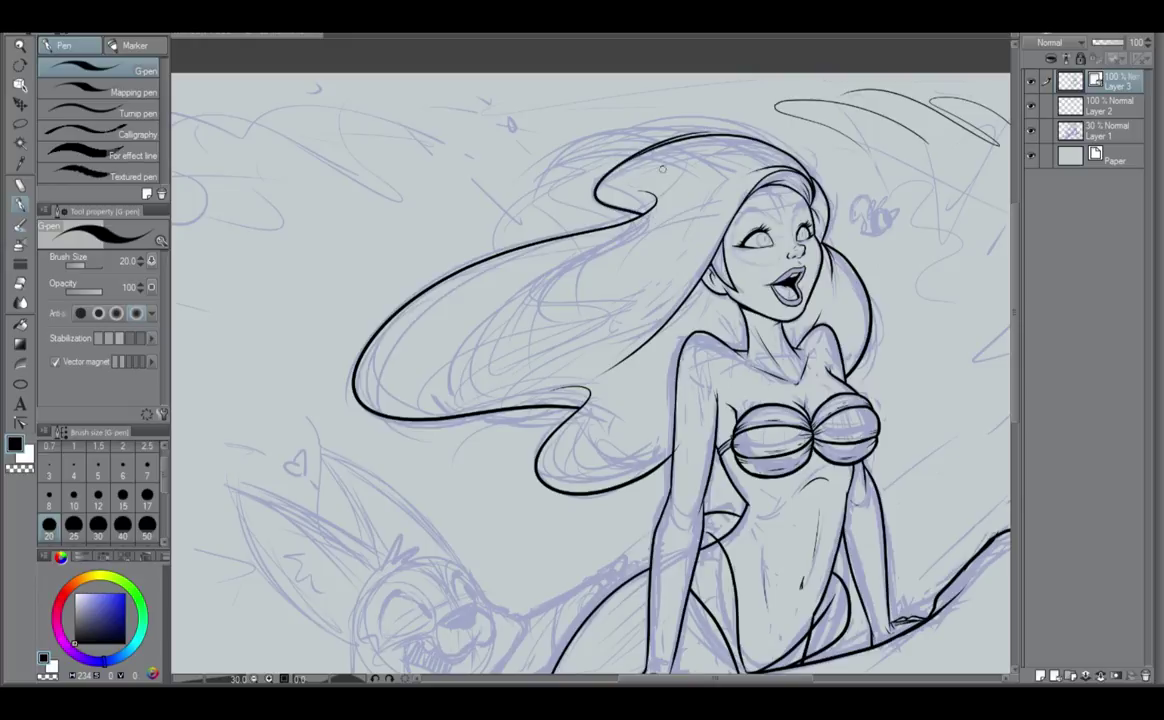
pyautogui.hotkey('ctrl', 'z')
pyautogui.moveTo(655, 140); pyautogui.dragTo(612, 218)
pyautogui.hotkey('ctrl', 'z')
pyautogui.moveTo(690, 139)
pyautogui.mouseDown()
pyautogui.moveTo(637, 159)
pyautogui.moveTo(659, 245)
pyautogui.mouseUp()
pyautogui.hotkey('ctrl', 'z')
pyautogui.moveTo(652, 195)
pyautogui.mouseDown()
pyautogui.moveTo(610, 245)
pyautogui.moveTo(594, 240)
pyautogui.mouseUp()
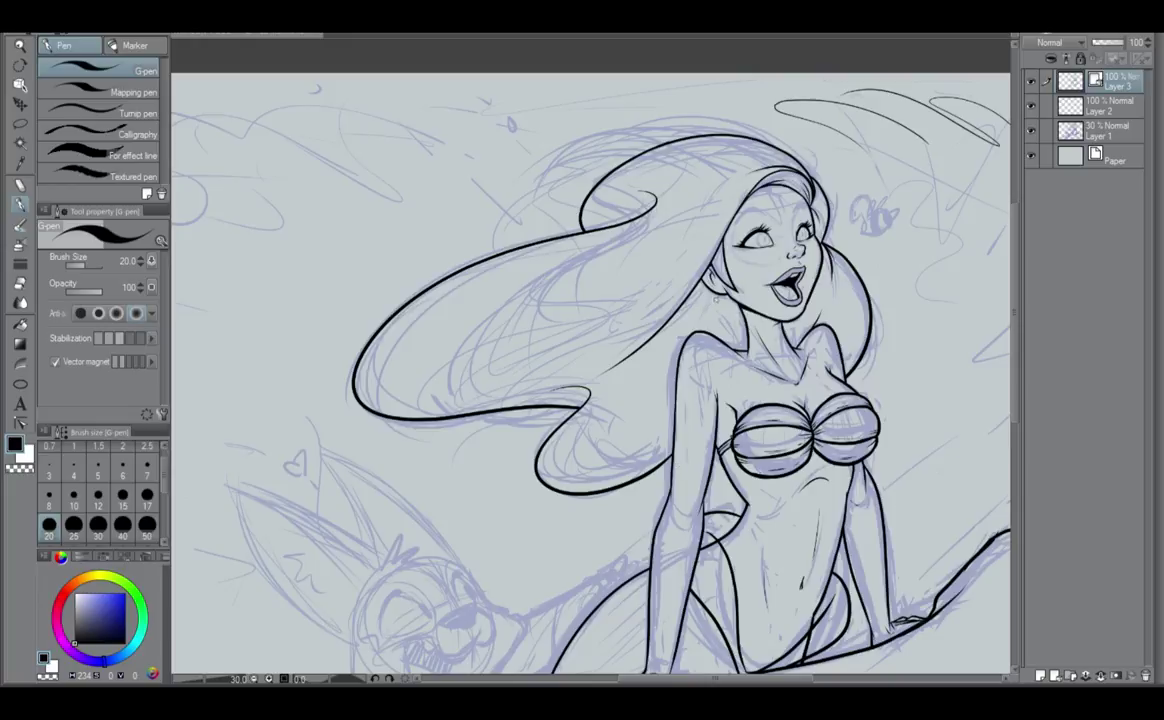
# Ink the hair lock sweeping from below the ear over the near shoulder and hooking down beside the upper arm.
pyautogui.moveTo(716, 297); pyautogui.dragTo(642, 364)
pyautogui.moveTo(709, 331); pyautogui.dragTo(607, 445)
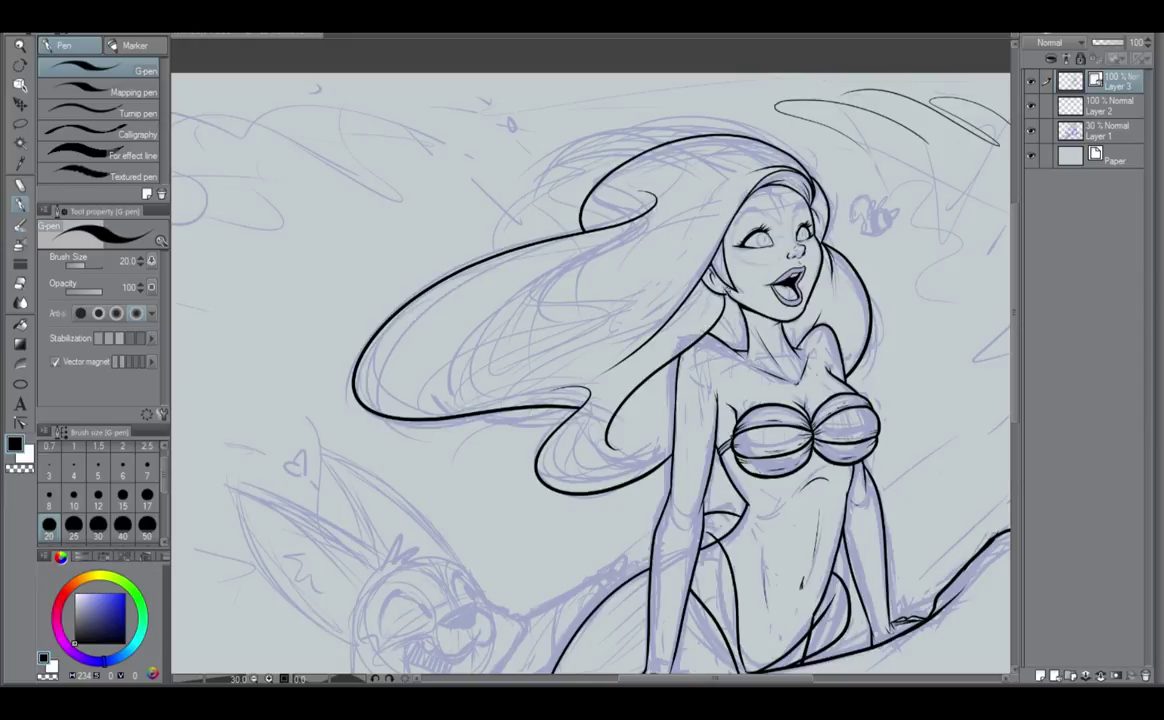
pyautogui.scroll(-2, 722, 290)
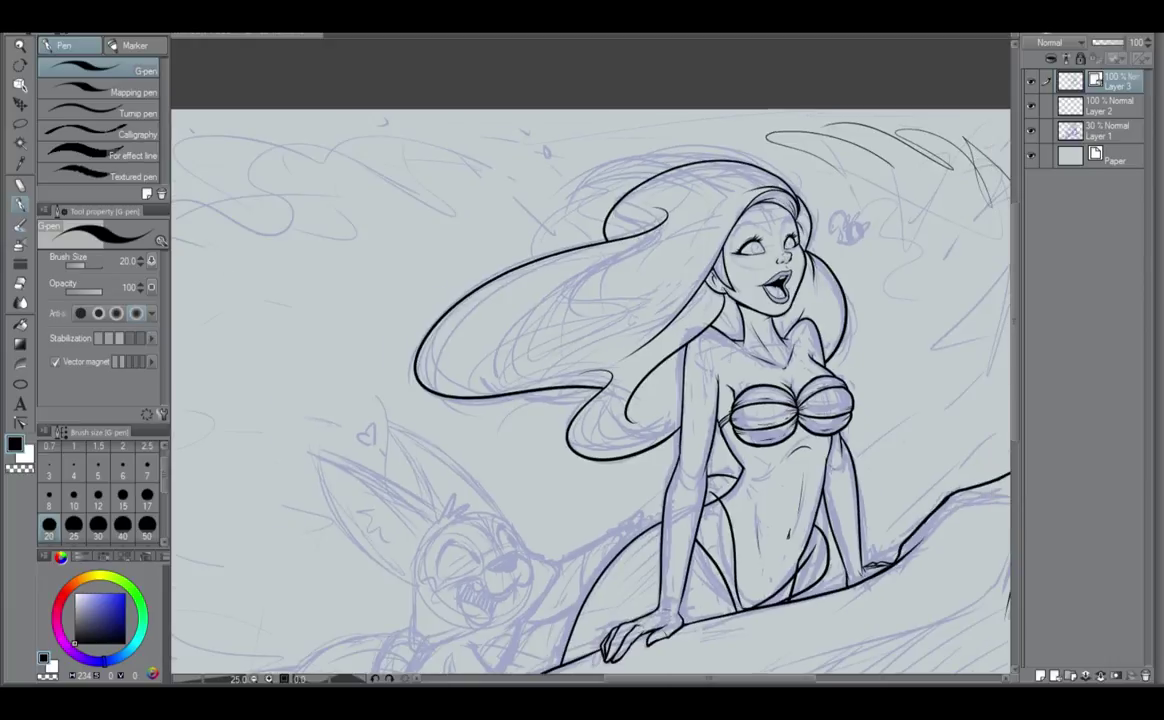
pyautogui.scroll(4, 724, 291)
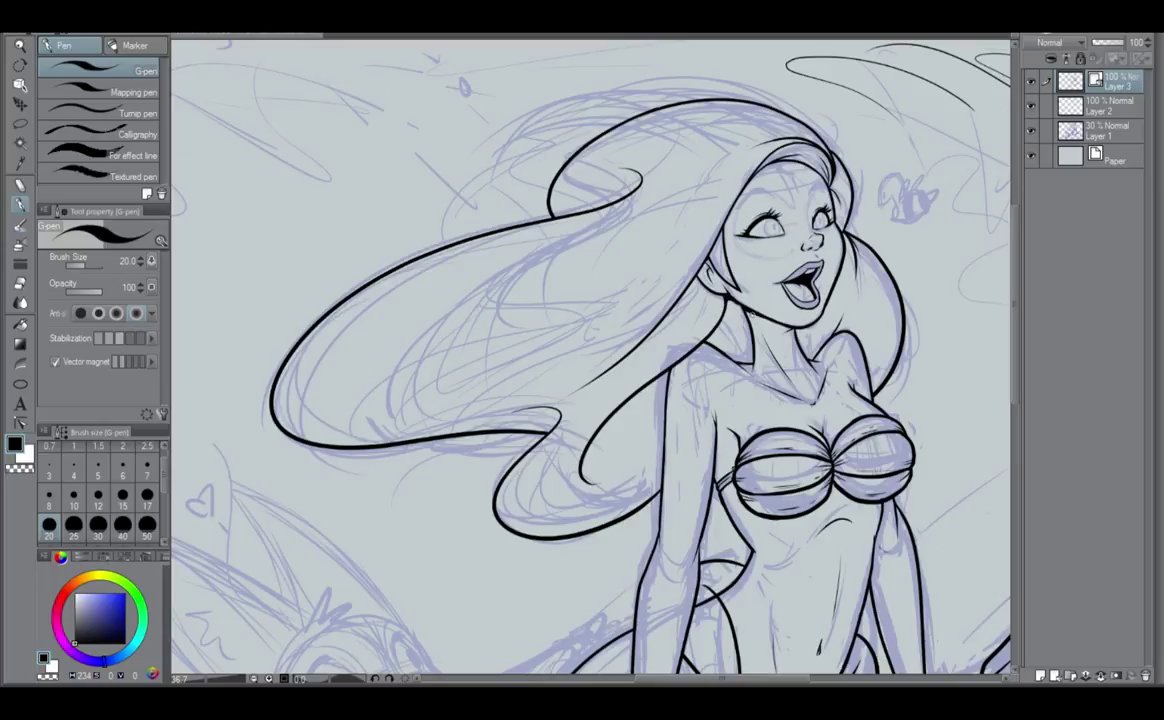
pyautogui.hotkey('ctrl', '-')
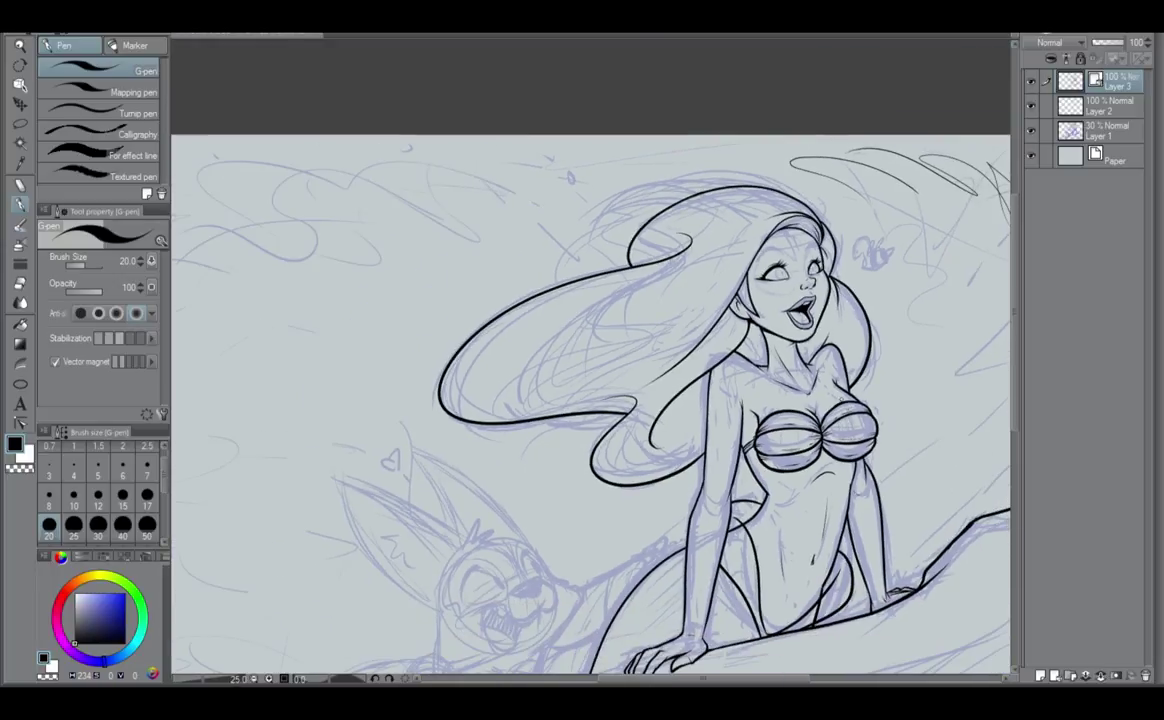
# Set the G-pen size to 12 and ink the round irises inside the eyes, redrawing the near one until it fits.
pyautogui.hotkey('ctrl', '+')
pyautogui.hotkey('ctrl', '+')
pyautogui.hotkey('ctrl', '+')
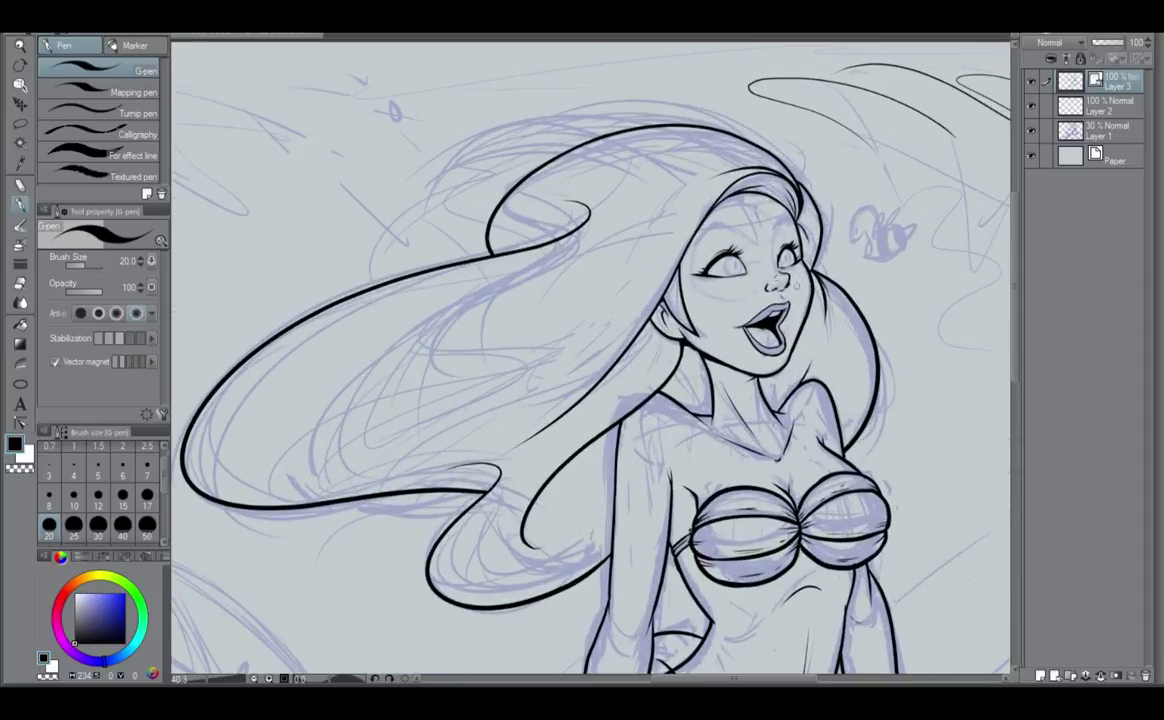
pyautogui.moveTo(770, 204); pyautogui.dragTo(735, 372)
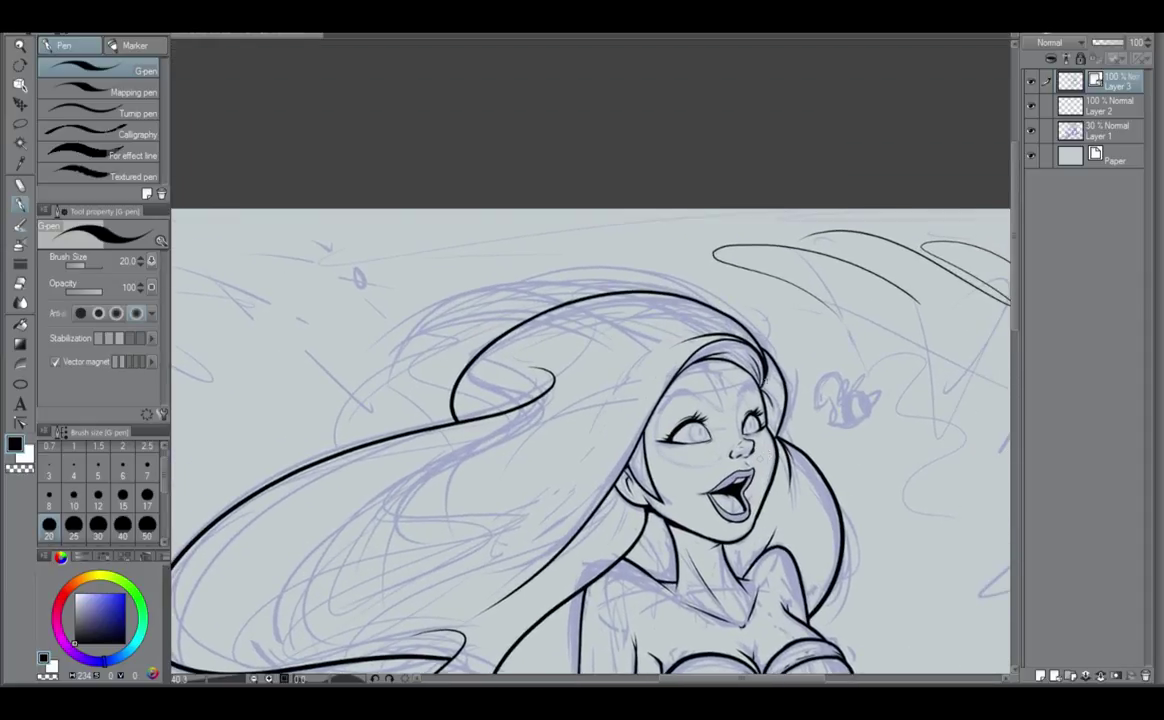
pyautogui.scroll(6, 735, 372)
pyautogui.hotkey('ctrl', '+')
pyautogui.click(147, 495)
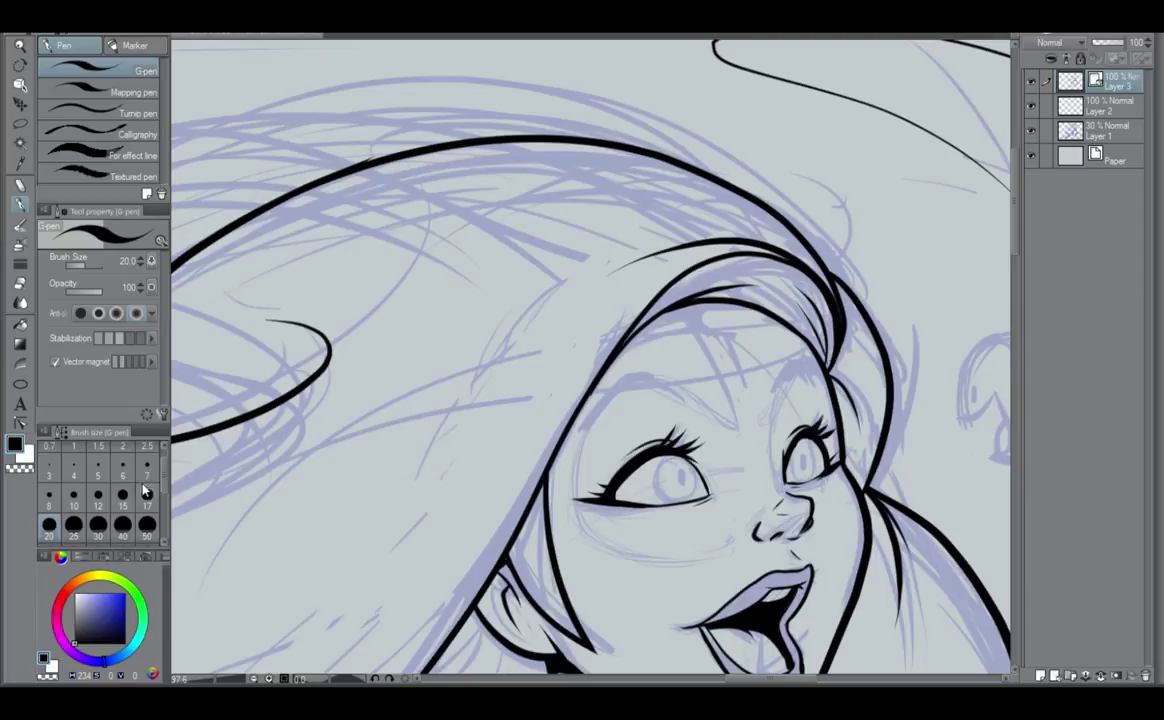
pyautogui.click(98, 495)
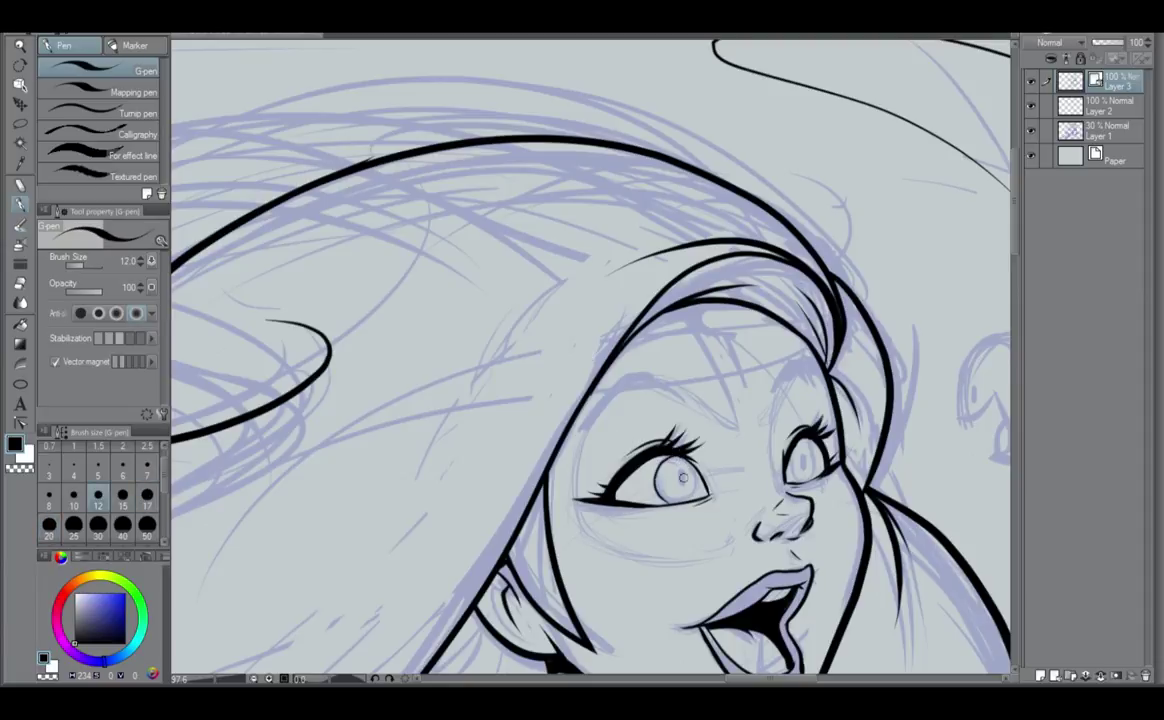
pyautogui.moveTo(656, 468)
pyautogui.mouseDown()
pyautogui.moveTo(680, 502)
pyautogui.moveTo(691, 497)
pyautogui.mouseUp()
pyautogui.moveTo(686, 461); pyautogui.dragTo(697, 490)
pyautogui.moveTo(656, 478); pyautogui.dragTo(684, 475)
pyautogui.hotkey('ctrl', 'z')
pyautogui.moveTo(660, 470); pyautogui.dragTo(682, 468)
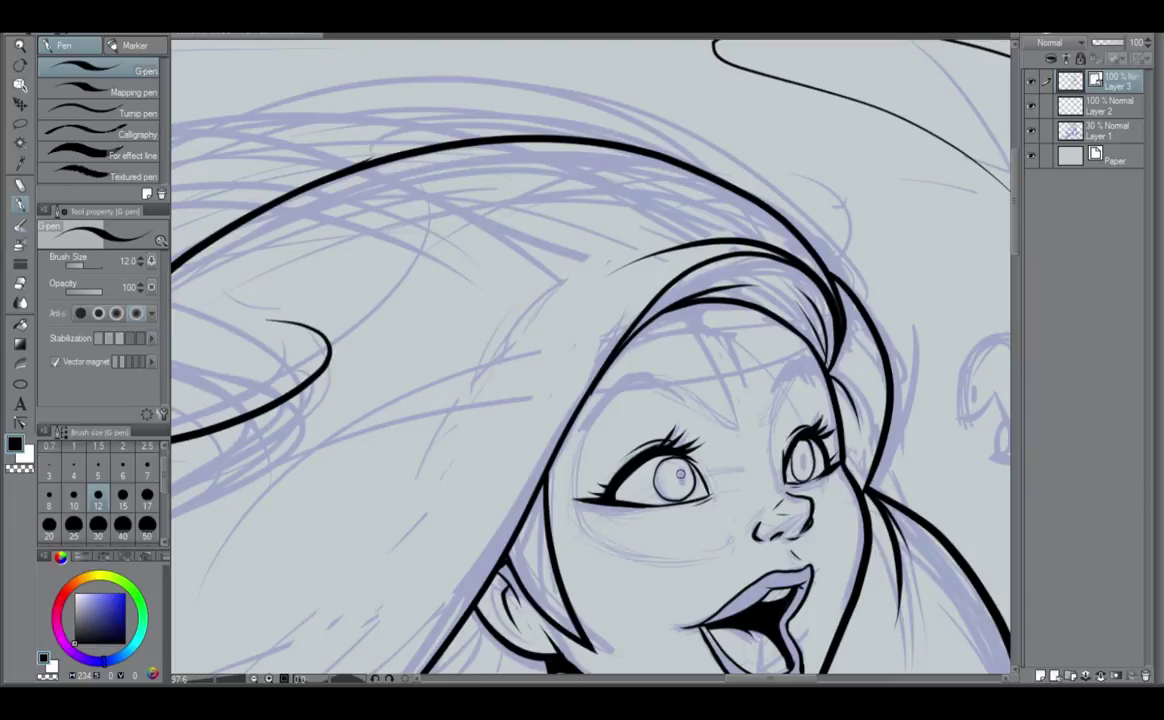
# Ink narrow upright pupils inside both irises, redoing strokes that miss.
pyautogui.moveTo(681, 473); pyautogui.dragTo(681, 481)
pyautogui.hotkey('ctrl', 'z')
pyautogui.moveTo(670, 473); pyautogui.dragTo(669, 486)
pyautogui.hotkey('ctrl', 'z')
pyautogui.scroll(-5, 677, 481)
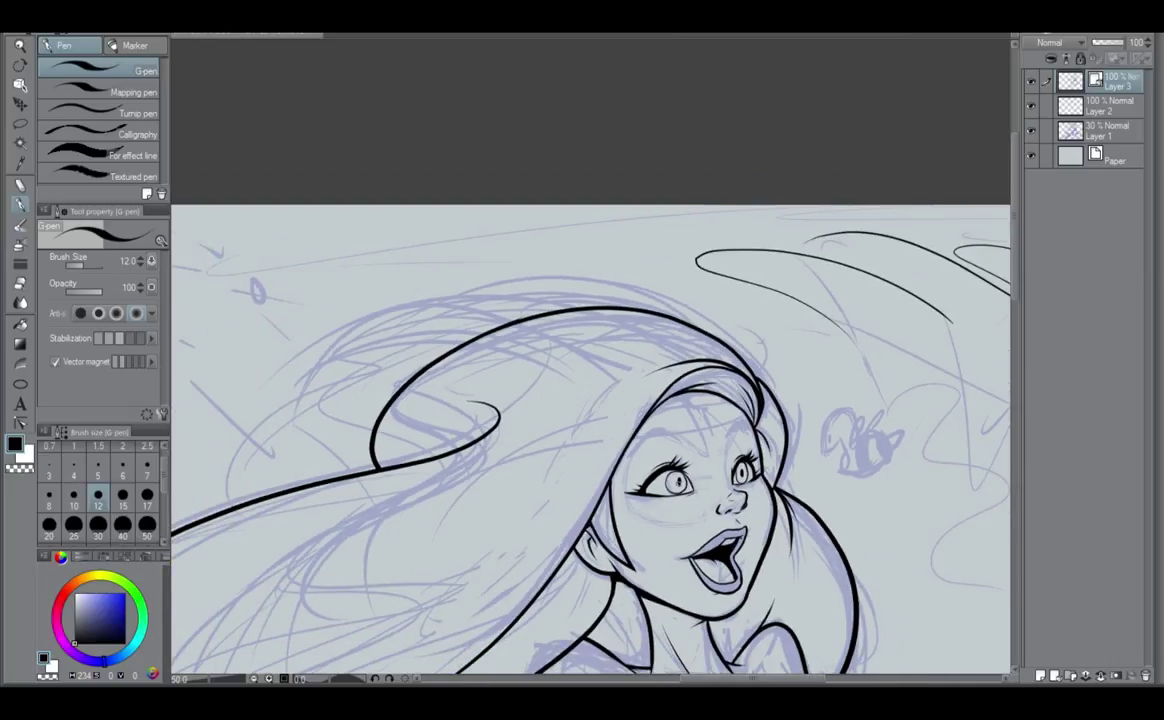
pyautogui.scroll(2, 677, 482)
pyautogui.scroll(2, 800, 398)
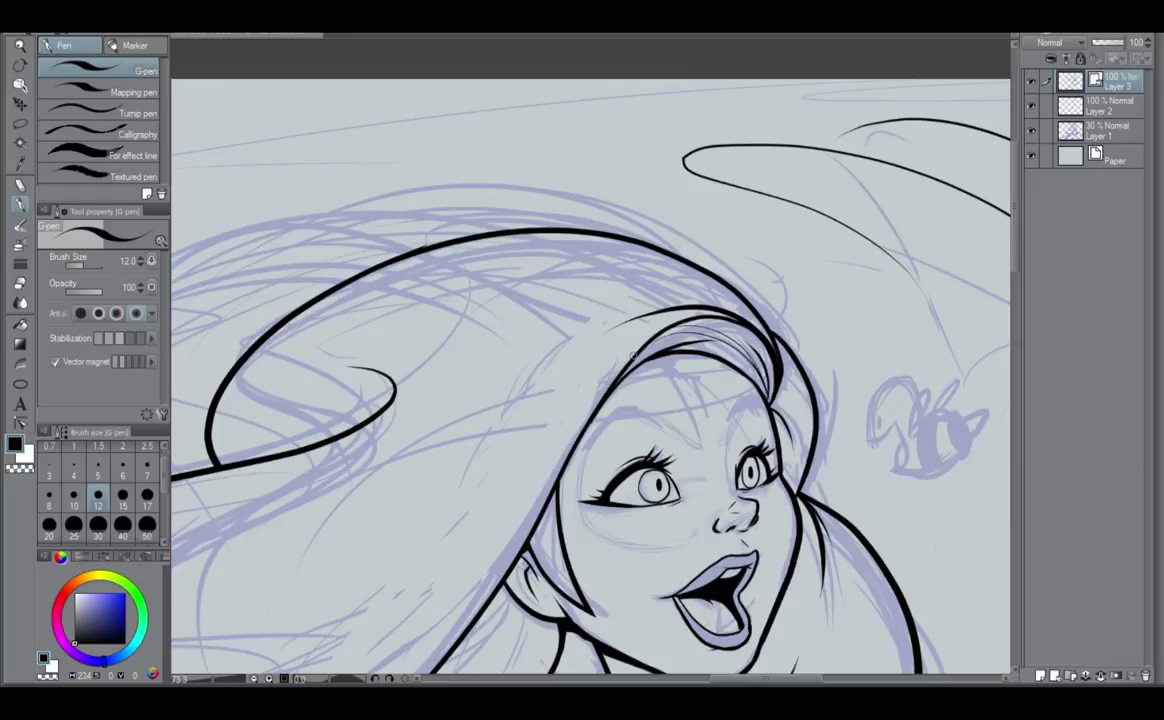
pyautogui.scroll(-2, 593, 390)
pyautogui.scroll(-4, 594, 403)
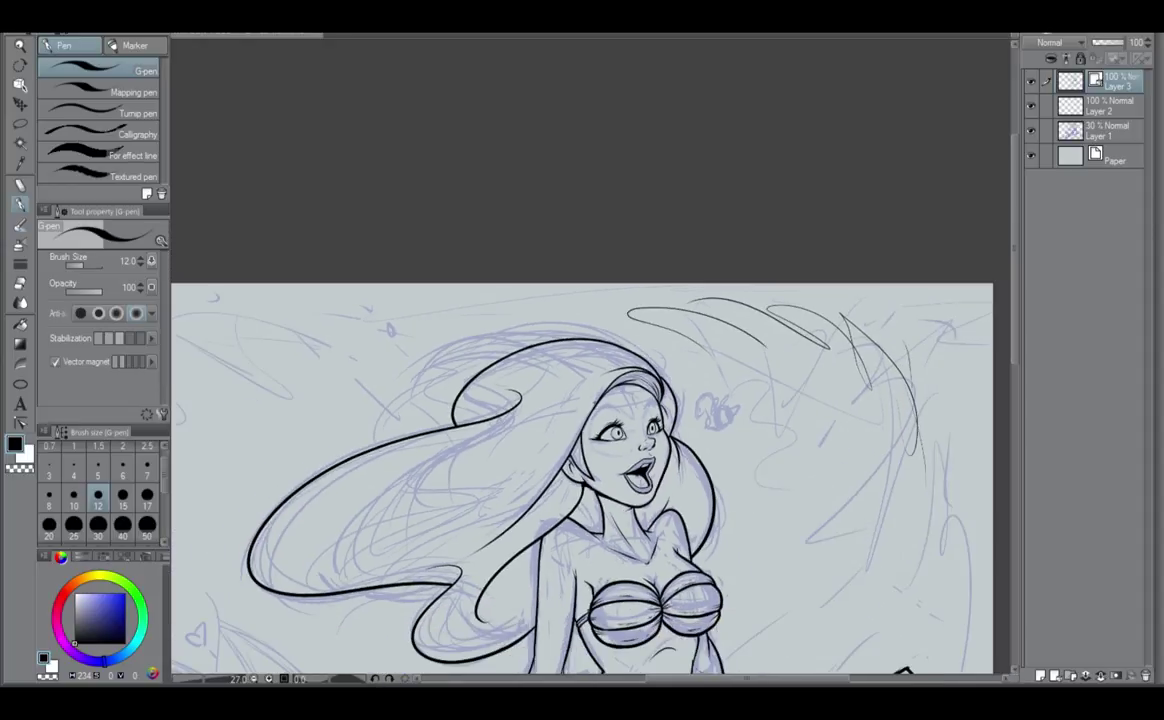
# Ink the front wing, rounded head and snout of the small bee beside the mermaid's face, redoing strokes that miss.
pyautogui.scroll(4, 592, 384)
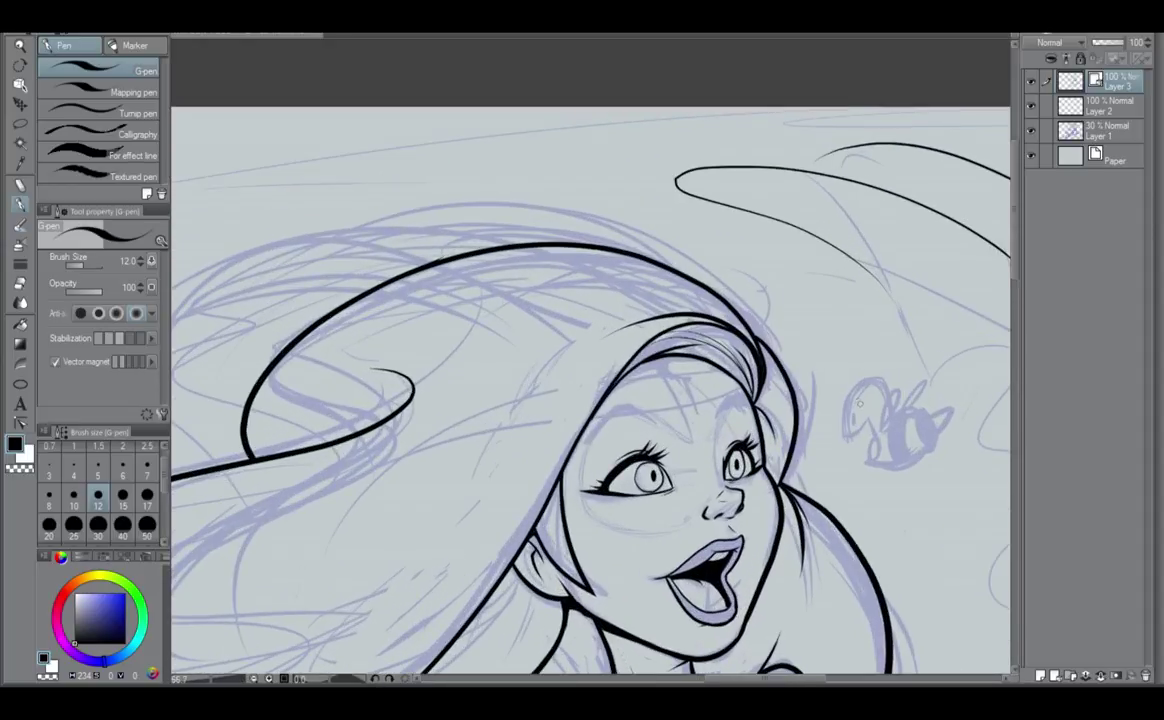
pyautogui.moveTo(862, 418)
pyautogui.mouseDown()
pyautogui.moveTo(712, 444)
pyautogui.moveTo(731, 424)
pyautogui.moveTo(736, 439)
pyautogui.moveTo(739, 410)
pyautogui.moveTo(733, 450)
pyautogui.mouseUp()
pyautogui.hotkey('ctrl', 'z')
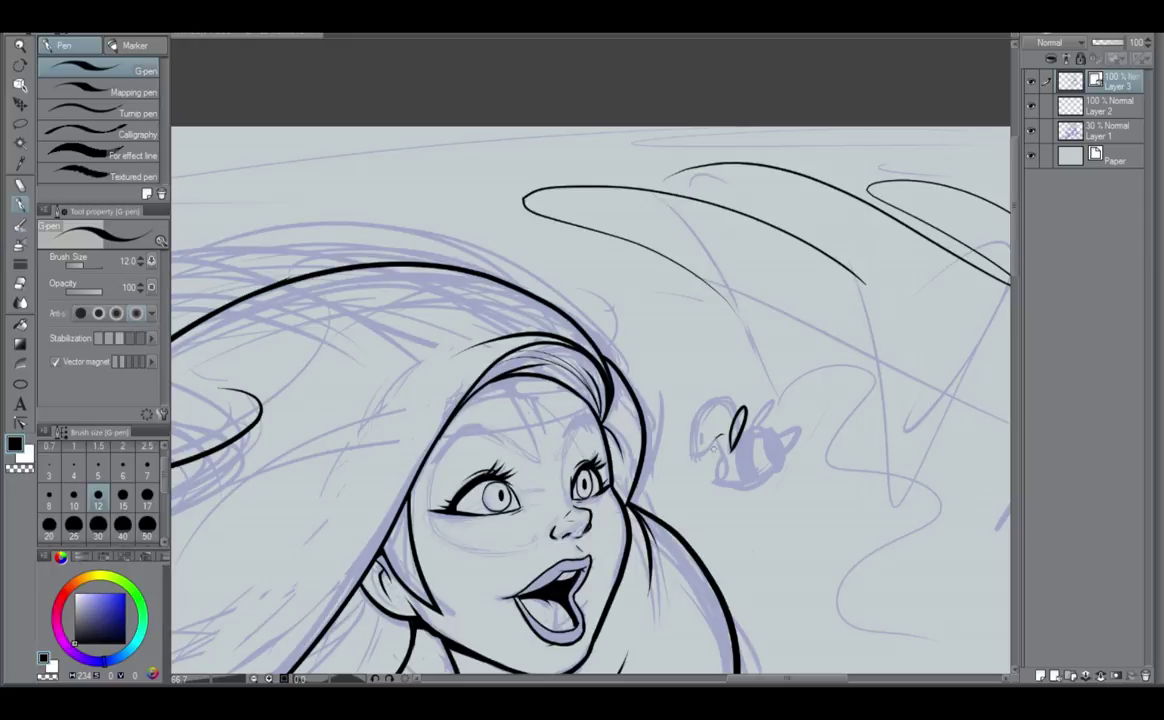
pyautogui.moveTo(722, 434)
pyautogui.mouseDown()
pyautogui.moveTo(691, 458)
pyautogui.moveTo(717, 396)
pyautogui.moveTo(732, 415)
pyautogui.mouseUp()
pyautogui.hotkey('ctrl', 'z')
pyautogui.moveTo(694, 460)
pyautogui.mouseDown()
pyautogui.moveTo(742, 414)
pyautogui.moveTo(710, 400)
pyautogui.moveTo(692, 458)
pyautogui.mouseUp()
pyautogui.hotkey('ctrl', 'z')
pyautogui.hotkey('ctrl', 'z')
pyautogui.moveTo(735, 418)
pyautogui.mouseDown()
pyautogui.moveTo(696, 422)
pyautogui.moveTo(693, 465)
pyautogui.moveTo(781, 452)
pyautogui.moveTo(712, 476)
pyautogui.moveTo(781, 439)
pyautogui.moveTo(743, 434)
pyautogui.mouseUp()
pyautogui.hotkey('ctrl', 'z')
pyautogui.hotkey('ctrl', 'z')
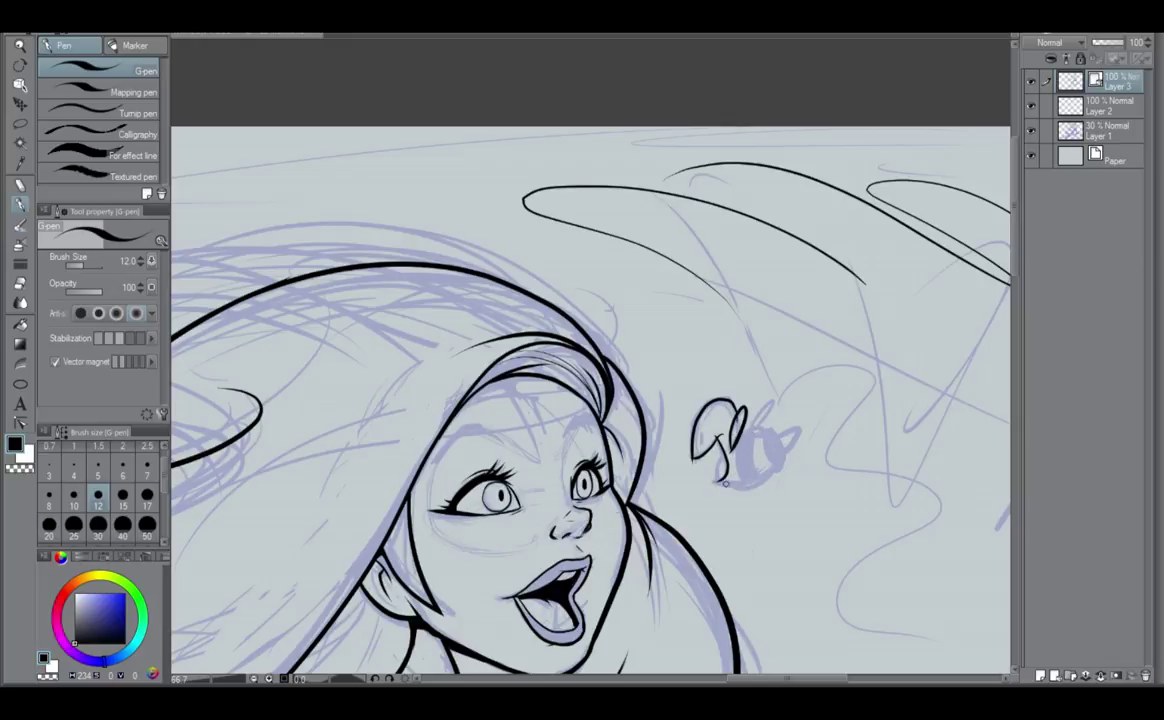
# Ink the bee's round body and pointed stinger, outline its stripes and fill them solid black.
pyautogui.moveTo(726, 483)
pyautogui.mouseDown()
pyautogui.moveTo(776, 464)
pyautogui.moveTo(740, 431)
pyautogui.mouseUp()
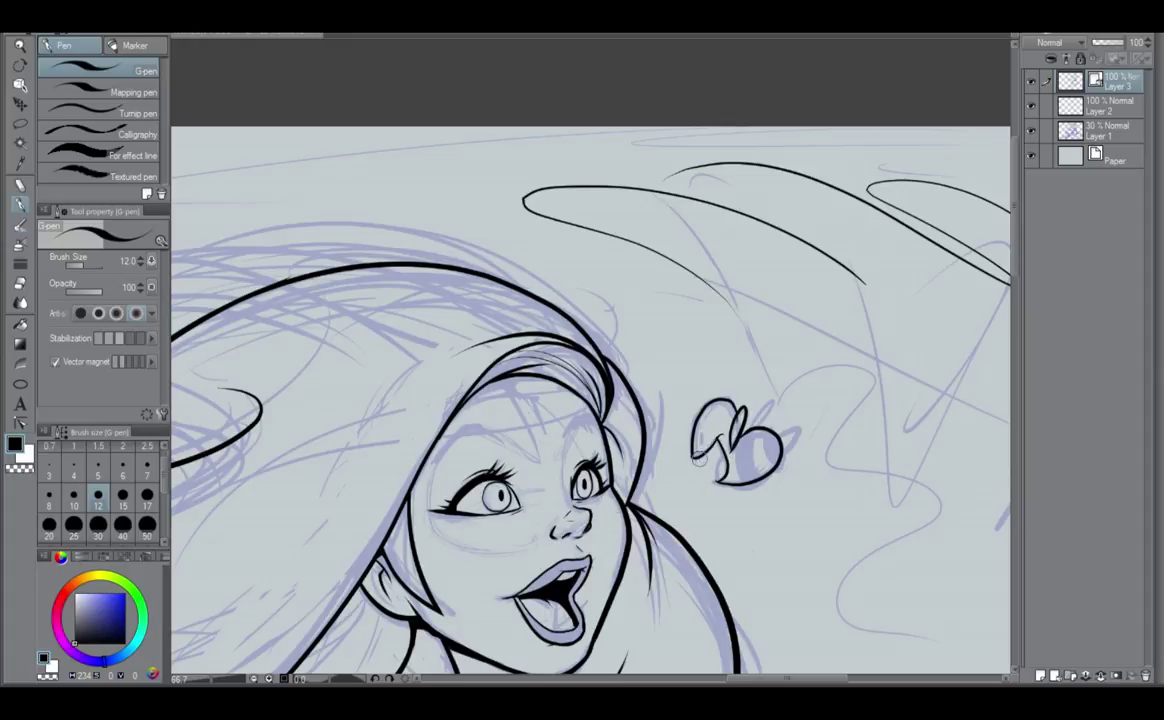
pyautogui.scroll(2, 790, 433)
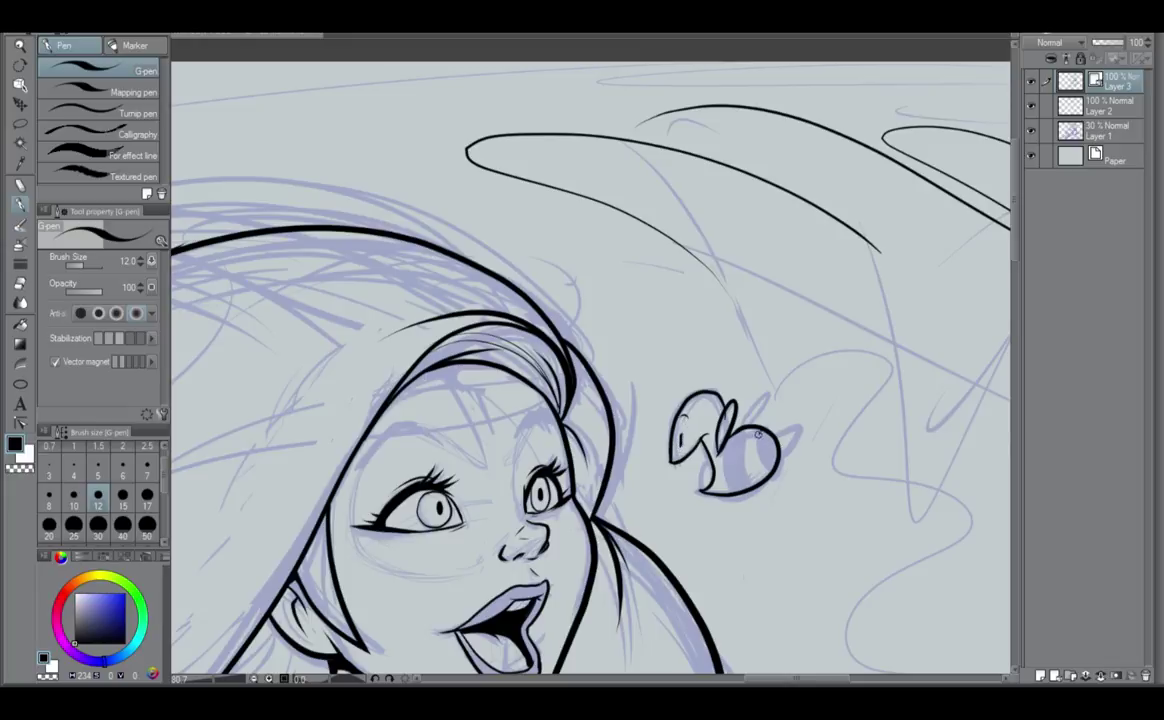
pyautogui.moveTo(760, 432)
pyautogui.mouseDown()
pyautogui.moveTo(770, 469)
pyautogui.moveTo(747, 486)
pyautogui.mouseUp()
pyautogui.moveTo(741, 435); pyautogui.dragTo(739, 490)
pyautogui.moveTo(776, 438)
pyautogui.mouseDown()
pyautogui.moveTo(786, 430)
pyautogui.moveTo(770, 444)
pyautogui.mouseUp()
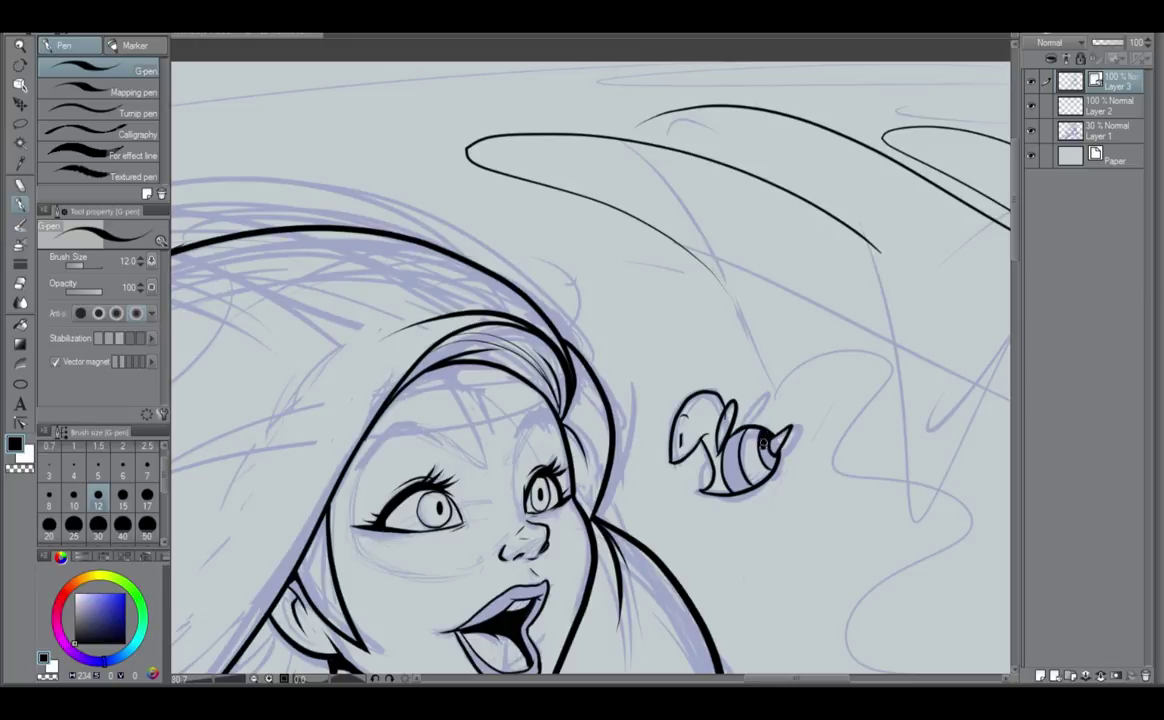
pyautogui.moveTo(763, 448)
pyautogui.mouseDown()
pyautogui.moveTo(767, 461)
pyautogui.moveTo(772, 453)
pyautogui.moveTo(734, 461)
pyautogui.moveTo(737, 438)
pyautogui.moveTo(728, 458)
pyautogui.moveTo(742, 492)
pyautogui.moveTo(706, 490)
pyautogui.mouseUp()
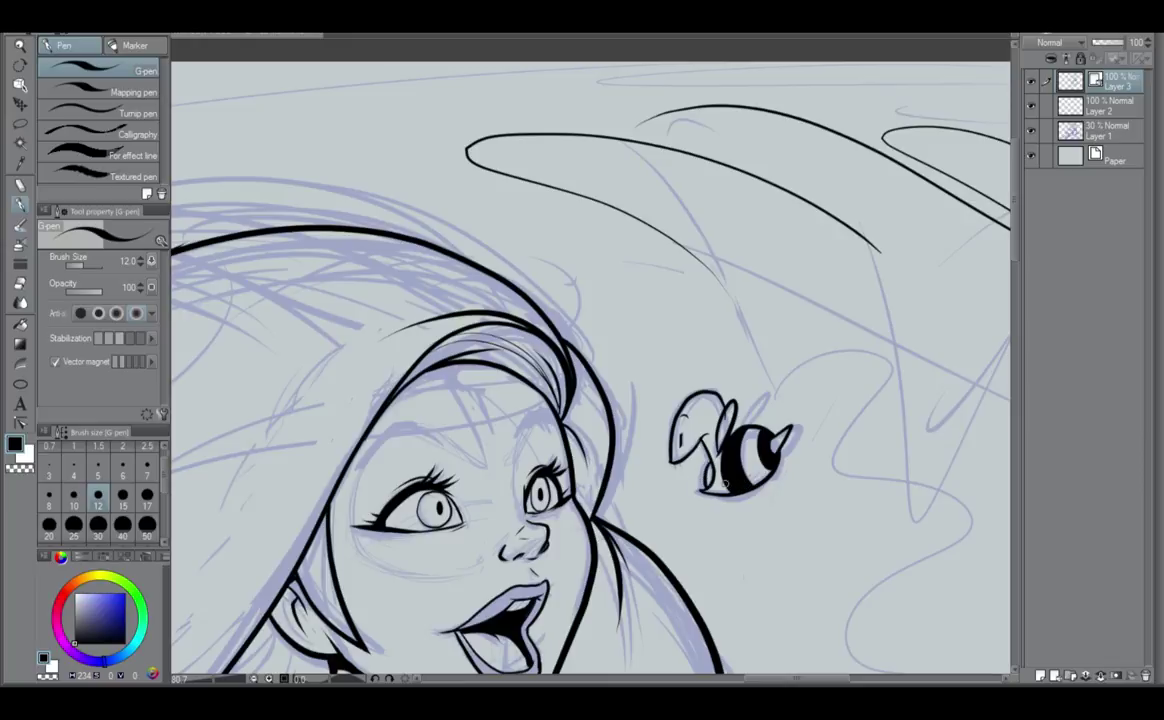
# Ink the bee's second wing and small motion marks above both wings.
pyautogui.moveTo(766, 395)
pyautogui.mouseDown()
pyautogui.moveTo(728, 420)
pyautogui.moveTo(724, 446)
pyautogui.moveTo(778, 398)
pyautogui.mouseUp()
pyautogui.hotkey('ctrl', 'z')
pyautogui.scroll(-5, 742, 403)
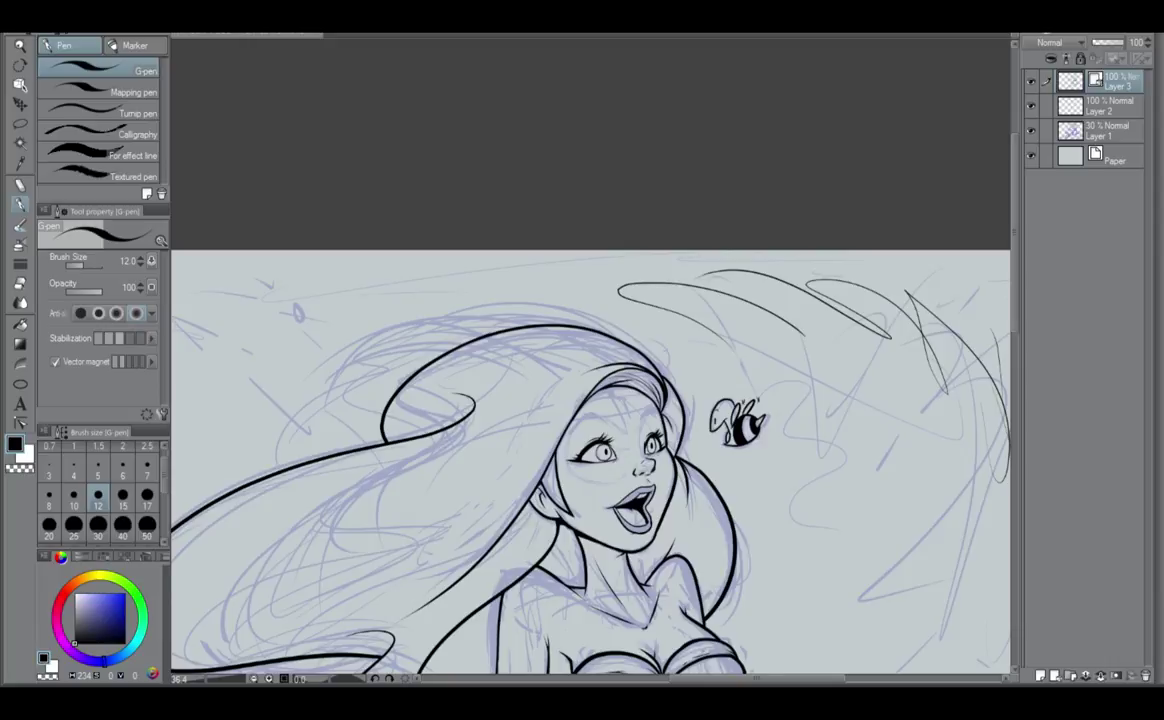
# Ink both of the mermaid's eyebrows as thick, tapered raised arches.
pyautogui.scroll(-2, 738, 406)
pyautogui.scroll(5, 738, 406)
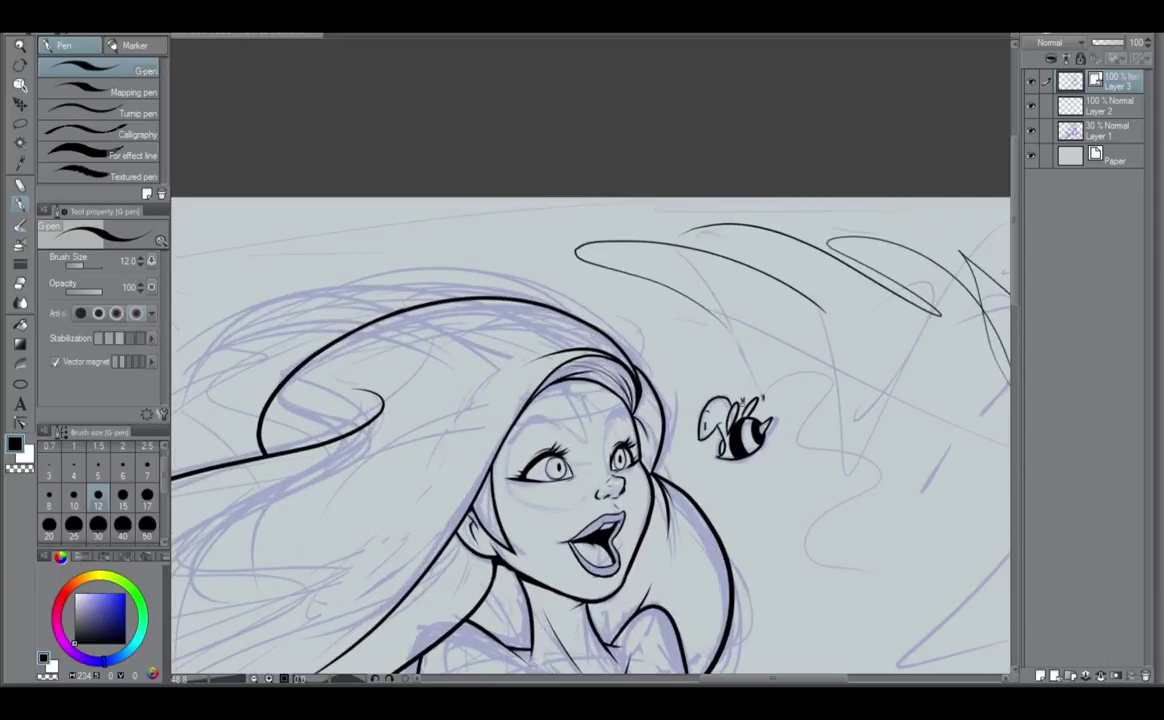
pyautogui.scroll(2, 590, 434)
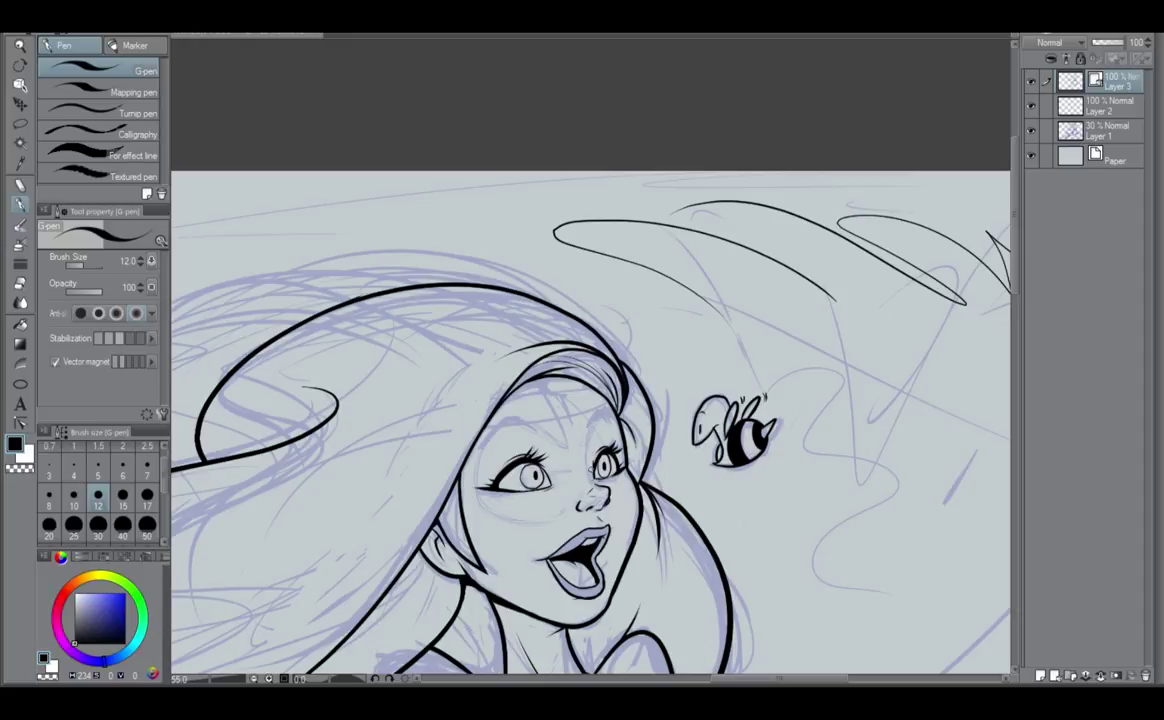
pyautogui.scroll(2, 594, 425)
pyautogui.moveTo(590, 424); pyautogui.dragTo(616, 400)
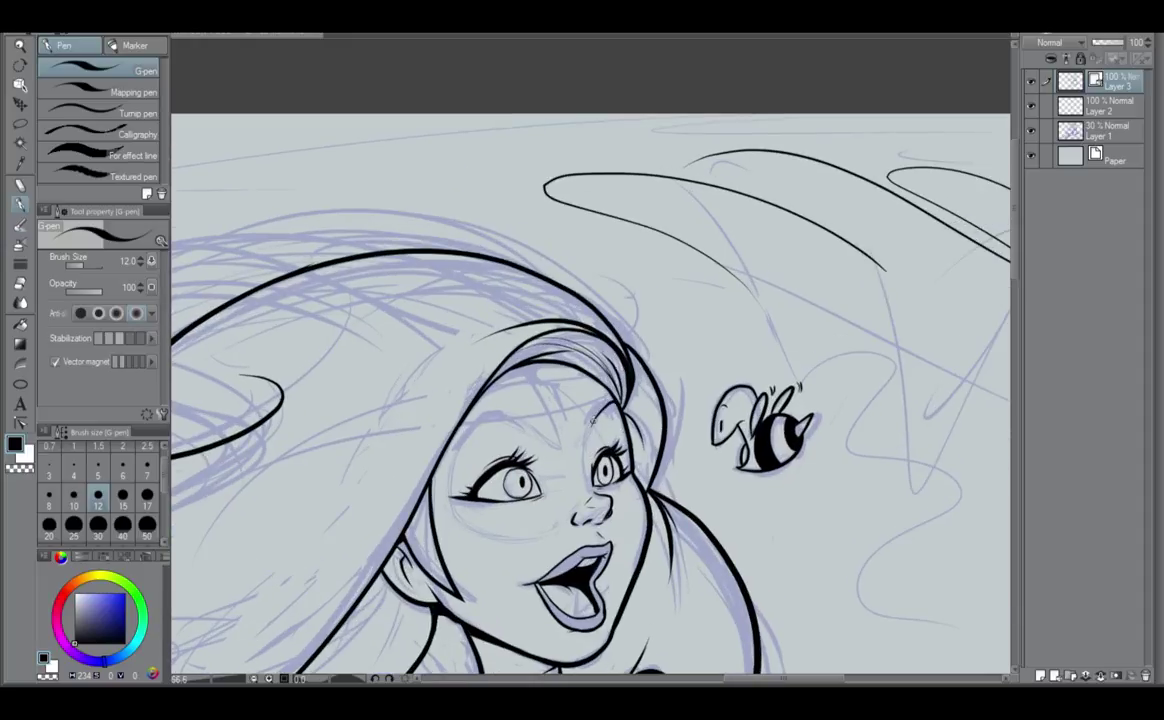
pyautogui.moveTo(592, 421)
pyautogui.mouseDown()
pyautogui.moveTo(618, 406)
pyautogui.moveTo(600, 413)
pyautogui.mouseUp()
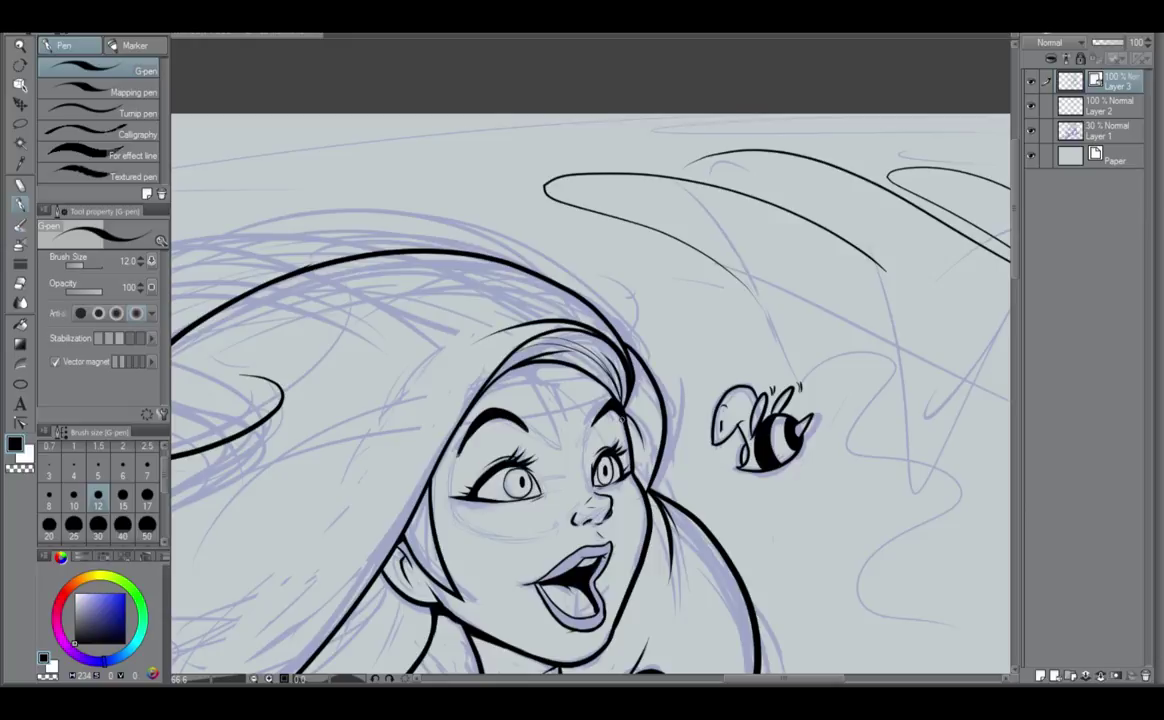
# Try thin contour lines around both eyebrows, and undo them.
pyautogui.scroll(1, 622, 418)
pyautogui.scroll(-2, 622, 418)
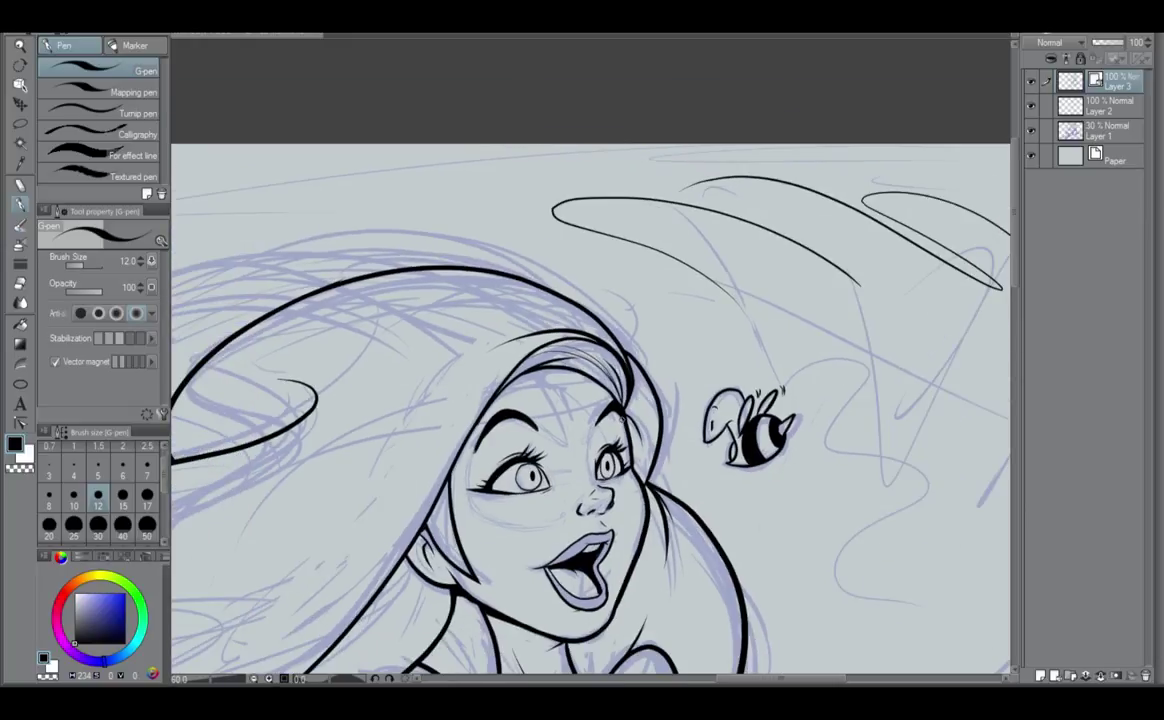
pyautogui.scroll(1, 622, 418)
pyautogui.scroll(-2, 622, 418)
pyautogui.scroll(2, 565, 382)
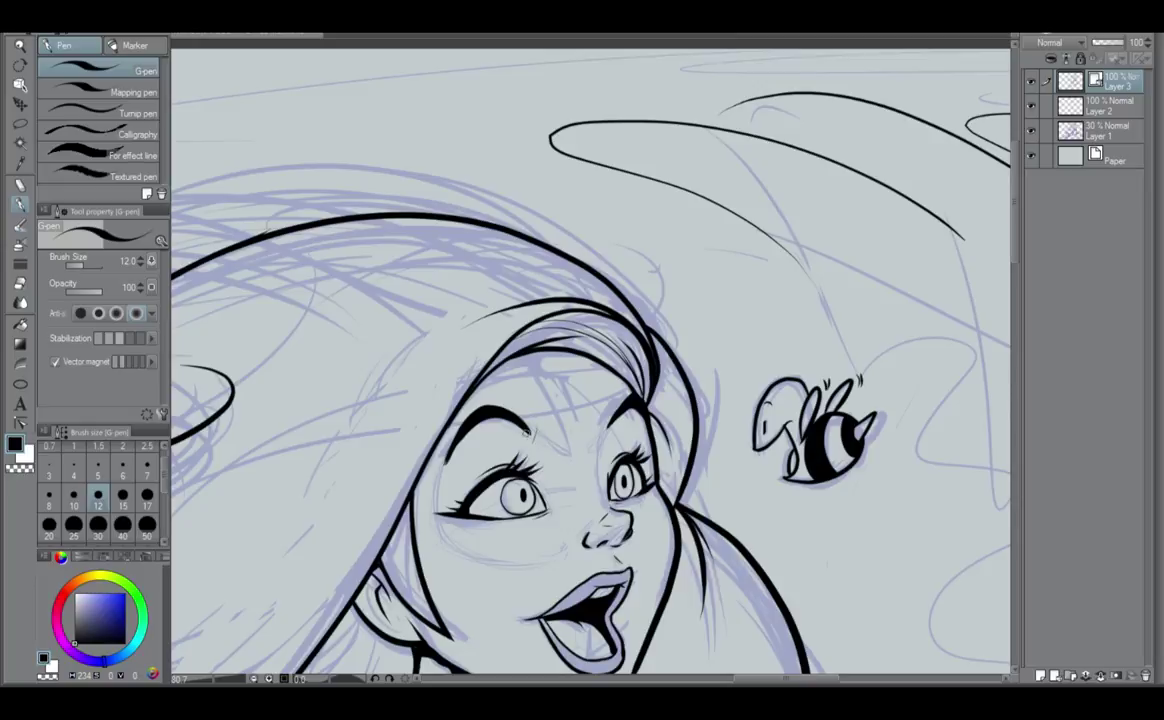
pyautogui.moveTo(520, 401)
pyautogui.mouseDown()
pyautogui.moveTo(437, 443)
pyautogui.moveTo(510, 443)
pyautogui.moveTo(500, 388)
pyautogui.mouseUp()
pyautogui.moveTo(633, 390)
pyautogui.mouseDown()
pyautogui.moveTo(602, 442)
pyautogui.moveTo(658, 422)
pyautogui.mouseUp()
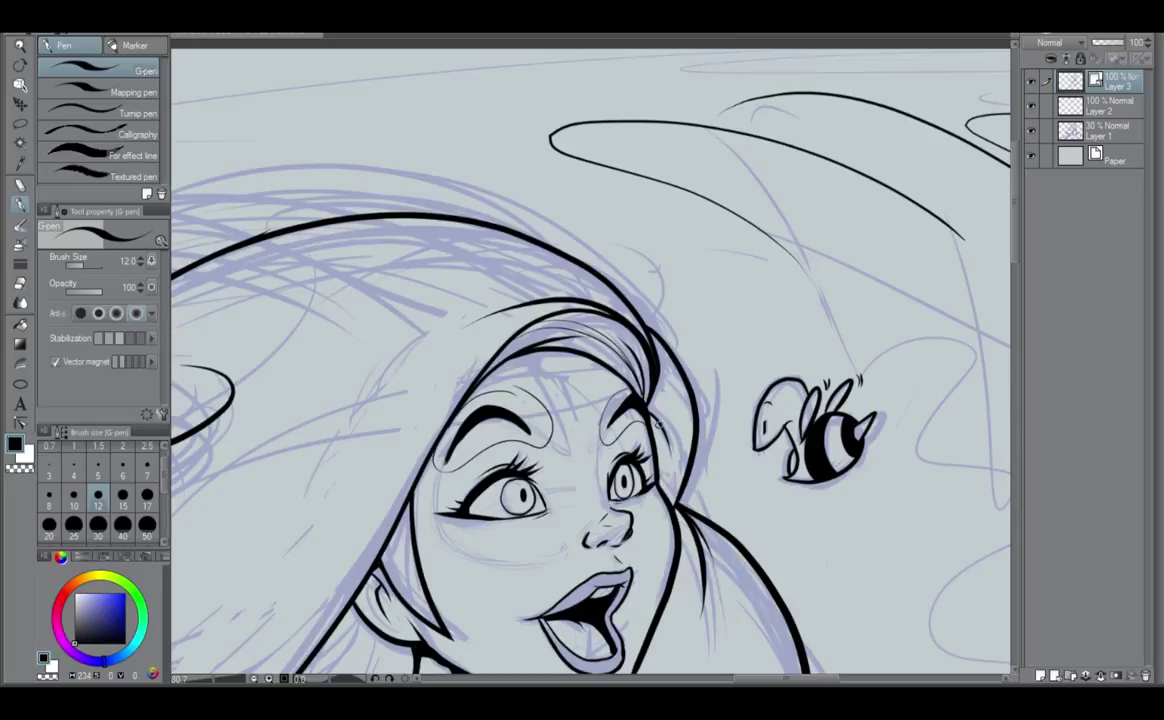
pyautogui.hotkey('ctrl', 'z')
pyautogui.hotkey('ctrl', 'z')
pyautogui.hotkey('ctrl', 'z')
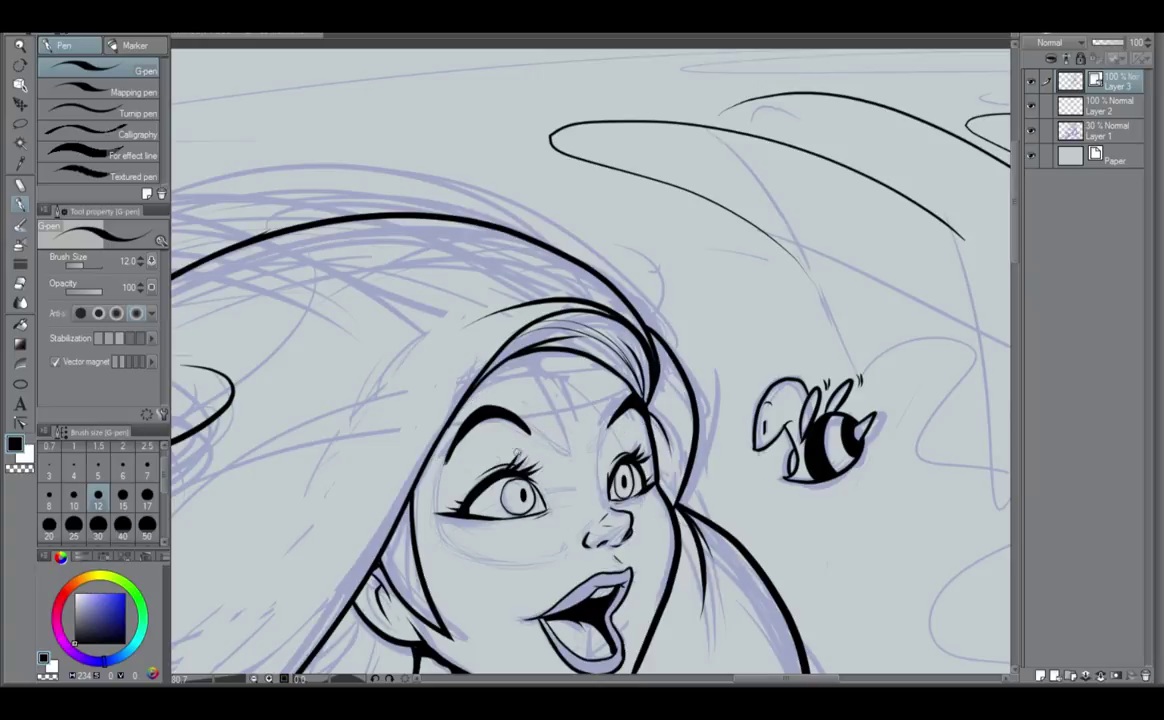
# Ink a thin eyelid crease above the near eye's lashes, redrawing it until it follows the eye.
pyautogui.moveTo(459, 468)
pyautogui.mouseDown()
pyautogui.moveTo(511, 459)
pyautogui.moveTo(555, 481)
pyautogui.mouseUp()
pyautogui.moveTo(445, 478); pyautogui.dragTo(554, 486)
pyautogui.hotkey('ctrl', 'z')
pyautogui.moveTo(456, 479)
pyautogui.mouseDown()
pyautogui.moveTo(546, 483)
pyautogui.moveTo(555, 464)
pyautogui.mouseUp()
pyautogui.scroll(-5, 641, 399)
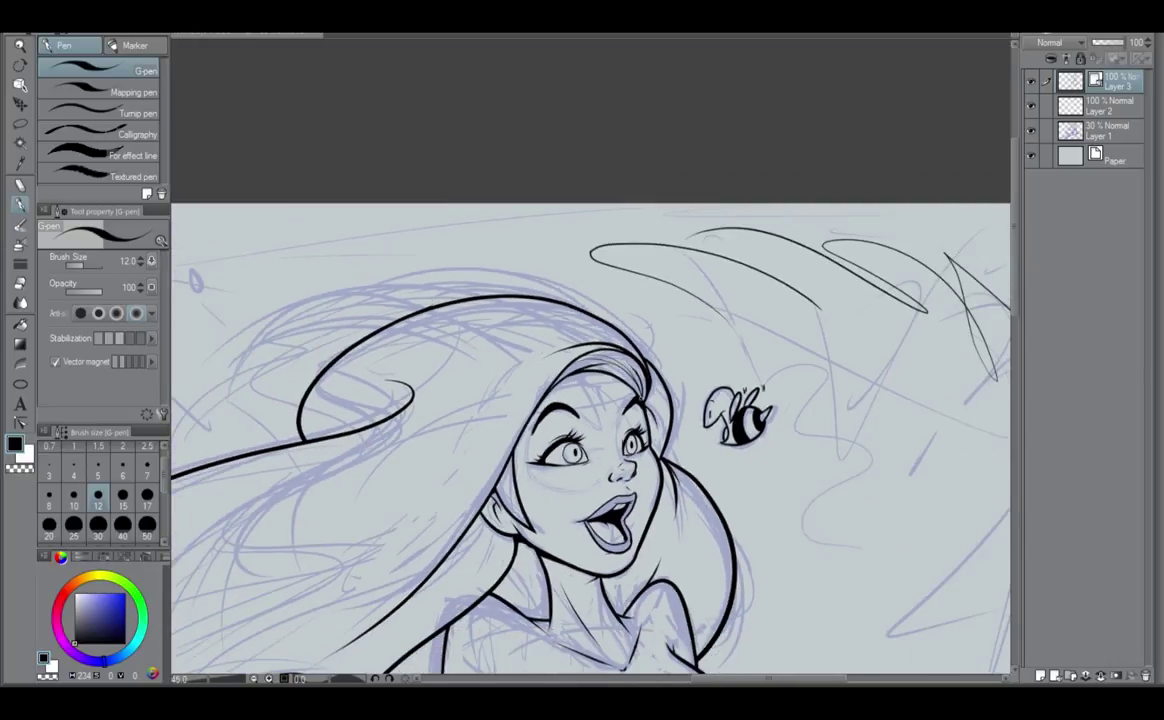
# Set the G-pen brush size to 15 and re-ink the mermaid's hip line down to the lower belly, redrawing it until smooth.
pyautogui.scroll(-3, 641, 400)
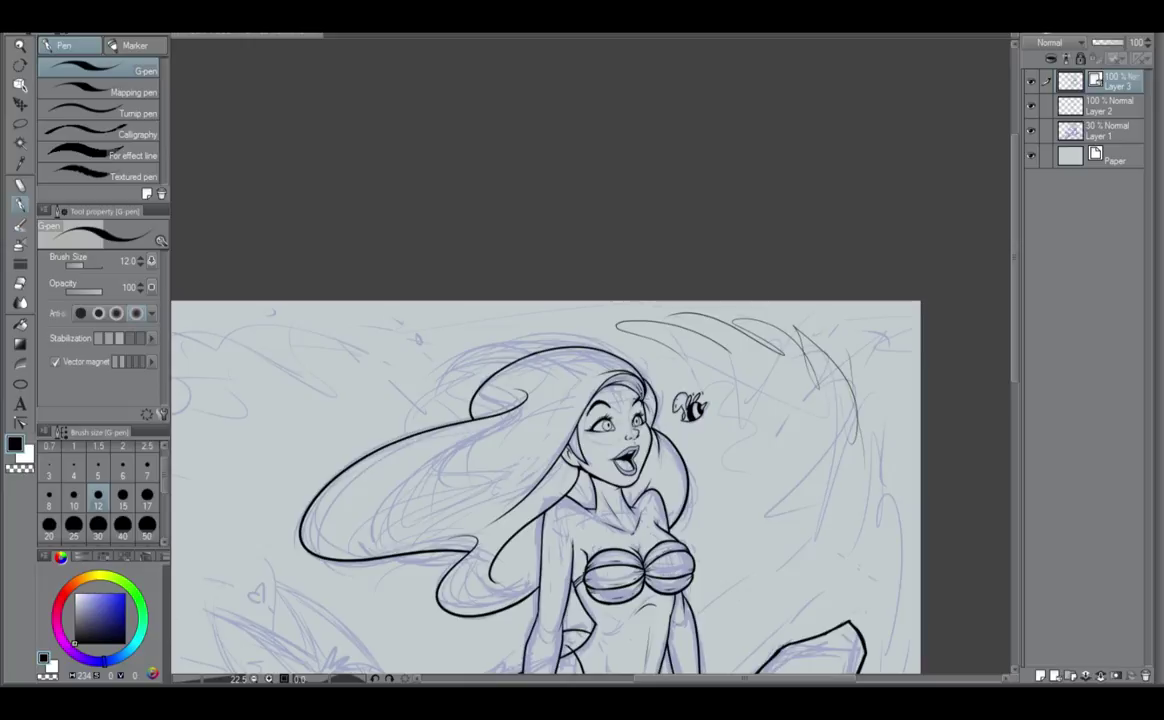
pyautogui.moveTo(631, 489); pyautogui.dragTo(661, 360)
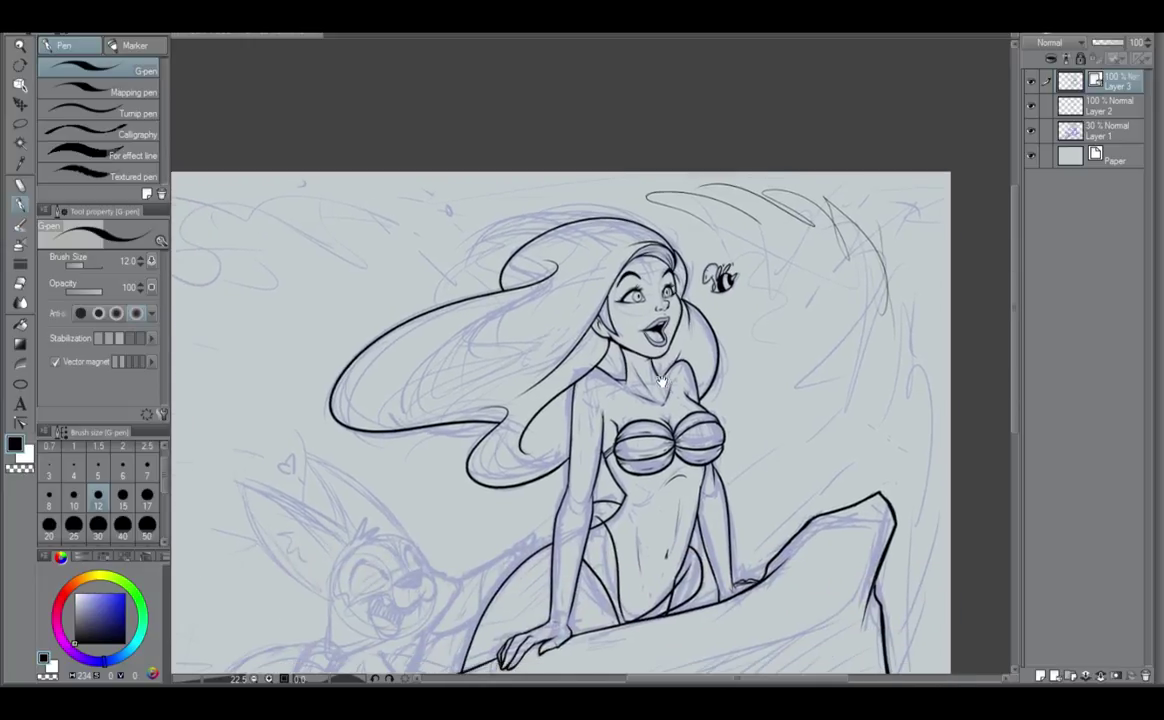
pyautogui.moveTo(679, 517); pyautogui.dragTo(760, 373)
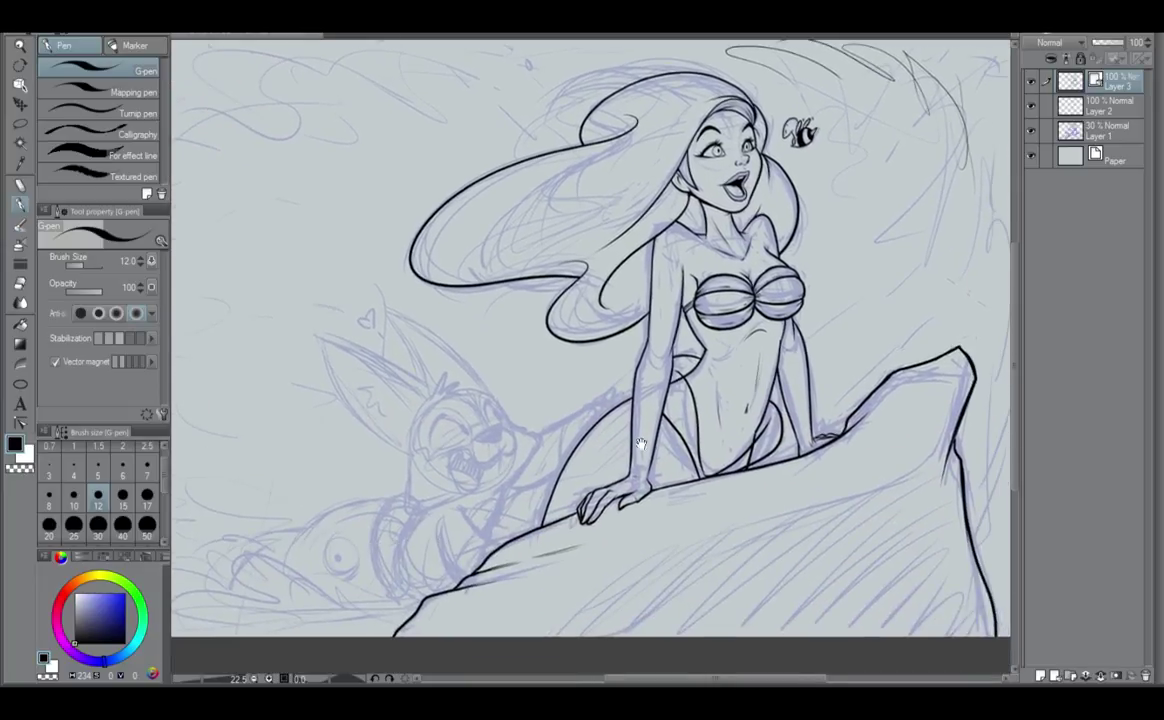
pyautogui.moveTo(645, 444)
pyautogui.mouseDown()
pyautogui.moveTo(711, 456)
pyautogui.moveTo(623, 494)
pyautogui.mouseUp()
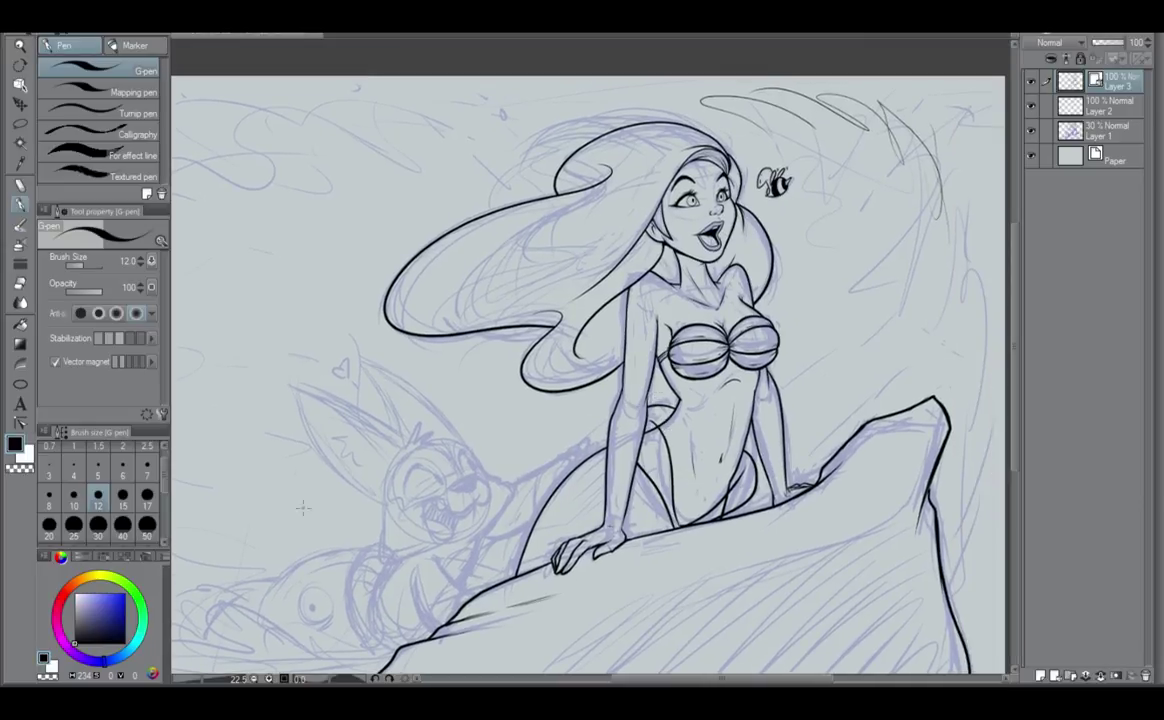
pyautogui.click(123, 496)
pyautogui.scroll(2, 632, 405)
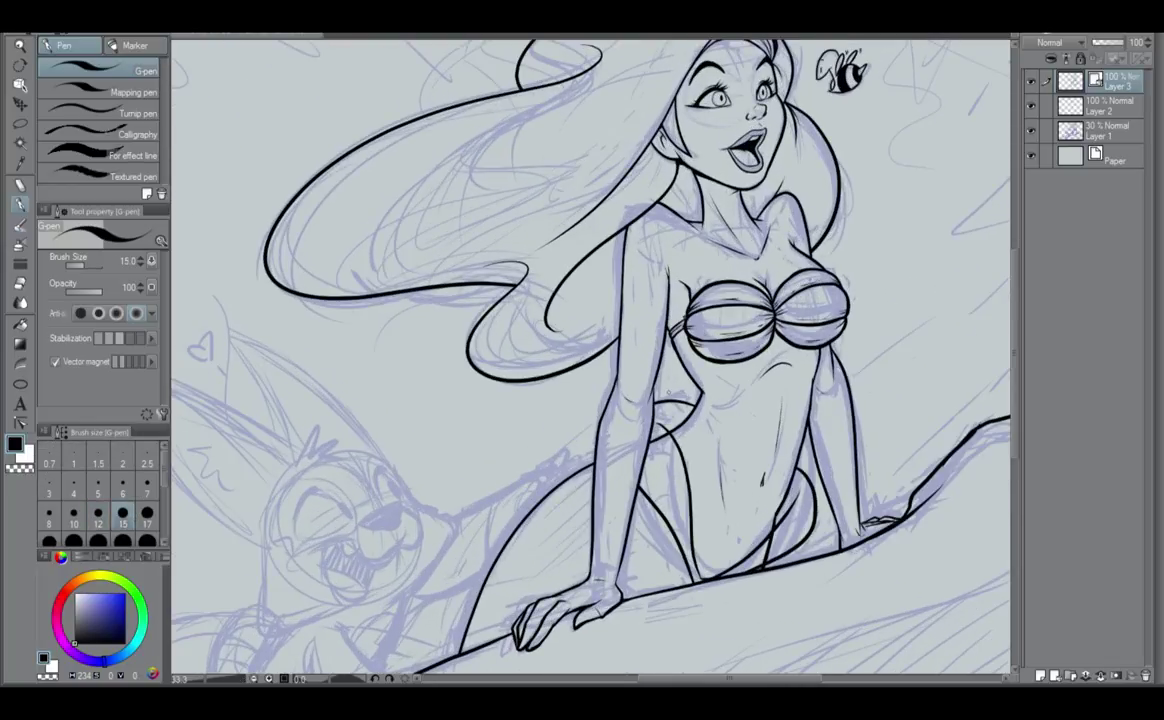
pyautogui.scroll(-1, 637, 267)
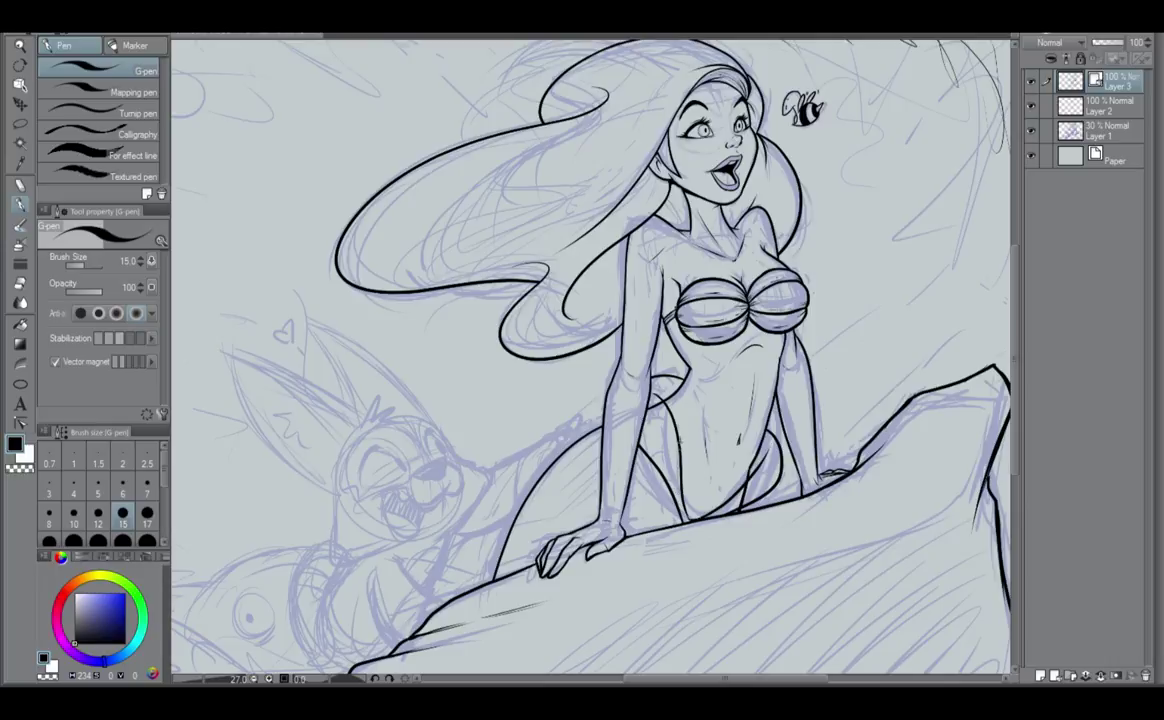
pyautogui.moveTo(618, 400)
pyautogui.mouseDown()
pyautogui.moveTo(642, 470)
pyautogui.moveTo(705, 514)
pyautogui.mouseUp()
pyautogui.hotkey('ctrl', 'z')
pyautogui.hotkey('ctrl', 'z')
pyautogui.moveTo(678, 440); pyautogui.dragTo(704, 514)
pyautogui.hotkey('ctrl', 'z')
pyautogui.moveTo(688, 519); pyautogui.dragTo(723, 516)
pyautogui.hotkey('ctrl', 'z')
pyautogui.hotkey('ctrl', 'z')
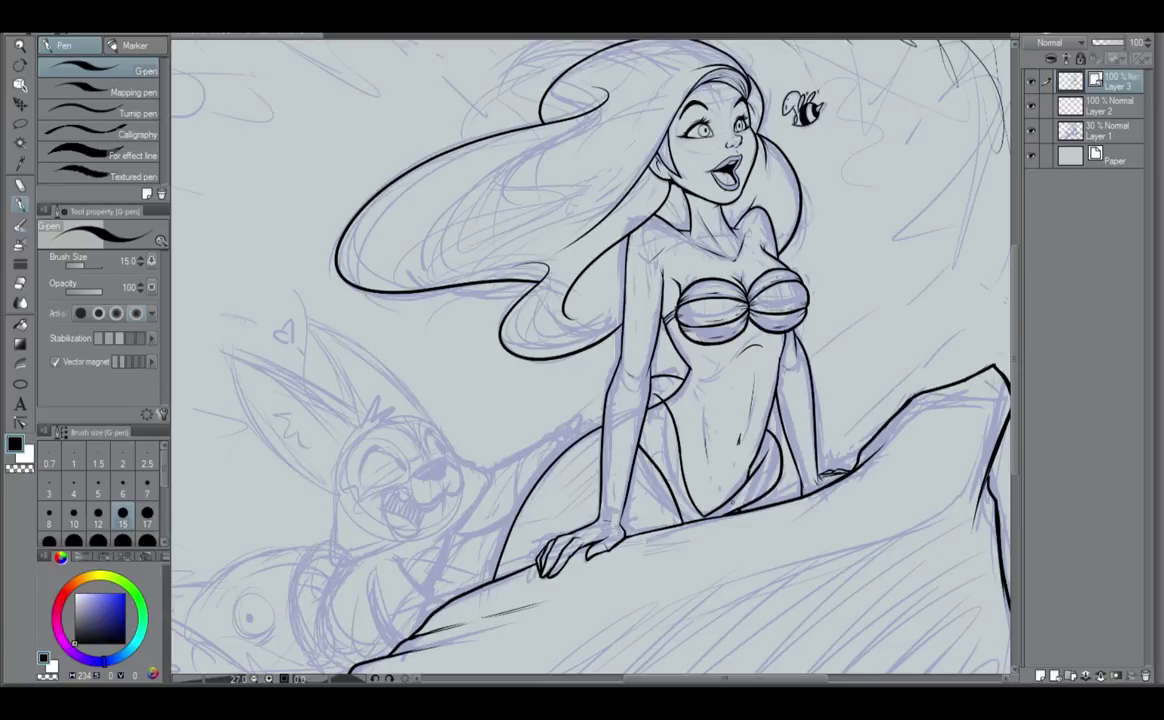
# Ink the fox's near cheek with small fur spikes, a pointed corner tuft and the lower jaw line.
pyautogui.scroll(-2, 732, 513)
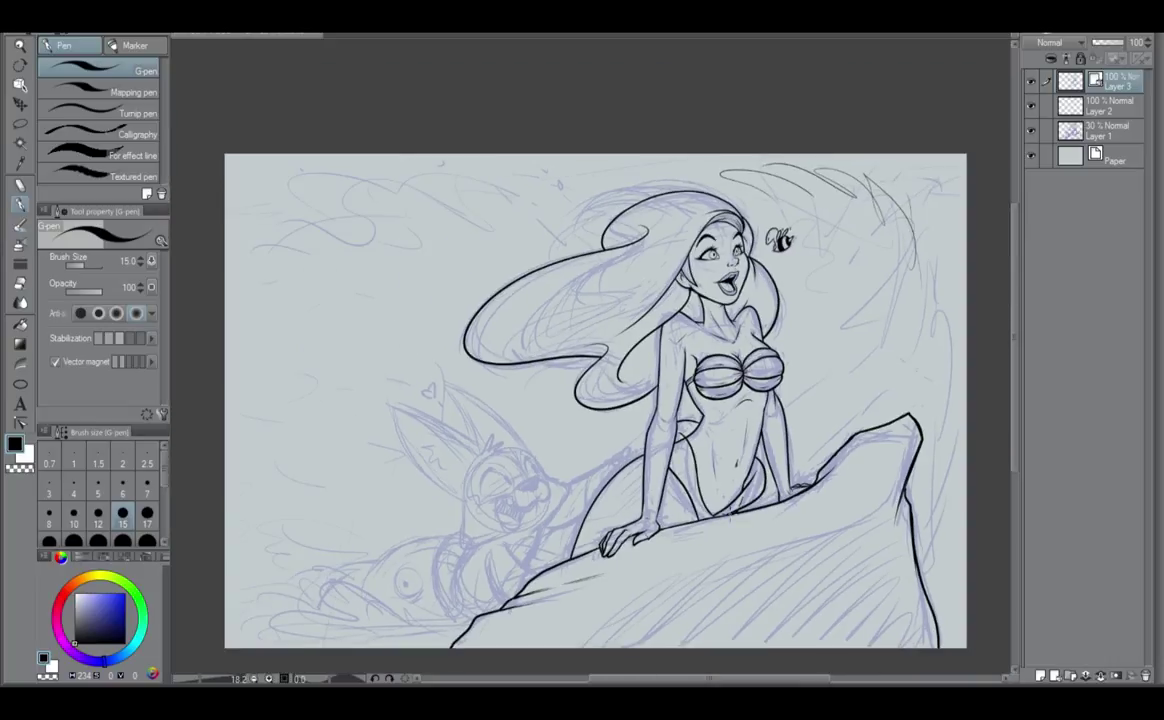
pyautogui.scroll(1, 687, 520)
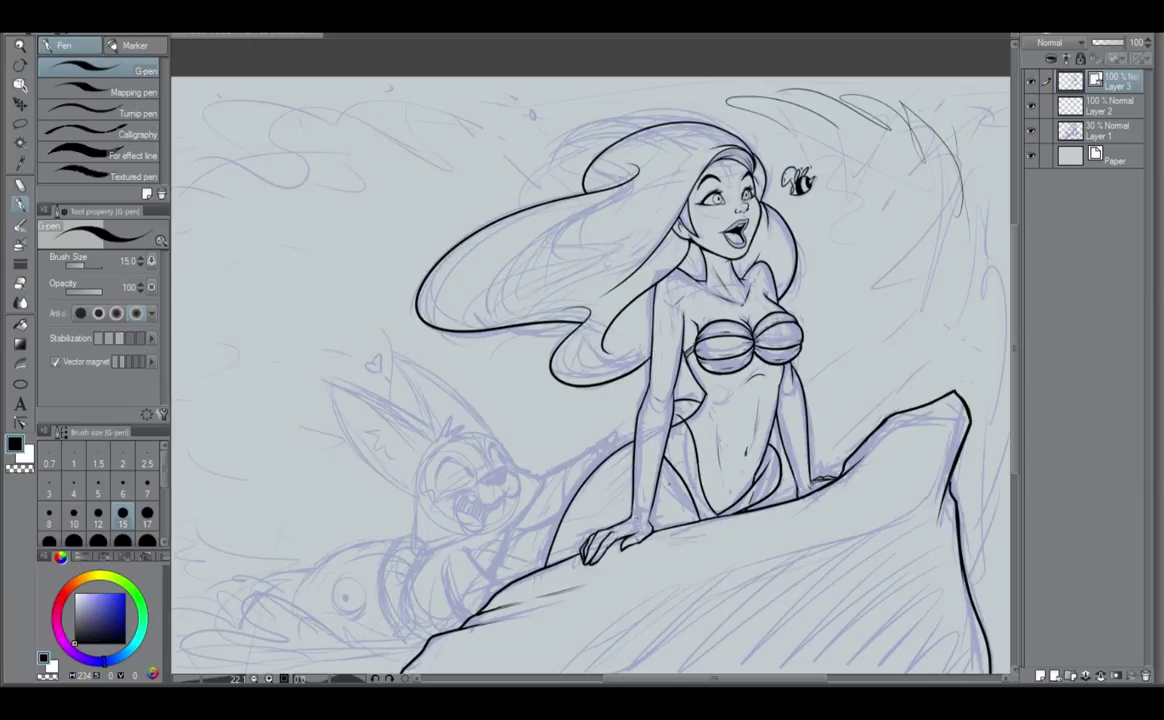
pyautogui.moveTo(653, 499); pyautogui.dragTo(796, 465)
pyautogui.scroll(2, 700, 498)
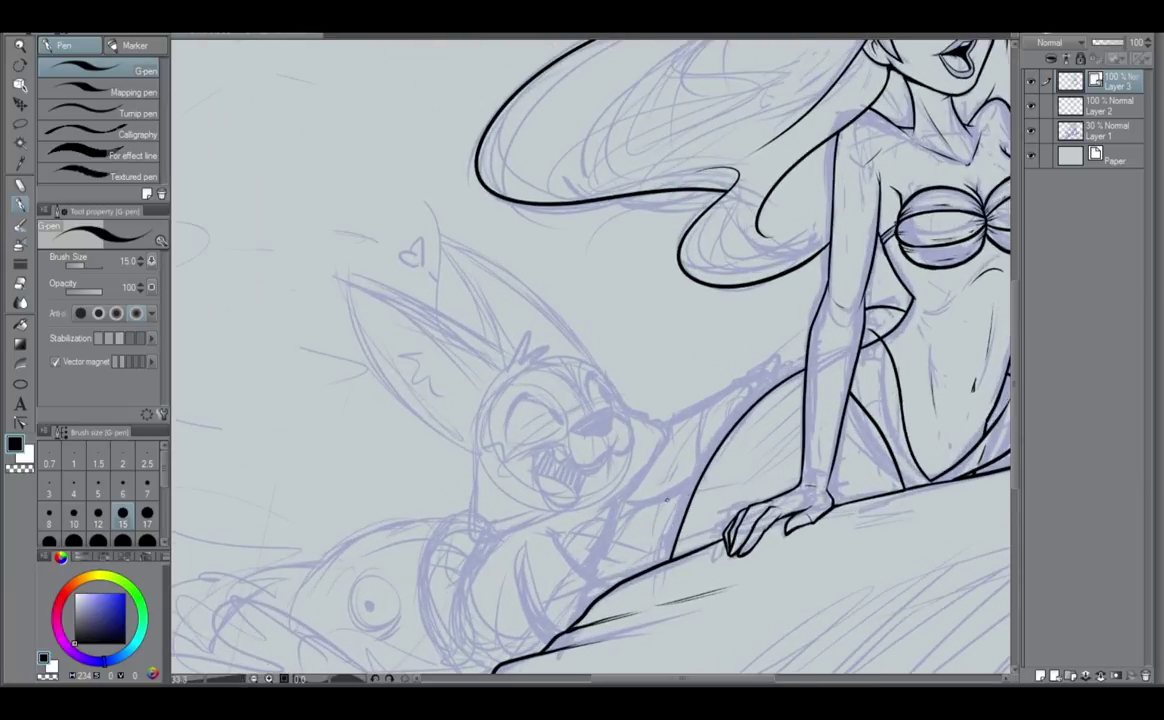
pyautogui.moveTo(630, 525); pyautogui.dragTo(774, 519)
pyautogui.scroll(1, 766, 465)
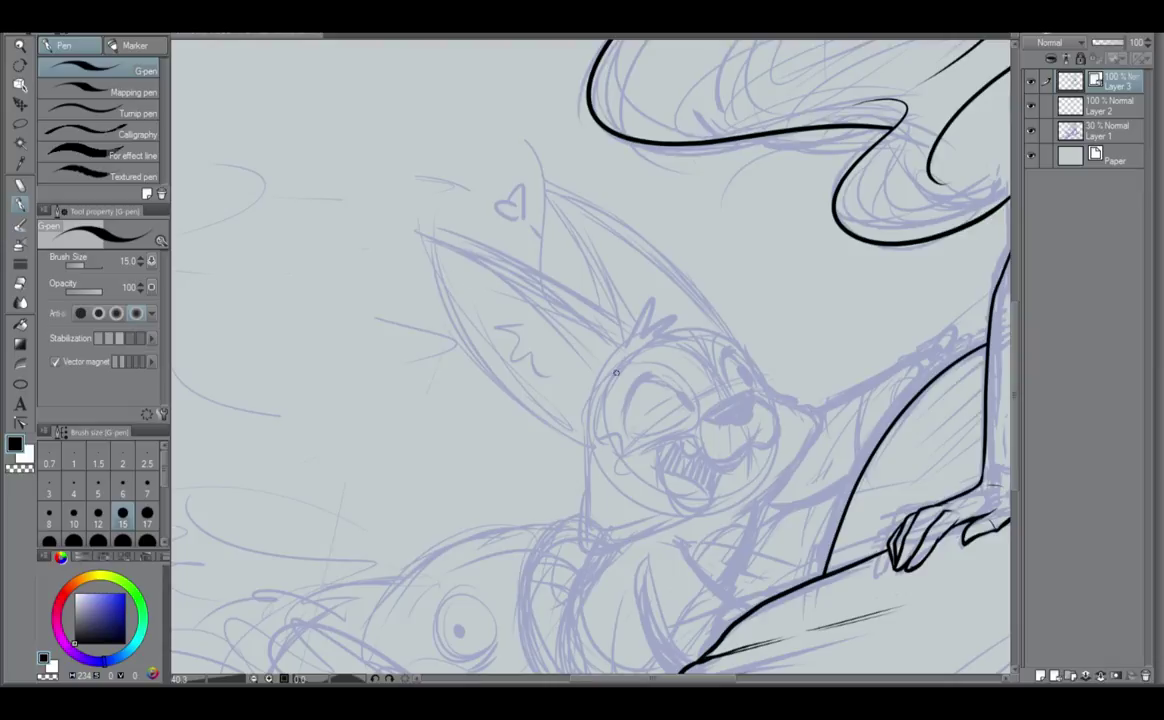
pyautogui.moveTo(587, 441); pyautogui.dragTo(580, 541)
pyautogui.hotkey('ctrl', 'z')
pyautogui.hotkey('ctrl', 'z')
pyautogui.moveTo(589, 454); pyautogui.dragTo(581, 532)
pyautogui.moveTo(586, 482)
pyautogui.mouseDown()
pyautogui.moveTo(575, 552)
pyautogui.moveTo(595, 541)
pyautogui.moveTo(581, 545)
pyautogui.moveTo(594, 519)
pyautogui.moveTo(593, 537)
pyautogui.moveTo(687, 519)
pyautogui.mouseUp()
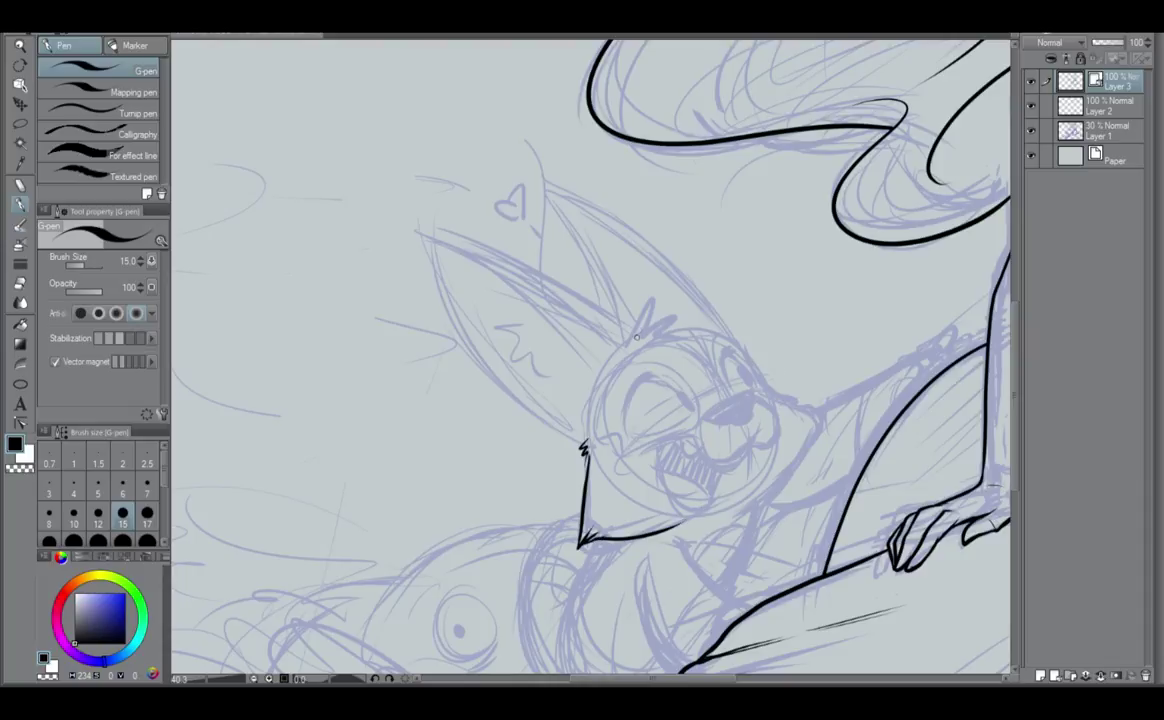
# Ink the spiky hair tuft on top of the fox's head and the near side of its forehead.
pyautogui.moveTo(632, 343)
pyautogui.mouseDown()
pyautogui.moveTo(650, 301)
pyautogui.moveTo(682, 343)
pyautogui.mouseUp()
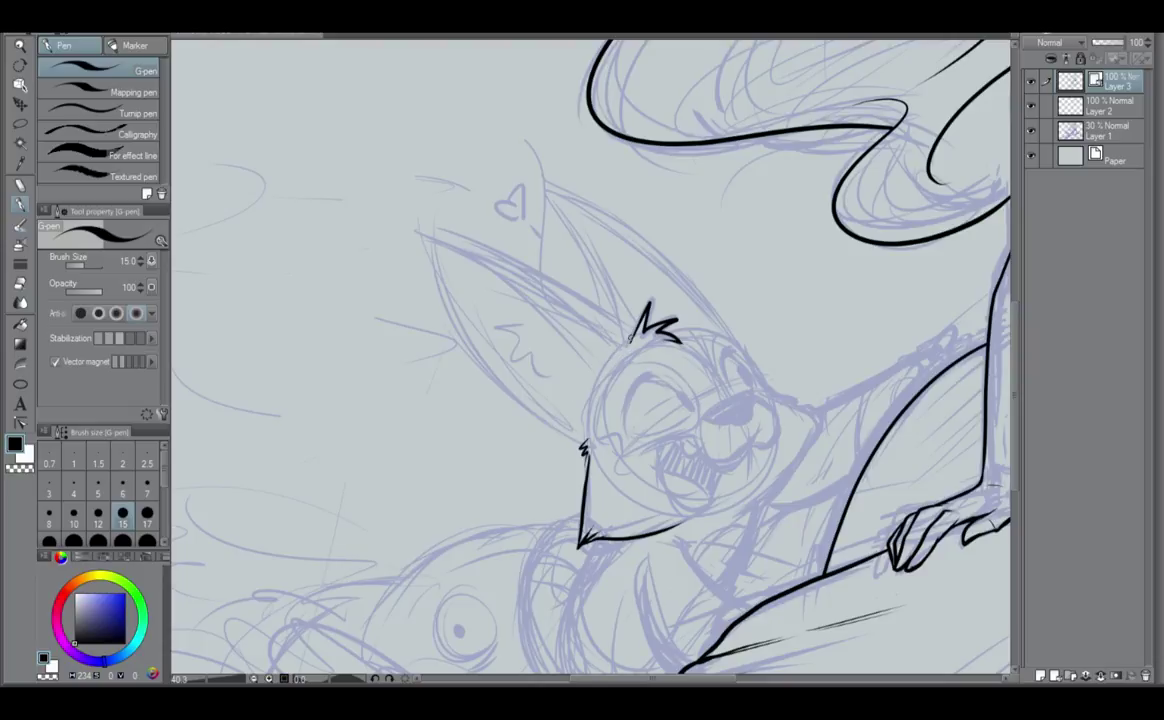
pyautogui.moveTo(600, 377); pyautogui.dragTo(634, 337)
pyautogui.moveTo(591, 389); pyautogui.dragTo(584, 422)
# Ink the outer and upper edges of the fox's near ear as long curves meeting in a clean pointed tip.
pyautogui.moveTo(427, 229)
pyautogui.mouseDown()
pyautogui.moveTo(462, 340)
pyautogui.moveTo(619, 467)
pyautogui.mouseUp()
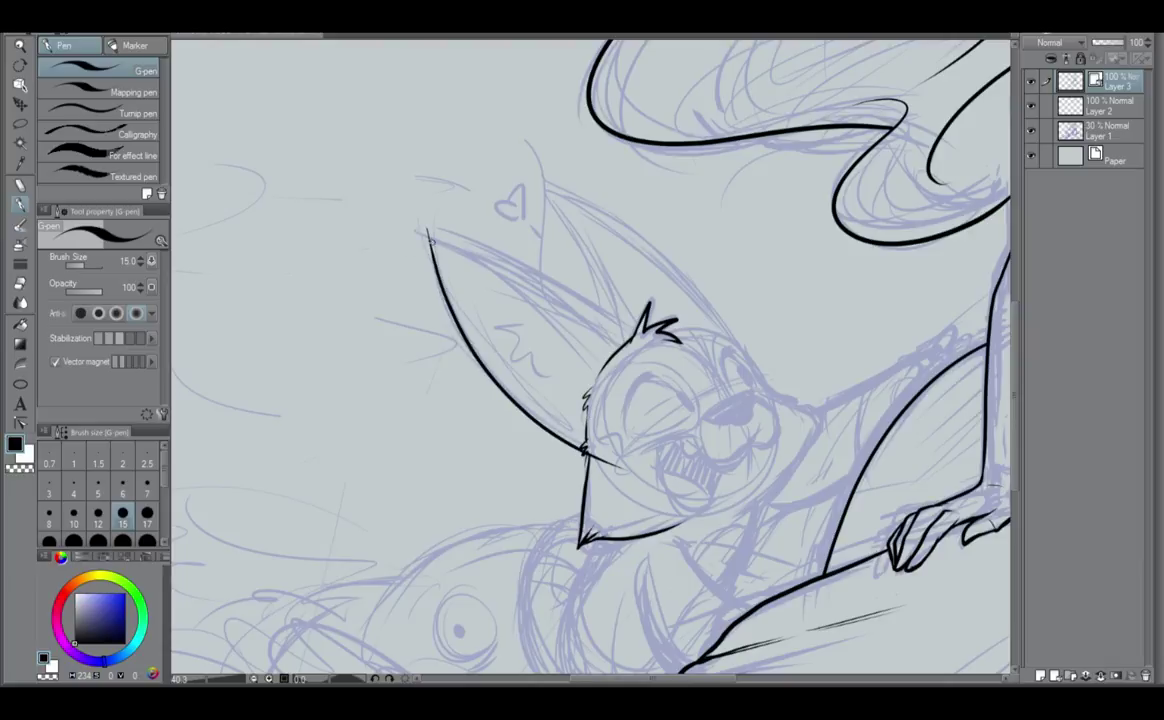
pyautogui.moveTo(415, 228)
pyautogui.mouseDown()
pyautogui.moveTo(468, 240)
pyautogui.moveTo(660, 355)
pyautogui.mouseUp()
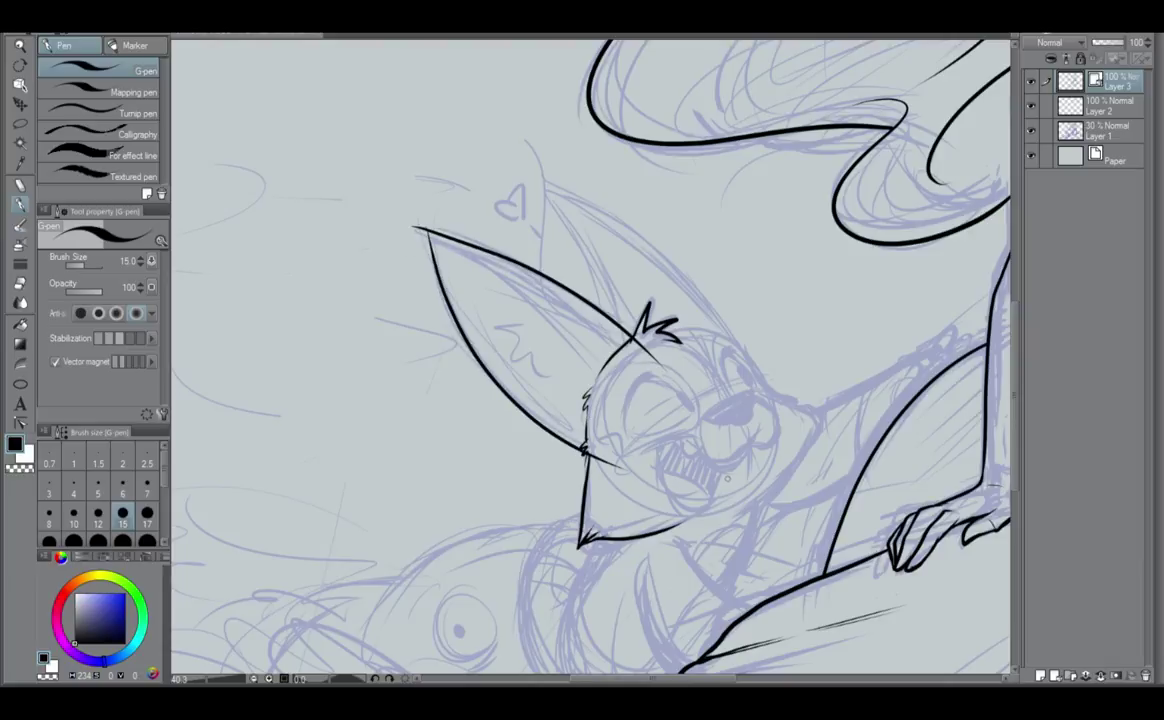
pyautogui.hotkey('ctrl', 'z')
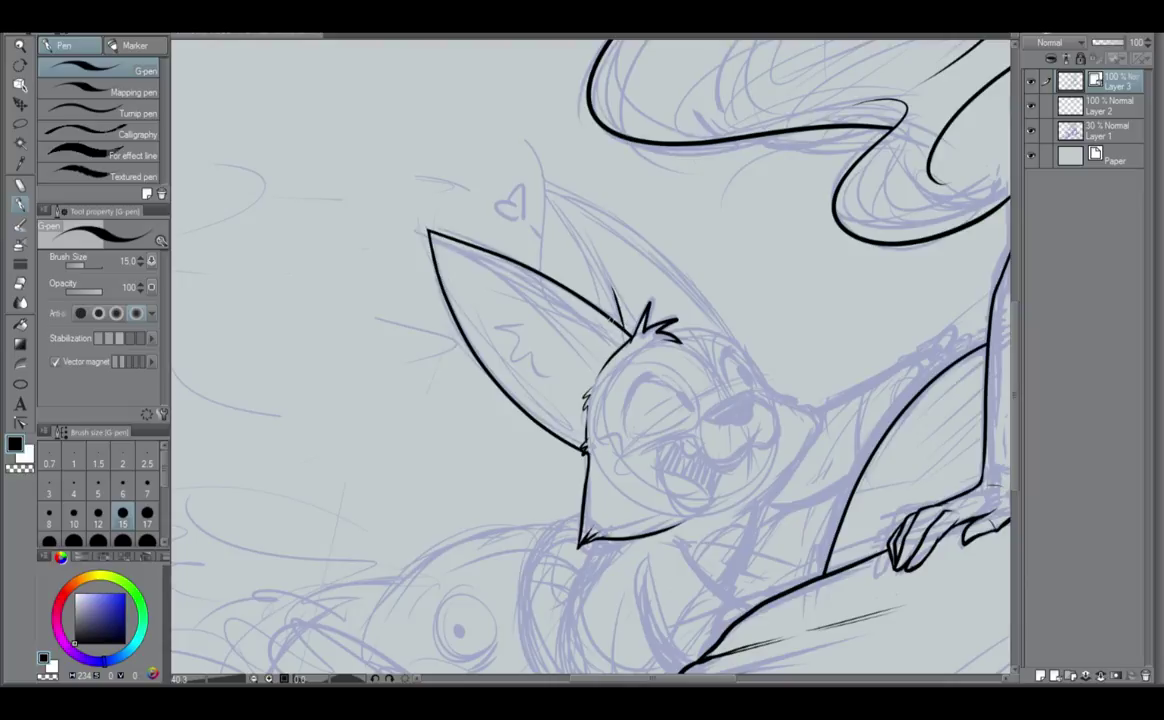
# Ink both edges of the fox's far ear and clean up the overshoot at its pointed tip.
pyautogui.moveTo(620, 328); pyautogui.dragTo(583, 242)
pyautogui.hotkey('ctrl', 'z')
pyautogui.moveTo(624, 330)
pyautogui.mouseDown()
pyautogui.moveTo(544, 193)
pyautogui.moveTo(740, 354)
pyautogui.mouseUp()
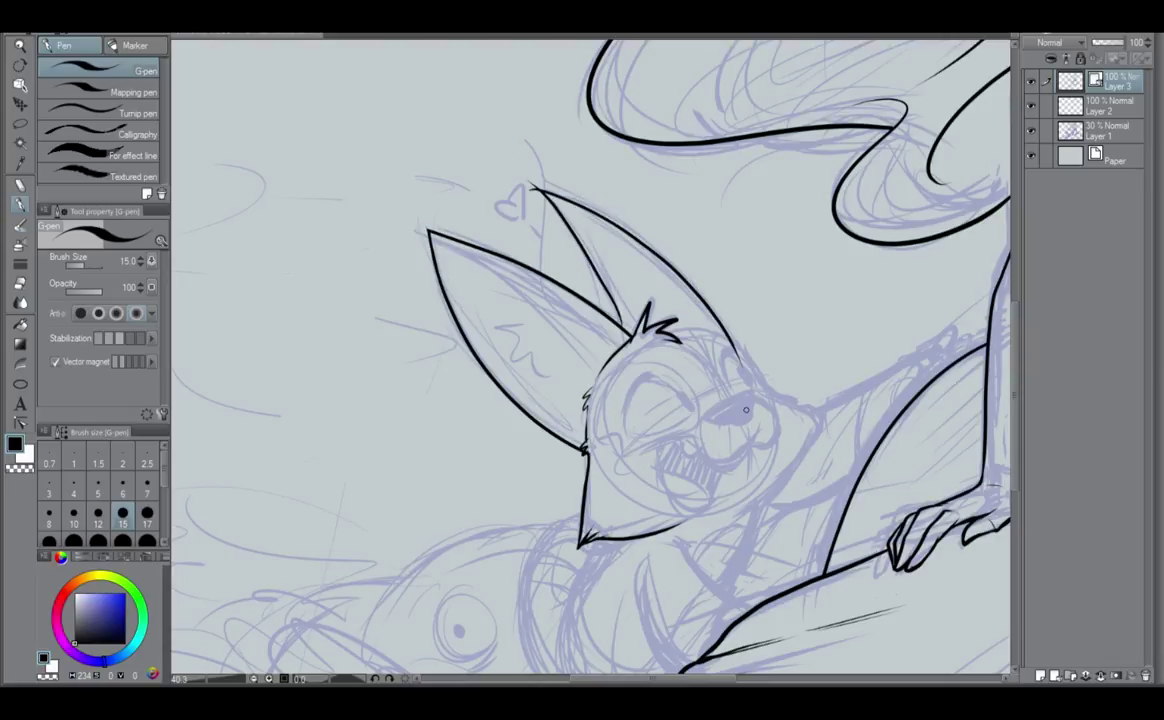
pyautogui.moveTo(530, 187); pyautogui.dragTo(534, 201)
# Ink the inner fold line and a jagged fur tuft inside the fox's near ear.
pyautogui.moveTo(434, 235); pyautogui.dragTo(622, 375)
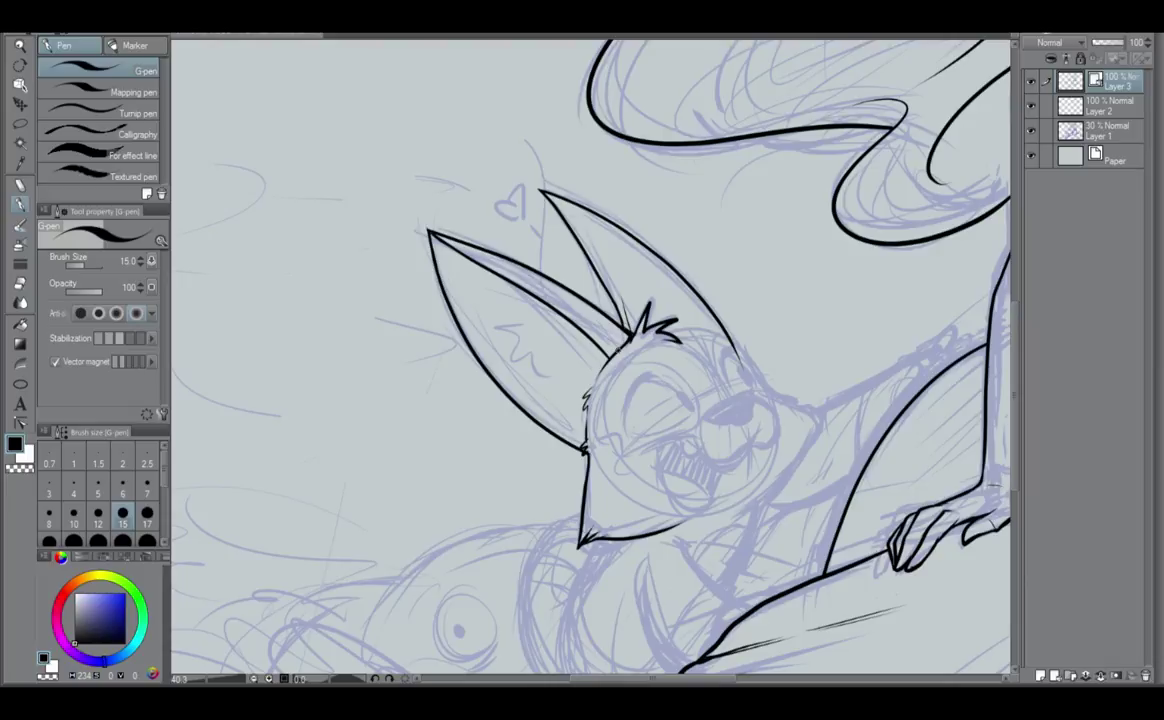
pyautogui.moveTo(494, 324)
pyautogui.mouseDown()
pyautogui.moveTo(521, 327)
pyautogui.moveTo(543, 373)
pyautogui.mouseUp()
pyautogui.hotkey('ctrl', 'z')
# Ink the fox's wavy upper lip and the rounded far side of its muzzle.
pyautogui.scroll(1, 490, 302)
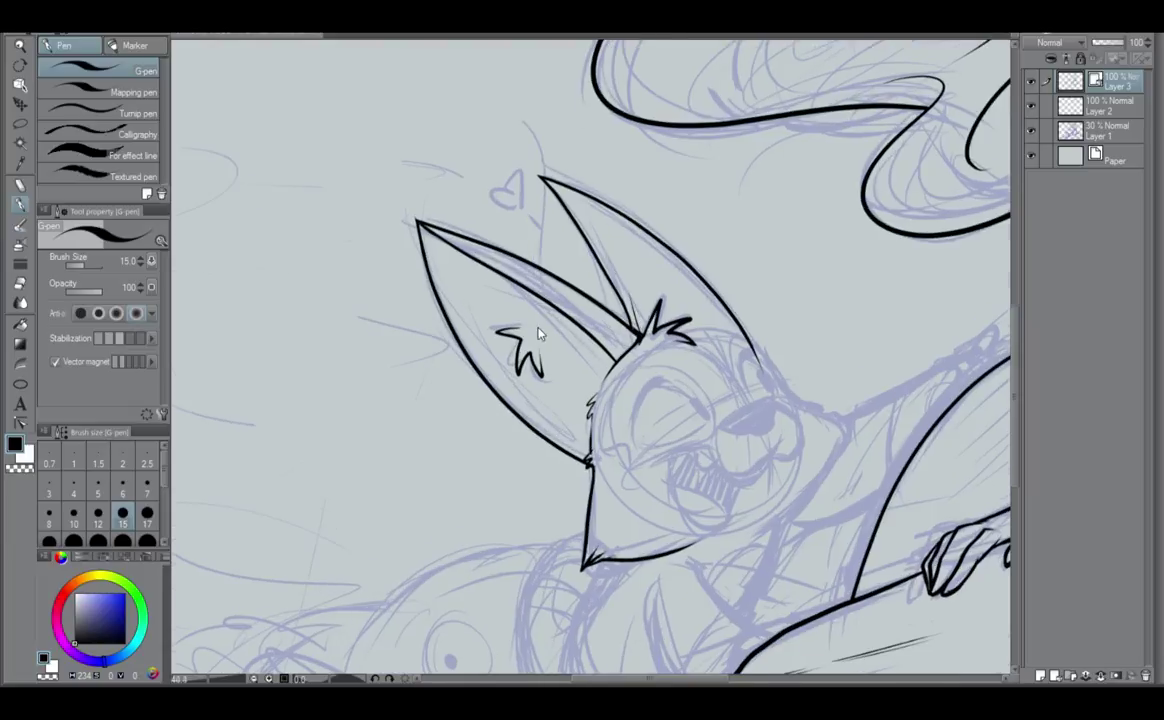
pyautogui.scroll(1, 602, 466)
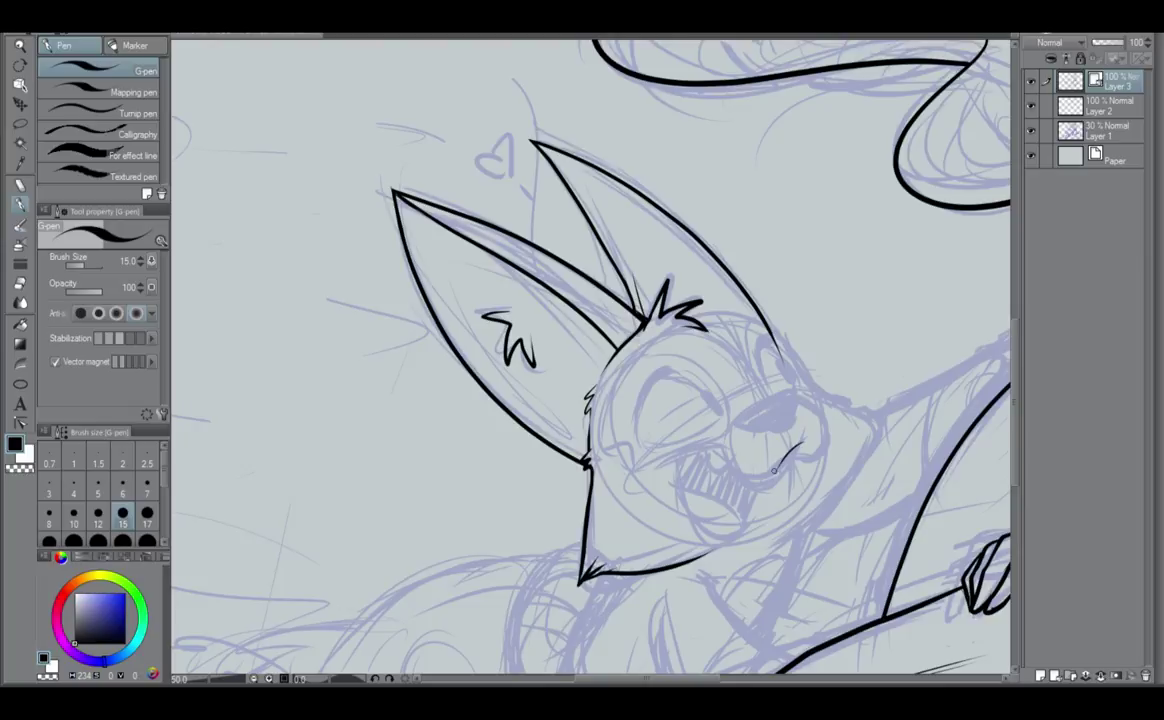
pyautogui.moveTo(718, 454)
pyautogui.mouseDown()
pyautogui.moveTo(798, 446)
pyautogui.moveTo(752, 479)
pyautogui.moveTo(715, 443)
pyautogui.moveTo(656, 465)
pyautogui.mouseUp()
pyautogui.hotkey('ctrl', 'z')
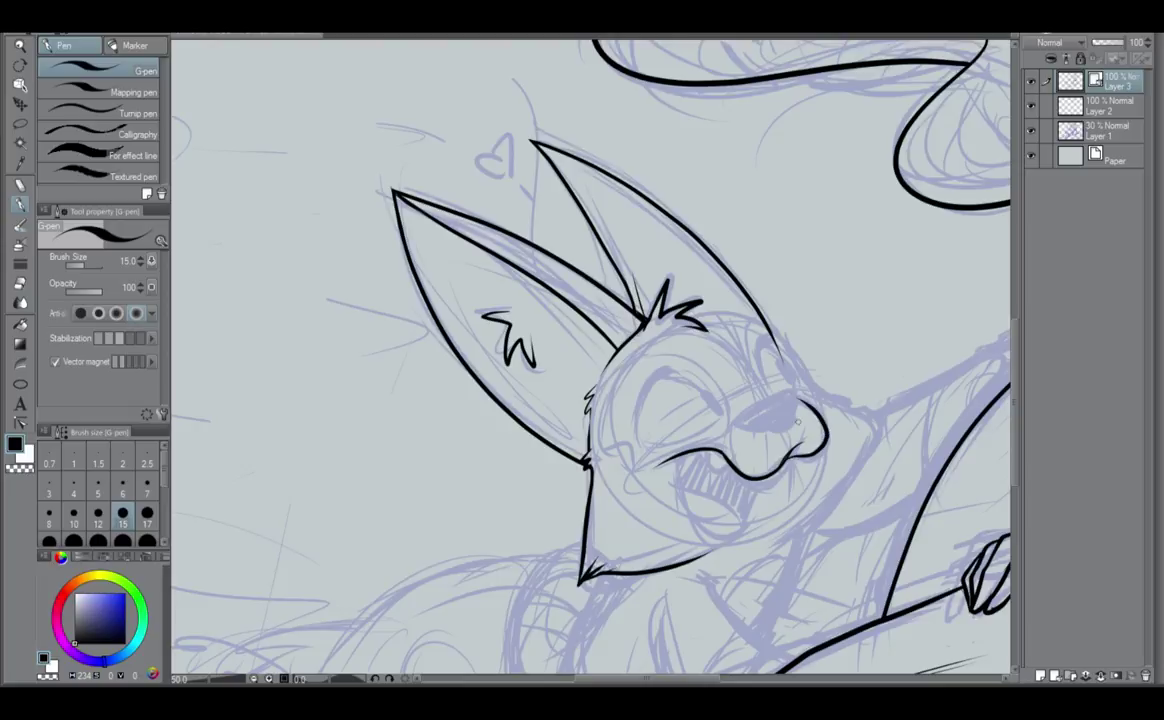
pyautogui.moveTo(795, 450)
pyautogui.mouseDown()
pyautogui.moveTo(823, 438)
pyautogui.moveTo(783, 400)
pyautogui.mouseUp()
# Ink the fox's open mouth outline and the tongue curve inside it, redrawing the tongue until it fits.
pyautogui.moveTo(680, 452)
pyautogui.mouseDown()
pyautogui.moveTo(683, 496)
pyautogui.moveTo(743, 529)
pyautogui.mouseUp()
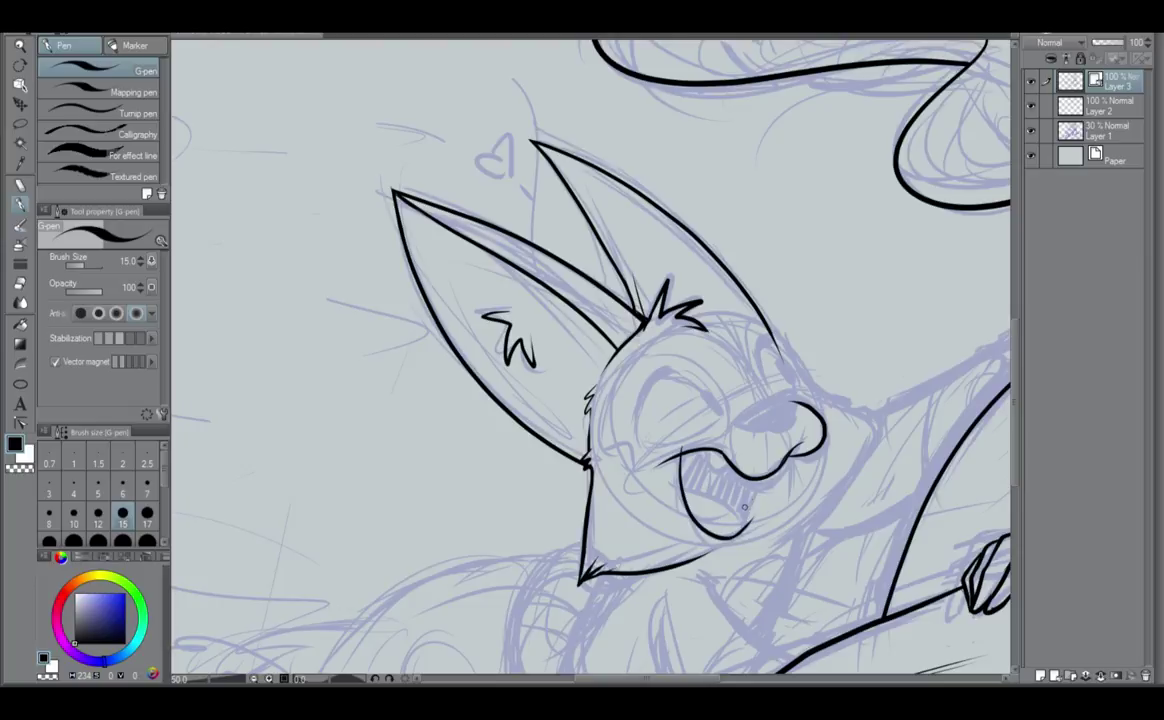
pyautogui.moveTo(761, 477); pyautogui.dragTo(738, 541)
pyautogui.moveTo(682, 492); pyautogui.dragTo(745, 528)
pyautogui.hotkey('ctrl', 'z')
pyautogui.moveTo(669, 485); pyautogui.dragTo(735, 552)
pyautogui.hotkey('ctrl', 'z')
pyautogui.moveTo(684, 488); pyautogui.dragTo(750, 547)
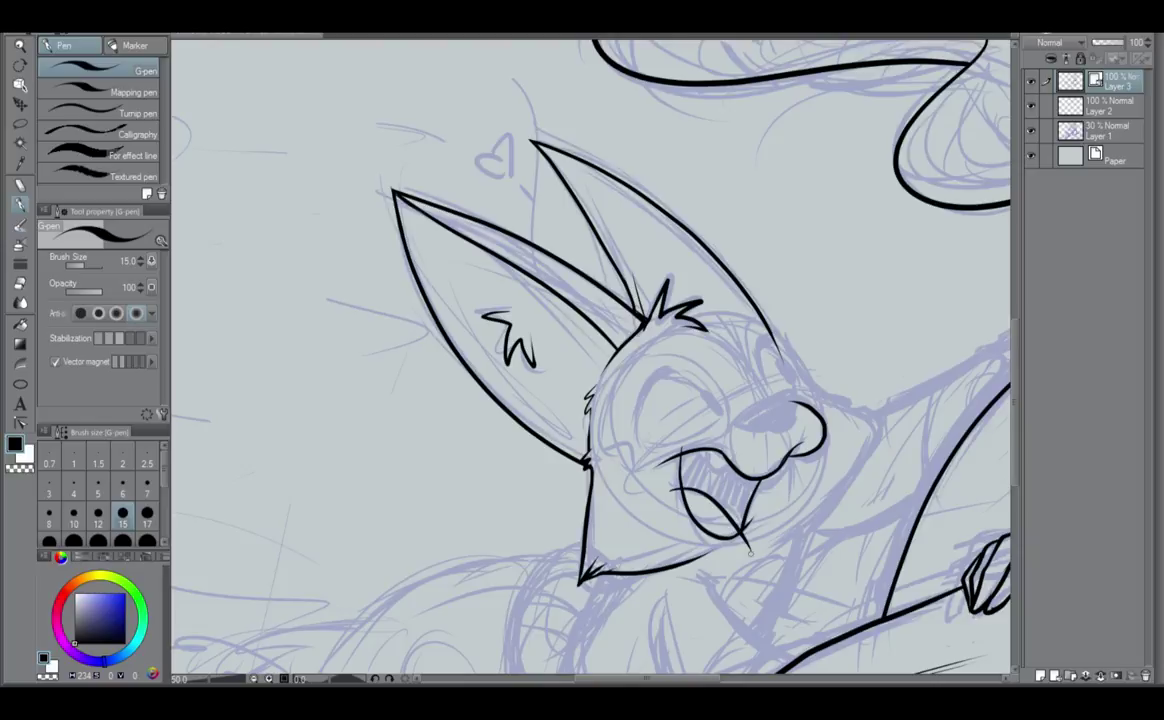
# Trim the stray mouth line and fill the fox's mouth interior black around a small fang and the tongue.
pyautogui.moveTo(756, 545); pyautogui.dragTo(727, 571)
pyautogui.moveTo(707, 453); pyautogui.dragTo(720, 456)
pyautogui.moveTo(684, 458)
pyautogui.mouseDown()
pyautogui.moveTo(688, 473)
pyautogui.moveTo(707, 454)
pyautogui.moveTo(688, 480)
pyautogui.moveTo(698, 469)
pyautogui.moveTo(742, 525)
pyautogui.moveTo(755, 484)
pyautogui.moveTo(722, 464)
pyautogui.moveTo(714, 473)
pyautogui.moveTo(747, 508)
pyautogui.moveTo(740, 476)
pyautogui.moveTo(748, 490)
pyautogui.moveTo(730, 482)
pyautogui.mouseUp()
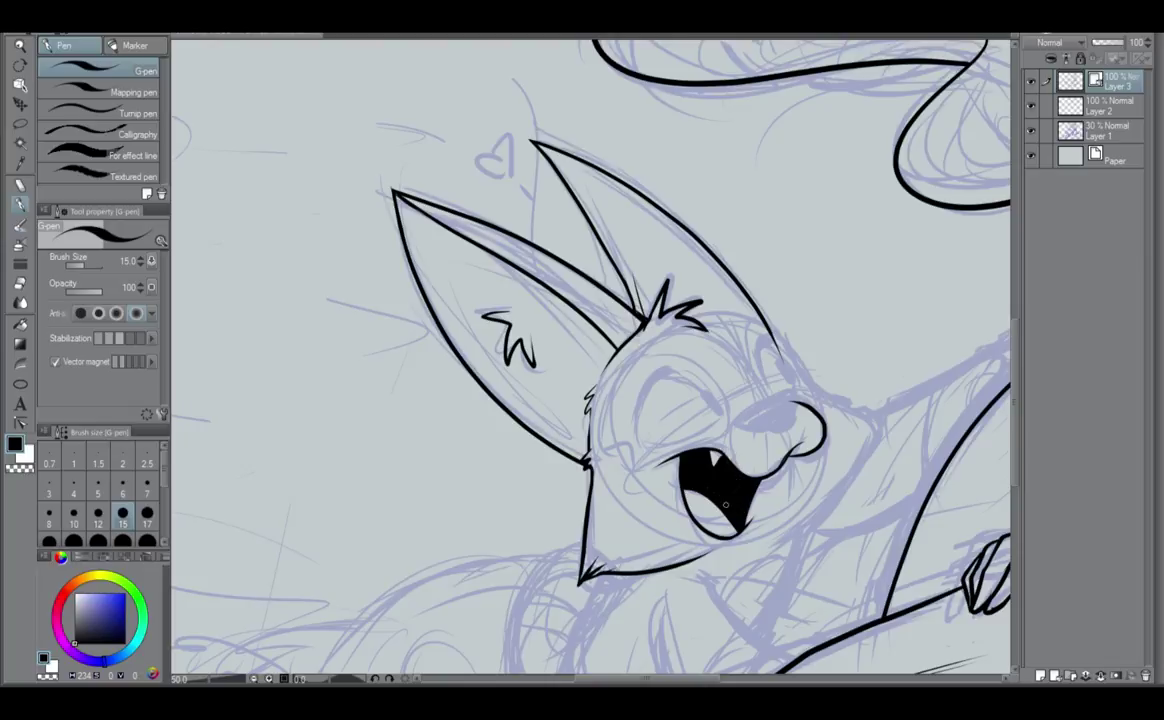
# Ink the lower lip curve beneath the fox's mouth and redraw the jaw line from the cheek tuft toward the chin.
pyautogui.moveTo(703, 538)
pyautogui.mouseDown()
pyautogui.moveTo(757, 530)
pyautogui.moveTo(716, 550)
pyautogui.moveTo(758, 522)
pyautogui.mouseUp()
pyautogui.hotkey('ctrl', 'z')
pyautogui.hotkey('ctrl', 'z')
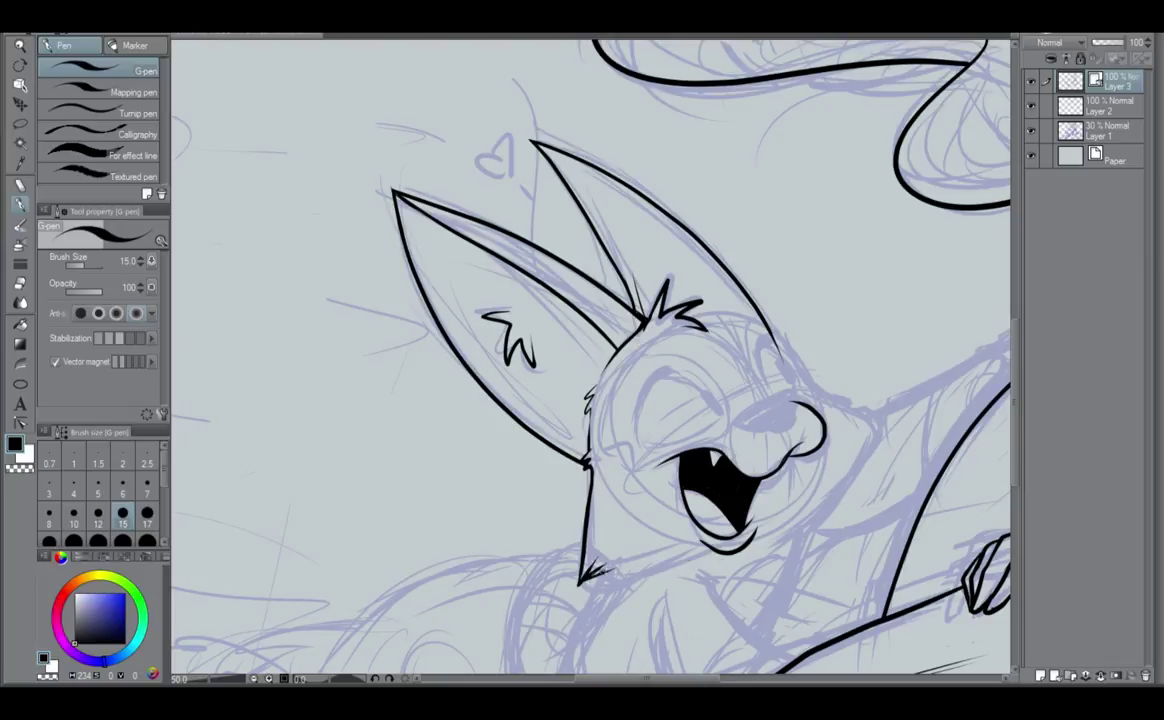
pyautogui.moveTo(583, 580); pyautogui.dragTo(715, 558)
# Ink the outline of the fox's nose and fill it solid black, leaving a thin highlight along its upper edge.
pyautogui.moveTo(798, 403)
pyautogui.mouseDown()
pyautogui.moveTo(736, 418)
pyautogui.moveTo(786, 438)
pyautogui.moveTo(776, 434)
pyautogui.moveTo(797, 405)
pyautogui.mouseUp()
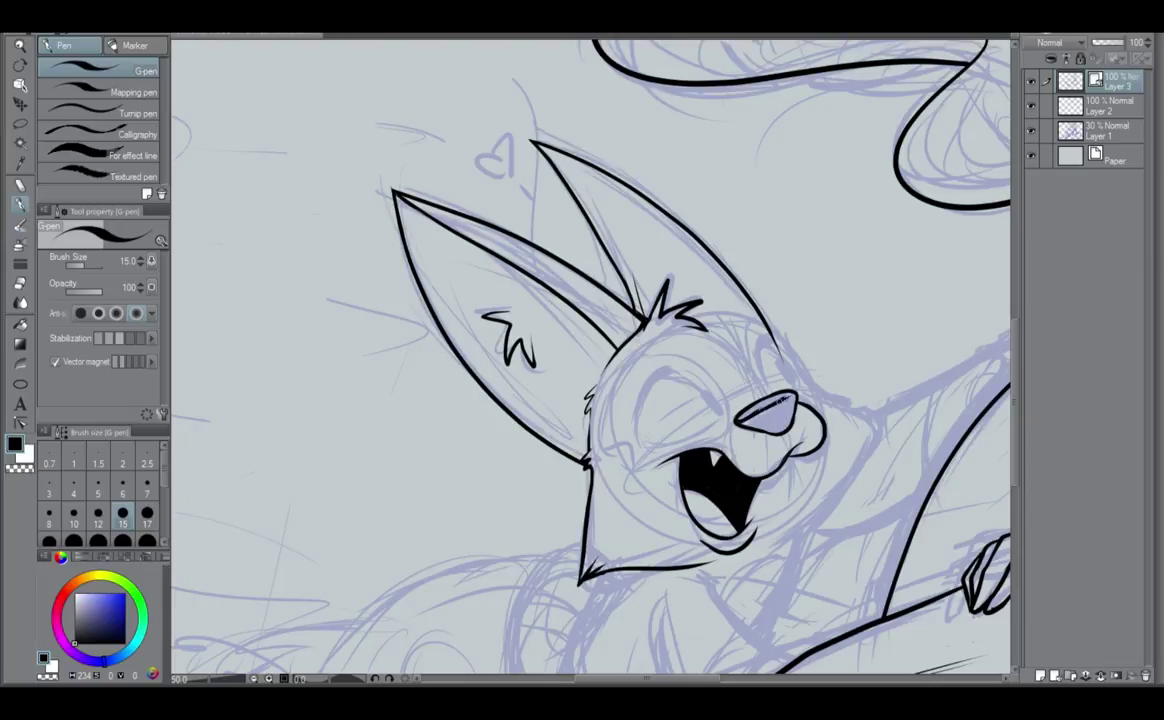
pyautogui.moveTo(793, 400)
pyautogui.mouseDown()
pyautogui.moveTo(755, 418)
pyautogui.moveTo(792, 414)
pyautogui.moveTo(770, 423)
pyautogui.moveTo(745, 419)
pyautogui.moveTo(770, 420)
pyautogui.mouseUp()
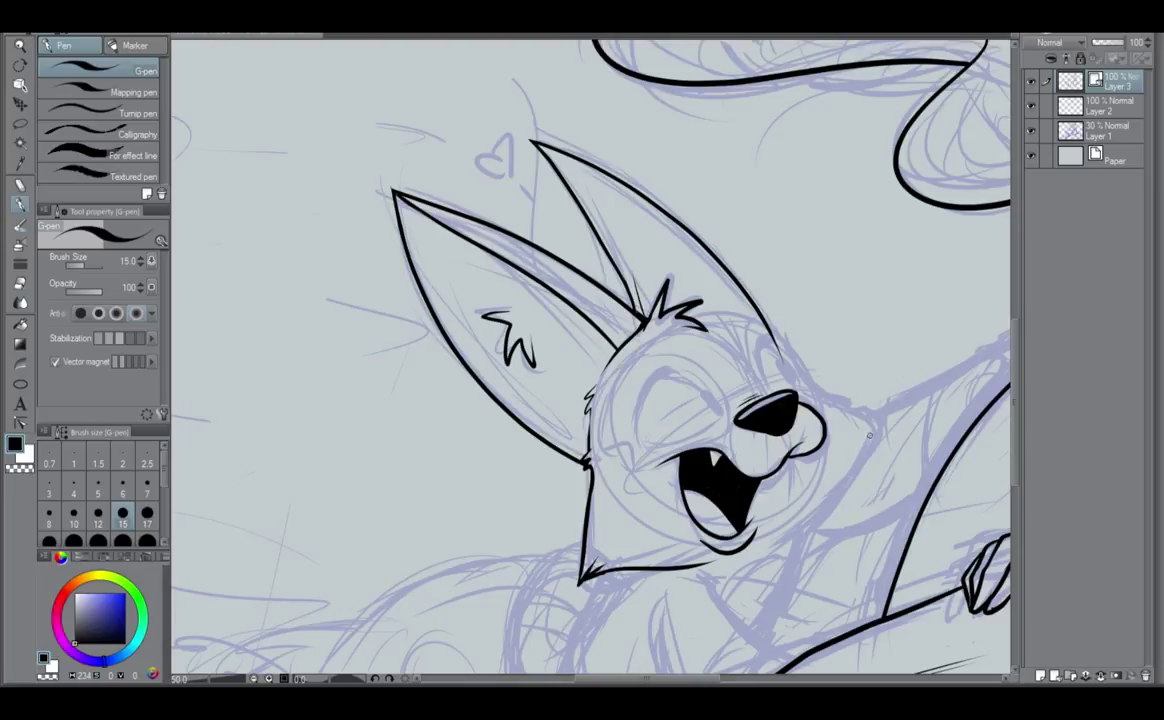
# Ink the far side of the fox's face down to a pointed cheek tuft, and add whisker dots on the muzzle.
pyautogui.moveTo(760, 548); pyautogui.dragTo(870, 438)
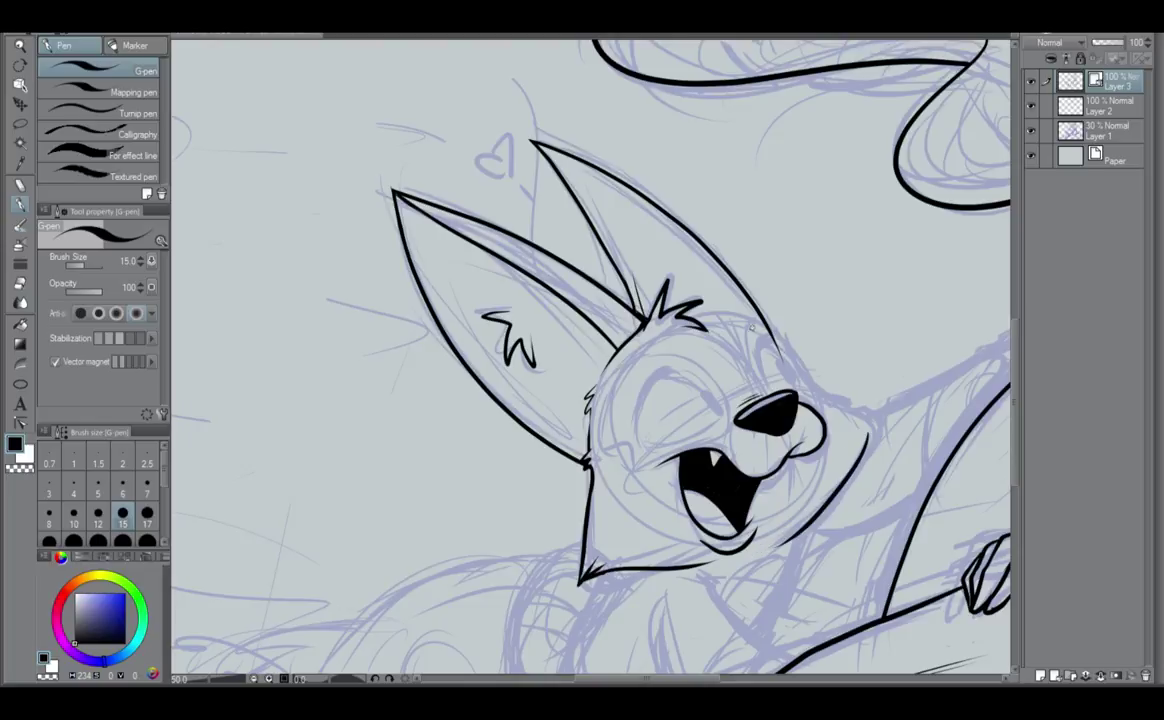
pyautogui.moveTo(750, 334)
pyautogui.mouseDown()
pyautogui.moveTo(785, 350)
pyautogui.moveTo(815, 391)
pyautogui.mouseUp()
pyautogui.moveTo(812, 390)
pyautogui.mouseDown()
pyautogui.moveTo(804, 371)
pyautogui.moveTo(862, 400)
pyautogui.mouseUp()
pyautogui.hotkey('ctrl', 'z')
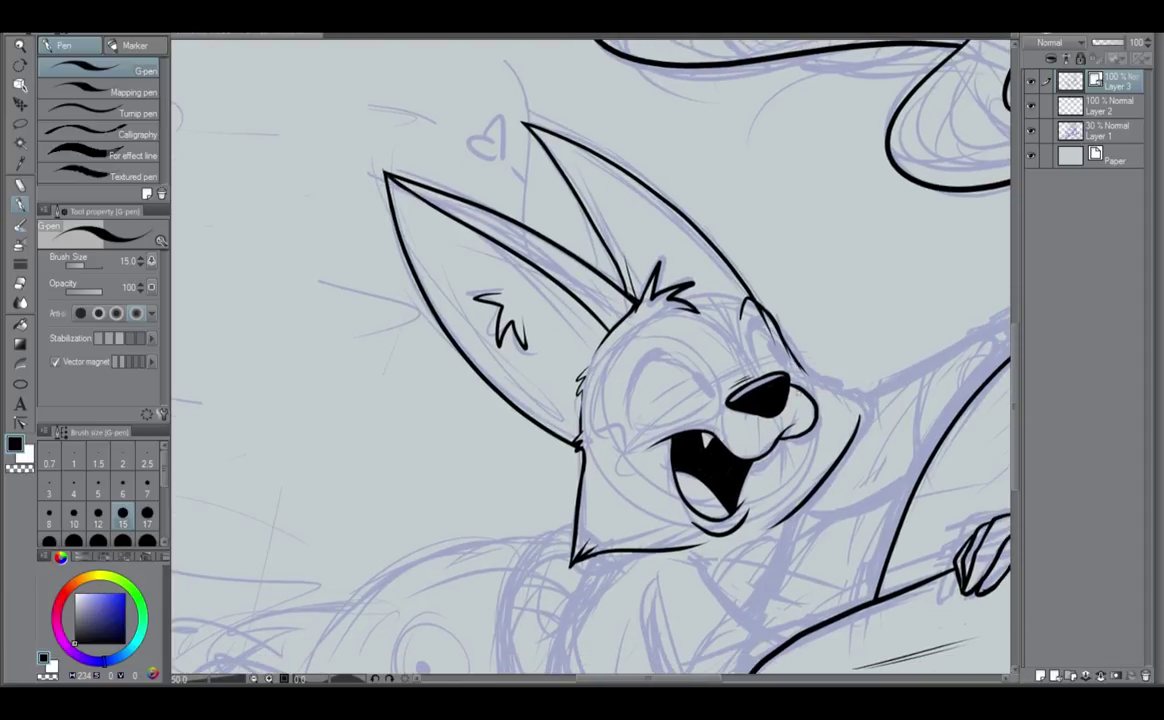
pyautogui.moveTo(796, 362)
pyautogui.mouseDown()
pyautogui.moveTo(875, 396)
pyautogui.moveTo(848, 395)
pyautogui.moveTo(852, 404)
pyautogui.mouseUp()
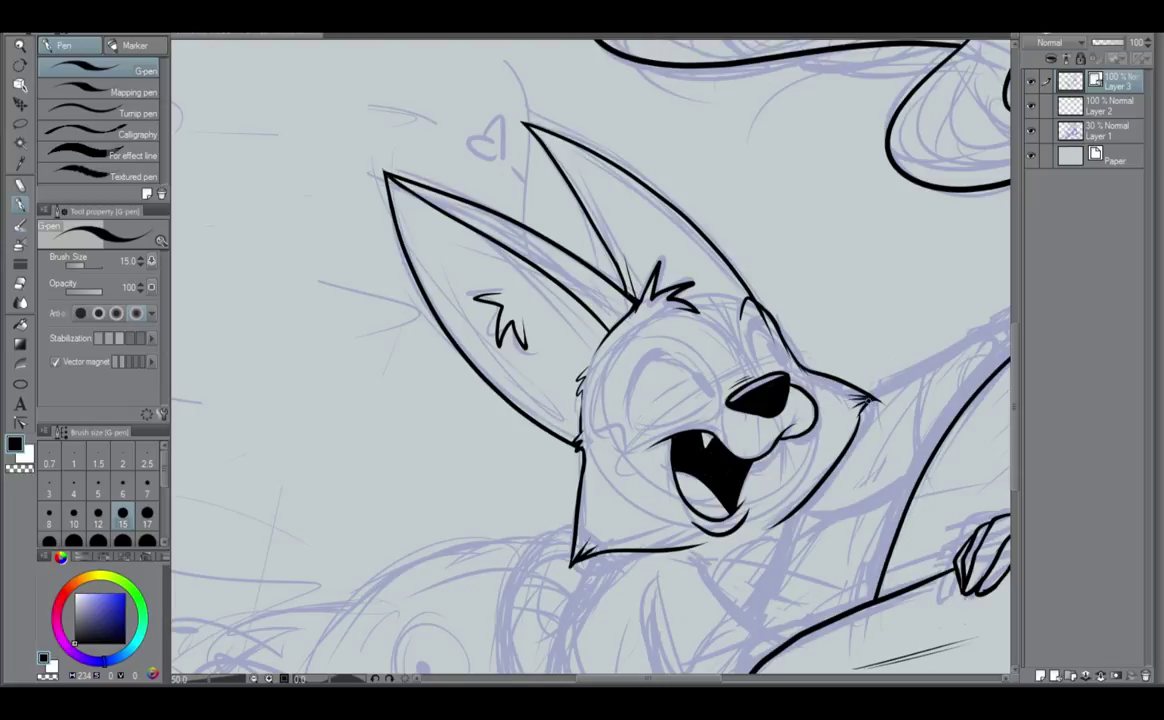
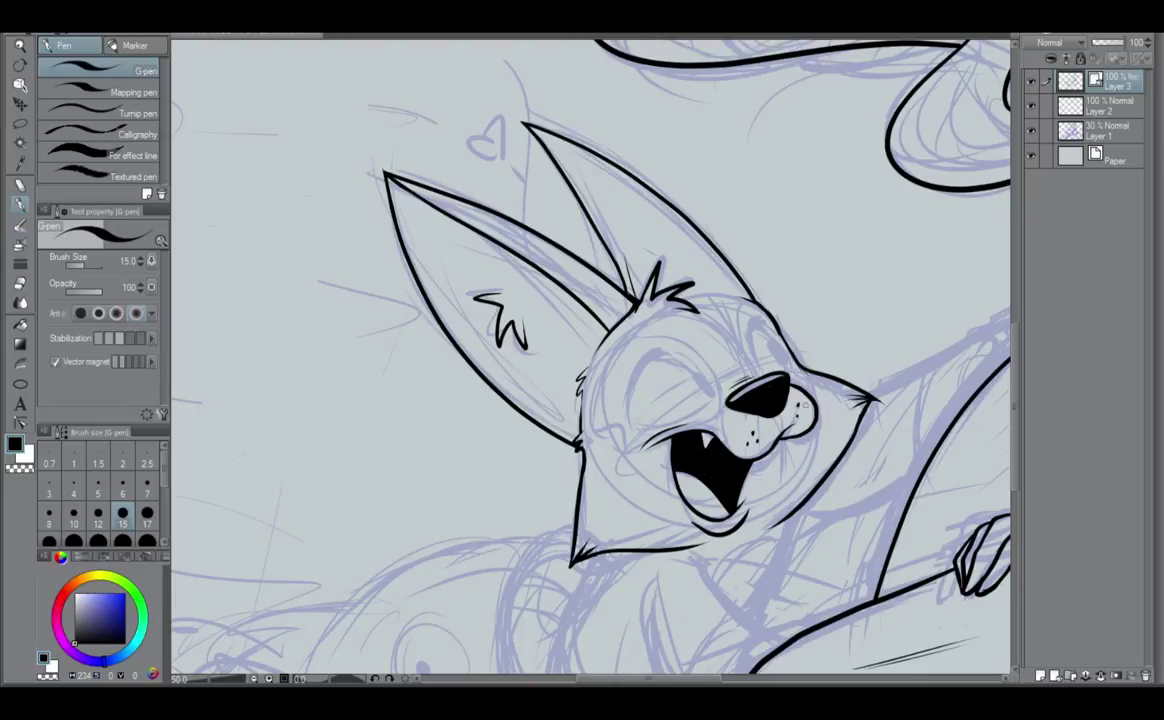
# Ink the fox's chest line from below the far cheek down toward the rock, redrawing it until it curves cleanly.
pyautogui.scroll(-2, 815, 404)
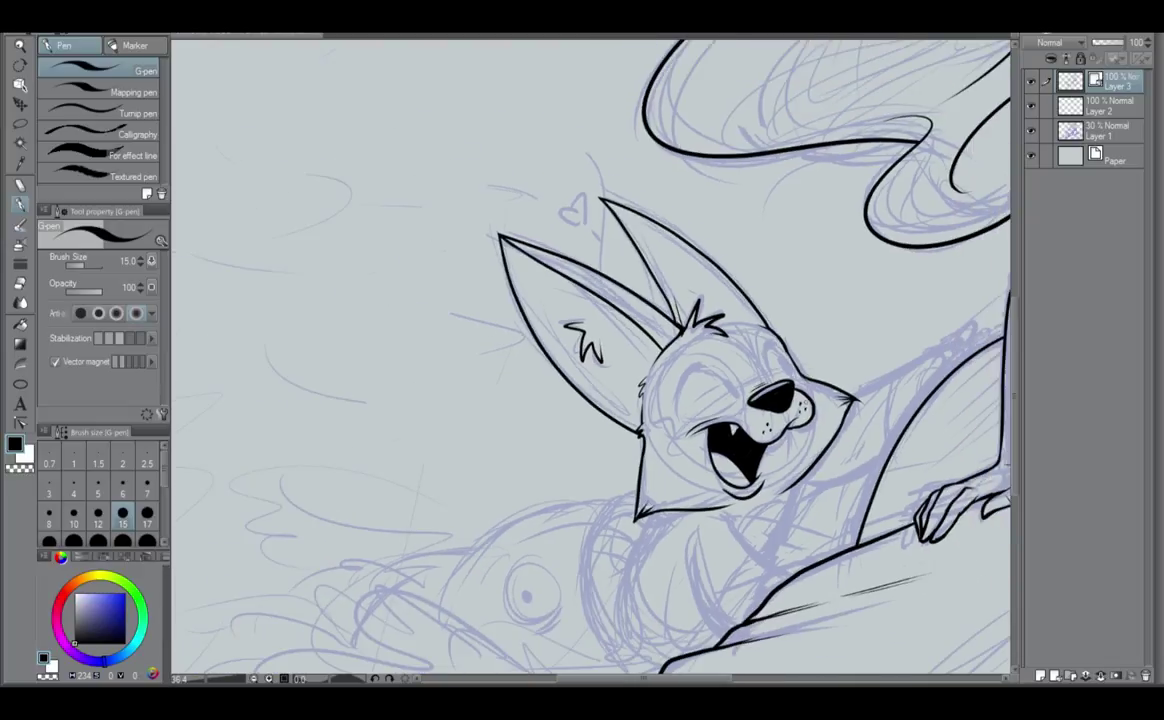
pyautogui.scroll(2, 815, 495)
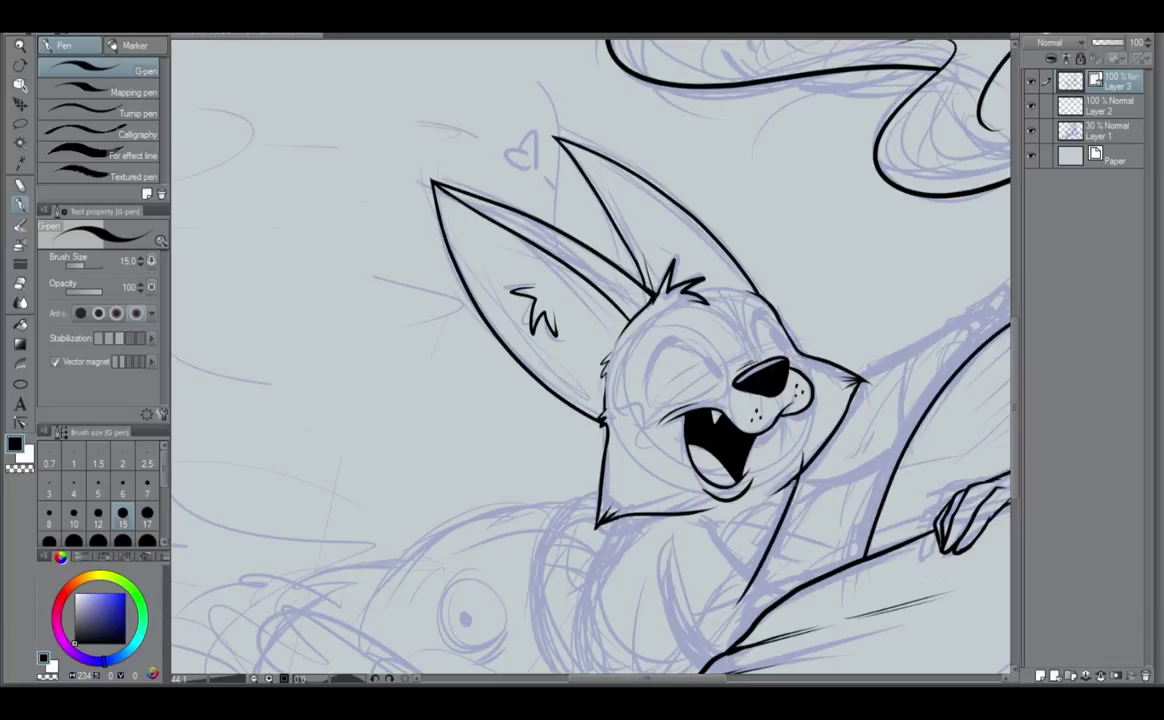
pyautogui.hotkey('ctrl', 'z')
pyautogui.moveTo(797, 455)
pyautogui.mouseDown()
pyautogui.moveTo(731, 604)
pyautogui.moveTo(739, 612)
pyautogui.mouseUp()
pyautogui.hotkey('ctrl', 'z')
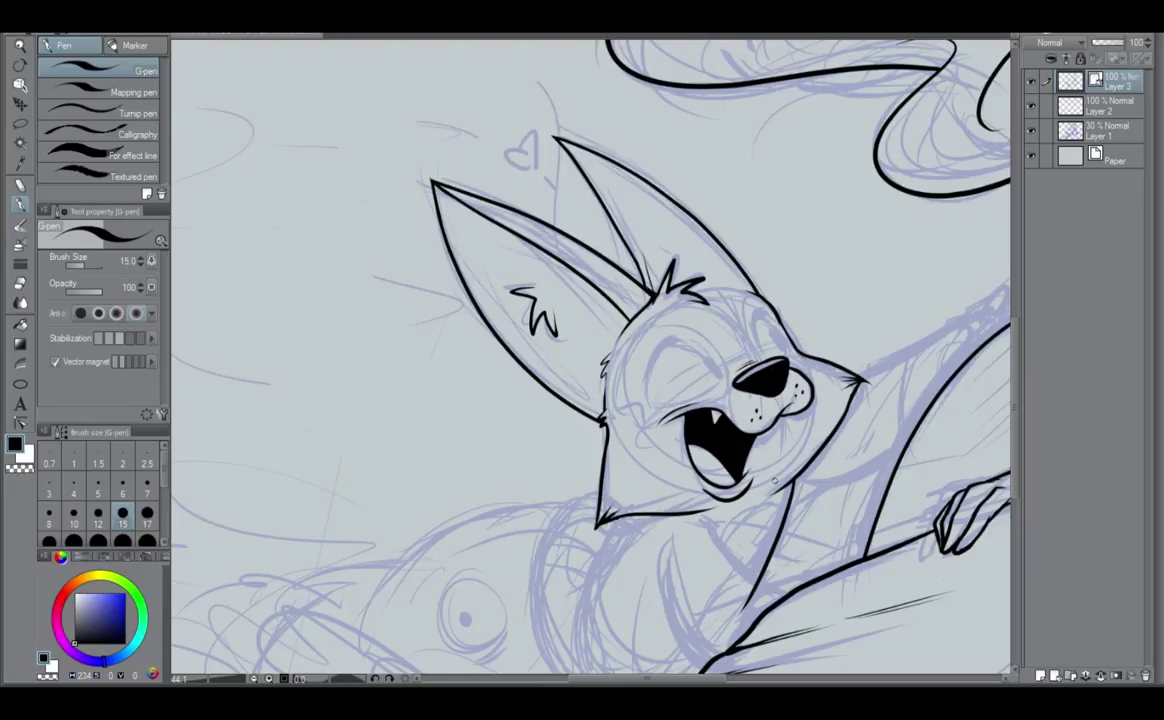
pyautogui.moveTo(705, 512); pyautogui.dragTo(592, 428)
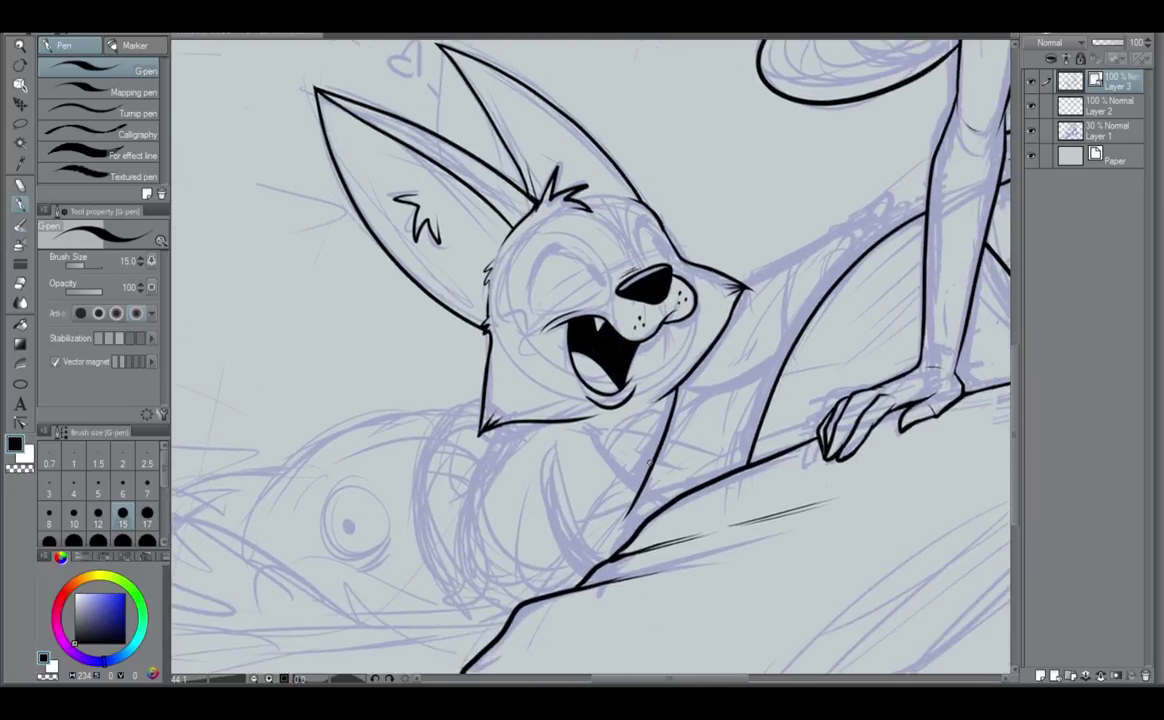
# Ink the fox's near foreleg and toes resting on the rock's edge, redrawing the inner foreleg curve.
pyautogui.moveTo(635, 529)
pyautogui.mouseDown()
pyautogui.moveTo(685, 485)
pyautogui.moveTo(692, 489)
pyautogui.mouseUp()
pyautogui.hotkey('ctrl', 'z')
pyautogui.moveTo(659, 499)
pyautogui.mouseDown()
pyautogui.moveTo(606, 458)
pyautogui.moveTo(600, 566)
pyautogui.mouseUp()
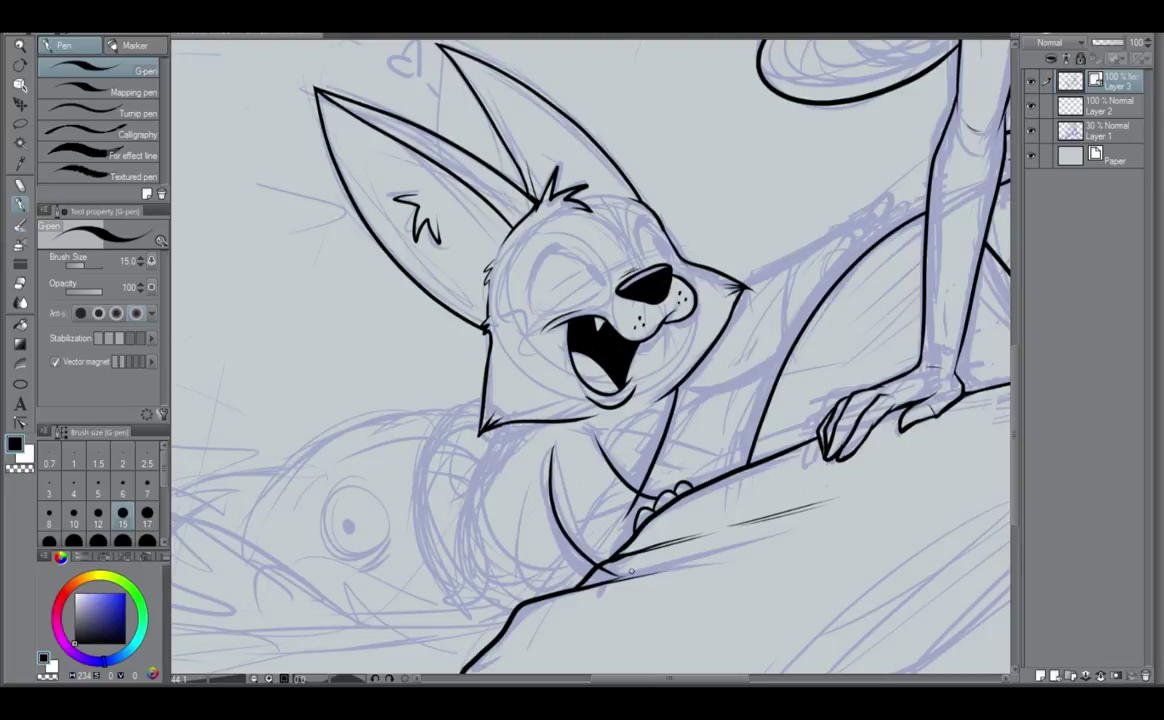
pyautogui.hotkey('ctrl', 'z')
pyautogui.moveTo(553, 445)
pyautogui.mouseDown()
pyautogui.moveTo(580, 556)
pyautogui.moveTo(600, 570)
pyautogui.mouseUp()
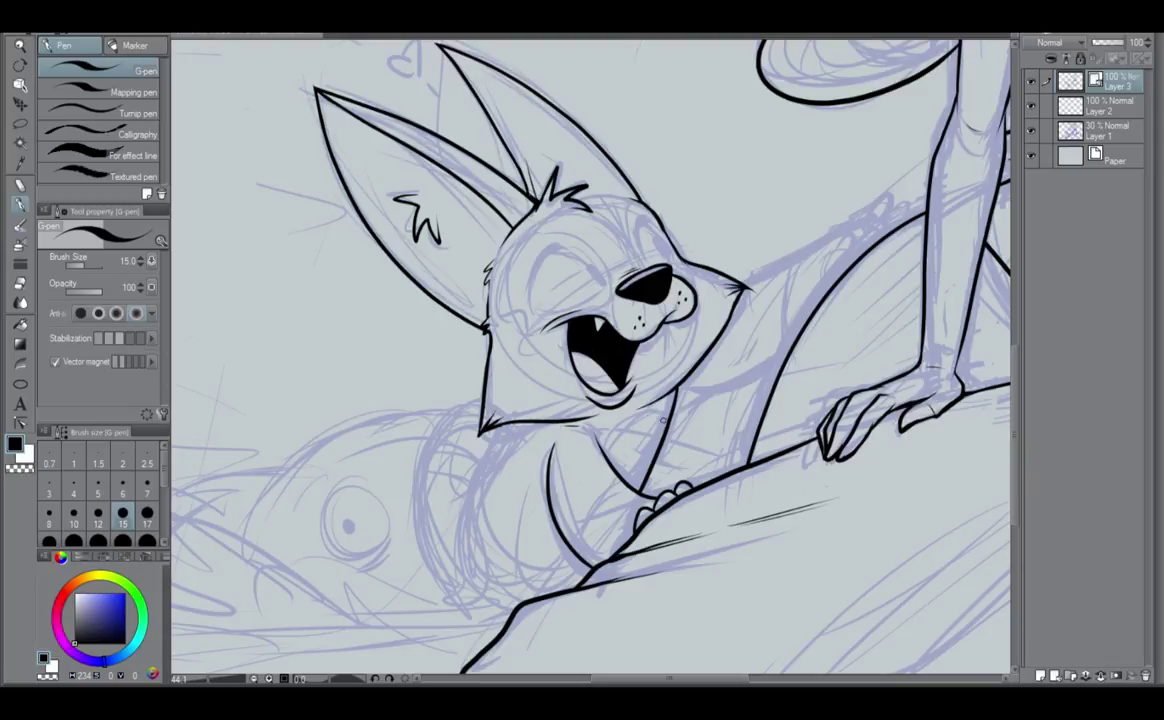
# Ink the rounded loop beside the fox's foreleg and the long curved form behind its shoulder, adding stripe bands across it.
pyautogui.moveTo(662, 411); pyautogui.dragTo(606, 457)
pyautogui.moveTo(497, 445); pyautogui.dragTo(467, 582)
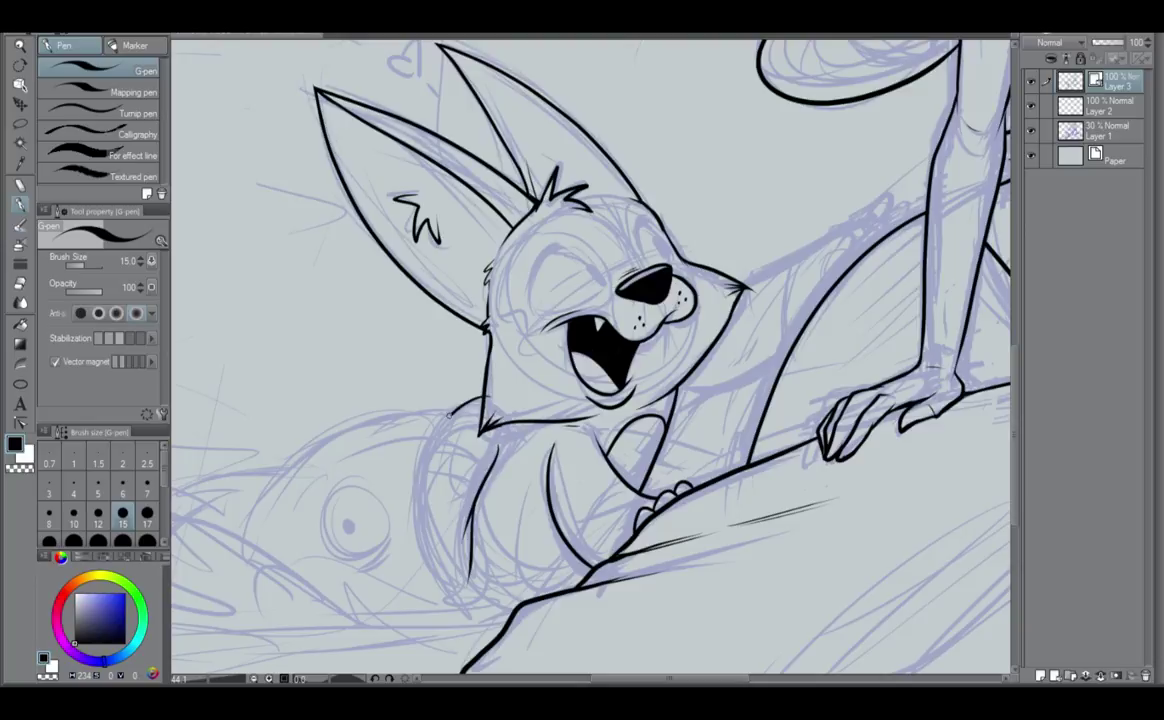
pyautogui.moveTo(450, 408)
pyautogui.mouseDown()
pyautogui.moveTo(420, 516)
pyautogui.moveTo(471, 578)
pyautogui.mouseUp()
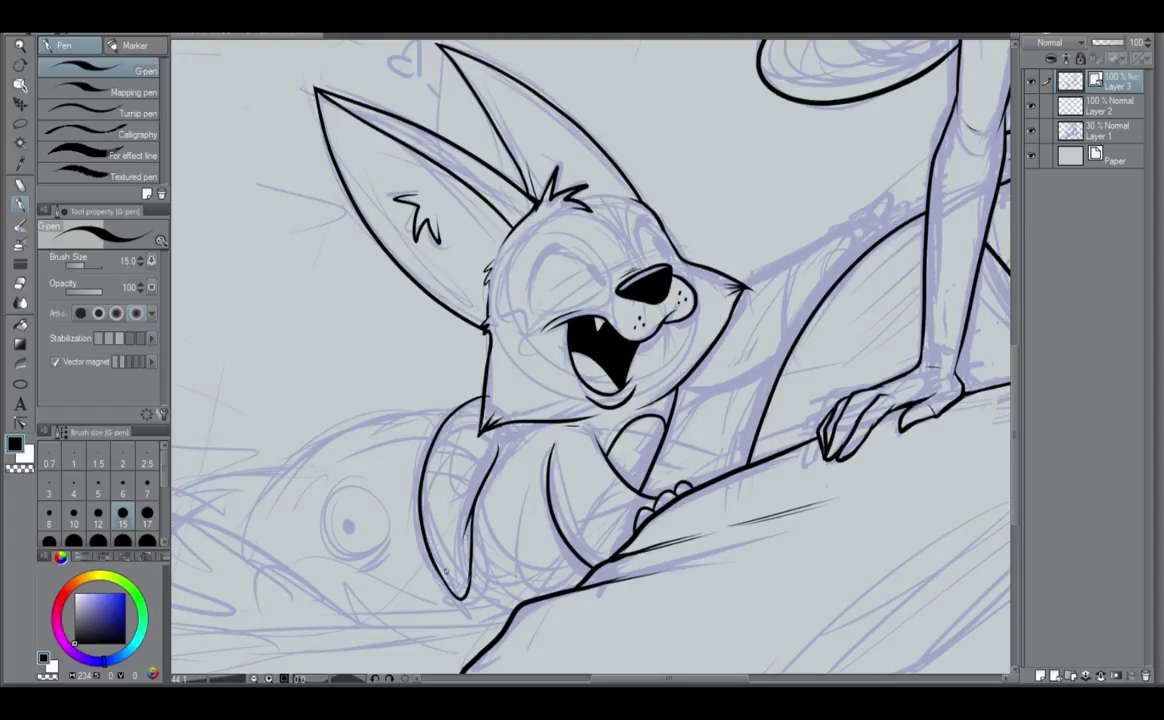
pyautogui.moveTo(416, 477); pyautogui.dragTo(478, 488)
pyautogui.moveTo(429, 438); pyautogui.dragTo(485, 469)
pyautogui.moveTo(430, 541)
pyautogui.mouseDown()
pyautogui.moveTo(470, 511)
pyautogui.moveTo(469, 571)
pyautogui.mouseUp()
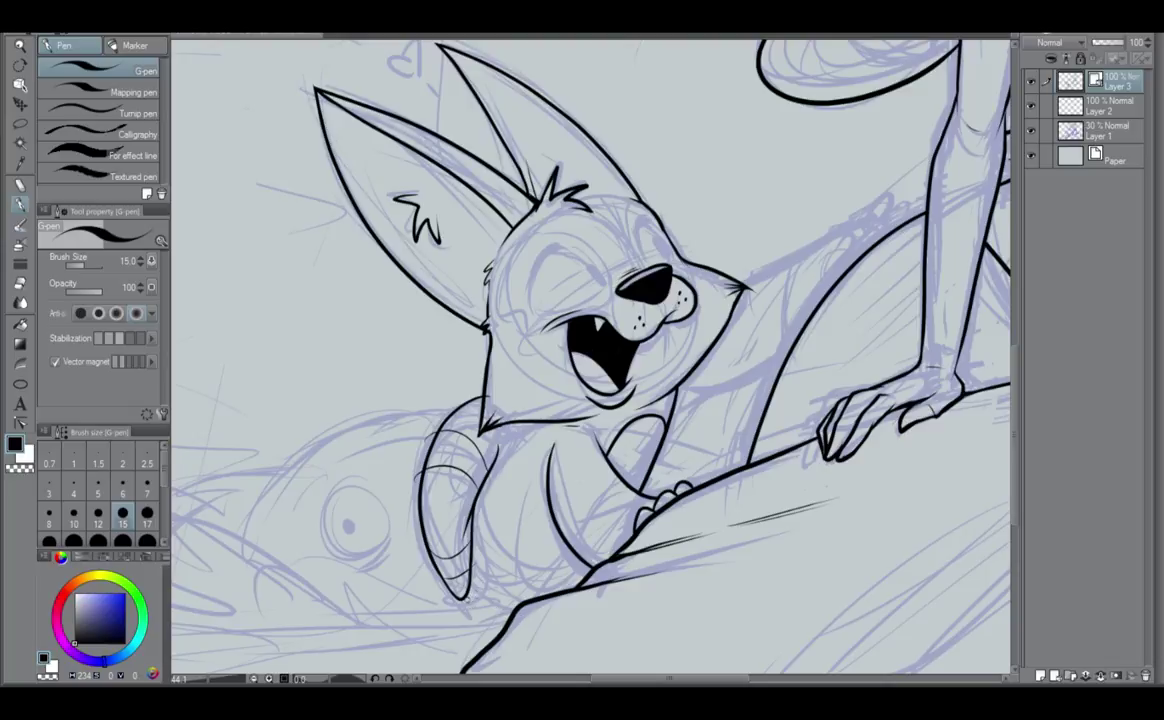
# Ink the fox's lower body curves from the striped form to the rock, redrawing the upper one.
pyautogui.moveTo(467, 598); pyautogui.dragTo(517, 621)
pyautogui.moveTo(471, 578); pyautogui.dragTo(564, 589)
pyautogui.hotkey('ctrl', 'z')
pyautogui.moveTo(471, 577); pyautogui.dragTo(552, 596)
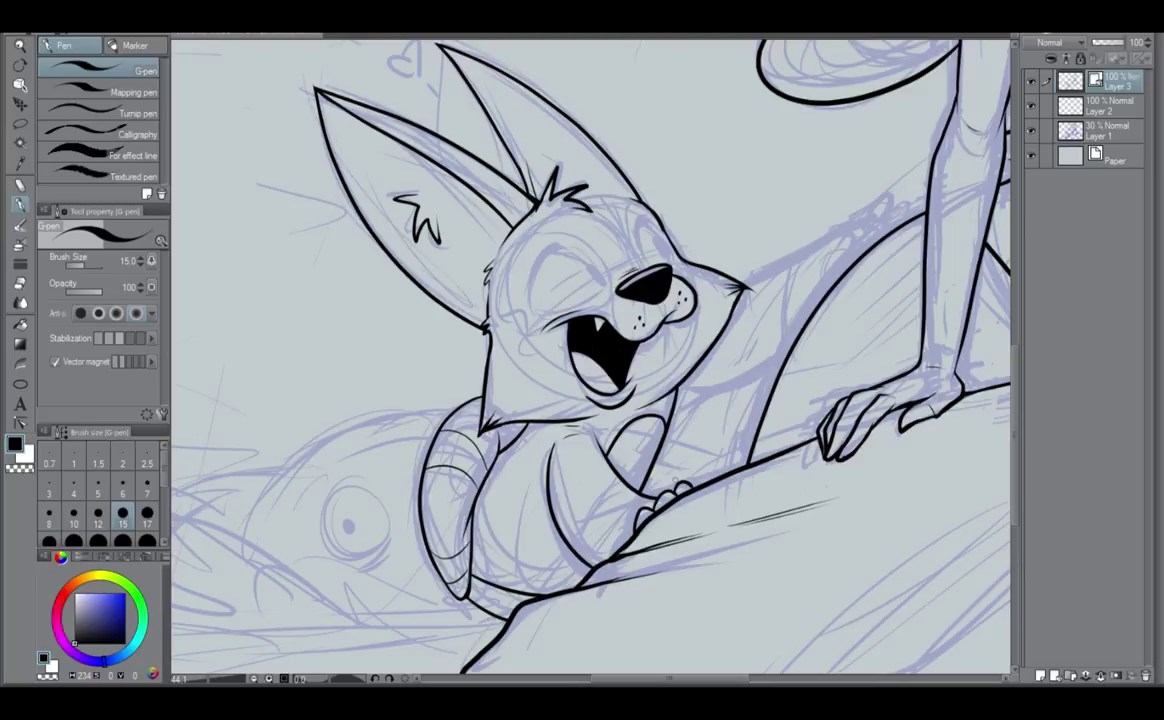
# Ink a curved band across the fox's near foreleg and a pointed tuft below its cheek.
pyautogui.moveTo(636, 491); pyautogui.dragTo(572, 587)
pyautogui.moveTo(509, 442); pyautogui.dragTo(515, 500)
pyautogui.moveTo(517, 440); pyautogui.dragTo(521, 510)
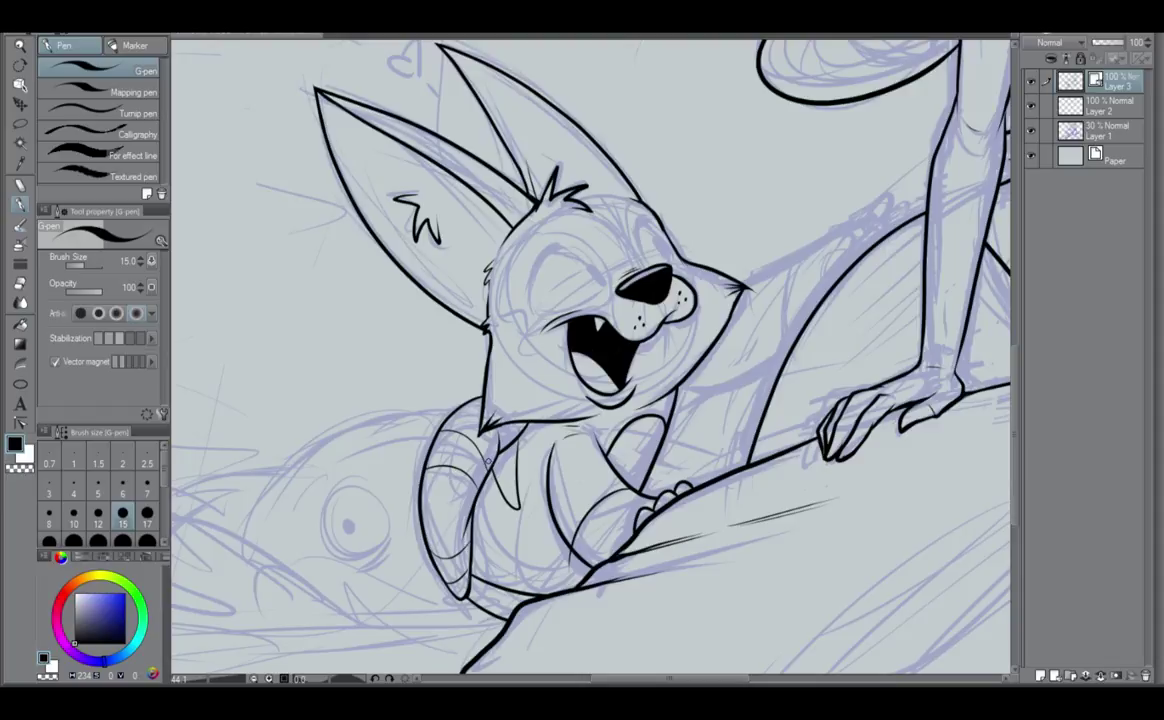
pyautogui.scroll(-1, 446, 414)
pyautogui.scroll(-2, 490, 470)
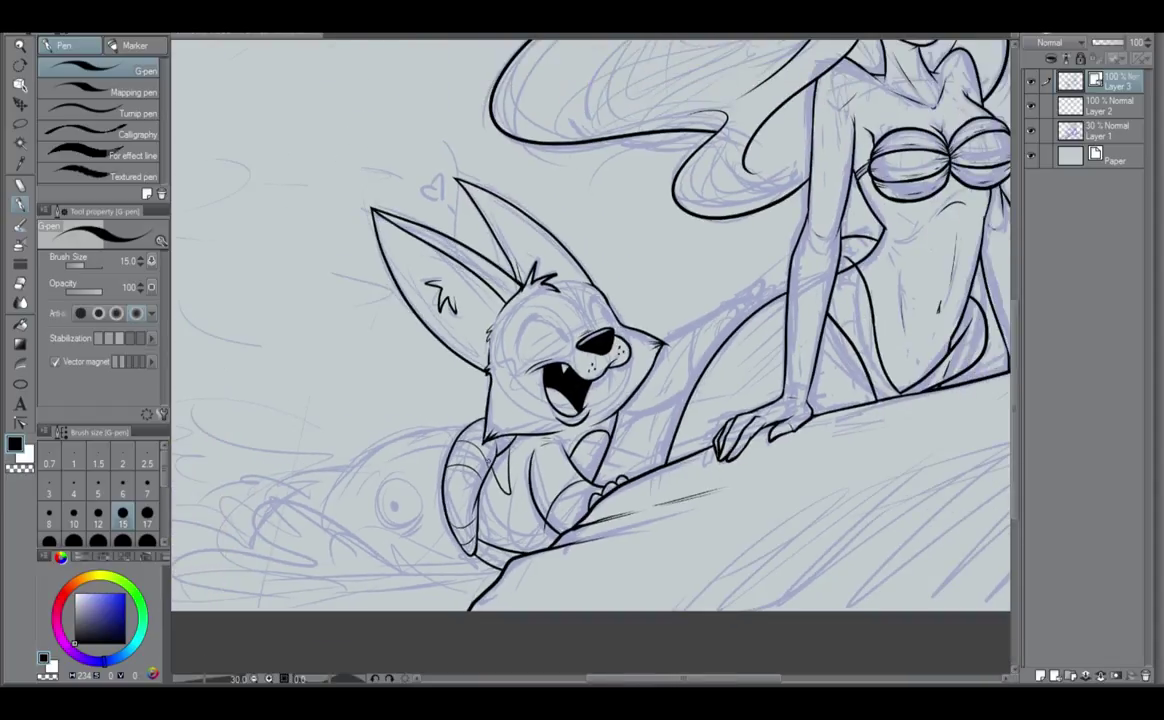
pyautogui.scroll(2, 490, 468)
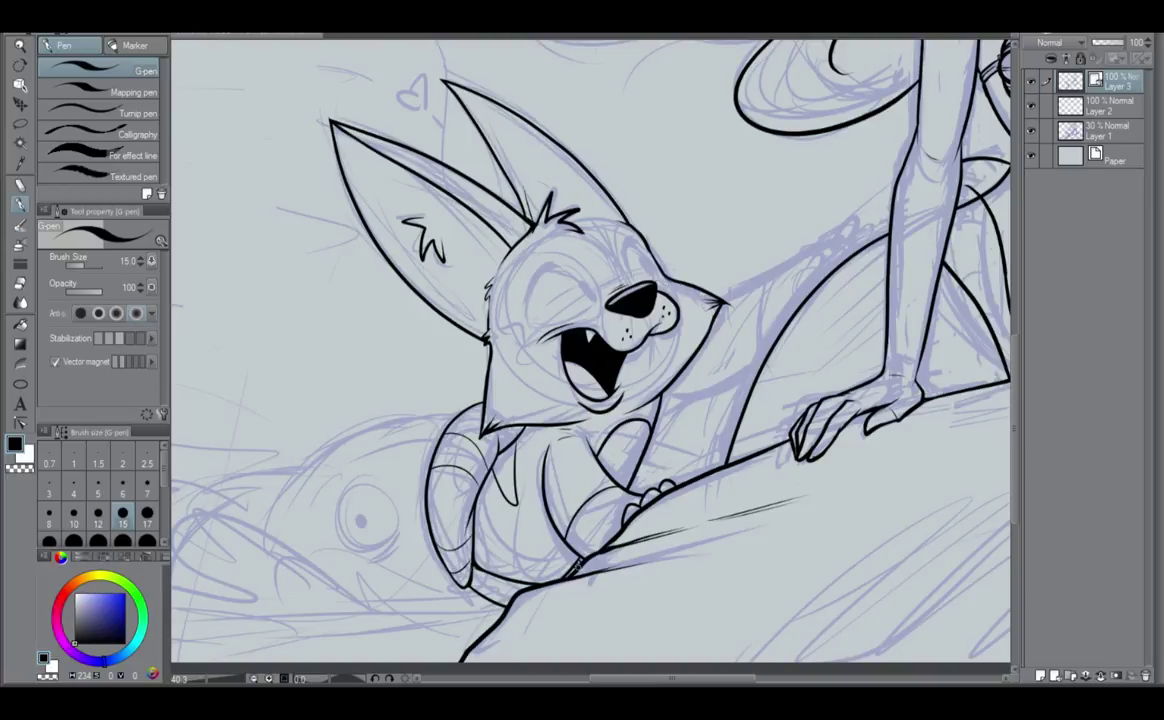
pyautogui.scroll(-2, 585, 570)
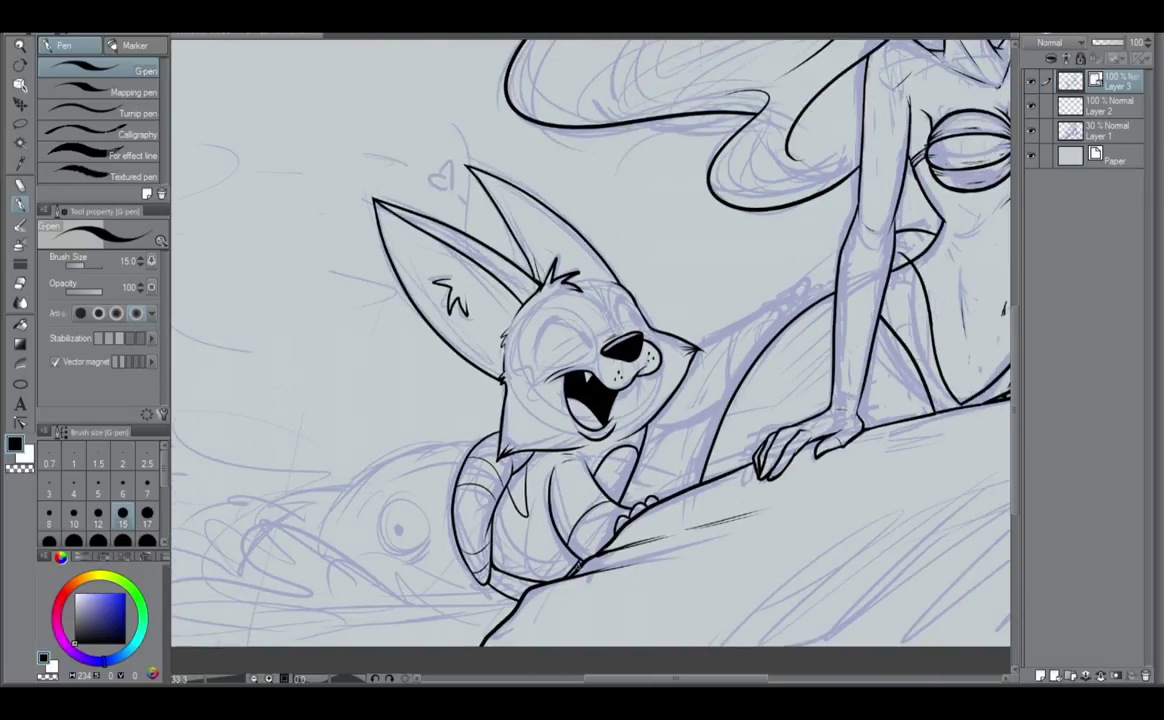
pyautogui.scroll(2, 580, 568)
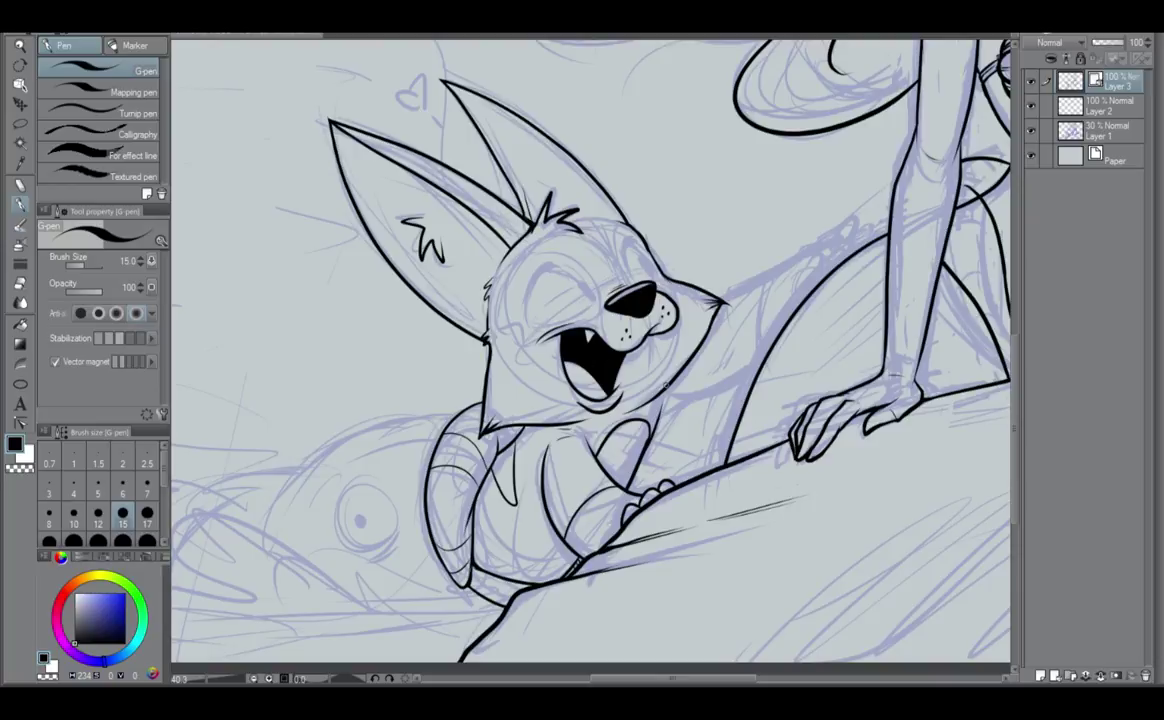
# Ink the underside of the fox's outstretched far arm from the chest to the mermaid's tail, redrawing it until it curves cleanly.
pyautogui.moveTo(691, 434)
pyautogui.mouseDown()
pyautogui.moveTo(652, 518)
pyautogui.moveTo(608, 541)
pyautogui.mouseUp()
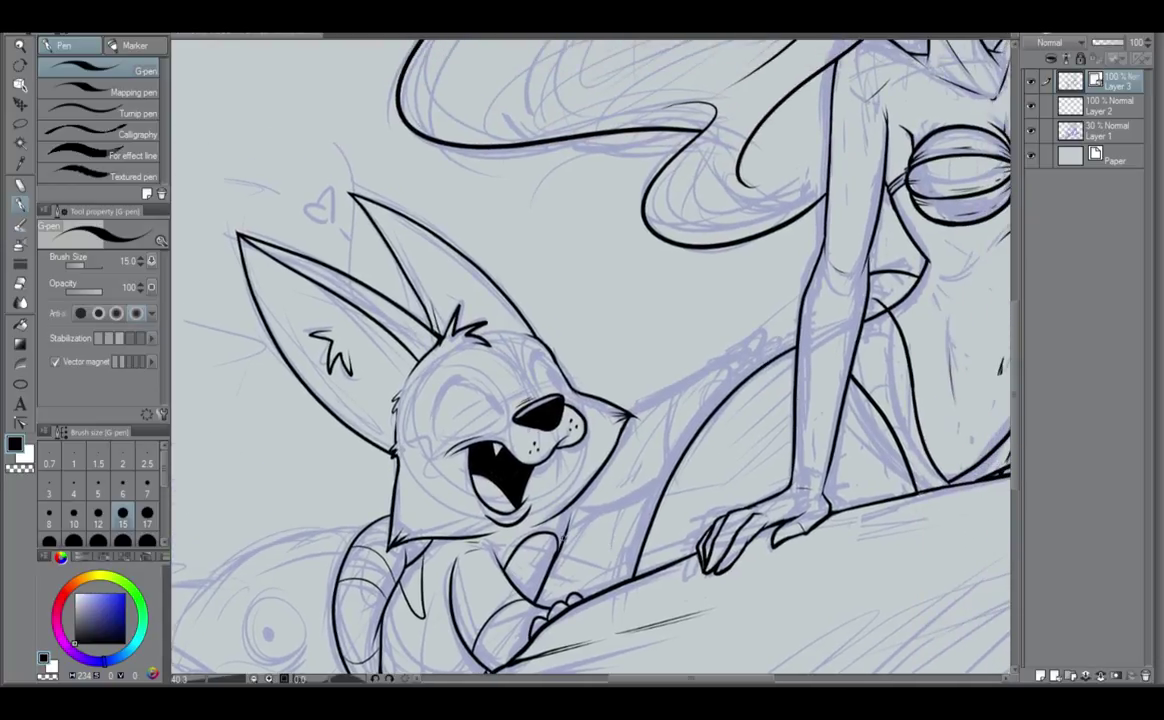
pyautogui.moveTo(559, 532)
pyautogui.mouseDown()
pyautogui.moveTo(599, 528)
pyautogui.moveTo(684, 477)
pyautogui.mouseUp()
pyautogui.hotkey('ctrl', 'z')
pyautogui.moveTo(560, 533)
pyautogui.mouseDown()
pyautogui.moveTo(617, 518)
pyautogui.moveTo(684, 473)
pyautogui.mouseUp()
pyautogui.hotkey('ctrl', 'z')
pyautogui.moveTo(560, 533); pyautogui.dragTo(684, 477)
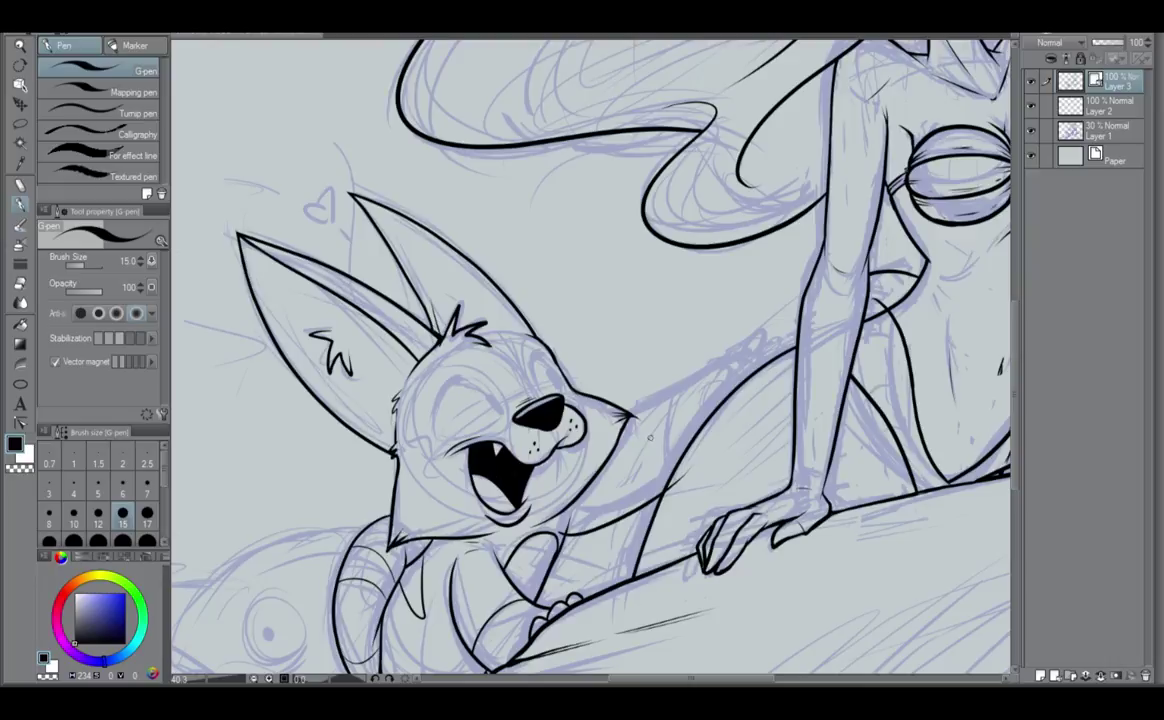
# Ink the upper edge of the fox's far arm up to its fingers, and add a curved band across the forearm.
pyautogui.moveTo(622, 430); pyautogui.dragTo(688, 404)
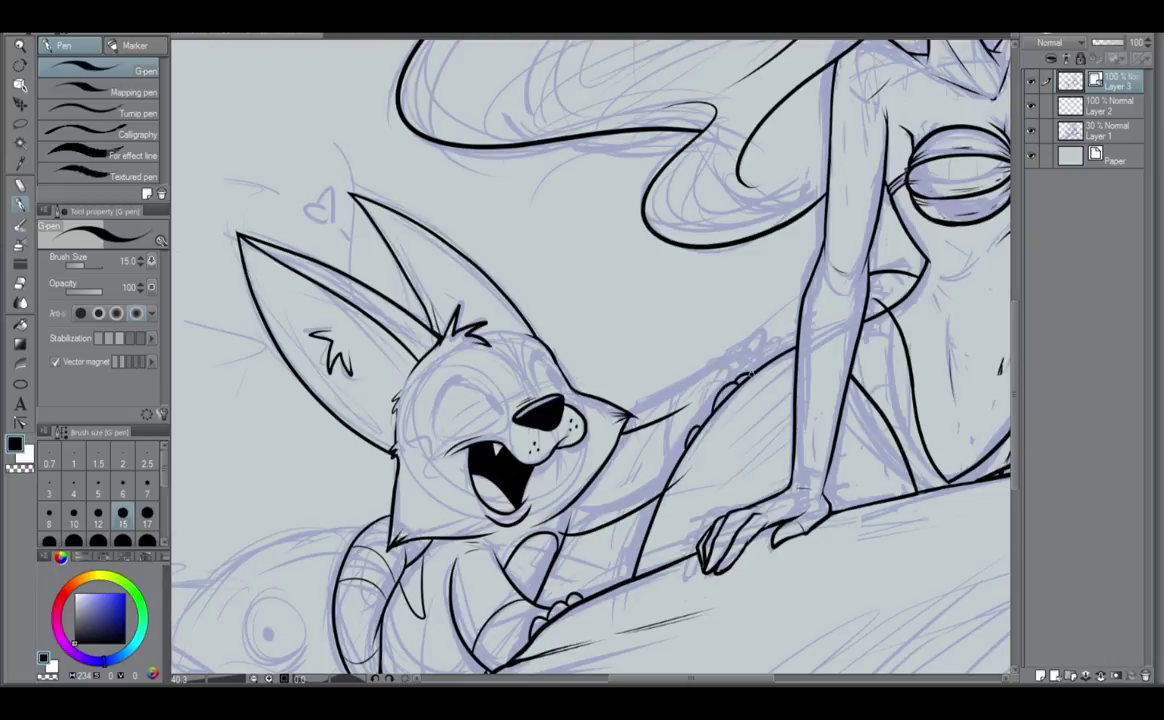
pyautogui.moveTo(722, 387); pyautogui.dragTo(660, 421)
pyautogui.hotkey('ctrl', 'z')
pyautogui.moveTo(724, 386); pyautogui.dragTo(673, 412)
pyautogui.moveTo(649, 422); pyautogui.dragTo(663, 500)
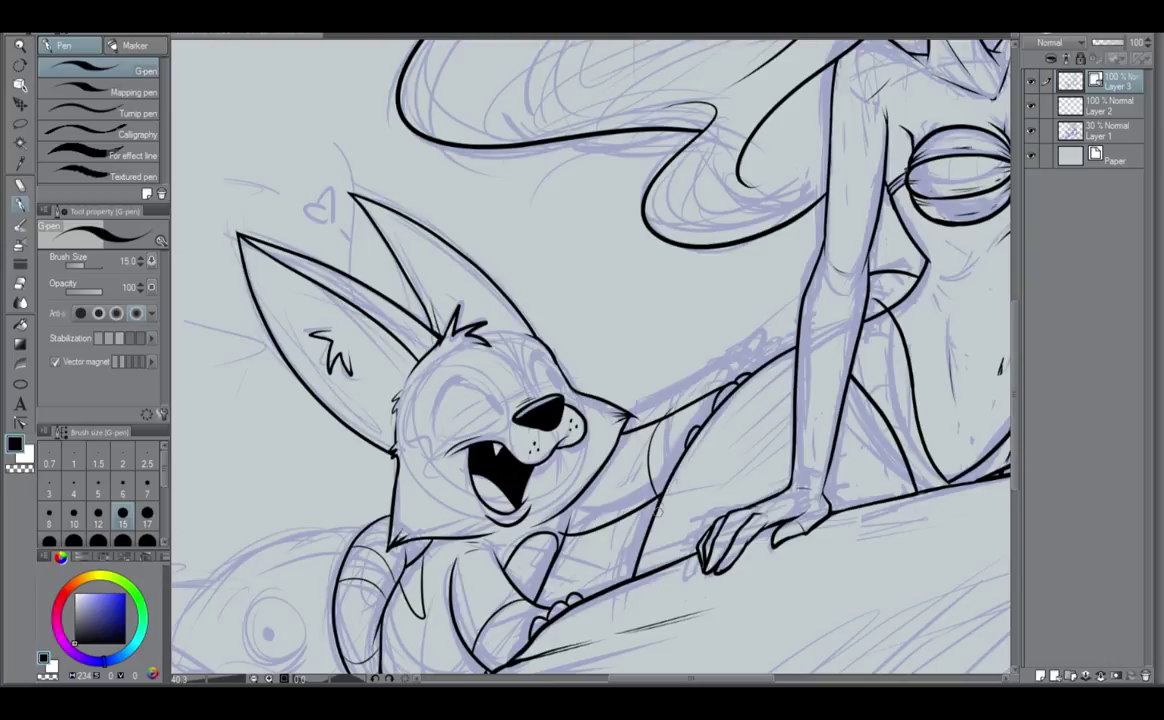
# Remove the separate lower fingertip of the fox's far paw where it rests on the mermaid's tail.
pyautogui.scroll(-4, 666, 506)
pyautogui.hotkey('ctrl', '-')
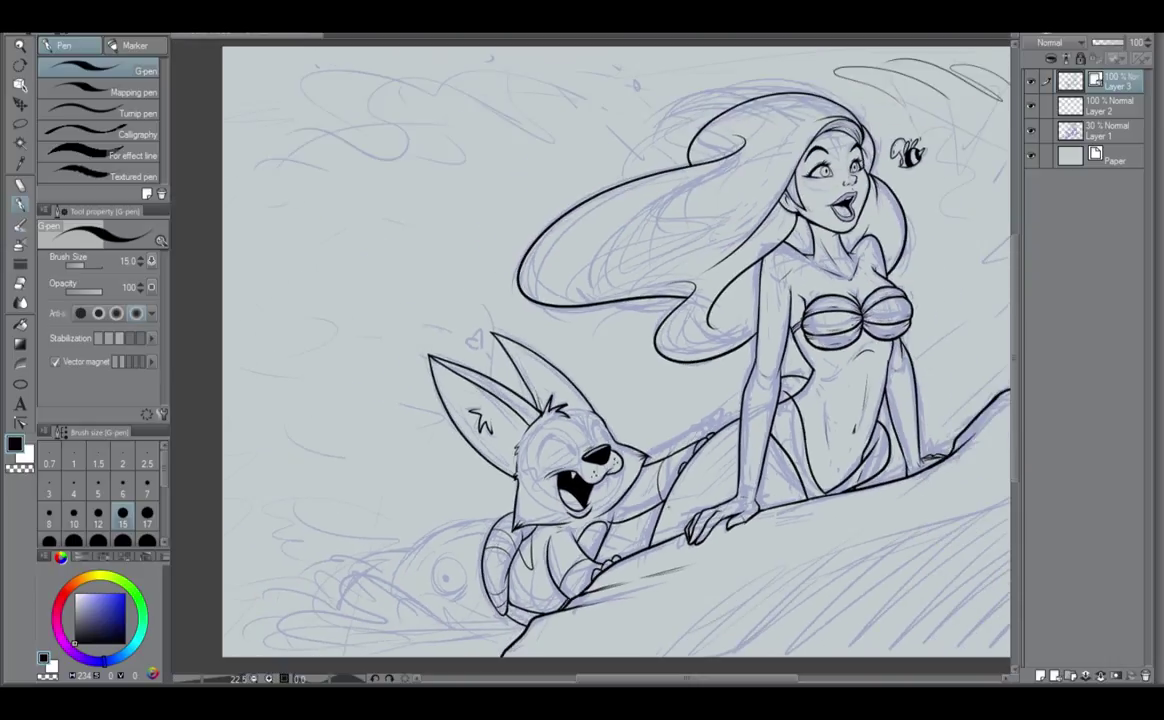
pyautogui.scroll(3, 608, 461)
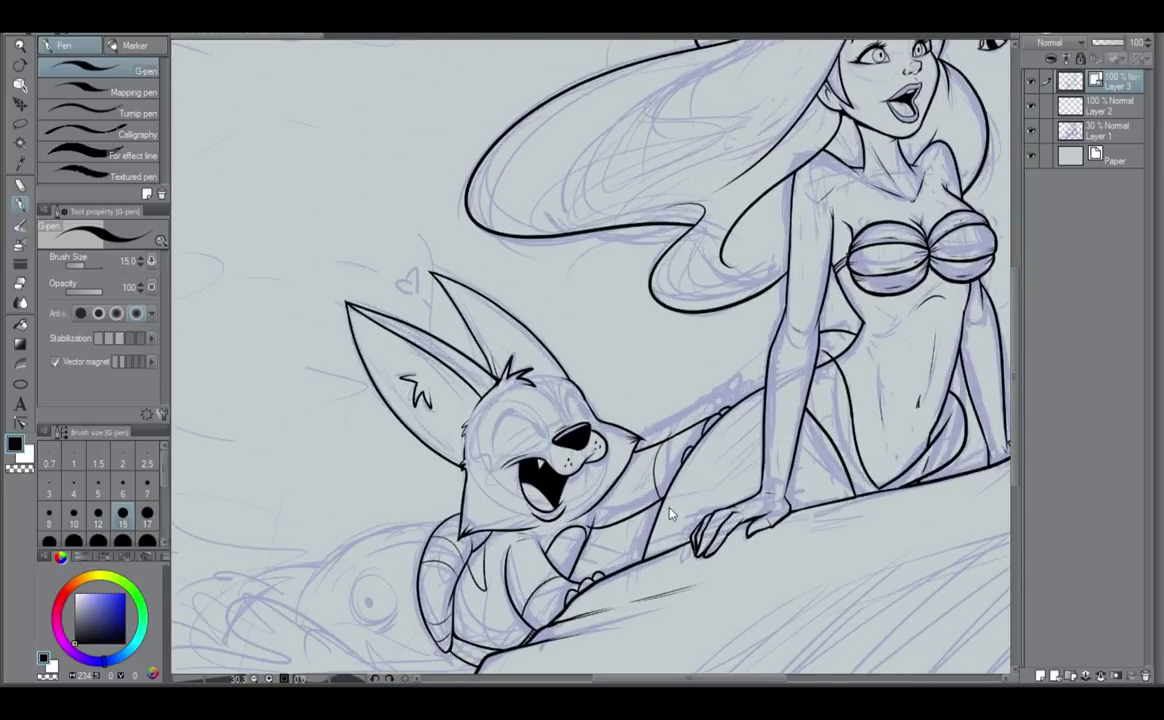
pyautogui.scroll(3, 727, 381)
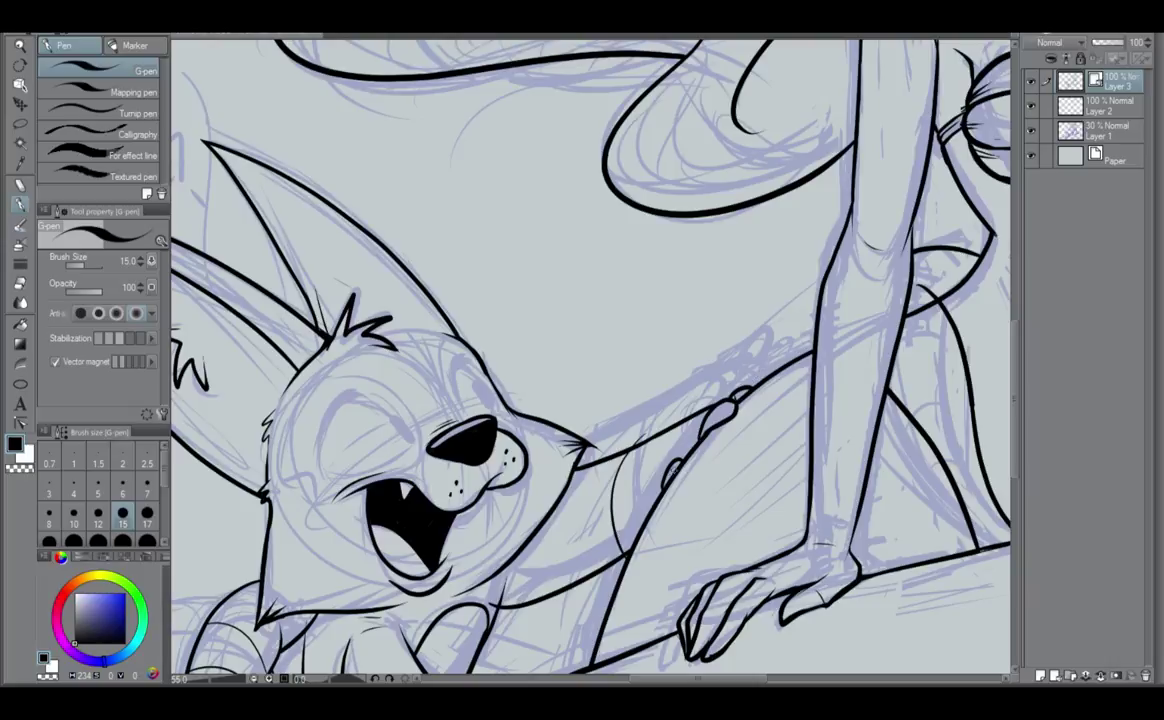
pyautogui.hotkey('ctrl', 'z')
pyautogui.scroll(-4, 622, 444)
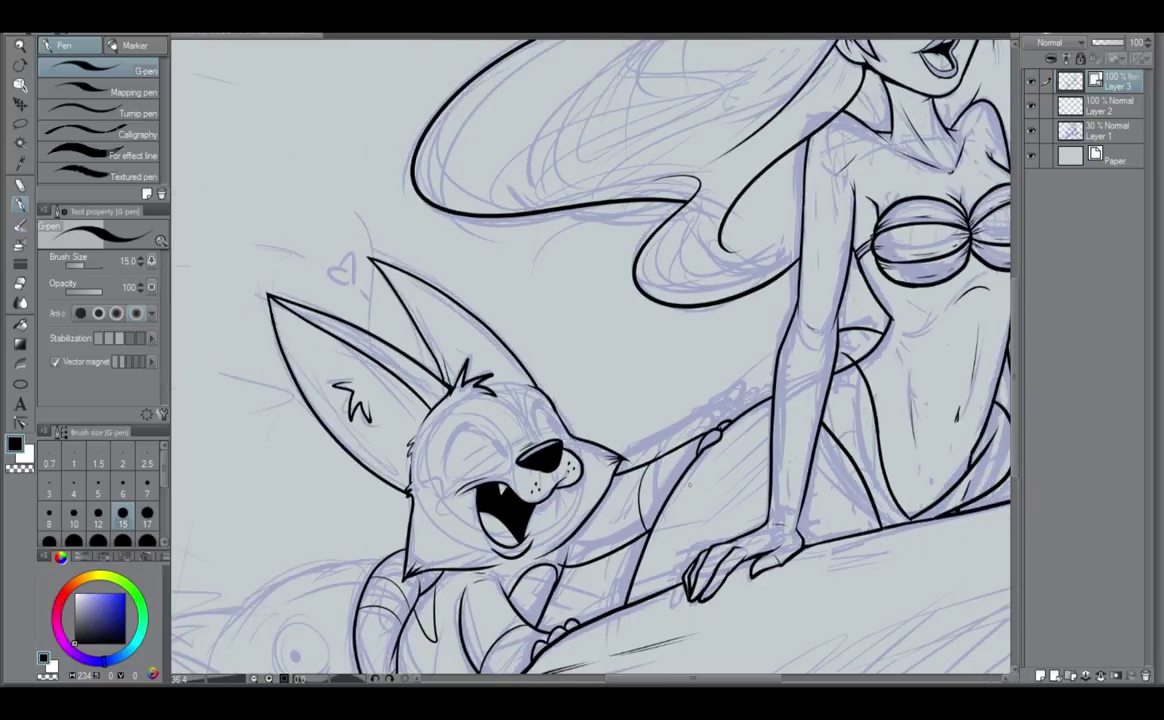
pyautogui.scroll(-1, 629, 432)
pyautogui.scroll(2, 629, 432)
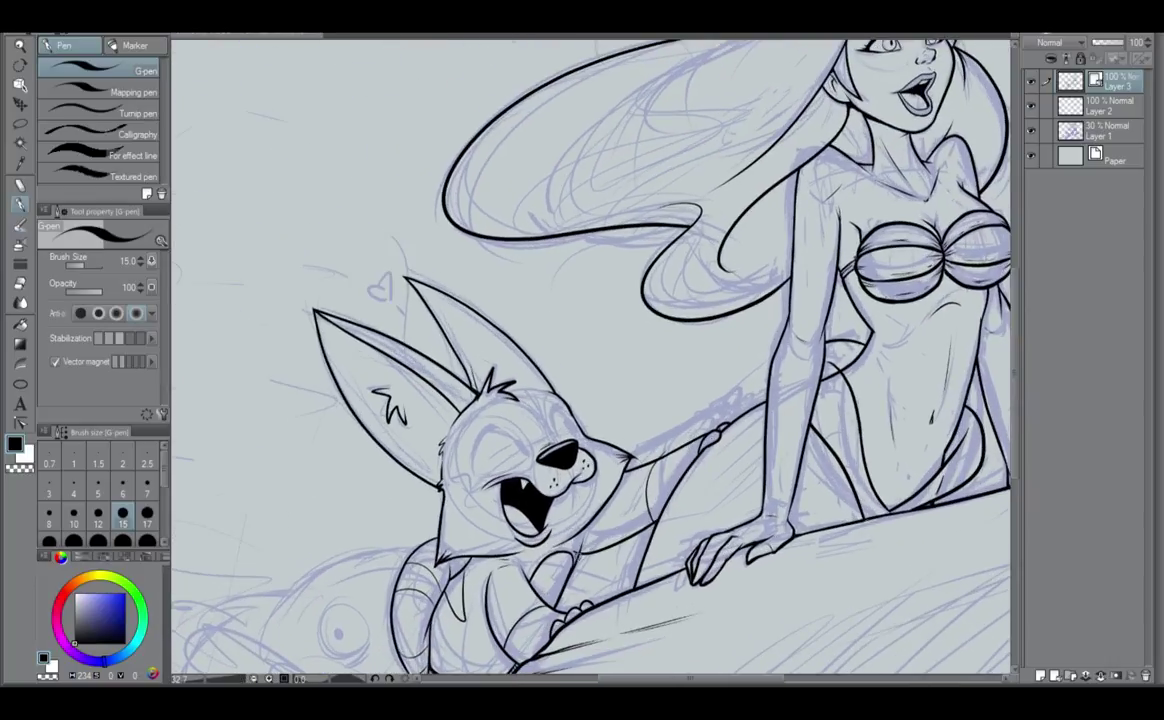
pyautogui.scroll(-2, 575, 396)
pyautogui.scroll(1, 575, 396)
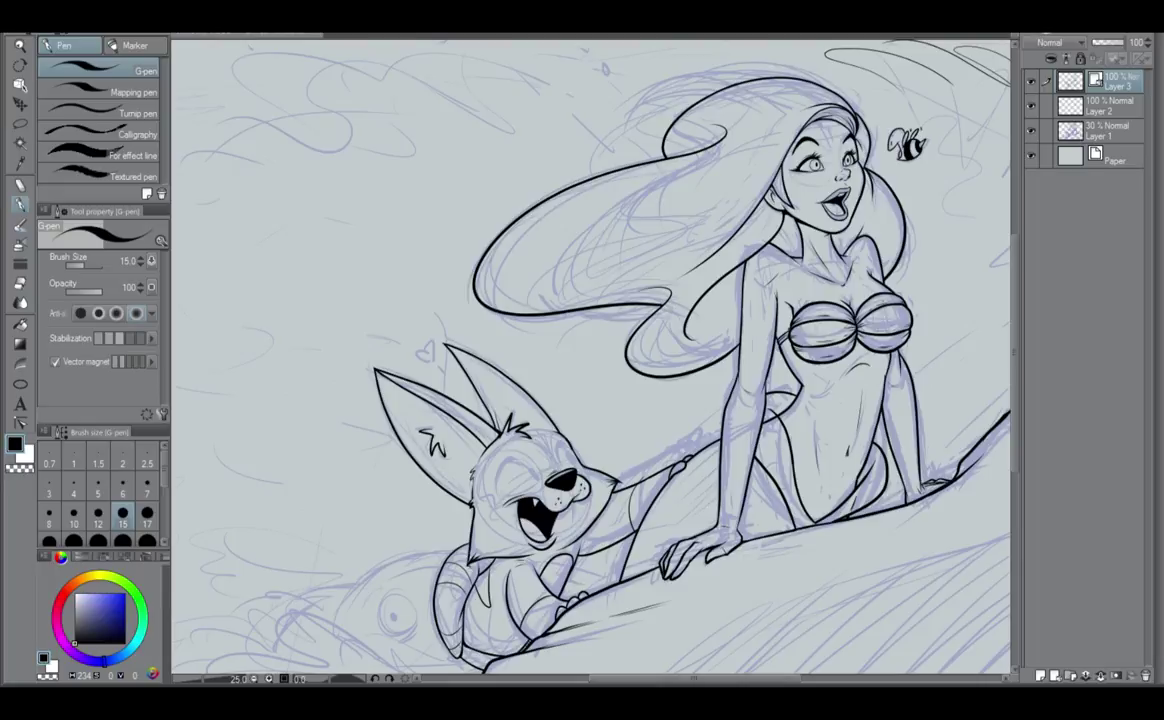
# Ink the large rounded back contour behind the fox's shoulder, redrawing it until the arc follows the sketch.
pyautogui.scroll(2, 575, 396)
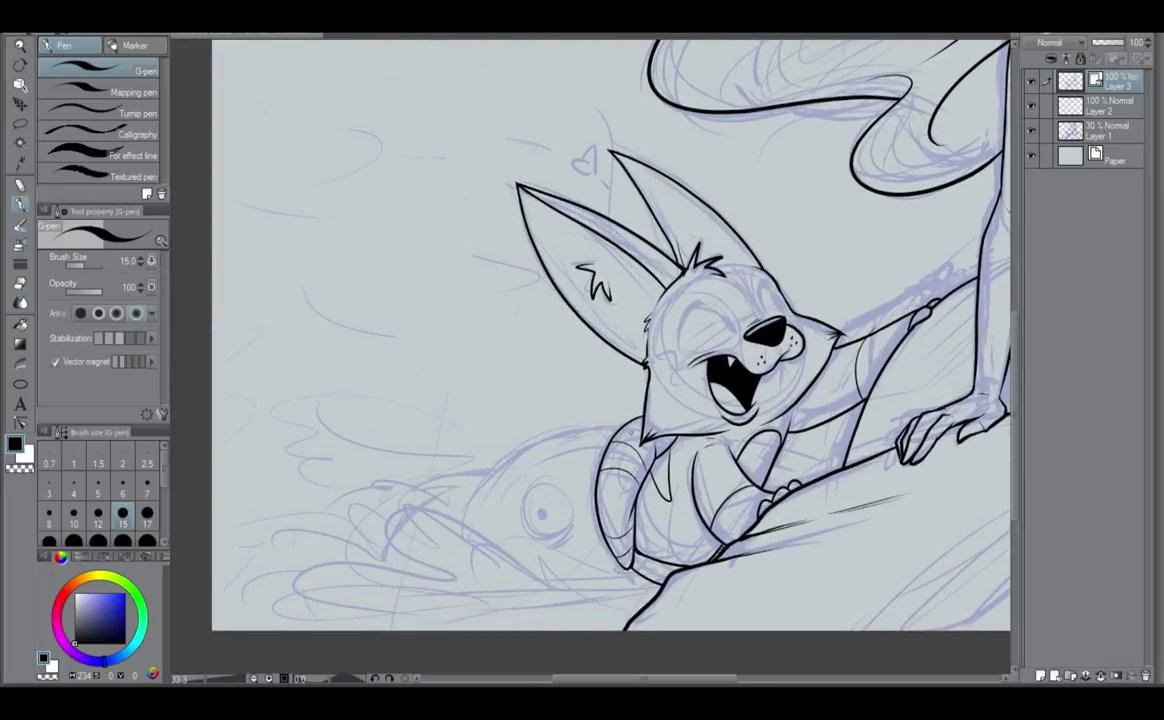
pyautogui.moveTo(635, 430)
pyautogui.mouseDown()
pyautogui.moveTo(479, 488)
pyautogui.moveTo(461, 554)
pyautogui.mouseUp()
pyautogui.hotkey('ctrl', 'z')
pyautogui.moveTo(635, 430)
pyautogui.mouseDown()
pyautogui.moveTo(477, 486)
pyautogui.moveTo(449, 586)
pyautogui.mouseUp()
pyautogui.hotkey('ctrl', 'z')
pyautogui.moveTo(635, 429)
pyautogui.mouseDown()
pyautogui.moveTo(546, 440)
pyautogui.moveTo(460, 534)
pyautogui.mouseUp()
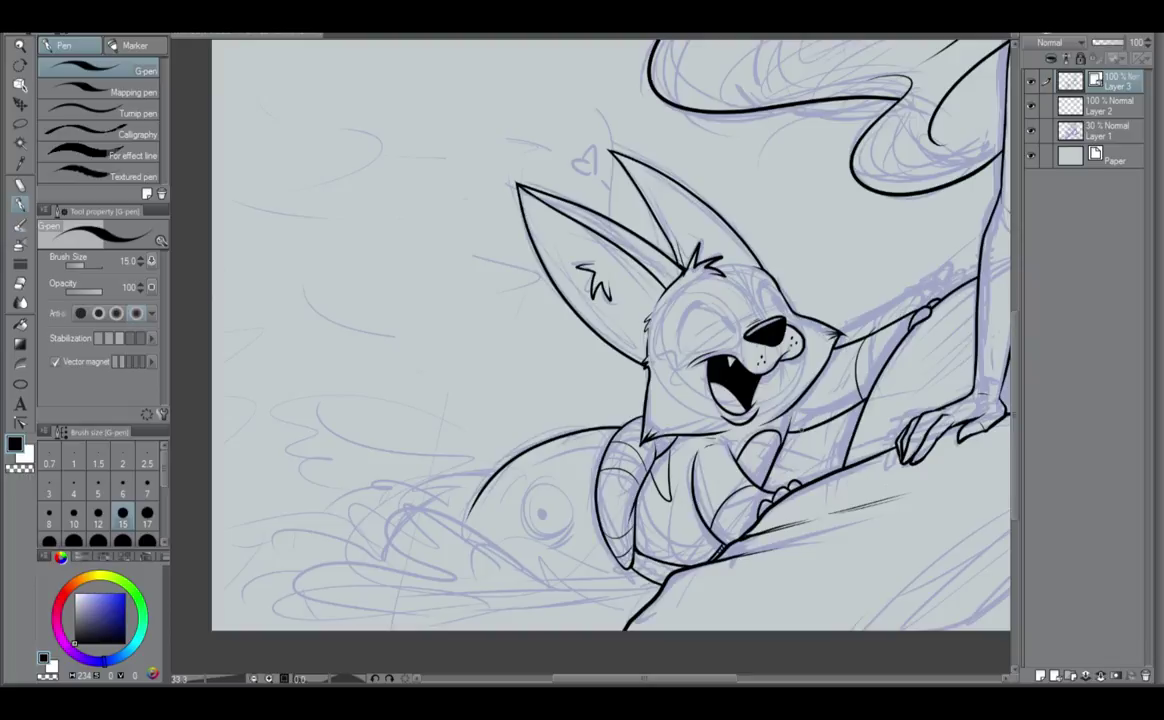
pyautogui.moveTo(744, 434); pyautogui.dragTo(598, 611)
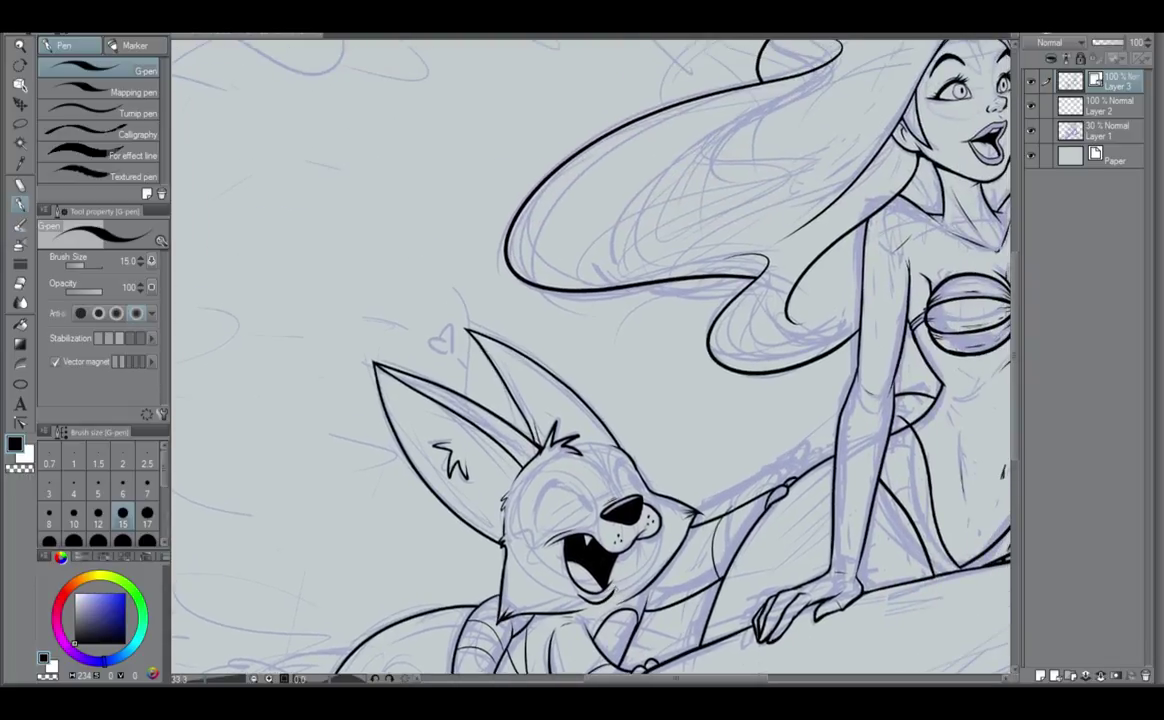
pyautogui.scroll(4, 594, 515)
pyautogui.moveTo(596, 530); pyautogui.dragTo(648, 483)
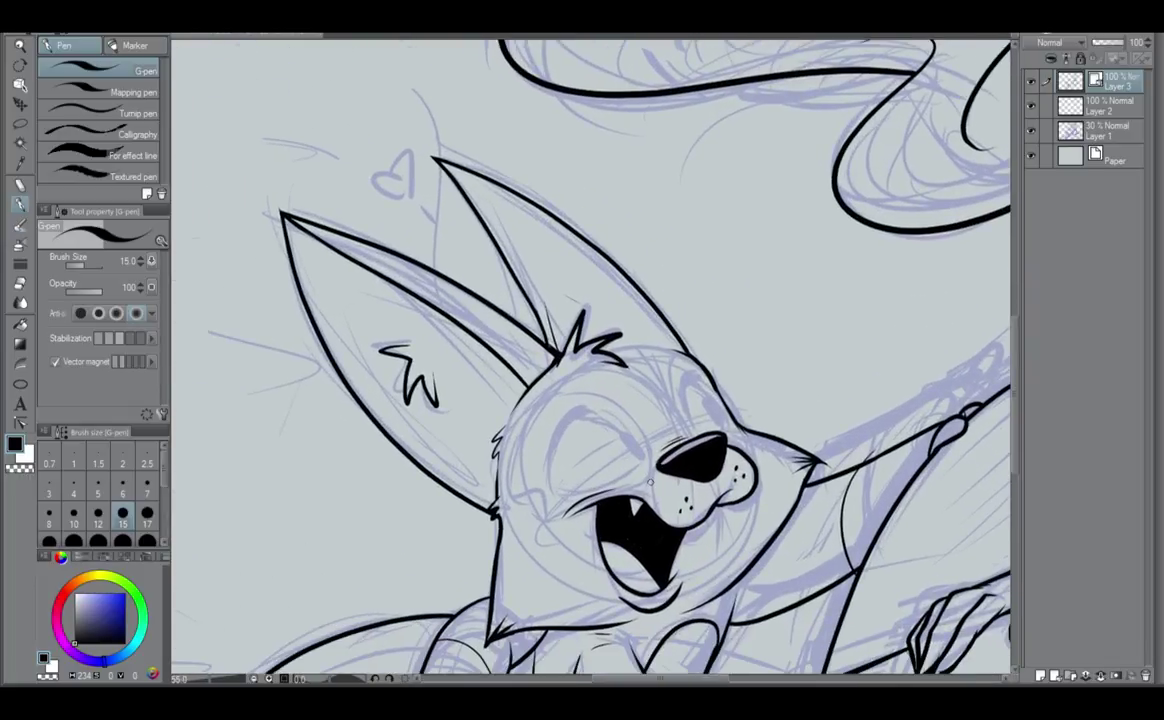
pyautogui.scroll(1, 650, 482)
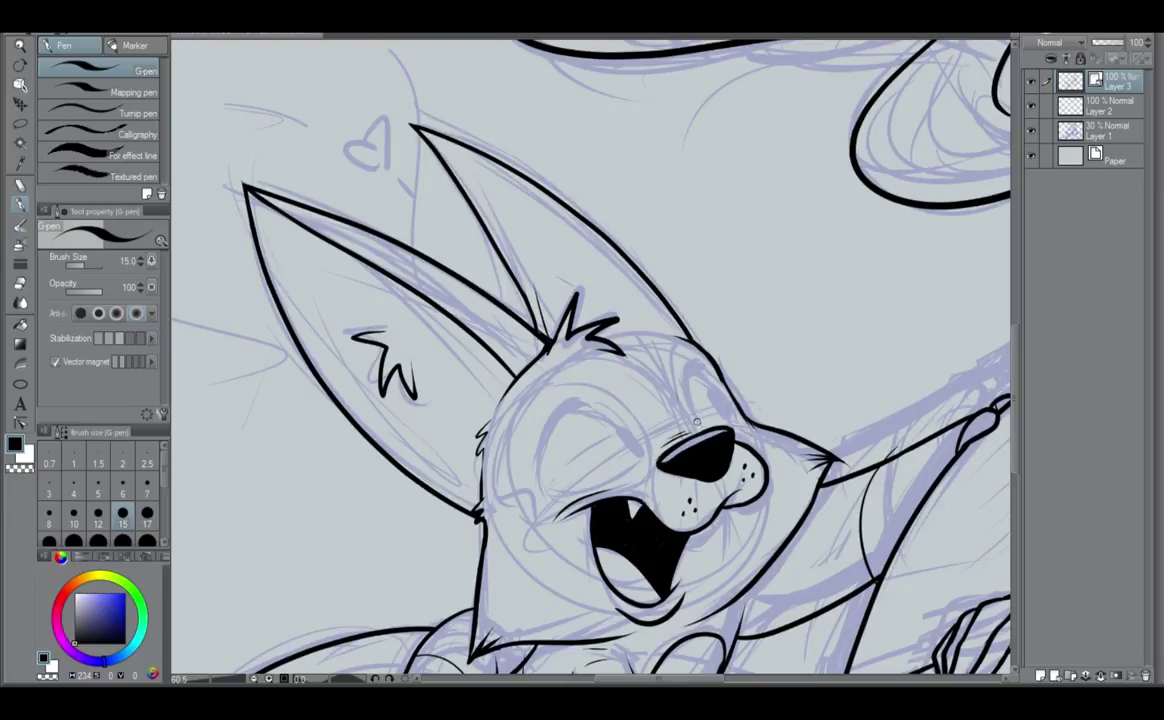
pyautogui.moveTo(688, 392); pyautogui.dragTo(698, 366)
pyautogui.hotkey('ctrl', 'z')
pyautogui.moveTo(700, 428); pyautogui.dragTo(697, 367)
pyautogui.hotkey('ctrl', 'z')
pyautogui.moveTo(699, 428); pyautogui.dragTo(702, 372)
pyautogui.hotkey('ctrl', 'z')
pyautogui.moveTo(700, 428)
pyautogui.mouseDown()
pyautogui.moveTo(687, 383)
pyautogui.moveTo(702, 368)
pyautogui.mouseUp()
pyautogui.hotkey('ctrl', 'z')
# Ink the fox's near closed eye with its arched lid and lower curve, and ink the narrower far eye beside the nose.
pyautogui.moveTo(540, 488); pyautogui.dragTo(586, 400)
pyautogui.moveTo(543, 455); pyautogui.dragTo(592, 398)
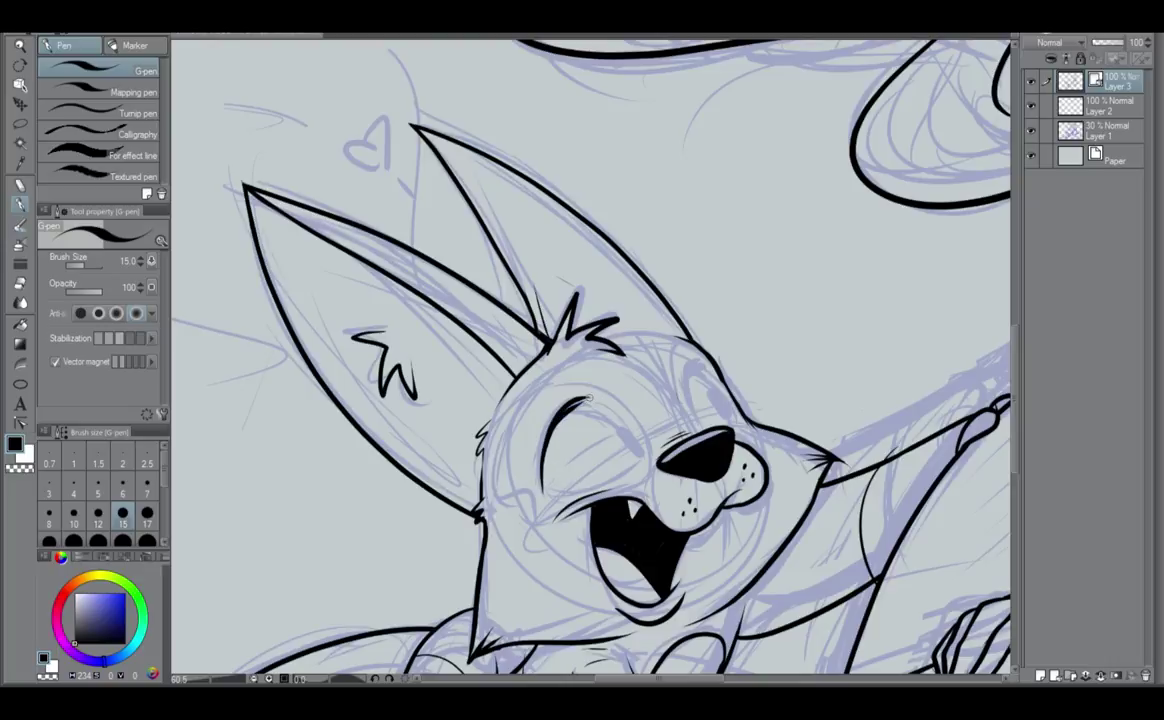
pyautogui.hotkey('ctrl', 'z')
pyautogui.moveTo(542, 480)
pyautogui.mouseDown()
pyautogui.moveTo(562, 411)
pyautogui.moveTo(594, 397)
pyautogui.mouseUp()
pyautogui.moveTo(572, 405); pyautogui.dragTo(635, 446)
pyautogui.hotkey('ctrl', 'z')
pyautogui.moveTo(577, 404); pyautogui.dragTo(633, 442)
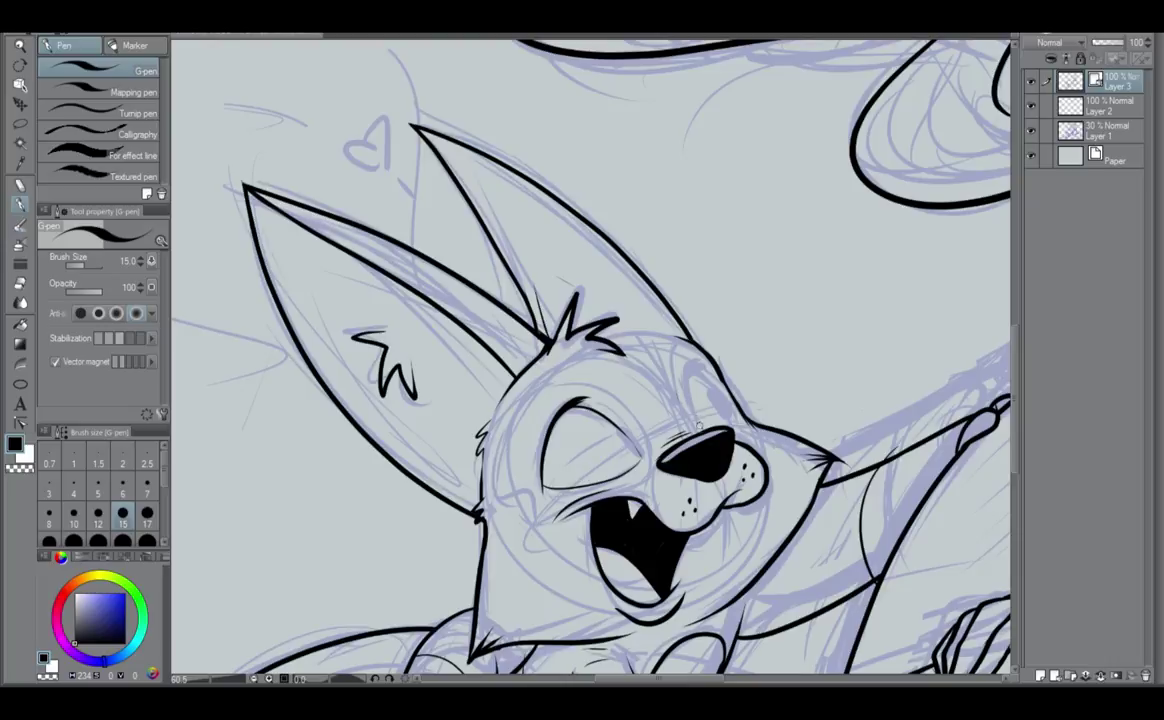
pyautogui.moveTo(697, 418); pyautogui.dragTo(685, 362)
pyautogui.moveTo(699, 369); pyautogui.dragTo(728, 412)
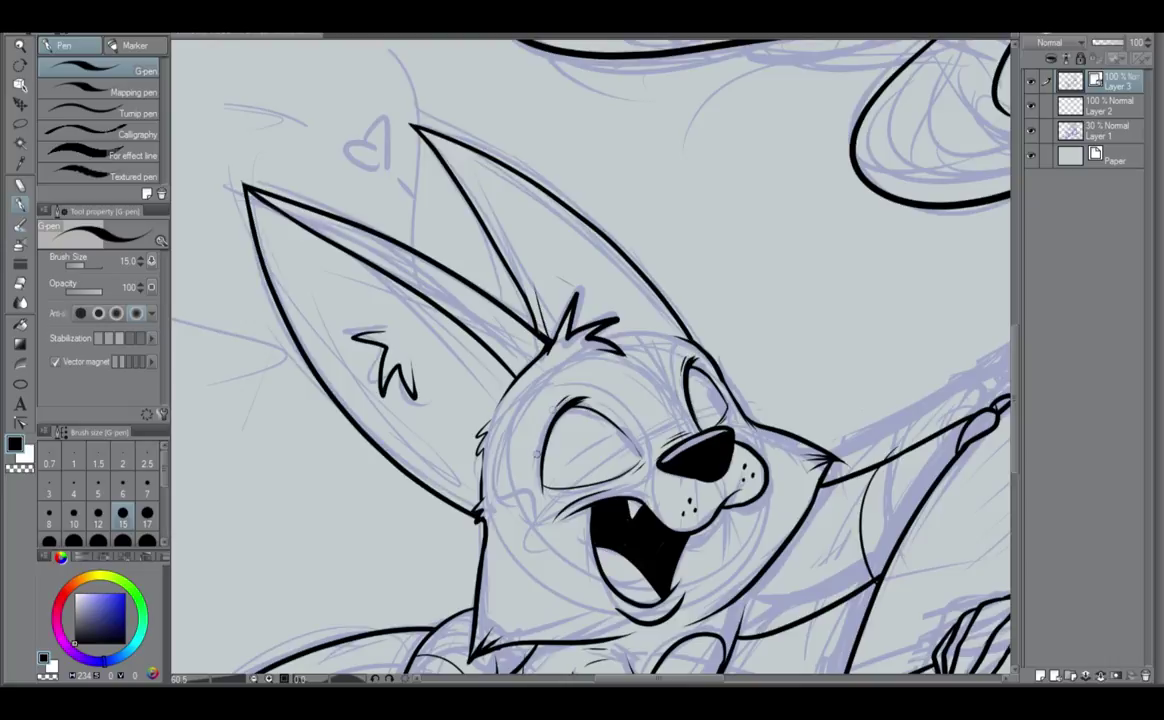
# Thicken the near eye's upper lid and ink the top of the fox's head between the forehead tuft and far ear.
pyautogui.scroll(-1, 537, 453)
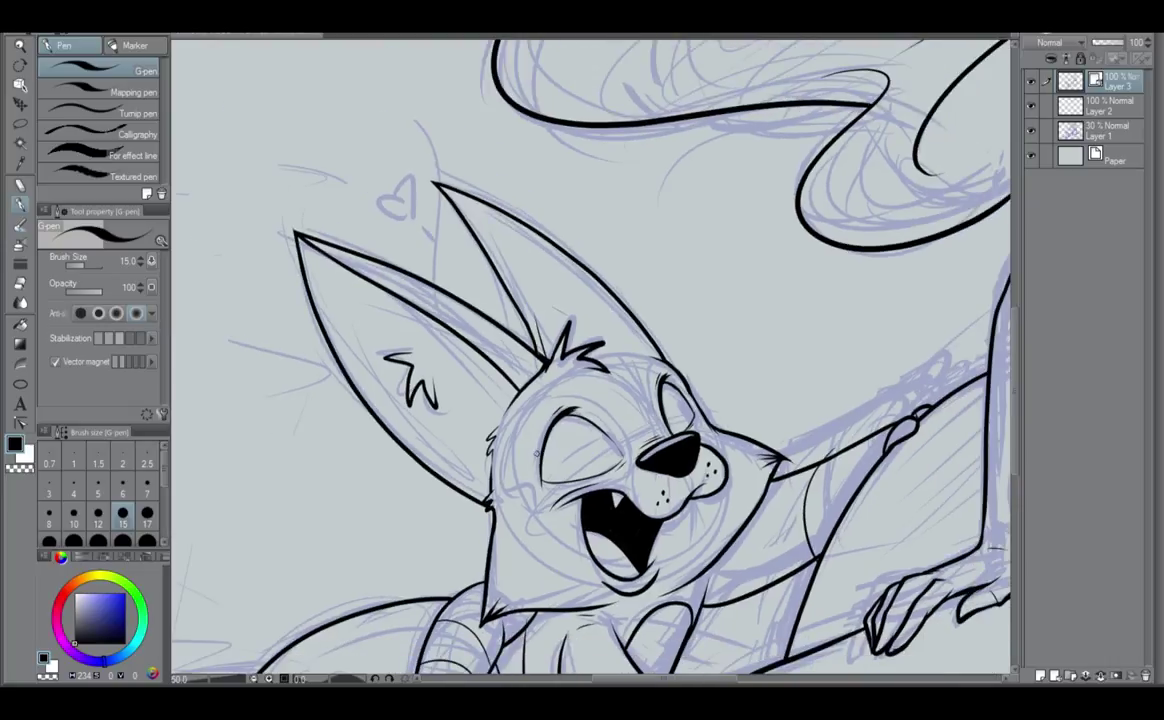
pyautogui.scroll(1, 536, 452)
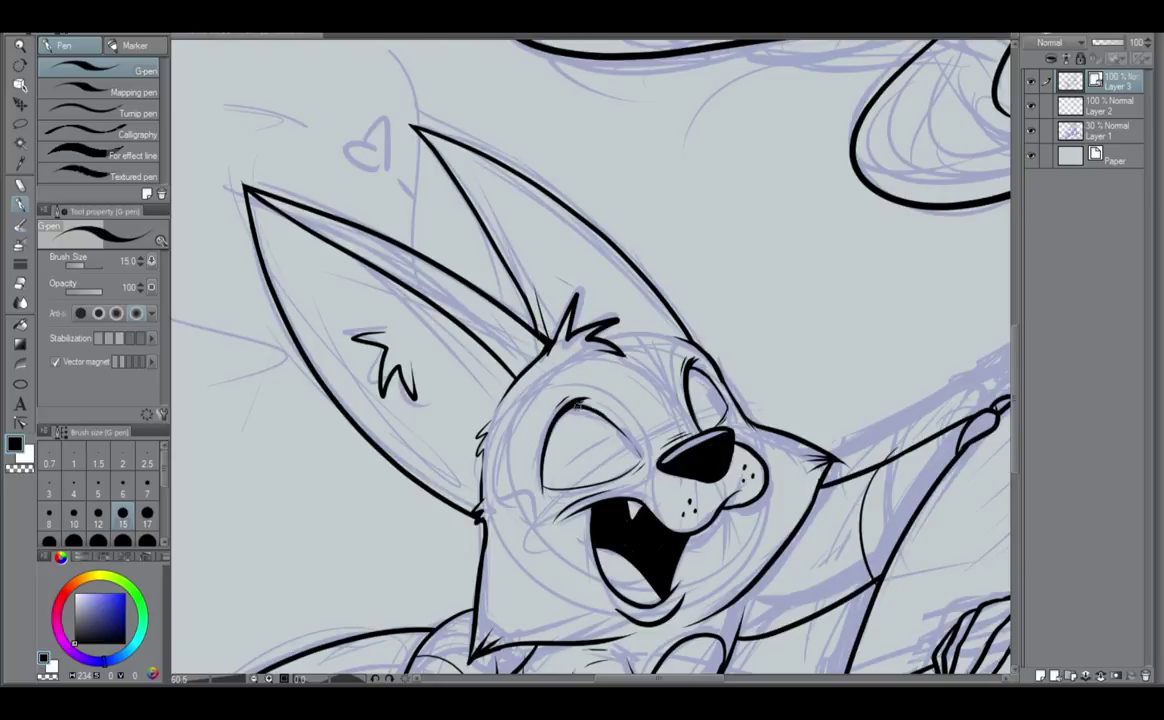
pyautogui.moveTo(596, 412); pyautogui.dragTo(623, 431)
pyautogui.scroll(1, 632, 455)
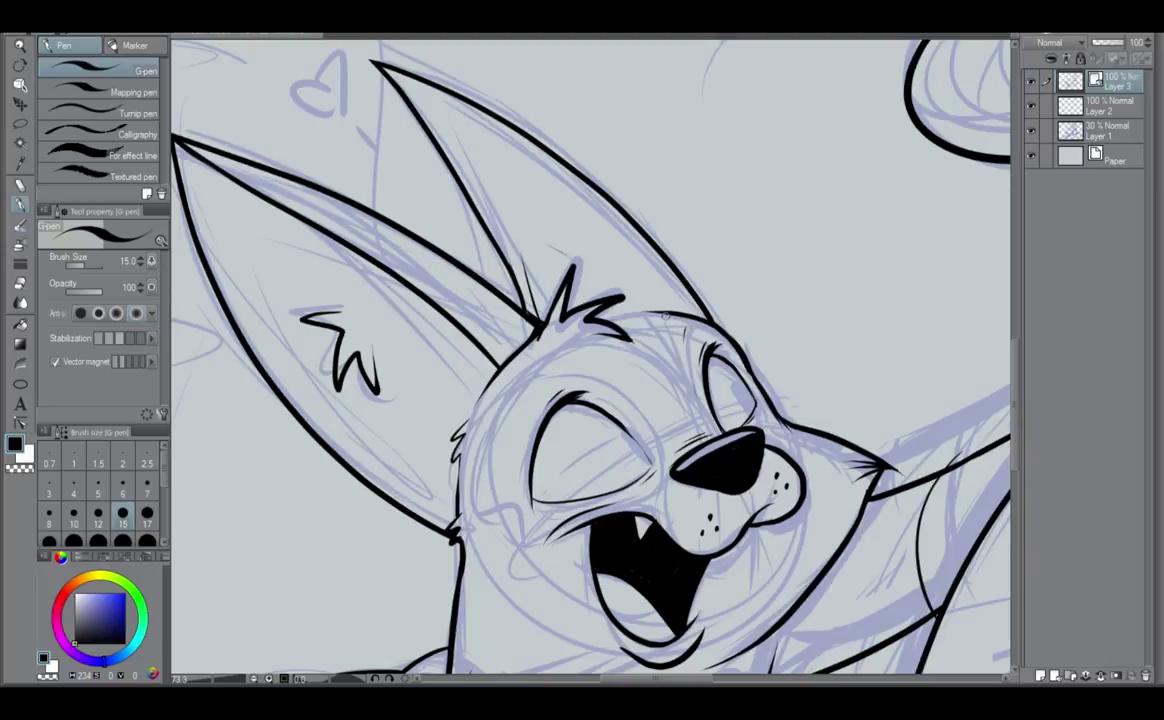
pyautogui.scroll(-1, 636, 315)
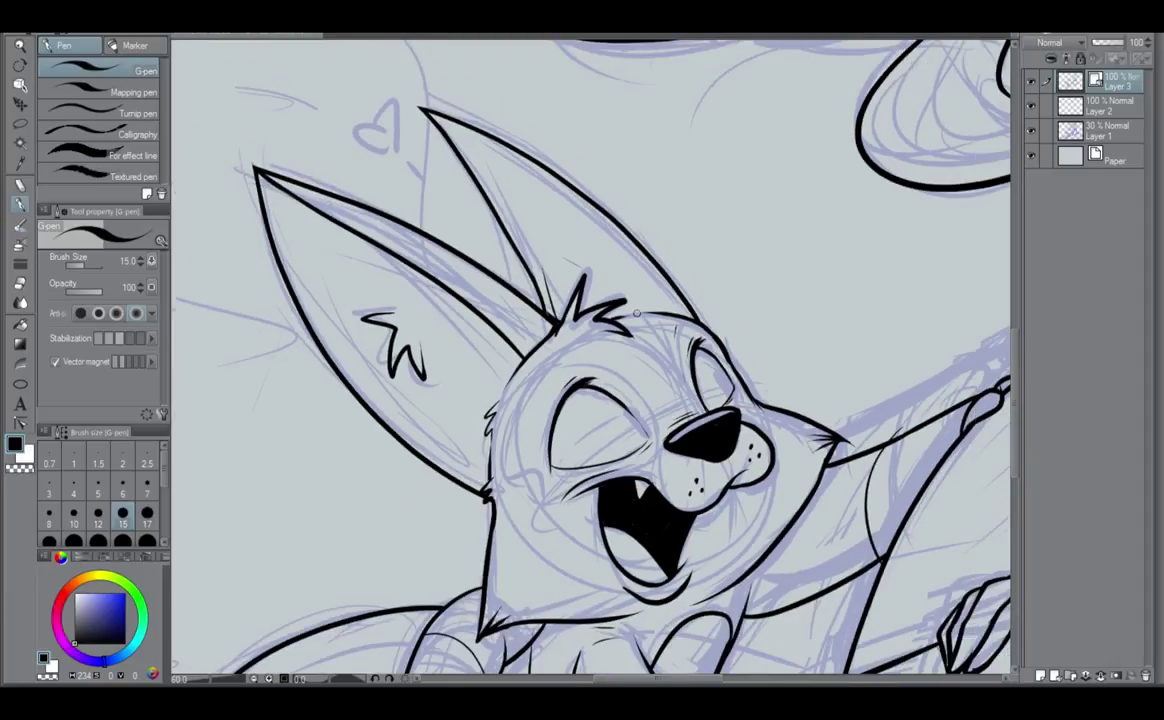
pyautogui.hotkey('ctrl', '-')
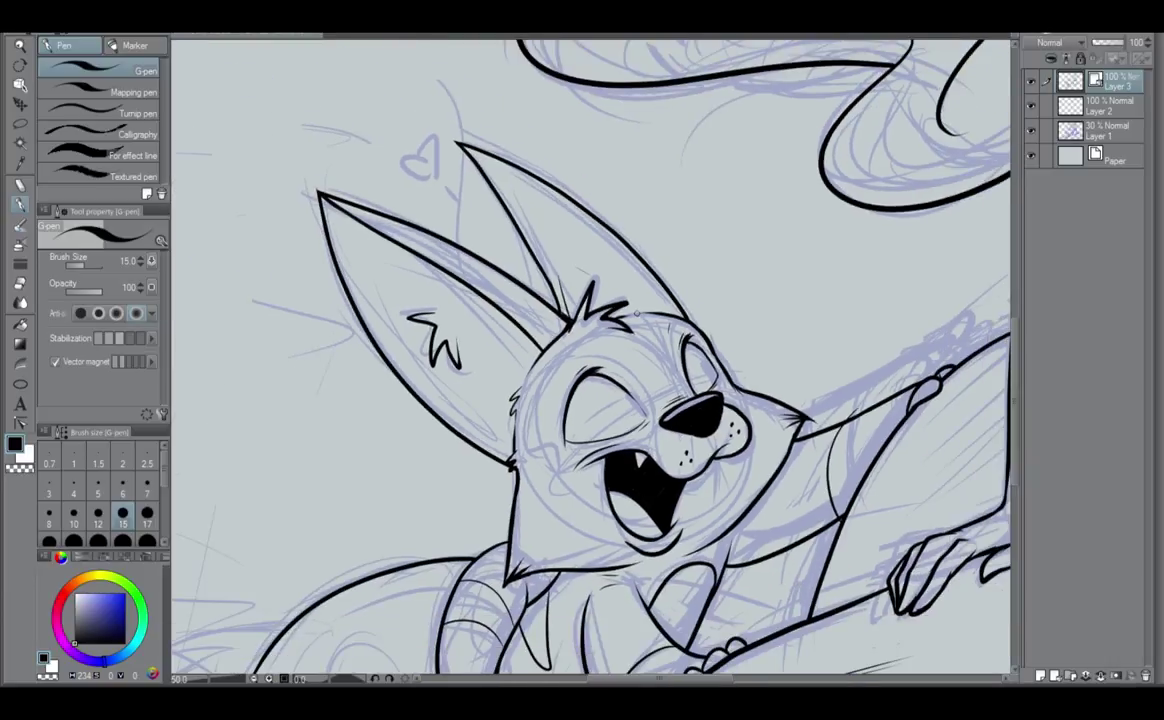
pyautogui.scroll(1, 638, 311)
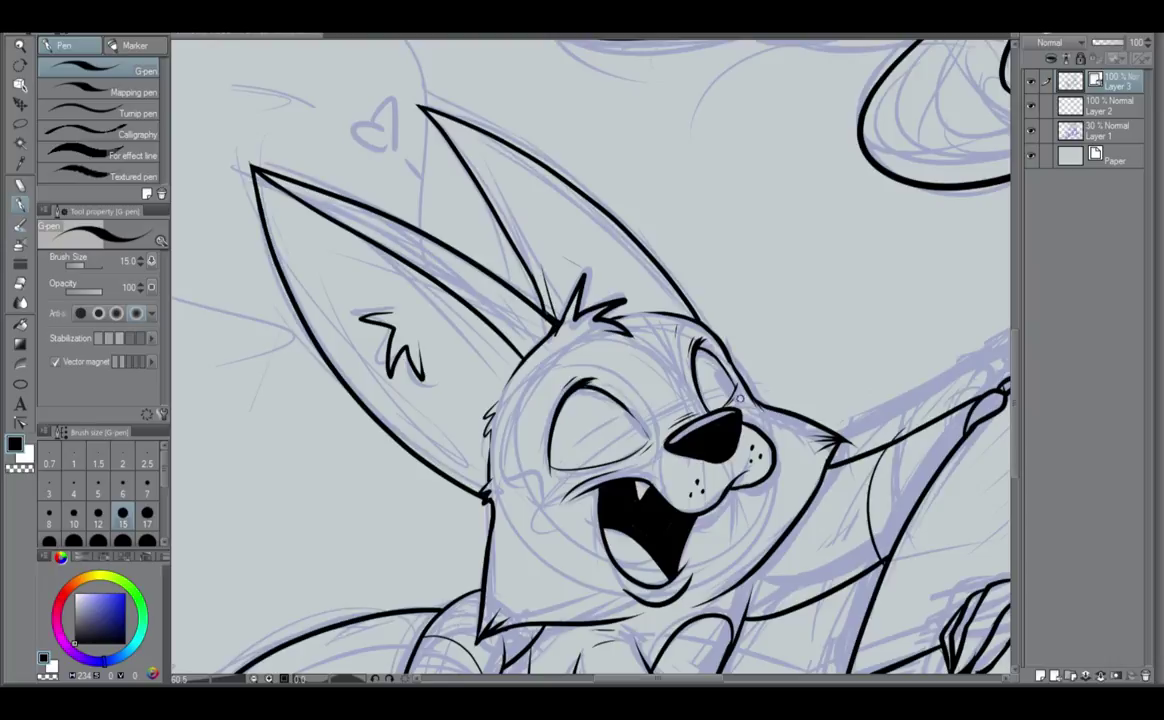
# Undo the previous cheek line and re-ink the far cheek contour from beside the far eye to the pointed cheek tuft.
pyautogui.hotkey('ctrl', 'z')
pyautogui.hotkey('ctrl', 'z')
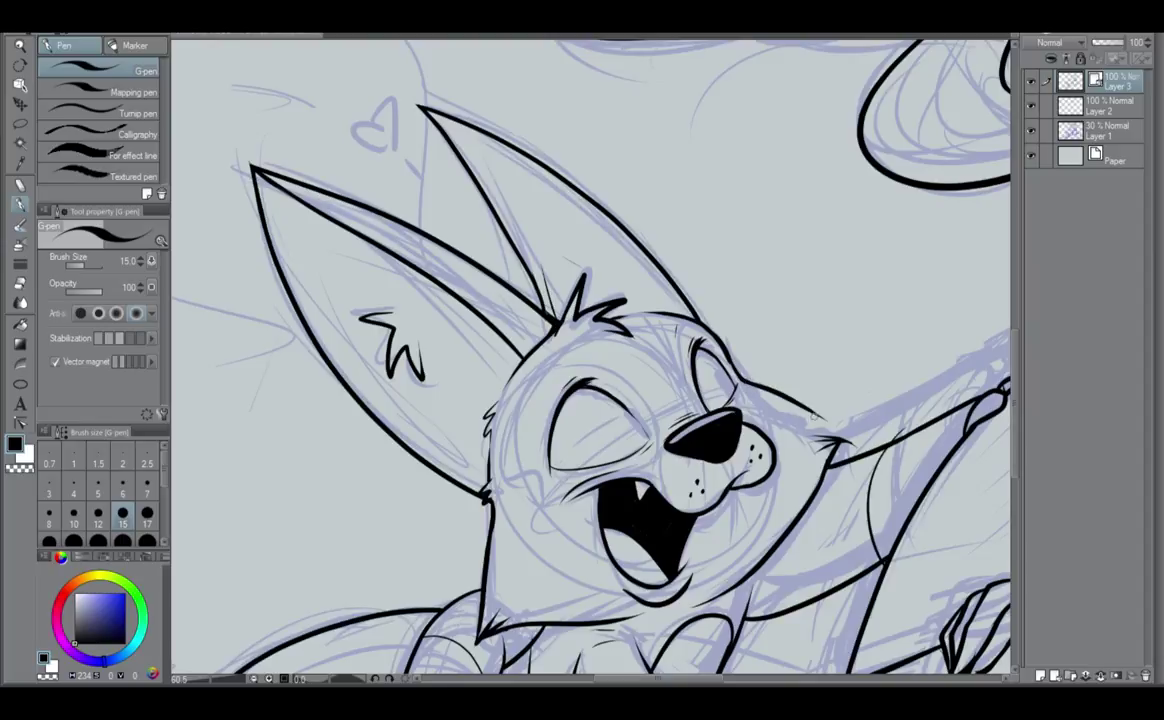
pyautogui.moveTo(814, 416); pyautogui.dragTo(853, 441)
pyautogui.scroll(-1, 820, 466)
pyautogui.scroll(-1, 818, 463)
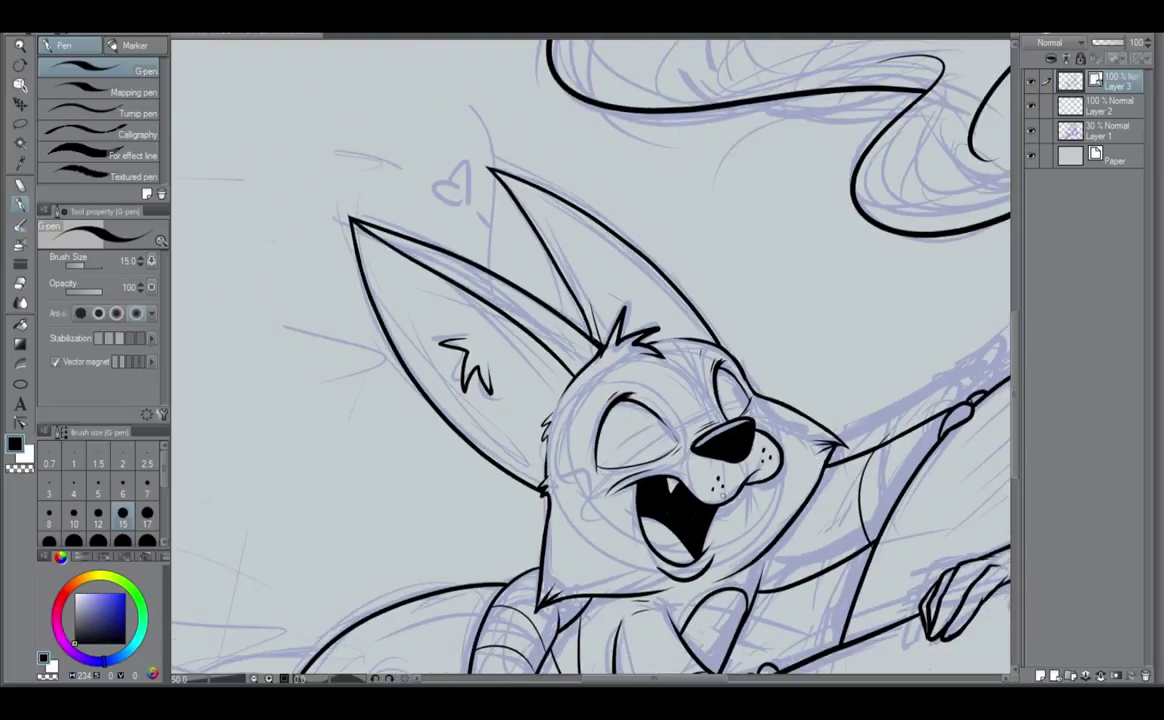
# Ink a short slanted pupil at the inner edge of the fox's near eye and a matching one in the far eye.
pyautogui.scroll(1, 665, 460)
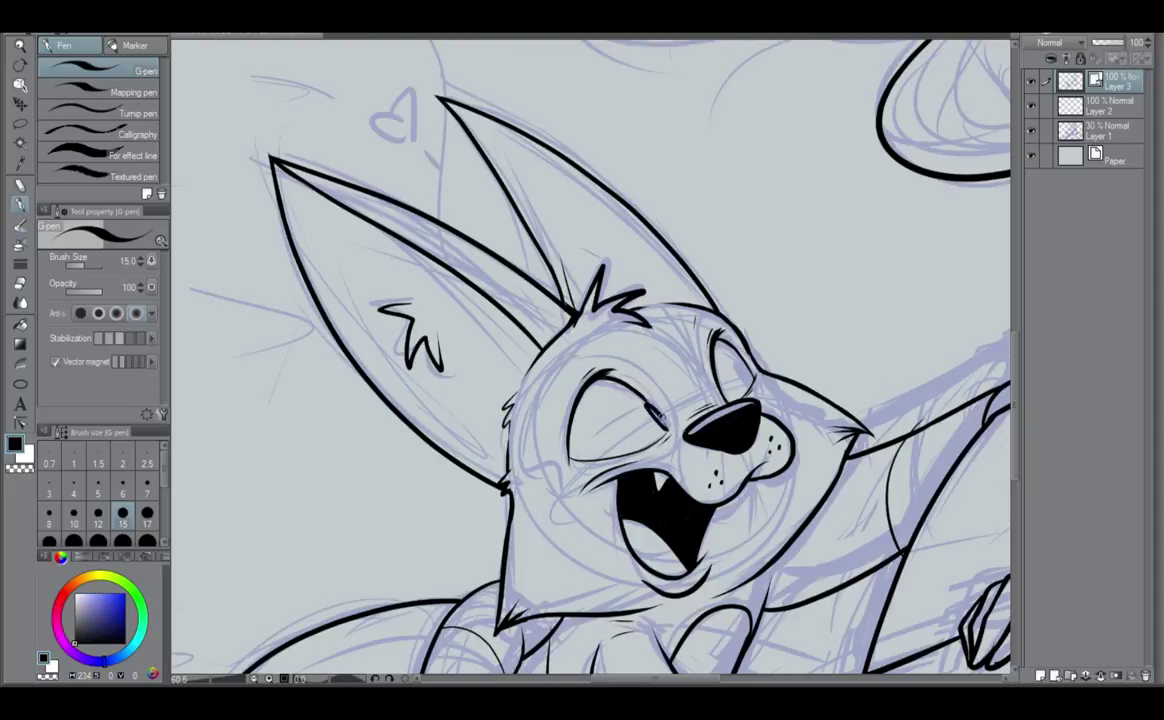
pyautogui.moveTo(661, 416); pyautogui.dragTo(667, 430)
pyautogui.hotkey('ctrl', 'z')
pyautogui.moveTo(738, 356); pyautogui.dragTo(752, 378)
pyautogui.hotkey('ctrl', 'z')
pyautogui.moveTo(740, 361); pyautogui.dragTo(751, 380)
pyautogui.scroll(-3, 590, 360)
pyautogui.scroll(1, 590, 360)
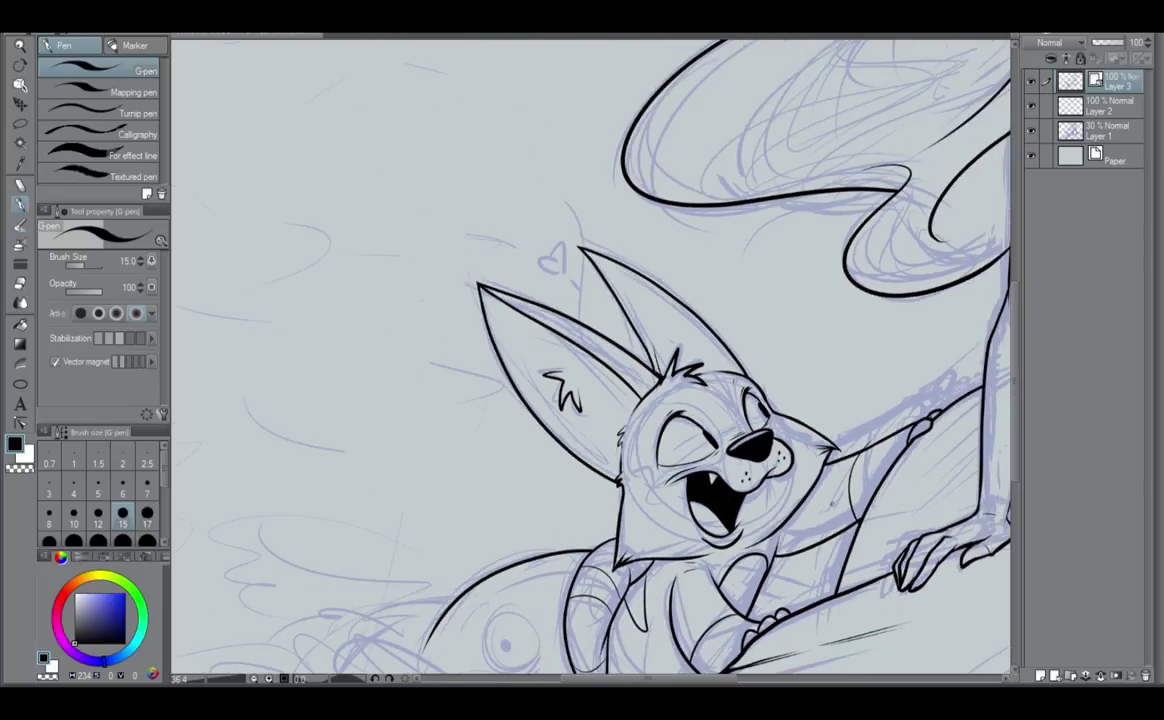
# Ink the first half of the round spot's outline on the rounded shape behind the fox's shoulder.
pyautogui.scroll(-2, 590, 360)
pyautogui.scroll(1, 590, 360)
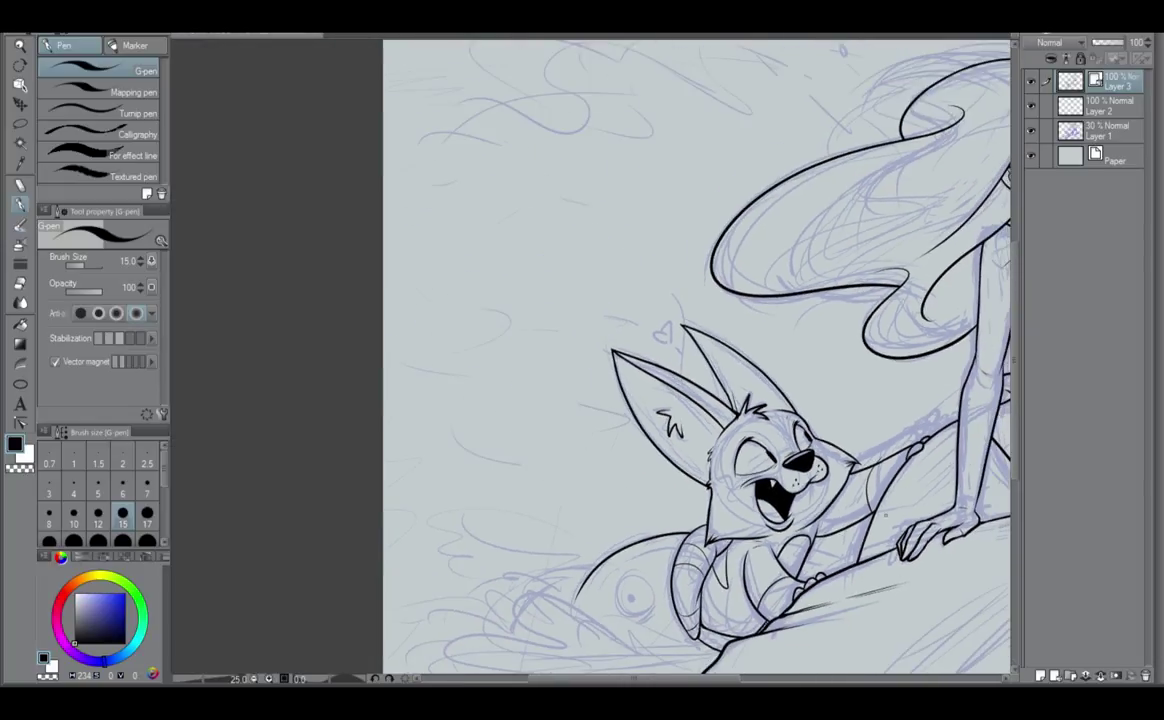
pyautogui.scroll(3, 716, 553)
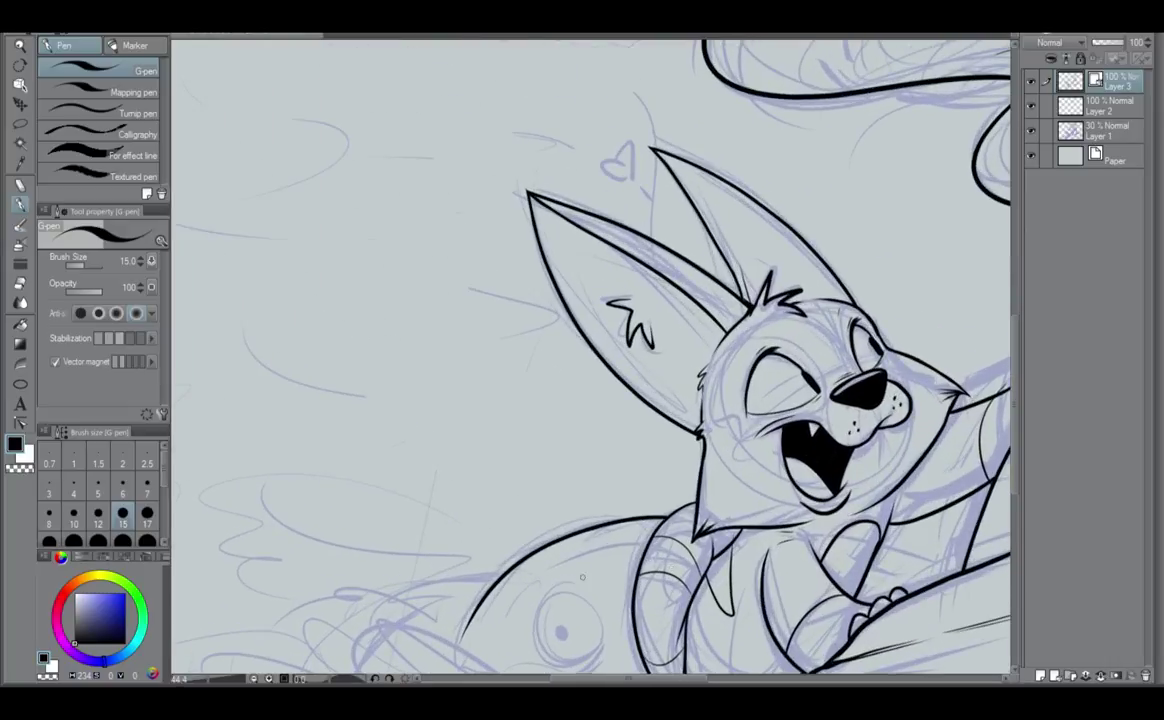
pyautogui.moveTo(610, 597)
pyautogui.mouseDown()
pyautogui.moveTo(591, 487)
pyautogui.moveTo(551, 481)
pyautogui.moveTo(562, 486)
pyautogui.moveTo(527, 547)
pyautogui.moveTo(548, 481)
pyautogui.moveTo(522, 530)
pyautogui.moveTo(562, 492)
pyautogui.mouseUp()
pyautogui.hotkey('ctrl', 'z')
pyautogui.hotkey('ctrl', 'z')
pyautogui.hotkey('ctrl', 'z')
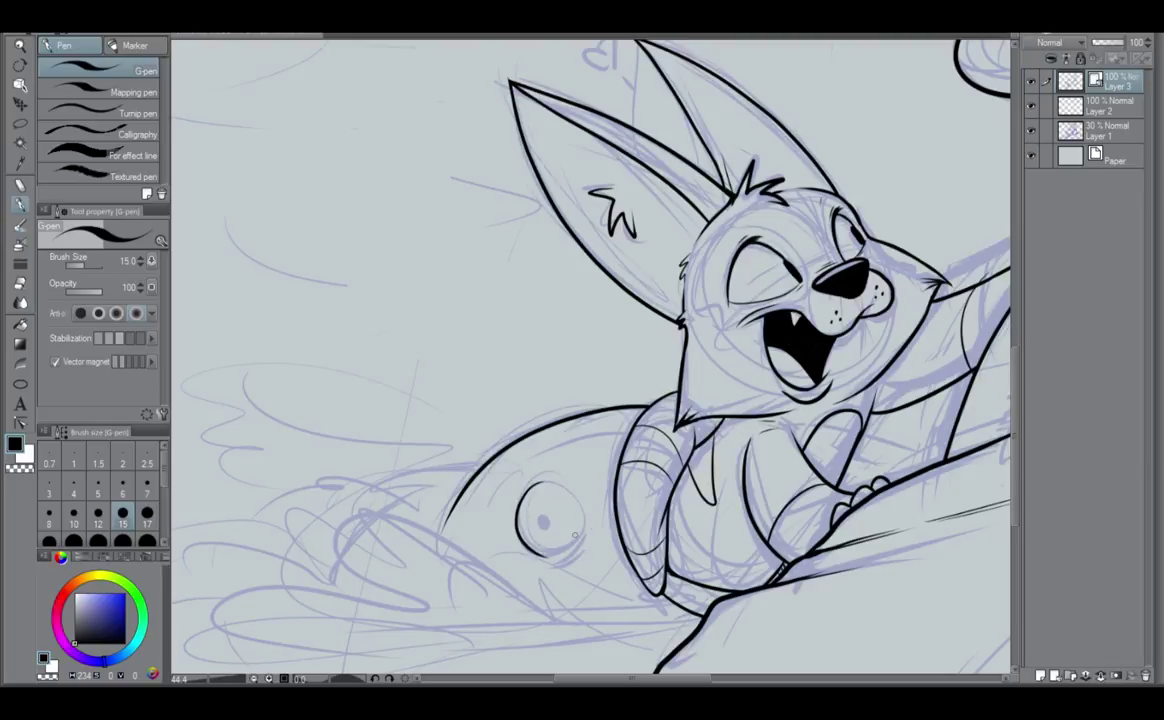
# Close the round spot's outline into a smooth circle, strengthening the pen stabilization and redrawing the remaining curve until it fits.
pyautogui.moveTo(541, 481); pyautogui.dragTo(567, 557)
pyautogui.hotkey('ctrl', 'z')
pyautogui.moveTo(517, 508)
pyautogui.mouseDown()
pyautogui.moveTo(576, 497)
pyautogui.moveTo(576, 553)
pyautogui.moveTo(583, 527)
pyautogui.moveTo(524, 493)
pyautogui.mouseUp()
pyautogui.hotkey('ctrl', 'z')
pyautogui.hotkey('ctrl', 'z')
pyautogui.moveTo(523, 543)
pyautogui.mouseDown()
pyautogui.moveTo(584, 526)
pyautogui.moveTo(525, 492)
pyautogui.mouseUp()
pyautogui.hotkey('ctrl', 'z')
pyautogui.moveTo(528, 546)
pyautogui.mouseDown()
pyautogui.moveTo(560, 556)
pyautogui.moveTo(532, 485)
pyautogui.mouseUp()
pyautogui.hotkey('ctrl', 'z')
pyautogui.moveTo(527, 546); pyautogui.dragTo(578, 532)
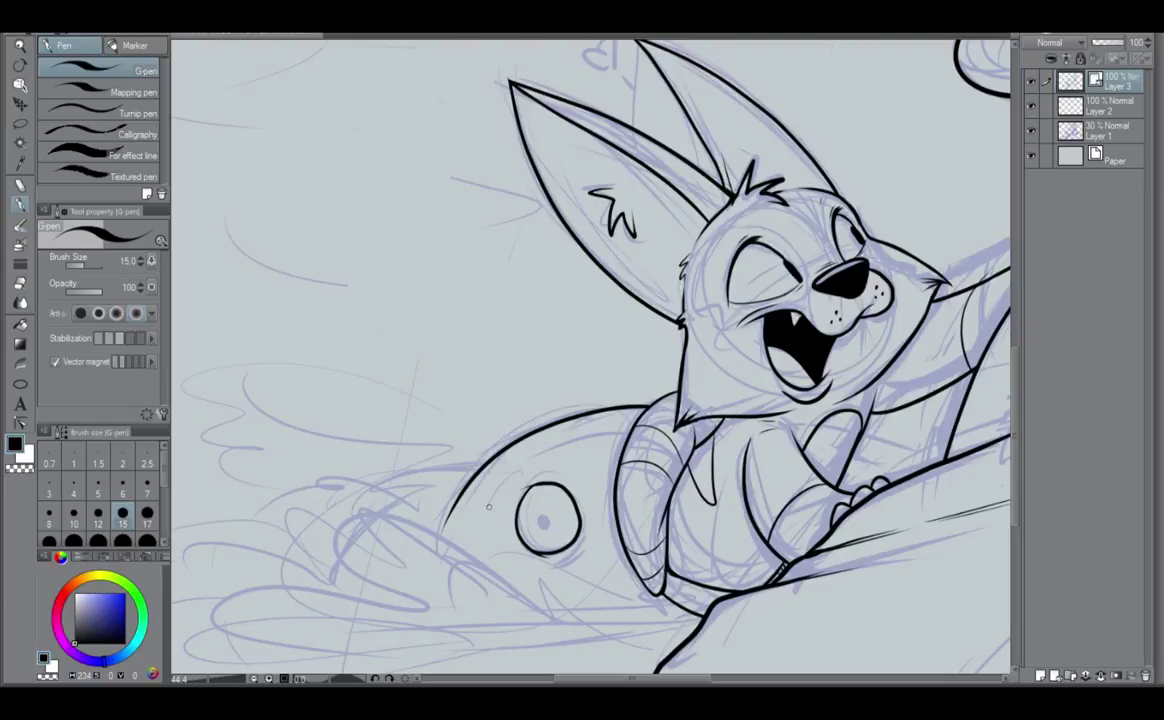
pyautogui.hotkey('ctrl', 'z')
pyautogui.moveTo(552, 484)
pyautogui.mouseDown()
pyautogui.moveTo(566, 545)
pyautogui.moveTo(543, 556)
pyautogui.mouseUp()
pyautogui.hotkey('ctrl', 'z')
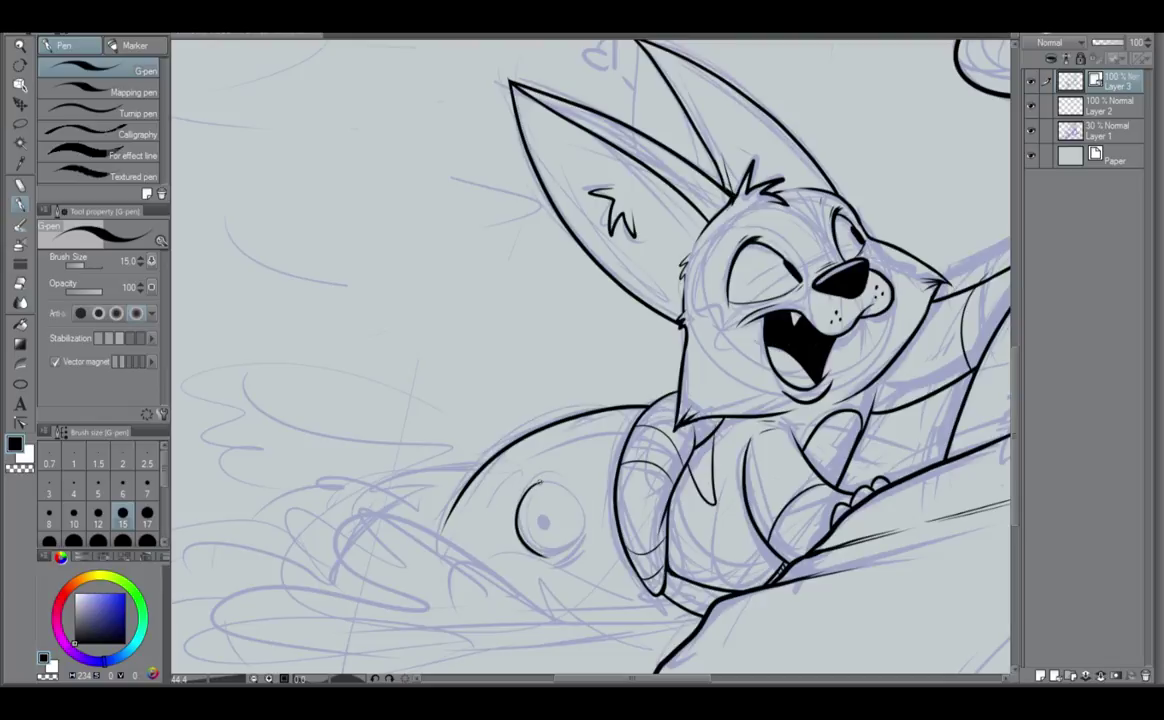
pyautogui.moveTo(519, 494)
pyautogui.mouseDown()
pyautogui.moveTo(527, 486)
pyautogui.moveTo(582, 516)
pyautogui.moveTo(526, 550)
pyautogui.mouseUp()
pyautogui.hotkey('ctrl', 'z')
pyautogui.moveTo(520, 492)
pyautogui.mouseDown()
pyautogui.moveTo(572, 496)
pyautogui.moveTo(571, 544)
pyautogui.moveTo(526, 549)
pyautogui.mouseUp()
pyautogui.hotkey('ctrl', 'z')
pyautogui.moveTo(549, 483); pyautogui.dragTo(541, 555)
pyautogui.hotkey('ctrl', 'z')
pyautogui.moveTo(547, 483); pyautogui.dragTo(529, 554)
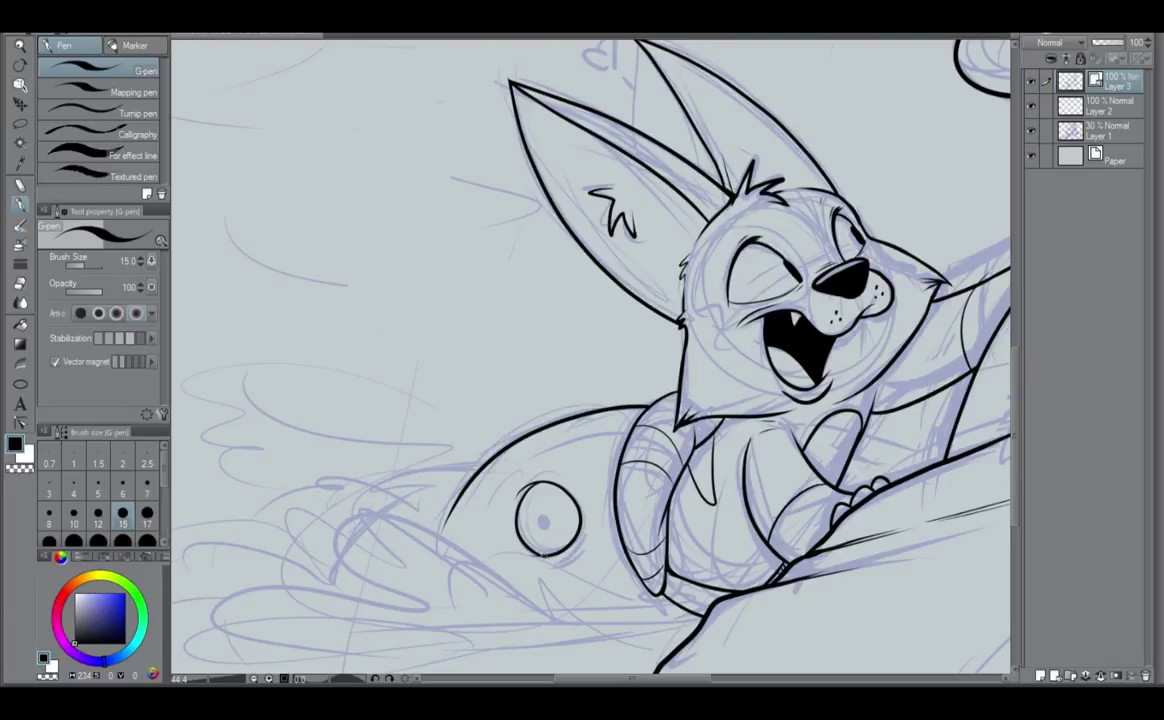
# Thicken the round spot's lower edge, add crease marks and a small center mark, and ink a short stripe low on the fox's body.
pyautogui.moveTo(547, 553)
pyautogui.mouseDown()
pyautogui.moveTo(526, 553)
pyautogui.moveTo(537, 555)
pyautogui.mouseUp()
pyautogui.moveTo(520, 471)
pyautogui.mouseDown()
pyautogui.moveTo(565, 466)
pyautogui.moveTo(521, 468)
pyautogui.mouseUp()
pyautogui.moveTo(531, 551); pyautogui.dragTo(552, 552)
pyautogui.moveTo(590, 512); pyautogui.dragTo(588, 527)
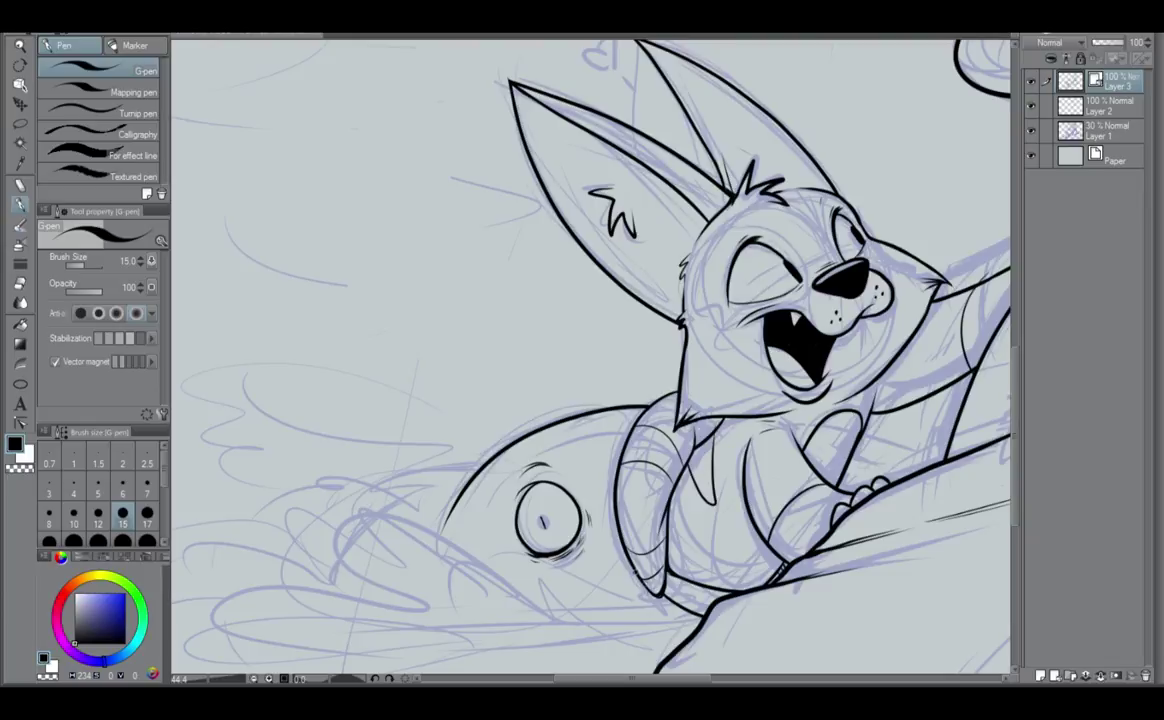
pyautogui.moveTo(680, 582); pyautogui.dragTo(683, 604)
# Ink the outline of the marking around the fox's near eye, with its wavy edge along the outer cheek.
pyautogui.scroll(-5, 543, 521)
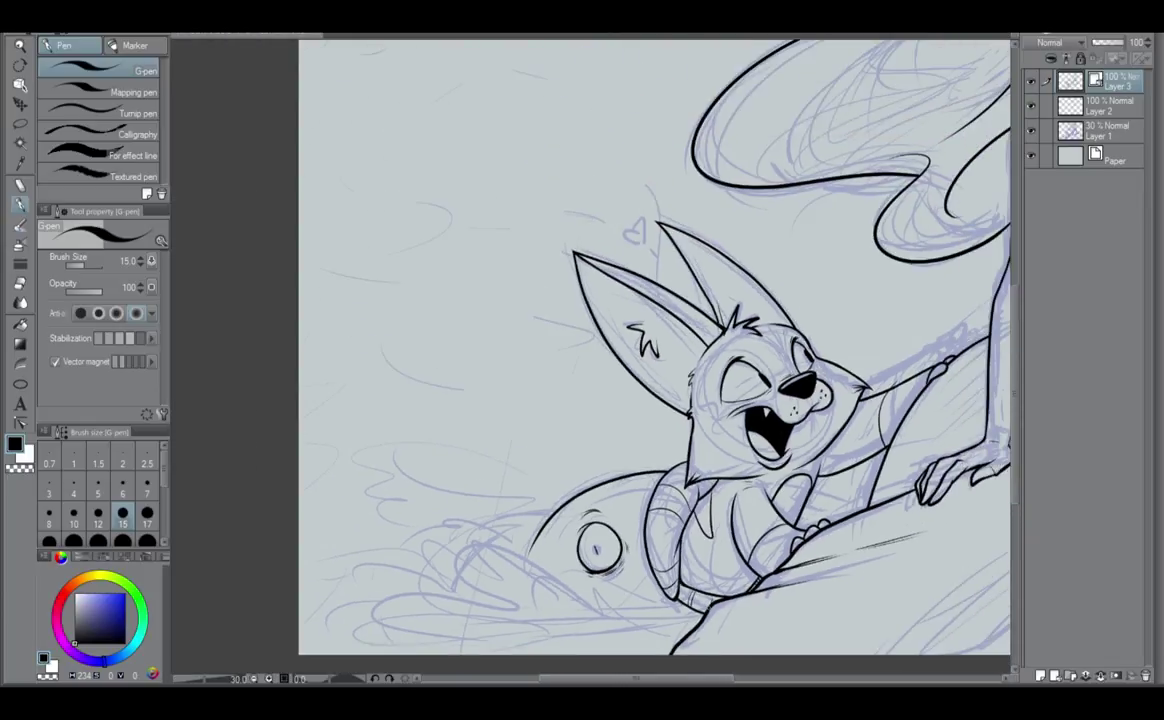
pyautogui.scroll(4, 704, 607)
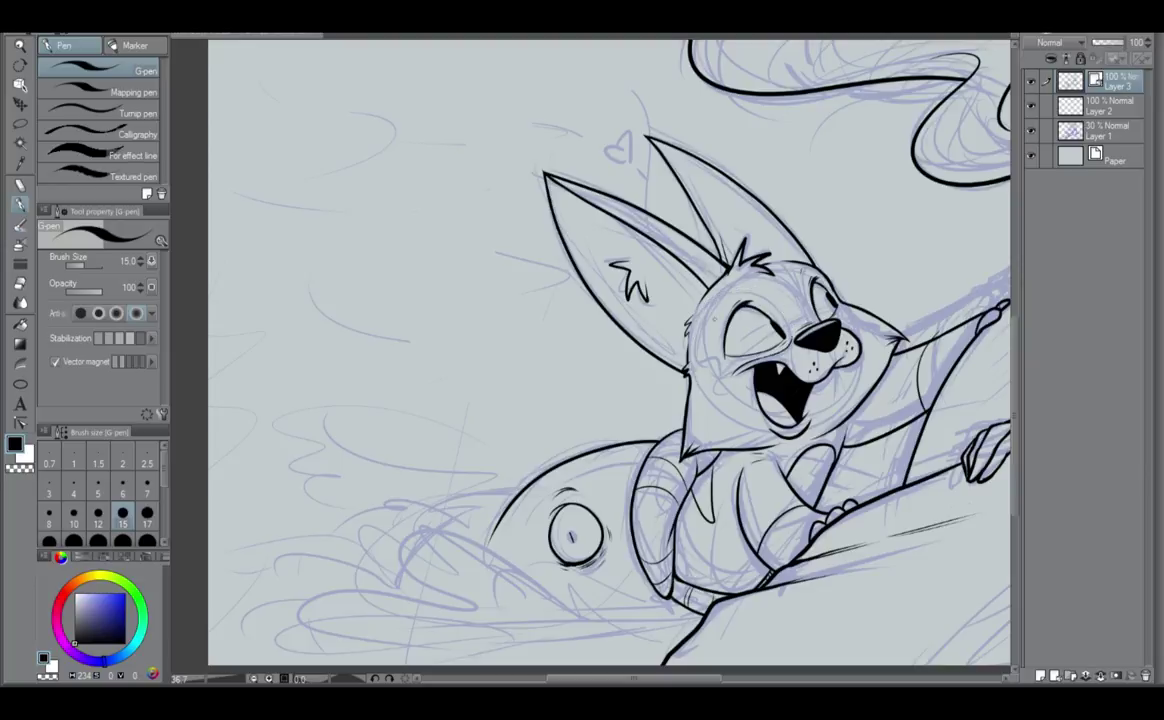
pyautogui.moveTo(735, 290)
pyautogui.mouseDown()
pyautogui.moveTo(695, 348)
pyautogui.moveTo(741, 365)
pyautogui.mouseUp()
pyautogui.scroll(2, 693, 364)
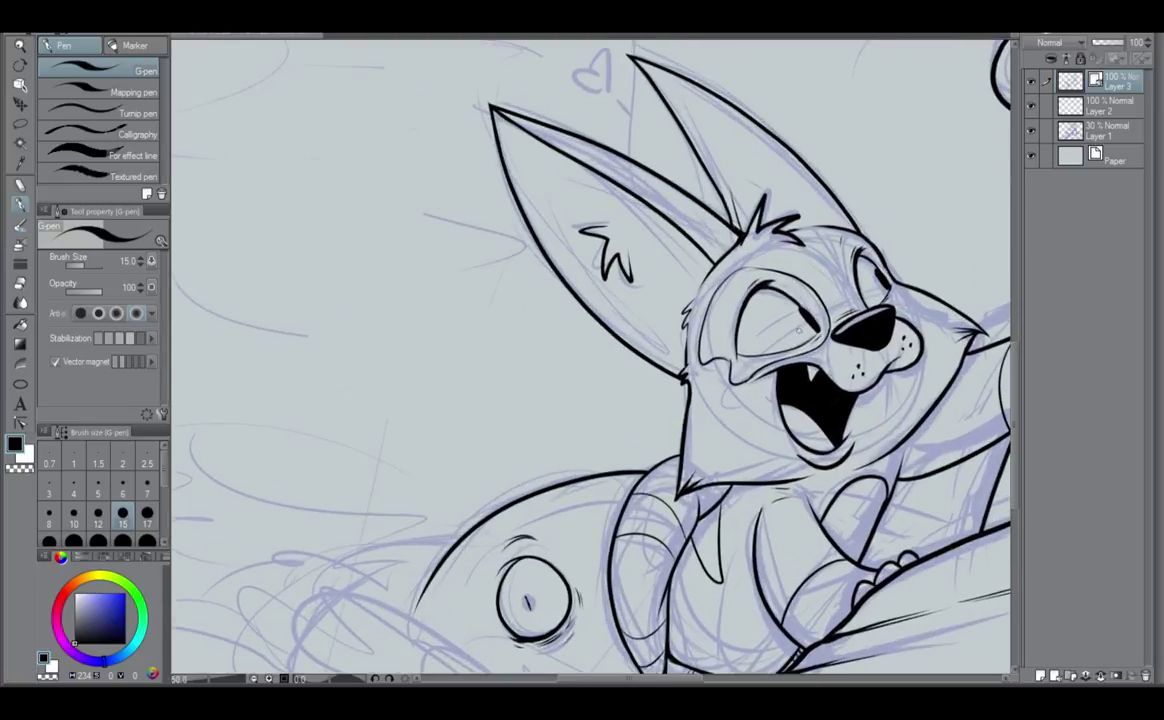
pyautogui.moveTo(820, 333); pyautogui.dragTo(728, 446)
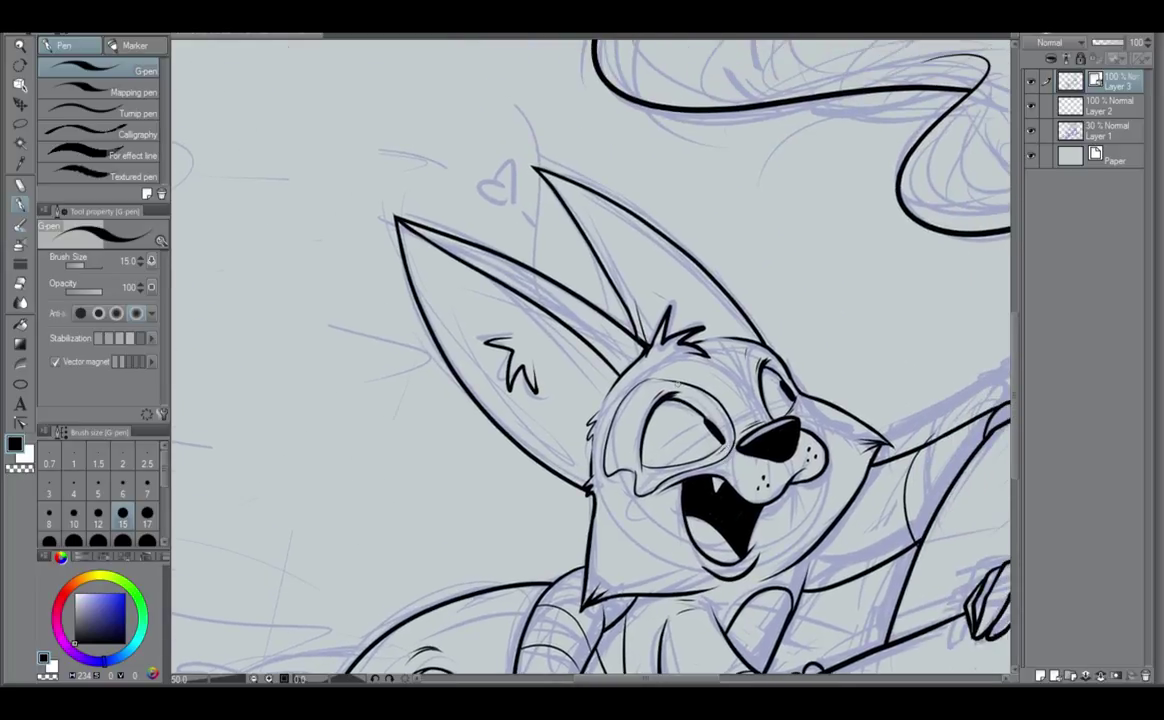
# Rotate the canvas to ink the marking outline around the fox's far eye, and reset the canvas rotation.
pyautogui.click(388, 678)
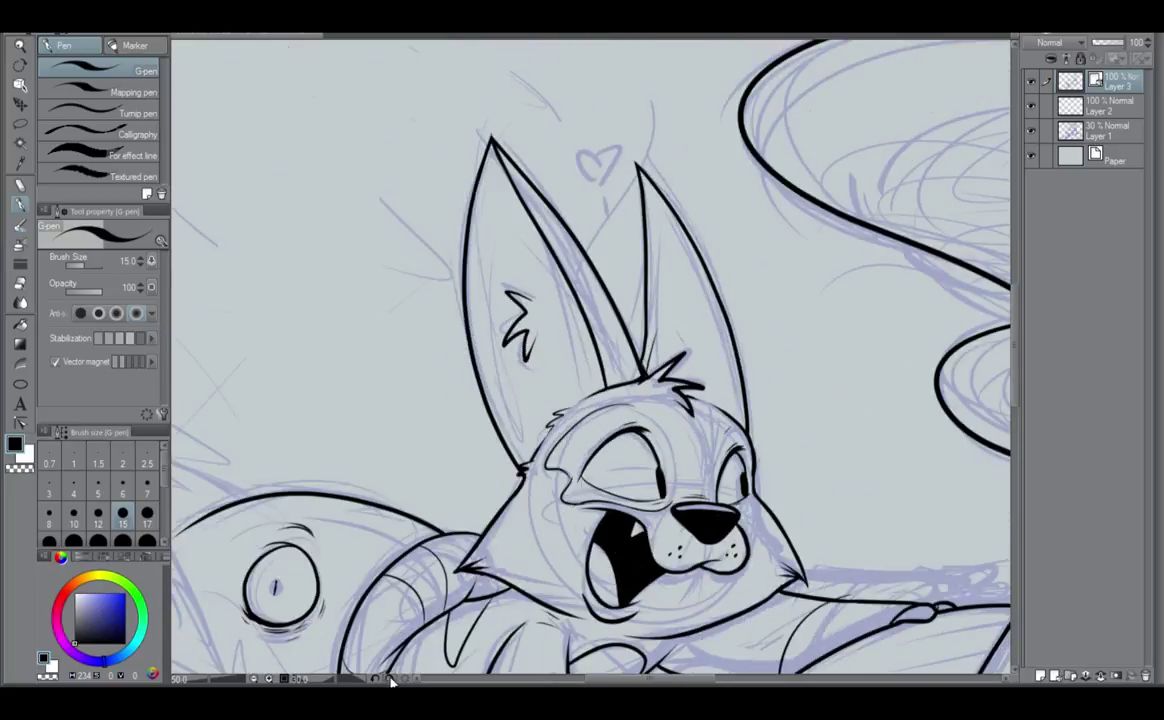
pyautogui.click(390, 679)
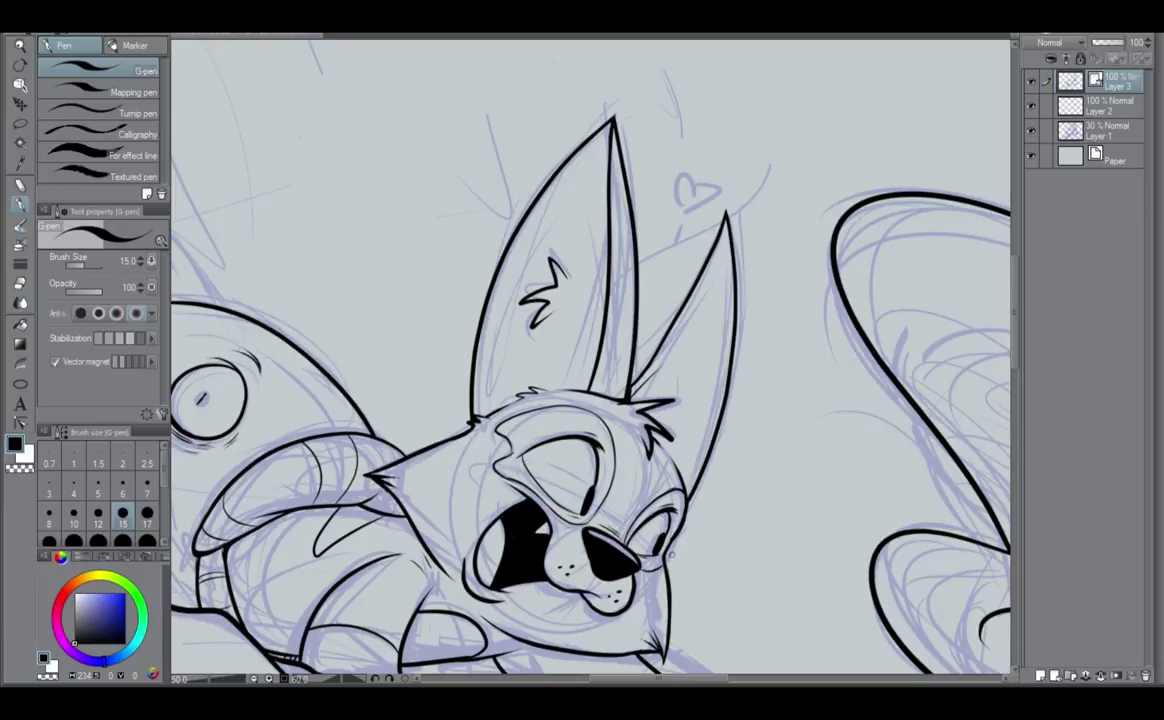
pyautogui.scroll(-3, 681, 521)
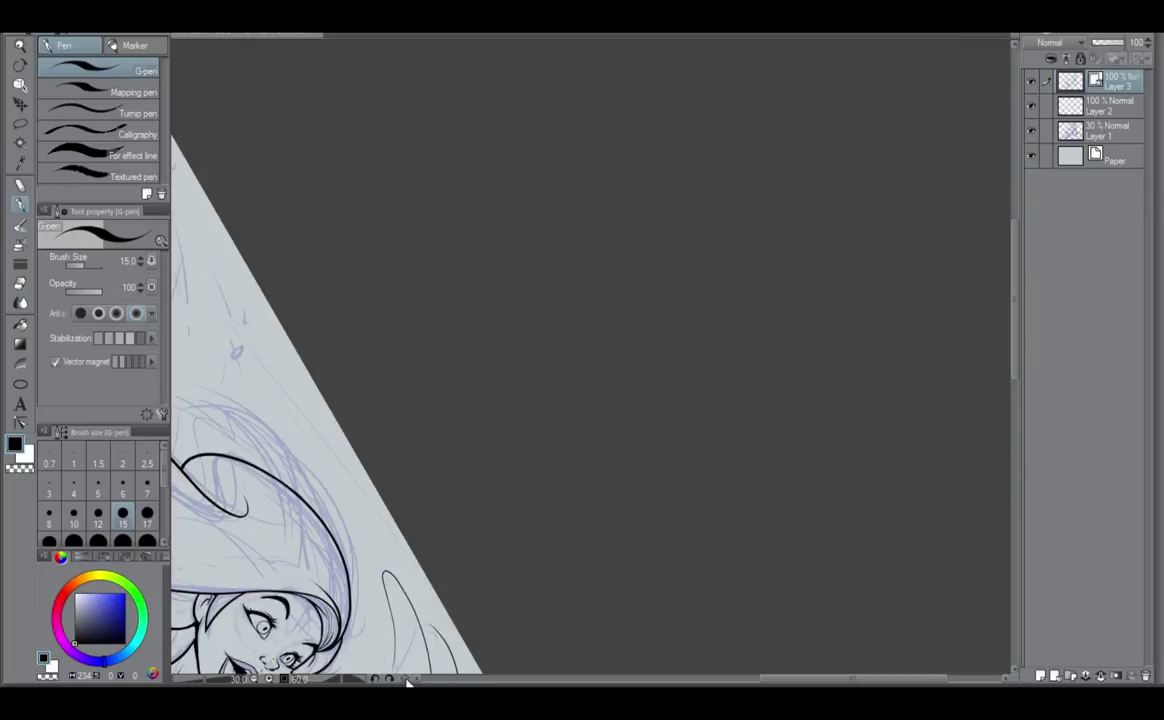
pyautogui.click(406, 679)
pyautogui.moveTo(674, 570); pyautogui.dragTo(704, 163)
pyautogui.moveTo(742, 546); pyautogui.dragTo(835, 327)
# Hide the blue sketch on Layer 1 and undo the loose curved strokes in the sky near the bee.
pyautogui.scroll(-5, 818, 447)
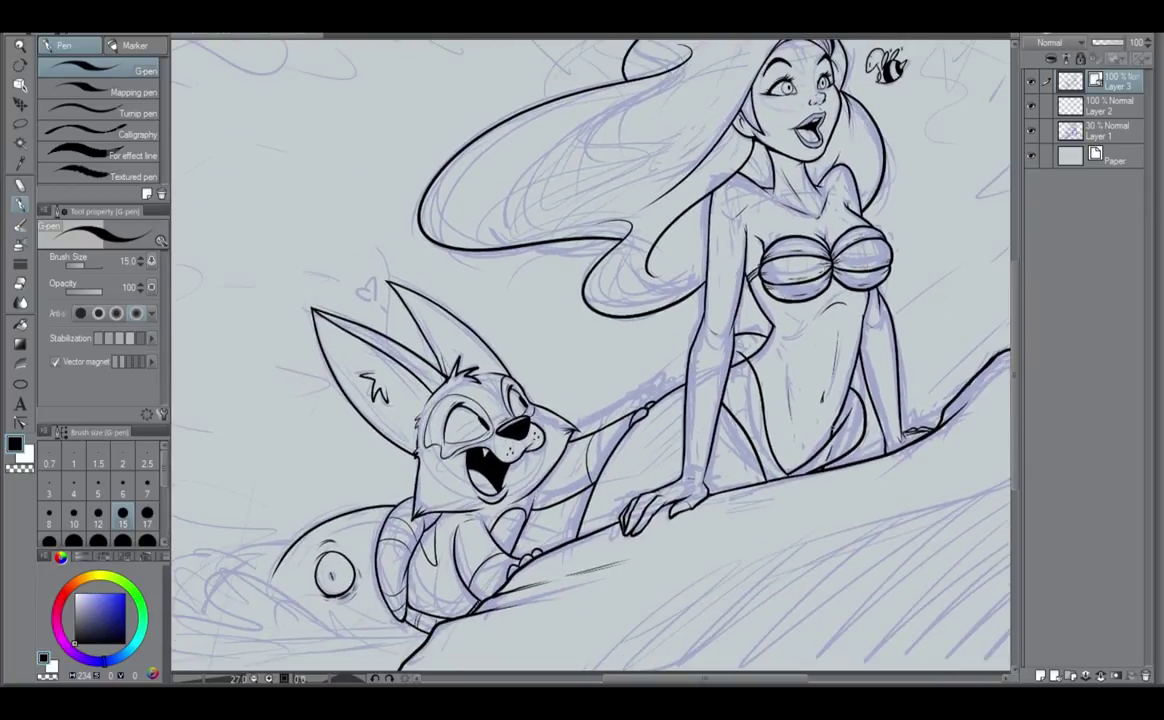
pyautogui.scroll(2, 818, 447)
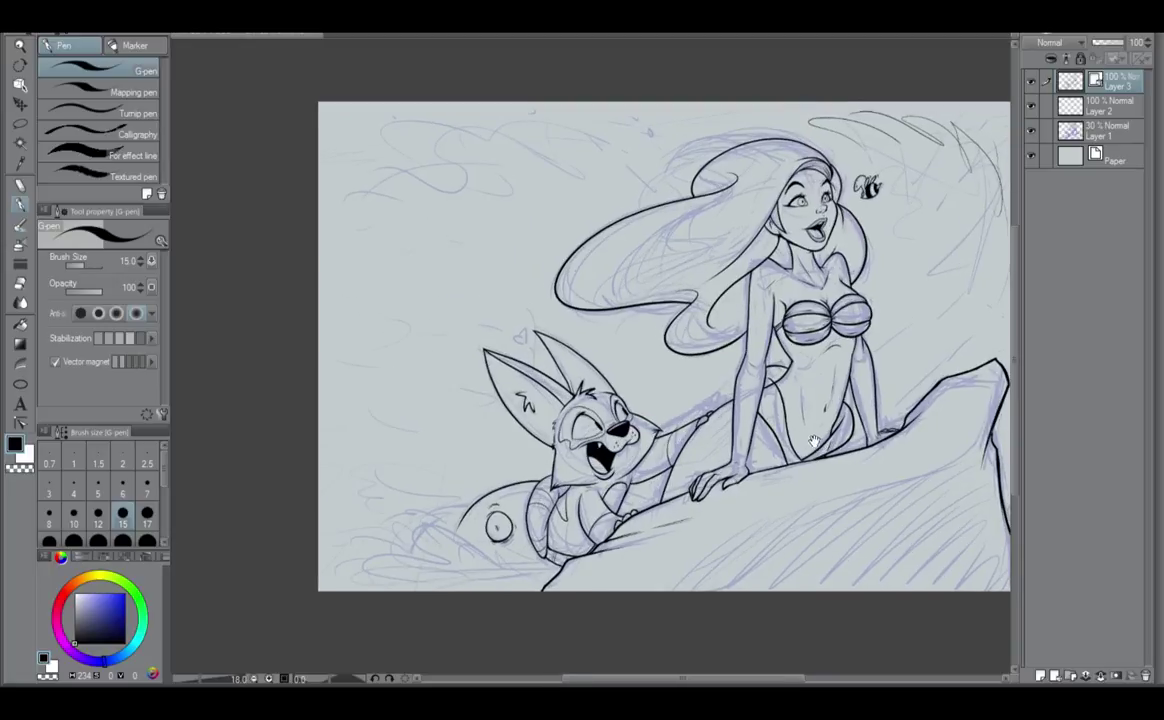
pyautogui.click(1031, 133)
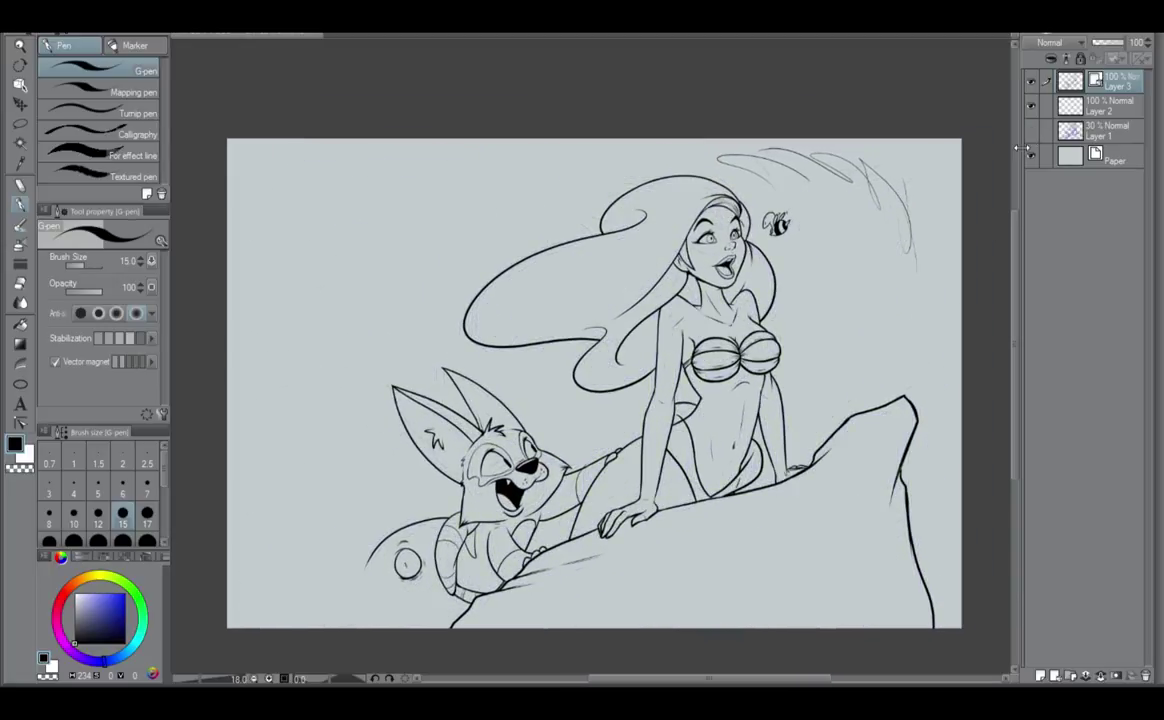
pyautogui.hotkey('ctrl', 'z')
pyautogui.hotkey('ctrl', 'z')
pyautogui.hotkey('ctrl', 'z')
pyautogui.hotkey('ctrl', 'z')
pyautogui.hotkey('ctrl', 'z')
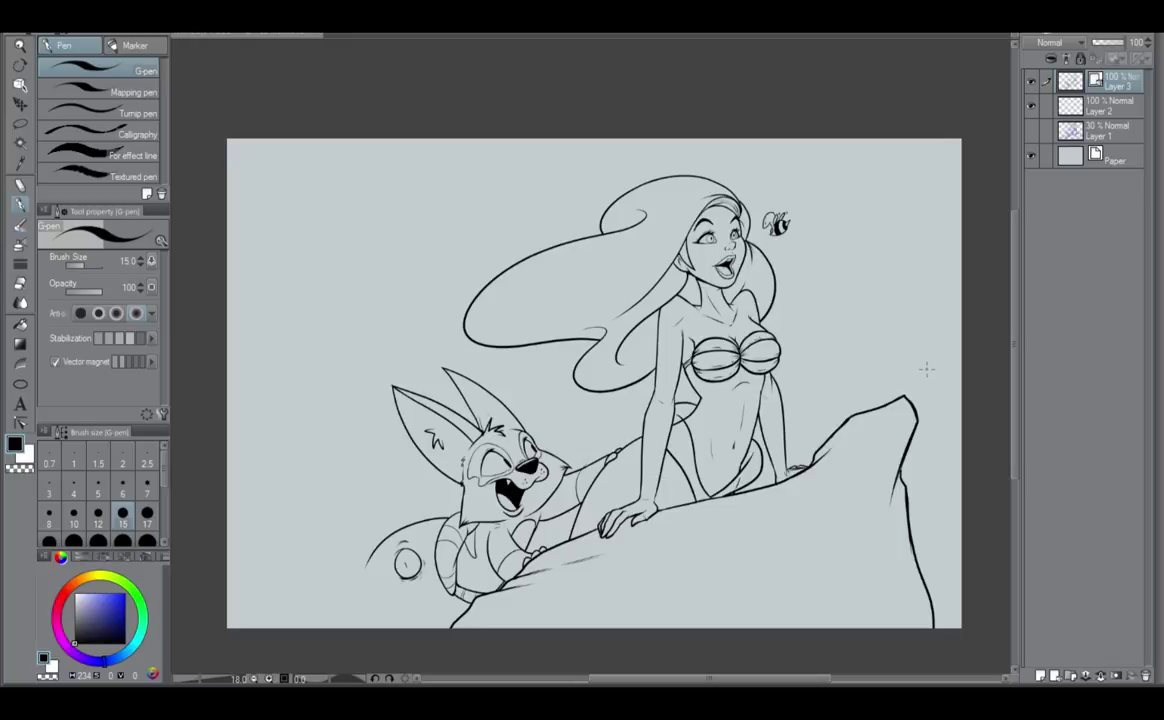
# Sketch a straight arrow aimed at the mermaid's chest and a small circle at its far end to indicate a light source.
pyautogui.scroll(2, 926, 369)
pyautogui.scroll(1, 600, 372)
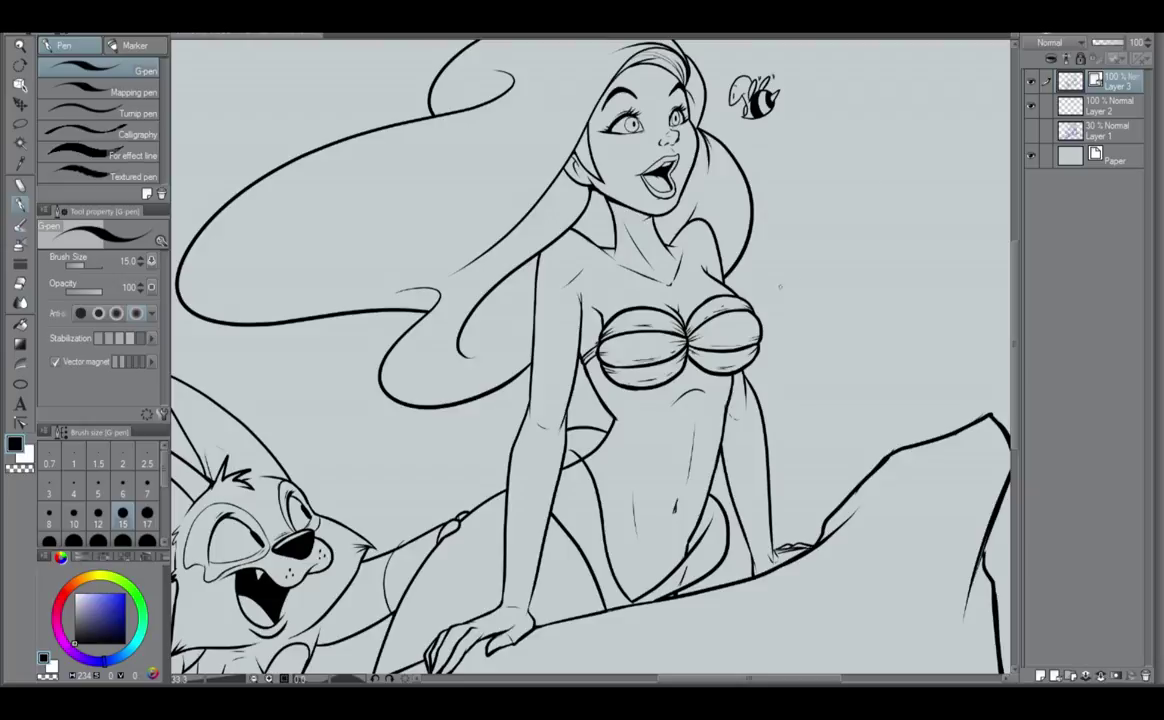
pyautogui.moveTo(767, 279); pyautogui.dragTo(923, 129)
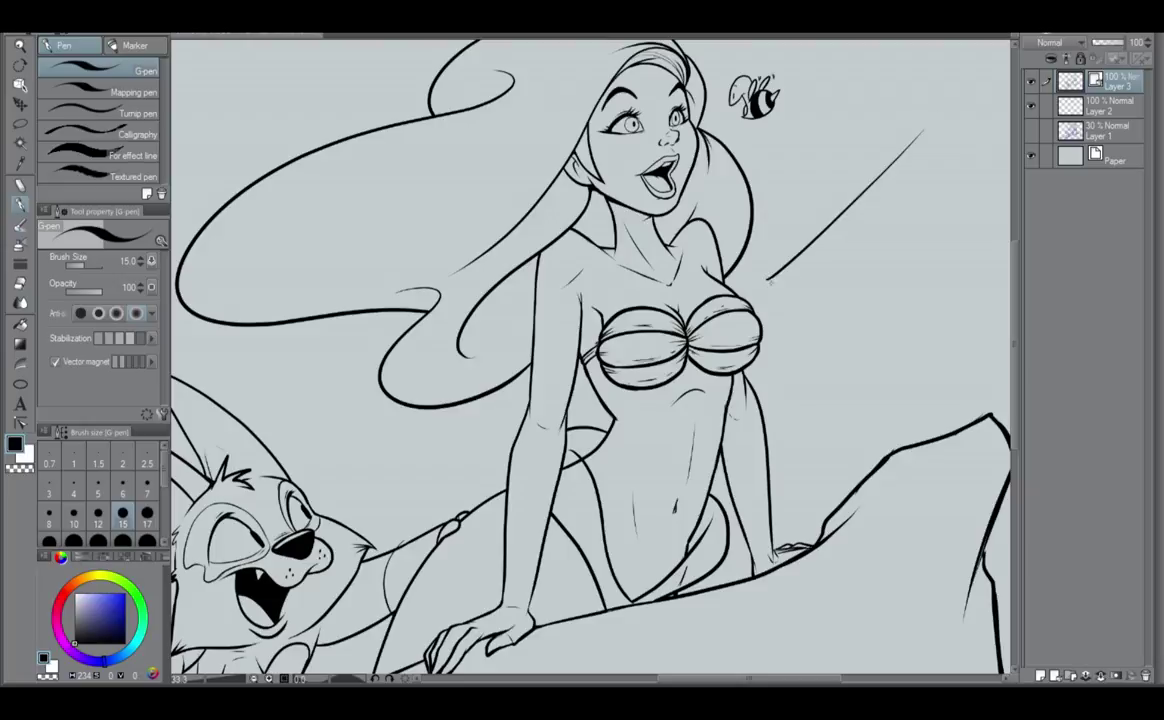
pyautogui.moveTo(777, 266); pyautogui.dragTo(785, 281)
pyautogui.moveTo(952, 57); pyautogui.dragTo(945, 60)
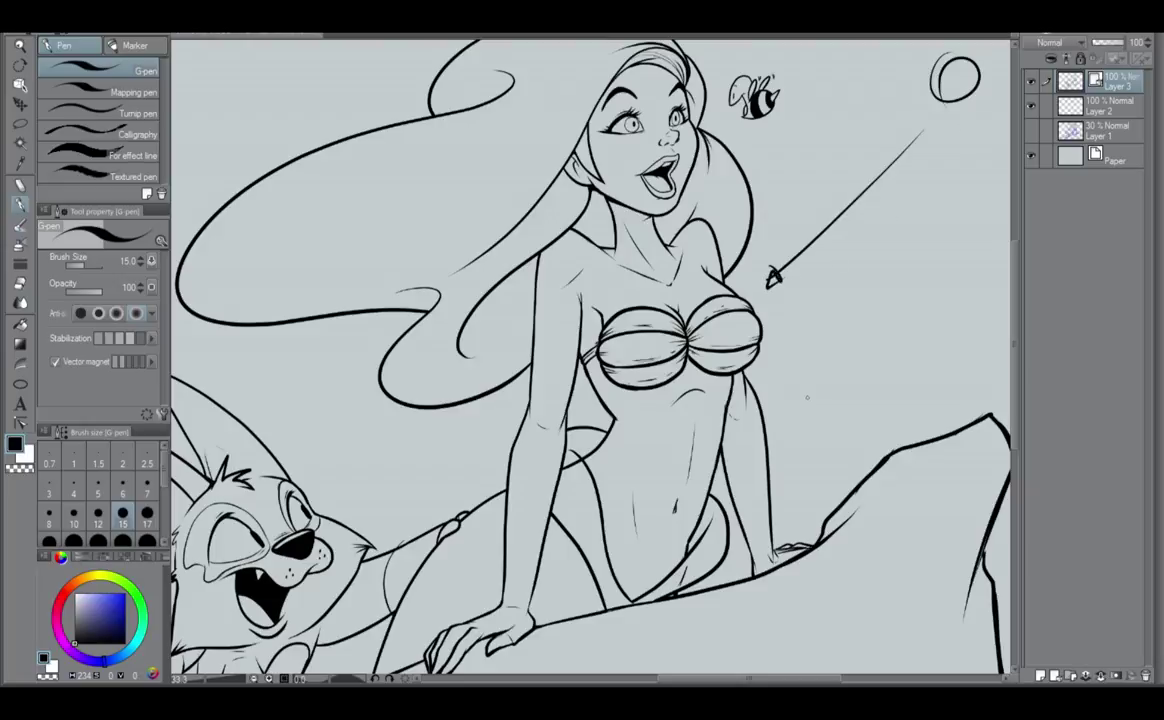
# Remove the temporary arrow and circle from the empty sky beside the mermaid.
pyautogui.scroll(3, 669, 287)
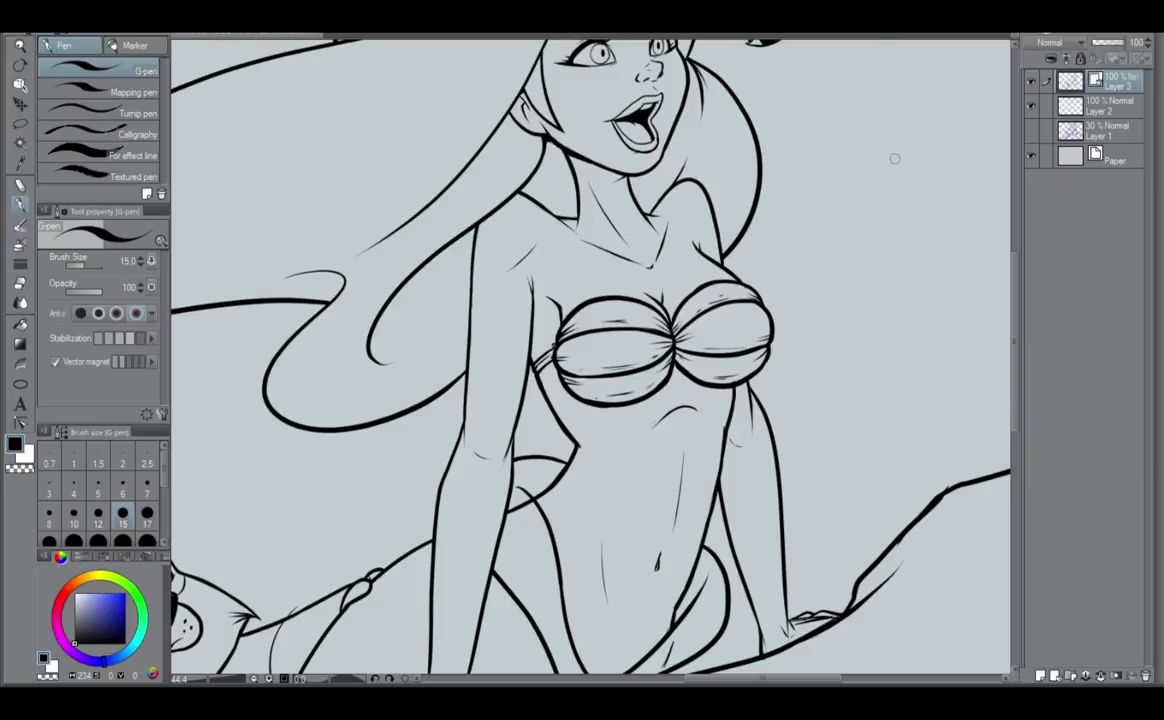
pyautogui.moveTo(861, 302)
pyautogui.mouseDown()
pyautogui.moveTo(835, 477)
pyautogui.moveTo(804, 462)
pyautogui.moveTo(854, 411)
pyautogui.mouseUp()
pyautogui.scroll(-2, 826, 443)
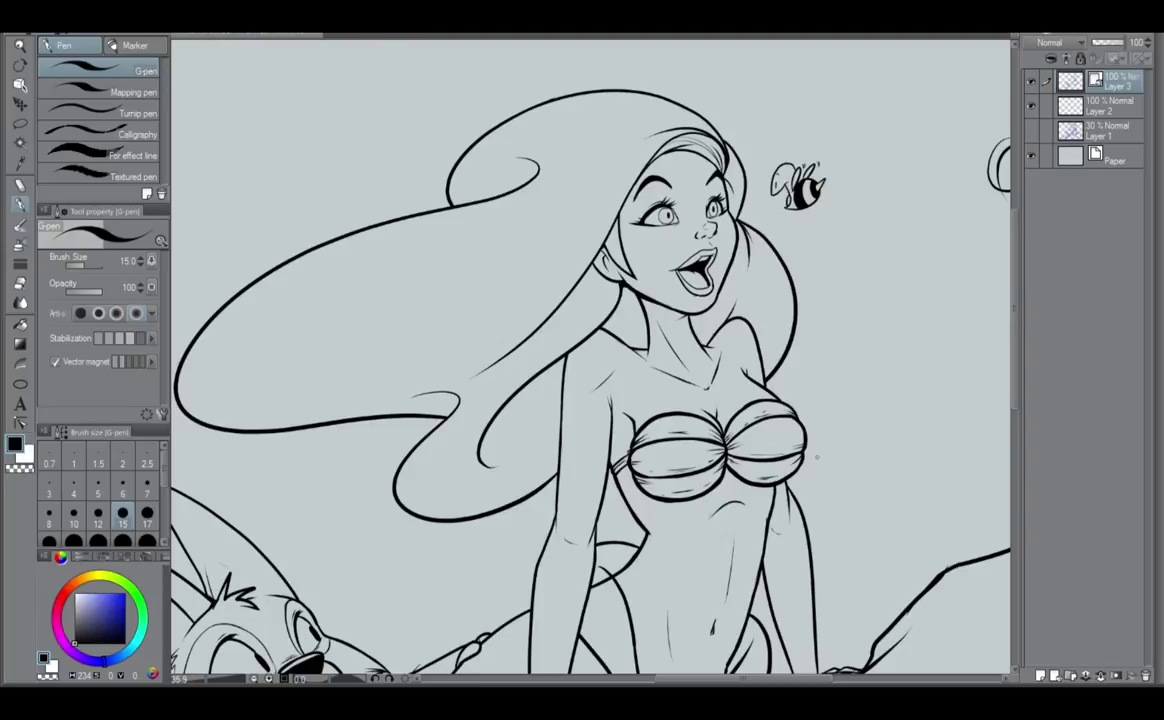
pyautogui.scroll(-5, 816, 457)
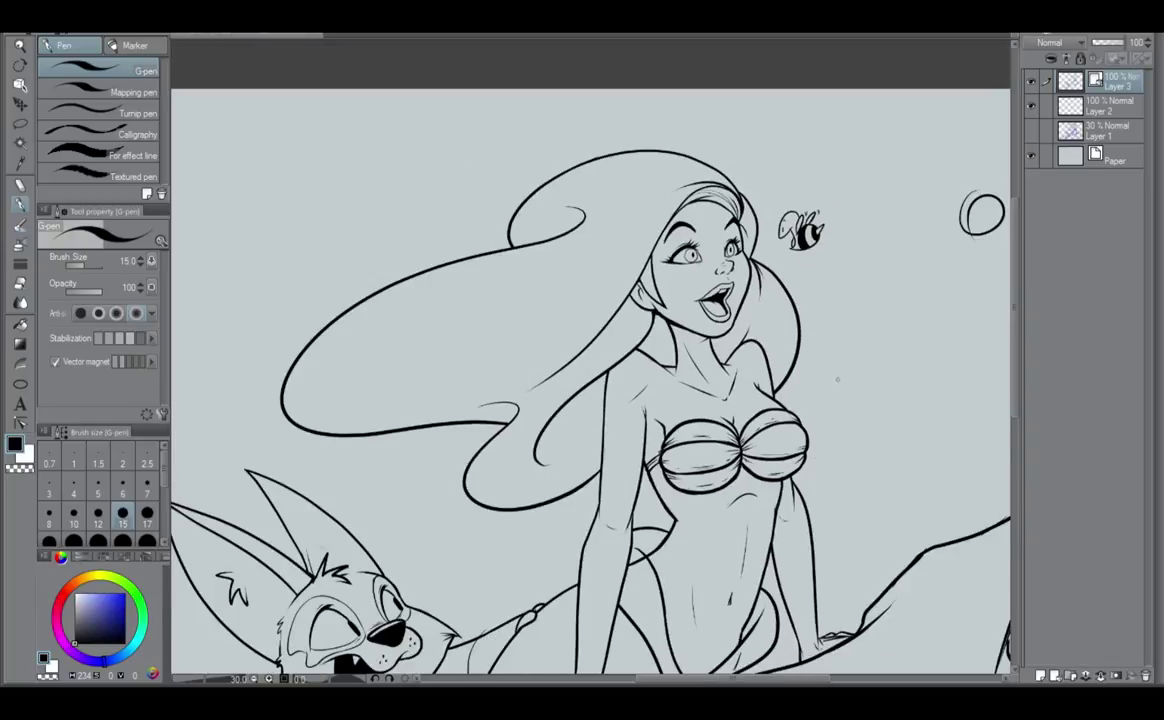
pyautogui.moveTo(806, 512); pyautogui.dragTo(768, 417)
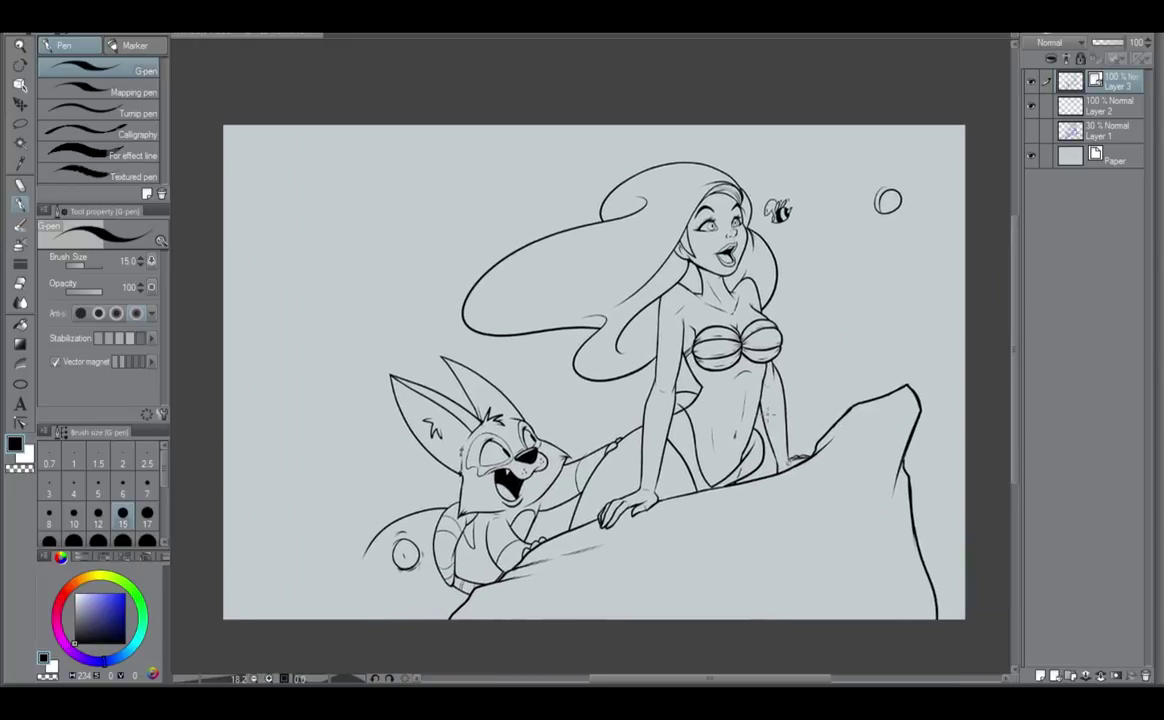
pyautogui.hotkey('ctrl', 'z')
pyautogui.scroll(4, 894, 256)
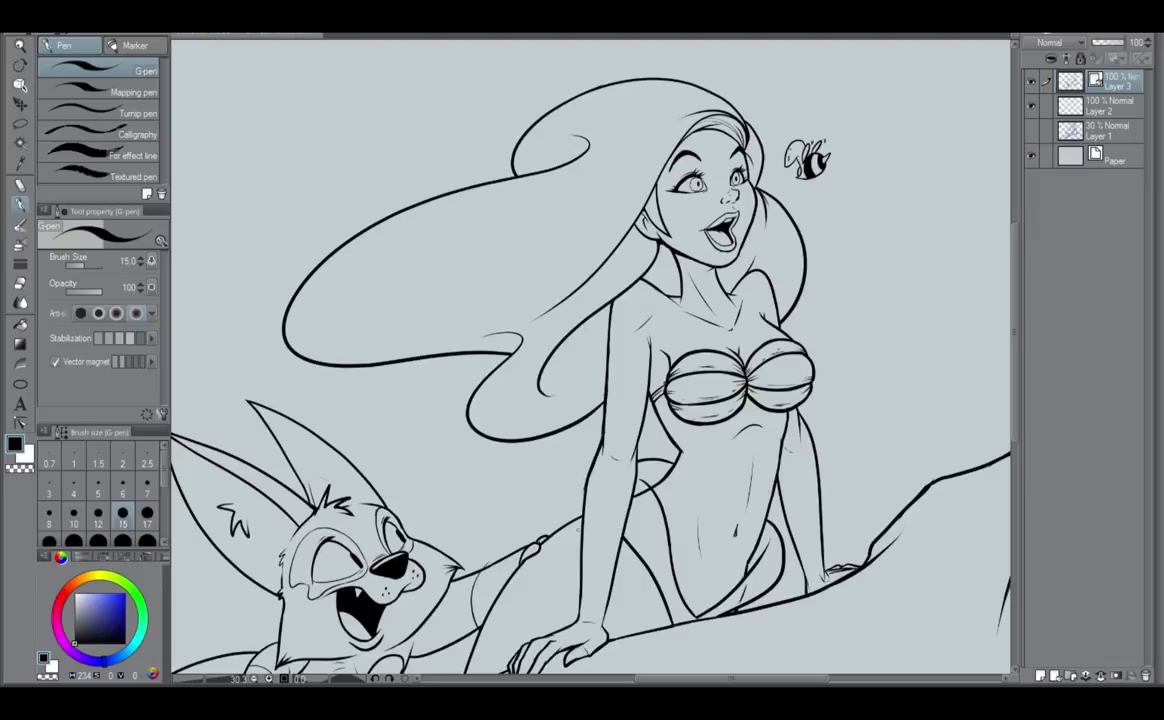
pyautogui.moveTo(585, 491); pyautogui.dragTo(582, 546)
pyautogui.scroll(-4, 775, 443)
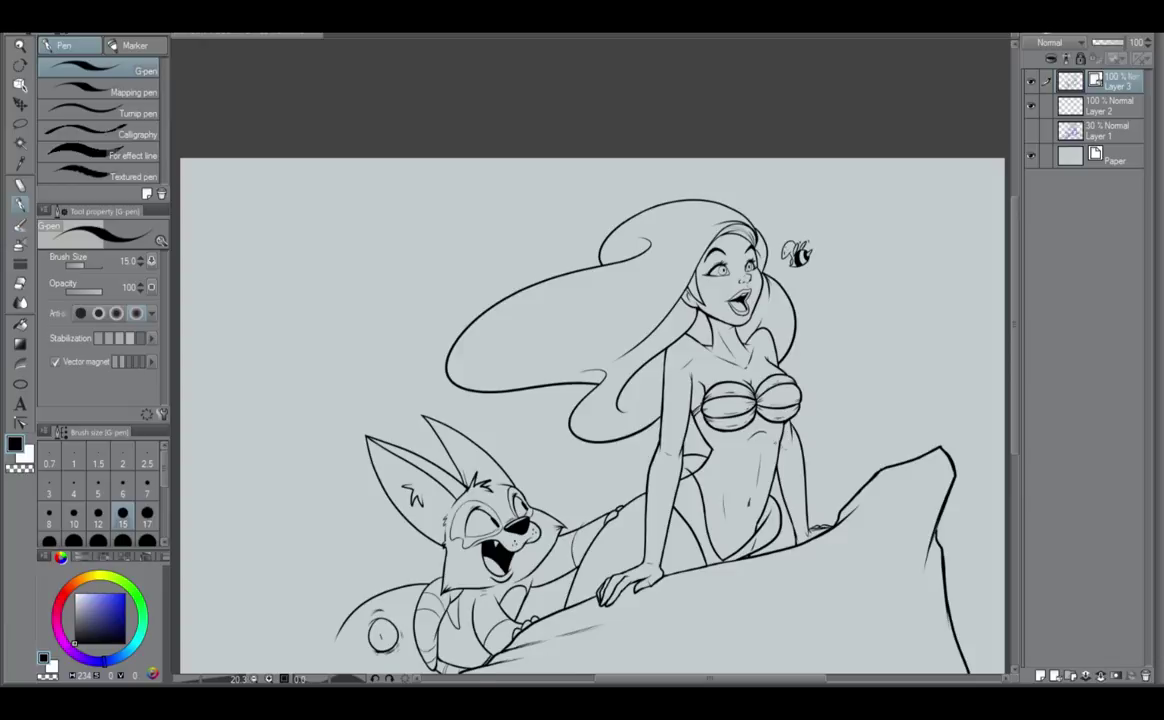
pyautogui.scroll(1, 775, 445)
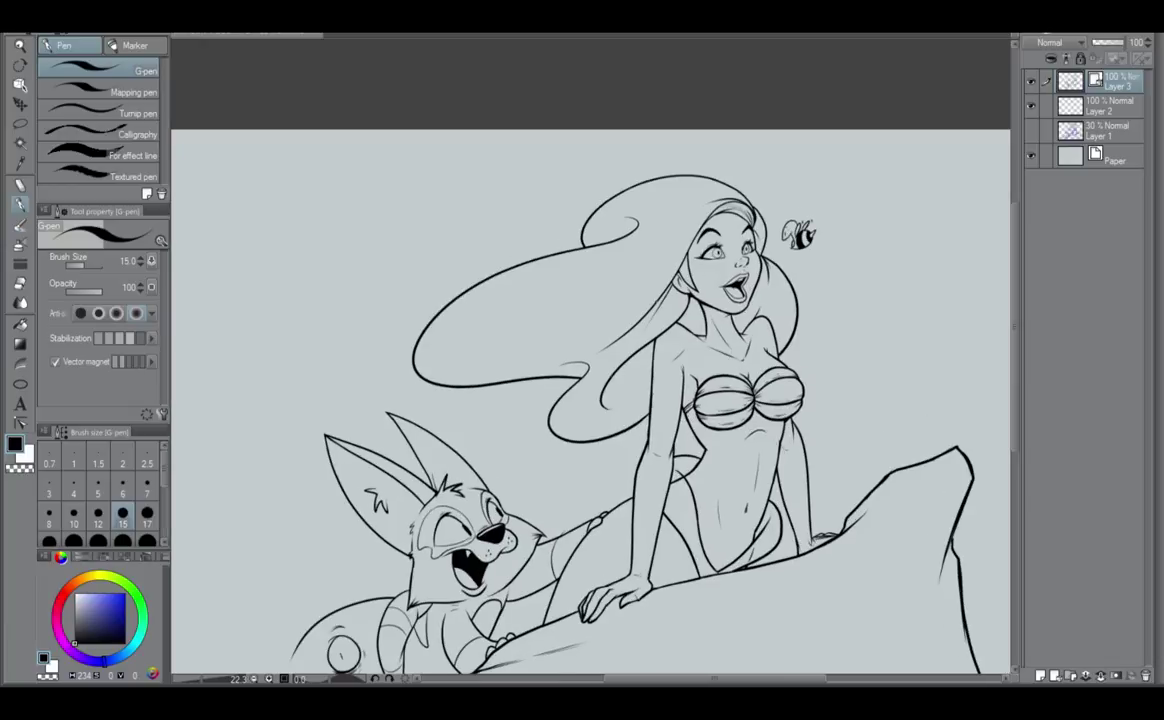
pyautogui.scroll(-2, 598, 366)
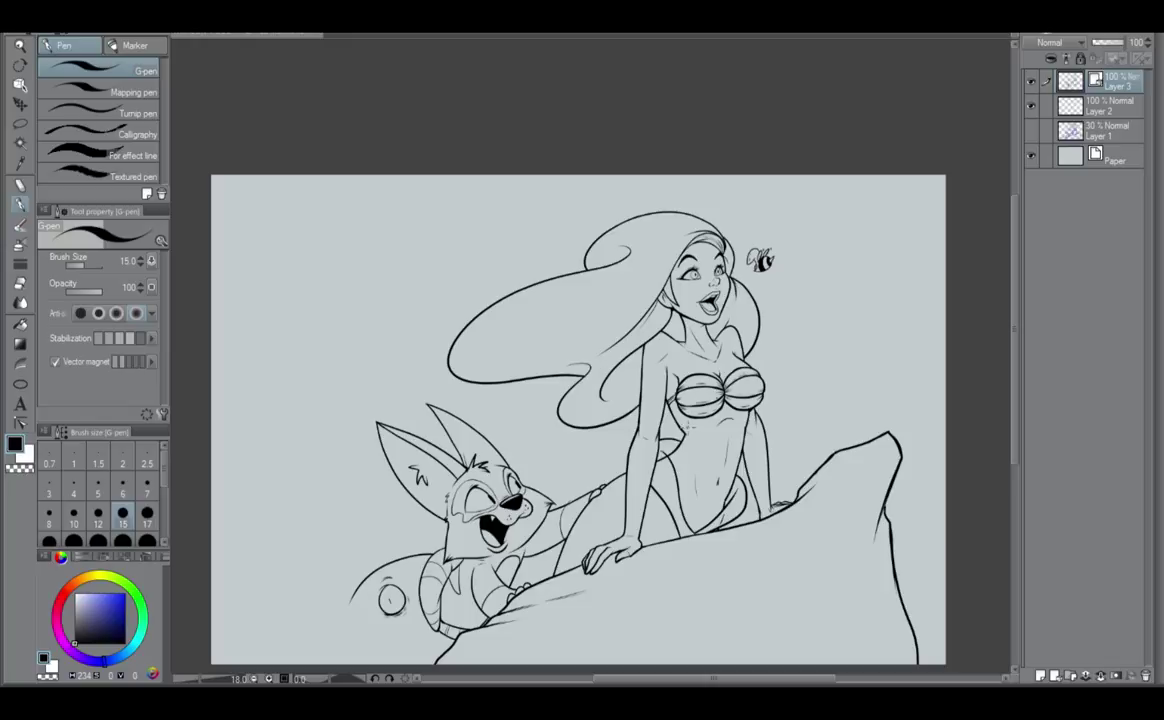
pyautogui.moveTo(696, 448); pyautogui.dragTo(700, 378)
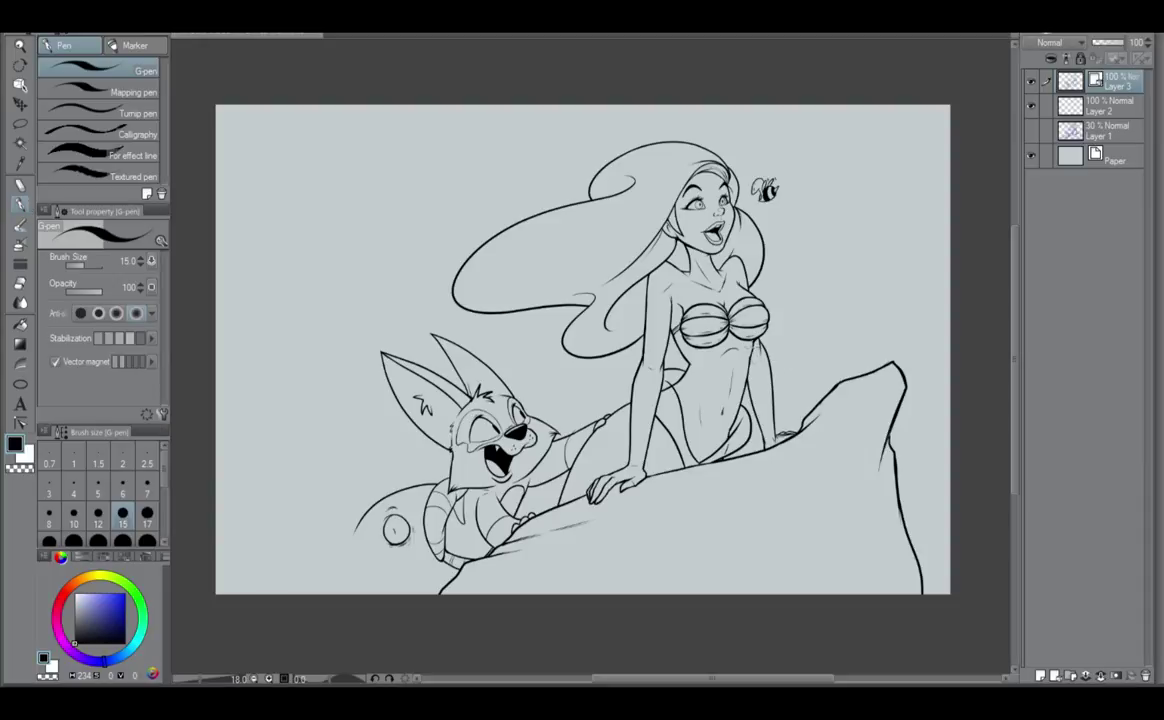
pyautogui.scroll(4, 708, 318)
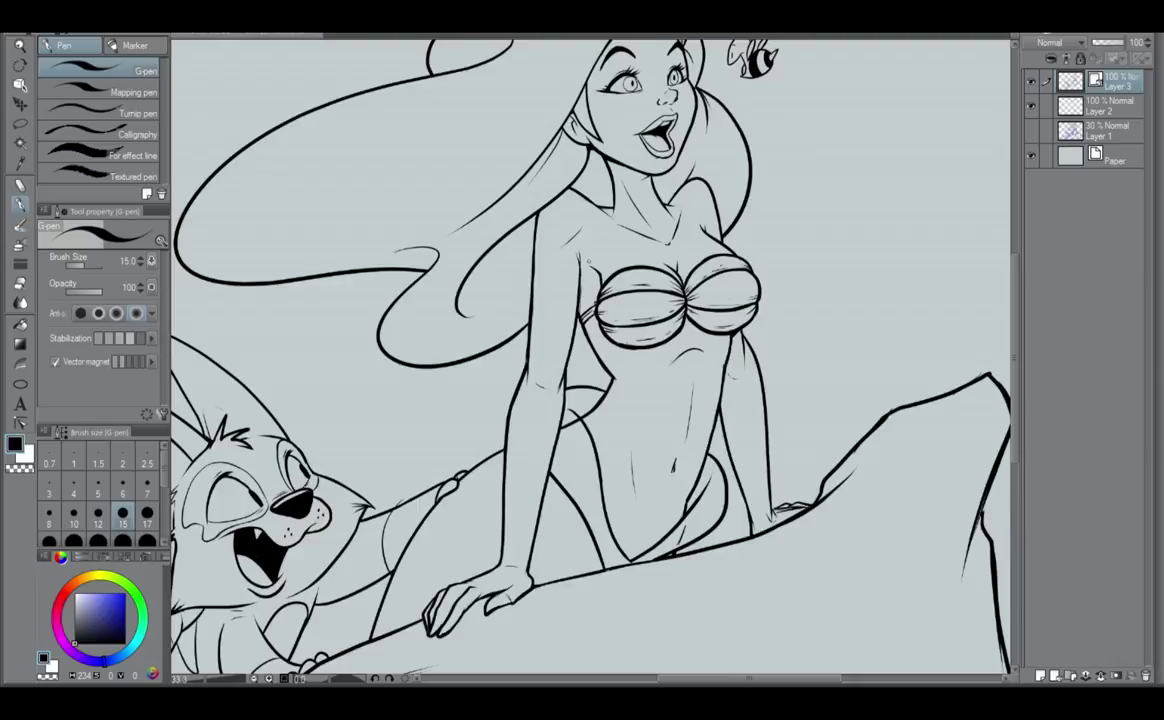
# Set the G-pen size to 17 and re-ink the curved hip outline between the mermaid's waist and her far arm.
pyautogui.click(147, 514)
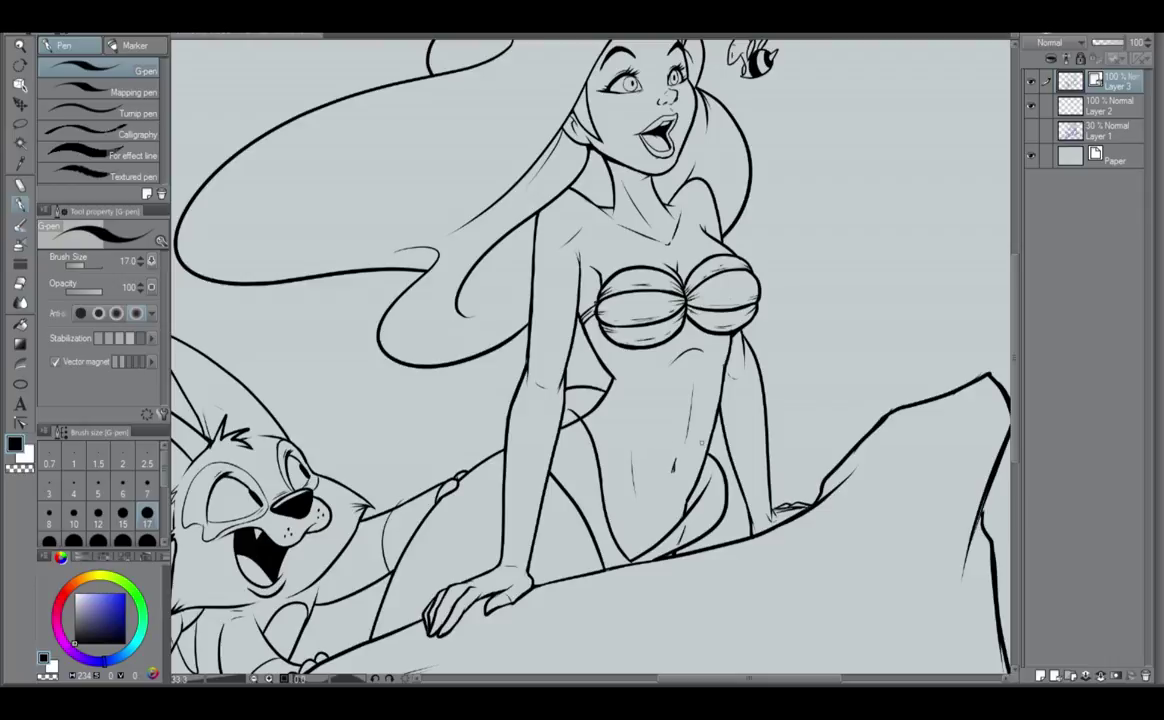
pyautogui.moveTo(583, 393)
pyautogui.mouseDown()
pyautogui.moveTo(635, 388)
pyautogui.moveTo(718, 526)
pyautogui.mouseUp()
pyautogui.hotkey('ctrl', 'z')
pyautogui.hotkey('ctrl', 'z')
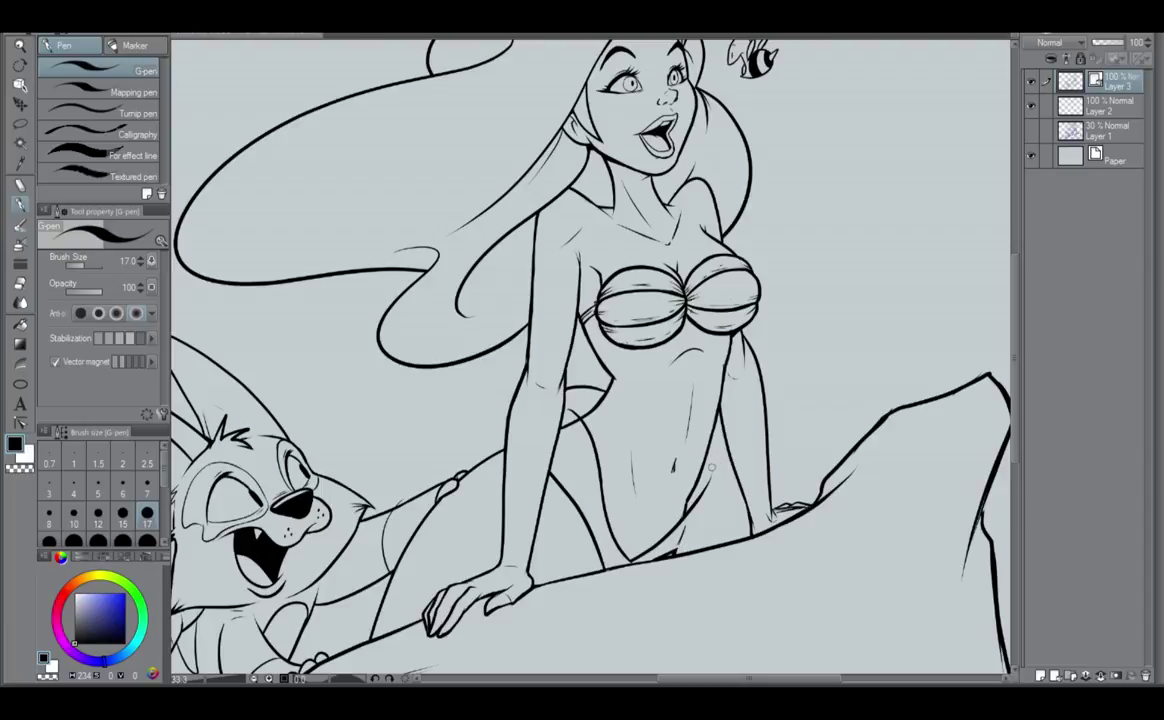
pyautogui.moveTo(703, 452); pyautogui.dragTo(718, 530)
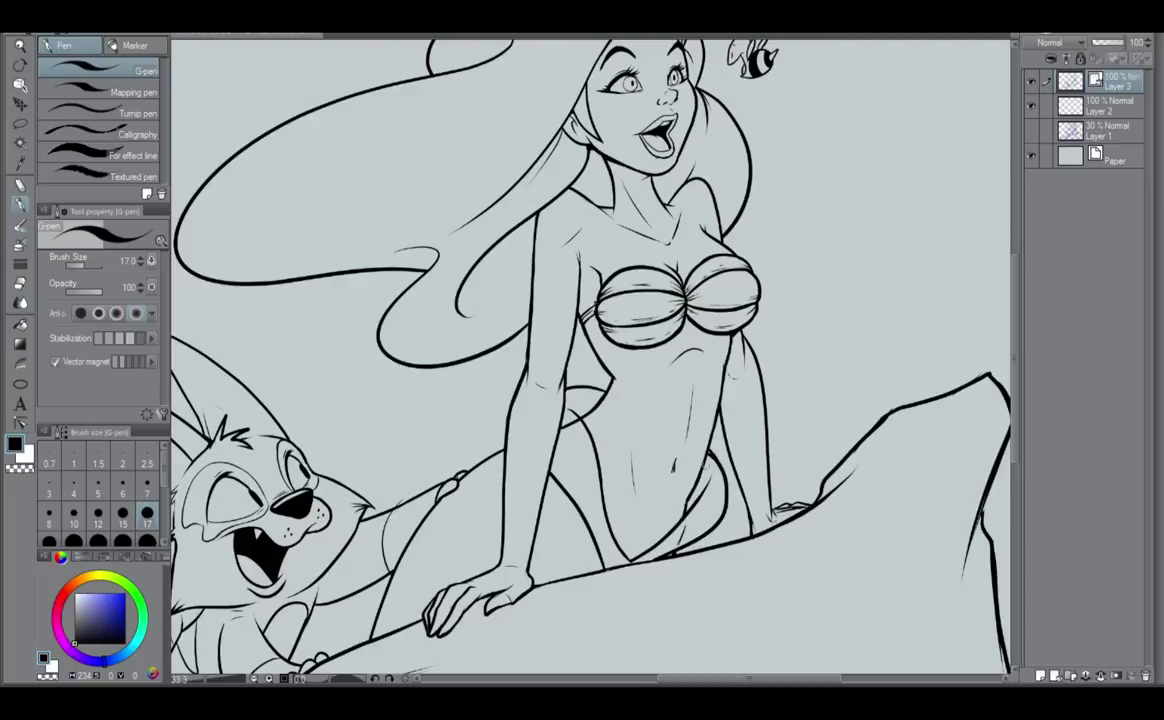
pyautogui.moveTo(710, 455); pyautogui.dragTo(718, 467)
# Ink a short crease line at the top of the mermaid's hip, beside the forearm nearest the fox.
pyautogui.moveTo(601, 474); pyautogui.dragTo(873, 367)
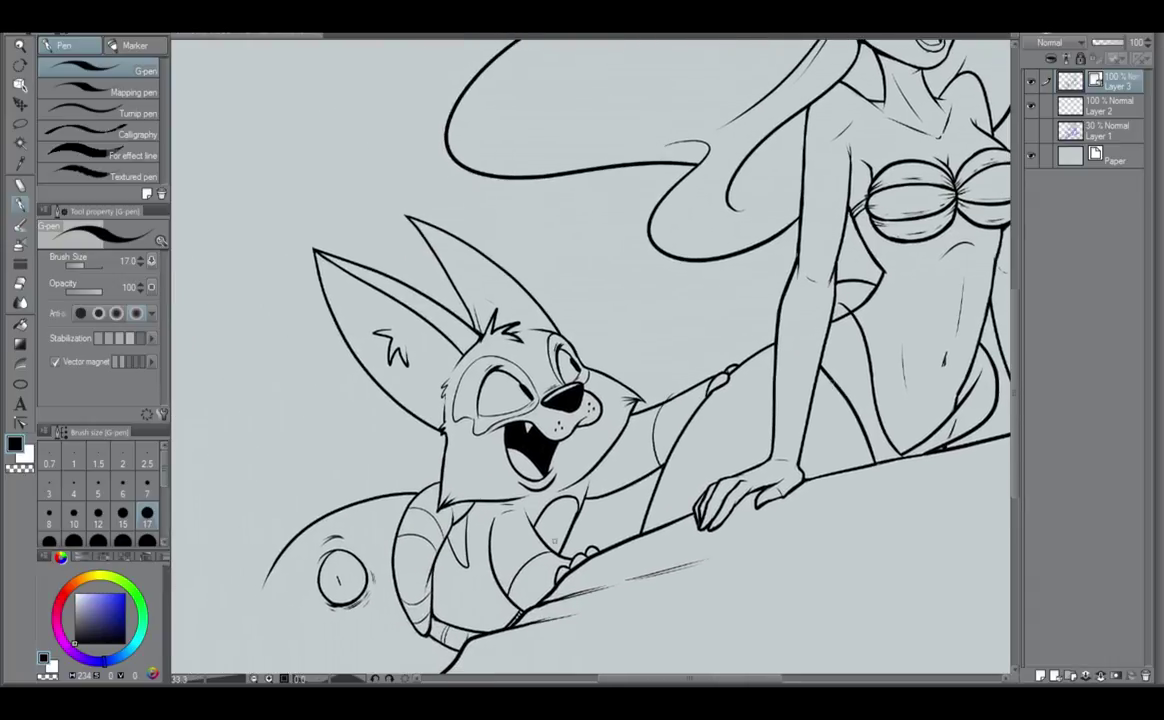
pyautogui.moveTo(512, 524); pyautogui.dragTo(546, 475)
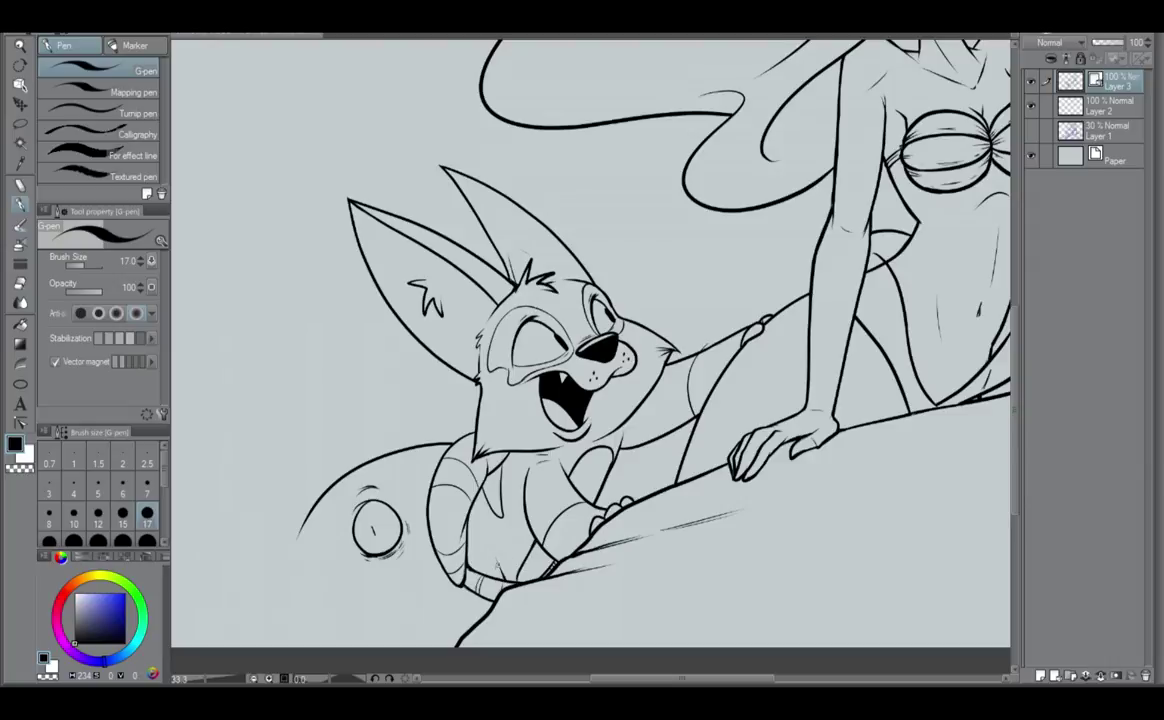
pyautogui.scroll(-2, 481, 538)
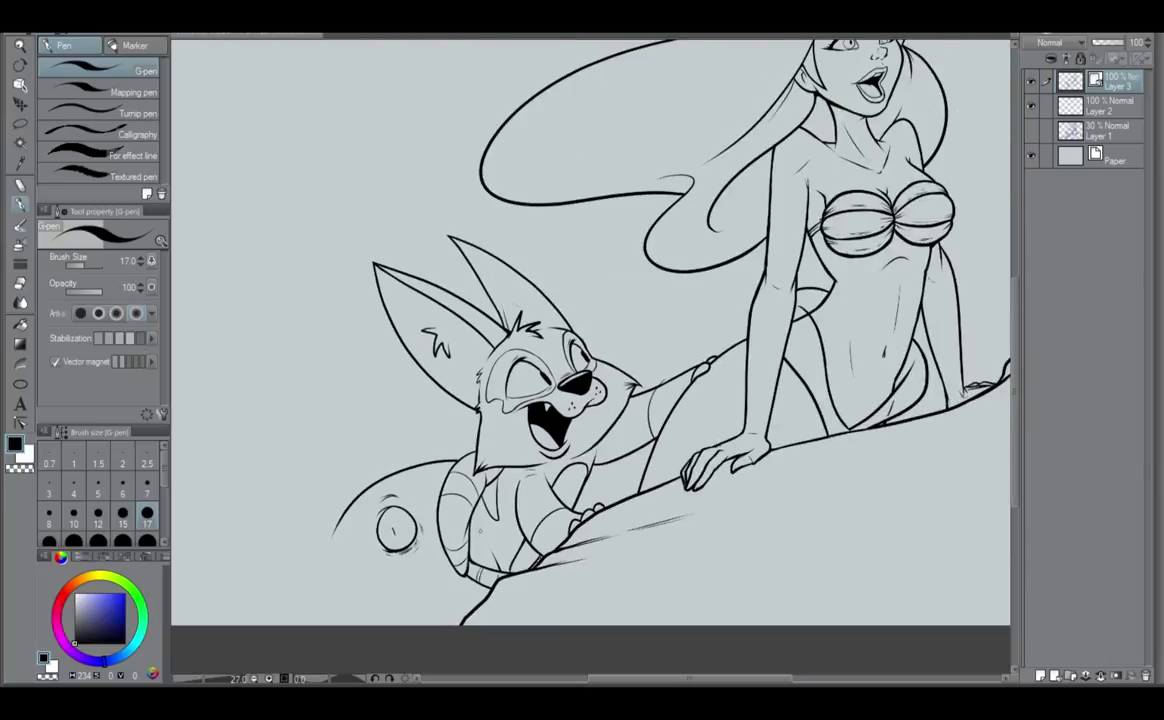
pyautogui.scroll(2, 494, 532)
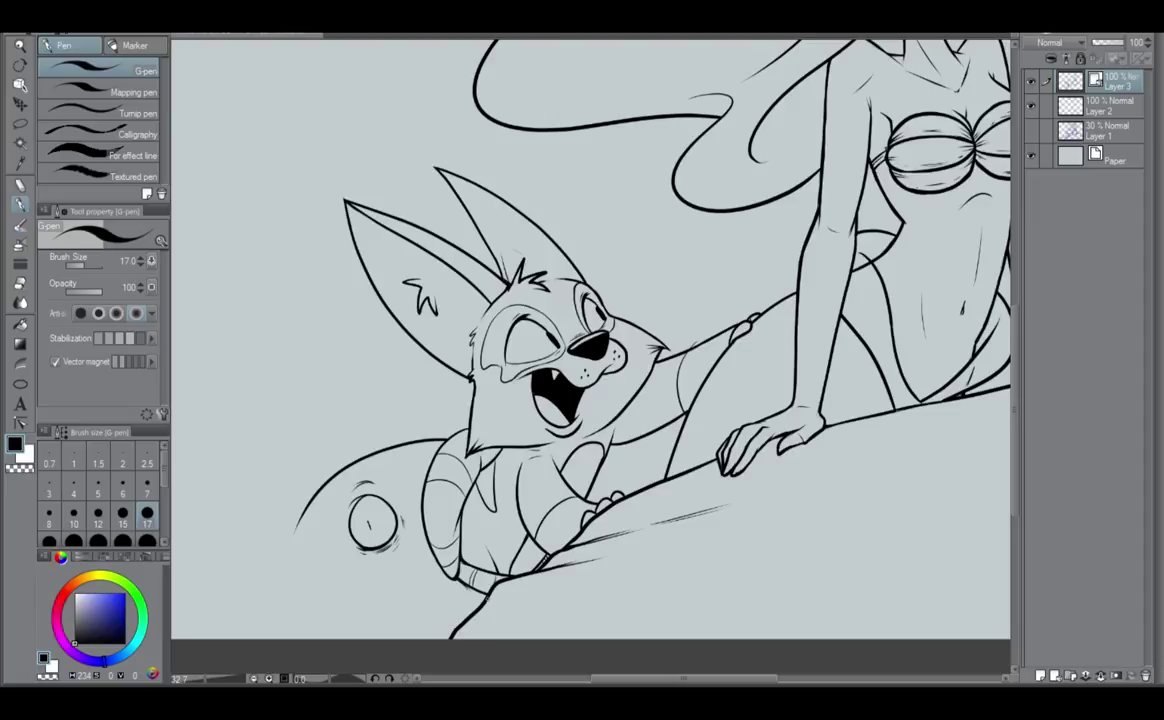
pyautogui.scroll(-2, 485, 606)
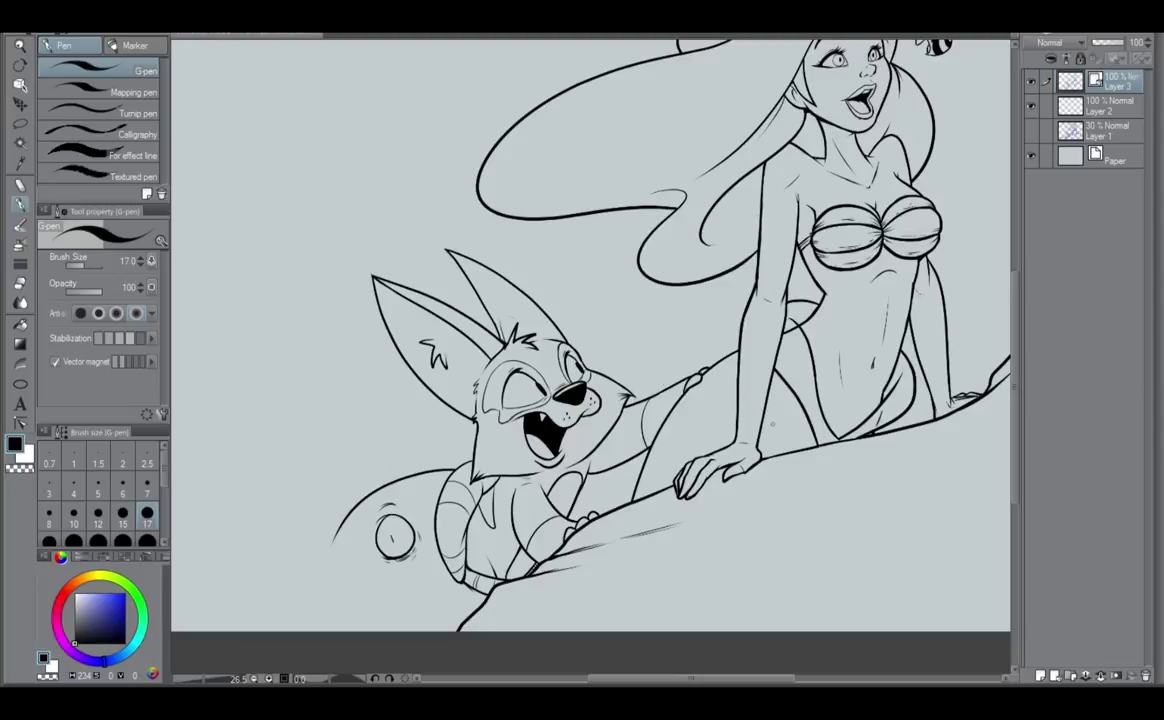
pyautogui.moveTo(736, 372)
pyautogui.mouseDown()
pyautogui.moveTo(667, 439)
pyautogui.moveTo(597, 476)
pyautogui.mouseUp()
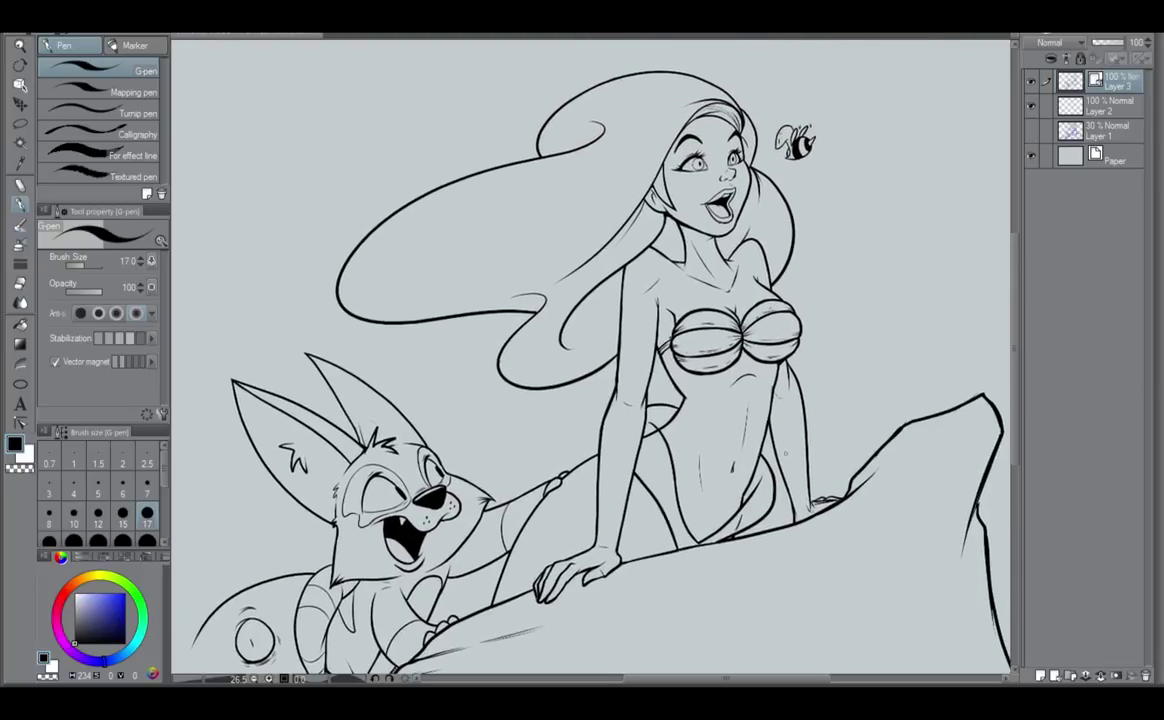
pyautogui.scroll(3, 785, 452)
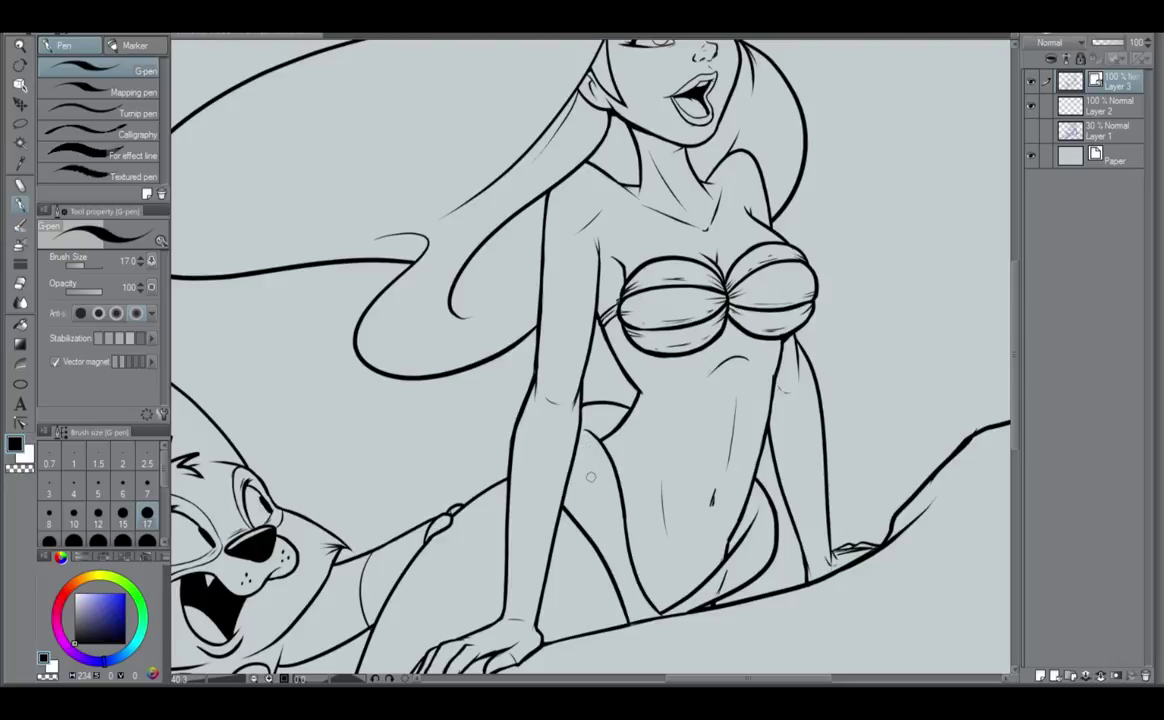
pyautogui.moveTo(575, 453); pyautogui.dragTo(591, 444)
pyautogui.scroll(-2, 670, 607)
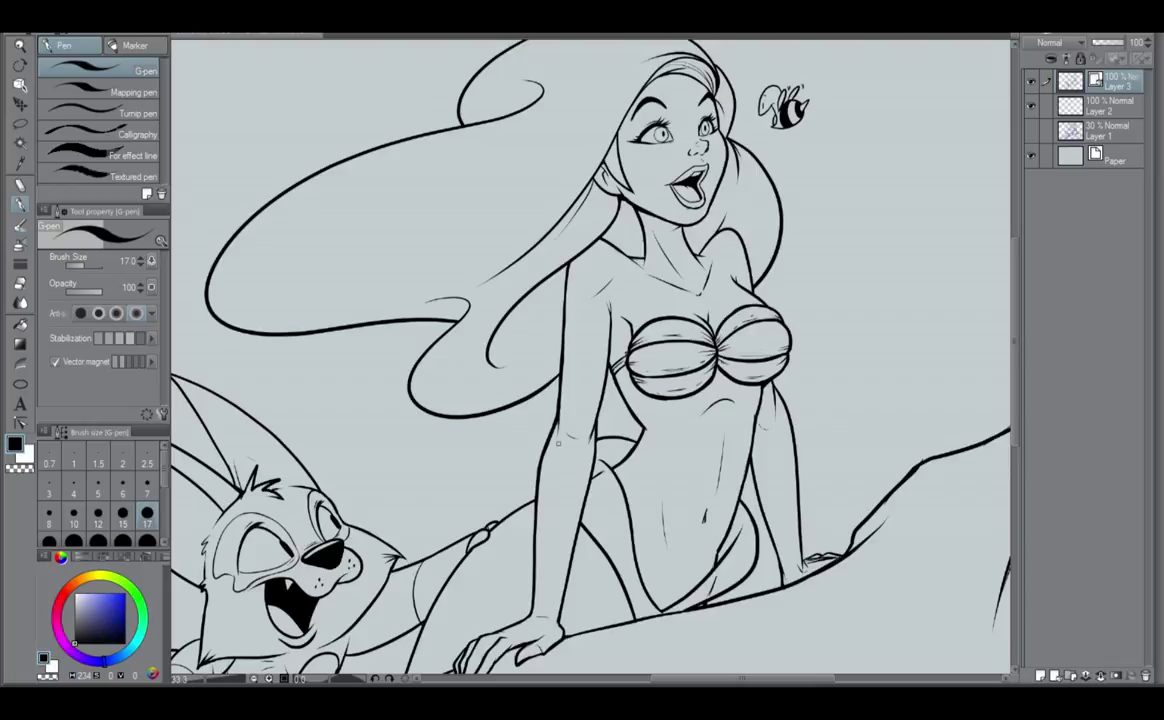
# Reinforce the inner upper-arm line running down from the mermaid's armpit on the arm nearest the fox.
pyautogui.scroll(2, 557, 443)
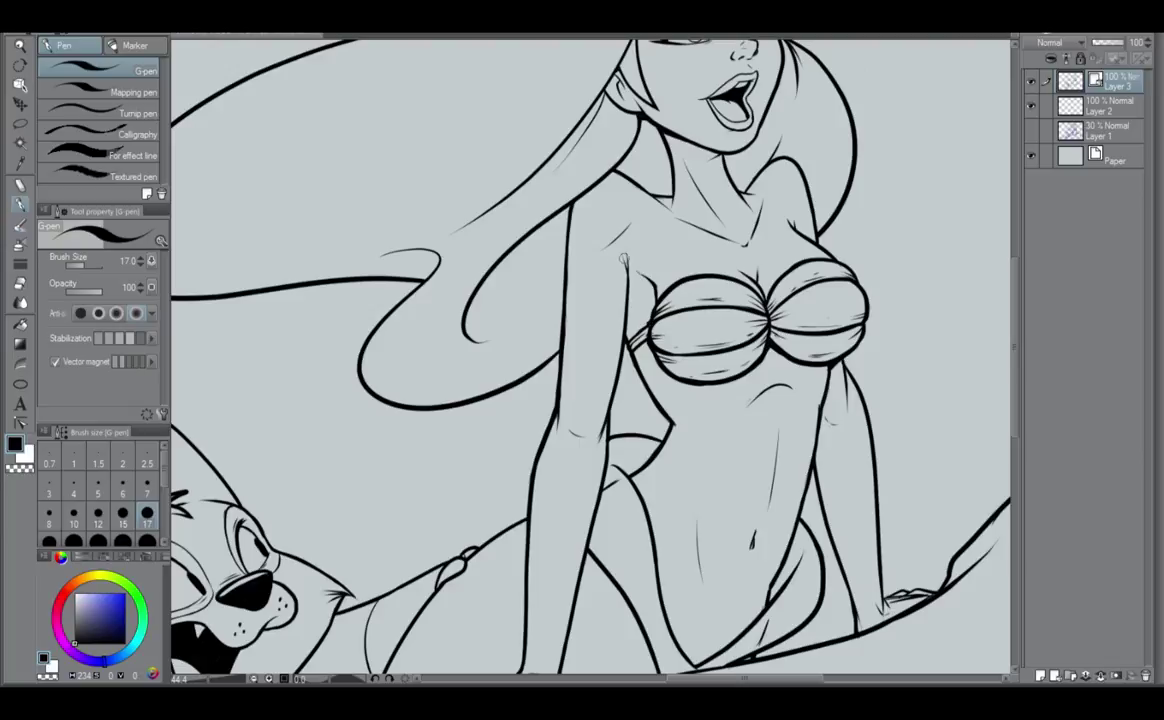
pyautogui.moveTo(624, 253); pyautogui.dragTo(630, 333)
pyautogui.scroll(-3, 616, 287)
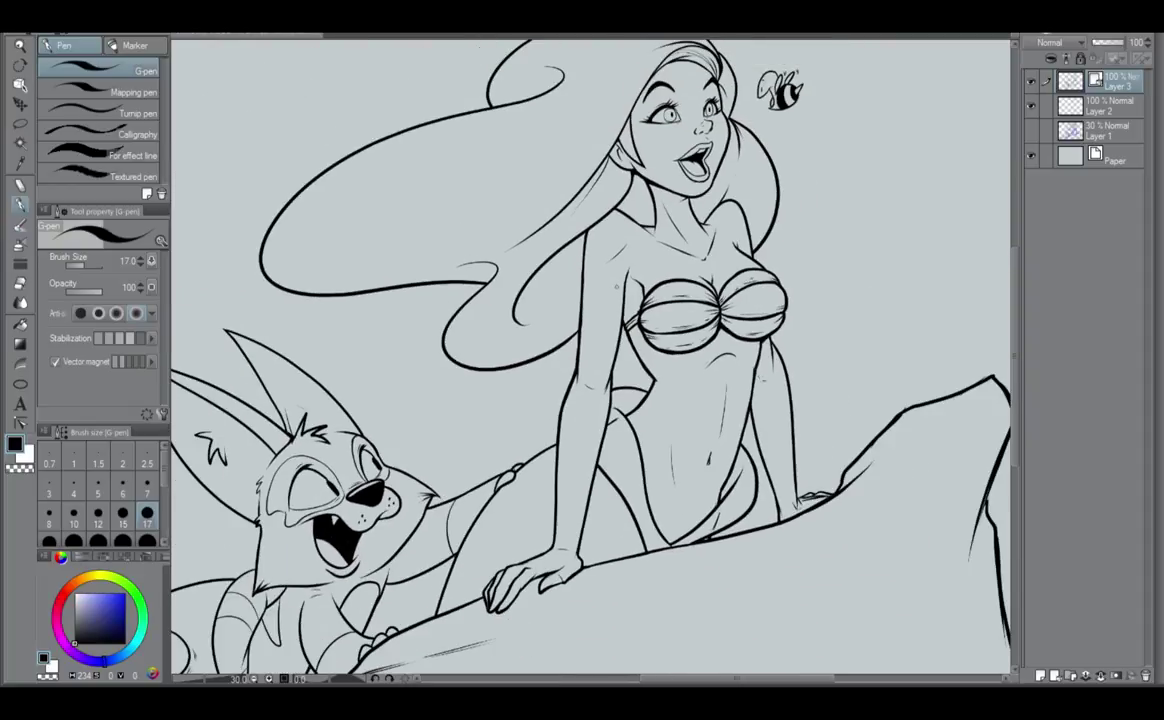
# Ink small fingernails on the mermaid's hand resting on the rock beside the fox.
pyautogui.scroll(1, 616, 287)
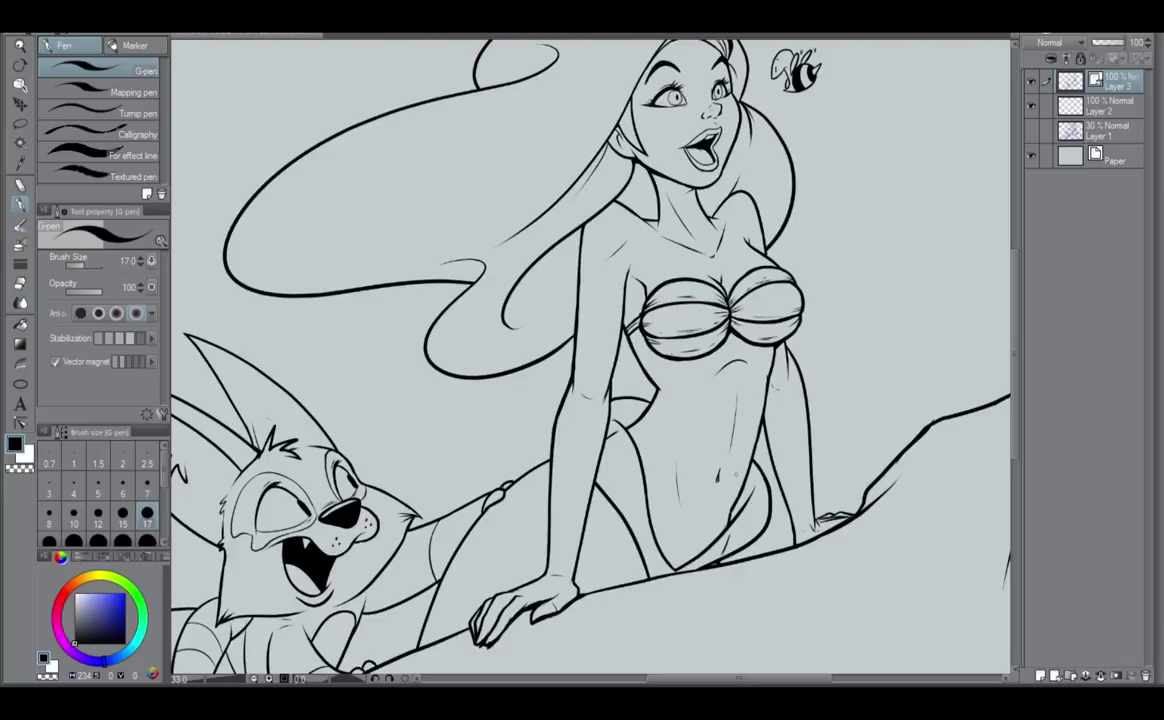
pyautogui.moveTo(593, 599); pyautogui.dragTo(779, 473)
pyautogui.moveTo(611, 577); pyautogui.dragTo(780, 557)
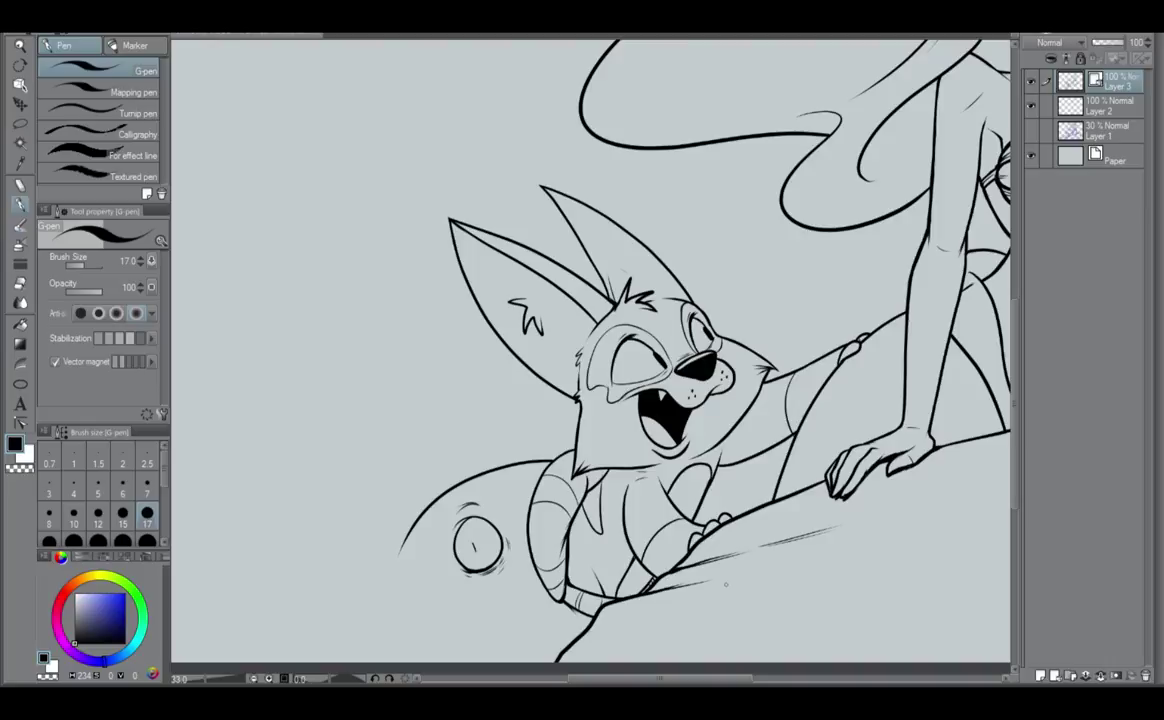
pyautogui.moveTo(821, 606); pyautogui.dragTo(838, 556)
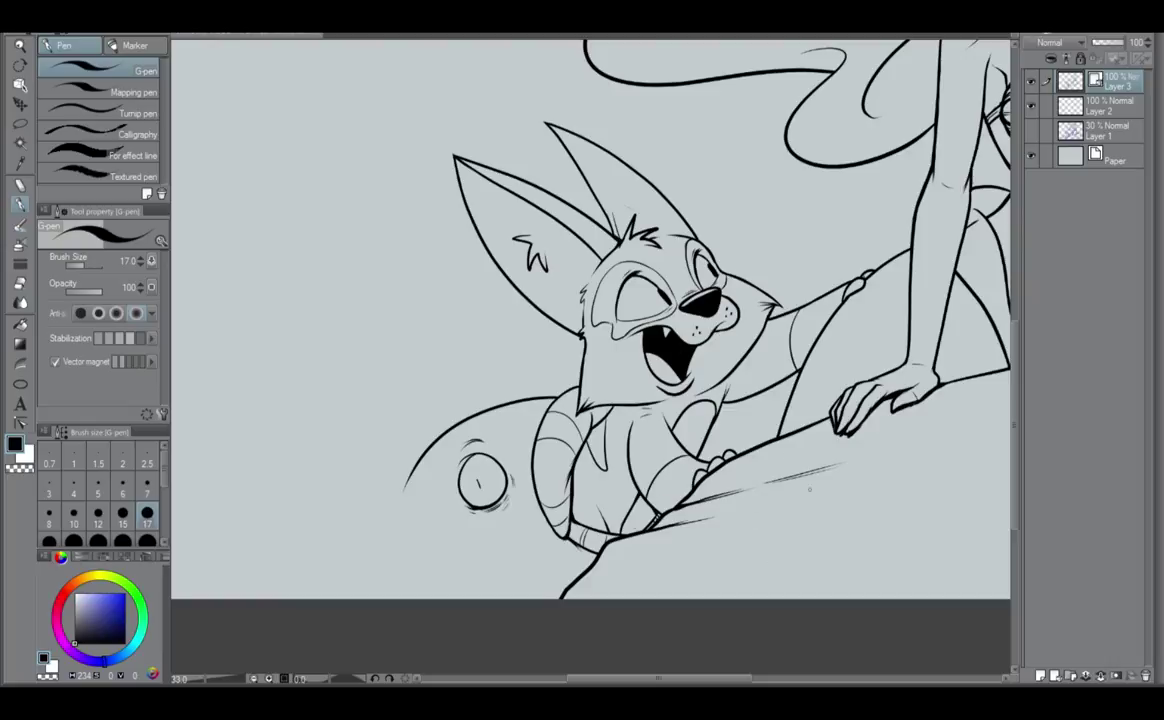
pyautogui.moveTo(844, 522); pyautogui.dragTo(777, 540)
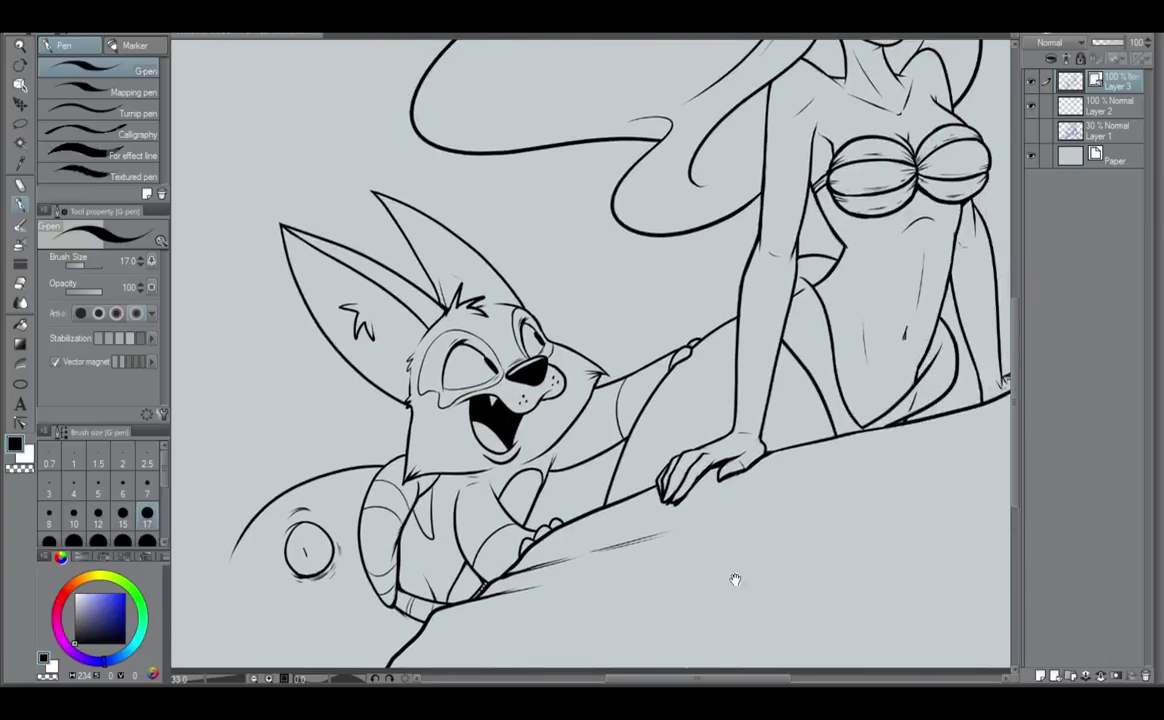
pyautogui.moveTo(735, 580); pyautogui.dragTo(834, 581)
pyautogui.scroll(5, 804, 493)
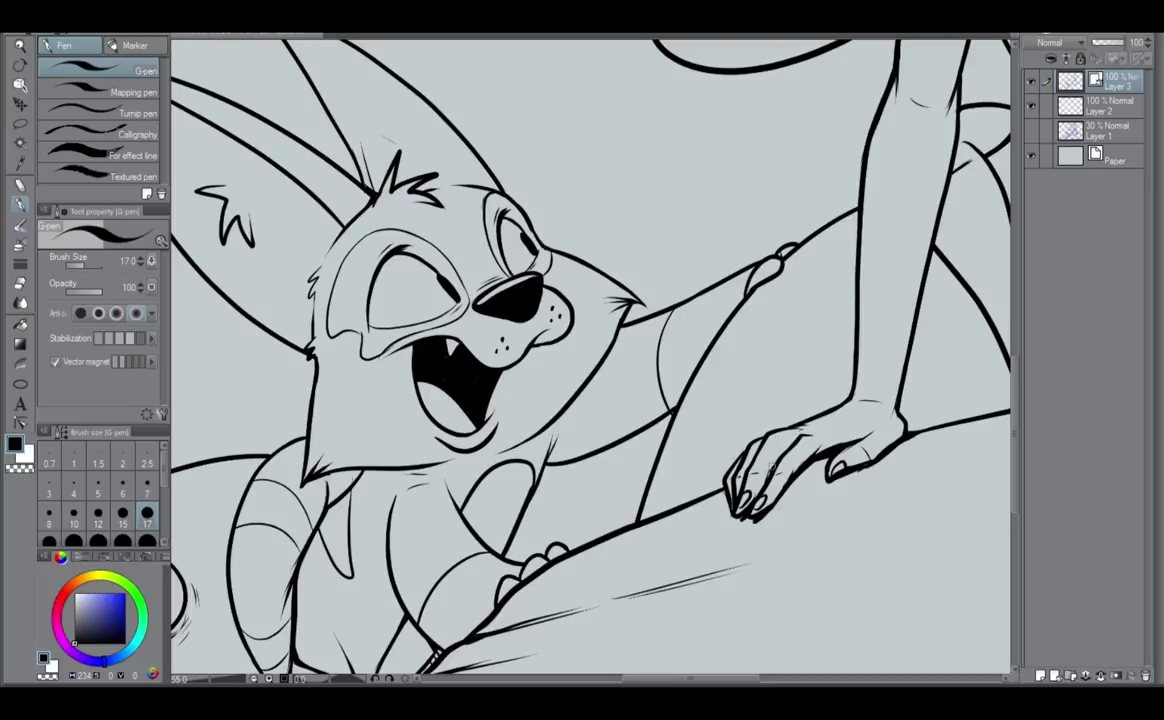
# Look over the inked line art of the fox, the mermaid and the rock for areas still missing lines.
pyautogui.scroll(-3, 797, 462)
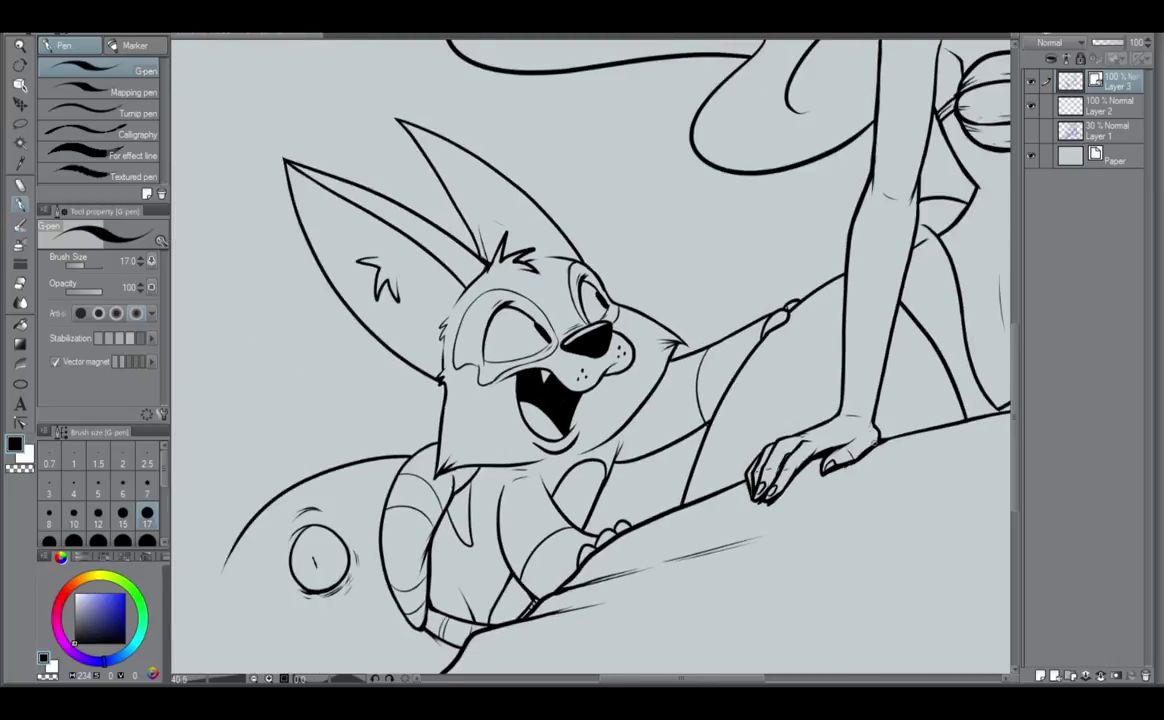
pyautogui.moveTo(785, 410); pyautogui.dragTo(630, 495)
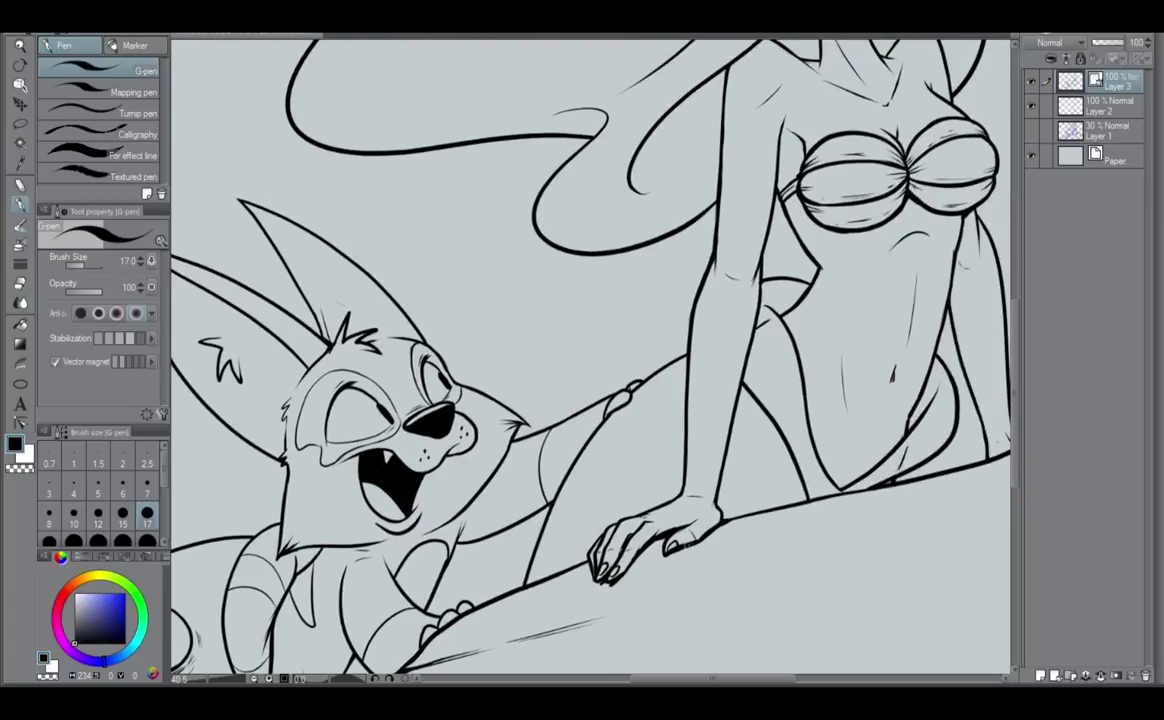
pyautogui.moveTo(758, 475); pyautogui.dragTo(525, 572)
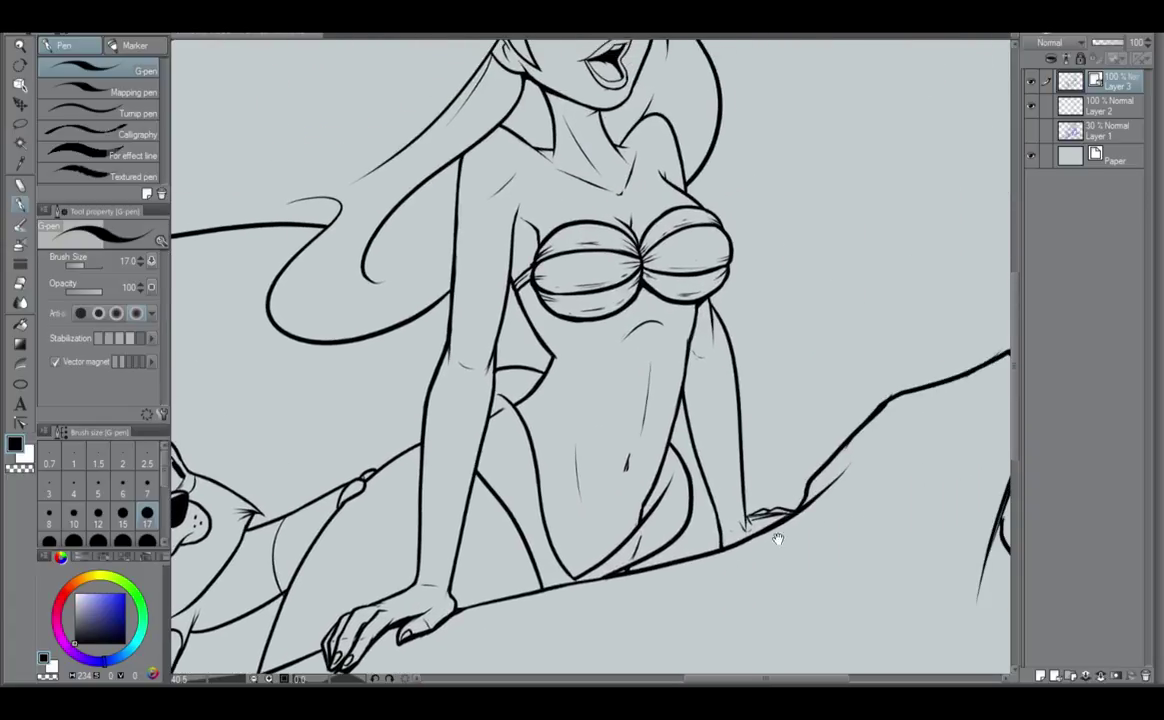
pyautogui.scroll(2, 695, 469)
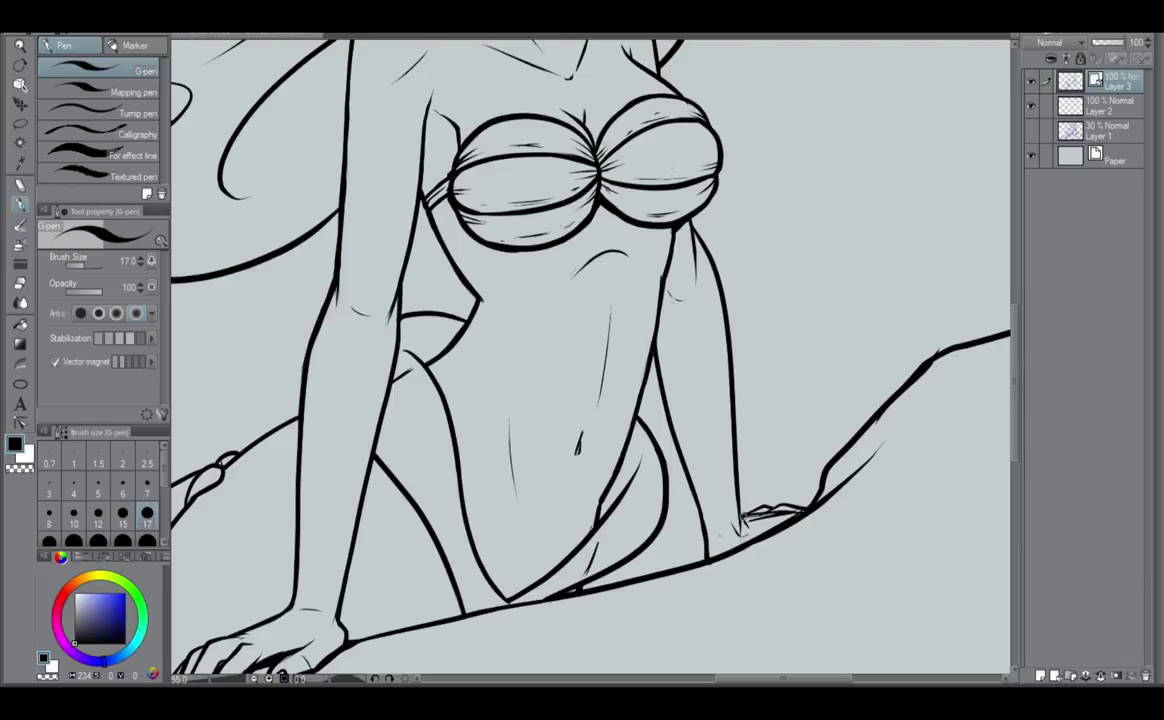
pyautogui.scroll(-3, 827, 495)
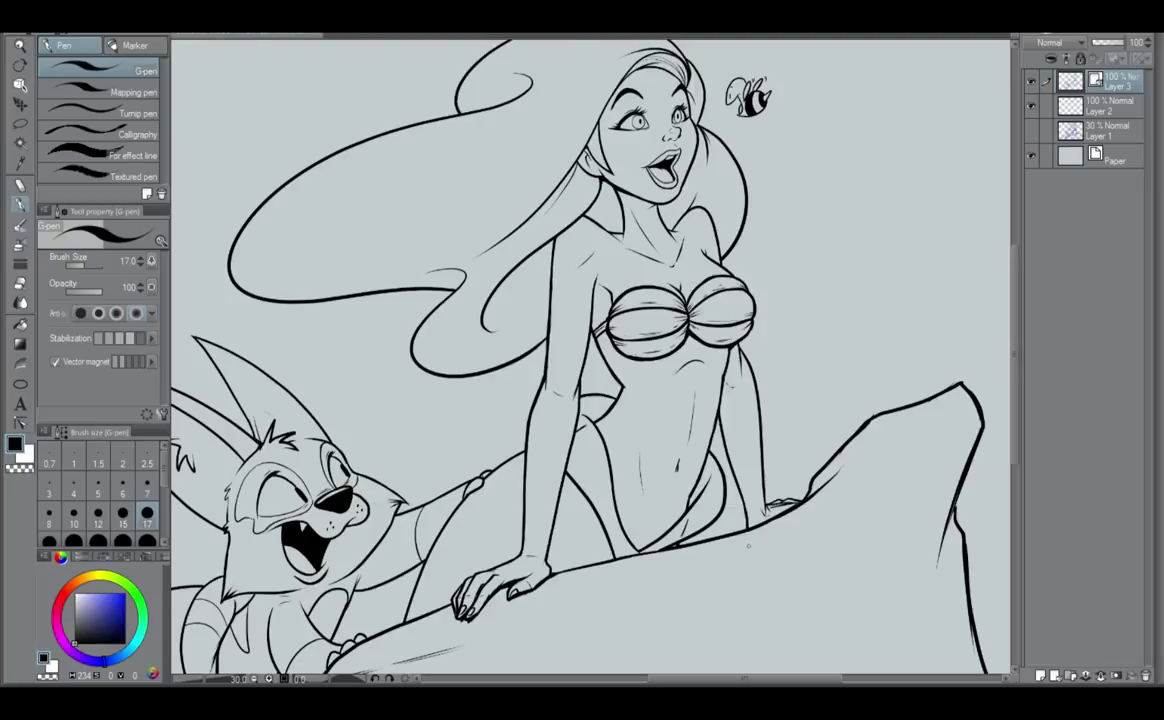
pyautogui.moveTo(734, 550)
pyautogui.mouseDown()
pyautogui.moveTo(826, 481)
pyautogui.moveTo(818, 532)
pyautogui.moveTo(778, 598)
pyautogui.mouseUp()
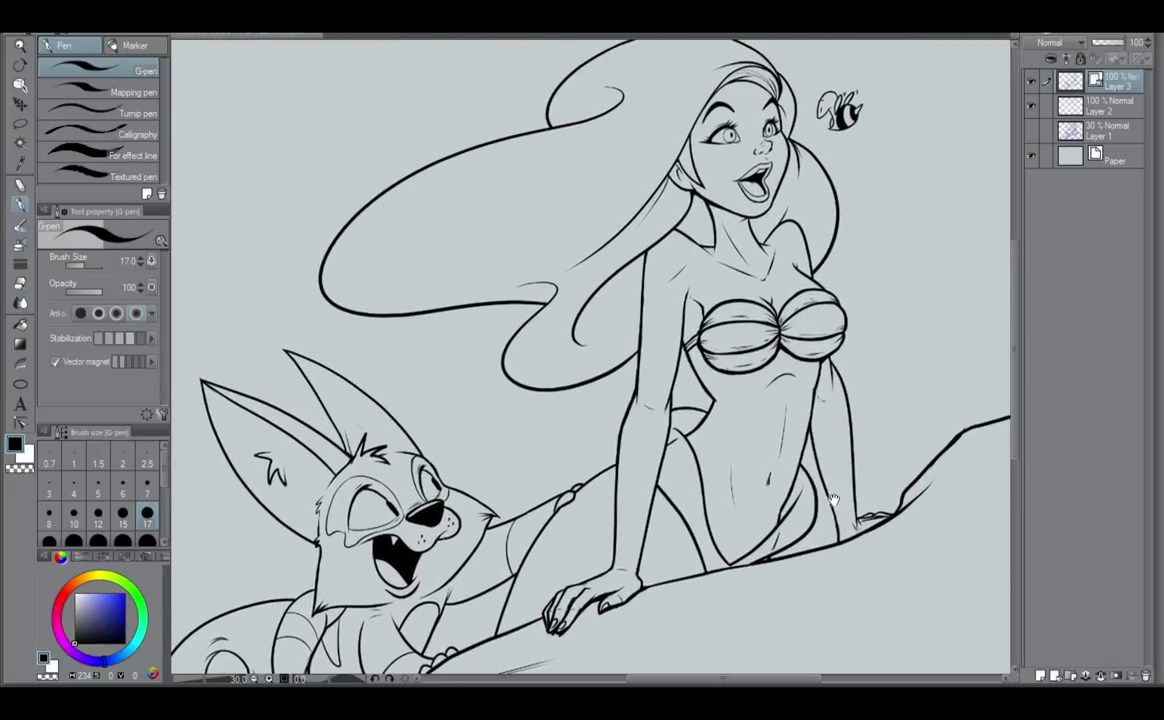
pyautogui.moveTo(843, 475); pyautogui.dragTo(896, 475)
pyautogui.moveTo(647, 647); pyautogui.dragTo(787, 504)
pyautogui.moveTo(733, 548); pyautogui.dragTo(844, 530)
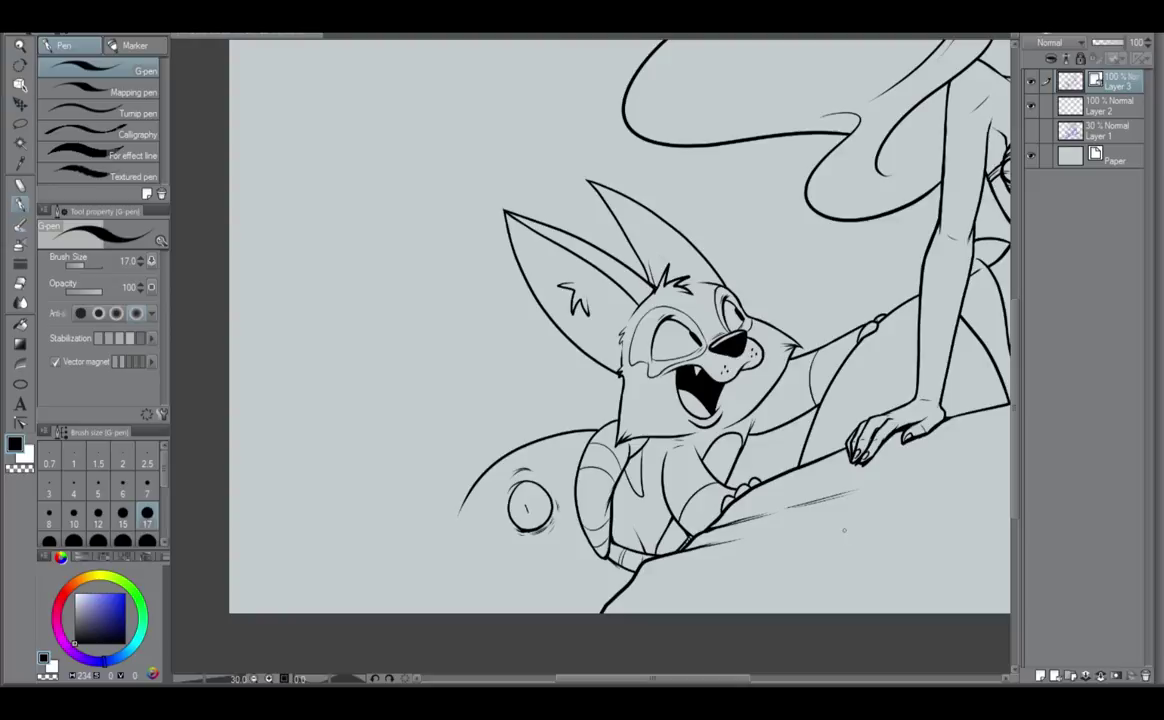
# Ink the jagged upper edge and tip of the fin on the fish's back, redoing a stroke.
pyautogui.moveTo(474, 488); pyautogui.dragTo(390, 535)
pyautogui.moveTo(466, 491); pyautogui.dragTo(395, 544)
pyautogui.hotkey('ctrl', 'z')
pyautogui.moveTo(436, 505)
pyautogui.mouseDown()
pyautogui.moveTo(395, 537)
pyautogui.moveTo(392, 566)
pyautogui.mouseUp()
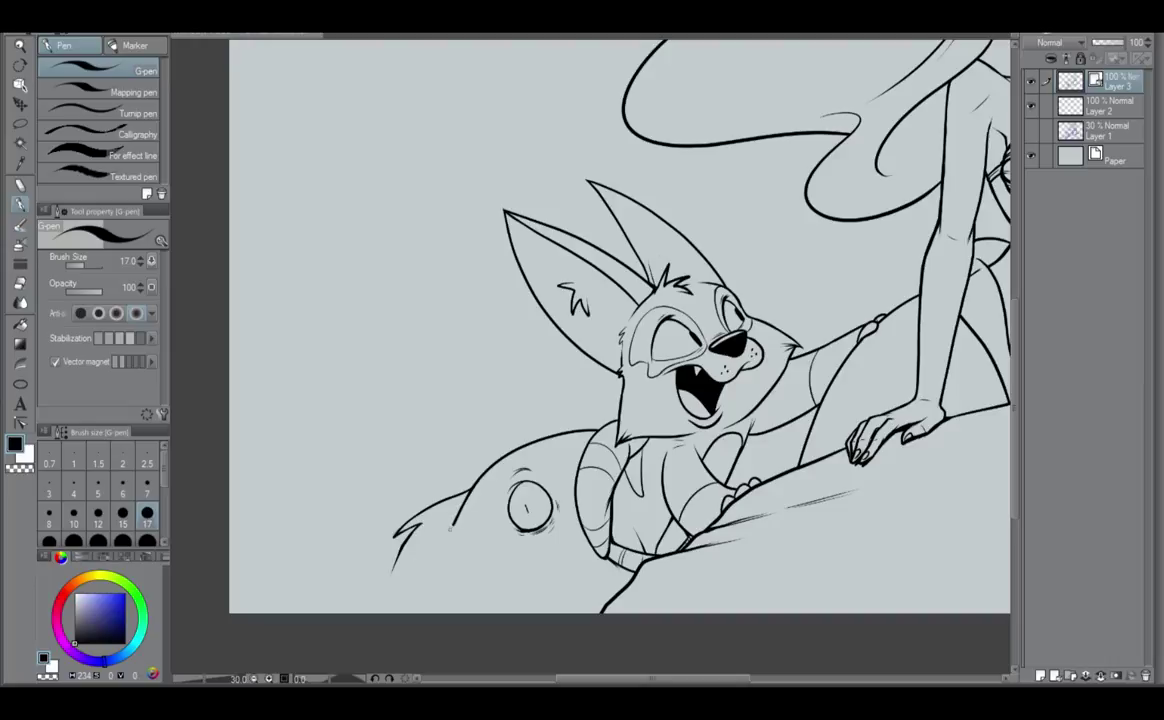
# Extend the fish's back contour downward and ink the fin's lower edge and inner ray lines, undoing unwanted strokes.
pyautogui.moveTo(460, 507); pyautogui.dragTo(433, 577)
pyautogui.moveTo(469, 493)
pyautogui.mouseDown()
pyautogui.moveTo(441, 510)
pyautogui.moveTo(385, 586)
pyautogui.mouseUp()
pyautogui.hotkey('ctrl', 'z')
pyautogui.hotkey('ctrl', 'z')
pyautogui.moveTo(386, 586)
pyautogui.mouseDown()
pyautogui.moveTo(405, 560)
pyautogui.moveTo(389, 607)
pyautogui.mouseUp()
pyautogui.hotkey('ctrl', 'z')
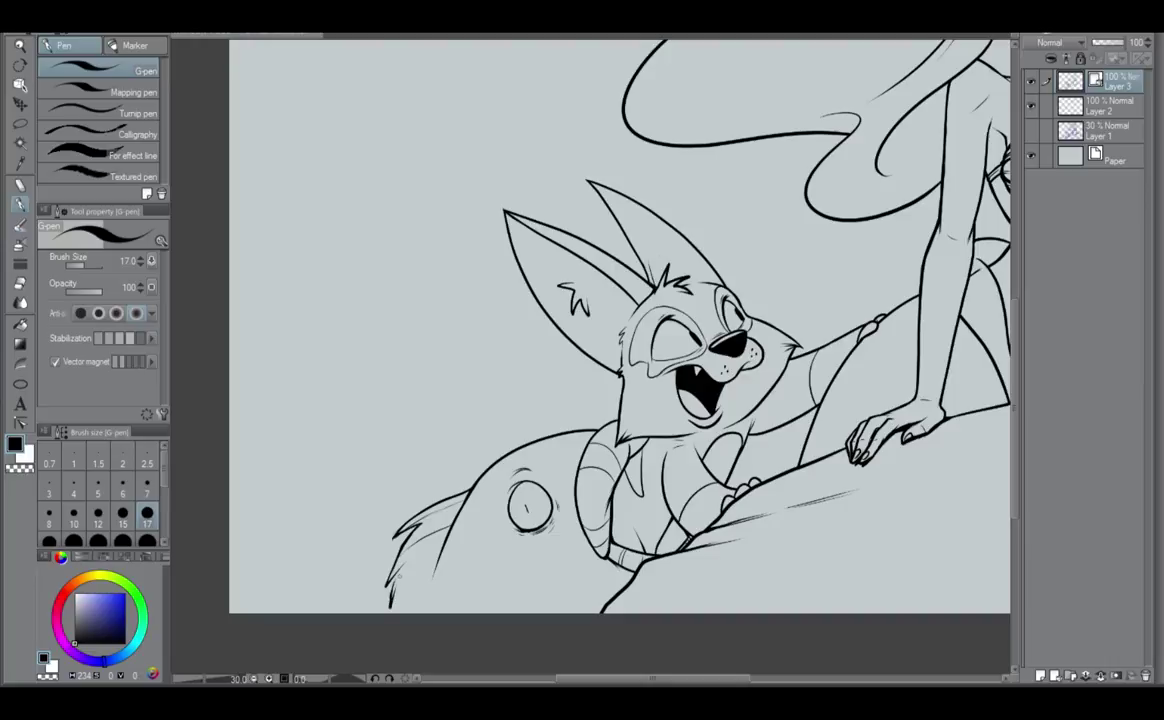
pyautogui.moveTo(404, 564); pyautogui.dragTo(386, 598)
pyautogui.hotkey('ctrl', 'z')
pyautogui.hotkey('ctrl', 'z')
# Ink the fish's curved mouth with a line beneath it and add a short stroke above its eye.
pyautogui.scroll(-2, 385, 586)
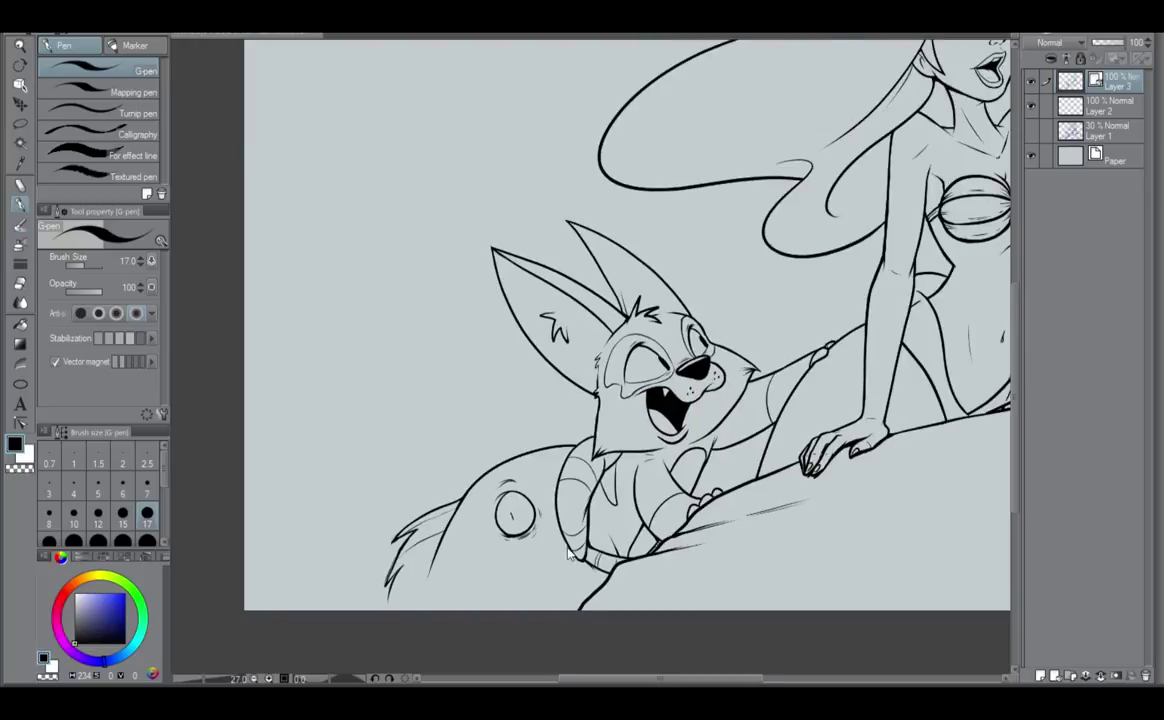
pyautogui.scroll(2, 535, 570)
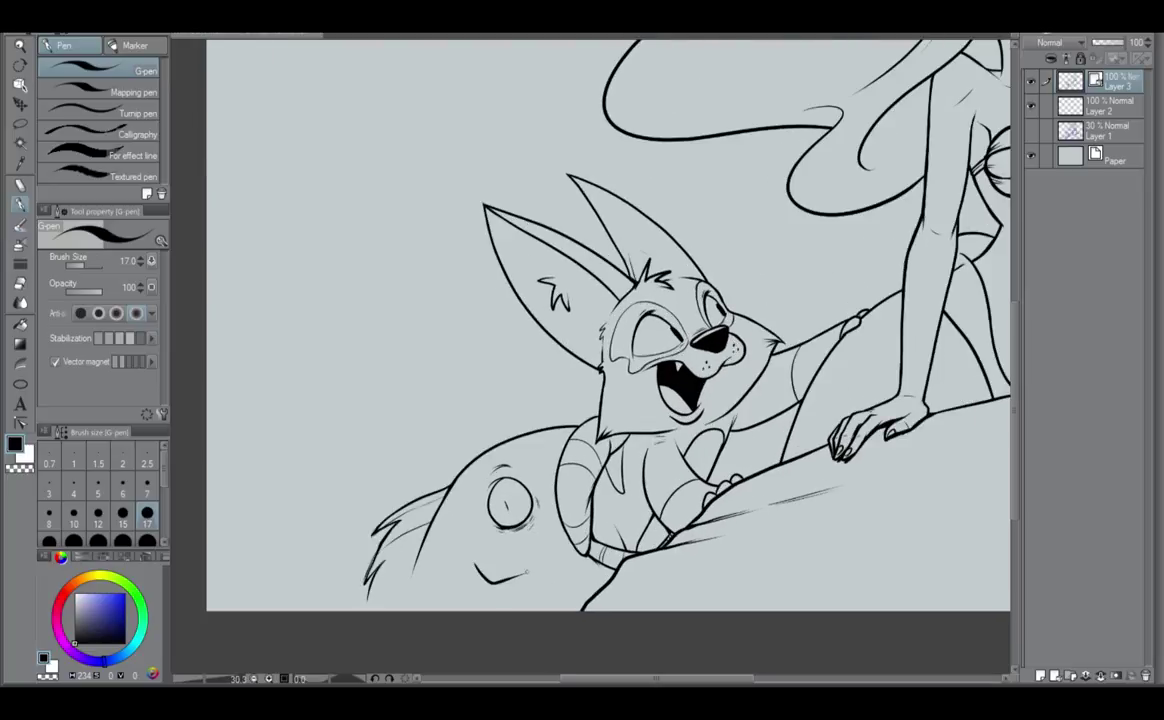
pyautogui.moveTo(476, 567)
pyautogui.mouseDown()
pyautogui.moveTo(526, 572)
pyautogui.moveTo(516, 579)
pyautogui.mouseUp()
pyautogui.moveTo(511, 469)
pyautogui.mouseDown()
pyautogui.moveTo(521, 476)
pyautogui.moveTo(511, 478)
pyautogui.mouseUp()
pyautogui.scroll(-2, 900, 462)
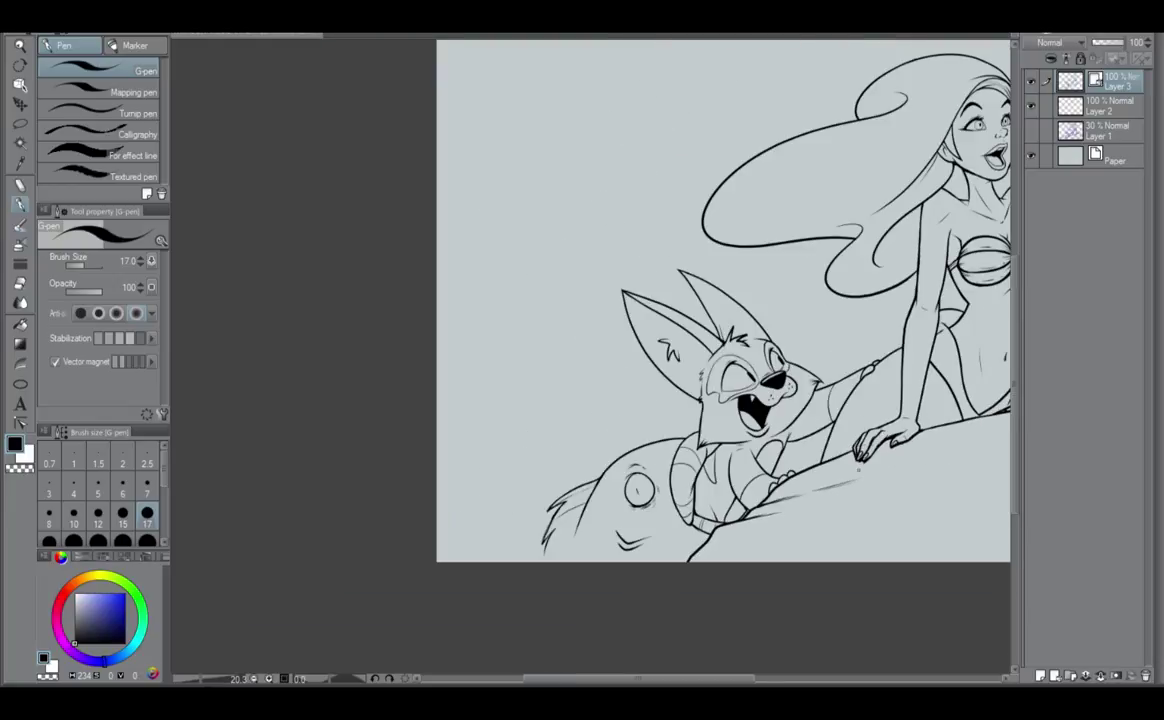
# Ink thin crack and crease lines across the rock's face and toward its lower right edge.
pyautogui.moveTo(814, 401); pyautogui.dragTo(481, 532)
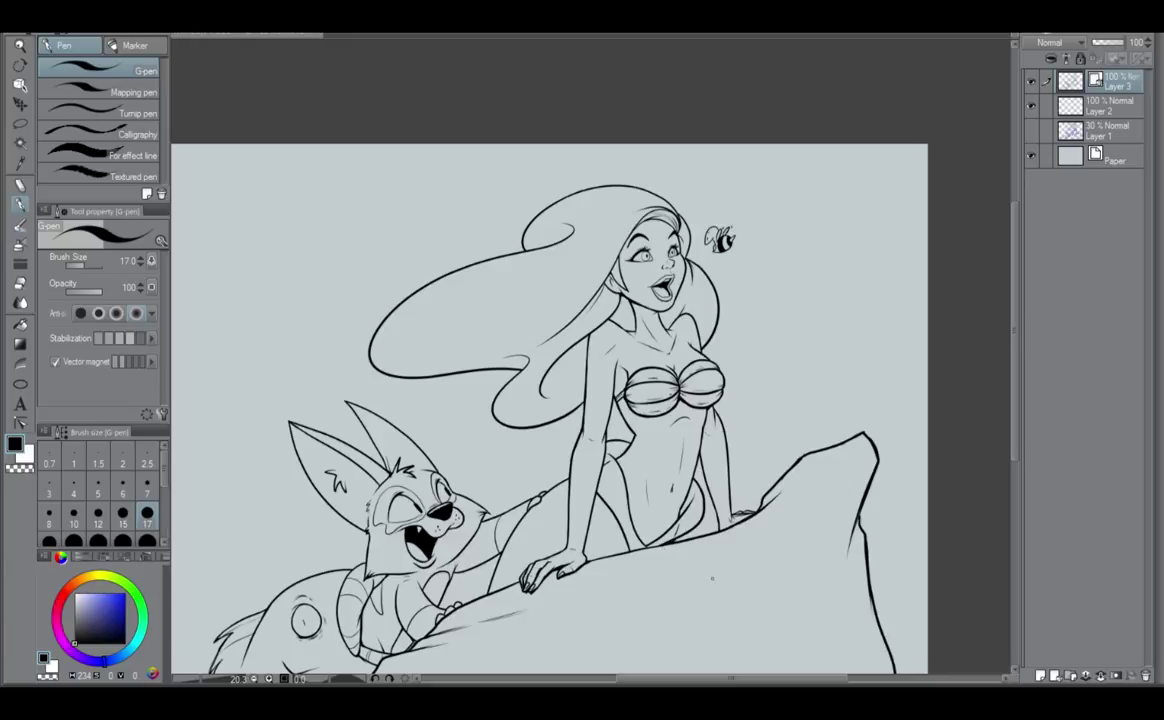
pyautogui.moveTo(686, 576); pyautogui.dragTo(612, 595)
pyautogui.moveTo(702, 585); pyautogui.dragTo(769, 451)
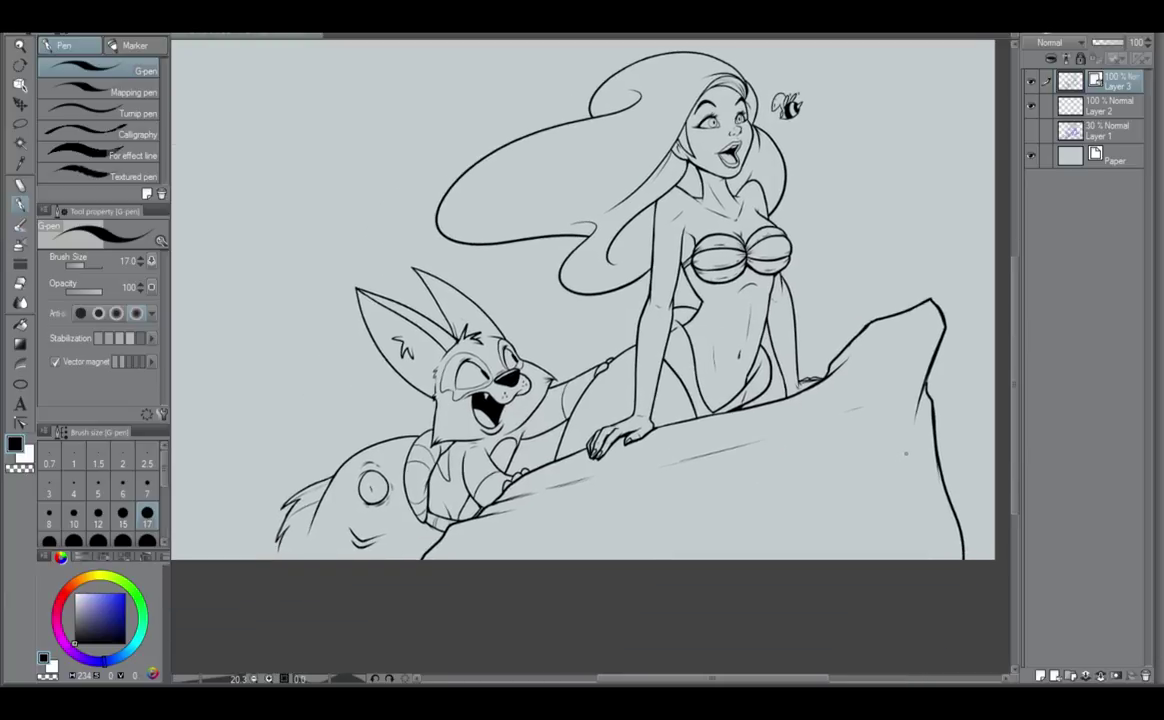
pyautogui.moveTo(905, 481); pyautogui.dragTo(838, 509)
pyautogui.moveTo(621, 511); pyautogui.dragTo(643, 545)
pyautogui.moveTo(906, 527); pyautogui.dragTo(852, 538)
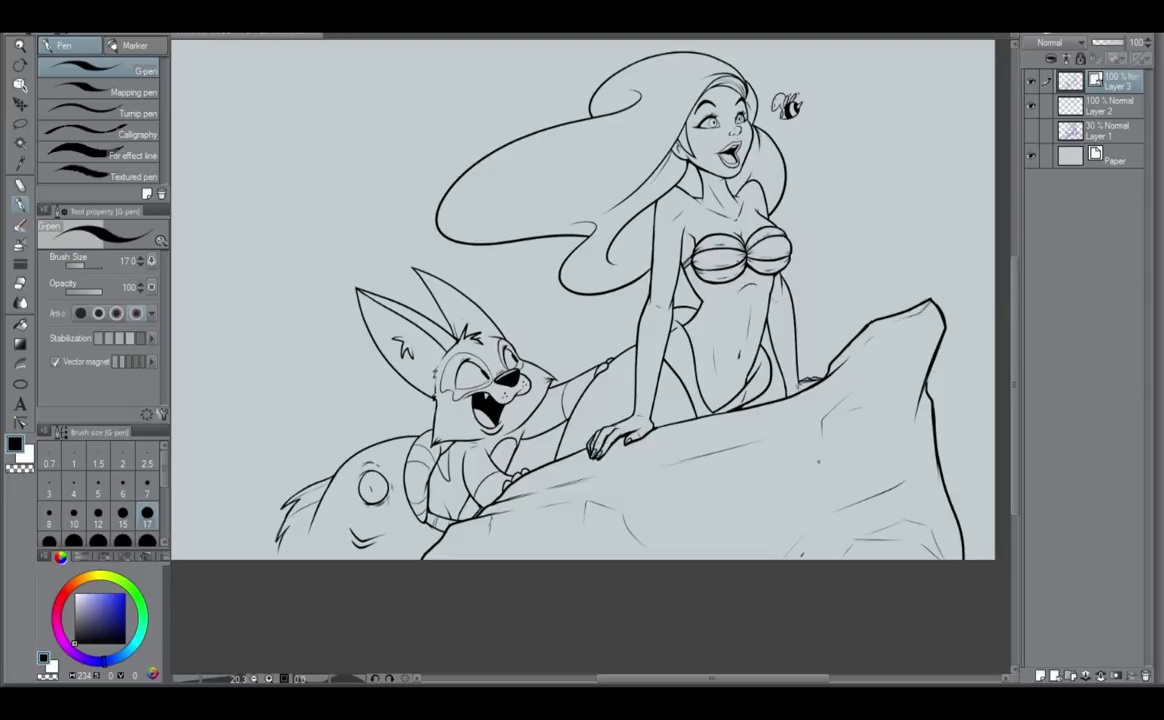
# Ink an angular ridge with side creases at the lower middle of the rock.
pyautogui.moveTo(728, 493)
pyautogui.mouseDown()
pyautogui.moveTo(704, 512)
pyautogui.moveTo(695, 555)
pyautogui.mouseUp()
pyautogui.moveTo(707, 511); pyautogui.dragTo(709, 589)
pyautogui.moveTo(712, 503)
pyautogui.mouseDown()
pyautogui.moveTo(743, 490)
pyautogui.moveTo(779, 530)
pyautogui.mouseUp()
pyautogui.scroll(-1, 780, 541)
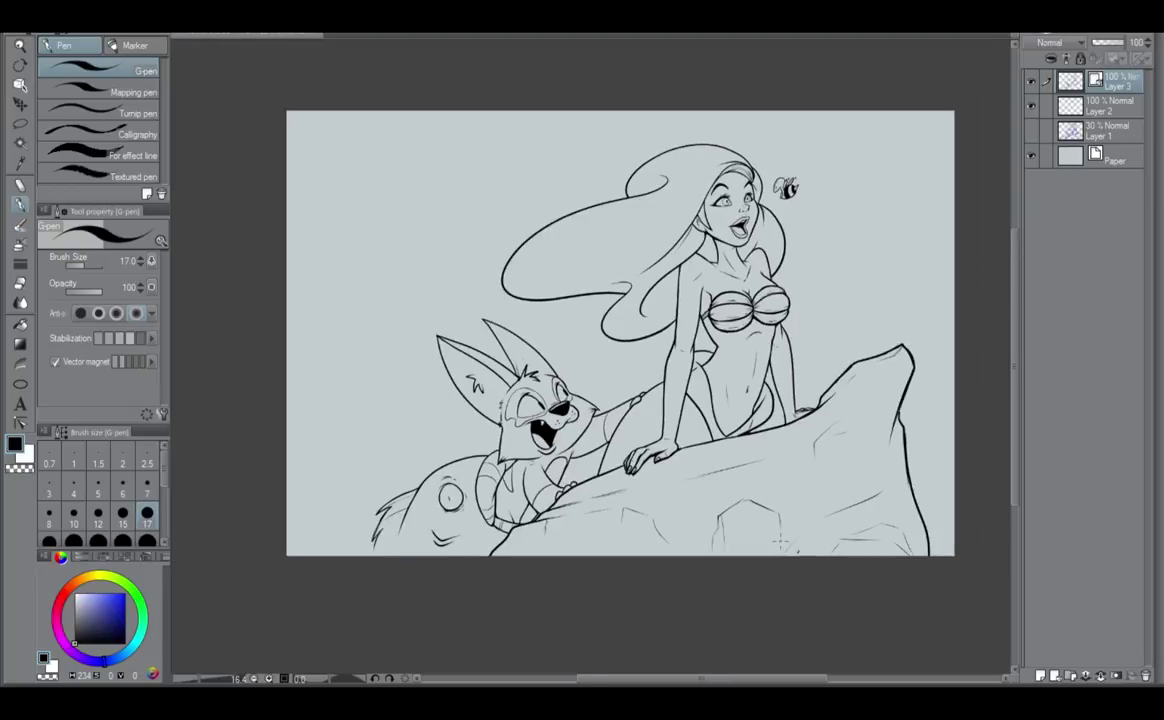
pyautogui.scroll(2, 780, 541)
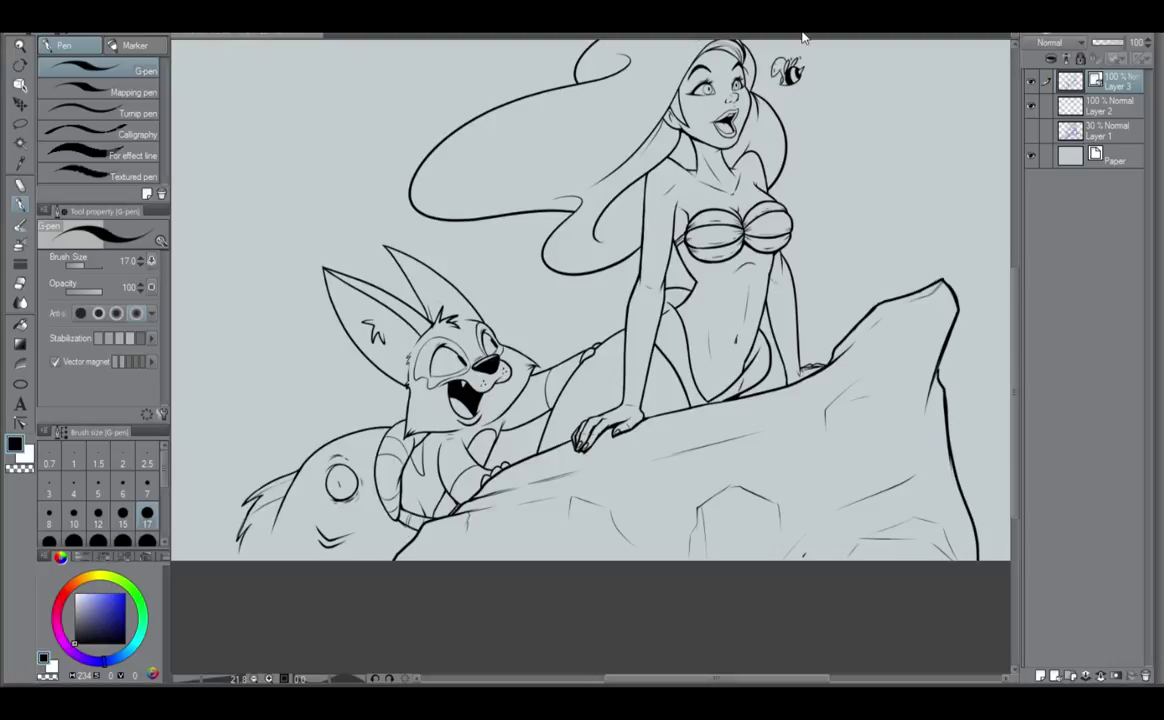
# Place the Ariel reference picture on a new layer at the canvas's upper-left corner and scale it to 716%.
pyautogui.hotkey('ctrl', 'shift', 'n')
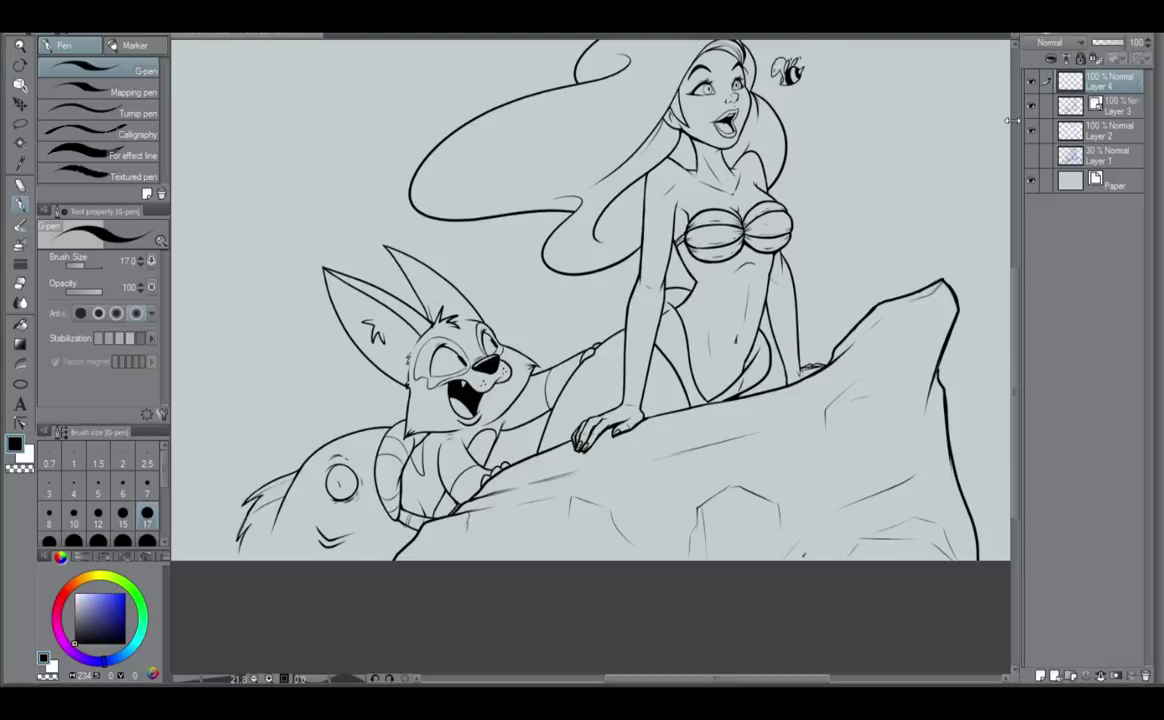
pyautogui.moveTo(665, 233); pyautogui.dragTo(604, 214)
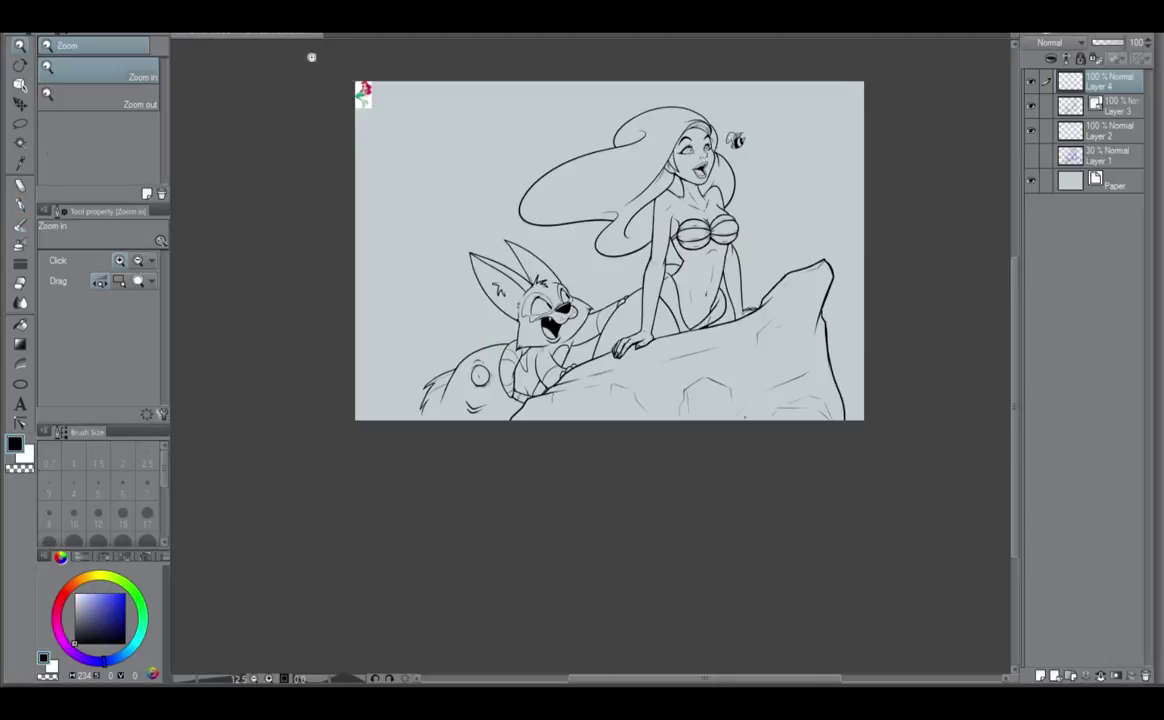
pyautogui.hotkey('ctrl', 't')
pyautogui.moveTo(373, 109); pyautogui.dragTo(474, 274)
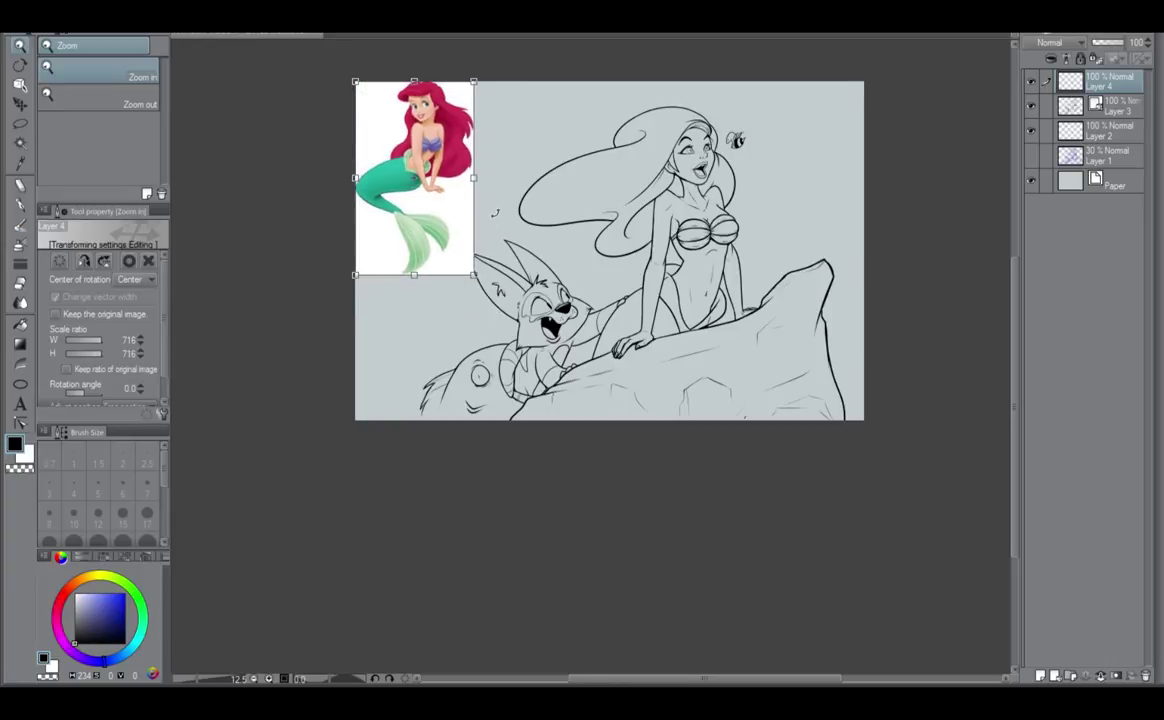
pyautogui.press('Return')
pyautogui.click(496, 213)
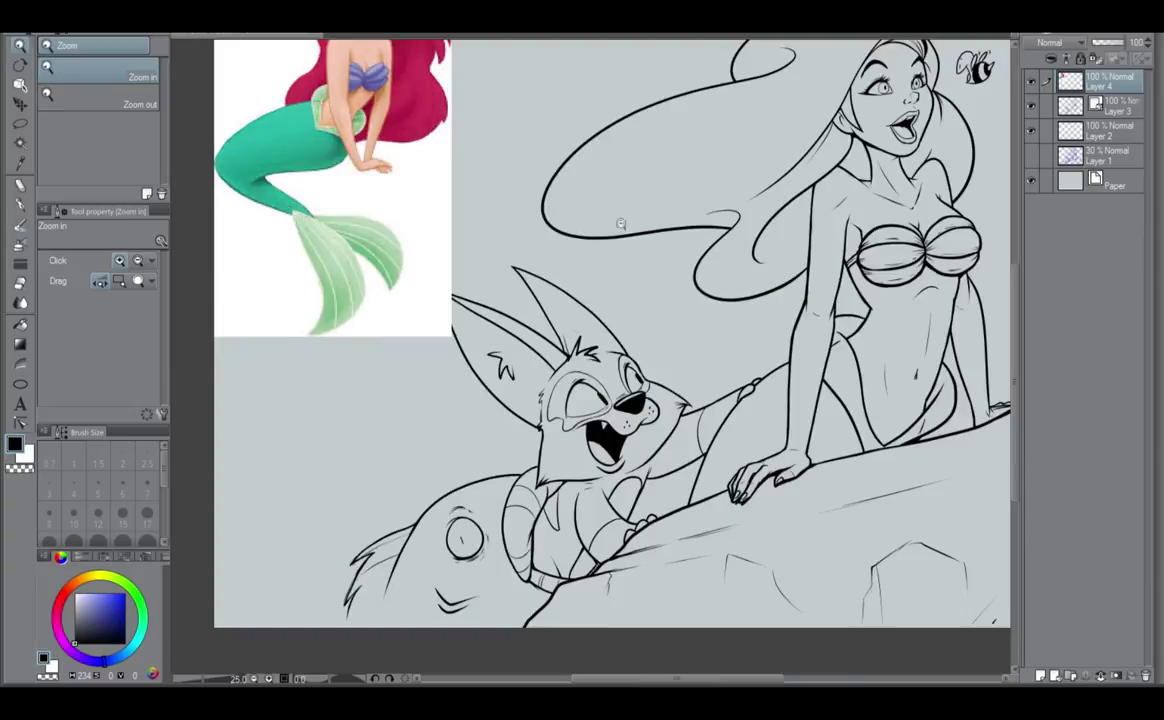
# Undo the black fill on the reference layer and scale the reference picture down to 84%.
pyautogui.moveTo(609, 198); pyautogui.dragTo(553, 320)
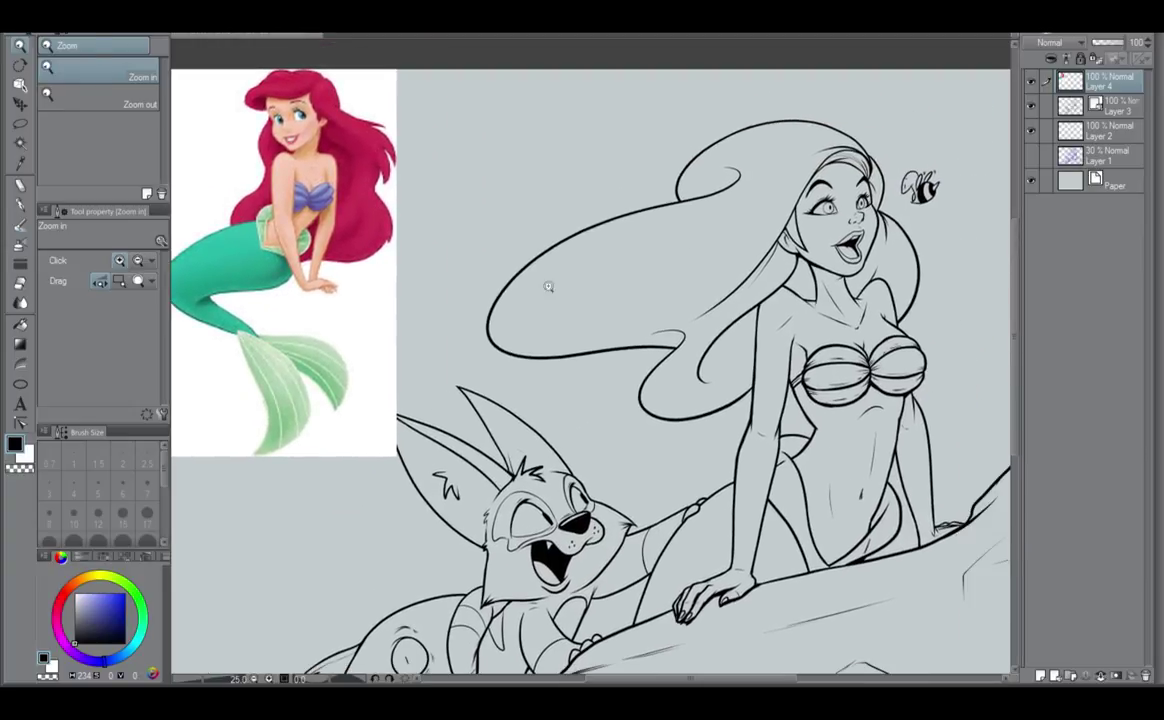
pyautogui.press('i')
pyautogui.hotkey('alt', 'BackSpace')
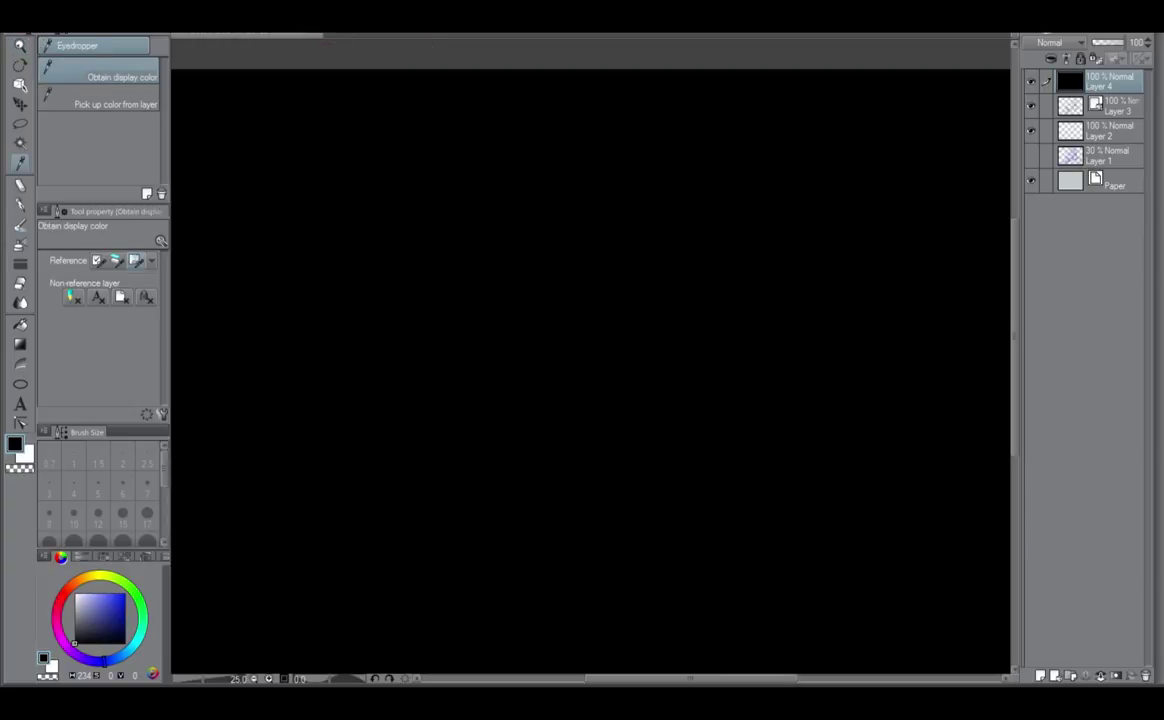
pyautogui.hotkey('ctrl', 'z')
pyautogui.hotkey('ctrl', 't')
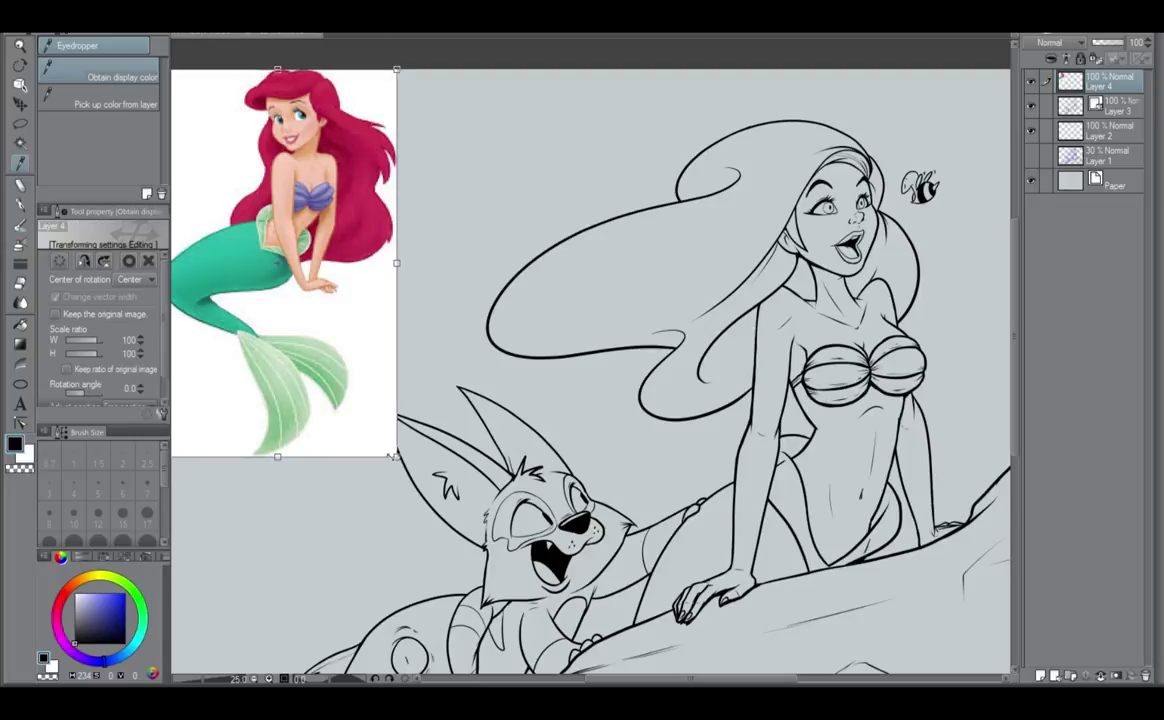
pyautogui.moveTo(397, 457); pyautogui.dragTo(358, 393)
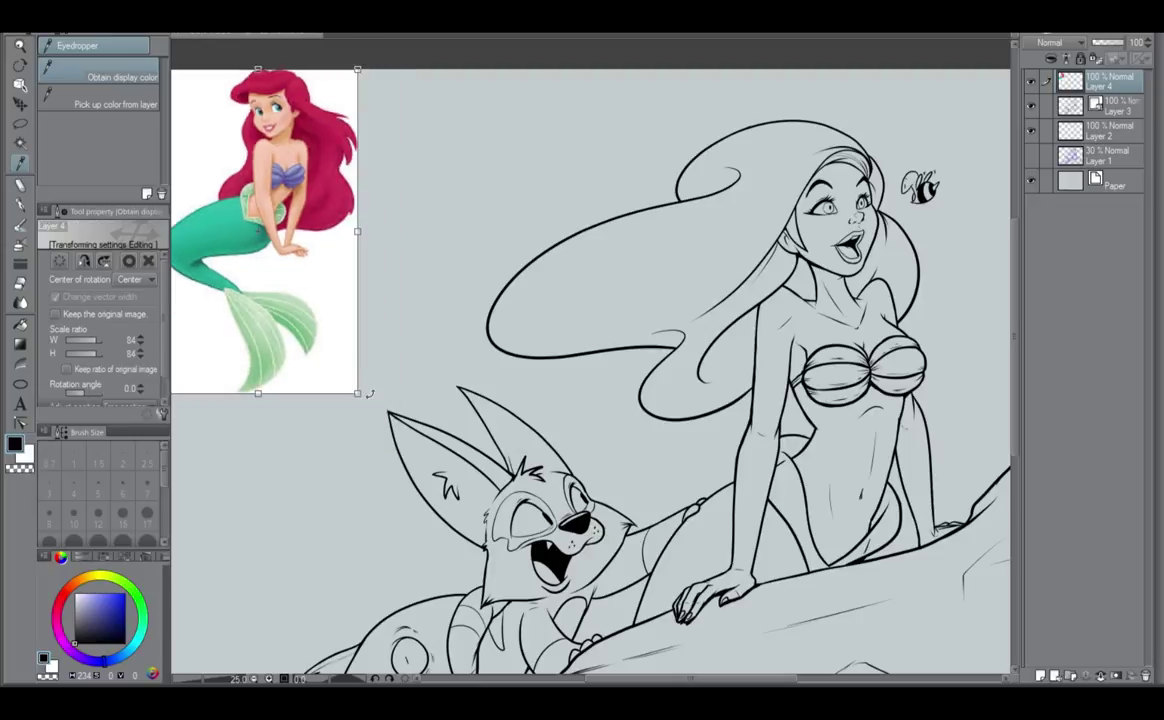
pyautogui.press('Return')
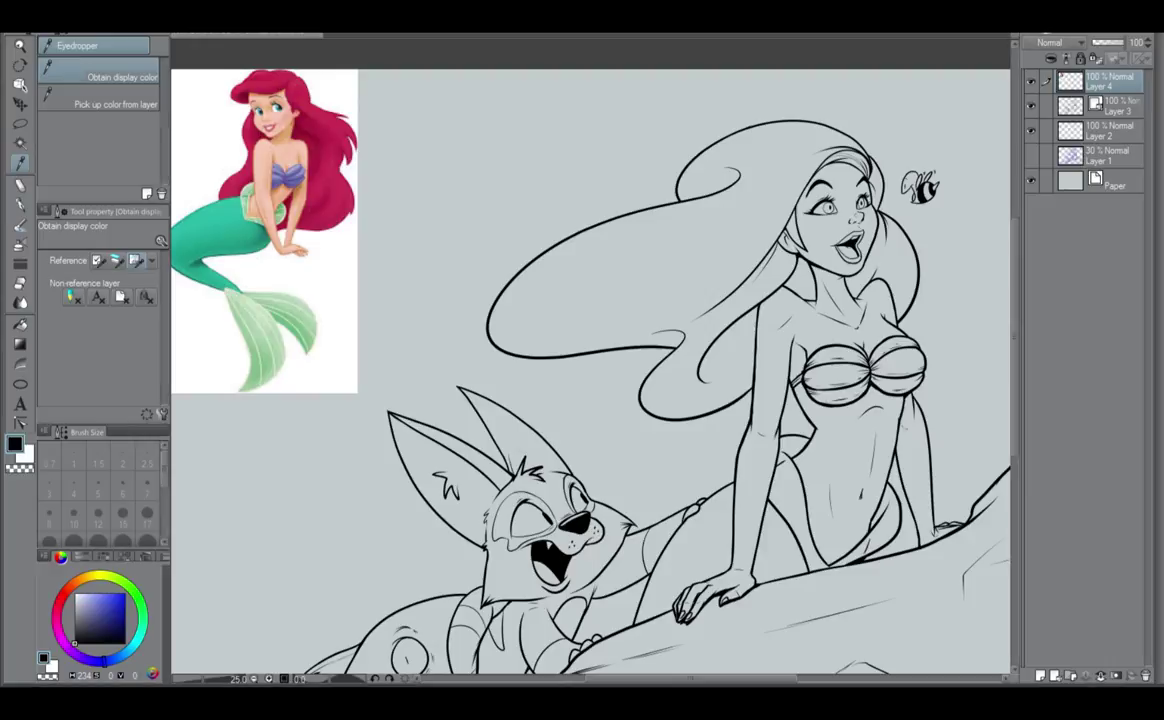
# Sample the skin tone from the Ariel reference and add a new raster layer directly above Layer 2.
pyautogui.click(267, 153)
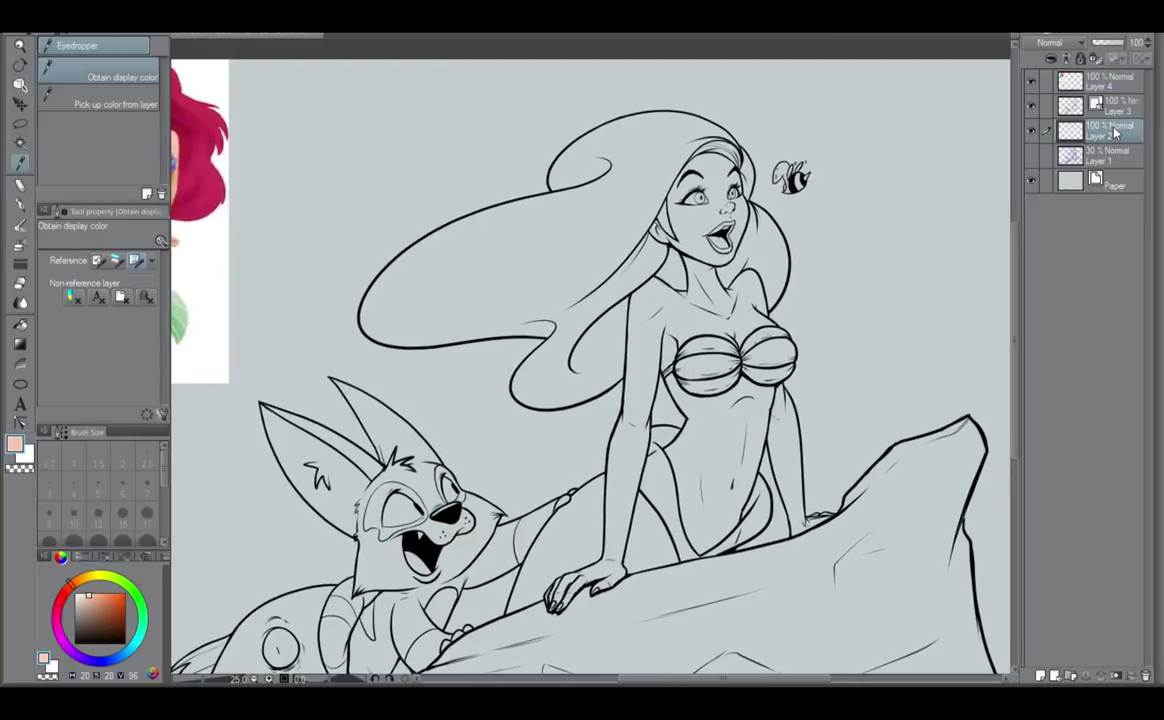
pyautogui.click(1041, 676)
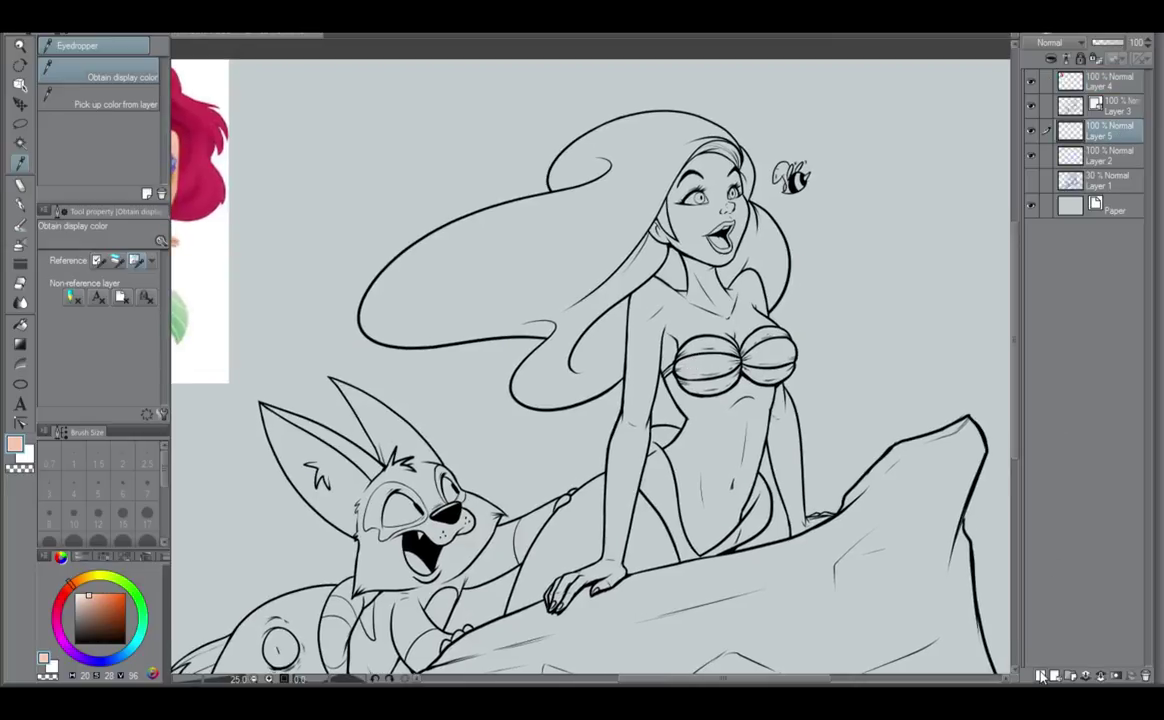
# Switch to the G-pen and set its brush size to 120 for painting the skin color.
pyautogui.click(20, 200)
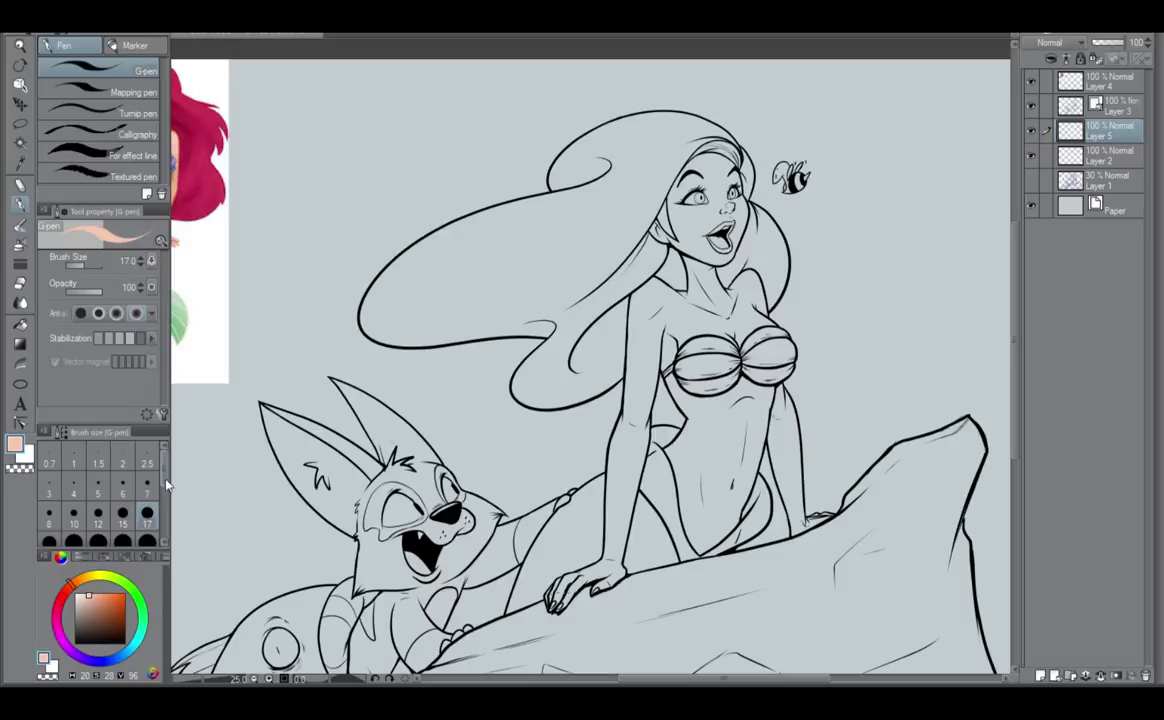
pyautogui.scroll(-3, 167, 484)
pyautogui.click(148, 525)
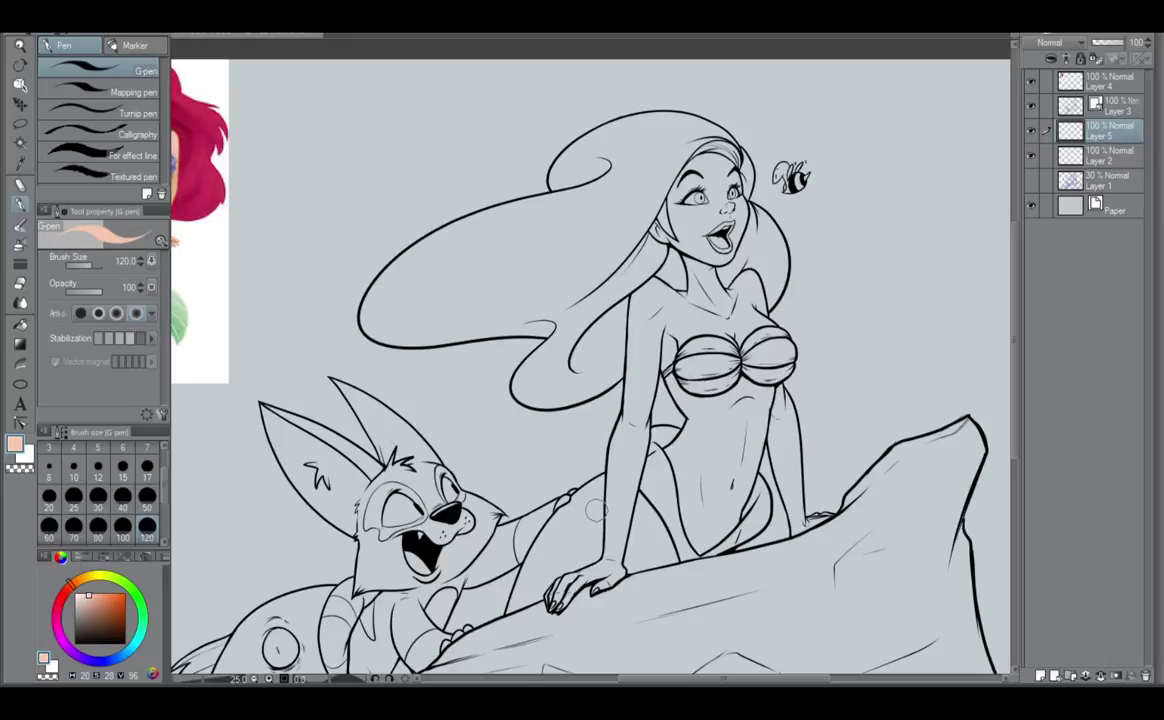
pyautogui.moveTo(555, 459); pyautogui.dragTo(731, 479)
pyautogui.moveTo(826, 382)
pyautogui.mouseDown()
pyautogui.moveTo(626, 474)
pyautogui.moveTo(619, 466)
pyautogui.mouseUp()
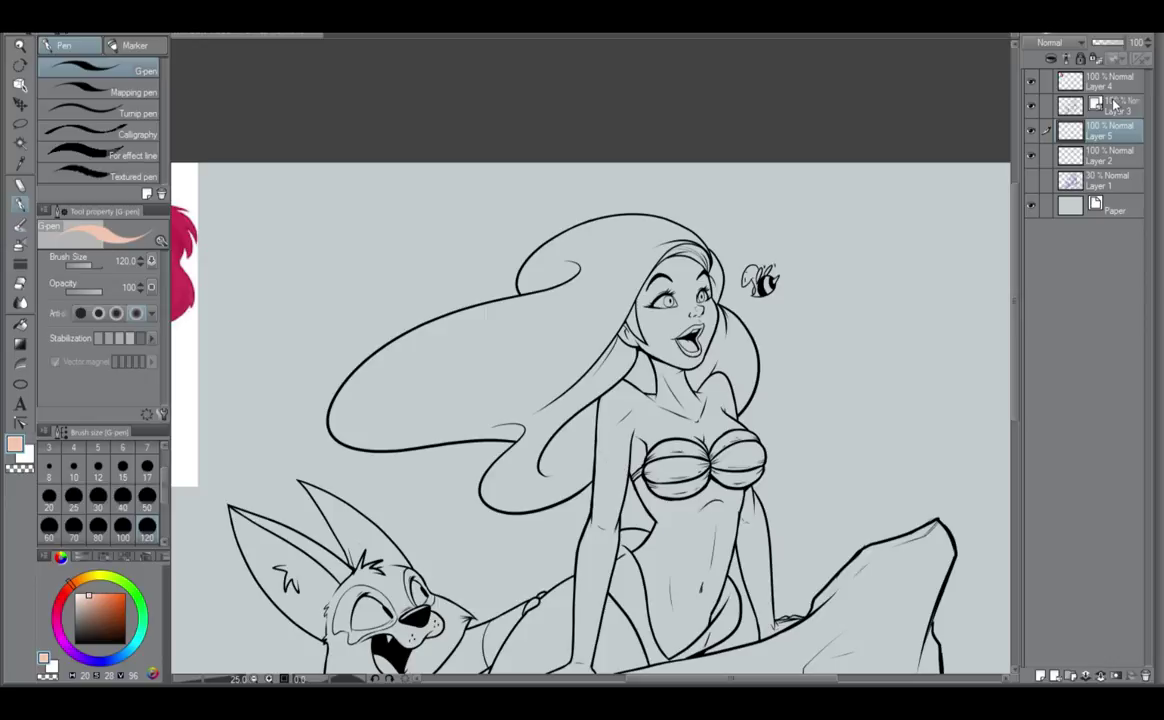
# Move Layer 2 above Layer 5 and merge Layer 3 down into it, checking the merge by toggling its visibility.
pyautogui.click(1045, 107)
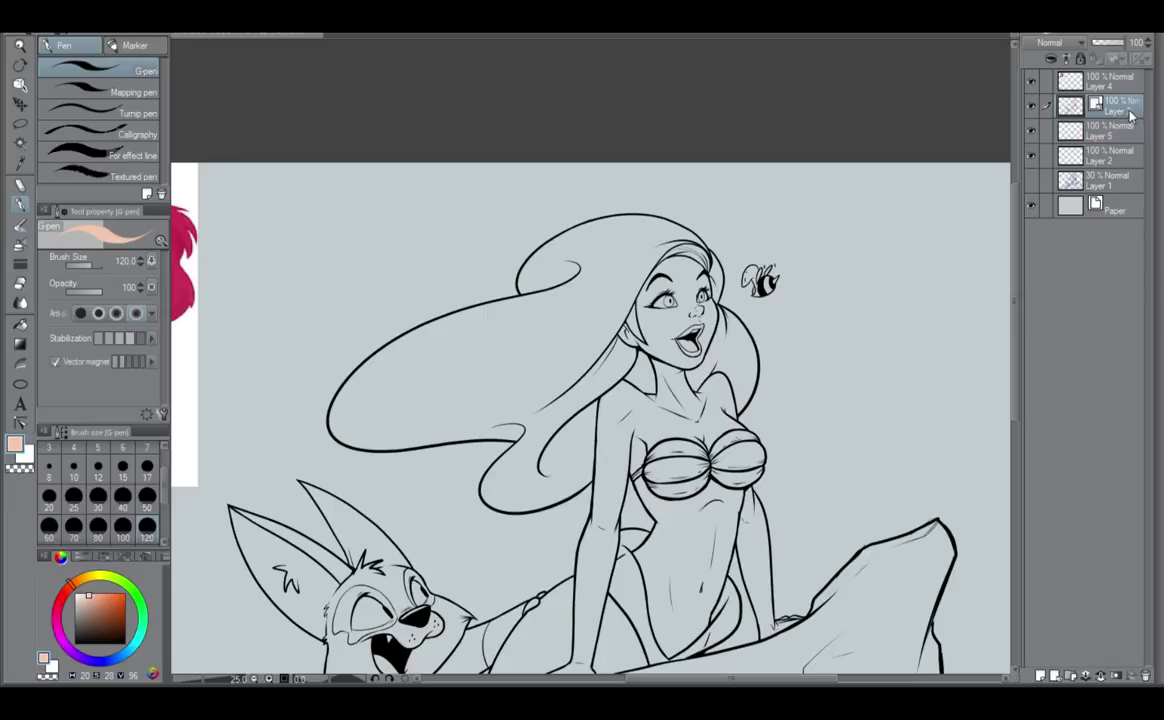
pyautogui.click(1100, 155)
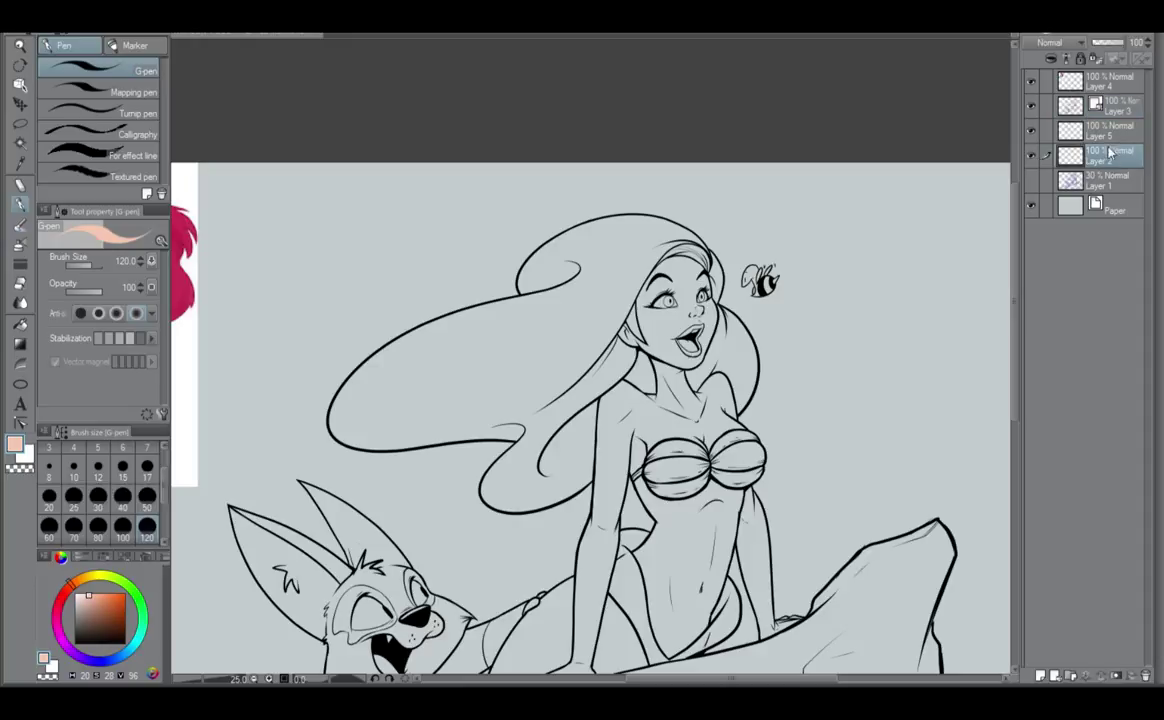
pyautogui.moveTo(1090, 155); pyautogui.dragTo(1124, 115)
pyautogui.click(1125, 116)
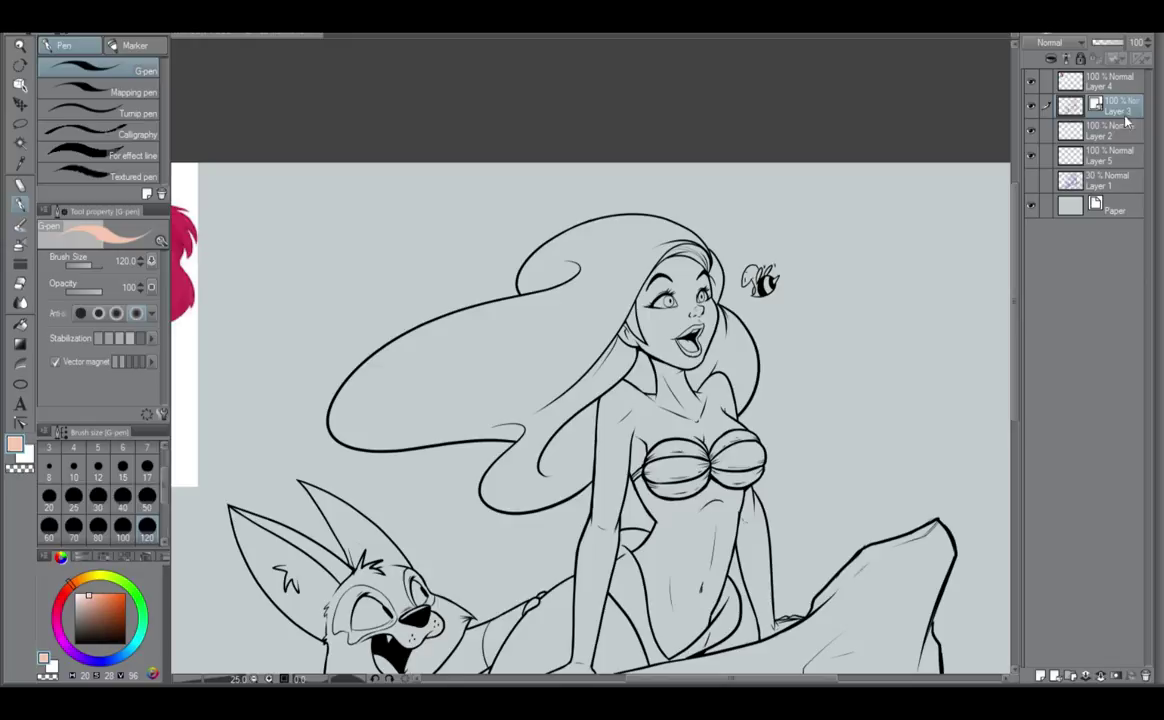
pyautogui.click(1100, 677)
pyautogui.click(1031, 127)
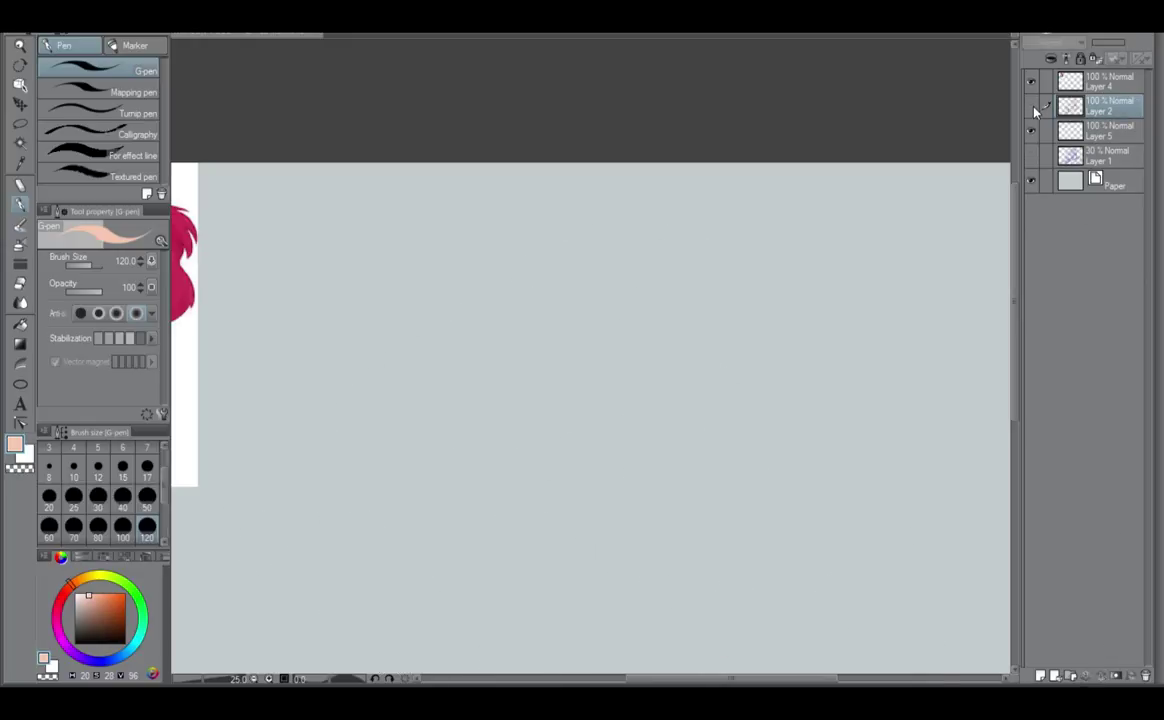
# Toggle the visibility of Layer 5 and Layer 2 to check what each one contains.
pyautogui.click(1031, 127)
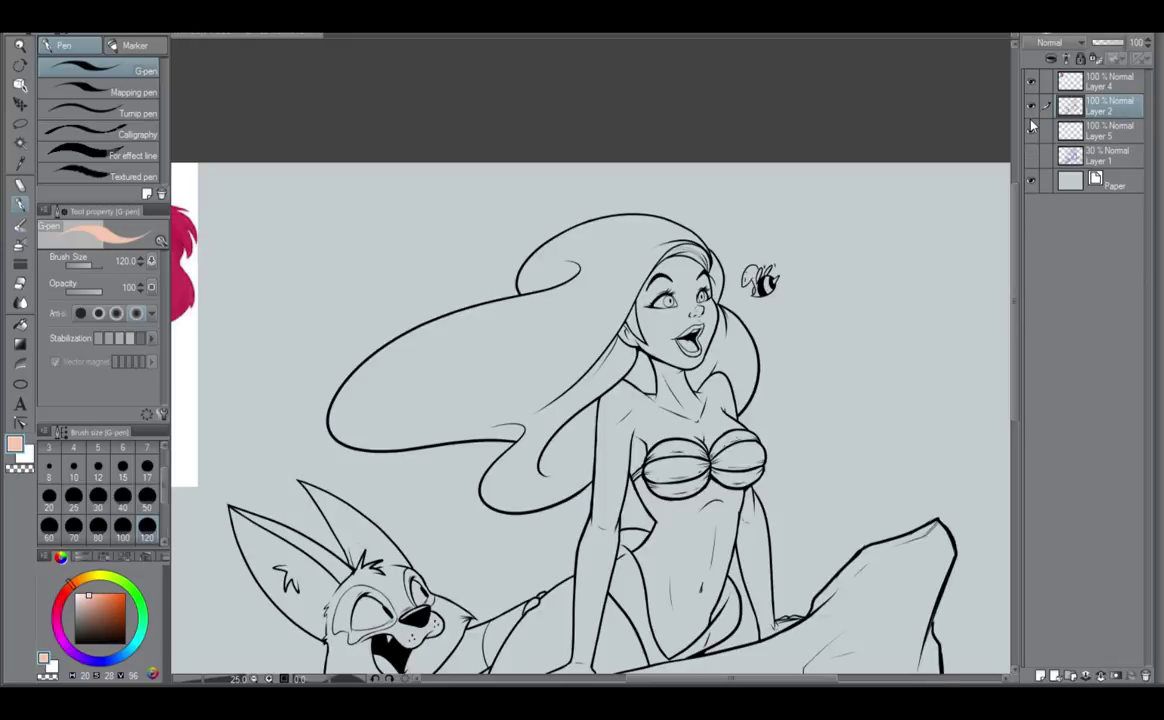
pyautogui.click(1032, 105)
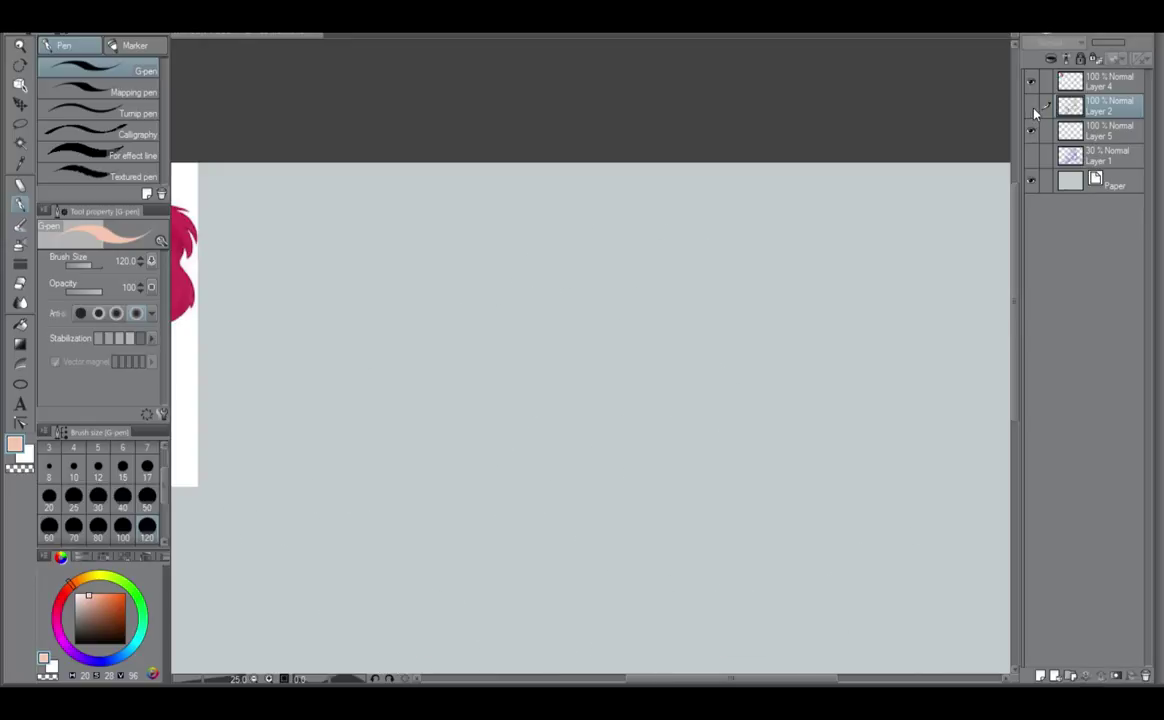
pyautogui.click(1032, 105)
pyautogui.click(1032, 107)
pyautogui.click(1032, 106)
# Rename Layer 5 to "skin tones", Layer 2 to "linework" and Layer 1 to "sketch".
pyautogui.click(1108, 137)
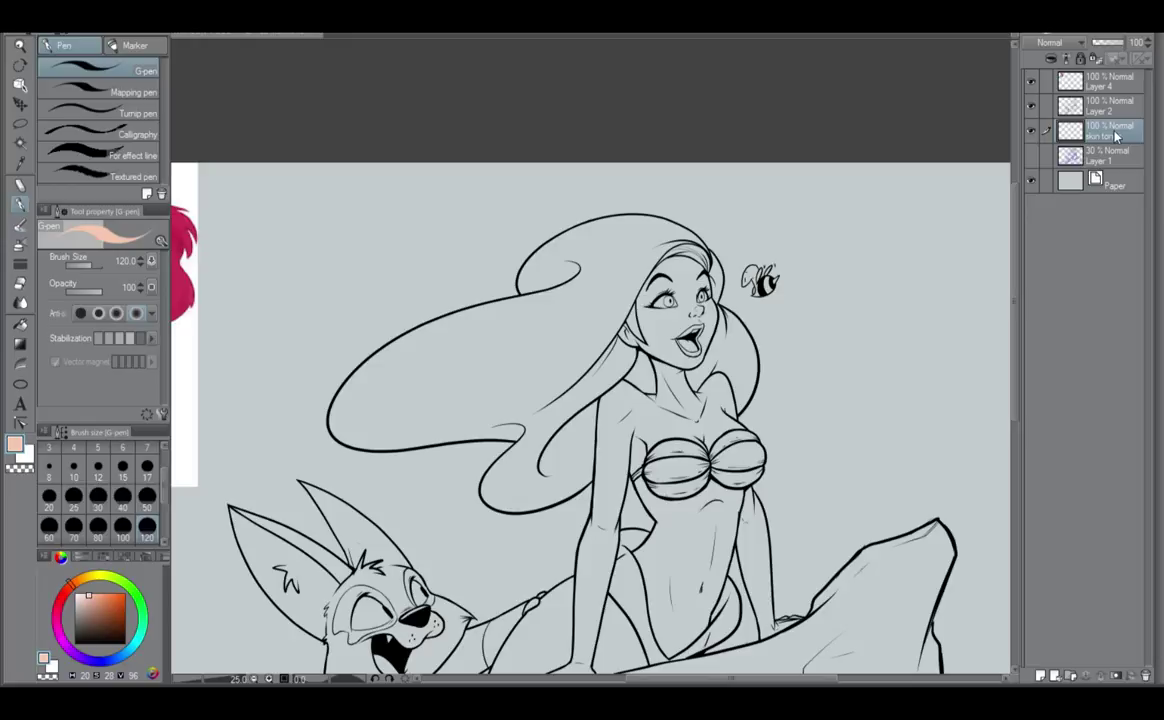
pyautogui.click(1105, 105)
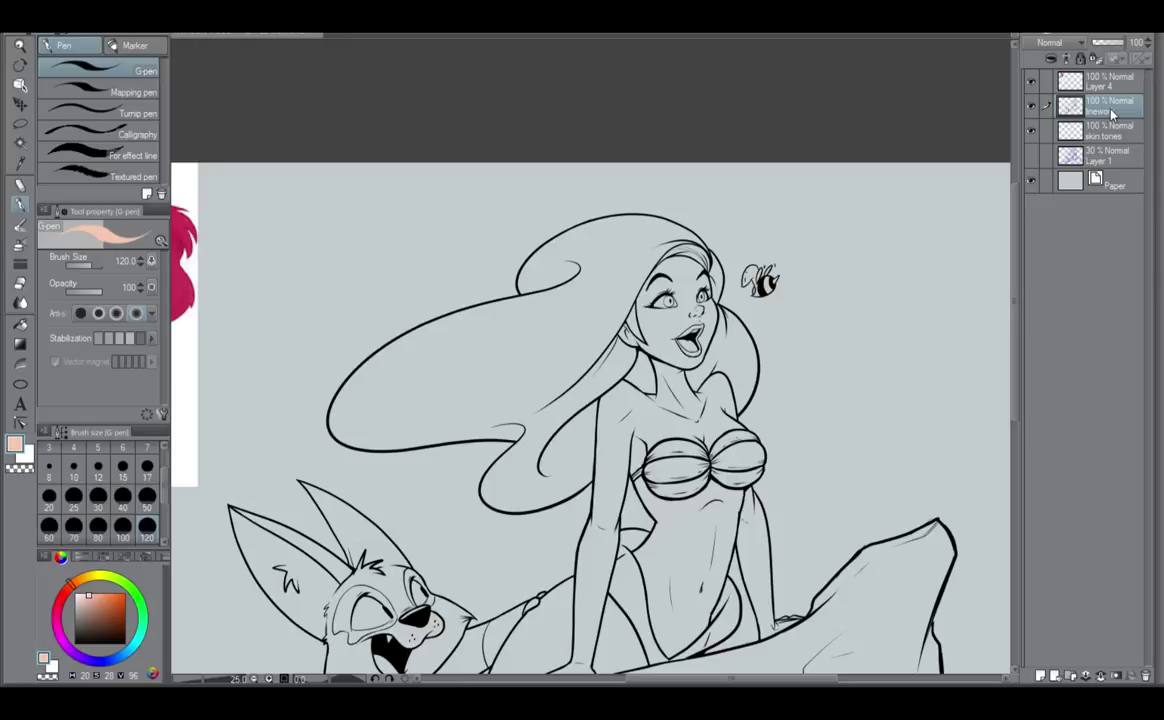
pyautogui.click(1108, 155)
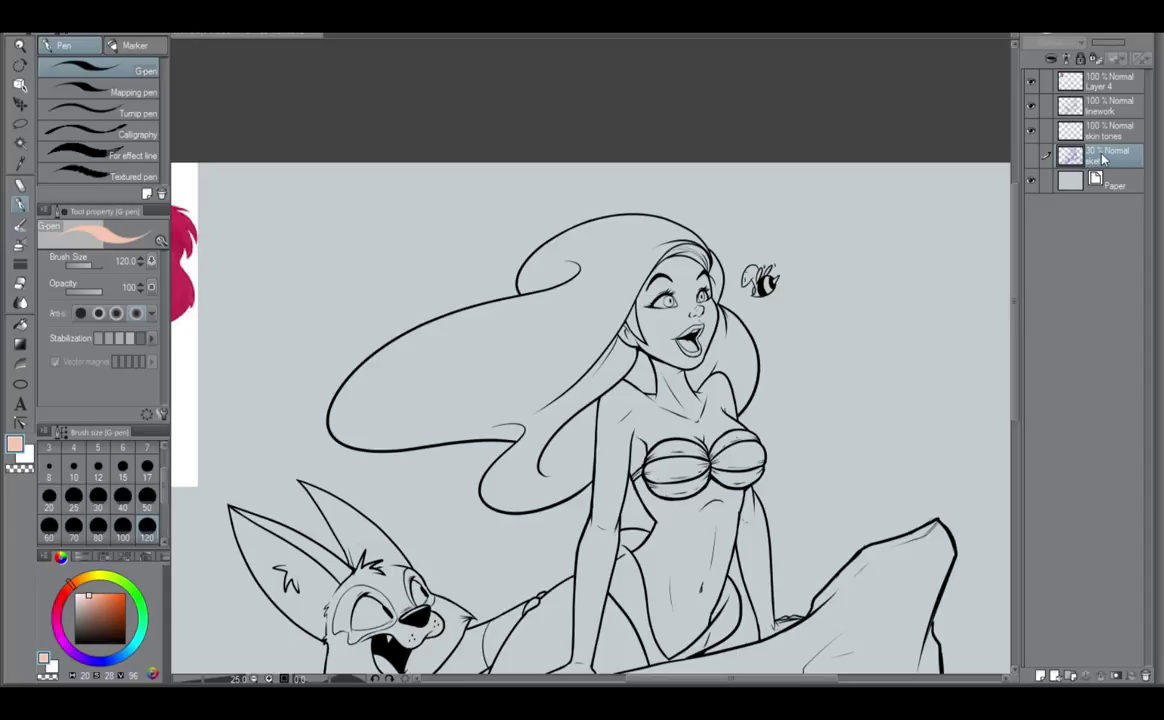
# Check the Paper and linework layers by toggling their visibility off and on.
pyautogui.click(1032, 179)
pyautogui.click(1032, 179)
pyautogui.click(1113, 113)
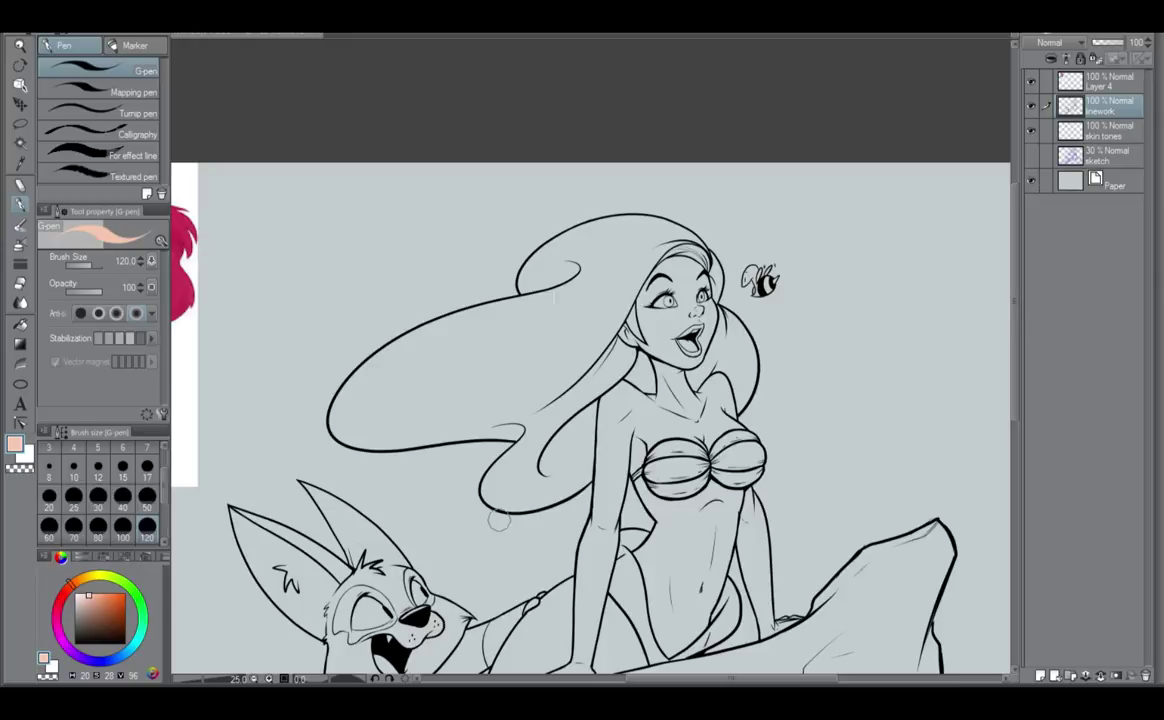
pyautogui.click(1031, 106)
pyautogui.click(1031, 106)
# Paint the mermaid's face, neck, shoulders and upper chest with the peach skin color on the skin tones layer.
pyautogui.click(1090, 131)
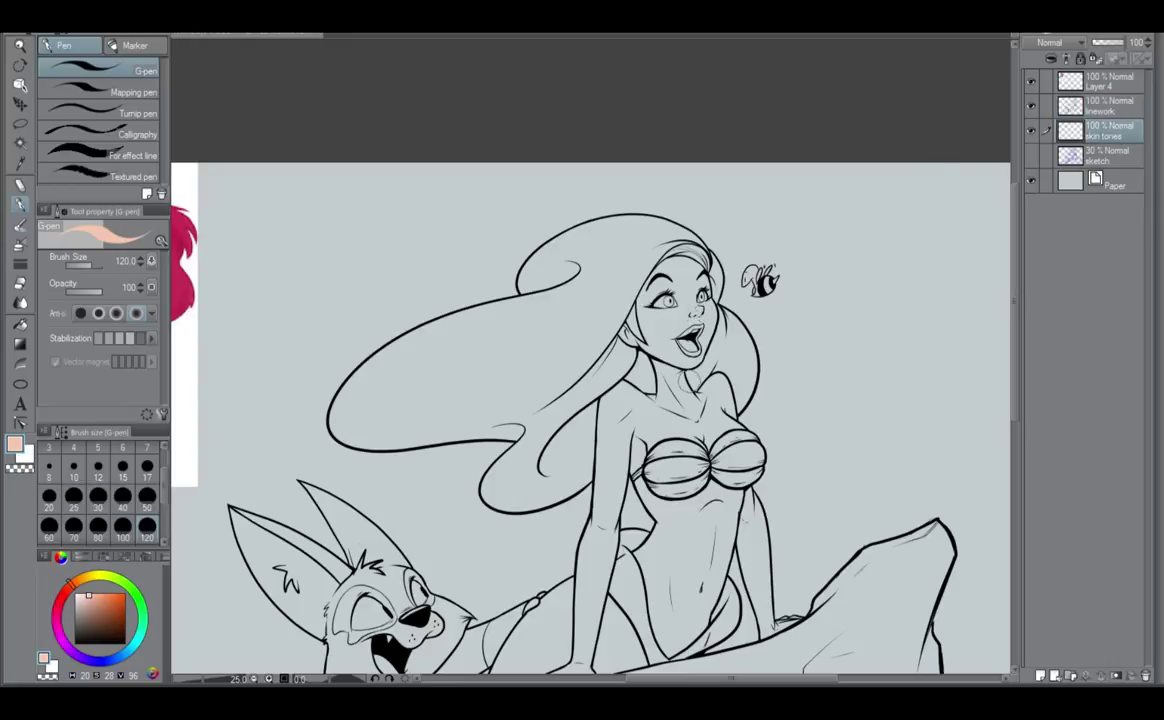
pyautogui.moveTo(595, 244)
pyautogui.mouseDown()
pyautogui.moveTo(615, 240)
pyautogui.moveTo(604, 299)
pyautogui.moveTo(633, 270)
pyautogui.mouseUp()
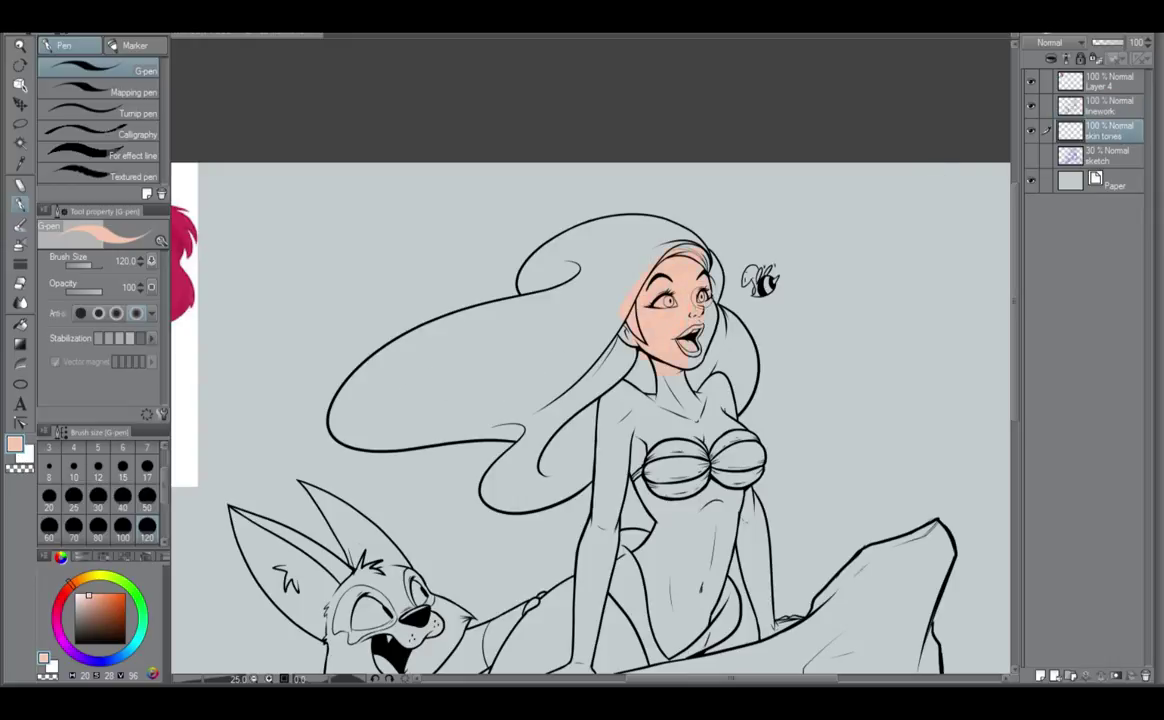
pyautogui.moveTo(699, 297)
pyautogui.mouseDown()
pyautogui.moveTo(713, 311)
pyautogui.moveTo(630, 342)
pyautogui.moveTo(664, 357)
pyautogui.moveTo(676, 383)
pyautogui.moveTo(647, 437)
pyautogui.moveTo(614, 396)
pyautogui.moveTo(622, 455)
pyautogui.moveTo(672, 394)
pyautogui.moveTo(630, 395)
pyautogui.moveTo(665, 390)
pyautogui.moveTo(704, 453)
pyautogui.mouseUp()
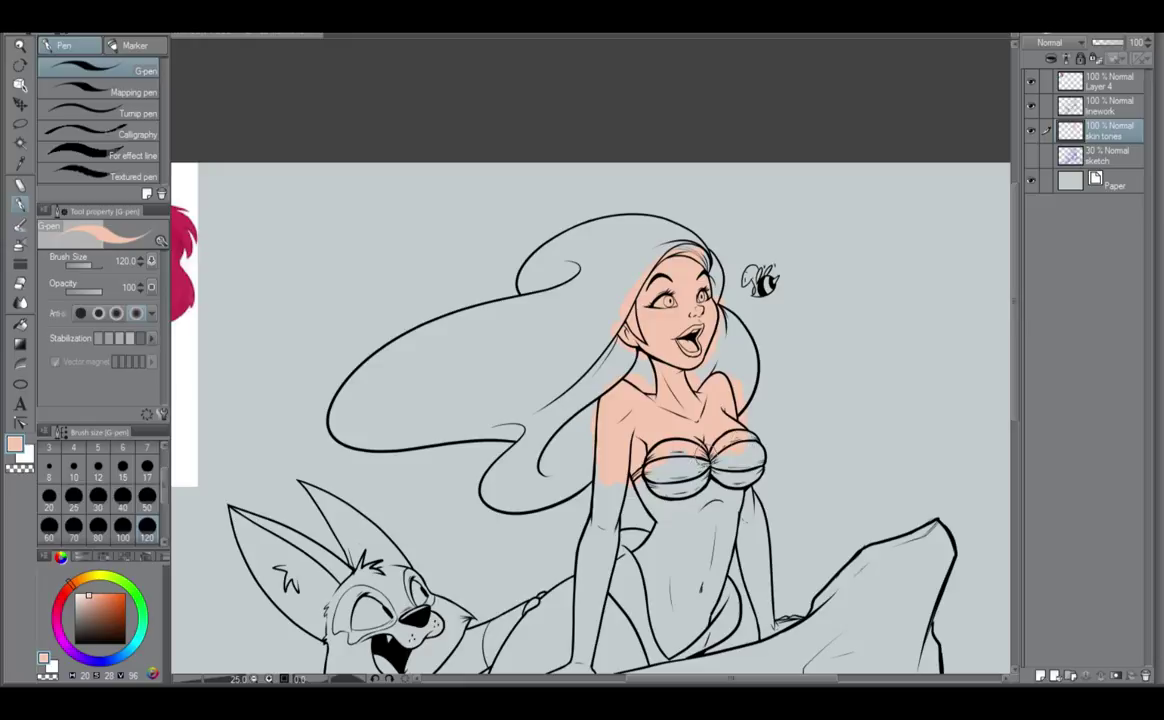
# Fill the mermaid's arms, hands and torso with the same skin color, down to the waistline and the rock.
pyautogui.moveTo(628, 537); pyautogui.dragTo(703, 396)
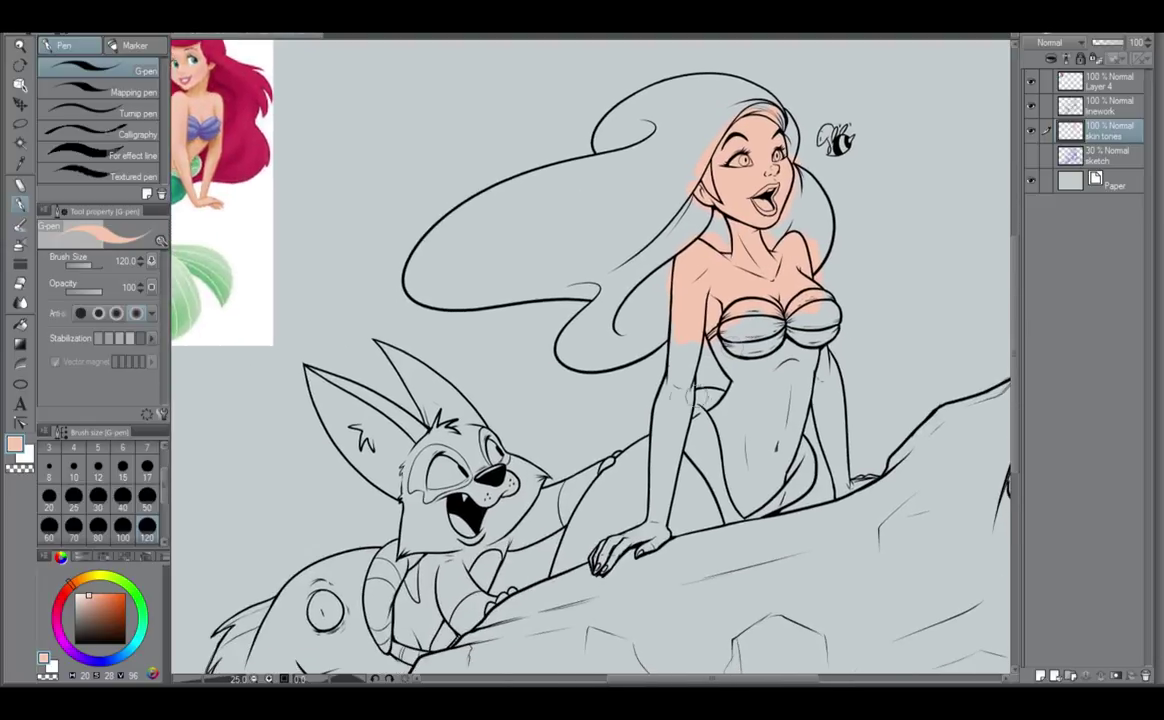
pyautogui.moveTo(688, 290)
pyautogui.mouseDown()
pyautogui.moveTo(655, 510)
pyautogui.moveTo(596, 566)
pyautogui.moveTo(655, 548)
pyautogui.moveTo(680, 415)
pyautogui.moveTo(713, 343)
pyautogui.moveTo(746, 383)
pyautogui.moveTo(776, 347)
pyautogui.mouseUp()
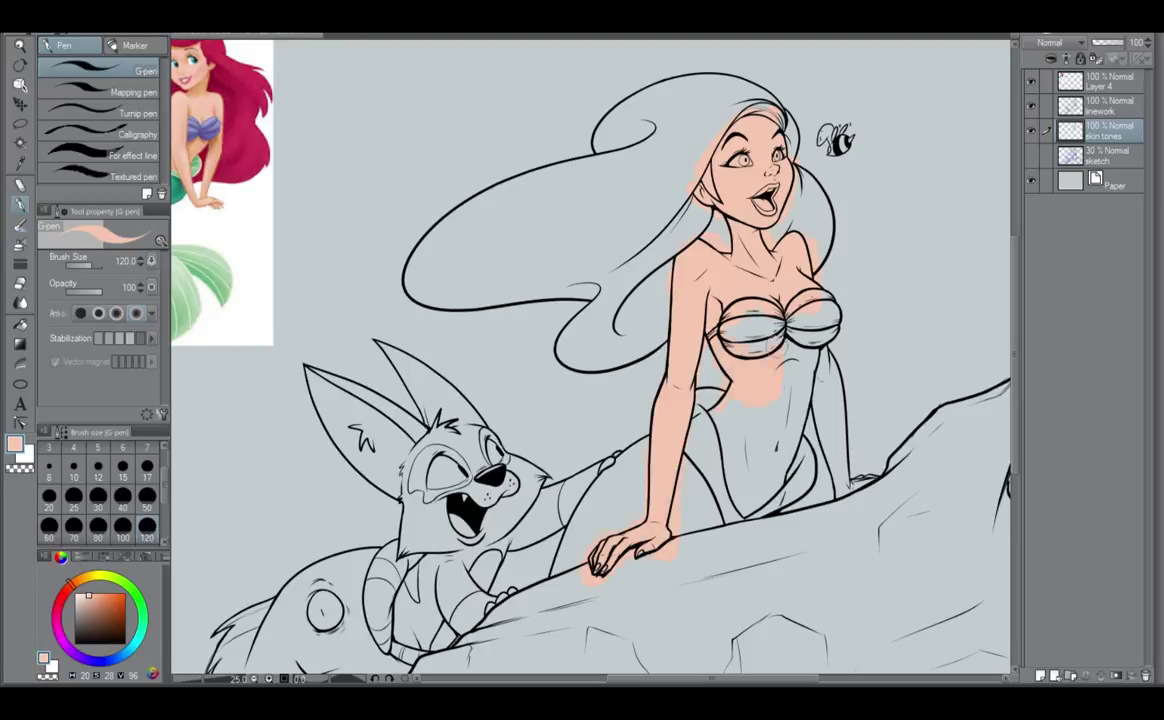
pyautogui.moveTo(706, 316)
pyautogui.mouseDown()
pyautogui.moveTo(735, 360)
pyautogui.moveTo(720, 400)
pyautogui.moveTo(762, 445)
pyautogui.moveTo(740, 408)
pyautogui.moveTo(665, 375)
pyautogui.moveTo(655, 410)
pyautogui.moveTo(748, 483)
pyautogui.moveTo(713, 426)
pyautogui.moveTo(757, 316)
pyautogui.moveTo(757, 426)
pyautogui.moveTo(752, 322)
pyautogui.mouseUp()
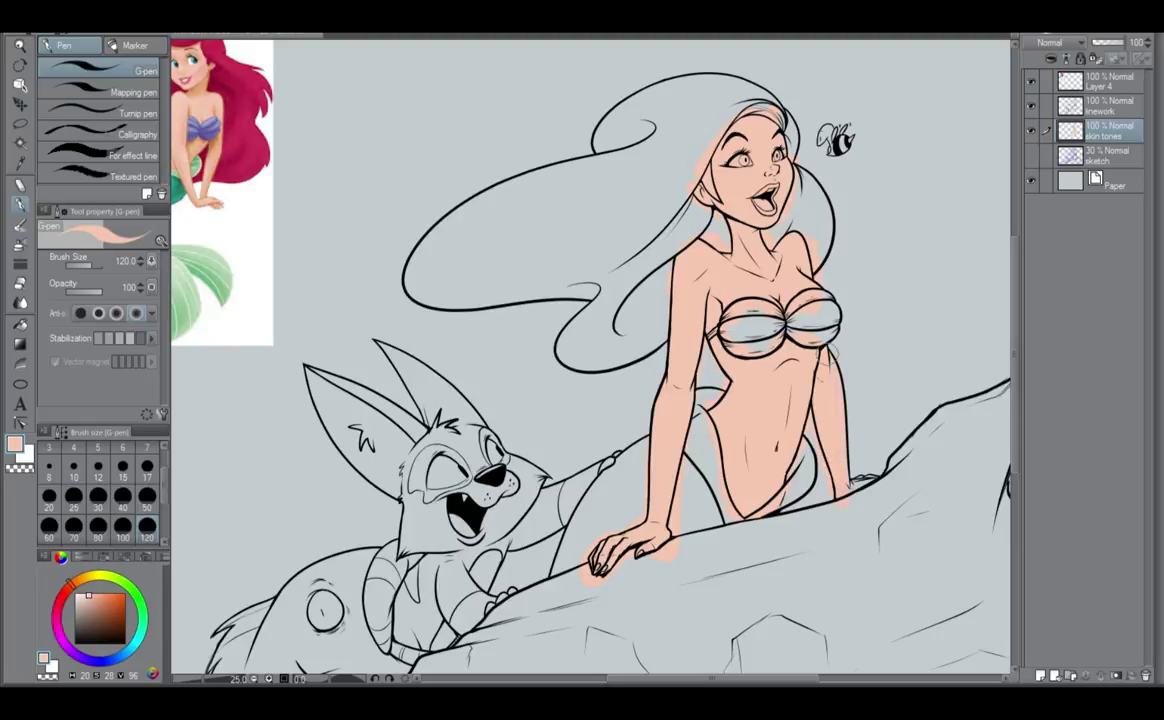
pyautogui.moveTo(828, 355)
pyautogui.mouseDown()
pyautogui.moveTo(842, 438)
pyautogui.moveTo(869, 490)
pyautogui.mouseUp()
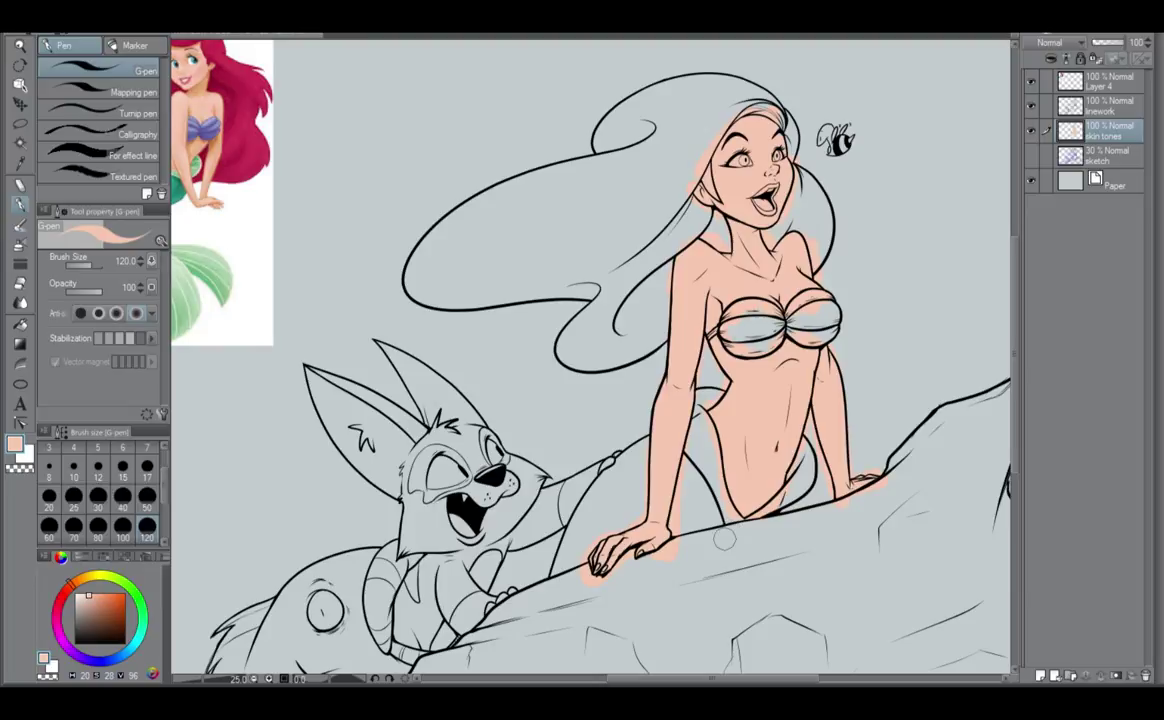
# Erase the skin color spilling outside the lines around the hand nearest the fox and its forearm.
pyautogui.scroll(1, 725, 540)
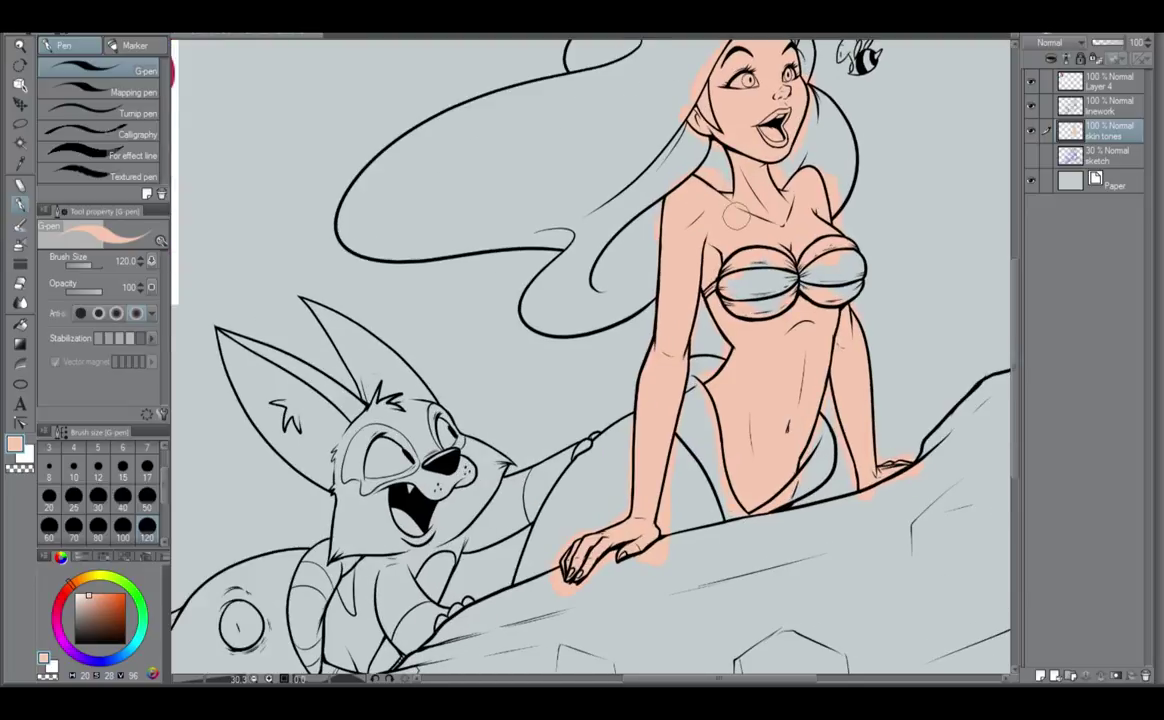
pyautogui.scroll(2, 573, 363)
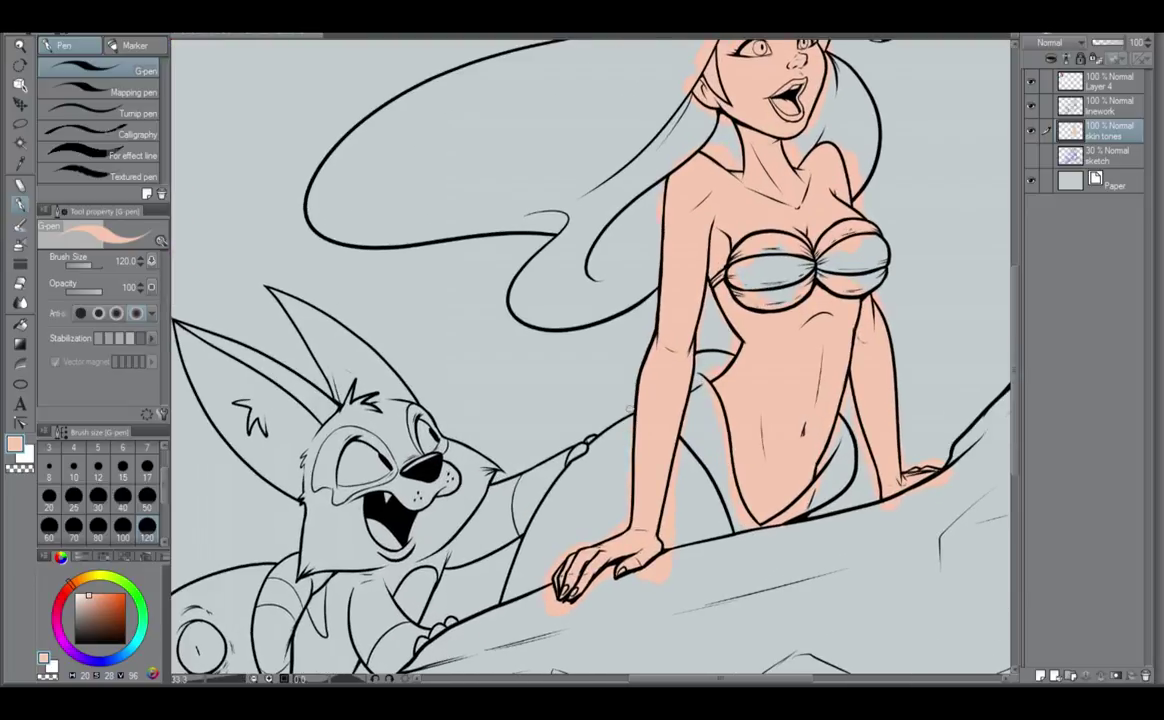
pyautogui.scroll(2, 627, 471)
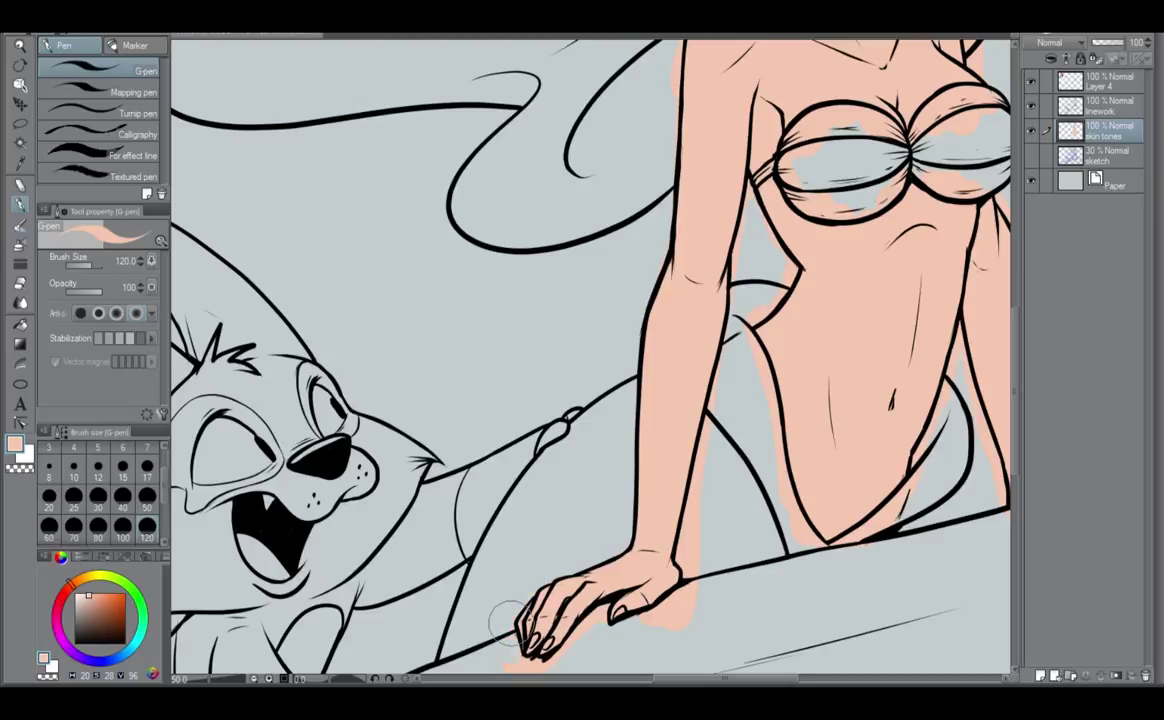
pyautogui.moveTo(502, 622); pyautogui.dragTo(508, 643)
pyautogui.moveTo(542, 605); pyautogui.dragTo(526, 511)
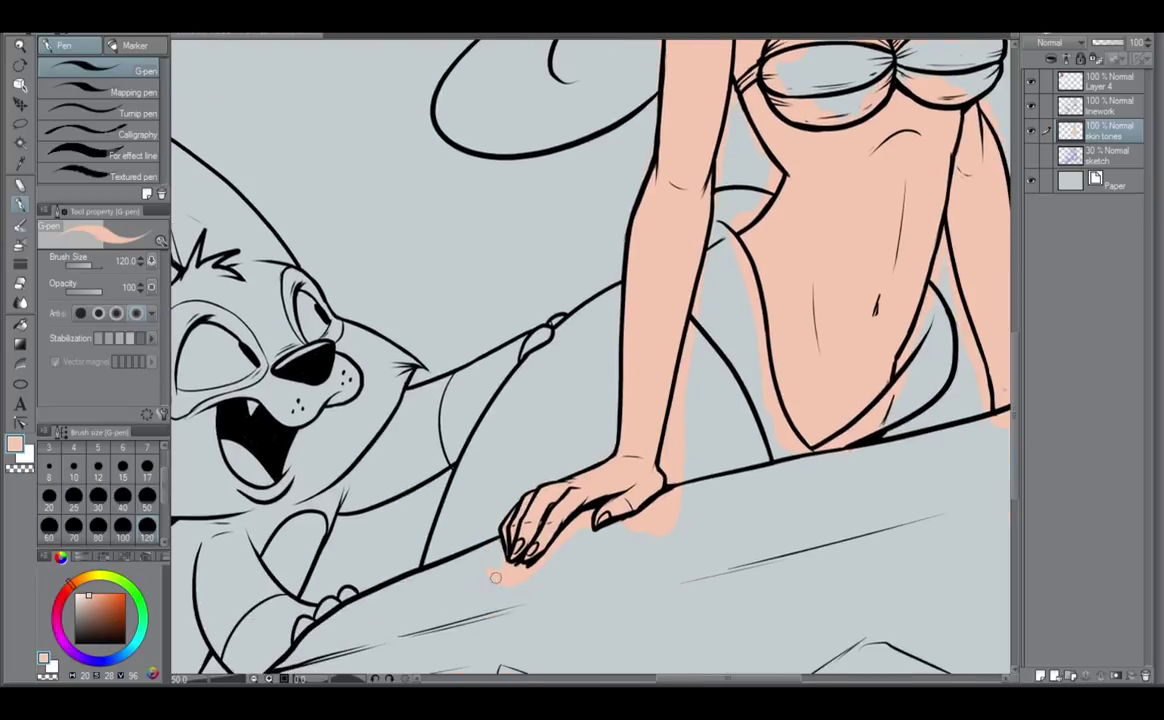
pyautogui.moveTo(505, 591)
pyautogui.mouseDown()
pyautogui.moveTo(509, 572)
pyautogui.moveTo(531, 574)
pyautogui.mouseUp()
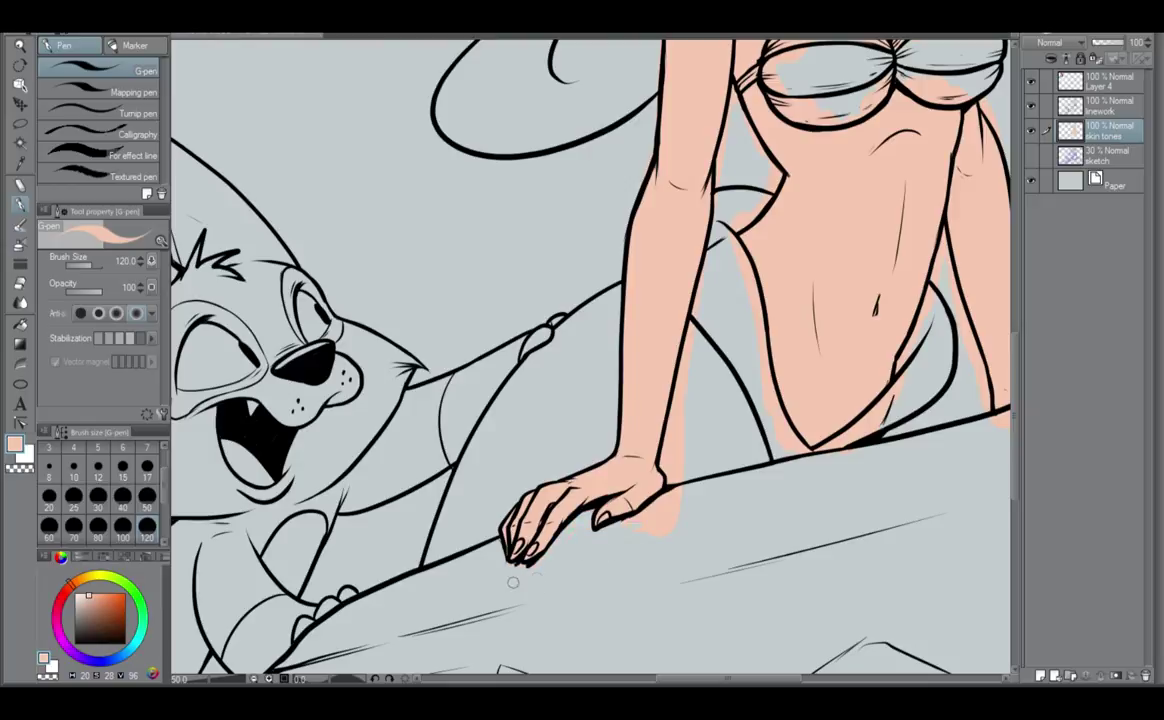
pyautogui.moveTo(621, 527); pyautogui.dragTo(675, 502)
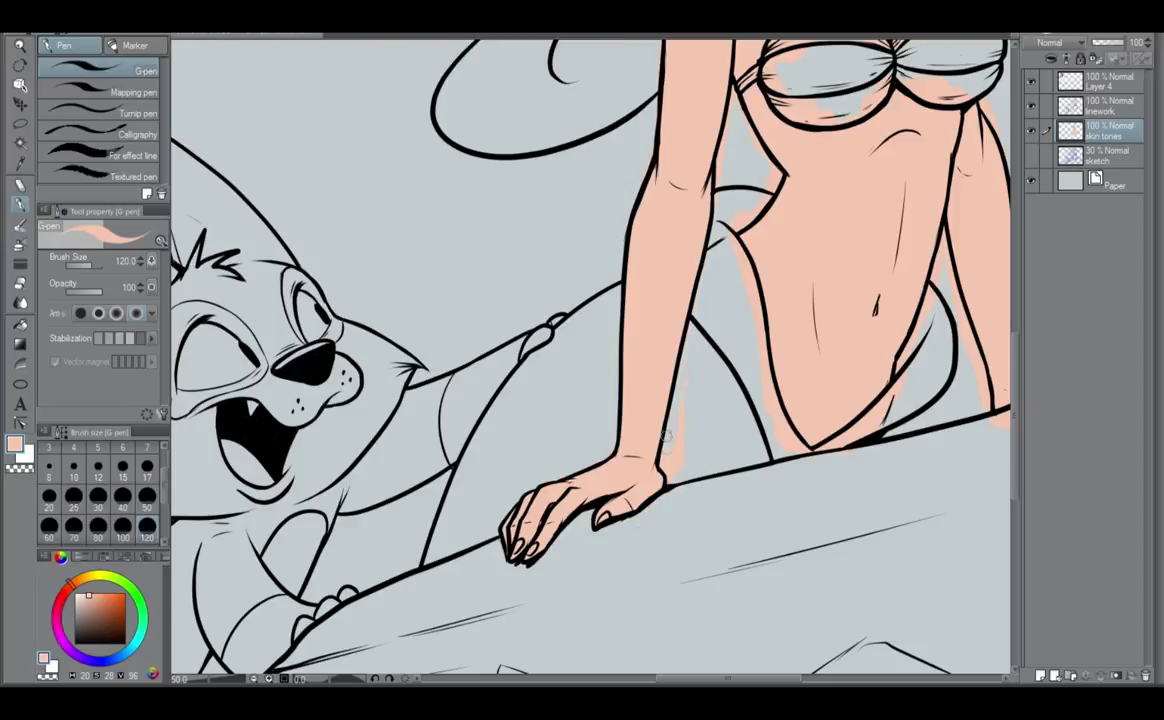
pyautogui.moveTo(666, 437)
pyautogui.mouseDown()
pyautogui.moveTo(673, 473)
pyautogui.moveTo(685, 382)
pyautogui.mouseUp()
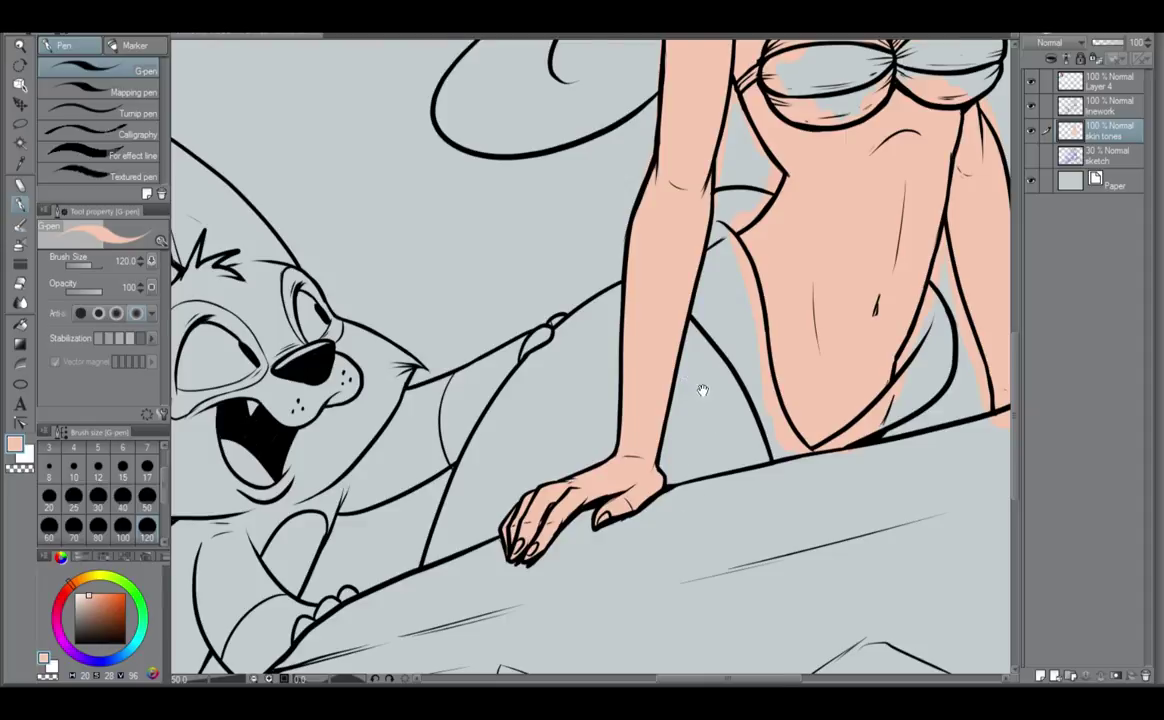
# Erase the skin color spilling into the hair around the near arm, shoulder, ear and side of the face on the skin tones layer.
pyautogui.moveTo(702, 385); pyautogui.dragTo(603, 663)
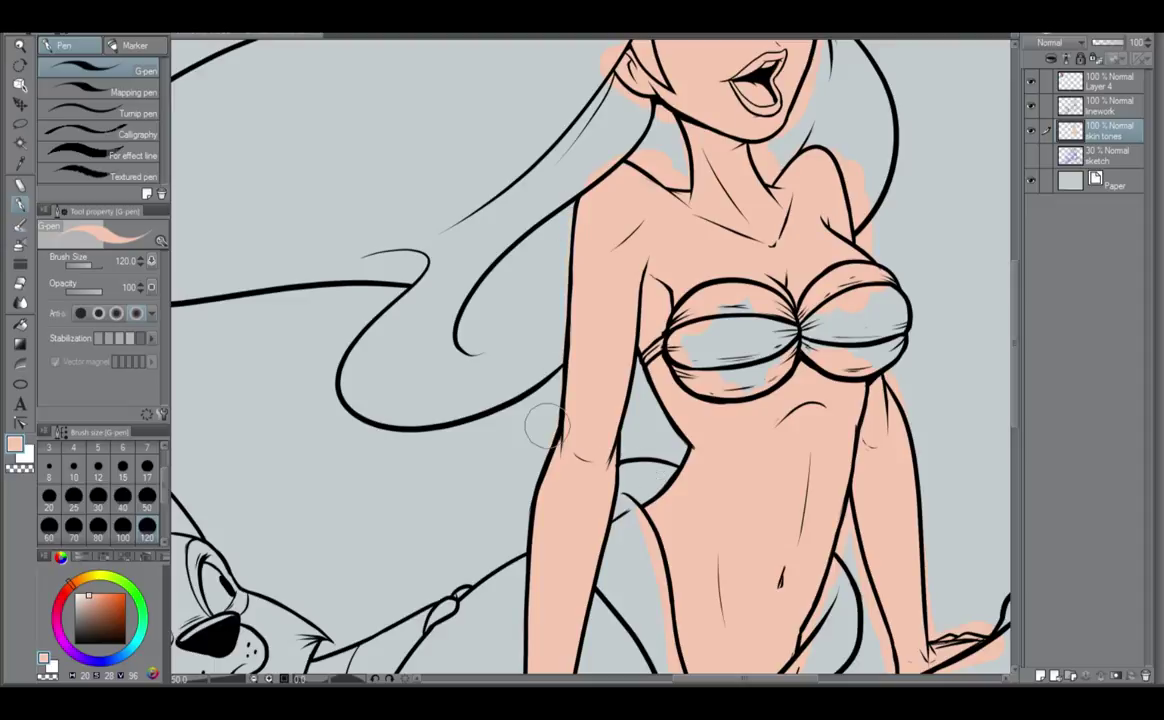
pyautogui.click(1106, 108)
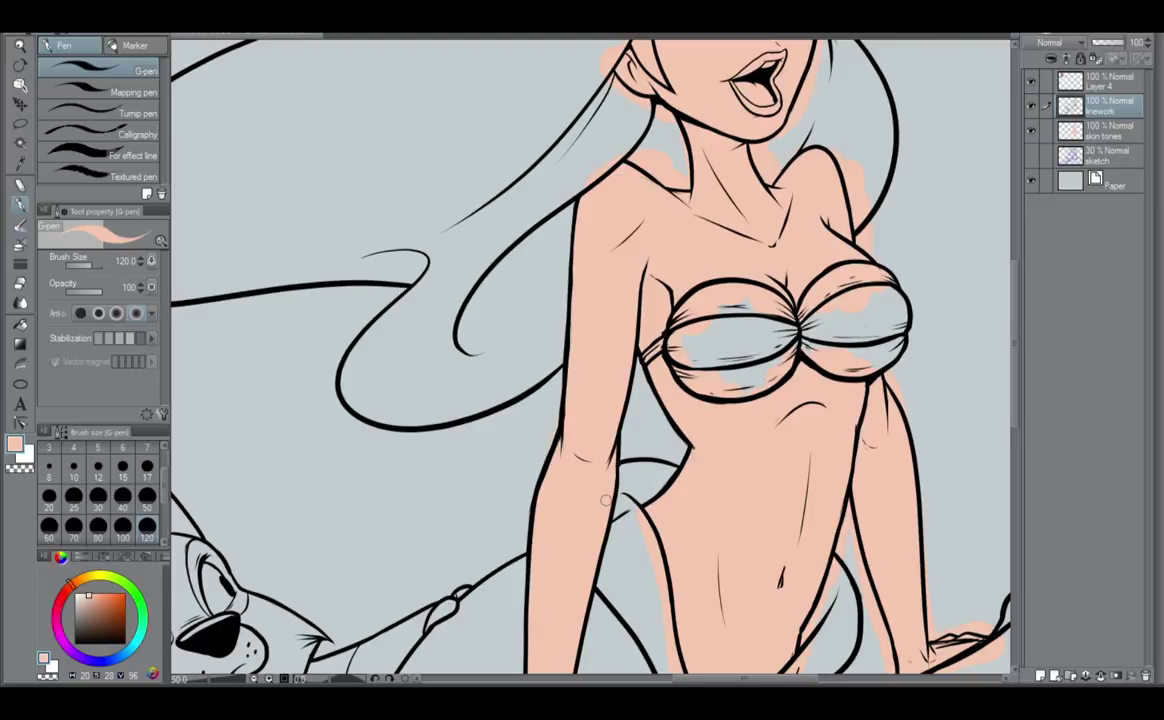
pyautogui.click(1106, 133)
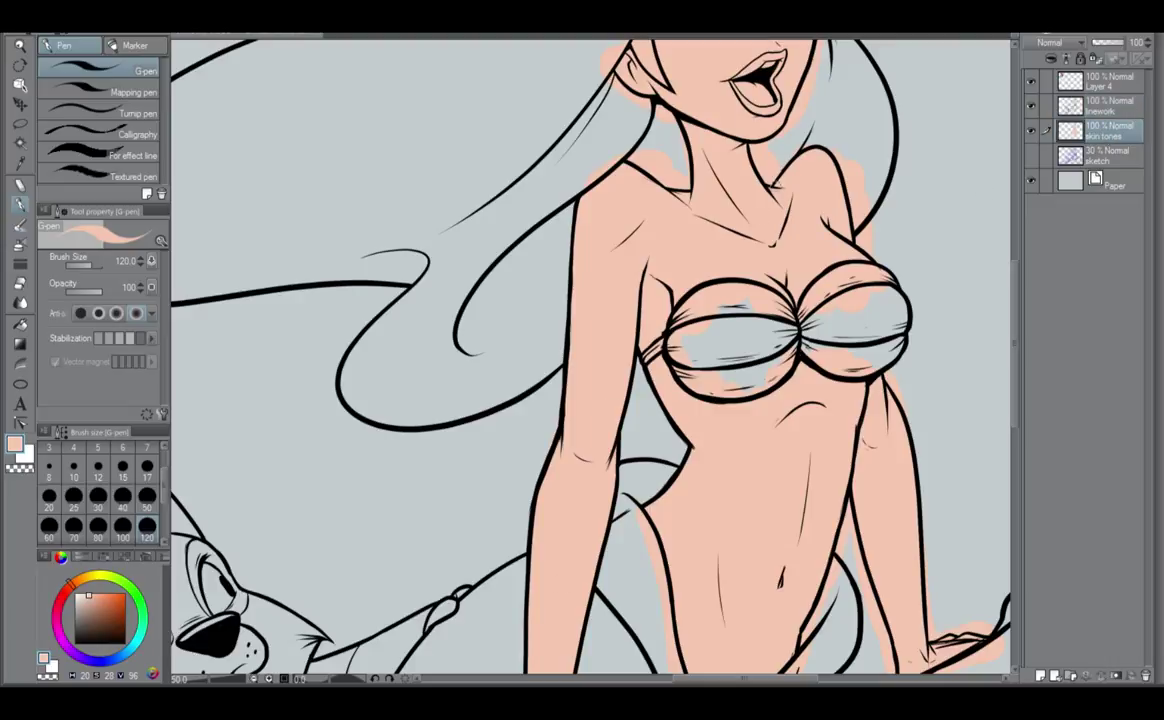
pyautogui.moveTo(661, 166); pyautogui.dragTo(642, 341)
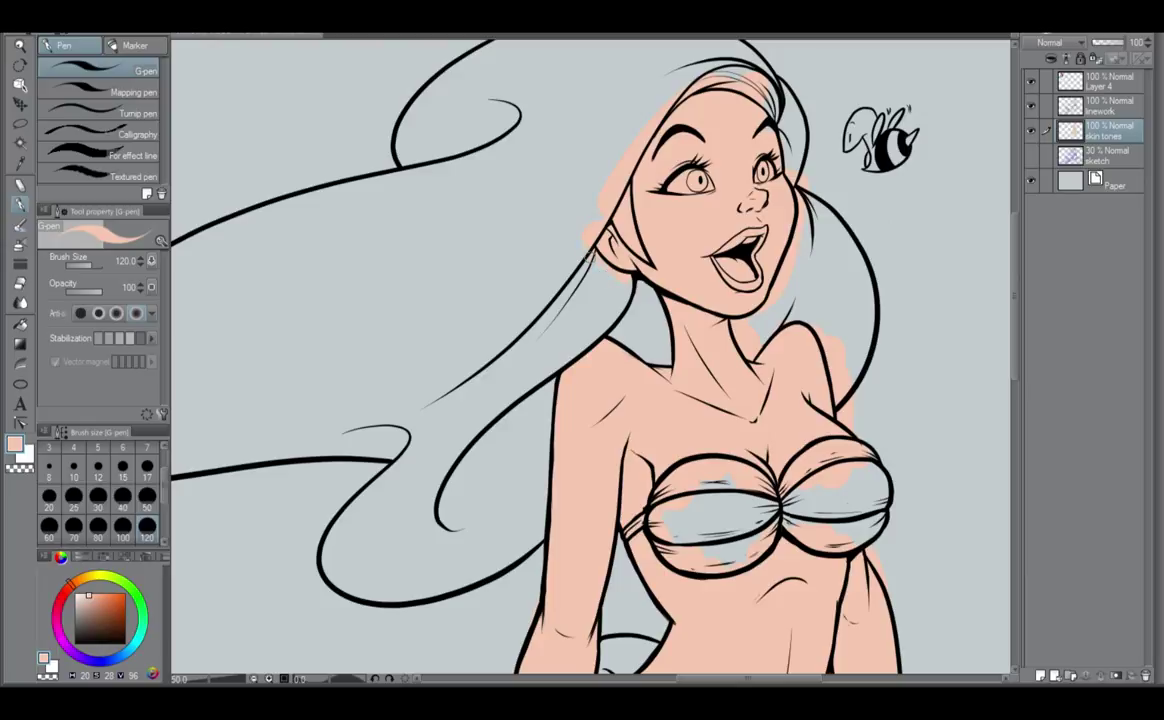
pyautogui.scroll(3, 590, 250)
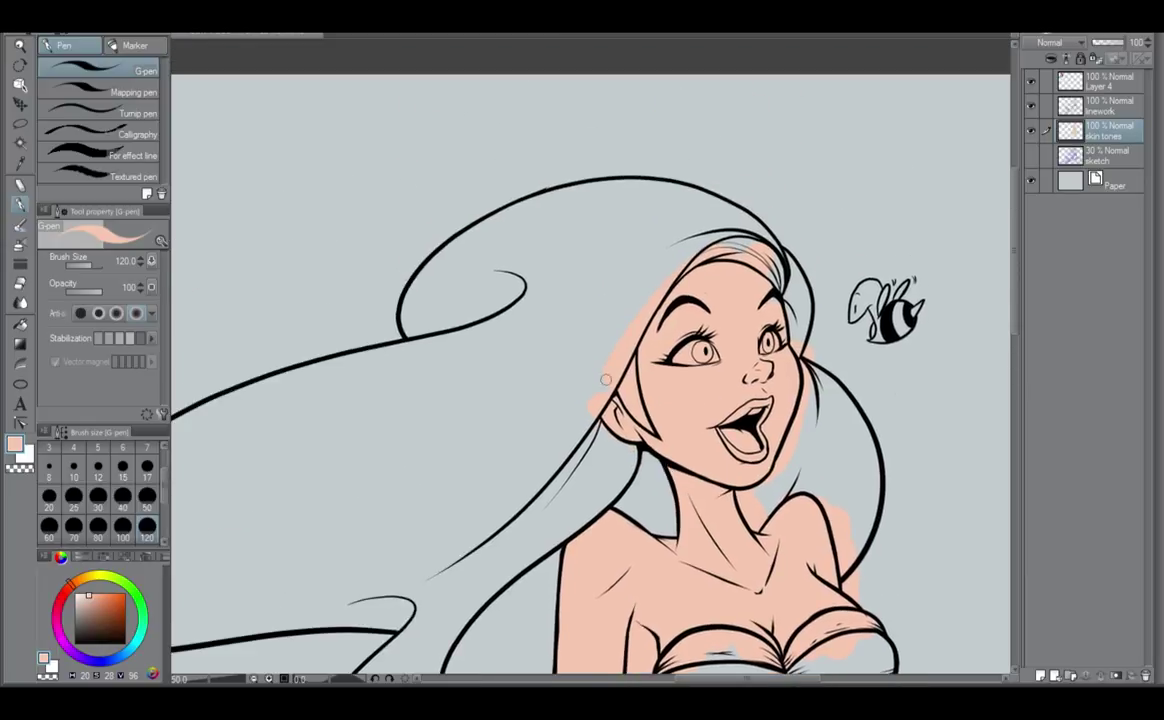
pyautogui.moveTo(606, 380)
pyautogui.mouseDown()
pyautogui.moveTo(594, 415)
pyautogui.moveTo(675, 263)
pyautogui.mouseUp()
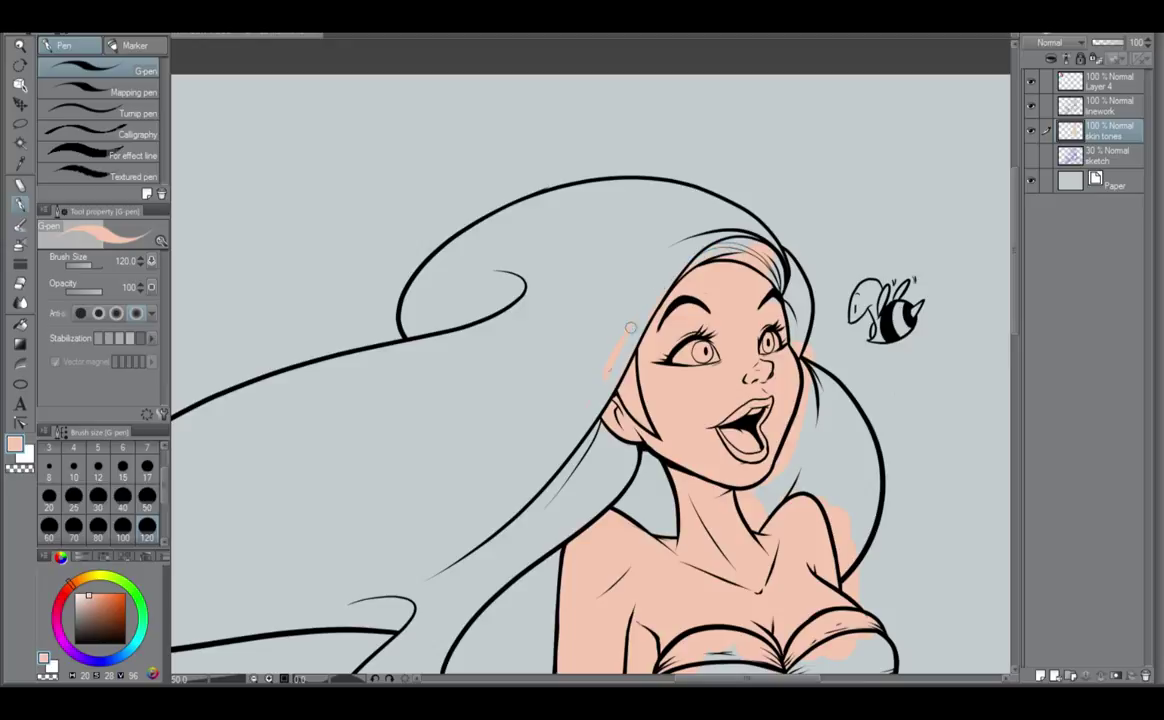
pyautogui.hotkey('ctrl', 'z')
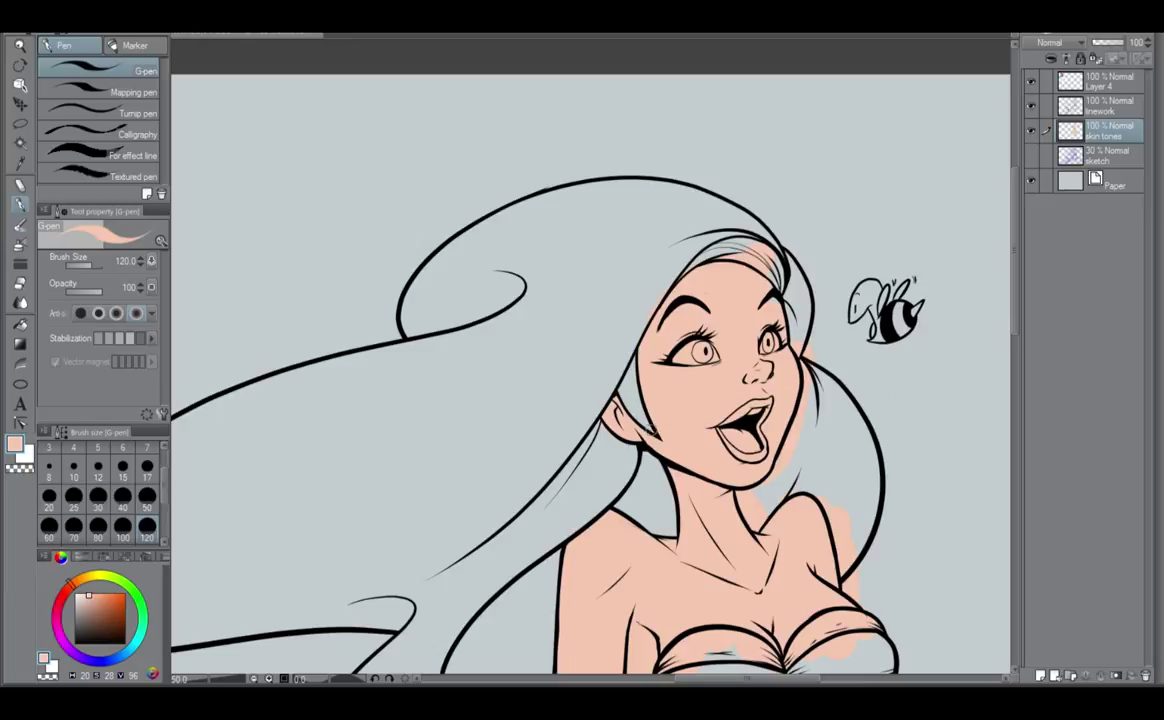
# Clear the skin color from the hair strands above the mermaid's forehead on the skin tones layer.
pyautogui.moveTo(801, 388); pyautogui.dragTo(682, 492)
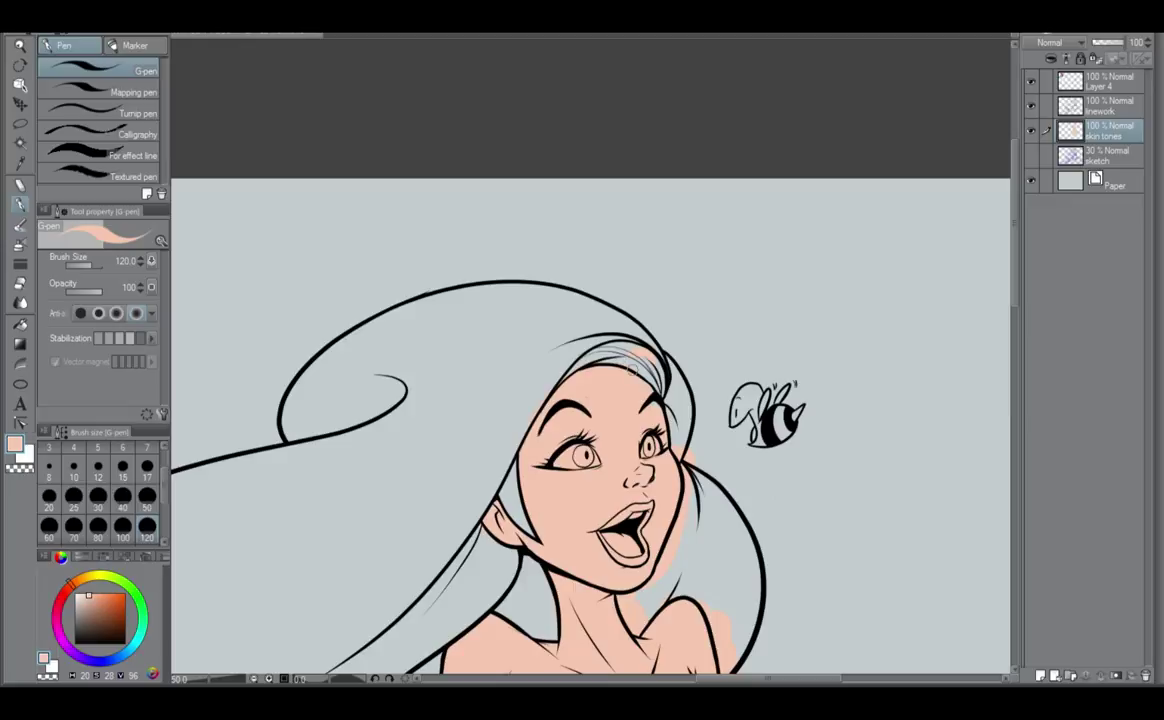
pyautogui.moveTo(645, 362); pyautogui.dragTo(672, 395)
pyautogui.click(1101, 112)
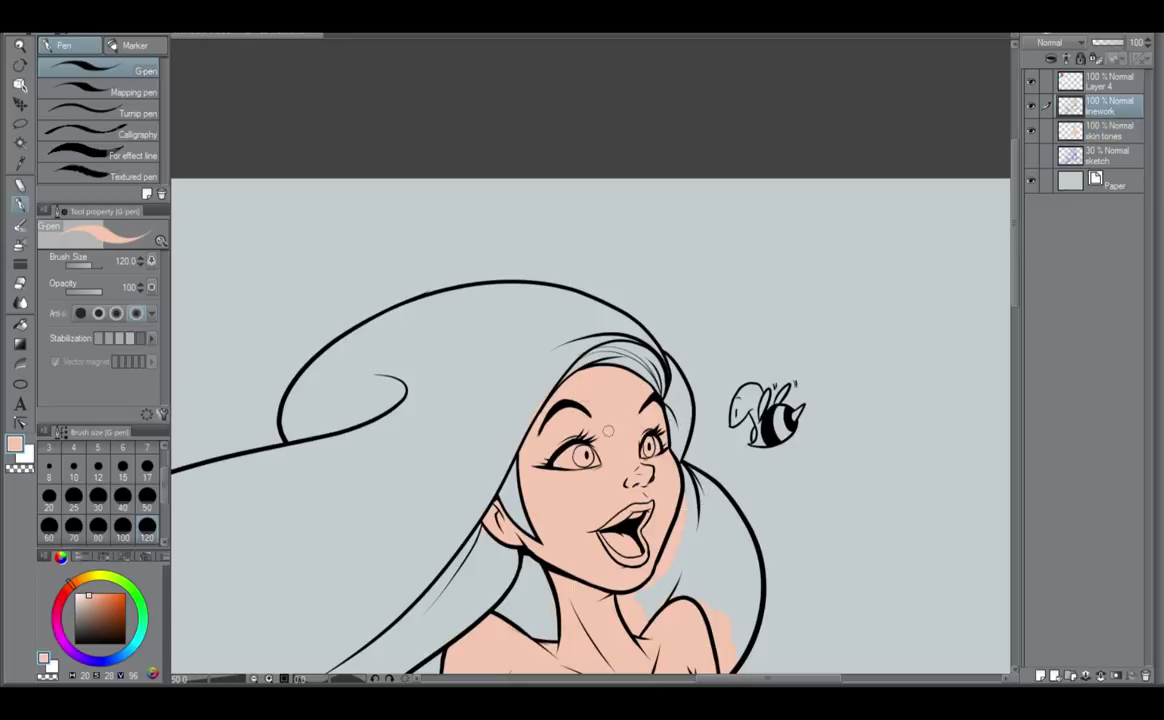
pyautogui.click(1103, 131)
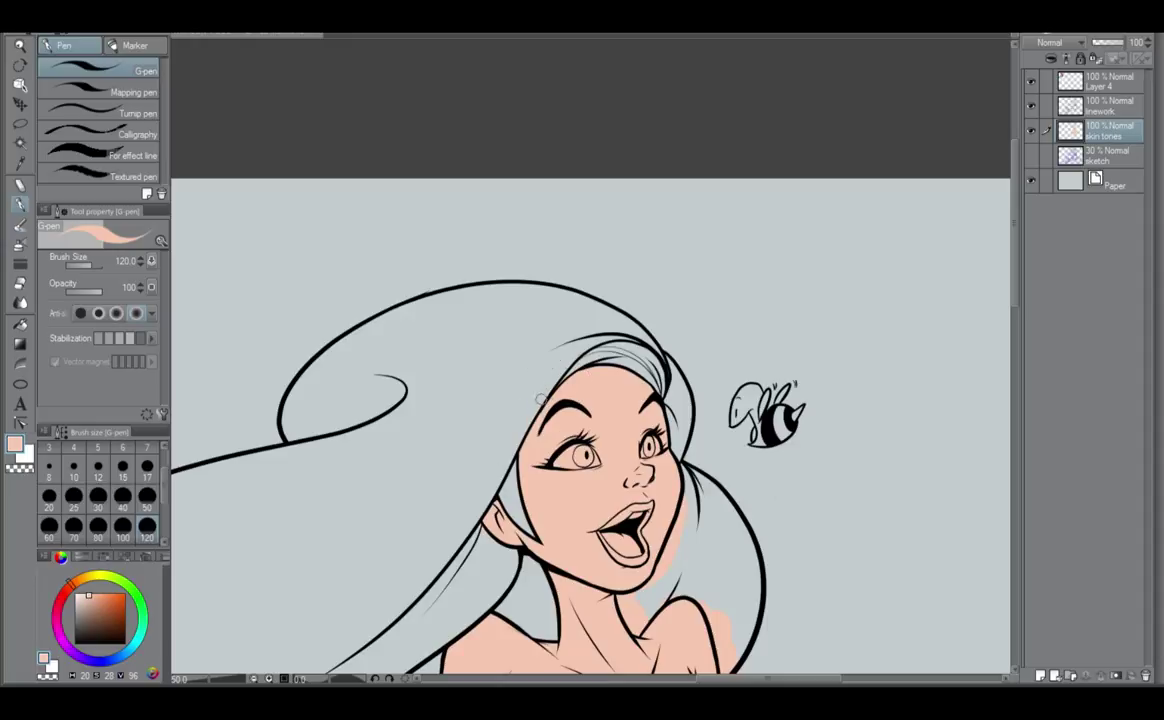
pyautogui.moveTo(632, 334); pyautogui.dragTo(666, 372)
# Erase the skin color spilling past the mermaid's far cheek, chin and far shoulder on the skin tones layer.
pyautogui.scroll(2, 560, 336)
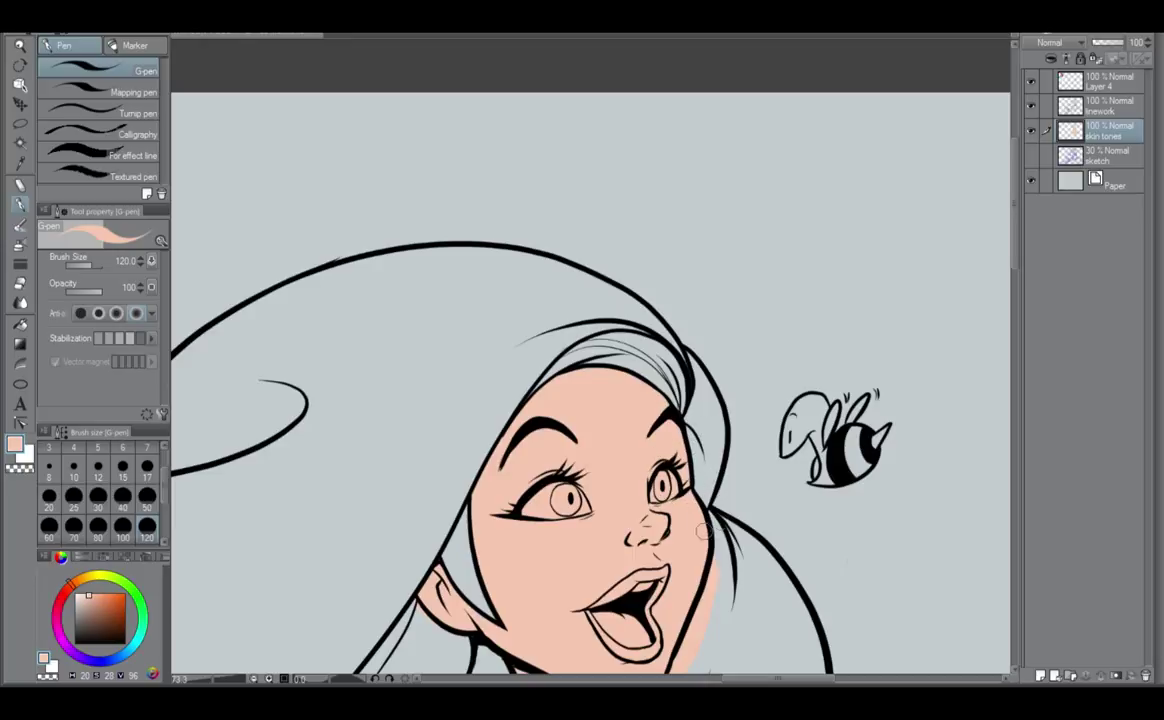
pyautogui.moveTo(707, 550)
pyautogui.mouseDown()
pyautogui.moveTo(719, 478)
pyautogui.moveTo(691, 578)
pyautogui.mouseUp()
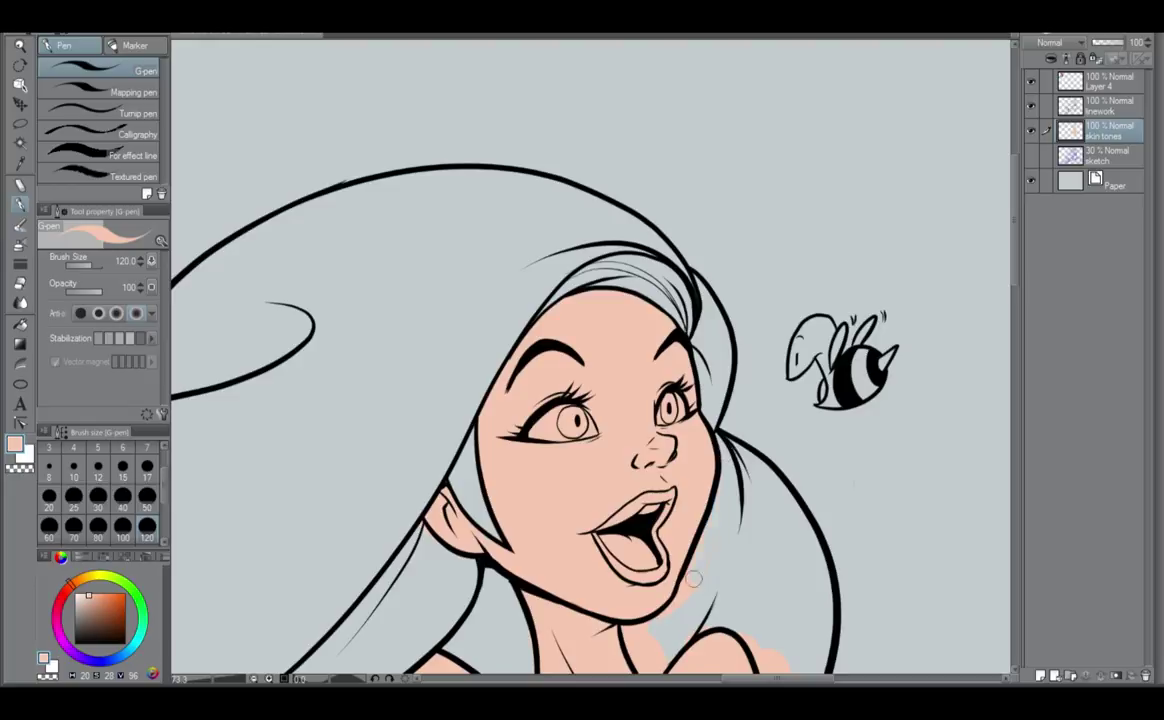
pyautogui.scroll(-5, 705, 480)
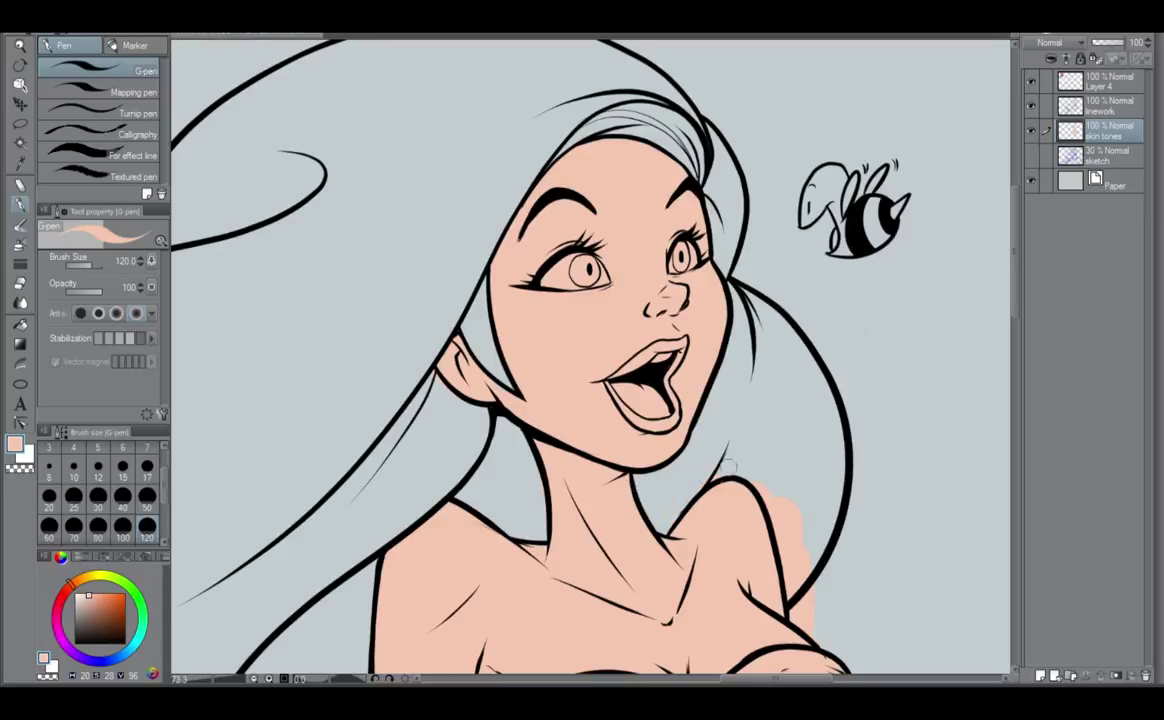
pyautogui.moveTo(796, 495)
pyautogui.mouseDown()
pyautogui.moveTo(724, 467)
pyautogui.moveTo(706, 490)
pyautogui.moveTo(719, 565)
pyautogui.mouseUp()
pyautogui.moveTo(714, 470); pyautogui.dragTo(734, 556)
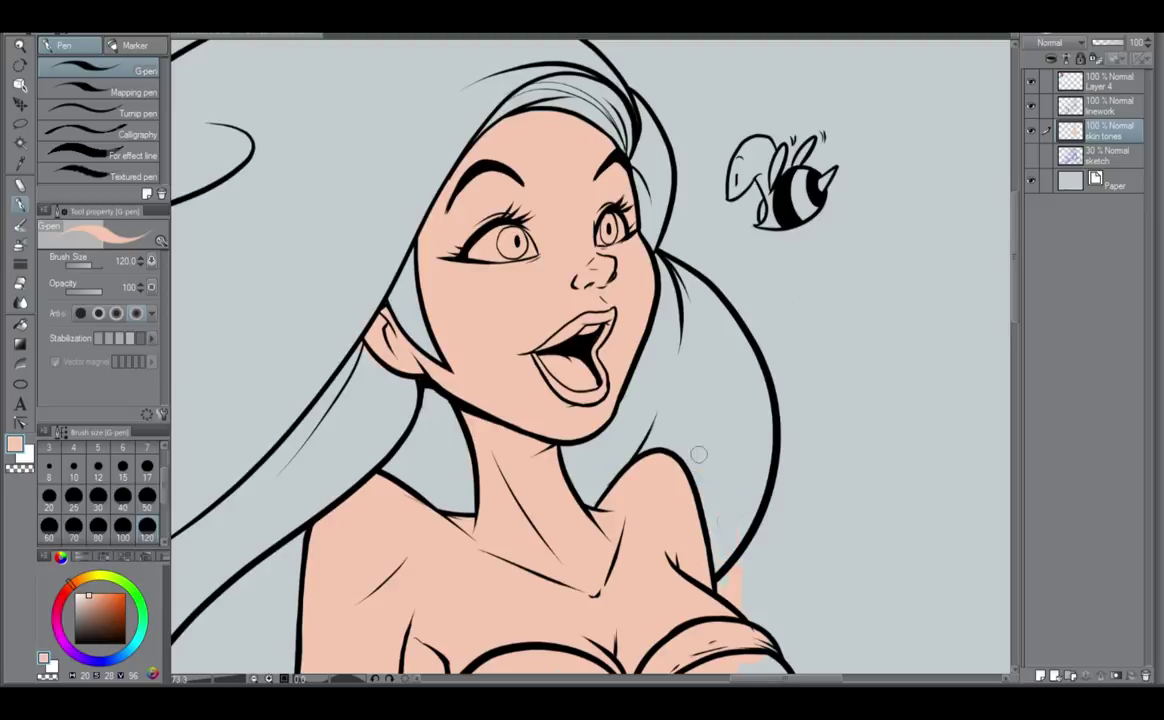
pyautogui.moveTo(699, 455); pyautogui.dragTo(734, 560)
pyautogui.moveTo(728, 487); pyautogui.dragTo(722, 318)
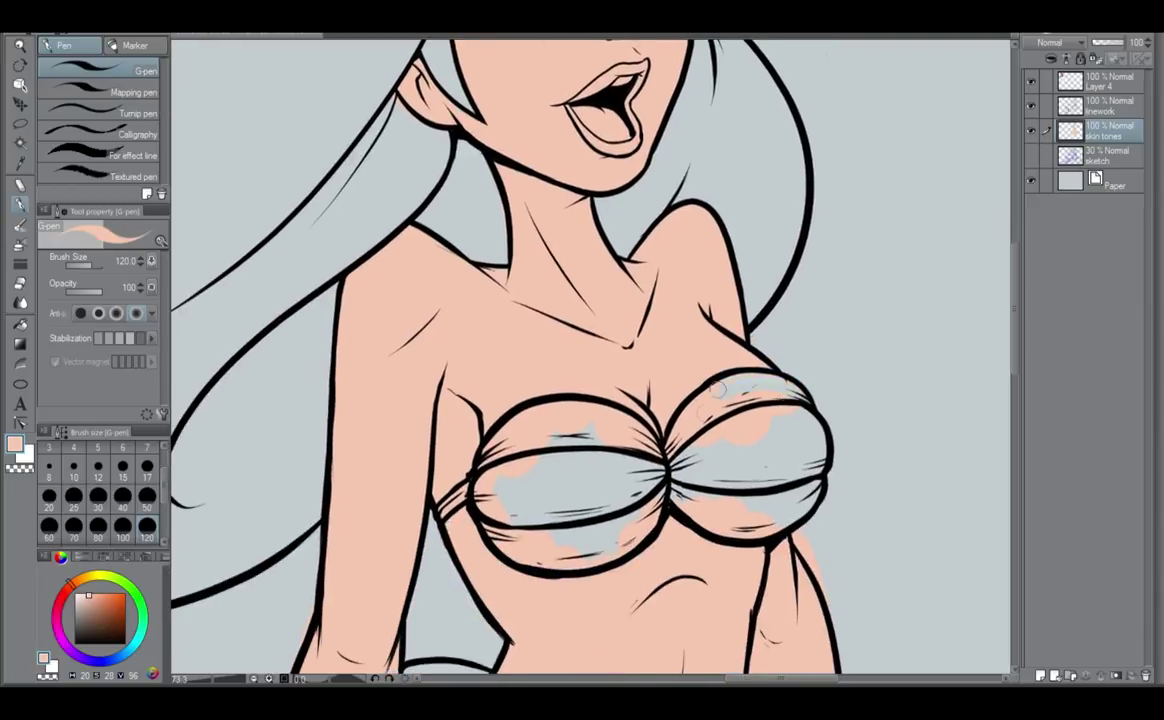
# Clear the skin color from both cups of the mermaid's bandeau top on the skin tones layer.
pyautogui.moveTo(718, 390)
pyautogui.mouseDown()
pyautogui.moveTo(702, 418)
pyautogui.moveTo(701, 407)
pyautogui.moveTo(752, 385)
pyautogui.moveTo(779, 405)
pyautogui.moveTo(770, 425)
pyautogui.mouseUp()
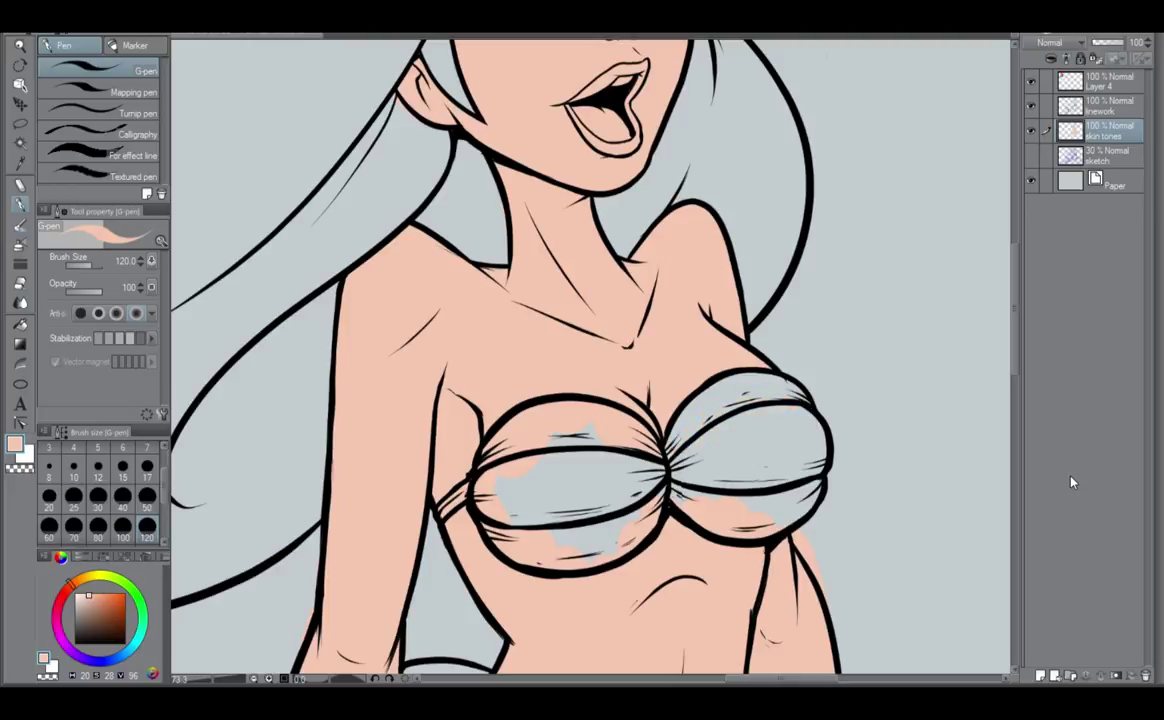
pyautogui.click(1096, 117)
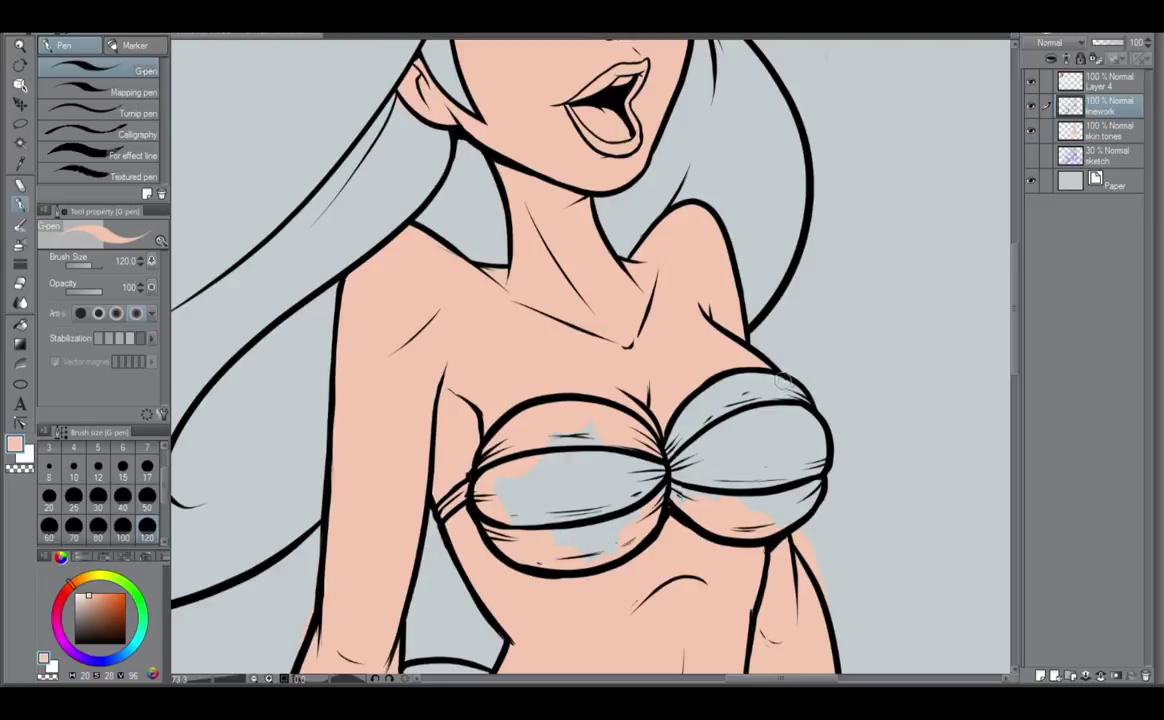
pyautogui.click(1105, 135)
pyautogui.moveTo(648, 447)
pyautogui.mouseDown()
pyautogui.moveTo(541, 416)
pyautogui.moveTo(607, 414)
pyautogui.moveTo(542, 431)
pyautogui.moveTo(542, 409)
pyautogui.moveTo(554, 414)
pyautogui.moveTo(509, 455)
pyautogui.mouseUp()
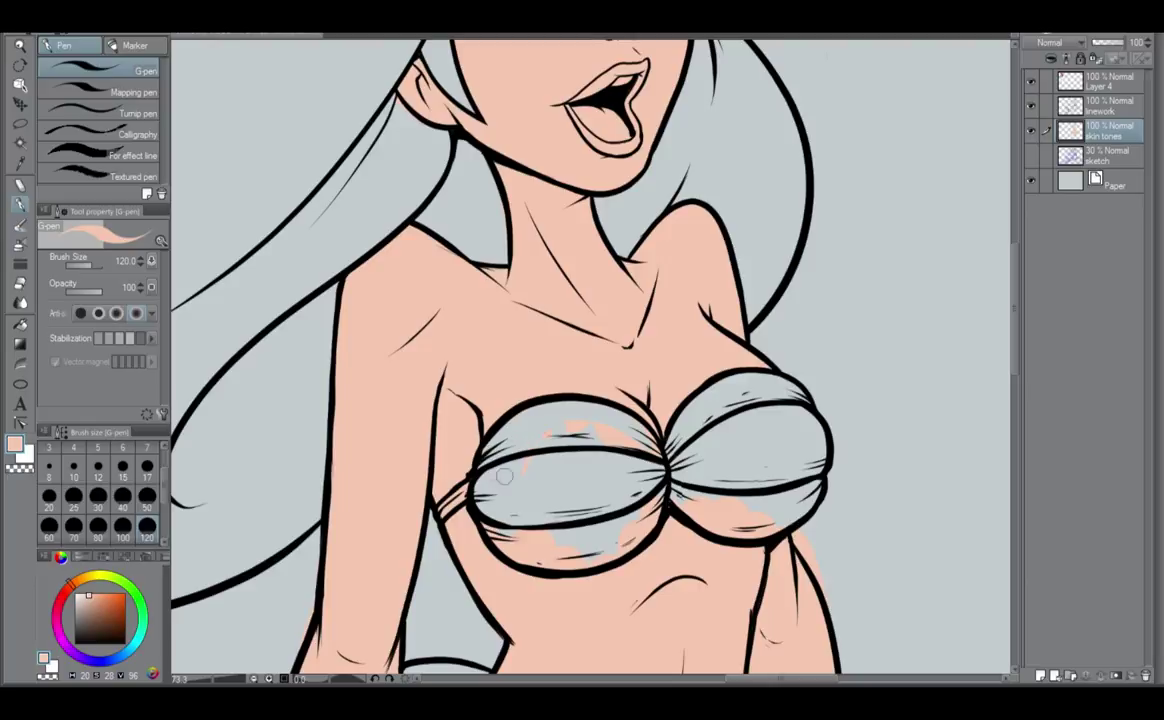
pyautogui.moveTo(506, 476)
pyautogui.mouseDown()
pyautogui.moveTo(589, 420)
pyautogui.moveTo(549, 433)
pyautogui.moveTo(597, 427)
pyautogui.mouseUp()
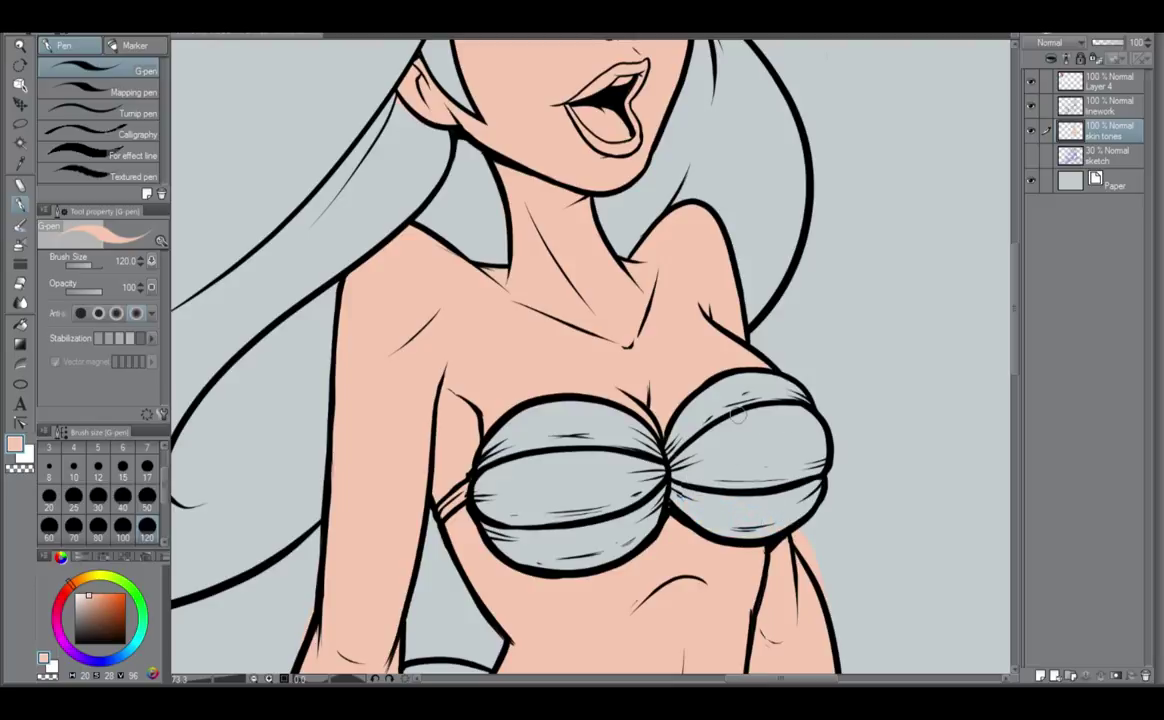
# Sample the black line color and set the G-pen to size 15 on the linework layer for touching up the bandeau top's lines.
pyautogui.click(1108, 108)
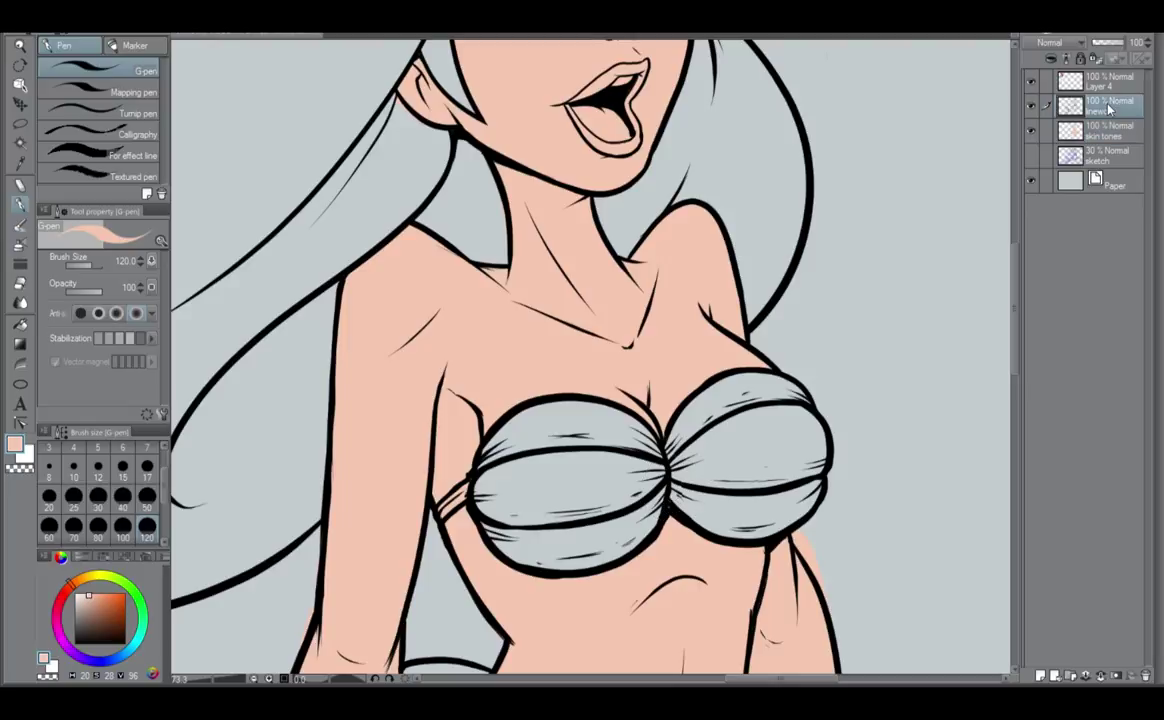
pyautogui.keyDown('alt'); pyautogui.click(678, 514); pyautogui.keyUp('alt')
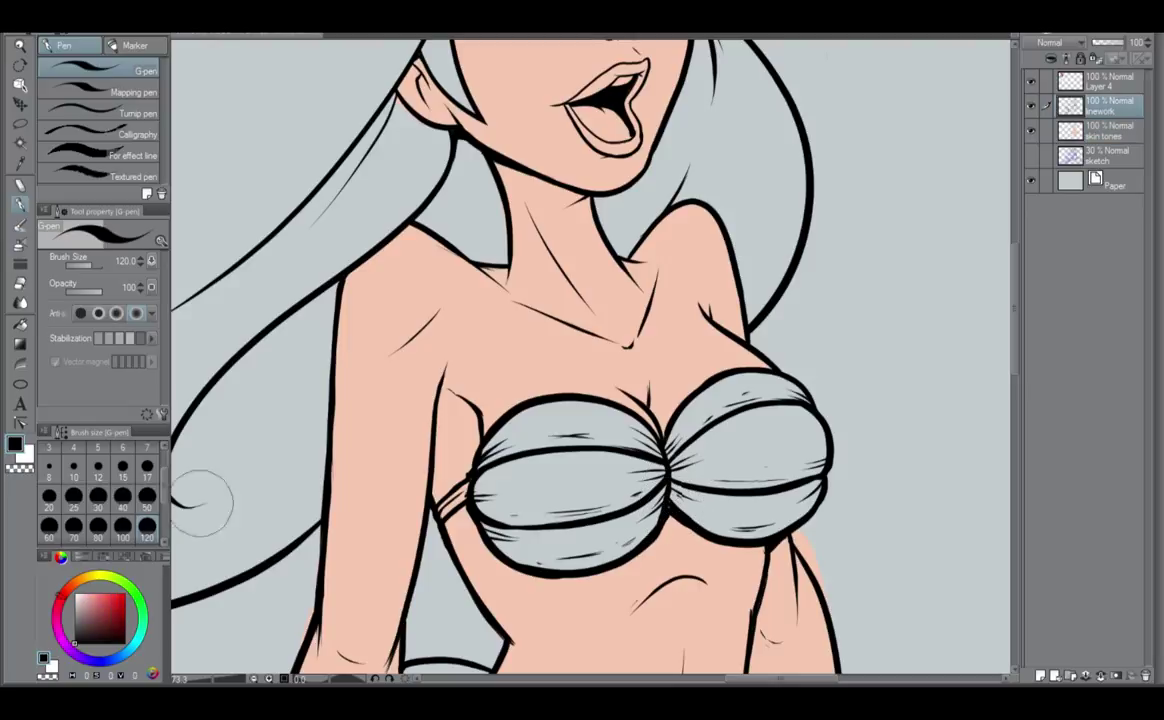
pyautogui.click(126, 468)
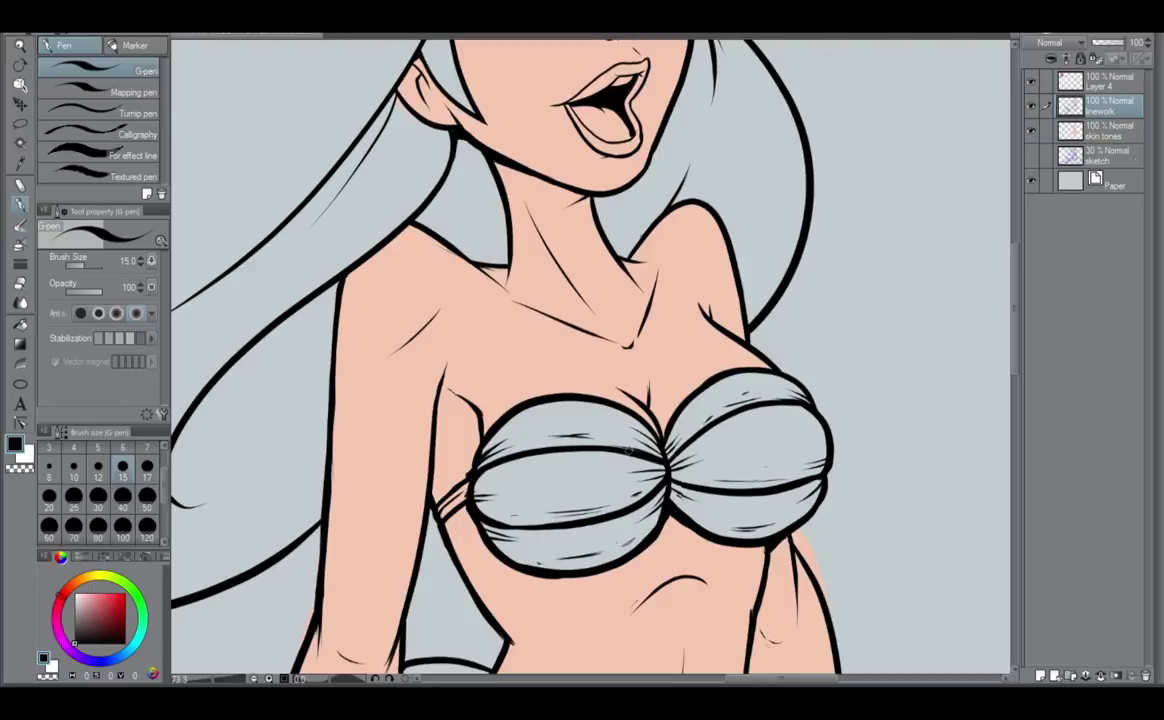
# Erase the skin color from the bandeau's side strap and outside both sides of the waist on the skin tones layer.
pyautogui.click(1112, 127)
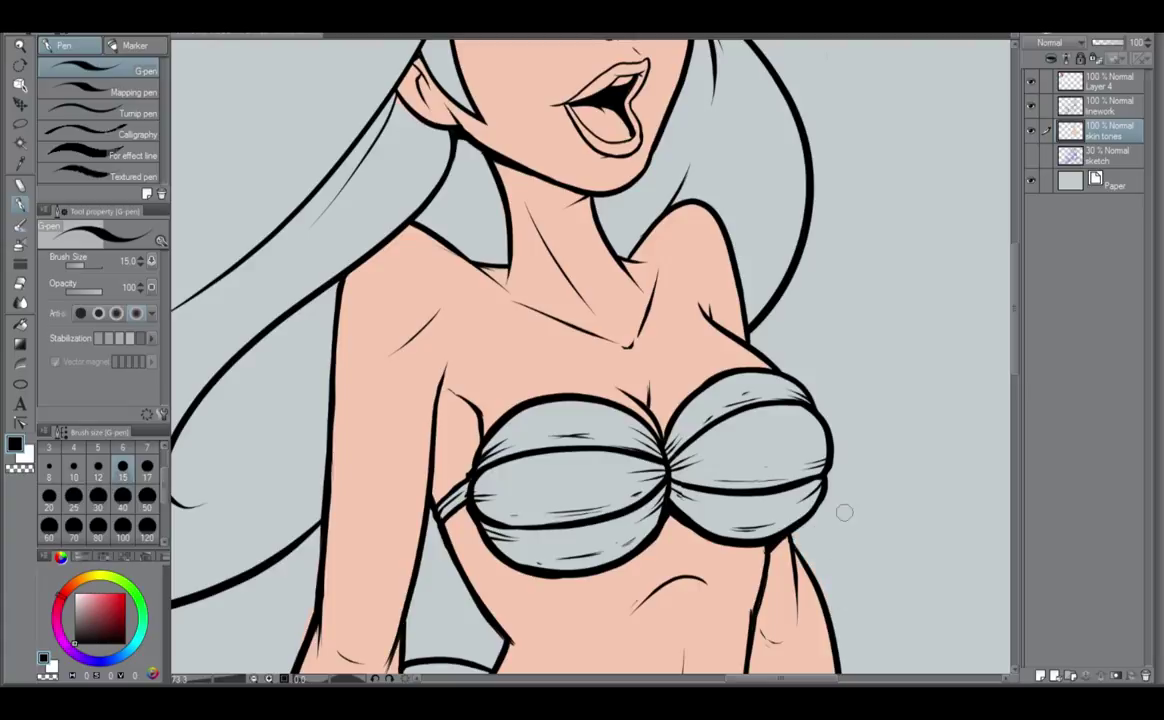
pyautogui.scroll(-5, 835, 525)
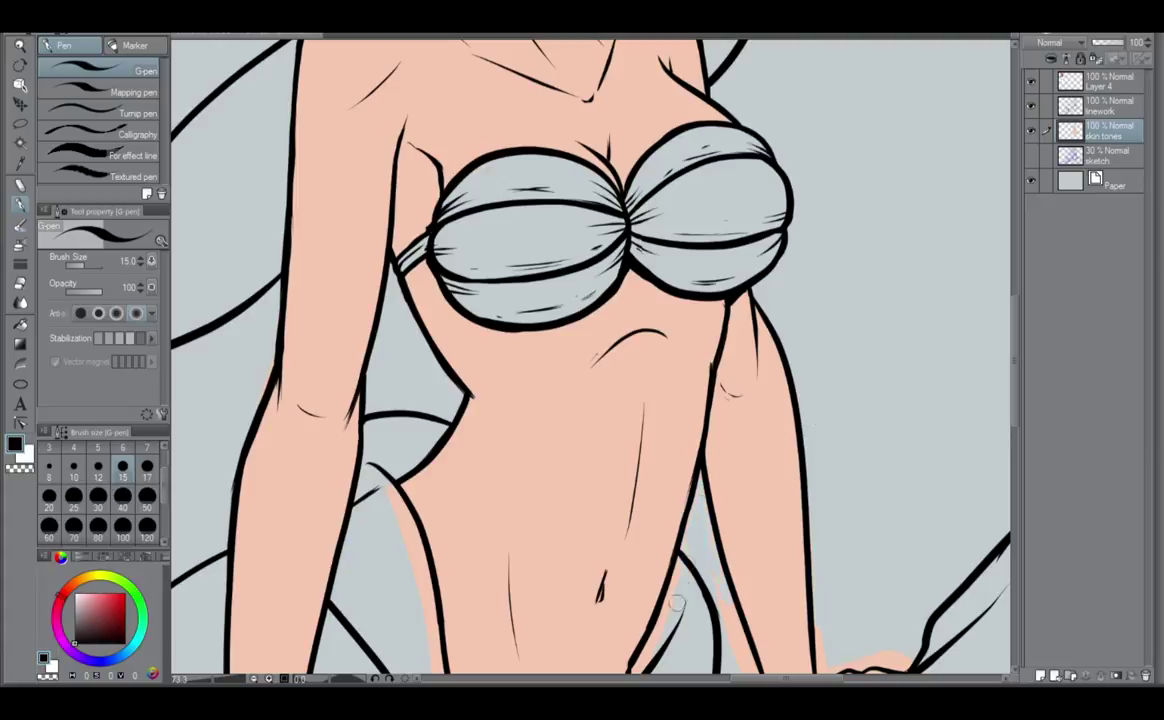
pyautogui.moveTo(683, 626); pyautogui.dragTo(699, 473)
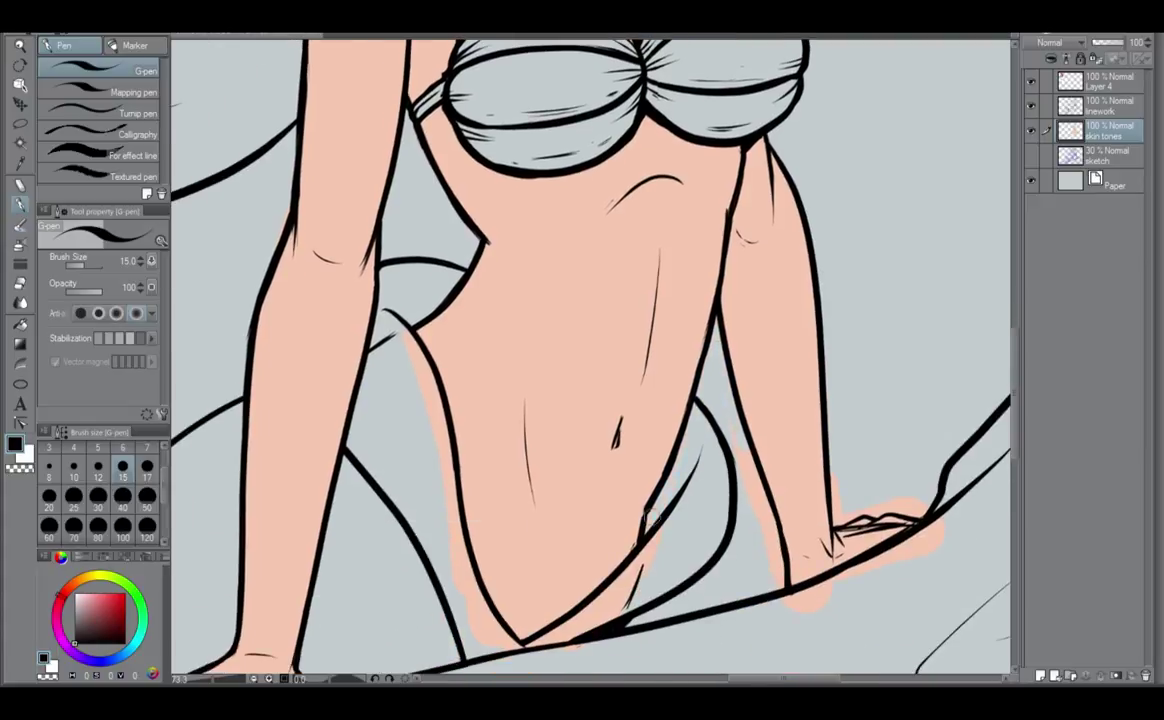
pyautogui.moveTo(653, 538)
pyautogui.mouseDown()
pyautogui.moveTo(645, 572)
pyautogui.moveTo(654, 544)
pyautogui.moveTo(629, 584)
pyautogui.moveTo(662, 538)
pyautogui.moveTo(622, 586)
pyautogui.moveTo(596, 605)
pyautogui.moveTo(633, 571)
pyautogui.moveTo(536, 641)
pyautogui.moveTo(654, 590)
pyautogui.moveTo(619, 620)
pyautogui.mouseUp()
pyautogui.moveTo(399, 341)
pyautogui.mouseDown()
pyautogui.moveTo(442, 458)
pyautogui.moveTo(432, 395)
pyautogui.moveTo(423, 385)
pyautogui.moveTo(467, 590)
pyautogui.moveTo(516, 659)
pyautogui.moveTo(450, 543)
pyautogui.moveTo(464, 591)
pyautogui.moveTo(447, 574)
pyautogui.moveTo(483, 638)
pyautogui.moveTo(468, 601)
pyautogui.mouseUp()
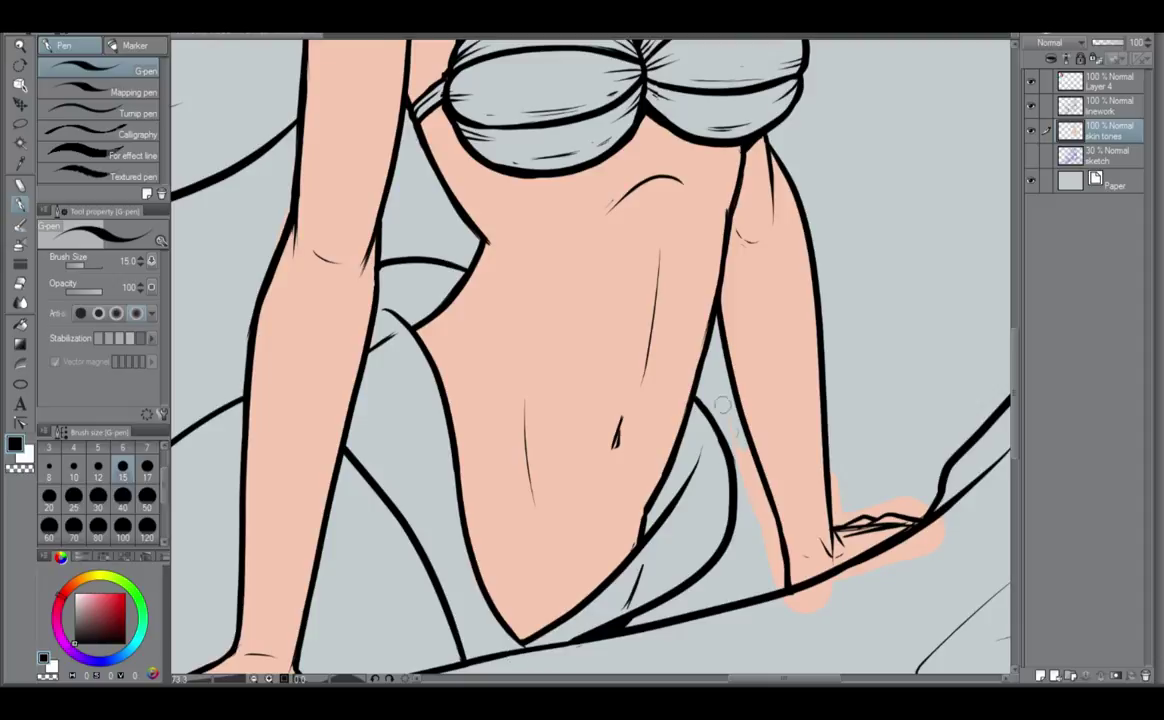
# Erase the skin color spilling around the far forearm and hand and onto the rock.
pyautogui.moveTo(722, 405)
pyautogui.mouseDown()
pyautogui.moveTo(774, 559)
pyautogui.moveTo(769, 533)
pyautogui.mouseUp()
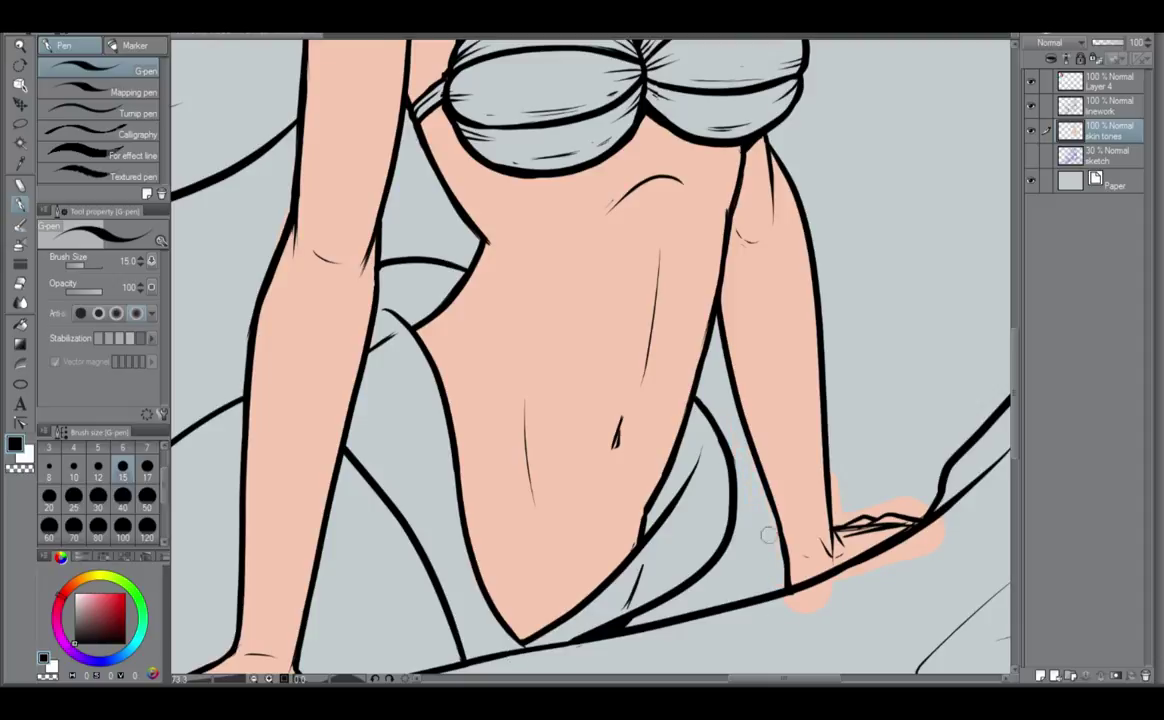
pyautogui.moveTo(833, 591)
pyautogui.mouseDown()
pyautogui.moveTo(810, 592)
pyautogui.moveTo(920, 533)
pyautogui.moveTo(914, 556)
pyautogui.moveTo(813, 604)
pyautogui.mouseUp()
pyautogui.moveTo(919, 560); pyautogui.dragTo(739, 591)
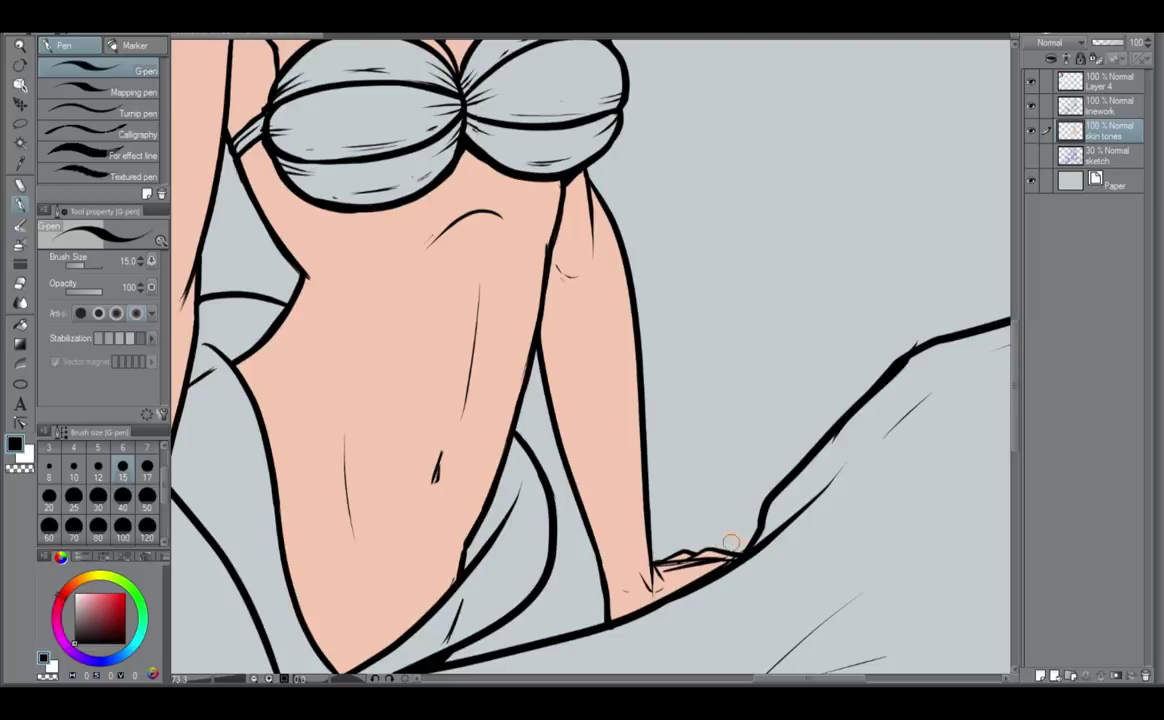
pyautogui.scroll(-5, 692, 560)
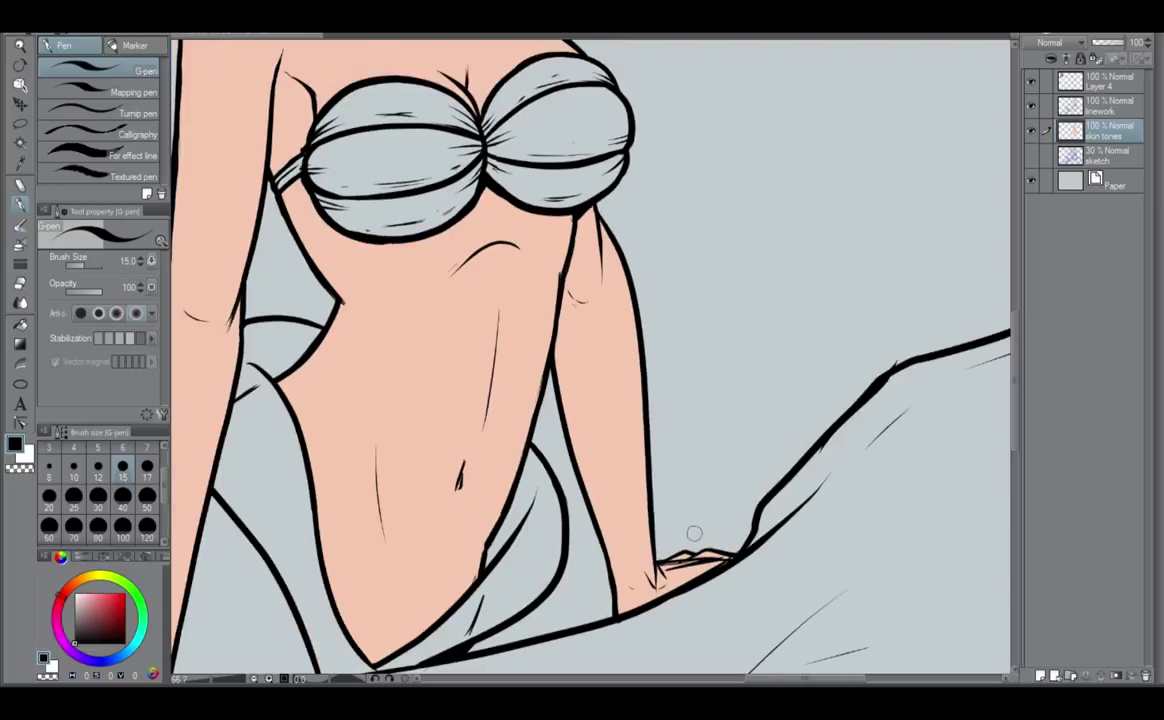
pyautogui.scroll(-1, 556, 449)
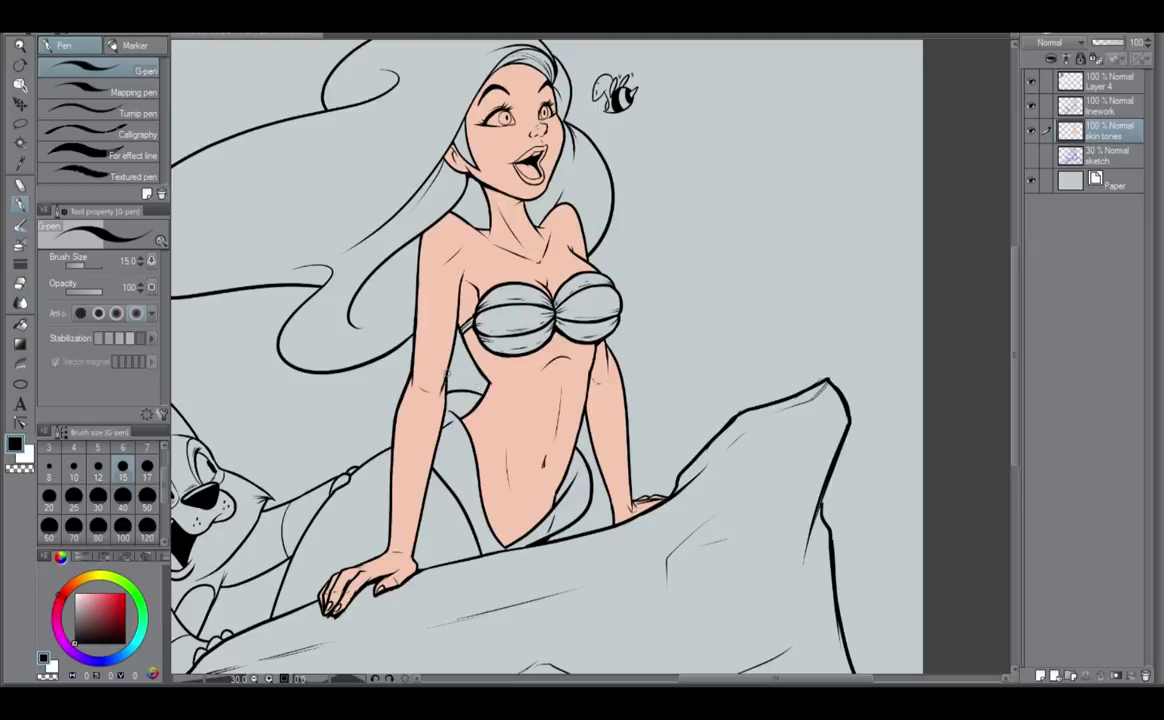
# Clear the skin color from the whites and irises of both of the mermaid's eyes on the skin tones layer.
pyautogui.moveTo(484, 497); pyautogui.dragTo(676, 474)
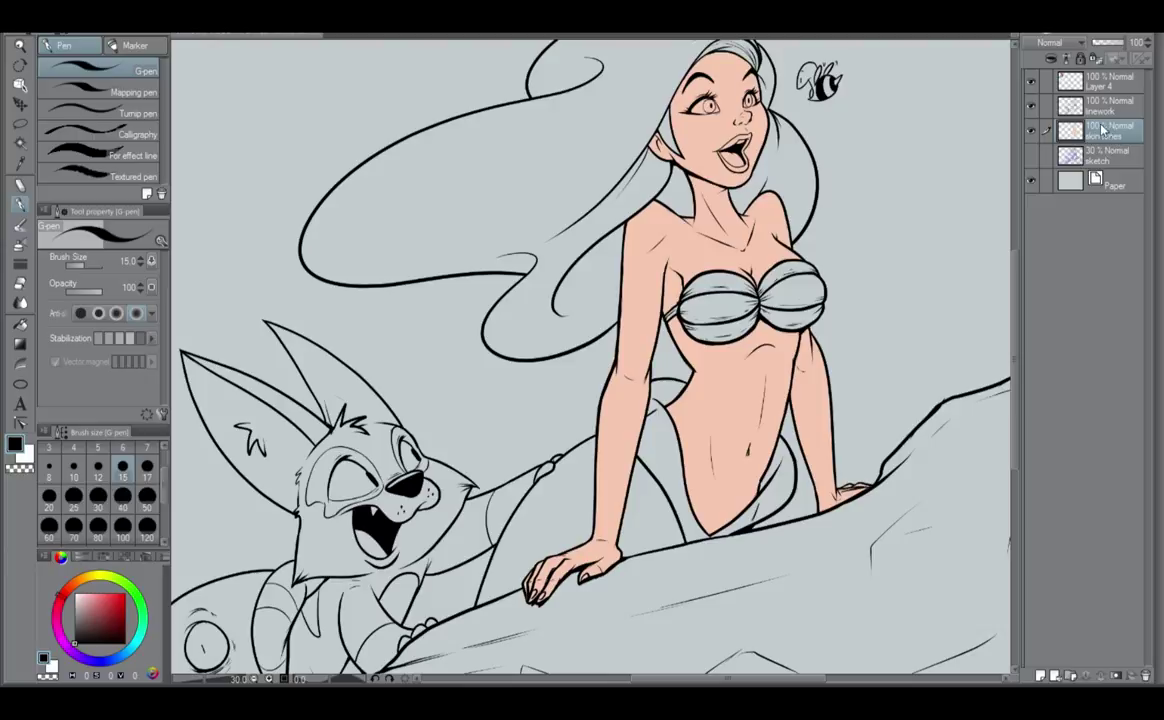
pyautogui.moveTo(755, 265); pyautogui.dragTo(694, 532)
pyautogui.scroll(7, 692, 525)
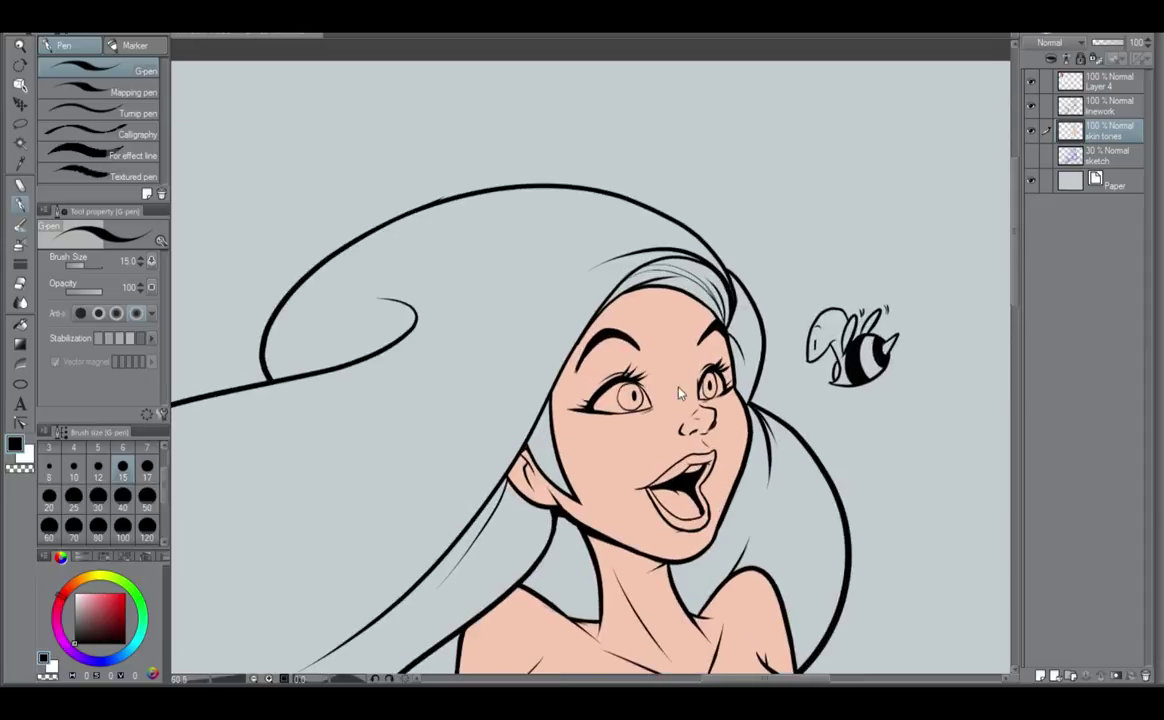
pyautogui.scroll(2, 680, 392)
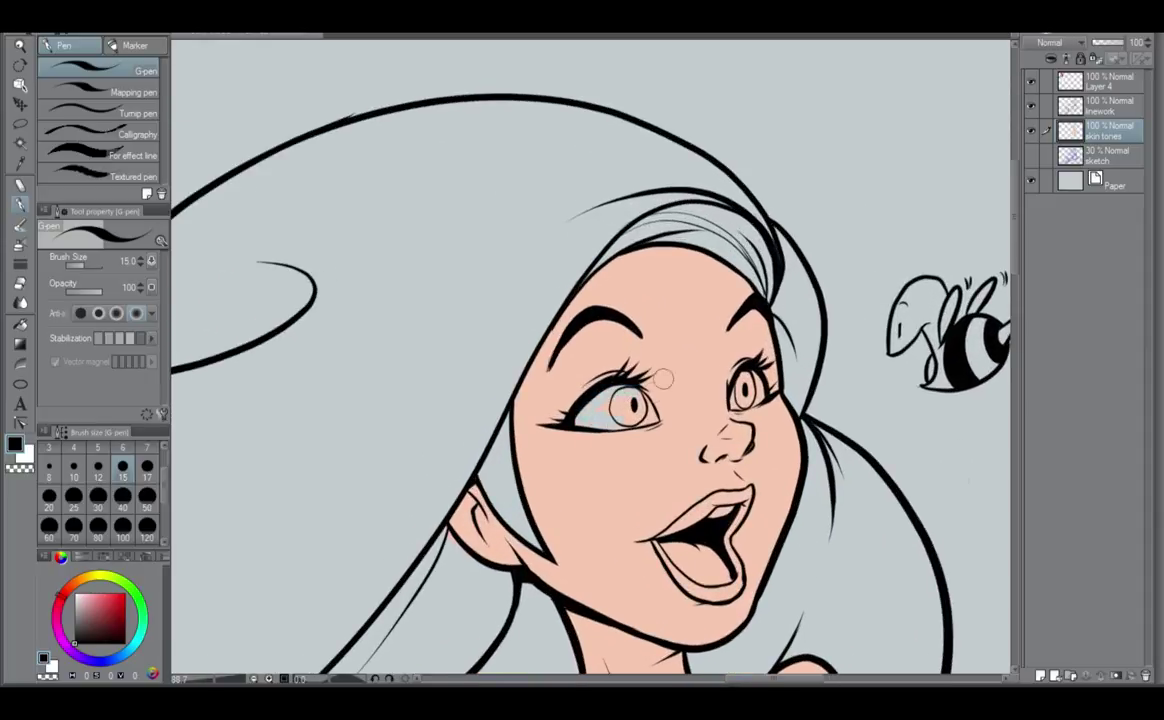
pyautogui.moveTo(622, 416)
pyautogui.mouseDown()
pyautogui.moveTo(614, 404)
pyautogui.moveTo(644, 404)
pyautogui.mouseUp()
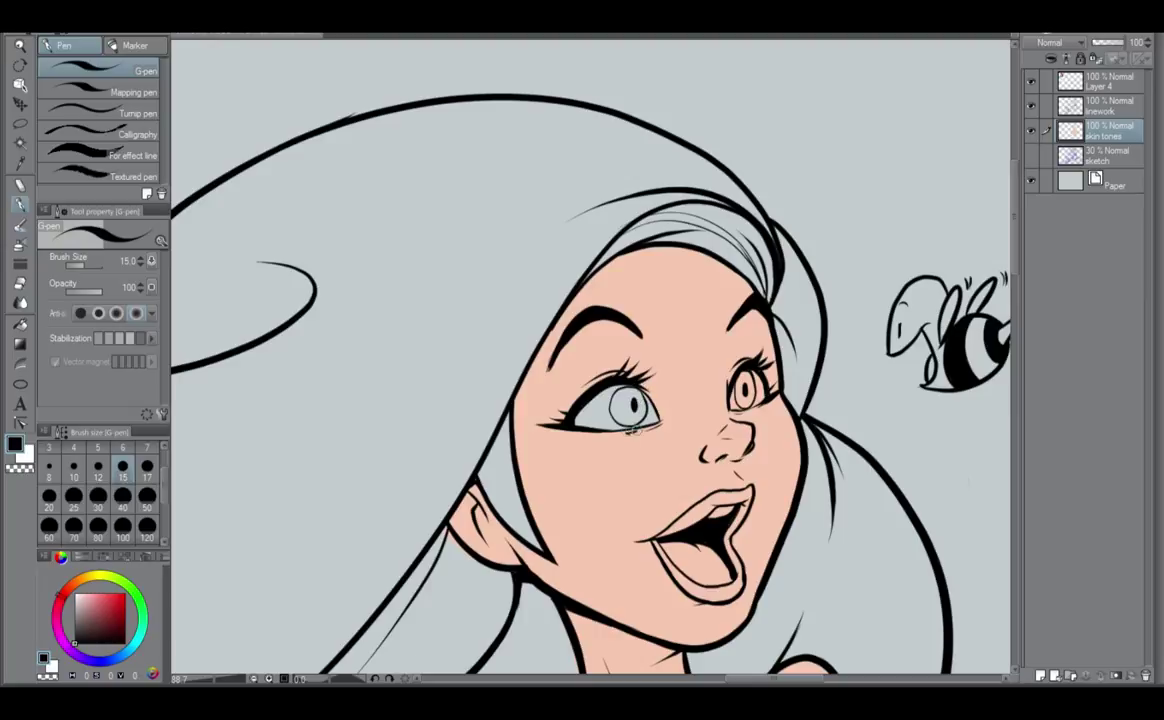
# Resample the skin color from the cheek and clear the fill from the mermaid's lips, teeth and tongue.
pyautogui.keyDown('alt'); pyautogui.click(645, 458); pyautogui.keyUp('alt')
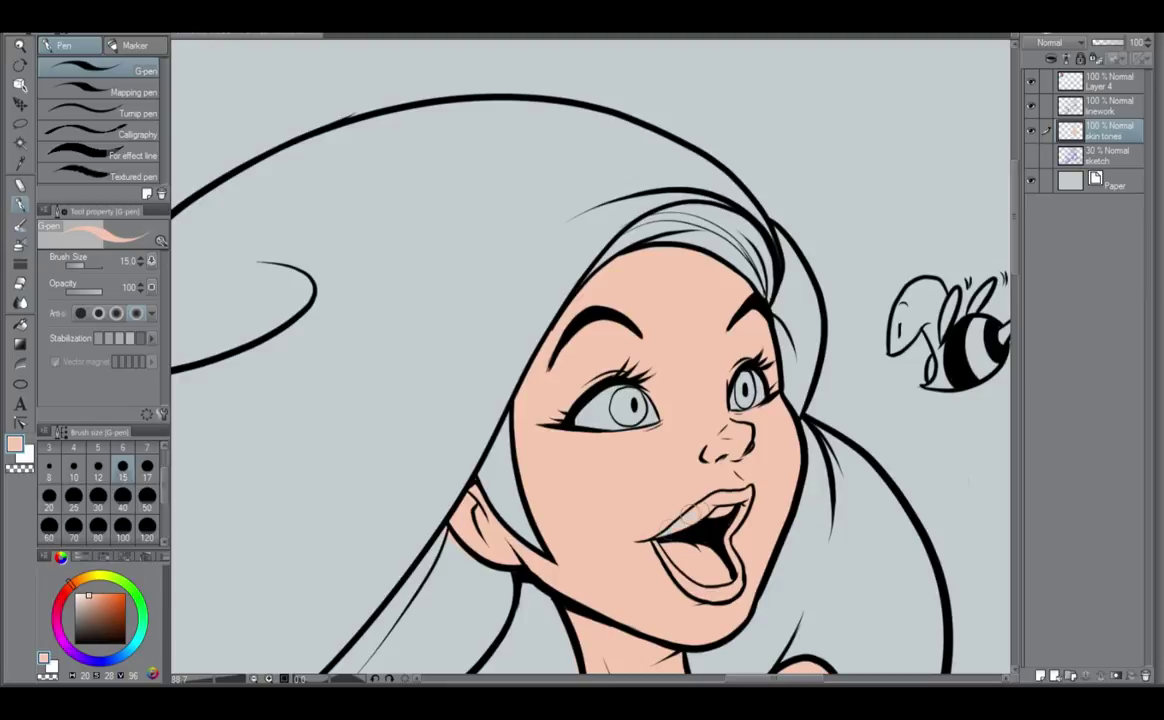
pyautogui.moveTo(692, 516); pyautogui.dragTo(727, 514)
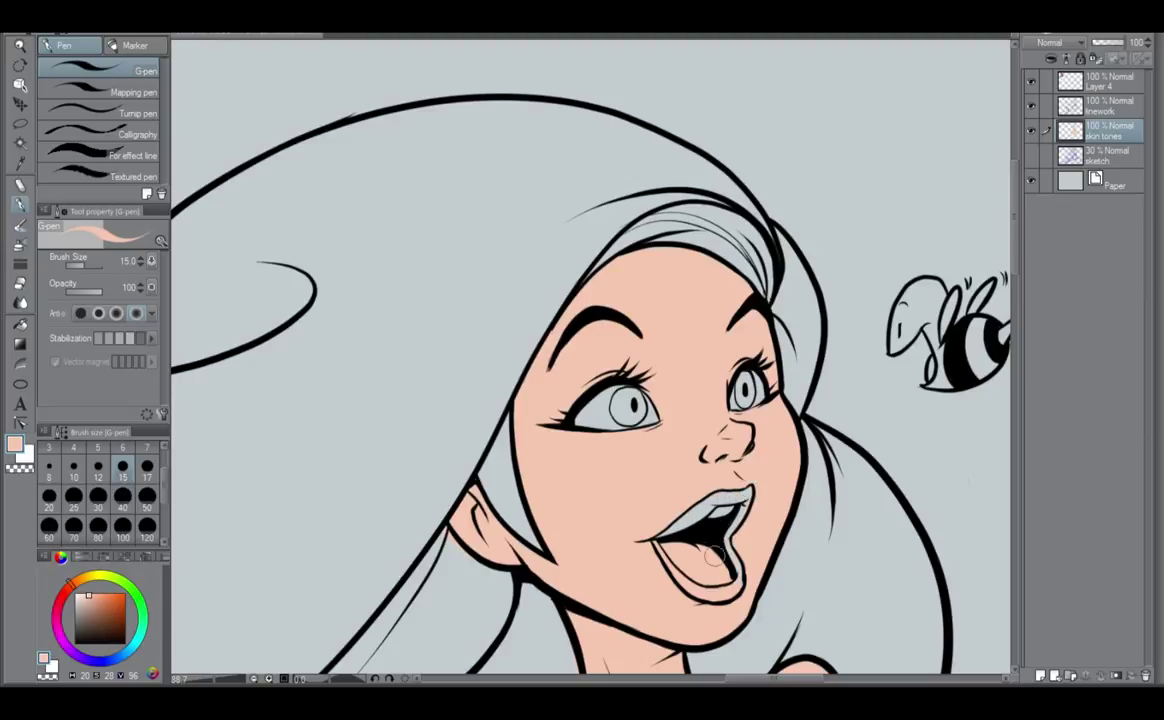
pyautogui.moveTo(655, 542)
pyautogui.mouseDown()
pyautogui.moveTo(699, 594)
pyautogui.moveTo(718, 580)
pyautogui.moveTo(688, 541)
pyautogui.mouseUp()
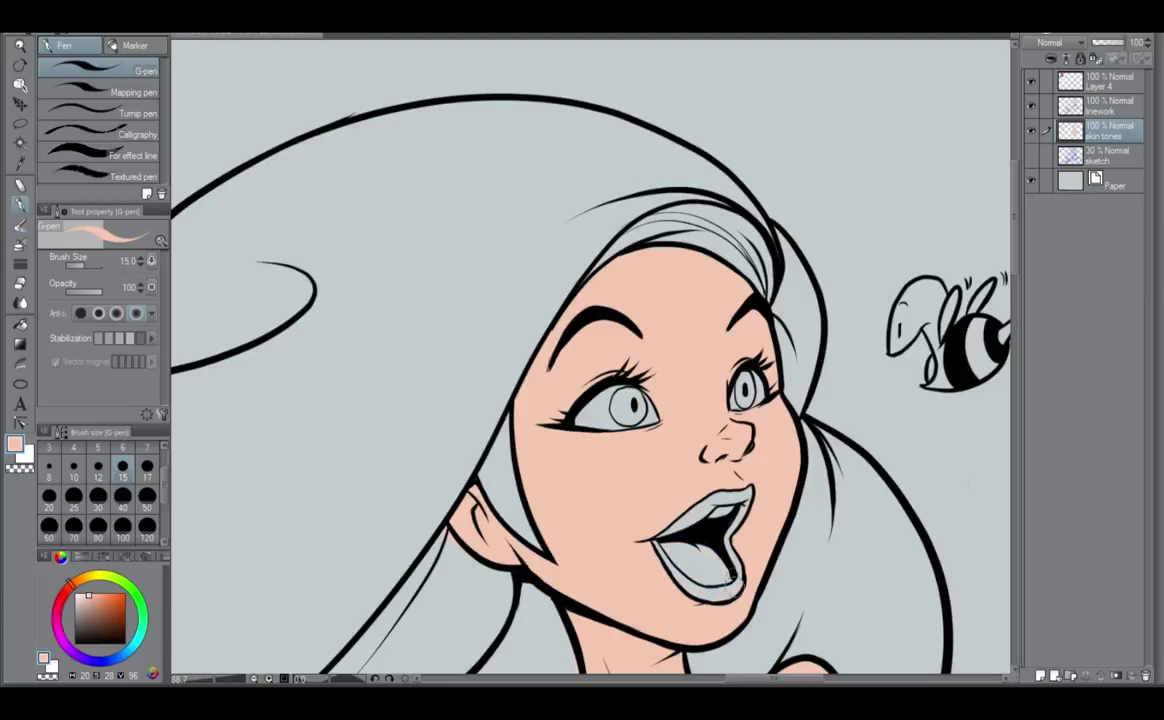
# Touch up the black interior and corners of the mermaid's open mouth on the linework layer with the size 15 G-pen.
pyautogui.scroll(5, 714, 537)
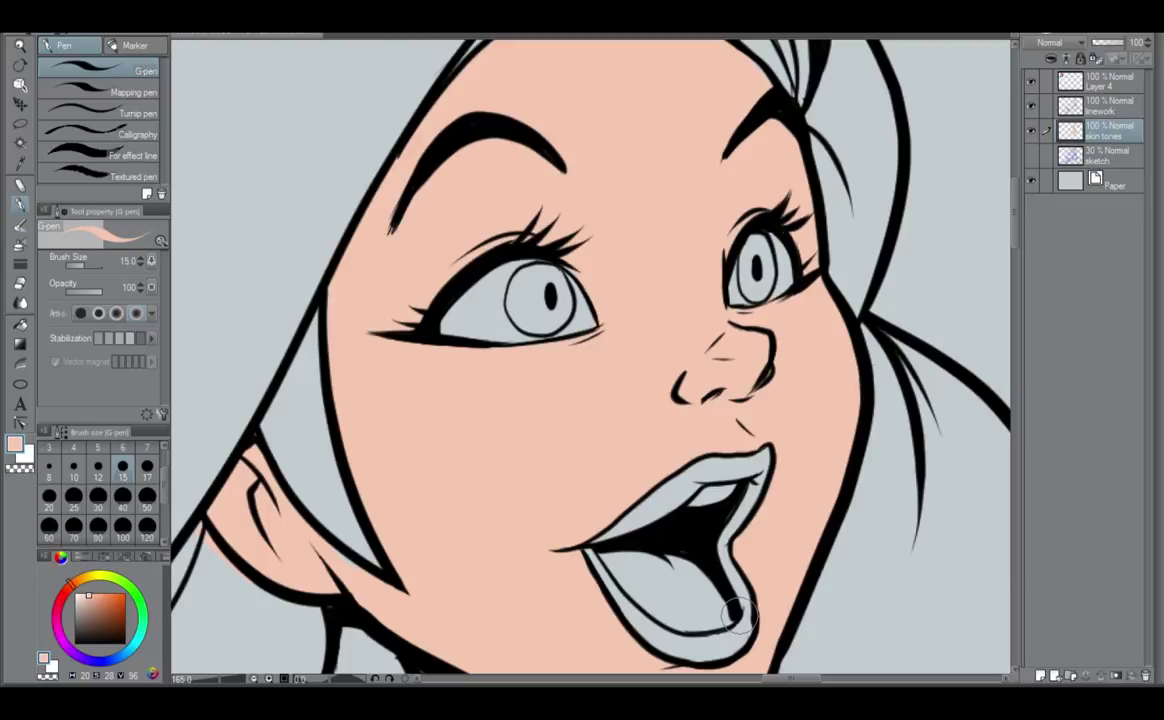
pyautogui.click(1121, 110)
pyautogui.keyDown('alt'); pyautogui.click(706, 536); pyautogui.keyUp('alt')
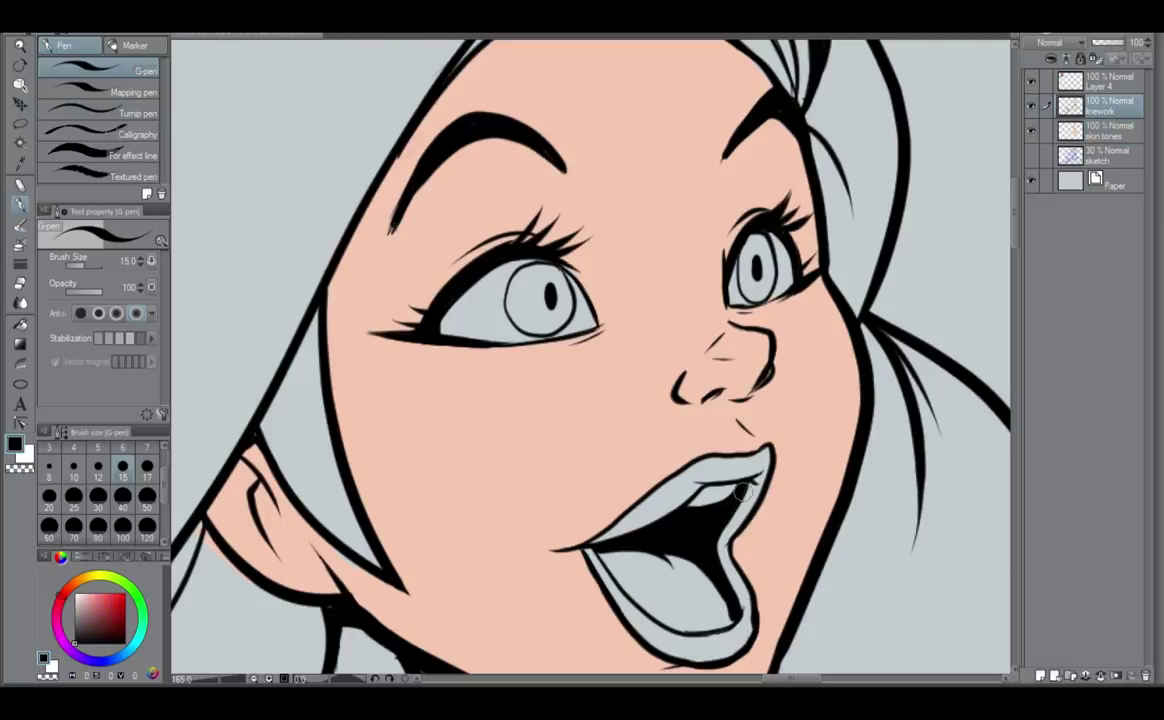
pyautogui.scroll(-2, 703, 553)
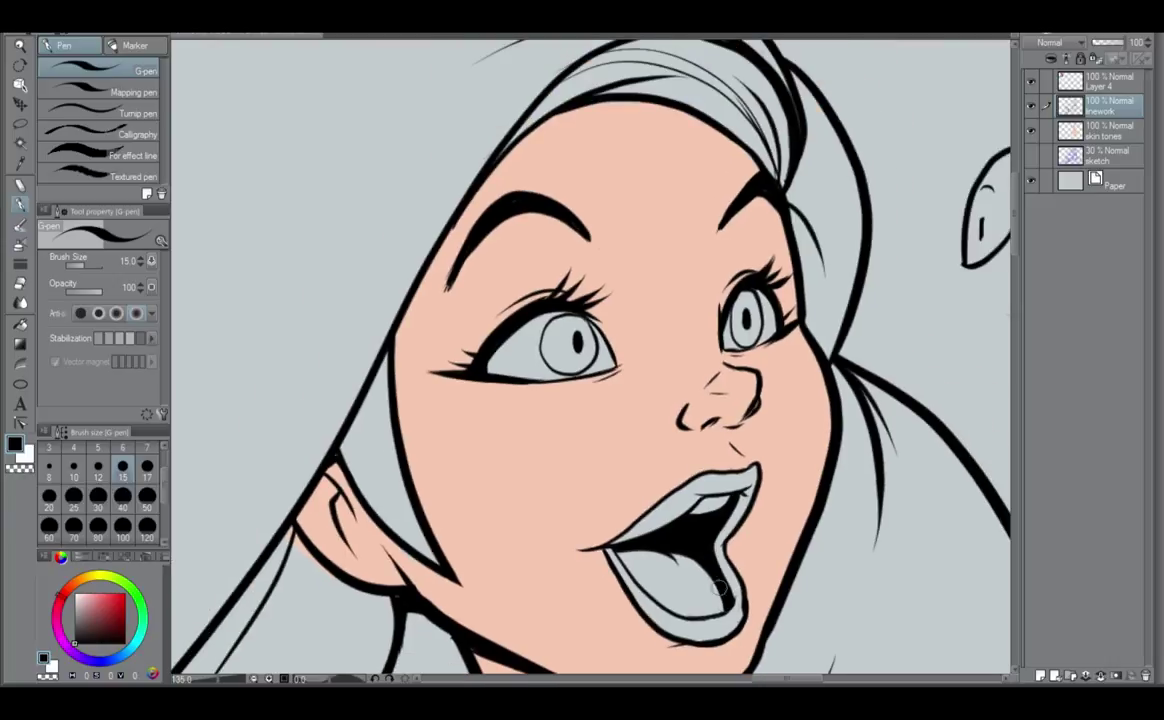
pyautogui.scroll(-4, 718, 588)
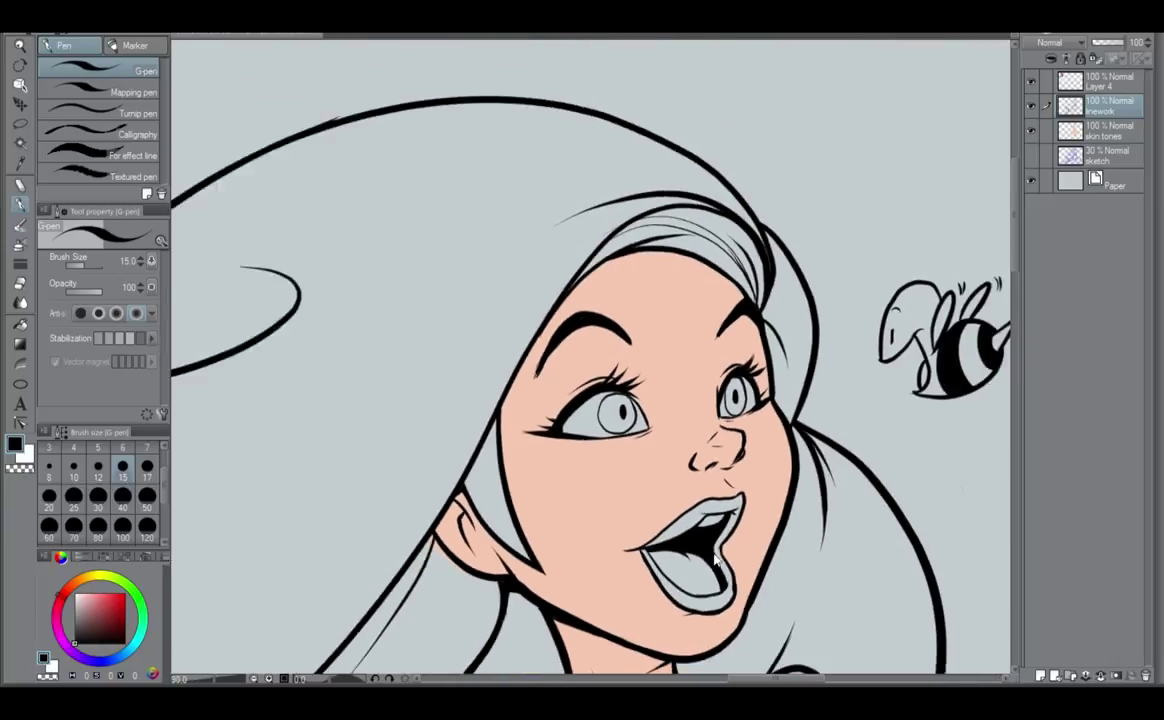
pyautogui.scroll(-3, 714, 562)
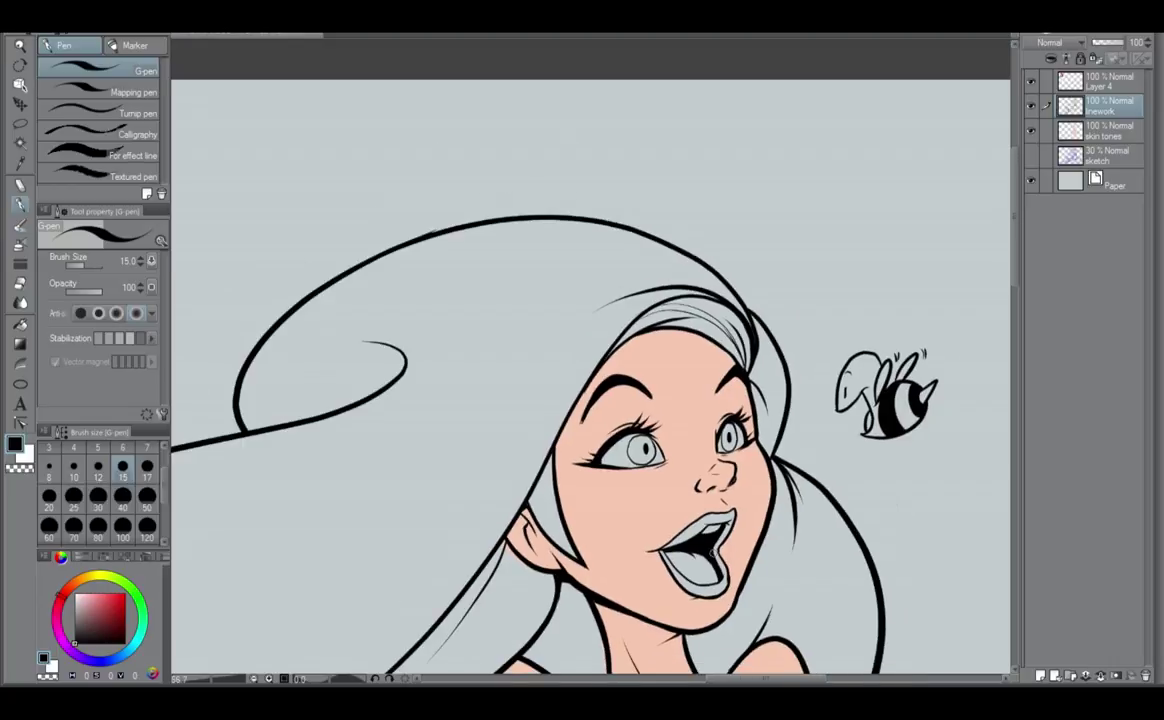
# Touch up the black line where the mermaid's jaw meets her neck on the linework layer, using resampled black.
pyautogui.scroll(3, 713, 553)
pyautogui.click(1103, 134)
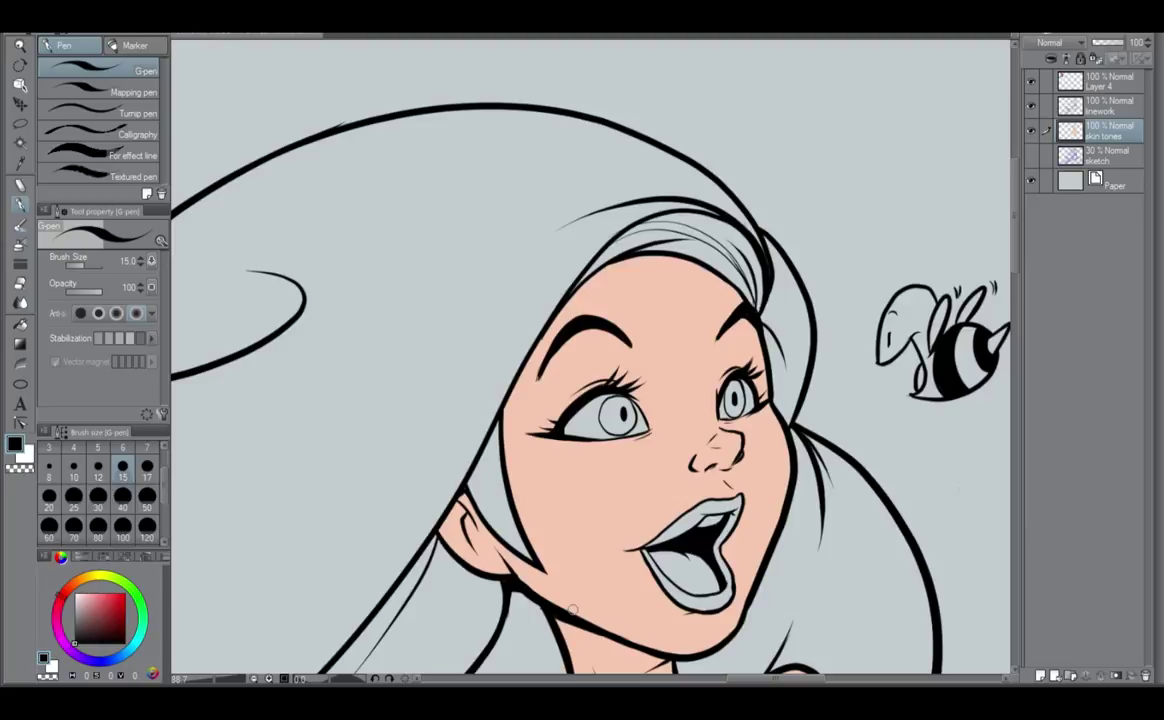
pyautogui.keyDown('alt'); pyautogui.click(570, 524); pyautogui.keyUp('alt')
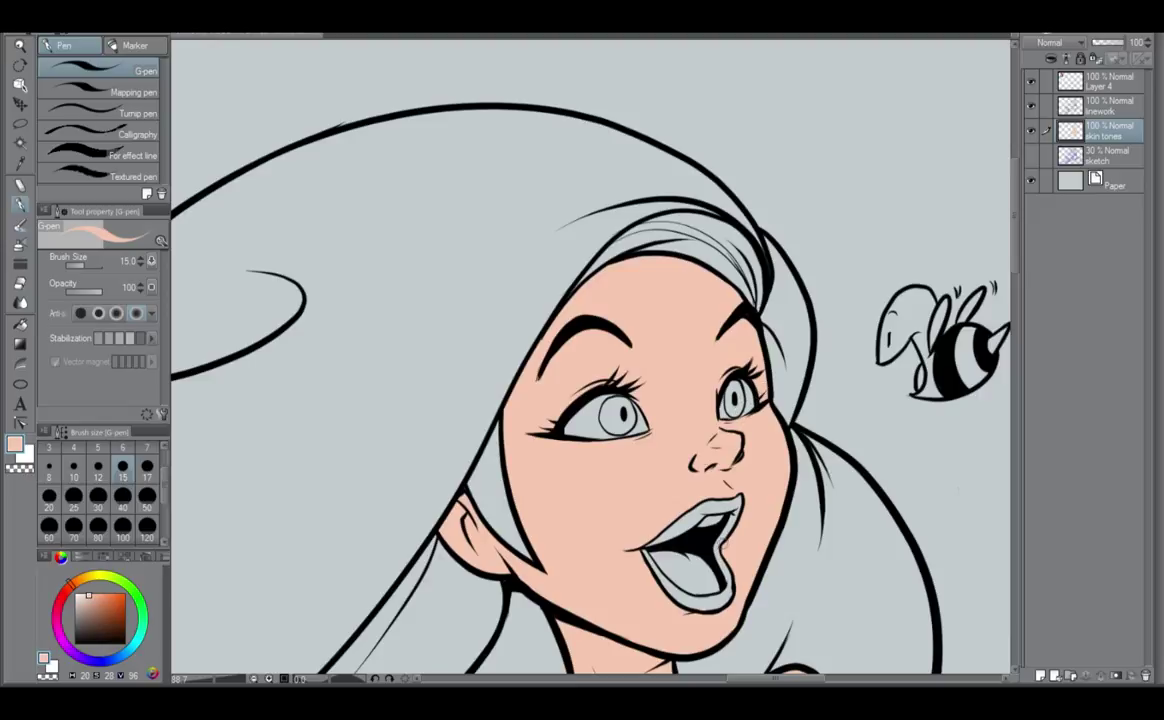
pyautogui.click(1106, 107)
pyautogui.keyDown('alt'); pyautogui.click(557, 612); pyautogui.keyUp('alt')
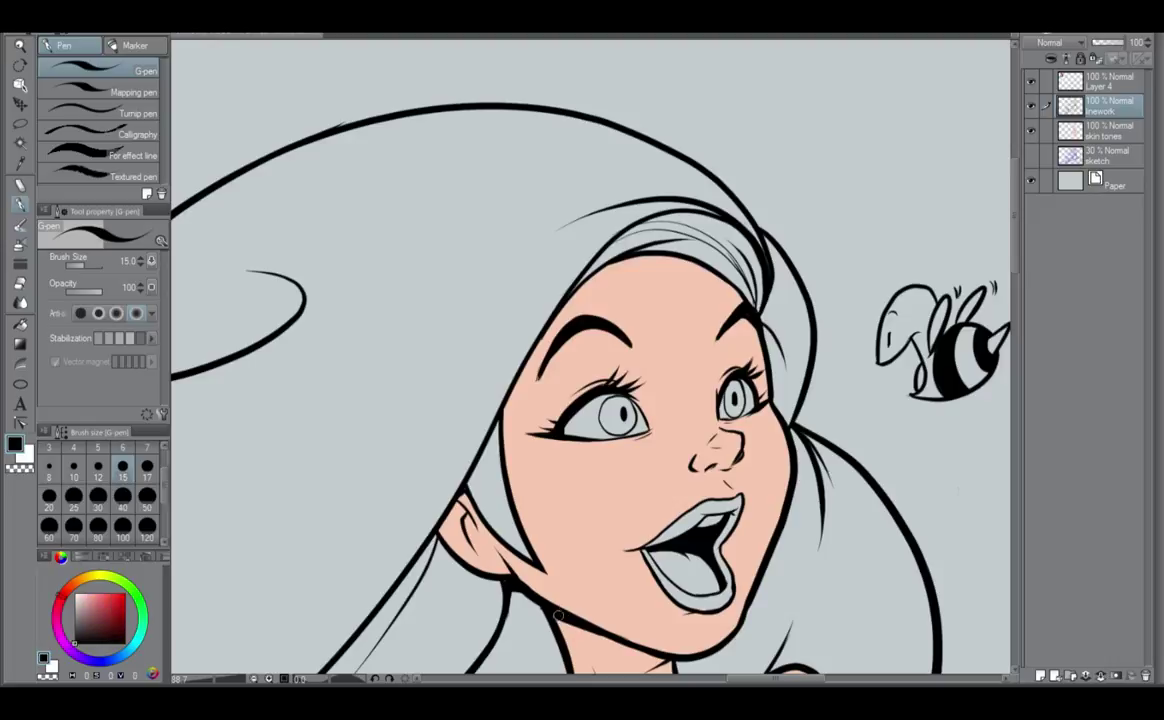
pyautogui.scroll(-2, 511, 585)
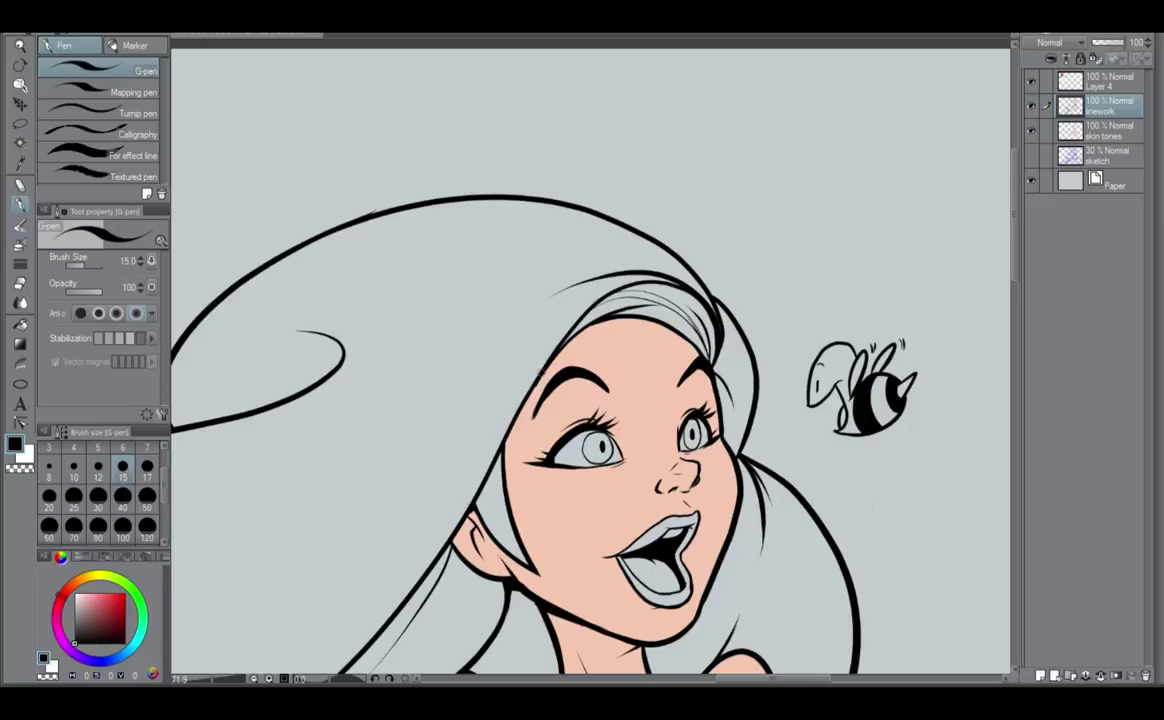
pyautogui.moveTo(512, 420)
pyautogui.mouseDown()
pyautogui.moveTo(685, 552)
pyautogui.moveTo(704, 237)
pyautogui.mouseUp()
pyautogui.hotkey('ctrl', 'z')
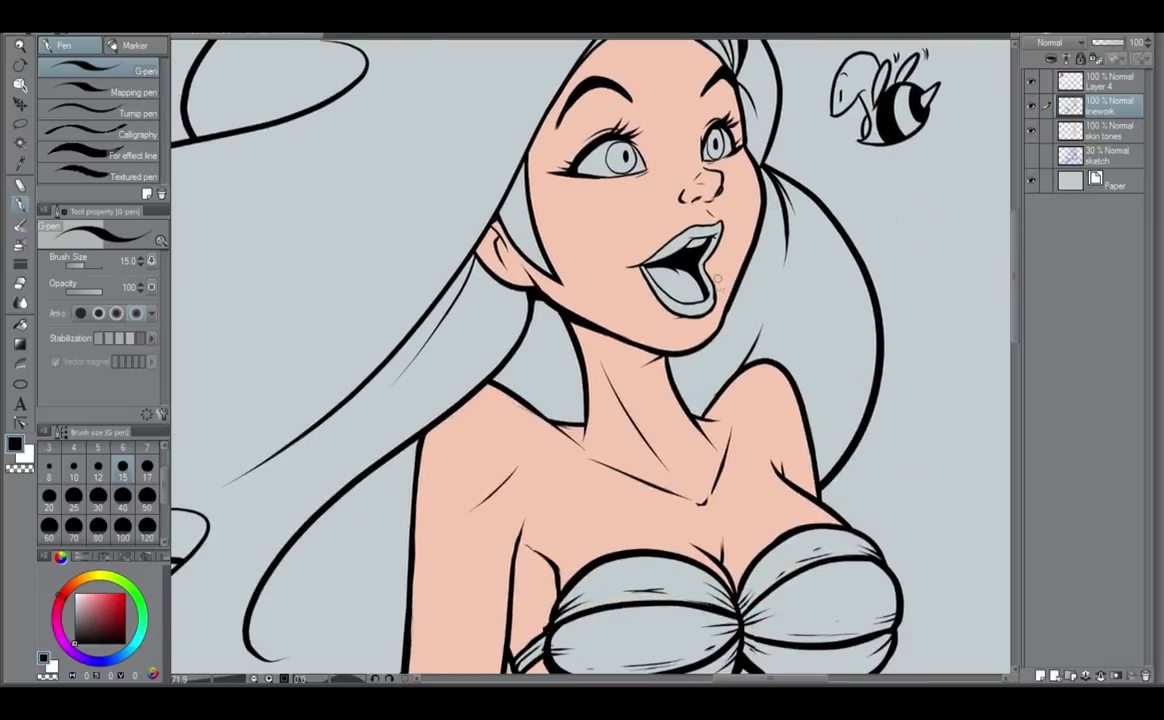
# Return to the skin tones layer and resample the skin color from the mermaid's neck.
pyautogui.scroll(3, 712, 279)
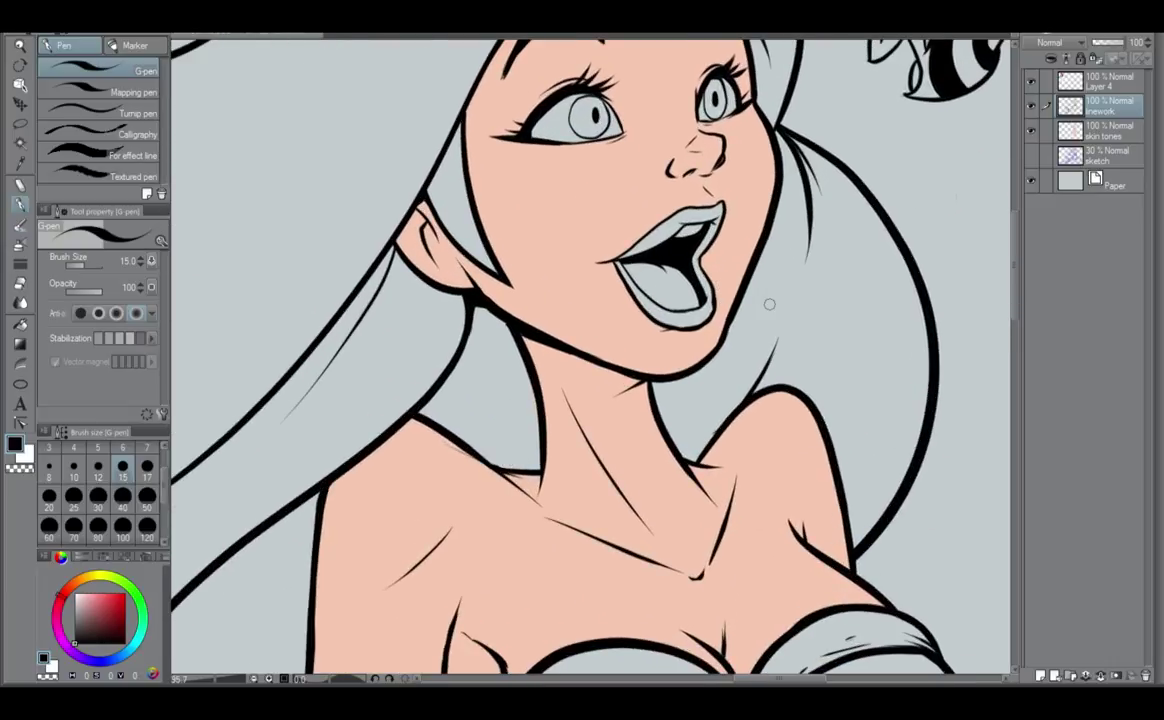
pyautogui.click(1117, 131)
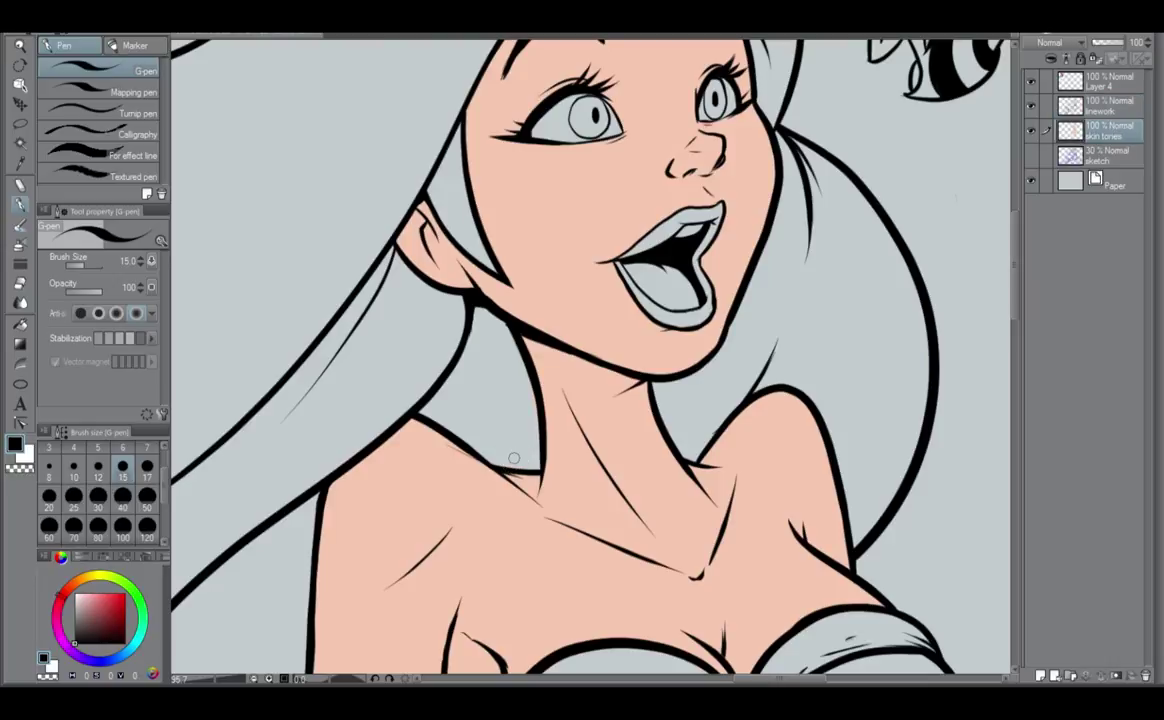
pyautogui.keyDown('alt'); pyautogui.click(575, 473); pyautogui.keyUp('alt')
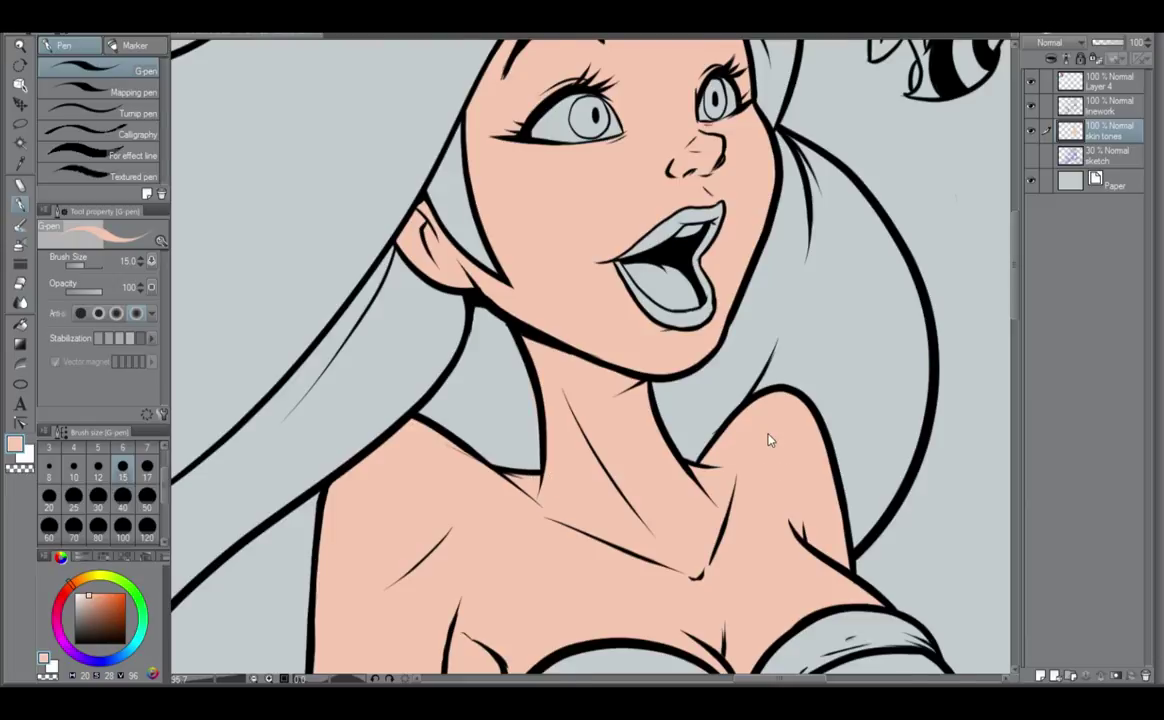
# Examine the mermaid's skin fill from the neck and shoulders down over the torso, arms and hands.
pyautogui.scroll(-1, 769, 436)
pyautogui.moveTo(735, 550); pyautogui.dragTo(734, 242)
pyautogui.scroll(-3, 785, 340)
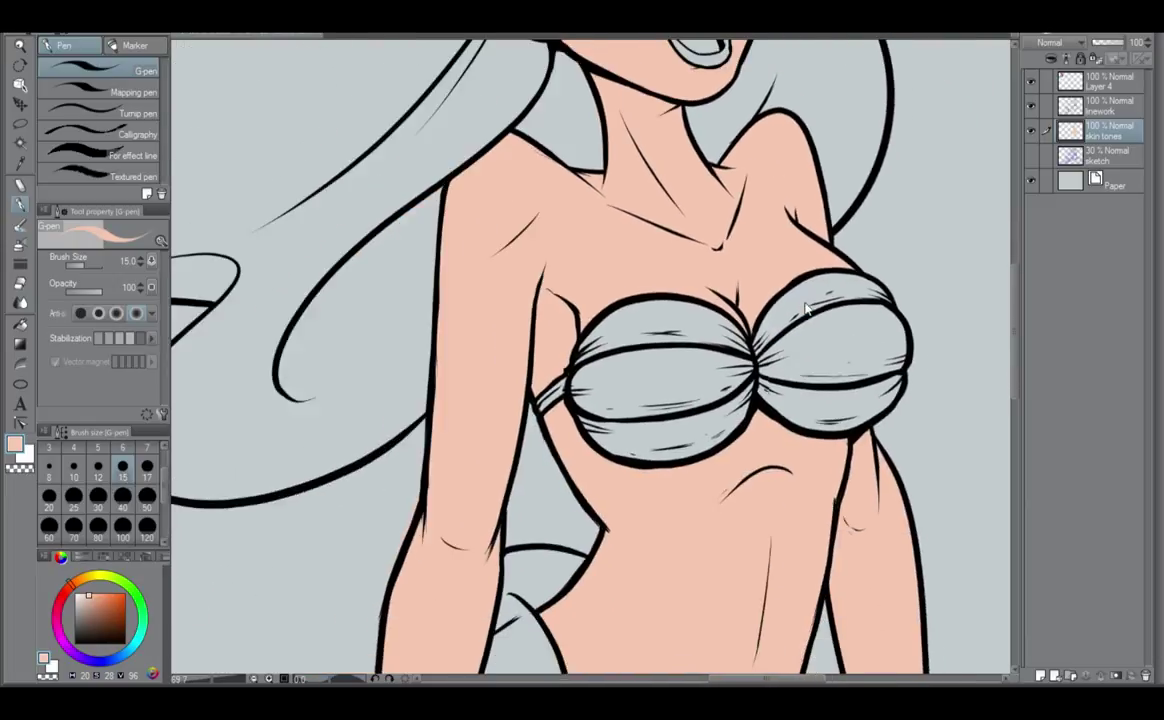
pyautogui.moveTo(734, 302); pyautogui.dragTo(732, 275)
pyautogui.scroll(-2, 806, 308)
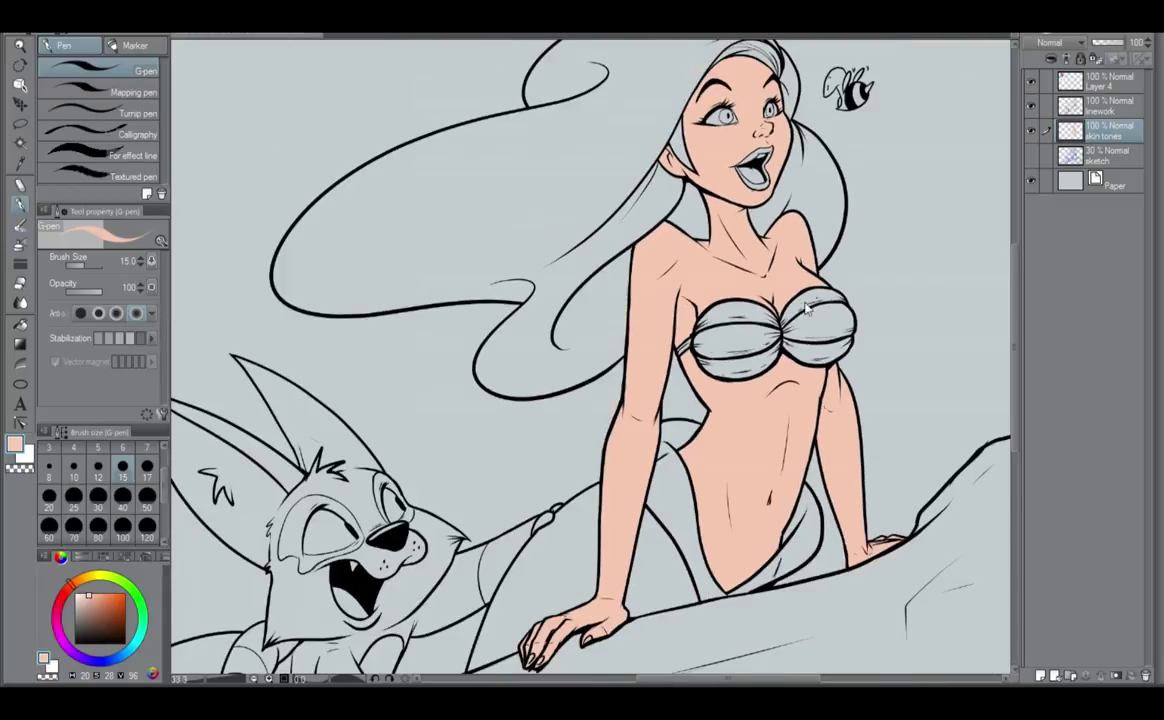
pyautogui.moveTo(785, 220); pyautogui.dragTo(776, 368)
pyautogui.moveTo(778, 393); pyautogui.dragTo(843, 480)
pyautogui.scroll(-2, 841, 469)
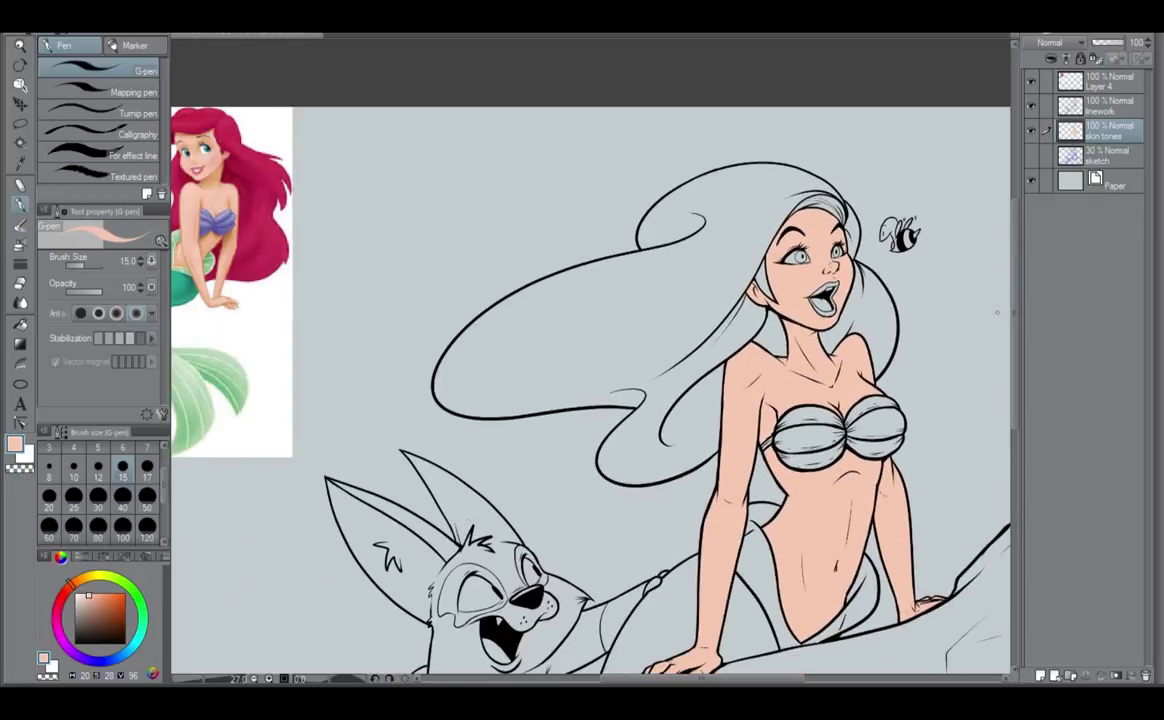
# Add a new layer named hair directly below the skin tones layer.
pyautogui.click(1044, 676)
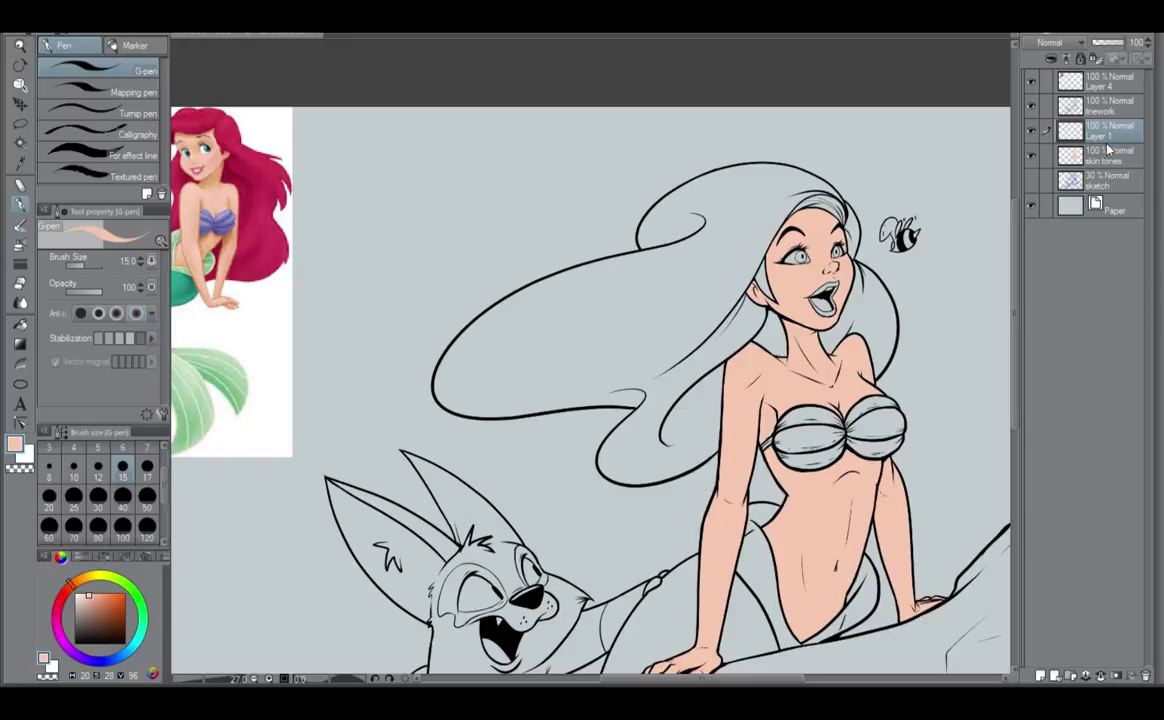
pyautogui.moveTo(1107, 149); pyautogui.dragTo(1103, 162)
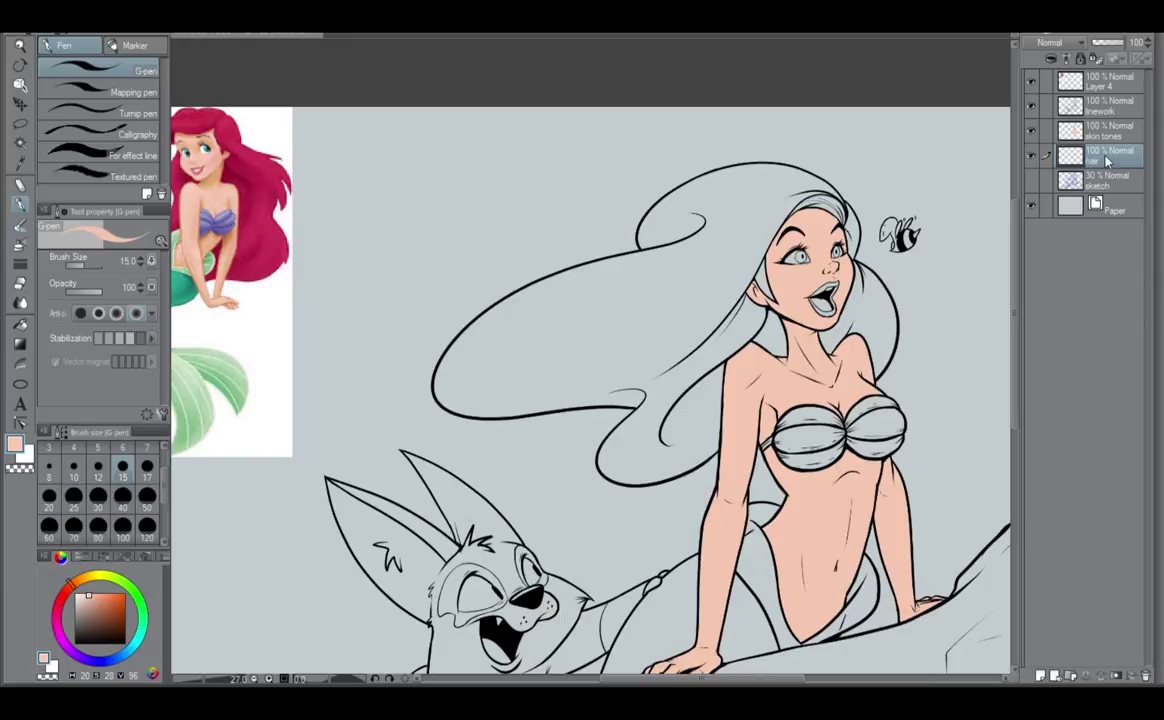
# Sample the red hair color from the reference image, brighten it to H 345, S 85, V 90, and set the G-pen size to 120.
pyautogui.keyDown('alt'); pyautogui.click(259, 180); pyautogui.keyUp('alt')
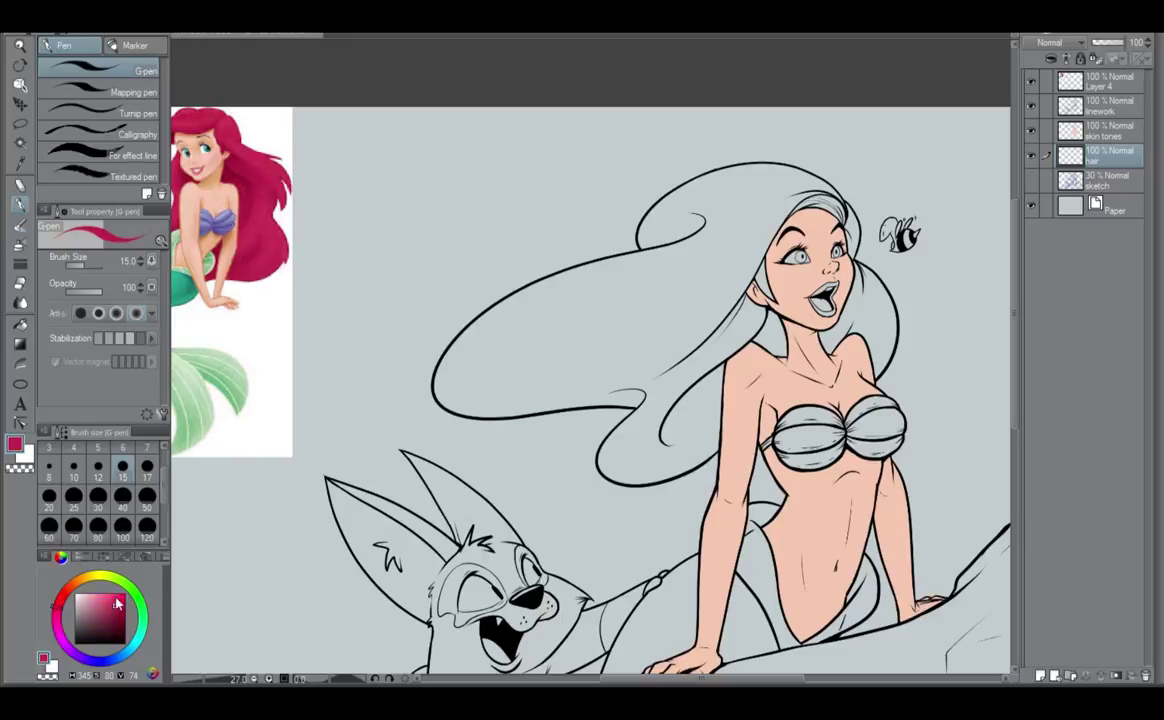
pyautogui.click(116, 600)
pyautogui.click(147, 527)
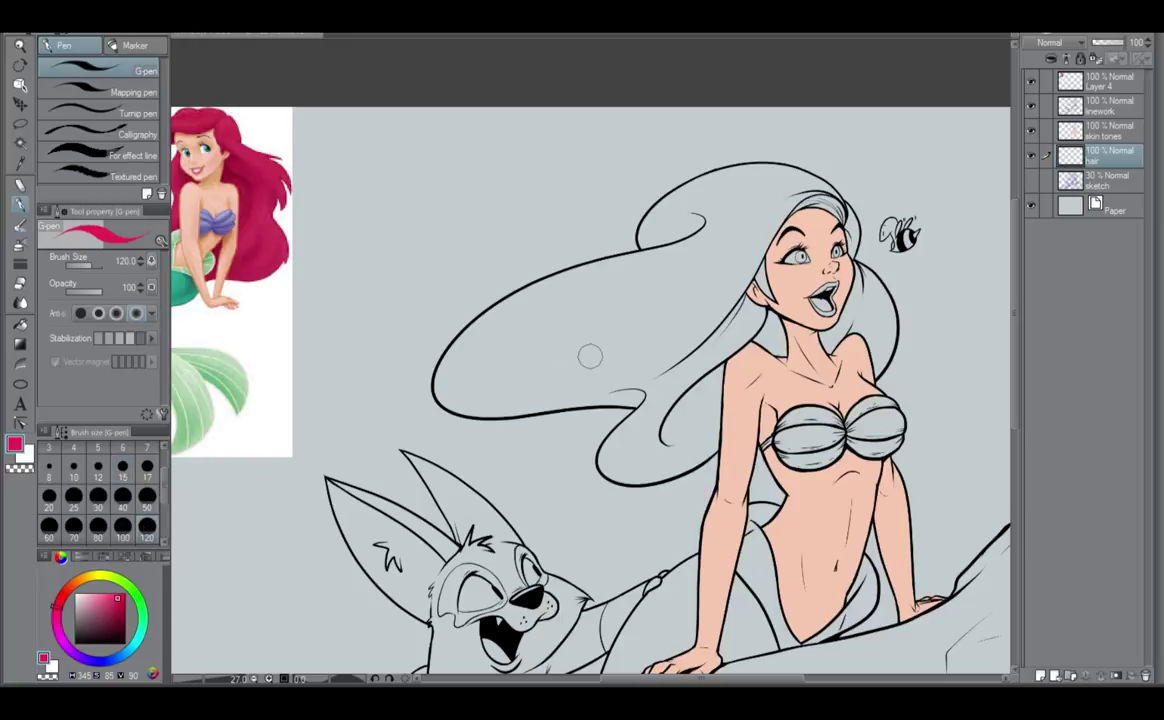
# Block in the crown, bangs and hair around the mermaid's face with red, checking coverage with the skin tones layer hidden.
pyautogui.moveTo(748, 172); pyautogui.dragTo(650, 208)
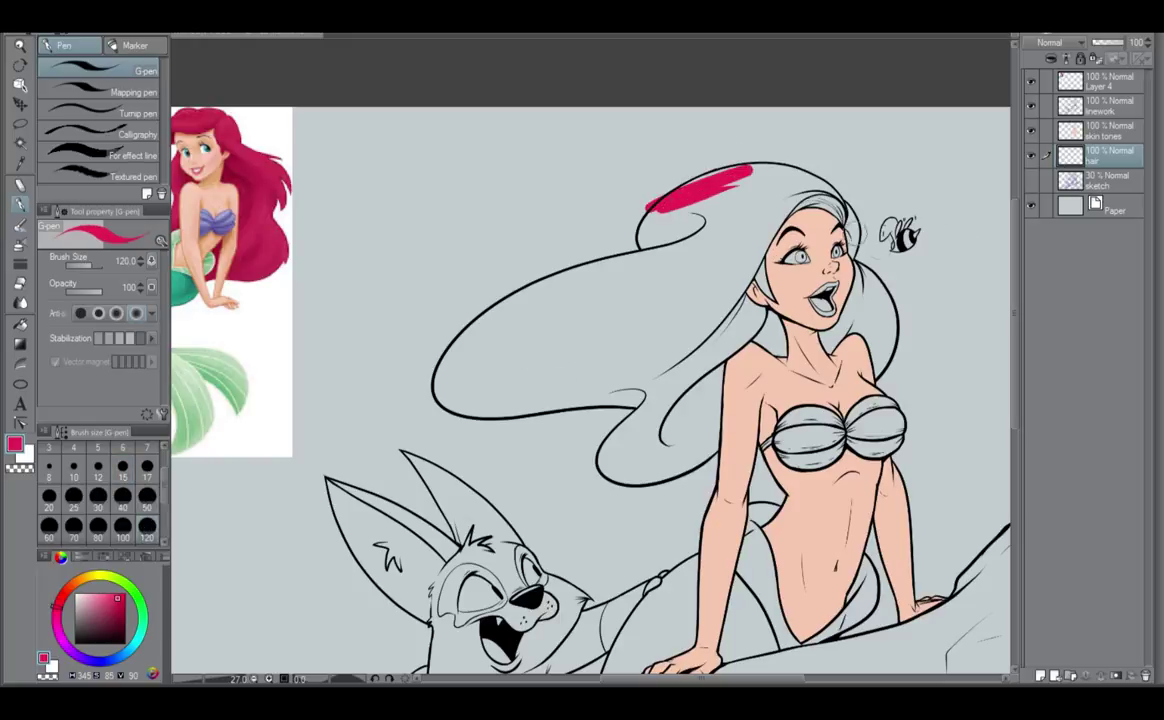
pyautogui.moveTo(765, 181)
pyautogui.mouseDown()
pyautogui.moveTo(625, 205)
pyautogui.moveTo(640, 220)
pyautogui.moveTo(697, 198)
pyautogui.moveTo(700, 230)
pyautogui.moveTo(735, 185)
pyautogui.moveTo(670, 290)
pyautogui.moveTo(700, 300)
pyautogui.mouseUp()
pyautogui.moveTo(768, 284)
pyautogui.mouseDown()
pyautogui.moveTo(742, 334)
pyautogui.moveTo(774, 310)
pyautogui.mouseUp()
pyautogui.scroll(2, 785, 295)
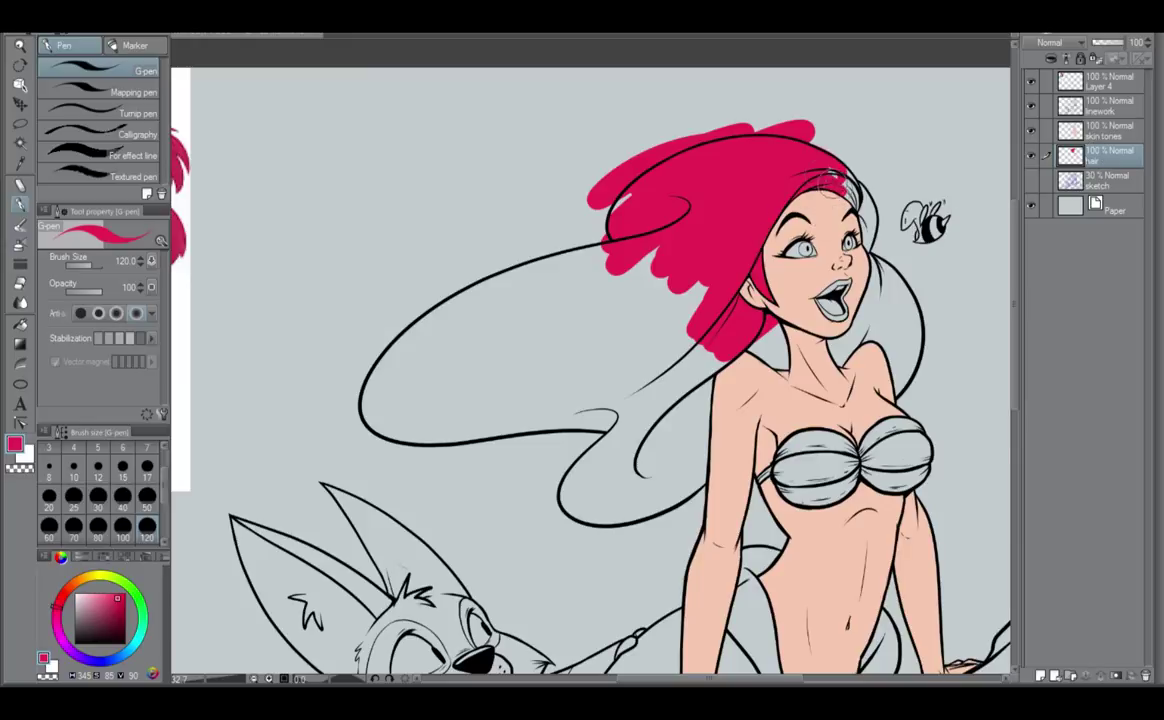
pyautogui.moveTo(831, 184); pyautogui.dragTo(864, 233)
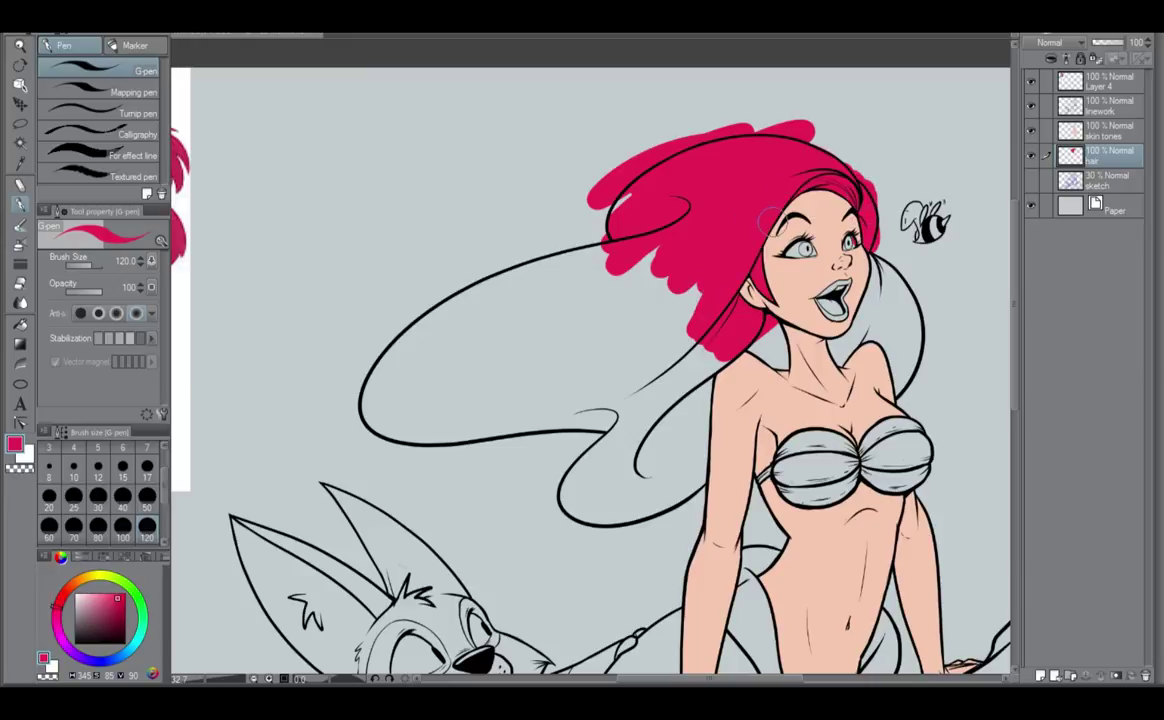
pyautogui.click(1032, 133)
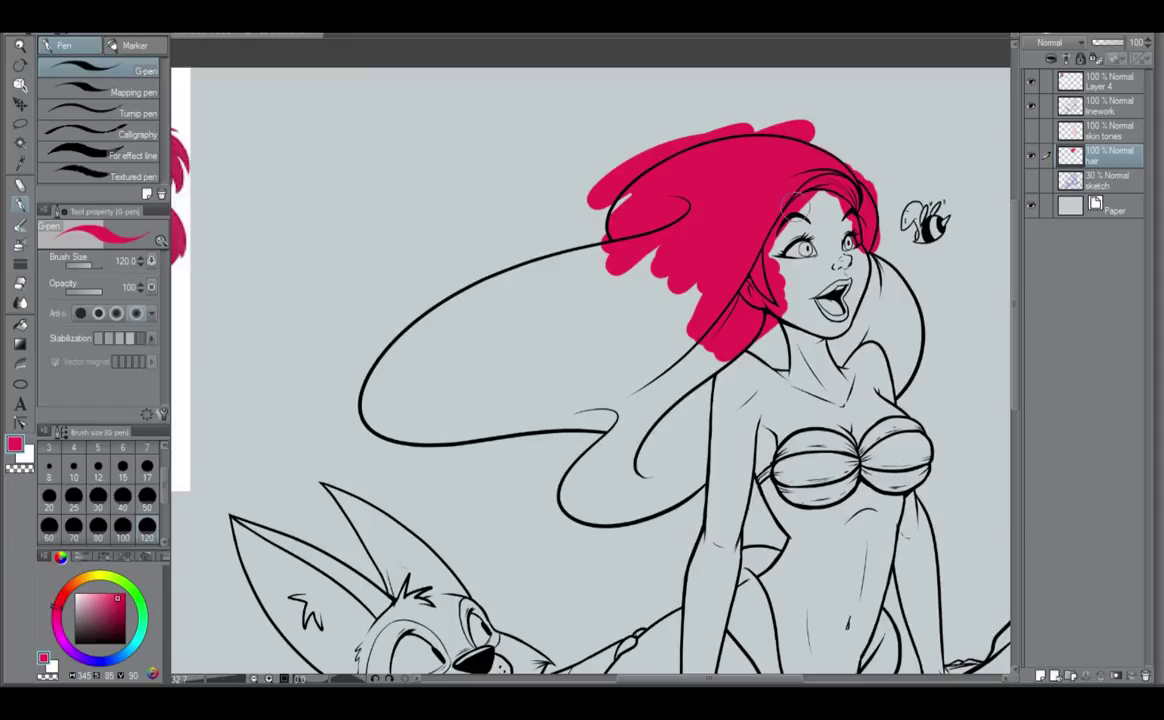
pyautogui.click(1032, 131)
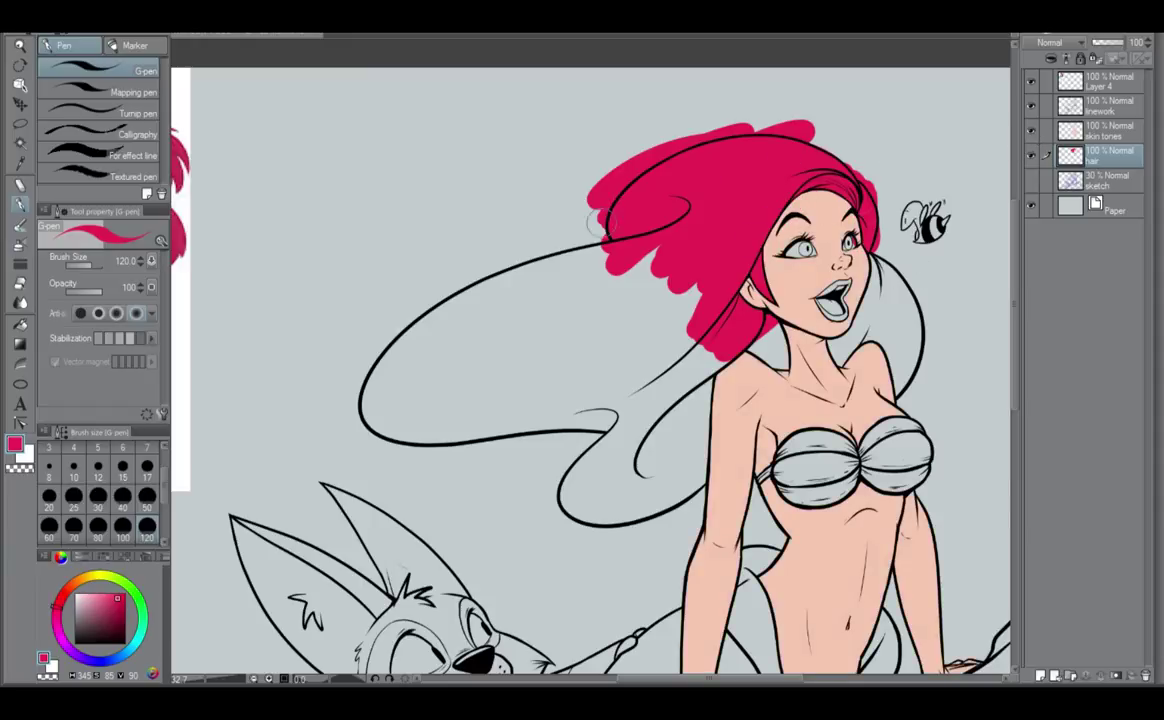
# Fill the long flowing hair, the hair behind the neck, the lower curl, and the lips and mouth with red.
pyautogui.moveTo(442, 318)
pyautogui.mouseDown()
pyautogui.moveTo(662, 238)
pyautogui.moveTo(385, 305)
pyautogui.moveTo(350, 370)
pyautogui.moveTo(445, 300)
pyautogui.moveTo(500, 362)
pyautogui.moveTo(400, 400)
pyautogui.moveTo(548, 384)
pyautogui.mouseUp()
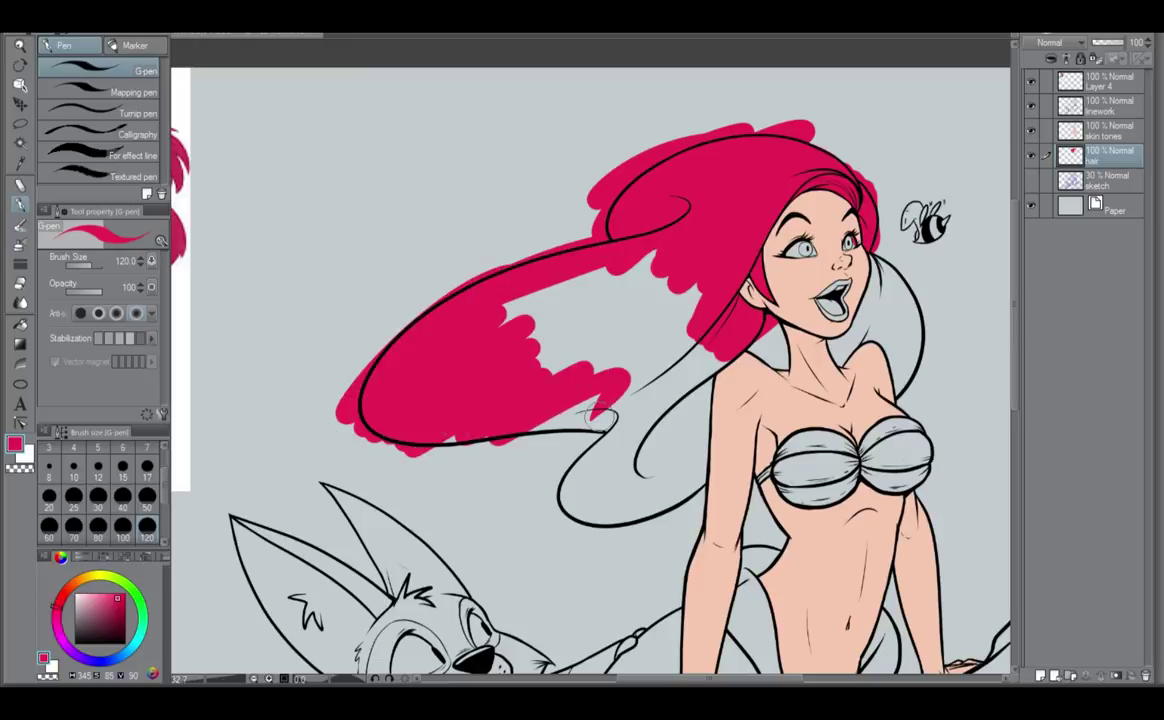
pyautogui.moveTo(819, 345)
pyautogui.mouseDown()
pyautogui.moveTo(813, 365)
pyautogui.moveTo(789, 367)
pyautogui.moveTo(866, 340)
pyautogui.moveTo(872, 268)
pyautogui.moveTo(904, 324)
pyautogui.moveTo(900, 374)
pyautogui.moveTo(888, 360)
pyautogui.mouseUp()
pyautogui.moveTo(638, 310)
pyautogui.mouseDown()
pyautogui.moveTo(548, 358)
pyautogui.moveTo(472, 316)
pyautogui.moveTo(482, 359)
pyautogui.moveTo(524, 372)
pyautogui.moveTo(506, 390)
pyautogui.moveTo(539, 361)
pyautogui.moveTo(623, 349)
pyautogui.moveTo(718, 286)
pyautogui.moveTo(673, 393)
pyautogui.moveTo(718, 358)
pyautogui.mouseUp()
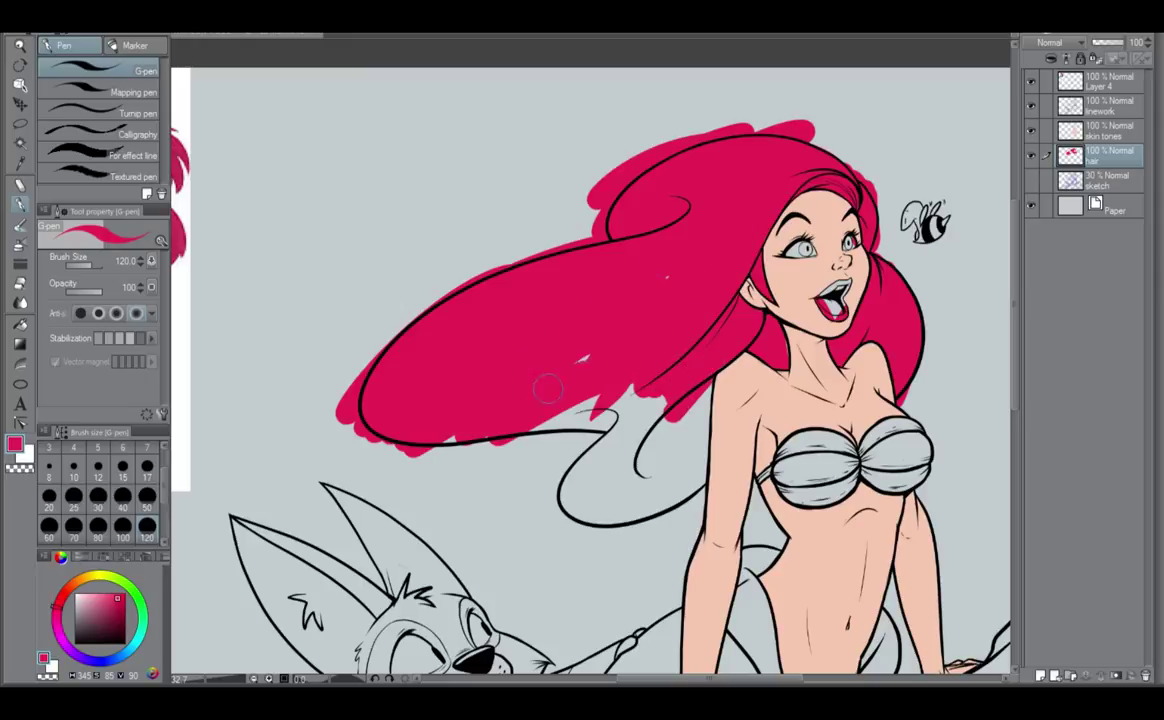
pyautogui.moveTo(547, 390)
pyautogui.mouseDown()
pyautogui.moveTo(570, 415)
pyautogui.moveTo(600, 420)
pyautogui.moveTo(438, 435)
pyautogui.moveTo(612, 417)
pyautogui.moveTo(630, 379)
pyautogui.moveTo(640, 391)
pyautogui.moveTo(570, 496)
pyautogui.moveTo(580, 524)
pyautogui.moveTo(570, 509)
pyautogui.moveTo(640, 520)
pyautogui.moveTo(675, 472)
pyautogui.moveTo(700, 387)
pyautogui.moveTo(654, 414)
pyautogui.mouseUp()
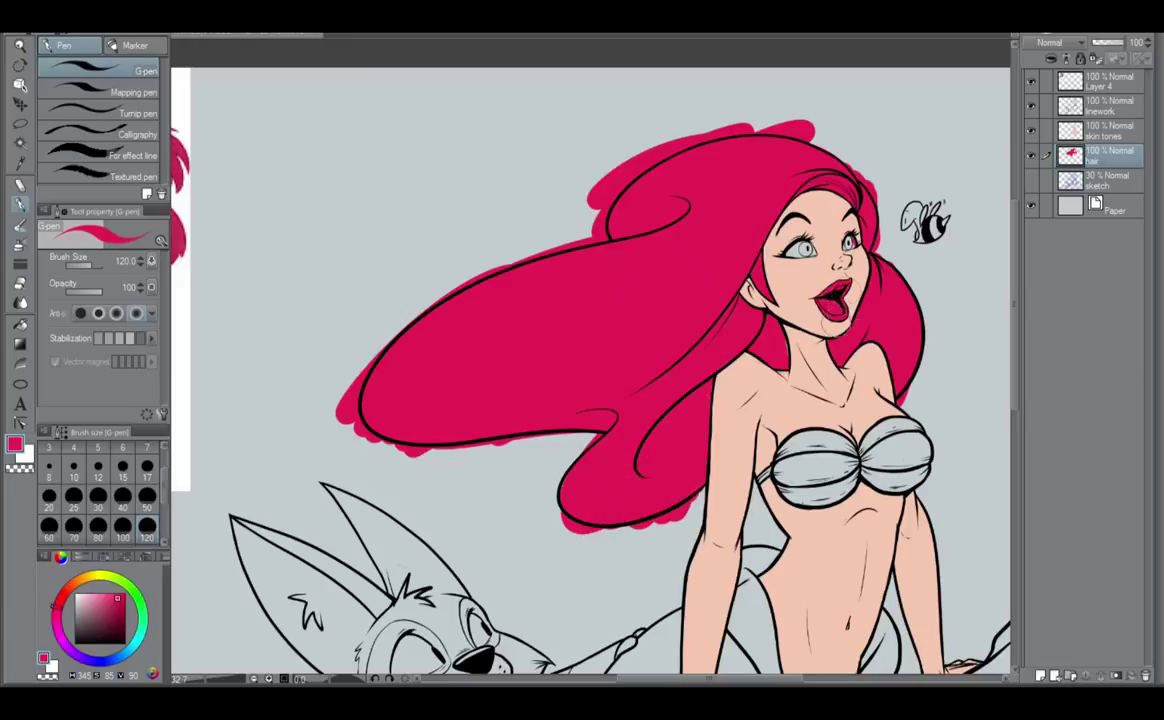
# Cover the remaining gaps in the red hair beside the neck, under the long sweep and around the lower curl.
pyautogui.scroll(-2, 845, 335)
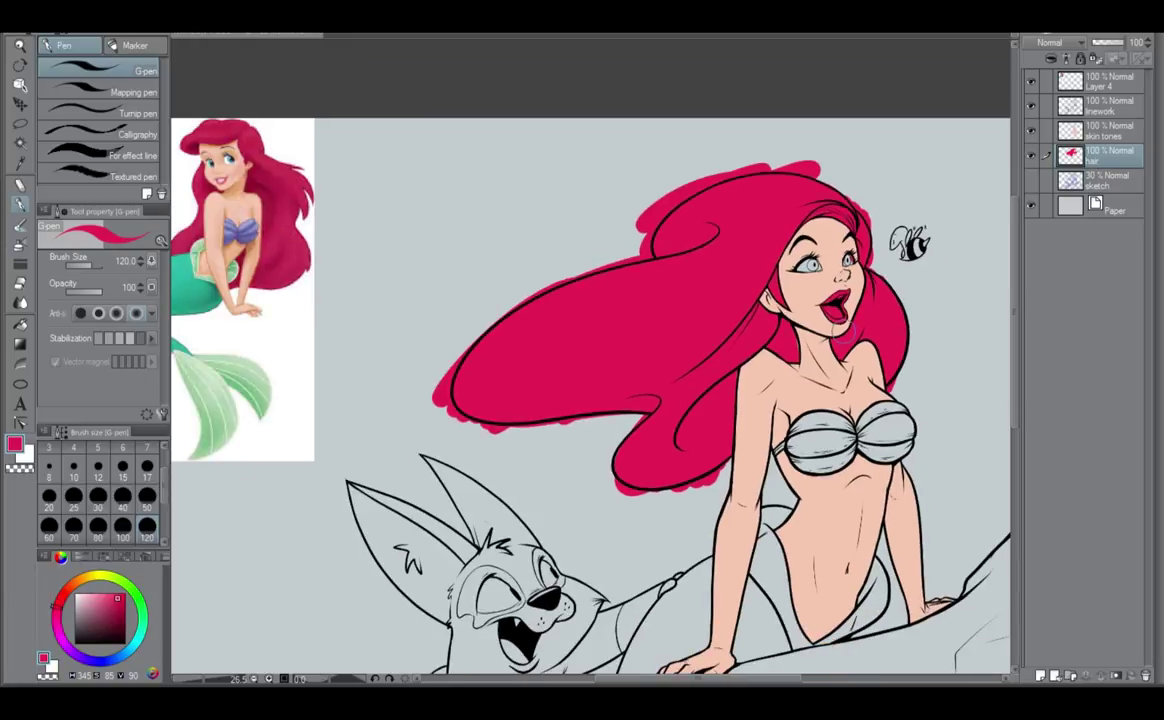
pyautogui.scroll(3, 840, 330)
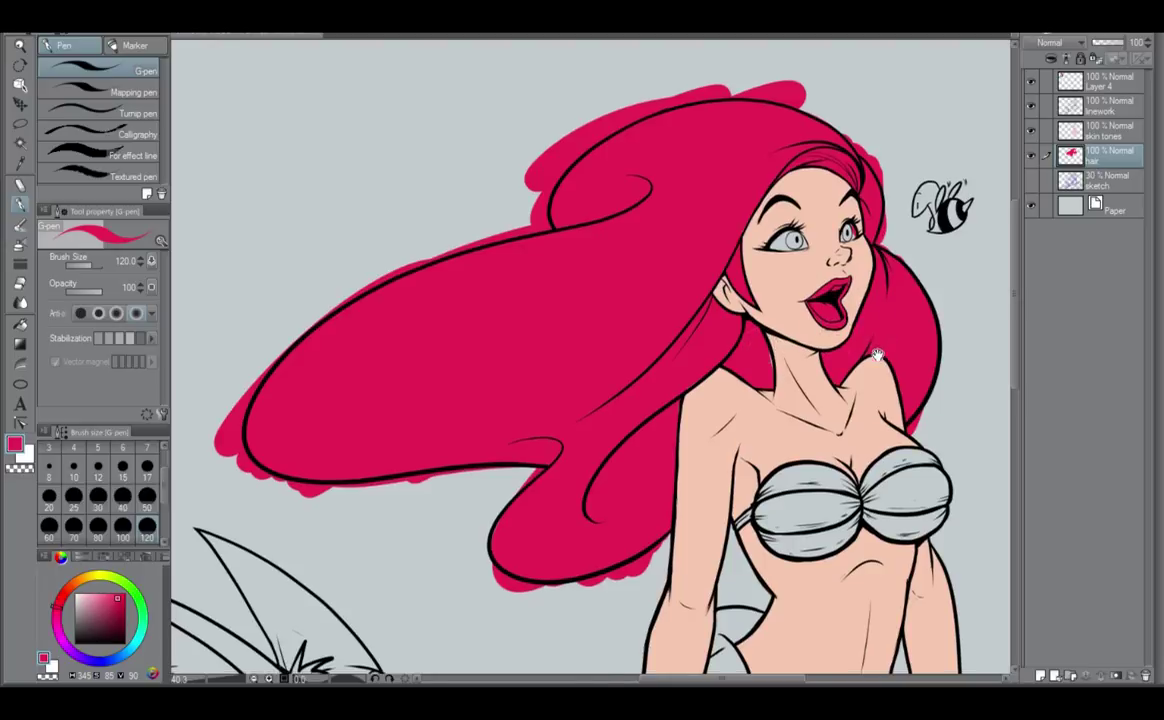
pyautogui.moveTo(877, 355); pyautogui.dragTo(902, 214)
pyautogui.moveTo(754, 381); pyautogui.dragTo(775, 412)
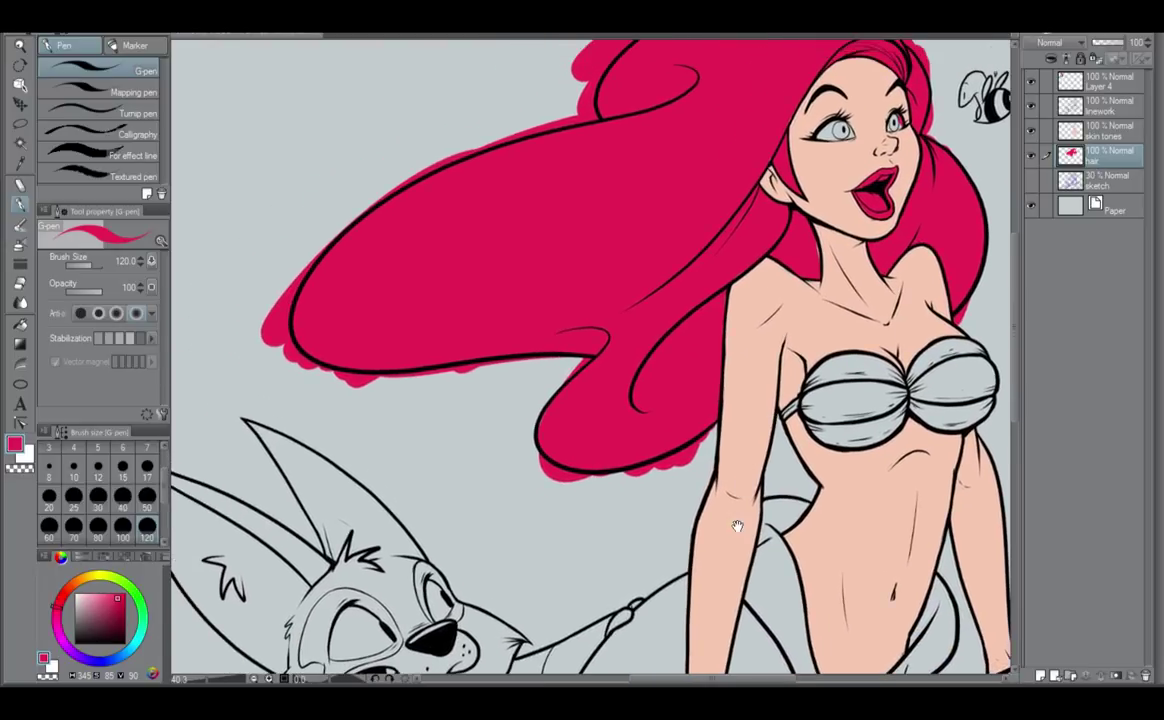
pyautogui.moveTo(738, 526); pyautogui.dragTo(616, 470)
pyautogui.moveTo(597, 384); pyautogui.dragTo(651, 566)
pyautogui.moveTo(671, 343); pyautogui.dragTo(688, 419)
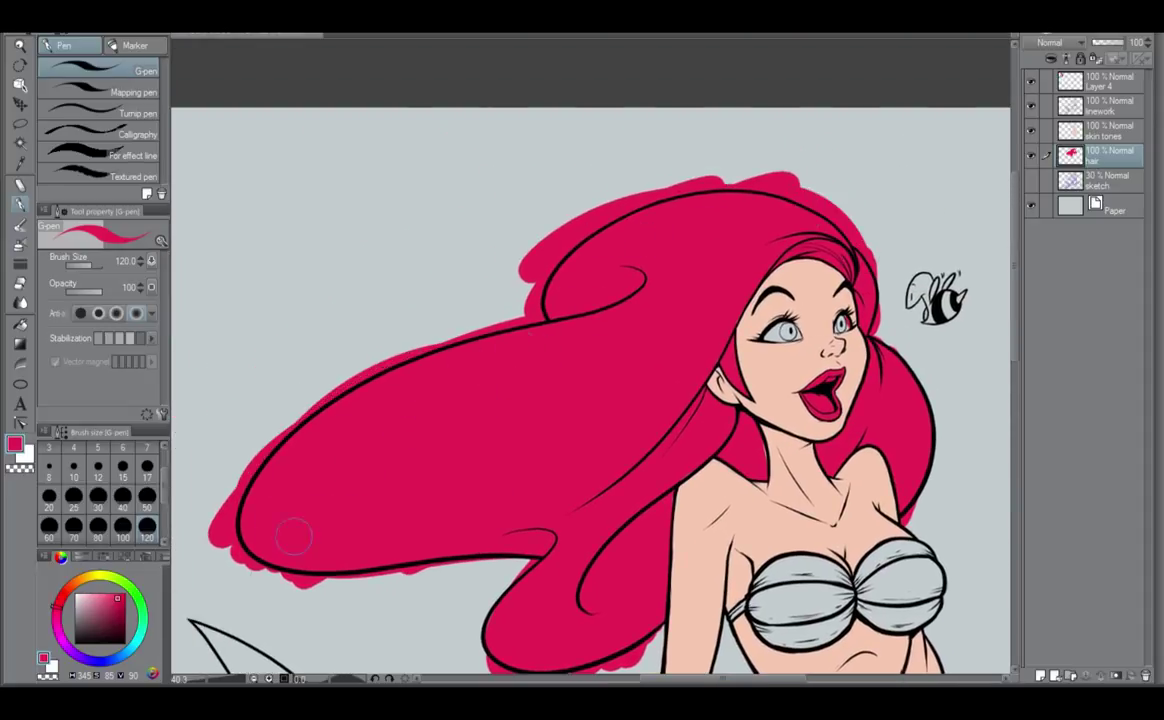
pyautogui.moveTo(294, 535); pyautogui.dragTo(320, 577)
pyautogui.moveTo(534, 514); pyautogui.dragTo(527, 421)
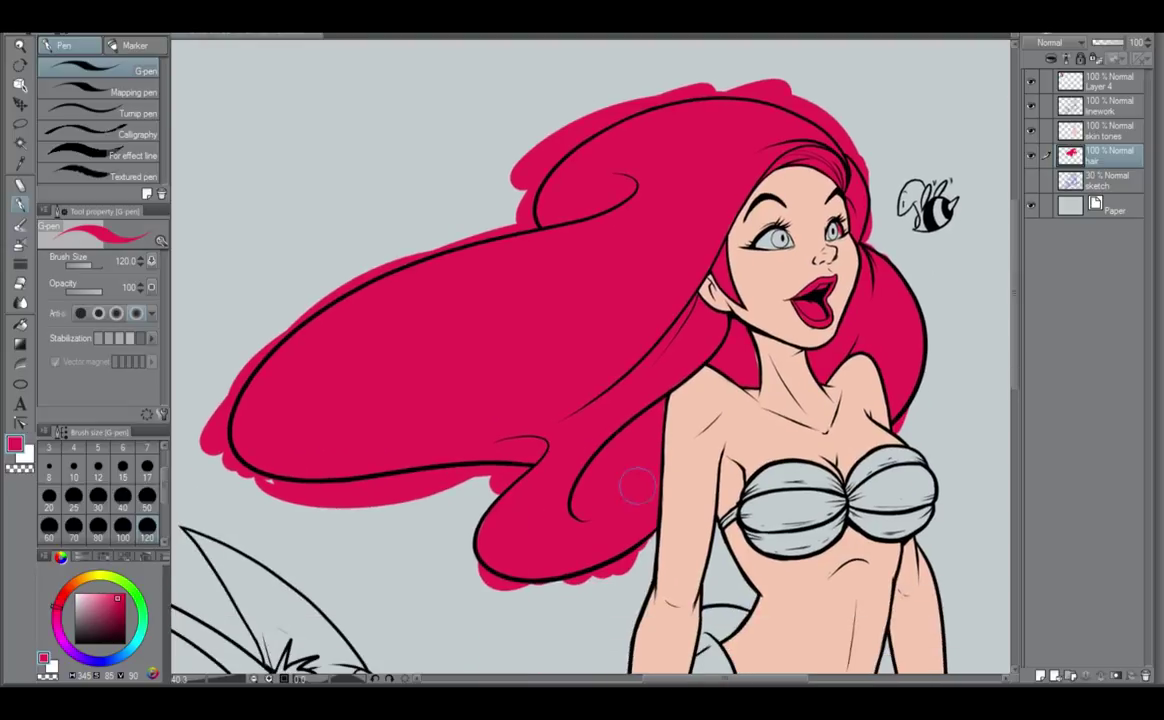
pyautogui.moveTo(472, 518); pyautogui.dragTo(497, 563)
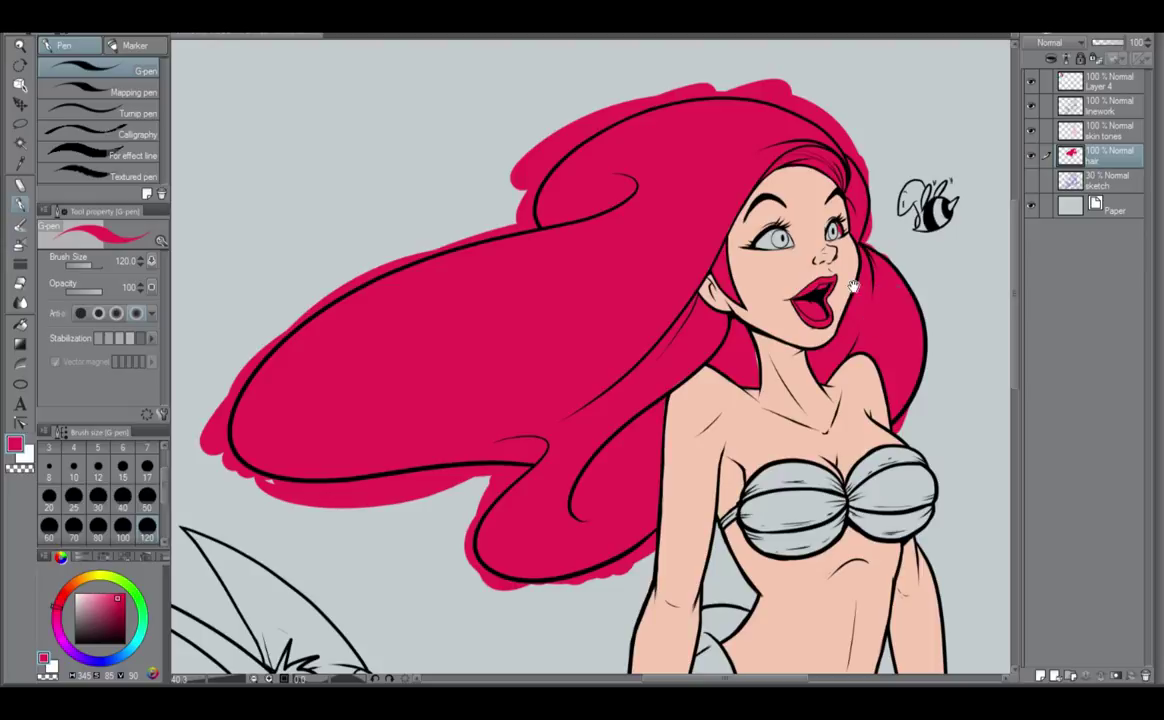
pyautogui.moveTo(881, 206); pyautogui.dragTo(852, 297)
pyautogui.scroll(3, 852, 297)
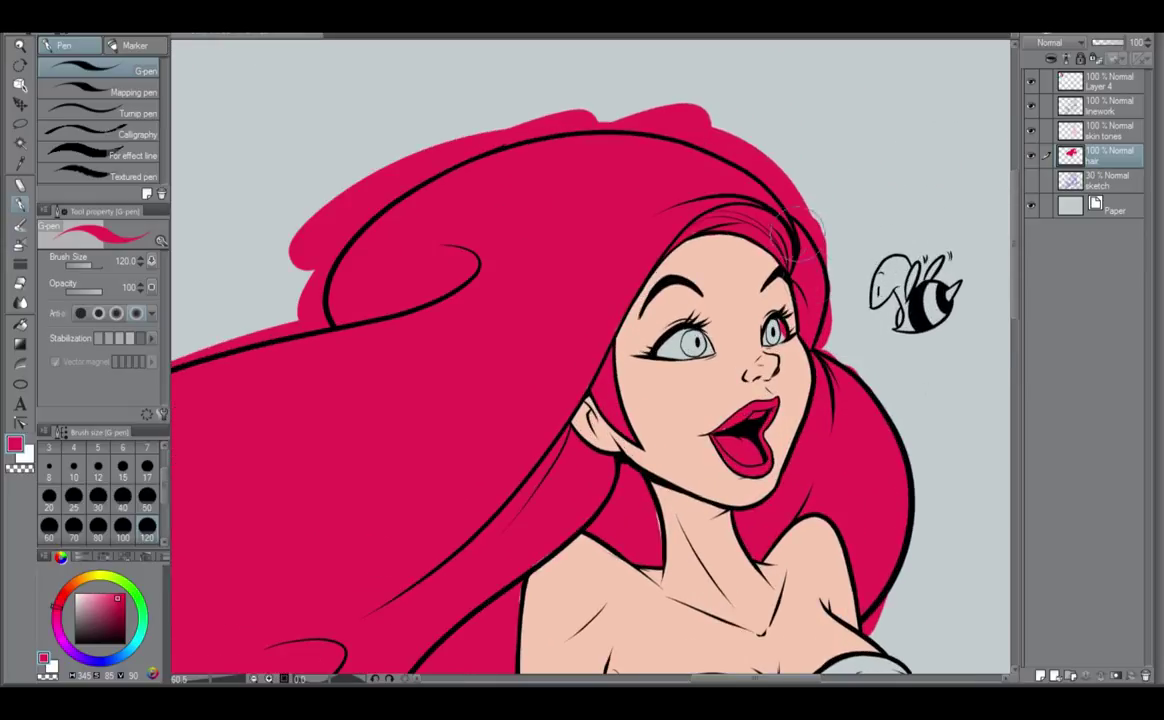
pyautogui.click(1105, 128)
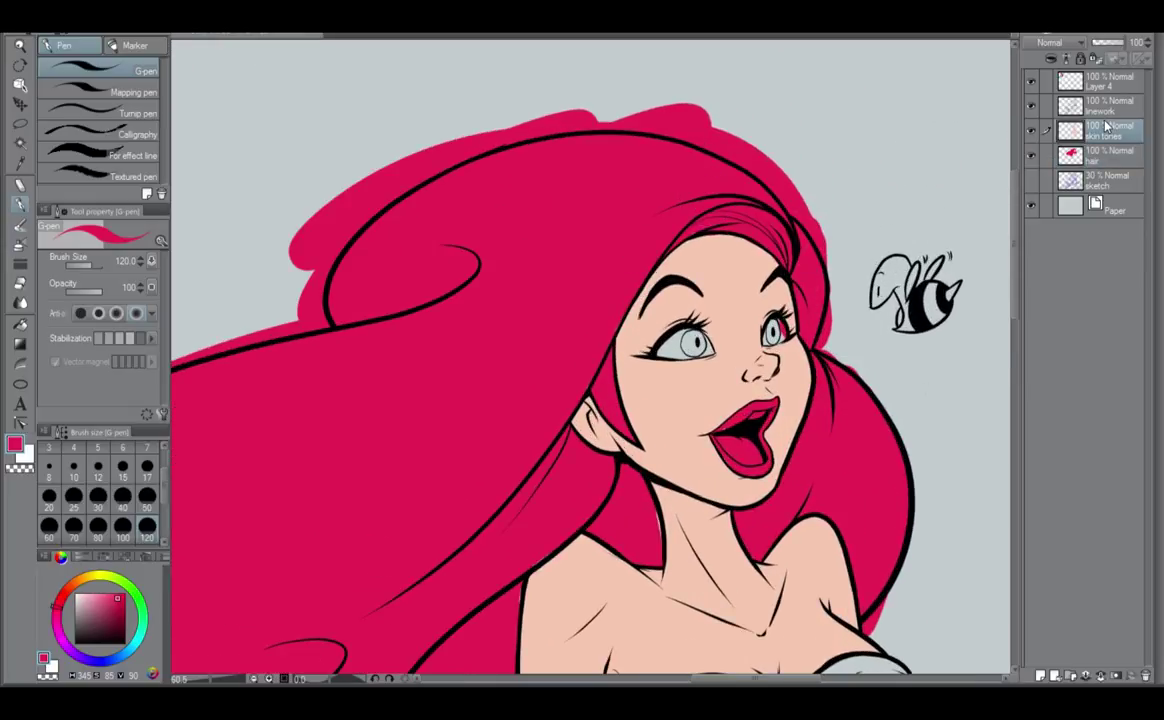
pyautogui.scroll(2, 640, 258)
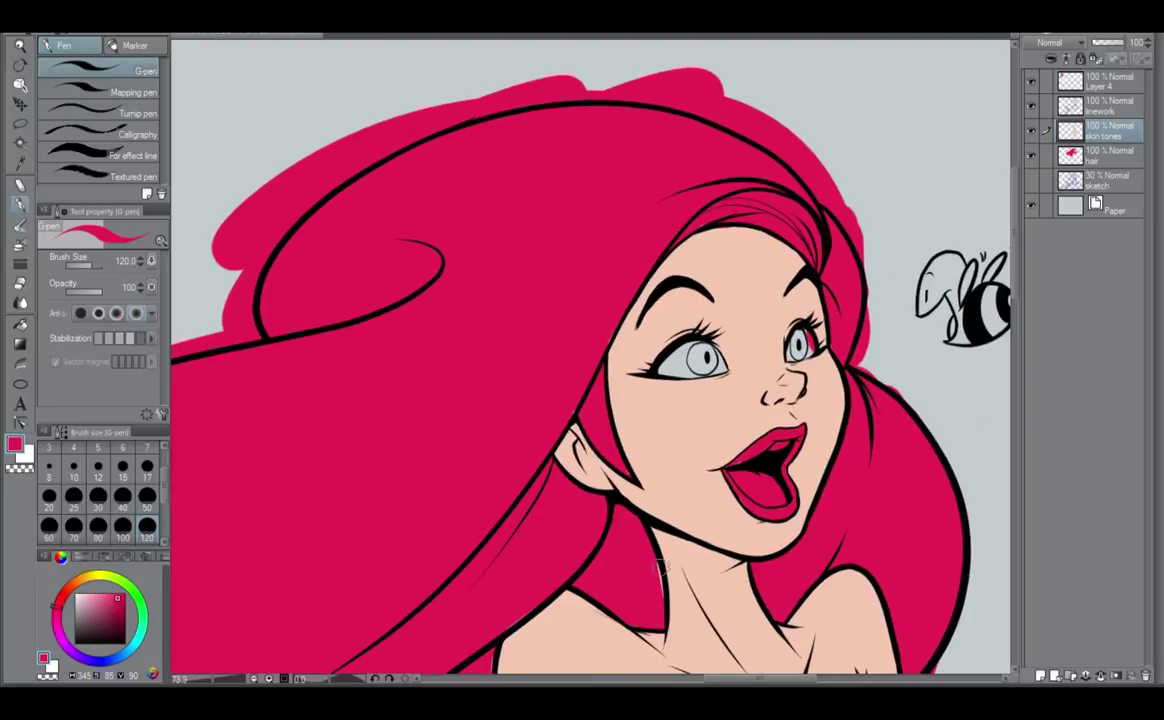
pyautogui.moveTo(700, 550)
pyautogui.mouseDown()
pyautogui.moveTo(668, 612)
pyautogui.moveTo(695, 628)
pyautogui.mouseUp()
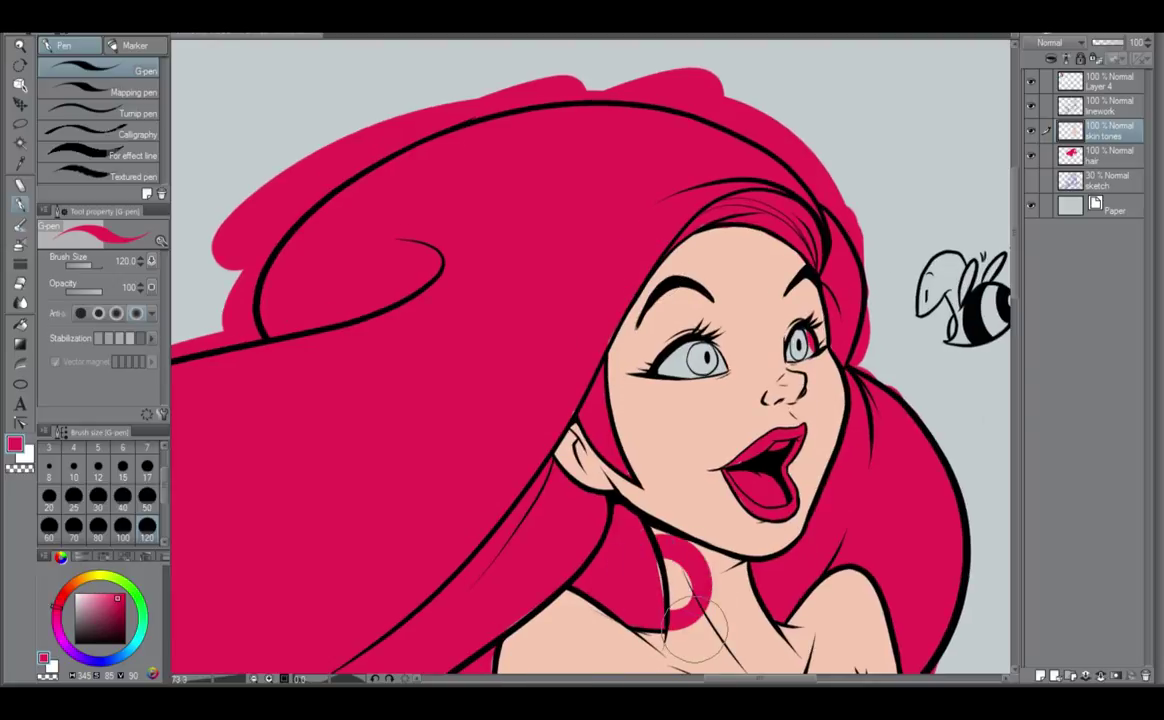
pyautogui.hotkey('ctrl', 'z')
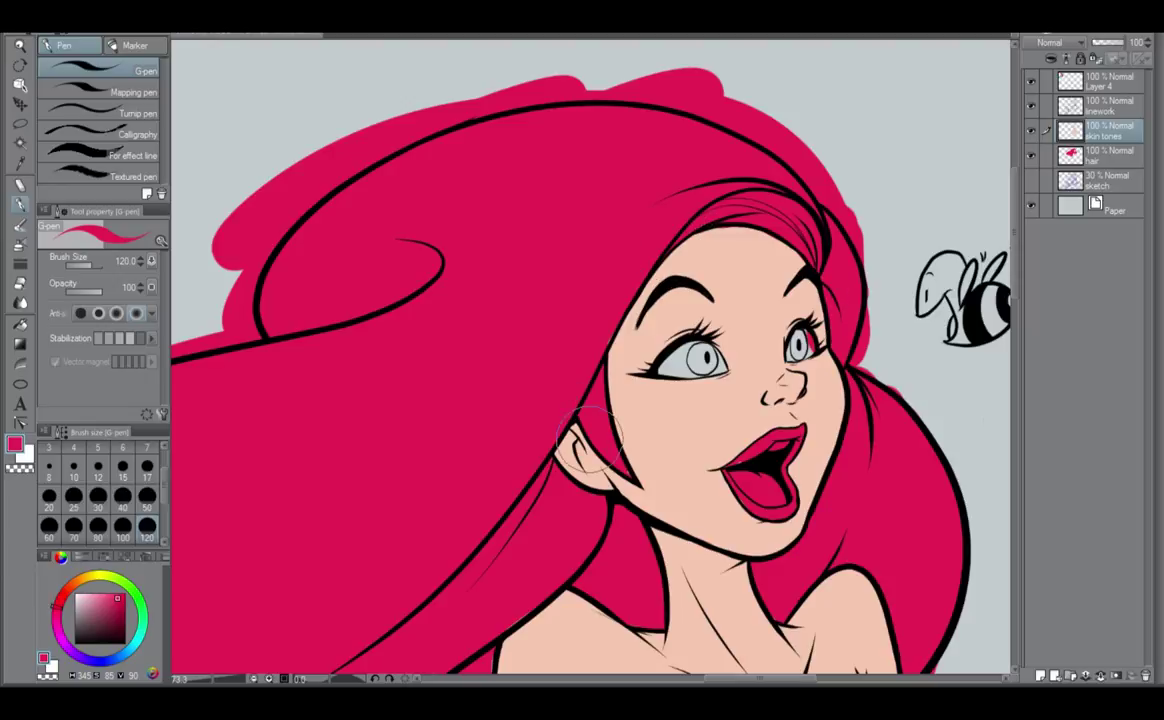
pyautogui.click(1104, 156)
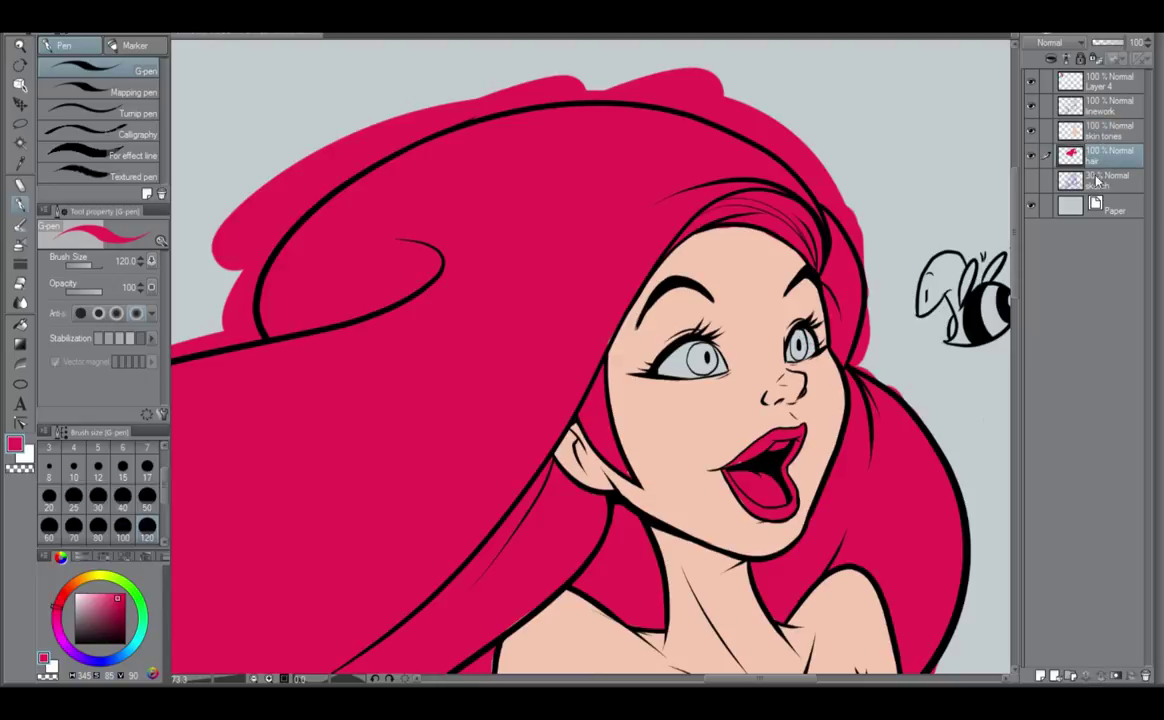
# Erase the red overspill on the hair layer outside the outline of the hair beside the face and behind the shoulder.
pyautogui.click(1092, 138)
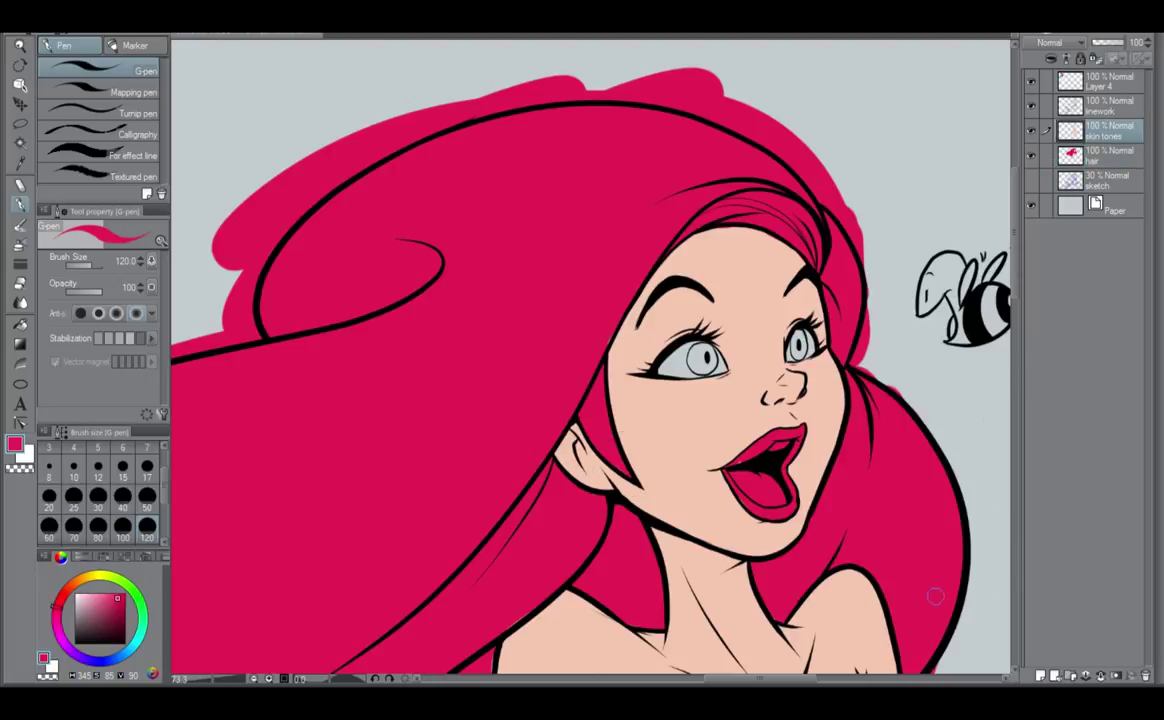
pyautogui.moveTo(885, 580); pyautogui.dragTo(833, 400)
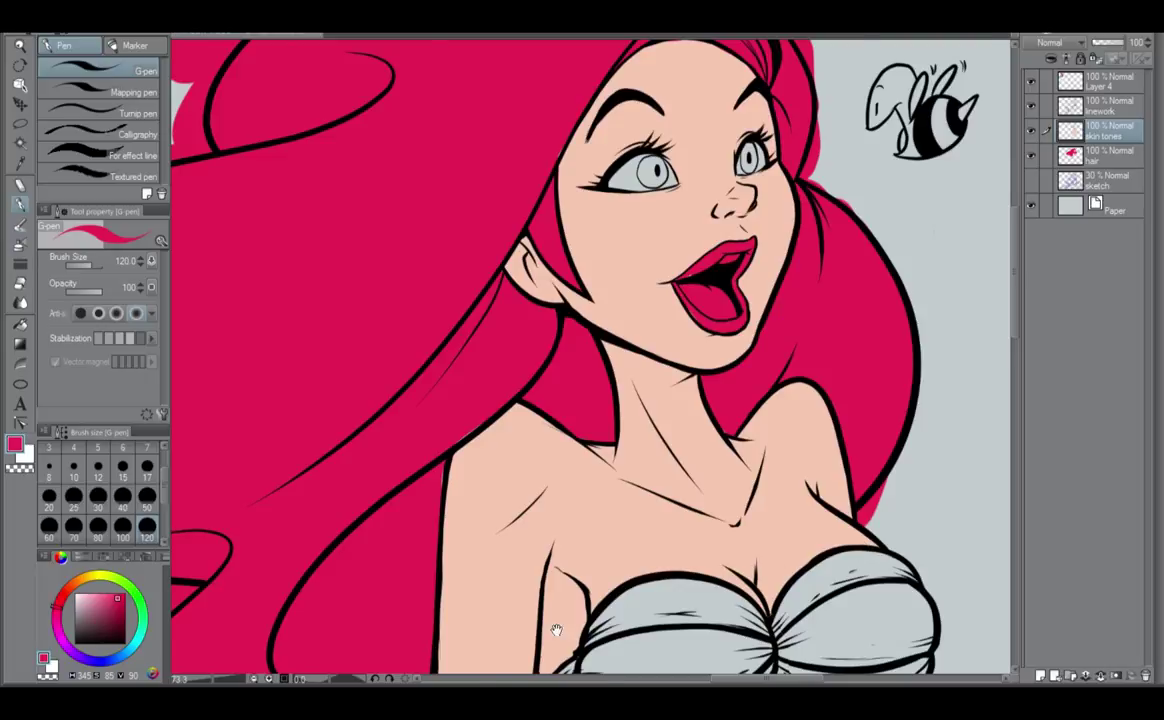
pyautogui.moveTo(556, 630); pyautogui.dragTo(821, 496)
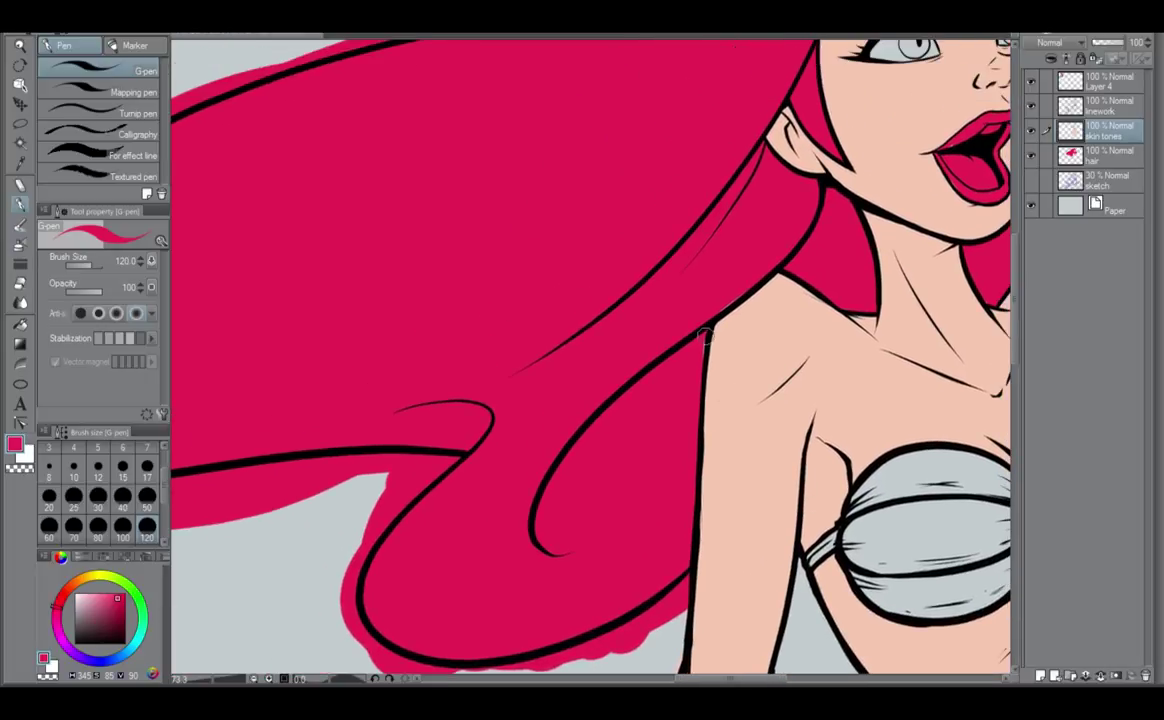
pyautogui.moveTo(740, 435); pyautogui.dragTo(667, 571)
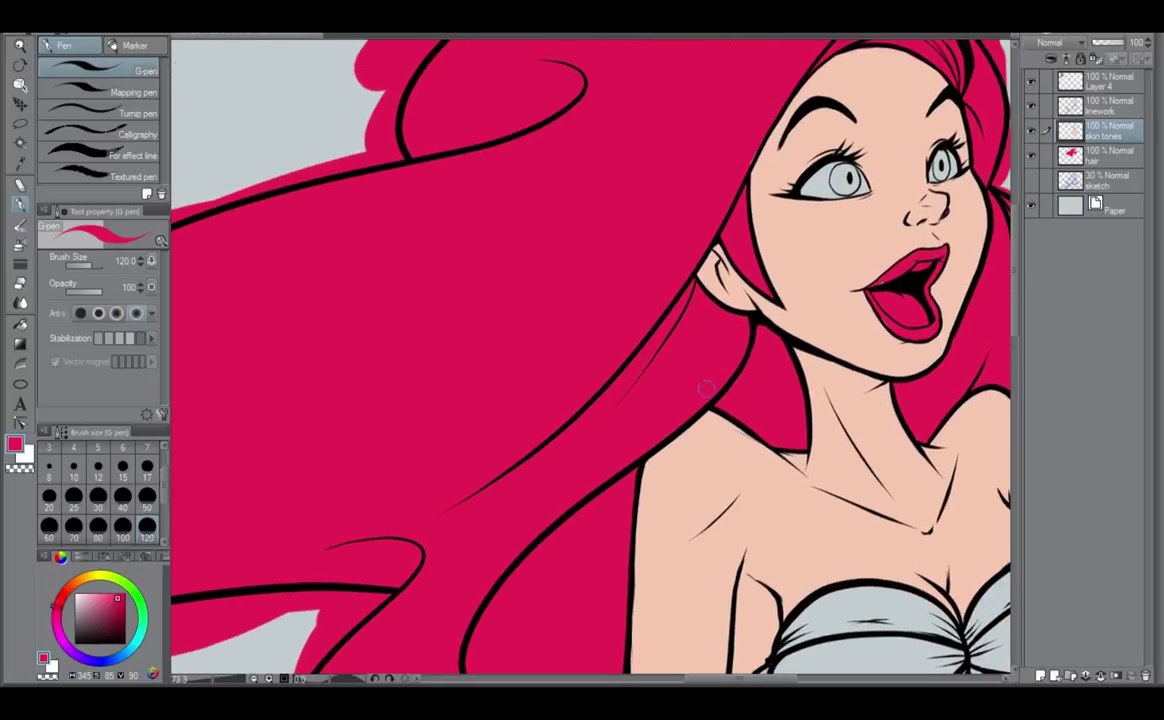
pyautogui.scroll(-4, 706, 388)
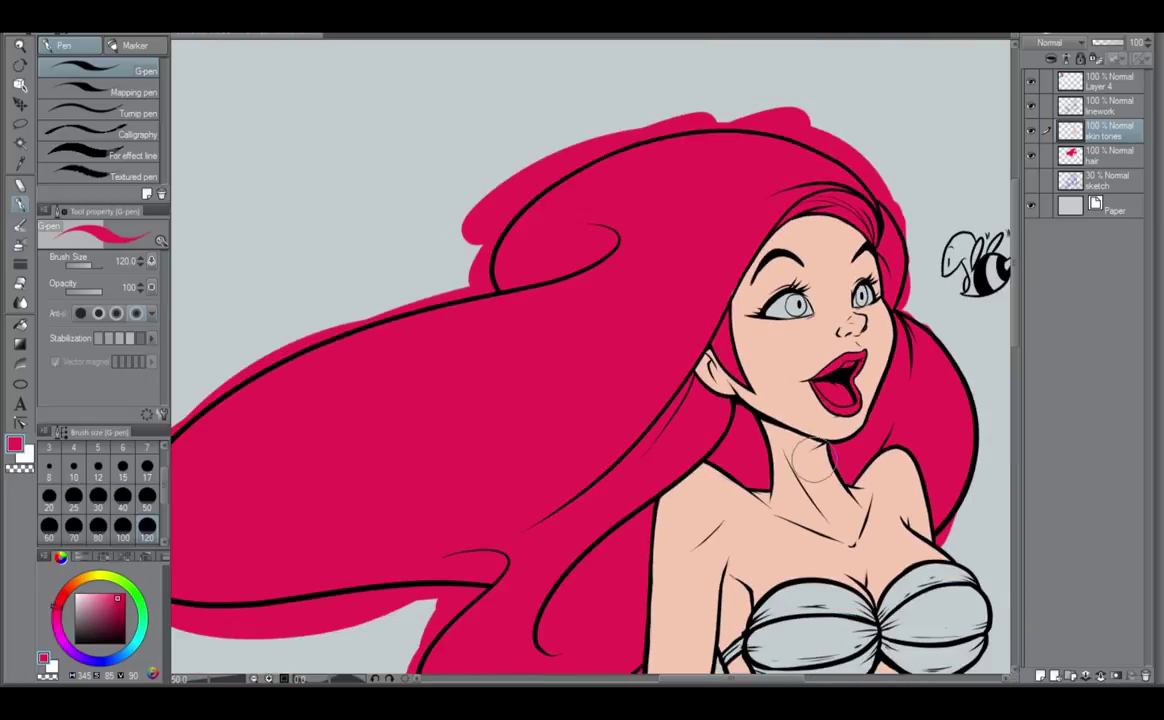
pyautogui.scroll(2, 815, 460)
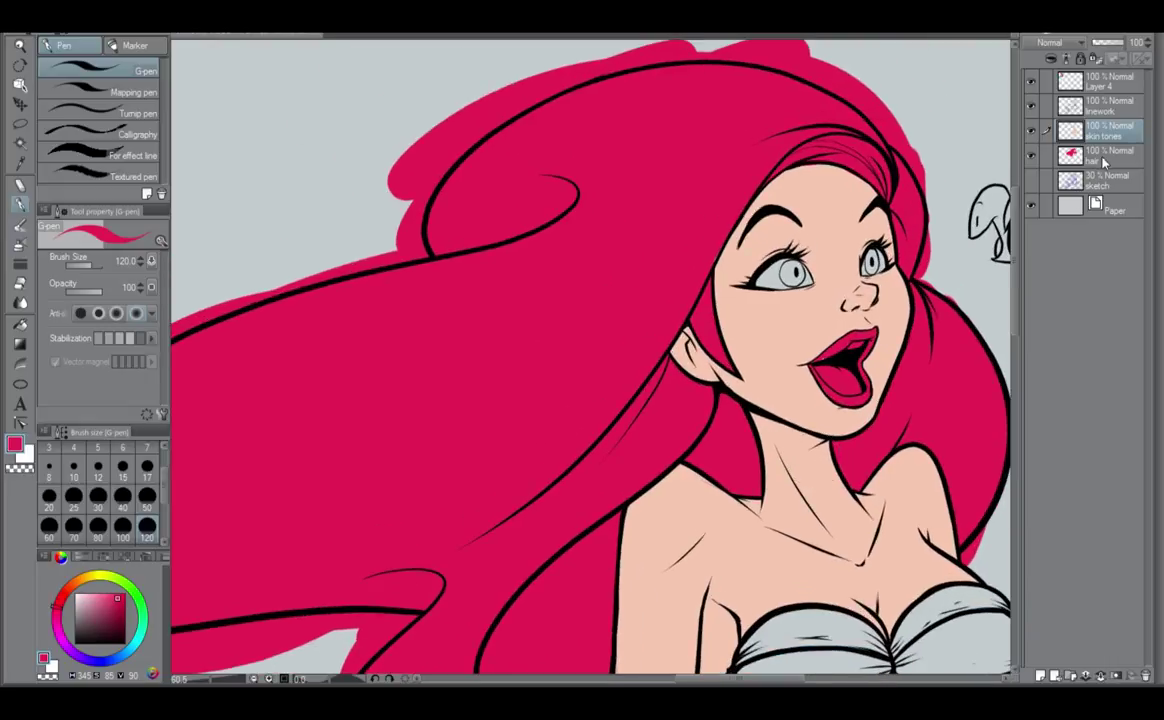
pyautogui.click(1102, 160)
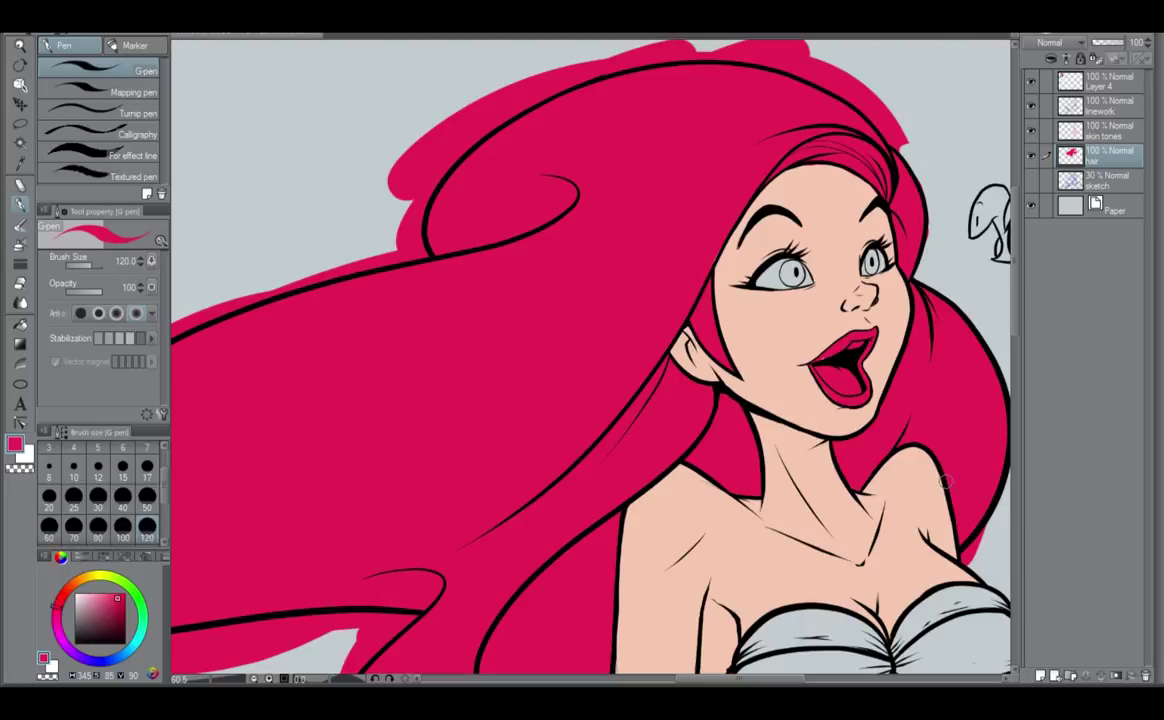
pyautogui.moveTo(937, 494); pyautogui.dragTo(724, 447)
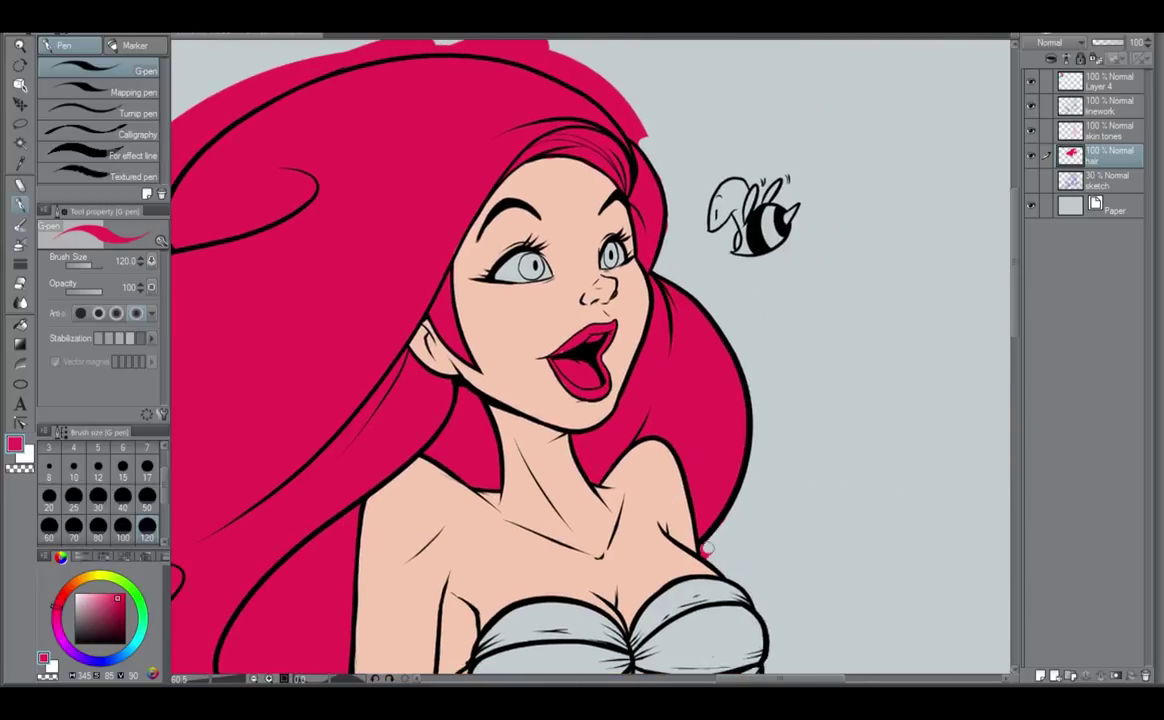
pyautogui.moveTo(622, 570)
pyautogui.mouseDown()
pyautogui.moveTo(912, 400)
pyautogui.moveTo(962, 385)
pyautogui.mouseUp()
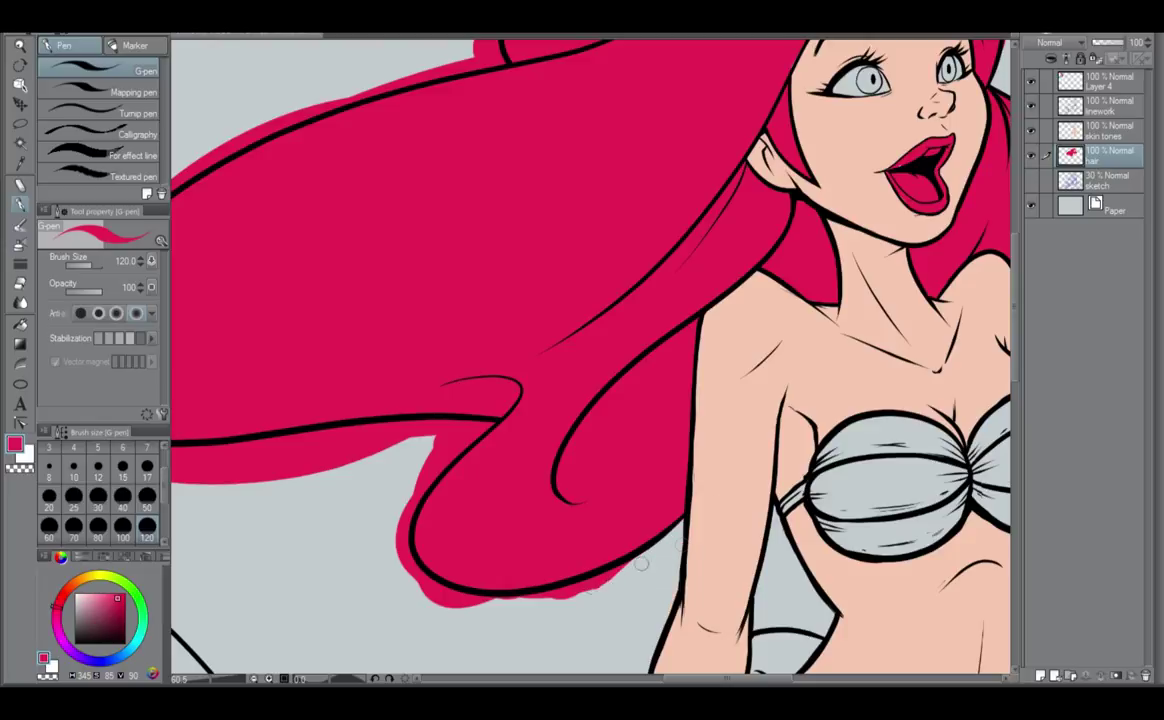
# Erase the red overspill around the outside of the lower hair curl beside the mermaid's arm.
pyautogui.moveTo(558, 598); pyautogui.dragTo(634, 565)
pyautogui.moveTo(477, 436)
pyautogui.mouseDown()
pyautogui.moveTo(408, 502)
pyautogui.moveTo(402, 539)
pyautogui.mouseUp()
pyautogui.moveTo(420, 483)
pyautogui.mouseDown()
pyautogui.moveTo(406, 521)
pyautogui.moveTo(414, 584)
pyautogui.moveTo(415, 568)
pyautogui.moveTo(492, 607)
pyautogui.moveTo(534, 594)
pyautogui.moveTo(499, 606)
pyautogui.mouseUp()
pyautogui.moveTo(409, 592)
pyautogui.mouseDown()
pyautogui.moveTo(610, 608)
pyautogui.moveTo(681, 631)
pyautogui.mouseUp()
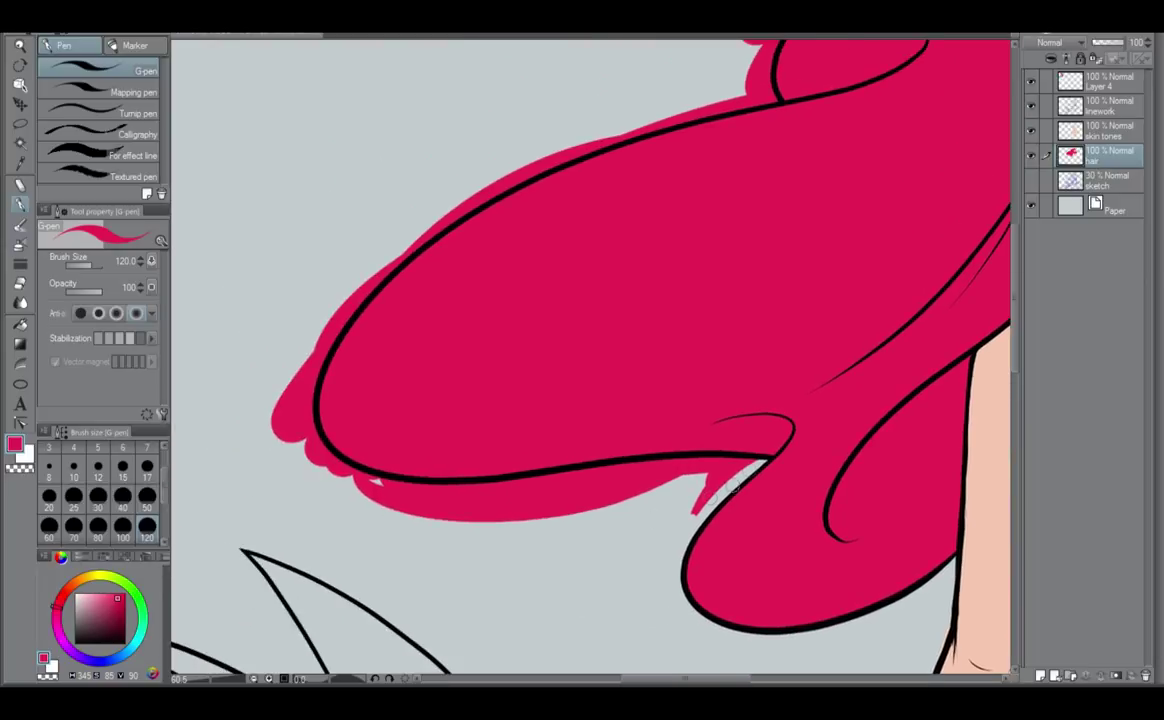
# Clean up the red outside the linework along the underside and rounded tip of the long flowing hair.
pyautogui.moveTo(752, 463)
pyautogui.mouseDown()
pyautogui.moveTo(540, 490)
pyautogui.moveTo(699, 476)
pyautogui.moveTo(677, 524)
pyautogui.mouseUp()
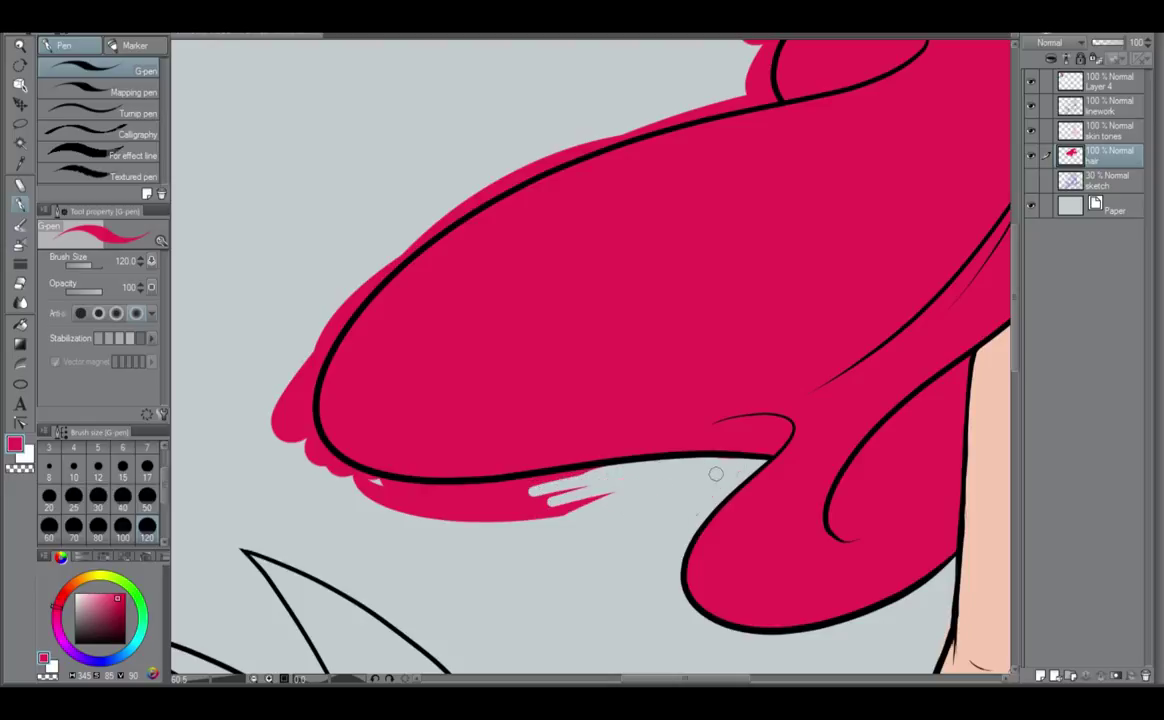
pyautogui.moveTo(716, 473)
pyautogui.mouseDown()
pyautogui.moveTo(489, 495)
pyautogui.moveTo(647, 466)
pyautogui.moveTo(417, 499)
pyautogui.moveTo(585, 496)
pyautogui.moveTo(552, 512)
pyautogui.mouseUp()
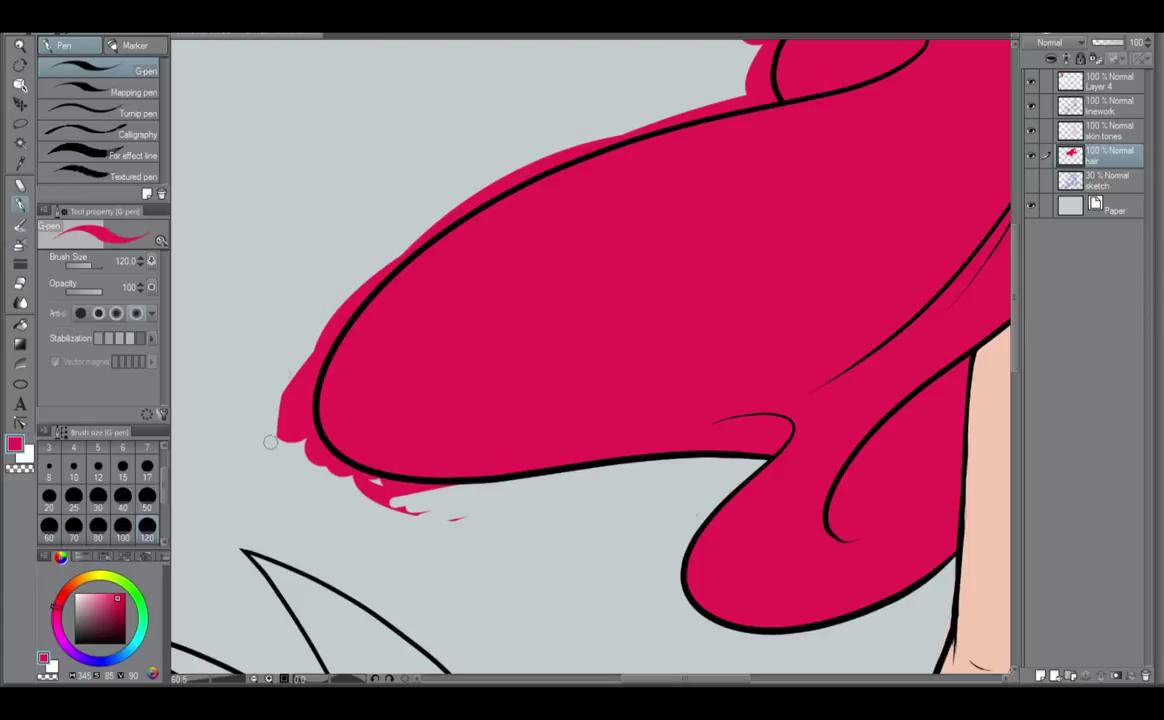
pyautogui.moveTo(262, 338)
pyautogui.mouseDown()
pyautogui.moveTo(283, 424)
pyautogui.moveTo(348, 481)
pyautogui.moveTo(461, 490)
pyautogui.moveTo(396, 487)
pyautogui.moveTo(406, 514)
pyautogui.mouseUp()
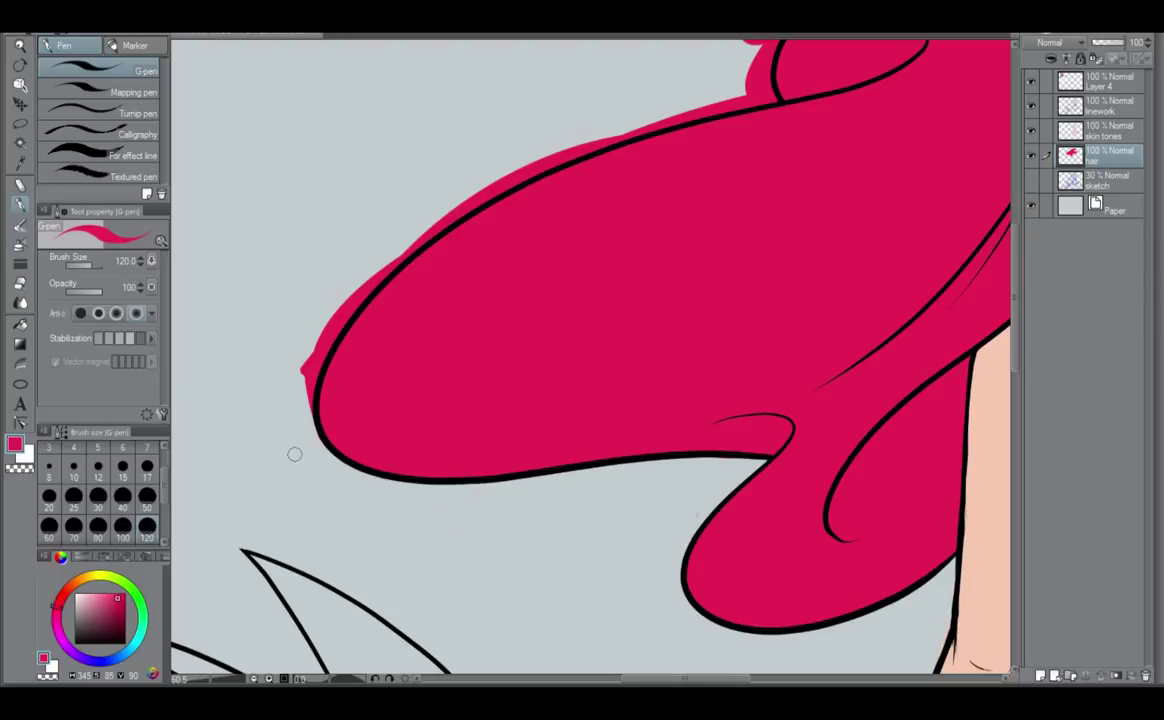
pyautogui.moveTo(386, 472); pyautogui.dragTo(423, 577)
pyautogui.moveTo(342, 460); pyautogui.dragTo(340, 525)
# Erase the excess red above the upper outline of the long flowing hair, up to the crown.
pyautogui.moveTo(374, 412)
pyautogui.mouseDown()
pyautogui.moveTo(340, 532)
pyautogui.moveTo(431, 363)
pyautogui.moveTo(400, 350)
pyautogui.moveTo(455, 335)
pyautogui.moveTo(520, 292)
pyautogui.moveTo(726, 220)
pyautogui.moveTo(606, 264)
pyautogui.mouseUp()
pyautogui.moveTo(790, 206); pyautogui.dragTo(620, 260)
pyautogui.click(339, 474)
pyautogui.moveTo(611, 334); pyautogui.dragTo(381, 577)
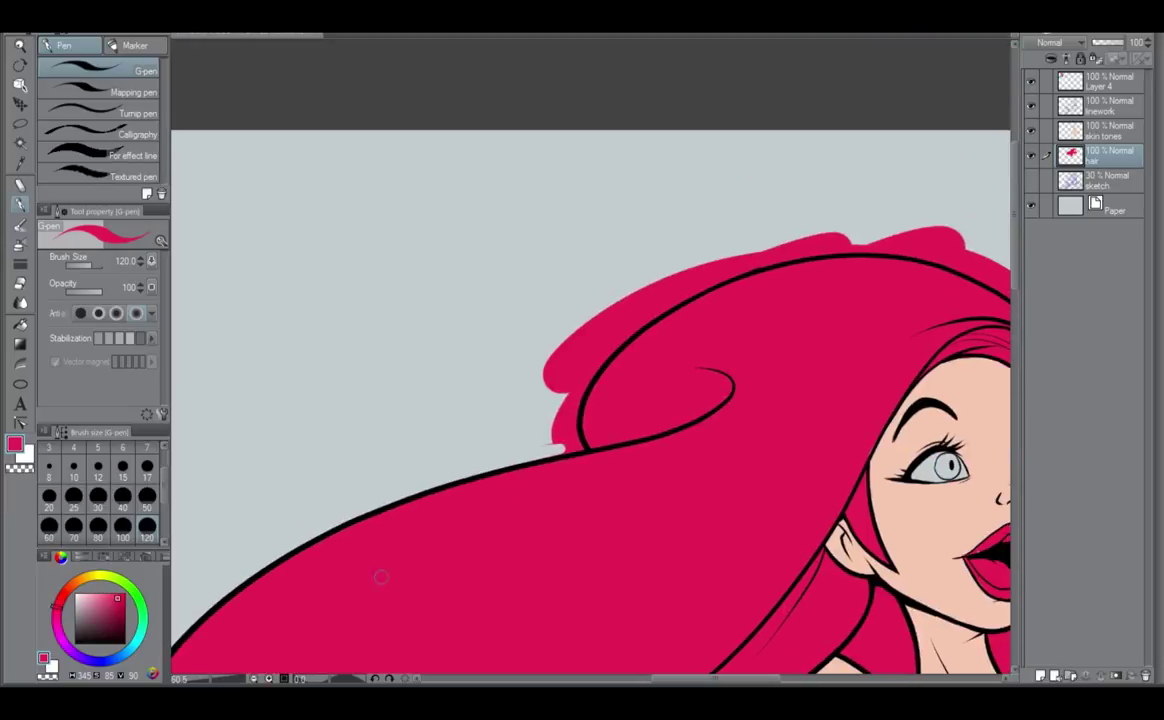
# Erase the red overspill around the back and top of the crown up to the hair outline.
pyautogui.moveTo(599, 290)
pyautogui.mouseDown()
pyautogui.moveTo(560, 335)
pyautogui.moveTo(605, 280)
pyautogui.moveTo(575, 340)
pyautogui.moveTo(658, 300)
pyautogui.moveTo(590, 340)
pyautogui.moveTo(562, 418)
pyautogui.moveTo(573, 434)
pyautogui.moveTo(555, 453)
pyautogui.mouseUp()
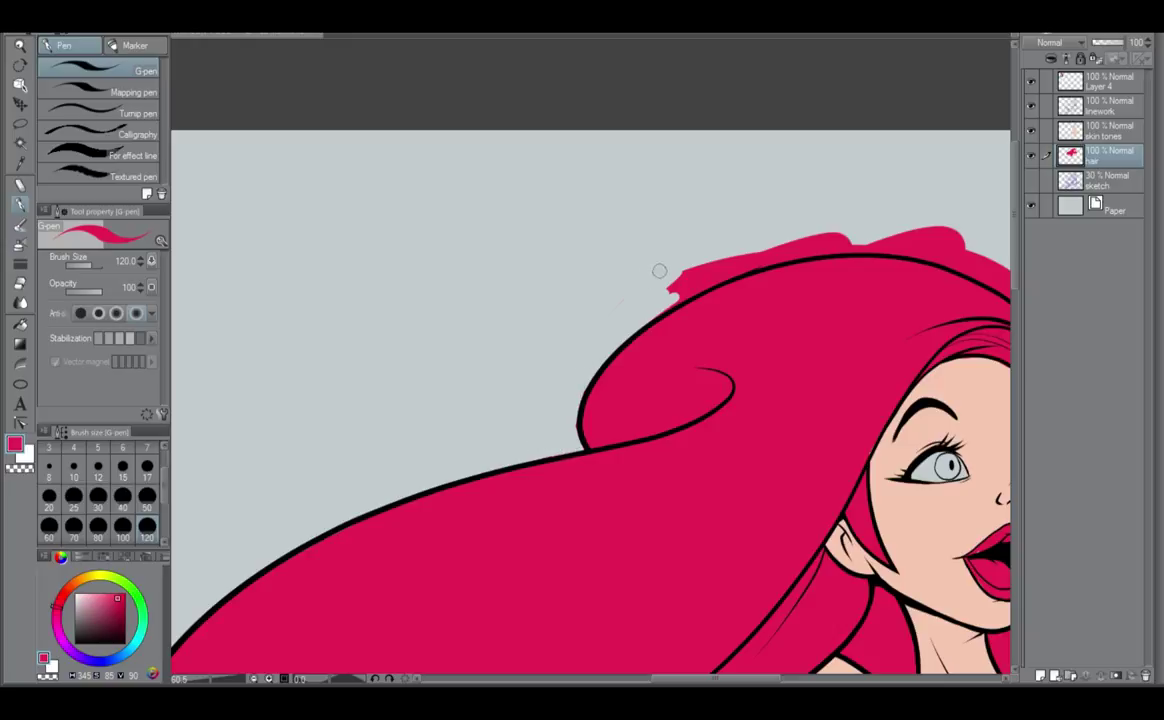
pyautogui.moveTo(631, 306); pyautogui.dragTo(520, 383)
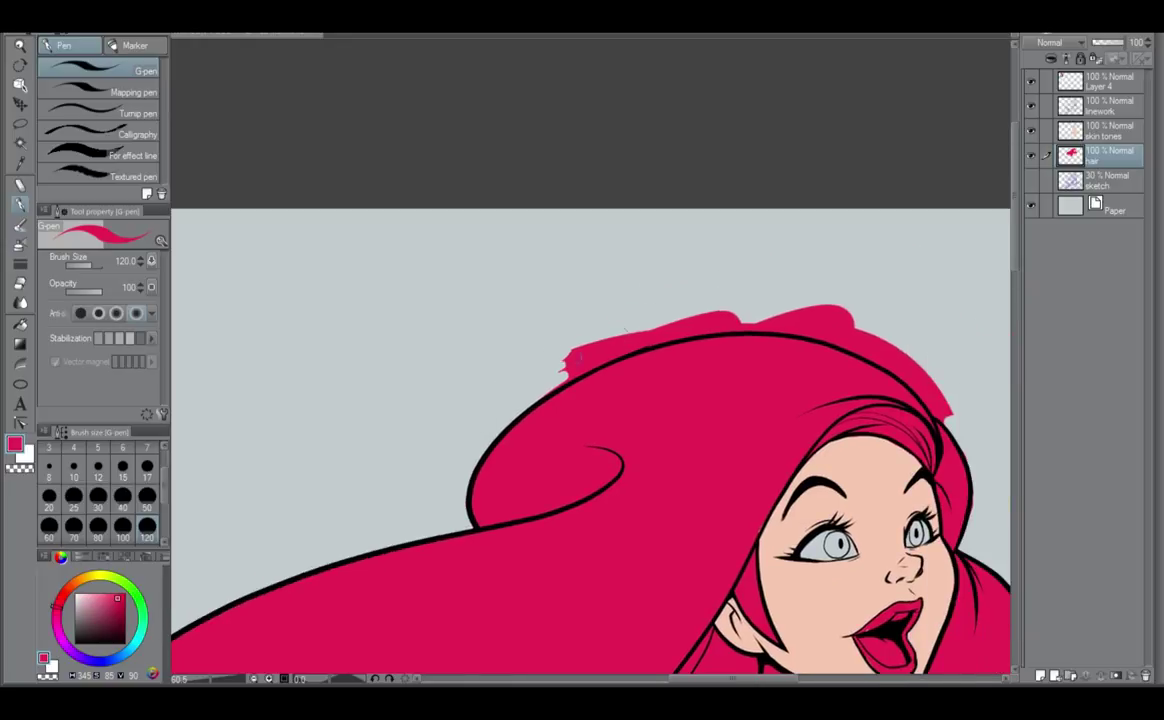
pyautogui.moveTo(625, 330)
pyautogui.mouseDown()
pyautogui.moveTo(530, 372)
pyautogui.moveTo(525, 393)
pyautogui.moveTo(699, 319)
pyautogui.moveTo(724, 321)
pyautogui.moveTo(628, 337)
pyautogui.mouseUp()
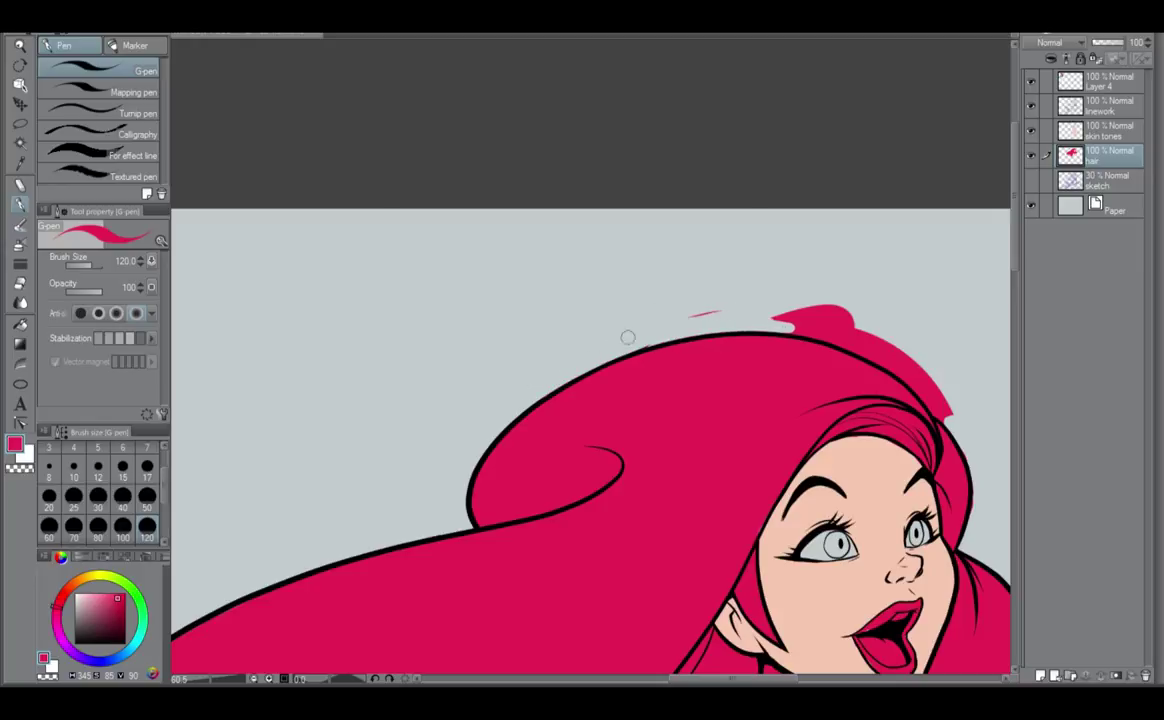
pyautogui.moveTo(817, 281); pyautogui.dragTo(587, 321)
# Undo the last erasing stroke and trim the red again along the crown's front edge above the forehead.
pyautogui.moveTo(531, 369)
pyautogui.mouseDown()
pyautogui.moveTo(505, 343)
pyautogui.moveTo(567, 338)
pyautogui.moveTo(629, 393)
pyautogui.moveTo(587, 386)
pyautogui.moveTo(669, 440)
pyautogui.mouseUp()
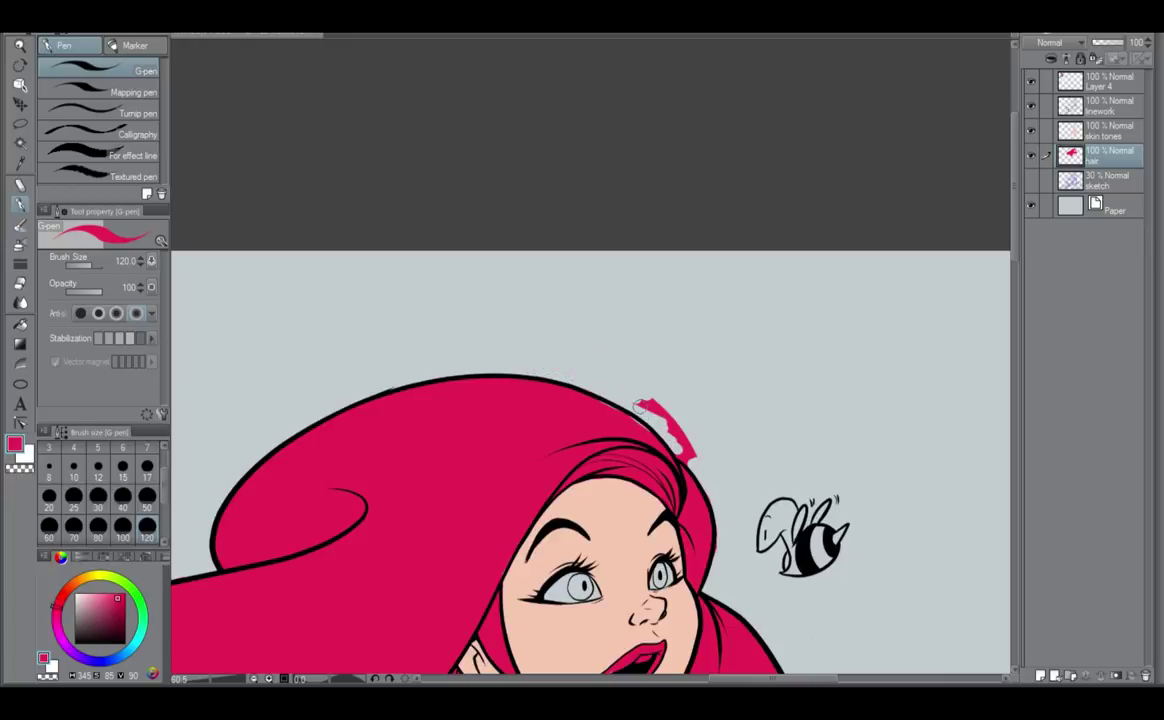
pyautogui.hotkey('ctrl', 'z')
pyautogui.moveTo(531, 372); pyautogui.dragTo(597, 386)
pyautogui.moveTo(515, 345)
pyautogui.mouseDown()
pyautogui.moveTo(595, 385)
pyautogui.moveTo(680, 452)
pyautogui.moveTo(565, 355)
pyautogui.moveTo(512, 356)
pyautogui.moveTo(561, 338)
pyautogui.moveTo(631, 384)
pyautogui.moveTo(665, 426)
pyautogui.mouseUp()
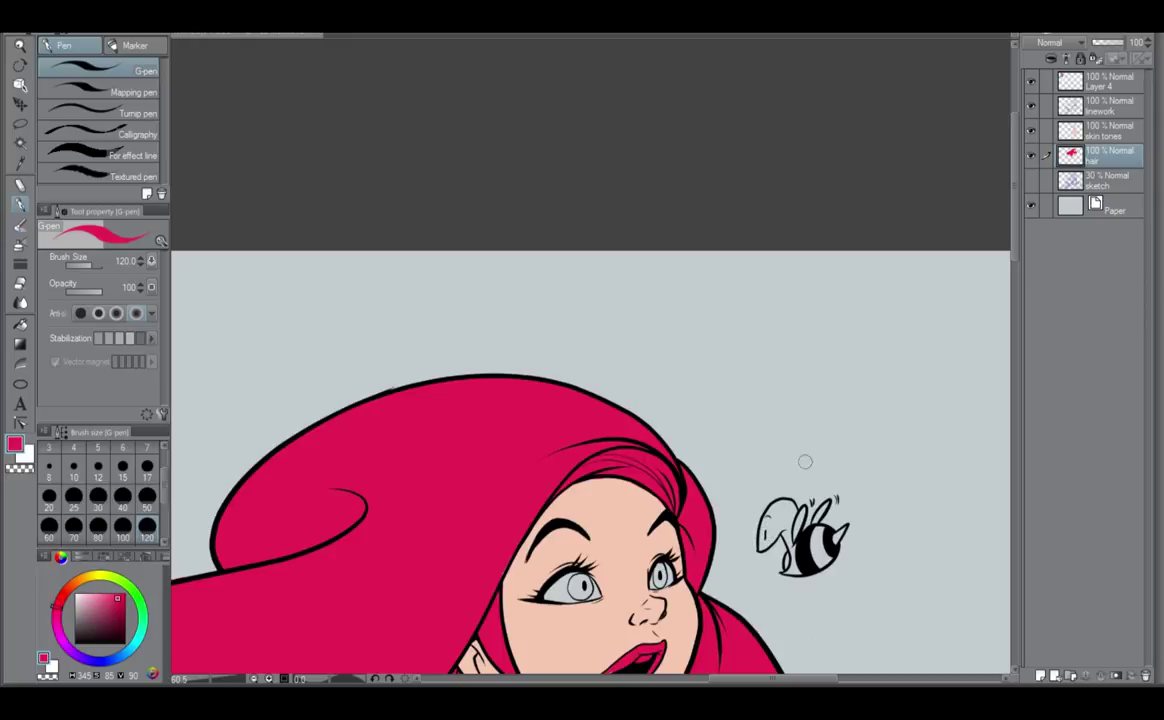
pyautogui.moveTo(703, 556); pyautogui.dragTo(786, 339)
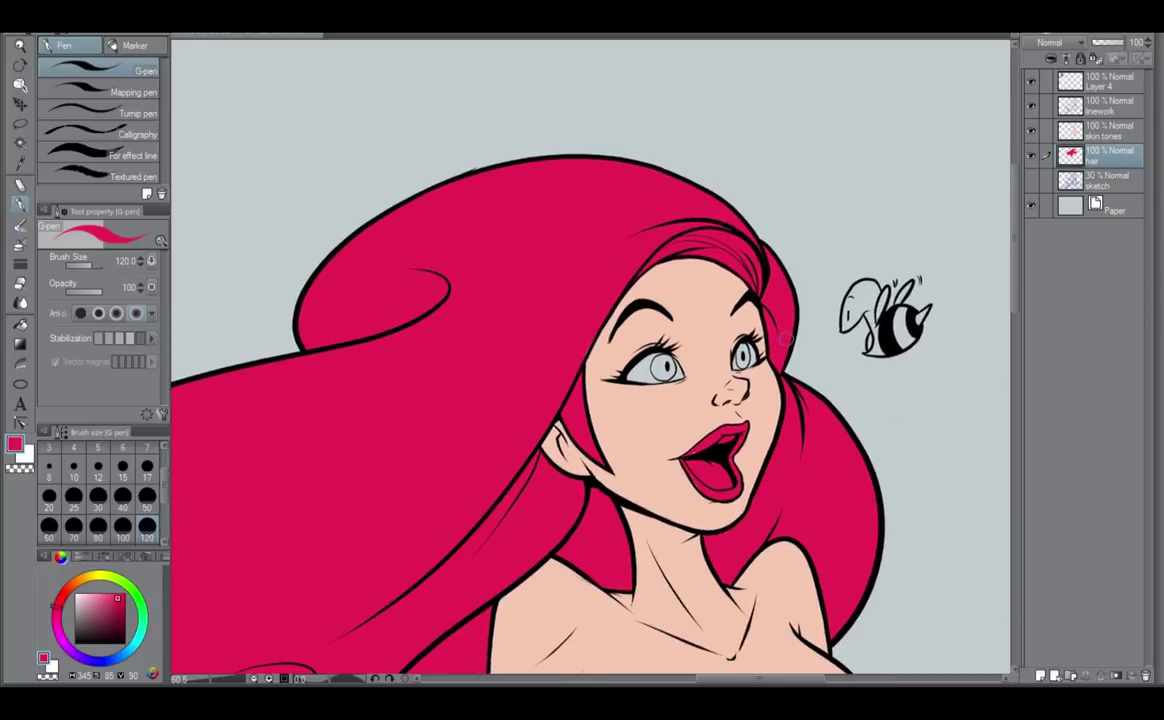
# Erase the red from the mermaid's teeth and tongue on the hair layer, keeping the lips filled.
pyautogui.scroll(4, 788, 390)
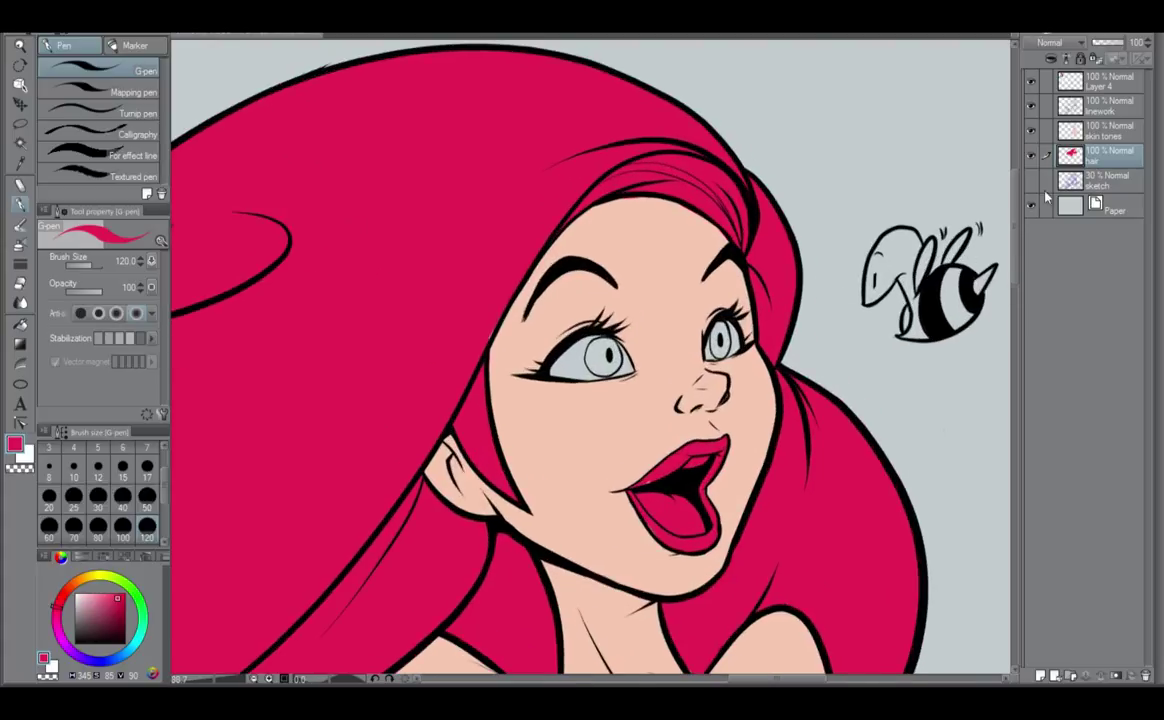
pyautogui.click(1122, 139)
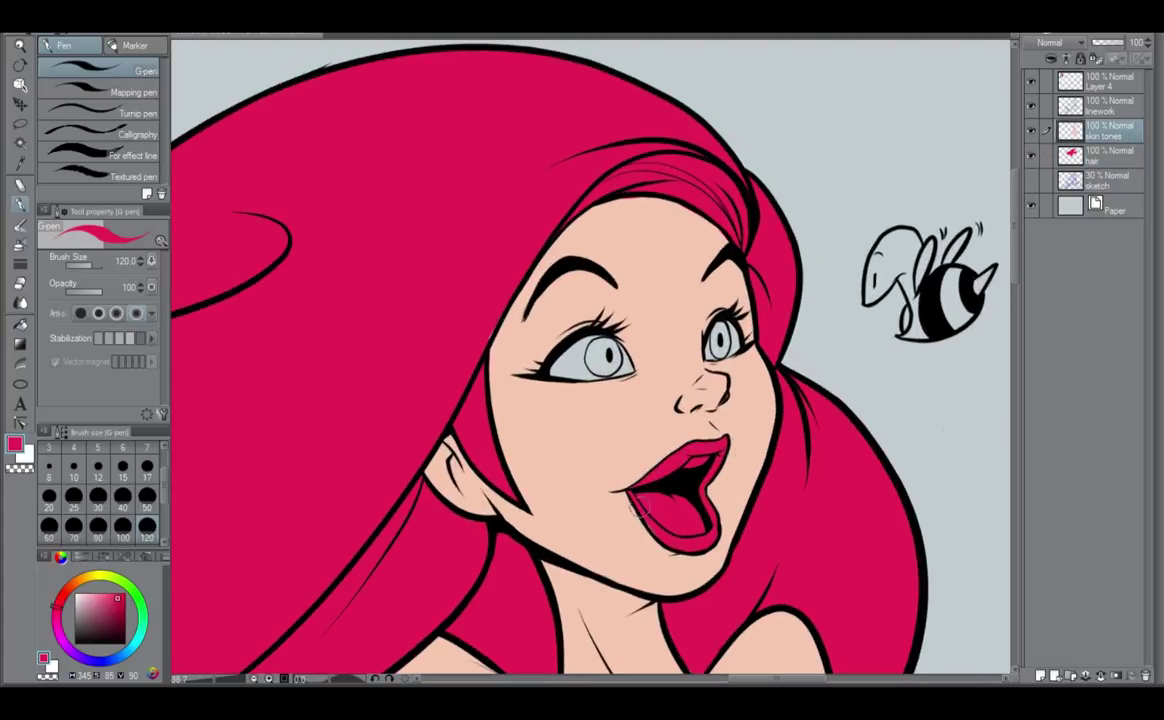
pyautogui.moveTo(700, 515); pyautogui.dragTo(675, 541)
pyautogui.click(1107, 158)
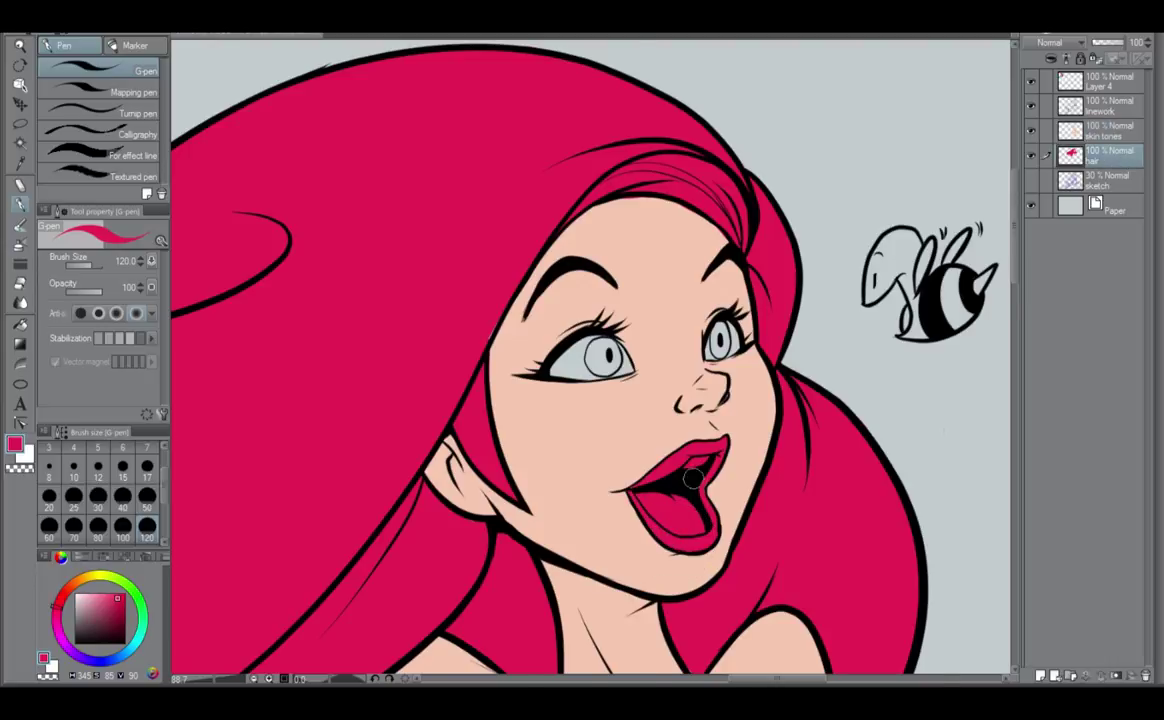
pyautogui.scroll(1, 632, 436)
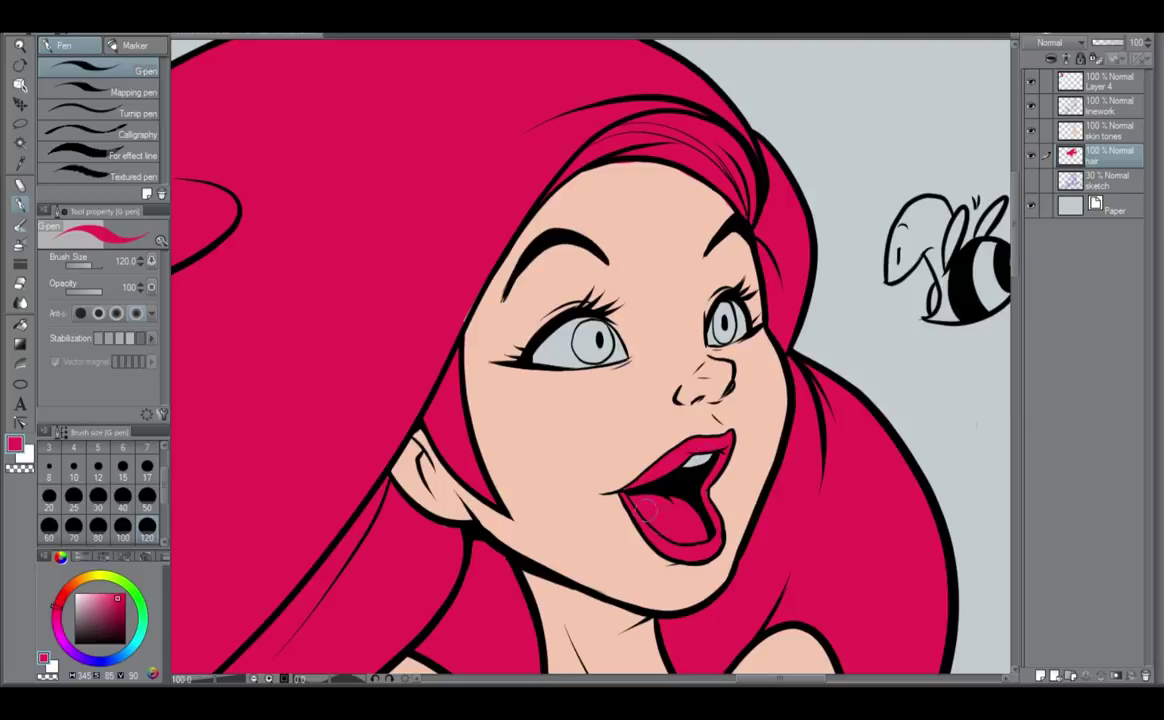
pyautogui.moveTo(638, 500)
pyautogui.mouseDown()
pyautogui.moveTo(660, 528)
pyautogui.moveTo(677, 530)
pyautogui.moveTo(672, 510)
pyautogui.moveTo(700, 535)
pyautogui.moveTo(685, 517)
pyautogui.mouseUp()
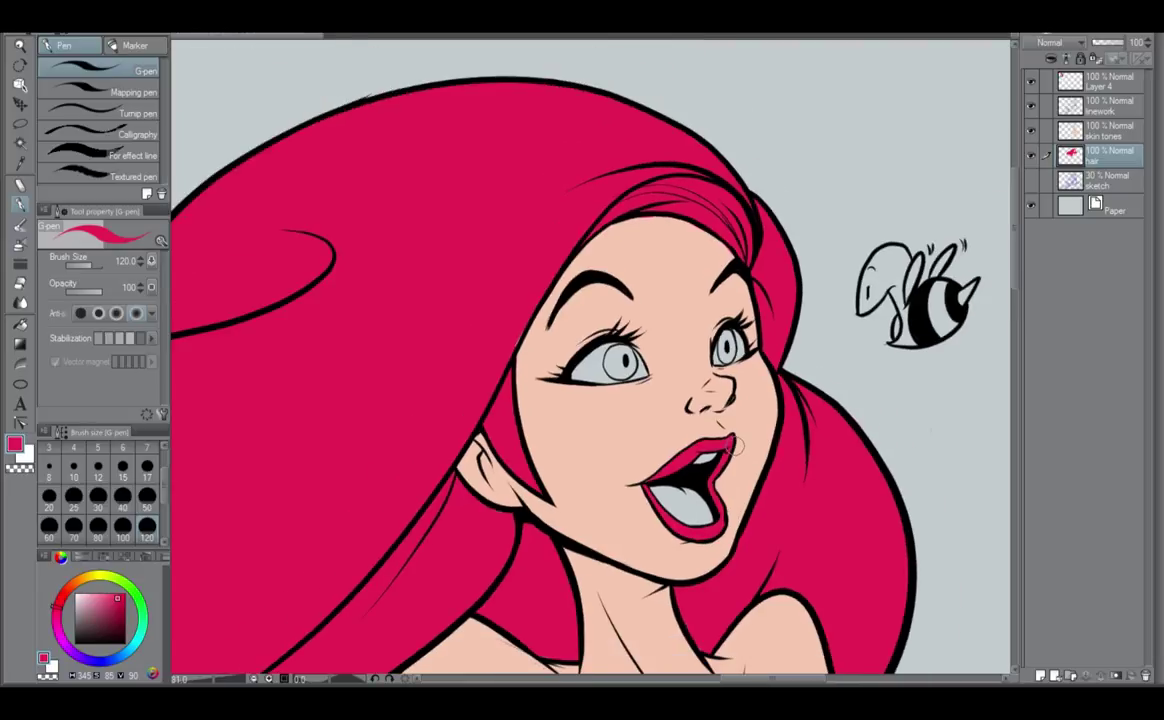
pyautogui.scroll(-1, 680, 420)
pyautogui.scroll(1, 737, 443)
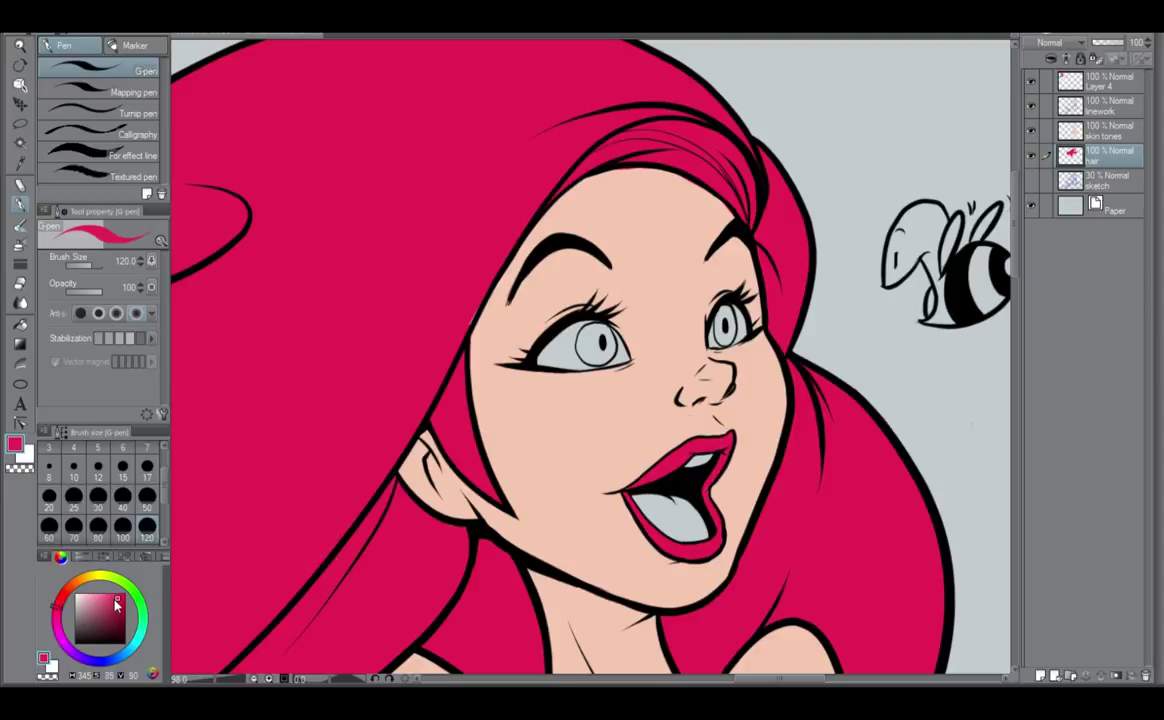
# Lighten the color to H 345, S 51, V 94, lock the hair layer's transparent pixels, and paint the lips pink.
pyautogui.moveTo(116, 604); pyautogui.dragTo(101, 601)
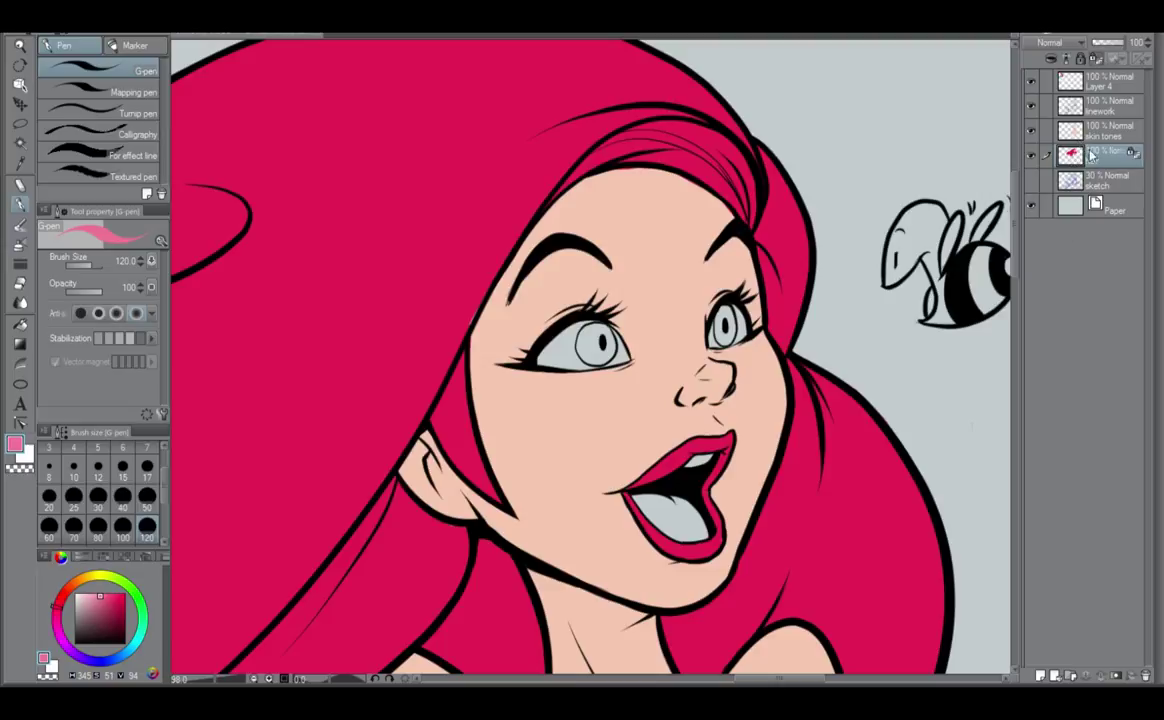
pyautogui.moveTo(674, 448)
pyautogui.mouseDown()
pyautogui.moveTo(733, 427)
pyautogui.moveTo(691, 527)
pyautogui.moveTo(673, 467)
pyautogui.moveTo(663, 527)
pyautogui.moveTo(643, 480)
pyautogui.moveTo(694, 527)
pyautogui.mouseUp()
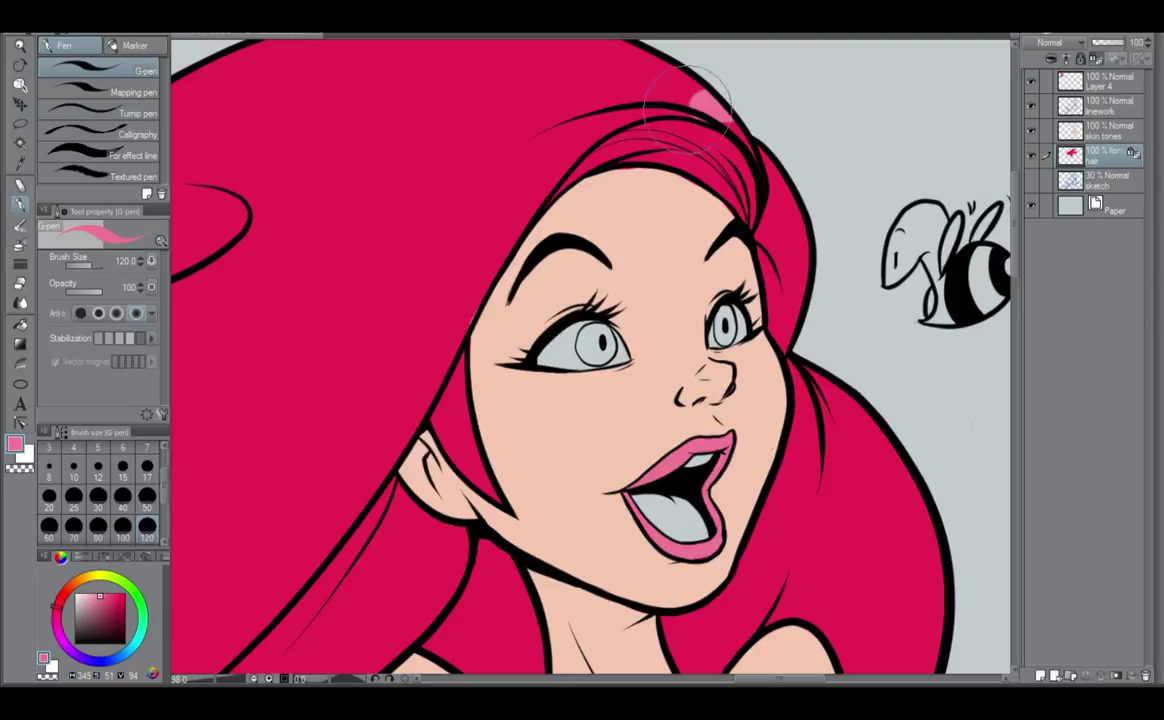
pyautogui.moveTo(300, 318)
pyautogui.mouseDown()
pyautogui.moveTo(700, 97)
pyautogui.moveTo(536, 134)
pyautogui.moveTo(292, 216)
pyautogui.moveTo(284, 340)
pyautogui.moveTo(481, 257)
pyautogui.mouseUp()
pyautogui.hotkey('ctrl', 'z')
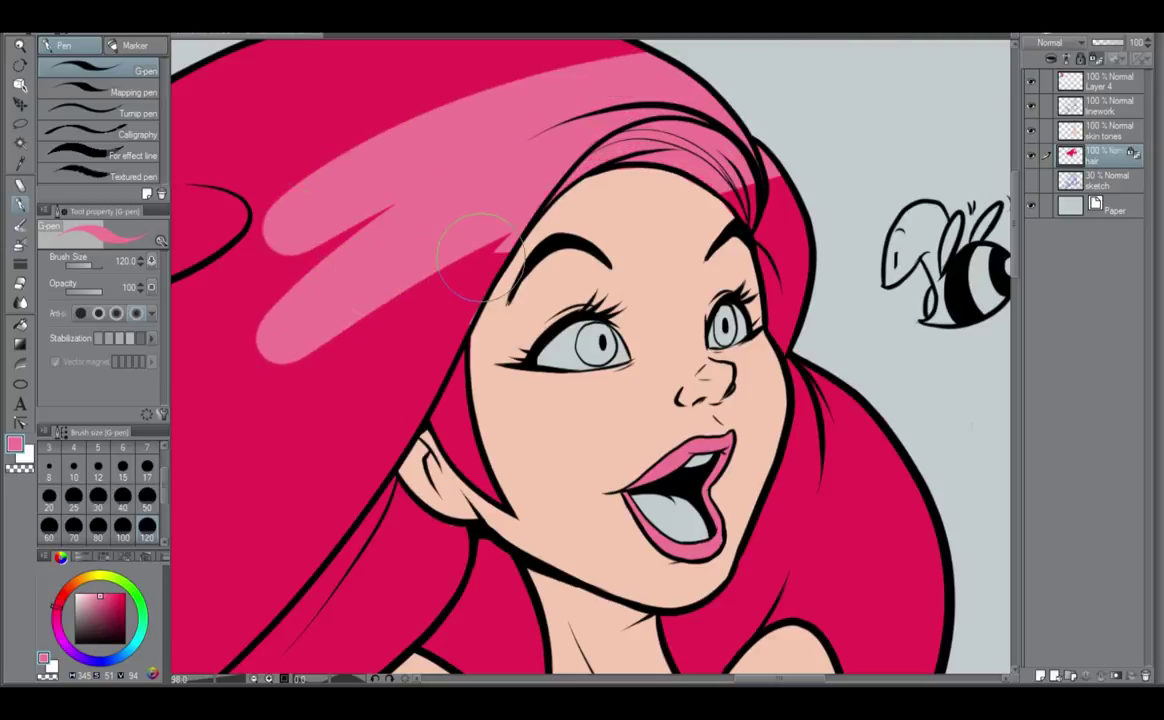
pyautogui.hotkey('ctrl', 'z')
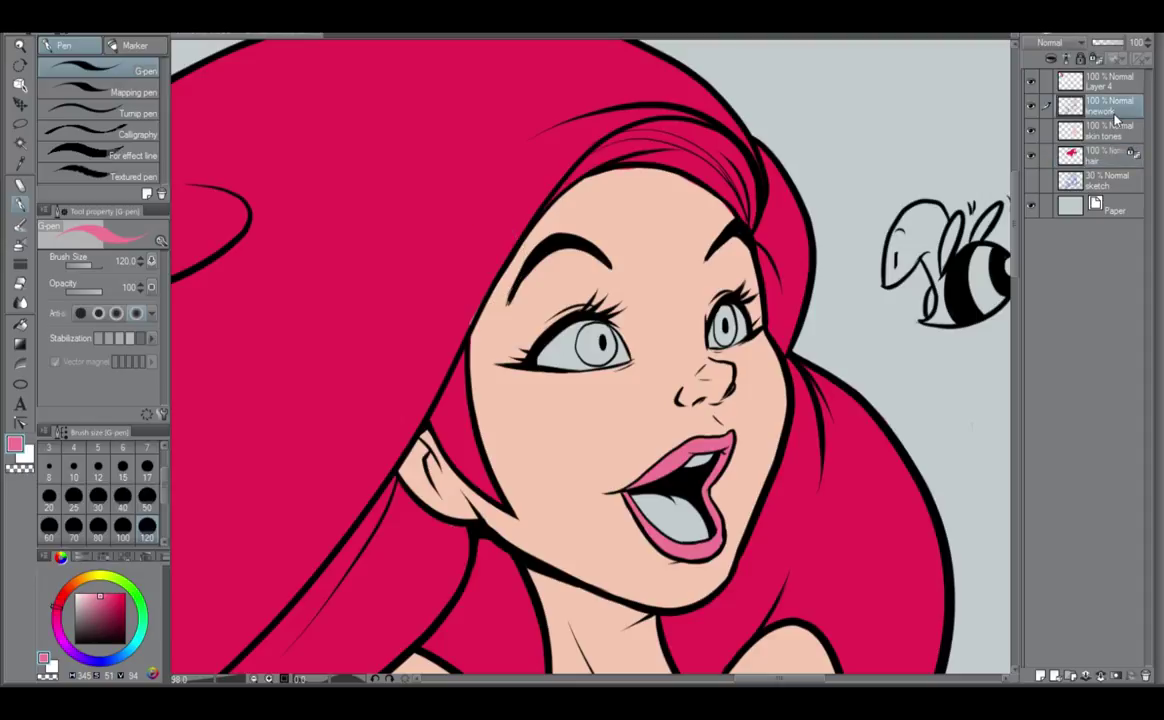
# Switch to the skin tones layer, sample the skin color from the forehead, and set the G-pen size to 15.
pyautogui.click(1108, 130)
pyautogui.keyDown('alt'); pyautogui.click(616, 229); pyautogui.keyUp('alt')
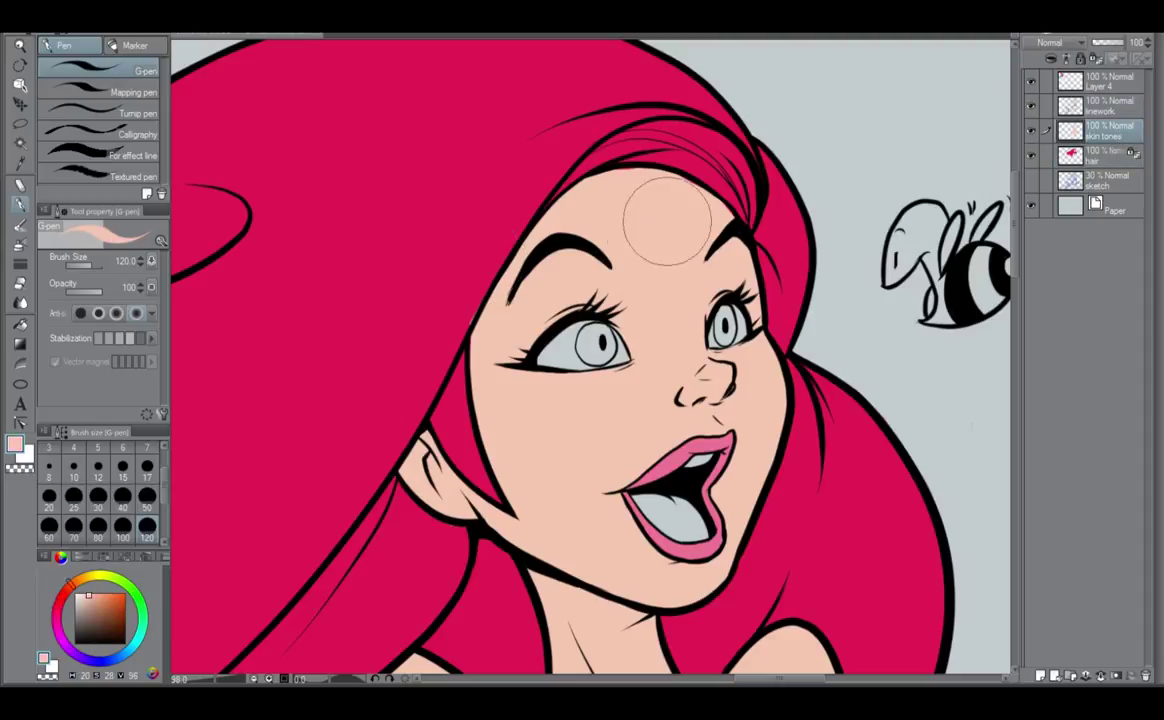
pyautogui.click(122, 466)
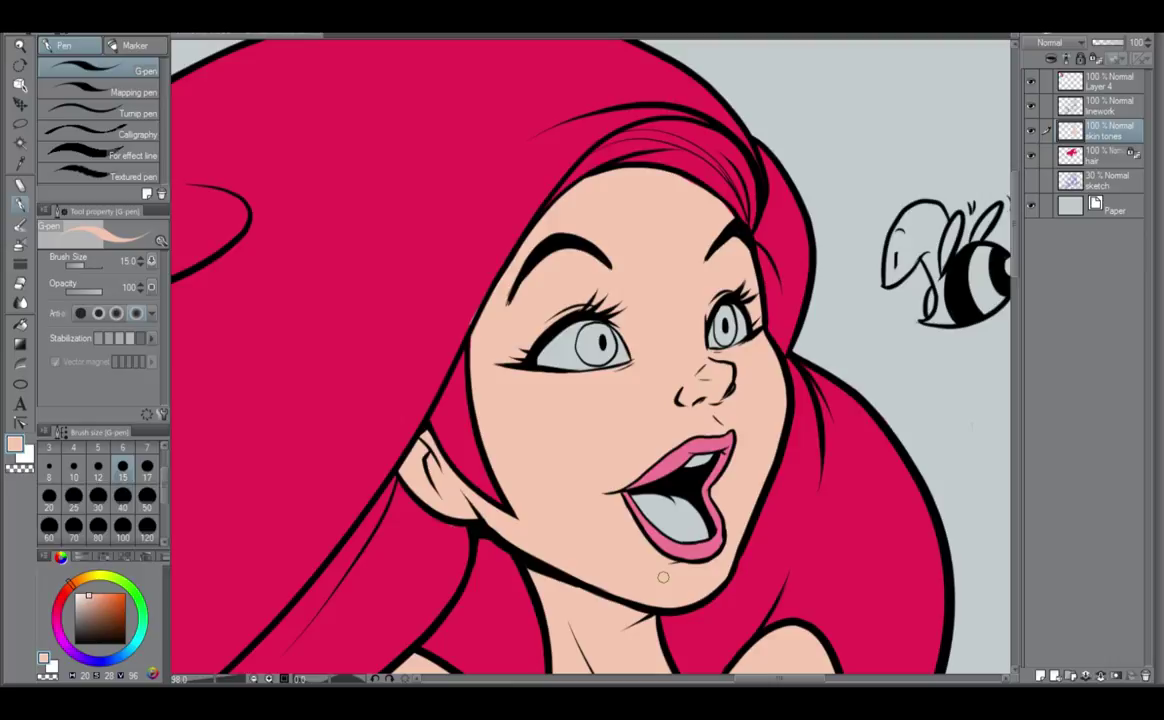
pyautogui.scroll(-2, 663, 577)
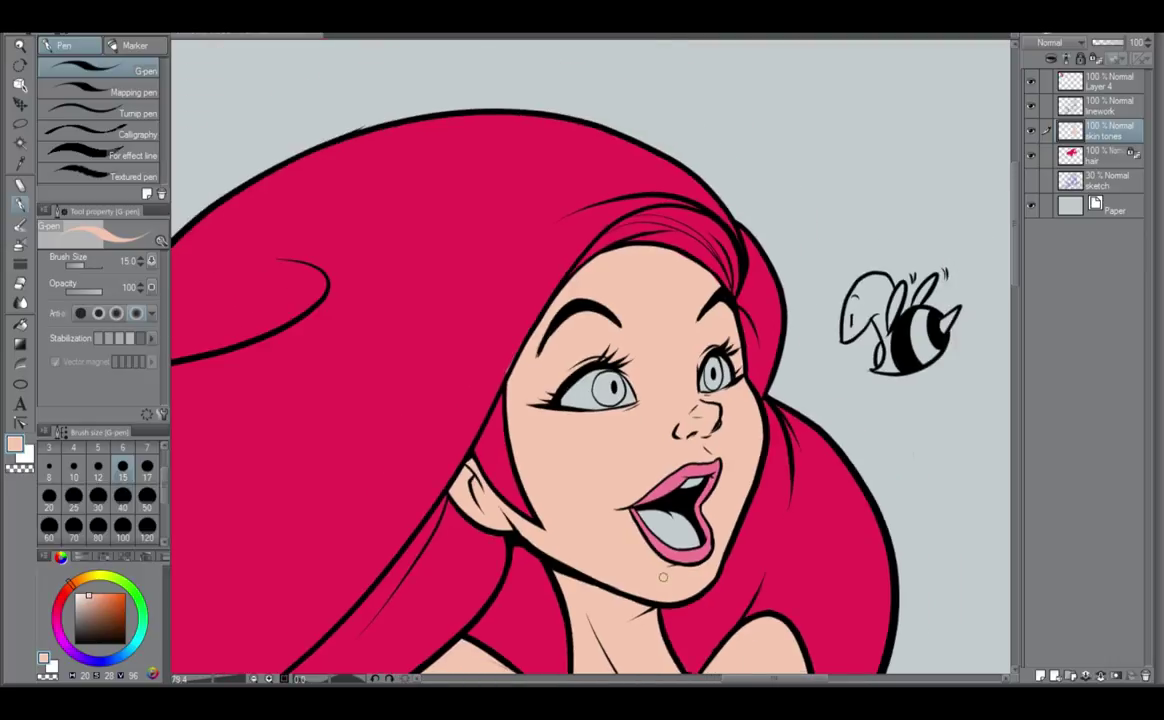
pyautogui.scroll(-3, 663, 577)
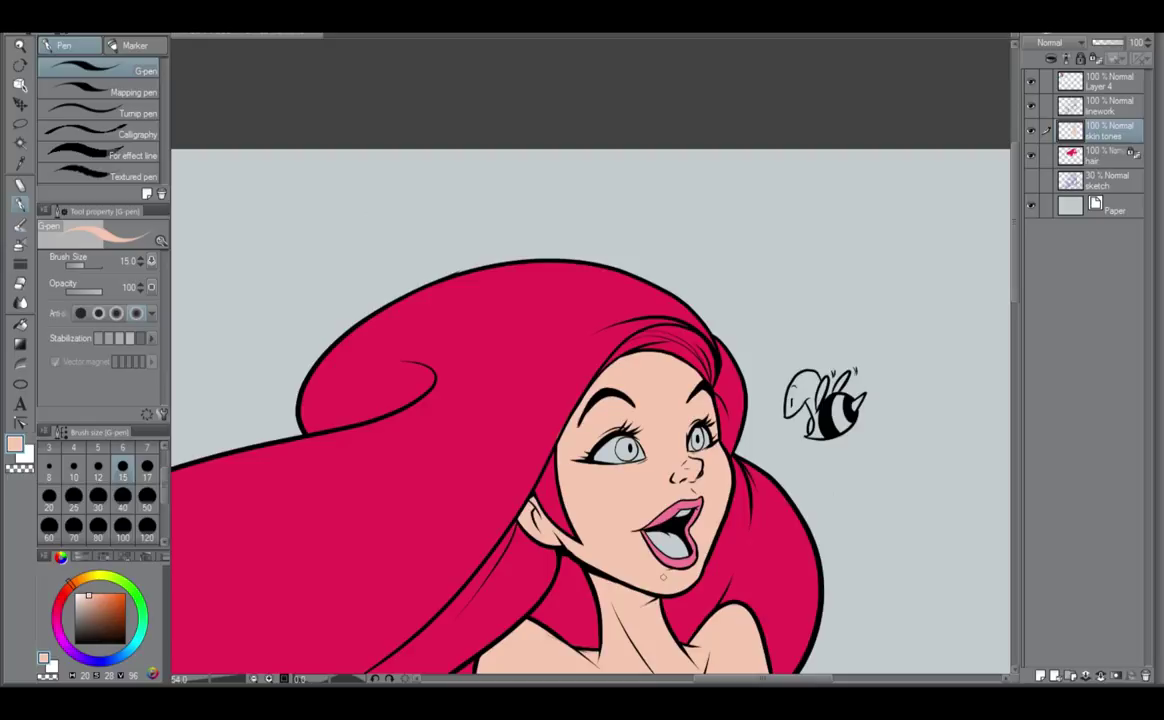
pyautogui.moveTo(662, 577); pyautogui.dragTo(807, 275)
pyautogui.scroll(-2, 851, 243)
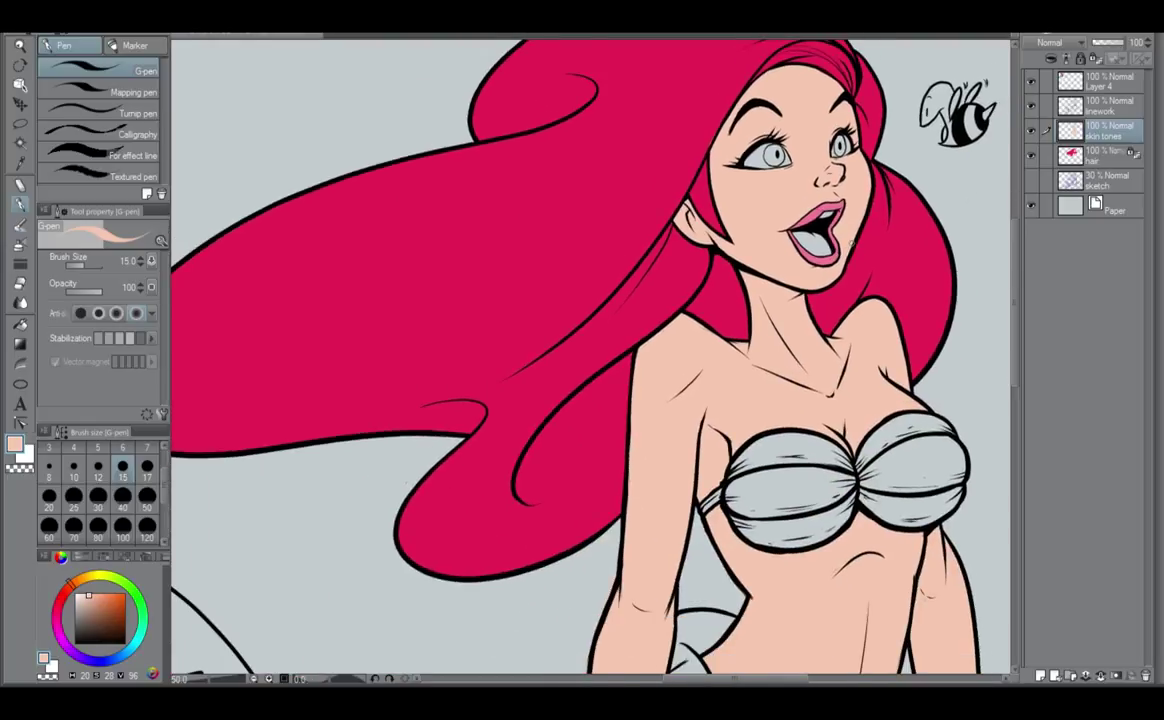
# Sample the lip pink, darken it to H 345, S 66, V 79, and paint the mermaid's tongue on the skin tones layer.
pyautogui.moveTo(668, 510); pyautogui.dragTo(816, 329)
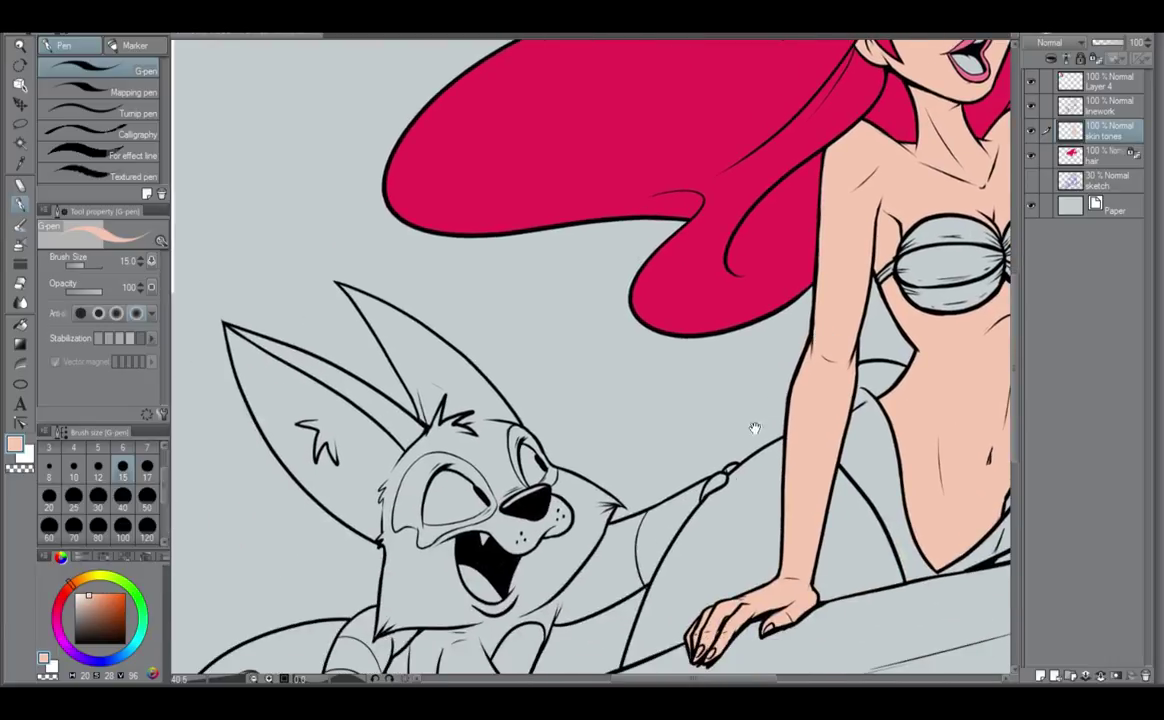
pyautogui.moveTo(728, 529); pyautogui.dragTo(628, 625)
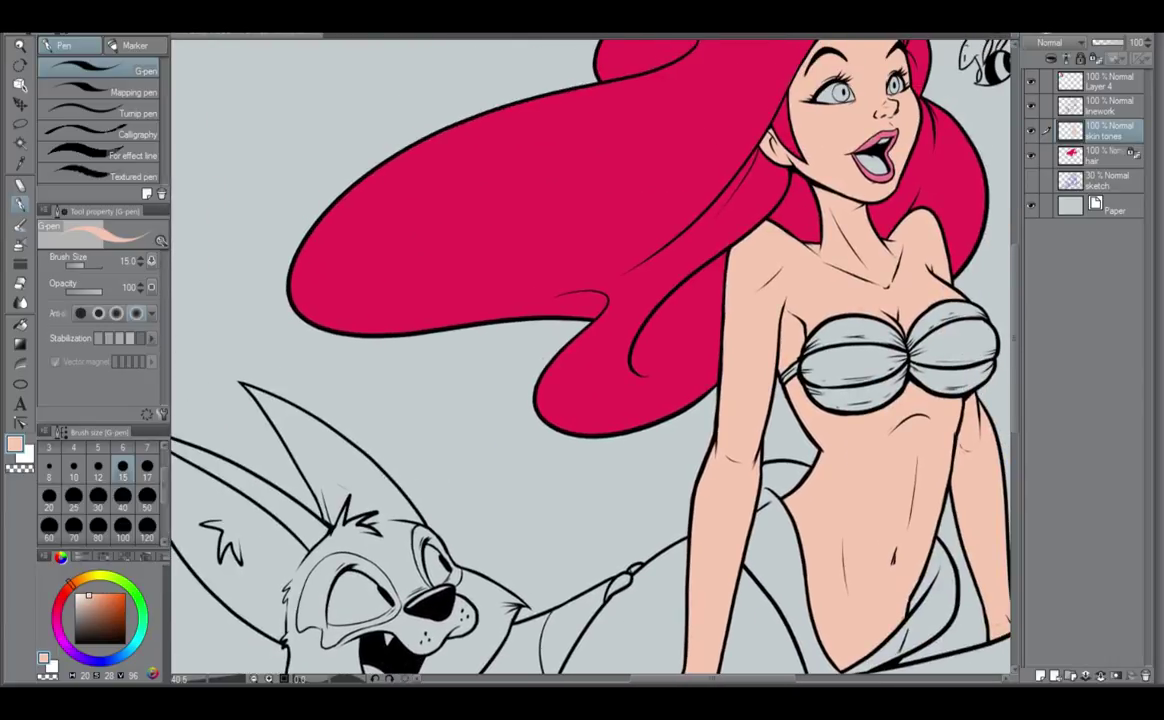
pyautogui.keyDown('alt'); pyautogui.click(880, 143); pyautogui.keyUp('alt')
pyautogui.scroll(2, 878, 145)
pyautogui.moveTo(890, 212)
pyautogui.mouseDown()
pyautogui.moveTo(836, 245)
pyautogui.moveTo(727, 425)
pyautogui.mouseUp()
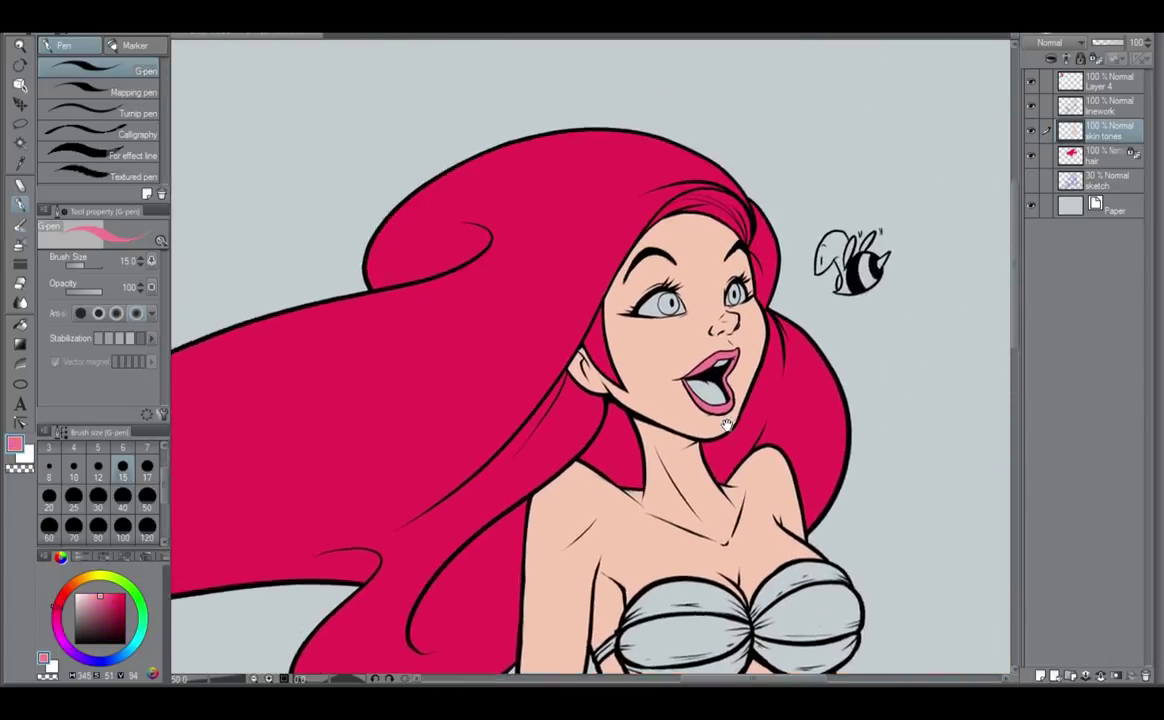
pyautogui.scroll(4, 727, 424)
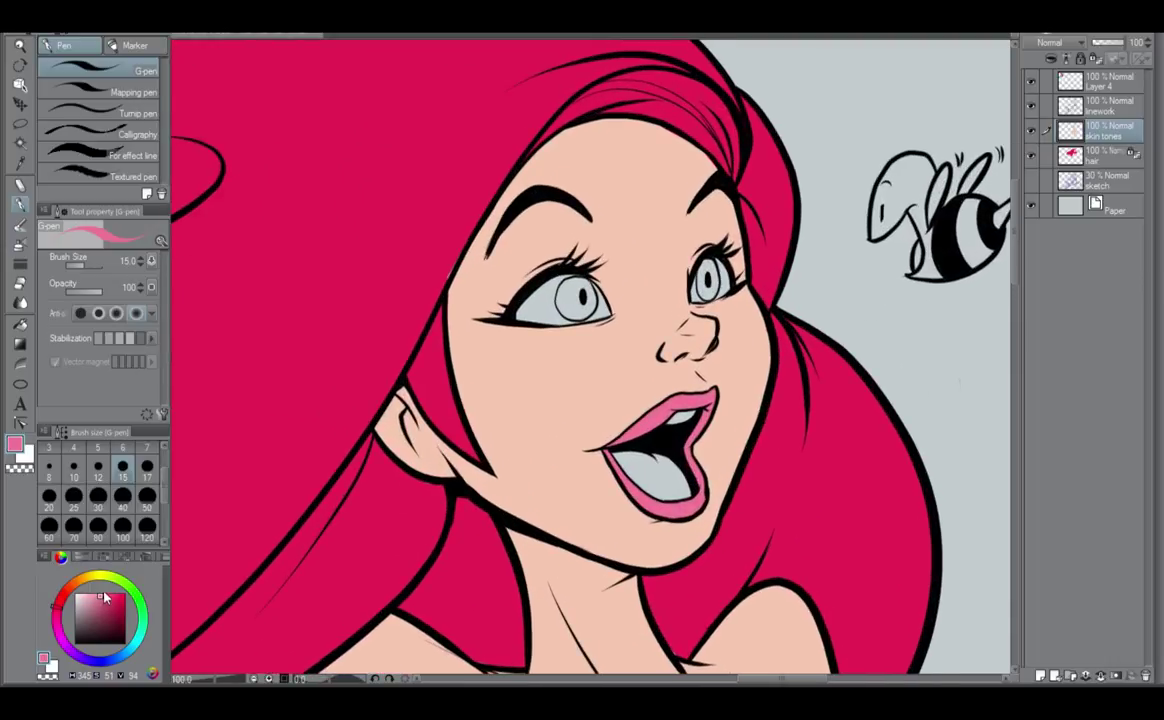
pyautogui.moveTo(104, 598); pyautogui.dragTo(111, 609)
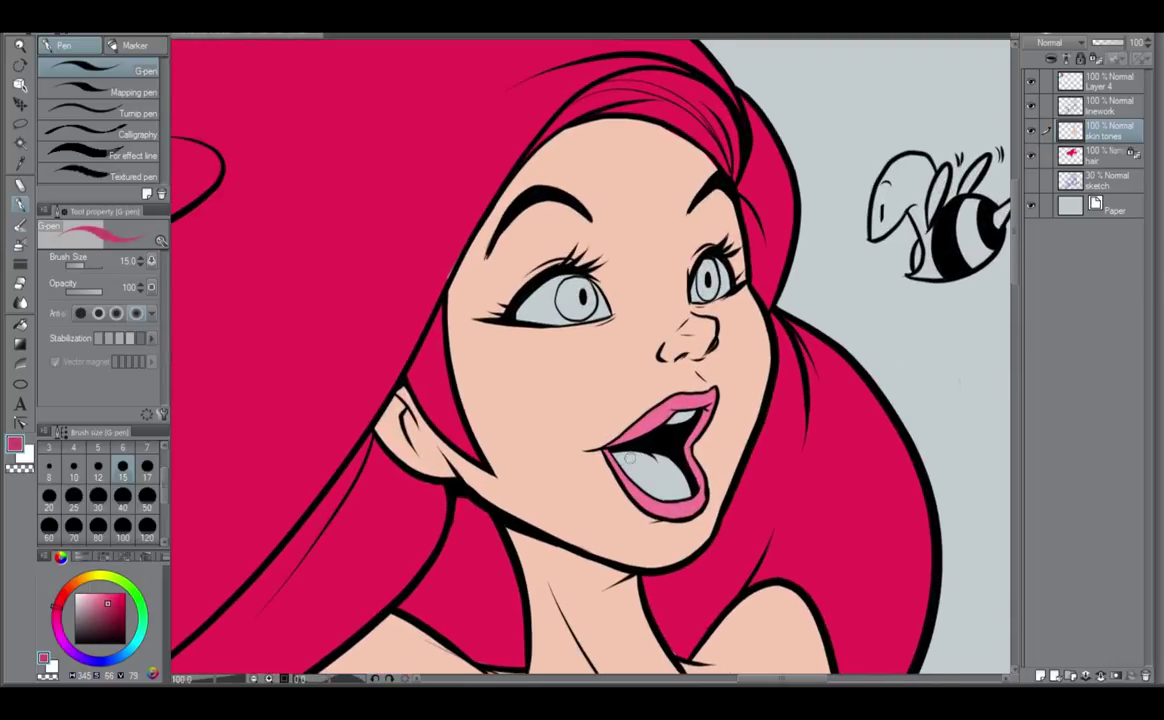
pyautogui.moveTo(617, 453)
pyautogui.mouseDown()
pyautogui.moveTo(639, 481)
pyautogui.moveTo(615, 450)
pyautogui.moveTo(668, 487)
pyautogui.moveTo(662, 455)
pyautogui.moveTo(647, 448)
pyautogui.moveTo(642, 468)
pyautogui.moveTo(662, 494)
pyautogui.moveTo(627, 469)
pyautogui.moveTo(662, 494)
pyautogui.moveTo(645, 483)
pyautogui.moveTo(678, 478)
pyautogui.mouseUp()
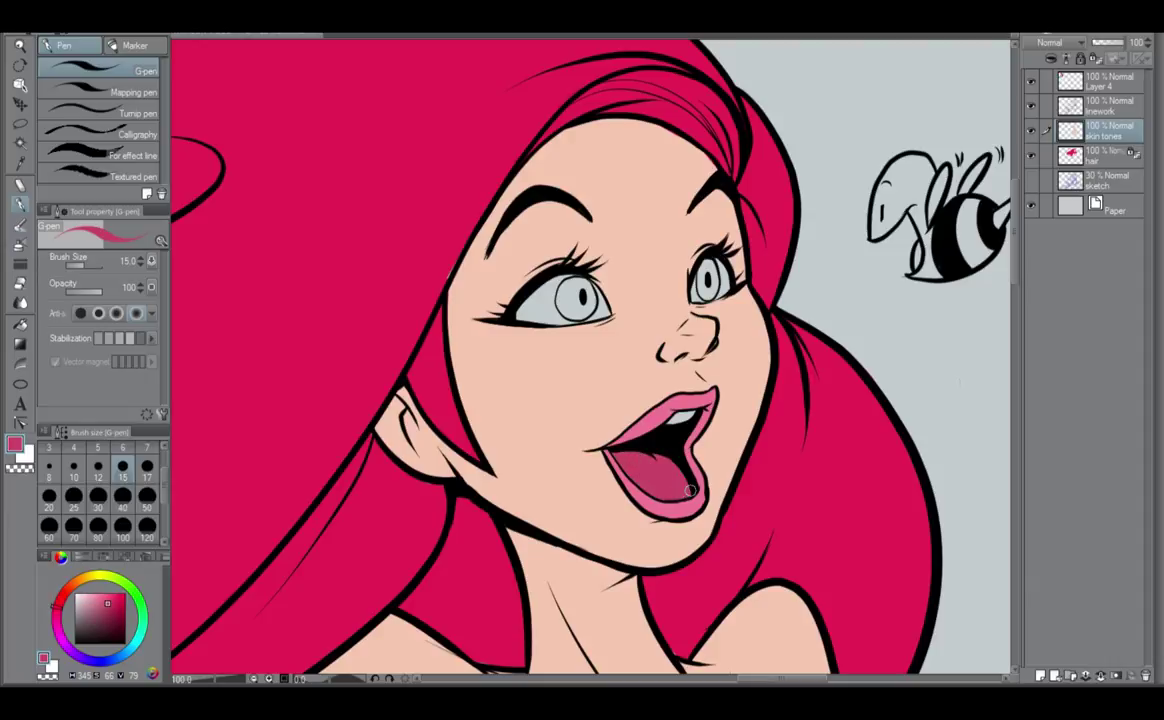
# Paint the fox's tongue on the skin tones layer with the same dark pink.
pyautogui.scroll(-5, 684, 480)
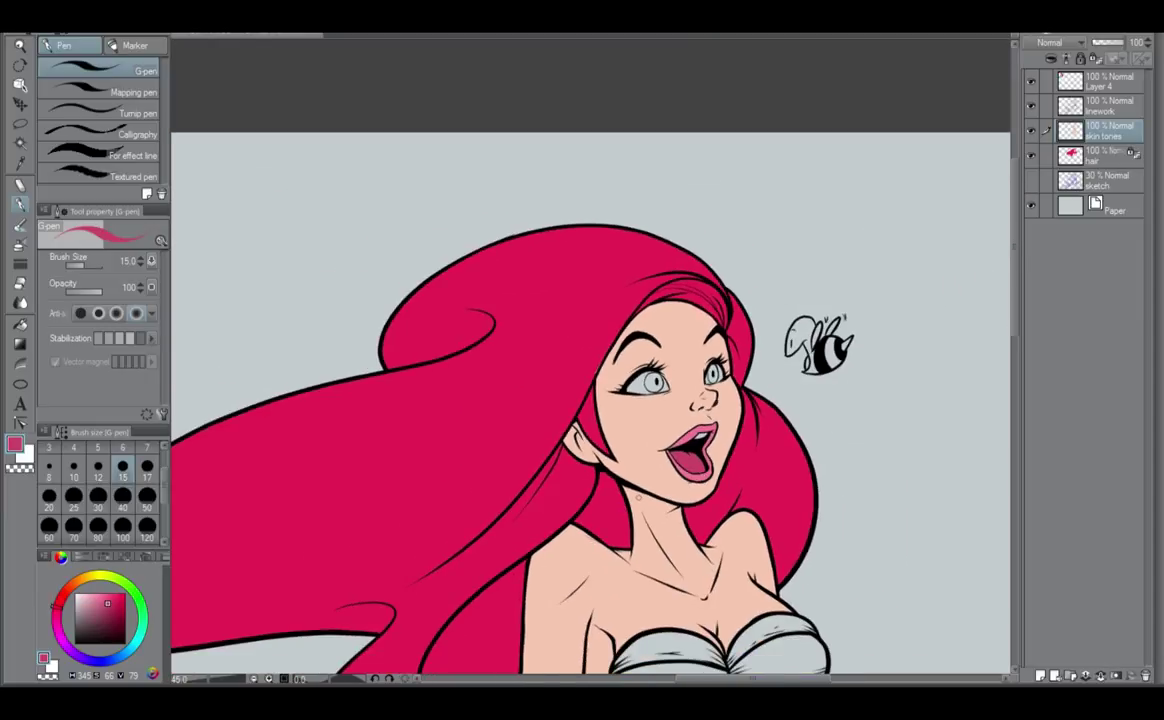
pyautogui.moveTo(421, 605); pyautogui.dragTo(938, 309)
pyautogui.moveTo(534, 524); pyautogui.dragTo(572, 322)
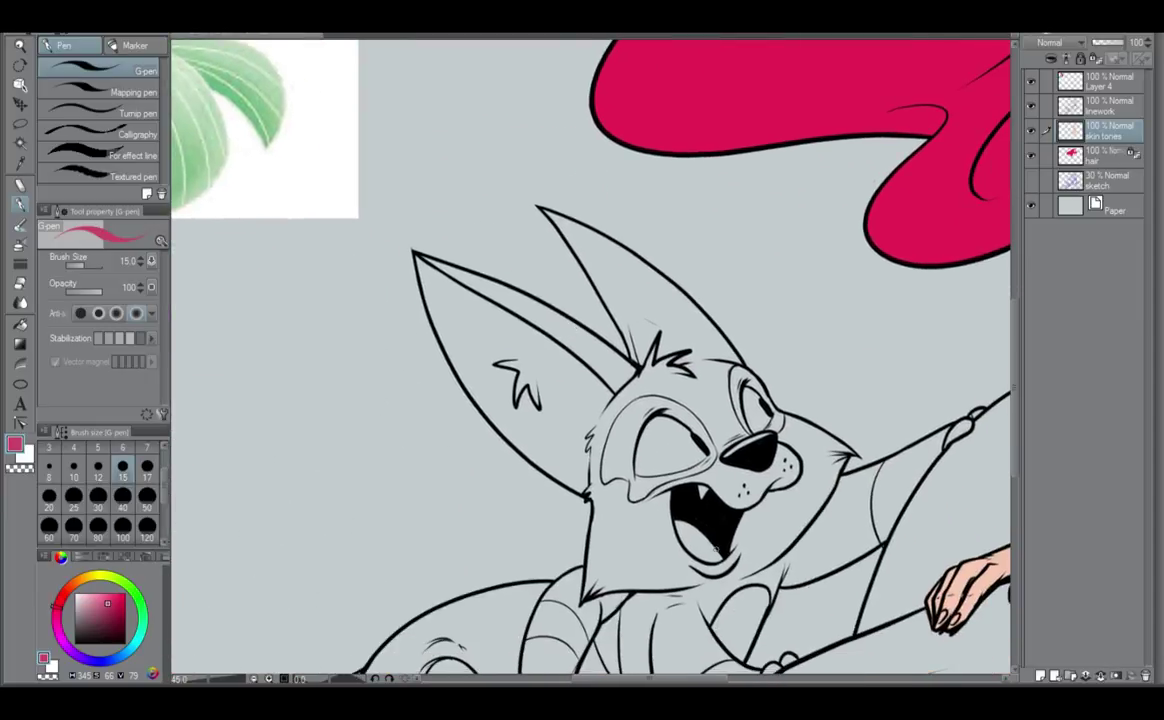
pyautogui.scroll(2, 714, 548)
pyautogui.moveTo(670, 516)
pyautogui.mouseDown()
pyautogui.moveTo(690, 558)
pyautogui.moveTo(705, 533)
pyautogui.moveTo(694, 548)
pyautogui.mouseUp()
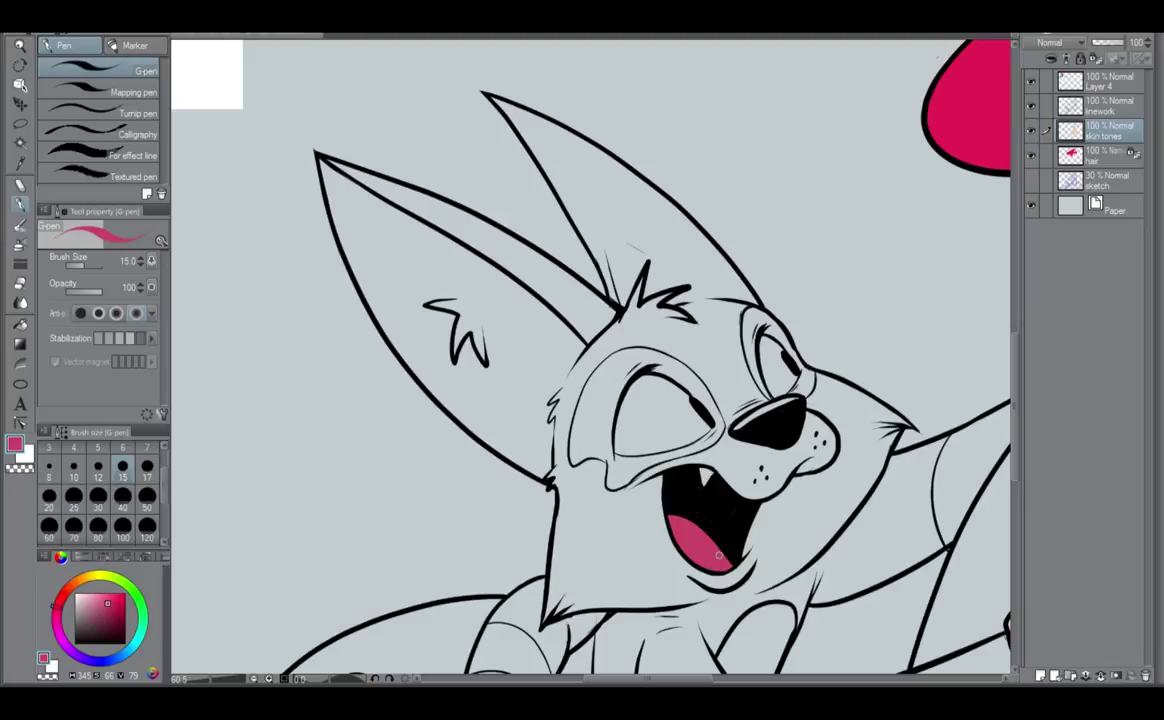
# Switch to the linework layer, sample black from the fox's mouth, and touch up the black fill of the mouth and nose.
pyautogui.click(1128, 110)
pyautogui.keyDown('alt'); pyautogui.click(708, 489); pyautogui.keyUp('alt')
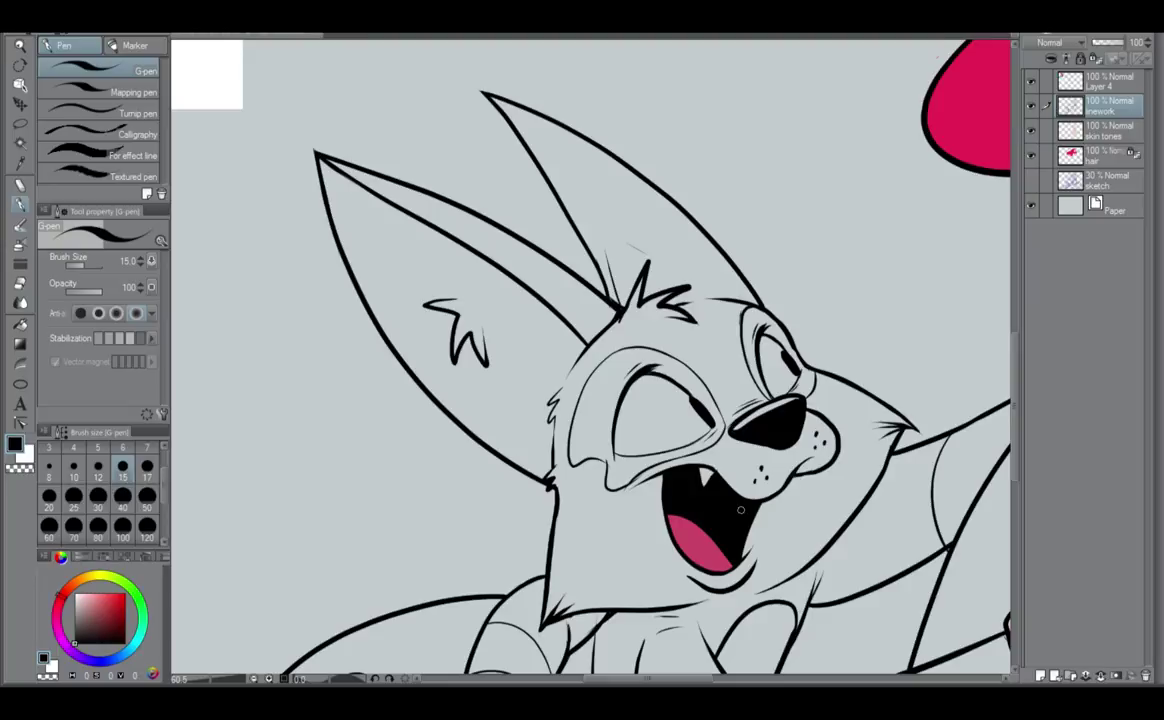
pyautogui.scroll(3, 741, 510)
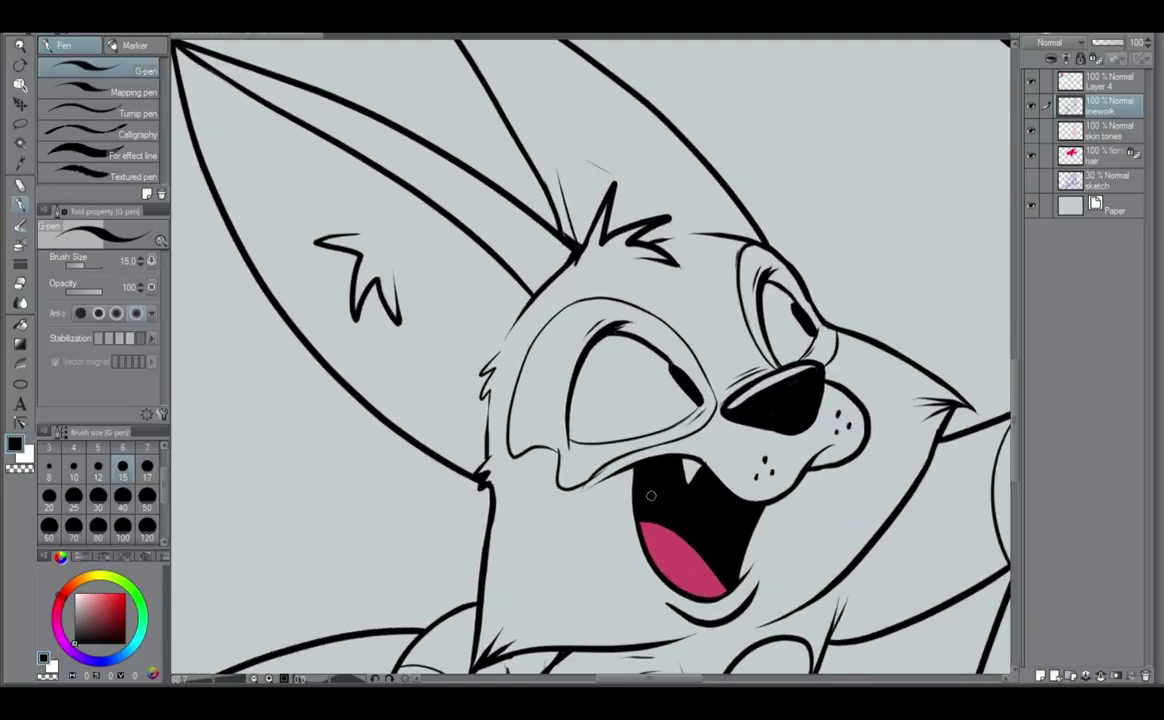
pyautogui.scroll(-2, 651, 495)
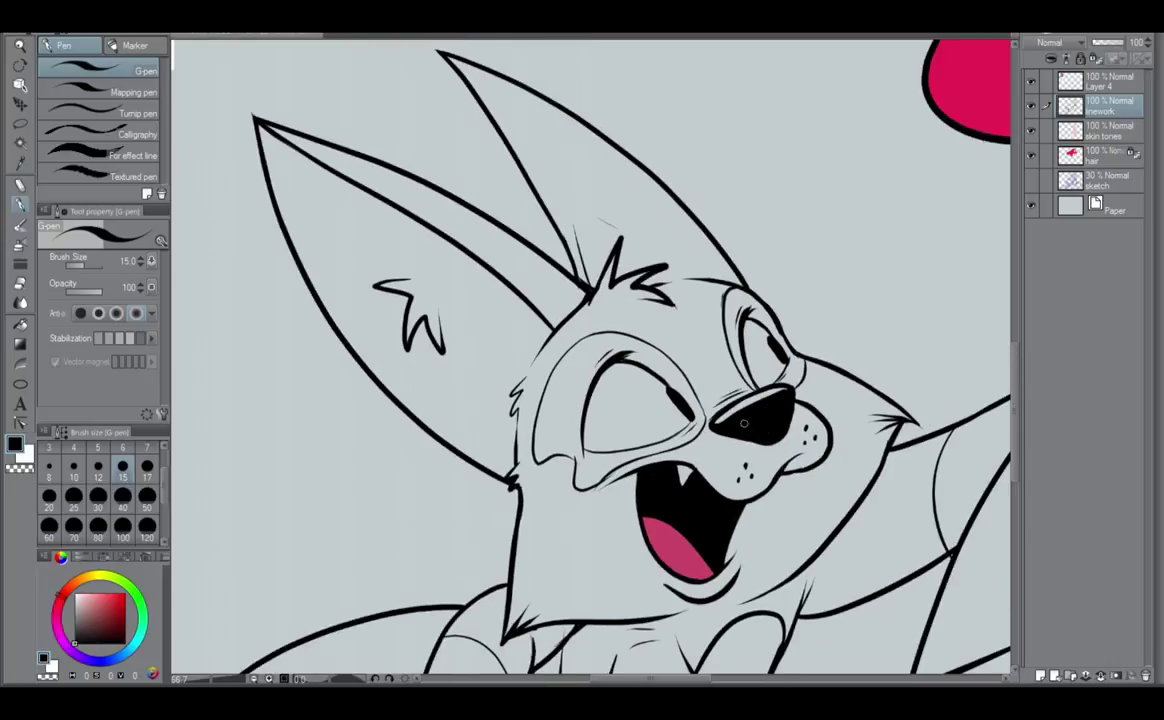
pyautogui.scroll(-3, 777, 424)
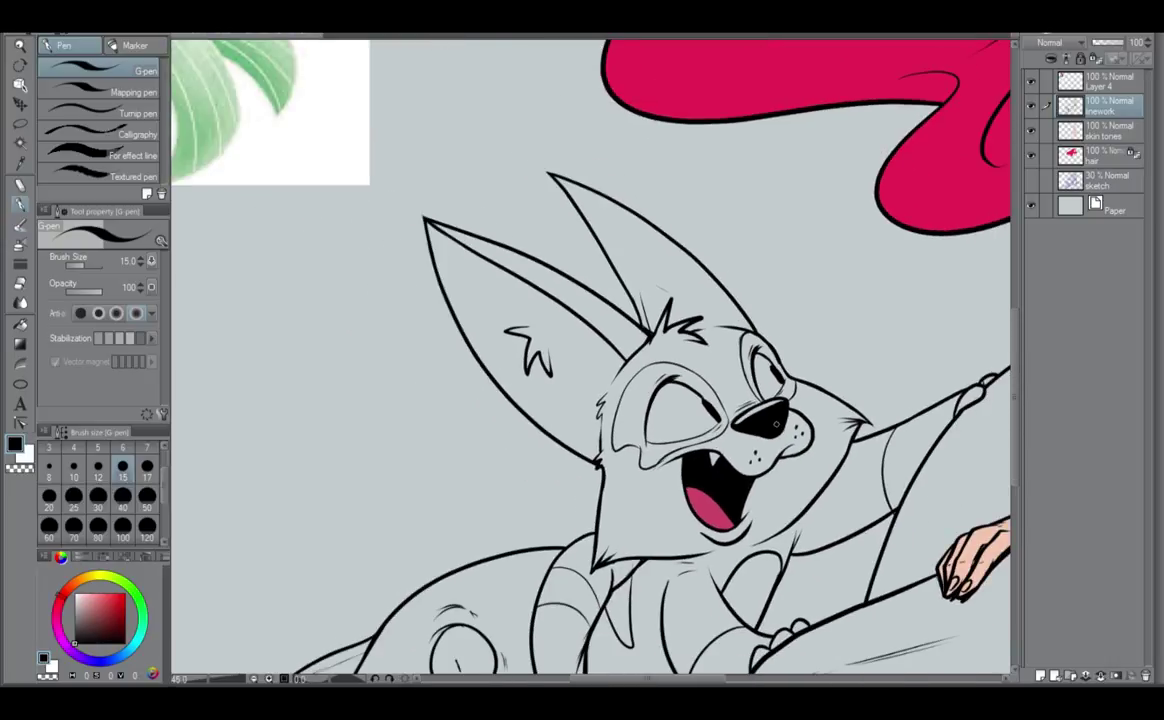
# Add a new layer named tail and place it directly beneath the hair layer.
pyautogui.moveTo(896, 364); pyautogui.dragTo(487, 630)
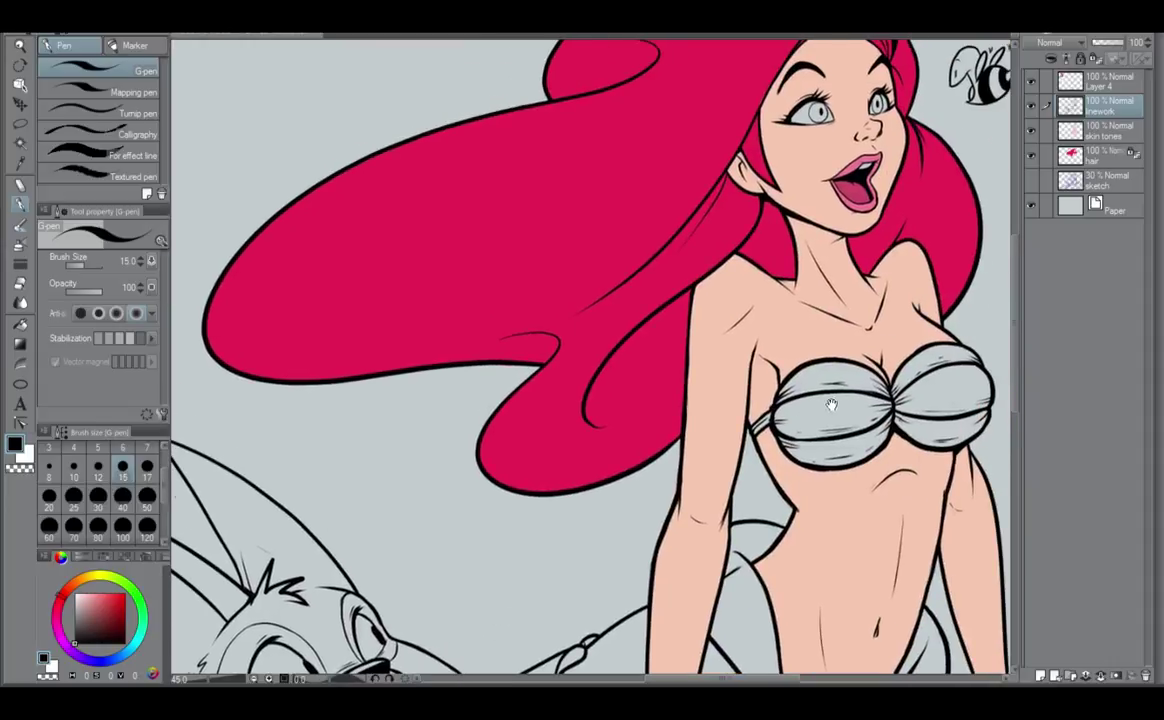
pyautogui.moveTo(831, 403); pyautogui.dragTo(696, 435)
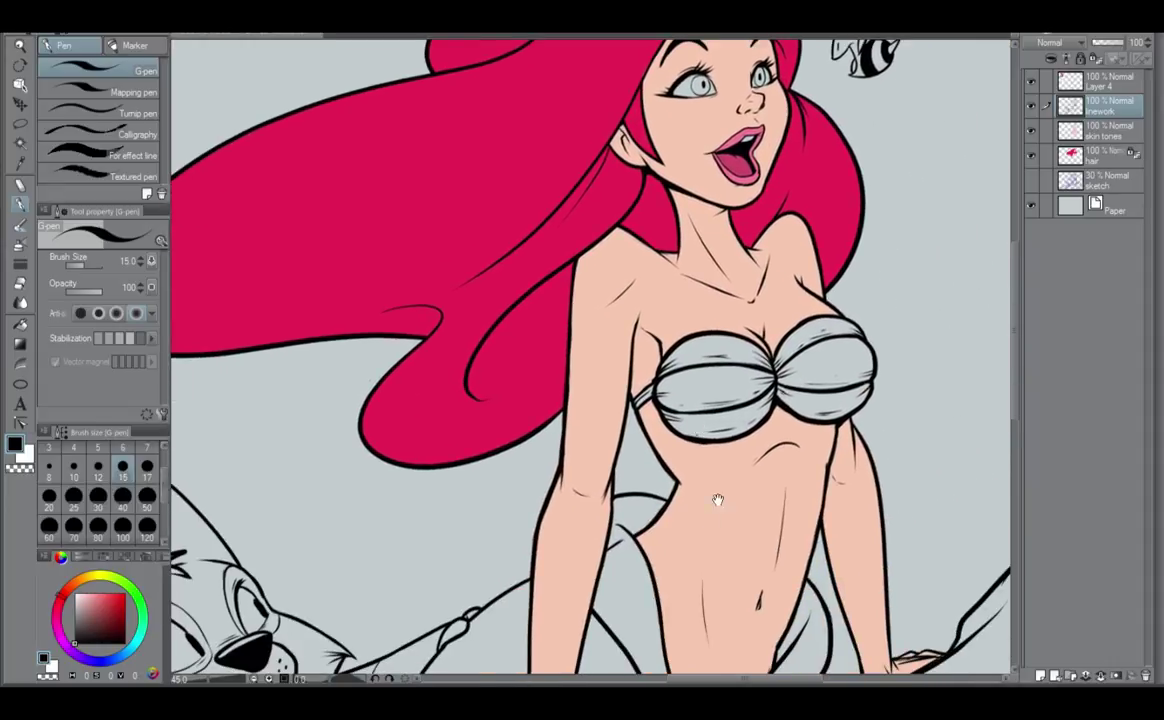
pyautogui.moveTo(693, 559); pyautogui.dragTo(751, 392)
pyautogui.scroll(1, 762, 424)
pyautogui.scroll(-5, 762, 428)
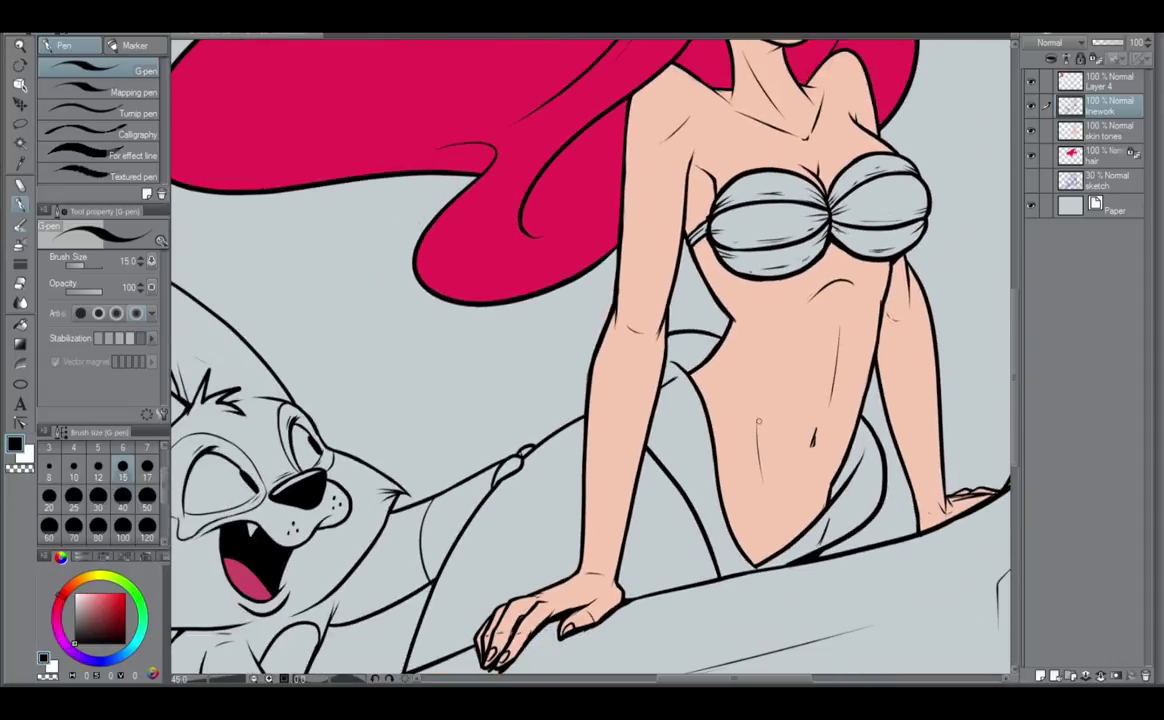
pyautogui.moveTo(590, 420); pyautogui.dragTo(676, 486)
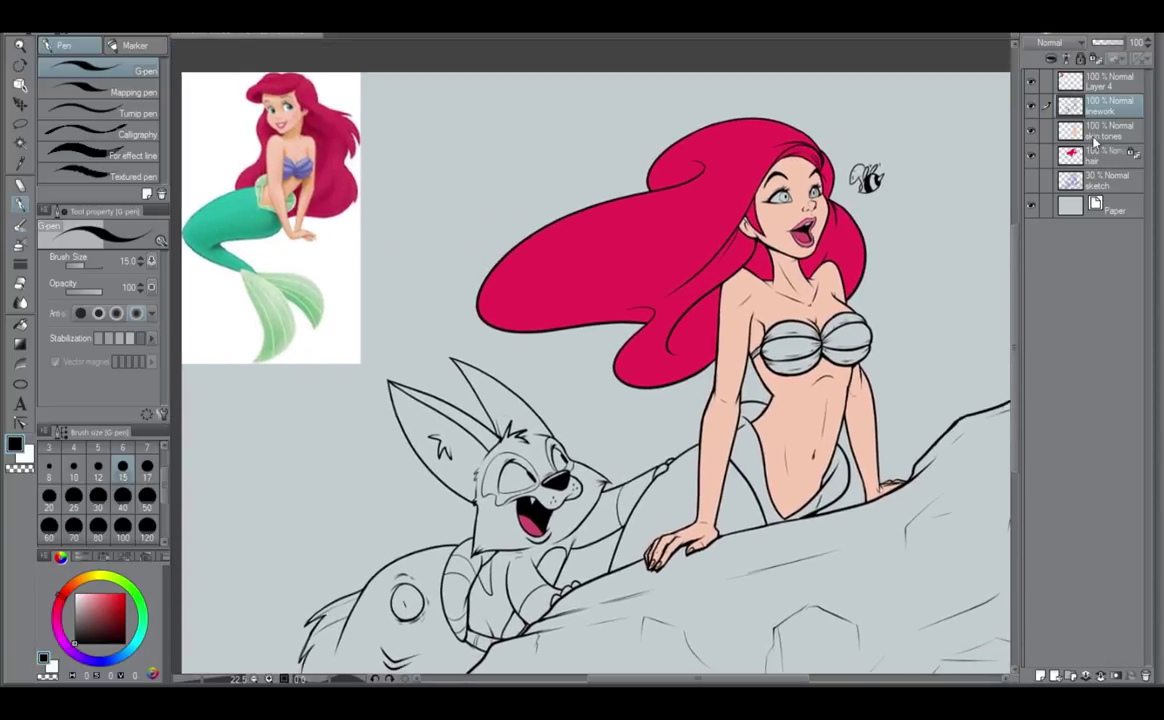
pyautogui.click(1108, 157)
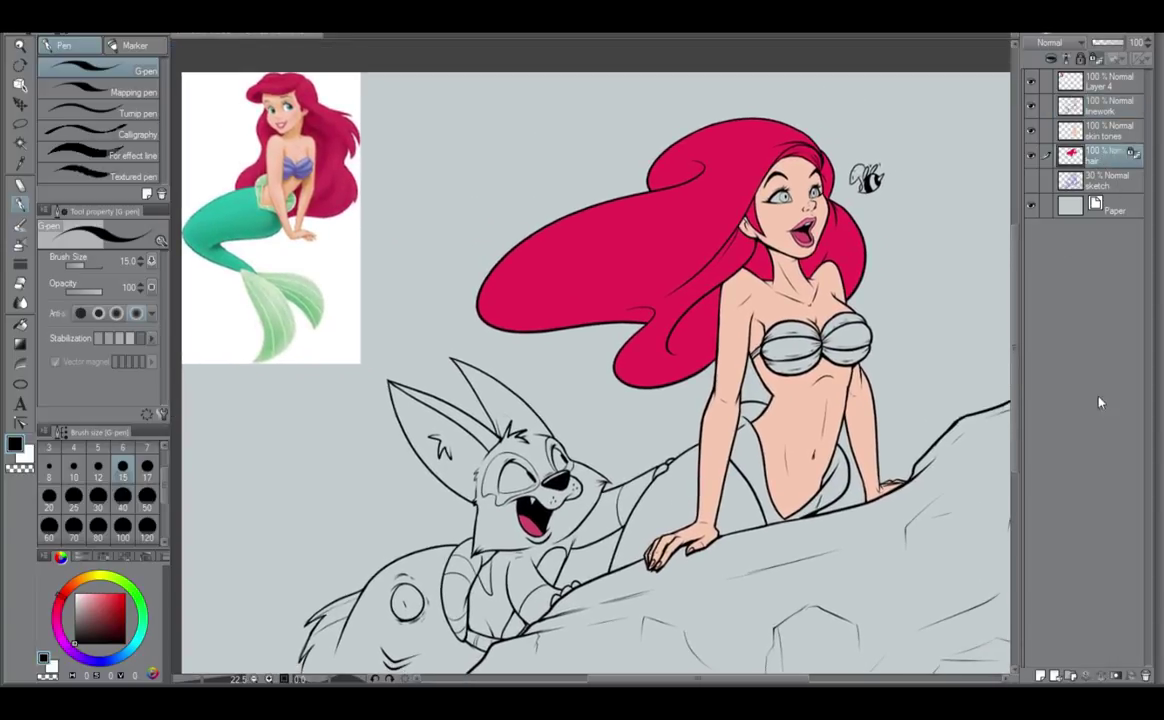
pyautogui.click(1045, 678)
pyautogui.moveTo(1105, 150); pyautogui.dragTo(1104, 201)
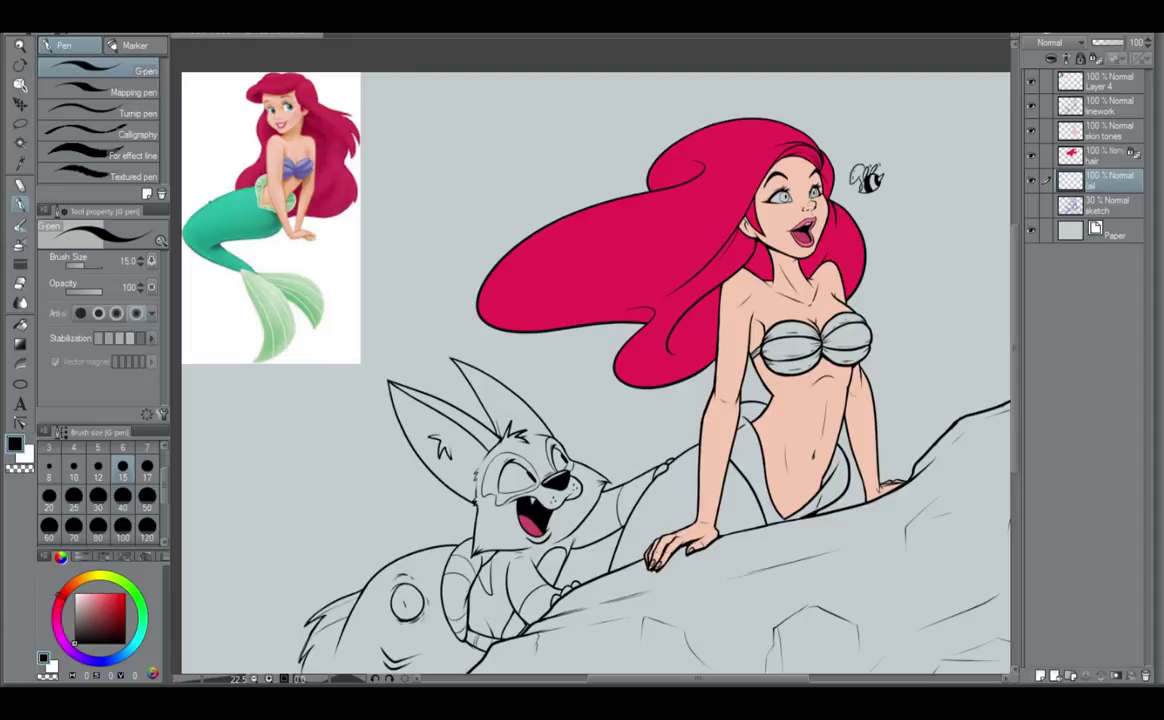
# Sample the teal from the reference mermaid's tail, set the G-pen size to 120, and block in the tail behind her arm.
pyautogui.keyDown('alt'); pyautogui.click(234, 206); pyautogui.keyUp('alt')
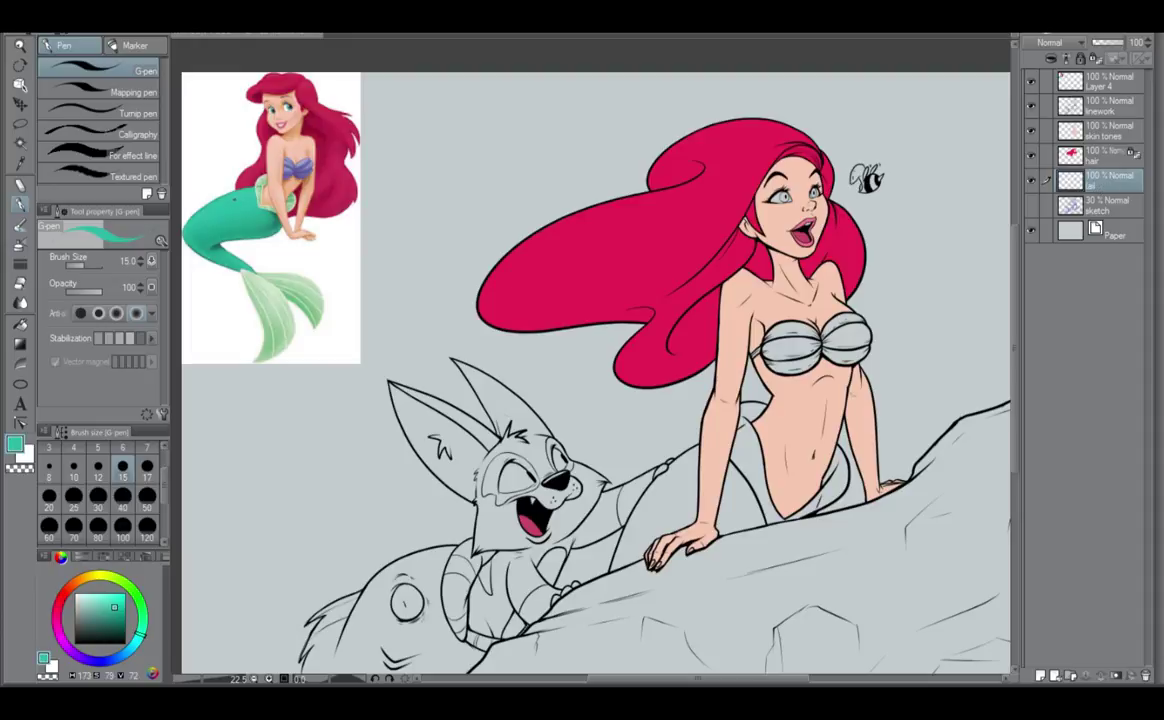
pyautogui.click(147, 522)
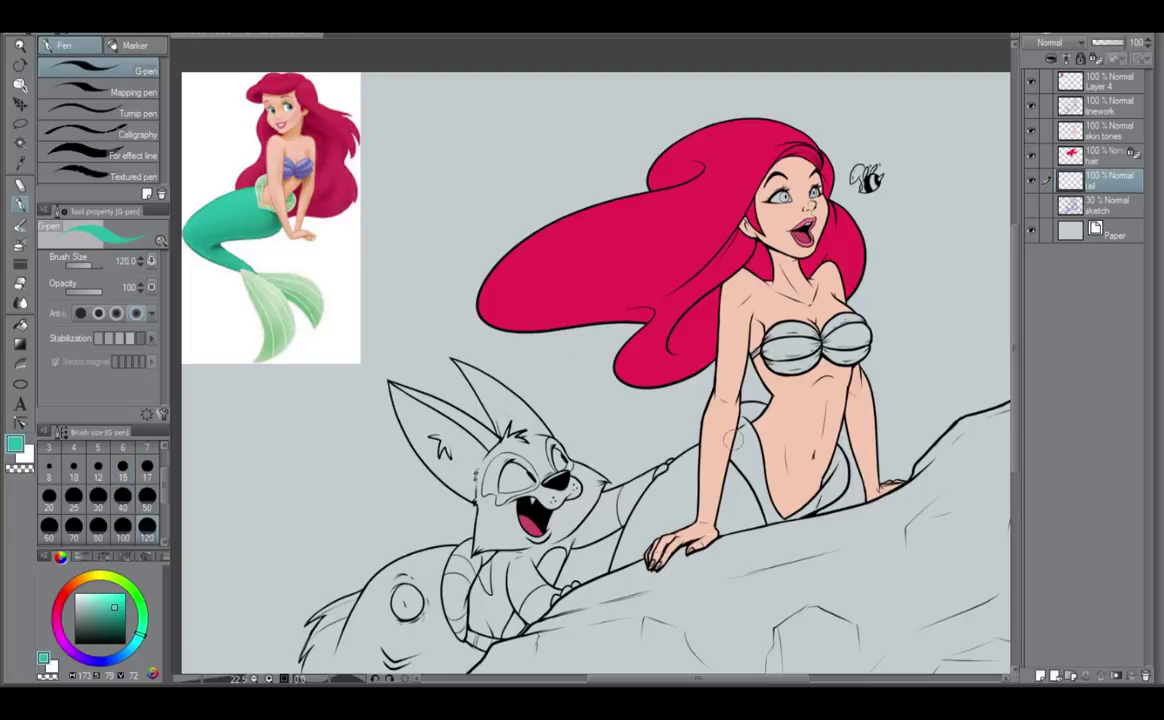
pyautogui.moveTo(688, 455)
pyautogui.mouseDown()
pyautogui.moveTo(635, 508)
pyautogui.moveTo(618, 548)
pyautogui.moveTo(681, 475)
pyautogui.moveTo(630, 470)
pyautogui.moveTo(665, 460)
pyautogui.moveTo(733, 497)
pyautogui.mouseUp()
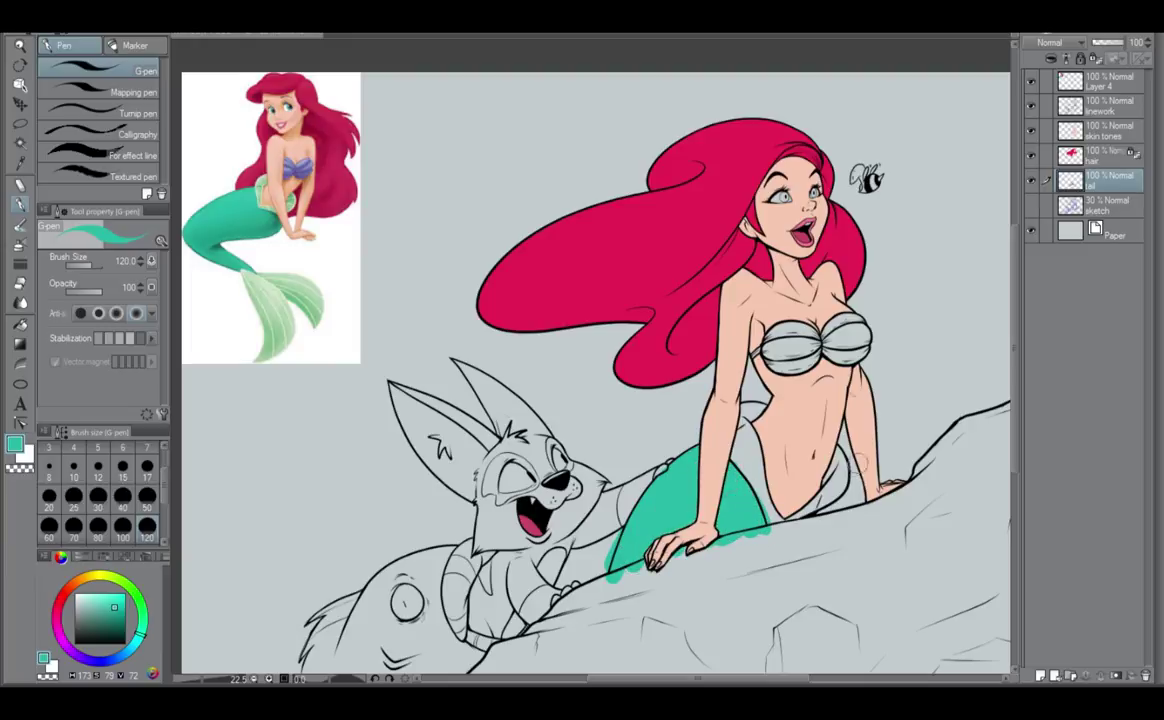
# Erase the teal that spills past the tail's outline along the rock edge, around the hand and beside the hip.
pyautogui.scroll(1, 762, 437)
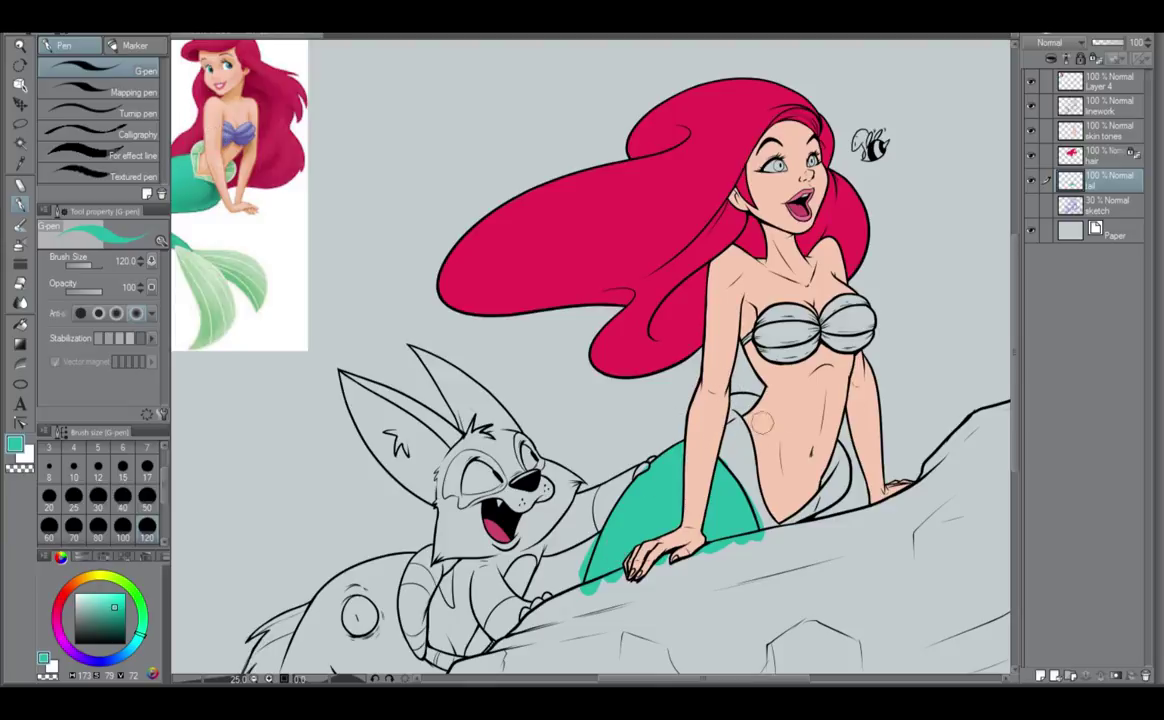
pyautogui.scroll(2, 786, 424)
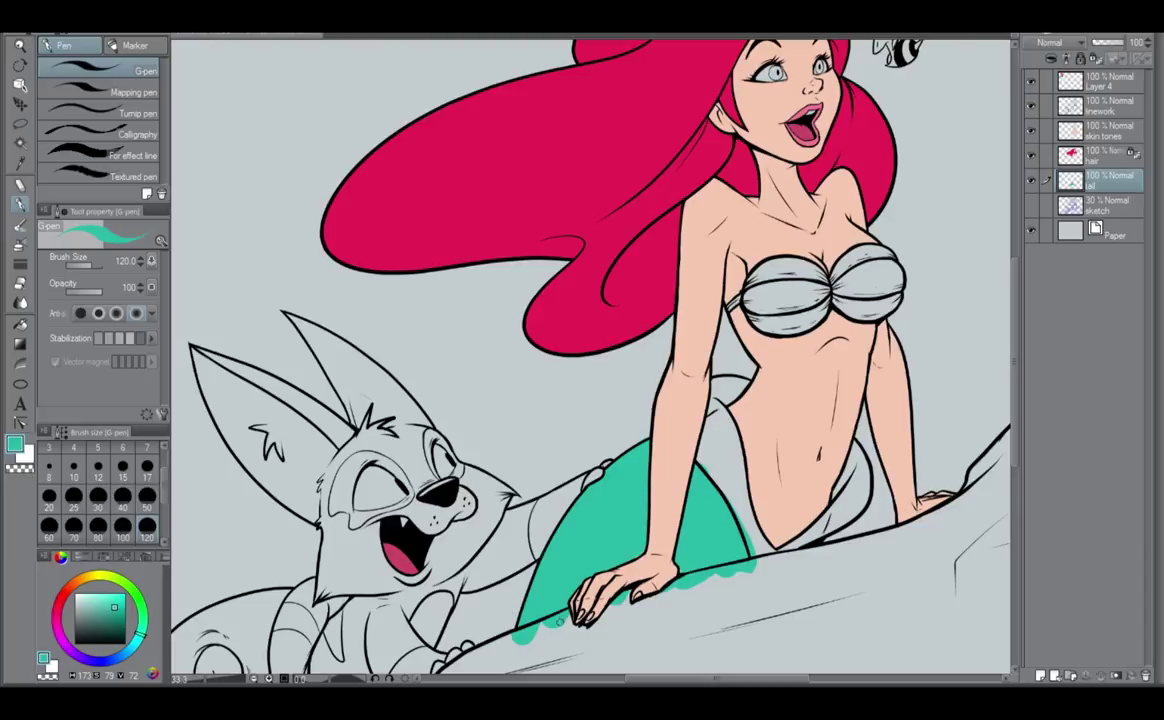
pyautogui.moveTo(570, 611); pyautogui.dragTo(538, 633)
pyautogui.moveTo(629, 603); pyautogui.dragTo(603, 606)
pyautogui.moveTo(668, 588)
pyautogui.mouseDown()
pyautogui.moveTo(748, 571)
pyautogui.moveTo(705, 582)
pyautogui.mouseUp()
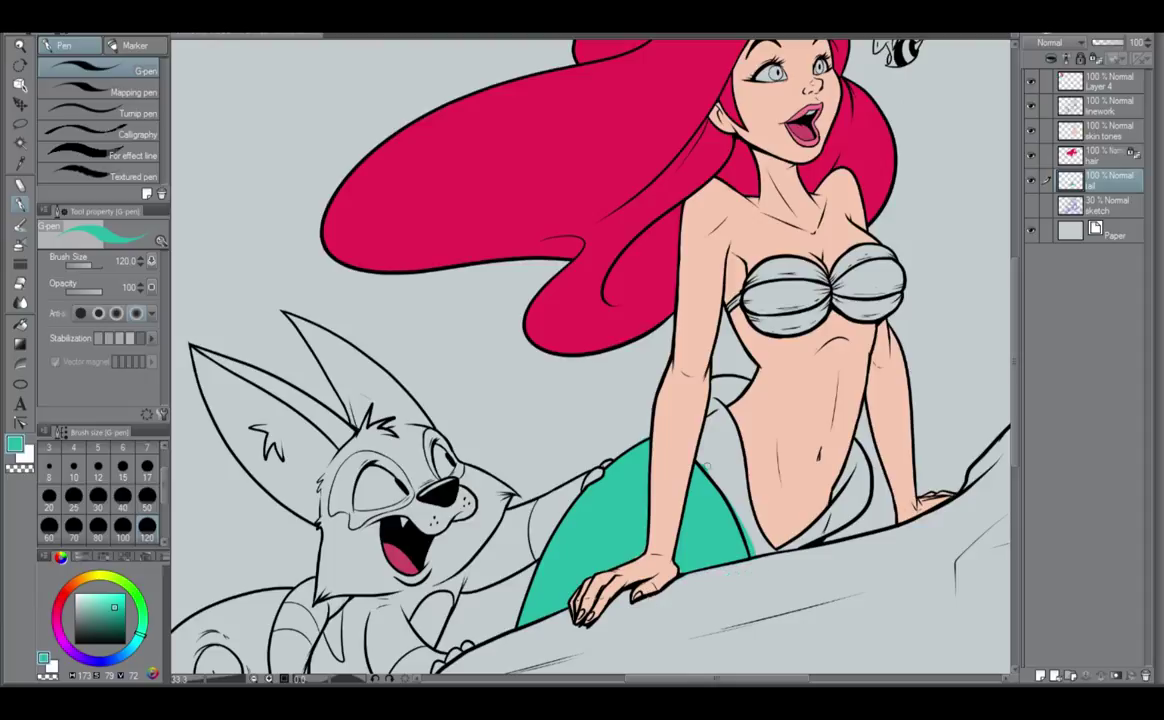
pyautogui.moveTo(738, 517); pyautogui.dragTo(751, 549)
pyautogui.scroll(2, 585, 515)
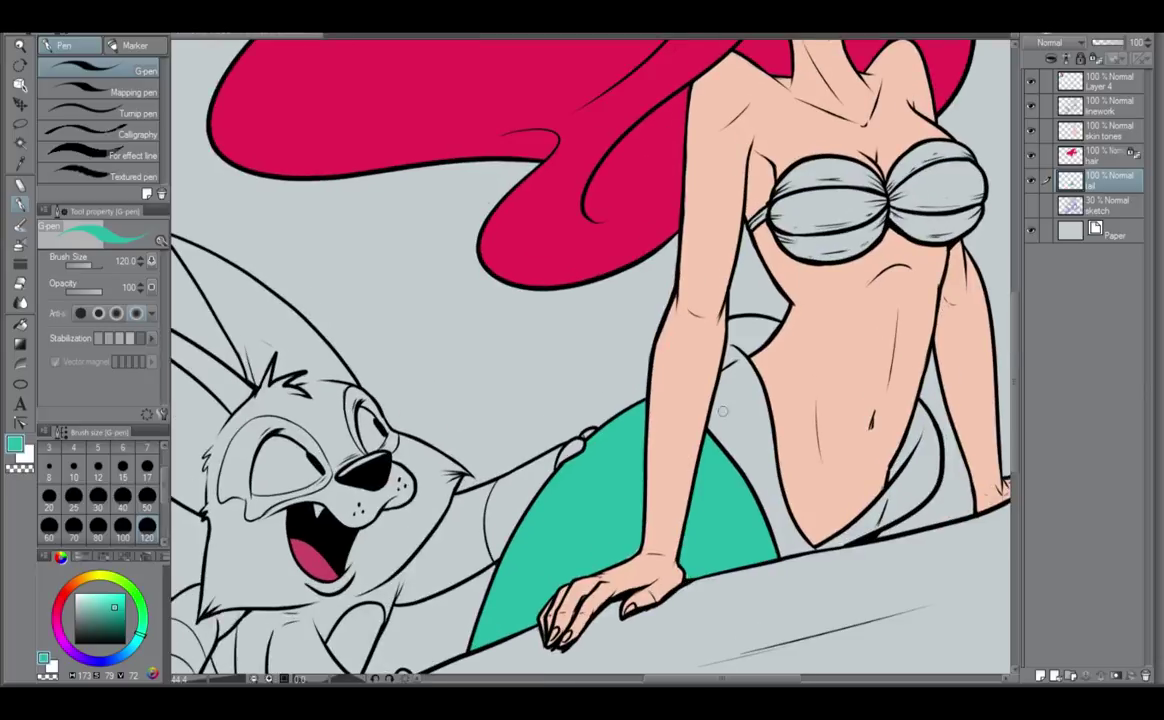
# Add a new layer named whites and place it directly beneath the tail layer.
pyautogui.click(1102, 138)
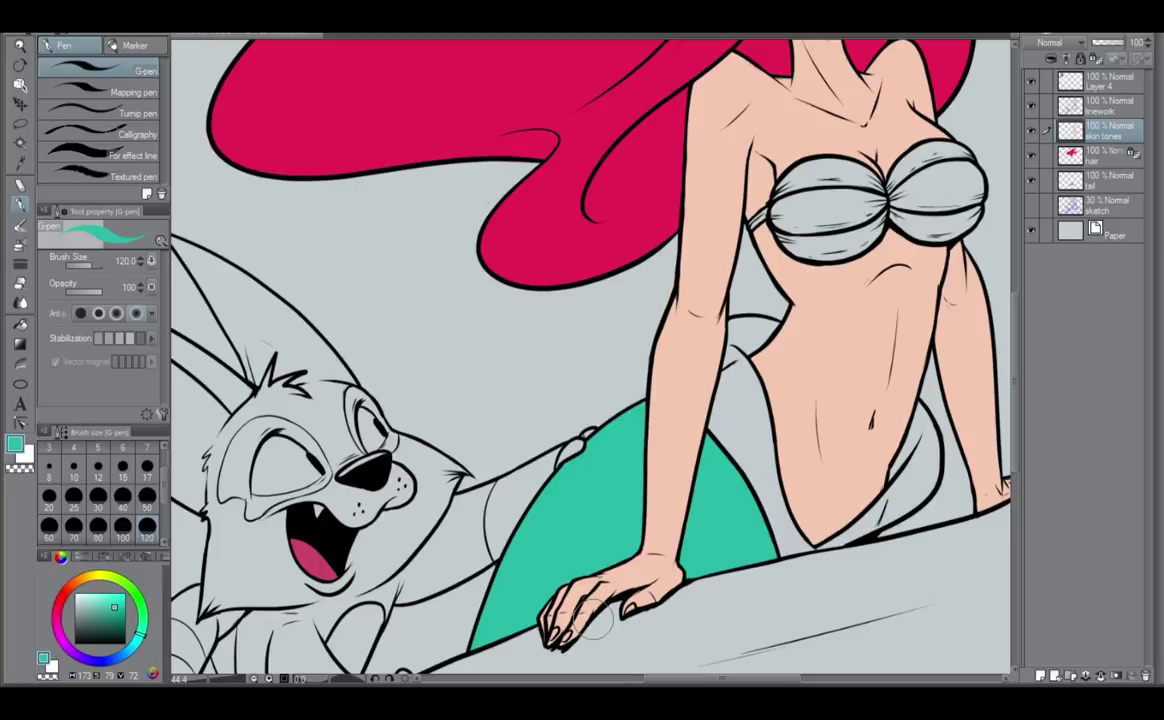
pyautogui.scroll(-5, 595, 620)
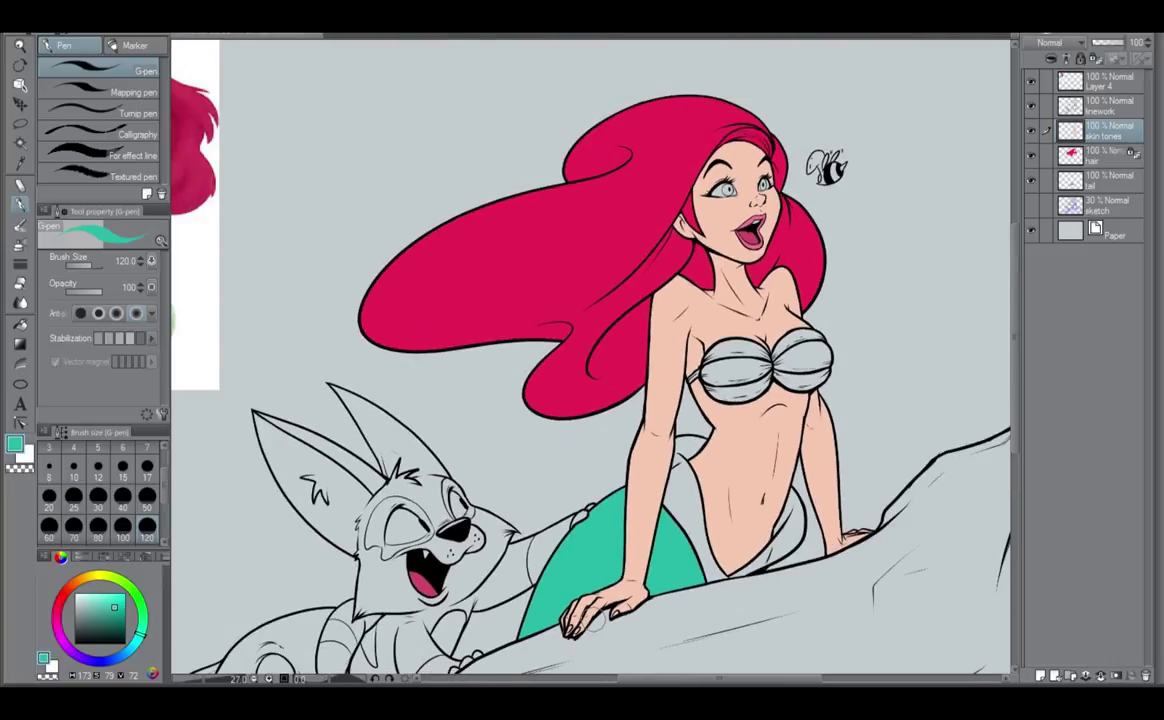
pyautogui.scroll(-2, 594, 600)
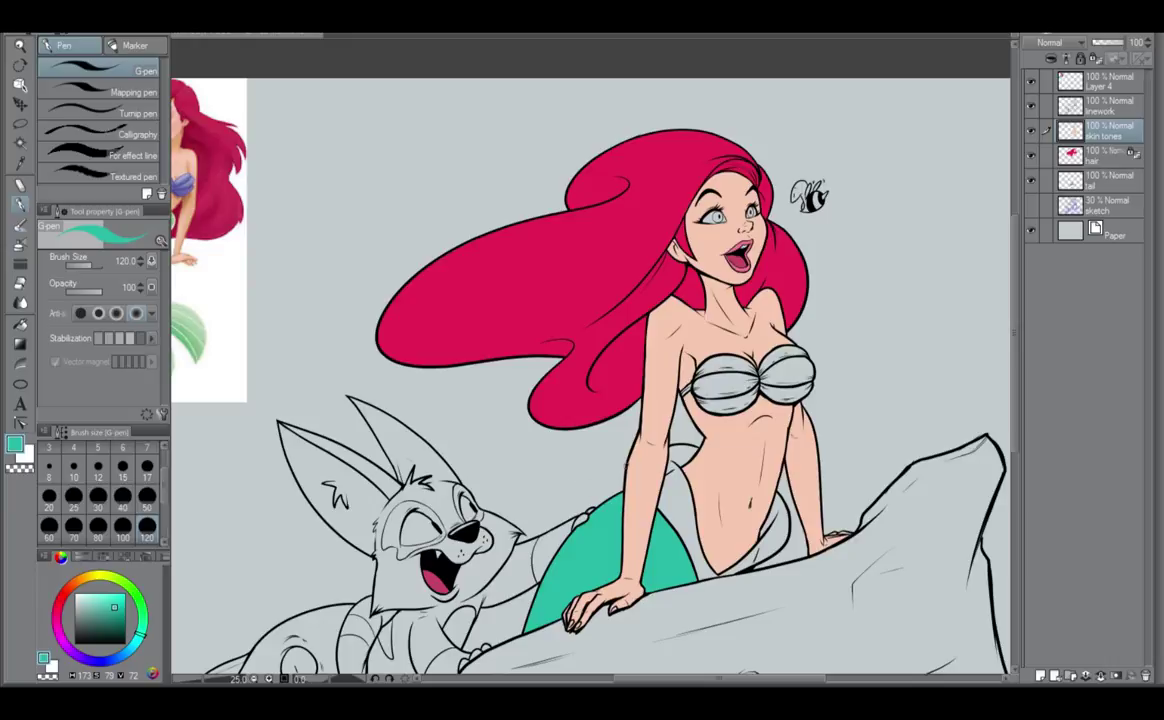
pyautogui.moveTo(562, 518); pyautogui.dragTo(661, 513)
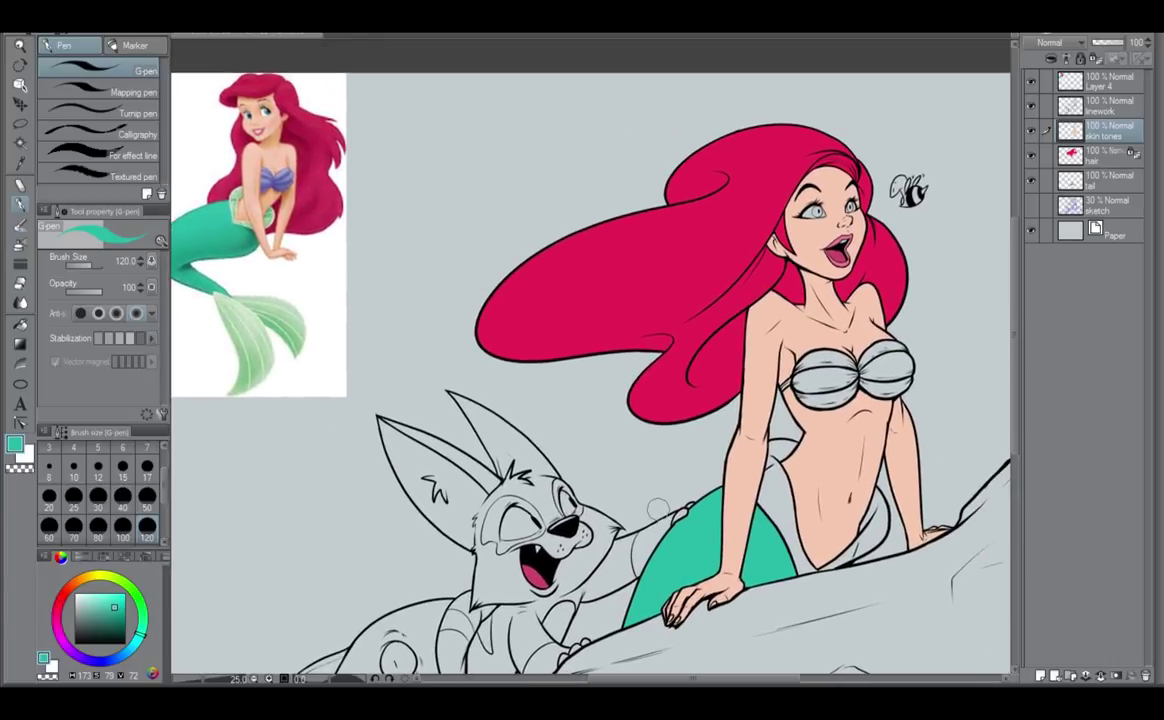
pyautogui.click(1115, 191)
pyautogui.click(1041, 676)
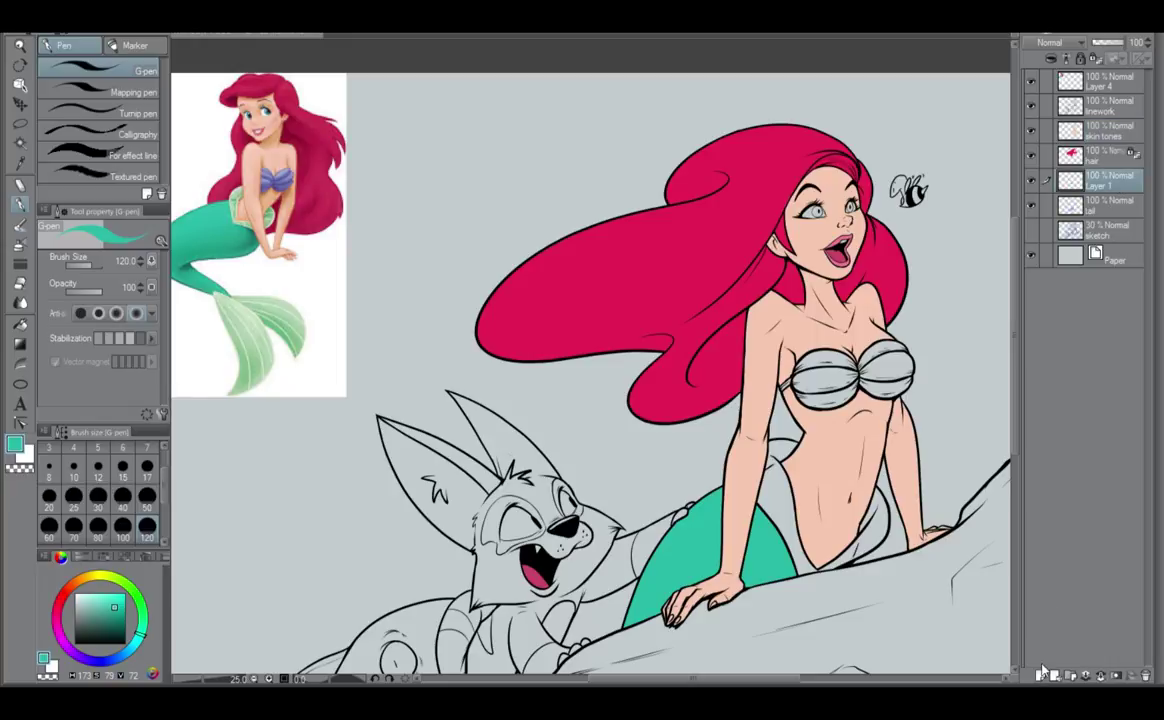
pyautogui.moveTo(1125, 181); pyautogui.dragTo(1101, 216)
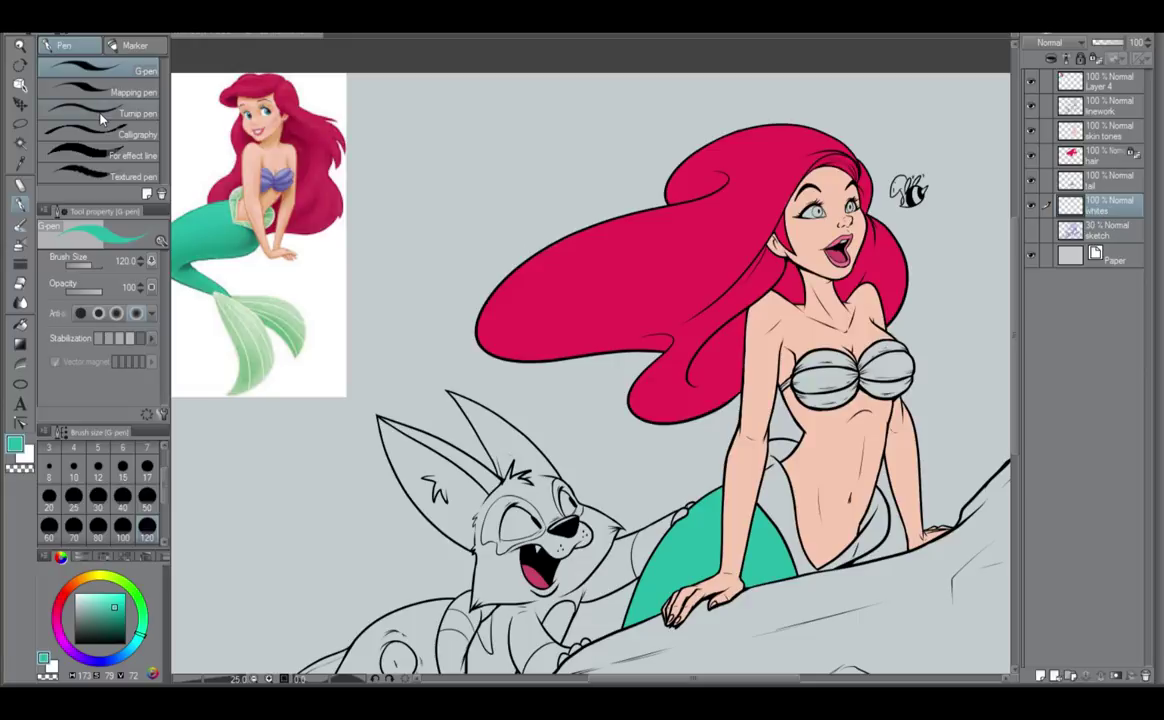
# Switch the drawing color to white and fill the mermaid's eyes and teeth on the whites layer.
pyautogui.press('x')
pyautogui.scroll(6, 820, 212)
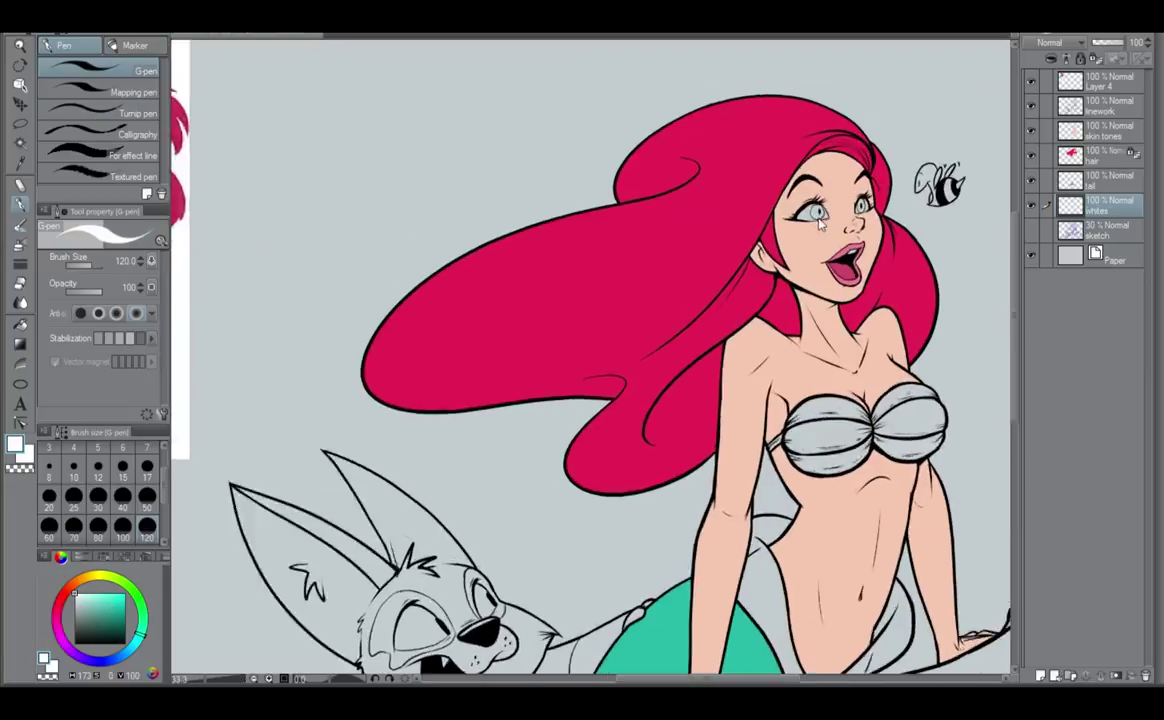
pyautogui.moveTo(821, 211)
pyautogui.mouseDown()
pyautogui.moveTo(803, 205)
pyautogui.moveTo(885, 199)
pyautogui.mouseUp()
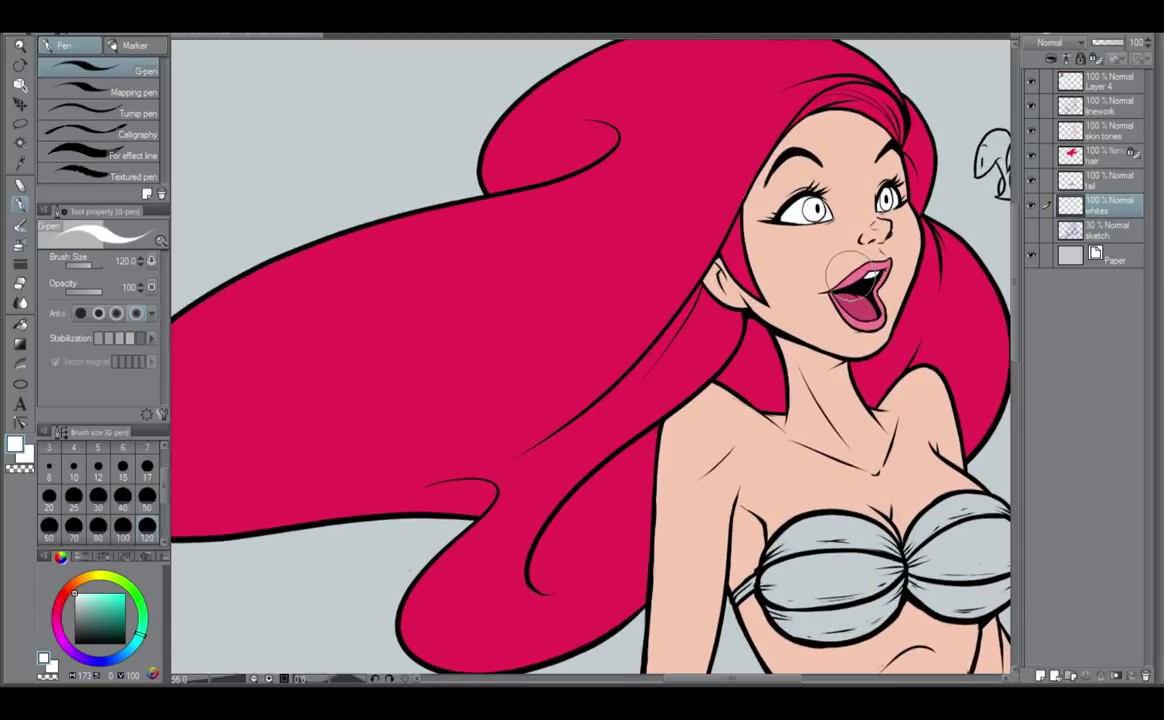
pyautogui.moveTo(875, 449); pyautogui.dragTo(669, 535)
pyautogui.moveTo(766, 530); pyautogui.dragTo(746, 564)
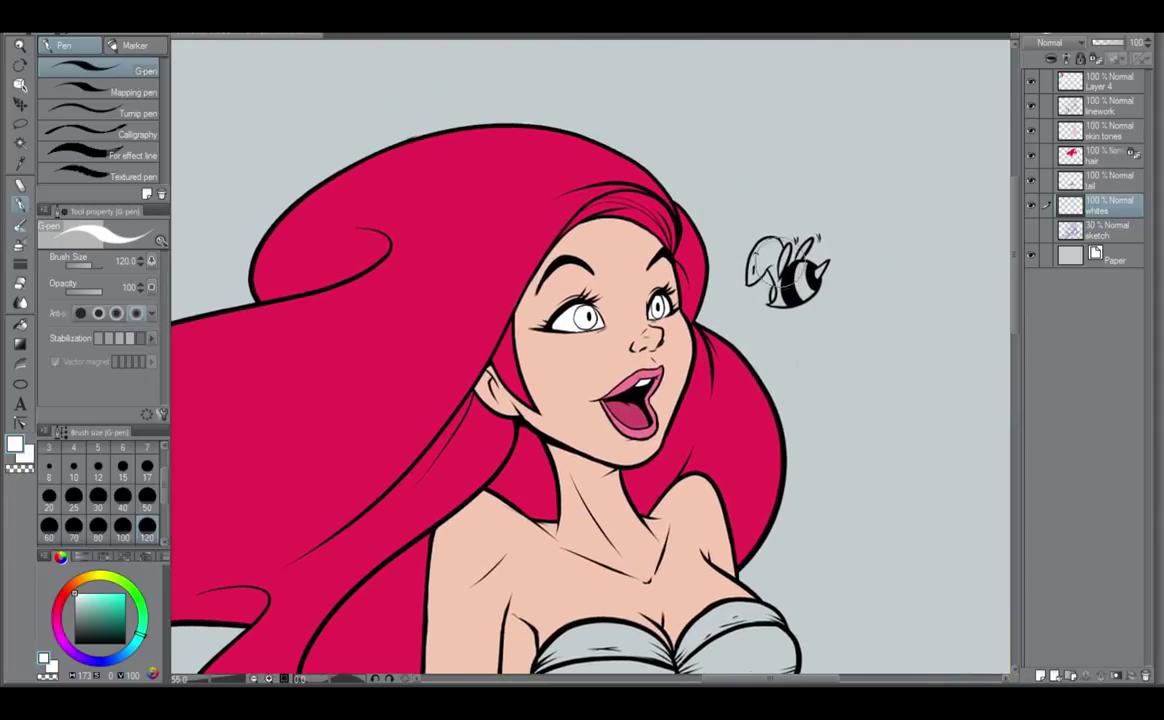
# On the hair layer, sample the mermaid's tongue pink, set the G-pen size to 15, unlock transparent pixels, and fill the bee's mouth.
pyautogui.click(1122, 157)
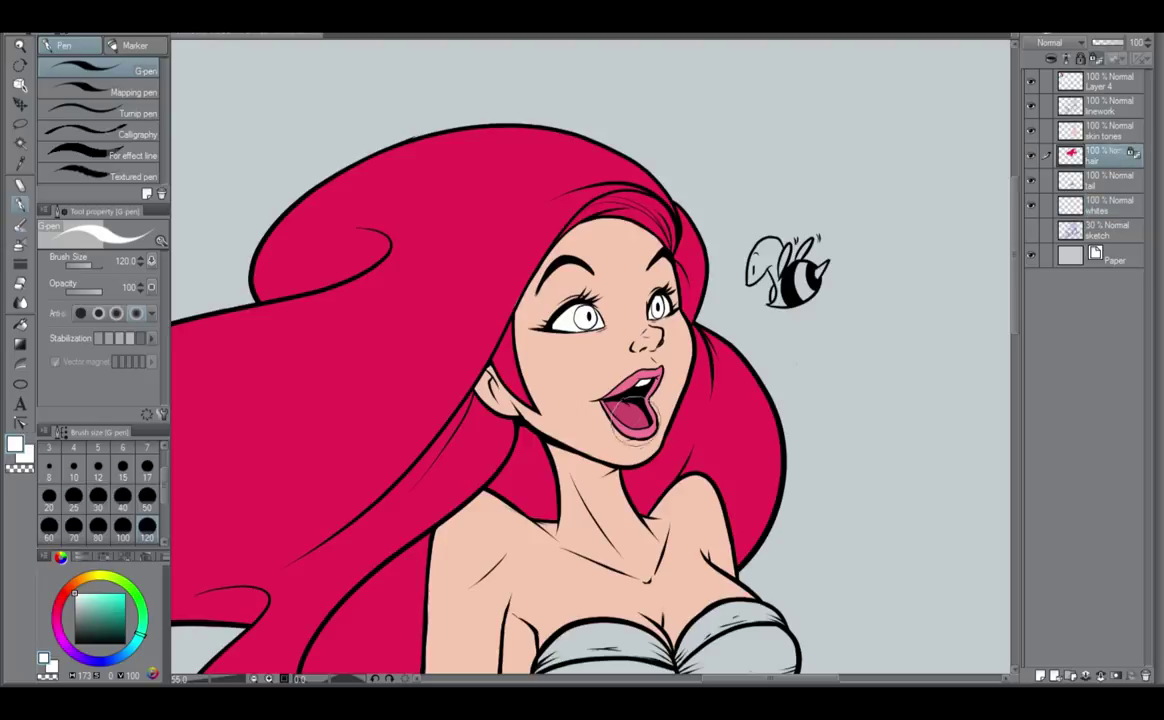
pyautogui.keyDown('alt'); pyautogui.click(634, 417); pyautogui.keyUp('alt')
pyautogui.click(122, 466)
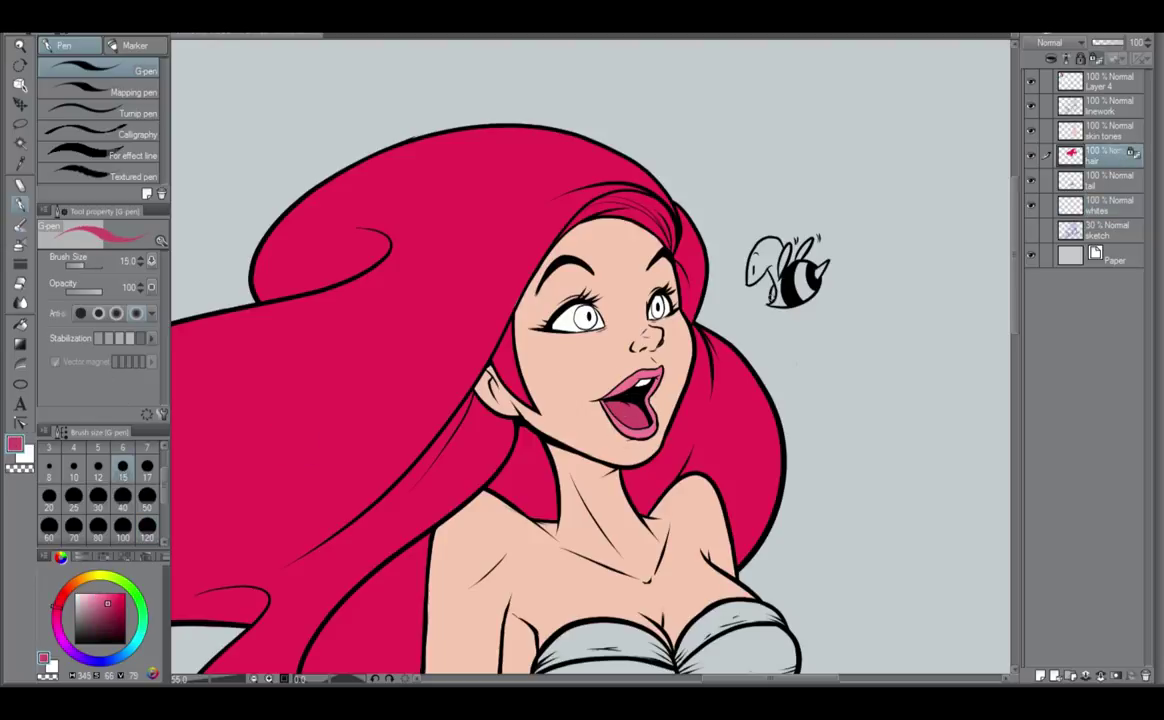
pyautogui.click(1095, 58)
# On the whites layer, fill the bee's wings and stinger with white and clear the white from both of the mermaid's irises.
pyautogui.click(1120, 210)
pyautogui.press('x')
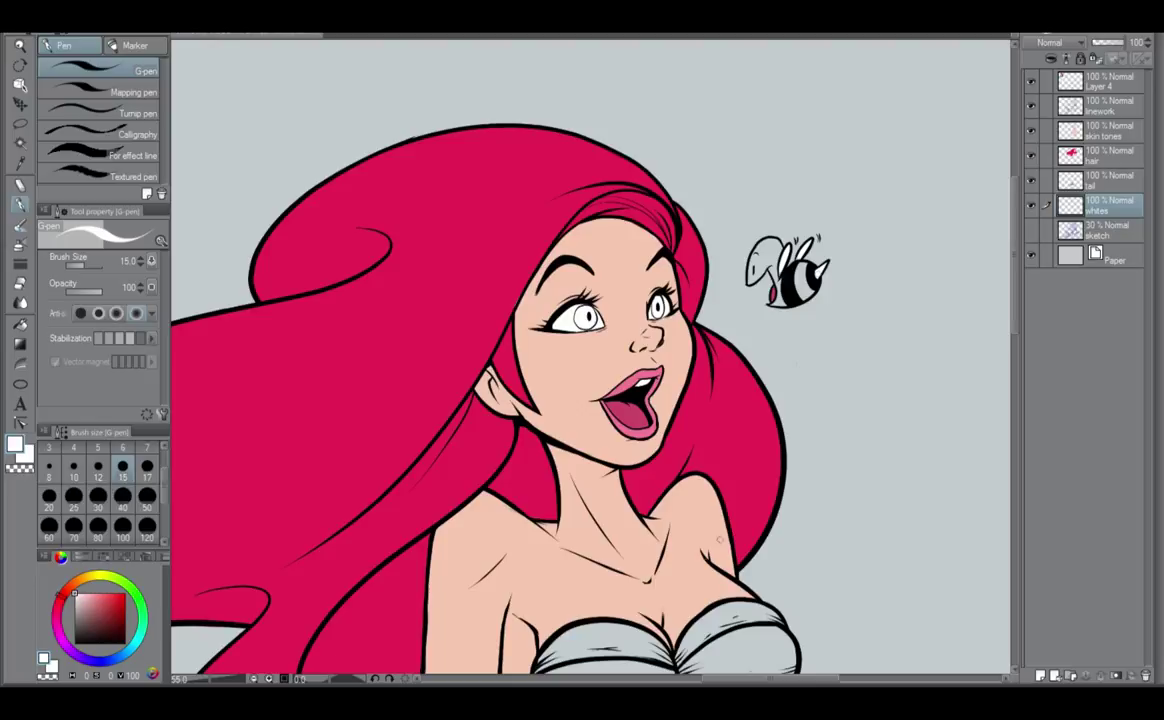
pyautogui.moveTo(716, 609); pyautogui.dragTo(772, 625)
pyautogui.scroll(1, 765, 618)
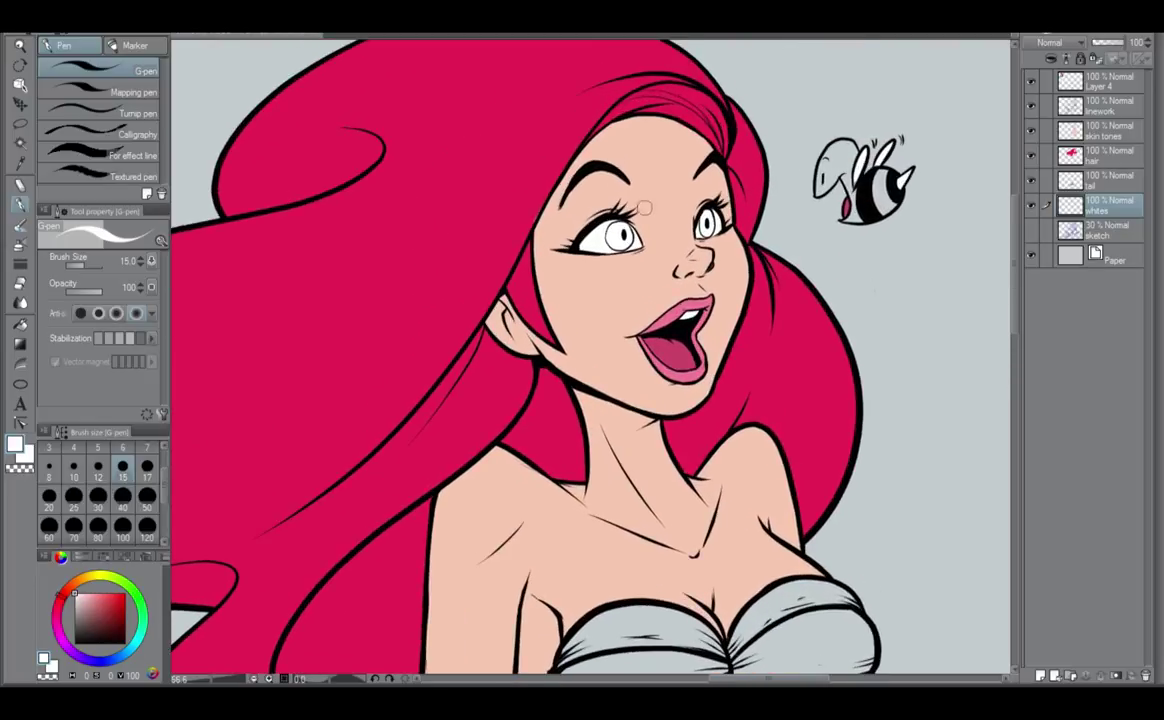
pyautogui.scroll(1, 644, 207)
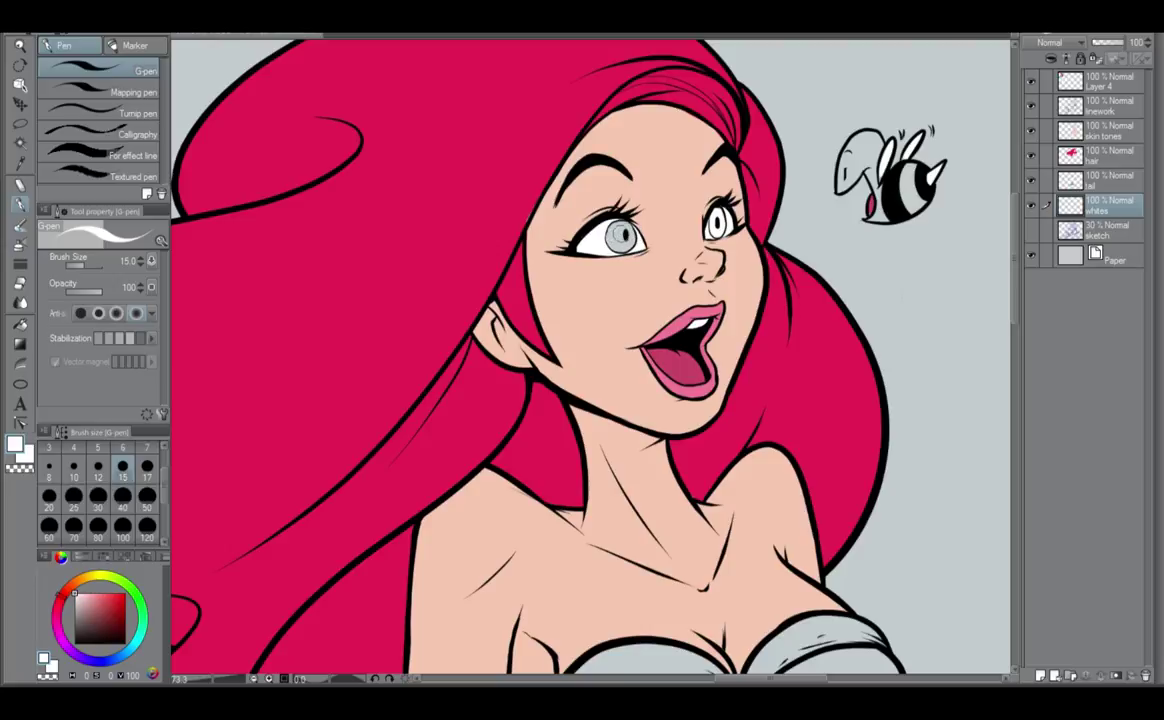
pyautogui.click(1100, 130)
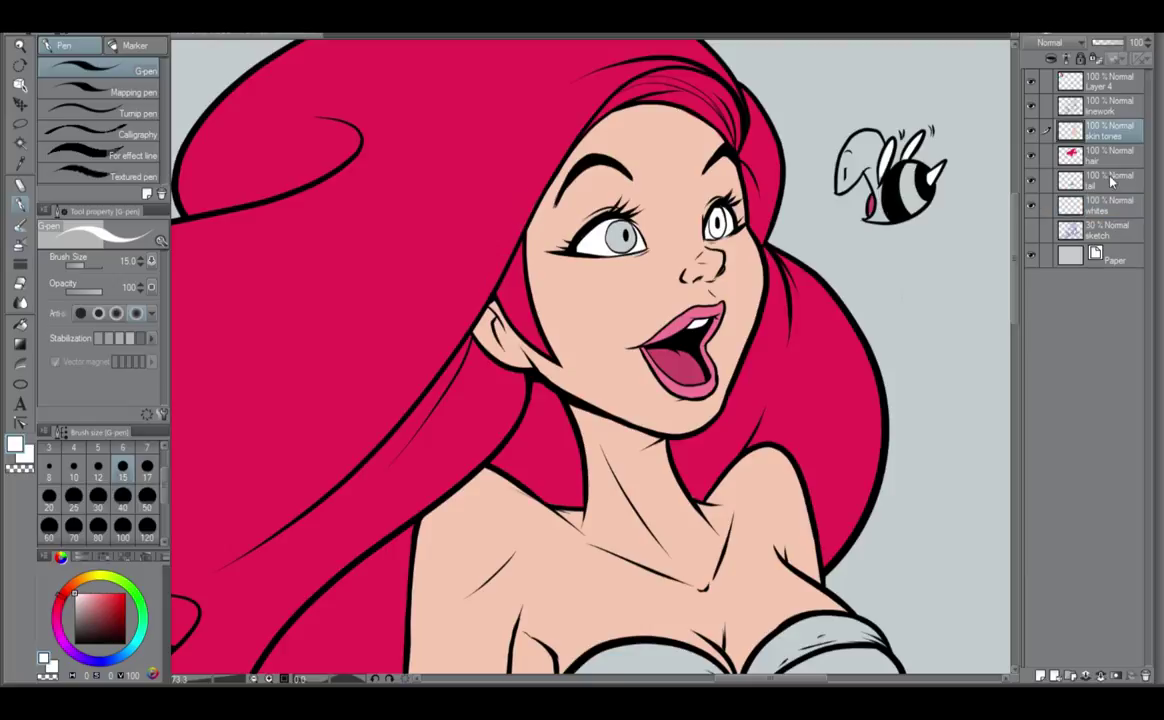
pyautogui.click(1105, 205)
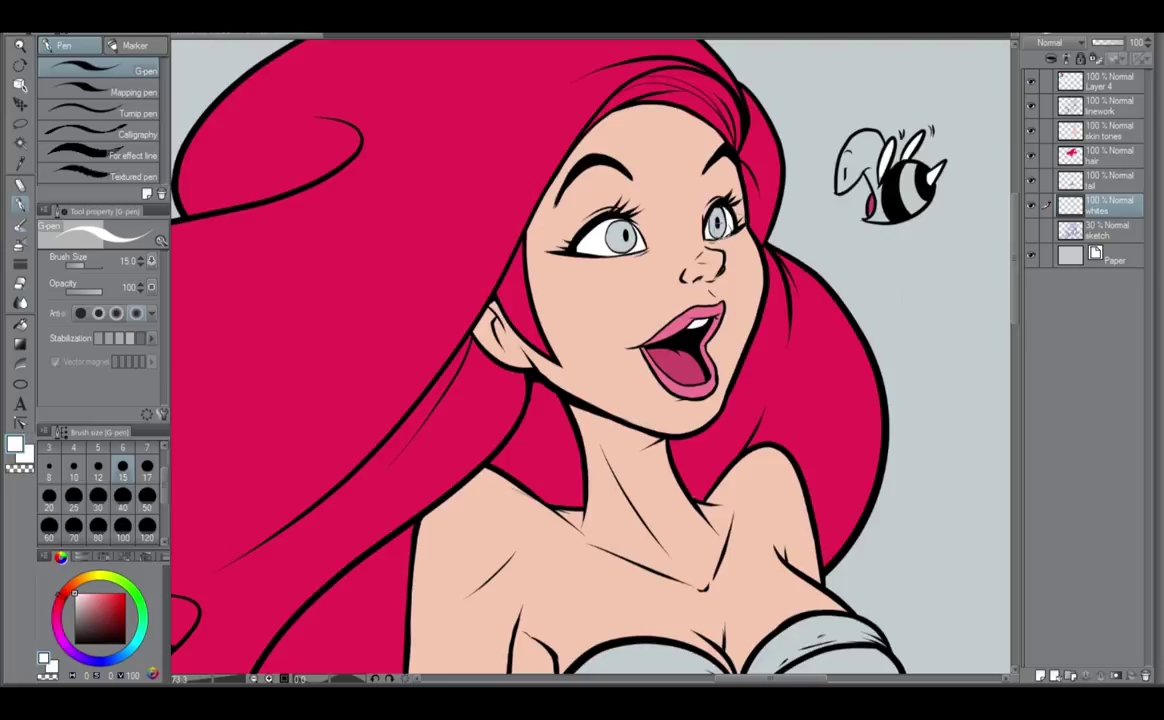
# Set the G-pen size to 50 and fill the fox's eyes, fang and claws with white.
pyautogui.scroll(-7, 724, 214)
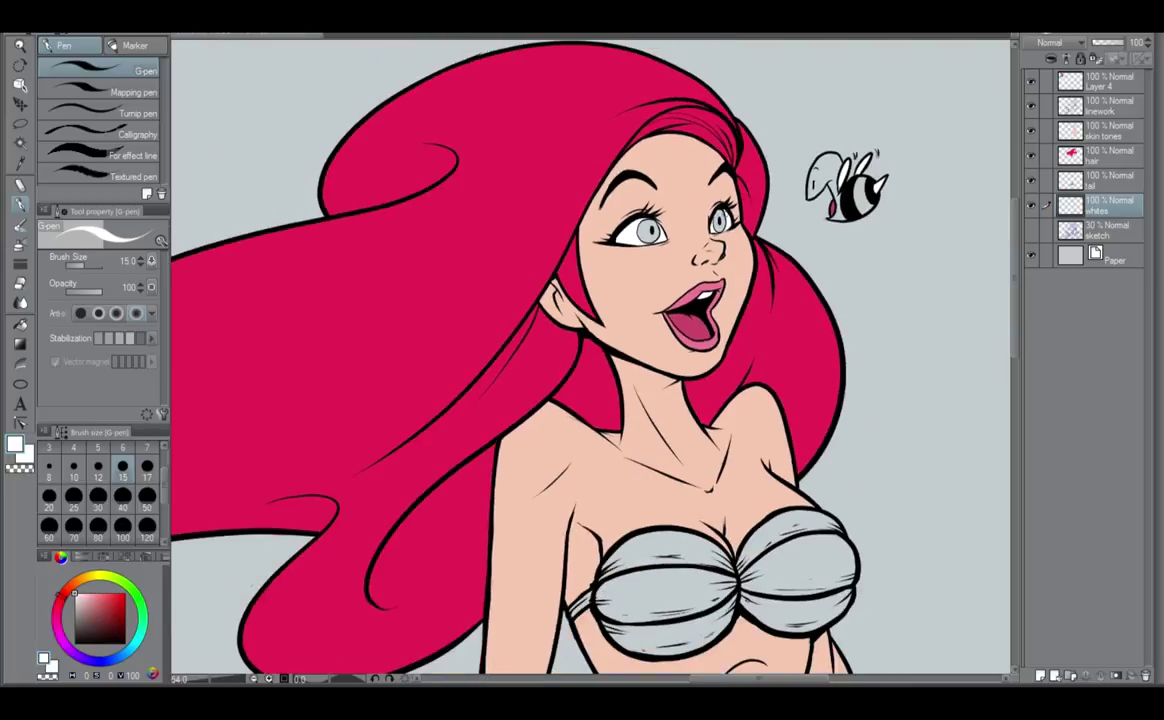
pyautogui.scroll(-1, 724, 214)
pyautogui.moveTo(635, 568); pyautogui.dragTo(804, 386)
pyautogui.moveTo(559, 581); pyautogui.dragTo(600, 553)
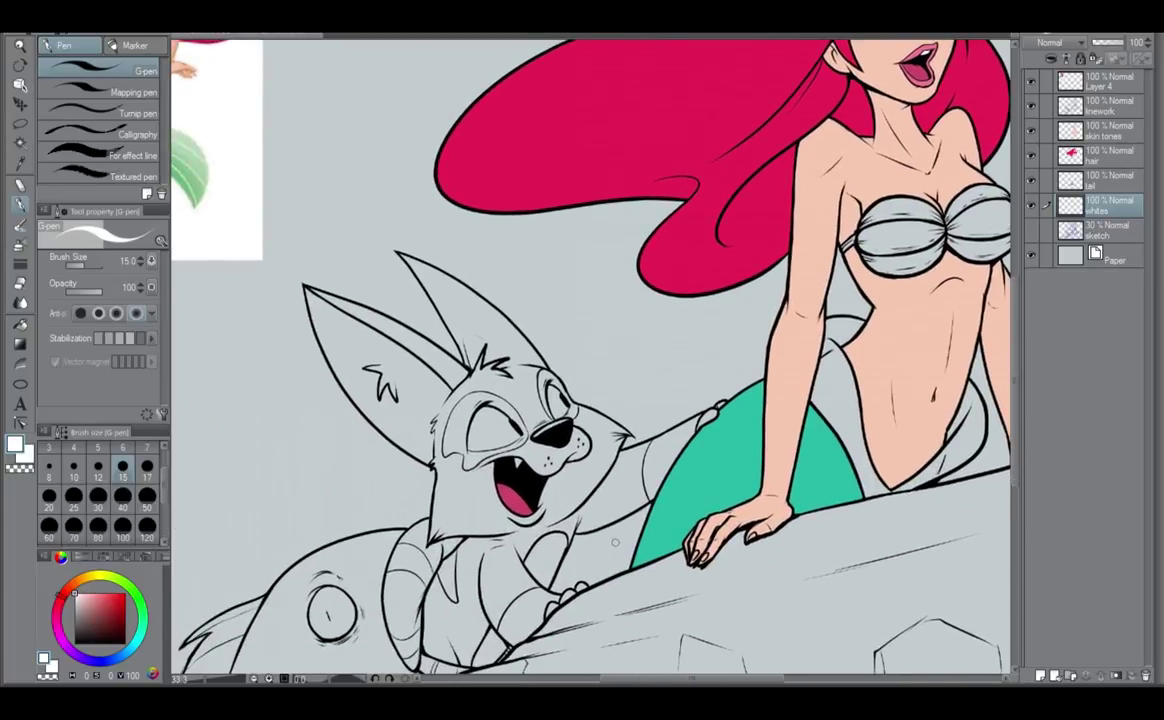
pyautogui.scroll(3, 560, 495)
pyautogui.click(147, 497)
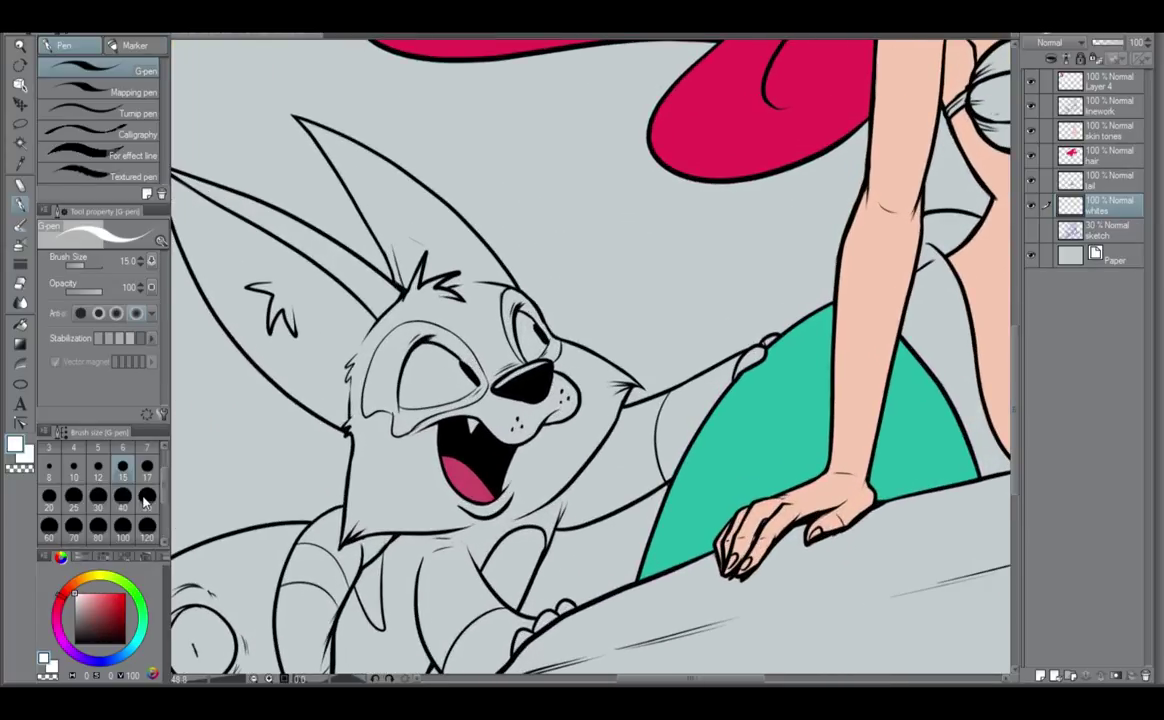
pyautogui.moveTo(428, 350)
pyautogui.mouseDown()
pyautogui.moveTo(406, 389)
pyautogui.moveTo(431, 352)
pyautogui.moveTo(466, 373)
pyautogui.moveTo(464, 385)
pyautogui.moveTo(416, 400)
pyautogui.moveTo(416, 370)
pyautogui.moveTo(417, 392)
pyautogui.moveTo(446, 368)
pyautogui.moveTo(454, 387)
pyautogui.moveTo(407, 400)
pyautogui.moveTo(465, 387)
pyautogui.mouseUp()
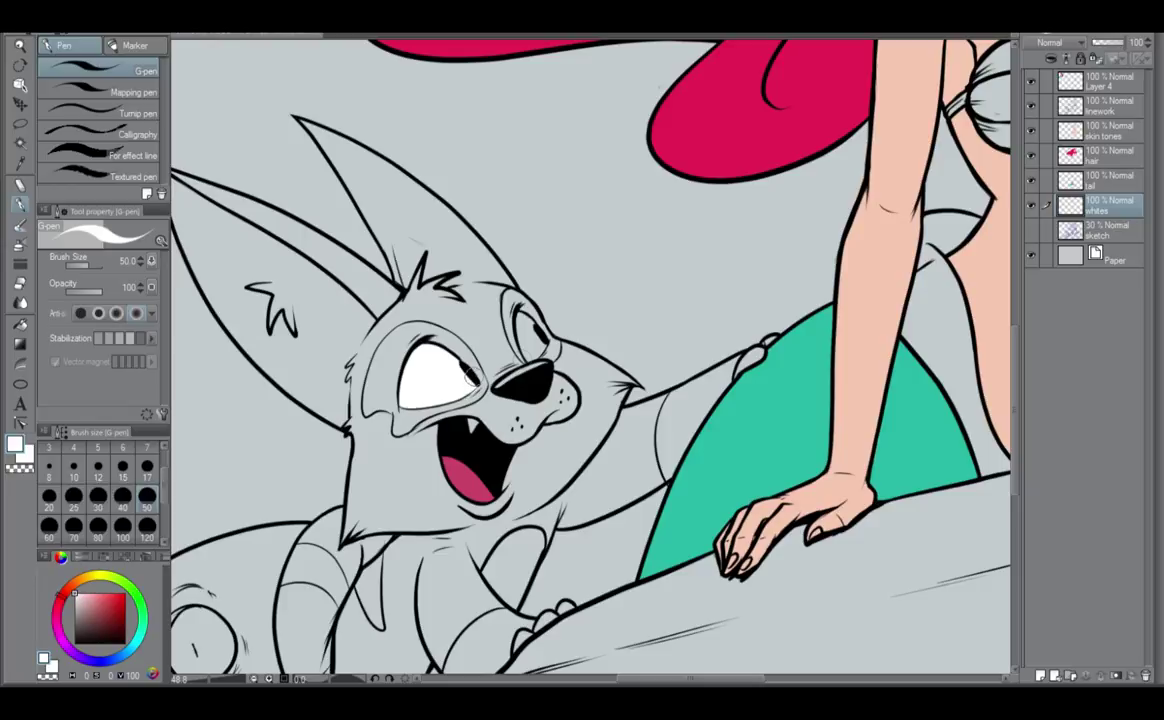
pyautogui.moveTo(522, 322)
pyautogui.mouseDown()
pyautogui.moveTo(536, 338)
pyautogui.moveTo(530, 330)
pyautogui.moveTo(525, 346)
pyautogui.mouseUp()
pyautogui.moveTo(471, 423); pyautogui.dragTo(477, 428)
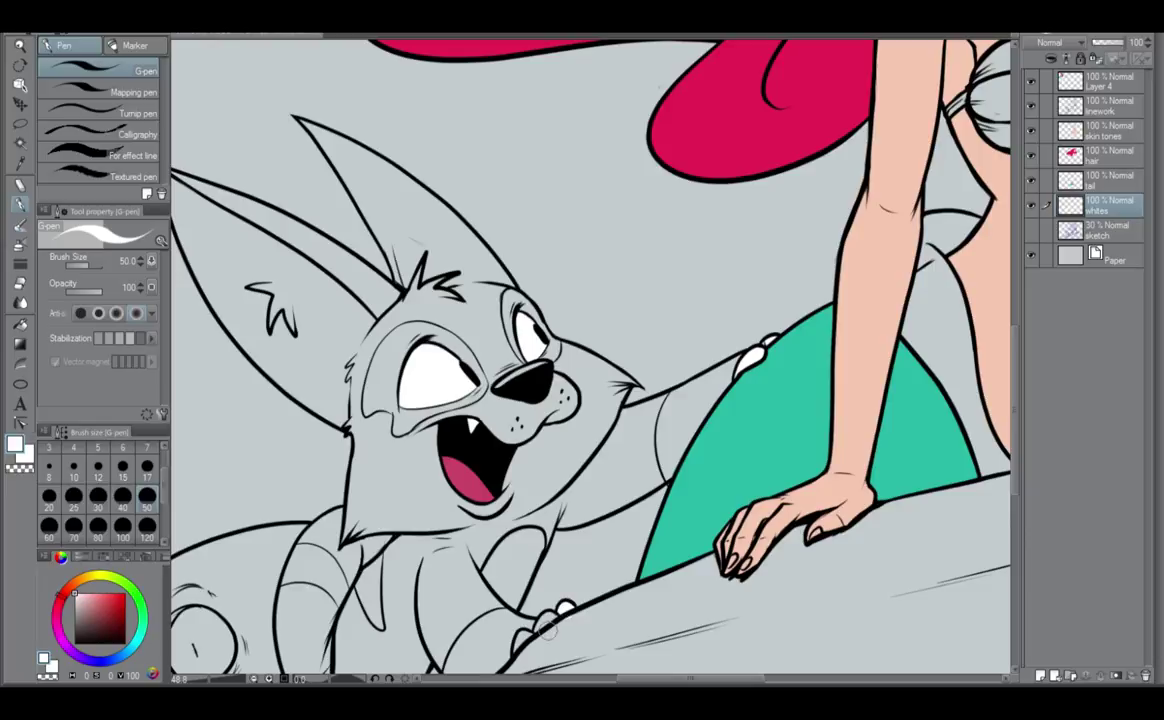
pyautogui.moveTo(541, 625)
pyautogui.mouseDown()
pyautogui.moveTo(547, 616)
pyautogui.moveTo(531, 635)
pyautogui.mouseUp()
# Fill the round eye of the fish beside the fox with white.
pyautogui.scroll(-4, 536, 631)
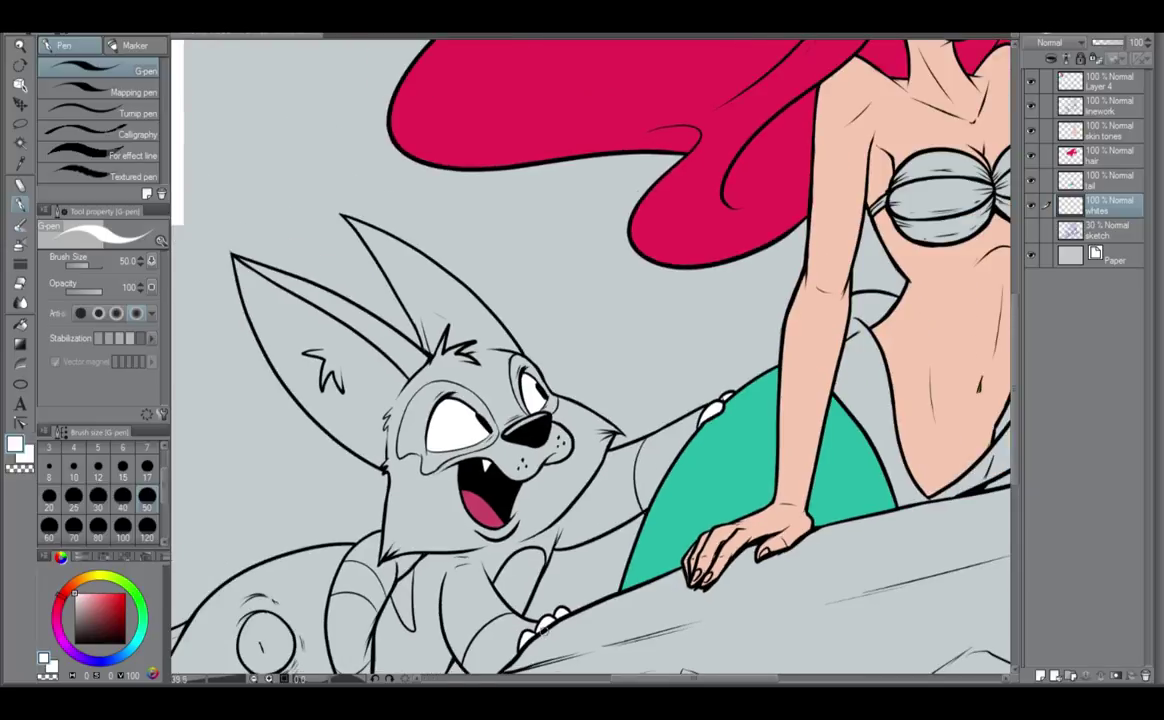
pyautogui.moveTo(653, 578); pyautogui.dragTo(929, 427)
pyautogui.scroll(3, 622, 504)
pyautogui.moveTo(551, 497)
pyautogui.mouseDown()
pyautogui.moveTo(586, 483)
pyautogui.moveTo(566, 490)
pyautogui.mouseUp()
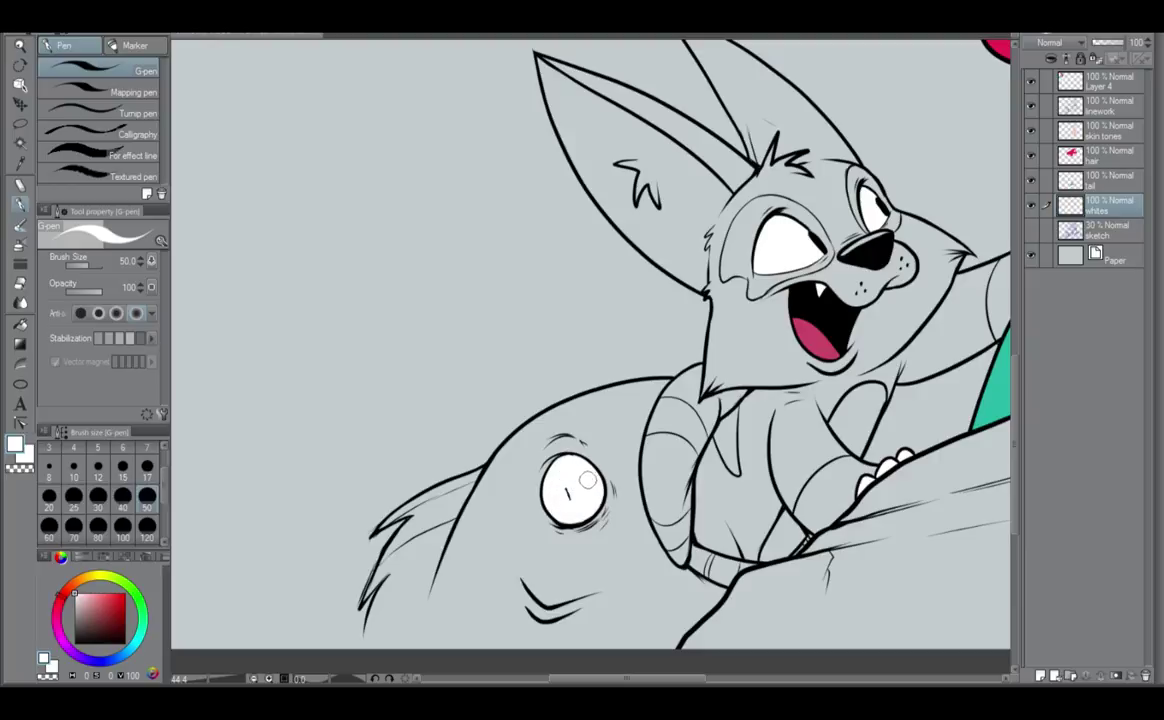
# Fill the inside of the fox's nearer ear with white, right up to the edge of its head.
pyautogui.scroll(-5, 587, 482)
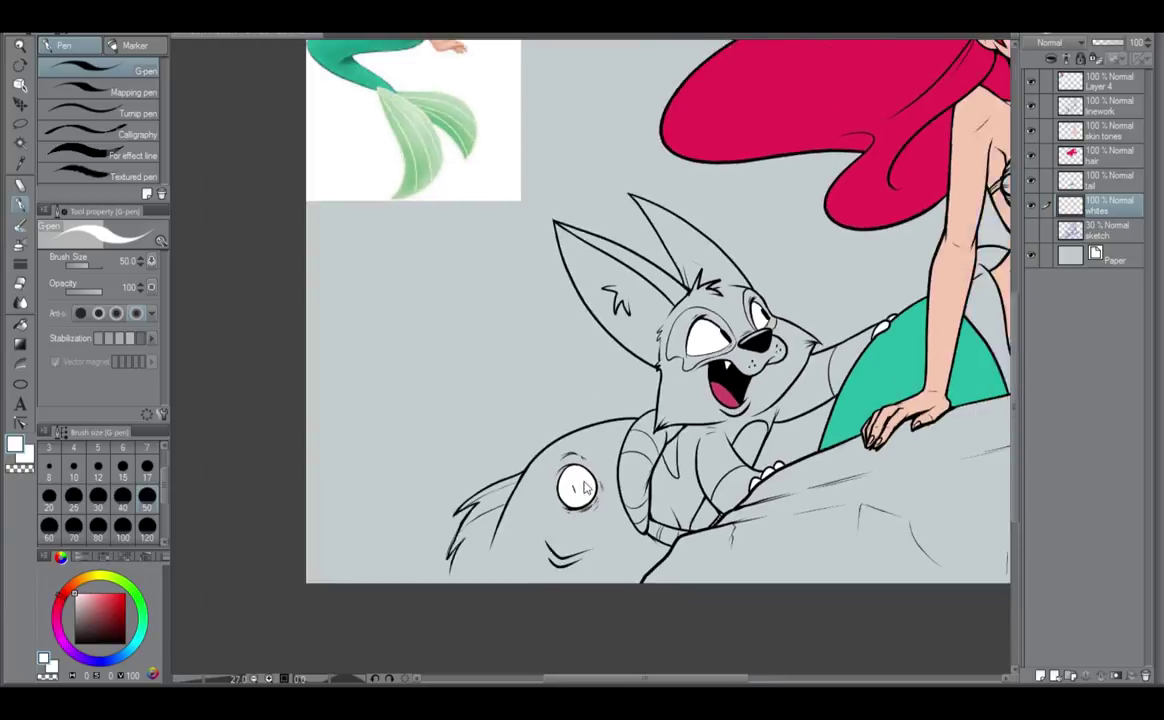
pyautogui.moveTo(731, 386); pyautogui.dragTo(705, 549)
pyautogui.scroll(2, 700, 550)
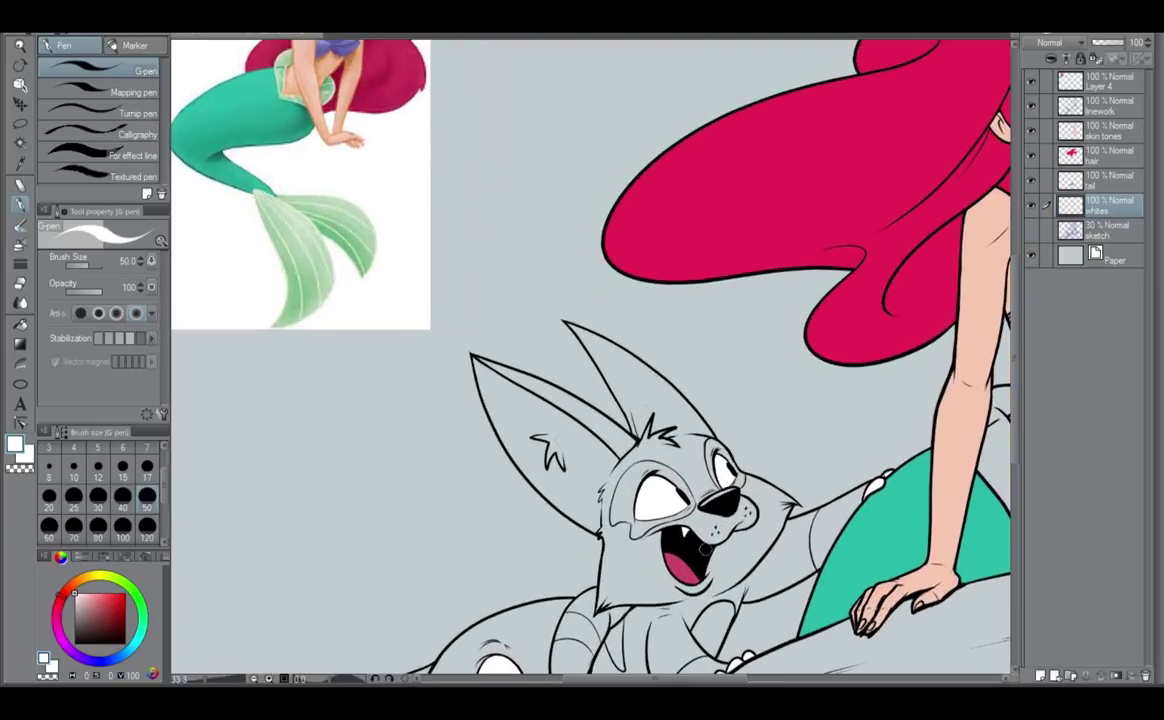
pyautogui.moveTo(478, 364)
pyautogui.mouseDown()
pyautogui.moveTo(518, 456)
pyautogui.moveTo(557, 500)
pyautogui.mouseUp()
pyautogui.moveTo(514, 440); pyautogui.dragTo(583, 517)
pyautogui.moveTo(492, 380)
pyautogui.mouseDown()
pyautogui.moveTo(584, 489)
pyautogui.moveTo(580, 464)
pyautogui.moveTo(530, 398)
pyautogui.moveTo(548, 408)
pyautogui.moveTo(581, 503)
pyautogui.mouseUp()
pyautogui.moveTo(484, 409)
pyautogui.mouseDown()
pyautogui.moveTo(599, 527)
pyautogui.moveTo(590, 492)
pyautogui.moveTo(612, 464)
pyautogui.mouseUp()
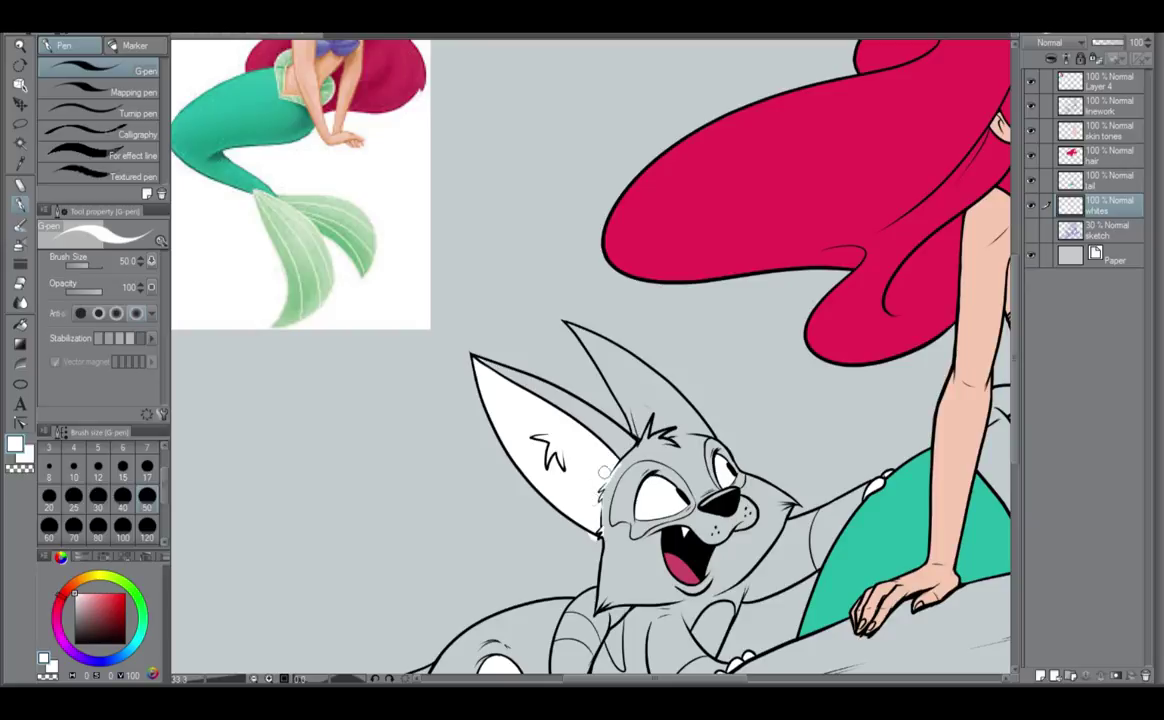
pyautogui.scroll(2, 603, 470)
pyautogui.scroll(1, 600, 450)
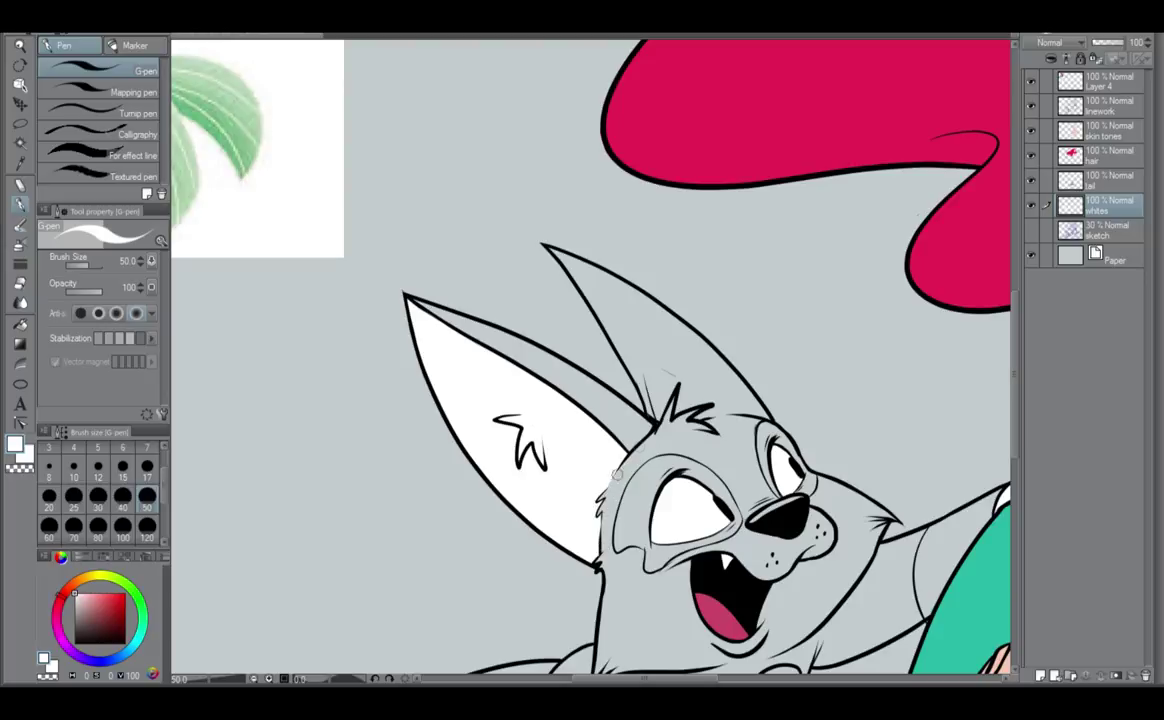
# Add a new layer named archie base color directly above the sketch layer.
pyautogui.scroll(-5, 607, 487)
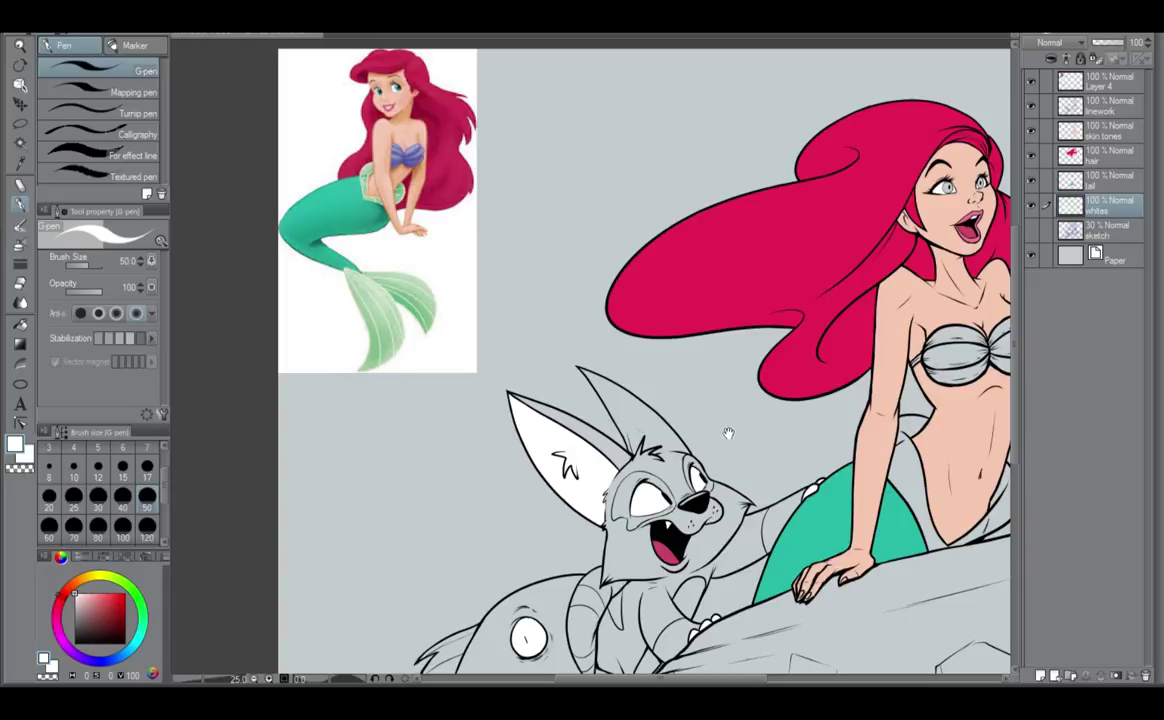
pyautogui.moveTo(728, 432)
pyautogui.mouseDown()
pyautogui.moveTo(655, 288)
pyautogui.moveTo(584, 327)
pyautogui.moveTo(515, 442)
pyautogui.mouseUp()
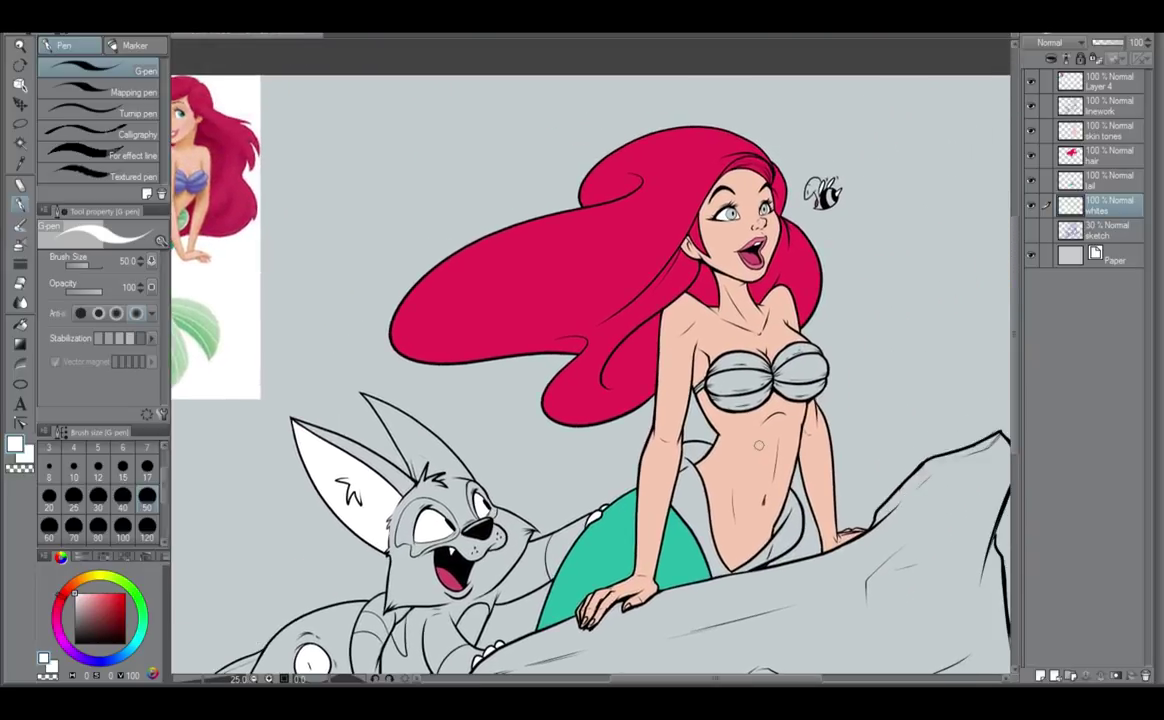
pyautogui.scroll(-2, 759, 445)
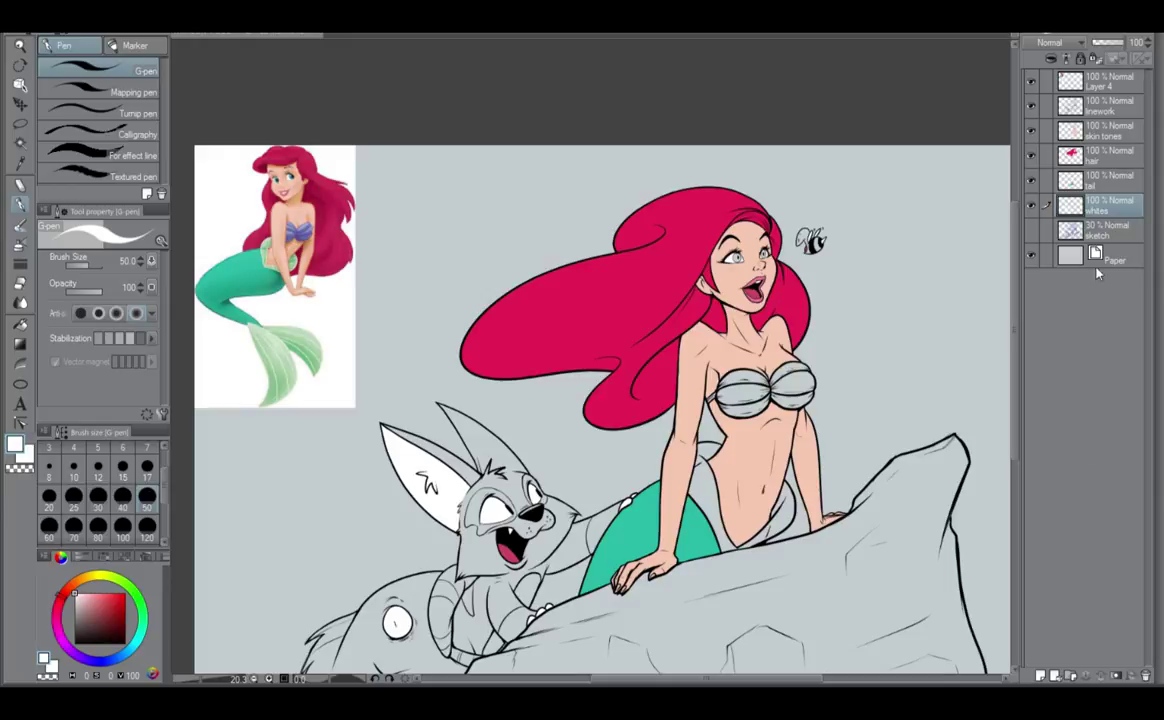
pyautogui.click(1105, 230)
pyautogui.click(1042, 676)
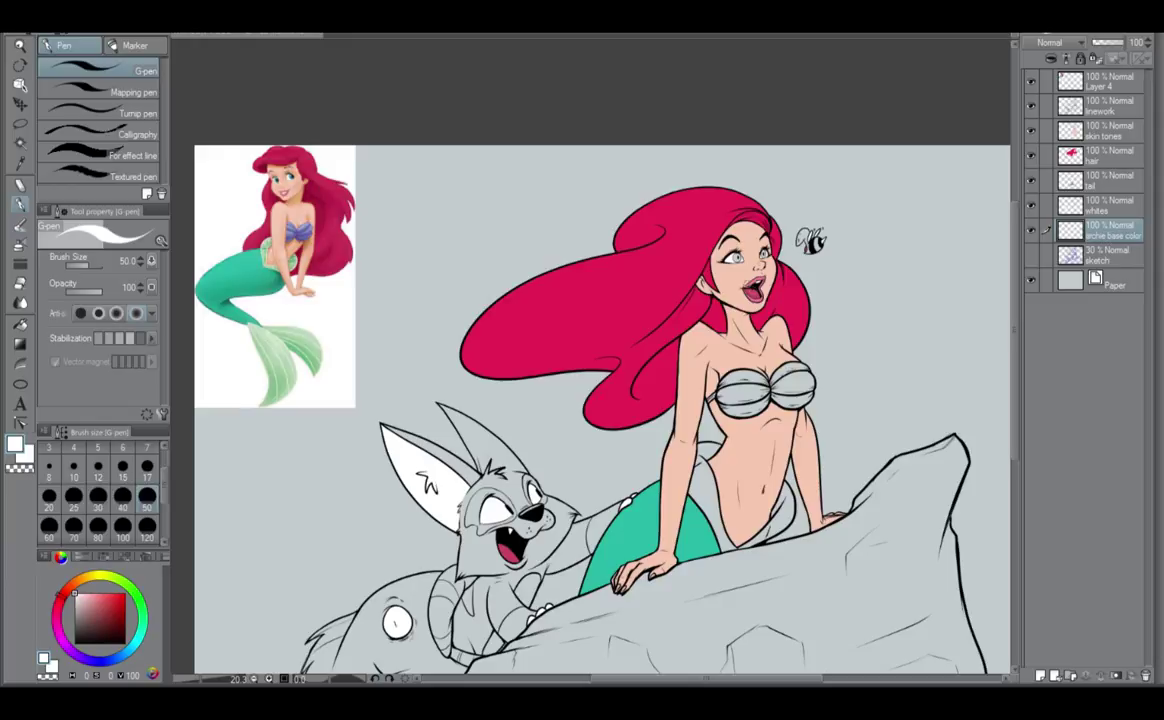
# Sample the pink of the mermaid's lips, lighten it, and block in the fox's forehead, eye surrounds and outer cheek.
pyautogui.keyDown('alt'); pyautogui.click(753, 280); pyautogui.keyUp('alt')
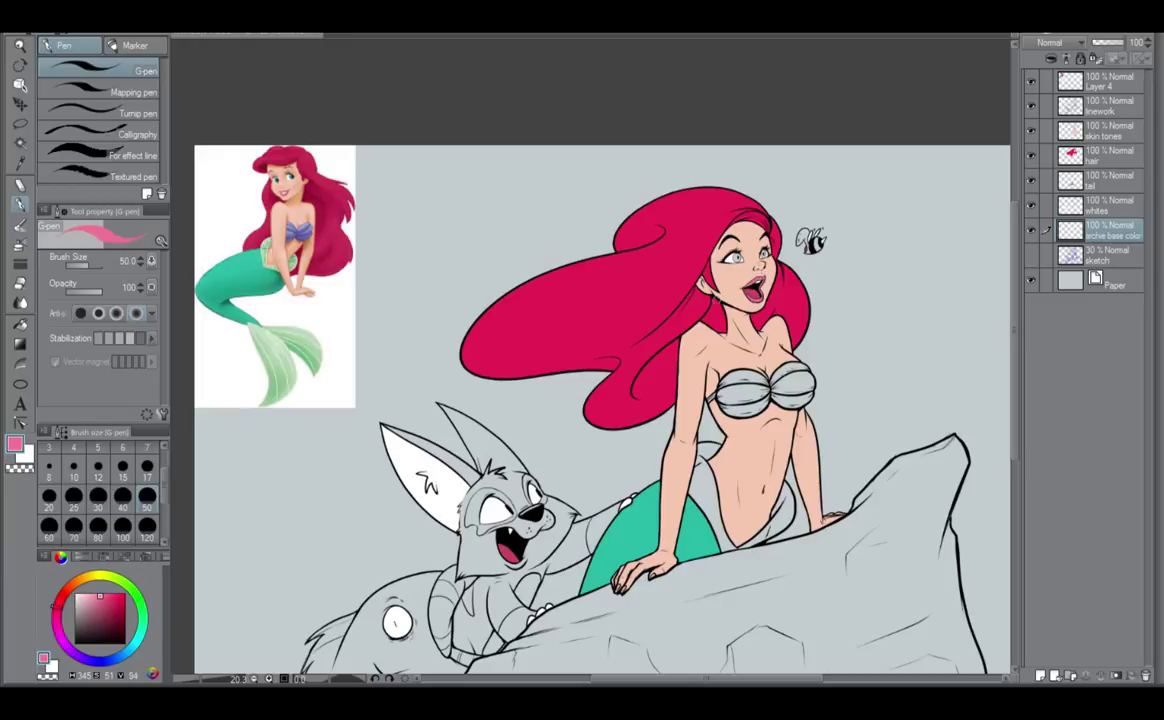
pyautogui.scroll(2, 708, 299)
pyautogui.scroll(1, 440, 490)
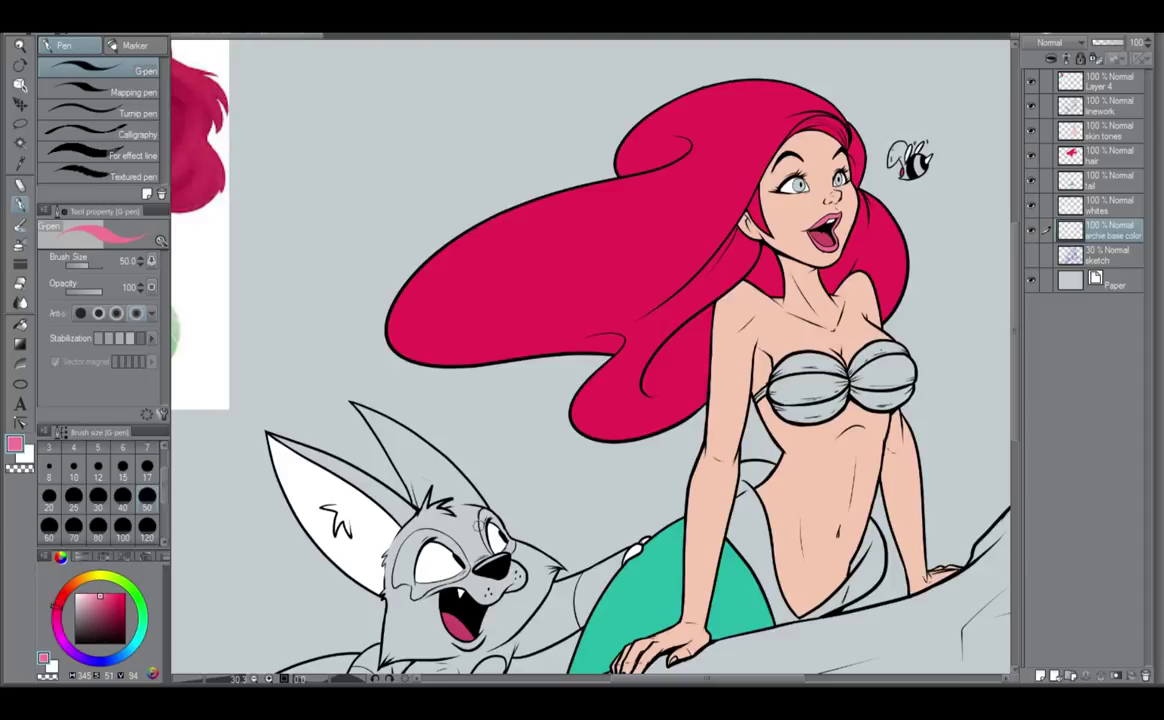
pyautogui.moveTo(482, 508); pyautogui.dragTo(577, 386)
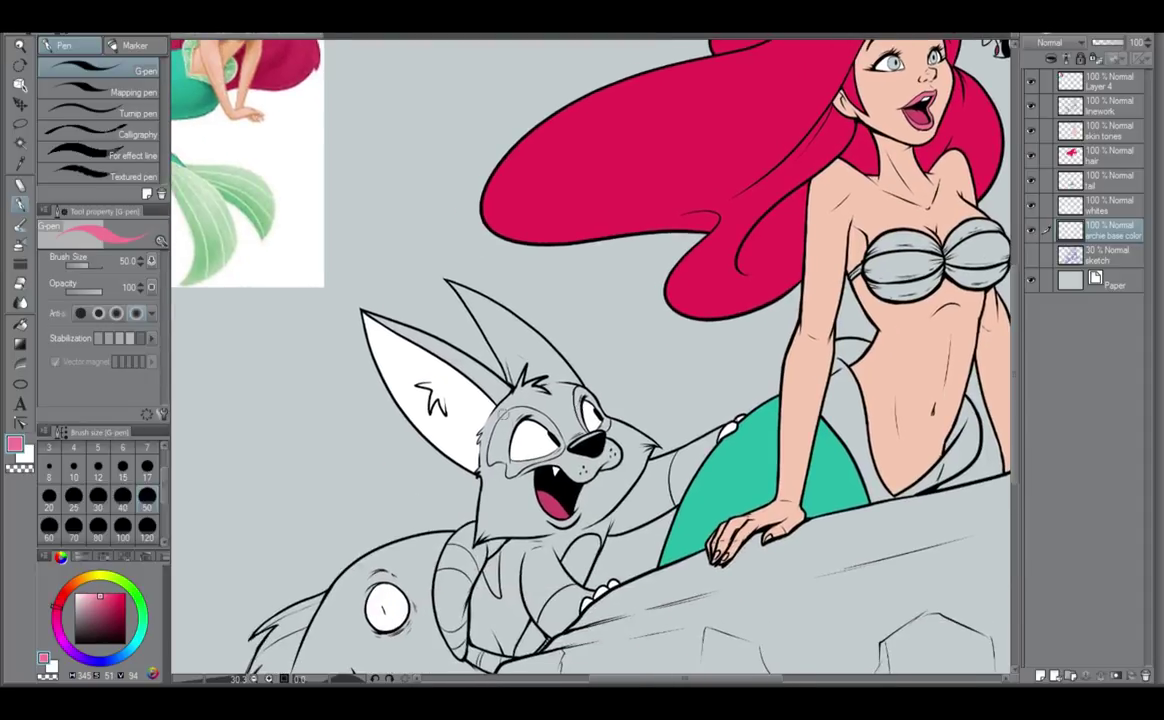
pyautogui.moveTo(508, 395)
pyautogui.mouseDown()
pyautogui.moveTo(488, 446)
pyautogui.moveTo(528, 386)
pyautogui.moveTo(545, 382)
pyautogui.moveTo(569, 433)
pyautogui.mouseUp()
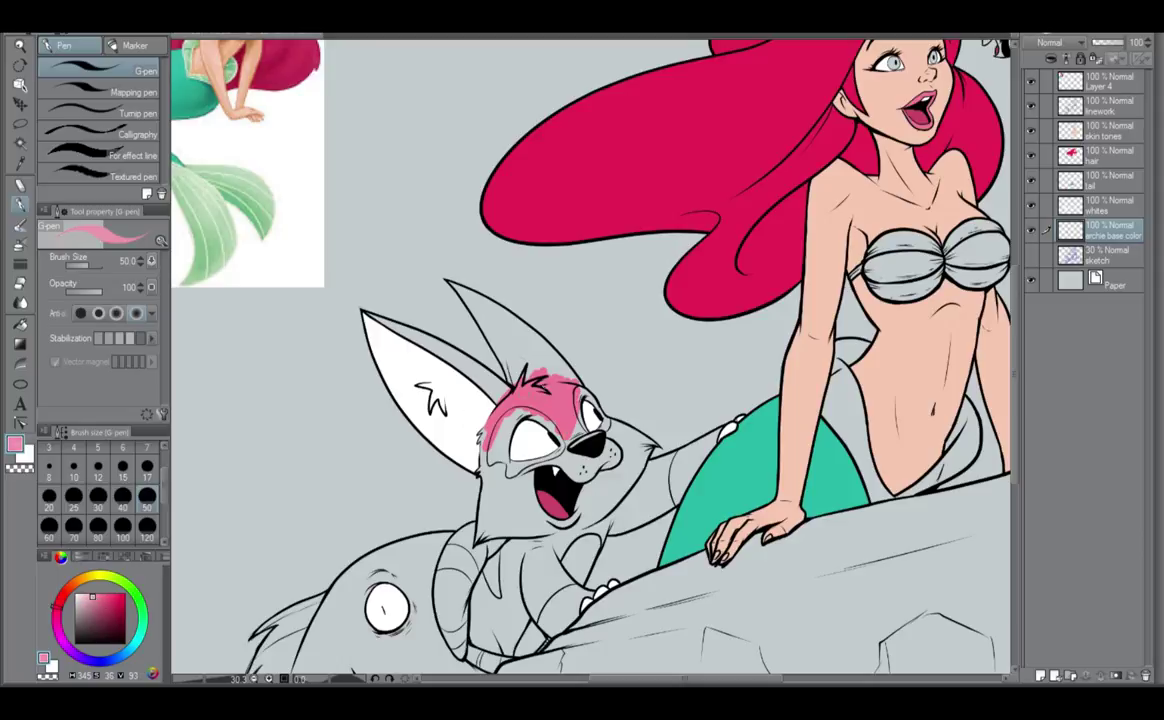
pyautogui.moveTo(539, 381)
pyautogui.mouseDown()
pyautogui.moveTo(491, 427)
pyautogui.moveTo(525, 395)
pyautogui.moveTo(554, 397)
pyautogui.moveTo(567, 428)
pyautogui.moveTo(516, 400)
pyautogui.moveTo(493, 480)
pyautogui.moveTo(505, 455)
pyautogui.mouseUp()
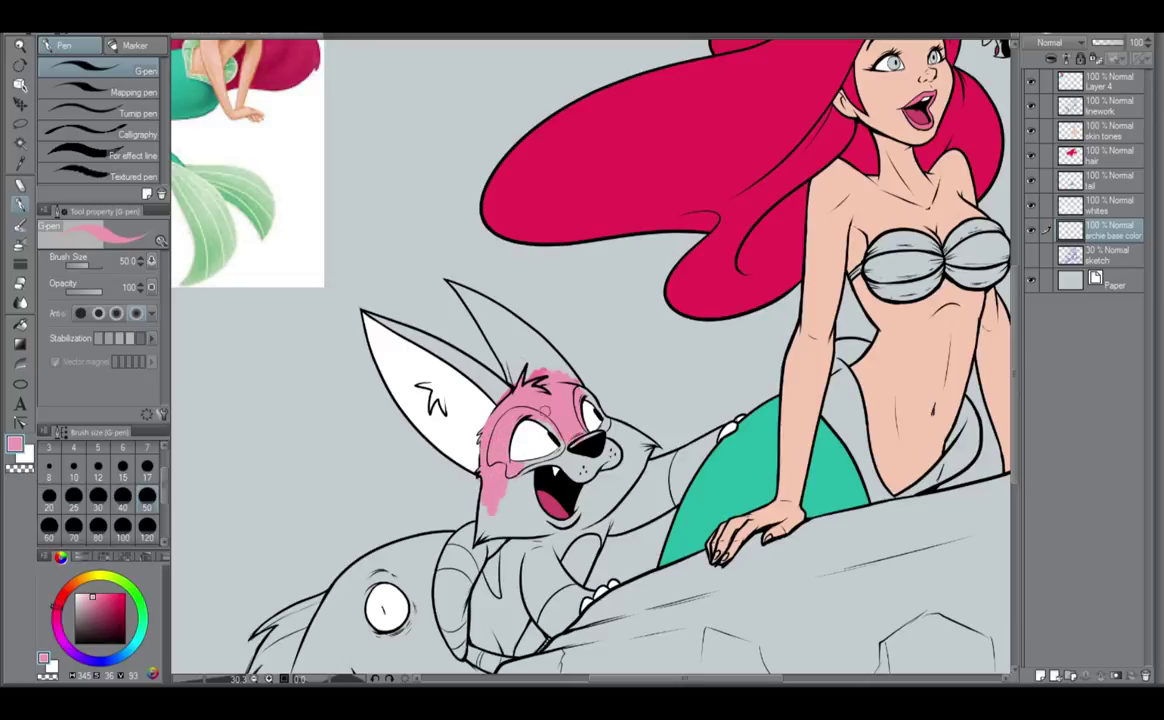
# Fill the rest of the fox's face with the light pink, covering the muzzle, jaw and both cheeks.
pyautogui.moveTo(571, 462)
pyautogui.mouseDown()
pyautogui.moveTo(580, 474)
pyautogui.moveTo(609, 472)
pyautogui.mouseUp()
pyautogui.moveTo(485, 494)
pyautogui.mouseDown()
pyautogui.moveTo(482, 530)
pyautogui.moveTo(508, 495)
pyautogui.moveTo(527, 528)
pyautogui.moveTo(531, 490)
pyautogui.mouseUp()
pyautogui.scroll(1, 532, 445)
pyautogui.scroll(1, 531, 445)
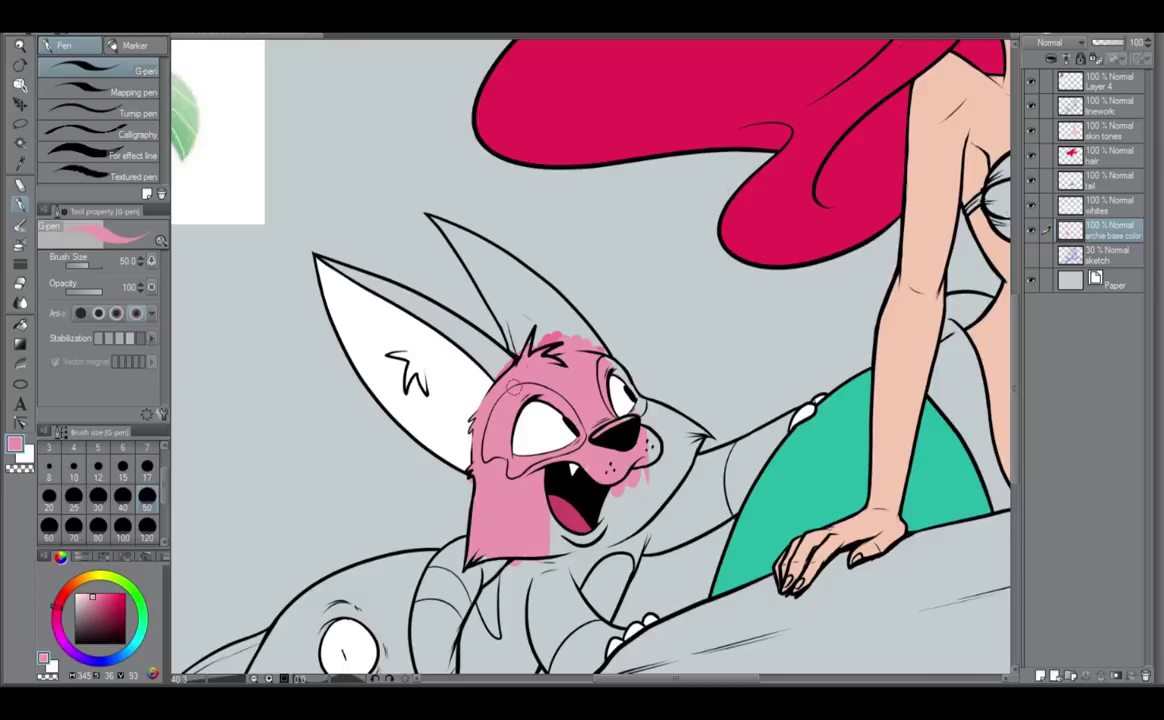
pyautogui.moveTo(530, 553)
pyautogui.mouseDown()
pyautogui.moveTo(570, 530)
pyautogui.moveTo(554, 552)
pyautogui.moveTo(552, 522)
pyautogui.moveTo(582, 520)
pyautogui.moveTo(608, 540)
pyautogui.moveTo(632, 525)
pyautogui.moveTo(683, 452)
pyautogui.mouseUp()
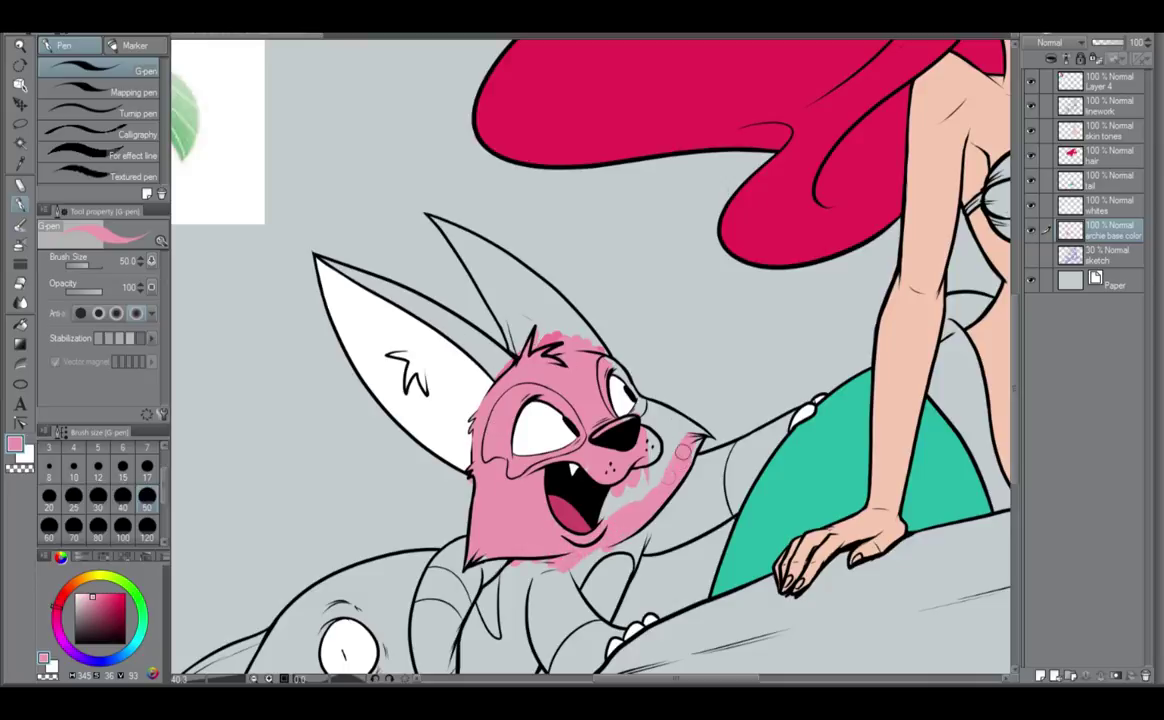
pyautogui.moveTo(642, 402)
pyautogui.mouseDown()
pyautogui.moveTo(677, 423)
pyautogui.moveTo(668, 411)
pyautogui.moveTo(664, 464)
pyautogui.moveTo(604, 503)
pyautogui.mouseUp()
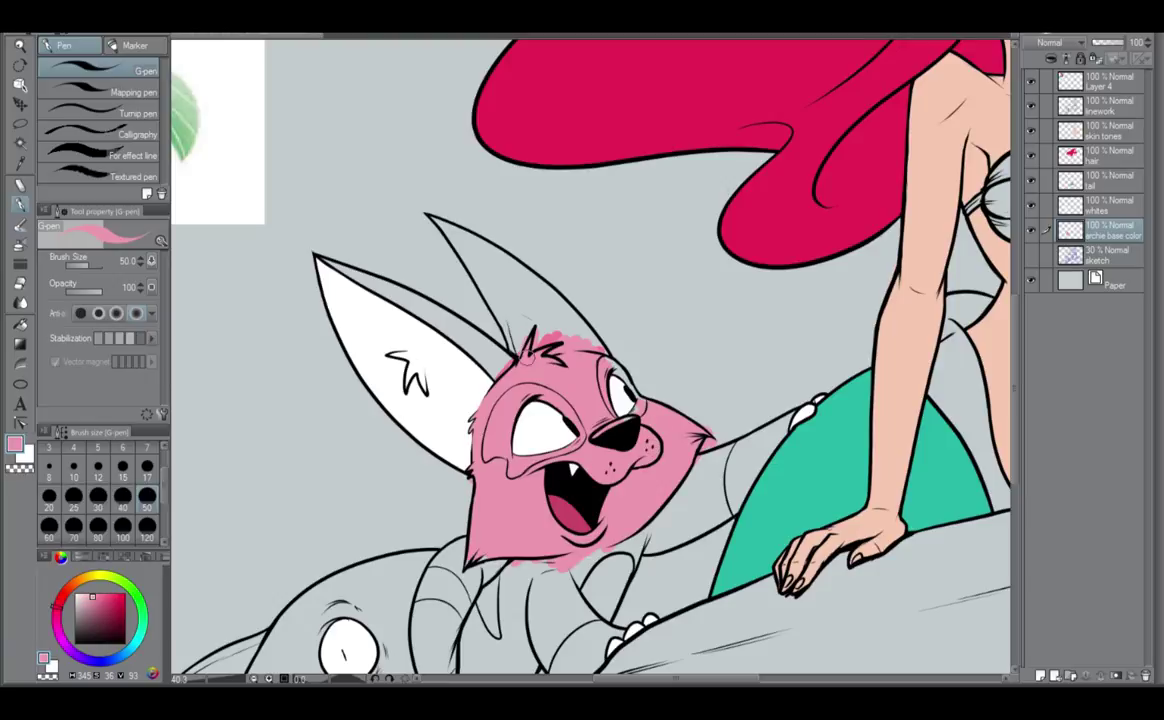
# Paint the fox's torso and both upper arms light pink, leaving the chest stripe, forearms and elbow patch unpainted.
pyautogui.moveTo(500, 563)
pyautogui.mouseDown()
pyautogui.moveTo(505, 640)
pyautogui.moveTo(505, 576)
pyautogui.moveTo(576, 477)
pyautogui.moveTo(546, 534)
pyautogui.moveTo(561, 537)
pyautogui.moveTo(522, 528)
pyautogui.moveTo(521, 582)
pyautogui.mouseUp()
pyautogui.moveTo(525, 517)
pyautogui.mouseDown()
pyautogui.moveTo(547, 581)
pyautogui.moveTo(526, 580)
pyautogui.moveTo(536, 533)
pyautogui.moveTo(567, 584)
pyautogui.moveTo(580, 563)
pyautogui.moveTo(556, 563)
pyautogui.moveTo(576, 578)
pyautogui.moveTo(579, 536)
pyautogui.moveTo(564, 542)
pyautogui.moveTo(572, 466)
pyautogui.moveTo(592, 428)
pyautogui.moveTo(586, 544)
pyautogui.moveTo(603, 511)
pyautogui.moveTo(631, 498)
pyautogui.moveTo(629, 463)
pyautogui.moveTo(622, 504)
pyautogui.moveTo(612, 473)
pyautogui.moveTo(571, 498)
pyautogui.mouseUp()
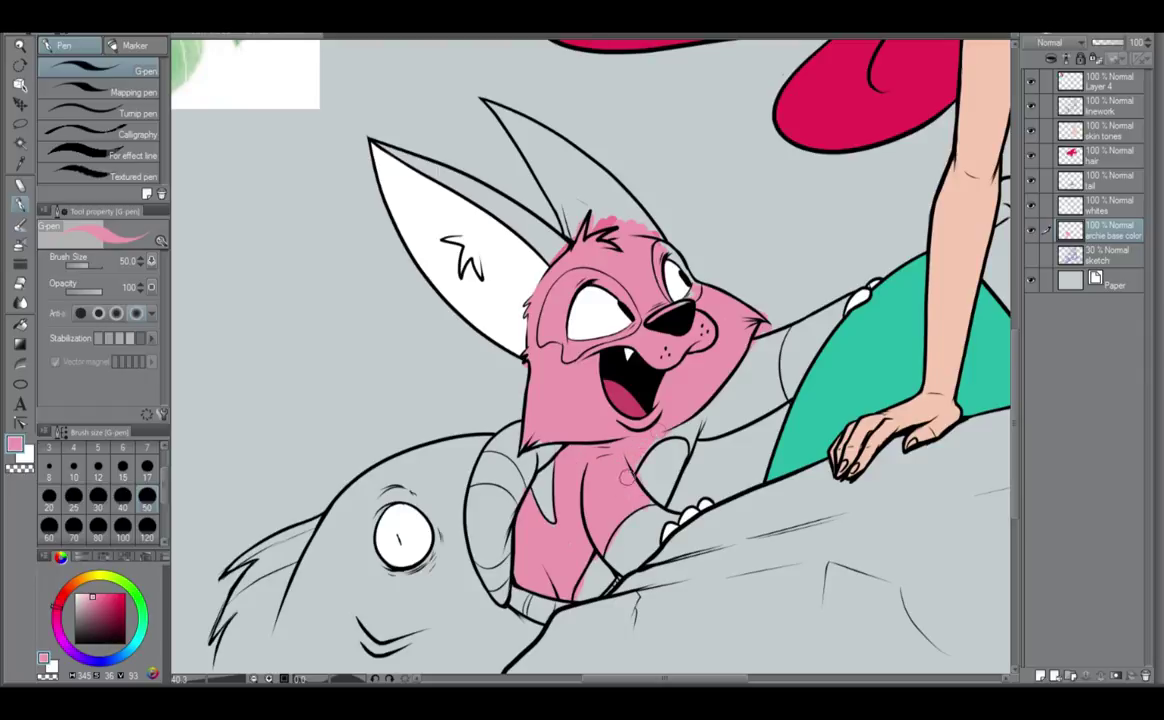
pyautogui.moveTo(646, 447)
pyautogui.mouseDown()
pyautogui.moveTo(702, 429)
pyautogui.moveTo(664, 457)
pyautogui.moveTo(634, 427)
pyautogui.moveTo(670, 409)
pyautogui.moveTo(640, 496)
pyautogui.moveTo(659, 482)
pyautogui.moveTo(605, 510)
pyautogui.moveTo(574, 509)
pyautogui.moveTo(598, 487)
pyautogui.moveTo(593, 515)
pyautogui.moveTo(647, 463)
pyautogui.mouseUp()
pyautogui.click(565, 528)
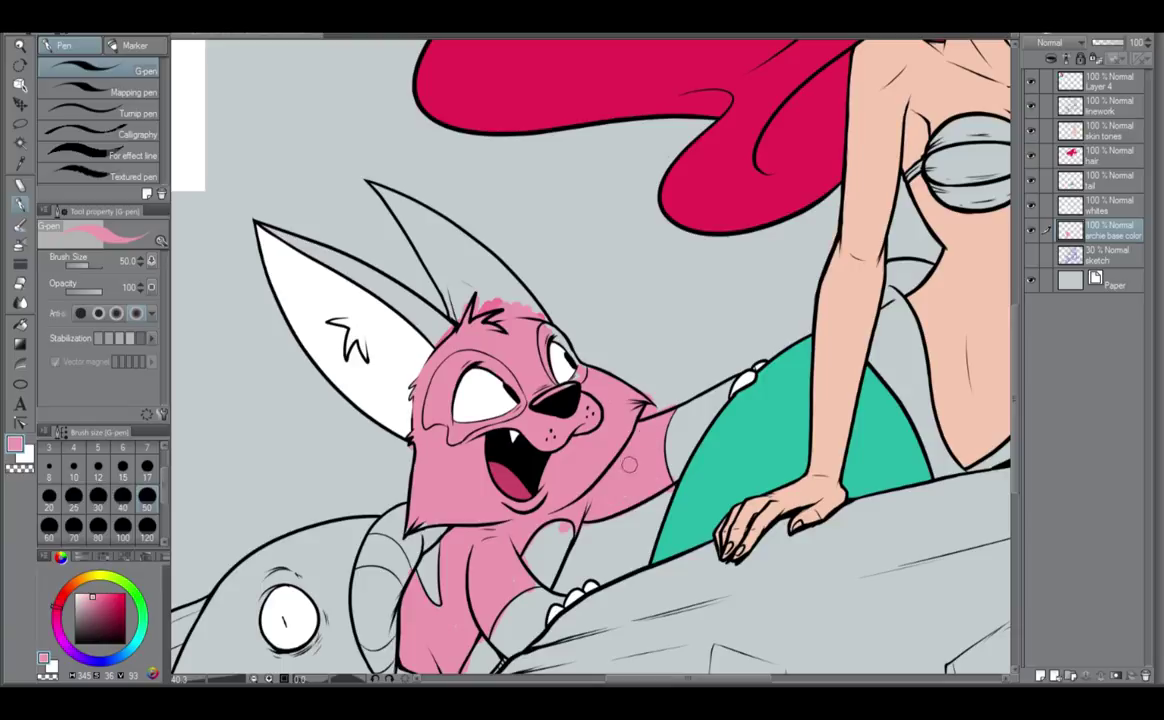
pyautogui.moveTo(672, 401)
pyautogui.mouseDown()
pyautogui.moveTo(662, 475)
pyautogui.moveTo(673, 418)
pyautogui.mouseUp()
pyautogui.moveTo(671, 482)
pyautogui.mouseDown()
pyautogui.moveTo(582, 510)
pyautogui.moveTo(578, 533)
pyautogui.mouseUp()
pyautogui.moveTo(527, 587)
pyautogui.mouseDown()
pyautogui.moveTo(538, 584)
pyautogui.moveTo(496, 617)
pyautogui.moveTo(528, 516)
pyautogui.mouseUp()
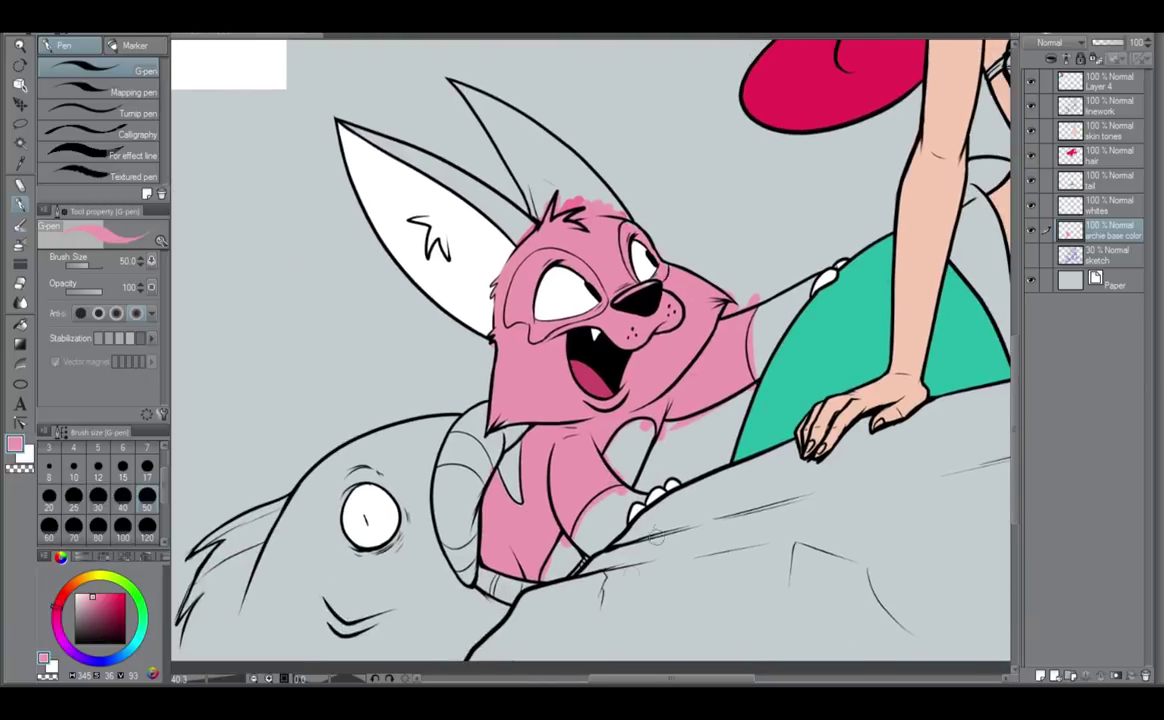
pyautogui.scroll(-4, 617, 479)
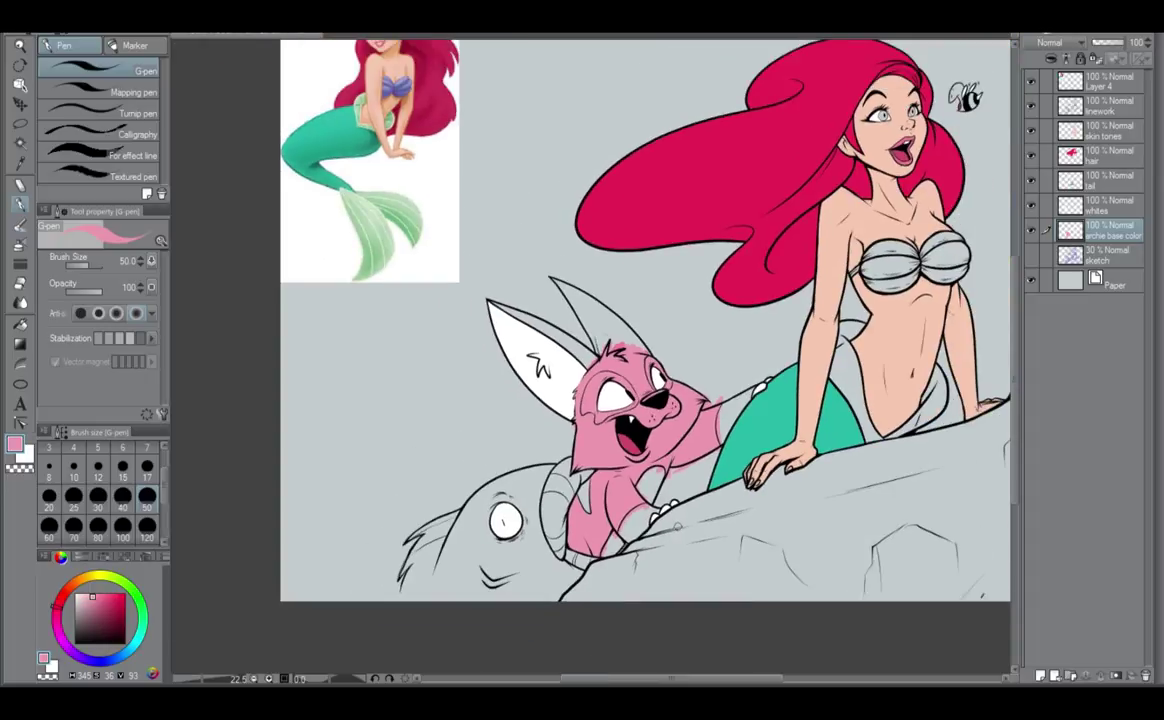
pyautogui.scroll(5, 676, 527)
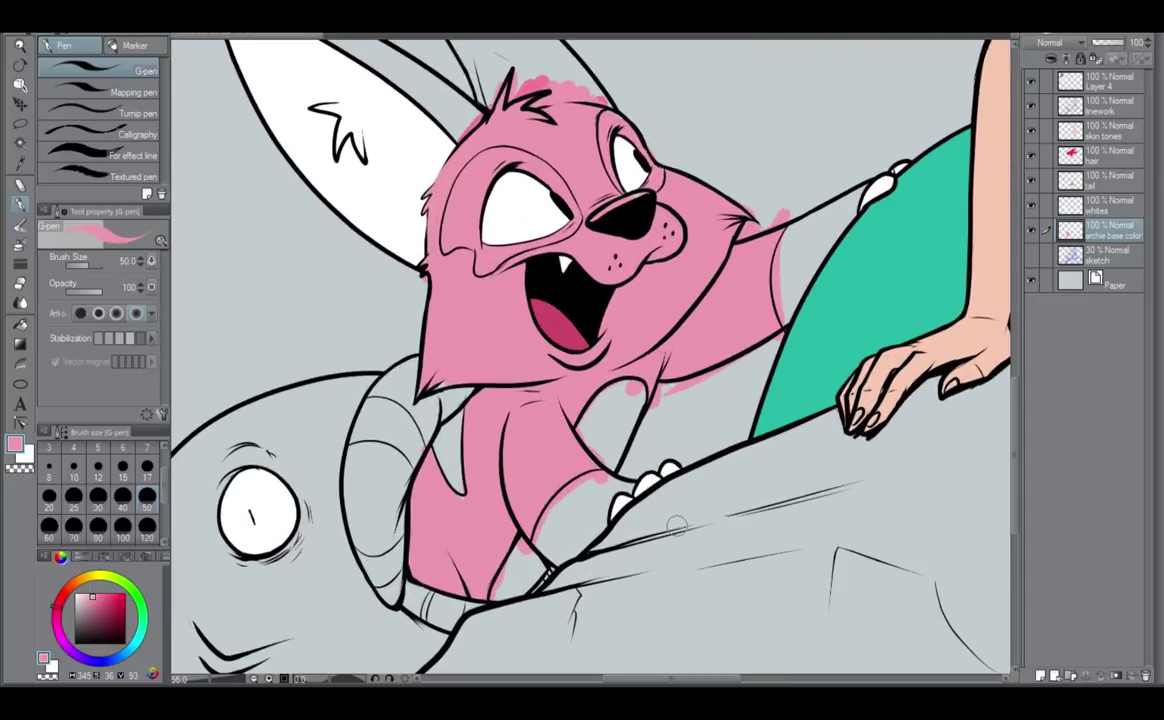
# Erase the pink overspill outside the linework along the fox's arms, cheek tuft and top of the head.
pyautogui.moveTo(783, 248); pyautogui.dragTo(787, 316)
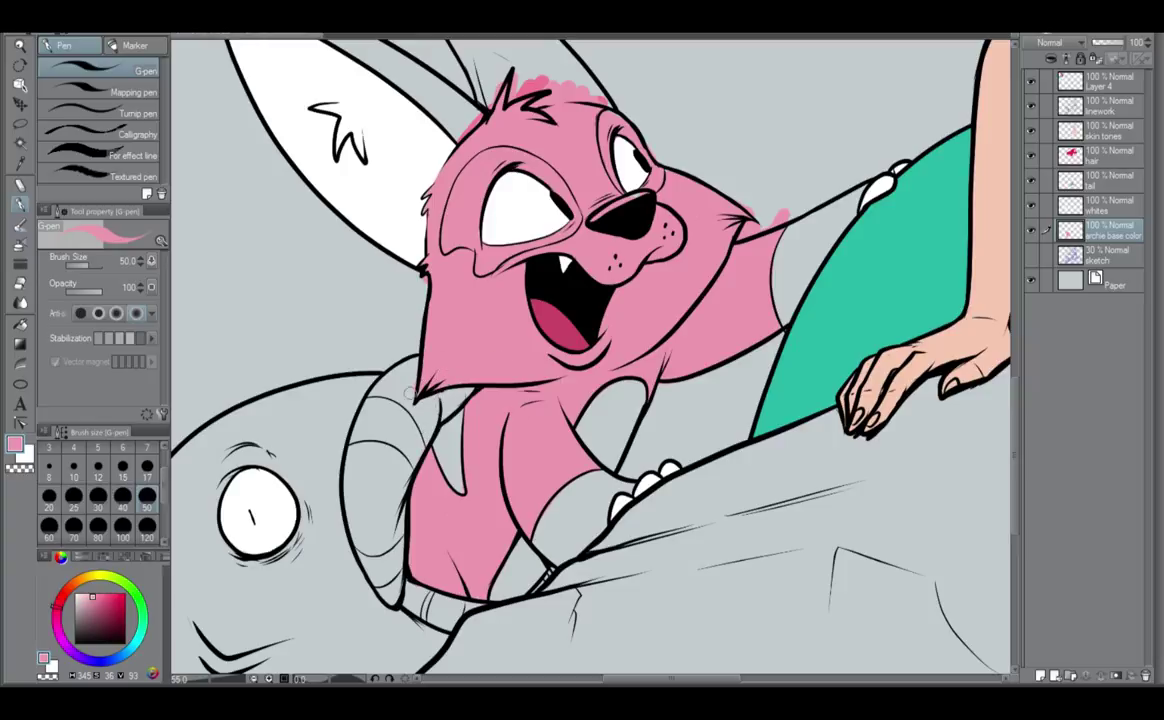
pyautogui.moveTo(538, 447); pyautogui.dragTo(553, 525)
pyautogui.moveTo(527, 480); pyautogui.dragTo(417, 617)
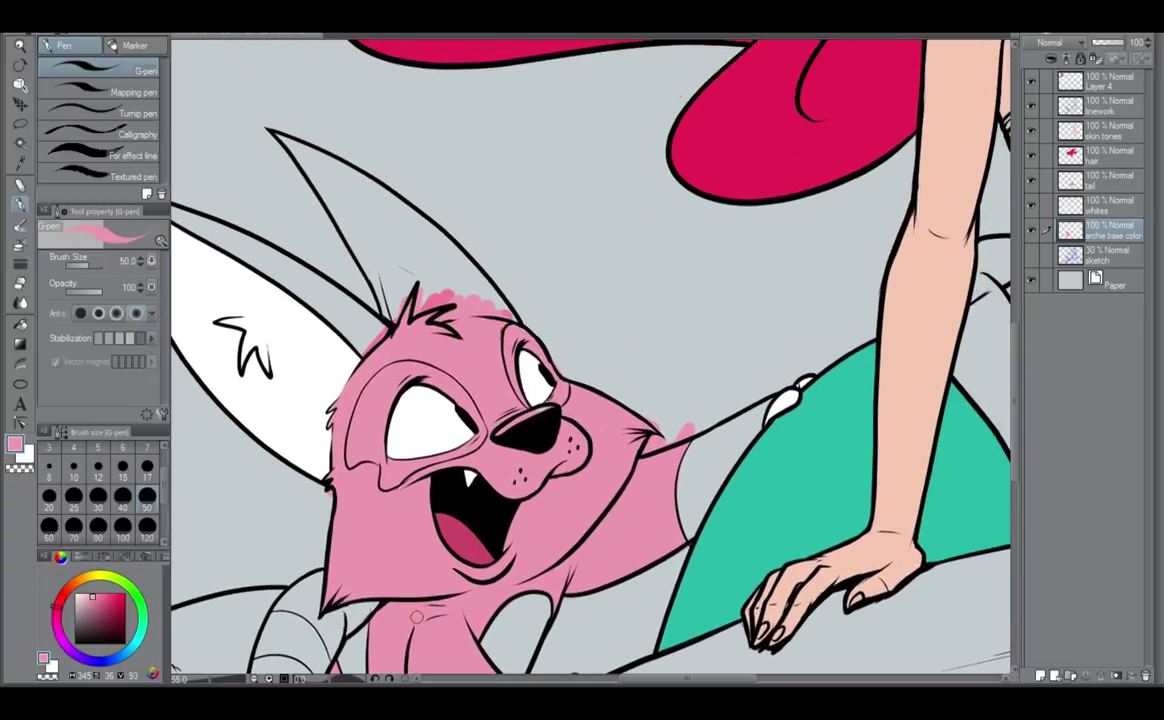
pyautogui.moveTo(653, 438)
pyautogui.mouseDown()
pyautogui.moveTo(664, 446)
pyautogui.moveTo(708, 422)
pyautogui.mouseUp()
pyautogui.moveTo(419, 285)
pyautogui.mouseDown()
pyautogui.moveTo(393, 293)
pyautogui.moveTo(452, 282)
pyautogui.moveTo(413, 284)
pyautogui.moveTo(497, 305)
pyautogui.moveTo(454, 299)
pyautogui.moveTo(455, 281)
pyautogui.moveTo(427, 304)
pyautogui.mouseUp()
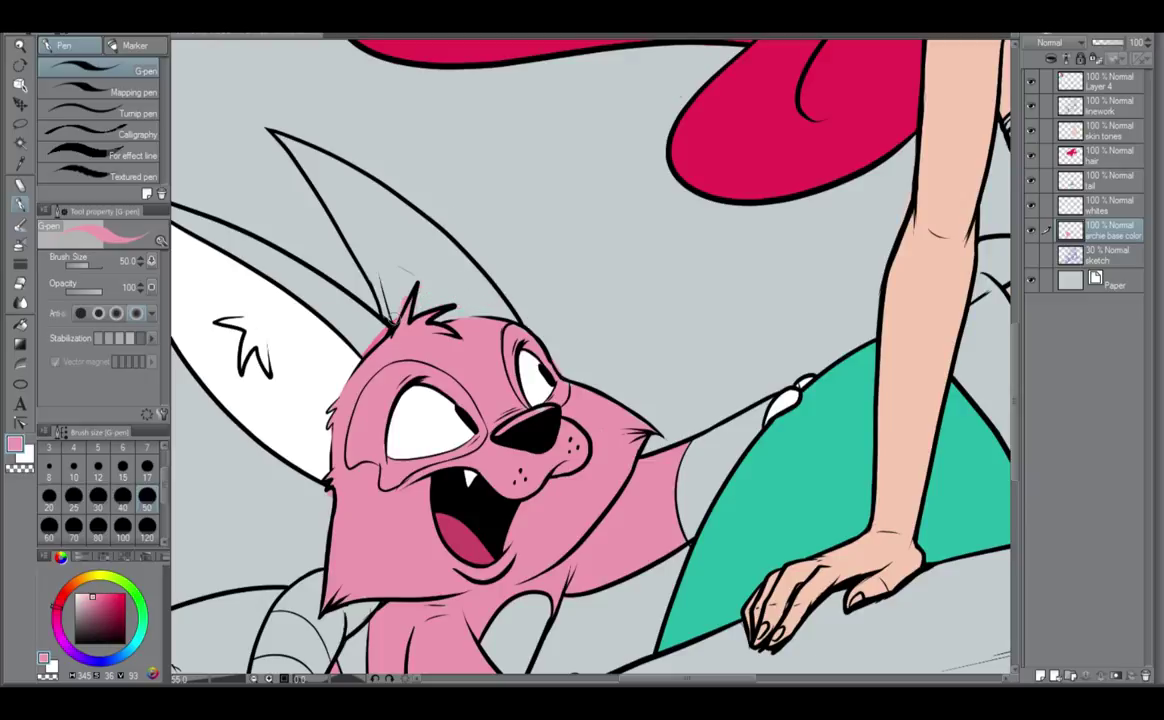
pyautogui.moveTo(394, 318); pyautogui.dragTo(385, 329)
pyautogui.moveTo(476, 319); pyautogui.dragTo(463, 330)
# Activate the linework layer, sample the black of the fox's outline, and set the pen's brush size to 12.
pyautogui.click(1118, 208)
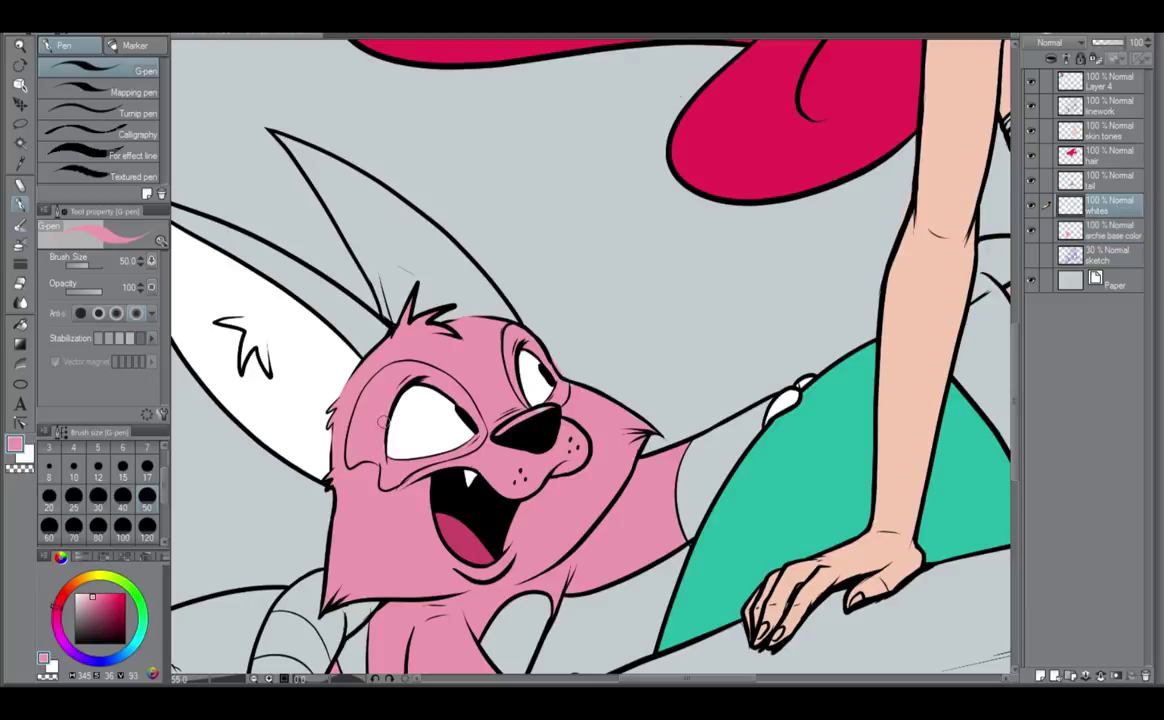
pyautogui.scroll(-1, 376, 407)
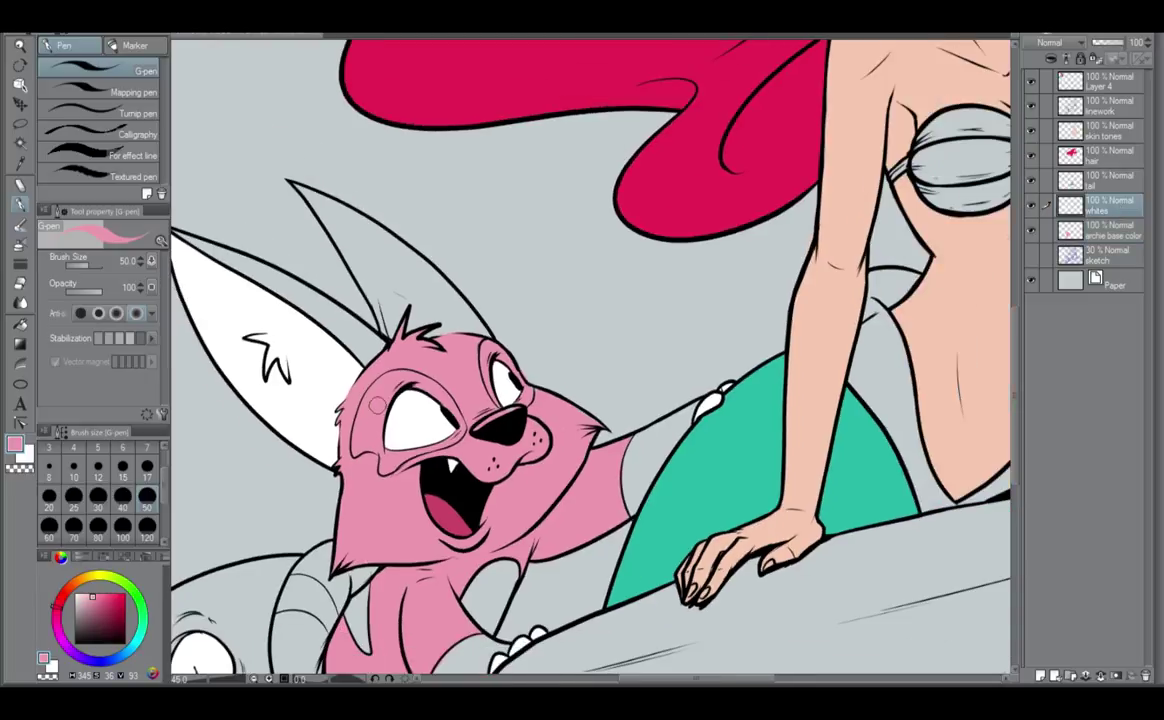
pyautogui.scroll(-2, 376, 404)
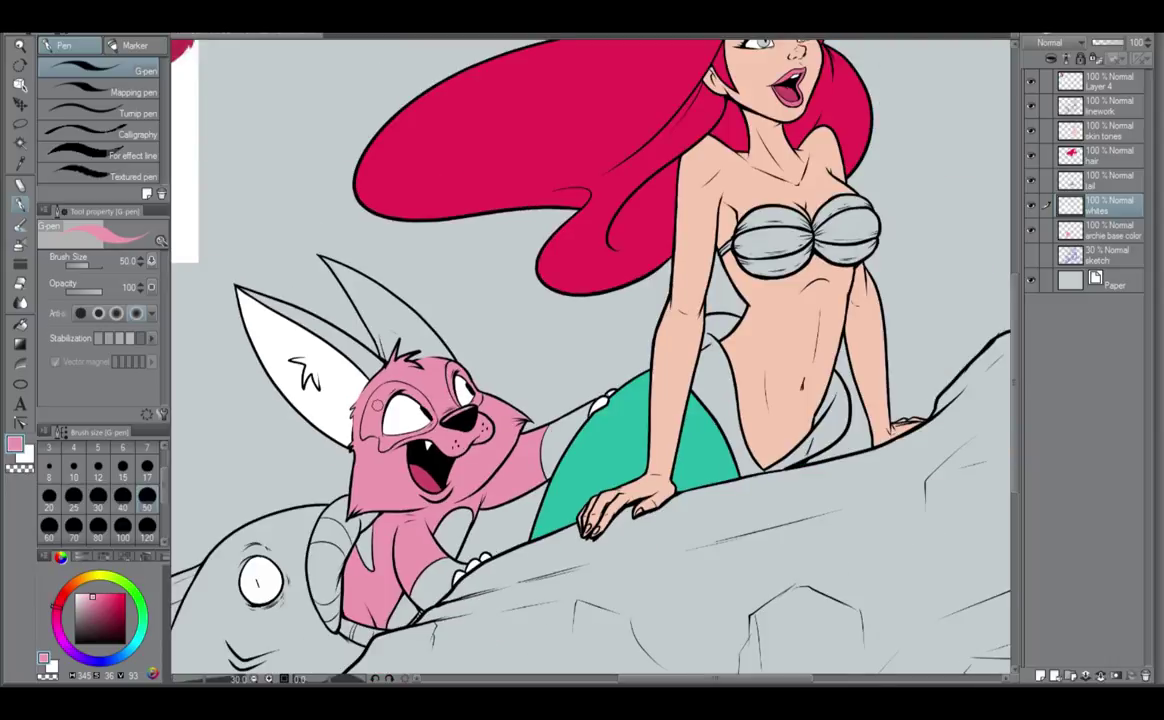
pyautogui.scroll(2, 376, 405)
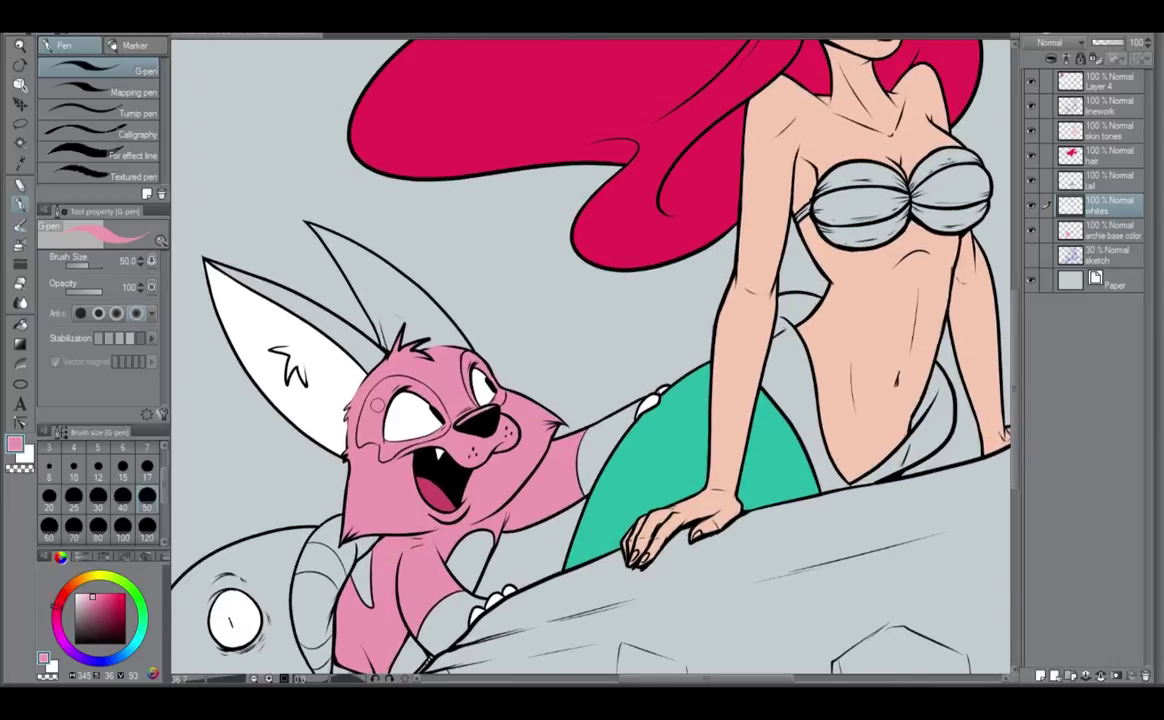
pyautogui.scroll(2, 376, 405)
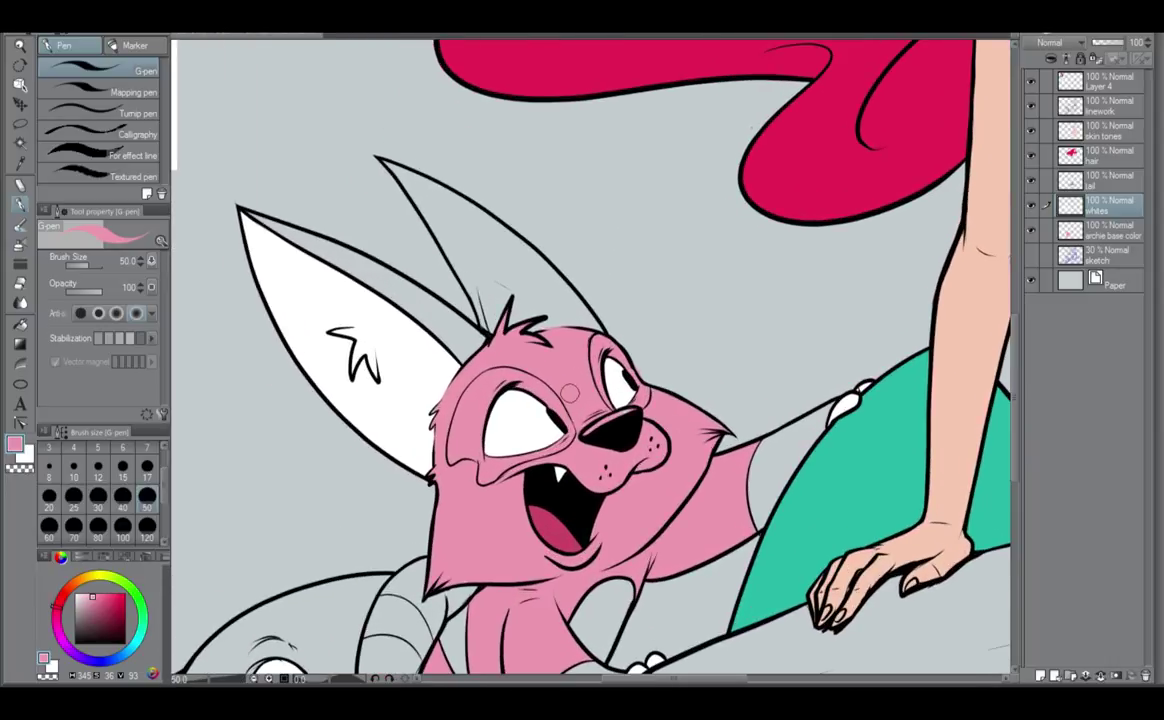
pyautogui.scroll(1, 567, 392)
pyautogui.scroll(1, 567, 392)
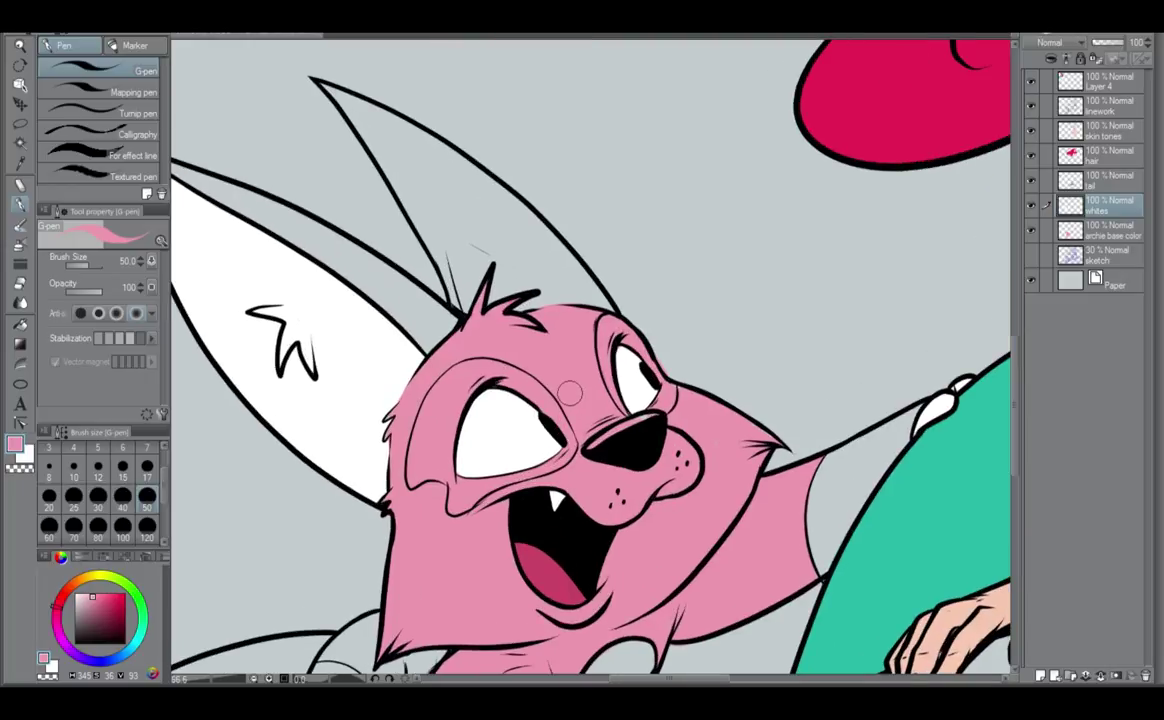
pyautogui.click(1107, 87)
pyautogui.click(1113, 104)
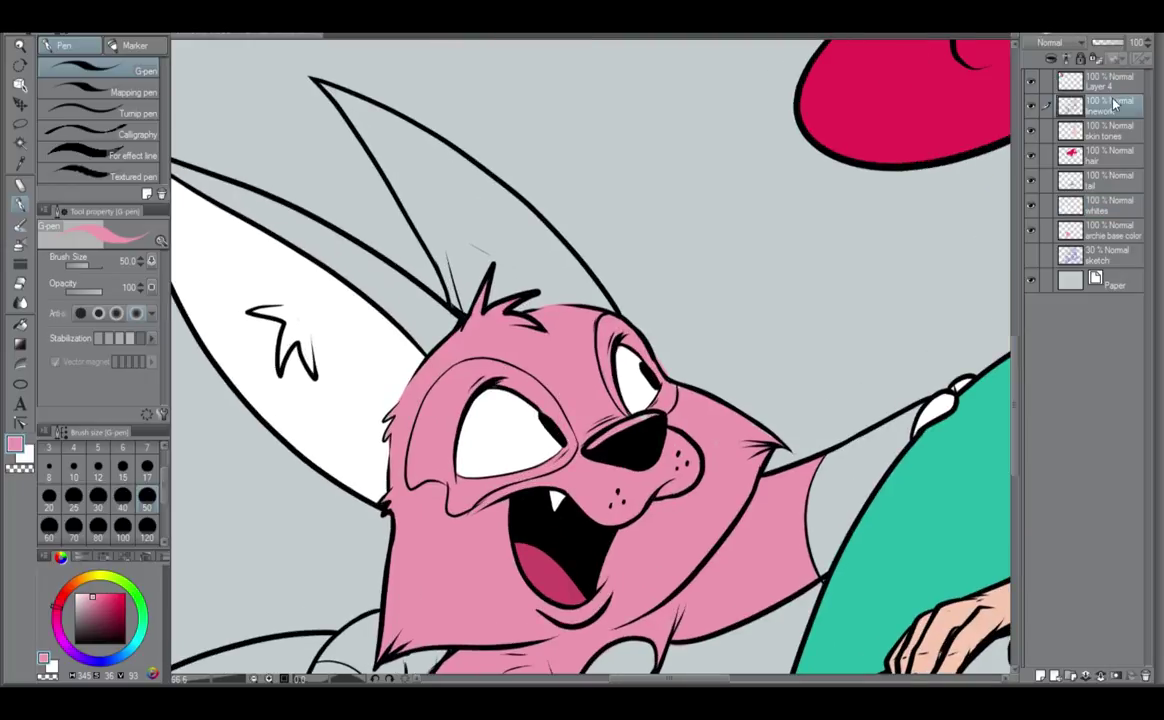
pyautogui.keyDown('alt'); pyautogui.click(482, 387); pyautogui.keyUp('alt')
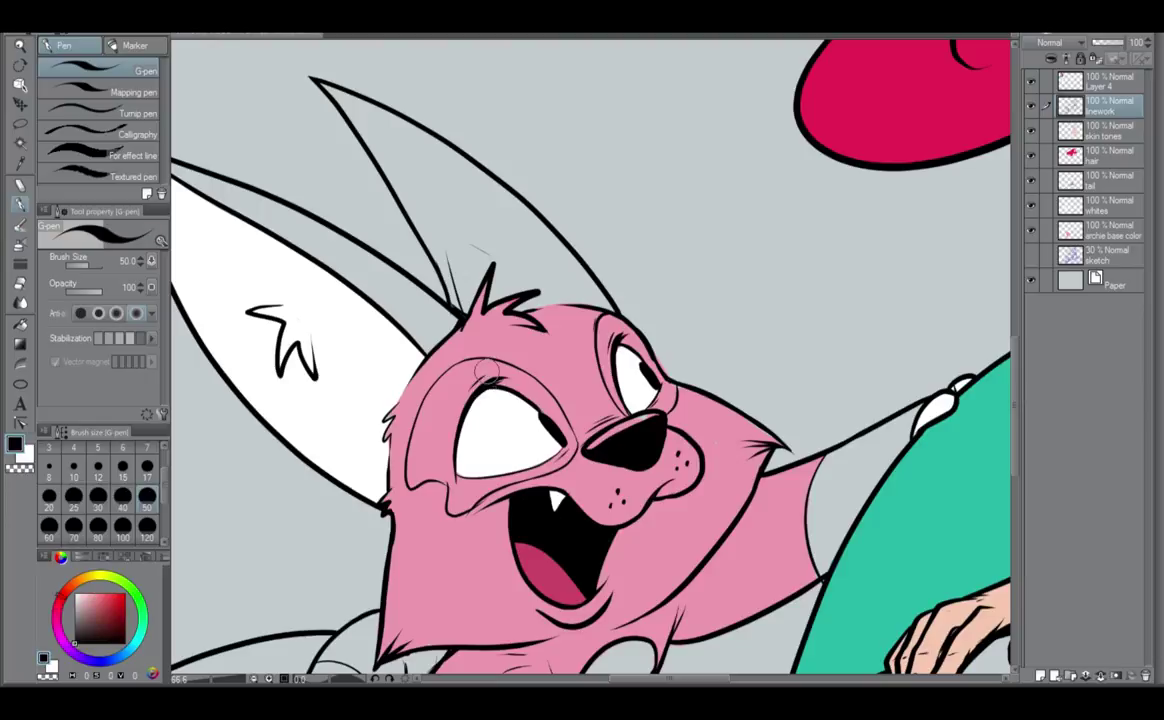
pyautogui.click(98, 470)
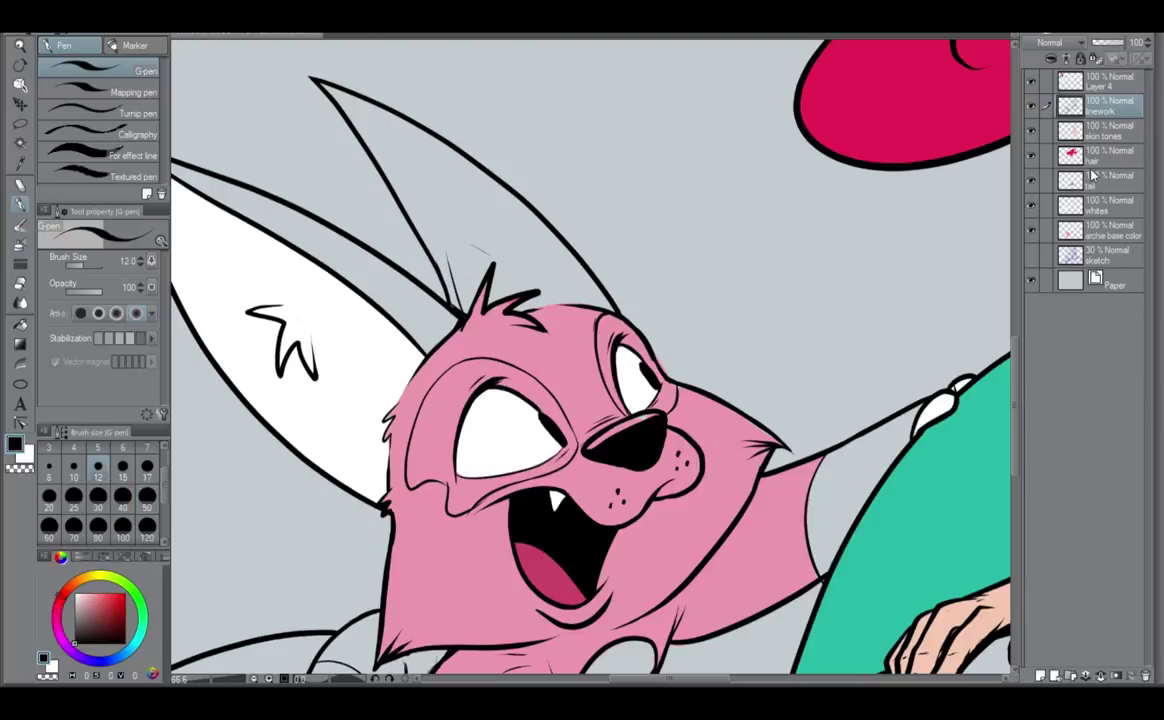
# Erase the pink from the surrounds of both fox eyes on the archie base color layer.
pyautogui.click(1117, 232)
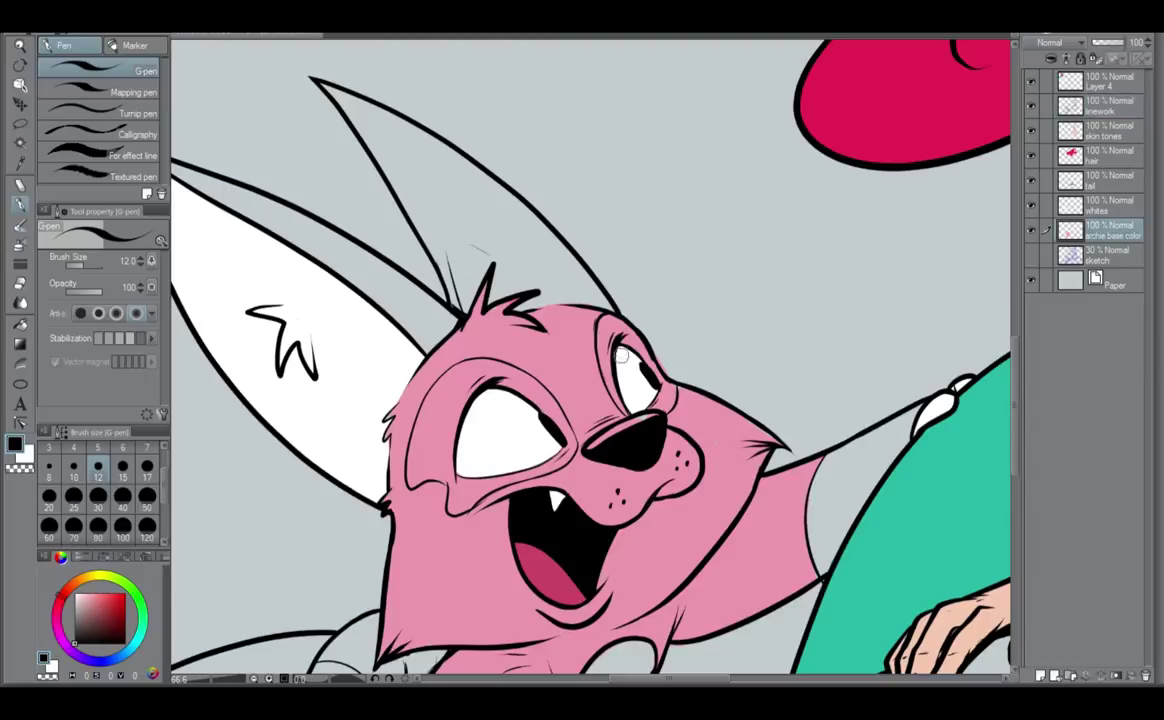
pyautogui.moveTo(610, 328); pyautogui.dragTo(624, 405)
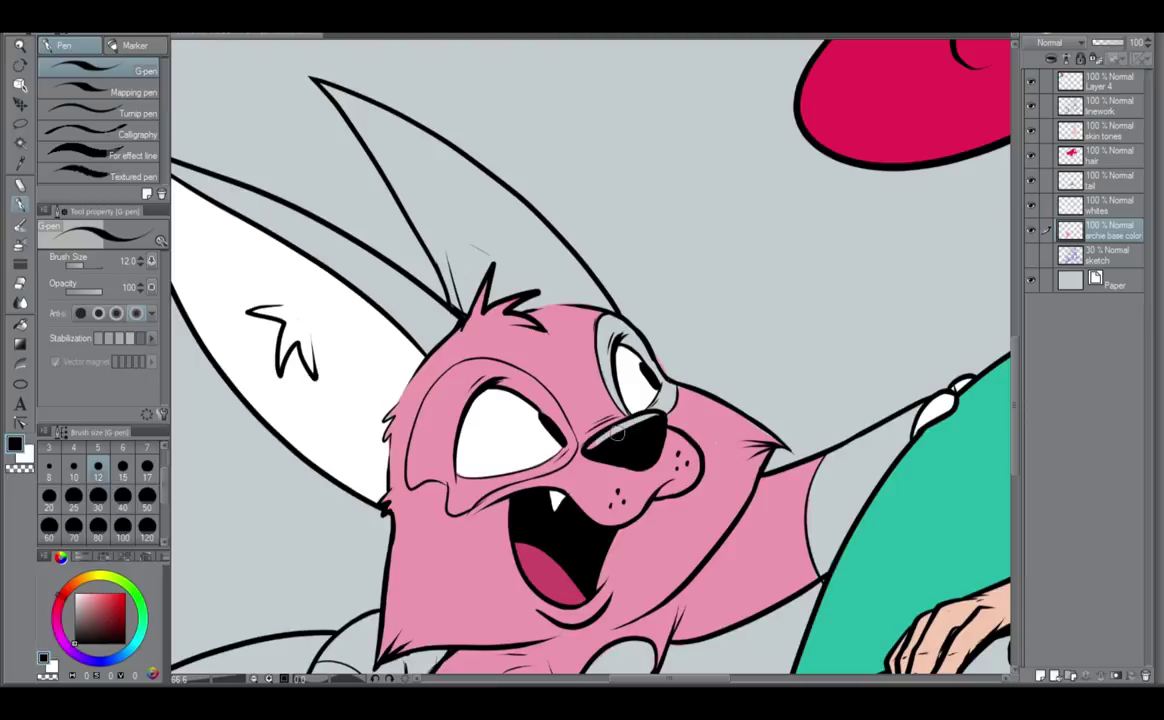
pyautogui.moveTo(461, 398)
pyautogui.mouseDown()
pyautogui.moveTo(436, 419)
pyautogui.moveTo(445, 382)
pyautogui.moveTo(434, 395)
pyautogui.moveTo(426, 434)
pyautogui.moveTo(433, 394)
pyautogui.mouseUp()
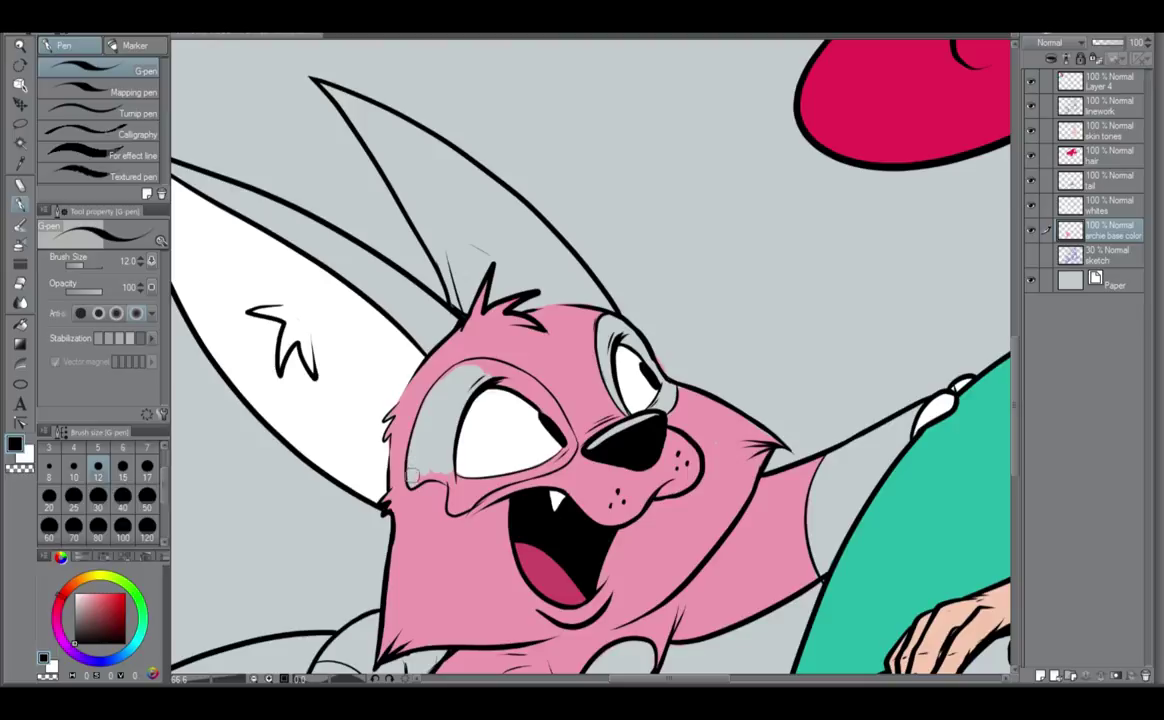
pyautogui.moveTo(411, 473)
pyautogui.mouseDown()
pyautogui.moveTo(439, 462)
pyautogui.moveTo(458, 502)
pyautogui.moveTo(502, 466)
pyautogui.moveTo(560, 460)
pyautogui.mouseUp()
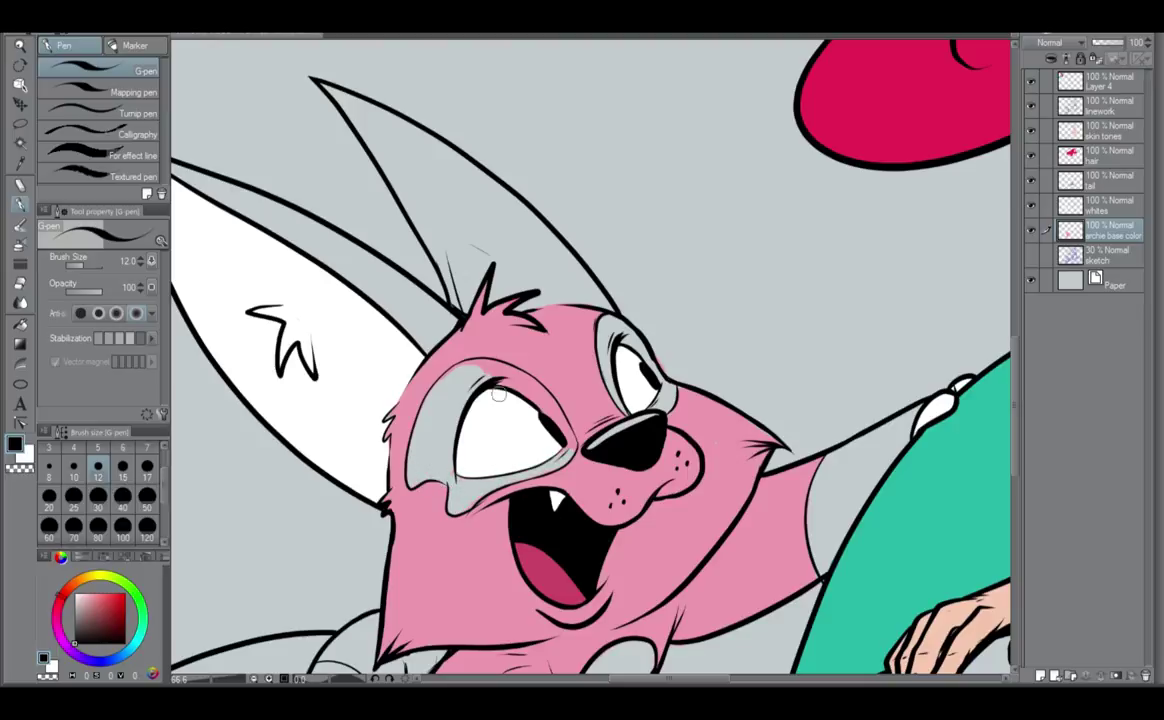
pyautogui.moveTo(445, 385)
pyautogui.mouseDown()
pyautogui.moveTo(485, 368)
pyautogui.moveTo(551, 419)
pyautogui.mouseUp()
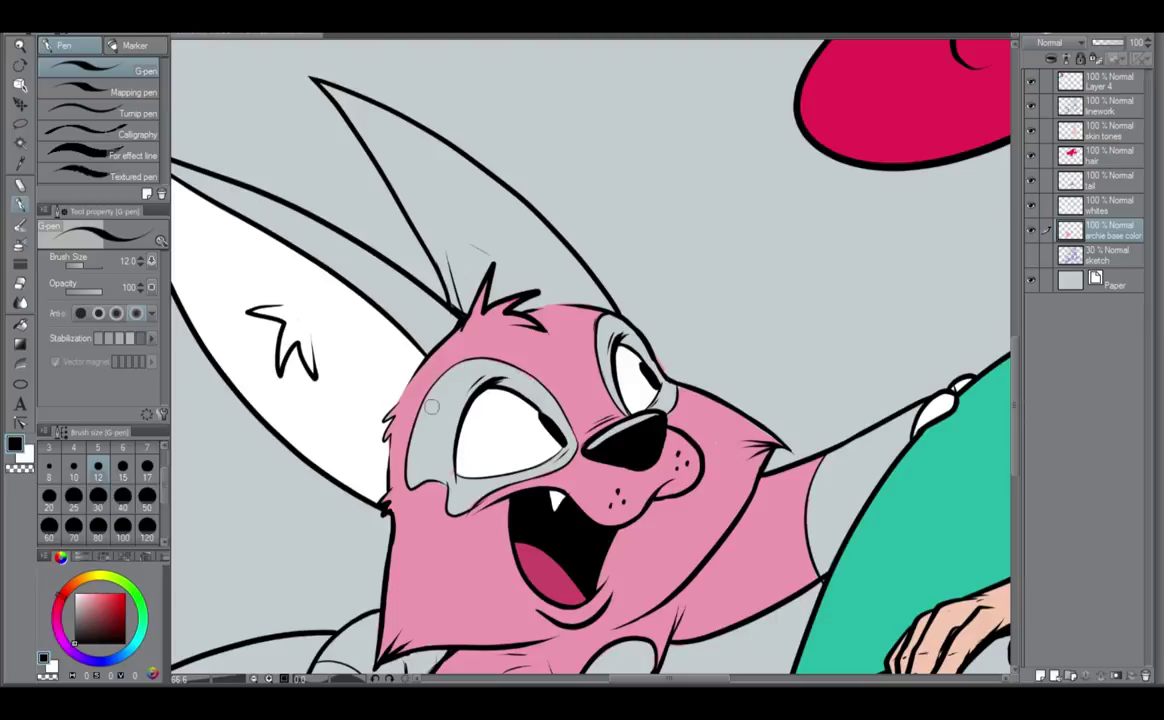
# Sample the fox's pink, lighten it to a very pale pink, and paint the muzzle on the archie base color layer at brush size 40.
pyautogui.keyDown('alt'); pyautogui.click(431, 539); pyautogui.keyUp('alt')
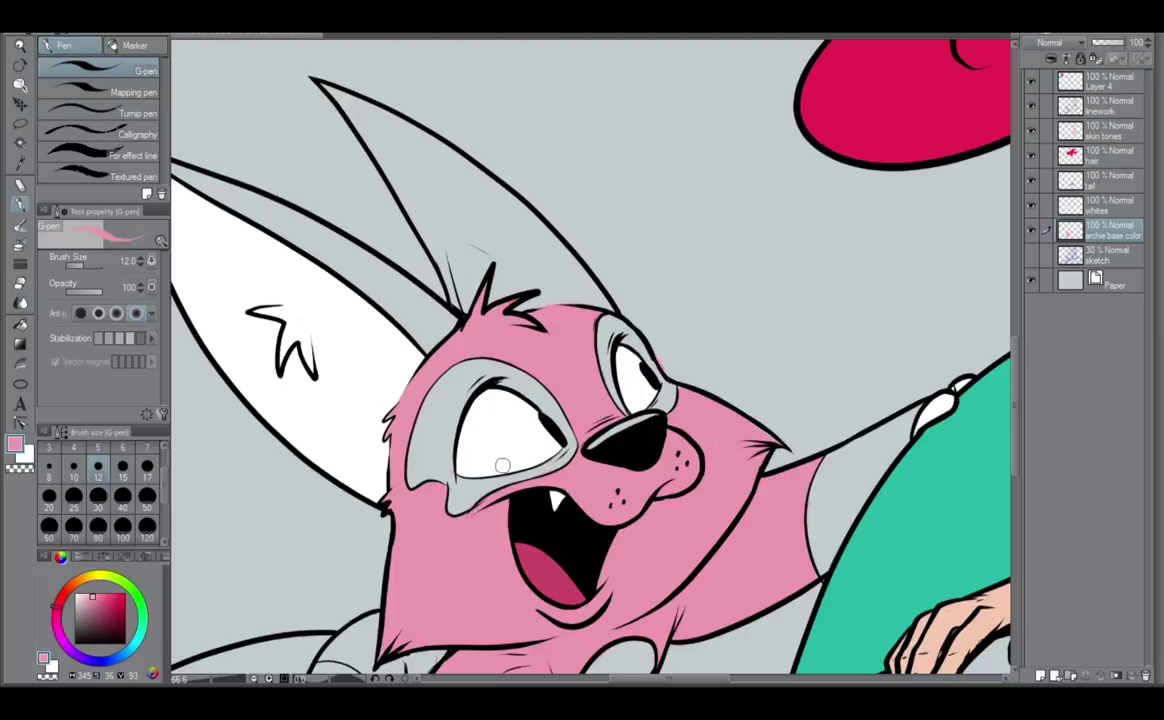
pyautogui.click(1095, 105)
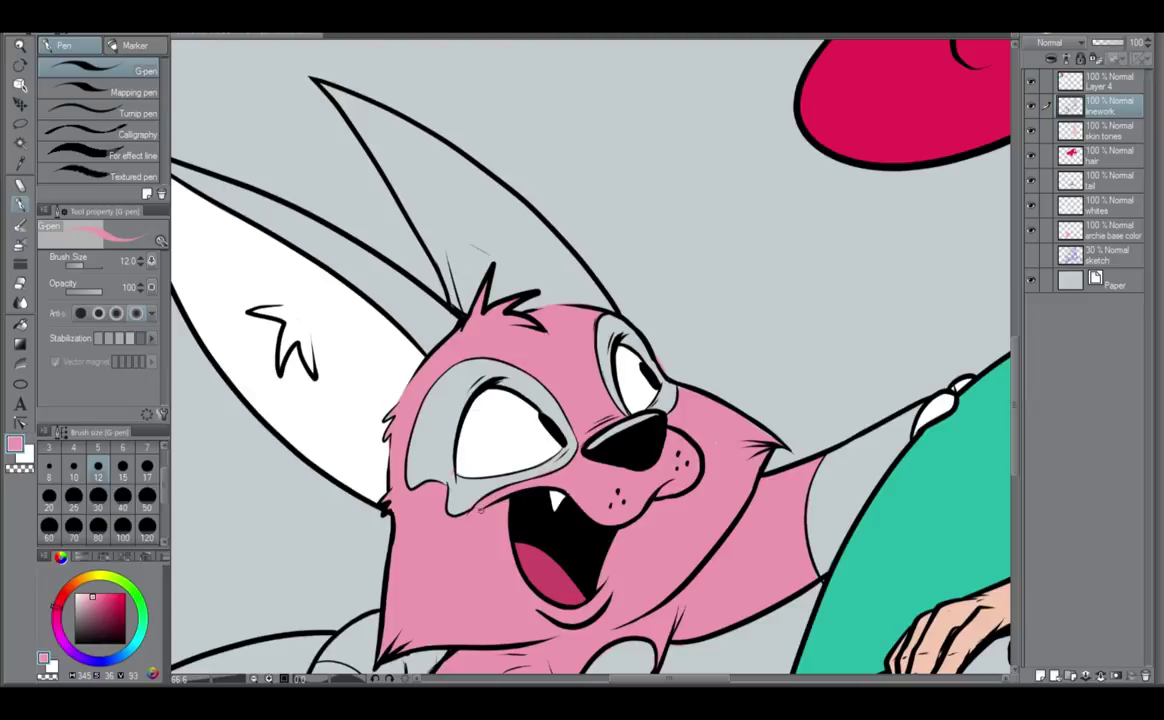
pyautogui.scroll(-5, 482, 511)
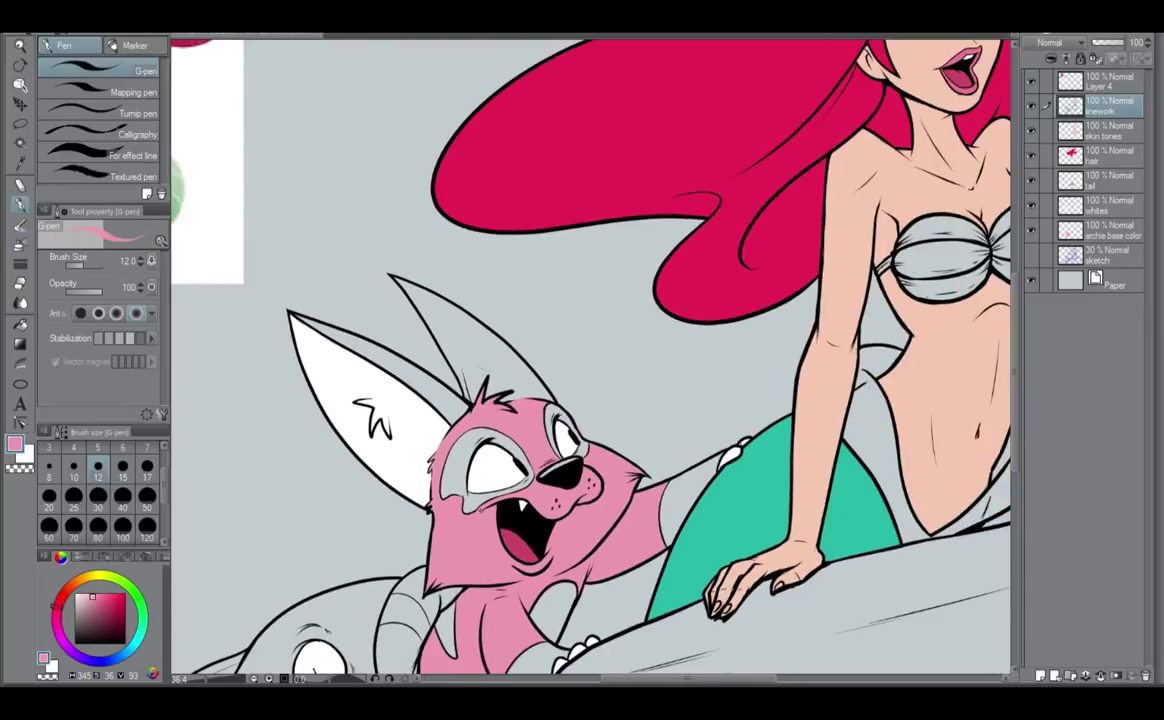
pyautogui.scroll(-2, 490, 500)
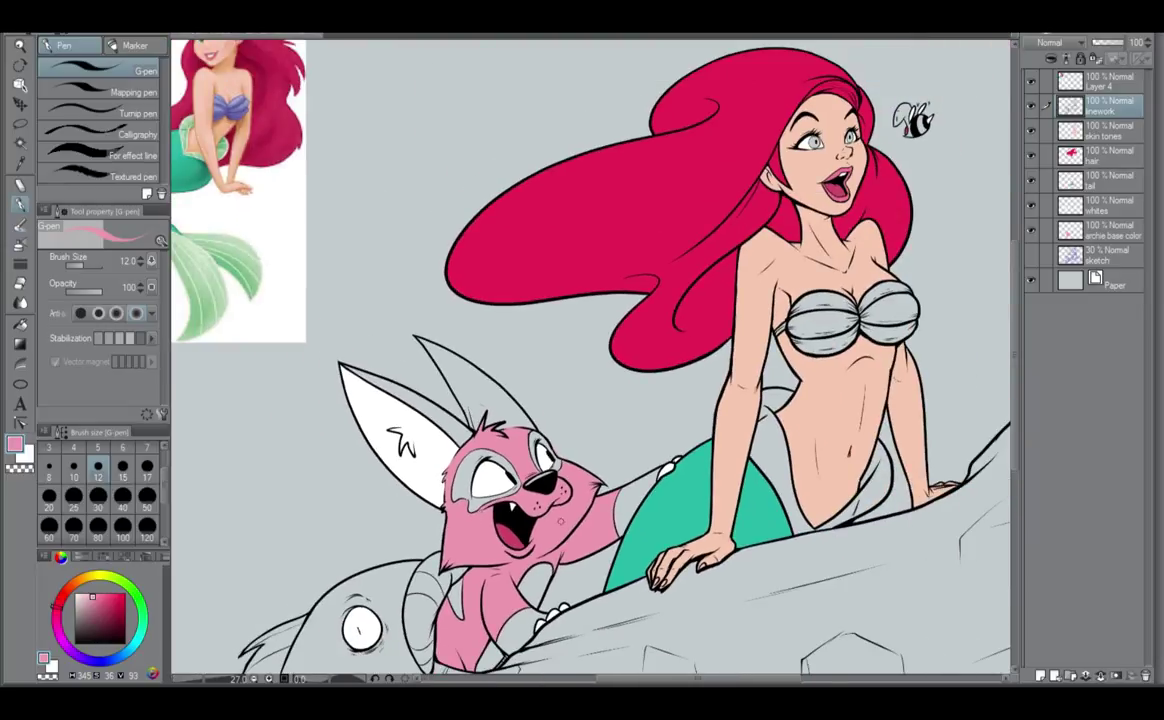
pyautogui.scroll(3, 540, 485)
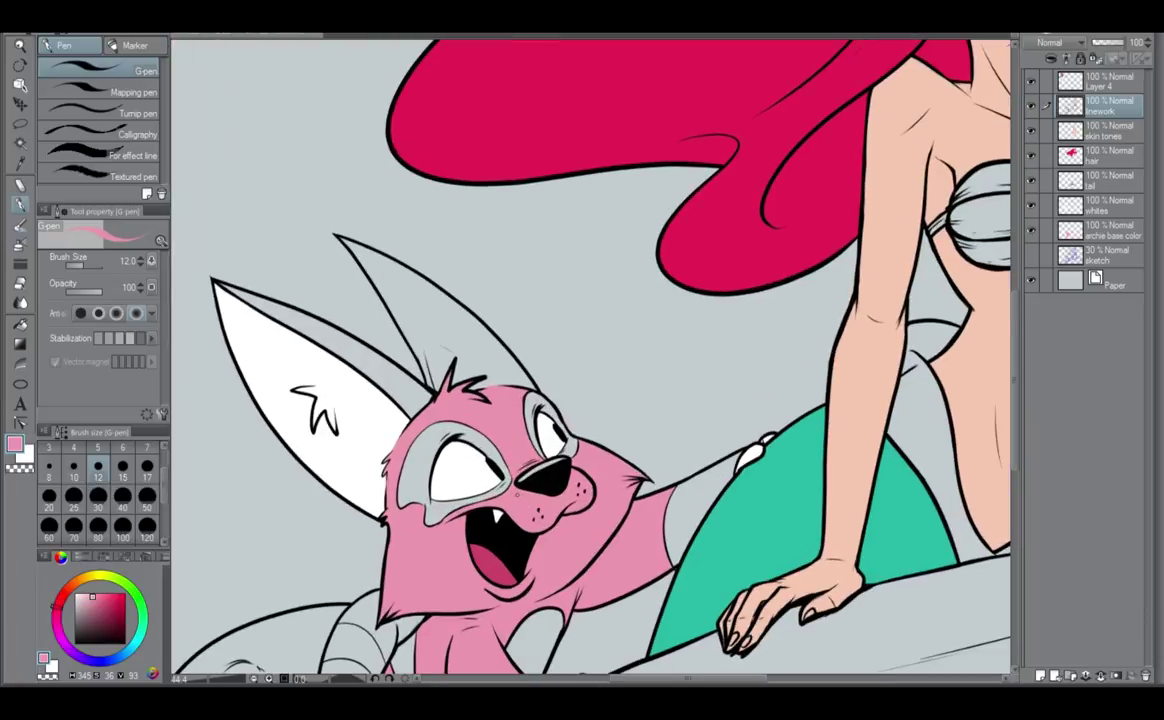
pyautogui.click(1120, 230)
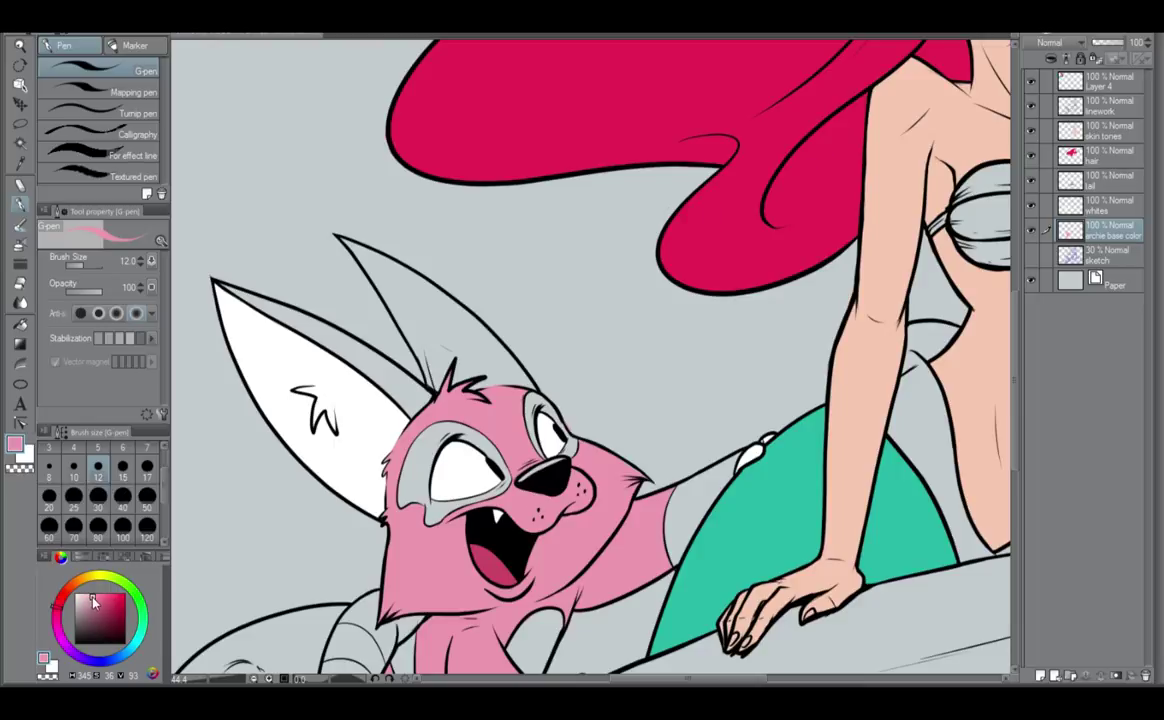
pyautogui.moveTo(94, 601); pyautogui.dragTo(82, 595)
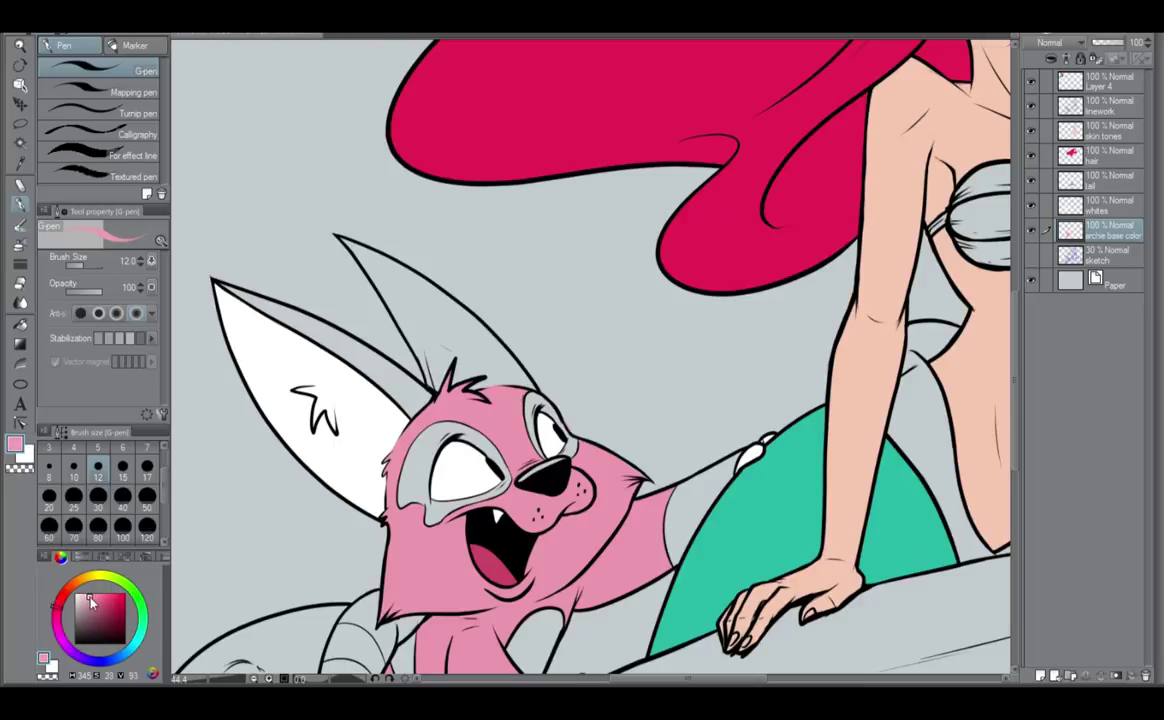
pyautogui.click(128, 502)
pyautogui.moveTo(512, 502); pyautogui.dragTo(548, 497)
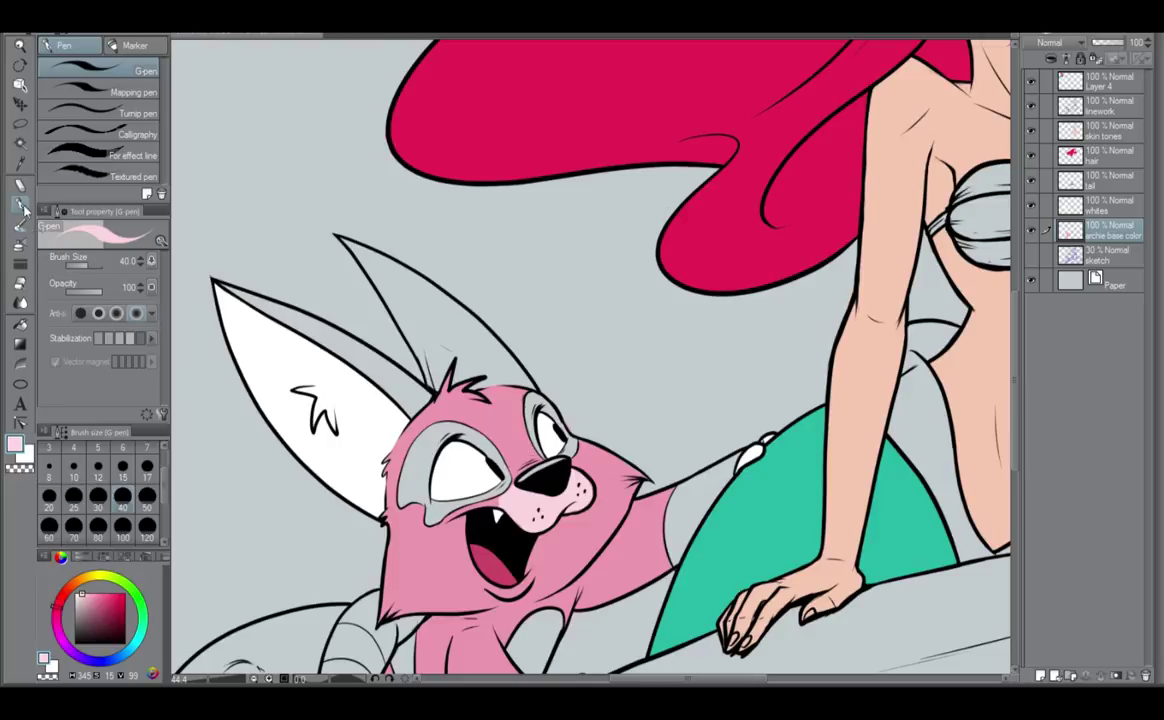
# Soften the edge between the pale muzzle and the pink face with the Blend tool at brush size 40.
pyautogui.click(19, 303)
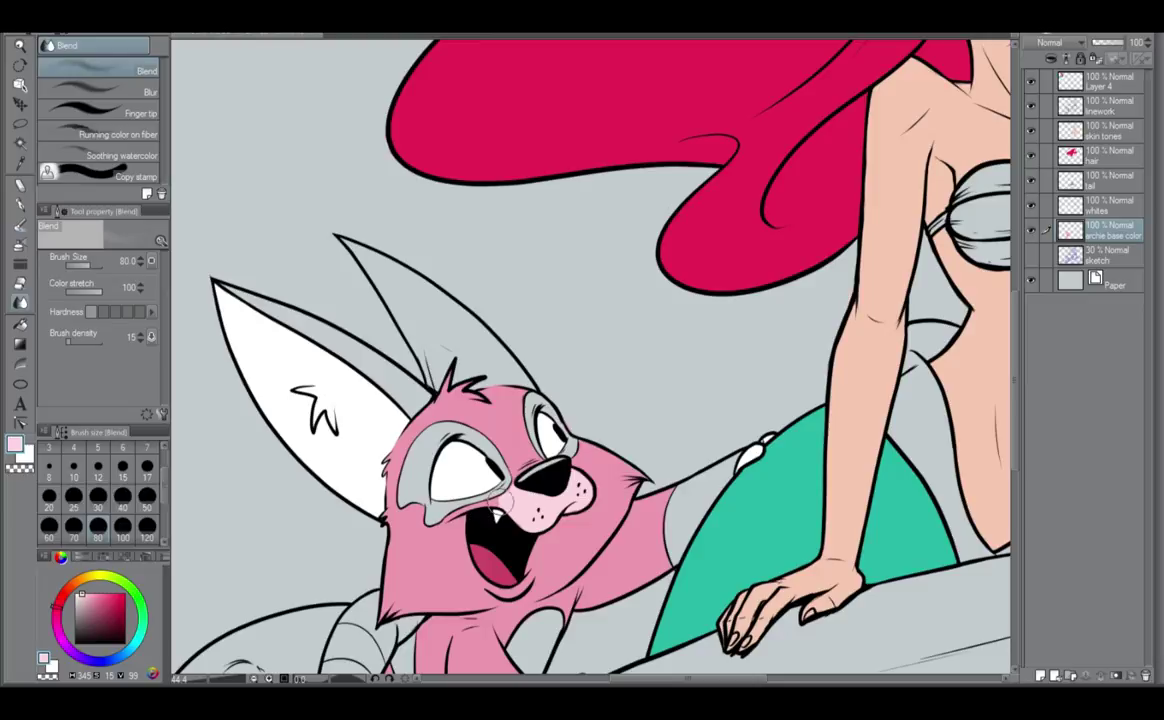
pyautogui.click(123, 495)
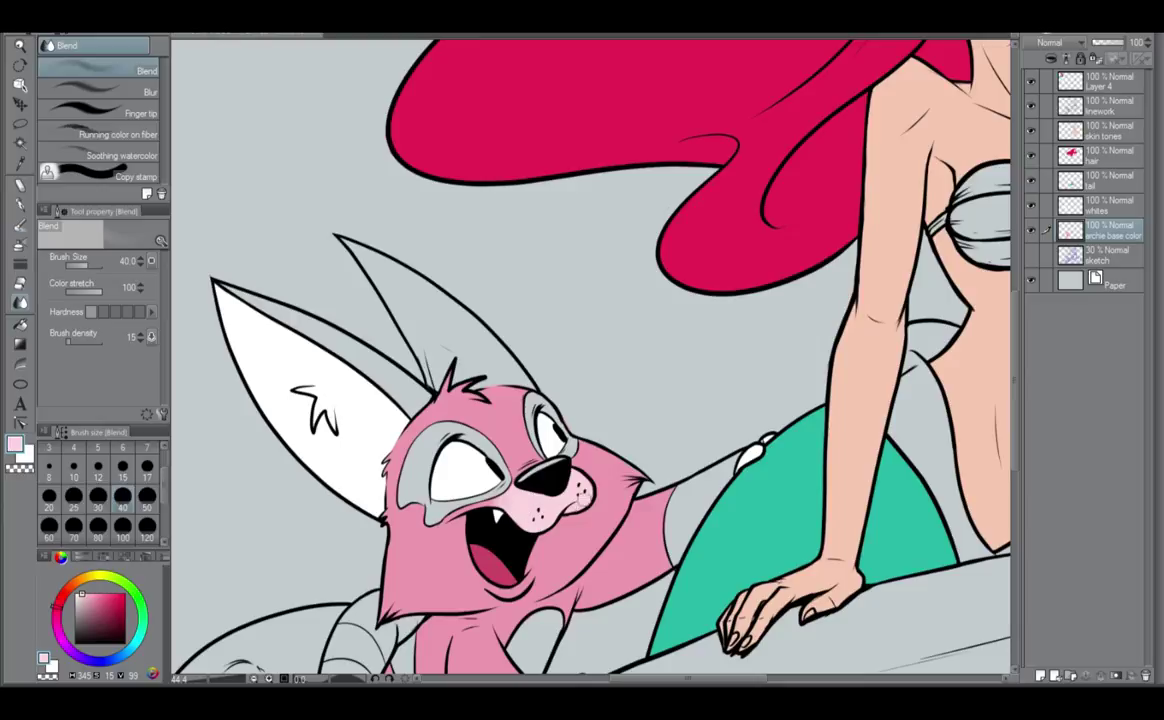
pyautogui.scroll(-1, 553, 510)
pyautogui.scroll(-2, 553, 510)
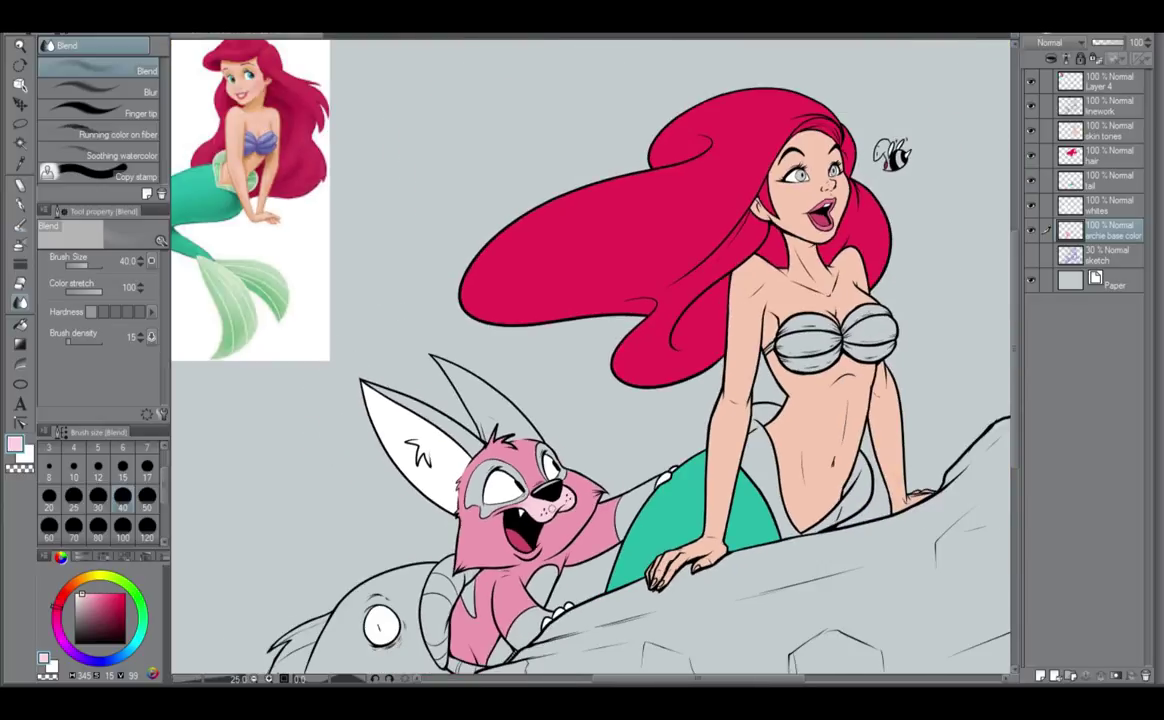
pyautogui.scroll(2, 550, 508)
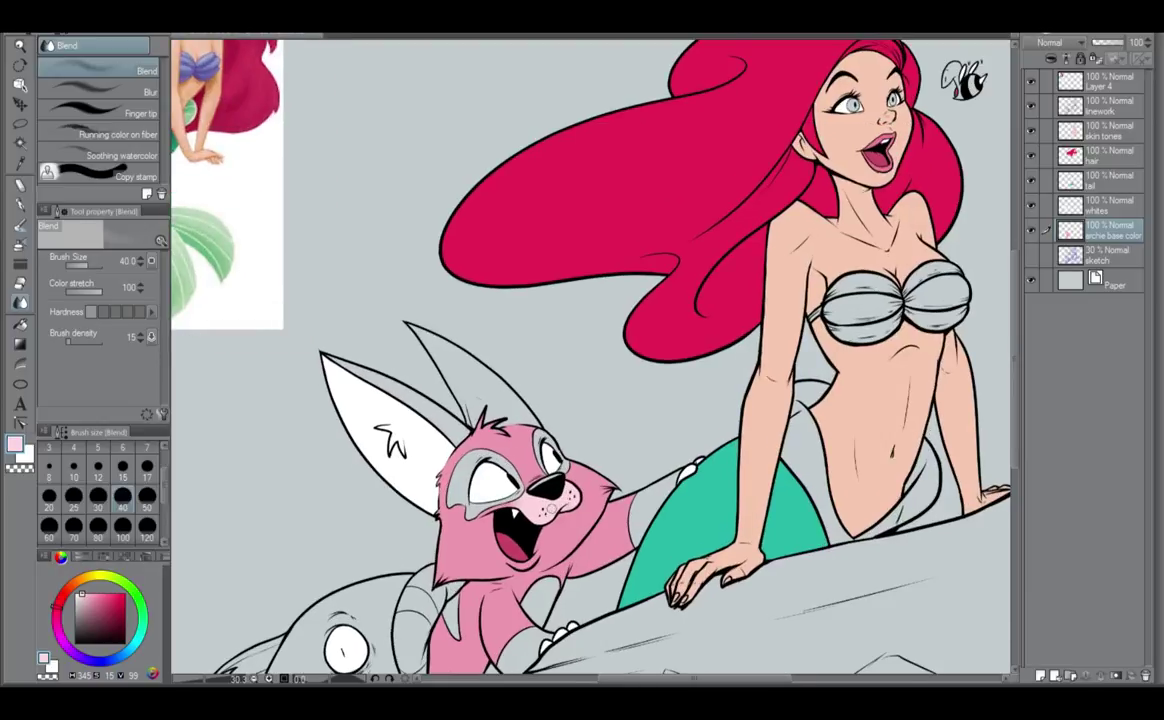
pyautogui.scroll(2, 550, 508)
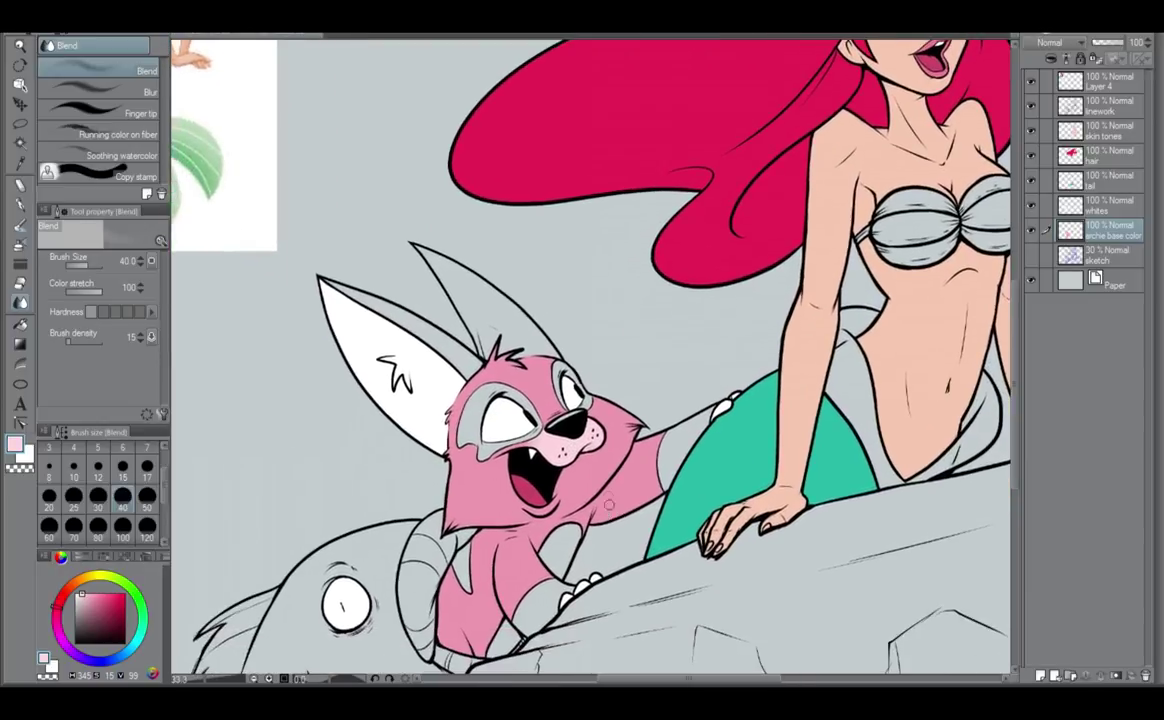
# Paint the fox's elbow patch and the small lower-body patch beside the rock pale pink with the G-pen.
pyautogui.moveTo(565, 567); pyautogui.dragTo(585, 518)
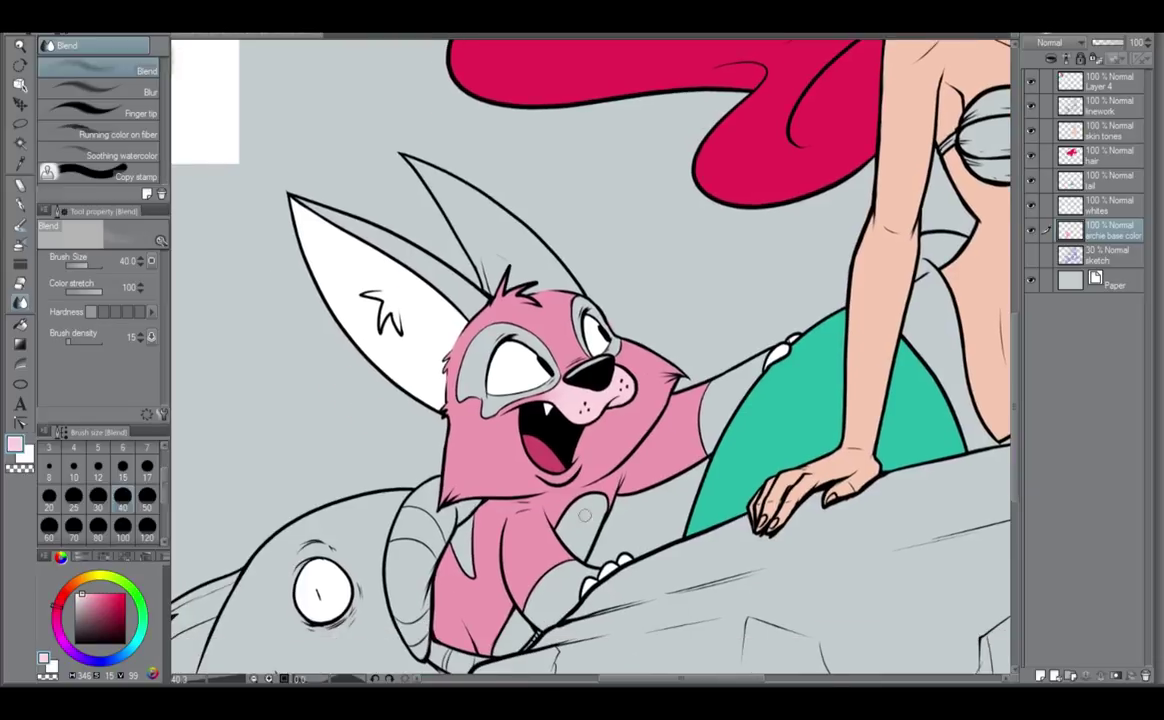
pyautogui.press('p')
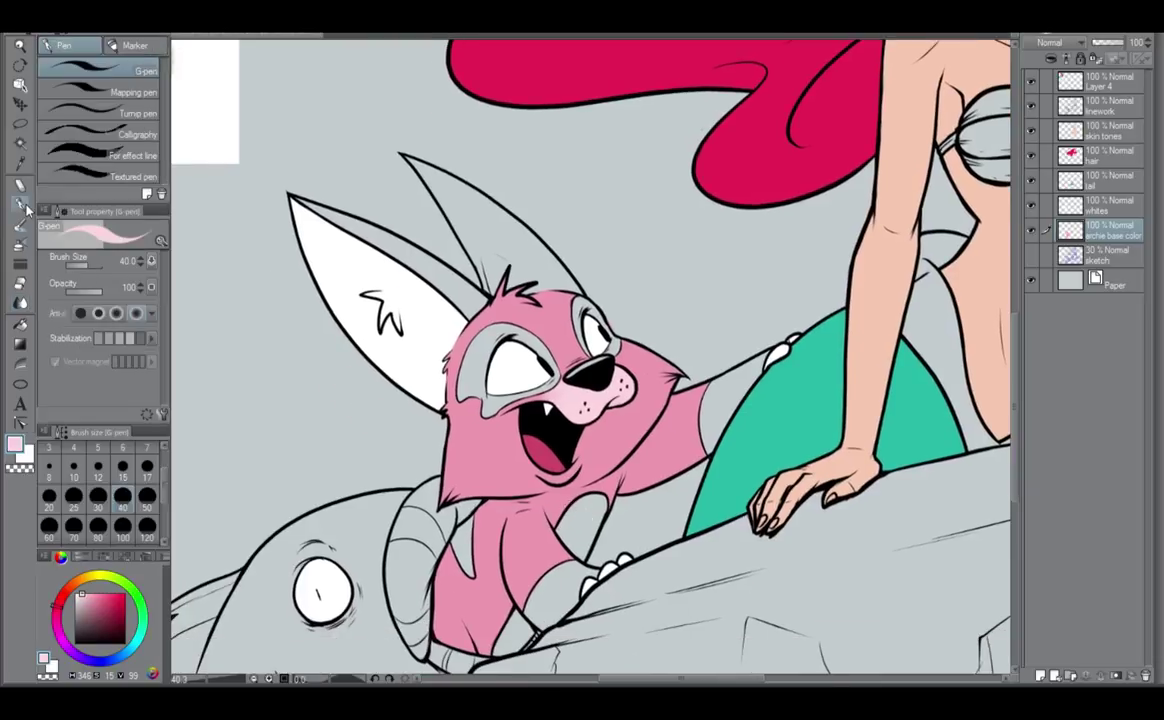
pyautogui.moveTo(563, 526)
pyautogui.mouseDown()
pyautogui.moveTo(582, 510)
pyautogui.moveTo(573, 539)
pyautogui.moveTo(598, 515)
pyautogui.moveTo(580, 509)
pyautogui.moveTo(599, 501)
pyautogui.moveTo(585, 534)
pyautogui.mouseUp()
pyautogui.moveTo(512, 620)
pyautogui.mouseDown()
pyautogui.moveTo(501, 643)
pyautogui.moveTo(528, 632)
pyautogui.moveTo(517, 640)
pyautogui.mouseUp()
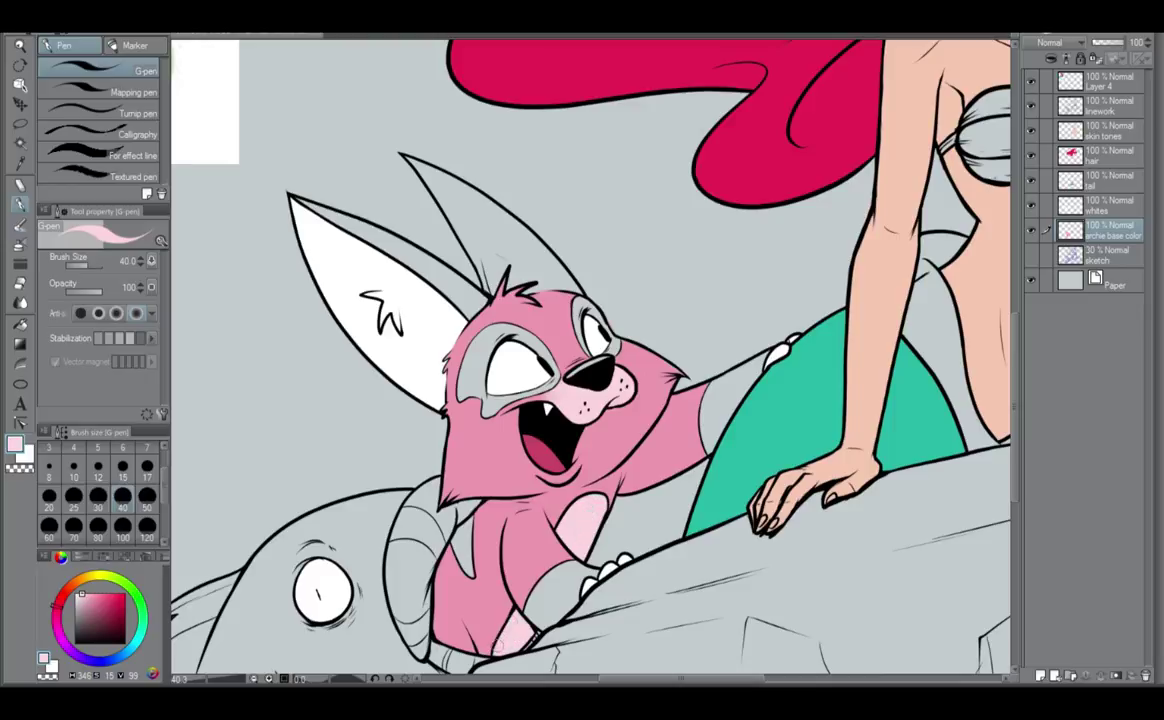
# Add a new layer and place it between the archie base color and sketch layers.
pyautogui.scroll(-5, 516, 628)
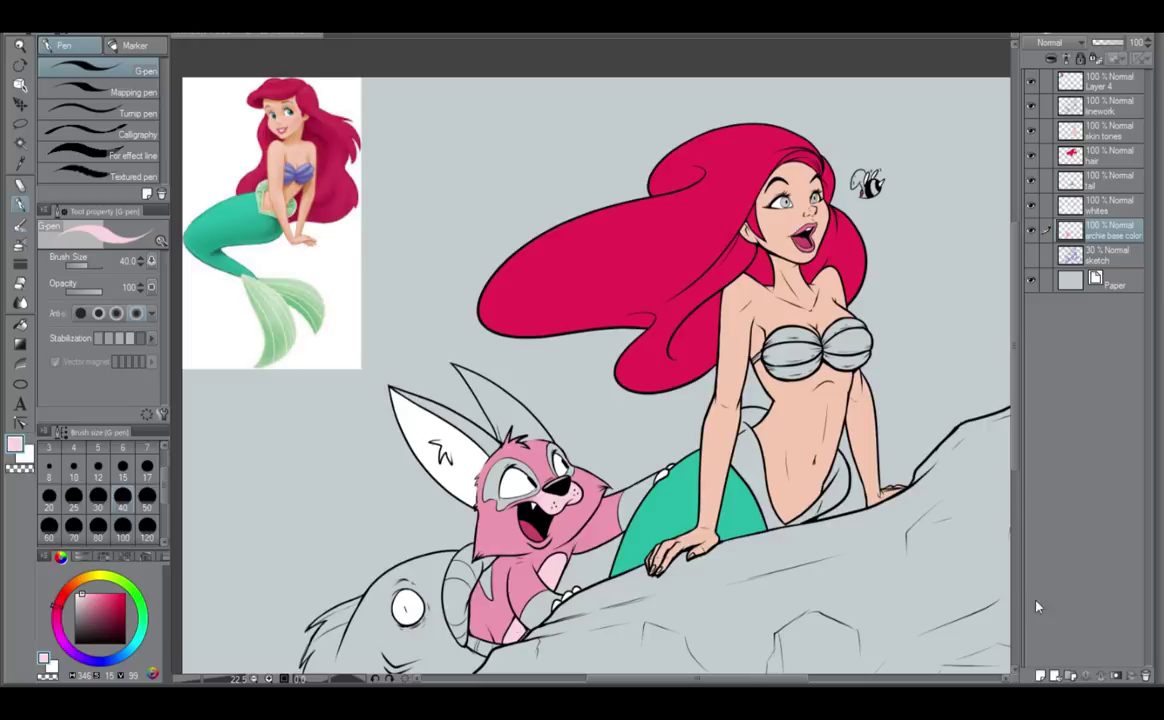
pyautogui.click(1040, 677)
pyautogui.moveTo(1100, 230); pyautogui.dragTo(1106, 265)
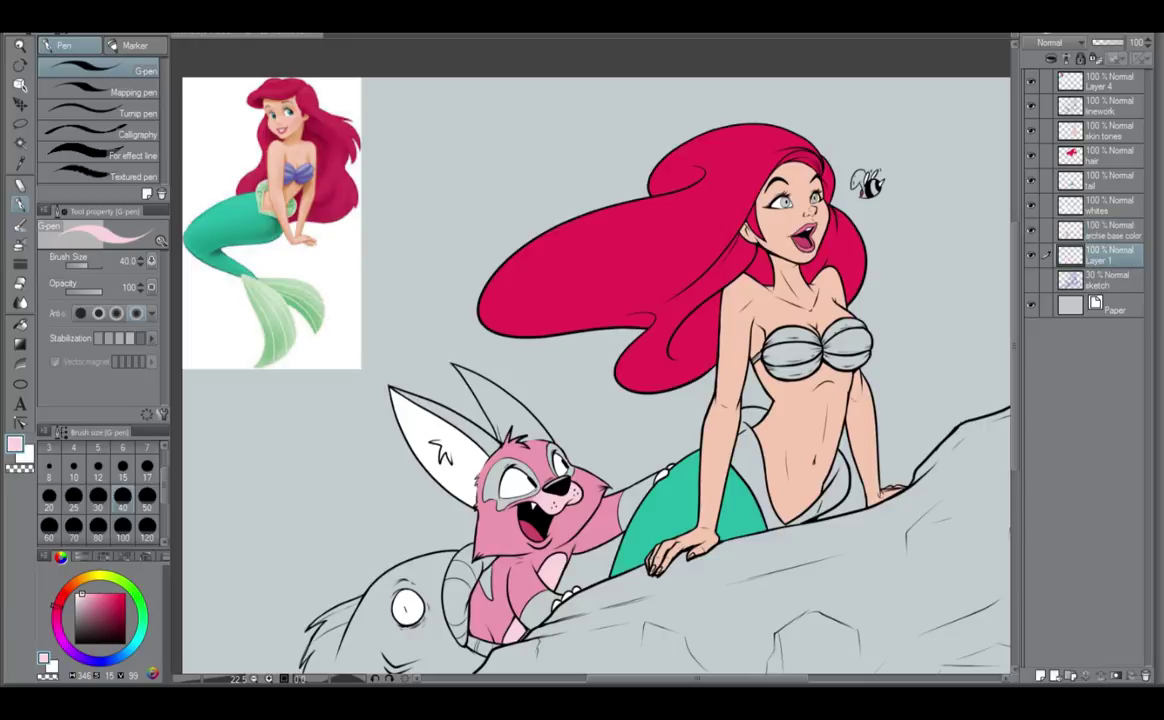
# Rename the new layer below the archie base color layer as "archie dark pink".
pyautogui.doubleClick(1100, 256)
pyautogui.write('archie dark pink')
pyautogui.press('Return')
# Sample the fox's base pink, darken it to a deep pink, and paint the raised forearm with the G-pen at size 40.
pyautogui.scroll(3, 485, 432)
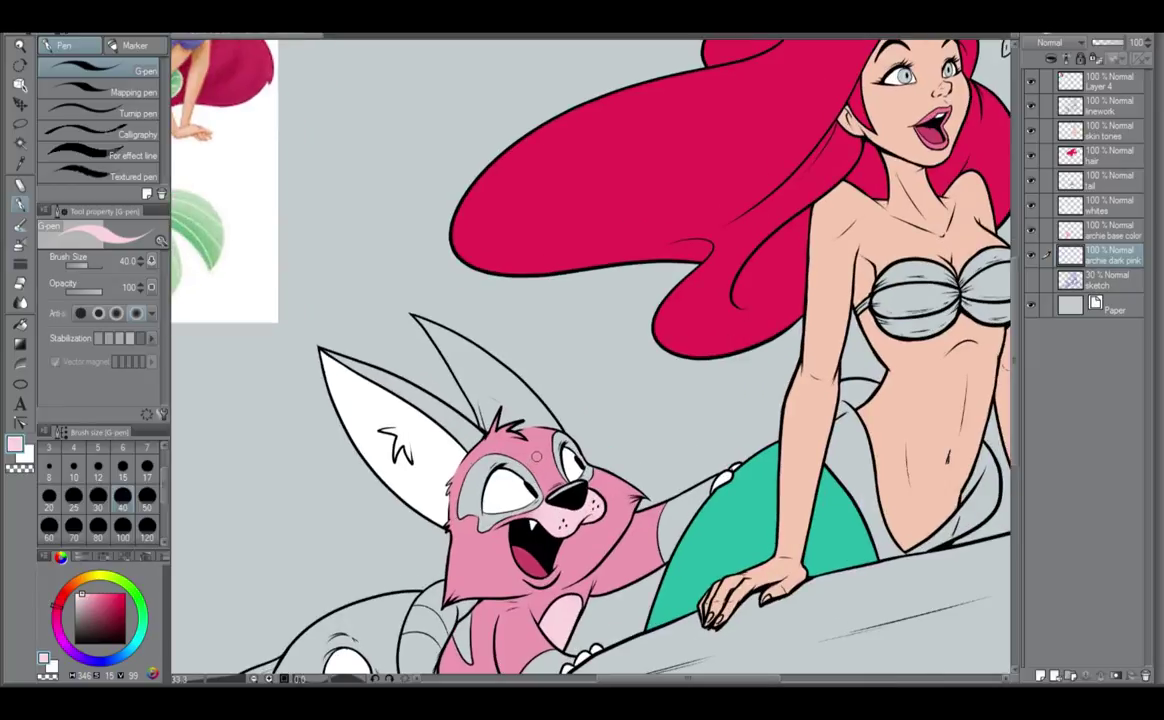
pyautogui.keyDown('alt'); pyautogui.click(537, 455); pyautogui.keyUp('alt')
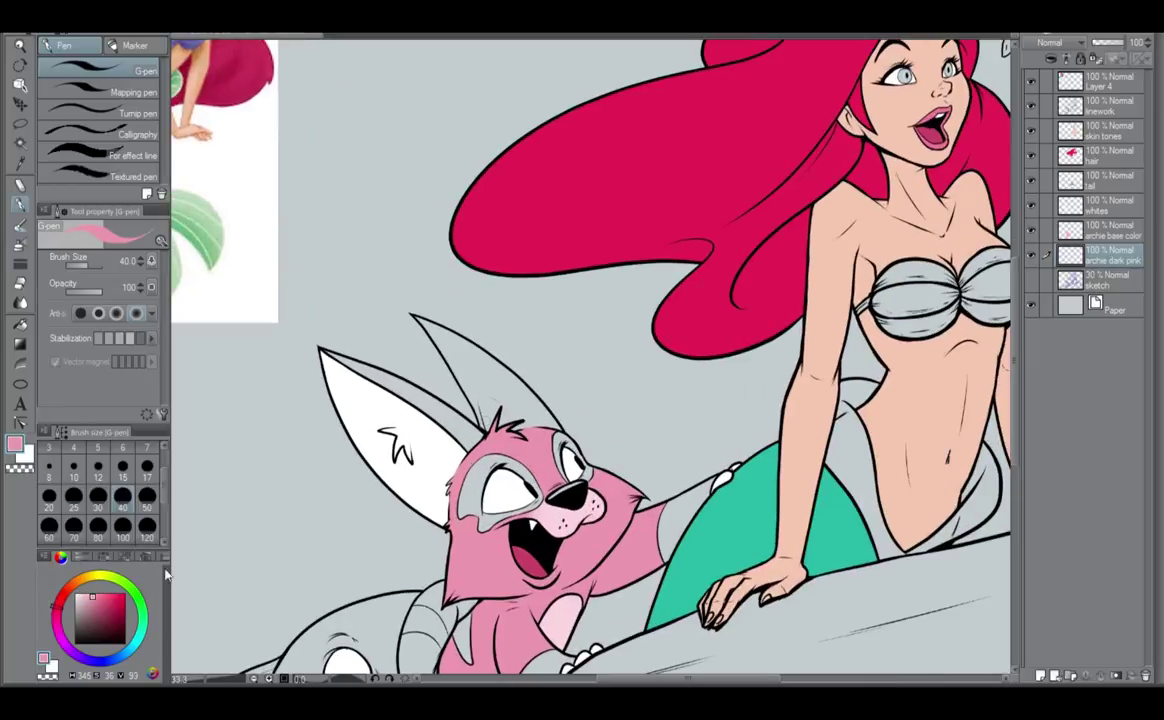
pyautogui.moveTo(91, 601); pyautogui.dragTo(101, 611)
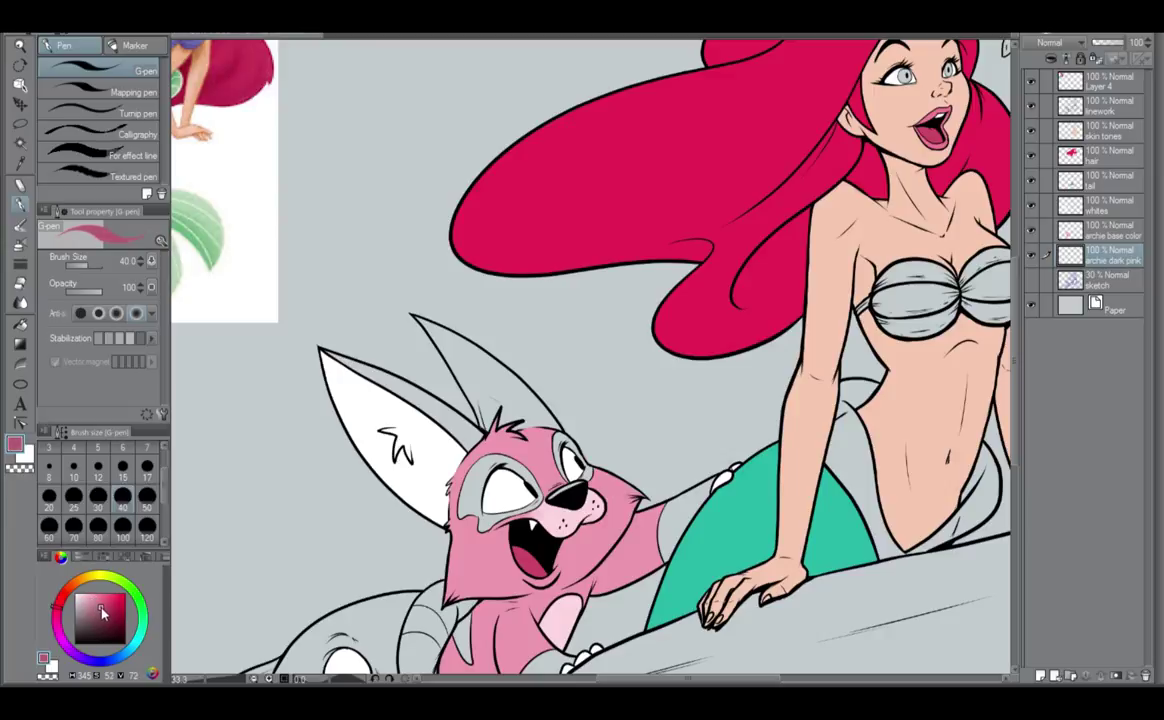
pyautogui.scroll(3, 660, 530)
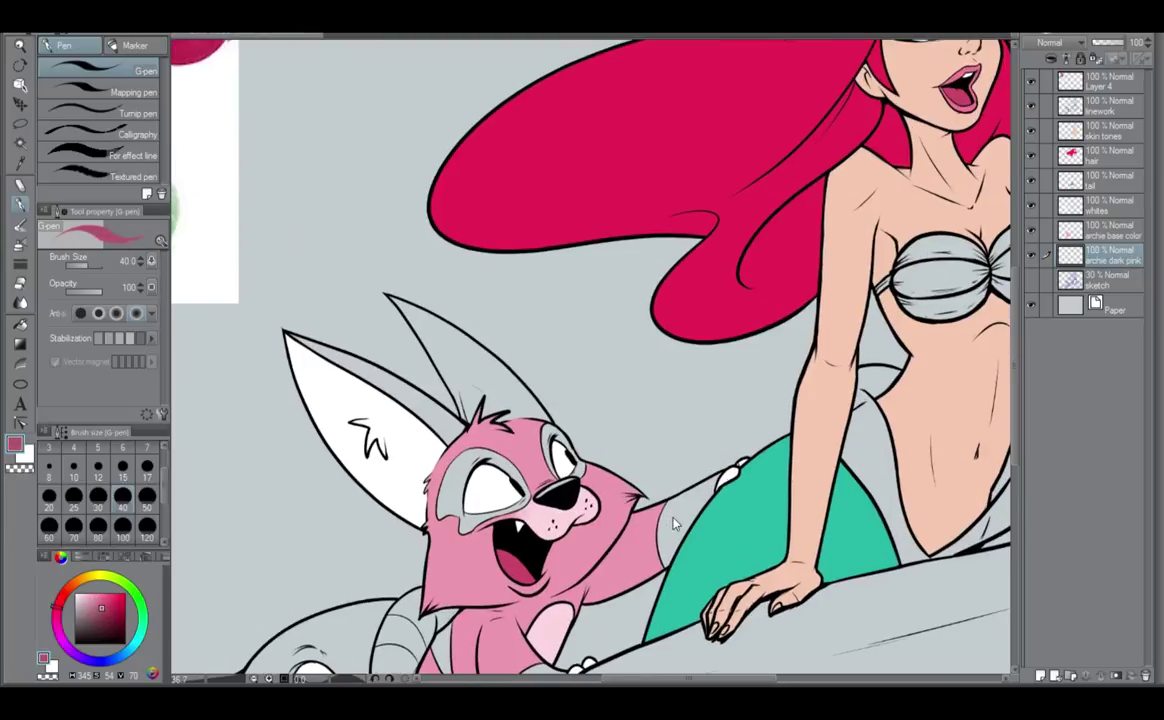
pyautogui.moveTo(659, 538)
pyautogui.mouseDown()
pyautogui.moveTo(673, 491)
pyautogui.moveTo(664, 566)
pyautogui.moveTo(670, 530)
pyautogui.moveTo(717, 488)
pyautogui.mouseUp()
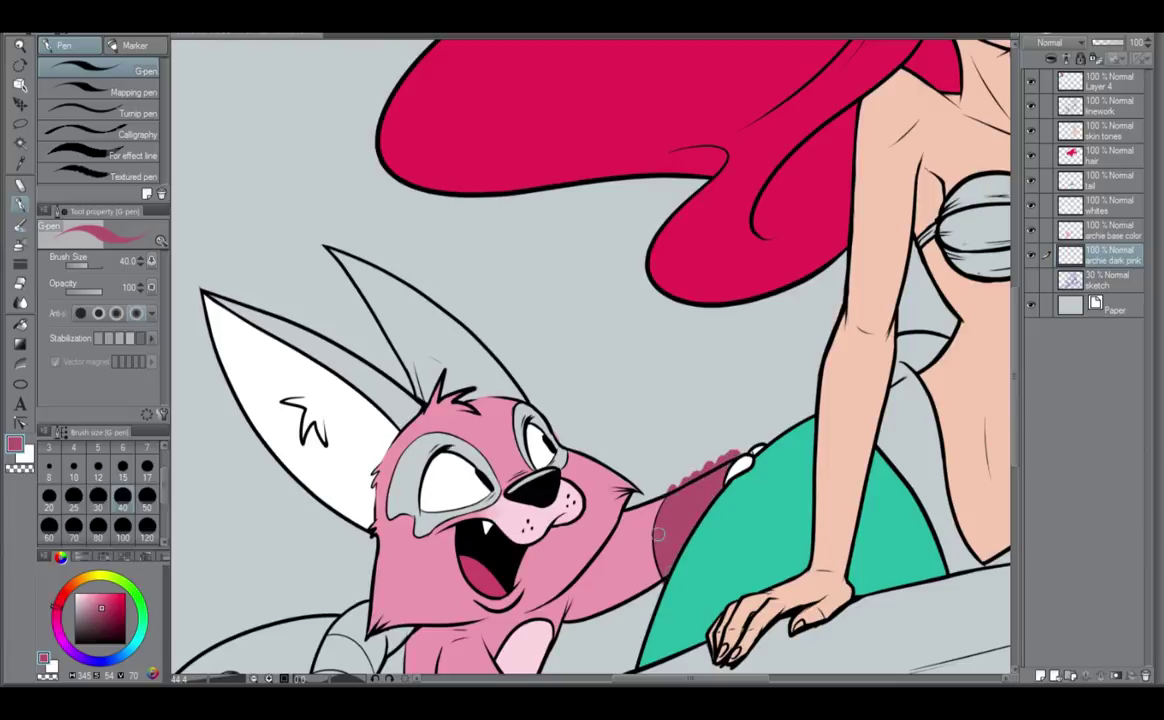
# Paint the mask markings around both of the fox's eyes dark pink.
pyautogui.moveTo(521, 408); pyautogui.dragTo(528, 459)
pyautogui.moveTo(518, 411)
pyautogui.mouseDown()
pyautogui.moveTo(539, 420)
pyautogui.moveTo(559, 457)
pyautogui.moveTo(529, 465)
pyautogui.moveTo(558, 460)
pyautogui.mouseUp()
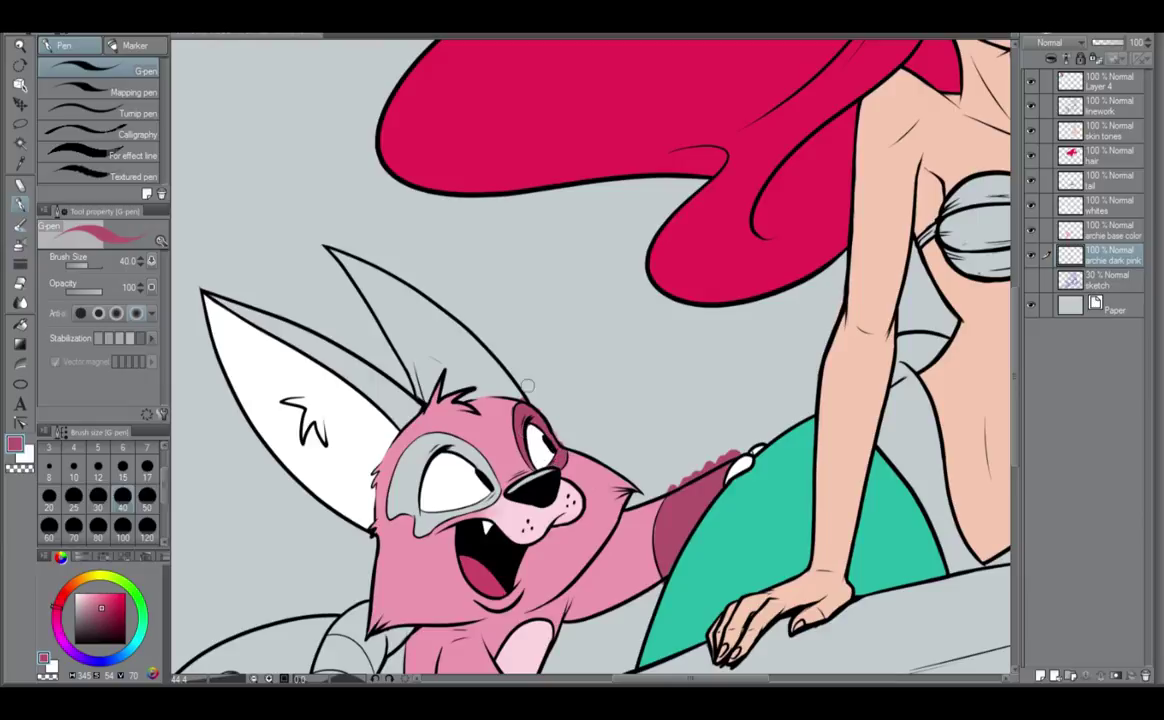
pyautogui.moveTo(452, 440)
pyautogui.mouseDown()
pyautogui.moveTo(414, 454)
pyautogui.moveTo(429, 439)
pyautogui.moveTo(402, 486)
pyautogui.moveTo(429, 446)
pyautogui.moveTo(412, 540)
pyautogui.moveTo(417, 511)
pyautogui.moveTo(419, 528)
pyautogui.moveTo(449, 506)
pyautogui.moveTo(433, 526)
pyautogui.moveTo(491, 494)
pyautogui.moveTo(468, 445)
pyautogui.moveTo(407, 444)
pyautogui.moveTo(470, 448)
pyautogui.mouseUp()
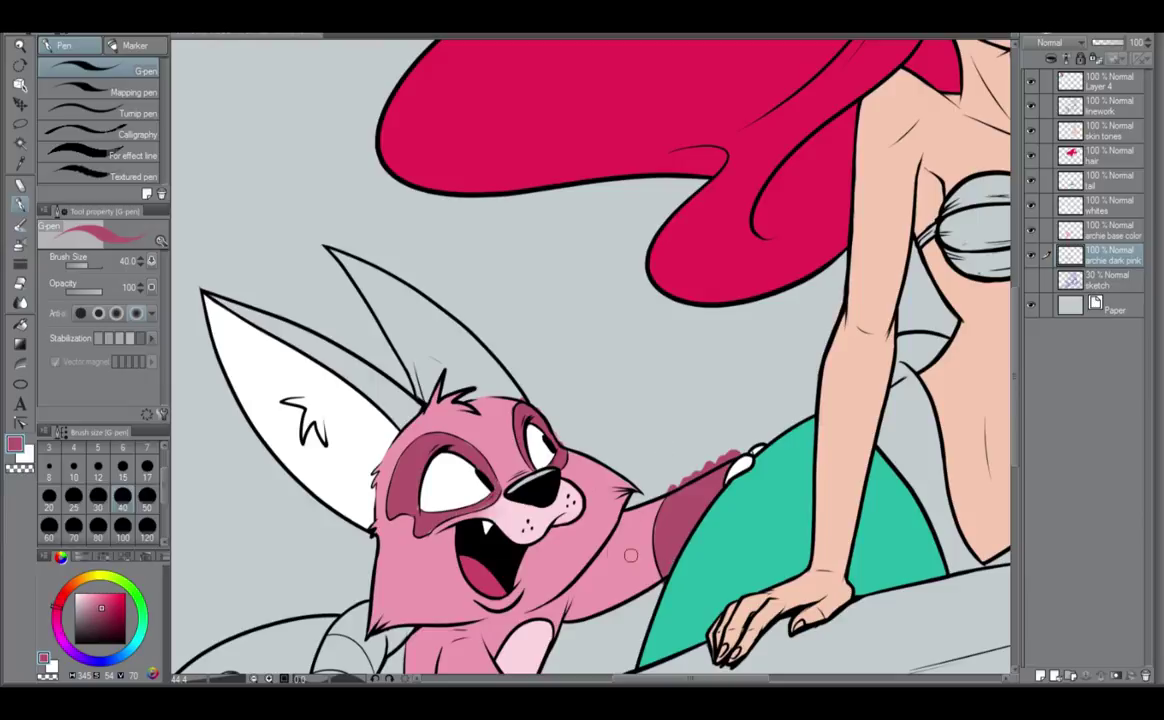
# Fill the fox's lower forearm on the rock and the pointed stripe on its back with dark pink.
pyautogui.moveTo(591, 596); pyautogui.dragTo(709, 437)
pyautogui.moveTo(634, 541)
pyautogui.mouseDown()
pyautogui.moveTo(587, 576)
pyautogui.moveTo(600, 585)
pyautogui.moveTo(642, 538)
pyautogui.mouseUp()
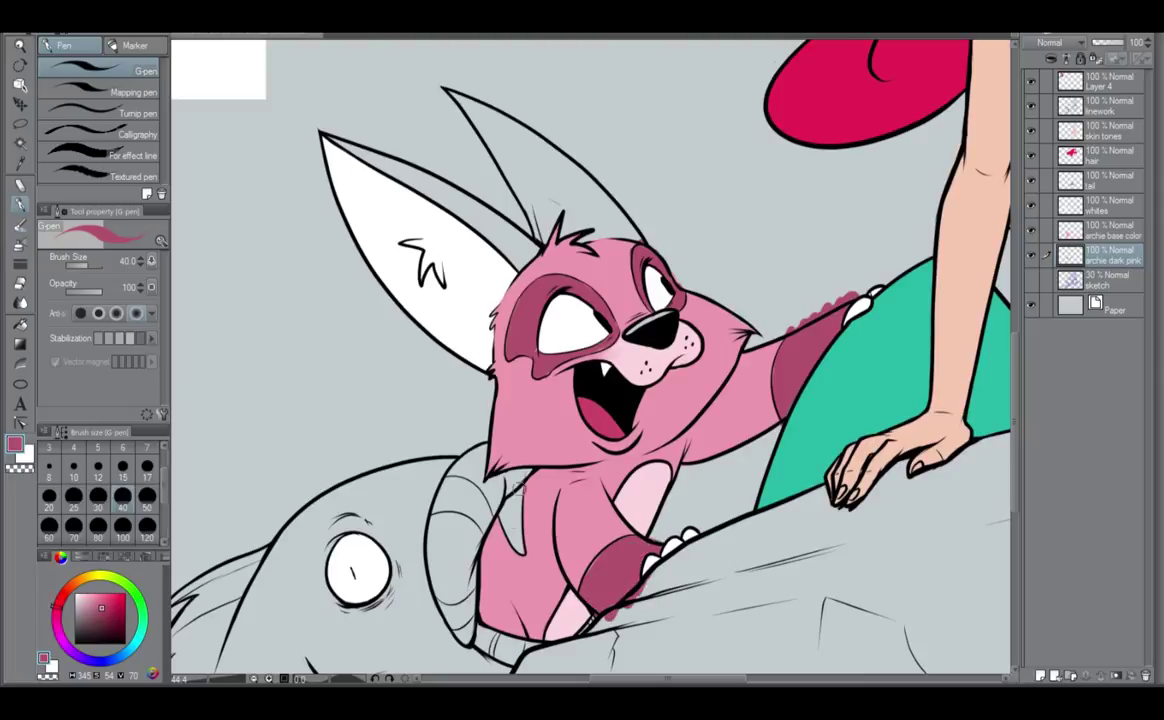
pyautogui.moveTo(519, 489)
pyautogui.mouseDown()
pyautogui.moveTo(514, 543)
pyautogui.moveTo(508, 513)
pyautogui.mouseUp()
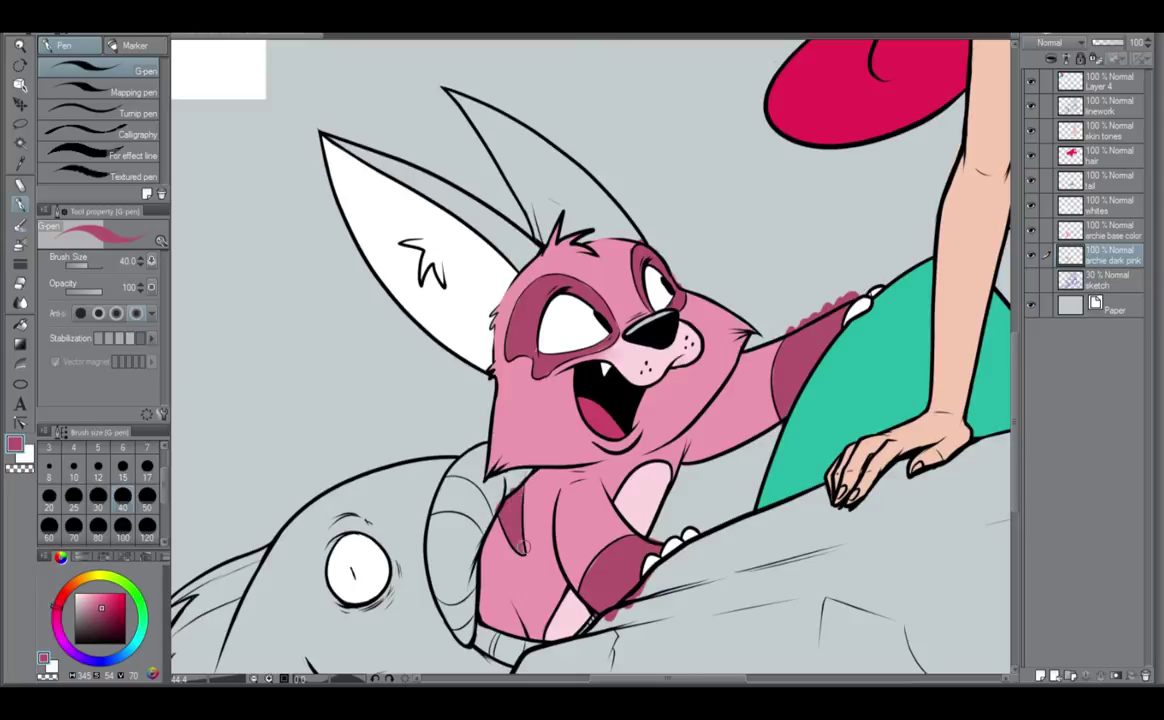
# Paint the rim of the near ear and the whole far ear dark pink on the archie dark pink layer.
pyautogui.scroll(2, 590, 360)
pyautogui.moveTo(337, 193)
pyautogui.mouseDown()
pyautogui.moveTo(453, 243)
pyautogui.moveTo(420, 229)
pyautogui.moveTo(536, 298)
pyautogui.moveTo(439, 244)
pyautogui.moveTo(472, 282)
pyautogui.mouseUp()
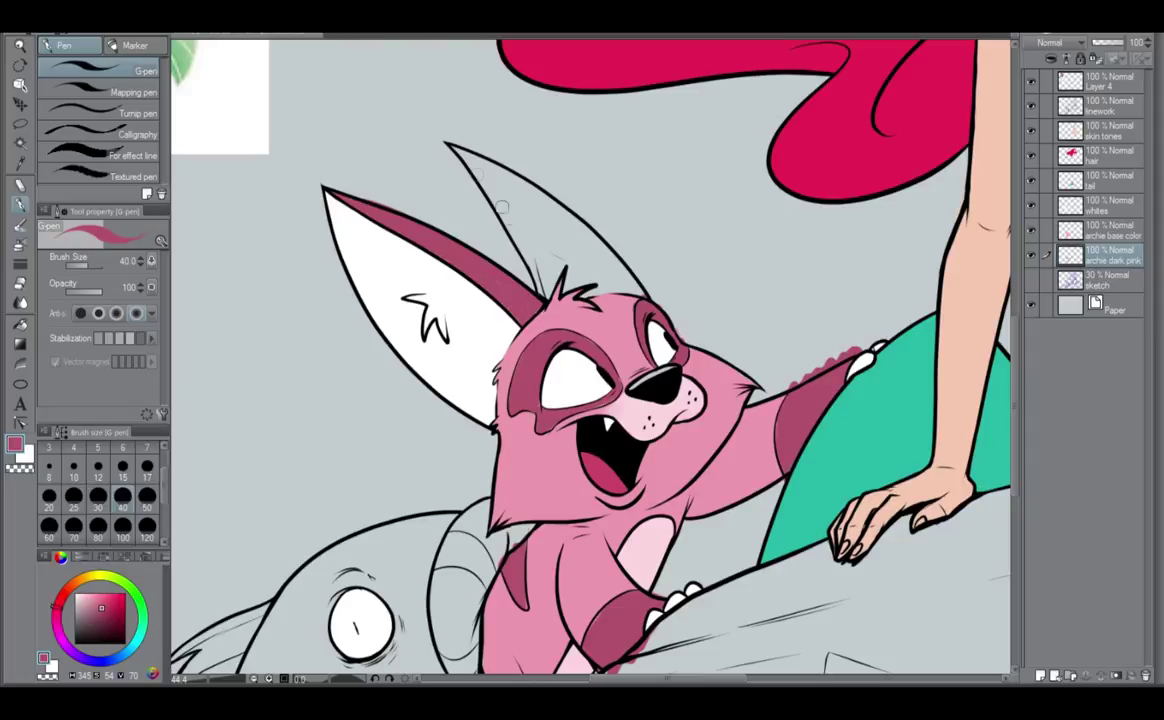
pyautogui.moveTo(452, 150)
pyautogui.mouseDown()
pyautogui.moveTo(515, 206)
pyautogui.moveTo(486, 160)
pyautogui.moveTo(554, 204)
pyautogui.moveTo(510, 180)
pyautogui.moveTo(558, 285)
pyautogui.mouseUp()
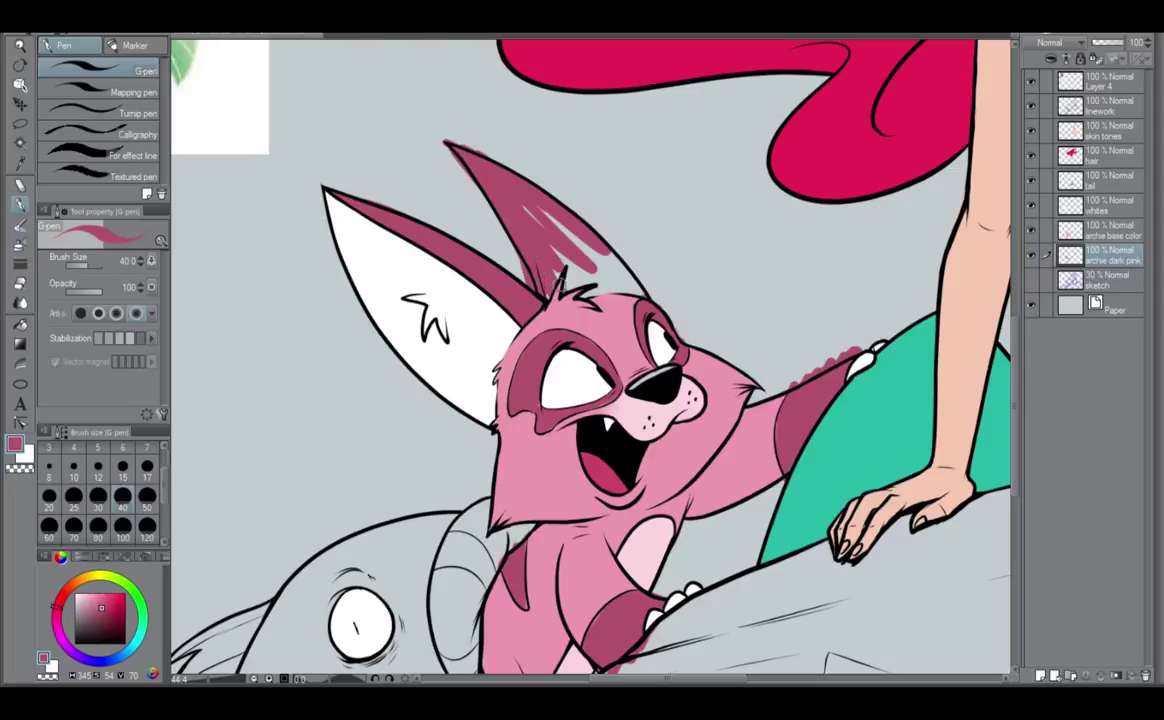
pyautogui.moveTo(505, 250)
pyautogui.mouseDown()
pyautogui.moveTo(520, 240)
pyautogui.moveTo(596, 254)
pyautogui.moveTo(603, 286)
pyautogui.moveTo(519, 262)
pyautogui.moveTo(544, 254)
pyautogui.moveTo(571, 268)
pyautogui.mouseUp()
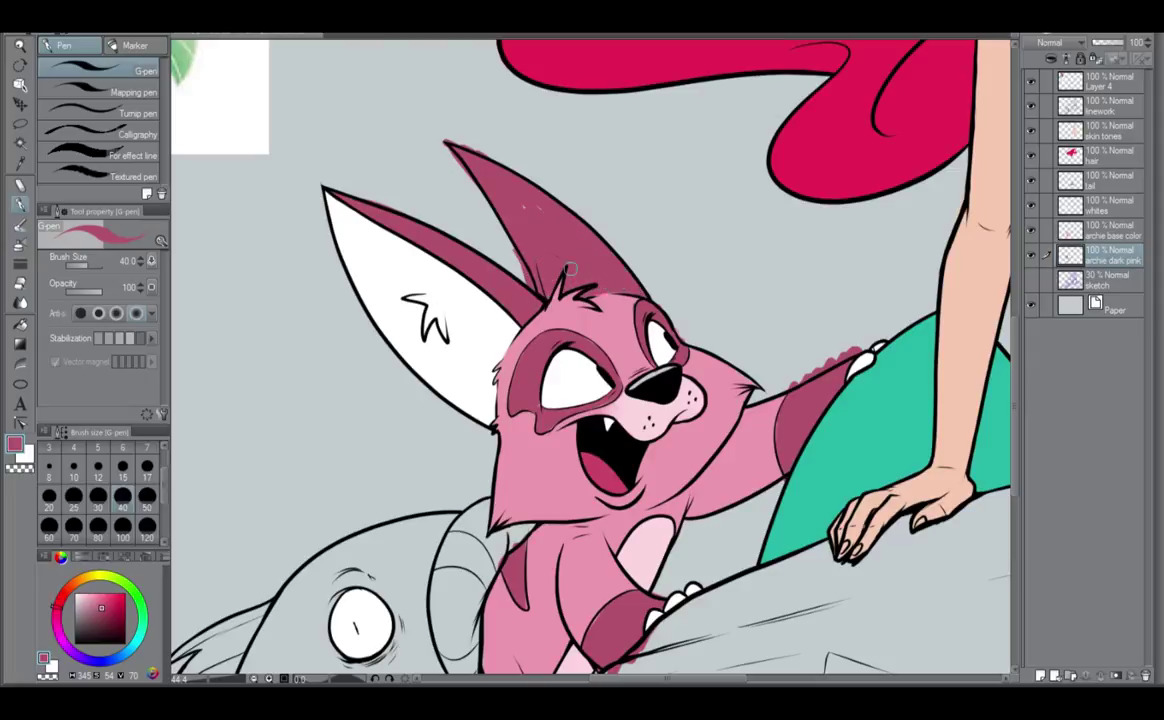
pyautogui.moveTo(514, 197)
pyautogui.mouseDown()
pyautogui.moveTo(549, 211)
pyautogui.moveTo(471, 149)
pyautogui.moveTo(561, 207)
pyautogui.moveTo(623, 272)
pyautogui.mouseUp()
# Erase the dark pink overspill above the fox's raised forearm on the archie dark pink layer.
pyautogui.click(1115, 231)
pyautogui.scroll(2, 779, 424)
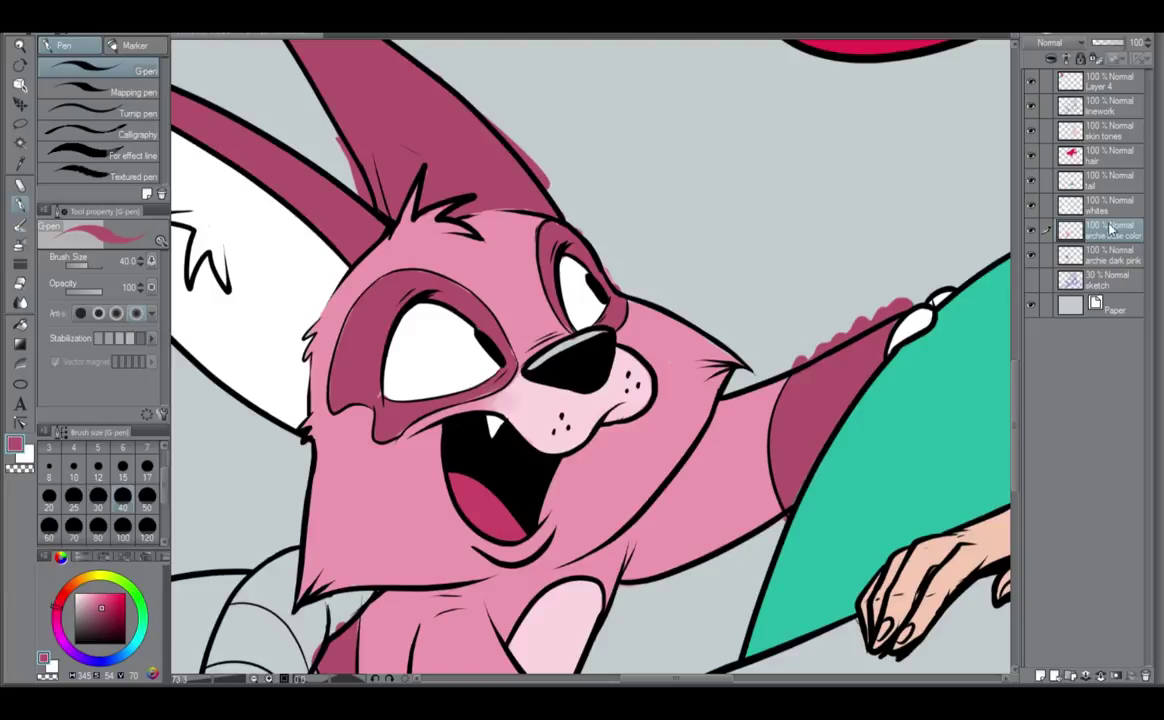
pyautogui.click(1125, 178)
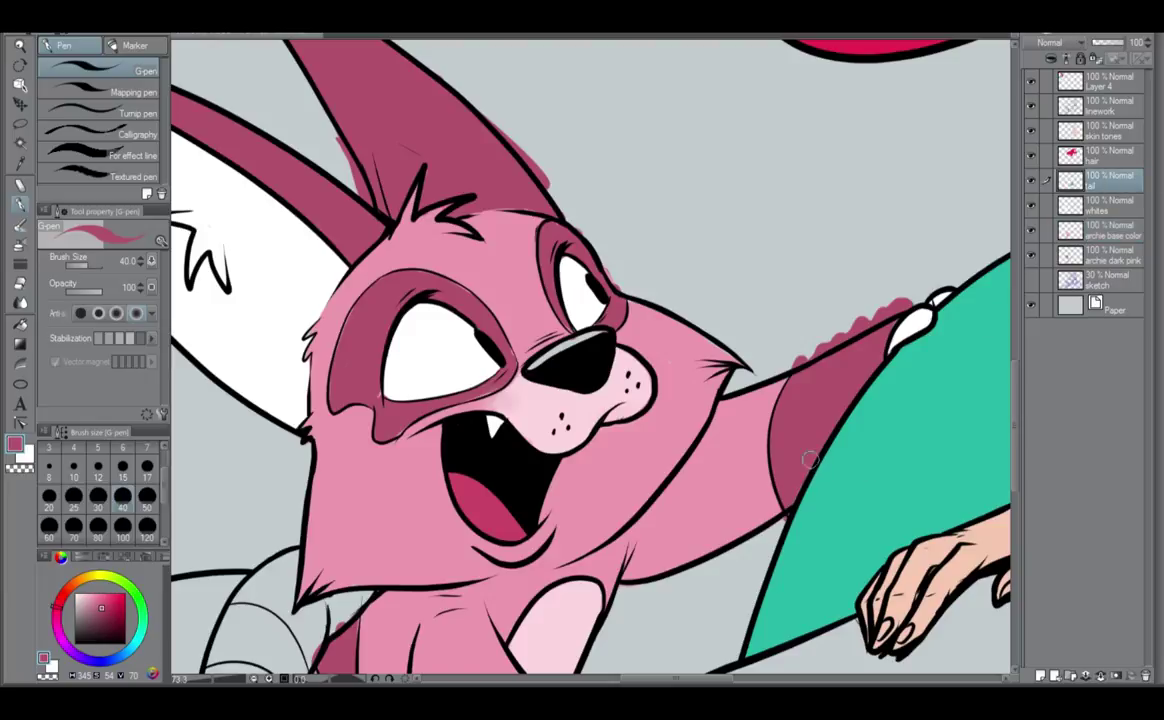
pyautogui.click(1097, 258)
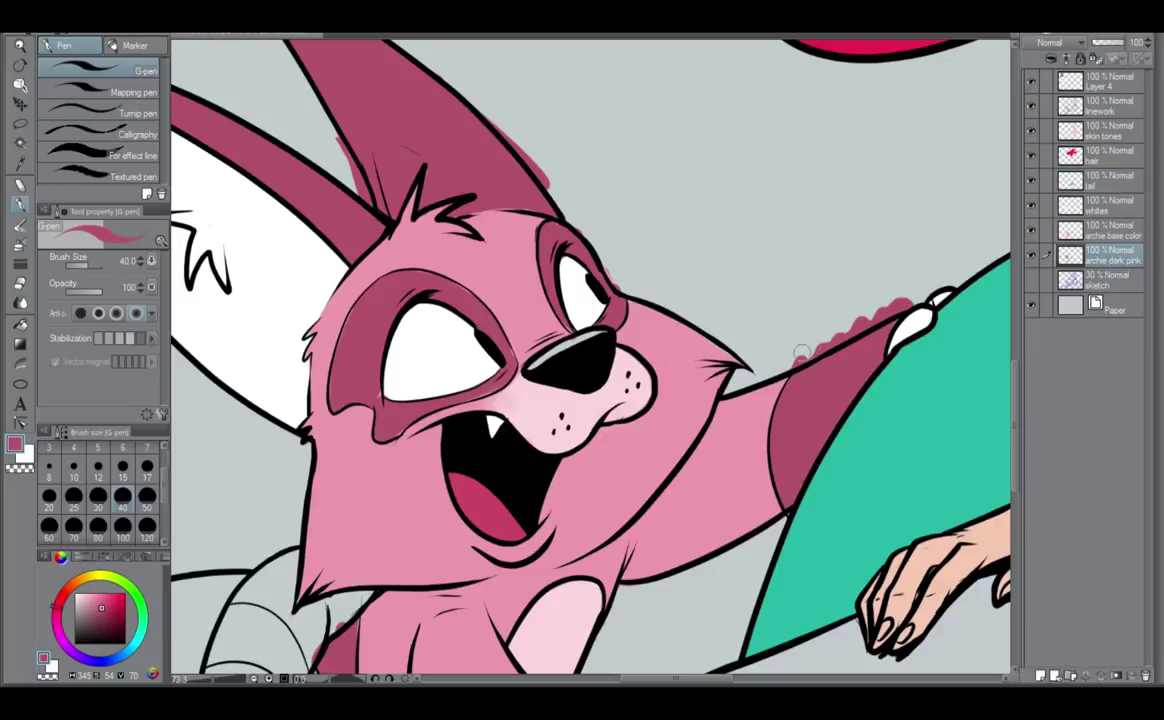
pyautogui.moveTo(802, 354)
pyautogui.mouseDown()
pyautogui.moveTo(921, 294)
pyautogui.moveTo(833, 334)
pyautogui.mouseUp()
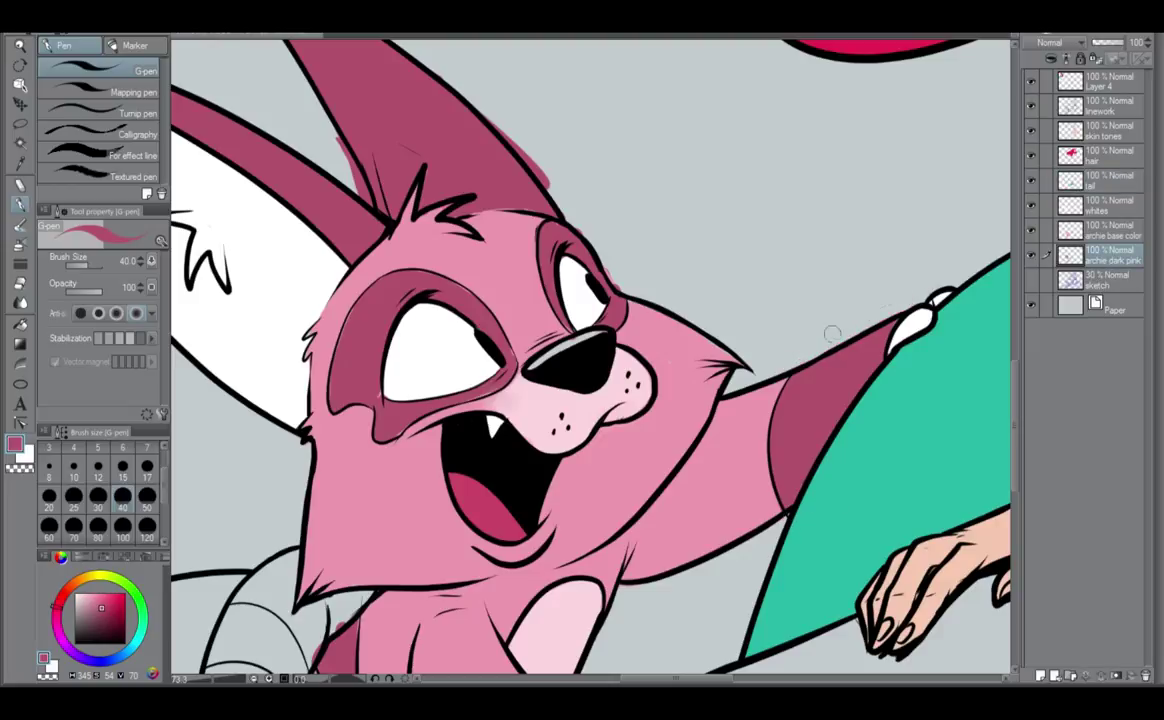
# Clean up the color around the raised paw's knuckles on archie base color and the tail edge beside the forearm on the tail layer.
pyautogui.click(1112, 234)
pyautogui.moveTo(909, 337); pyautogui.dragTo(898, 328)
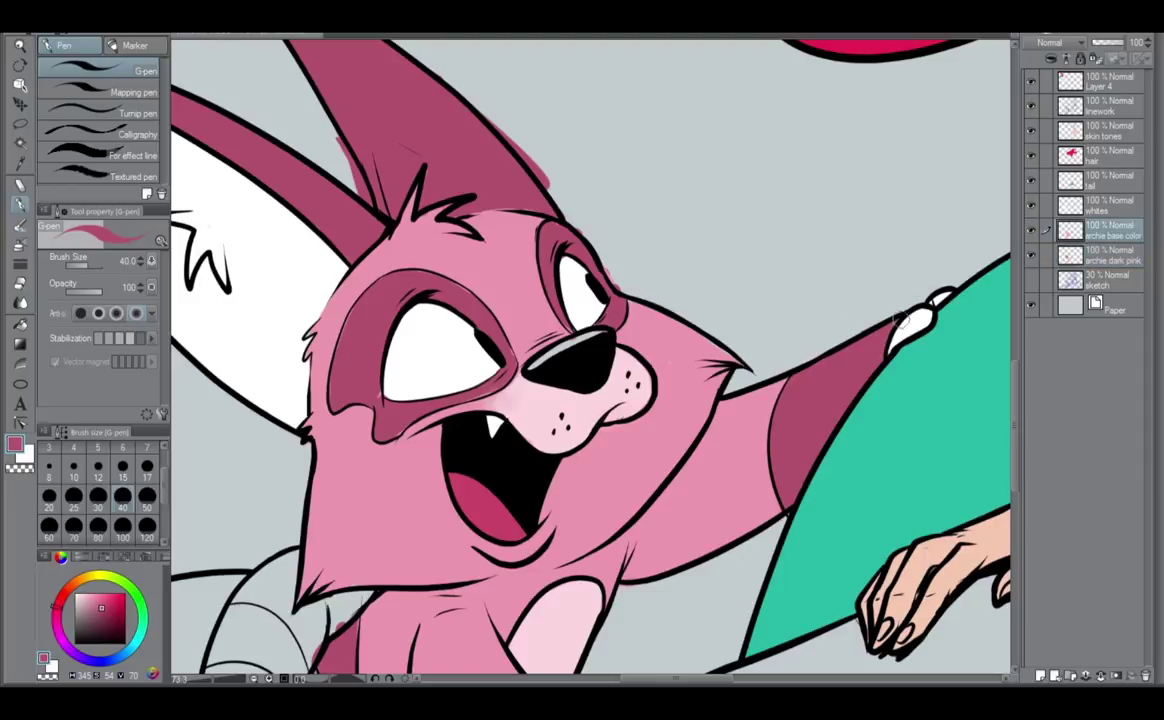
pyautogui.click(1124, 206)
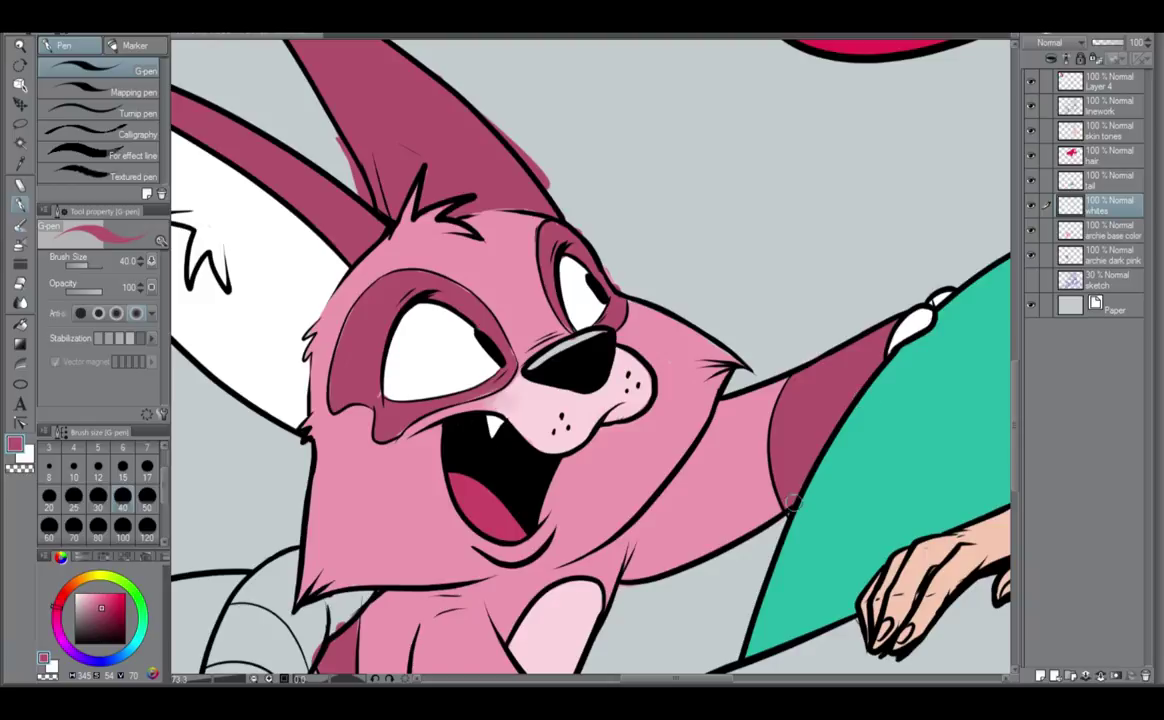
pyautogui.click(1113, 186)
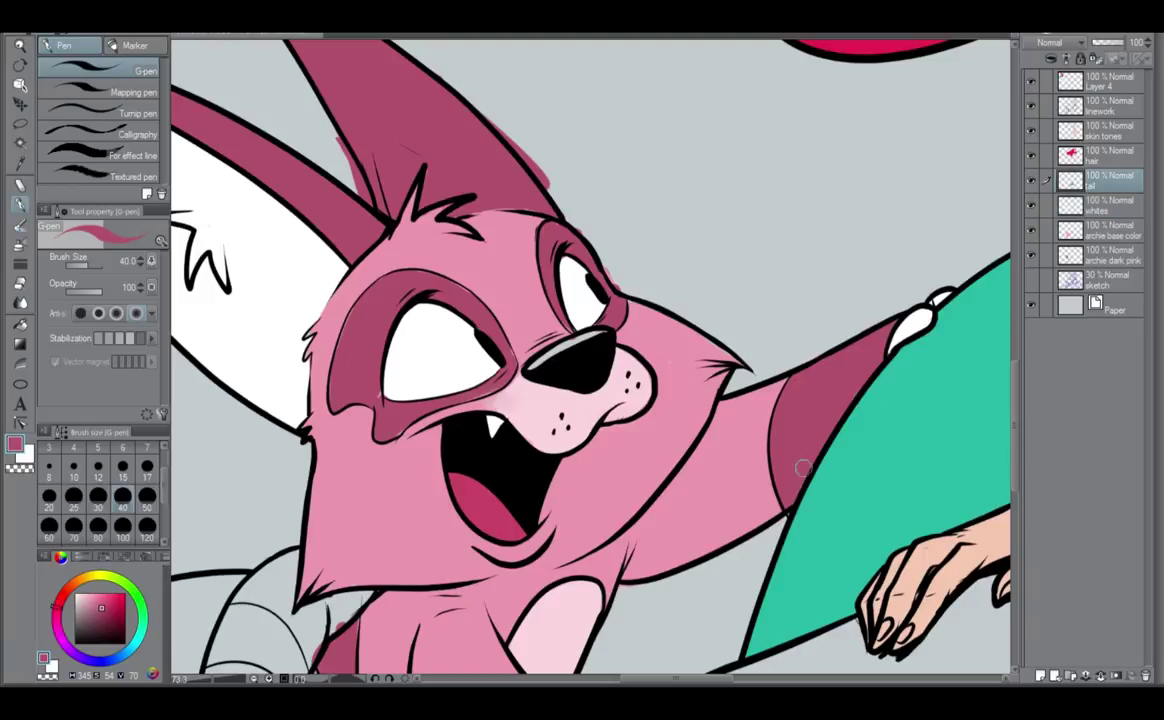
pyautogui.moveTo(772, 497); pyautogui.dragTo(832, 364)
# Tidy the outline where the tail meets the rock on the linework layer with the Hard eraser at size 15.
pyautogui.click(1101, 104)
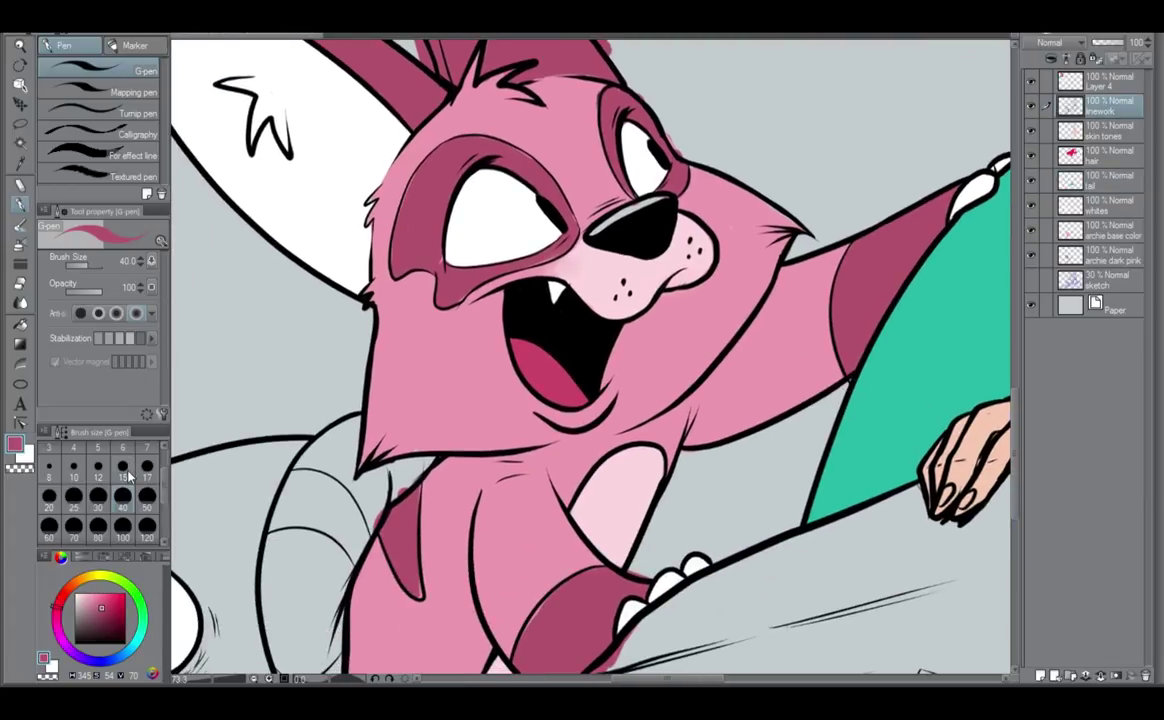
pyautogui.click(22, 284)
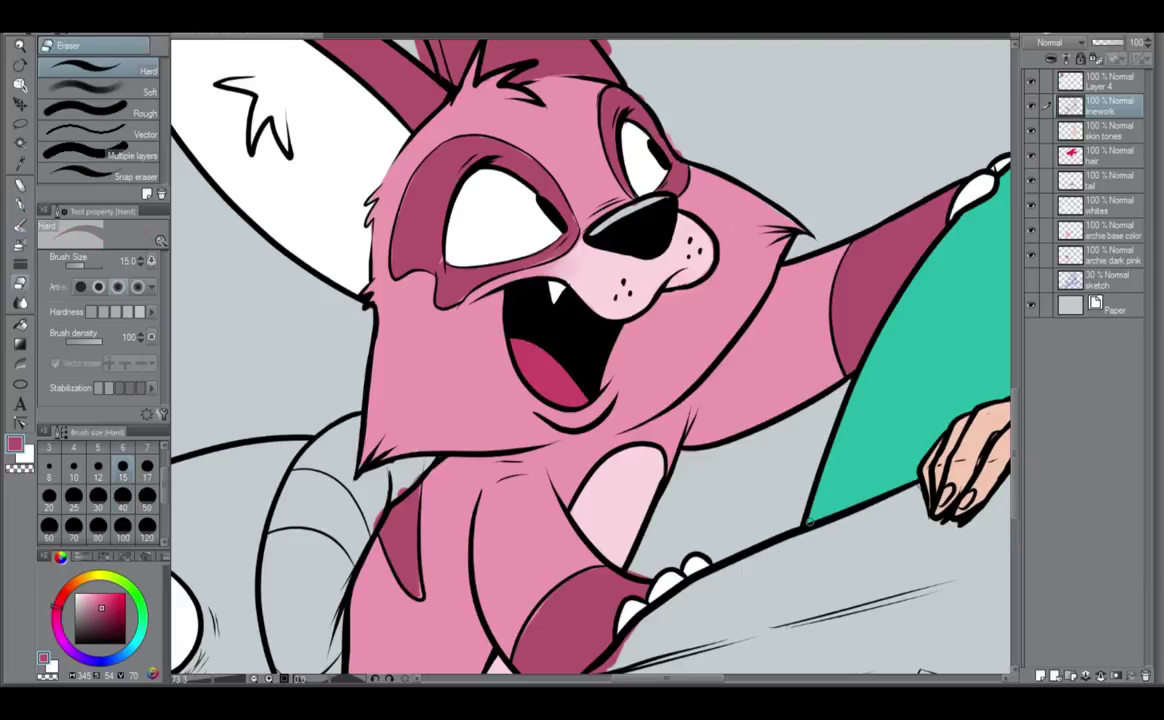
pyautogui.click(24, 205)
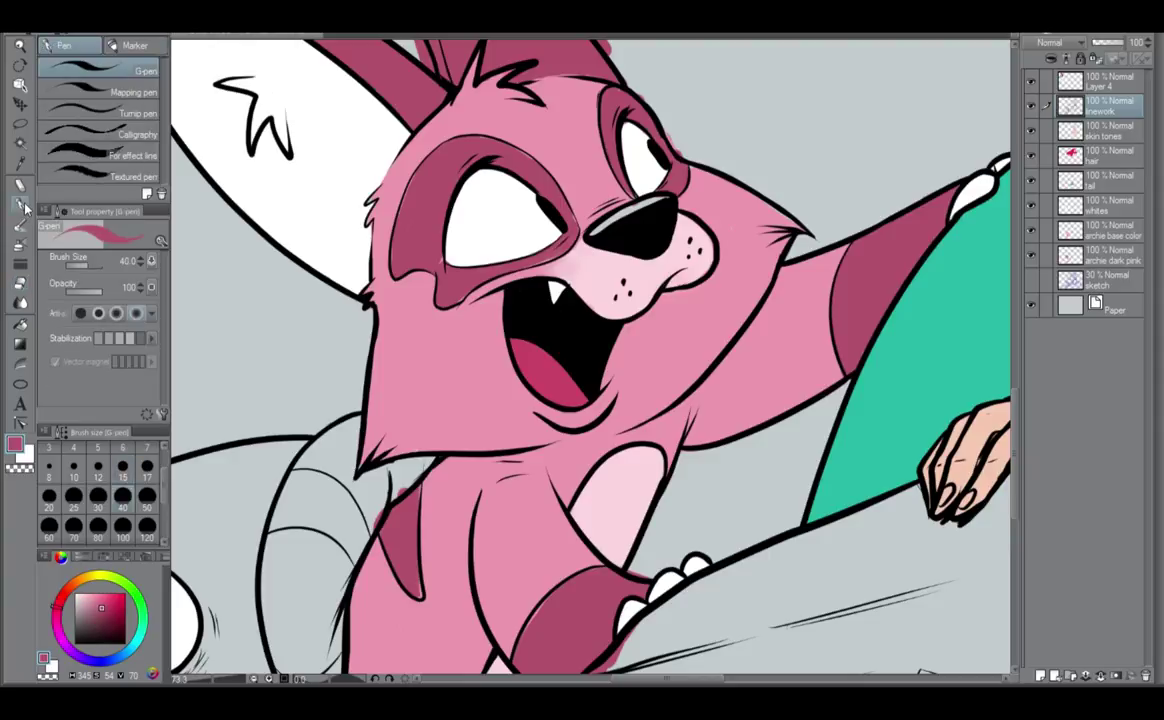
# Erase the dark pink overspill above the back stripe on archie dark pink and resample the fox's base pink on archie base color.
pyautogui.click(1104, 256)
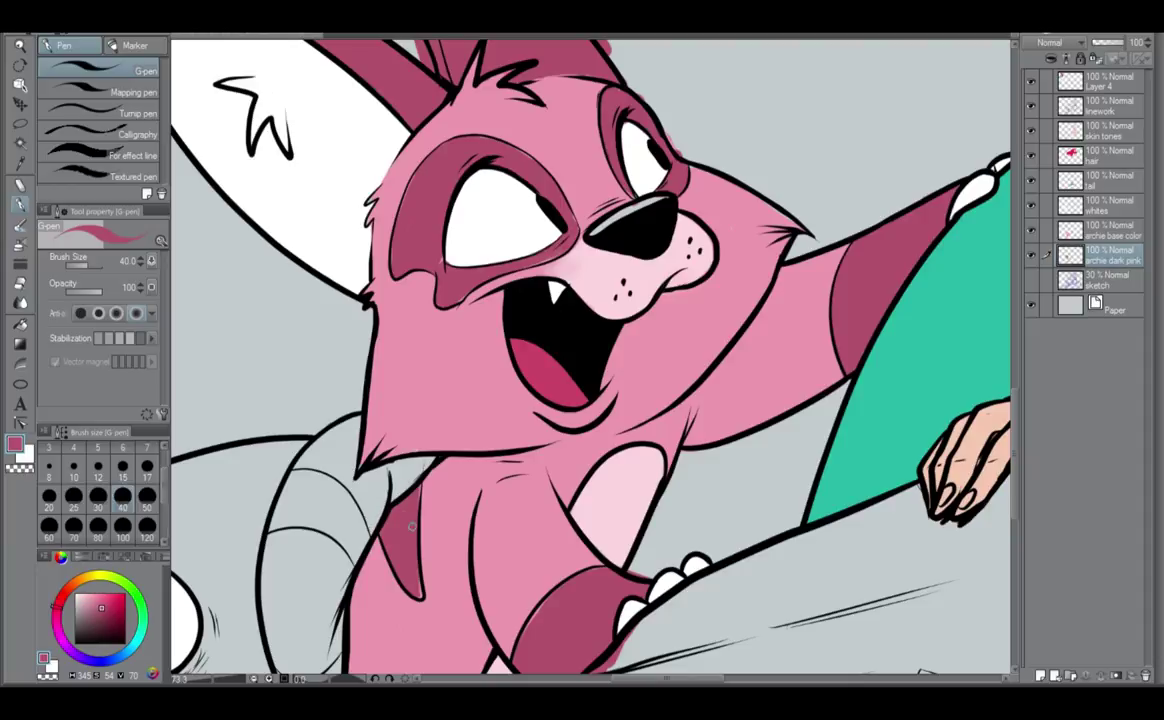
pyautogui.click(1117, 233)
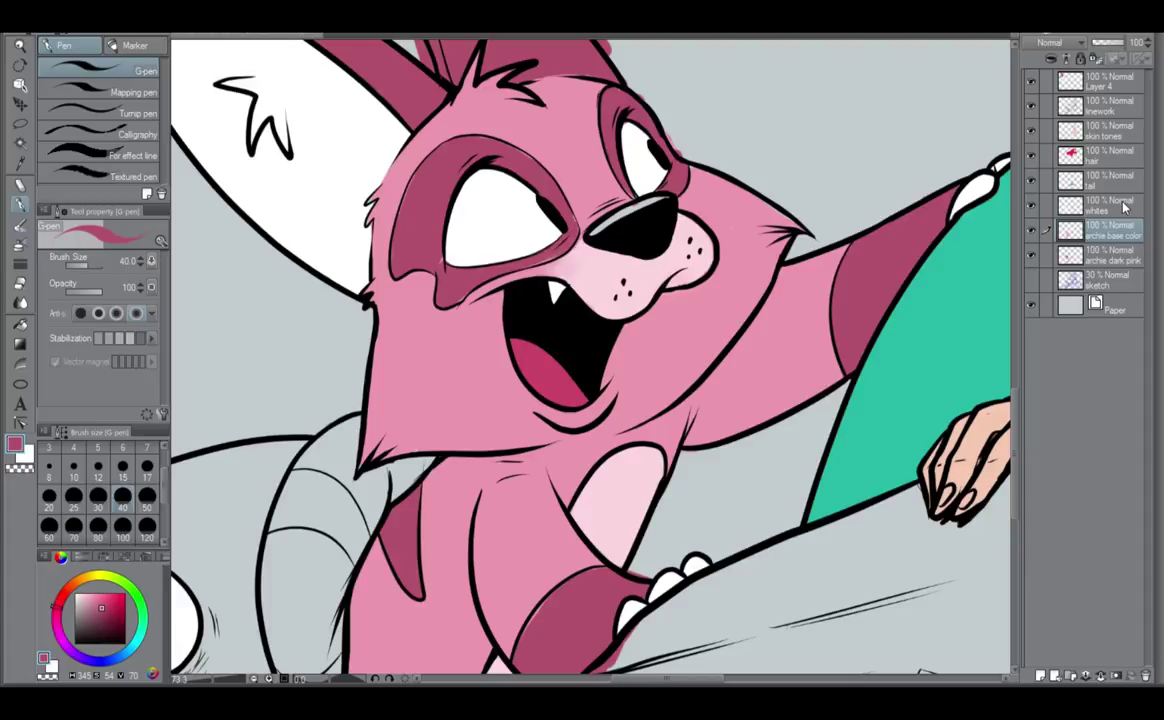
pyautogui.keyDown('alt'); pyautogui.click(423, 423); pyautogui.keyUp('alt')
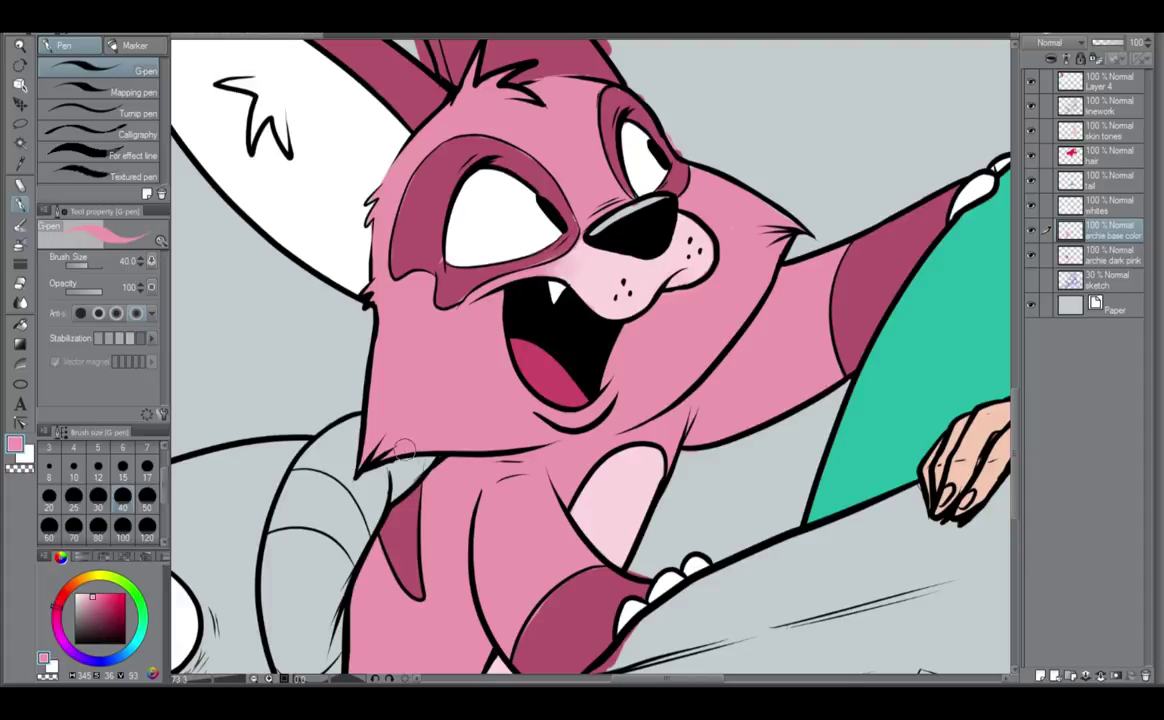
pyautogui.moveTo(521, 581); pyautogui.dragTo(551, 400)
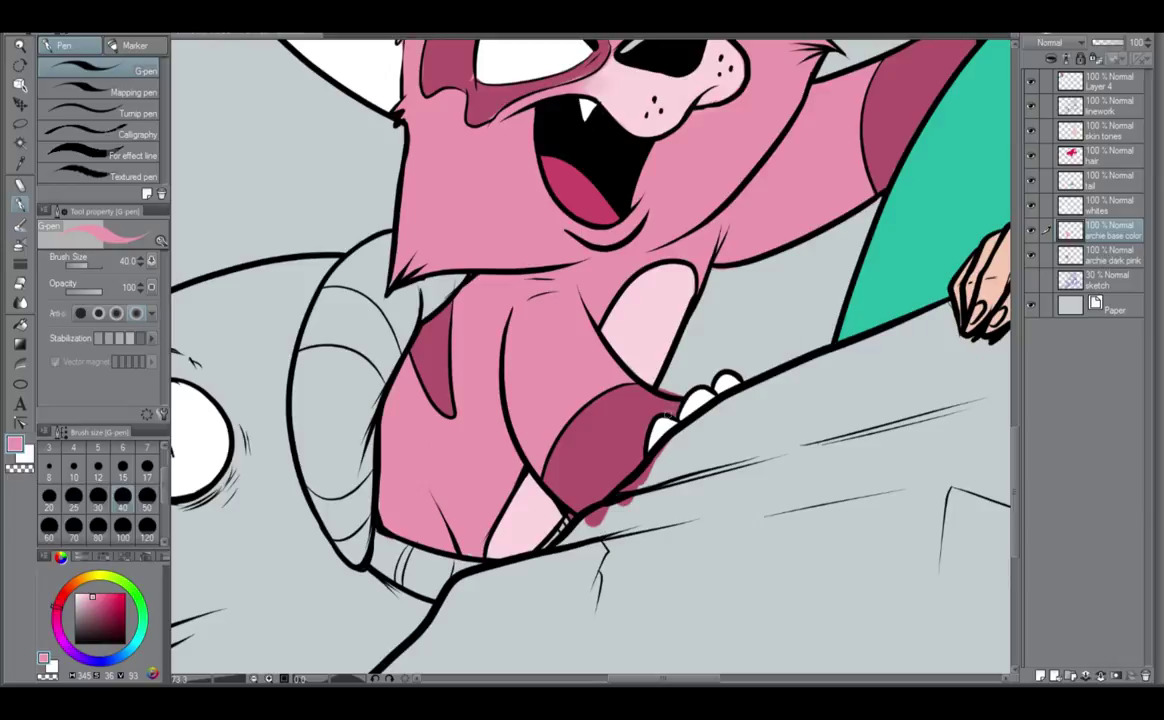
# Erase the dark pink overspill on the rock below the fox's lower forearm on the archie dark pink layer.
pyautogui.click(1116, 209)
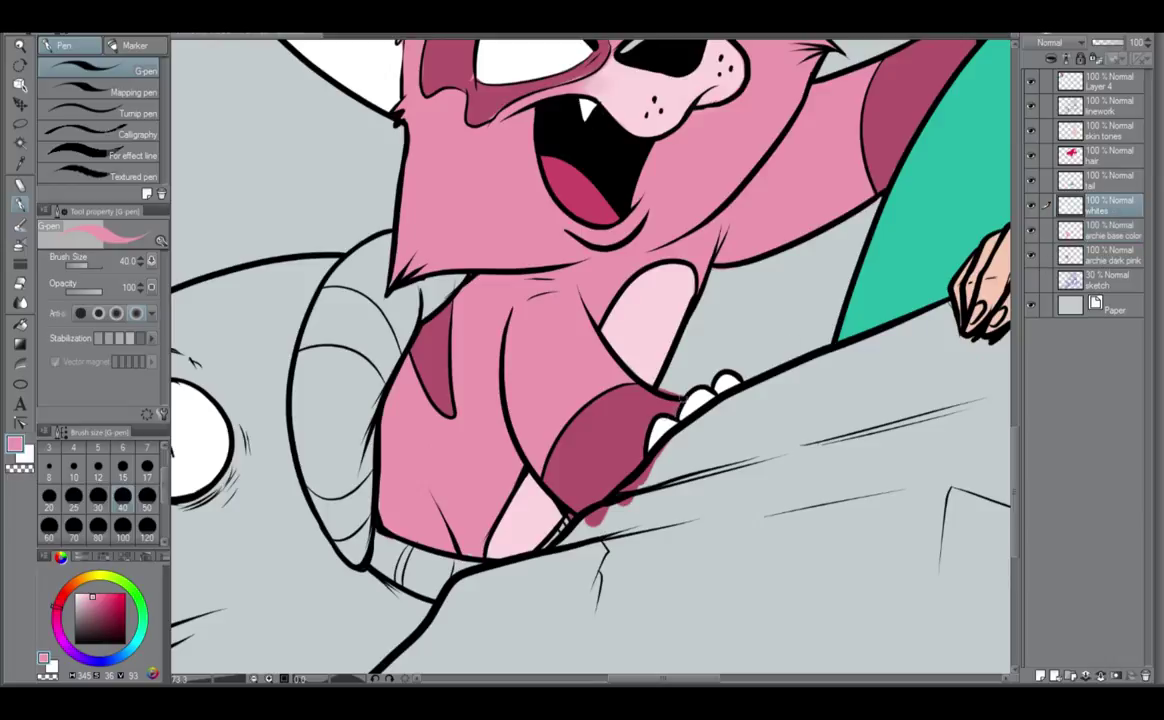
pyautogui.moveTo(761, 410); pyautogui.dragTo(673, 499)
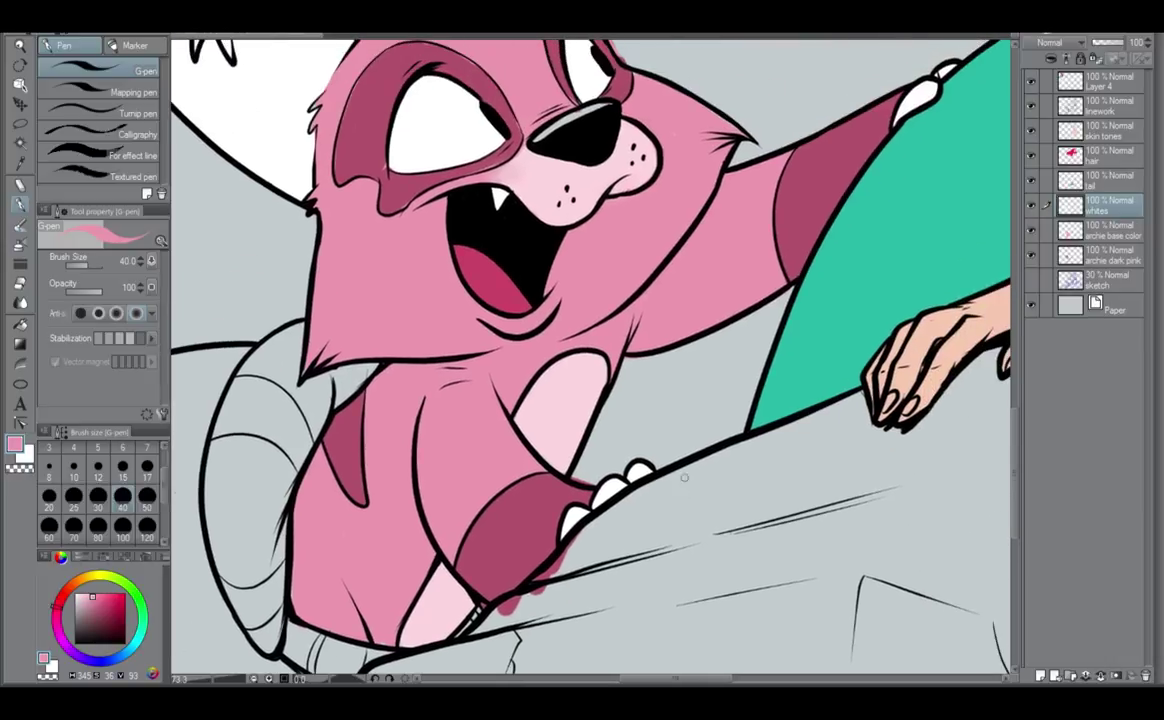
pyautogui.click(1116, 256)
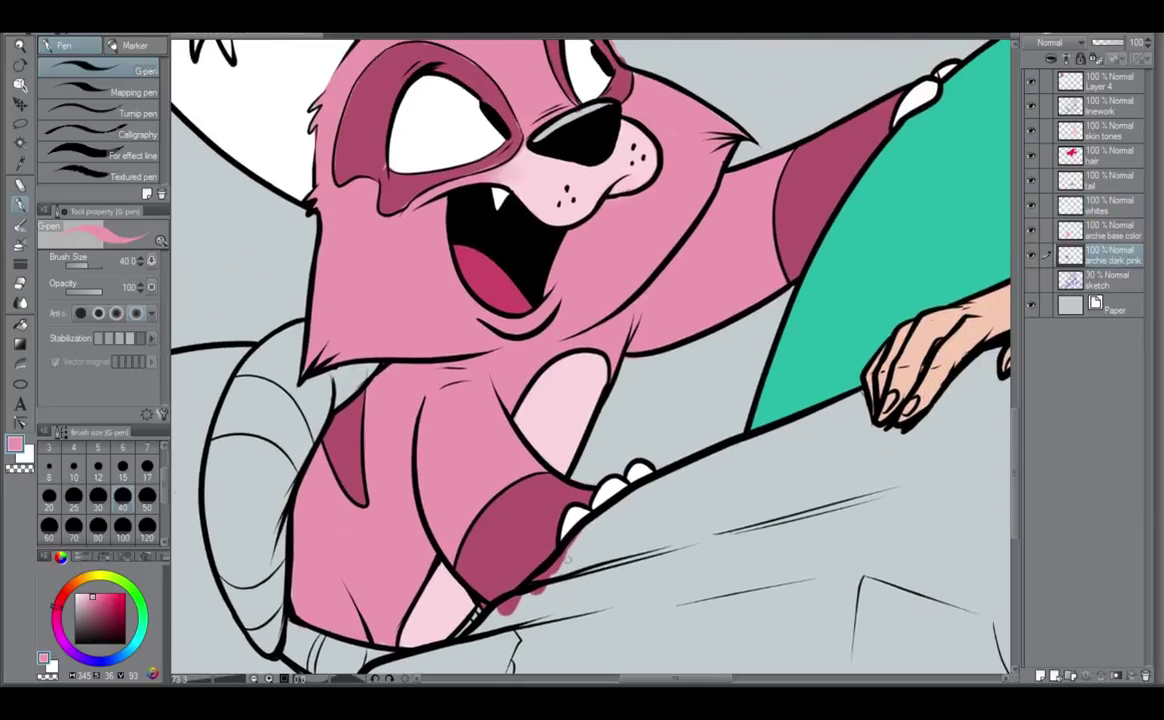
pyautogui.moveTo(584, 539); pyautogui.dragTo(506, 612)
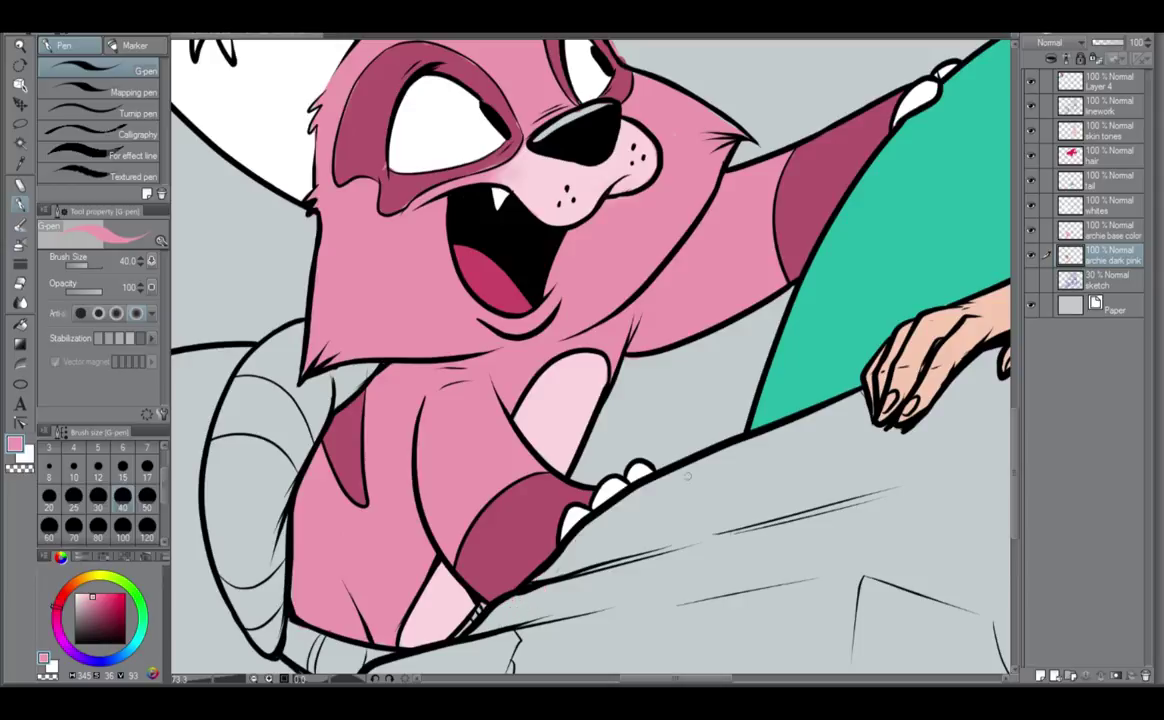
# Erase the dark pink overspill along the outer edge and around the tip of the fox's far ear on the archie dark pink layer.
pyautogui.moveTo(729, 462); pyautogui.dragTo(685, 543)
pyautogui.click(1102, 180)
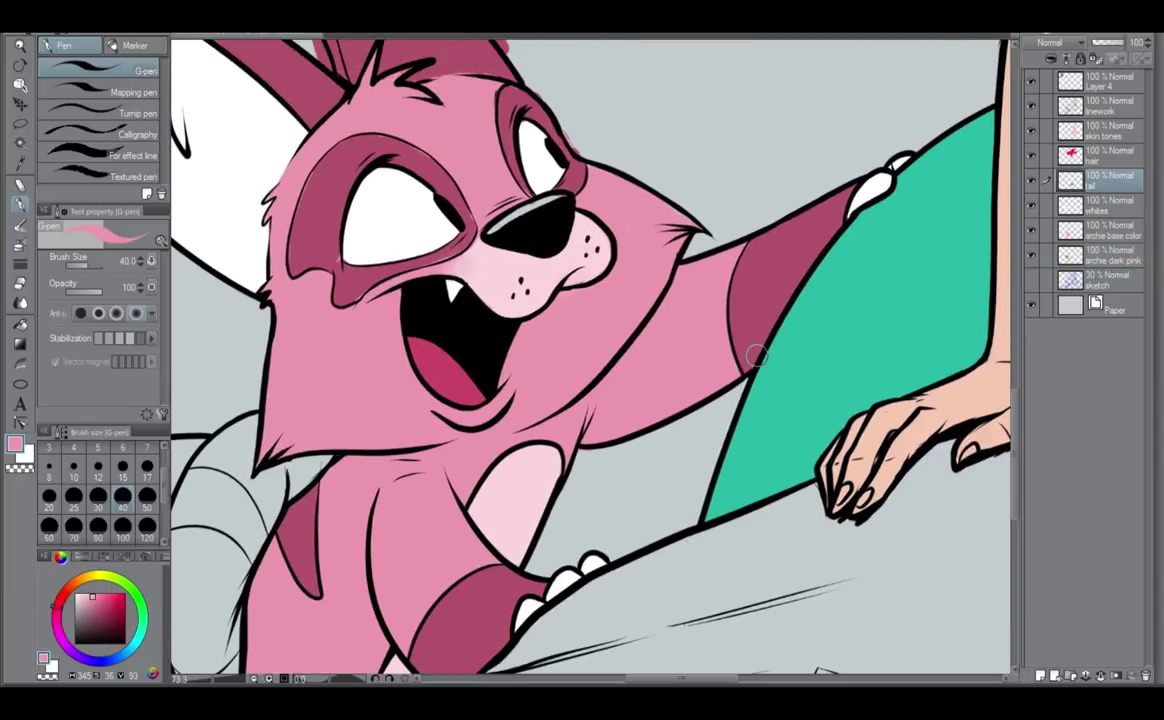
pyautogui.moveTo(559, 411); pyautogui.dragTo(707, 532)
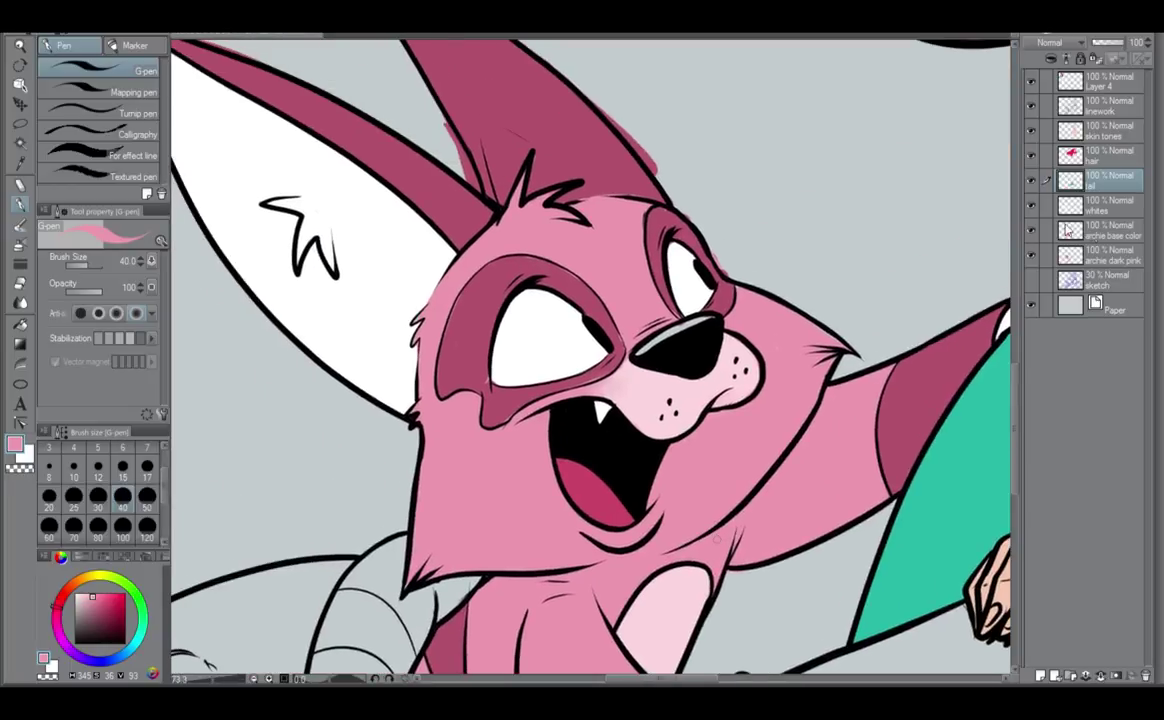
pyautogui.click(1120, 231)
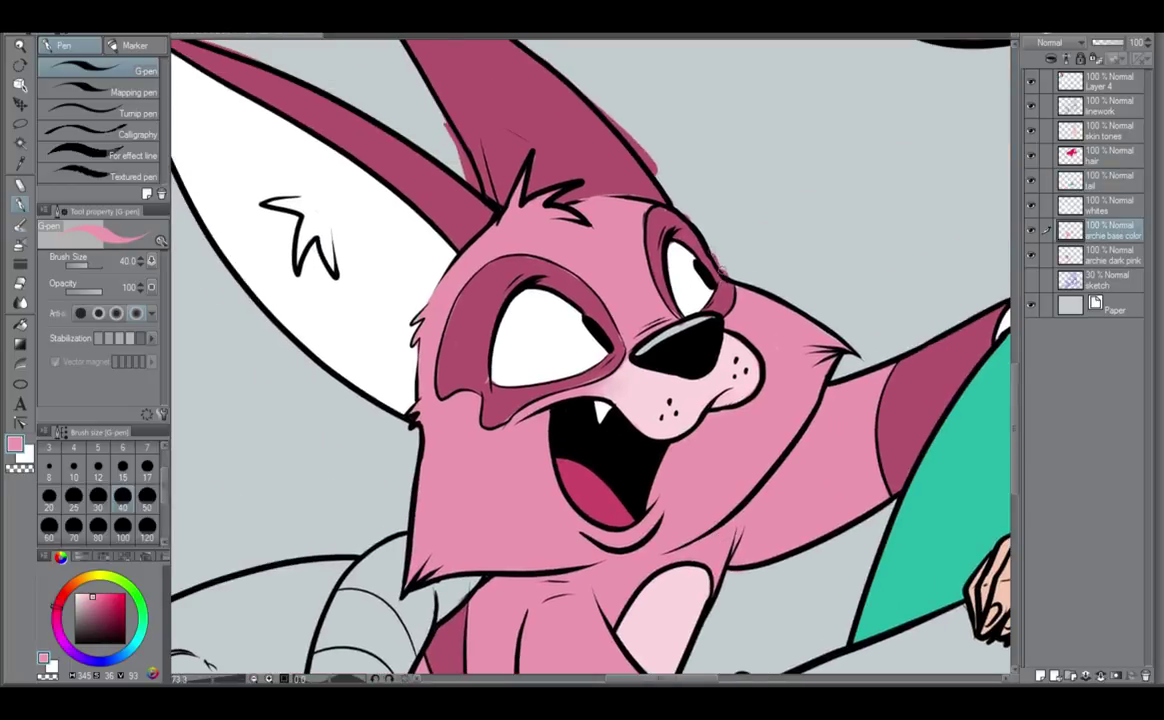
pyautogui.click(1120, 258)
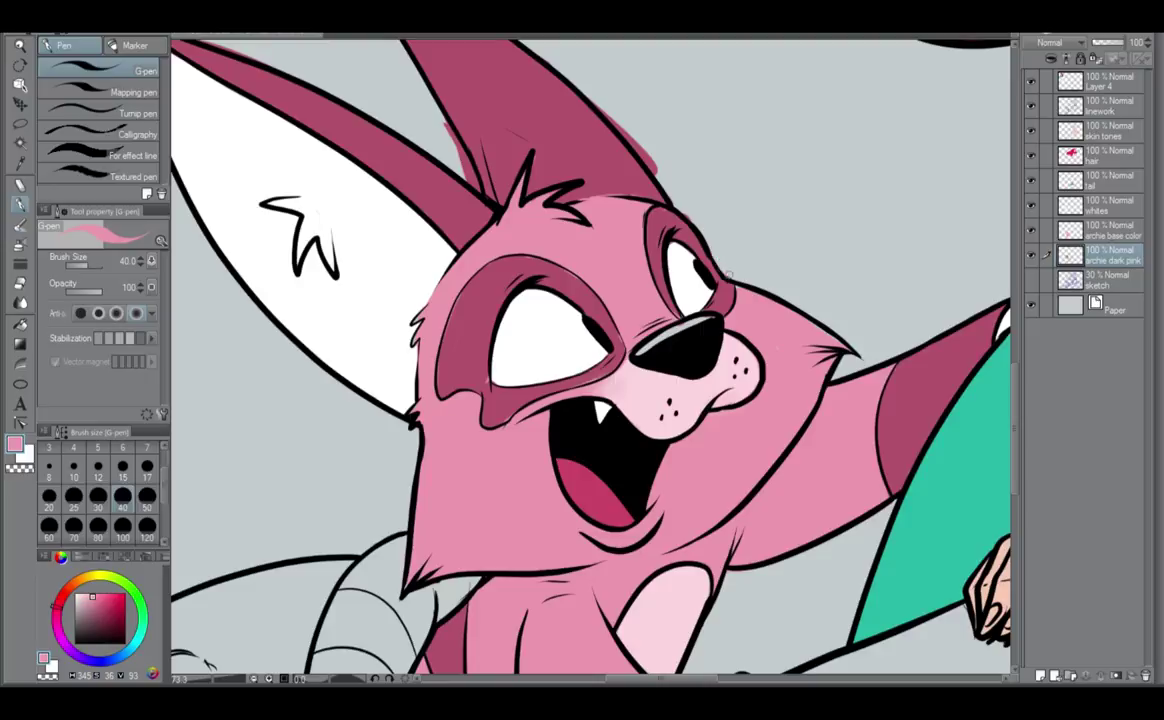
pyautogui.moveTo(636, 129); pyautogui.dragTo(710, 305)
pyautogui.moveTo(648, 243); pyautogui.dragTo(748, 356)
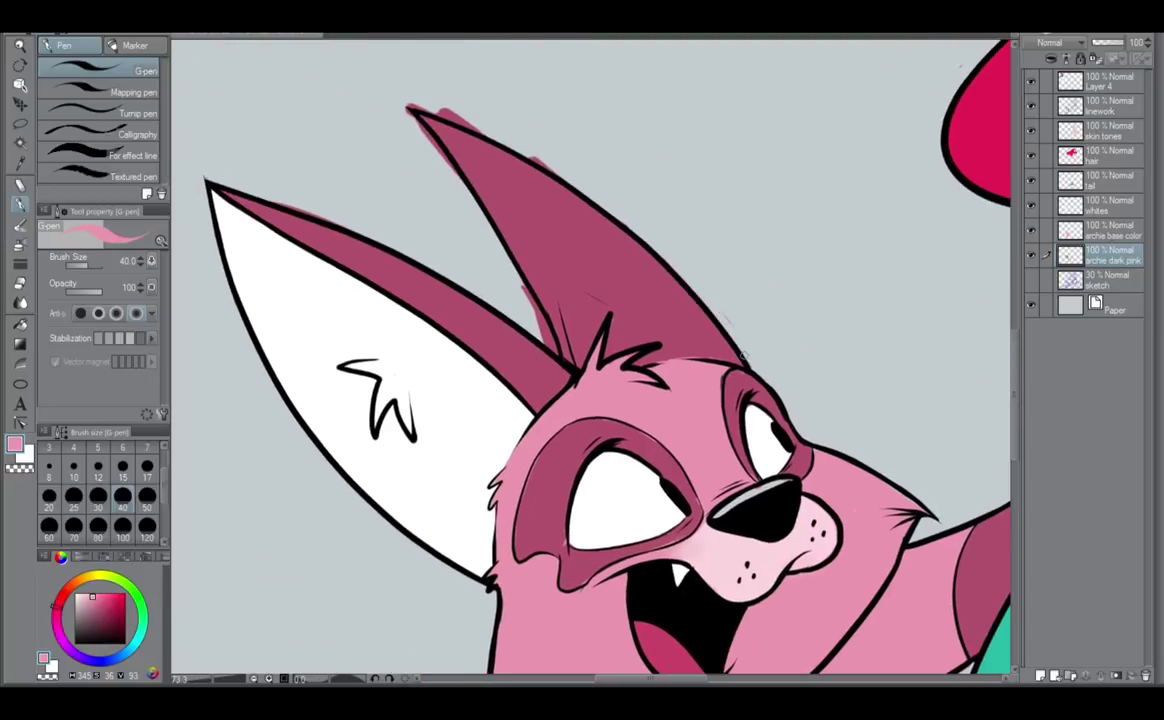
pyautogui.moveTo(425, 107); pyautogui.dragTo(498, 140)
pyautogui.moveTo(414, 103); pyautogui.dragTo(540, 158)
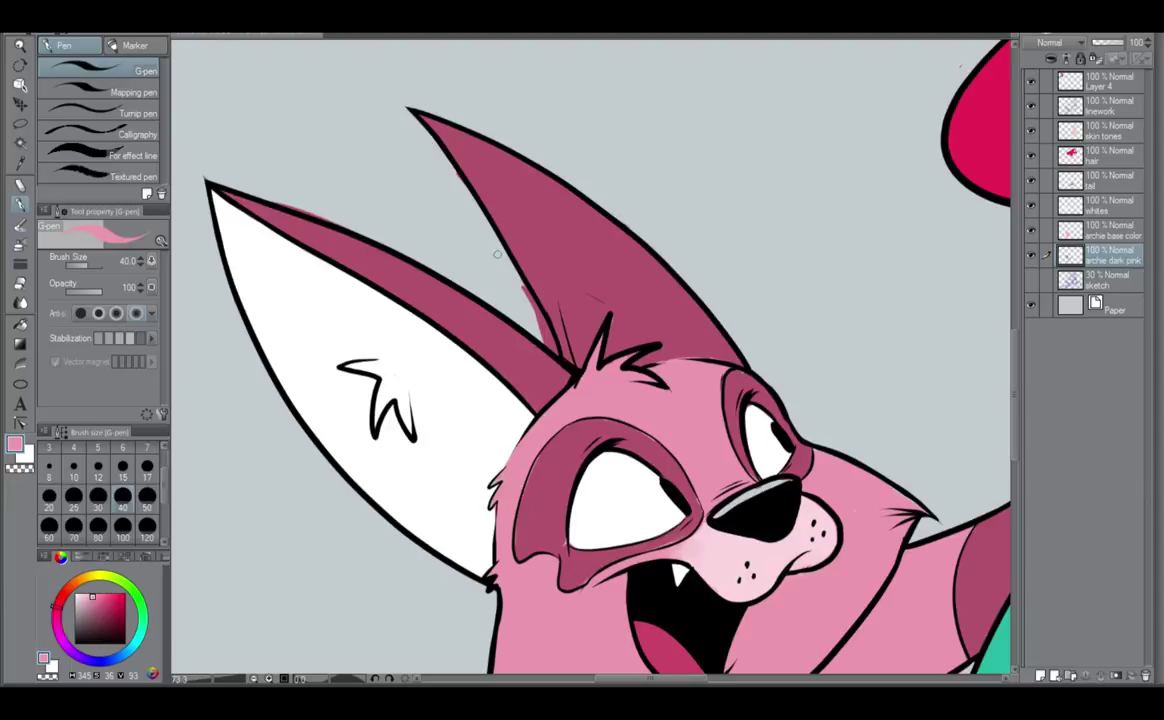
# Erase the dark pink overspill between the ears, along the far ear's inner edge and the near ear's upper edge.
pyautogui.moveTo(442, 155); pyautogui.dragTo(532, 303)
pyautogui.moveTo(498, 240); pyautogui.dragTo(557, 352)
pyautogui.moveTo(536, 308)
pyautogui.mouseDown()
pyautogui.moveTo(547, 338)
pyautogui.moveTo(519, 315)
pyautogui.mouseUp()
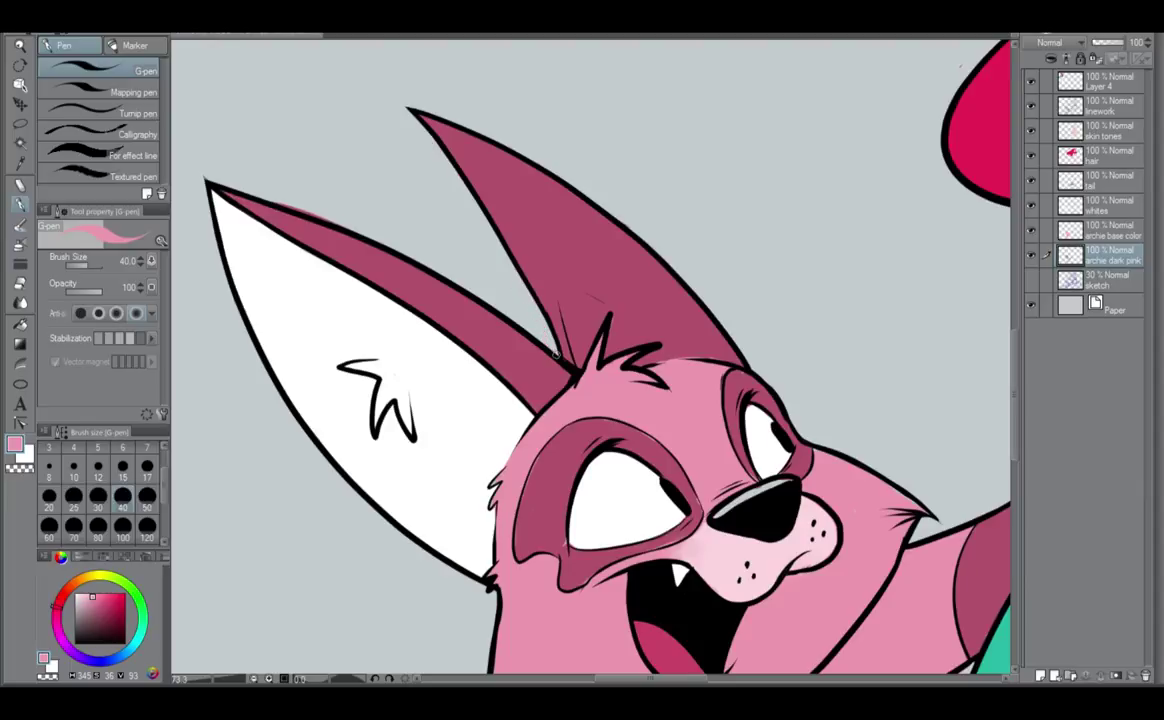
pyautogui.moveTo(216, 173)
pyautogui.mouseDown()
pyautogui.moveTo(362, 230)
pyautogui.moveTo(510, 312)
pyautogui.mouseUp()
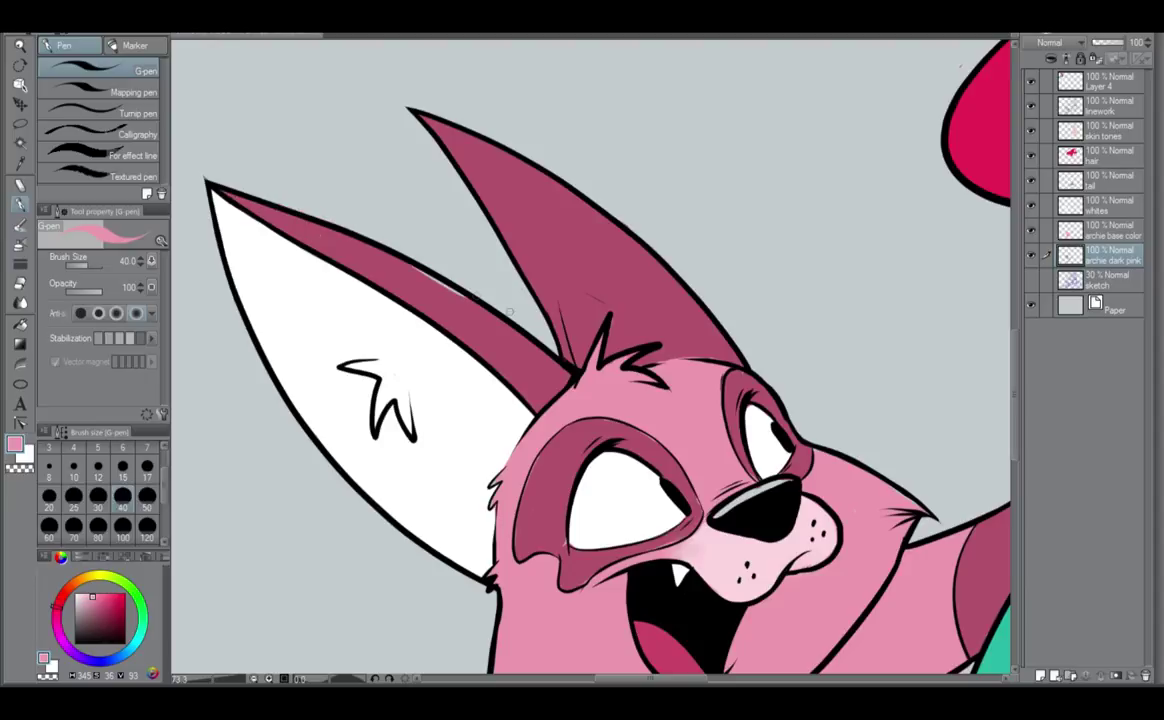
# Touch up the black where the ears meet on linework and the near ear's upper edge in sampled dark pink on archie dark pink.
pyautogui.click(1116, 106)
pyautogui.keyDown('alt'); pyautogui.click(569, 368); pyautogui.keyUp('alt')
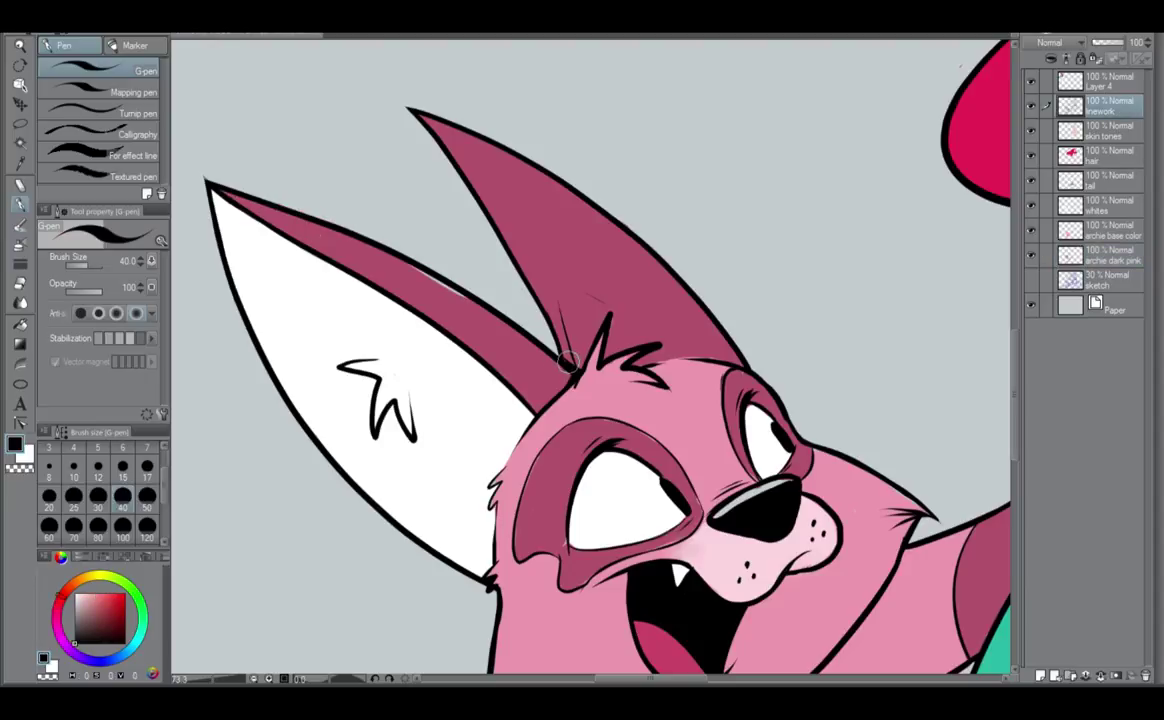
pyautogui.click(1120, 252)
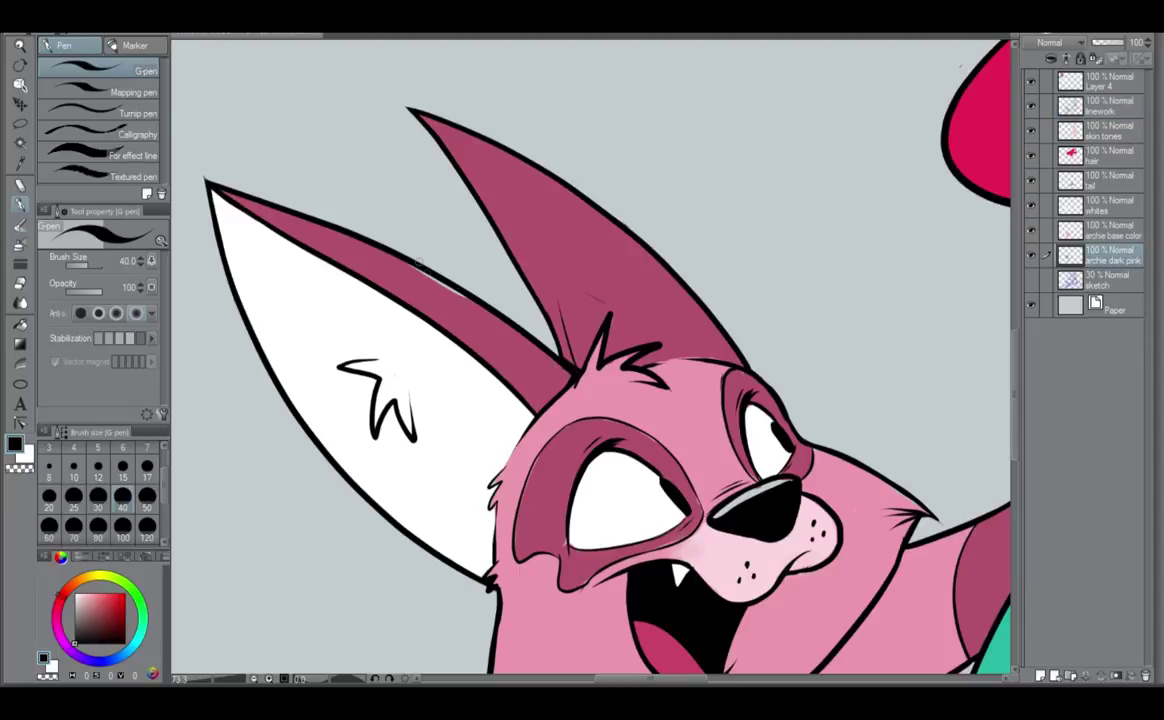
pyautogui.keyDown('alt'); pyautogui.click(455, 311); pyautogui.keyUp('alt')
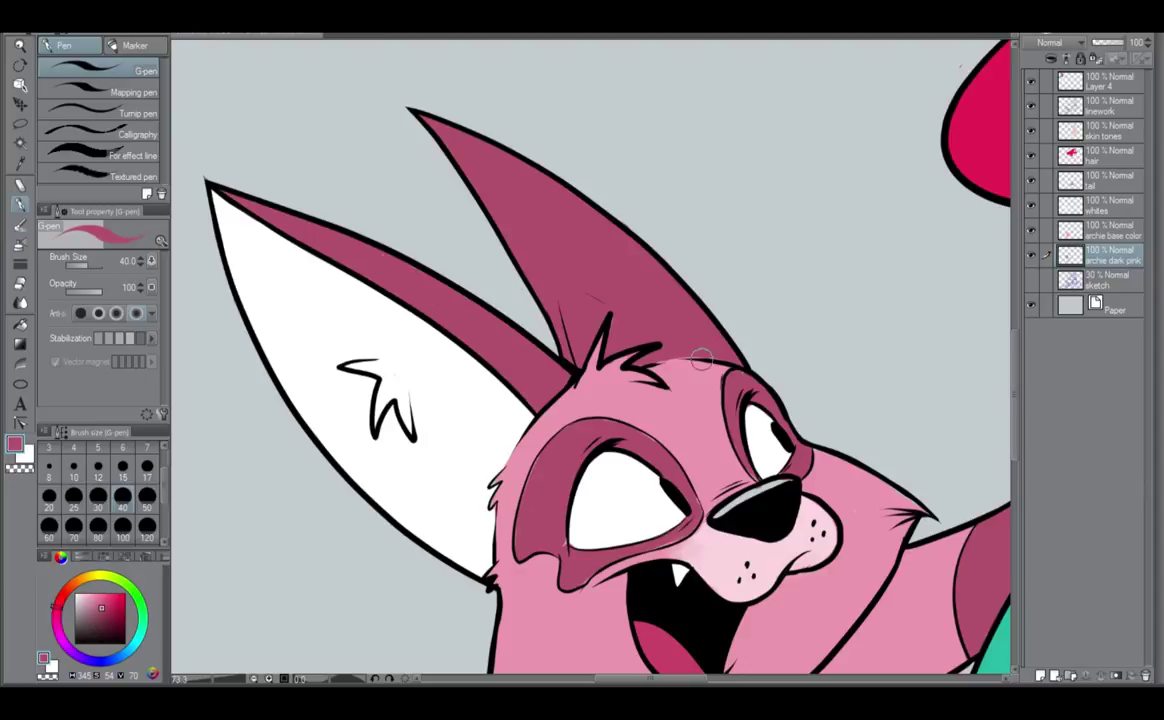
# Resample the fox's base pink and touch up the cheek edge beside the far eye on archie base color.
pyautogui.click(1122, 231)
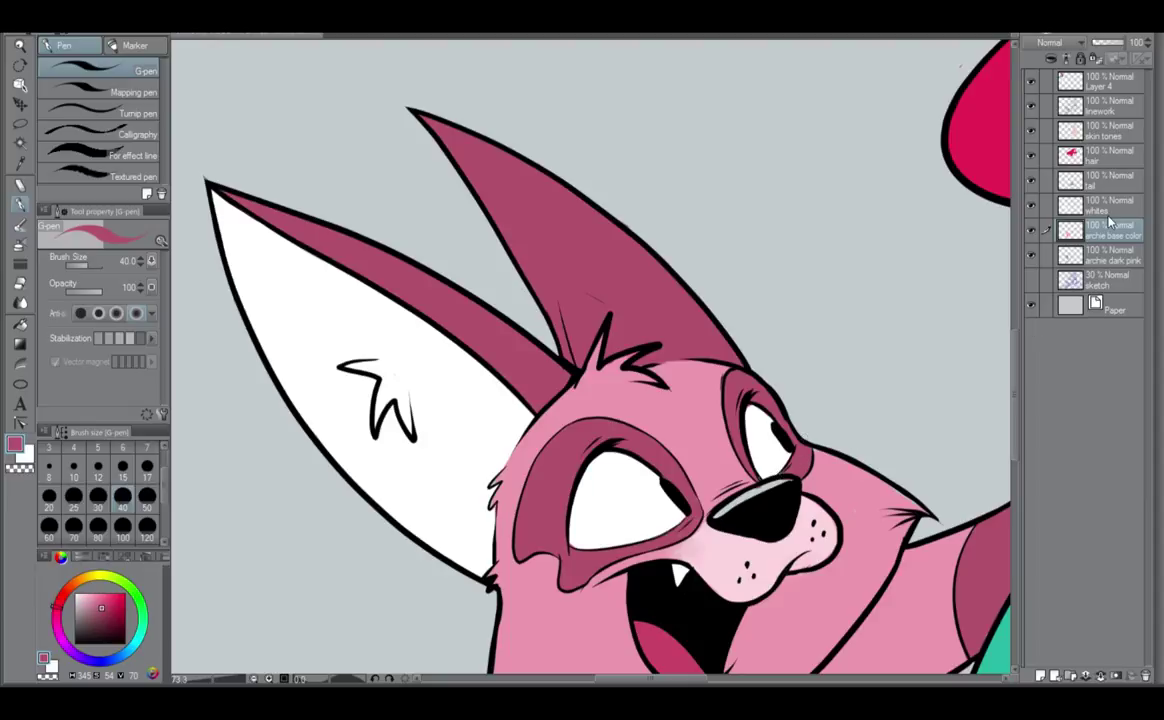
pyautogui.keyDown('alt'); pyautogui.click(840, 472); pyautogui.keyUp('alt')
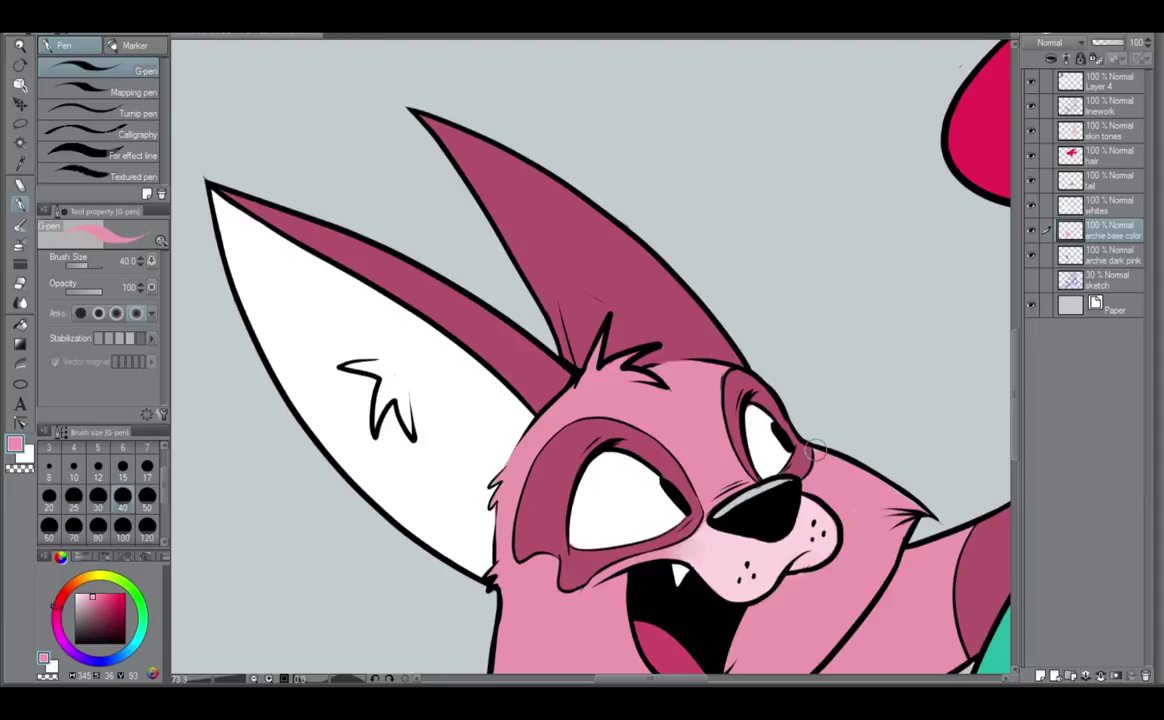
pyautogui.click(1110, 255)
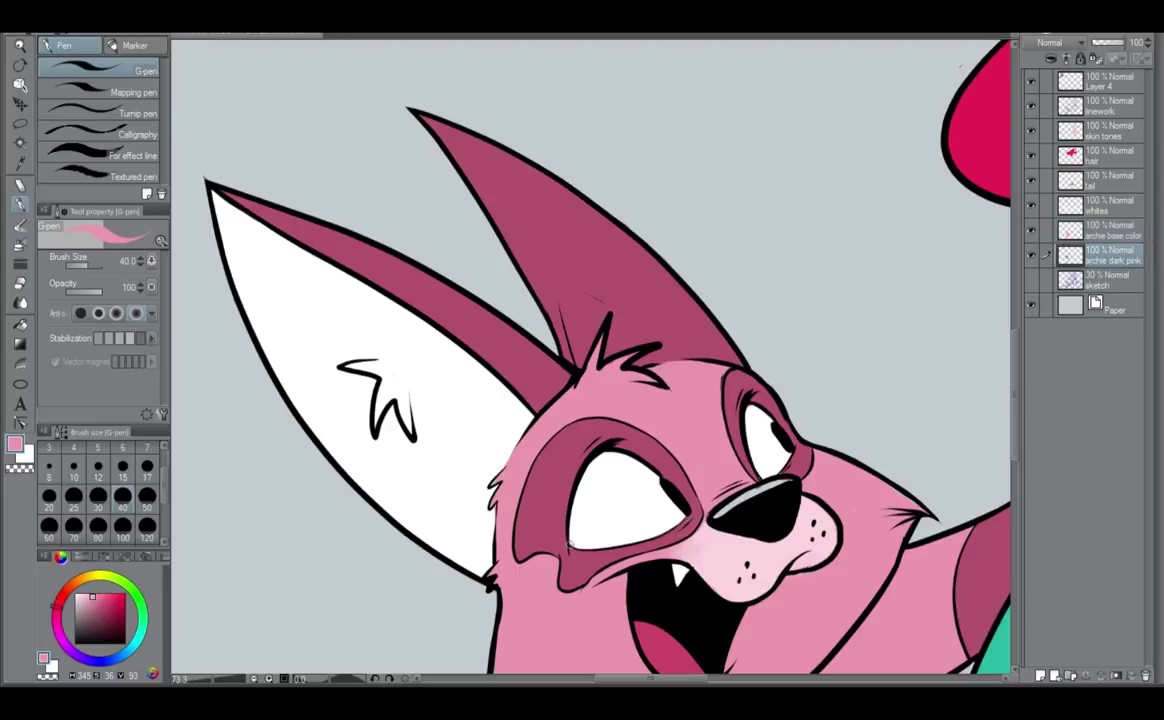
pyautogui.click(1118, 230)
# Fill the highlight on top of the fox's nose with white on the whites layer.
pyautogui.click(1133, 210)
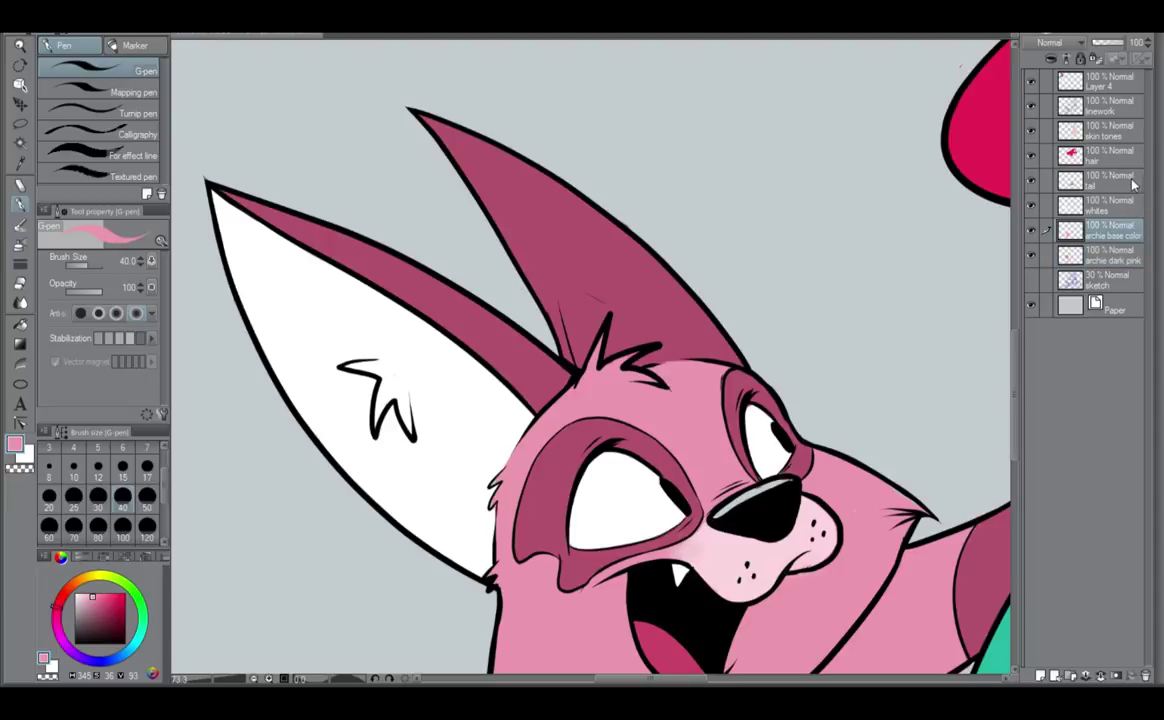
pyautogui.press('x')
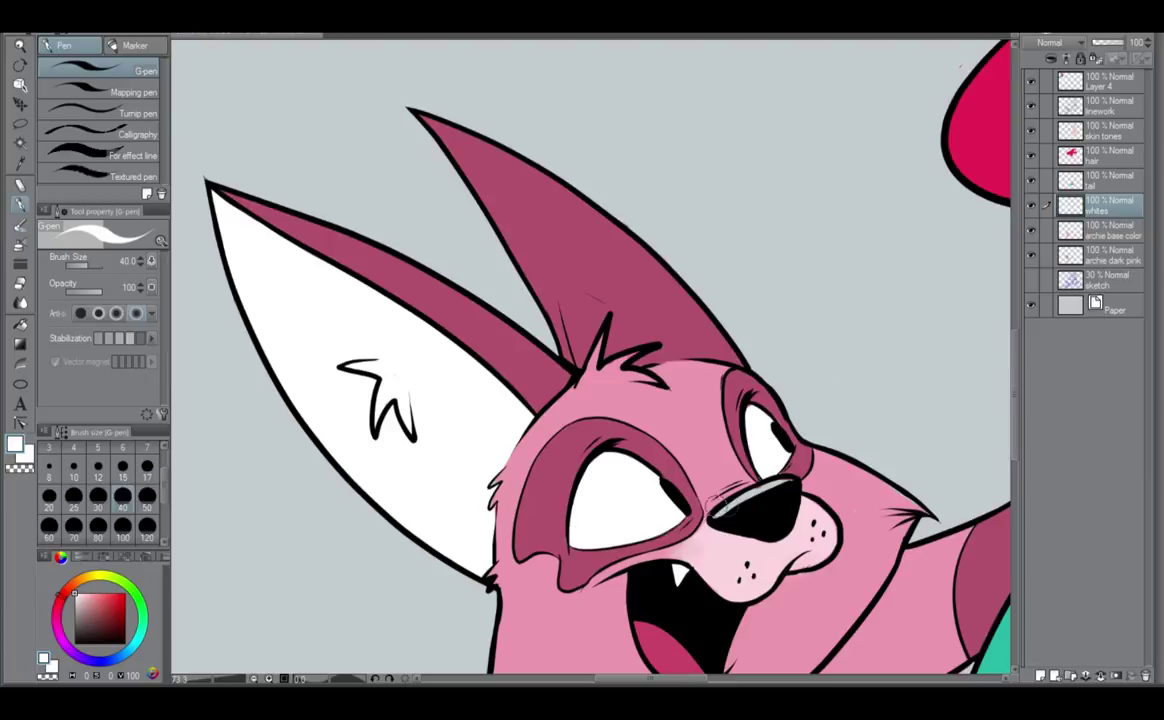
pyautogui.moveTo(716, 510); pyautogui.dragTo(782, 484)
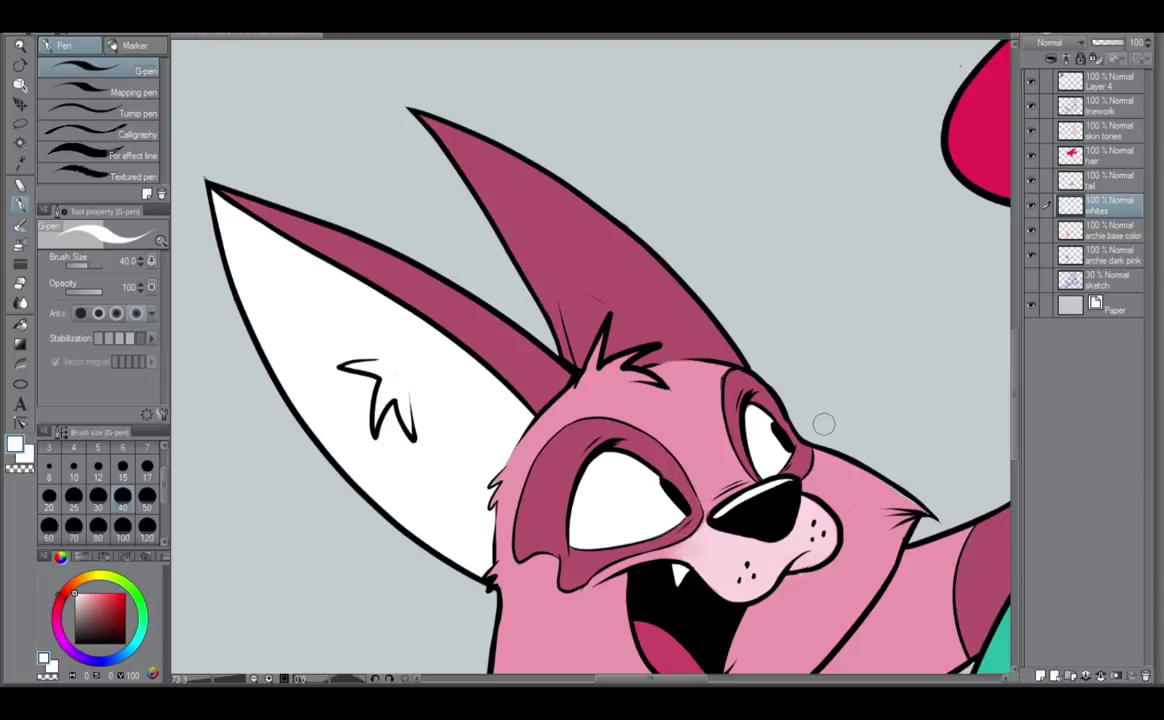
# Check the fox's flat colors from the ears down to the paws for remaining gaps and overspill.
pyautogui.click(1115, 233)
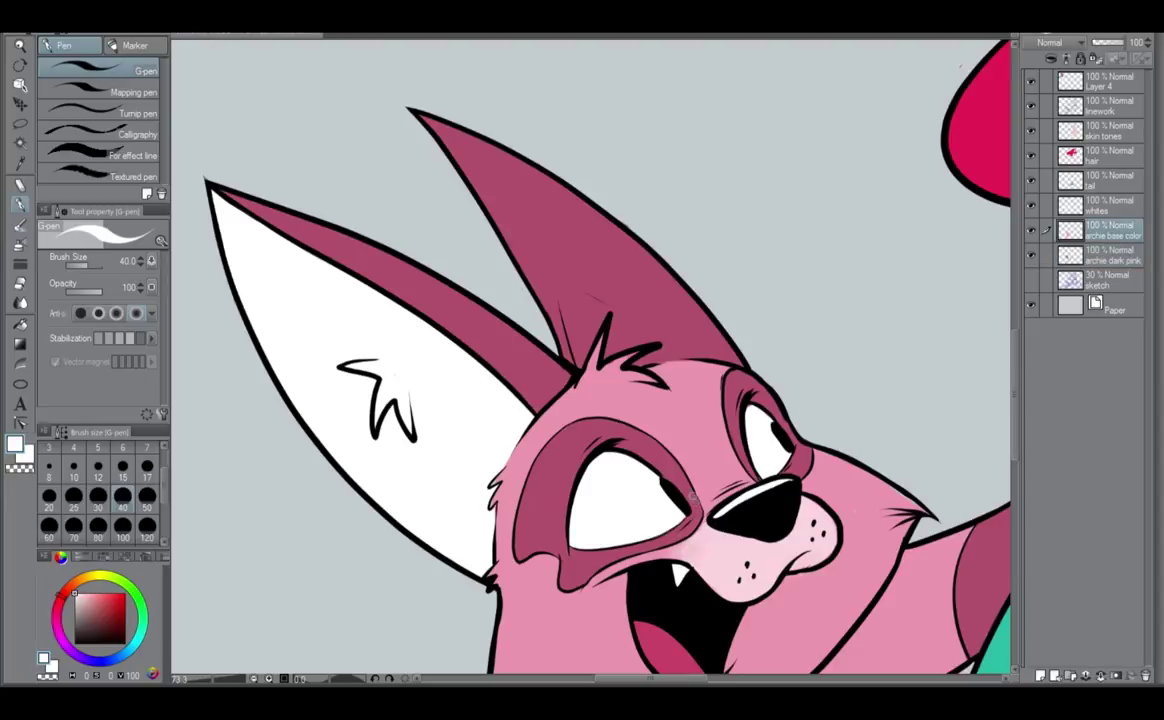
pyautogui.scroll(-1, 702, 505)
pyautogui.scroll(3, 717, 525)
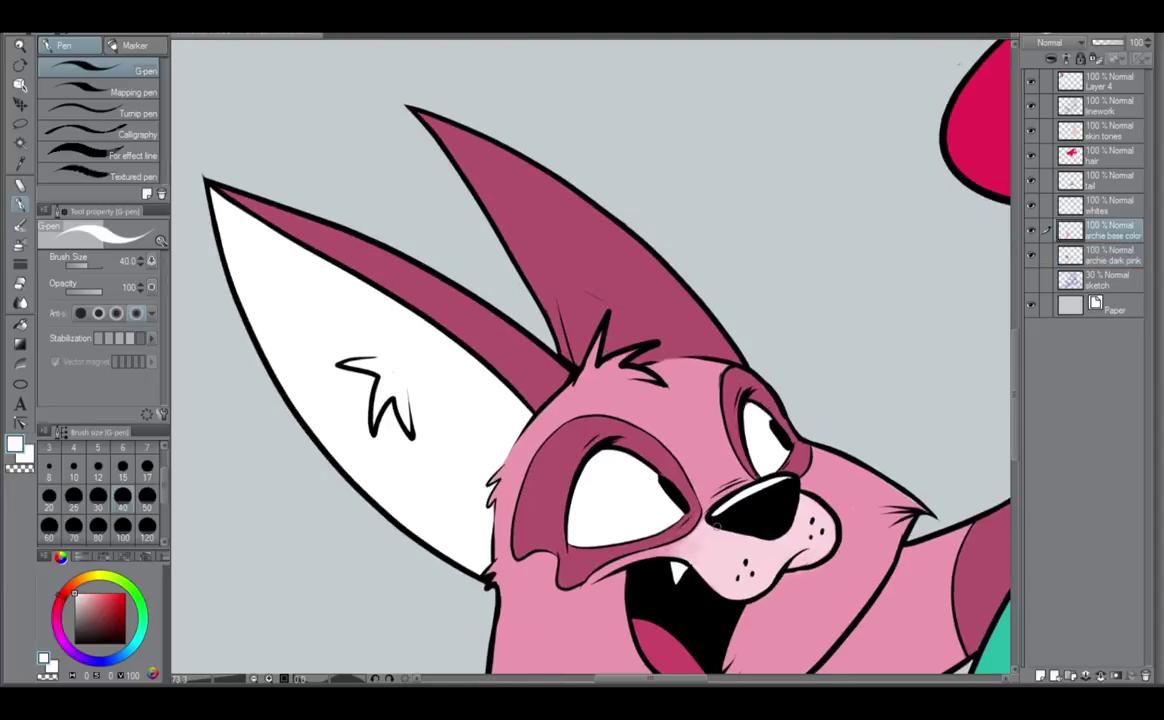
pyautogui.scroll(-1, 713, 531)
pyautogui.scroll(-3, 712, 533)
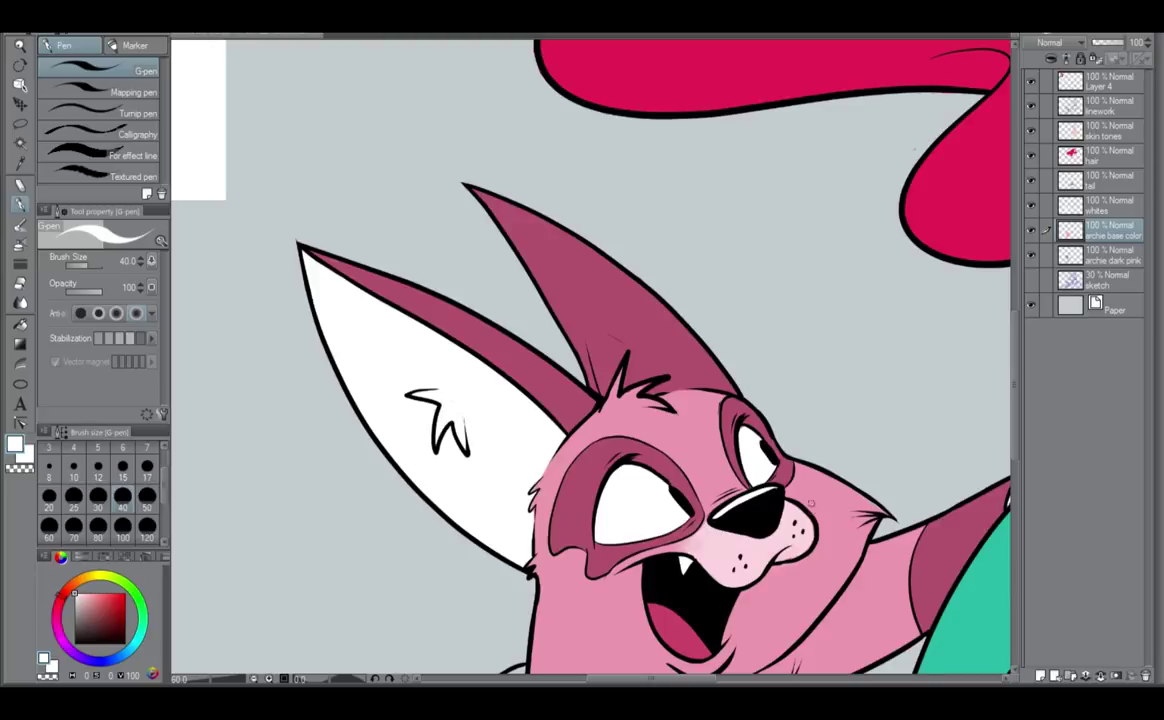
pyautogui.moveTo(878, 668); pyautogui.dragTo(869, 497)
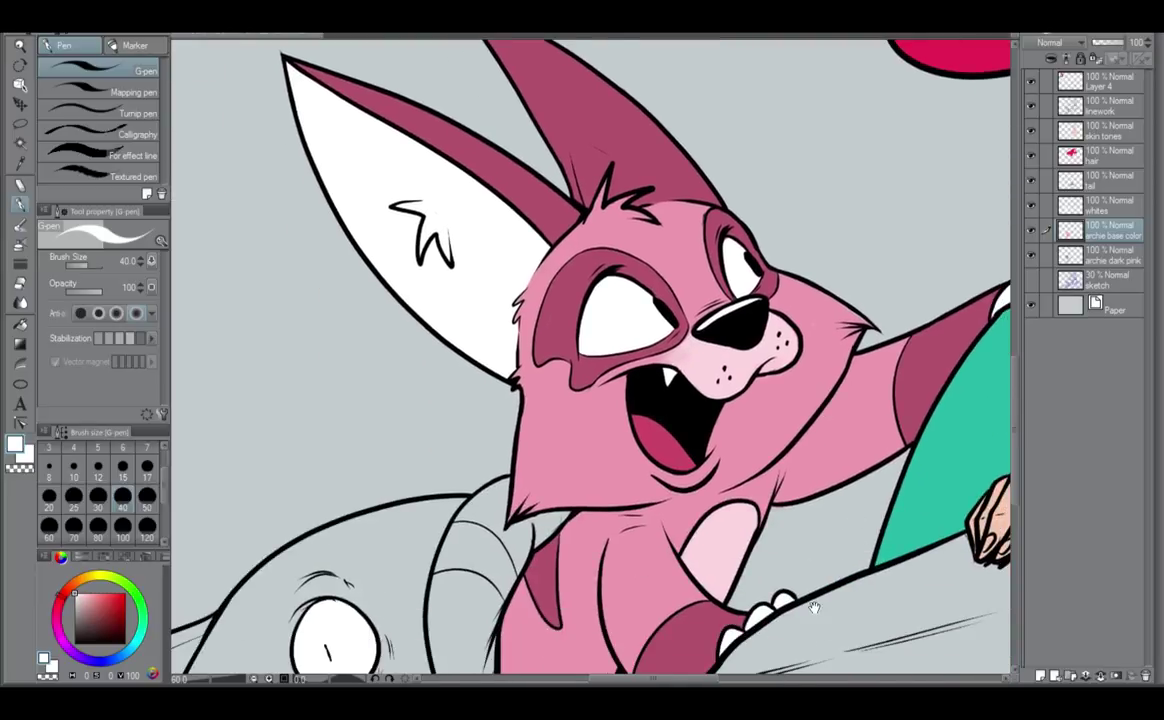
pyautogui.scroll(-3, 862, 489)
pyautogui.scroll(1, 785, 545)
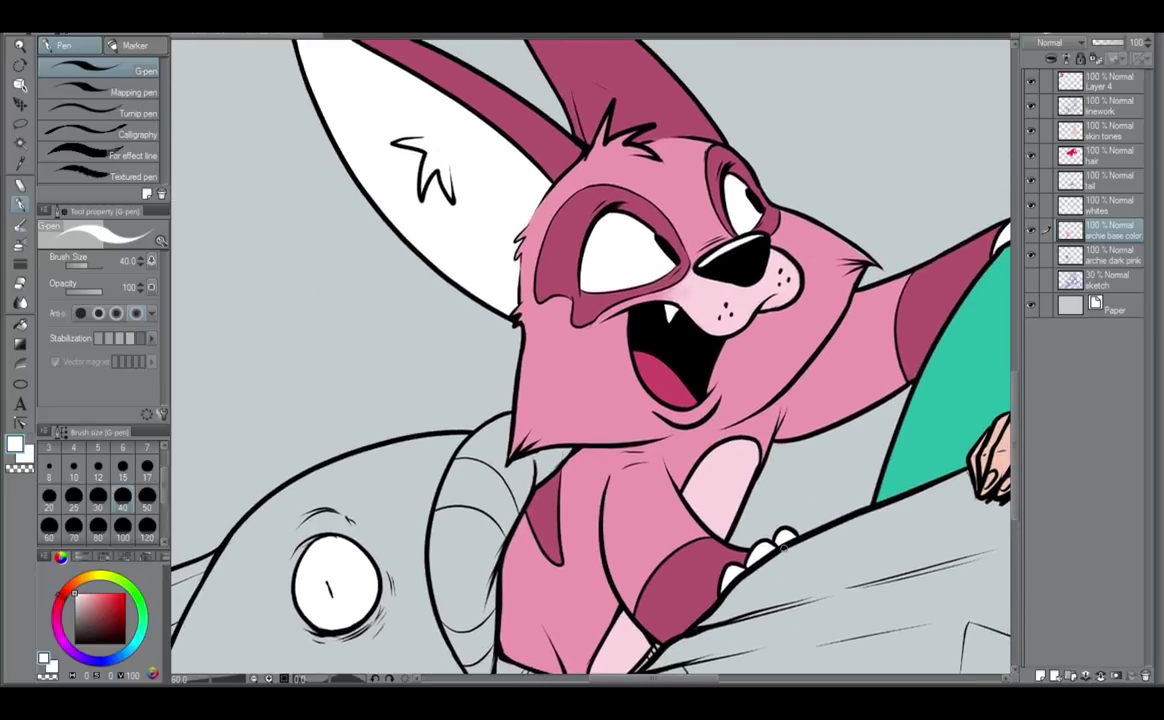
pyautogui.scroll(-3, 782, 541)
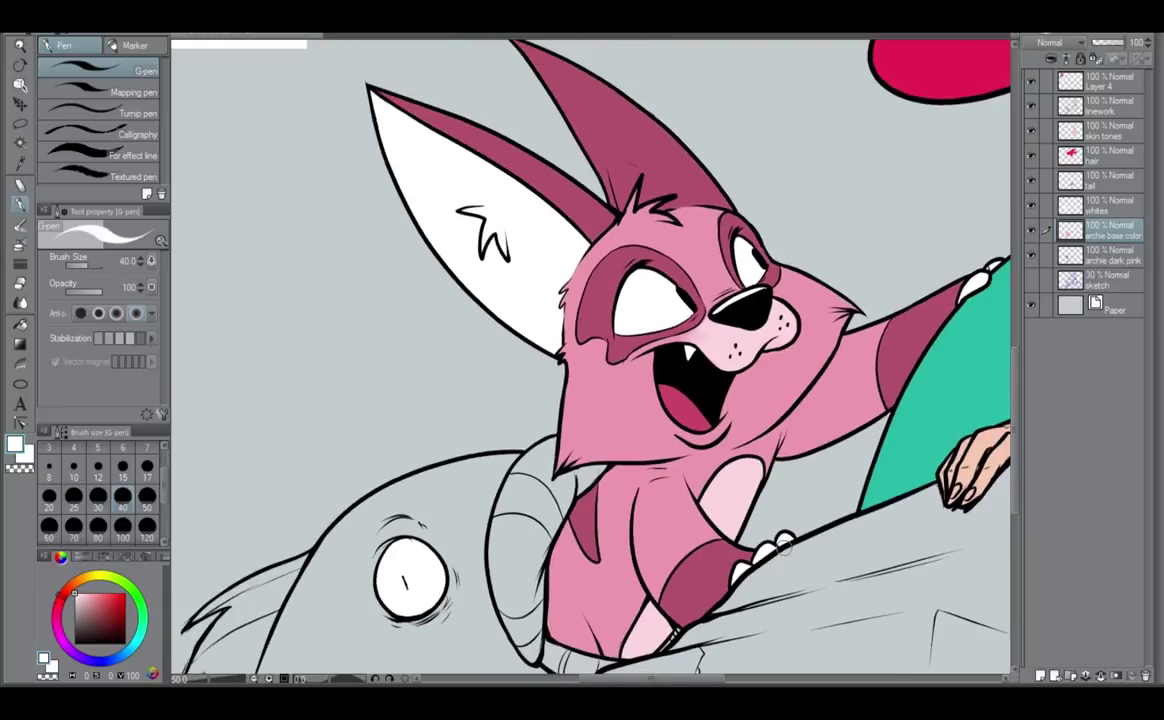
pyautogui.scroll(-1, 782, 541)
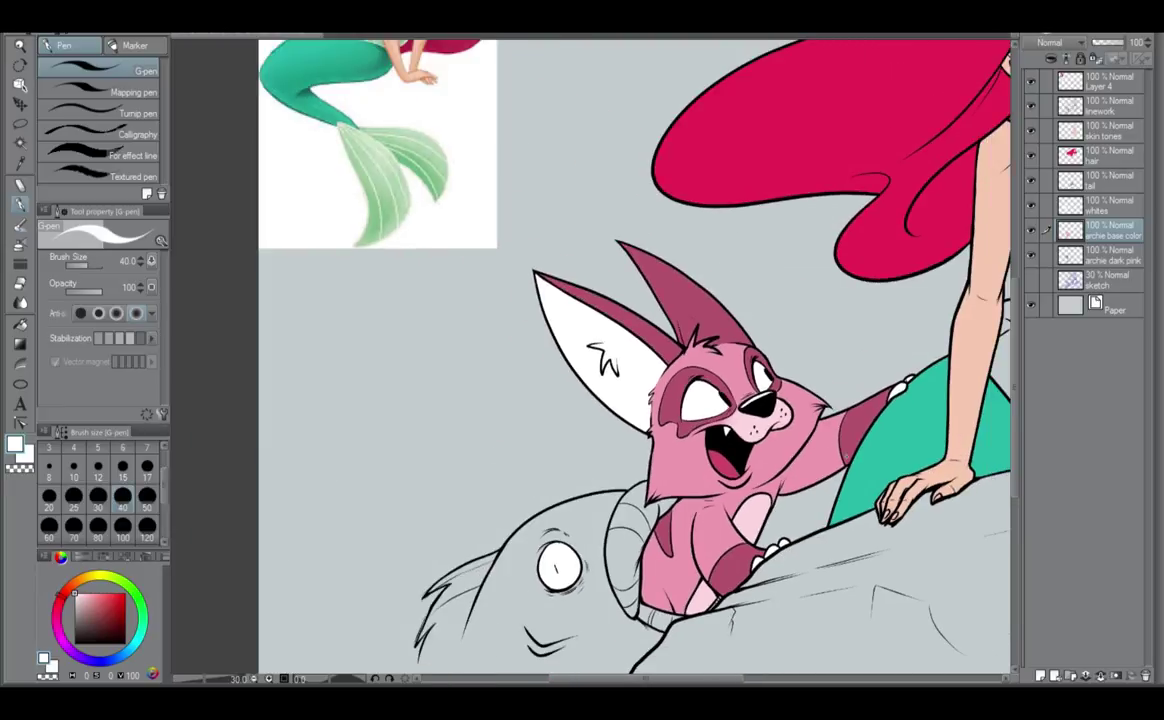
# Sample the purple of the mermaid's shell top from the reference picture as the drawing color.
pyautogui.moveTo(876, 475); pyautogui.dragTo(634, 533)
pyautogui.moveTo(785, 553); pyautogui.dragTo(757, 490)
pyautogui.scroll(-1, 757, 490)
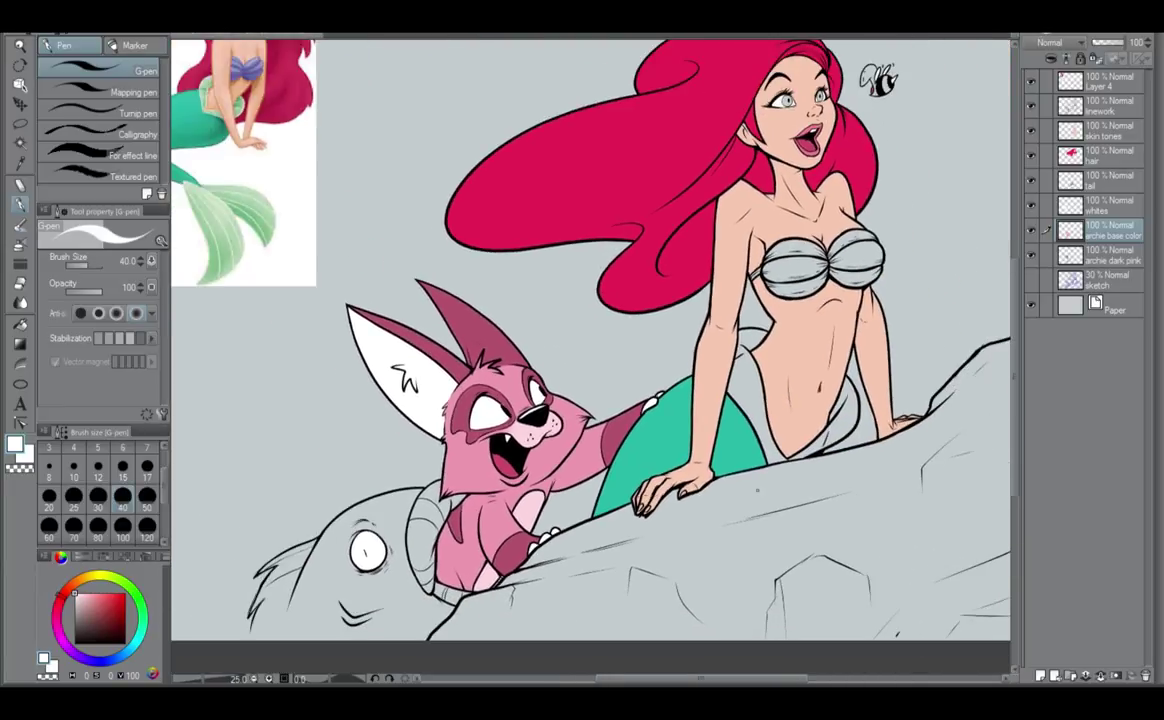
pyautogui.scroll(-3, 757, 490)
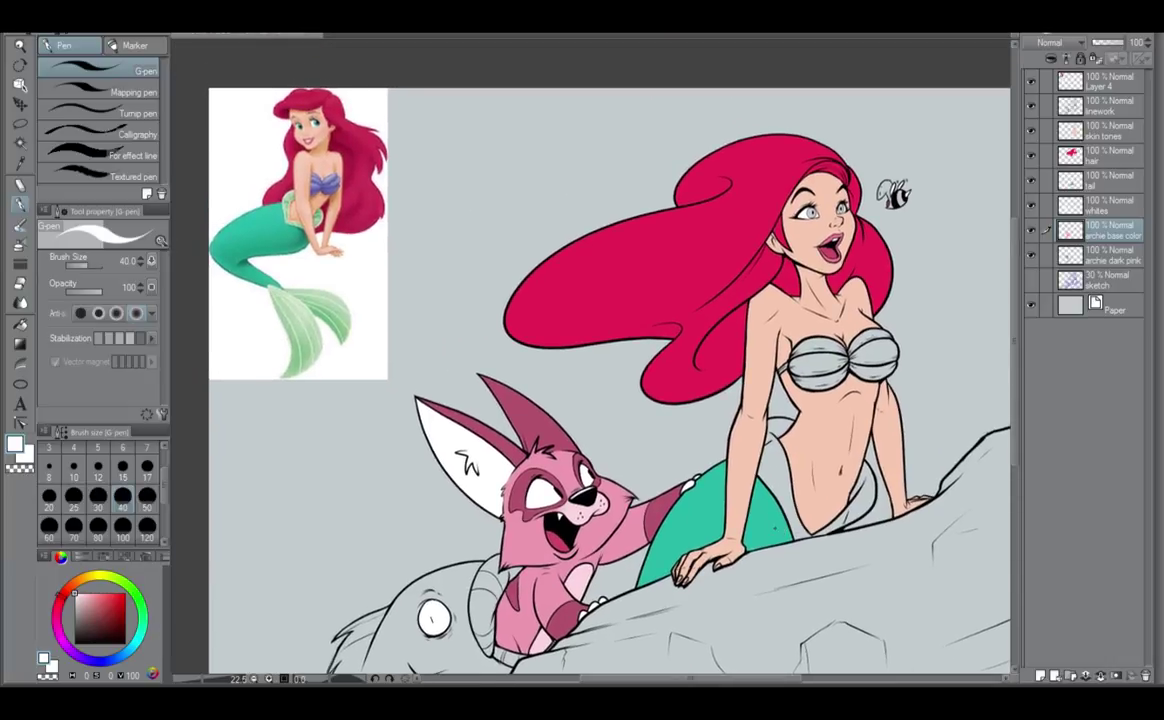
pyautogui.keyDown('alt'); pyautogui.click(332, 178); pyautogui.keyUp('alt')
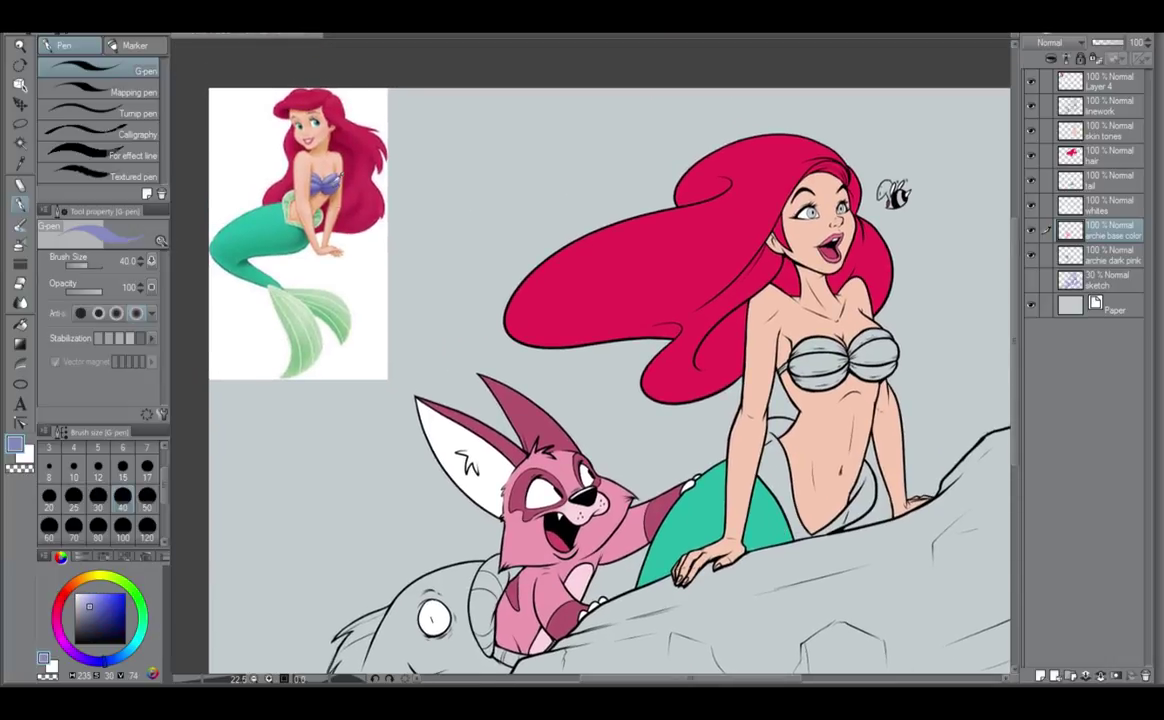
# Sample the shell bra's purple-blue from the reference picture and shift it to a more saturated blue (H 233, S 61, V 75).
pyautogui.keyDown('alt'); pyautogui.click(329, 188); pyautogui.keyUp('alt')
pyautogui.keyDown('alt'); pyautogui.click(333, 186); pyautogui.keyUp('alt')
pyautogui.moveTo(93, 612); pyautogui.dragTo(108, 608)
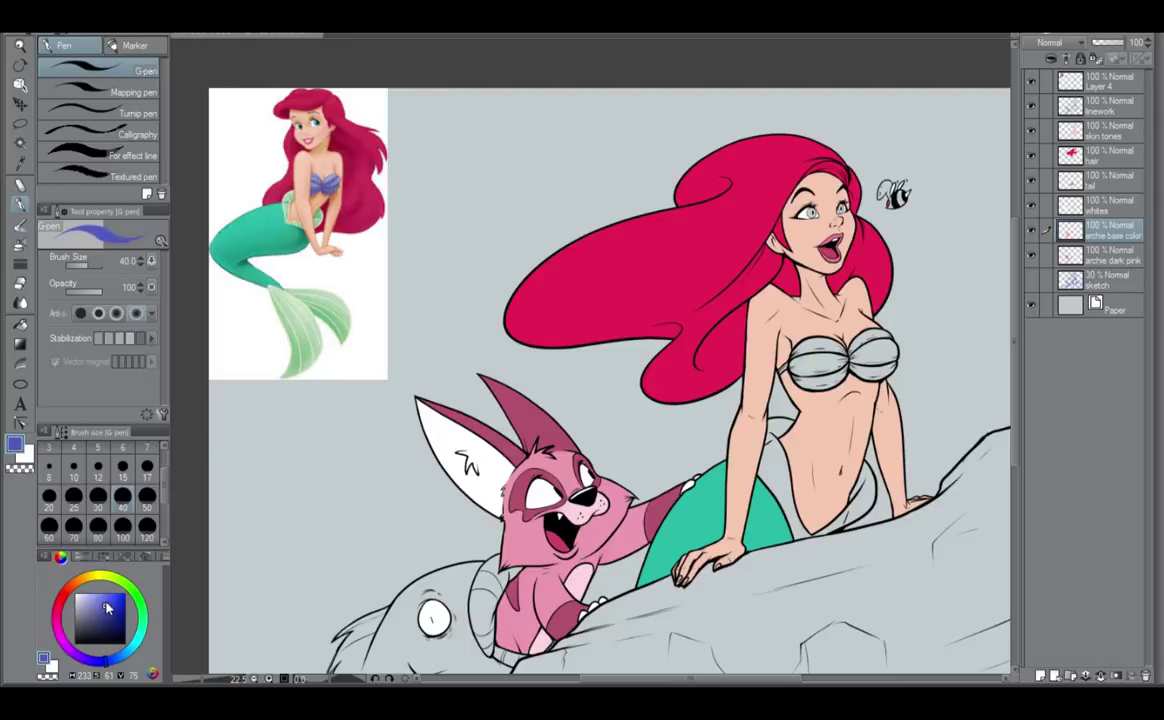
# Create a new layer named bra and place it directly beneath the archie base color layer.
pyautogui.hotkey('ctrl', 'shift', 'n')
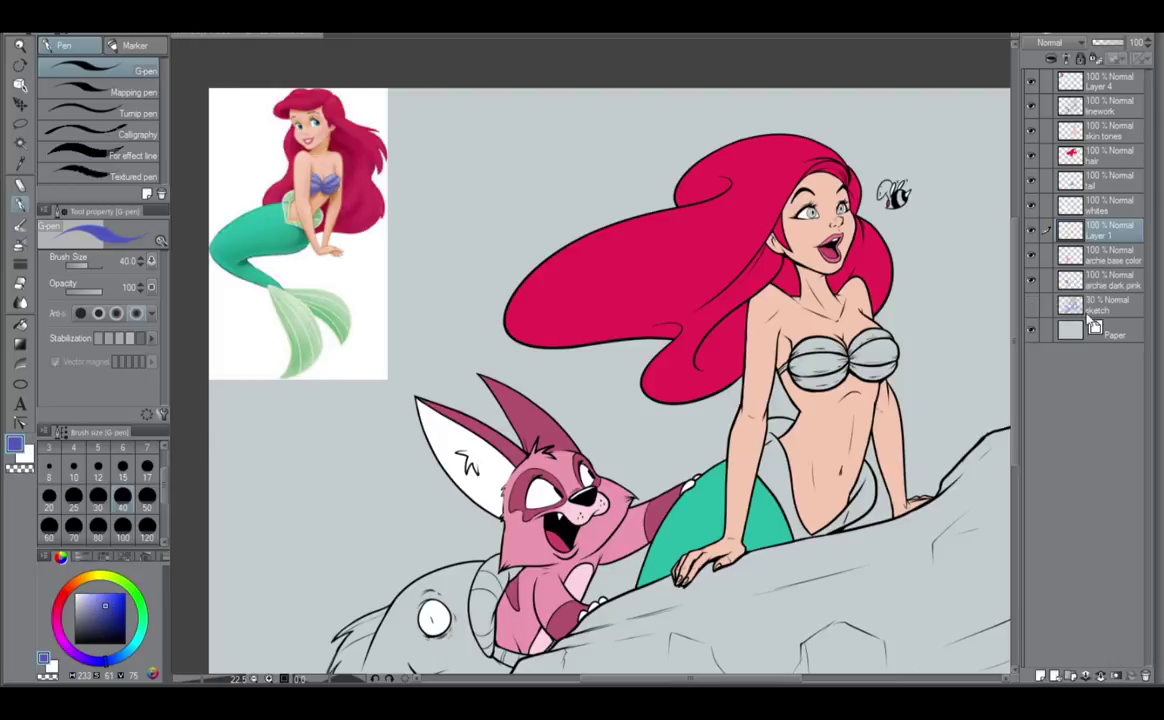
pyautogui.moveTo(1113, 234); pyautogui.dragTo(1108, 262)
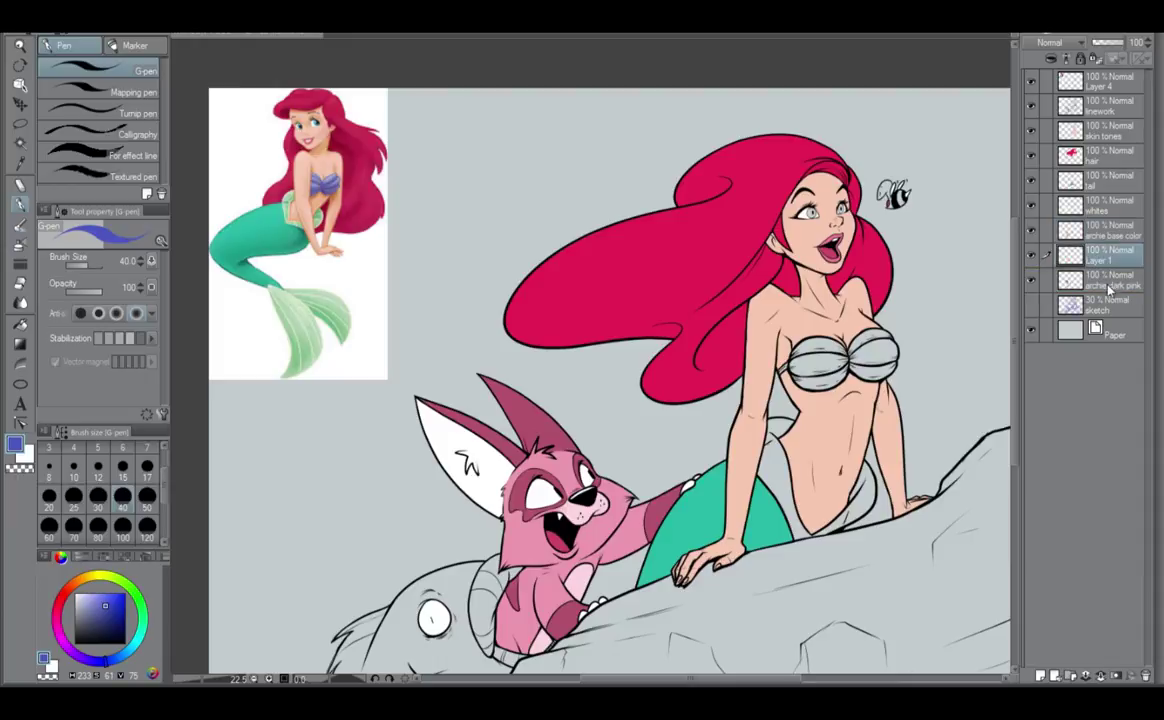
pyautogui.click(1105, 276)
pyautogui.click(1105, 254)
# Fill the mermaid's shell bra with the blue at brush size 50, checking its edges against the skin tones layer.
pyautogui.scroll(3, 785, 340)
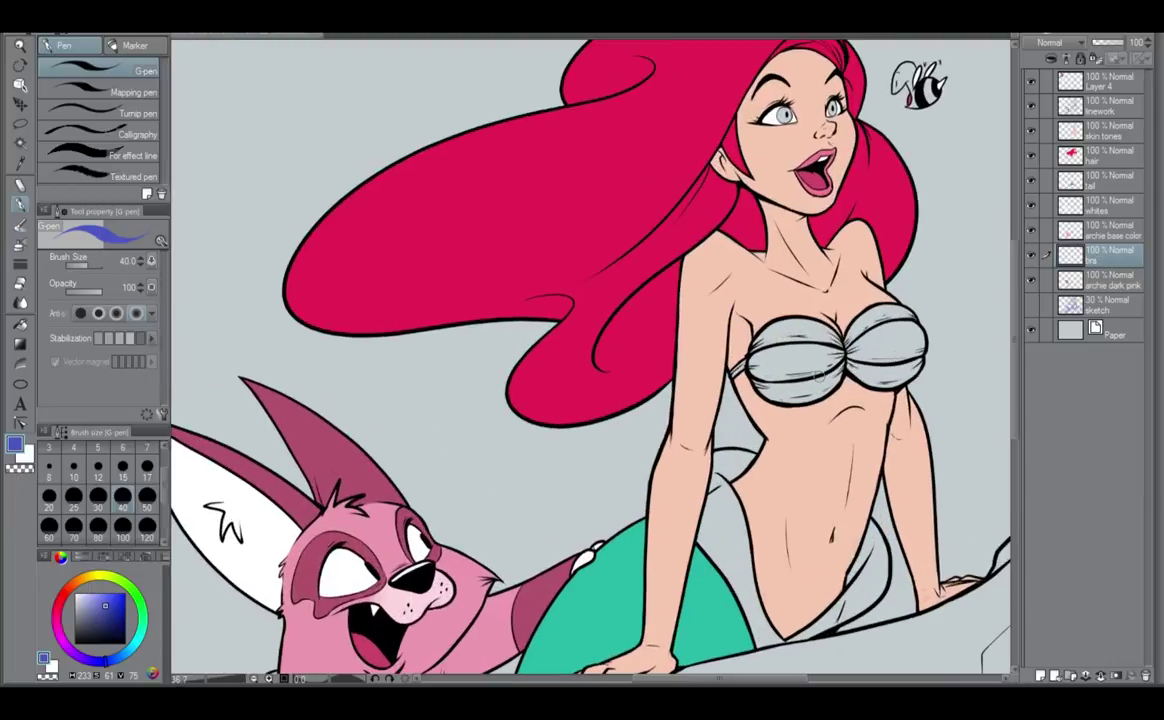
pyautogui.click(147, 501)
pyautogui.moveTo(824, 326)
pyautogui.mouseDown()
pyautogui.moveTo(738, 356)
pyautogui.moveTo(812, 321)
pyautogui.moveTo(776, 370)
pyautogui.moveTo(809, 356)
pyautogui.moveTo(818, 403)
pyautogui.moveTo(889, 317)
pyautogui.moveTo(886, 369)
pyautogui.moveTo(905, 315)
pyautogui.moveTo(915, 336)
pyautogui.moveTo(875, 380)
pyautogui.moveTo(875, 360)
pyautogui.moveTo(911, 380)
pyautogui.mouseUp()
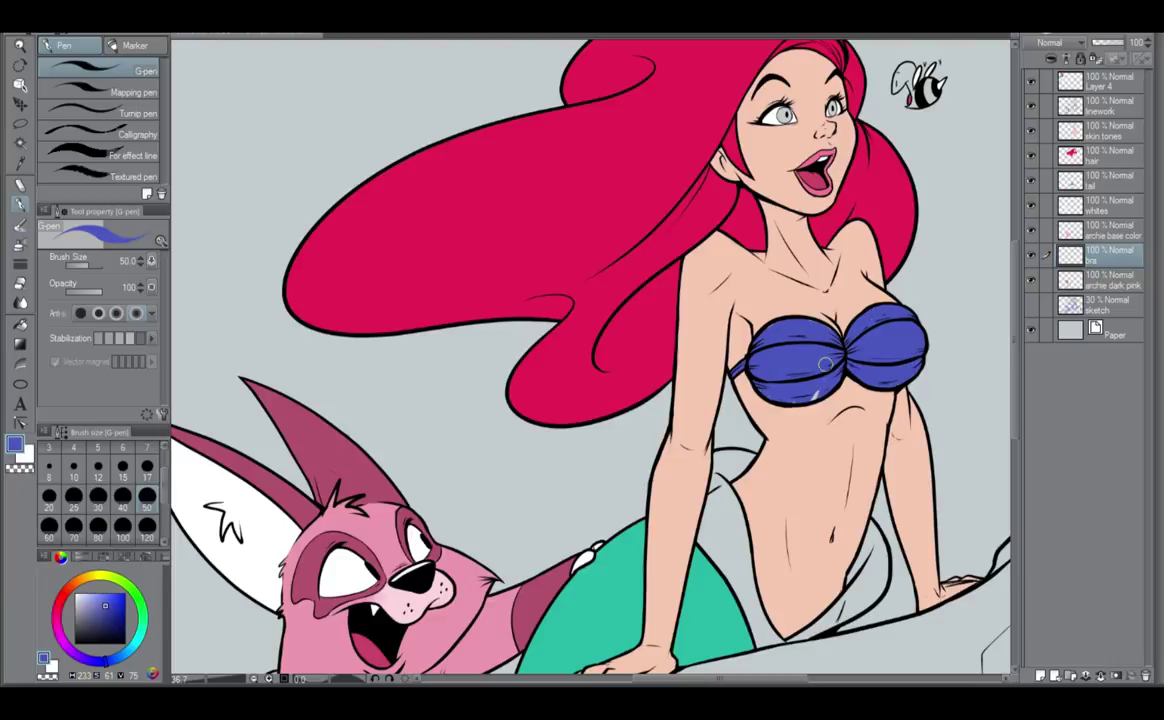
pyautogui.scroll(1, 855, 370)
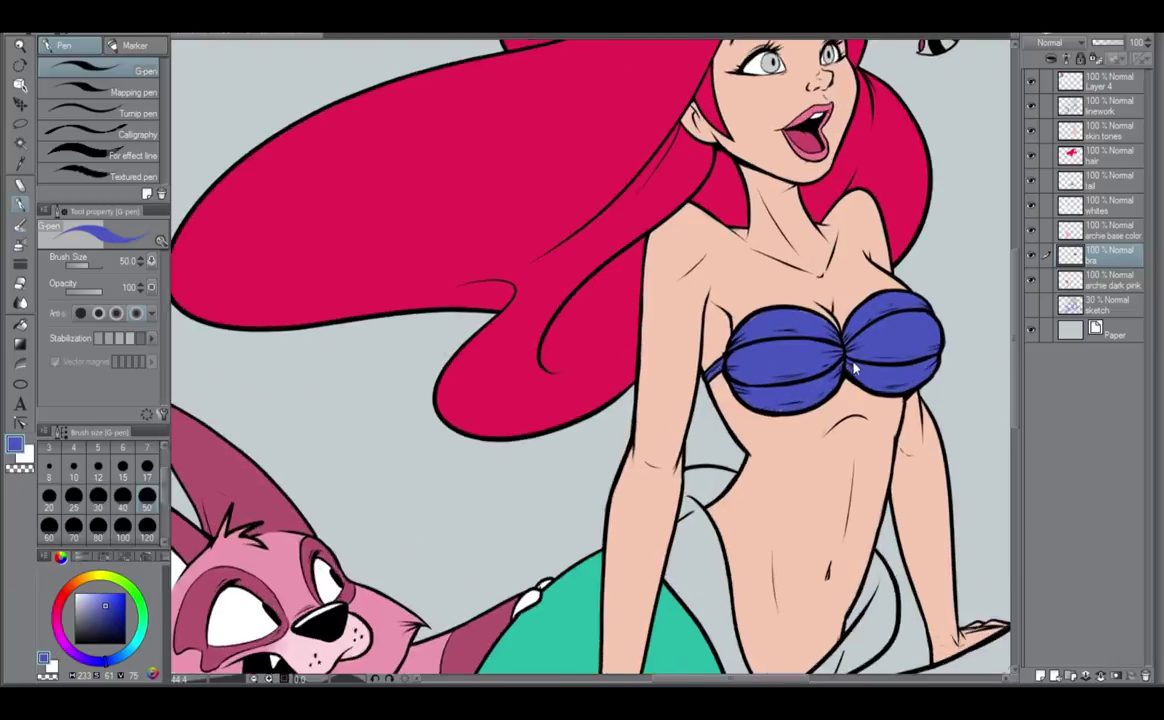
pyautogui.scroll(1, 855, 370)
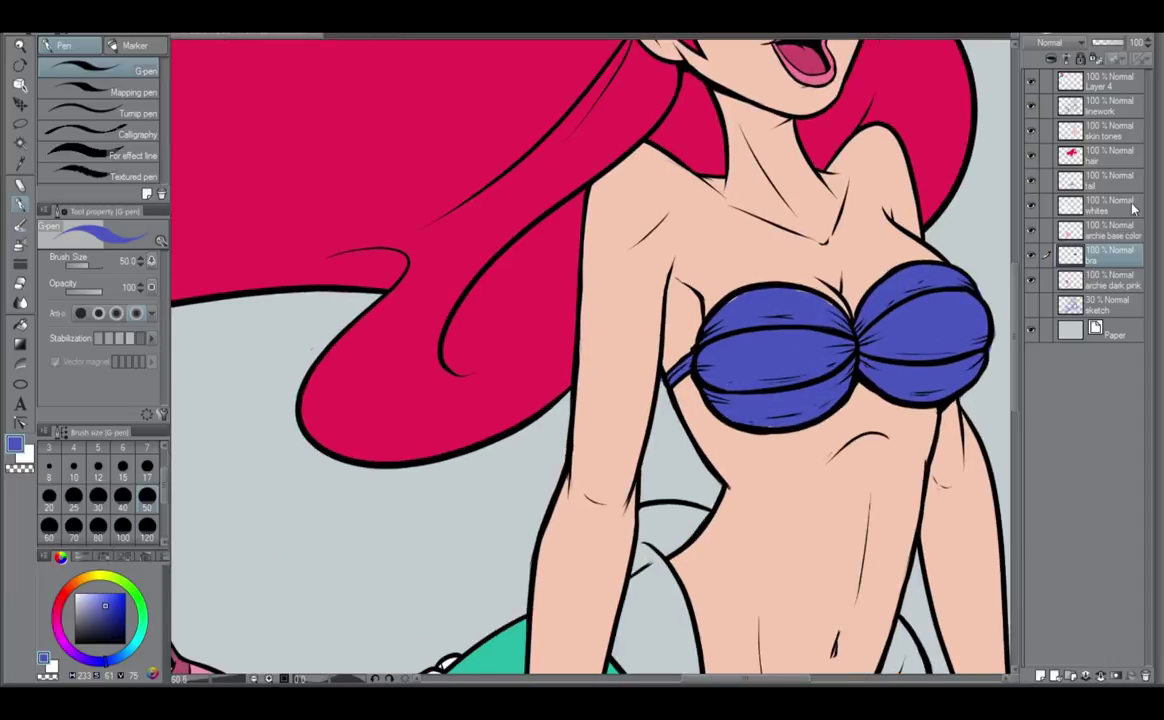
pyautogui.click(1040, 130)
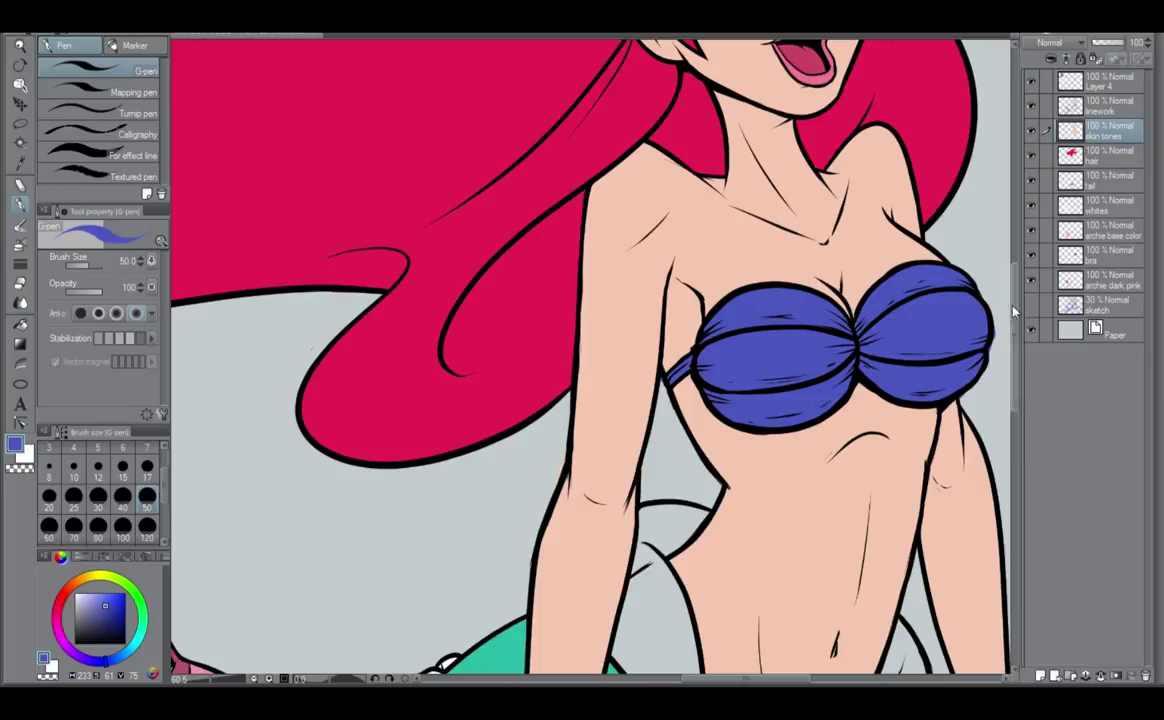
pyautogui.click(1100, 256)
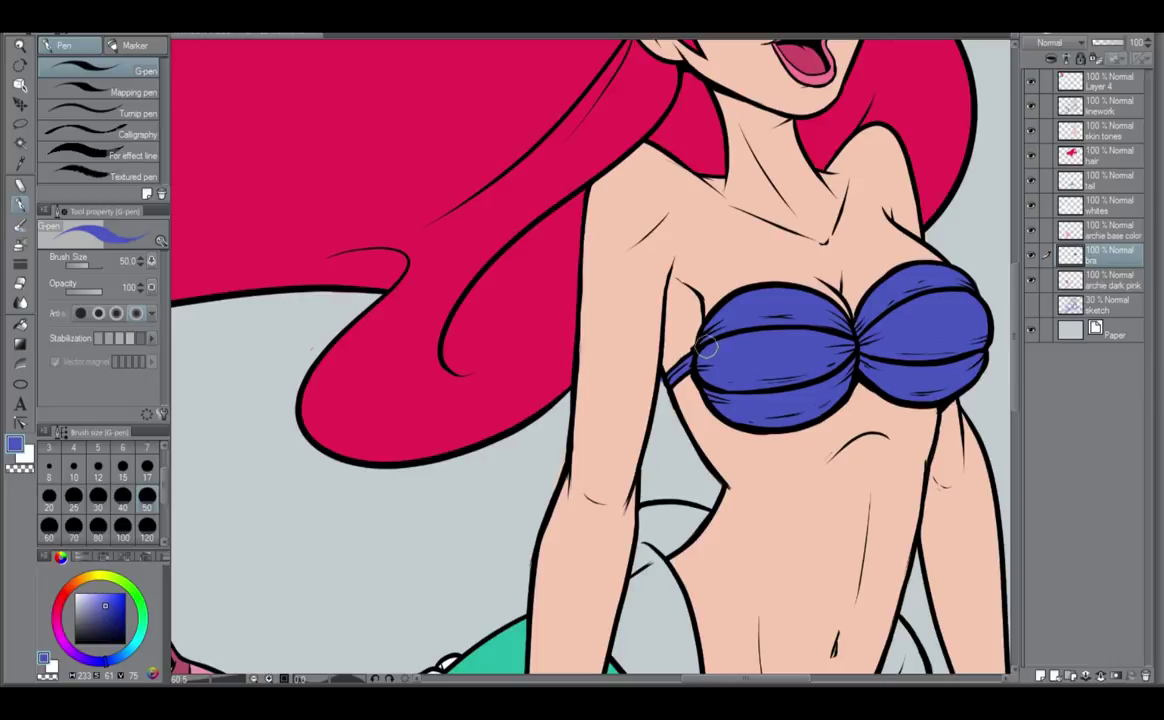
pyautogui.click(1118, 131)
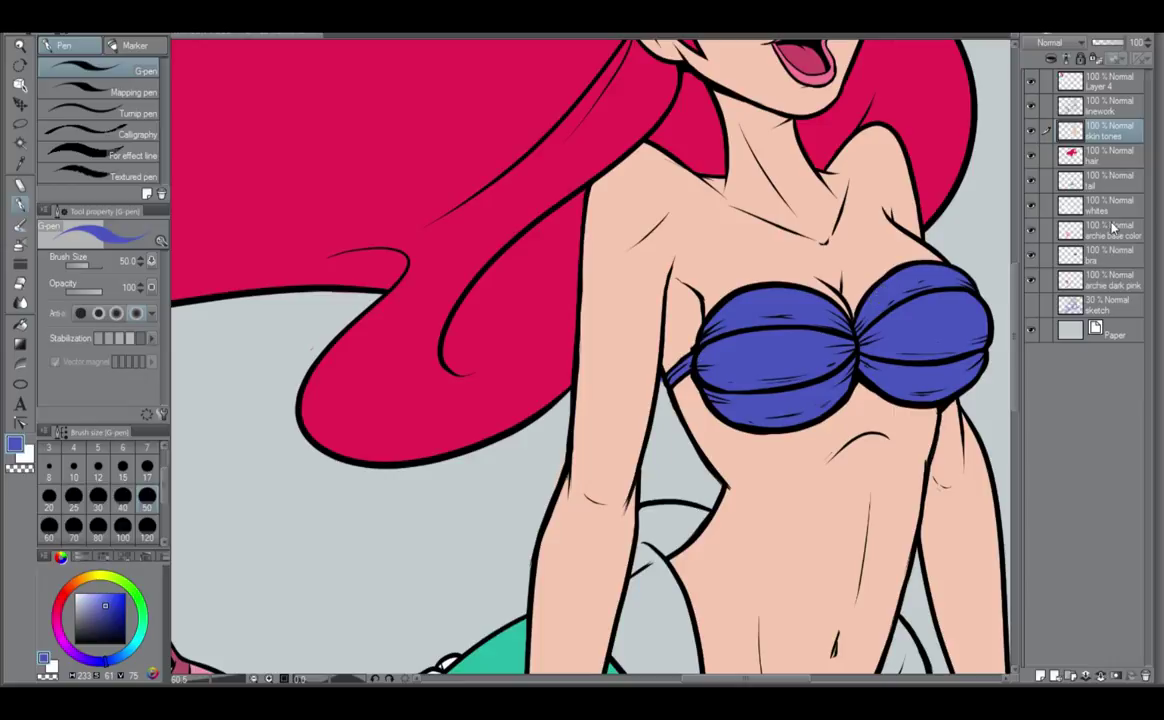
pyautogui.click(1110, 257)
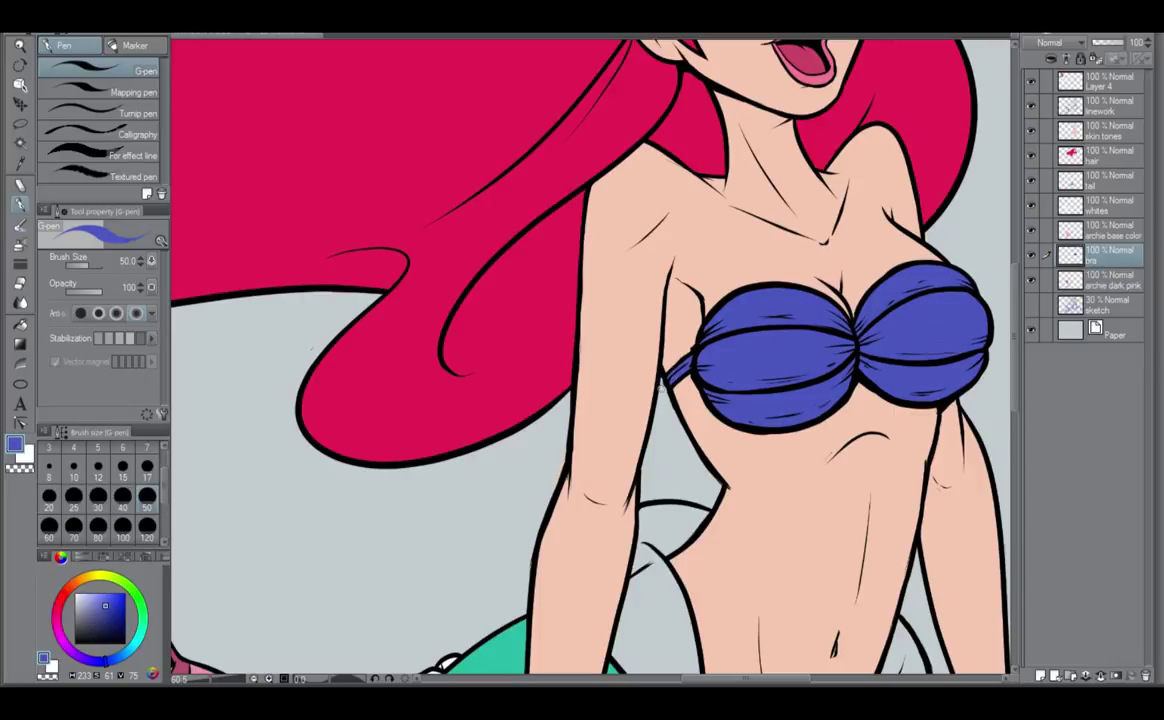
# Lighten the blue to H 233, S 39, V 100 and colour both of the mermaid's irises with it.
pyautogui.scroll(-2, 669, 431)
pyautogui.scroll(3, 669, 431)
pyautogui.scroll(-2, 669, 431)
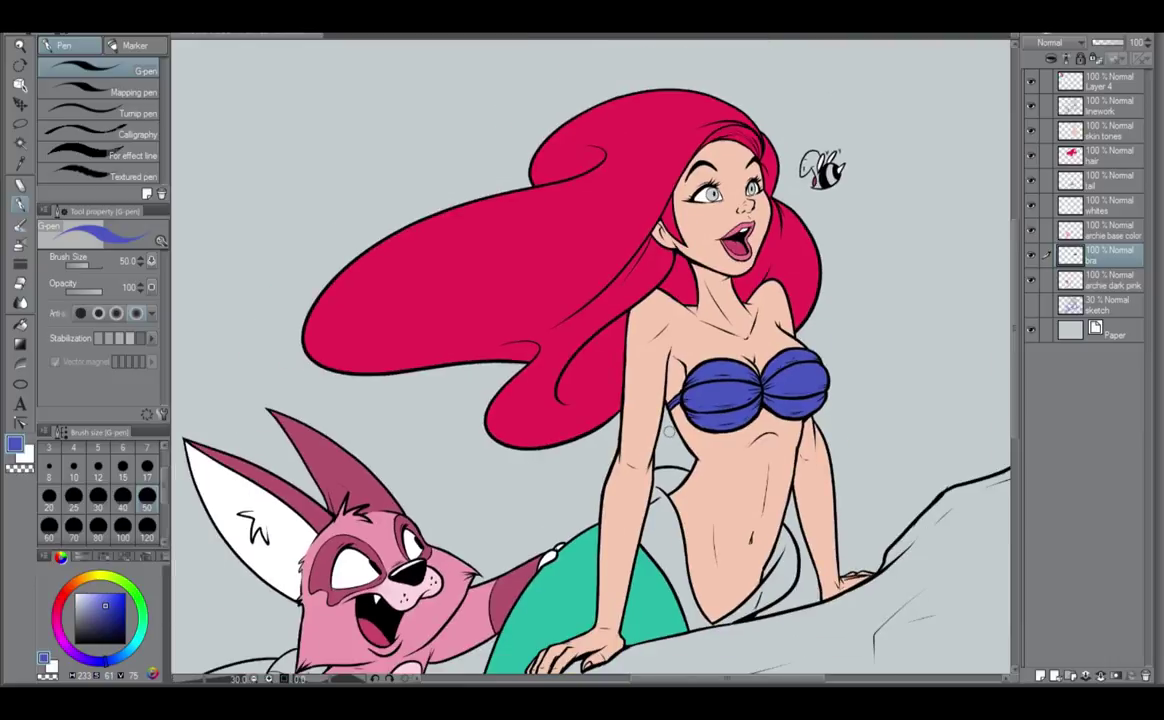
pyautogui.scroll(-1, 668, 430)
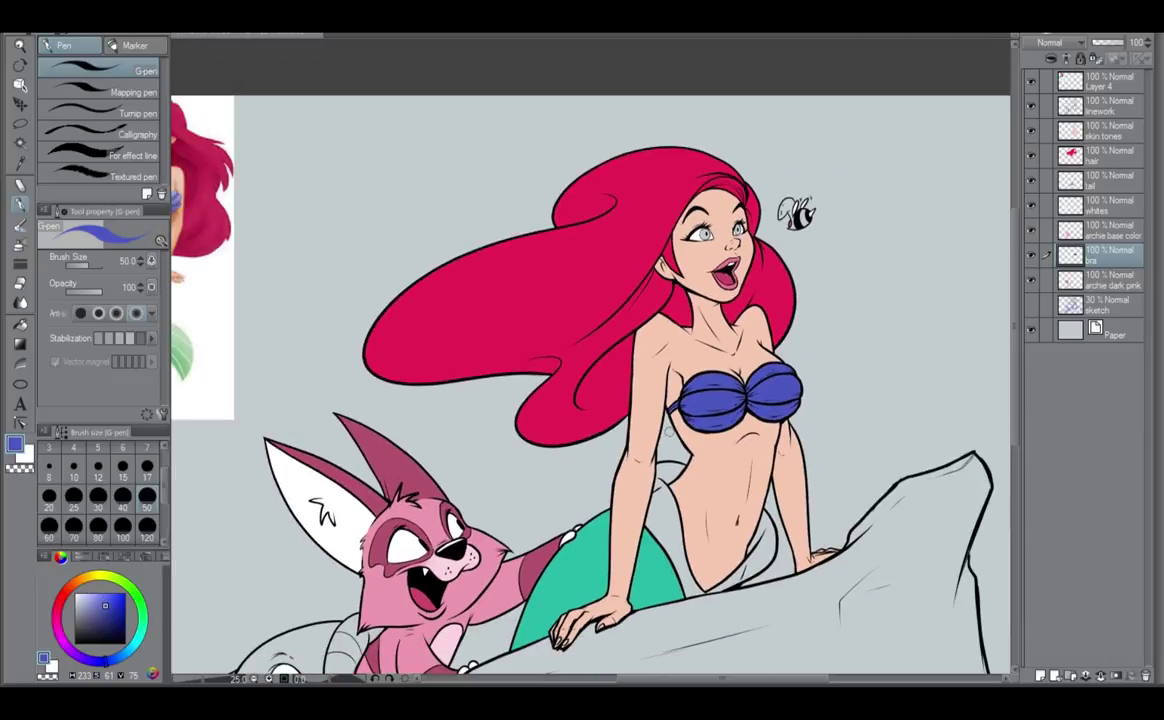
pyautogui.moveTo(684, 398); pyautogui.dragTo(841, 424)
pyautogui.scroll(2, 838, 424)
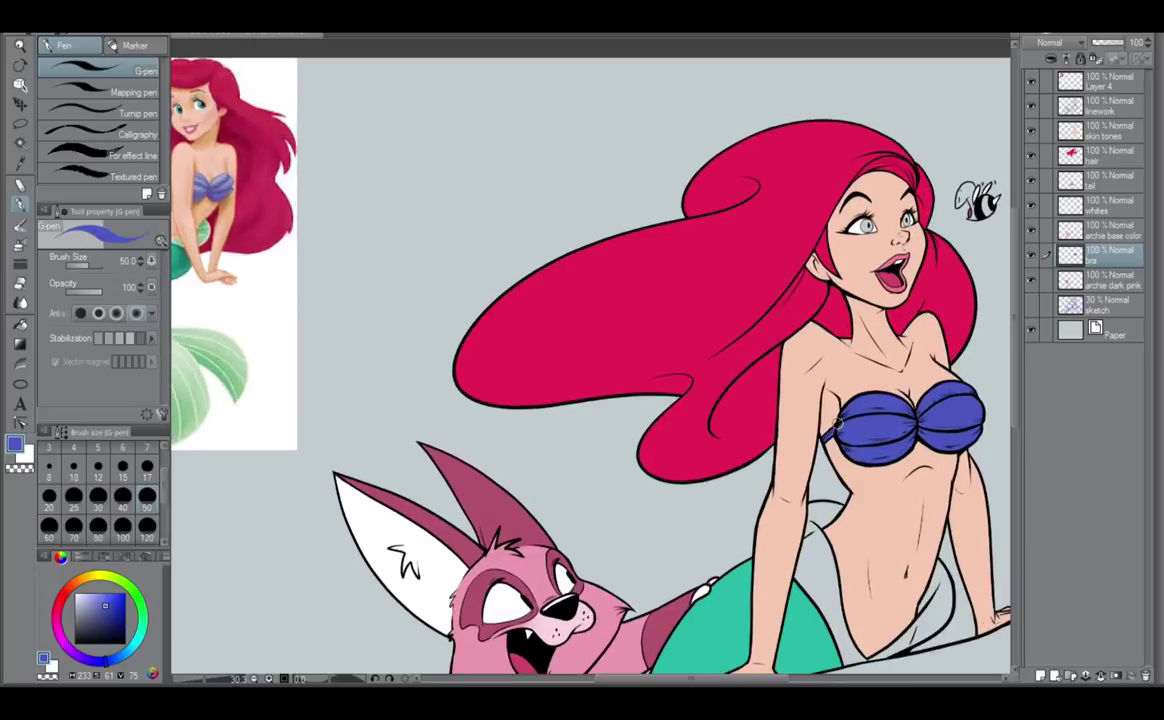
pyautogui.moveTo(103, 600); pyautogui.dragTo(94, 588)
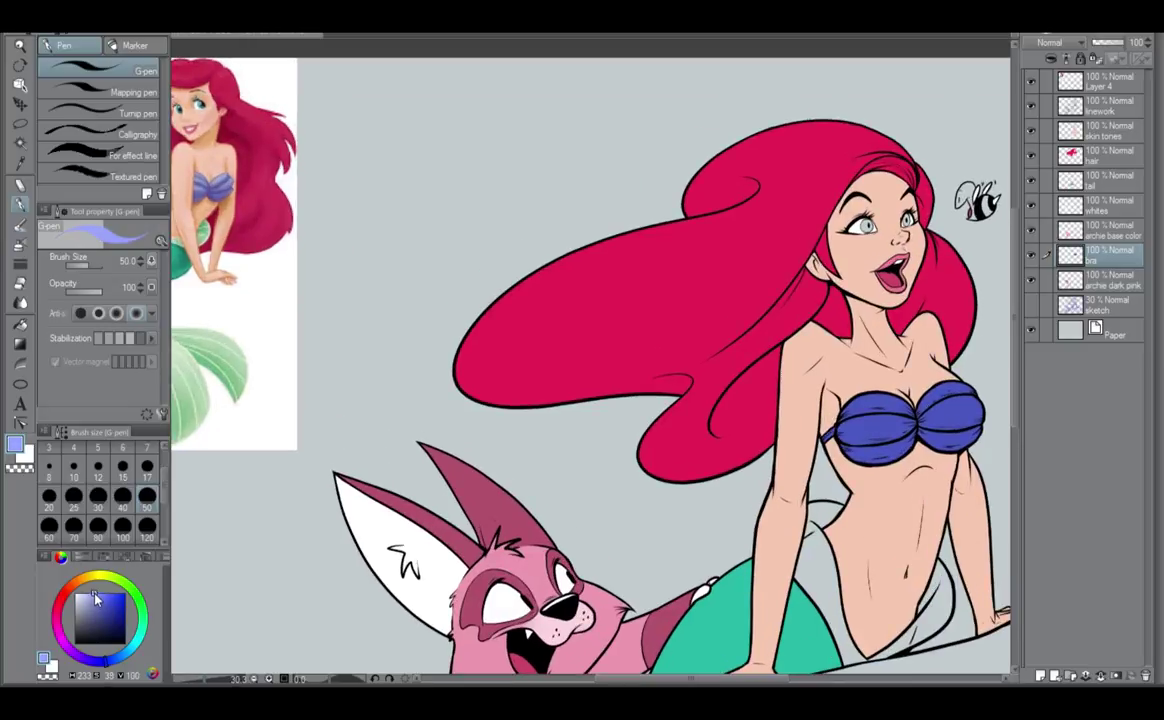
pyautogui.moveTo(806, 336); pyautogui.dragTo(590, 546)
pyautogui.scroll(1, 655, 427)
pyautogui.scroll(6, 650, 429)
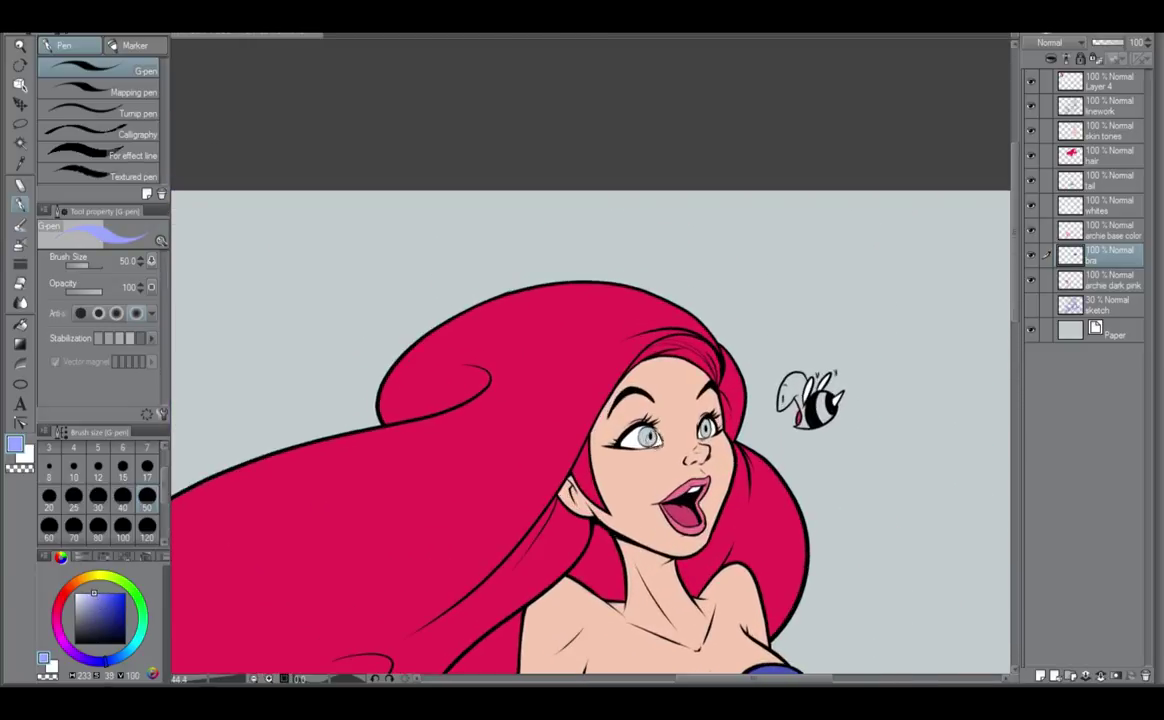
pyautogui.moveTo(641, 435); pyautogui.dragTo(655, 432)
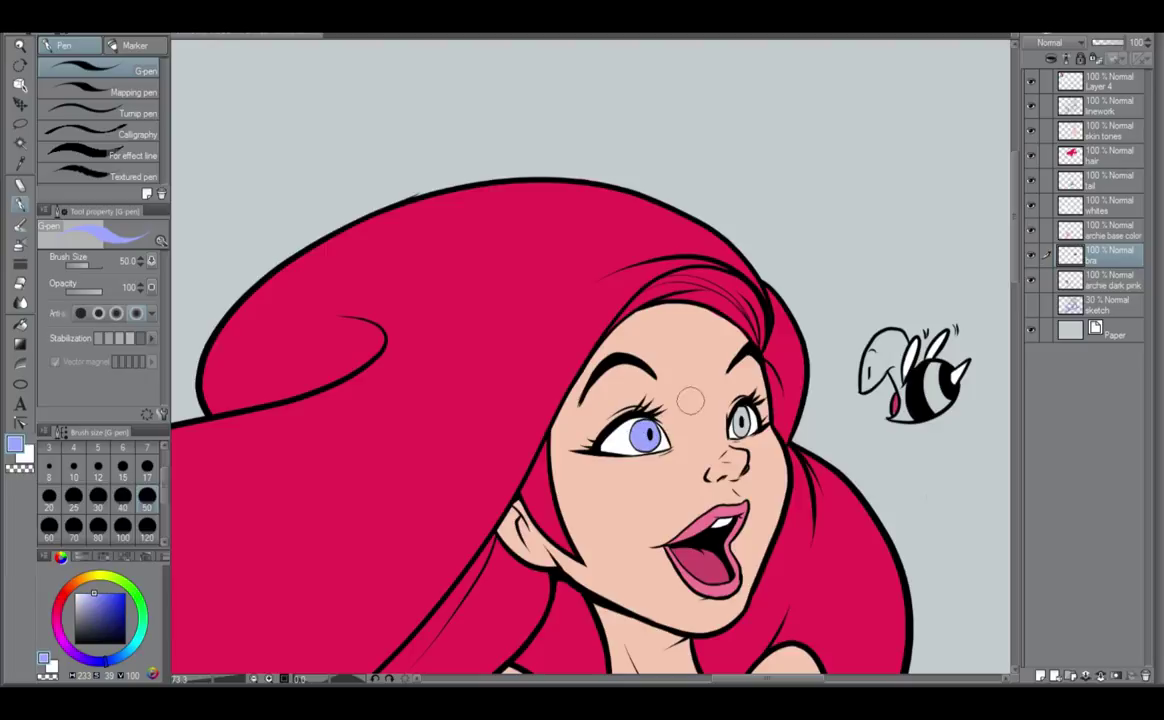
pyautogui.moveTo(738, 421); pyautogui.dragTo(741, 424)
# Switch to the linework layer and sample the eyelash black for the G-pen at brush size 15.
pyautogui.scroll(3, 685, 390)
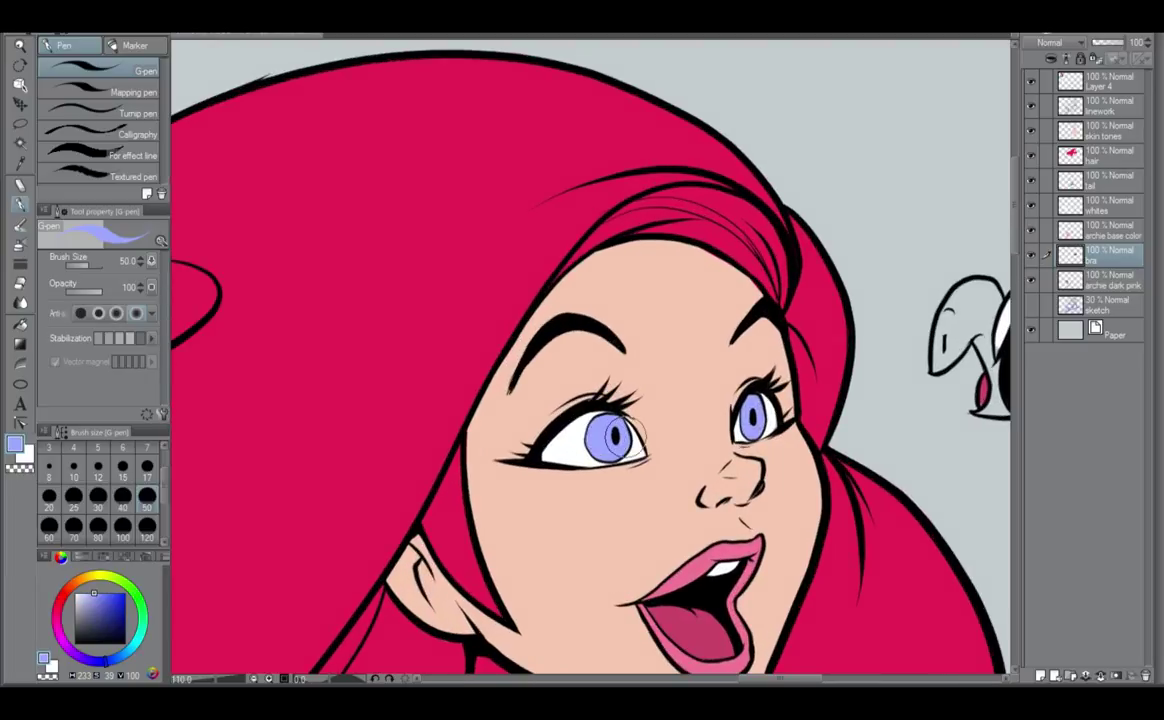
pyautogui.click(1100, 105)
pyautogui.keyDown('alt'); pyautogui.click(760, 387); pyautogui.keyUp('alt')
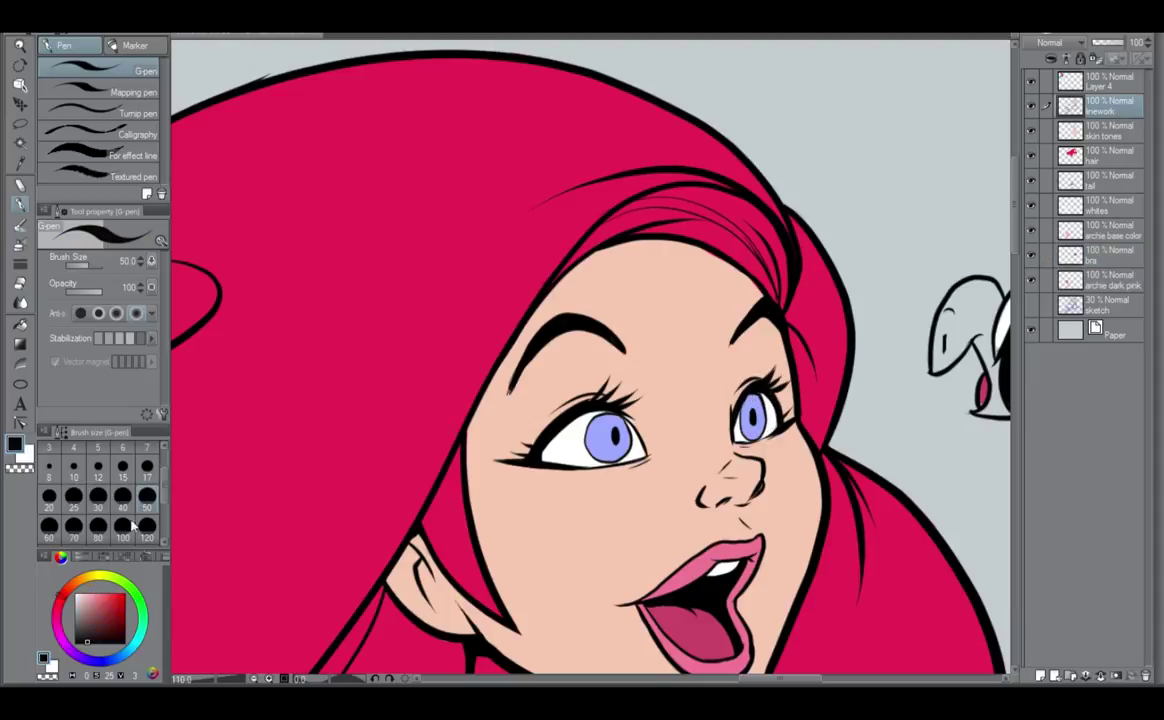
pyautogui.click(123, 468)
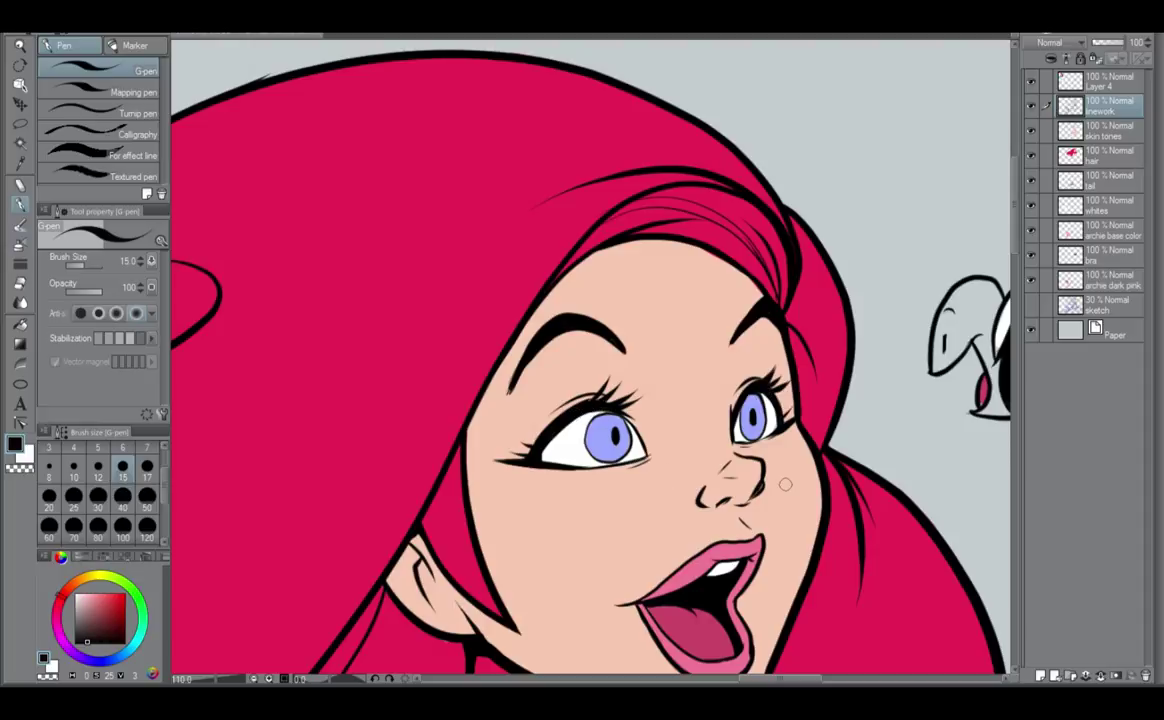
# Look over the coloured mermaid, the pink creature and the uncoloured rock across the canvas.
pyautogui.scroll(-5, 786, 484)
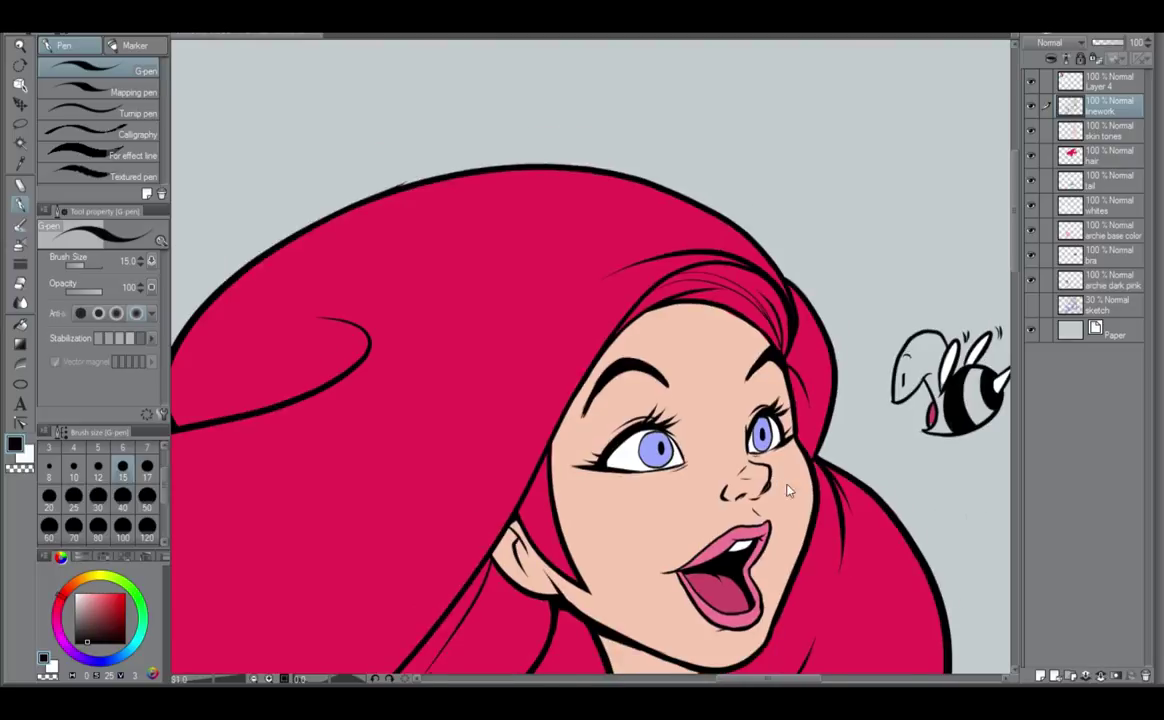
pyautogui.scroll(-3, 786, 484)
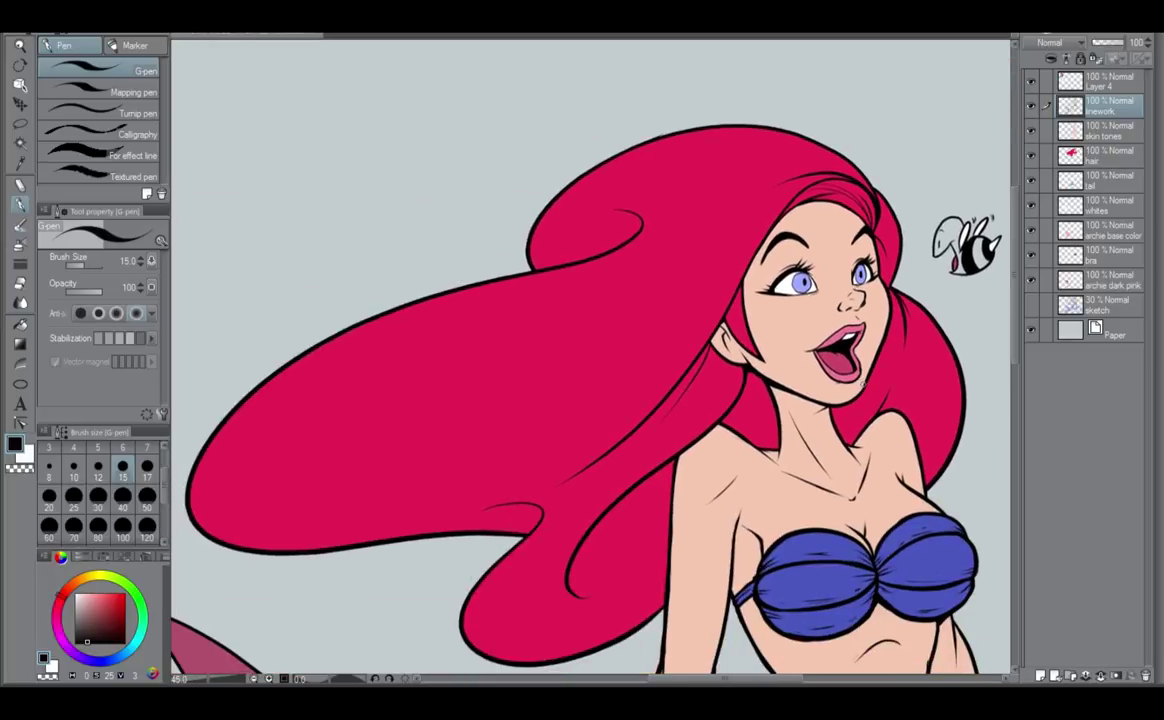
pyautogui.moveTo(811, 568); pyautogui.dragTo(860, 452)
pyautogui.scroll(-3, 865, 446)
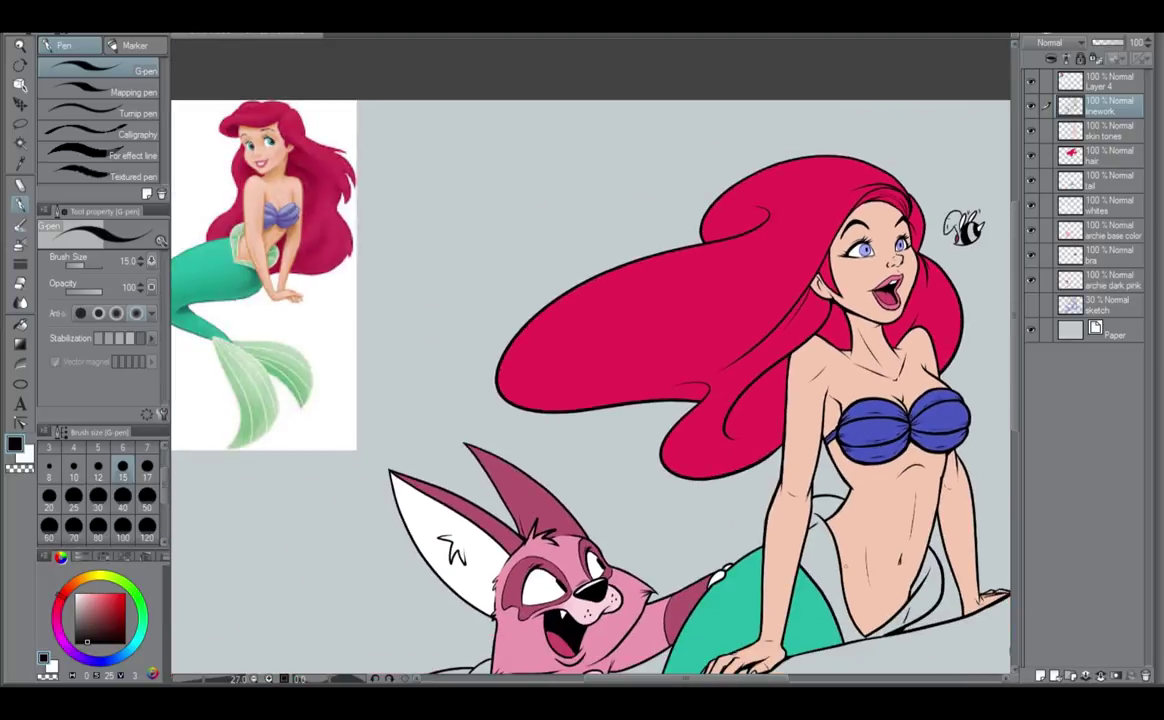
pyautogui.moveTo(828, 548); pyautogui.dragTo(811, 465)
pyautogui.moveTo(864, 574); pyautogui.dragTo(809, 536)
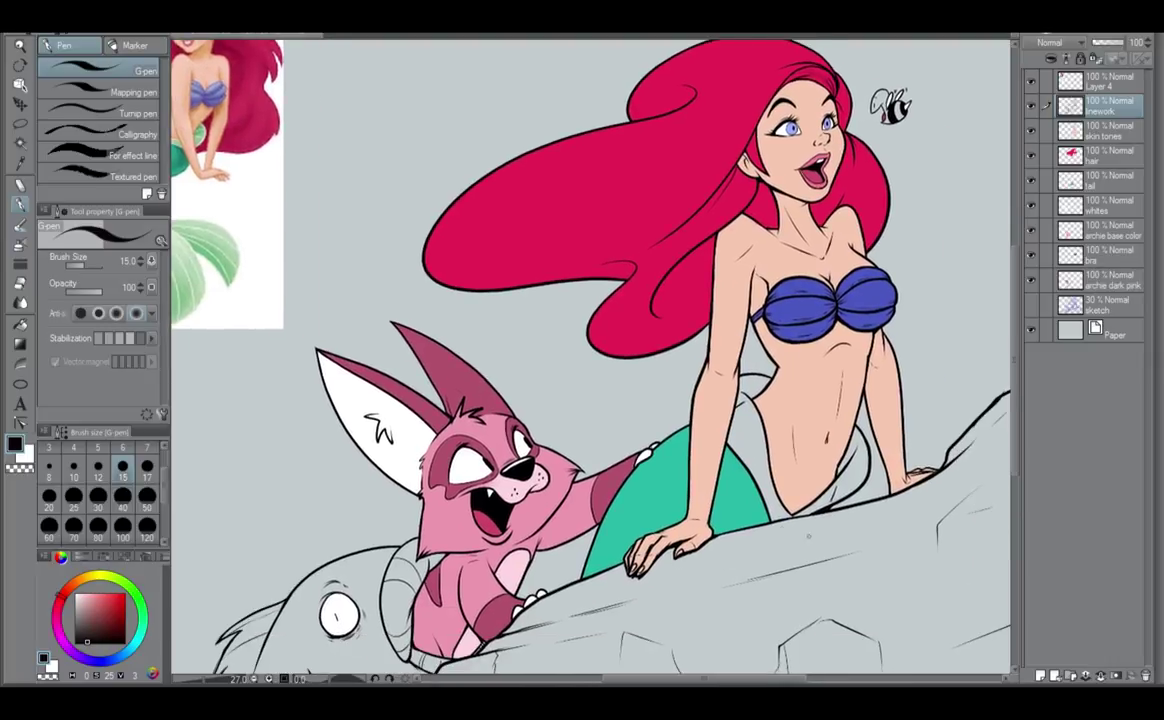
pyautogui.scroll(-1, 795, 490)
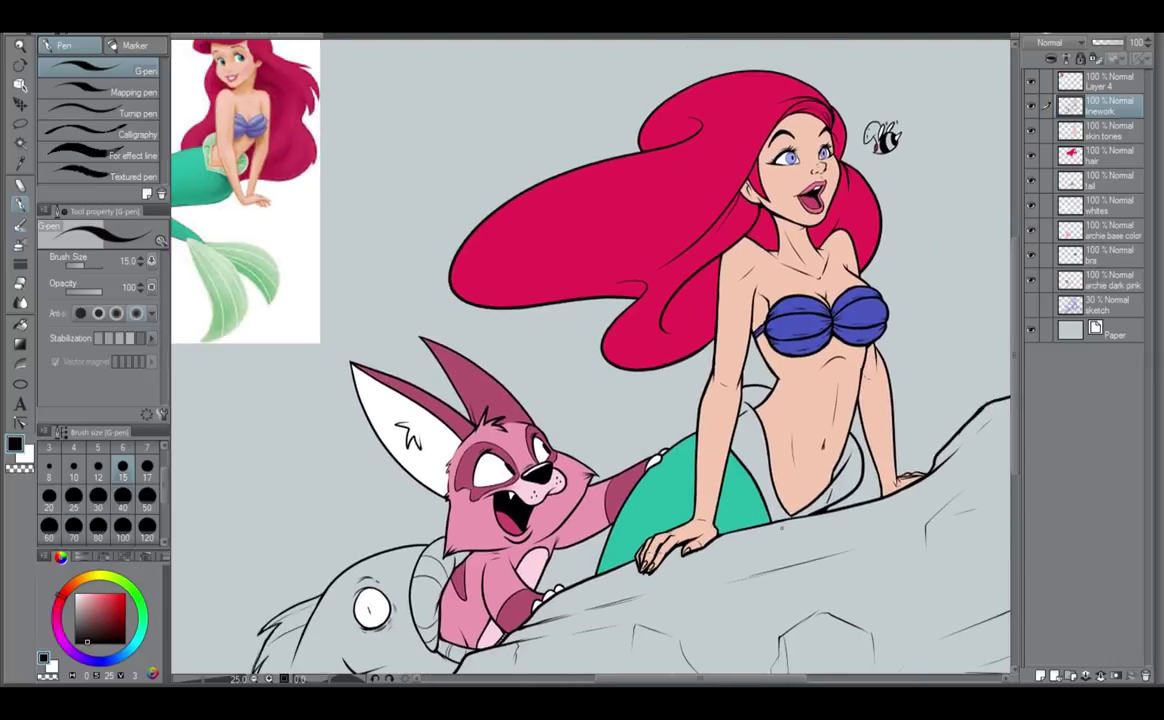
pyautogui.moveTo(723, 582); pyautogui.dragTo(786, 496)
pyautogui.moveTo(704, 529); pyautogui.dragTo(578, 624)
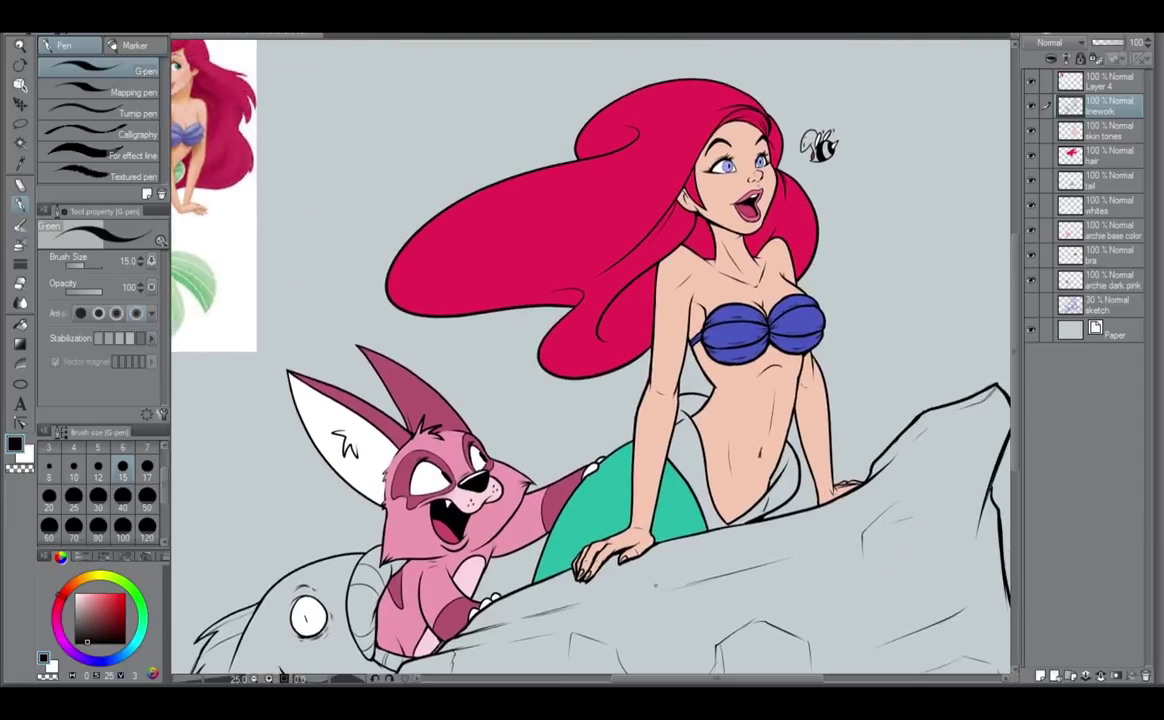
pyautogui.scroll(-1, 787, 528)
pyautogui.moveTo(731, 548)
pyautogui.mouseDown()
pyautogui.moveTo(741, 489)
pyautogui.moveTo(729, 570)
pyautogui.mouseUp()
# Create a layer named boobee above the sketch layer and choose a yellow (H 54, S 73, V 82).
pyautogui.click(1115, 304)
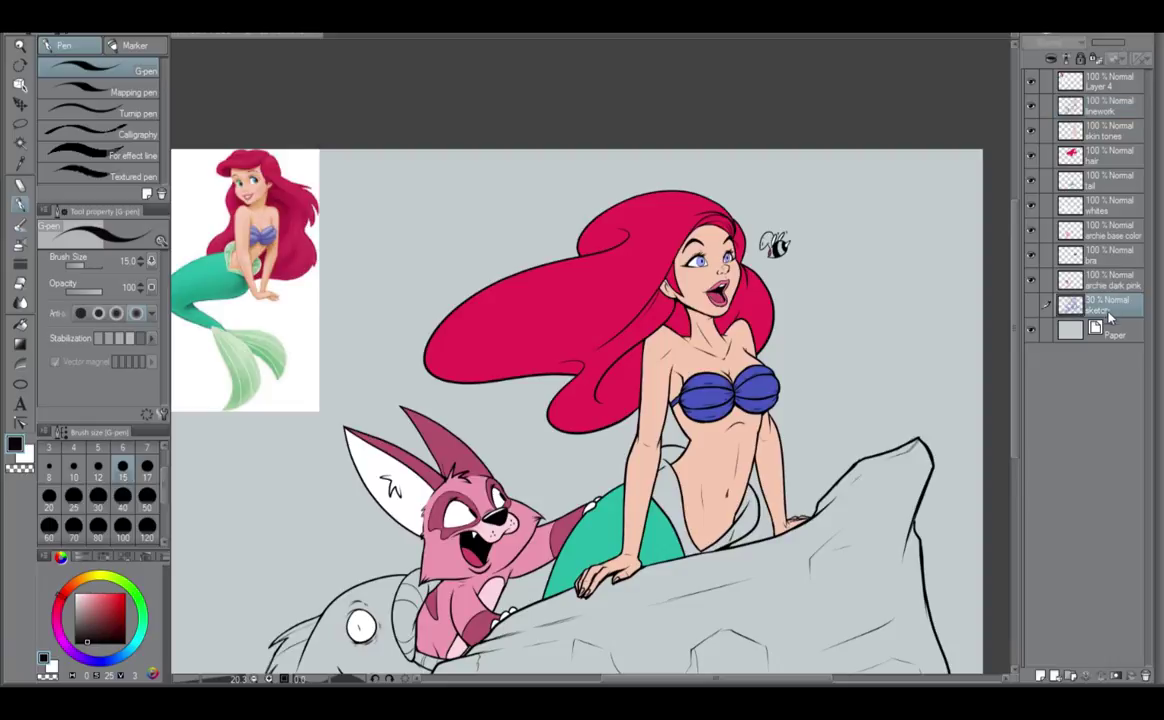
pyautogui.hotkey('ctrl', 'shift', 'n')
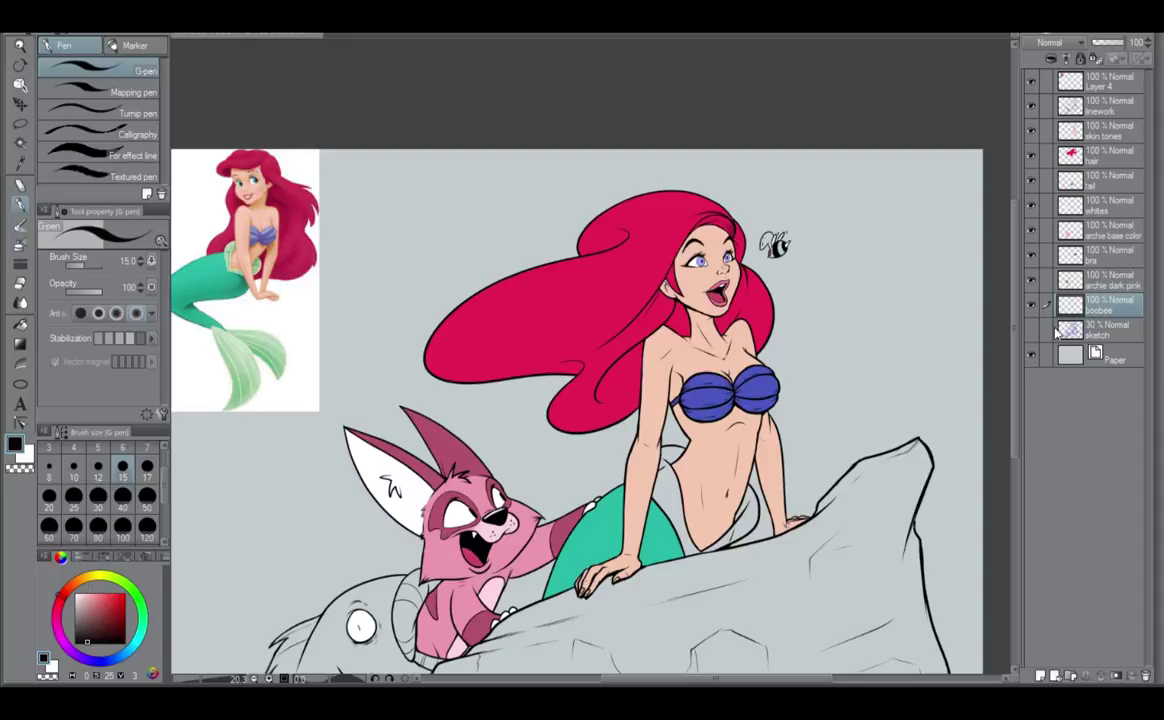
pyautogui.scroll(4, 905, 216)
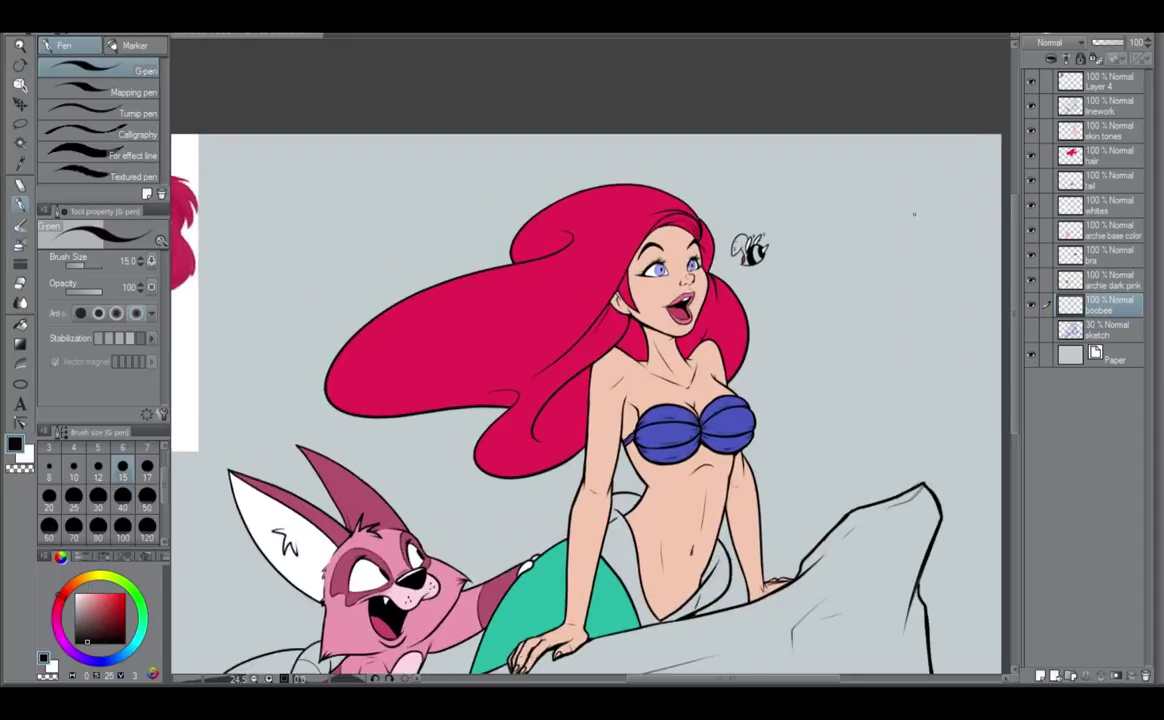
pyautogui.click(97, 575)
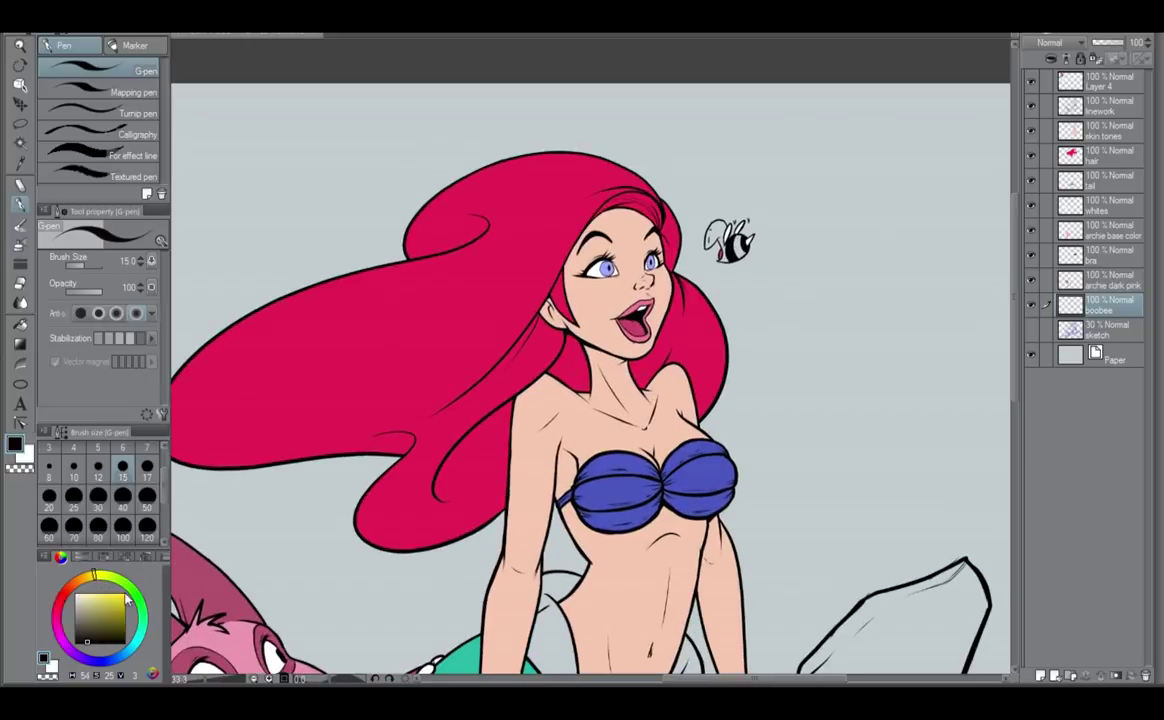
pyautogui.moveTo(108, 614); pyautogui.dragTo(114, 604)
# Colour the bee's head and the light stripes of its body yellow with the G-pen at size 15.
pyautogui.scroll(4, 652, 225)
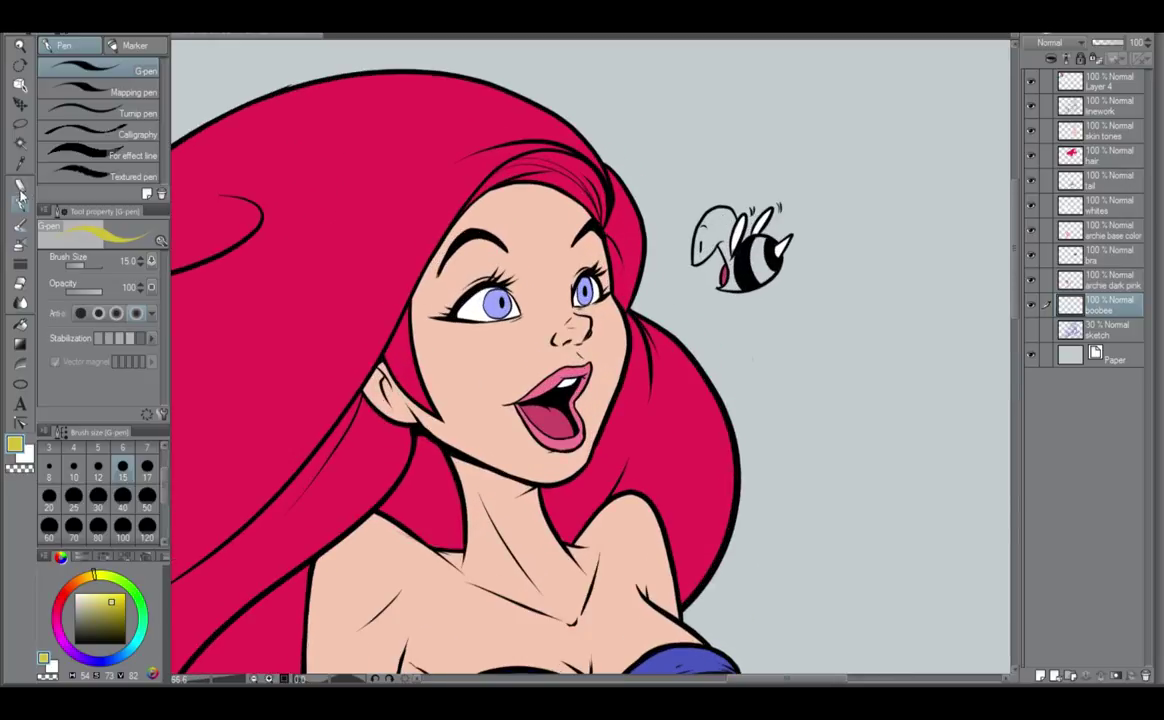
pyautogui.click(20, 184)
pyautogui.click(20, 201)
pyautogui.moveTo(716, 213)
pyautogui.mouseDown()
pyautogui.moveTo(692, 237)
pyautogui.moveTo(750, 256)
pyautogui.moveTo(740, 285)
pyautogui.moveTo(770, 258)
pyautogui.mouseUp()
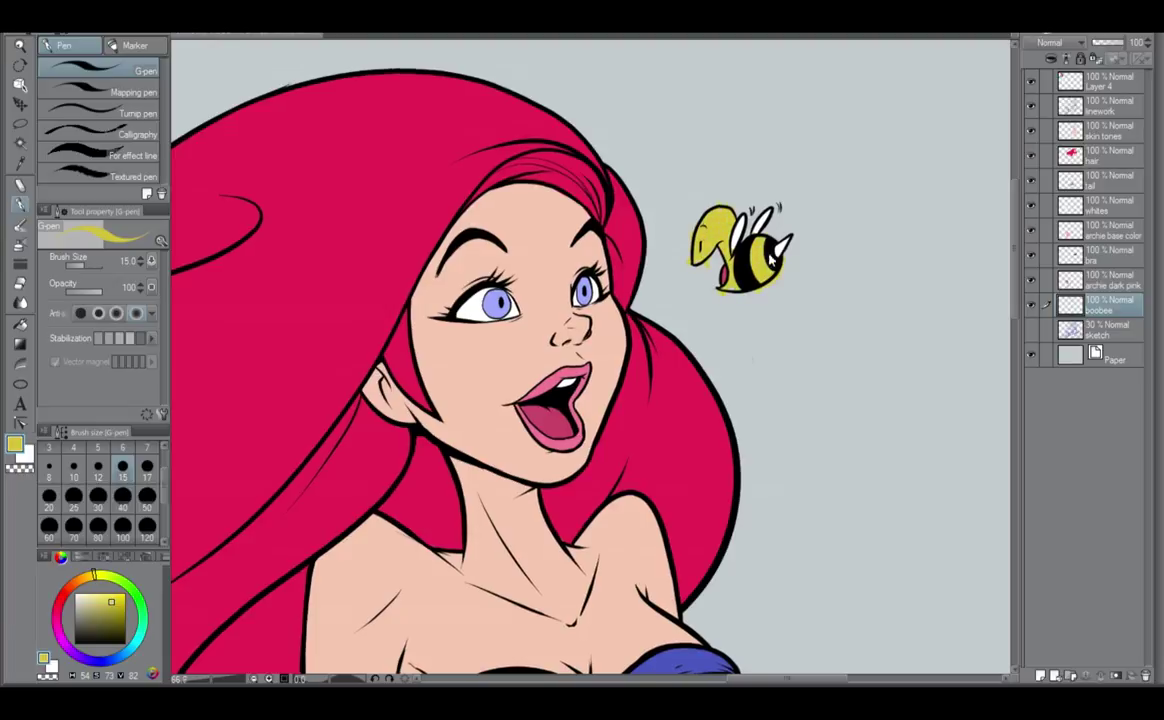
# Sample the bee's wing white with the whites layer active, and return to the boobee layer with the head's yellow.
pyautogui.scroll(3, 771, 258)
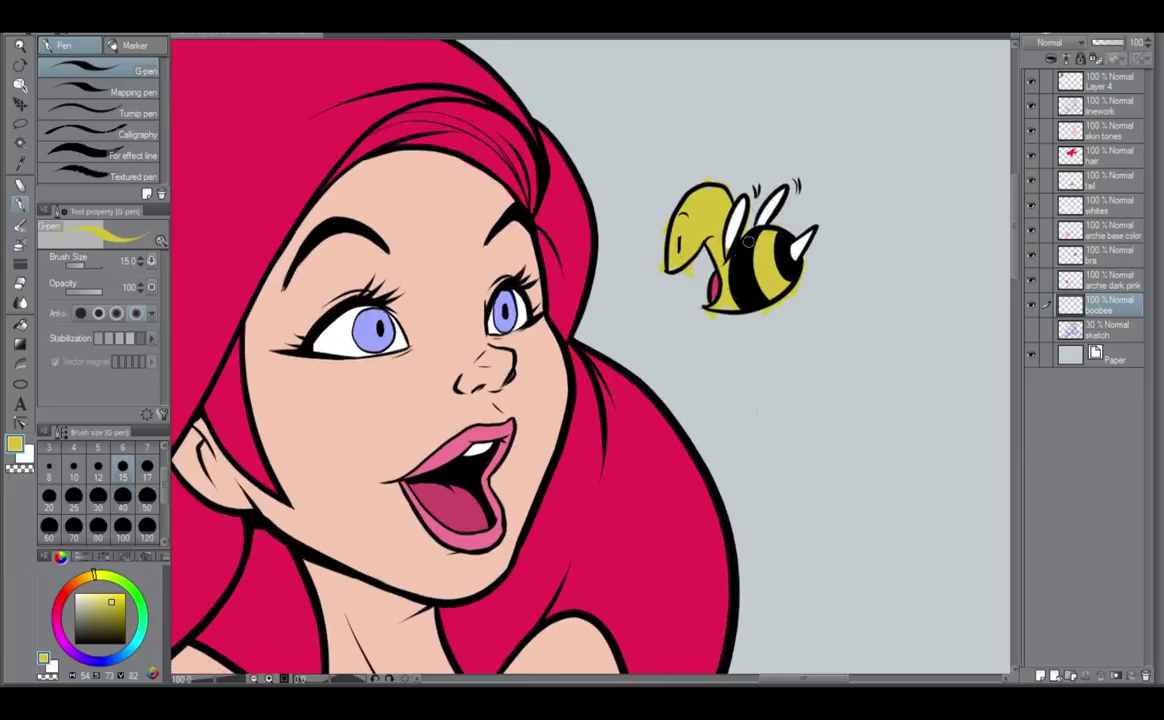
pyautogui.click(1122, 209)
pyautogui.keyDown('alt'); pyautogui.click(738, 216); pyautogui.keyUp('alt')
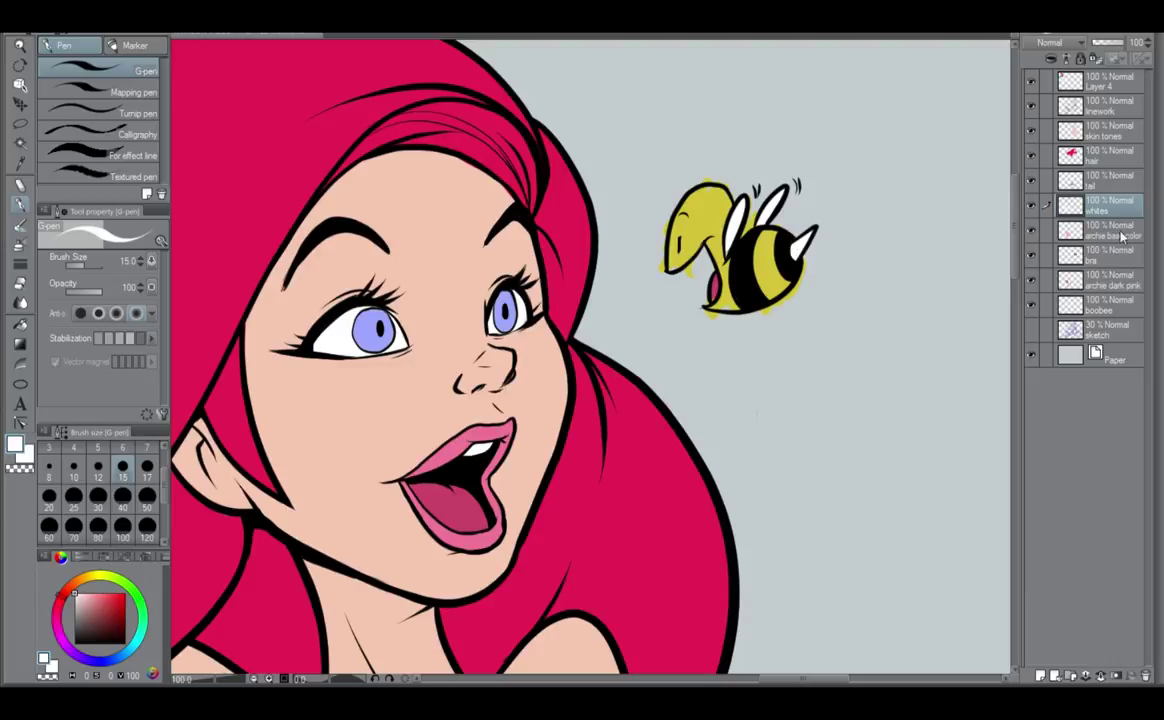
pyautogui.click(1100, 305)
pyautogui.keyDown('alt'); pyautogui.click(680, 212); pyautogui.keyUp('alt')
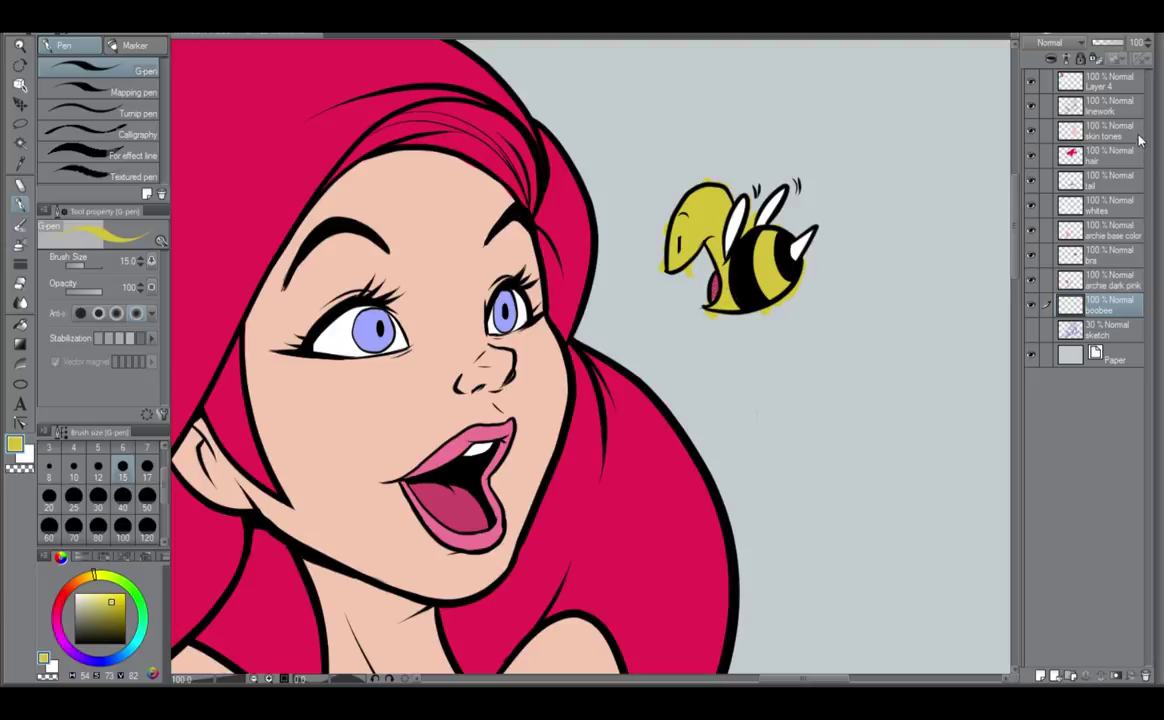
# Sample the bee's mouth pink on the hair layer, and clean up the yellow spill around the bee on the boobee layer.
pyautogui.click(1040, 155)
pyautogui.keyDown('alt'); pyautogui.click(712, 290); pyautogui.keyUp('alt')
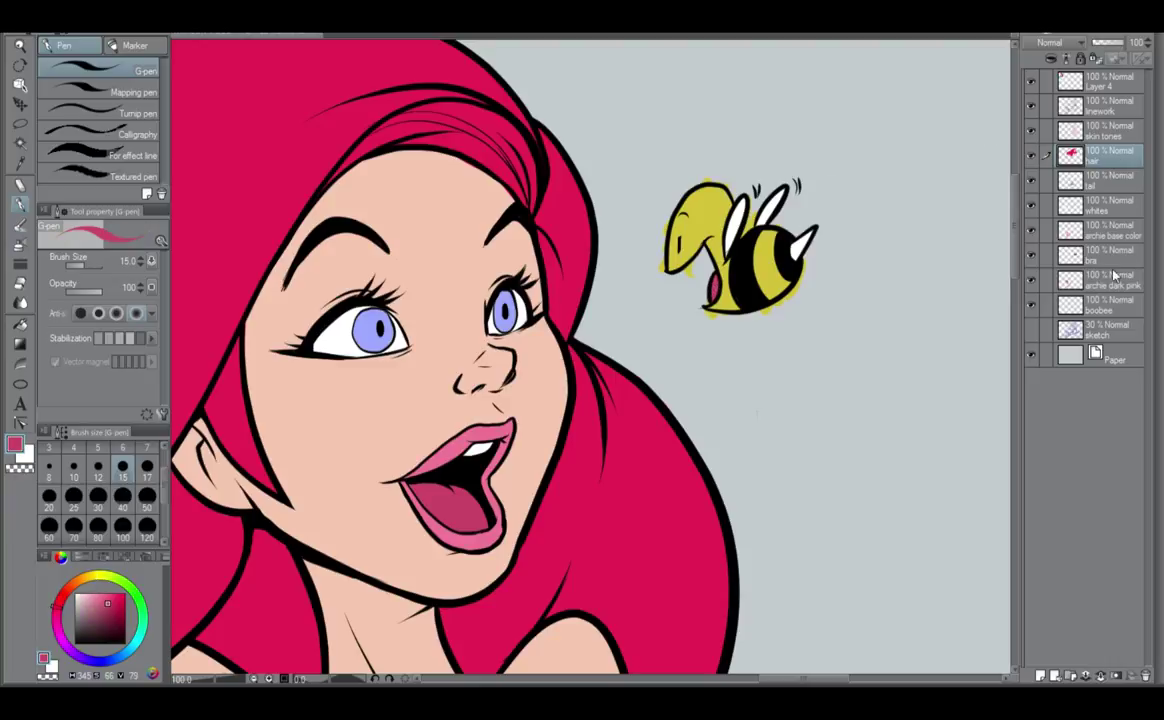
pyautogui.click(1118, 306)
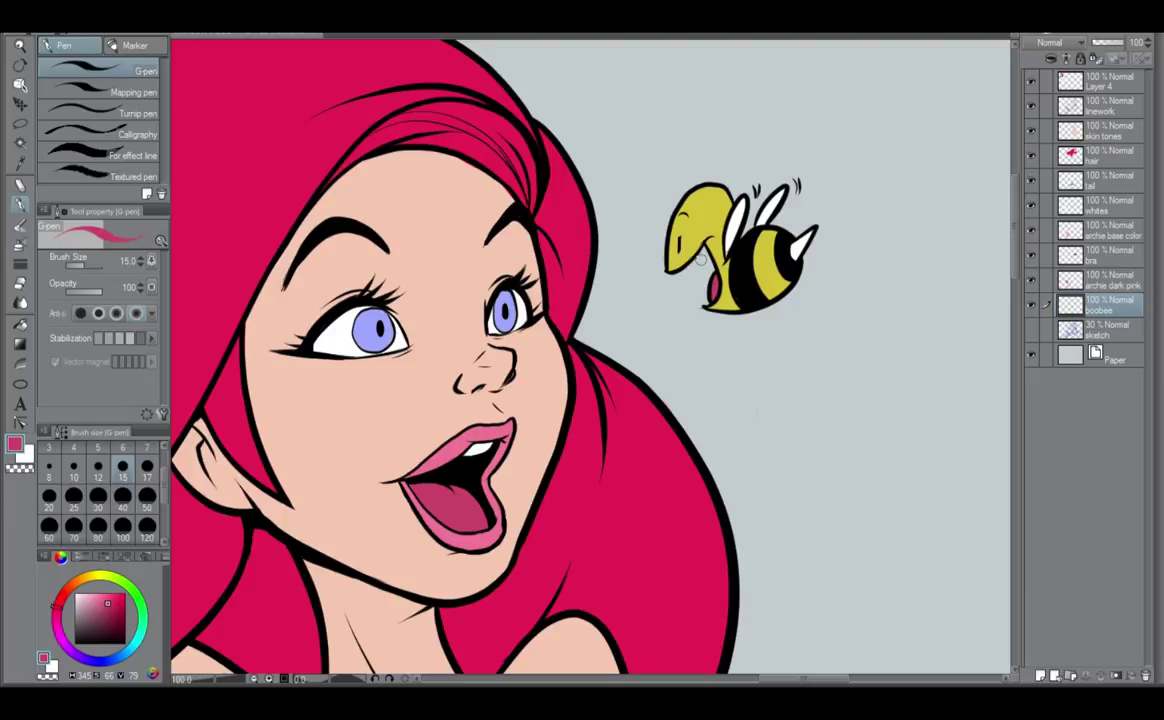
pyautogui.keyDown('alt'); pyautogui.click(706, 201); pyautogui.keyUp('alt')
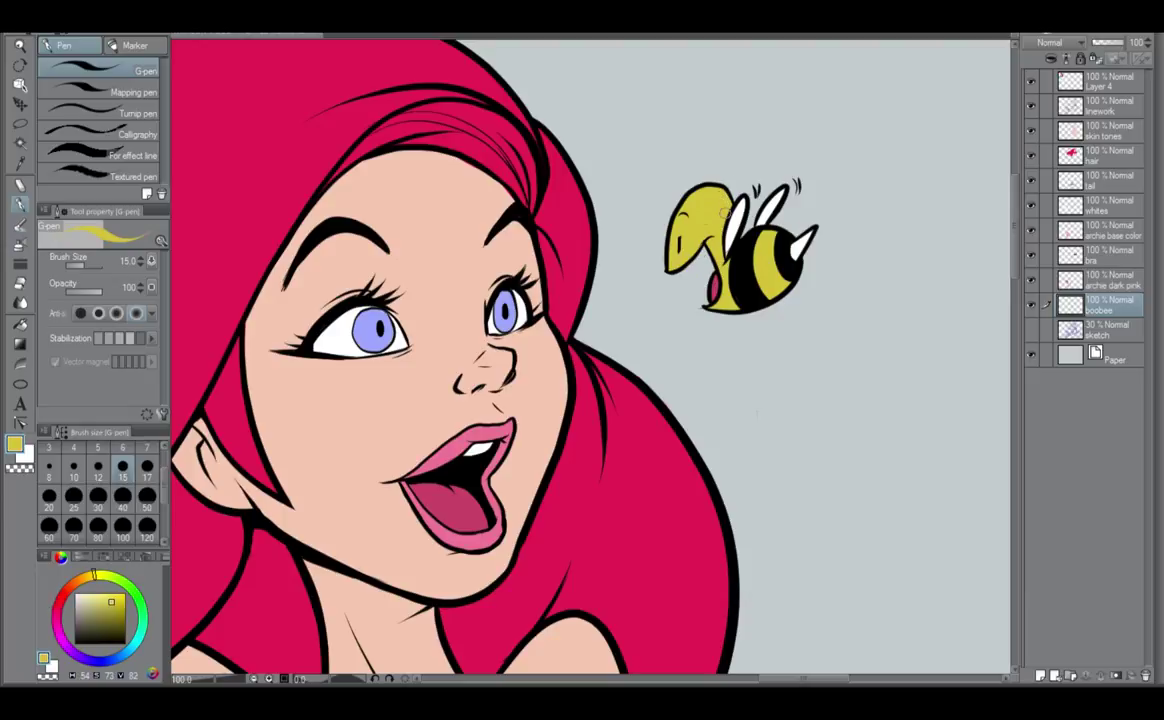
# Hide Layer 4 with the mermaid reference picture and check the whole coloured canvas.
pyautogui.scroll(-5, 760, 350)
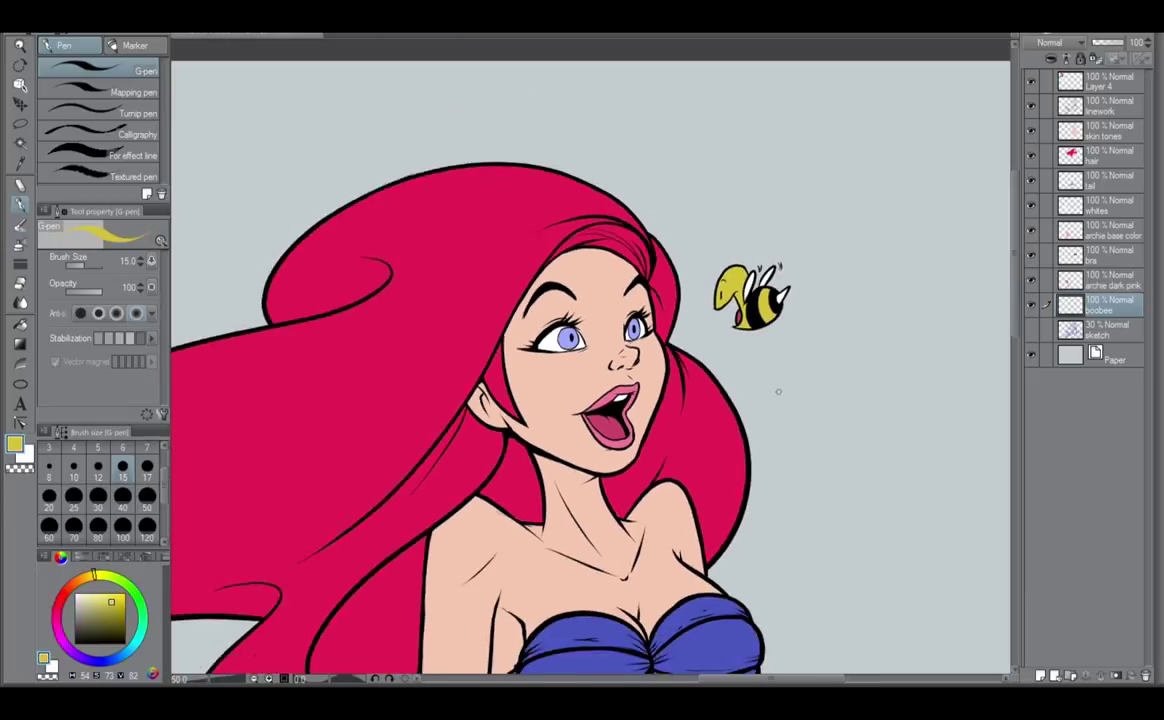
pyautogui.scroll(-3, 778, 394)
pyautogui.moveTo(660, 499); pyautogui.dragTo(850, 338)
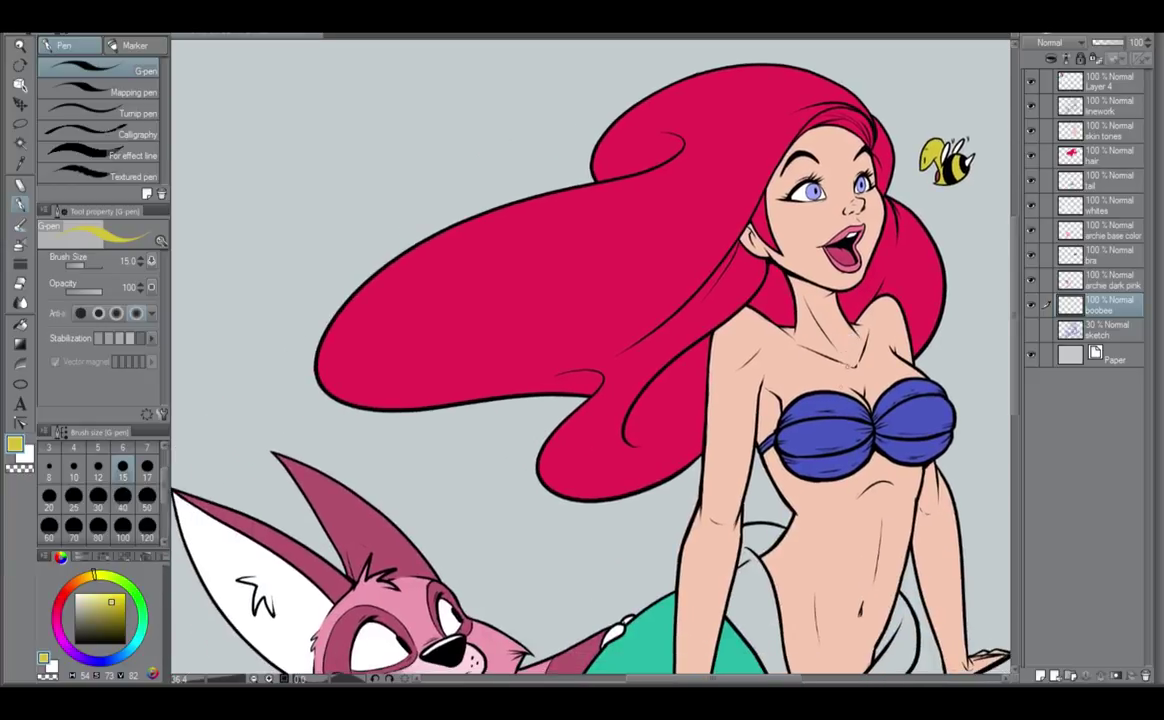
pyautogui.scroll(-4, 782, 448)
pyautogui.moveTo(666, 516); pyautogui.dragTo(690, 420)
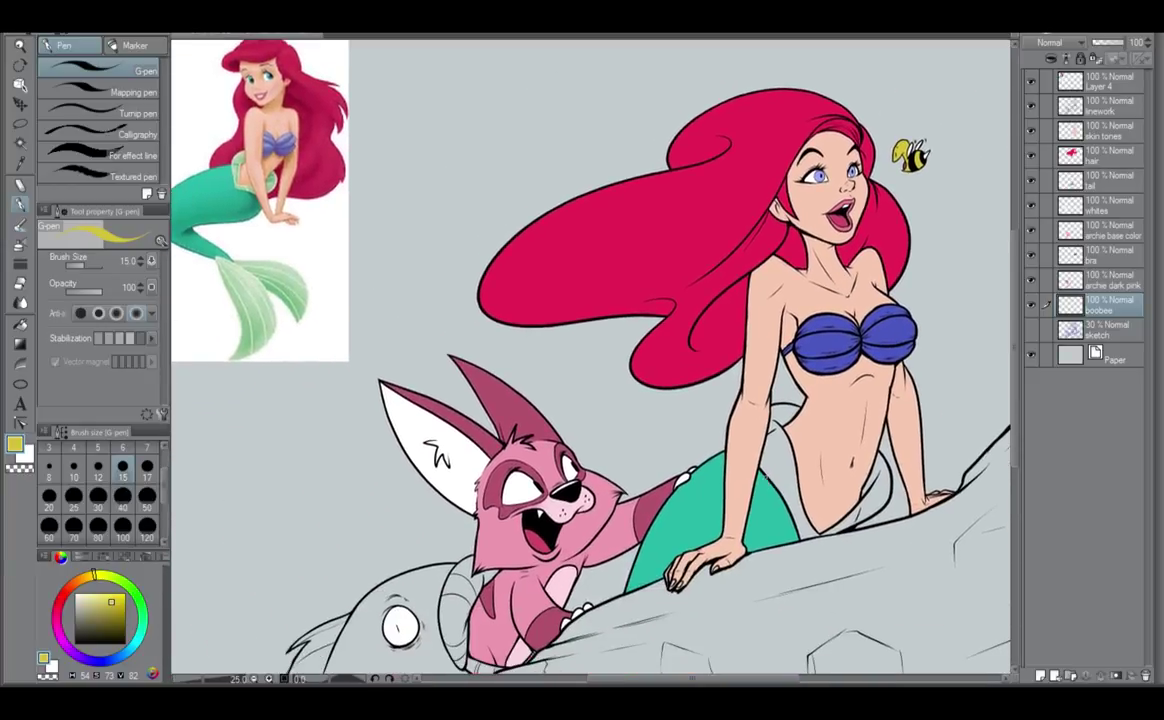
pyautogui.scroll(-1, 700, 380)
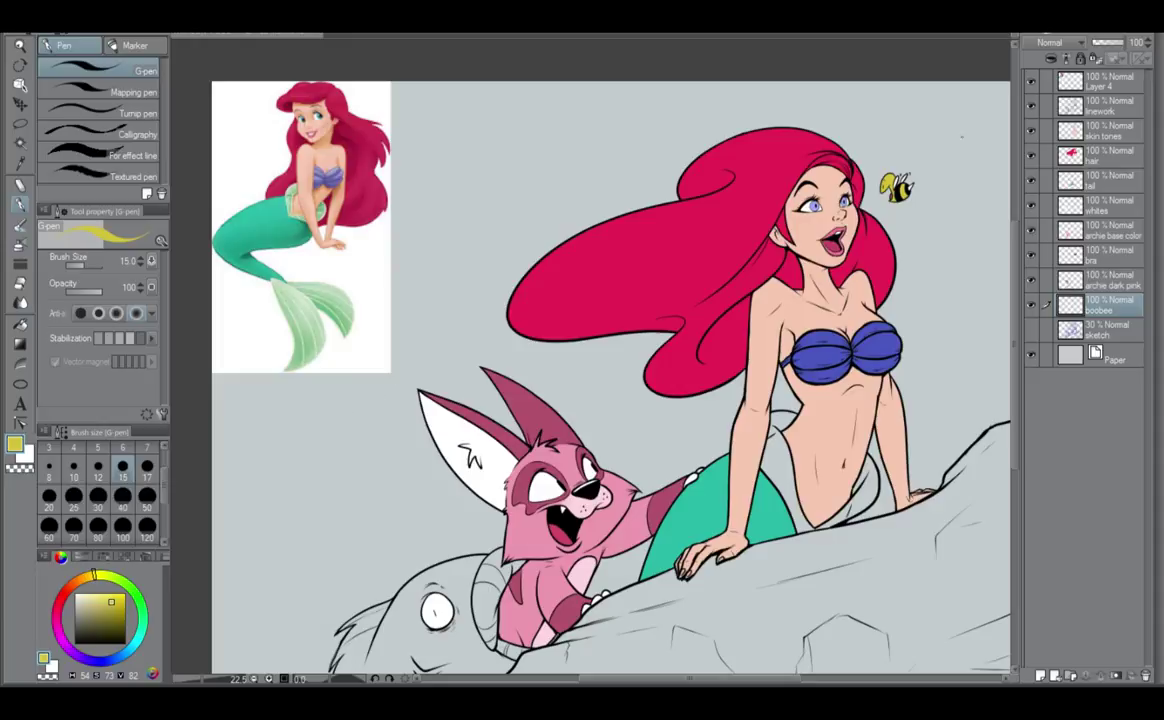
pyautogui.click(1032, 82)
pyautogui.moveTo(689, 588); pyautogui.dragTo(700, 485)
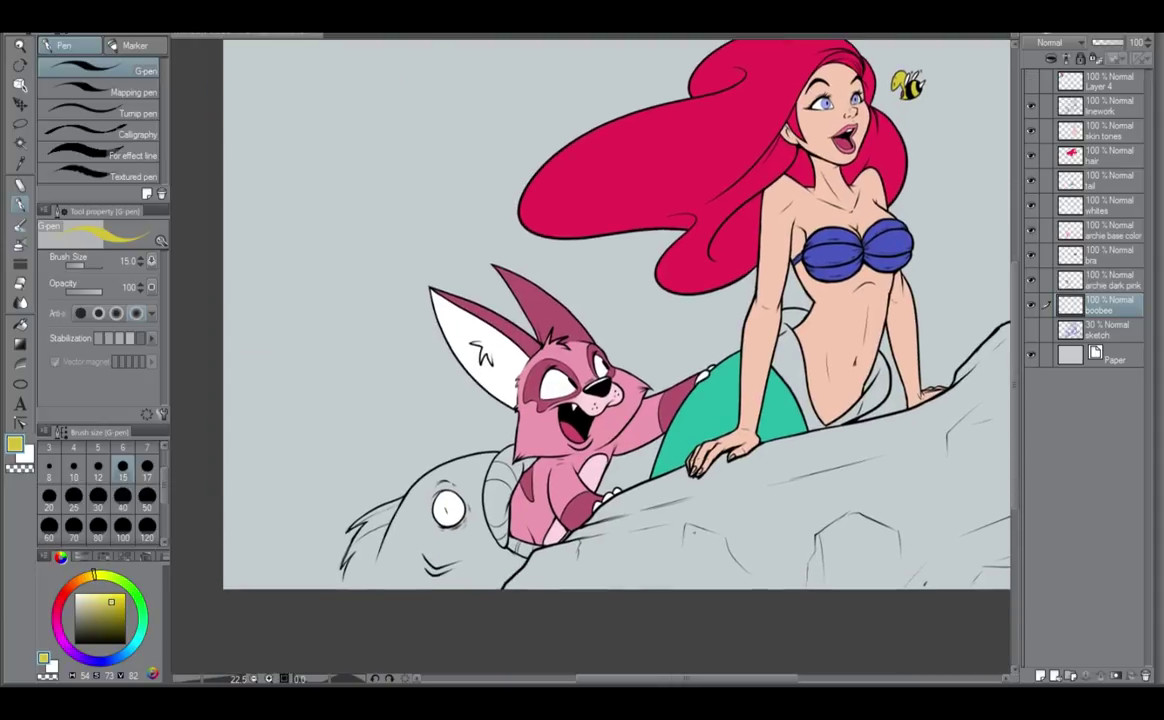
pyautogui.moveTo(825, 457); pyautogui.dragTo(661, 558)
pyautogui.scroll(-1, 690, 547)
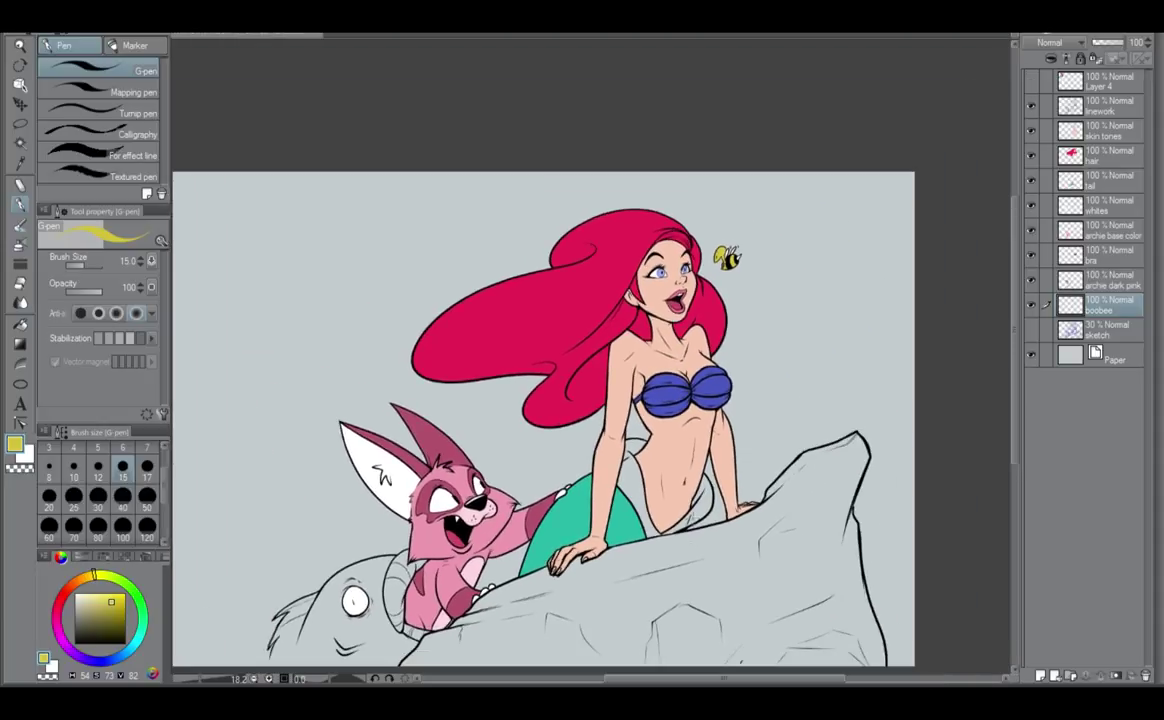
pyautogui.moveTo(663, 605); pyautogui.dragTo(671, 586)
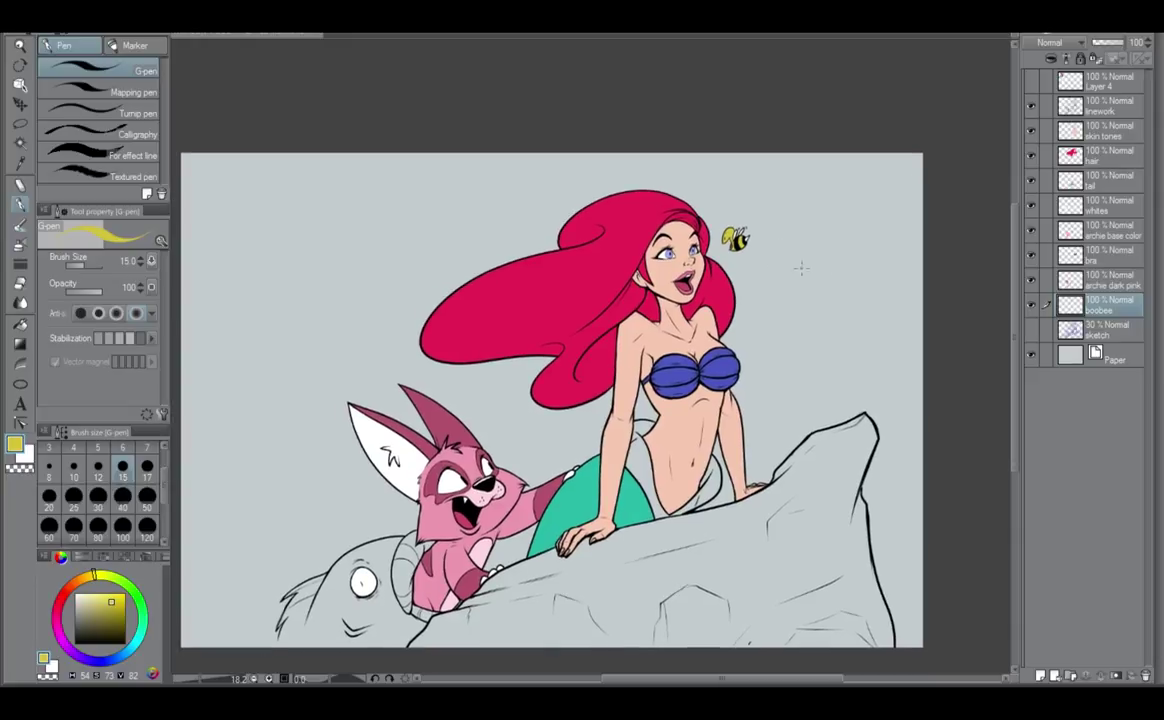
# Add a new layer above the linework layer and set the G-pen colour to black.
pyautogui.click(1118, 106)
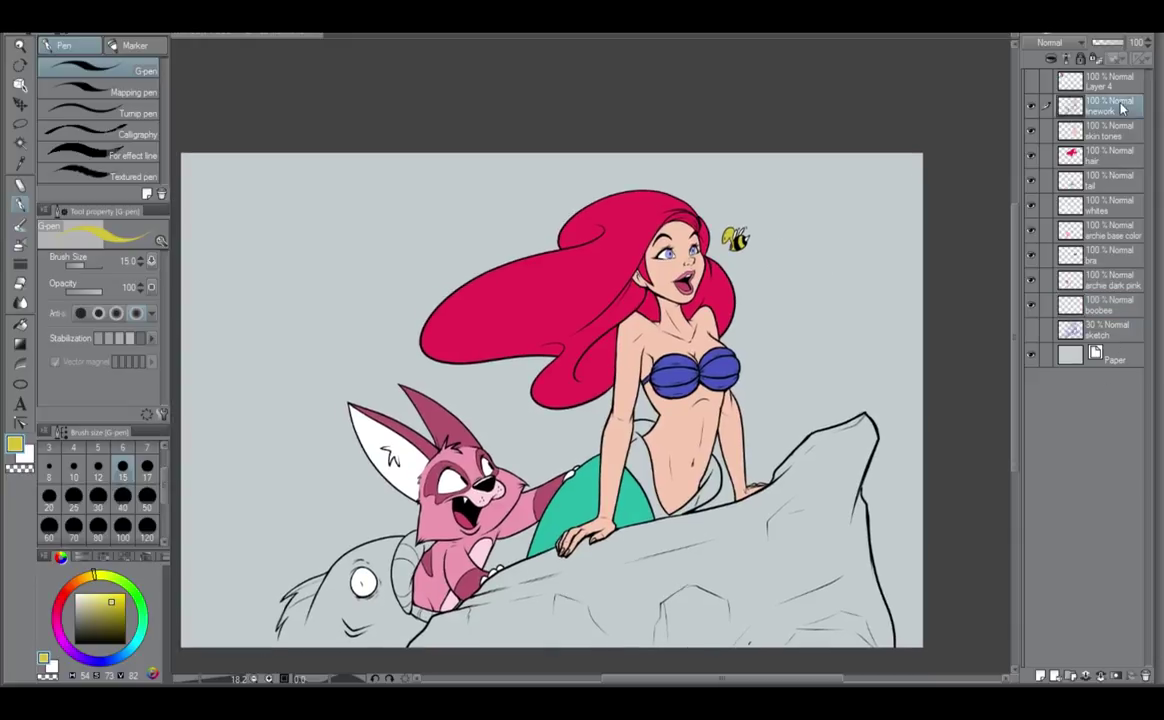
pyautogui.click(1041, 676)
pyautogui.moveTo(109, 605); pyautogui.dragTo(74, 645)
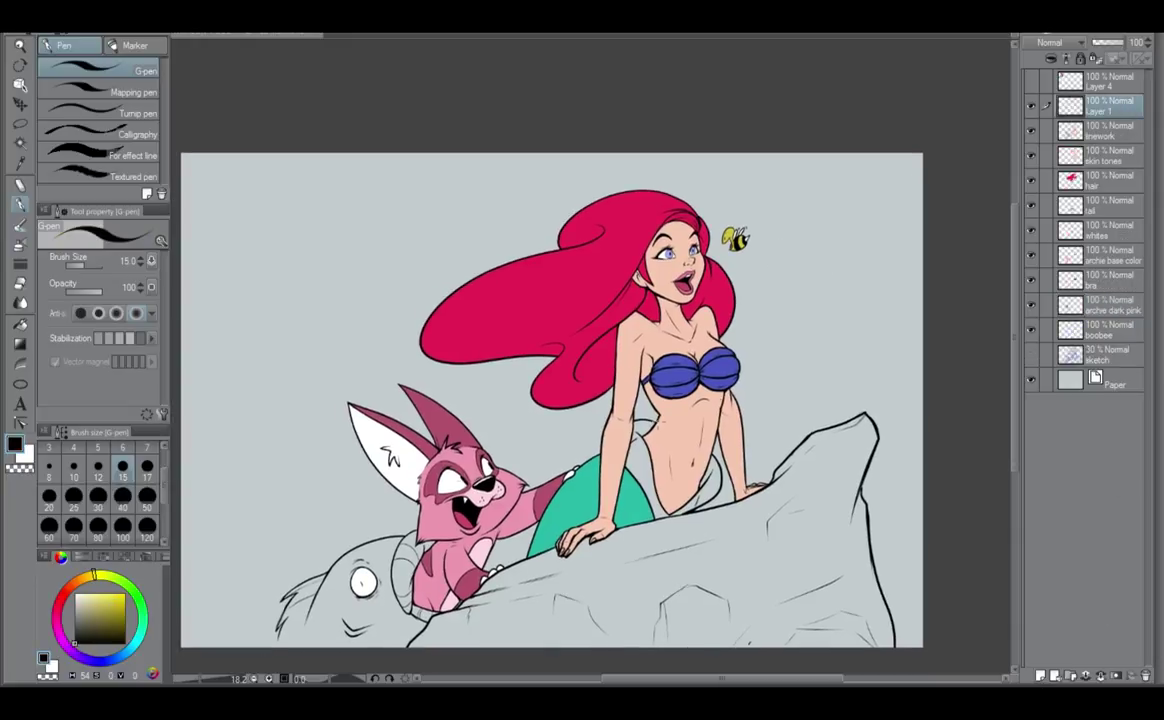
# Try rough black circles around the mermaid and the pink creature, and undo them.
pyautogui.moveTo(740, 178)
pyautogui.mouseDown()
pyautogui.moveTo(603, 177)
pyautogui.moveTo(632, 176)
pyautogui.moveTo(560, 204)
pyautogui.mouseUp()
pyautogui.moveTo(493, 412); pyautogui.dragTo(437, 601)
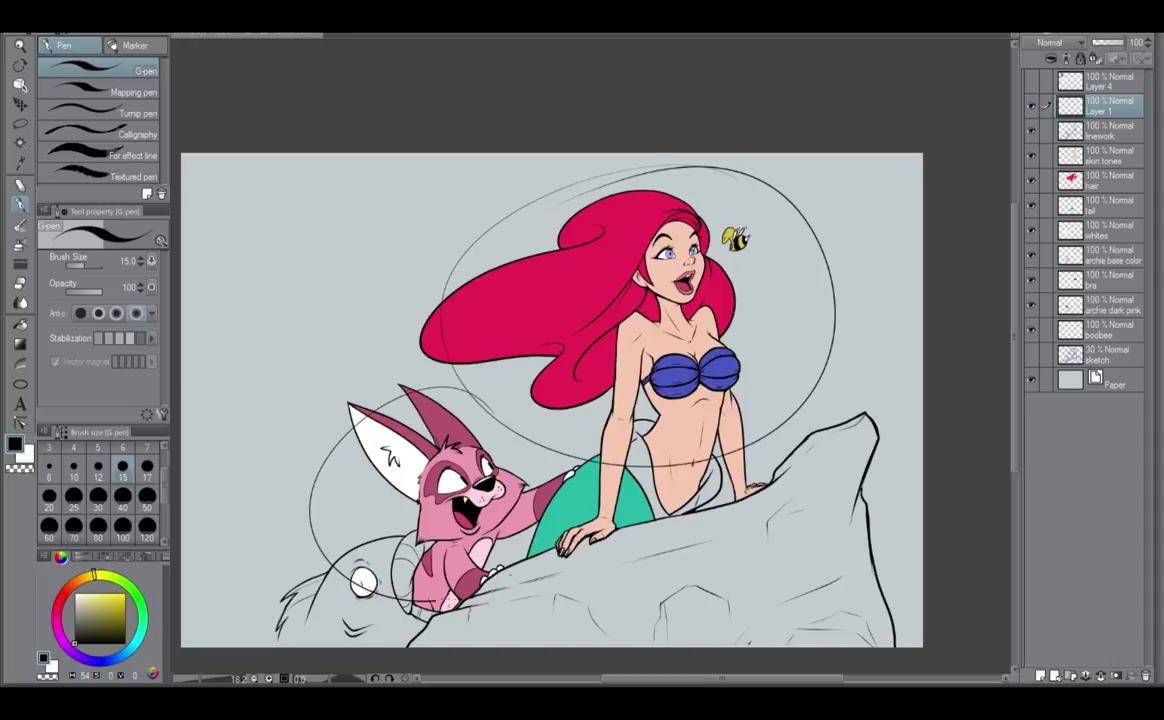
pyautogui.moveTo(410, 543); pyautogui.dragTo(303, 470)
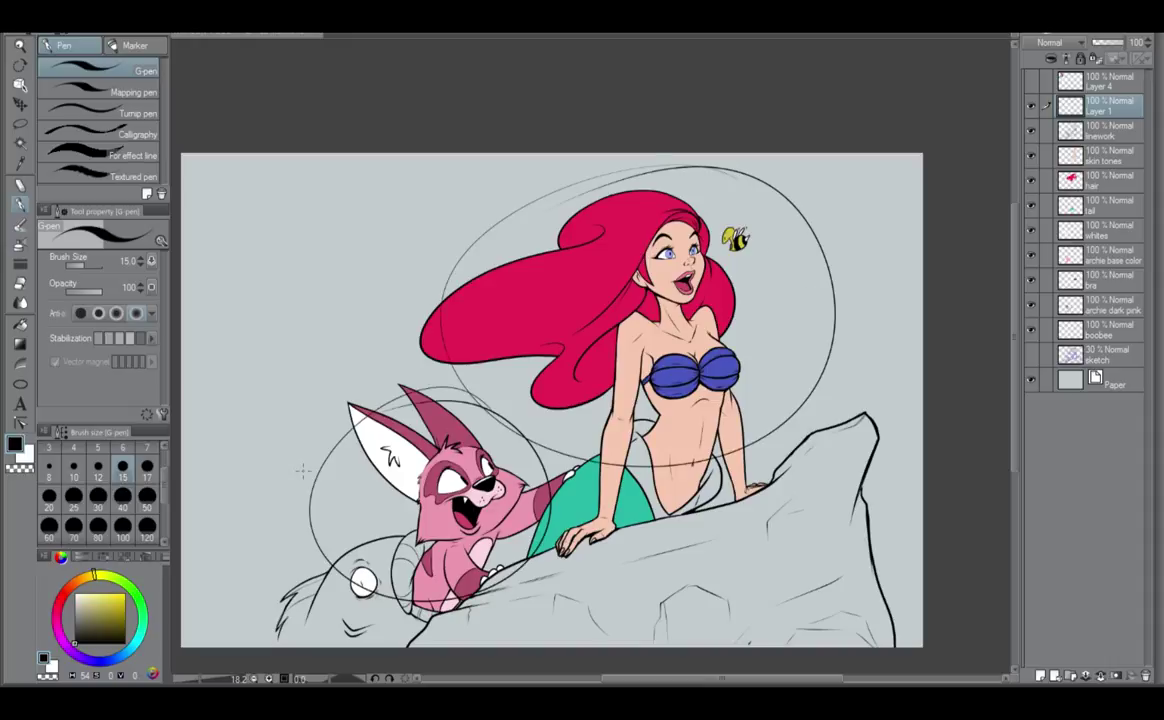
pyautogui.hotkey('ctrl', 'z')
pyautogui.hotkey('ctrl', 'z')
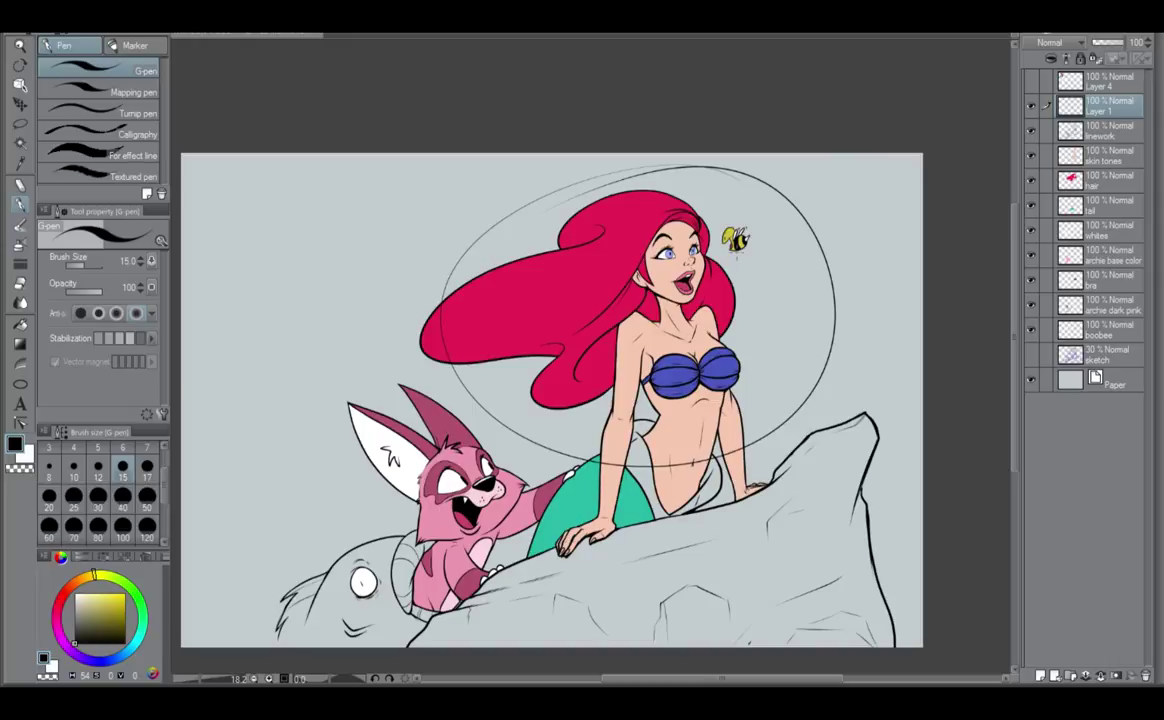
pyautogui.hotkey('ctrl', 'z')
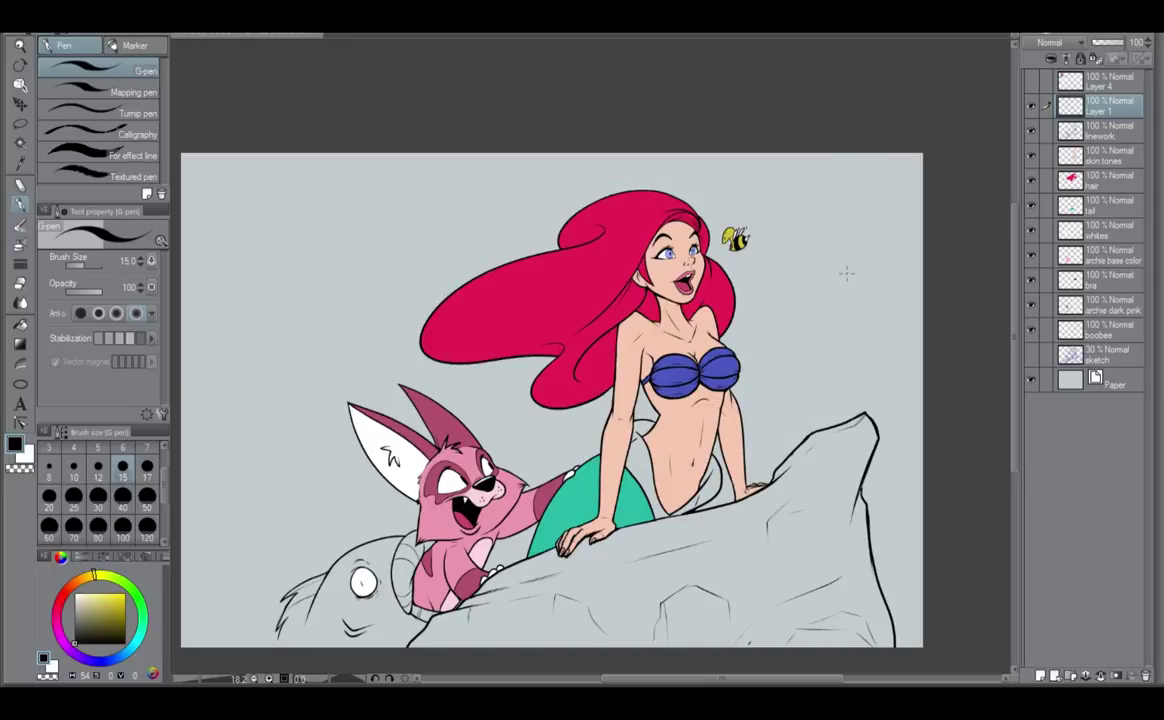
# Try a rough black outline around the uncoloured fish head, and undo it.
pyautogui.moveTo(405, 535)
pyautogui.mouseDown()
pyautogui.moveTo(330, 515)
pyautogui.moveTo(262, 592)
pyautogui.mouseUp()
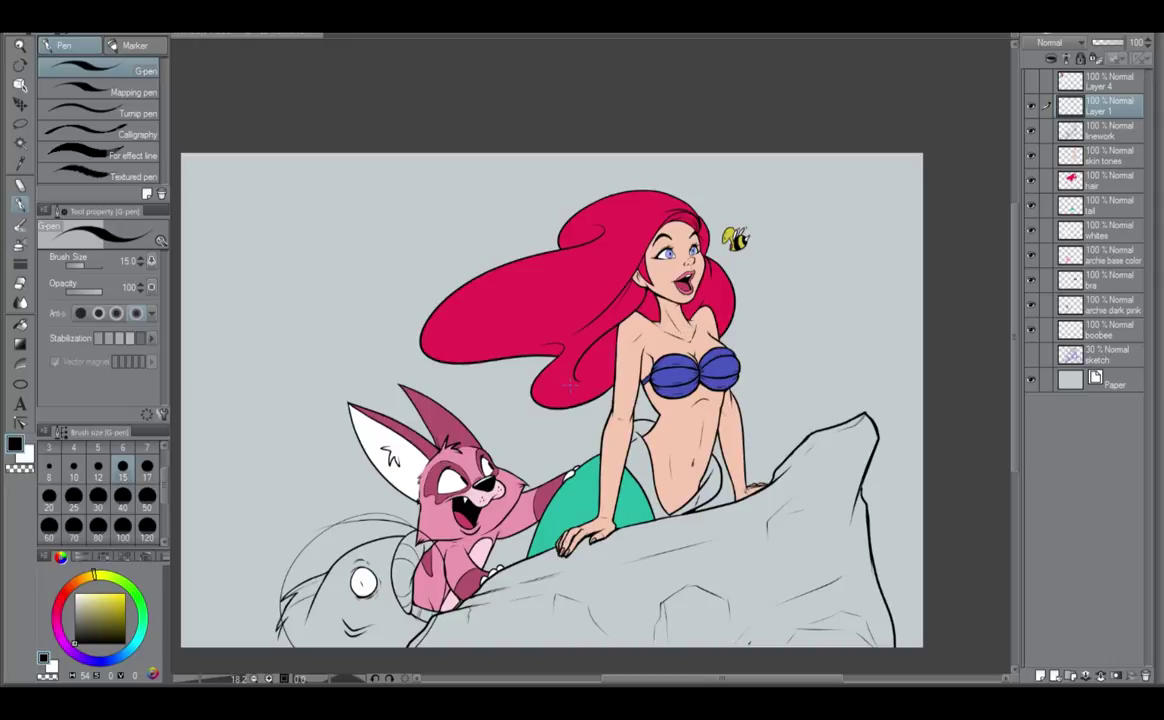
pyautogui.hotkey('ctrl', 'z')
pyautogui.hotkey('ctrl', 'z')
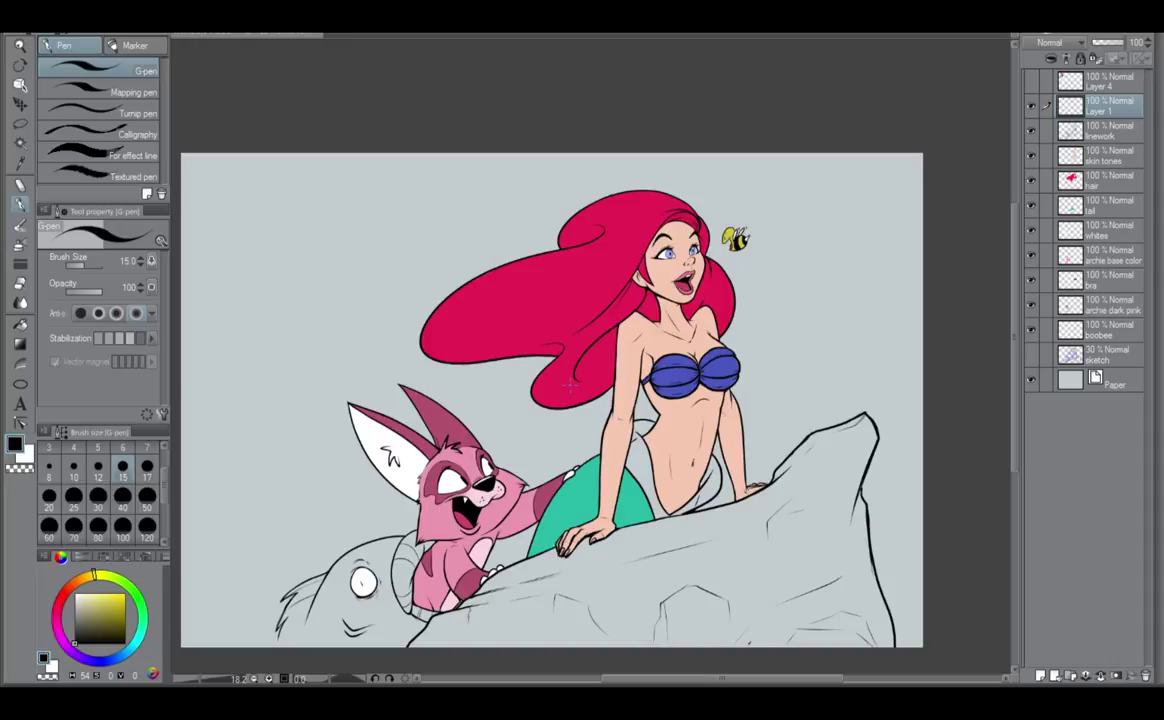
# Check the sketch overlay briefly and create a layer named fish above the sketch layer.
pyautogui.click(1032, 355)
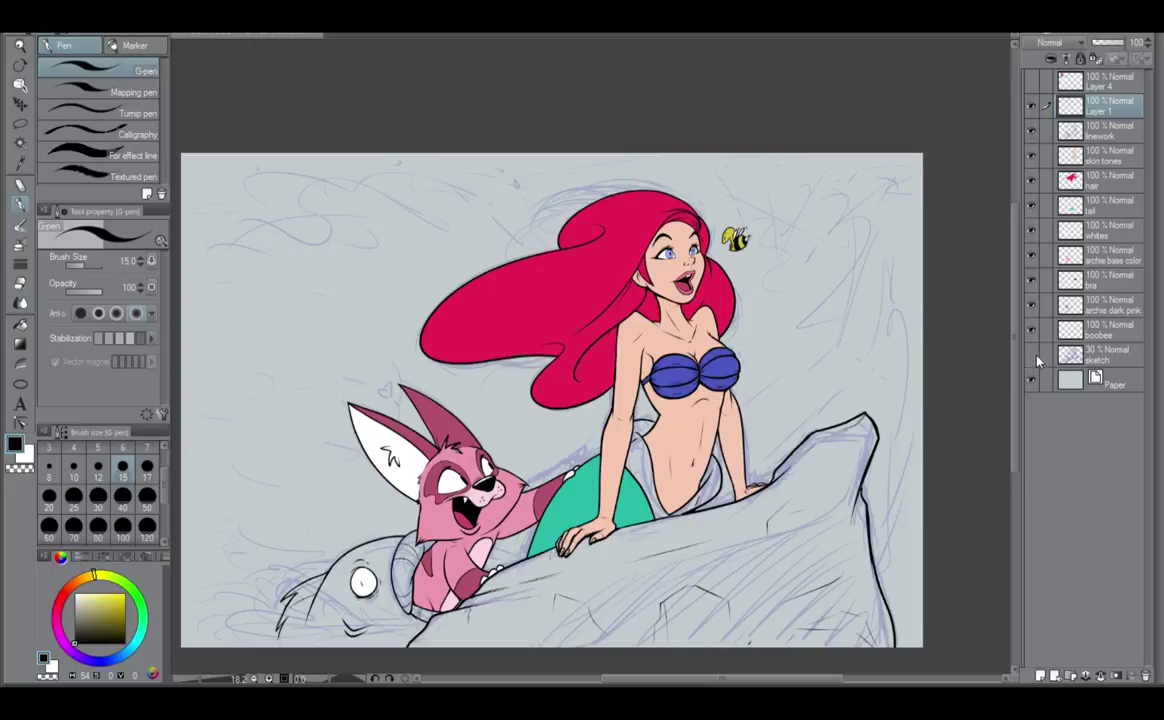
pyautogui.click(1032, 356)
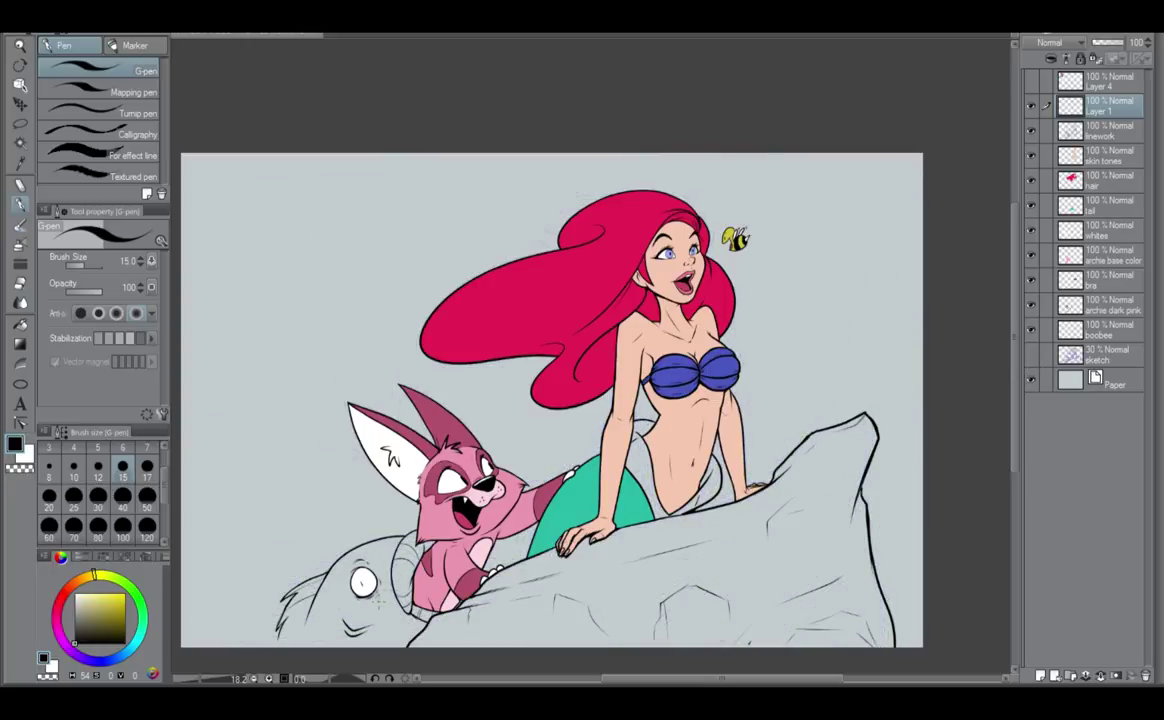
pyautogui.click(1106, 357)
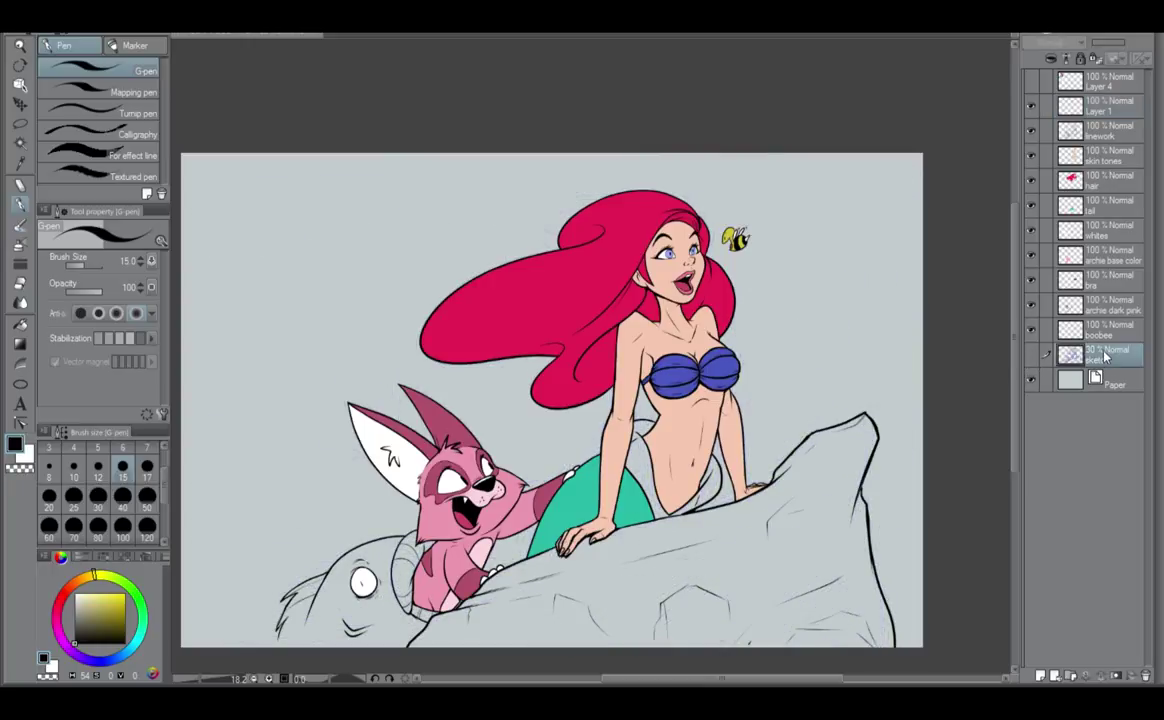
pyautogui.click(1052, 676)
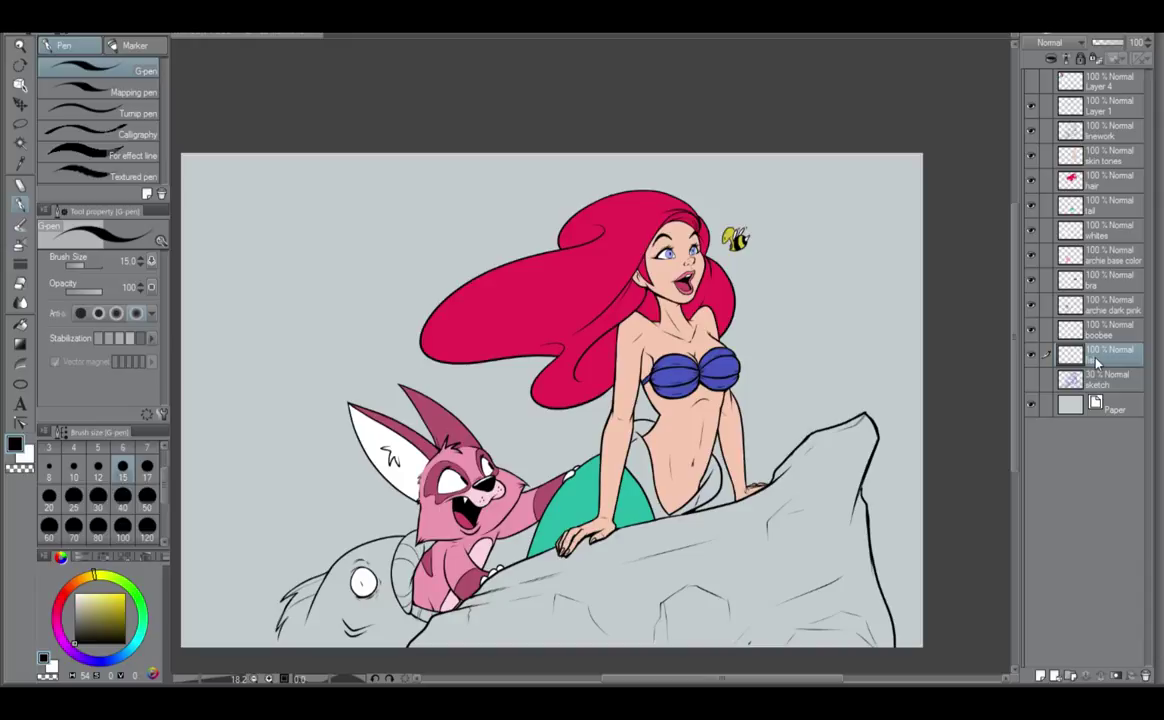
# Choose a muted green (H 83, S 52, V 58) as the fish's base colour.
pyautogui.scroll(3, 404, 588)
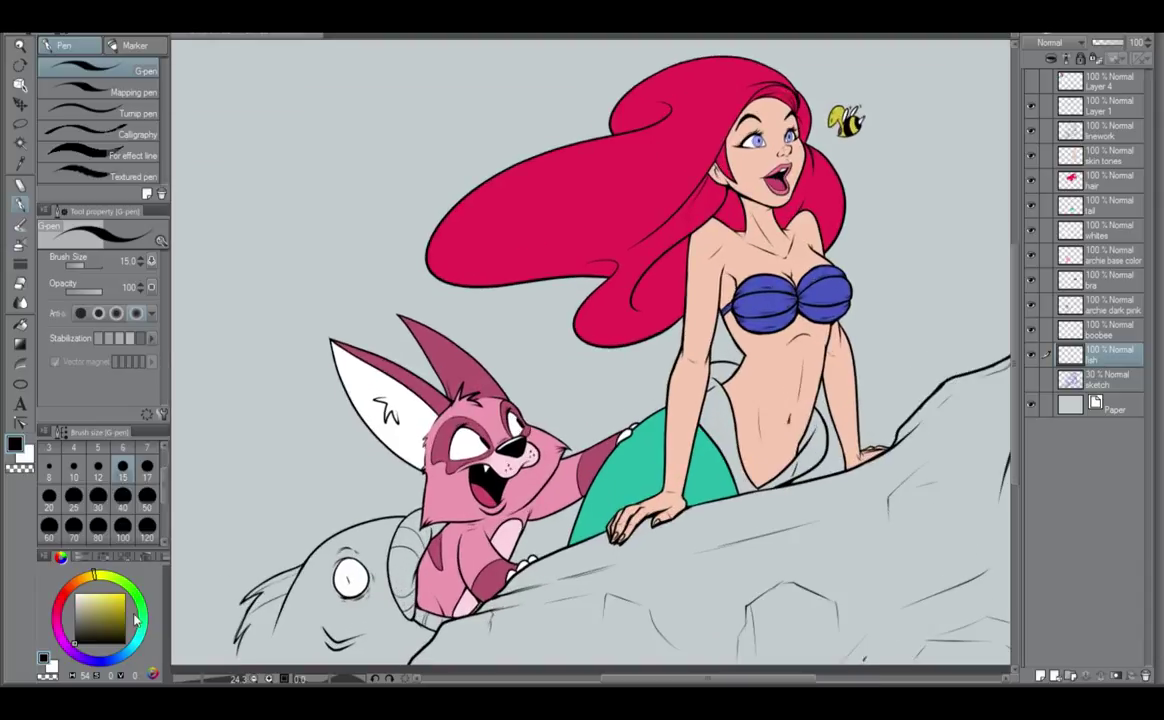
pyautogui.click(93, 603)
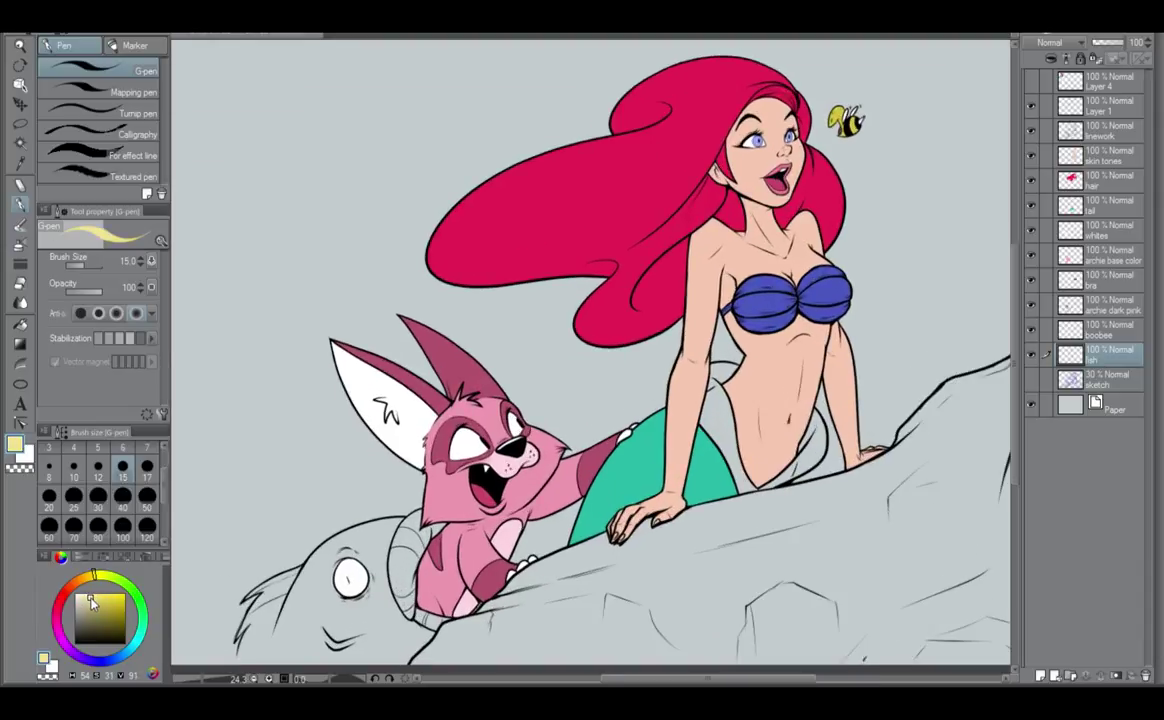
pyautogui.moveTo(90, 600)
pyautogui.mouseDown()
pyautogui.moveTo(97, 615)
pyautogui.moveTo(82, 632)
pyautogui.moveTo(105, 625)
pyautogui.mouseUp()
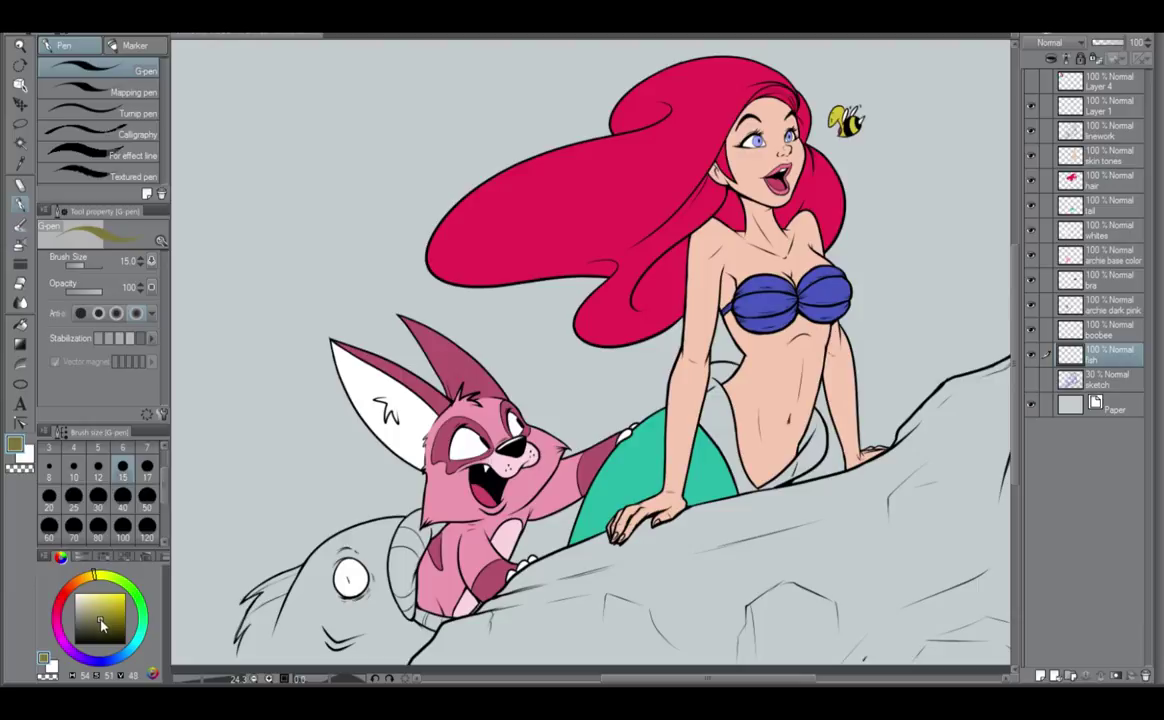
pyautogui.click(101, 617)
pyautogui.click(93, 574)
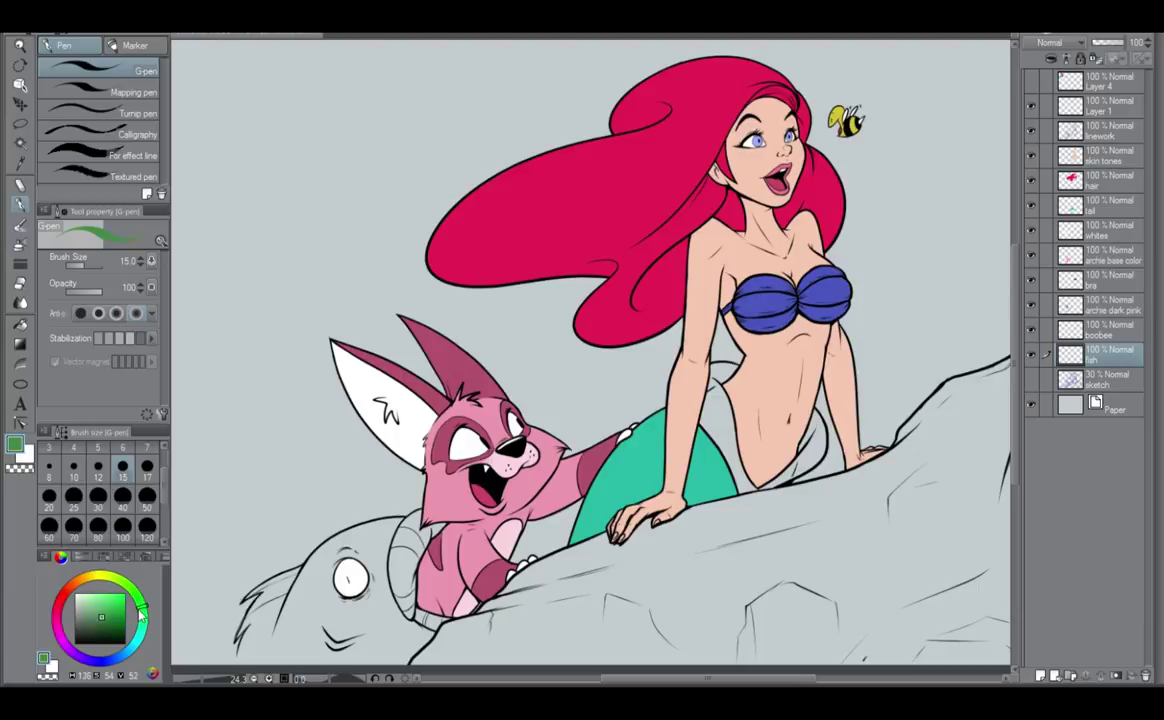
pyautogui.click(126, 653)
pyautogui.moveTo(126, 651)
pyautogui.mouseDown()
pyautogui.moveTo(138, 634)
pyautogui.moveTo(120, 658)
pyautogui.moveTo(70, 655)
pyautogui.moveTo(55, 588)
pyautogui.moveTo(128, 590)
pyautogui.moveTo(117, 583)
pyautogui.moveTo(102, 616)
pyautogui.mouseUp()
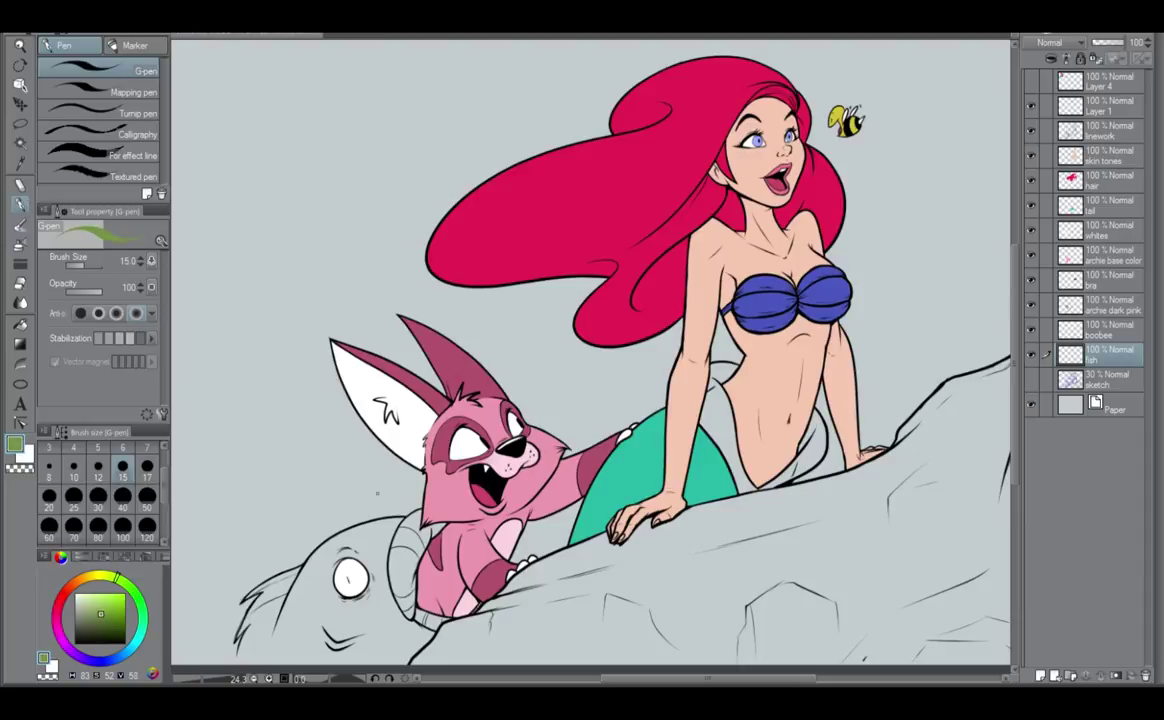
# Block in the fish with green on the fish layer using the G-pen at size 120.
pyautogui.click(147, 525)
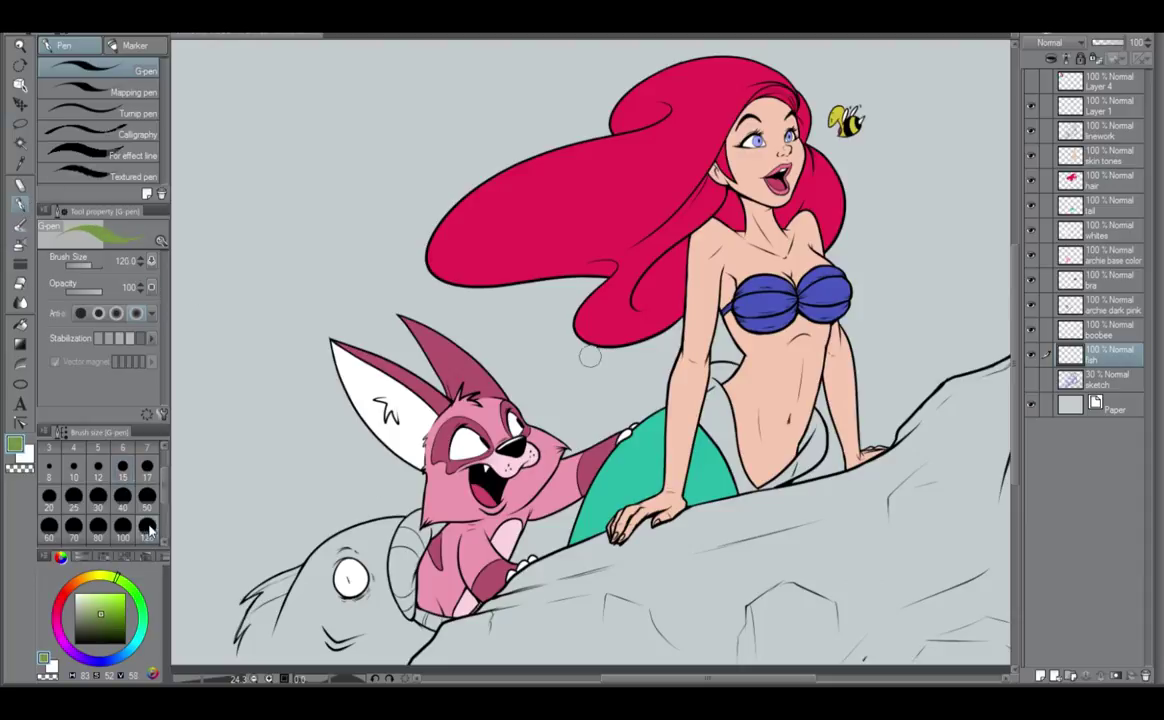
pyautogui.moveTo(375, 515)
pyautogui.mouseDown()
pyautogui.moveTo(275, 615)
pyautogui.moveTo(385, 480)
pyautogui.moveTo(395, 560)
pyautogui.moveTo(410, 480)
pyautogui.moveTo(370, 575)
pyautogui.moveTo(390, 570)
pyautogui.moveTo(370, 600)
pyautogui.moveTo(260, 560)
pyautogui.moveTo(225, 570)
pyautogui.moveTo(236, 660)
pyautogui.moveTo(333, 670)
pyautogui.mouseUp()
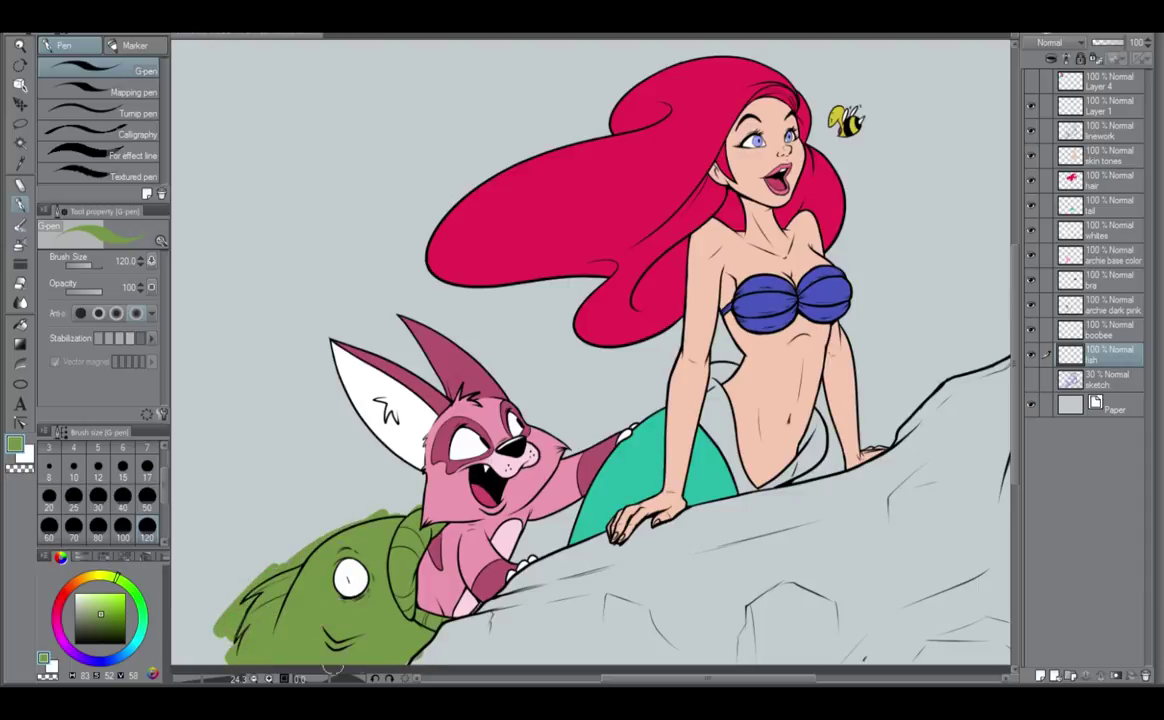
pyautogui.moveTo(430, 622); pyautogui.dragTo(412, 658)
pyautogui.moveTo(405, 518); pyautogui.dragTo(425, 514)
# Desaturate the green to H 83, S 18, V 54 and repaint the fish with it at size 120.
pyautogui.moveTo(386, 595); pyautogui.dragTo(458, 490)
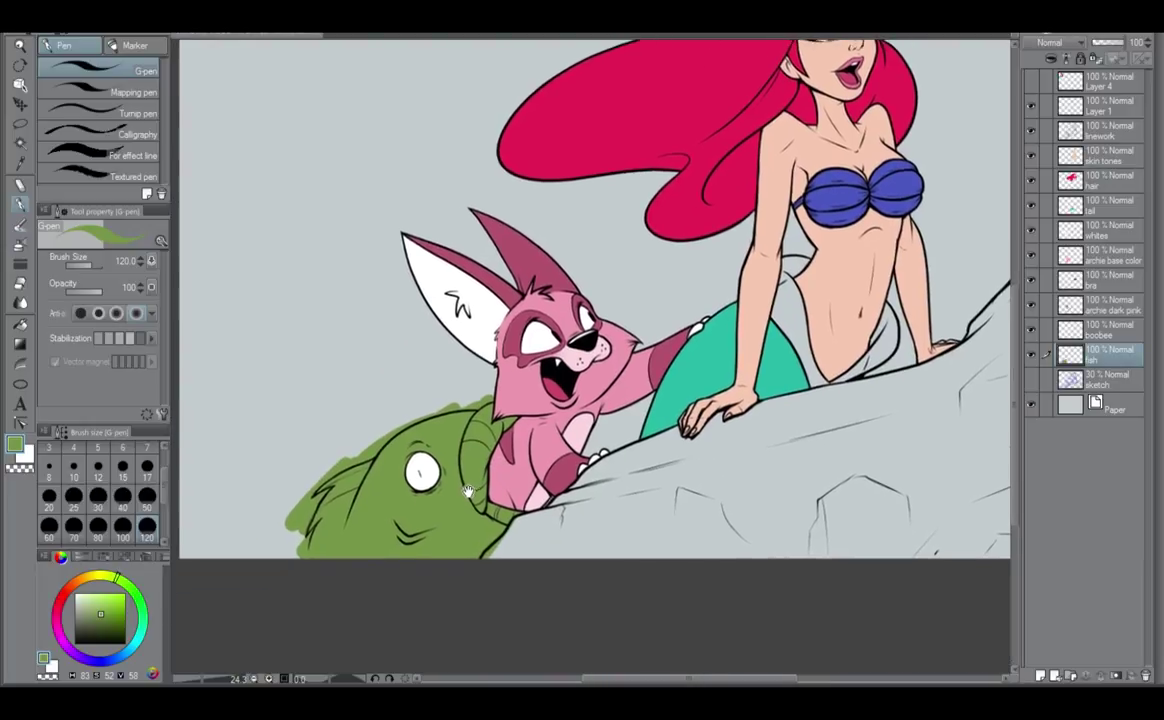
pyautogui.moveTo(100, 619); pyautogui.dragTo(86, 622)
pyautogui.moveTo(440, 428)
pyautogui.mouseDown()
pyautogui.moveTo(374, 486)
pyautogui.moveTo(363, 548)
pyautogui.moveTo(396, 556)
pyautogui.moveTo(480, 440)
pyautogui.moveTo(470, 500)
pyautogui.moveTo(485, 470)
pyautogui.moveTo(468, 478)
pyautogui.moveTo(329, 457)
pyautogui.moveTo(270, 497)
pyautogui.moveTo(319, 440)
pyautogui.moveTo(358, 560)
pyautogui.mouseUp()
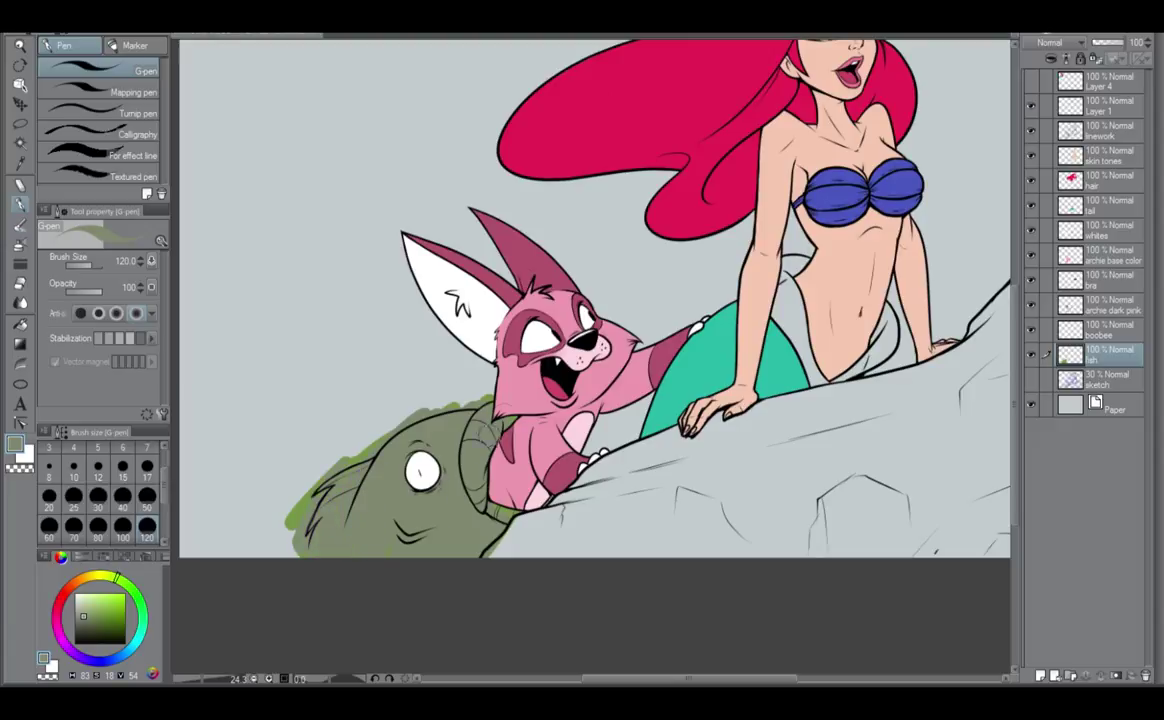
pyautogui.moveTo(458, 476); pyautogui.dragTo(407, 572)
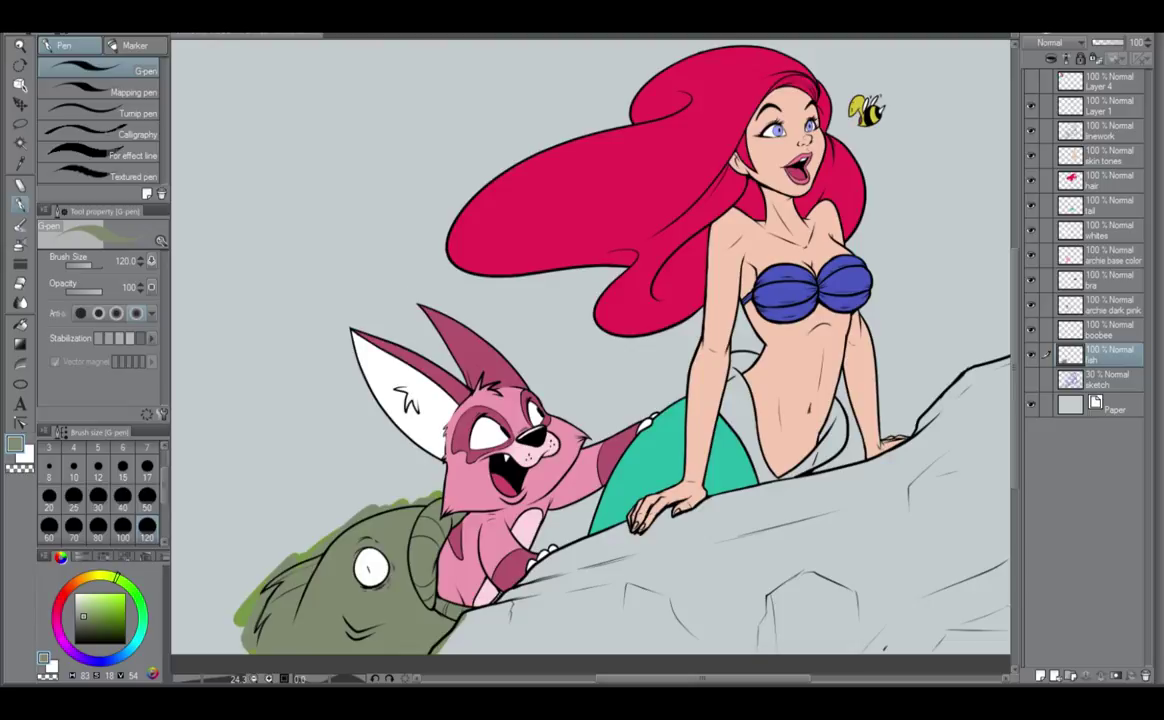
# Shift the fish's hue to a muted violet-blue and sample it (H 242, S 18, V 54) as the drawing colour.
pyautogui.hotkey('ctrl', 'u')
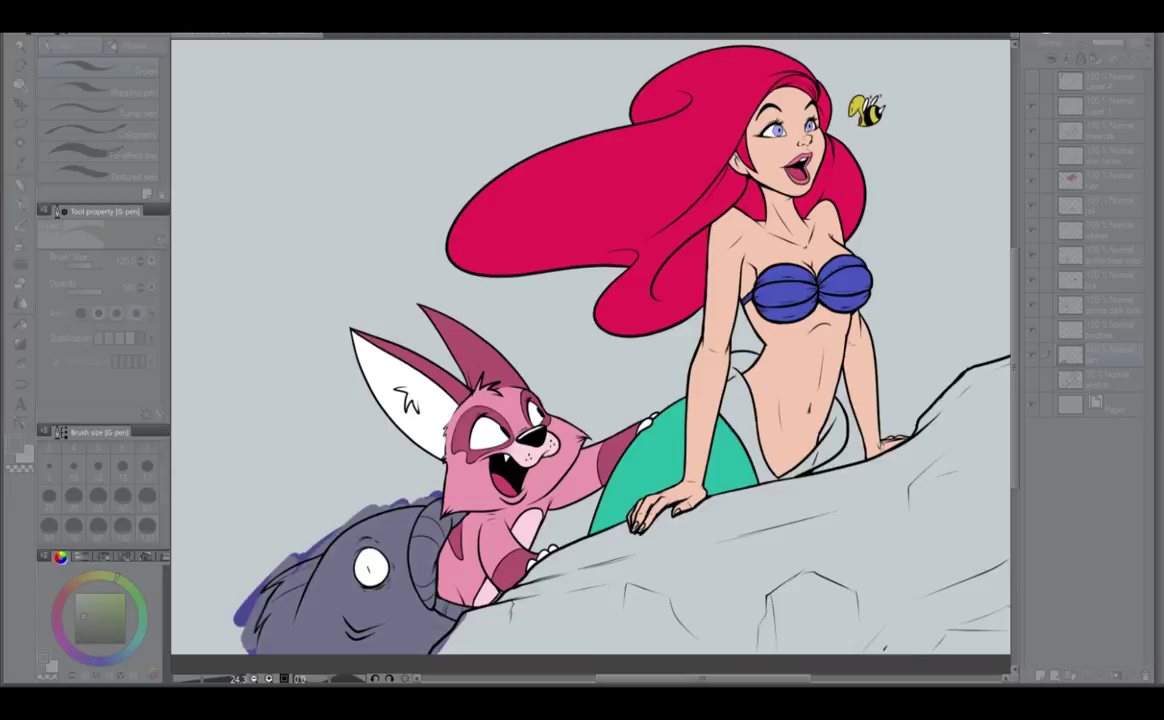
pyautogui.click(924, 428)
pyautogui.keyDown('alt'); pyautogui.click(396, 532); pyautogui.keyUp('alt')
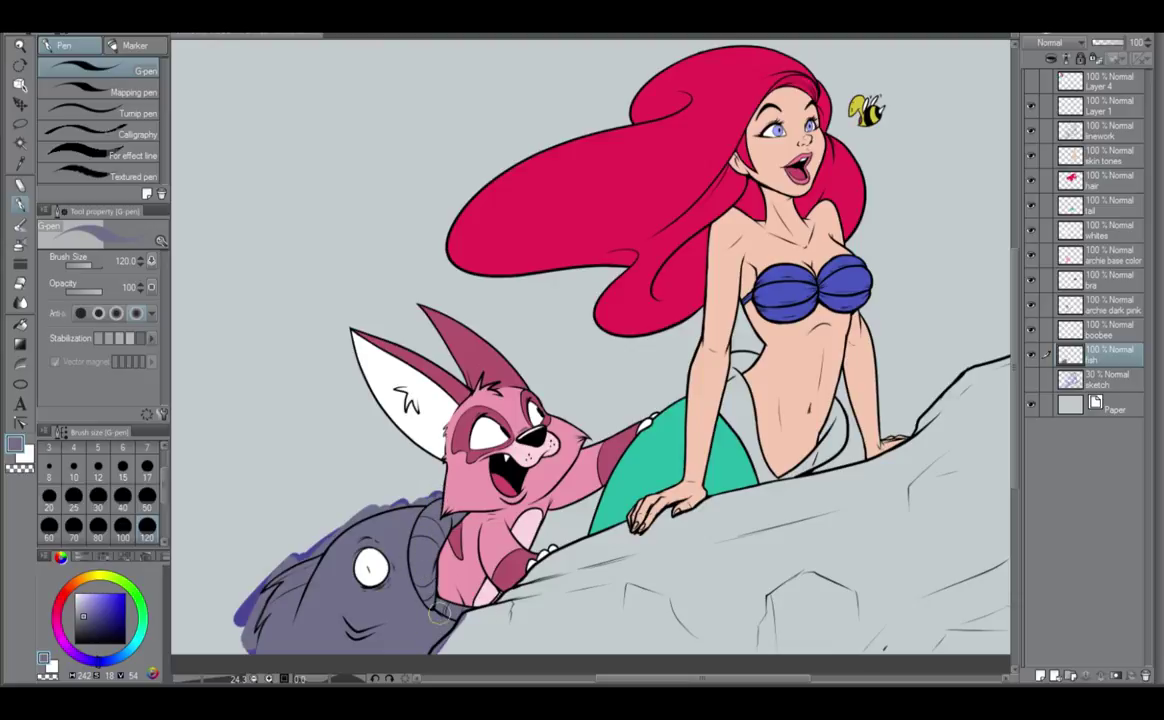
# Try painting the fish's lips on the fish layer in a lighter violet-grey (H 242, S 16, V 78).
pyautogui.scroll(1, 521, 563)
pyautogui.scroll(1, 521, 563)
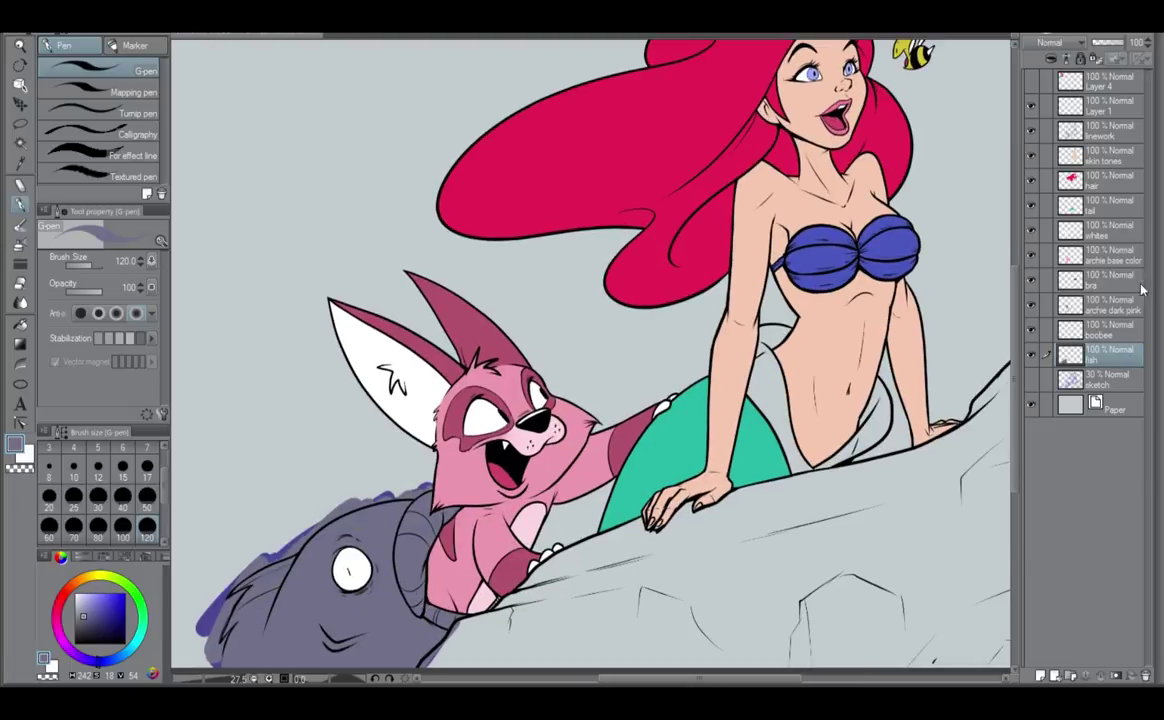
pyautogui.click(1110, 256)
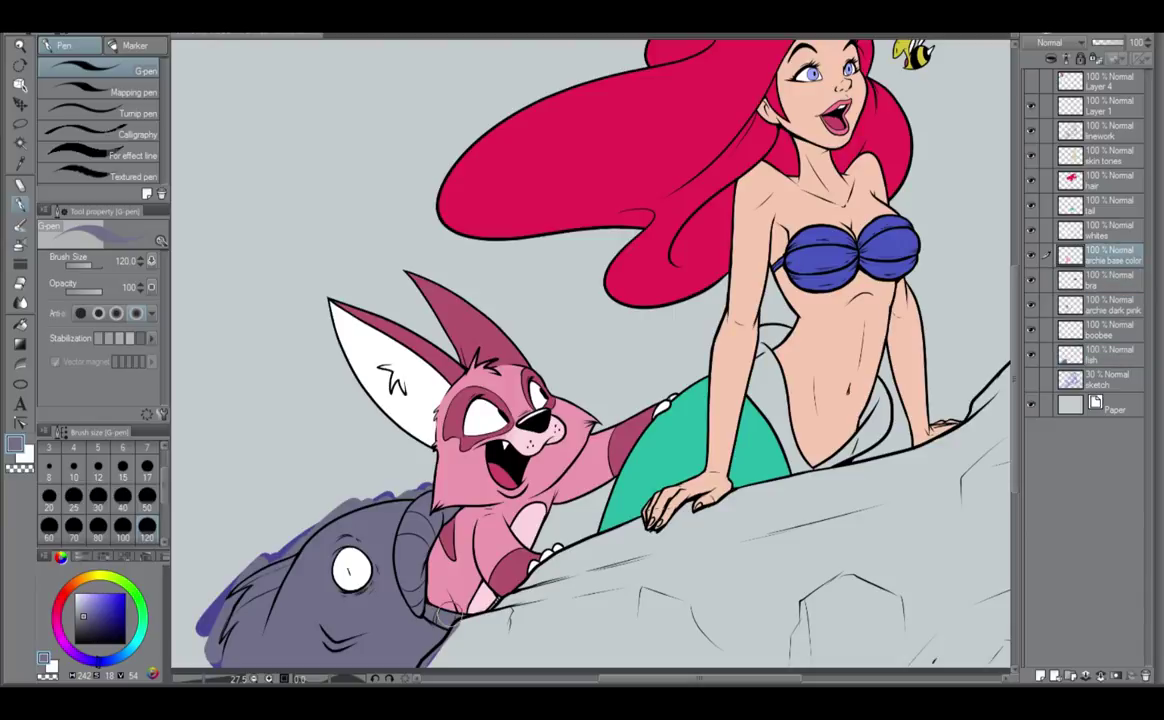
pyautogui.click(1117, 357)
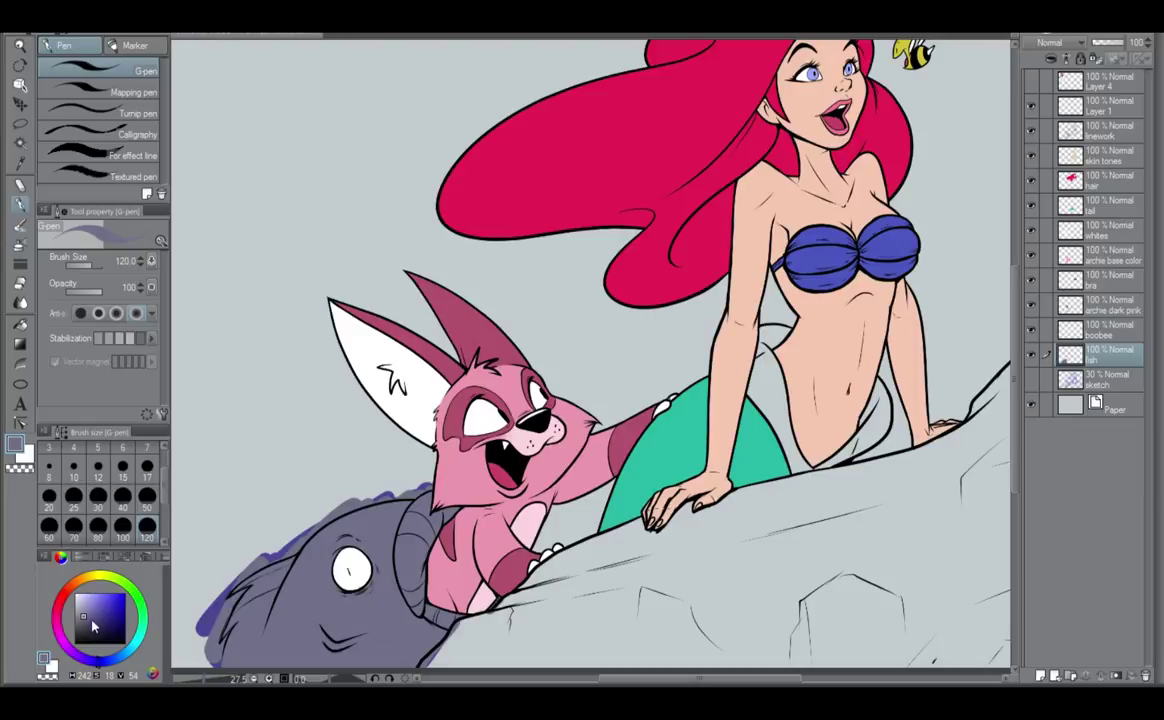
pyautogui.moveTo(84, 621); pyautogui.dragTo(82, 604)
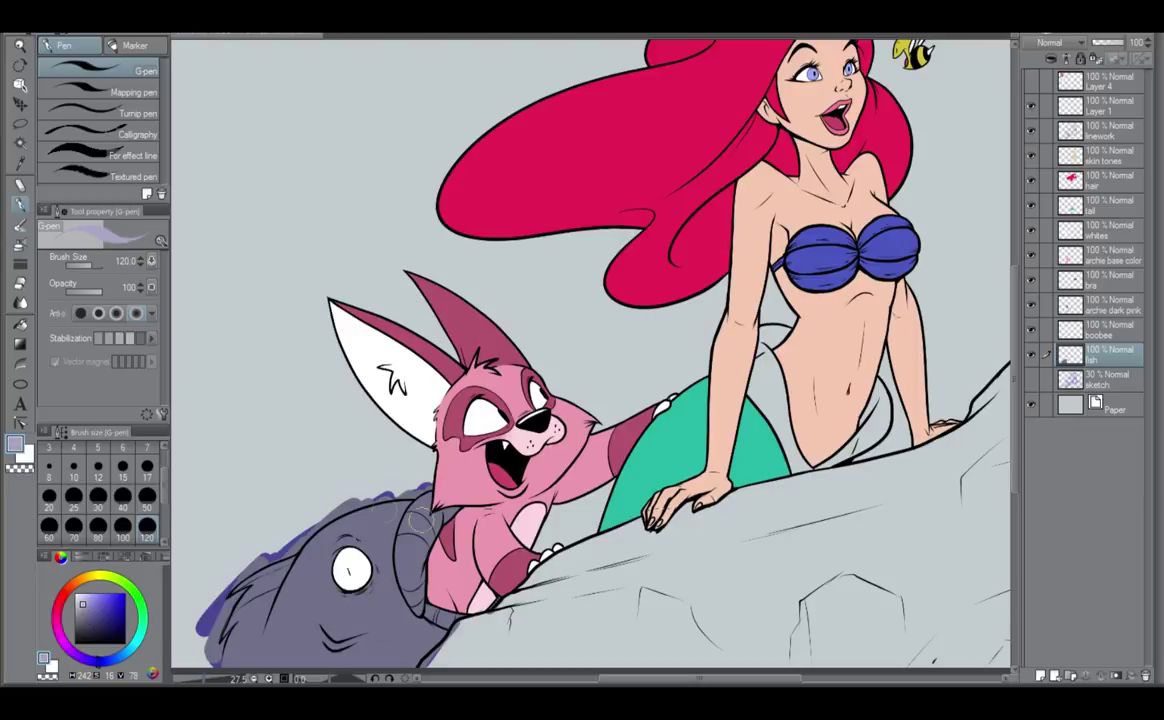
pyautogui.moveTo(412, 505); pyautogui.dragTo(418, 570)
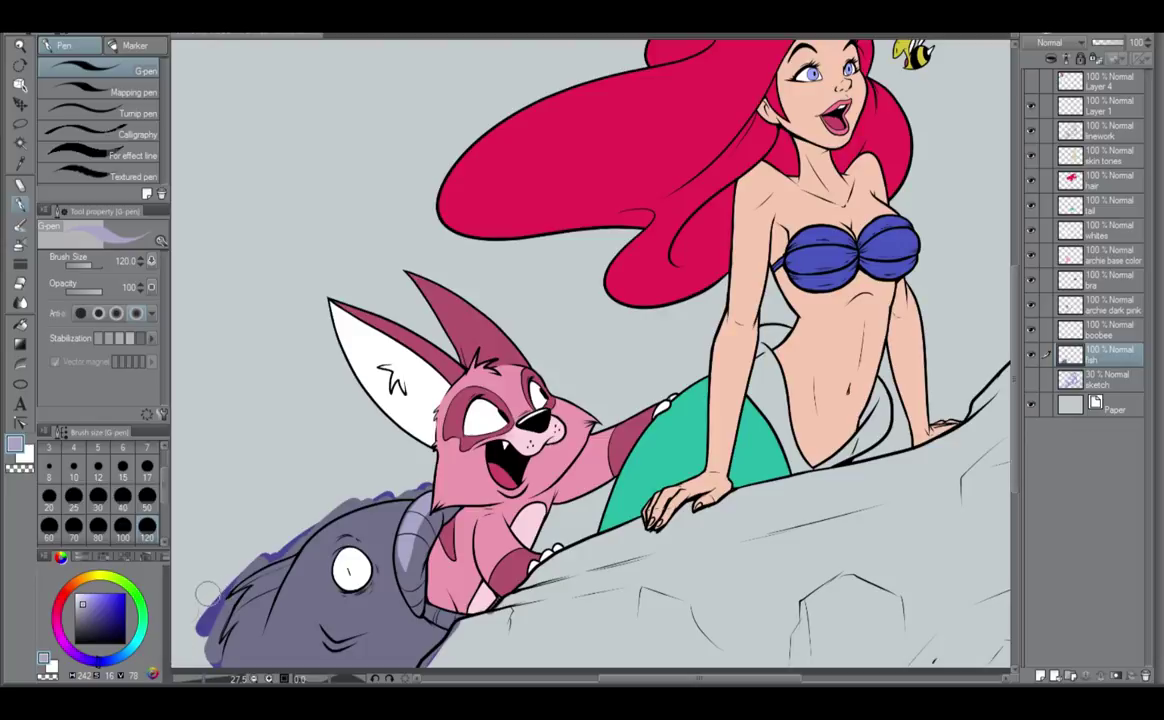
pyautogui.hotkey('ctrl', 'z')
# Paint the fish's lips and the spiky fin on its back with a slightly lighter violet-grey (H 242, V 66).
pyautogui.click(84, 621)
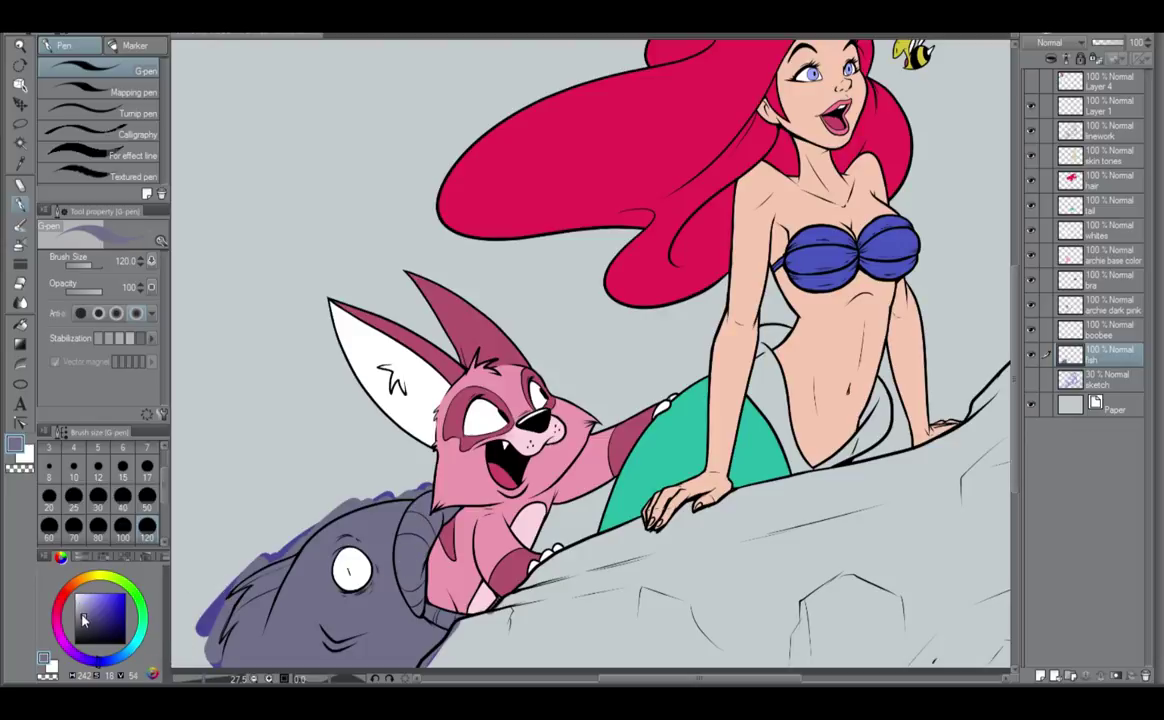
pyautogui.moveTo(419, 510); pyautogui.dragTo(412, 561)
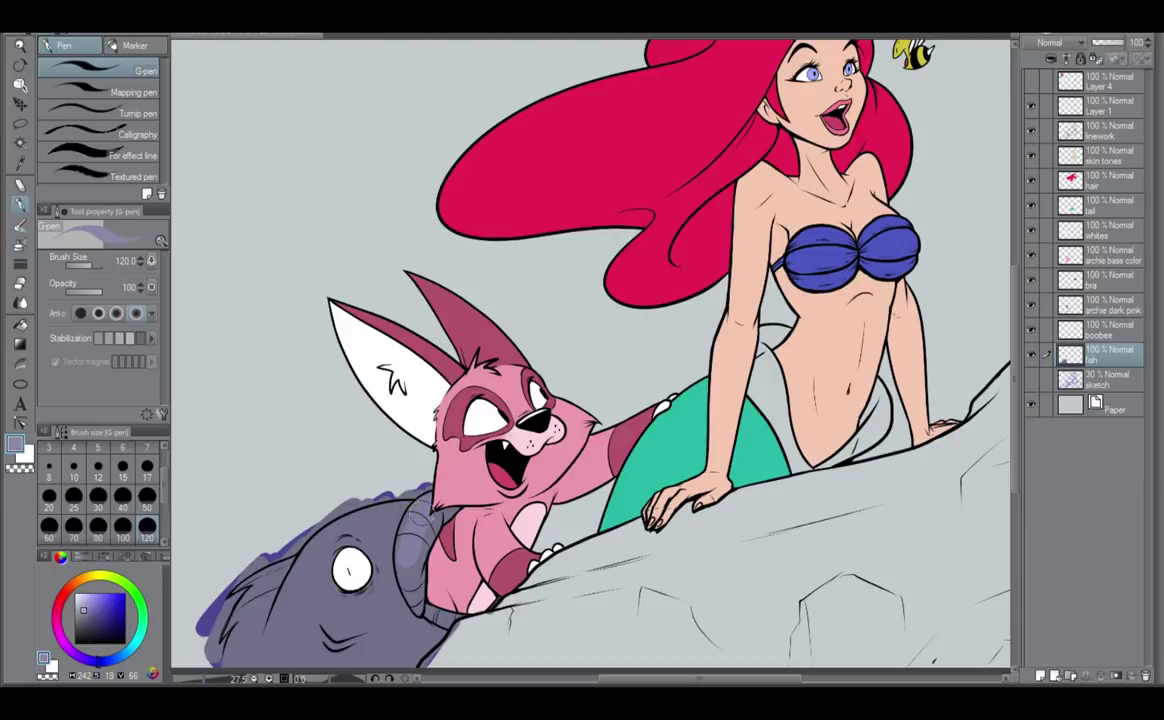
pyautogui.moveTo(418, 524)
pyautogui.mouseDown()
pyautogui.moveTo(428, 541)
pyautogui.moveTo(442, 514)
pyautogui.moveTo(421, 547)
pyautogui.moveTo(420, 602)
pyautogui.moveTo(437, 616)
pyautogui.moveTo(441, 598)
pyautogui.mouseUp()
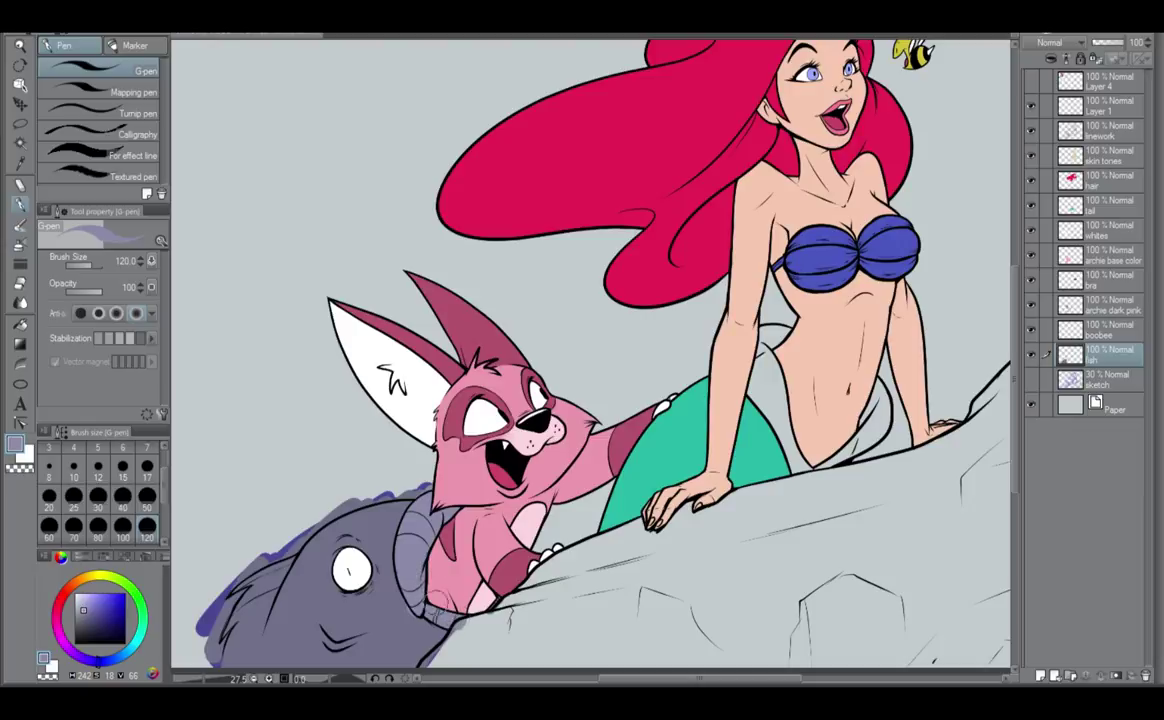
pyautogui.scroll(2, 456, 612)
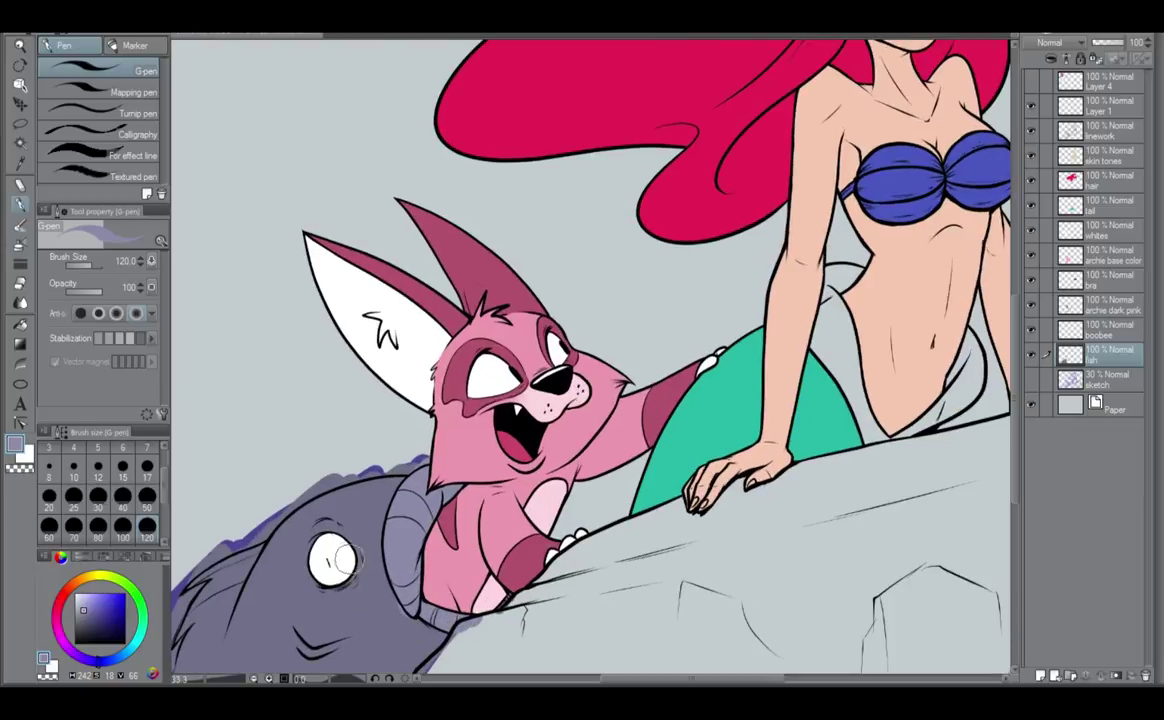
pyautogui.moveTo(278, 590)
pyautogui.mouseDown()
pyautogui.moveTo(447, 550)
pyautogui.moveTo(473, 503)
pyautogui.moveTo(440, 621)
pyautogui.moveTo(486, 505)
pyautogui.moveTo(419, 585)
pyautogui.moveTo(421, 621)
pyautogui.mouseUp()
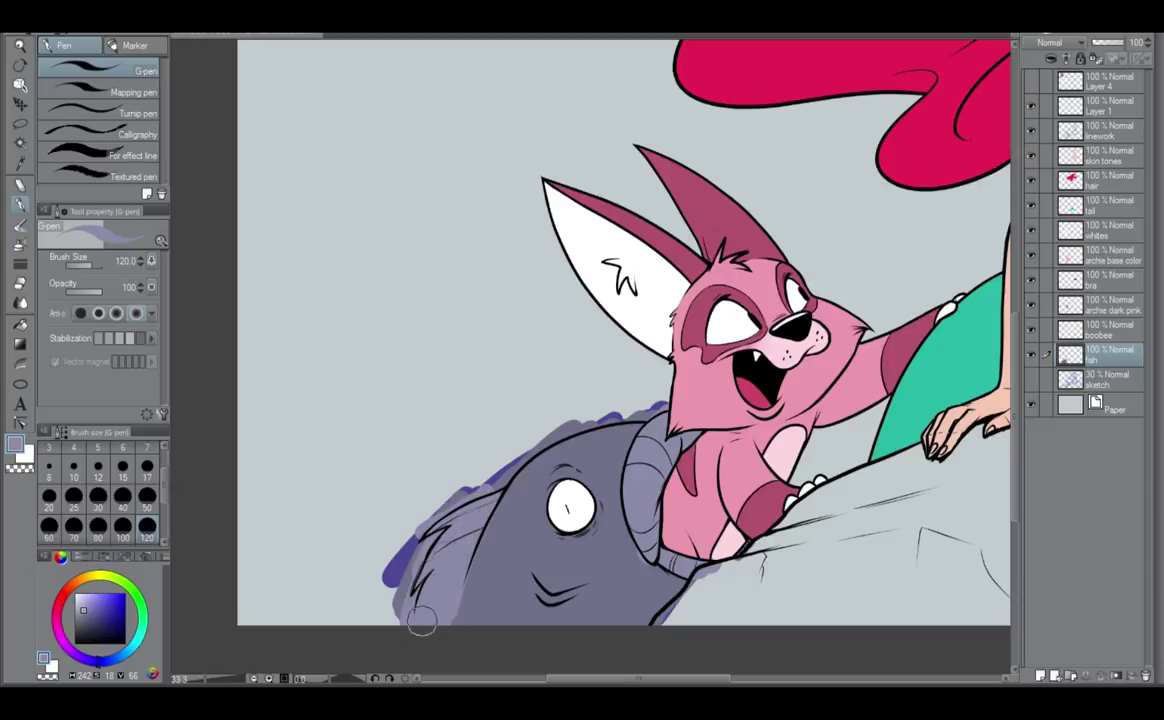
# Touch up the fish's body with H 242, S 18, V 54 and clear the colour spilling over the rock edge.
pyautogui.moveTo(611, 542); pyautogui.dragTo(552, 580)
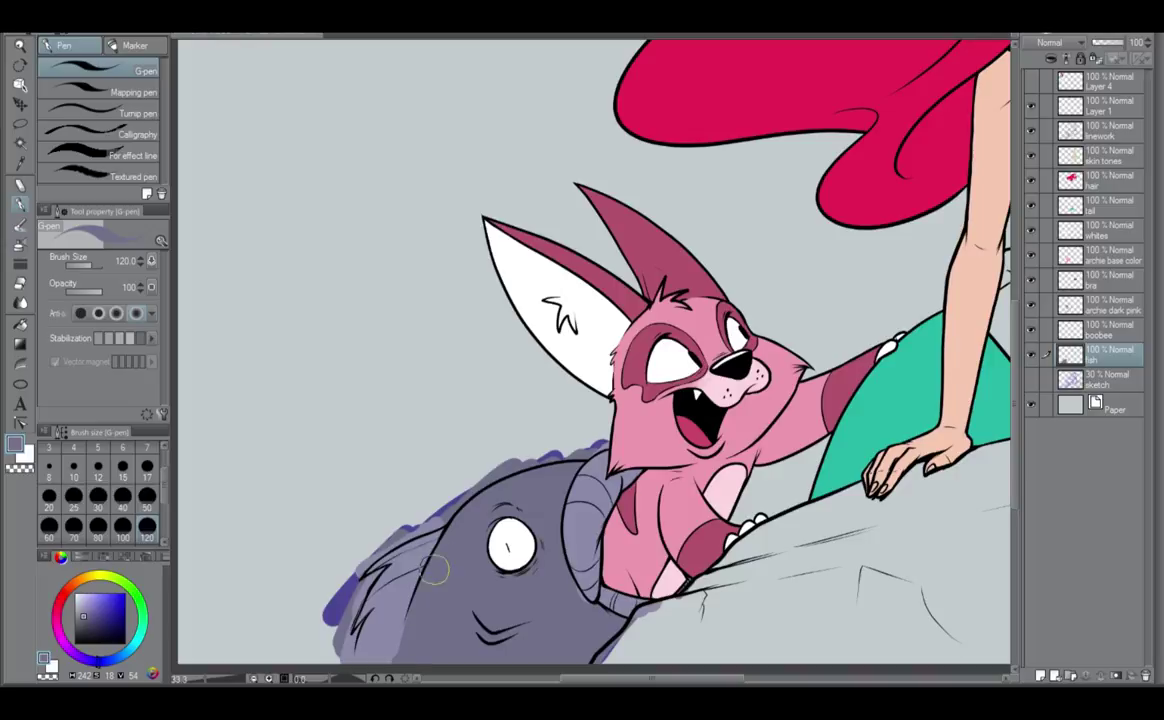
pyautogui.moveTo(549, 615); pyautogui.dragTo(495, 561)
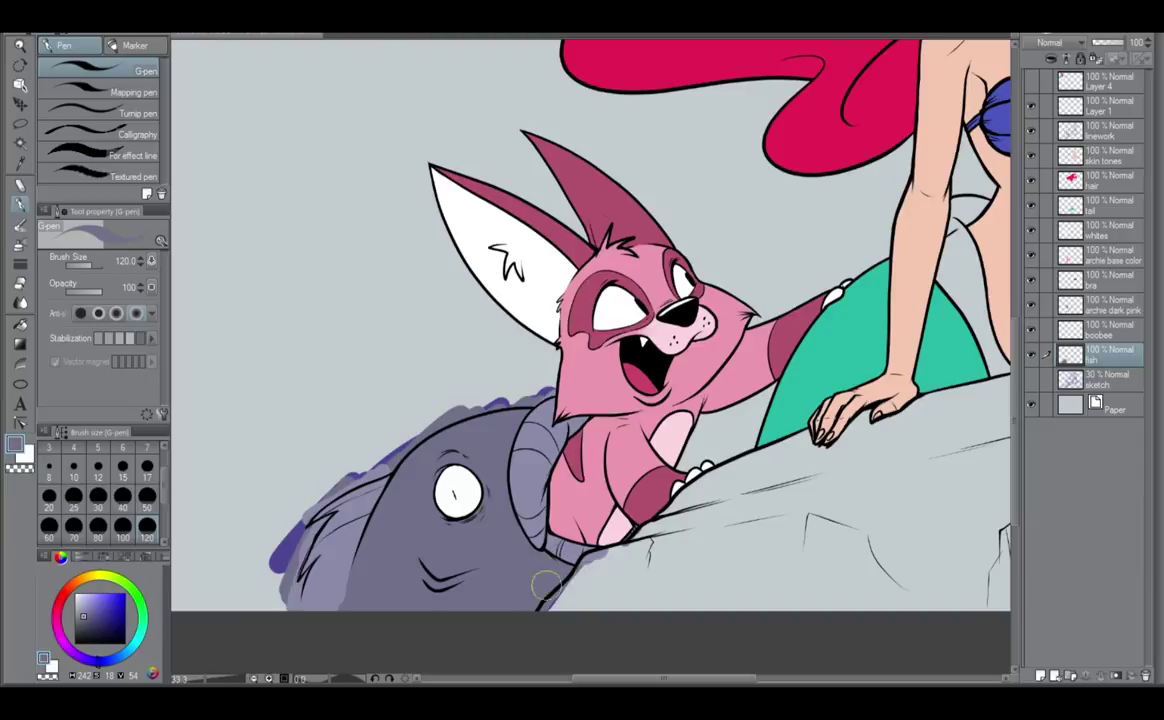
pyautogui.moveTo(514, 573); pyautogui.dragTo(529, 535)
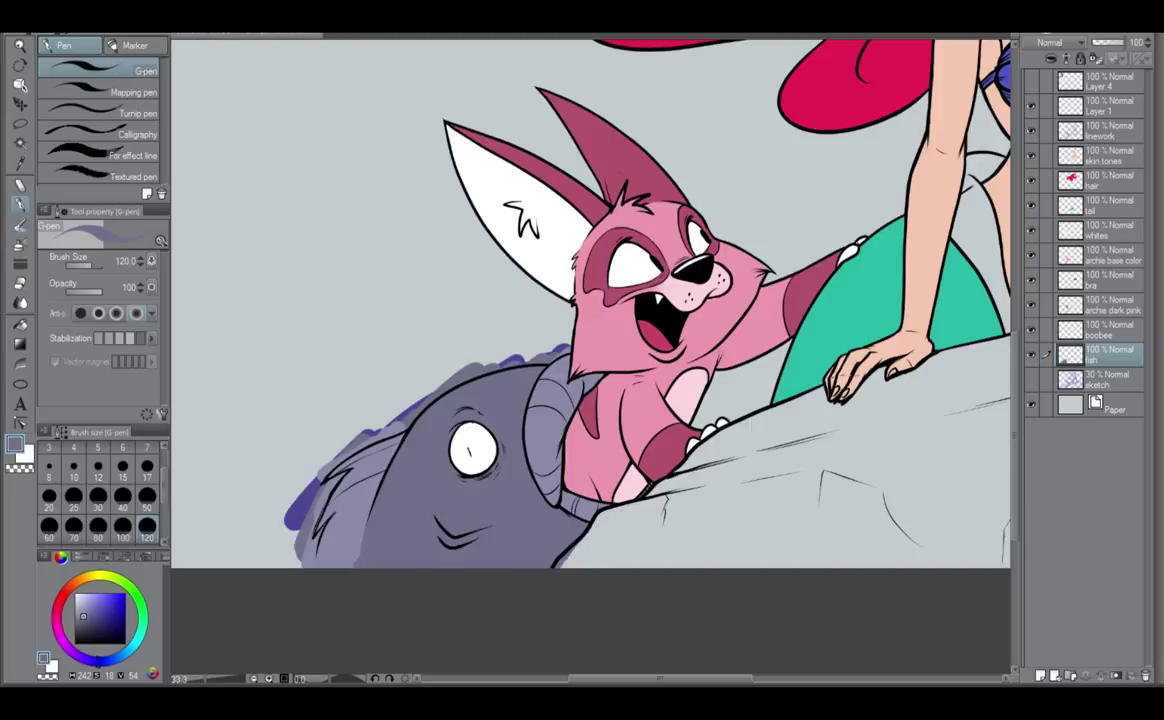
pyautogui.moveTo(540, 470); pyautogui.dragTo(570, 540)
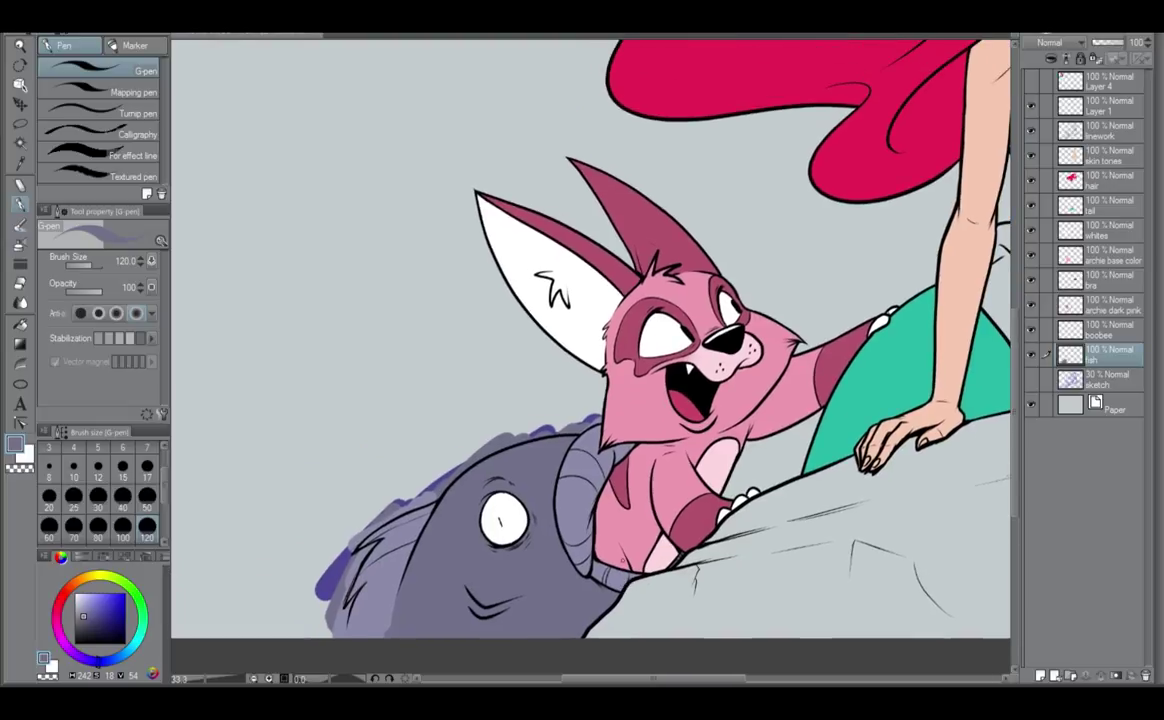
# Erase the excess colour outside the fish's outline around the fin, along the back and behind the upper lip.
pyautogui.press('e')
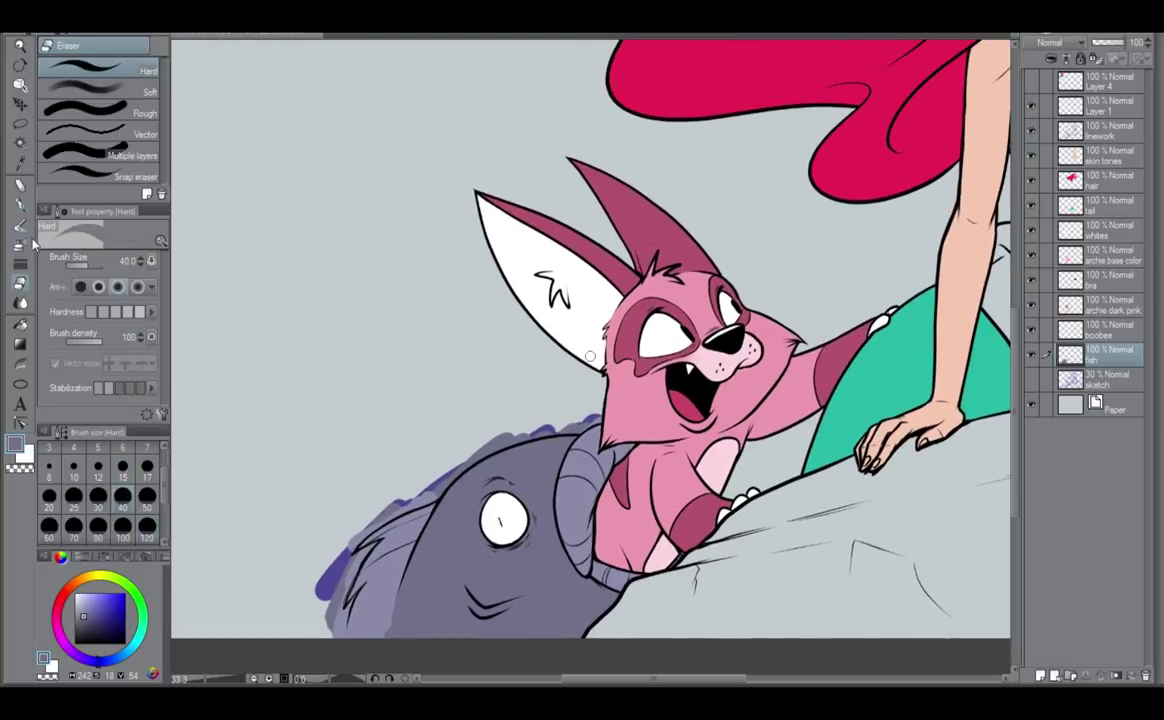
pyautogui.click(21, 203)
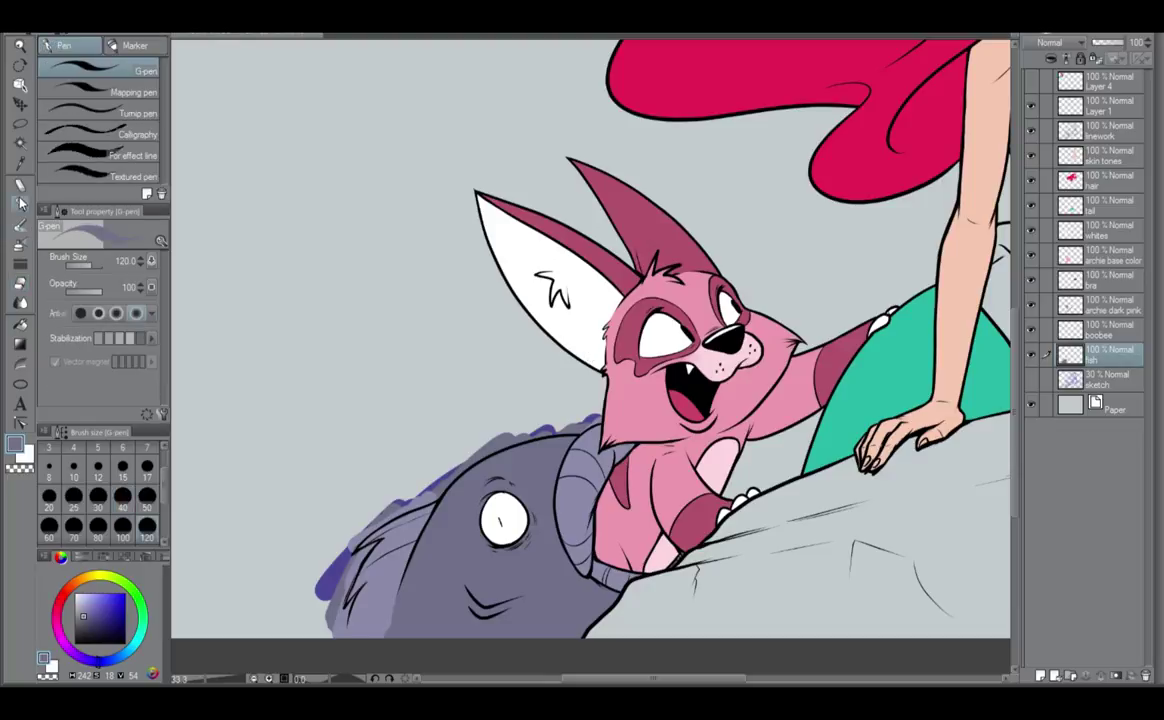
pyautogui.moveTo(421, 497)
pyautogui.mouseDown()
pyautogui.moveTo(353, 539)
pyautogui.moveTo(427, 500)
pyautogui.moveTo(337, 552)
pyautogui.moveTo(374, 521)
pyautogui.moveTo(349, 559)
pyautogui.moveTo(334, 624)
pyautogui.moveTo(354, 559)
pyautogui.moveTo(332, 611)
pyautogui.moveTo(331, 556)
pyautogui.moveTo(317, 600)
pyautogui.moveTo(350, 556)
pyautogui.mouseUp()
pyautogui.moveTo(338, 608)
pyautogui.mouseDown()
pyautogui.moveTo(353, 597)
pyautogui.moveTo(334, 635)
pyautogui.mouseUp()
pyautogui.moveTo(385, 505)
pyautogui.mouseDown()
pyautogui.moveTo(427, 490)
pyautogui.moveTo(372, 523)
pyautogui.moveTo(523, 436)
pyautogui.moveTo(419, 492)
pyautogui.mouseUp()
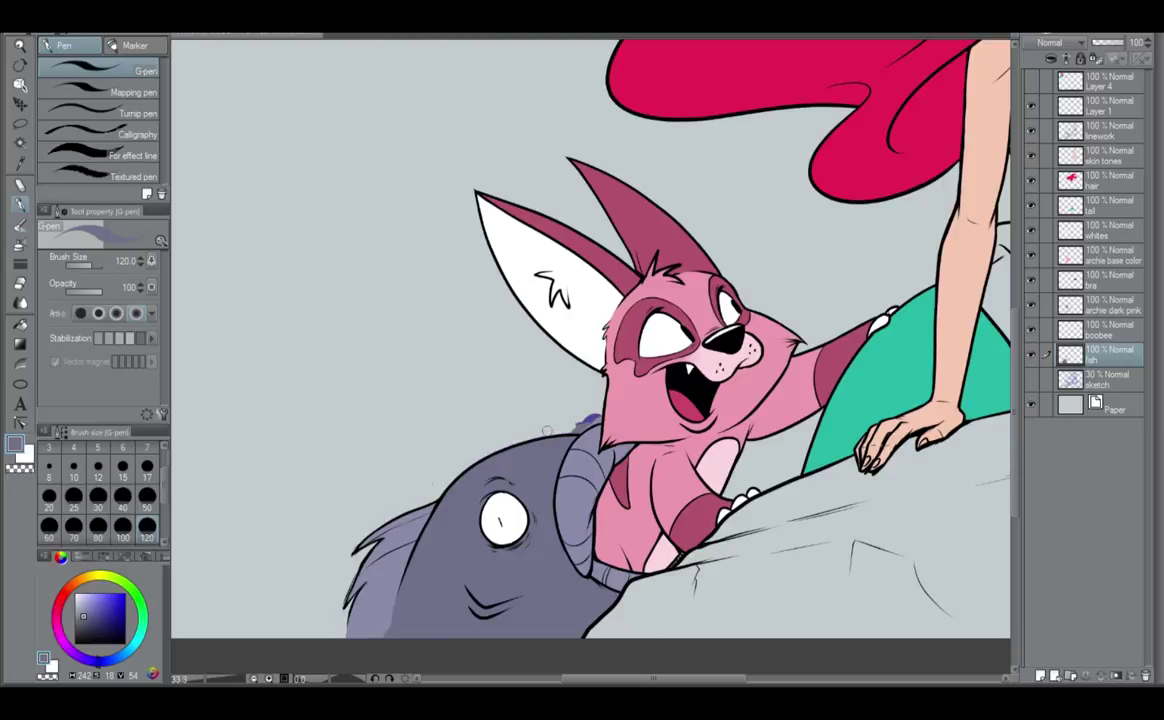
pyautogui.moveTo(498, 392); pyautogui.dragTo(428, 416)
pyautogui.moveTo(503, 452); pyautogui.dragTo(523, 438)
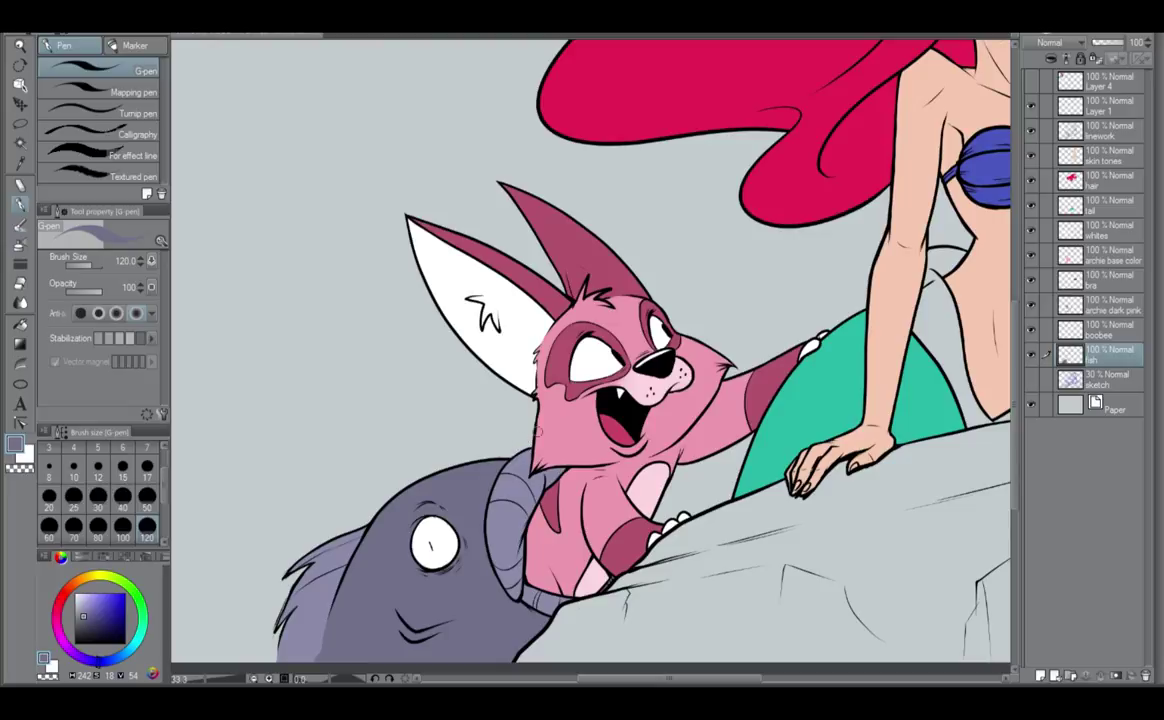
pyautogui.scroll(-3, 525, 427)
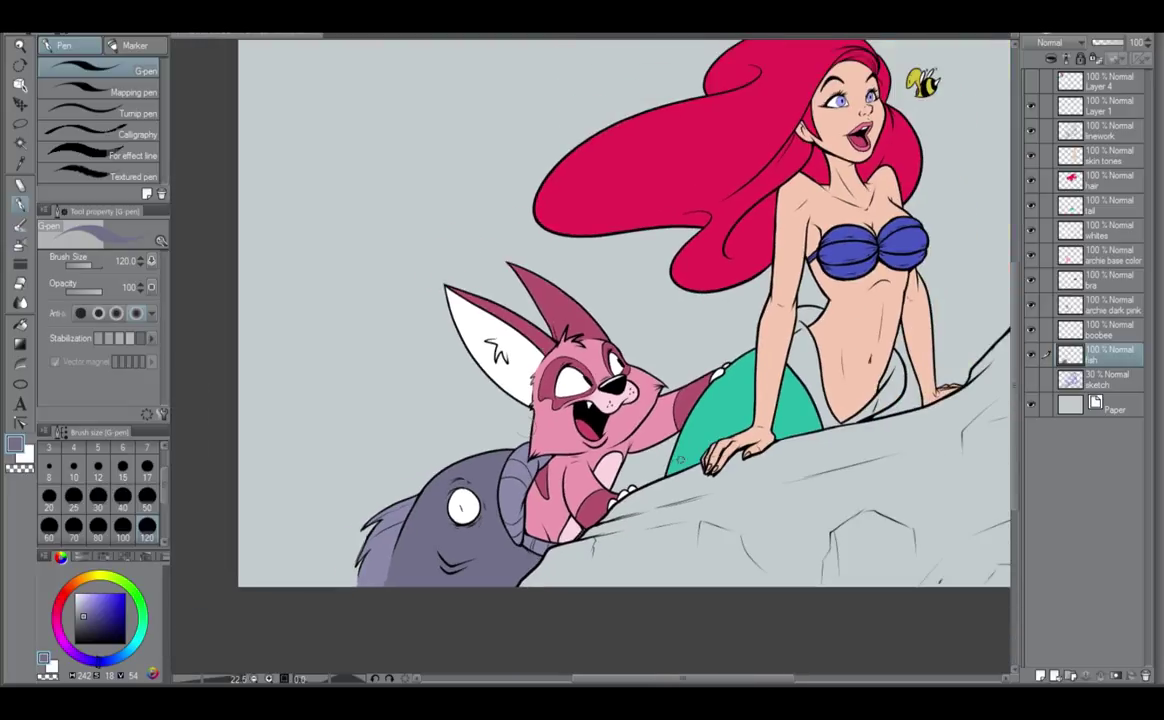
pyautogui.moveTo(639, 471); pyautogui.dragTo(673, 398)
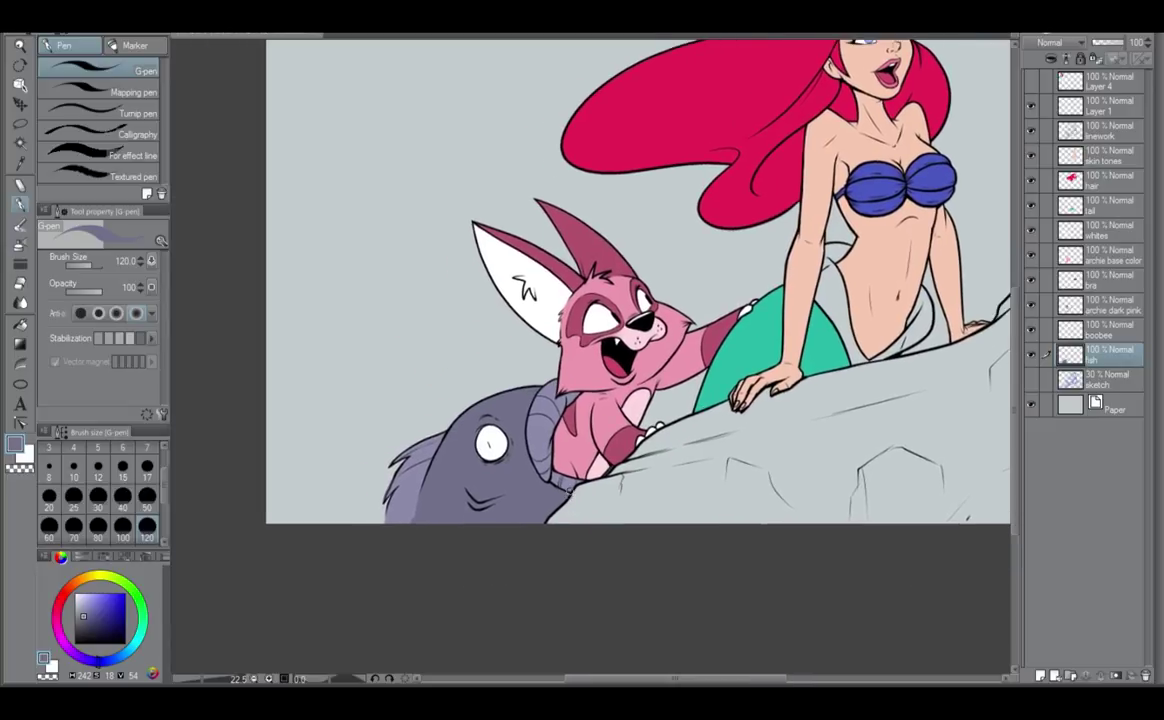
# Auto-select the fish's body, paint it dark violet-grey (H 242, S 15, V 36) with the G-pen at size 120, and deselect.
pyautogui.scroll(2, 568, 490)
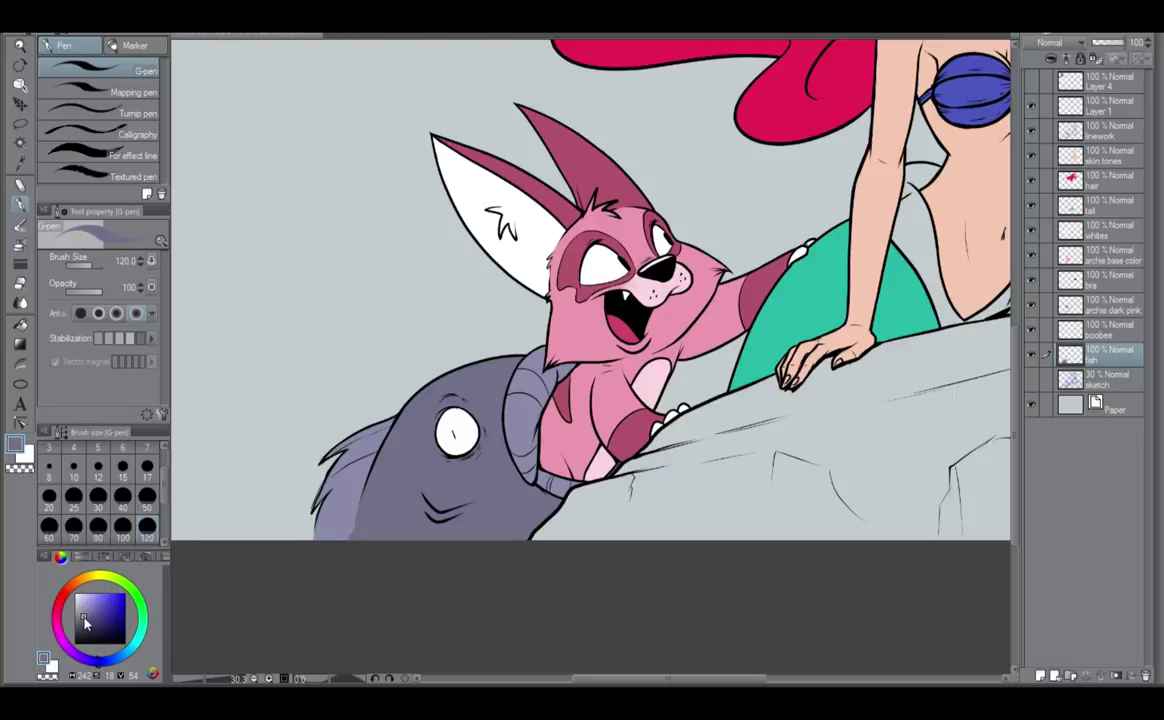
pyautogui.click(20, 143)
pyautogui.click(502, 500)
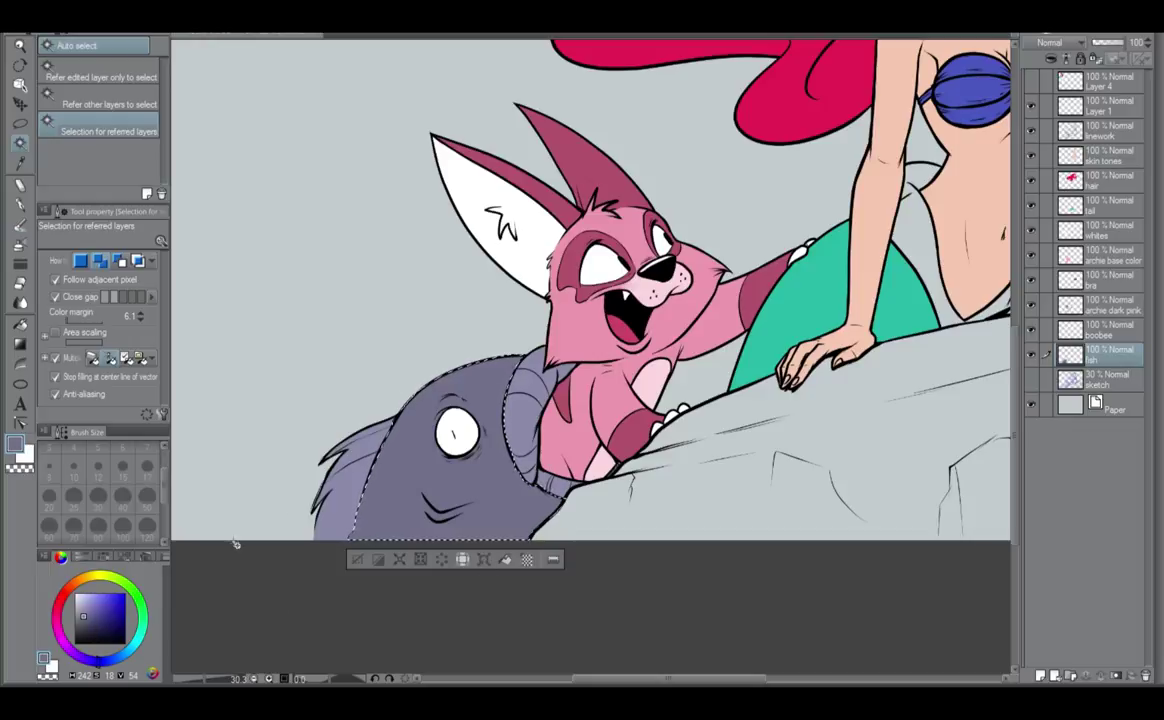
pyautogui.moveTo(84, 624); pyautogui.dragTo(84, 632)
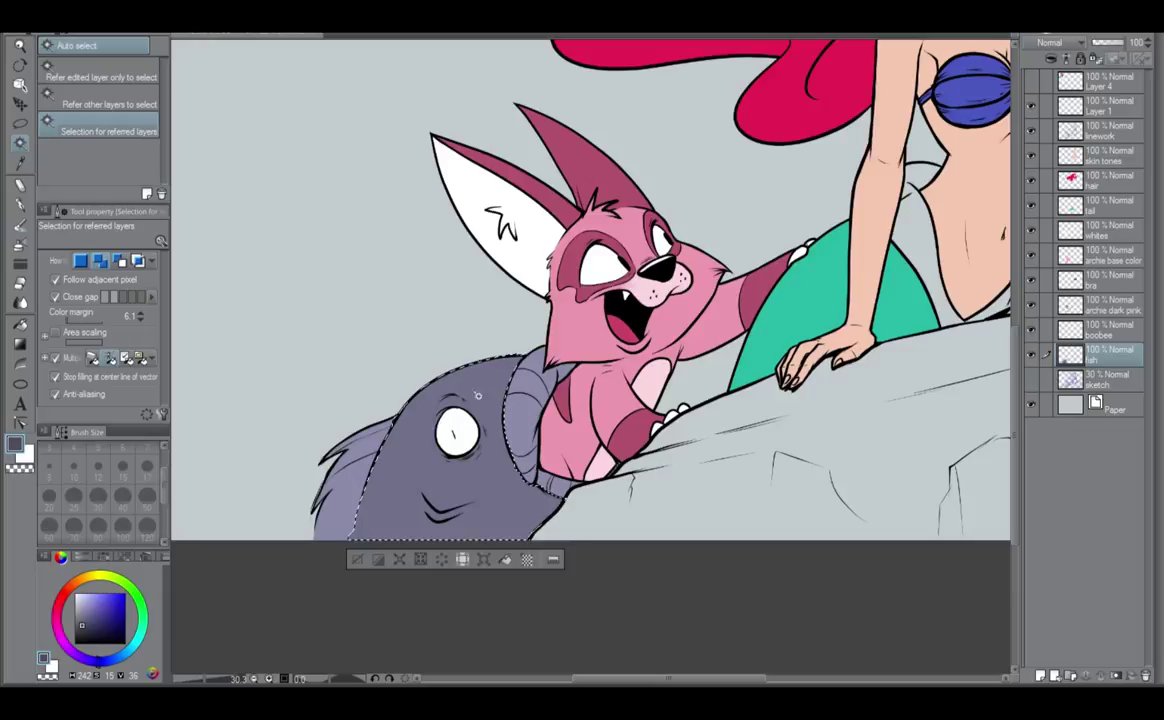
pyautogui.click(24, 203)
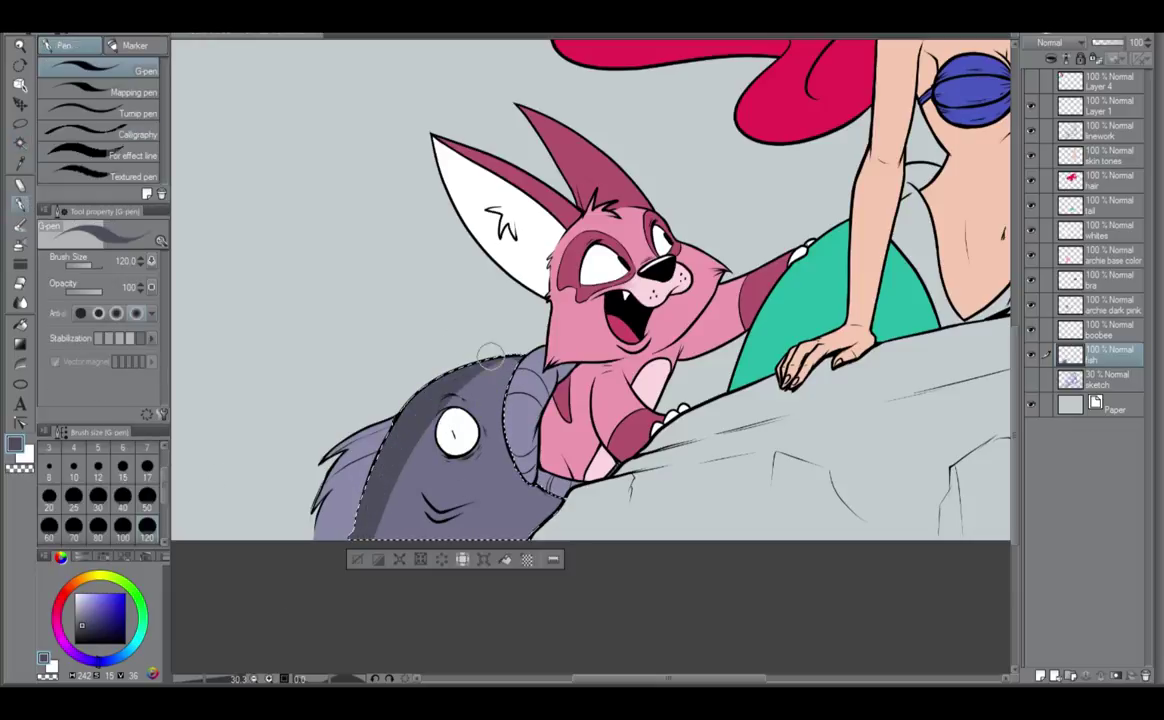
pyautogui.moveTo(380, 525); pyautogui.dragTo(403, 537)
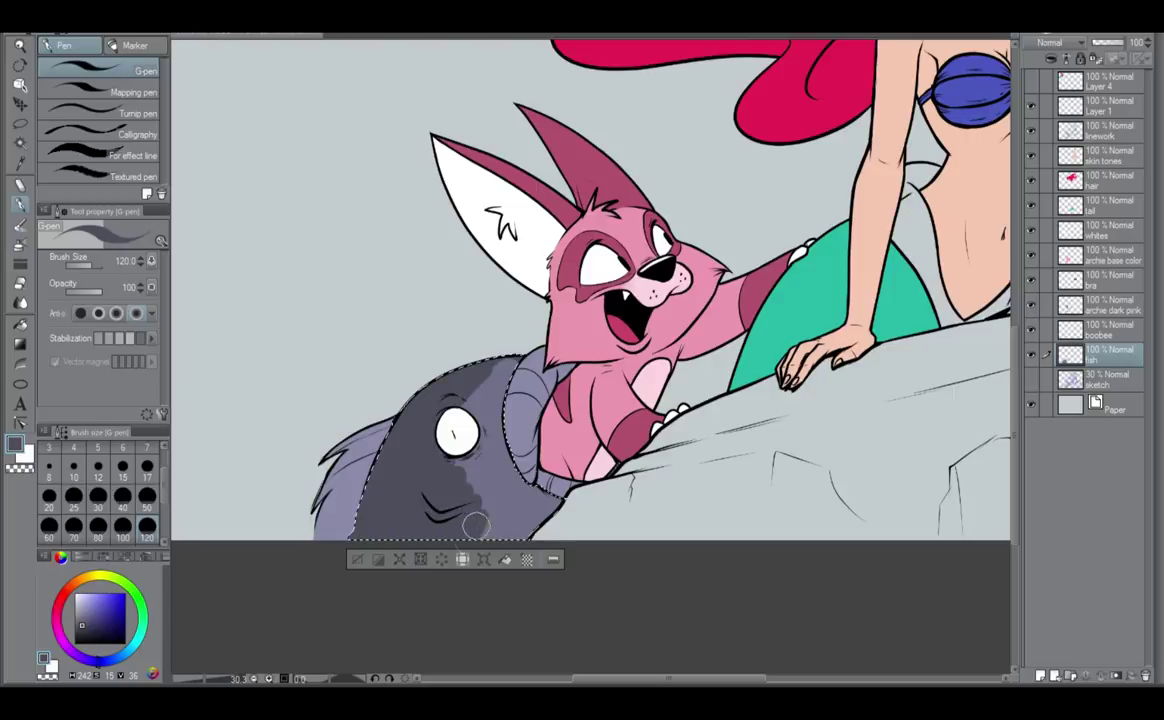
pyautogui.moveTo(495, 487)
pyautogui.mouseDown()
pyautogui.moveTo(503, 453)
pyautogui.moveTo(453, 422)
pyautogui.moveTo(472, 374)
pyautogui.moveTo(497, 436)
pyautogui.moveTo(455, 527)
pyautogui.moveTo(508, 481)
pyautogui.moveTo(471, 533)
pyautogui.moveTo(507, 479)
pyautogui.moveTo(471, 535)
pyautogui.moveTo(513, 486)
pyautogui.moveTo(478, 538)
pyautogui.moveTo(506, 497)
pyautogui.moveTo(458, 543)
pyautogui.moveTo(532, 498)
pyautogui.moveTo(505, 483)
pyautogui.mouseUp()
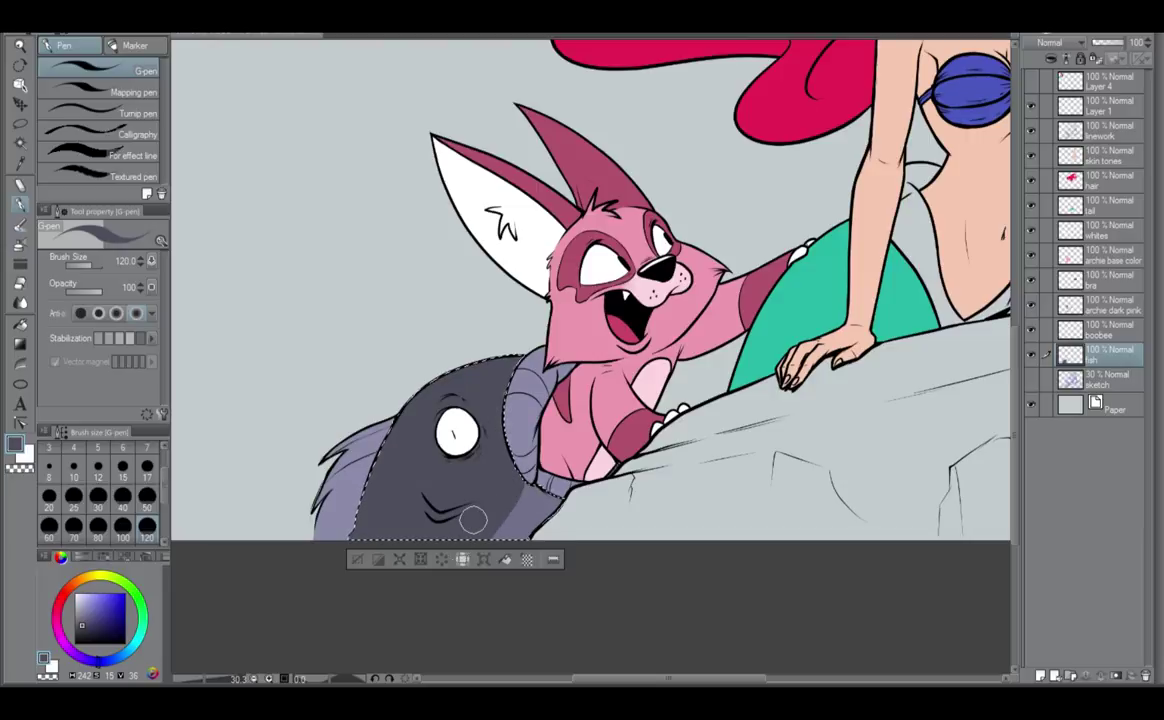
pyautogui.click(357, 559)
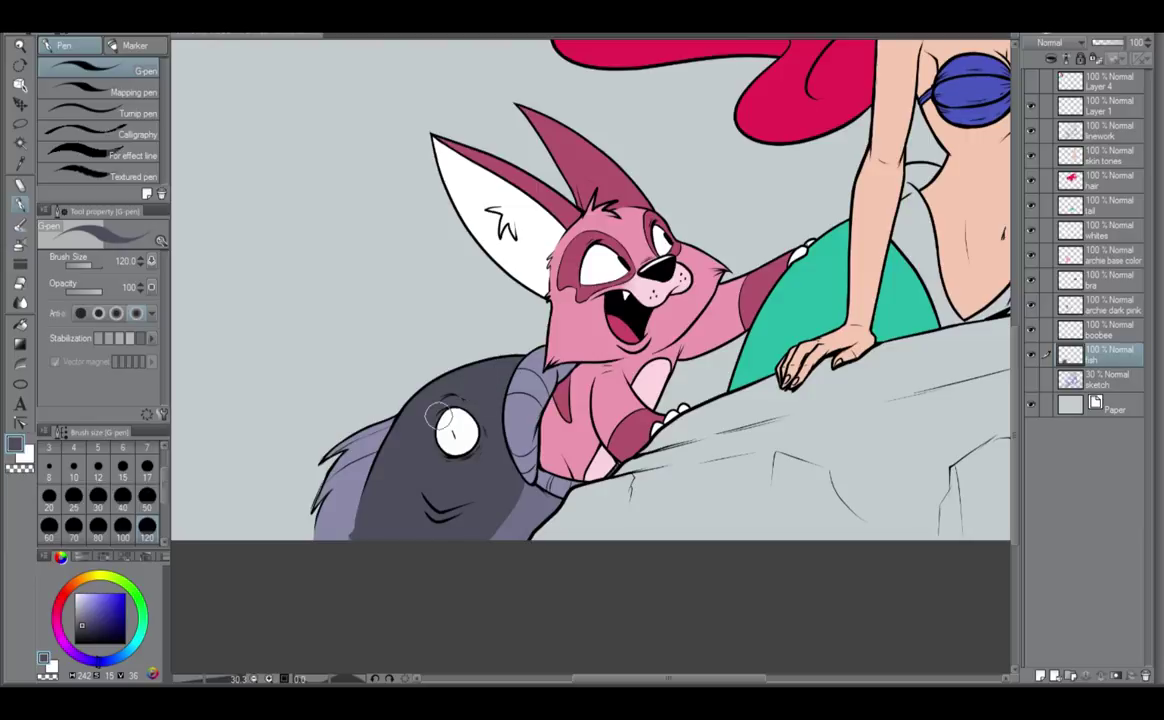
# Create a layer named rock directly above the sketch layer.
pyautogui.scroll(-5, 440, 415)
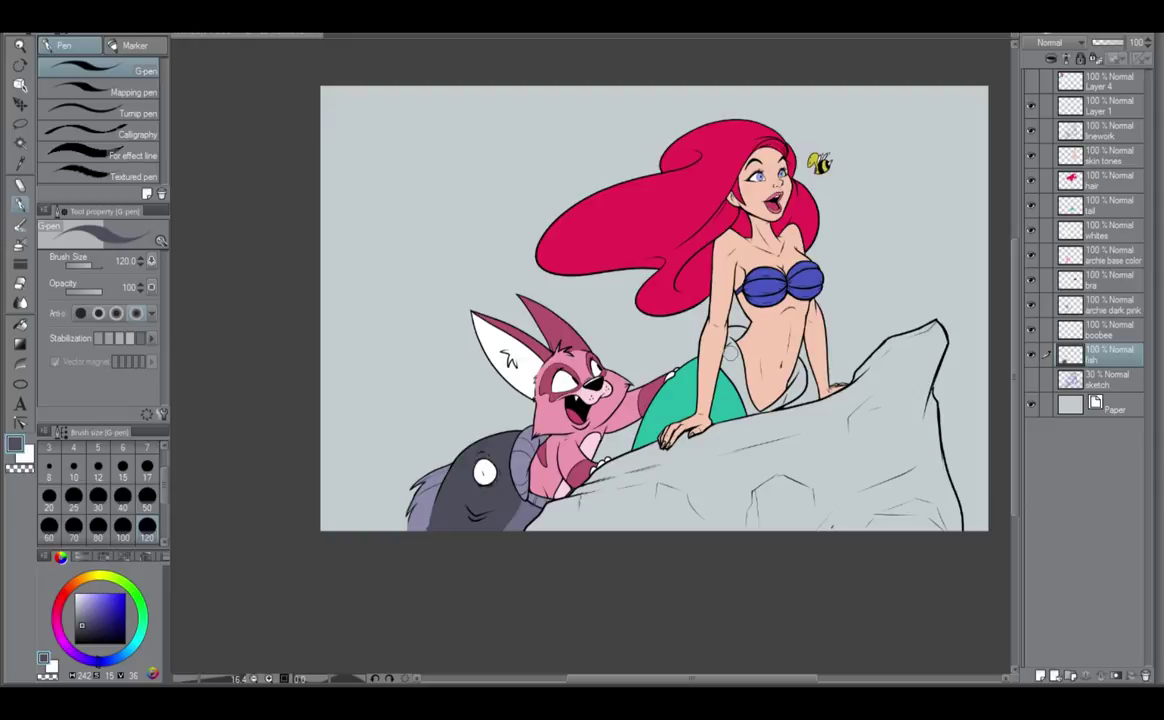
pyautogui.click(1104, 386)
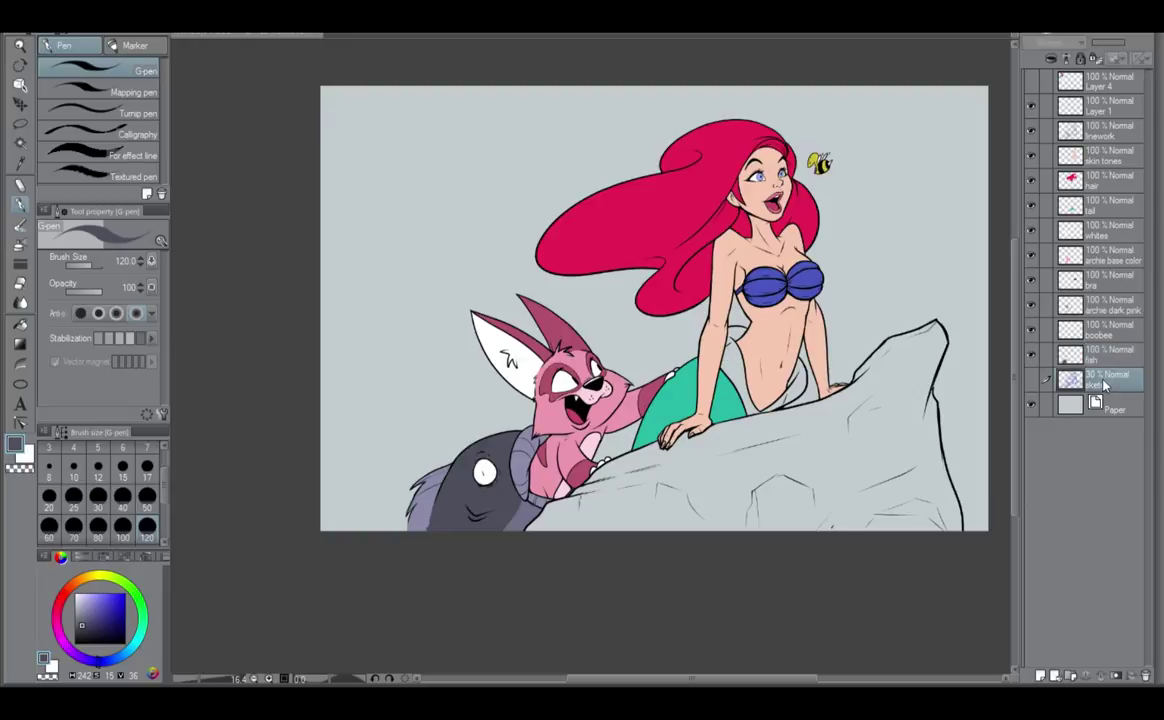
pyautogui.click(1040, 678)
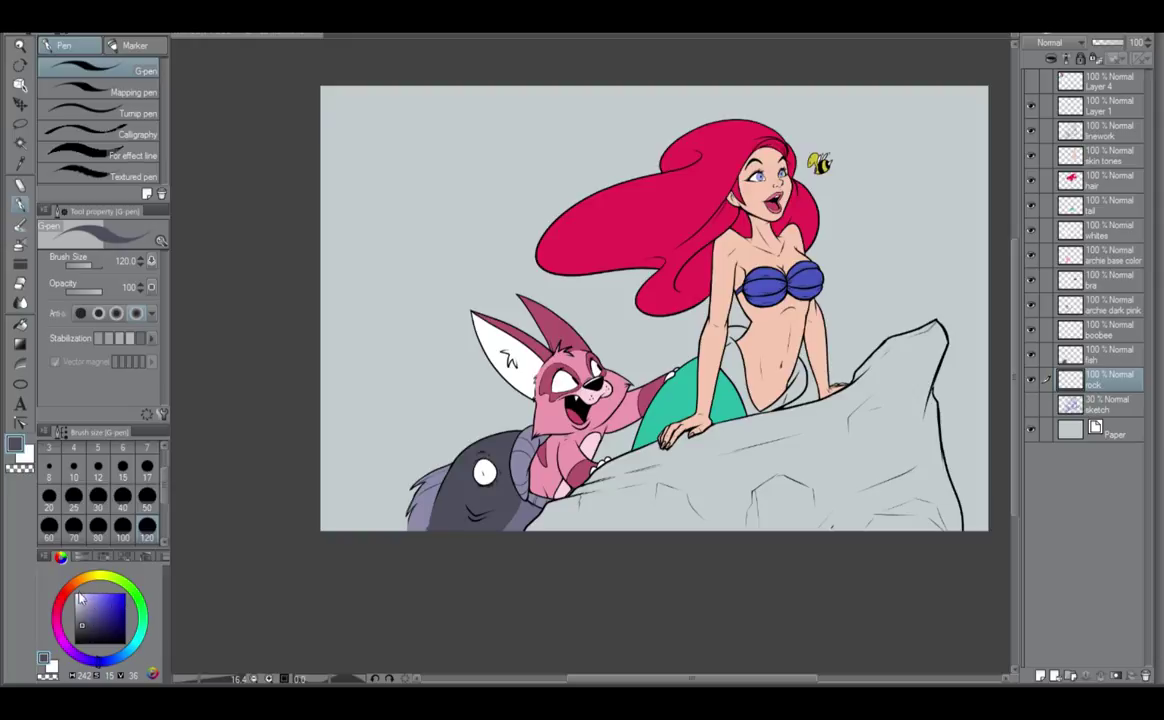
# Mix a dark brown (H 31, S 48, V 25) for the rock, testing shades with G-pen strokes across its lower-left part.
pyautogui.click(81, 582)
pyautogui.moveTo(85, 628); pyautogui.dragTo(99, 628)
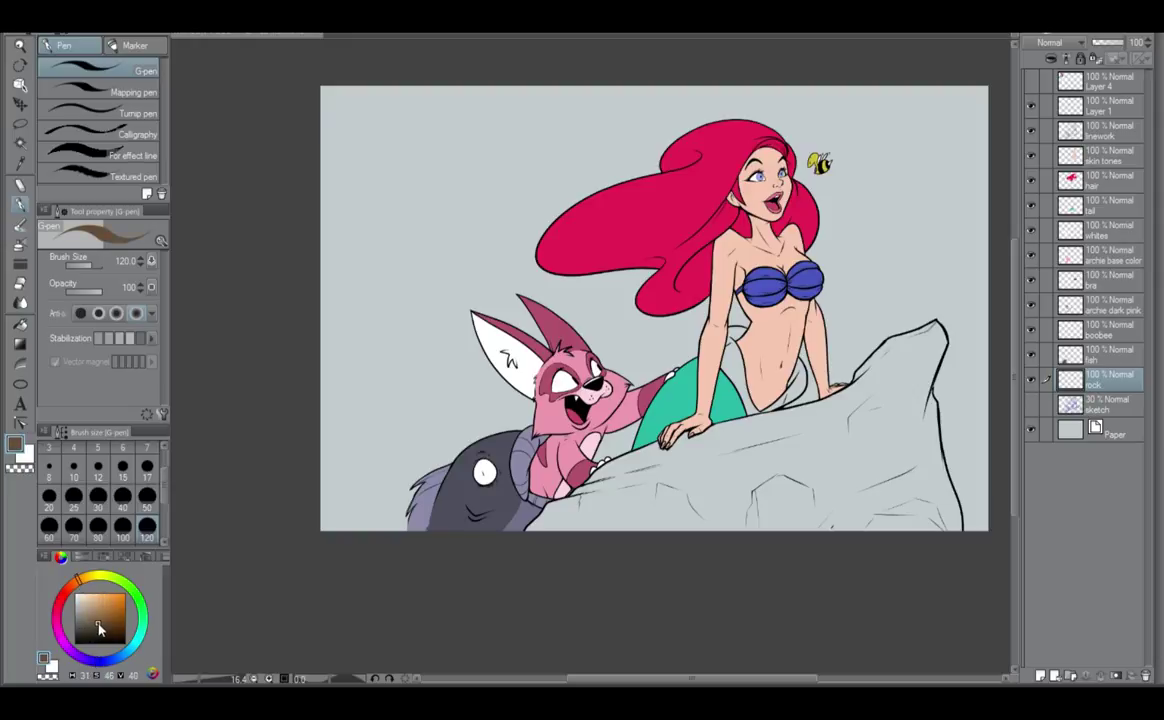
pyautogui.moveTo(684, 482)
pyautogui.mouseDown()
pyautogui.moveTo(608, 522)
pyautogui.moveTo(746, 453)
pyautogui.moveTo(614, 521)
pyautogui.mouseUp()
pyautogui.click(98, 627)
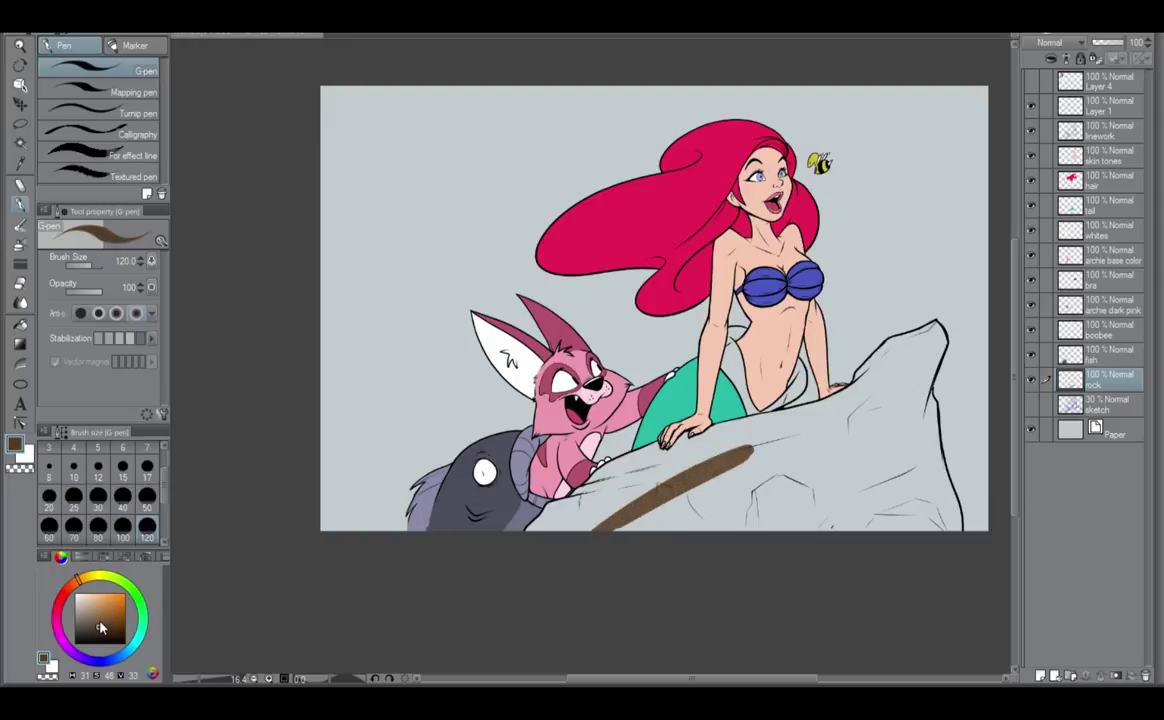
pyautogui.moveTo(742, 474)
pyautogui.mouseDown()
pyautogui.moveTo(586, 541)
pyautogui.moveTo(624, 516)
pyautogui.mouseUp()
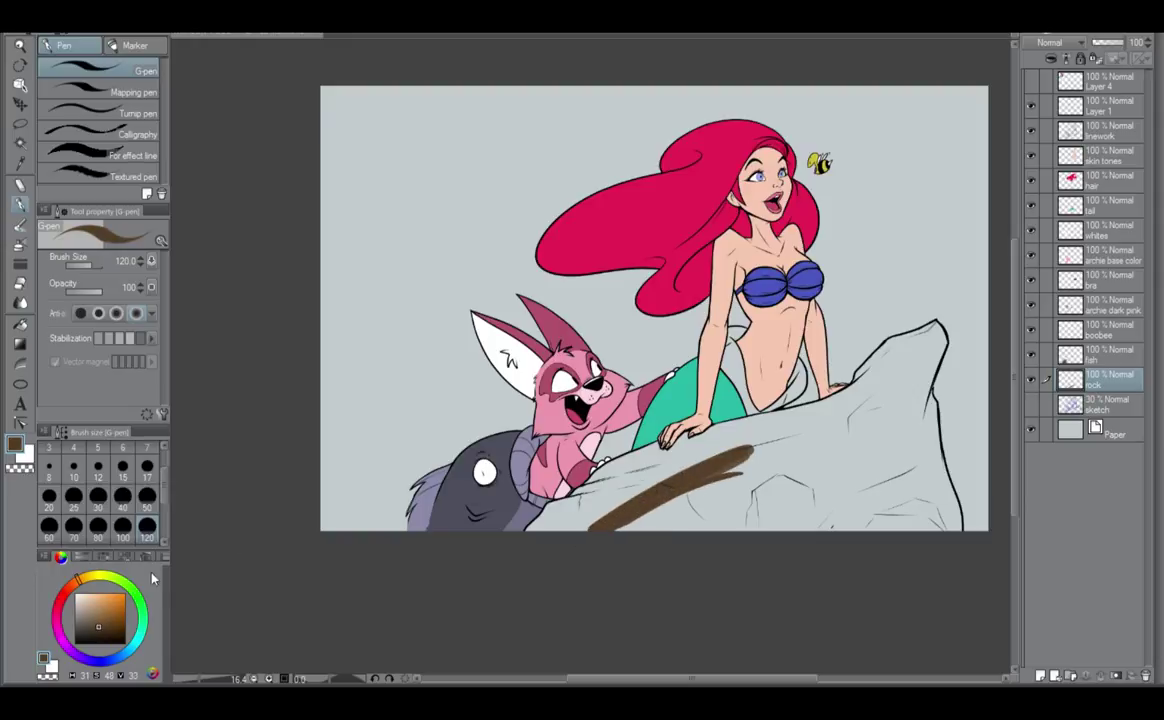
pyautogui.click(98, 631)
pyautogui.moveTo(745, 470)
pyautogui.mouseDown()
pyautogui.moveTo(706, 482)
pyautogui.moveTo(746, 450)
pyautogui.moveTo(572, 521)
pyautogui.mouseUp()
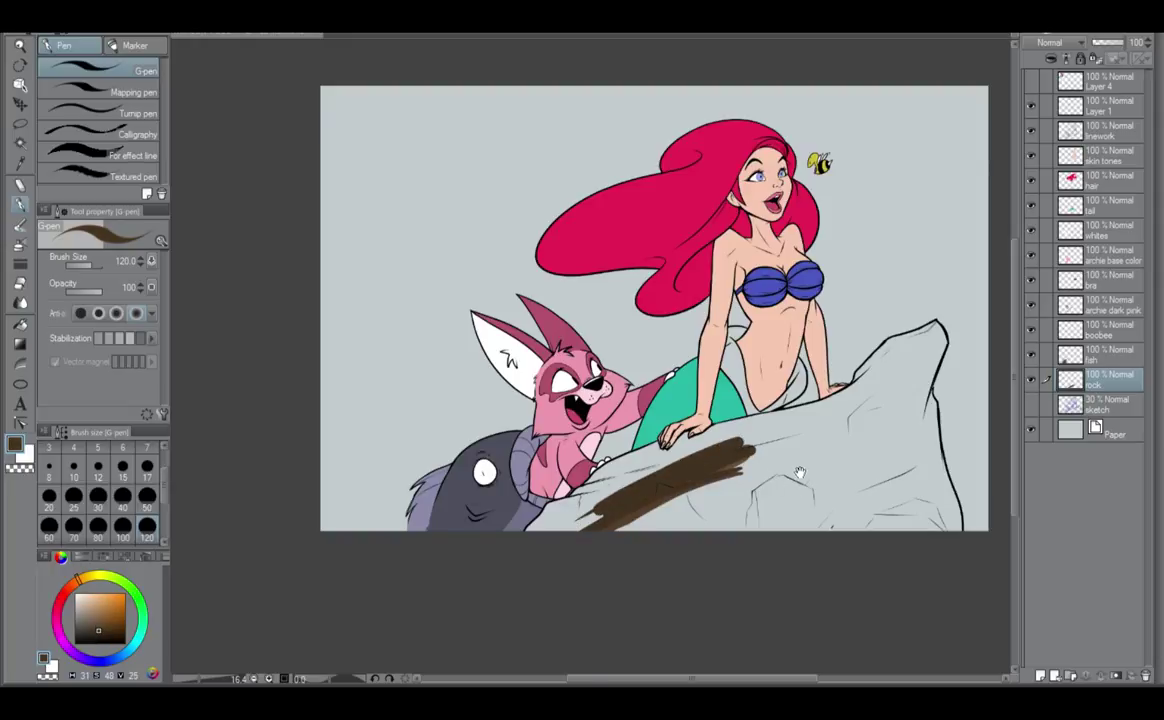
# Fill the whole rock with the dark brown, using the G-pen at size 120 along the upper edge and 300 for the rest.
pyautogui.moveTo(801, 473); pyautogui.dragTo(623, 522)
pyautogui.moveTo(577, 485)
pyautogui.mouseDown()
pyautogui.moveTo(427, 512)
pyautogui.moveTo(358, 571)
pyautogui.moveTo(398, 563)
pyautogui.moveTo(379, 580)
pyautogui.moveTo(454, 512)
pyautogui.moveTo(436, 553)
pyautogui.mouseUp()
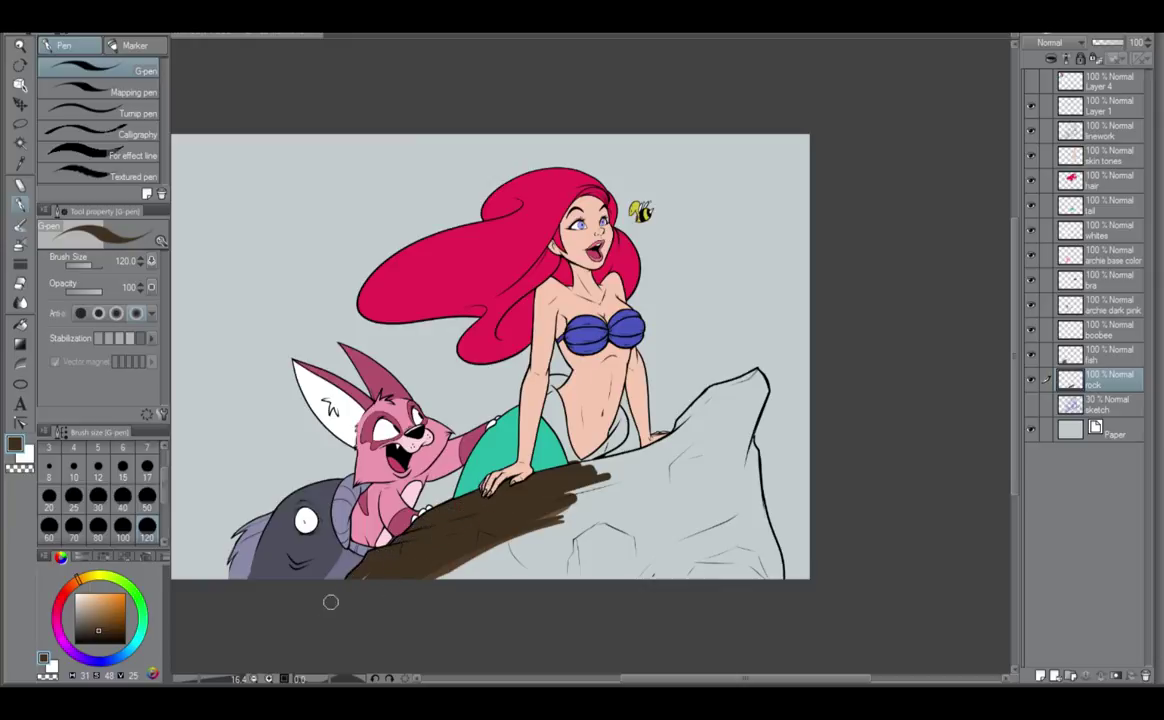
pyautogui.moveTo(616, 477)
pyautogui.mouseDown()
pyautogui.moveTo(553, 501)
pyautogui.moveTo(655, 481)
pyautogui.moveTo(600, 512)
pyautogui.moveTo(688, 472)
pyautogui.moveTo(633, 455)
pyautogui.moveTo(745, 378)
pyautogui.moveTo(700, 410)
pyautogui.moveTo(722, 392)
pyautogui.mouseUp()
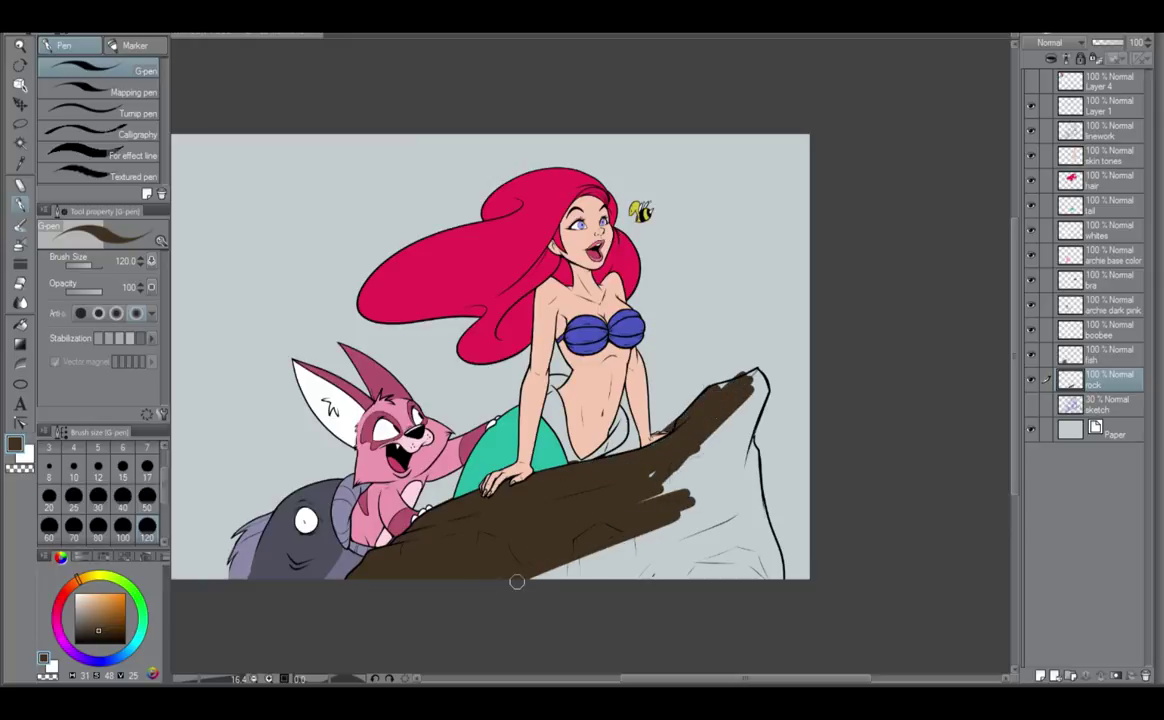
pyautogui.scroll(-2, 148, 522)
pyautogui.click(147, 520)
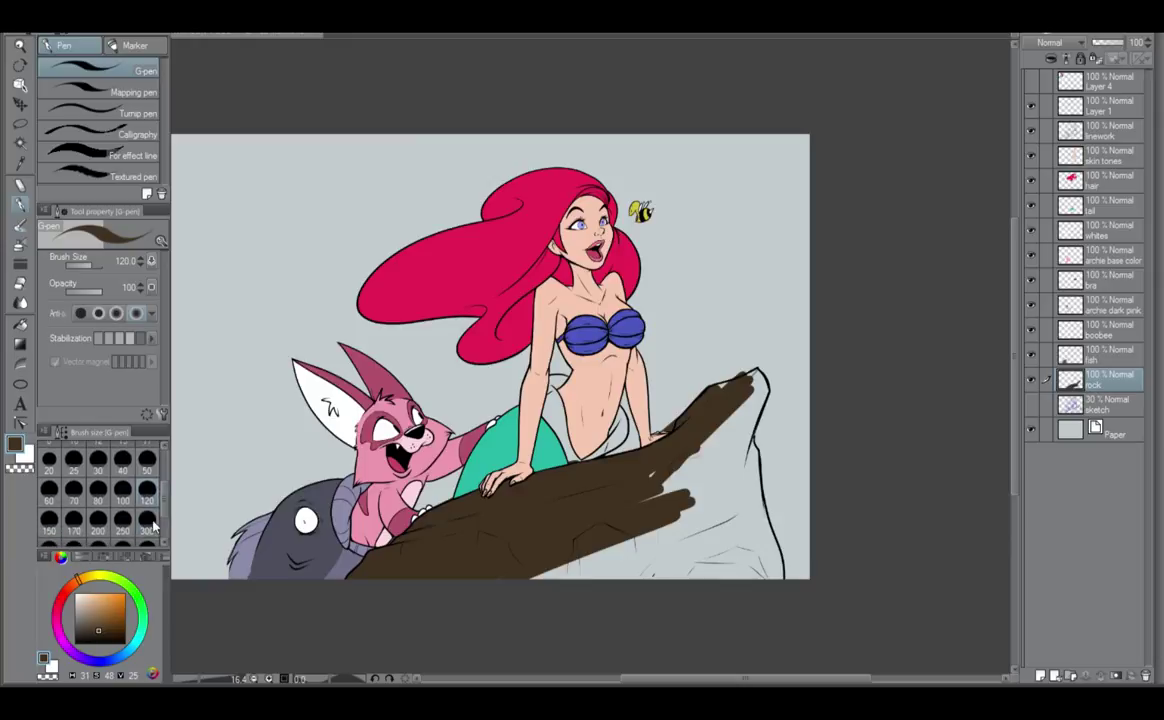
pyautogui.moveTo(598, 509)
pyautogui.mouseDown()
pyautogui.moveTo(650, 483)
pyautogui.moveTo(634, 515)
pyautogui.moveTo(652, 523)
pyautogui.moveTo(655, 600)
pyautogui.moveTo(687, 595)
pyautogui.moveTo(739, 489)
pyautogui.moveTo(744, 395)
pyautogui.moveTo(732, 407)
pyautogui.moveTo(746, 393)
pyautogui.moveTo(738, 493)
pyautogui.moveTo(777, 577)
pyautogui.mouseUp()
pyautogui.moveTo(548, 570); pyautogui.dragTo(568, 570)
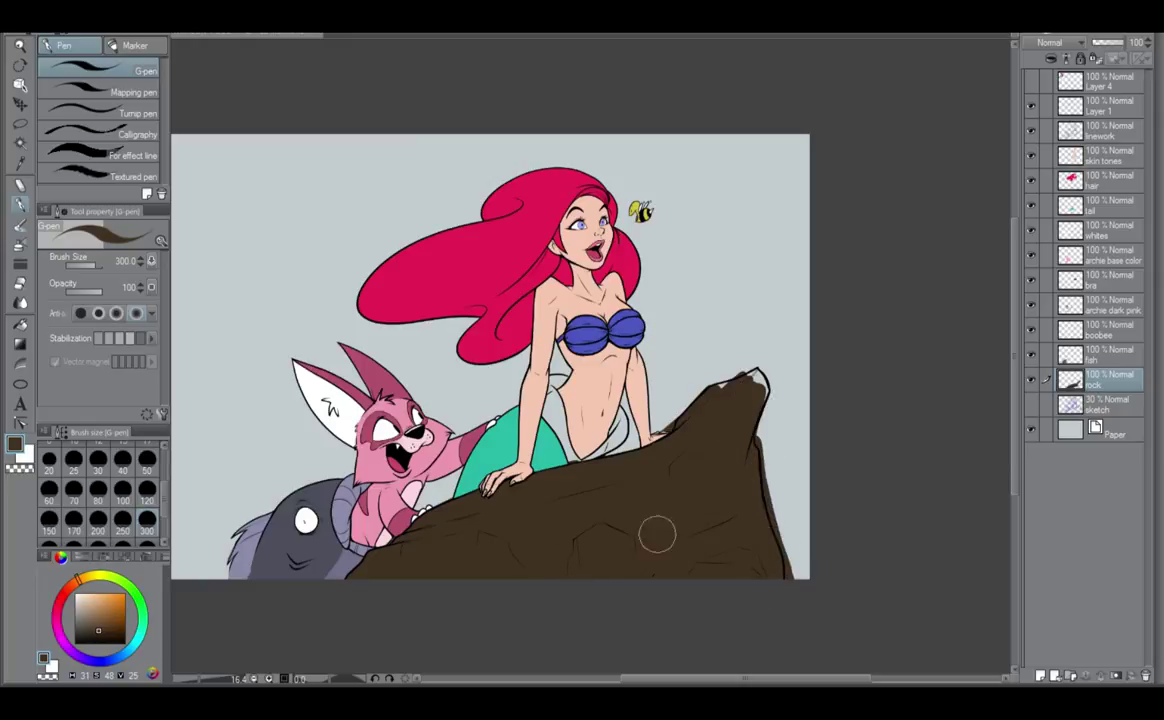
pyautogui.moveTo(733, 388)
pyautogui.mouseDown()
pyautogui.moveTo(722, 395)
pyautogui.moveTo(764, 393)
pyautogui.moveTo(751, 478)
pyautogui.mouseUp()
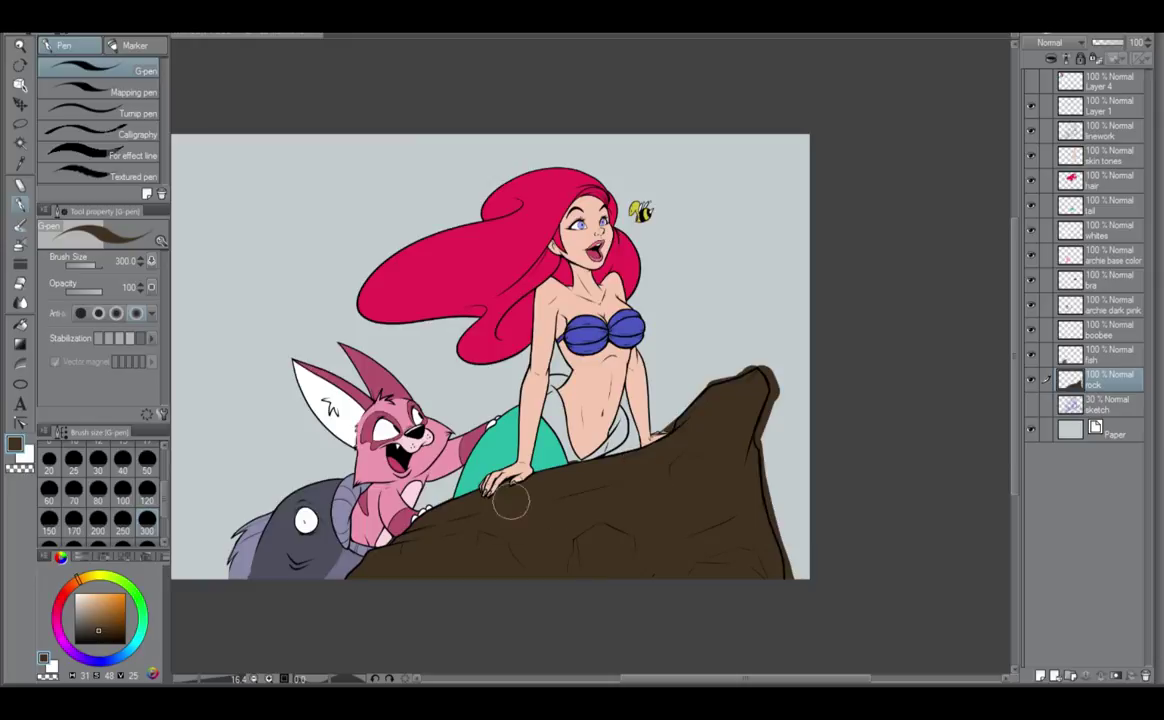
# Examine where the fish, tail and mermaid's hand meet the rock edge, going through the fish, tail and skin tones layers.
pyautogui.scroll(3, 421, 580)
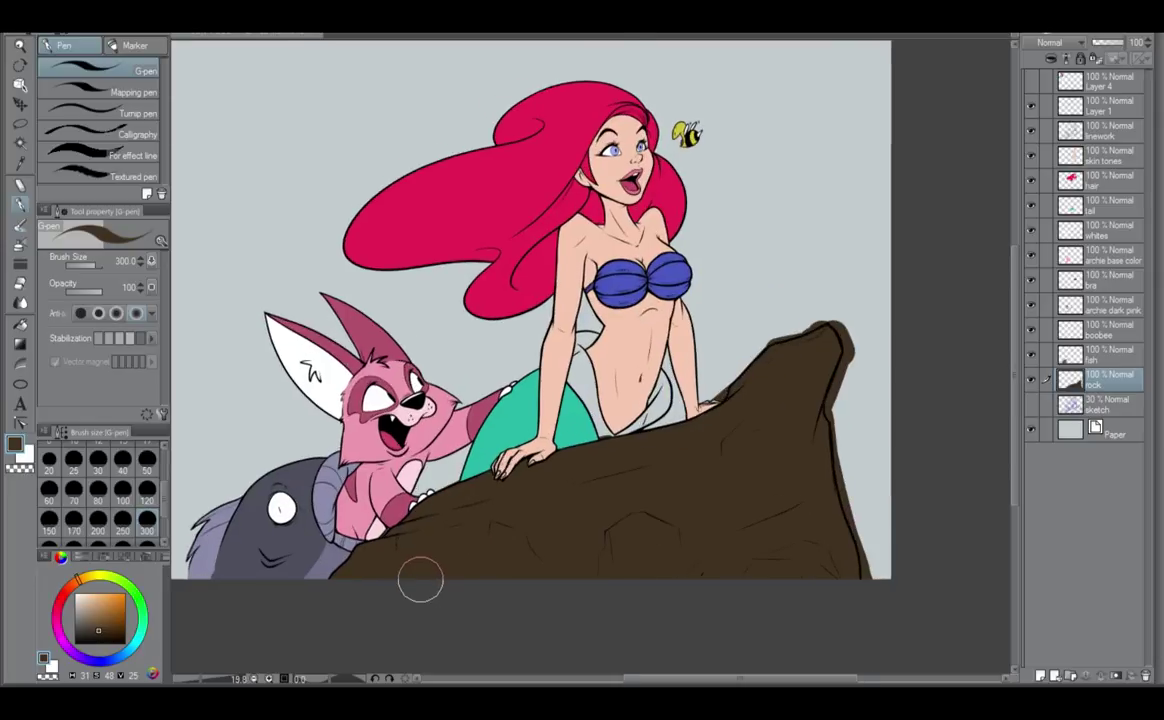
pyautogui.scroll(2, 540, 535)
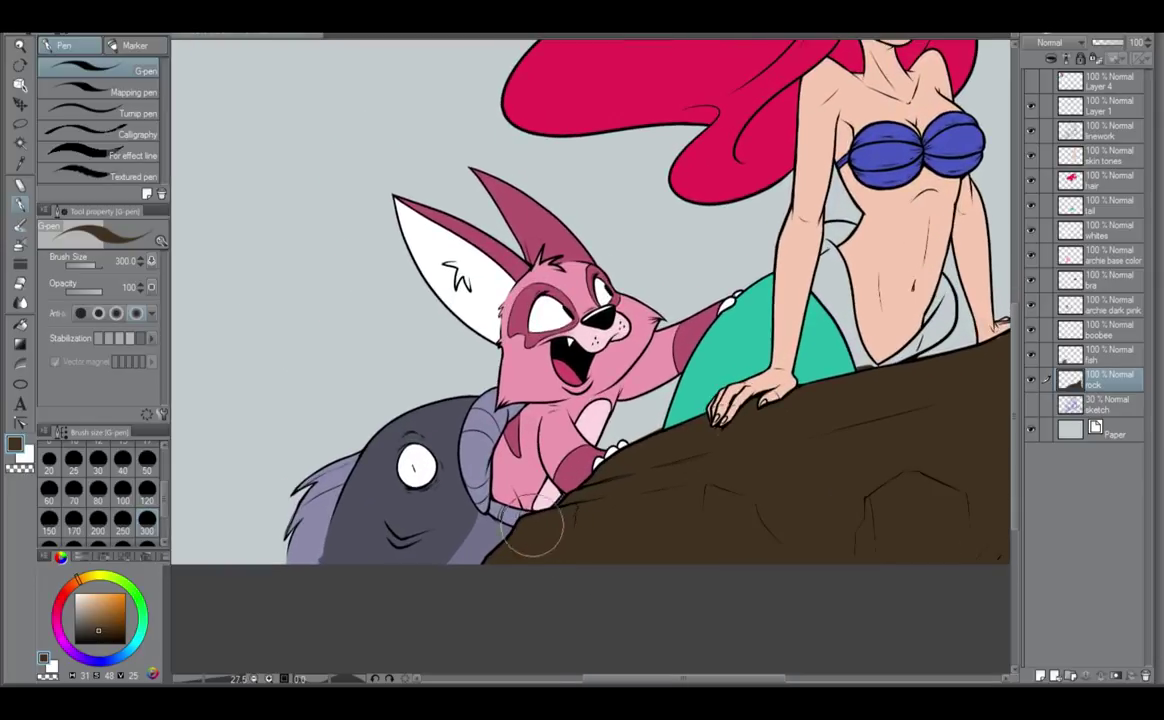
pyautogui.scroll(1, 533, 551)
pyautogui.scroll(1, 588, 550)
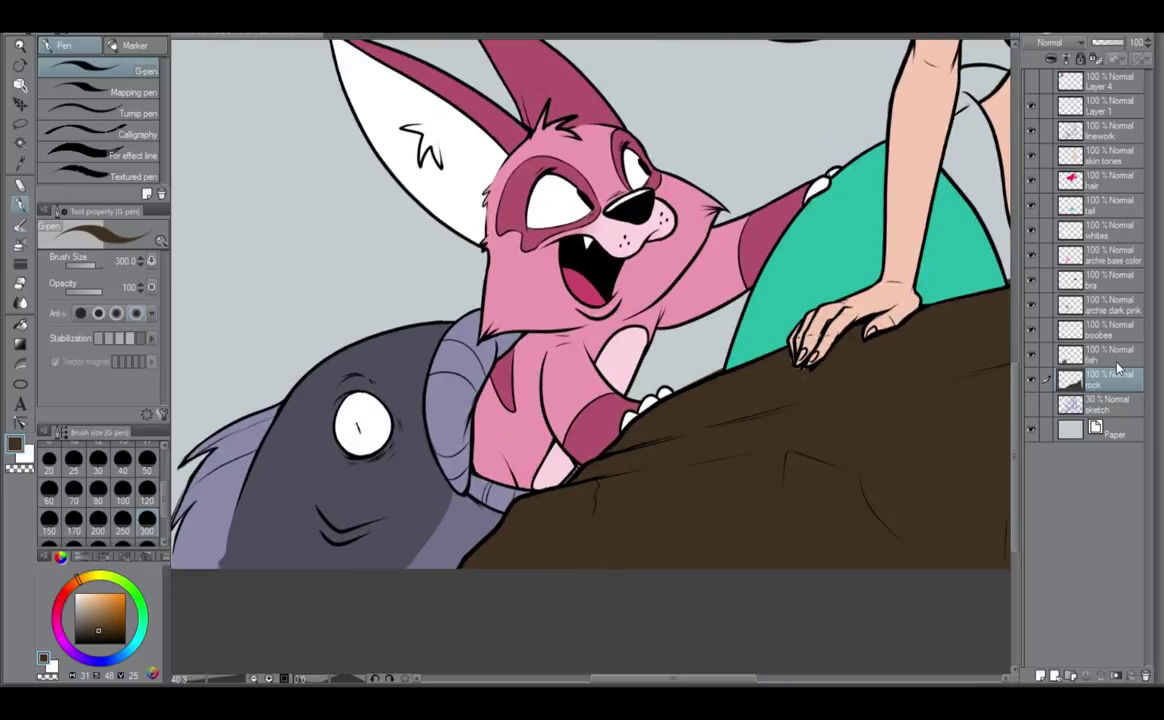
pyautogui.click(1112, 360)
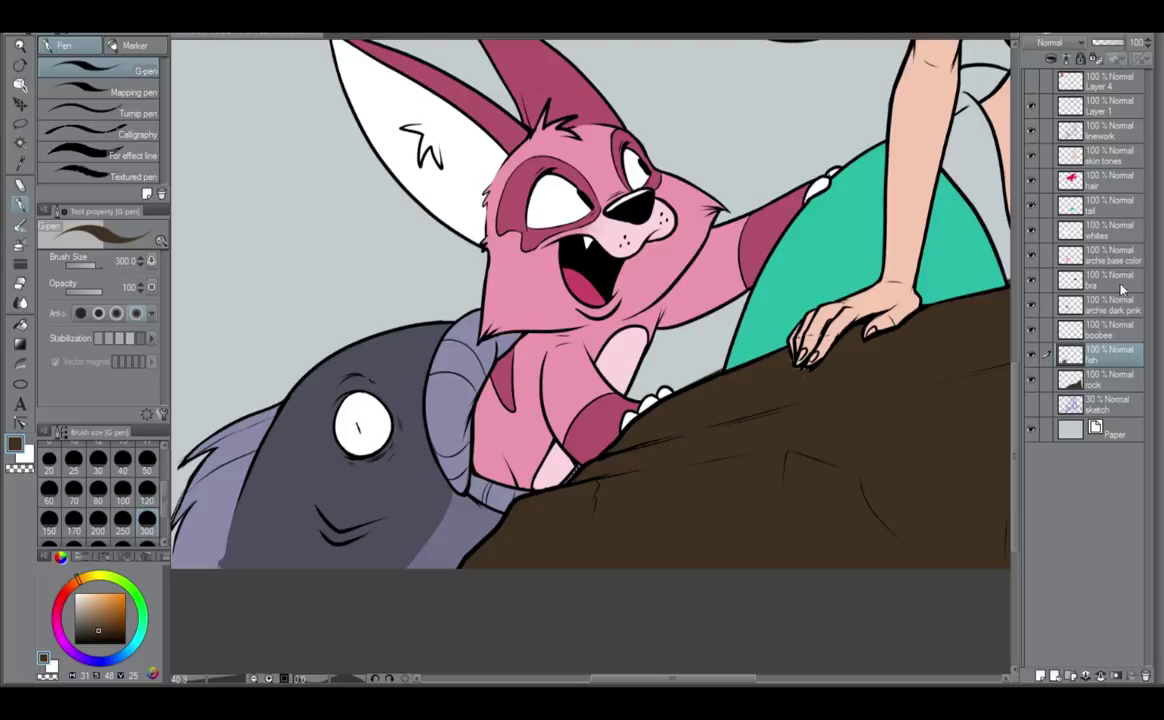
pyautogui.click(1123, 215)
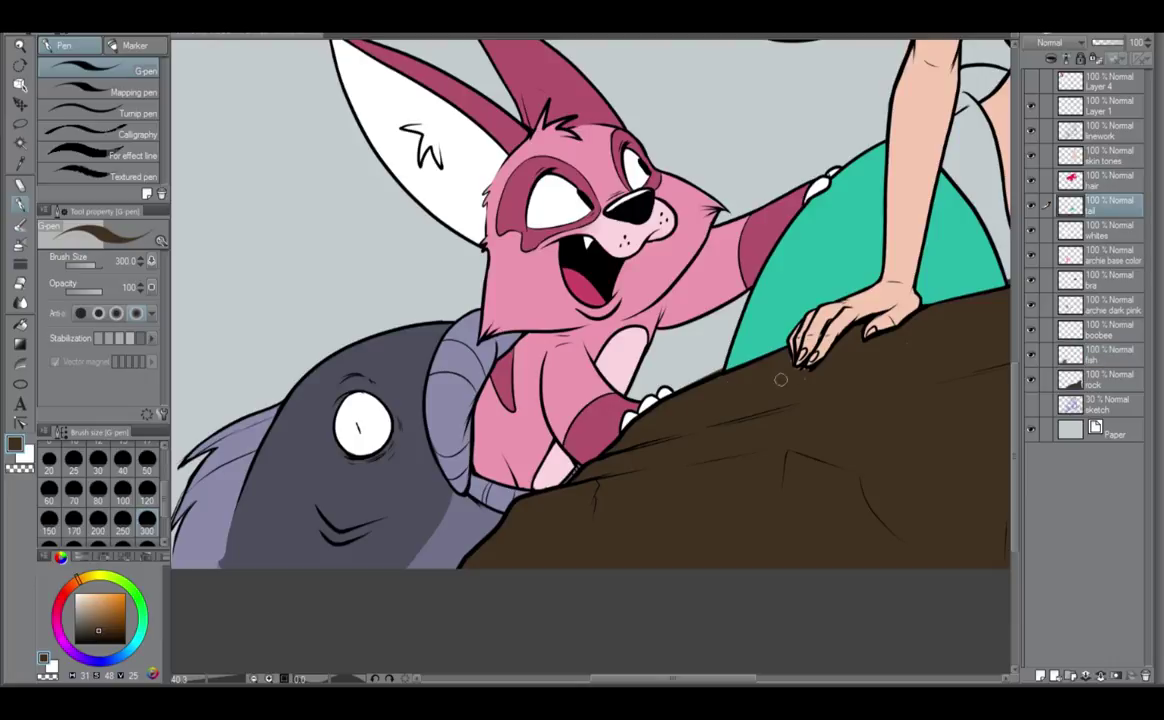
pyautogui.click(1100, 157)
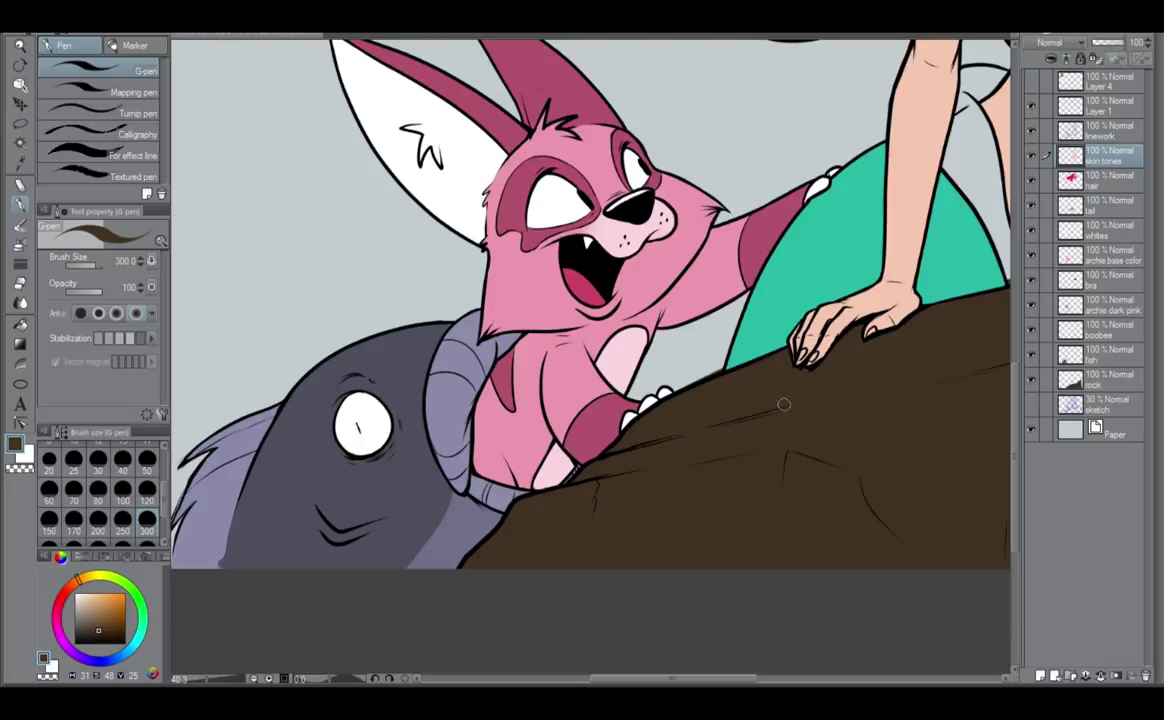
pyautogui.moveTo(849, 381); pyautogui.dragTo(777, 417)
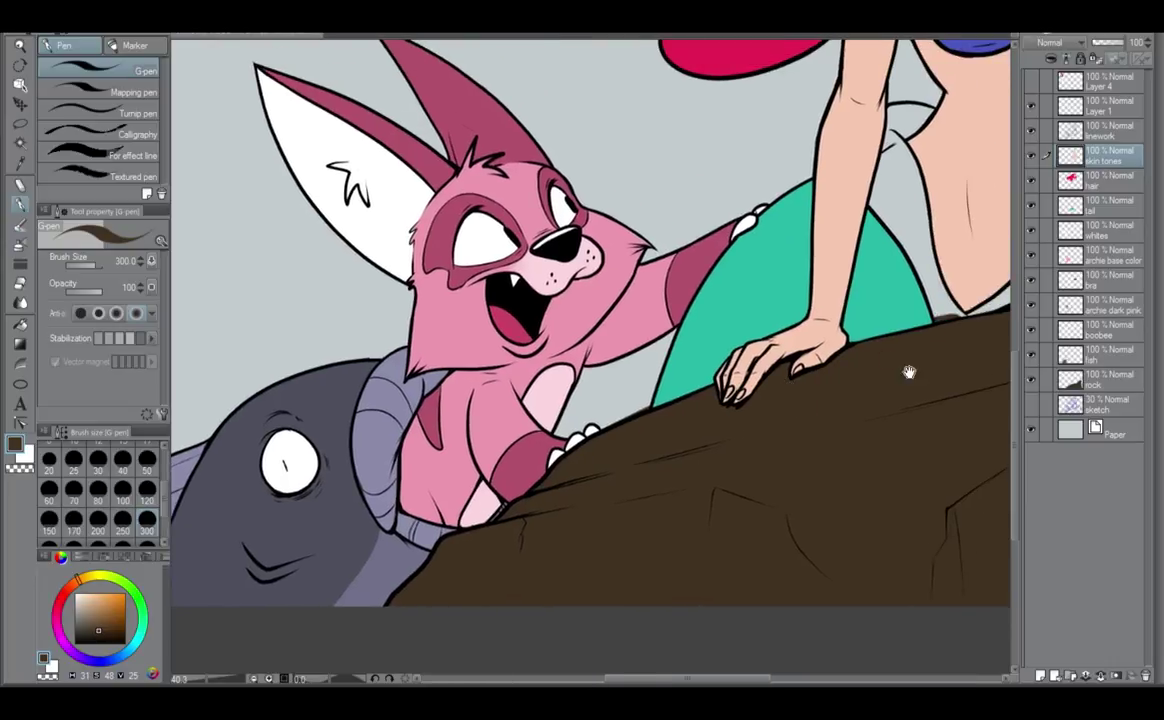
pyautogui.moveTo(909, 372); pyautogui.dragTo(868, 385)
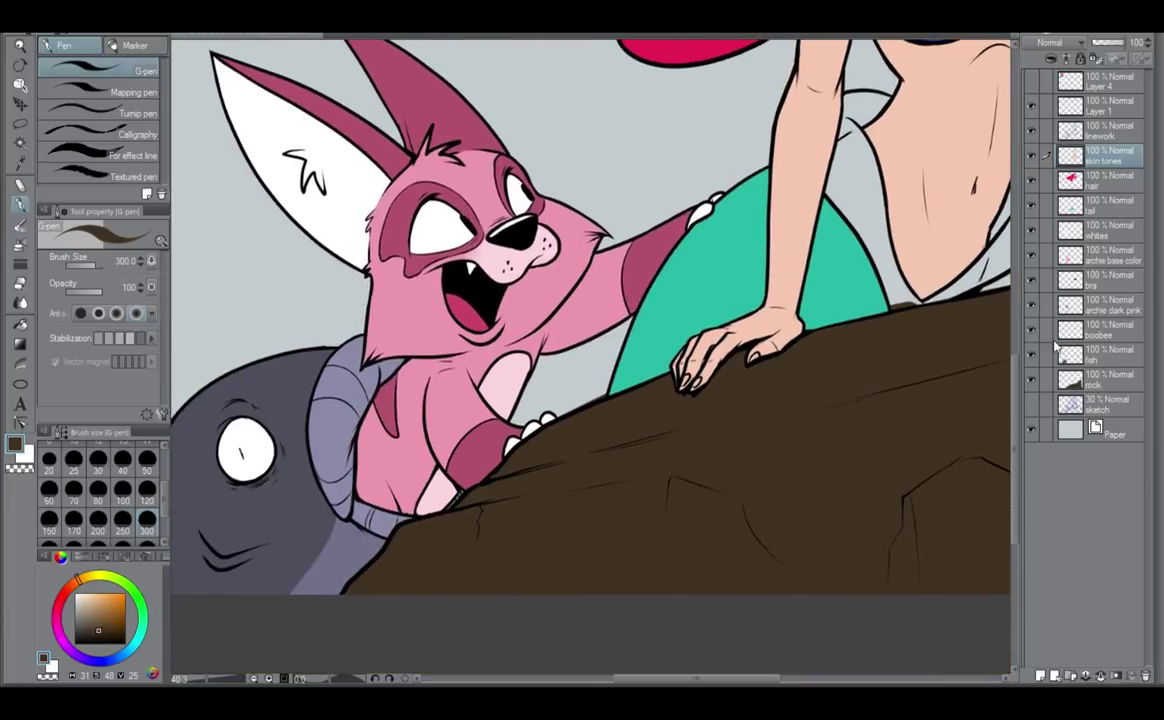
# On the rock layer, erase the brown spilling outside the outline along the upper edge and around the rock's peak.
pyautogui.click(1098, 382)
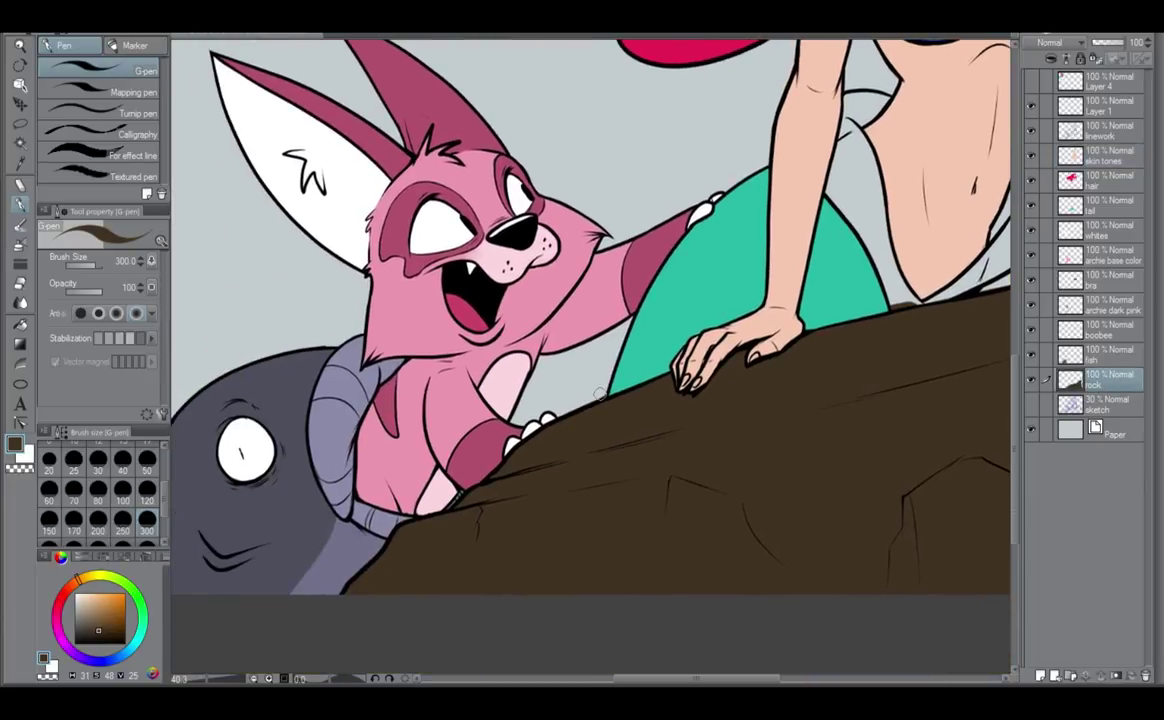
pyautogui.moveTo(613, 342); pyautogui.dragTo(430, 435)
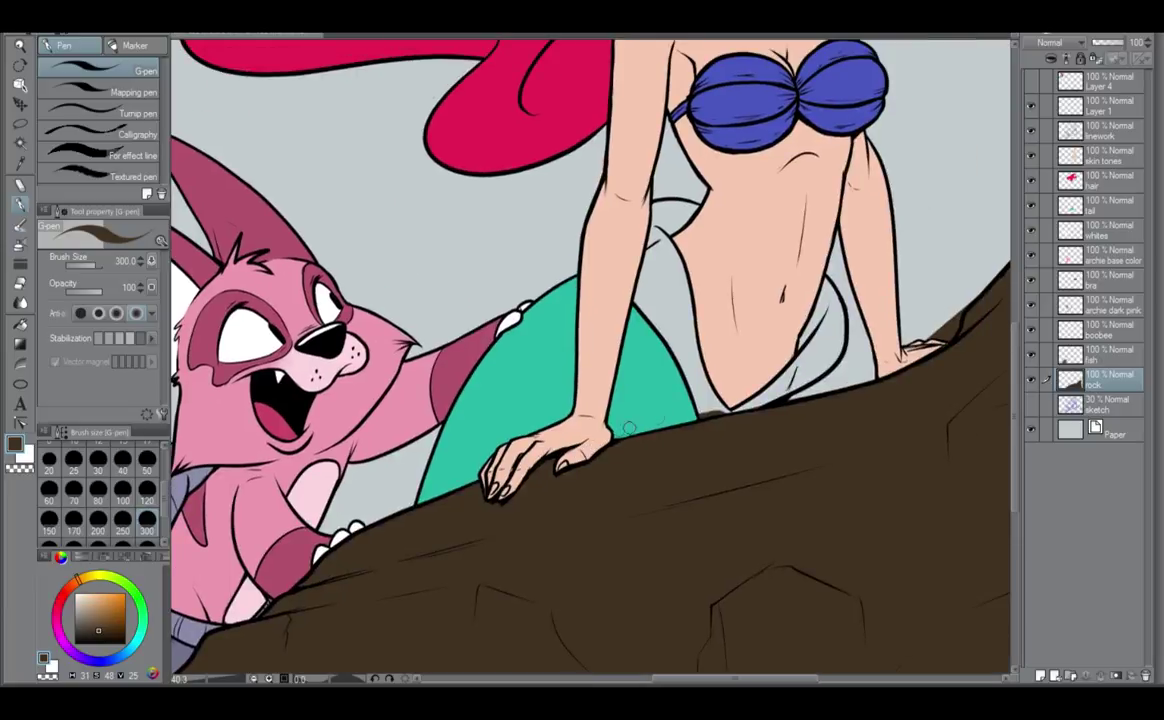
pyautogui.moveTo(890, 374); pyautogui.dragTo(617, 457)
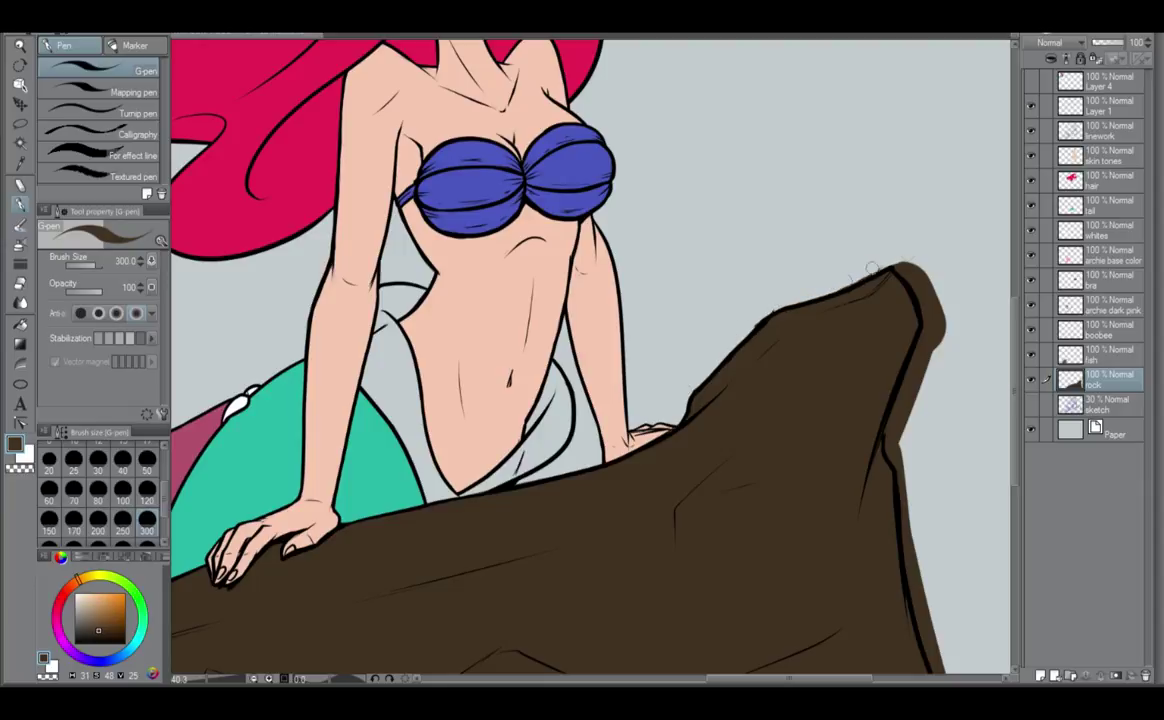
pyautogui.moveTo(903, 262)
pyautogui.mouseDown()
pyautogui.moveTo(938, 332)
pyautogui.moveTo(928, 378)
pyautogui.mouseUp()
pyautogui.moveTo(934, 293)
pyautogui.mouseDown()
pyautogui.moveTo(922, 386)
pyautogui.moveTo(926, 290)
pyautogui.moveTo(927, 326)
pyautogui.moveTo(898, 461)
pyautogui.mouseUp()
pyautogui.moveTo(912, 376)
pyautogui.mouseDown()
pyautogui.moveTo(901, 447)
pyautogui.moveTo(918, 380)
pyautogui.mouseUp()
# Erase the excess brown and leftover specks outside the rock's right edge down to the bottom of the canvas.
pyautogui.moveTo(921, 470)
pyautogui.mouseDown()
pyautogui.moveTo(796, 376)
pyautogui.moveTo(786, 468)
pyautogui.mouseUp()
pyautogui.moveTo(779, 384)
pyautogui.mouseDown()
pyautogui.moveTo(802, 545)
pyautogui.moveTo(783, 467)
pyautogui.mouseUp()
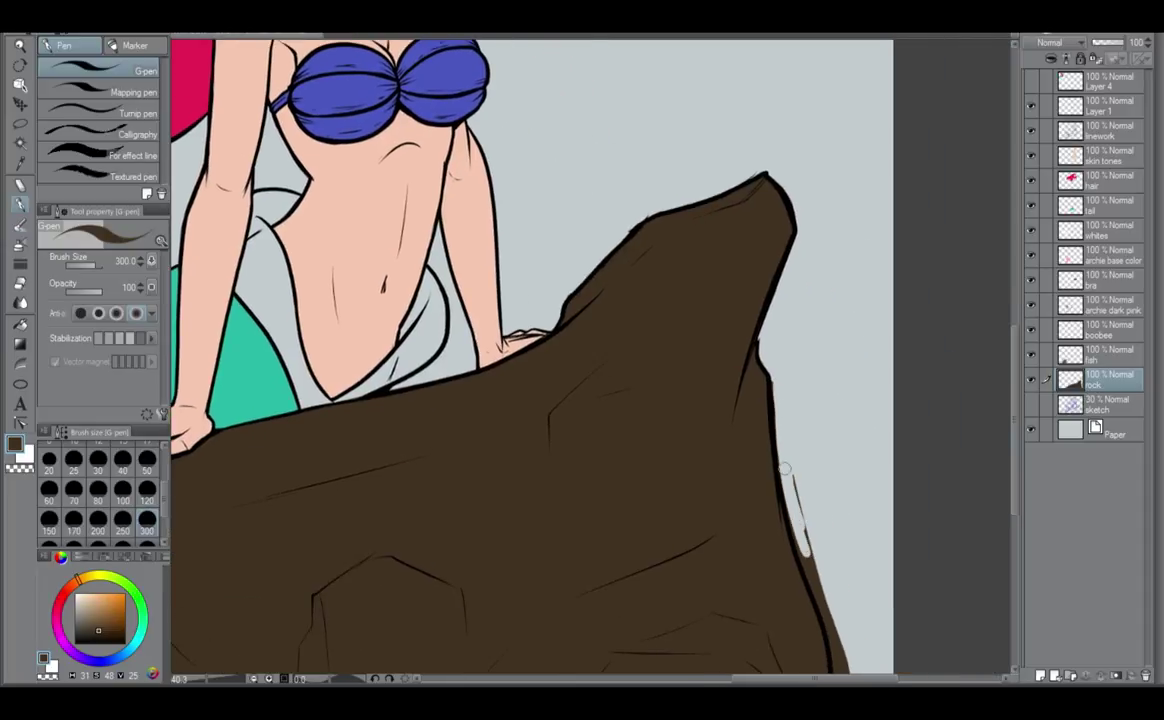
pyautogui.moveTo(774, 412); pyautogui.dragTo(804, 550)
pyautogui.moveTo(781, 440); pyautogui.dragTo(827, 622)
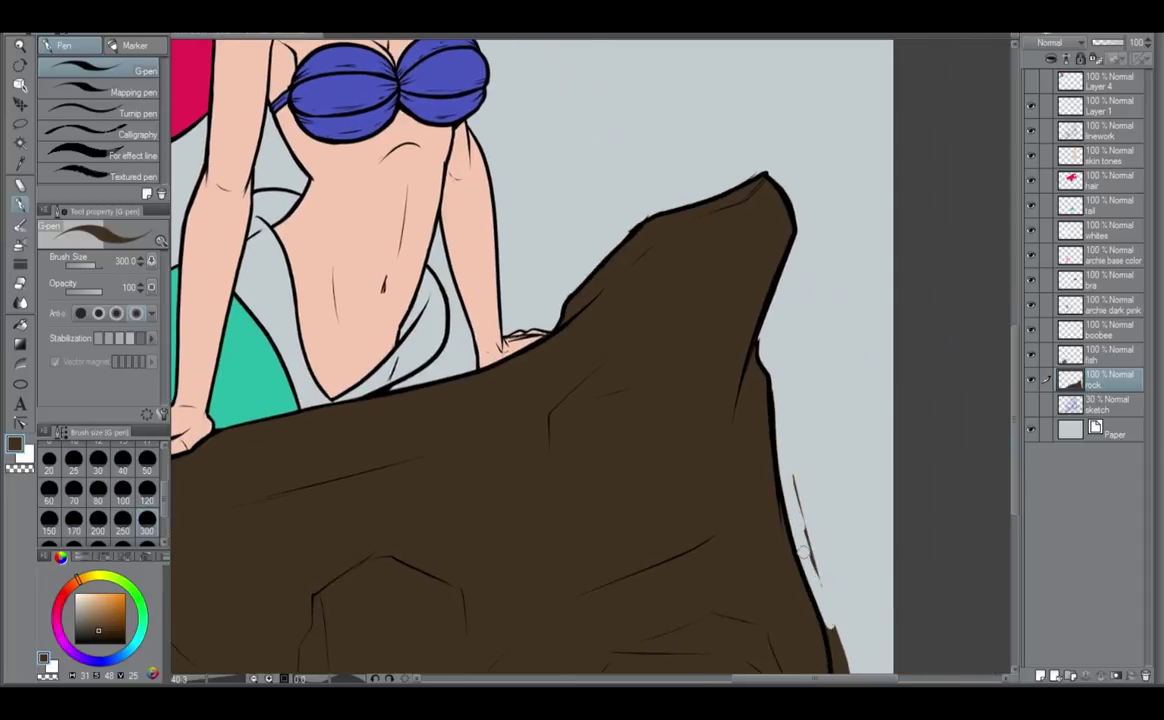
pyautogui.moveTo(794, 480); pyautogui.dragTo(813, 573)
pyautogui.moveTo(847, 620)
pyautogui.mouseDown()
pyautogui.moveTo(823, 452)
pyautogui.moveTo(817, 520)
pyautogui.moveTo(829, 521)
pyautogui.mouseUp()
pyautogui.scroll(-6, 833, 508)
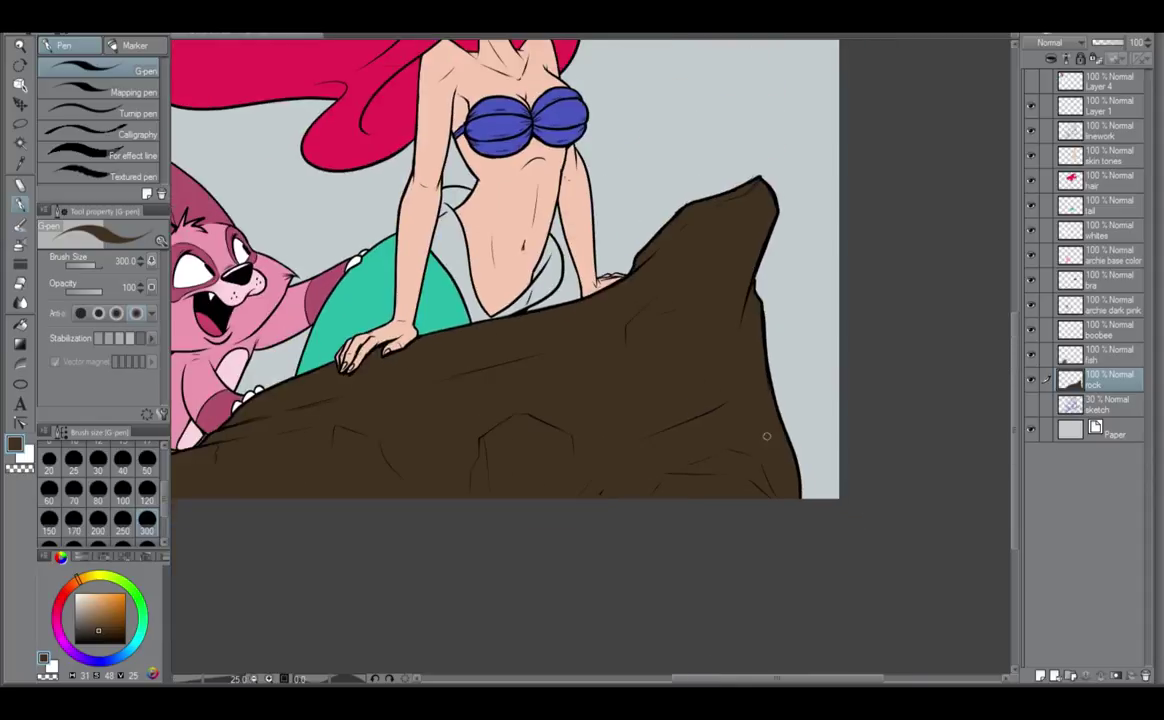
pyautogui.scroll(-1, 752, 447)
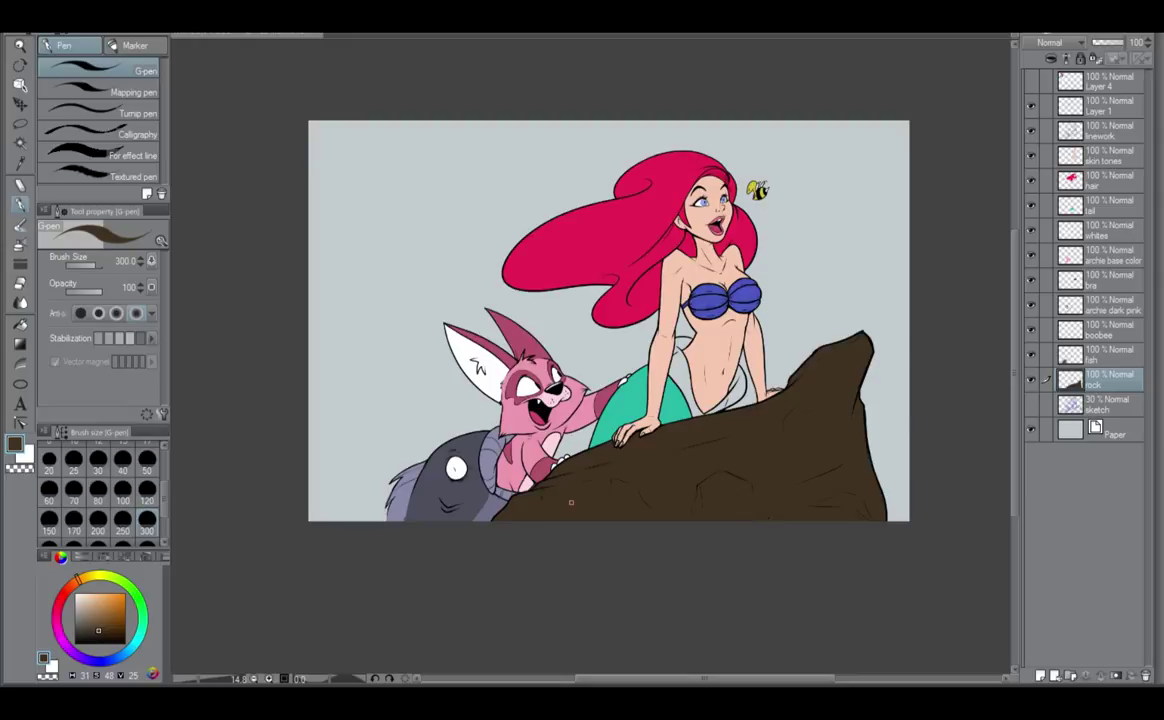
pyautogui.moveTo(699, 483); pyautogui.dragTo(664, 524)
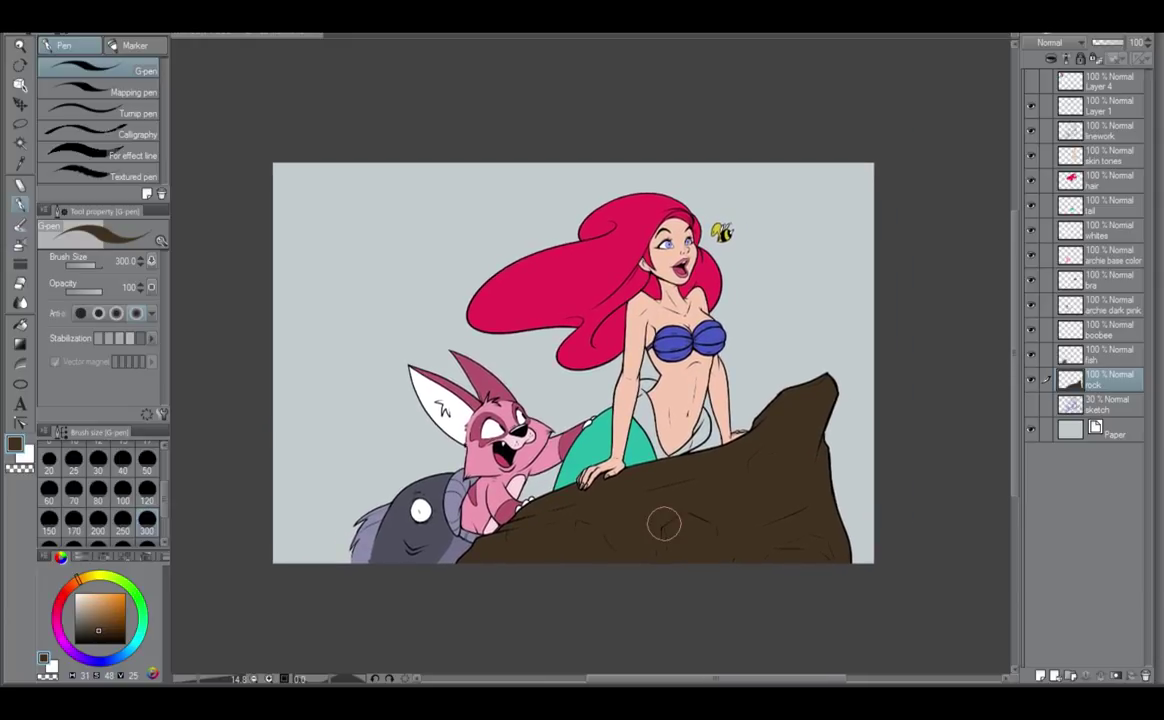
# Create a layer named waves BG directly above the sketch layer.
pyautogui.click(1112, 405)
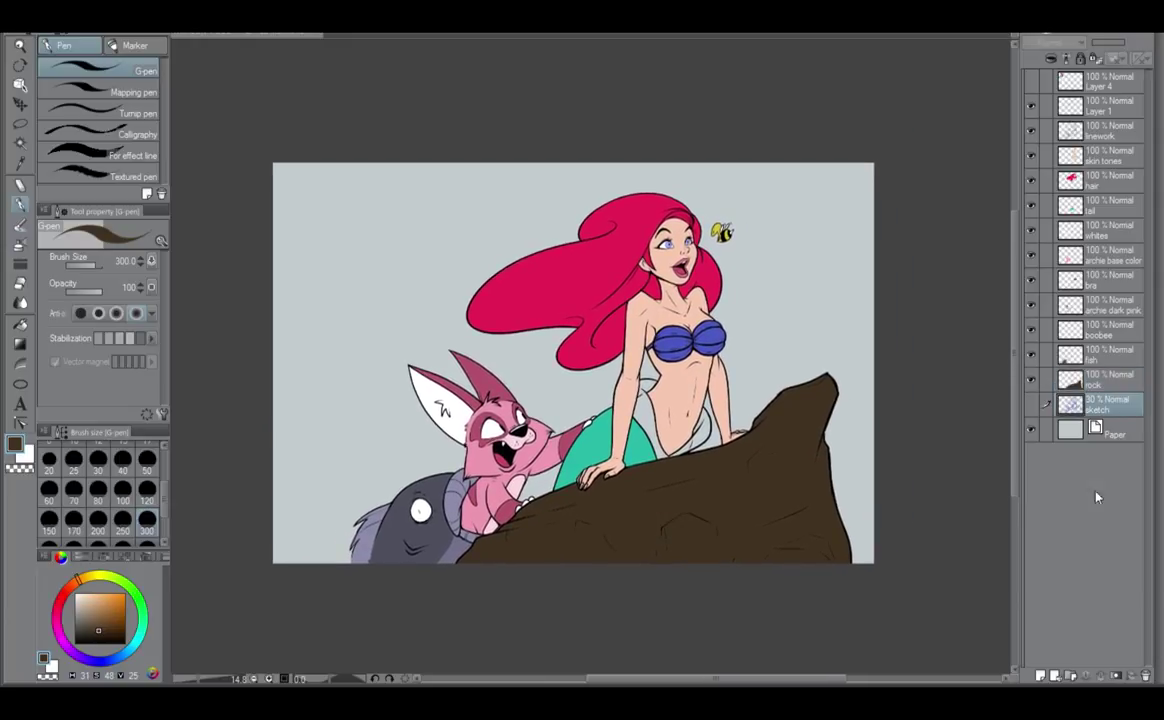
pyautogui.click(1042, 677)
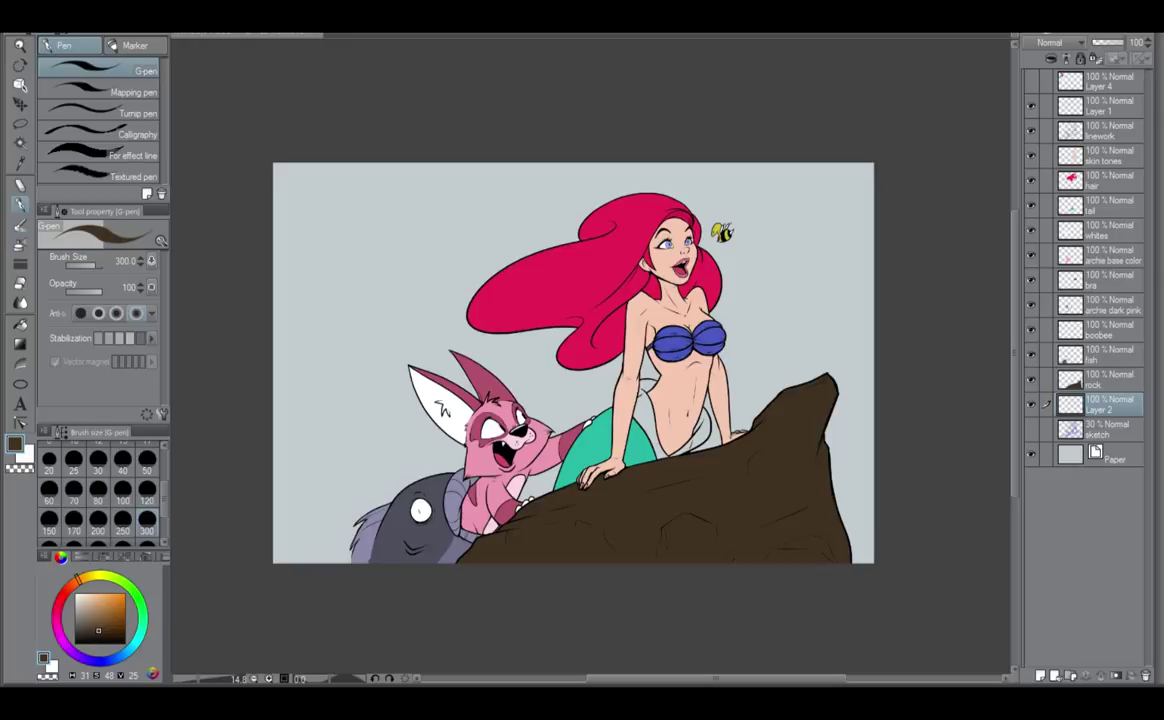
pyautogui.doubleClick(1098, 410)
pyautogui.write('waves BG')
pyautogui.press('Return')
# Sketch the jagged left side of a wave splash behind the characters in grey-green (H 104, S 10, V 63), G-pen size 120.
pyautogui.click(79, 620)
pyautogui.moveTo(93, 580); pyautogui.dragTo(131, 588)
pyautogui.moveTo(79, 622); pyautogui.dragTo(81, 608)
pyautogui.click(83, 614)
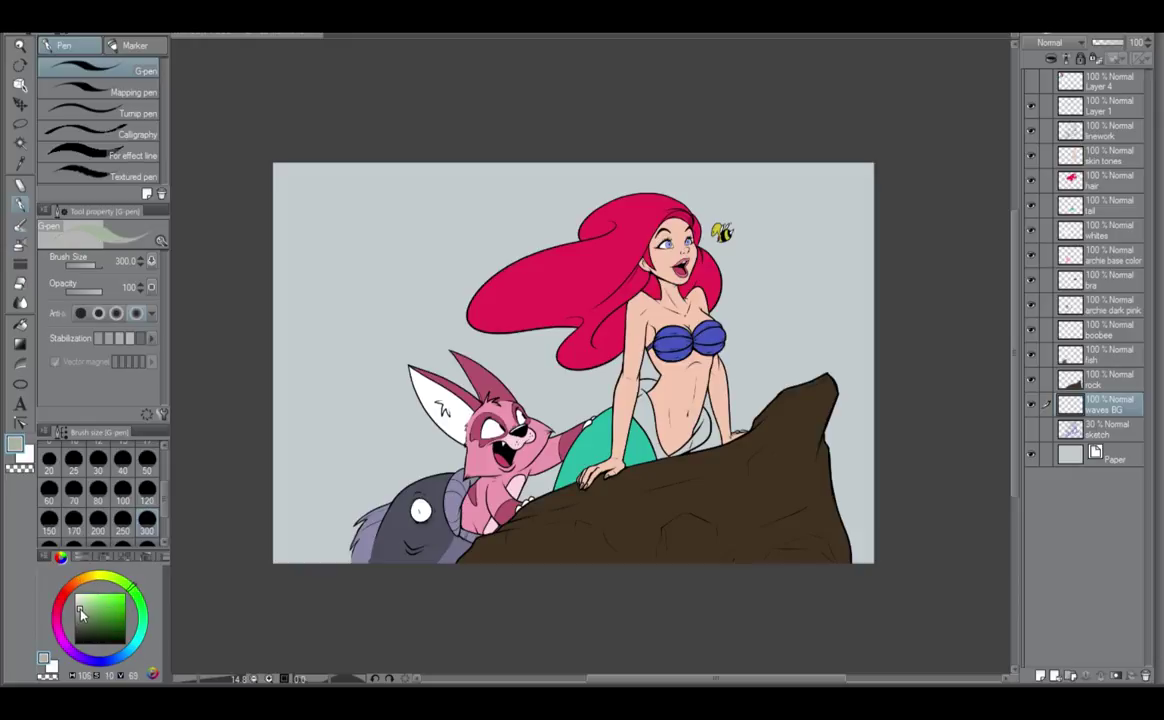
pyautogui.click(84, 618)
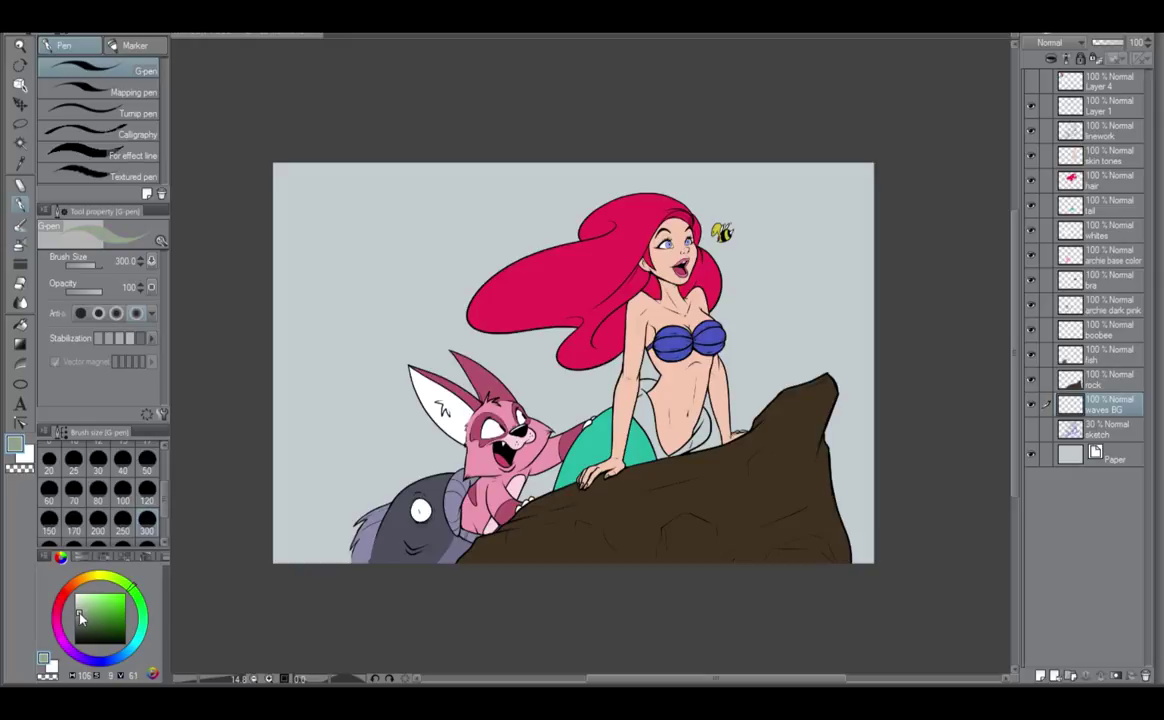
pyautogui.click(81, 612)
pyautogui.click(147, 489)
pyautogui.moveTo(316, 450)
pyautogui.mouseDown()
pyautogui.moveTo(303, 494)
pyautogui.moveTo(339, 562)
pyautogui.mouseUp()
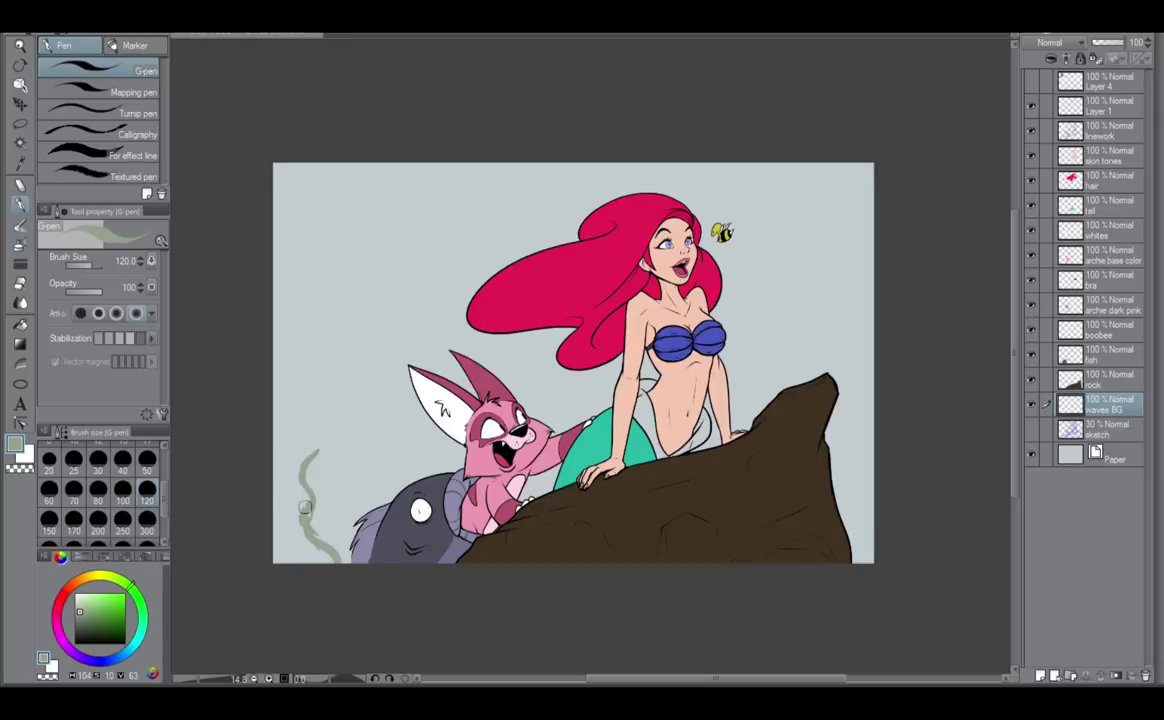
pyautogui.moveTo(326, 508)
pyautogui.mouseDown()
pyautogui.moveTo(296, 355)
pyautogui.moveTo(306, 343)
pyautogui.moveTo(368, 379)
pyautogui.moveTo(364, 357)
pyautogui.moveTo(378, 366)
pyautogui.moveTo(347, 292)
pyautogui.moveTo(383, 297)
pyautogui.moveTo(355, 212)
pyautogui.moveTo(353, 227)
pyautogui.moveTo(372, 179)
pyautogui.moveTo(424, 188)
pyautogui.mouseUp()
# Continue the splash outline to the mermaid's hair and from beside the bee down to the rock's peak.
pyautogui.moveTo(516, 238)
pyautogui.mouseDown()
pyautogui.moveTo(500, 190)
pyautogui.moveTo(588, 196)
pyautogui.mouseUp()
pyautogui.moveTo(748, 253)
pyautogui.mouseDown()
pyautogui.moveTo(820, 195)
pyautogui.moveTo(809, 230)
pyautogui.moveTo(830, 216)
pyautogui.moveTo(804, 298)
pyautogui.moveTo(830, 295)
pyautogui.moveTo(833, 374)
pyautogui.moveTo(843, 336)
pyautogui.moveTo(823, 379)
pyautogui.moveTo(859, 374)
pyautogui.moveTo(858, 394)
pyautogui.moveTo(828, 353)
pyautogui.moveTo(868, 338)
pyautogui.mouseUp()
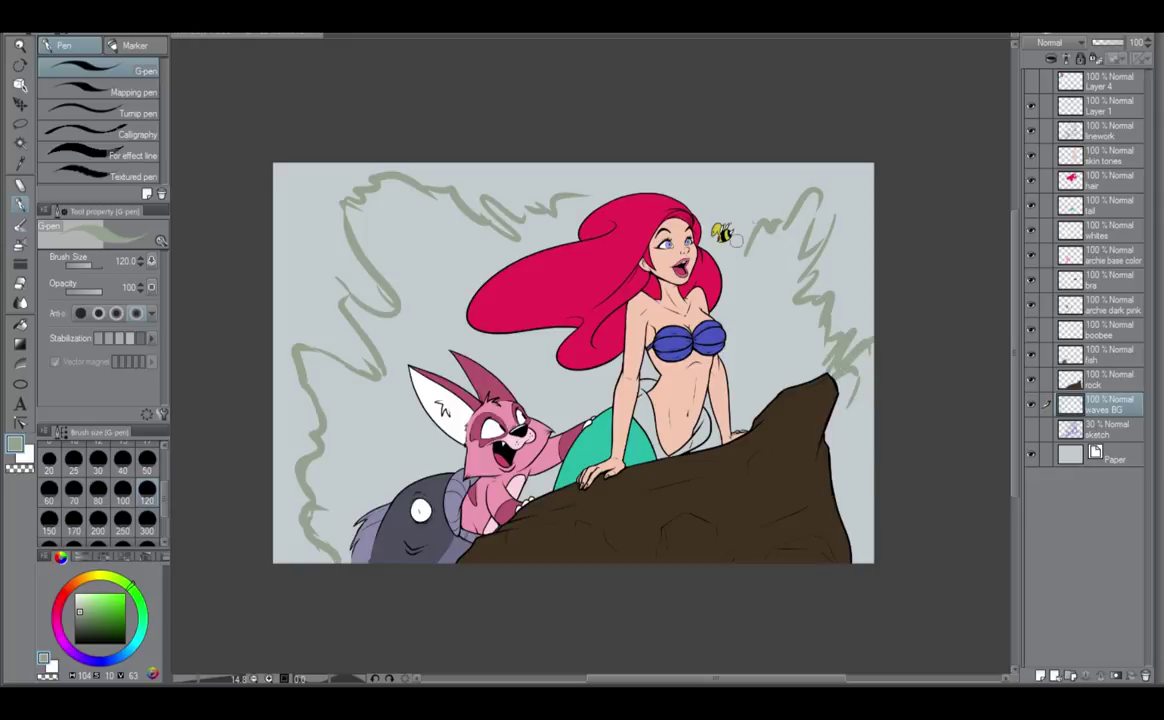
pyautogui.moveTo(755, 232); pyautogui.dragTo(732, 271)
pyautogui.moveTo(506, 221); pyautogui.dragTo(590, 255)
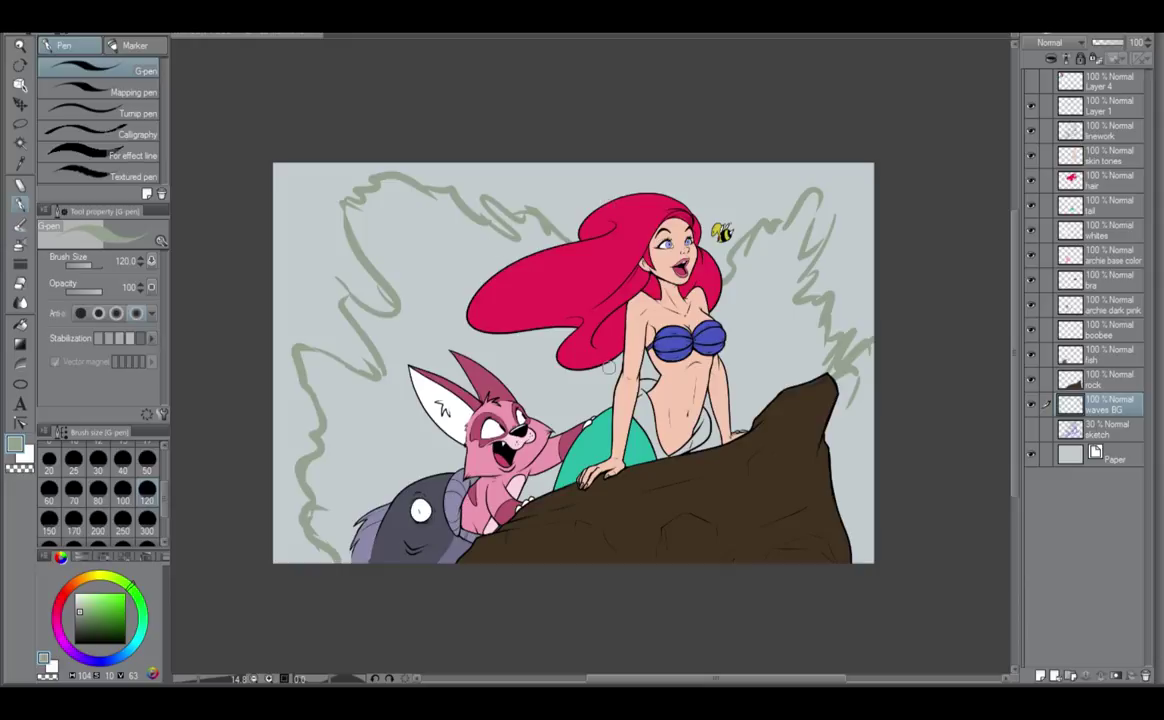
pyautogui.moveTo(268, 138); pyautogui.dragTo(703, 373)
pyautogui.moveTo(924, 126); pyautogui.dragTo(650, 335)
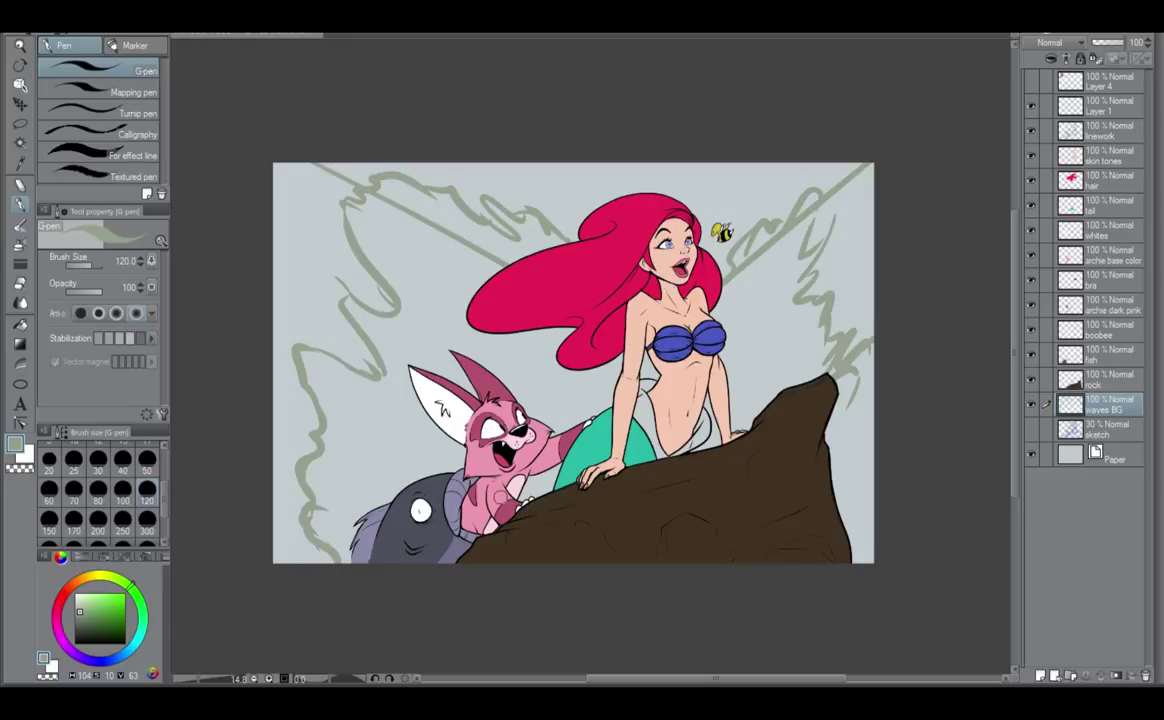
pyautogui.hotkey('ctrl', 'z')
pyautogui.hotkey('ctrl', 'z')
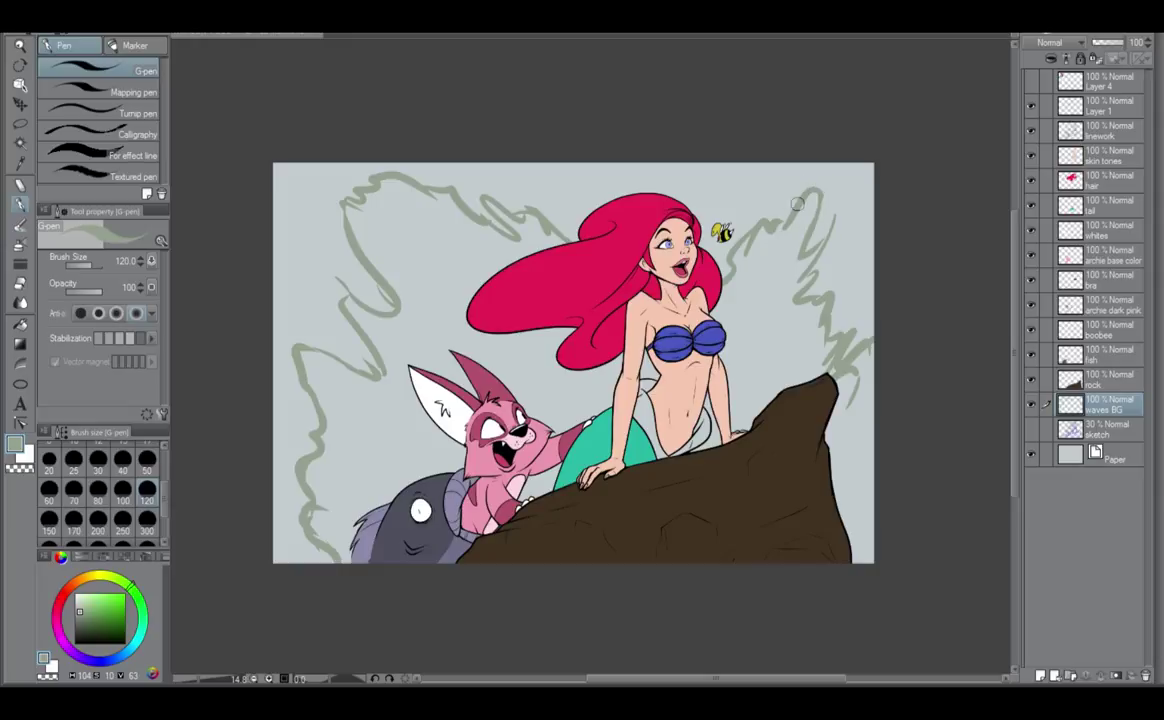
# Sharpen the splash outline's peak beyond the bee and fill the whole splash shape with the same grey-green, using brush size 300 for the large areas.
pyautogui.moveTo(808, 190)
pyautogui.mouseDown()
pyautogui.moveTo(818, 194)
pyautogui.moveTo(814, 252)
pyautogui.mouseUp()
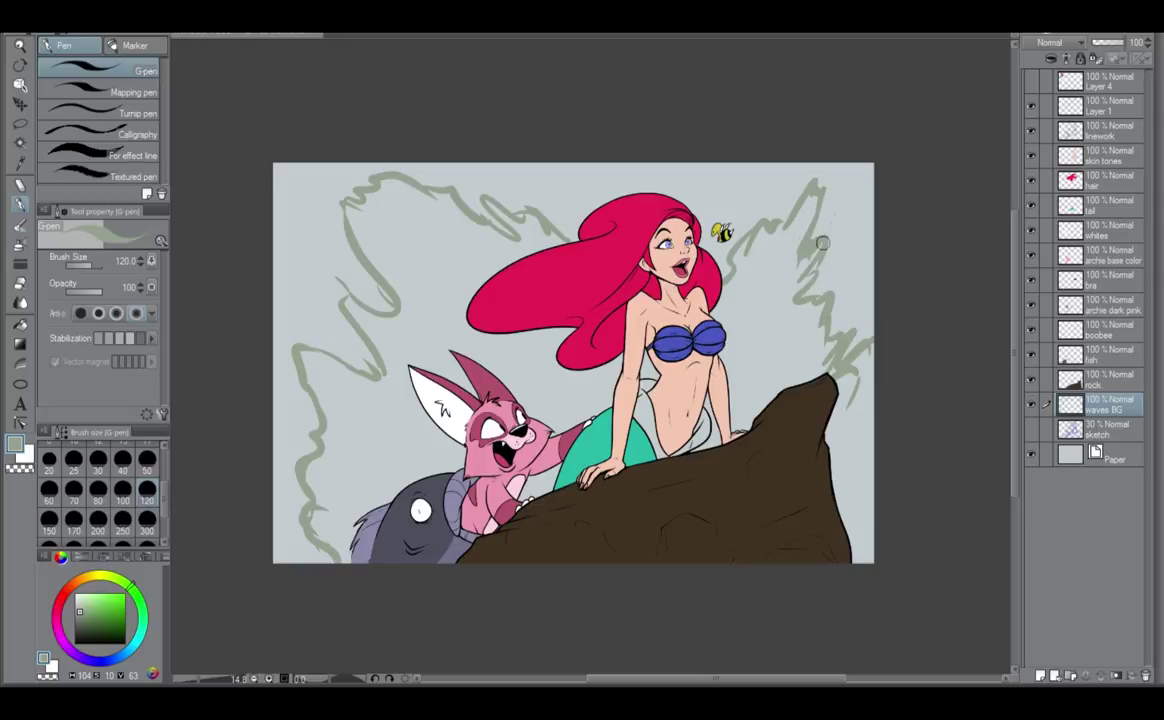
pyautogui.moveTo(813, 262)
pyautogui.mouseDown()
pyautogui.moveTo(823, 309)
pyautogui.moveTo(832, 285)
pyautogui.moveTo(826, 331)
pyautogui.moveTo(856, 322)
pyautogui.moveTo(845, 334)
pyautogui.moveTo(829, 304)
pyautogui.moveTo(843, 340)
pyautogui.moveTo(848, 325)
pyautogui.moveTo(831, 359)
pyautogui.moveTo(865, 363)
pyautogui.moveTo(835, 403)
pyautogui.moveTo(846, 365)
pyautogui.moveTo(865, 399)
pyautogui.moveTo(847, 460)
pyautogui.moveTo(848, 536)
pyautogui.moveTo(851, 452)
pyautogui.moveTo(840, 465)
pyautogui.moveTo(852, 505)
pyautogui.moveTo(849, 492)
pyautogui.moveTo(837, 515)
pyautogui.moveTo(846, 366)
pyautogui.moveTo(835, 467)
pyautogui.moveTo(852, 378)
pyautogui.moveTo(881, 327)
pyautogui.mouseUp()
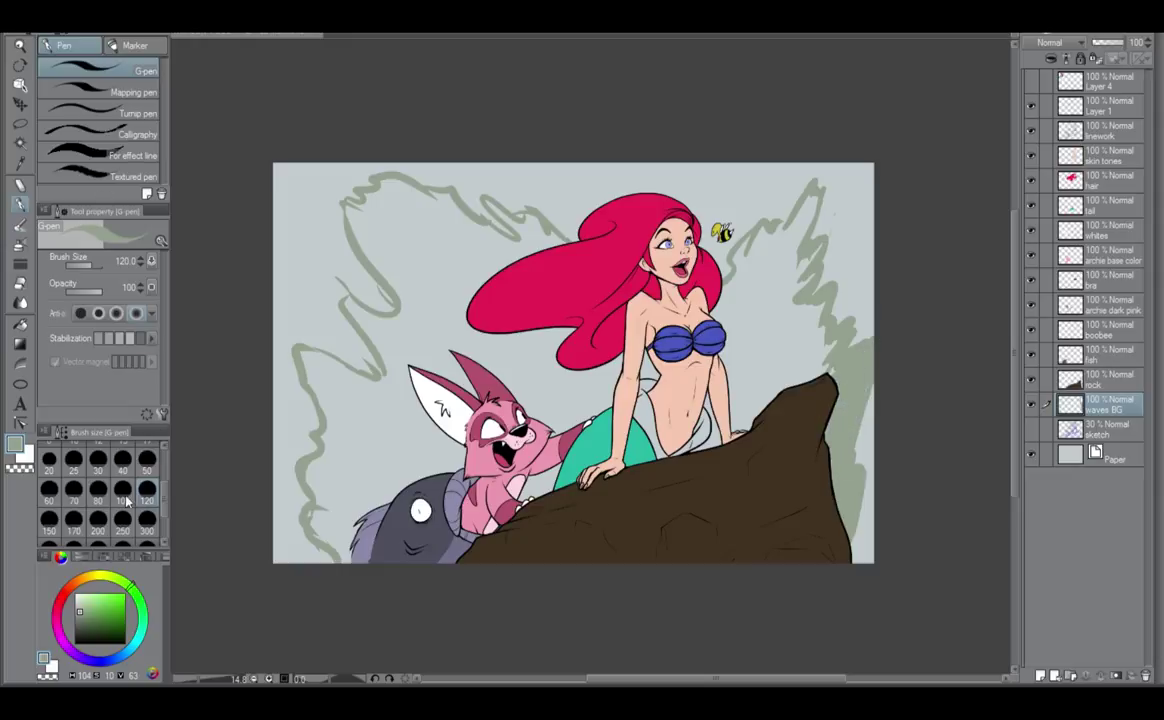
pyautogui.click(147, 520)
pyautogui.moveTo(362, 230)
pyautogui.mouseDown()
pyautogui.moveTo(403, 281)
pyautogui.moveTo(540, 390)
pyautogui.moveTo(580, 375)
pyautogui.mouseUp()
pyautogui.moveTo(599, 300)
pyautogui.mouseDown()
pyautogui.moveTo(623, 406)
pyautogui.moveTo(665, 407)
pyautogui.moveTo(721, 371)
pyautogui.moveTo(826, 378)
pyautogui.moveTo(821, 338)
pyautogui.moveTo(787, 356)
pyautogui.moveTo(740, 295)
pyautogui.moveTo(725, 298)
pyautogui.moveTo(685, 228)
pyautogui.moveTo(722, 212)
pyautogui.moveTo(799, 270)
pyautogui.moveTo(790, 336)
pyautogui.mouseUp()
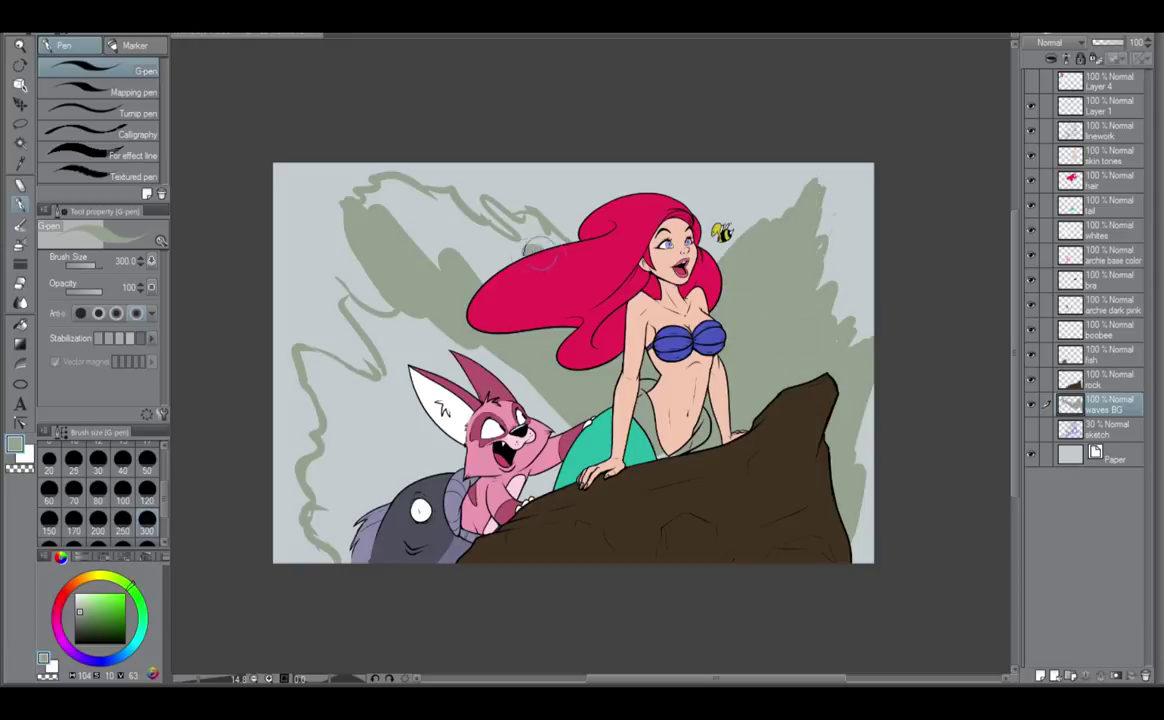
pyautogui.moveTo(539, 247)
pyautogui.mouseDown()
pyautogui.moveTo(485, 203)
pyautogui.moveTo(558, 248)
pyautogui.moveTo(437, 193)
pyautogui.moveTo(375, 191)
pyautogui.moveTo(395, 230)
pyautogui.moveTo(495, 285)
pyautogui.moveTo(530, 267)
pyautogui.moveTo(513, 240)
pyautogui.mouseUp()
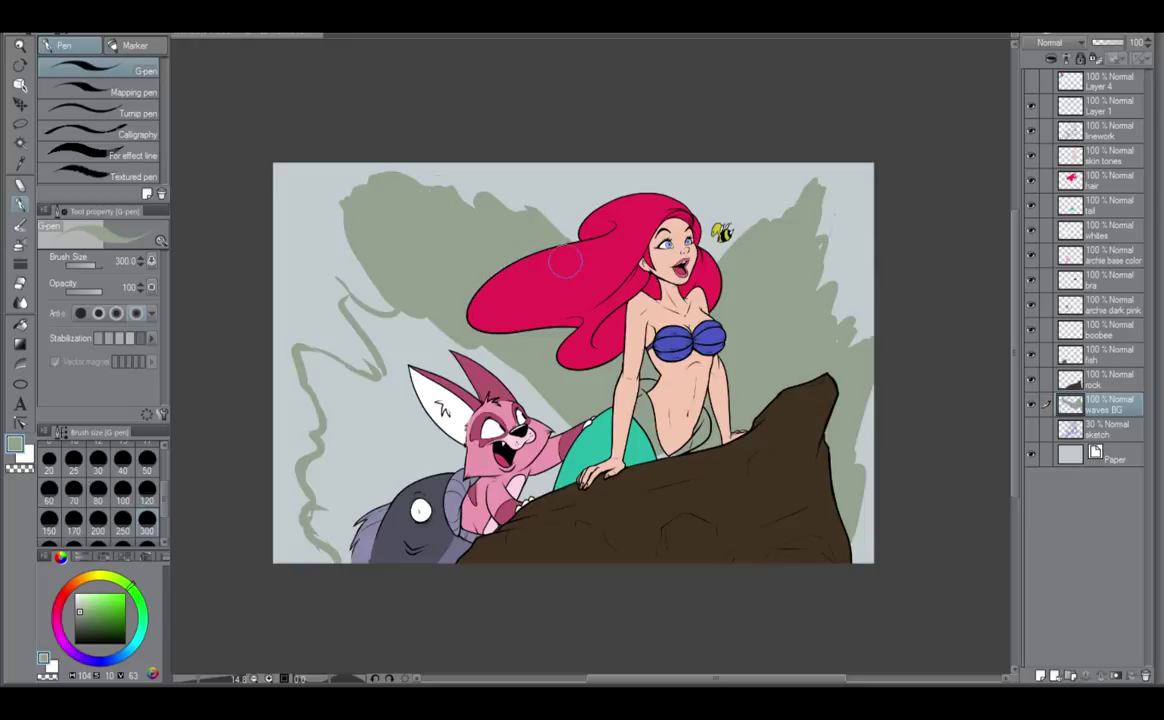
pyautogui.moveTo(354, 320)
pyautogui.mouseDown()
pyautogui.moveTo(330, 270)
pyautogui.moveTo(398, 352)
pyautogui.moveTo(370, 300)
pyautogui.moveTo(450, 364)
pyautogui.moveTo(535, 393)
pyautogui.mouseUp()
pyautogui.moveTo(393, 333)
pyautogui.mouseDown()
pyautogui.moveTo(328, 368)
pyautogui.moveTo(306, 359)
pyautogui.moveTo(338, 418)
pyautogui.moveTo(407, 463)
pyautogui.moveTo(331, 366)
pyautogui.moveTo(395, 401)
pyautogui.moveTo(347, 306)
pyautogui.moveTo(396, 423)
pyautogui.moveTo(365, 432)
pyautogui.moveTo(326, 407)
pyautogui.moveTo(316, 482)
pyautogui.moveTo(341, 535)
pyautogui.moveTo(311, 515)
pyautogui.moveTo(336, 543)
pyautogui.moveTo(341, 470)
pyautogui.moveTo(451, 514)
pyautogui.moveTo(431, 425)
pyautogui.moveTo(324, 484)
pyautogui.moveTo(371, 537)
pyautogui.moveTo(351, 537)
pyautogui.moveTo(361, 545)
pyautogui.moveTo(336, 562)
pyautogui.moveTo(392, 577)
pyautogui.moveTo(312, 541)
pyautogui.mouseUp()
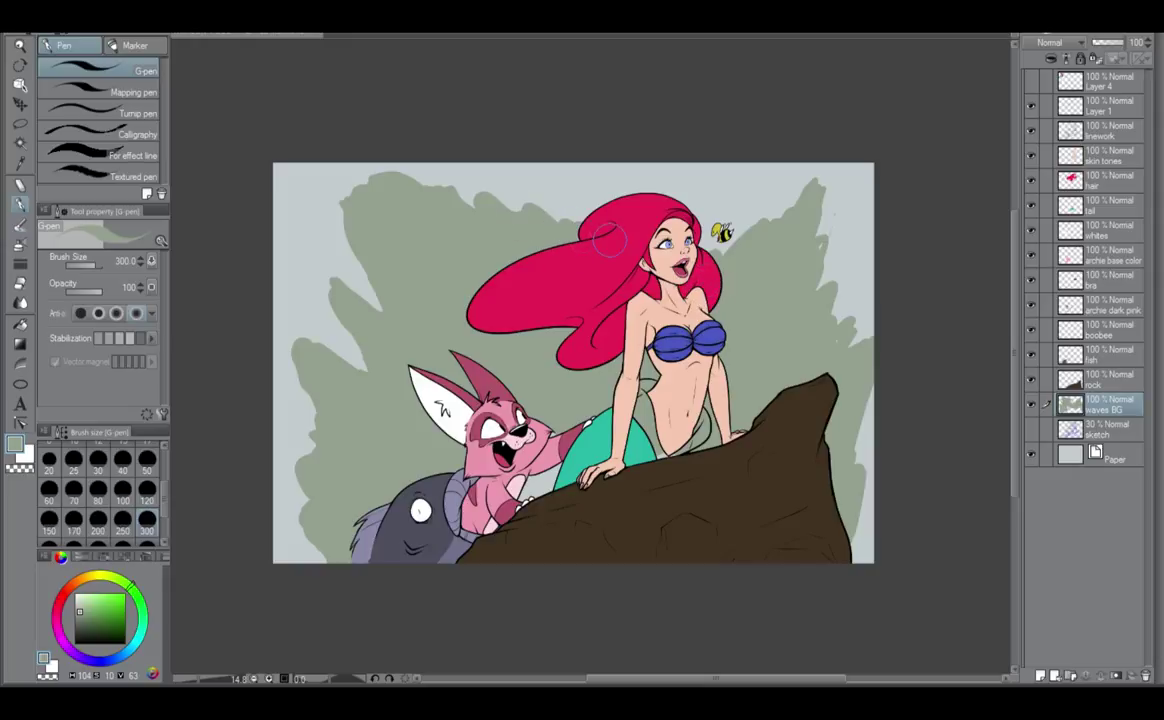
# Refine the splash edge between the bee and the rock's peak into small jagged points, using brush sizes 120 and 40.
pyautogui.click(148, 490)
pyautogui.scroll(2, 732, 240)
pyautogui.scroll(1, 732, 237)
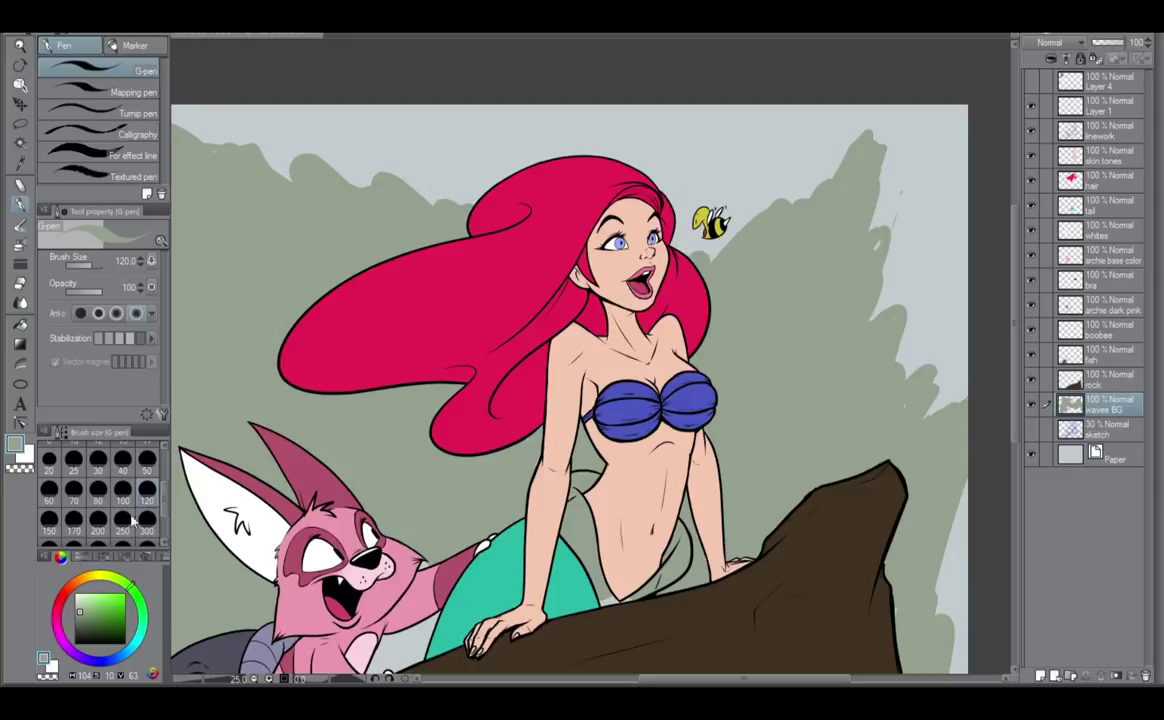
pyautogui.moveTo(873, 150)
pyautogui.mouseDown()
pyautogui.moveTo(844, 158)
pyautogui.moveTo(857, 171)
pyautogui.mouseUp()
pyautogui.click(122, 459)
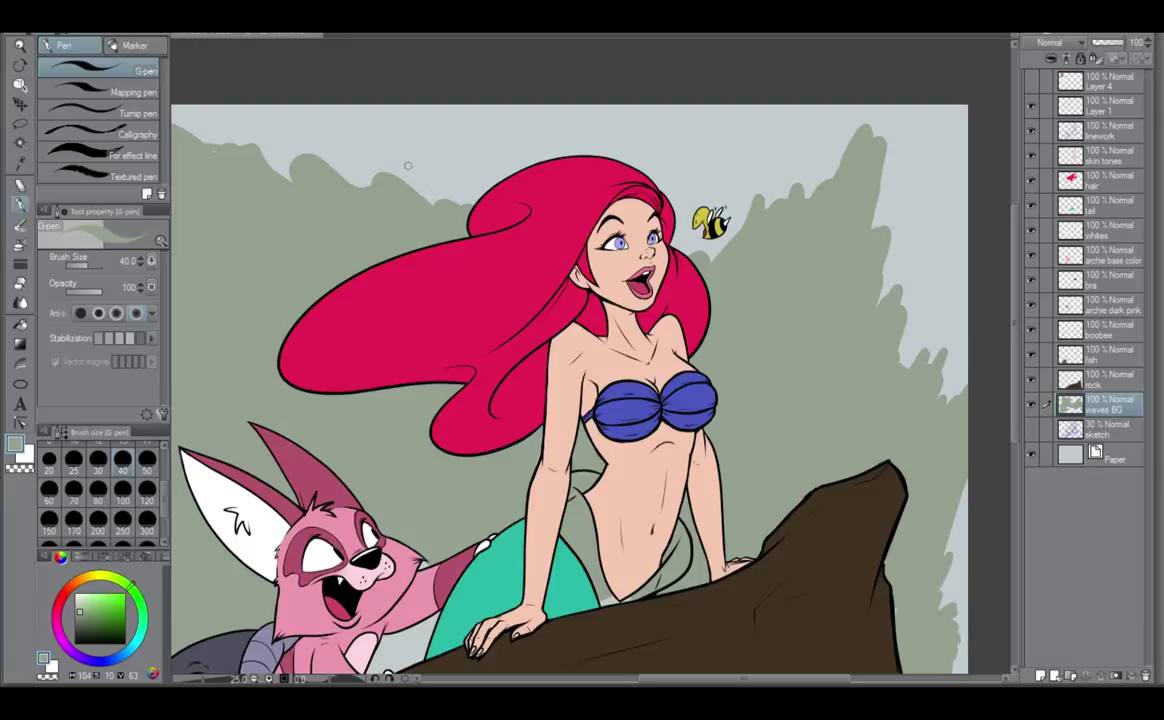
# Recut the rounded splash crest behind the mermaid's flowing hair into lower, pointed spikes at brush size 40, removing the excess grey-green.
pyautogui.moveTo(458, 333); pyautogui.dragTo(675, 431)
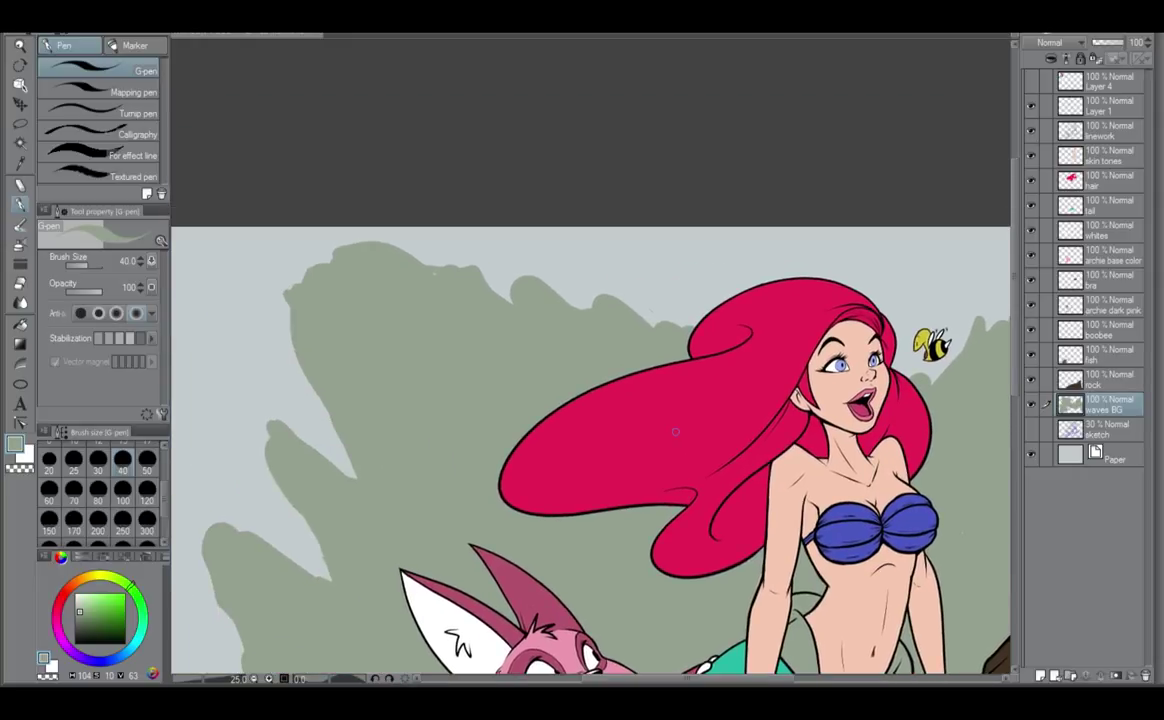
pyautogui.moveTo(363, 239); pyautogui.dragTo(465, 306)
pyautogui.moveTo(405, 248); pyautogui.dragTo(472, 308)
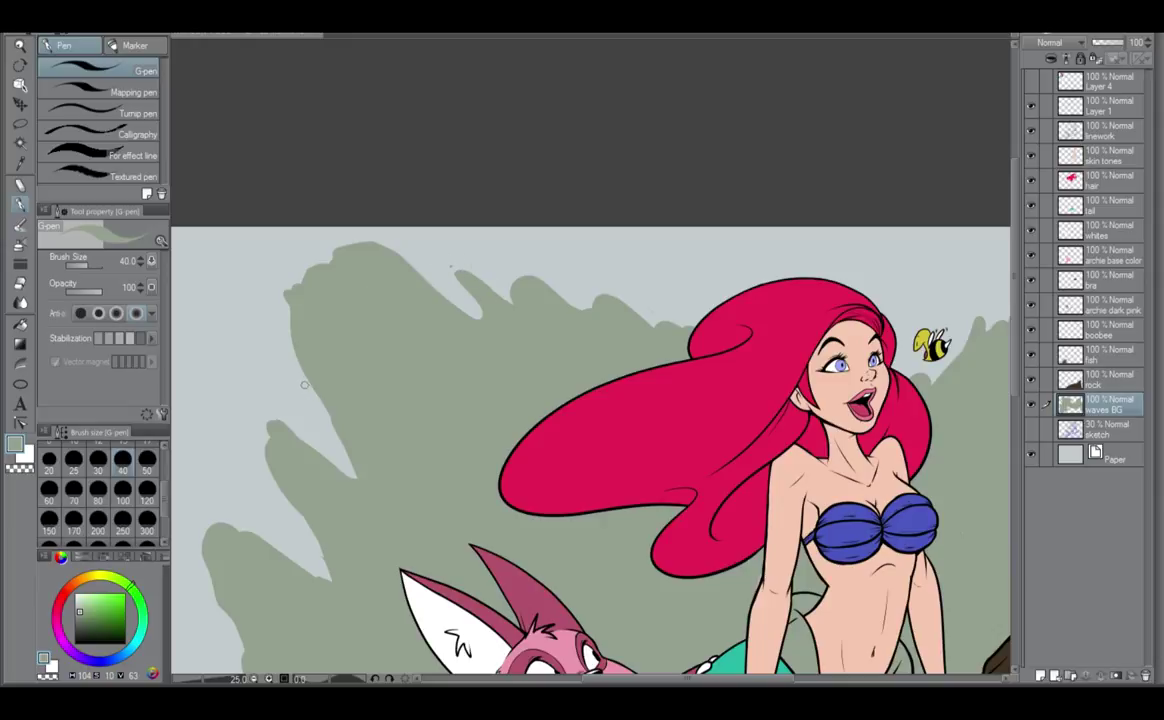
pyautogui.moveTo(303, 390)
pyautogui.mouseDown()
pyautogui.moveTo(286, 306)
pyautogui.moveTo(316, 283)
pyautogui.moveTo(348, 288)
pyautogui.moveTo(357, 272)
pyautogui.moveTo(483, 322)
pyautogui.mouseUp()
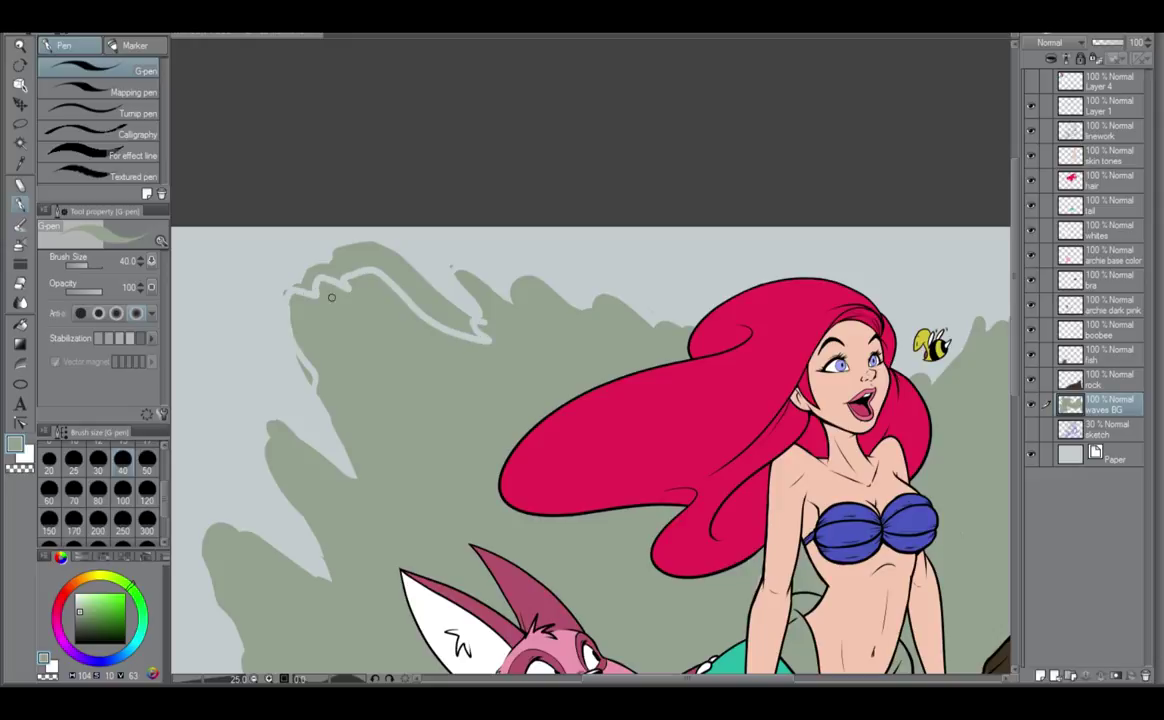
pyautogui.moveTo(342, 284)
pyautogui.mouseDown()
pyautogui.moveTo(425, 324)
pyautogui.moveTo(360, 295)
pyautogui.moveTo(367, 303)
pyautogui.moveTo(345, 271)
pyautogui.moveTo(405, 293)
pyautogui.mouseUp()
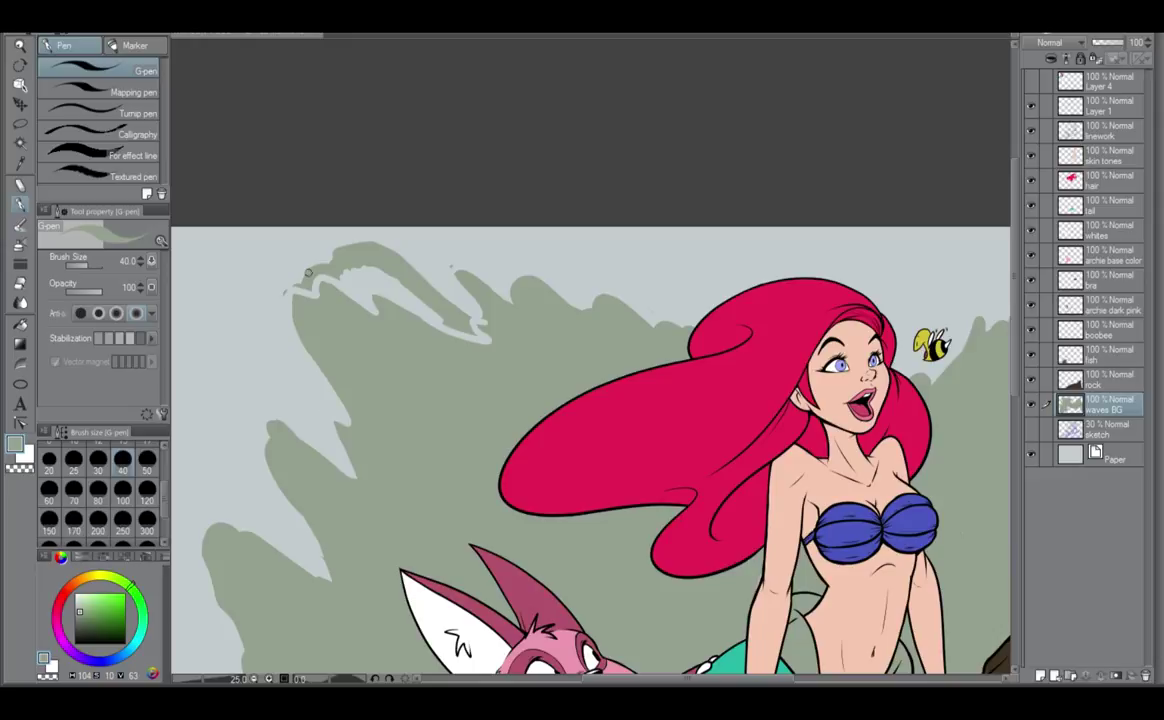
pyautogui.moveTo(313, 272)
pyautogui.mouseDown()
pyautogui.moveTo(352, 286)
pyautogui.moveTo(336, 262)
pyautogui.moveTo(375, 277)
pyautogui.moveTo(346, 242)
pyautogui.moveTo(361, 245)
pyautogui.moveTo(427, 290)
pyautogui.moveTo(383, 244)
pyautogui.moveTo(433, 308)
pyautogui.mouseUp()
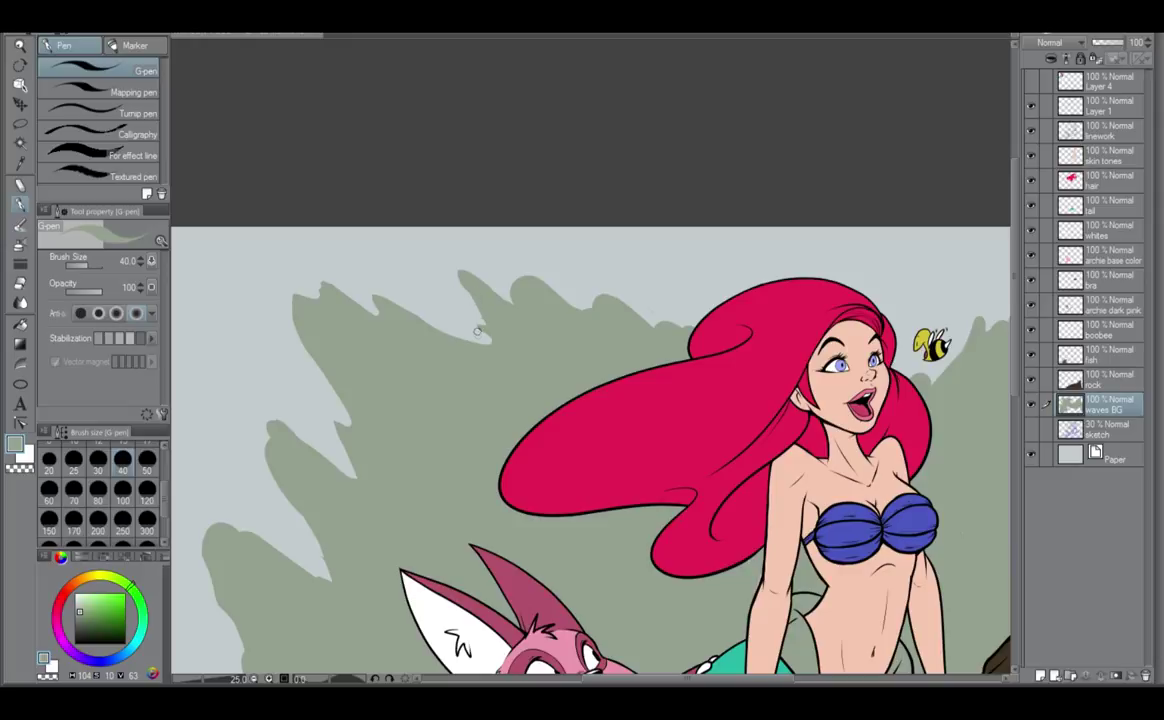
pyautogui.moveTo(478, 323); pyautogui.dragTo(491, 350)
# Add small jagged points along the splash edge behind the creature and fish, down to the bottom of the canvas.
pyautogui.moveTo(546, 528); pyautogui.dragTo(790, 380)
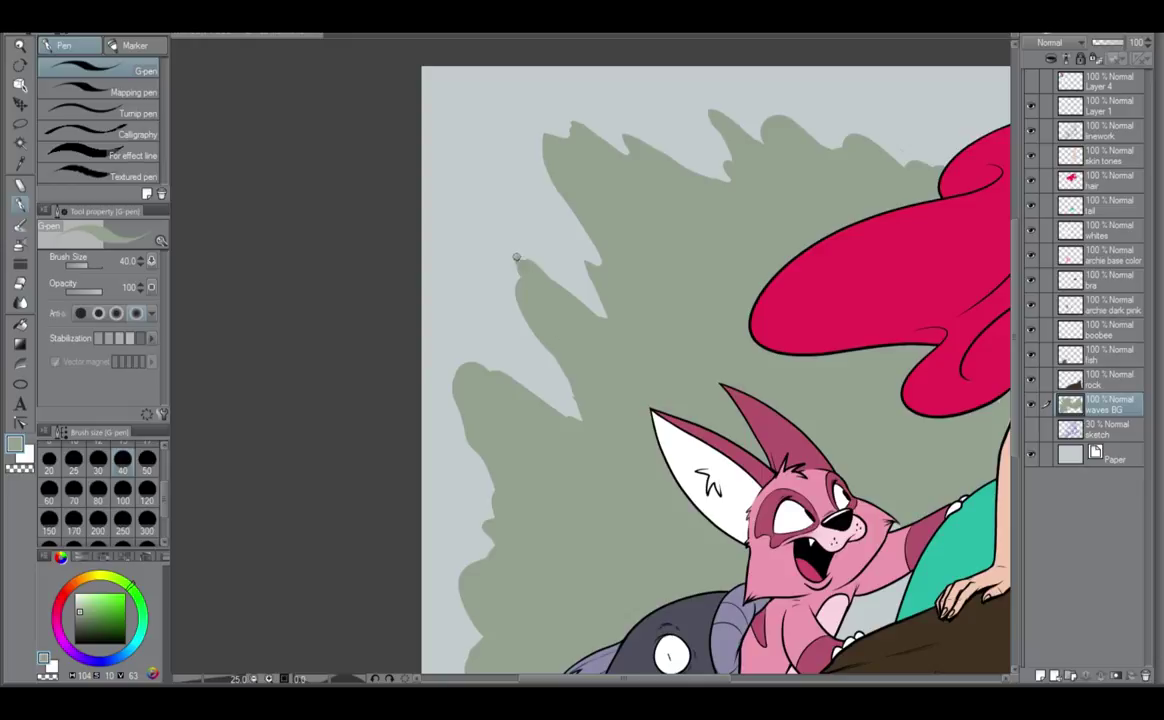
pyautogui.moveTo(581, 413)
pyautogui.mouseDown()
pyautogui.moveTo(564, 376)
pyautogui.moveTo(585, 410)
pyautogui.mouseUp()
pyautogui.moveTo(602, 291); pyautogui.dragTo(611, 318)
pyautogui.moveTo(596, 289)
pyautogui.mouseDown()
pyautogui.moveTo(585, 267)
pyautogui.moveTo(607, 275)
pyautogui.moveTo(580, 238)
pyautogui.mouseUp()
pyautogui.moveTo(473, 572)
pyautogui.mouseDown()
pyautogui.moveTo(465, 550)
pyautogui.moveTo(471, 560)
pyautogui.mouseUp()
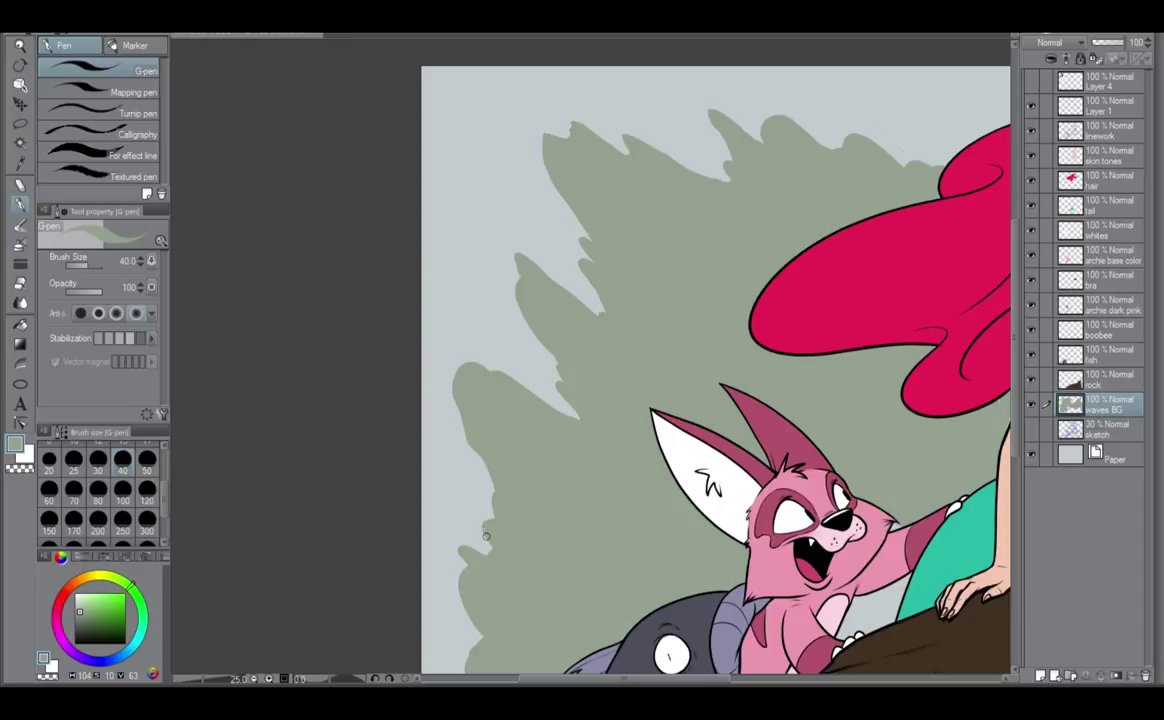
pyautogui.moveTo(516, 600); pyautogui.dragTo(502, 512)
pyautogui.moveTo(470, 557); pyautogui.dragTo(461, 535)
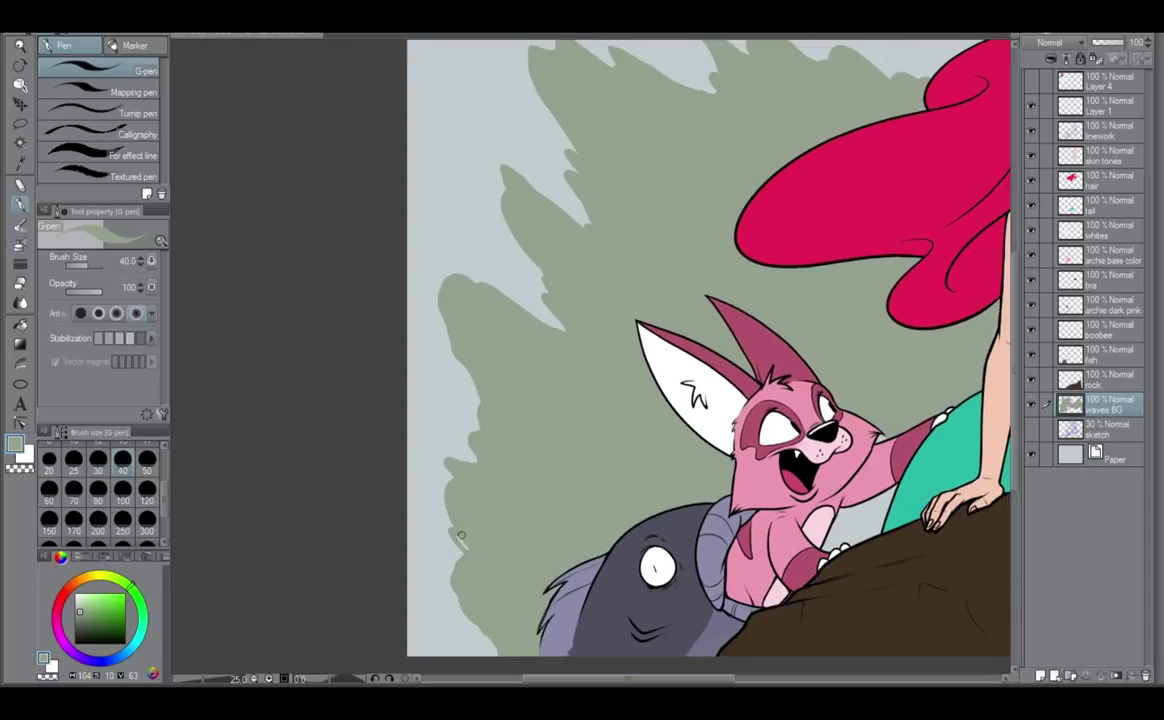
pyautogui.moveTo(479, 625)
pyautogui.mouseDown()
pyautogui.moveTo(494, 641)
pyautogui.moveTo(479, 624)
pyautogui.moveTo(491, 647)
pyautogui.moveTo(474, 647)
pyautogui.moveTo(465, 637)
pyautogui.moveTo(502, 649)
pyautogui.mouseUp()
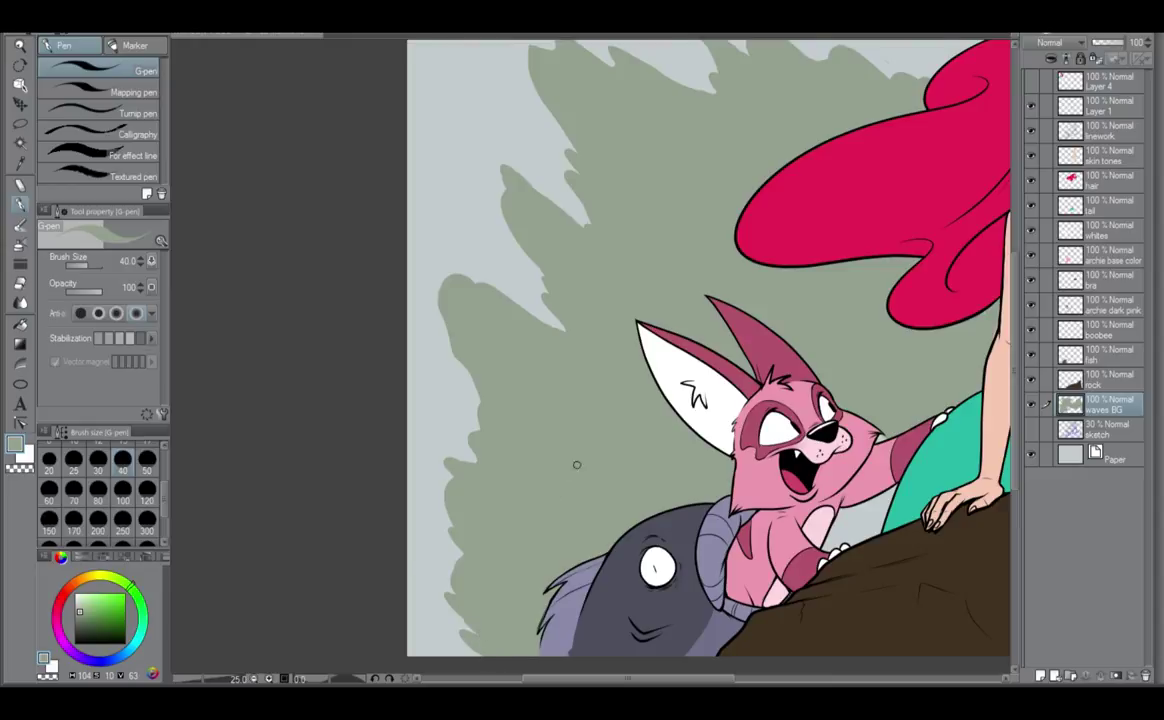
# Fill the gap in the splash colour below the mermaid's waist, where her body meets the rock.
pyautogui.scroll(-2, 576, 464)
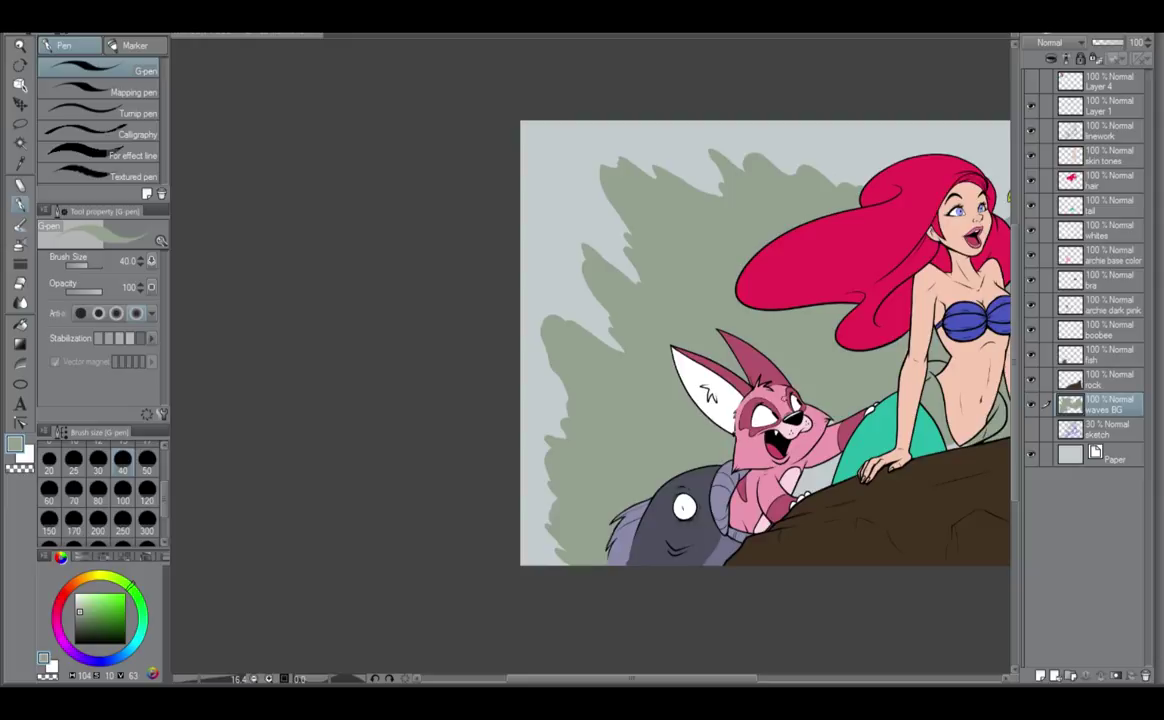
pyautogui.moveTo(838, 393)
pyautogui.mouseDown()
pyautogui.moveTo(577, 491)
pyautogui.moveTo(607, 415)
pyautogui.mouseUp()
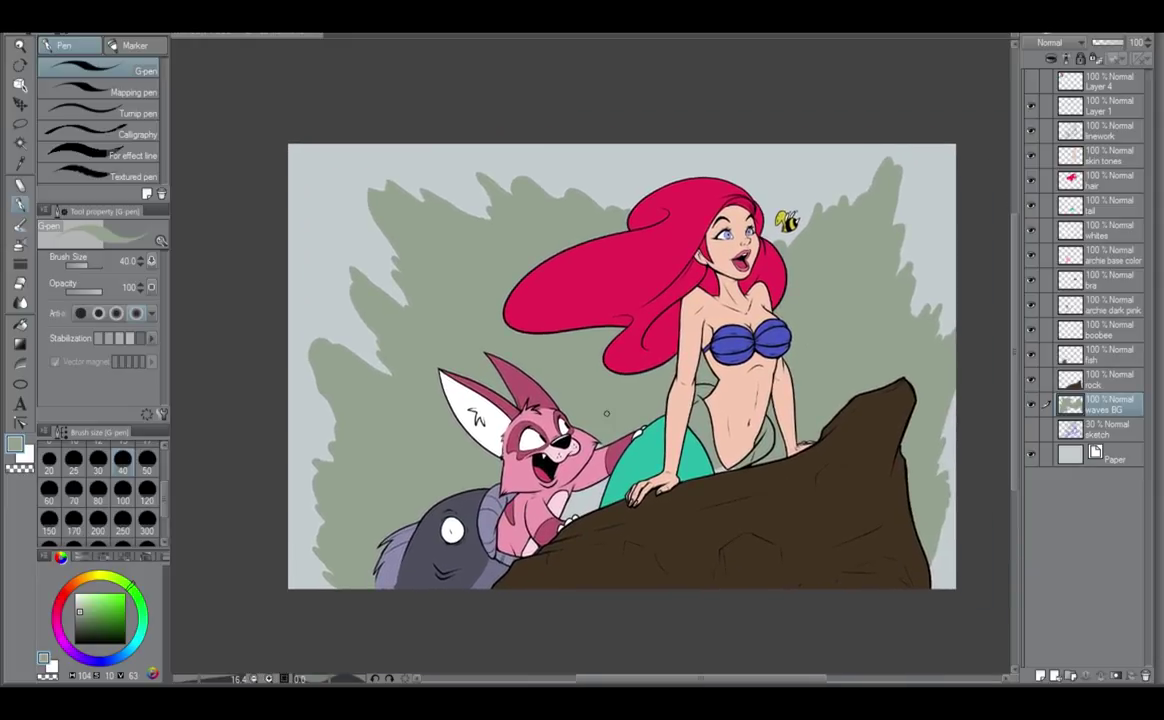
pyautogui.scroll(3, 668, 372)
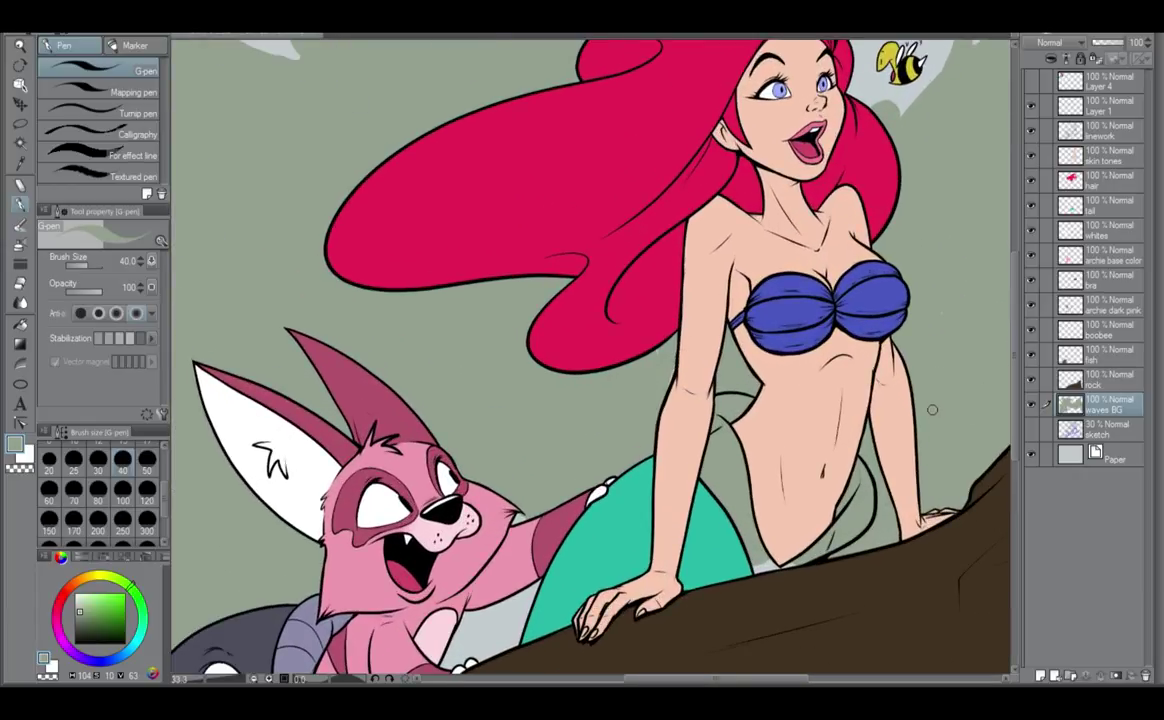
pyautogui.scroll(1, 926, 398)
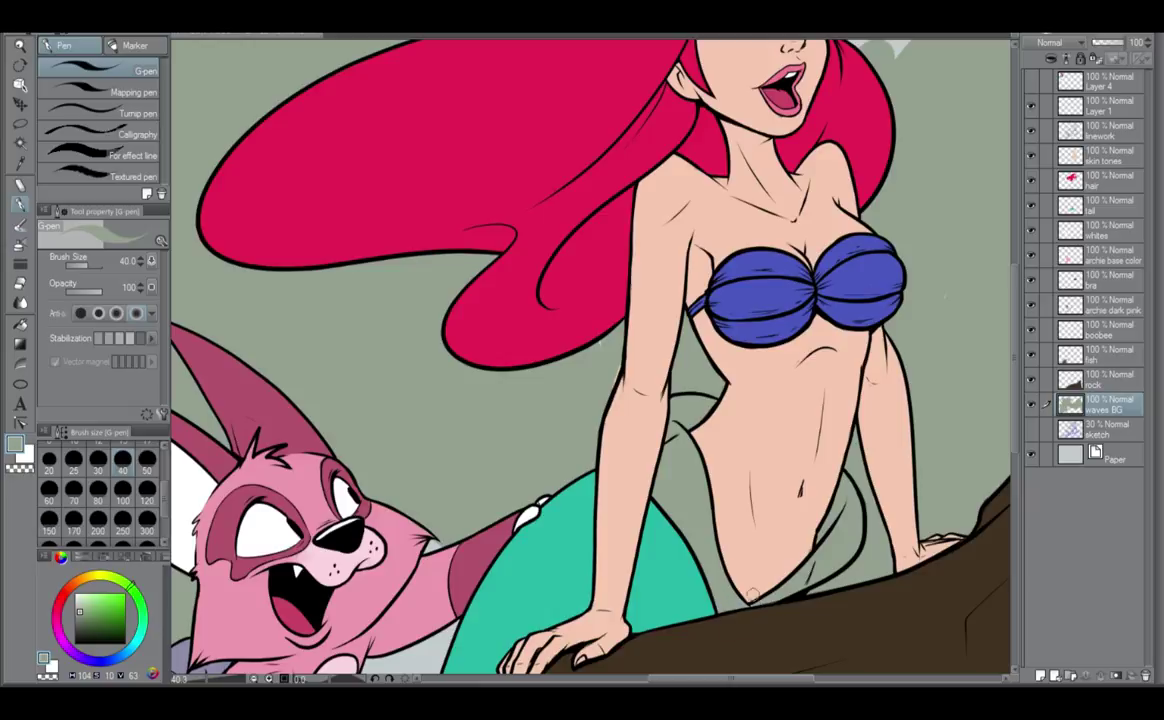
pyautogui.click(1130, 160)
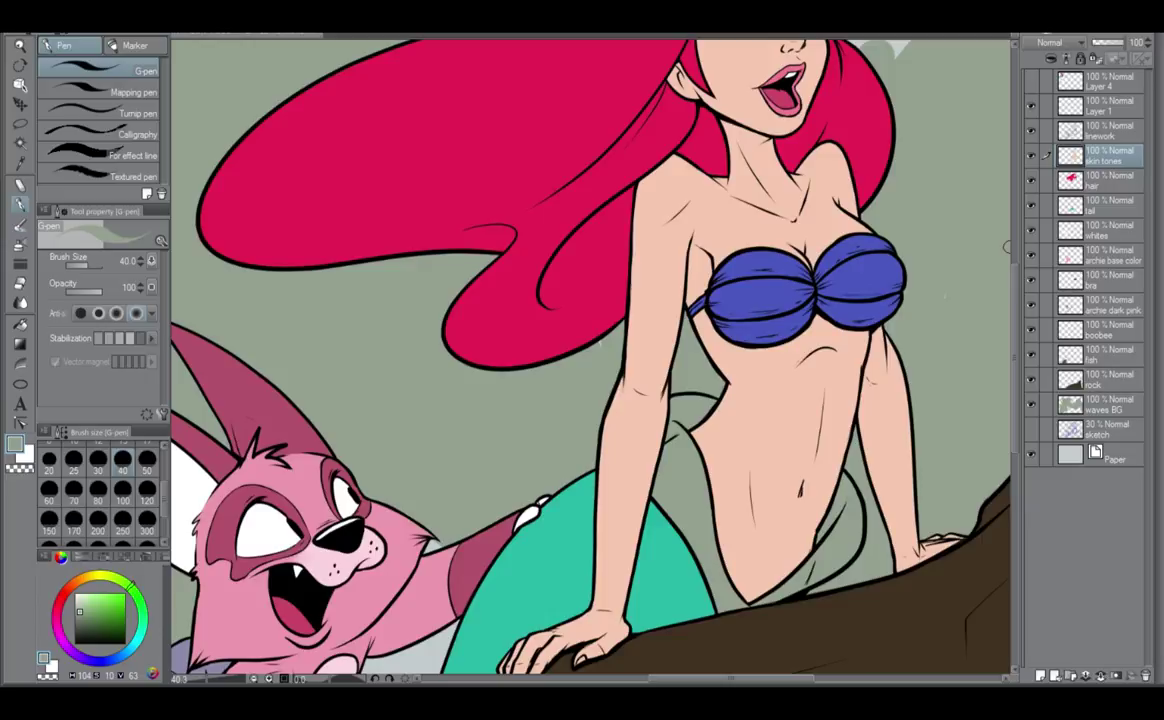
pyautogui.click(1100, 404)
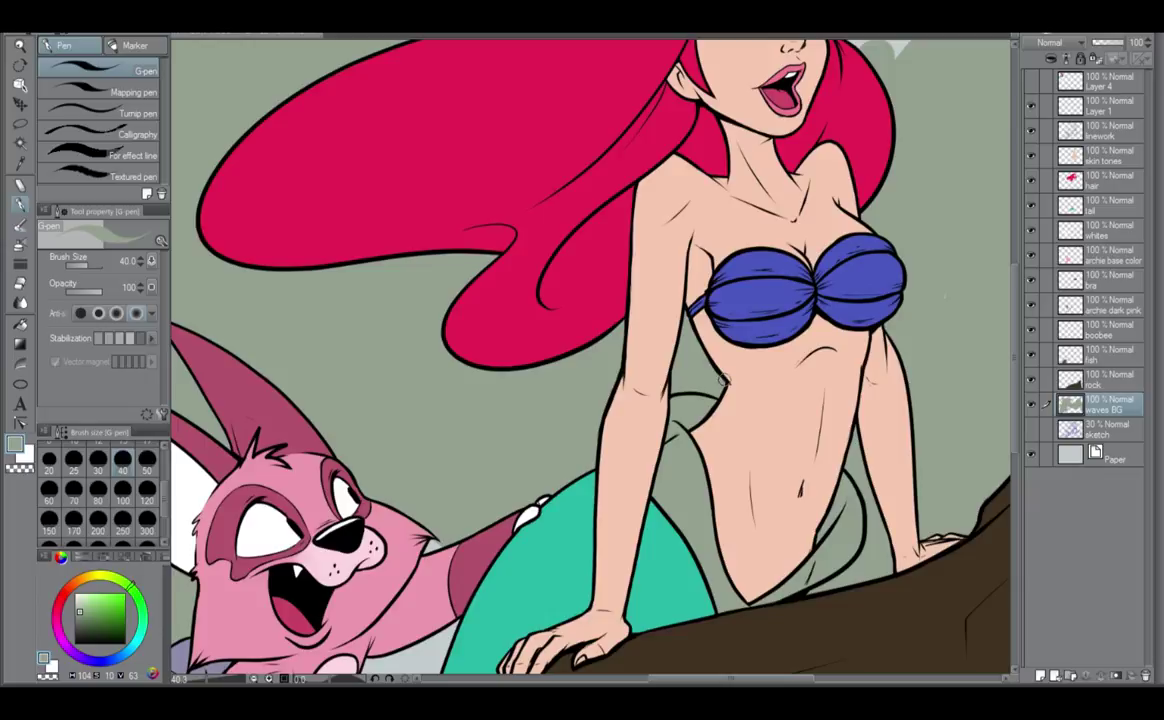
# Fill the unpainted gap between the creature's raised arm, the mermaid's tail and the rock with grey-green on the waves BG layer.
pyautogui.click(1106, 156)
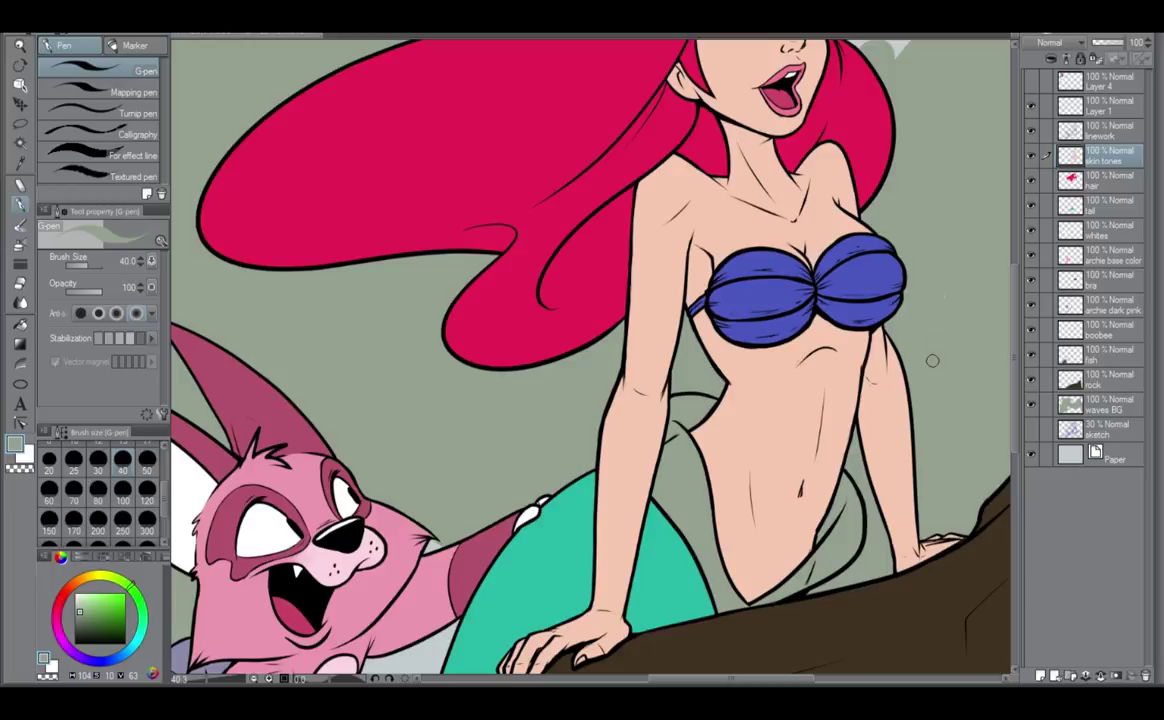
pyautogui.scroll(-1, 932, 360)
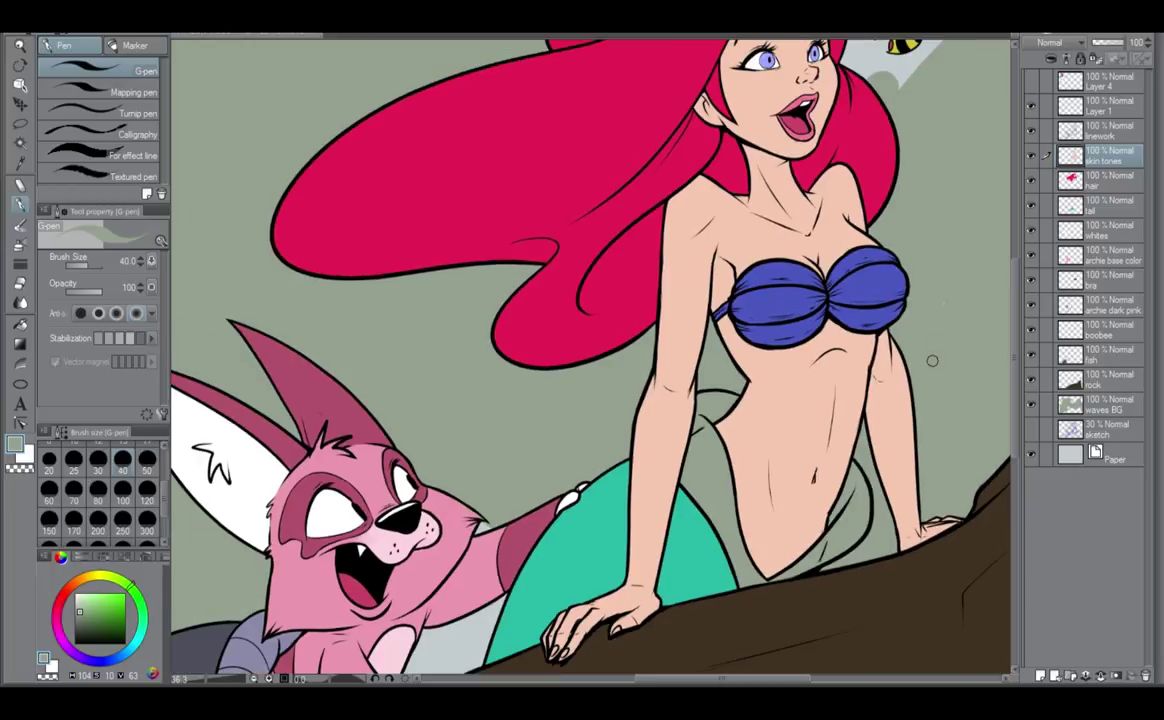
pyautogui.scroll(-1, 932, 360)
pyautogui.scroll(-1, 932, 361)
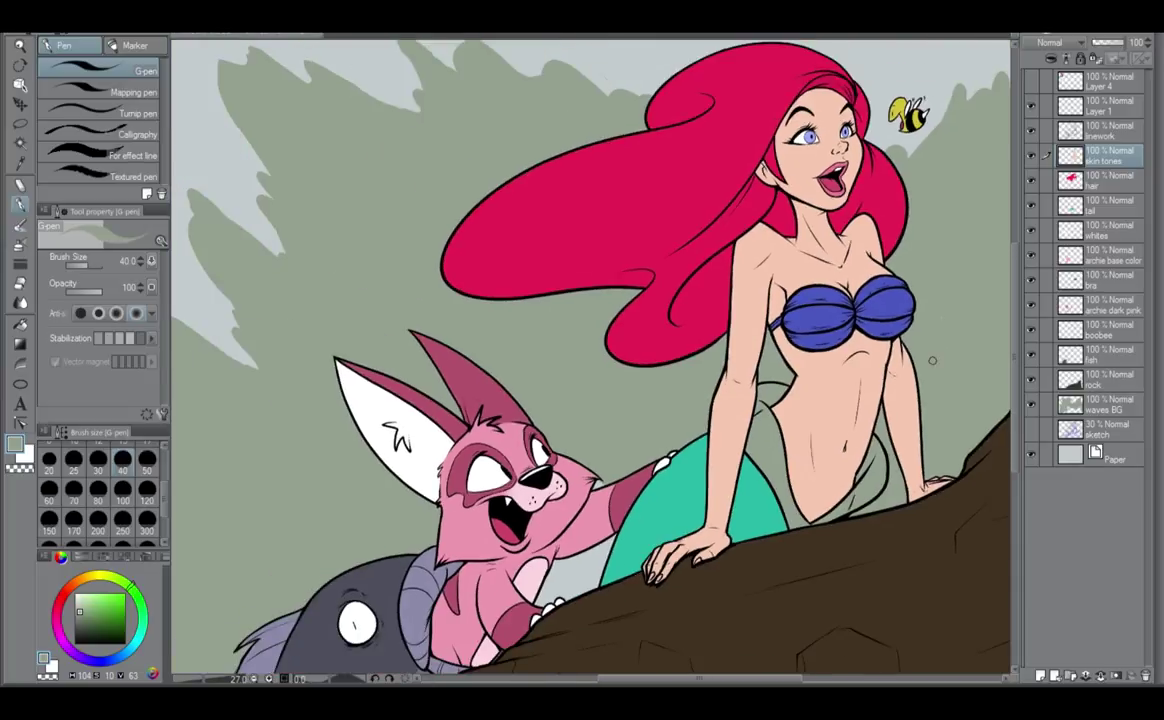
pyautogui.click(1106, 402)
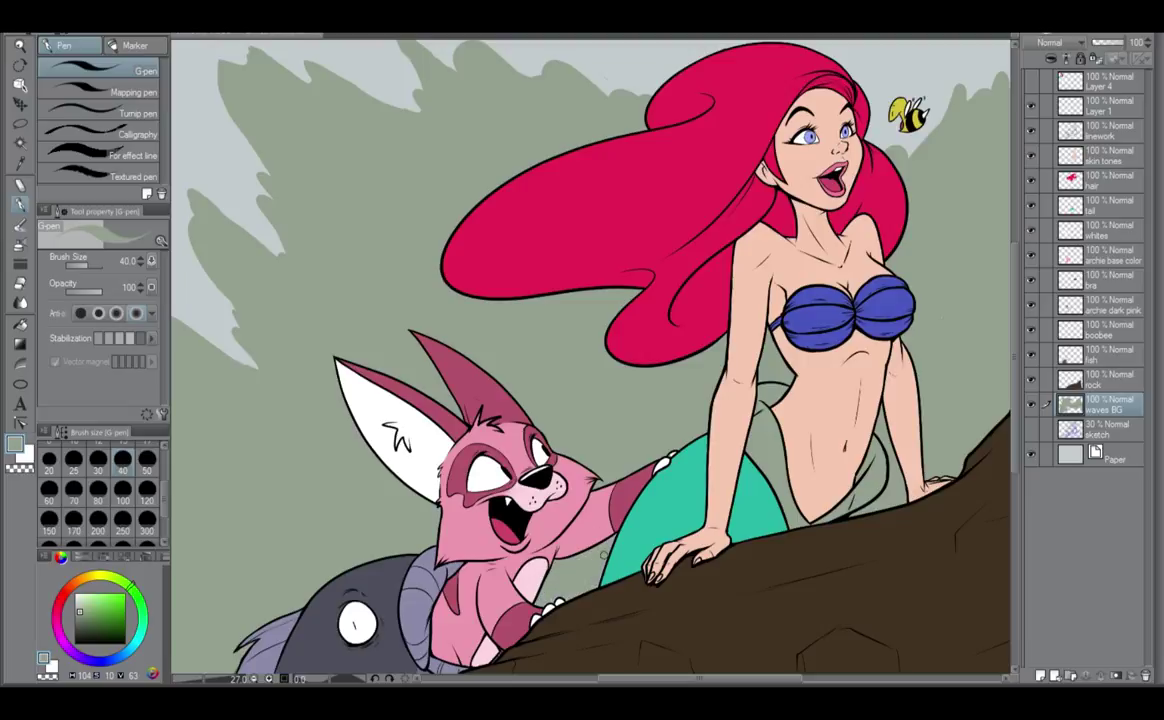
# Select the archie base color layer and check the colour edges beneath the creature's raised arm.
pyautogui.scroll(2, 580, 522)
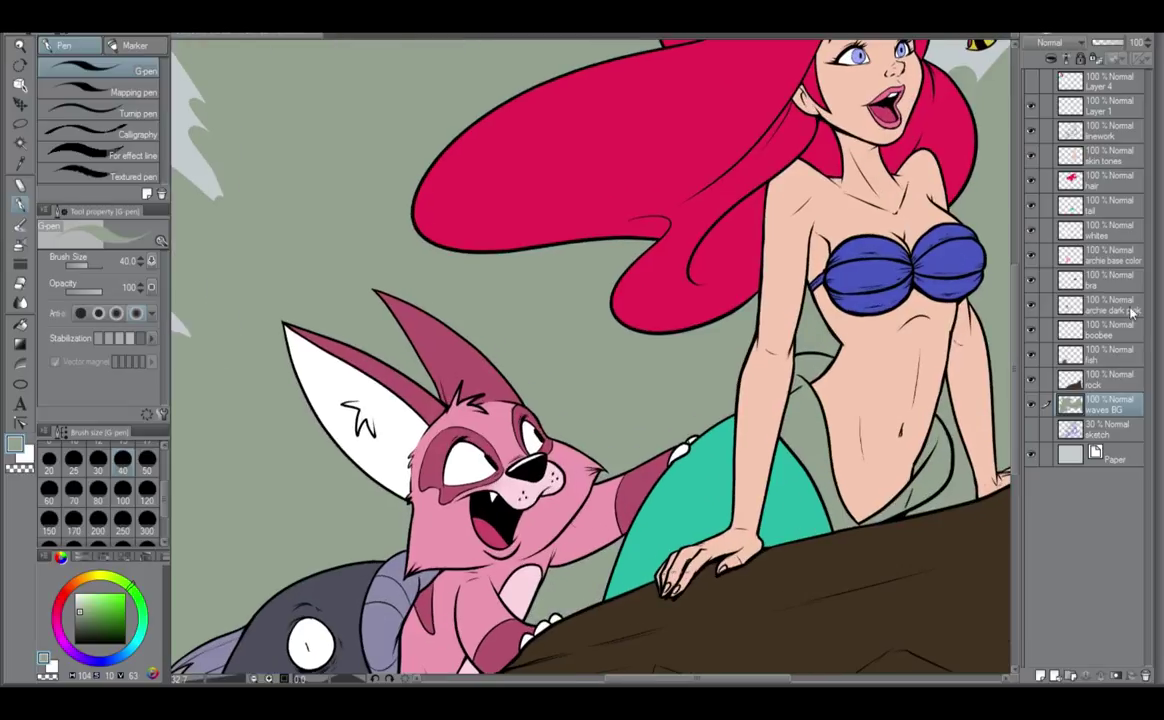
pyautogui.click(1118, 263)
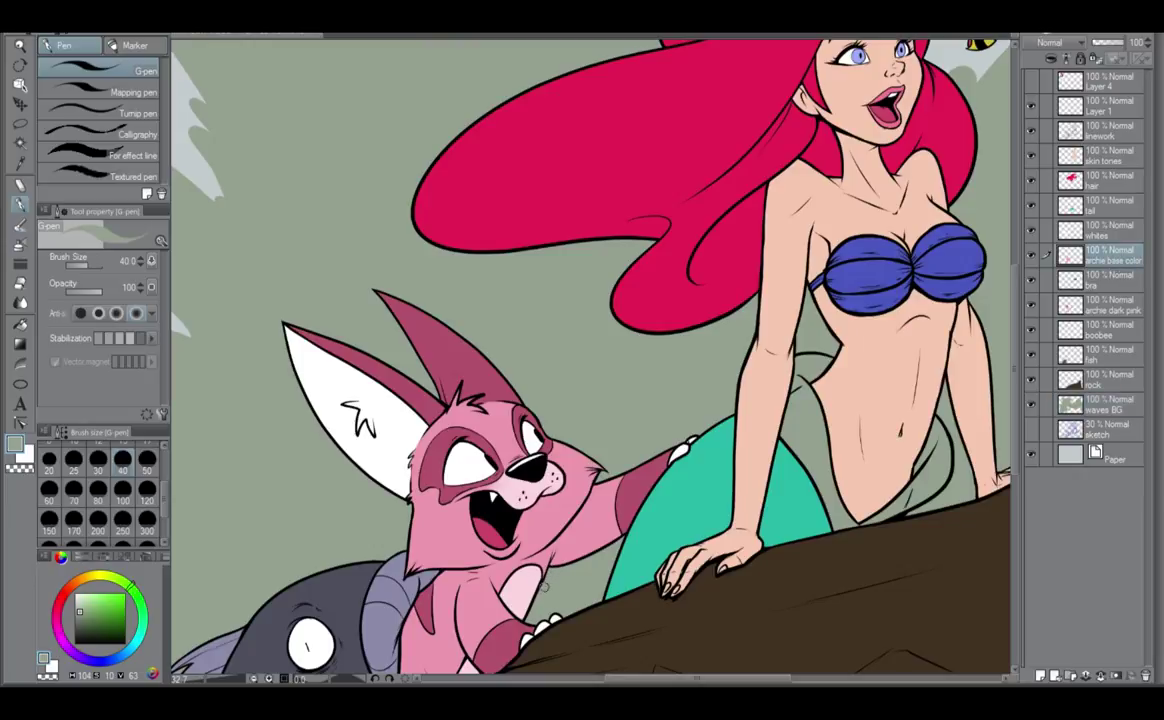
pyautogui.scroll(-2, 578, 564)
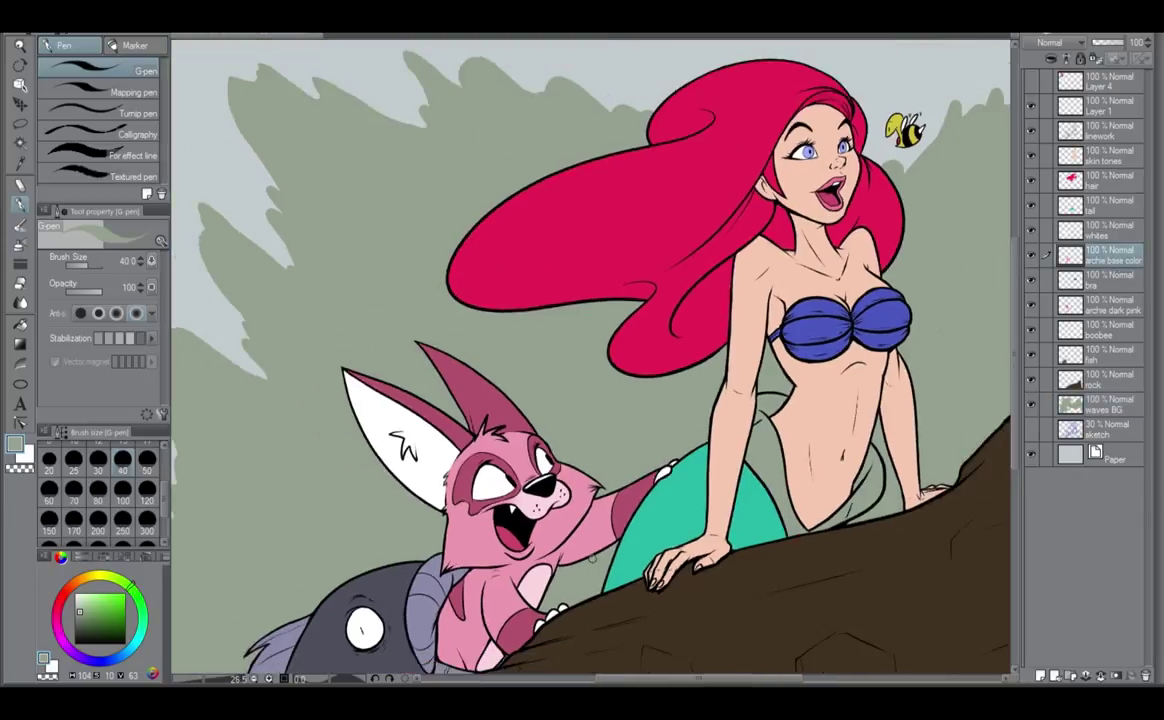
pyautogui.scroll(-1, 592, 558)
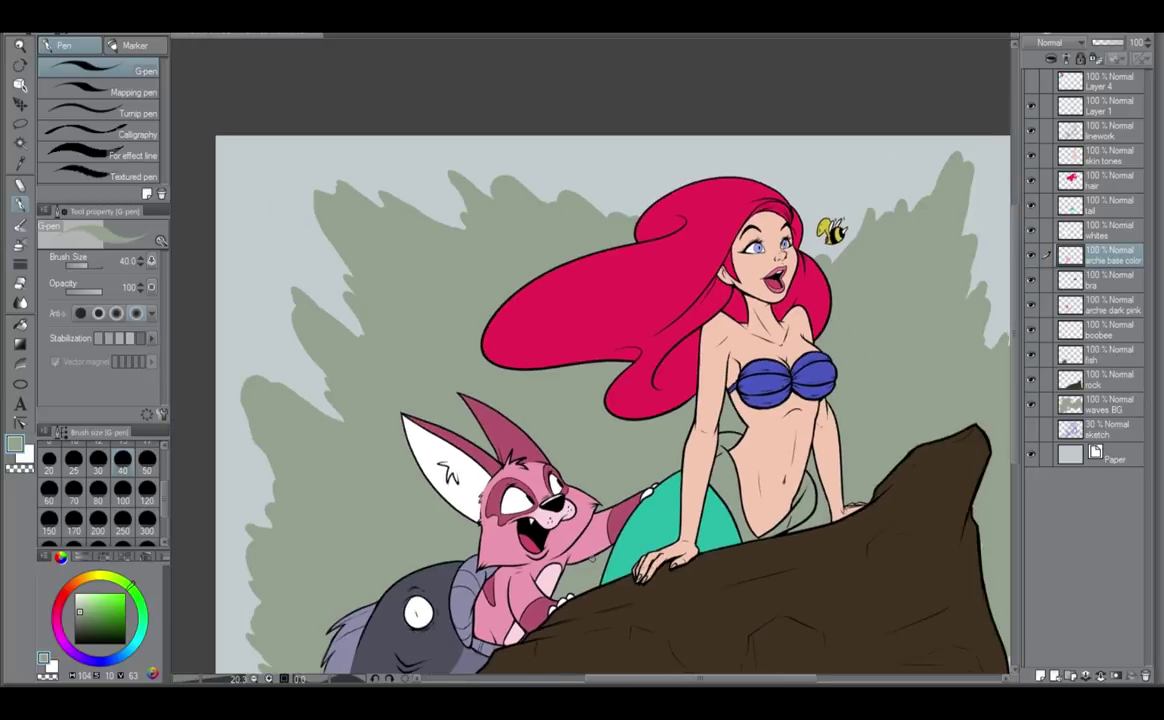
pyautogui.scroll(-1, 592, 558)
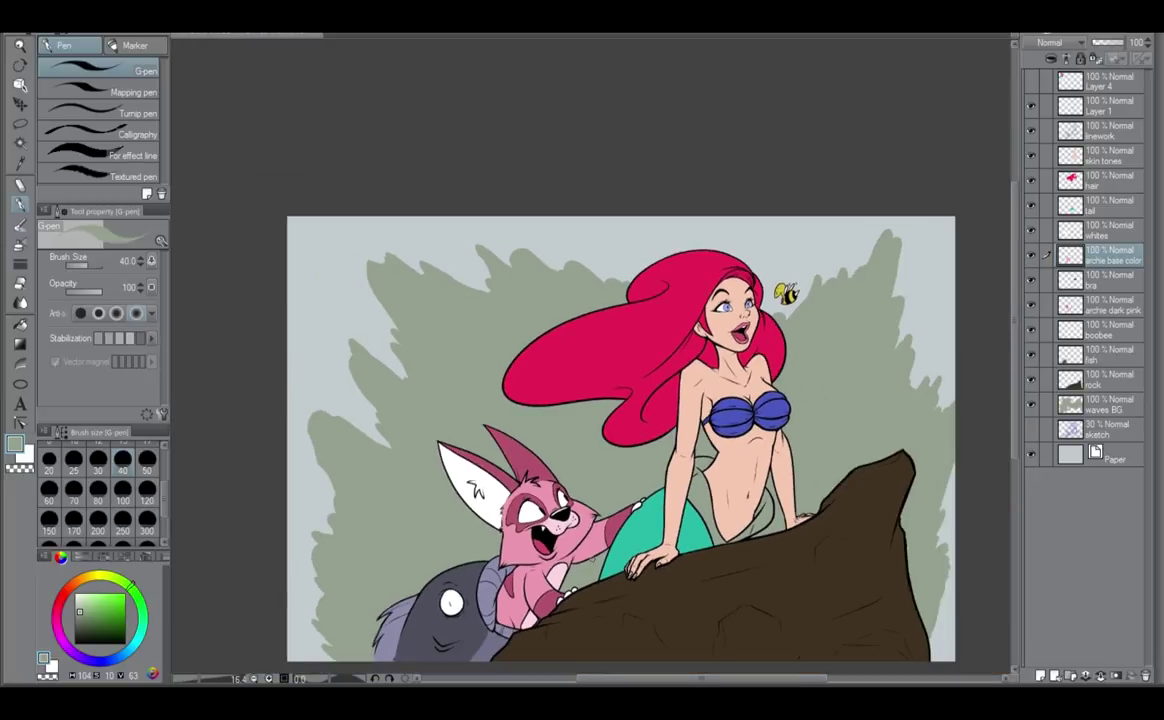
# Lock the waves BG layer's transparent pixels, select Layer 4 and set the drawing colour to muted teal (H 179, S 25, V 72).
pyautogui.scroll(1, 968, 503)
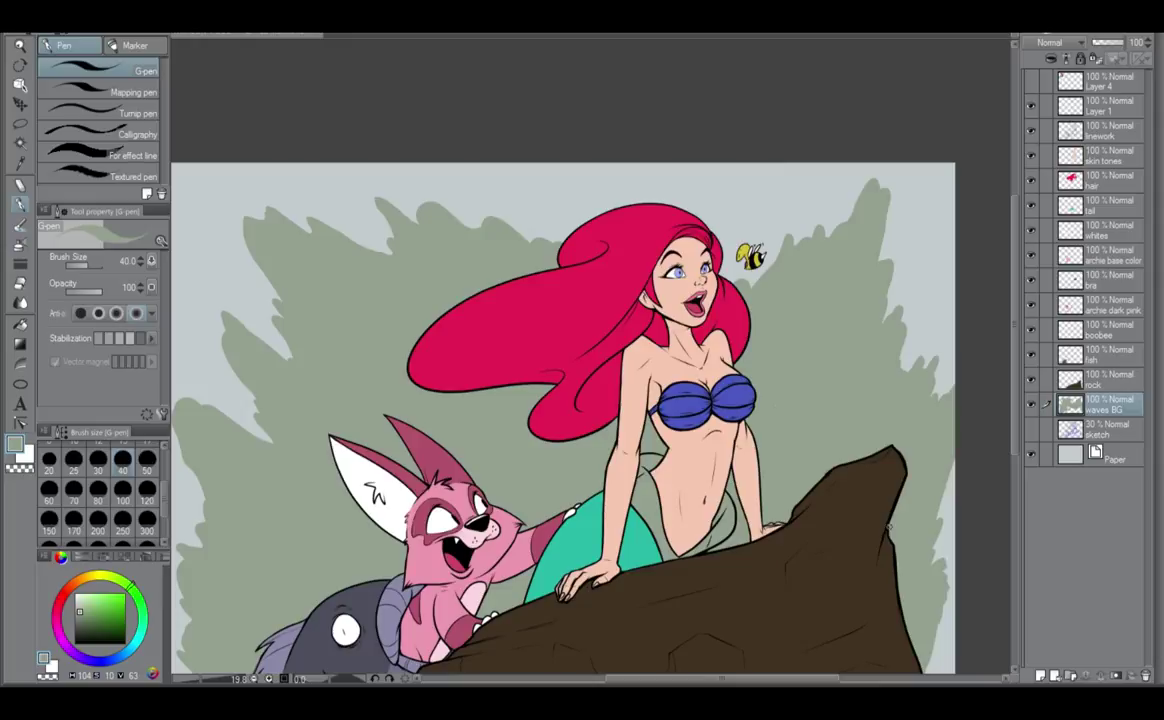
pyautogui.scroll(-1, 910, 603)
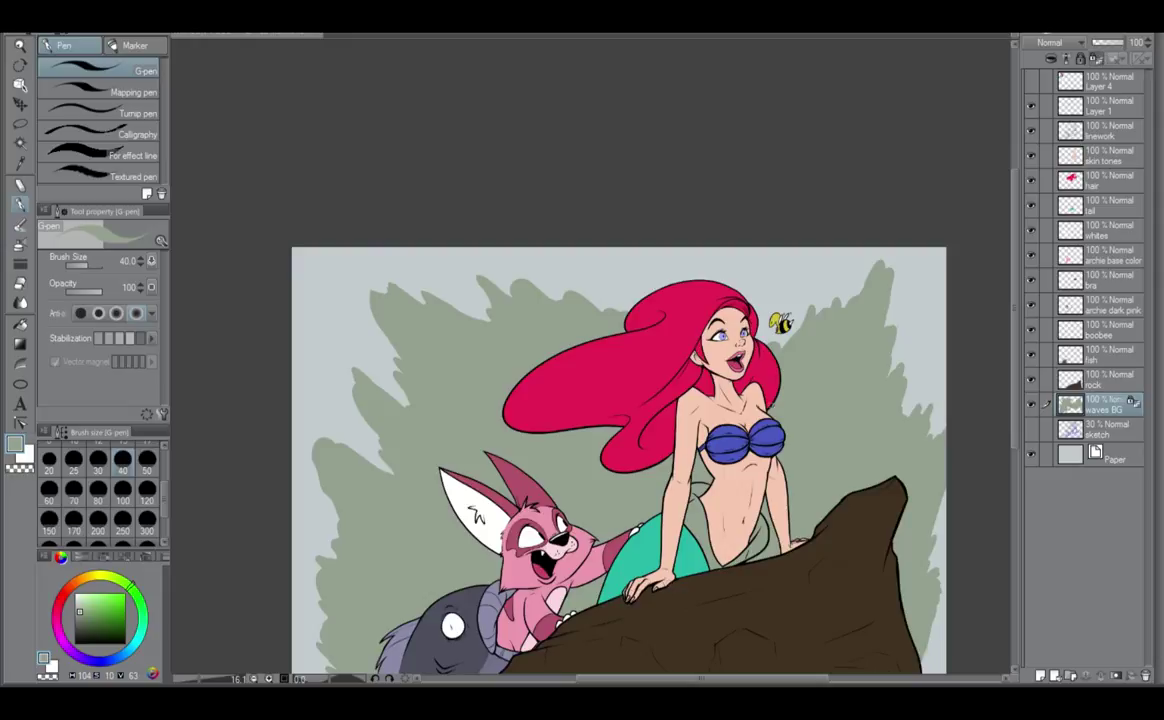
pyautogui.click(1072, 78)
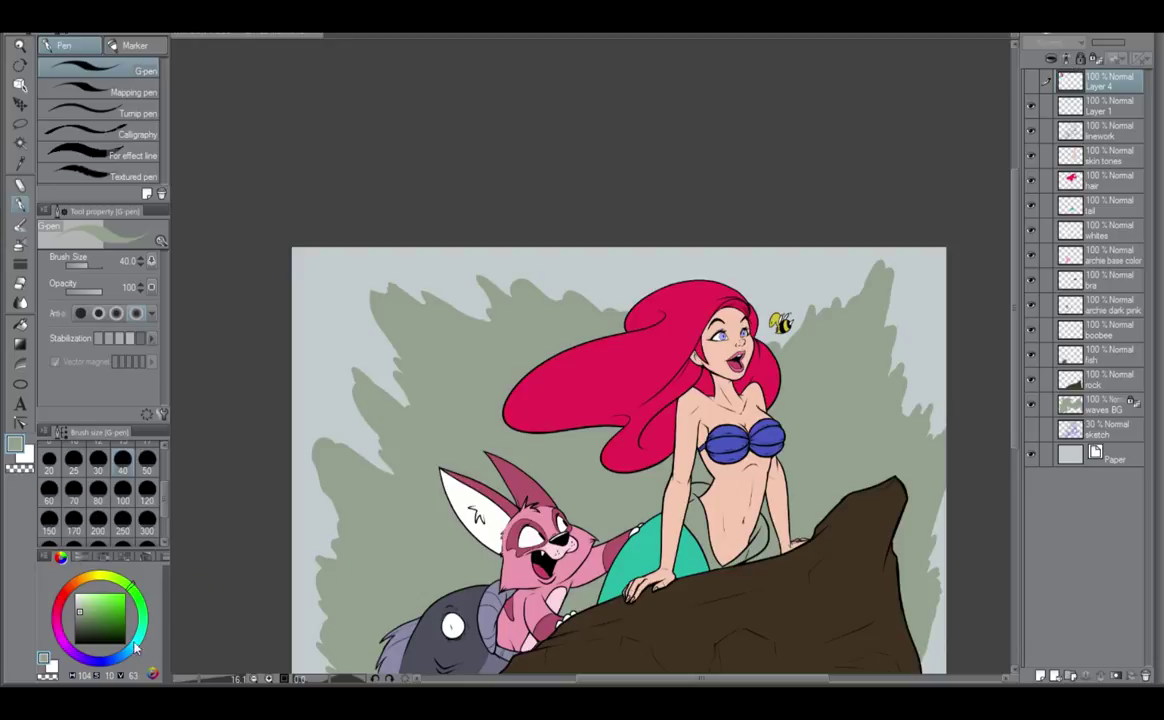
pyautogui.click(139, 638)
pyautogui.click(83, 605)
pyautogui.moveTo(83, 605); pyautogui.dragTo(87, 607)
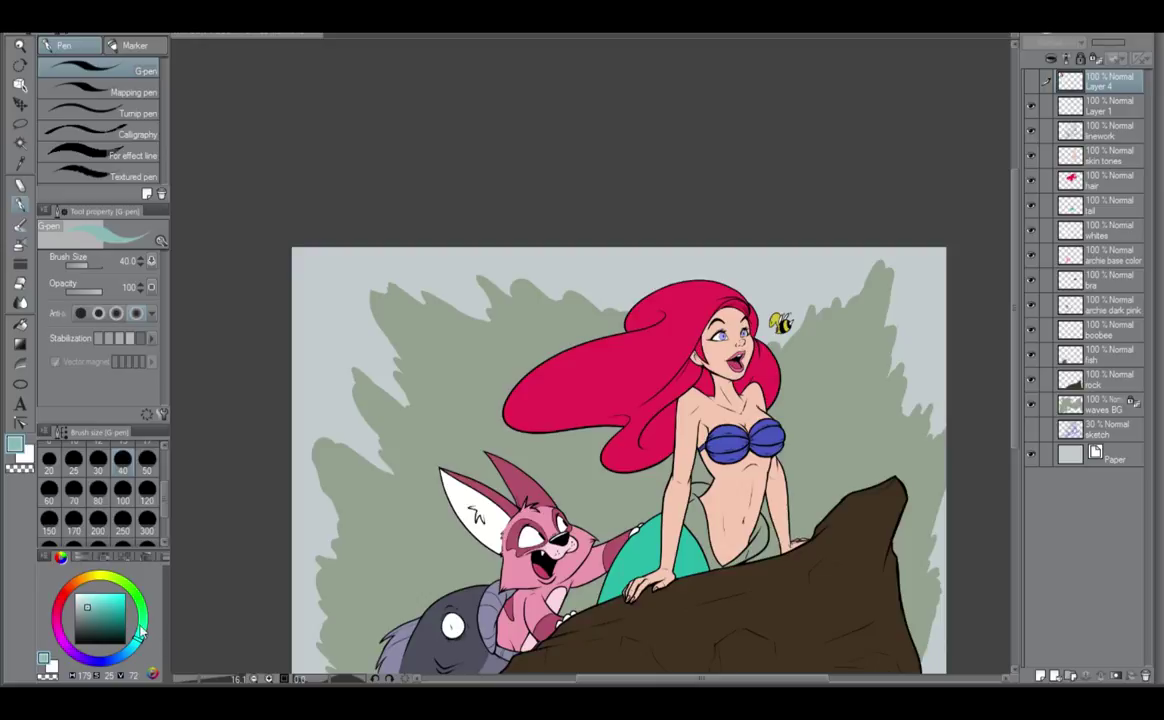
# Fill the wave splash on the waves BG layer with muted teal (H 179, S 28, V 76).
pyautogui.click(88, 610)
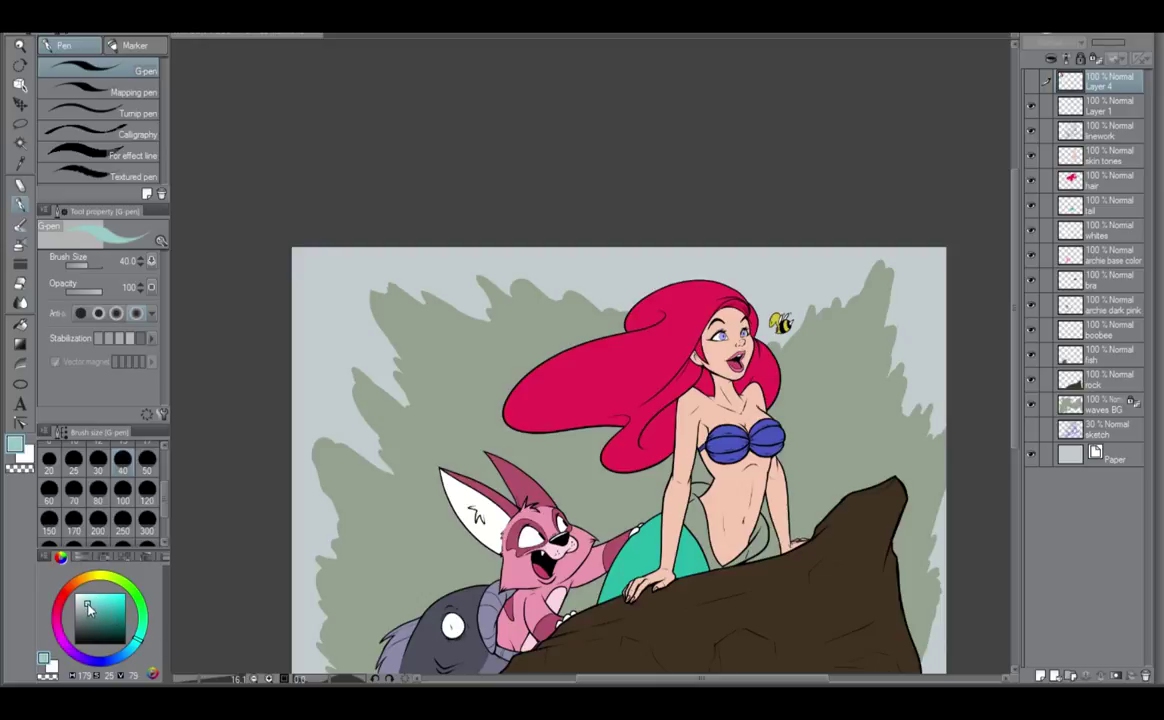
pyautogui.click(21, 321)
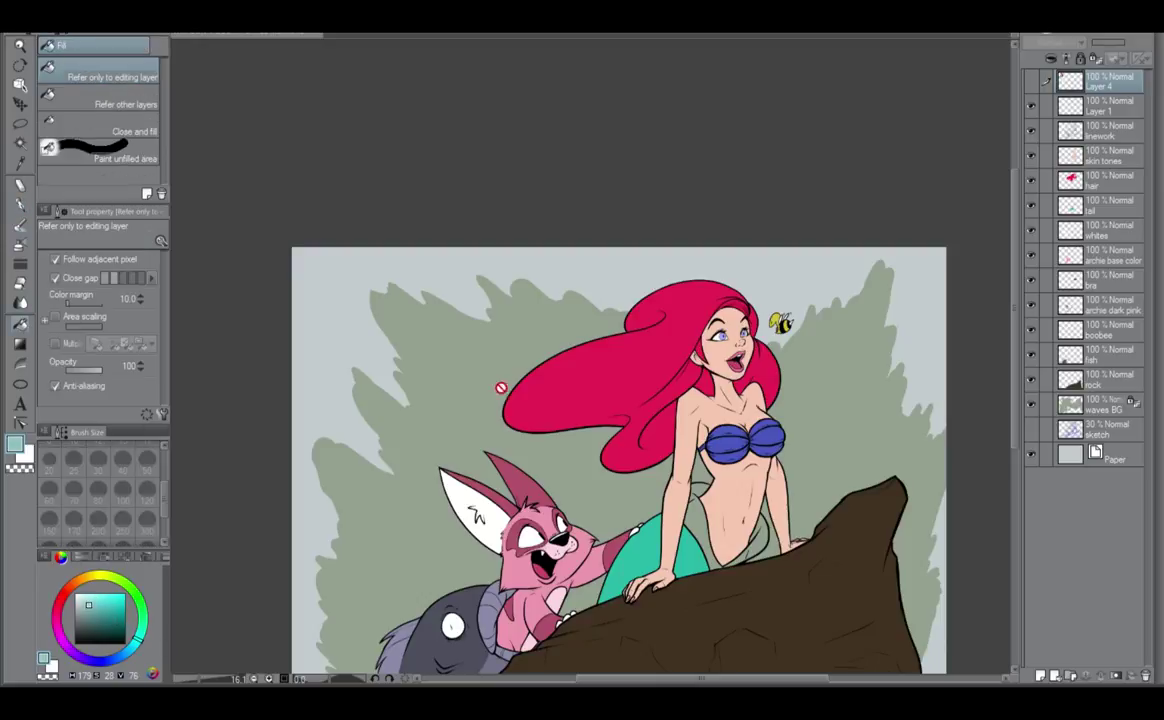
pyautogui.click(1105, 404)
pyautogui.click(426, 382)
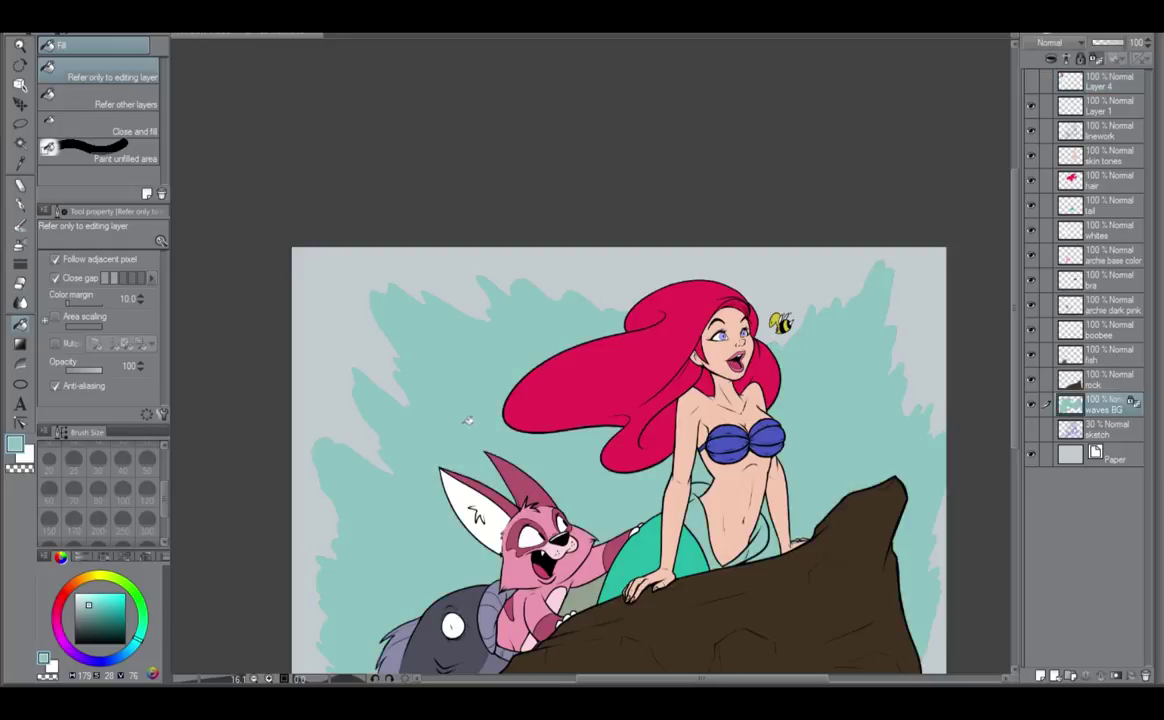
pyautogui.scroll(-1, 390, 611)
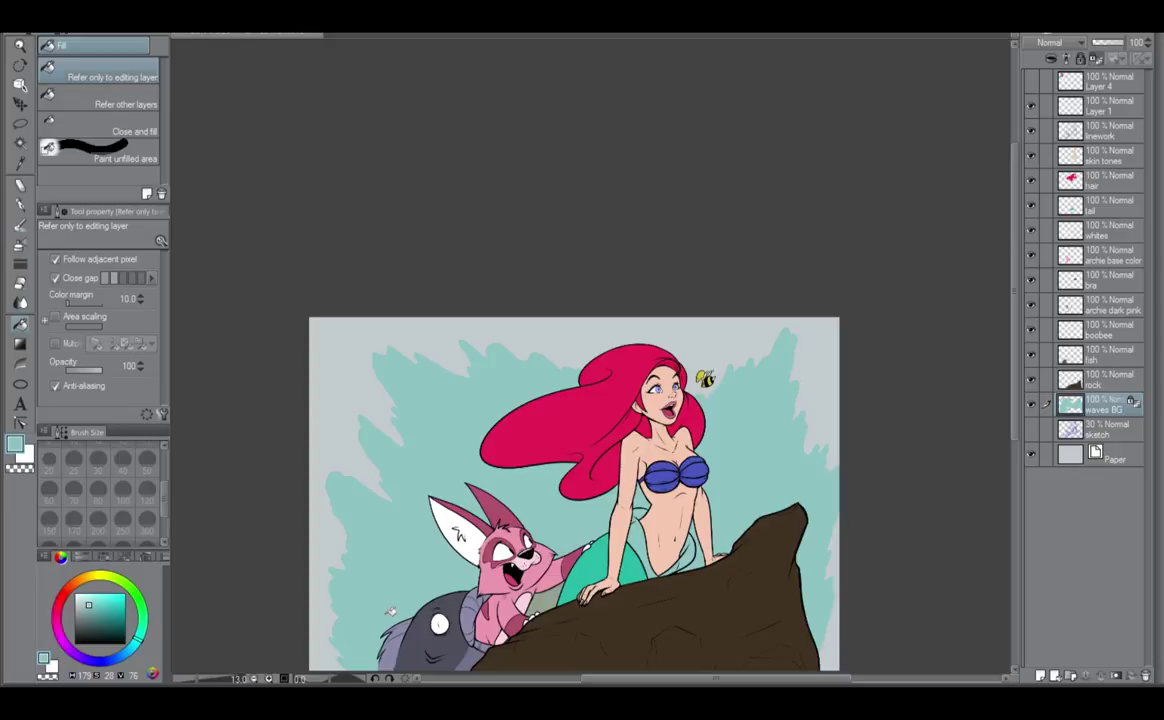
# Change the Paper layer's colour to dark purple and check it against the whole picture.
pyautogui.click(1075, 458)
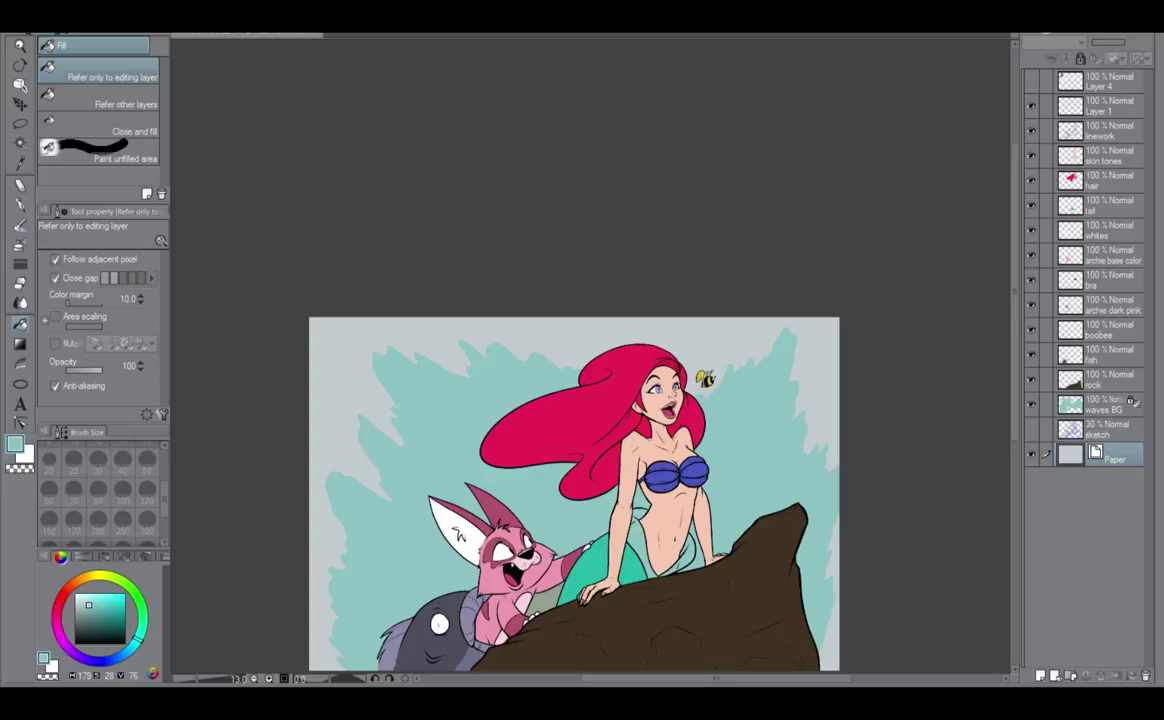
pyautogui.click(467, 433)
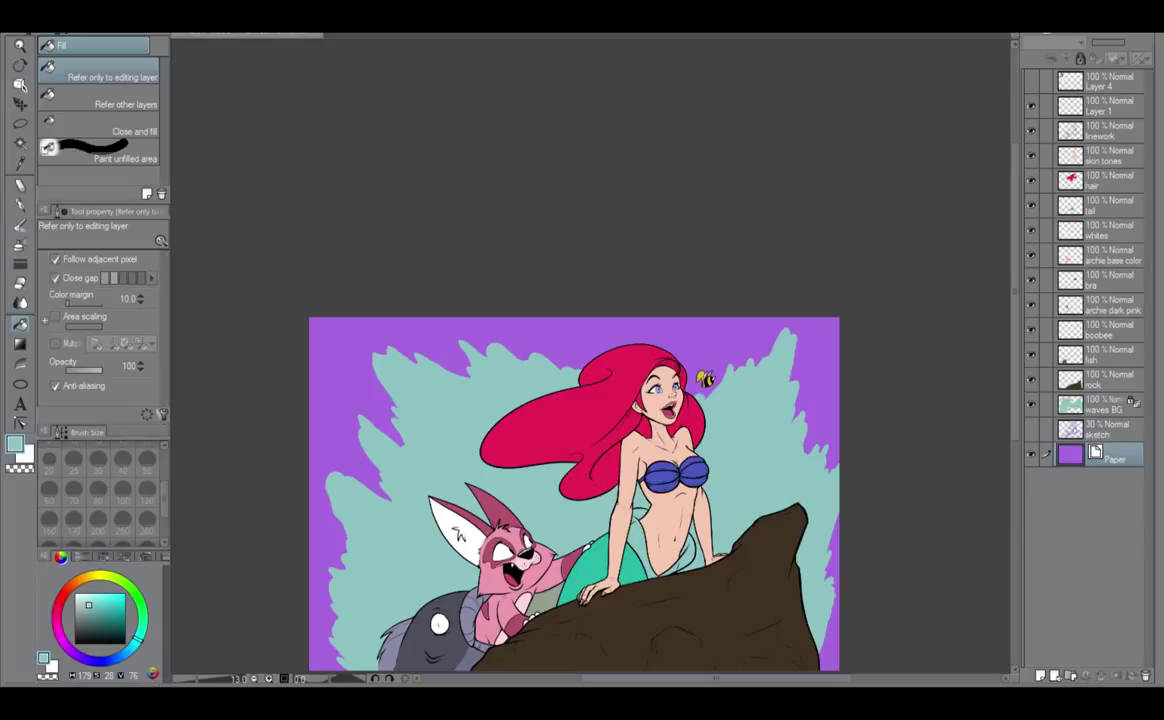
pyautogui.click(472, 433)
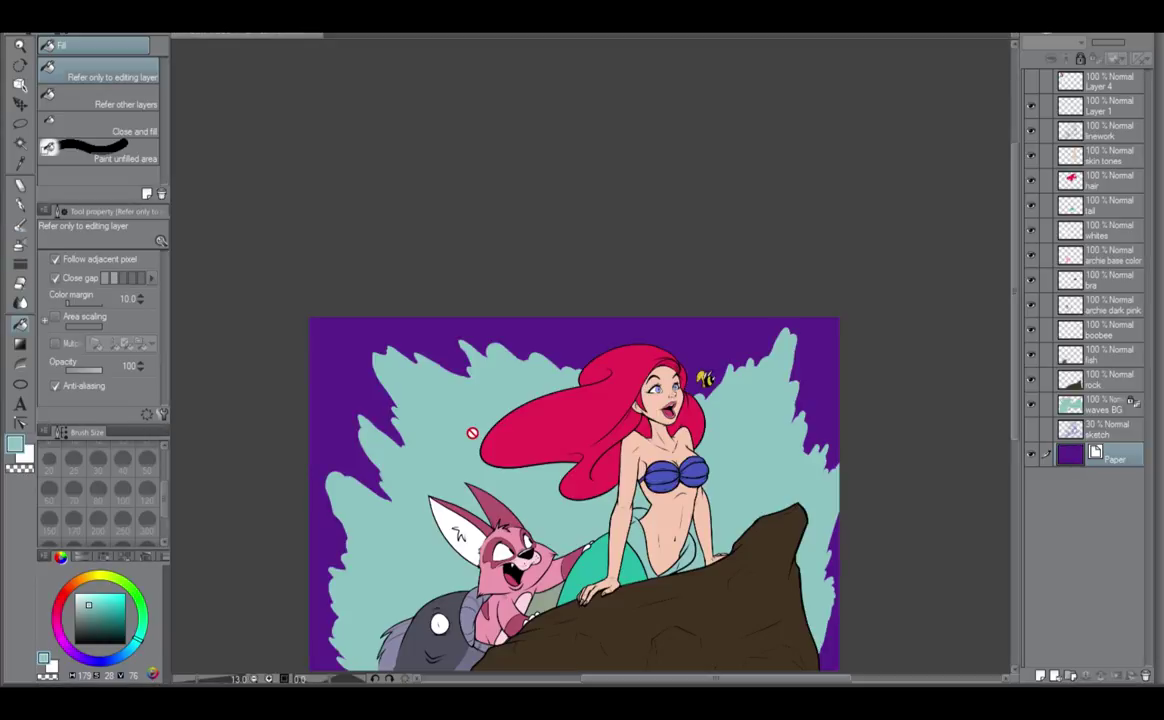
pyautogui.moveTo(648, 549); pyautogui.dragTo(705, 439)
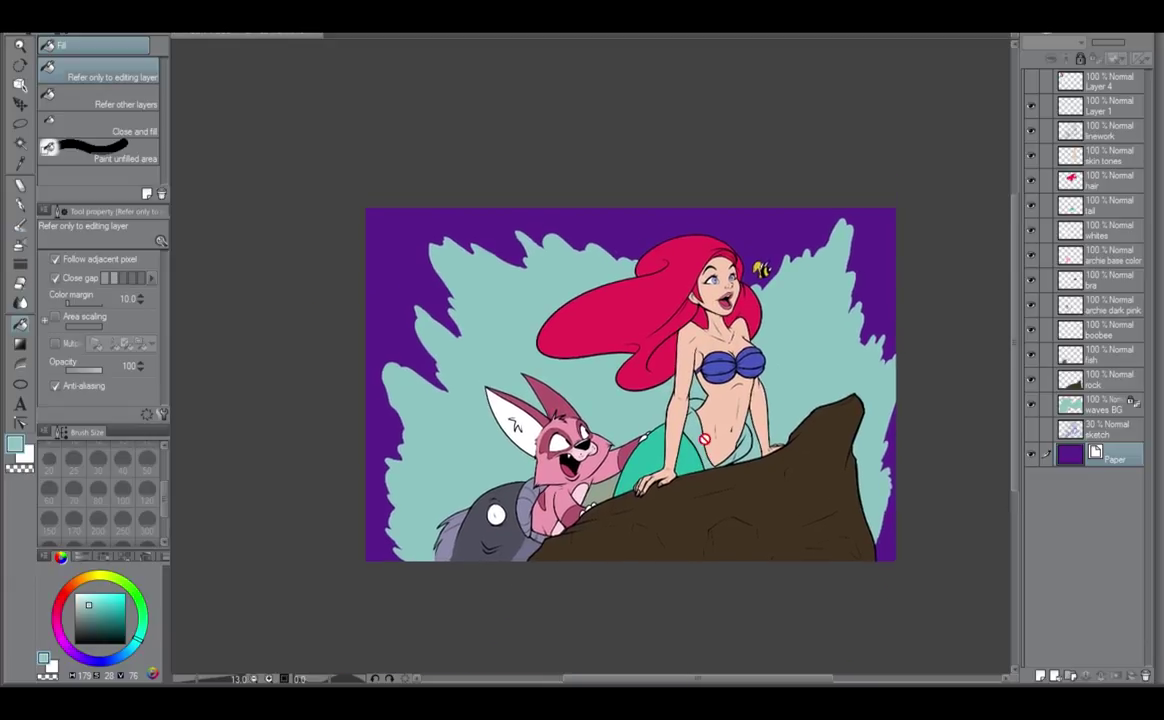
pyautogui.scroll(1, 787, 381)
pyautogui.moveTo(550, 452); pyautogui.dragTo(667, 458)
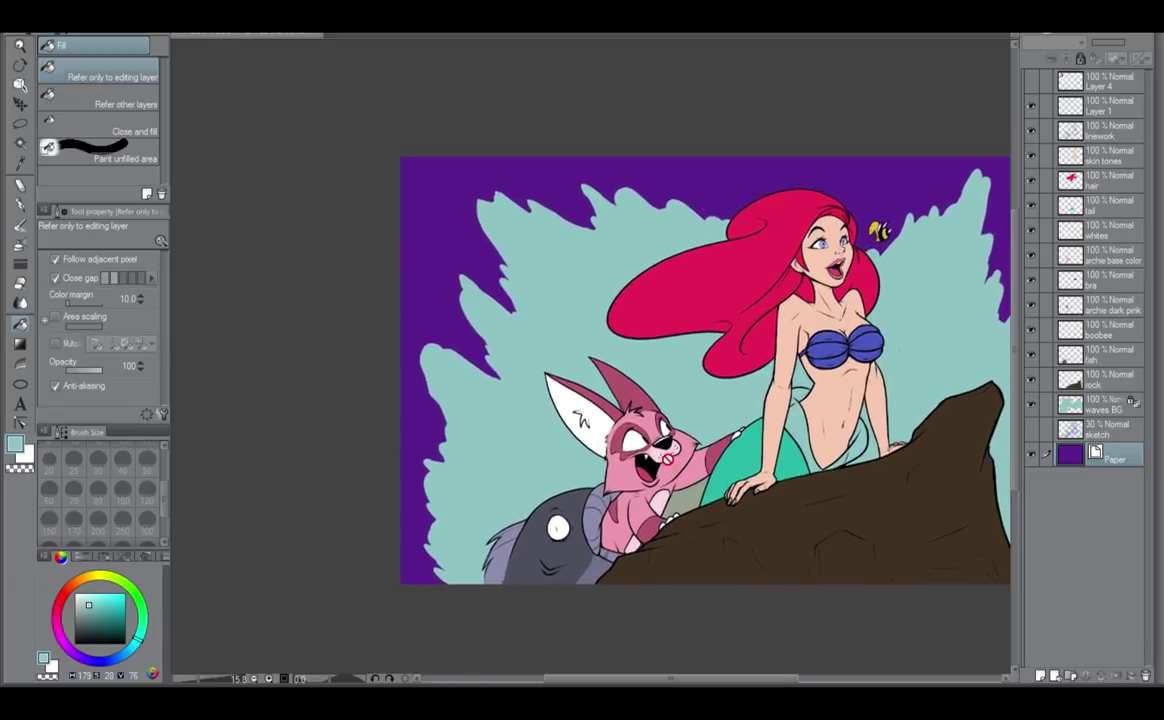
pyautogui.moveTo(570, 549); pyautogui.dragTo(530, 591)
pyautogui.moveTo(707, 447); pyautogui.dragTo(654, 462)
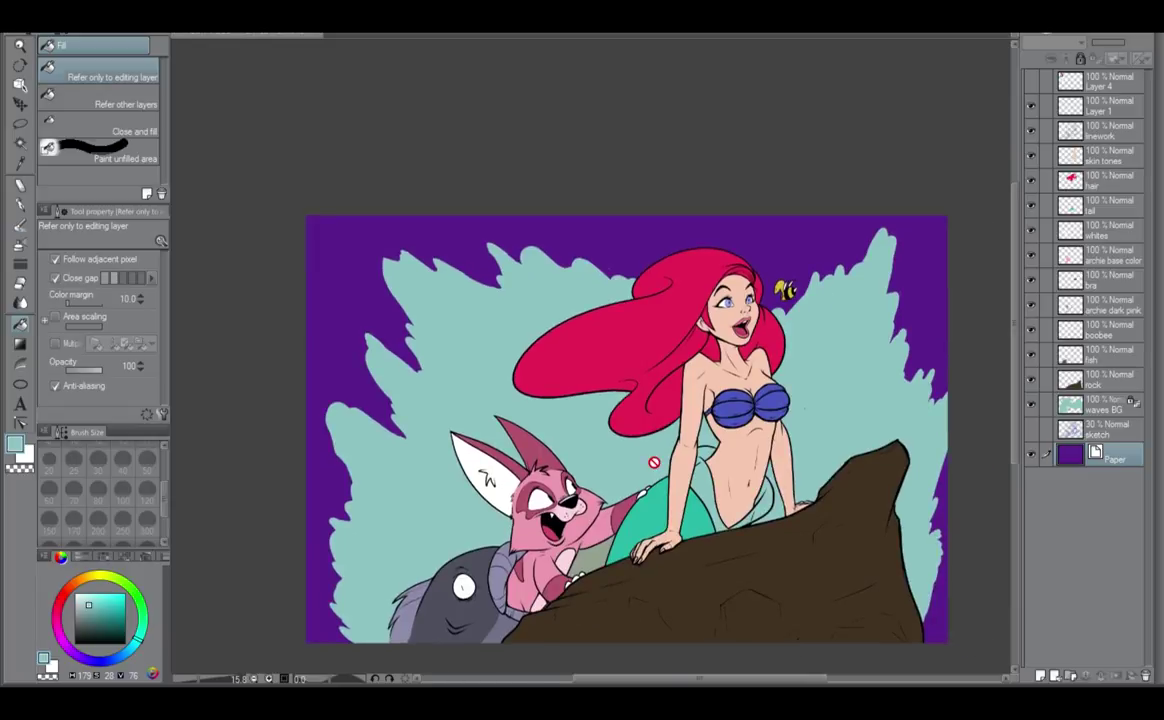
# Select the waves BG layer, mix a pale aqua (H 180, S 25, V 88) and set the G-pen's brush size to 80.
pyautogui.click(1110, 406)
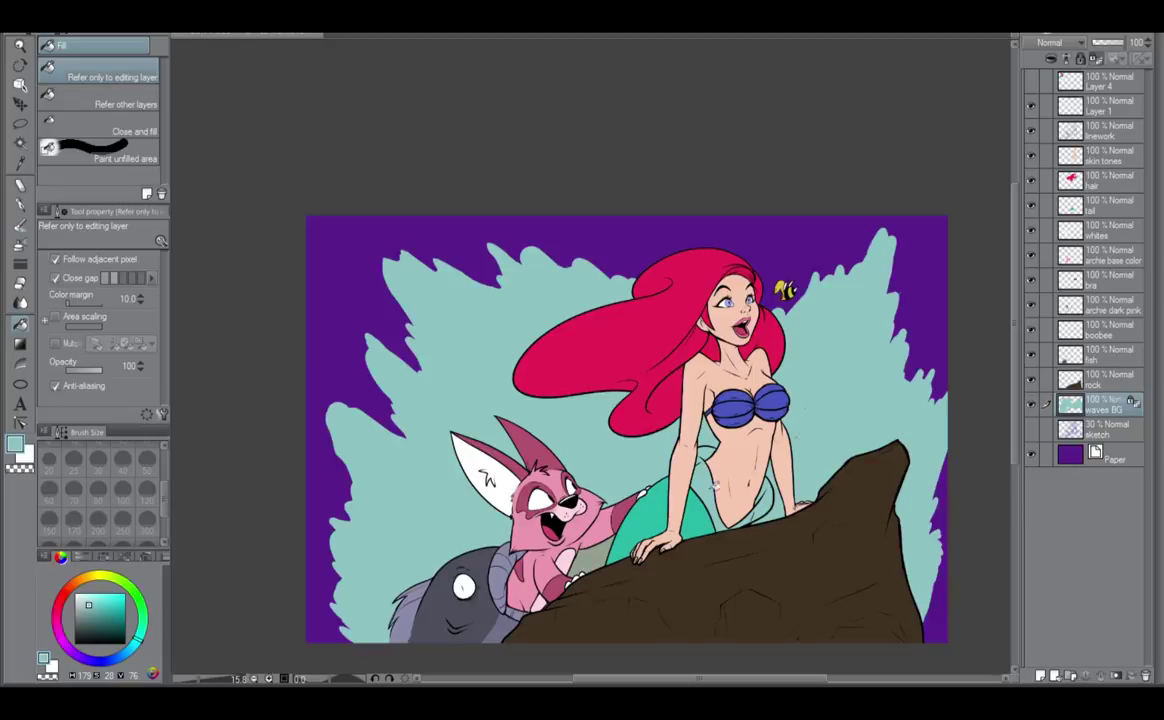
pyautogui.press('c')
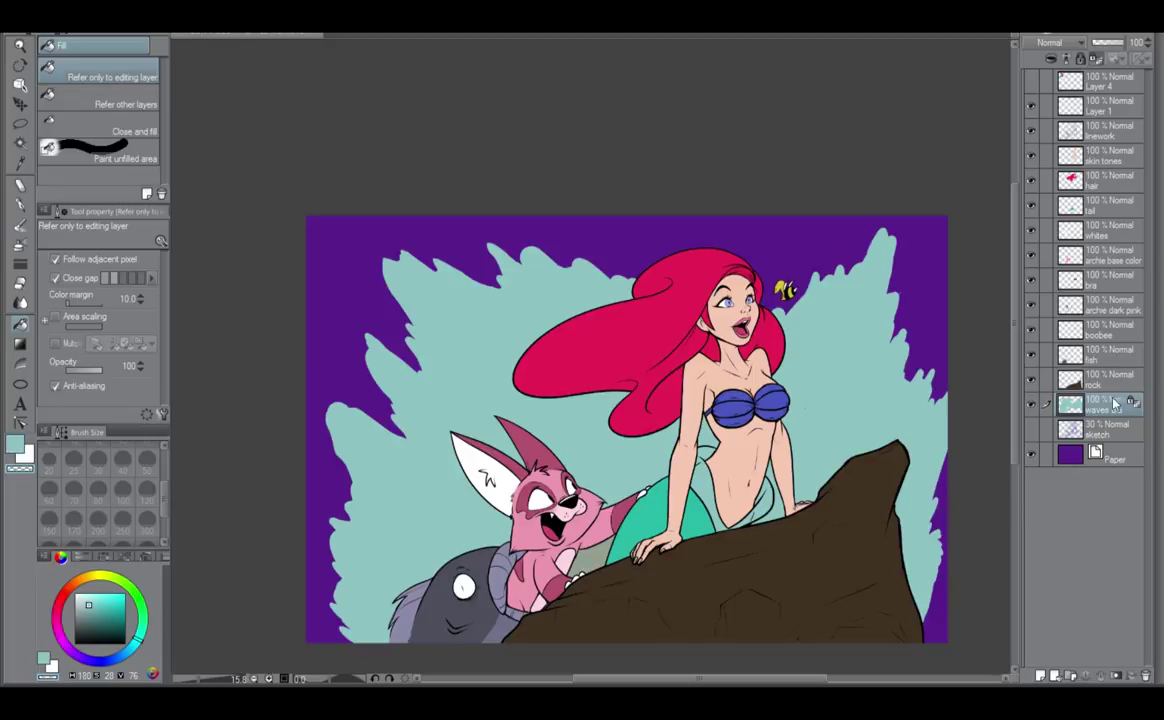
pyautogui.moveTo(90, 609); pyautogui.dragTo(83, 599)
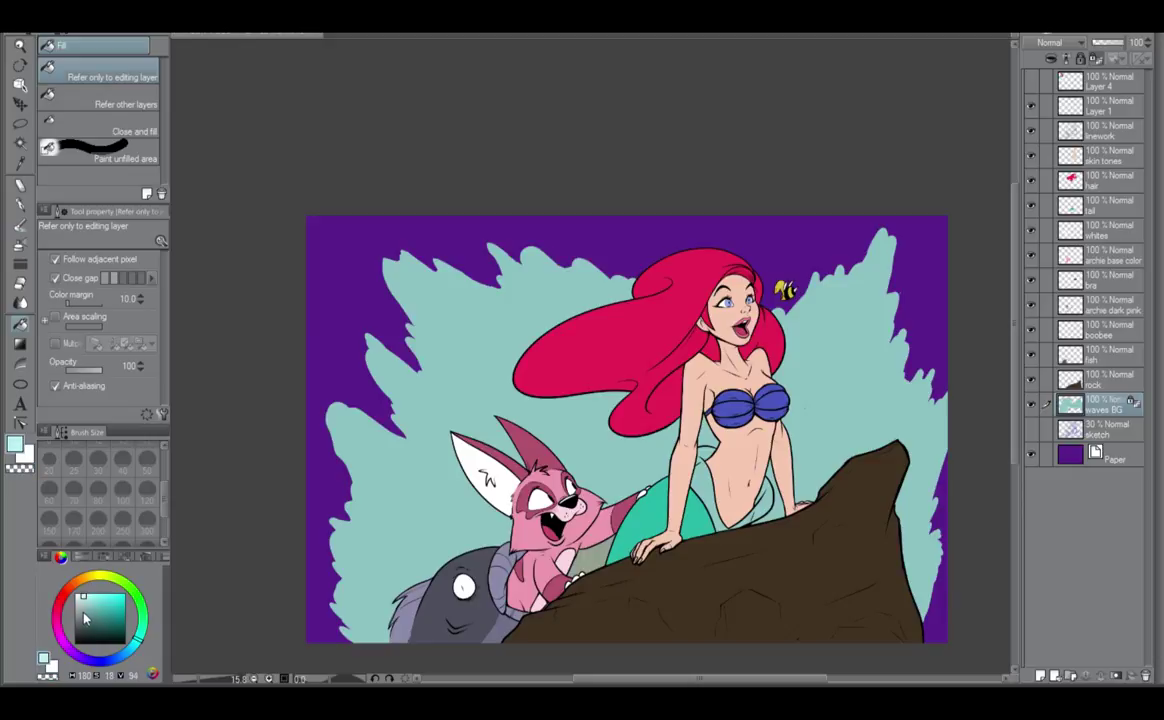
pyautogui.click(88, 605)
pyautogui.moveTo(87, 608); pyautogui.dragTo(88, 596)
pyautogui.click(21, 204)
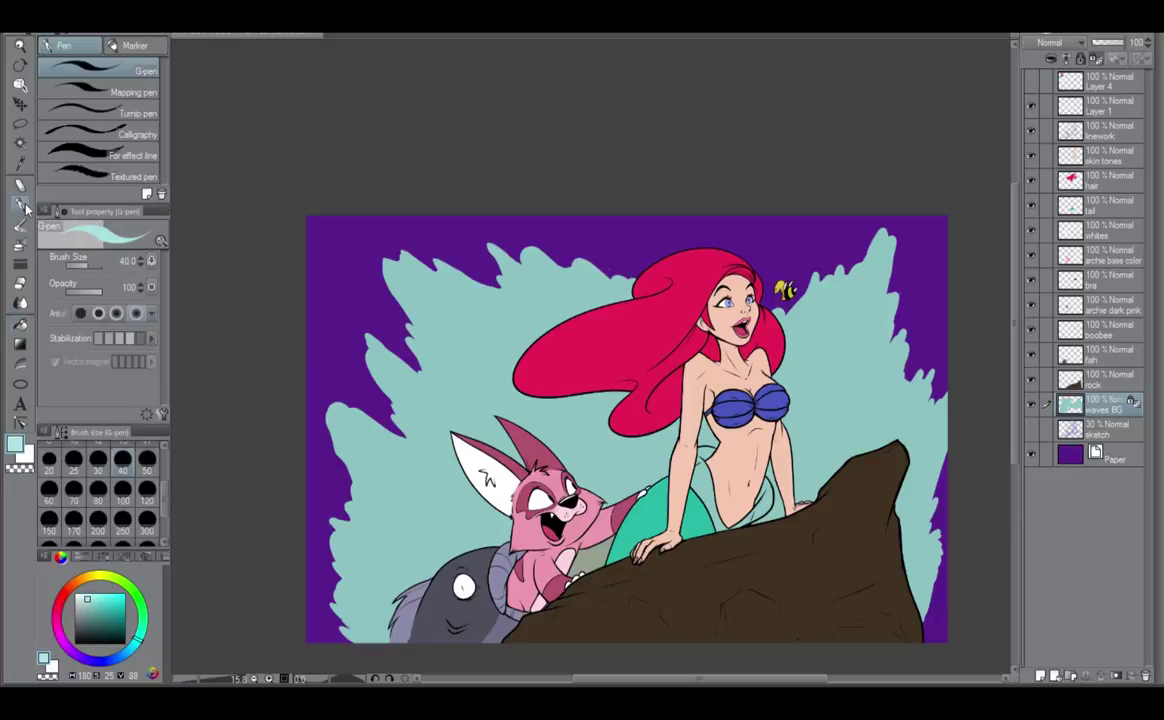
pyautogui.click(98, 488)
# Add a layer named "wave foam" above waves BG, try a short stroke there and undo it.
pyautogui.click(1040, 676)
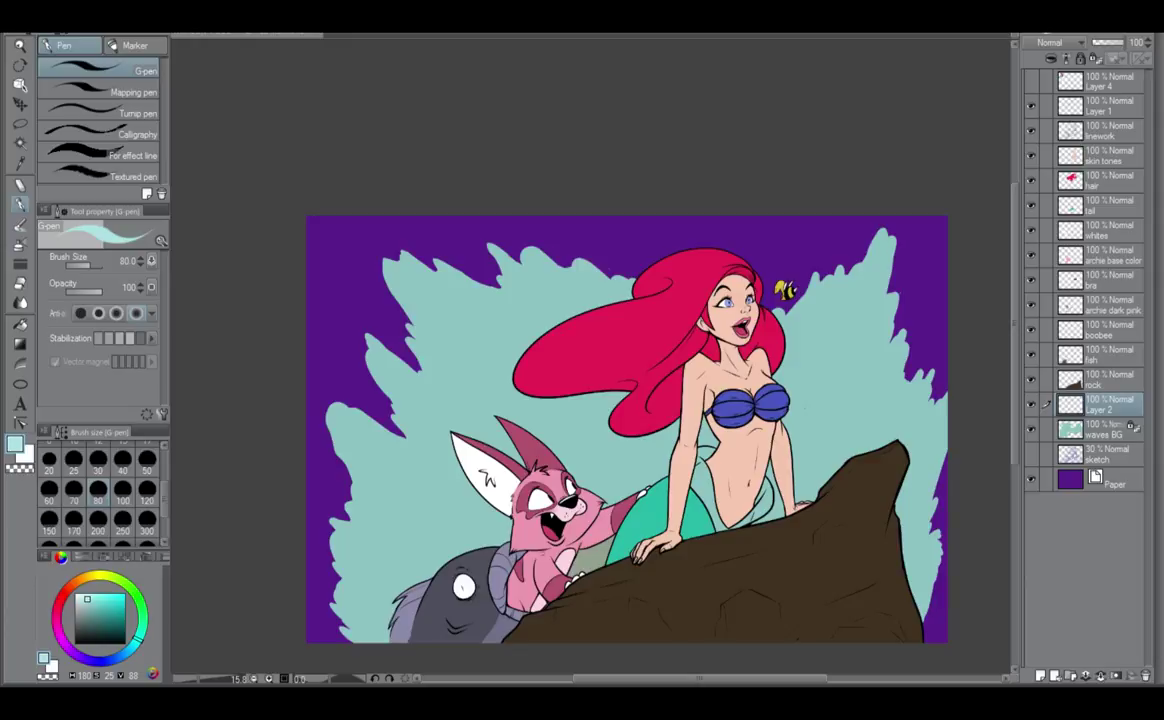
pyautogui.doubleClick(1100, 411)
pyautogui.write('wave foam')
pyautogui.press('Return')
pyautogui.moveTo(436, 508); pyautogui.dragTo(436, 494)
pyautogui.hotkey('ctrl', 'z')
# Paint foam on the splash's left edge, then recolour it brighter aqua (H 180, S 27, V 97) with transparent pixels temporarily locked.
pyautogui.moveTo(347, 470)
pyautogui.mouseDown()
pyautogui.moveTo(339, 400)
pyautogui.moveTo(330, 446)
pyautogui.moveTo(322, 393)
pyautogui.mouseUp()
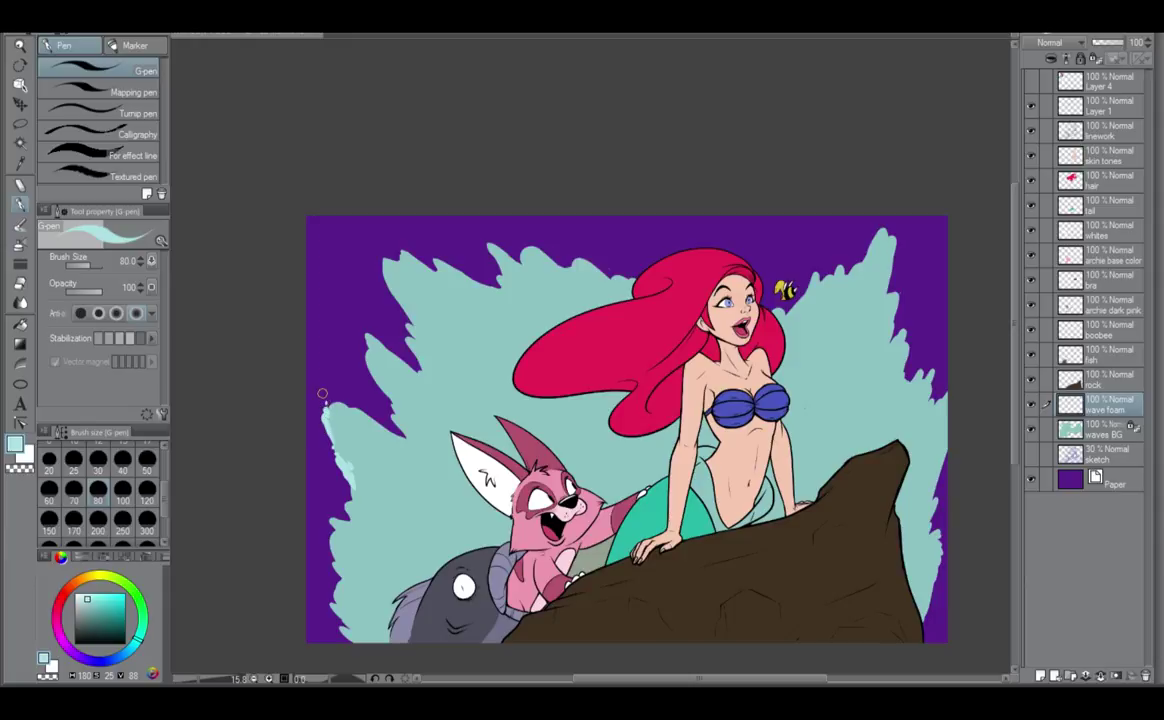
pyautogui.click(88, 596)
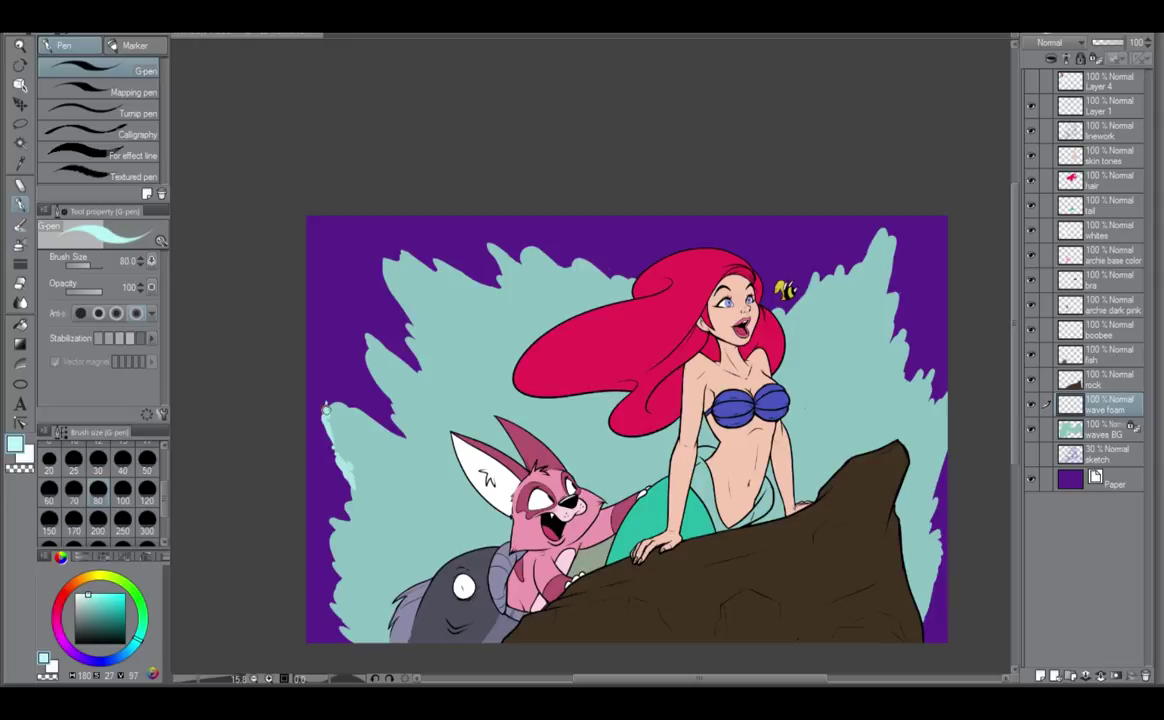
pyautogui.click(1097, 60)
pyautogui.moveTo(345, 482); pyautogui.dragTo(327, 413)
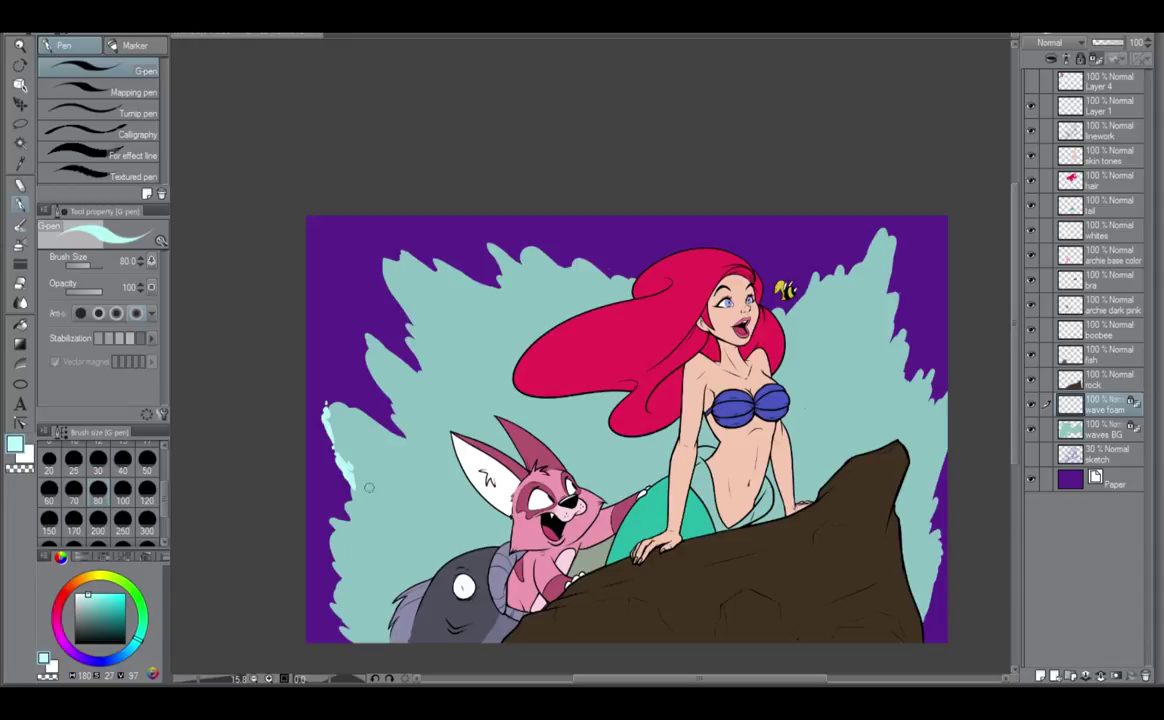
pyautogui.click(1093, 60)
# Paint foam edging and flying droplets along the jagged spikes on the upper left side of the splash.
pyautogui.moveTo(324, 396); pyautogui.dragTo(316, 376)
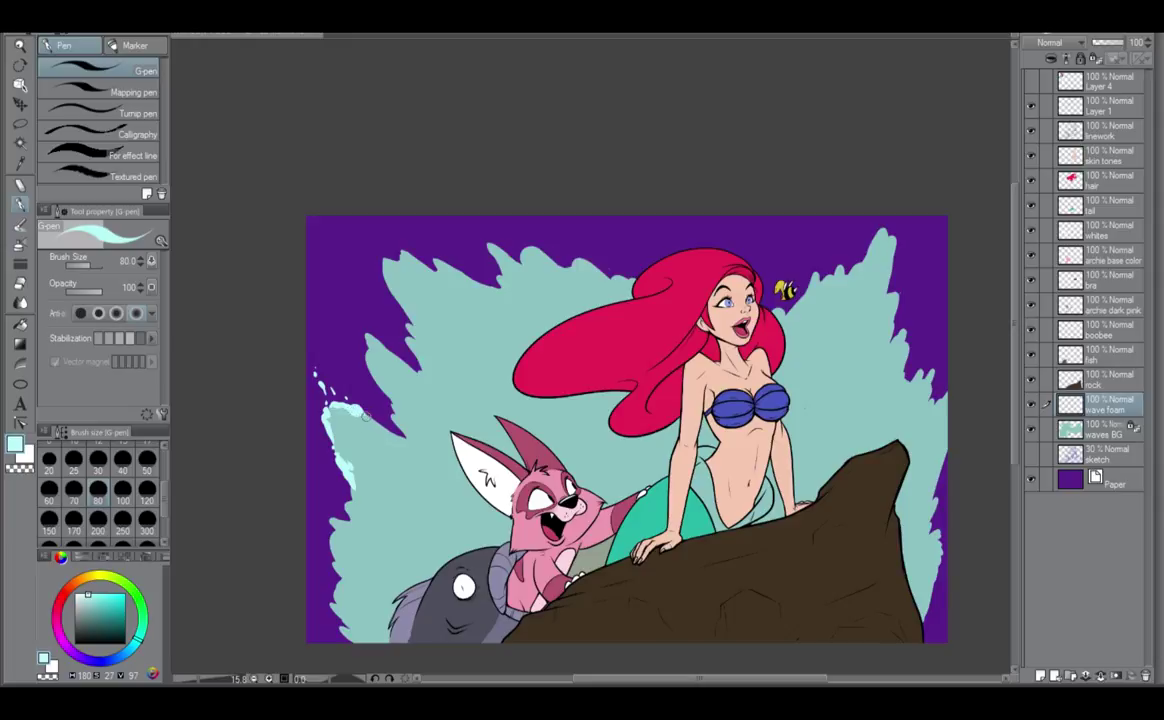
pyautogui.moveTo(366, 415)
pyautogui.mouseDown()
pyautogui.moveTo(404, 438)
pyautogui.moveTo(369, 372)
pyautogui.moveTo(366, 332)
pyautogui.moveTo(374, 342)
pyautogui.moveTo(369, 363)
pyautogui.moveTo(349, 326)
pyautogui.mouseUp()
pyautogui.click(337, 308)
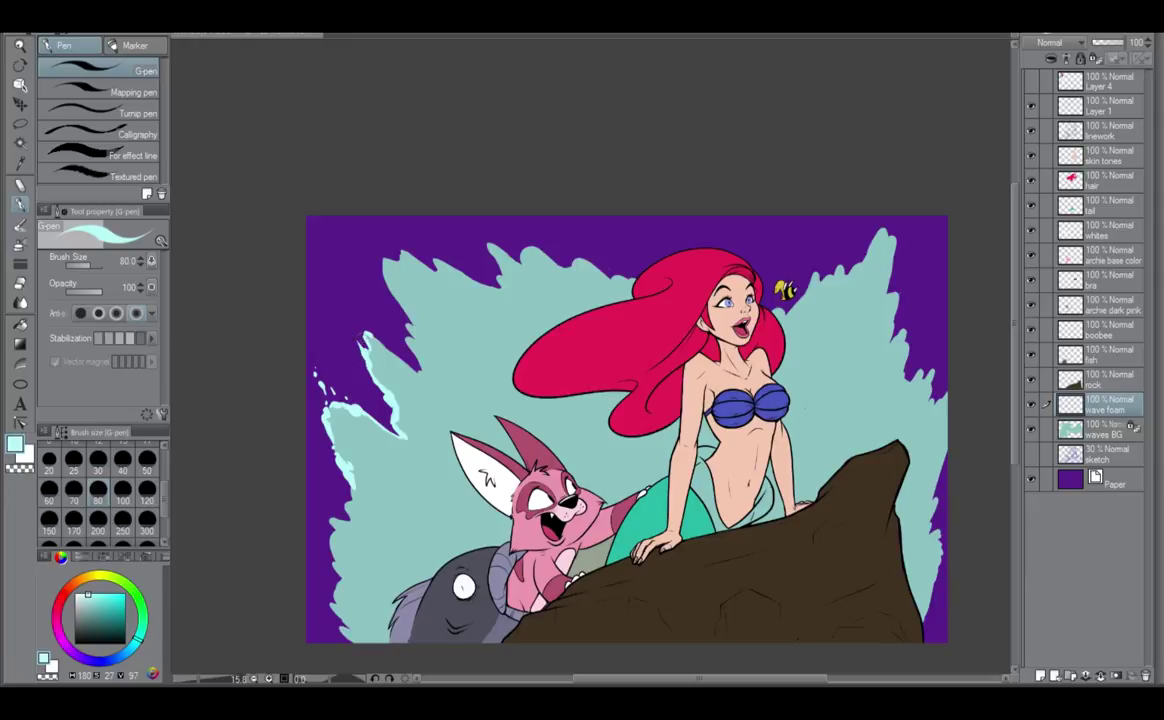
pyautogui.moveTo(365, 344)
pyautogui.mouseDown()
pyautogui.moveTo(324, 297)
pyautogui.moveTo(372, 346)
pyautogui.moveTo(360, 330)
pyautogui.moveTo(391, 350)
pyautogui.mouseUp()
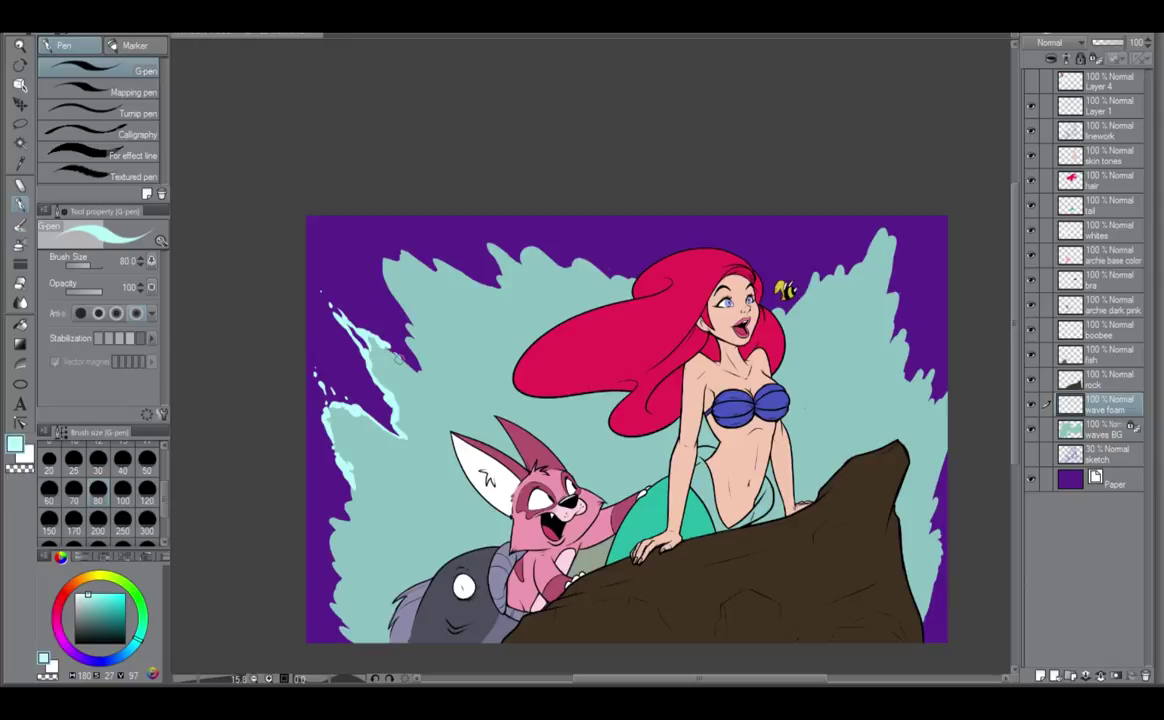
pyautogui.moveTo(375, 341)
pyautogui.mouseDown()
pyautogui.moveTo(360, 330)
pyautogui.moveTo(418, 369)
pyautogui.moveTo(405, 313)
pyautogui.moveTo(402, 334)
pyautogui.mouseUp()
pyautogui.click(388, 314)
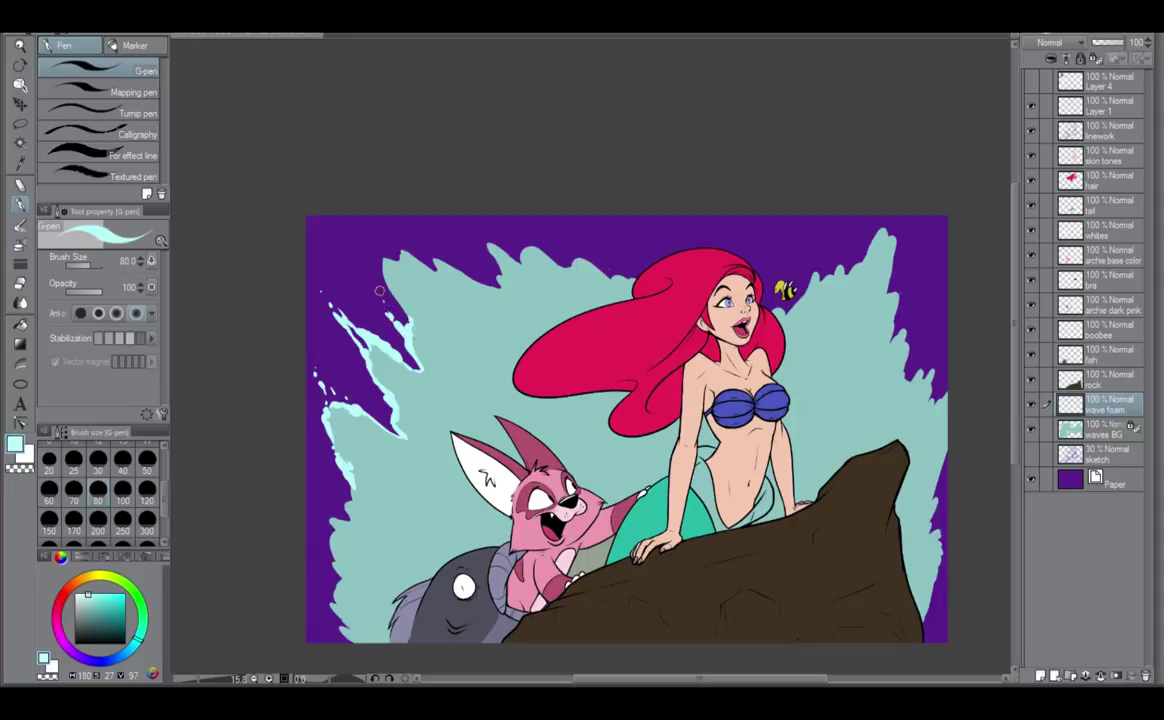
pyautogui.moveTo(379, 291)
pyautogui.mouseDown()
pyautogui.moveTo(383, 260)
pyautogui.moveTo(414, 324)
pyautogui.mouseUp()
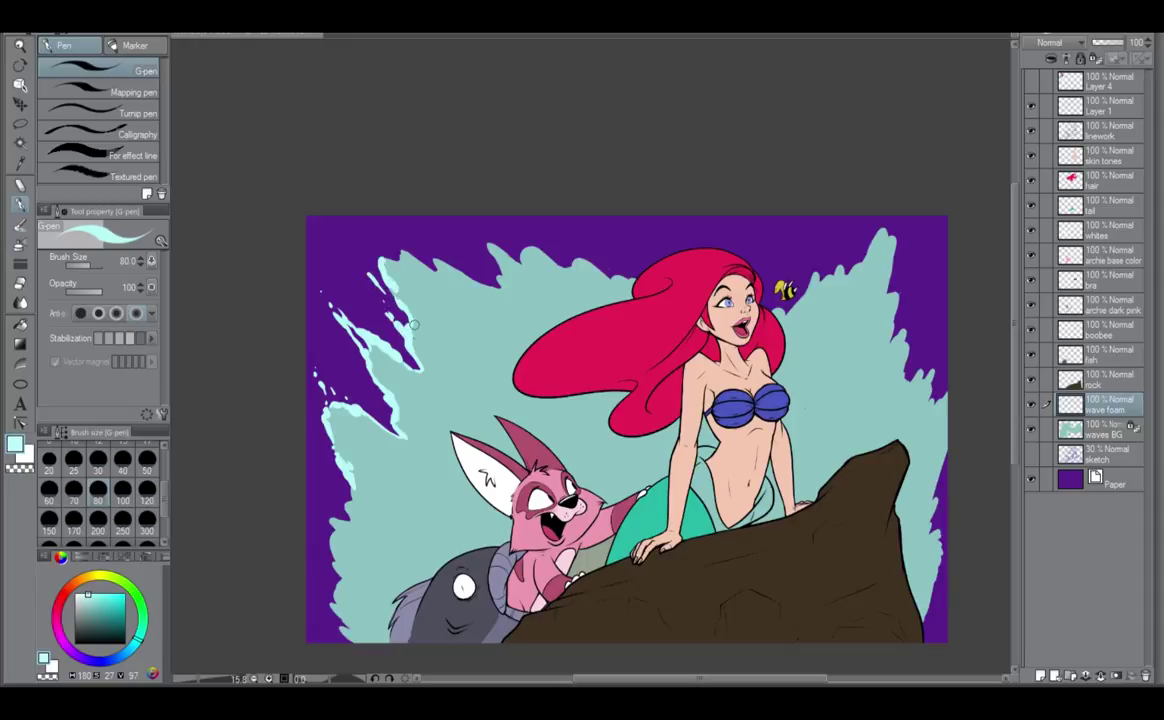
# Extend the foam edging and droplets down the splash's lower left side to the bottom of the picture.
pyautogui.moveTo(352, 499)
pyautogui.mouseDown()
pyautogui.moveTo(325, 474)
pyautogui.moveTo(344, 480)
pyautogui.moveTo(343, 522)
pyautogui.moveTo(332, 512)
pyautogui.moveTo(346, 506)
pyautogui.moveTo(332, 525)
pyautogui.moveTo(318, 510)
pyautogui.moveTo(330, 543)
pyautogui.mouseUp()
pyautogui.click(333, 493)
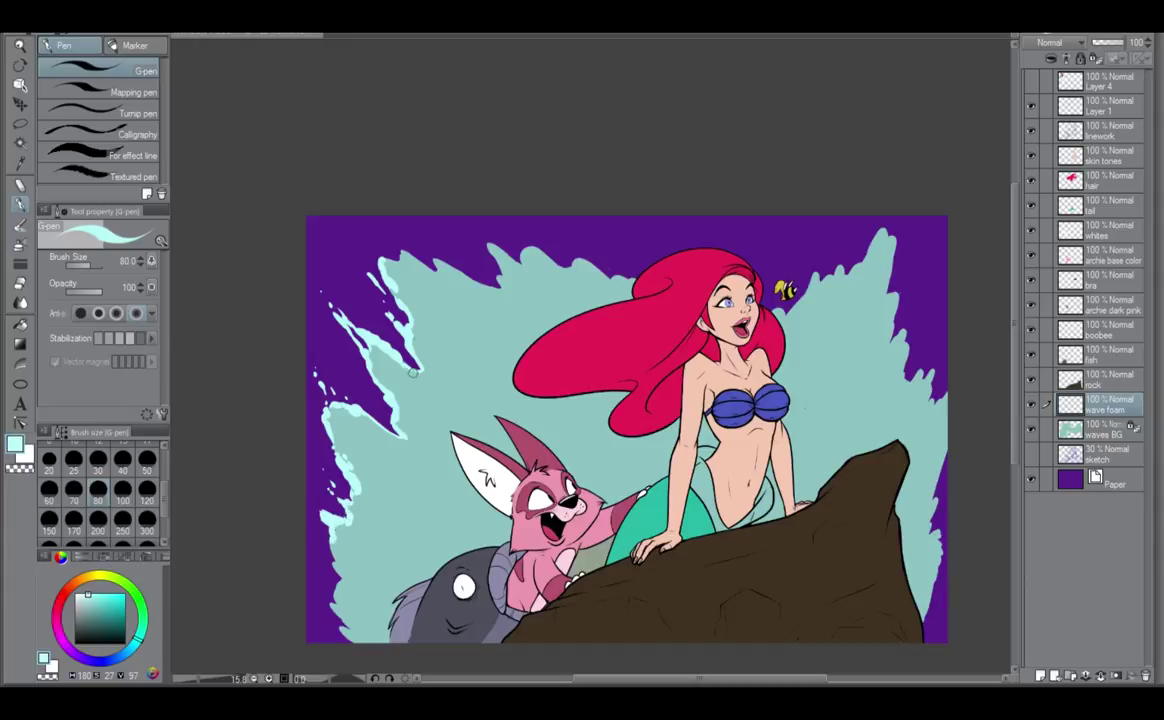
pyautogui.moveTo(392, 349)
pyautogui.mouseDown()
pyautogui.moveTo(421, 375)
pyautogui.moveTo(384, 336)
pyautogui.moveTo(400, 357)
pyautogui.mouseUp()
pyautogui.moveTo(338, 518); pyautogui.dragTo(336, 523)
pyautogui.moveTo(350, 566); pyautogui.dragTo(325, 602)
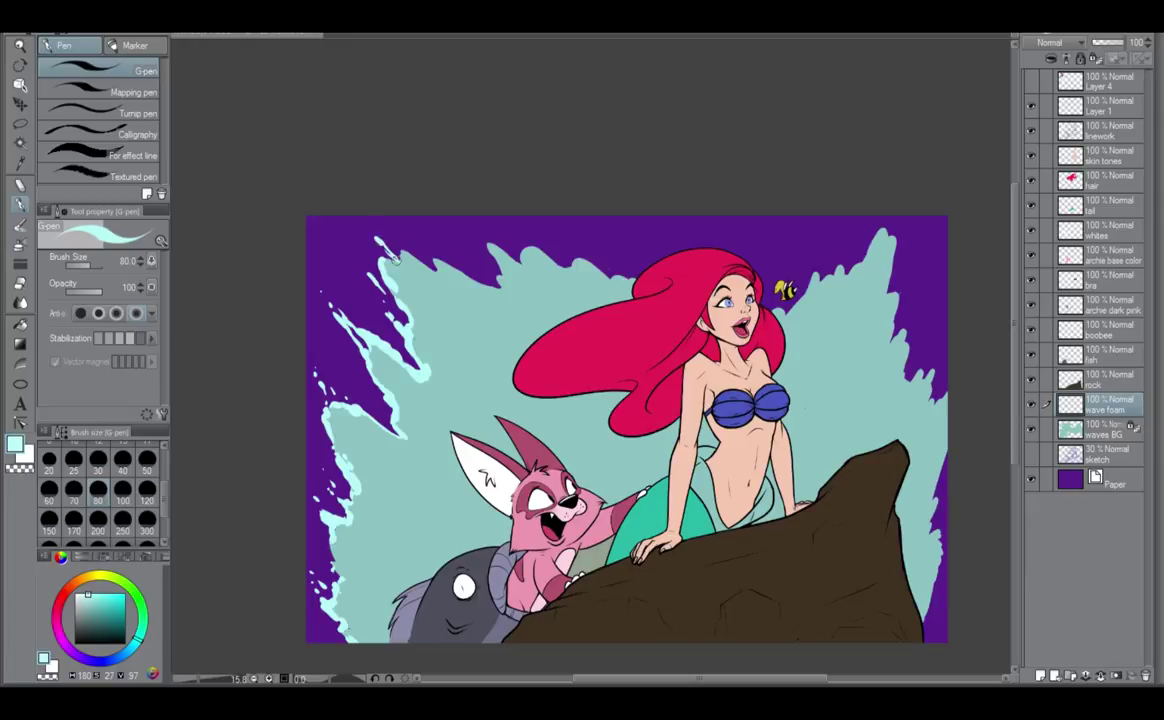
# Paint foam spikes and scattered droplets along the splash's top left edge, reaching up to the picture's upper border.
pyautogui.moveTo(371, 239)
pyautogui.mouseDown()
pyautogui.moveTo(389, 265)
pyautogui.moveTo(399, 238)
pyautogui.moveTo(437, 271)
pyautogui.moveTo(451, 263)
pyautogui.moveTo(491, 289)
pyautogui.moveTo(486, 245)
pyautogui.moveTo(490, 268)
pyautogui.mouseUp()
pyautogui.click(361, 224)
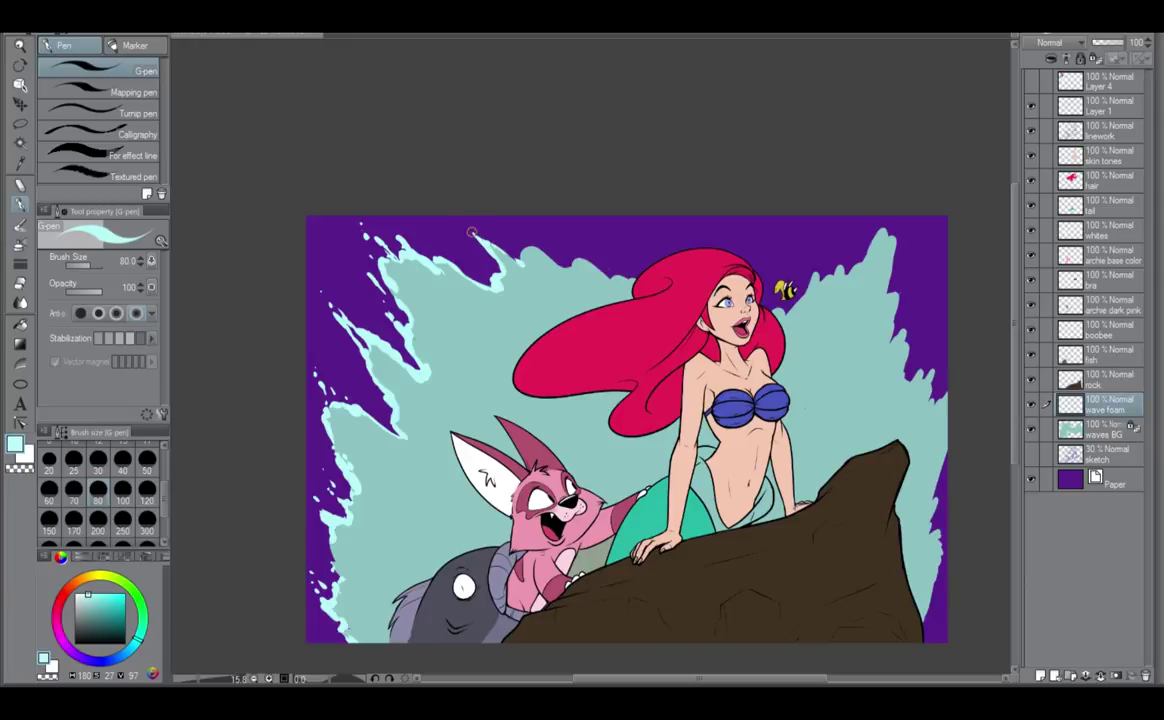
pyautogui.moveTo(465, 228); pyautogui.dragTo(525, 268)
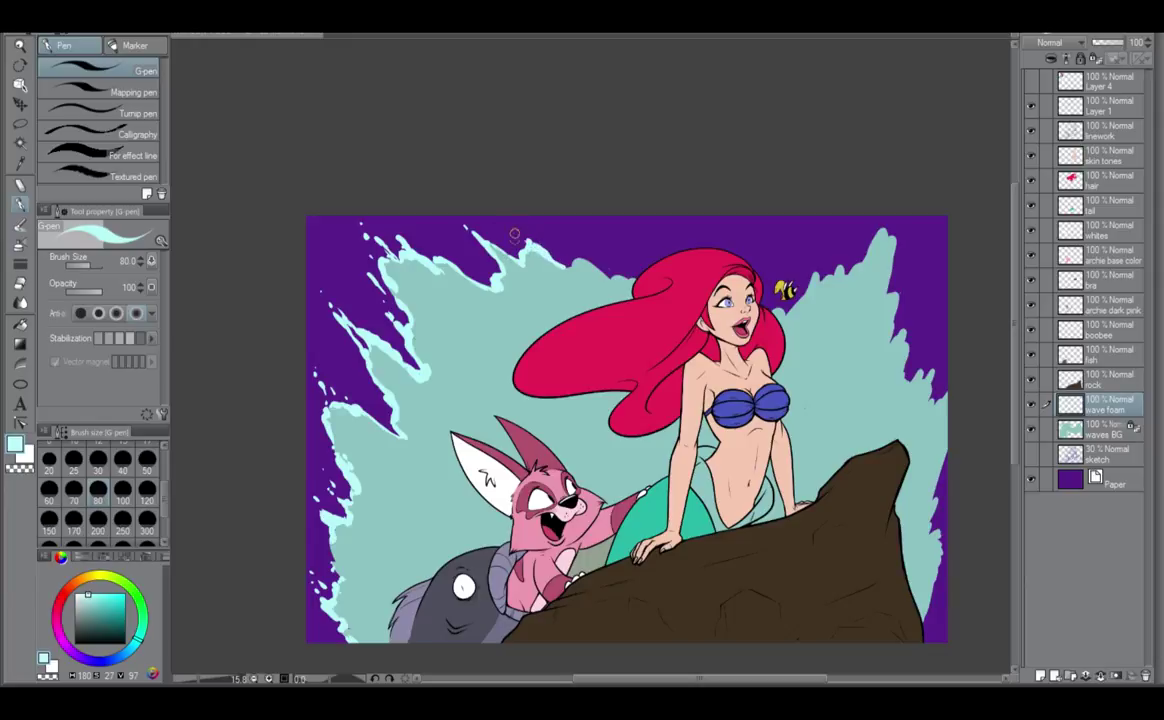
pyautogui.moveTo(513, 234)
pyautogui.mouseDown()
pyautogui.moveTo(503, 220)
pyautogui.moveTo(547, 241)
pyautogui.mouseUp()
pyautogui.click(447, 222)
pyautogui.moveTo(454, 227); pyautogui.dragTo(441, 256)
pyautogui.click(433, 222)
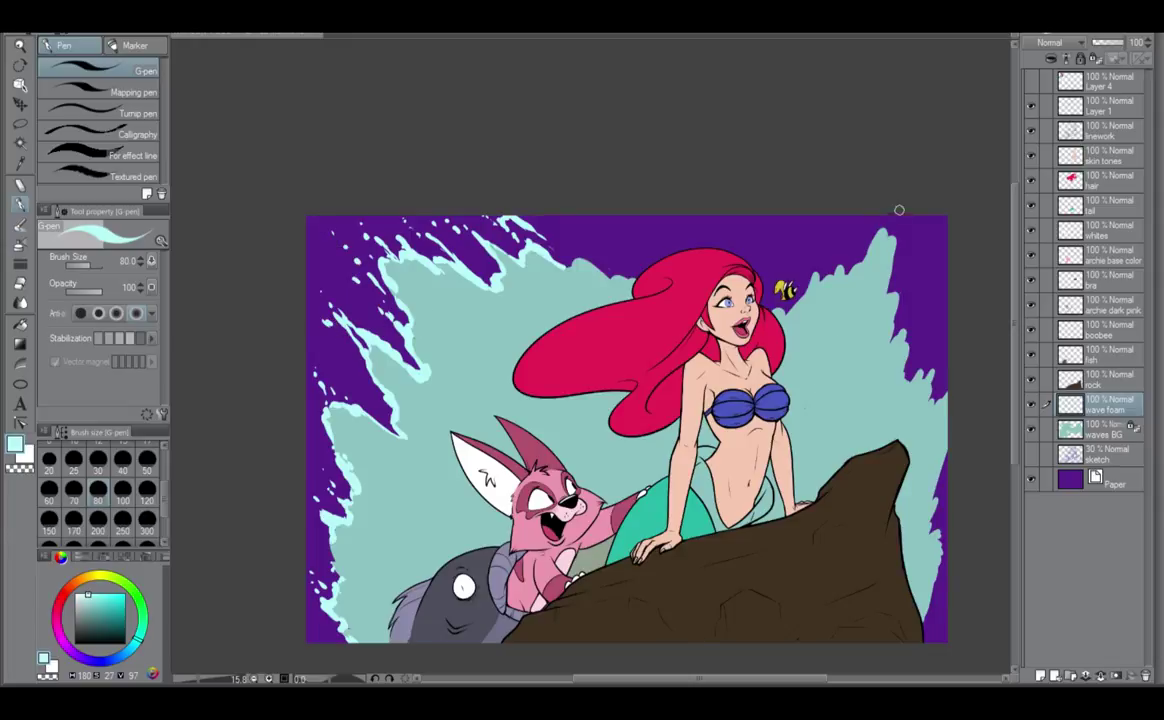
# Paint foam and droplets from beside the bee up over the right splash peak and down the right edge.
pyautogui.moveTo(839, 276); pyautogui.dragTo(866, 232)
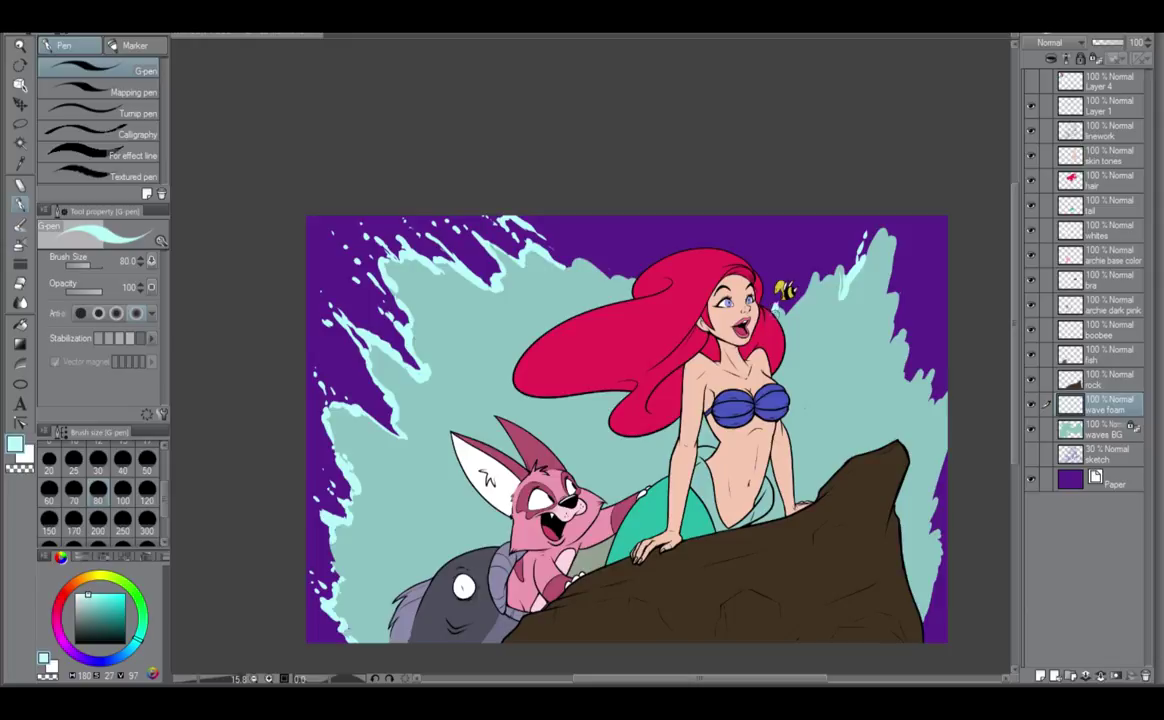
pyautogui.moveTo(786, 318); pyautogui.dragTo(824, 242)
pyautogui.moveTo(837, 228); pyautogui.dragTo(834, 254)
pyautogui.moveTo(849, 231)
pyautogui.mouseDown()
pyautogui.moveTo(812, 255)
pyautogui.moveTo(804, 290)
pyautogui.moveTo(840, 267)
pyautogui.mouseUp()
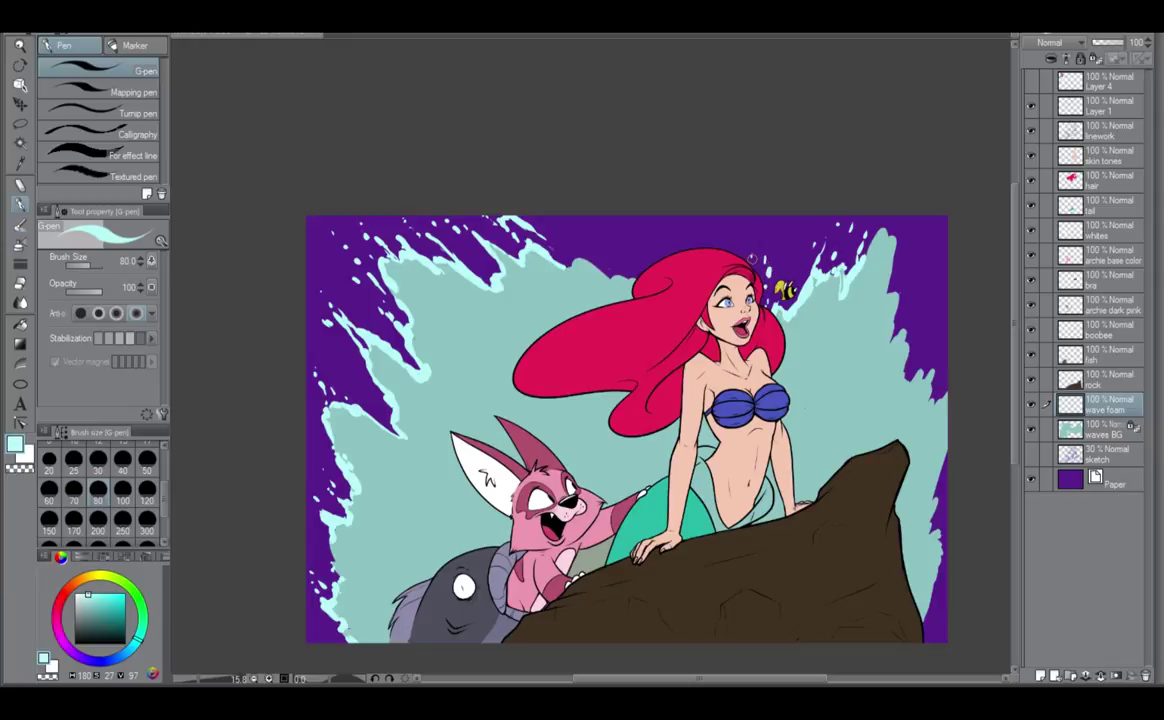
pyautogui.moveTo(877, 244)
pyautogui.mouseDown()
pyautogui.moveTo(890, 227)
pyautogui.moveTo(887, 283)
pyautogui.mouseUp()
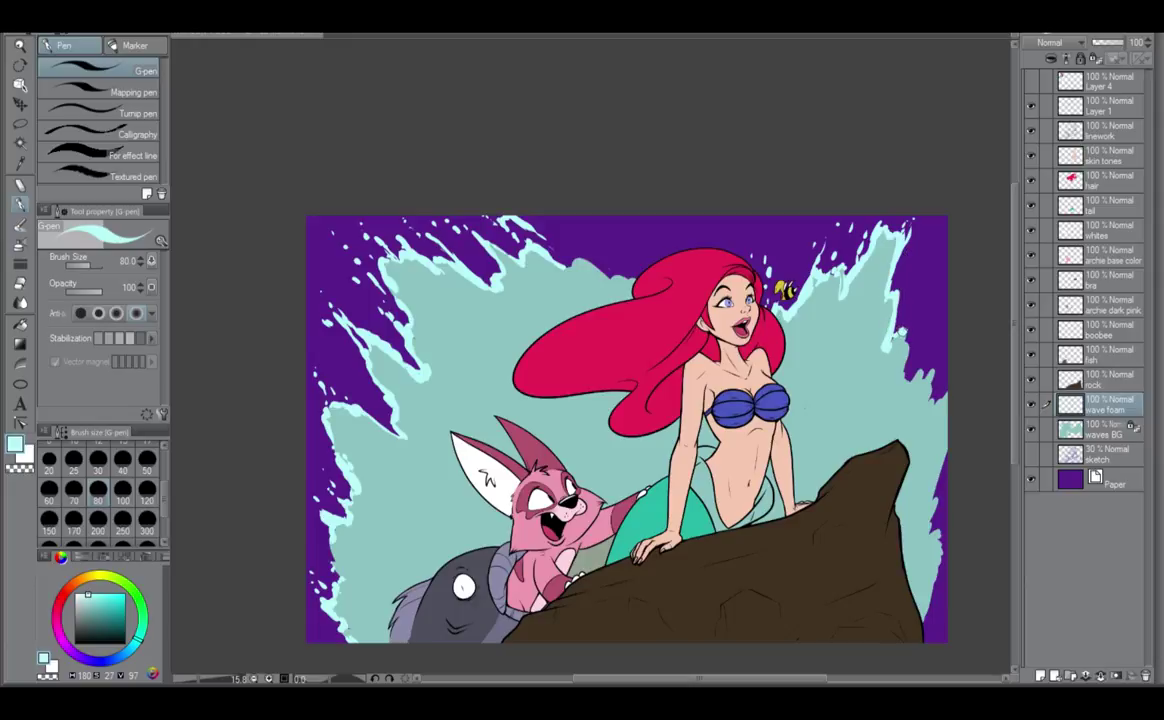
pyautogui.moveTo(901, 344)
pyautogui.mouseDown()
pyautogui.moveTo(899, 393)
pyautogui.moveTo(922, 374)
pyautogui.moveTo(903, 374)
pyautogui.mouseUp()
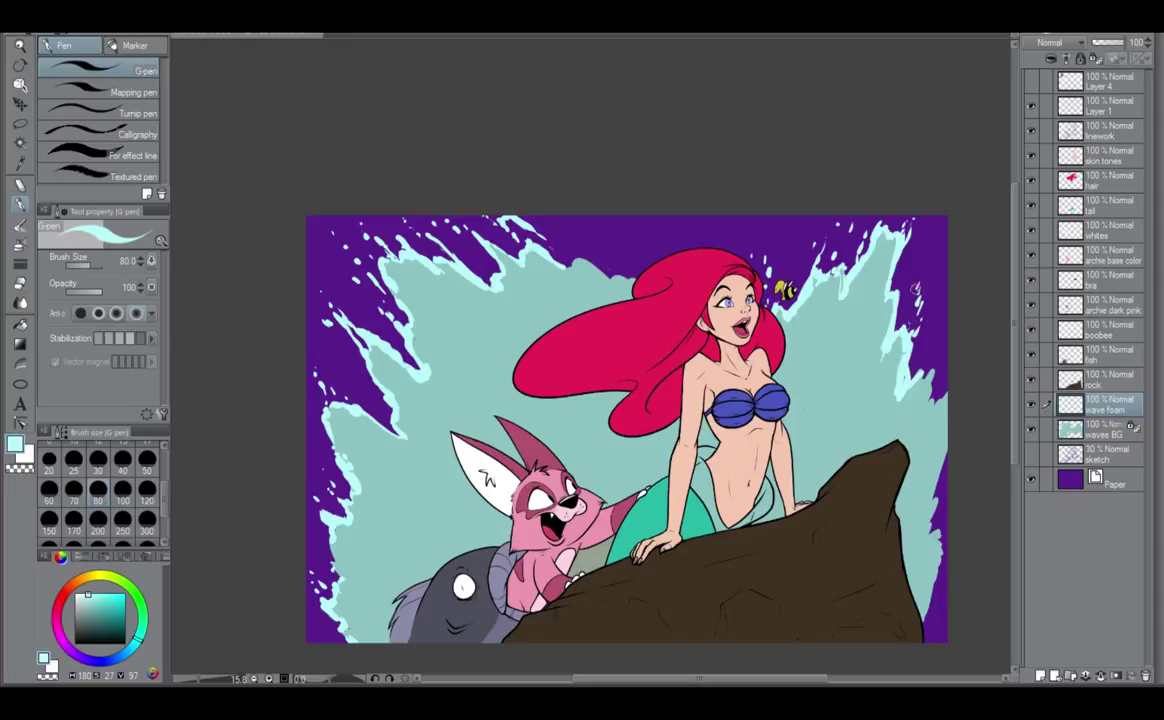
pyautogui.moveTo(903, 394)
pyautogui.mouseDown()
pyautogui.moveTo(925, 374)
pyautogui.moveTo(926, 400)
pyautogui.moveTo(949, 397)
pyautogui.mouseUp()
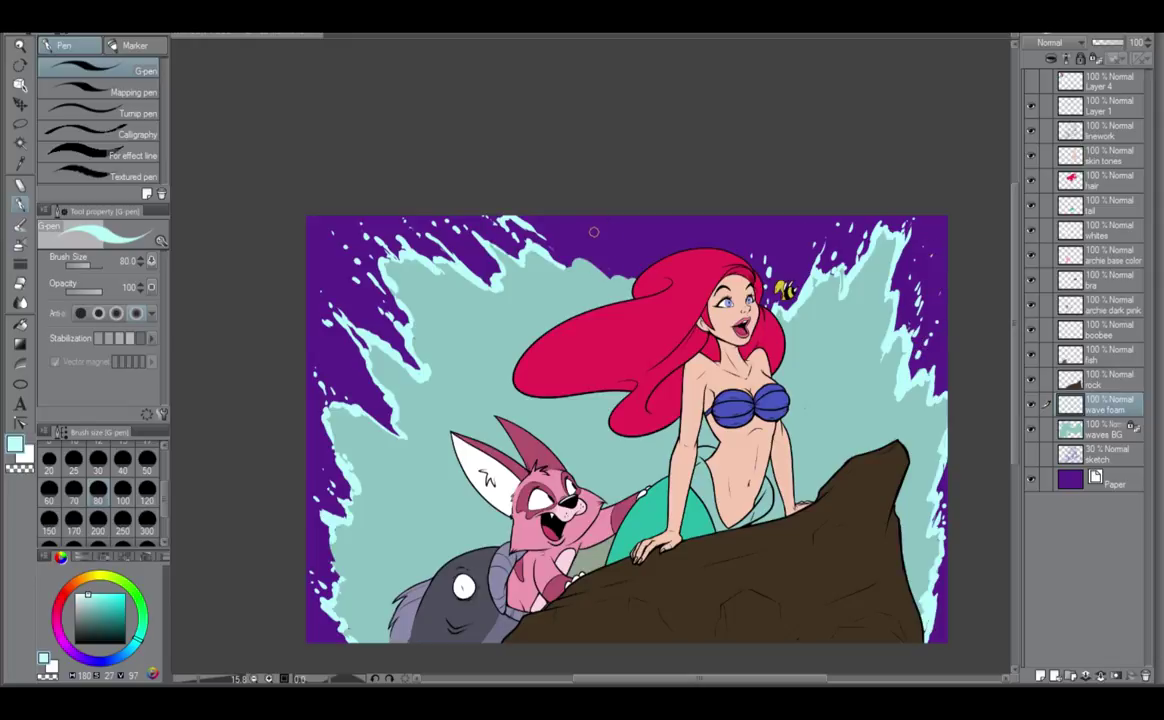
# Paint foam streaks and droplets along the splash's top edge up to the mermaid's hair, scattering more droplets over the purple.
pyautogui.moveTo(597, 244)
pyautogui.mouseDown()
pyautogui.moveTo(631, 254)
pyautogui.moveTo(605, 278)
pyautogui.moveTo(575, 264)
pyautogui.mouseUp()
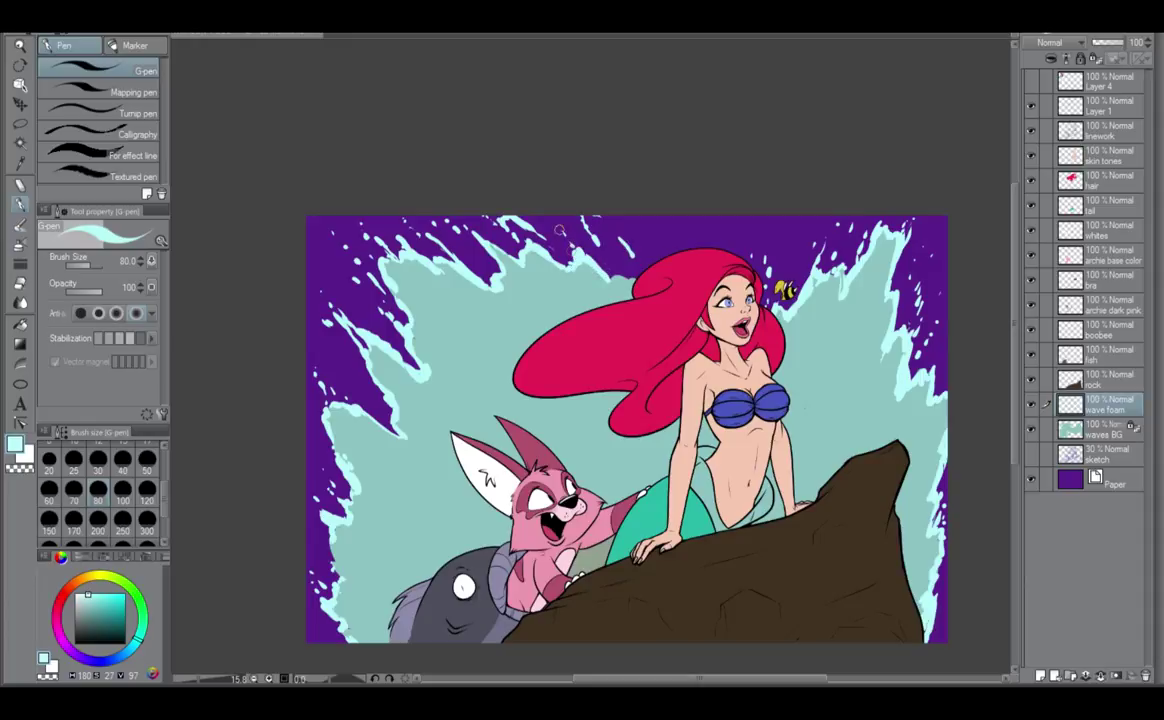
pyautogui.moveTo(602, 268); pyautogui.dragTo(639, 278)
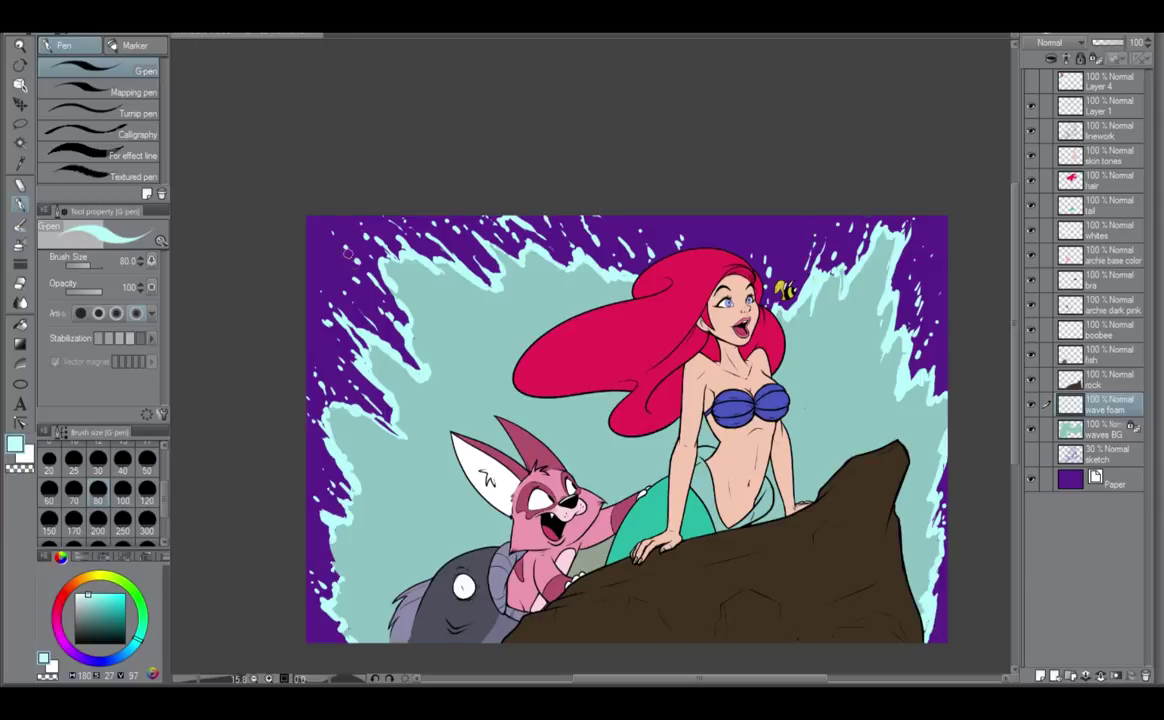
# Paint foam spikes and droplets in the sky's top left corner, along the lower right edge and in the water just above the rock.
pyautogui.moveTo(329, 217); pyautogui.dragTo(367, 235)
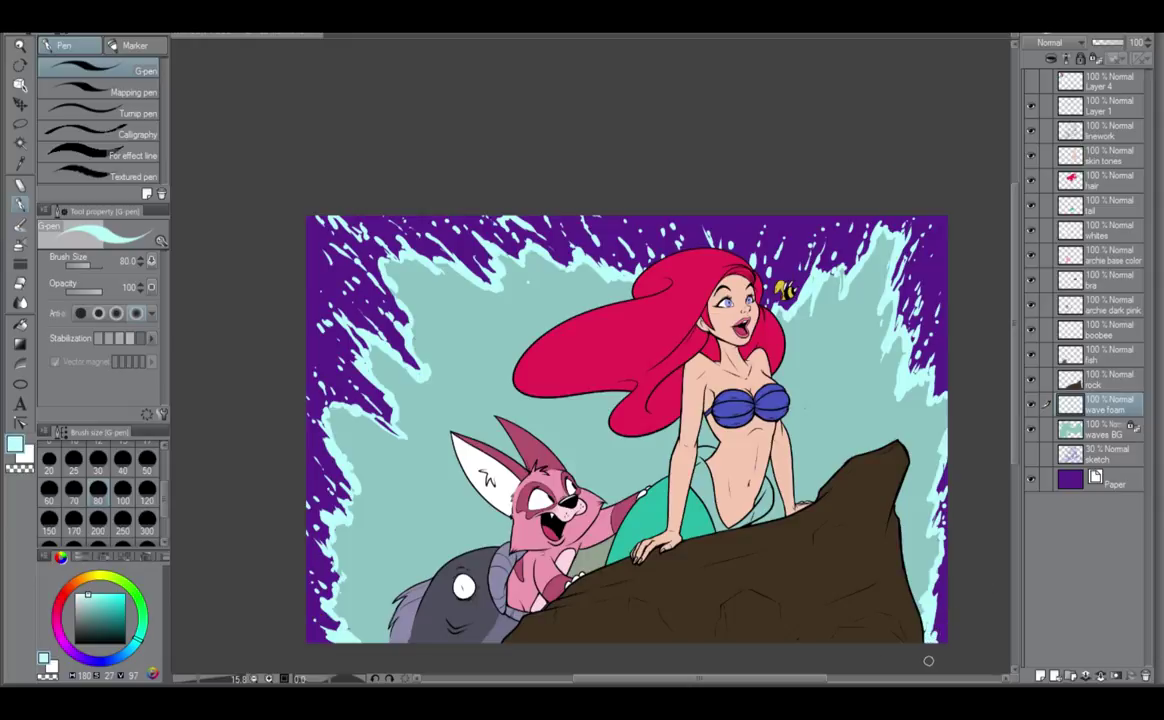
pyautogui.moveTo(928, 661); pyautogui.dragTo(948, 576)
pyautogui.moveTo(424, 371); pyautogui.dragTo(409, 323)
pyautogui.moveTo(823, 484)
pyautogui.mouseDown()
pyautogui.moveTo(844, 435)
pyautogui.moveTo(864, 448)
pyautogui.mouseUp()
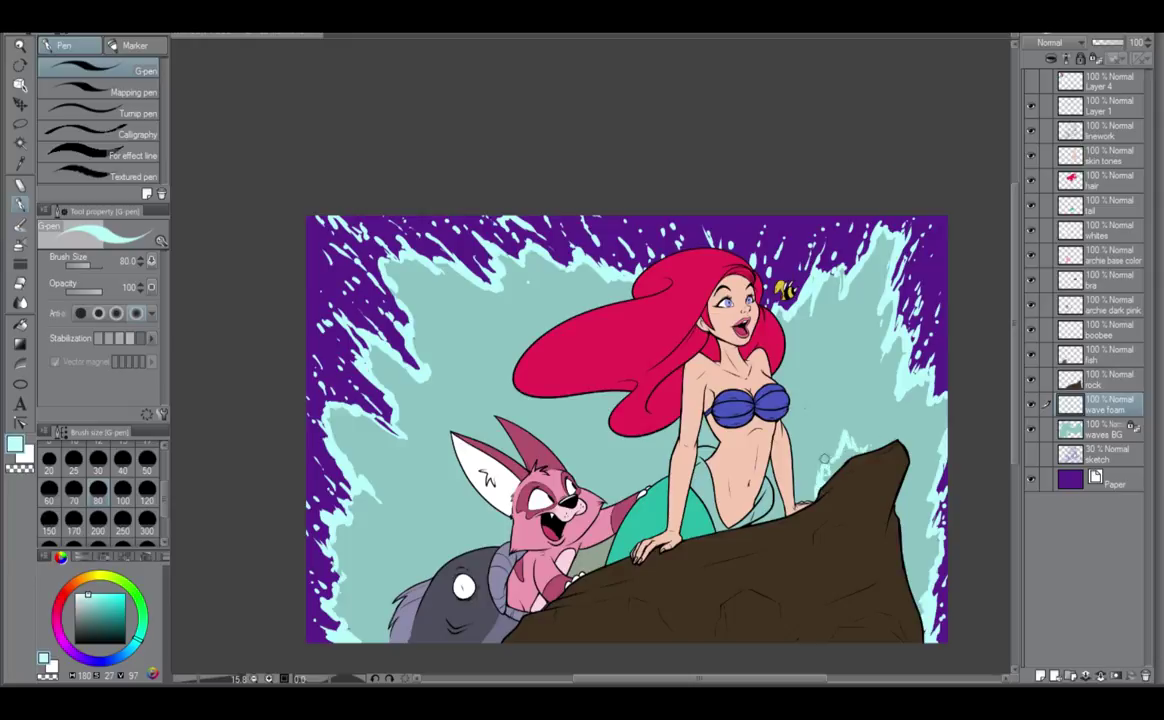
pyautogui.moveTo(829, 464)
pyautogui.mouseDown()
pyautogui.moveTo(844, 432)
pyautogui.moveTo(854, 447)
pyautogui.moveTo(867, 442)
pyautogui.mouseUp()
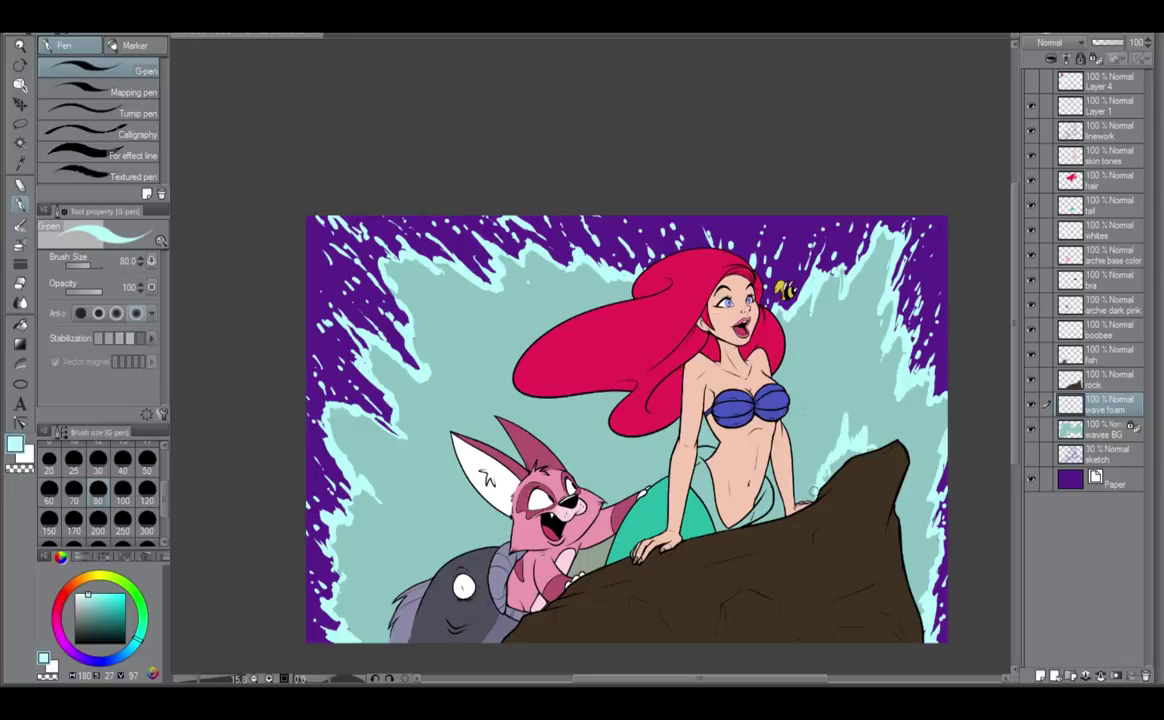
pyautogui.moveTo(852, 399); pyautogui.dragTo(841, 453)
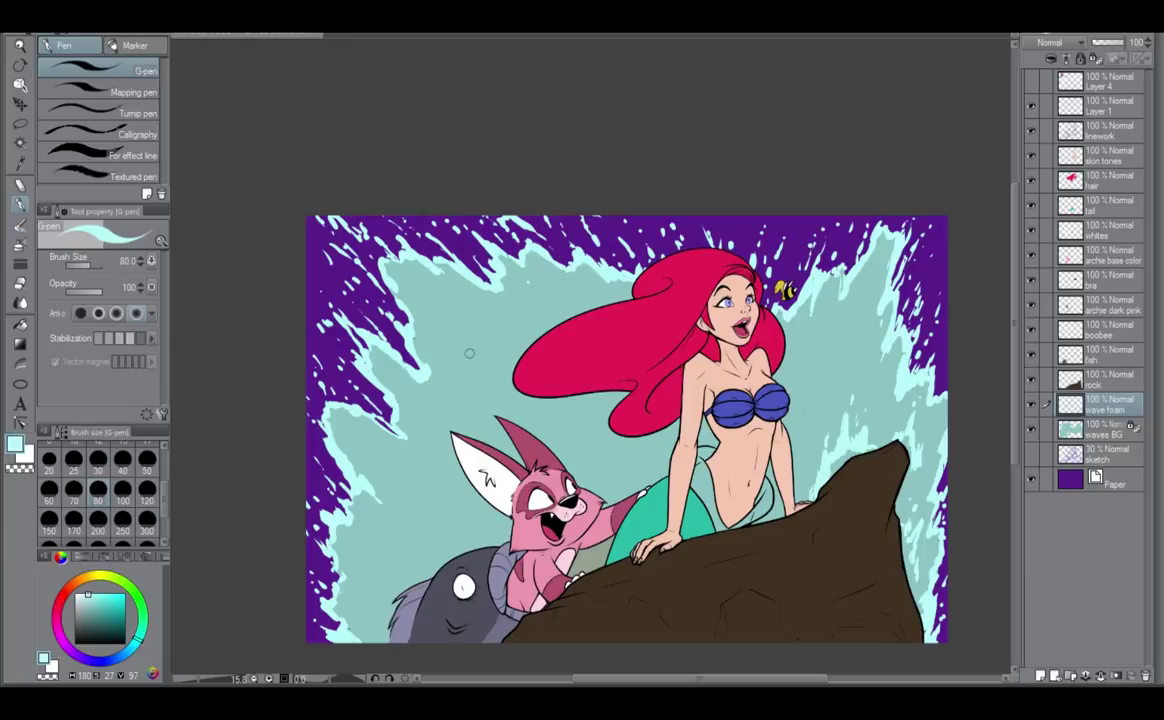
# Paint foam streaks and flecks inside the splash's left half, from beside the hair down to the water next to the fish.
pyautogui.moveTo(457, 344)
pyautogui.mouseDown()
pyautogui.moveTo(476, 355)
pyautogui.moveTo(477, 333)
pyautogui.moveTo(489, 338)
pyautogui.mouseUp()
pyautogui.moveTo(462, 309); pyautogui.dragTo(454, 298)
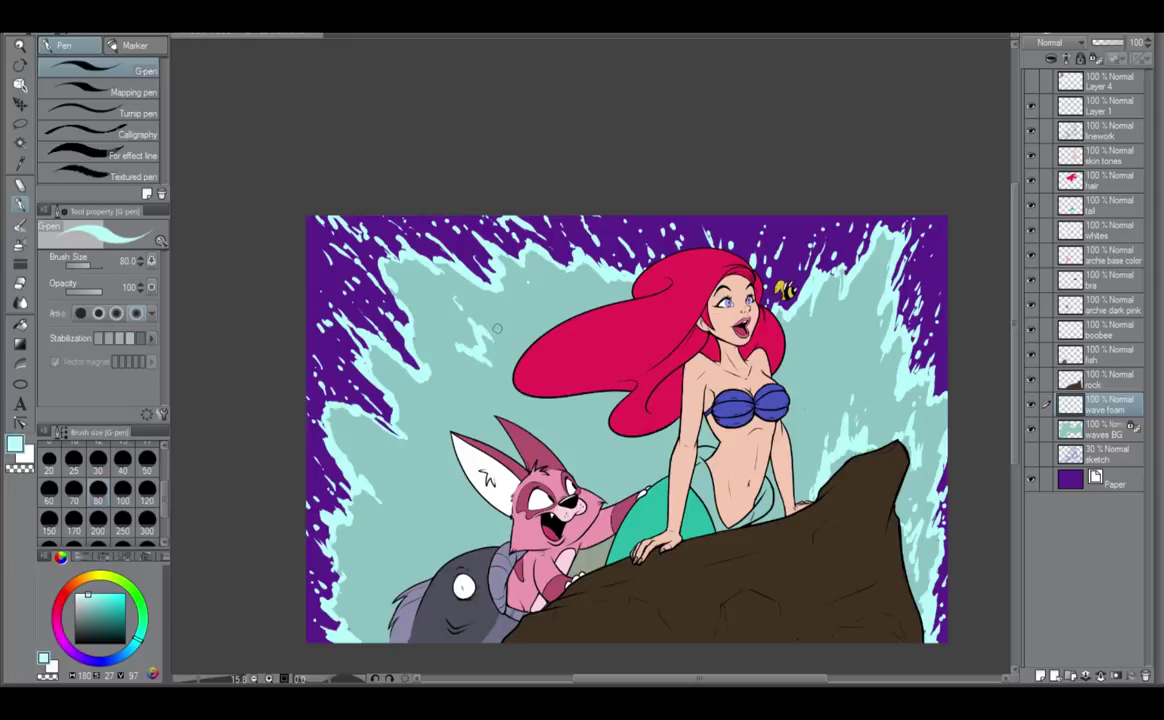
pyautogui.moveTo(420, 460); pyautogui.dragTo(416, 430)
pyautogui.click(436, 425)
pyautogui.moveTo(410, 523)
pyautogui.mouseDown()
pyautogui.moveTo(403, 496)
pyautogui.moveTo(440, 519)
pyautogui.moveTo(434, 509)
pyautogui.mouseUp()
pyautogui.moveTo(441, 518)
pyautogui.mouseDown()
pyautogui.moveTo(457, 514)
pyautogui.moveTo(401, 490)
pyautogui.mouseUp()
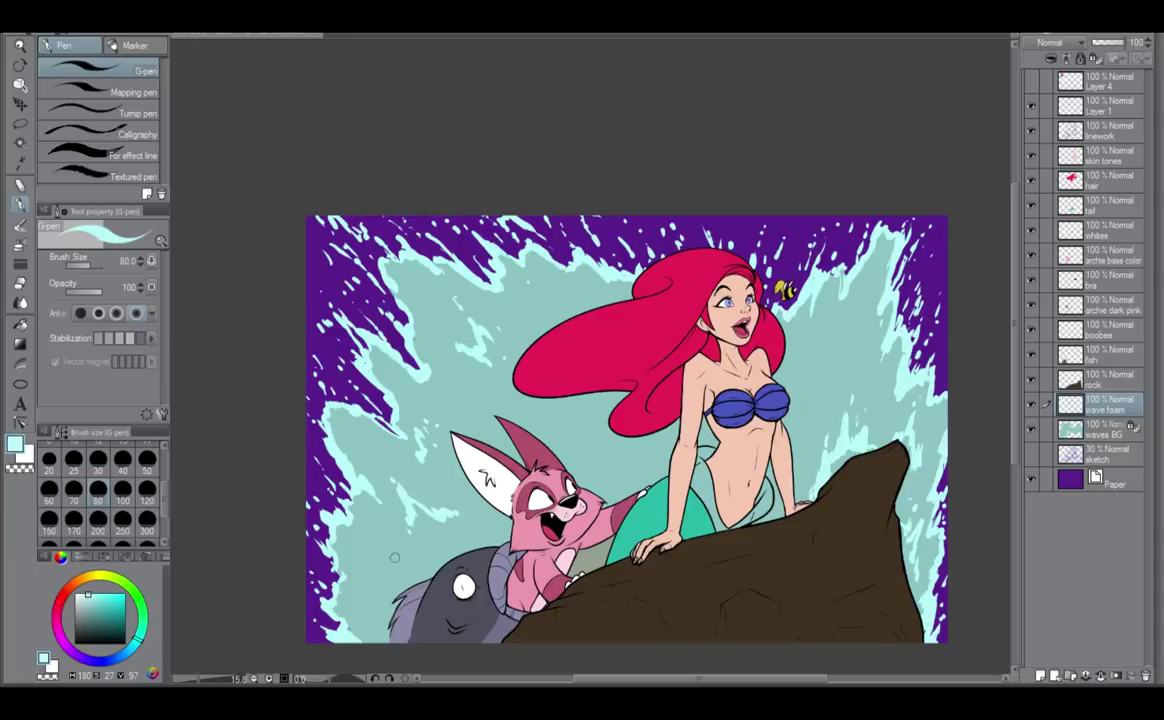
pyautogui.moveTo(373, 593)
pyautogui.mouseDown()
pyautogui.moveTo(338, 530)
pyautogui.moveTo(340, 574)
pyautogui.mouseUp()
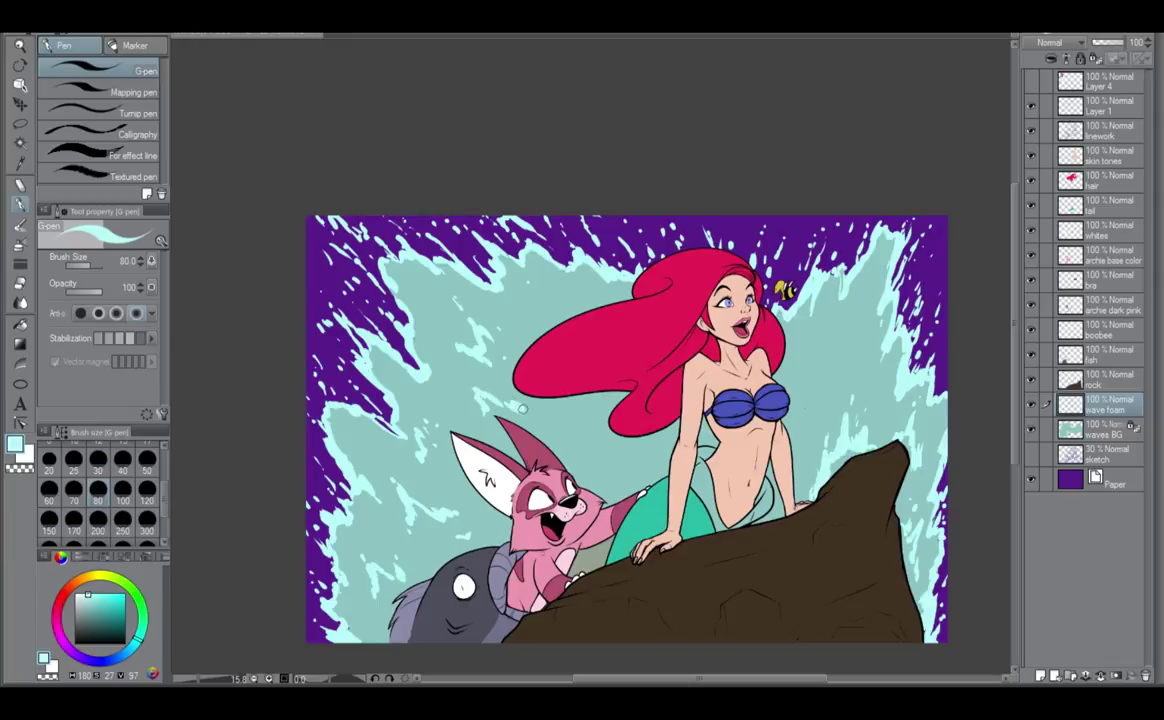
# Fill the remaining water between the hair and the fox and around the mermaid with foam streaks and flecks.
pyautogui.moveTo(541, 429)
pyautogui.mouseDown()
pyautogui.moveTo(538, 398)
pyautogui.moveTo(568, 430)
pyautogui.moveTo(594, 428)
pyautogui.moveTo(537, 434)
pyautogui.mouseUp()
pyautogui.moveTo(597, 440); pyautogui.dragTo(592, 470)
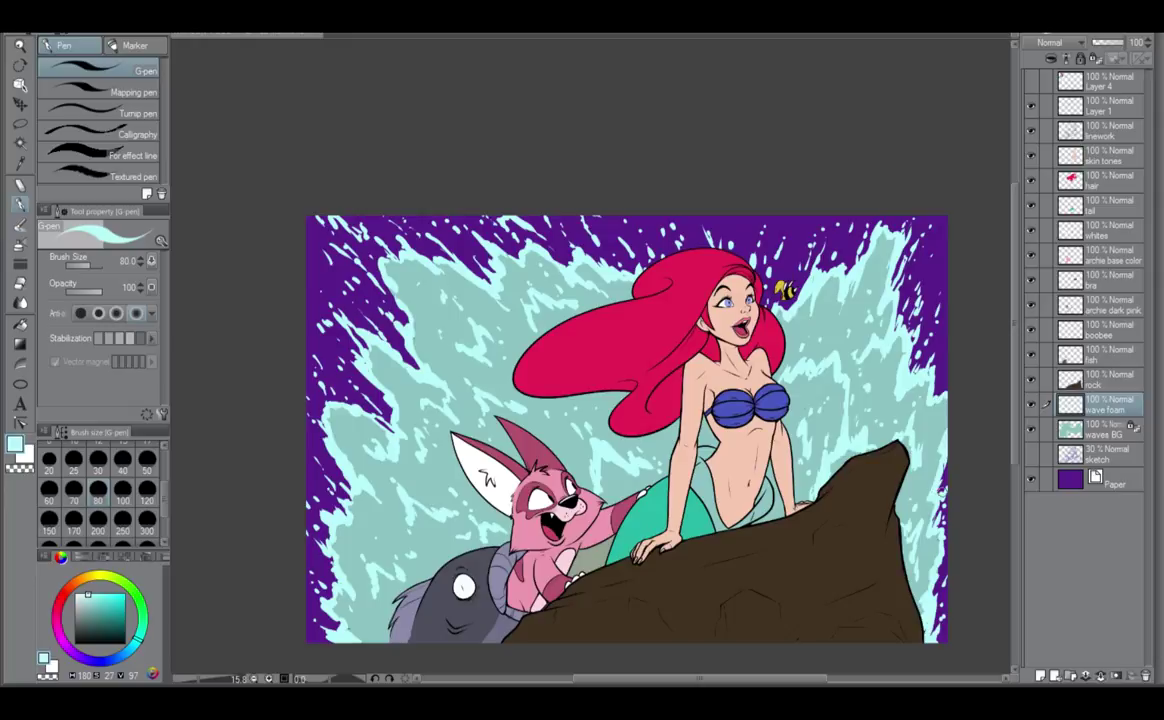
pyautogui.scroll(-1, 934, 497)
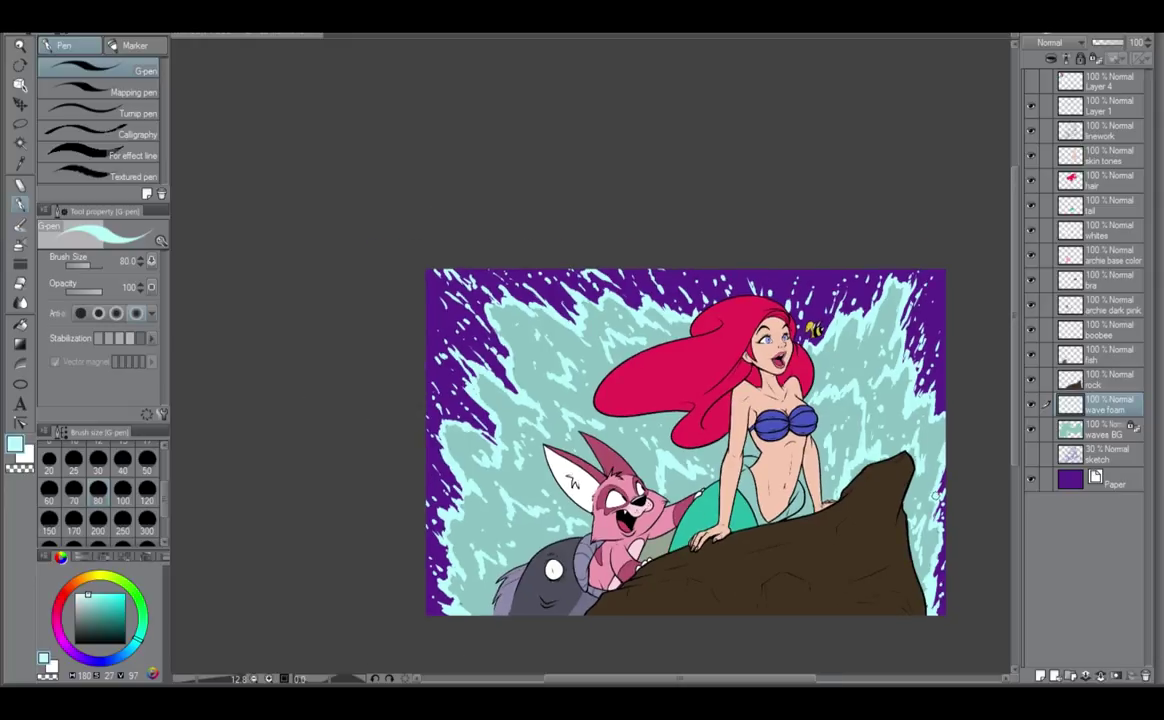
pyautogui.scroll(1, 936, 497)
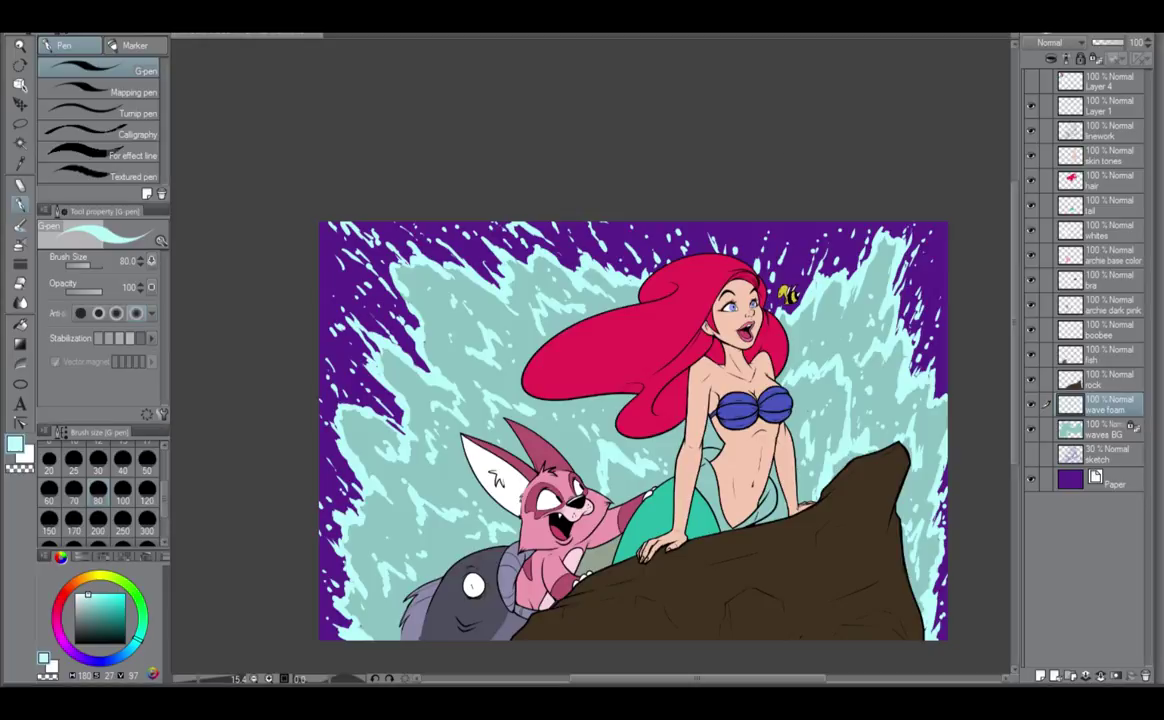
# Paste the sunset sky photo as a new layer and enlarge it to cover the whole picture.
pyautogui.hotkey('ctrl', 'v')
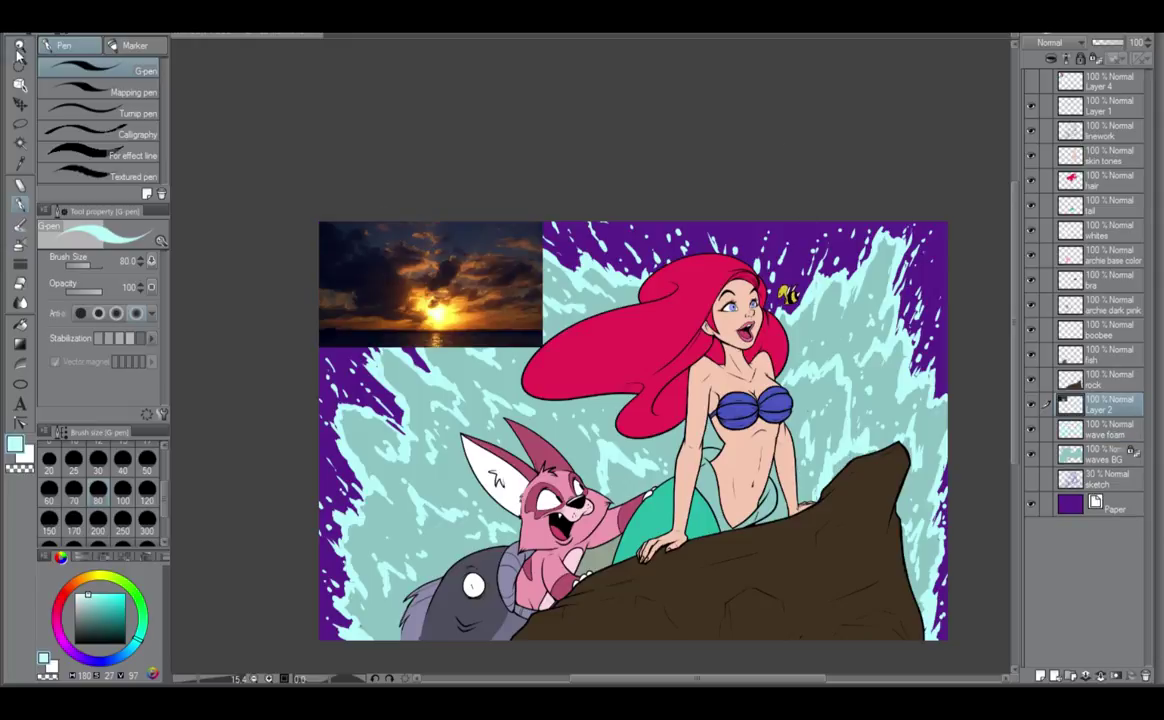
pyautogui.click(20, 103)
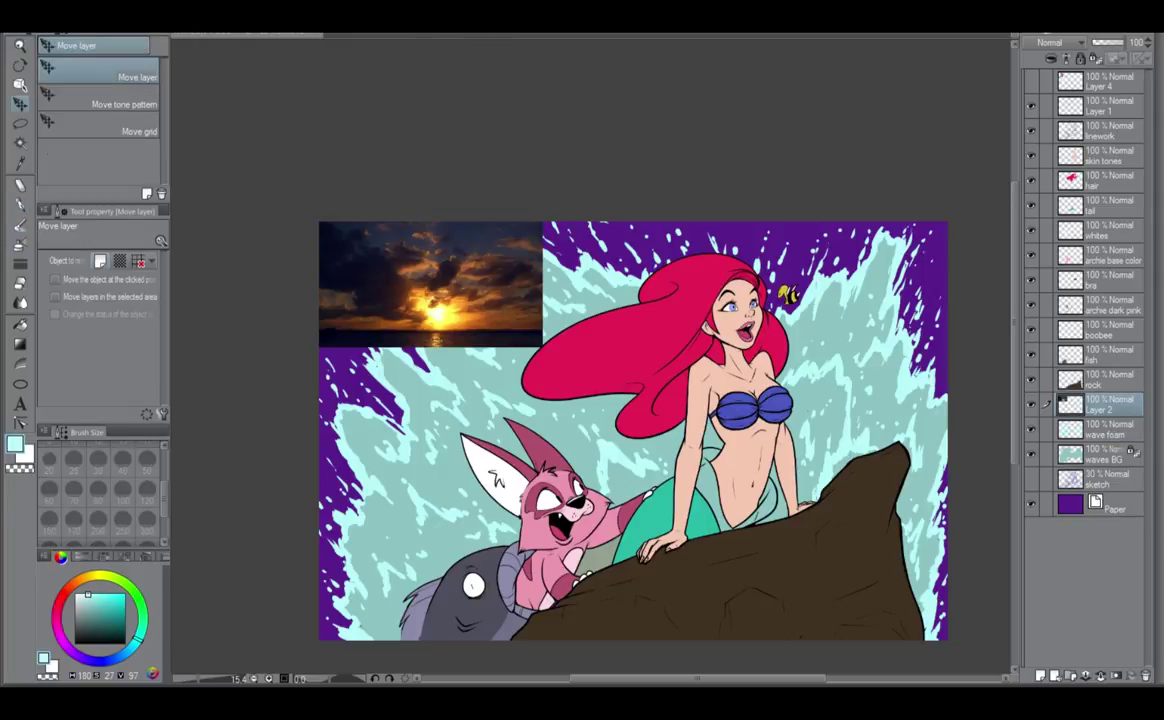
pyautogui.hotkey('ctrl', 't')
pyautogui.moveTo(542, 346); pyautogui.dragTo(1010, 628)
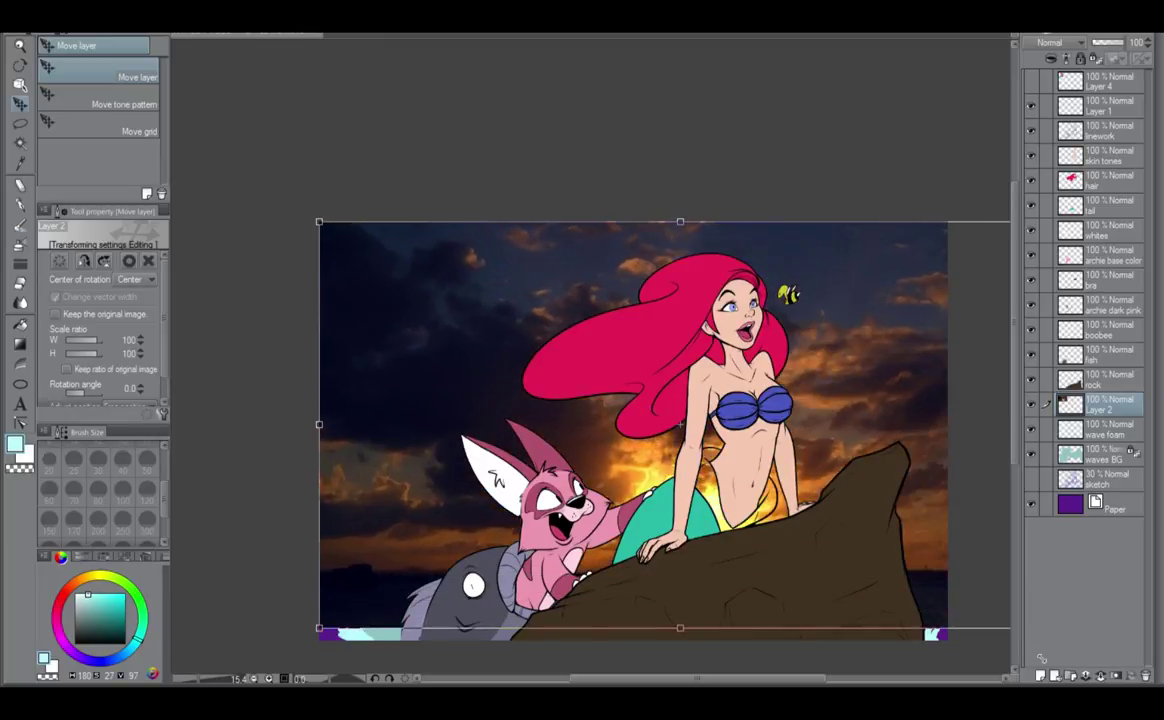
pyautogui.moveTo(319, 628); pyautogui.dragTo(295, 640)
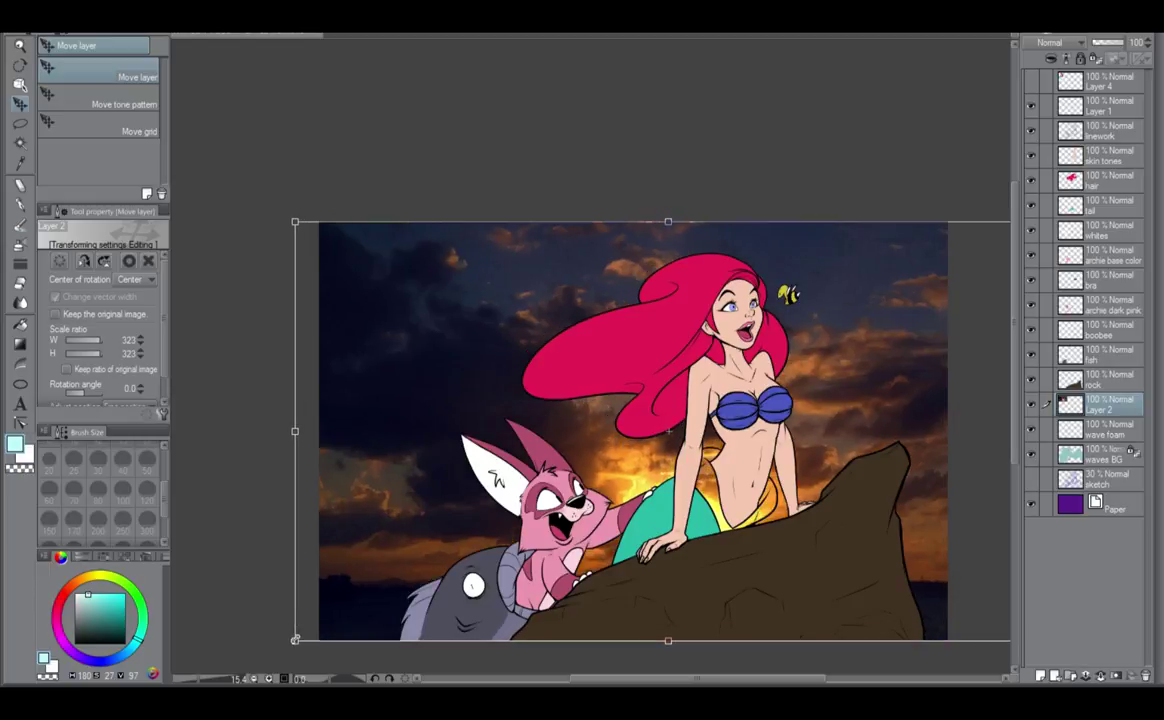
pyautogui.press('Return')
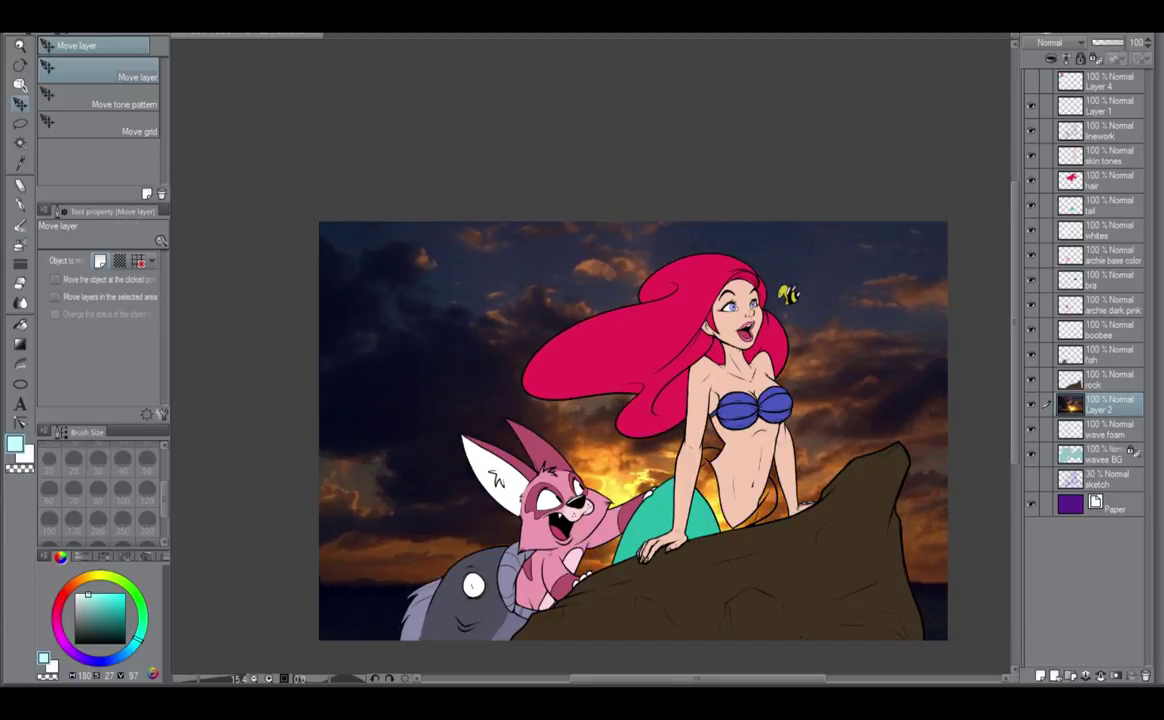
# Place the sunset photo layer beneath the waves BG layer and adjust its hue and saturation.
pyautogui.moveTo(1080, 405); pyautogui.dragTo(1107, 457)
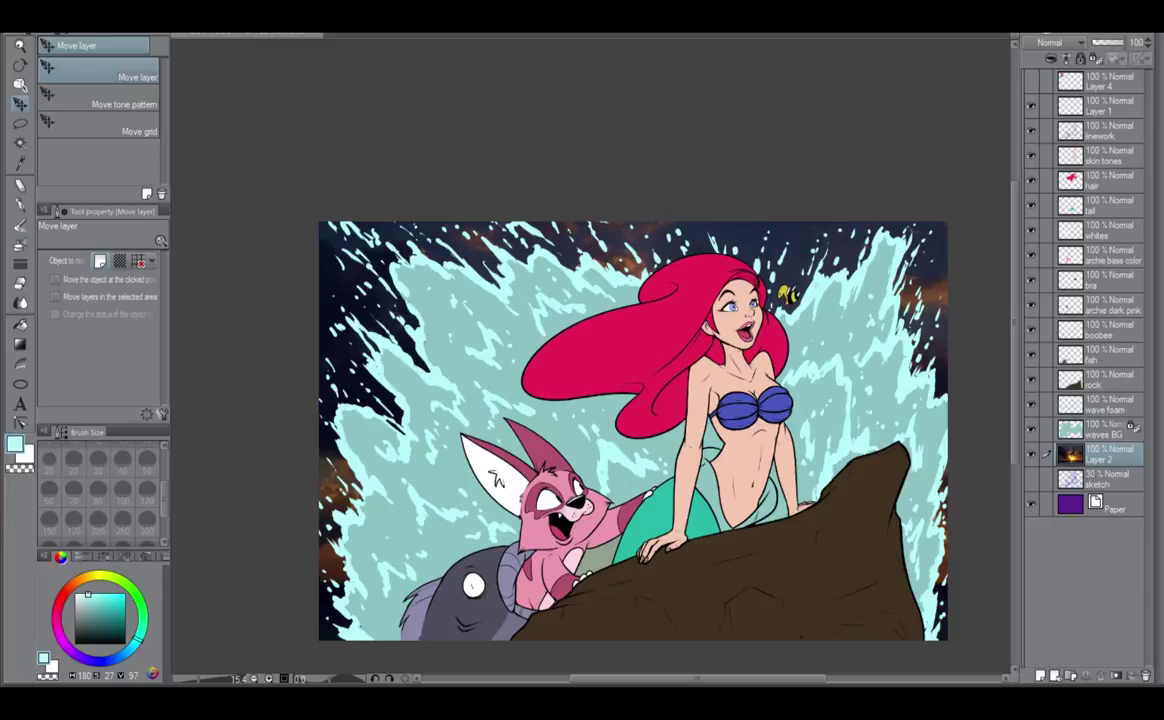
pyautogui.hotkey('ctrl', 'u')
pyautogui.hotkey('ctrl', 'u')
pyautogui.click(1106, 404)
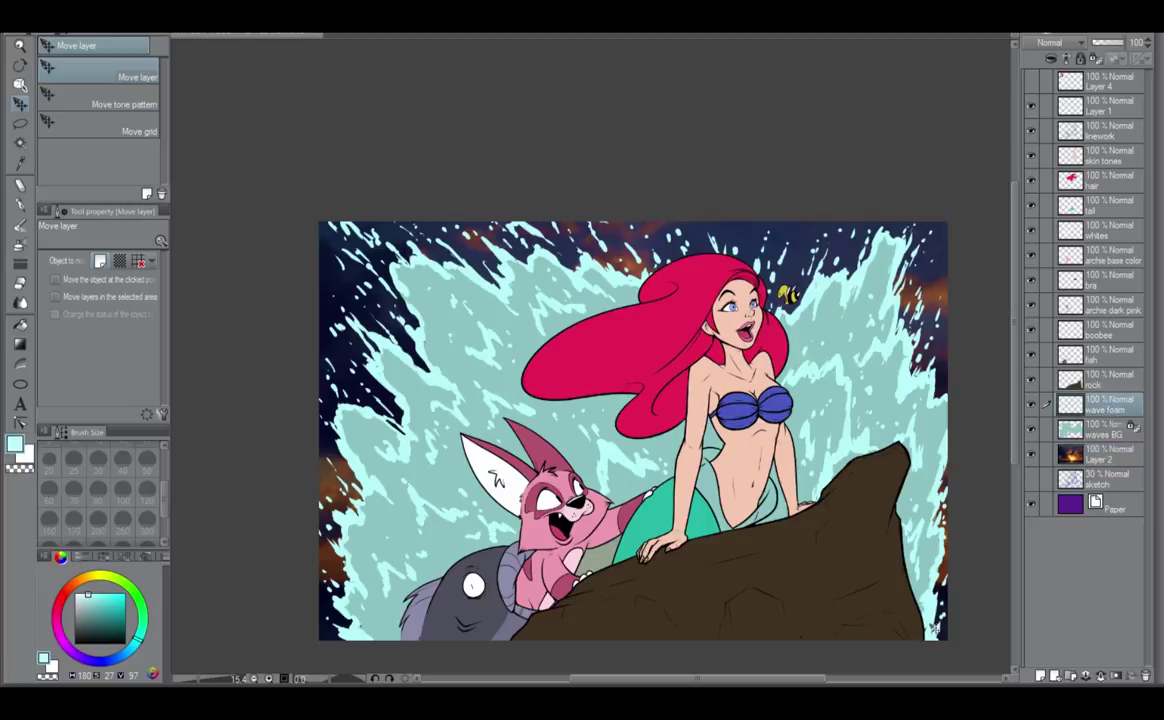
pyautogui.press('p')
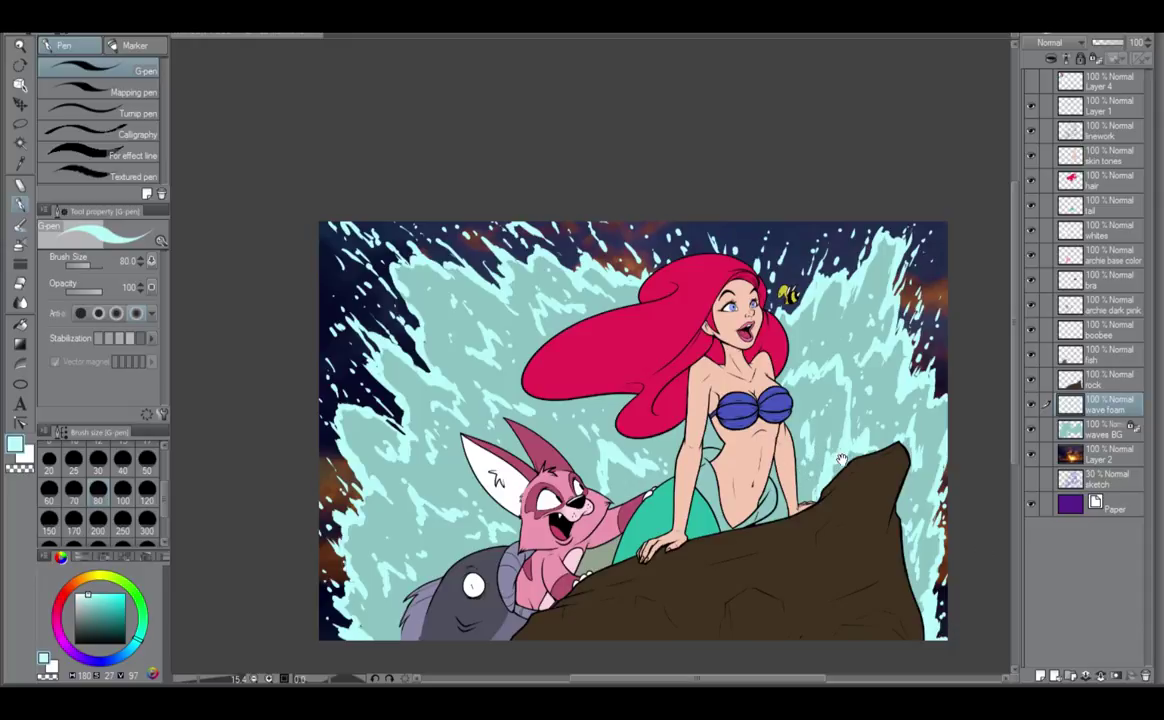
pyautogui.moveTo(842, 463)
pyautogui.mouseDown()
pyautogui.moveTo(715, 430)
pyautogui.moveTo(811, 396)
pyautogui.mouseUp()
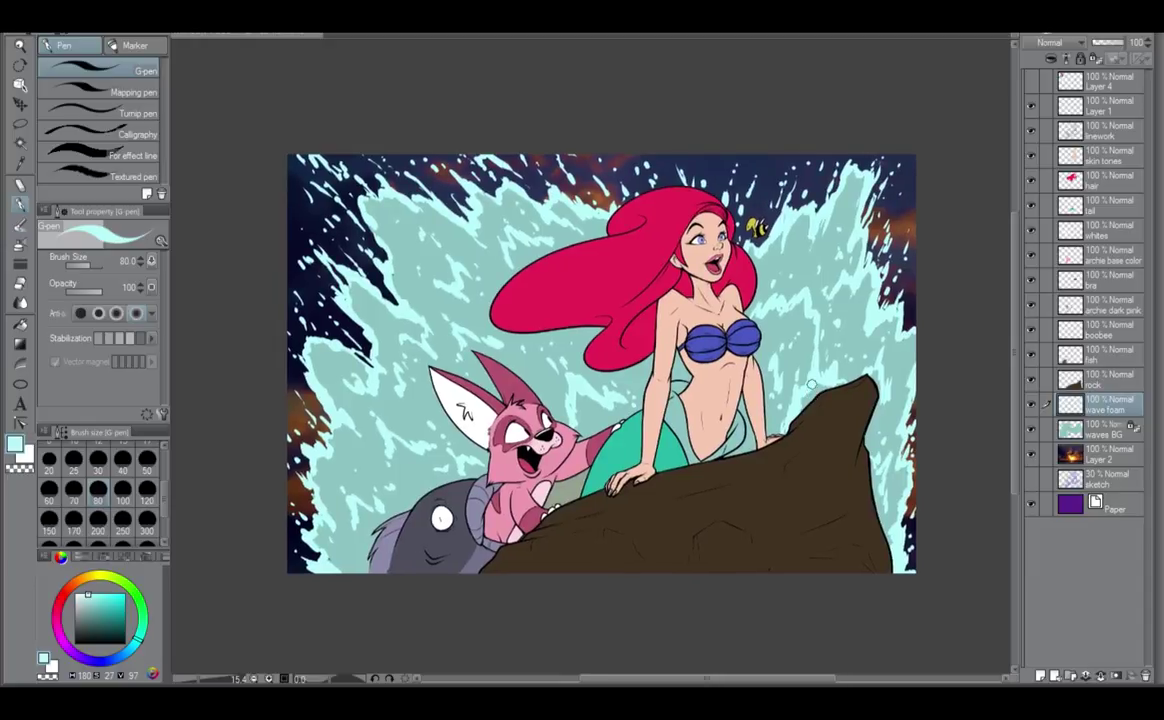
pyautogui.moveTo(717, 537); pyautogui.dragTo(710, 566)
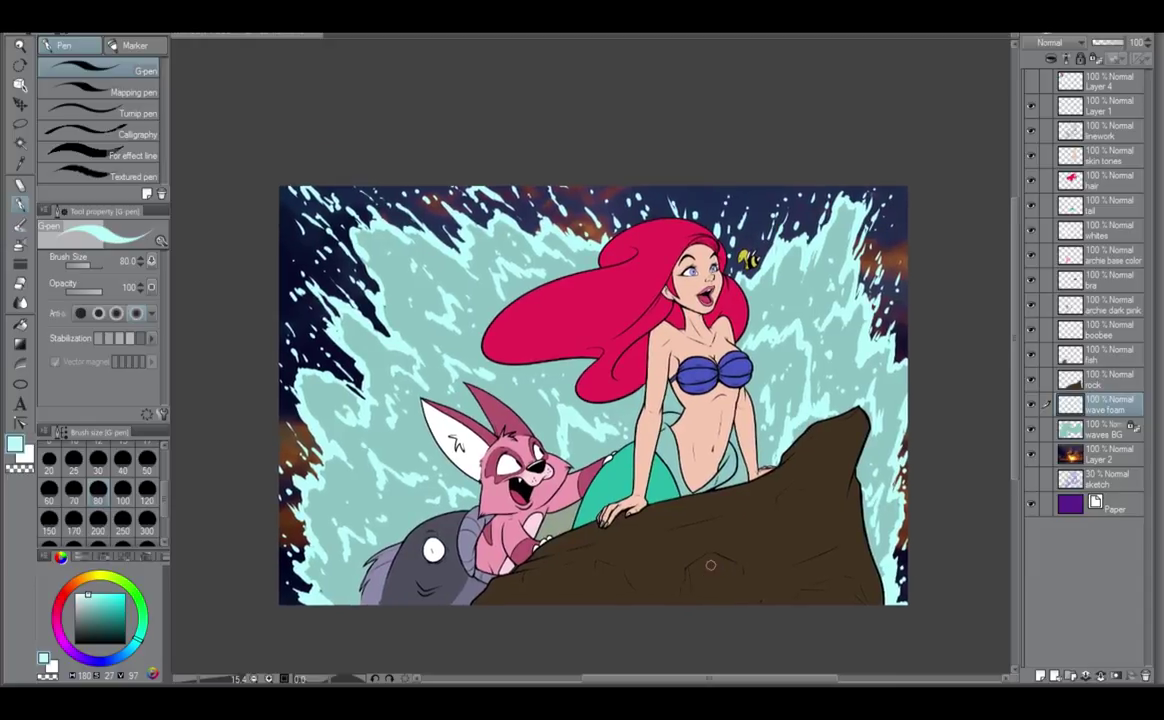
pyautogui.scroll(1, 711, 565)
pyautogui.moveTo(669, 531); pyautogui.dragTo(687, 554)
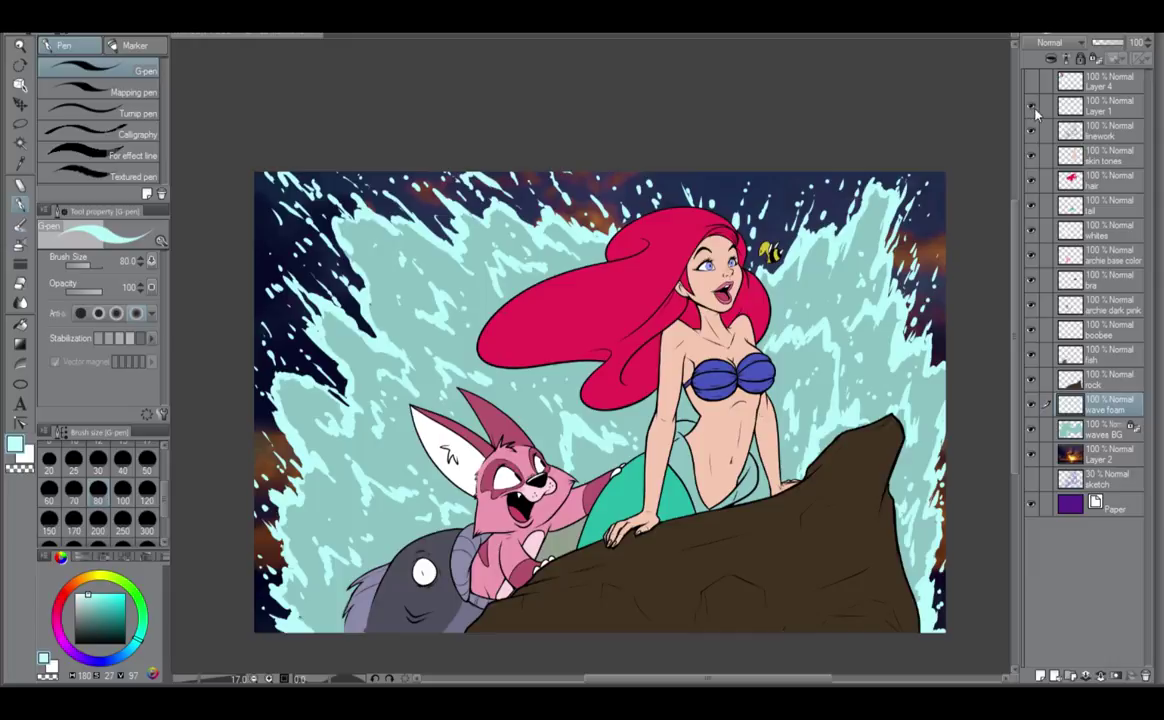
# Delete the empty Layer 1 and add a new layer named shadows directly beneath the linework layer.
pyautogui.click(1127, 108)
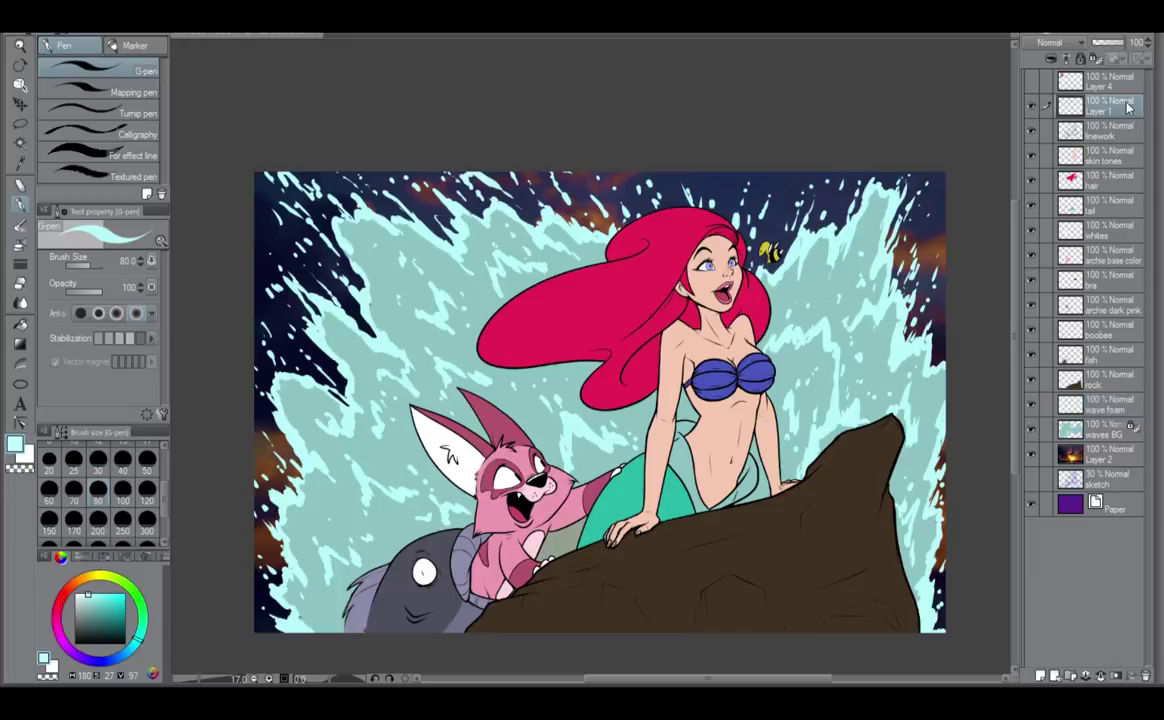
pyautogui.click(1146, 676)
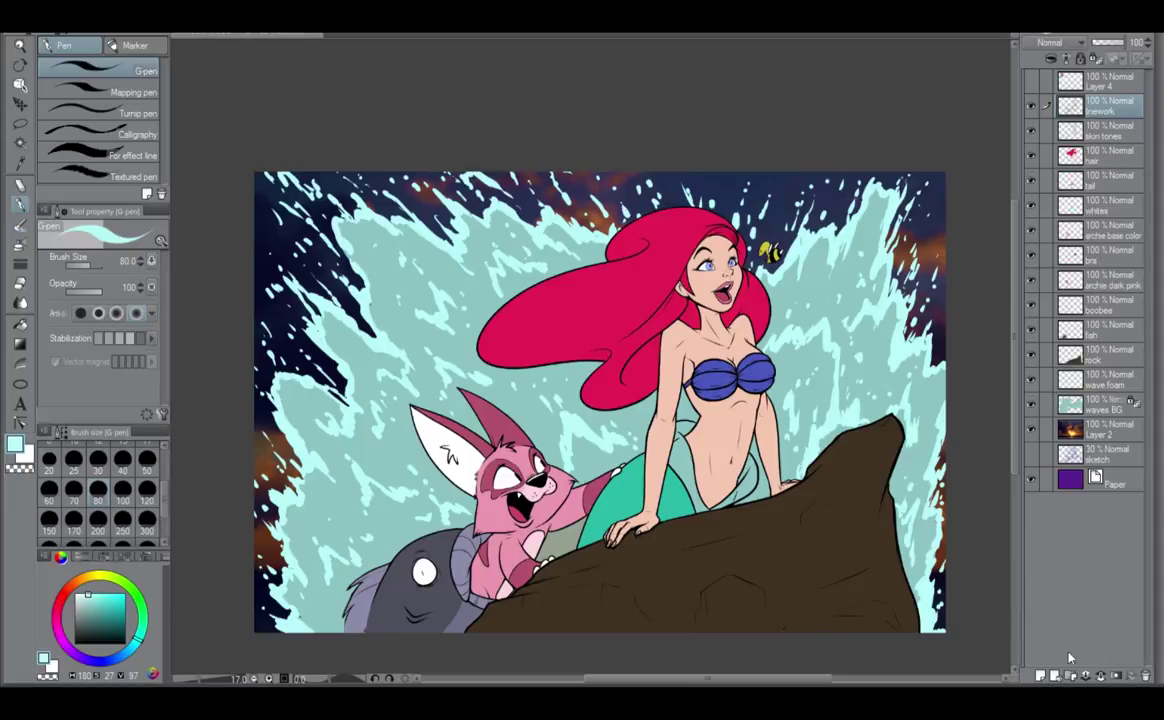
pyautogui.click(1041, 677)
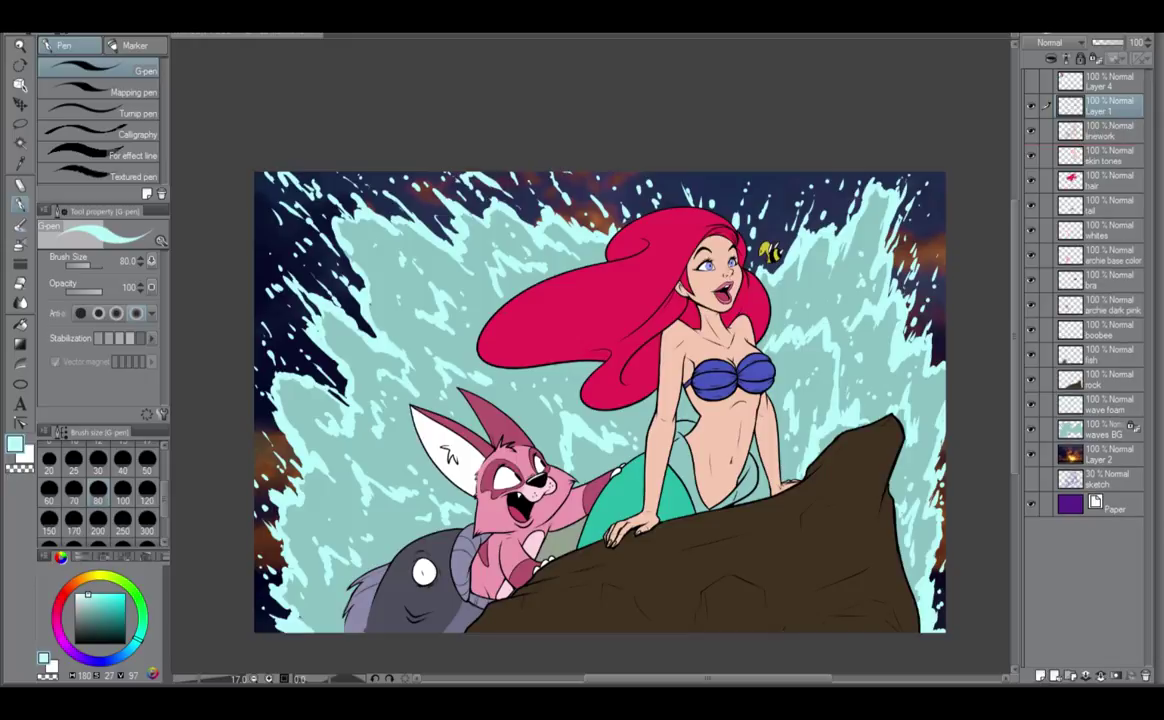
pyautogui.moveTo(1105, 106); pyautogui.dragTo(1110, 135)
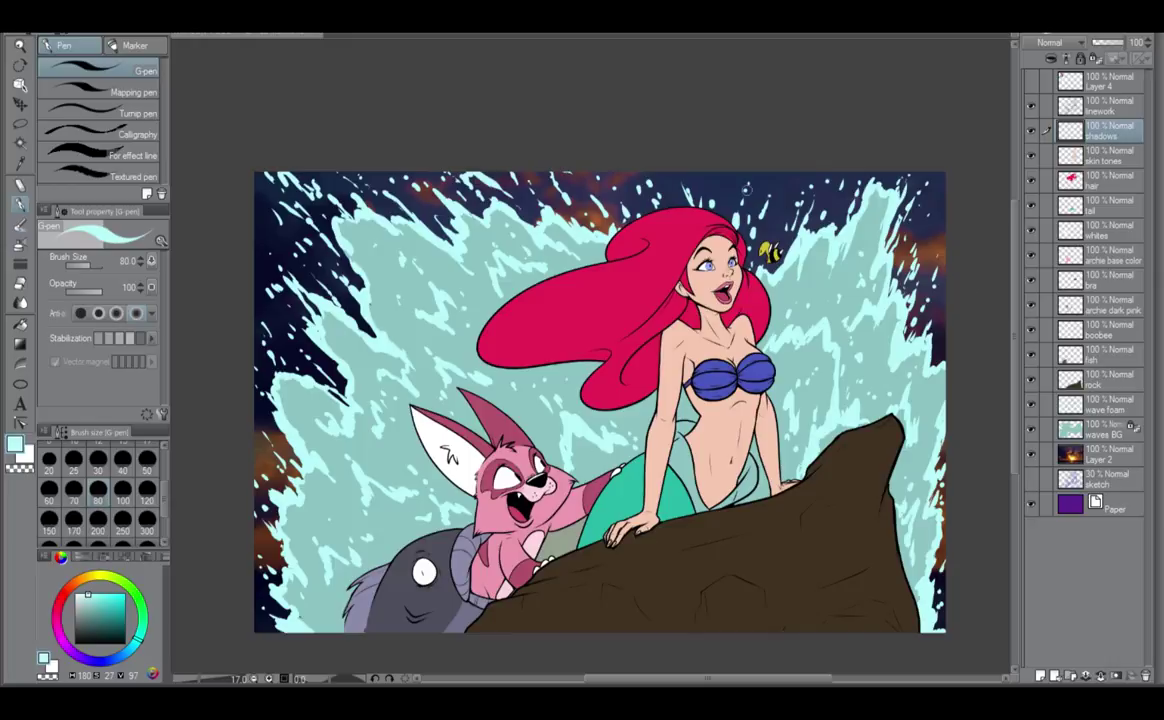
# Sample dark blue from the sky as the drawing colour and set the shadows layer to Multiply at 25% opacity.
pyautogui.keyDown('alt'); pyautogui.click(718, 184); pyautogui.keyUp('alt')
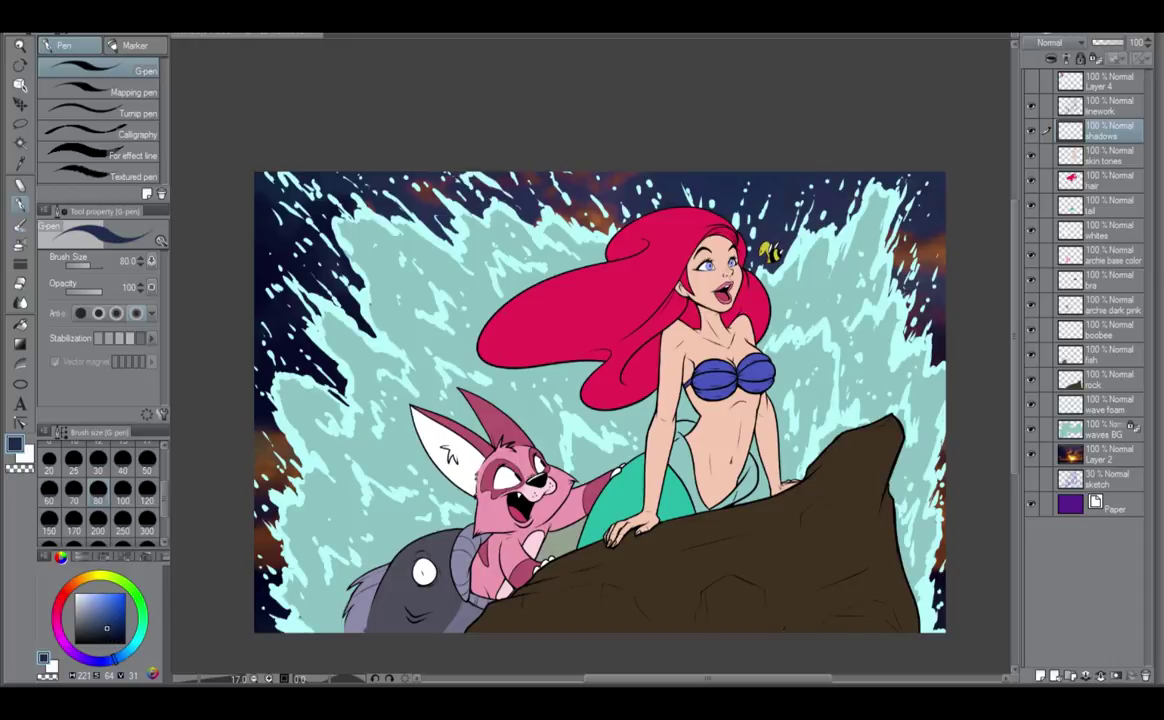
pyautogui.moveTo(1127, 47); pyautogui.dragTo(1101, 50)
pyautogui.scroll(1, 665, 330)
pyautogui.scroll(1, 665, 330)
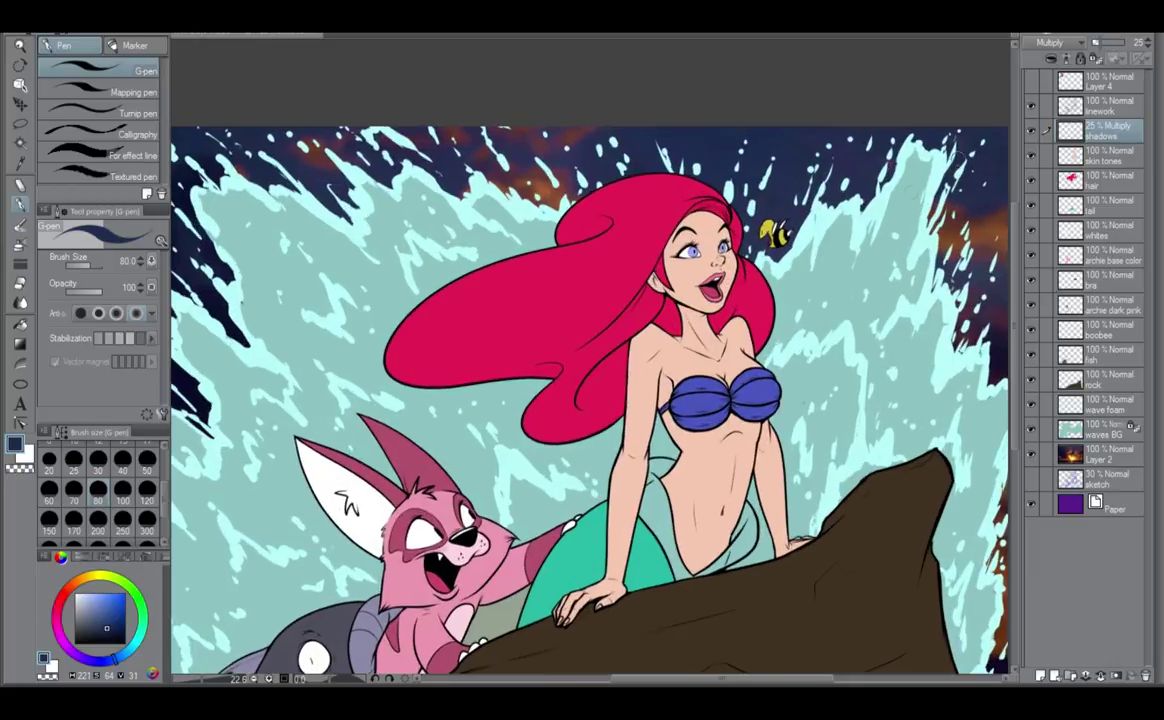
pyautogui.scroll(-1, 803, 398)
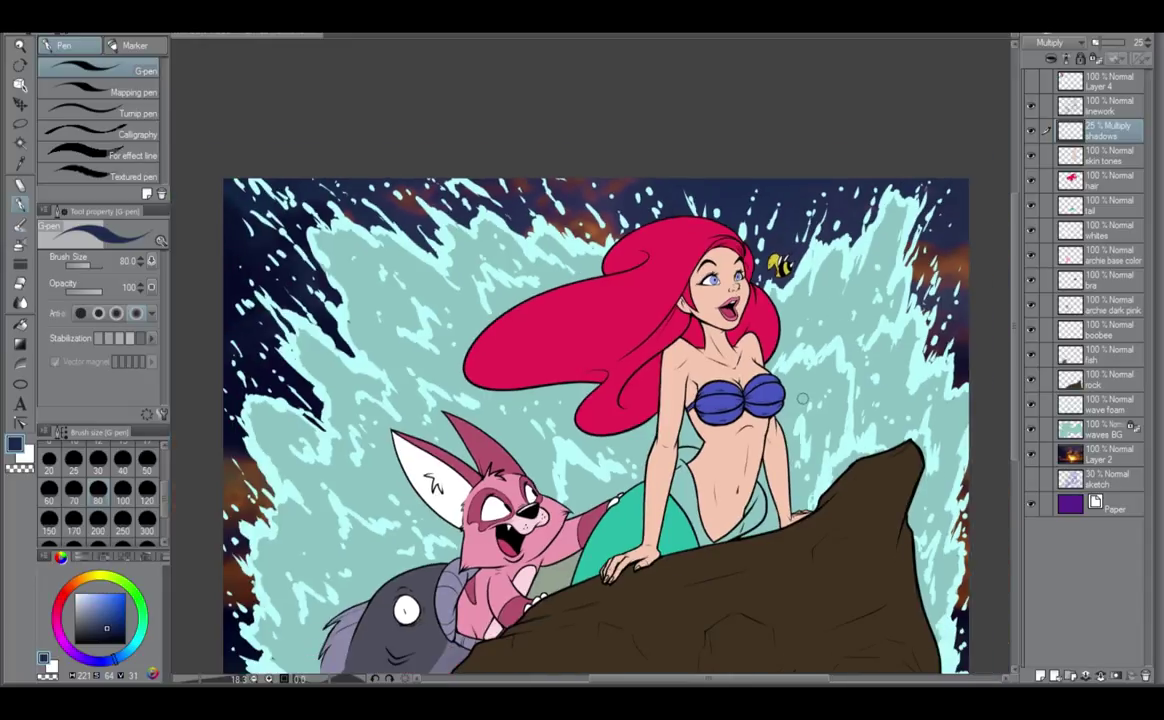
pyautogui.scroll(-1, 803, 398)
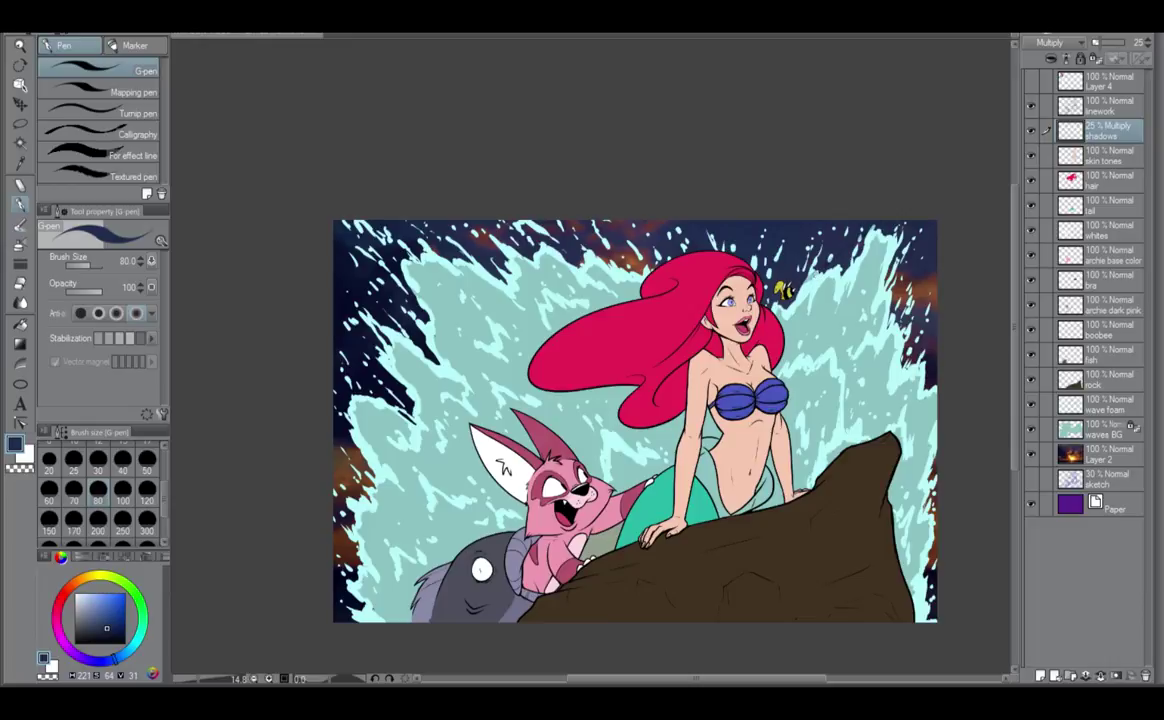
pyautogui.scroll(2, 785, 344)
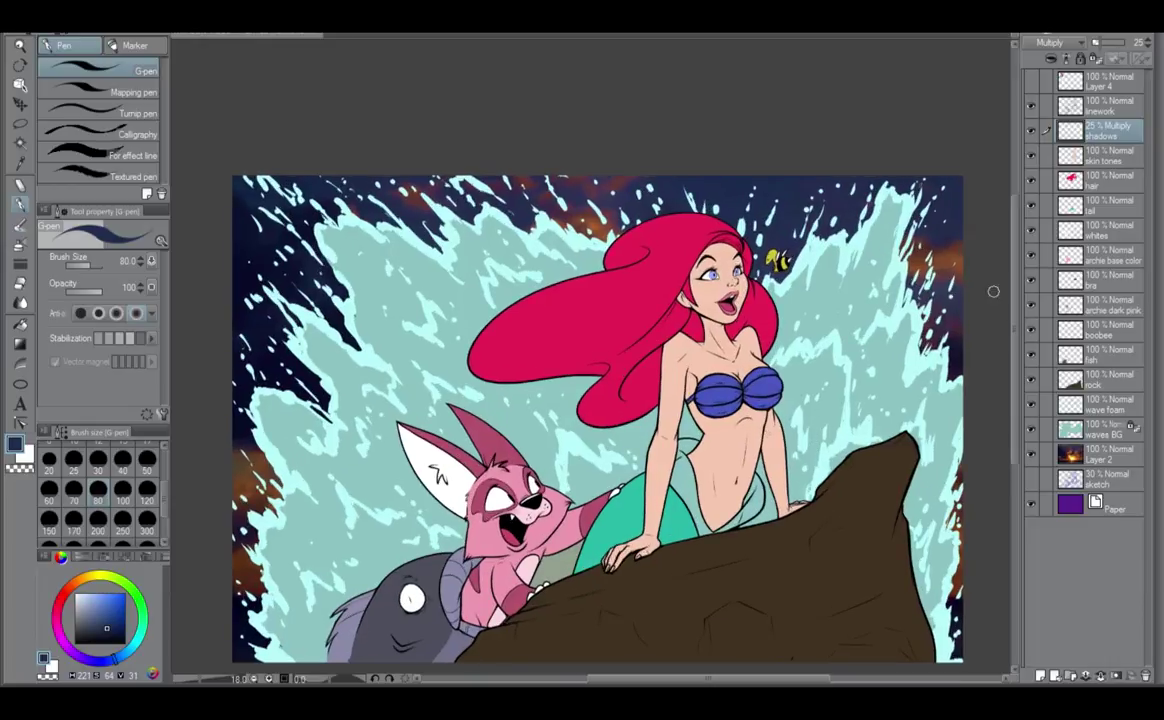
# Add a new layer directly above the linework layer and set the drawing colour to black.
pyautogui.click(1103, 110)
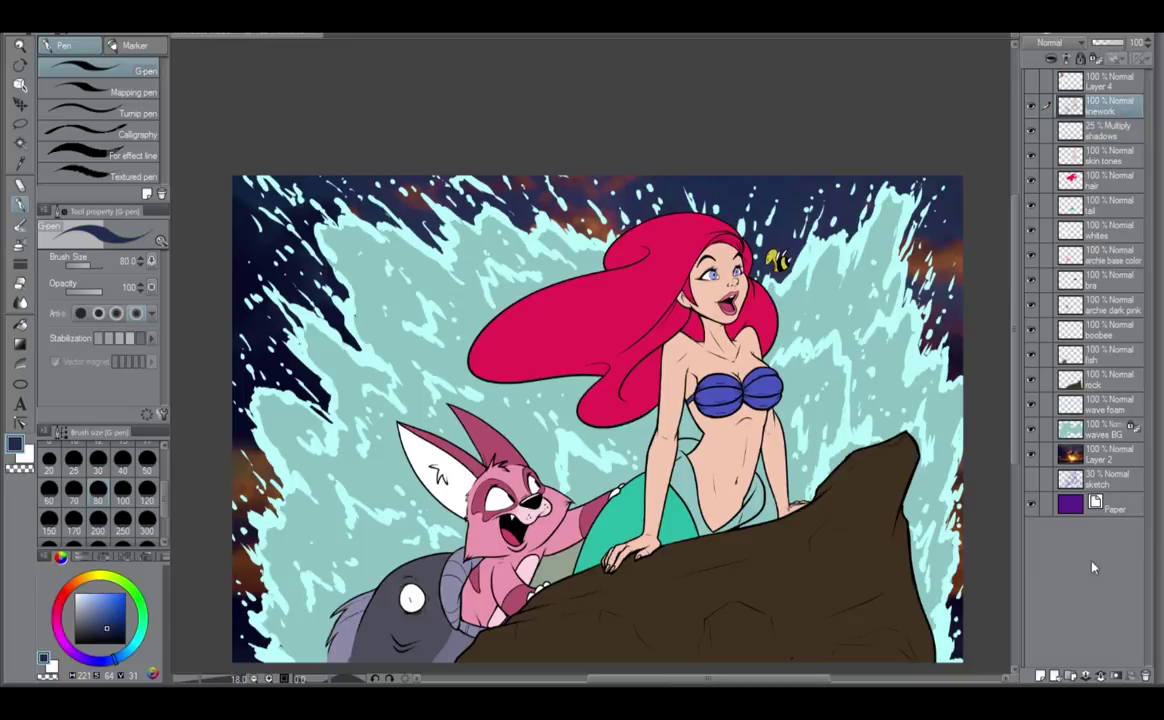
pyautogui.click(1043, 677)
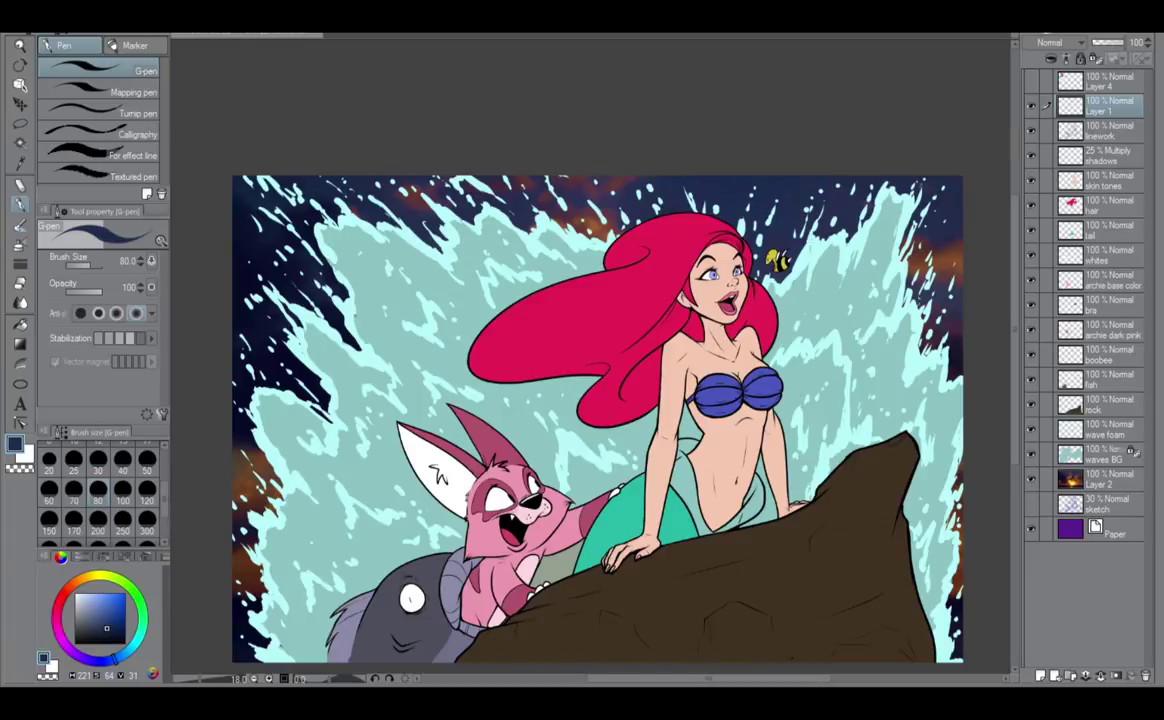
pyautogui.click(125, 603)
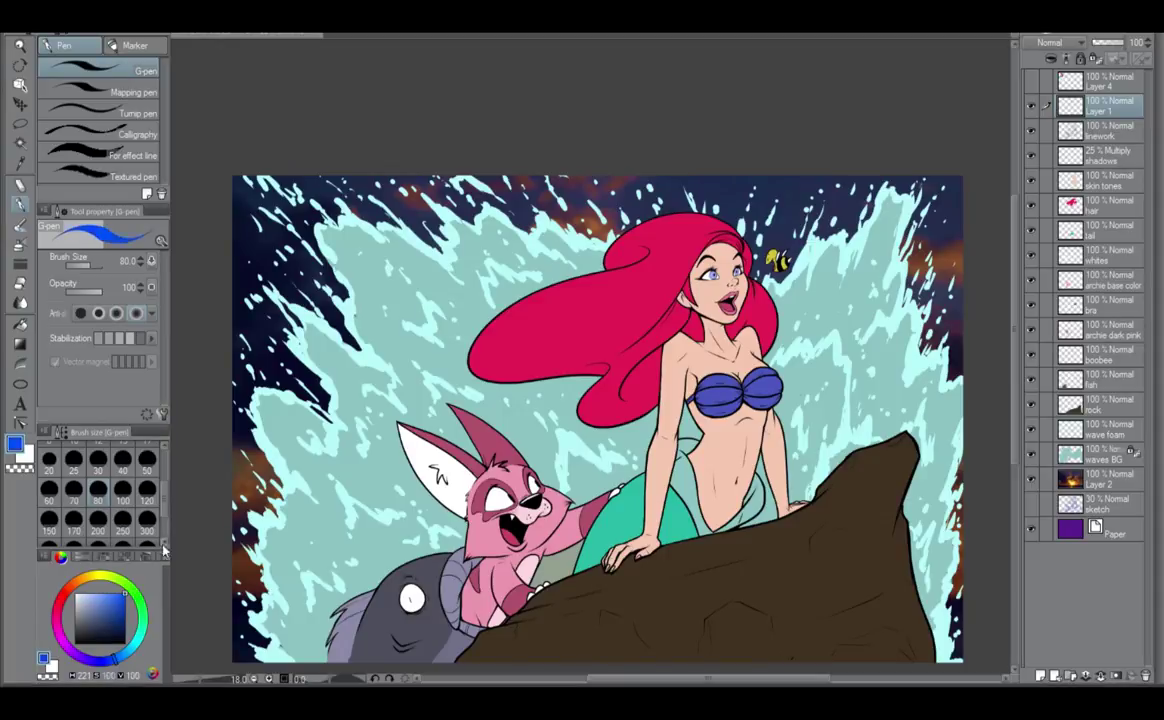
pyautogui.click(76, 643)
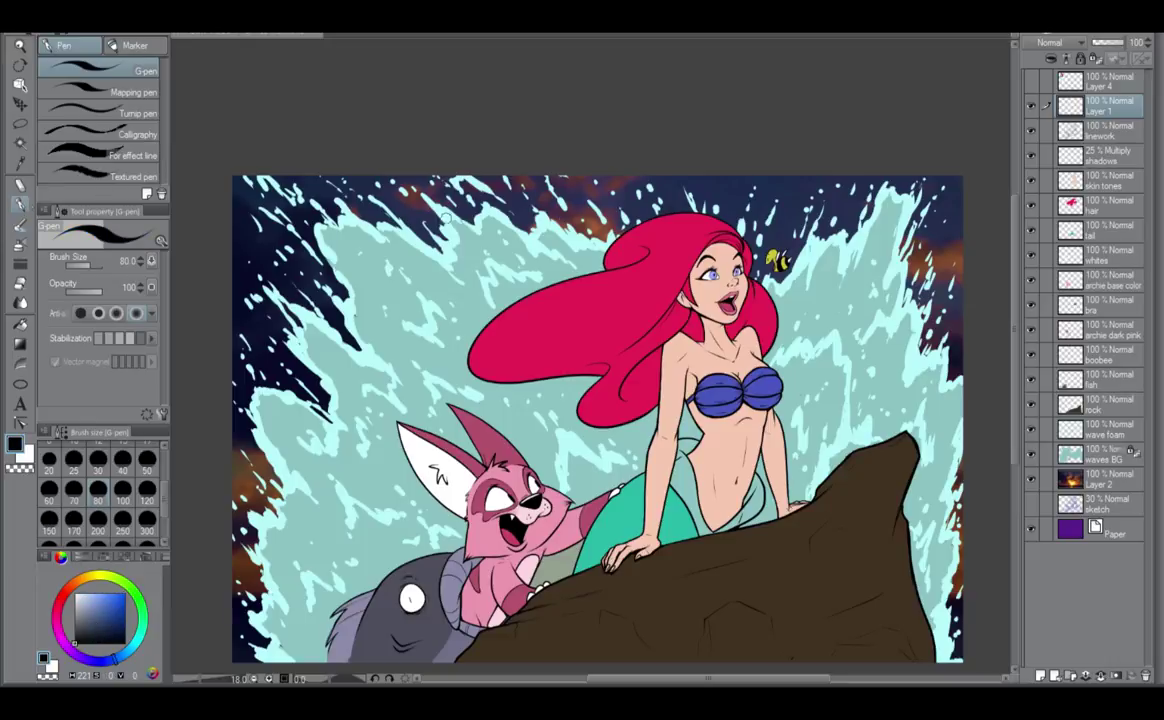
# Try black diagonal strokes running from the picture's upper-right corner towards the mermaid as light-direction guides, and undo them.
pyautogui.moveTo(735, 283); pyautogui.dragTo(872, 186)
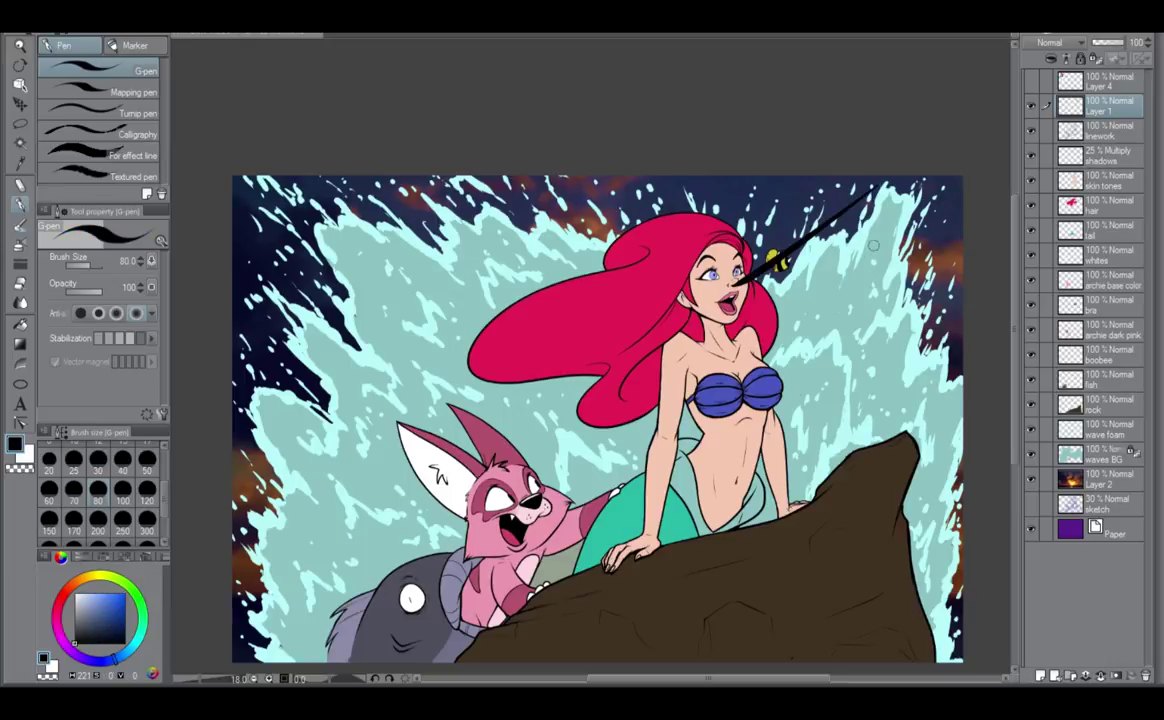
pyautogui.hotkey('ctrl', 'z')
pyautogui.moveTo(955, 123); pyautogui.dragTo(797, 247)
pyautogui.moveTo(940, 169); pyautogui.dragTo(773, 292)
pyautogui.moveTo(972, 188); pyautogui.dragTo(785, 321)
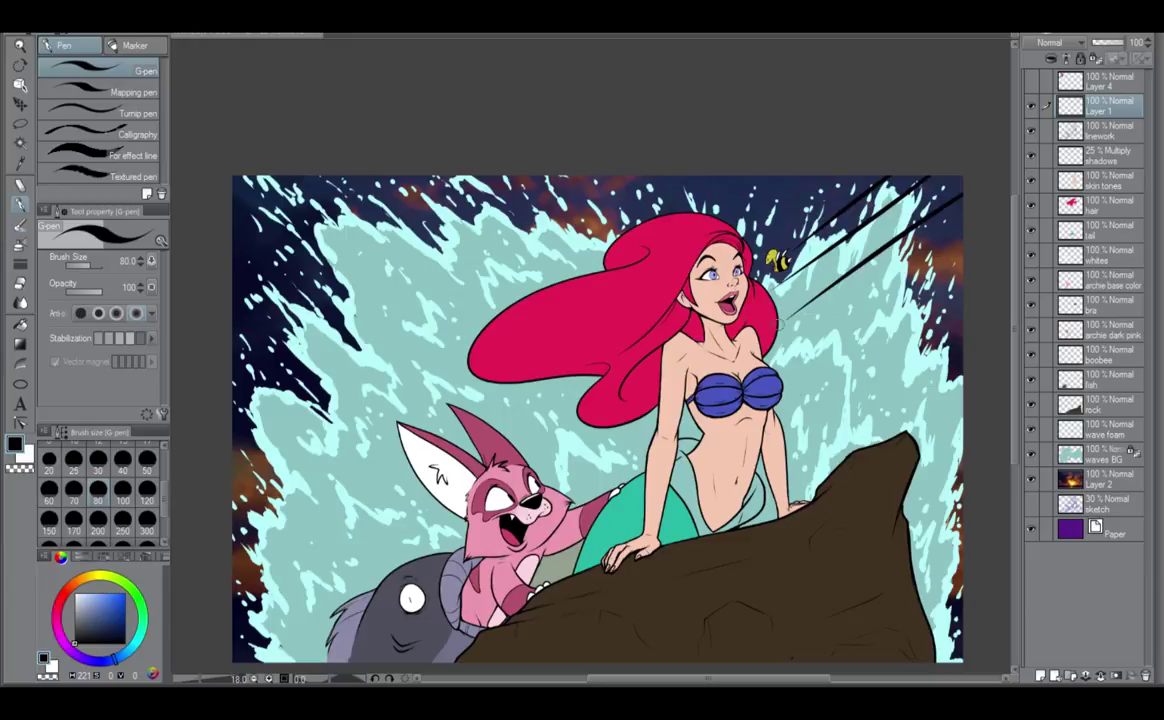
pyautogui.moveTo(952, 249); pyautogui.dragTo(842, 329)
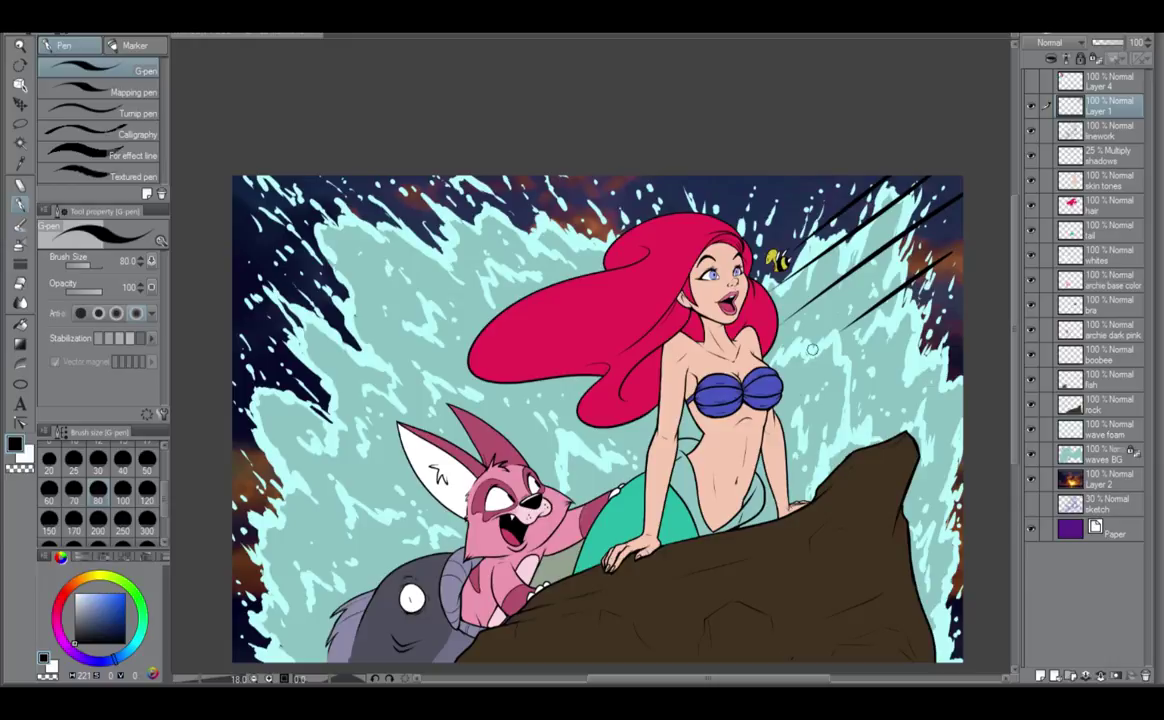
pyautogui.hotkey('ctrl', 'z')
pyautogui.hotkey('ctrl', 'z')
pyautogui.hotkey('ctrl', 'z')
pyautogui.hotkey('ctrl', 'z')
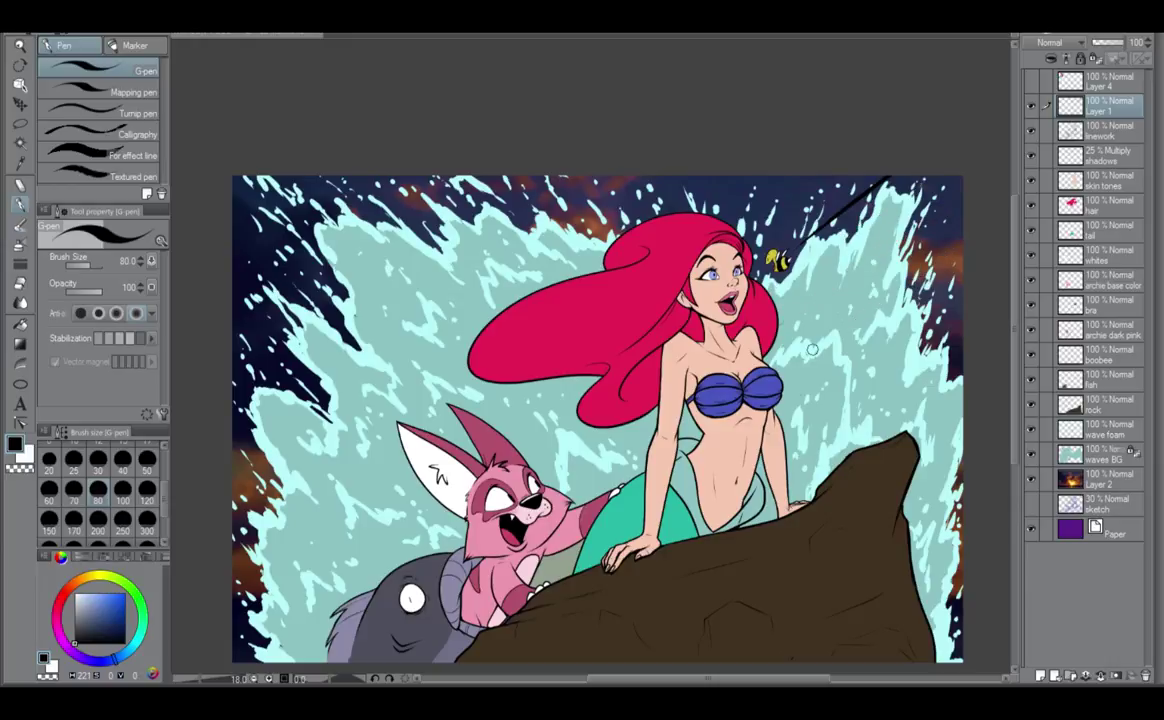
# Sample dark blue from the night sky as the drawing colour and make the shadows layer active.
pyautogui.keyDown('alt'); pyautogui.click(789, 220); pyautogui.keyUp('alt')
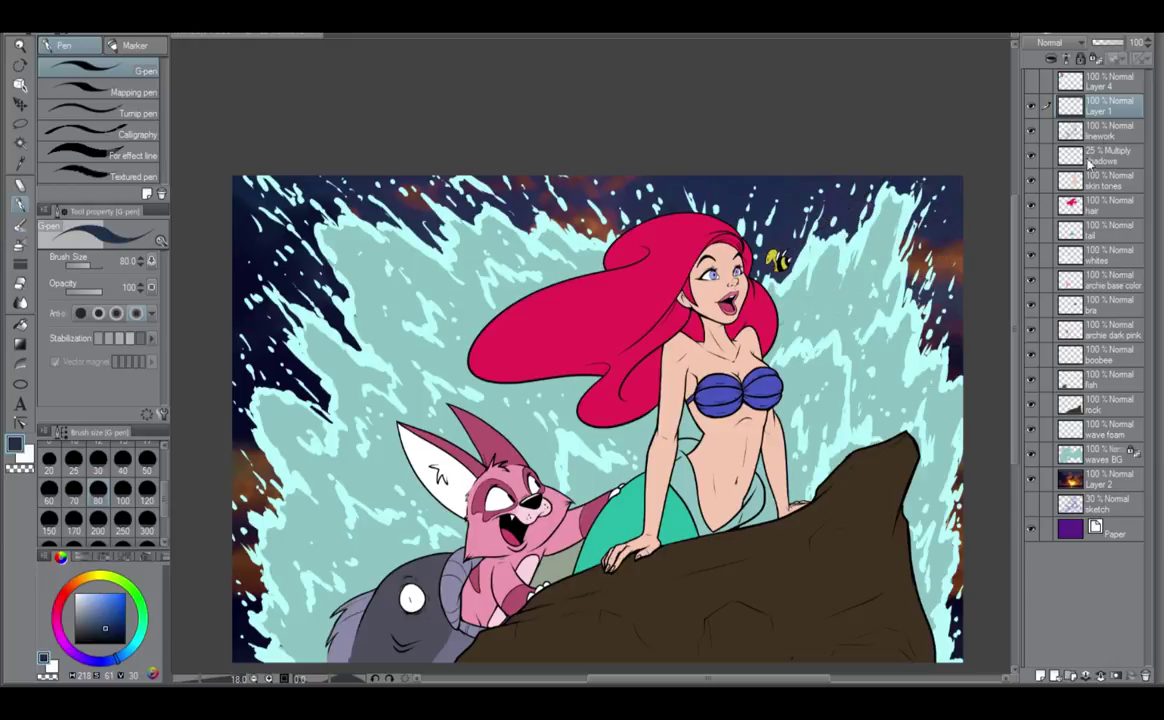
pyautogui.keyDown('alt'); pyautogui.click(796, 191); pyautogui.keyUp('alt')
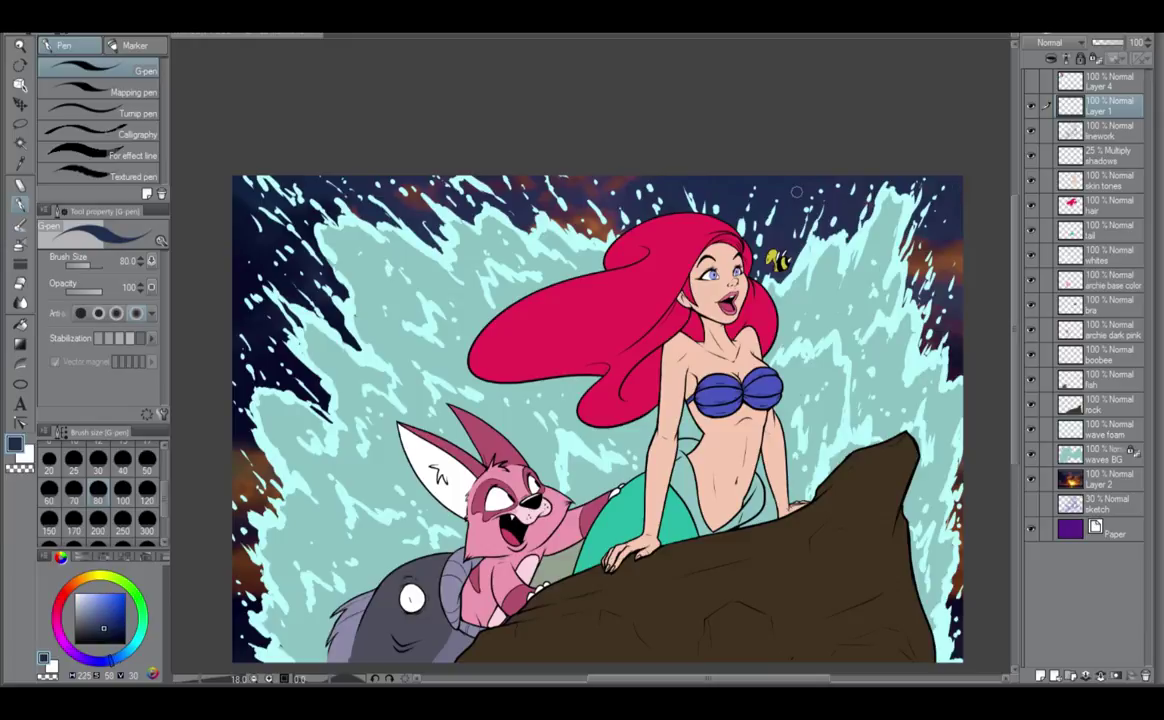
pyautogui.keyDown('alt'); pyautogui.click(252, 256); pyautogui.keyUp('alt')
pyautogui.keyDown('alt'); pyautogui.click(249, 246); pyautogui.keyUp('alt')
pyautogui.keyDown('alt'); pyautogui.click(240, 240); pyautogui.keyUp('alt')
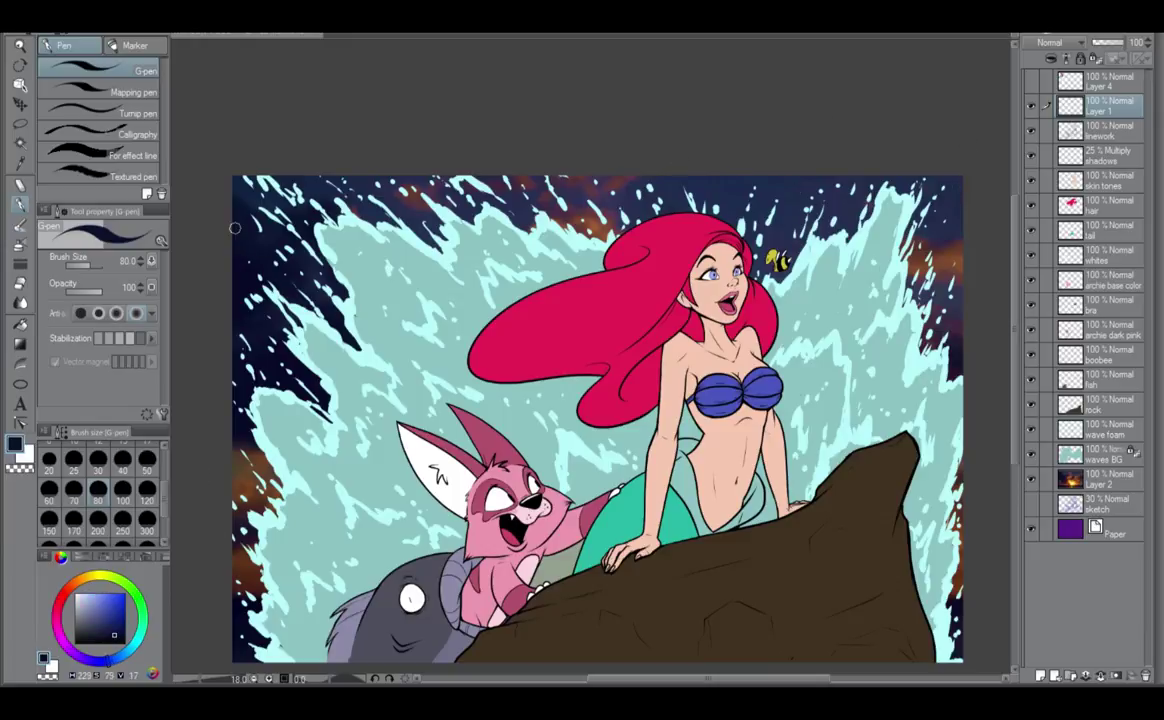
pyautogui.click(1106, 132)
pyautogui.keyDown('alt'); pyautogui.click(786, 212); pyautogui.keyUp('alt')
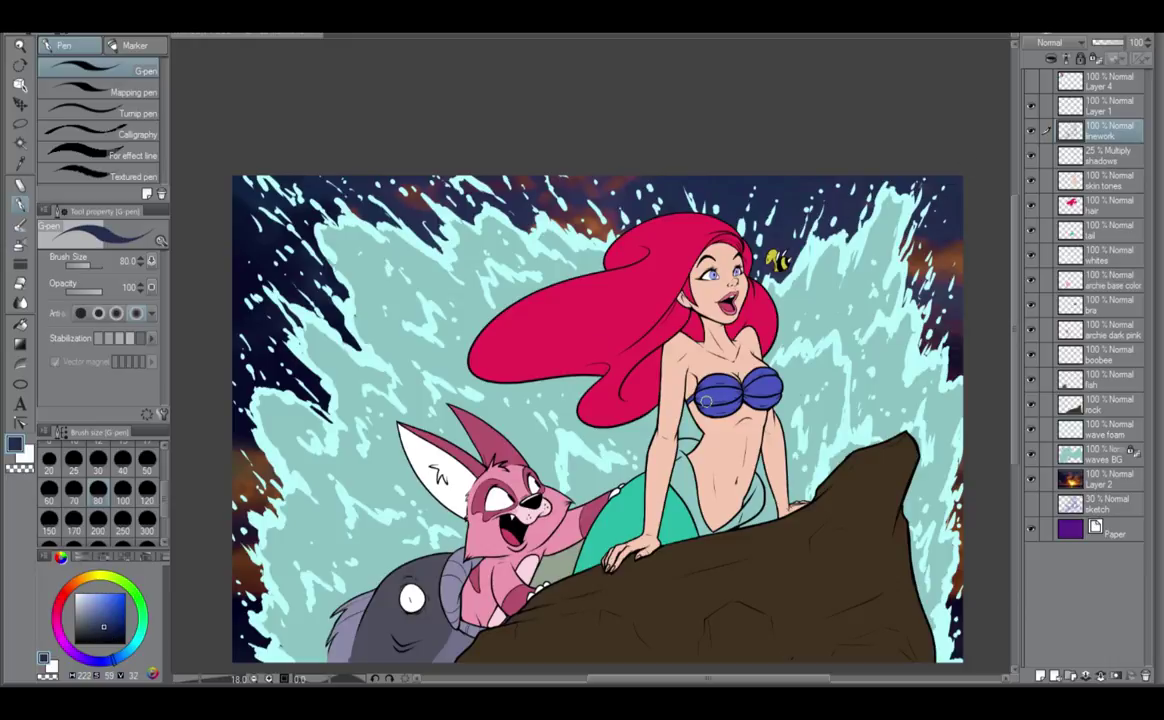
pyautogui.click(1031, 134)
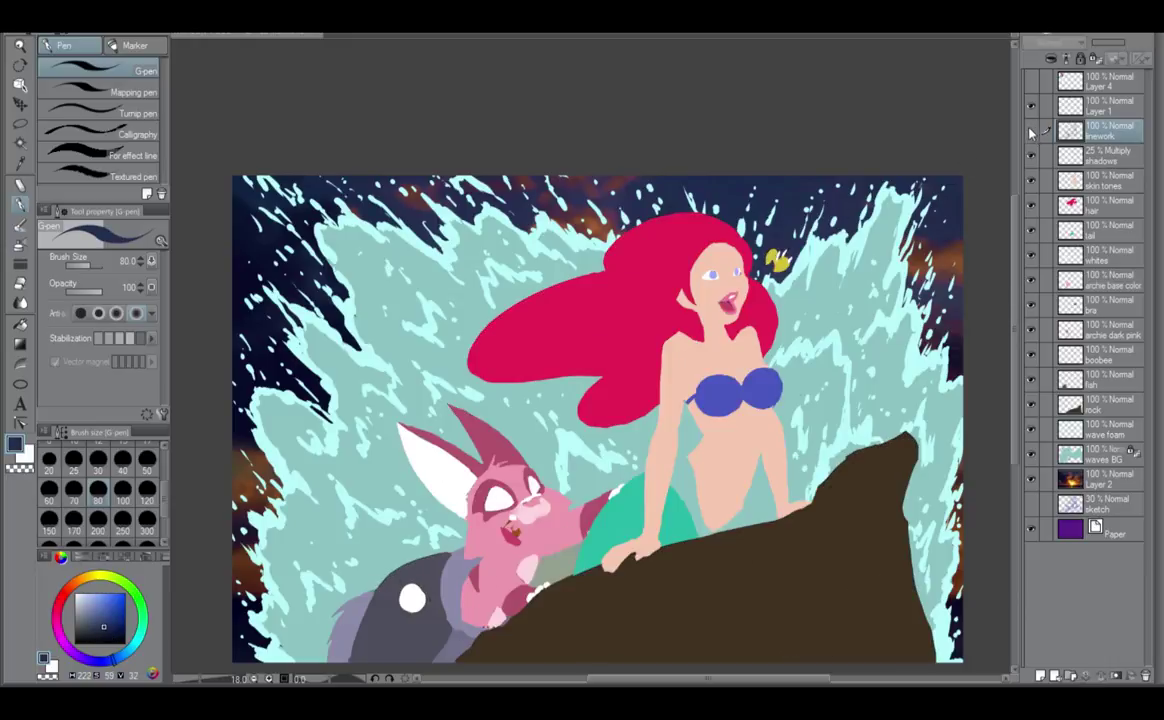
pyautogui.click(1031, 134)
pyautogui.click(1123, 155)
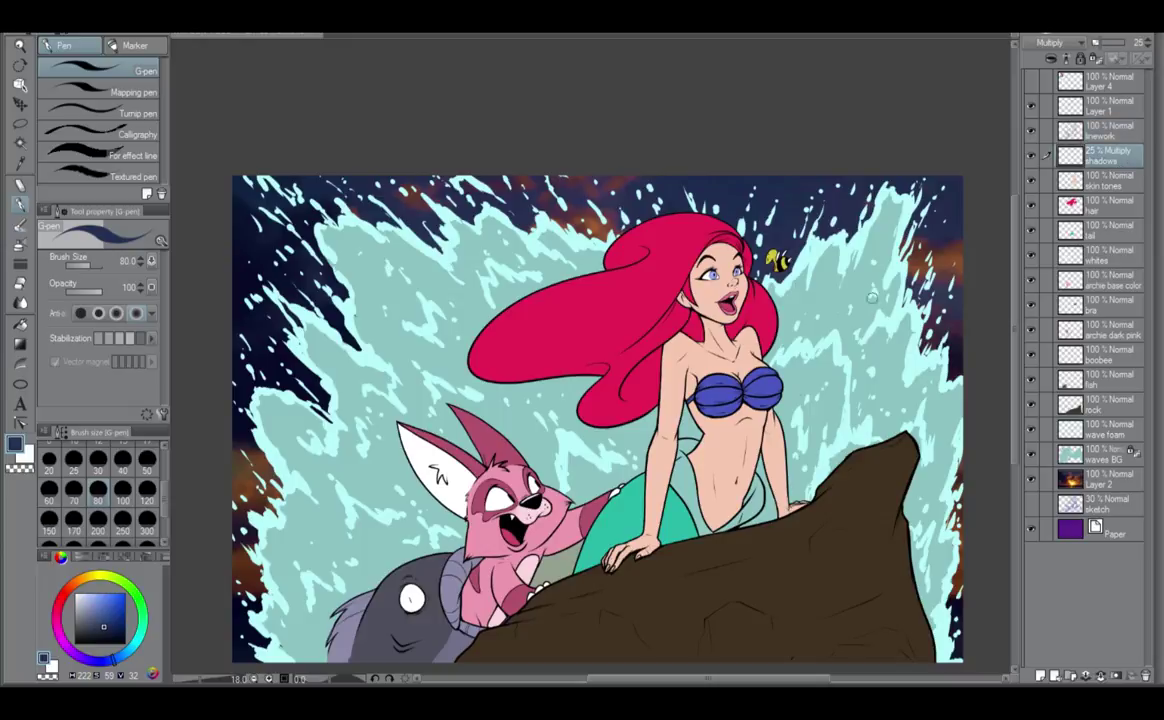
# Shade the skin at the mermaid's underarm and along the side of her torso beside the bra.
pyautogui.scroll(3, 676, 402)
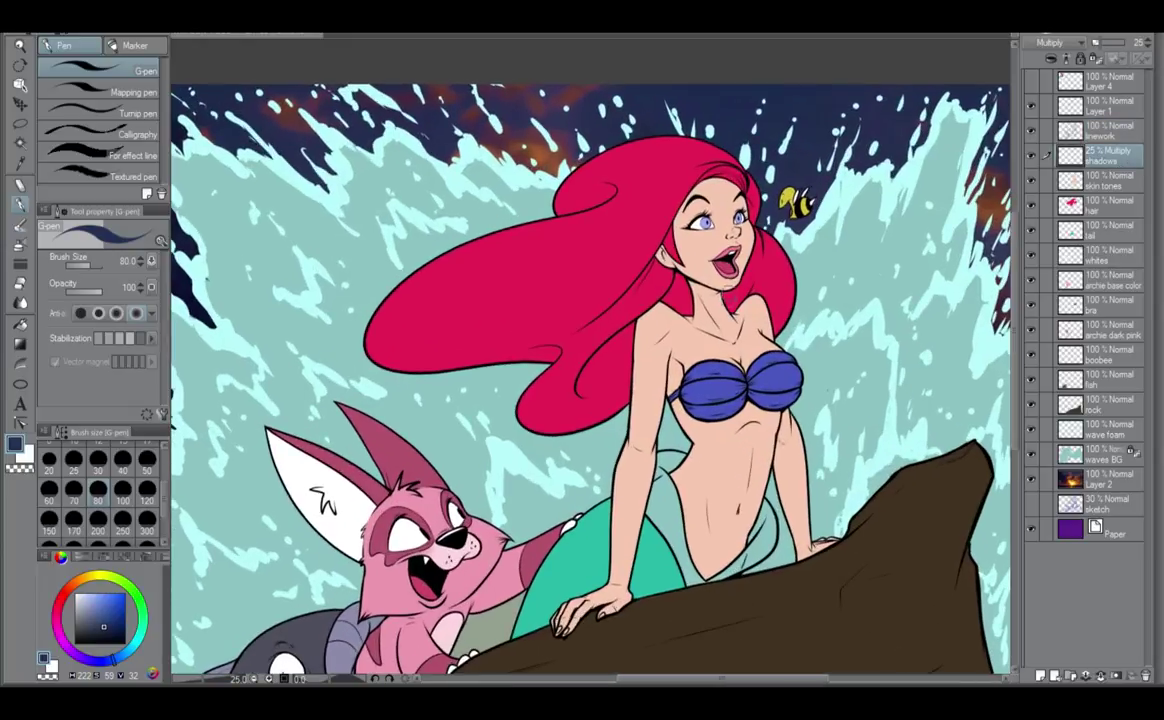
pyautogui.scroll(1, 632, 323)
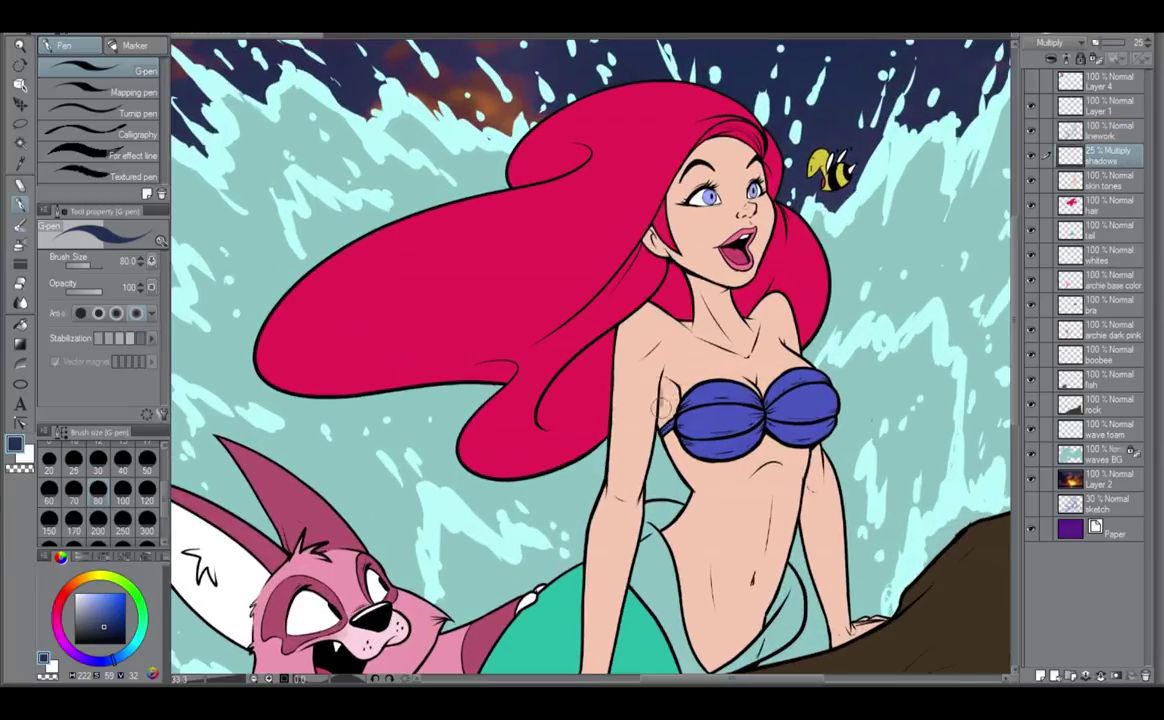
pyautogui.moveTo(667, 443); pyautogui.dragTo(692, 488)
pyautogui.moveTo(661, 388)
pyautogui.mouseDown()
pyautogui.moveTo(679, 450)
pyautogui.moveTo(668, 389)
pyautogui.mouseUp()
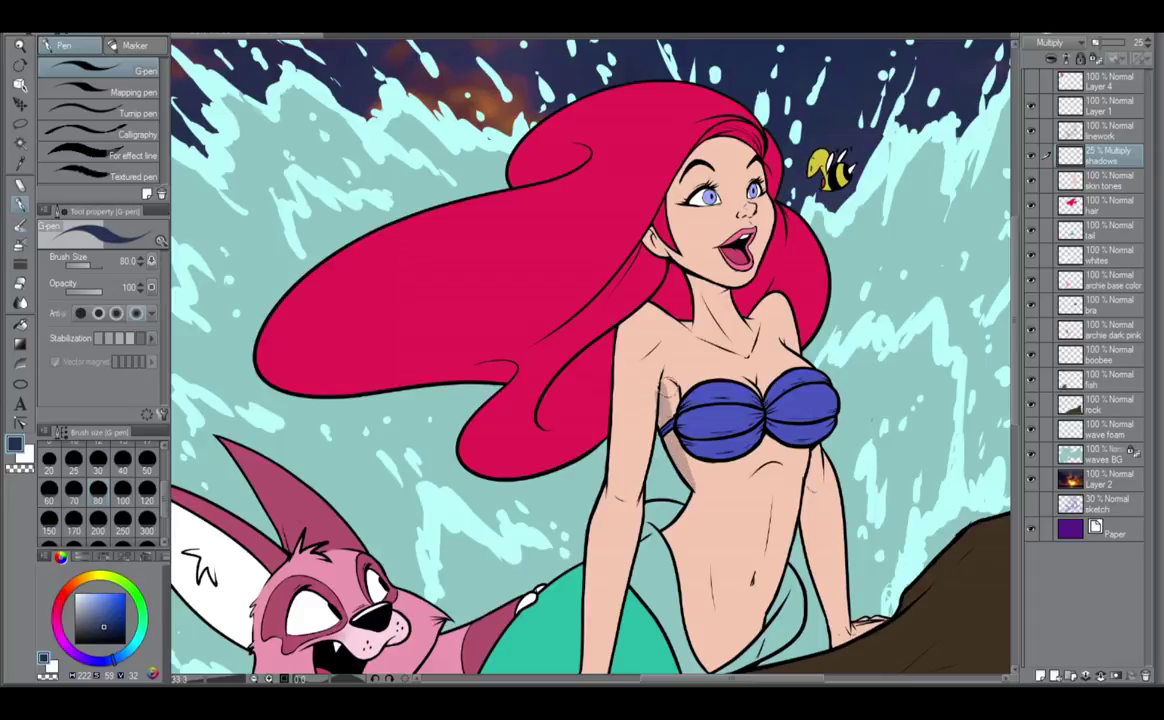
pyautogui.moveTo(962, 116); pyautogui.dragTo(811, 260)
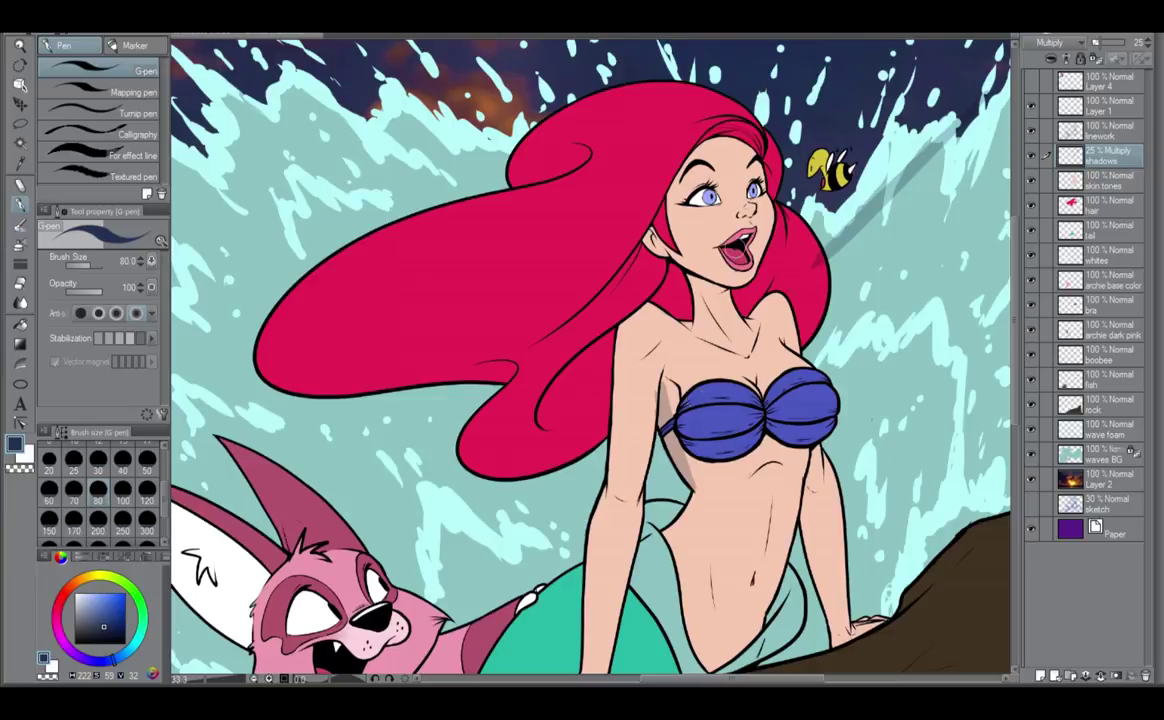
pyautogui.hotkey('ctrl', 'z')
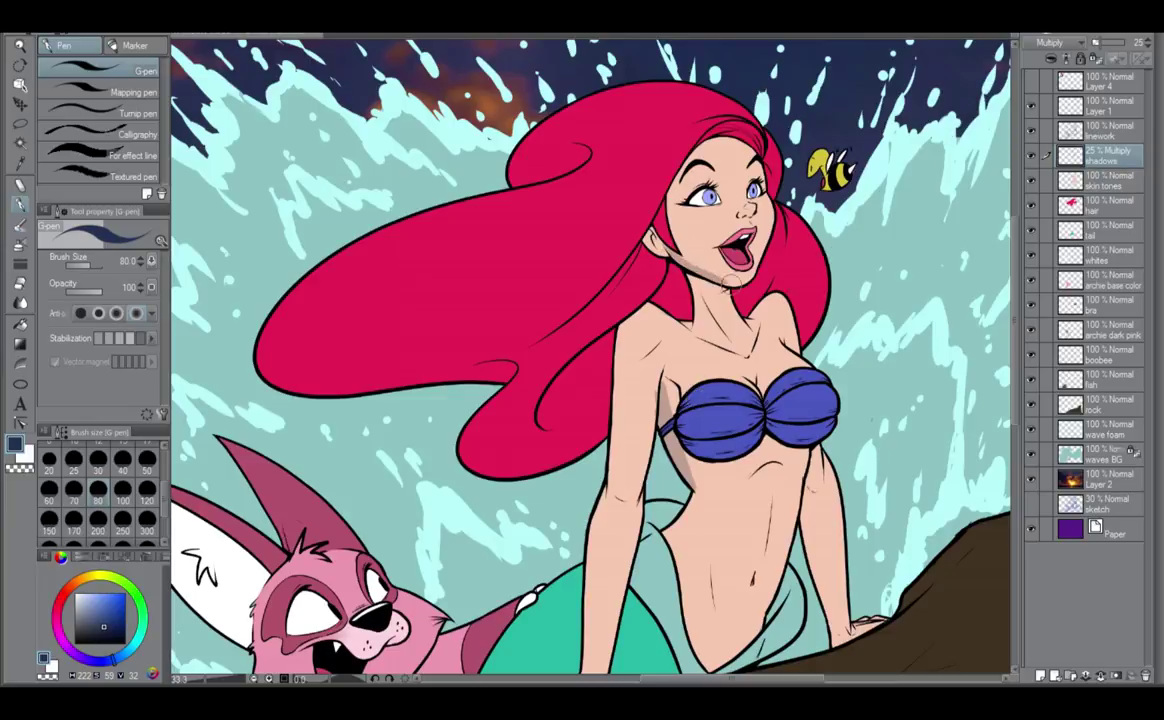
# Shade the mermaid's ear and jawline and the hair behind both sides of her neck.
pyautogui.scroll(2, 622, 240)
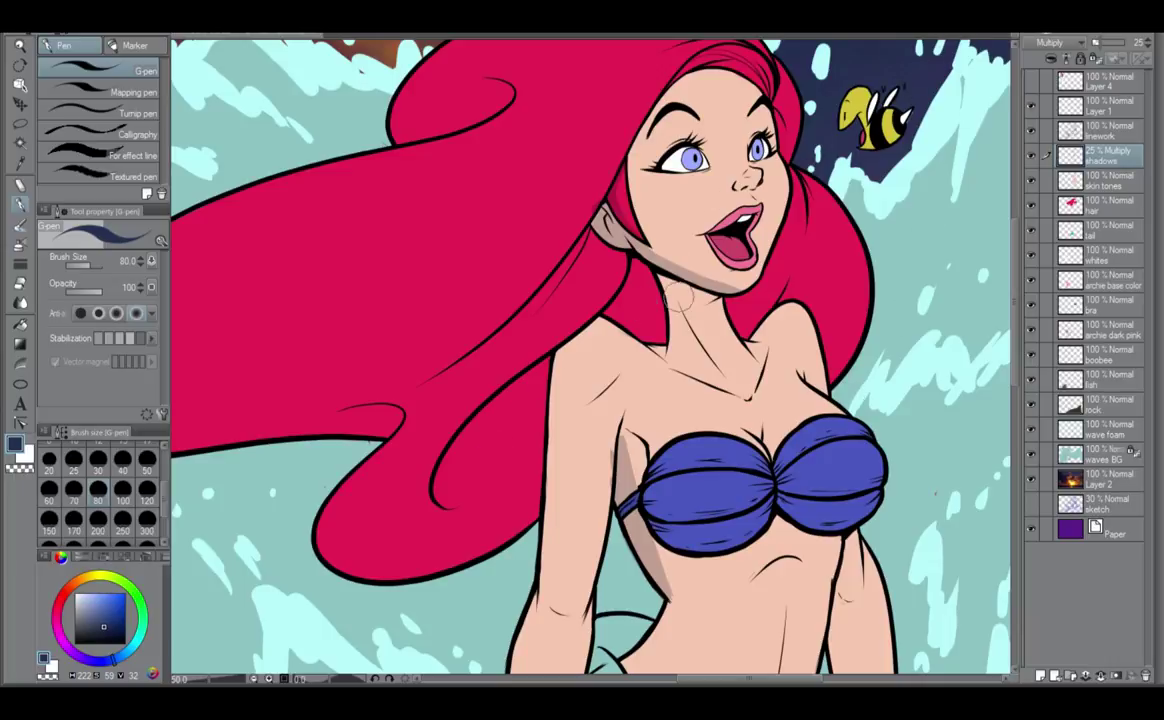
pyautogui.moveTo(623, 303)
pyautogui.mouseDown()
pyautogui.moveTo(633, 268)
pyautogui.moveTo(651, 325)
pyautogui.moveTo(621, 305)
pyautogui.moveTo(607, 312)
pyautogui.moveTo(625, 318)
pyautogui.moveTo(630, 288)
pyautogui.moveTo(657, 327)
pyautogui.mouseUp()
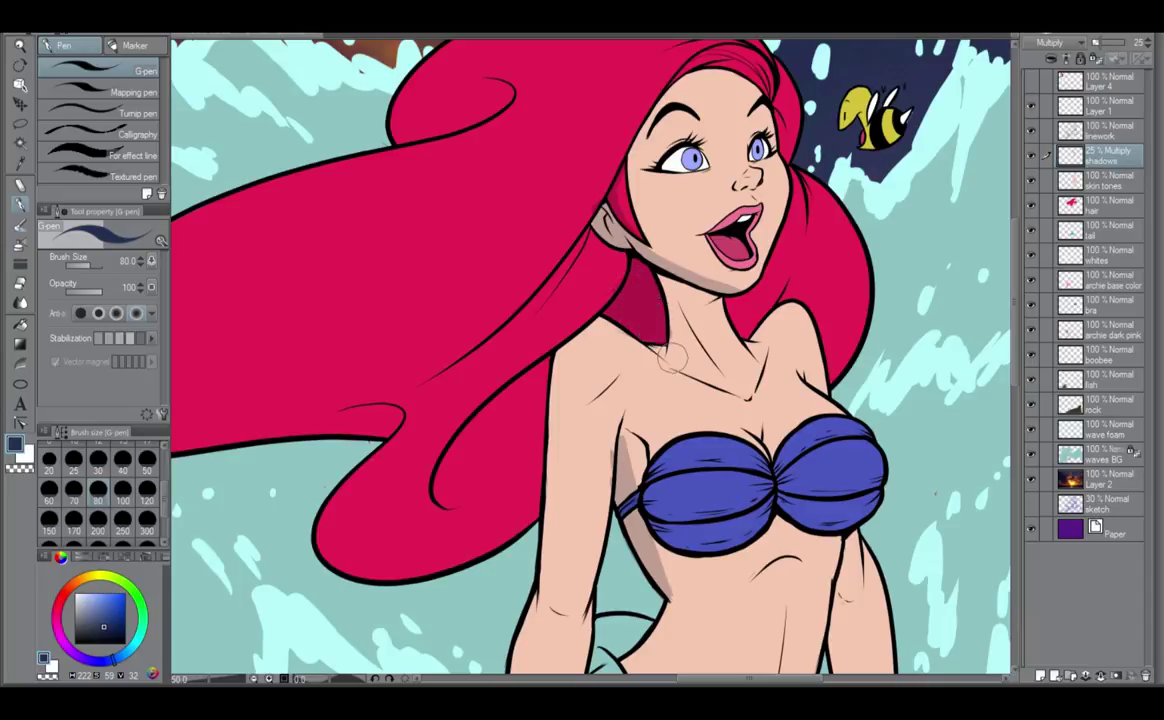
pyautogui.moveTo(676, 330); pyautogui.dragTo(670, 477)
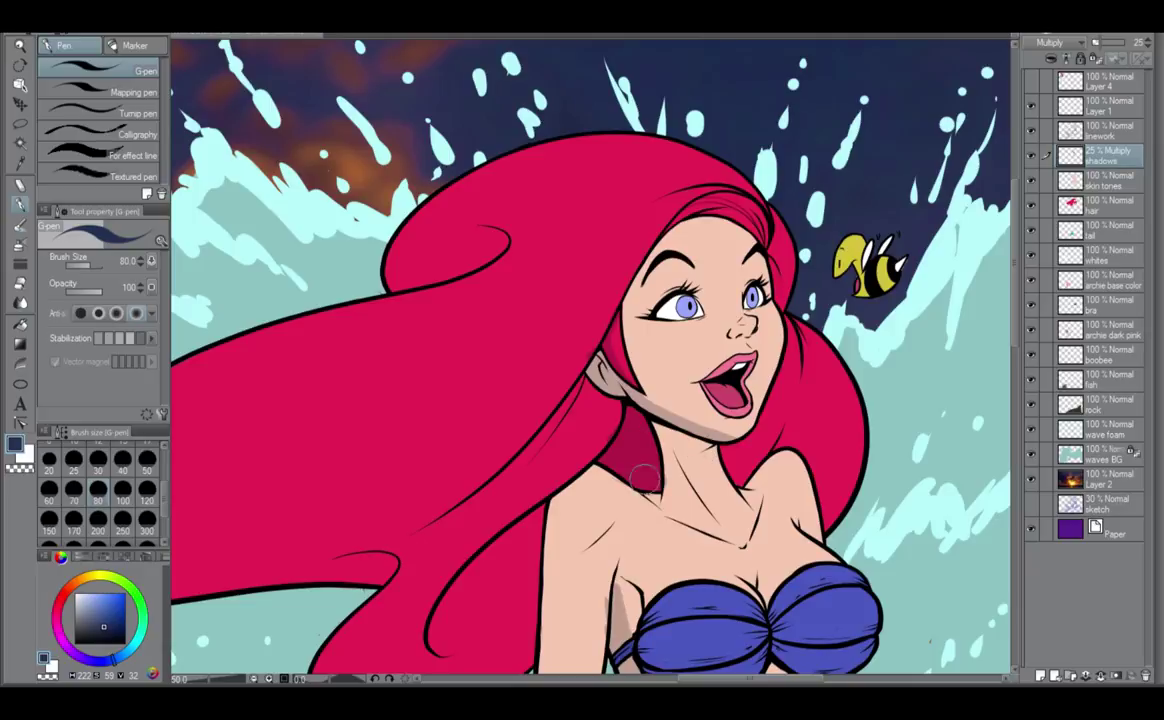
pyautogui.moveTo(573, 413); pyautogui.dragTo(579, 409)
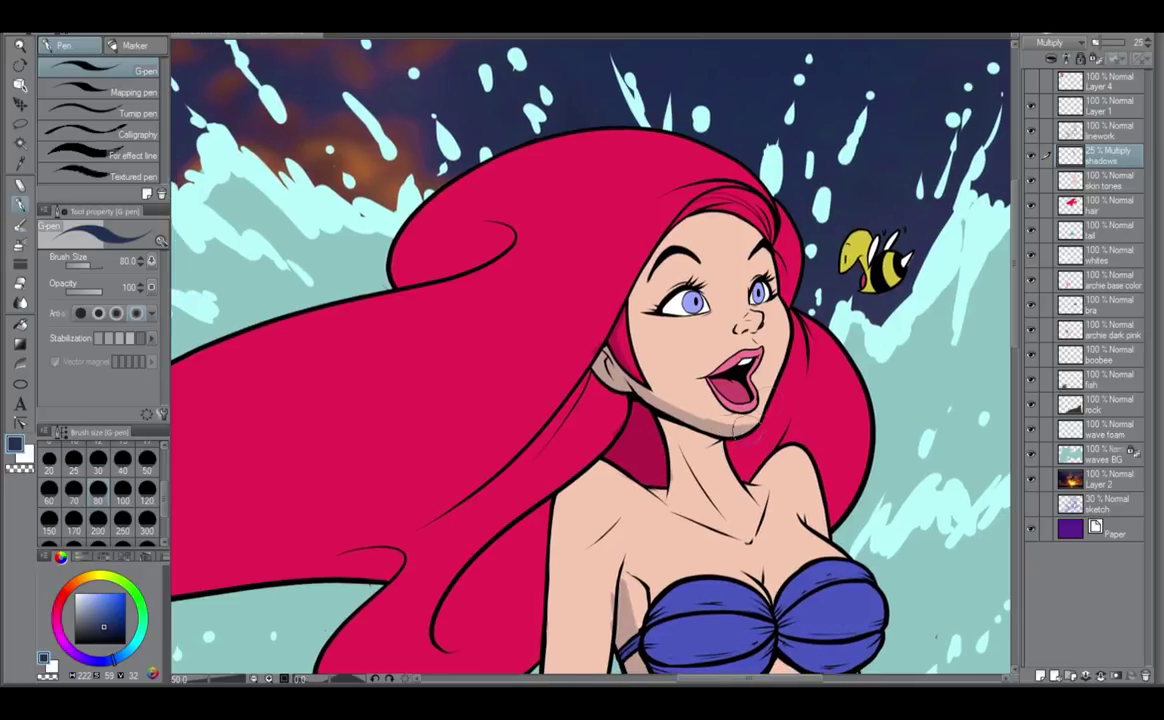
pyautogui.moveTo(762, 479); pyautogui.dragTo(770, 449)
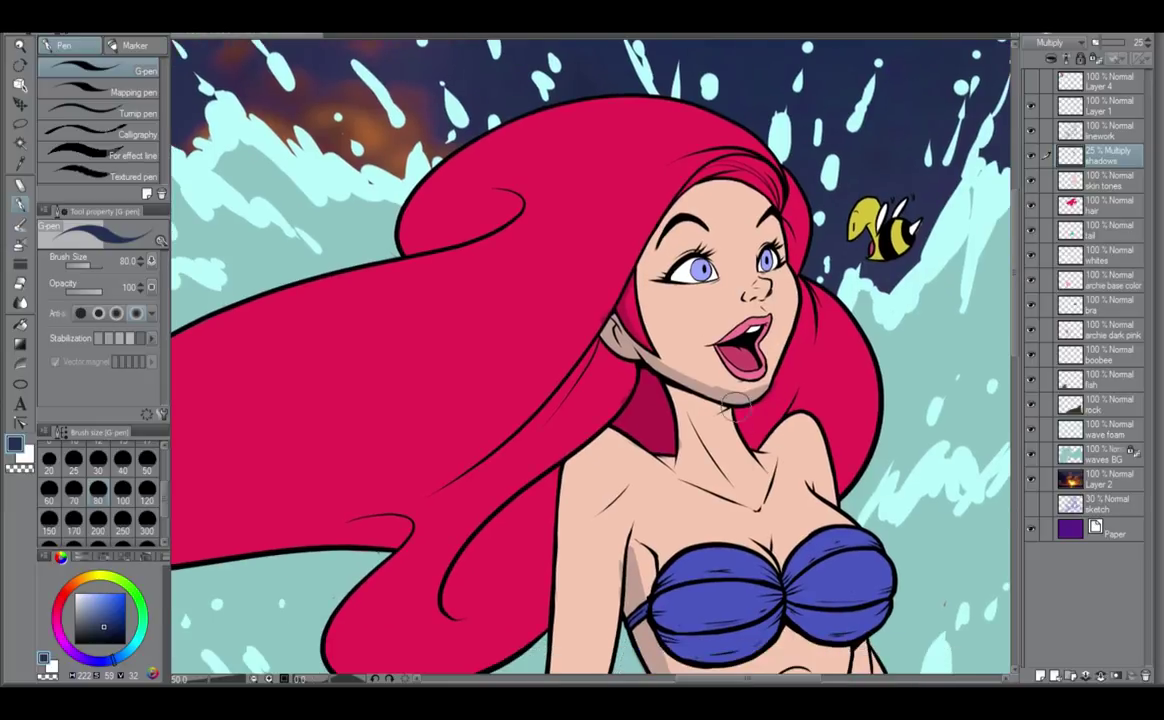
pyautogui.moveTo(732, 404); pyautogui.dragTo(748, 429)
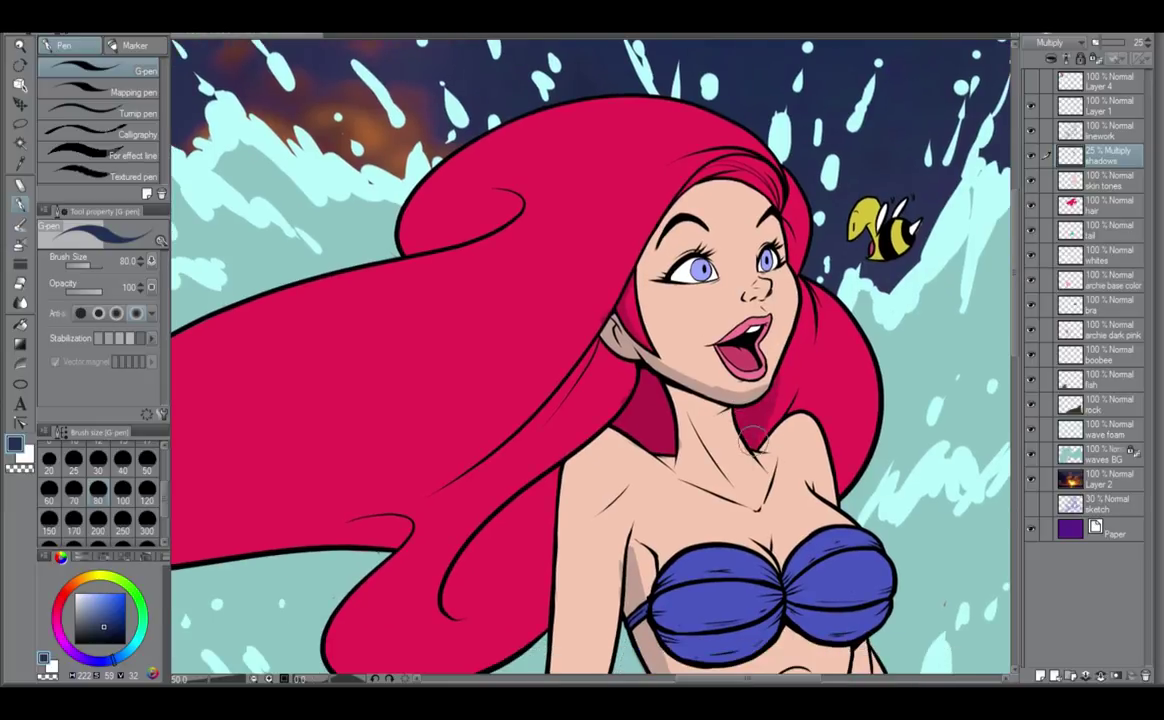
pyautogui.moveTo(744, 445); pyautogui.dragTo(874, 395)
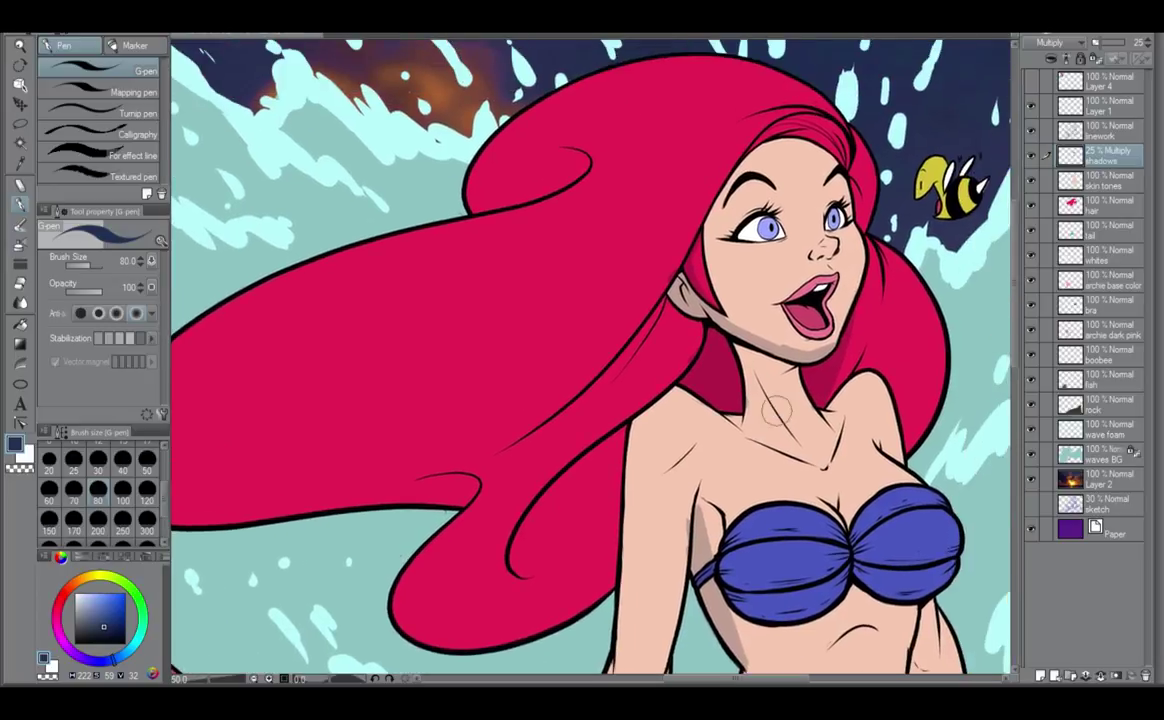
# Shade the hair strands sweeping back from below the mermaid's ear to her shoulder.
pyautogui.moveTo(749, 363); pyautogui.dragTo(773, 389)
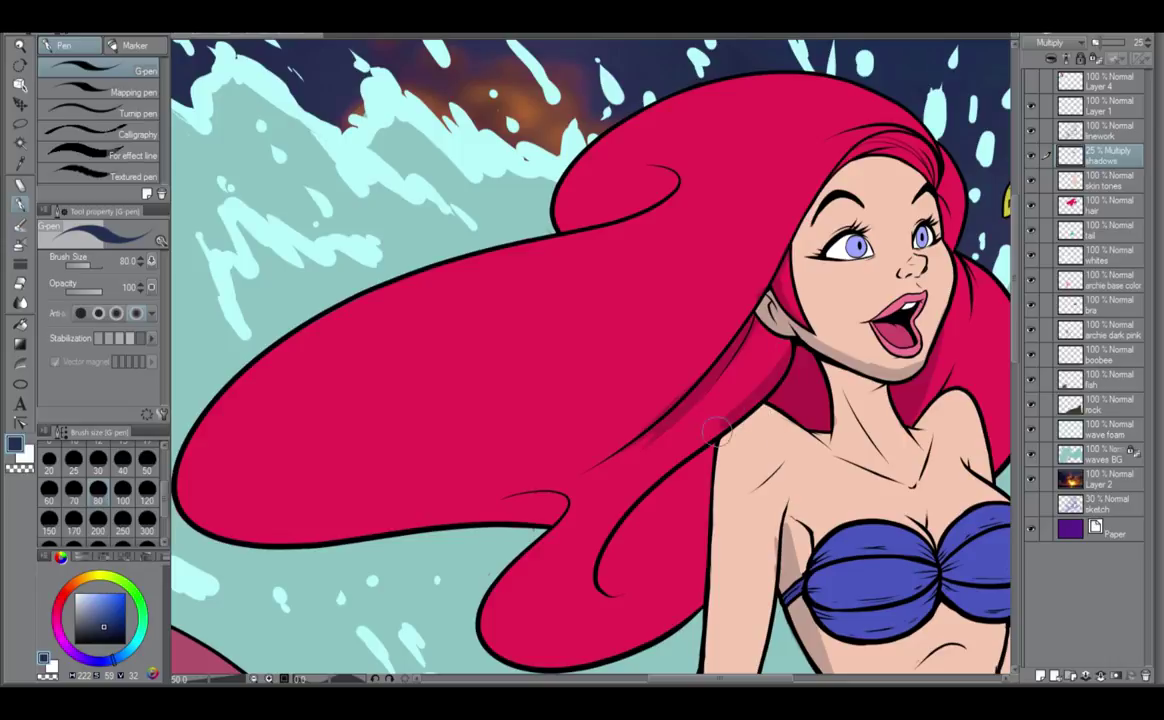
pyautogui.moveTo(641, 566); pyautogui.dragTo(616, 499)
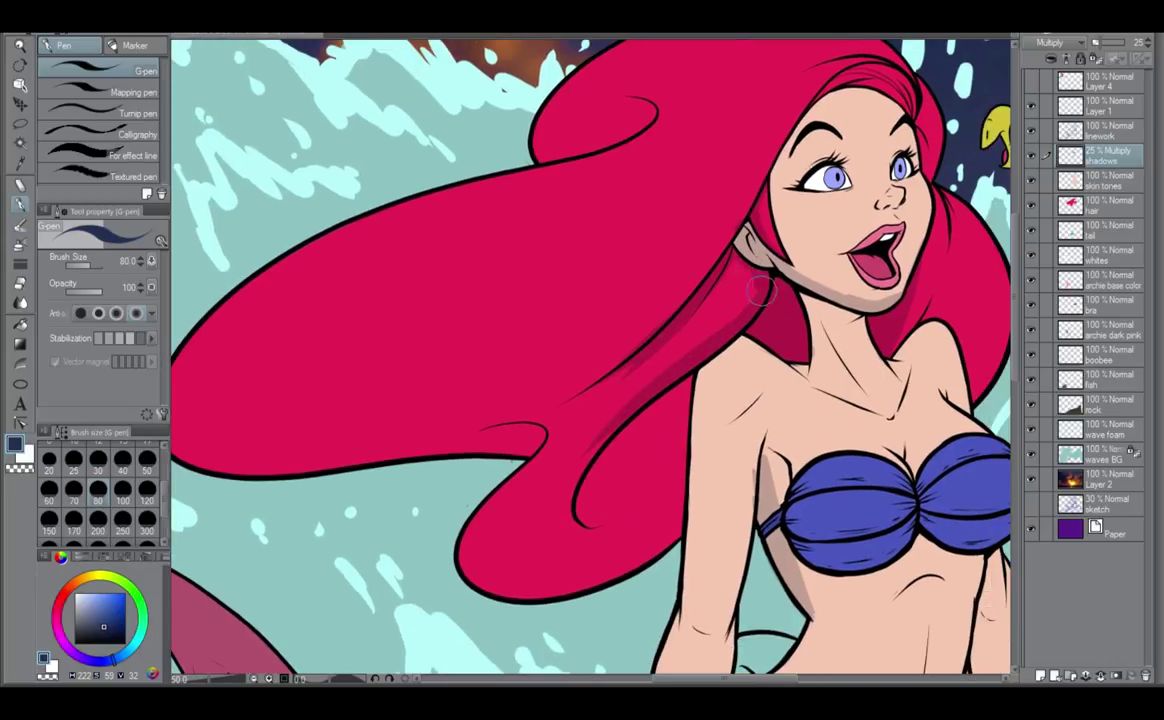
pyautogui.moveTo(779, 308); pyautogui.dragTo(686, 482)
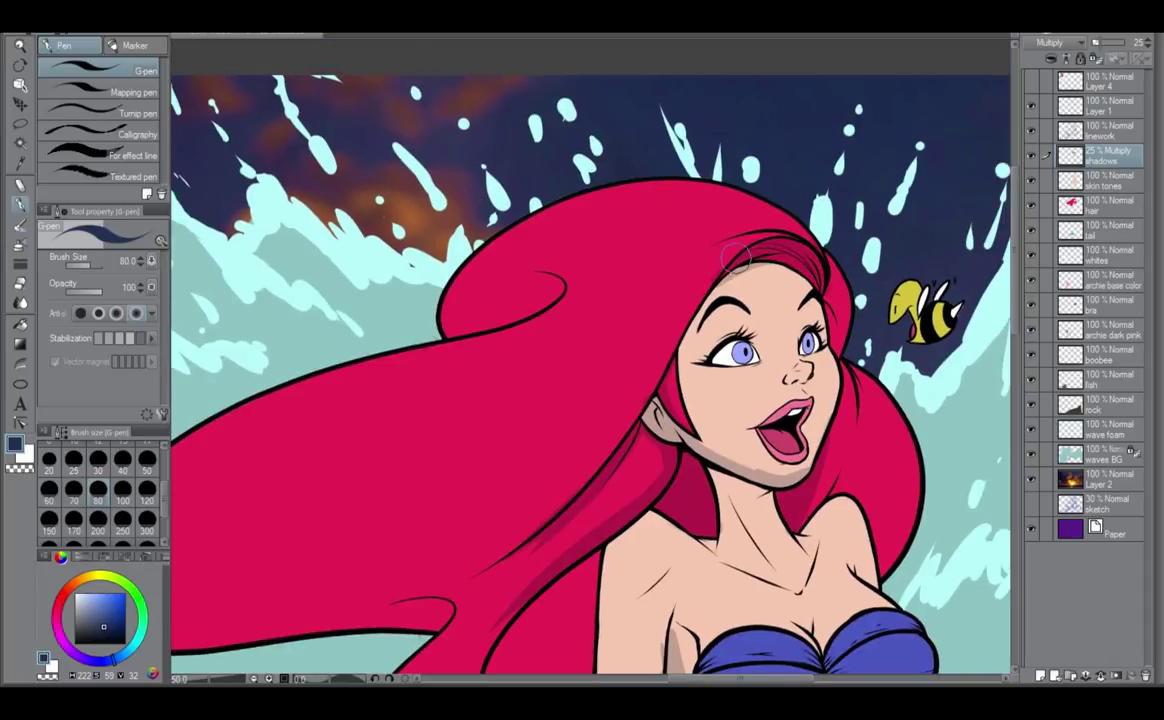
# Shade the forehead under the hairline and the edge of the hair running from her face past the ear.
pyautogui.moveTo(757, 245)
pyautogui.mouseDown()
pyautogui.moveTo(679, 336)
pyautogui.moveTo(580, 488)
pyautogui.mouseUp()
pyautogui.moveTo(604, 442); pyautogui.dragTo(520, 540)
pyautogui.moveTo(567, 490); pyautogui.dragTo(483, 577)
pyautogui.moveTo(588, 458); pyautogui.dragTo(740, 400)
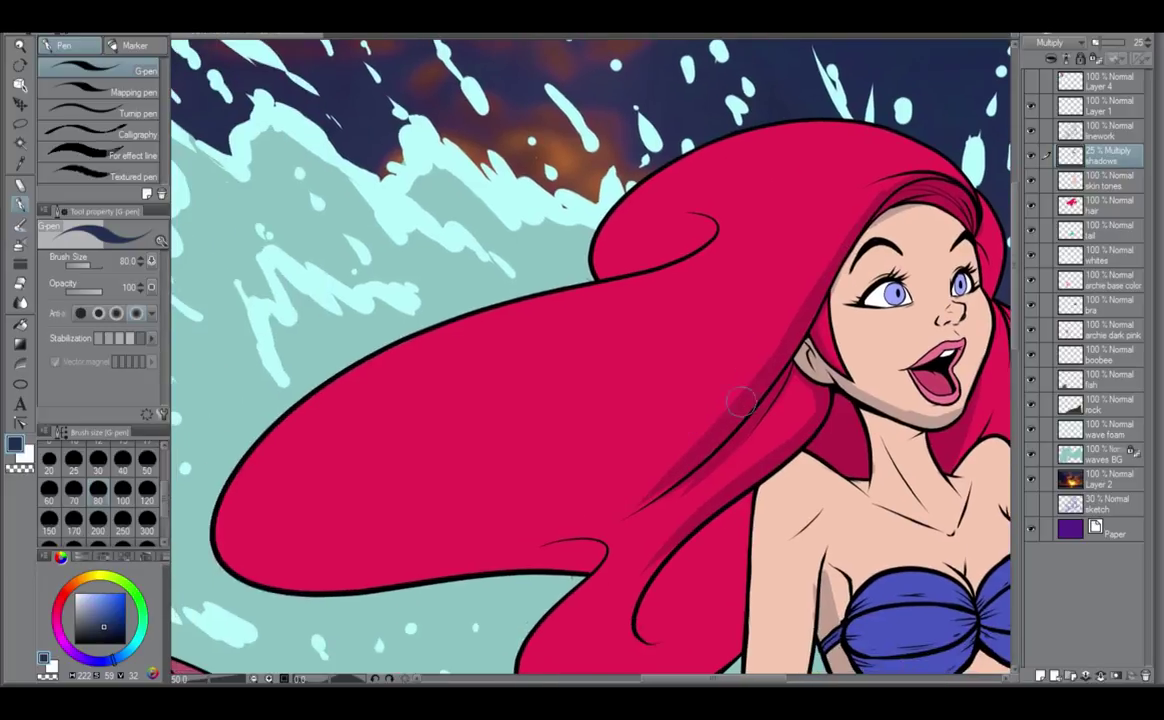
# Try a large oval guide around the main flowing mass of hair, and undo it.
pyautogui.moveTo(660, 297)
pyautogui.mouseDown()
pyautogui.moveTo(388, 563)
pyautogui.moveTo(306, 422)
pyautogui.mouseUp()
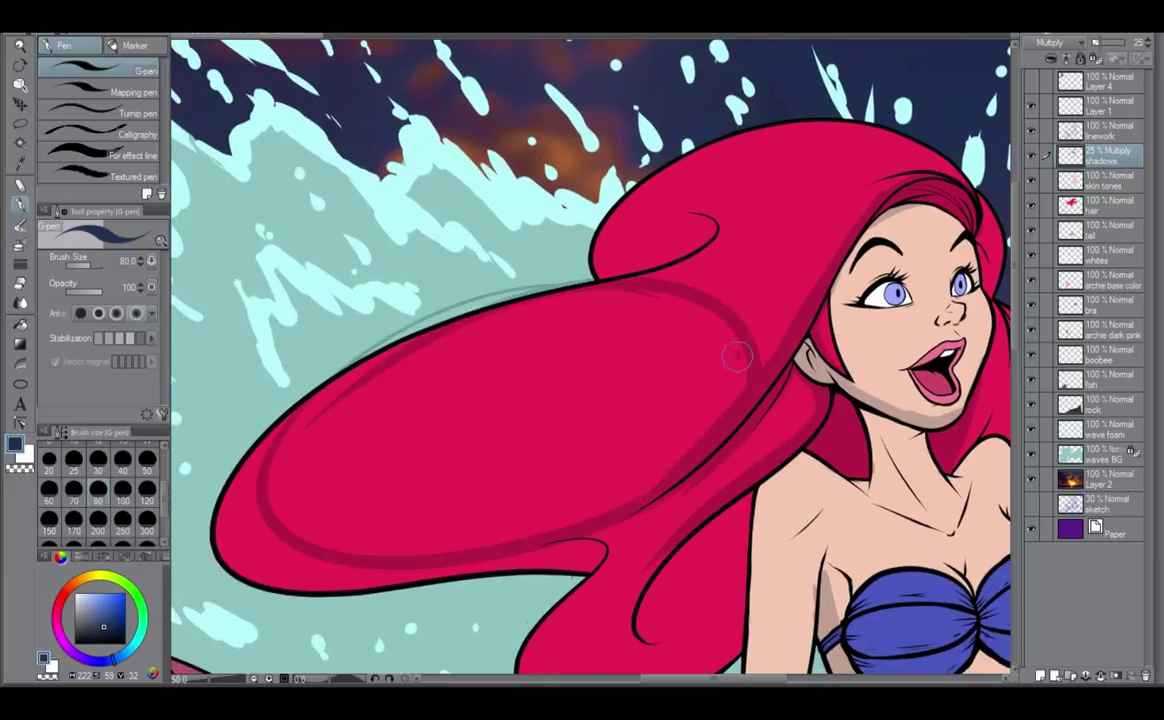
pyautogui.moveTo(738, 354); pyautogui.dragTo(368, 579)
pyautogui.hotkey('ctrl', 'z')
pyautogui.hotkey('ctrl', 'z')
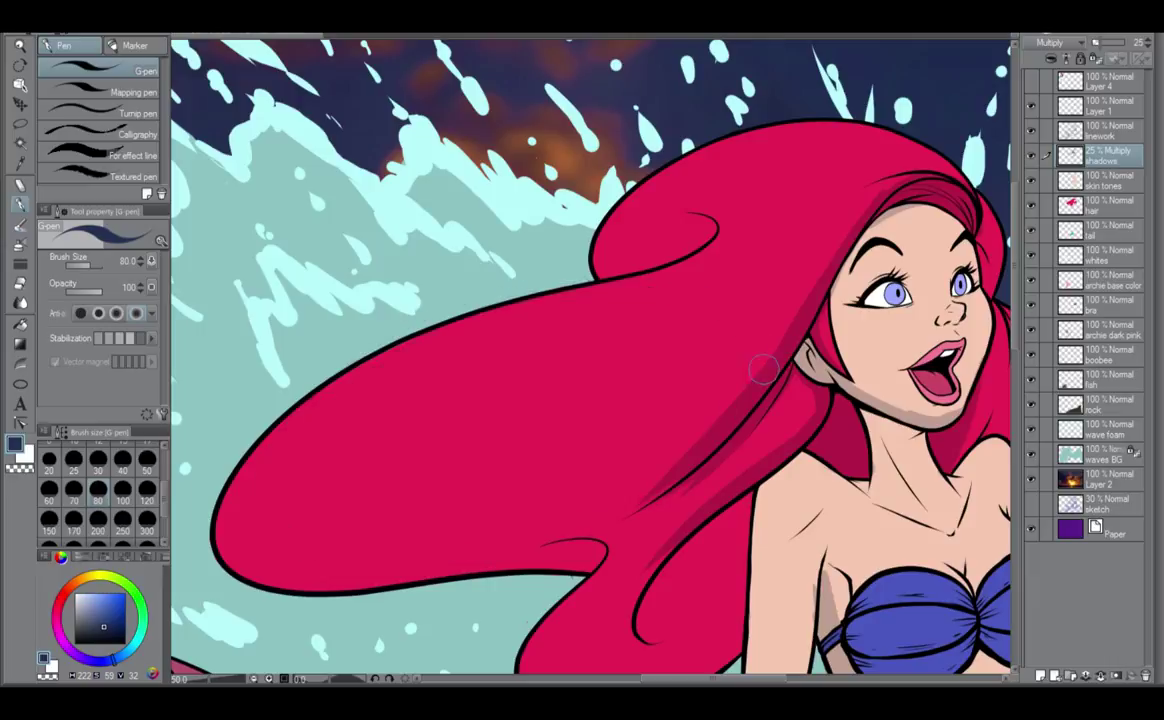
# Shade the underside of the large flowing hair mass from behind the ear to its rounded tip.
pyautogui.moveTo(764, 369)
pyautogui.mouseDown()
pyautogui.moveTo(589, 529)
pyautogui.moveTo(532, 561)
pyautogui.mouseUp()
pyautogui.moveTo(733, 416); pyautogui.dragTo(490, 570)
pyautogui.moveTo(694, 478); pyautogui.dragTo(412, 582)
pyautogui.moveTo(638, 508); pyautogui.dragTo(372, 584)
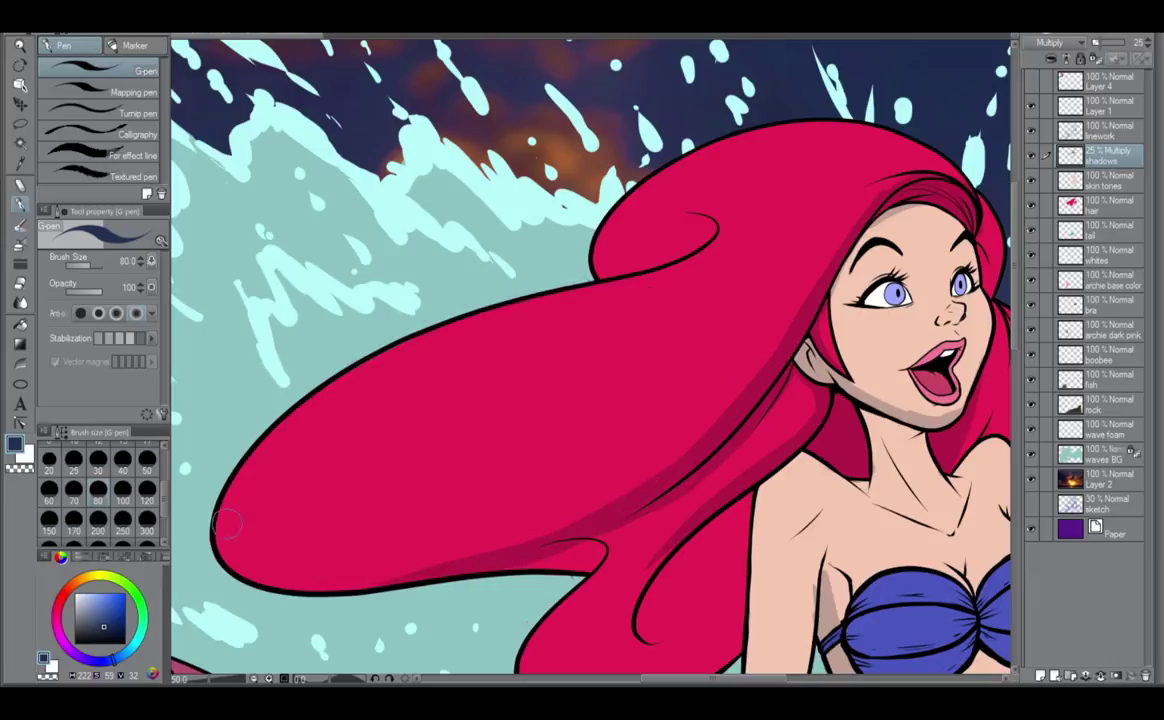
pyautogui.moveTo(220, 526)
pyautogui.mouseDown()
pyautogui.moveTo(243, 572)
pyautogui.moveTo(345, 584)
pyautogui.mouseUp()
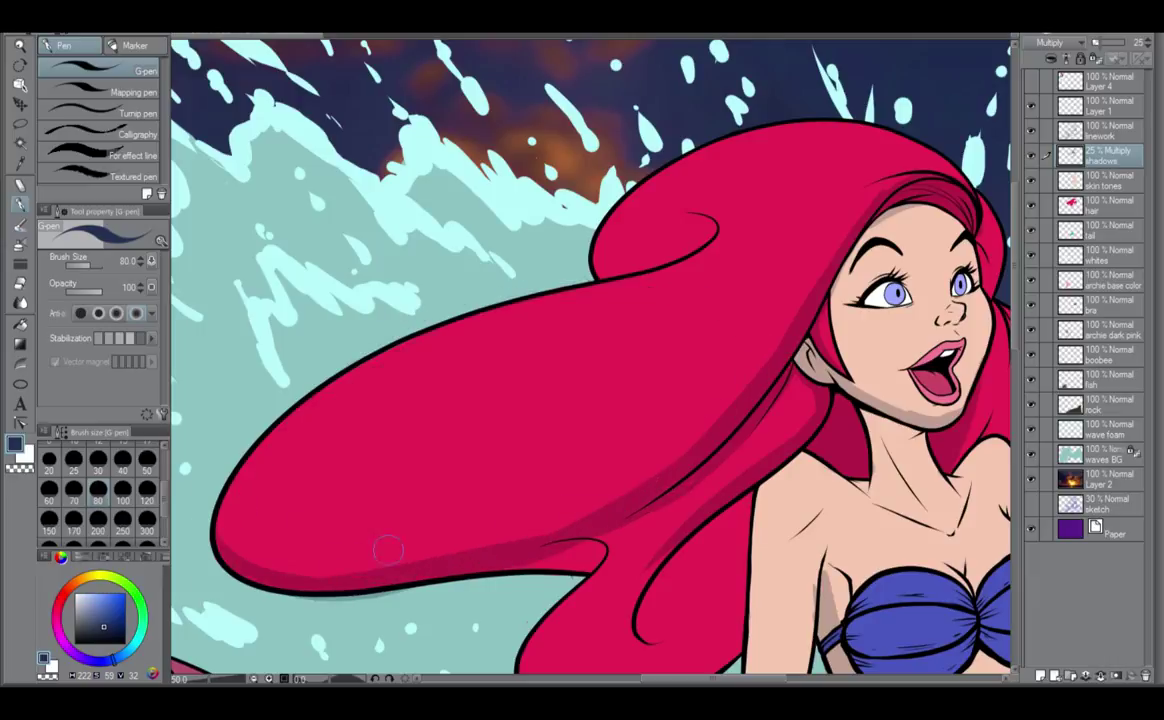
pyautogui.moveTo(728, 404)
pyautogui.mouseDown()
pyautogui.moveTo(558, 510)
pyautogui.moveTo(644, 486)
pyautogui.moveTo(518, 527)
pyautogui.moveTo(615, 502)
pyautogui.moveTo(555, 512)
pyautogui.moveTo(488, 561)
pyautogui.moveTo(434, 548)
pyautogui.mouseUp()
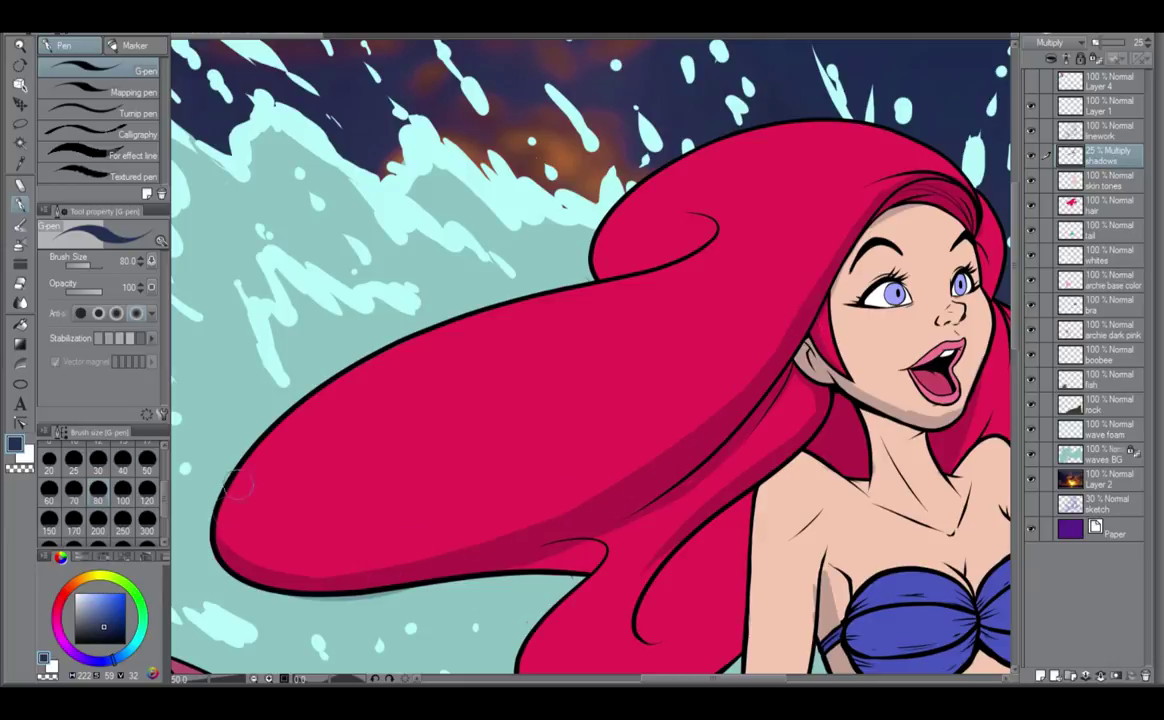
# Shade the tip of the flowing hair mass, the underside of the curled lock behind the head and the crown strands.
pyautogui.moveTo(219, 518)
pyautogui.mouseDown()
pyautogui.moveTo(223, 543)
pyautogui.moveTo(278, 573)
pyautogui.moveTo(466, 552)
pyautogui.mouseUp()
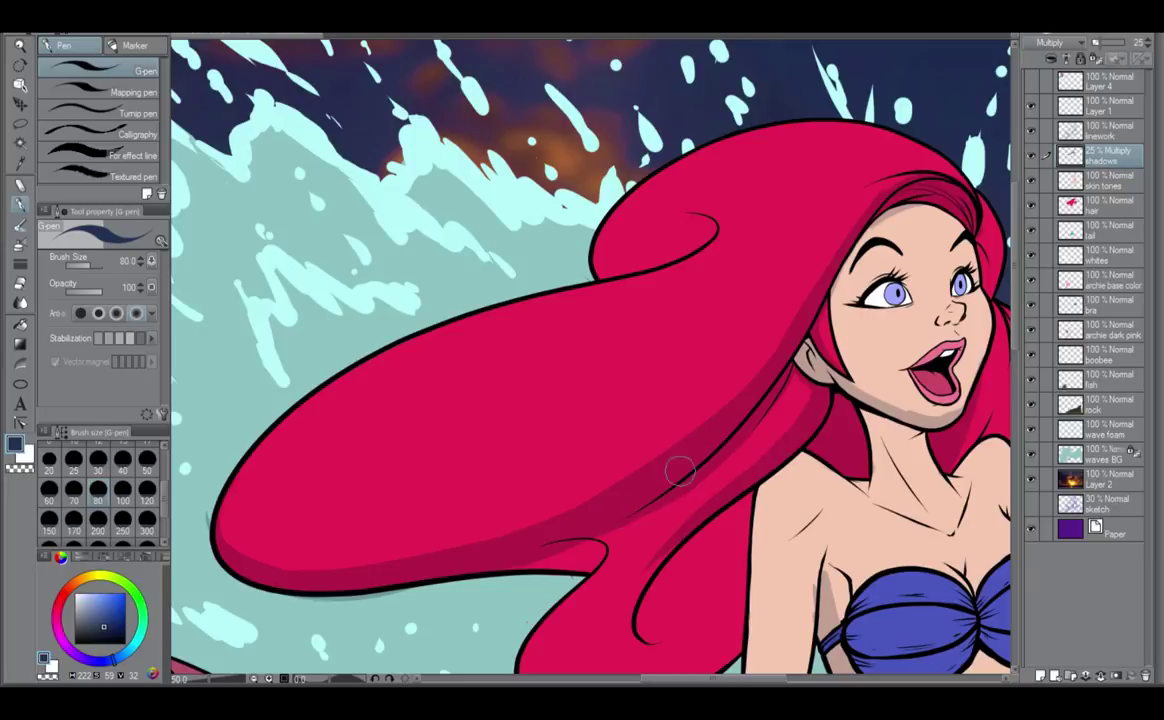
pyautogui.scroll(3, 600, 525)
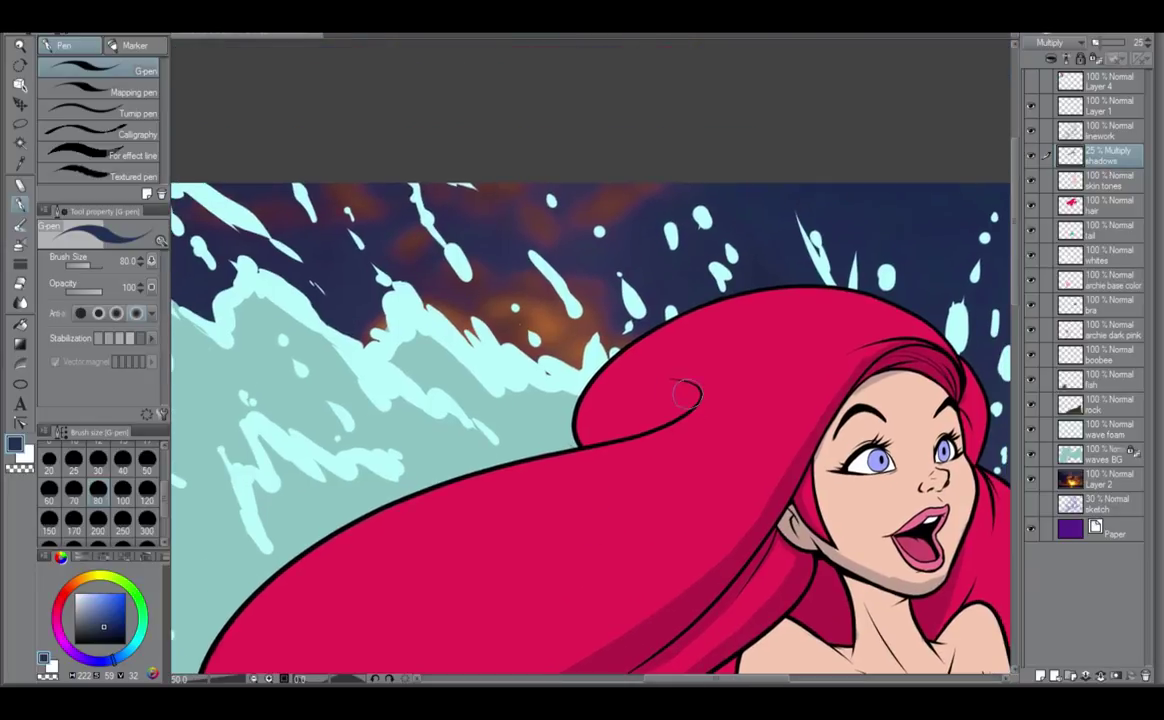
pyautogui.moveTo(690, 396)
pyautogui.mouseDown()
pyautogui.moveTo(604, 429)
pyautogui.moveTo(669, 415)
pyautogui.moveTo(614, 432)
pyautogui.mouseUp()
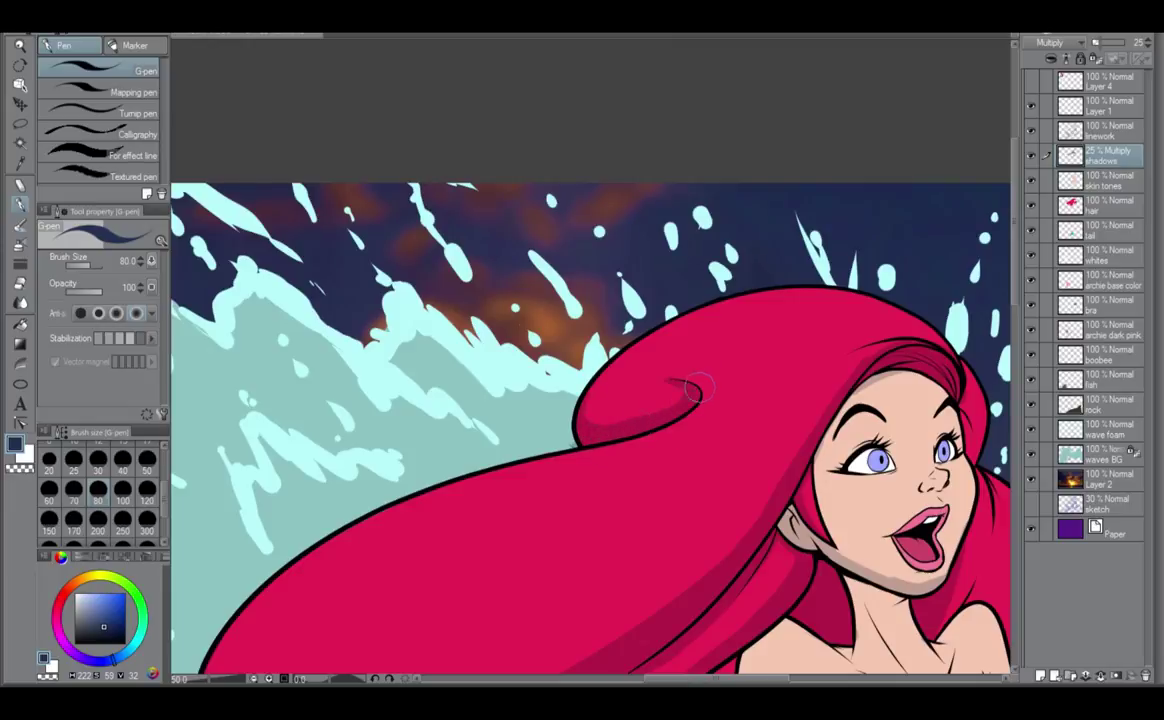
pyautogui.moveTo(920, 395); pyautogui.dragTo(826, 390)
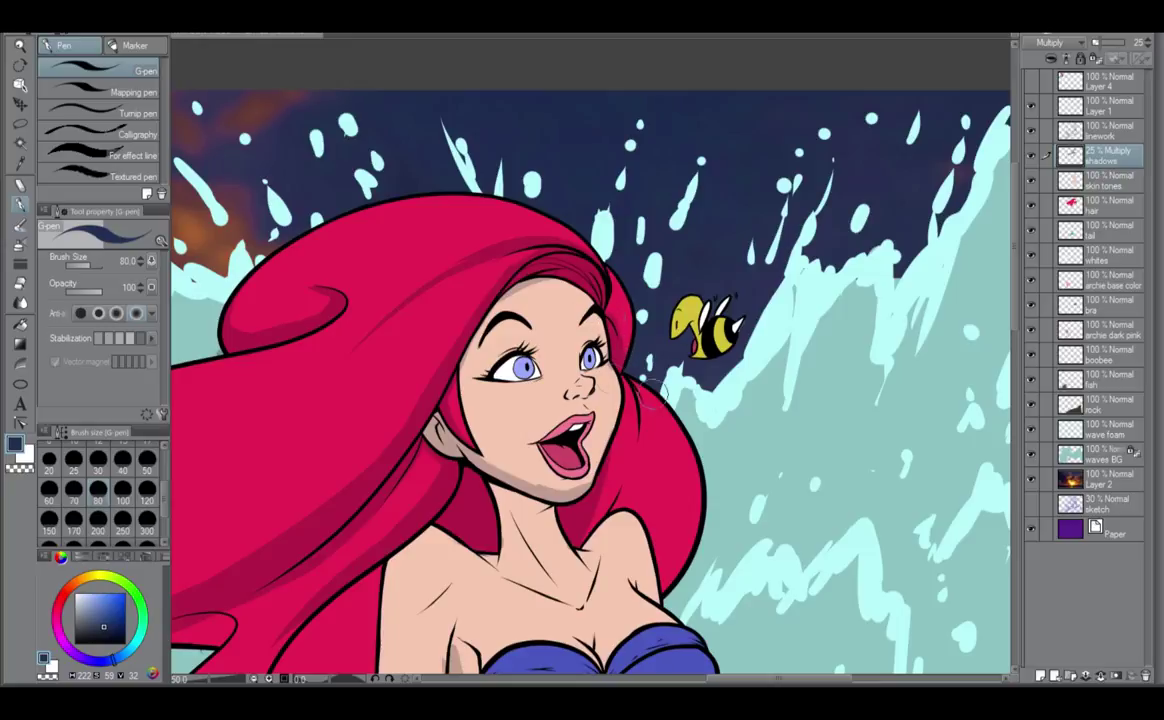
# Shade the hair on the far side of the mermaid's face and along its outer edge behind the shoulder.
pyautogui.scroll(2, 612, 358)
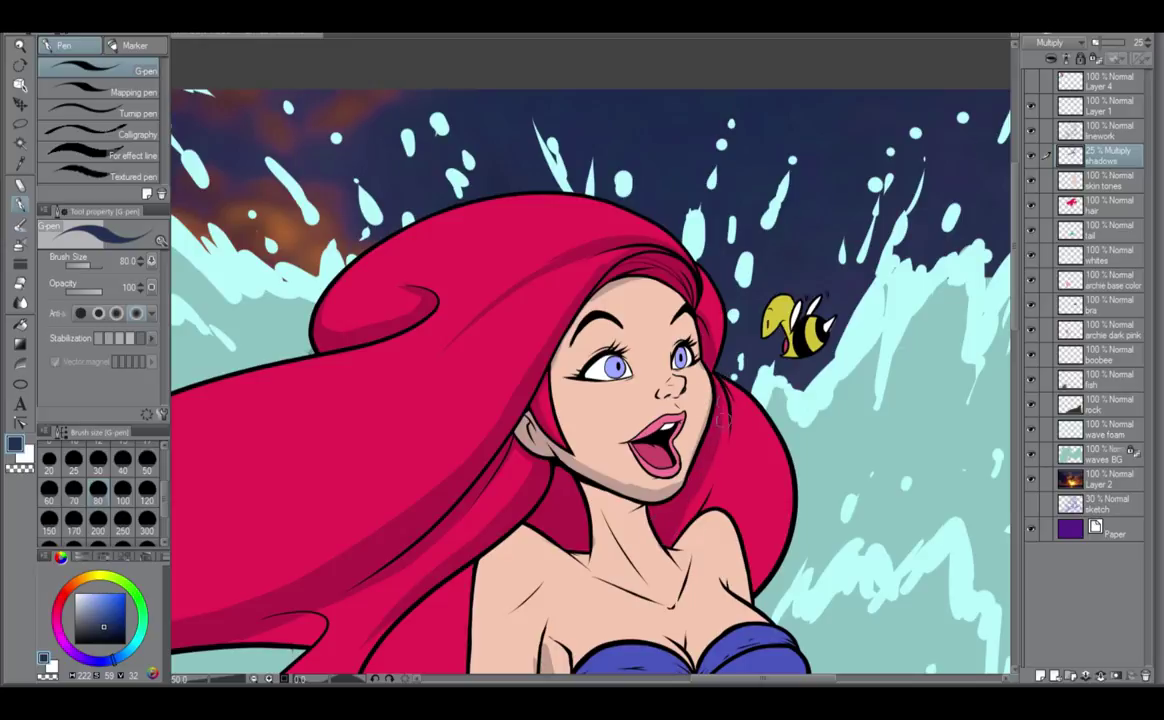
pyautogui.moveTo(738, 528)
pyautogui.mouseDown()
pyautogui.moveTo(855, 421)
pyautogui.moveTo(817, 455)
pyautogui.mouseUp()
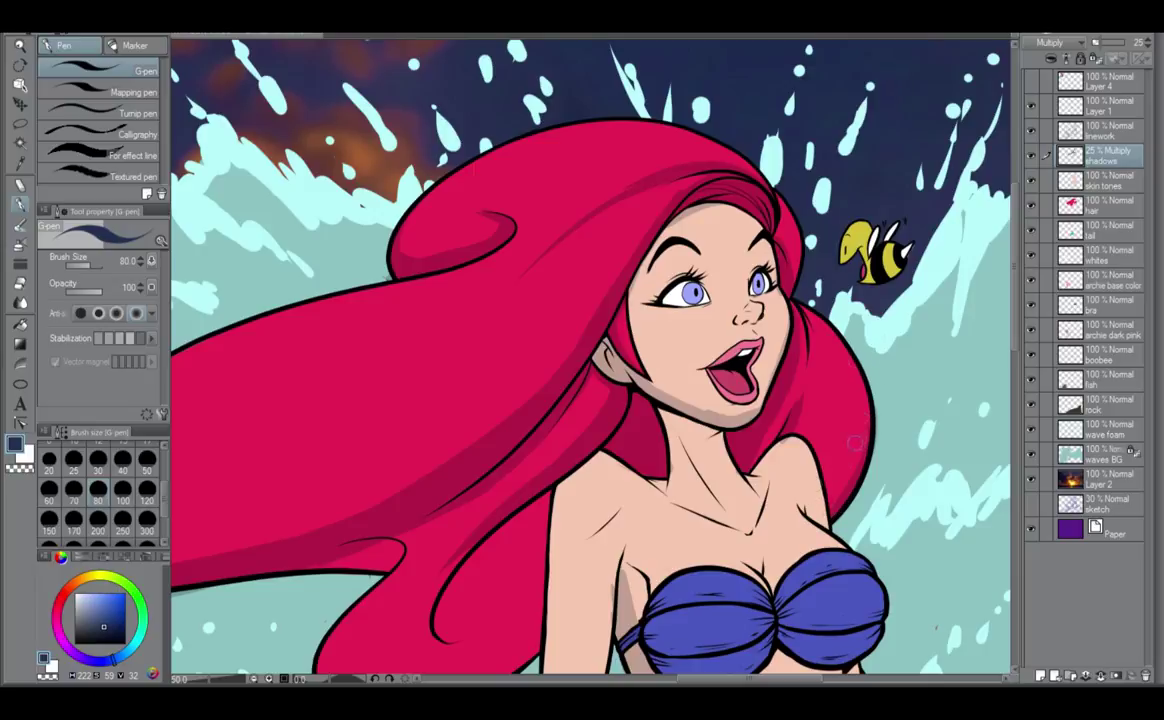
pyautogui.scroll(-3, 875, 460)
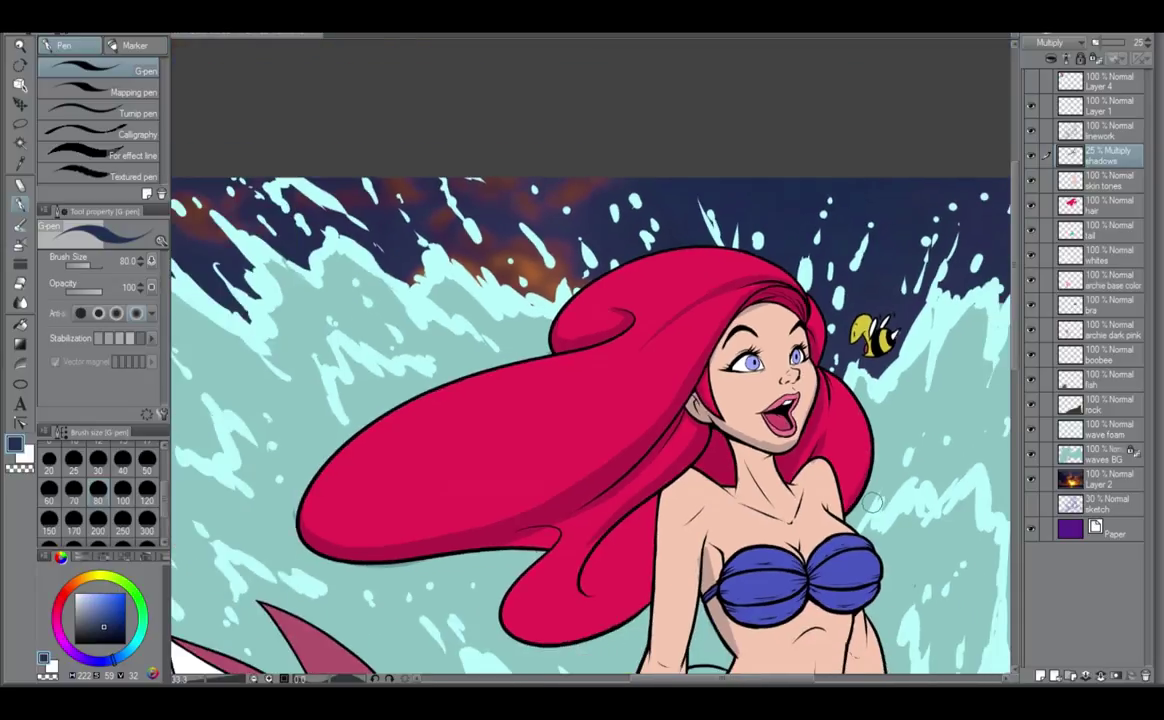
pyautogui.scroll(1, 582, 458)
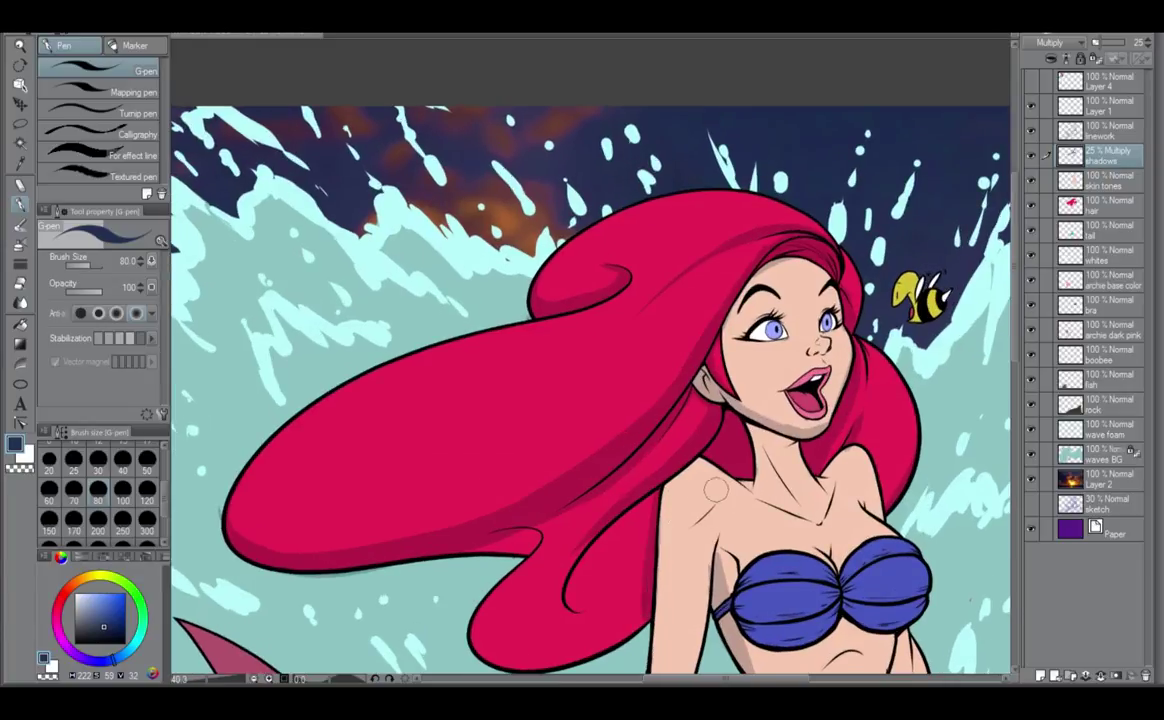
# Shade the underside of the lowest hair lock and the hair lying next to the mermaid's upper arm.
pyautogui.moveTo(652, 547); pyautogui.dragTo(762, 417)
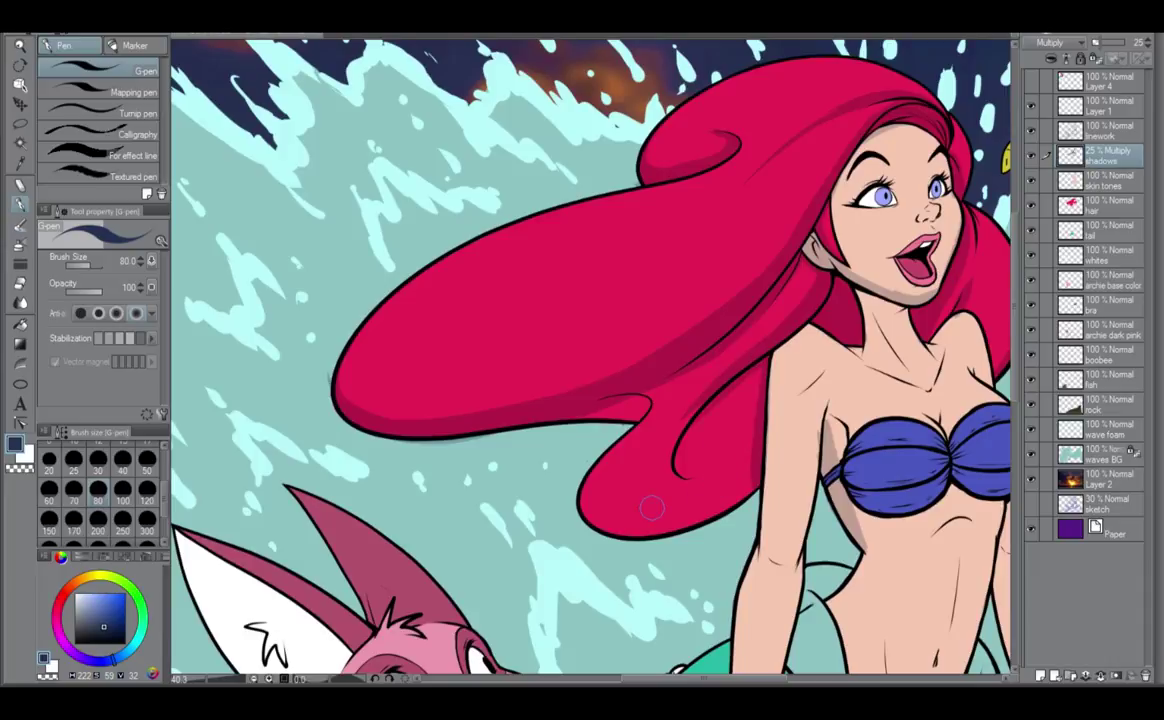
pyautogui.moveTo(579, 493); pyautogui.dragTo(718, 510)
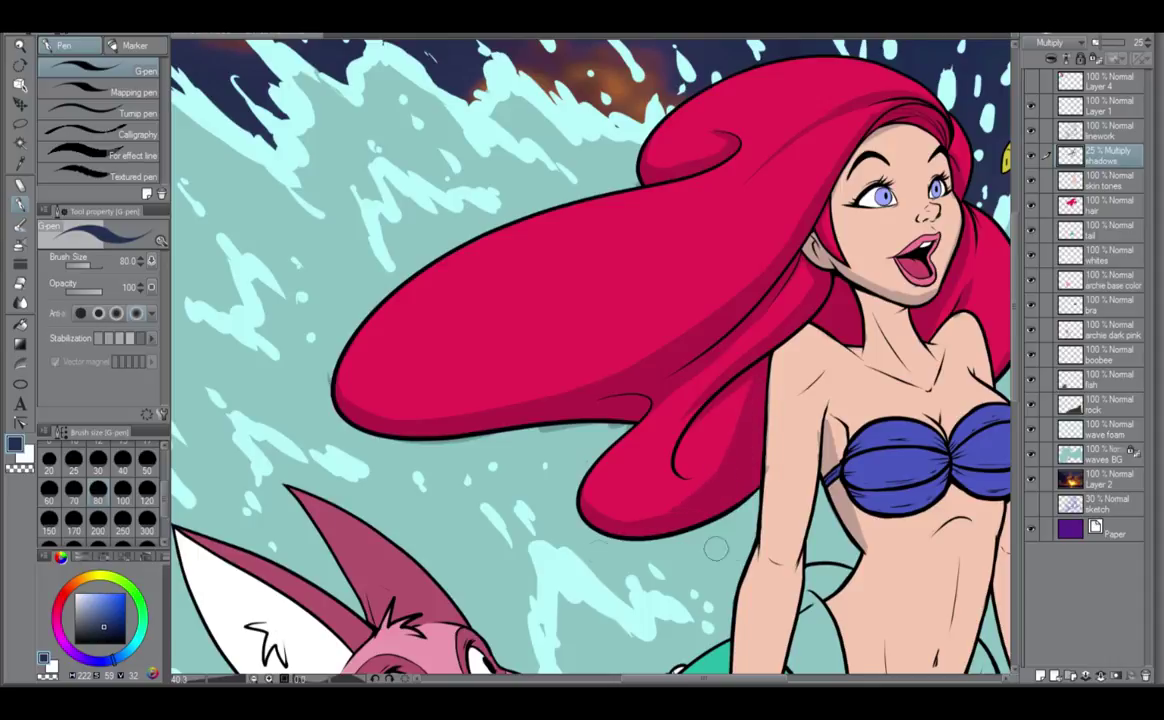
pyautogui.hotkey('ctrl', '-')
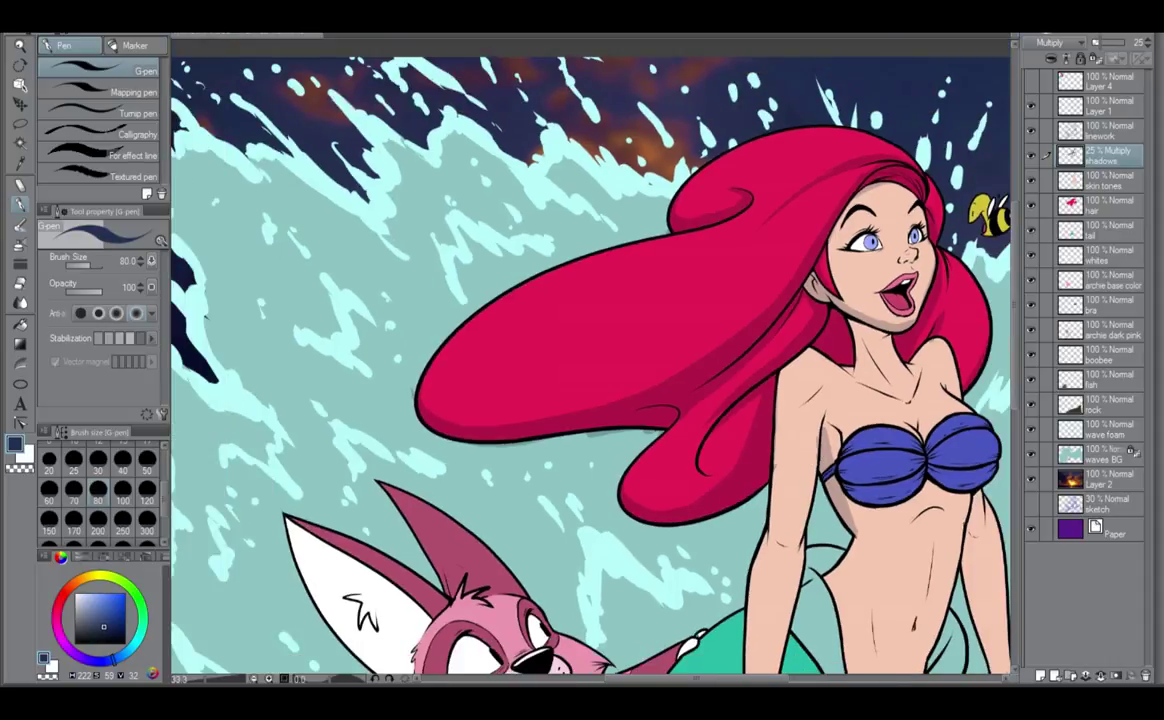
pyautogui.scroll(-1, 810, 452)
pyautogui.scroll(1, 810, 452)
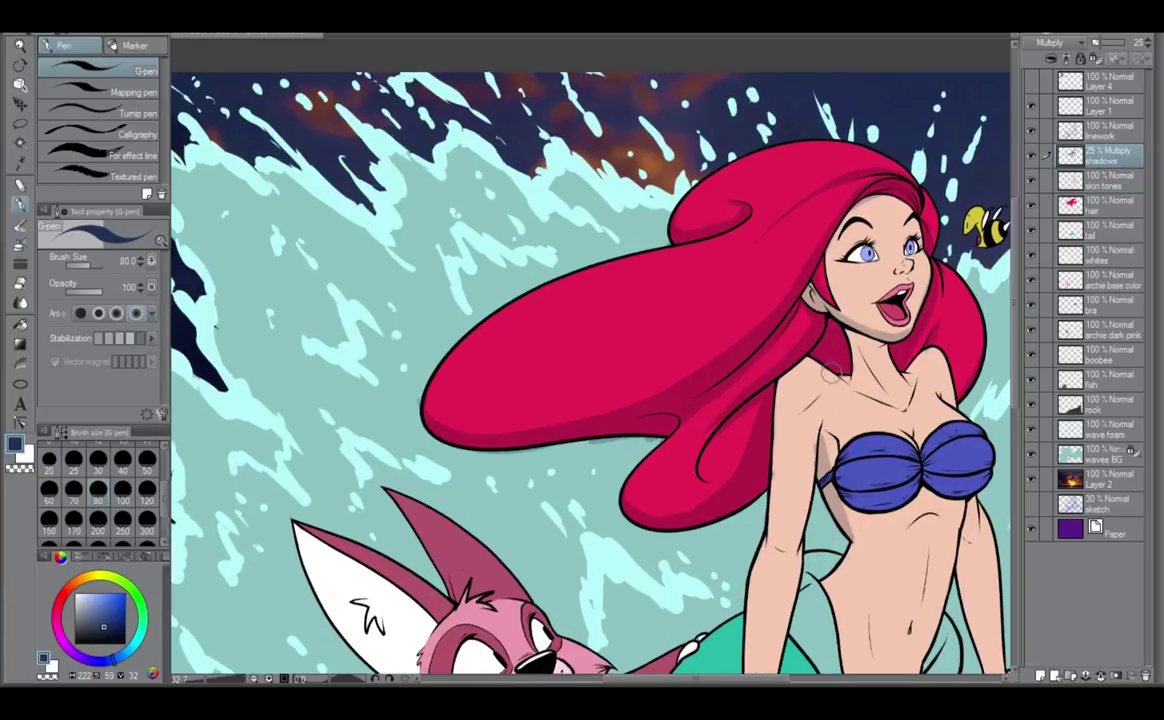
# Shade the underside and side of the mermaid's nose with the G-pen at brush size 50.
pyautogui.scroll(4, 858, 348)
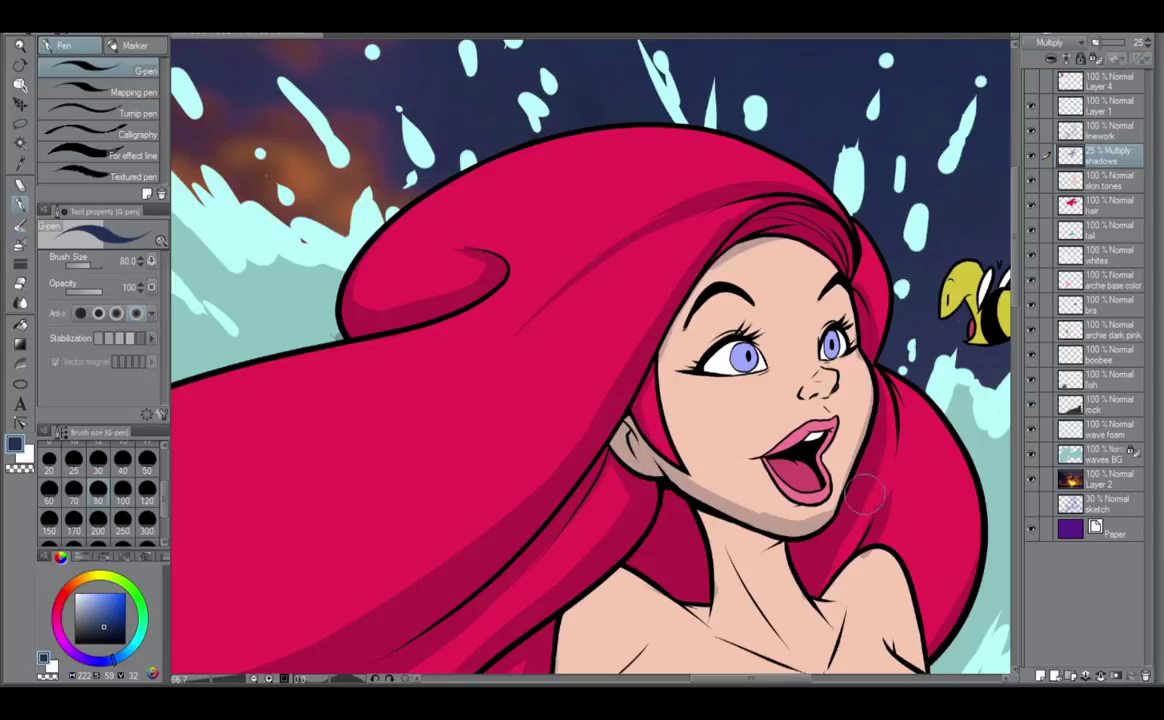
pyautogui.scroll(-2, 853, 468)
pyautogui.scroll(2, 855, 468)
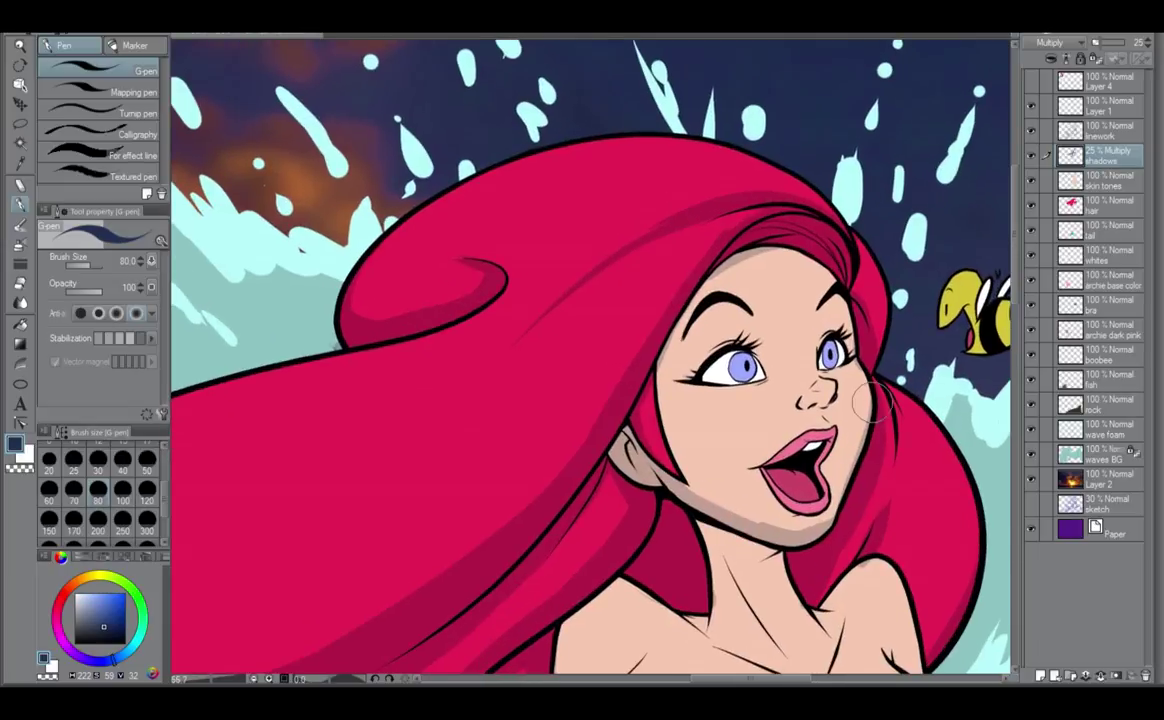
pyautogui.click(147, 464)
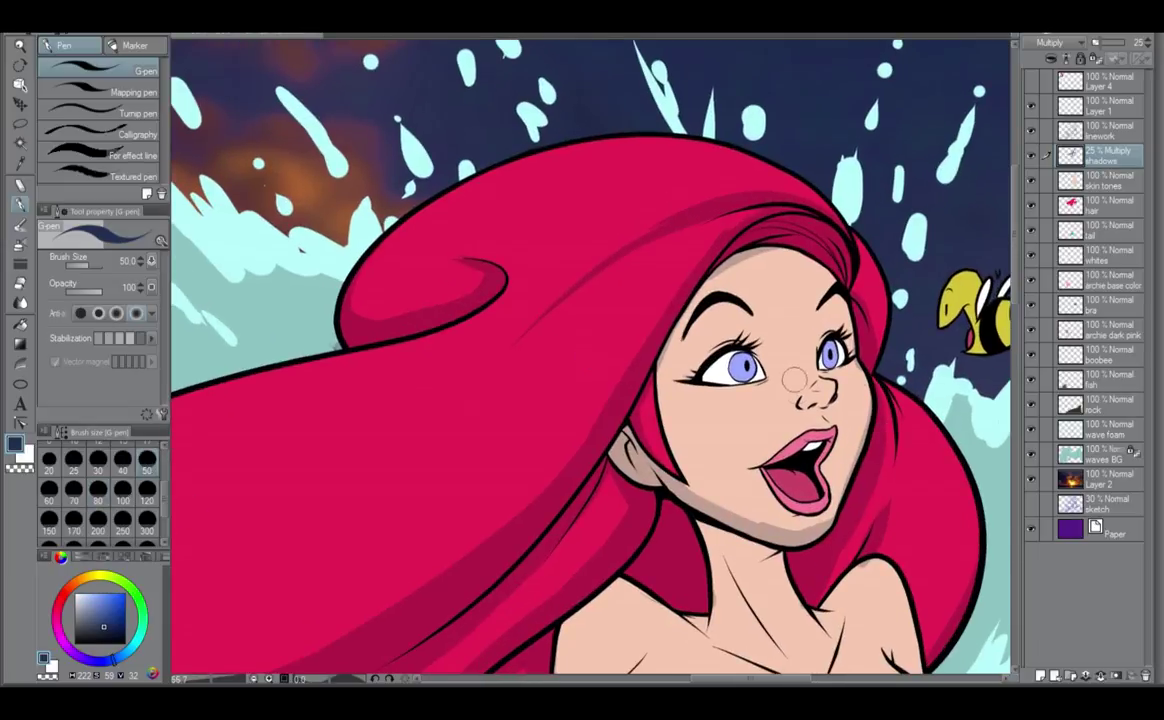
pyautogui.moveTo(804, 402)
pyautogui.mouseDown()
pyautogui.moveTo(826, 394)
pyautogui.moveTo(807, 405)
pyautogui.mouseUp()
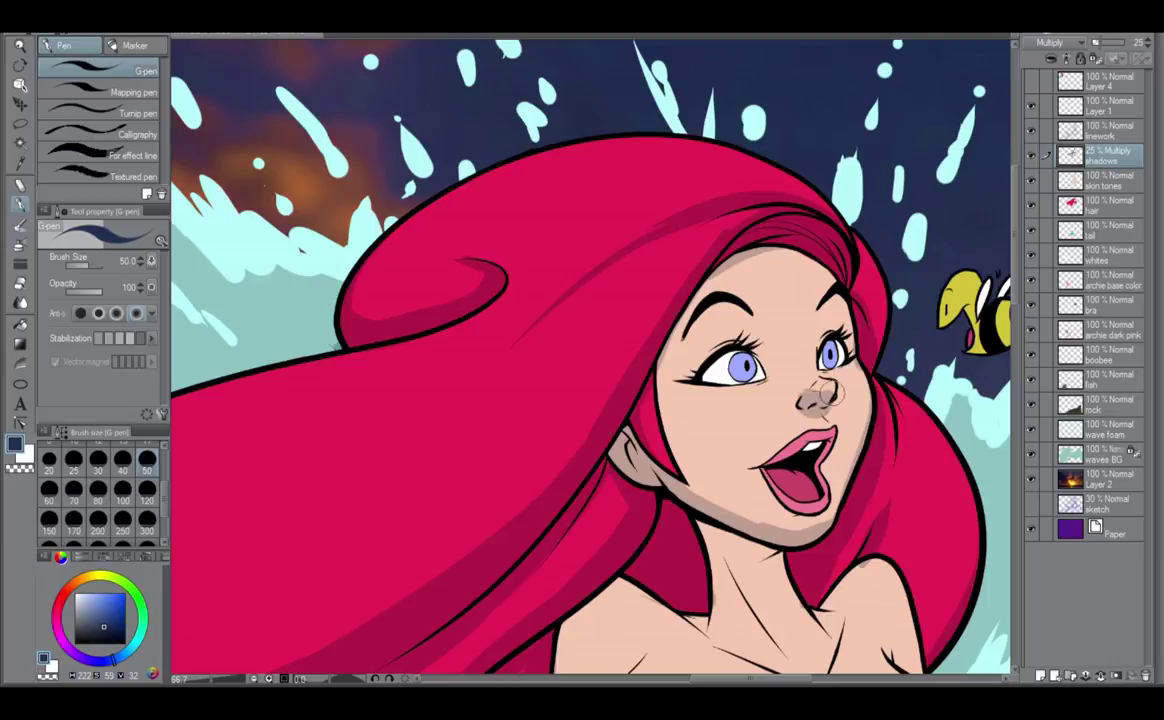
# Shade the mermaid's lips, the near side of her face and her neck with brush size 30.
pyautogui.click(97, 460)
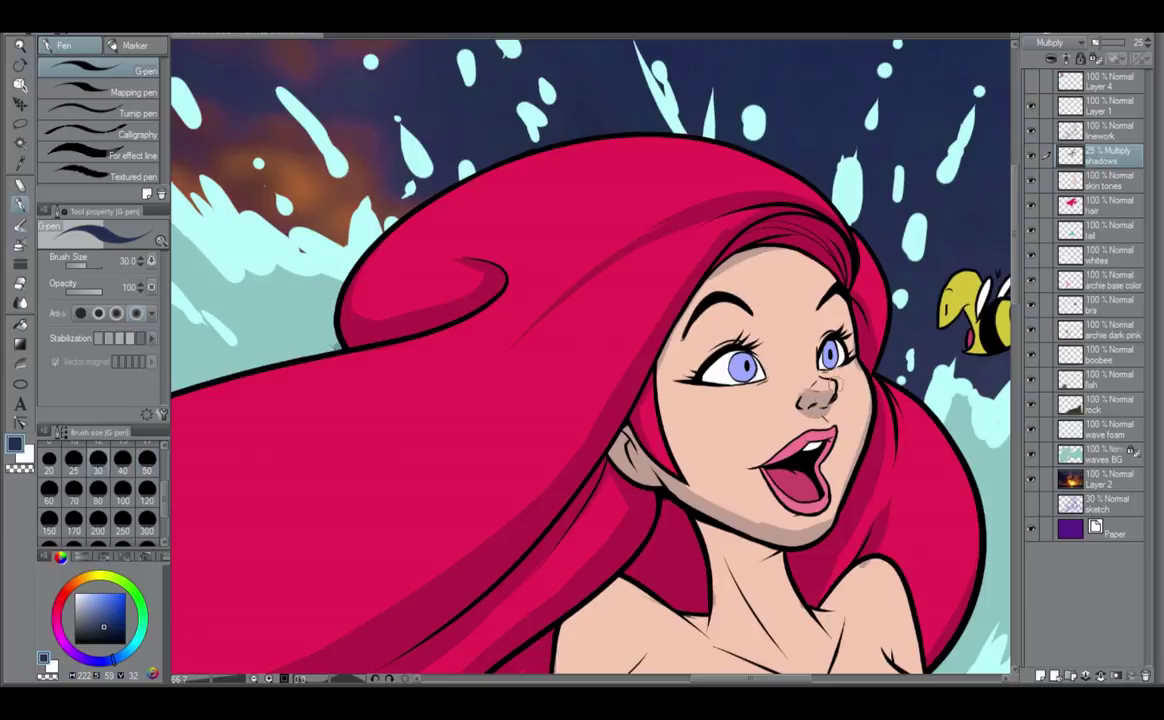
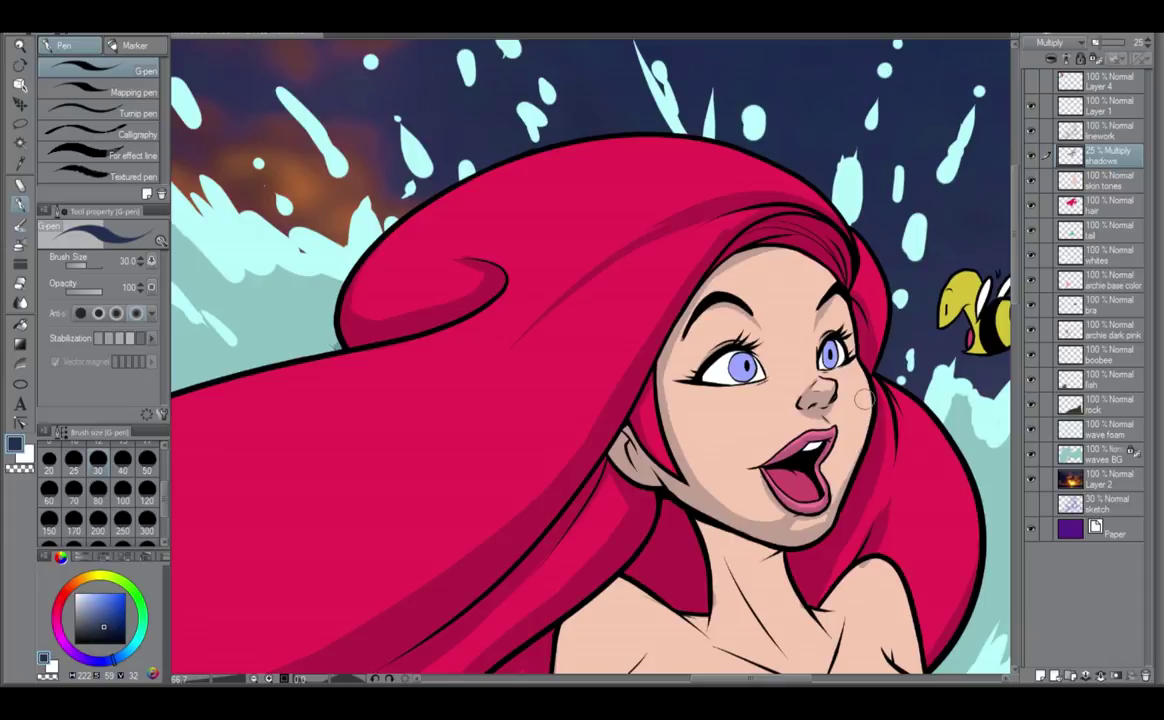
pyautogui.scroll(-2, 862, 398)
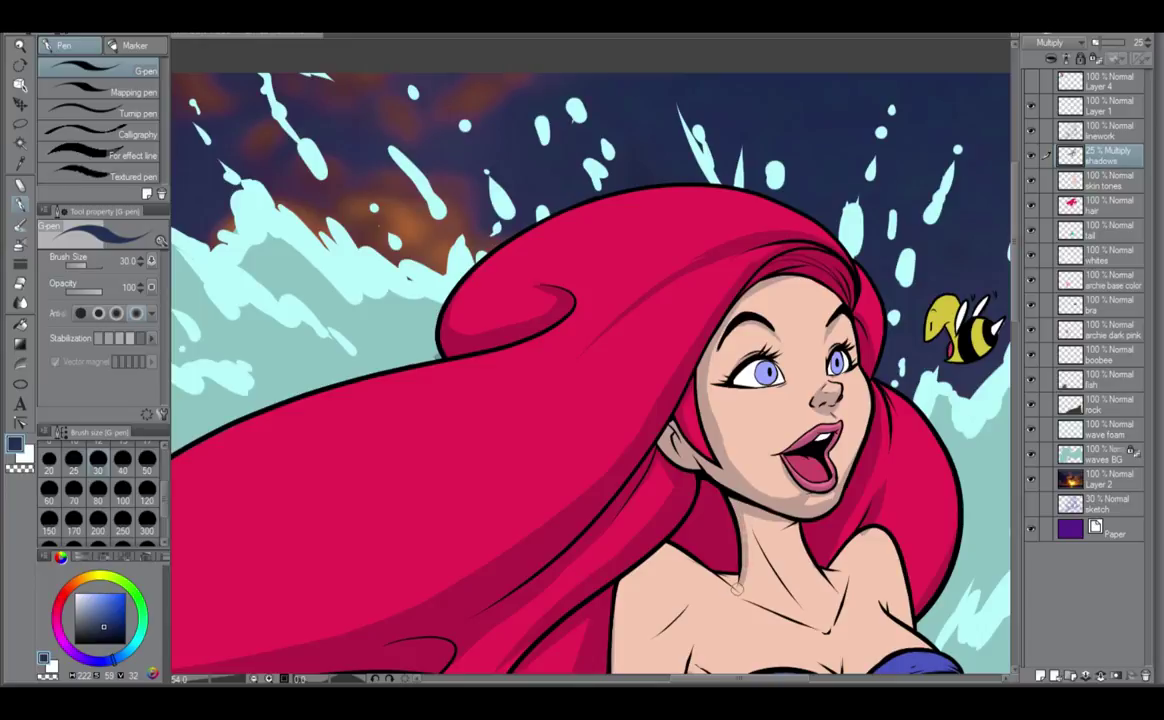
pyautogui.moveTo(776, 582)
pyautogui.mouseDown()
pyautogui.moveTo(757, 610)
pyautogui.moveTo(675, 527)
pyautogui.mouseUp()
pyautogui.moveTo(645, 463); pyautogui.dragTo(680, 527)
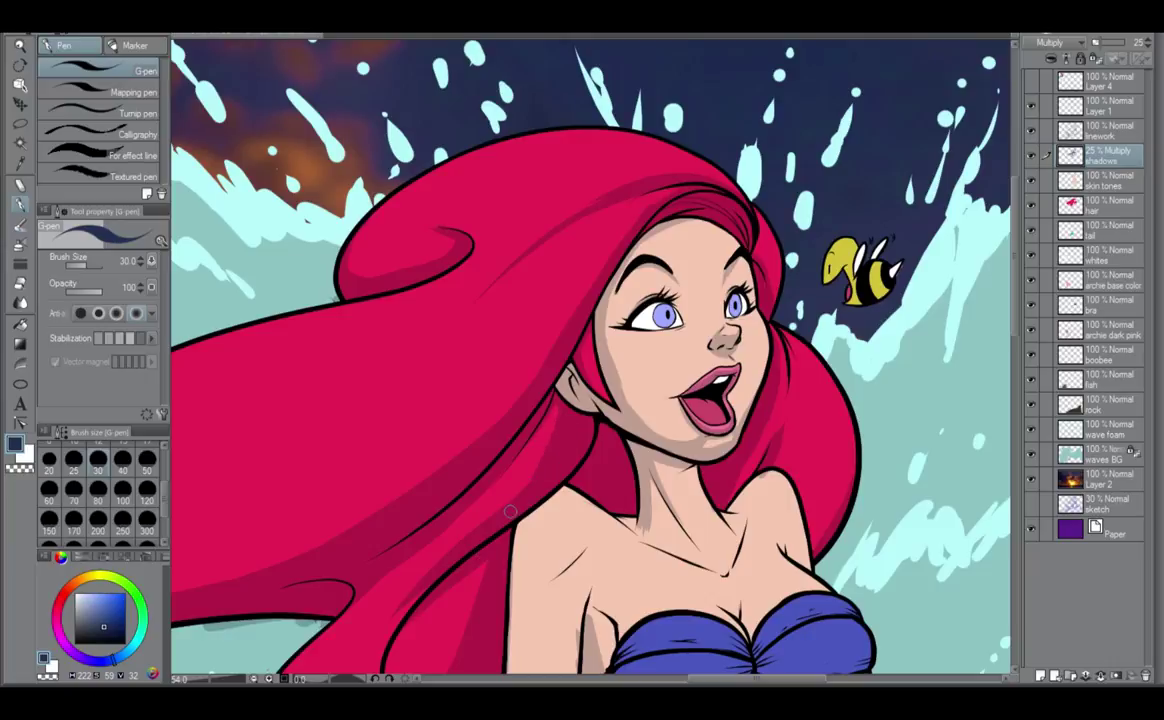
pyautogui.scroll(-1, 510, 511)
pyautogui.scroll(1, 510, 511)
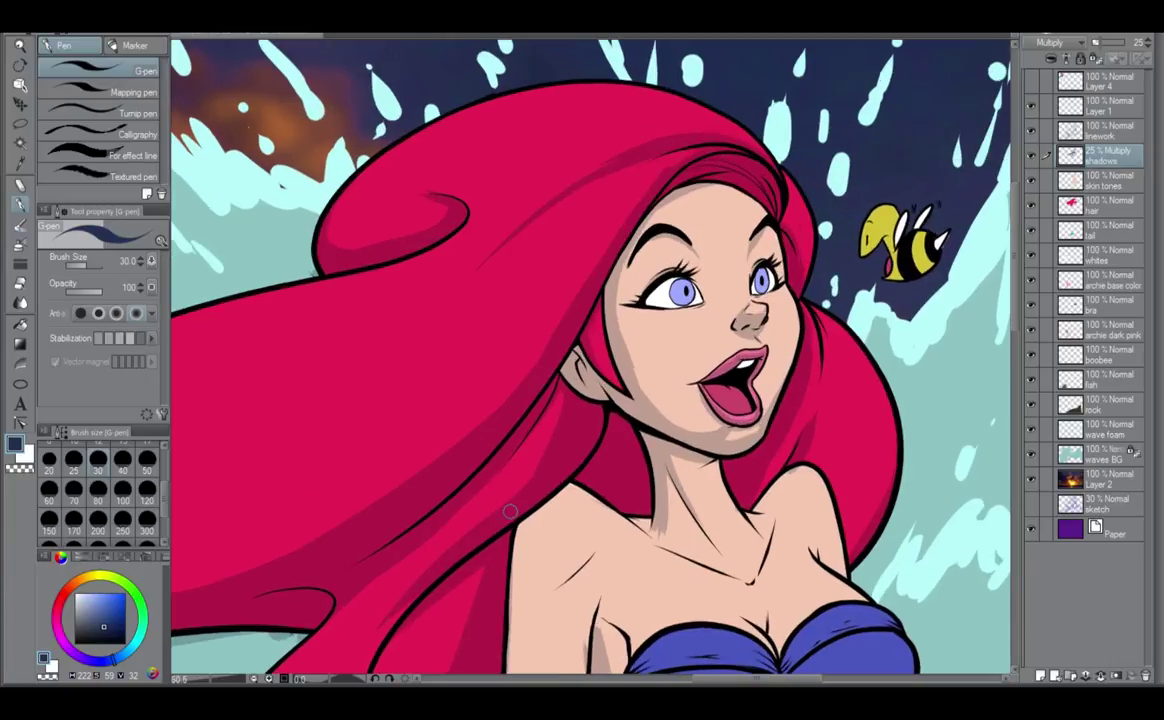
# Shade the mermaid's near shoulder and the outer edge of her upper arm down towards the elbow.
pyautogui.moveTo(731, 580); pyautogui.dragTo(741, 404)
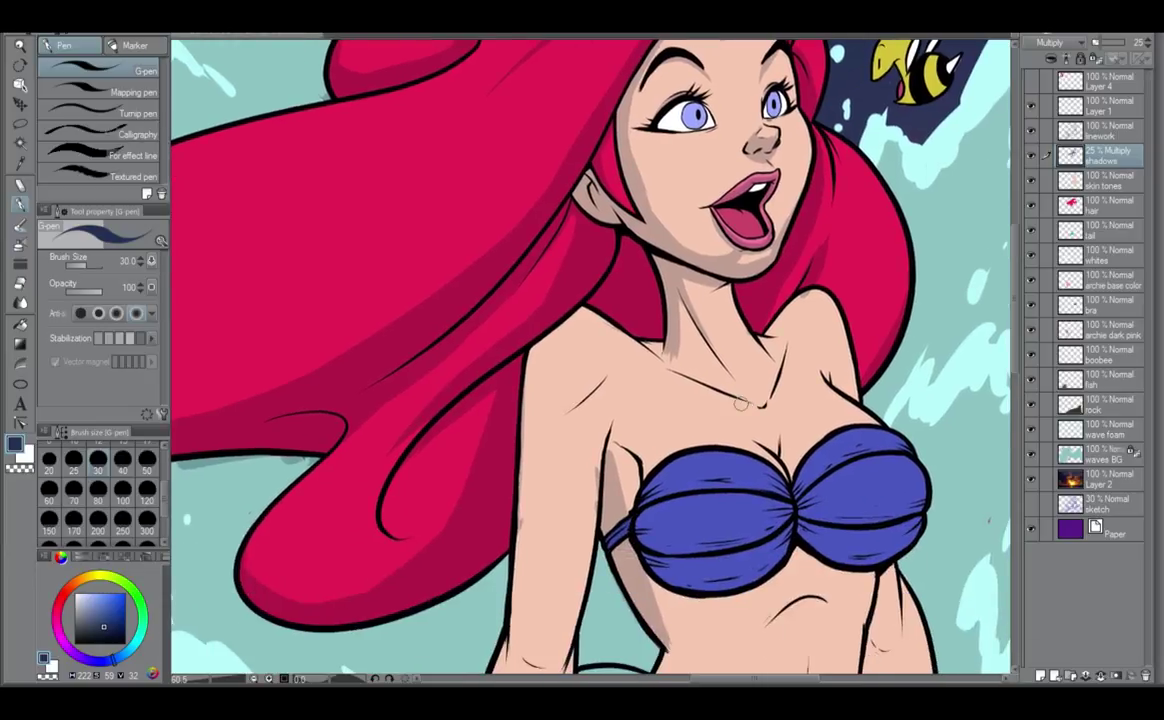
pyautogui.moveTo(582, 305); pyautogui.dragTo(523, 377)
pyautogui.moveTo(558, 325); pyautogui.dragTo(525, 425)
pyautogui.moveTo(526, 378); pyautogui.dragTo(523, 462)
pyautogui.moveTo(532, 350); pyautogui.dragTo(516, 533)
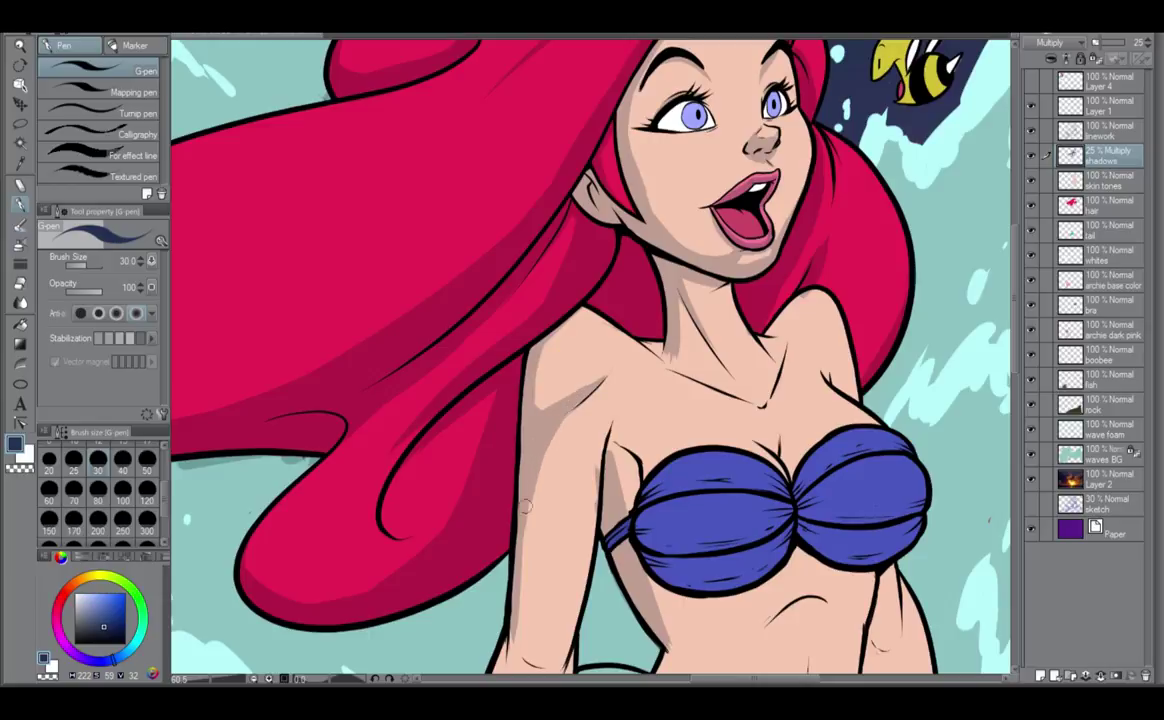
# Shade the mermaid's near elbow and the outer edge of her forearm down towards the wrist.
pyautogui.scroll(-3, 464, 553)
pyautogui.moveTo(656, 609); pyautogui.dragTo(776, 413)
pyautogui.scroll(2, 768, 419)
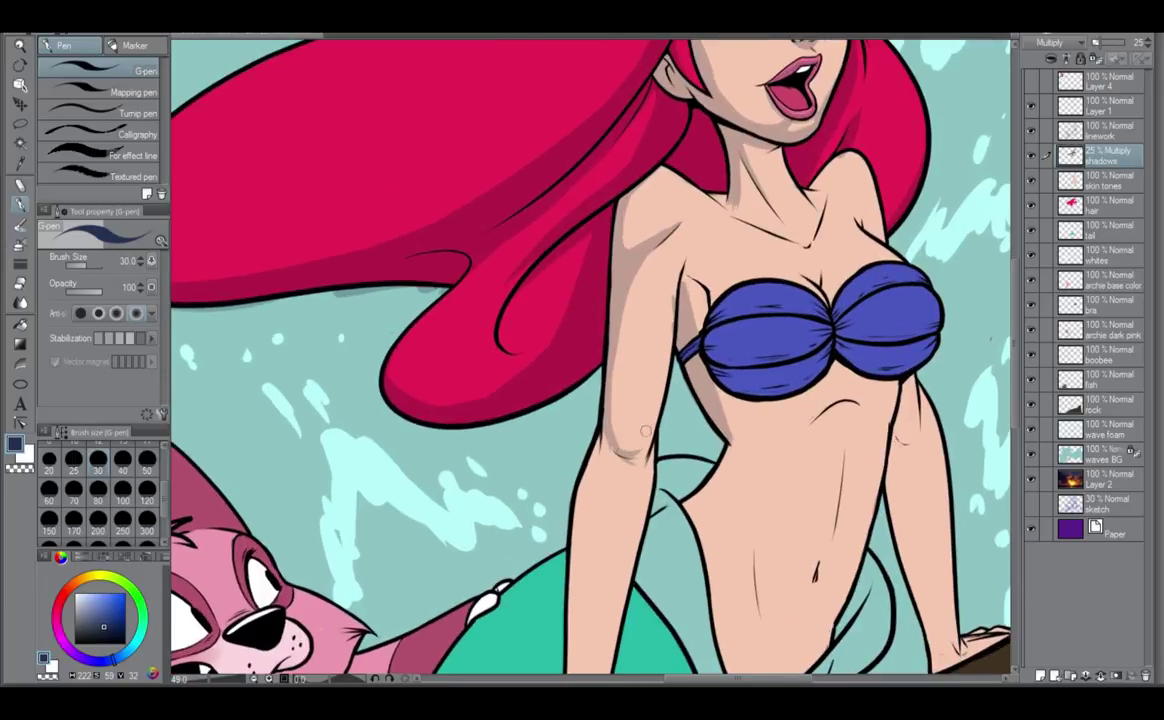
pyautogui.moveTo(645, 433)
pyautogui.mouseDown()
pyautogui.moveTo(676, 316)
pyautogui.moveTo(615, 443)
pyautogui.moveTo(599, 415)
pyautogui.mouseUp()
pyautogui.moveTo(637, 451)
pyautogui.mouseDown()
pyautogui.moveTo(655, 405)
pyautogui.moveTo(642, 450)
pyautogui.moveTo(673, 340)
pyautogui.mouseUp()
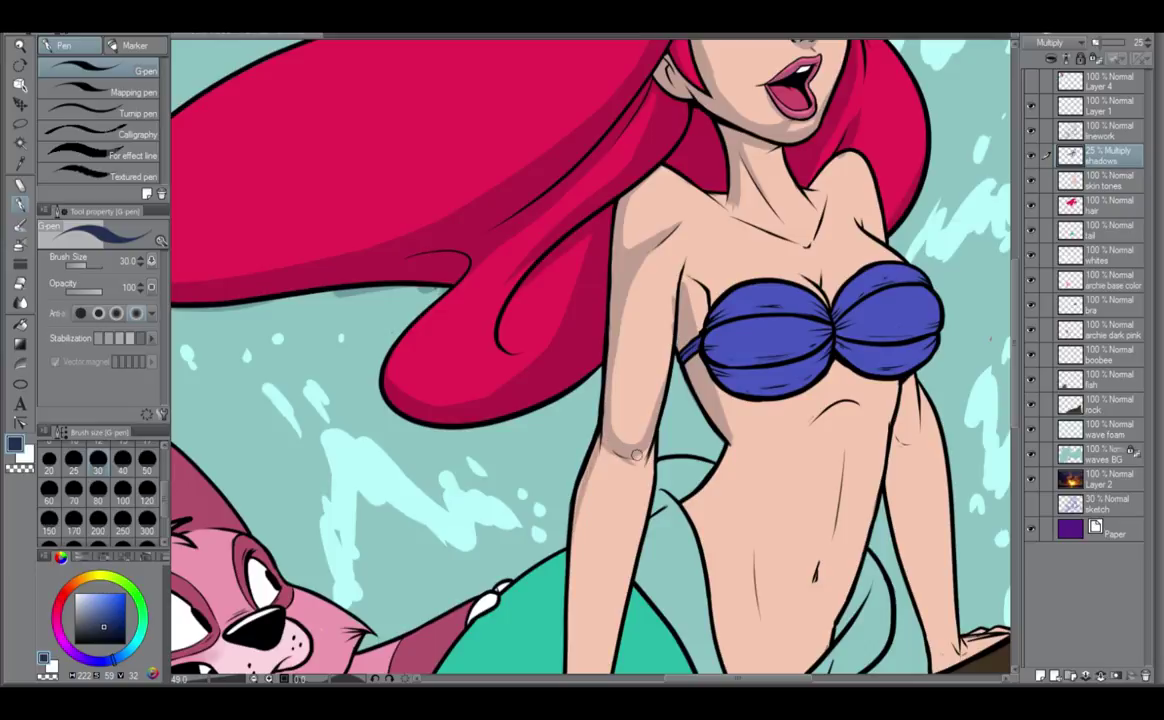
pyautogui.moveTo(628, 543); pyautogui.dragTo(673, 333)
pyautogui.moveTo(627, 264); pyautogui.dragTo(617, 337)
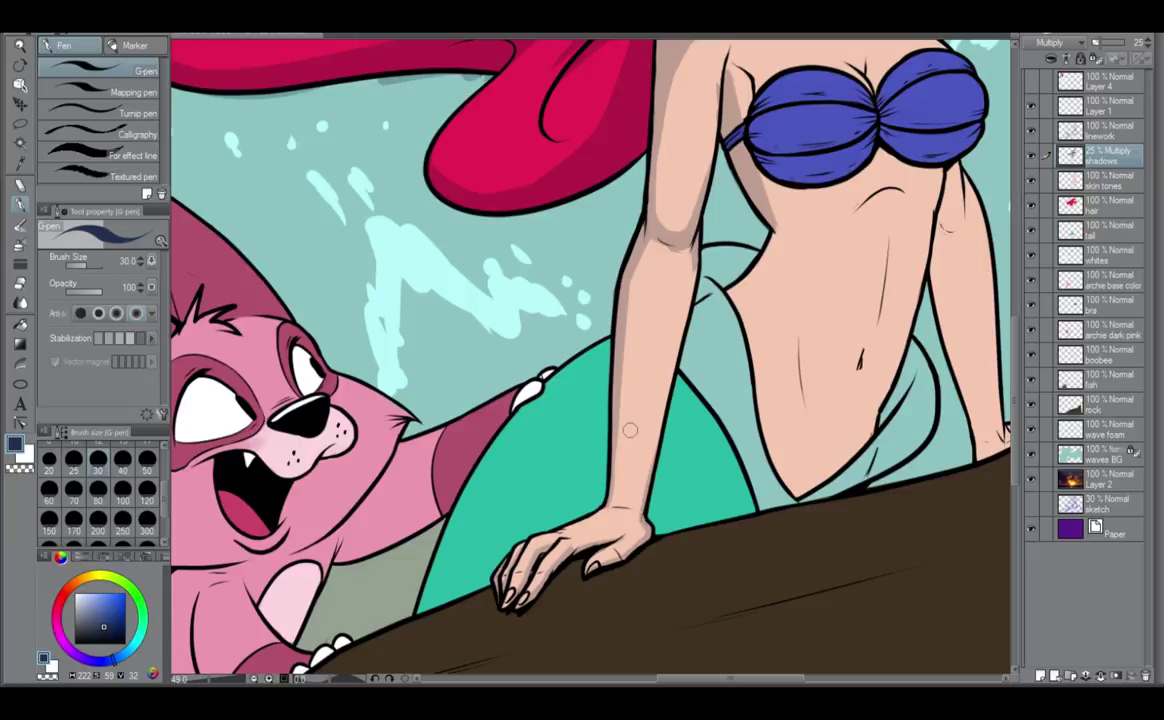
# Shade the edges of the mermaid's green tail and the near side of her waist and hip.
pyautogui.scroll(-2, 630, 430)
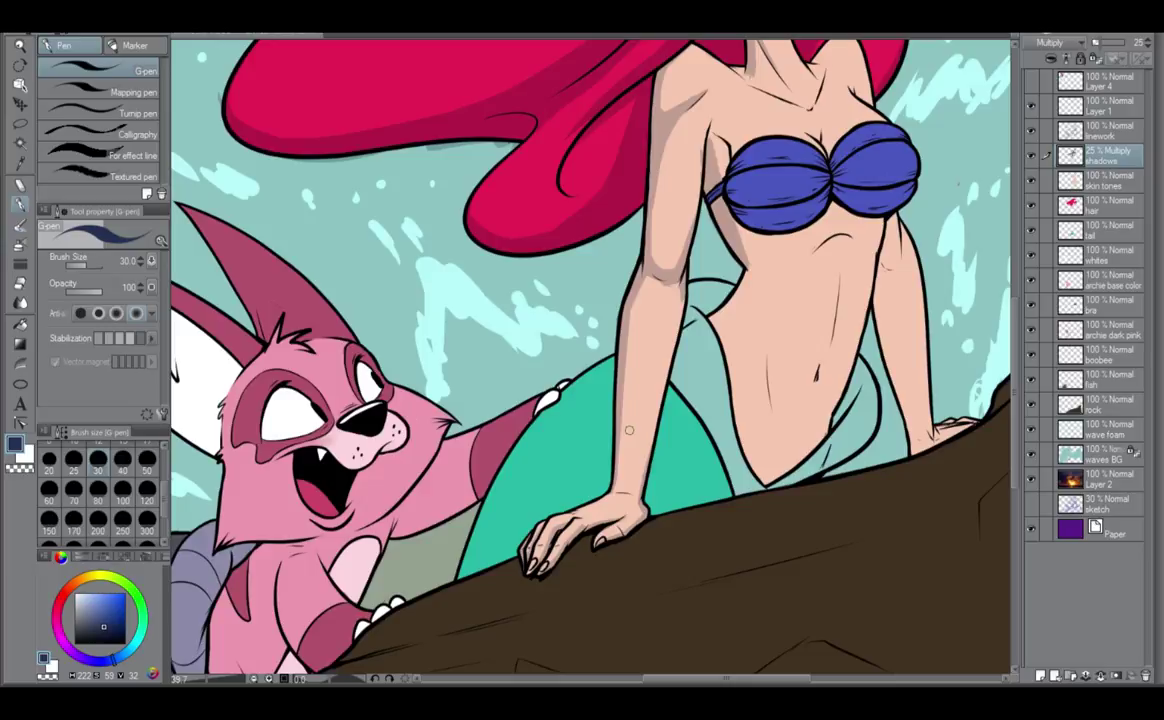
pyautogui.scroll(1, 575, 425)
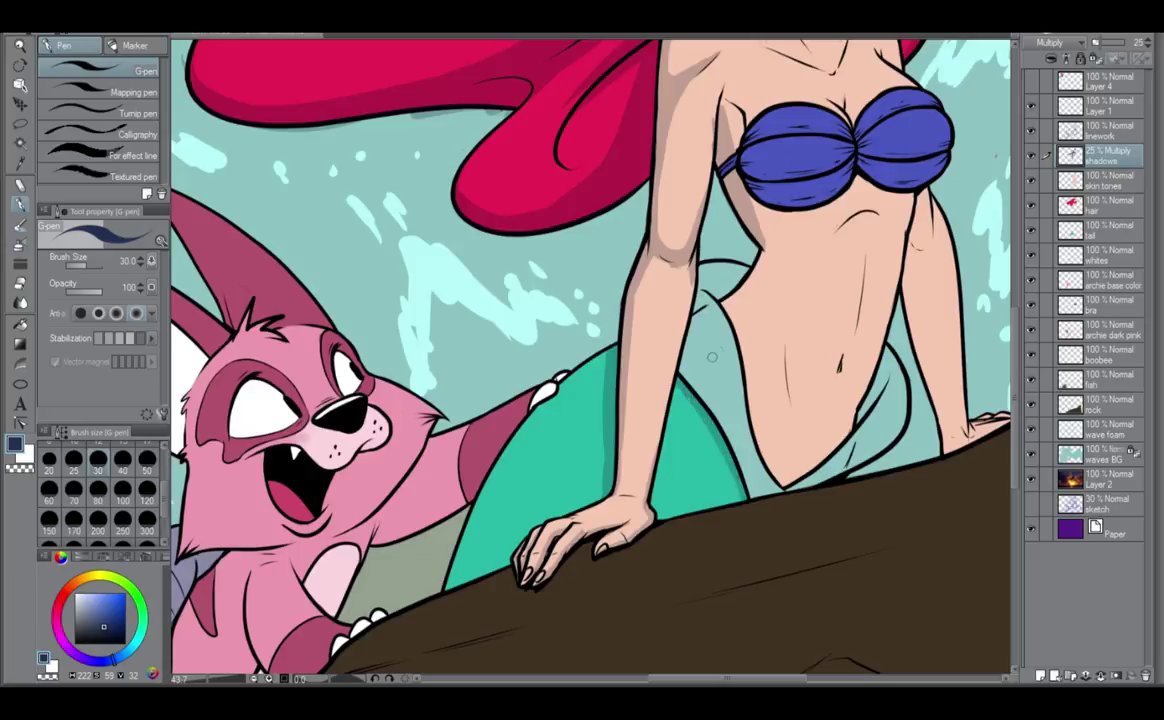
pyautogui.moveTo(722, 370); pyautogui.dragTo(714, 388)
pyautogui.hotkey('ctrl', 'z')
pyautogui.moveTo(750, 199)
pyautogui.mouseDown()
pyautogui.moveTo(769, 266)
pyautogui.moveTo(742, 294)
pyautogui.mouseUp()
pyautogui.moveTo(768, 250); pyautogui.dragTo(736, 330)
pyautogui.moveTo(766, 250); pyautogui.dragTo(730, 307)
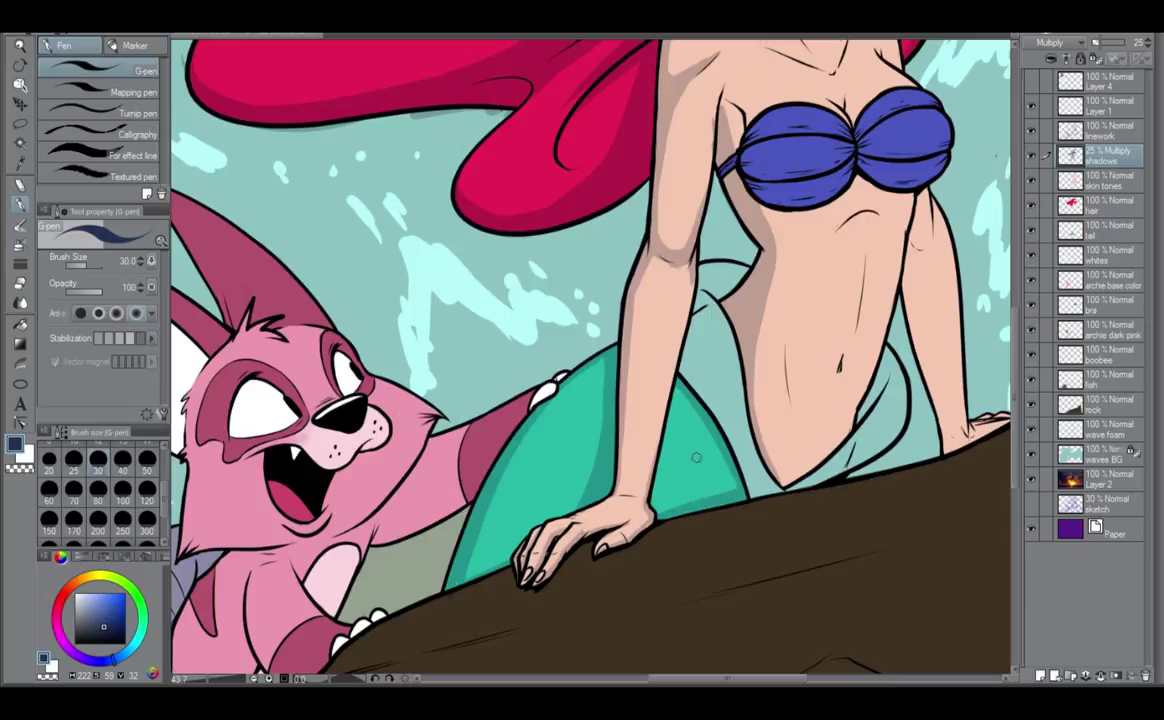
# Fill the gap between the pink creature's arms and the tail with the sampled water colour on the waves BG layer.
pyautogui.scroll(-3, 590, 360)
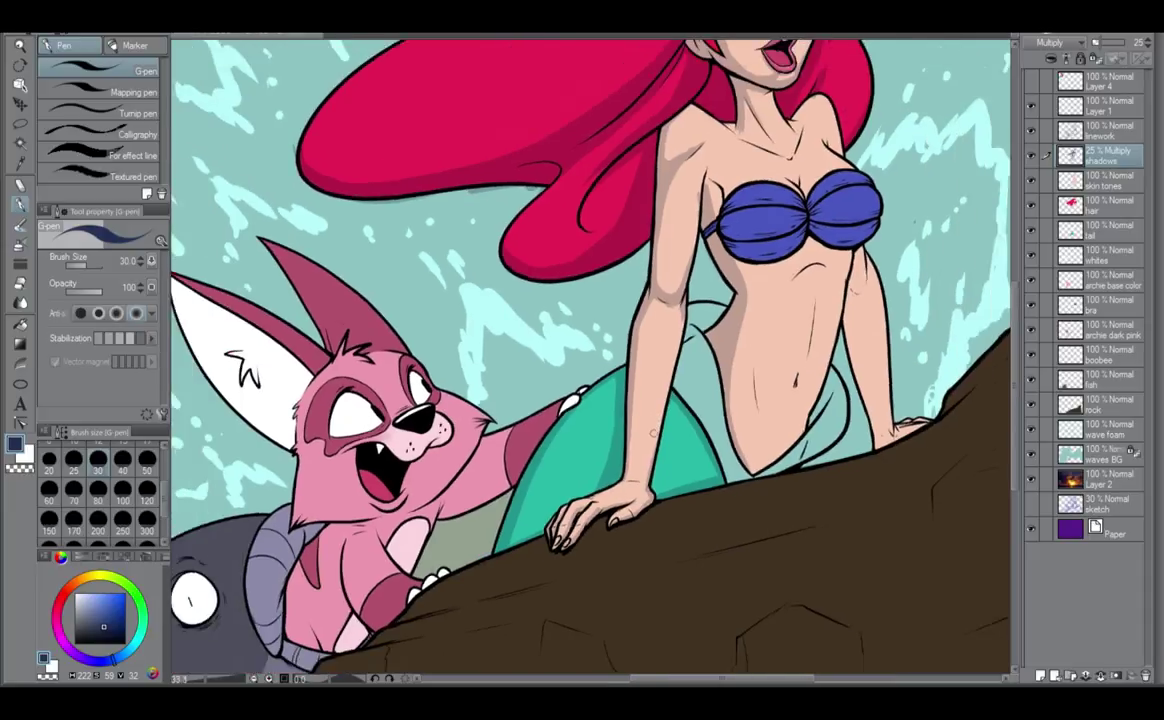
pyautogui.scroll(2, 590, 360)
pyautogui.scroll(-1, 590, 360)
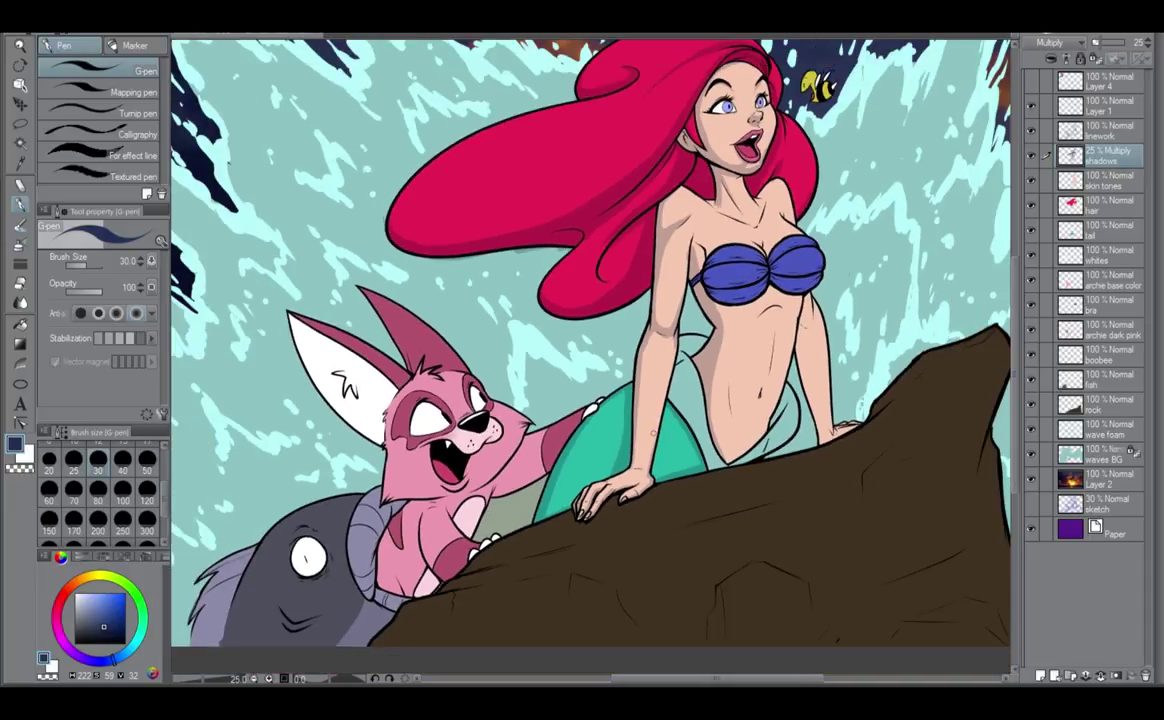
pyautogui.click(1027, 457)
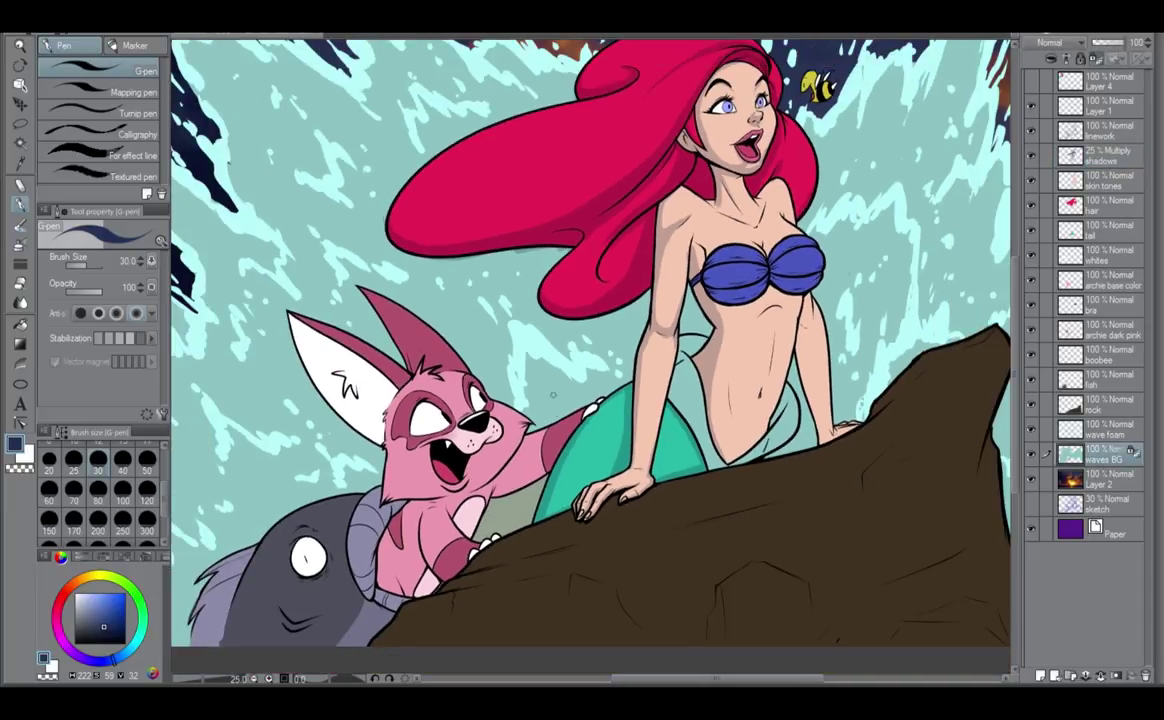
pyautogui.keyDown('alt'); pyautogui.click(553, 395); pyautogui.keyUp('alt')
pyautogui.moveTo(480, 525); pyautogui.dragTo(536, 493)
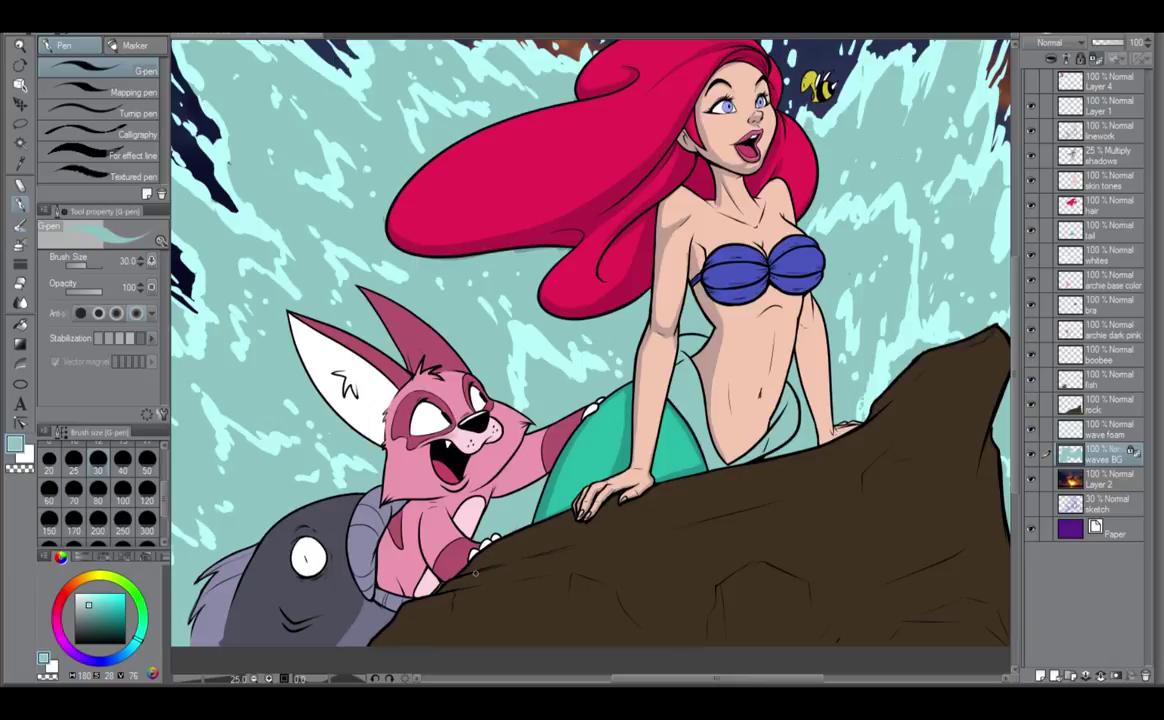
# Switch to the wave foam layer, check its content by toggling its visibility, and sample the pale foam colour.
pyautogui.click(1035, 432)
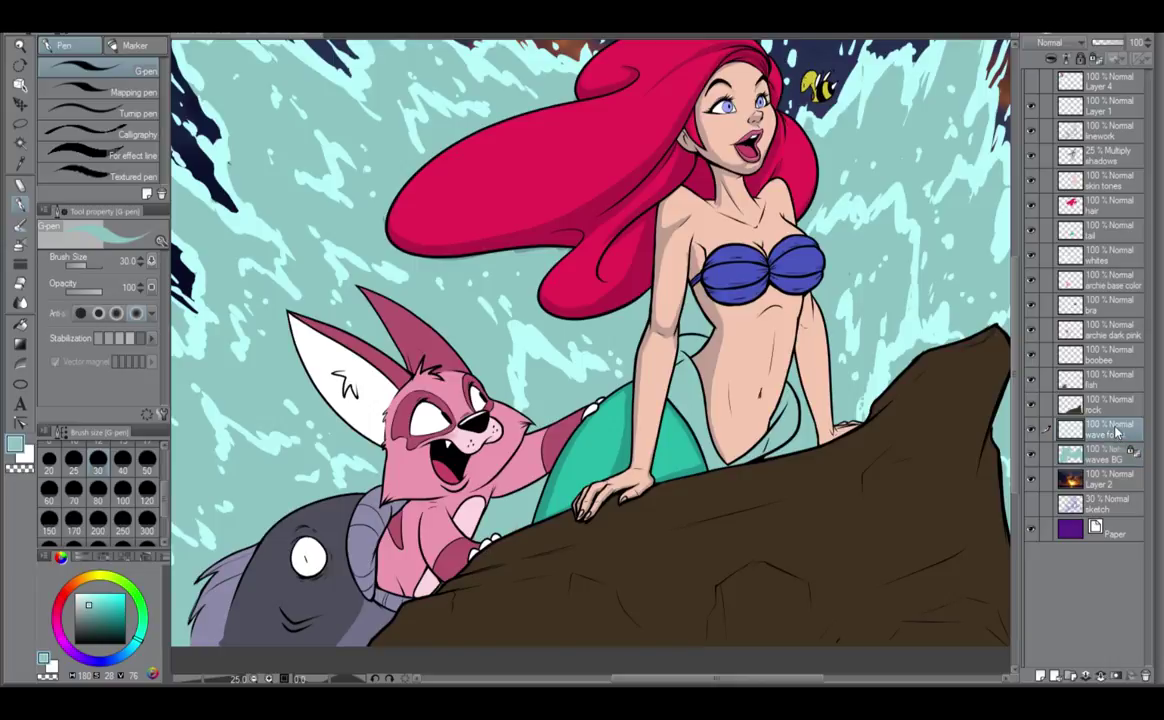
pyautogui.click(1032, 430)
pyautogui.click(1032, 430)
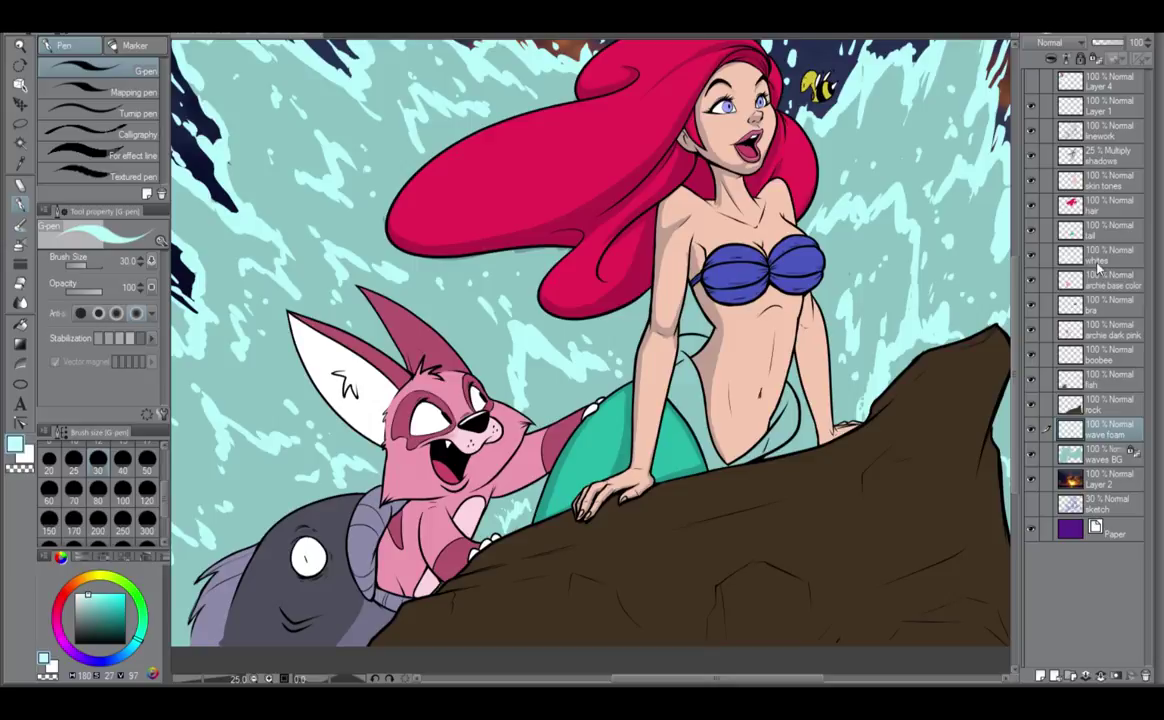
# Check what the linework layer contains by hiding it and showing it again.
pyautogui.click(1033, 131)
pyautogui.click(1031, 131)
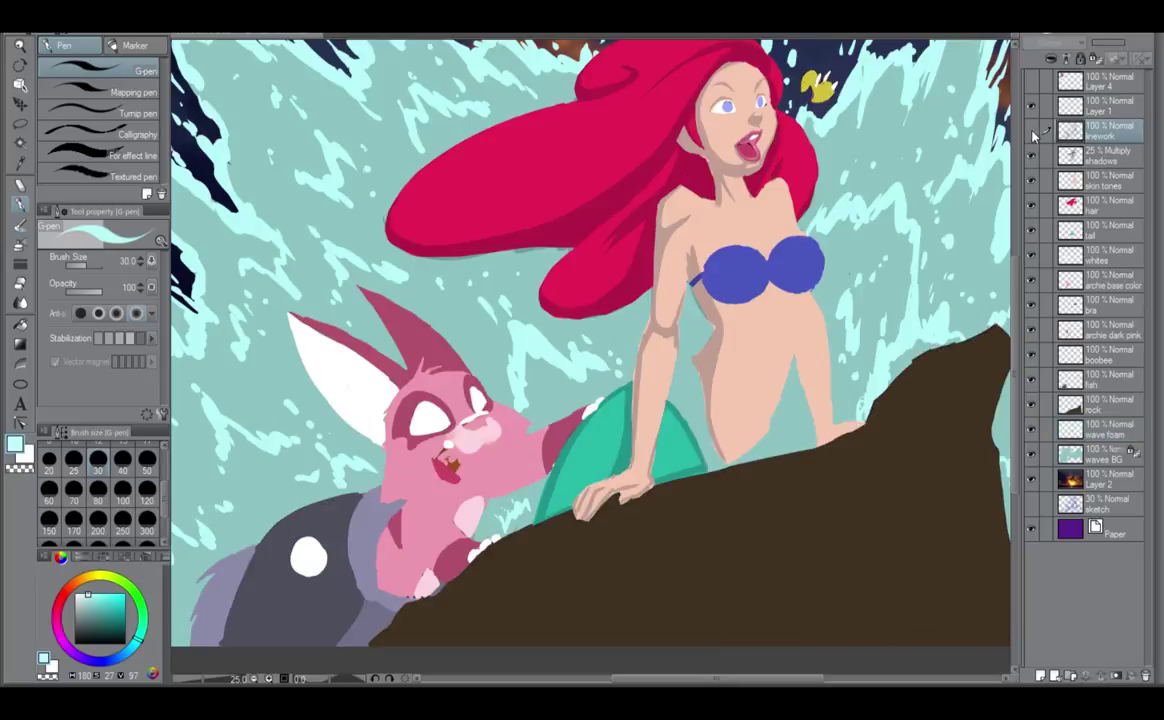
pyautogui.click(1031, 131)
pyautogui.click(1031, 155)
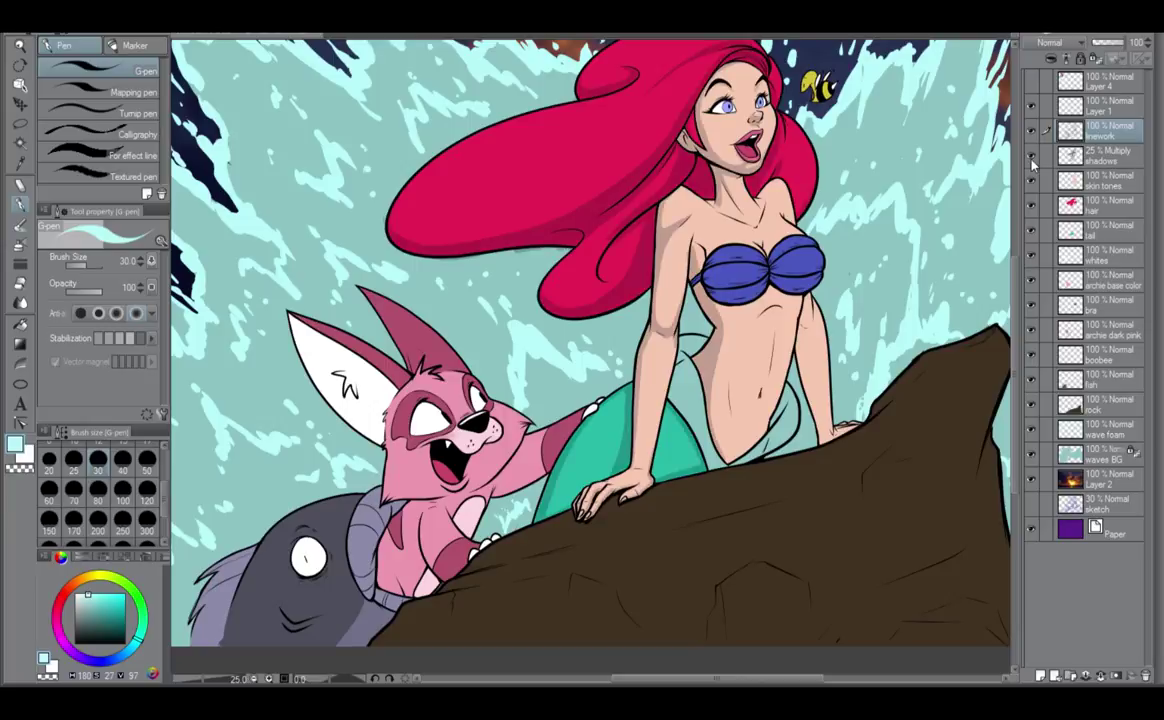
# Set the shadows layer to 100% opacity and Normal blending, and sample its dark blue shadow colour.
pyautogui.click(1100, 152)
pyautogui.moveTo(1104, 44); pyautogui.dragTo(1126, 43)
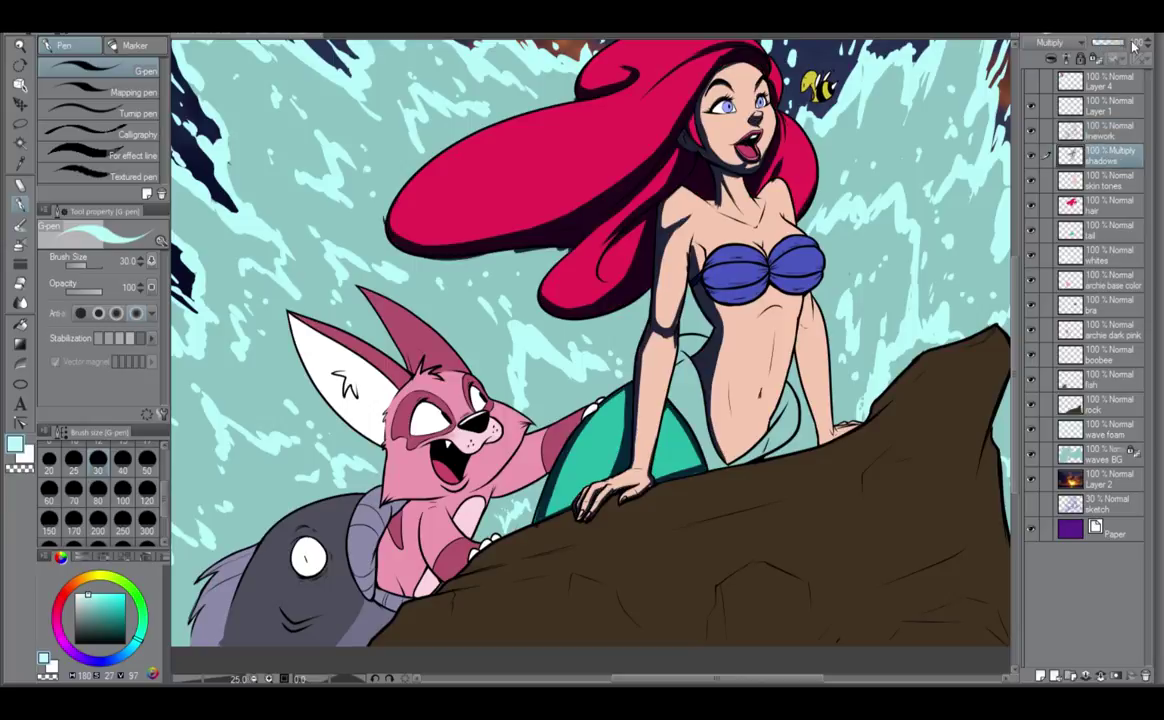
pyautogui.click(1036, 42)
pyautogui.click(1018, 70)
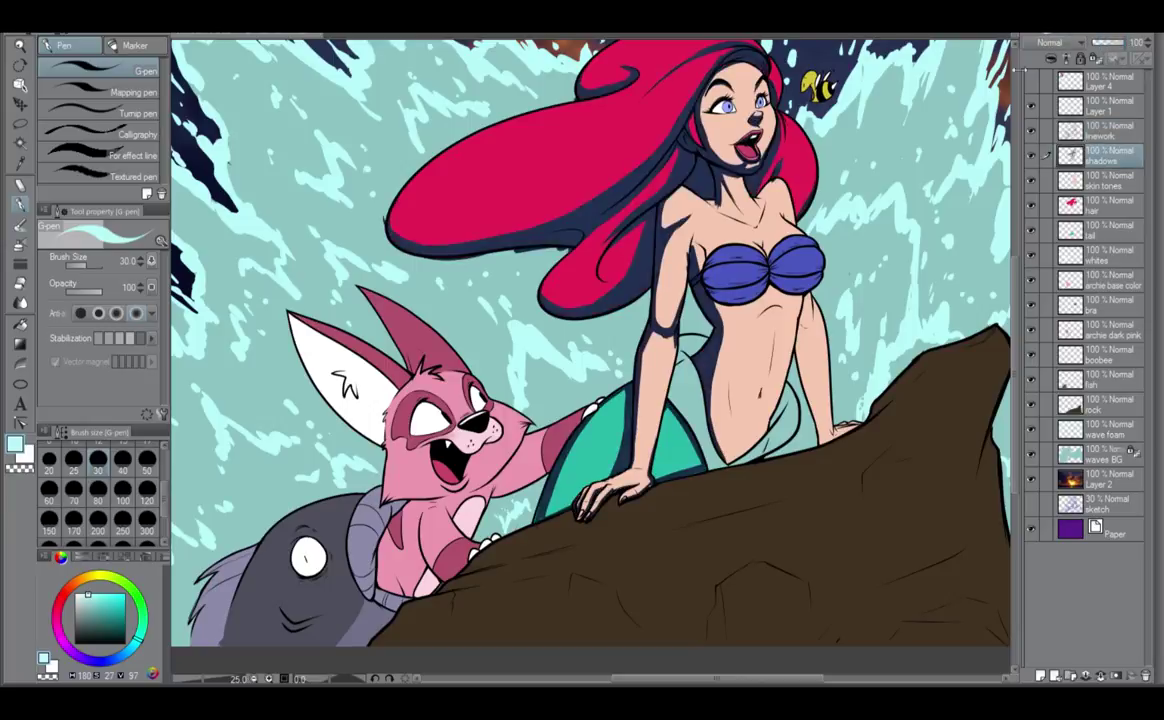
pyautogui.keyDown('alt'); pyautogui.click(609, 198); pyautogui.keyUp('alt')
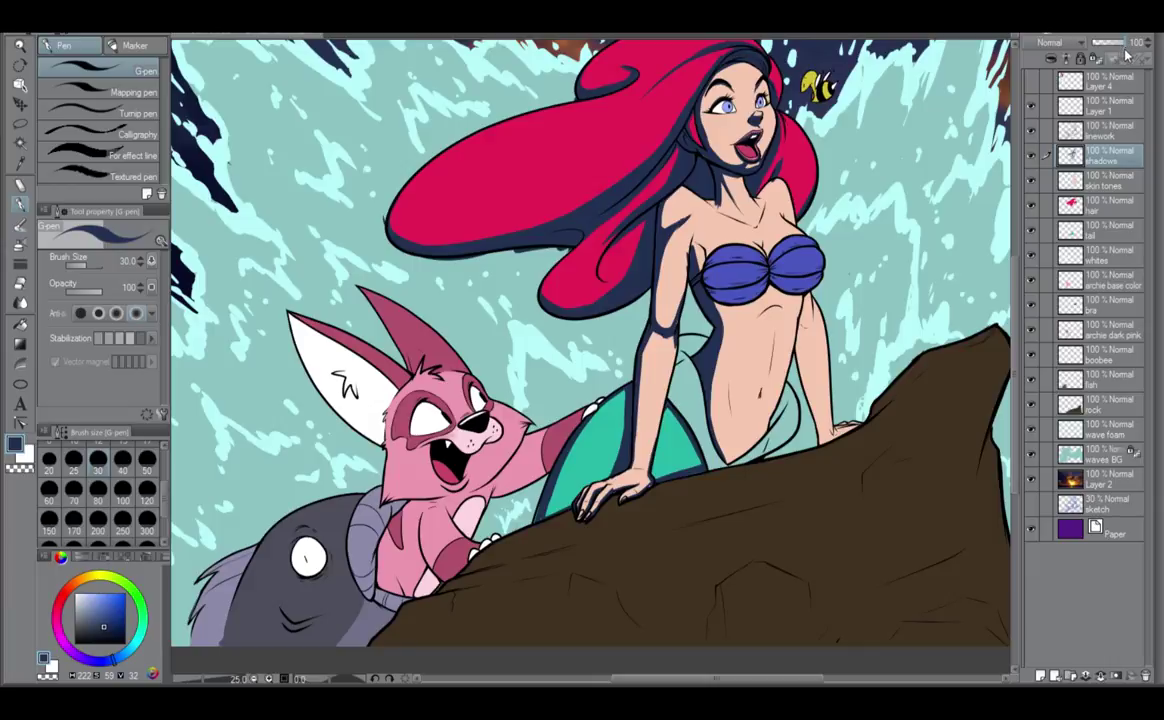
# Return the shadows layer to 25% opacity with Multiply blending.
pyautogui.moveTo(1117, 45)
pyautogui.mouseDown()
pyautogui.moveTo(1100, 45)
pyautogui.moveTo(1104, 57)
pyautogui.mouseUp()
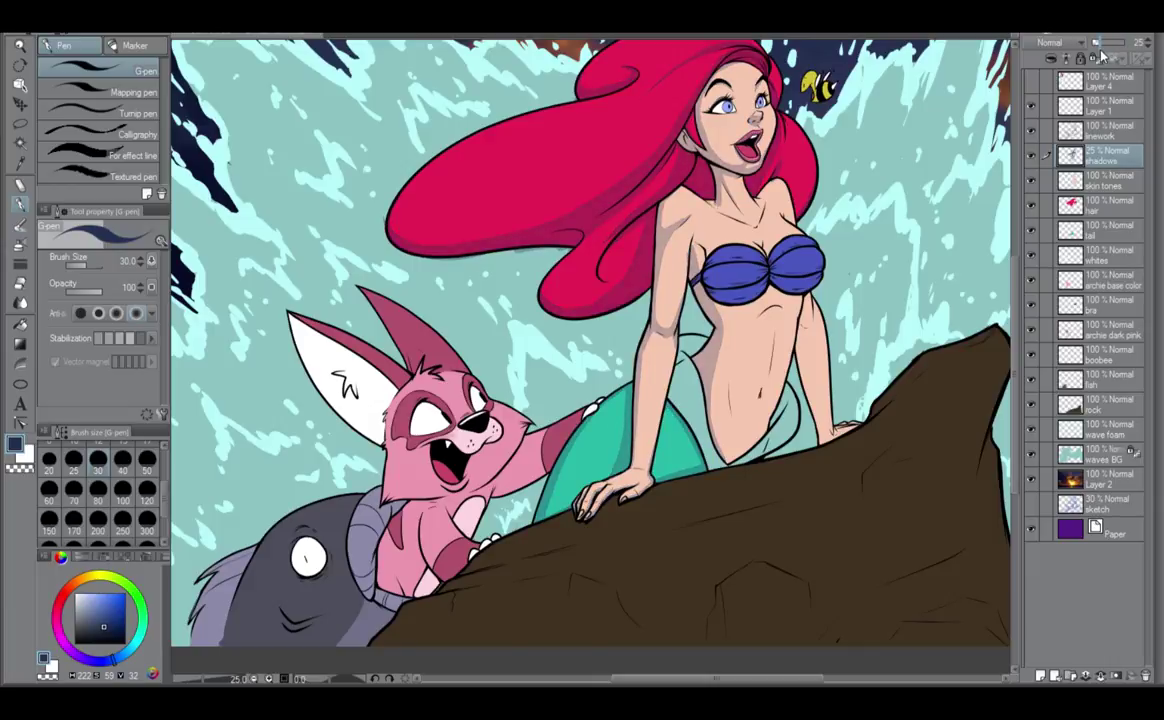
pyautogui.click(1049, 42)
pyautogui.click(1055, 88)
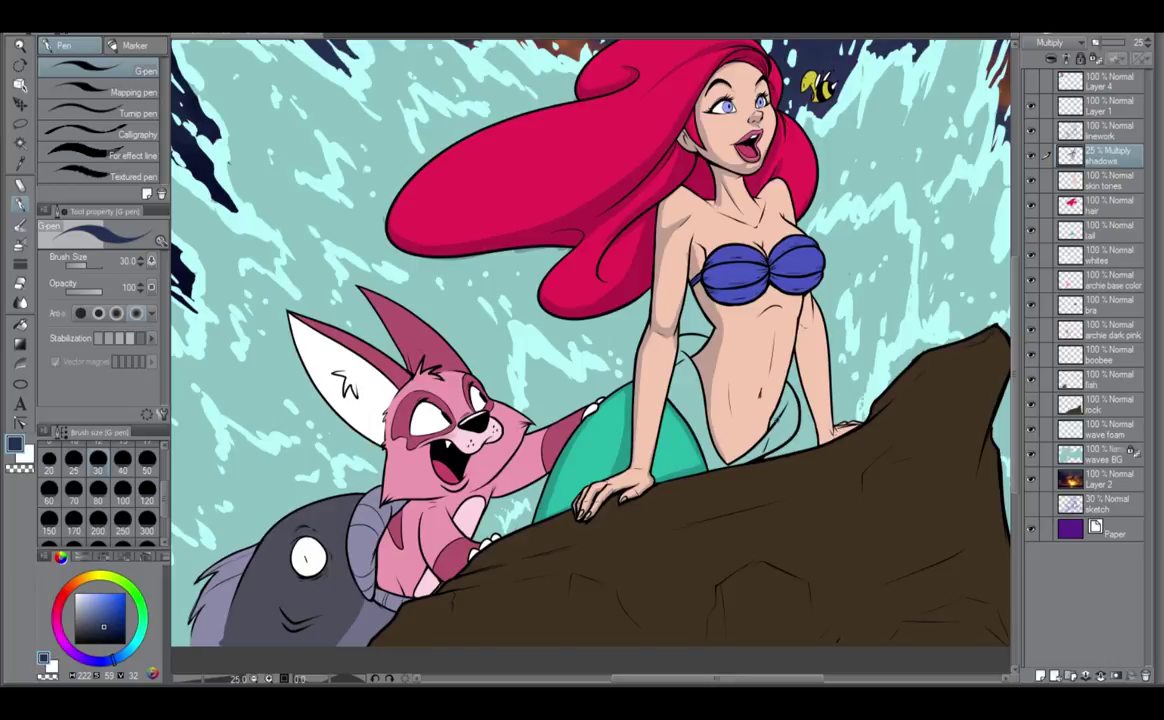
# Undo the last two strokes and shade the skin between the mermaid's near arm and her bra.
pyautogui.moveTo(776, 407); pyautogui.dragTo(718, 588)
pyautogui.scroll(2, 718, 598)
pyautogui.scroll(4, 662, 430)
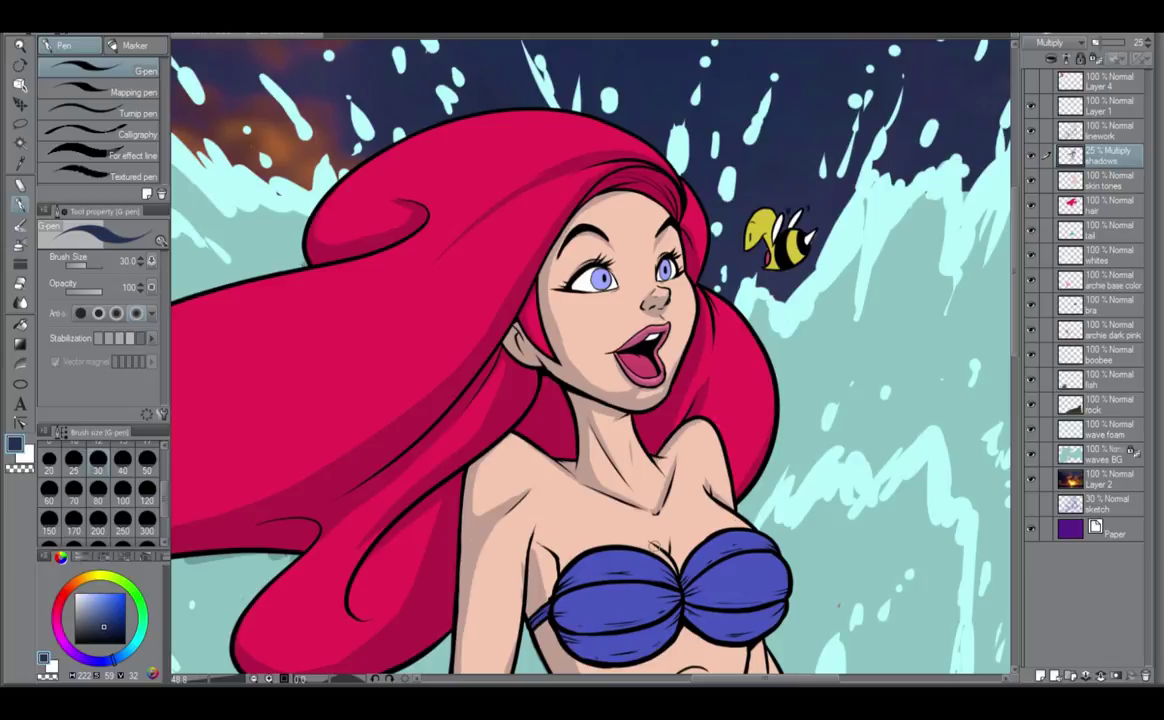
pyautogui.hotkey('ctrl', 'z')
pyautogui.hotkey('ctrl', 'z')
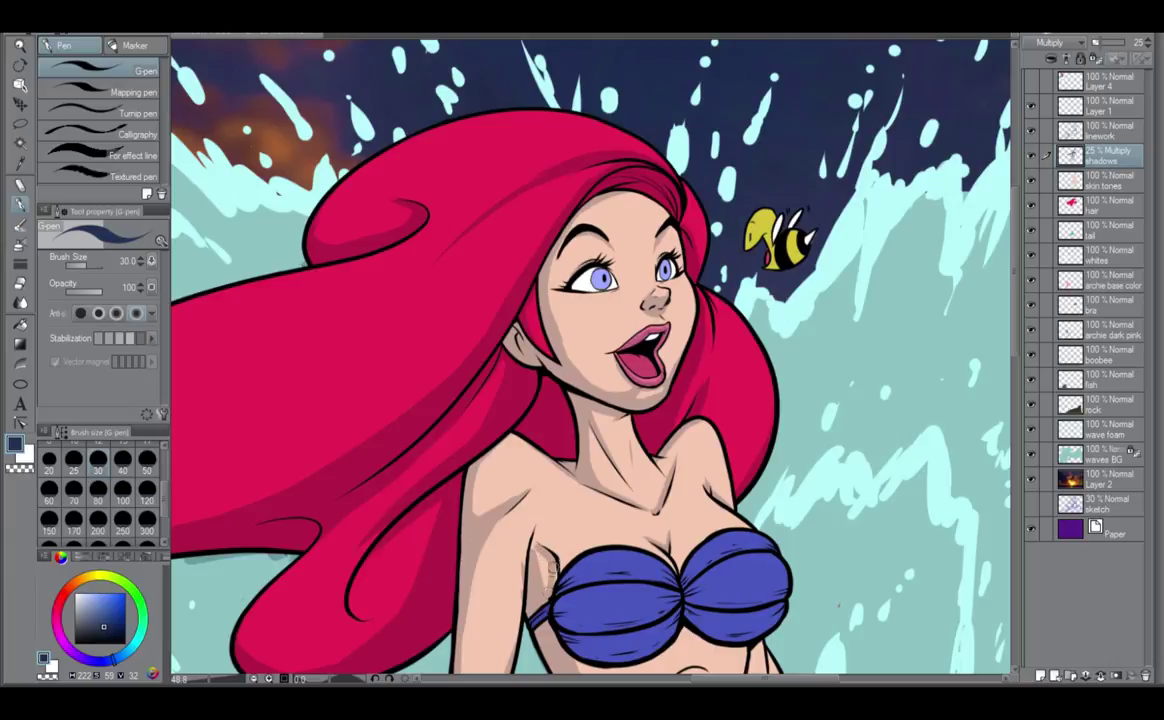
pyautogui.moveTo(547, 552)
pyautogui.mouseDown()
pyautogui.moveTo(539, 572)
pyautogui.moveTo(540, 559)
pyautogui.moveTo(554, 579)
pyautogui.mouseUp()
pyautogui.scroll(-5, 592, 480)
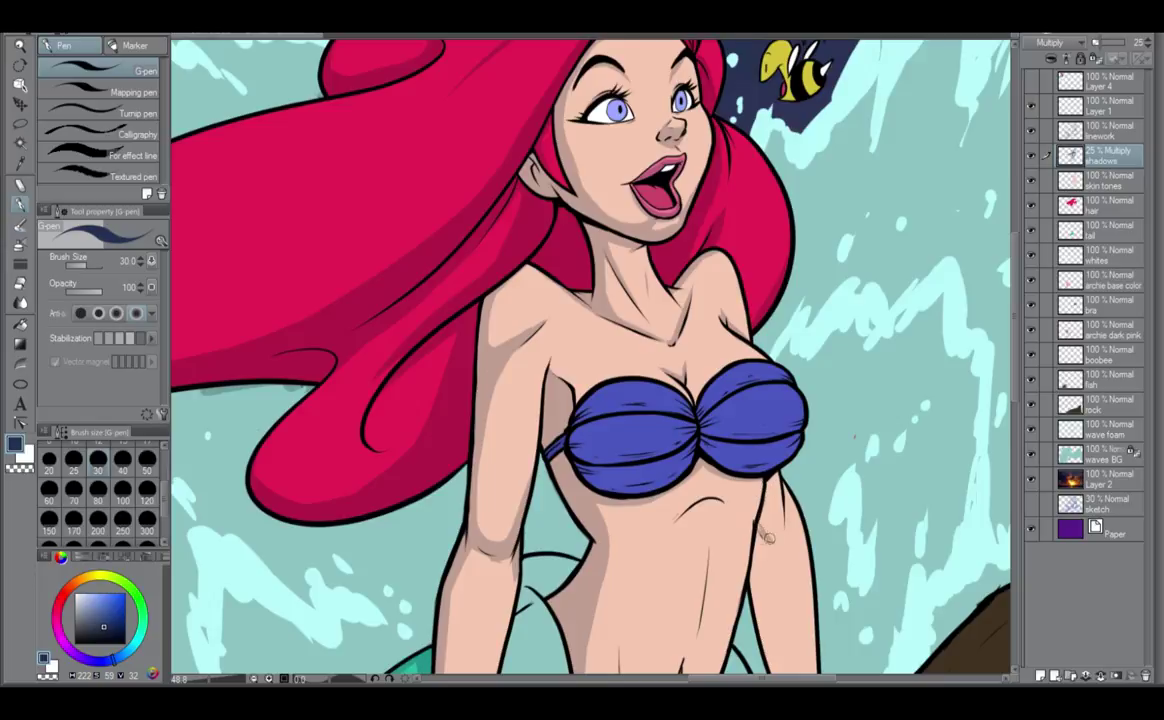
# Shade the mermaid's far arm at the elbow and along the inner forearm down to the wrist.
pyautogui.moveTo(688, 482); pyautogui.dragTo(640, 450)
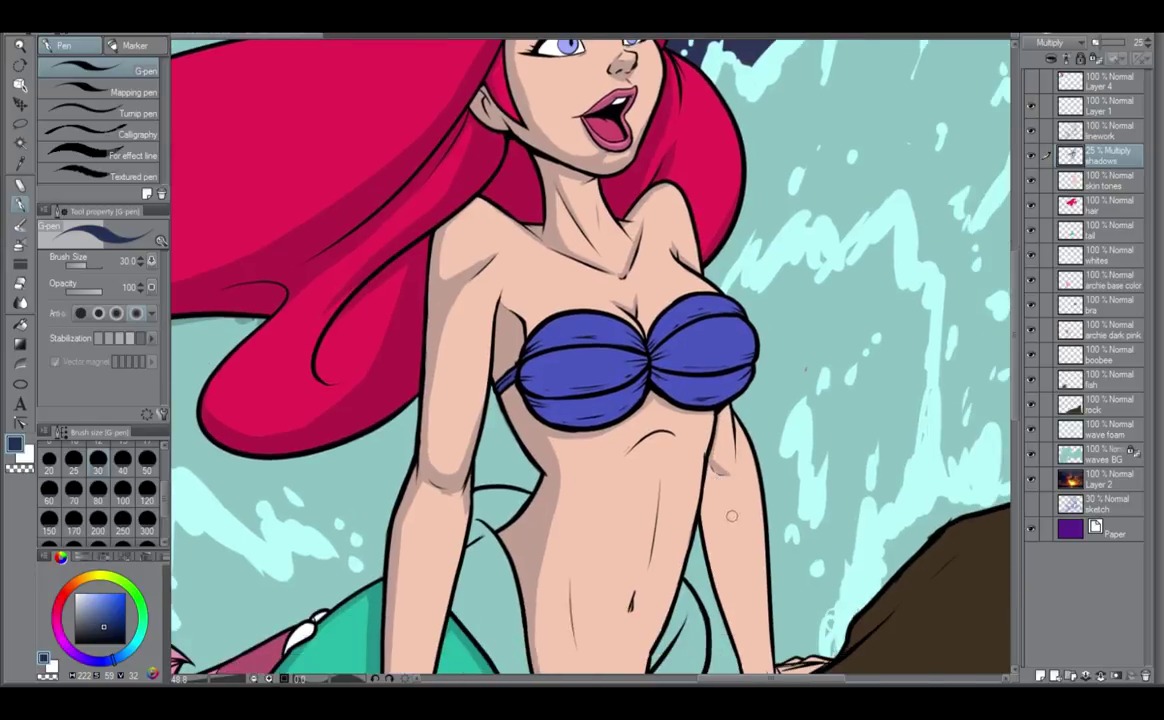
pyautogui.moveTo(708, 462); pyautogui.dragTo(705, 540)
pyautogui.moveTo(704, 487); pyautogui.dragTo(723, 600)
pyautogui.moveTo(739, 612); pyautogui.dragTo(691, 485)
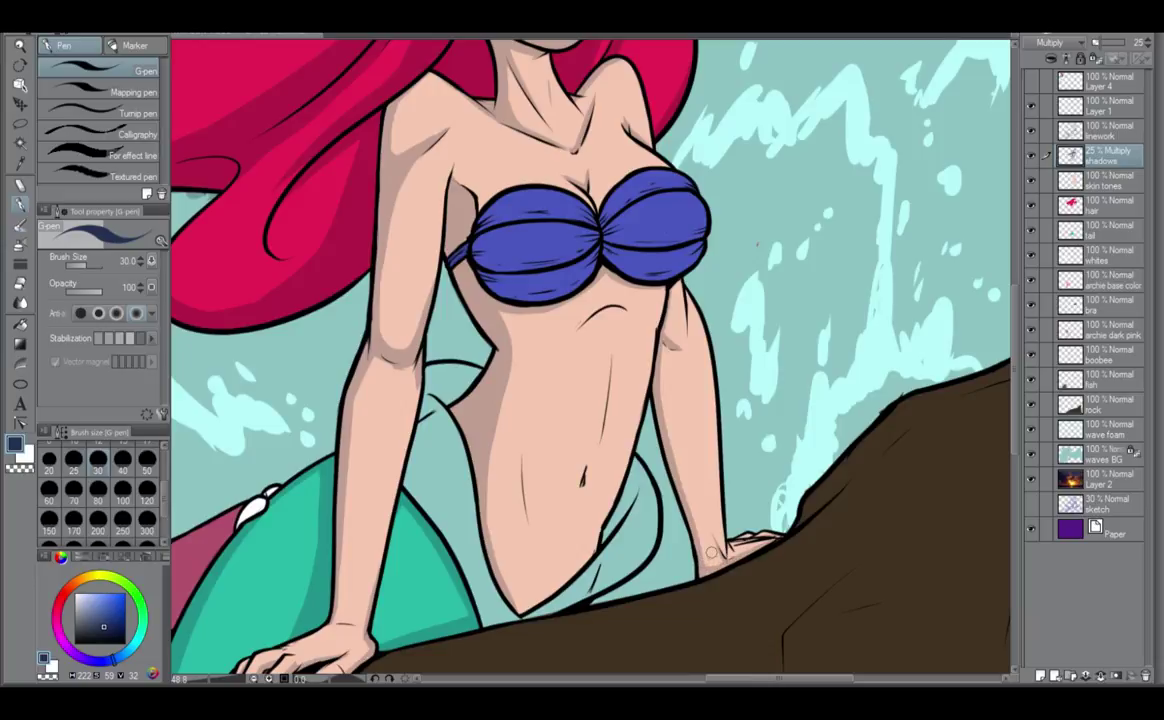
pyautogui.moveTo(671, 511); pyautogui.dragTo(697, 577)
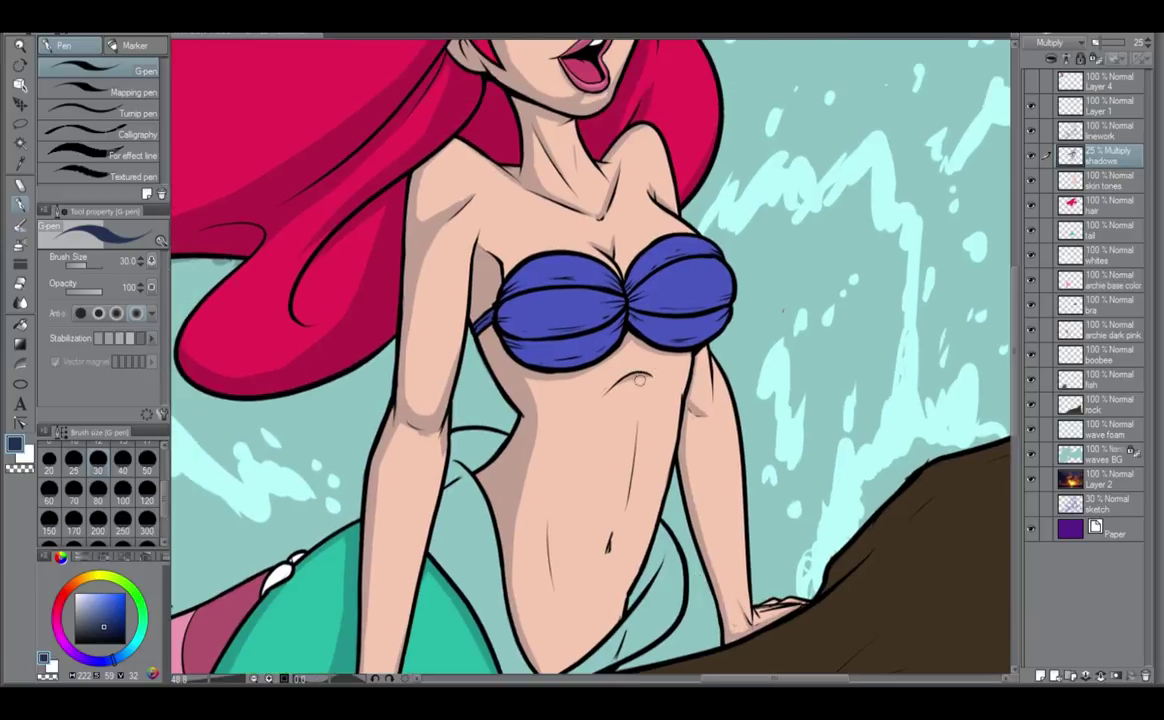
# Shade the mermaid's ribs beneath the bra and the lower edge of her belly.
pyautogui.moveTo(641, 396); pyautogui.dragTo(660, 453)
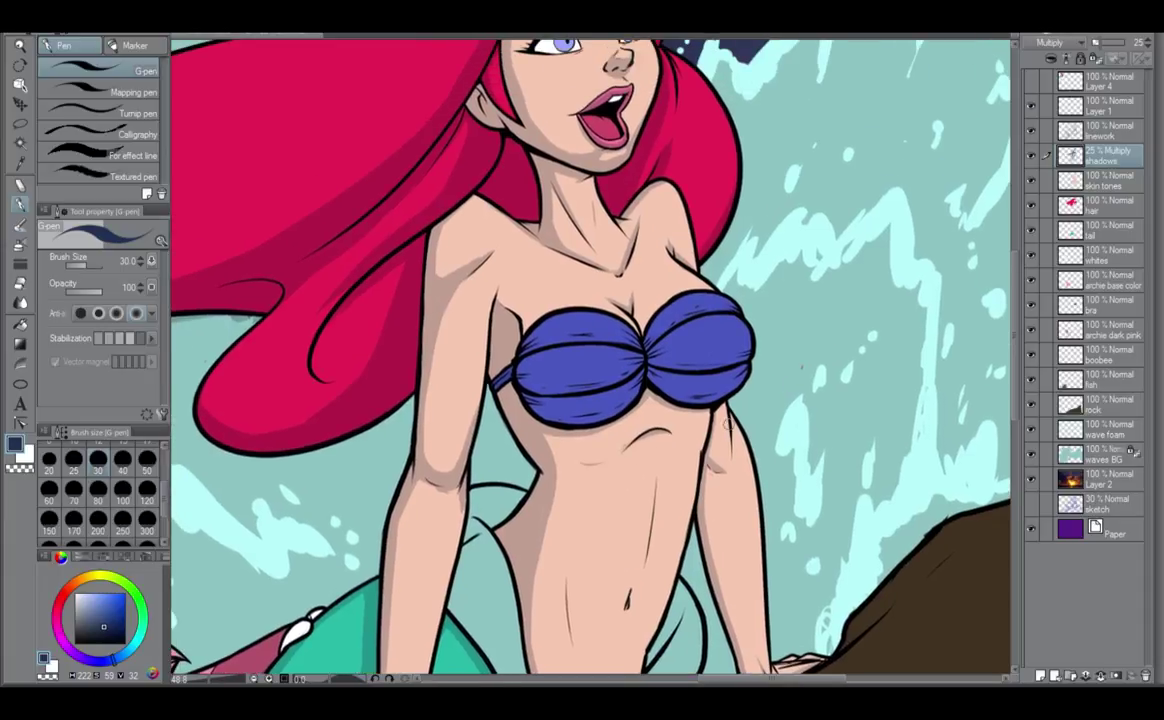
pyautogui.moveTo(581, 618); pyautogui.dragTo(590, 546)
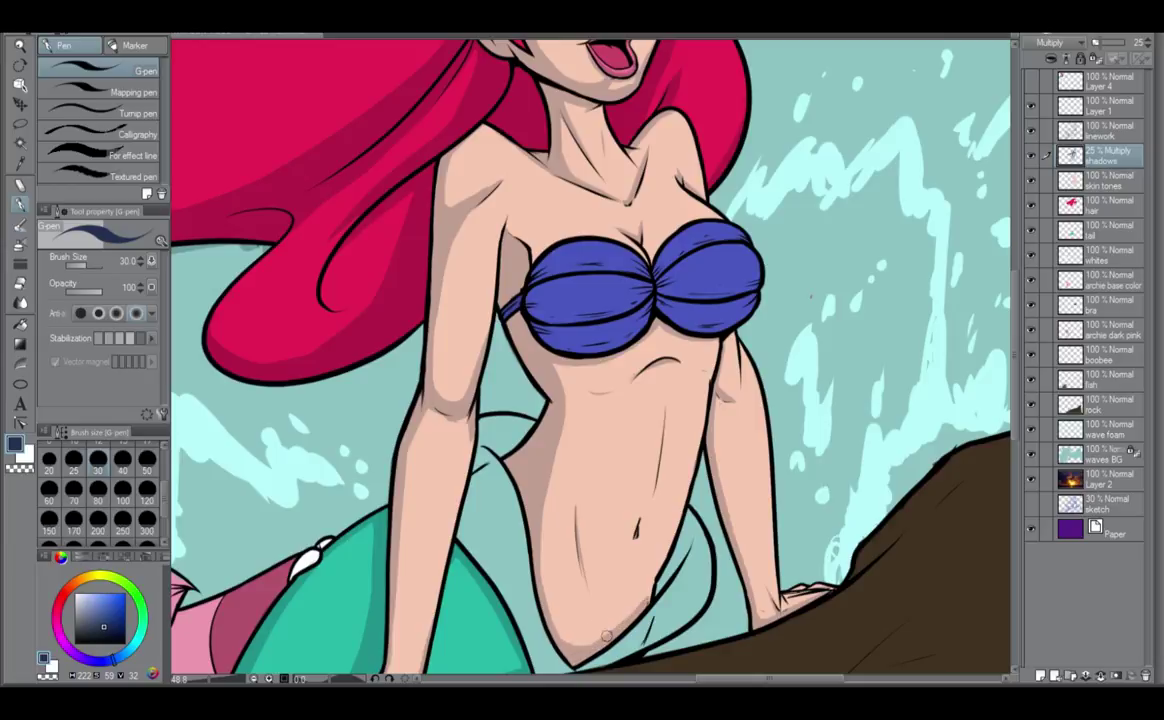
pyautogui.scroll(-2, 672, 570)
pyautogui.scroll(2, 660, 566)
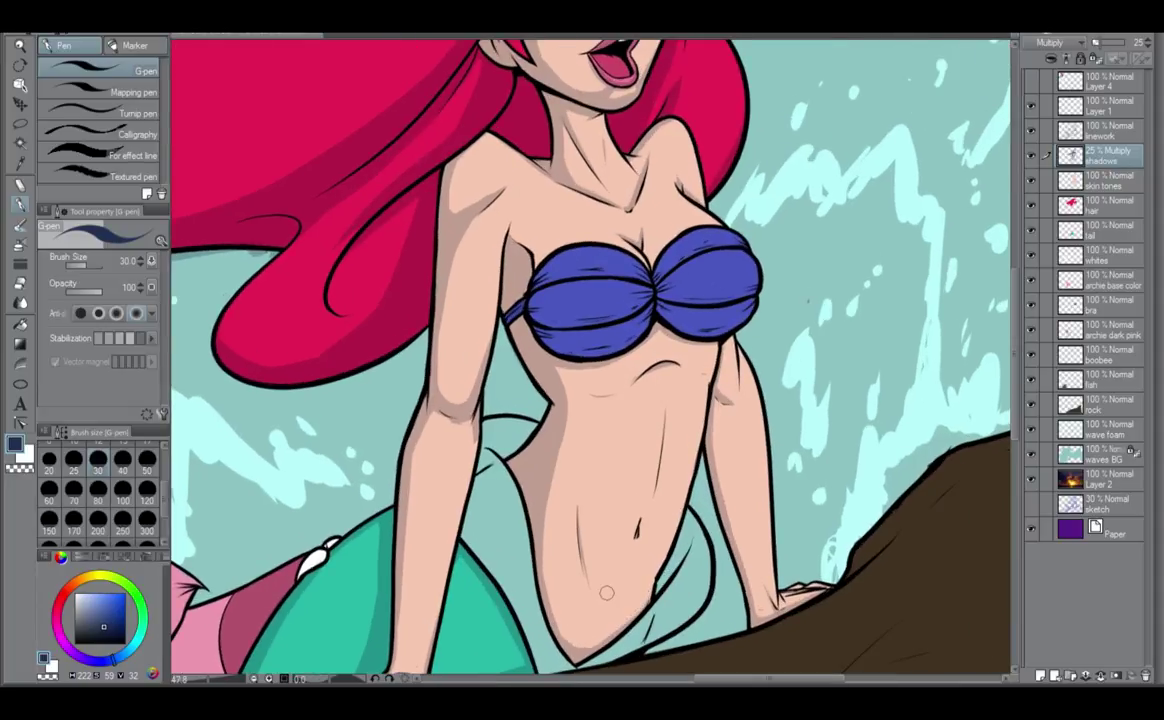
pyautogui.scroll(-2, 605, 592)
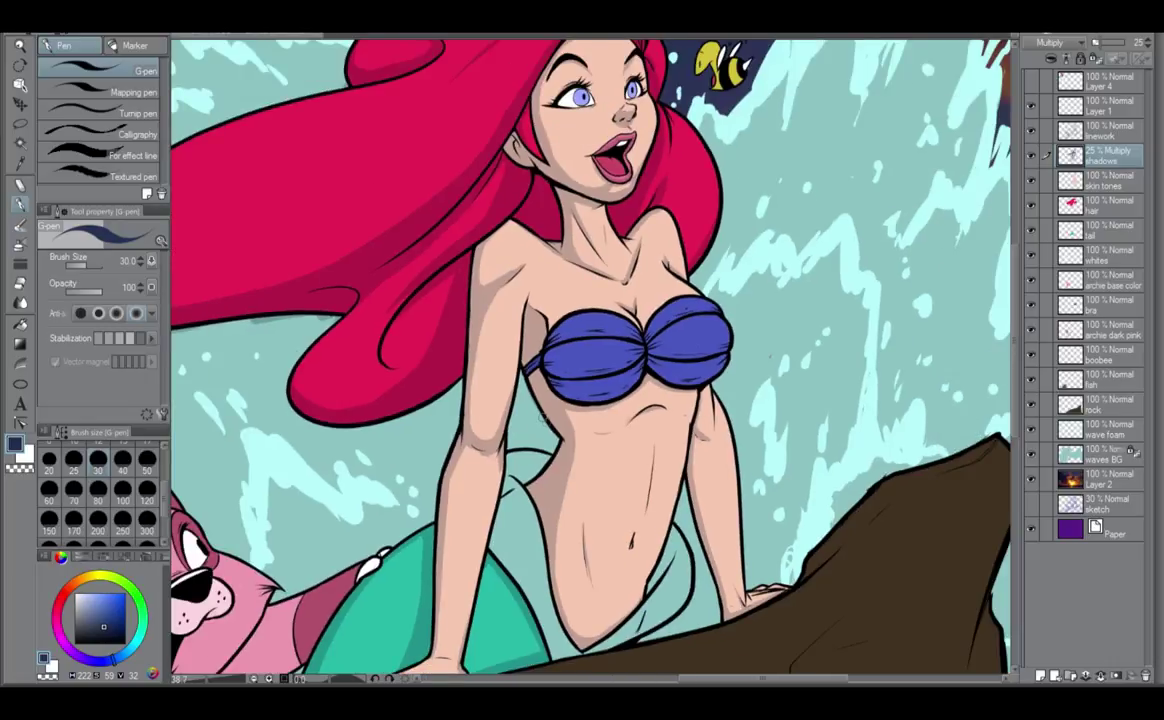
pyautogui.scroll(2, 485, 435)
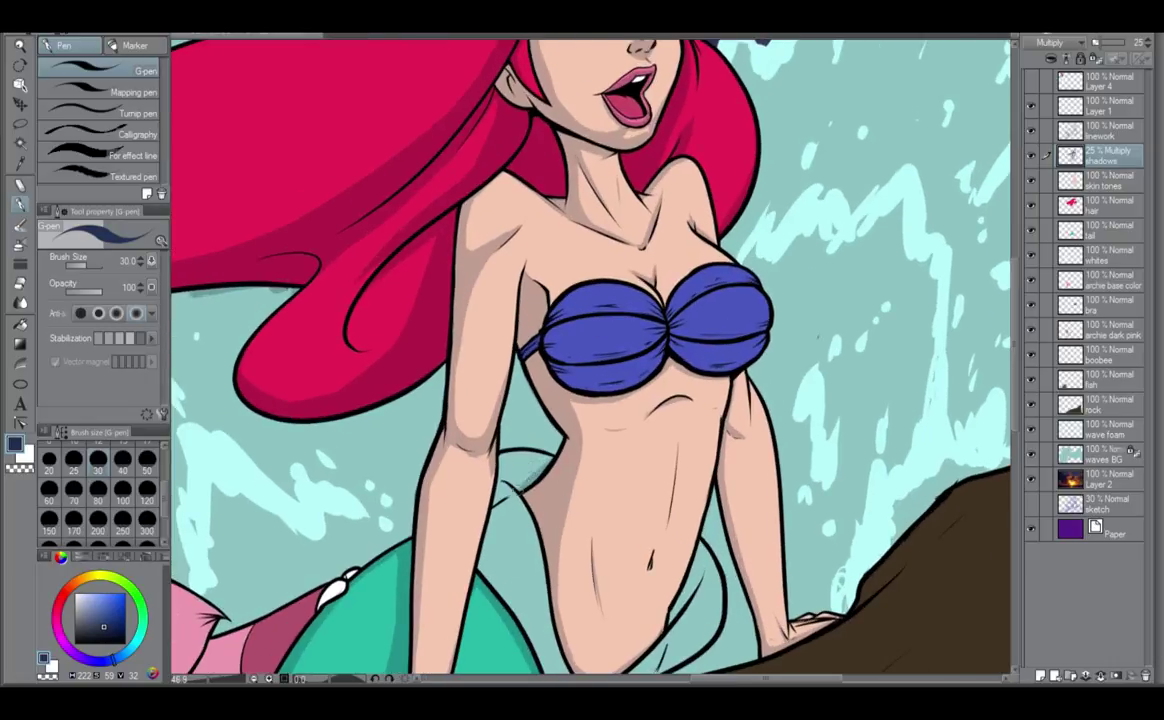
# Shade the pale fin along the near side of the mermaid's waist and hip down to the rock.
pyautogui.moveTo(519, 490)
pyautogui.mouseDown()
pyautogui.moveTo(545, 467)
pyautogui.moveTo(513, 490)
pyautogui.moveTo(541, 456)
pyautogui.mouseUp()
pyautogui.scroll(-2, 526, 483)
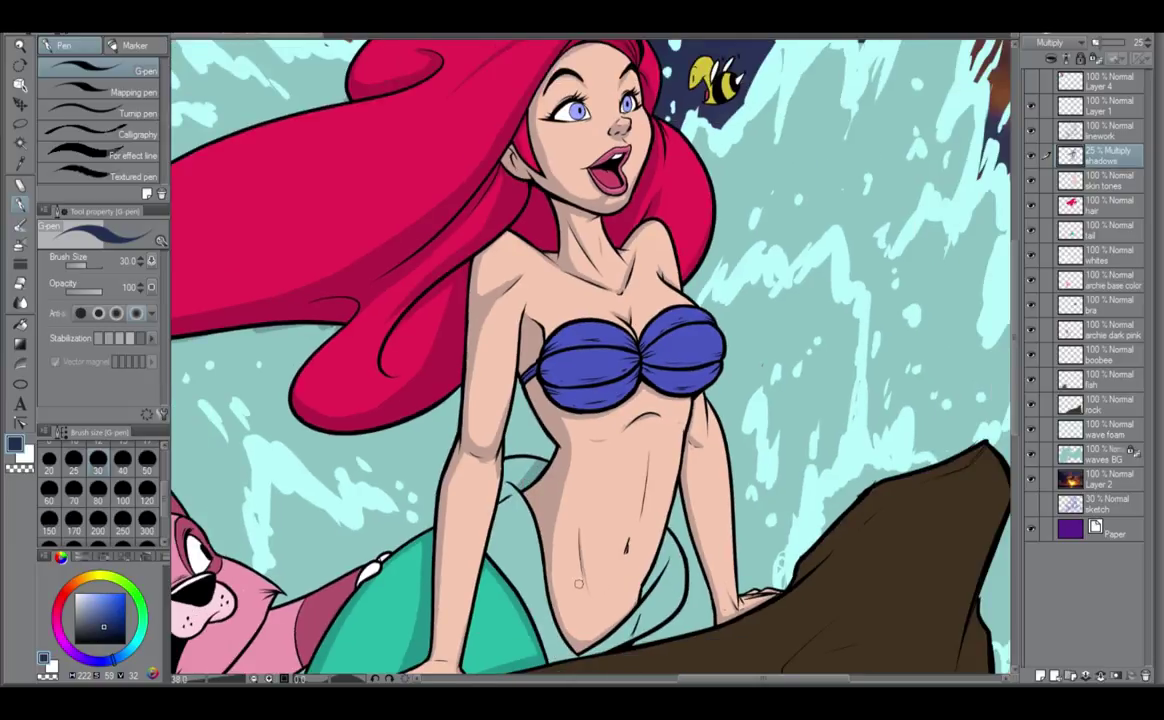
pyautogui.moveTo(556, 590)
pyautogui.mouseDown()
pyautogui.moveTo(630, 568)
pyautogui.moveTo(700, 556)
pyautogui.mouseUp()
pyautogui.hotkey('ctrl', 'z')
pyautogui.scroll(-2, 579, 535)
pyautogui.scroll(3, 579, 535)
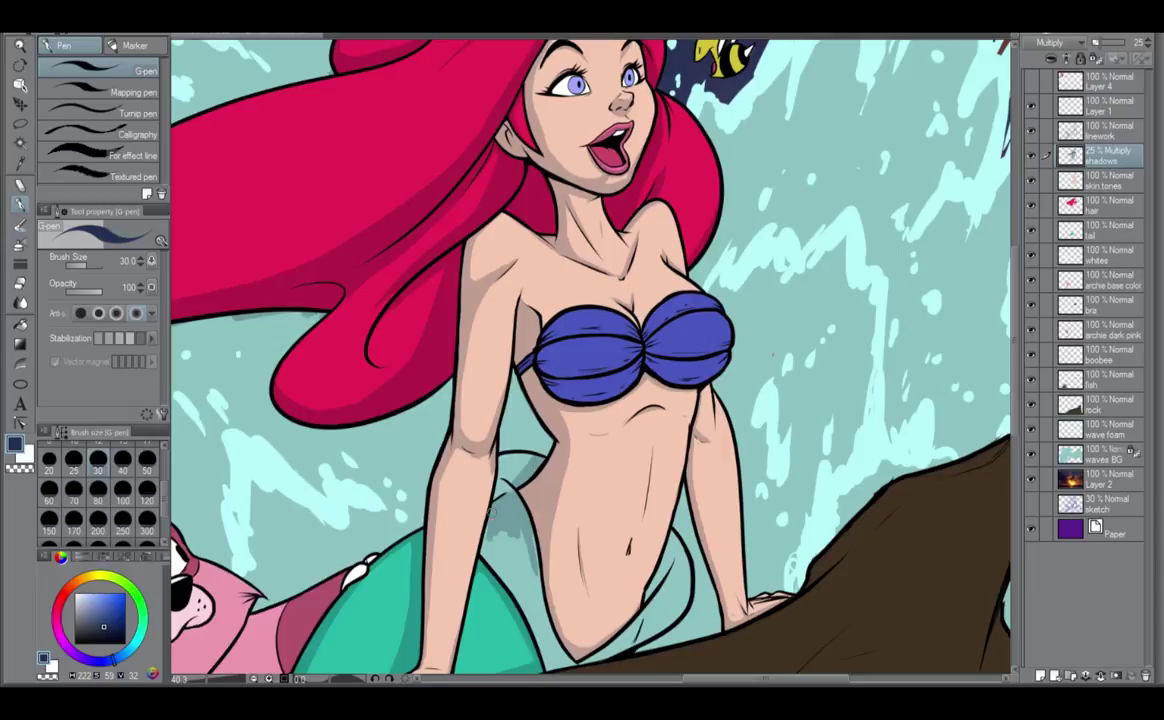
pyautogui.moveTo(500, 566)
pyautogui.mouseDown()
pyautogui.moveTo(503, 526)
pyautogui.moveTo(530, 573)
pyautogui.mouseUp()
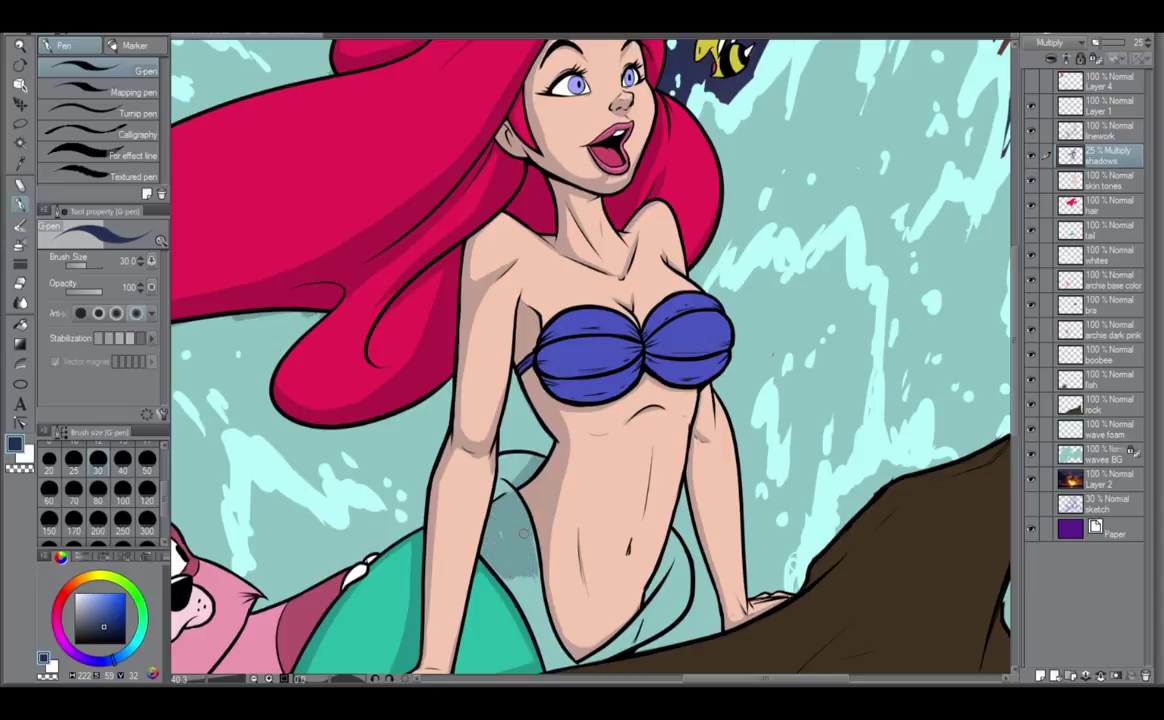
pyautogui.moveTo(530, 529)
pyautogui.mouseDown()
pyautogui.moveTo(502, 532)
pyautogui.moveTo(521, 603)
pyautogui.moveTo(519, 585)
pyautogui.moveTo(539, 622)
pyautogui.moveTo(540, 583)
pyautogui.moveTo(534, 628)
pyautogui.moveTo(575, 669)
pyautogui.mouseUp()
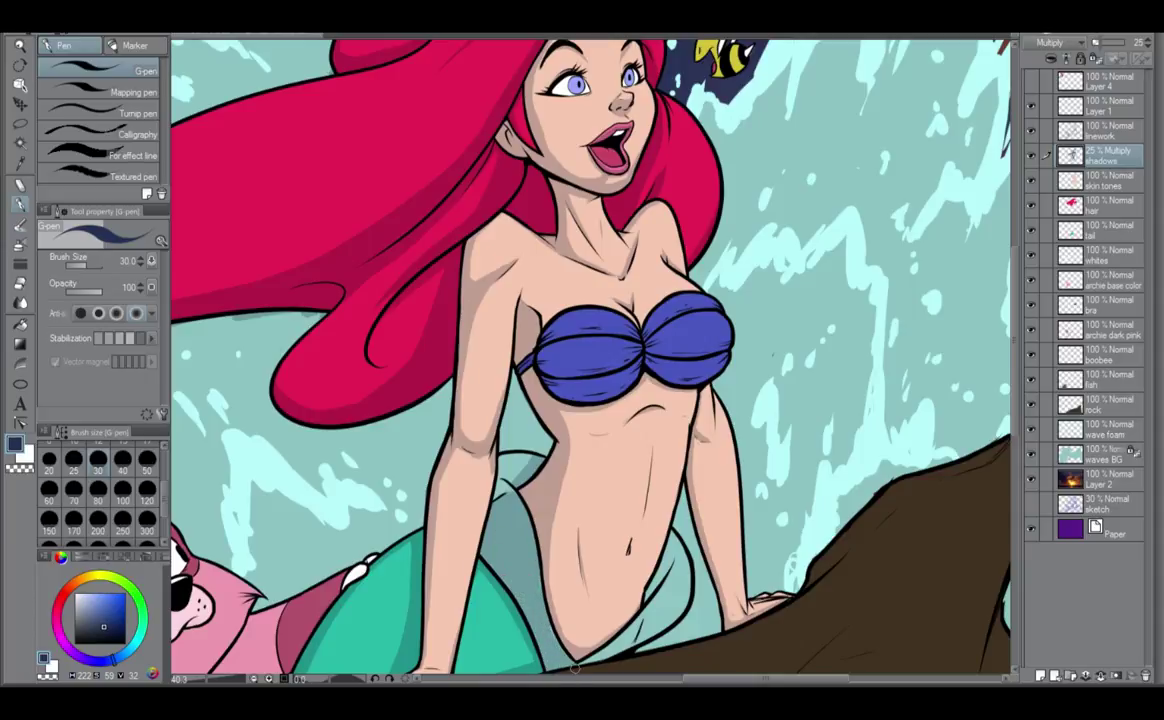
pyautogui.moveTo(511, 494)
pyautogui.mouseDown()
pyautogui.moveTo(527, 528)
pyautogui.moveTo(514, 498)
pyautogui.moveTo(547, 632)
pyautogui.mouseUp()
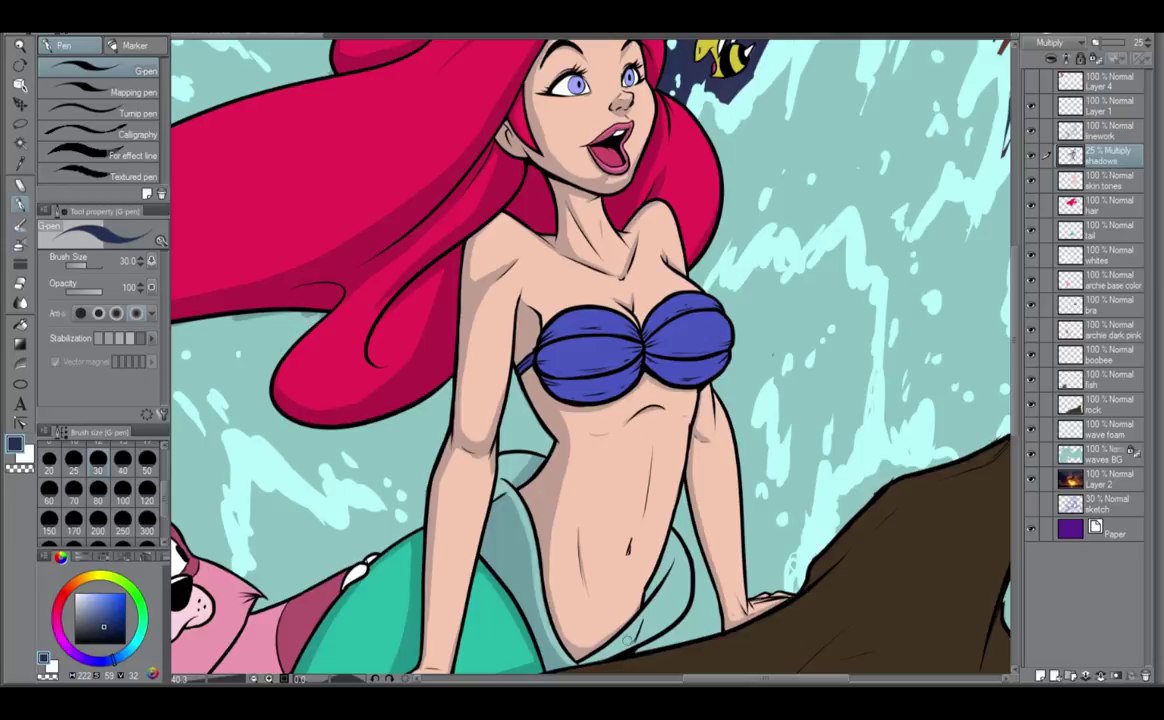
# Shade the pale fin below the mermaid's belly on the far side of her hip.
pyautogui.moveTo(596, 658)
pyautogui.mouseDown()
pyautogui.moveTo(631, 629)
pyautogui.moveTo(622, 648)
pyautogui.mouseUp()
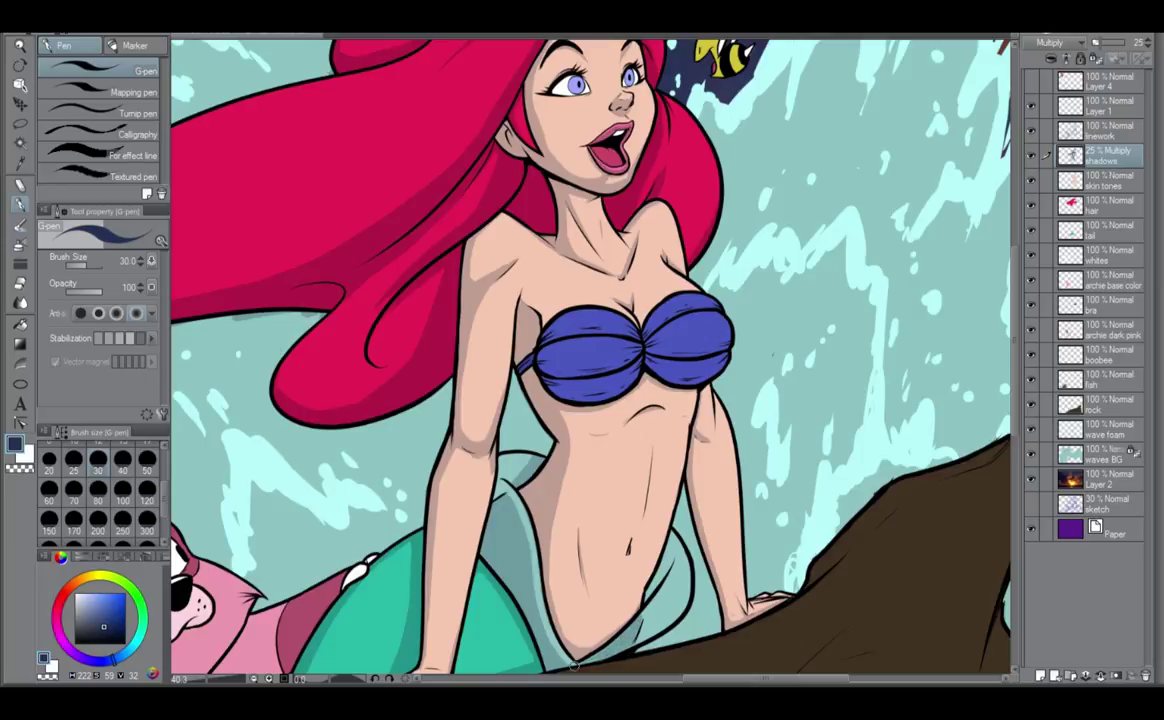
pyautogui.moveTo(592, 656); pyautogui.dragTo(640, 617)
pyautogui.scroll(-1, 693, 537)
pyautogui.scroll(-1, 686, 517)
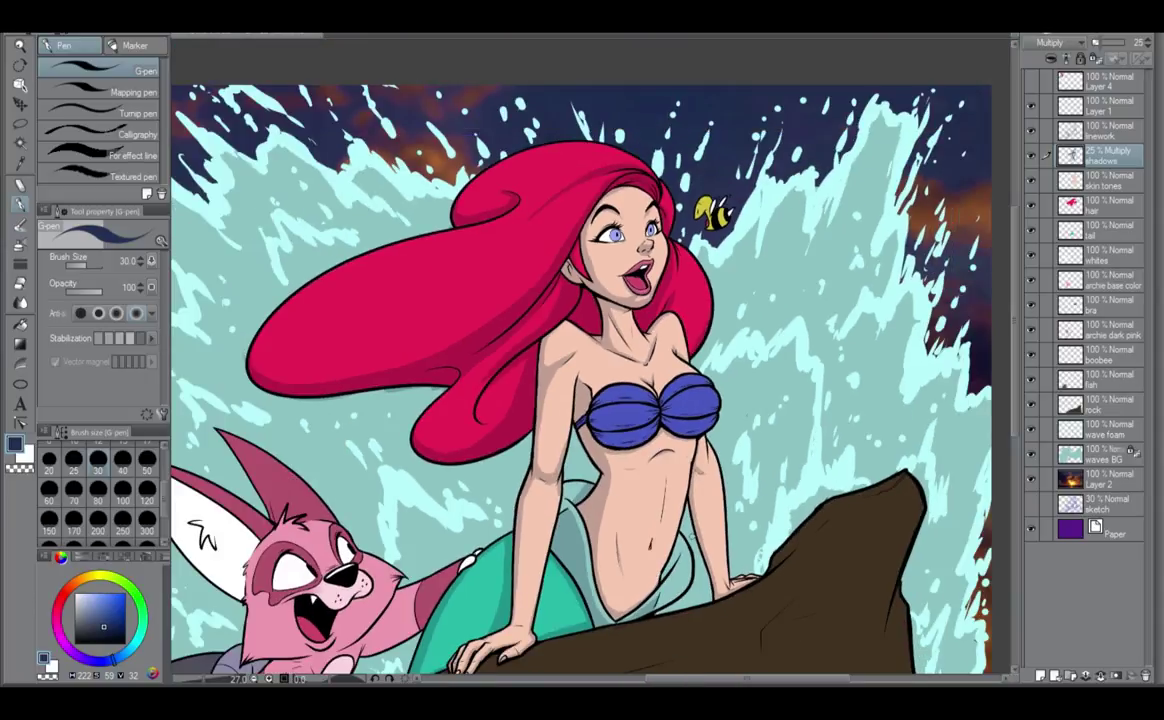
pyautogui.scroll(1, 683, 526)
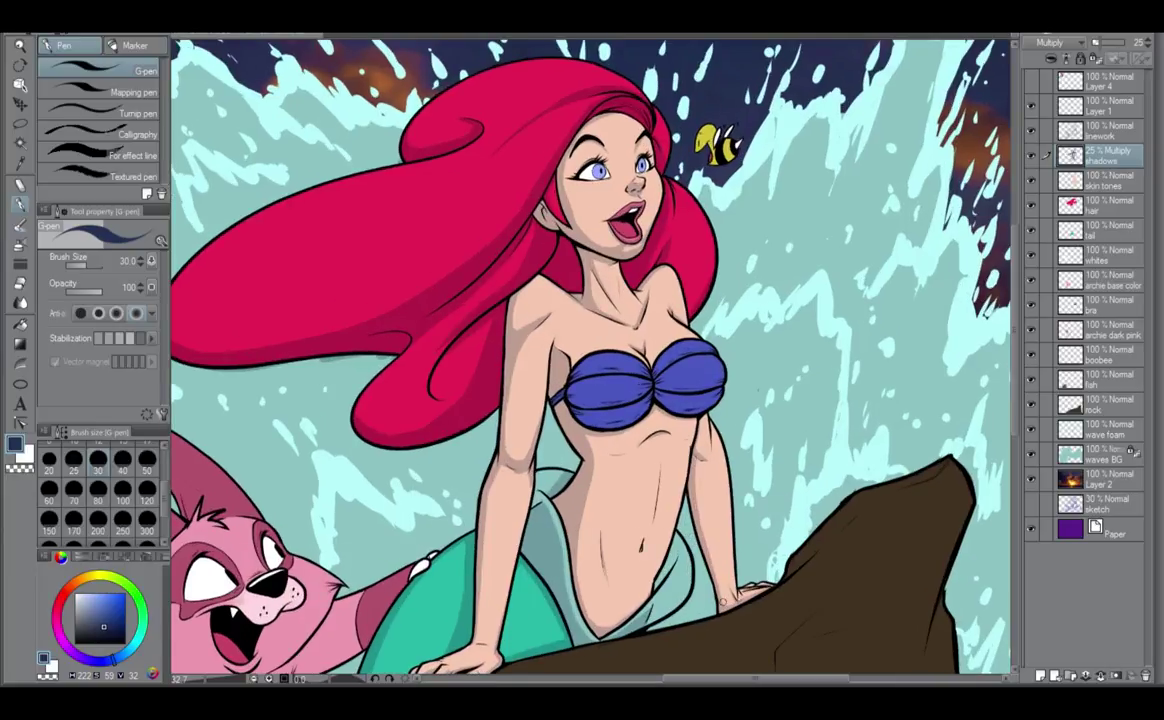
pyautogui.scroll(-1, 716, 591)
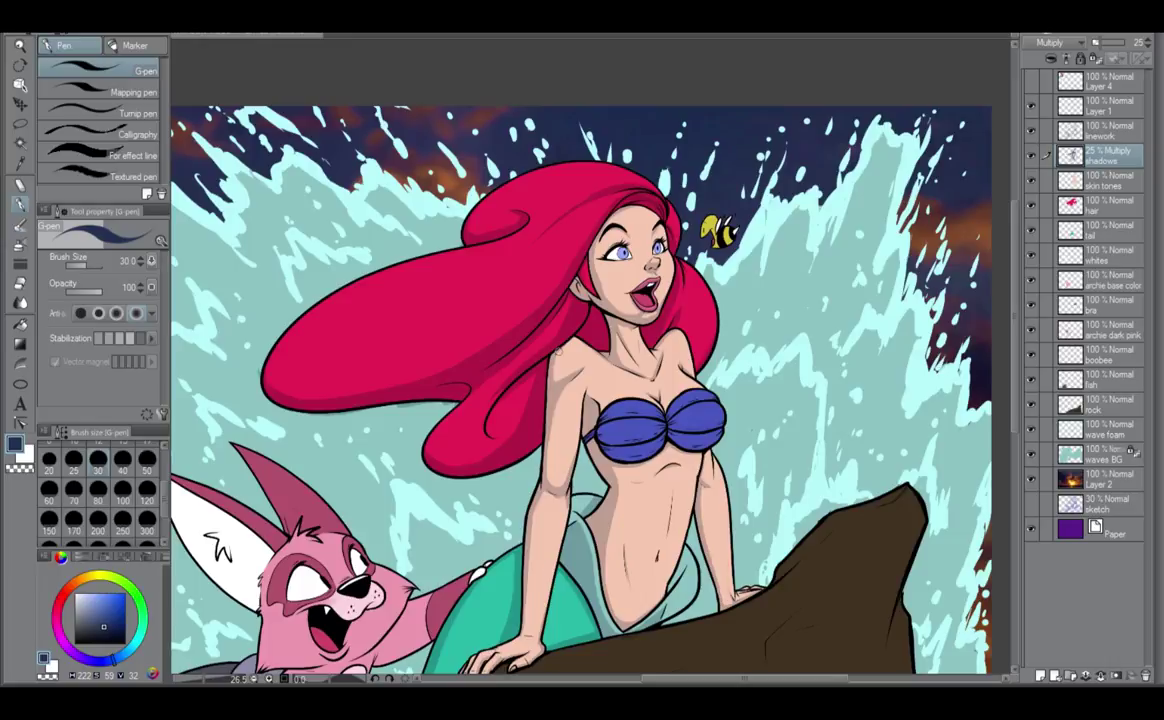
pyautogui.scroll(2, 562, 360)
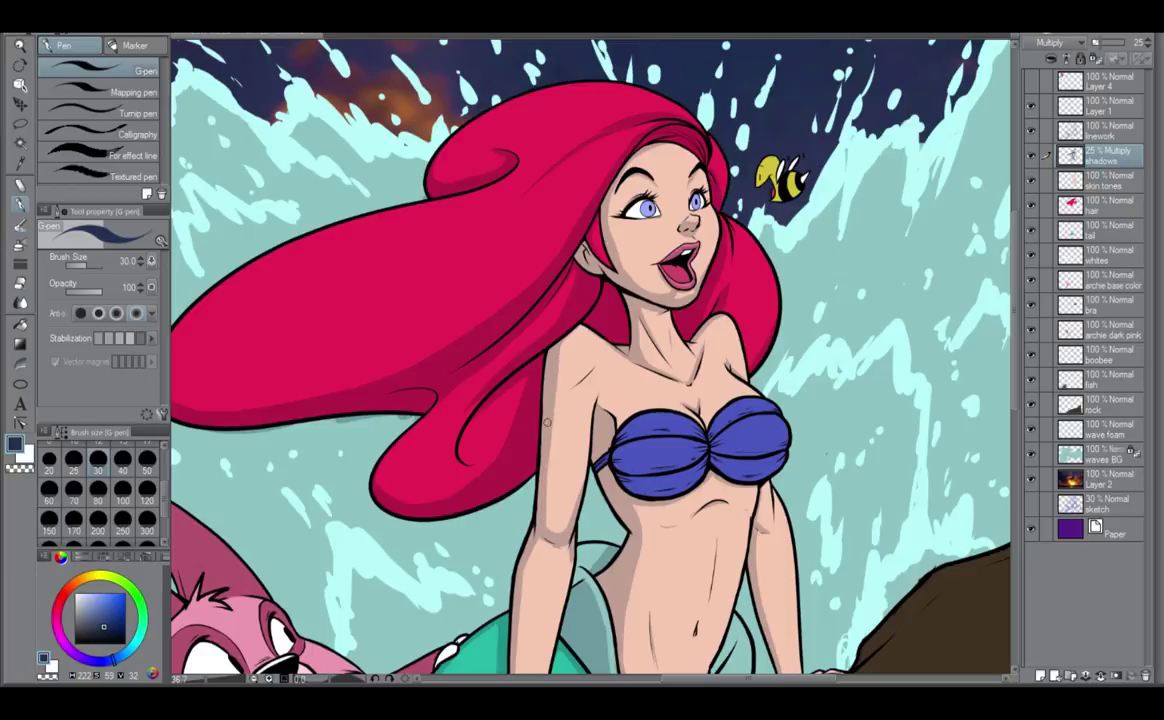
pyautogui.scroll(-1, 536, 532)
pyautogui.scroll(-1, 530, 538)
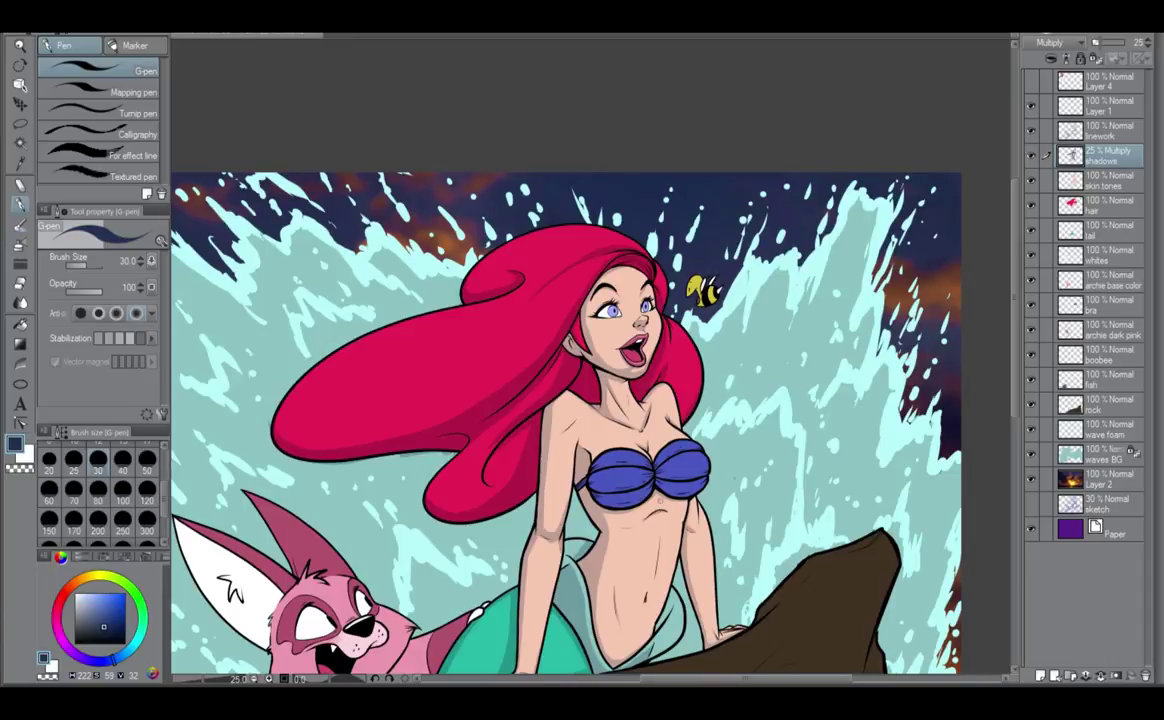
# Shade the yellow head and striped body of the small bee on the shadows layer.
pyautogui.scroll(3, 649, 238)
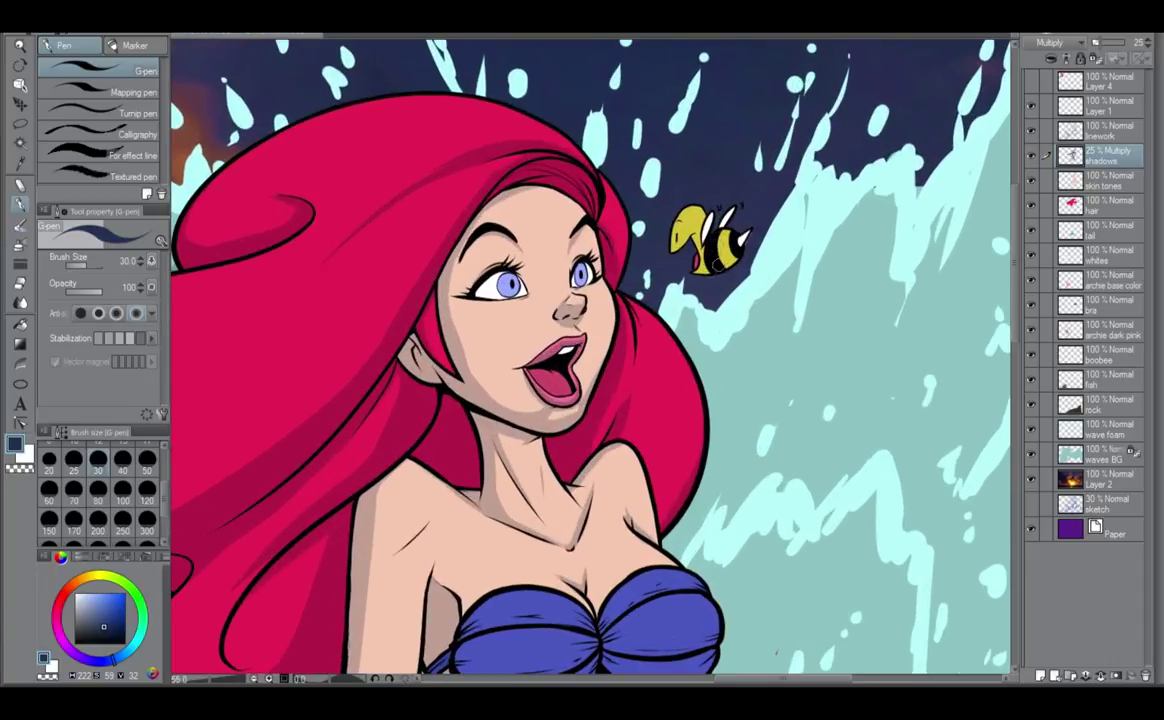
pyautogui.scroll(2, 700, 245)
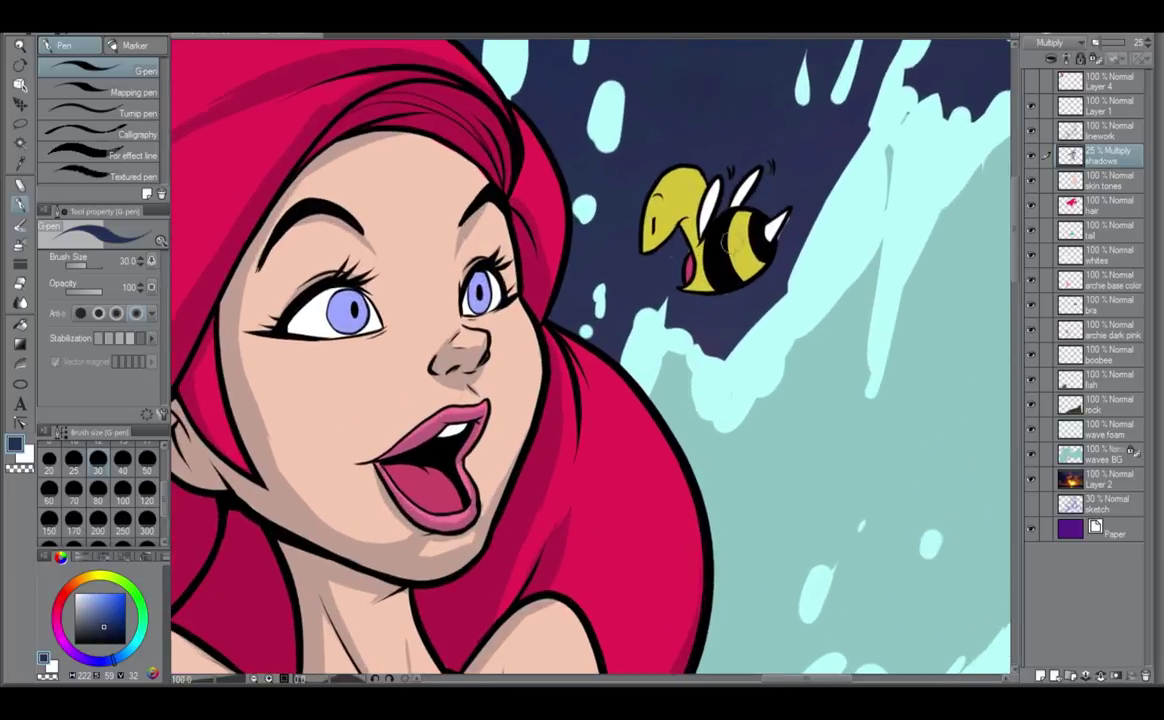
pyautogui.scroll(1, 690, 250)
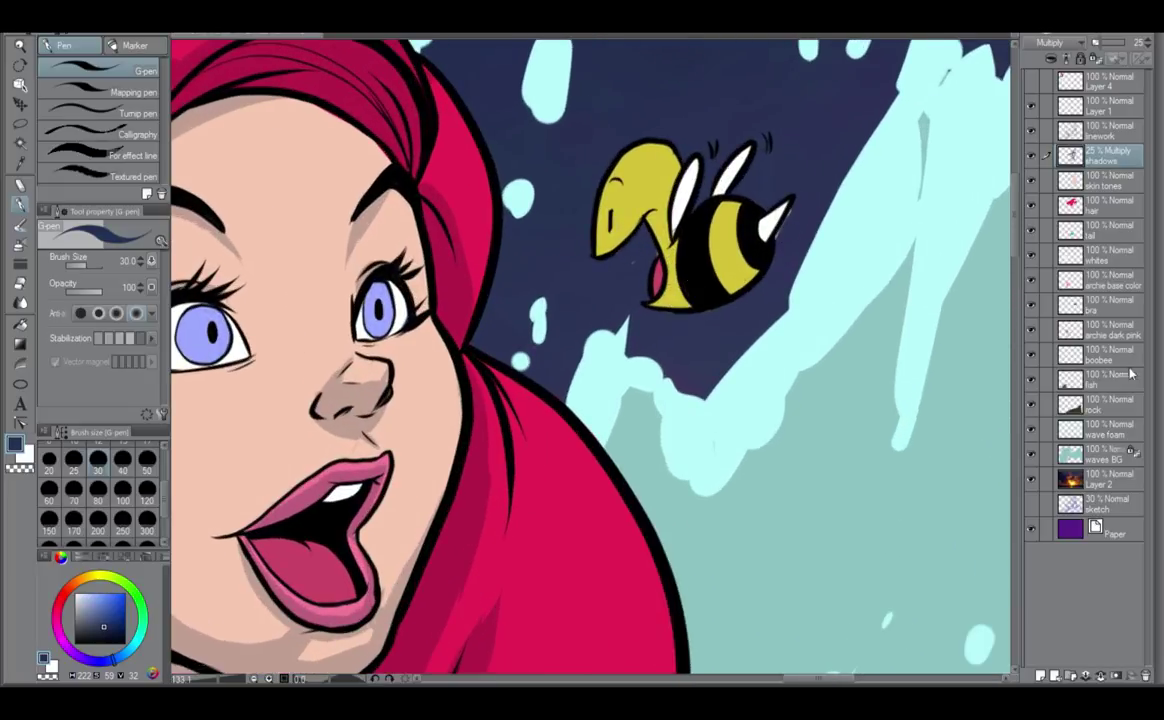
pyautogui.click(1100, 205)
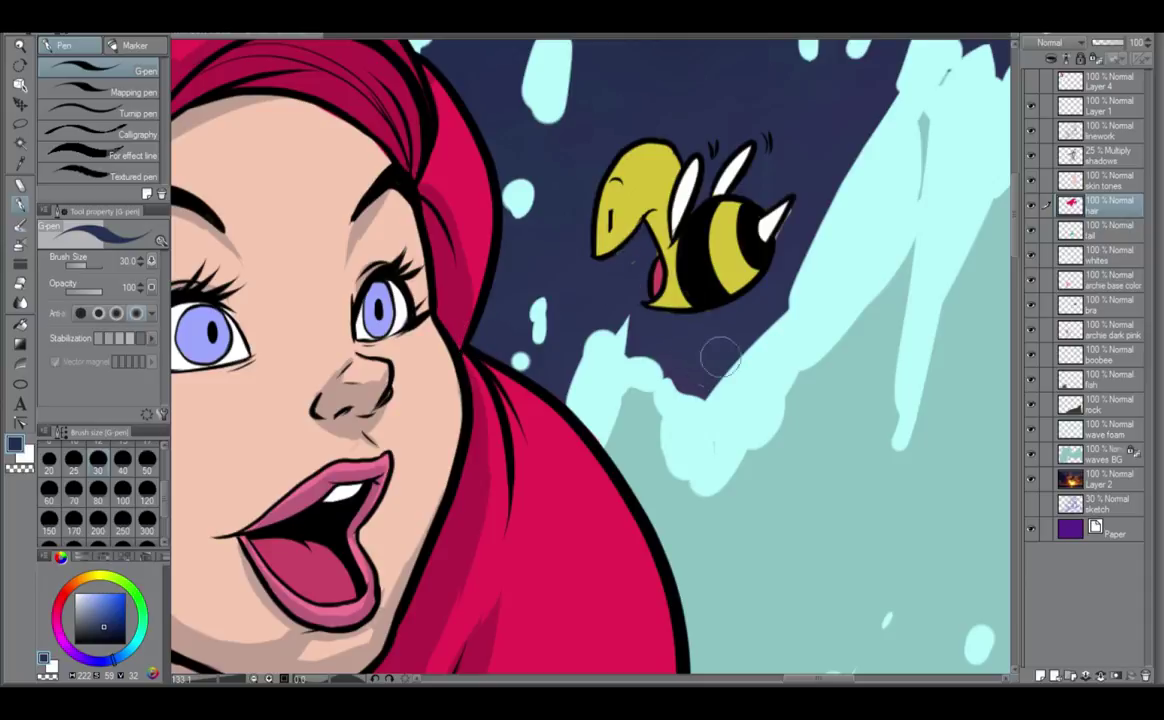
pyautogui.click(1122, 355)
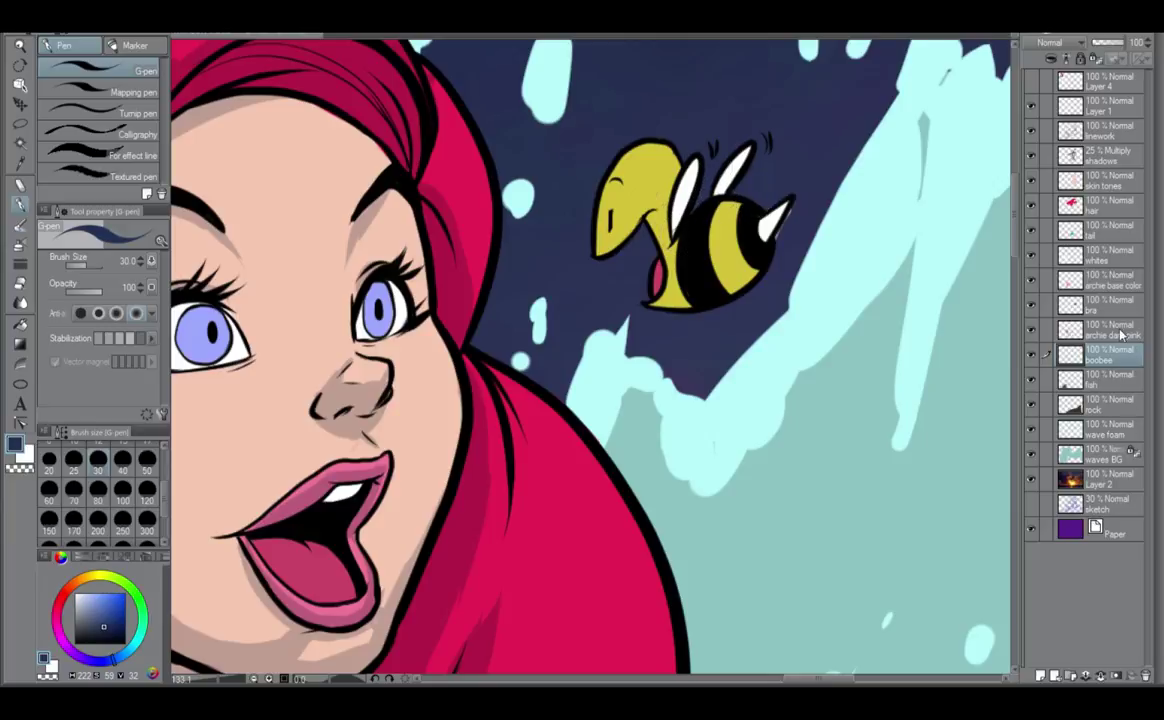
pyautogui.click(1108, 255)
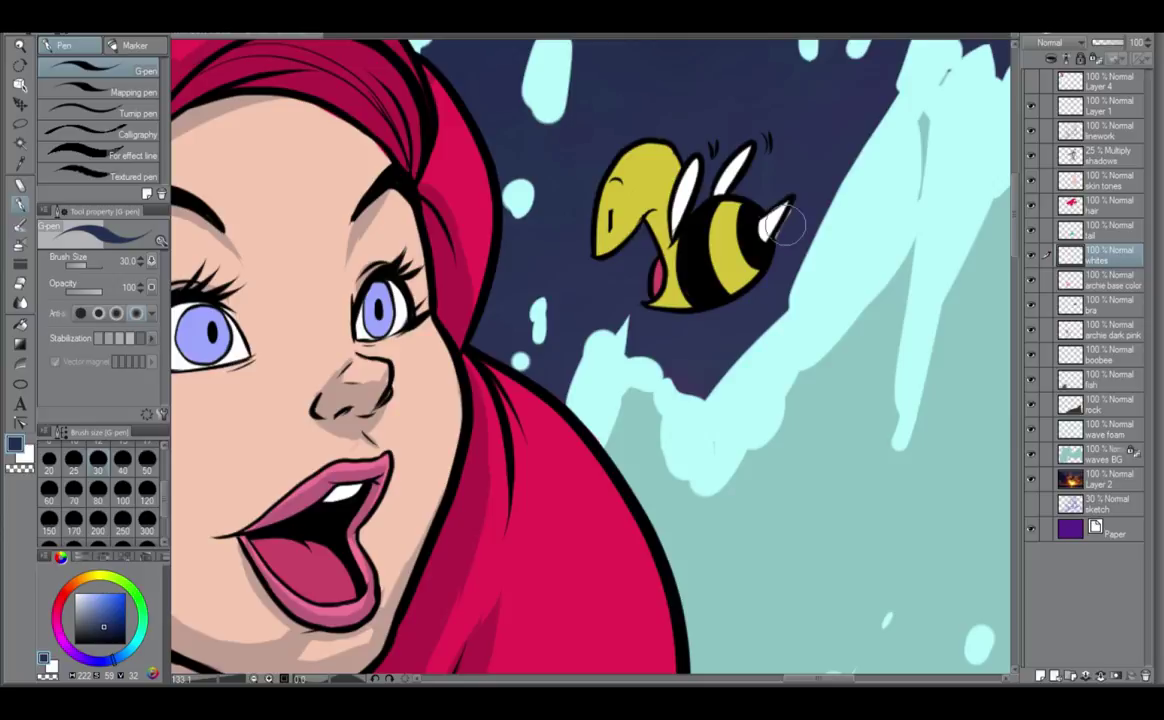
pyautogui.scroll(-2, 771, 252)
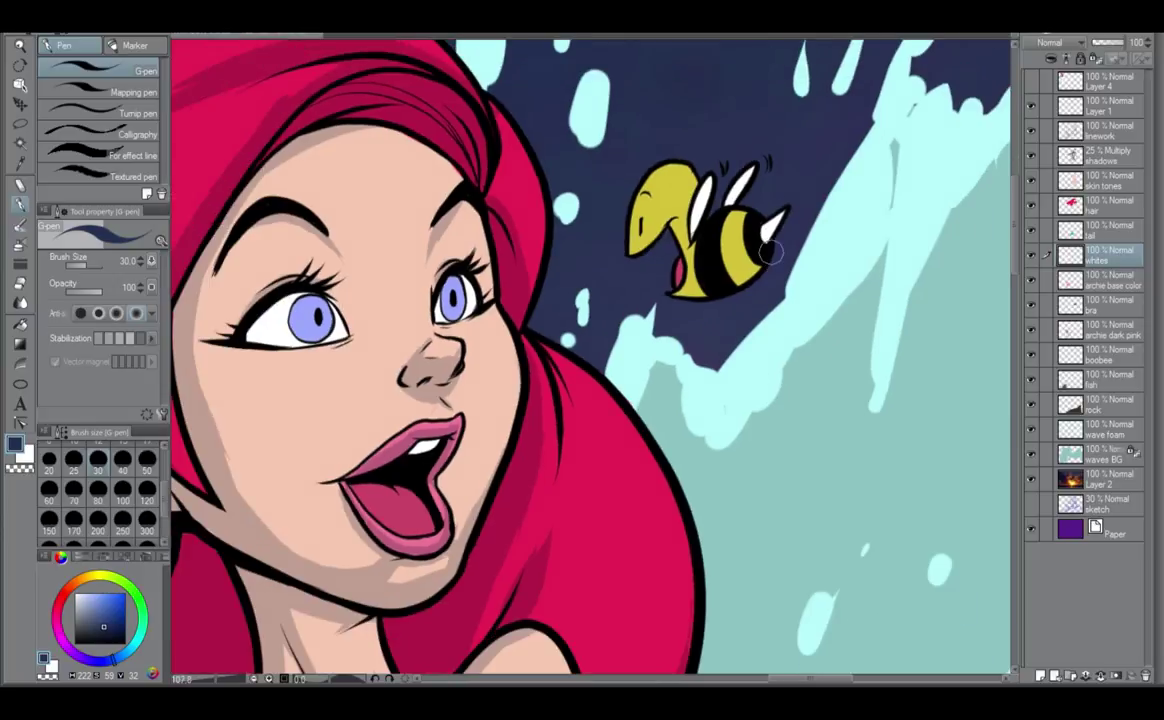
pyautogui.scroll(2, 771, 252)
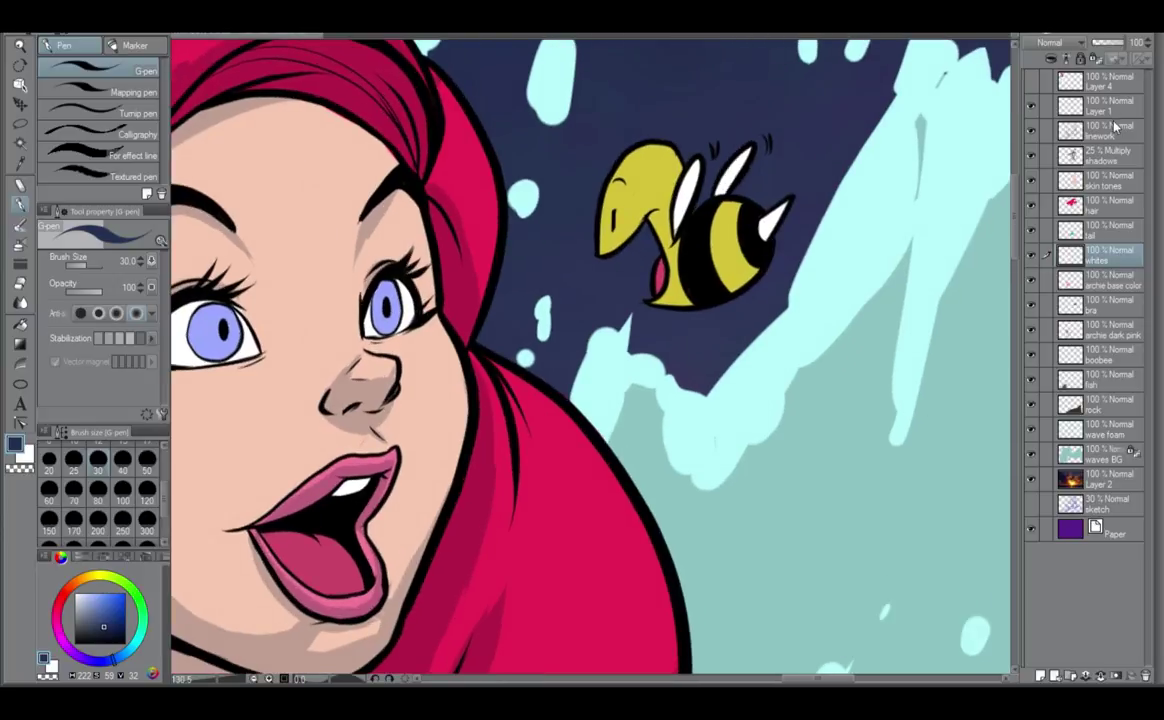
pyautogui.click(1121, 163)
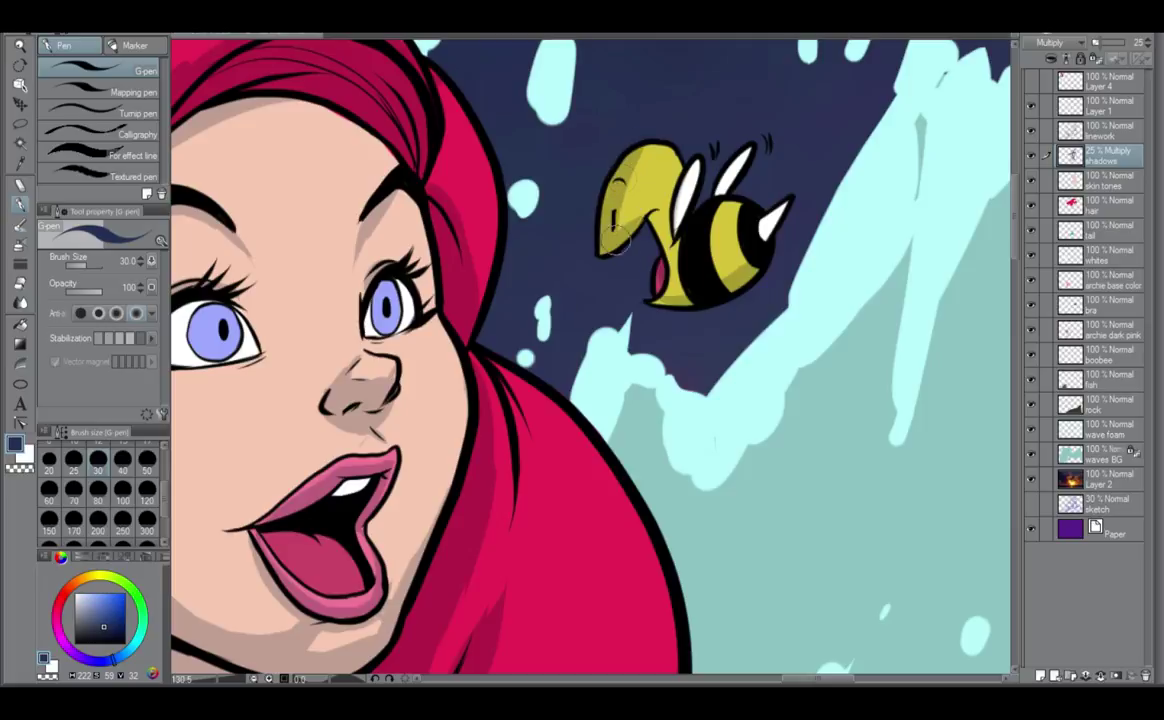
pyautogui.scroll(-5, 750, 403)
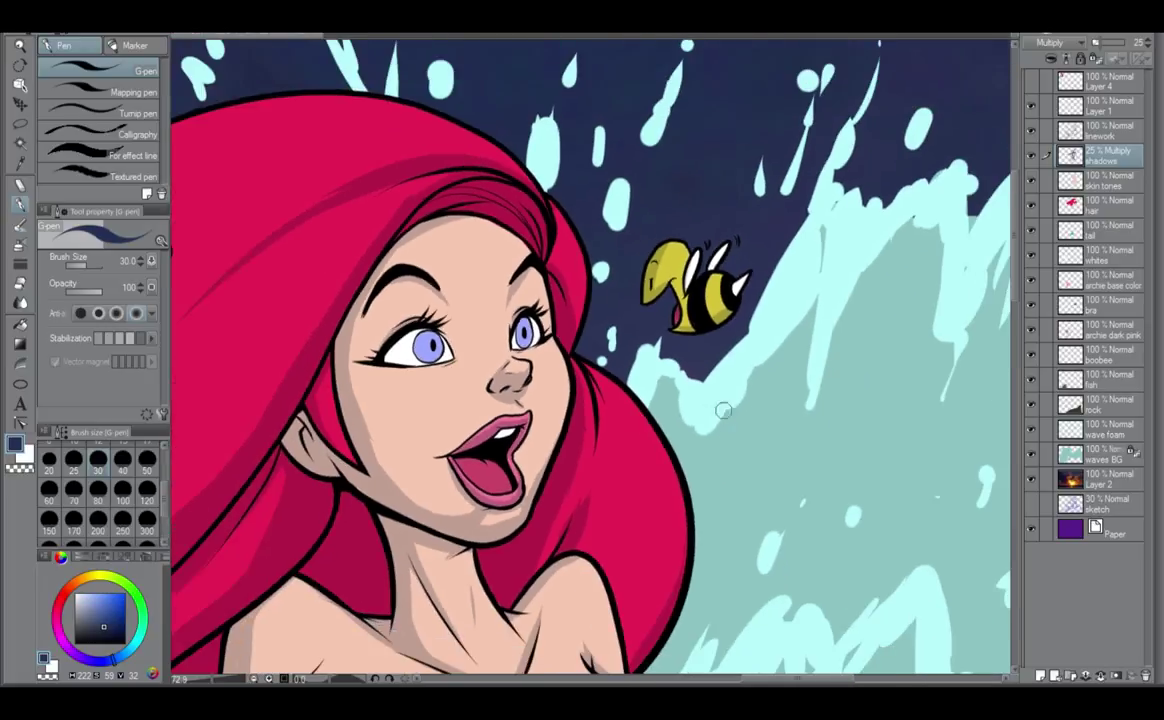
# Reduce the G-pen brush size to 25 and paint shadows on the whites of the mermaid's eyes.
pyautogui.scroll(5, 558, 385)
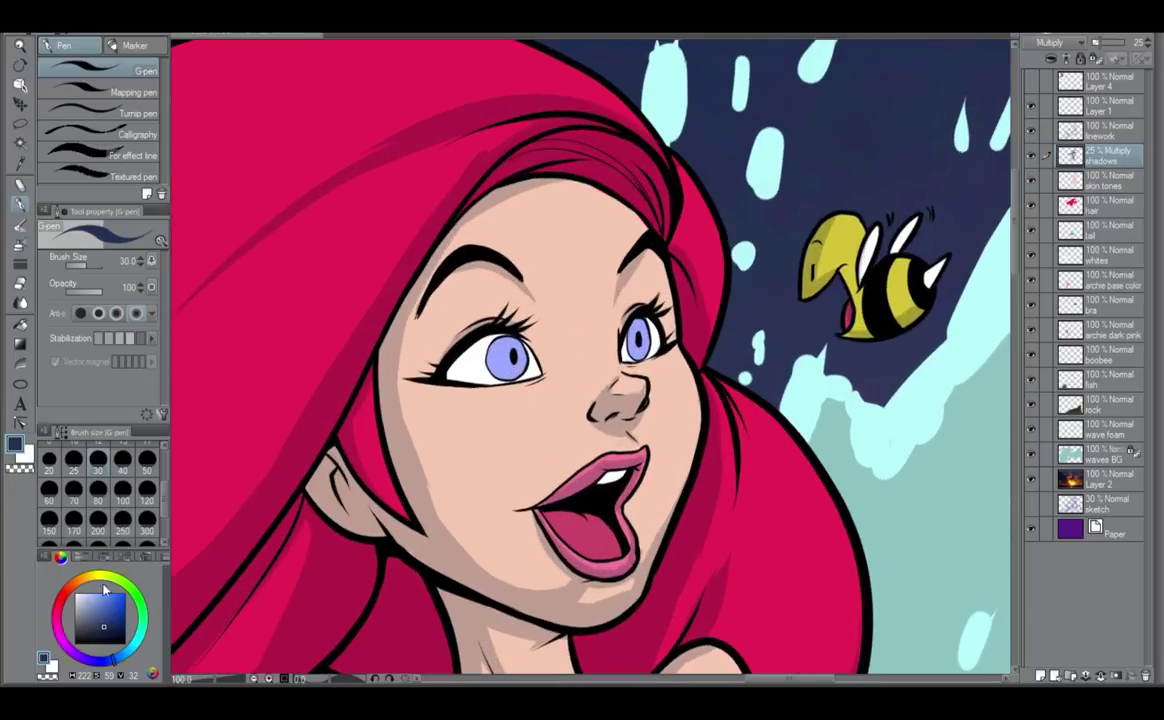
pyautogui.press(']')
pyautogui.press('[')
pyautogui.press('[')
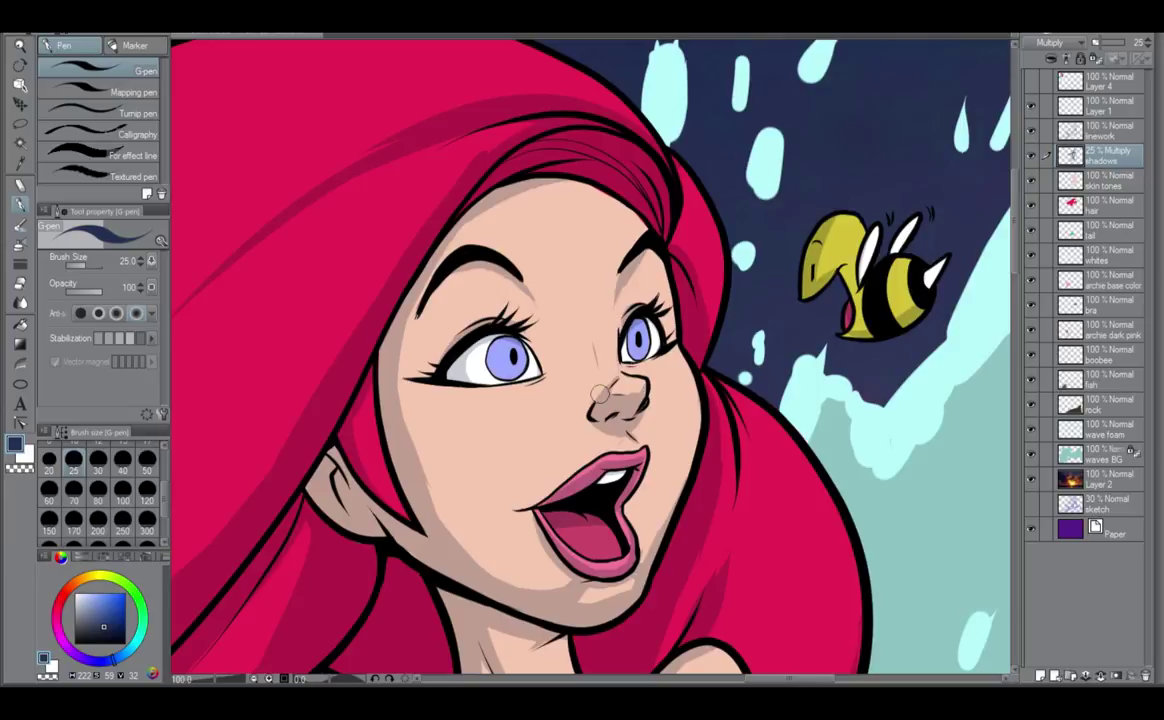
pyautogui.scroll(-2, 612, 378)
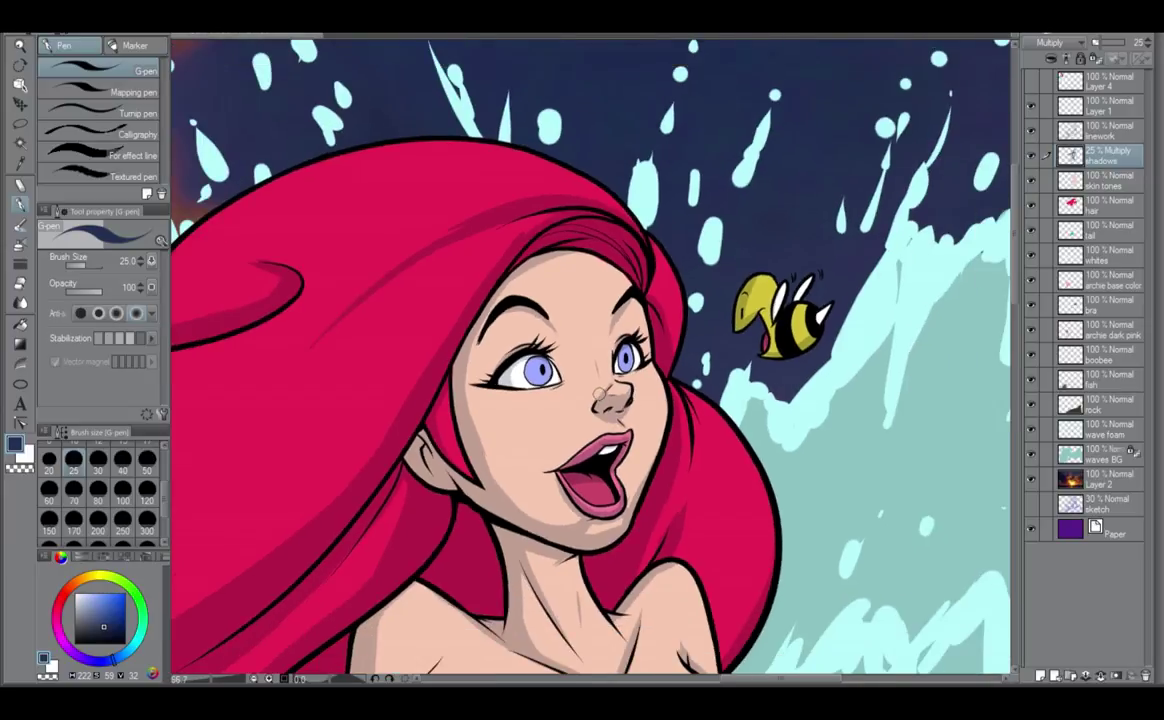
pyautogui.scroll(-2, 598, 395)
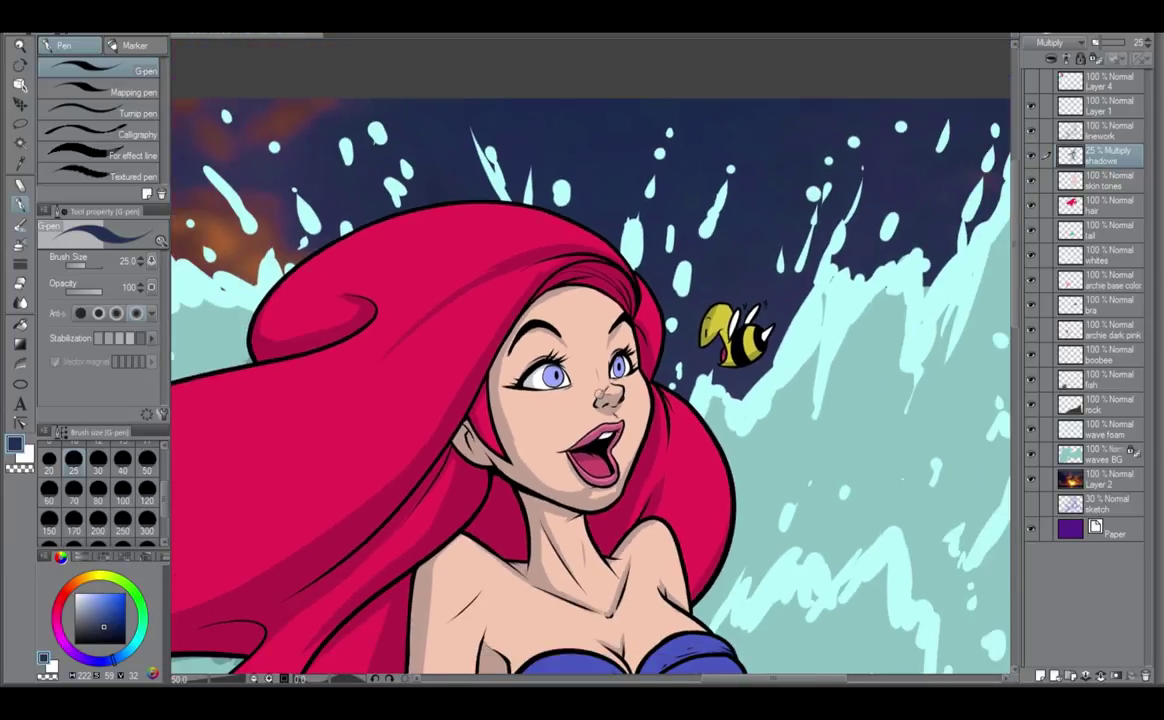
pyautogui.scroll(2, 598, 395)
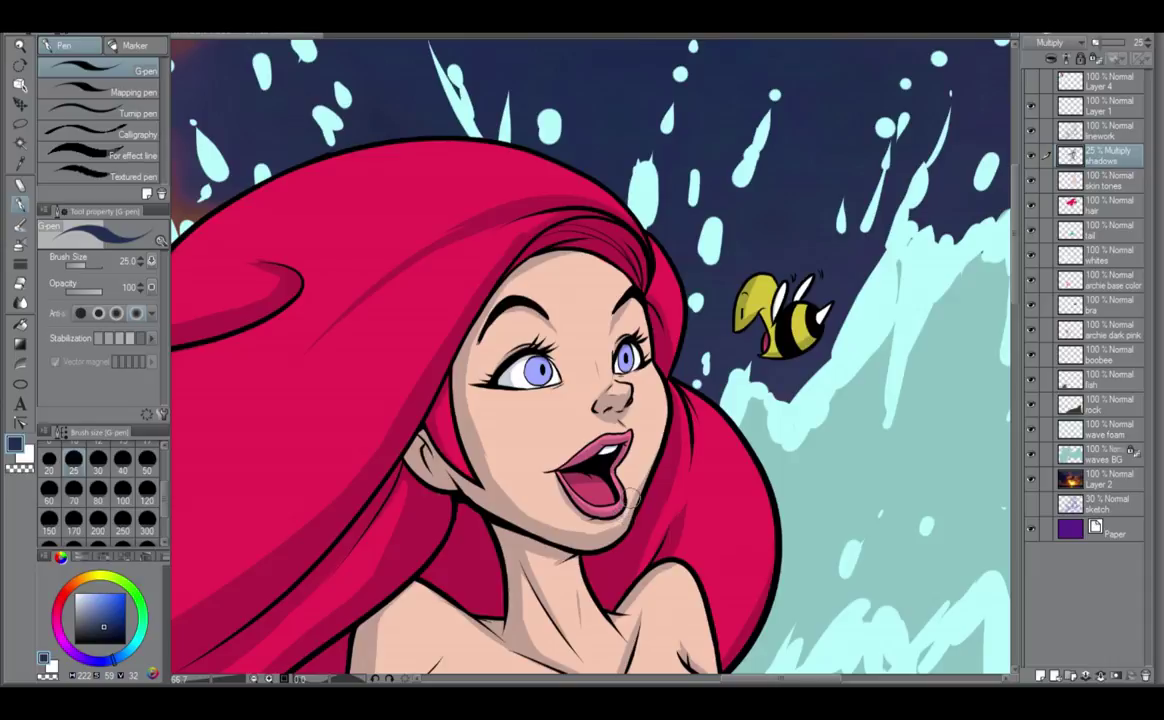
# Paint shadows along the lower edges and folds of the mermaid's blue seashell top.
pyautogui.scroll(-3, 638, 482)
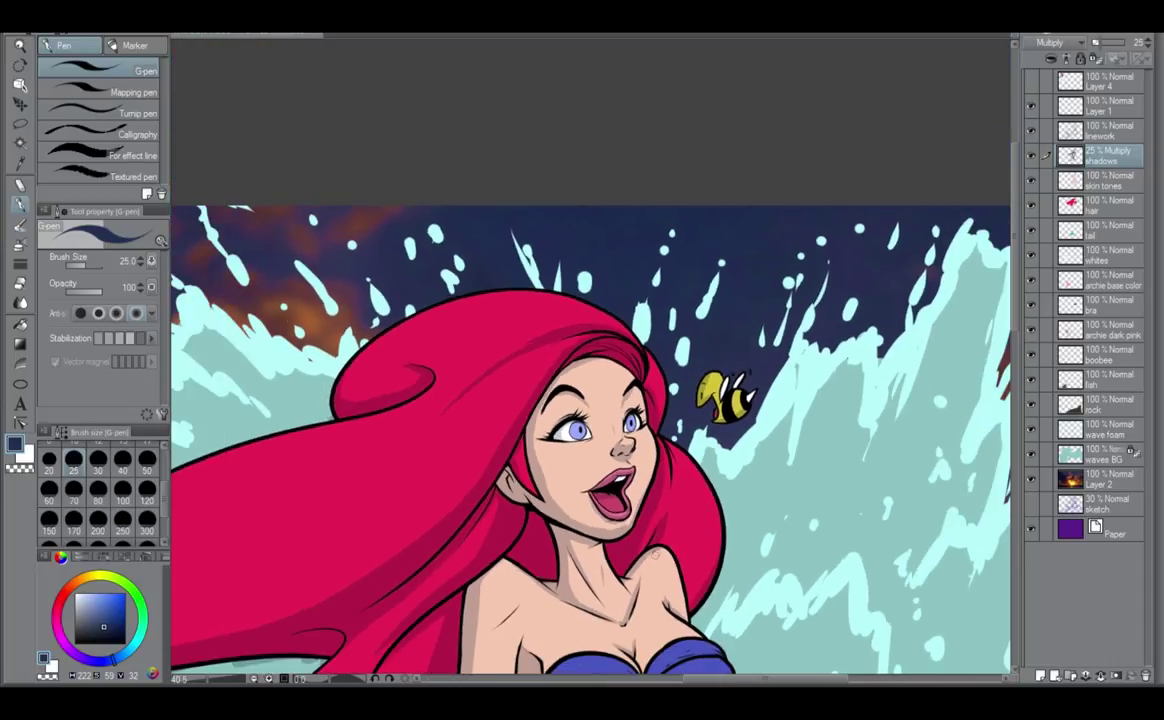
pyautogui.moveTo(524, 575); pyautogui.dragTo(832, 332)
pyautogui.moveTo(670, 559); pyautogui.dragTo(707, 443)
pyautogui.moveTo(793, 478); pyautogui.dragTo(492, 597)
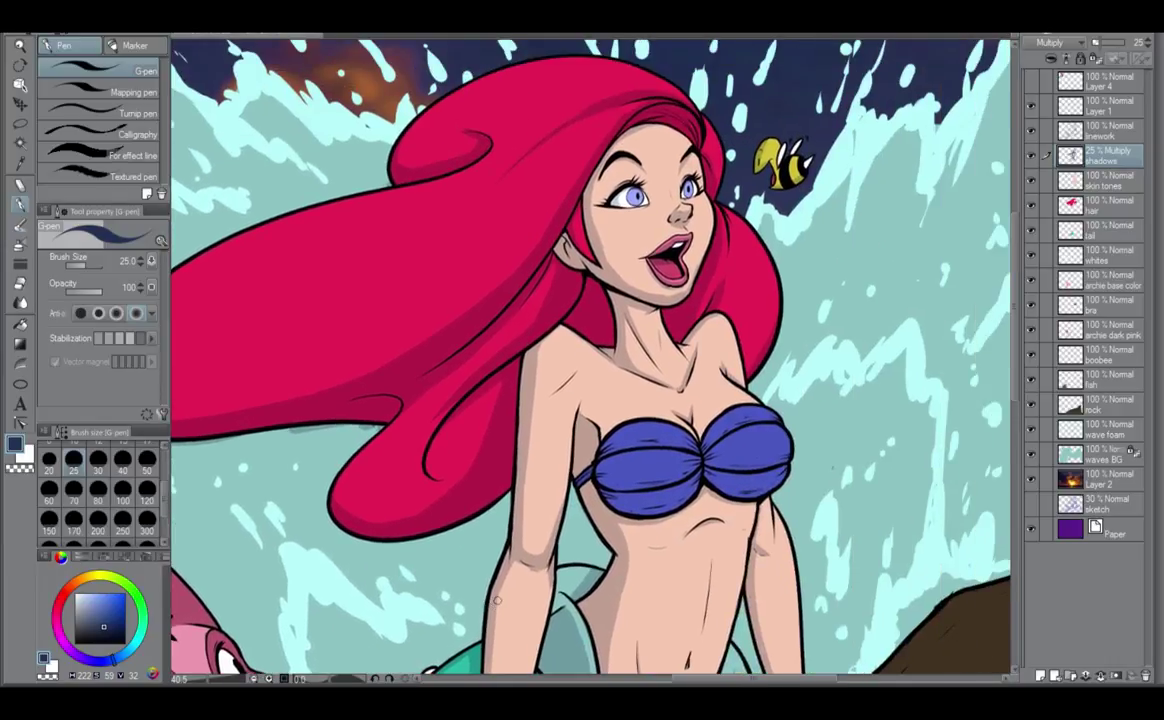
pyautogui.scroll(2, 492, 597)
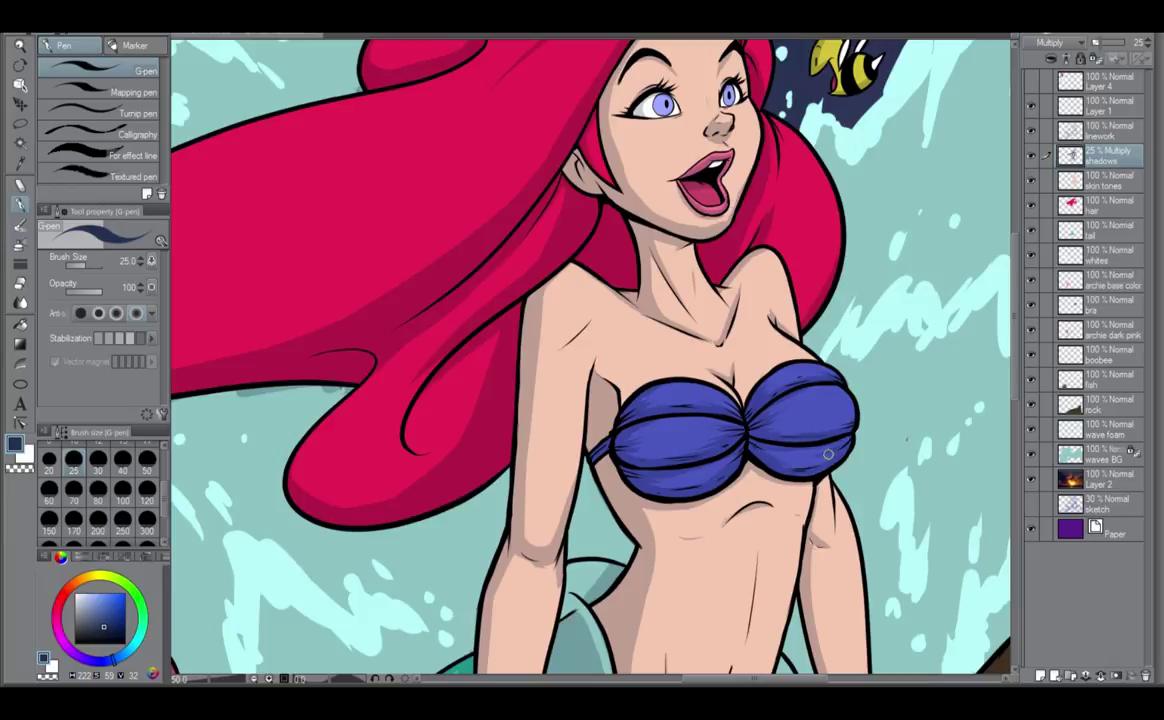
pyautogui.scroll(-1, 828, 440)
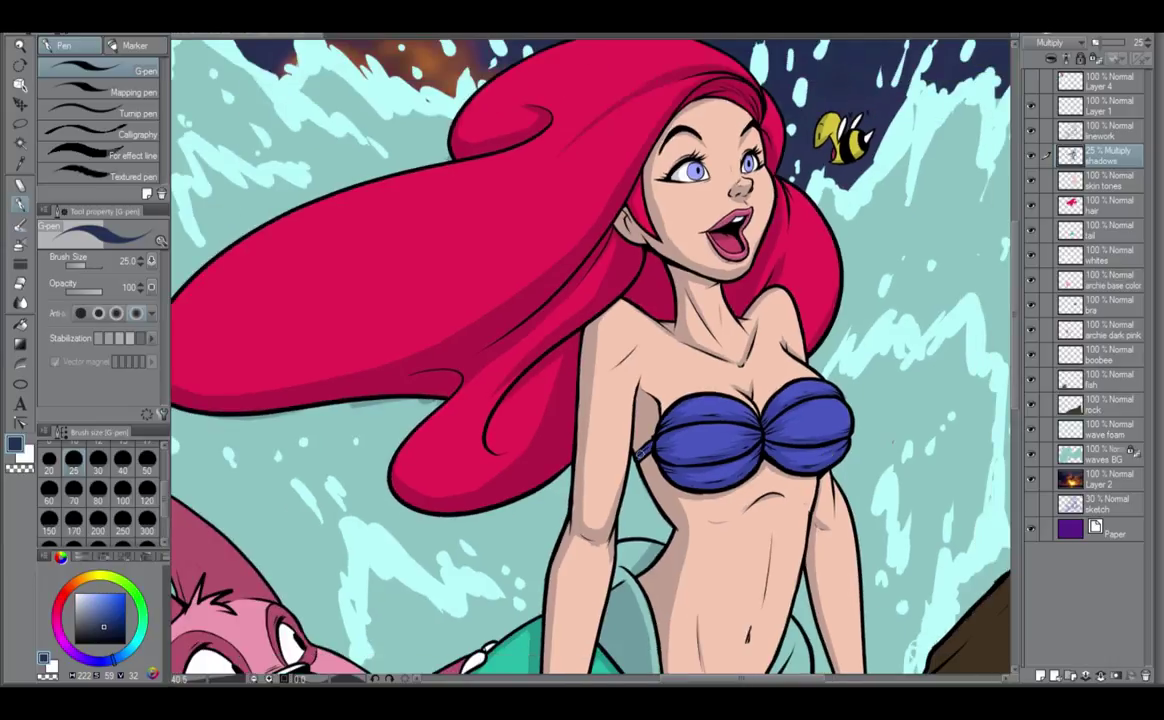
pyautogui.scroll(-2, 891, 597)
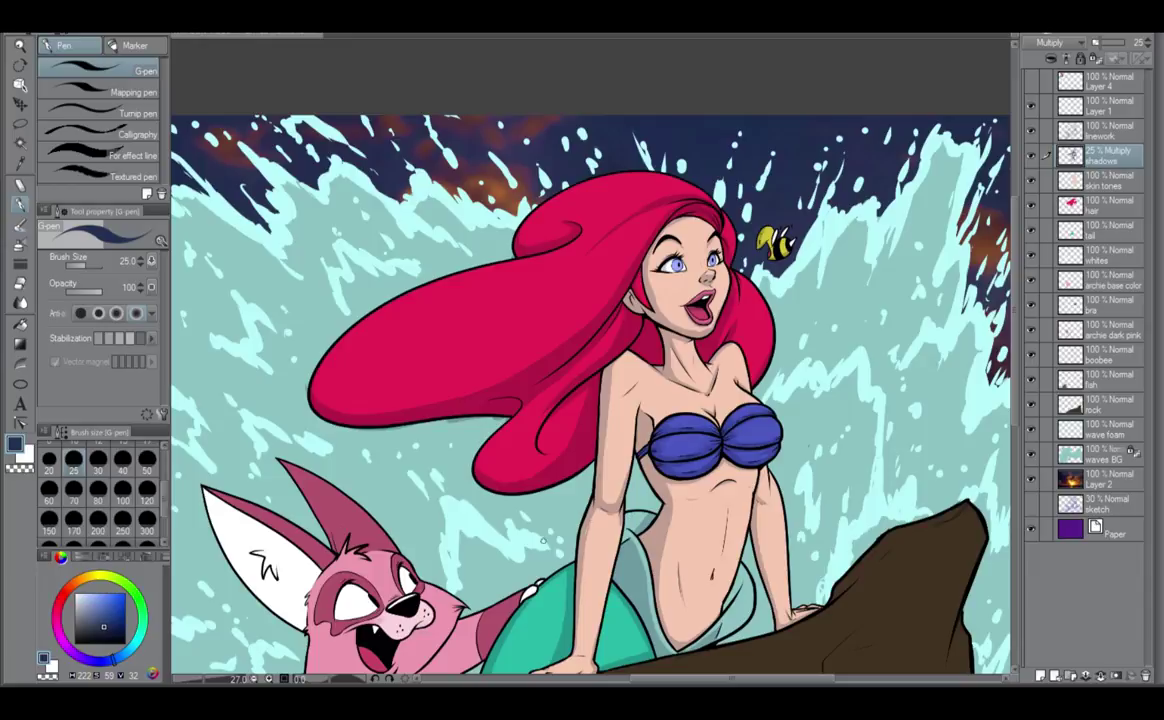
# Paint shadows on the pink fox's lowered arm and along the side of its body on the shadows layer.
pyautogui.moveTo(518, 556); pyautogui.dragTo(785, 387)
pyautogui.scroll(4, 762, 446)
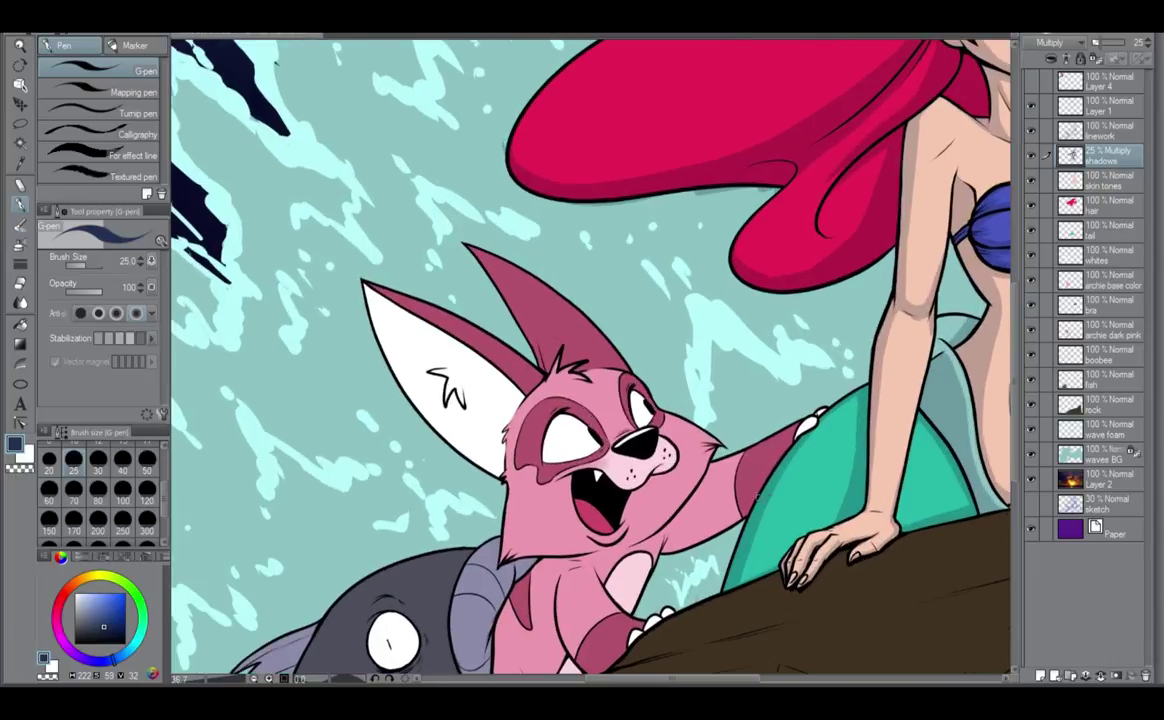
pyautogui.moveTo(812, 494); pyautogui.dragTo(790, 481)
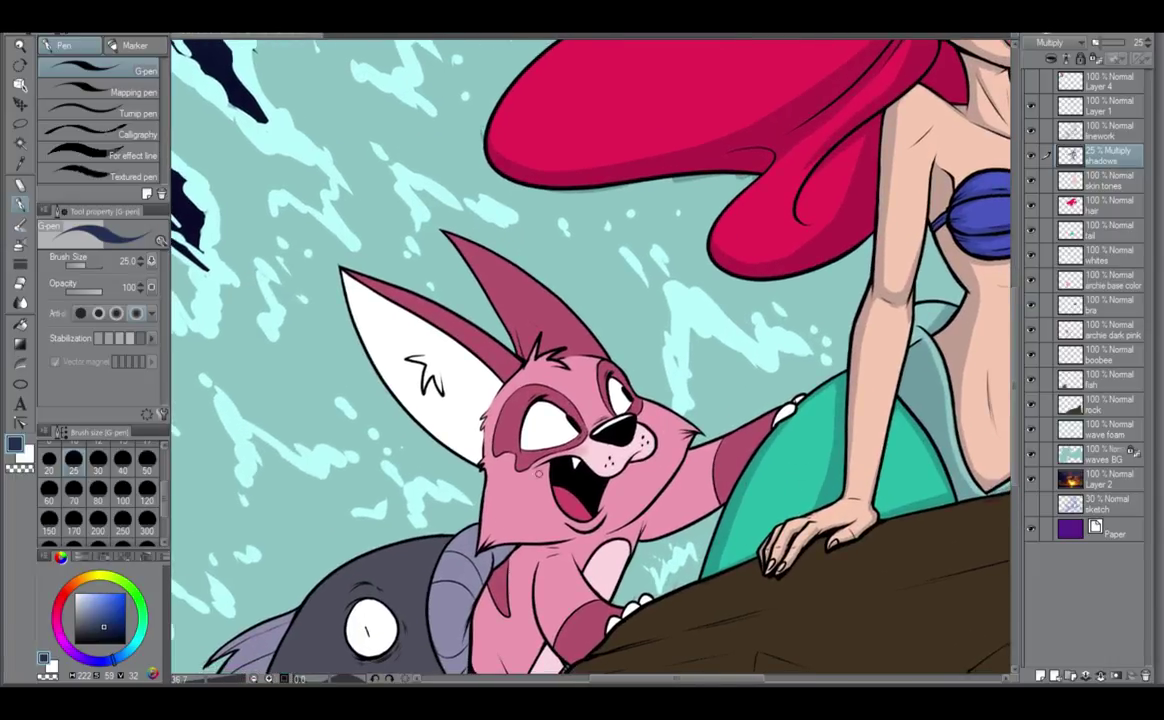
pyautogui.moveTo(539, 571)
pyautogui.mouseDown()
pyautogui.moveTo(543, 628)
pyautogui.moveTo(556, 641)
pyautogui.moveTo(549, 620)
pyautogui.mouseUp()
pyautogui.moveTo(497, 555)
pyautogui.mouseDown()
pyautogui.moveTo(505, 582)
pyautogui.moveTo(556, 631)
pyautogui.mouseUp()
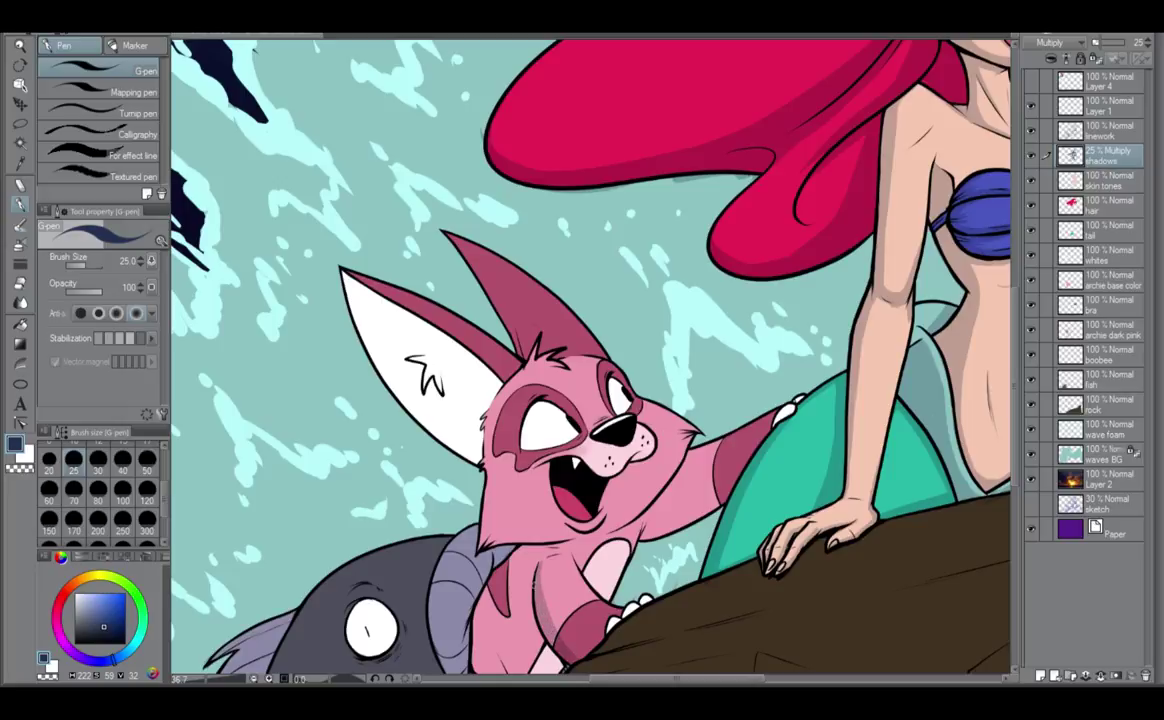
pyautogui.moveTo(548, 577); pyautogui.dragTo(539, 499)
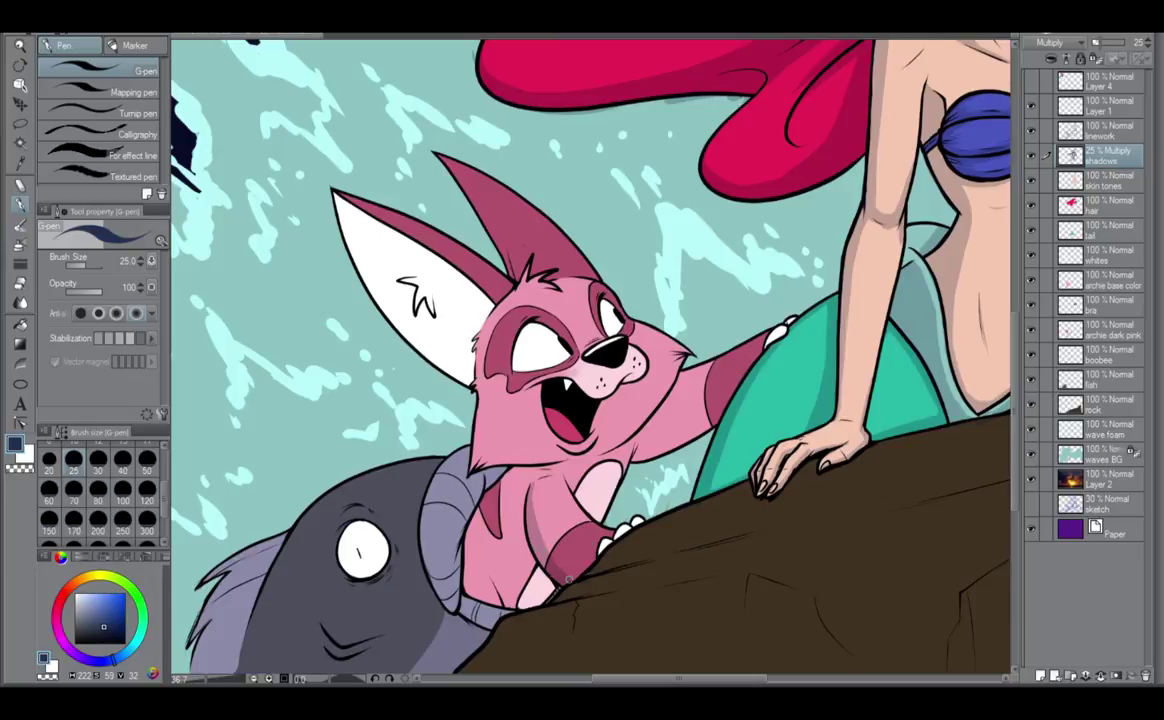
pyautogui.moveTo(484, 496); pyautogui.dragTo(465, 541)
pyautogui.moveTo(525, 494); pyautogui.dragTo(555, 592)
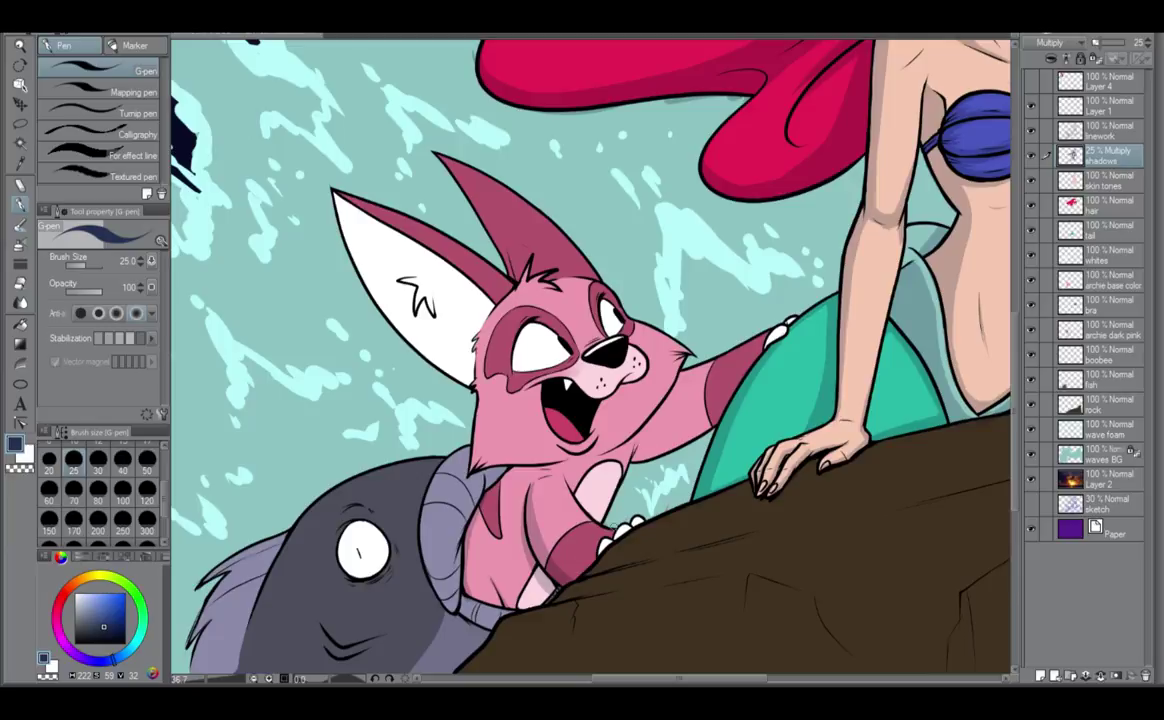
# Check the archie dark pink and archie base color layers by toggling their visibility, and sample the fox's light pink with archie base color active.
pyautogui.scroll(4, 628, 487)
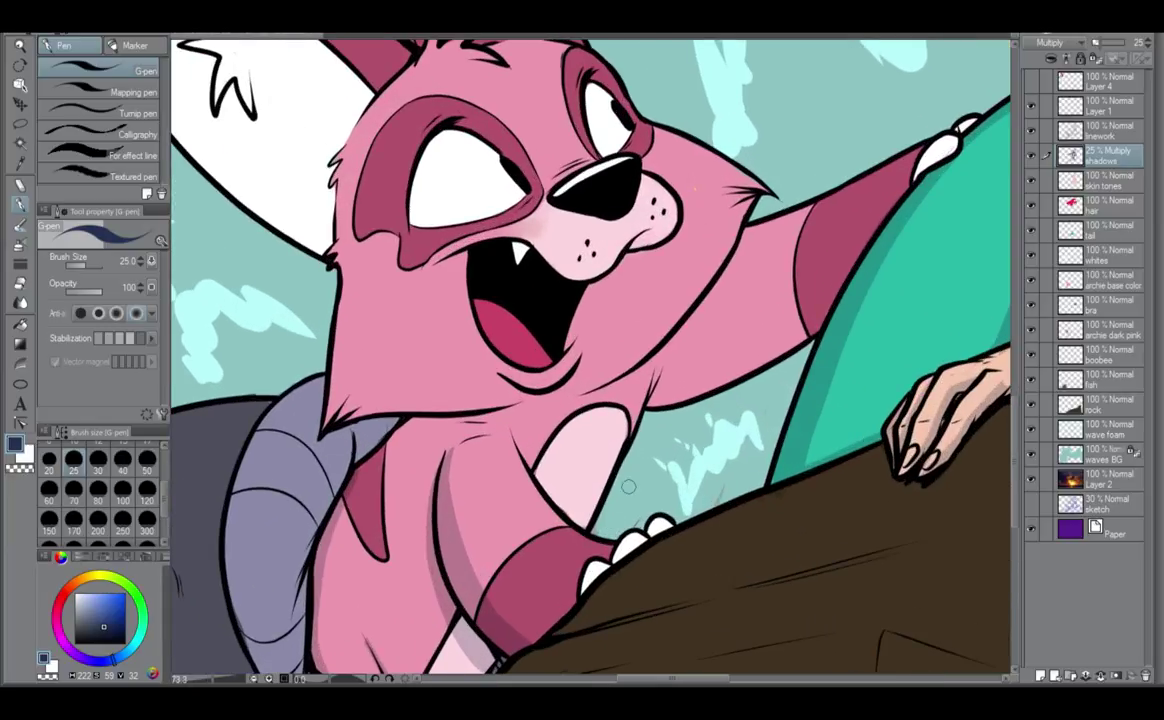
pyautogui.click(1033, 329)
pyautogui.click(1033, 329)
pyautogui.click(1032, 281)
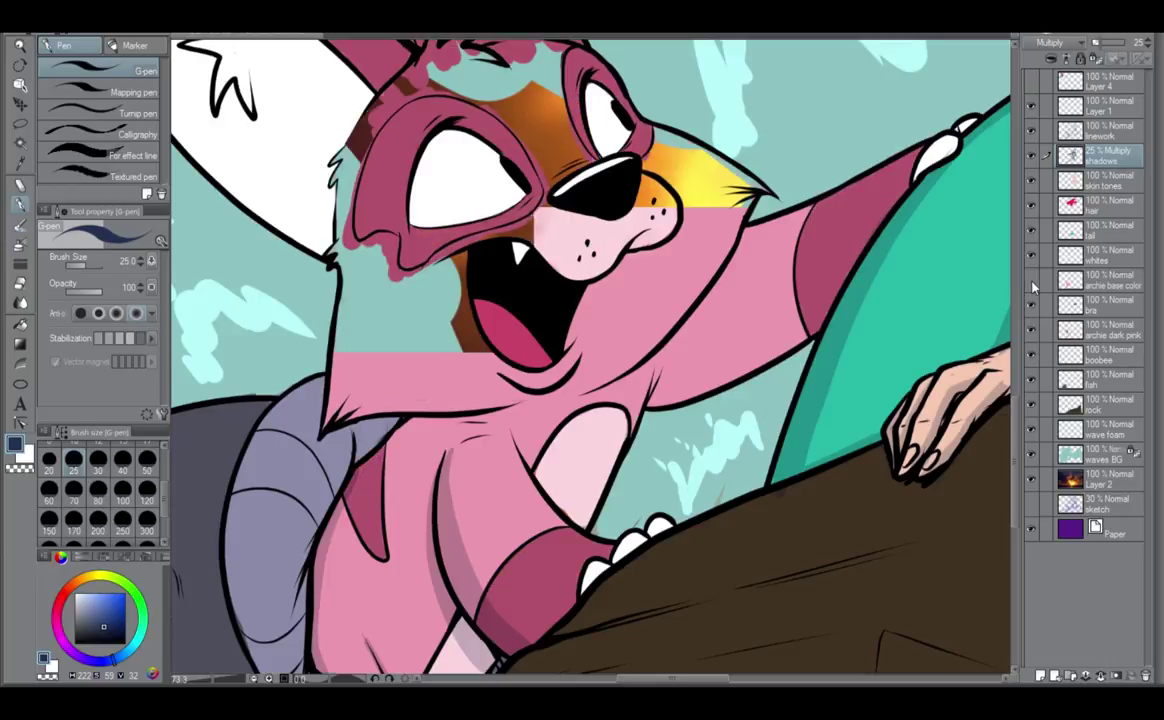
pyautogui.click(1032, 281)
pyautogui.click(1077, 281)
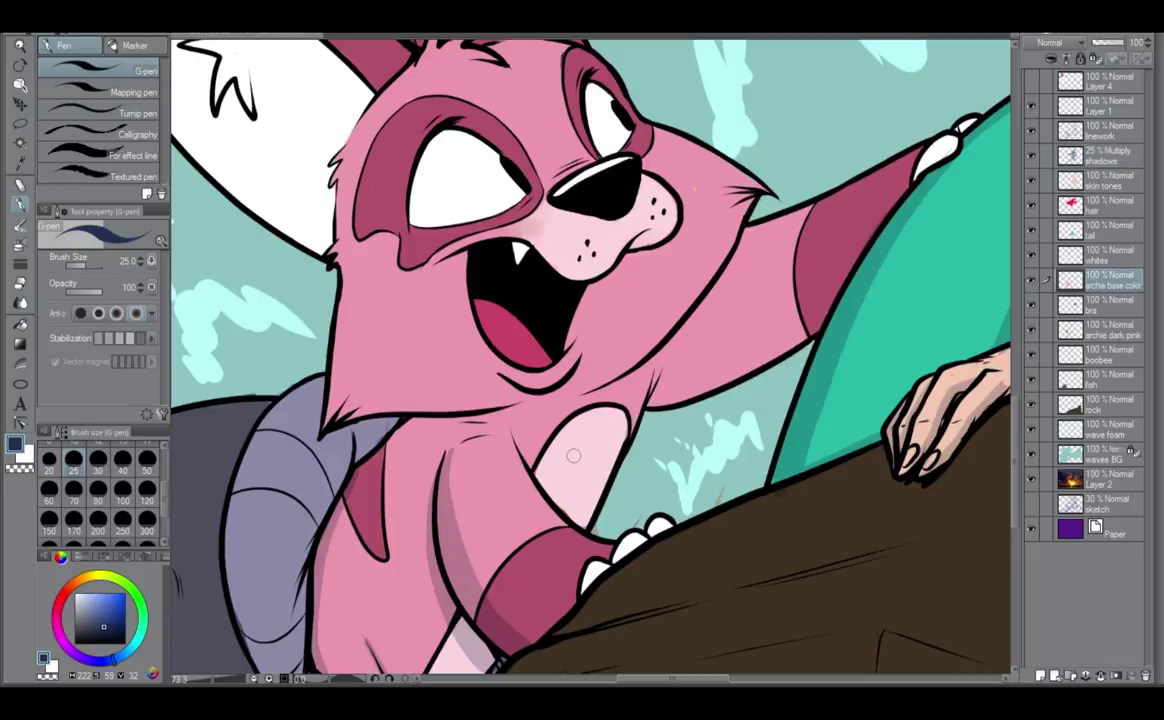
pyautogui.keyDown('alt'); pyautogui.click(520, 414); pyautogui.keyUp('alt')
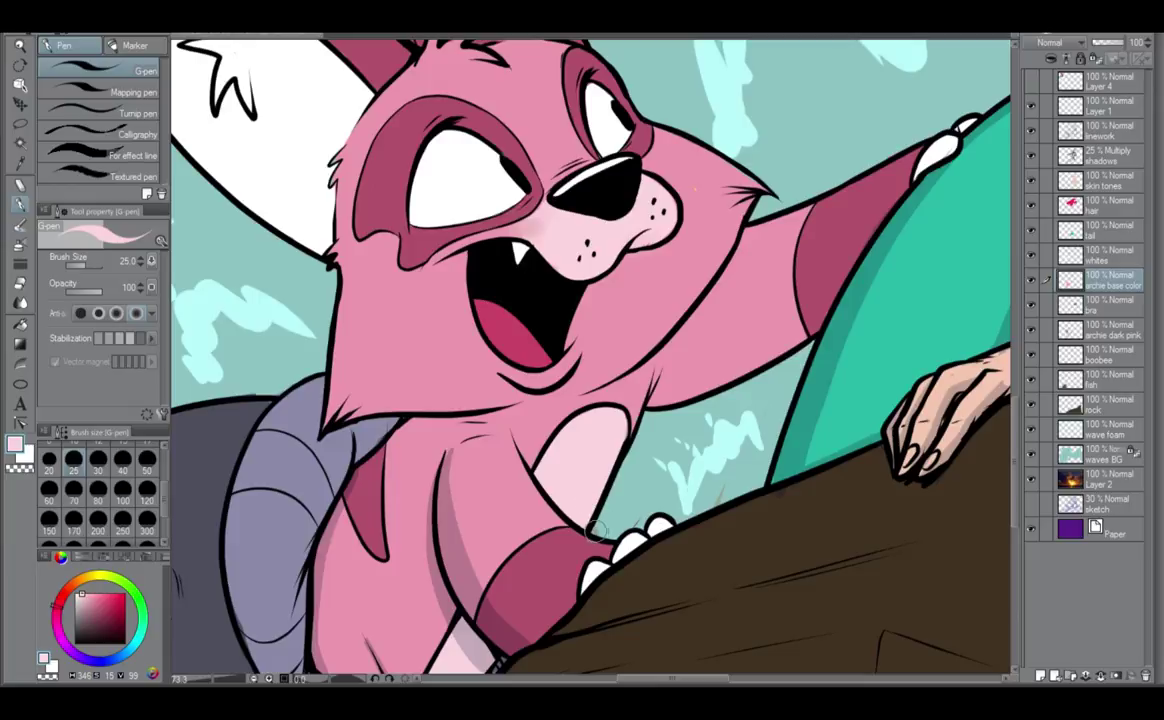
# Sample the background's grey-teal with the waves BG layer active and unlock that layer's transparent pixels.
pyautogui.click(1102, 451)
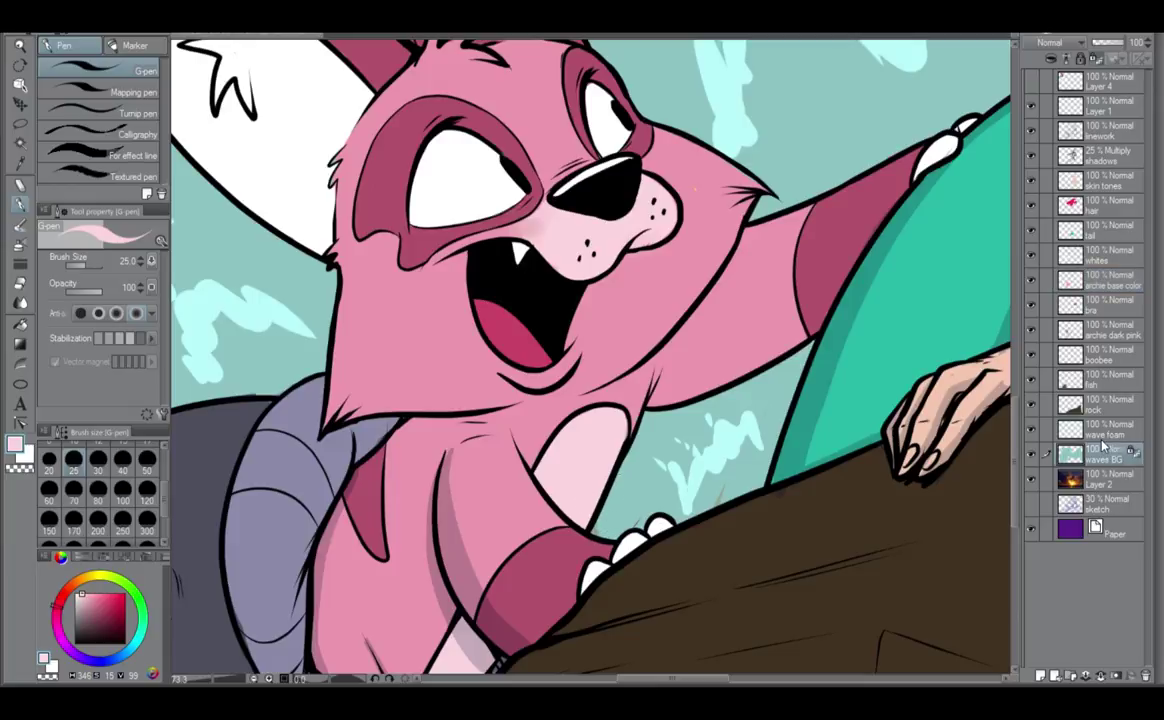
pyautogui.keyDown('alt'); pyautogui.click(629, 505); pyautogui.keyUp('alt')
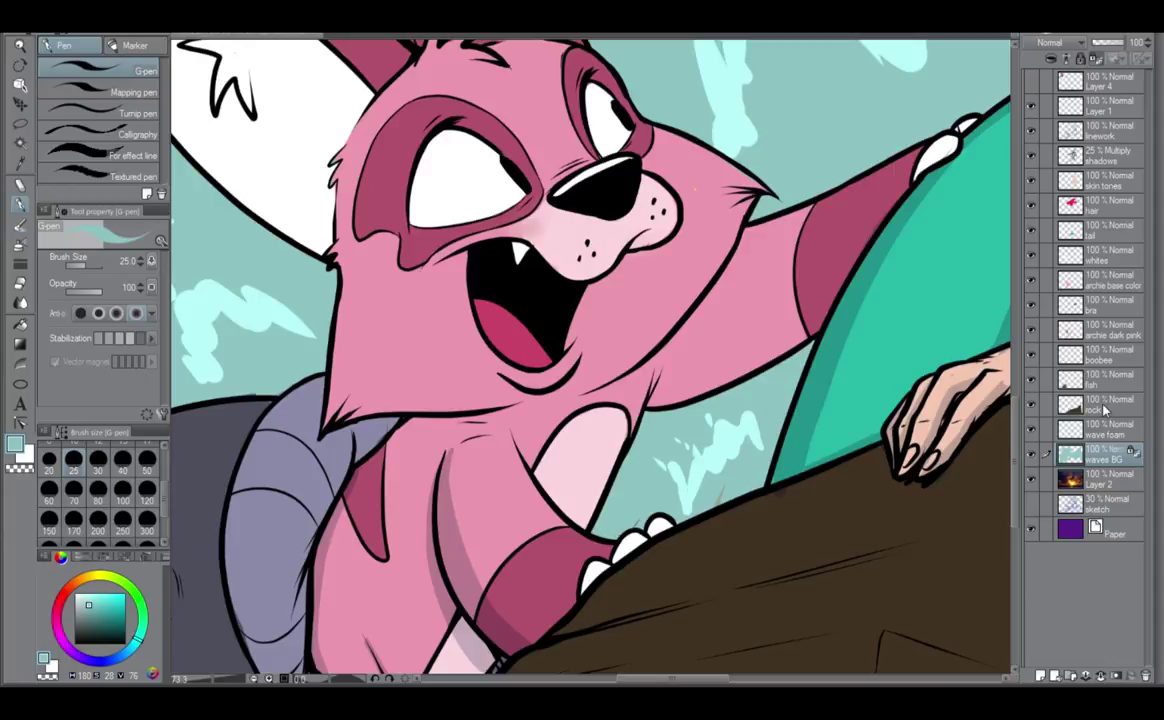
pyautogui.click(1118, 333)
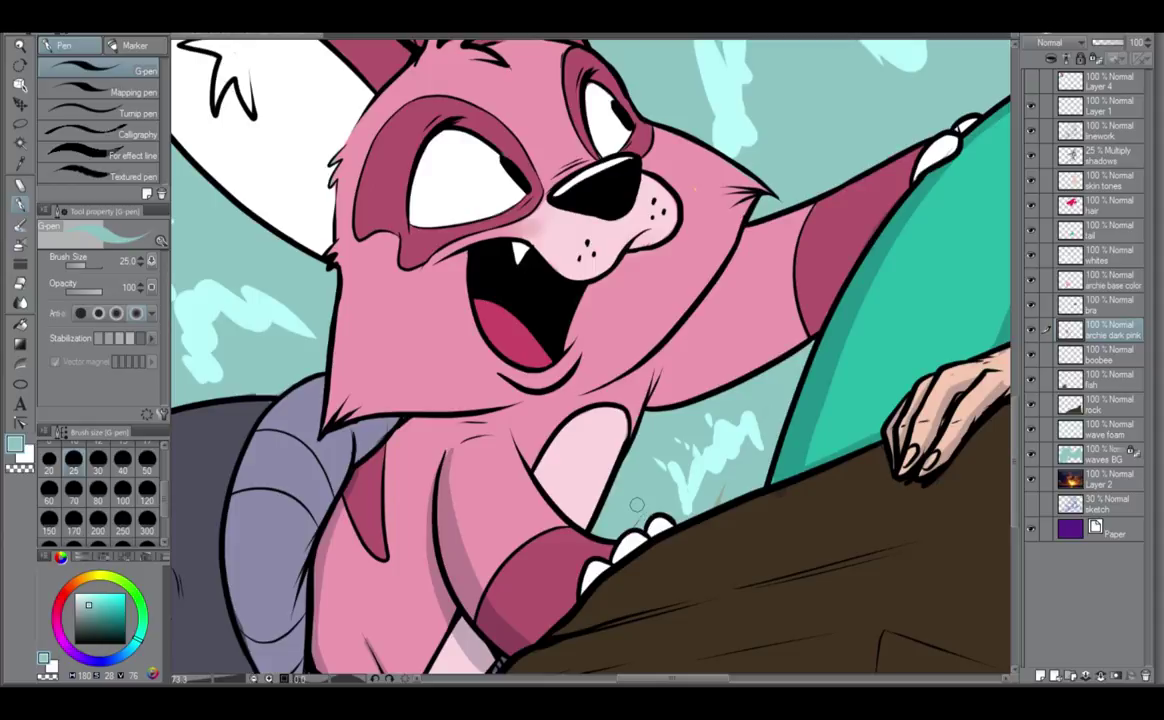
pyautogui.click(1110, 452)
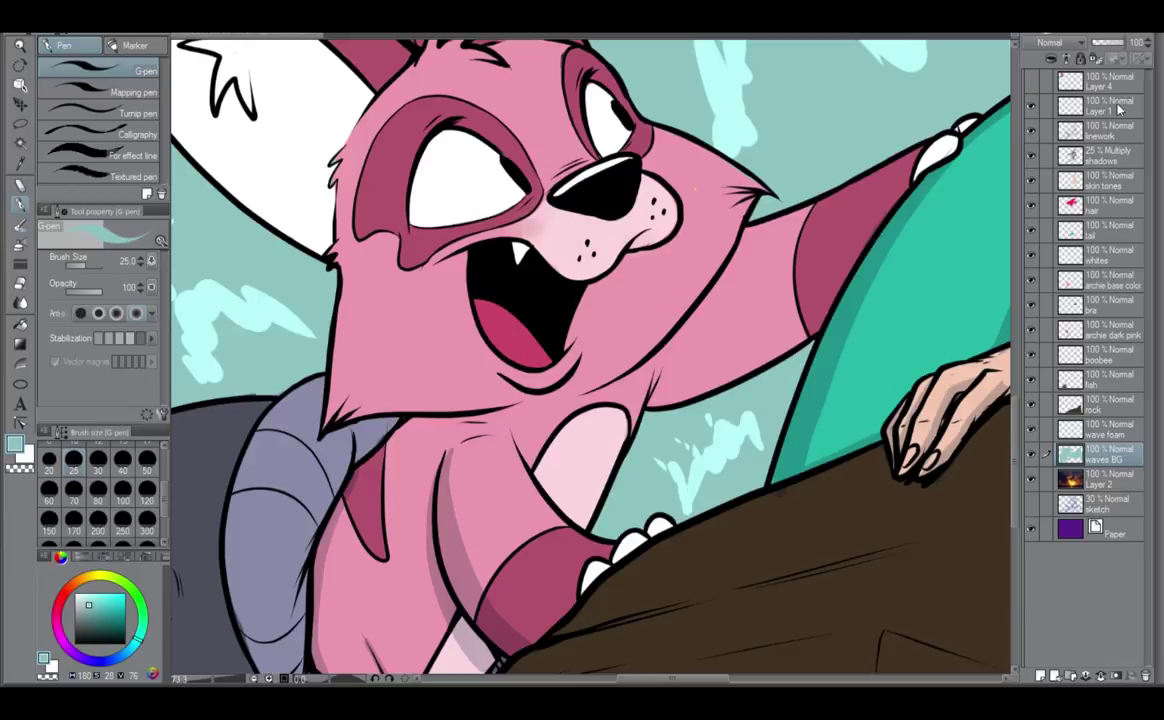
# Sample the navy shadow colour with the shadows layer at 100% Normal, and set the layer to 32% opacity in Multiply mode.
pyautogui.click(1112, 150)
pyautogui.moveTo(1100, 43); pyautogui.dragTo(1124, 43)
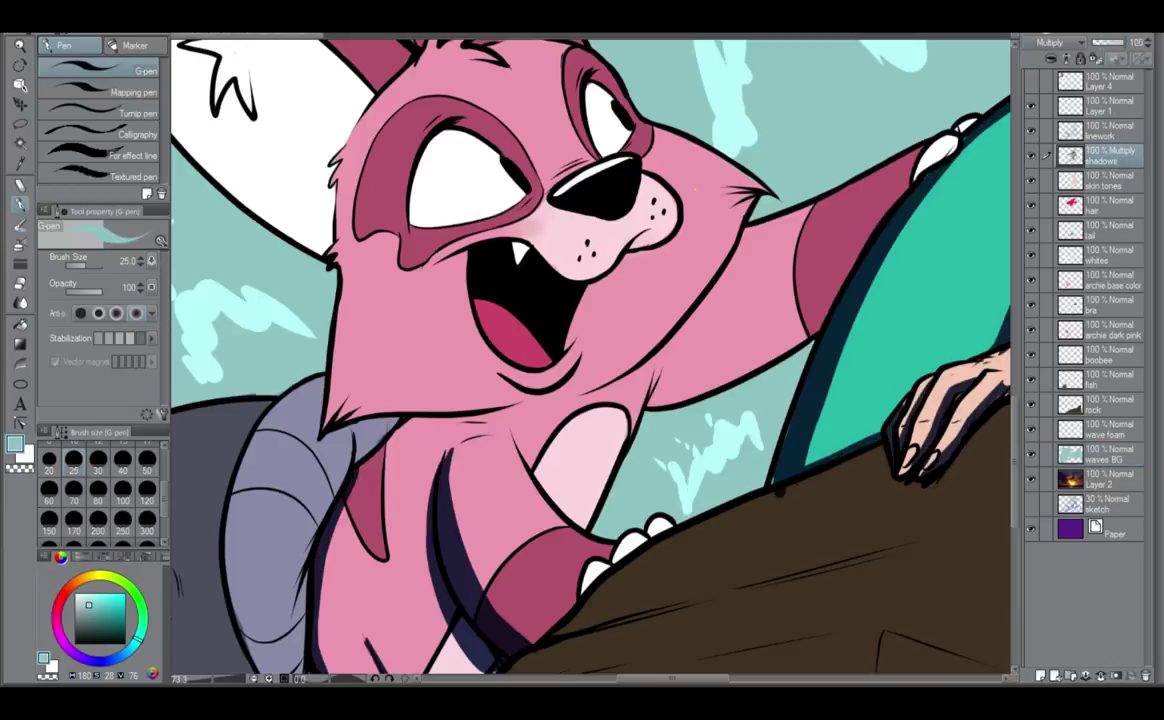
pyautogui.click(1047, 62)
pyautogui.keyDown('alt'); pyautogui.click(886, 236); pyautogui.keyUp('alt')
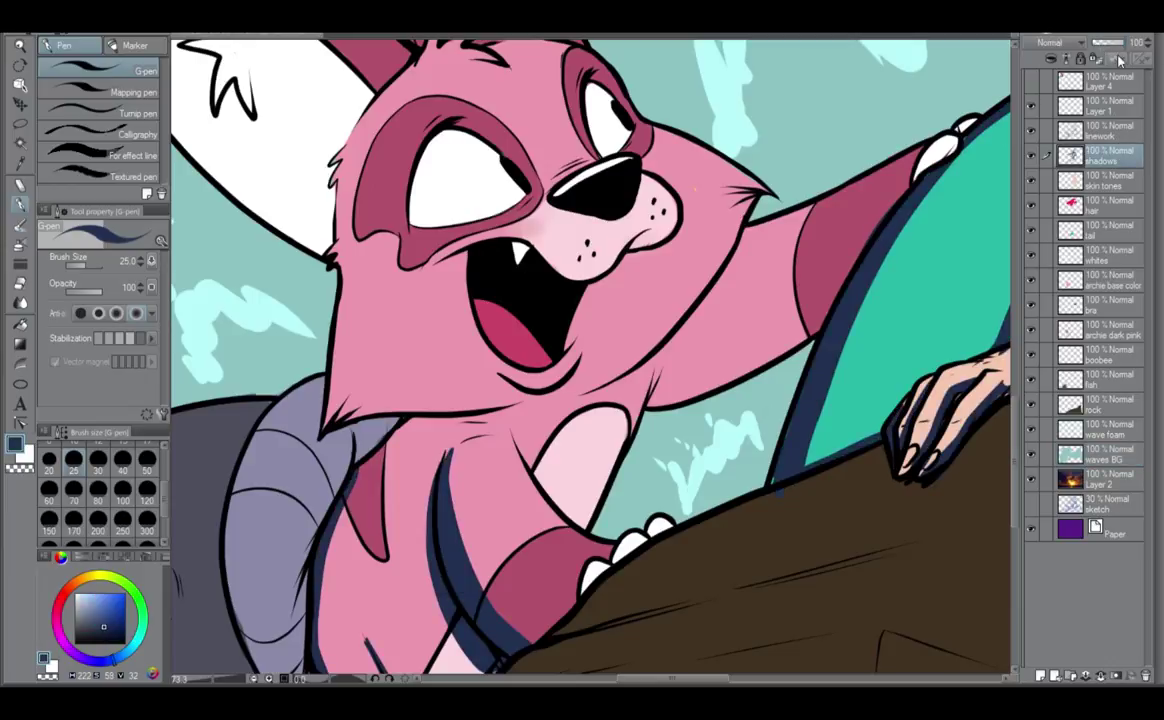
pyautogui.moveTo(1122, 43); pyautogui.dragTo(1102, 43)
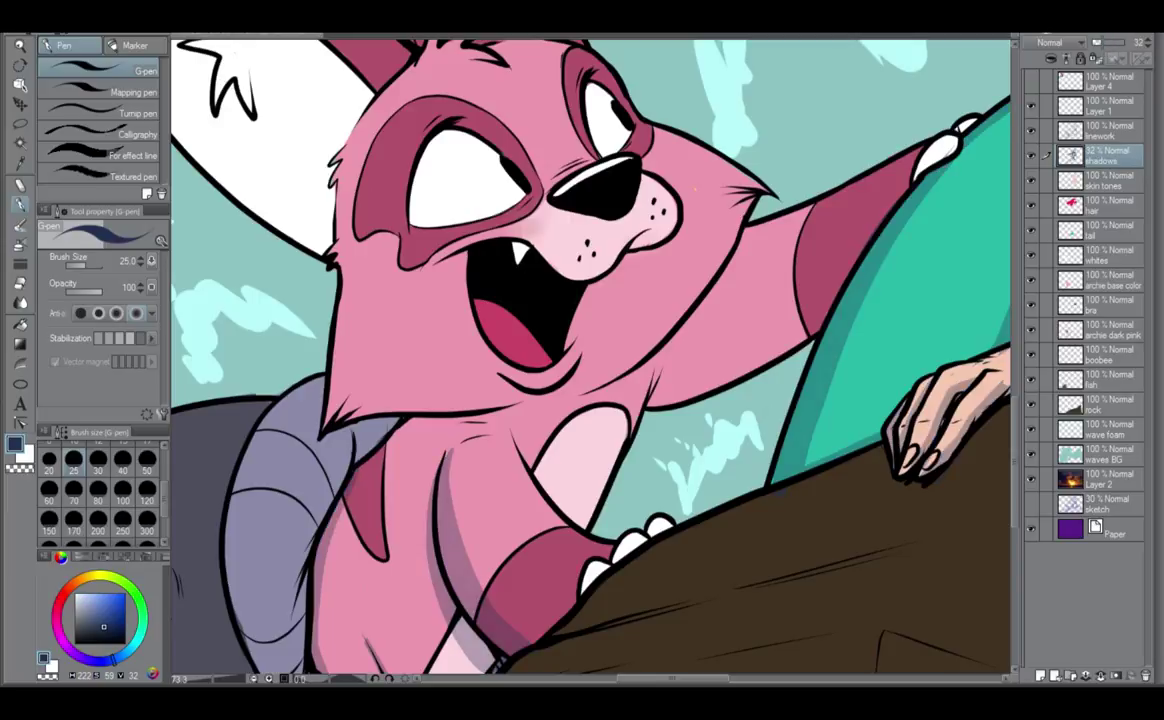
pyautogui.click(1052, 76)
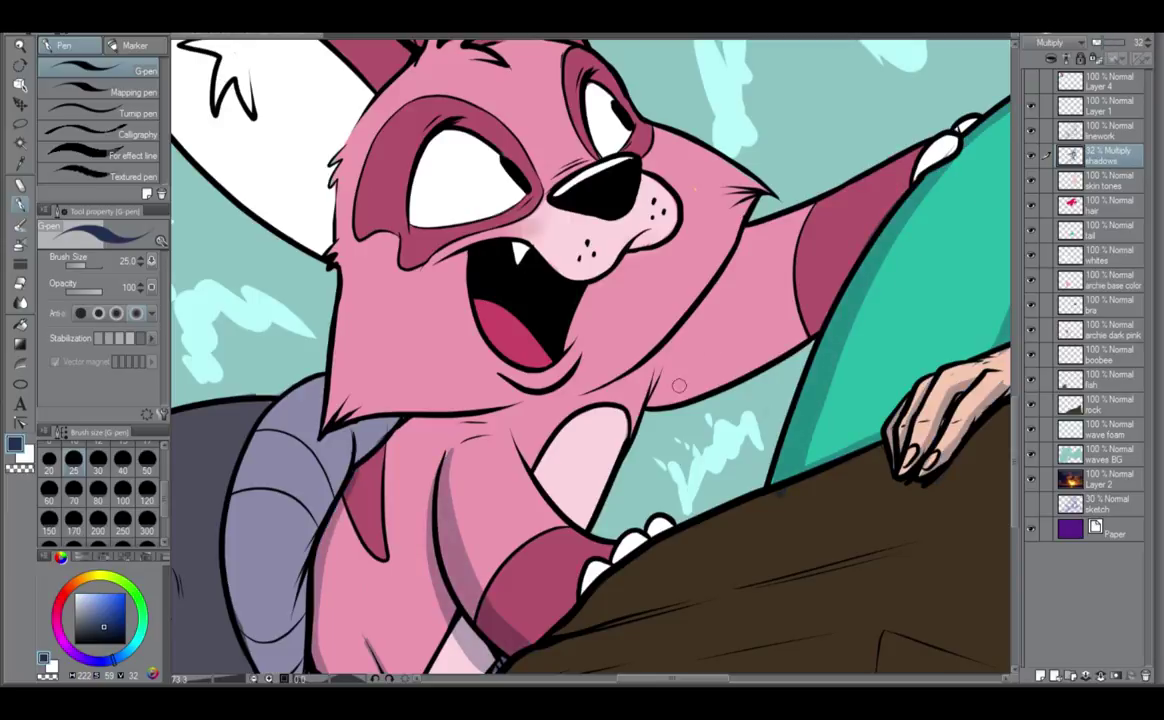
# Paint shadows along the underside of the pink fox's raised arm and down the side of its torso.
pyautogui.moveTo(595, 362)
pyautogui.mouseDown()
pyautogui.moveTo(705, 318)
pyautogui.moveTo(765, 272)
pyautogui.mouseUp()
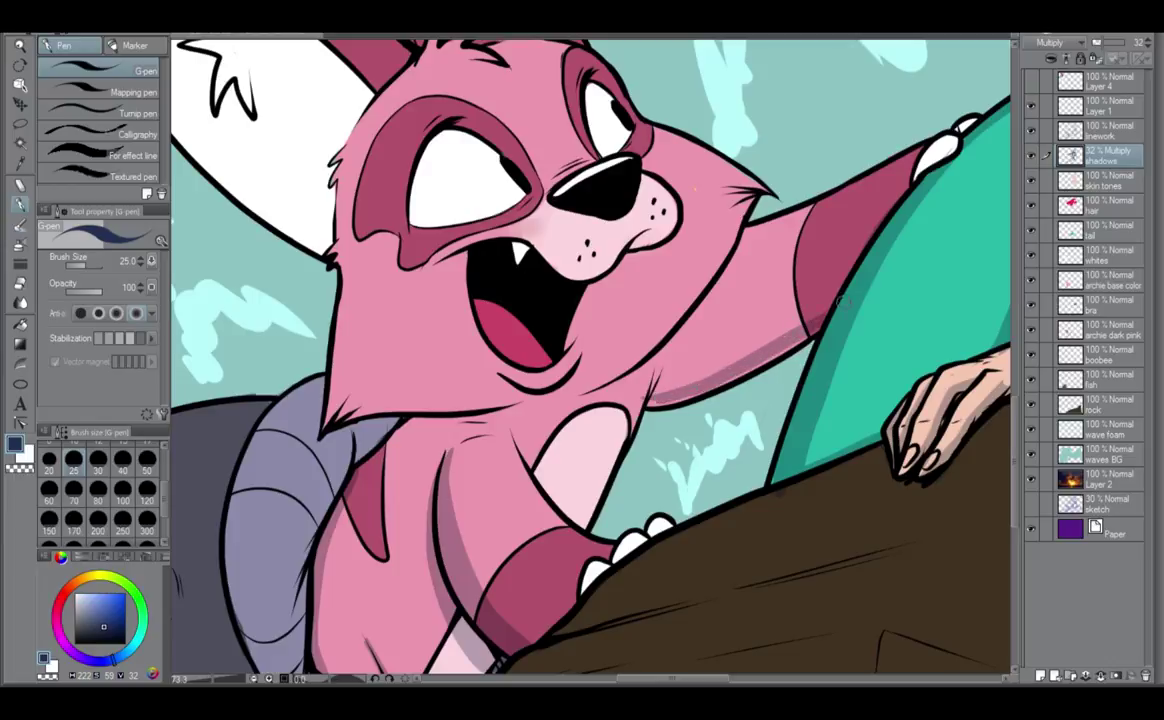
pyautogui.moveTo(819, 331)
pyautogui.mouseDown()
pyautogui.moveTo(741, 376)
pyautogui.moveTo(819, 313)
pyautogui.moveTo(660, 386)
pyautogui.moveTo(824, 322)
pyautogui.mouseUp()
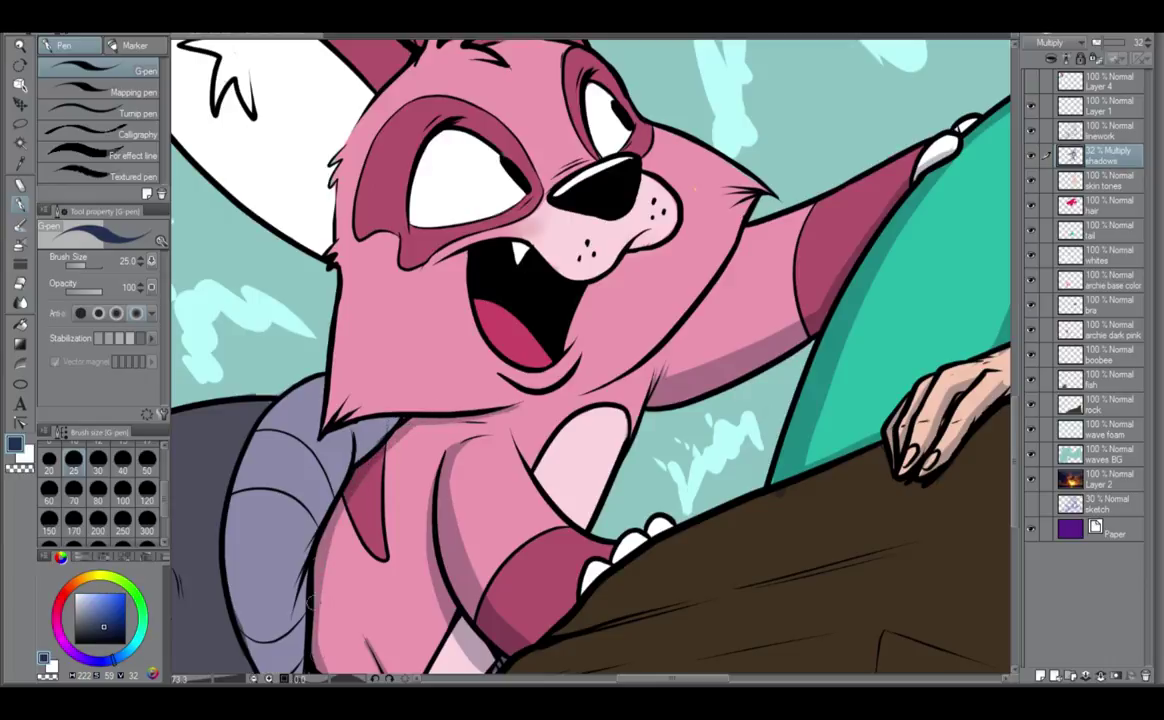
pyautogui.moveTo(354, 478); pyautogui.dragTo(326, 664)
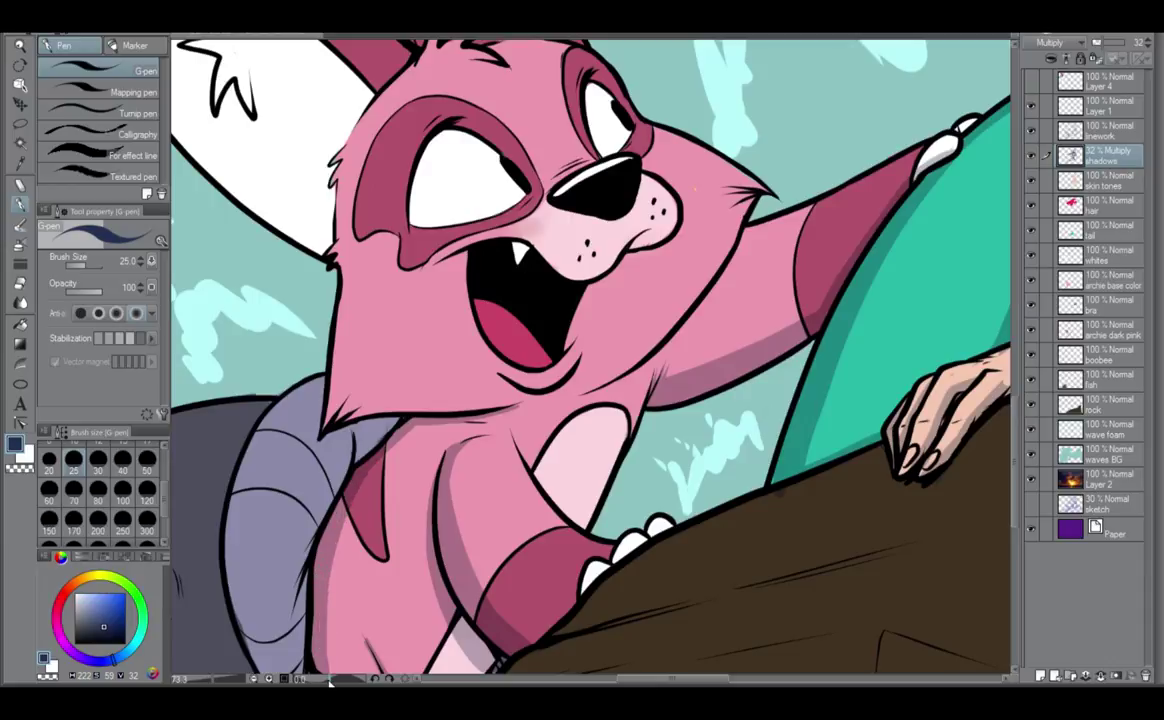
# Paint a shadow on the grey fish's head along the outer edge of its lips.
pyautogui.moveTo(455, 560); pyautogui.dragTo(535, 461)
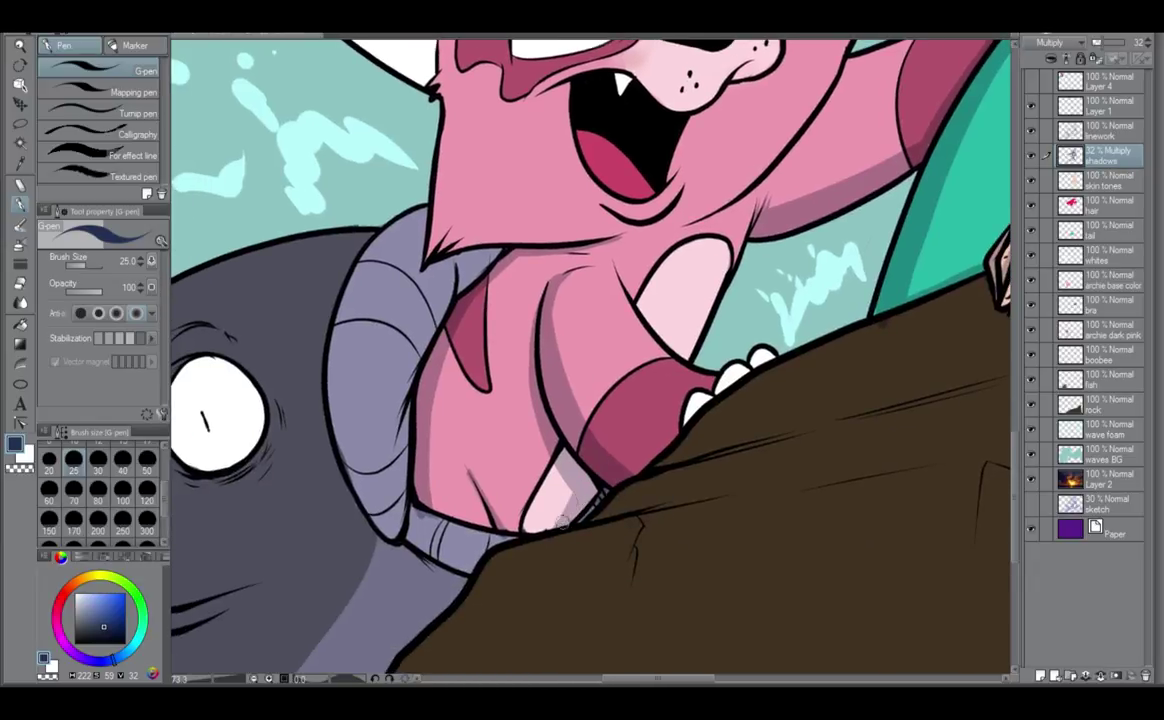
pyautogui.moveTo(456, 596); pyautogui.dragTo(559, 478)
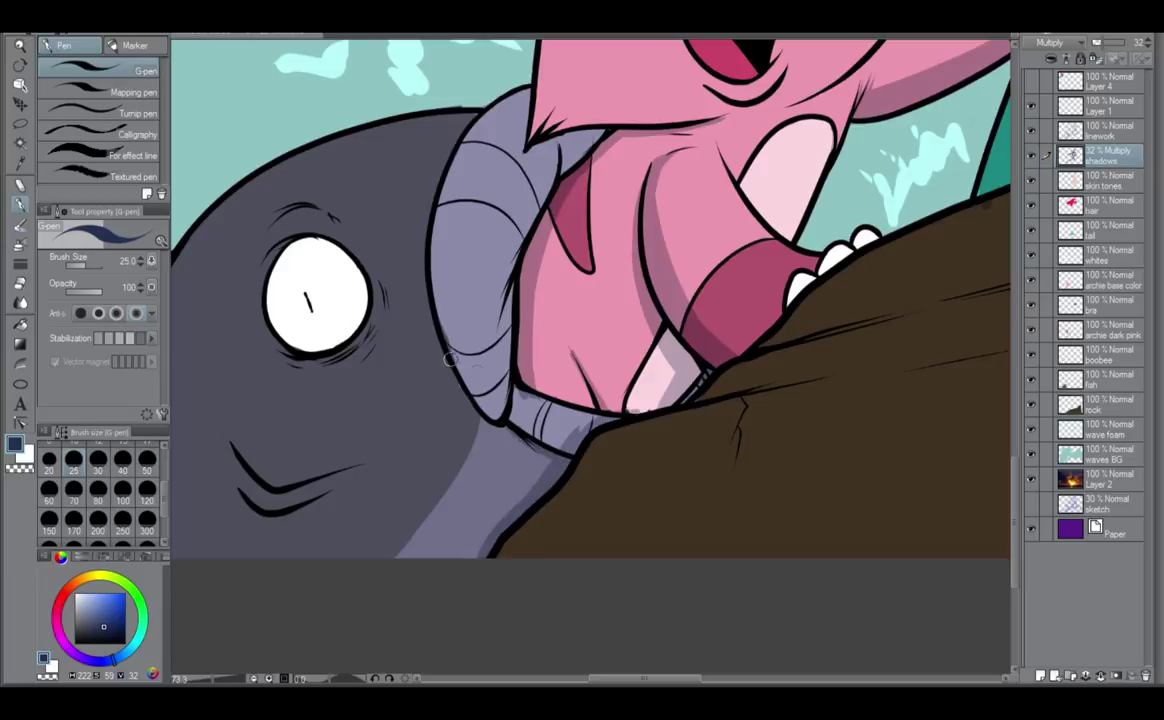
pyautogui.moveTo(426, 290)
pyautogui.mouseDown()
pyautogui.moveTo(436, 341)
pyautogui.moveTo(477, 409)
pyautogui.moveTo(520, 449)
pyautogui.mouseUp()
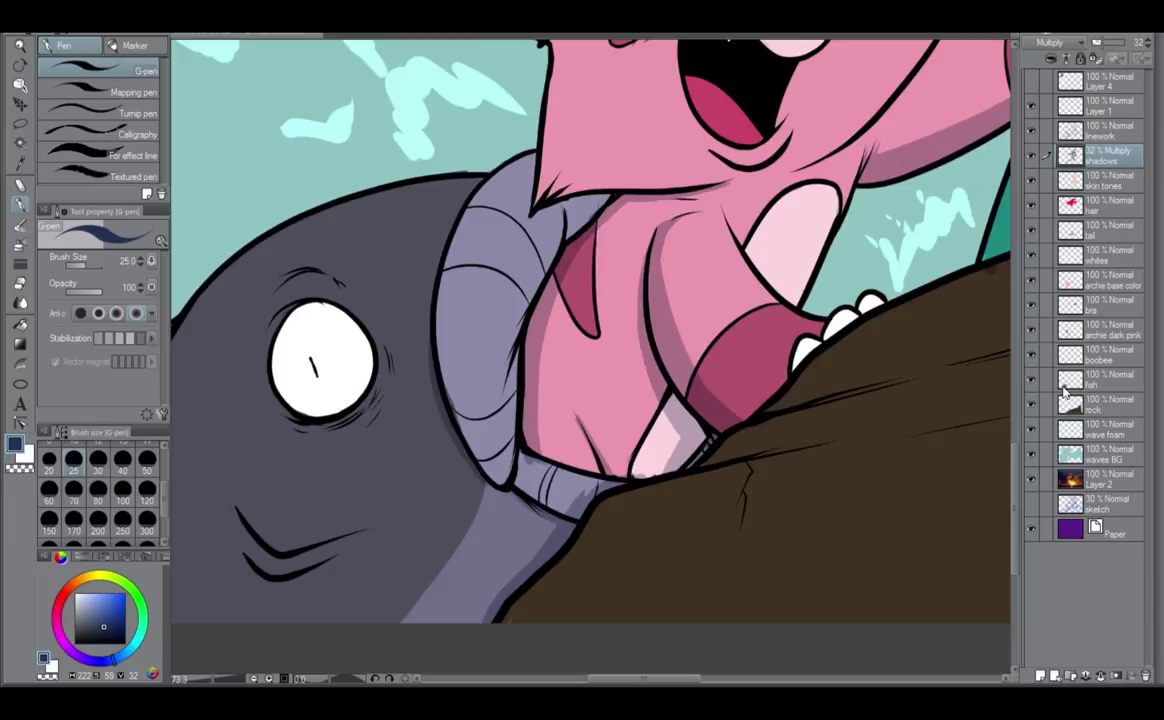
# Sample the fish's light purple and dark grey with the fish layer active, and switch back to the navy shadow colour.
pyautogui.click(25, 452)
pyautogui.click(1105, 380)
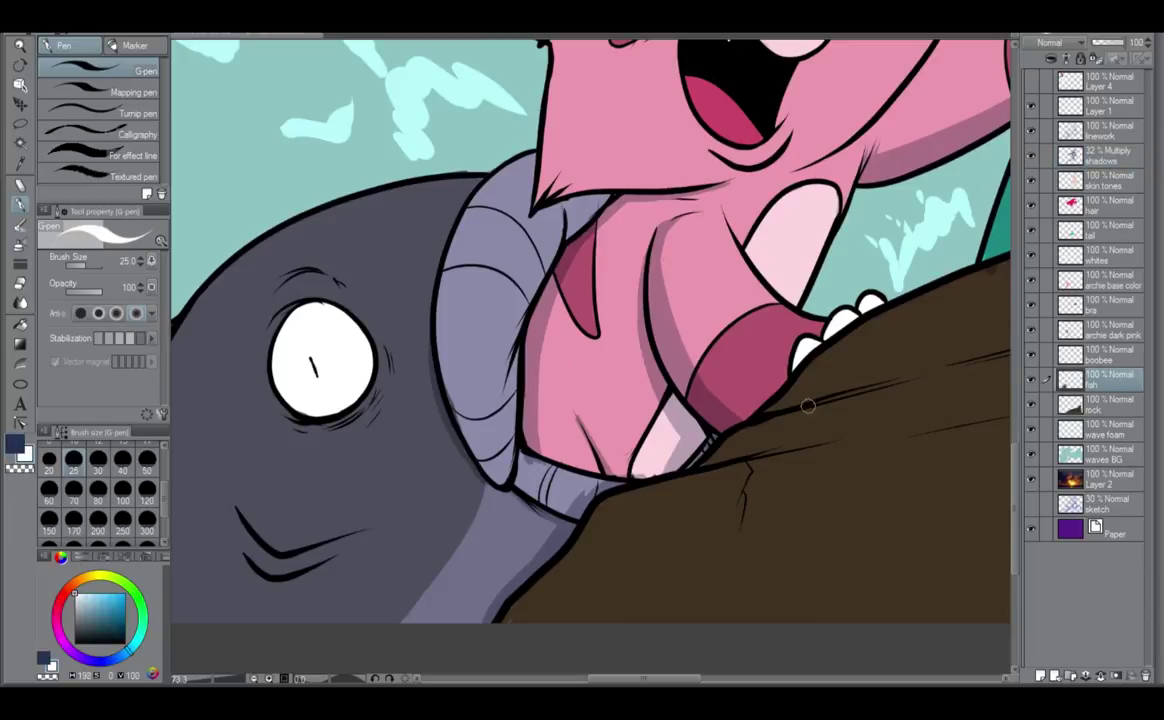
pyautogui.press('x')
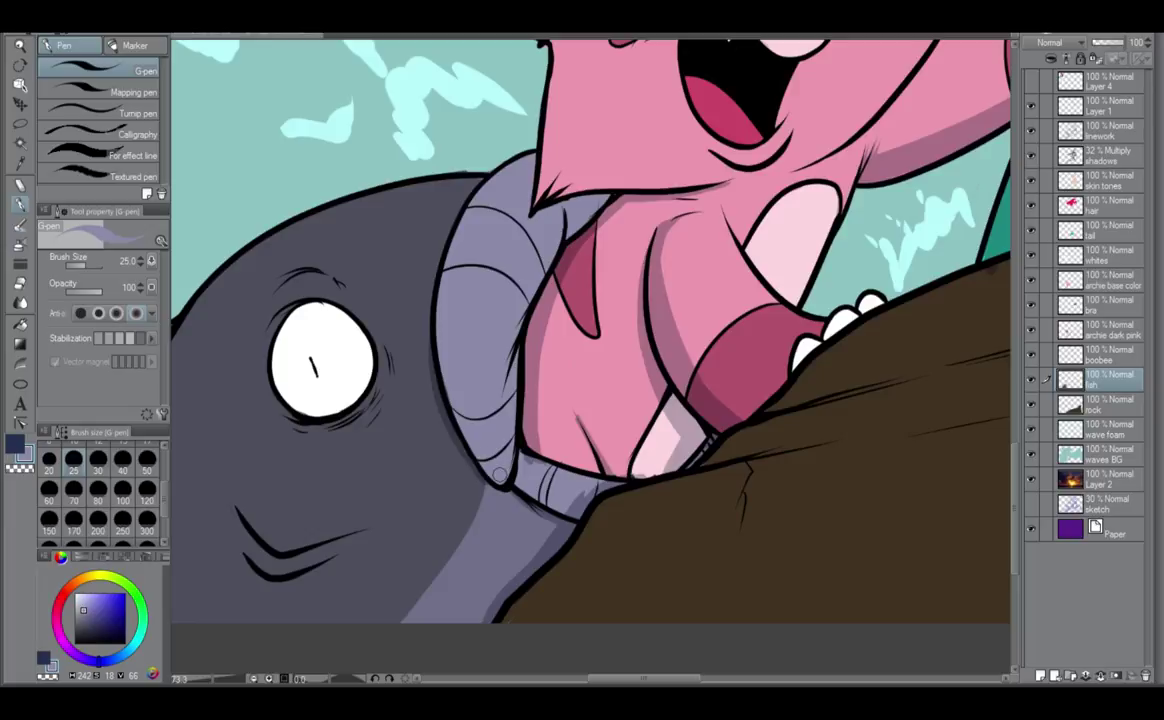
pyautogui.keyDown('alt'); pyautogui.click(466, 484); pyautogui.keyUp('alt')
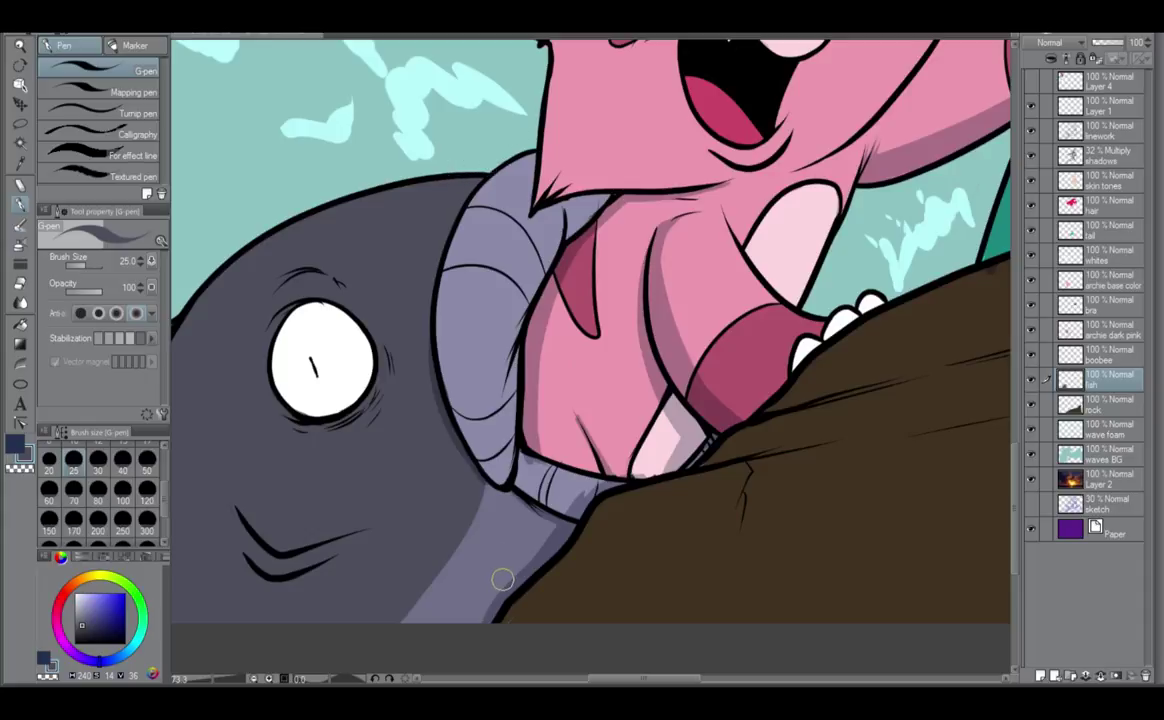
pyautogui.click(17, 442)
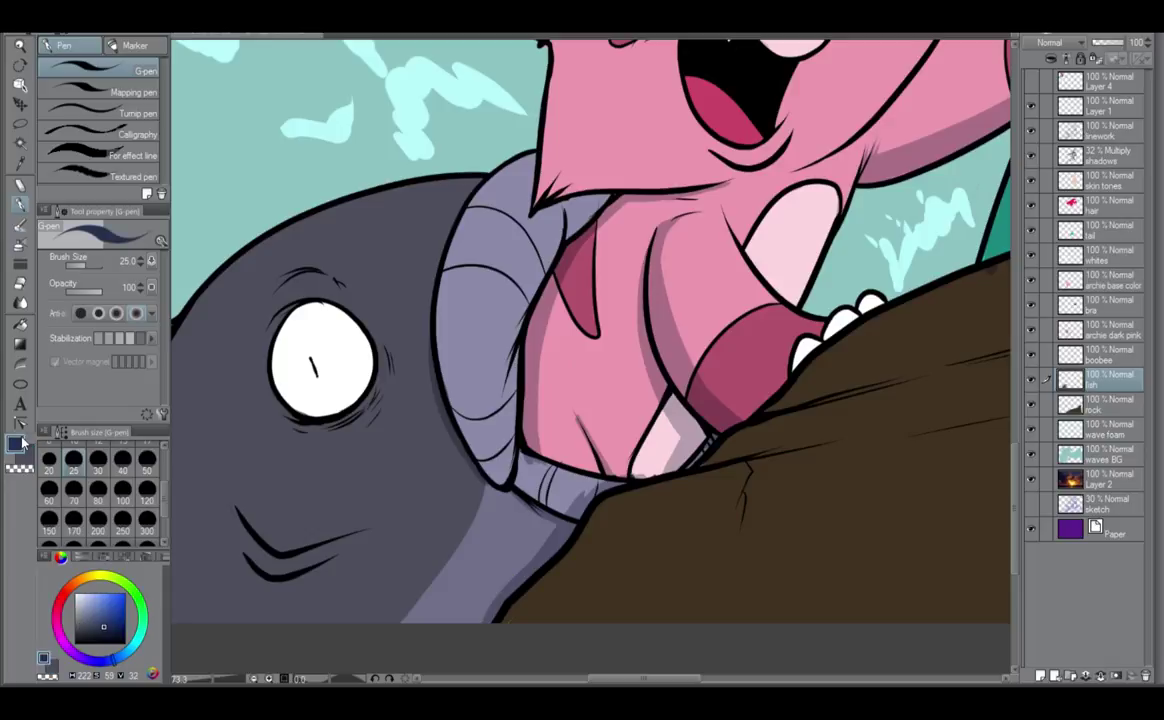
# Paint shadows along the edges and folds of the fish's purple lips on the shadows layer.
pyautogui.click(1108, 156)
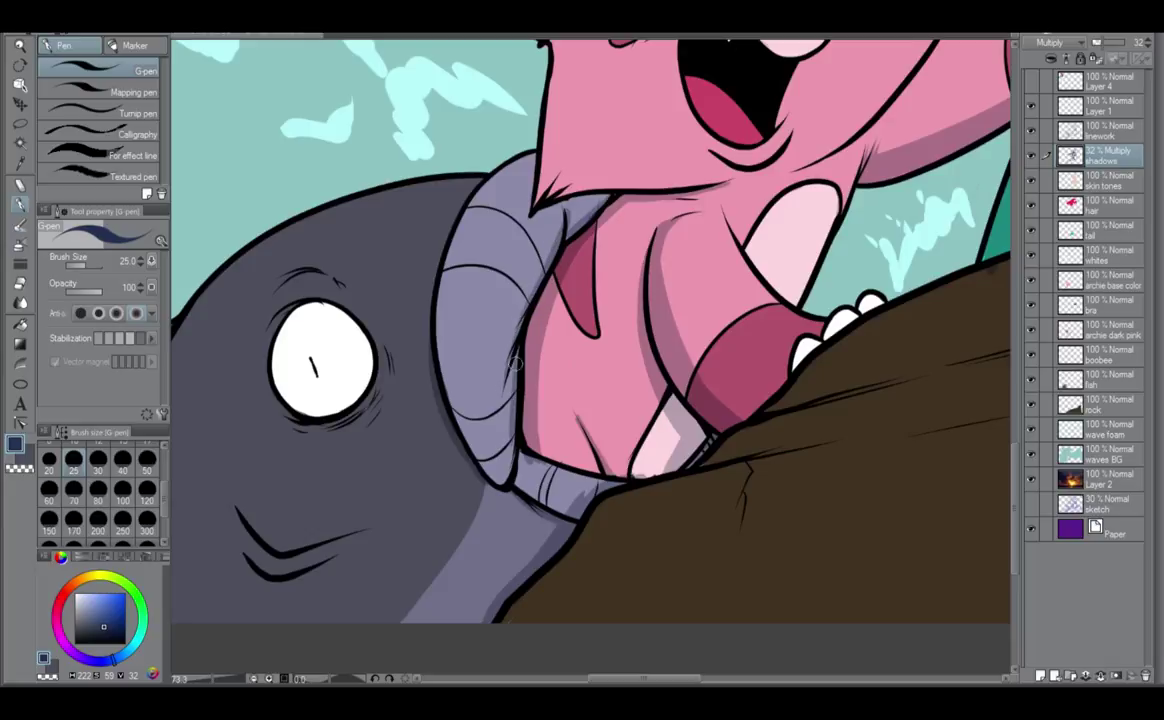
pyautogui.moveTo(463, 227)
pyautogui.mouseDown()
pyautogui.moveTo(450, 260)
pyautogui.moveTo(466, 214)
pyautogui.moveTo(456, 400)
pyautogui.moveTo(442, 307)
pyautogui.moveTo(442, 352)
pyautogui.moveTo(454, 408)
pyautogui.moveTo(490, 470)
pyautogui.mouseUp()
pyautogui.moveTo(453, 262)
pyautogui.mouseDown()
pyautogui.moveTo(500, 168)
pyautogui.moveTo(524, 154)
pyautogui.moveTo(532, 182)
pyautogui.mouseUp()
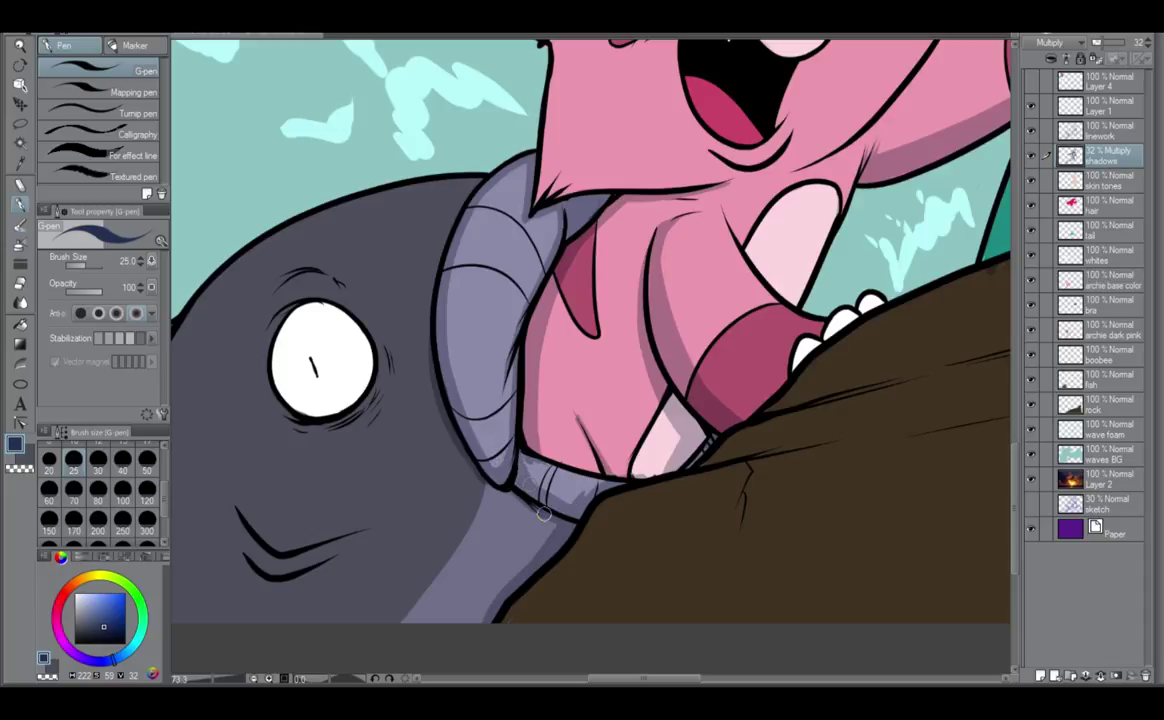
pyautogui.moveTo(524, 448); pyautogui.dragTo(559, 476)
# Paint shadows around the fish's white eye and along the creases below it.
pyautogui.scroll(-2, 611, 493)
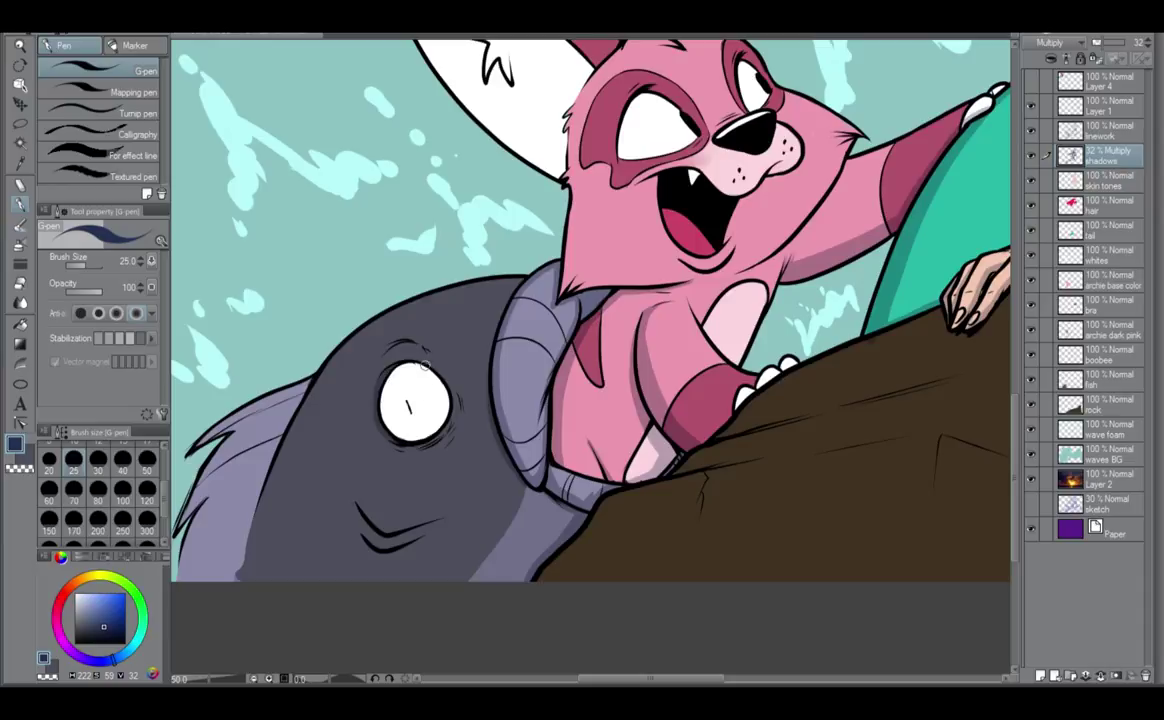
pyautogui.moveTo(401, 365)
pyautogui.mouseDown()
pyautogui.moveTo(397, 437)
pyautogui.moveTo(427, 432)
pyautogui.moveTo(446, 388)
pyautogui.moveTo(424, 451)
pyautogui.mouseUp()
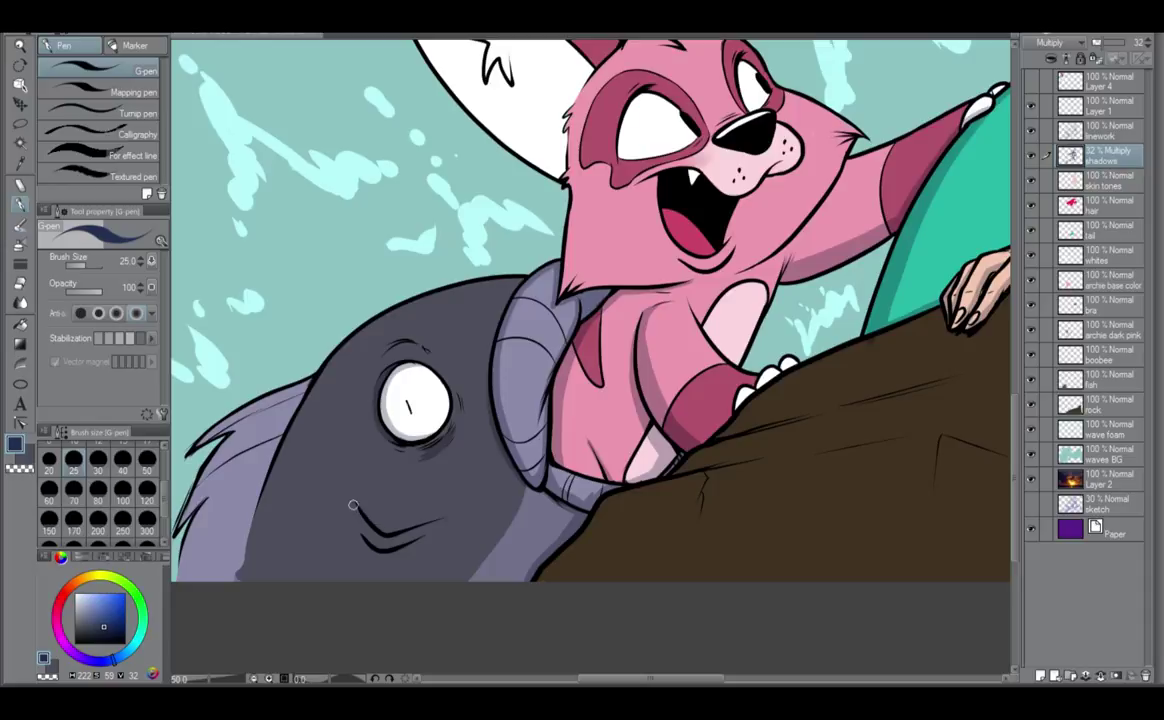
pyautogui.moveTo(354, 528)
pyautogui.mouseDown()
pyautogui.moveTo(374, 551)
pyautogui.moveTo(439, 534)
pyautogui.mouseUp()
# Paint a broad shadow down the back edge of the fish's dark grey head beside the fin.
pyautogui.moveTo(398, 312)
pyautogui.mouseDown()
pyautogui.moveTo(372, 326)
pyautogui.moveTo(265, 512)
pyautogui.mouseUp()
pyautogui.moveTo(344, 343)
pyautogui.mouseDown()
pyautogui.moveTo(242, 608)
pyautogui.moveTo(250, 576)
pyautogui.mouseUp()
pyautogui.moveTo(290, 424); pyautogui.dragTo(254, 582)
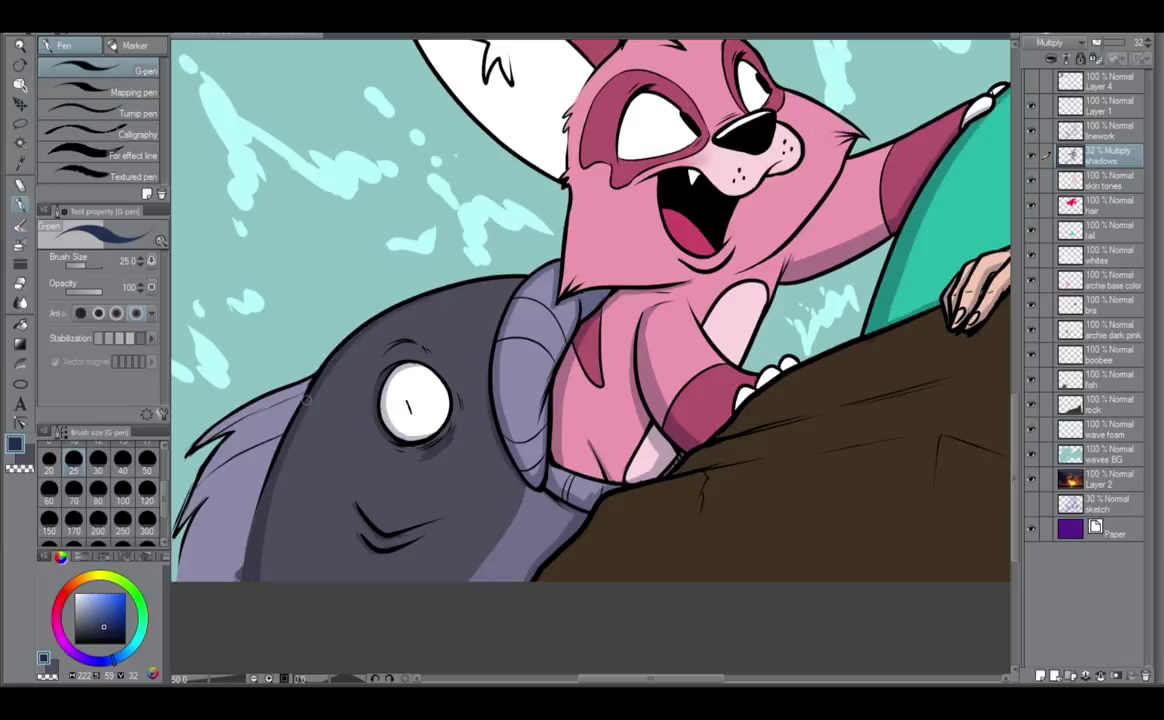
pyautogui.moveTo(306, 400); pyautogui.dragTo(263, 582)
pyautogui.moveTo(365, 330); pyautogui.dragTo(272, 498)
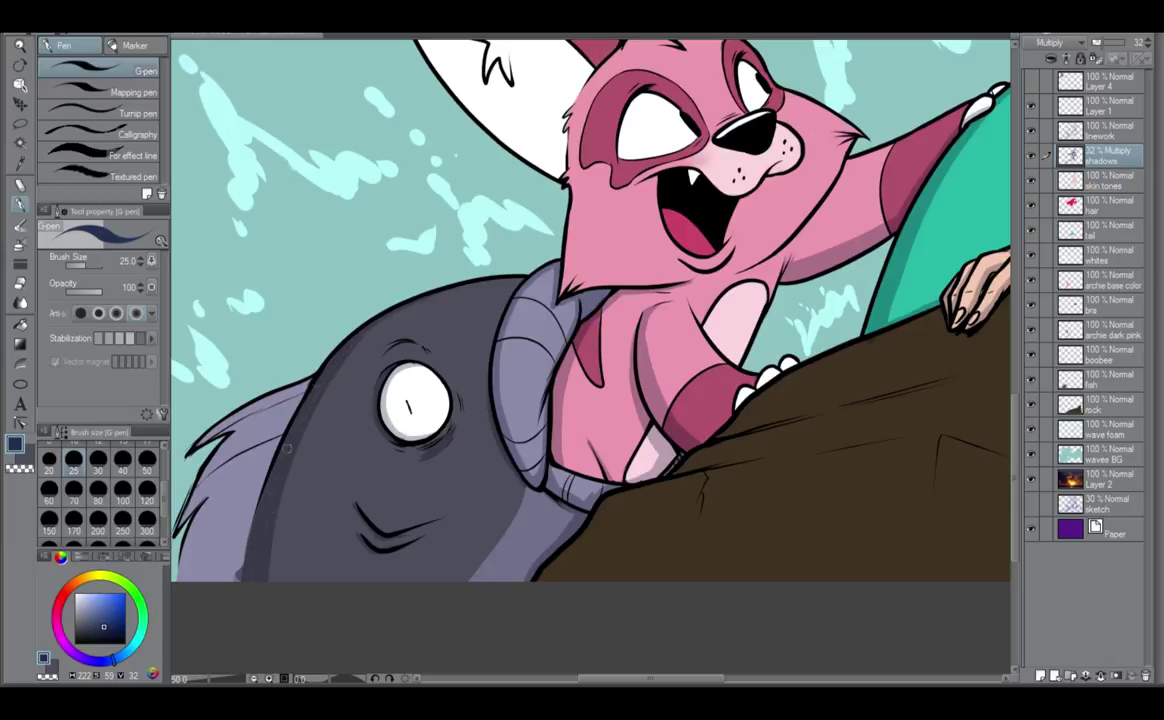
# Paint a shadow along the edge of the pink fox's cheek beside the fish.
pyautogui.scroll(-2, 273, 553)
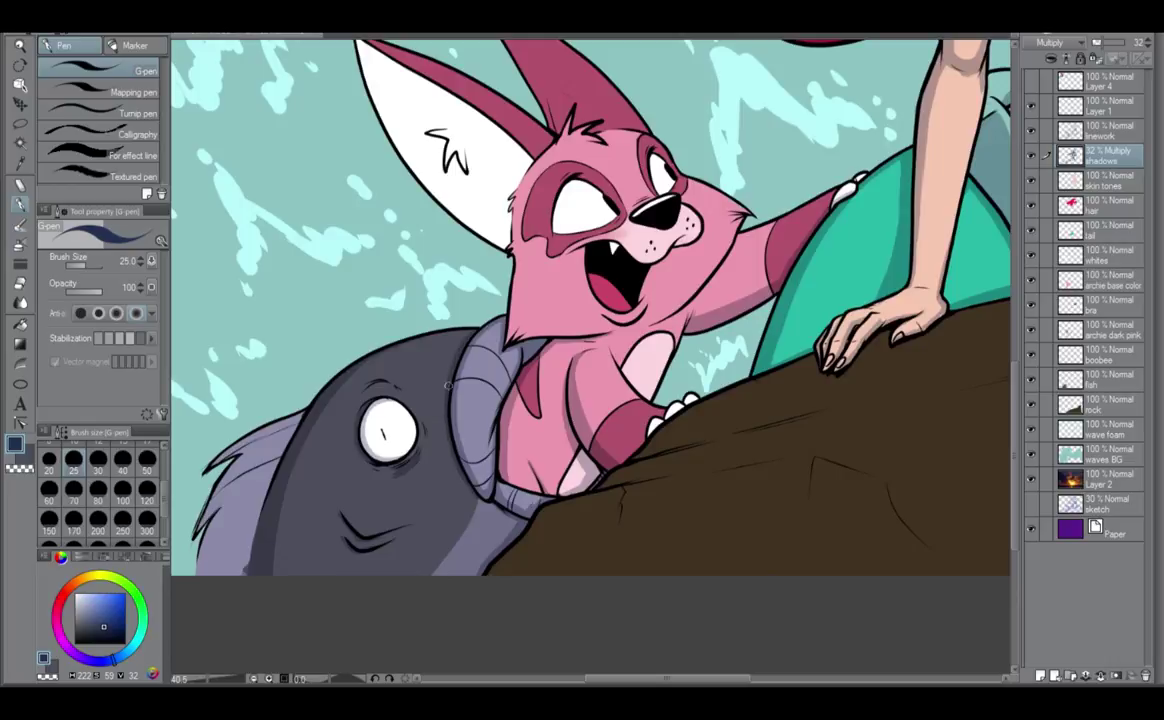
pyautogui.scroll(-4, 488, 510)
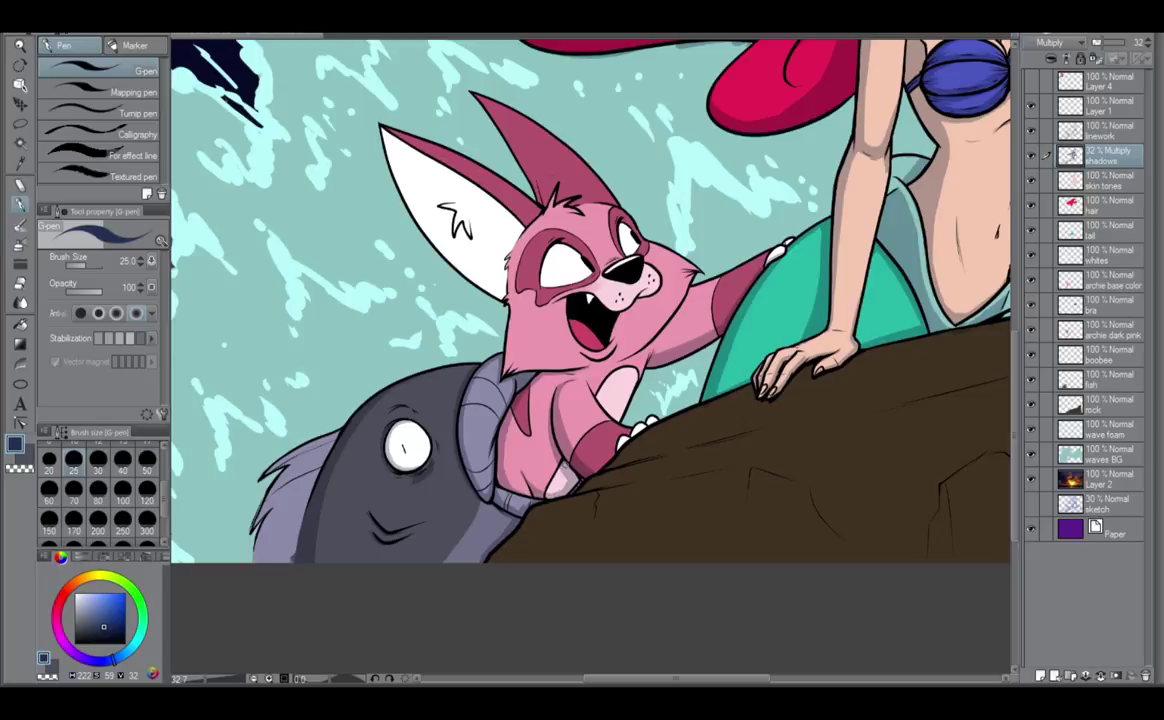
pyautogui.scroll(-2, 550, 463)
pyautogui.scroll(3, 560, 463)
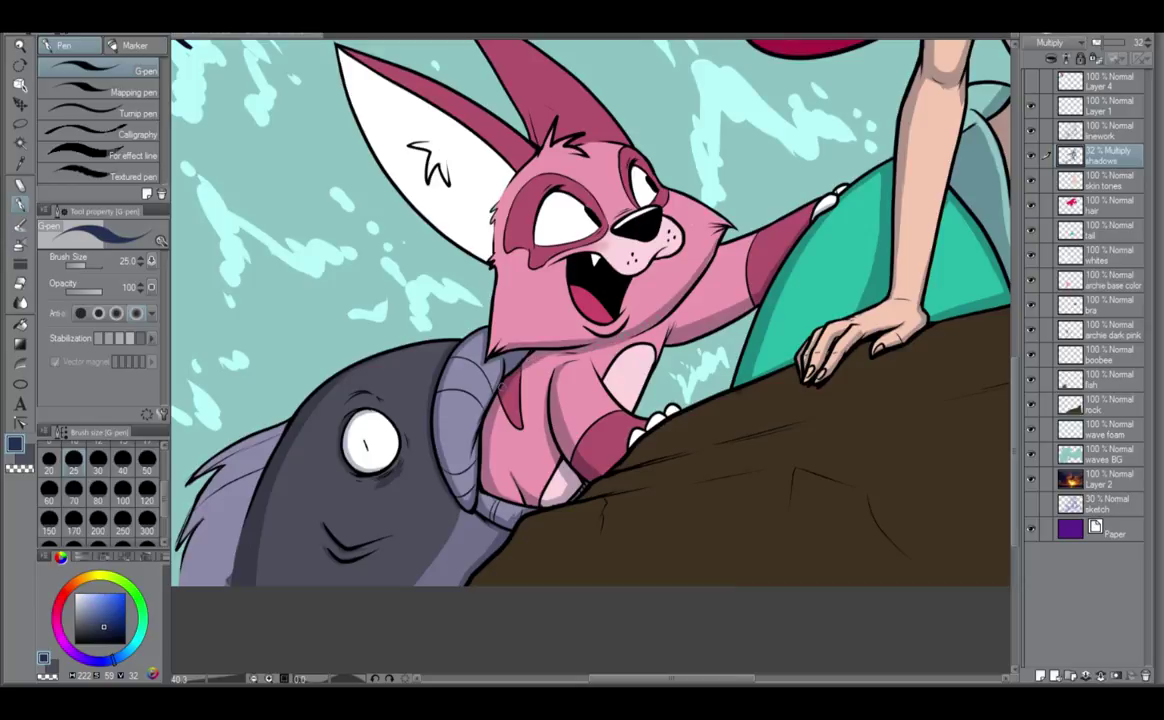
pyautogui.moveTo(497, 266); pyautogui.dragTo(494, 342)
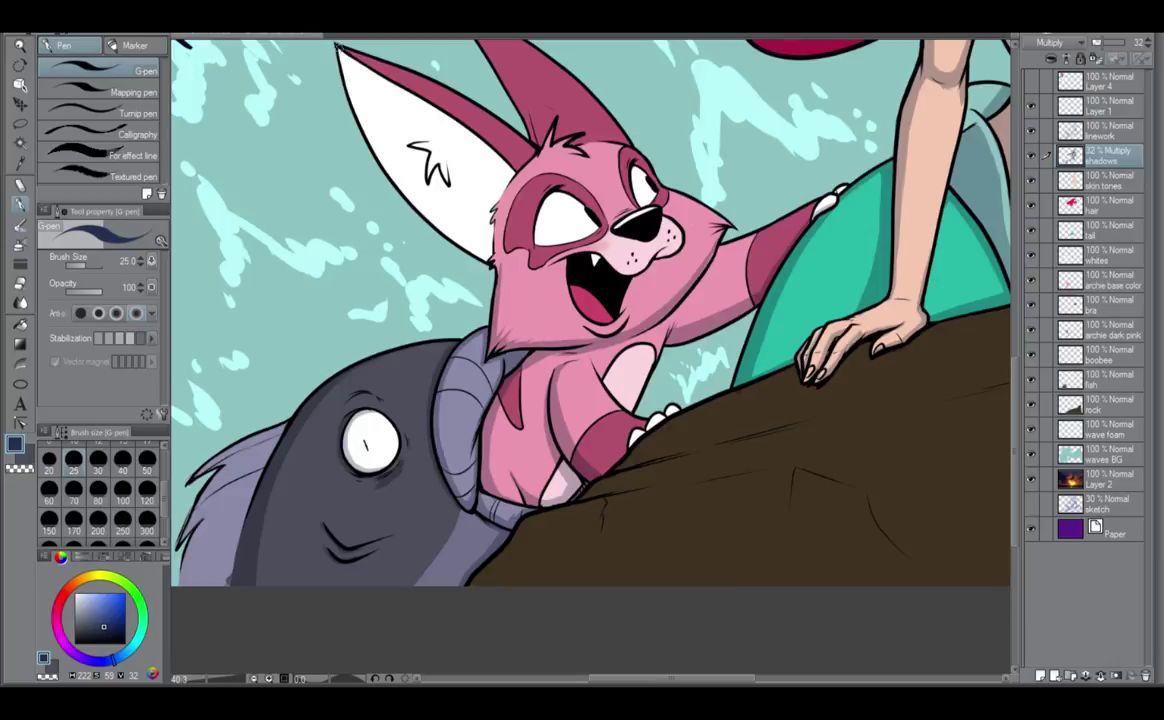
# Paint shadows on the fox's white-lined ear, along its dark pink rim and around the edges of the white interior.
pyautogui.moveTo(340, 47)
pyautogui.mouseDown()
pyautogui.moveTo(346, 68)
pyautogui.moveTo(454, 119)
pyautogui.moveTo(430, 122)
pyautogui.moveTo(468, 158)
pyautogui.mouseUp()
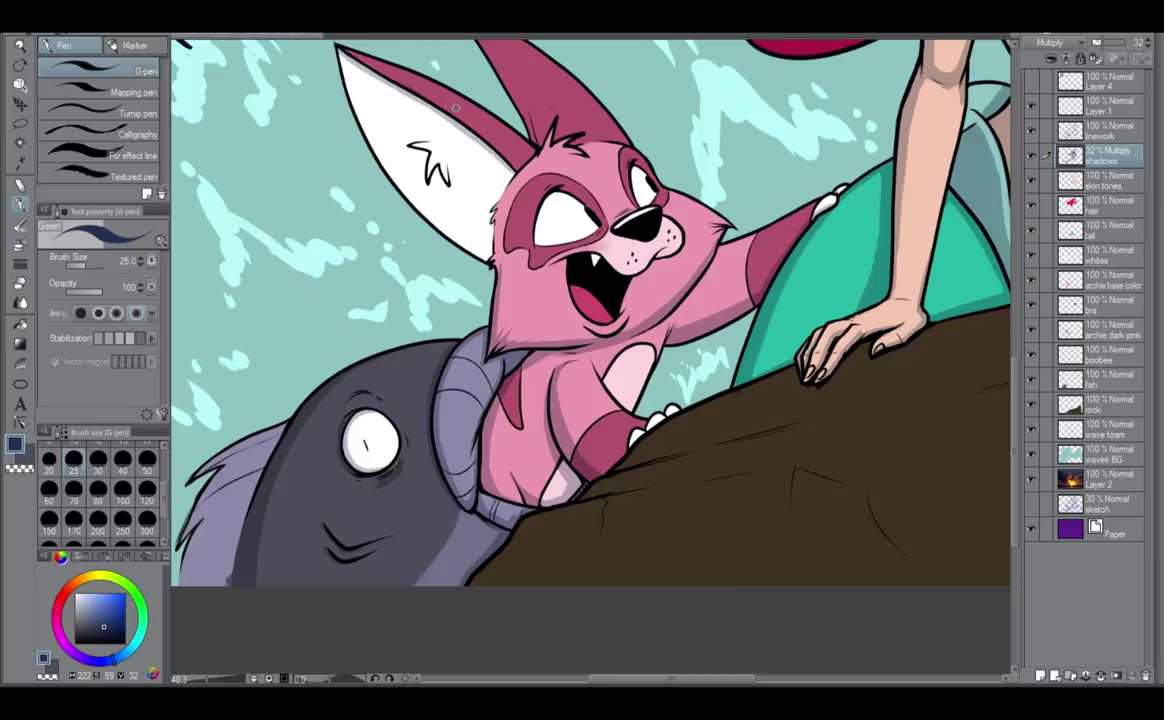
pyautogui.moveTo(342, 47); pyautogui.dragTo(478, 128)
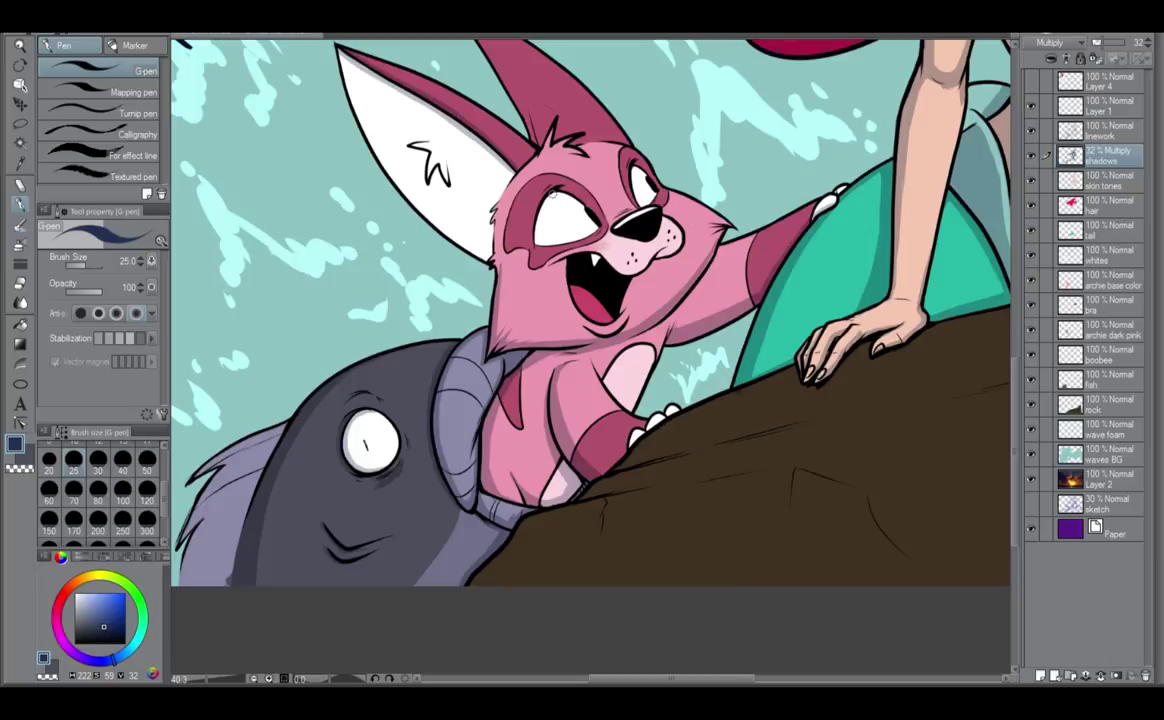
pyautogui.moveTo(546, 174); pyautogui.dragTo(571, 361)
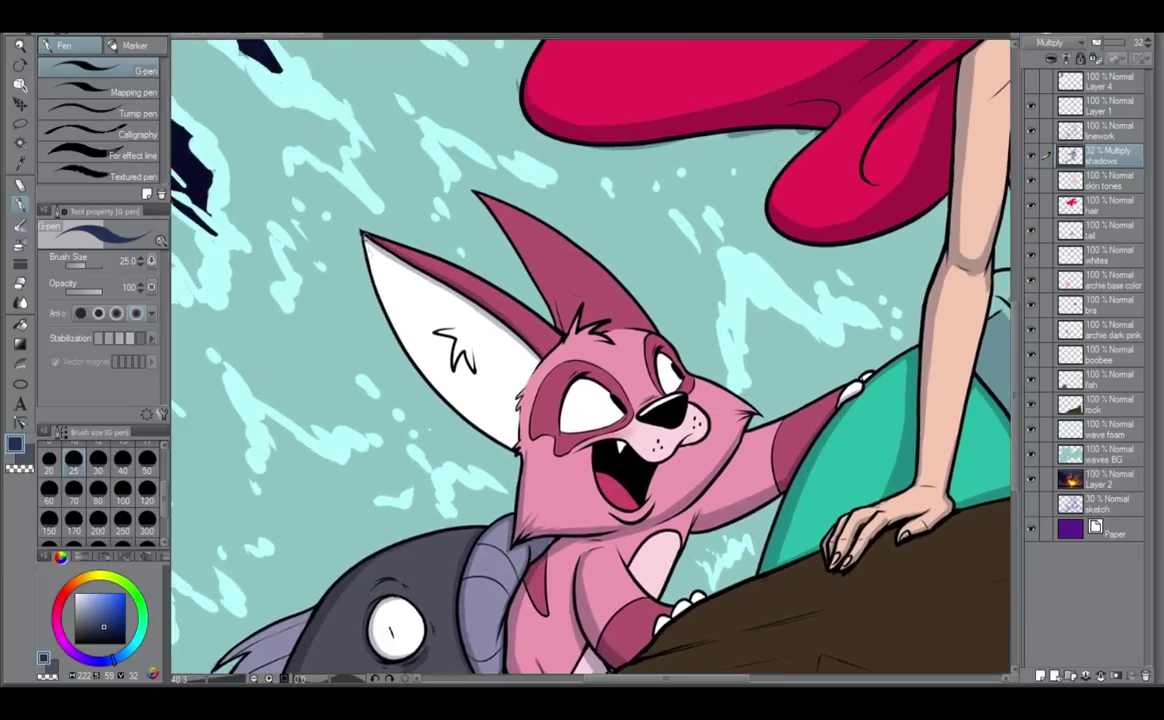
pyautogui.moveTo(365, 237); pyautogui.dragTo(393, 323)
pyautogui.moveTo(536, 363); pyautogui.dragTo(516, 432)
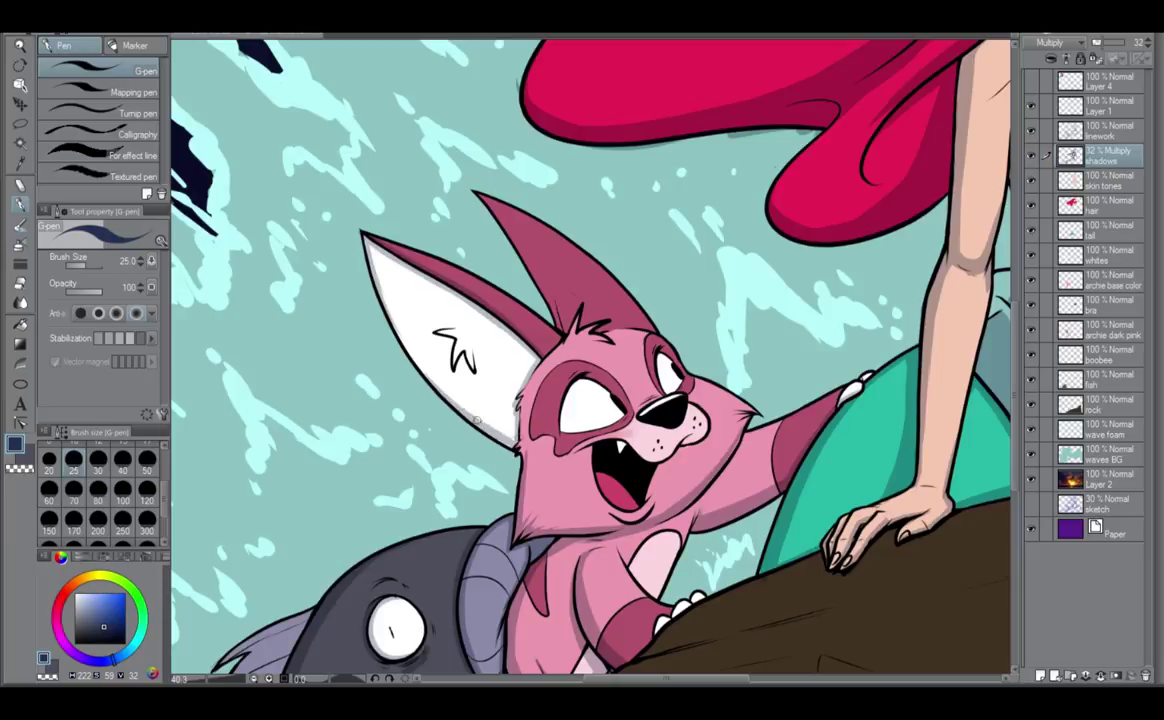
pyautogui.moveTo(376, 286)
pyautogui.mouseDown()
pyautogui.moveTo(409, 354)
pyautogui.moveTo(518, 441)
pyautogui.mouseUp()
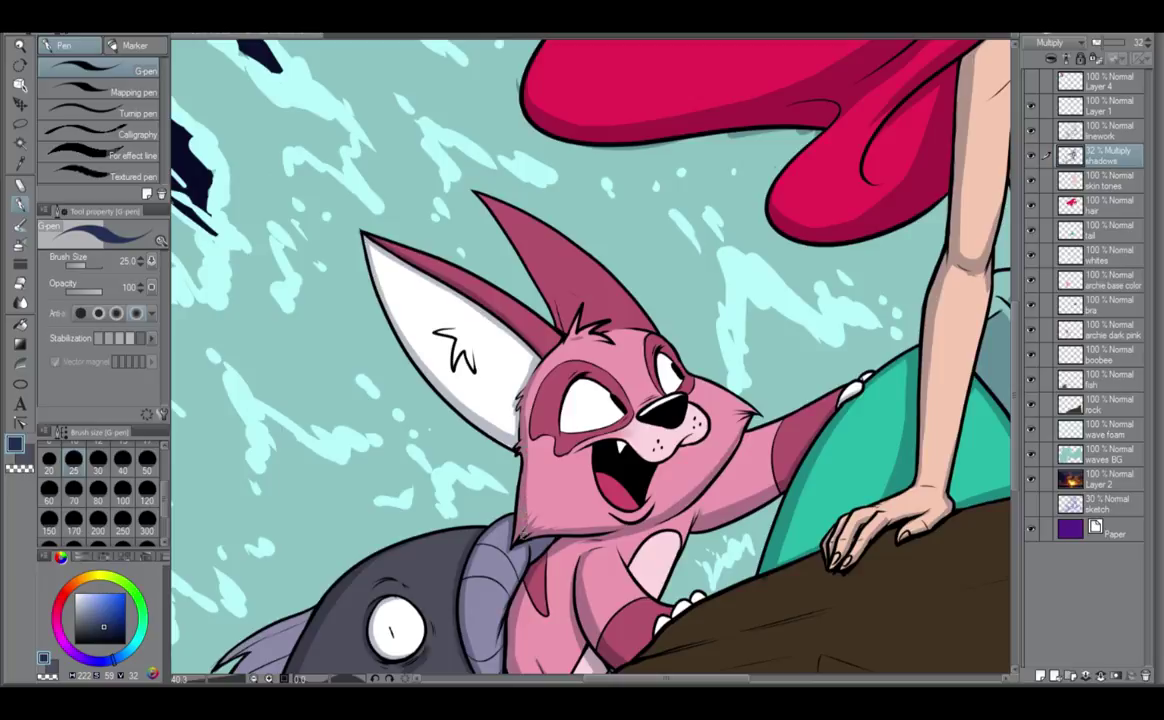
# Paint shadows on the fox's face, from the base of the ear down the cheek to the jaw and muzzle.
pyautogui.moveTo(532, 383)
pyautogui.mouseDown()
pyautogui.moveTo(526, 515)
pyautogui.moveTo(539, 500)
pyautogui.moveTo(603, 523)
pyautogui.mouseUp()
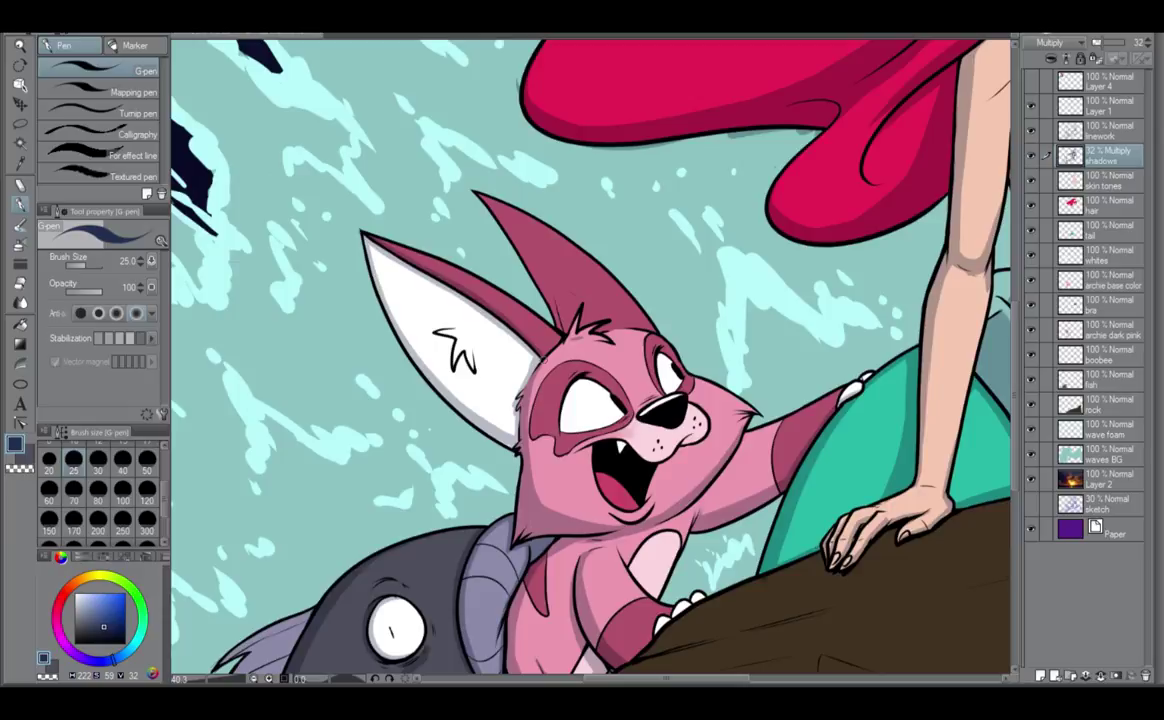
pyautogui.moveTo(536, 379); pyautogui.dragTo(551, 359)
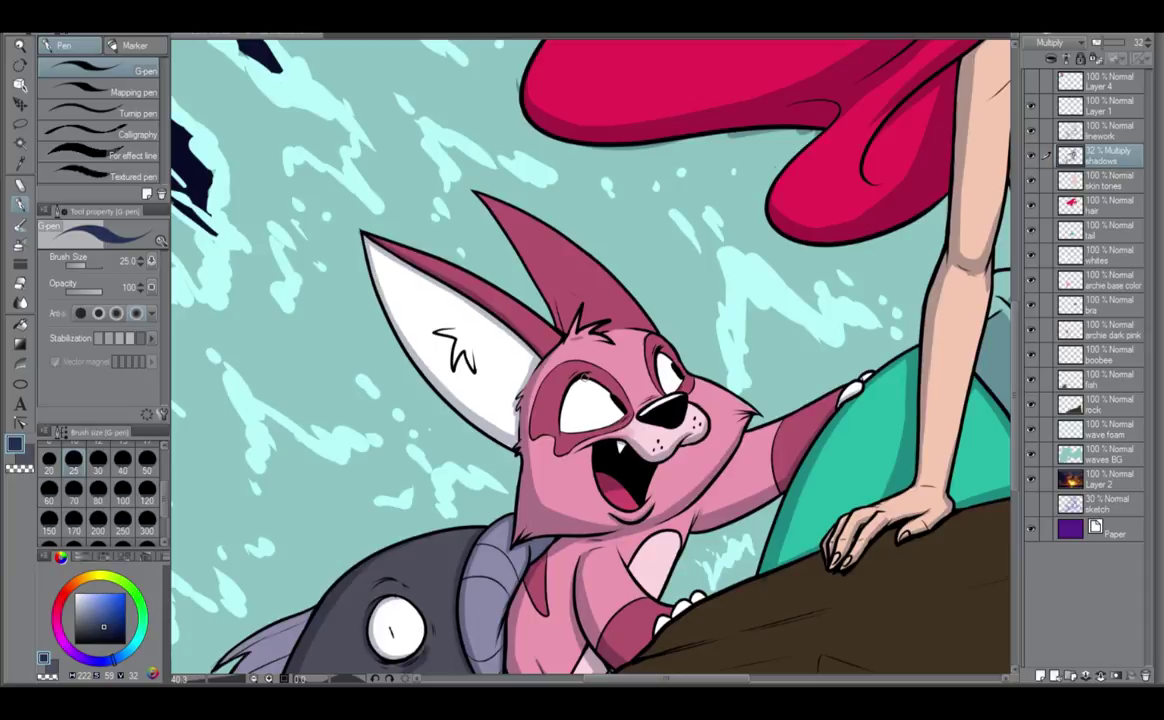
# Add shadows to the fox's dark pink eye patch and the base of its rear ear.
pyautogui.moveTo(584, 378); pyautogui.dragTo(562, 434)
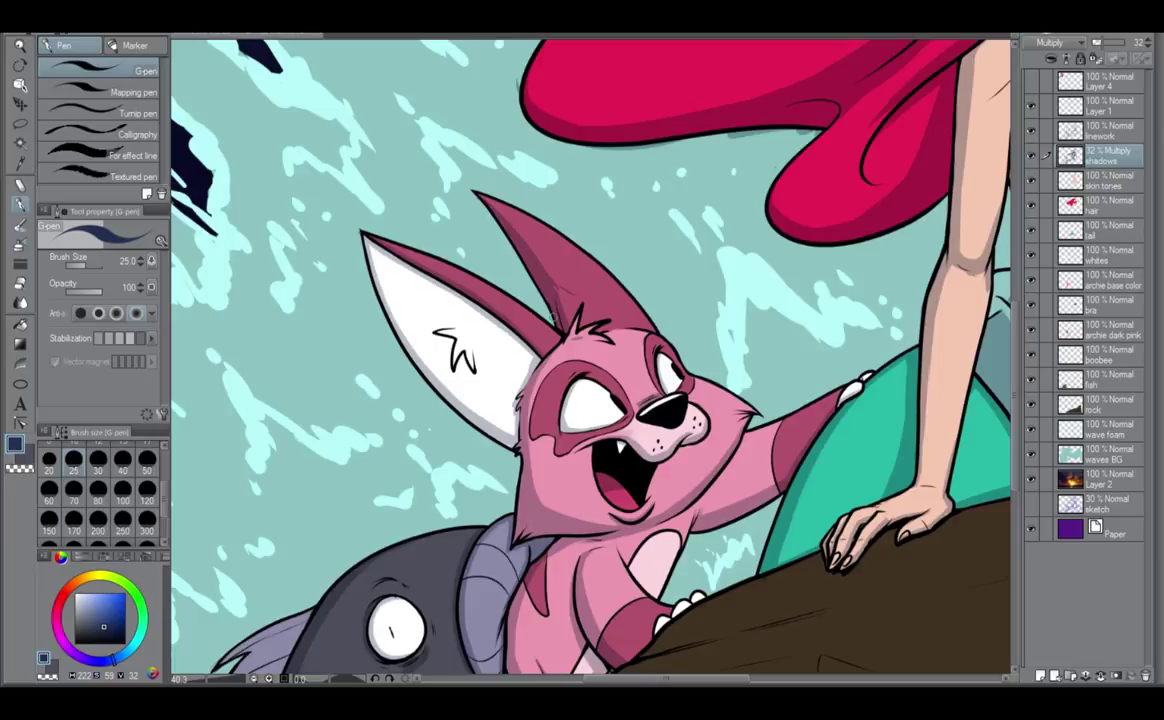
pyautogui.scroll(-5, 553, 317)
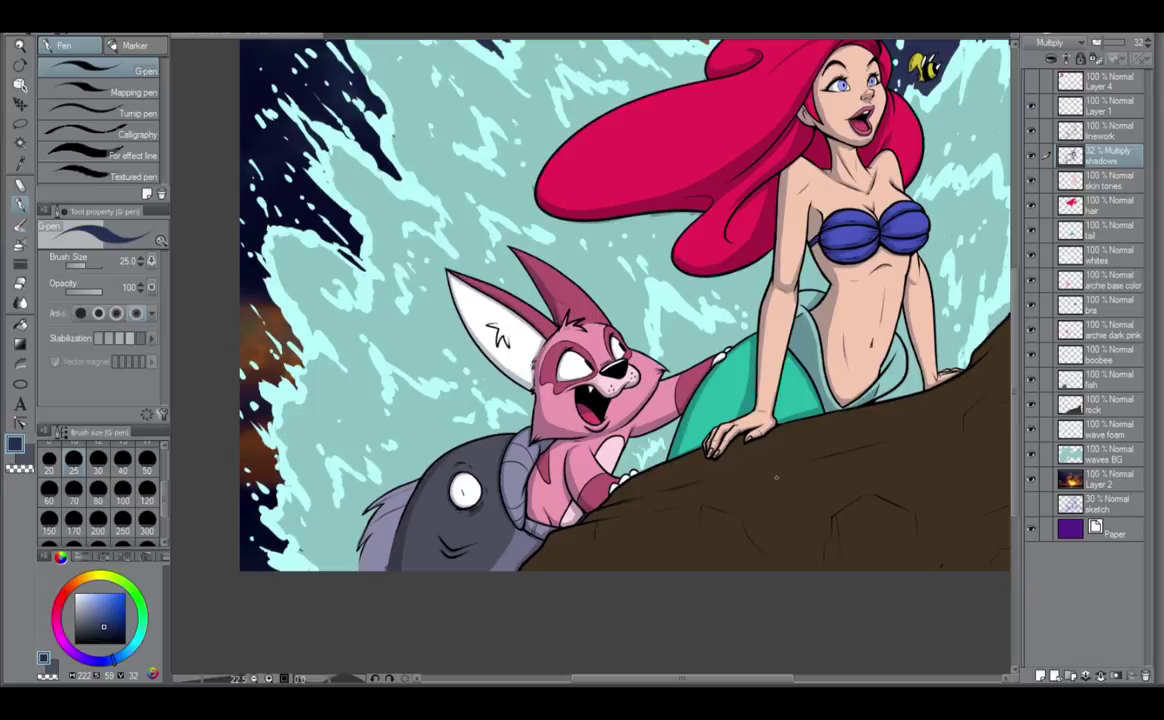
# With the G-pen at size 100, paint shadows over the lower facets and central cracks of the brown rock.
pyautogui.moveTo(776, 478); pyautogui.dragTo(598, 536)
pyautogui.scroll(-2, 597, 535)
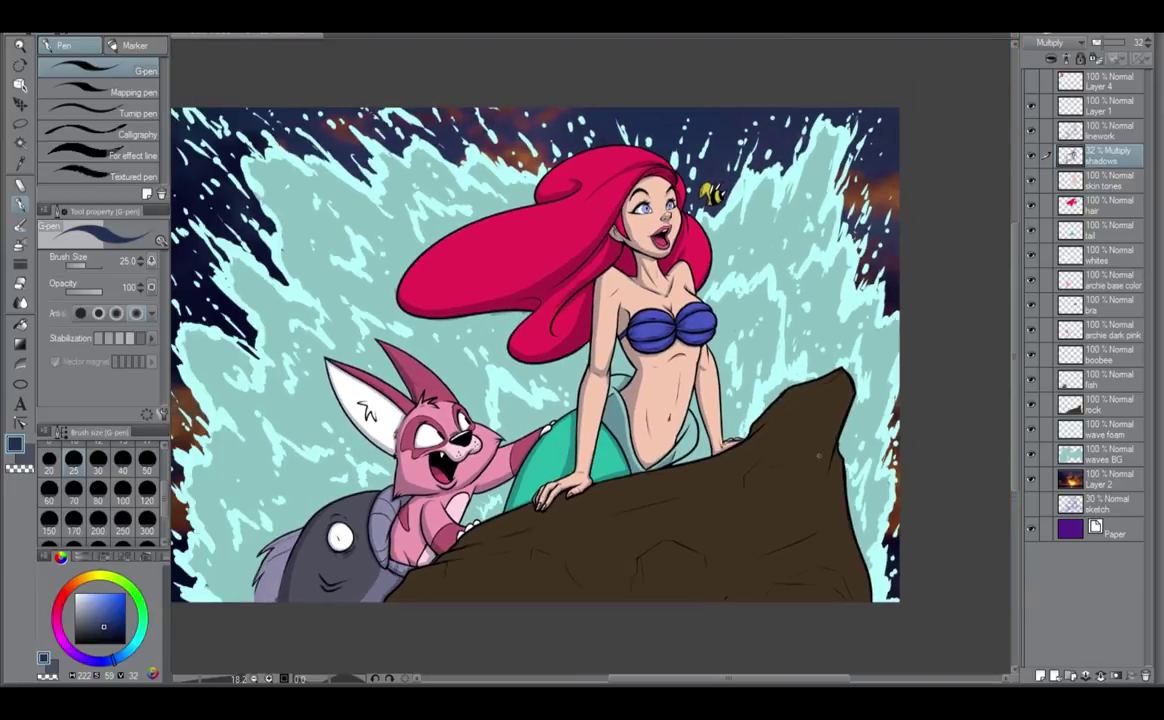
pyautogui.click(124, 490)
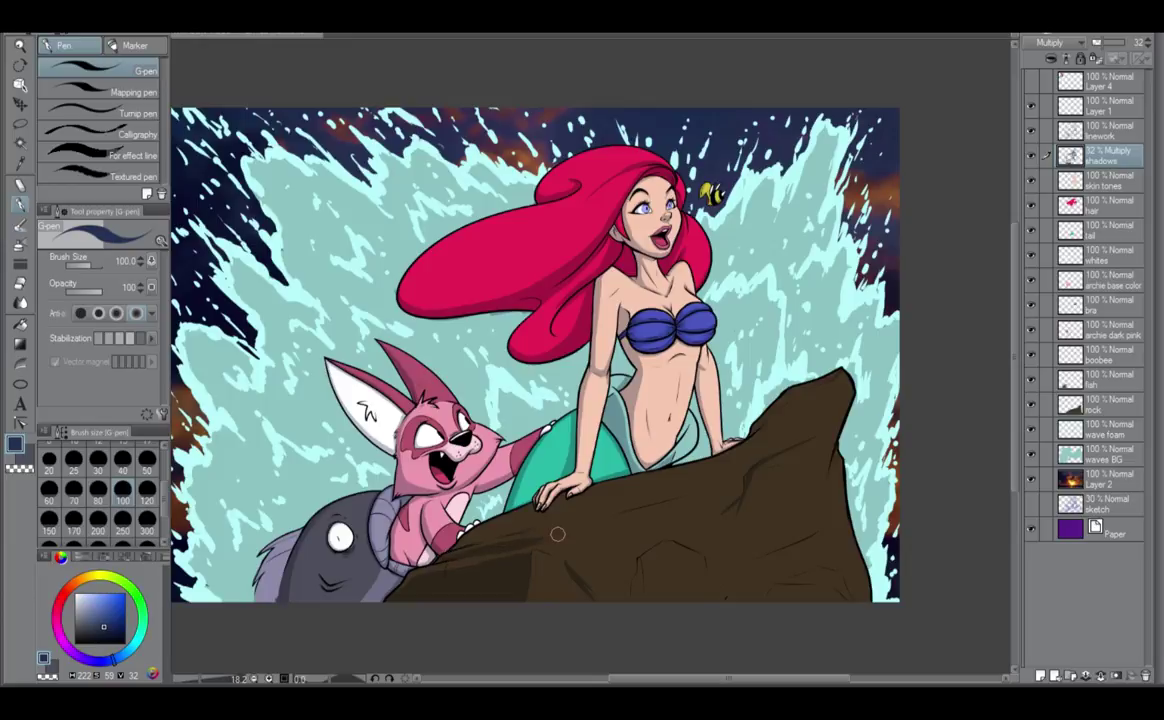
pyautogui.moveTo(548, 548); pyautogui.dragTo(589, 595)
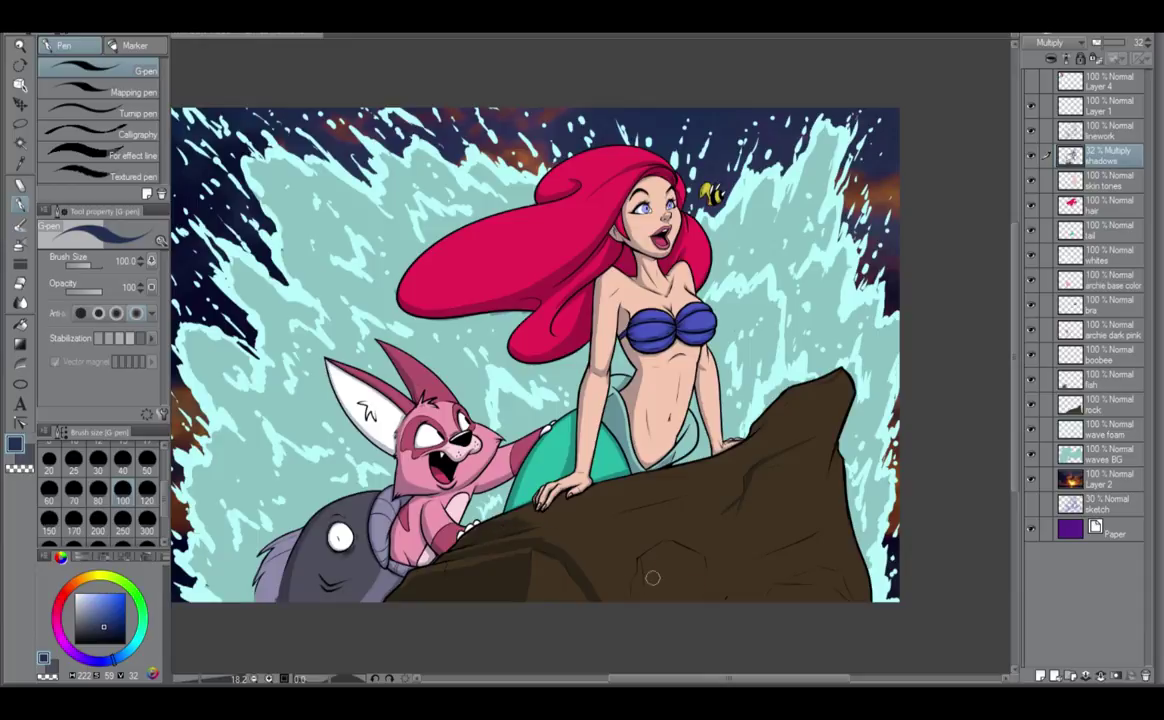
pyautogui.moveTo(660, 547)
pyautogui.mouseDown()
pyautogui.moveTo(637, 614)
pyautogui.moveTo(650, 570)
pyautogui.moveTo(662, 577)
pyautogui.moveTo(645, 604)
pyautogui.moveTo(634, 604)
pyautogui.moveTo(641, 568)
pyautogui.moveTo(611, 596)
pyautogui.moveTo(635, 560)
pyautogui.mouseUp()
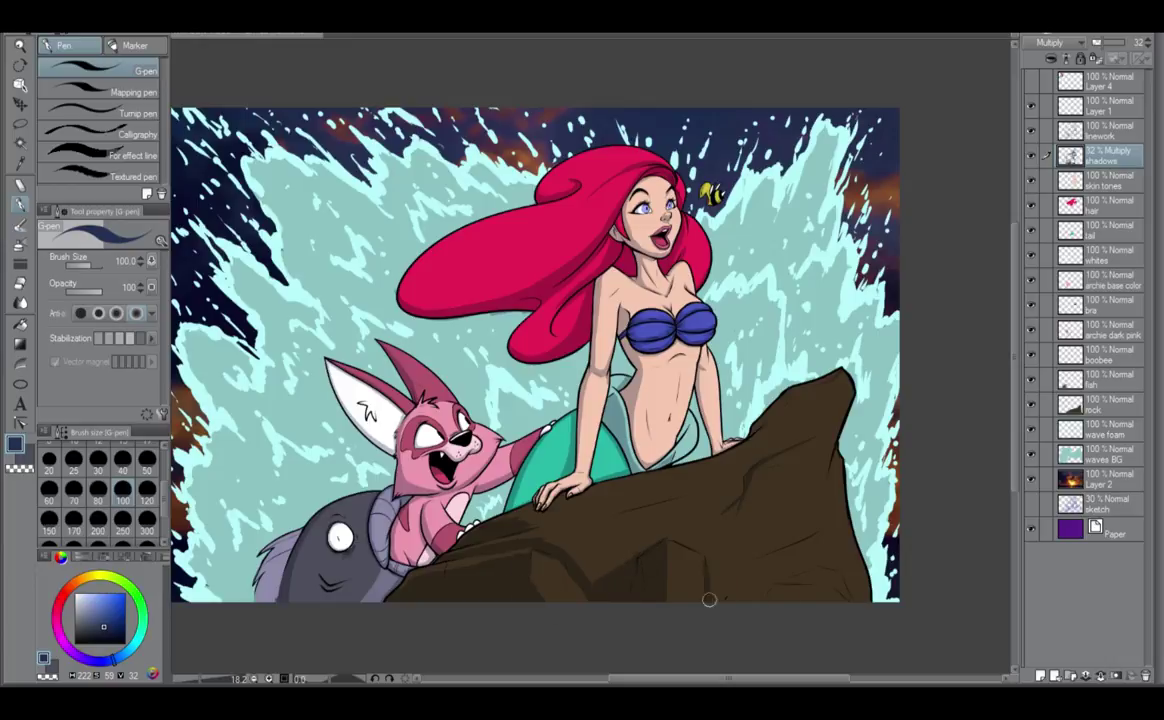
# Paint broad shadows across the rock's outer face below the peak, leaving lighter facets along its lower part.
pyautogui.moveTo(788, 549)
pyautogui.mouseDown()
pyautogui.moveTo(751, 609)
pyautogui.moveTo(764, 596)
pyautogui.moveTo(765, 462)
pyautogui.moveTo(796, 448)
pyautogui.moveTo(705, 539)
pyautogui.moveTo(744, 502)
pyautogui.moveTo(744, 559)
pyautogui.moveTo(756, 567)
pyautogui.moveTo(792, 461)
pyautogui.moveTo(816, 497)
pyautogui.mouseUp()
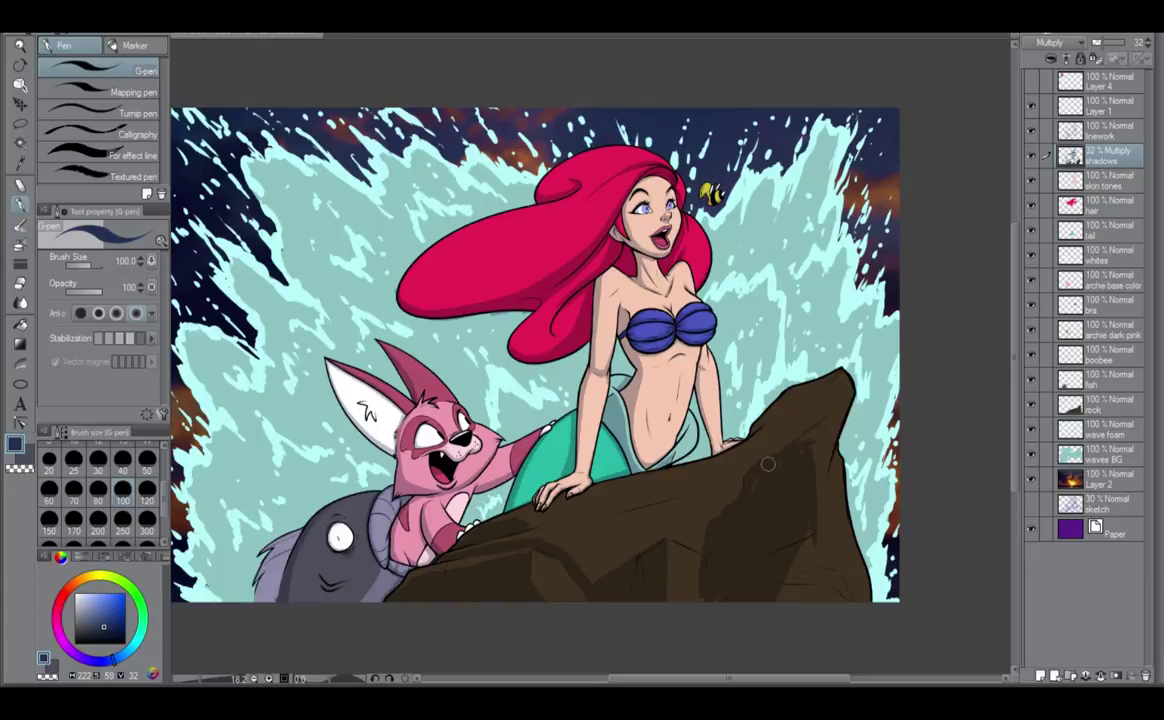
pyautogui.moveTo(836, 438)
pyautogui.mouseDown()
pyautogui.moveTo(820, 492)
pyautogui.moveTo(816, 442)
pyautogui.mouseUp()
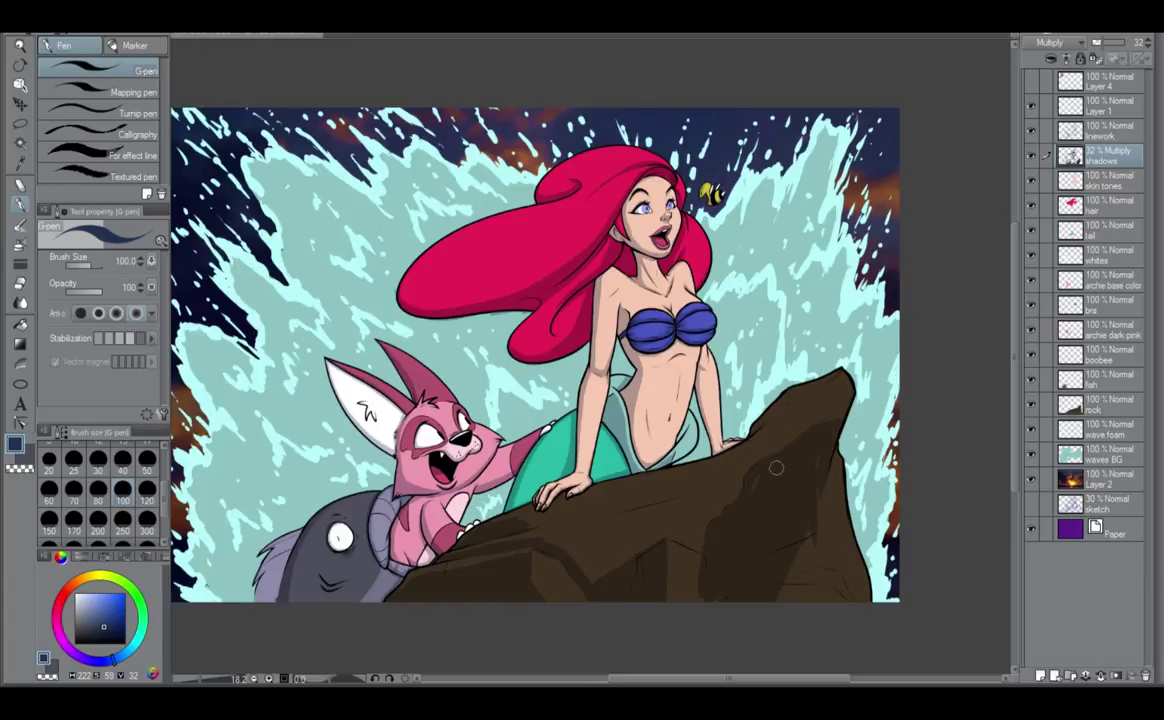
pyautogui.moveTo(809, 537); pyautogui.dragTo(810, 557)
pyautogui.moveTo(828, 447); pyautogui.dragTo(834, 570)
pyautogui.moveTo(829, 496); pyautogui.dragTo(860, 592)
pyautogui.moveTo(845, 535); pyautogui.dragTo(858, 582)
pyautogui.moveTo(795, 552)
pyautogui.mouseDown()
pyautogui.moveTo(703, 556)
pyautogui.moveTo(766, 557)
pyautogui.moveTo(766, 515)
pyautogui.moveTo(797, 614)
pyautogui.mouseUp()
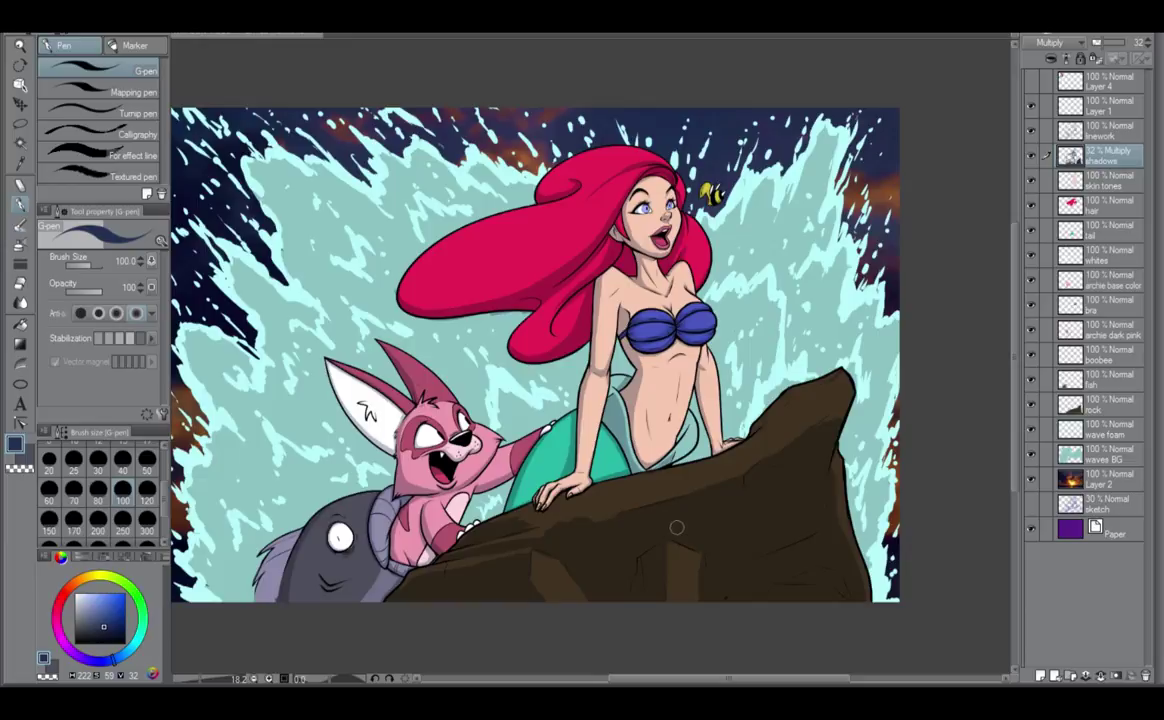
pyautogui.scroll(-2, 654, 558)
pyautogui.scroll(4, 654, 540)
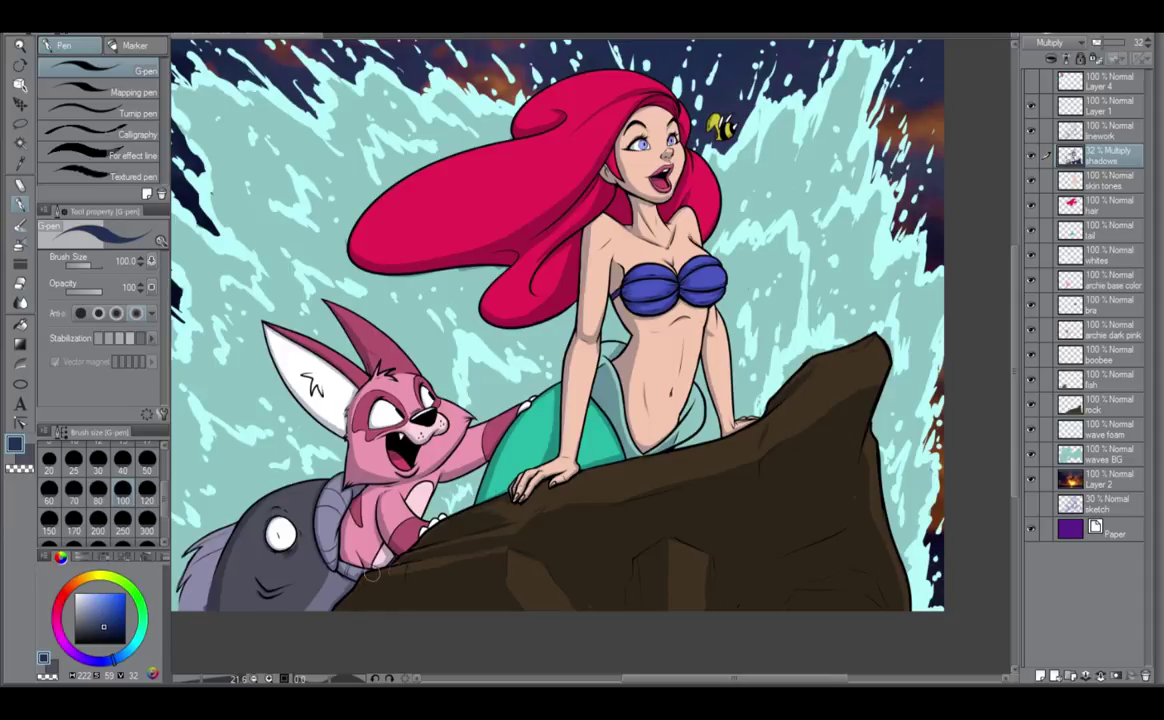
pyautogui.scroll(-2, 590, 605)
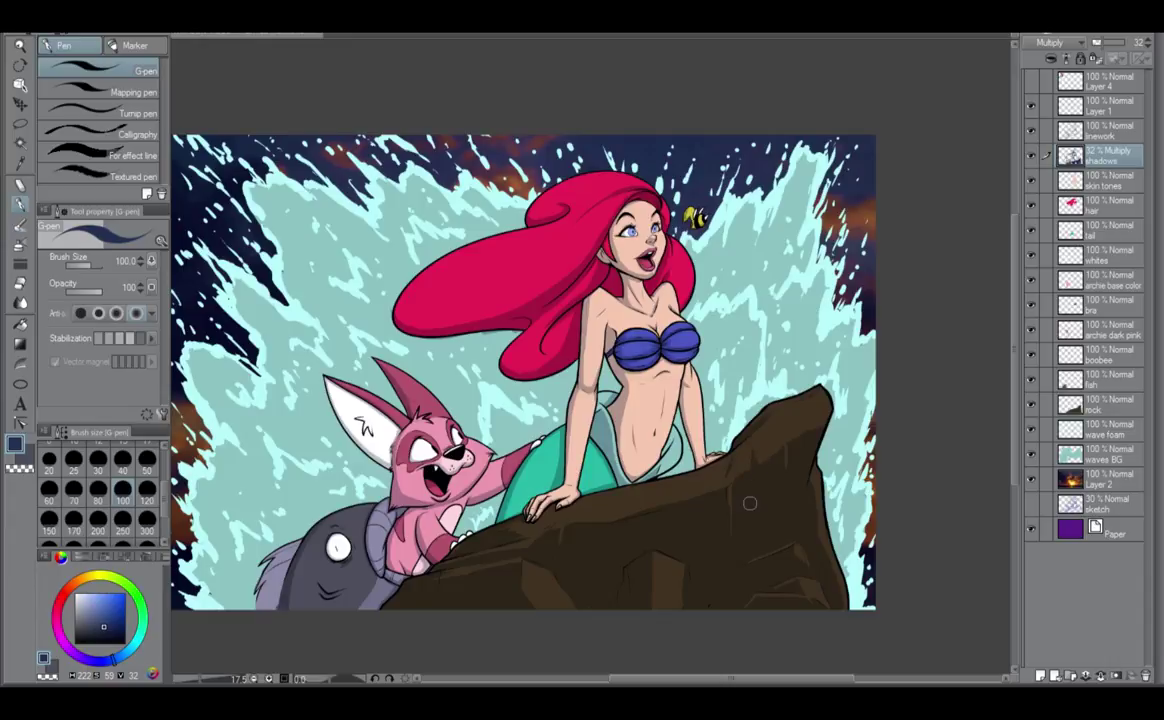
pyautogui.scroll(-1, 750, 503)
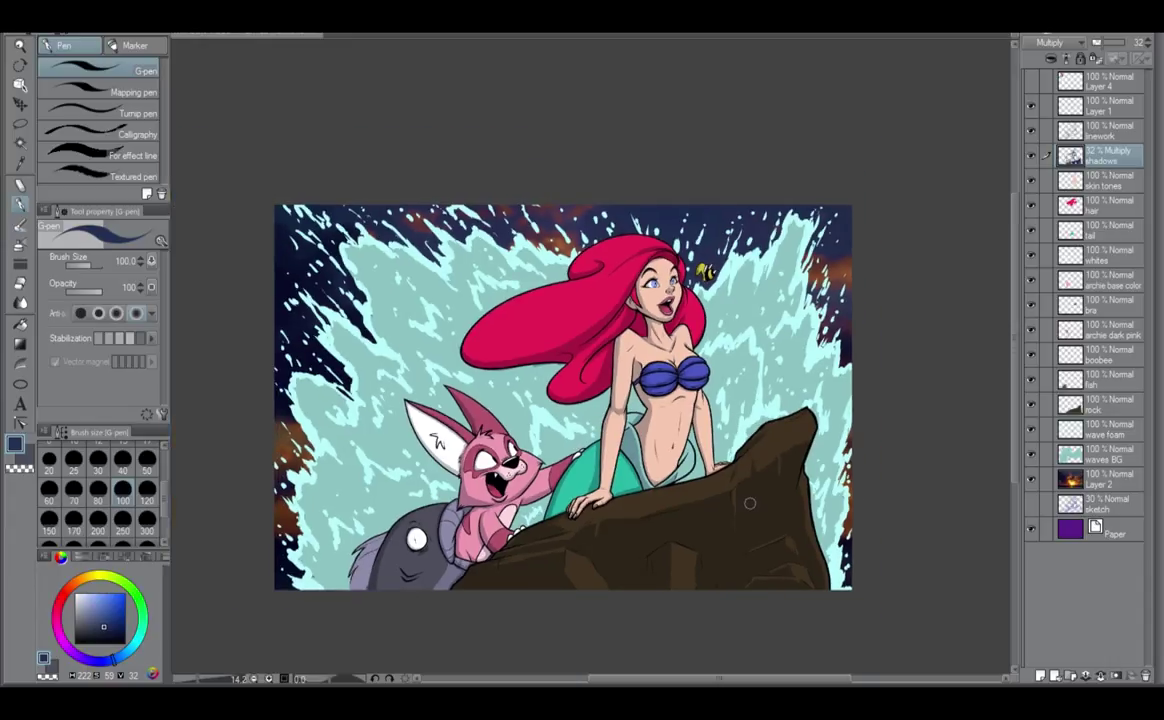
# Create a new layer above the skin tones layer and name it "tail flair".
pyautogui.scroll(4, 750, 503)
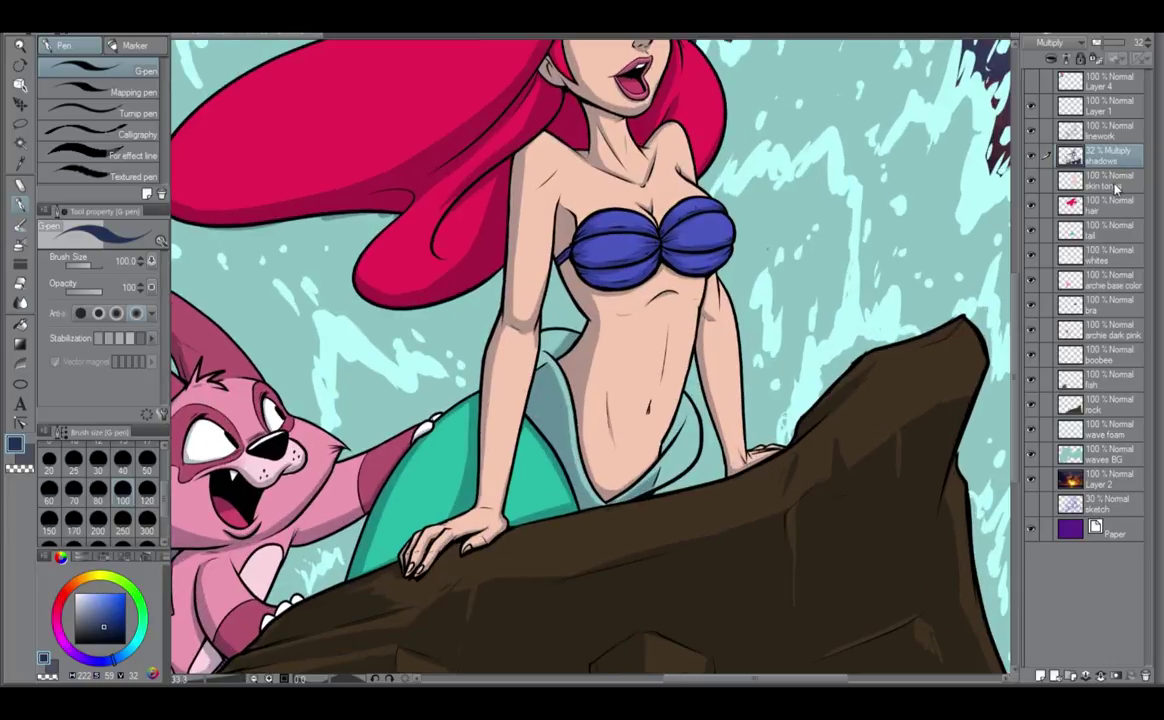
pyautogui.click(1116, 186)
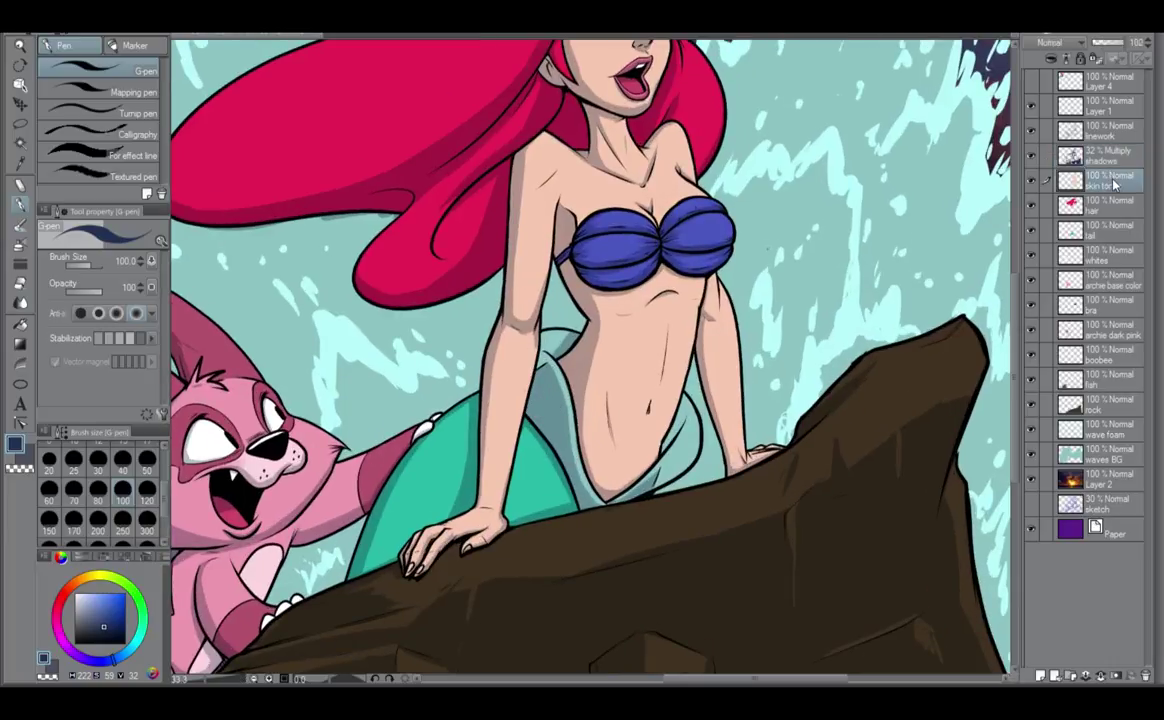
pyautogui.click(1042, 677)
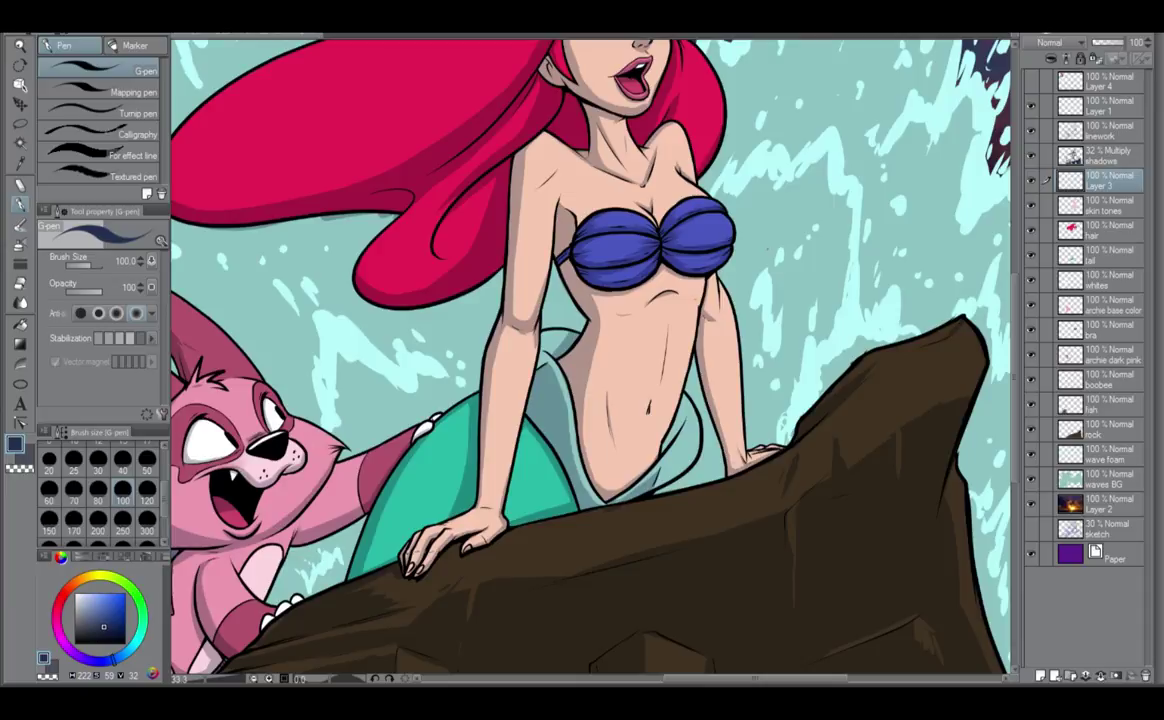
pyautogui.doubleClick(1103, 186)
pyautogui.write('tail fin')
pyautogui.press('Return')
pyautogui.write('lair')
pyautogui.press('Return')
# Show the mermaid reference image on Layer 4 and sample a pale beige from its waist fin.
pyautogui.scroll(-1, 382, 365)
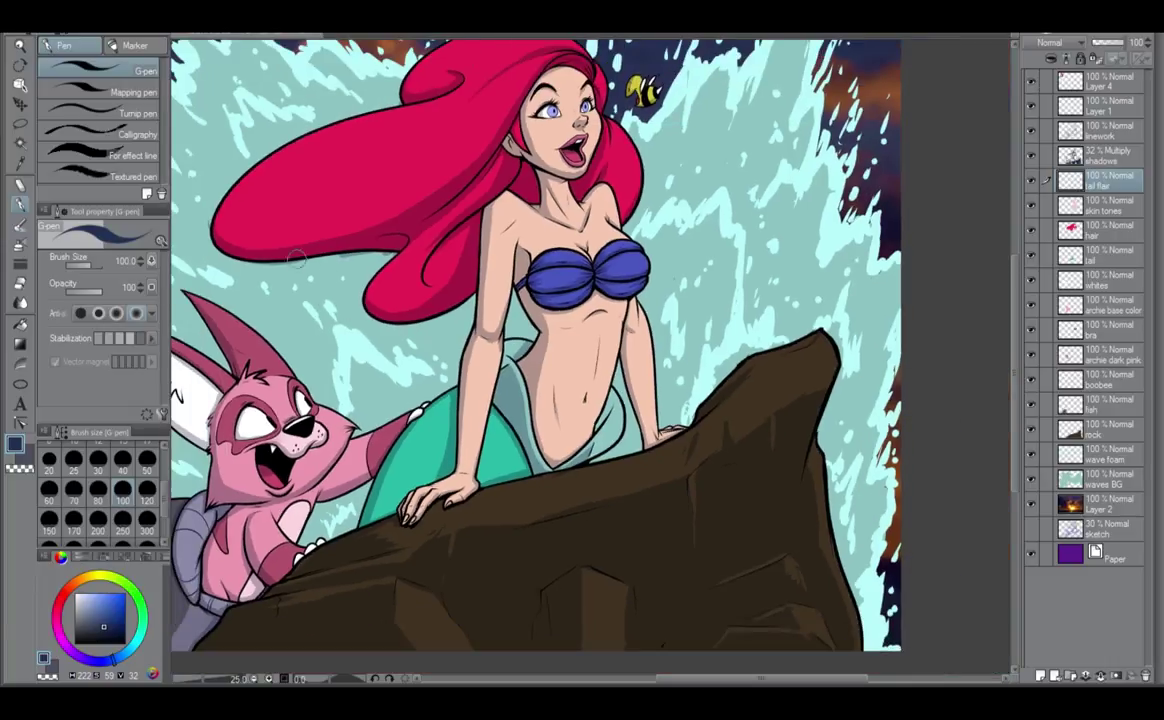
pyautogui.scroll(-1, 296, 256)
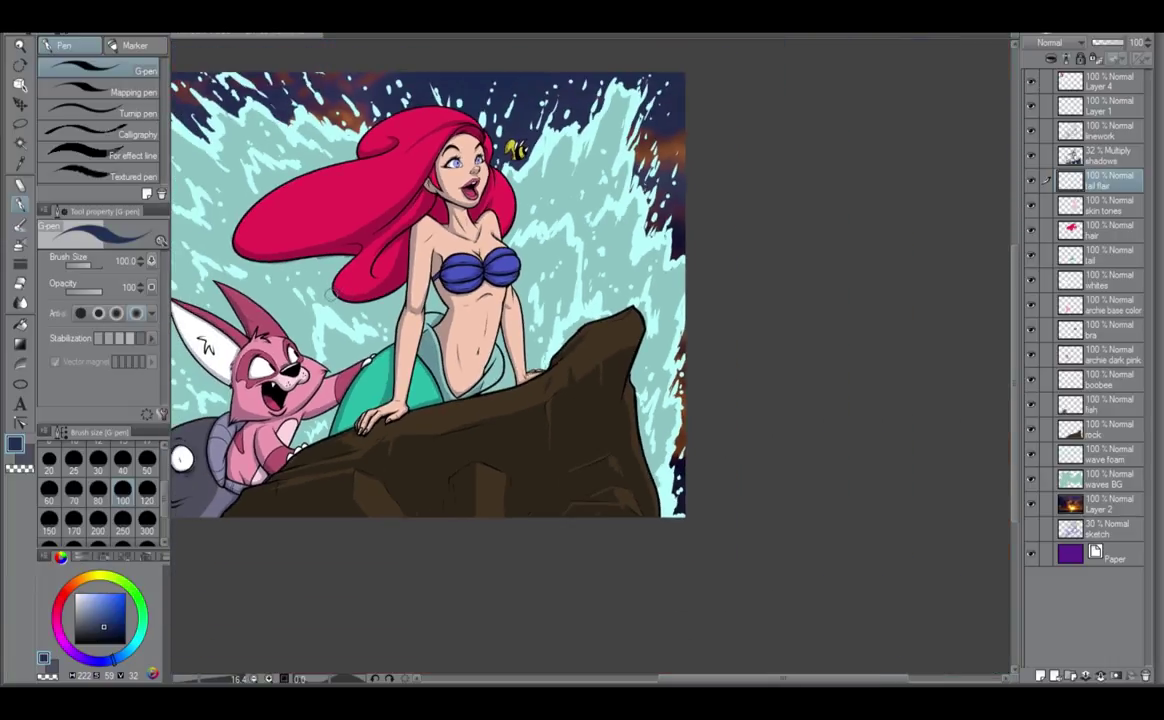
pyautogui.scroll(3, 296, 272)
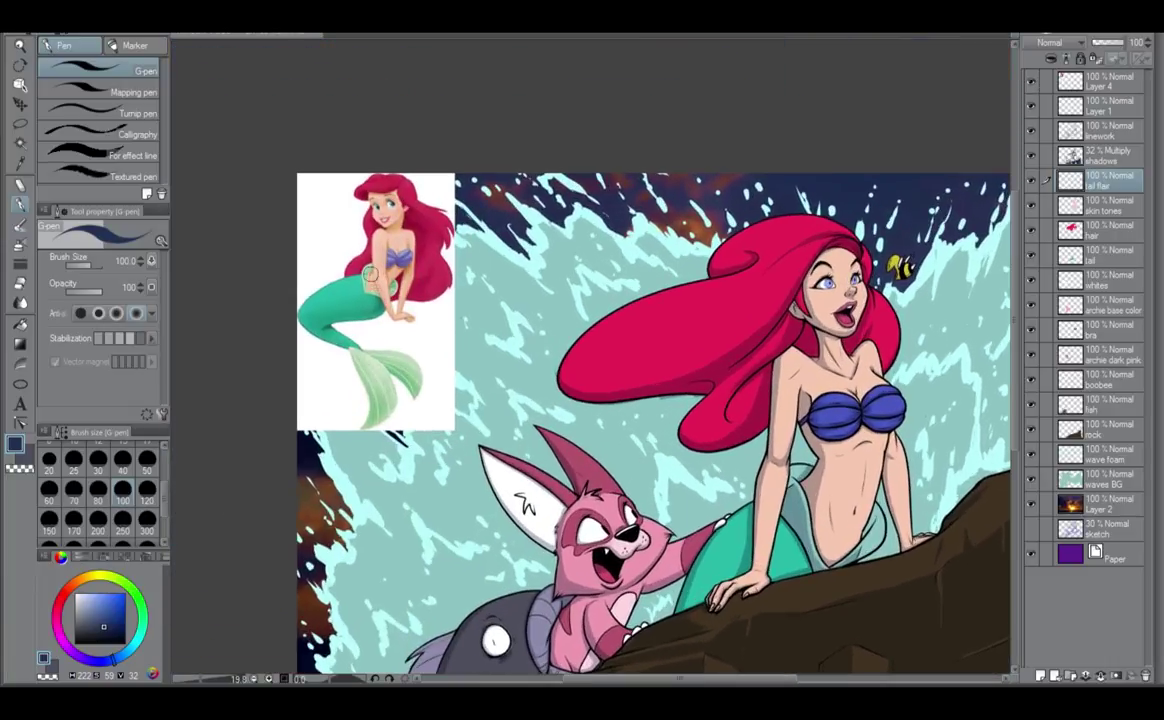
pyautogui.scroll(3, 370, 274)
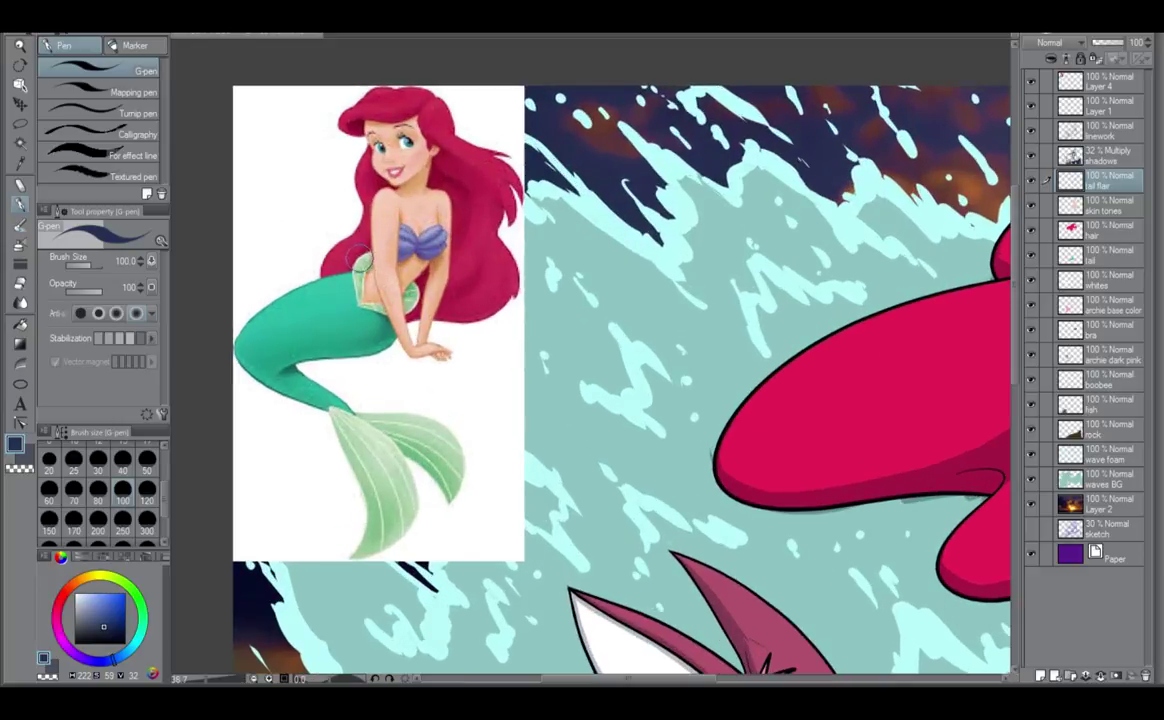
pyautogui.keyDown('alt'); pyautogui.click(366, 257); pyautogui.keyUp('alt')
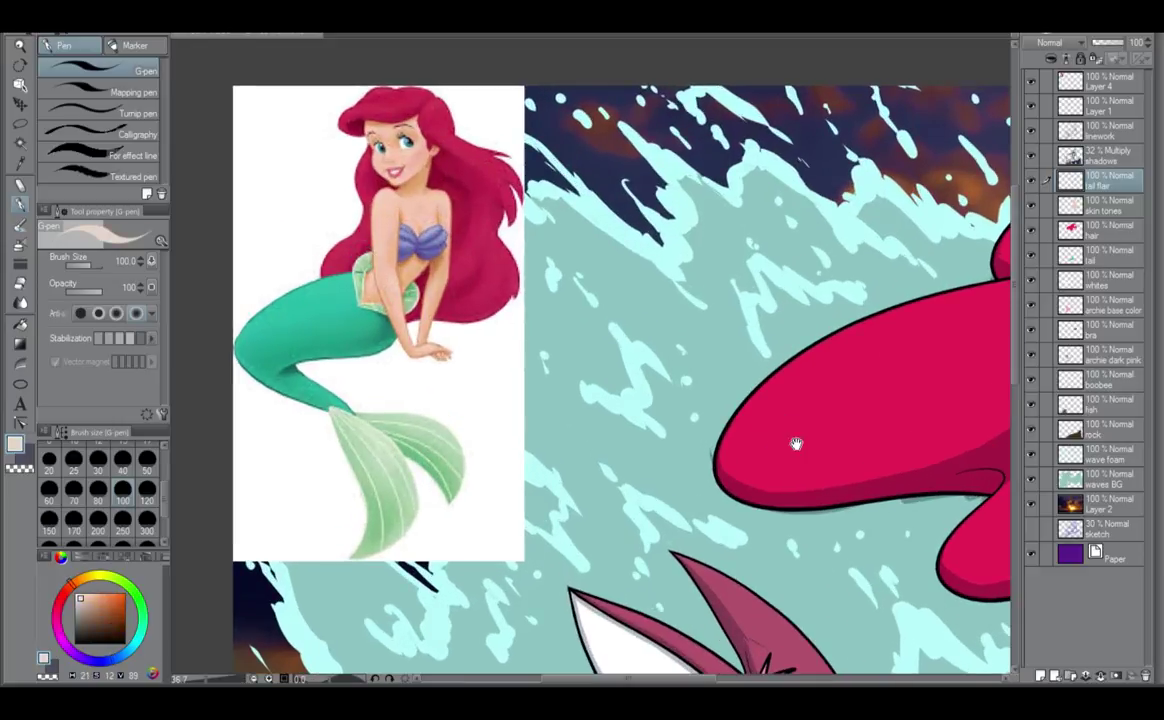
# Fill the mermaid's waist fins with the pale beige and clean off the paint spilling onto the rock.
pyautogui.moveTo(797, 437); pyautogui.dragTo(269, 339)
pyautogui.moveTo(786, 464); pyautogui.dragTo(593, 390)
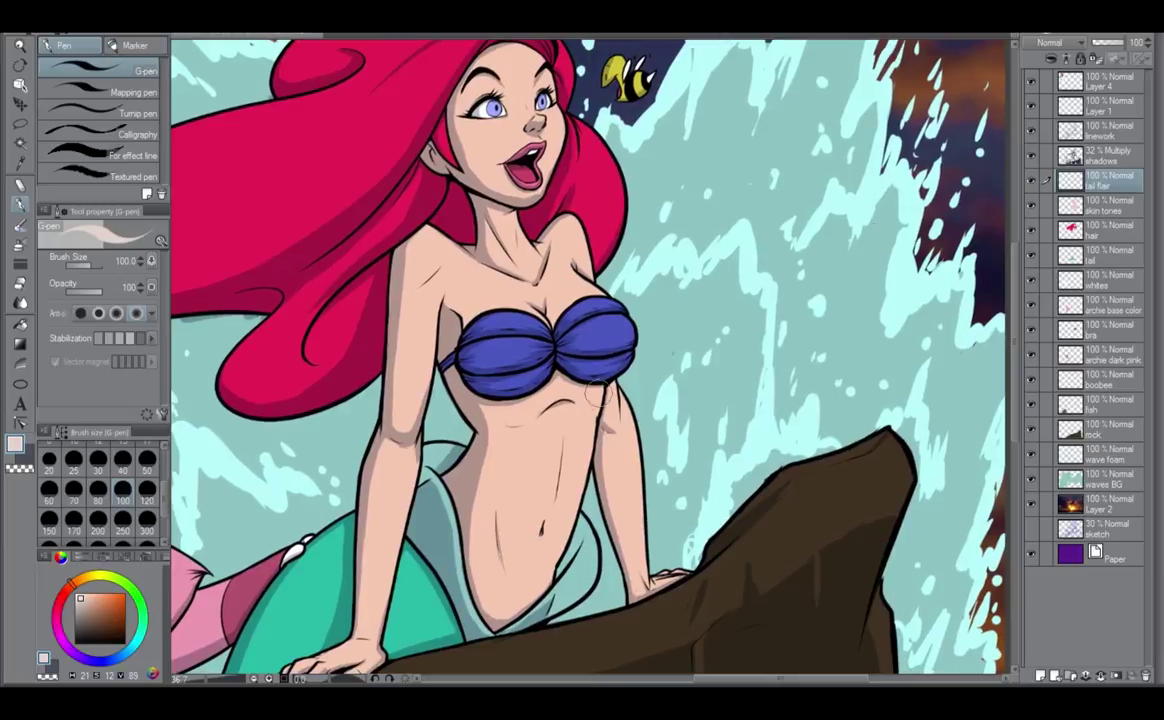
pyautogui.scroll(2, 430, 467)
pyautogui.moveTo(440, 468)
pyautogui.mouseDown()
pyautogui.moveTo(456, 347)
pyautogui.moveTo(455, 447)
pyautogui.moveTo(472, 479)
pyautogui.moveTo(442, 431)
pyautogui.moveTo(455, 409)
pyautogui.moveTo(475, 481)
pyautogui.moveTo(468, 401)
pyautogui.moveTo(495, 521)
pyautogui.moveTo(485, 496)
pyautogui.moveTo(522, 557)
pyautogui.moveTo(503, 565)
pyautogui.moveTo(500, 537)
pyautogui.moveTo(568, 547)
pyautogui.moveTo(632, 510)
pyautogui.moveTo(645, 434)
pyautogui.moveTo(622, 489)
pyautogui.moveTo(638, 434)
pyautogui.moveTo(637, 507)
pyautogui.moveTo(538, 582)
pyautogui.mouseUp()
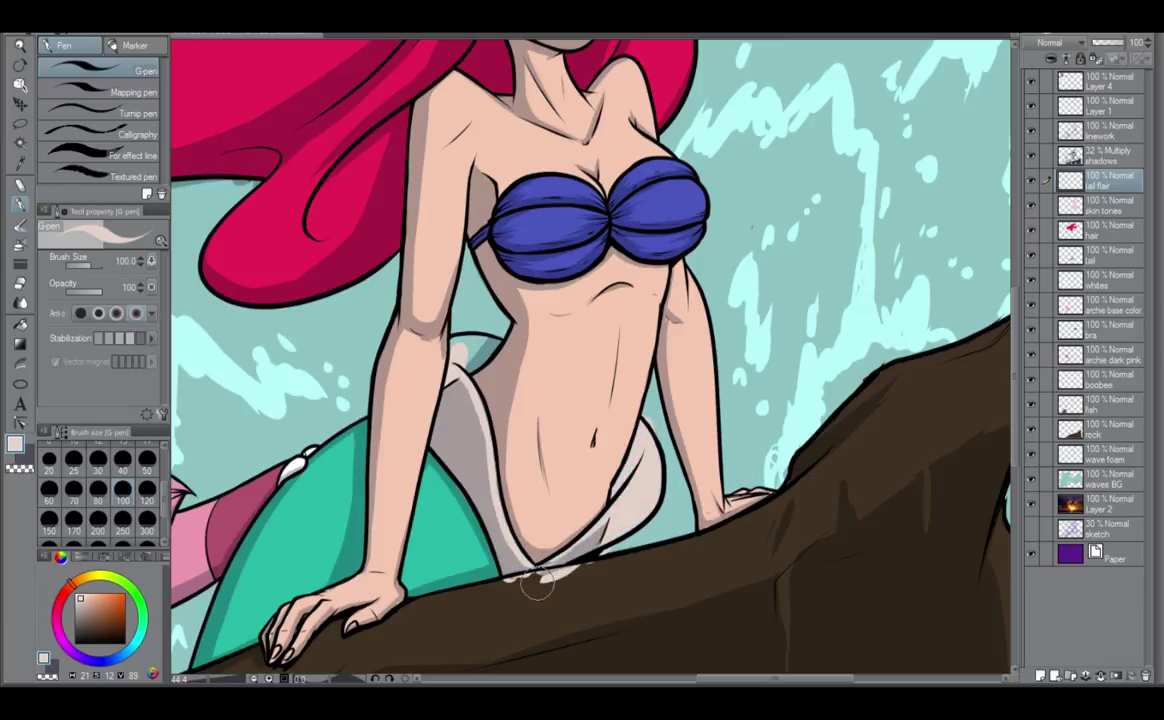
pyautogui.moveTo(455, 370)
pyautogui.mouseDown()
pyautogui.moveTo(425, 310)
pyautogui.moveTo(440, 338)
pyautogui.mouseUp()
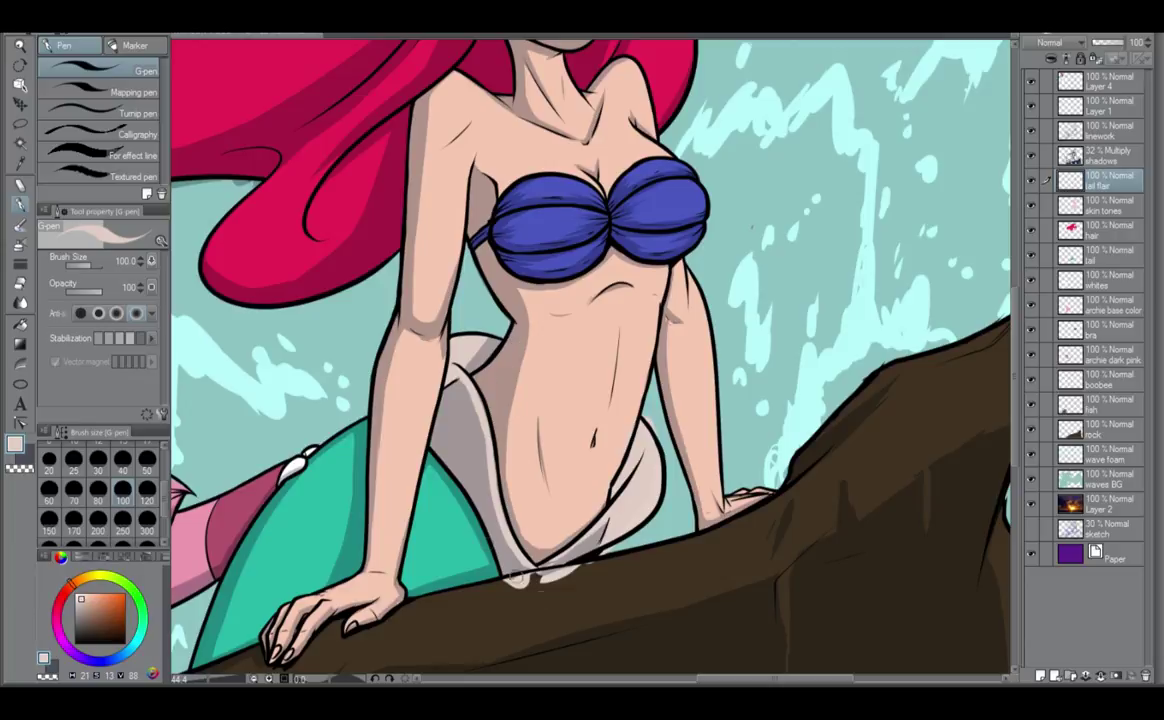
pyautogui.moveTo(512, 592)
pyautogui.mouseDown()
pyautogui.moveTo(580, 574)
pyautogui.moveTo(630, 526)
pyautogui.moveTo(589, 565)
pyautogui.mouseUp()
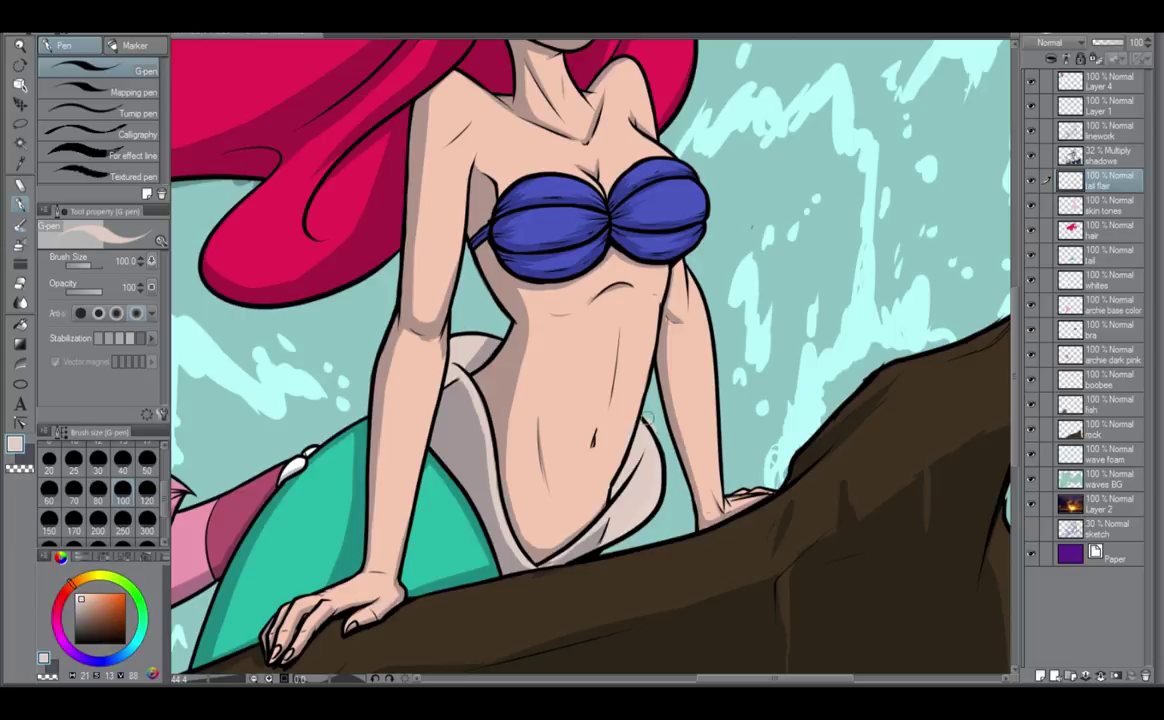
# Lock the transparent pixels of the tail flair layer.
pyautogui.scroll(-2, 630, 499)
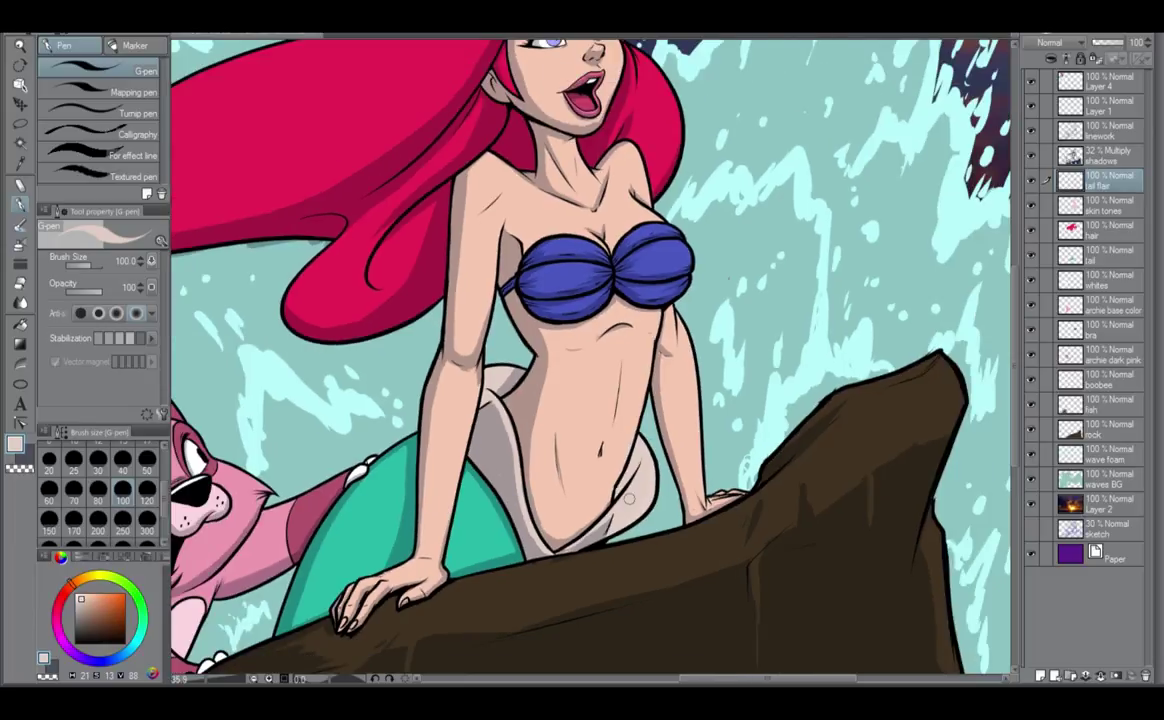
pyautogui.scroll(-1, 626, 496)
pyautogui.scroll(1, 573, 456)
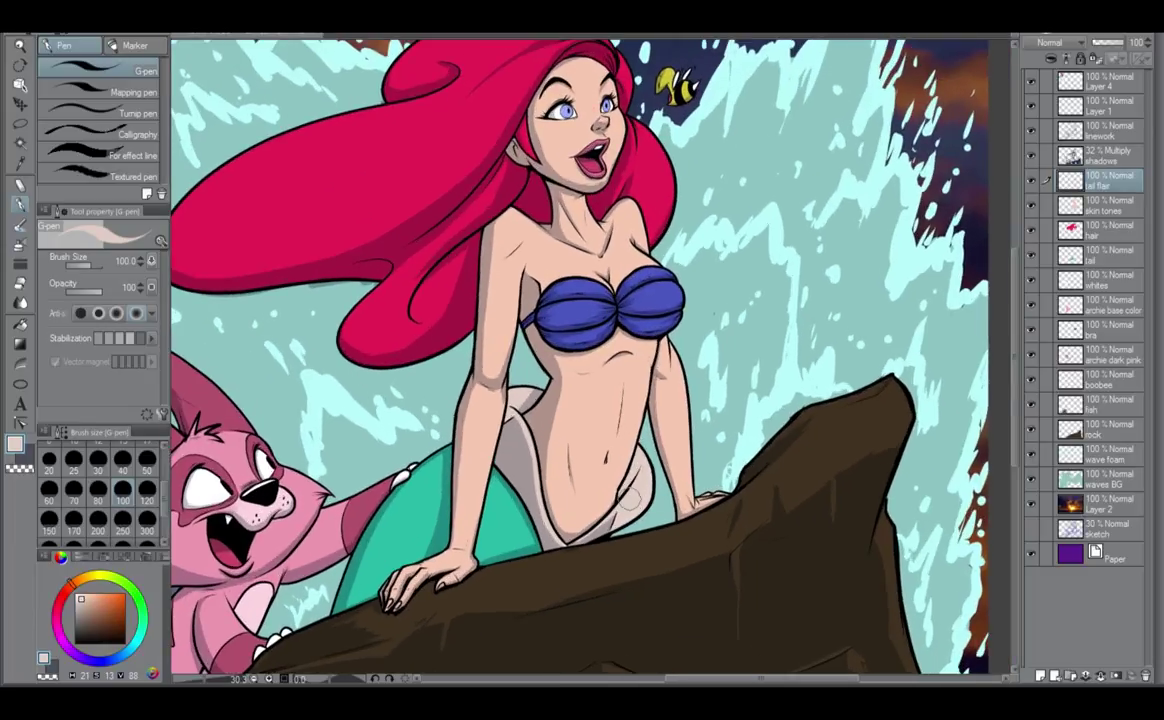
pyautogui.click(1033, 183)
pyautogui.scroll(1, 470, 603)
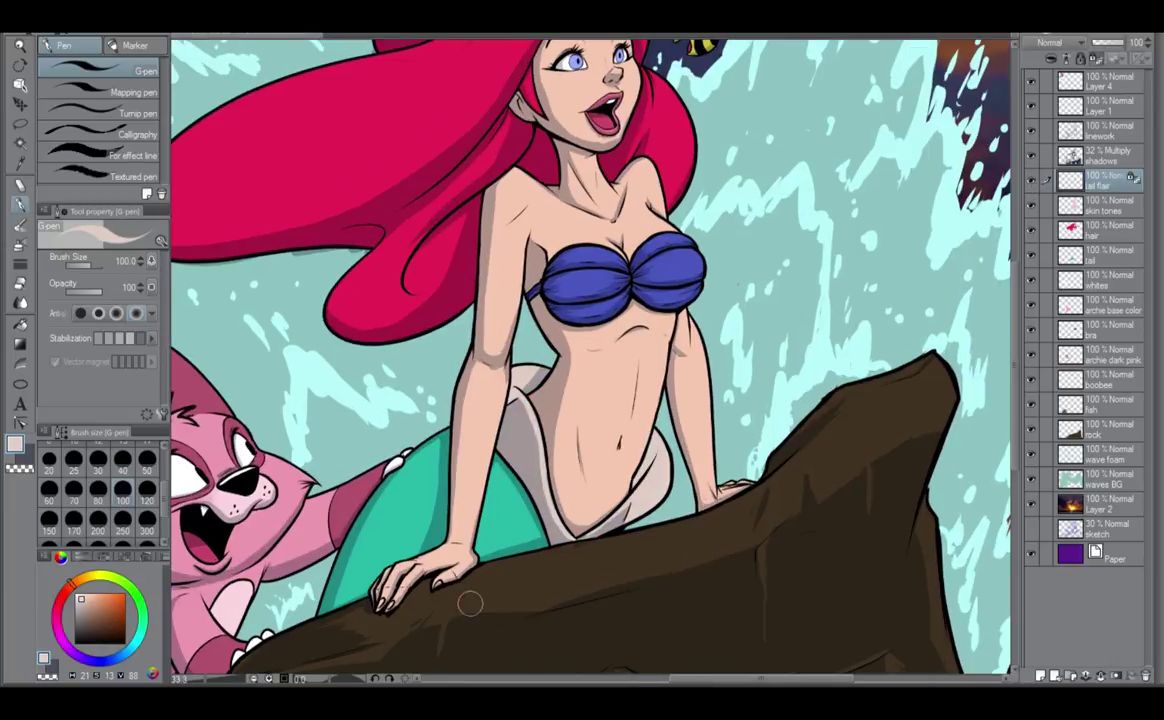
# Draw thin white lines across the mermaid's waist fins with the G-pen at size 17.
pyautogui.scroll(1, 428, 549)
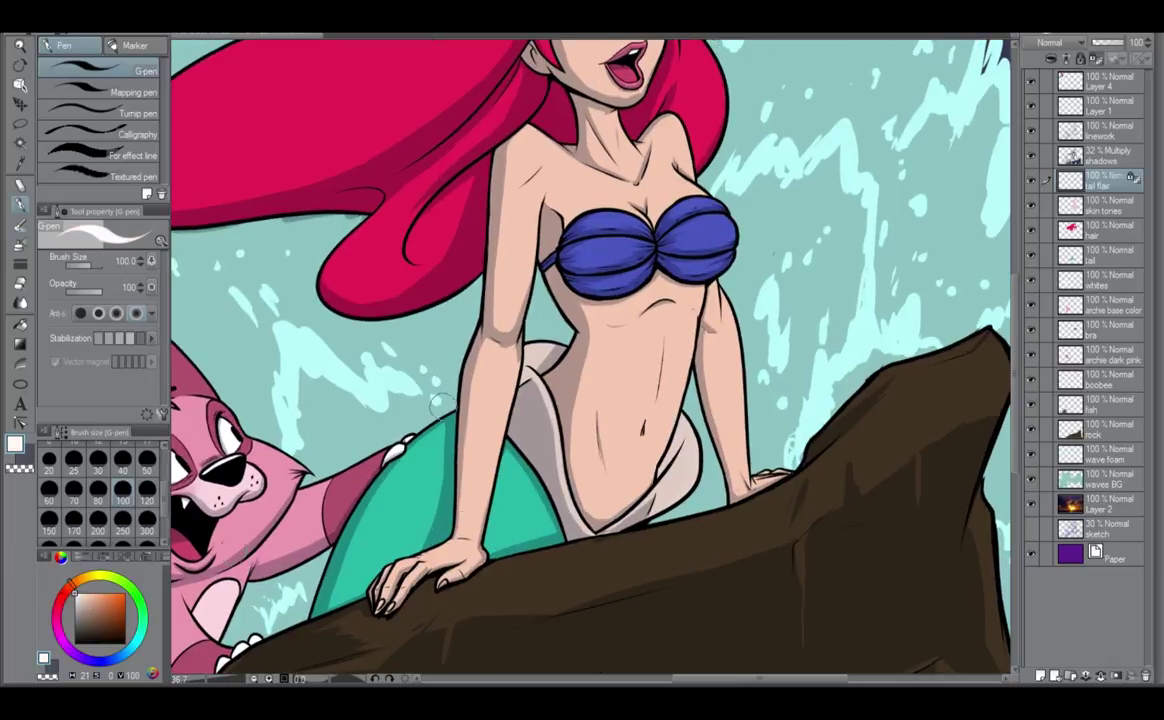
pyautogui.click(98, 460)
pyautogui.scroll(2, 100, 470)
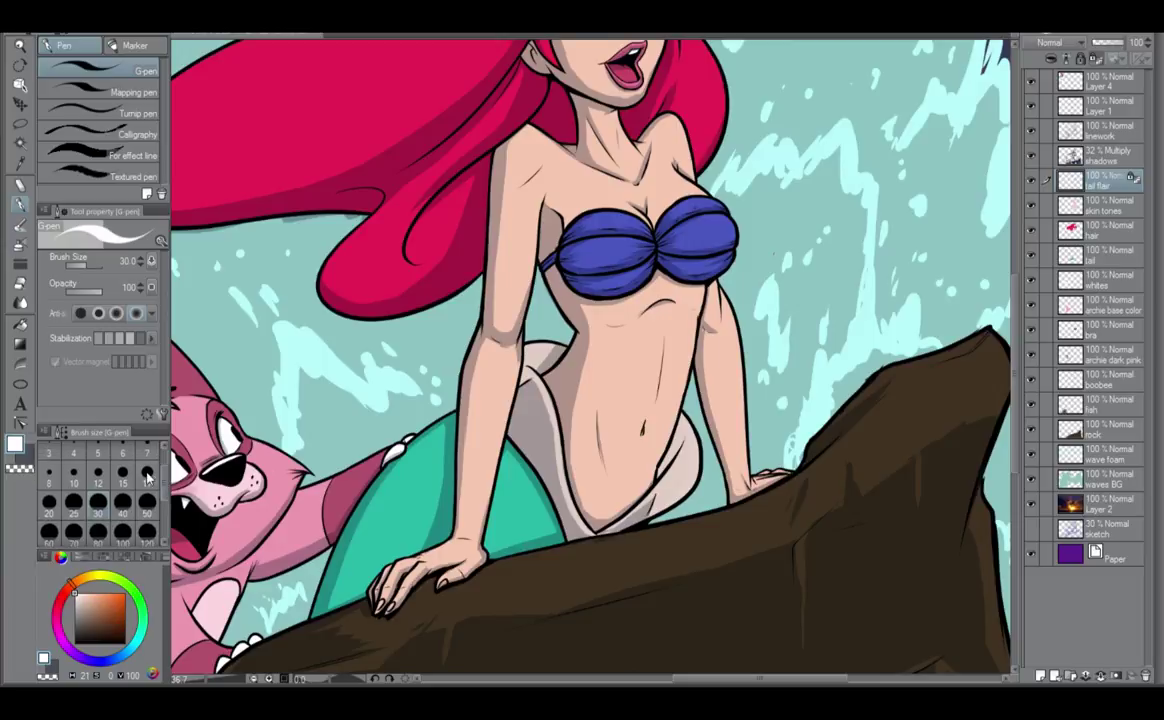
pyautogui.click(147, 462)
pyautogui.scroll(1, 565, 470)
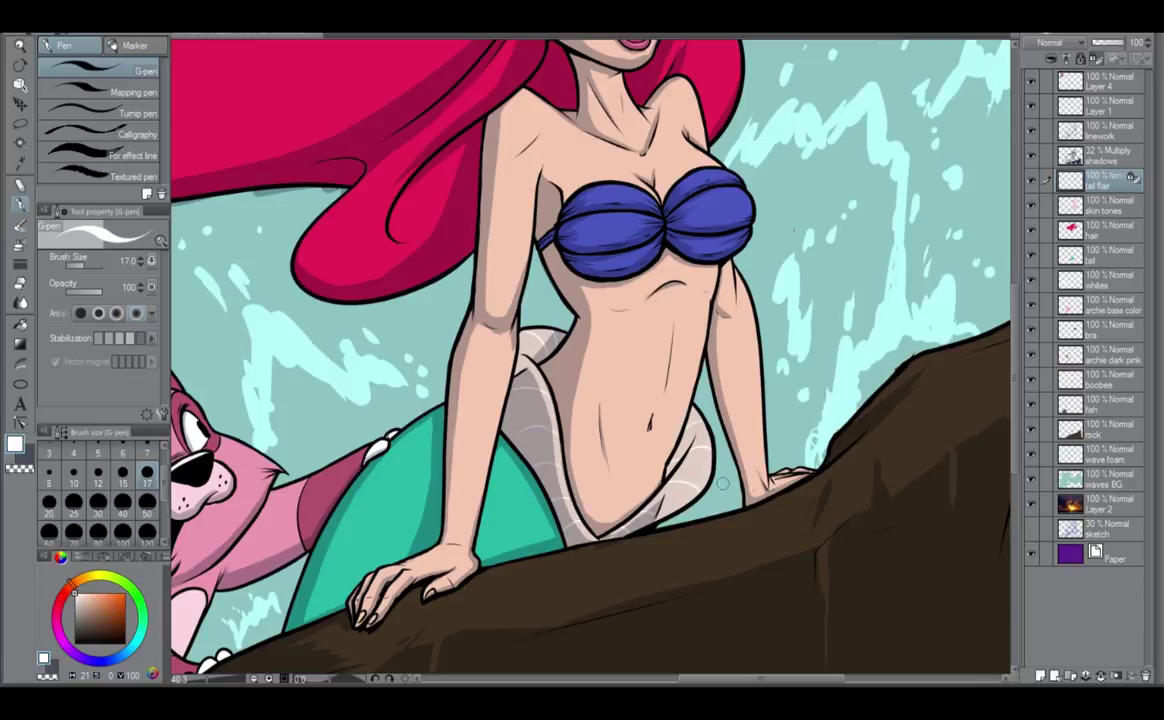
# Hide Layer 4, make the wave foam layer active and sample the foam's pale aqua colour.
pyautogui.scroll(-5, 522, 322)
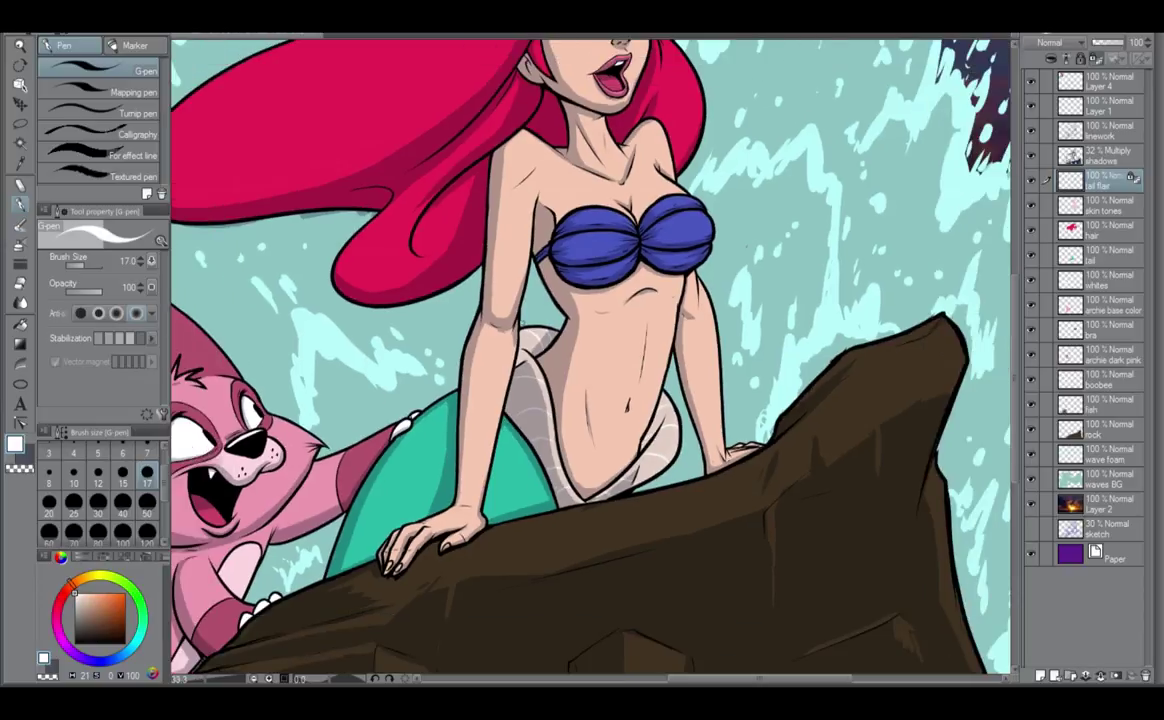
pyautogui.hotkey('ctrl', '-')
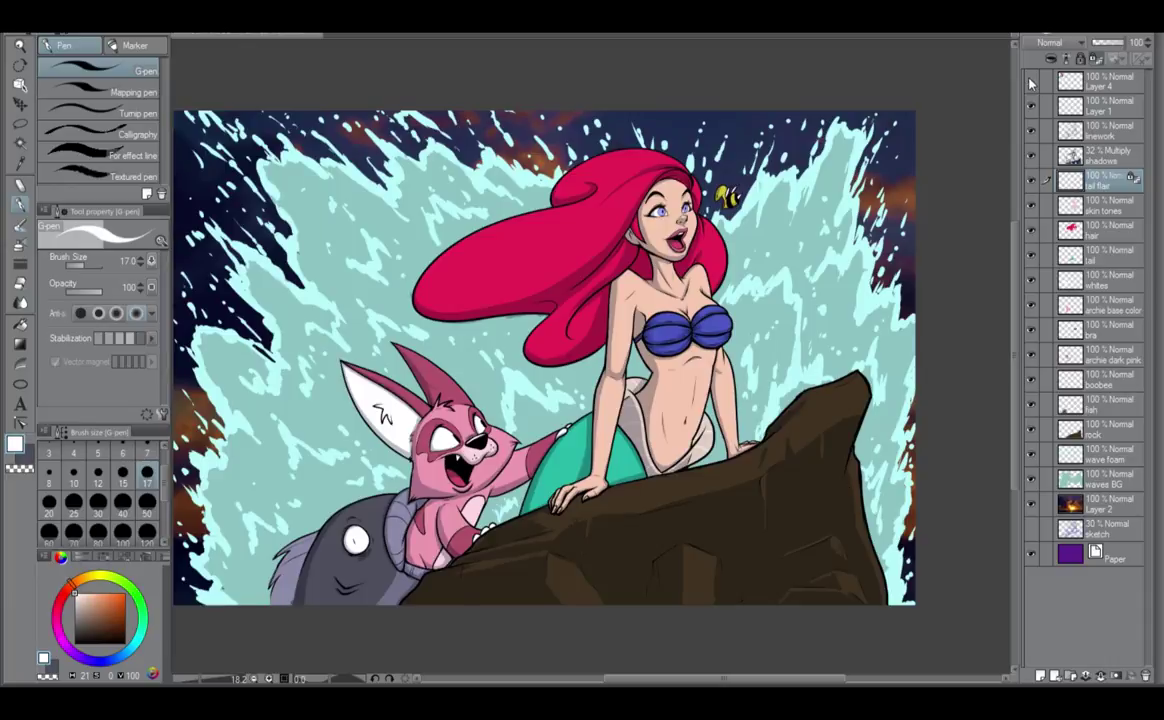
pyautogui.click(1113, 458)
pyautogui.scroll(2, 721, 439)
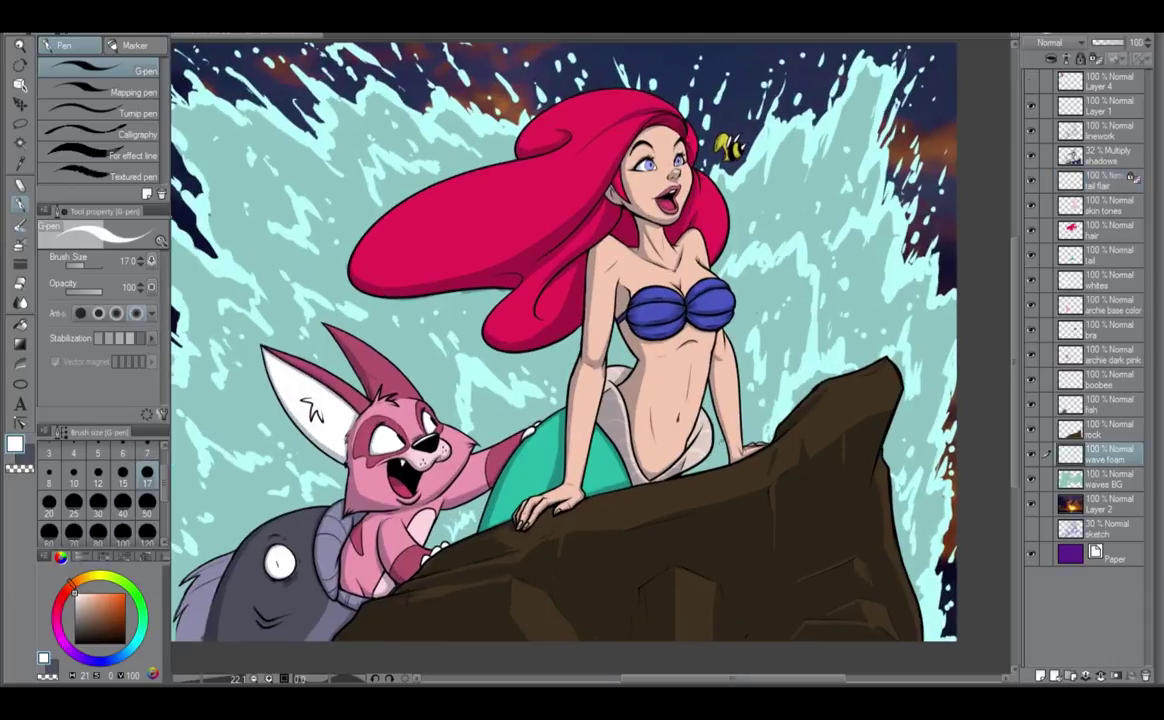
pyautogui.scroll(2, 724, 440)
pyautogui.keyDown('alt'); pyautogui.click(781, 409); pyautogui.keyUp('alt')
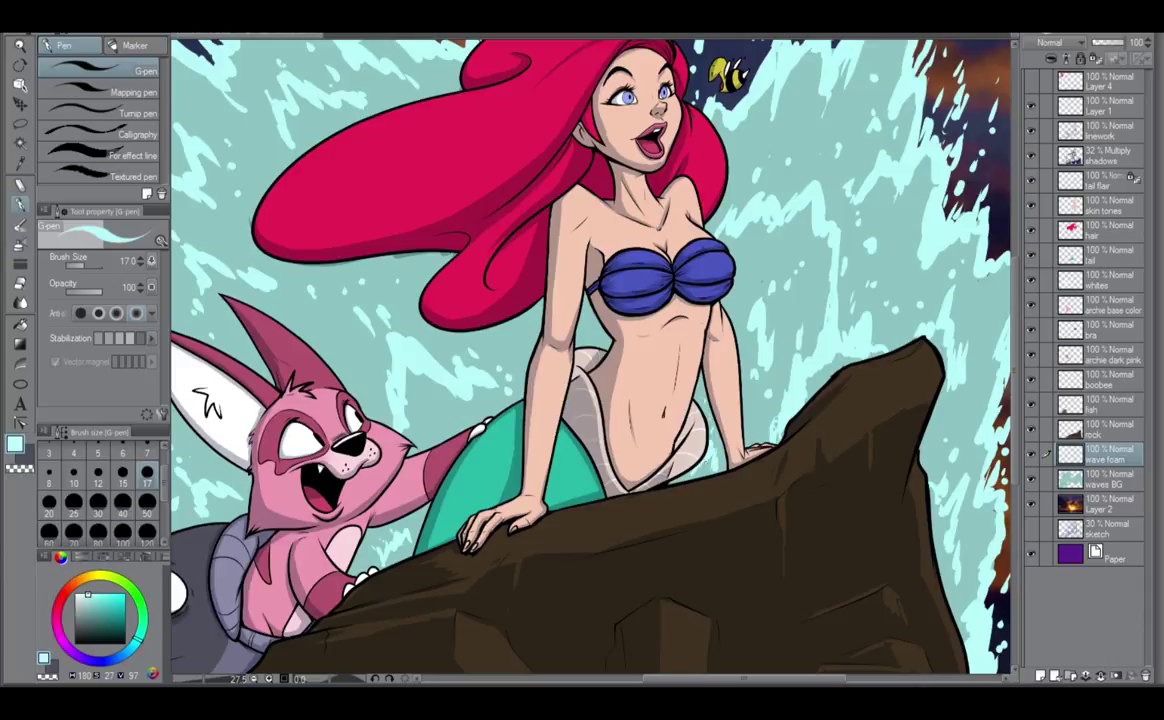
pyautogui.scroll(-1, 720, 467)
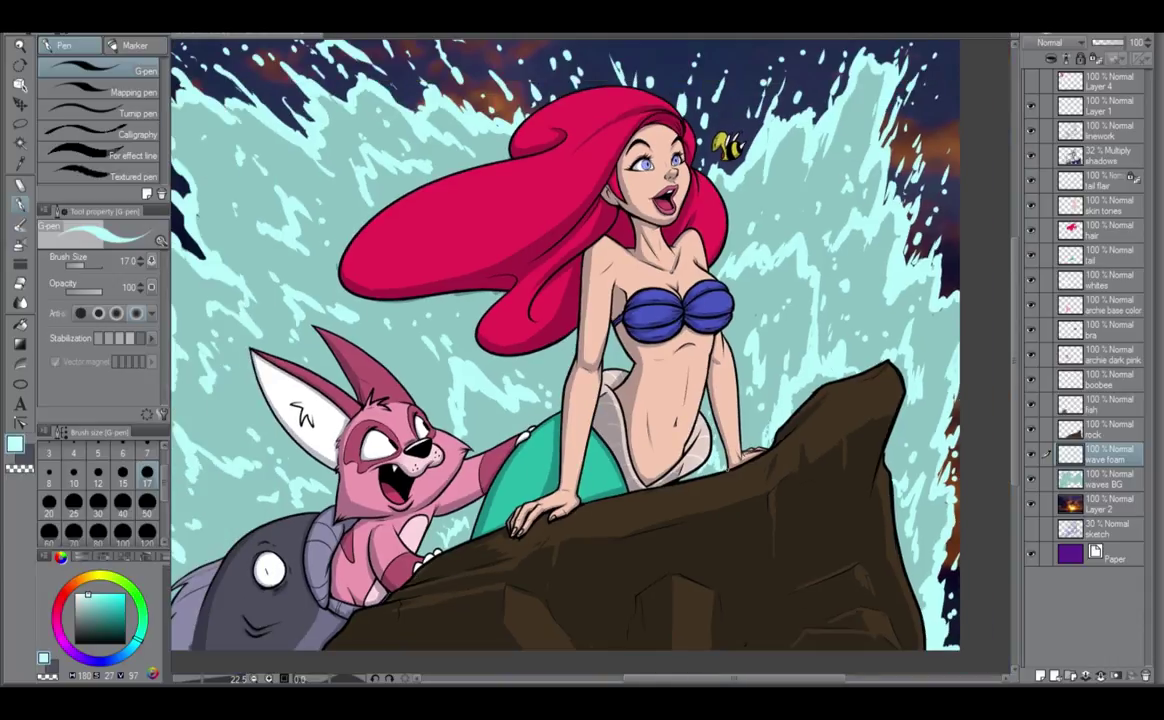
pyautogui.scroll(-2, 725, 465)
pyautogui.scroll(2, 725, 465)
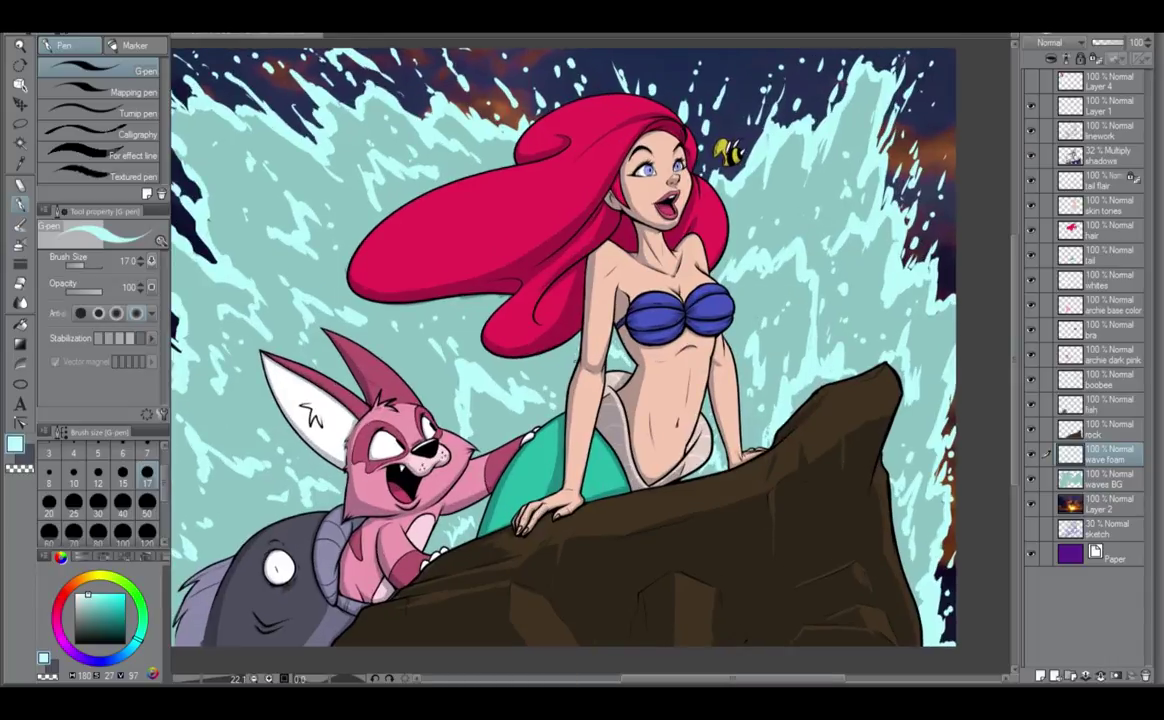
pyautogui.scroll(-1, 566, 368)
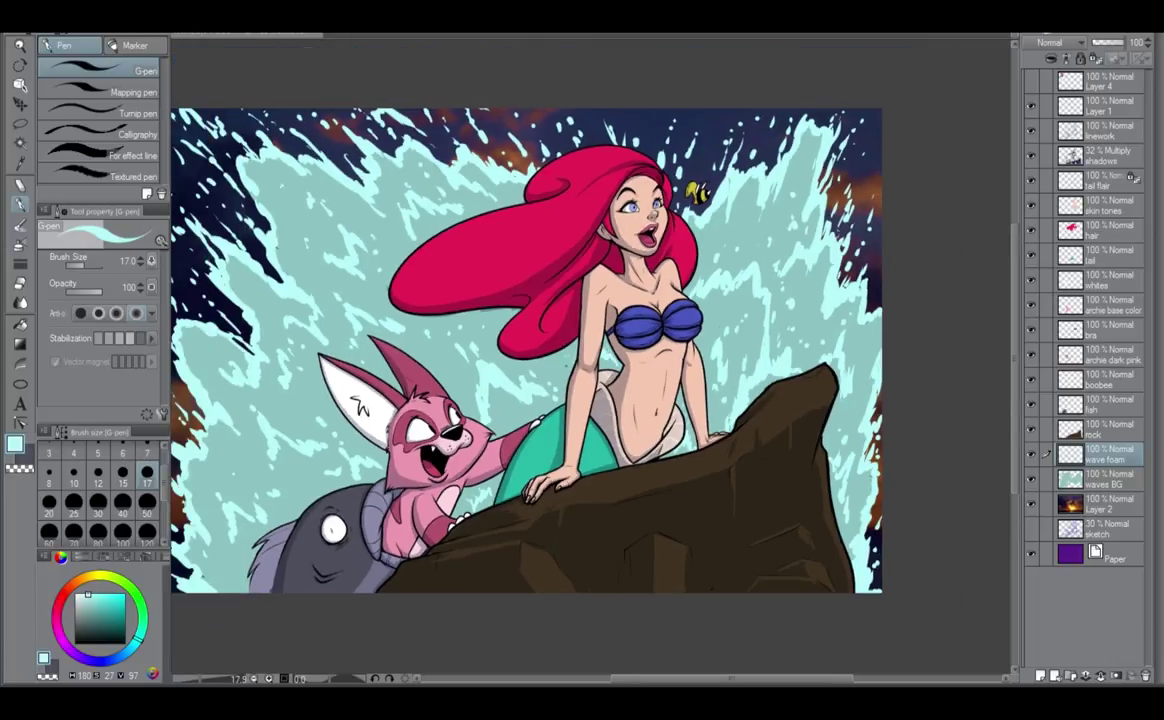
pyautogui.scroll(1, 543, 355)
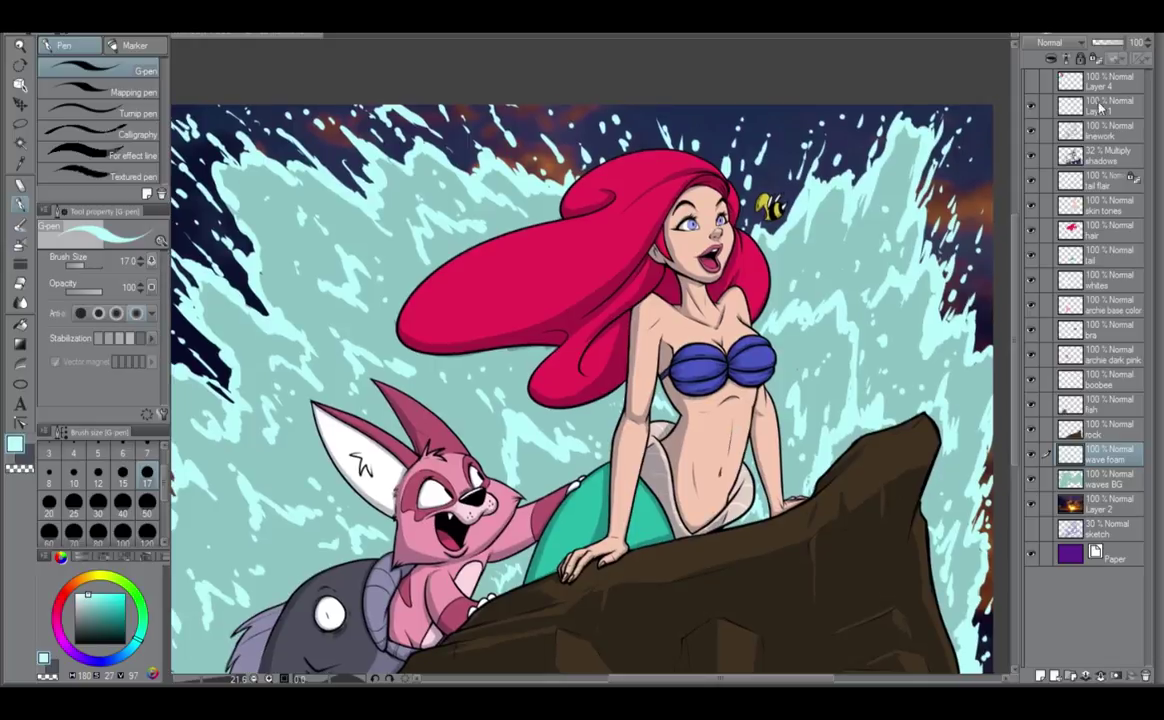
# Make the shadows layer active, sample the shaded crimson of the hair and switch to a dark blue-grey drawing colour.
pyautogui.click(1093, 152)
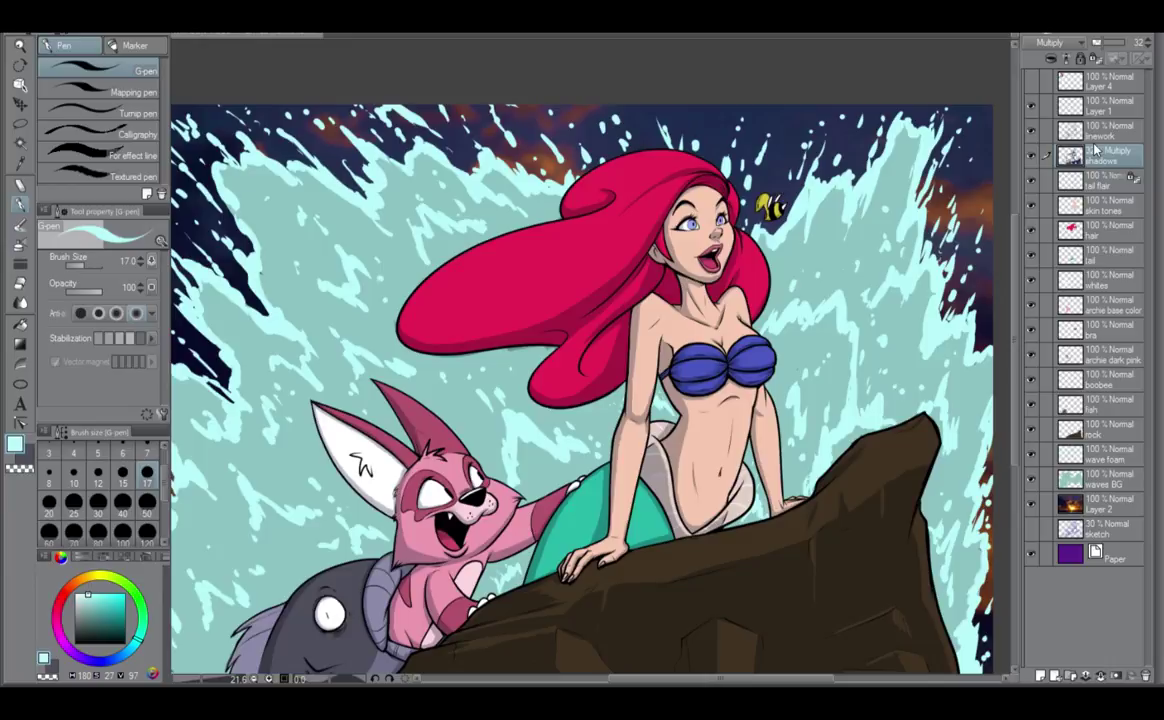
pyautogui.scroll(-2, 676, 370)
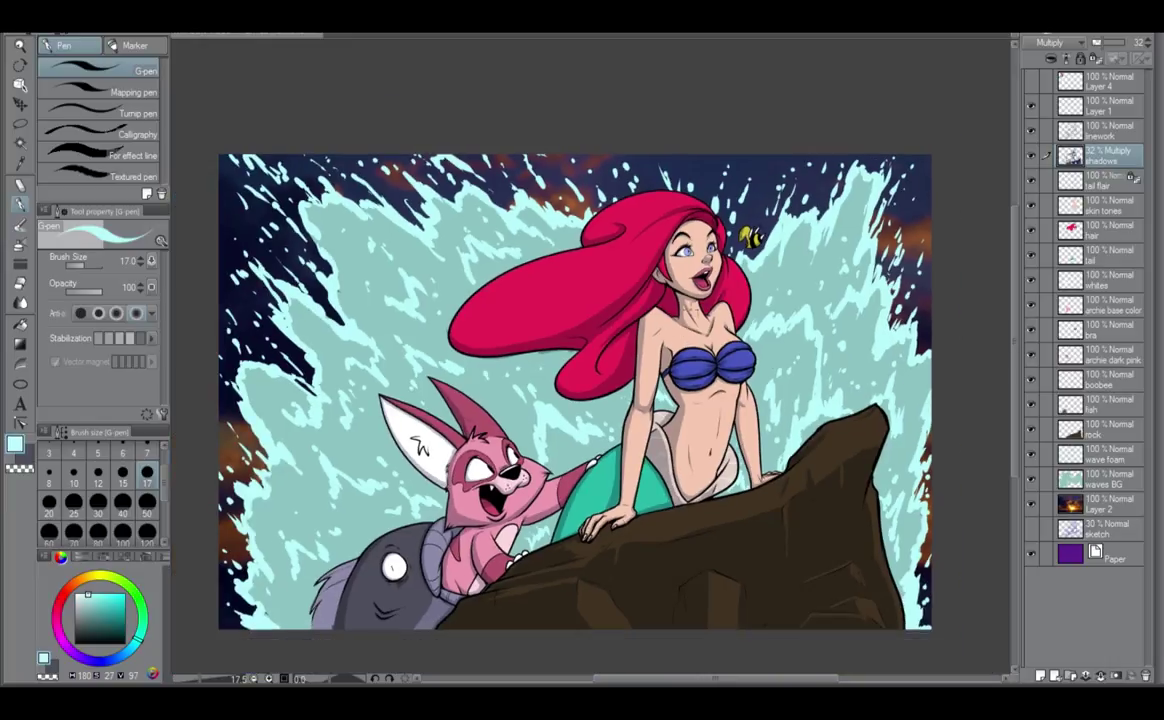
pyautogui.hotkey('ctrl', '+')
pyautogui.hotkey('ctrl', '+')
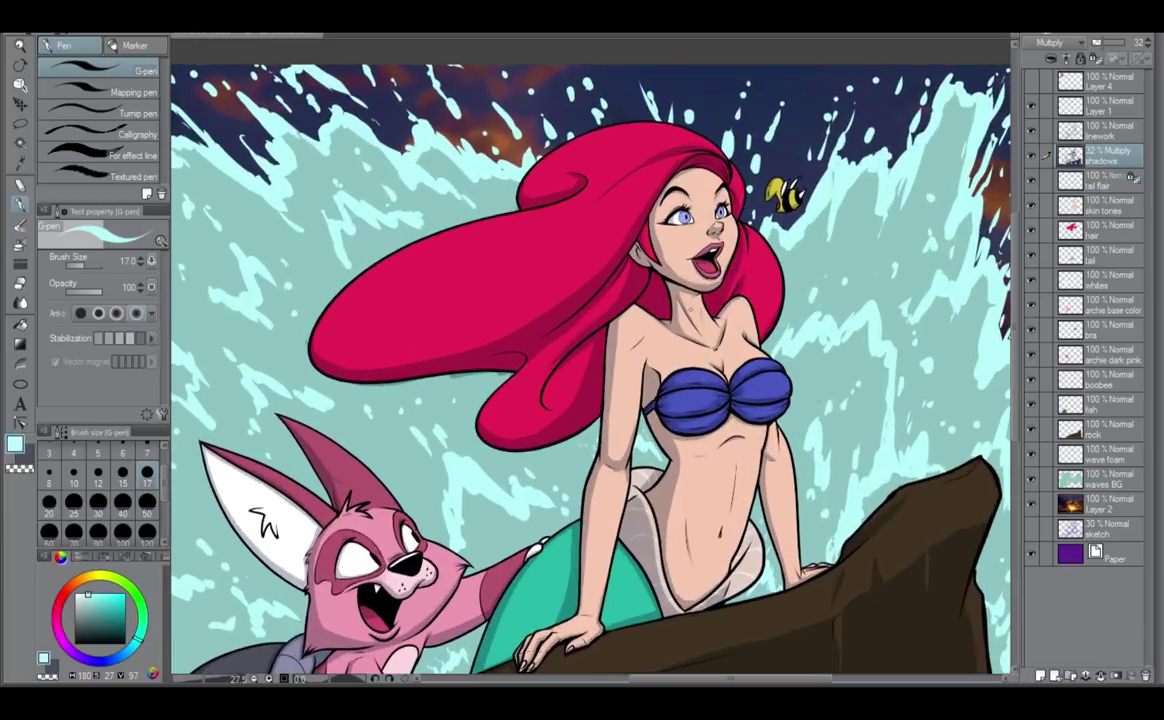
pyautogui.hotkey('ctrl', '+')
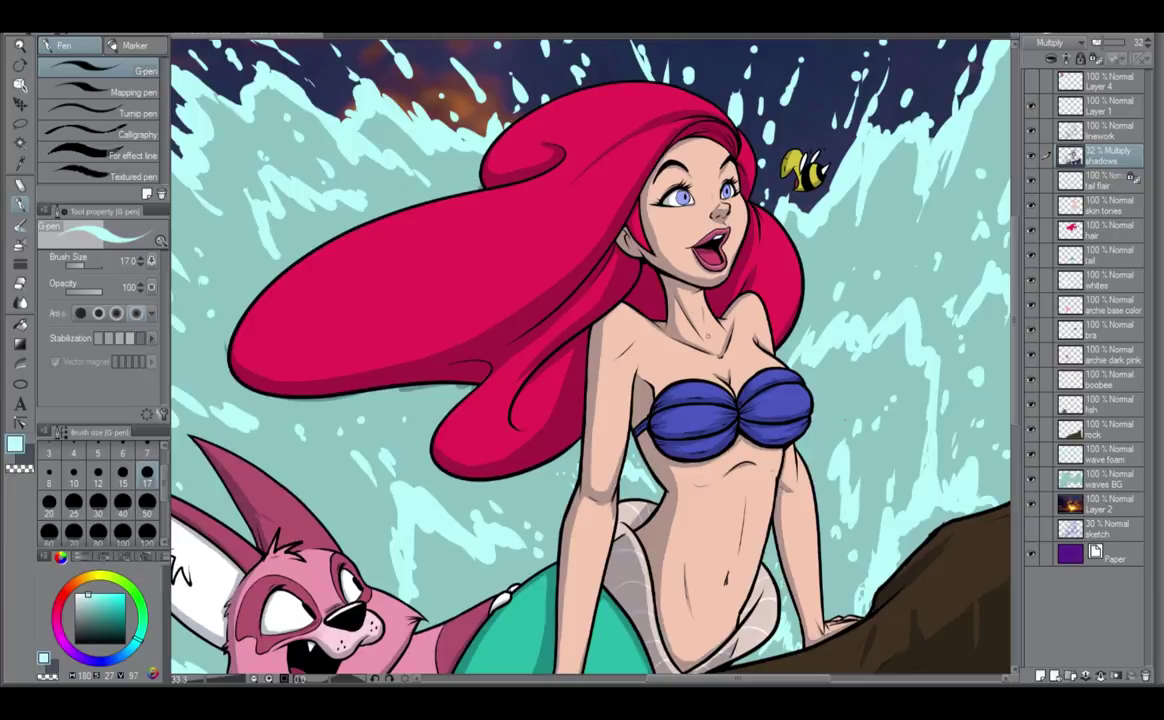
pyautogui.hotkey('ctrl', '+')
pyautogui.hotkey('ctrl', '+')
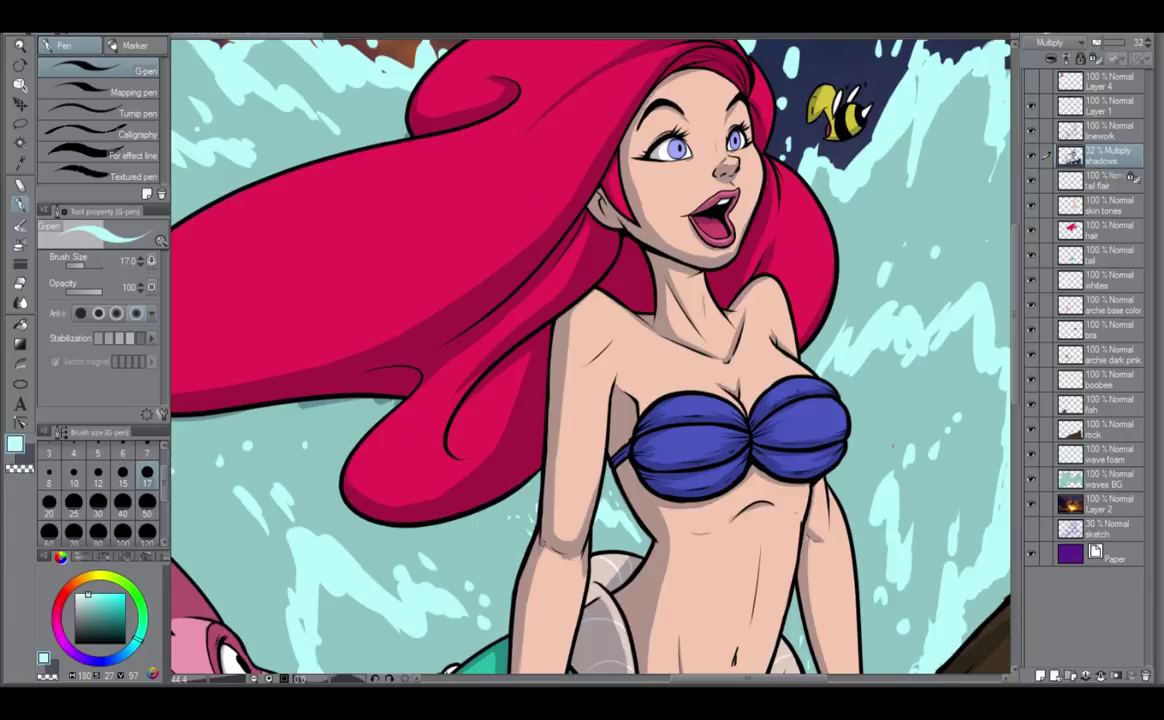
pyautogui.keyDown('alt'); pyautogui.click(529, 463); pyautogui.keyUp('alt')
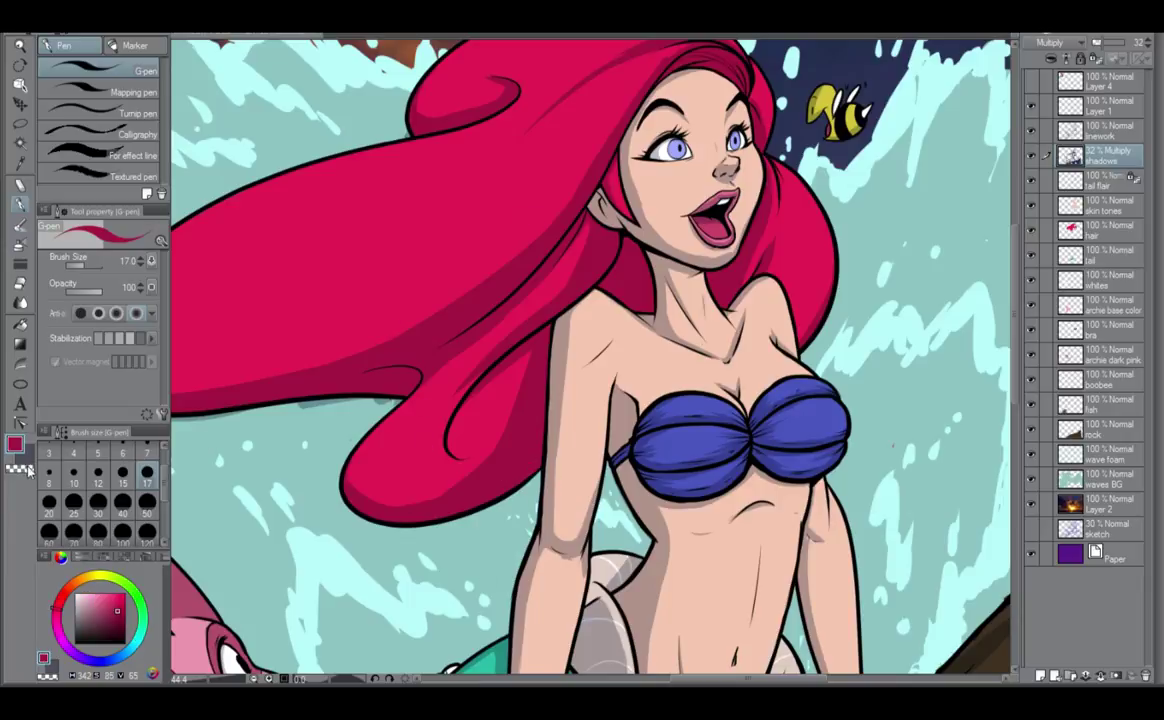
pyautogui.keyDown('alt'); pyautogui.click(407, 471); pyautogui.keyUp('alt')
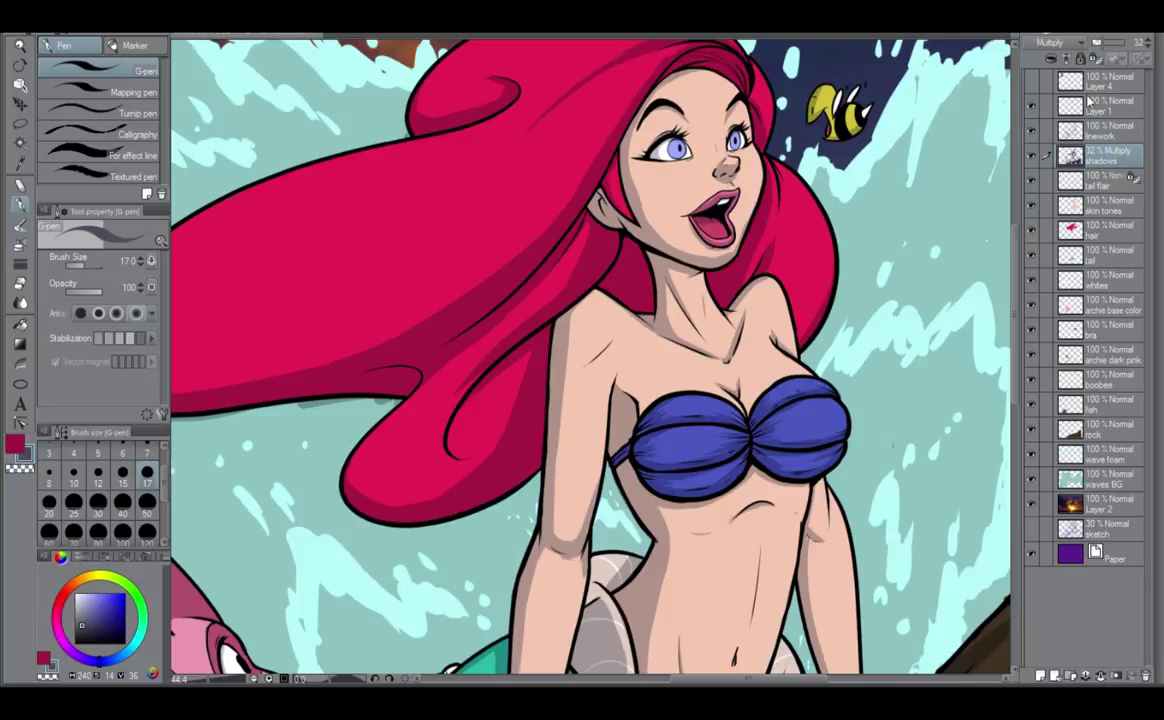
# Paint a solid white circle on Layer 1 over the waves beside the mermaid, using the G-pen at size 120.
pyautogui.click(1100, 106)
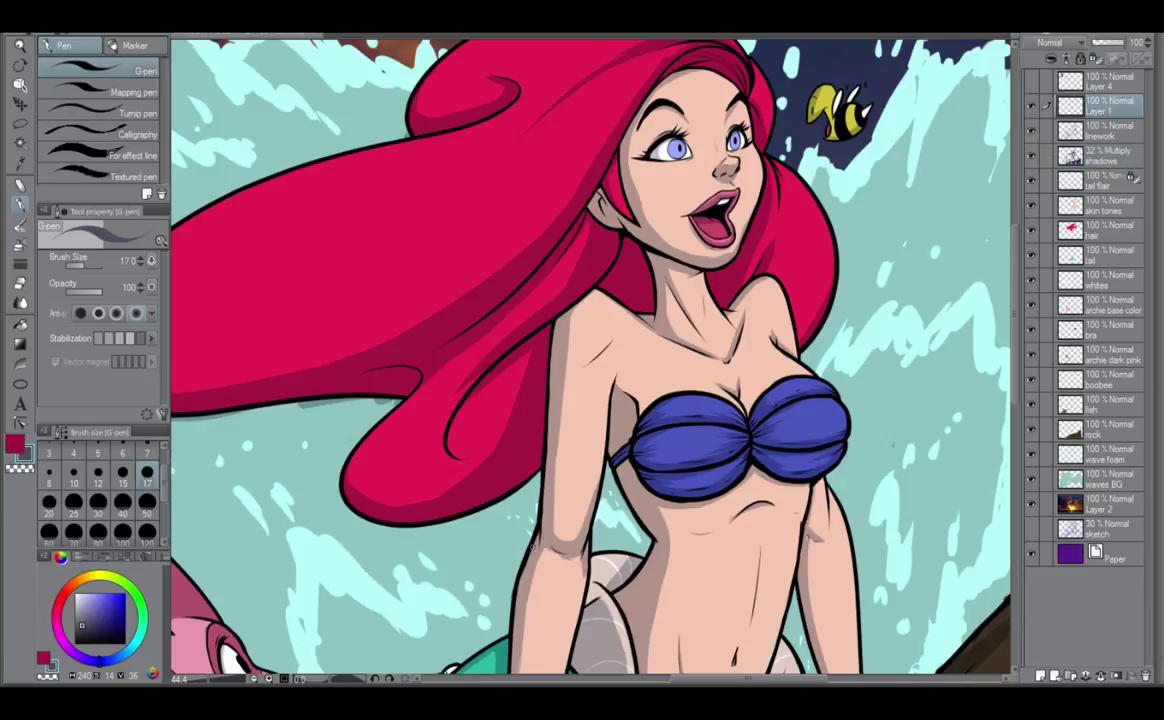
pyautogui.scroll(-3, 815, 346)
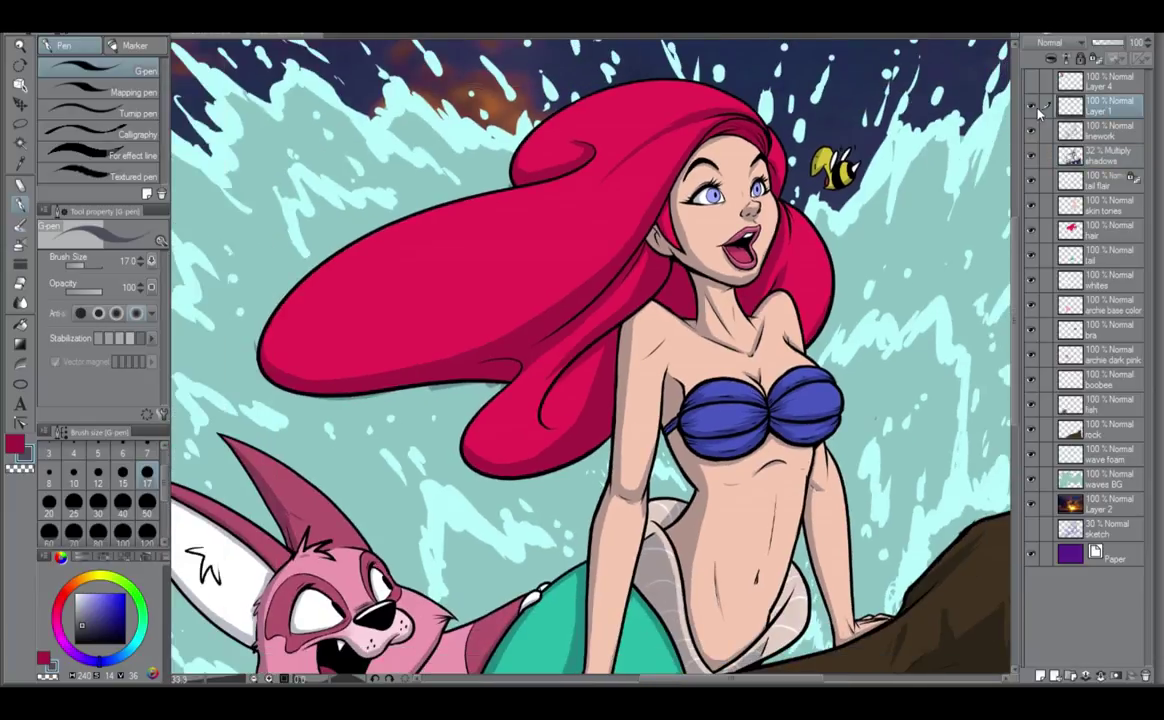
pyautogui.scroll(-1, 824, 312)
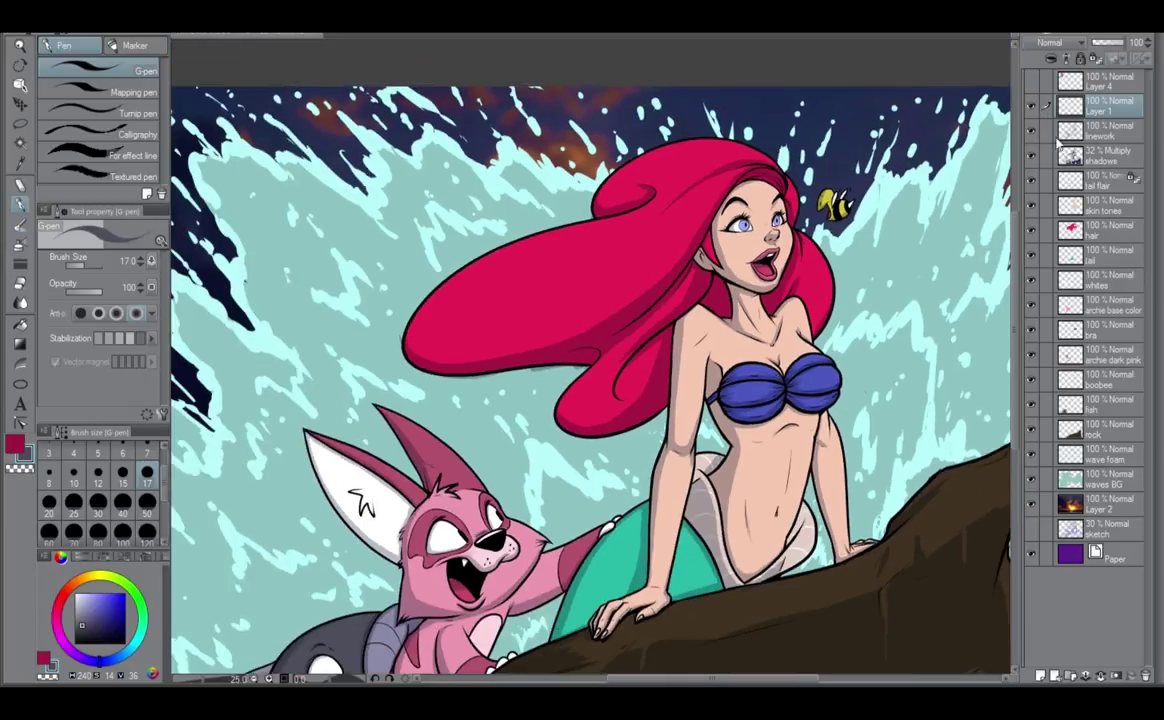
pyautogui.moveTo(909, 376); pyautogui.dragTo(753, 391)
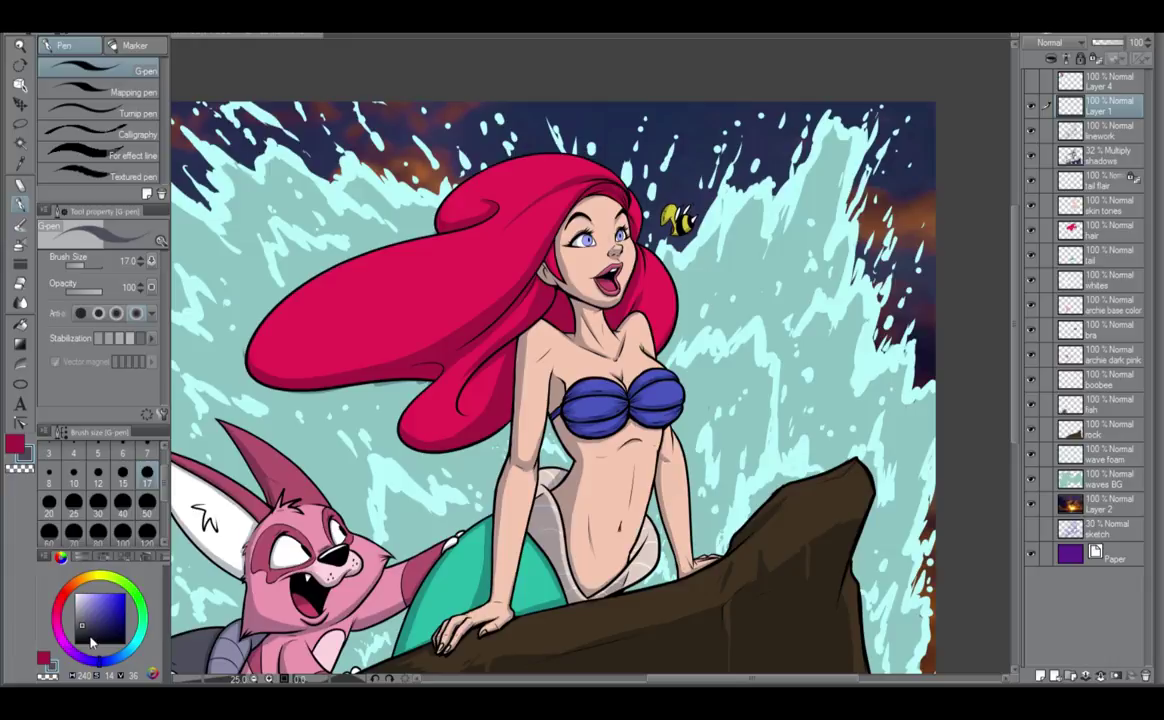
pyautogui.click(77, 596)
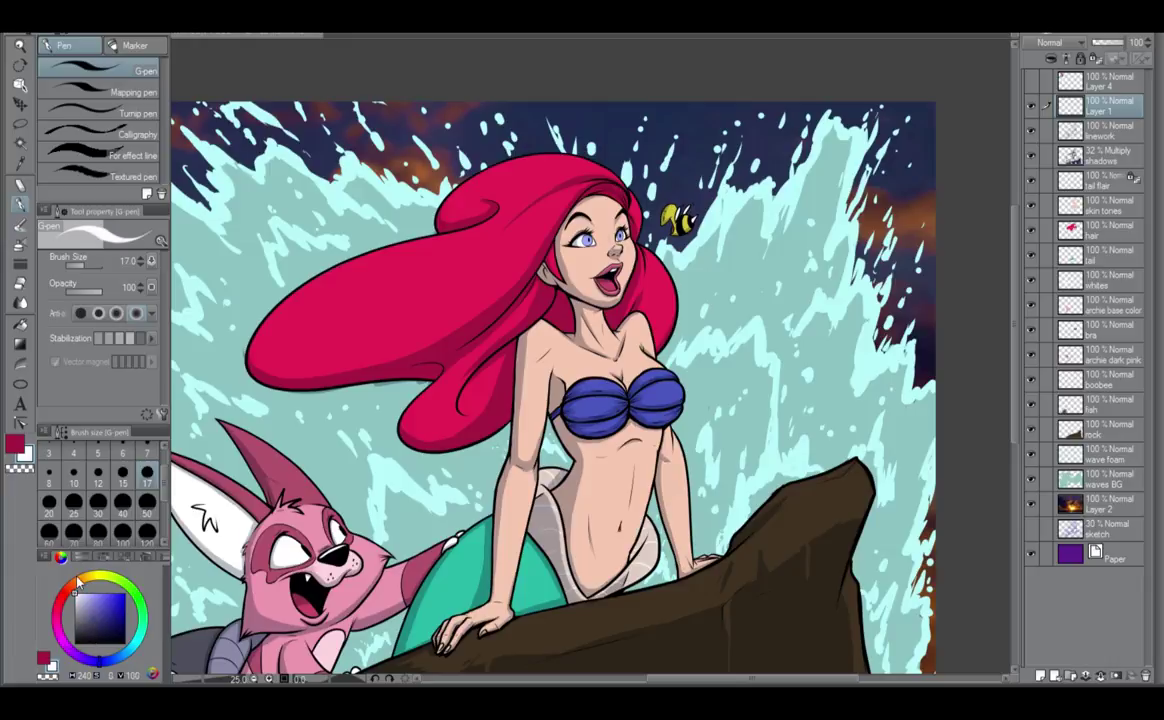
pyautogui.click(147, 505)
pyautogui.click(147, 533)
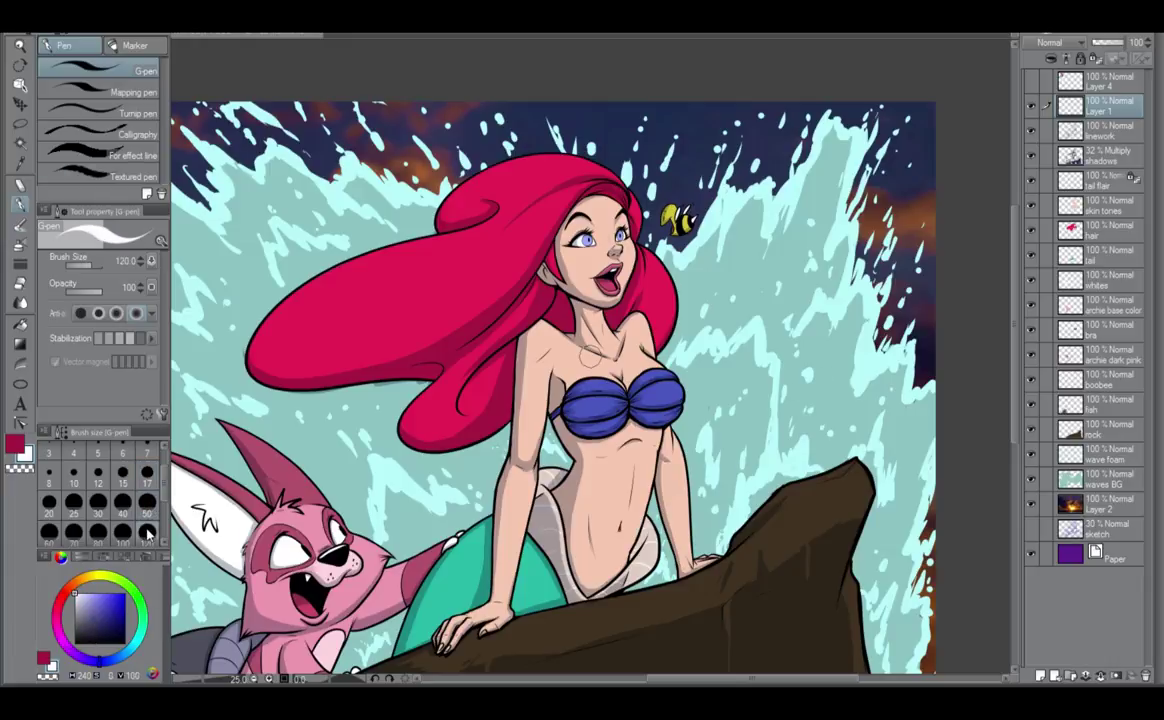
pyautogui.moveTo(790, 328)
pyautogui.mouseDown()
pyautogui.moveTo(771, 363)
pyautogui.moveTo(772, 342)
pyautogui.moveTo(800, 333)
pyautogui.moveTo(809, 343)
pyautogui.mouseUp()
pyautogui.scroll(2, 809, 343)
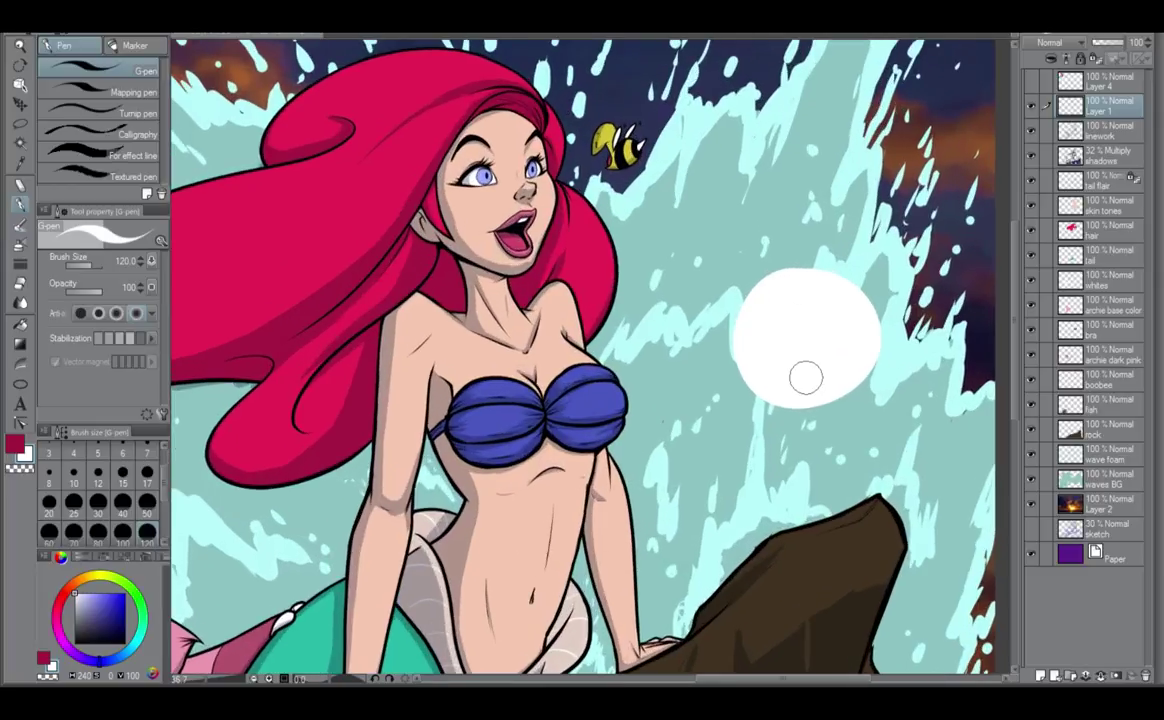
pyautogui.scroll(1, 806, 377)
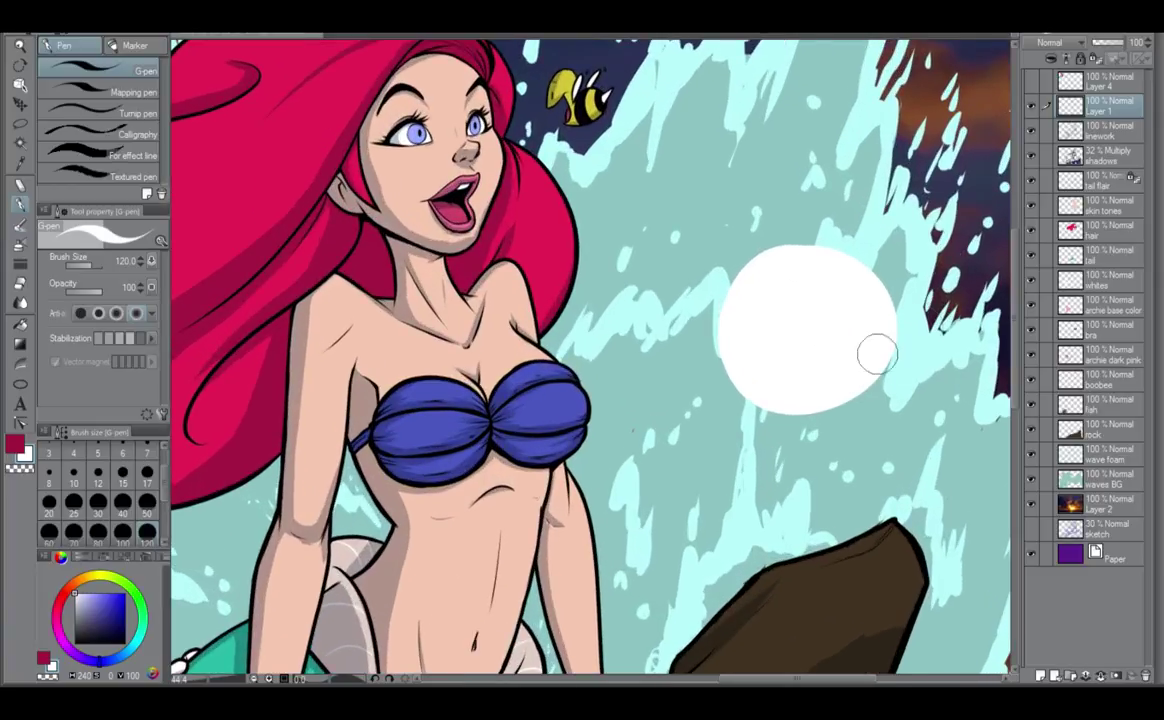
# Paint a periwinkle circle overlapping the top of the white one and a black arrow aimed at its upper-right edge.
pyautogui.click(95, 596)
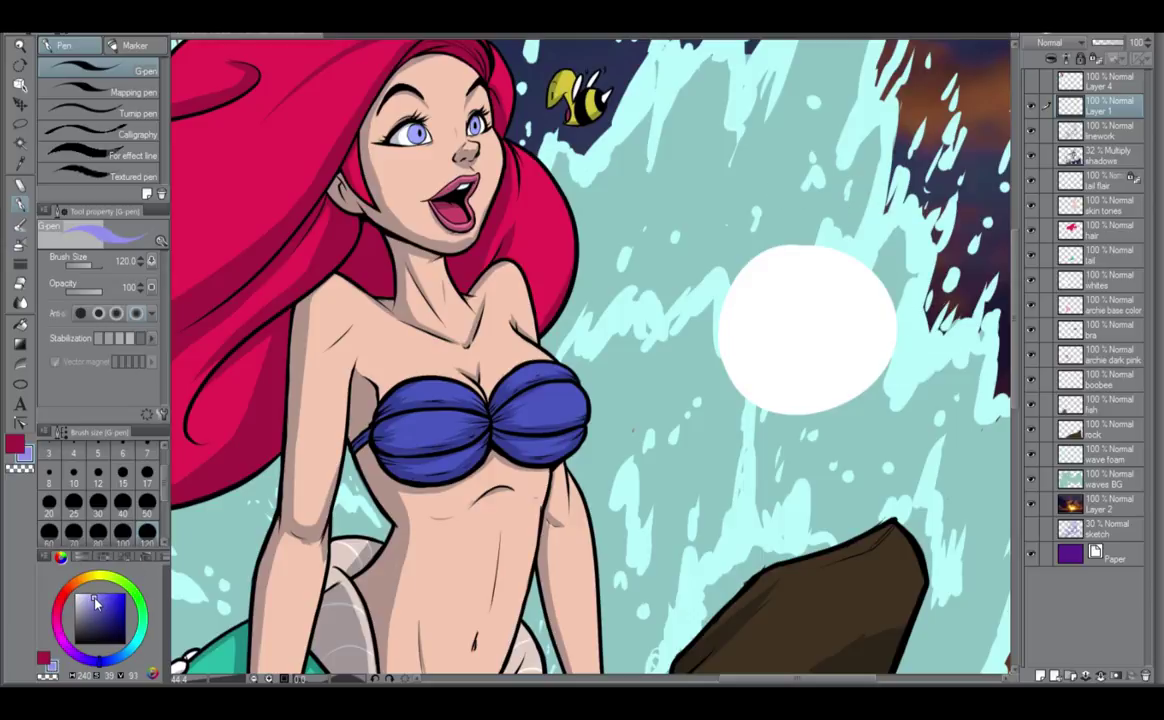
pyautogui.moveTo(836, 200)
pyautogui.mouseDown()
pyautogui.moveTo(862, 255)
pyautogui.moveTo(784, 208)
pyautogui.moveTo(815, 153)
pyautogui.moveTo(880, 195)
pyautogui.moveTo(872, 228)
pyautogui.moveTo(809, 234)
pyautogui.moveTo(865, 190)
pyautogui.mouseUp()
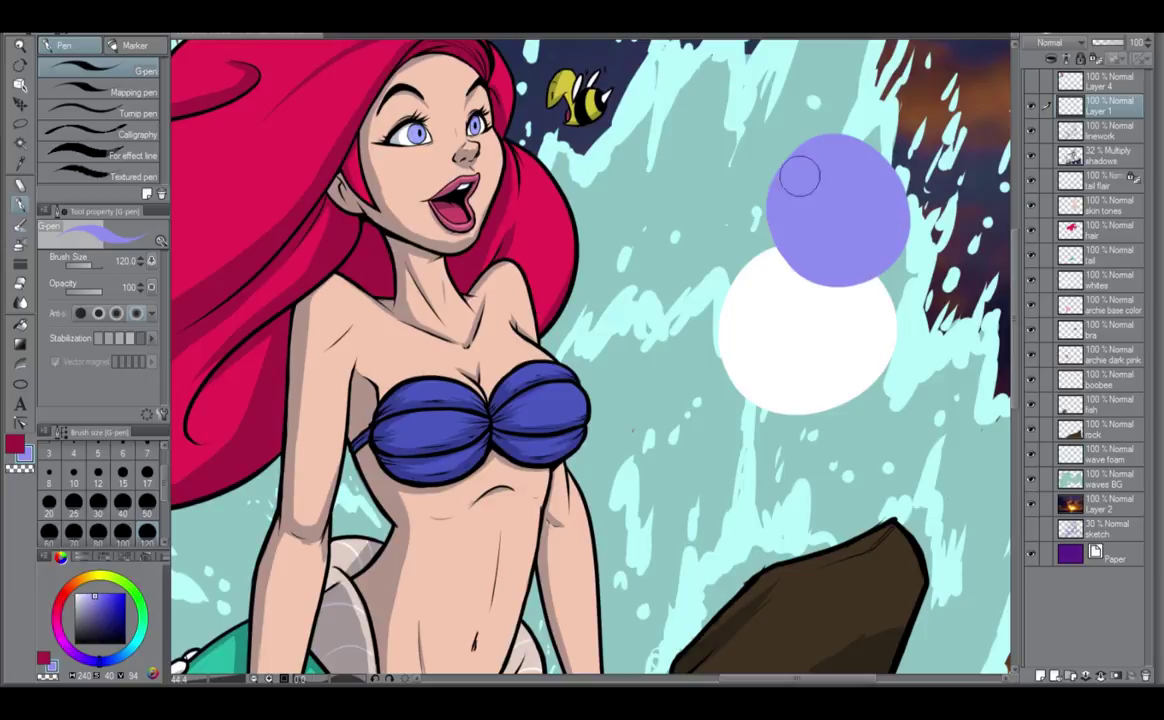
pyautogui.click(76, 595)
pyautogui.click(125, 643)
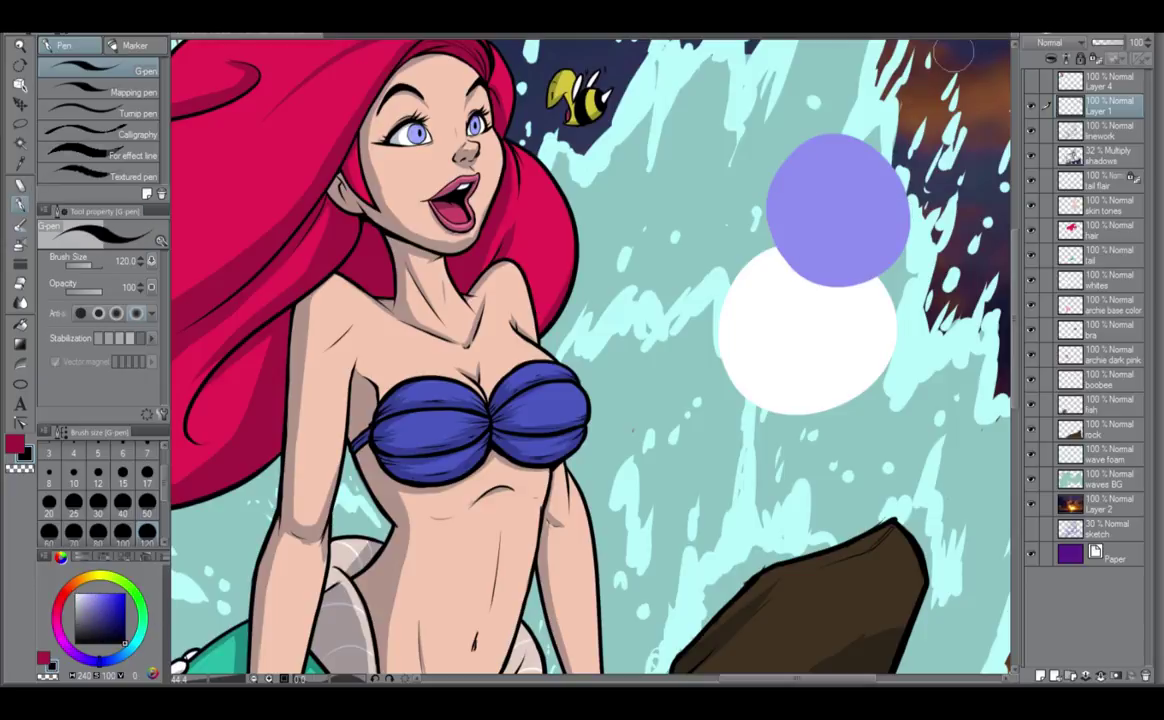
pyautogui.moveTo(943, 60)
pyautogui.mouseDown()
pyautogui.moveTo(895, 130)
pyautogui.moveTo(881, 90)
pyautogui.mouseUp()
# Set the G-pen to size 40 with a muted dark blue and add a new Multiply layer at 36% opacity above Layer 1.
pyautogui.click(122, 501)
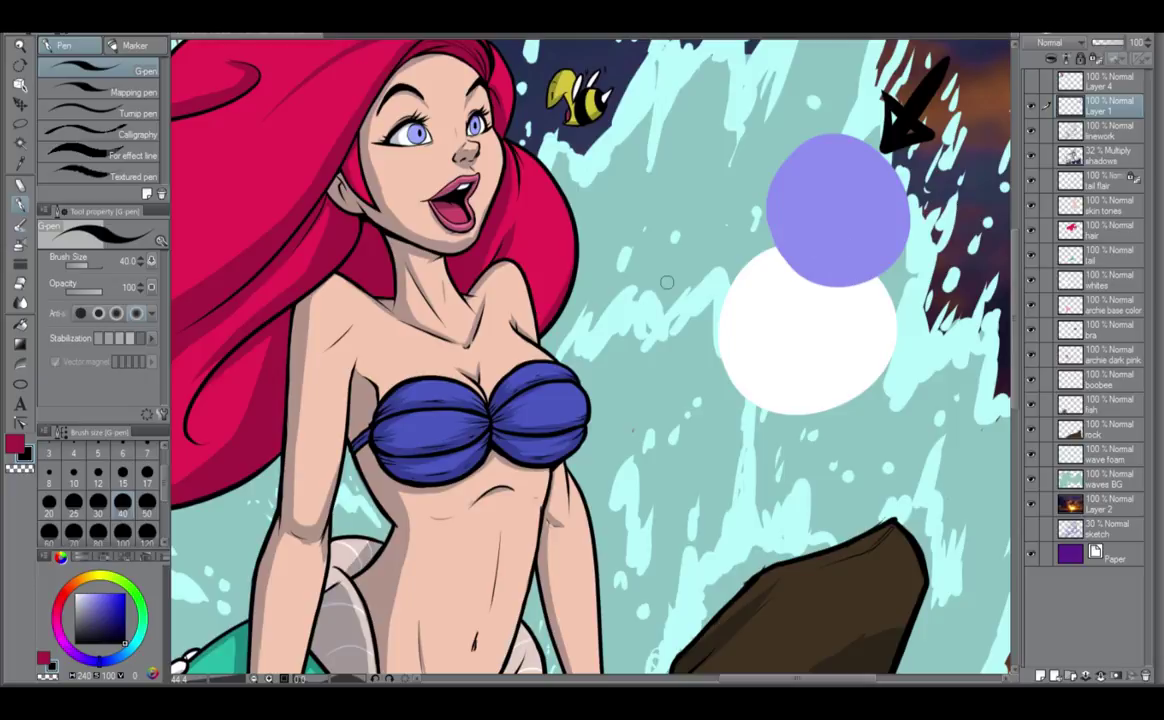
pyautogui.moveTo(115, 611); pyautogui.dragTo(101, 615)
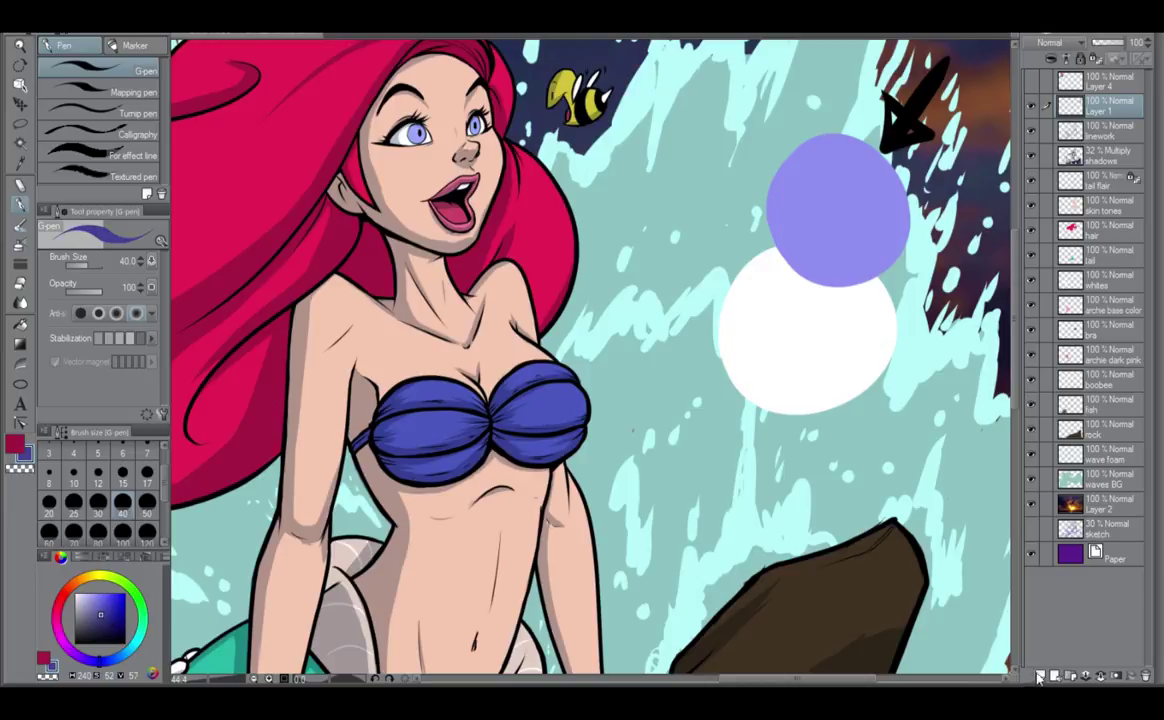
pyautogui.hotkey('ctrl', 'shift', 'n')
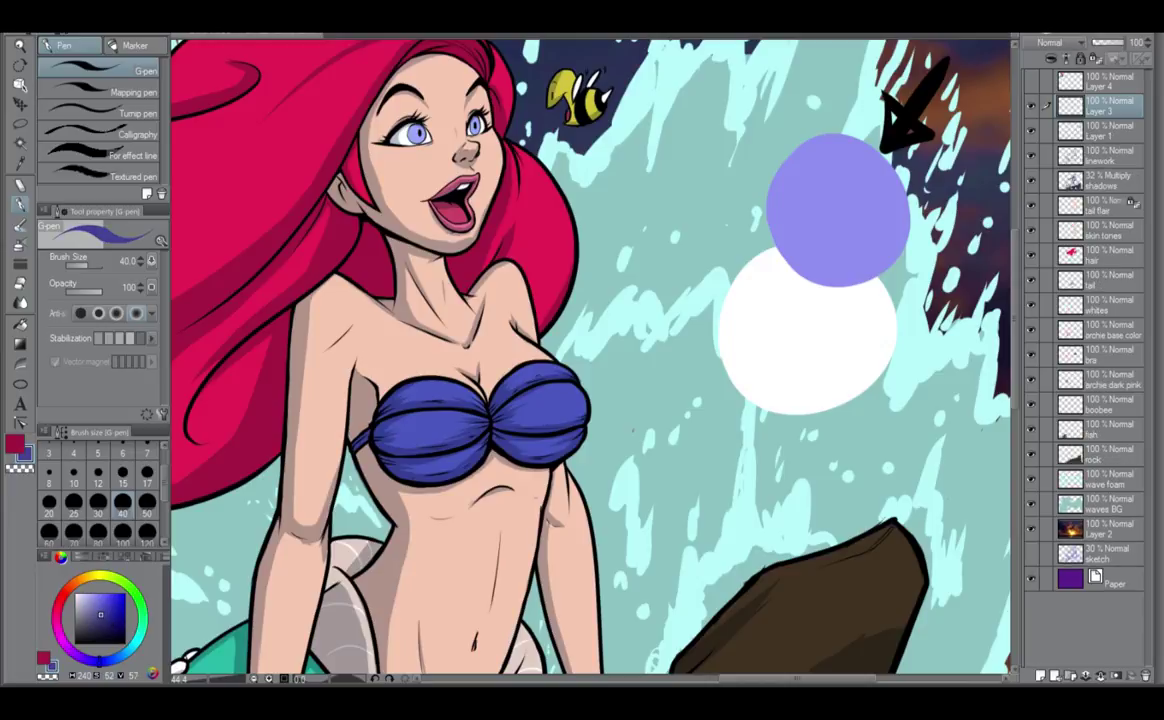
pyautogui.moveTo(1118, 43); pyautogui.dragTo(1010, 45)
# Shade the lower-left sides of both circles on the multiply layer and add the periwinkle circle's cast shadow on the white one.
pyautogui.moveTo(799, 149); pyautogui.dragTo(810, 259)
pyautogui.moveTo(777, 167)
pyautogui.mouseDown()
pyautogui.moveTo(817, 258)
pyautogui.moveTo(768, 197)
pyautogui.moveTo(796, 176)
pyautogui.moveTo(824, 268)
pyautogui.mouseUp()
pyautogui.moveTo(783, 187)
pyautogui.mouseDown()
pyautogui.moveTo(847, 274)
pyautogui.moveTo(864, 275)
pyautogui.mouseUp()
pyautogui.moveTo(771, 198); pyautogui.dragTo(870, 266)
pyautogui.moveTo(785, 165)
pyautogui.mouseDown()
pyautogui.moveTo(877, 265)
pyautogui.moveTo(805, 238)
pyautogui.moveTo(772, 252)
pyautogui.moveTo(800, 205)
pyautogui.moveTo(794, 242)
pyautogui.moveTo(760, 238)
pyautogui.moveTo(825, 225)
pyautogui.mouseUp()
pyautogui.moveTo(738, 262)
pyautogui.mouseDown()
pyautogui.moveTo(749, 391)
pyautogui.moveTo(741, 263)
pyautogui.moveTo(782, 286)
pyautogui.moveTo(767, 405)
pyautogui.moveTo(719, 350)
pyautogui.moveTo(758, 268)
pyautogui.moveTo(853, 348)
pyautogui.moveTo(743, 378)
pyautogui.moveTo(736, 260)
pyautogui.moveTo(869, 314)
pyautogui.moveTo(752, 387)
pyautogui.moveTo(787, 393)
pyautogui.moveTo(726, 294)
pyautogui.moveTo(796, 404)
pyautogui.moveTo(752, 249)
pyautogui.moveTo(744, 379)
pyautogui.moveTo(712, 302)
pyautogui.moveTo(855, 343)
pyautogui.moveTo(777, 395)
pyautogui.moveTo(762, 374)
pyautogui.moveTo(784, 319)
pyautogui.moveTo(744, 341)
pyautogui.moveTo(742, 297)
pyautogui.moveTo(865, 361)
pyautogui.mouseUp()
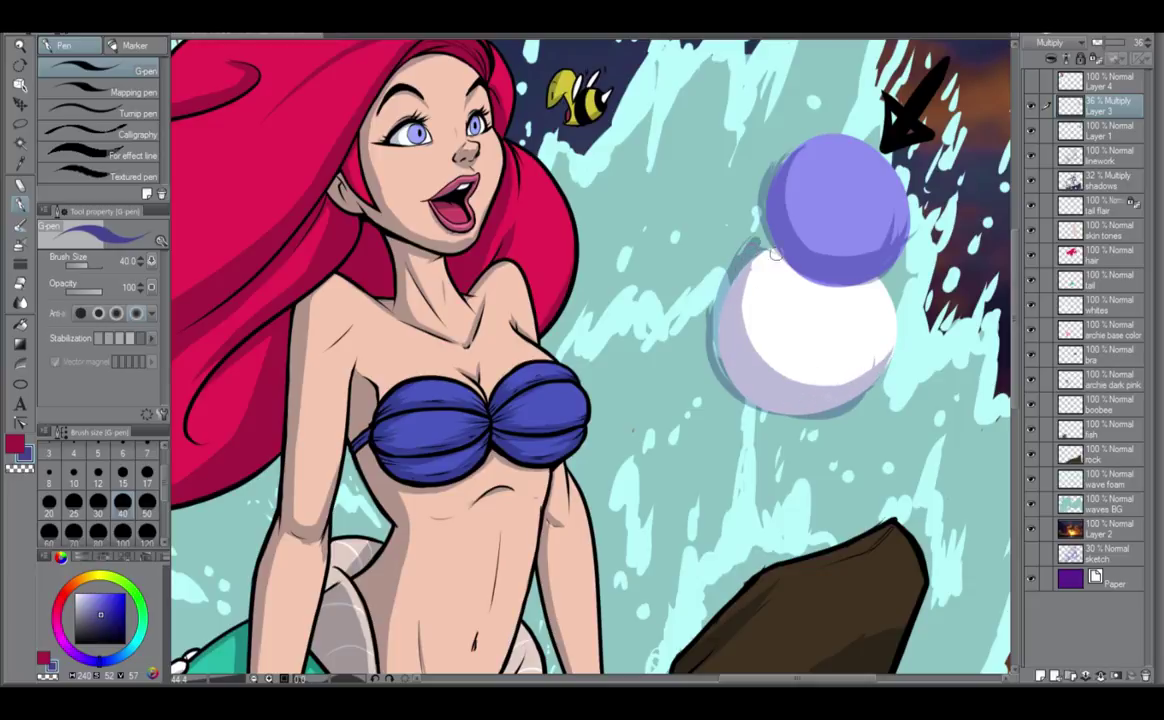
pyautogui.moveTo(776, 254)
pyautogui.mouseDown()
pyautogui.moveTo(807, 246)
pyautogui.moveTo(844, 260)
pyautogui.moveTo(847, 288)
pyautogui.moveTo(800, 283)
pyautogui.moveTo(791, 243)
pyautogui.moveTo(839, 289)
pyautogui.mouseUp()
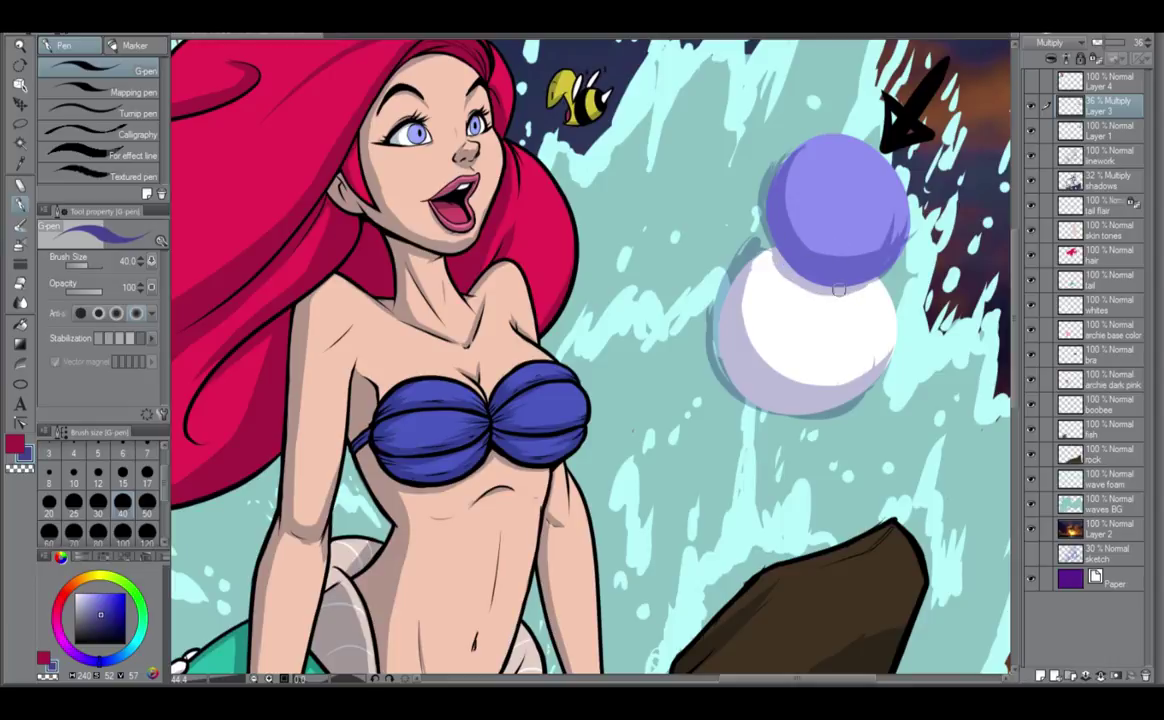
# Use Layer 1's circle shapes as a selection to clear the shadow spill around them on Layer 3, then deselect and return to the G-pen.
pyautogui.click(1118, 128)
pyautogui.click(20, 142)
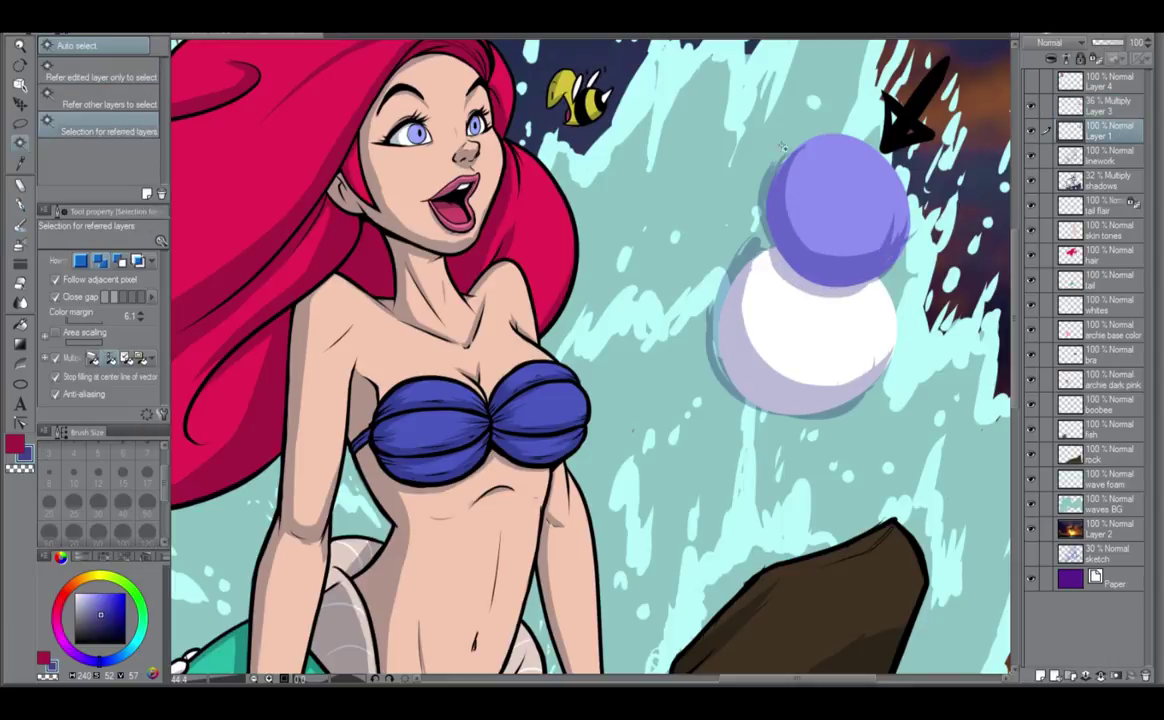
pyautogui.click(675, 563)
pyautogui.click(1110, 106)
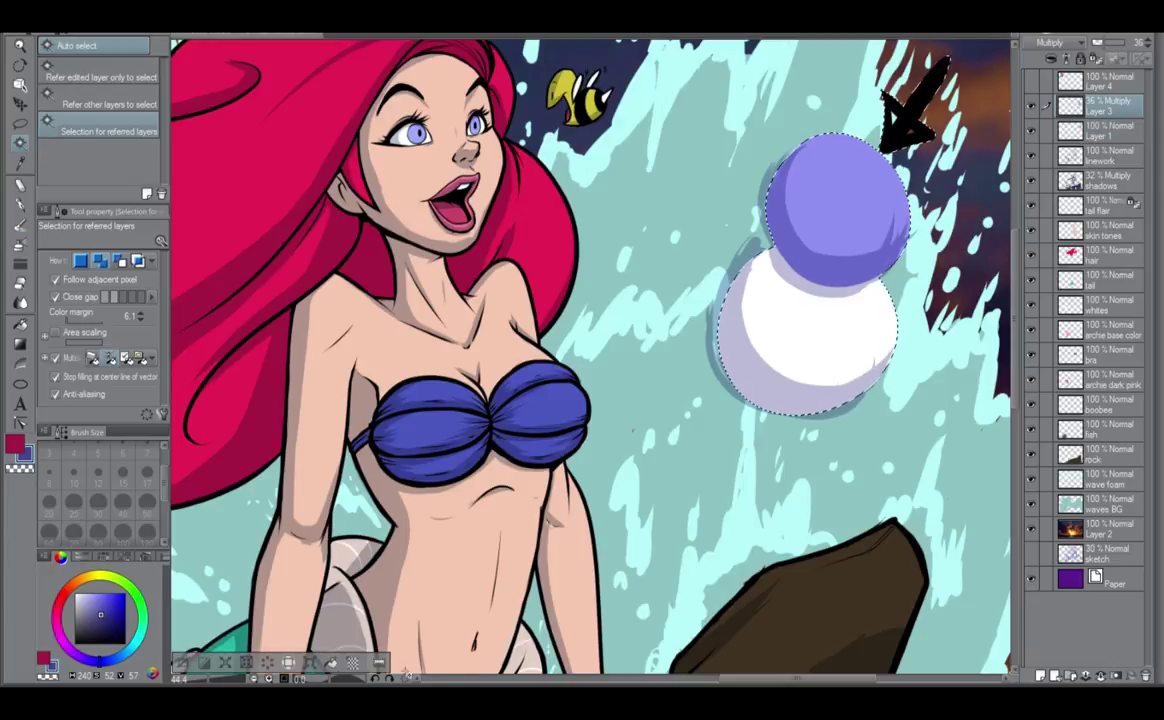
pyautogui.click(267, 662)
pyautogui.click(180, 663)
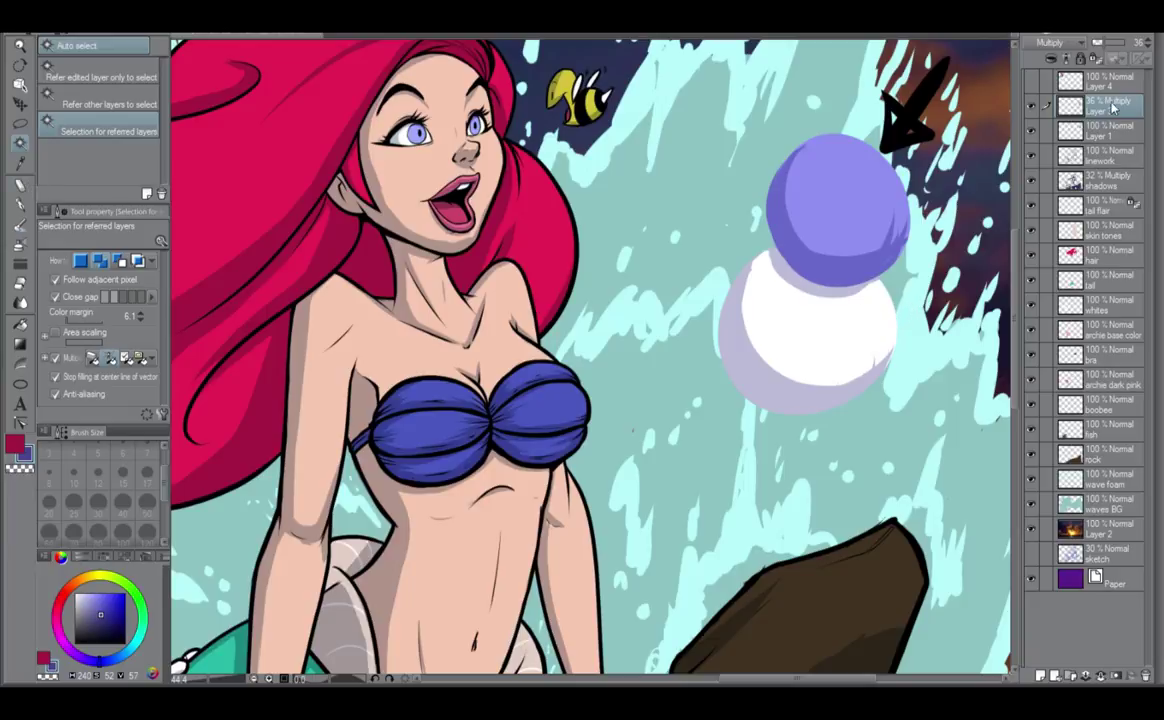
pyautogui.click(21, 202)
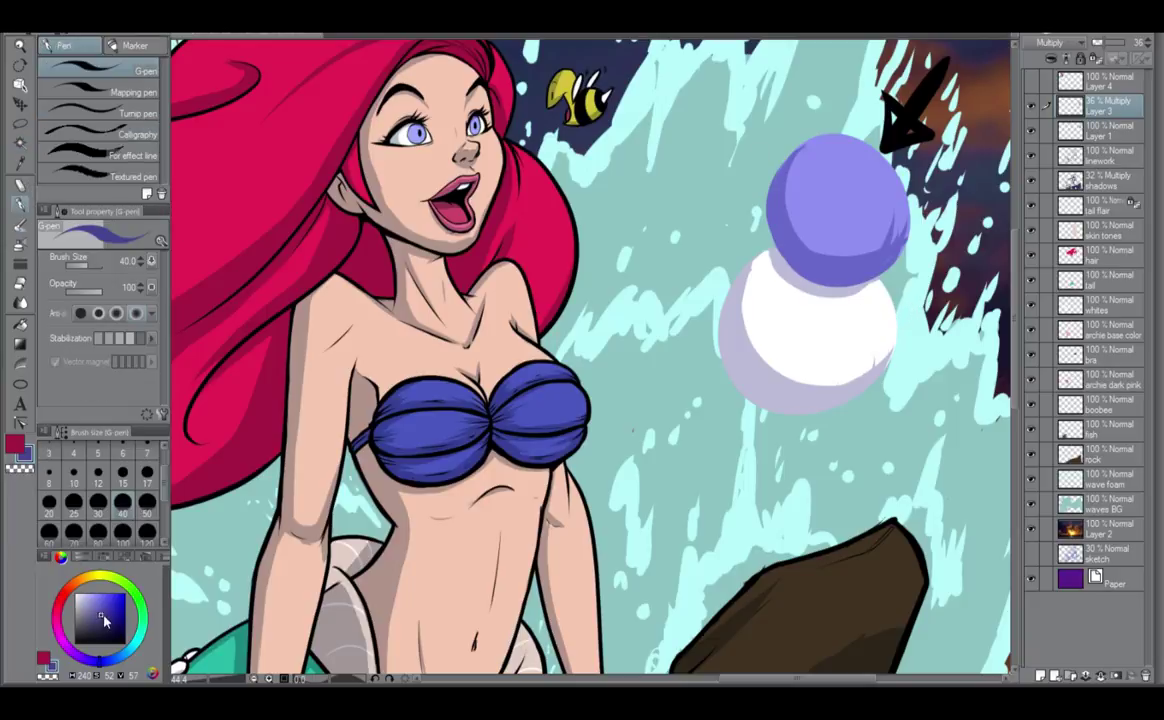
# Draw two small black arrows on Layer 3 aimed at the left side of the periwinkle circle, with nothing selected.
pyautogui.click(105, 620)
pyautogui.hotkey('ctrl', 'z')
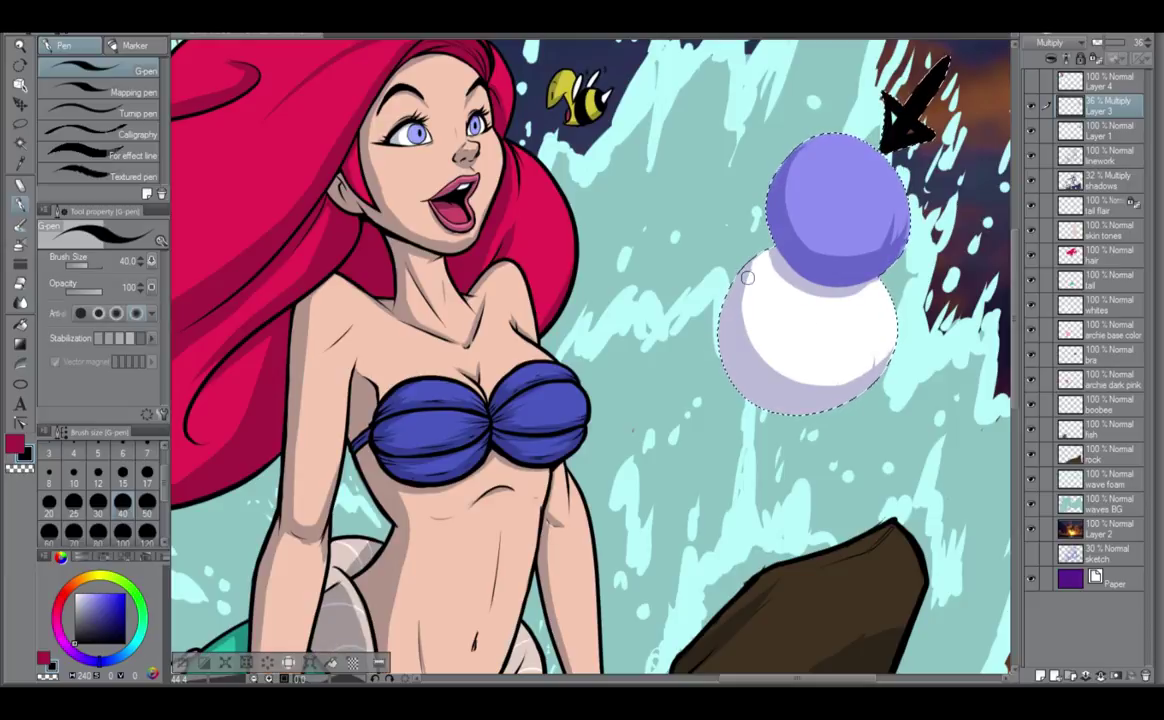
pyautogui.click(184, 668)
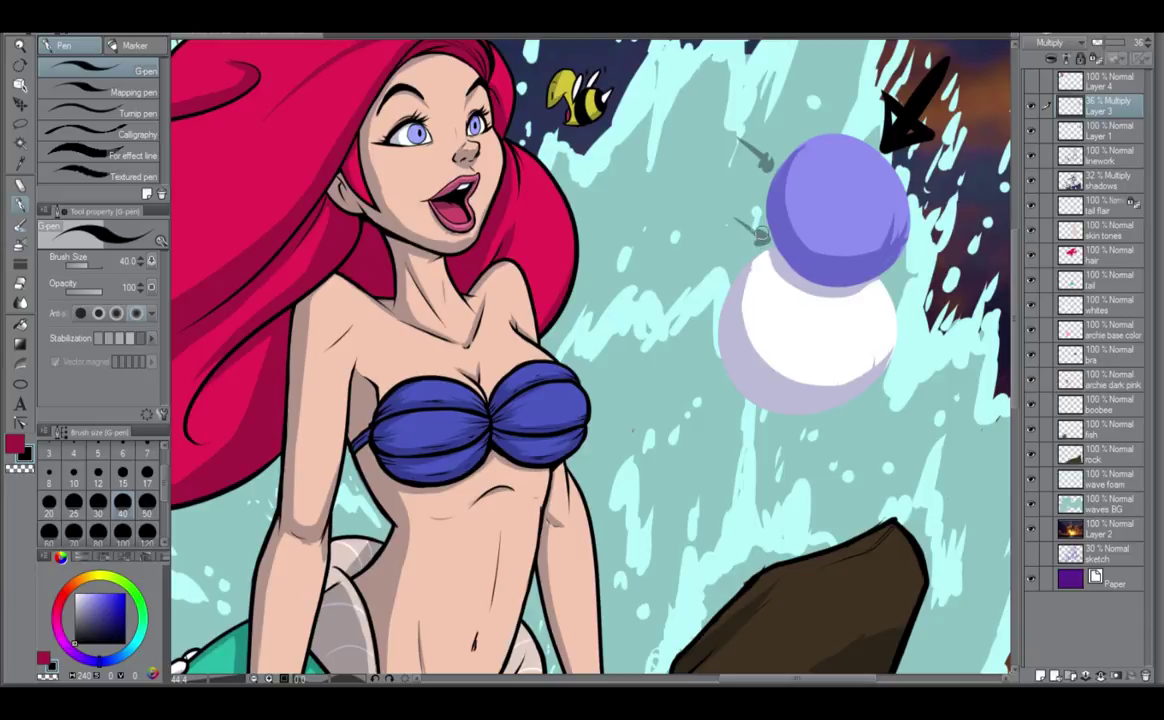
pyautogui.moveTo(734, 218); pyautogui.dragTo(766, 244)
pyautogui.click(1032, 106)
pyautogui.click(1032, 106)
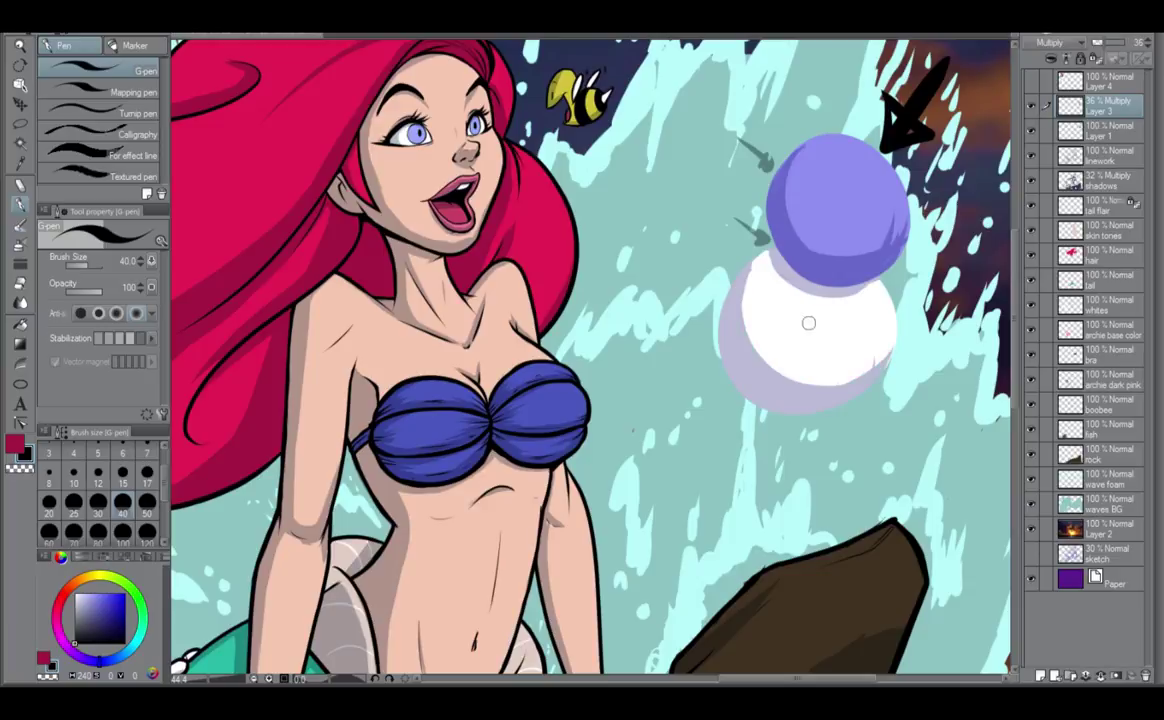
# Soften the shadow edges on both test circles with the Blend tool, first at size 40 and finally at size 120.
pyautogui.click(21, 303)
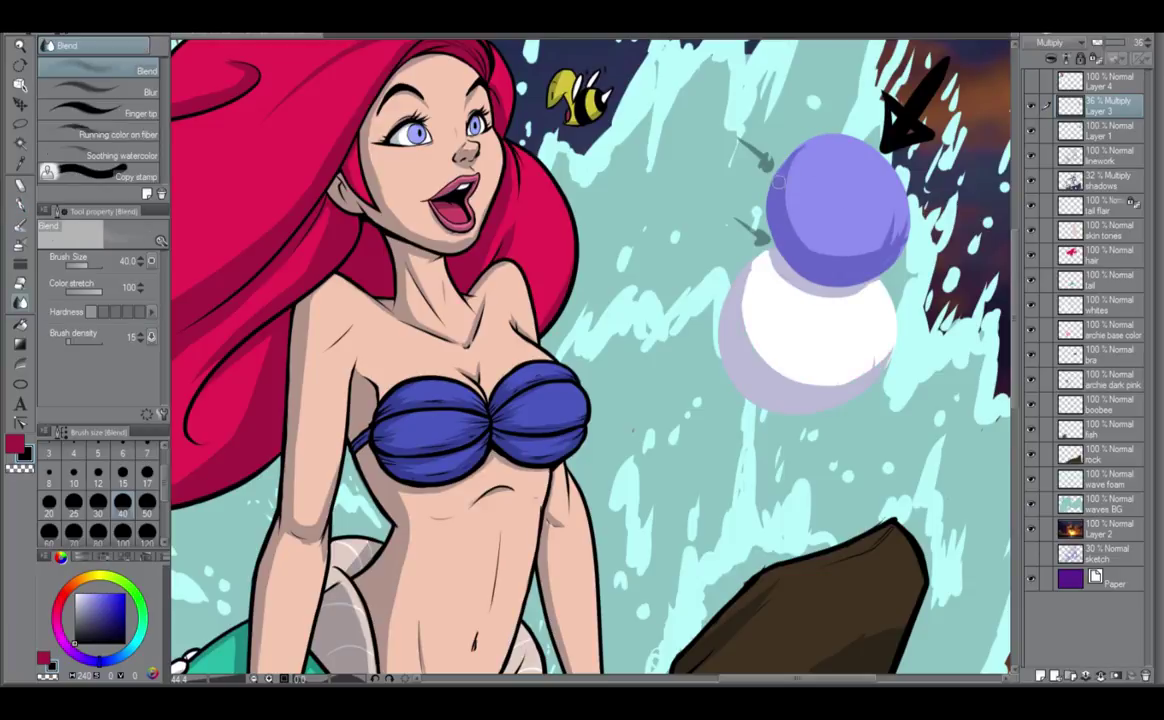
pyautogui.moveTo(789, 187)
pyautogui.mouseDown()
pyautogui.moveTo(814, 264)
pyautogui.moveTo(825, 243)
pyautogui.moveTo(829, 269)
pyautogui.moveTo(842, 244)
pyautogui.moveTo(838, 274)
pyautogui.moveTo(861, 238)
pyautogui.moveTo(860, 264)
pyautogui.moveTo(896, 220)
pyautogui.mouseUp()
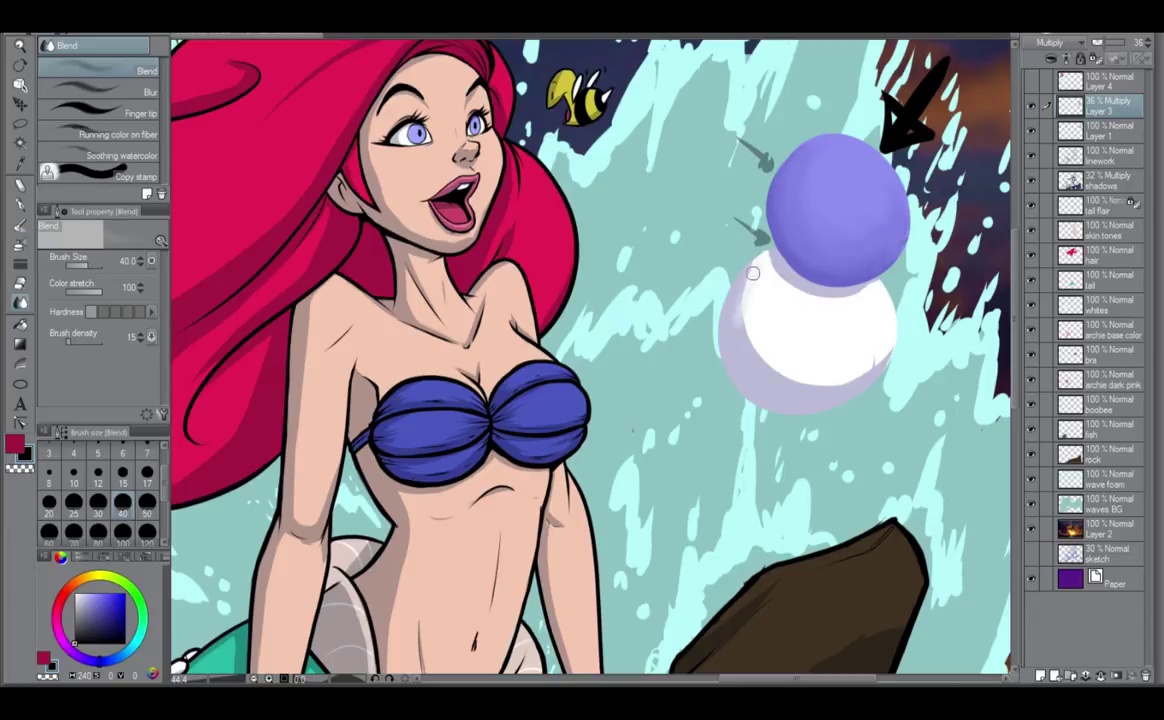
pyautogui.moveTo(741, 279)
pyautogui.mouseDown()
pyautogui.moveTo(734, 355)
pyautogui.moveTo(749, 316)
pyautogui.moveTo(748, 359)
pyautogui.moveTo(762, 326)
pyautogui.moveTo(764, 388)
pyautogui.moveTo(773, 350)
pyautogui.moveTo(782, 394)
pyautogui.moveTo(797, 355)
pyautogui.moveTo(795, 394)
pyautogui.moveTo(821, 359)
pyautogui.moveTo(816, 390)
pyautogui.moveTo(862, 362)
pyautogui.moveTo(849, 382)
pyautogui.moveTo(888, 336)
pyautogui.moveTo(790, 390)
pyautogui.mouseUp()
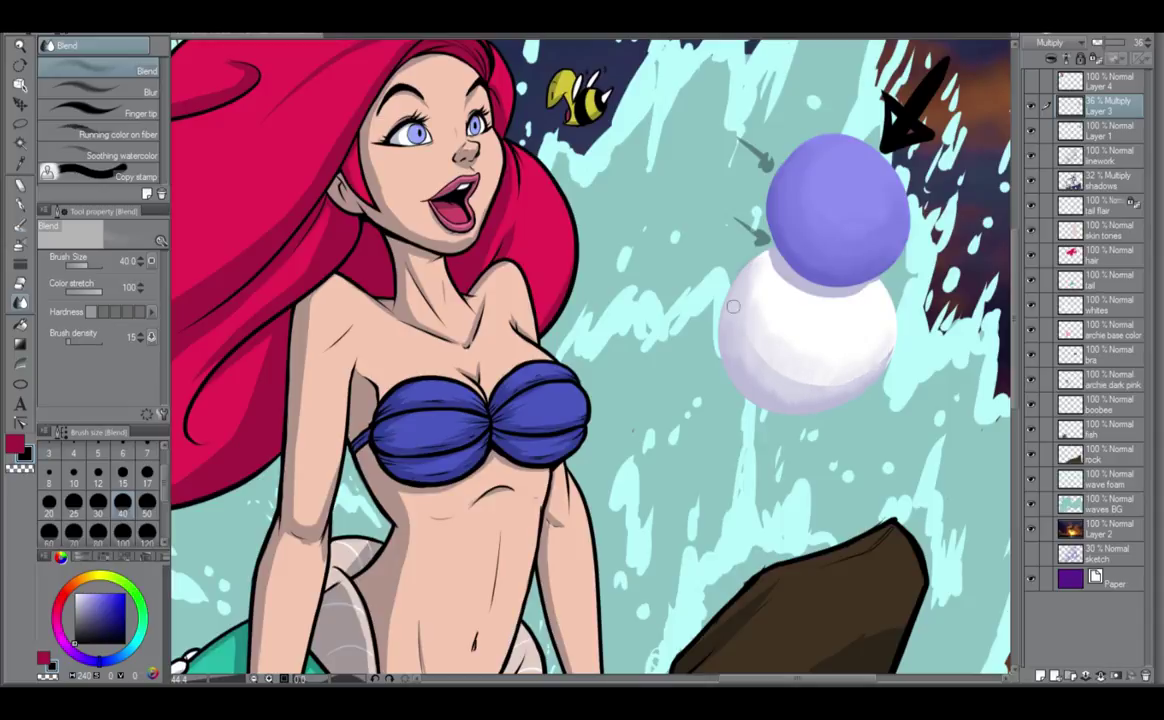
pyautogui.click(145, 533)
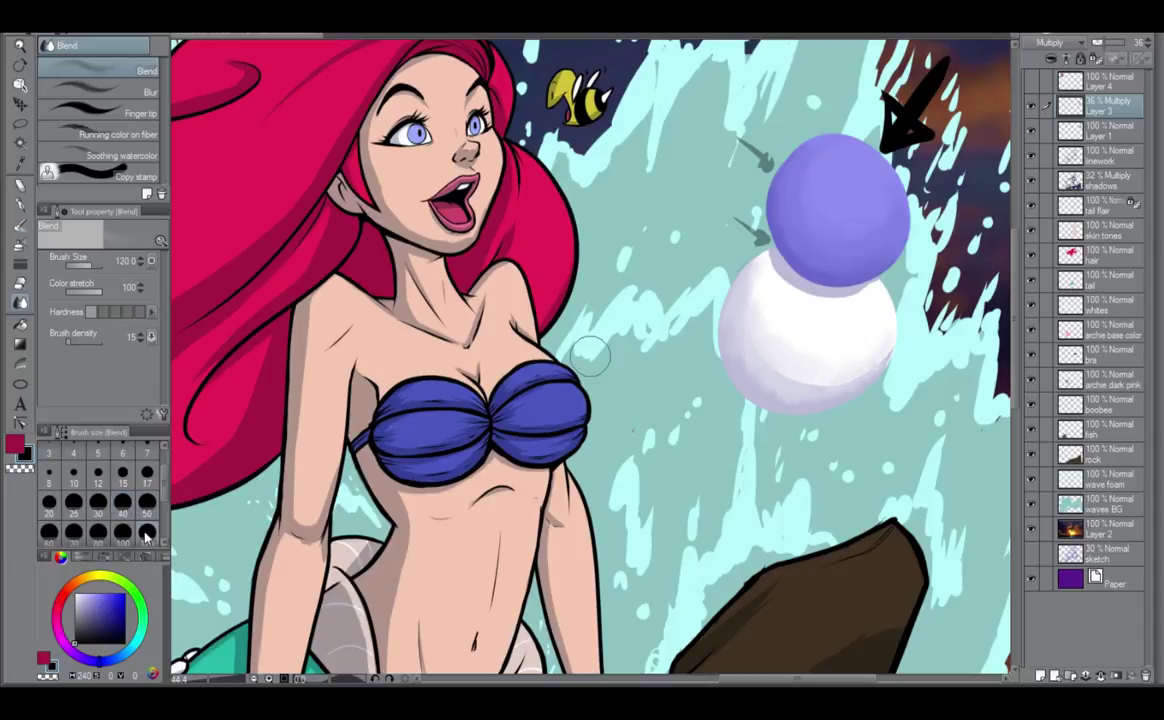
pyautogui.moveTo(790, 281)
pyautogui.mouseDown()
pyautogui.moveTo(756, 278)
pyautogui.moveTo(814, 365)
pyautogui.moveTo(754, 361)
pyautogui.moveTo(753, 311)
pyautogui.moveTo(829, 350)
pyautogui.moveTo(828, 385)
pyautogui.moveTo(764, 362)
pyautogui.moveTo(767, 319)
pyautogui.moveTo(844, 325)
pyautogui.moveTo(845, 378)
pyautogui.moveTo(871, 349)
pyautogui.moveTo(744, 295)
pyautogui.moveTo(766, 354)
pyautogui.moveTo(760, 264)
pyautogui.moveTo(803, 349)
pyautogui.moveTo(800, 393)
pyautogui.moveTo(746, 358)
pyautogui.moveTo(854, 355)
pyautogui.moveTo(838, 320)
pyautogui.mouseUp()
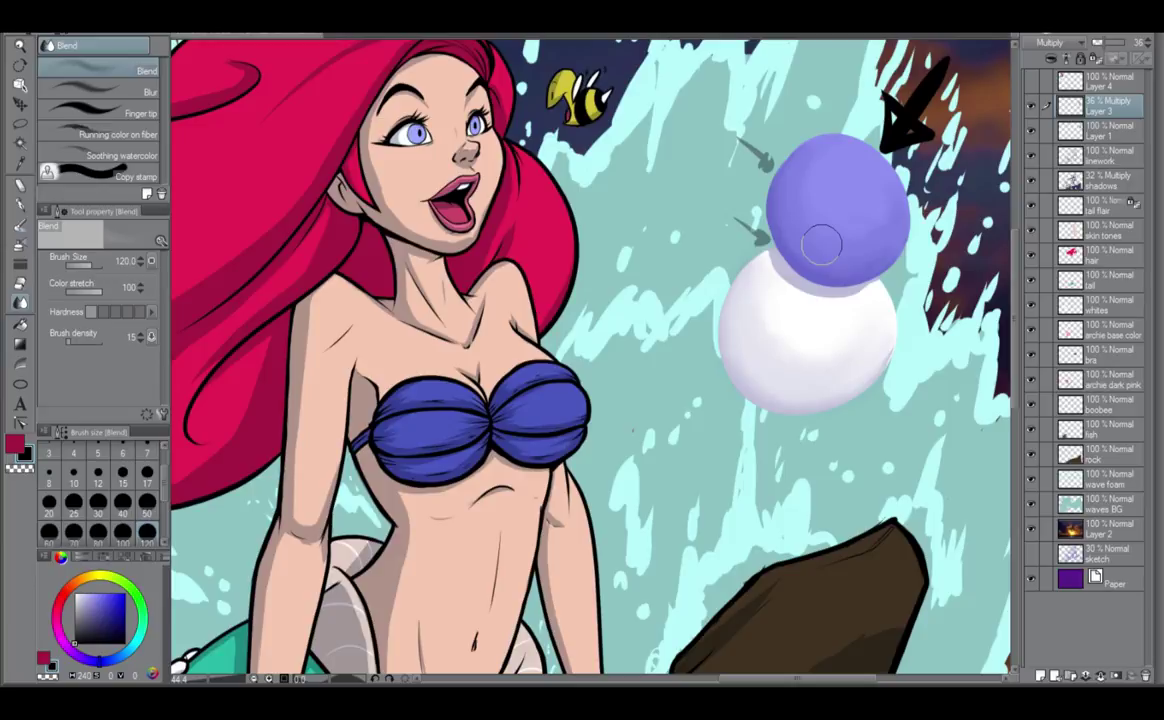
pyautogui.scroll(-1, 821, 244)
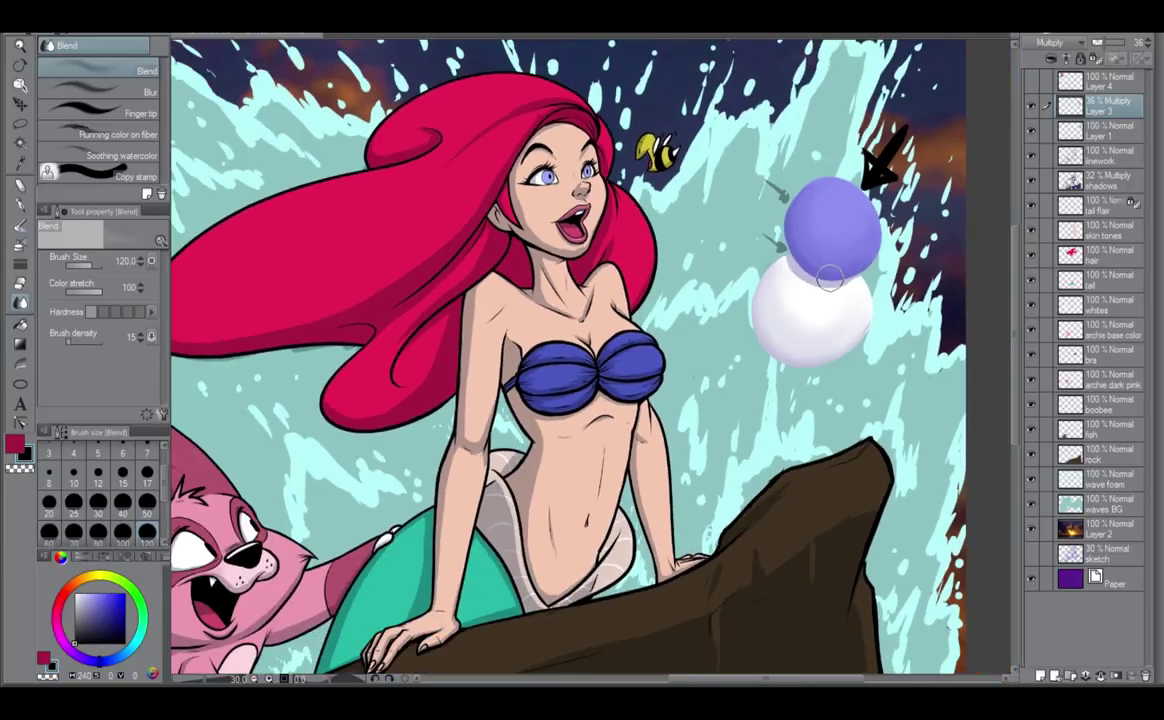
pyautogui.scroll(-1, 810, 305)
# Hide and delete the two test-circle layers, Layer 1 and the multiply Layer 3.
pyautogui.click(1033, 106)
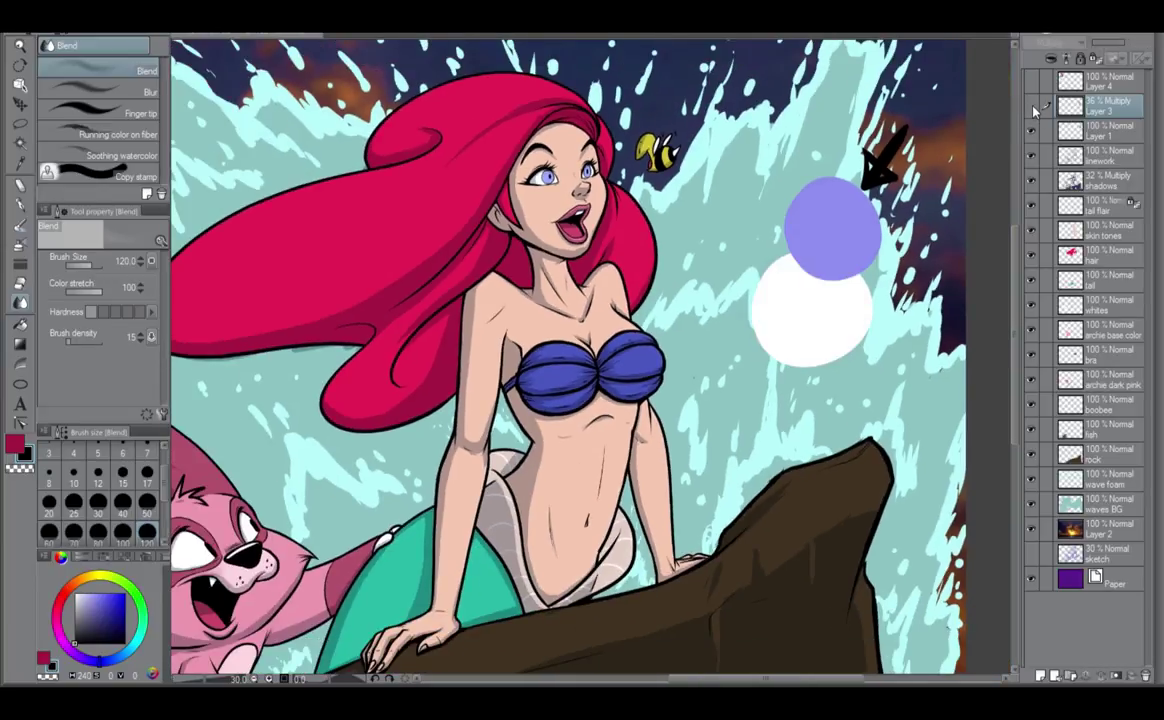
pyautogui.click(1031, 130)
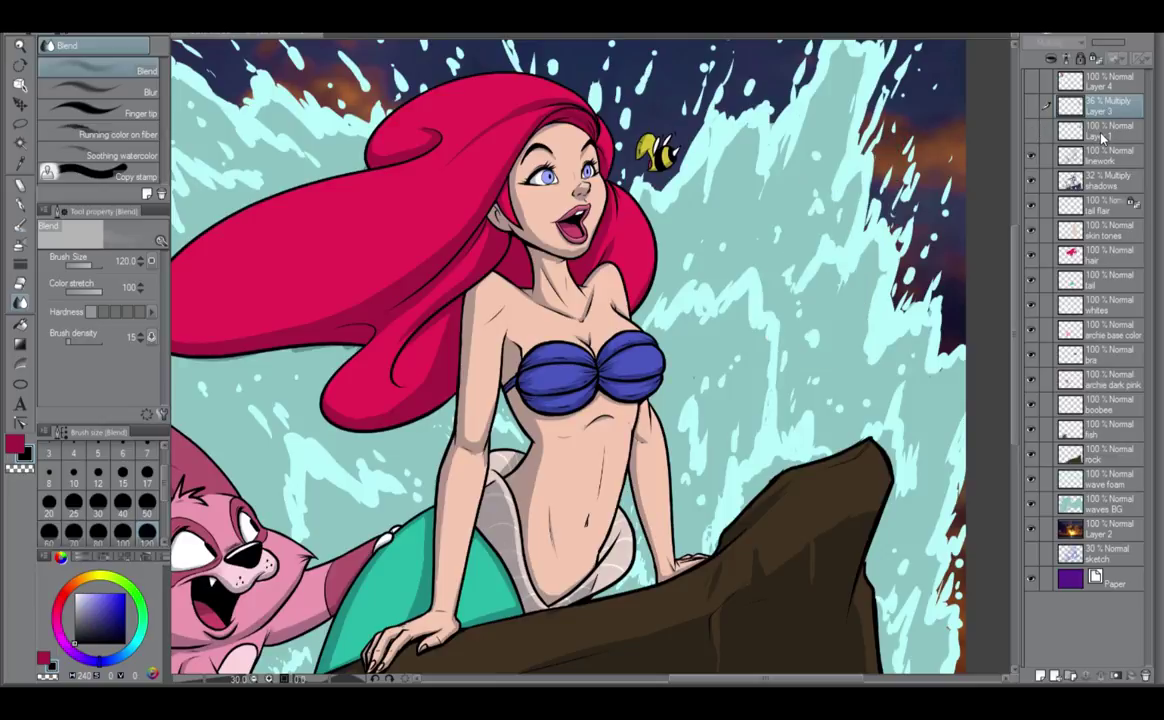
pyautogui.keyDown('ctrl'); pyautogui.click(1111, 129); pyautogui.keyUp('ctrl')
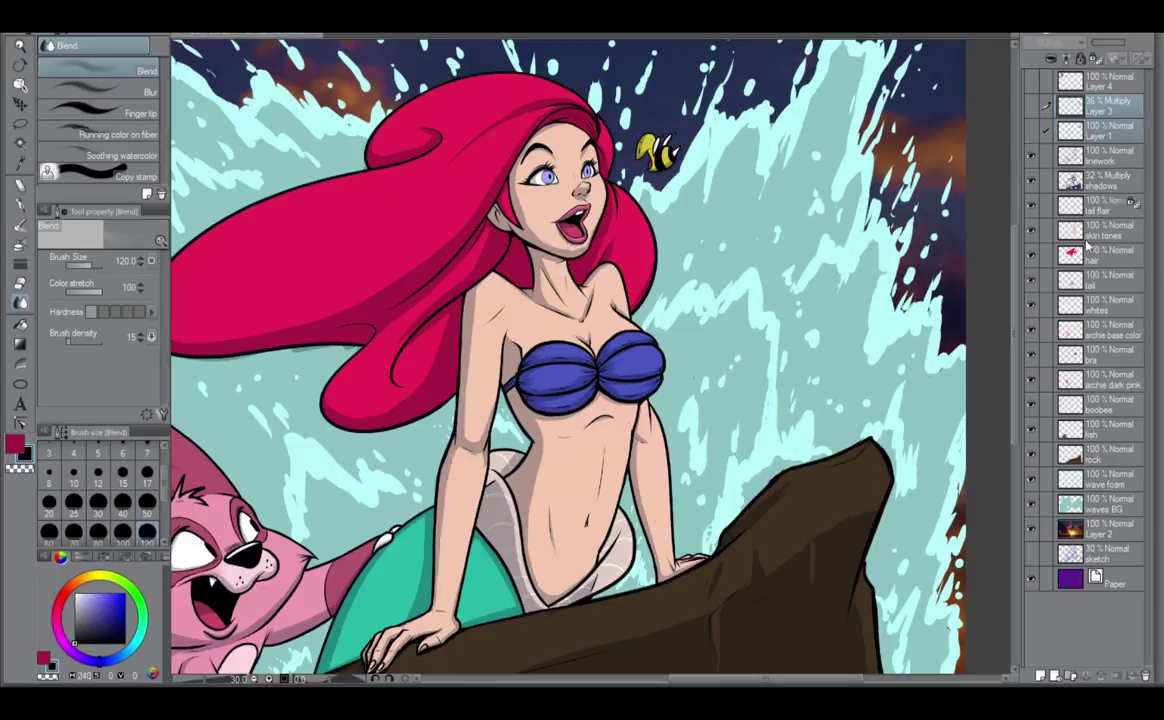
pyautogui.click(1107, 127)
pyautogui.click(1113, 112)
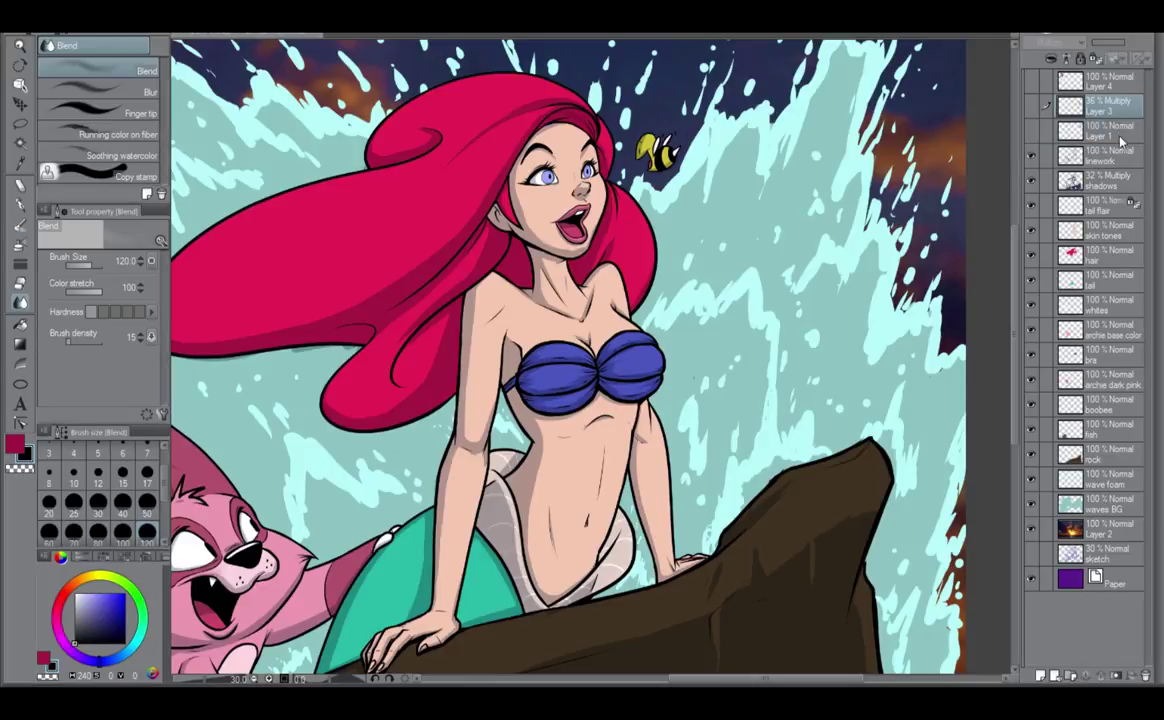
pyautogui.click(1119, 131)
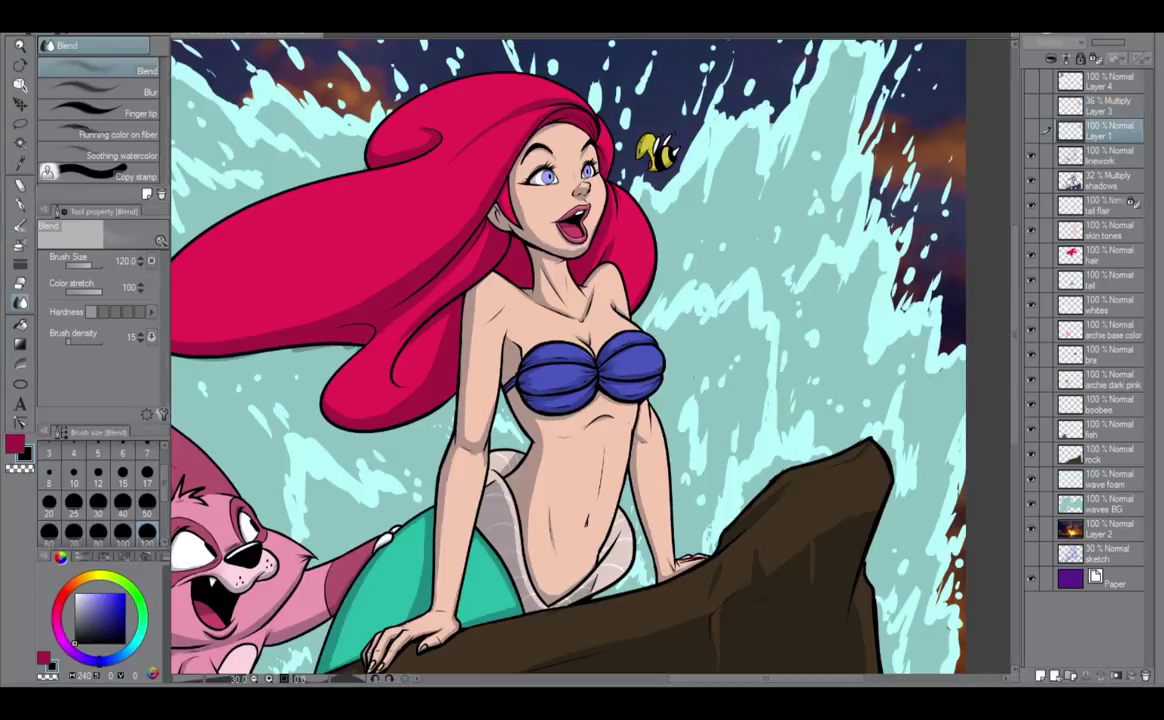
pyautogui.click(1146, 676)
pyautogui.click(1113, 111)
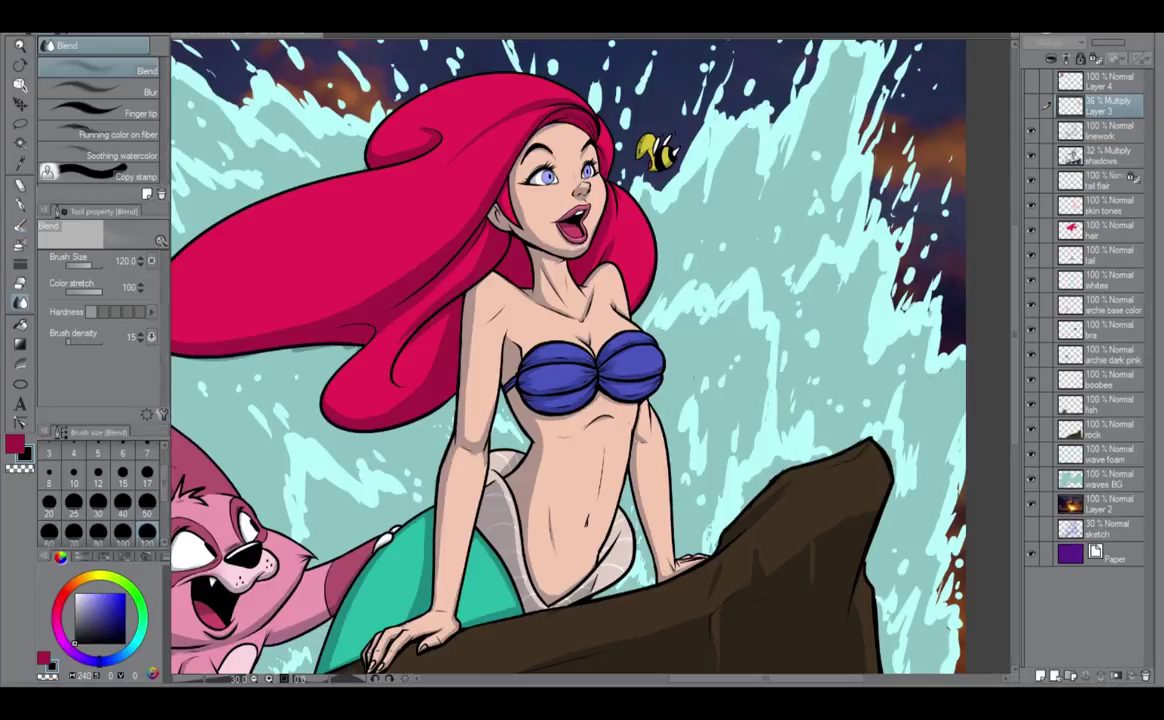
pyautogui.press('Delete')
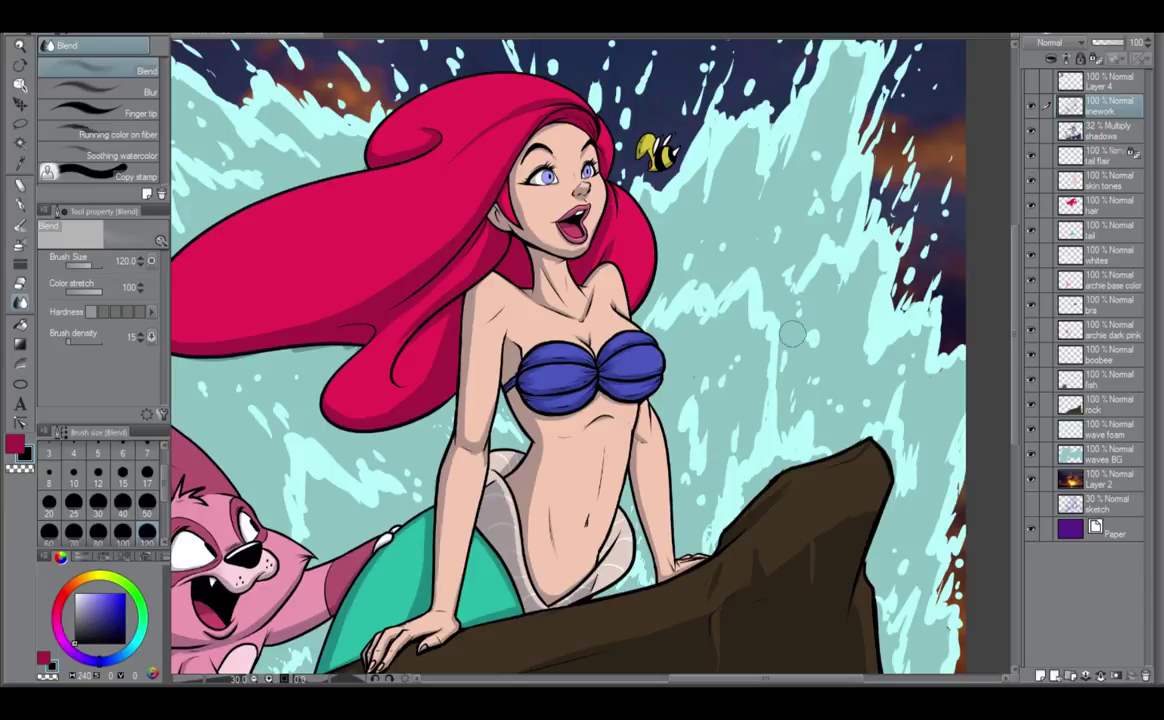
# Set the shadows layer to Normal at 100% opacity and sample its dark navy shadow colour for the G-pen.
pyautogui.scroll(3, 632, 310)
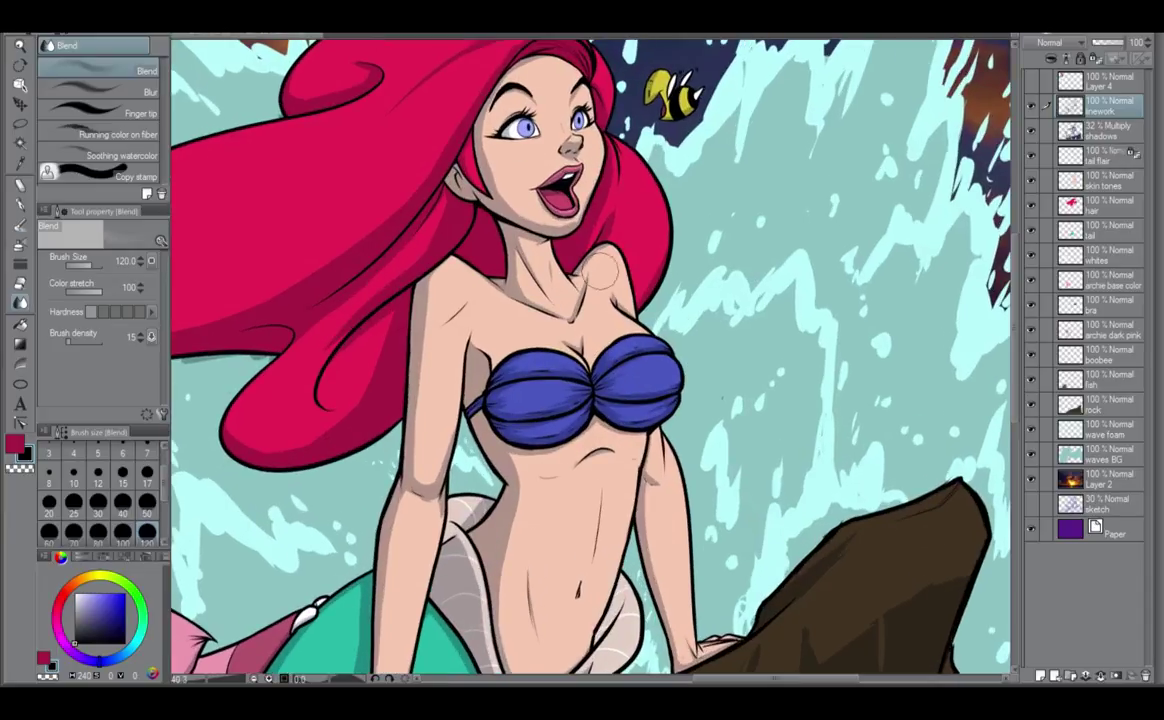
pyautogui.click(1040, 128)
pyautogui.click(1122, 44)
pyautogui.click(1062, 43)
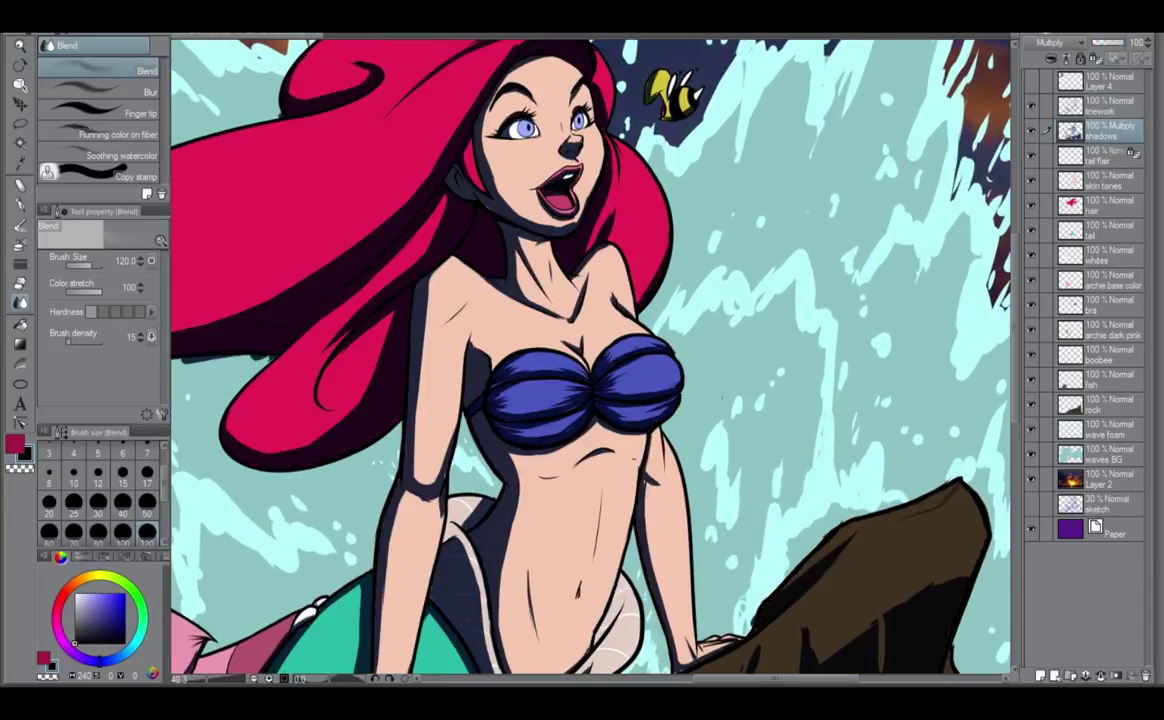
pyautogui.click(1066, 54)
pyautogui.keyDown('alt'); pyautogui.click(461, 208); pyautogui.keyUp('alt')
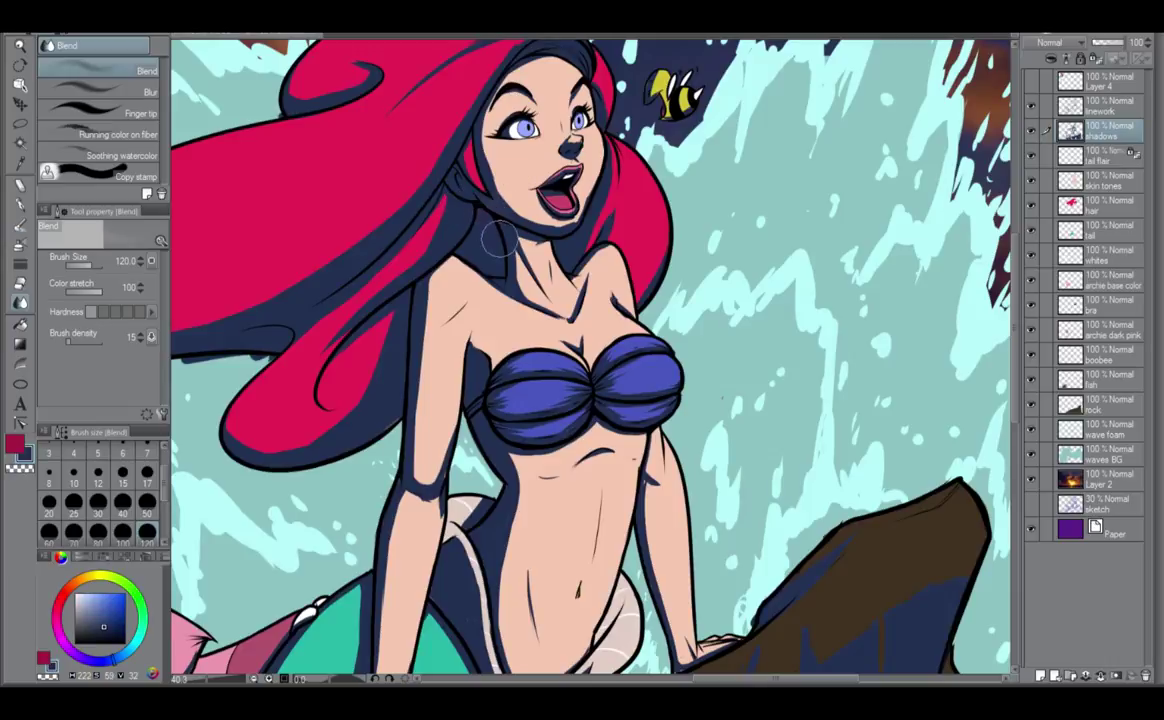
pyautogui.click(24, 203)
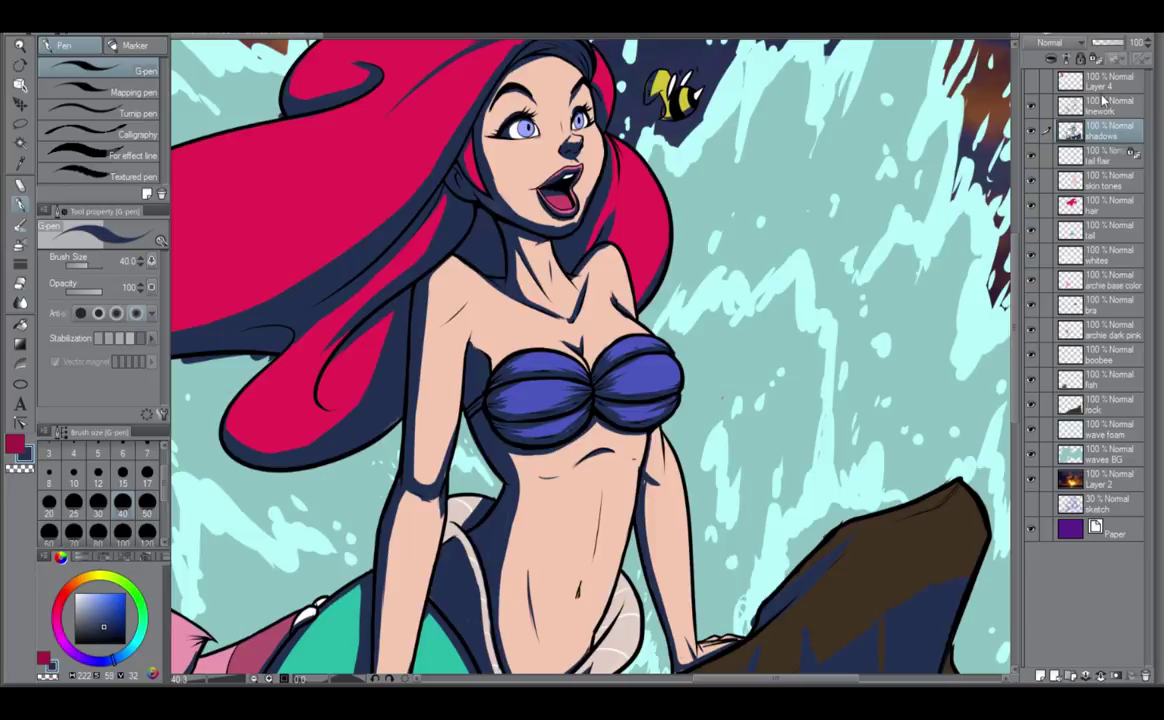
# Return the shadows layer to Multiply mode and lower its opacity to 30%.
pyautogui.click(1106, 43)
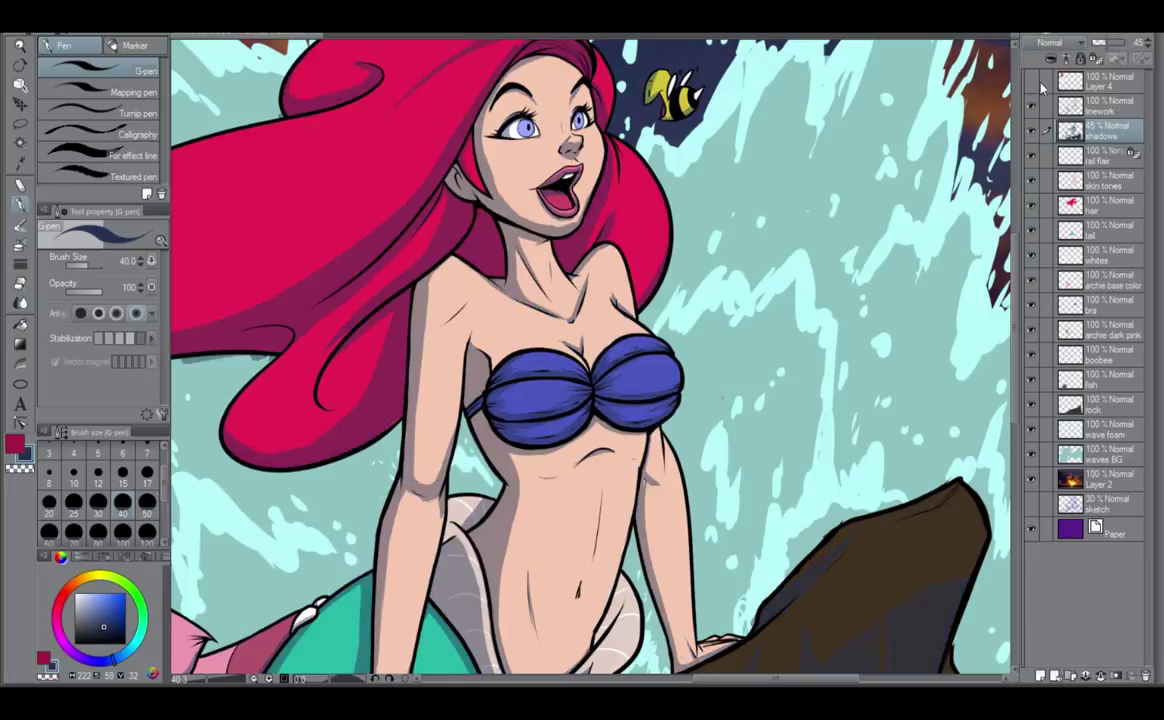
pyautogui.click(1041, 88)
pyautogui.moveTo(1104, 45); pyautogui.dragTo(1105, 46)
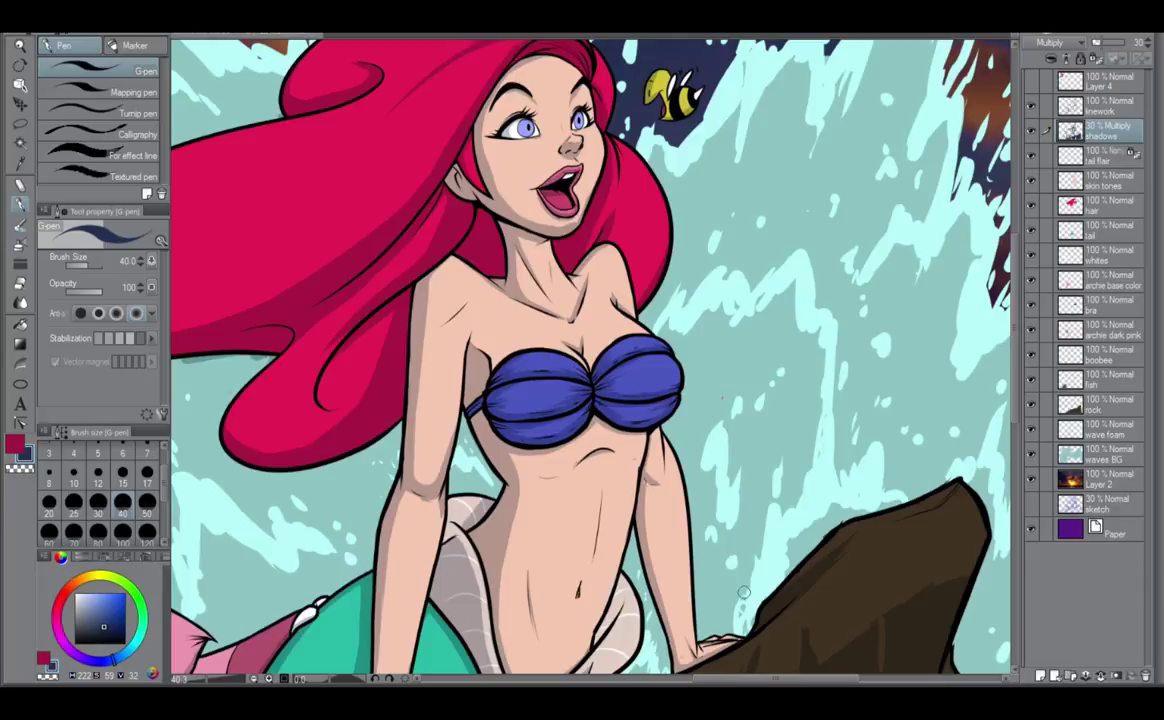
# Blend the shadow edge along the mermaid's long left hair mass at size 40, setting the brush density to 52.
pyautogui.moveTo(569, 386); pyautogui.dragTo(785, 555)
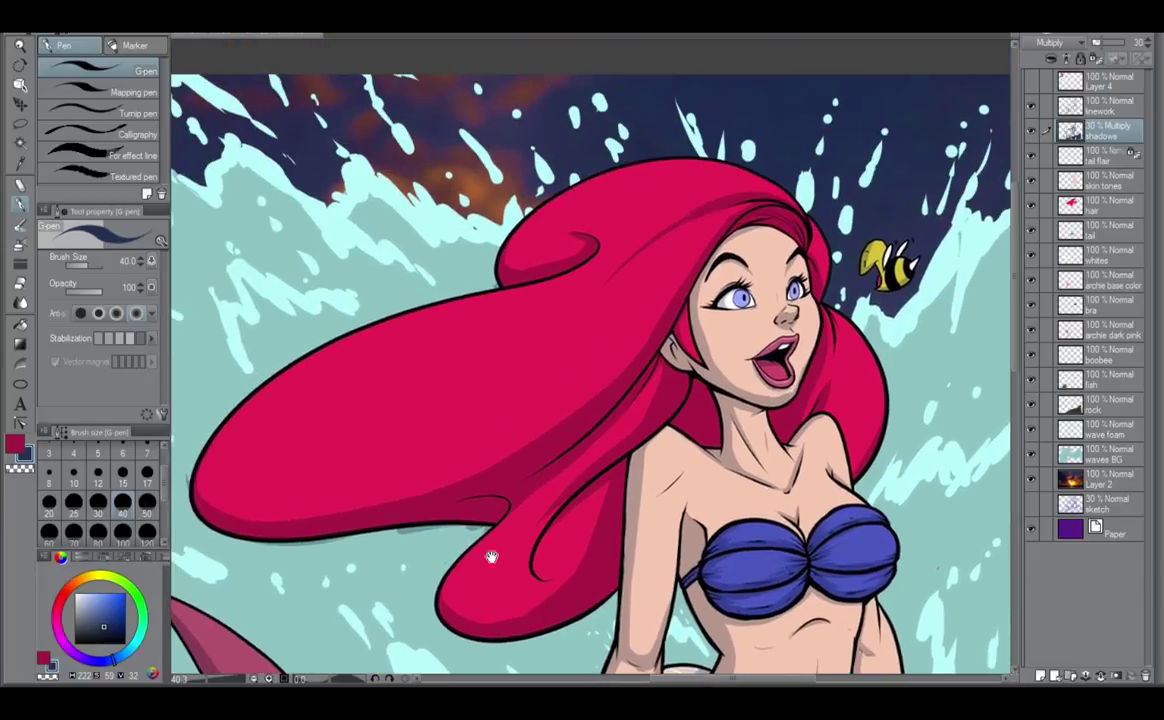
pyautogui.moveTo(469, 557); pyautogui.dragTo(544, 562)
pyautogui.scroll(2, 546, 515)
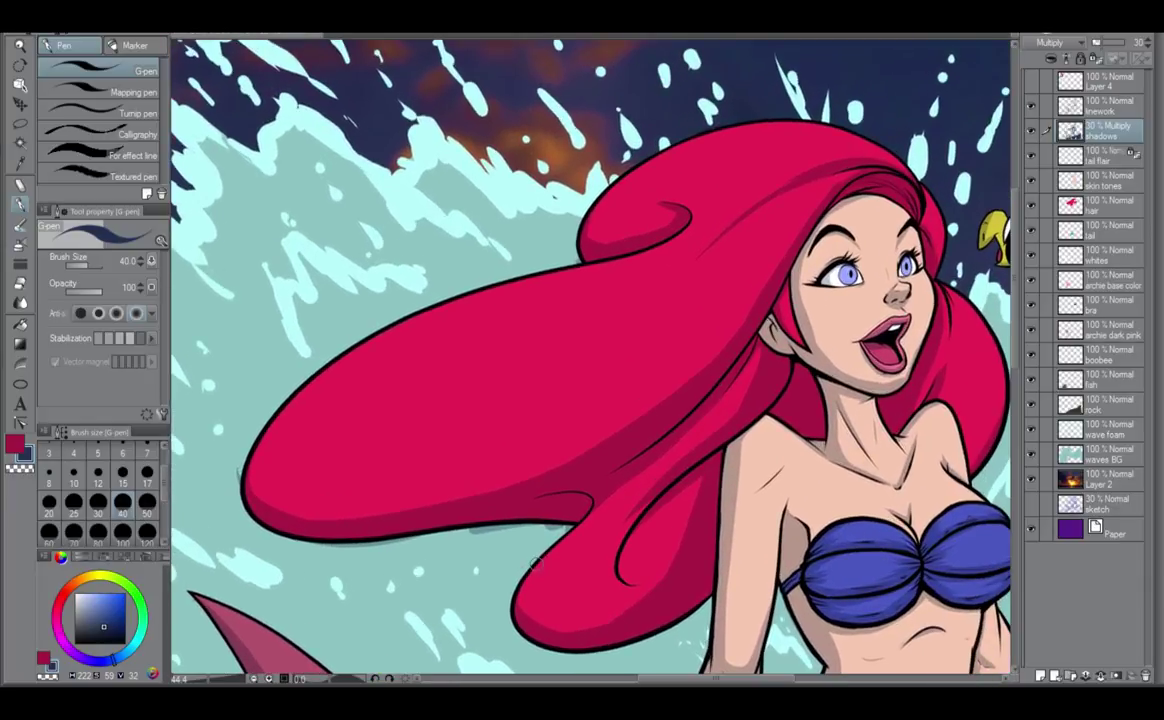
pyautogui.moveTo(511, 514); pyautogui.dragTo(477, 516)
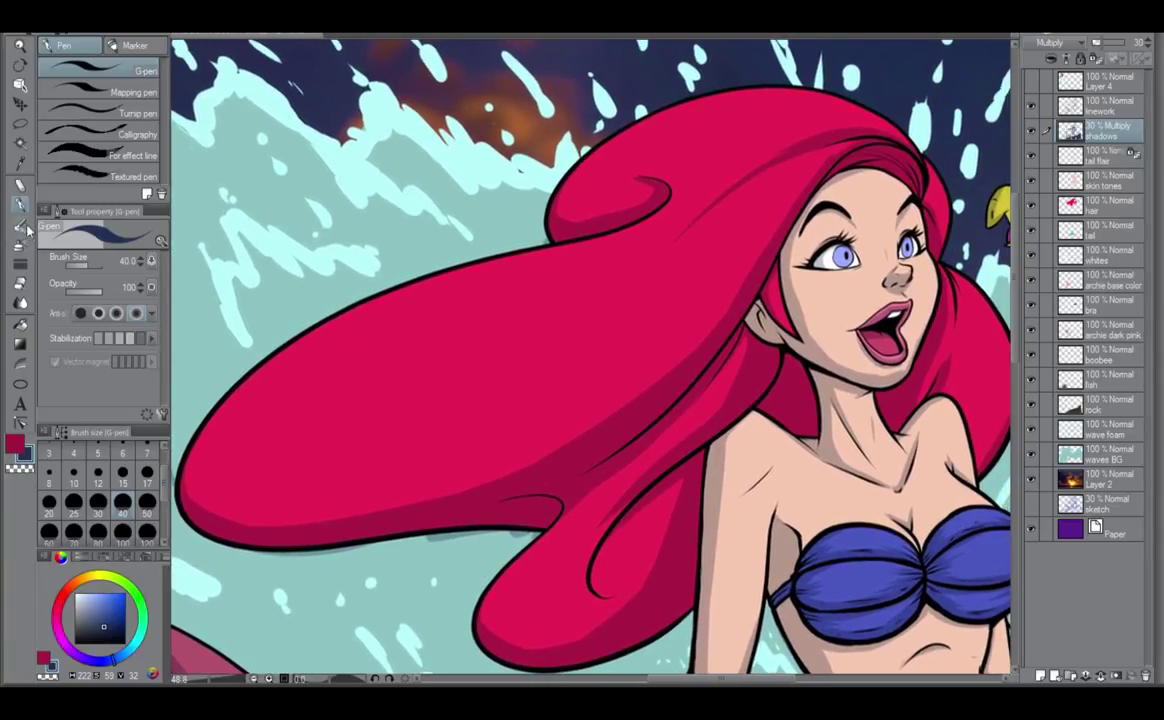
pyautogui.click(20, 301)
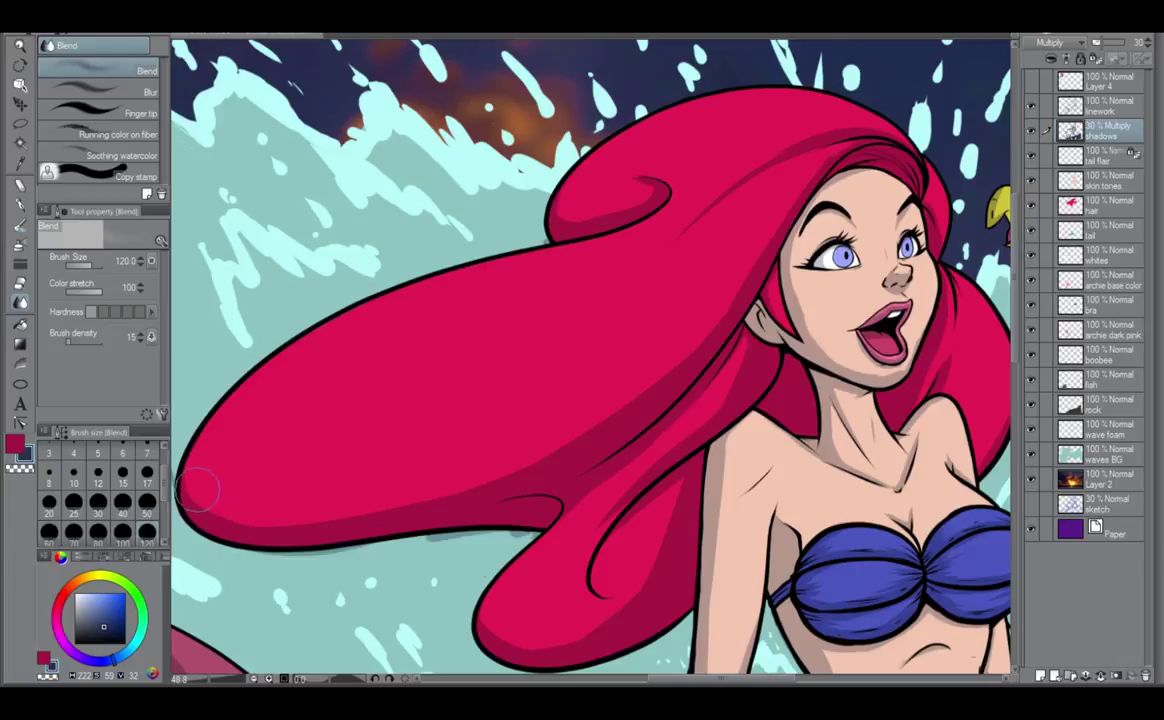
pyautogui.click(123, 503)
pyautogui.moveTo(421, 494); pyautogui.dragTo(446, 476)
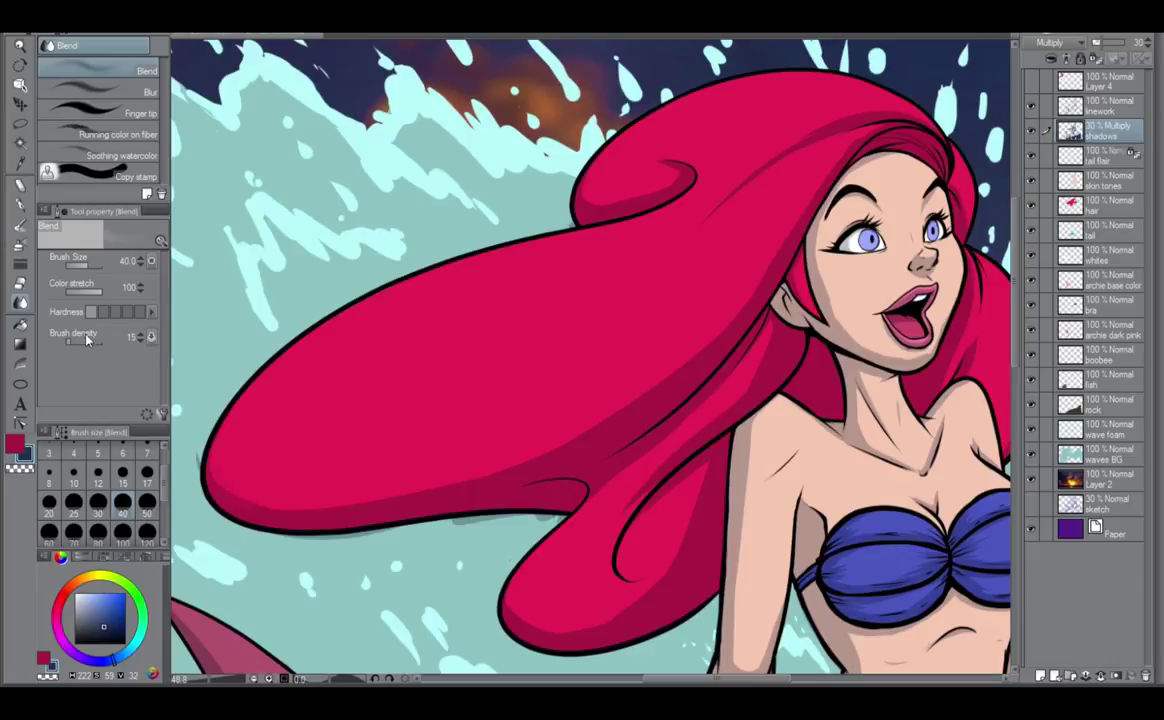
pyautogui.moveTo(70, 342); pyautogui.dragTo(86, 346)
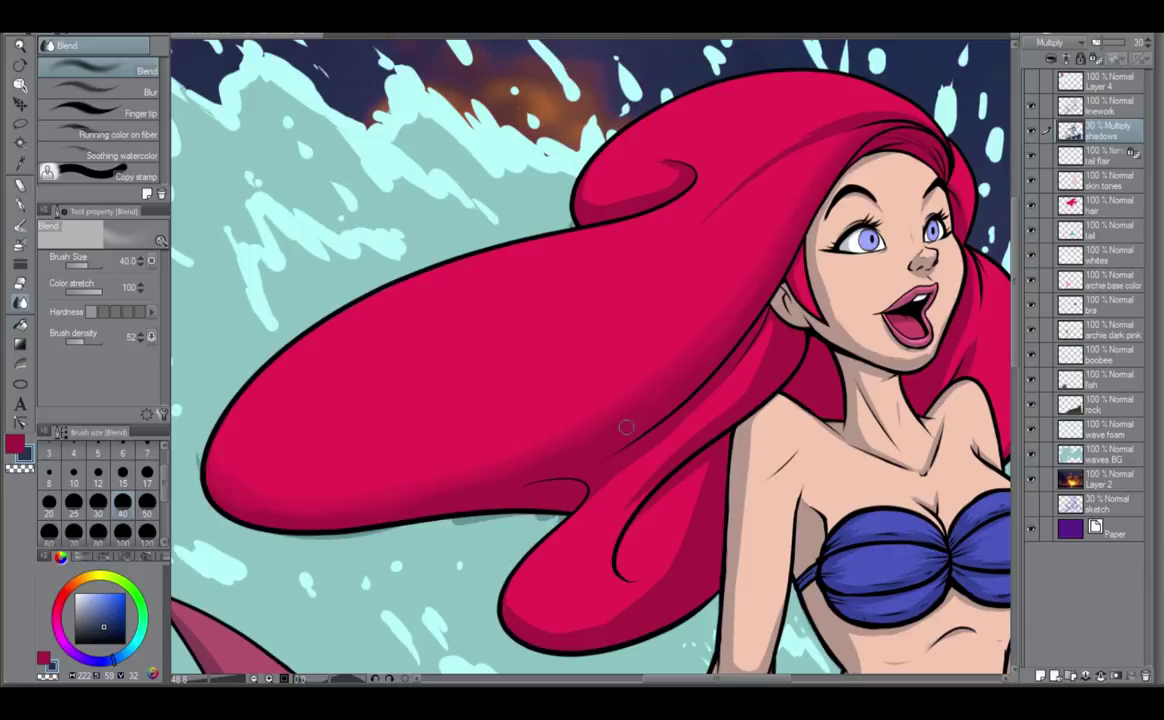
# Soften the shadows across the middle and lower locks of the mermaid's hair with the Blend tool at size 70.
pyautogui.click(73, 533)
pyautogui.moveTo(424, 484)
pyautogui.mouseDown()
pyautogui.moveTo(252, 502)
pyautogui.moveTo(303, 488)
pyautogui.moveTo(386, 498)
pyautogui.moveTo(234, 485)
pyautogui.moveTo(564, 432)
pyautogui.moveTo(428, 491)
pyautogui.mouseUp()
pyautogui.moveTo(709, 464)
pyautogui.mouseDown()
pyautogui.moveTo(579, 470)
pyautogui.moveTo(636, 387)
pyautogui.mouseUp()
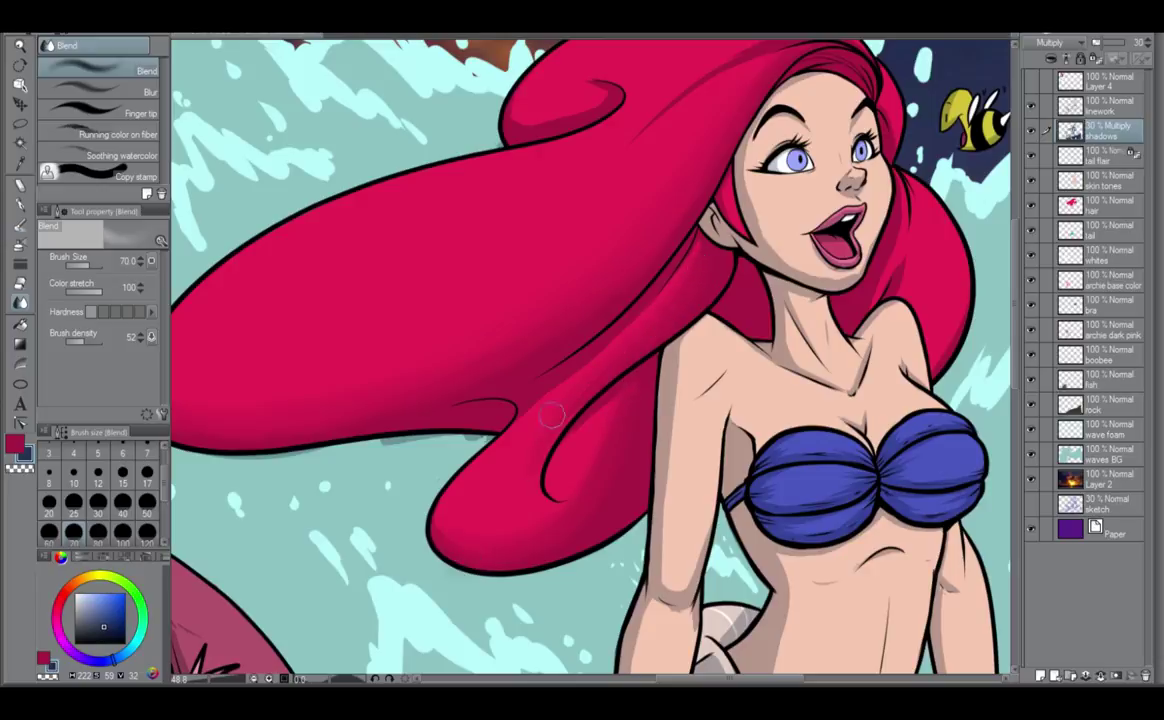
pyautogui.moveTo(688, 310); pyautogui.dragTo(642, 400)
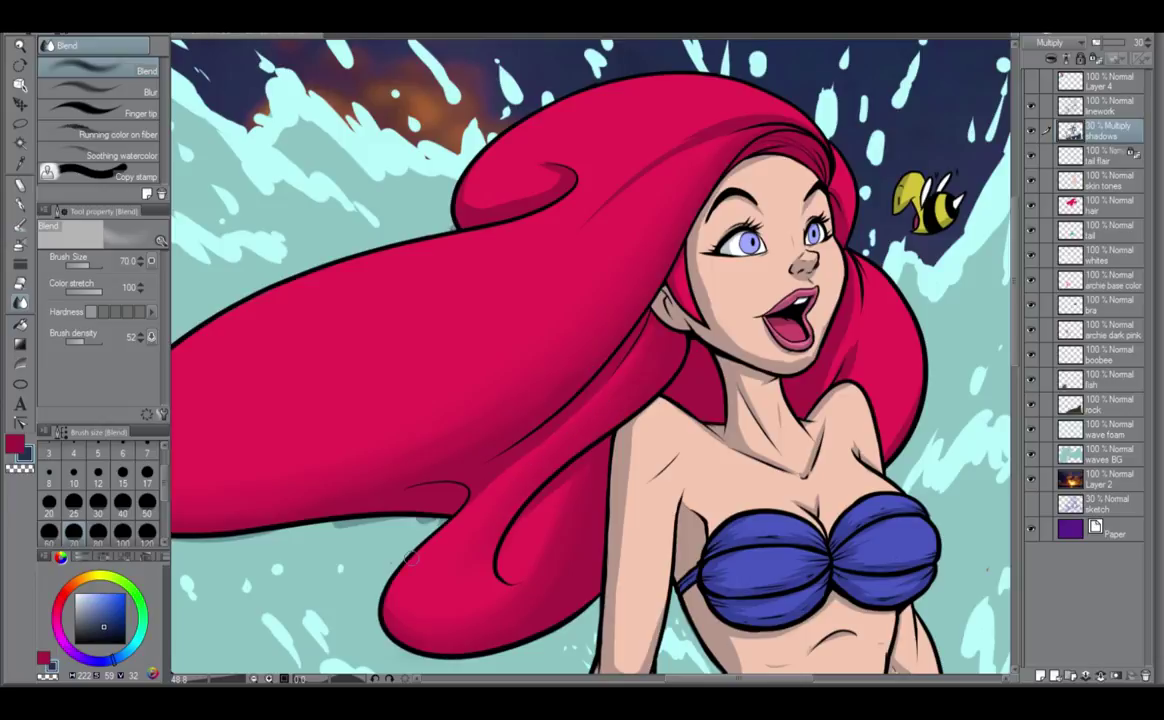
# Blend the shadow in the hair curl at size 70 and the shadows along the crown at size 40.
pyautogui.scroll(4, 533, 338)
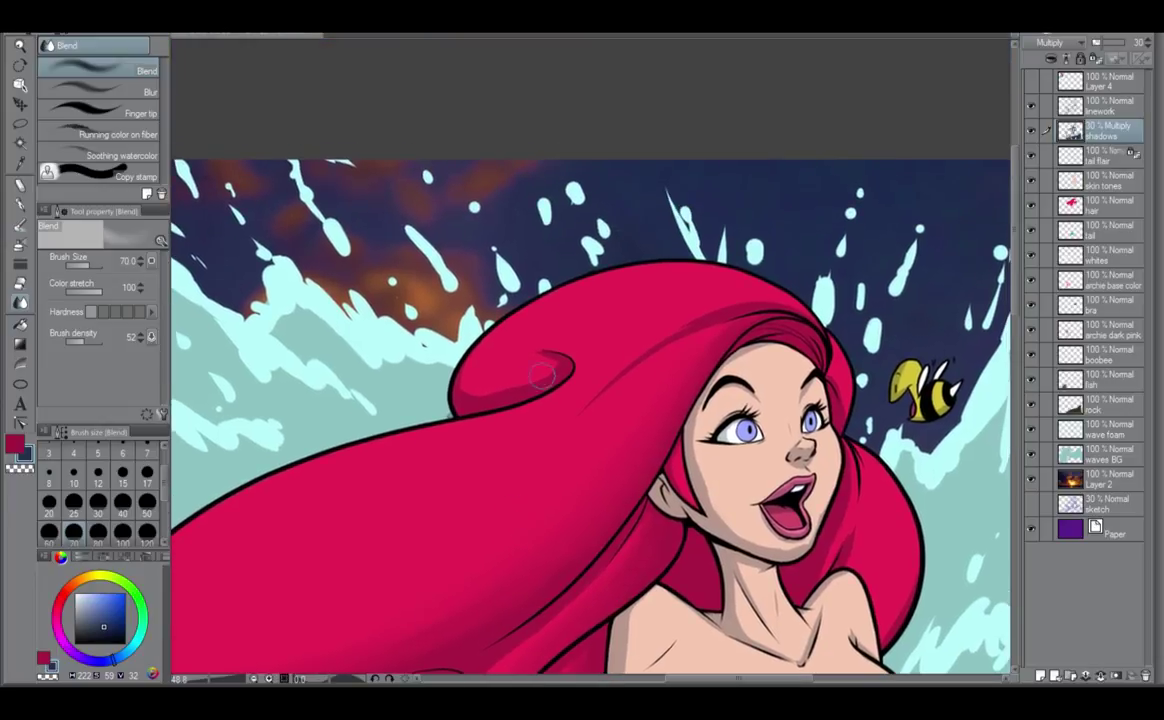
pyautogui.moveTo(500, 389)
pyautogui.mouseDown()
pyautogui.moveTo(555, 369)
pyautogui.moveTo(490, 376)
pyautogui.moveTo(478, 396)
pyautogui.moveTo(559, 369)
pyautogui.moveTo(547, 352)
pyautogui.mouseUp()
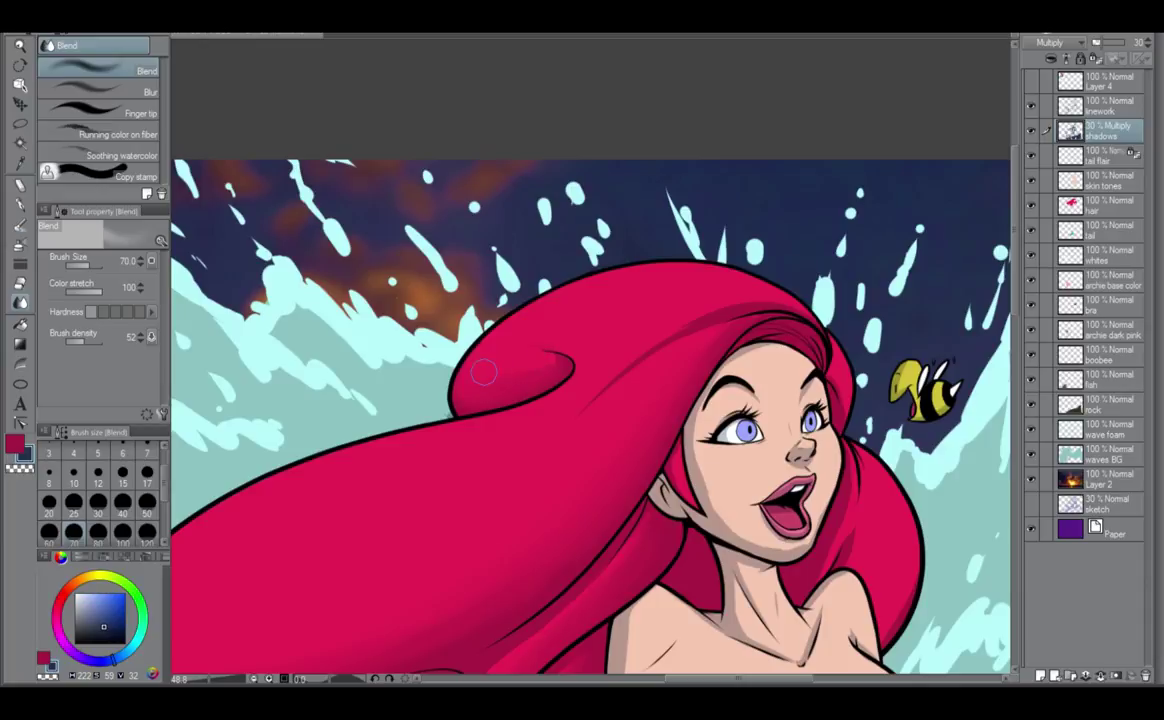
pyautogui.click(123, 472)
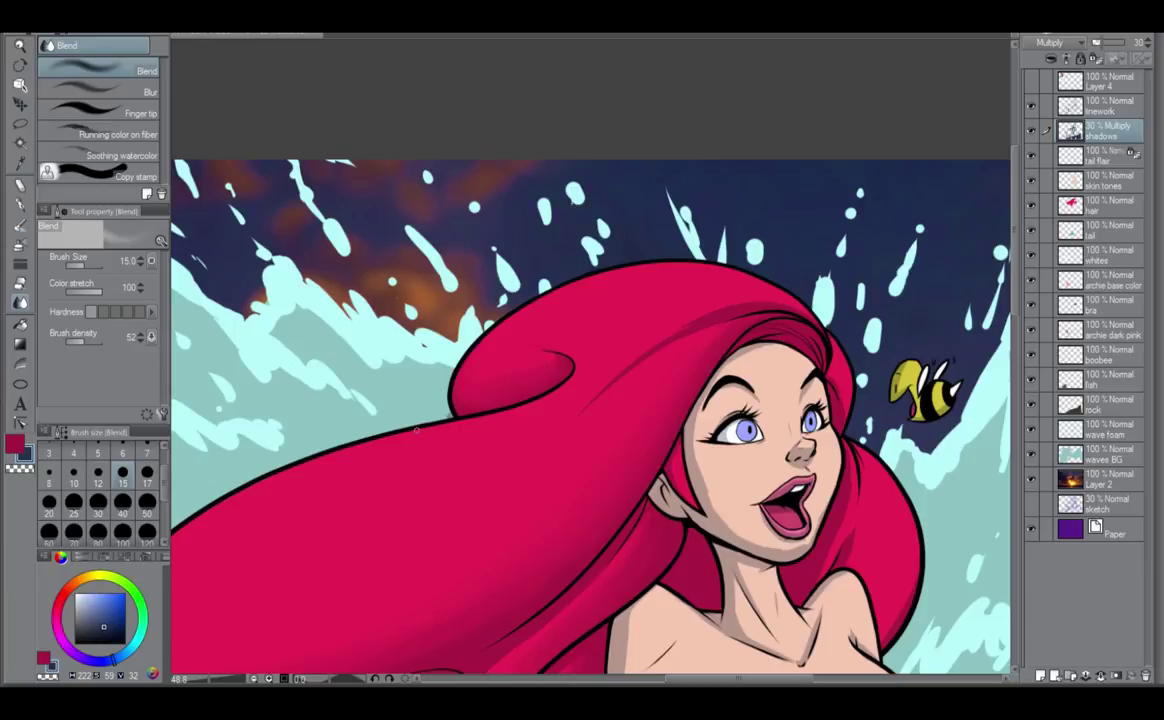
pyautogui.click(123, 505)
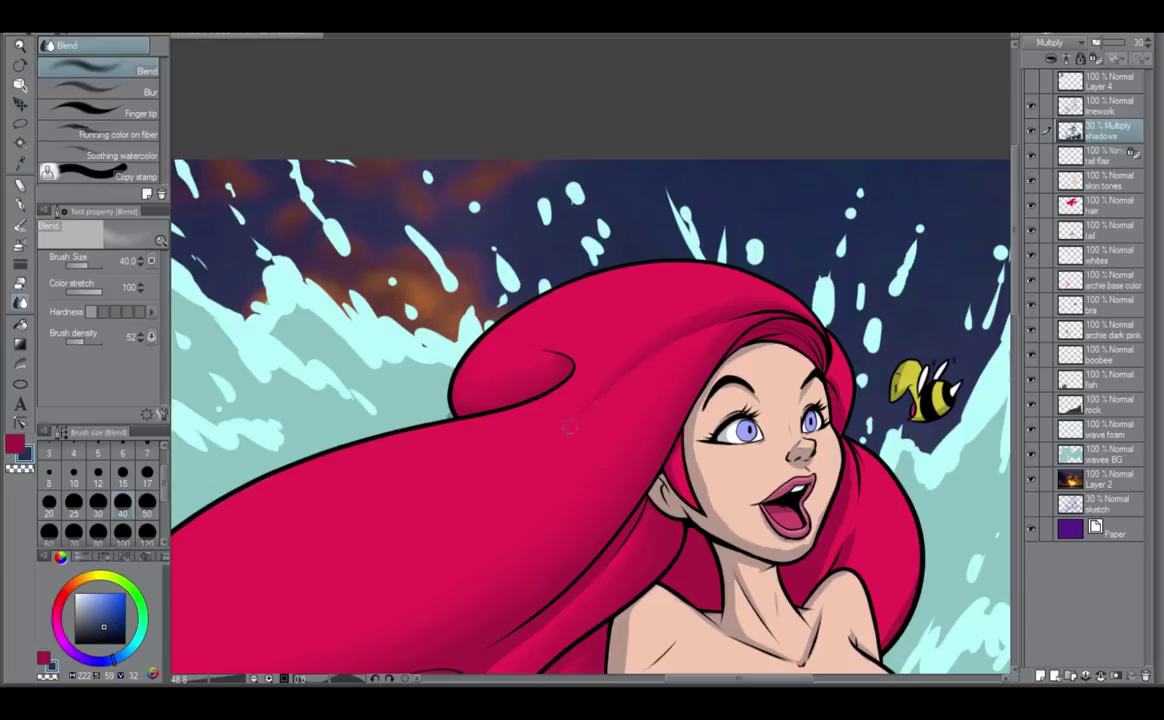
pyautogui.moveTo(763, 300); pyautogui.dragTo(679, 253)
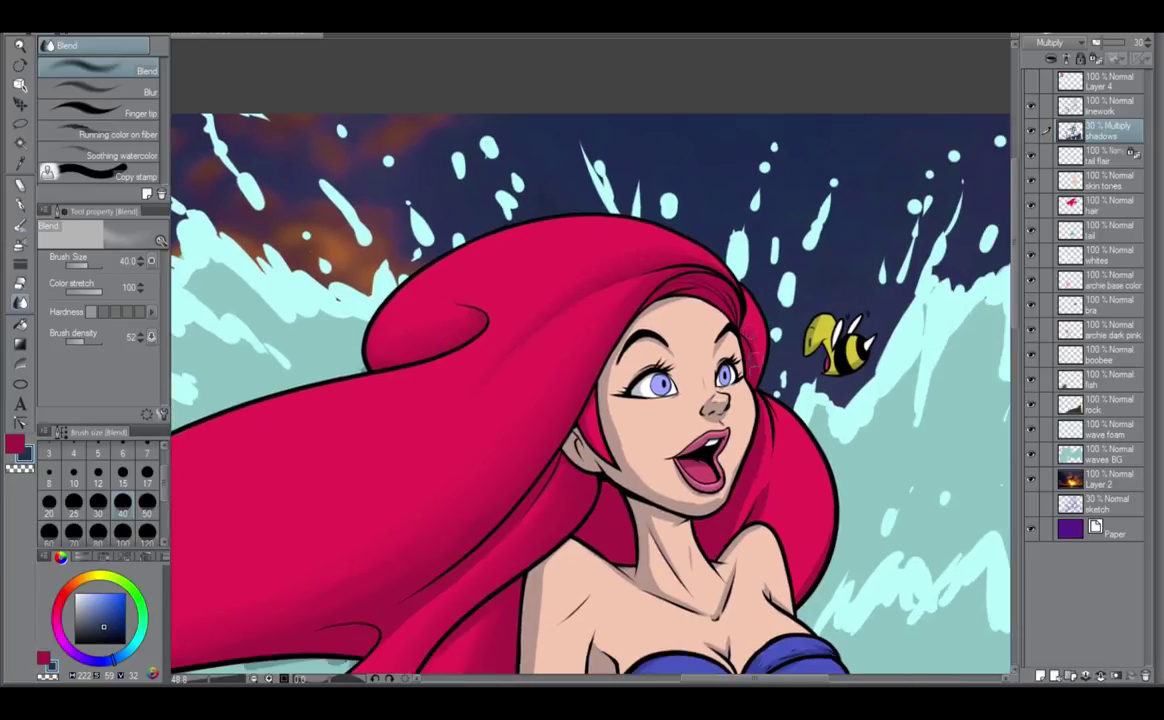
# Blend the shadows in the mermaid's hair behind her face and far shoulder at size 40.
pyautogui.moveTo(708, 424); pyautogui.dragTo(688, 369)
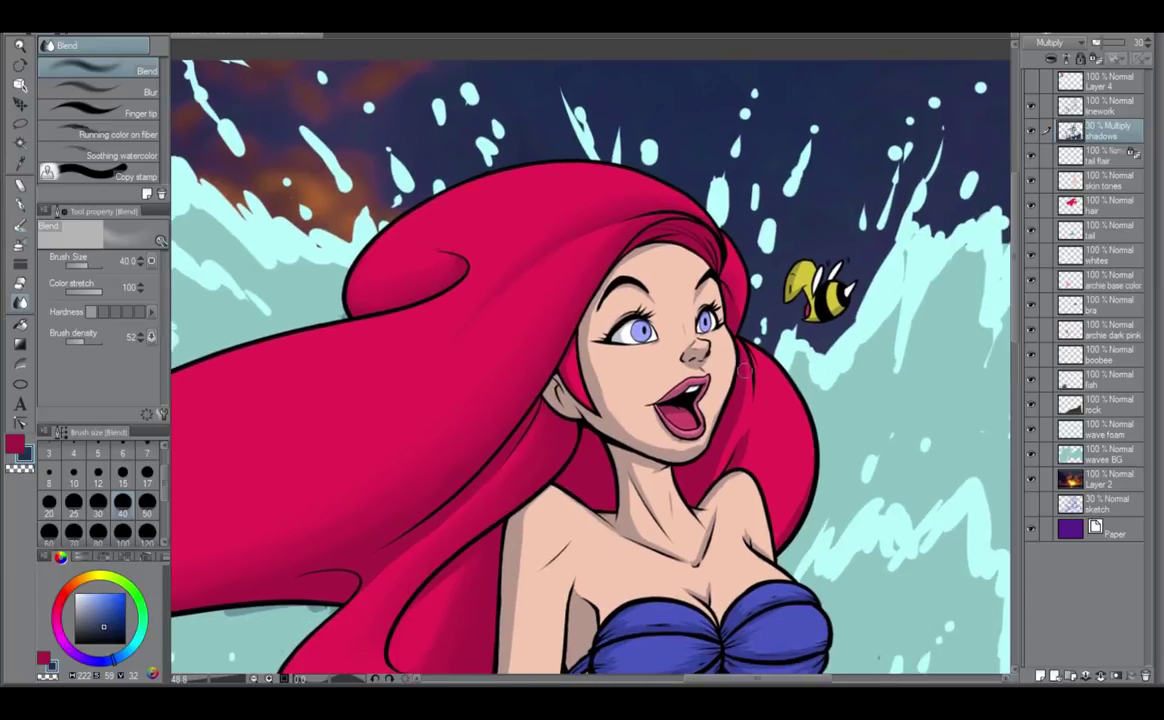
pyautogui.moveTo(703, 484); pyautogui.dragTo(746, 415)
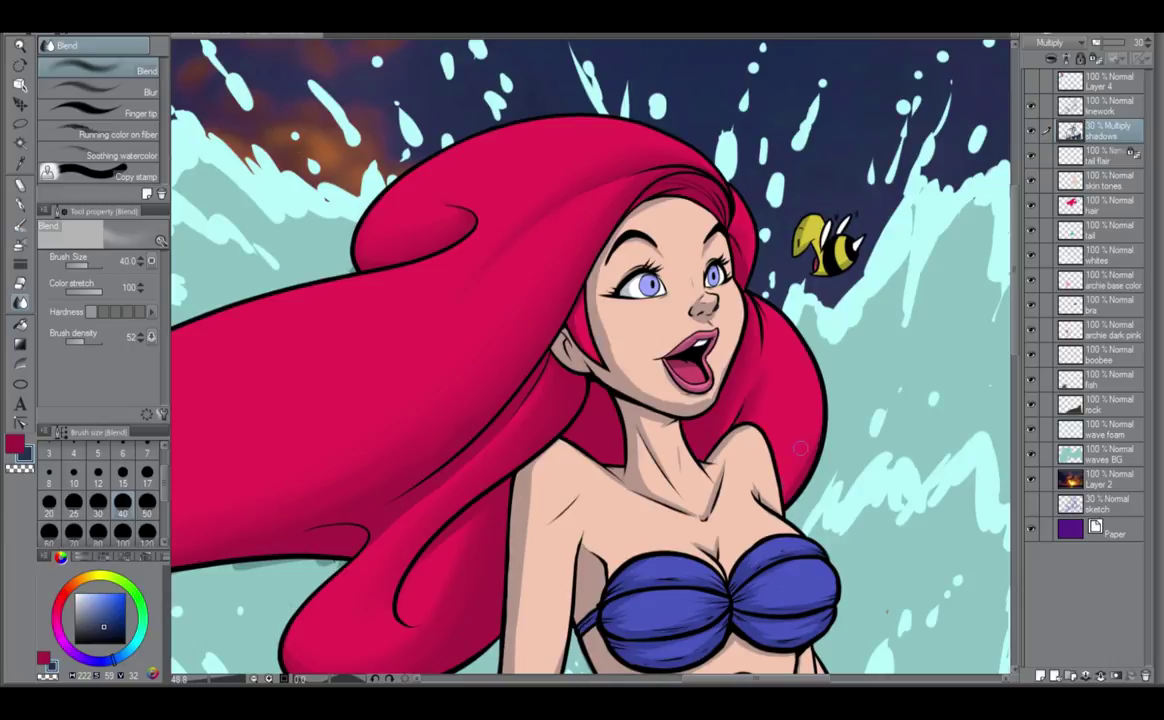
pyautogui.moveTo(789, 455); pyautogui.dragTo(893, 364)
pyautogui.scroll(-4, 893, 361)
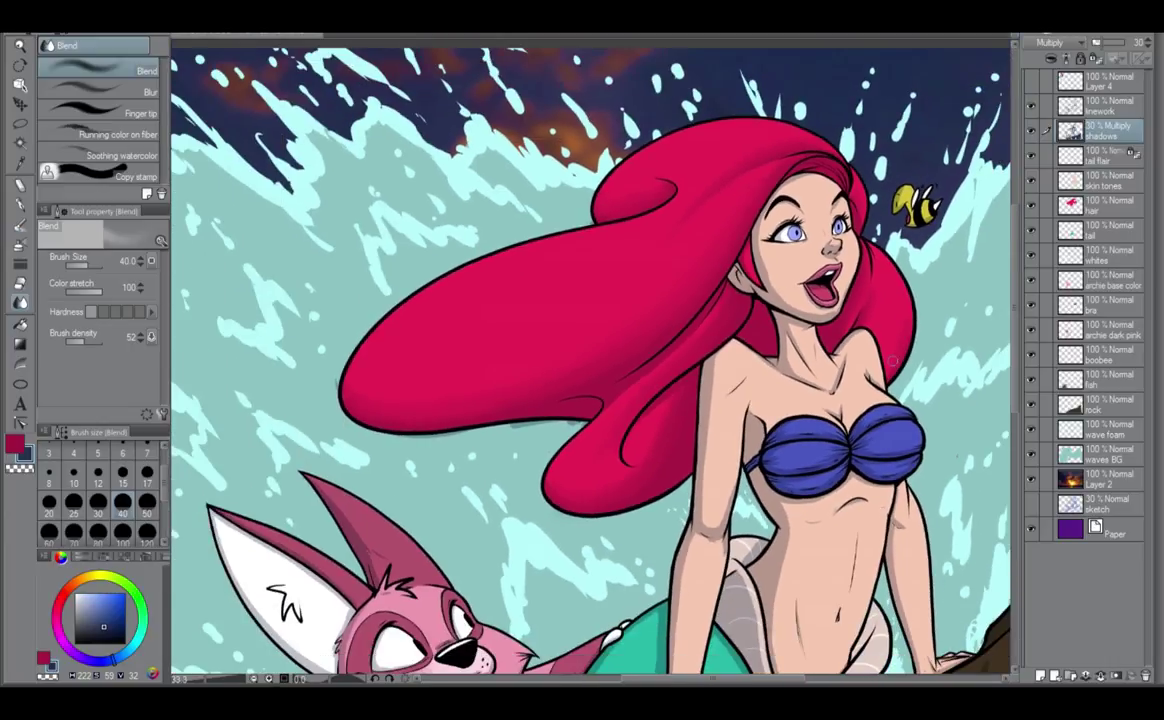
pyautogui.scroll(4, 890, 358)
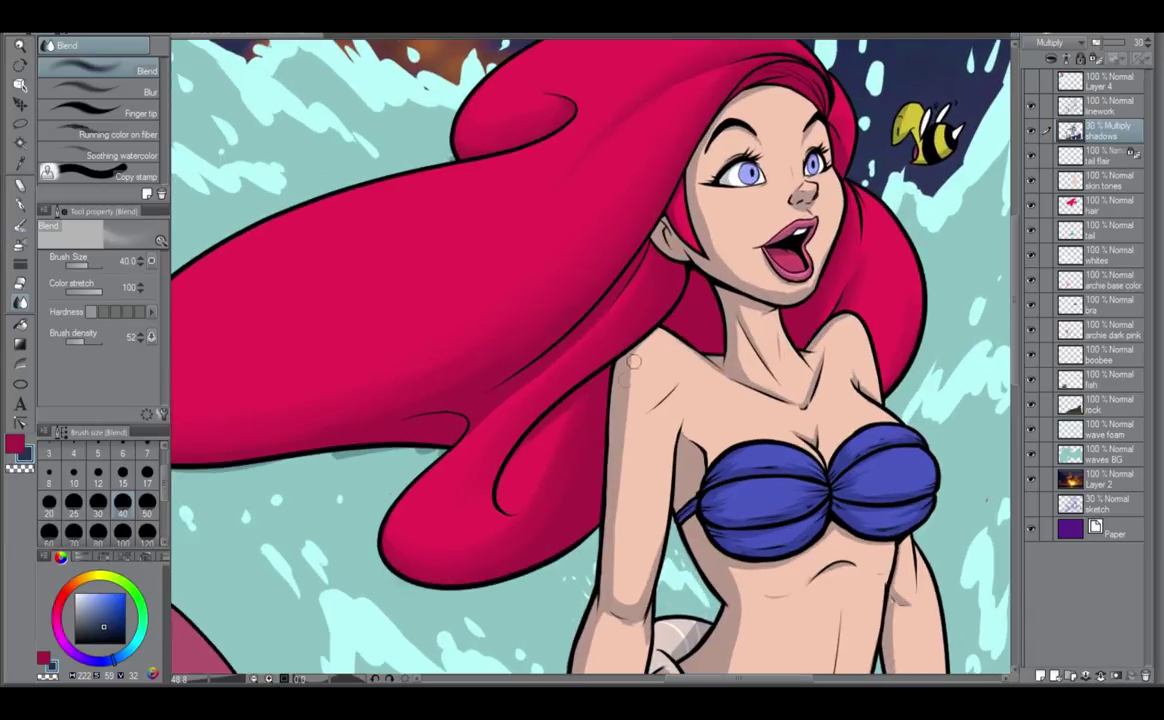
# Soften the shadow down the mermaid's near arm, from shoulder past the elbow to the wrist, with the Blend tool at size 40.
pyautogui.click(22, 203)
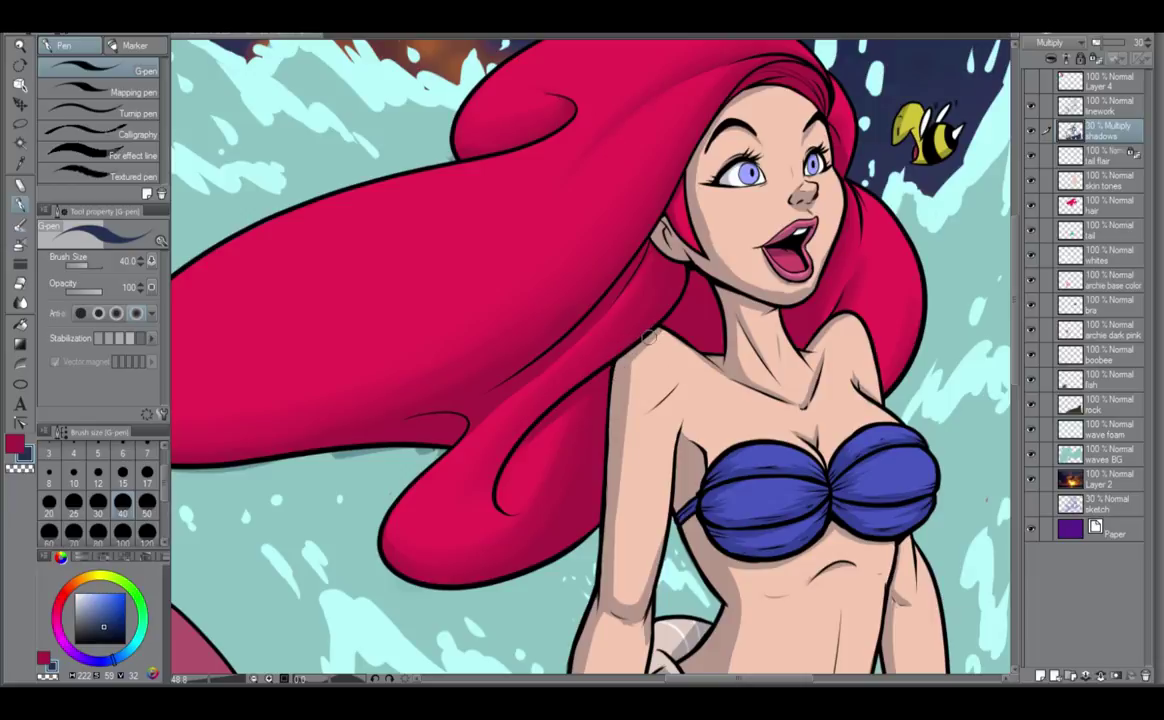
pyautogui.click(21, 302)
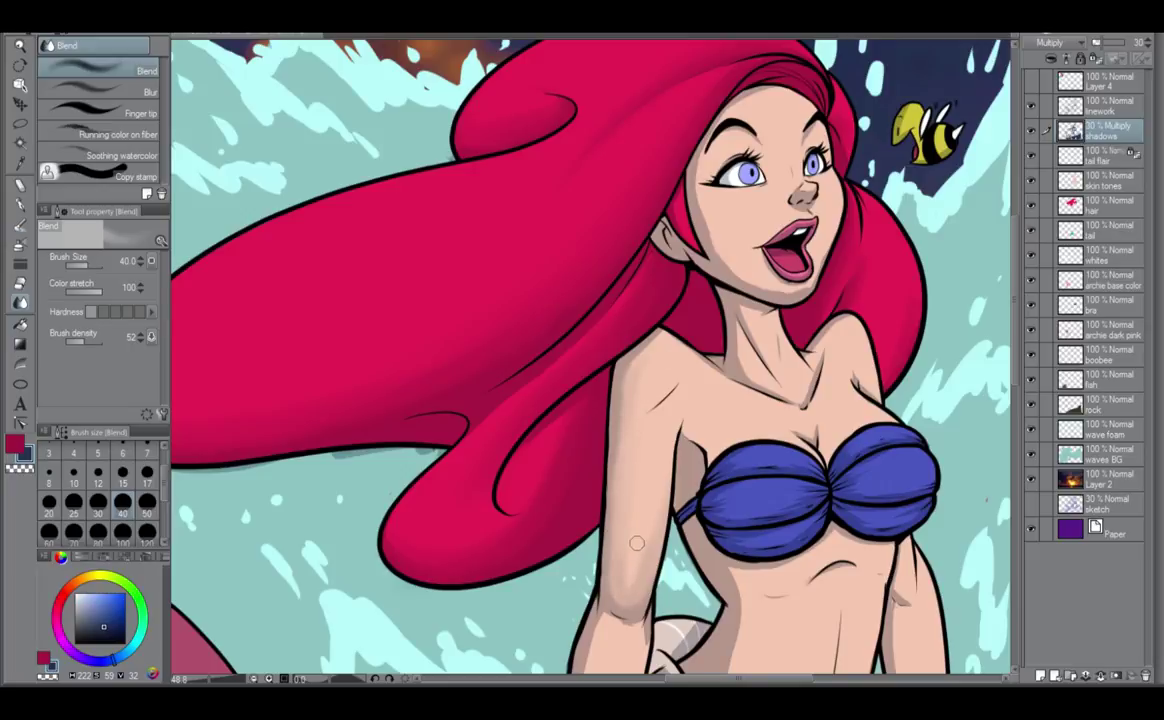
pyautogui.moveTo(638, 573); pyautogui.dragTo(653, 403)
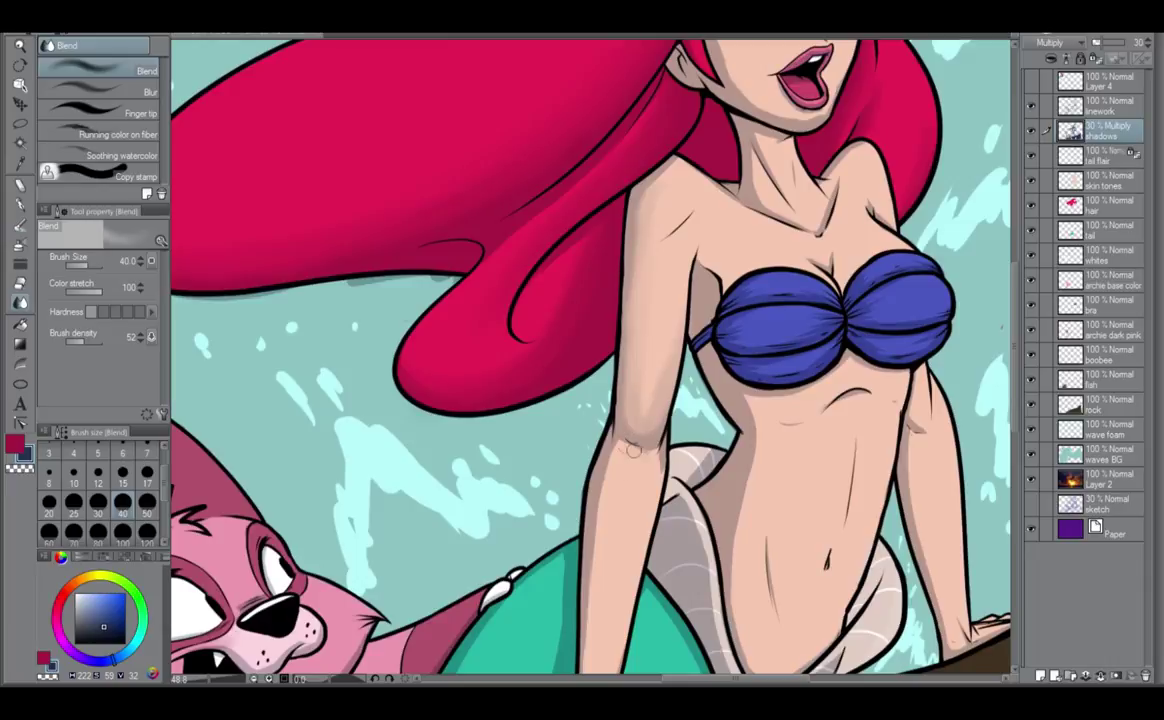
pyautogui.scroll(-5, 592, 550)
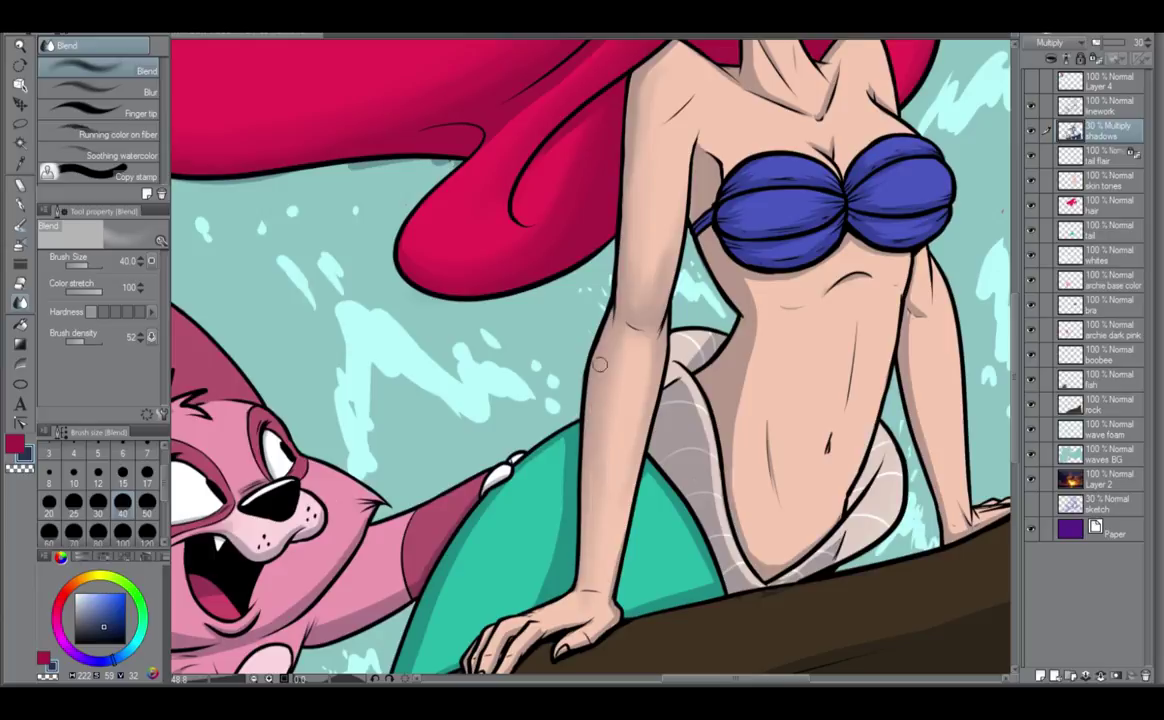
pyautogui.moveTo(629, 419); pyautogui.dragTo(593, 590)
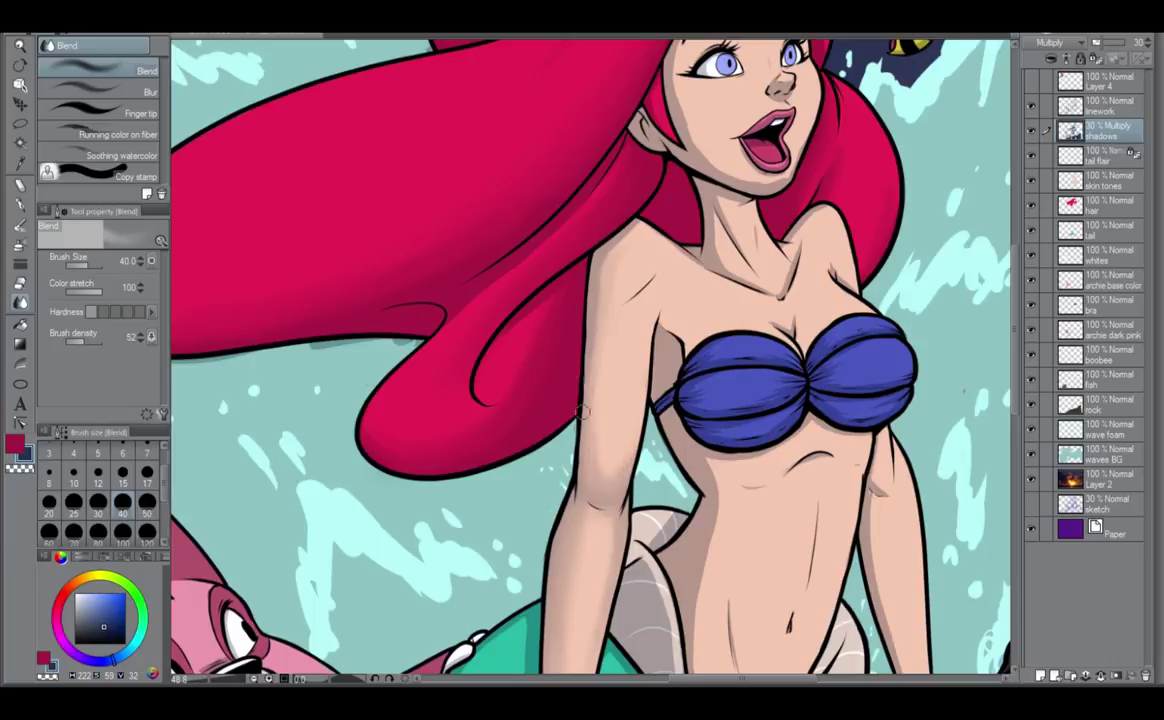
# Blend the shadow along the outer edge of the mermaid's teal tail beside the fox's paw.
pyautogui.moveTo(681, 457); pyautogui.dragTo(729, 304)
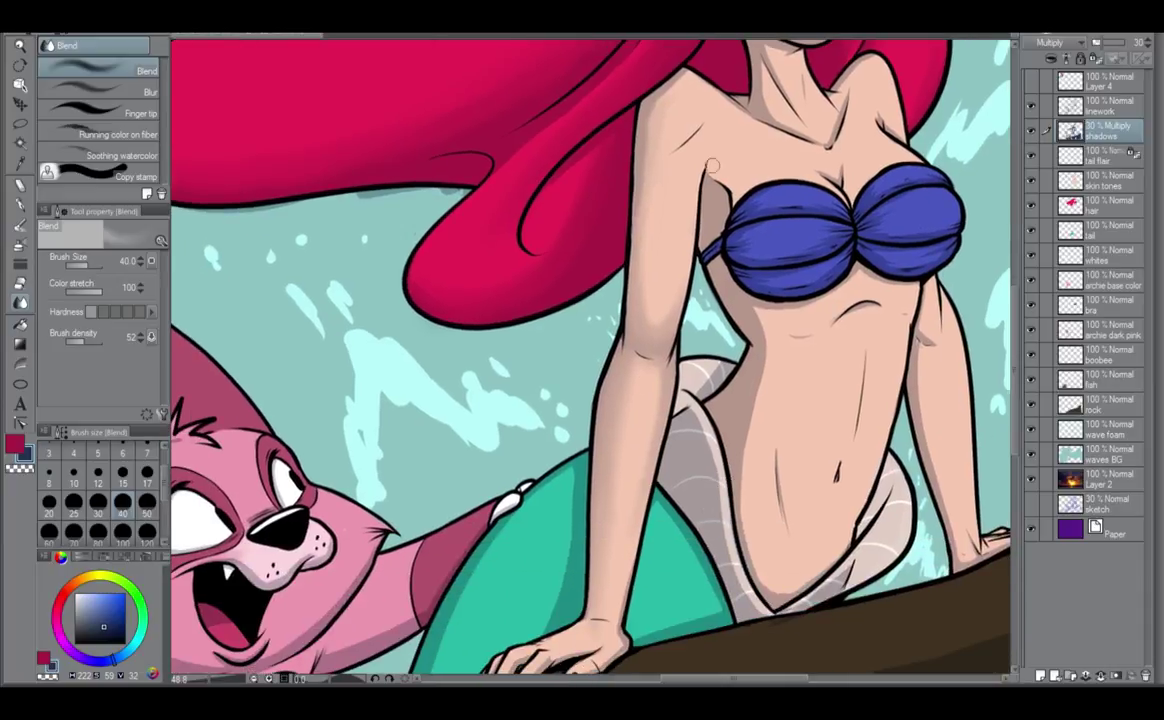
pyautogui.moveTo(618, 557); pyautogui.dragTo(634, 361)
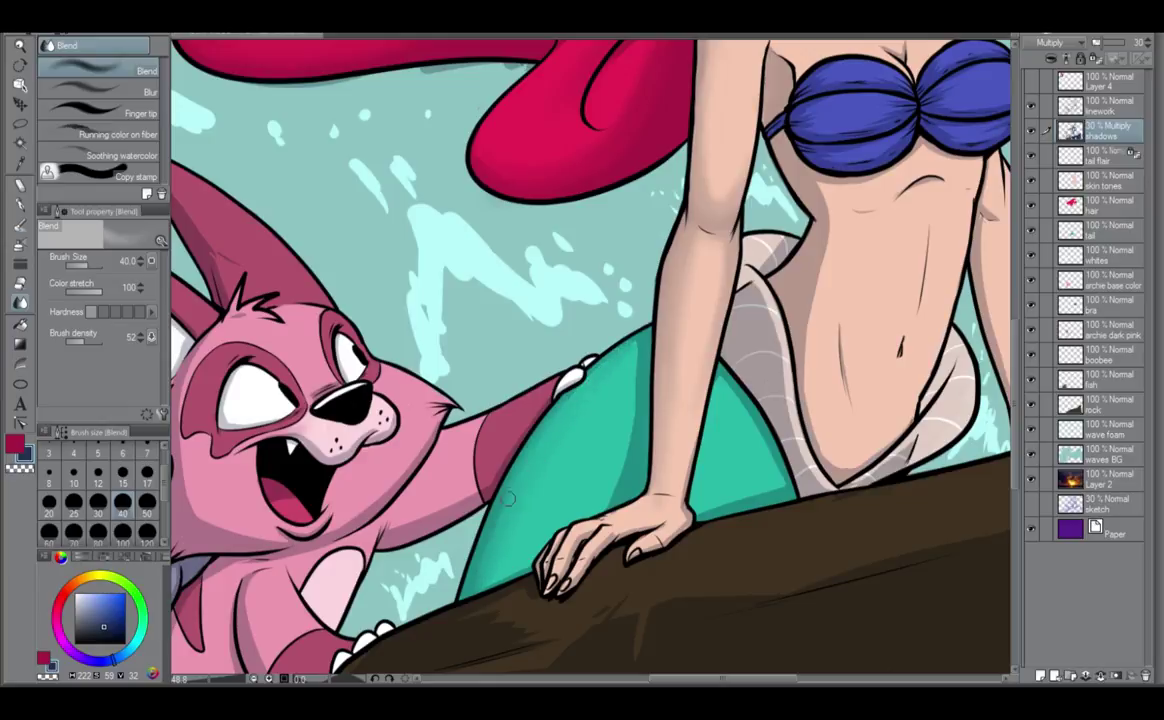
pyautogui.moveTo(754, 450); pyautogui.dragTo(570, 556)
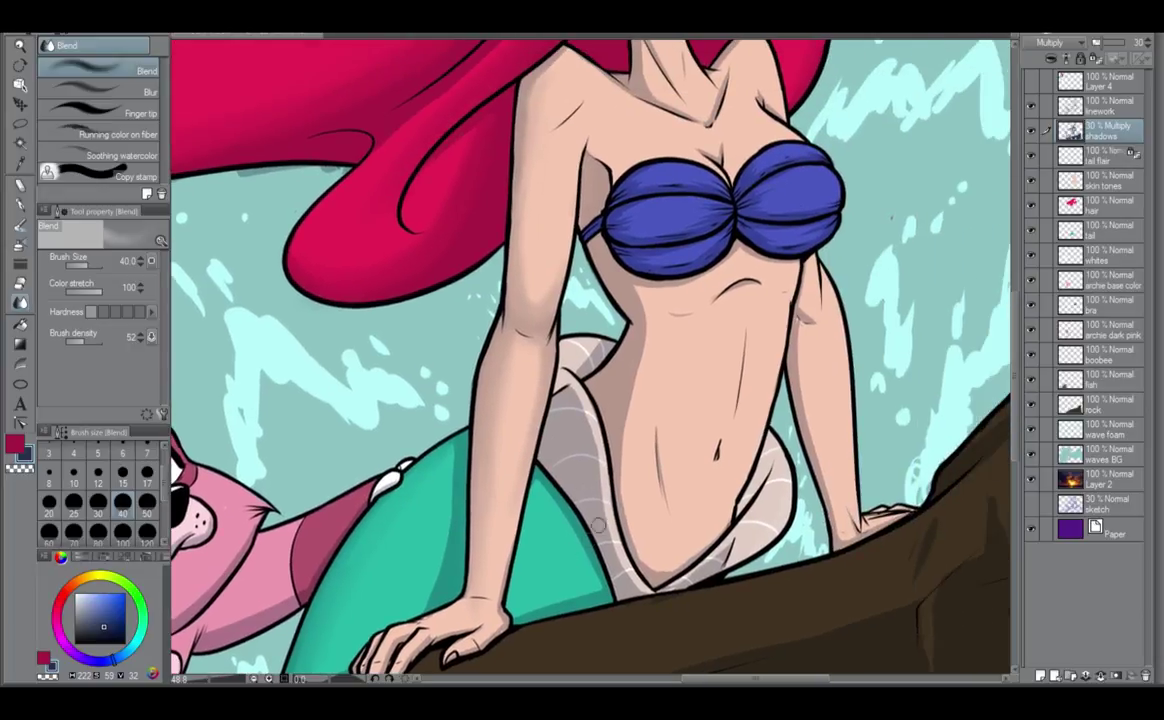
# Soften the shadow edges on the mermaid's far arm with the Blend tool.
pyautogui.moveTo(715, 582); pyautogui.dragTo(541, 641)
pyautogui.moveTo(630, 373)
pyautogui.mouseDown()
pyautogui.moveTo(632, 334)
pyautogui.moveTo(640, 379)
pyautogui.moveTo(624, 407)
pyautogui.moveTo(624, 395)
pyautogui.moveTo(660, 566)
pyautogui.mouseUp()
pyautogui.moveTo(641, 417); pyautogui.dragTo(683, 518)
pyautogui.moveTo(650, 446); pyautogui.dragTo(711, 517)
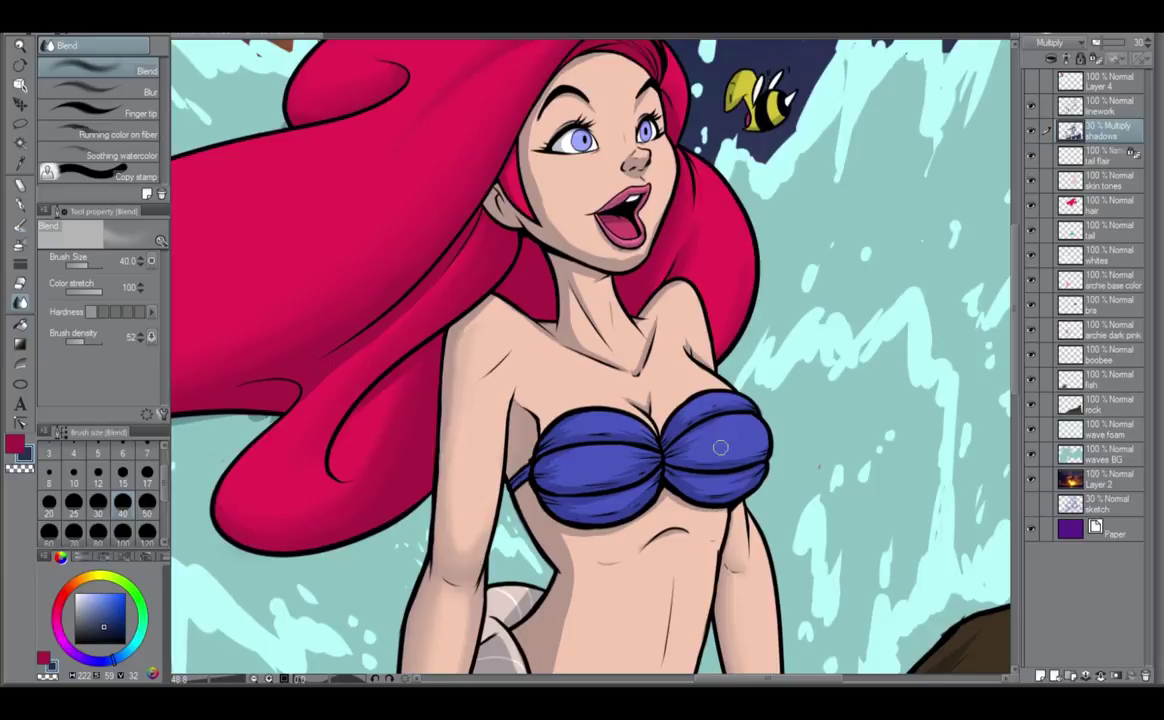
# Blend the shadows on both cups of the mermaid's purple shell bra.
pyautogui.moveTo(705, 465)
pyautogui.mouseDown()
pyautogui.moveTo(763, 451)
pyautogui.moveTo(671, 455)
pyautogui.moveTo(720, 428)
pyautogui.mouseUp()
pyautogui.moveTo(677, 478)
pyautogui.mouseDown()
pyautogui.moveTo(713, 494)
pyautogui.moveTo(686, 479)
pyautogui.moveTo(751, 483)
pyautogui.moveTo(718, 481)
pyautogui.mouseUp()
pyautogui.moveTo(583, 501)
pyautogui.mouseDown()
pyautogui.moveTo(666, 482)
pyautogui.moveTo(616, 500)
pyautogui.moveTo(656, 481)
pyautogui.moveTo(641, 496)
pyautogui.mouseUp()
pyautogui.moveTo(569, 444)
pyautogui.mouseDown()
pyautogui.moveTo(533, 441)
pyautogui.moveTo(602, 432)
pyautogui.mouseUp()
pyautogui.moveTo(704, 414)
pyautogui.mouseDown()
pyautogui.moveTo(618, 387)
pyautogui.moveTo(673, 387)
pyautogui.moveTo(653, 450)
pyautogui.mouseUp()
pyautogui.moveTo(643, 392); pyautogui.dragTo(658, 460)
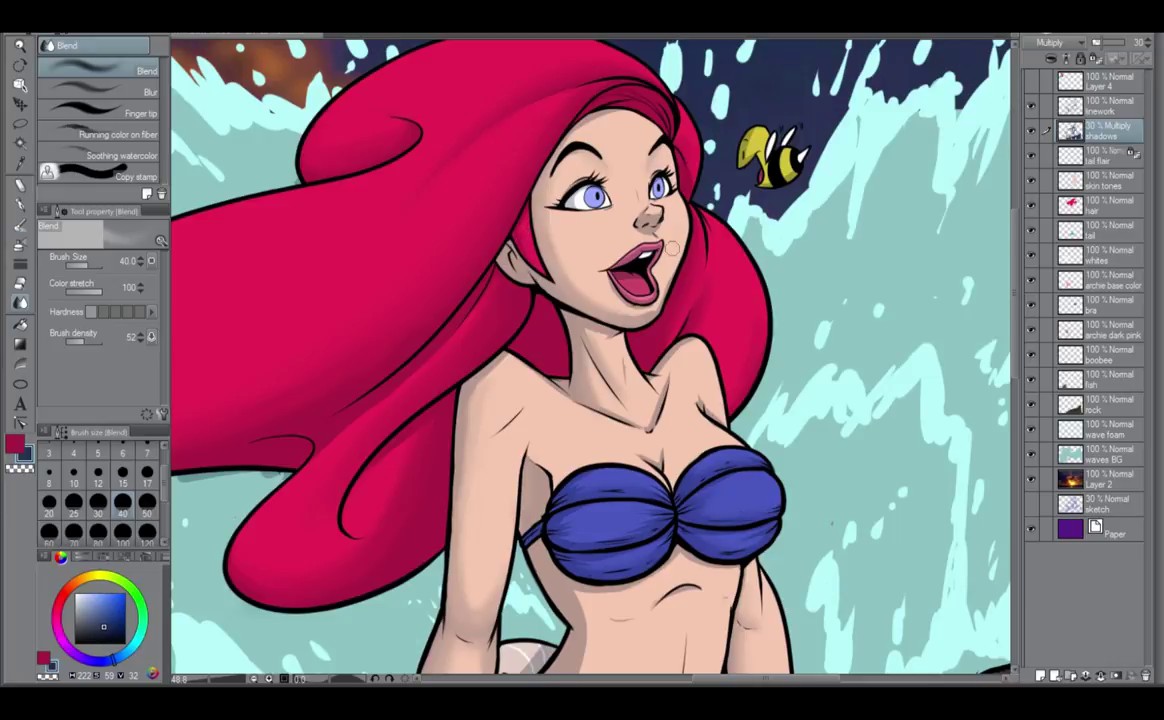
# Soften the shadows on the mermaid's cheek, neck, collarbones and shoulders at size 40.
pyautogui.moveTo(672, 269); pyautogui.dragTo(661, 301)
pyautogui.scroll(2, 414, 560)
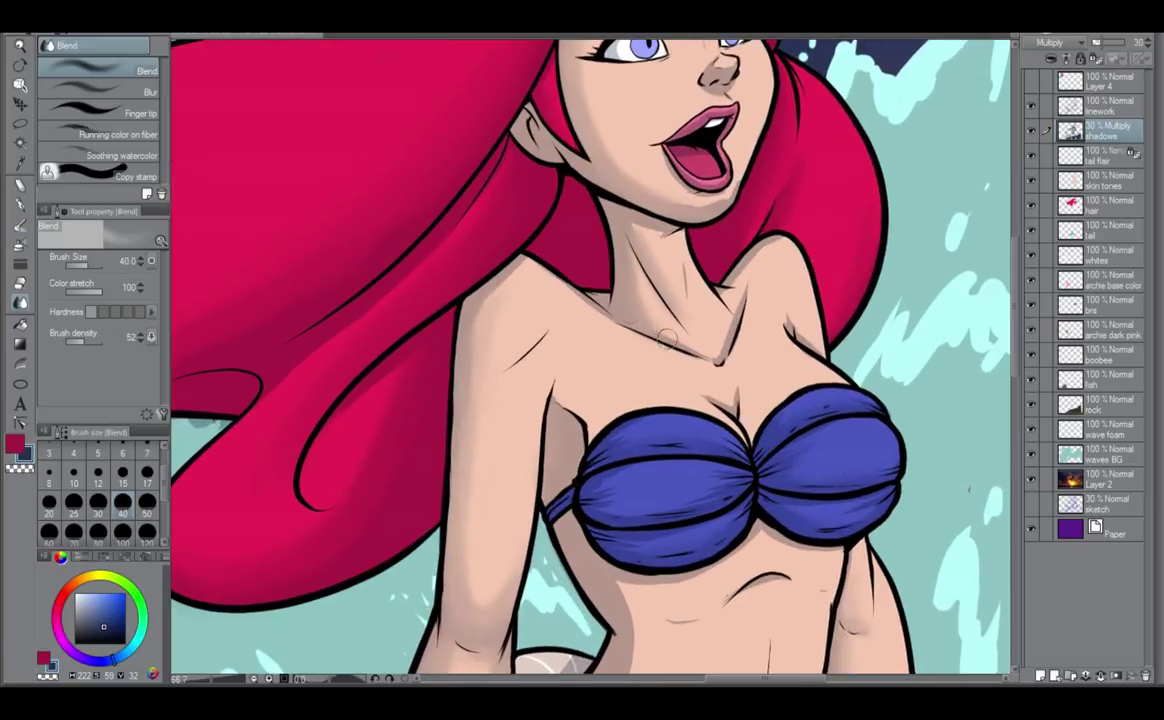
pyautogui.moveTo(717, 284)
pyautogui.mouseDown()
pyautogui.moveTo(707, 399)
pyautogui.moveTo(655, 547)
pyautogui.mouseUp()
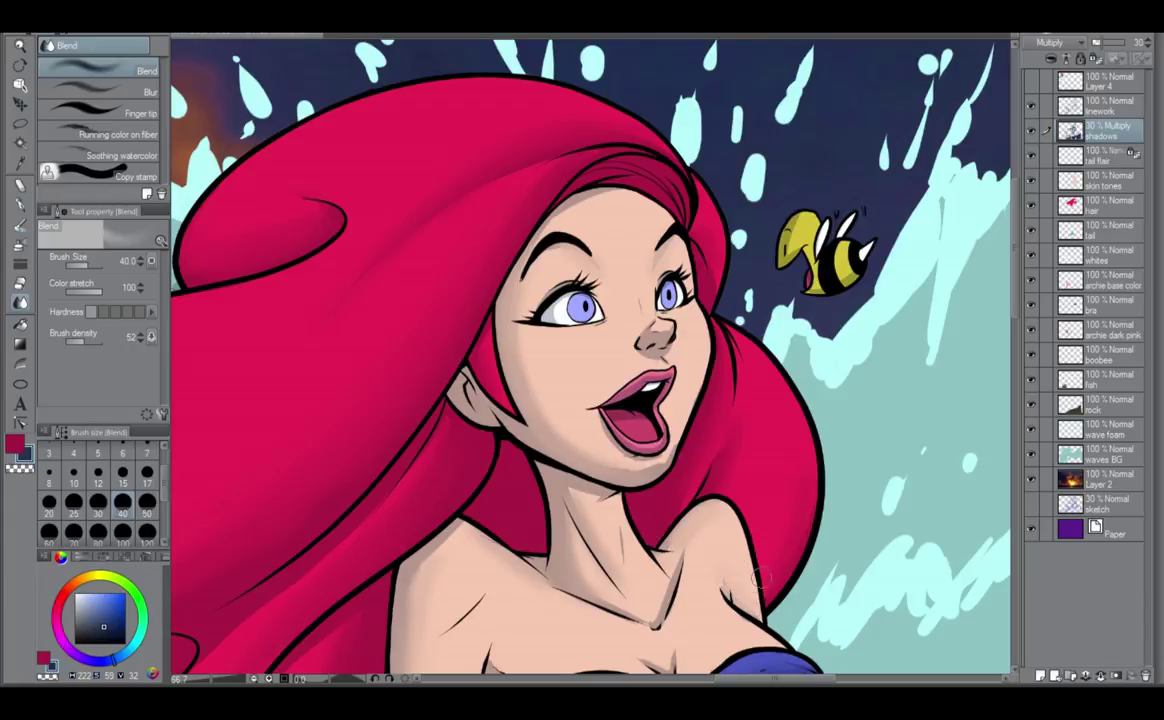
pyautogui.moveTo(690, 543); pyautogui.dragTo(649, 431)
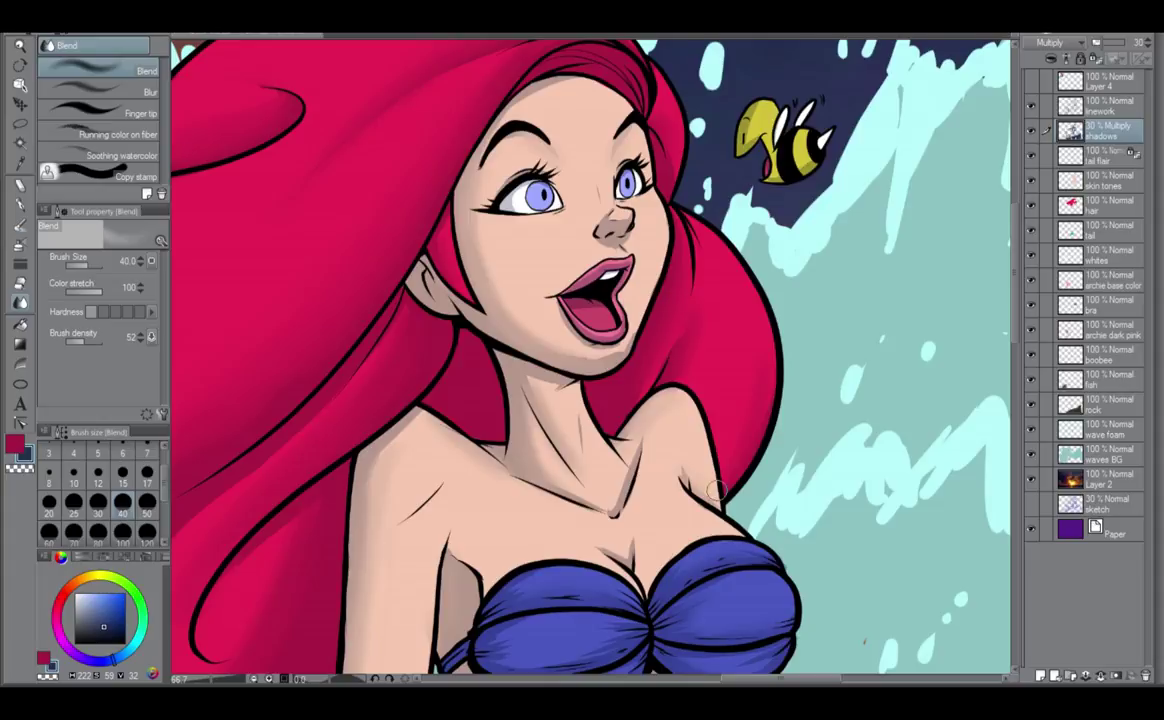
# Set the Blend brush density to 31 and smooth the shadows around the mermaid's collarbone and lower face.
pyautogui.click(78, 342)
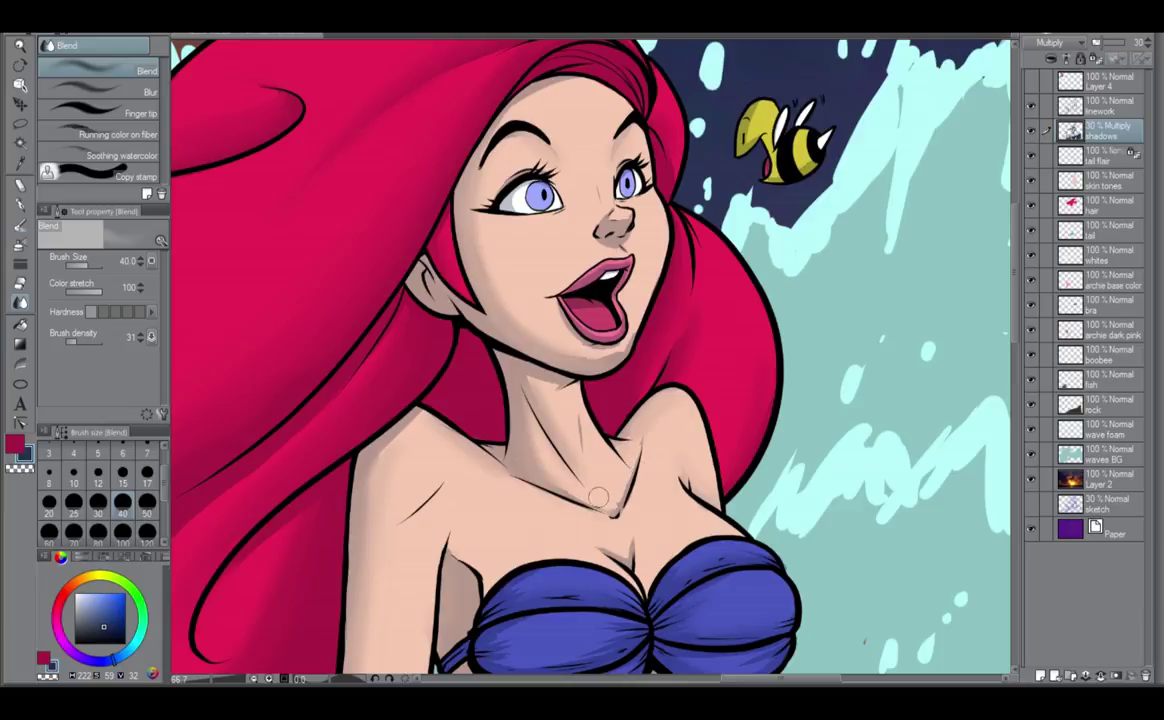
pyautogui.scroll(-2, 612, 493)
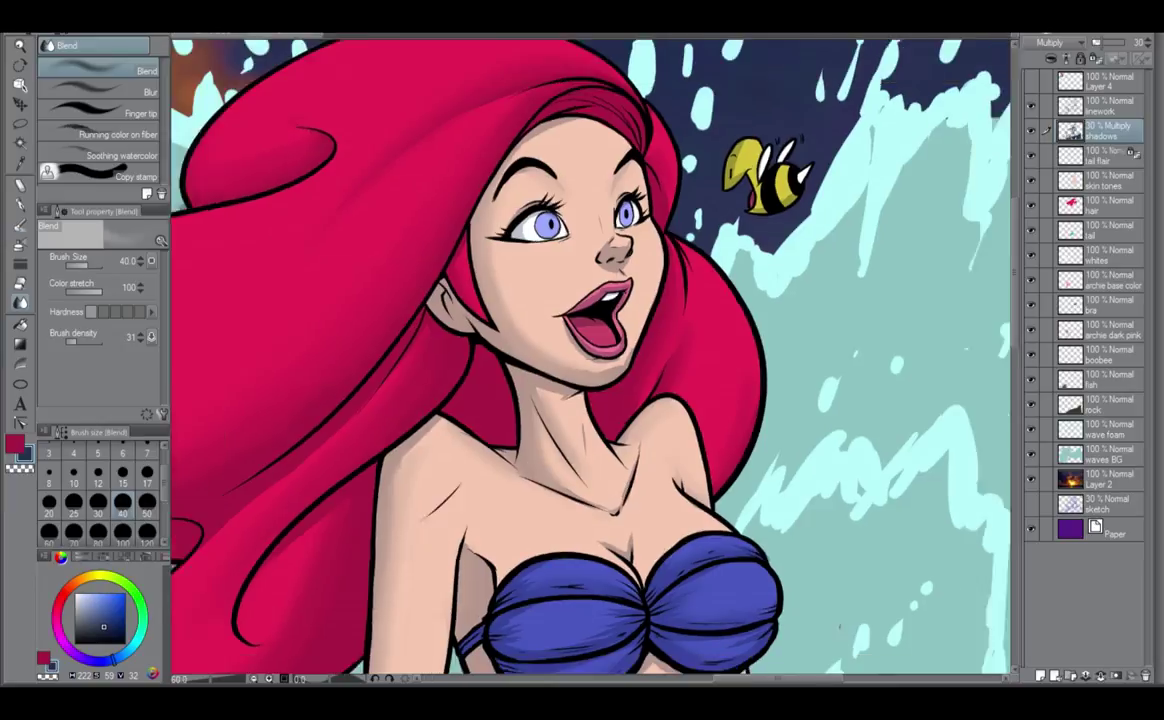
pyautogui.scroll(4, 618, 487)
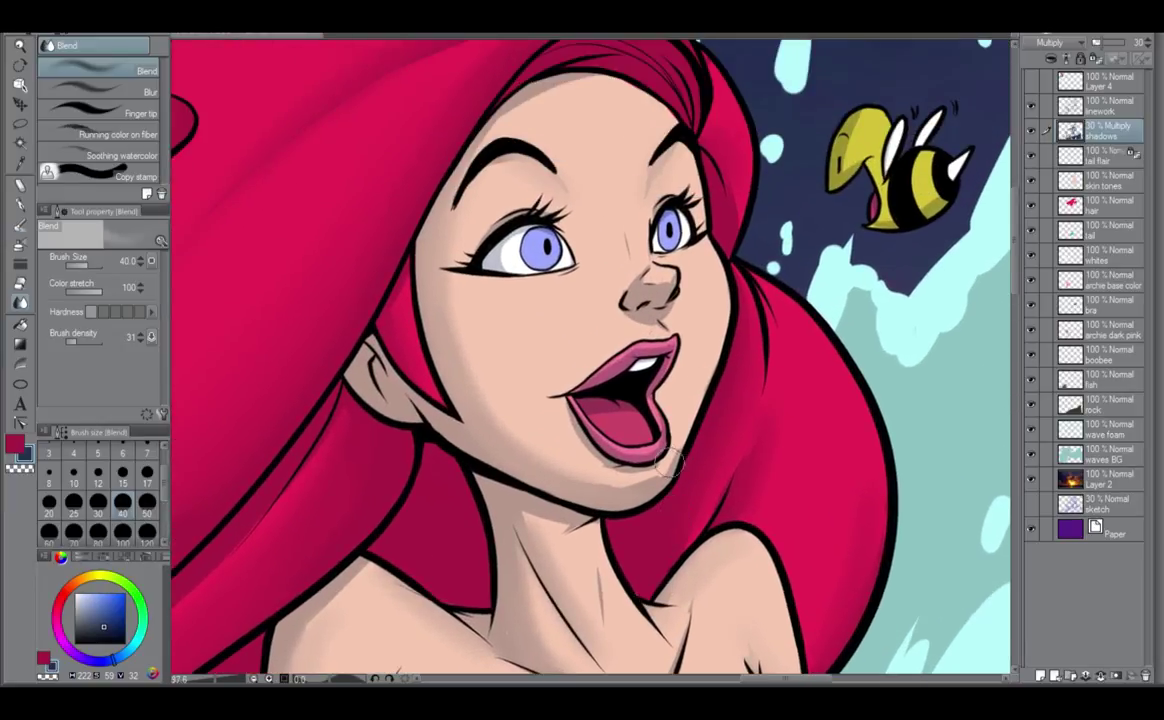
# Clean up the shadow under the mermaid's lower lip with the hard eraser and blend the chin and mouth shading at size 15.
pyautogui.press('e')
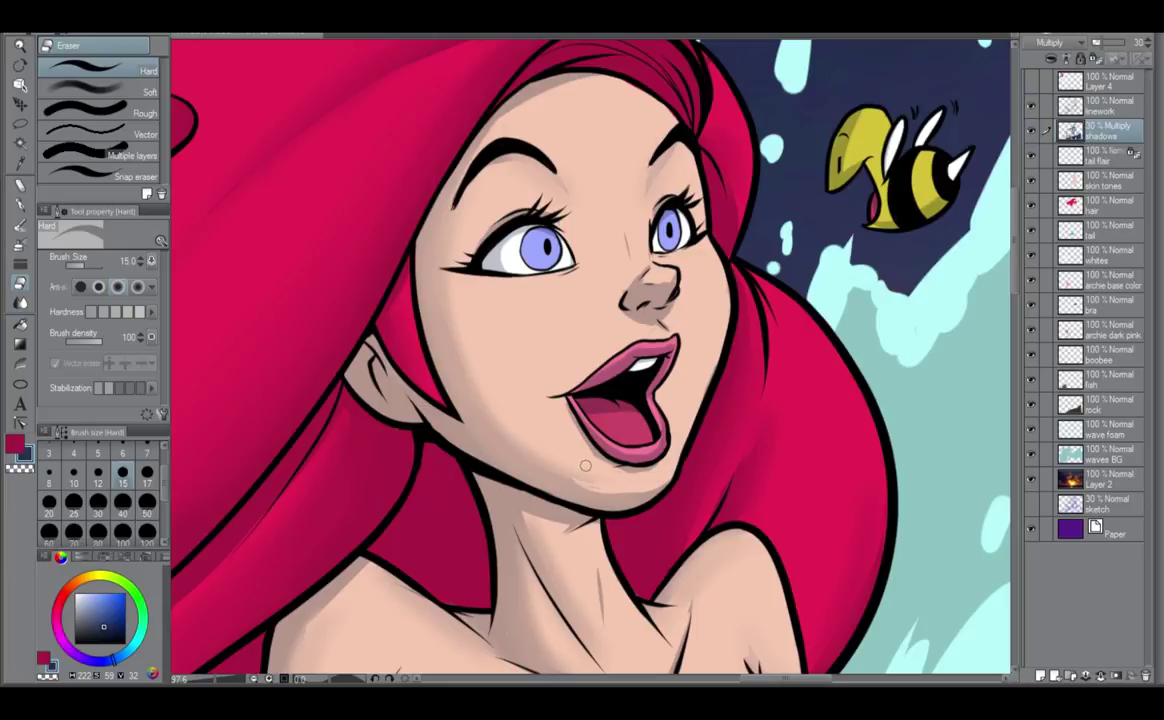
pyautogui.click(22, 302)
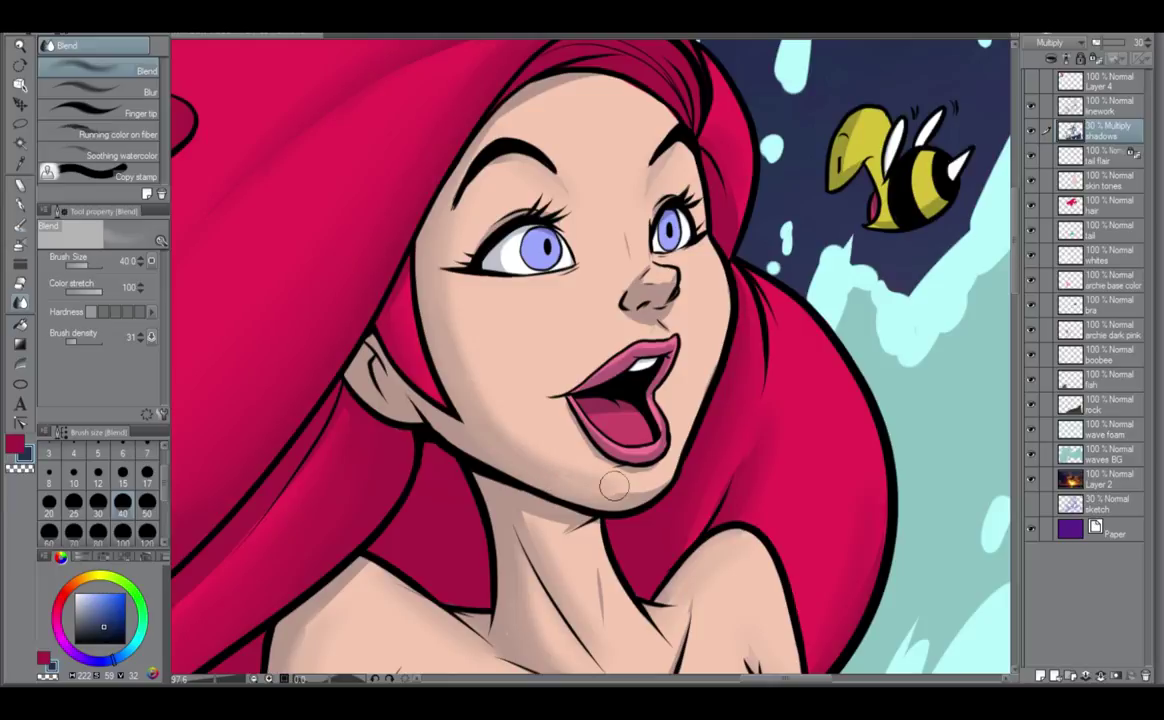
pyautogui.click(123, 466)
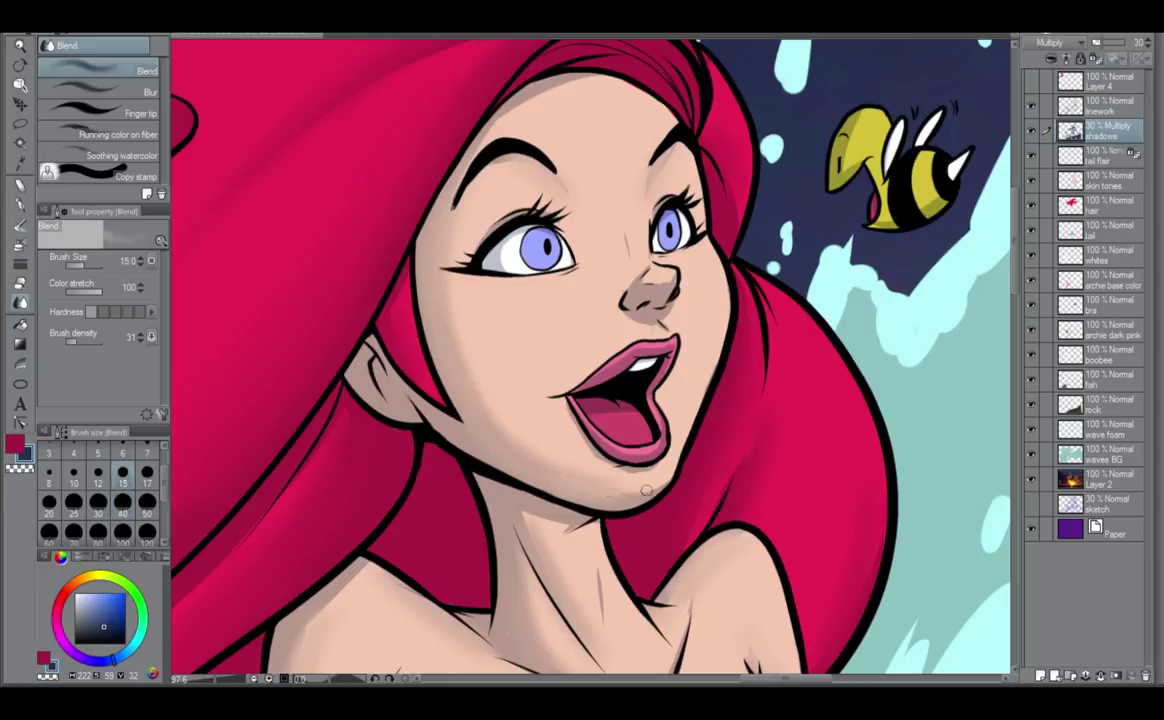
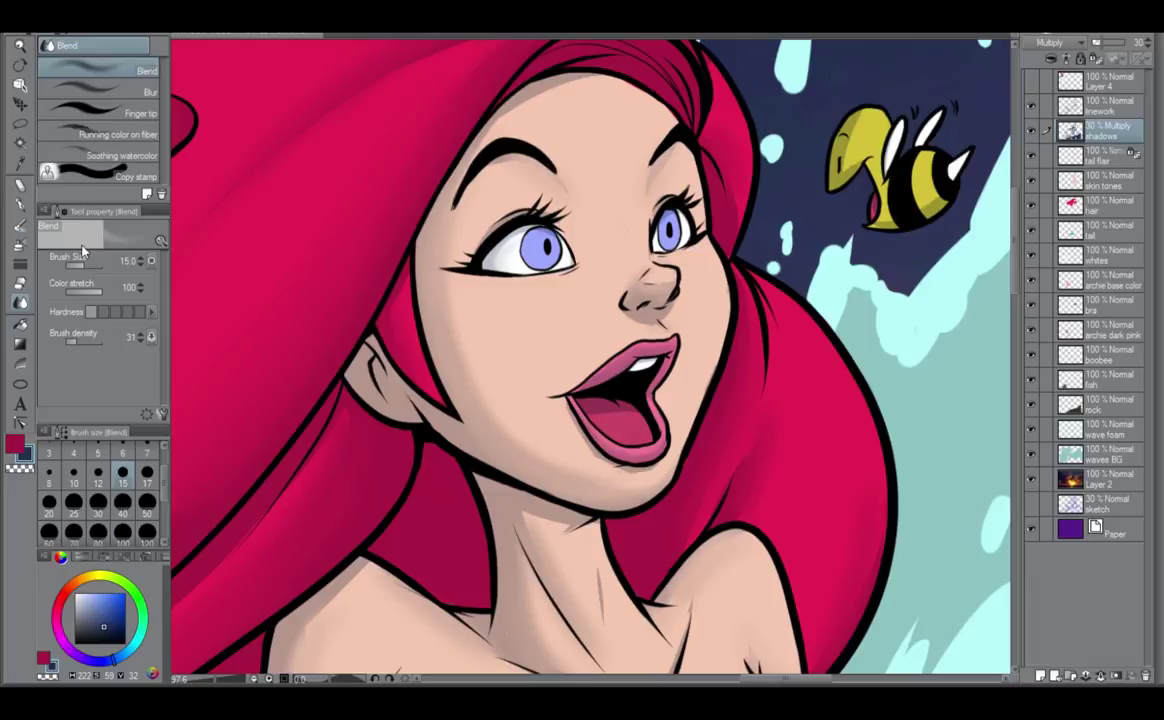
pyautogui.click(20, 204)
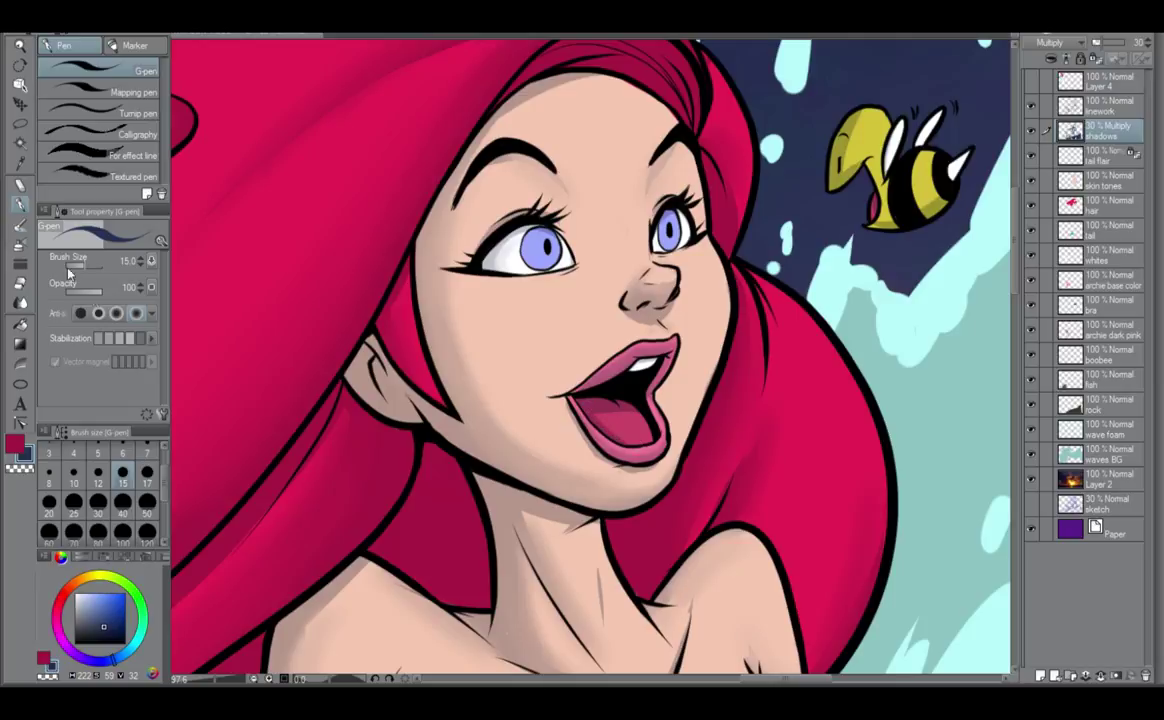
pyautogui.click(21, 303)
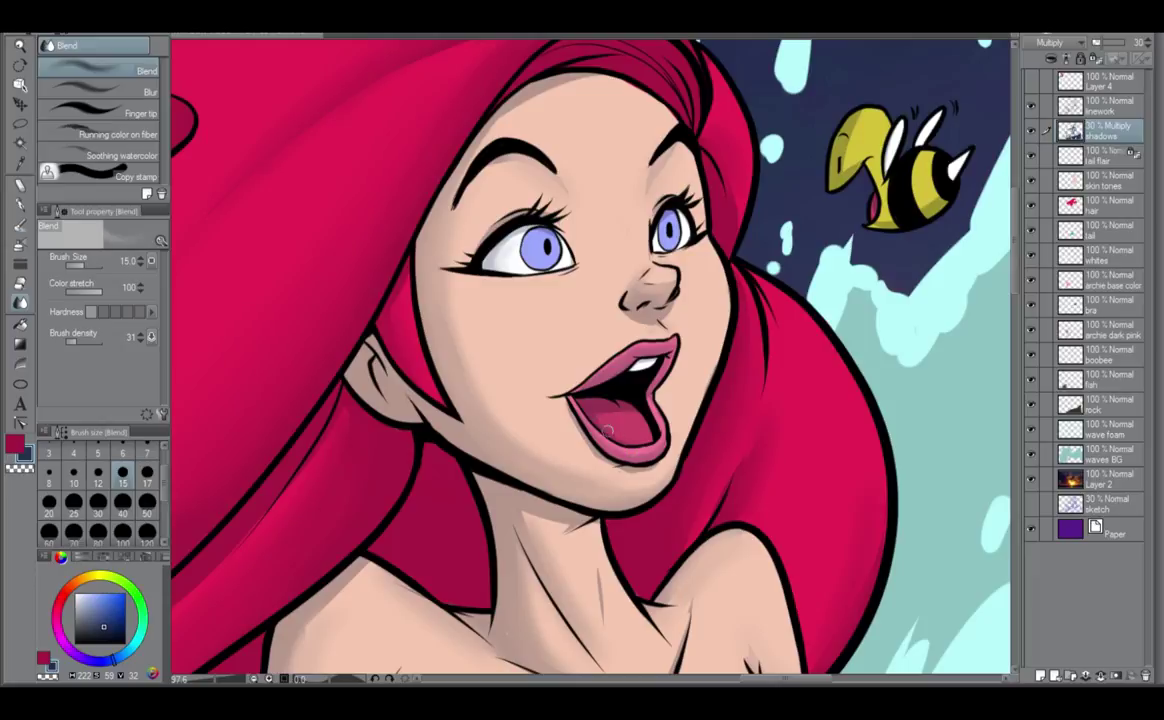
# Blend the shadow along the side of the mermaid's torso and waist, raising the brush size to 40.
pyautogui.scroll(-3, 638, 440)
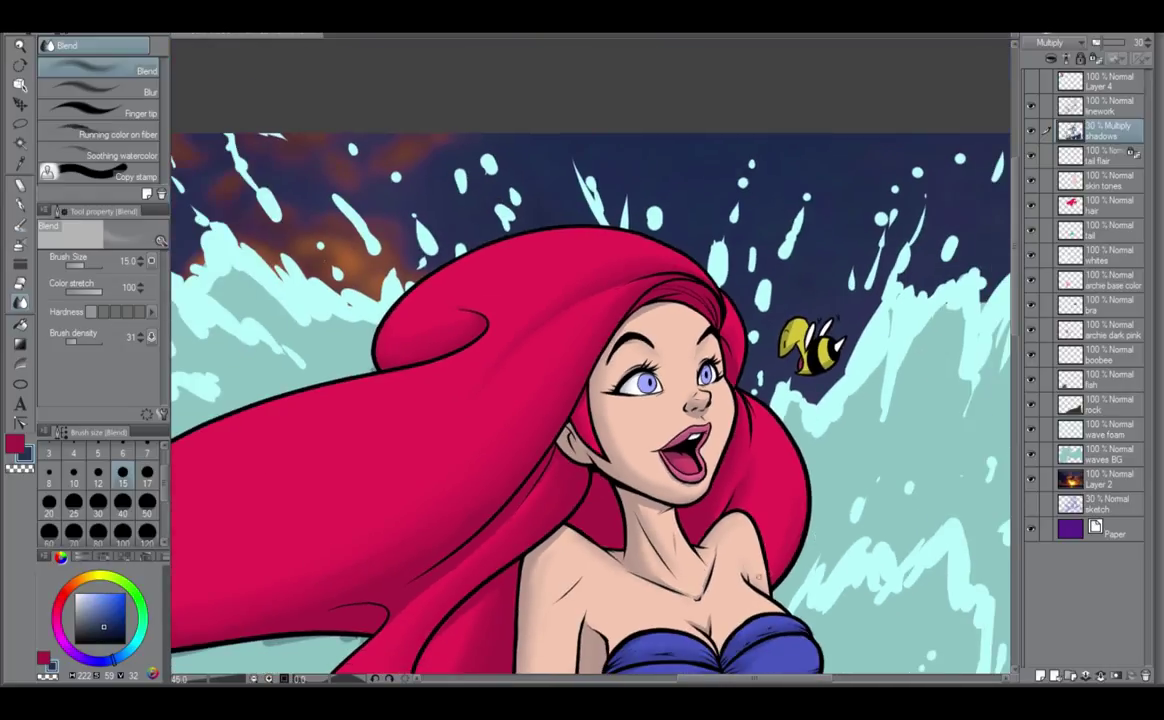
pyautogui.moveTo(723, 604); pyautogui.dragTo(804, 407)
pyautogui.moveTo(667, 571); pyautogui.dragTo(608, 479)
pyautogui.moveTo(755, 522); pyautogui.dragTo(698, 472)
pyautogui.moveTo(690, 622); pyautogui.dragTo(683, 540)
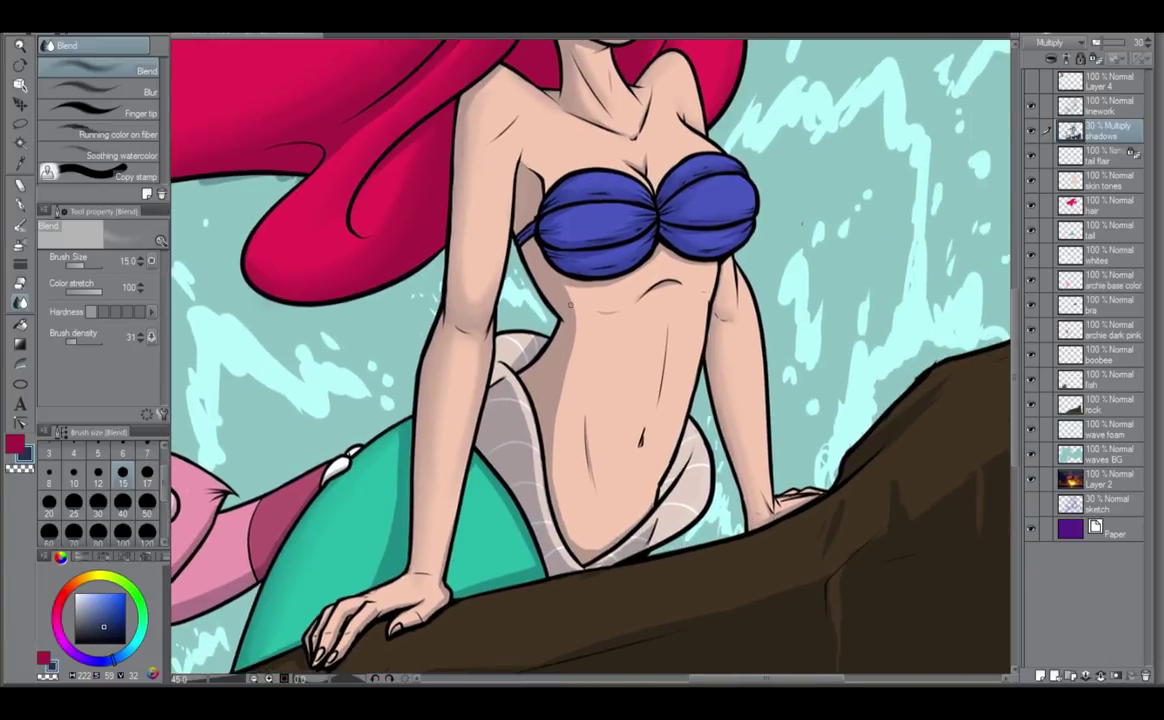
pyautogui.click(122, 502)
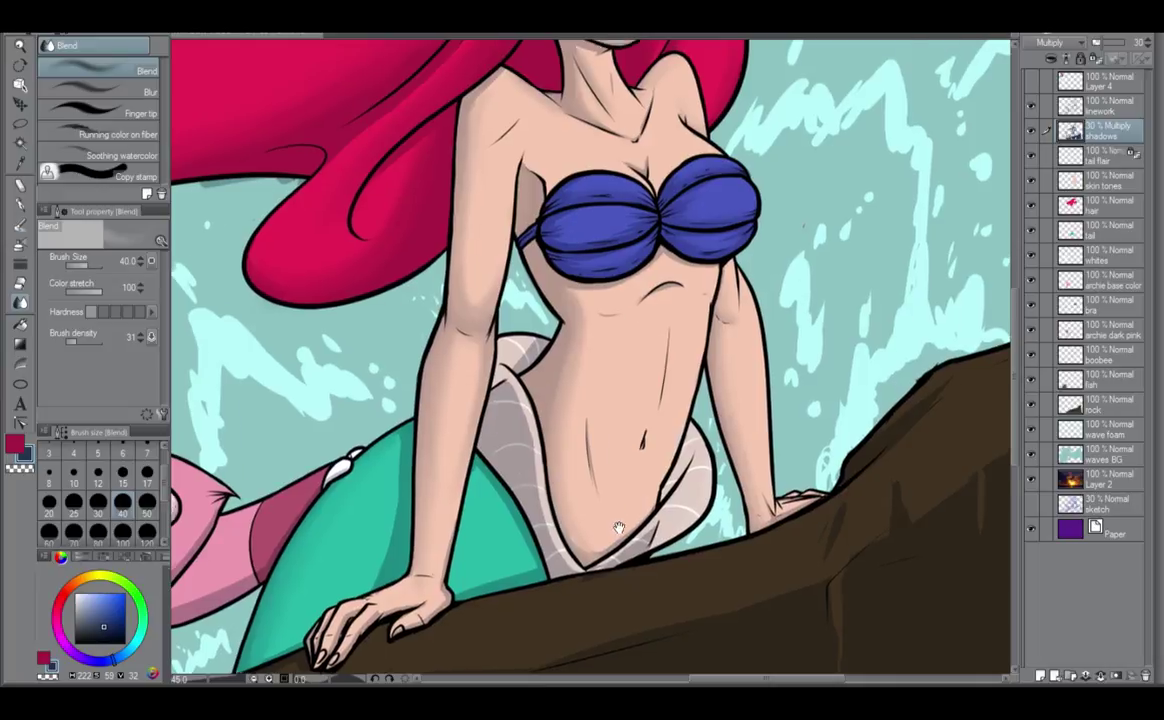
# Soften the shadows on the mermaid's teal tail and around her near wrist at size 40.
pyautogui.moveTo(614, 527); pyautogui.dragTo(789, 396)
pyautogui.moveTo(705, 446); pyautogui.dragTo(773, 475)
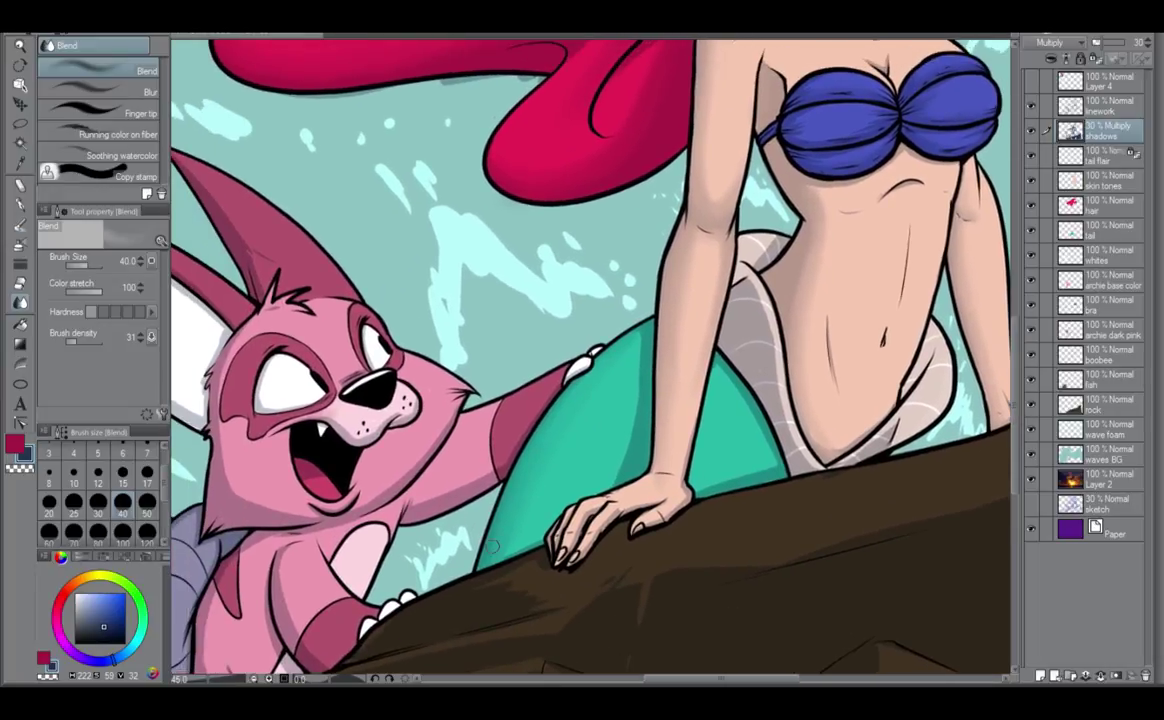
pyautogui.moveTo(545, 486); pyautogui.dragTo(517, 507)
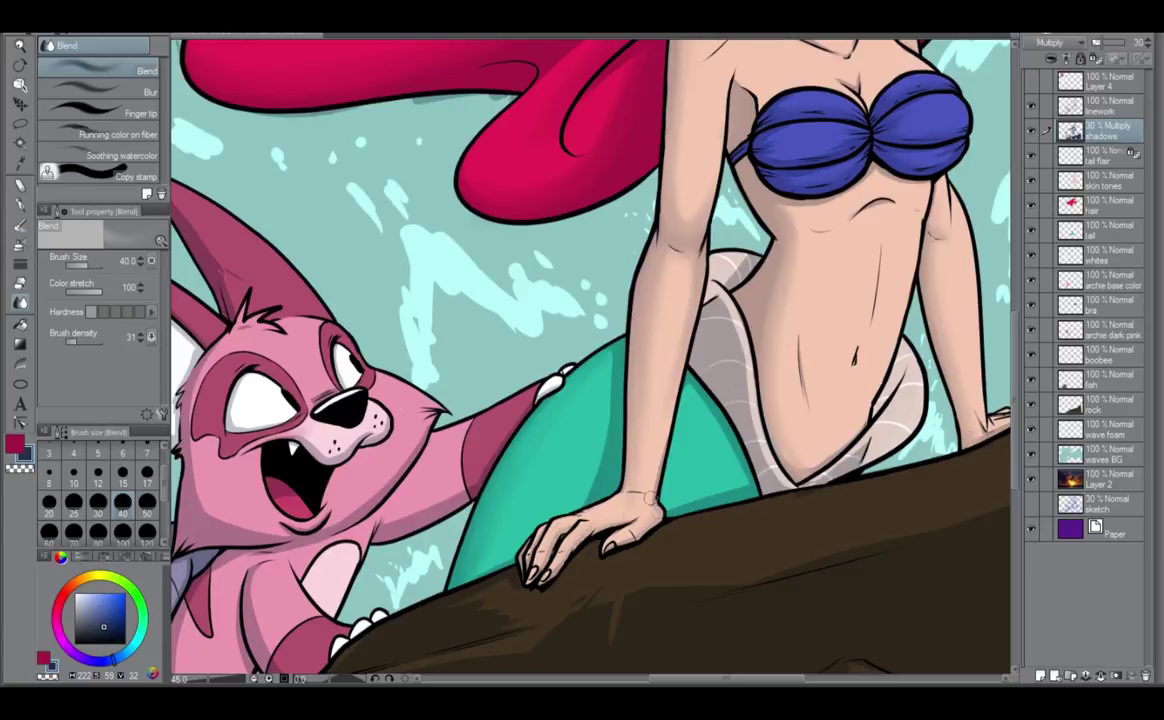
# Examine the blended shading across the whole figure, the head and the underside of the long hair mass.
pyautogui.scroll(-1, 667, 488)
pyautogui.scroll(-2, 667, 488)
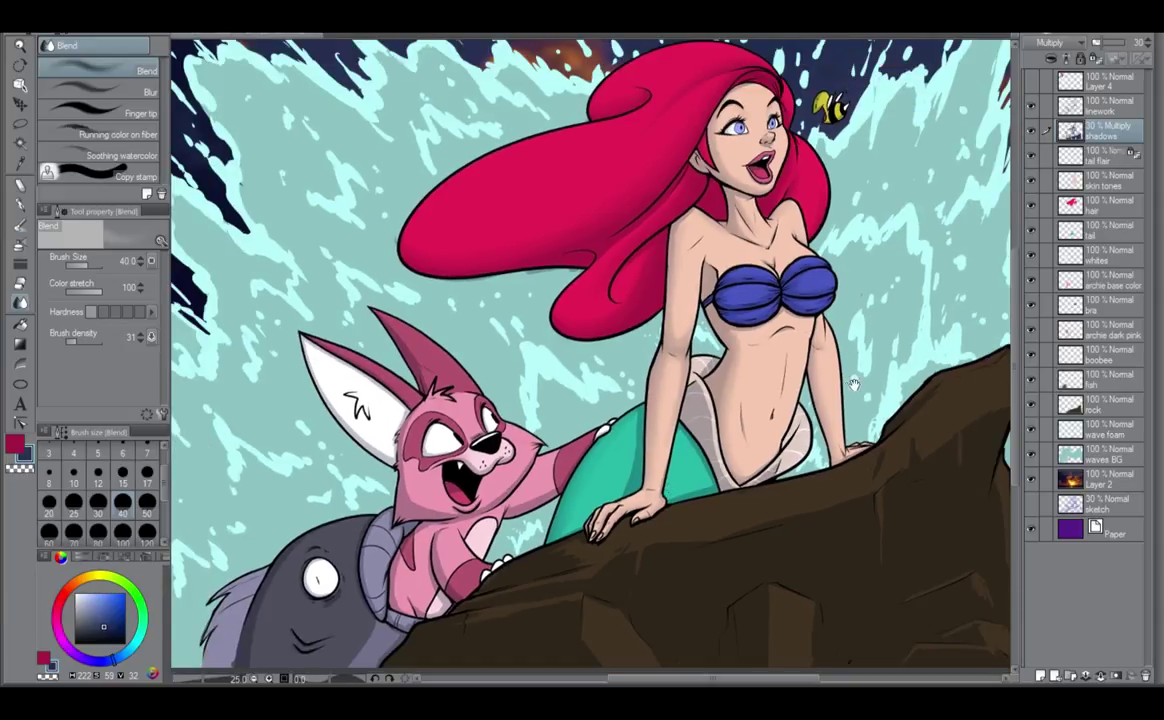
pyautogui.moveTo(854, 383); pyautogui.dragTo(730, 614)
pyautogui.scroll(3, 725, 642)
pyautogui.moveTo(749, 421); pyautogui.dragTo(716, 639)
pyautogui.scroll(1, 714, 650)
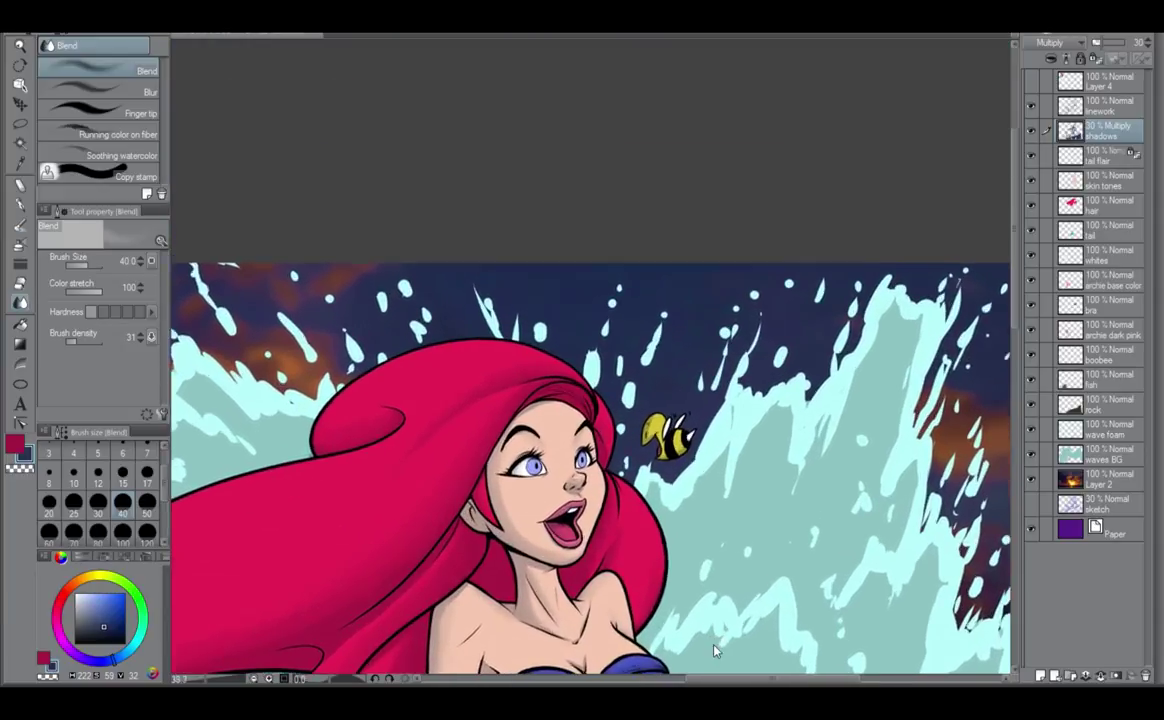
pyautogui.scroll(1, 705, 560)
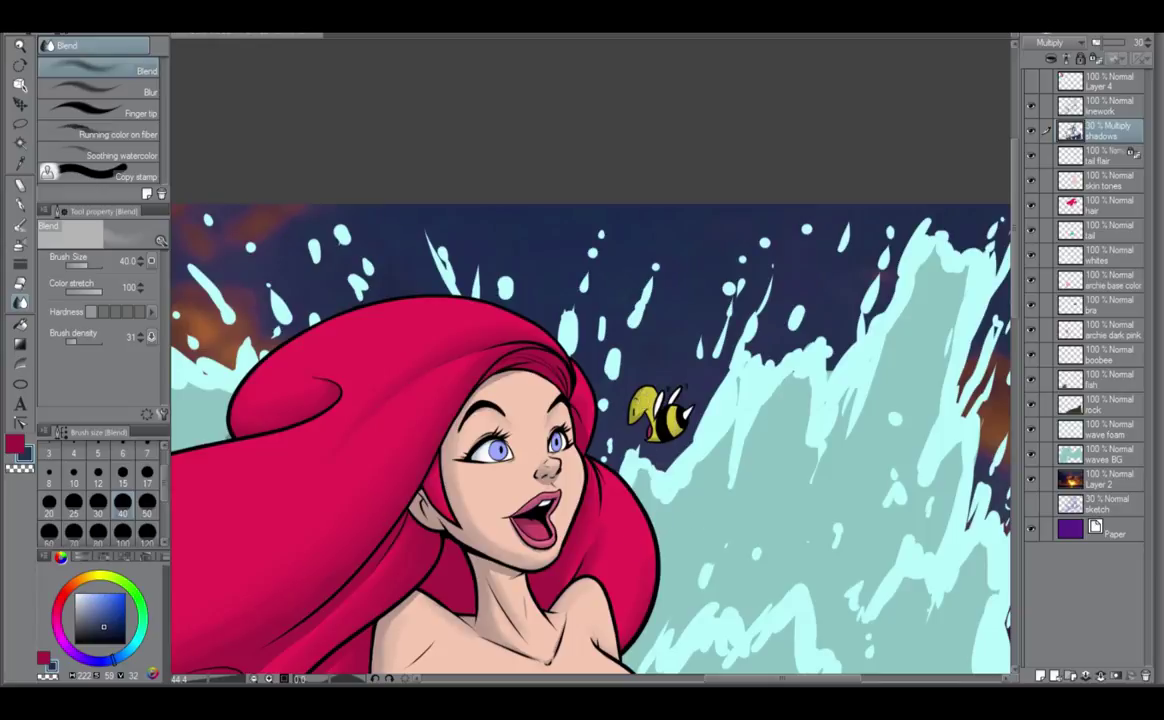
pyautogui.moveTo(597, 480); pyautogui.dragTo(876, 350)
pyautogui.moveTo(589, 577); pyautogui.dragTo(824, 414)
pyautogui.moveTo(684, 508); pyautogui.dragTo(556, 662)
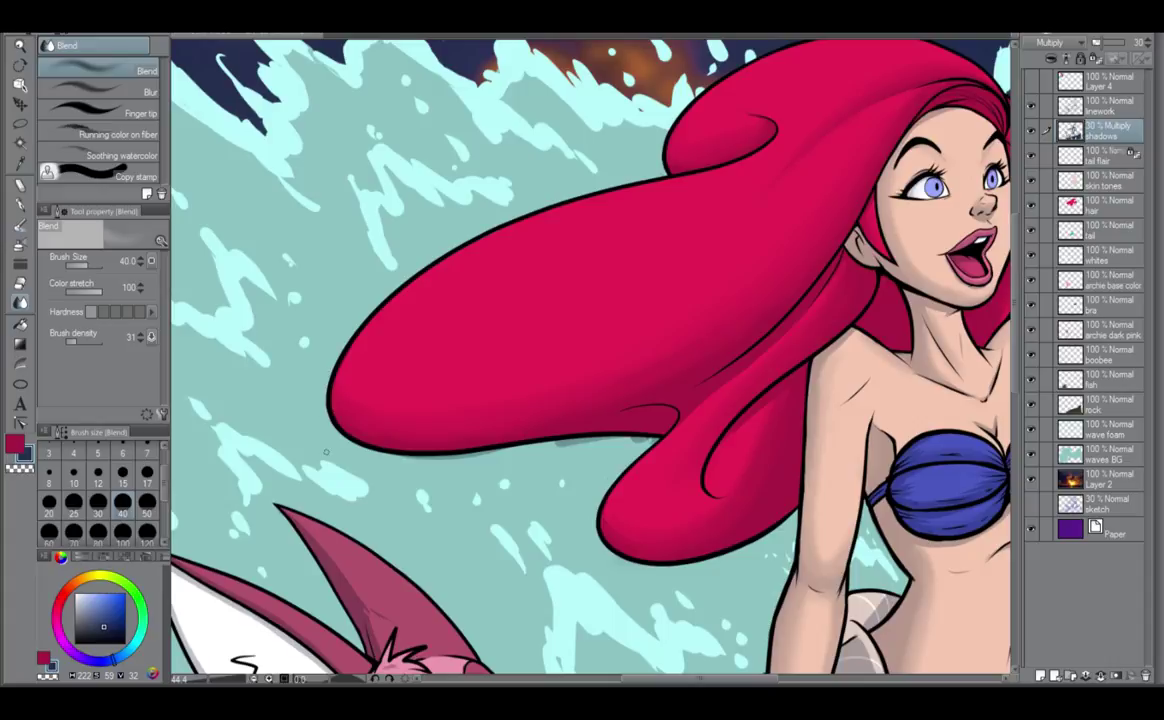
# Clean up the stray shadow beneath the mermaid's long hair mass and soften the shading on its lower lock.
pyautogui.moveTo(384, 457); pyautogui.dragTo(602, 440)
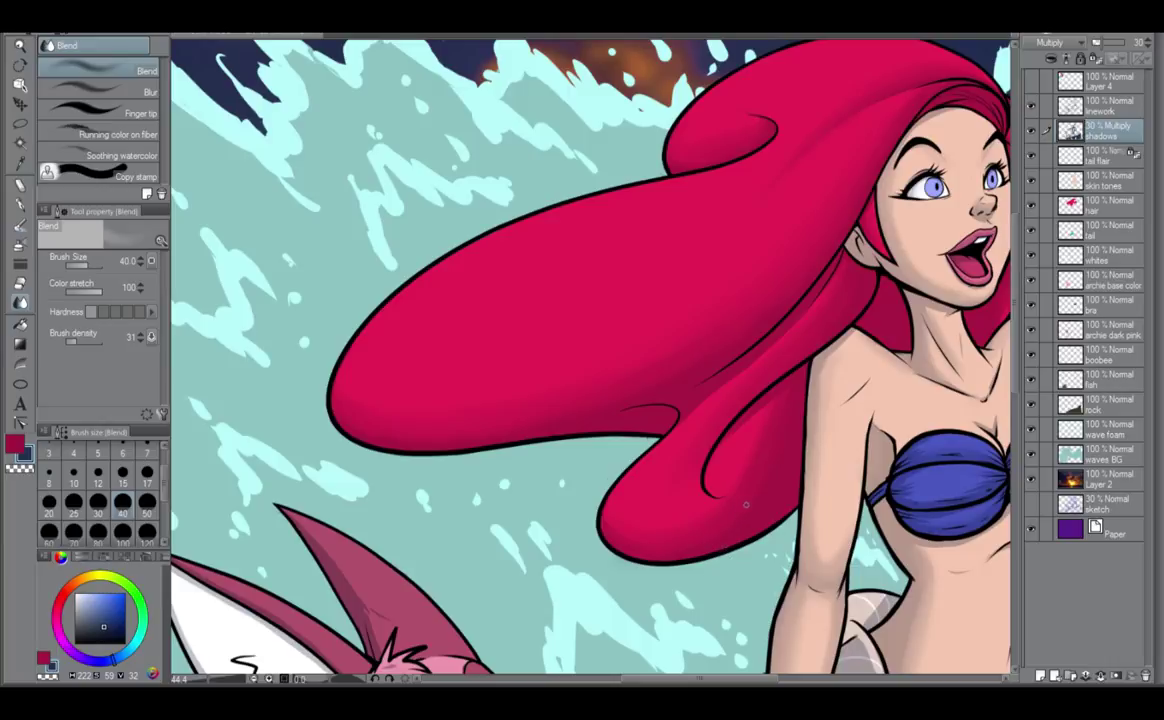
pyautogui.moveTo(759, 481)
pyautogui.mouseDown()
pyautogui.moveTo(478, 616)
pyautogui.moveTo(513, 648)
pyautogui.mouseUp()
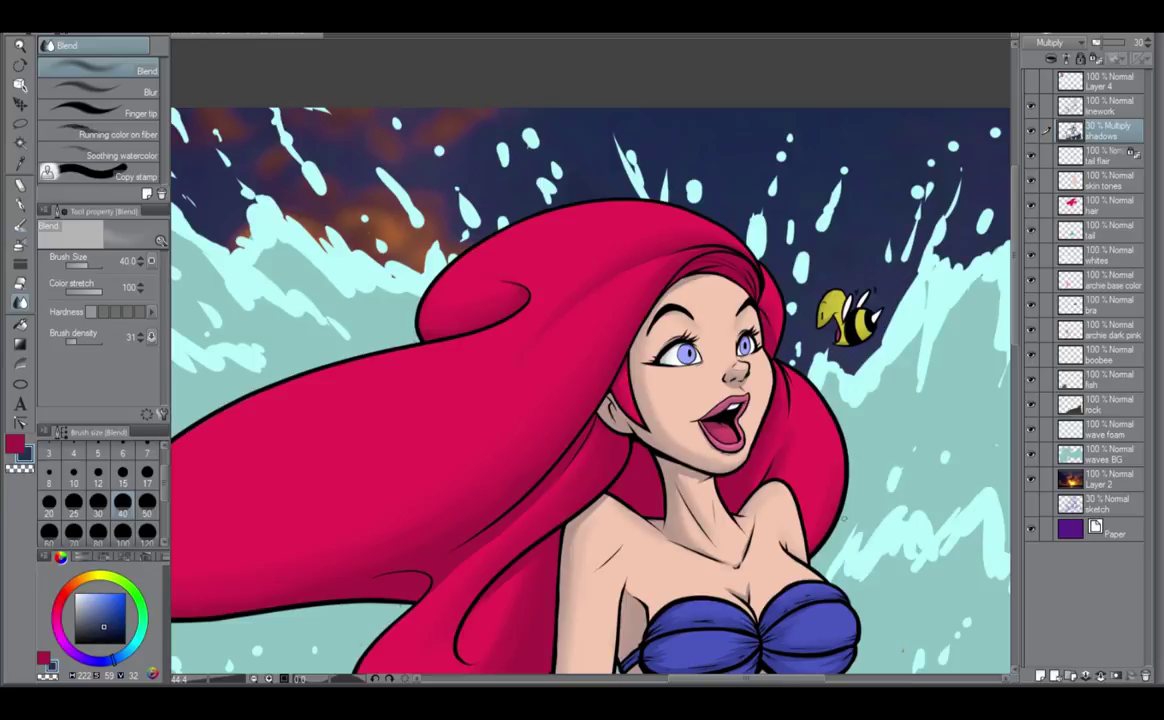
pyautogui.moveTo(821, 554); pyautogui.dragTo(789, 472)
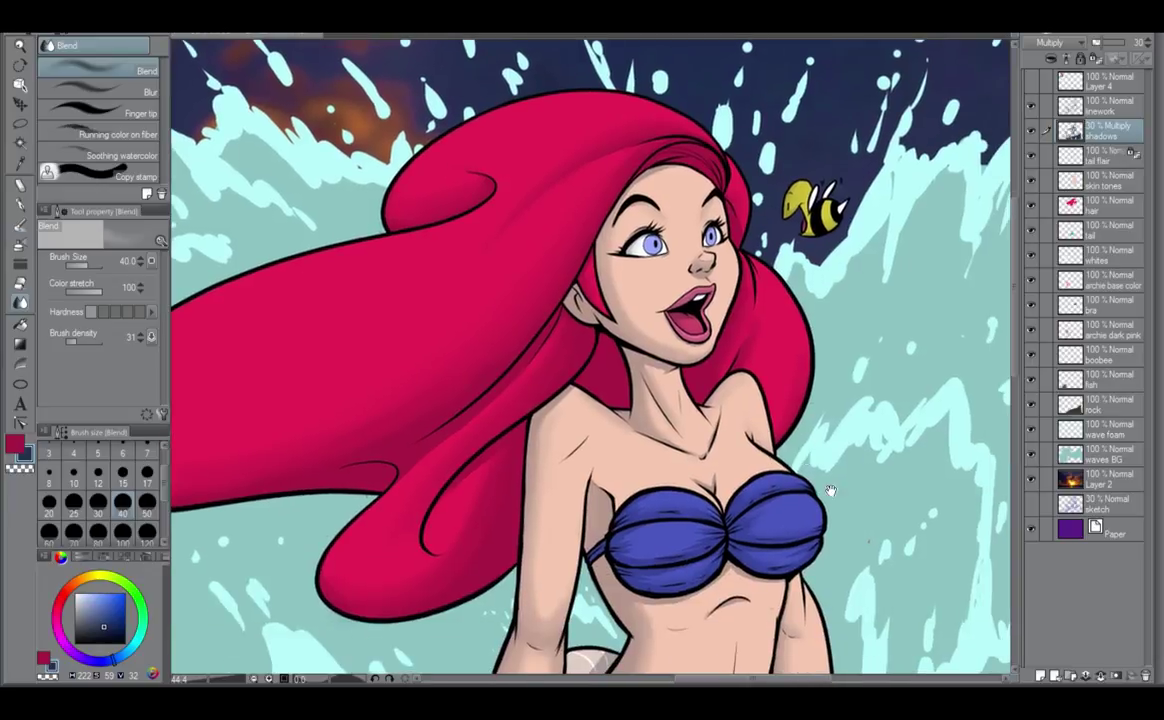
pyautogui.scroll(-1, 830, 490)
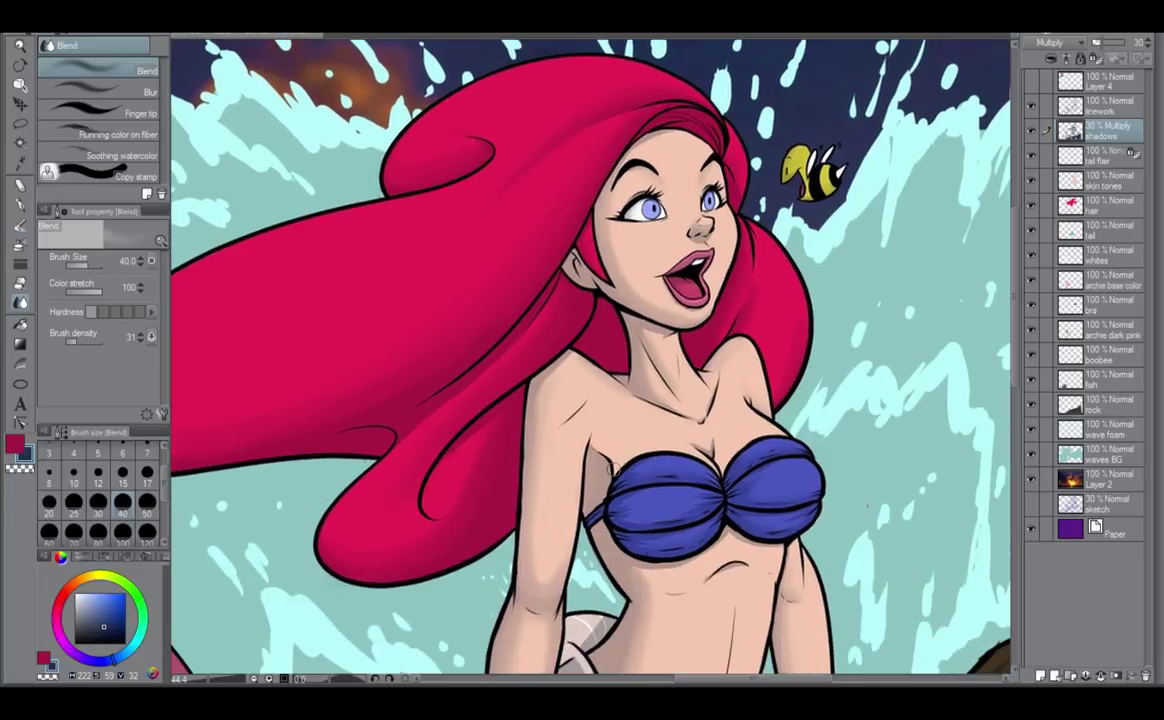
# Blend the shadow on the mermaid's upper chest above the bra and beside the armpit at brush size 40.
pyautogui.click(21, 204)
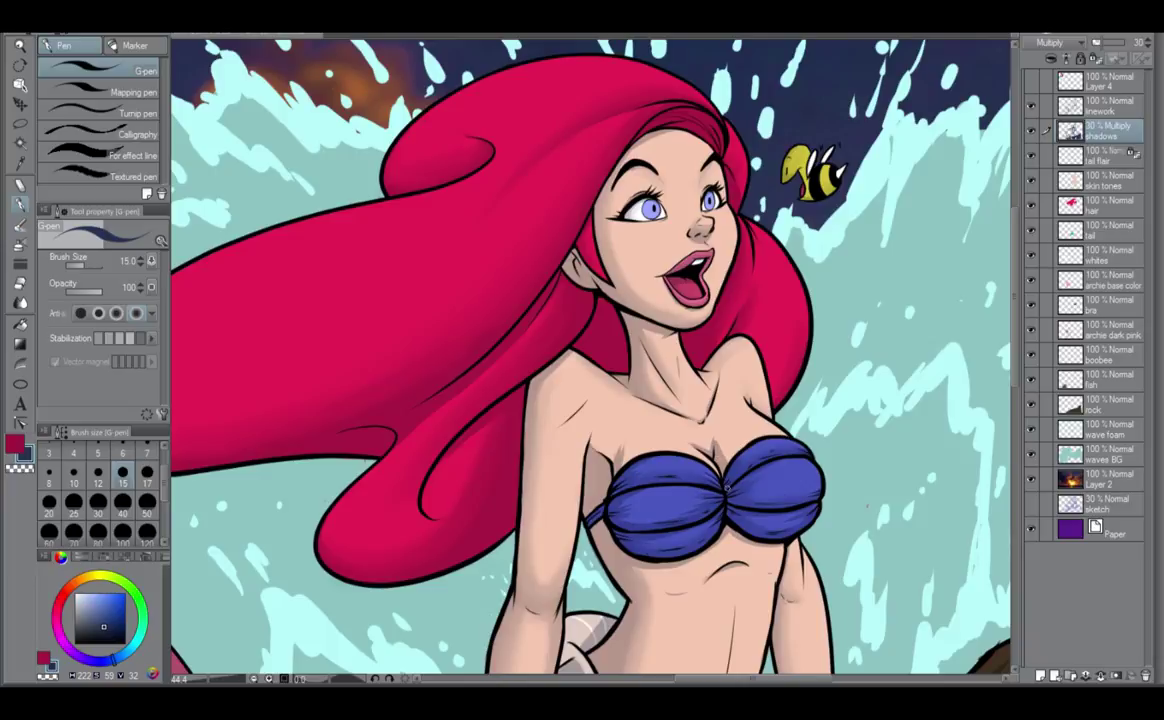
pyautogui.click(20, 300)
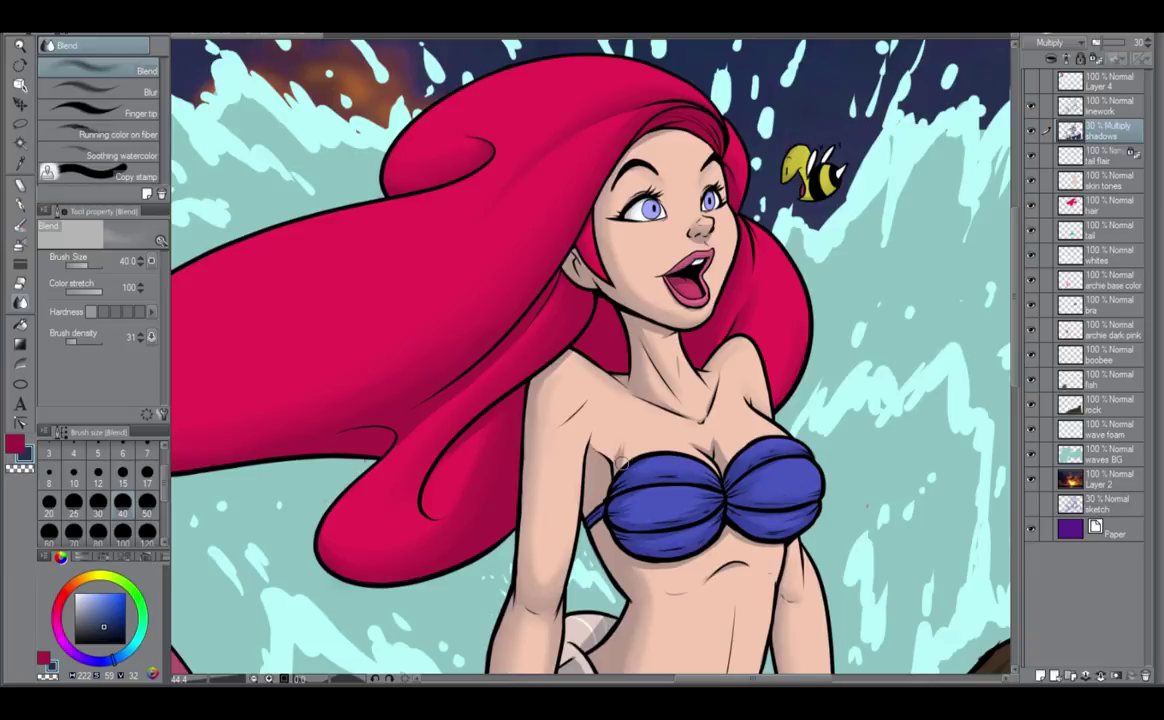
pyautogui.moveTo(621, 463)
pyautogui.mouseDown()
pyautogui.moveTo(631, 438)
pyautogui.moveTo(604, 449)
pyautogui.moveTo(627, 459)
pyautogui.mouseUp()
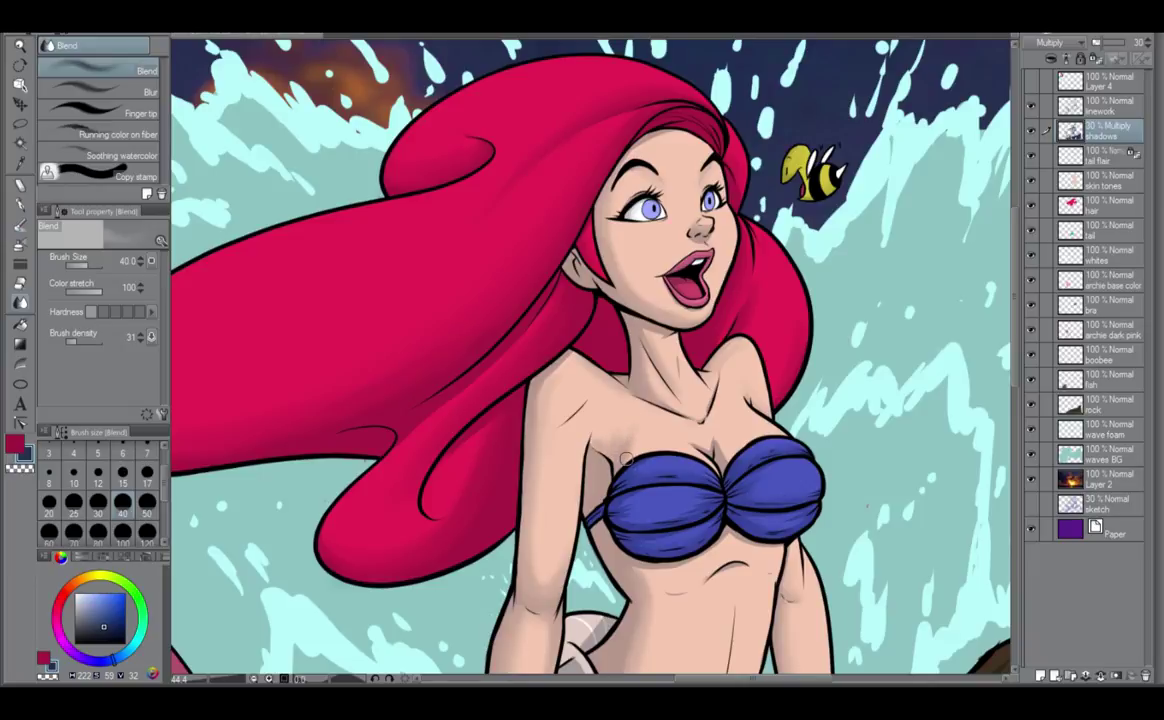
pyautogui.moveTo(729, 459); pyautogui.dragTo(720, 455)
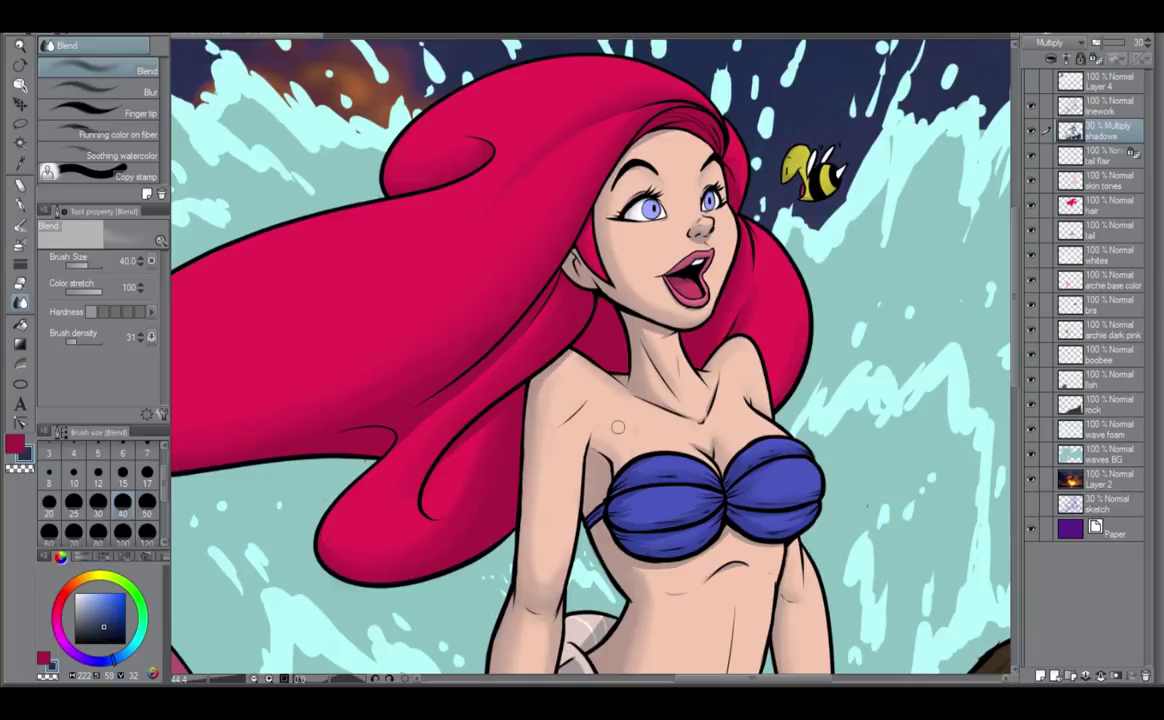
# Soften the shadows on the pink fox's ears, face, arm and body with the size 40 Blend brush.
pyautogui.scroll(-3, 617, 437)
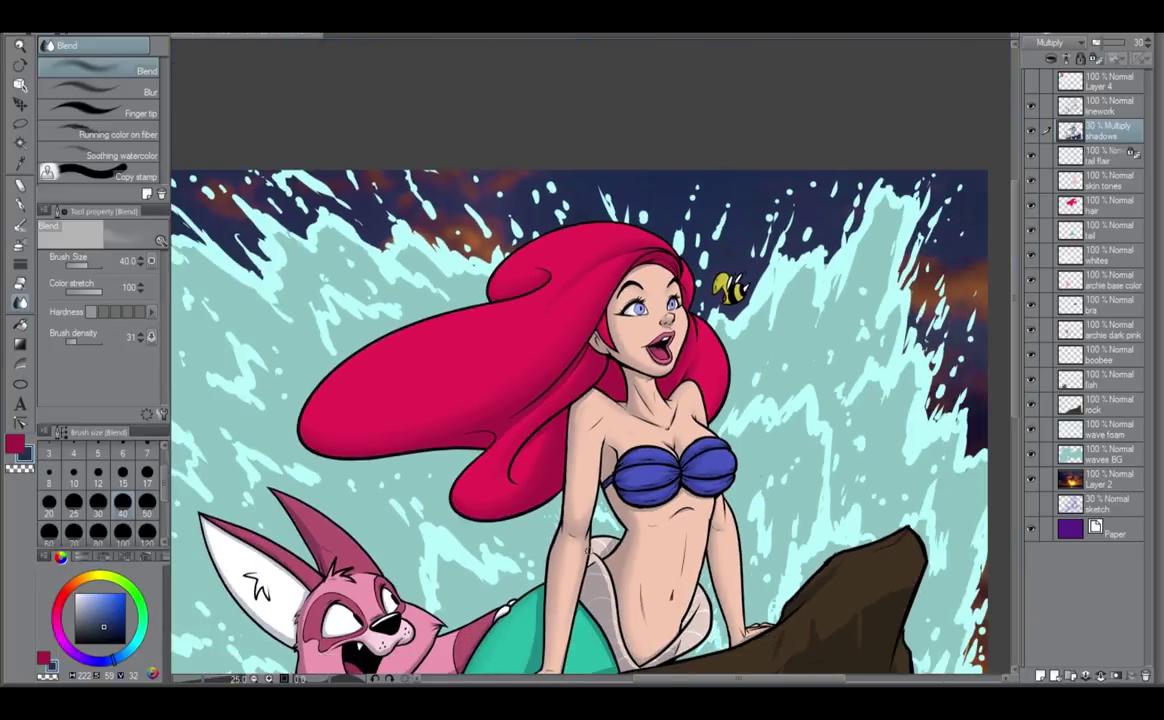
pyautogui.scroll(4, 508, 489)
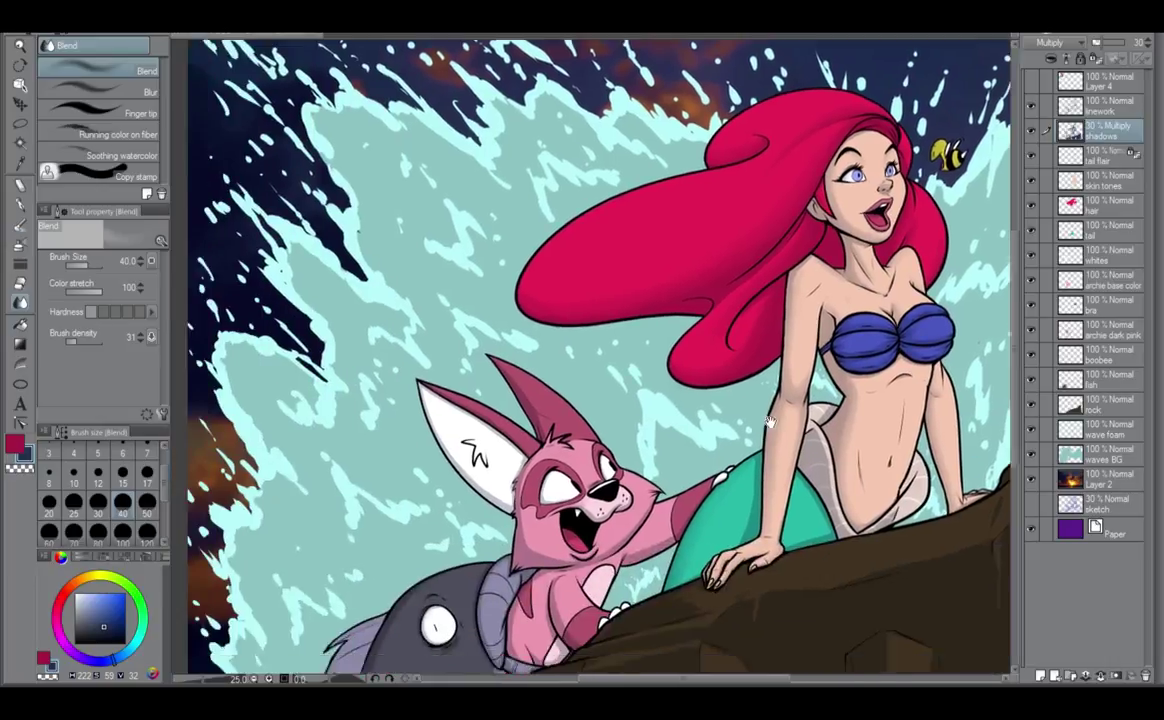
pyautogui.scroll(2, 756, 480)
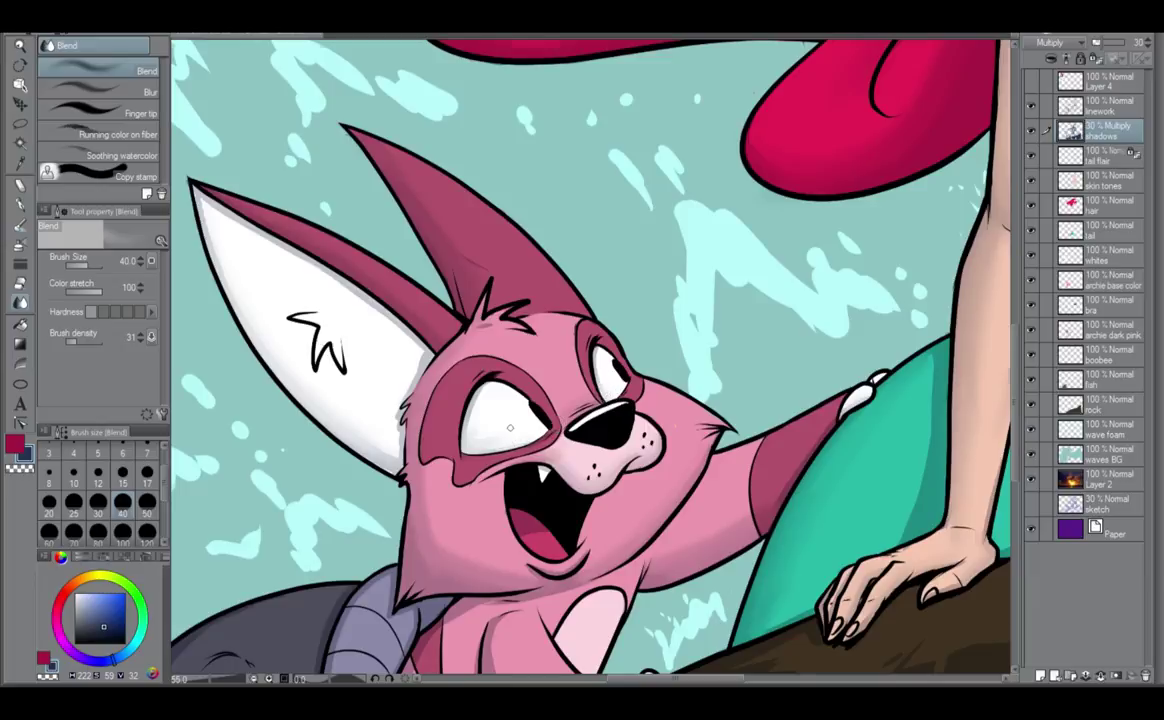
pyautogui.scroll(-1, 510, 427)
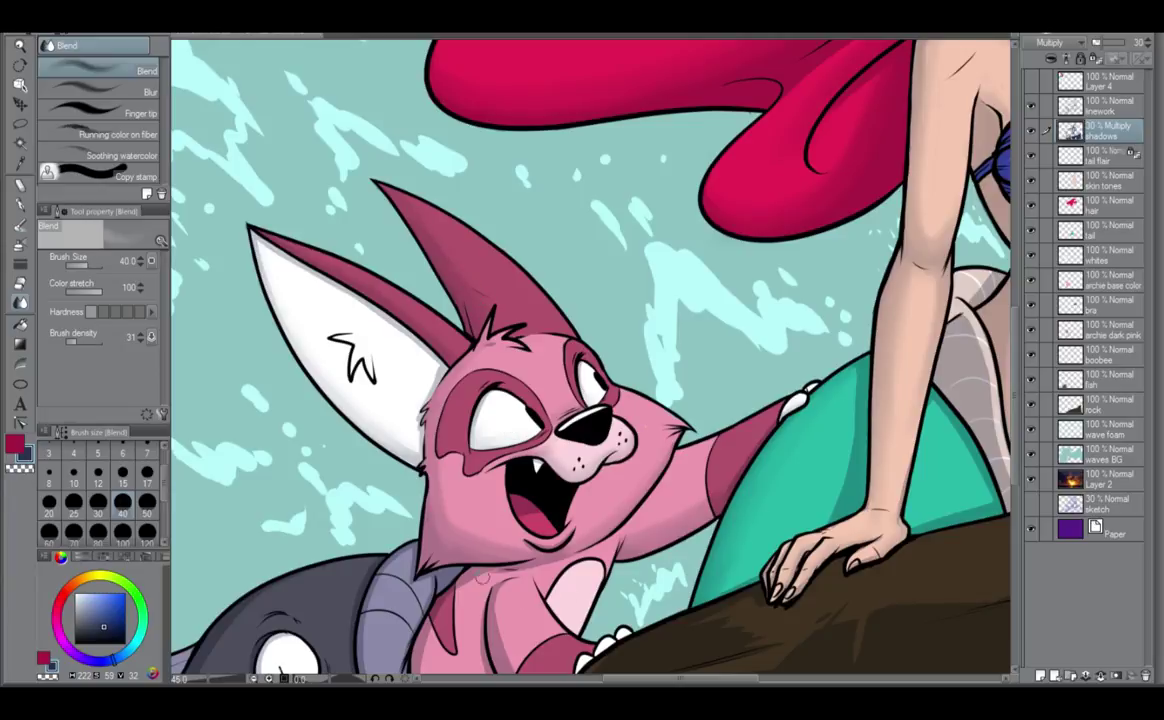
pyautogui.moveTo(506, 592); pyautogui.dragTo(546, 500)
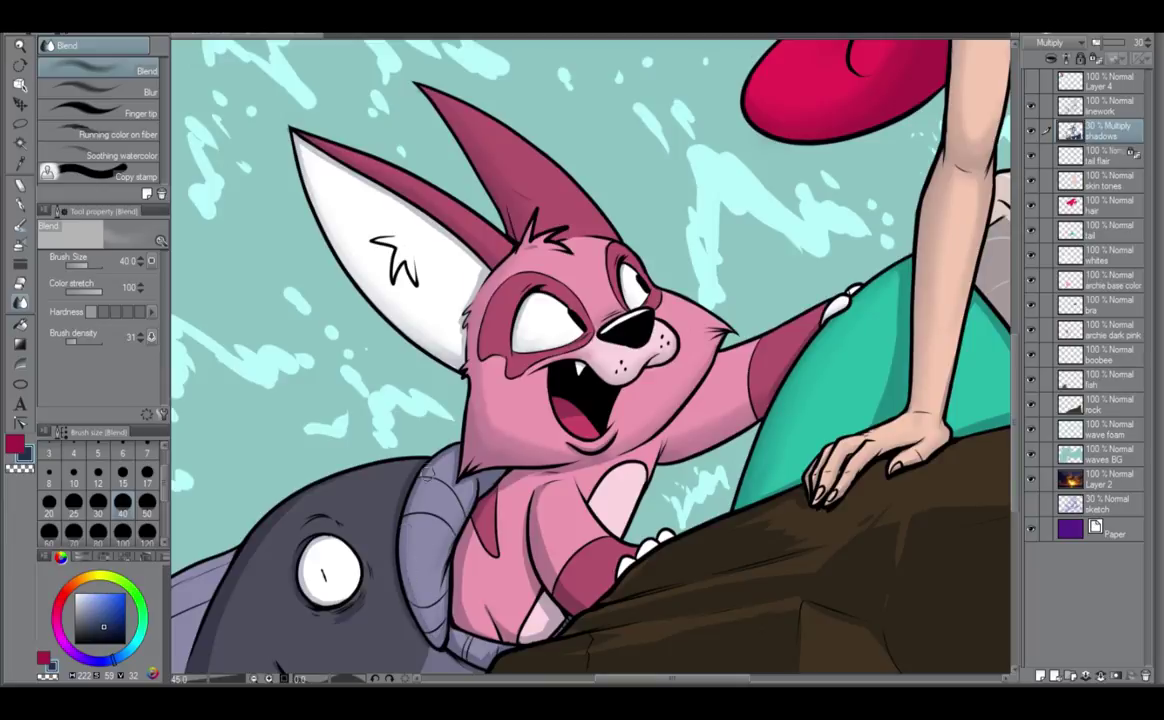
# Blend the shadow along the grey fish's body and around its eye and mouth.
pyautogui.scroll(-3, 370, 465)
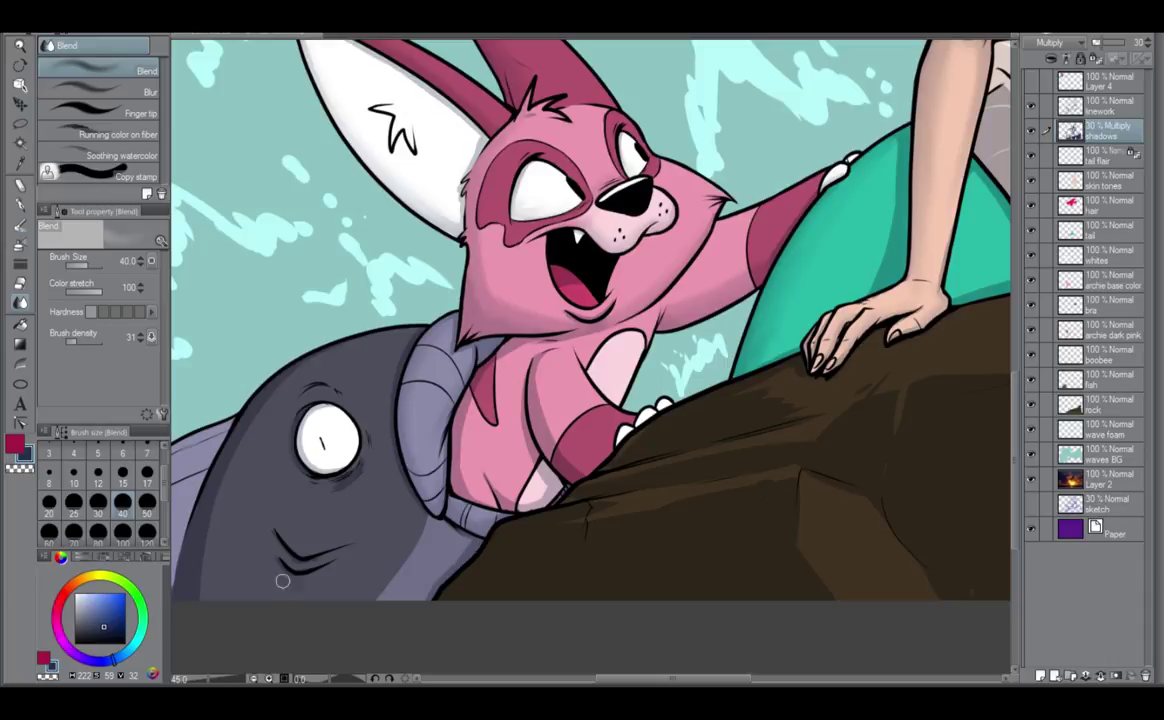
pyautogui.hscroll(-3, 250, 464)
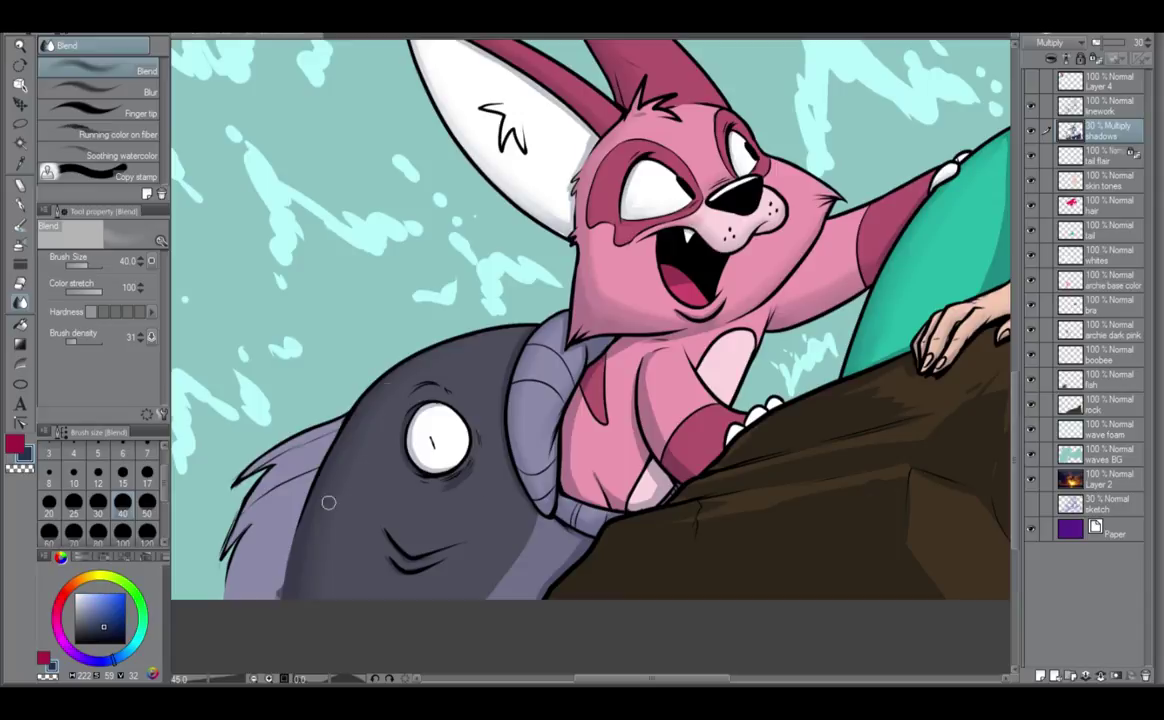
pyautogui.scroll(-2, 342, 470)
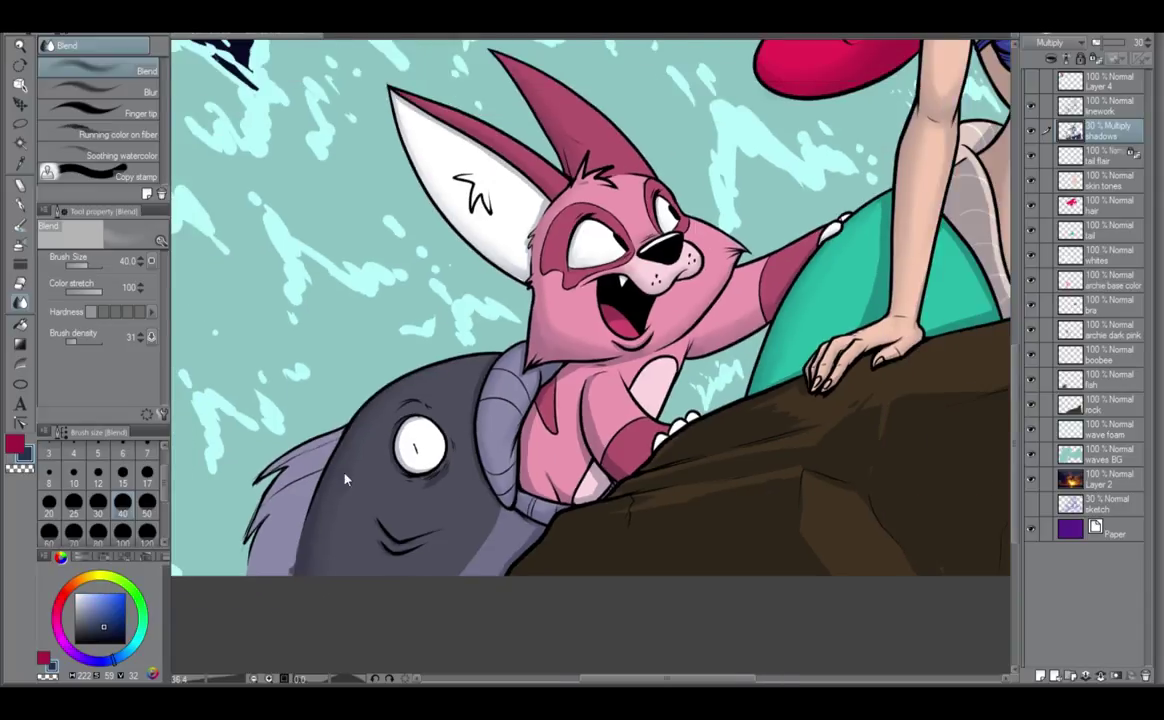
# Examine the blended shading across the whole illustration.
pyautogui.moveTo(725, 465); pyautogui.dragTo(511, 690)
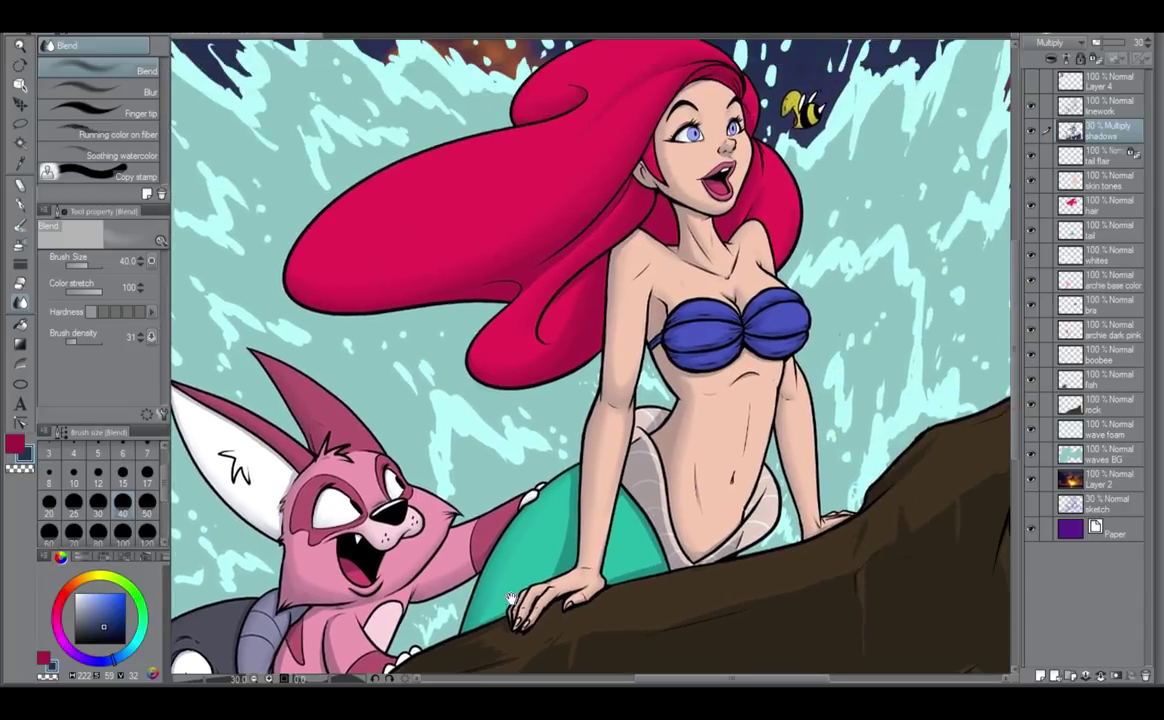
pyautogui.moveTo(466, 544); pyautogui.dragTo(648, 485)
pyautogui.scroll(-3, 530, 435)
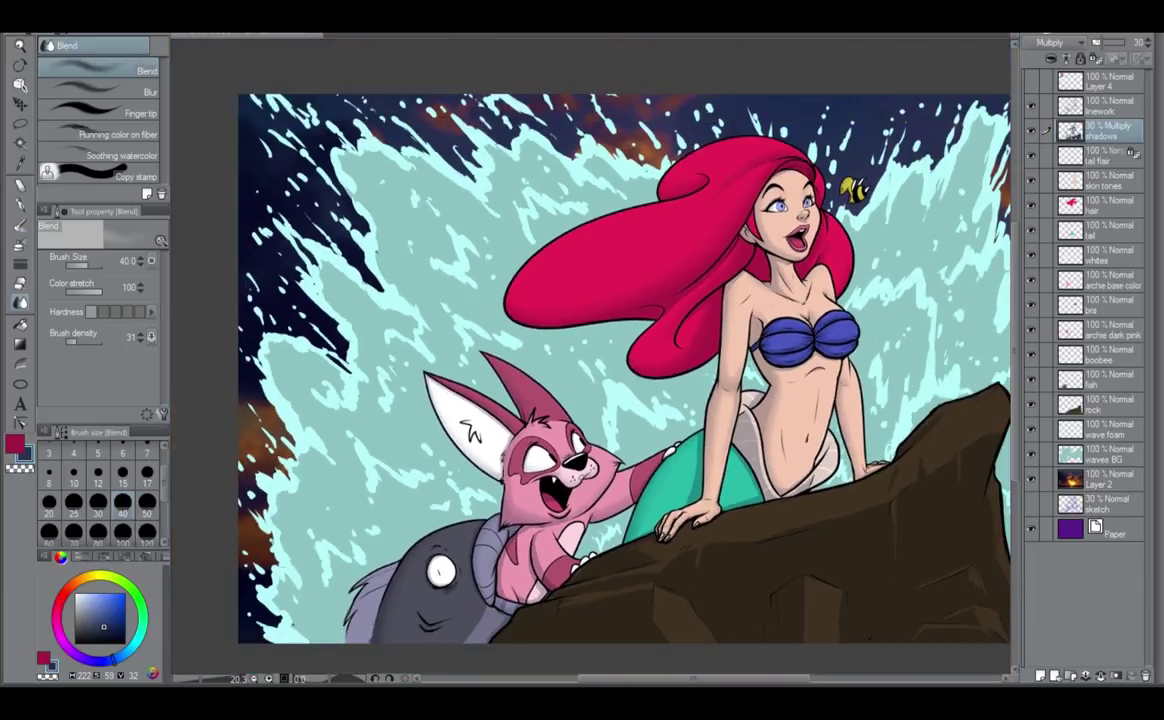
pyautogui.scroll(1, 585, 464)
pyautogui.scroll(-3, 545, 500)
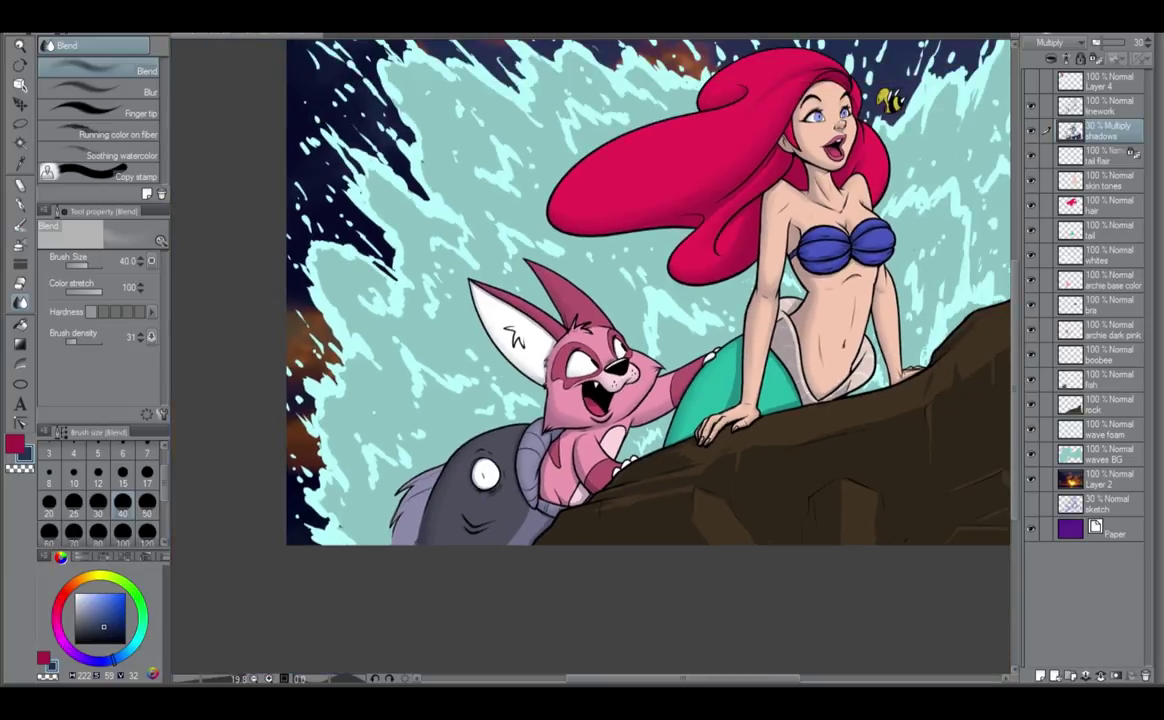
pyautogui.moveTo(622, 501); pyautogui.dragTo(545, 550)
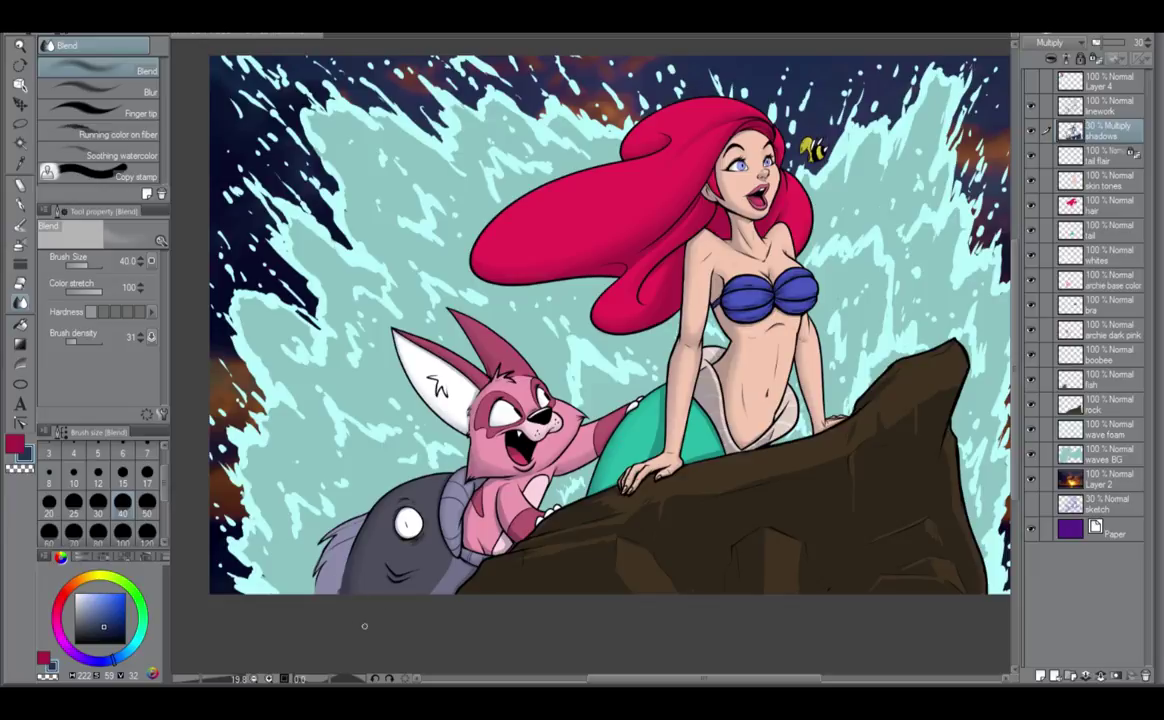
# Add a new layer above the shadows layer and set up the G-pen at size 50.
pyautogui.hotkey('ctrl', 'shift', 'n')
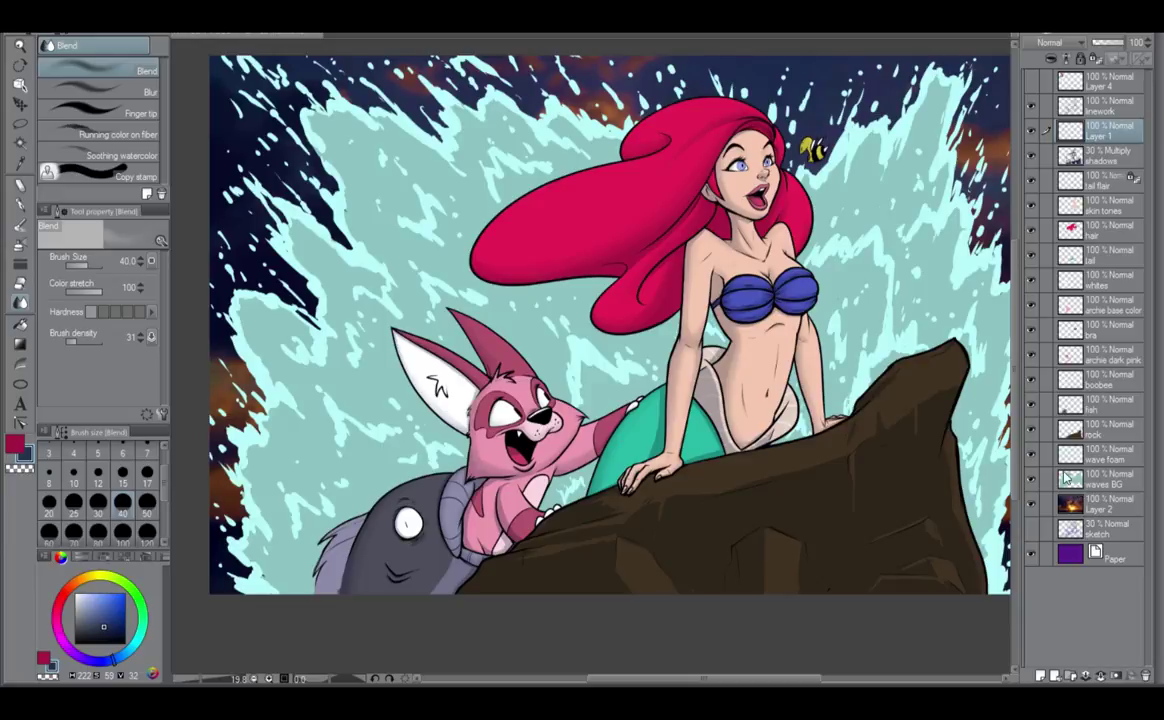
pyautogui.click(22, 207)
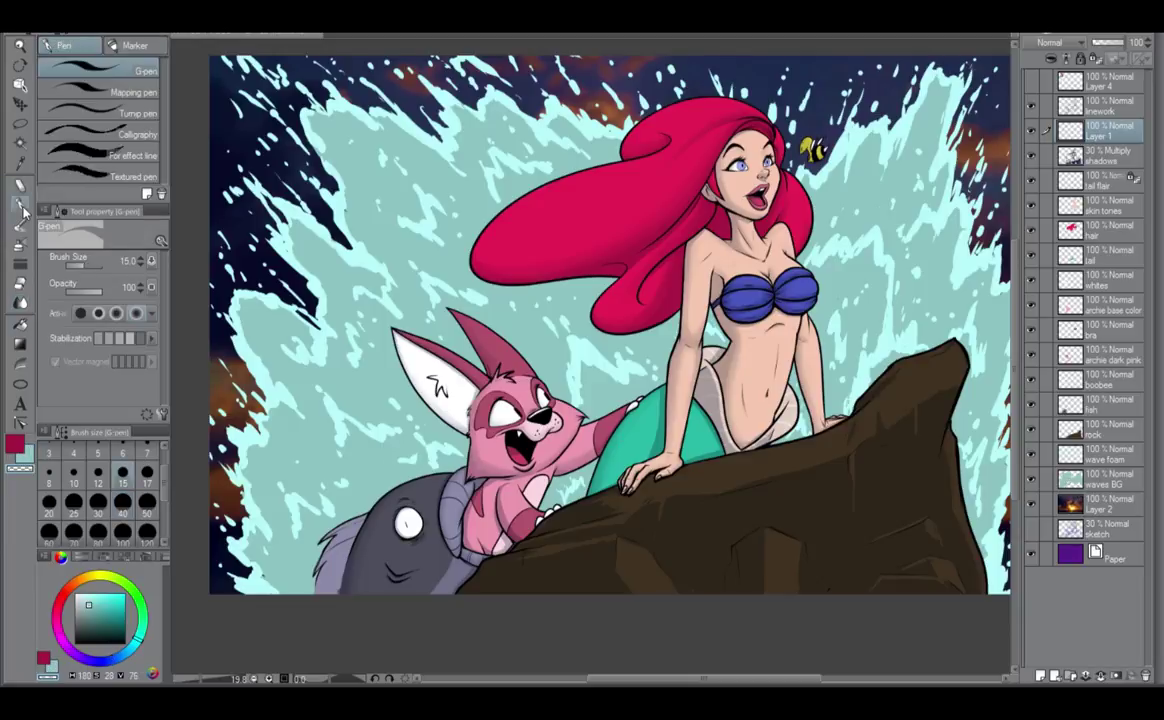
pyautogui.click(147, 502)
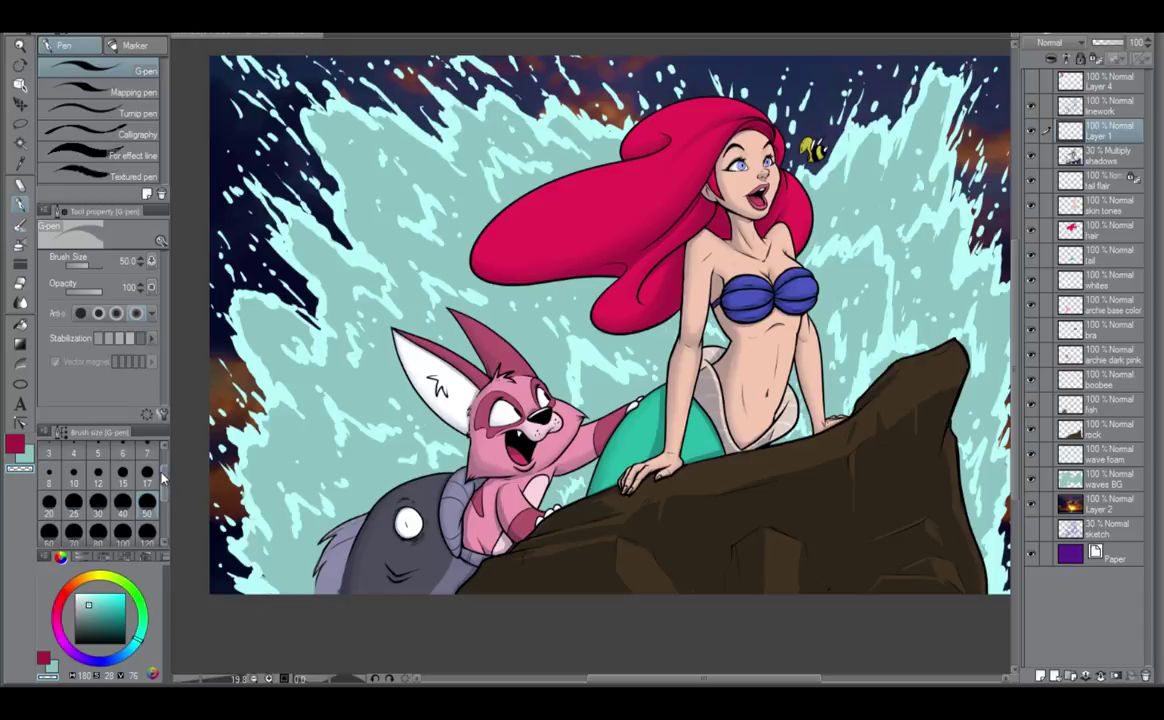
pyautogui.click(21, 205)
pyautogui.moveTo(114, 631); pyautogui.dragTo(146, 648)
pyautogui.moveTo(600, 527)
pyautogui.mouseDown()
pyautogui.moveTo(603, 569)
pyautogui.moveTo(648, 558)
pyautogui.mouseUp()
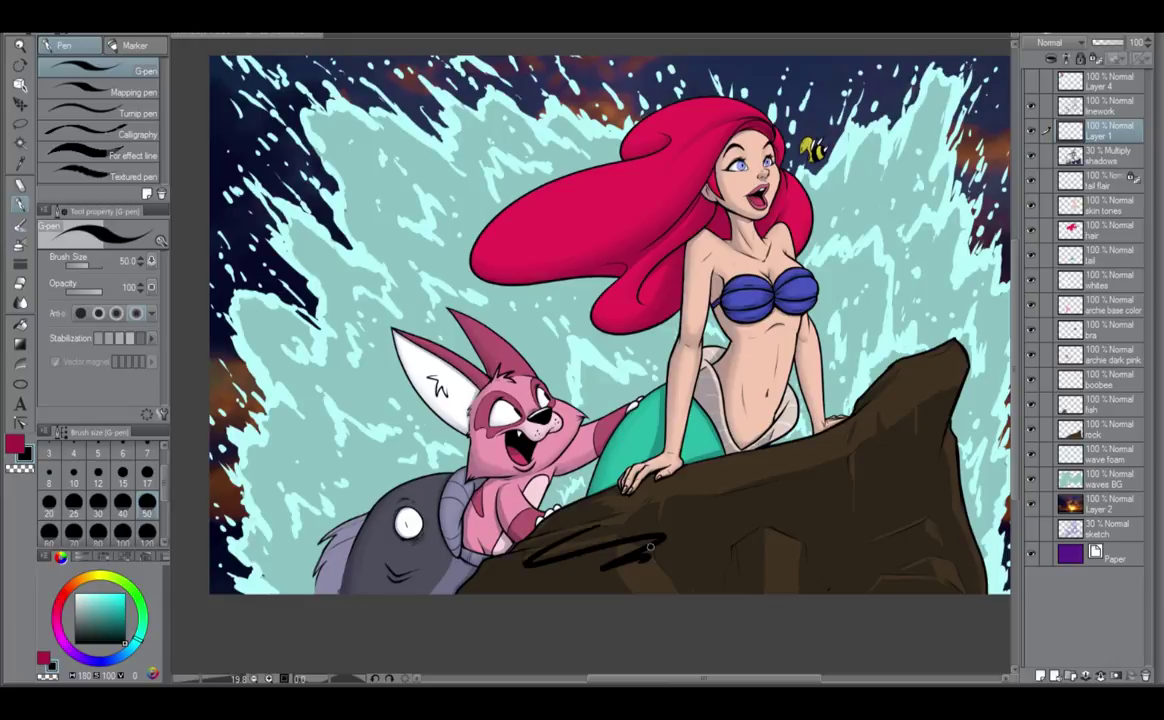
pyautogui.hotkey('ctrl', 'z')
pyautogui.hotkey('ctrl', 'z')
# Pick up the muted teal of the waves and add a new layer above the linework layer.
pyautogui.keyDown('alt'); pyautogui.click(377, 472); pyautogui.keyUp('alt')
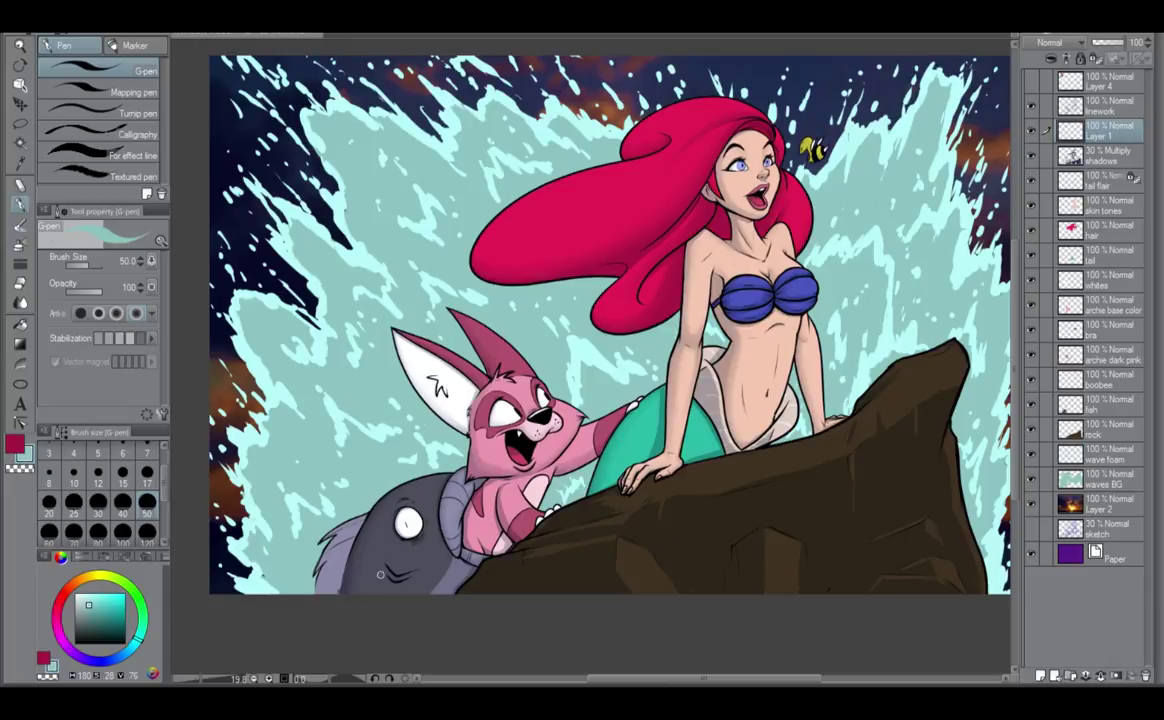
pyautogui.moveTo(381, 576); pyautogui.dragTo(408, 611)
pyautogui.hotkey('ctrl', 'z')
pyautogui.click(1107, 109)
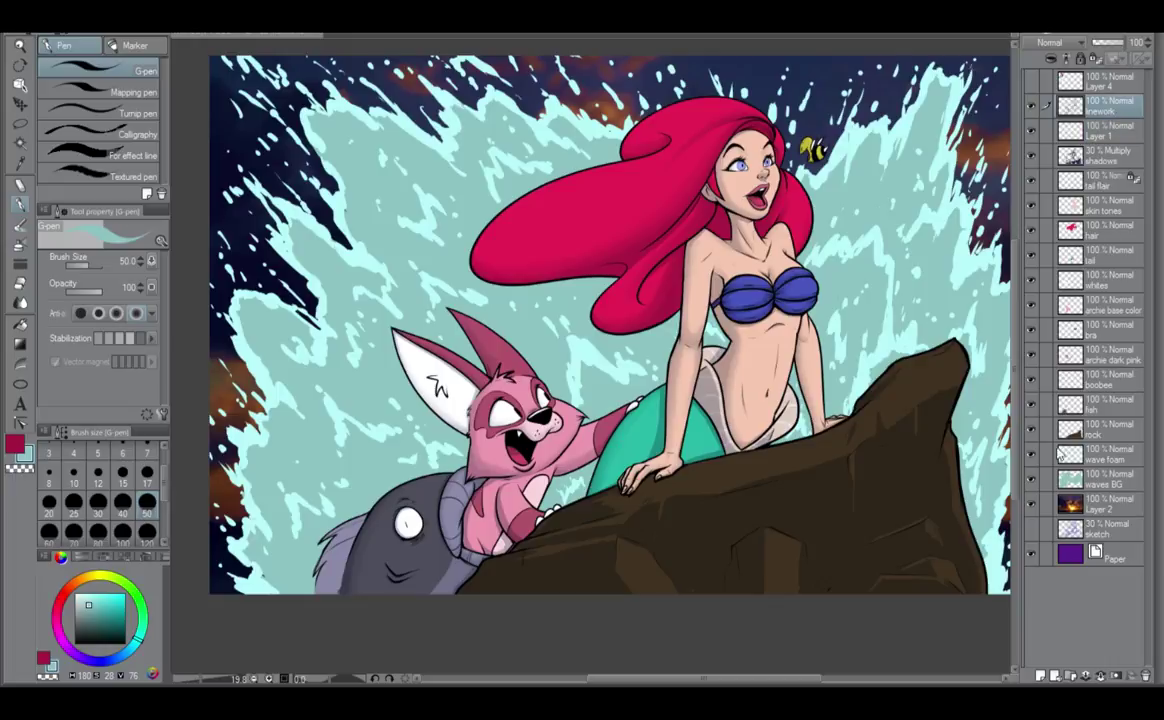
pyautogui.click(1040, 675)
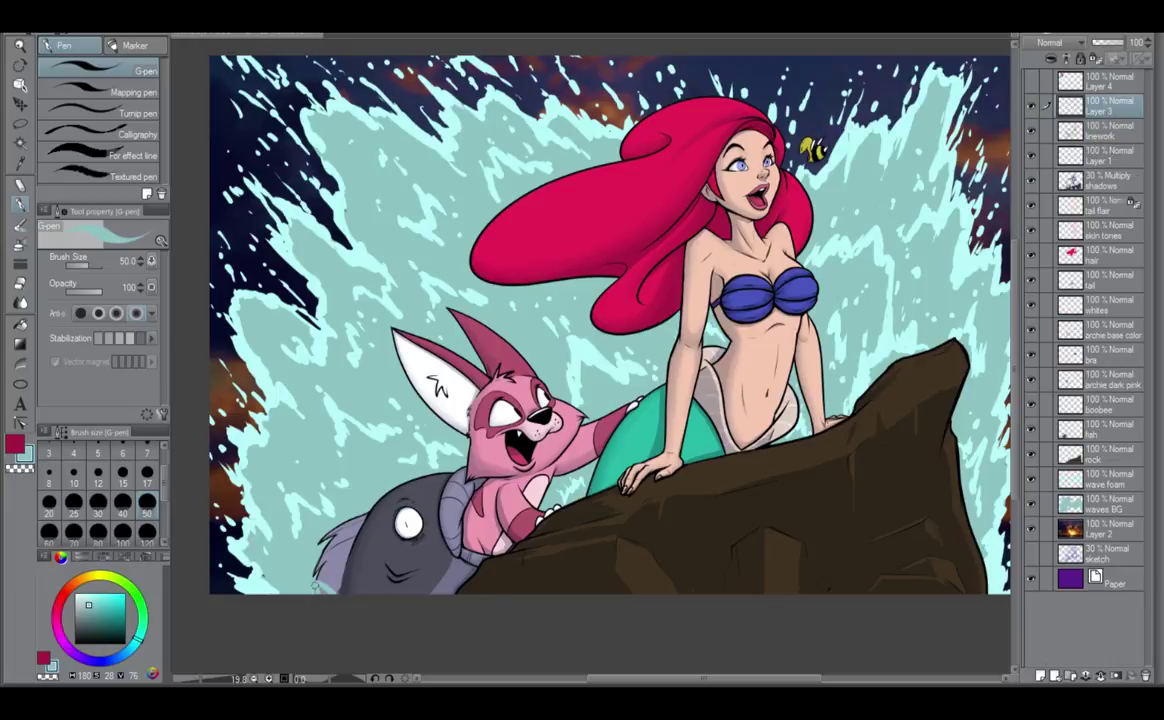
# Paint teal wave splashes over the lower edge of the fish on the new top layer.
pyautogui.moveTo(316, 593)
pyautogui.mouseDown()
pyautogui.moveTo(337, 575)
pyautogui.moveTo(396, 593)
pyautogui.mouseUp()
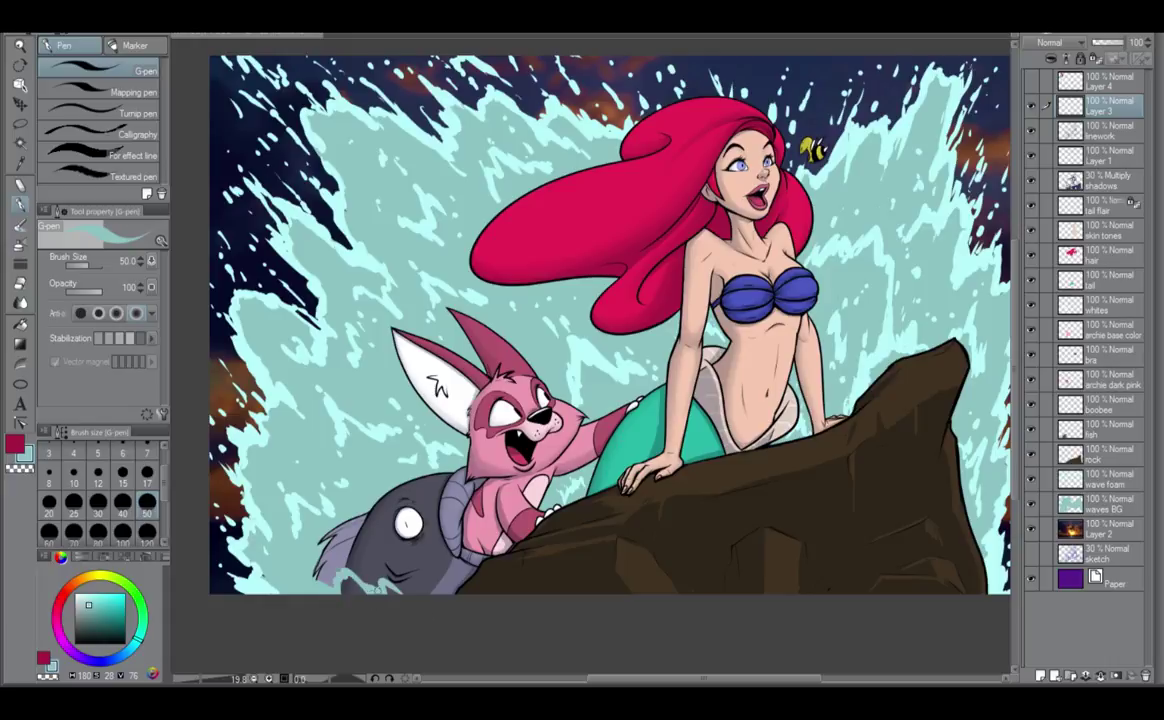
pyautogui.moveTo(340, 528); pyautogui.dragTo(376, 545)
pyautogui.moveTo(385, 575)
pyautogui.mouseDown()
pyautogui.moveTo(415, 603)
pyautogui.moveTo(420, 584)
pyautogui.moveTo(435, 589)
pyautogui.moveTo(430, 577)
pyautogui.moveTo(455, 594)
pyautogui.mouseUp()
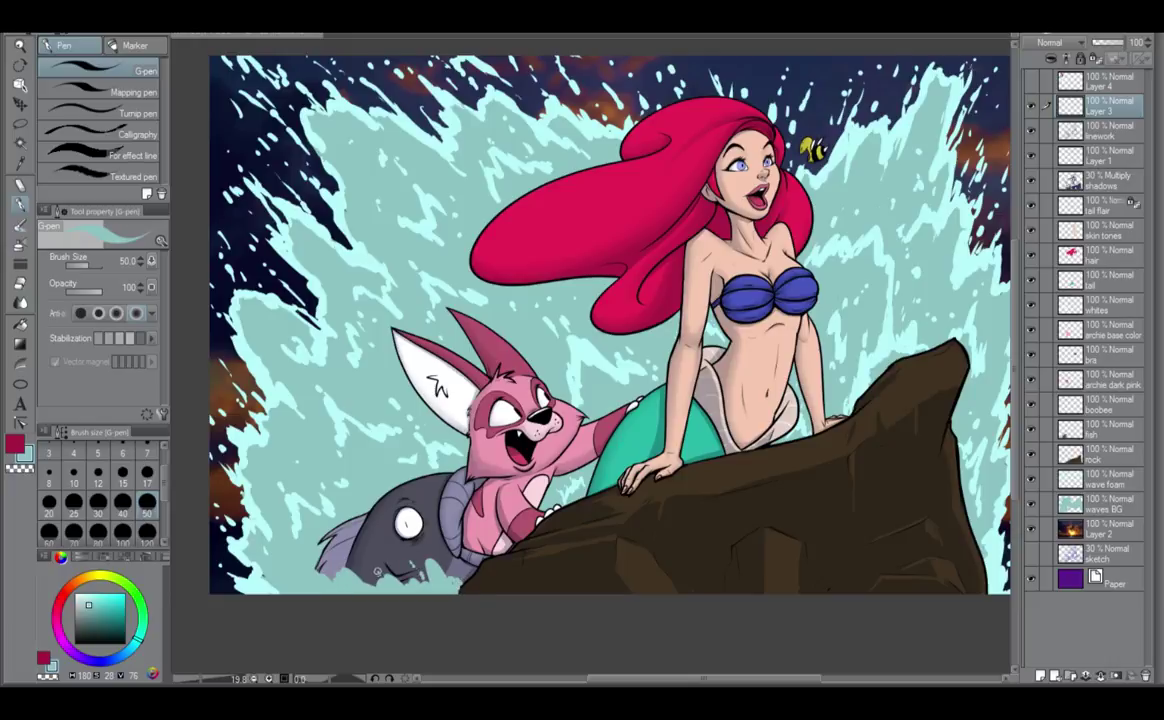
pyautogui.moveTo(376, 556); pyautogui.dragTo(428, 587)
# Outline two jagged teal splash shapes against the base of the rock with the size 50 G-pen.
pyautogui.moveTo(789, 594)
pyautogui.mouseDown()
pyautogui.moveTo(801, 571)
pyautogui.moveTo(813, 591)
pyautogui.moveTo(846, 540)
pyautogui.mouseUp()
pyautogui.moveTo(829, 577)
pyautogui.mouseDown()
pyautogui.moveTo(818, 602)
pyautogui.moveTo(843, 540)
pyautogui.moveTo(840, 583)
pyautogui.moveTo(894, 578)
pyautogui.mouseUp()
pyautogui.hotkey('ctrl', 'z')
pyautogui.moveTo(607, 595)
pyautogui.mouseDown()
pyautogui.moveTo(632, 551)
pyautogui.moveTo(712, 603)
pyautogui.moveTo(684, 560)
pyautogui.moveTo(720, 587)
pyautogui.mouseUp()
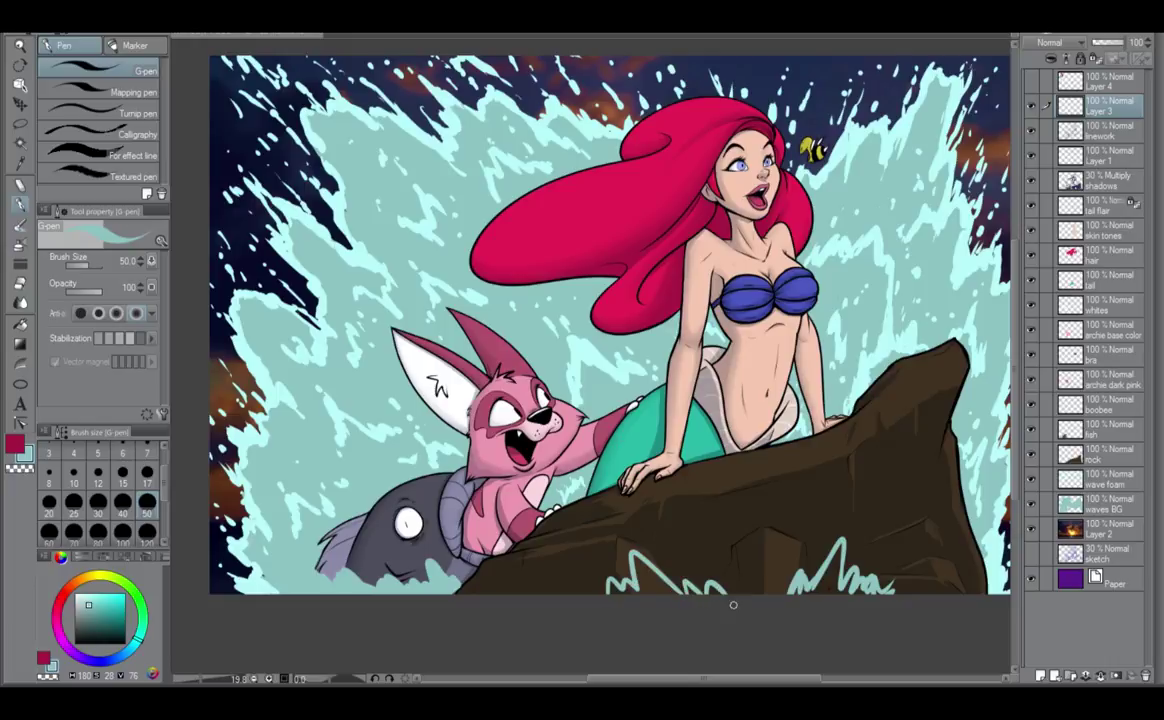
# Fill the two splash shapes with the G-pen at size 100 and paint a smaller splash at the rock's near end.
pyautogui.click(122, 532)
pyautogui.moveTo(624, 599); pyautogui.dragTo(693, 604)
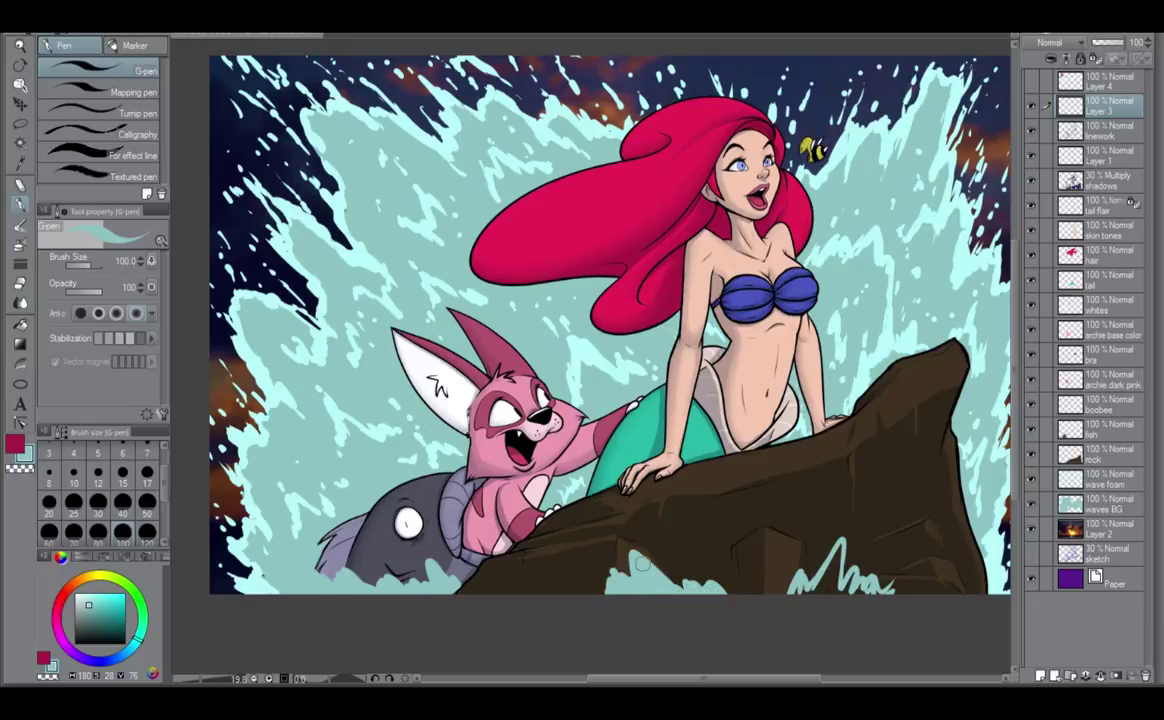
pyautogui.moveTo(819, 586)
pyautogui.mouseDown()
pyautogui.moveTo(825, 554)
pyautogui.moveTo(829, 571)
pyautogui.moveTo(844, 542)
pyautogui.moveTo(838, 589)
pyautogui.moveTo(867, 564)
pyautogui.moveTo(869, 595)
pyautogui.moveTo(901, 589)
pyautogui.moveTo(846, 592)
pyautogui.moveTo(868, 569)
pyautogui.moveTo(880, 594)
pyautogui.moveTo(884, 564)
pyautogui.moveTo(885, 594)
pyautogui.moveTo(922, 592)
pyautogui.mouseUp()
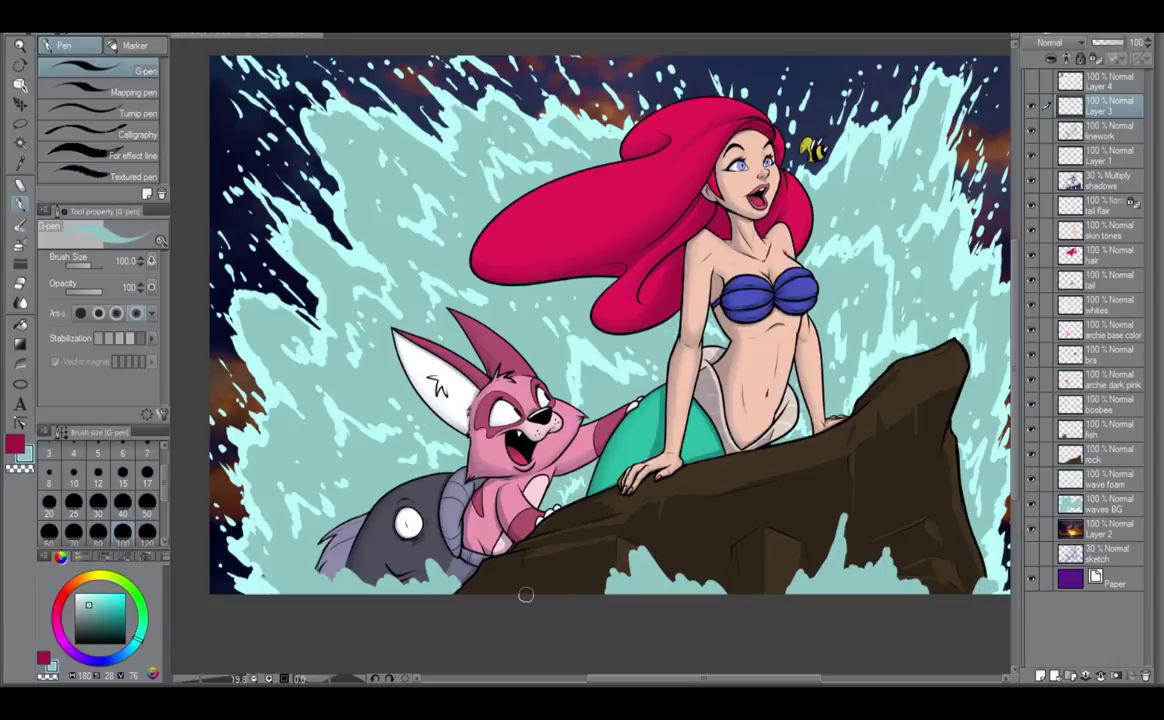
pyautogui.moveTo(524, 600); pyautogui.dragTo(553, 604)
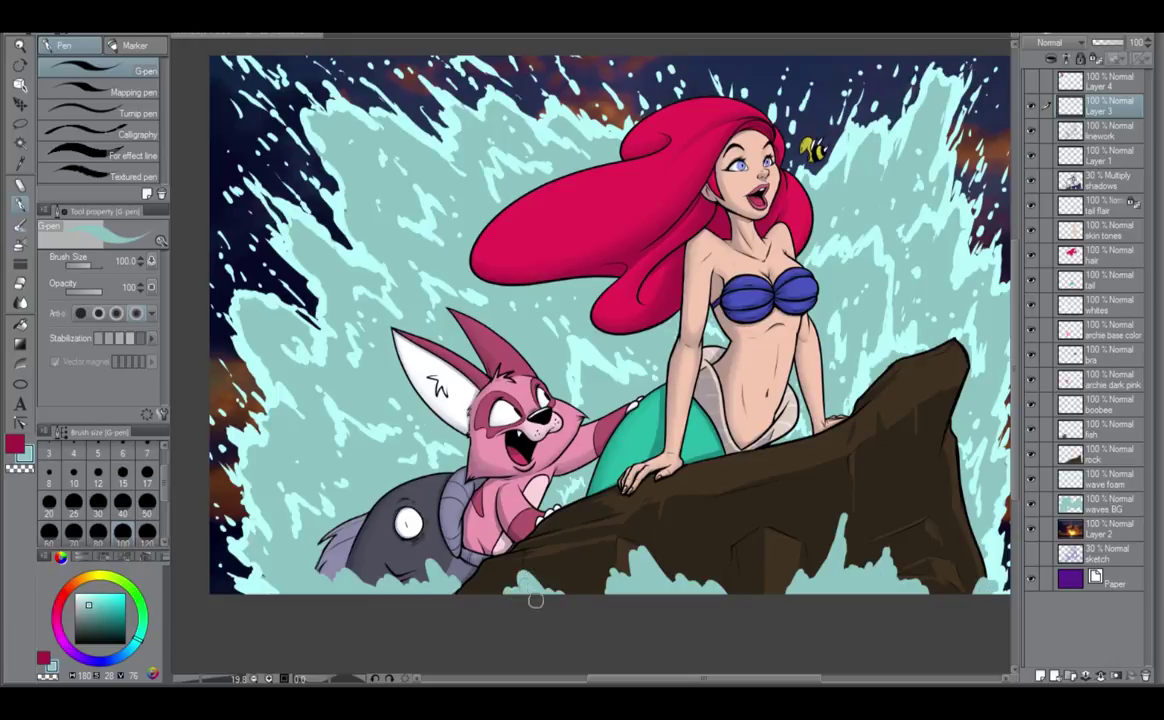
# Pick up the pale aqua foam color, add a new layer above the foreground splash layer, and reselect the splash layer.
pyautogui.keyDown('alt'); pyautogui.click(318, 218); pyautogui.keyUp('alt')
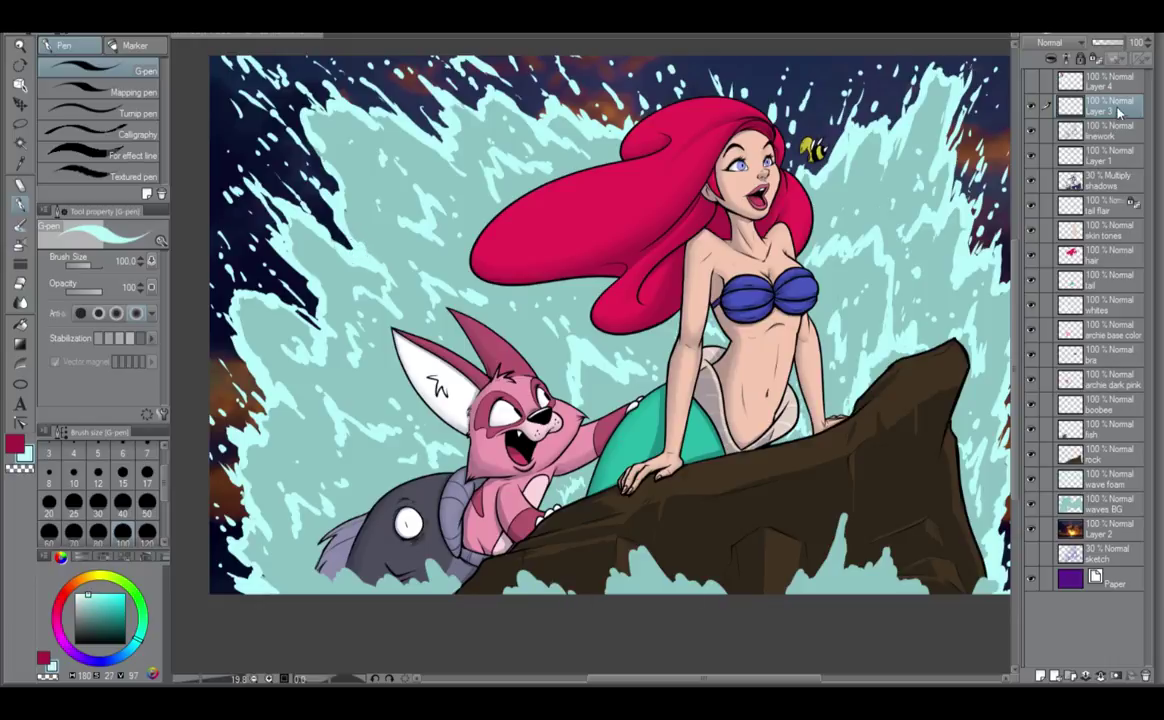
pyautogui.click(1043, 674)
pyautogui.click(1095, 138)
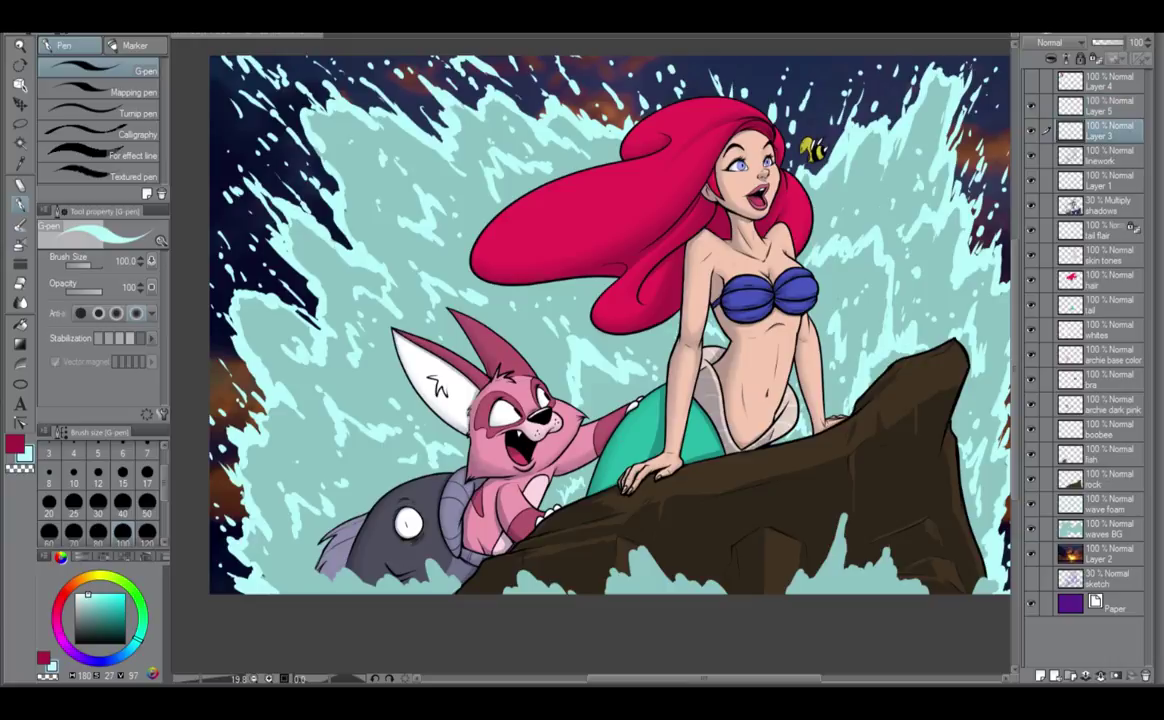
# Rename the foreground splash layer as waves front, hide Layer 5 above it, and make waves front the active layer.
pyautogui.doubleClick(1105, 133)
pyautogui.click(1100, 108)
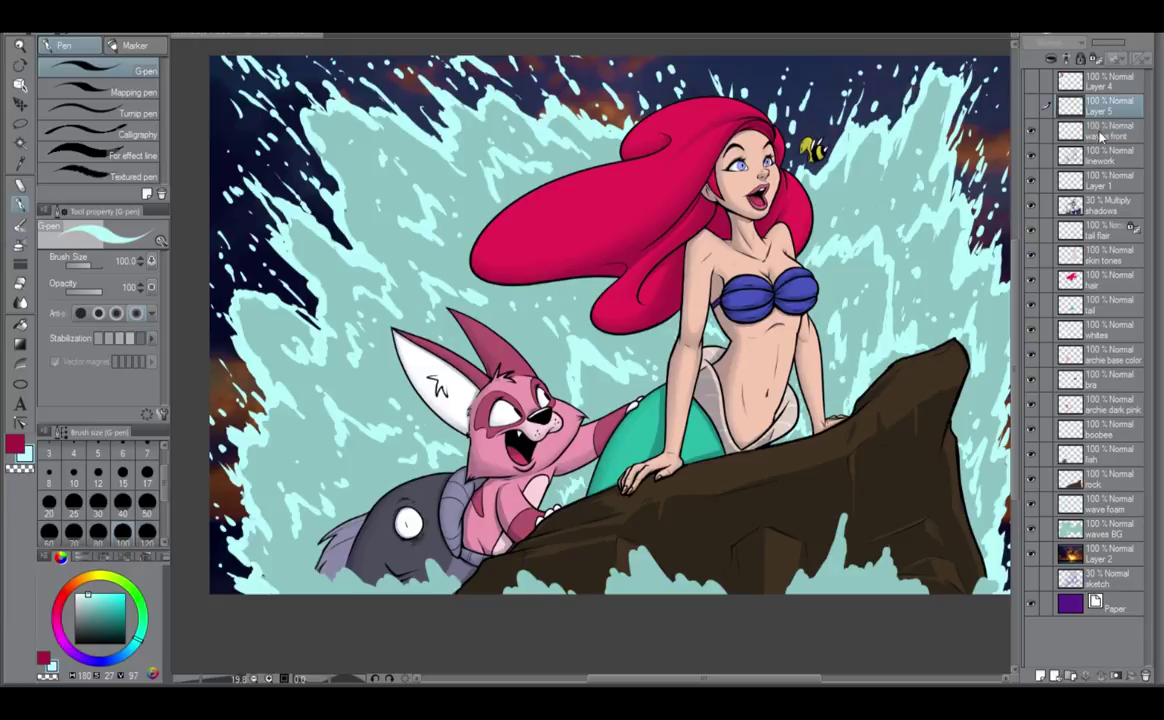
pyautogui.click(1099, 132)
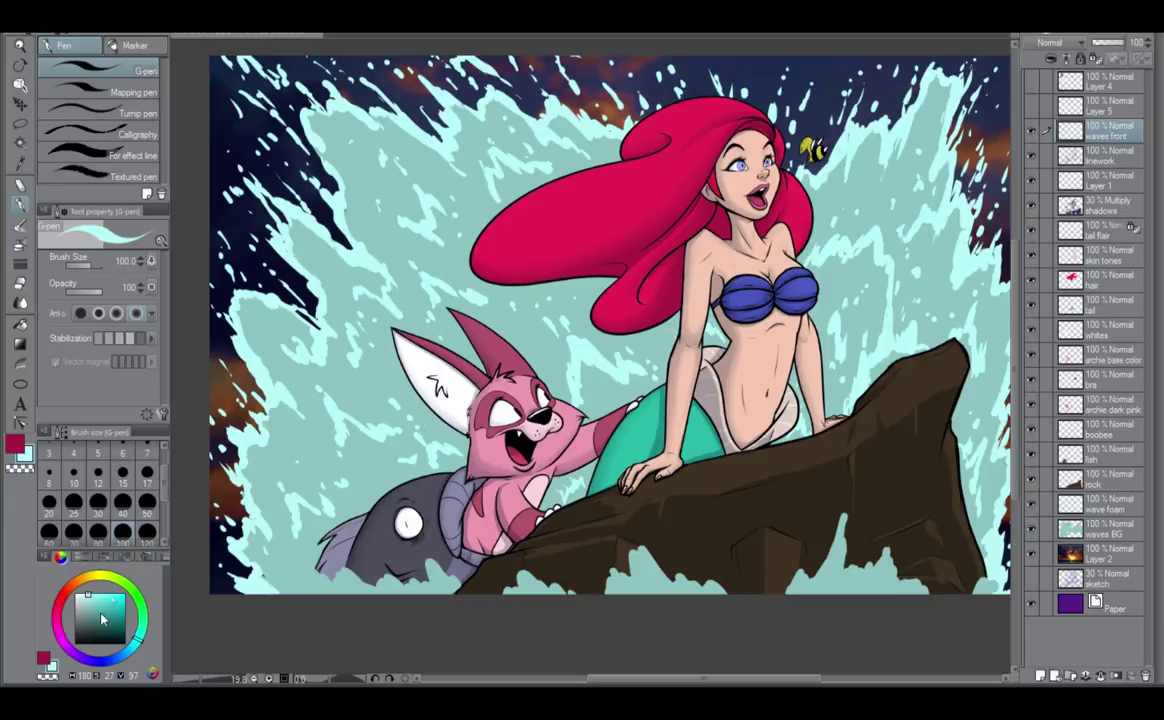
# Paint foam spikes and droplets with the size 40 G-pen around the splashes over the fish and the rock's near end.
pyautogui.click(120, 496)
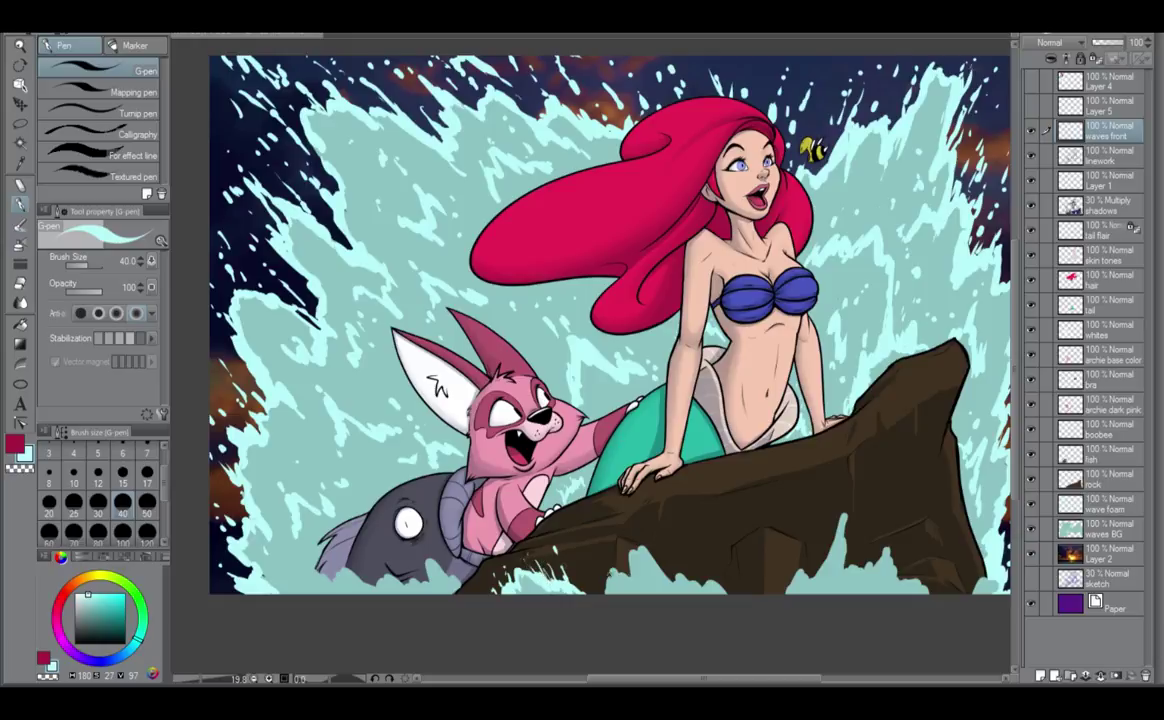
pyautogui.moveTo(572, 553); pyautogui.dragTo(567, 532)
pyautogui.moveTo(579, 584); pyautogui.dragTo(586, 575)
pyautogui.moveTo(444, 573)
pyautogui.mouseDown()
pyautogui.moveTo(424, 554)
pyautogui.moveTo(427, 580)
pyautogui.mouseUp()
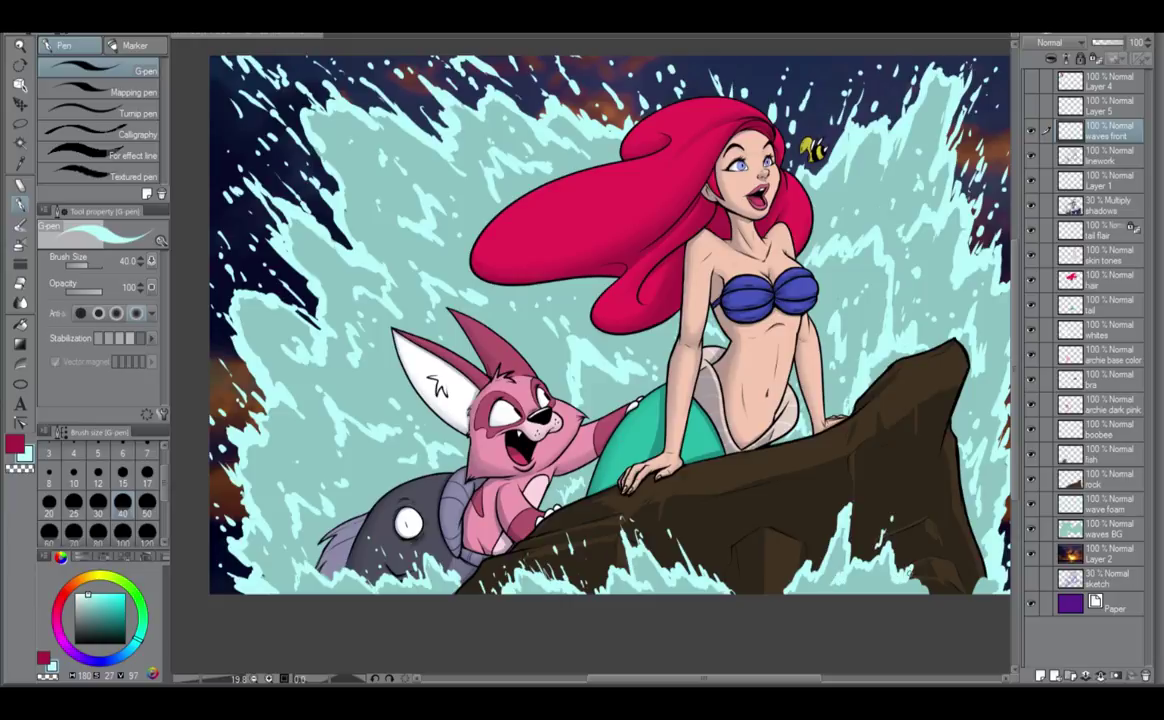
# Add flying foam droplets above the tall splash against the far part of the rock.
pyautogui.moveTo(852, 556); pyautogui.dragTo(856, 545)
pyautogui.moveTo(859, 503)
pyautogui.mouseDown()
pyautogui.moveTo(864, 479)
pyautogui.moveTo(853, 486)
pyautogui.mouseUp()
pyautogui.moveTo(856, 482); pyautogui.dragTo(858, 475)
pyautogui.moveTo(834, 520); pyautogui.dragTo(842, 503)
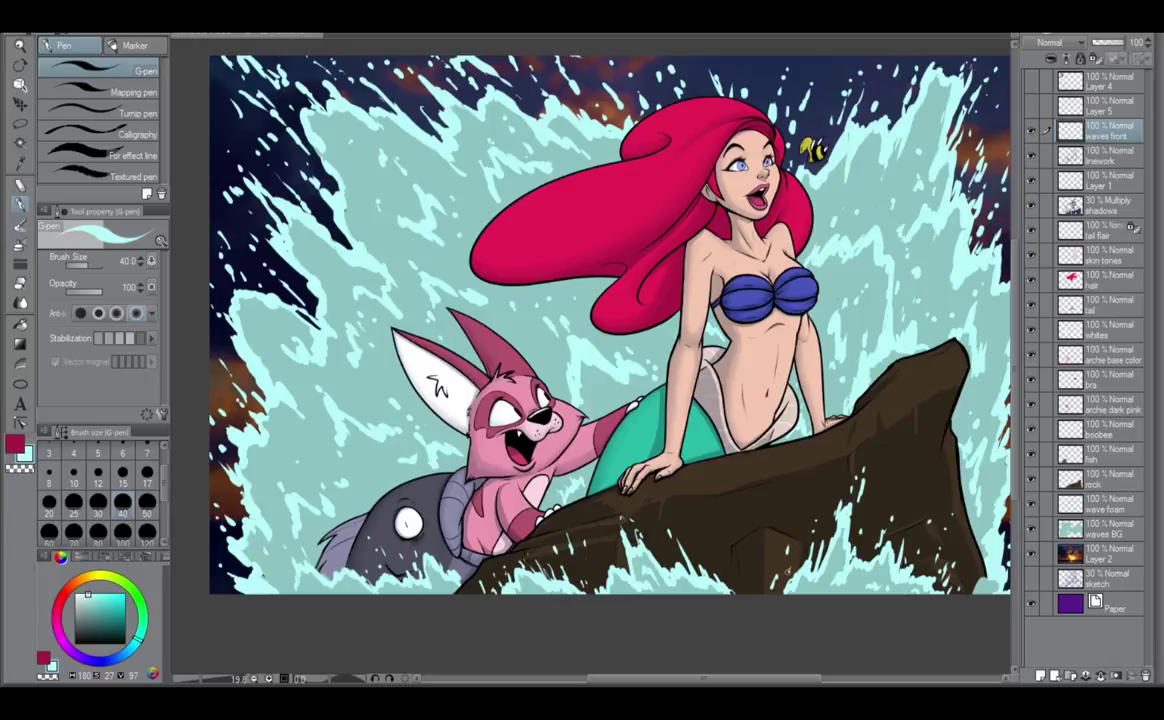
pyautogui.scroll(-2, 743, 573)
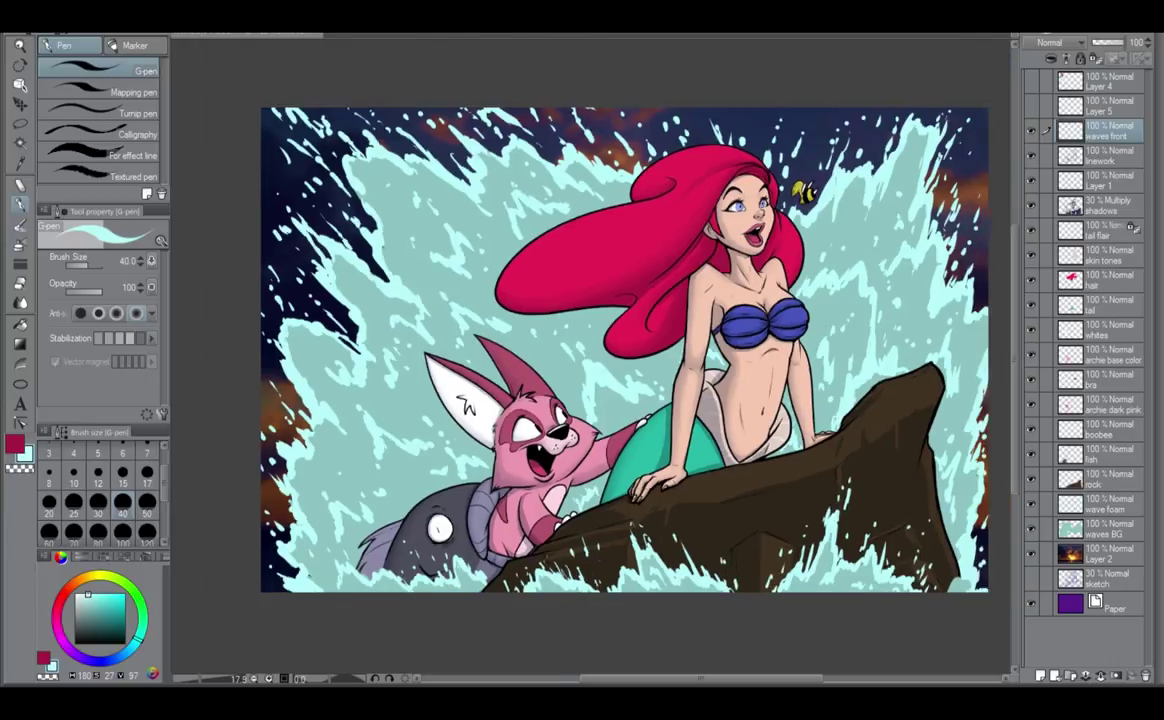
pyautogui.scroll(-1, 717, 574)
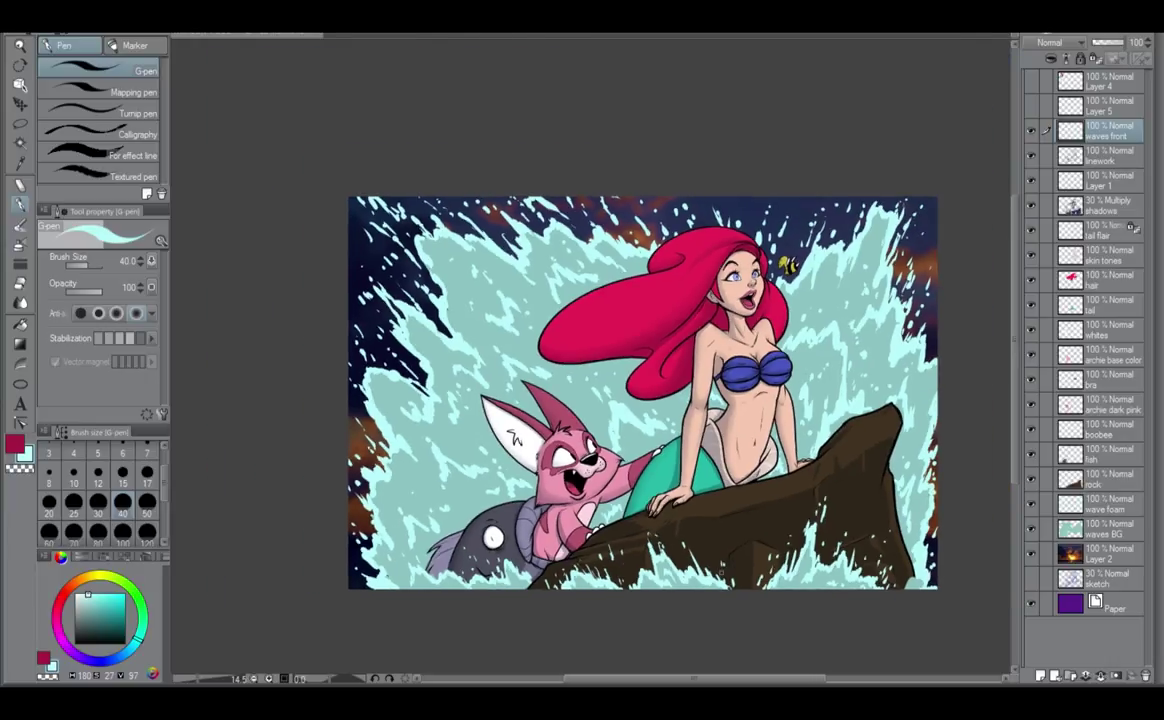
# Add a new layer named highlights above waves front and choose white as the drawing color.
pyautogui.scroll(2, 724, 578)
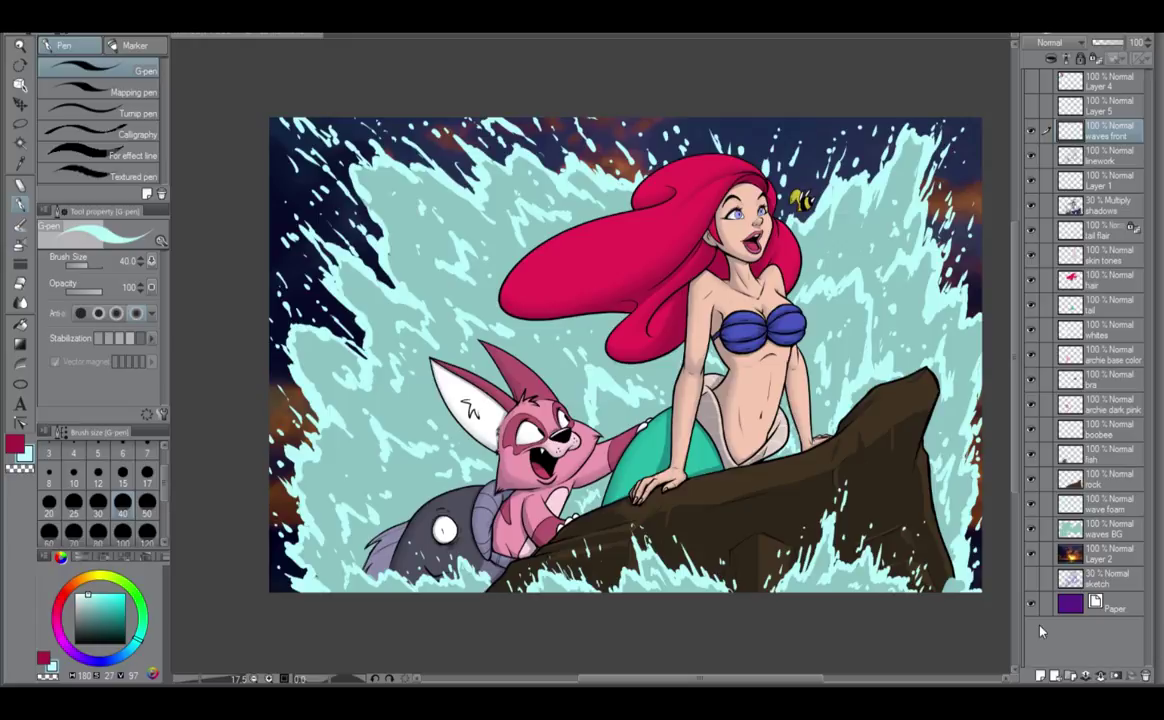
pyautogui.click(1040, 676)
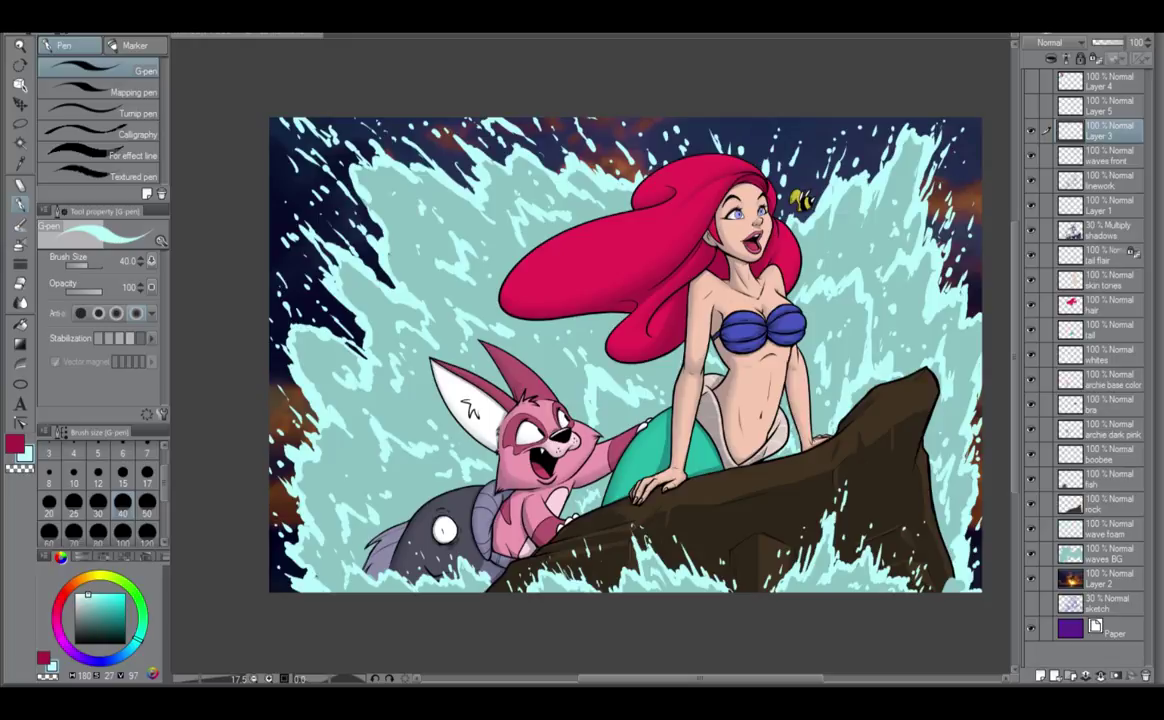
pyautogui.doubleClick(1102, 135)
pyautogui.write('highlights')
pyautogui.press('Return')
pyautogui.moveTo(93, 619); pyautogui.dragTo(59, 557)
pyautogui.scroll(3, 765, 360)
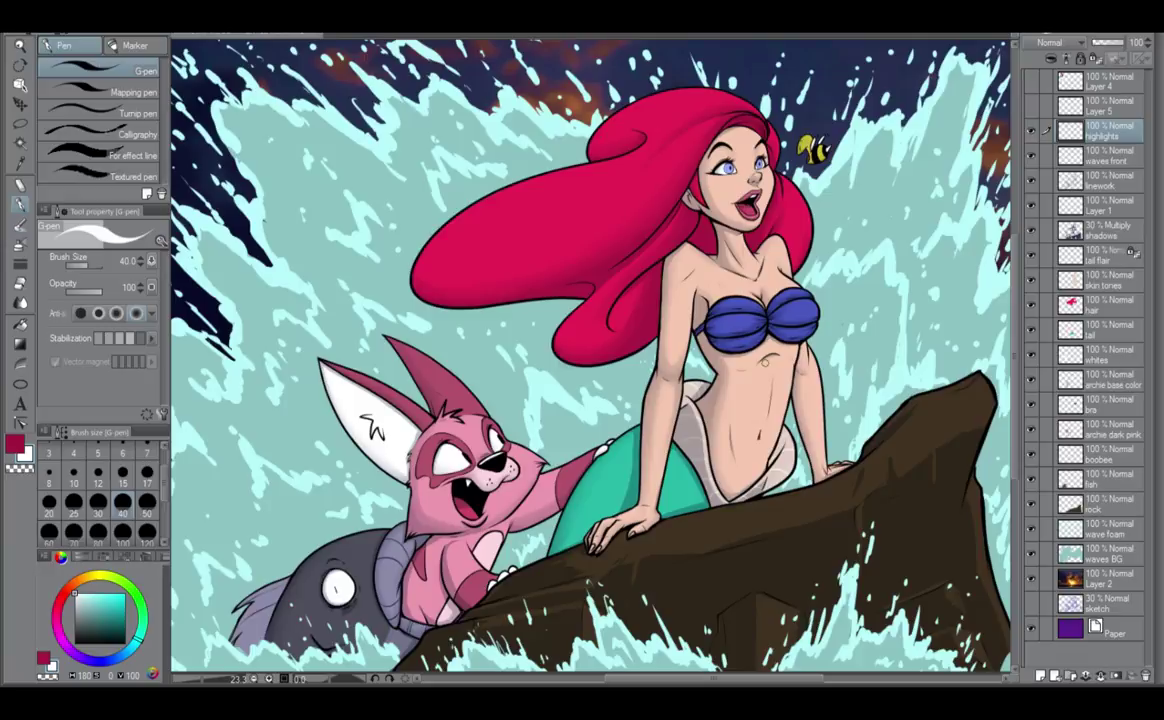
pyautogui.moveTo(821, 347); pyautogui.dragTo(686, 527)
pyautogui.moveTo(881, 232); pyautogui.dragTo(763, 297)
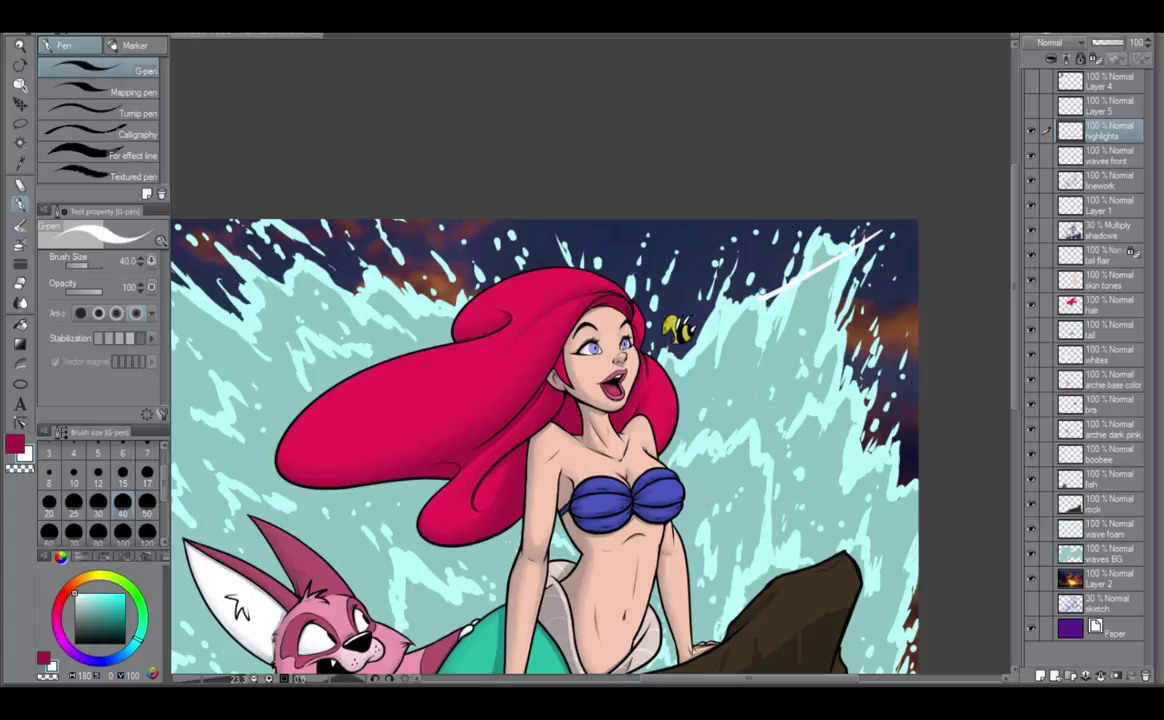
pyautogui.hotkey('ctrl', 'z')
pyautogui.moveTo(906, 241); pyautogui.dragTo(884, 257)
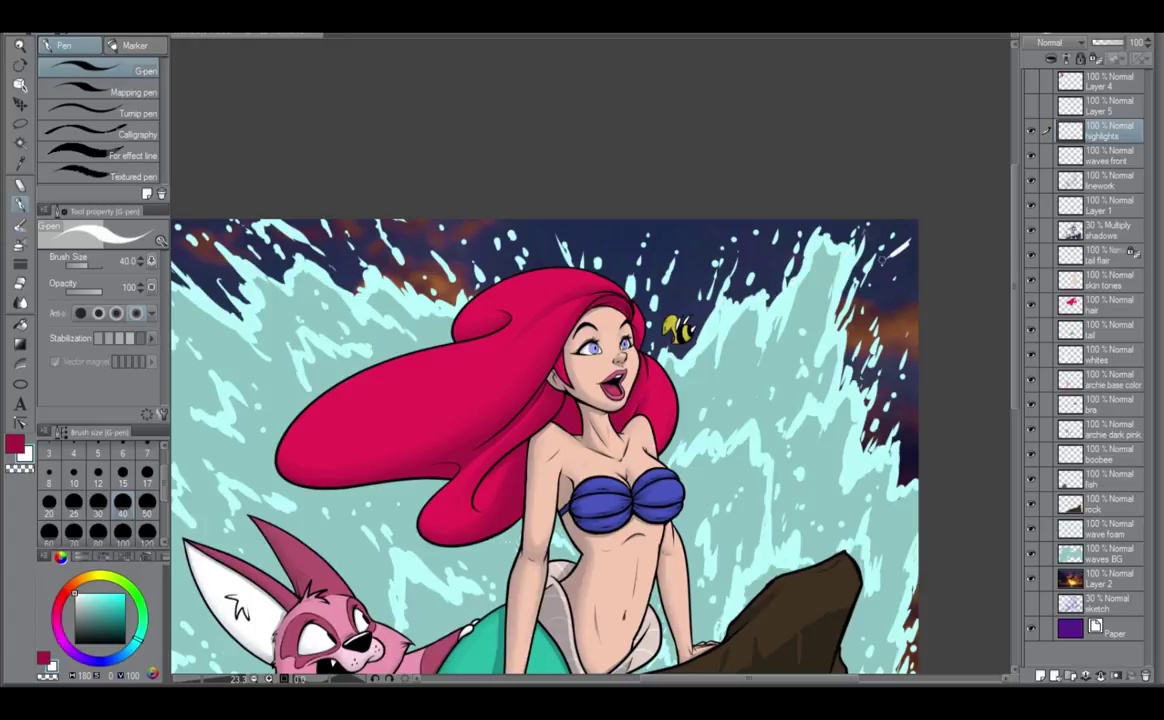
# Paint white highlights on the mermaid's eyes, nose and lips and on the bee with the size 15 G-pen.
pyautogui.scroll(2, 783, 330)
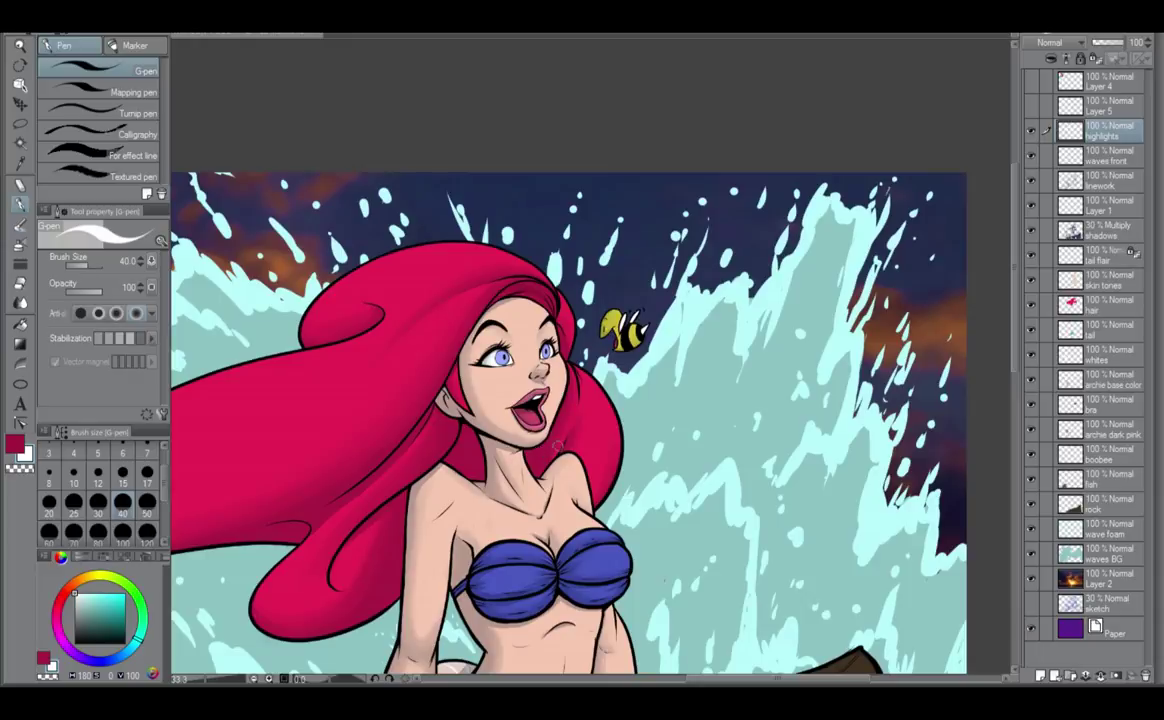
pyautogui.moveTo(560, 431); pyautogui.dragTo(708, 504)
pyautogui.scroll(3, 684, 424)
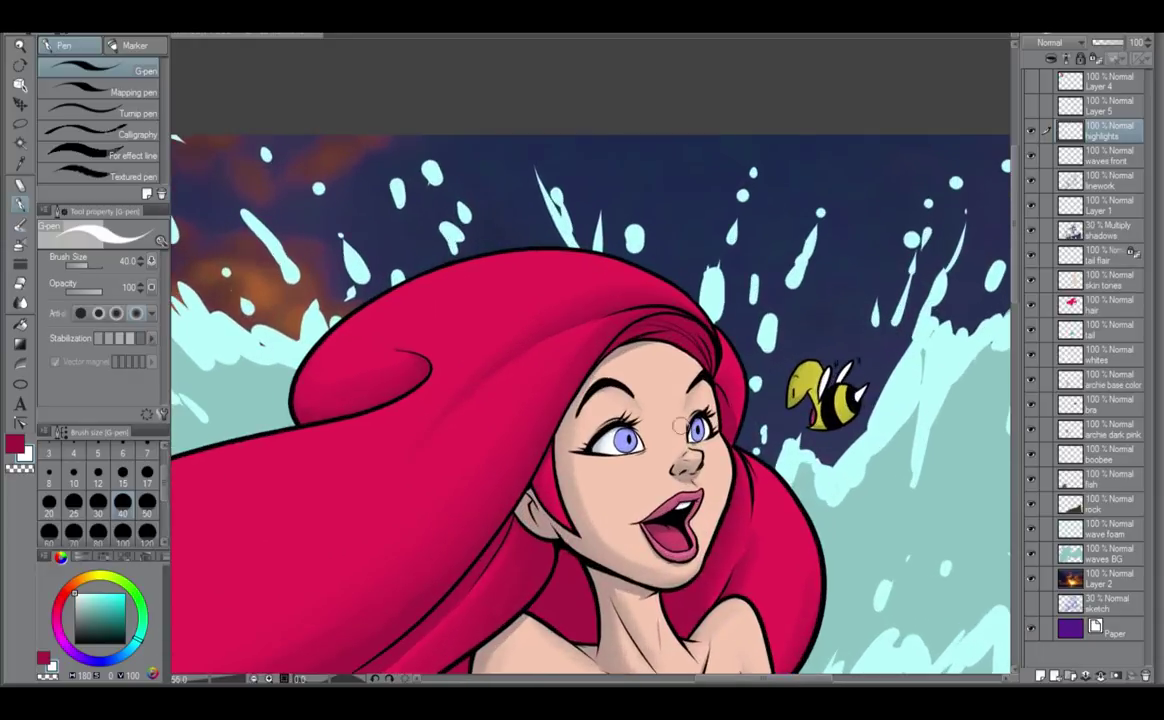
pyautogui.scroll(2, 680, 425)
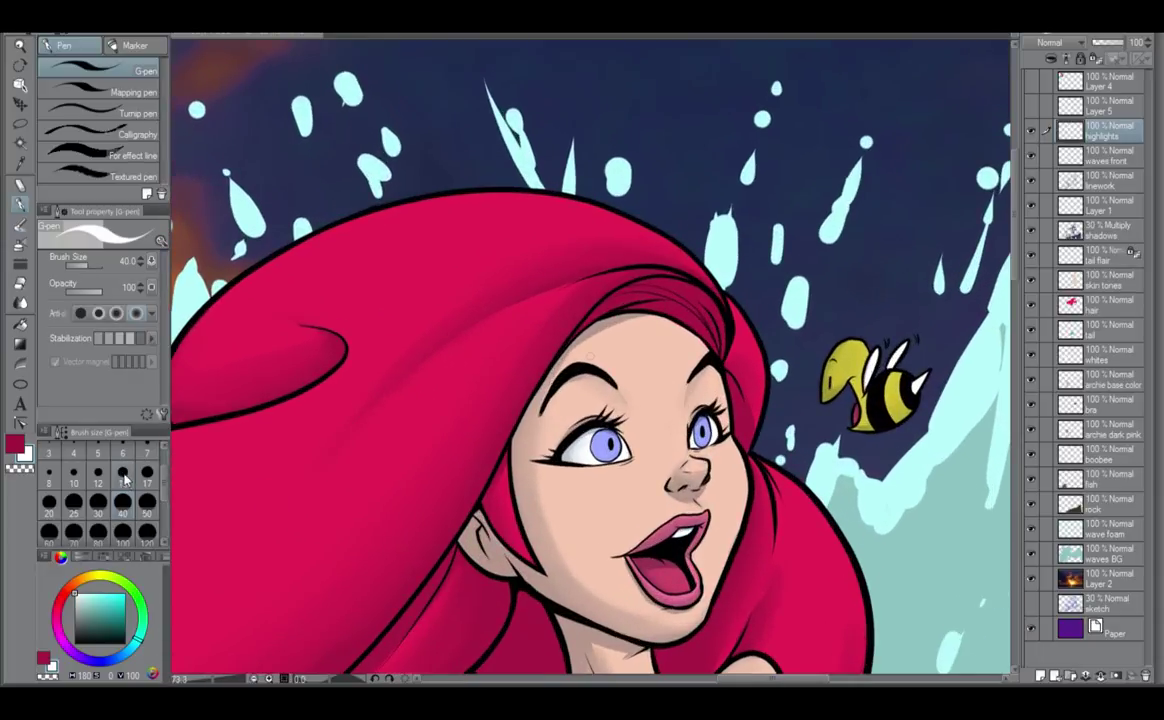
pyautogui.click(122, 474)
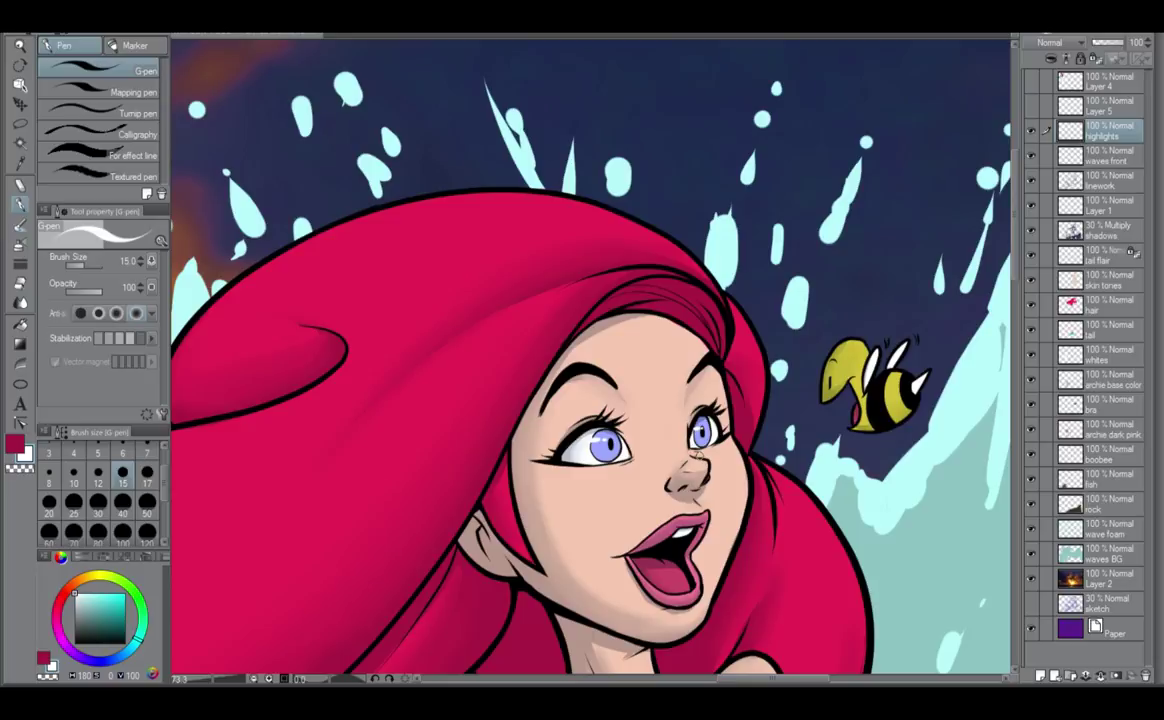
pyautogui.scroll(2, 698, 455)
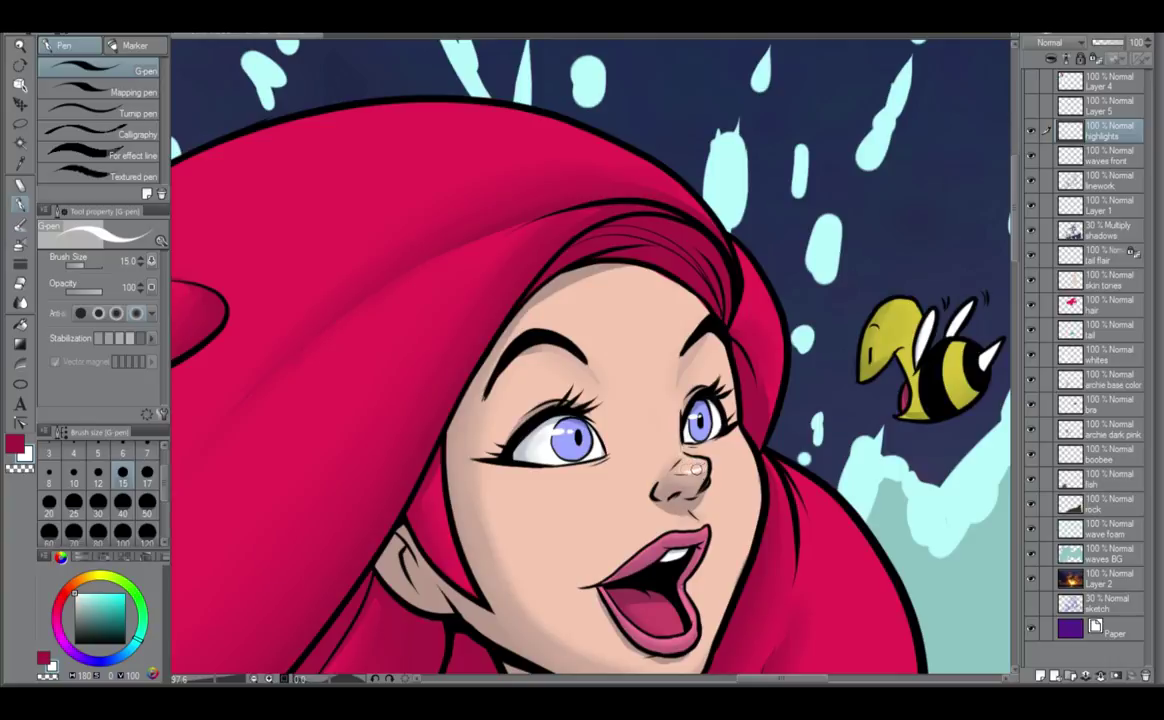
pyautogui.moveTo(675, 472); pyautogui.dragTo(705, 465)
pyautogui.click(1103, 231)
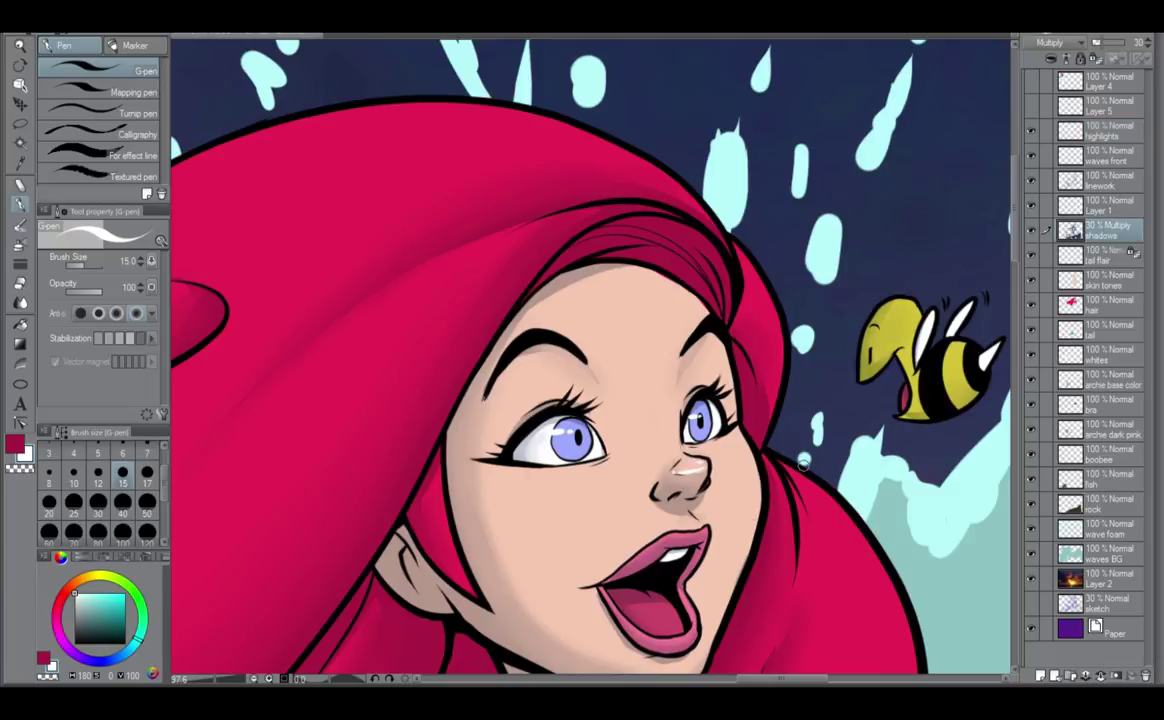
pyautogui.click(1107, 135)
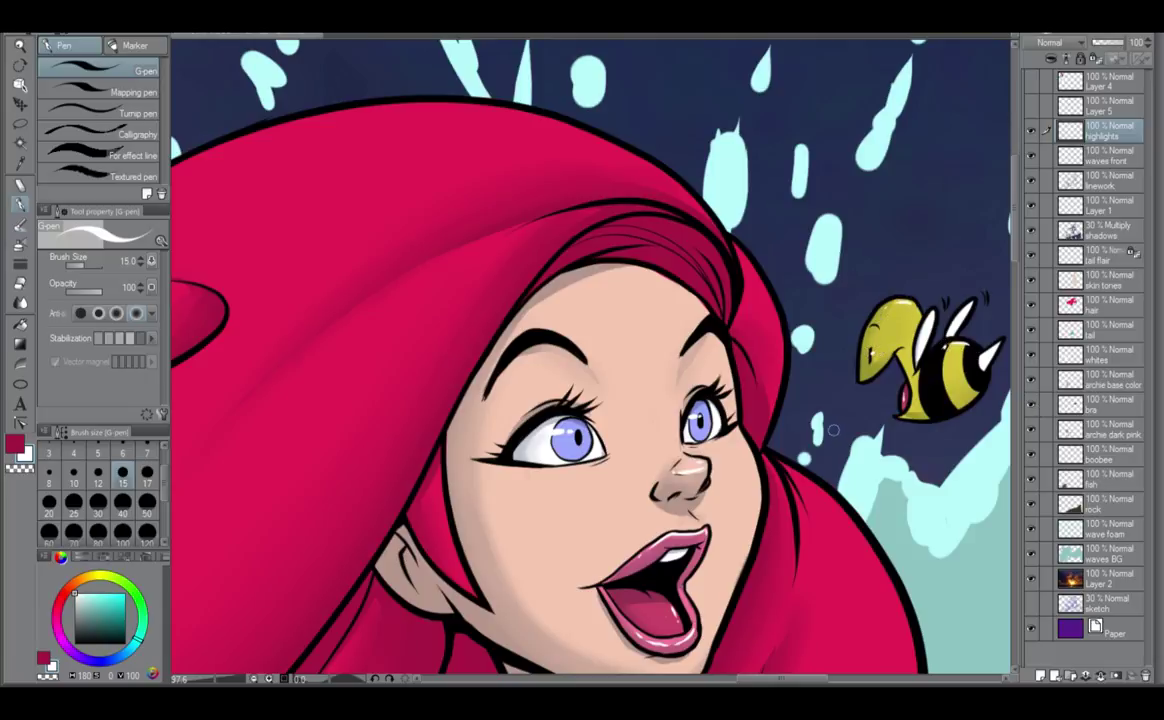
# Paint fine white highlight streaks following the folds across both cups of the mermaid's blue top.
pyautogui.moveTo(750, 566); pyautogui.dragTo(776, 358)
pyautogui.moveTo(788, 446)
pyautogui.mouseDown()
pyautogui.moveTo(777, 512)
pyautogui.moveTo(808, 488)
pyautogui.moveTo(794, 458)
pyautogui.mouseUp()
pyautogui.scroll(1, 796, 445)
pyautogui.scroll(-3, 790, 481)
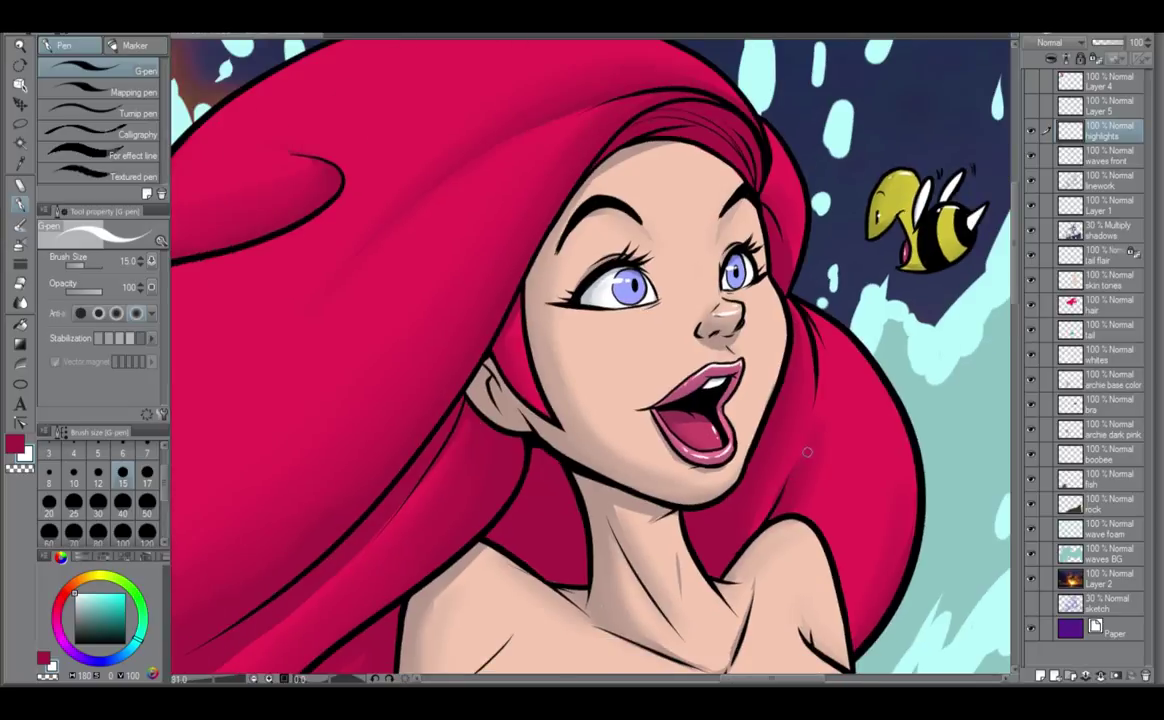
pyautogui.moveTo(770, 560); pyautogui.dragTo(845, 374)
pyautogui.scroll(-2, 870, 422)
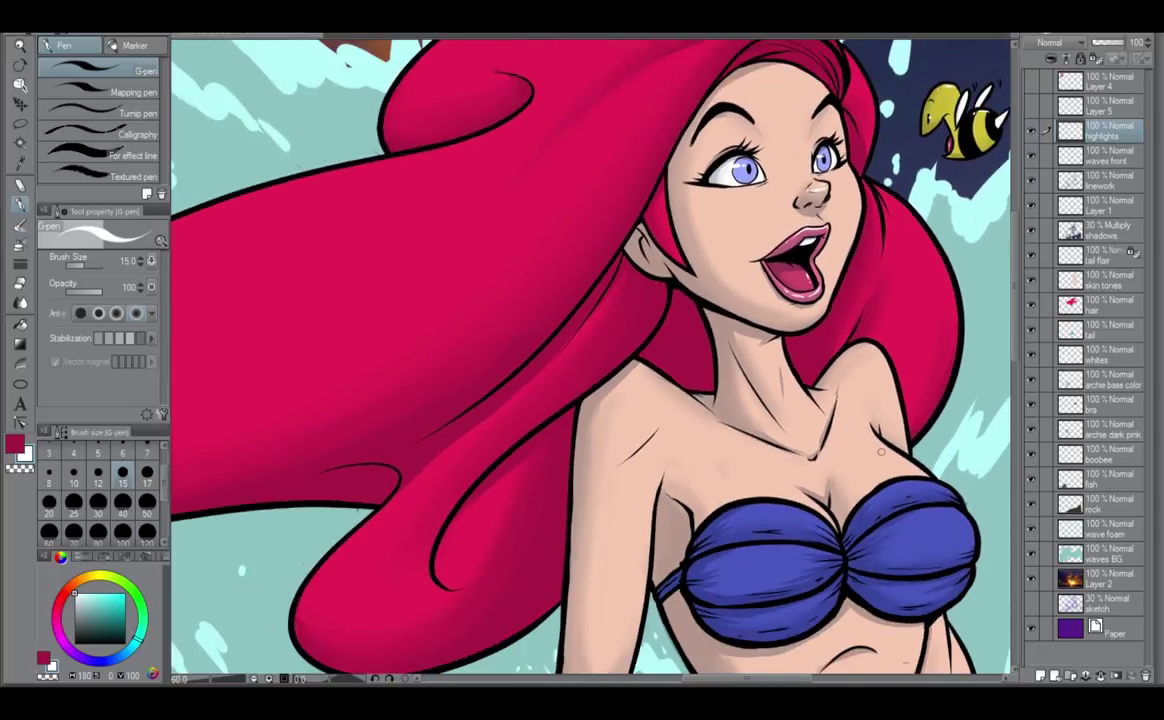
pyautogui.scroll(1, 881, 458)
pyautogui.moveTo(896, 441); pyautogui.dragTo(793, 421)
pyautogui.scroll(1, 792, 418)
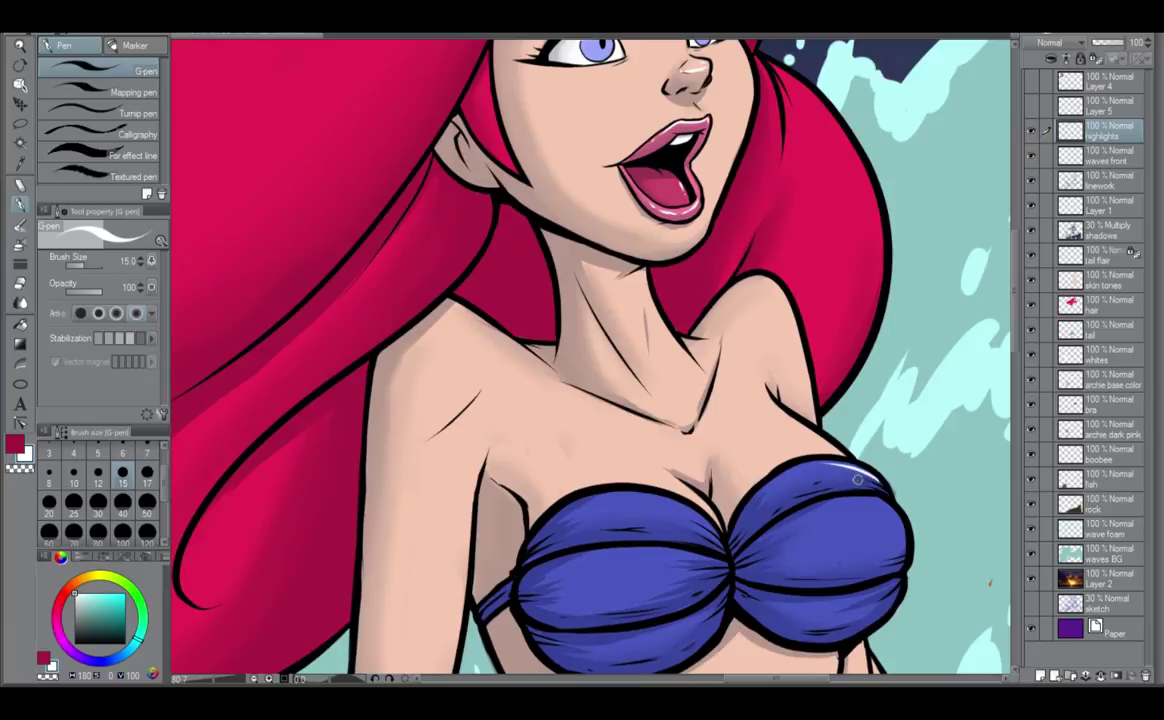
pyautogui.hotkey('ctrl', 'z')
pyautogui.moveTo(880, 481); pyautogui.dragTo(826, 462)
pyautogui.hotkey('ctrl', 'z')
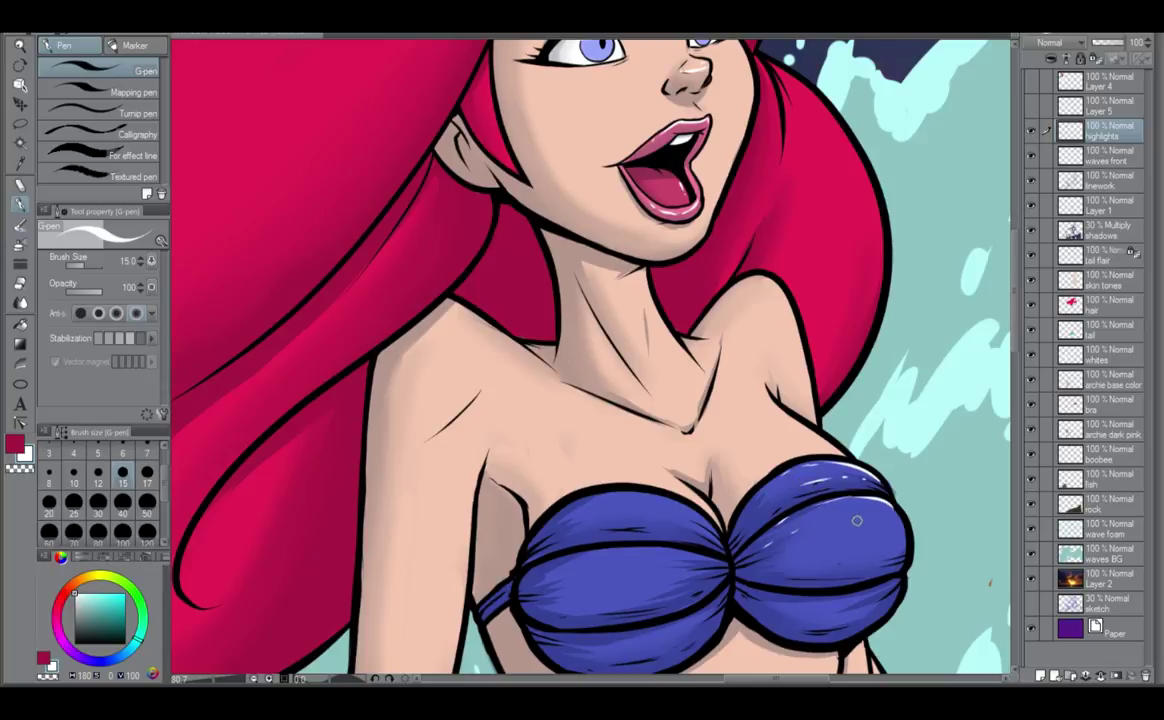
pyautogui.moveTo(823, 525); pyautogui.dragTo(888, 508)
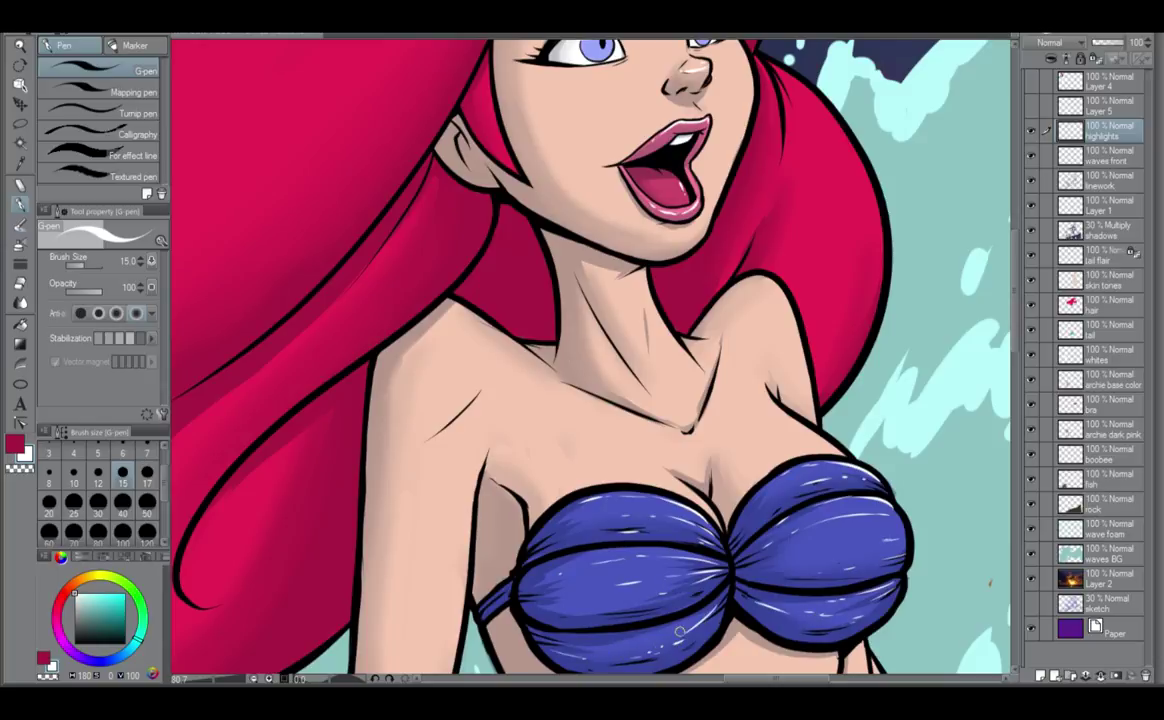
# Paint thin white highlight strokes on the teal tail on both sides of the mermaid's supporting arm.
pyautogui.scroll(-1, 665, 638)
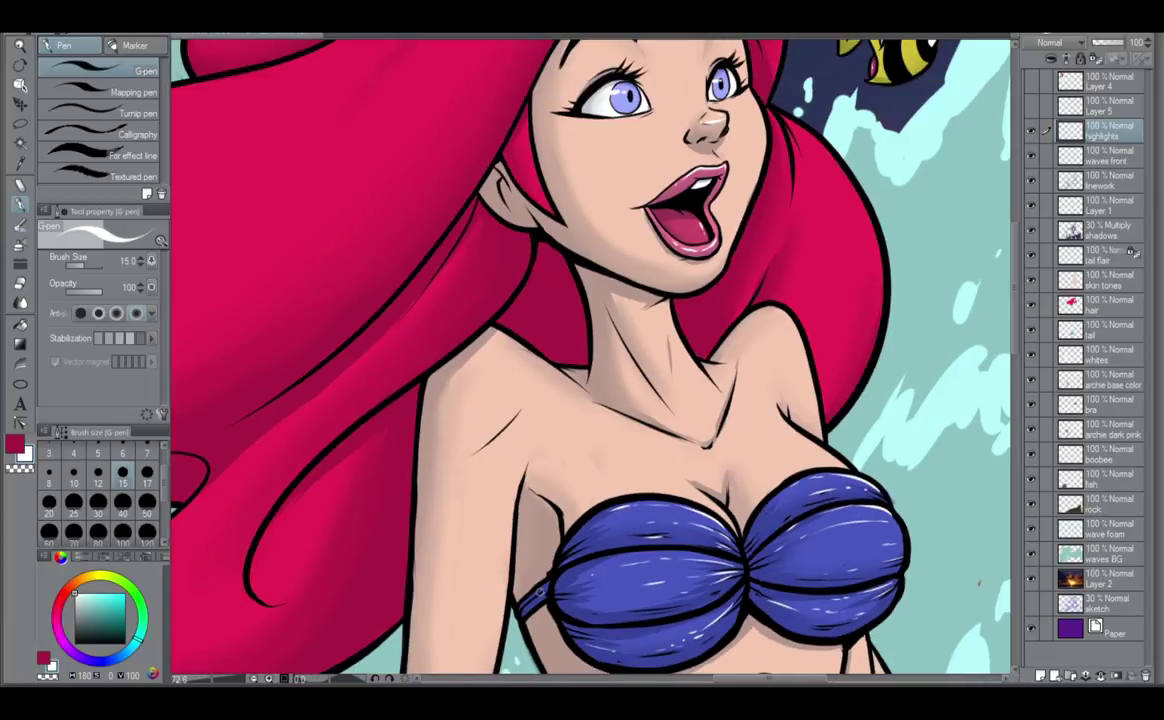
pyautogui.scroll(-1, 522, 610)
pyautogui.scroll(-1, 522, 610)
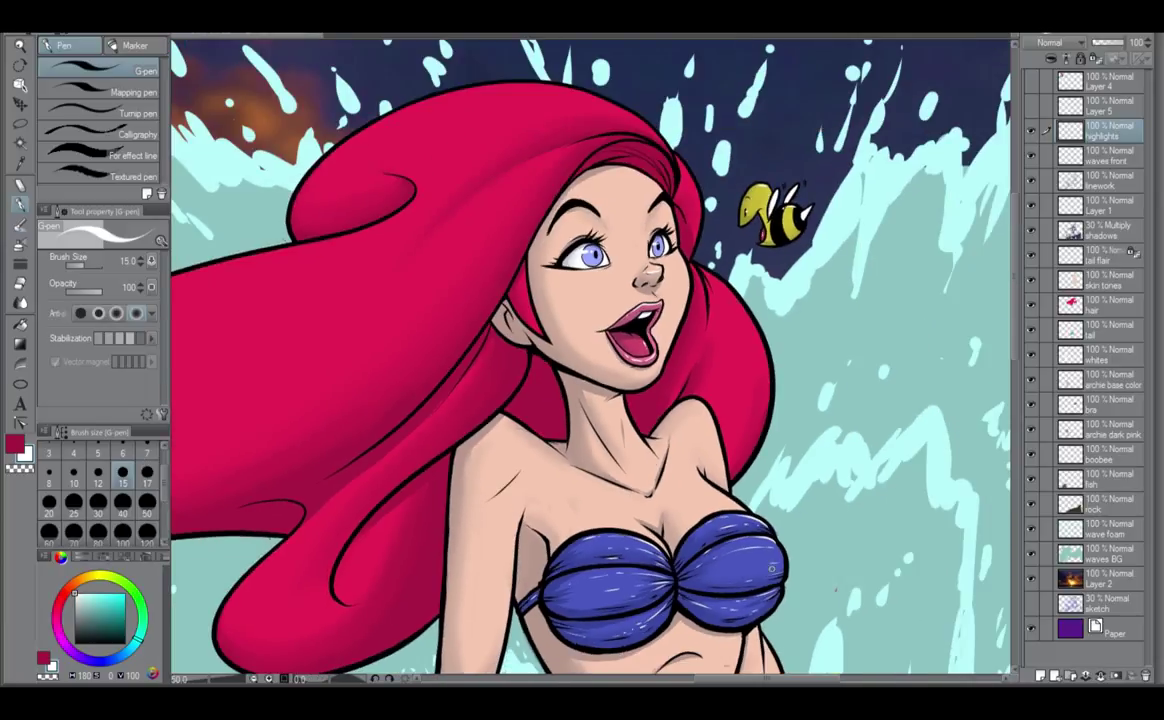
pyautogui.moveTo(763, 632); pyautogui.dragTo(847, 417)
pyautogui.moveTo(839, 601); pyautogui.dragTo(859, 486)
pyautogui.scroll(1, 860, 488)
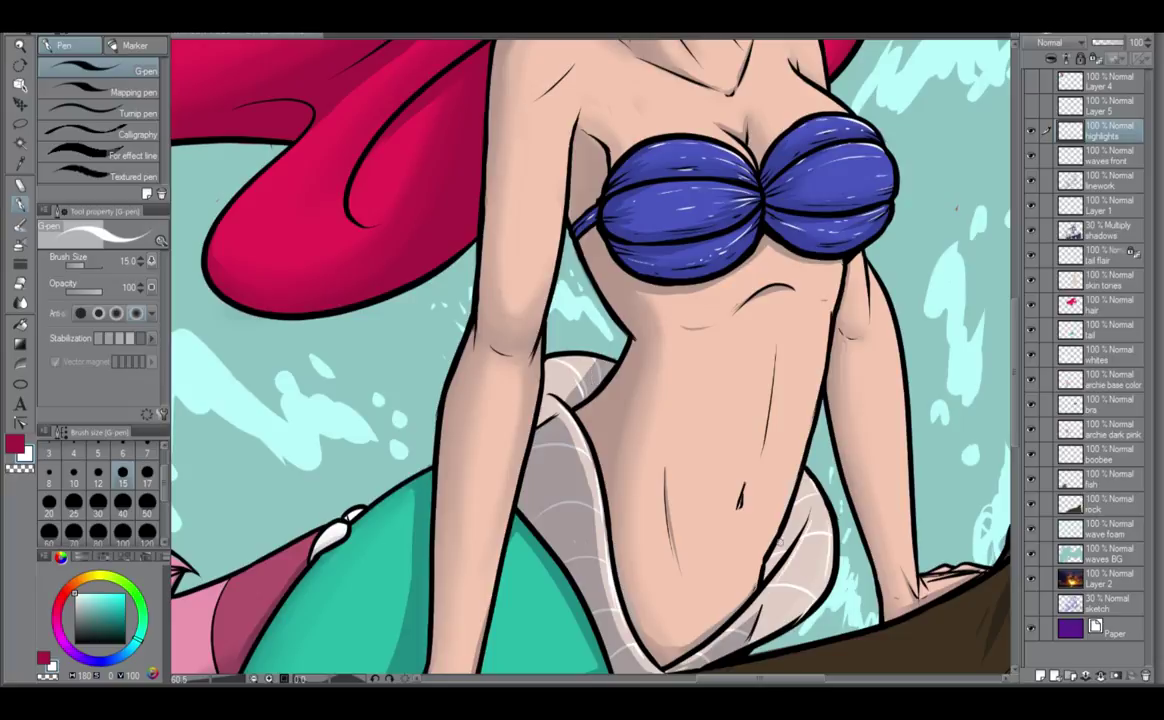
pyautogui.moveTo(705, 562); pyautogui.dragTo(733, 495)
pyautogui.scroll(-5, 806, 564)
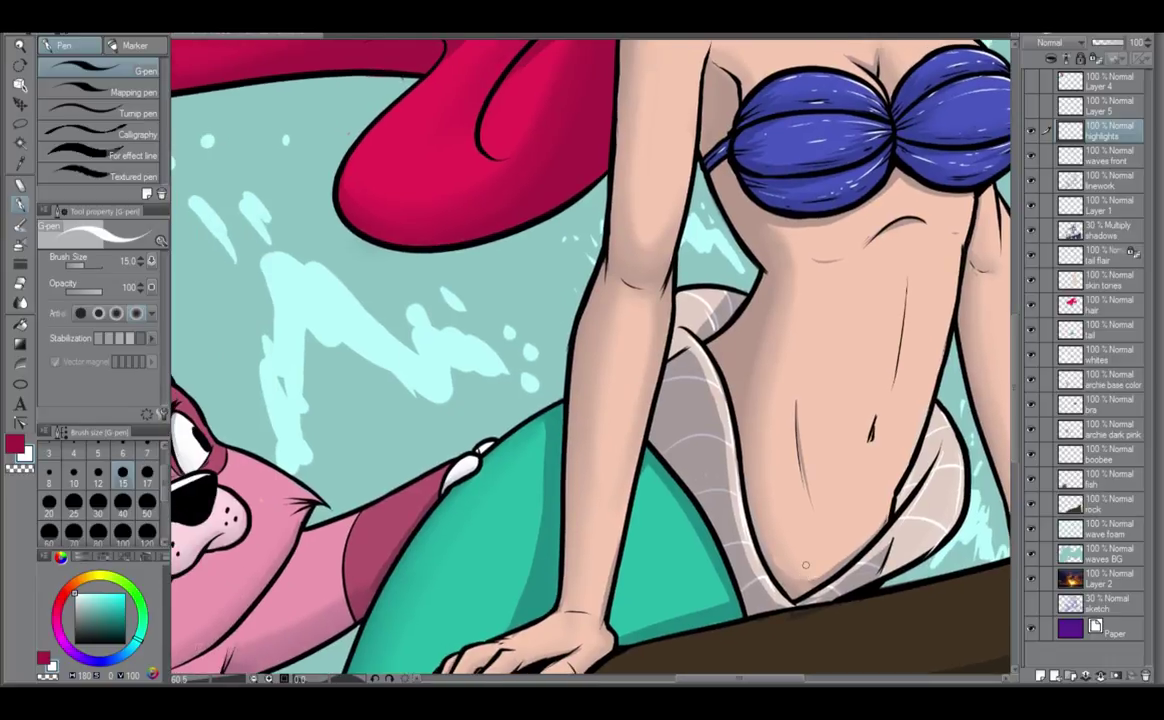
pyautogui.scroll(-2, 806, 564)
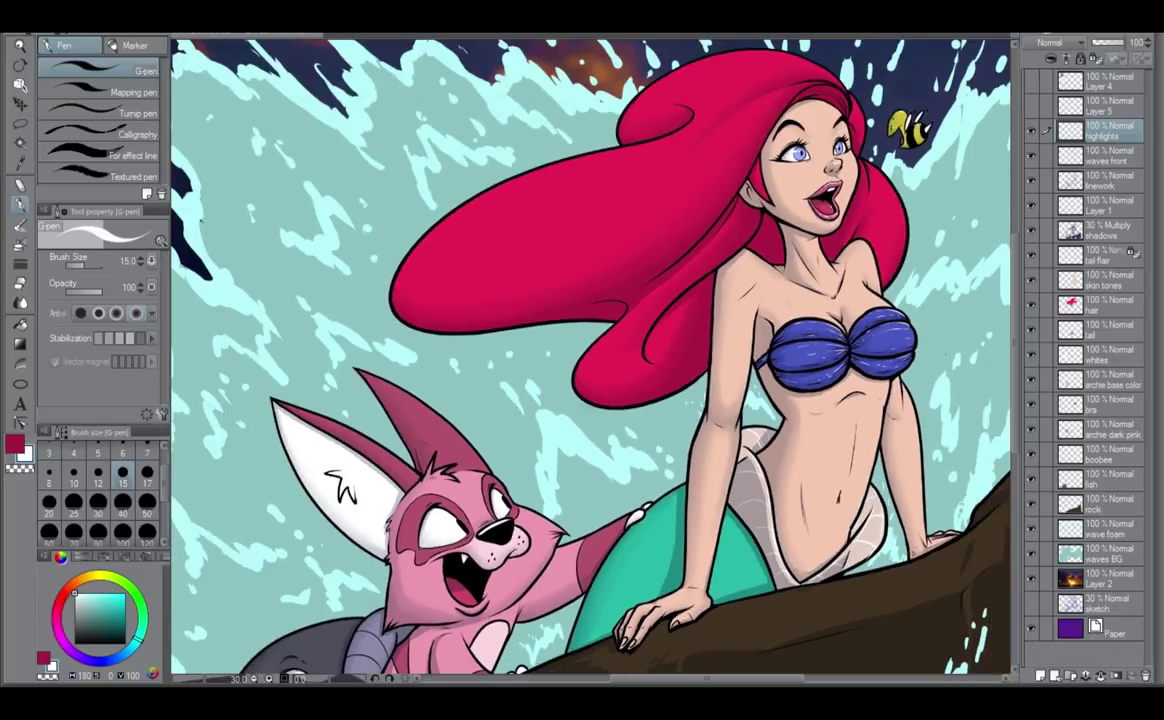
pyautogui.scroll(5, 822, 560)
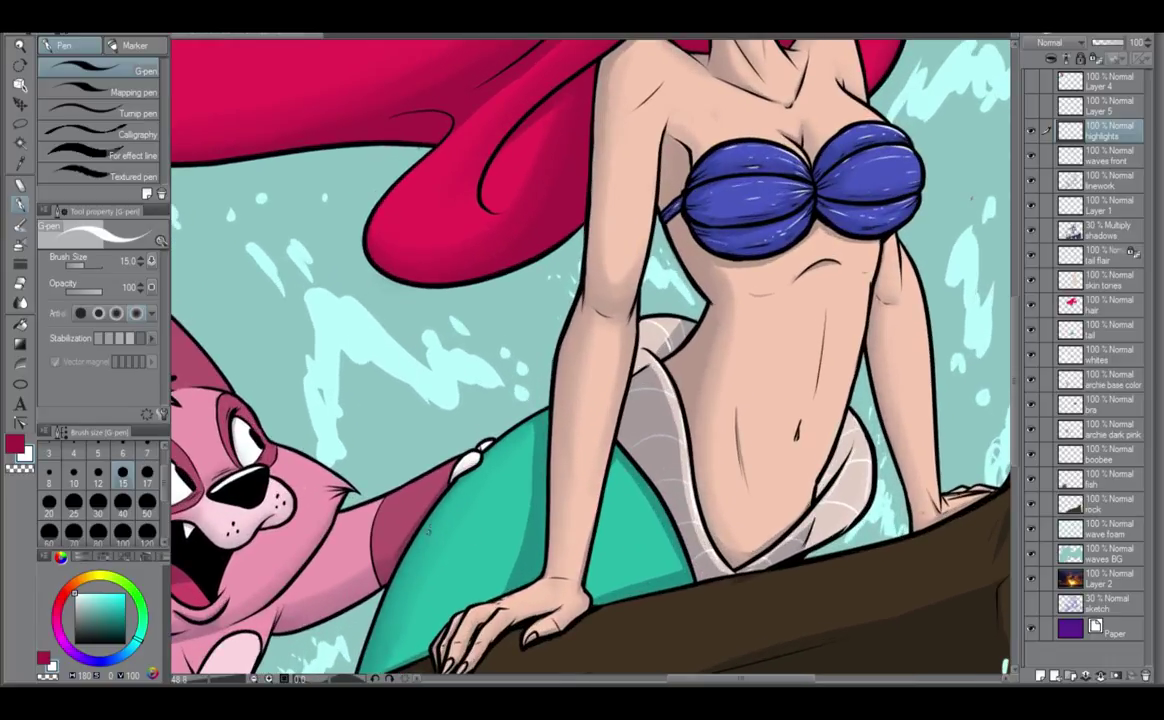
pyautogui.moveTo(459, 491); pyautogui.dragTo(419, 544)
pyautogui.scroll(-3, 590, 360)
pyautogui.scroll(1, 590, 360)
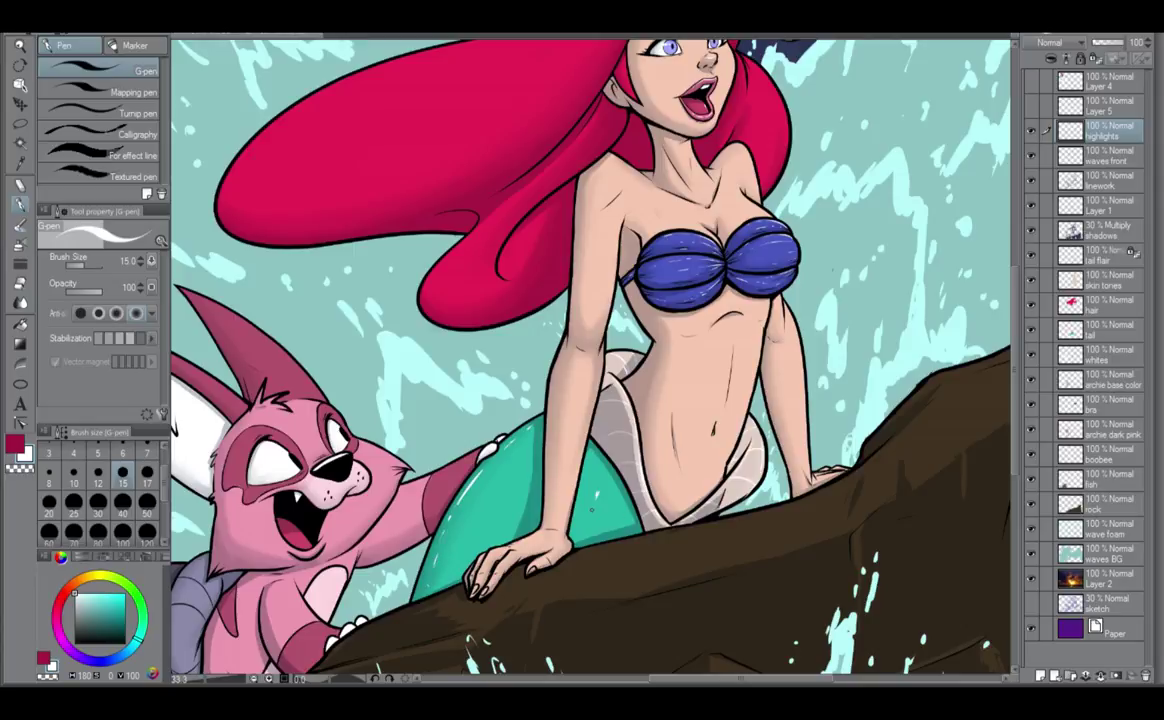
pyautogui.scroll(-2, 609, 446)
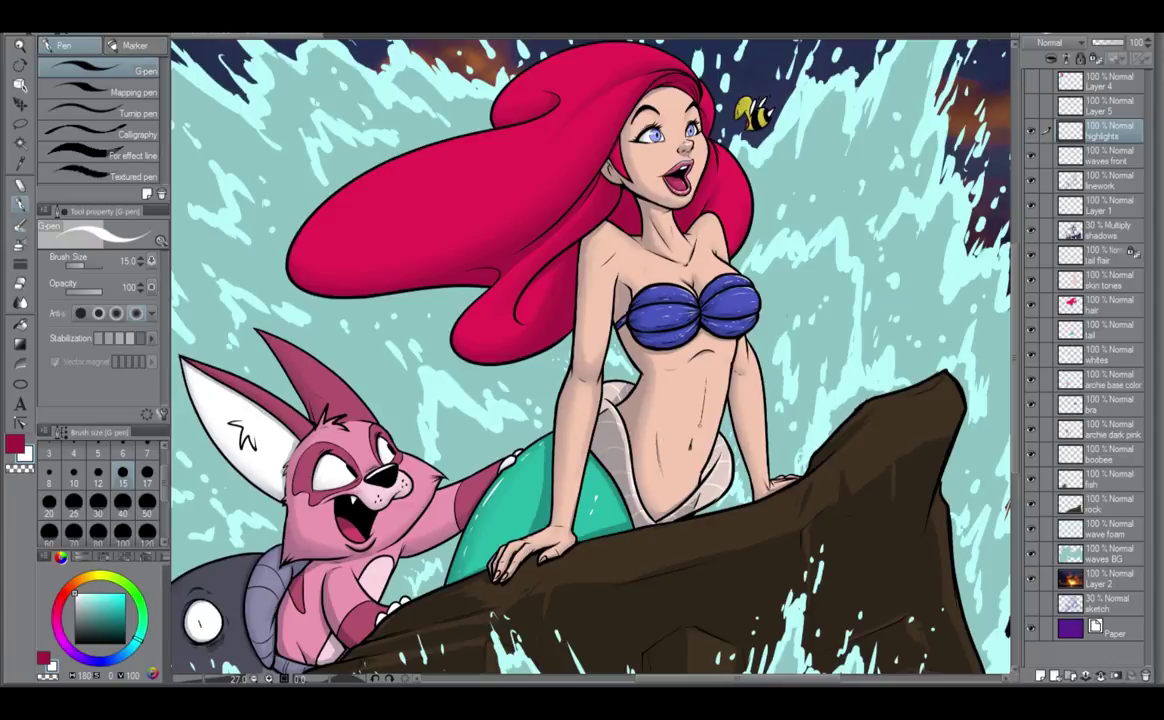
# Soften the shading in the fox's eyes on the shadows layer with the size 40 Blend tool.
pyautogui.moveTo(527, 462); pyautogui.dragTo(726, 406)
pyautogui.scroll(1, 797, 442)
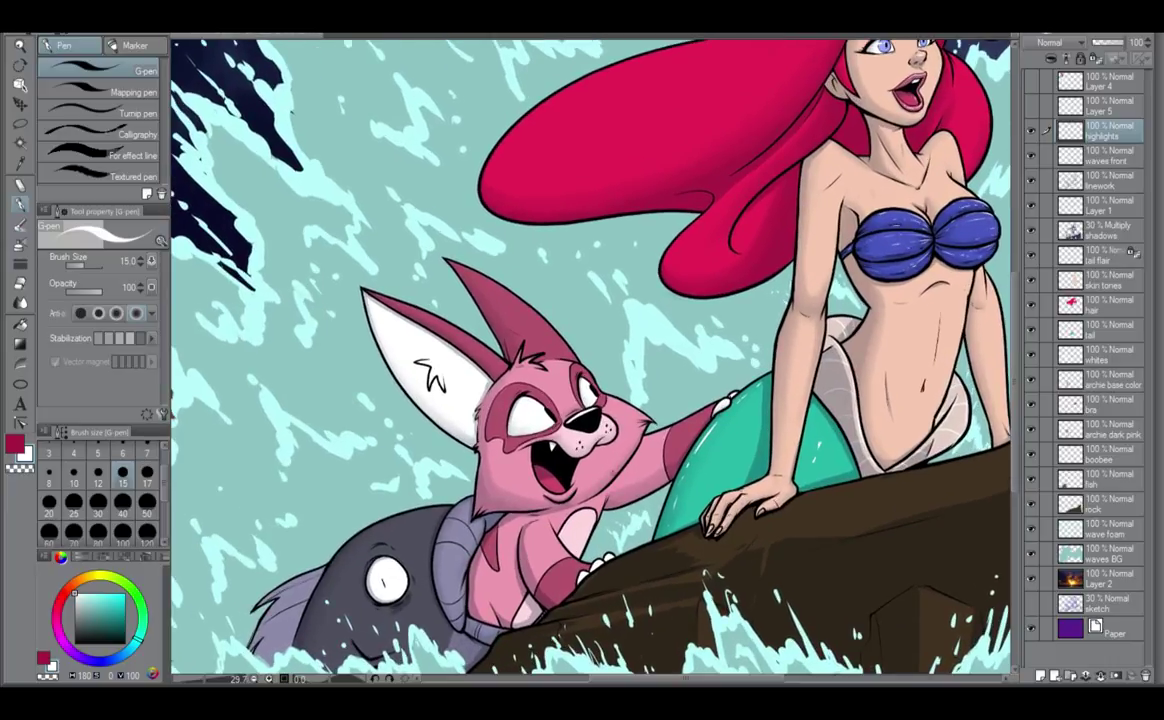
pyautogui.moveTo(625, 421); pyautogui.dragTo(705, 450)
pyautogui.scroll(3, 705, 450)
pyautogui.scroll(5, 552, 400)
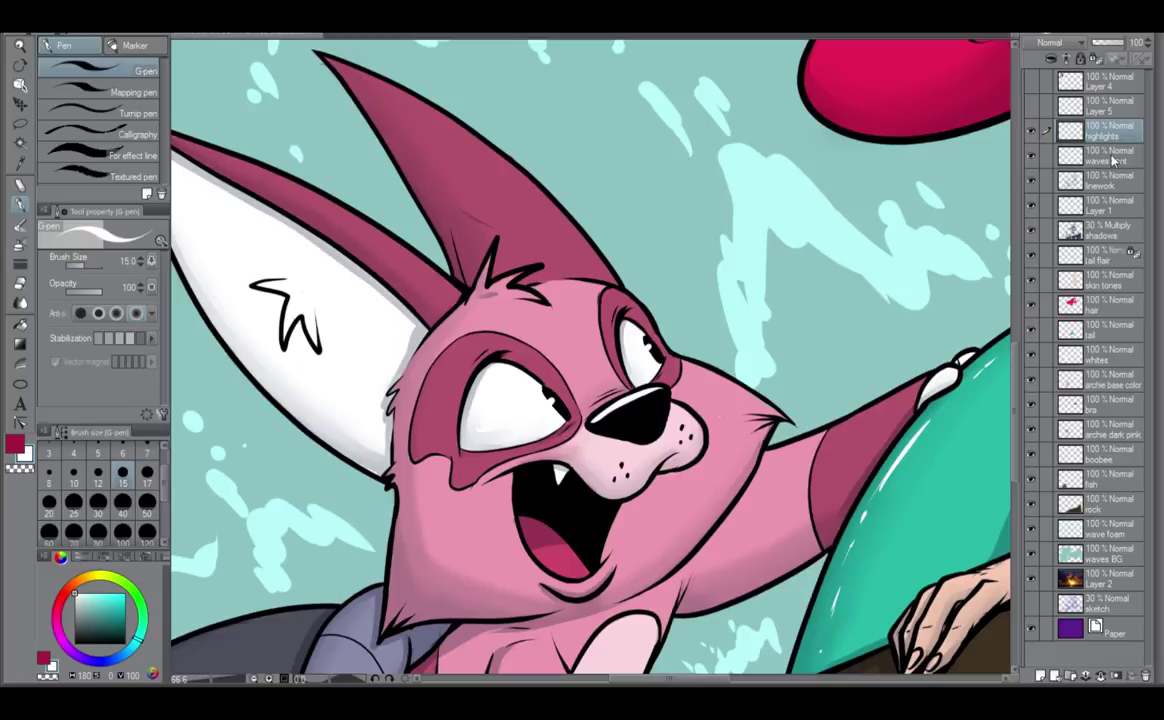
pyautogui.click(1120, 232)
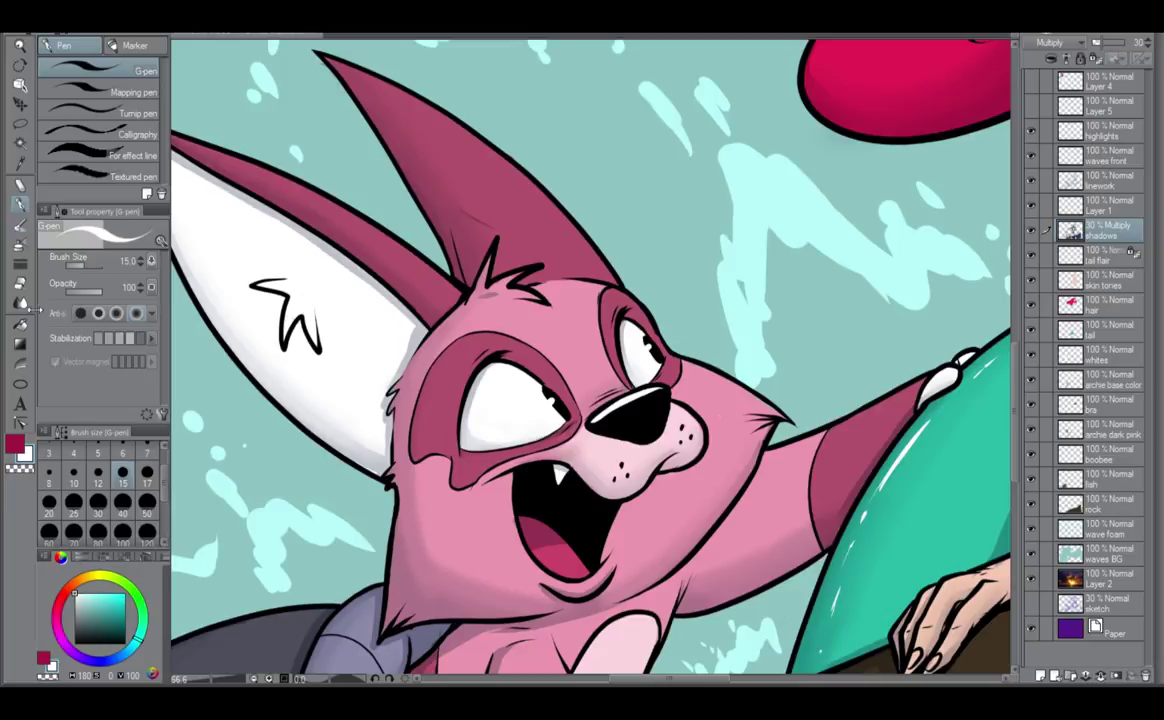
pyautogui.press('j')
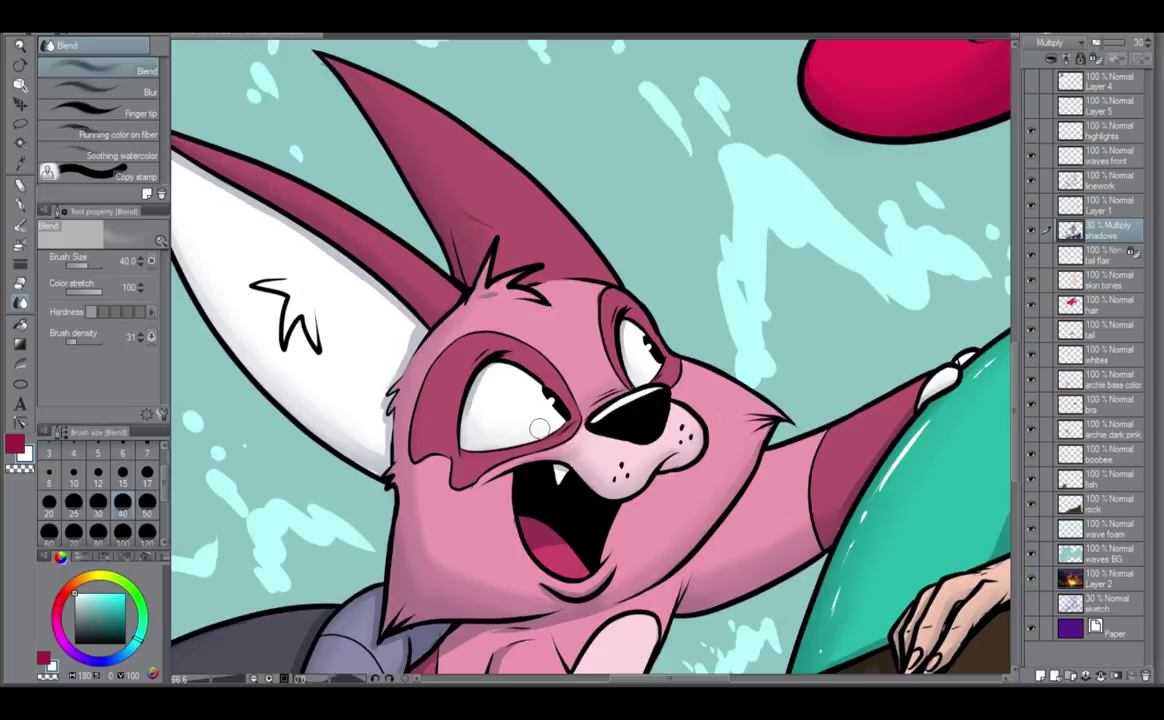
# Paint small white highlights on the fox's tongue and lower lip with the size 15 G-pen on the highlights layer.
pyautogui.click(1100, 130)
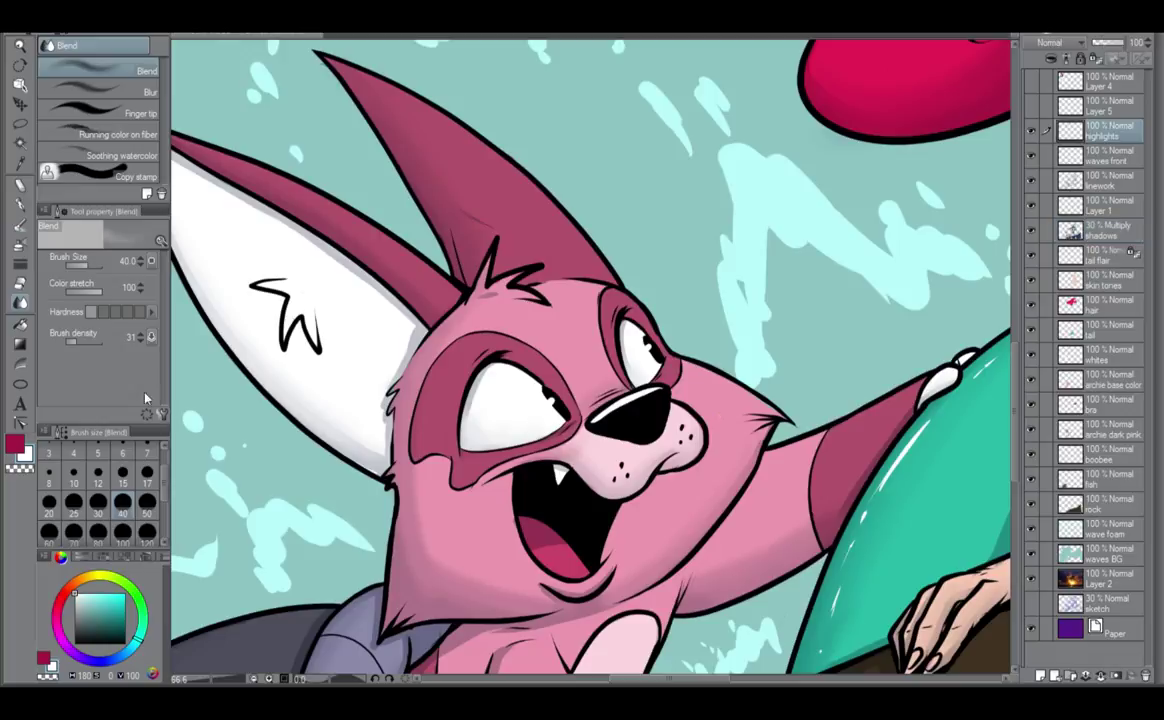
pyautogui.click(31, 199)
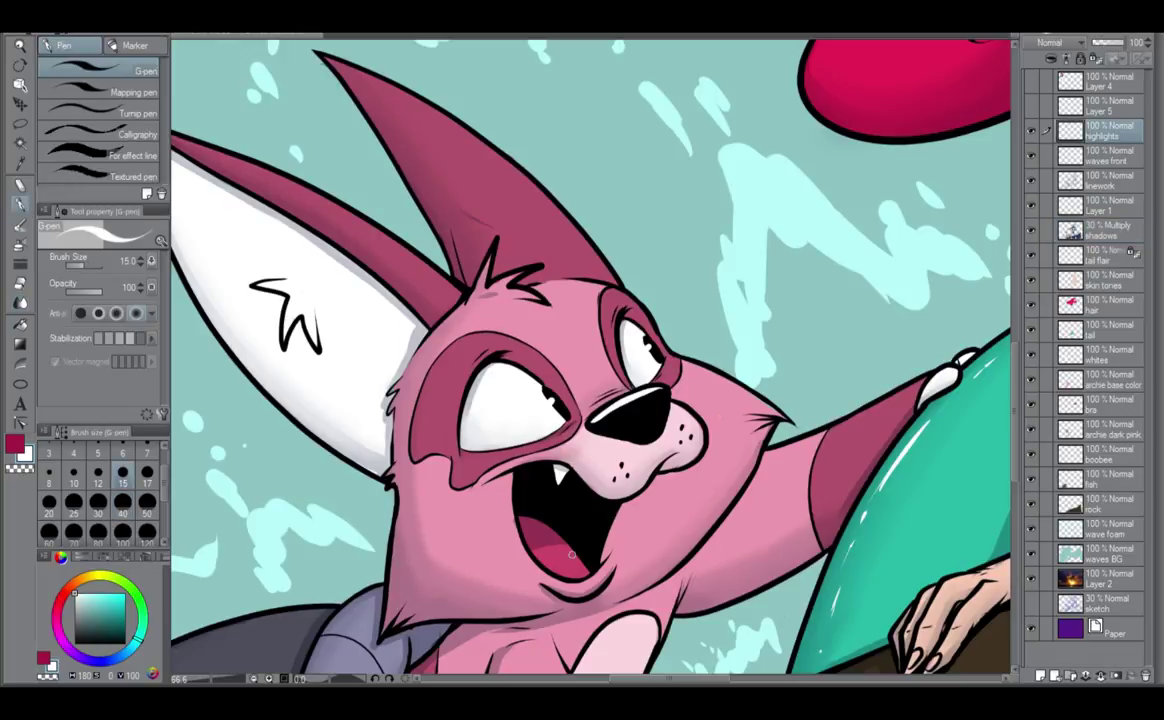
pyautogui.moveTo(572, 553); pyautogui.dragTo(578, 566)
pyautogui.scroll(-2, 661, 427)
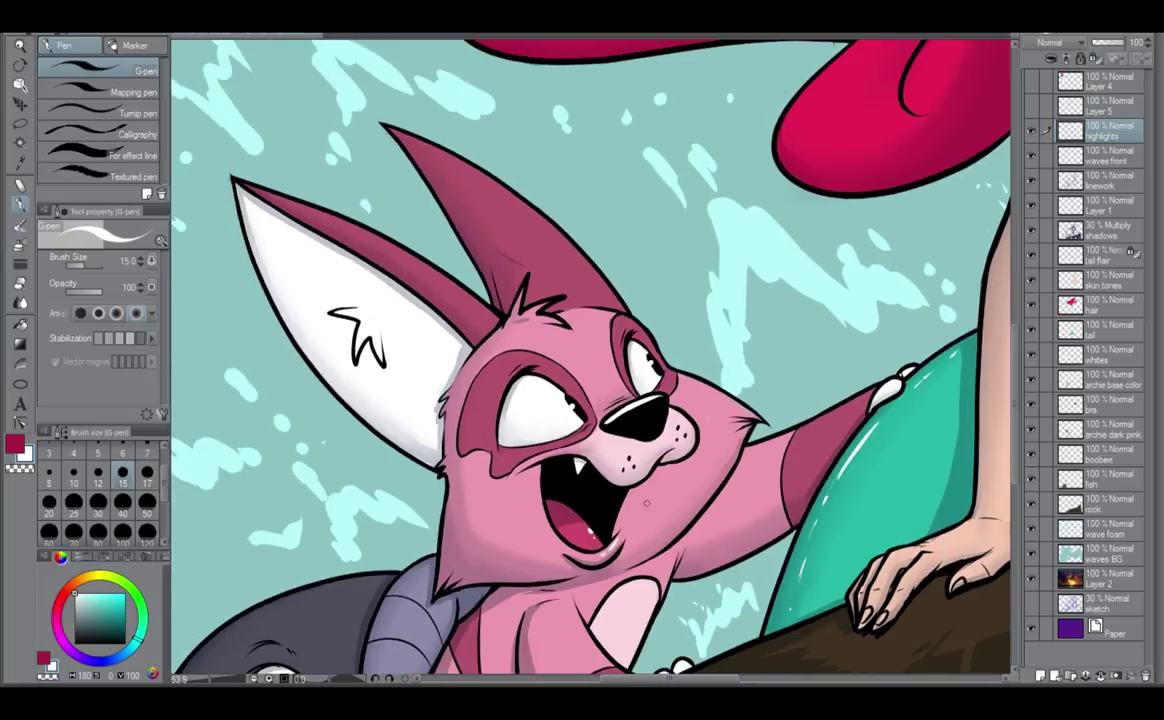
# Paint thin white highlights along the fish's back and above its eye, undoing the last extra stroke.
pyautogui.moveTo(678, 610)
pyautogui.mouseDown()
pyautogui.moveTo(826, 440)
pyautogui.moveTo(883, 420)
pyautogui.moveTo(895, 389)
pyautogui.moveTo(881, 392)
pyautogui.mouseUp()
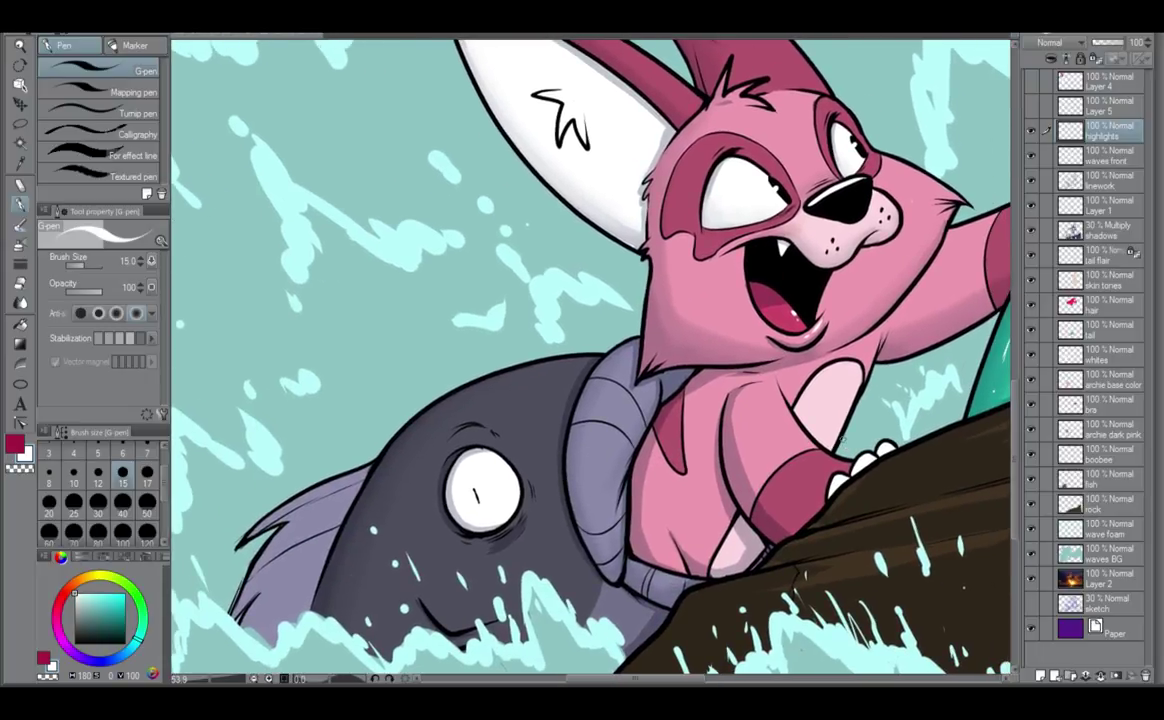
pyautogui.moveTo(583, 357)
pyautogui.mouseDown()
pyautogui.moveTo(471, 400)
pyautogui.moveTo(511, 375)
pyautogui.moveTo(460, 388)
pyautogui.mouseUp()
pyautogui.moveTo(489, 432); pyautogui.dragTo(444, 452)
pyautogui.moveTo(491, 434); pyautogui.dragTo(465, 436)
pyautogui.hotkey('ctrl', 'z')
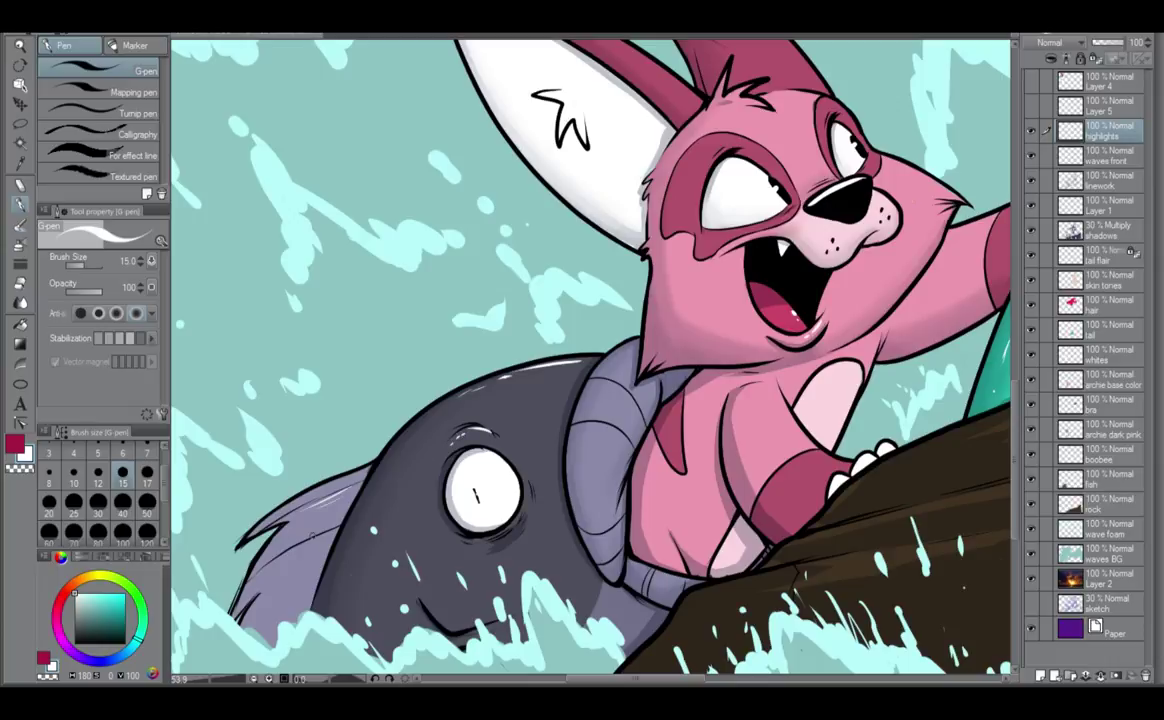
# Paint fine white streaks along the fish's purple tail fin and short highlights on the purple band around the fox.
pyautogui.moveTo(291, 563)
pyautogui.mouseDown()
pyautogui.moveTo(267, 580)
pyautogui.moveTo(256, 618)
pyautogui.moveTo(268, 608)
pyautogui.mouseUp()
pyautogui.moveTo(290, 592); pyautogui.dragTo(277, 604)
pyautogui.moveTo(258, 531); pyautogui.dragTo(337, 484)
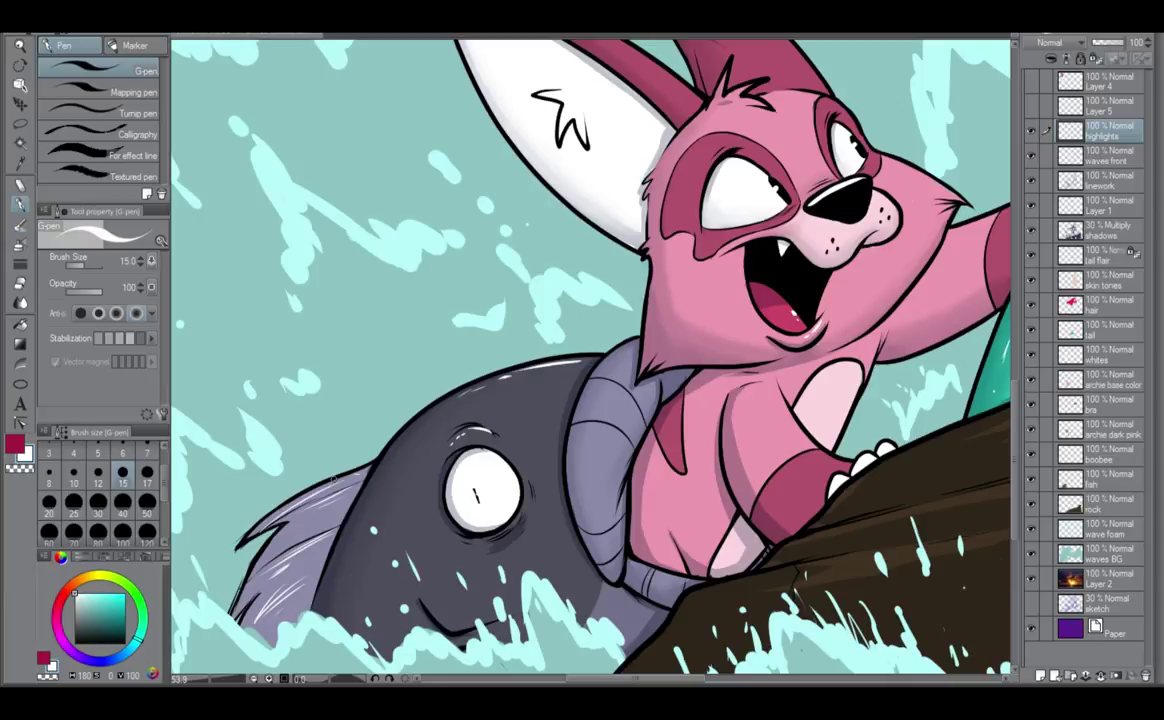
pyautogui.moveTo(580, 472); pyautogui.dragTo(574, 497)
pyautogui.moveTo(601, 549); pyautogui.dragTo(595, 565)
pyautogui.moveTo(646, 573); pyautogui.dragTo(642, 587)
pyautogui.scroll(-5, 698, 605)
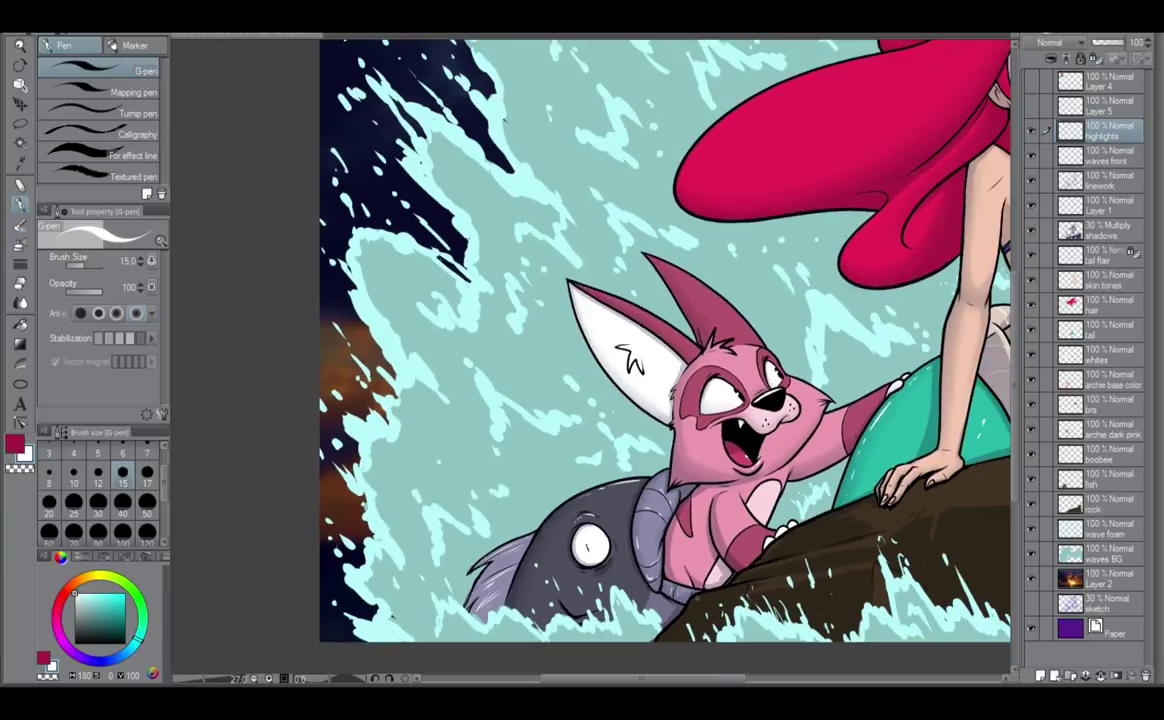
# Add a layer named soft highlights above highlights at 45% opacity and set the G-pen size to 50.
pyautogui.moveTo(768, 450); pyautogui.dragTo(341, 493)
pyautogui.scroll(-1, 443, 495)
pyautogui.moveTo(644, 512); pyautogui.dragTo(751, 527)
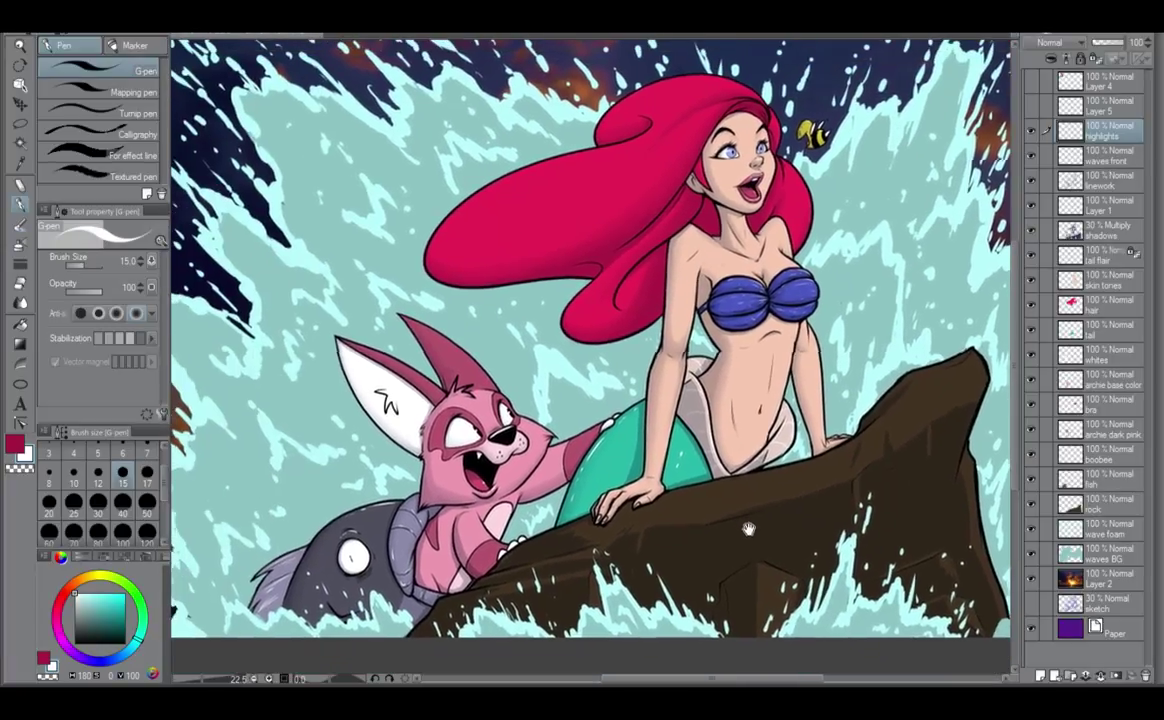
pyautogui.moveTo(767, 479); pyautogui.dragTo(762, 509)
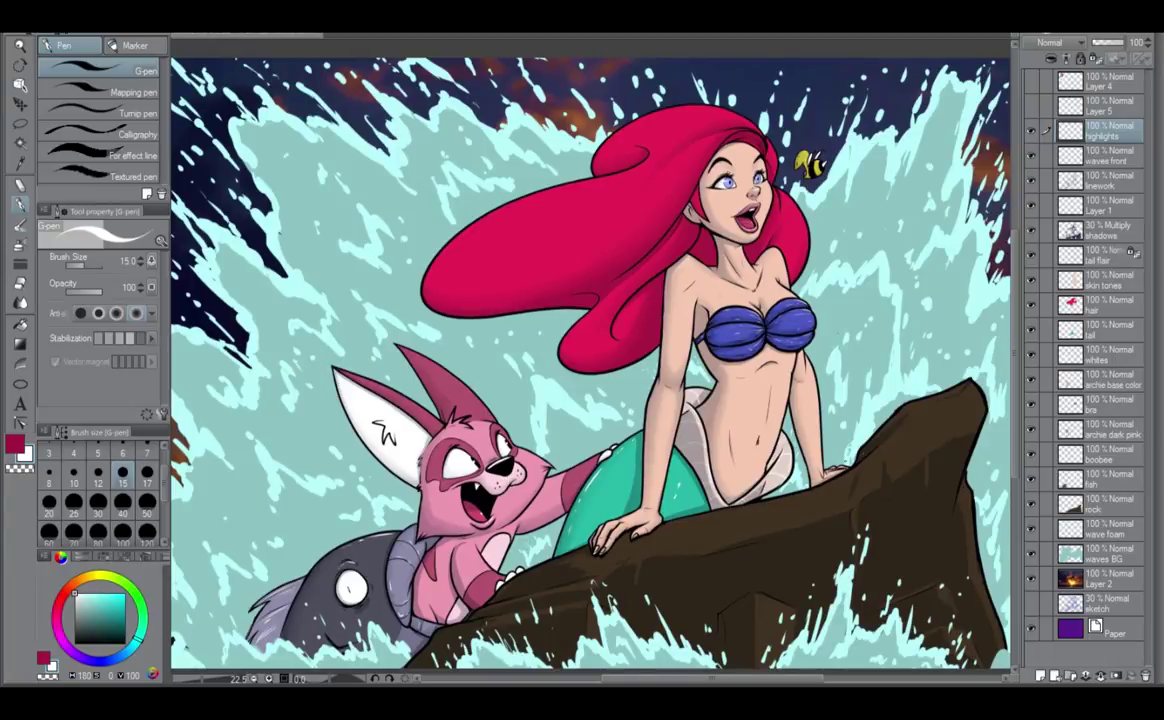
pyautogui.moveTo(874, 513); pyautogui.dragTo(826, 531)
pyautogui.click(1041, 677)
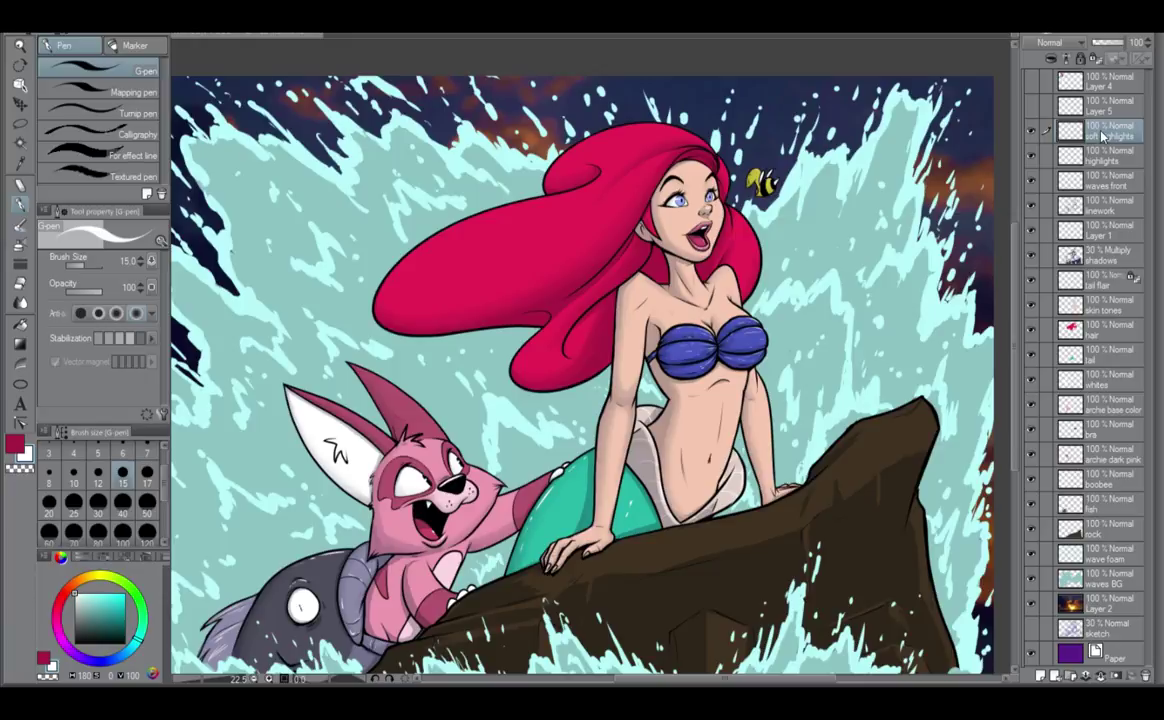
pyautogui.moveTo(1122, 43); pyautogui.dragTo(1107, 44)
pyautogui.click(147, 504)
# Paint clusters of tapered white shine streaks across the middle of the mermaid's hair and on the crown above her forehead.
pyautogui.scroll(1, 623, 469)
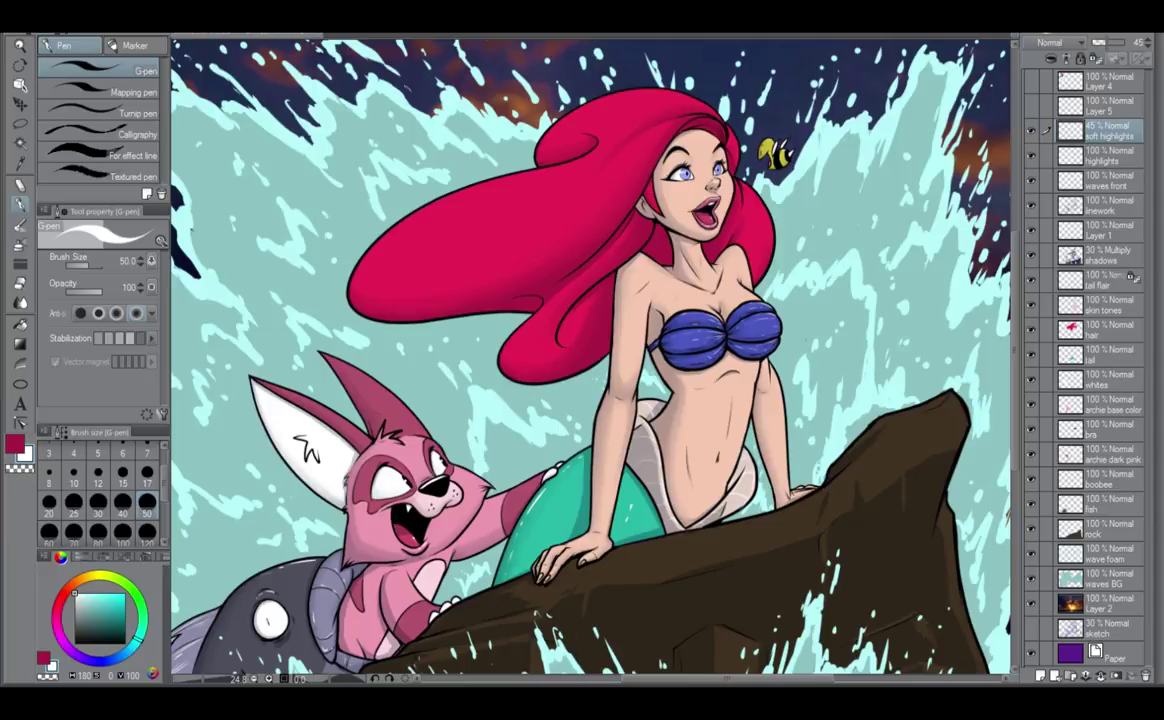
pyautogui.moveTo(688, 145); pyautogui.dragTo(697, 391)
pyautogui.scroll(3, 698, 385)
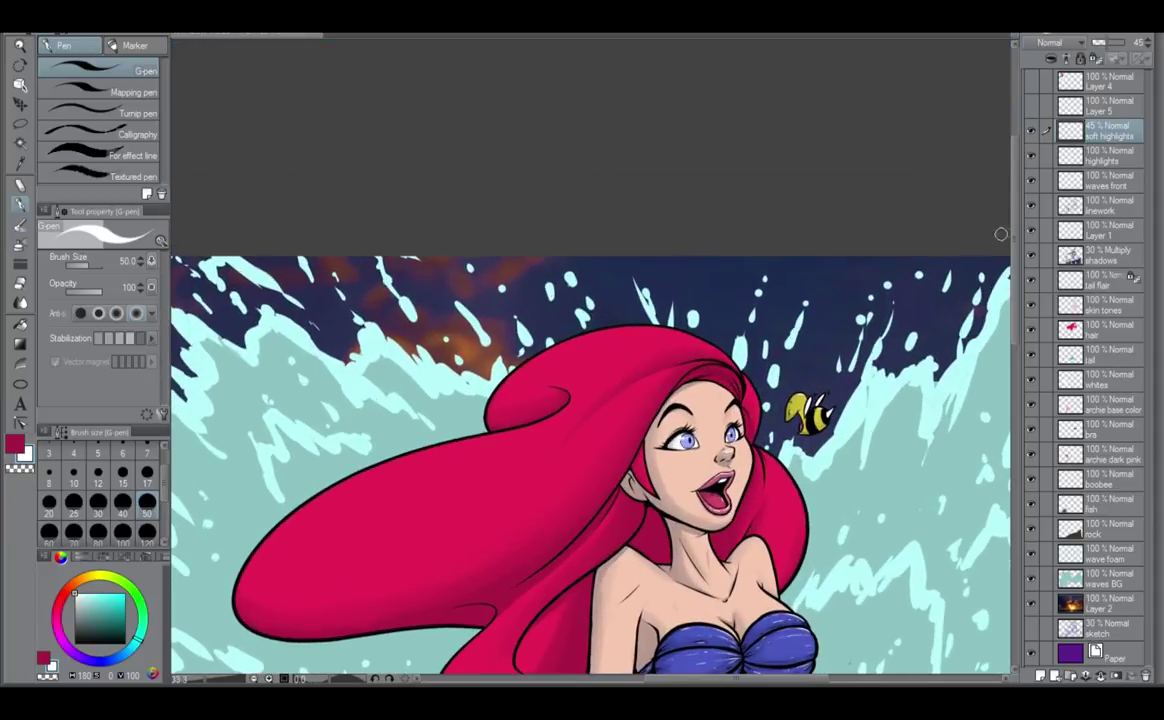
pyautogui.moveTo(604, 458)
pyautogui.mouseDown()
pyautogui.moveTo(520, 508)
pyautogui.moveTo(528, 498)
pyautogui.moveTo(515, 498)
pyautogui.mouseUp()
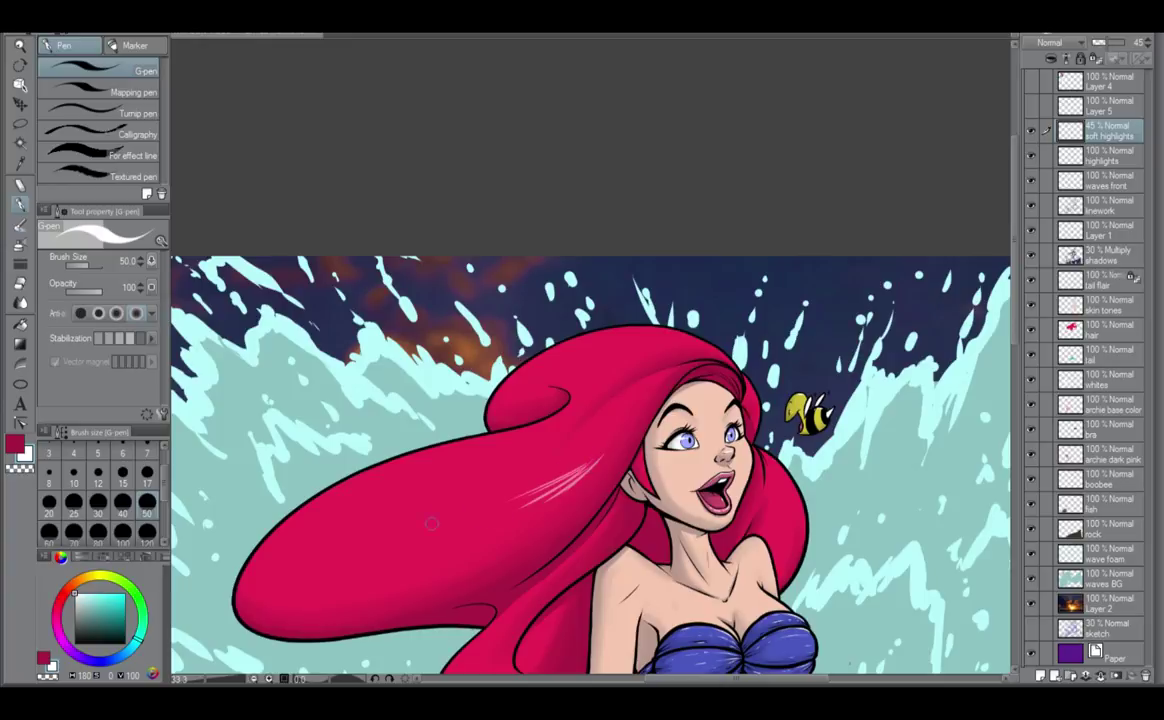
pyautogui.moveTo(583, 462); pyautogui.dragTo(489, 496)
pyautogui.moveTo(575, 450)
pyautogui.mouseDown()
pyautogui.moveTo(470, 485)
pyautogui.moveTo(465, 462)
pyautogui.mouseUp()
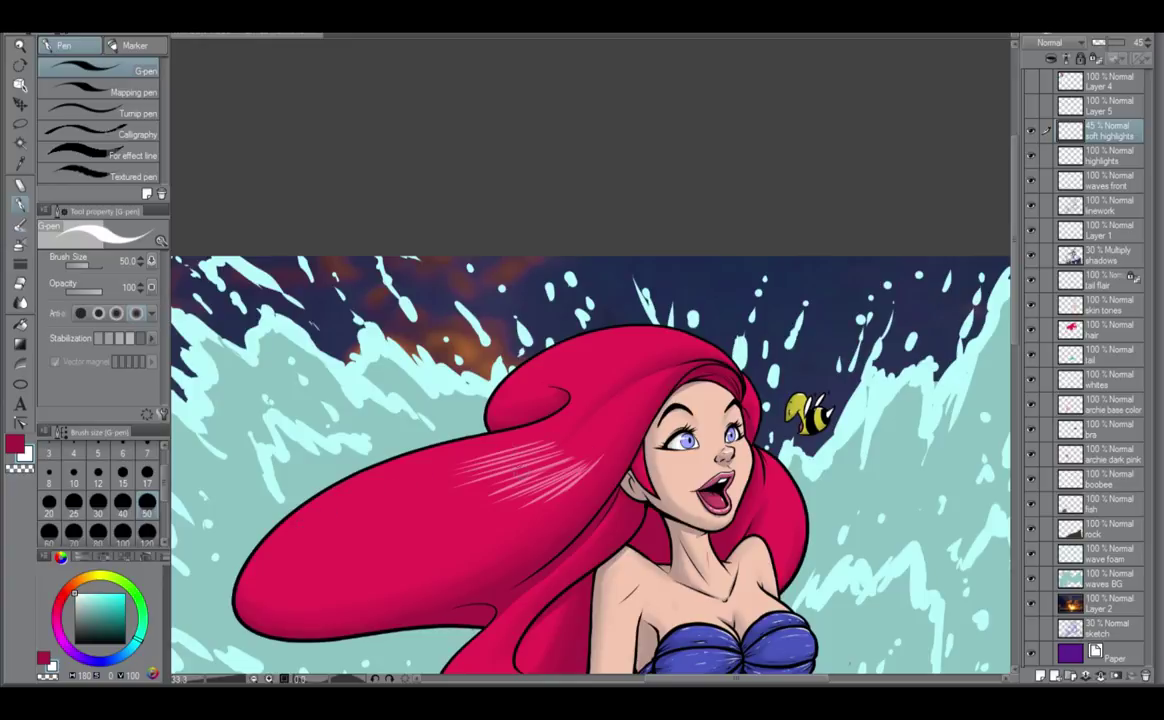
pyautogui.moveTo(560, 464); pyautogui.dragTo(513, 490)
pyautogui.moveTo(590, 448)
pyautogui.mouseDown()
pyautogui.moveTo(532, 486)
pyautogui.moveTo(543, 483)
pyautogui.mouseUp()
pyautogui.moveTo(526, 428)
pyautogui.mouseDown()
pyautogui.moveTo(496, 445)
pyautogui.moveTo(457, 426)
pyautogui.mouseUp()
pyautogui.moveTo(489, 415); pyautogui.dragTo(461, 423)
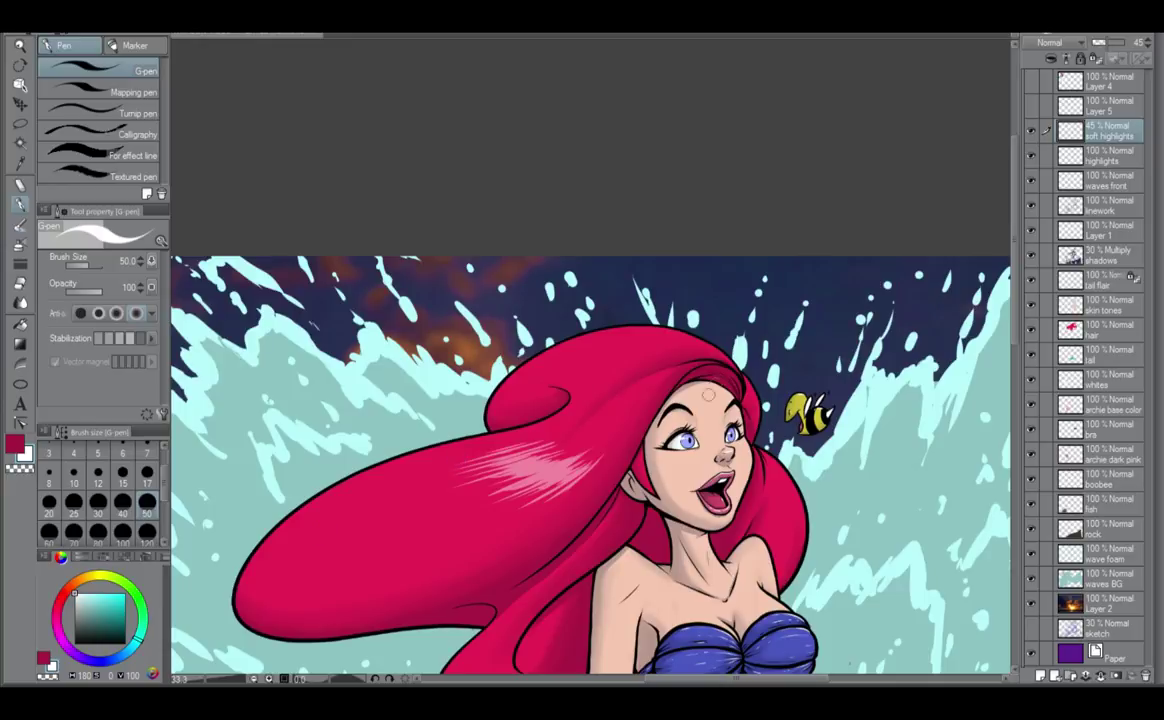
pyautogui.moveTo(702, 353)
pyautogui.mouseDown()
pyautogui.moveTo(611, 374)
pyautogui.moveTo(697, 350)
pyautogui.moveTo(657, 336)
pyautogui.mouseUp()
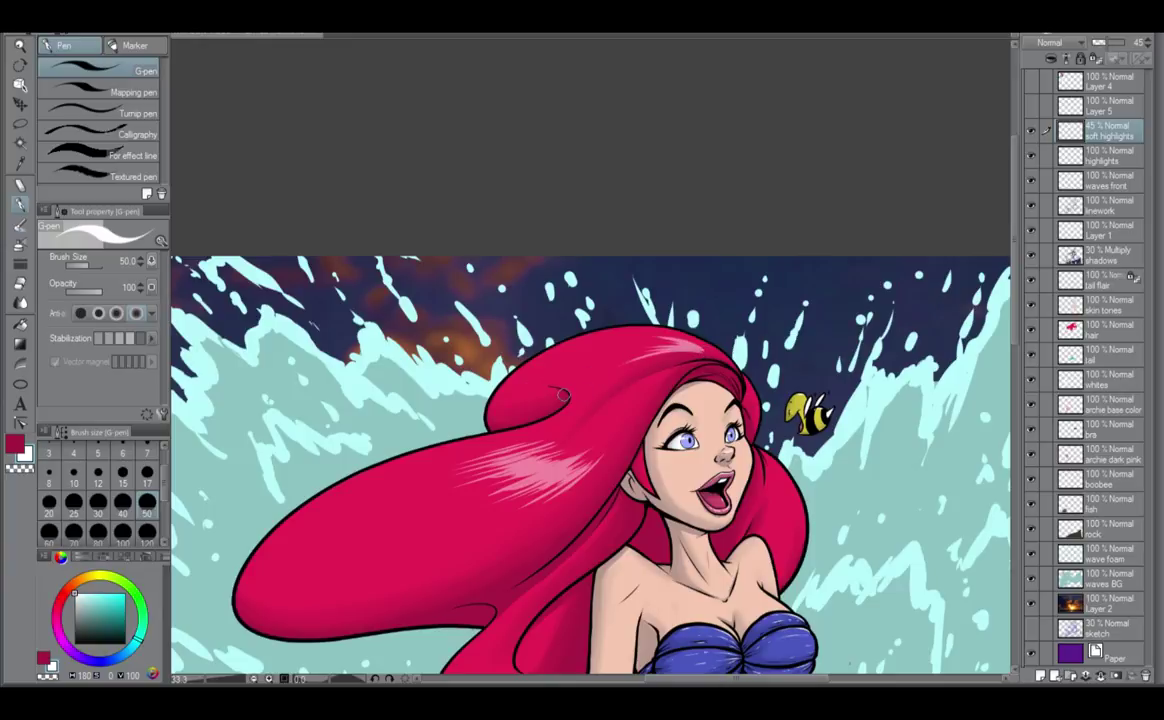
# Paint white shine streaks on the flowing far end of the hair, the lower locks and the back of the crown.
pyautogui.moveTo(563, 517); pyautogui.dragTo(600, 440)
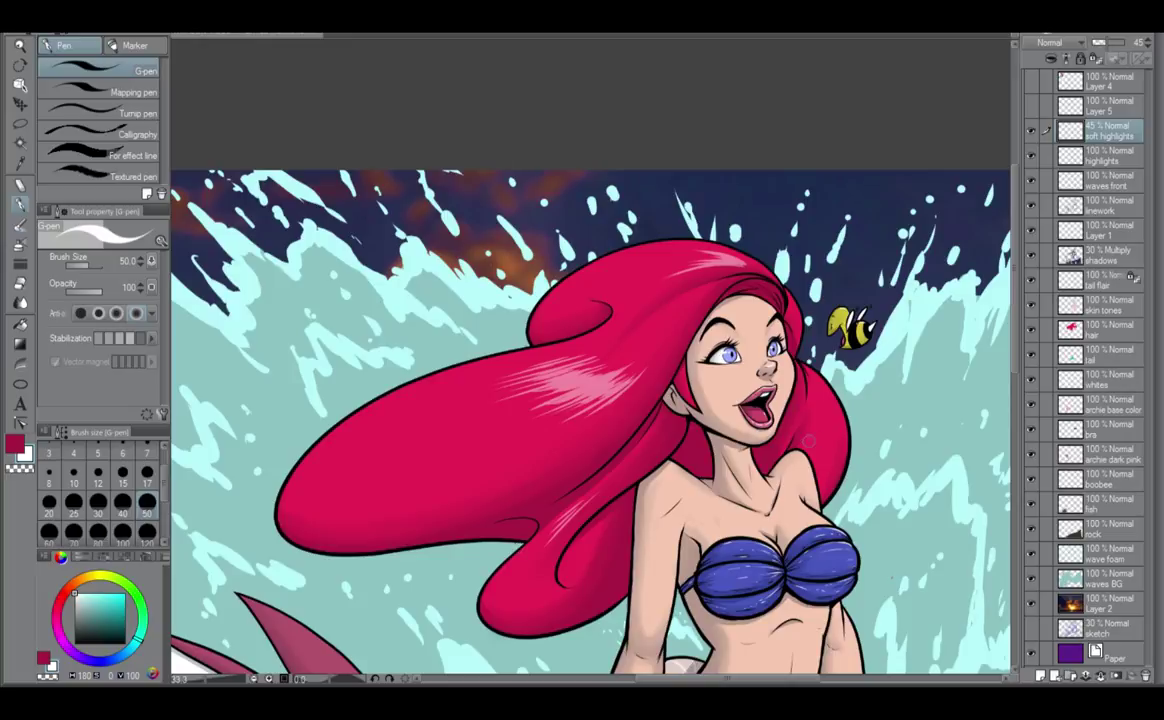
pyautogui.moveTo(397, 421)
pyautogui.mouseDown()
pyautogui.moveTo(326, 484)
pyautogui.moveTo(370, 440)
pyautogui.mouseUp()
pyautogui.moveTo(325, 484); pyautogui.dragTo(367, 446)
pyautogui.moveTo(328, 482)
pyautogui.mouseDown()
pyautogui.moveTo(388, 436)
pyautogui.moveTo(378, 449)
pyautogui.moveTo(415, 436)
pyautogui.moveTo(404, 448)
pyautogui.mouseUp()
pyautogui.moveTo(338, 491)
pyautogui.mouseDown()
pyautogui.moveTo(424, 448)
pyautogui.moveTo(448, 451)
pyautogui.moveTo(436, 461)
pyautogui.mouseUp()
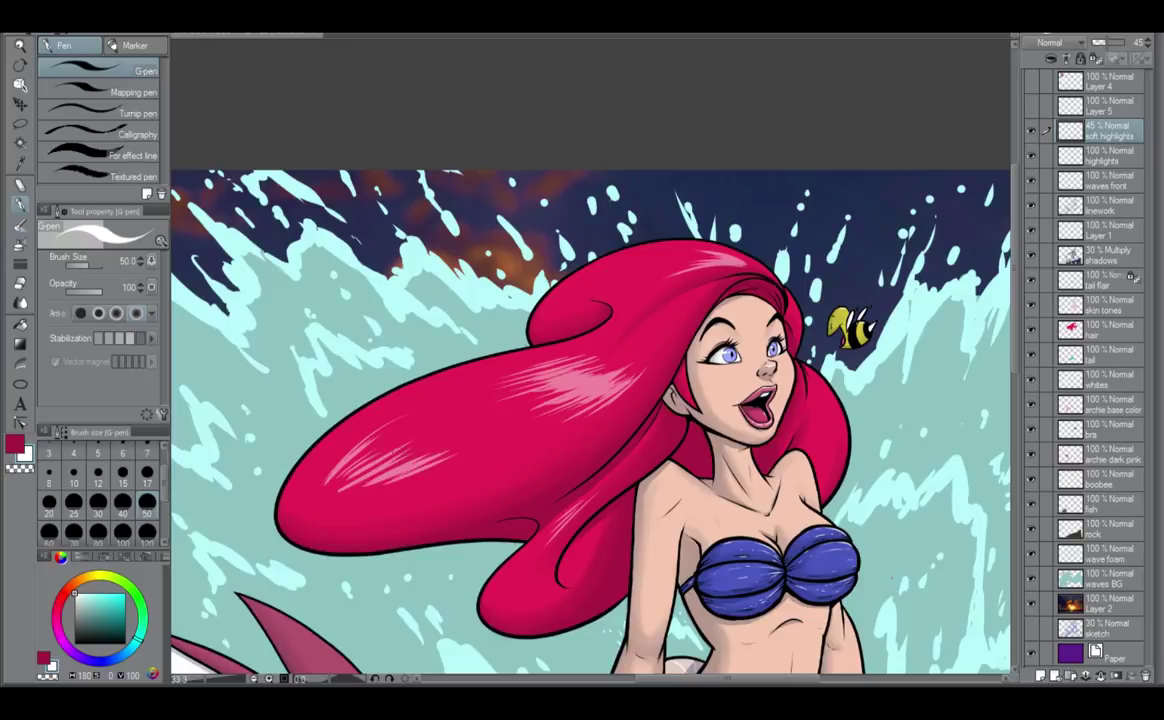
pyautogui.moveTo(372, 481); pyautogui.dragTo(438, 470)
pyautogui.moveTo(361, 482)
pyautogui.mouseDown()
pyautogui.moveTo(388, 466)
pyautogui.moveTo(359, 454)
pyautogui.moveTo(381, 423)
pyautogui.mouseUp()
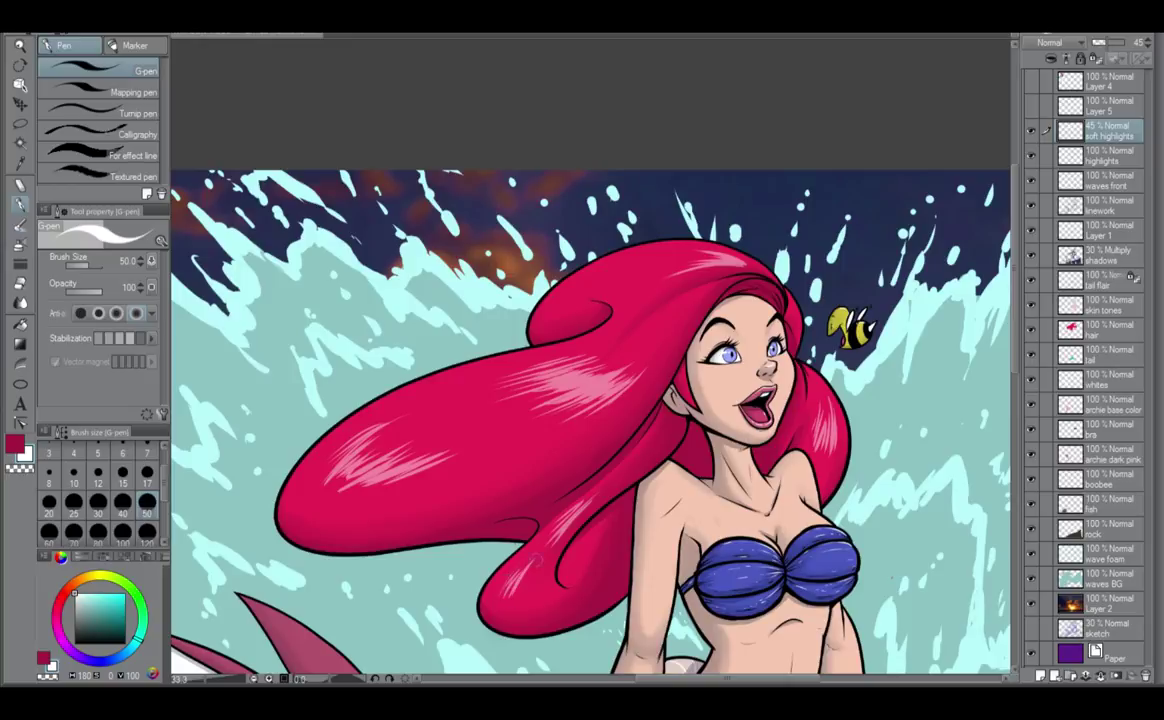
pyautogui.moveTo(724, 502); pyautogui.dragTo(696, 585)
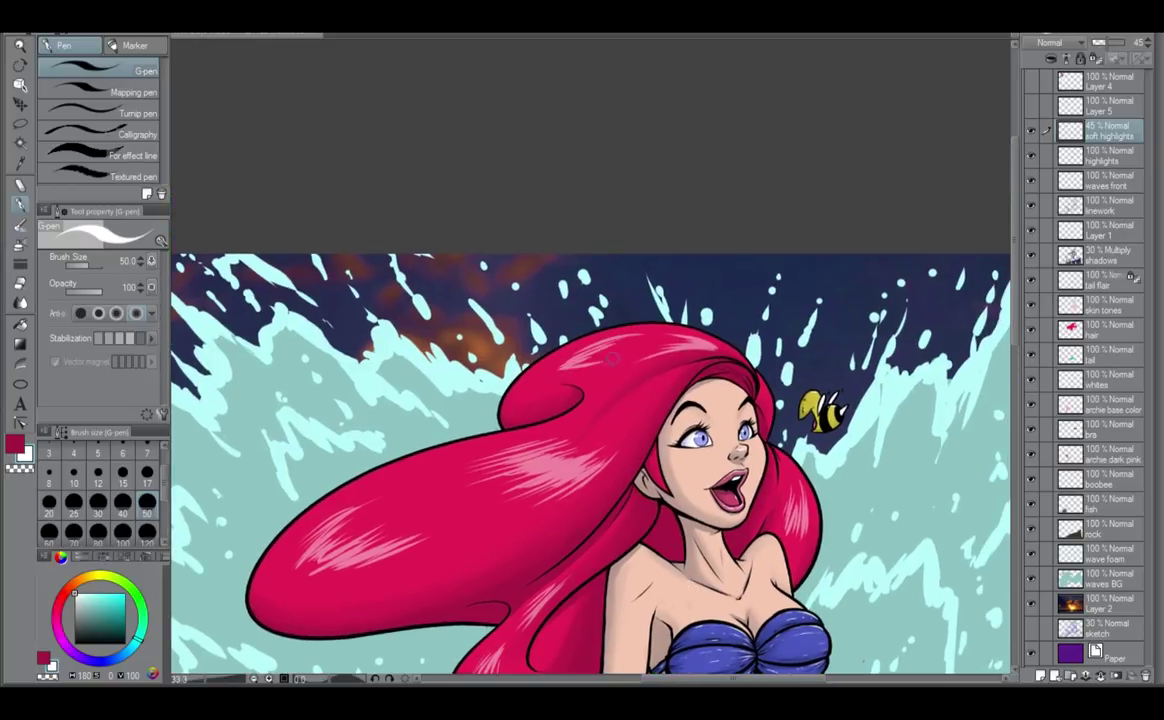
# Lower the soft highlights layer's opacity to 36%.
pyautogui.scroll(-2, 620, 360)
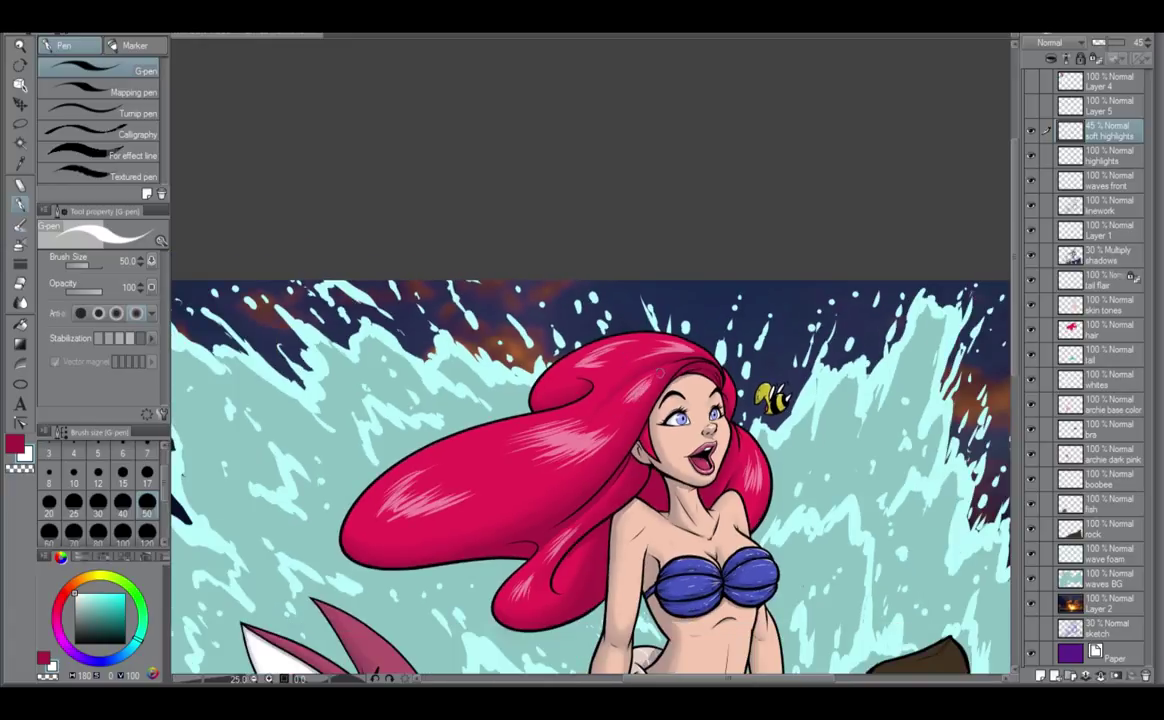
pyautogui.scroll(-1, 601, 435)
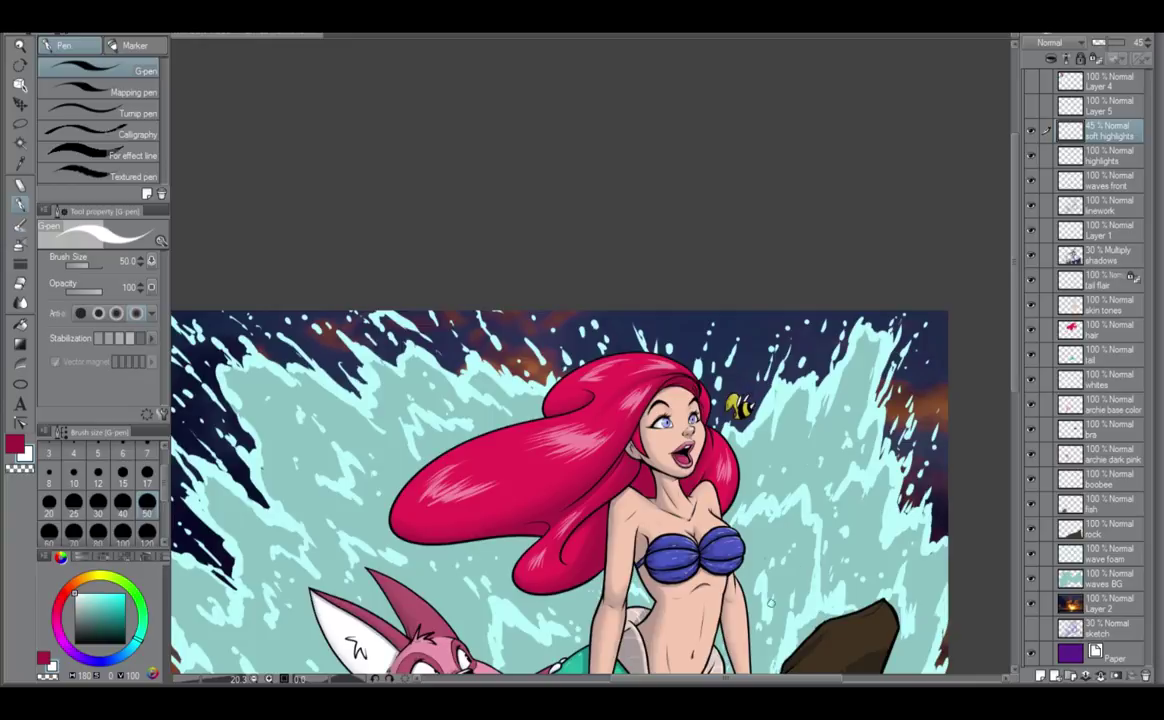
pyautogui.click(1103, 48)
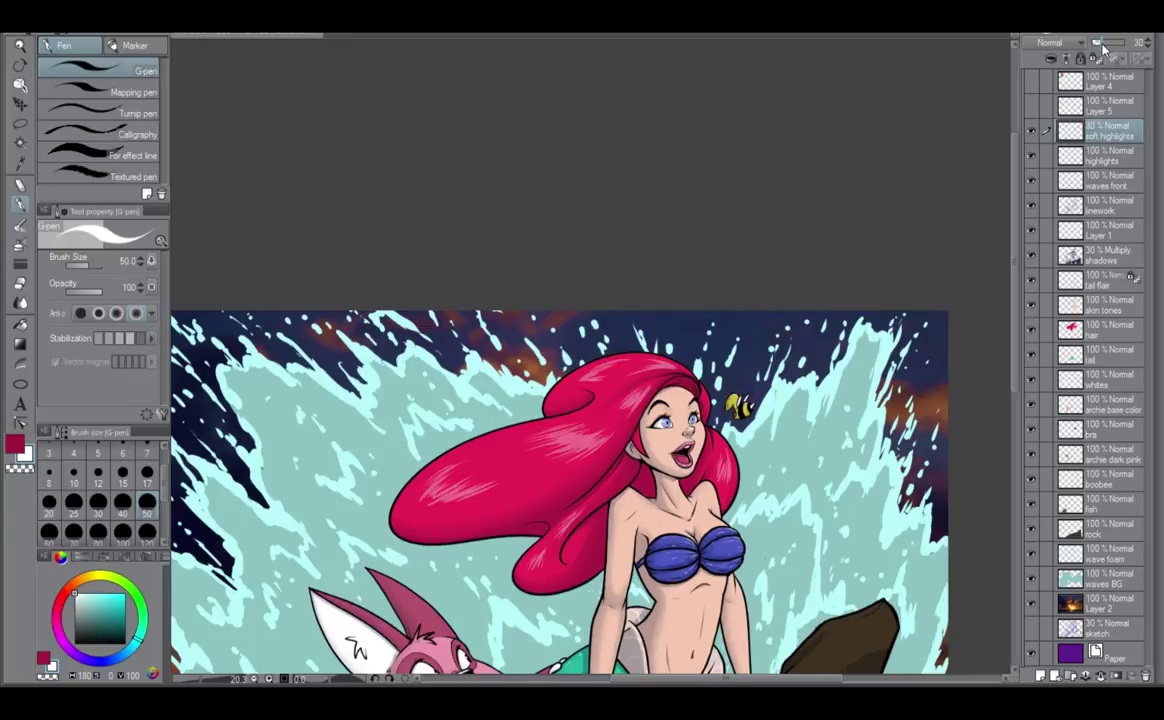
pyautogui.moveTo(1103, 47); pyautogui.dragTo(1103, 50)
pyautogui.moveTo(740, 534)
pyautogui.mouseDown()
pyautogui.moveTo(780, 380)
pyautogui.moveTo(778, 480)
pyautogui.mouseUp()
pyautogui.scroll(3, 705, 455)
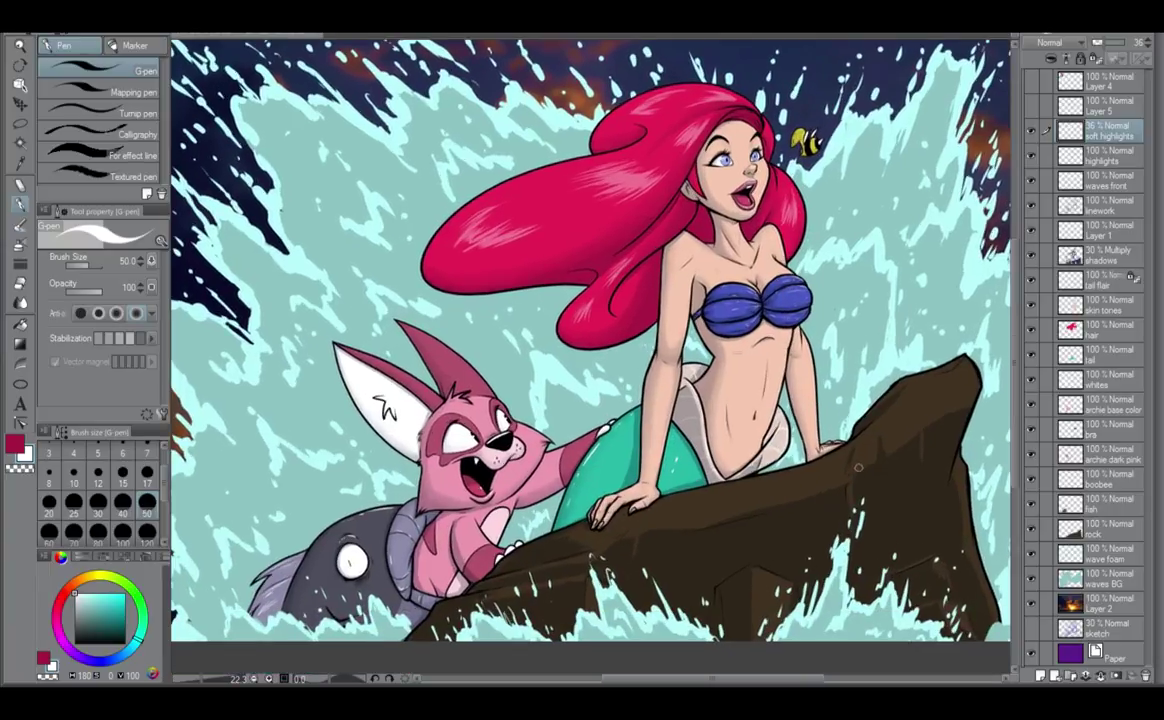
# Paint thin soft highlights along the edges and cracks of the brown rock on the soft highlights layer.
pyautogui.scroll(2, 689, 475)
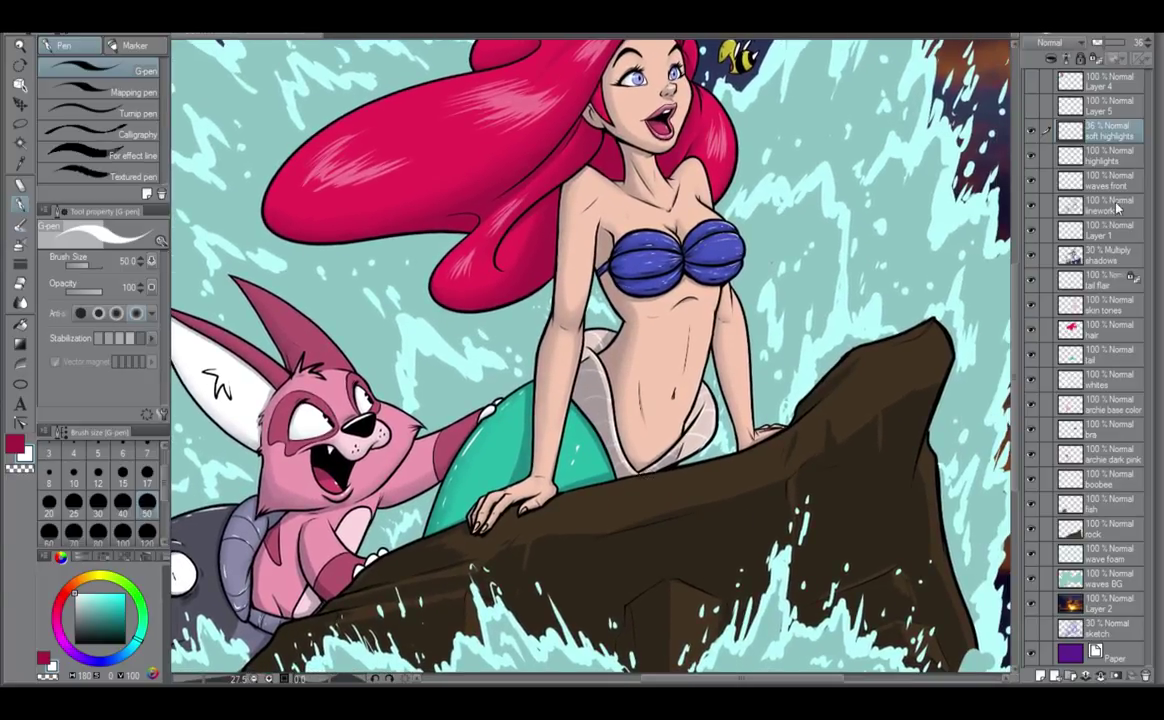
pyautogui.click(1102, 256)
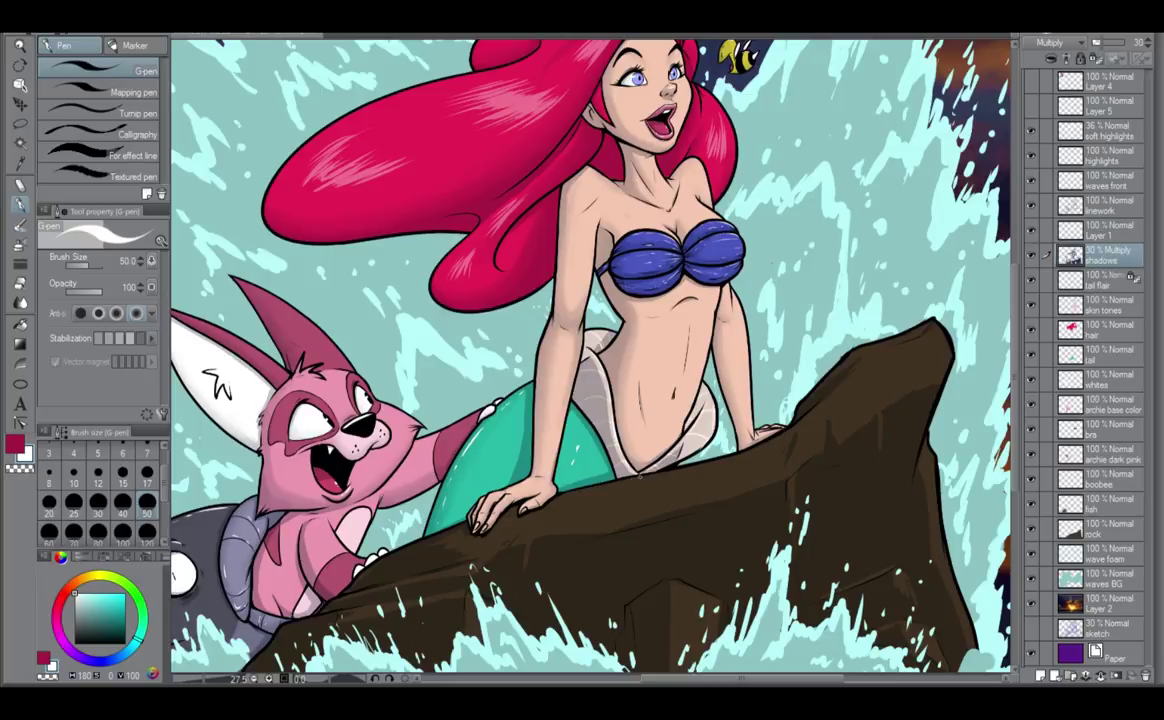
pyautogui.click(1106, 132)
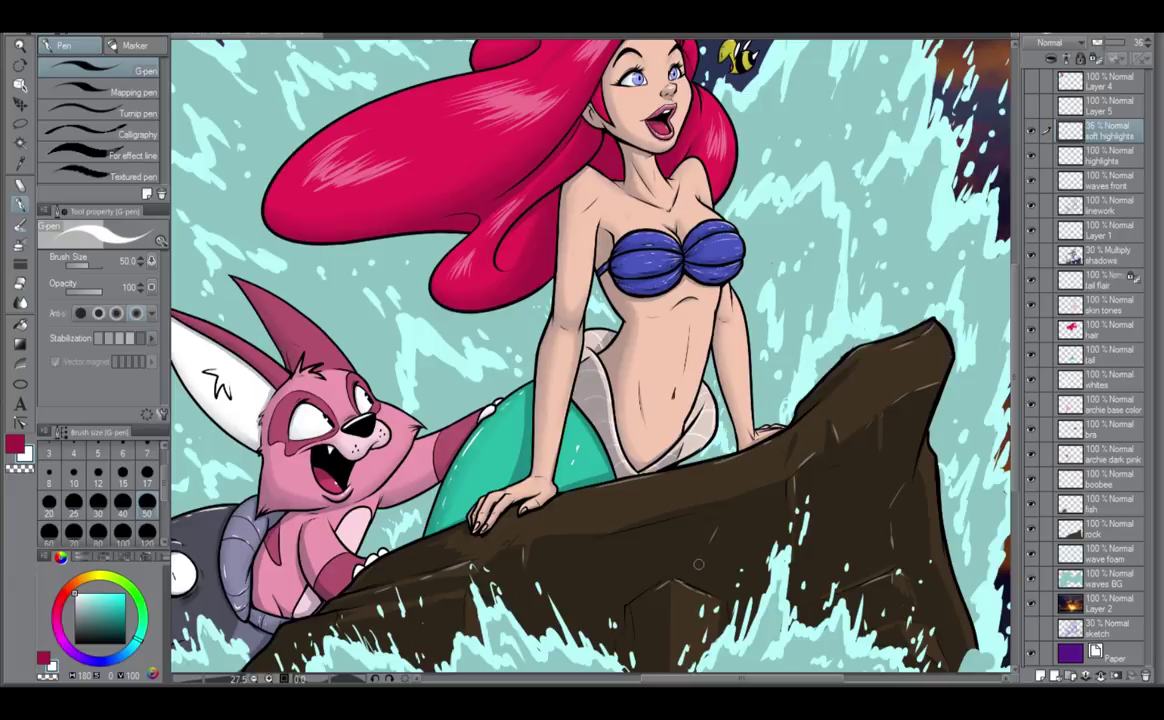
pyautogui.scroll(-2, 907, 516)
pyautogui.moveTo(840, 496); pyautogui.dragTo(842, 516)
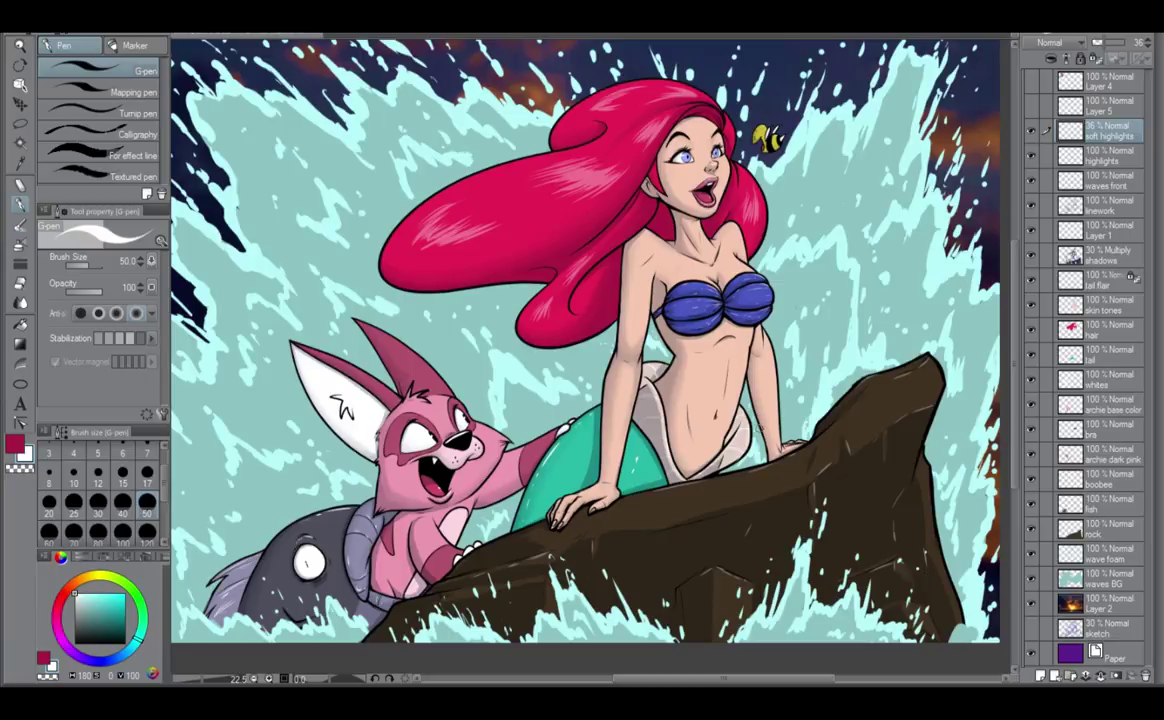
pyautogui.scroll(-1, 762, 429)
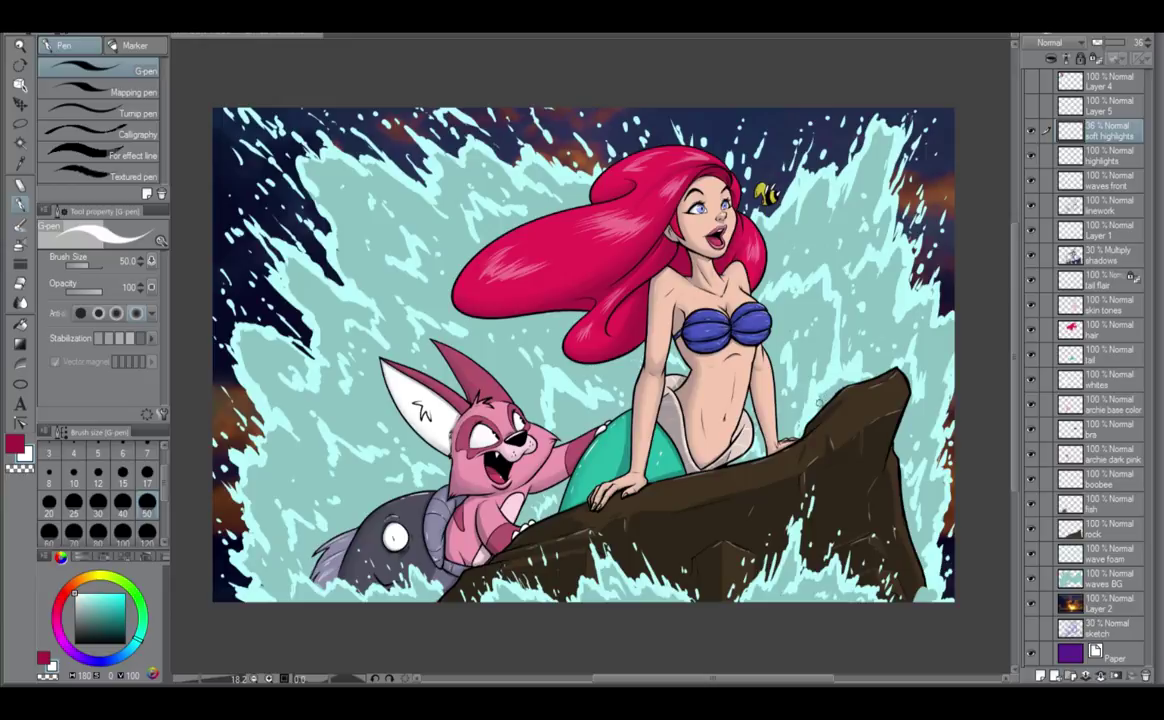
pyautogui.moveTo(836, 415)
pyautogui.mouseDown()
pyautogui.moveTo(738, 436)
pyautogui.moveTo(828, 409)
pyautogui.mouseUp()
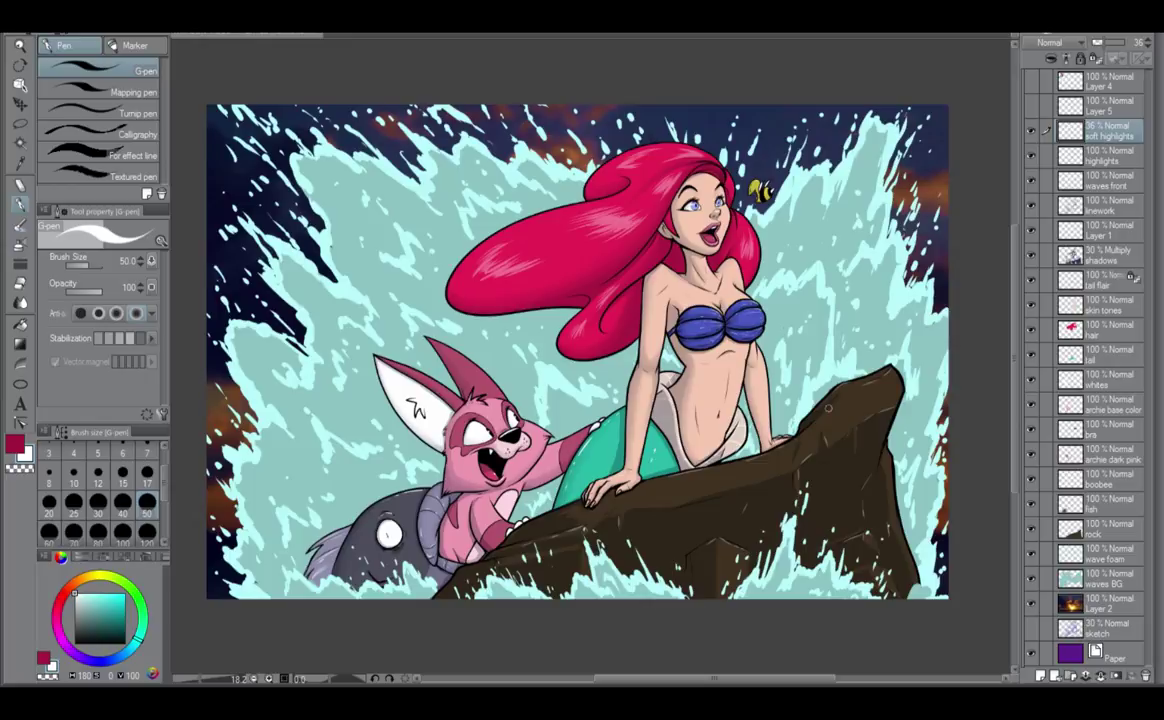
# Choose black as the drawing colour and add a layer named "signature" directly above the soft highlights layer.
pyautogui.moveTo(89, 632); pyautogui.dragTo(61, 664)
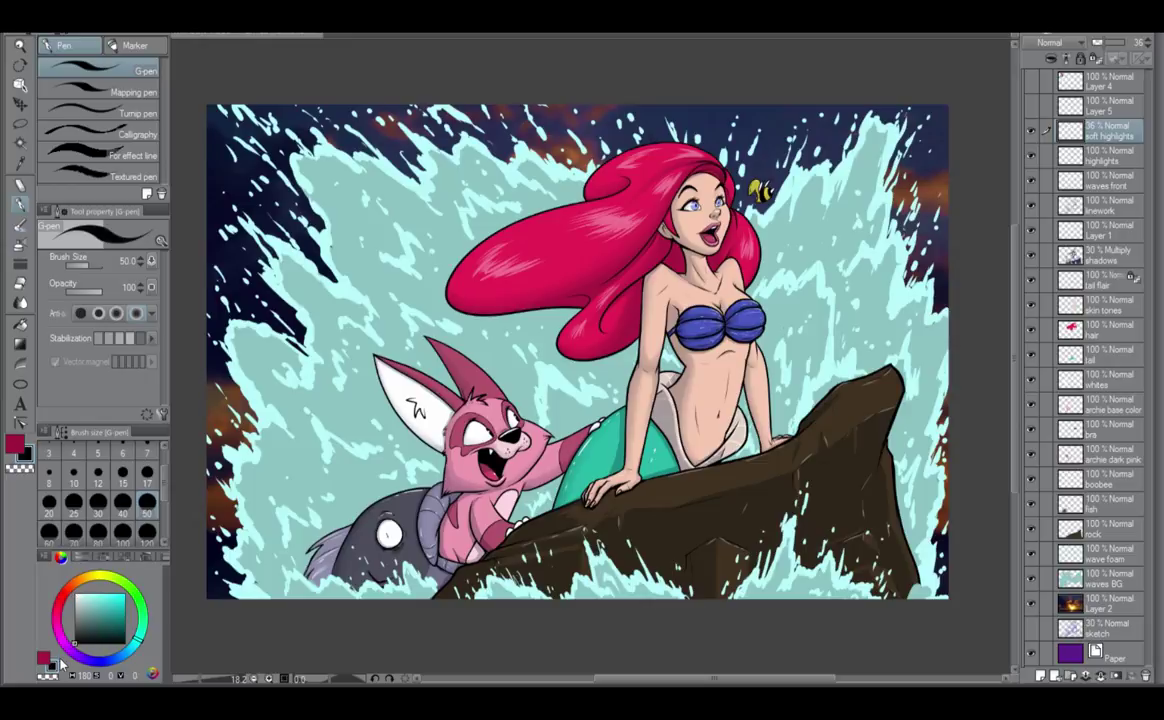
pyautogui.click(1050, 675)
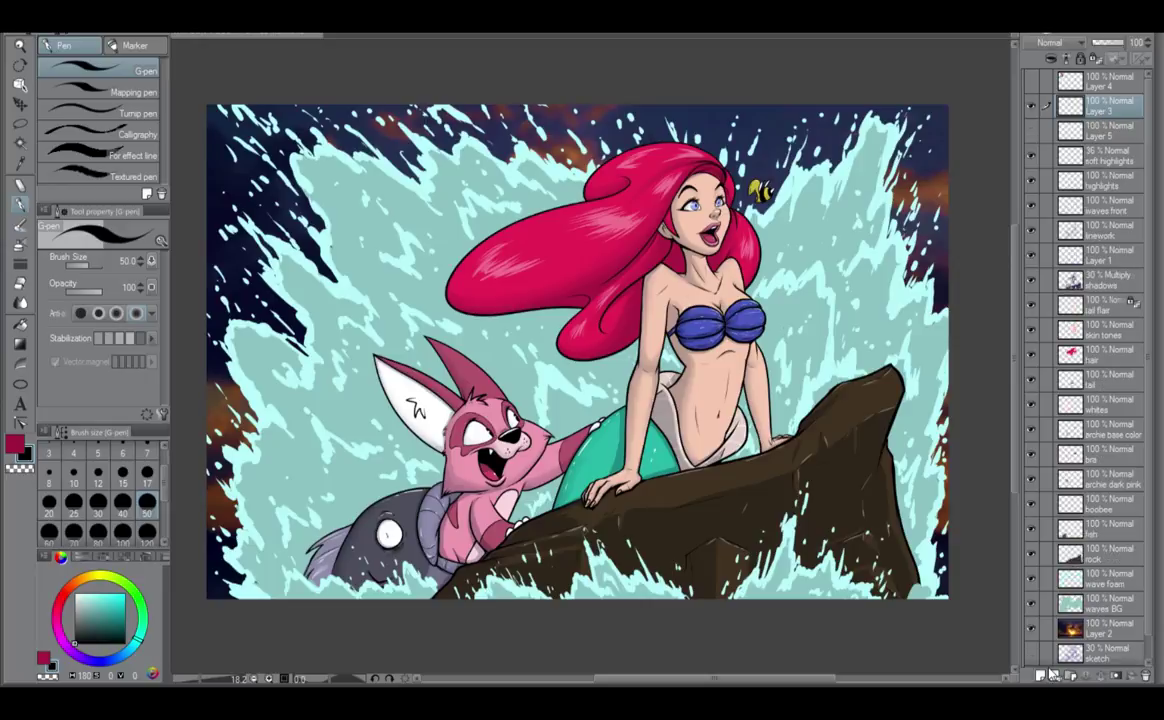
pyautogui.moveTo(1100, 105); pyautogui.dragTo(1106, 131)
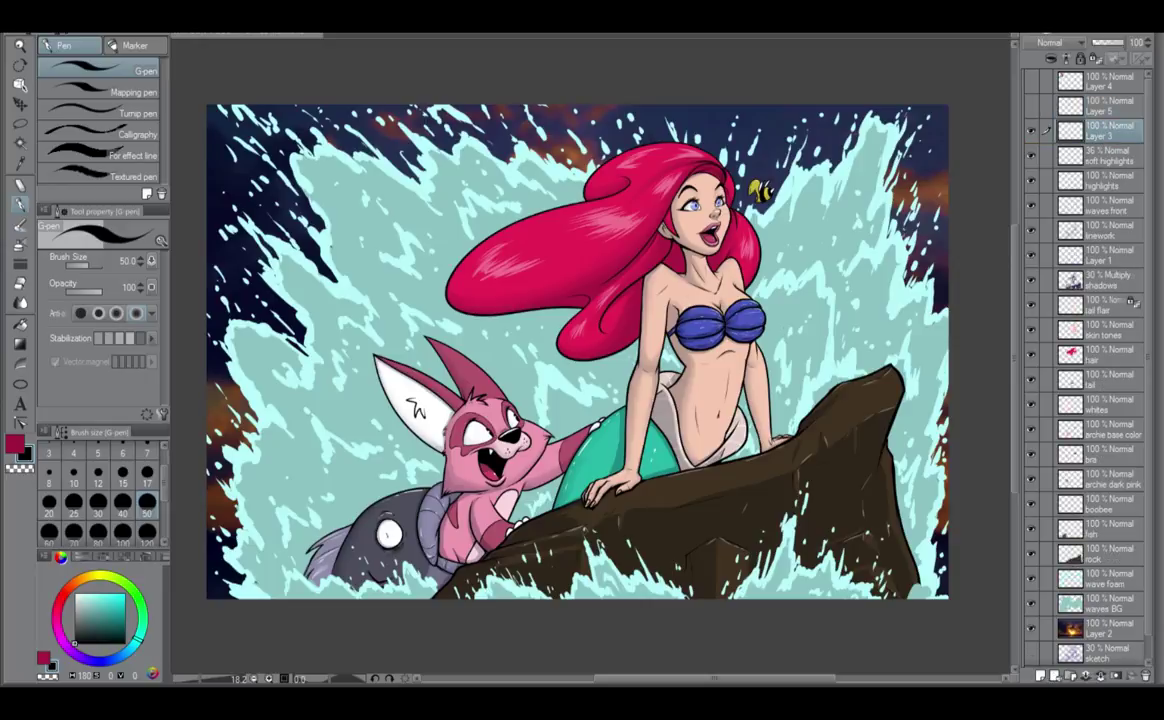
pyautogui.doubleClick(1104, 136)
pyautogui.write('signature')
pyautogui.press('Return')
# Write the artist's signature and "17" in black on the lower rock face above the foam, using a size 15 G-pen.
pyautogui.scroll(3, 772, 455)
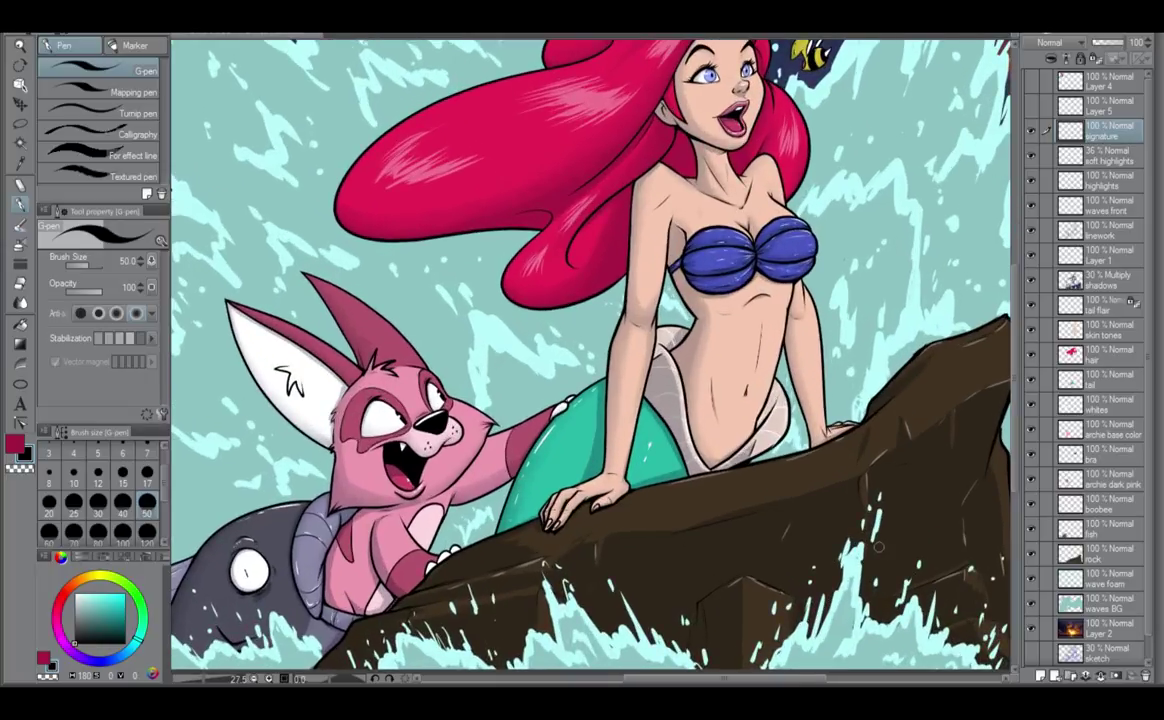
pyautogui.moveTo(857, 553); pyautogui.dragTo(507, 541)
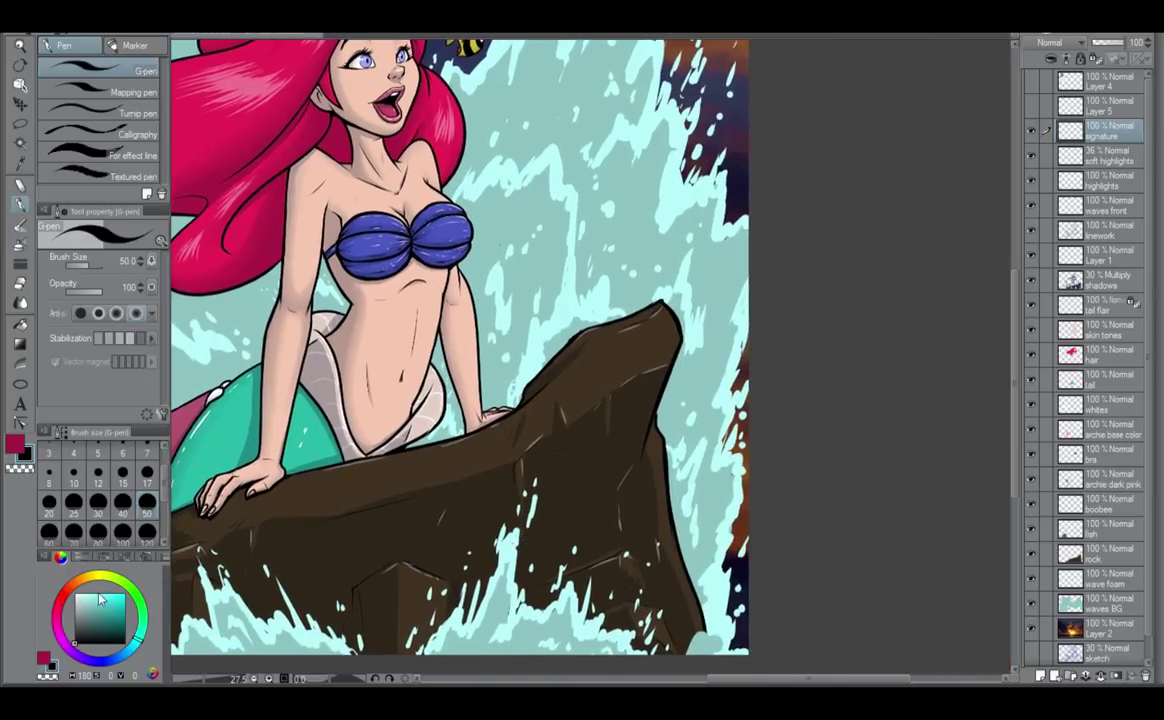
pyautogui.click(122, 473)
pyautogui.scroll(1, 630, 603)
pyautogui.moveTo(477, 510)
pyautogui.mouseDown()
pyautogui.moveTo(514, 525)
pyautogui.moveTo(899, 473)
pyautogui.mouseUp()
pyautogui.moveTo(552, 567)
pyautogui.mouseDown()
pyautogui.moveTo(798, 499)
pyautogui.moveTo(839, 504)
pyautogui.mouseUp()
pyautogui.moveTo(624, 512); pyautogui.dragTo(402, 568)
pyautogui.moveTo(757, 542); pyautogui.dragTo(430, 606)
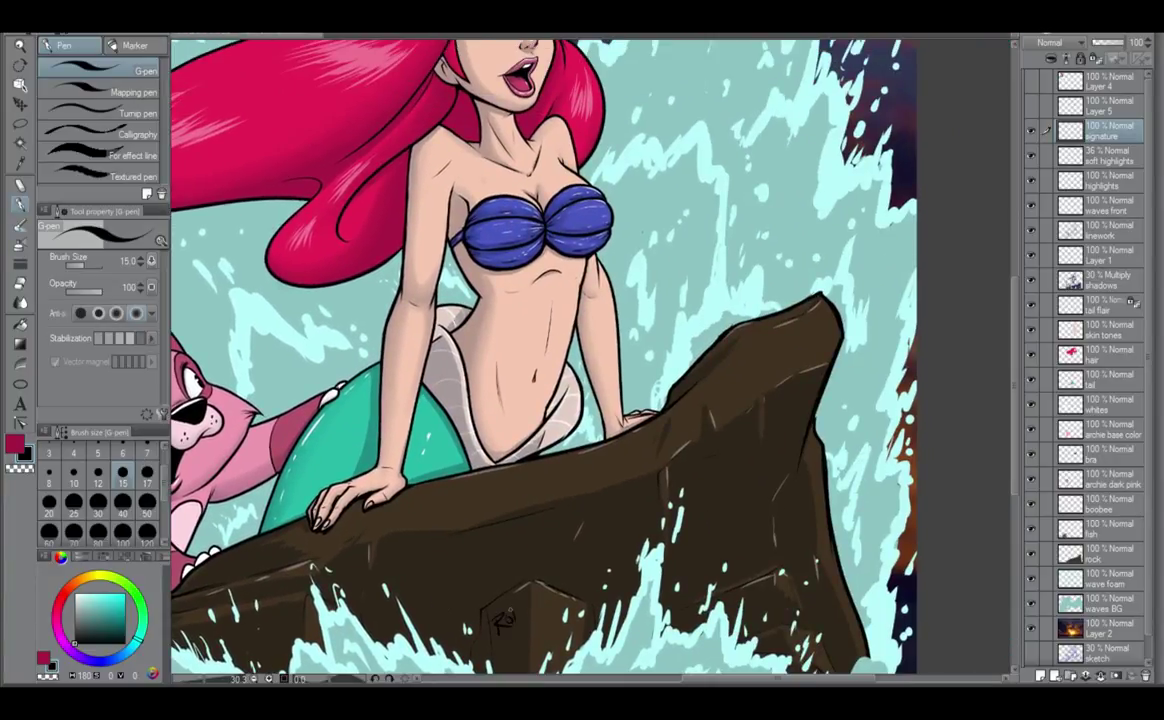
pyautogui.moveTo(500, 636); pyautogui.dragTo(501, 649)
pyautogui.scroll(-5, 504, 563)
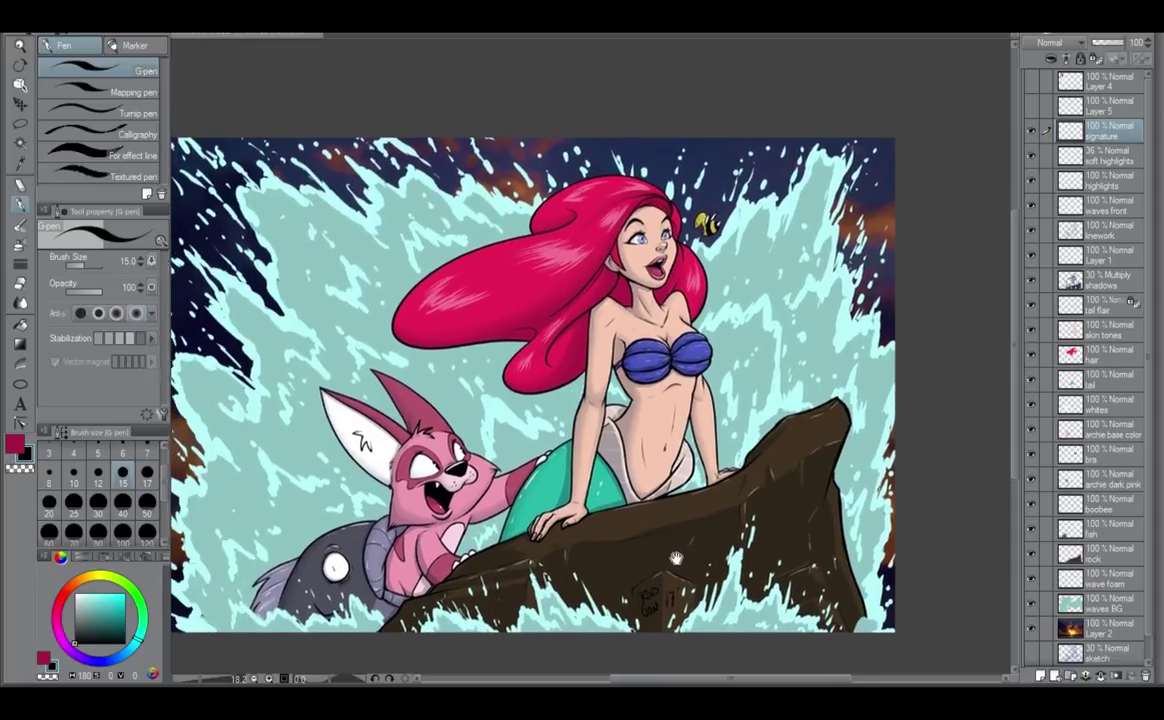
pyautogui.moveTo(676, 558); pyautogui.dragTo(716, 536)
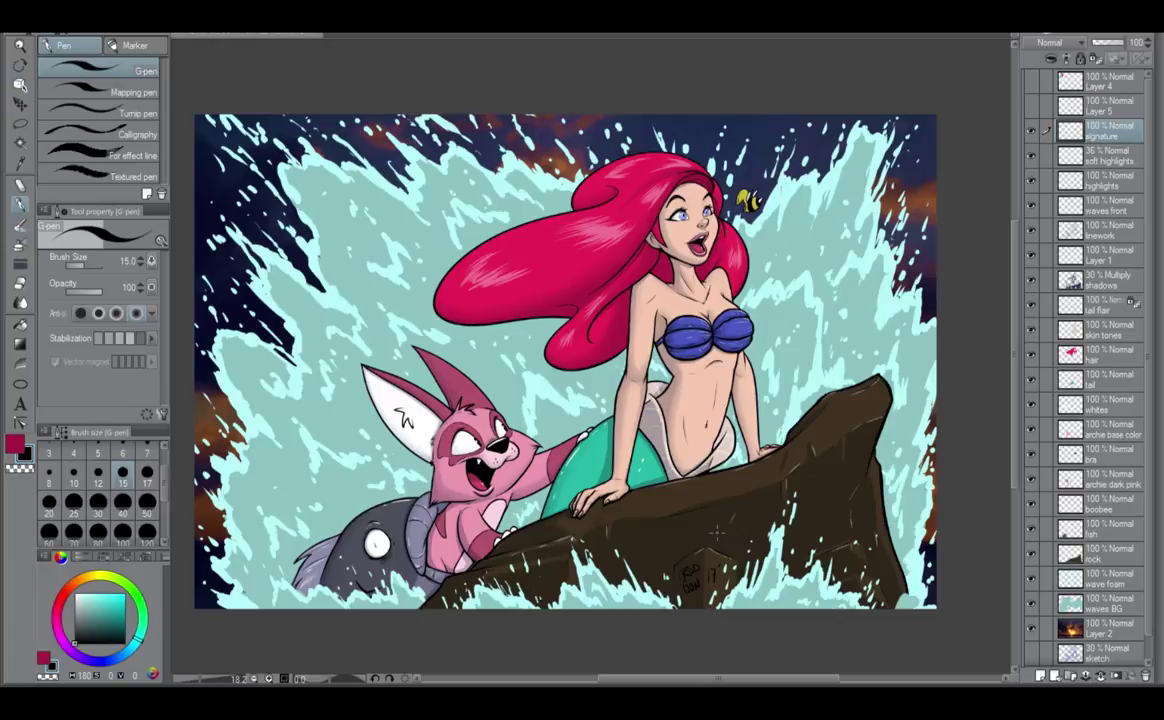
# Check what Layer 1 below the linework holds by hiding and reshowing it, and rename that layer "gradient".
pyautogui.click(1097, 157)
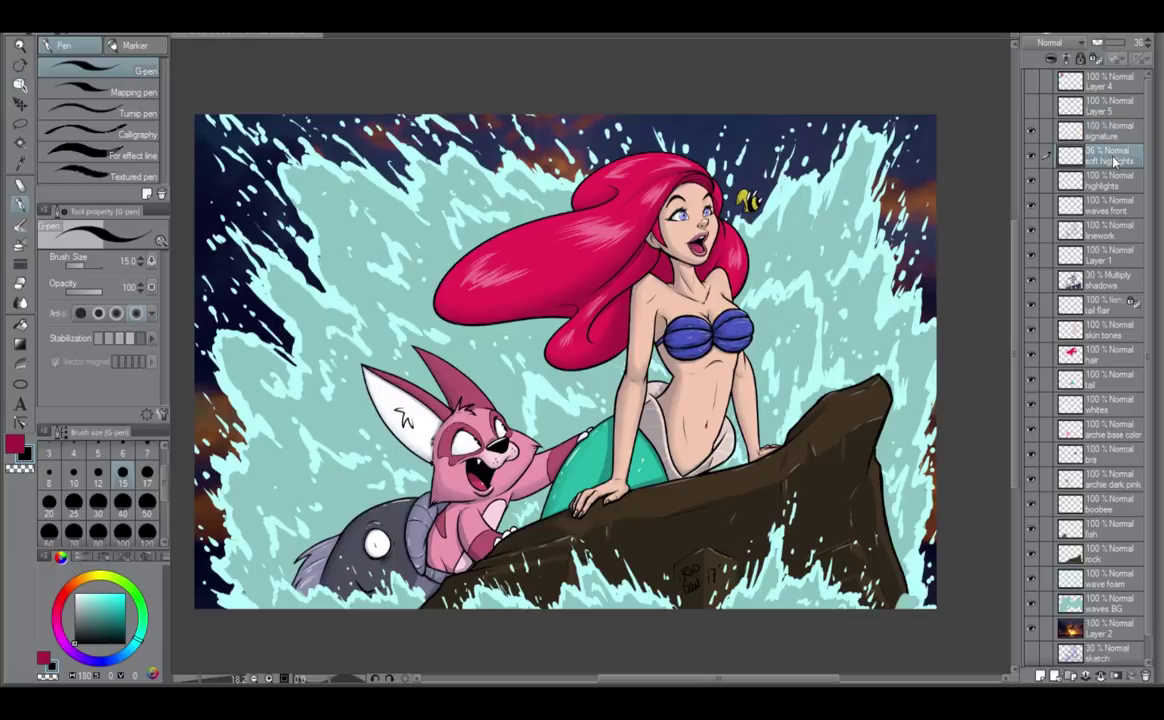
pyautogui.click(1114, 182)
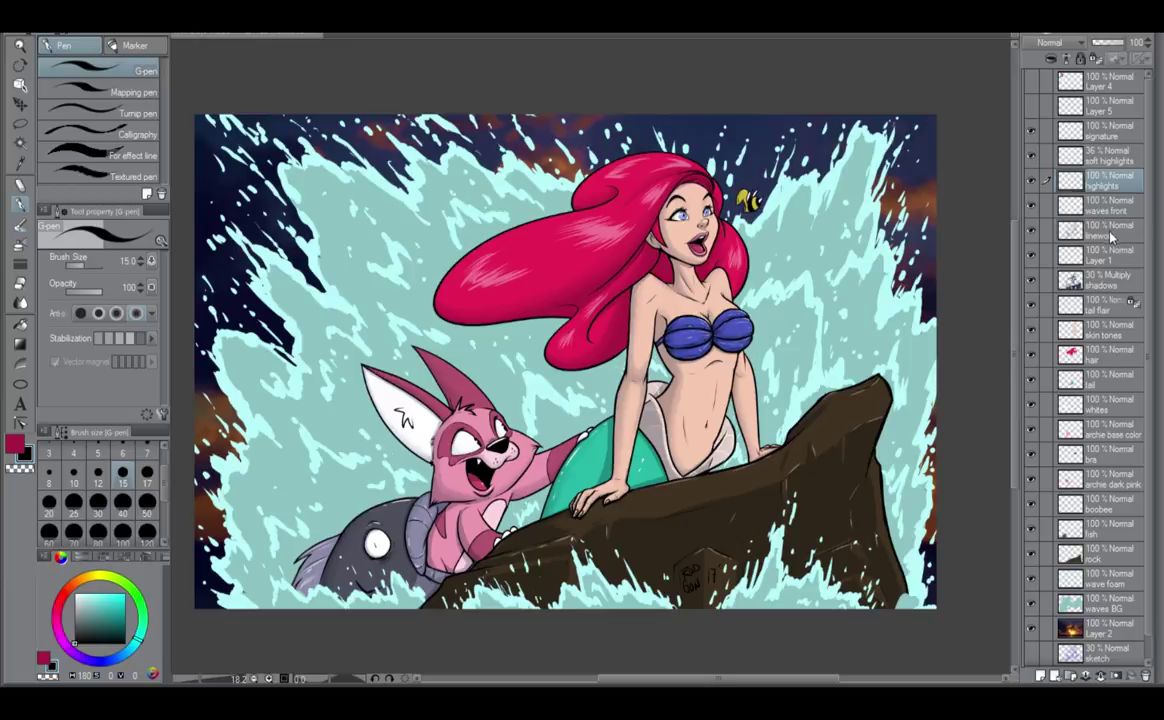
pyautogui.click(1110, 234)
pyautogui.click(1043, 257)
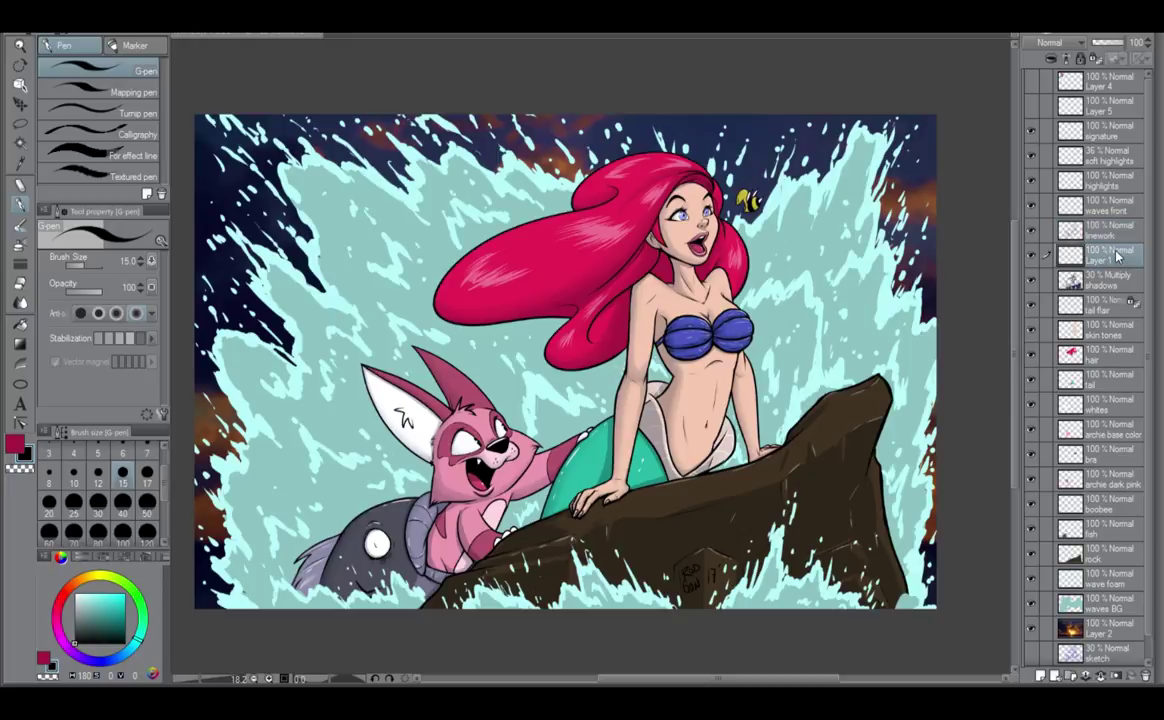
pyautogui.click(1032, 258)
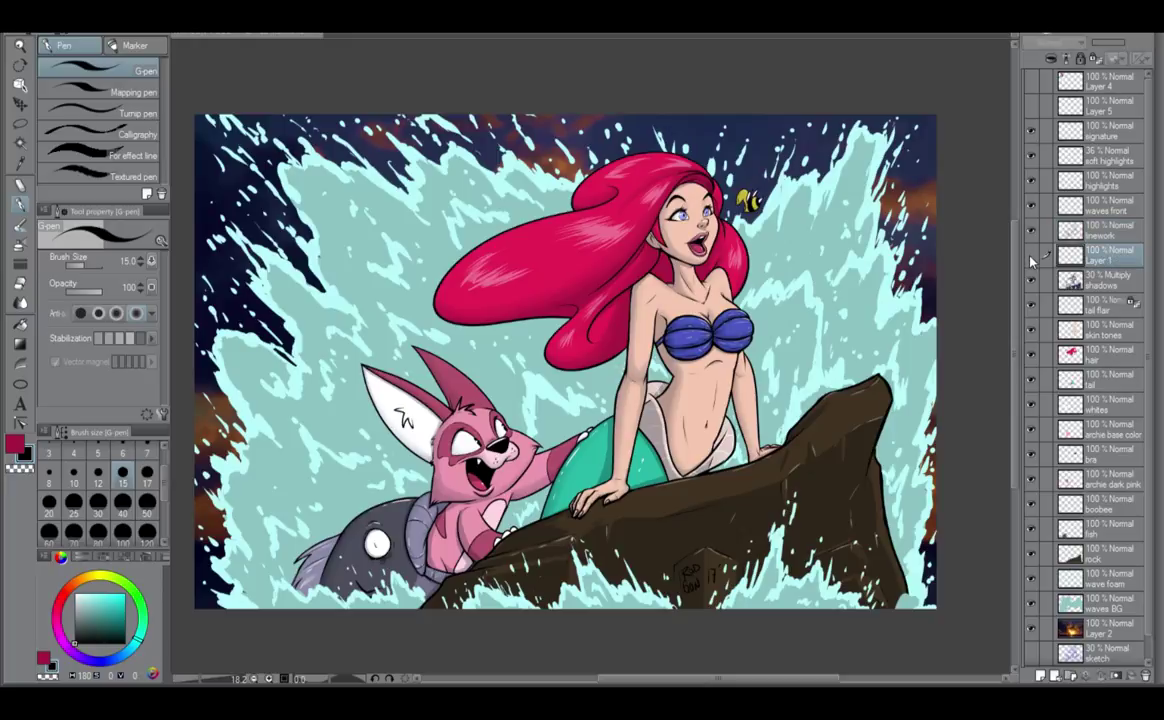
pyautogui.click(1033, 259)
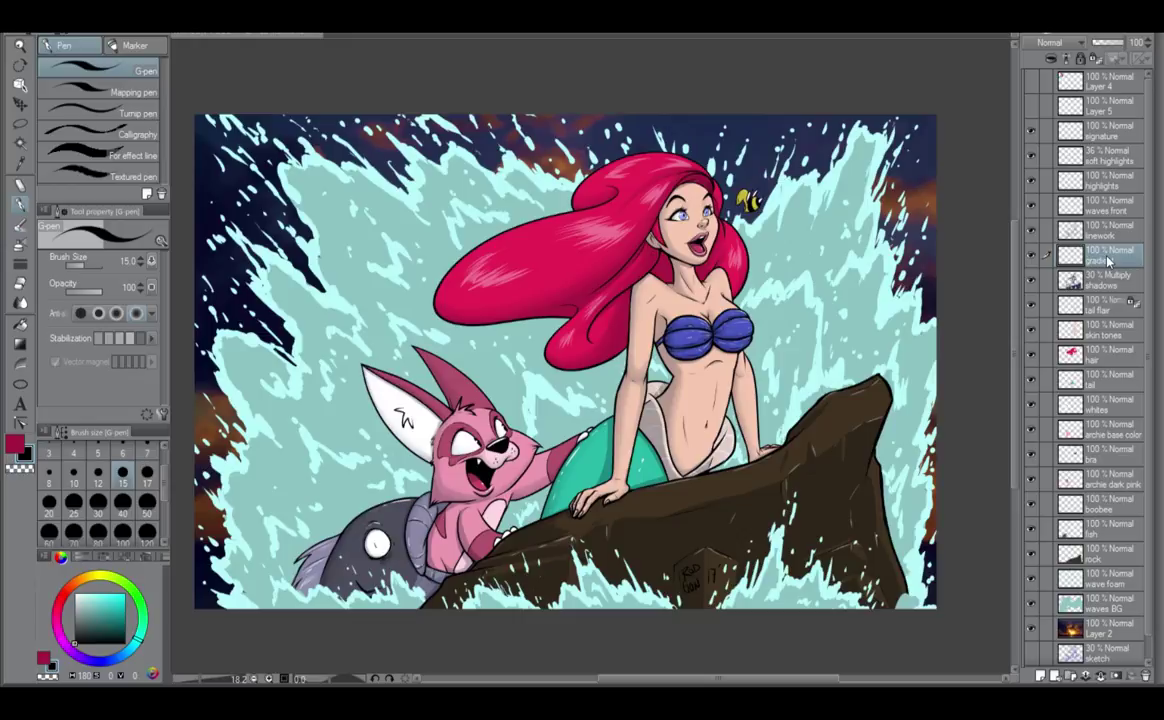
# Set up a Foreground to transparent gradient with the dark navy sampled from the night sky as the foreground colour.
pyautogui.click(22, 344)
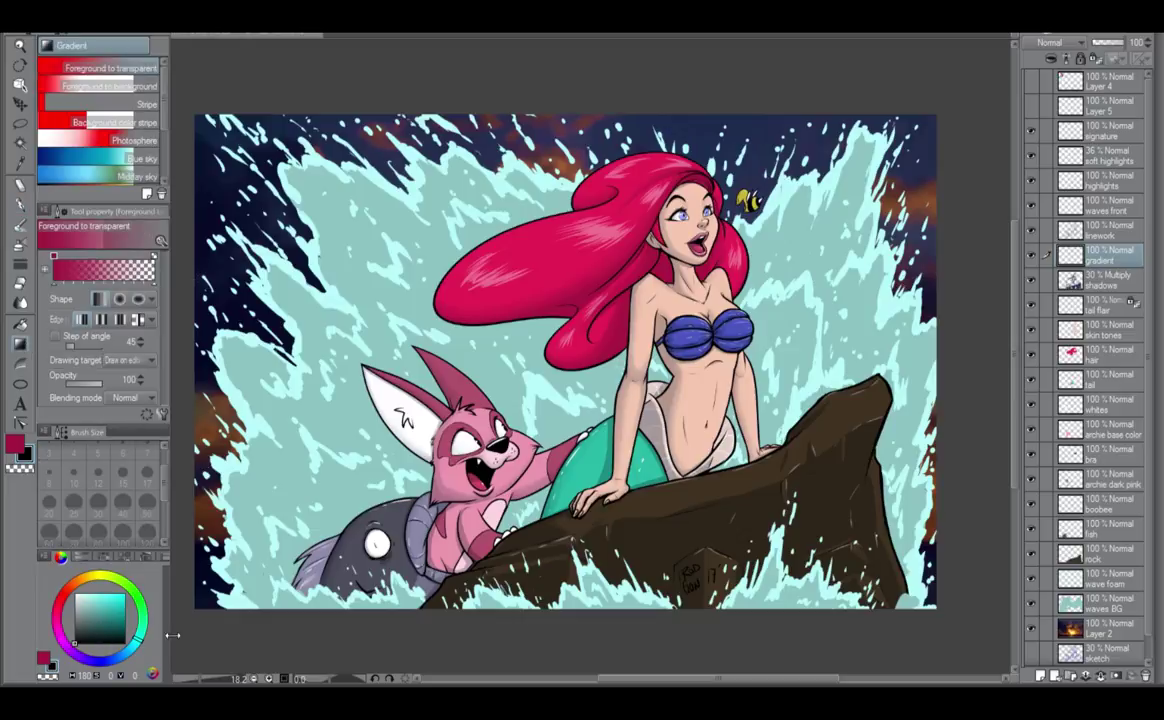
pyautogui.click(108, 660)
pyautogui.click(115, 635)
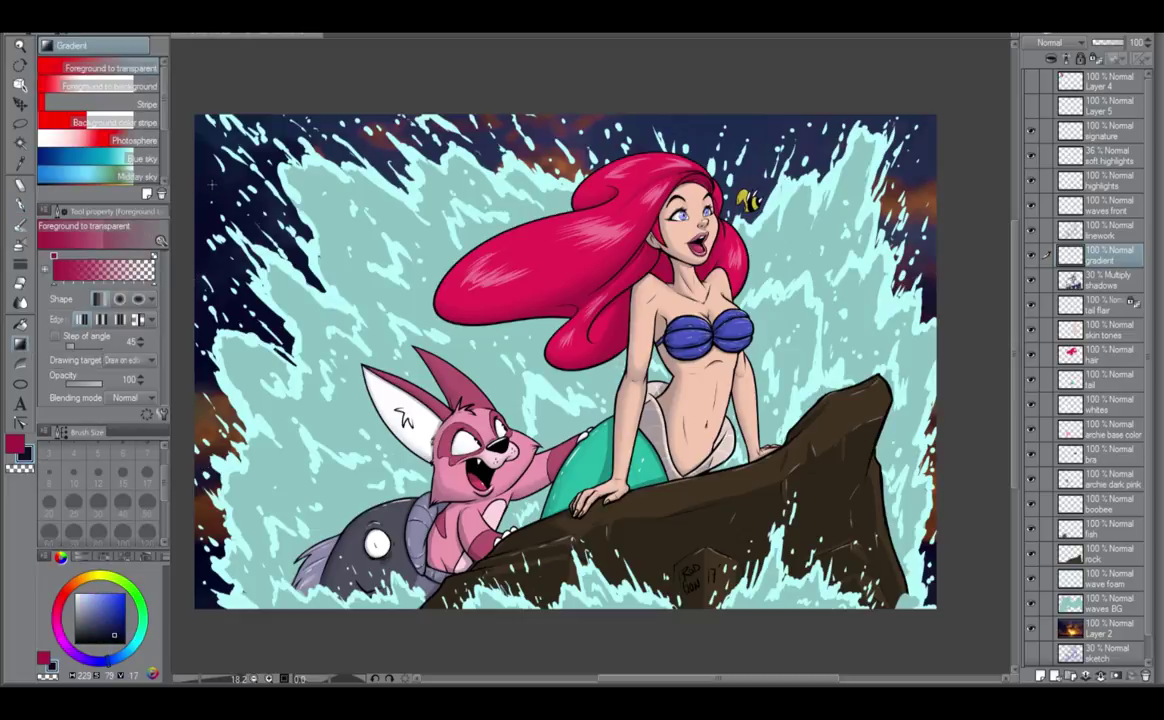
pyautogui.keyDown('alt'); pyautogui.click(694, 128); pyautogui.keyUp('alt')
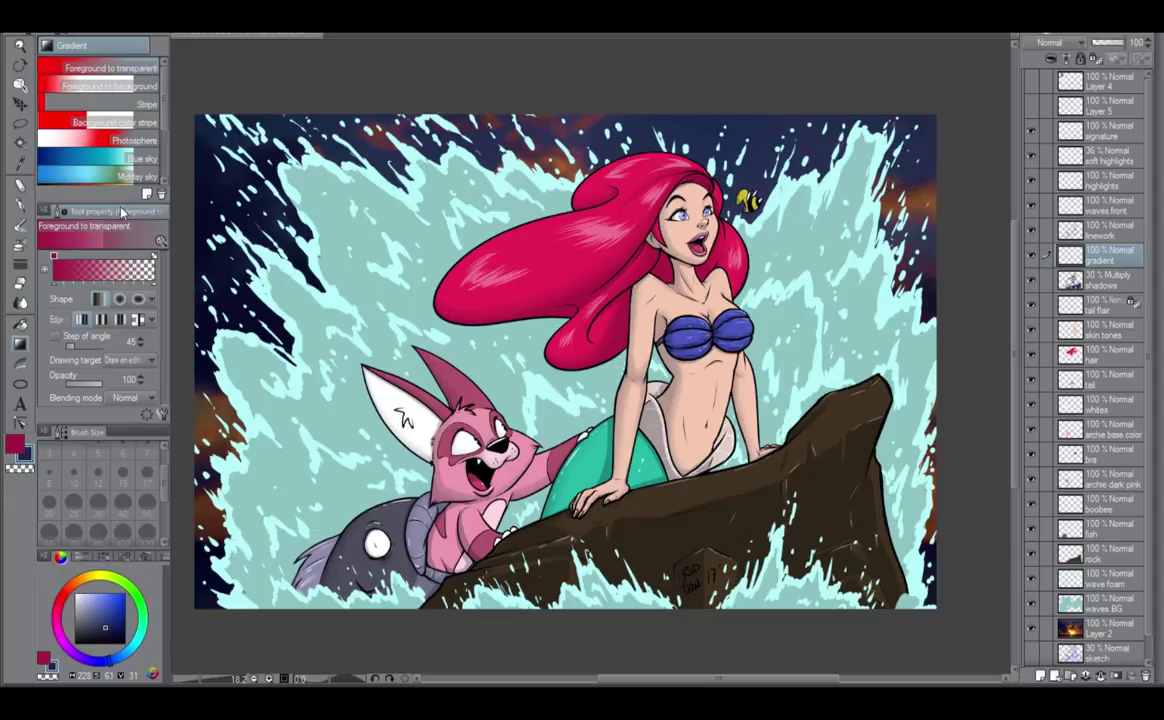
pyautogui.click(15, 442)
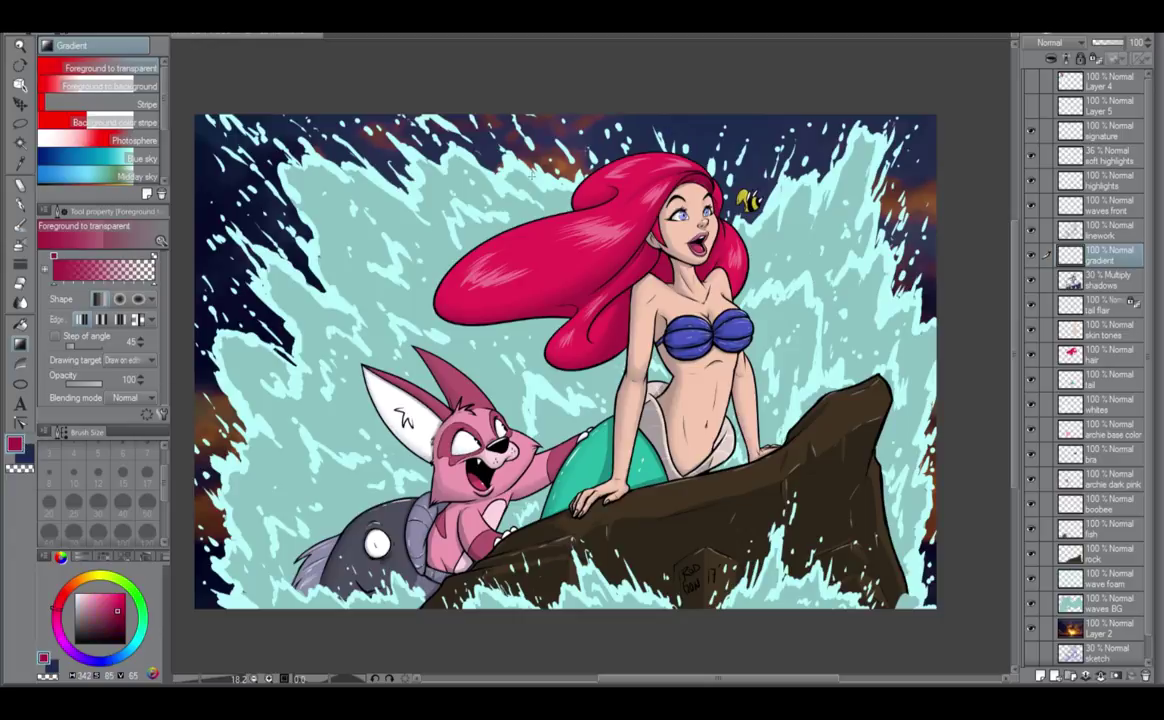
pyautogui.keyDown('alt'); pyautogui.click(701, 117); pyautogui.keyUp('alt')
pyautogui.click(128, 86)
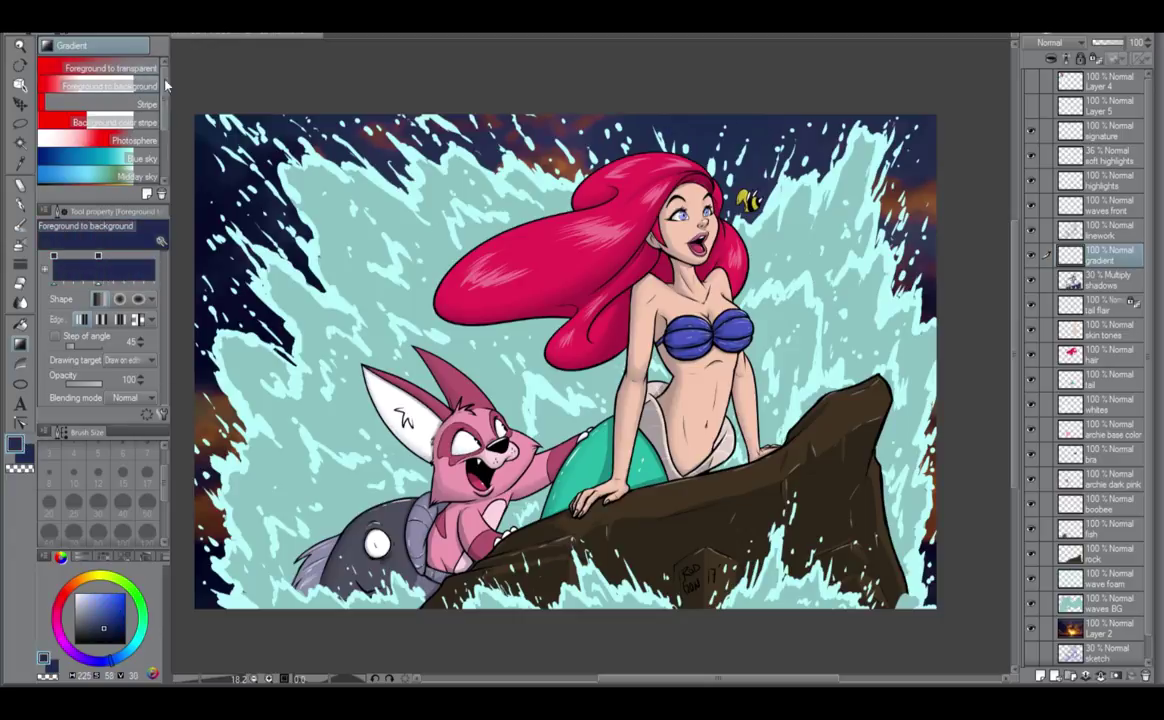
pyautogui.click(143, 66)
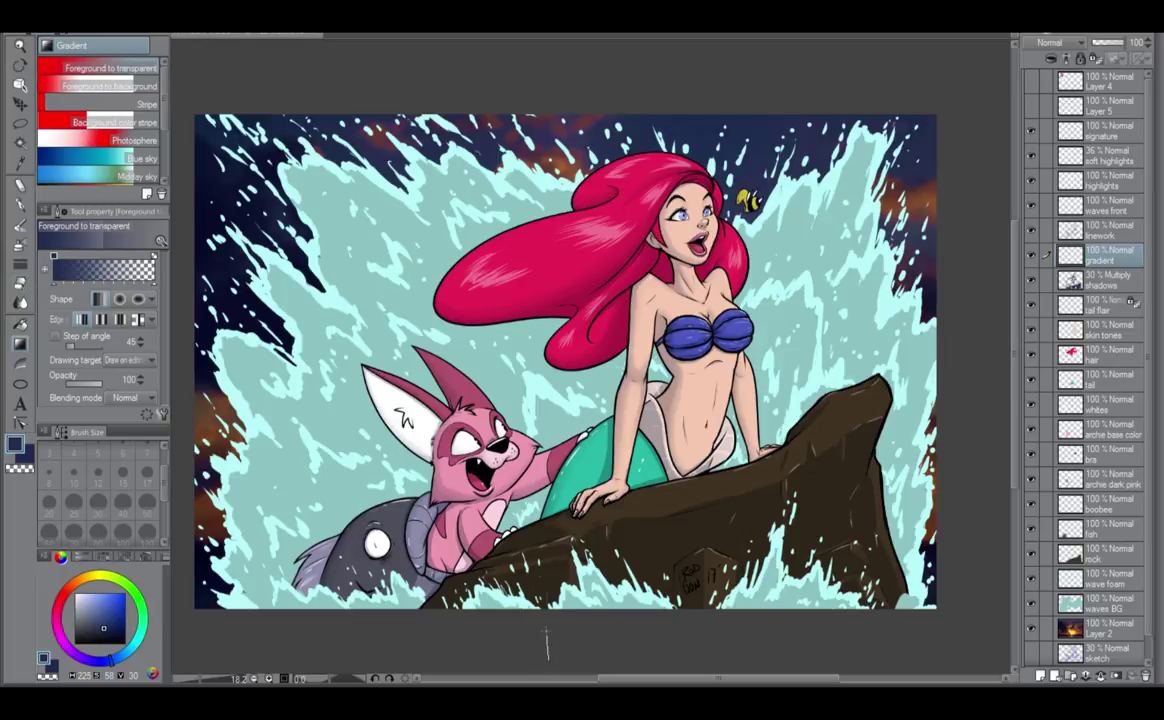
# Fill the gradient layer with navy fading upward from below the canvas, redoing the first attempt so it ends lower, around the mermaid's shoulders.
pyautogui.moveTo(546, 640); pyautogui.dragTo(537, 180)
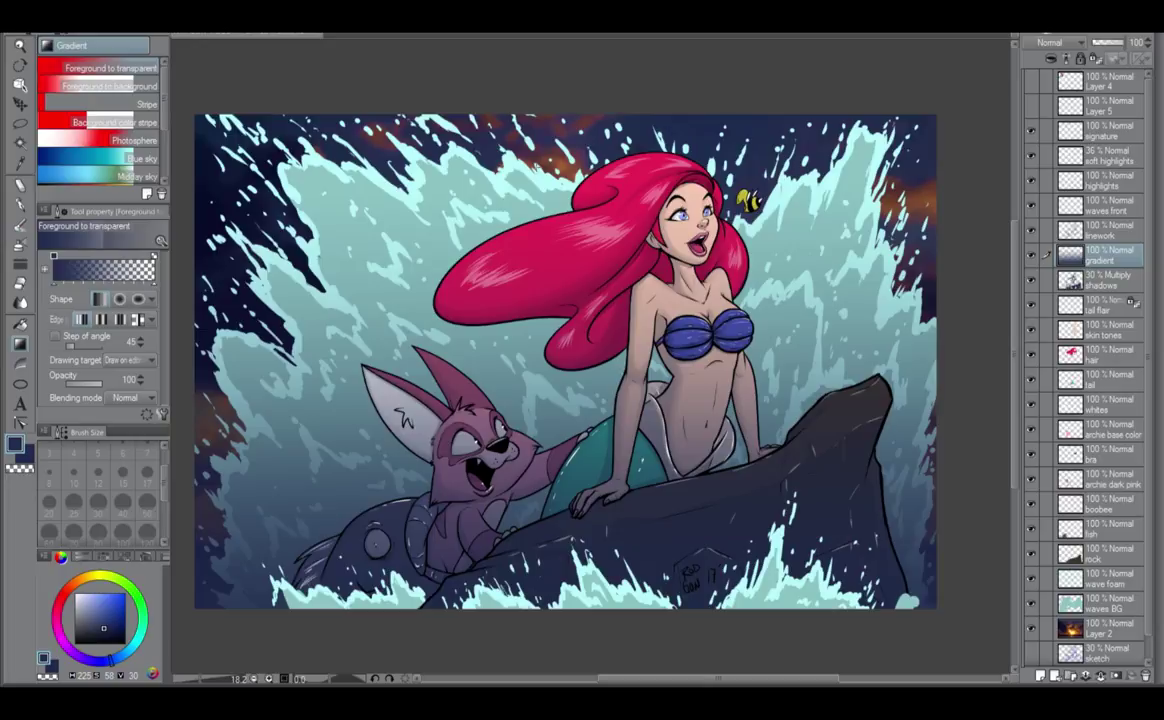
pyautogui.hotkey('ctrl', 'z')
pyautogui.moveTo(570, 668); pyautogui.dragTo(571, 272)
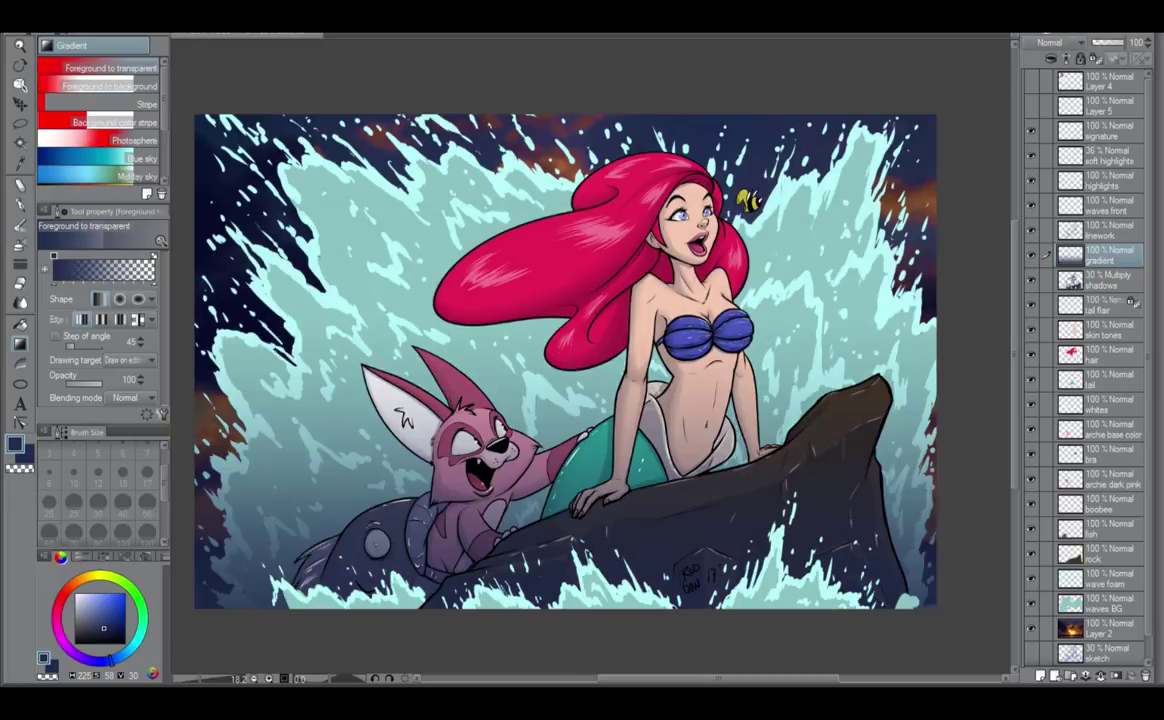
# Try Screen blending on the gradient layer, settle on Overlay, and lower the layer's opacity to 50%.
pyautogui.click(1060, 43)
pyautogui.click(1052, 234)
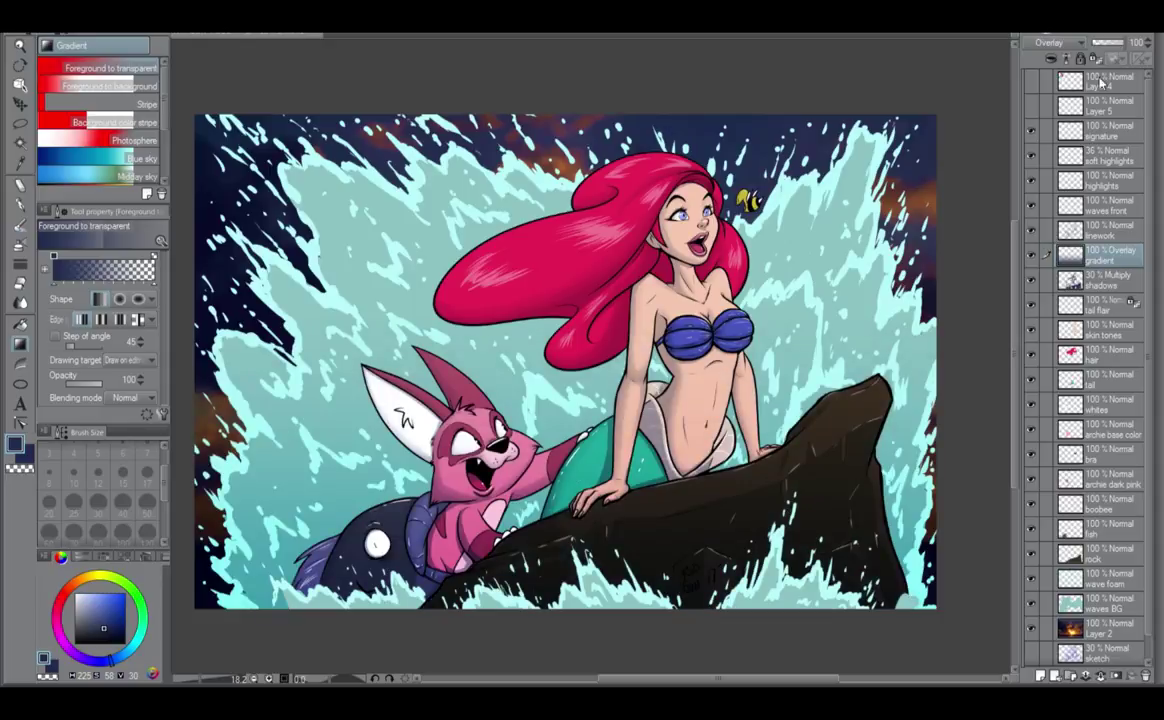
pyautogui.click(1050, 42)
pyautogui.click(1050, 163)
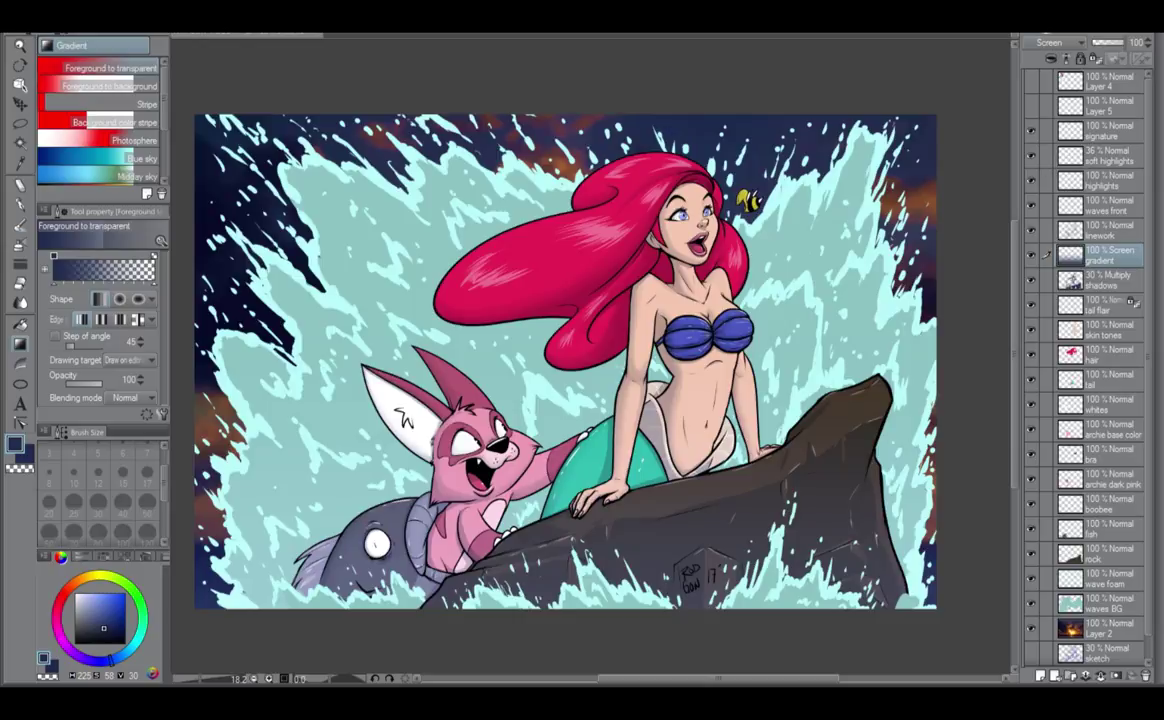
pyautogui.click(1047, 230)
pyautogui.moveTo(1114, 42); pyautogui.dragTo(1110, 70)
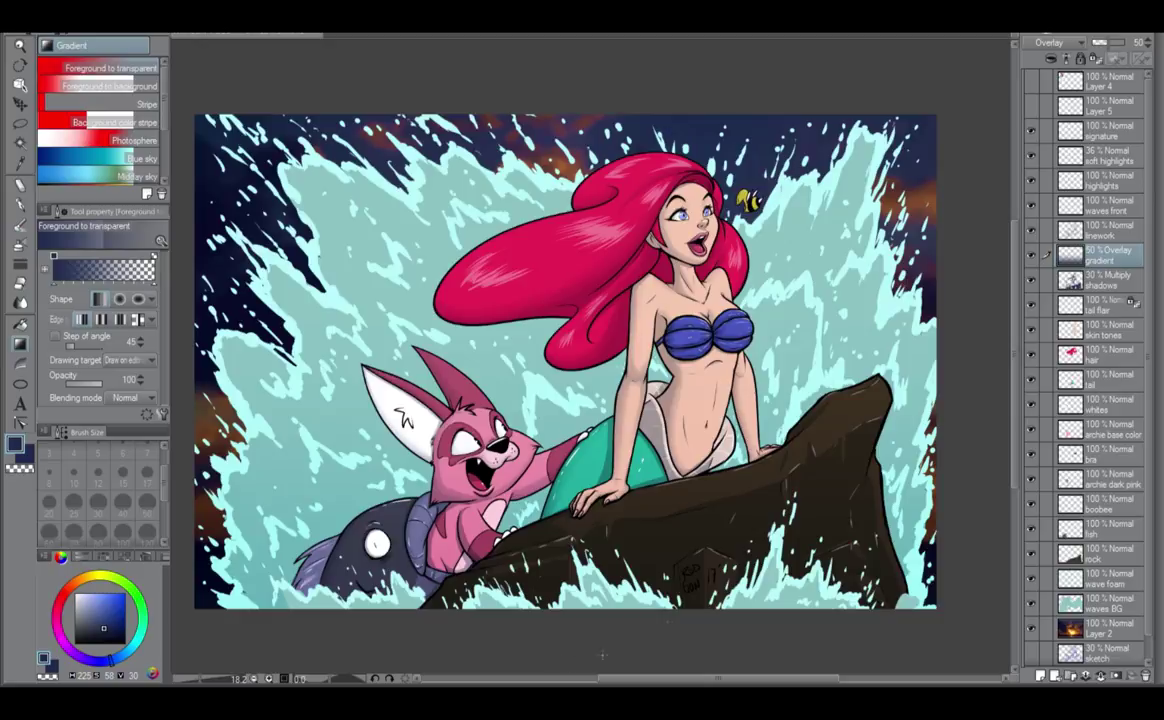
pyautogui.scroll(-1, 700, 462)
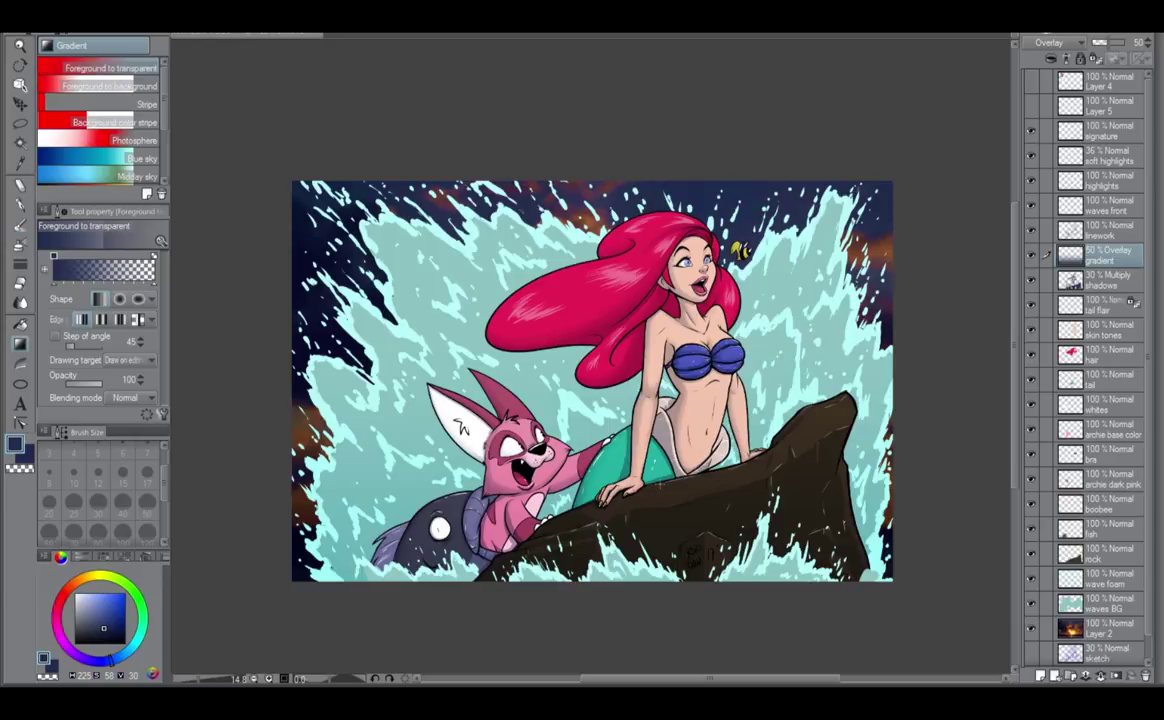
pyautogui.scroll(1, 663, 486)
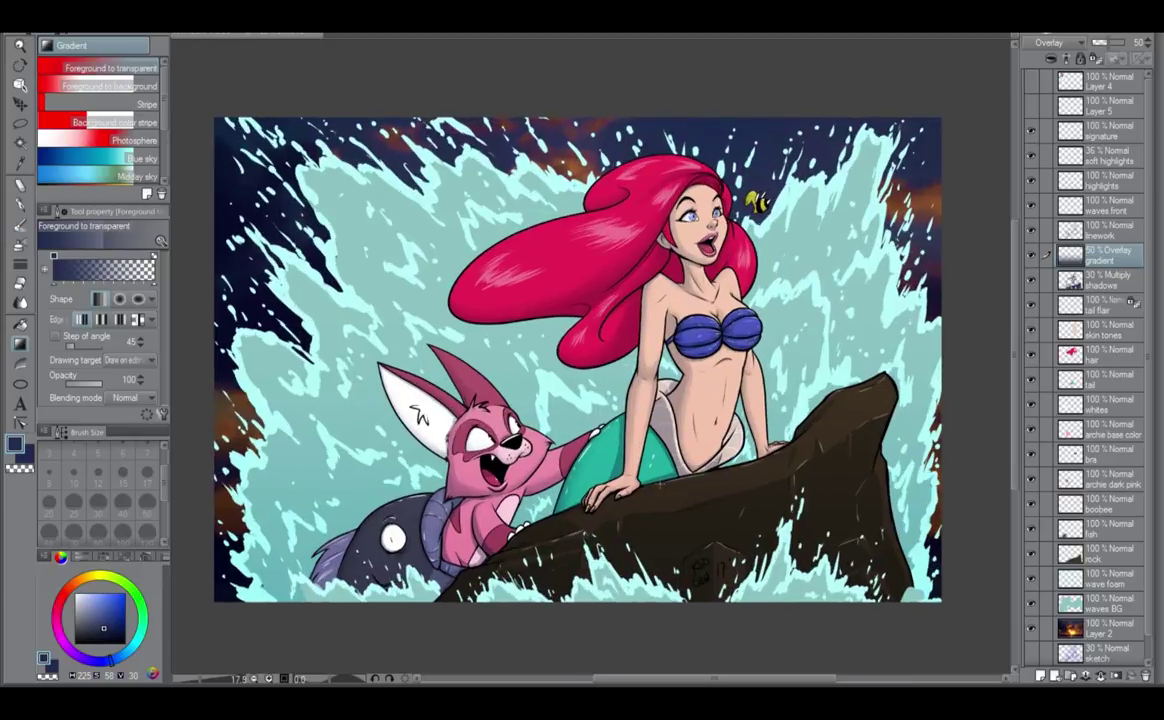